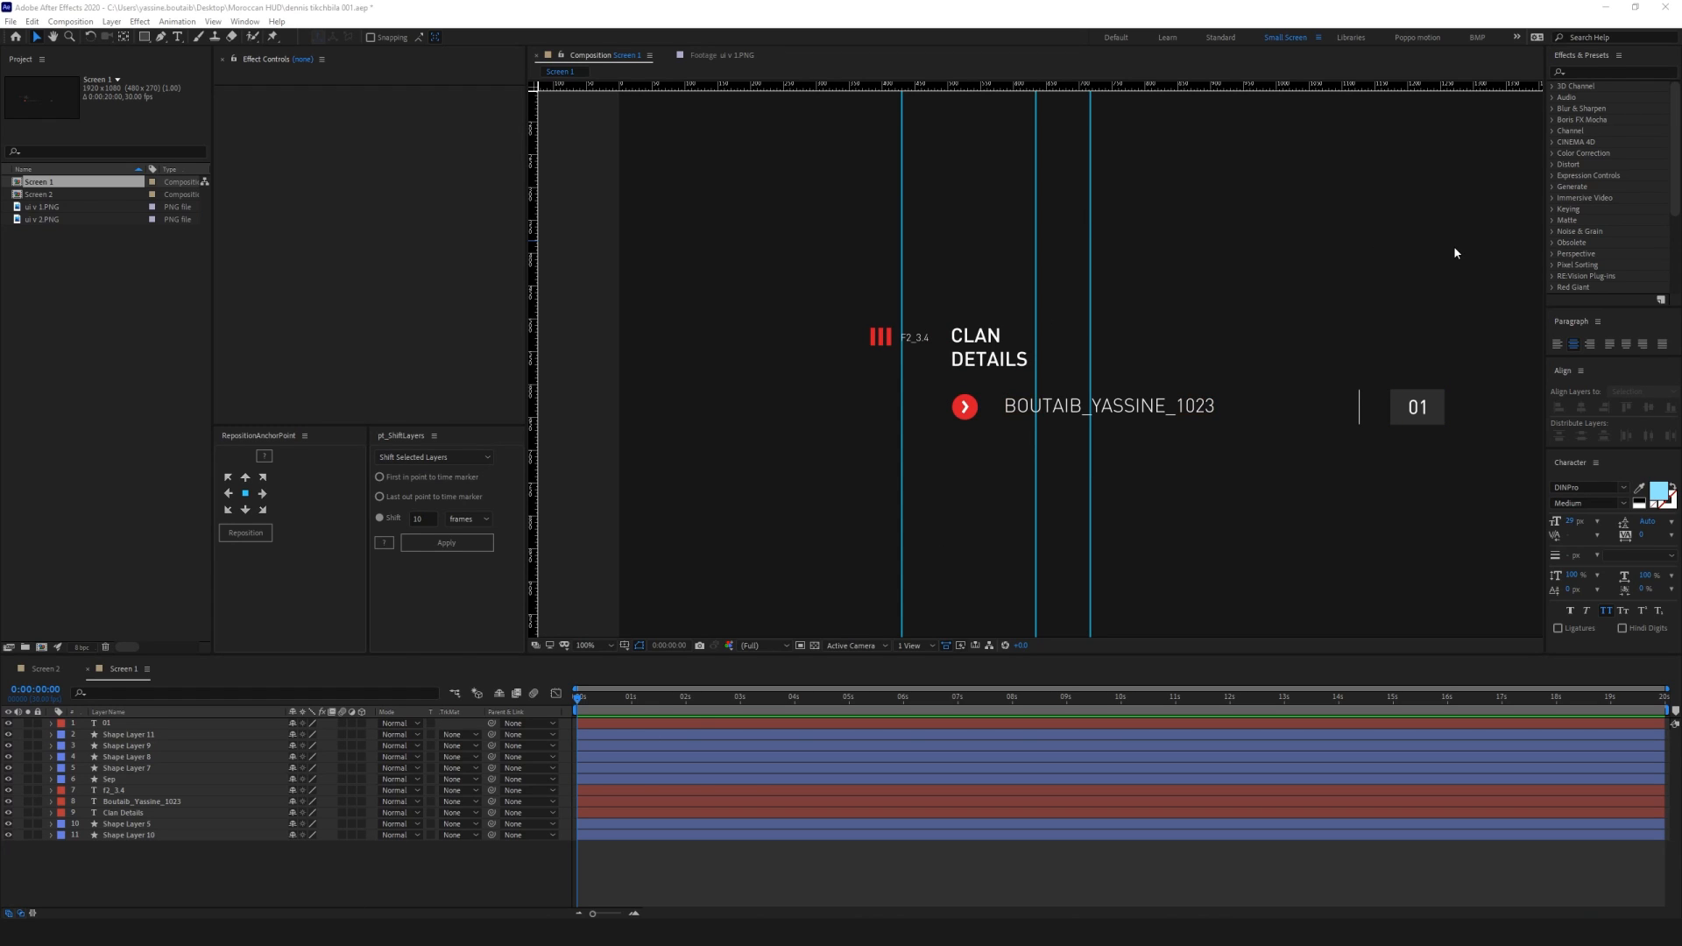
Hide the guides in both the Screen 1 and Screen 2 compositions
{"action": "scroll", "coordinate": [1084, 497], "scroll_direction": "right", "scroll_amount": 3}
{"action": "left_click", "coordinate": [638, 645]}
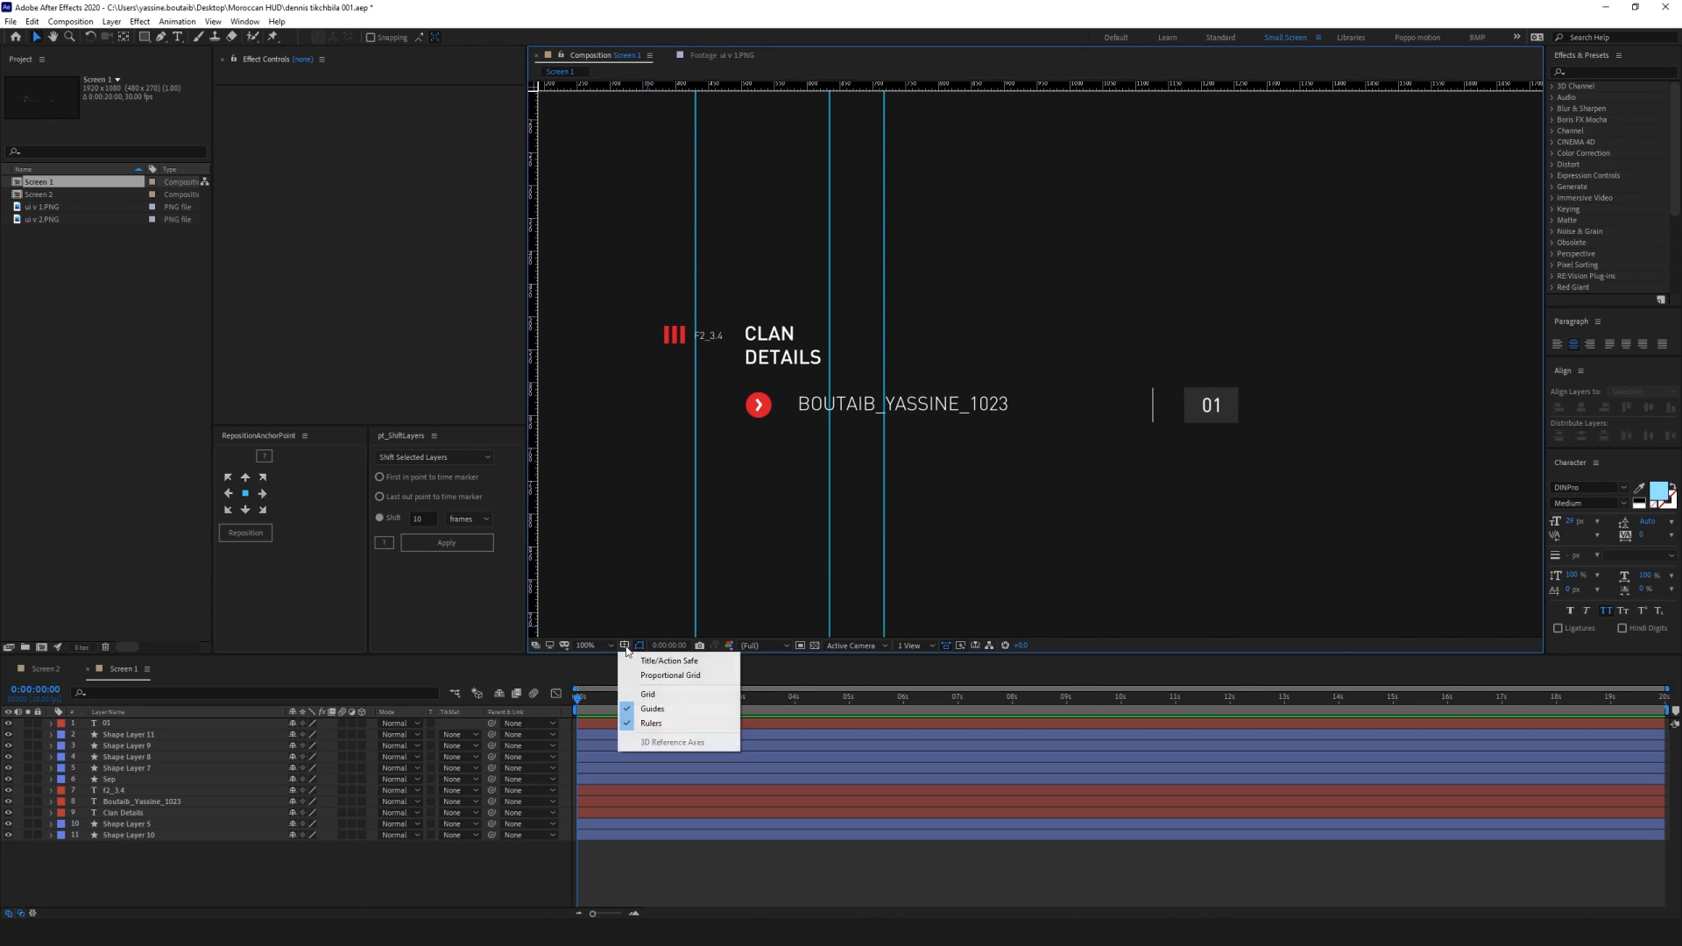
{"action": "left_click", "coordinate": [646, 709]}
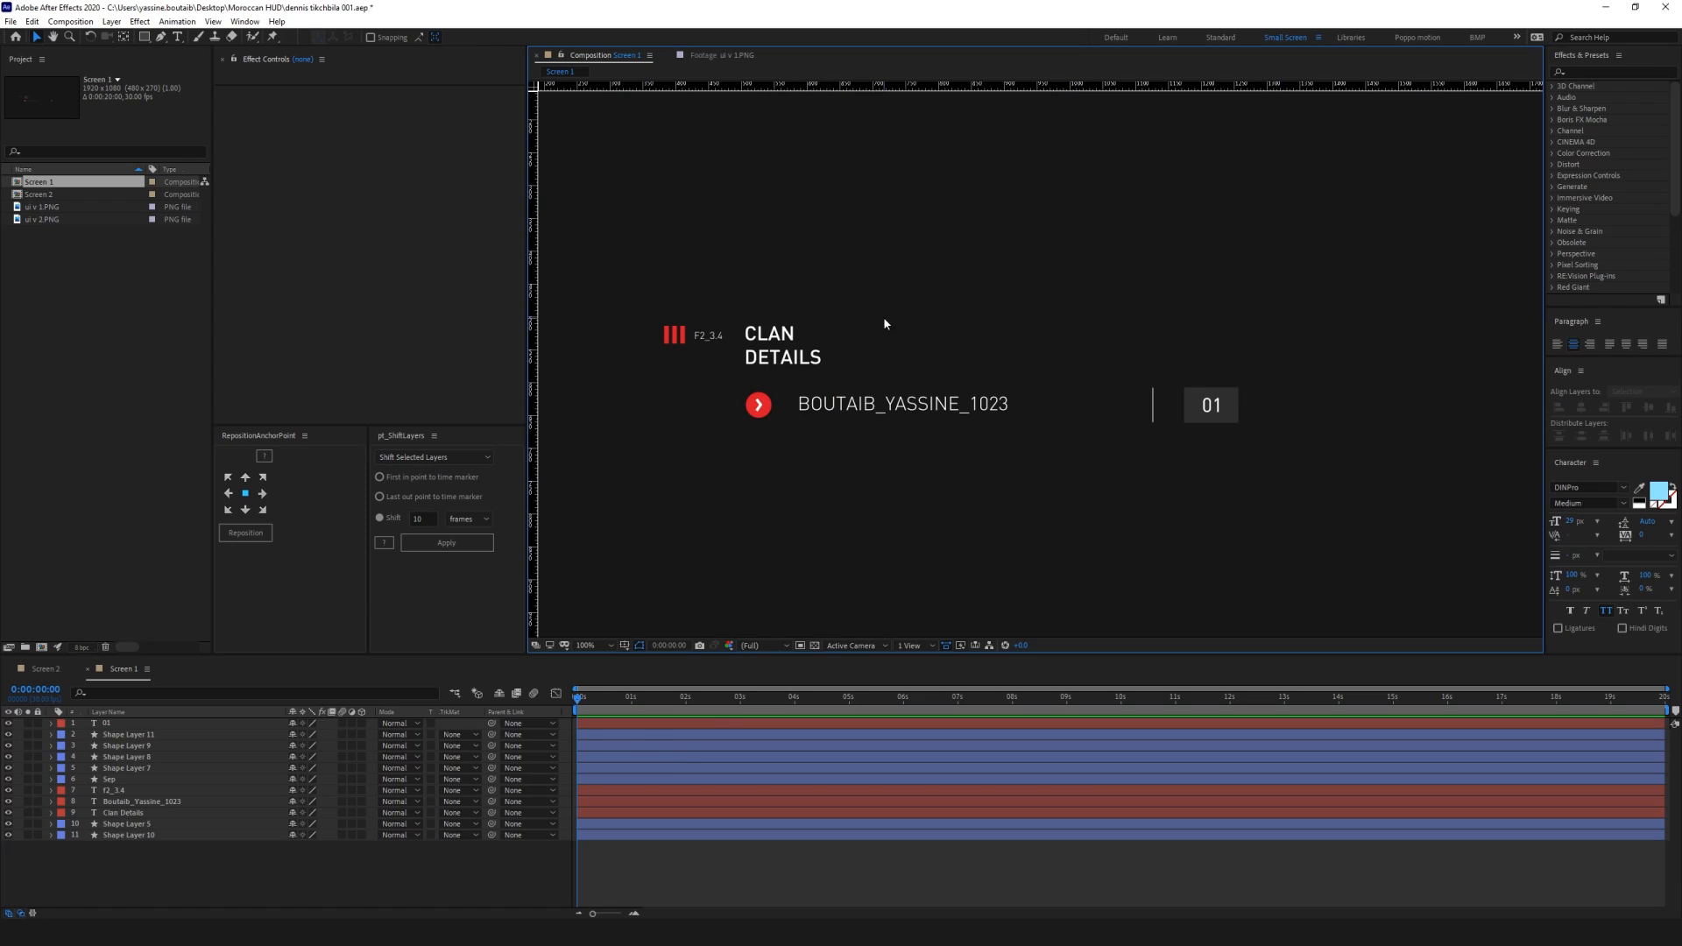
{"action": "left_click", "coordinate": [49, 670]}
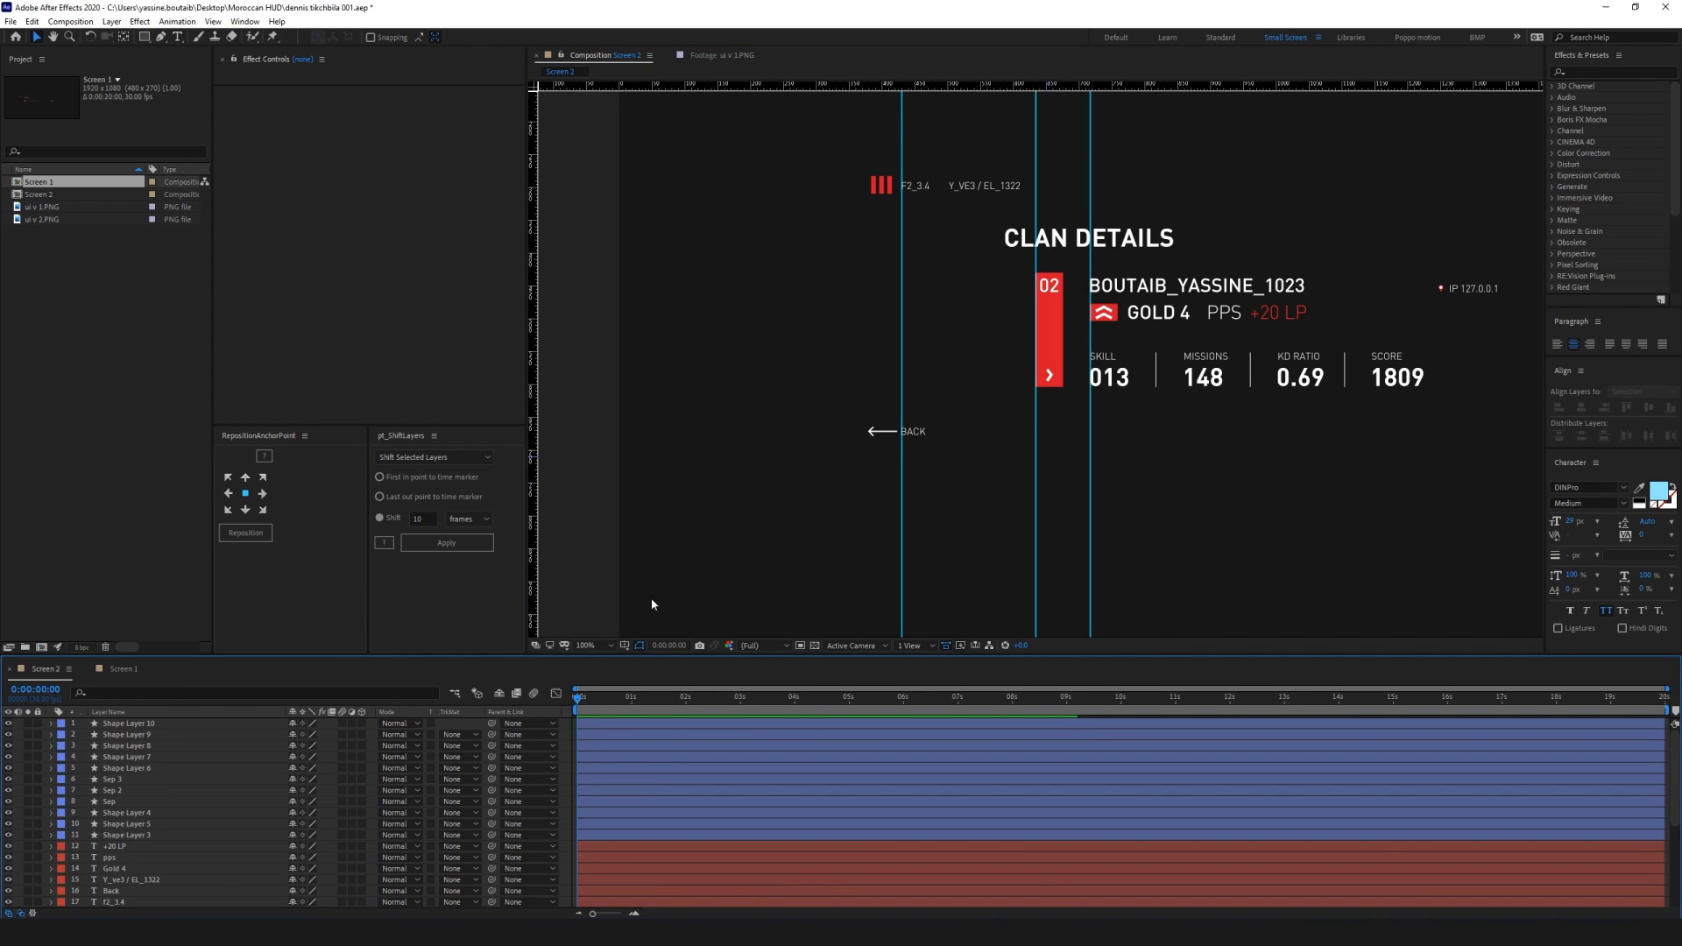
{"action": "left_click", "coordinate": [639, 644]}
{"action": "left_click", "coordinate": [646, 710]}
{"action": "key", "text": "v"}
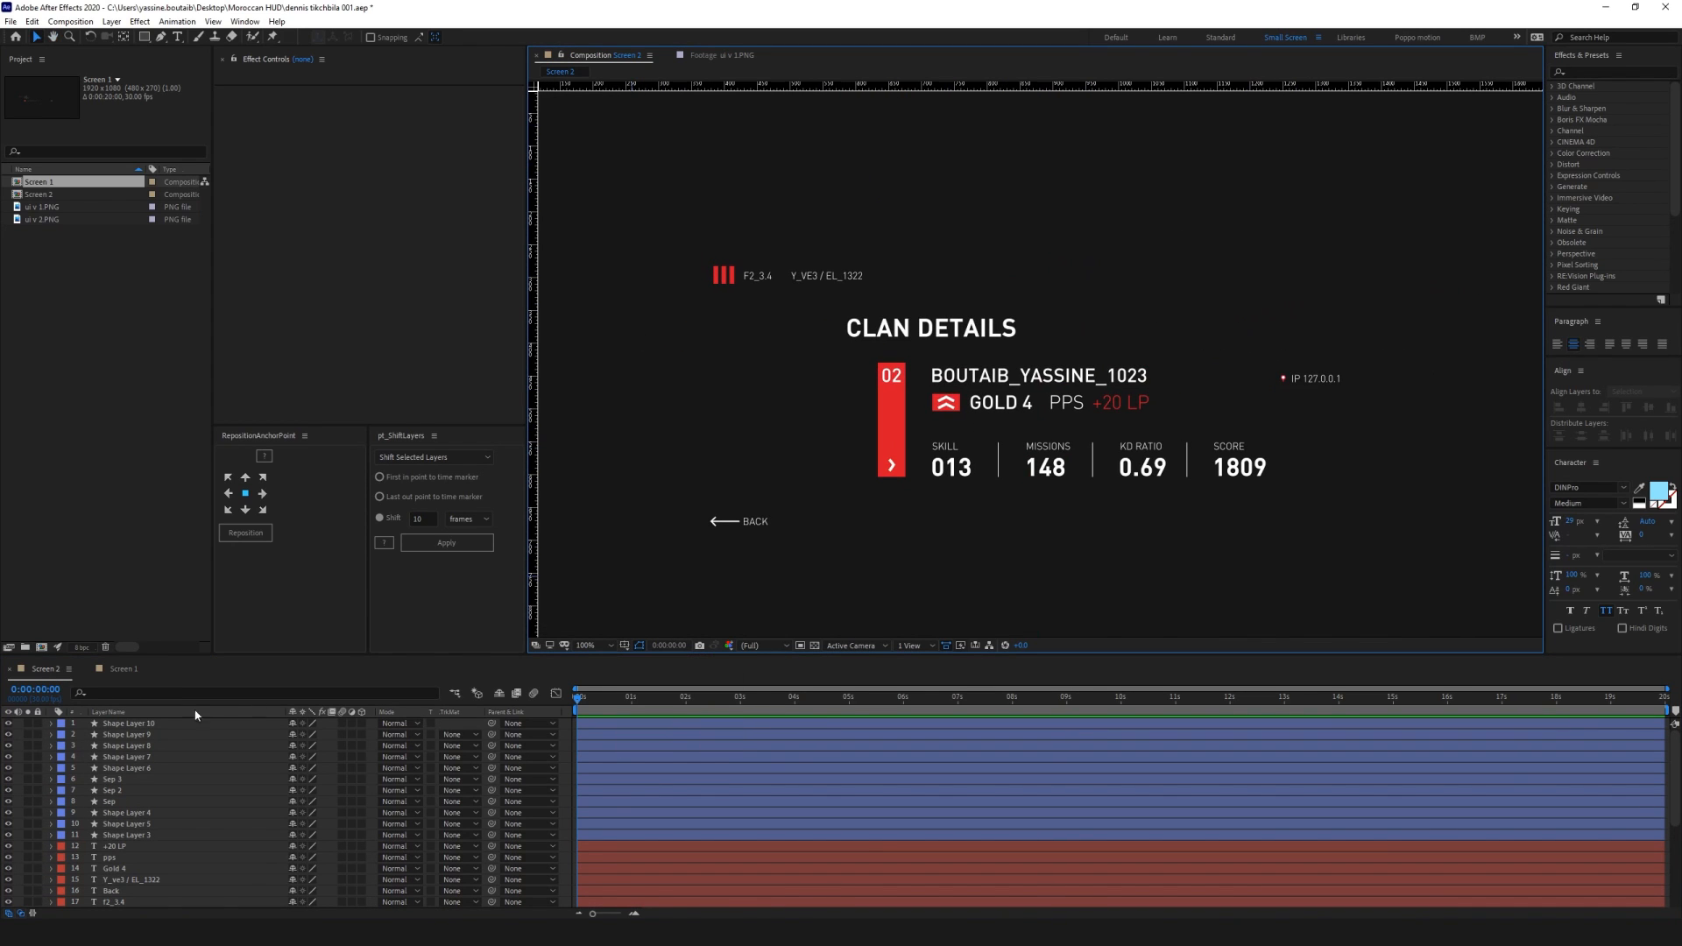
Examine the Screen 1 layout up close, from the red bars and title across to the 01 box
{"action": "left_click", "coordinate": [120, 669]}
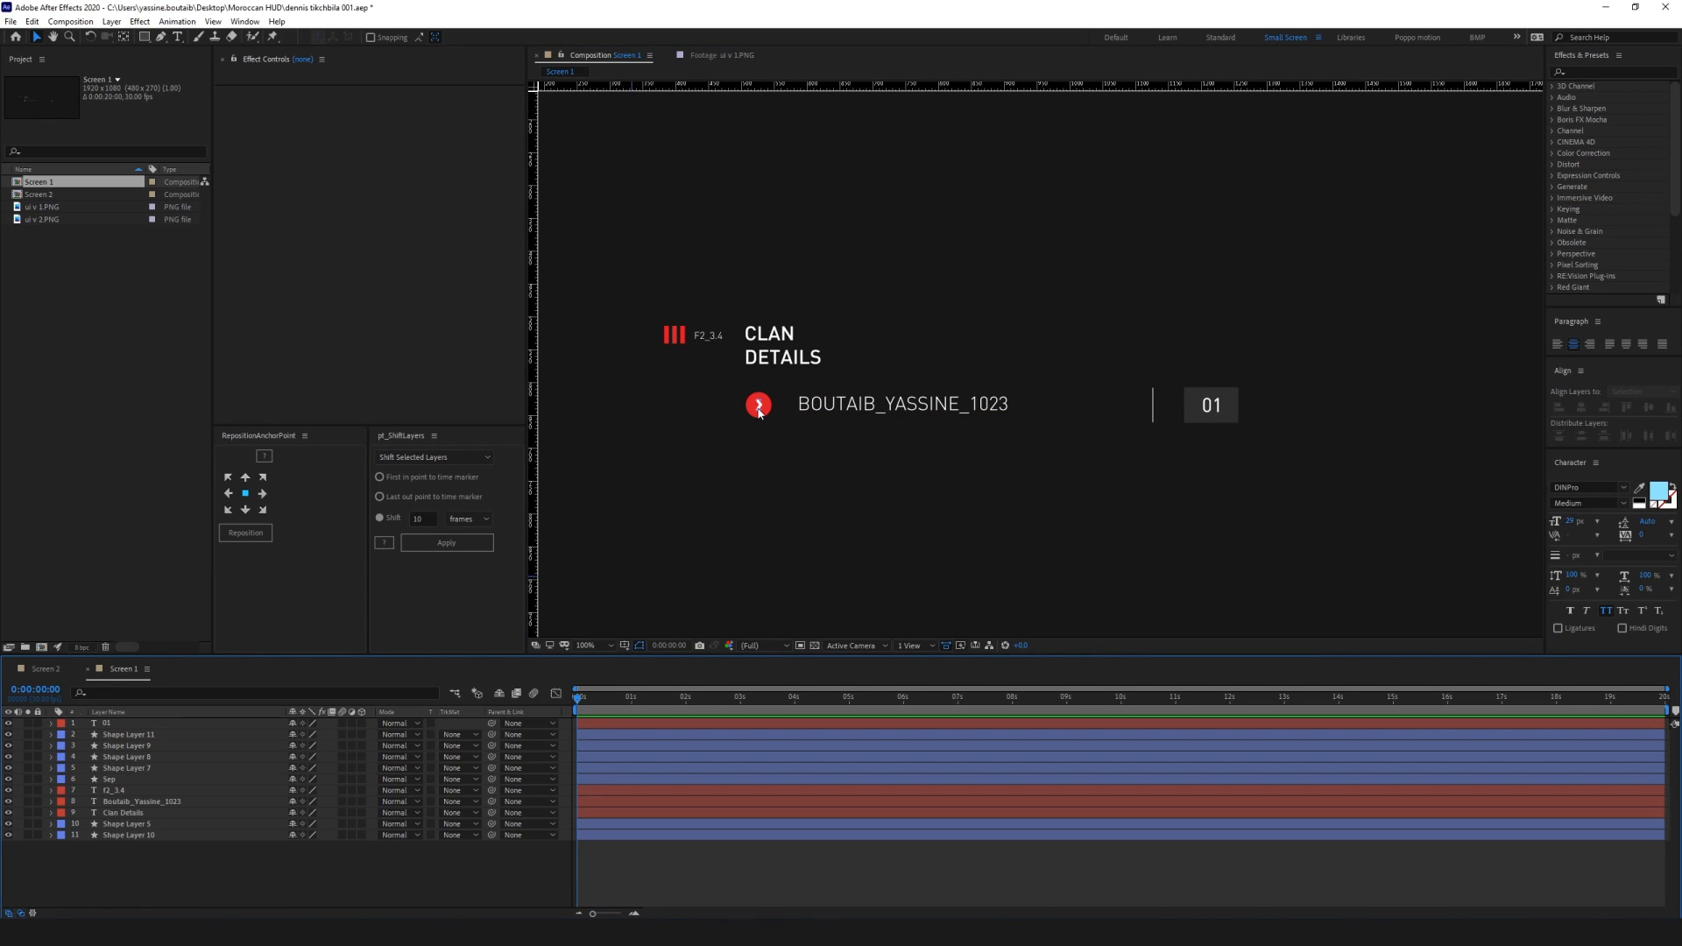
{"action": "left_click", "coordinate": [48, 670]}
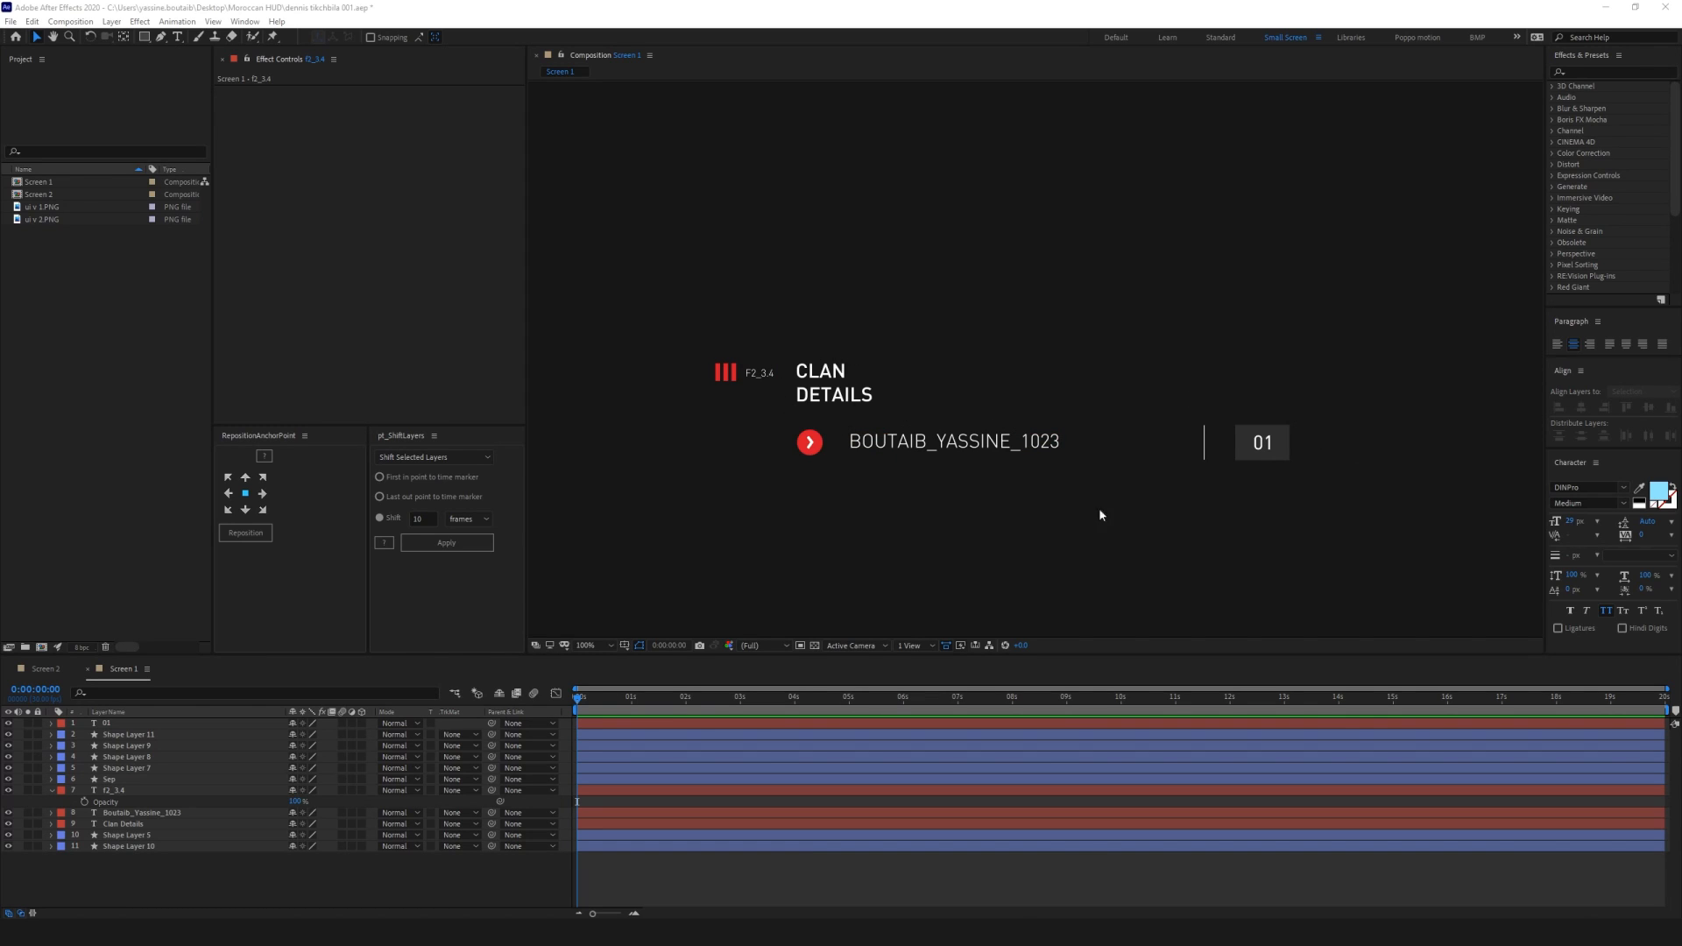
{"action": "left_click", "coordinate": [199, 881]}
{"action": "scroll", "coordinate": [765, 390], "scroll_direction": "up", "scroll_amount": 1}
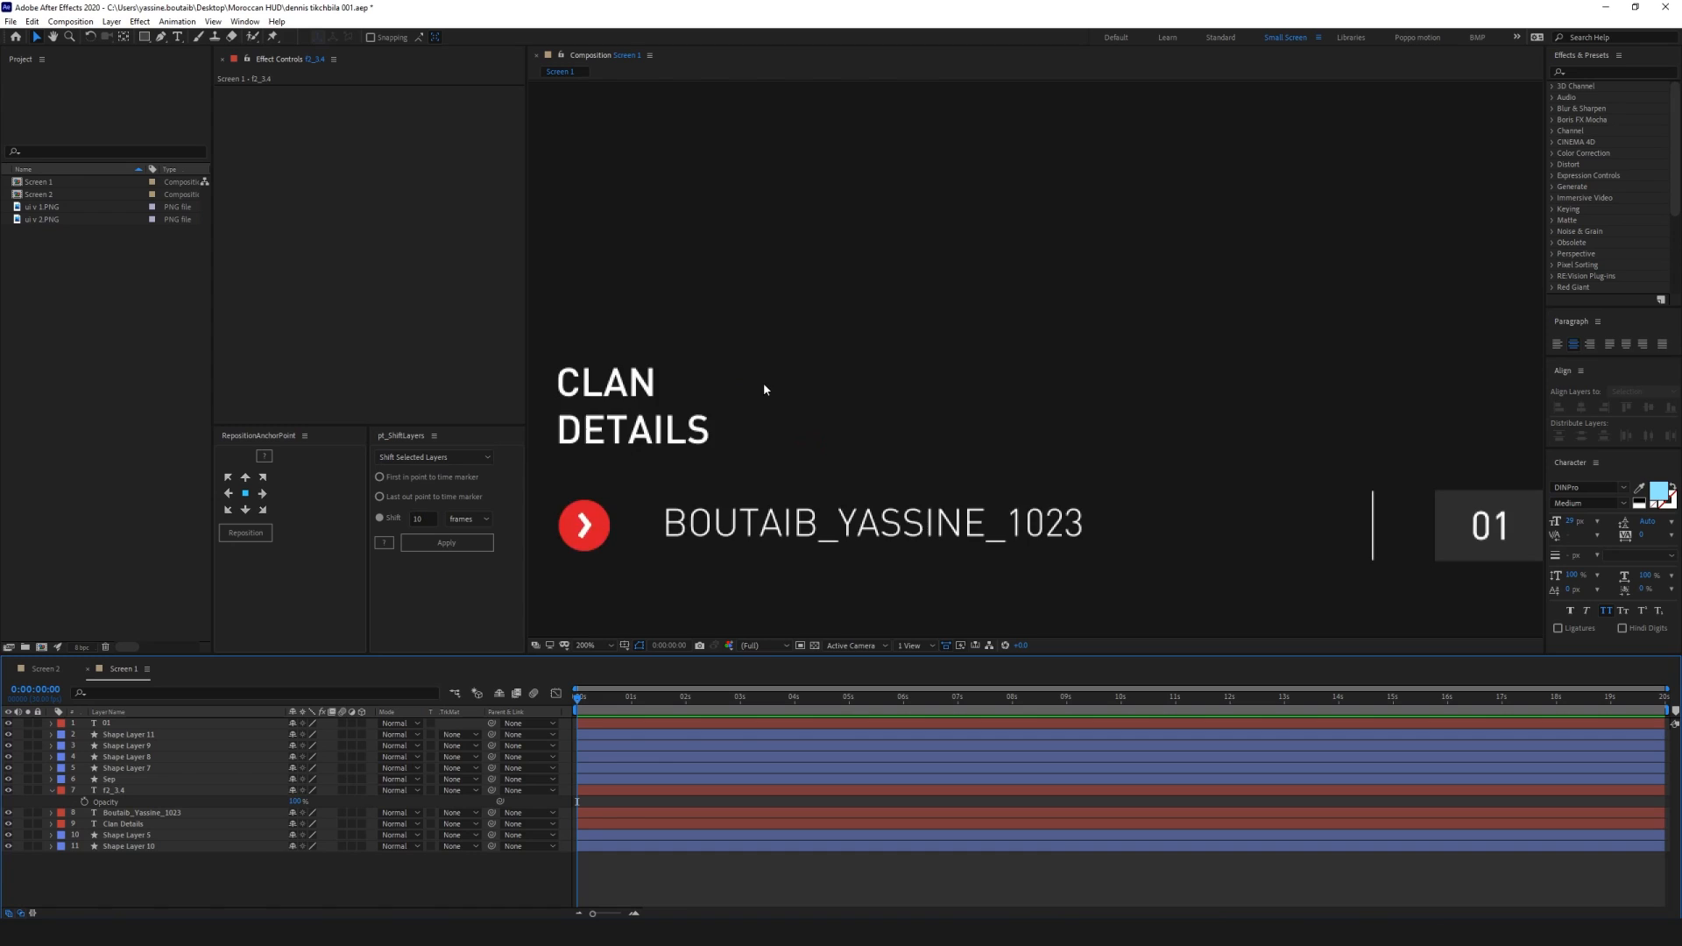
{"action": "left_click_drag", "start_coordinate": [624, 403], "coordinate": [1011, 415]}
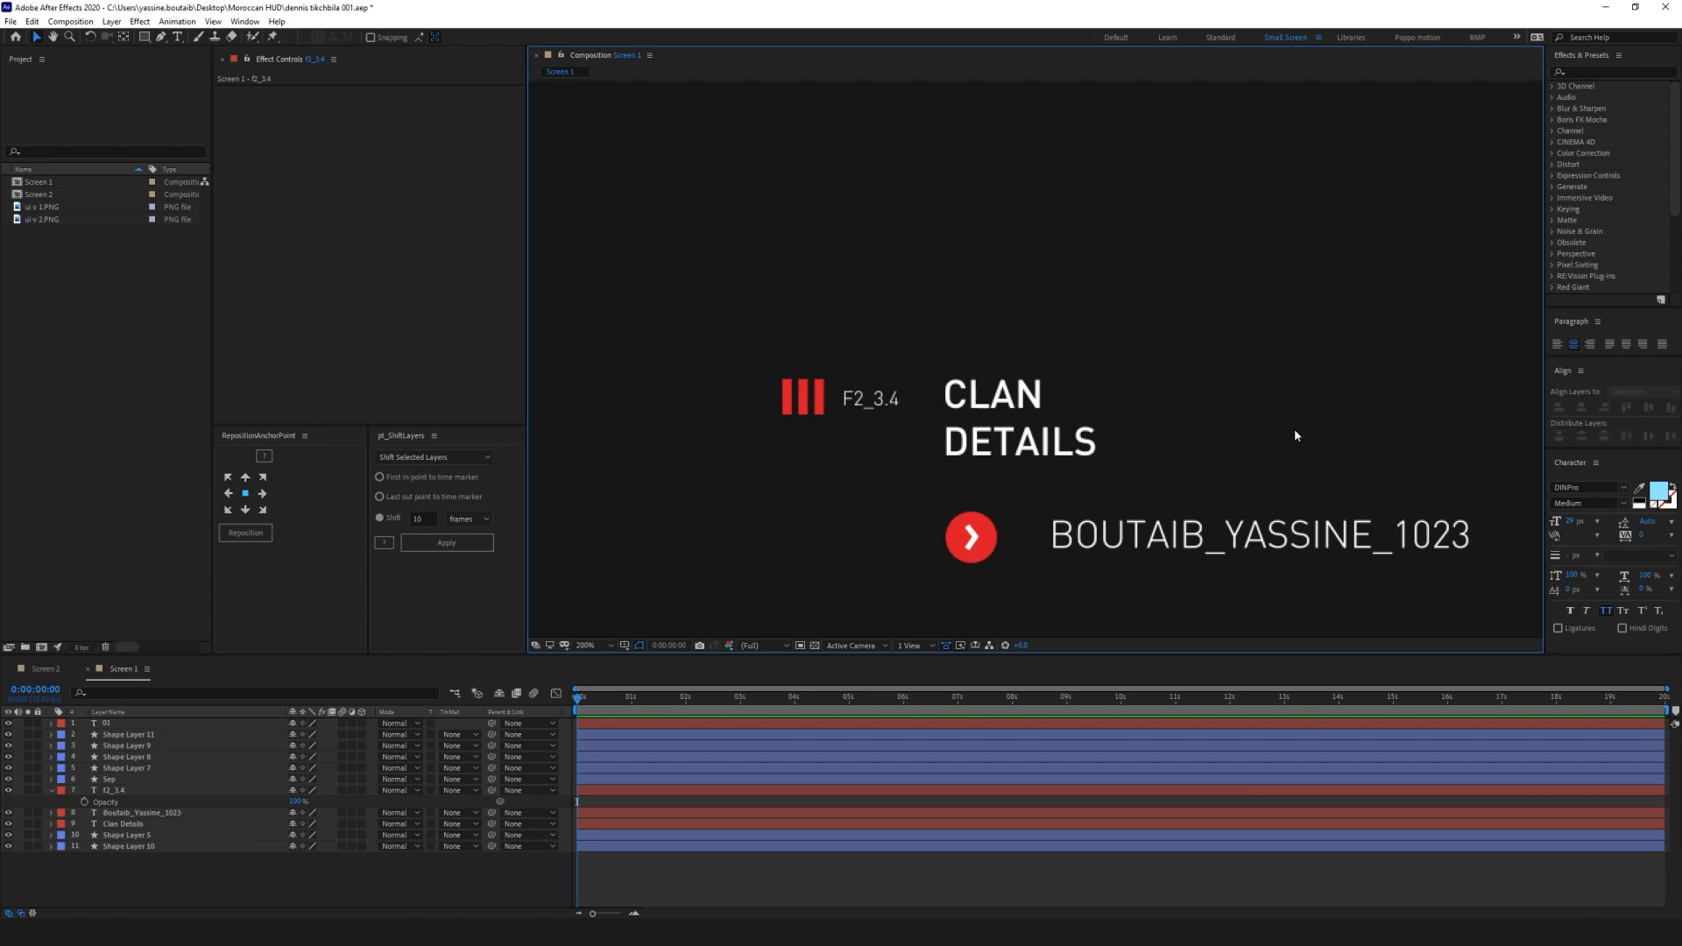
{"action": "left_click_drag", "start_coordinate": [1222, 480], "coordinate": [1076, 353]}
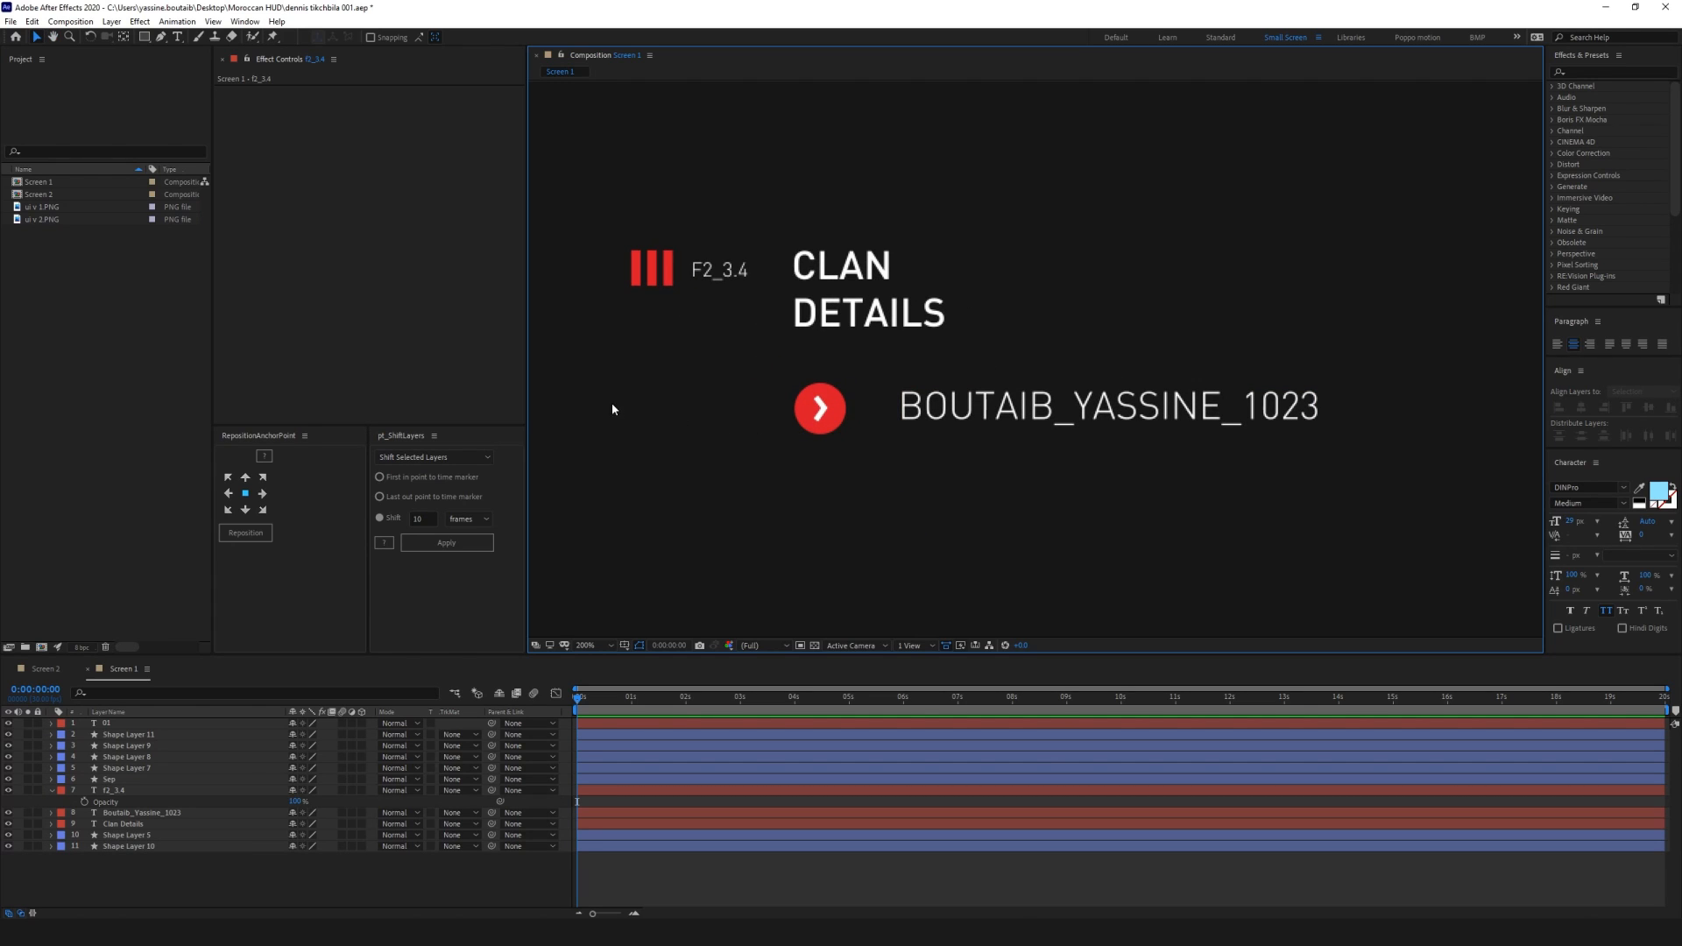
{"action": "left_click_drag", "start_coordinate": [1208, 509], "coordinate": [1048, 506]}
{"action": "left_click_drag", "start_coordinate": [1250, 468], "coordinate": [934, 465]}
{"action": "key", "text": "v"}
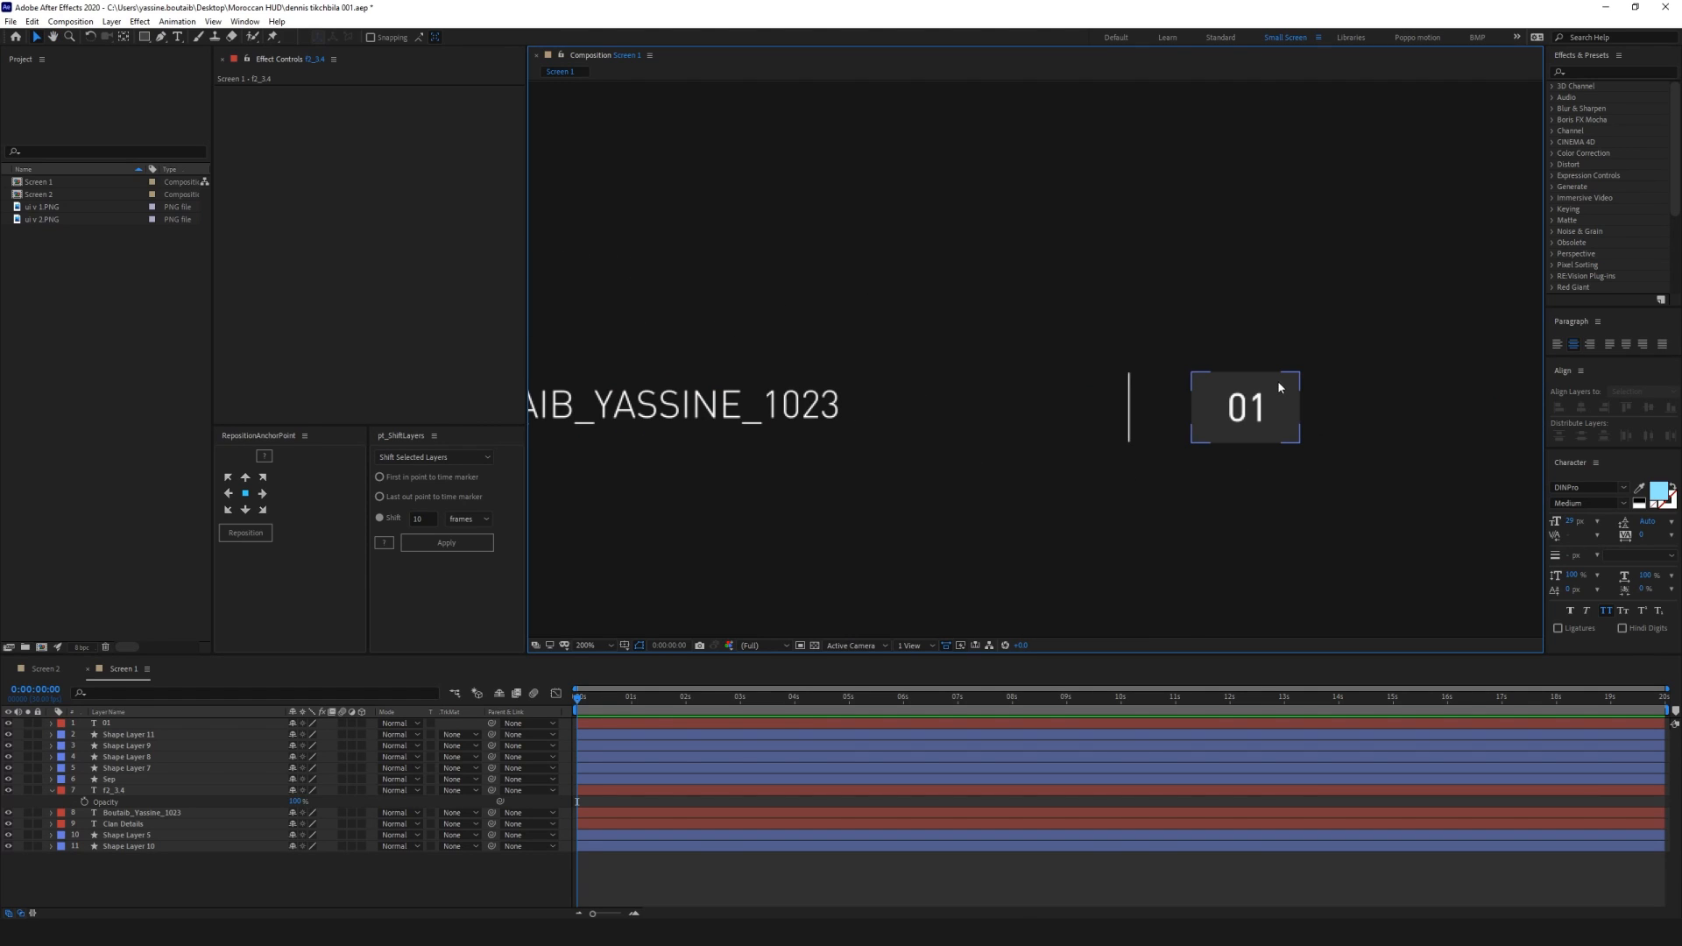
{"action": "left_click", "coordinate": [580, 727]}
{"action": "key", "text": "h"}
{"action": "left_click_drag", "start_coordinate": [686, 442], "coordinate": [996, 447]}
{"action": "left_click_drag", "start_coordinate": [766, 410], "coordinate": [983, 457]}
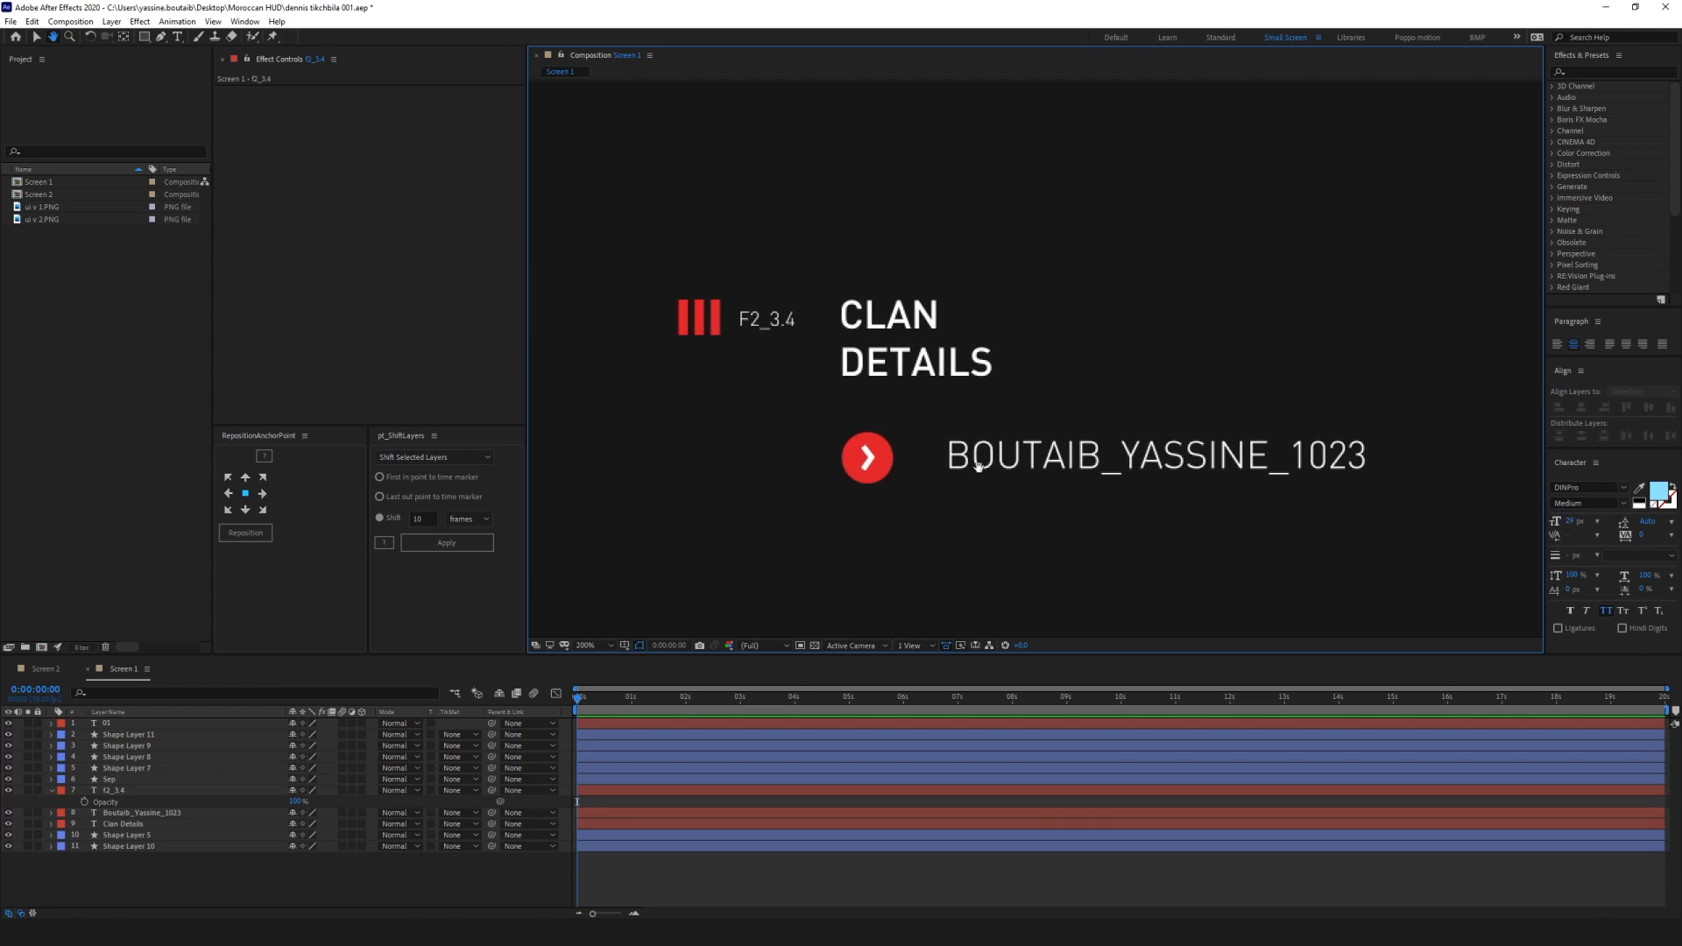
Solo the F2_3.4 text layer and expand its Text and Transform properties
{"action": "key", "text": "v"}
{"action": "left_click", "coordinate": [48, 792]}
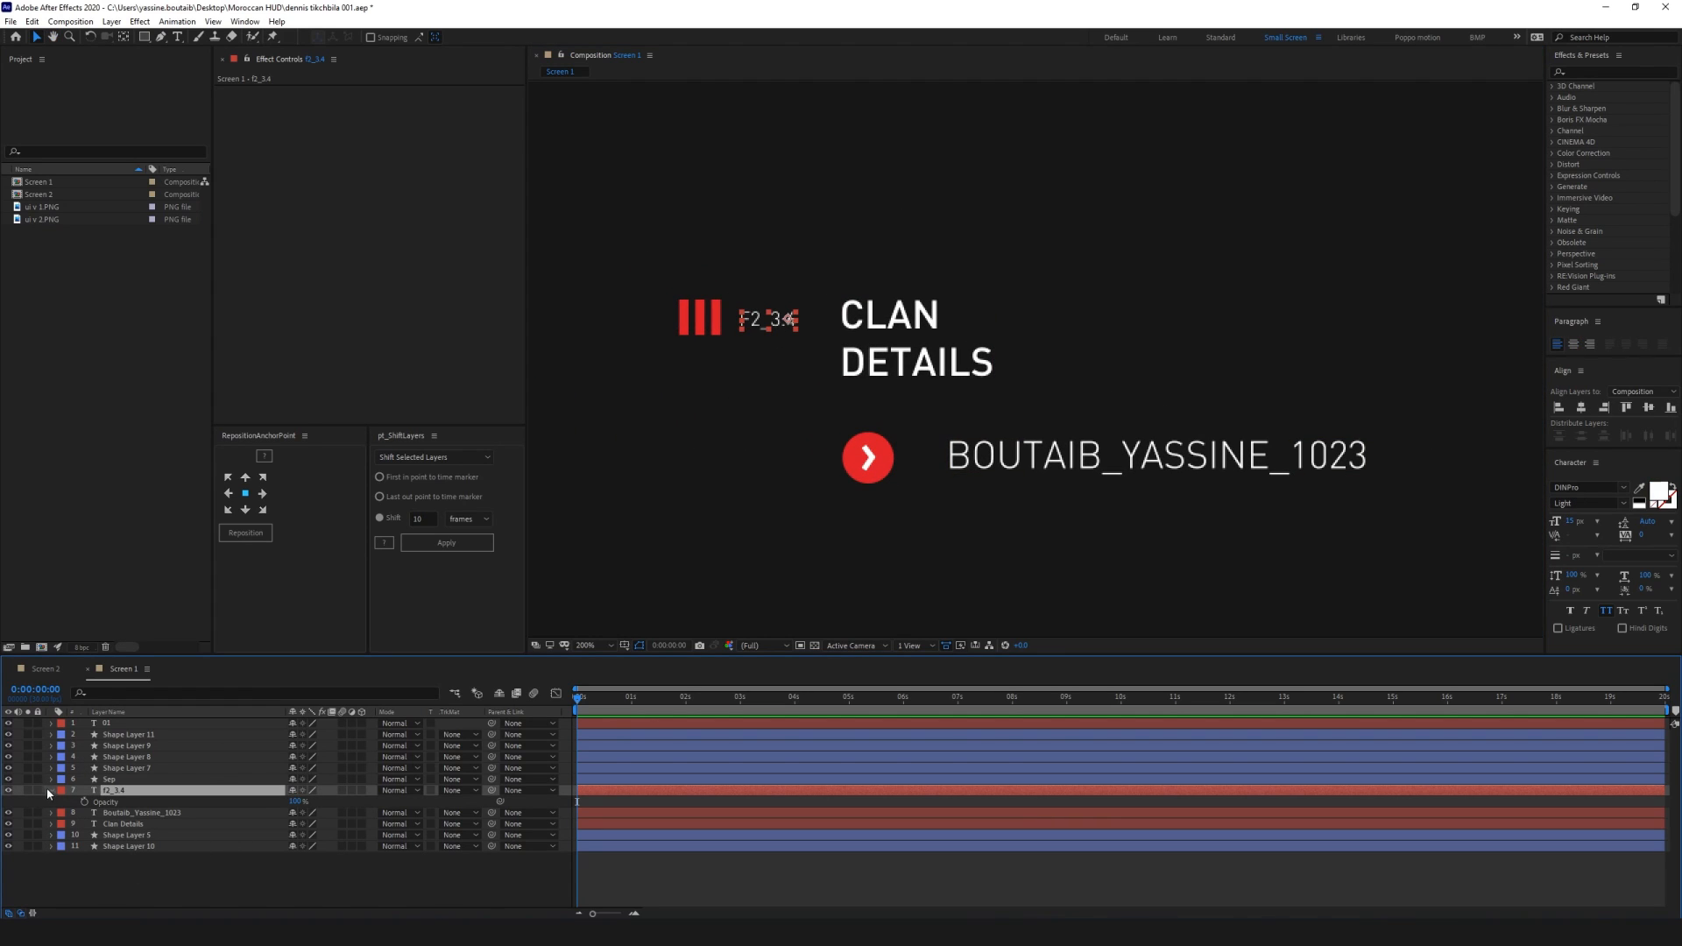
{"action": "left_click", "coordinate": [28, 791]}
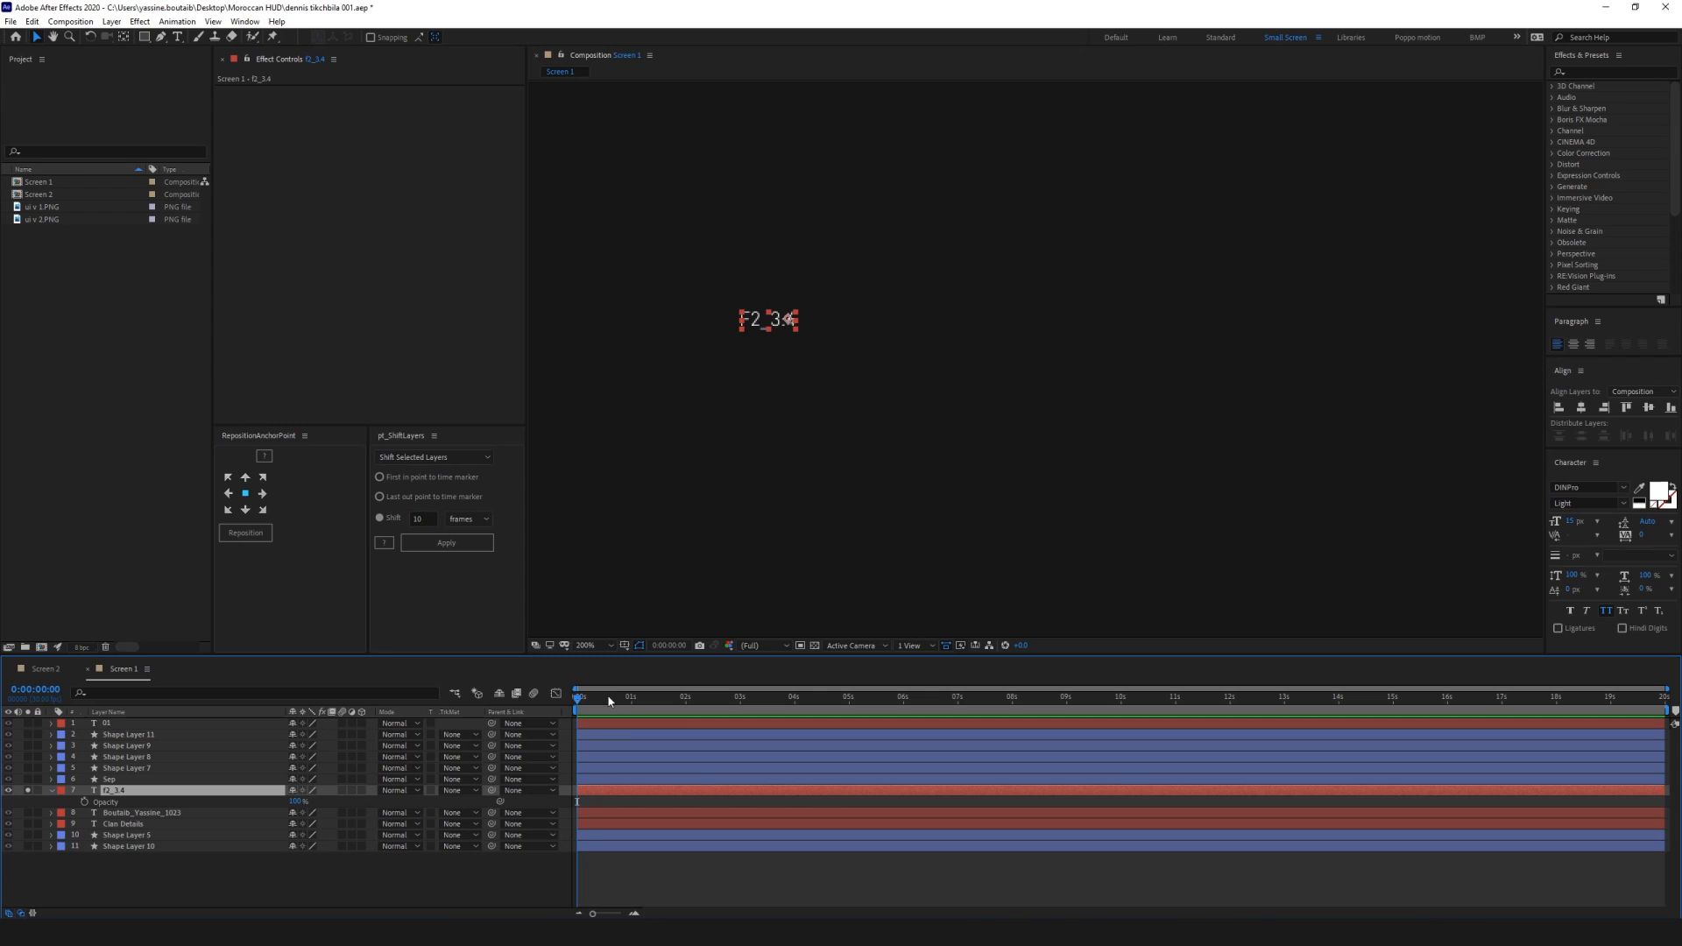
{"action": "left_click", "coordinate": [51, 791]}
{"action": "left_click", "coordinate": [51, 791]}
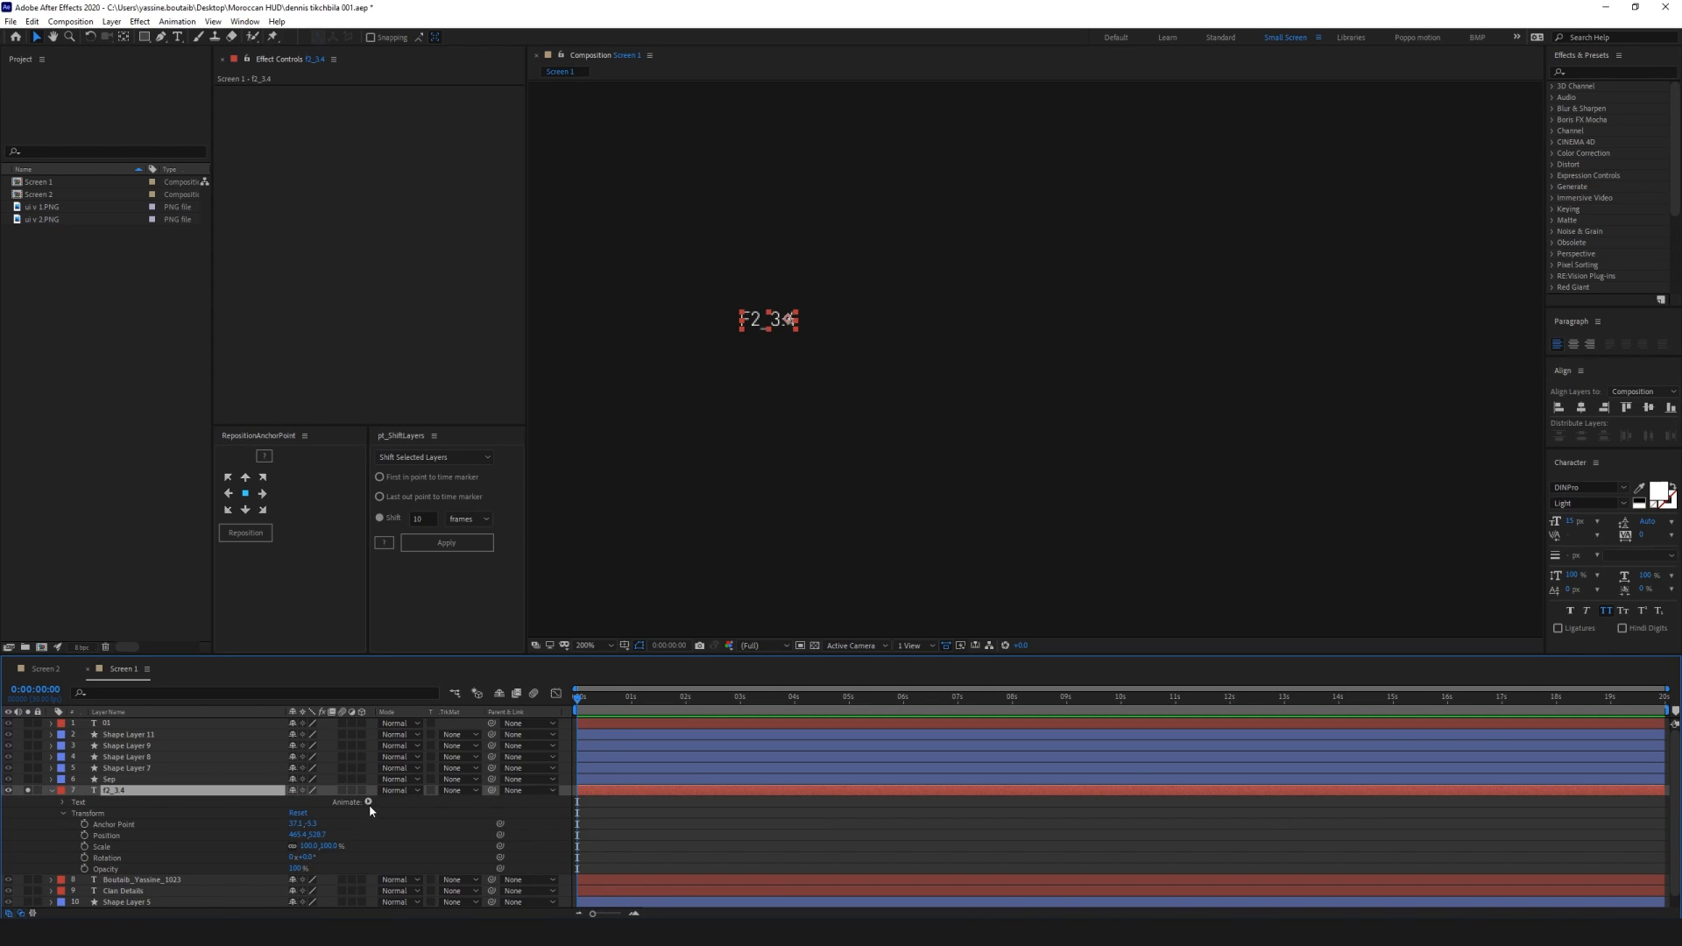
Add an Opacity text animator to the F2_3.4 layer and expand its Range Selector
{"action": "left_click", "coordinate": [369, 803]}
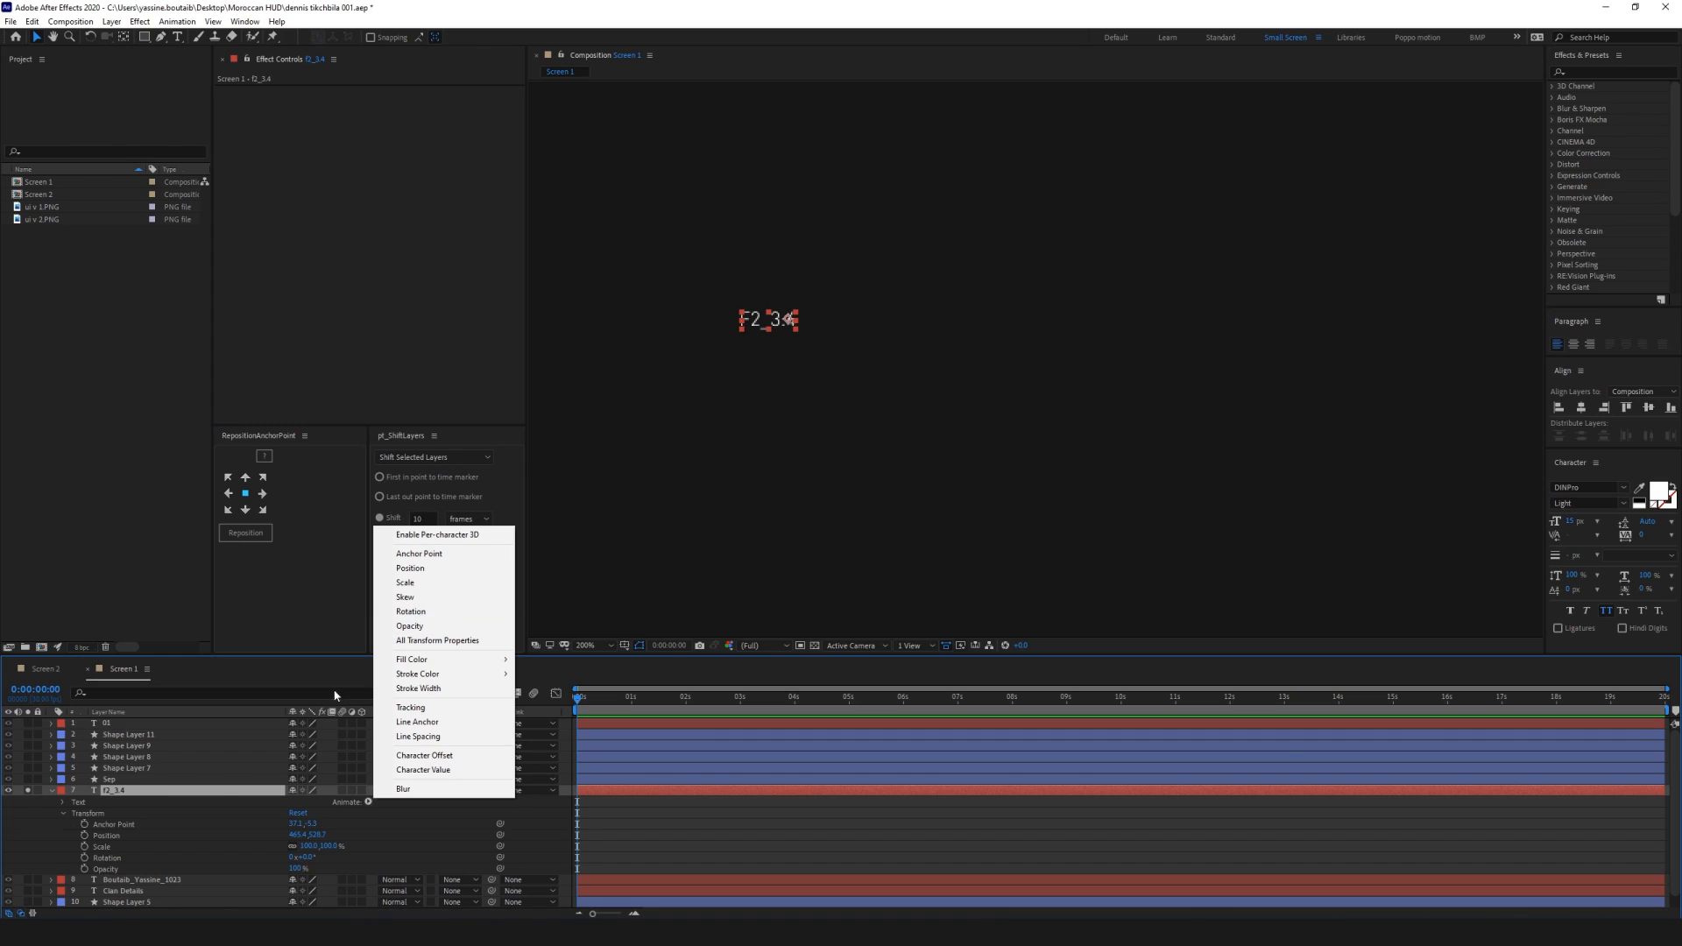
{"action": "left_click", "coordinate": [131, 792]}
{"action": "left_click", "coordinate": [367, 802]}
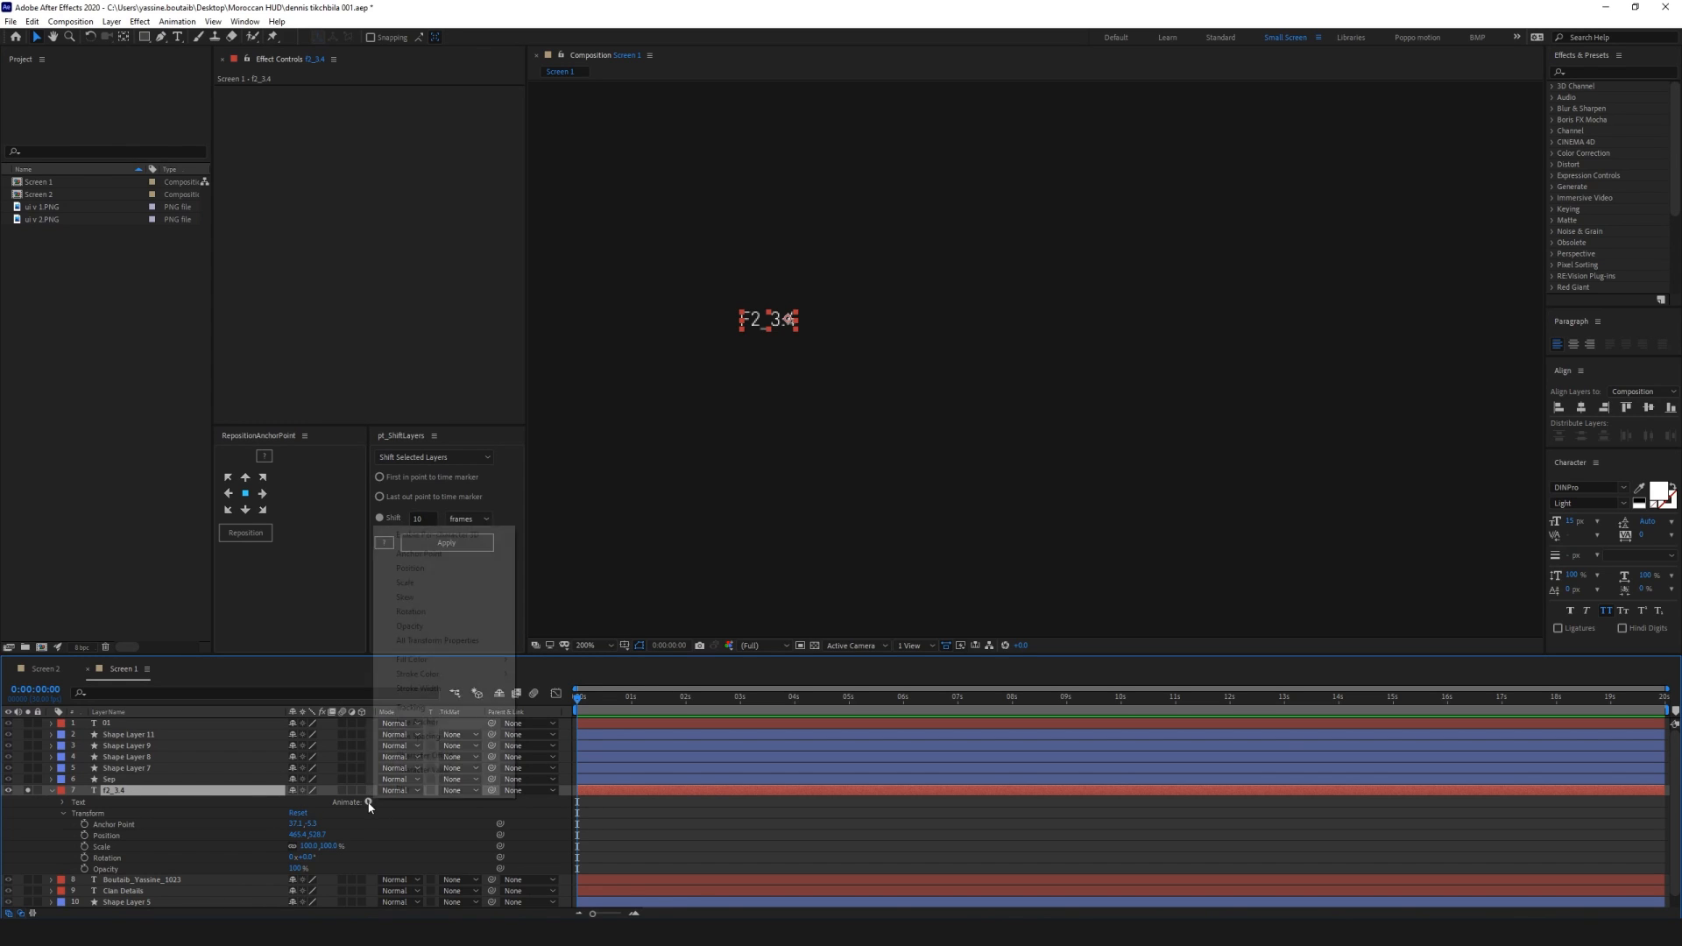
{"action": "left_click", "coordinate": [441, 627]}
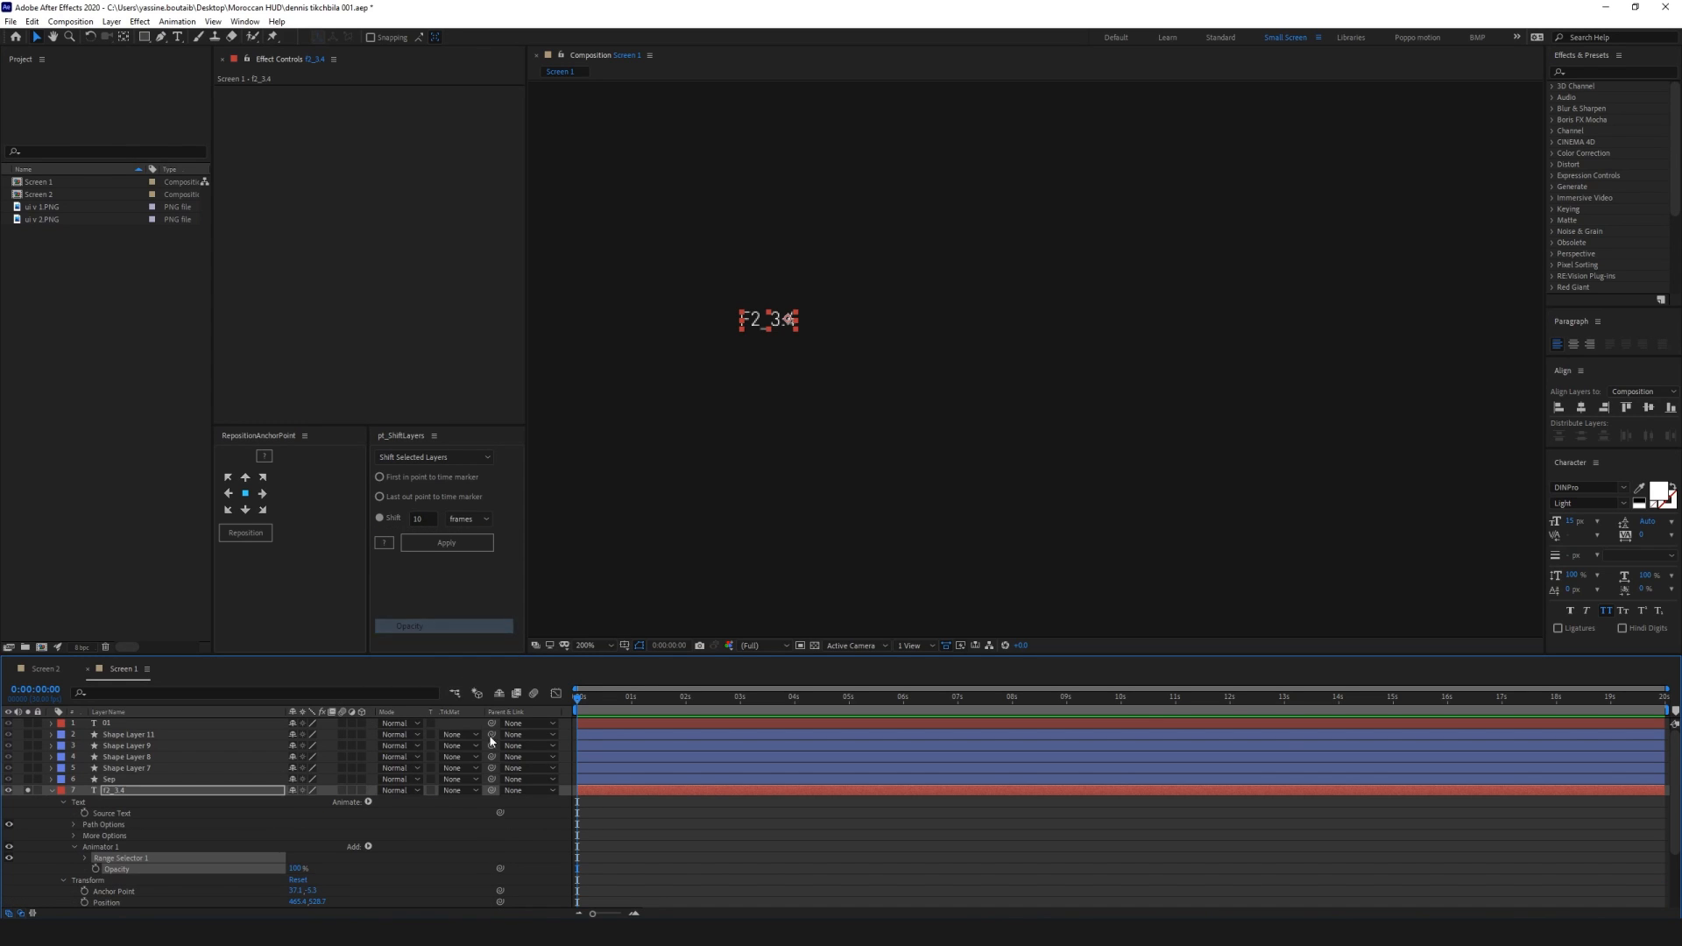
{"action": "left_click", "coordinate": [121, 873]}
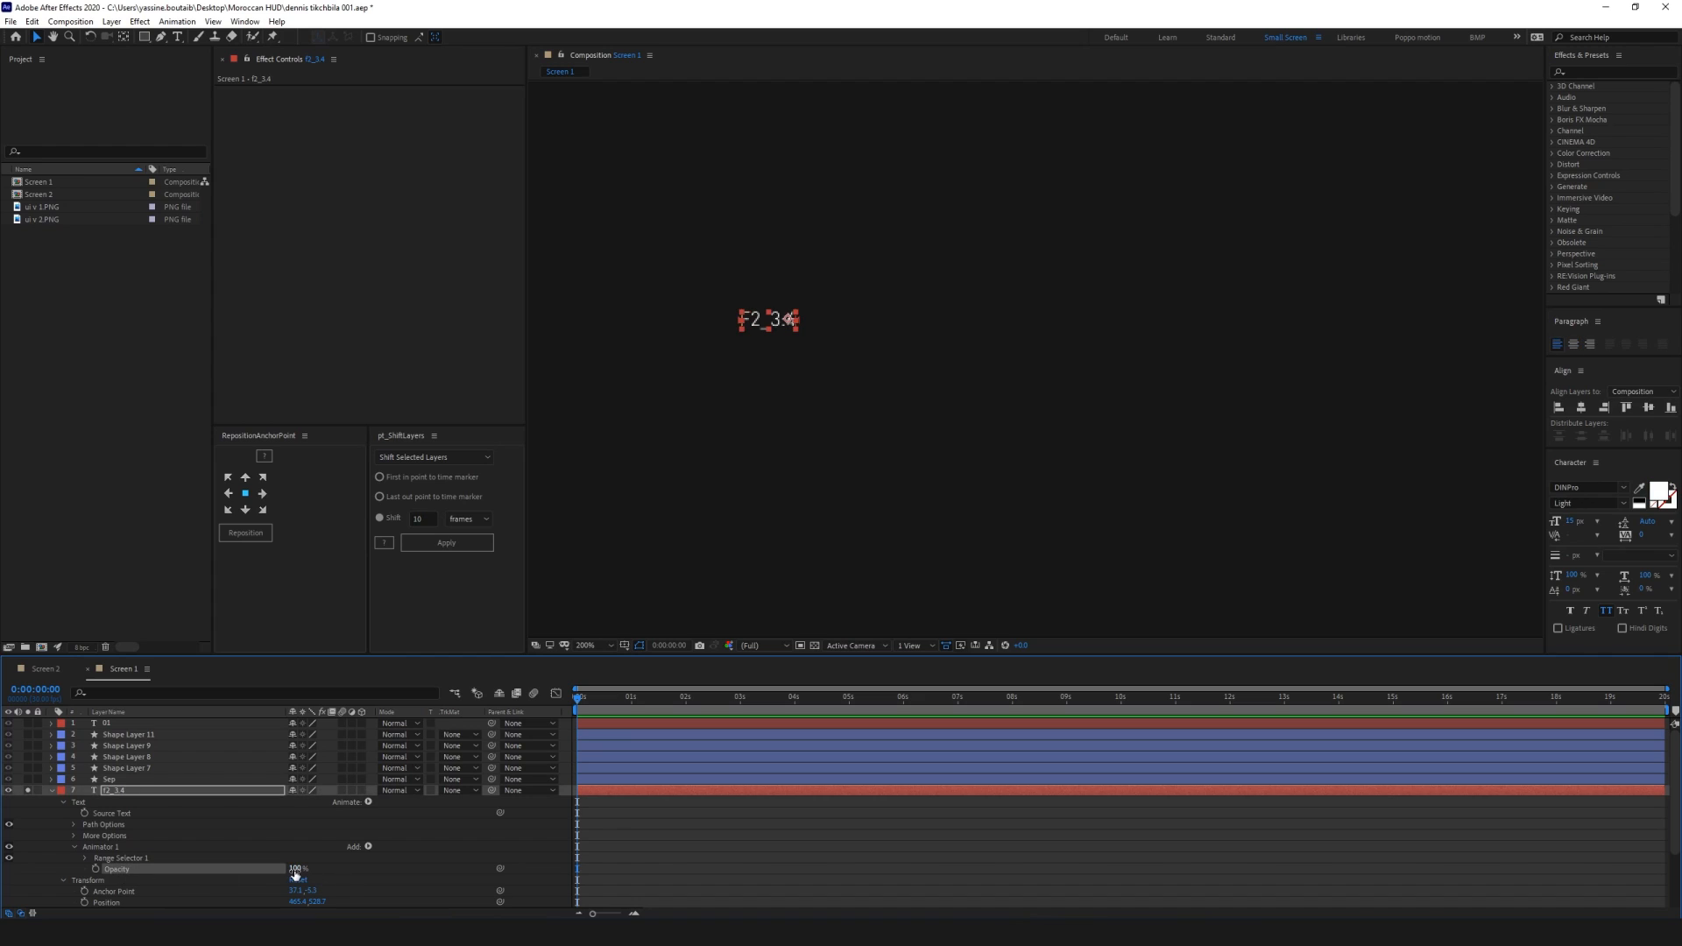
{"action": "left_click", "coordinate": [80, 859]}
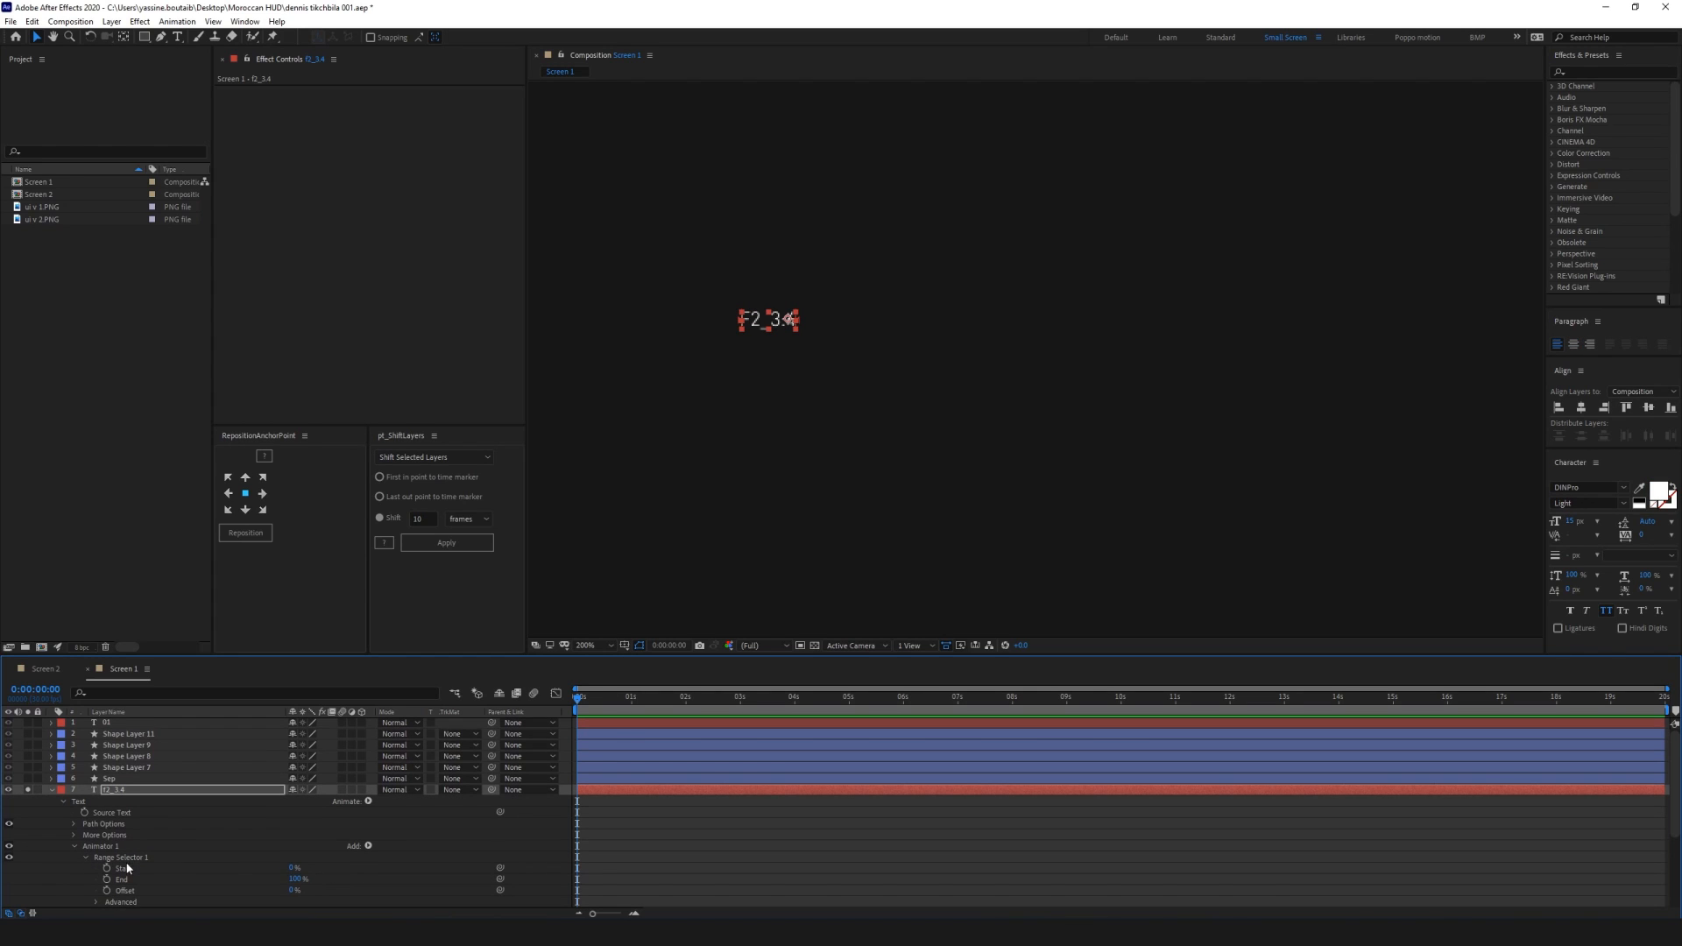
Try lowering the Range Selector's End to 0% on the F2_3.4 layer, and undo it
{"action": "left_click", "coordinate": [279, 879]}
{"action": "scroll", "coordinate": [699, 420], "scroll_direction": "up", "scroll_amount": 1}
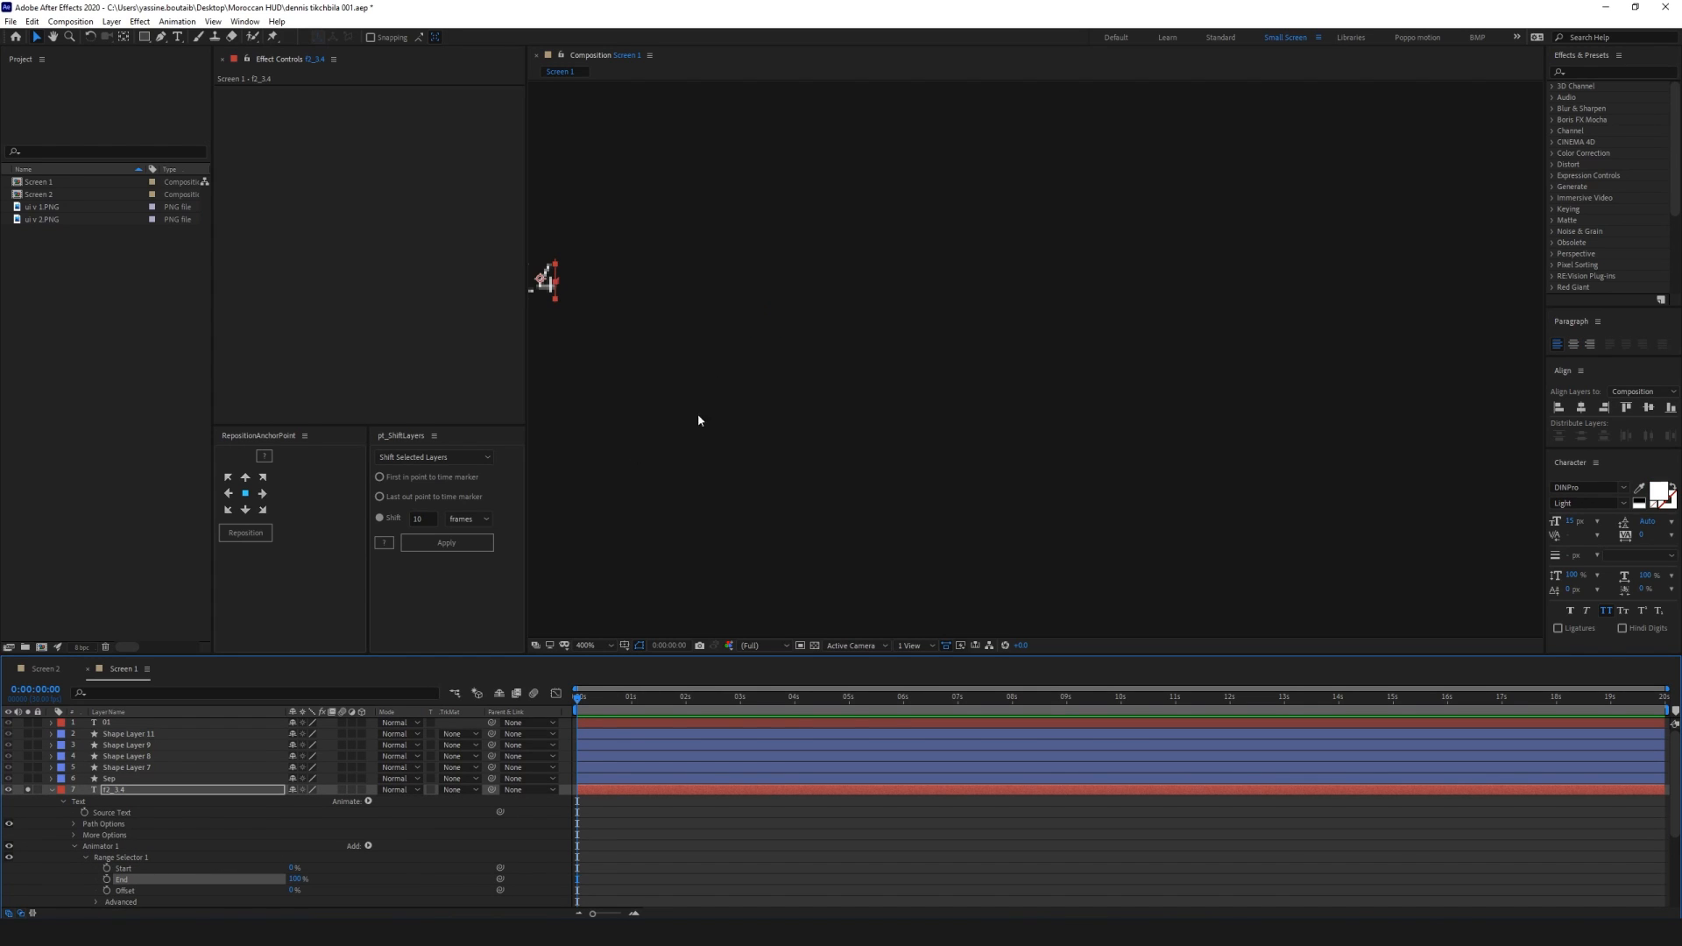
{"action": "left_click_drag", "start_coordinate": [640, 416], "coordinate": [968, 475]}
{"action": "key", "text": "v"}
{"action": "left_click_drag", "start_coordinate": [296, 878], "coordinate": [245, 878]}
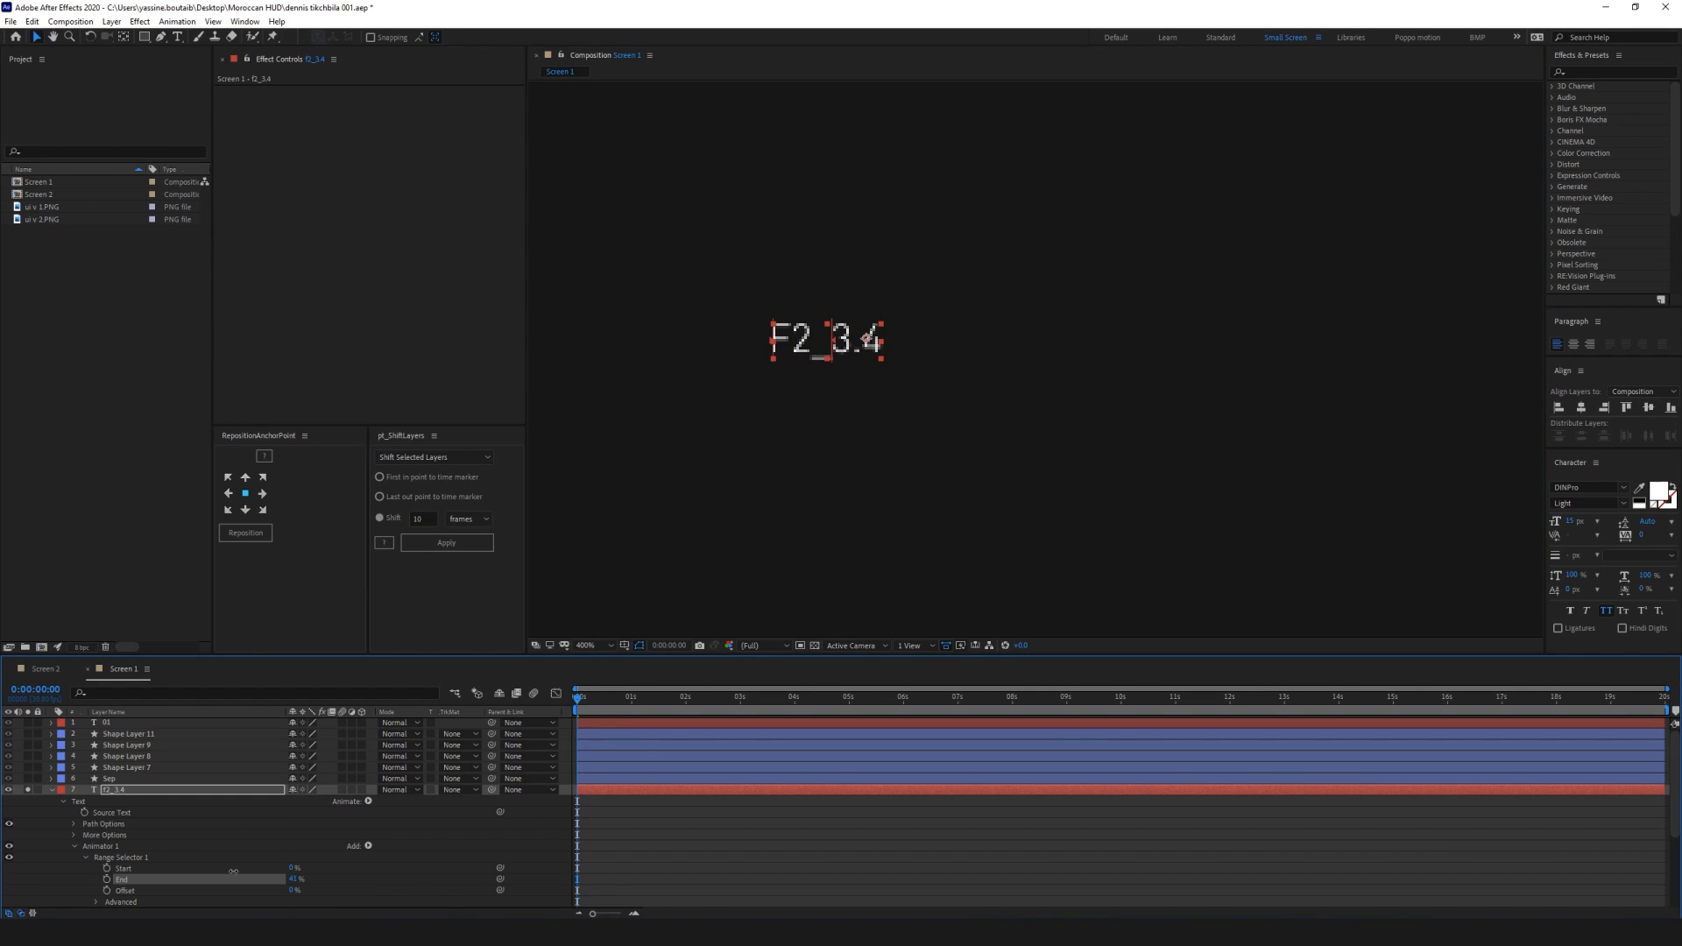
{"action": "scroll", "coordinate": [296, 871], "scroll_direction": "down", "scroll_amount": 3}
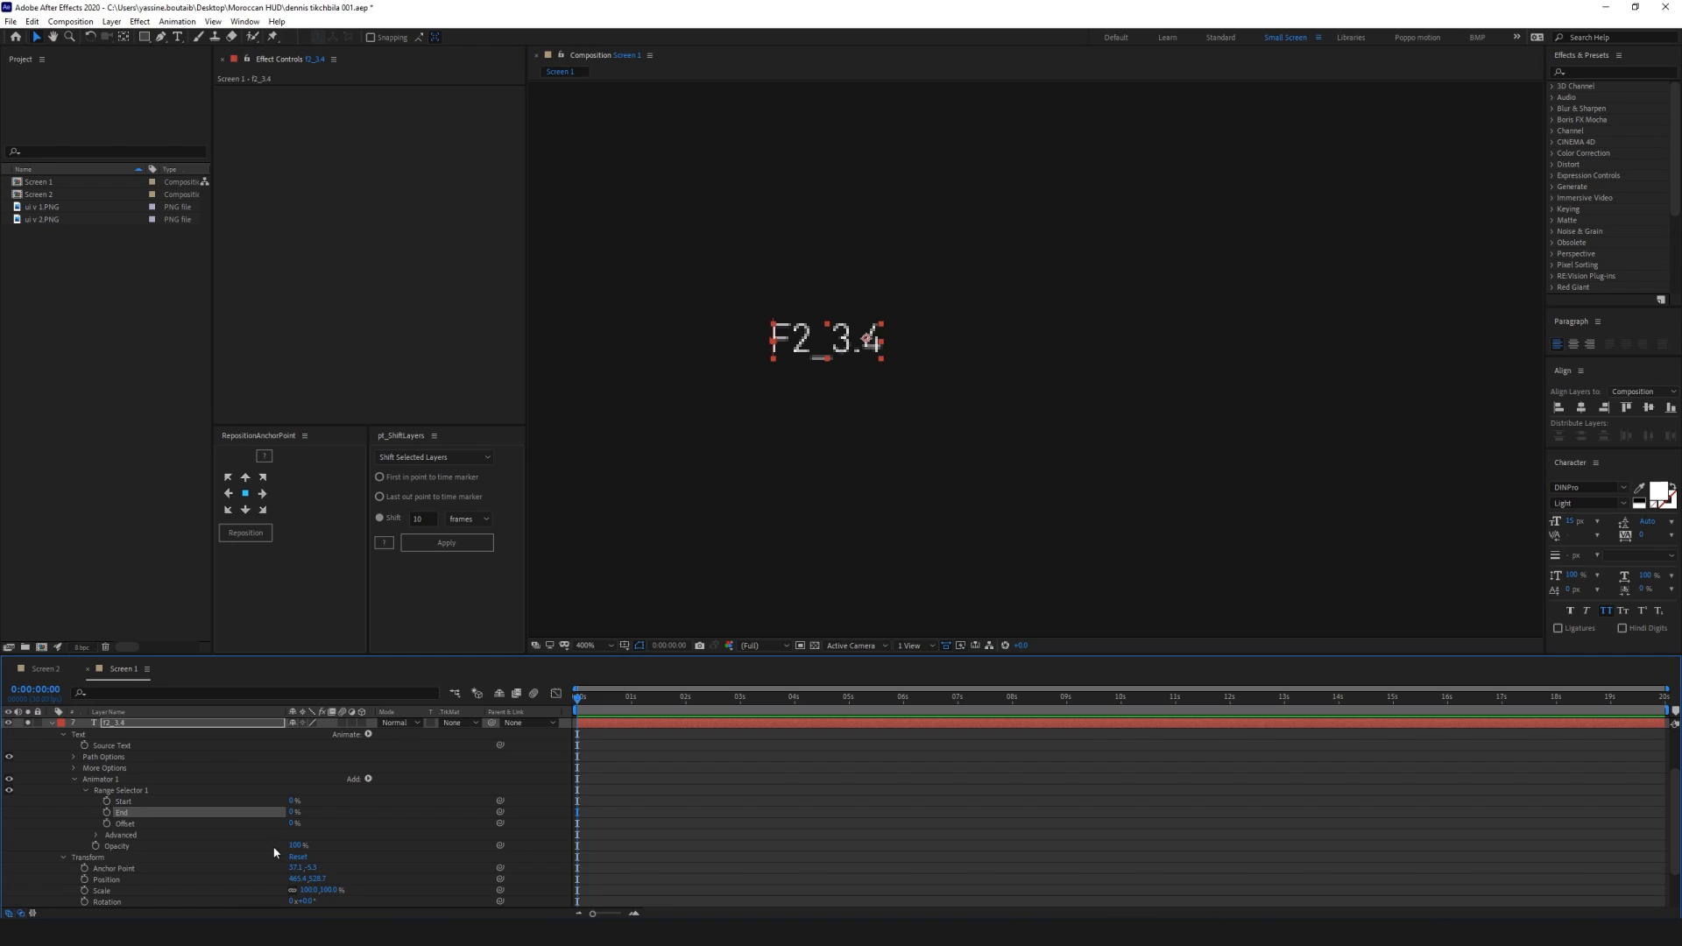
{"action": "left_click", "coordinate": [275, 847]}
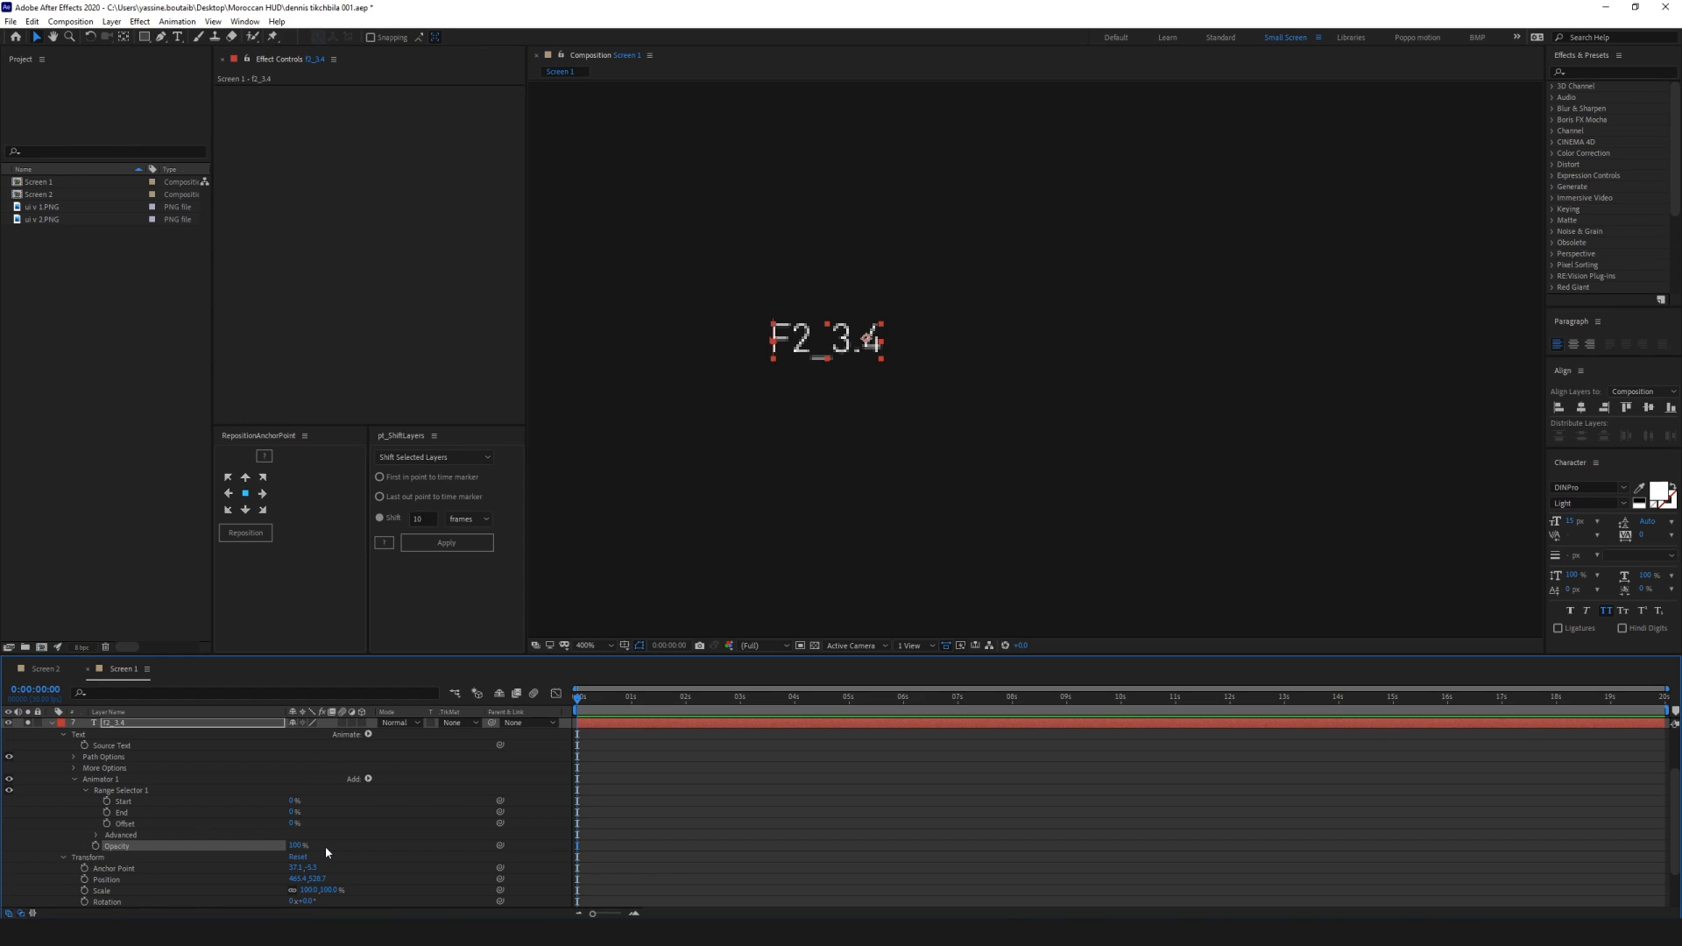
{"action": "left_click", "coordinate": [324, 848]}
{"action": "key", "text": "ctrl+z"}
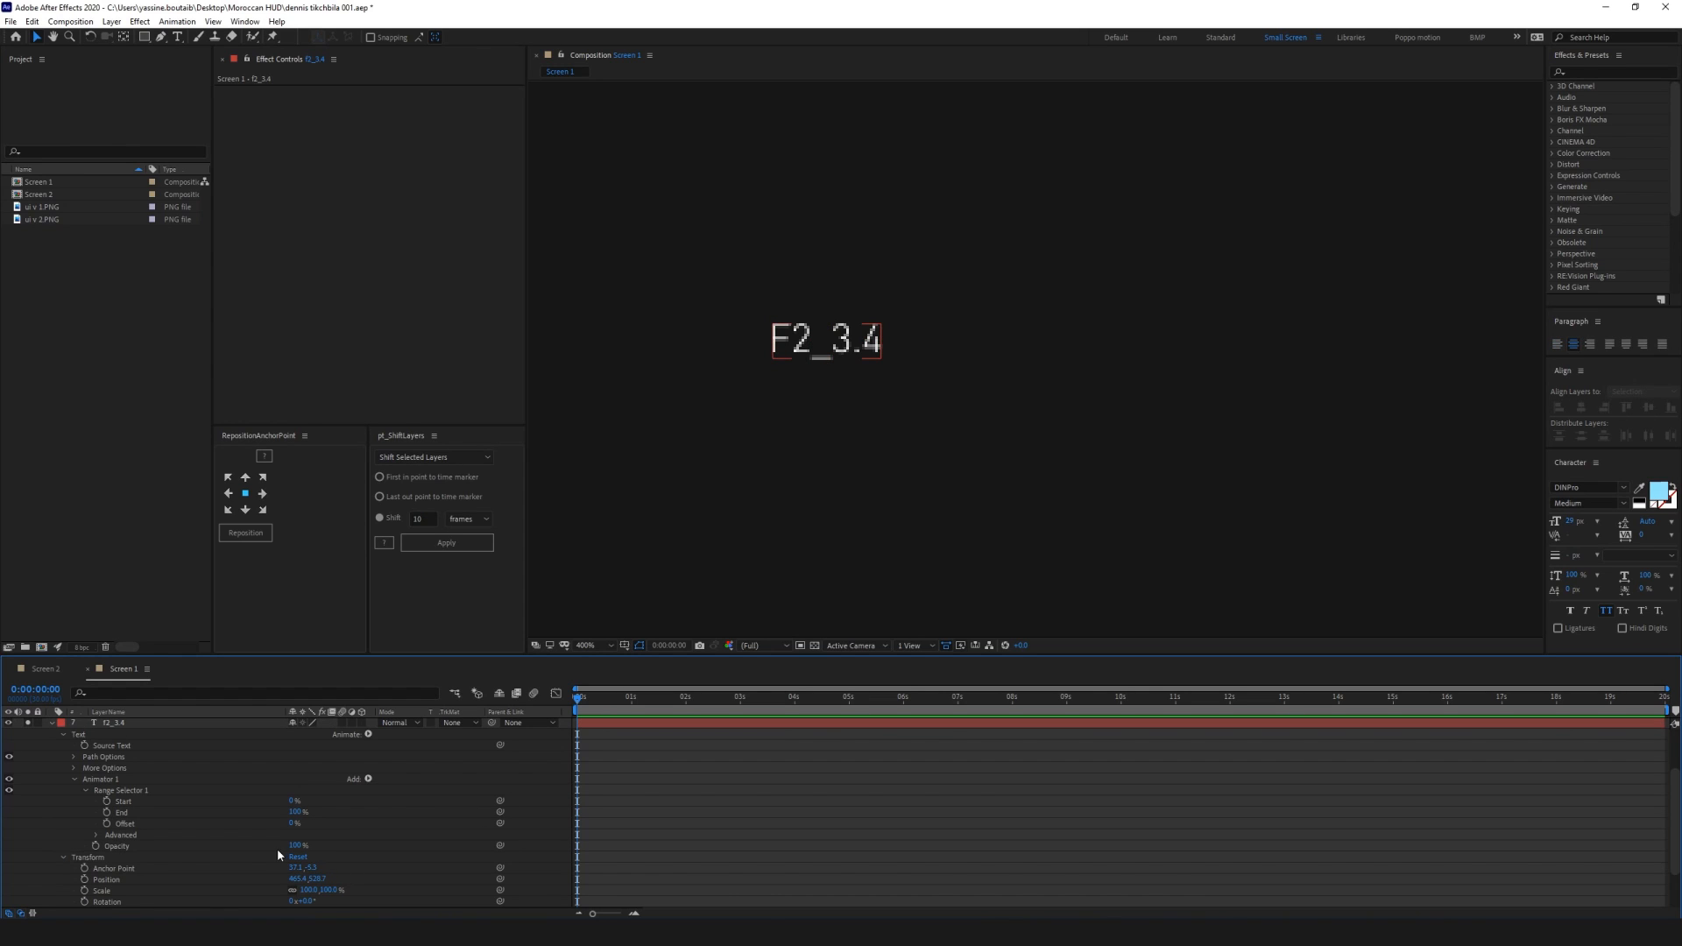
Set the text animator's Opacity to 0% and keyframe the Range Selector's Start at 0% on frame 0
{"action": "left_click_drag", "start_coordinate": [295, 846], "coordinate": [409, 817]}
{"action": "mouse_move", "coordinate": [294, 818]}
{"action": "left_mouse_down"}
{"action": "mouse_move", "coordinate": [315, 801]}
{"action": "mouse_move", "coordinate": [285, 802]}
{"action": "left_mouse_up"}
{"action": "left_click", "coordinate": [304, 803]}
{"action": "left_click", "coordinate": [107, 801]}
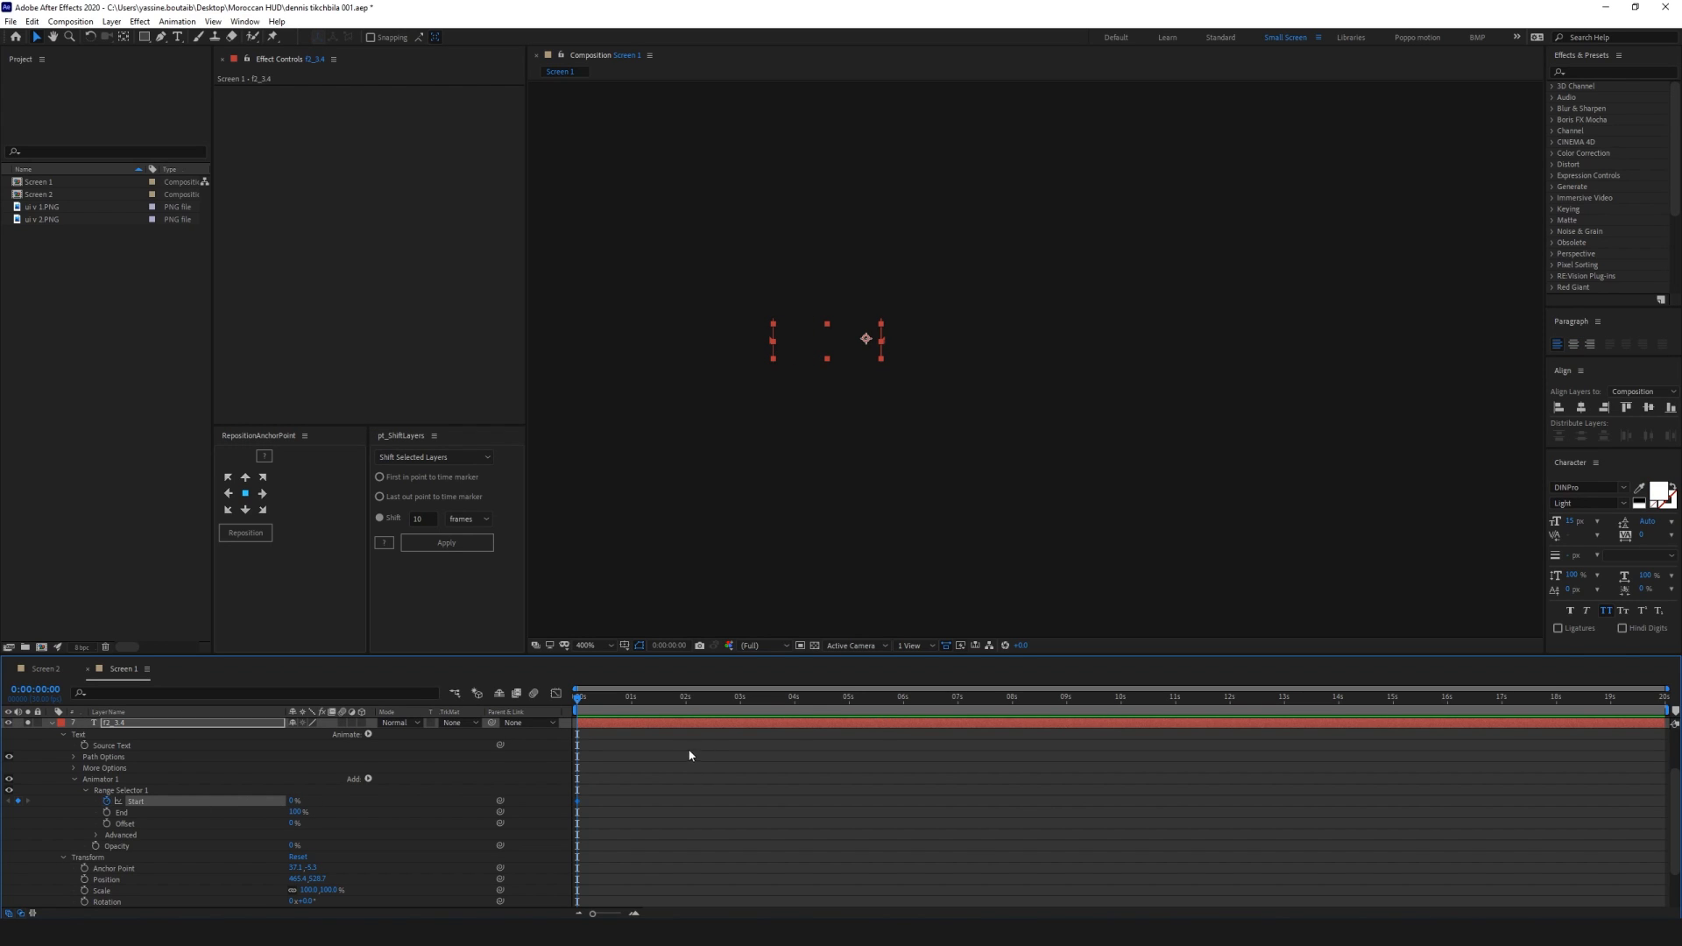
Keyframe the Range Selector's Start at 100% on frame 20
{"action": "left_click_drag", "start_coordinate": [602, 915], "coordinate": [609, 914]}
{"action": "key", "text": "shift+Page_Down"}
{"action": "key", "text": "shift+Page_Down"}
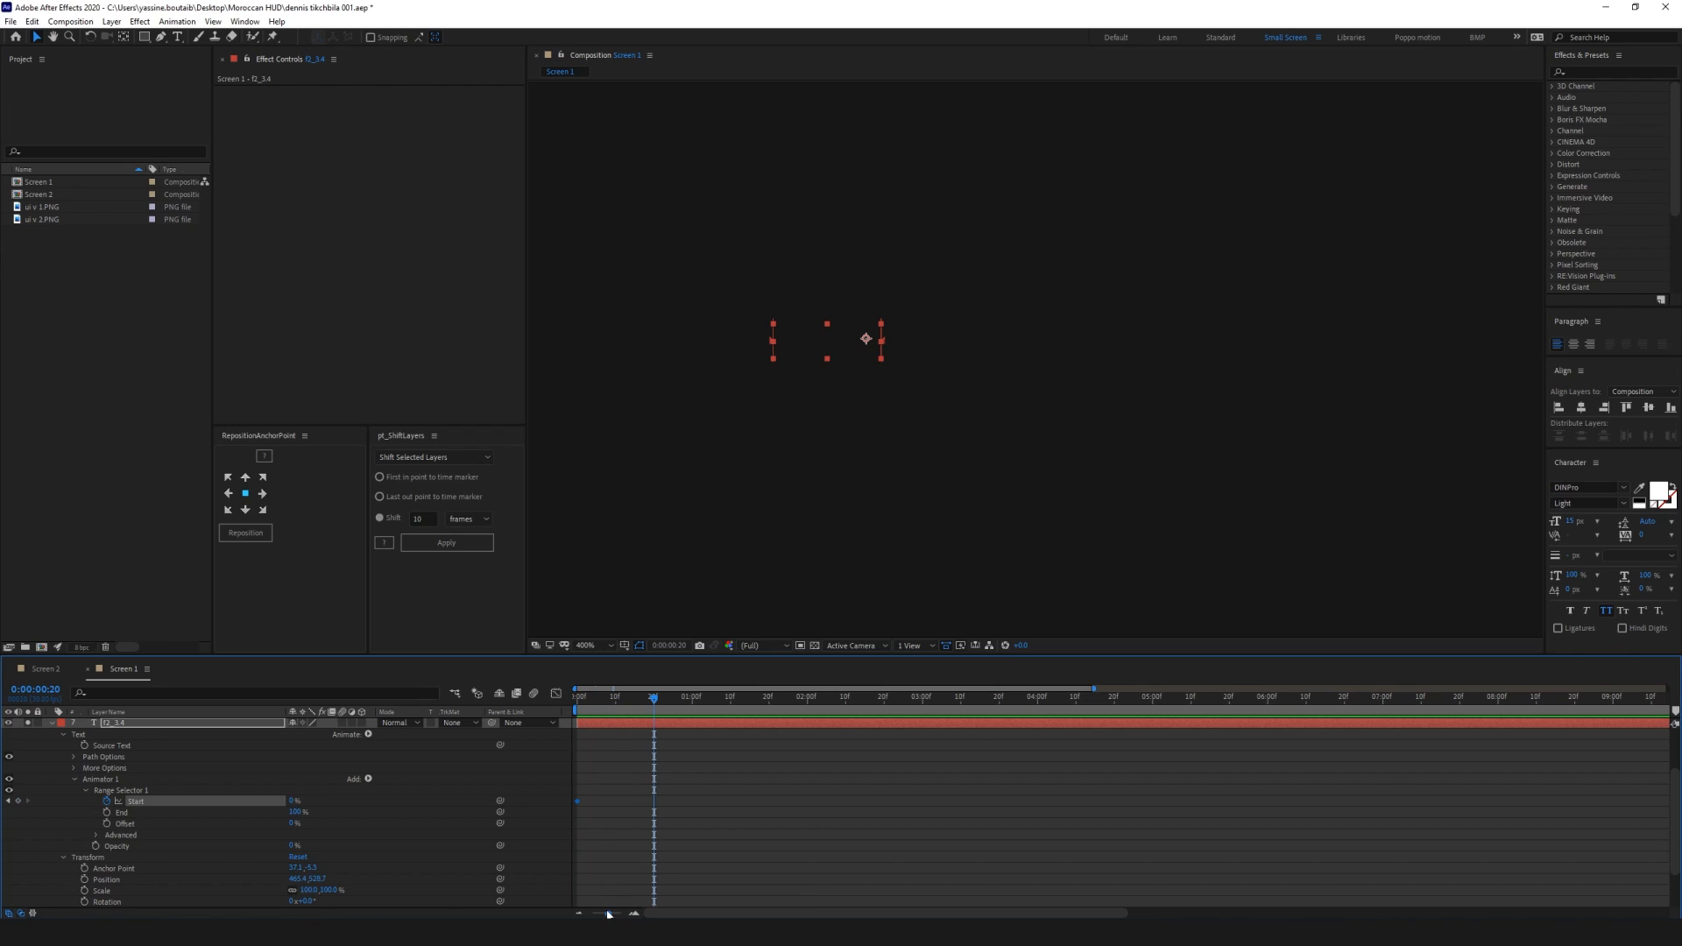
{"action": "left_click_drag", "start_coordinate": [292, 805], "coordinate": [377, 796]}
Apply Easy Ease to both Start keyframes and preview the text reveal from the beginning
{"action": "left_click_drag", "start_coordinate": [714, 792], "coordinate": [529, 838]}
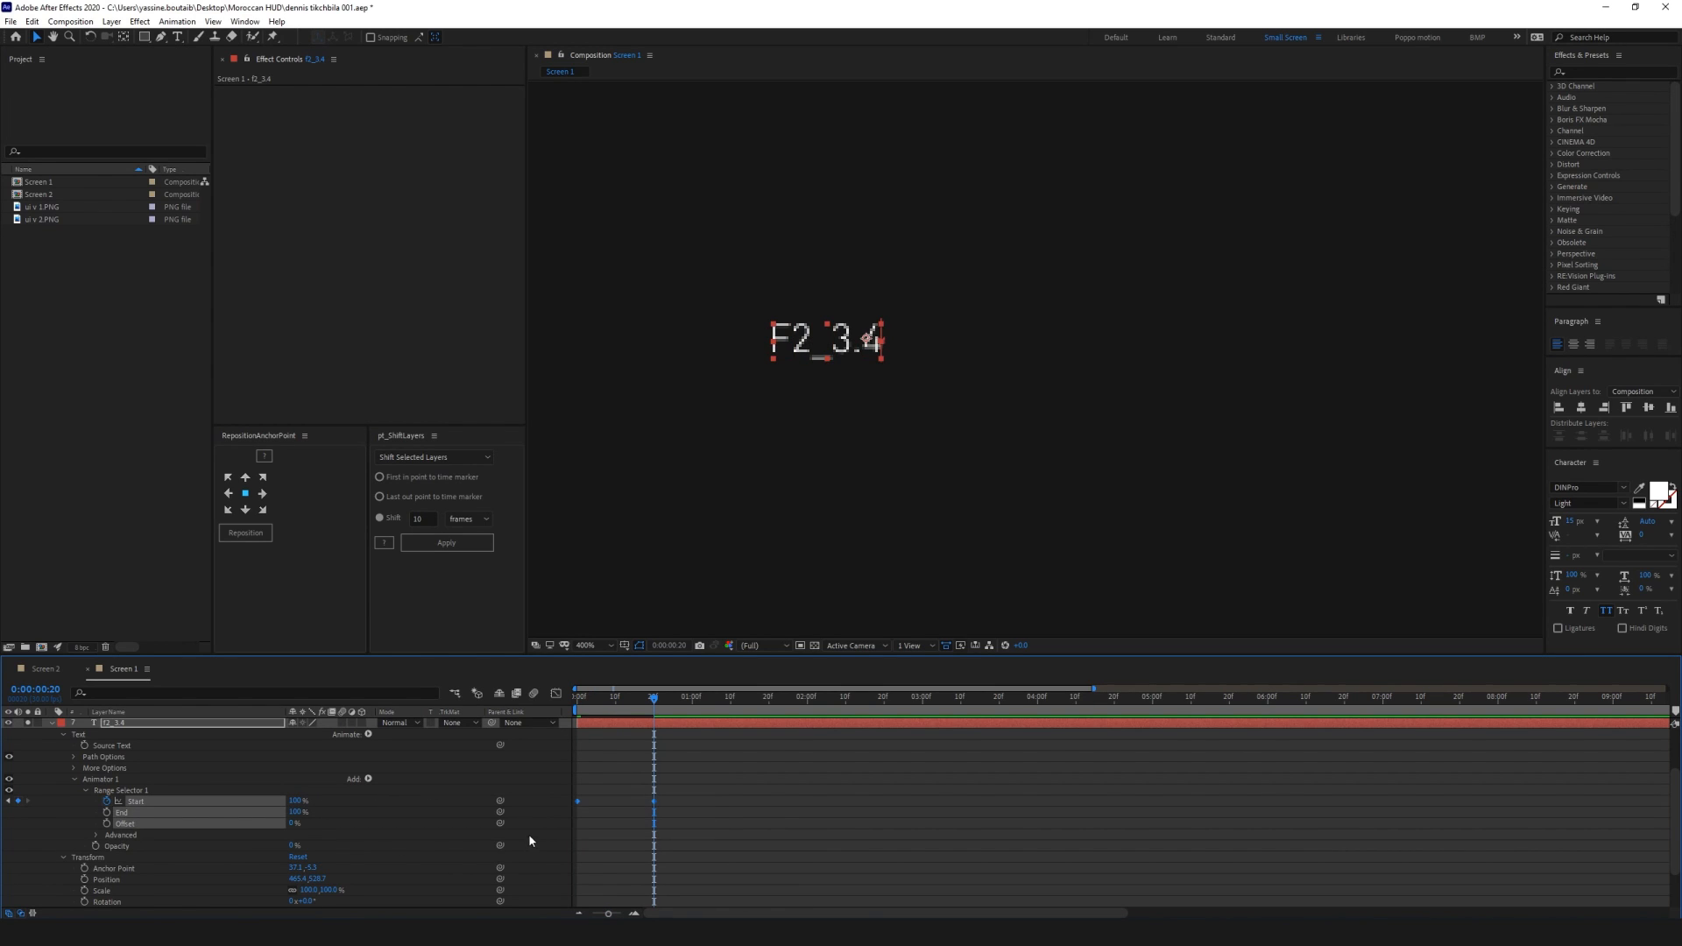
{"action": "key", "text": "F9"}
{"action": "left_click", "coordinate": [681, 829]}
{"action": "left_click_drag", "start_coordinate": [655, 707], "coordinate": [558, 692]}
{"action": "key", "text": "space"}
Set the Range Selector's advanced Smoothness to 0% and scrub the reveal from frame 0 to frame 20
{"action": "left_click", "coordinate": [136, 800]}
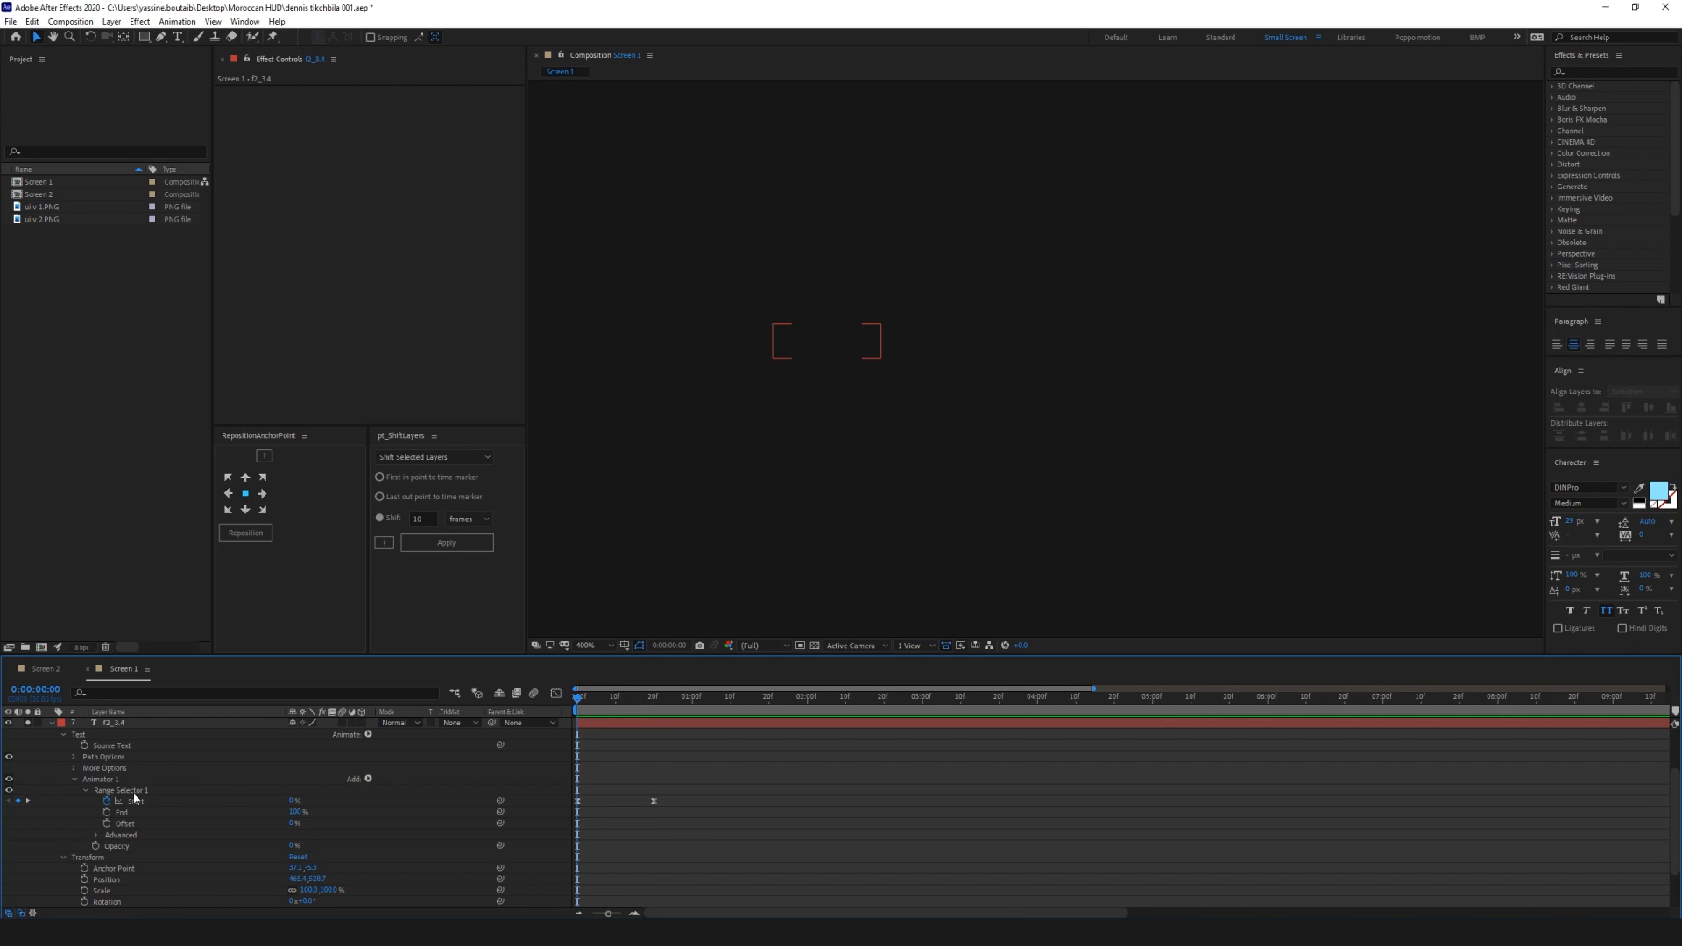
{"action": "left_click", "coordinate": [97, 835]}
{"action": "scroll", "coordinate": [350, 832], "scroll_direction": "down", "scroll_amount": 2}
{"action": "left_click", "coordinate": [266, 837]}
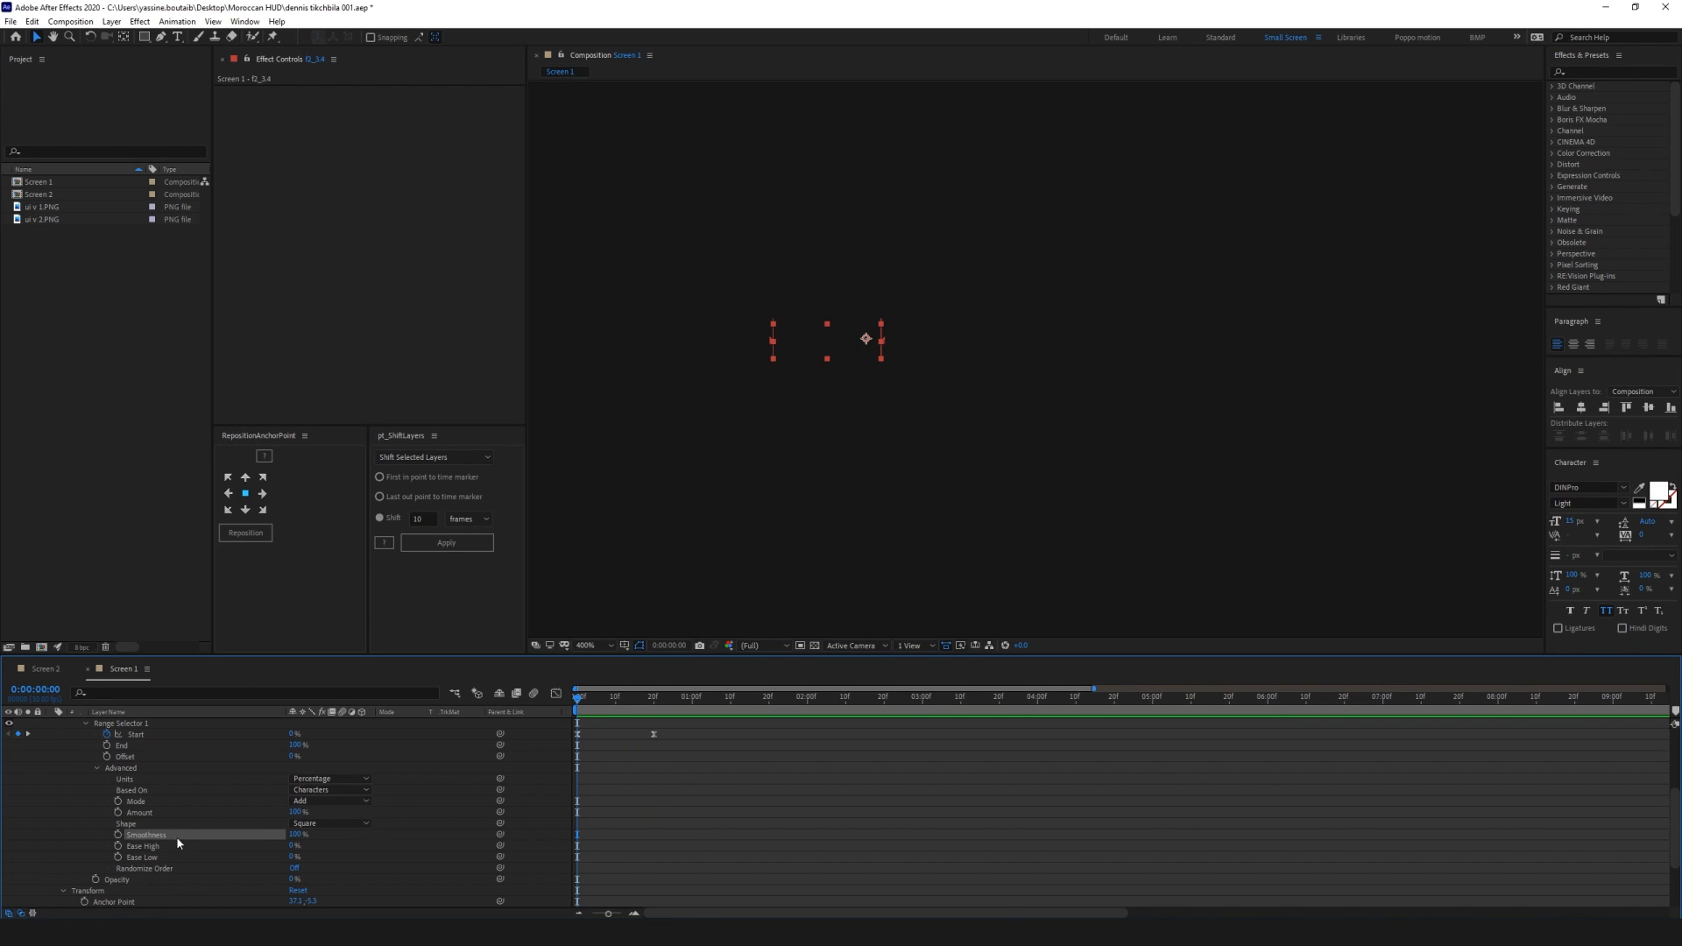
{"action": "left_click_drag", "start_coordinate": [295, 834], "coordinate": [293, 837]}
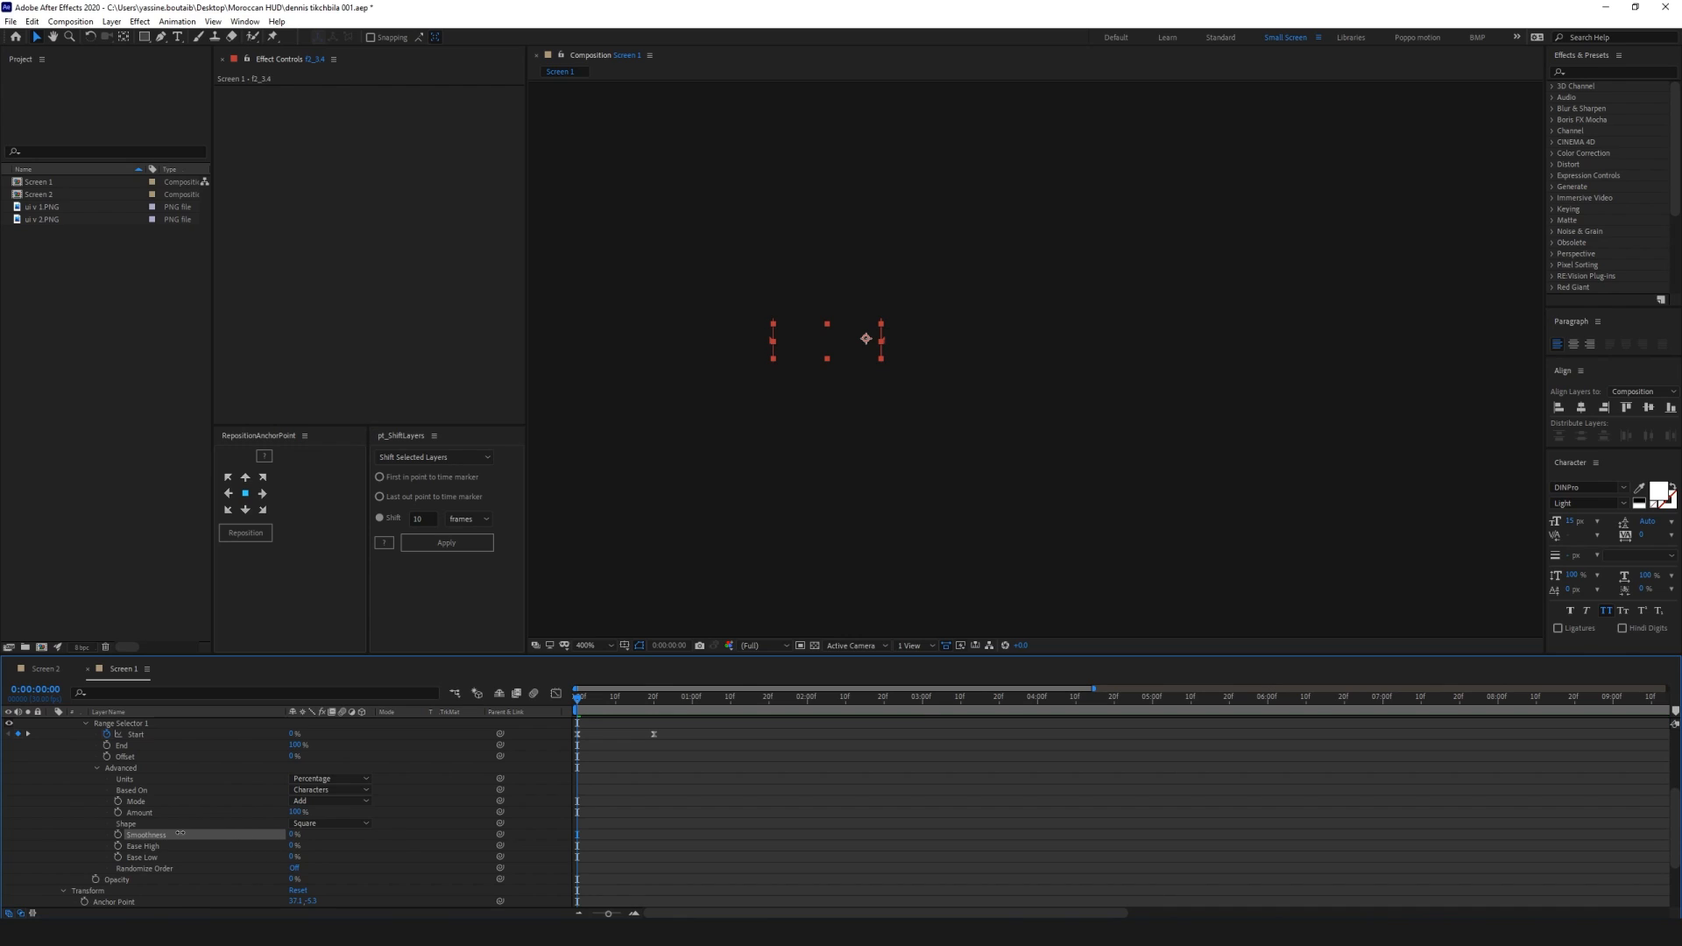
{"action": "left_click", "coordinate": [703, 844]}
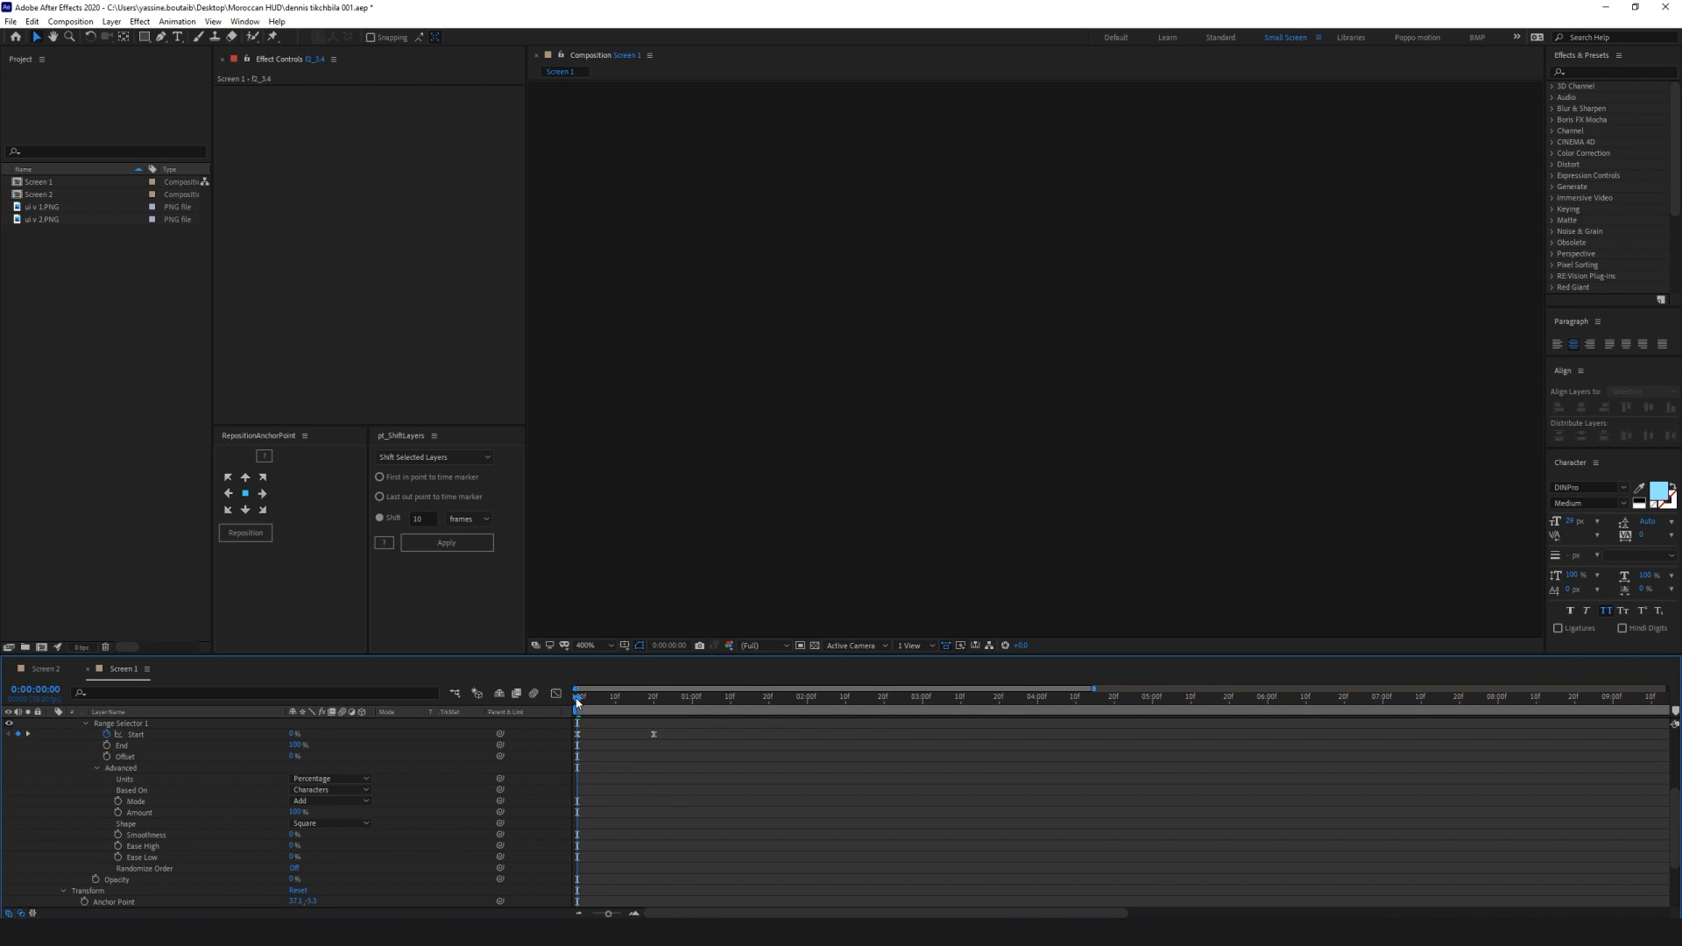
{"action": "left_click_drag", "start_coordinate": [577, 702], "coordinate": [654, 710]}
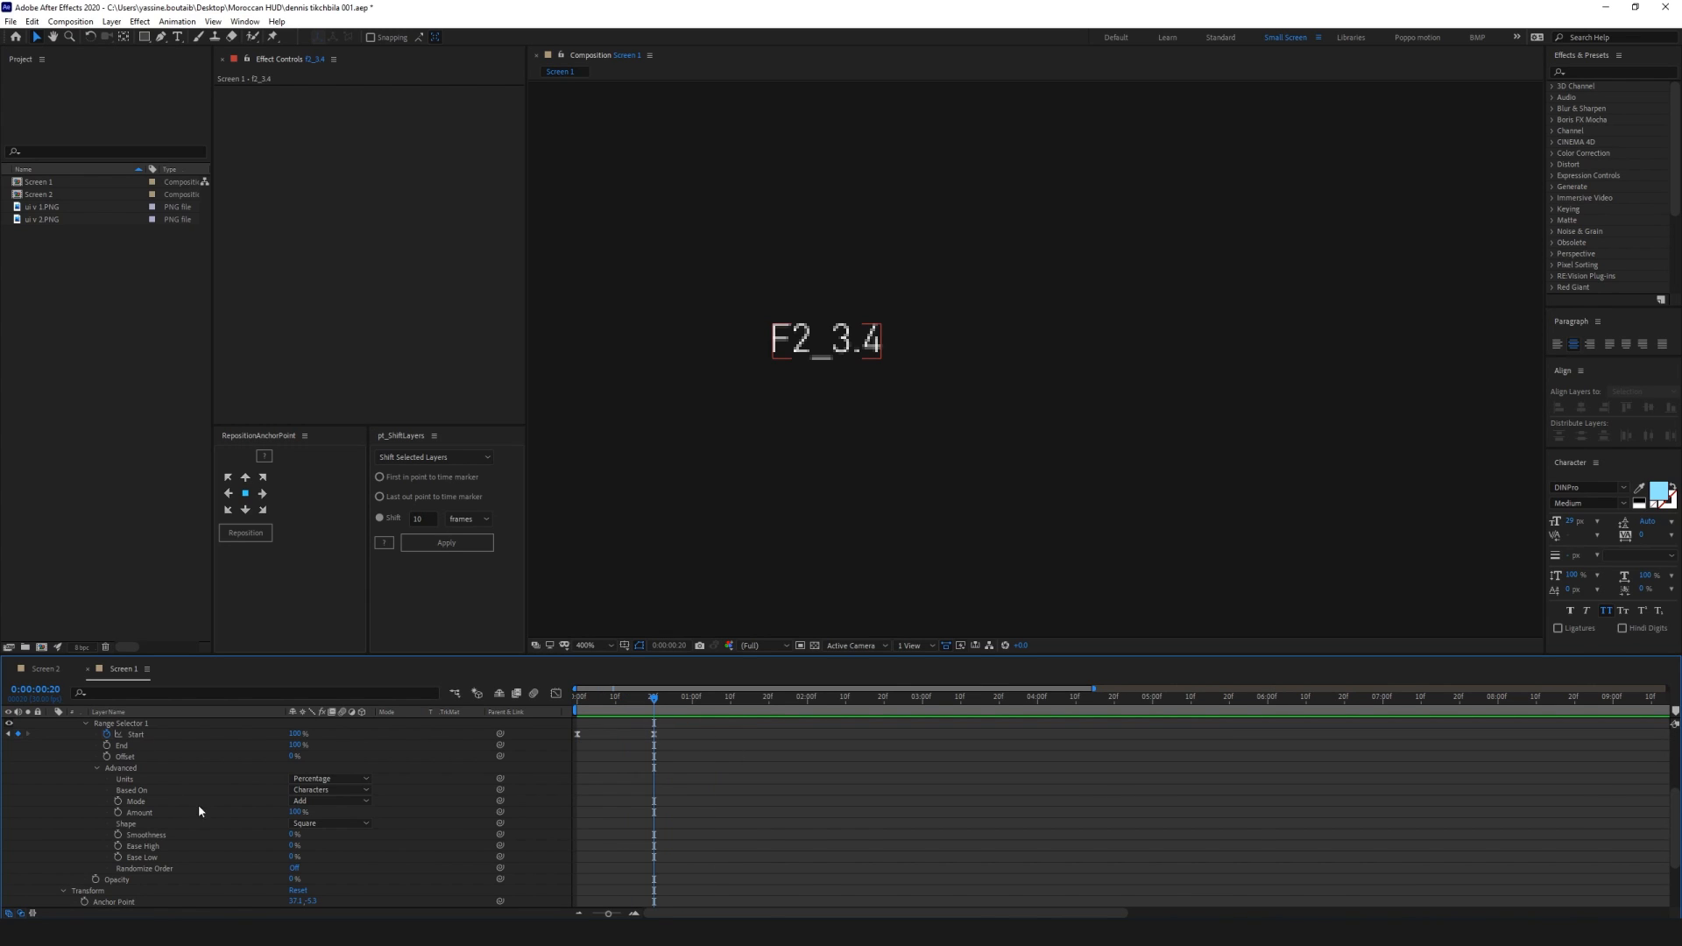
Enable Opacity keyframing on the F2_3.4 layer and move its 100% keyframe to 1:20
{"action": "scroll", "coordinate": [175, 808], "scroll_direction": "up", "scroll_amount": 3}
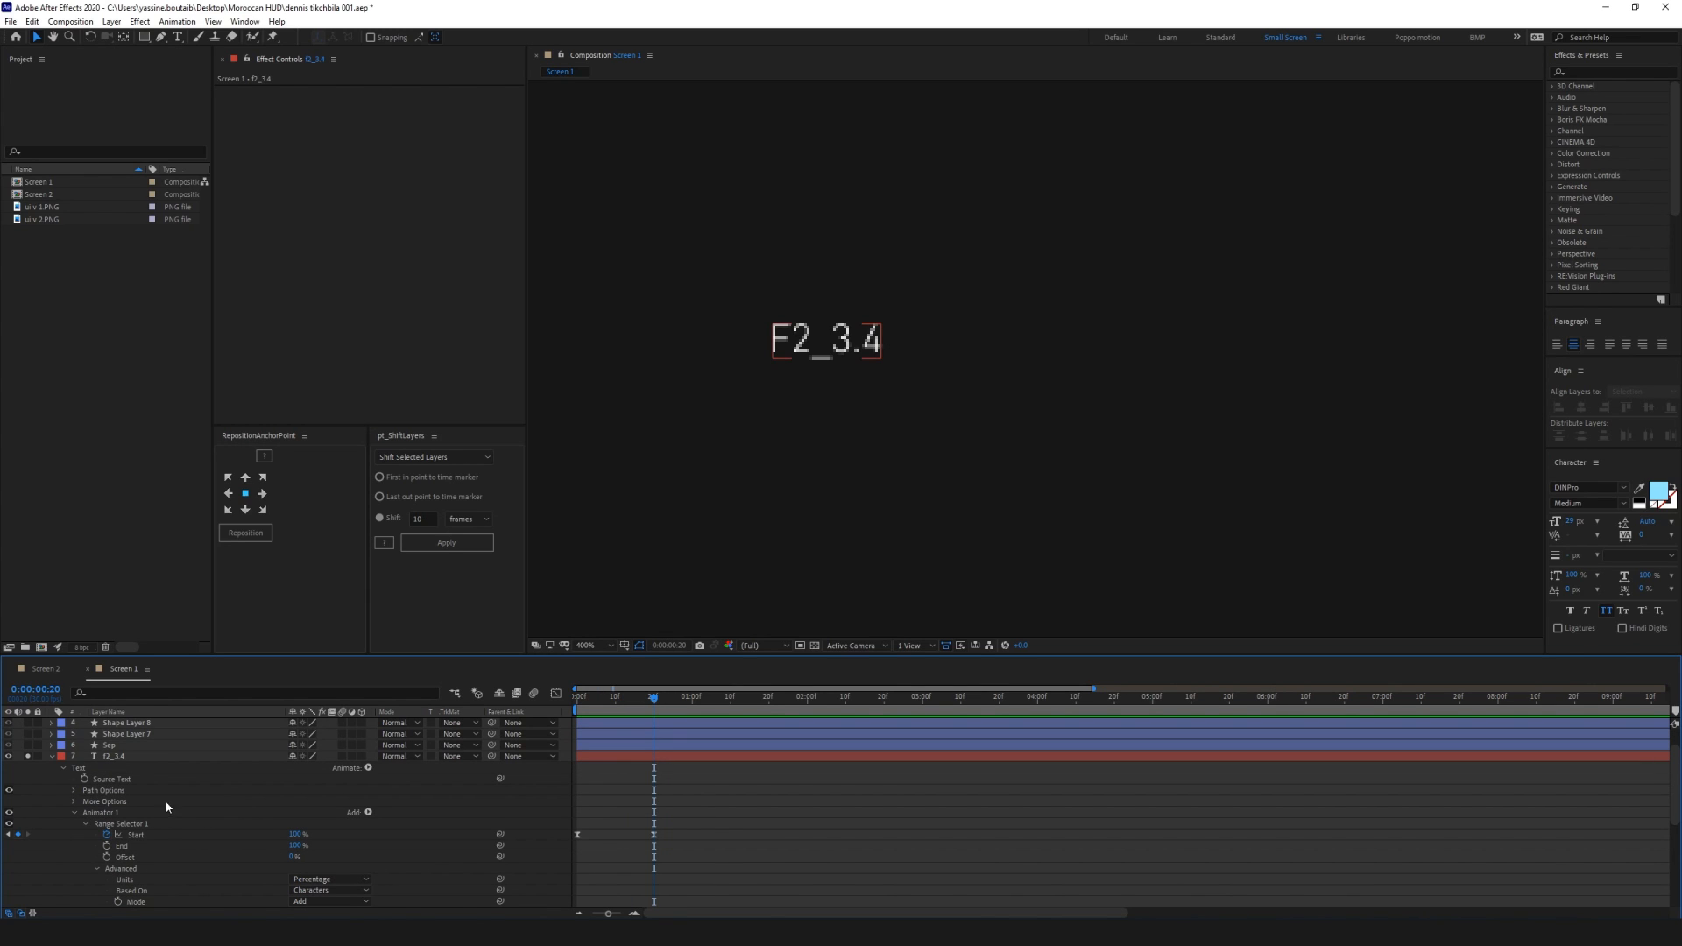
{"action": "left_click", "coordinate": [74, 813]}
{"action": "left_click", "coordinate": [118, 757]}
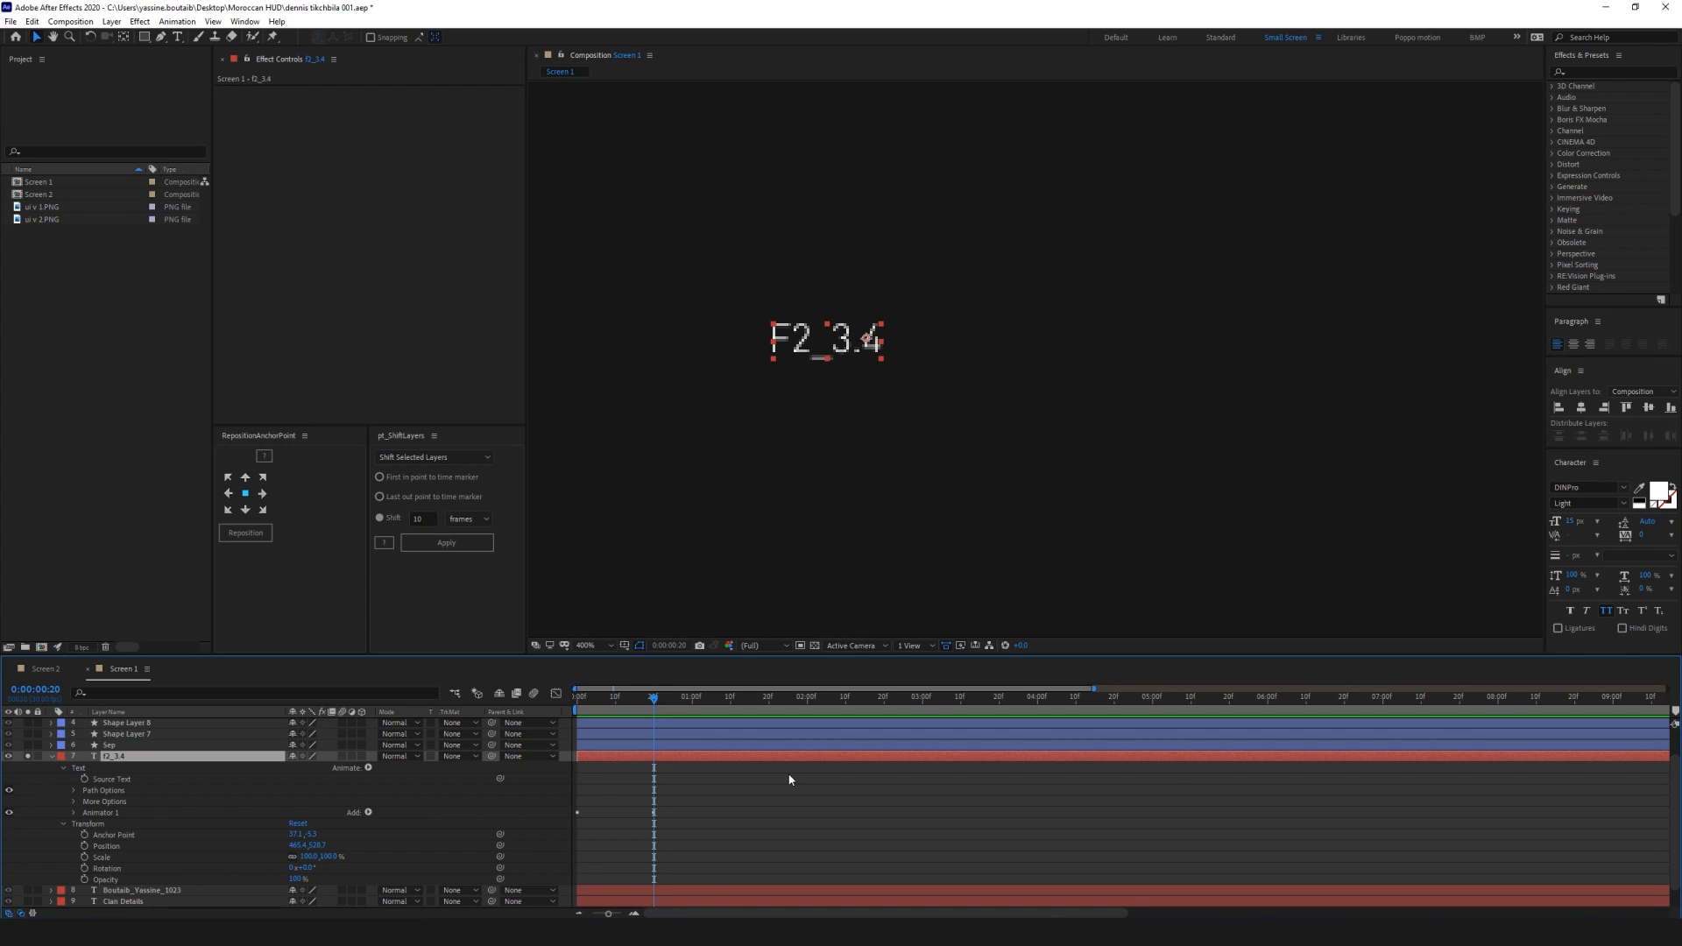
{"action": "key", "text": "t"}
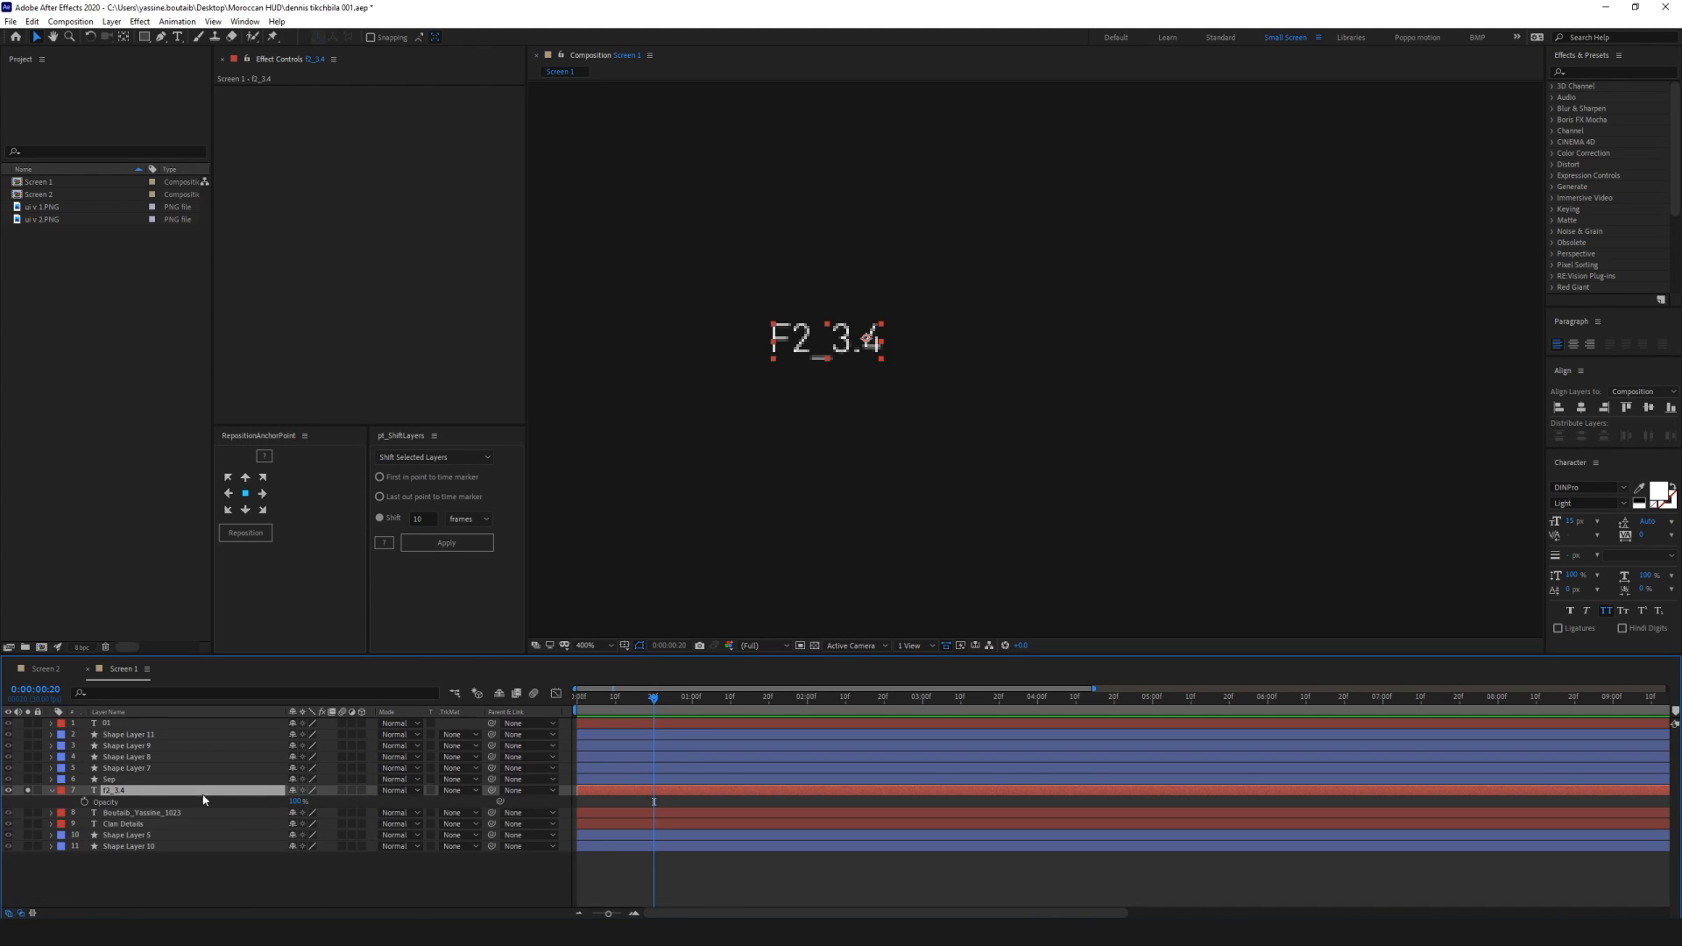
{"action": "left_click", "coordinate": [84, 802]}
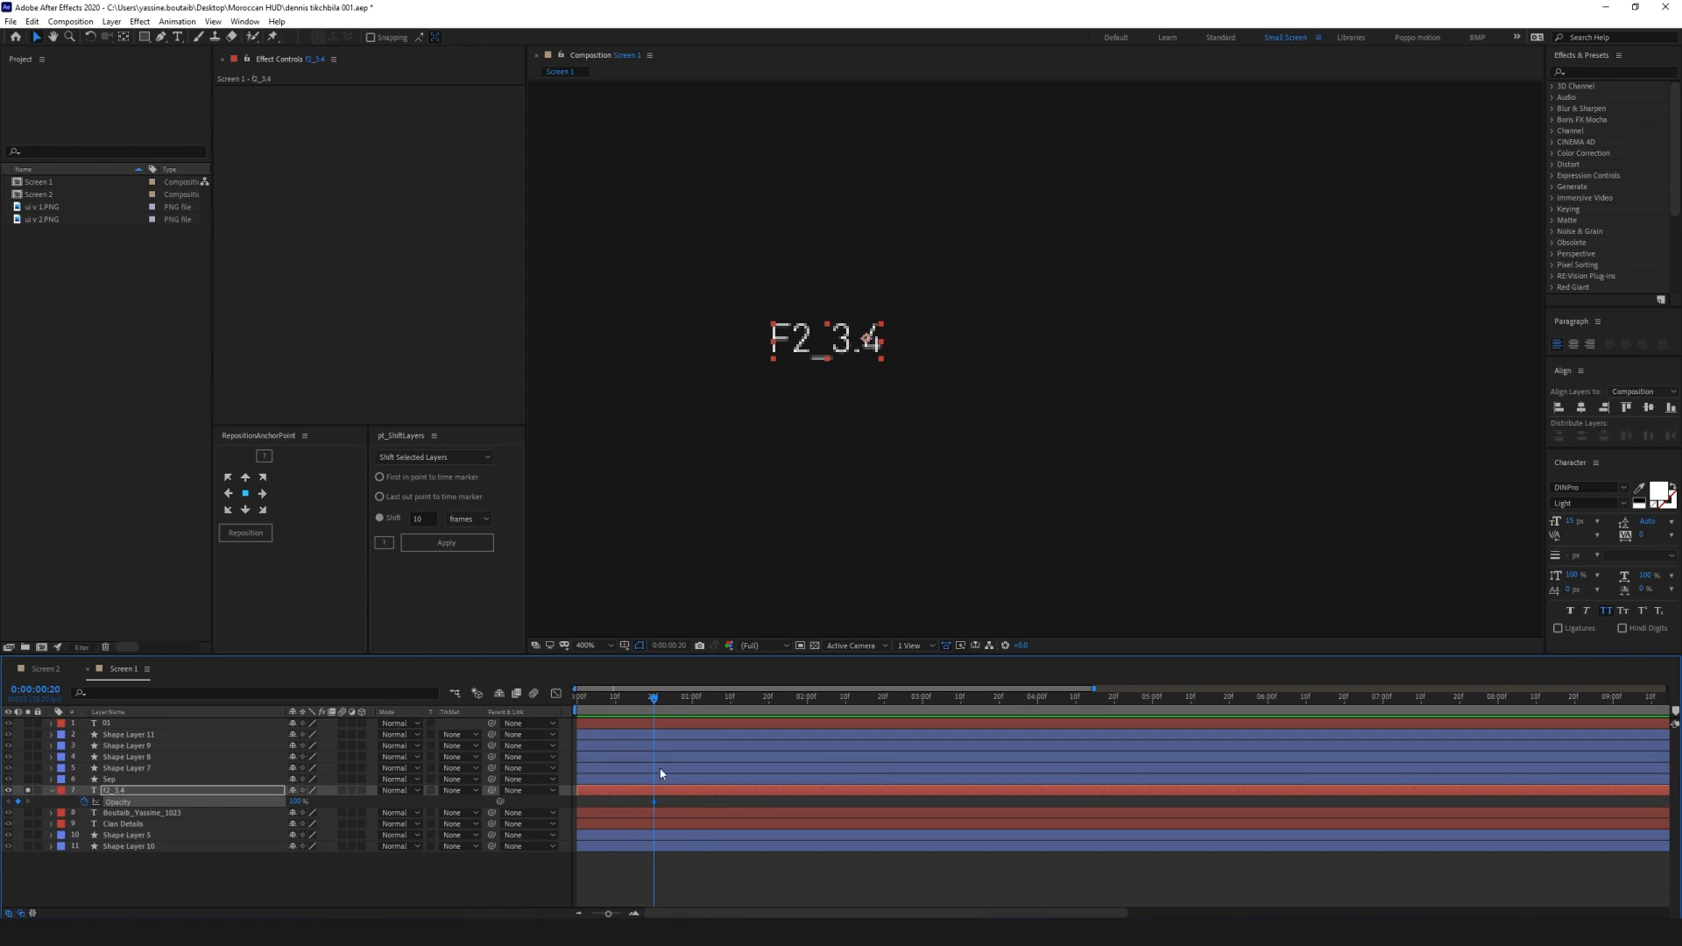
{"action": "right_click", "coordinate": [654, 801]}
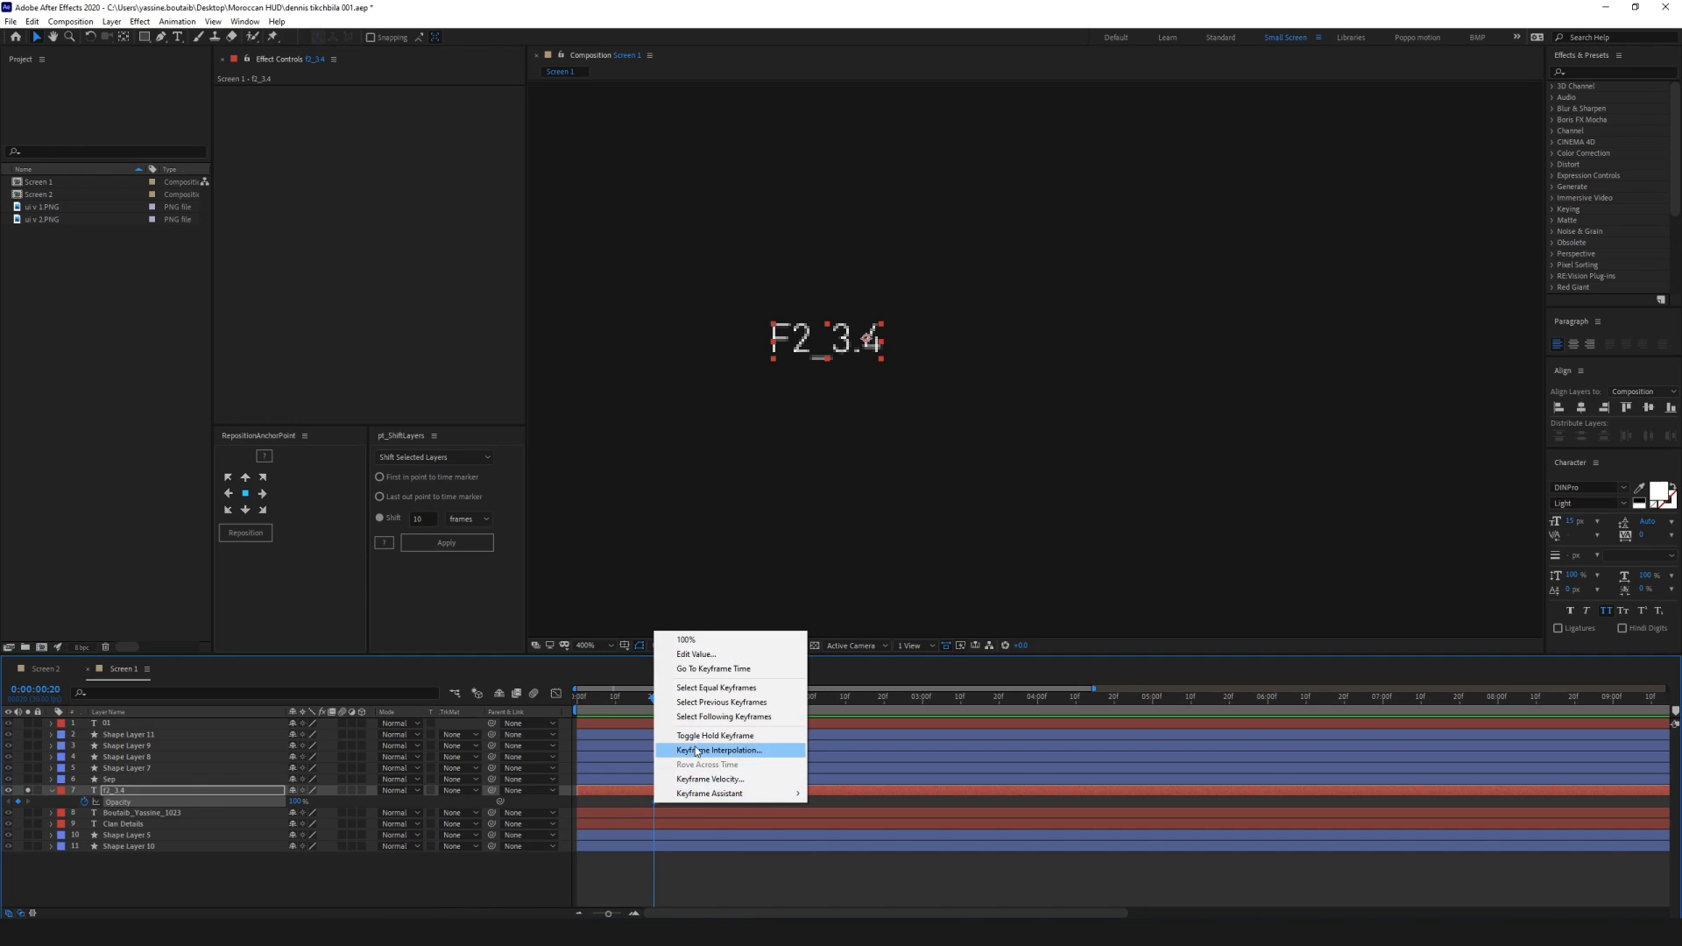
{"action": "left_click", "coordinate": [682, 865]}
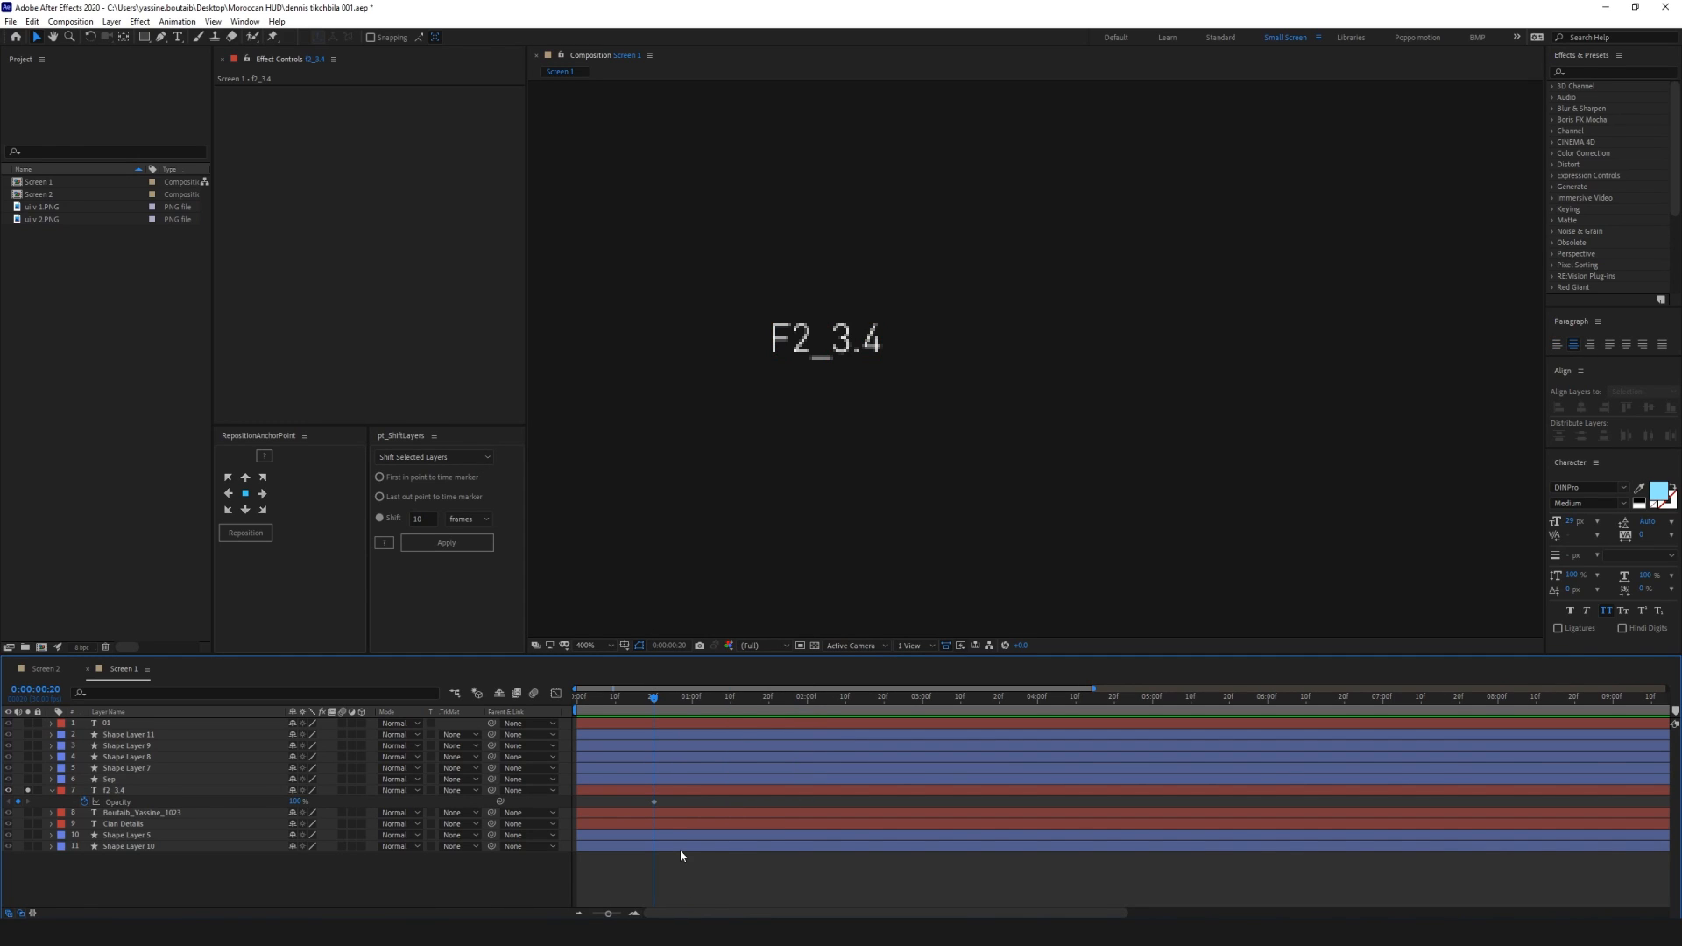
{"action": "left_click", "coordinate": [680, 848]}
{"action": "left_click", "coordinate": [650, 793]}
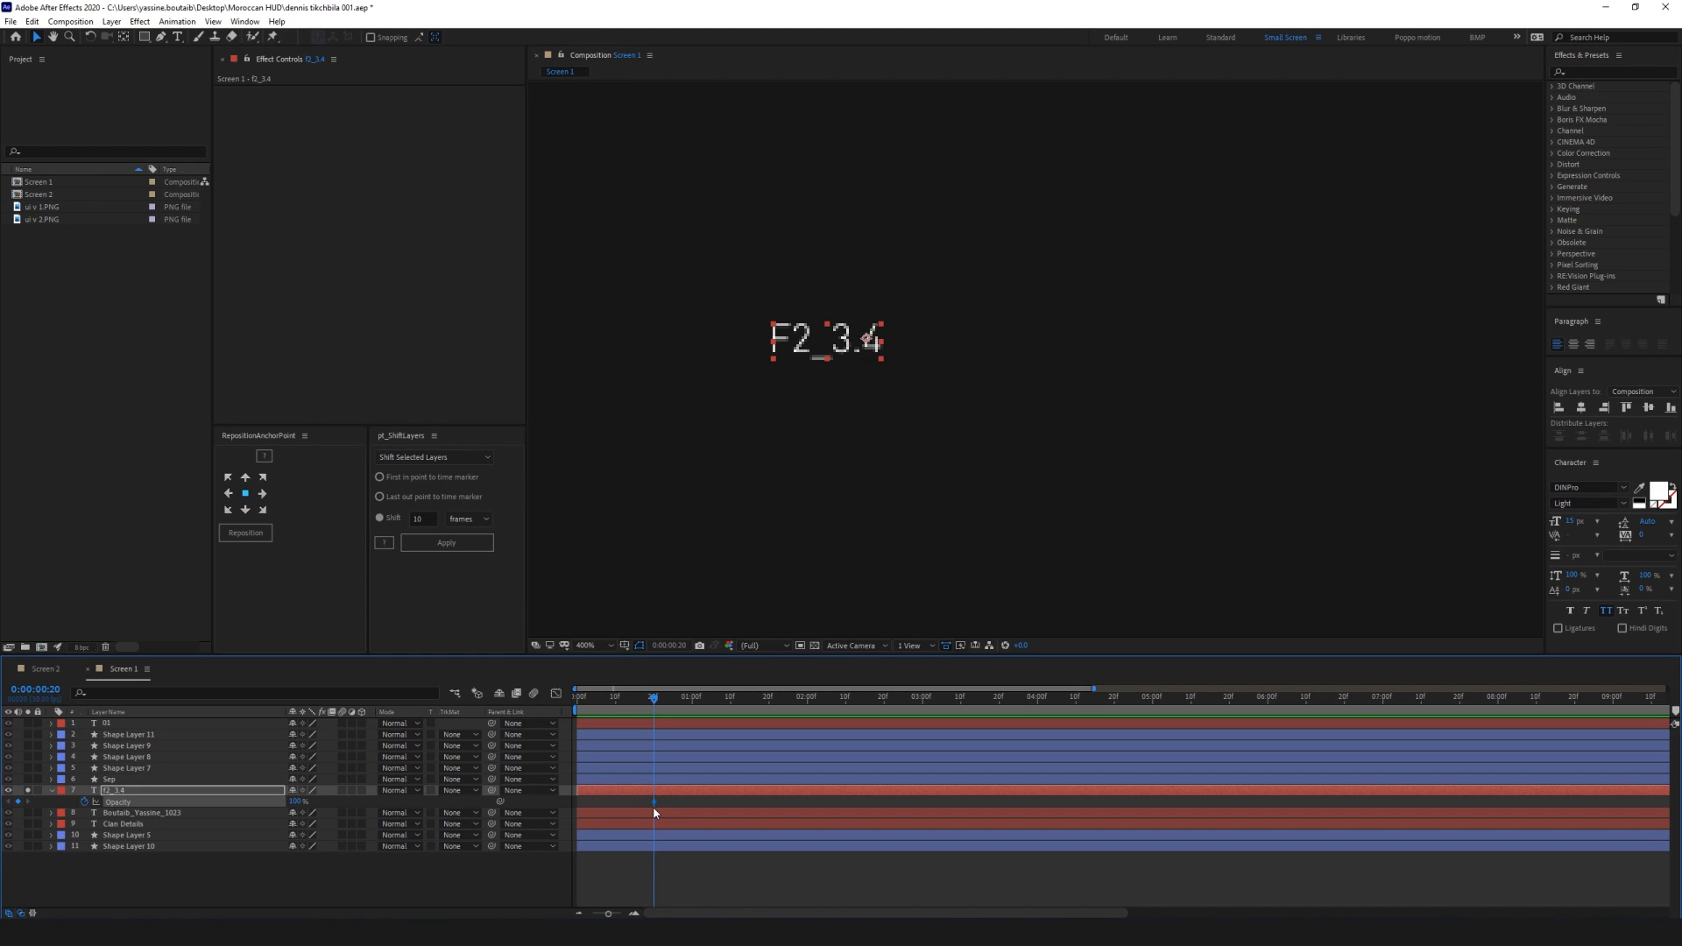
{"action": "left_click_drag", "start_coordinate": [653, 801], "coordinate": [771, 807]}
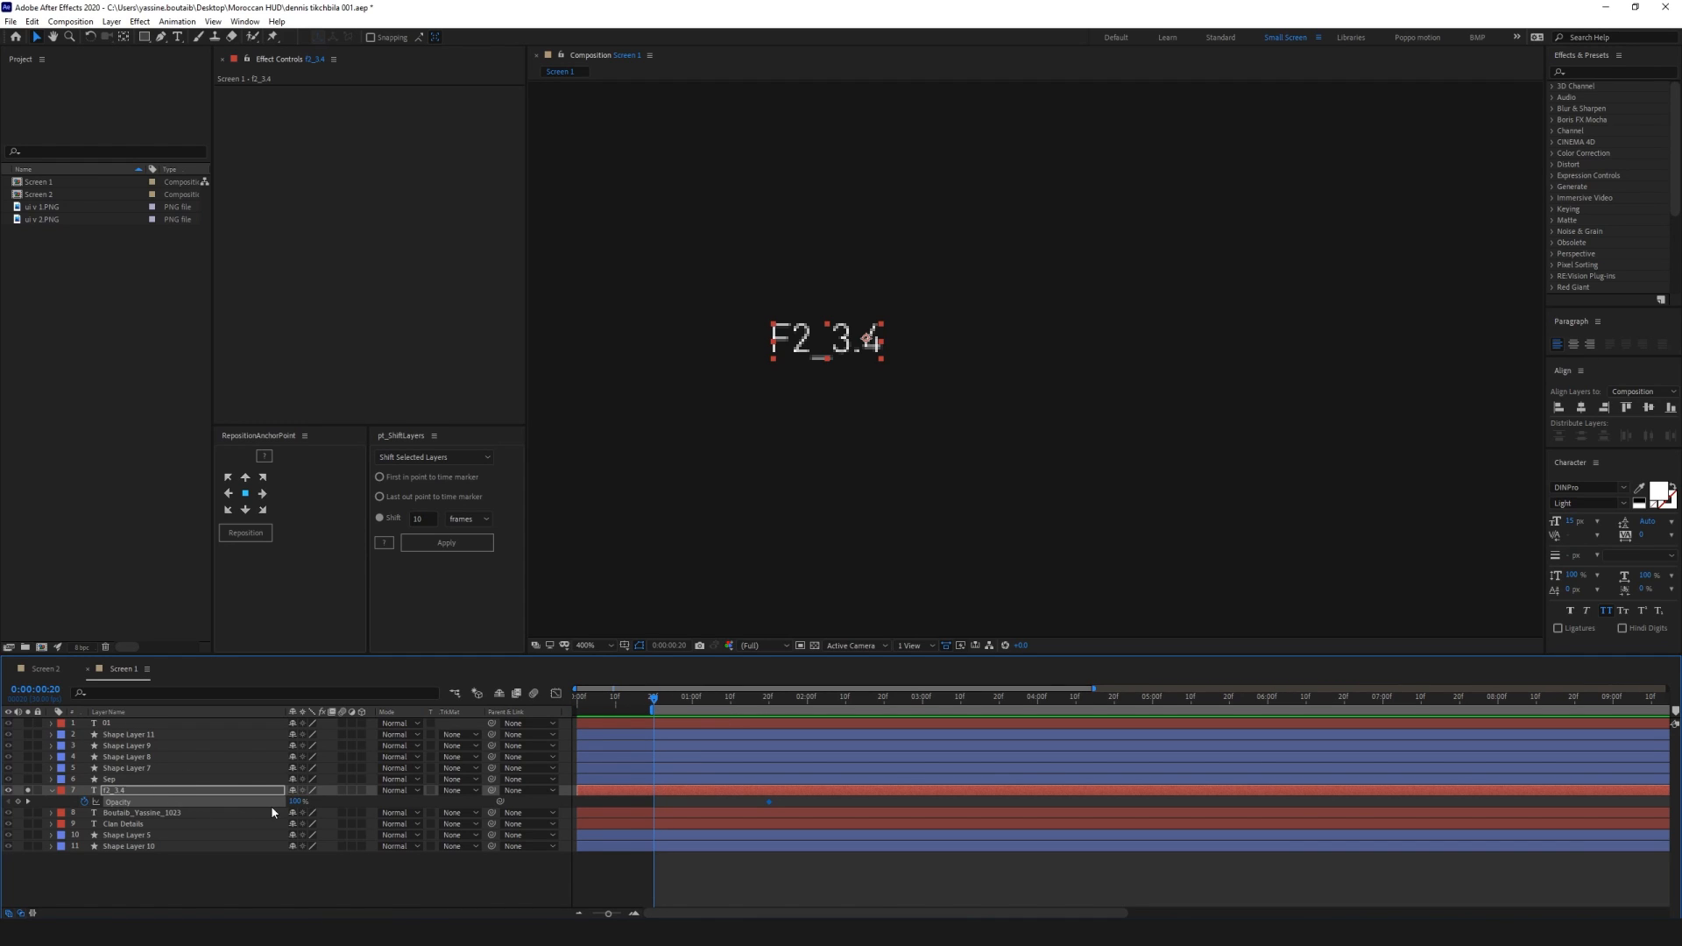
Keyframe the F2_3.4 layer's Opacity at 0% on frame 20 and play back the fade
{"action": "left_click_drag", "start_coordinate": [295, 803], "coordinate": [206, 797]}
{"action": "key", "text": "space"}
{"action": "left_click", "coordinate": [766, 701]}
{"action": "left_click_drag", "start_coordinate": [765, 701], "coordinate": [720, 701]}
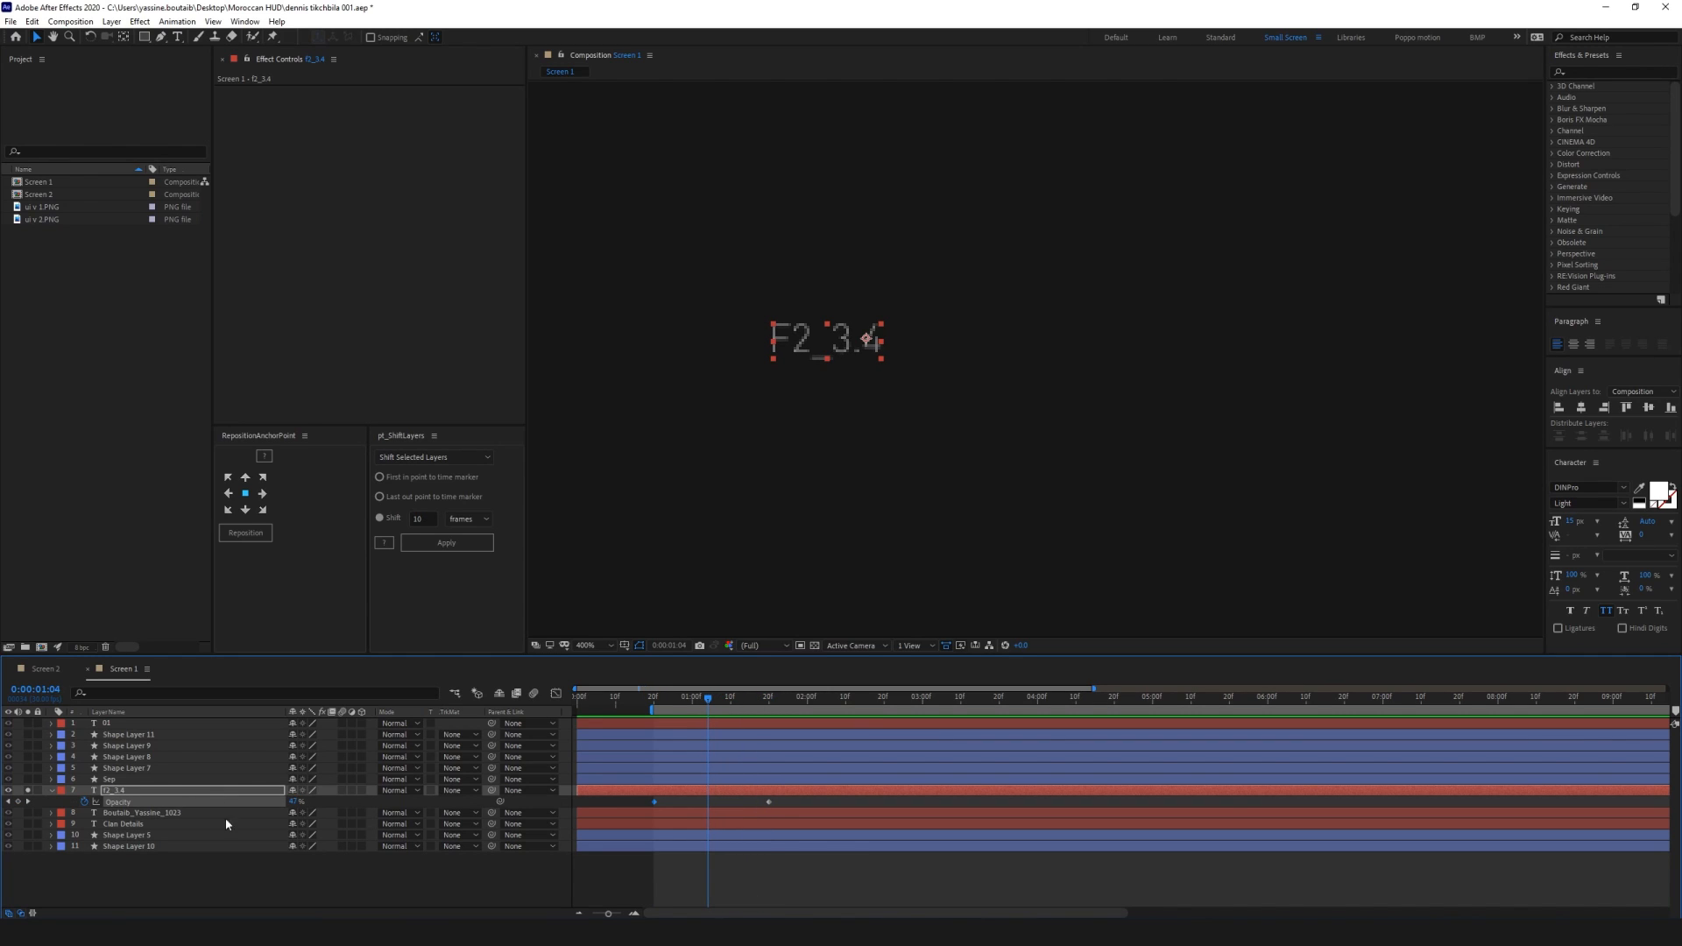
Keyframe the F2_3.4 layer's Opacity at 55% at 1:04 and scrub through to 1:20
{"action": "left_click", "coordinate": [294, 803]}
{"action": "type", "text": "55"}
{"action": "key", "text": "Return"}
{"action": "mouse_move", "coordinate": [701, 708]}
{"action": "left_mouse_down"}
{"action": "mouse_move", "coordinate": [675, 700]}
{"action": "mouse_move", "coordinate": [698, 700]}
{"action": "left_mouse_up"}
{"action": "left_click_drag", "start_coordinate": [668, 700], "coordinate": [770, 722]}
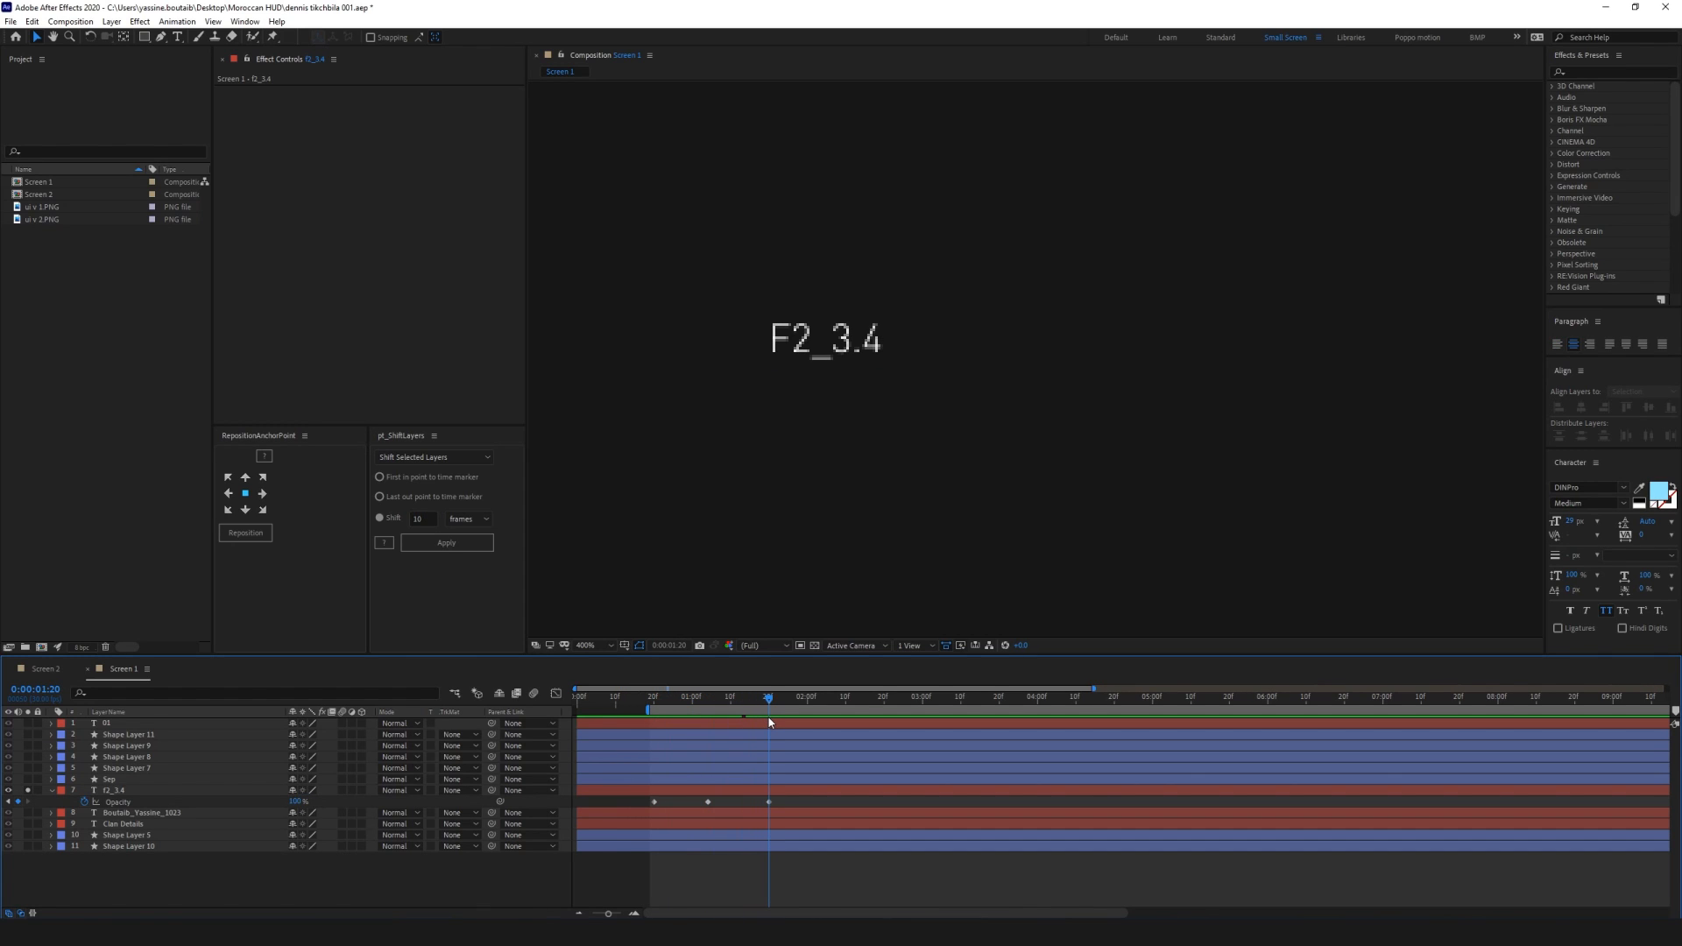
Convert all of the F2_3.4 layer's Opacity keyframes to hold keyframes
{"action": "left_click_drag", "start_coordinate": [785, 806], "coordinate": [648, 794]}
{"action": "right_click", "coordinate": [650, 802]}
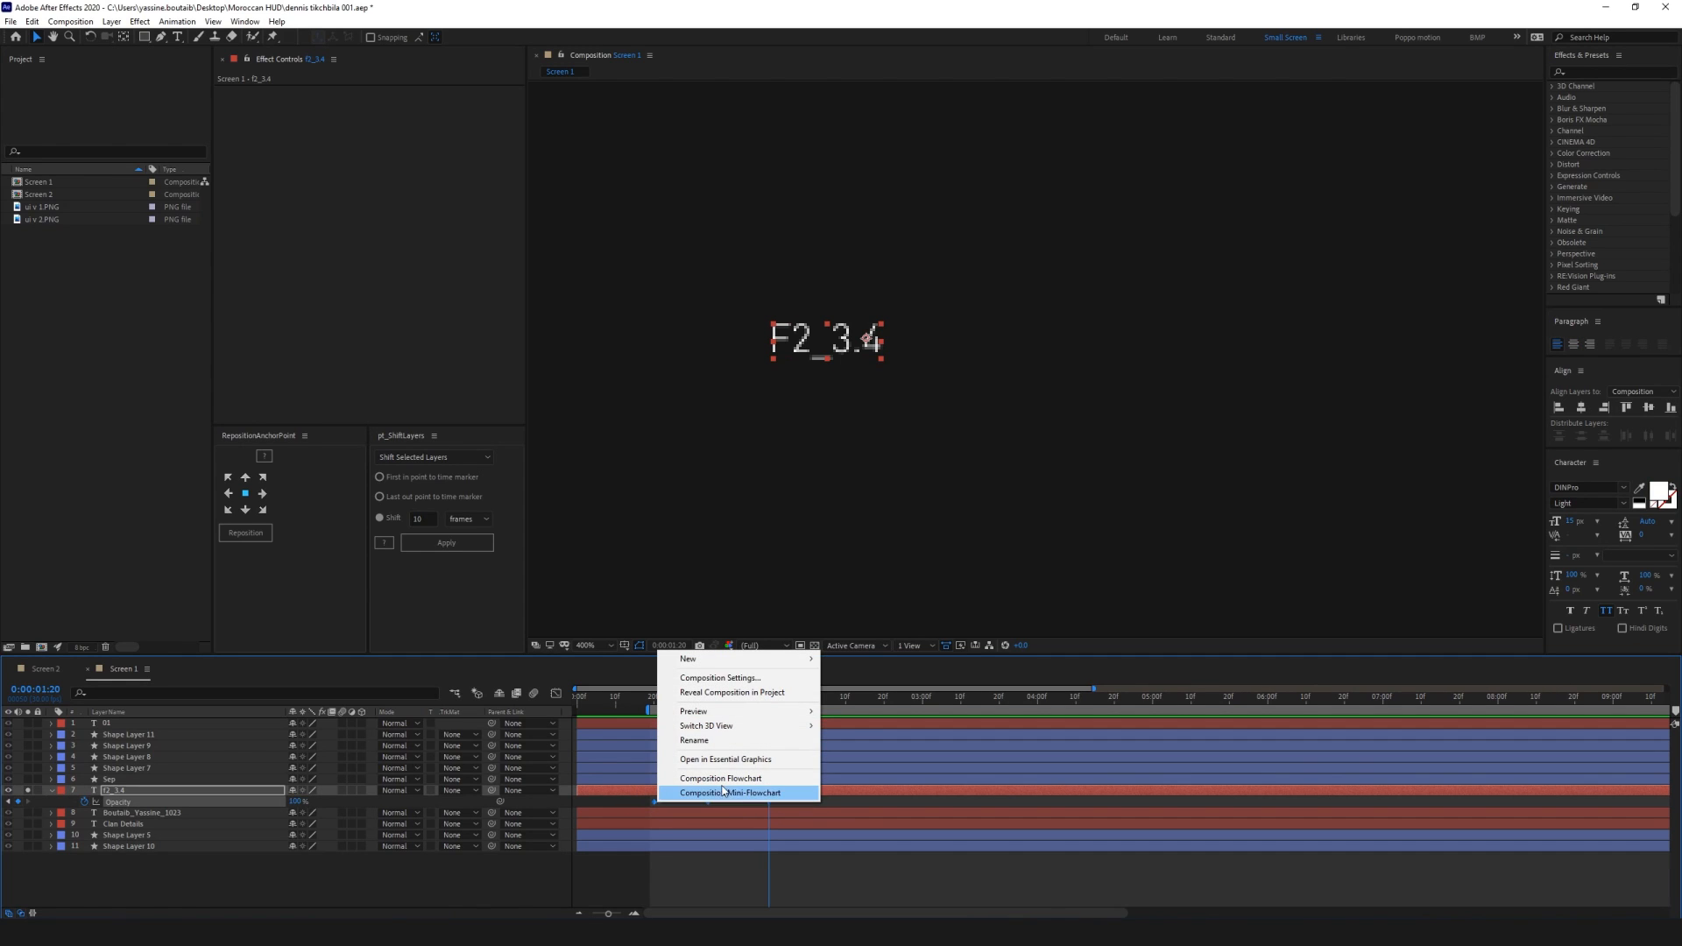
{"action": "left_click", "coordinate": [692, 743]}
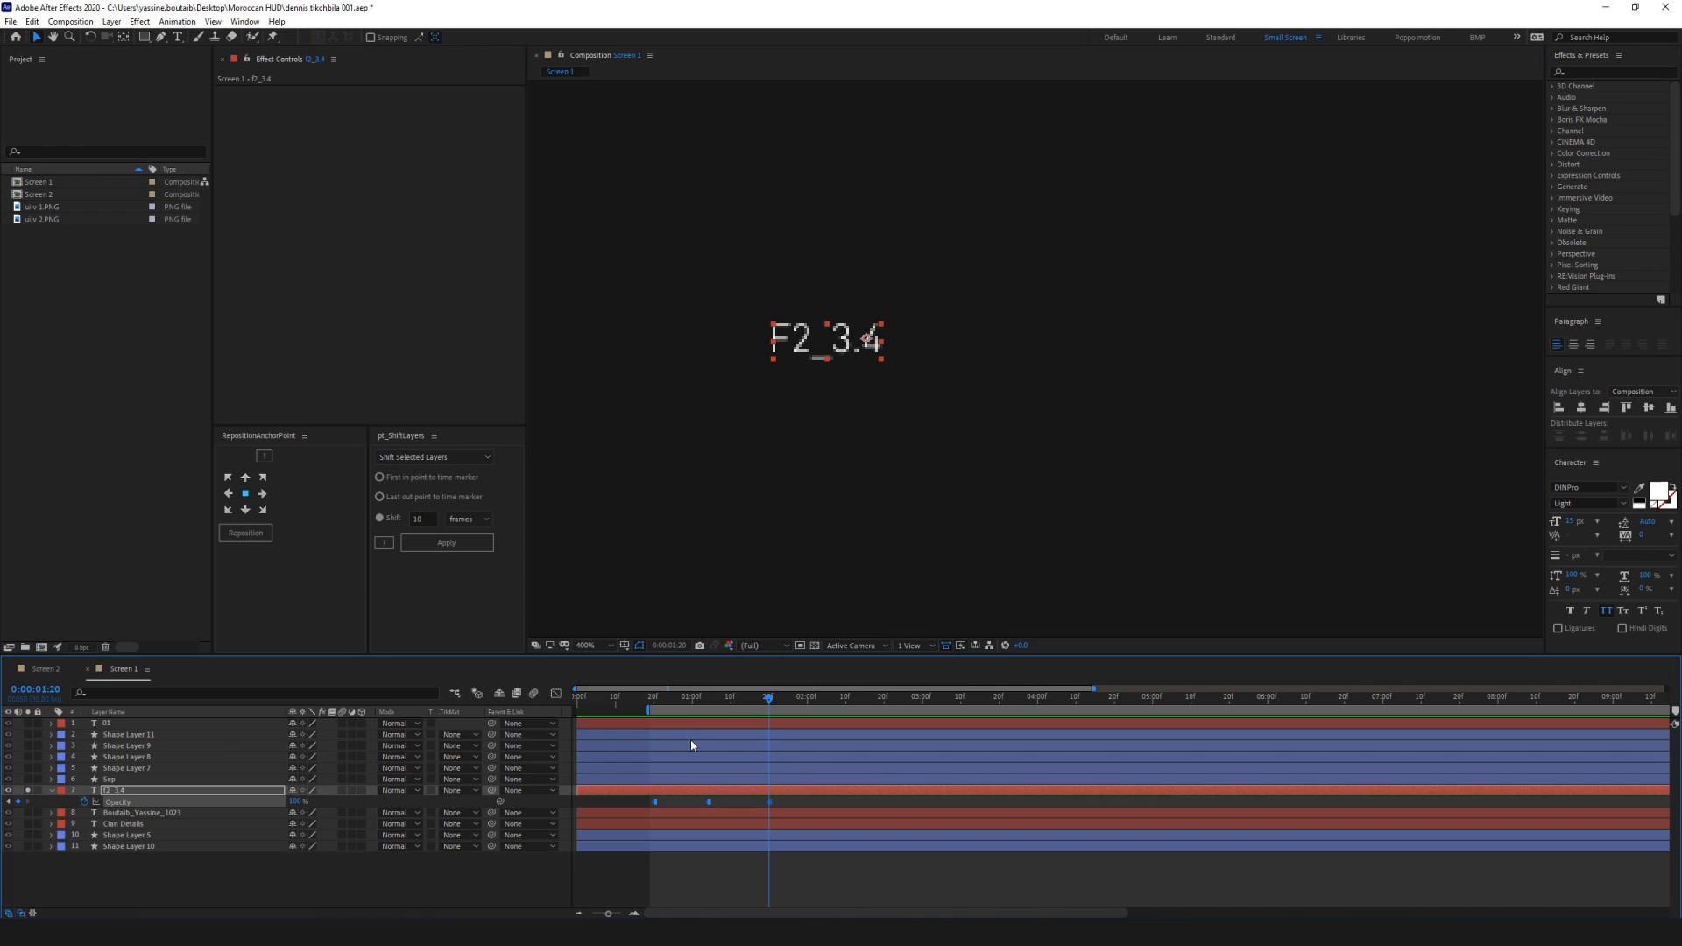
Scrub the stepped opacity from frame 20, end the work area at 1:25 and preview it
{"action": "left_click", "coordinate": [652, 698]}
{"action": "left_click", "coordinate": [701, 882]}
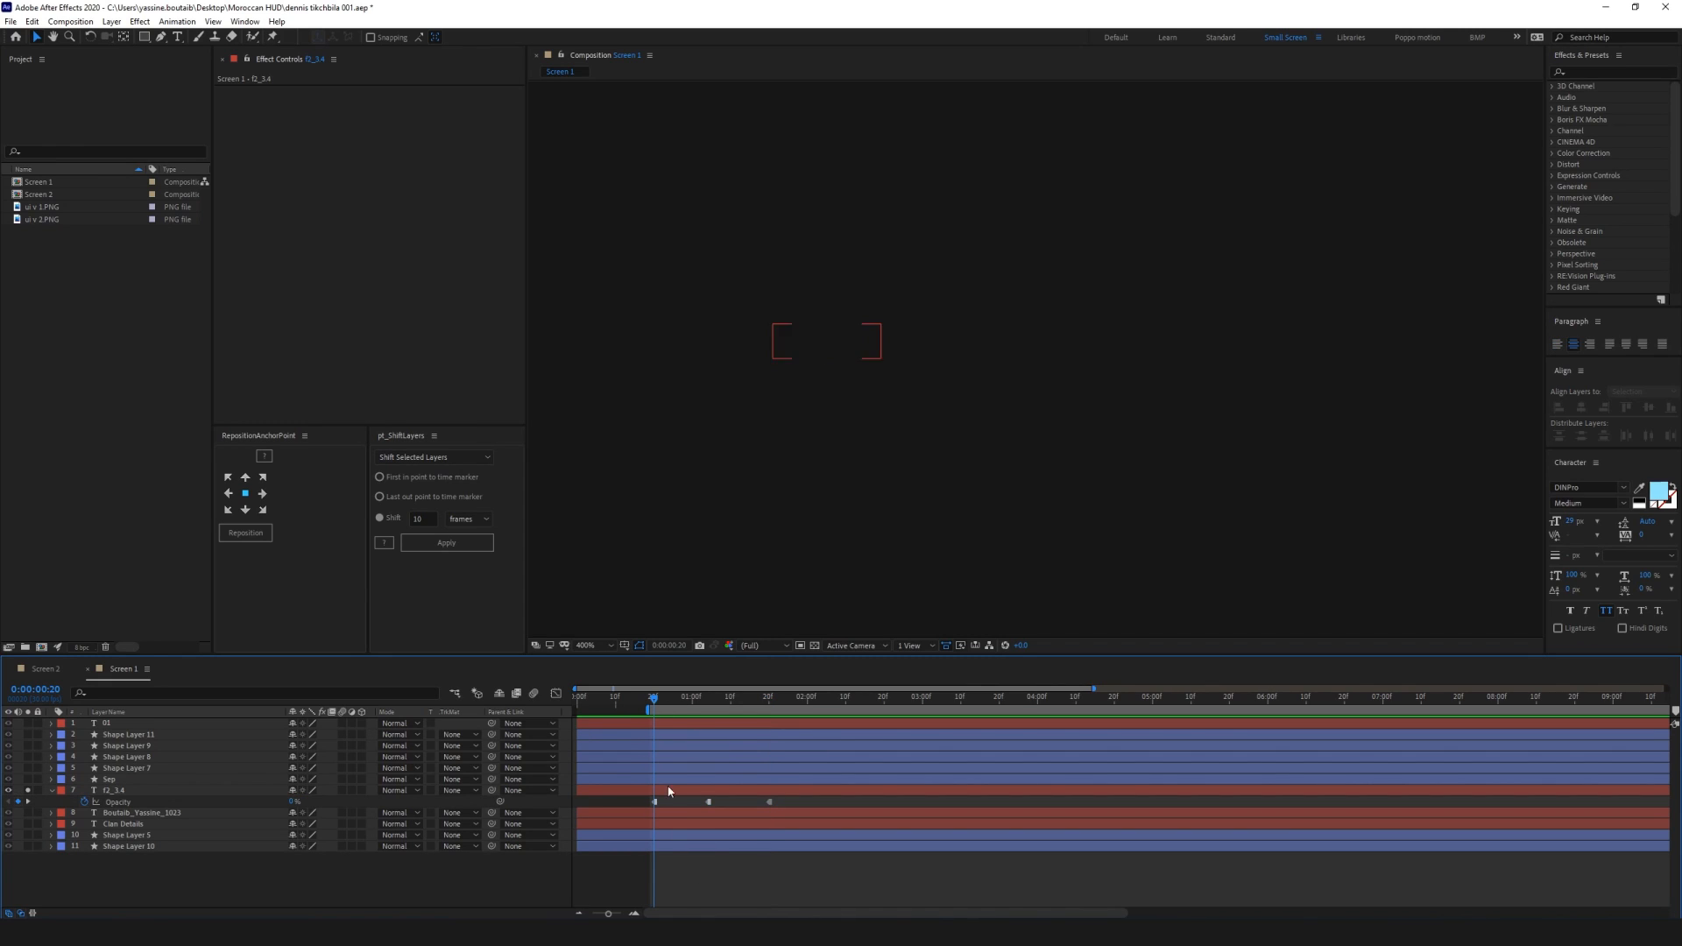
{"action": "mouse_move", "coordinate": [653, 701]}
{"action": "left_mouse_down"}
{"action": "mouse_move", "coordinate": [698, 706]}
{"action": "mouse_move", "coordinate": [672, 706]}
{"action": "left_mouse_up"}
{"action": "left_click_drag", "start_coordinate": [698, 707], "coordinate": [706, 713]}
{"action": "key", "text": "Page_Down"}
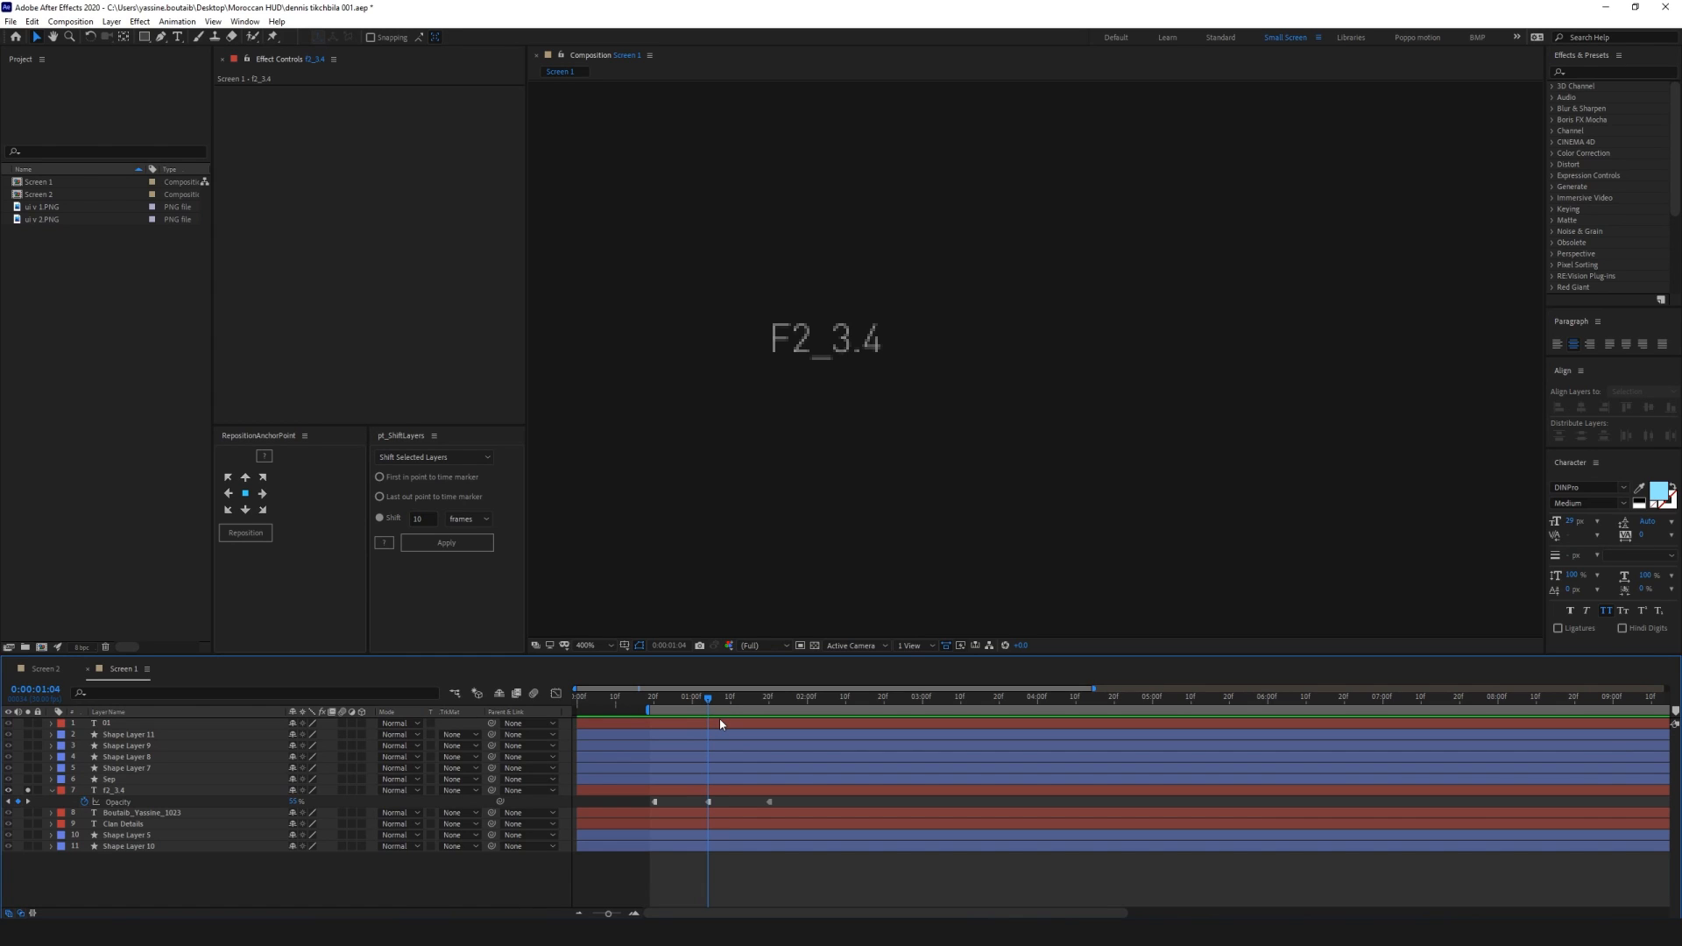
{"action": "left_click", "coordinate": [789, 701]}
{"action": "key", "text": "n"}
{"action": "key", "text": "space"}
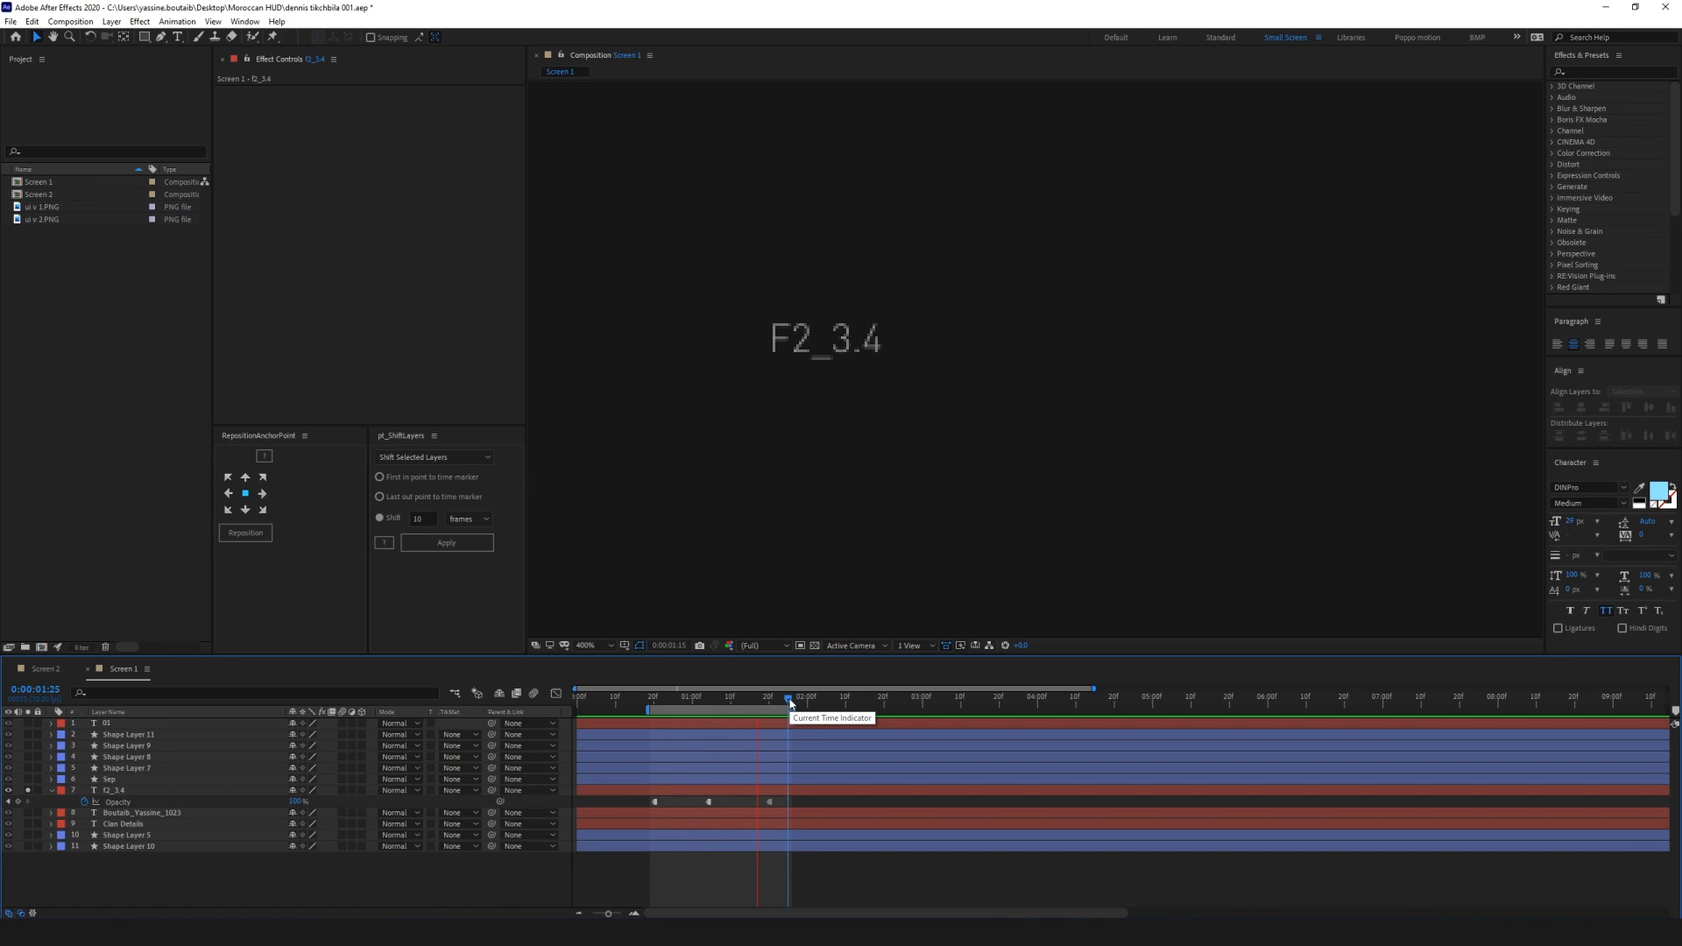
Delete the F2_3.4 layer's Opacity keyframes that come after frame 20
{"action": "mouse_move", "coordinate": [705, 698]}
{"action": "left_mouse_down"}
{"action": "mouse_move", "coordinate": [657, 697]}
{"action": "mouse_move", "coordinate": [704, 699]}
{"action": "mouse_move", "coordinate": [681, 698]}
{"action": "left_mouse_up"}
{"action": "left_click_drag", "start_coordinate": [790, 815], "coordinate": [675, 800]}
{"action": "key", "text": "Delete"}
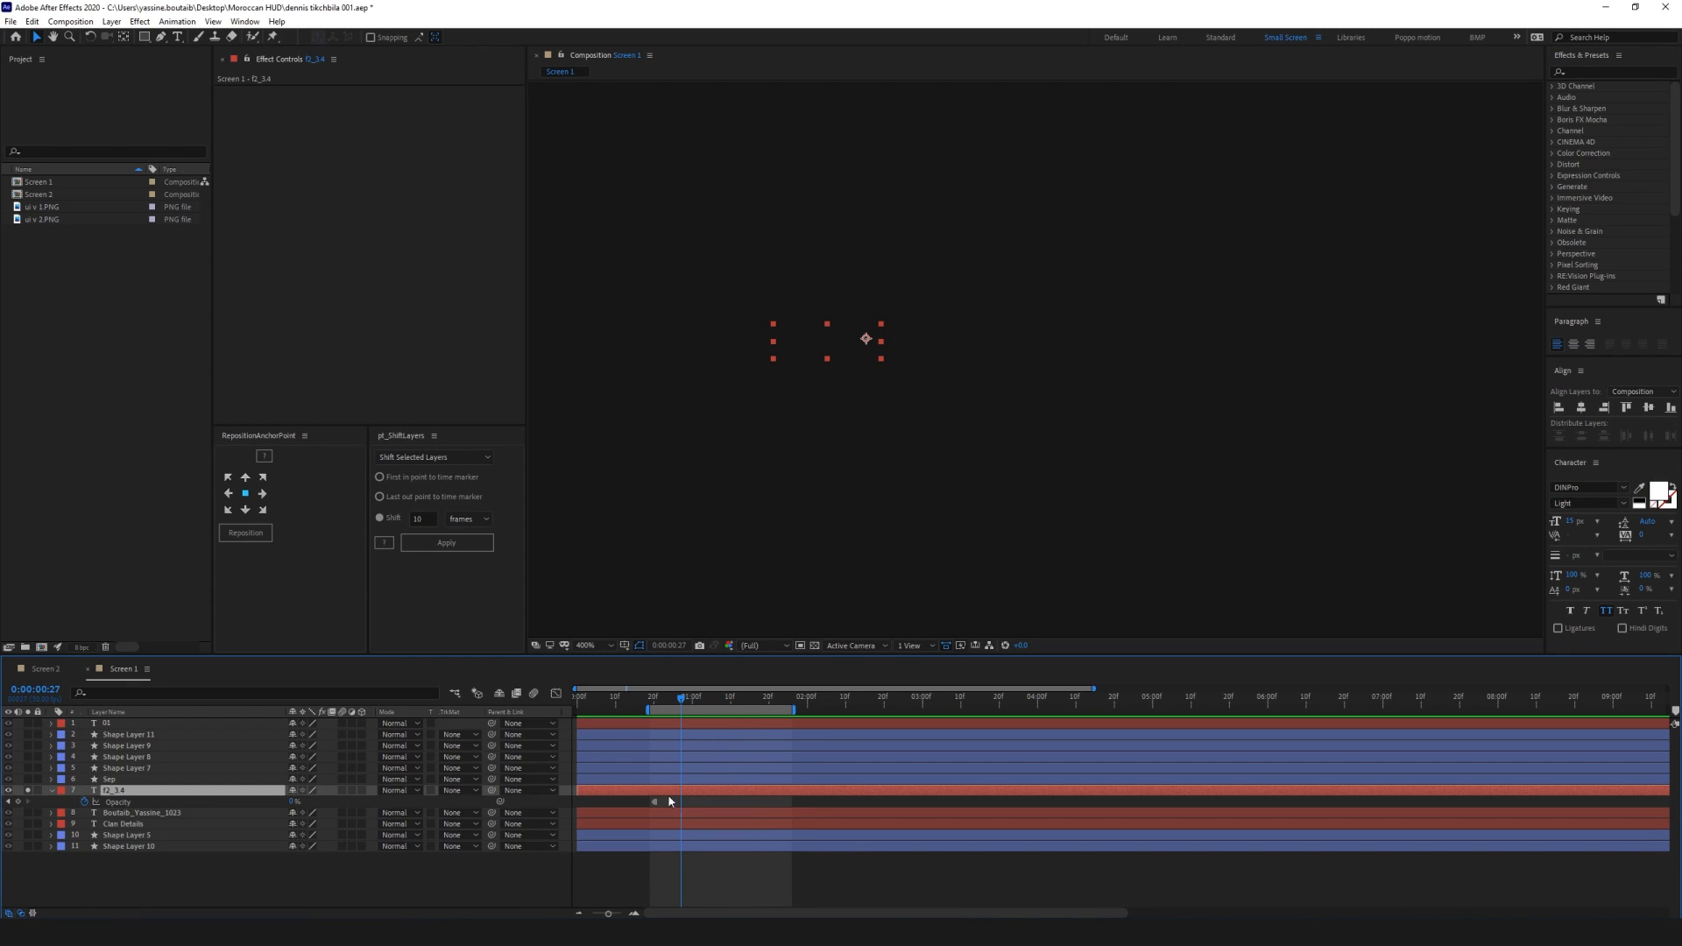
Keyframe the F2_3.4 layer's Opacity at 50% on frame 25 and at 25% at about 1:01
{"action": "left_click", "coordinate": [651, 700]}
{"action": "left_click_drag", "start_coordinate": [651, 701], "coordinate": [674, 703]}
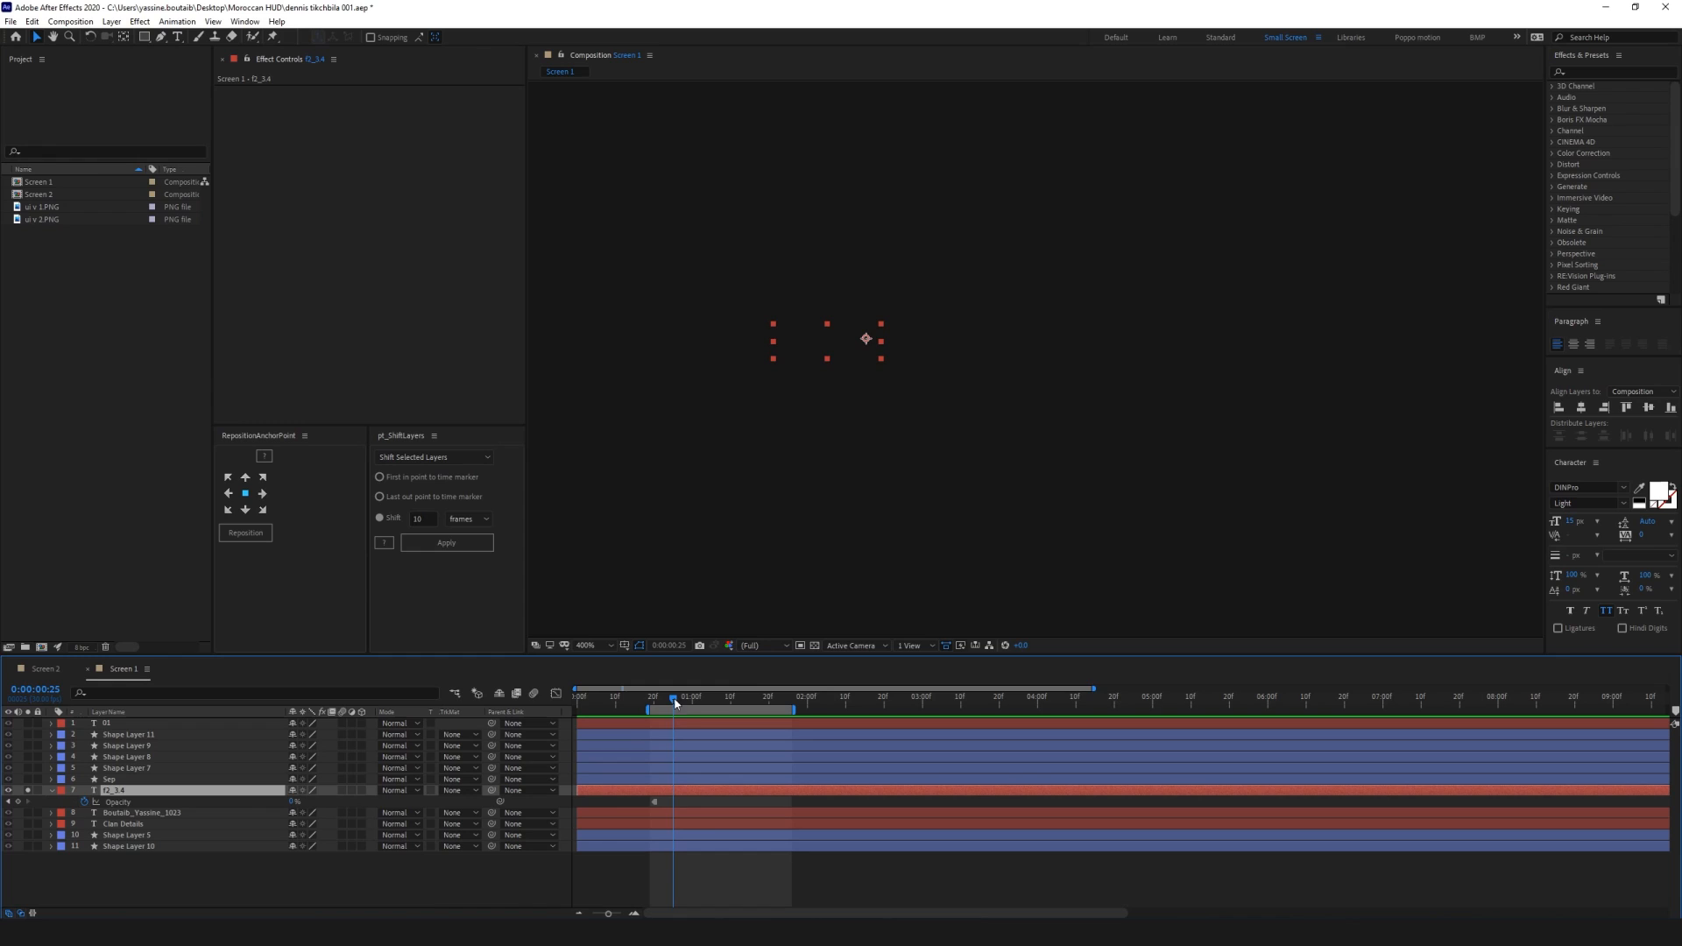
{"action": "left_click", "coordinate": [293, 801]}
{"action": "type", "text": "50"}
{"action": "key", "text": "Return"}
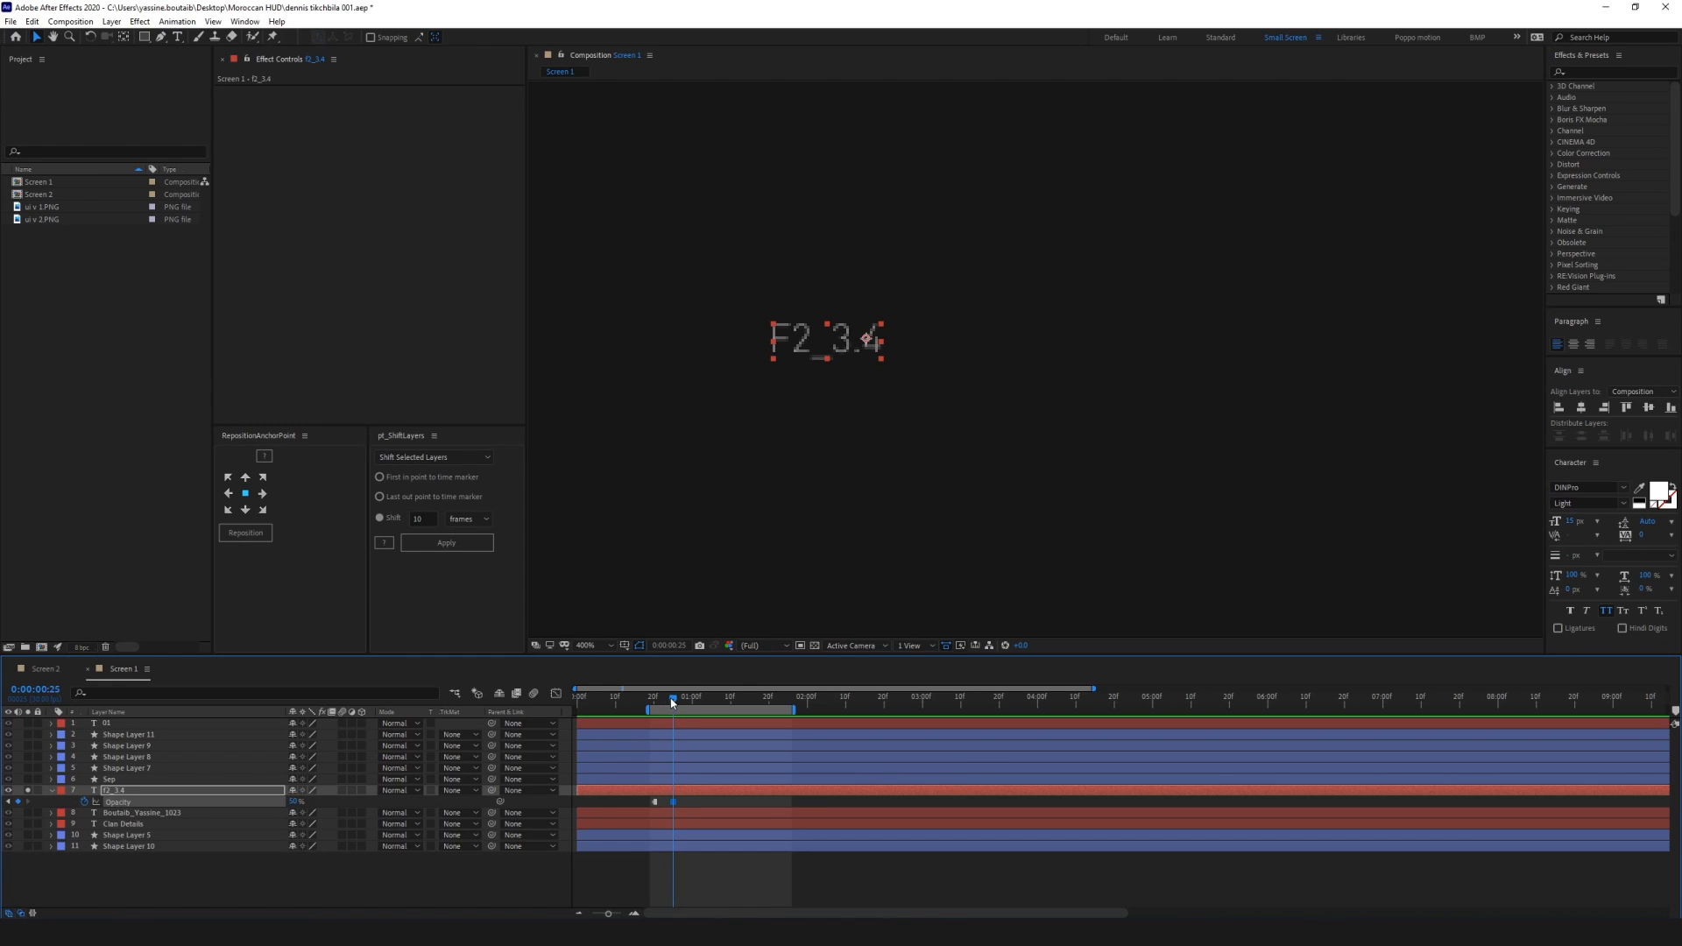
{"action": "left_click_drag", "start_coordinate": [673, 703], "coordinate": [699, 707]}
{"action": "left_click", "coordinate": [293, 801]}
{"action": "type", "text": "25"}
{"action": "key", "text": "Return"}
Keyframe the F2_3.4 layer's Opacity at 70% at about 1:07 and at 30% at about 1:12
{"action": "left_click_drag", "start_coordinate": [698, 703], "coordinate": [741, 708]}
{"action": "type", "text": "70"}
{"action": "key", "text": "Return"}
{"action": "left_click", "coordinate": [295, 802]}
{"action": "type", "text": "30"}
{"action": "key", "text": "Return"}
Keyframe the F2_3.4 layer's Opacity at 100% at 1:17 and preview the flicker
{"action": "left_click", "coordinate": [760, 705]}
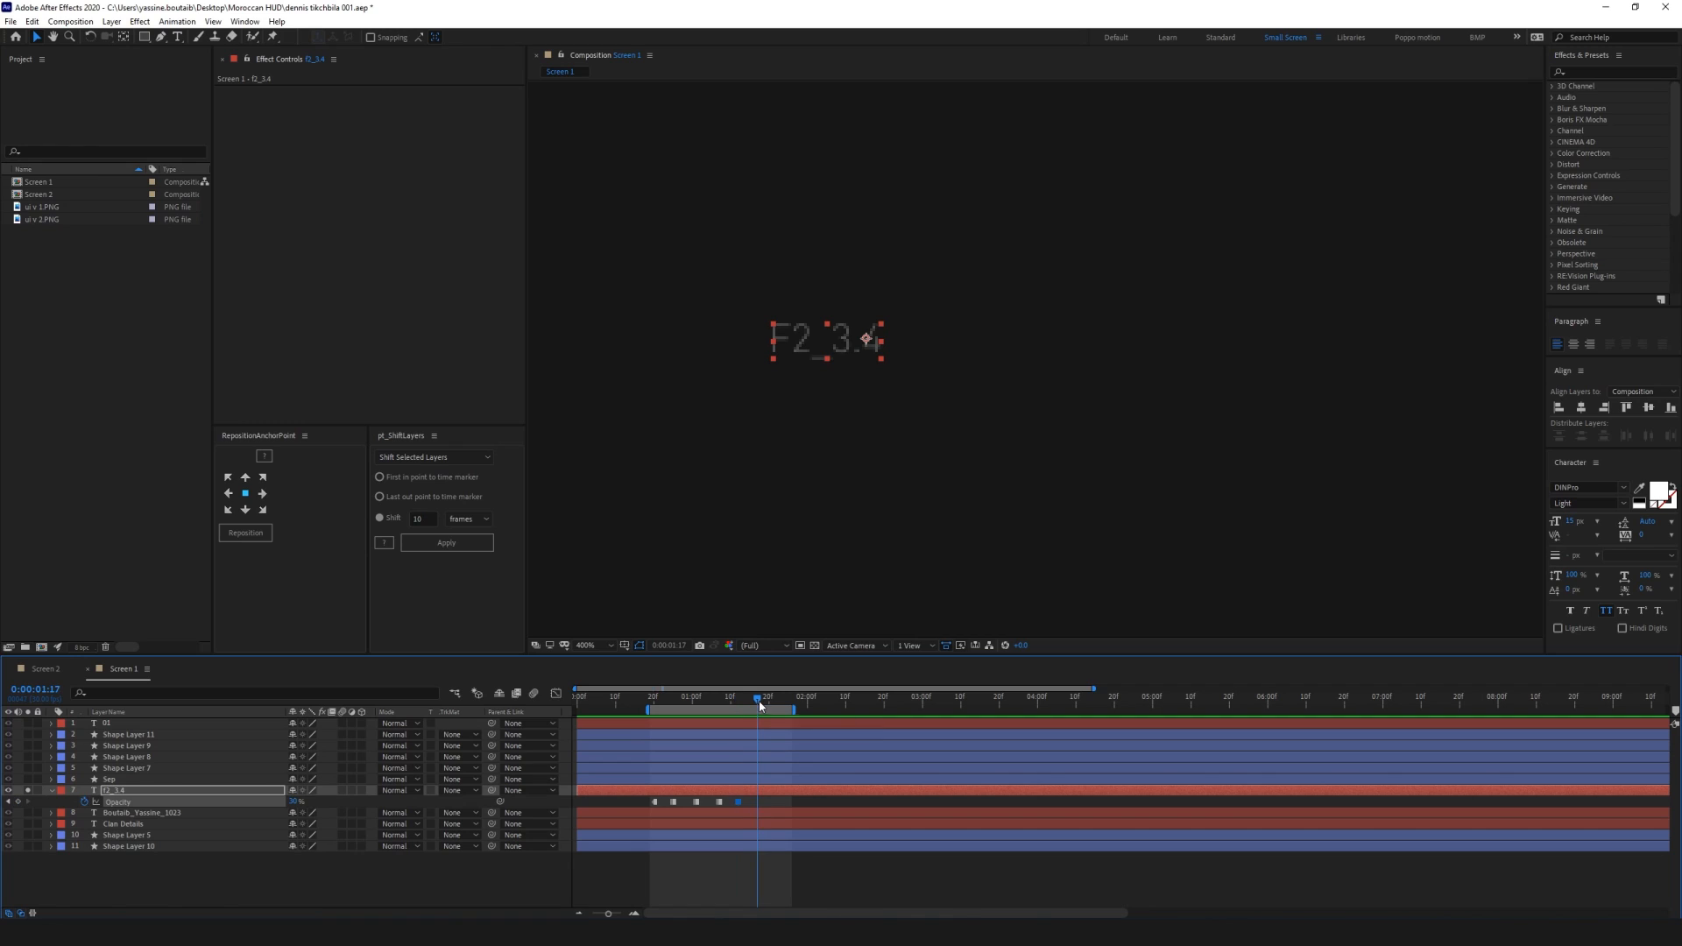
{"action": "left_click", "coordinate": [296, 802]}
{"action": "key", "text": "Return"}
{"action": "left_click", "coordinate": [886, 882]}
{"action": "key", "text": "space"}
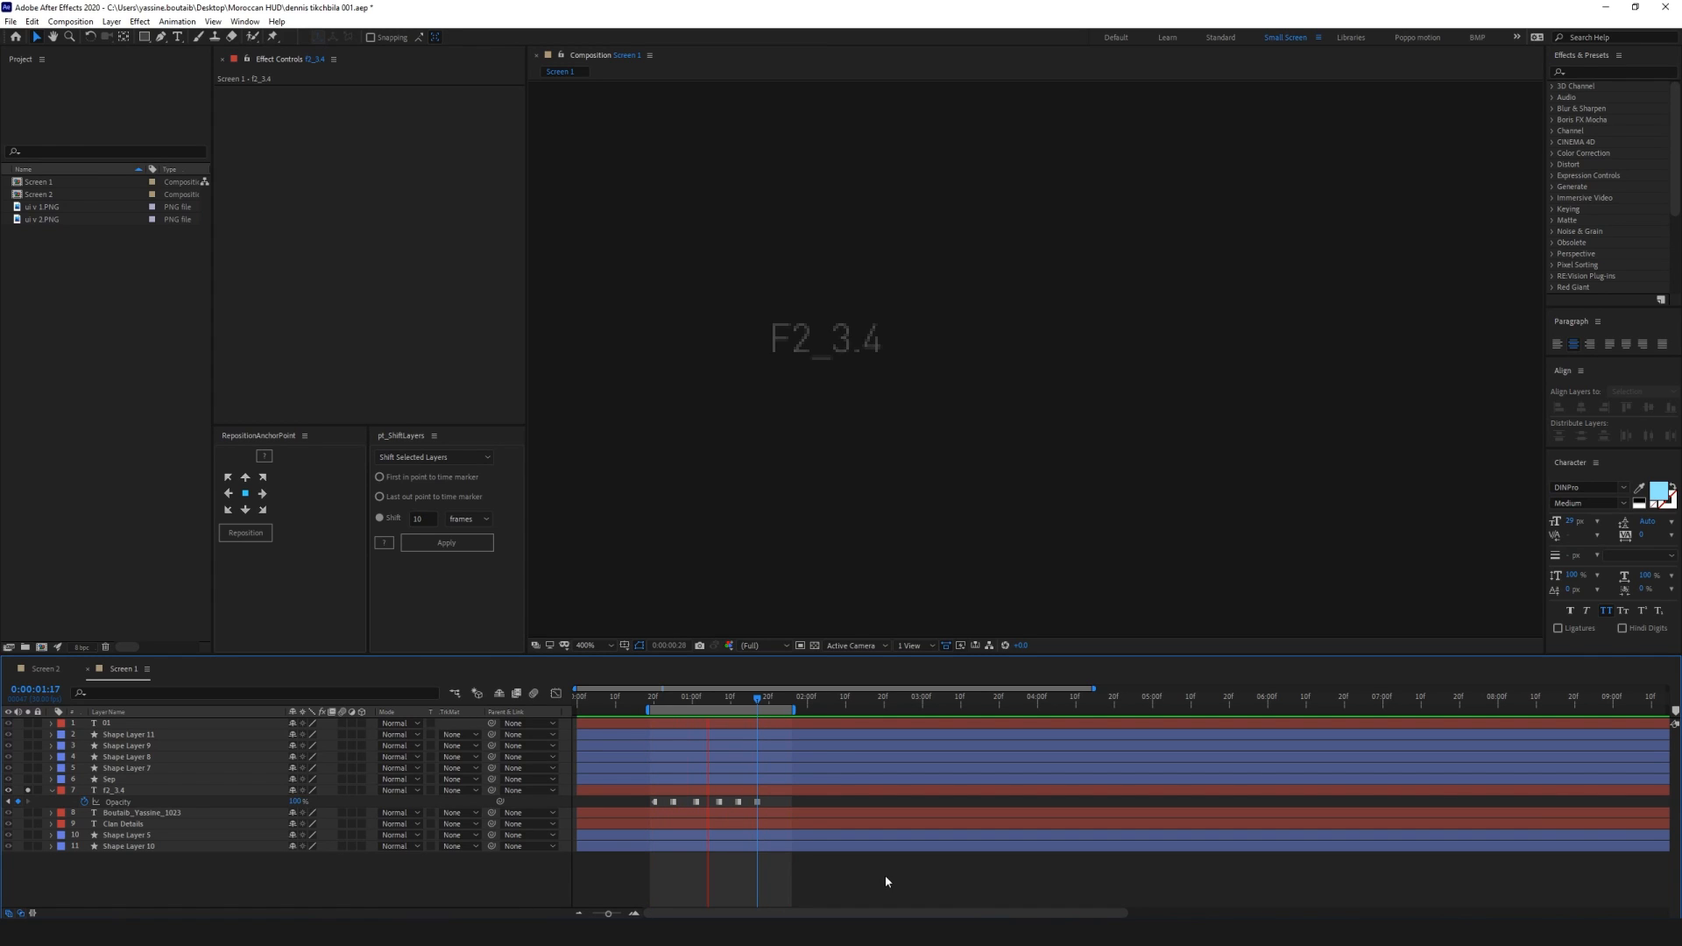
{"action": "key", "text": "space"}
Extend the work area back to frame 0 and shift all Opacity keyframes to start at frame 0 alongside the Start keyframes
{"action": "left_click_drag", "start_coordinate": [646, 710], "coordinate": [465, 708]}
{"action": "left_click_drag", "start_coordinate": [773, 798], "coordinate": [580, 797]}
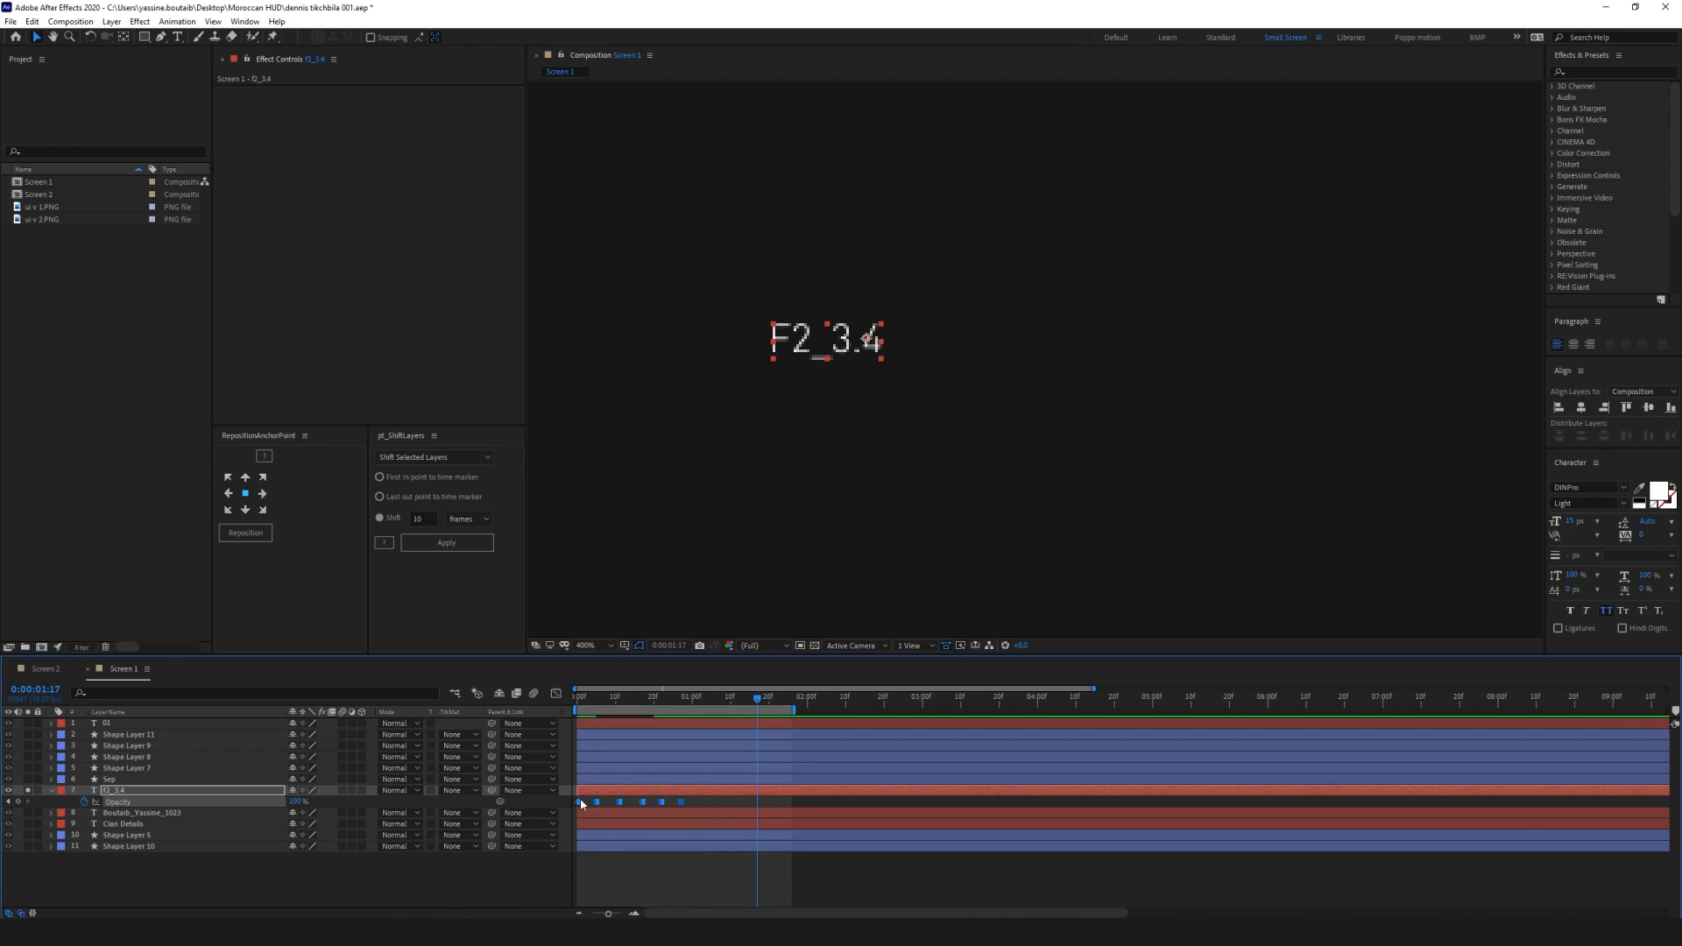
{"action": "key", "text": "u"}
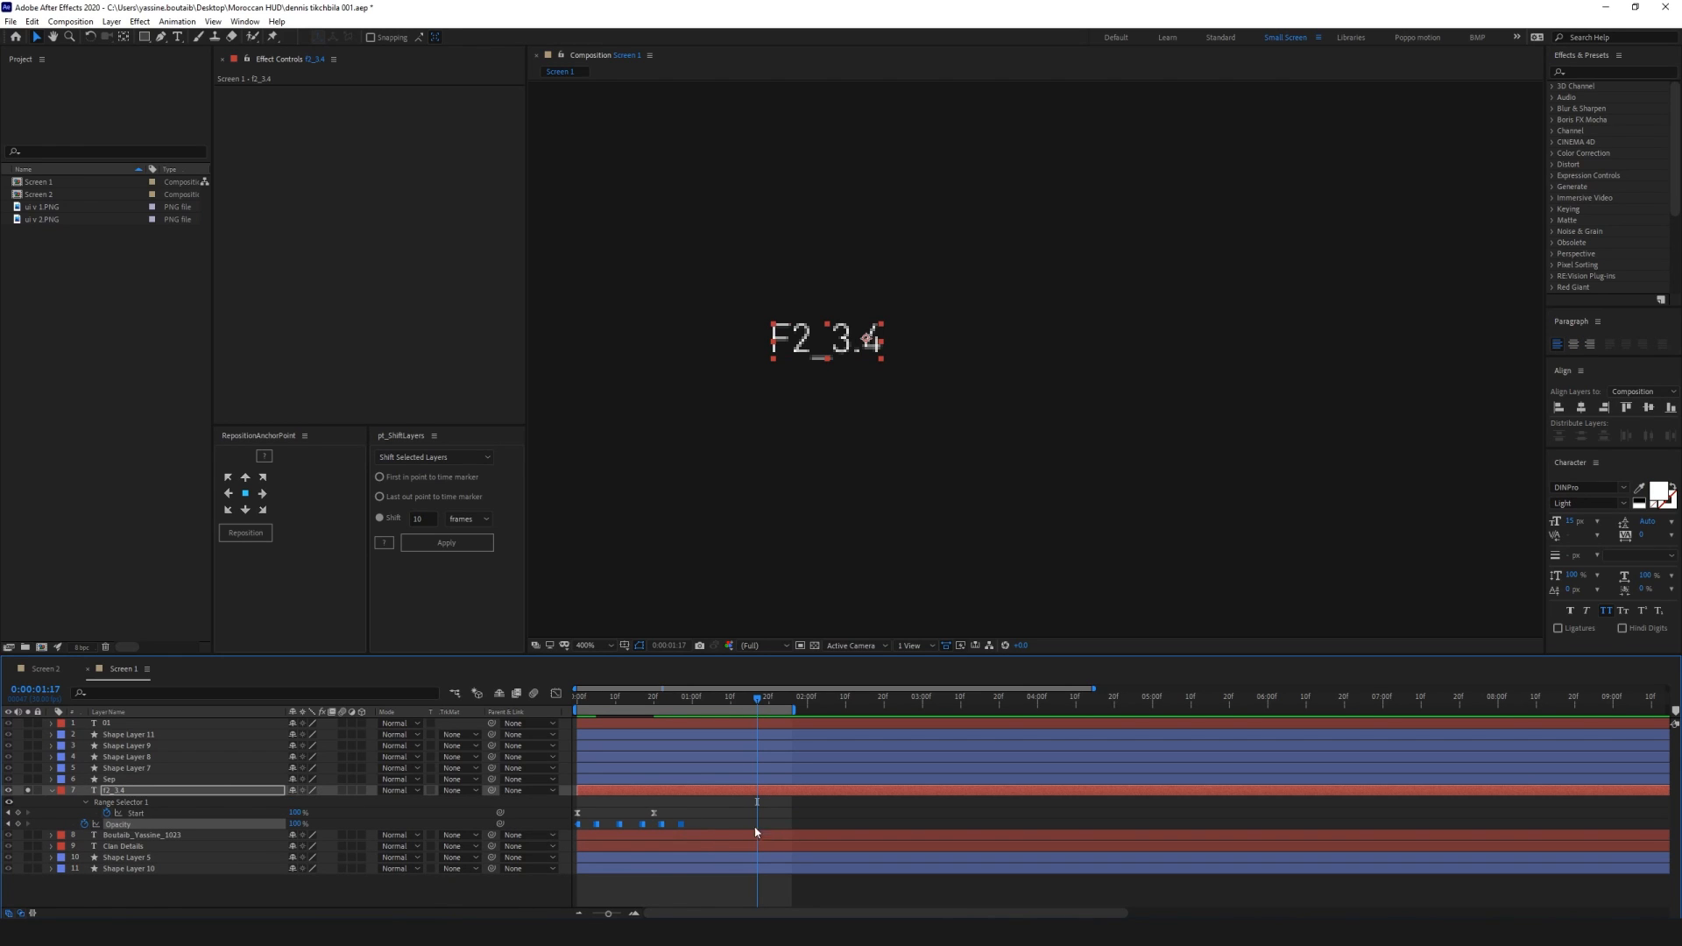
Try to retime the inner Opacity keyframes of F2_3.4, and undo the change
{"action": "left_click", "coordinate": [632, 819]}
{"action": "left_click_drag", "start_coordinate": [596, 824], "coordinate": [623, 824]}
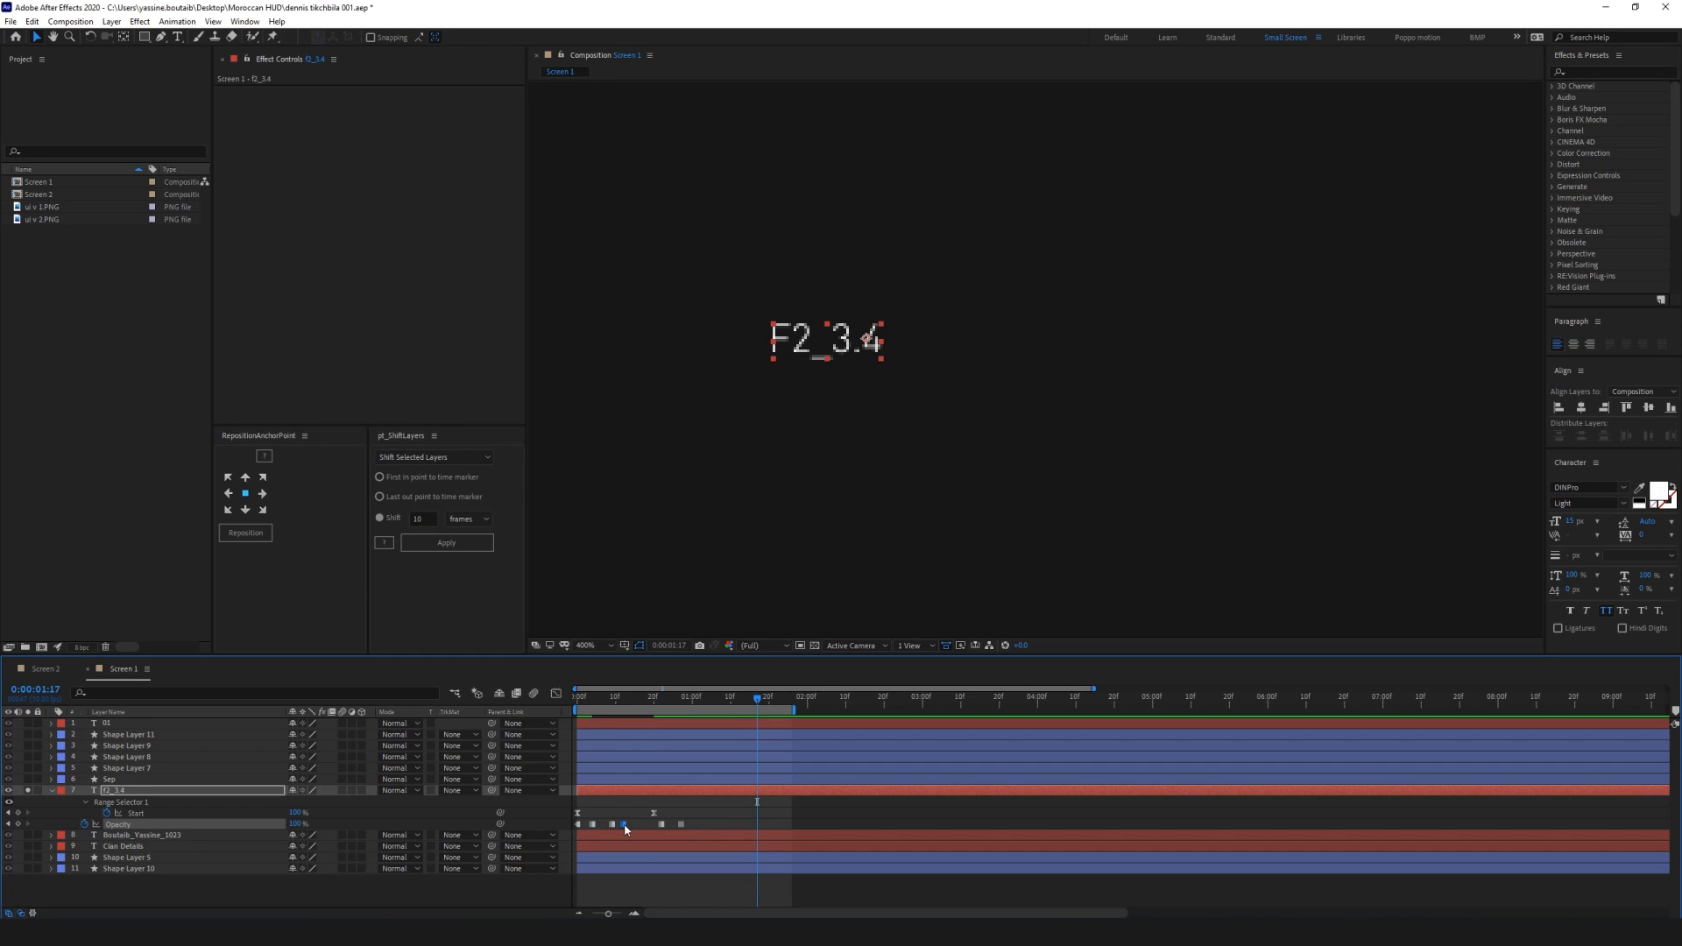
{"action": "key", "text": "ctrl+z"}
{"action": "left_click", "coordinate": [706, 823]}
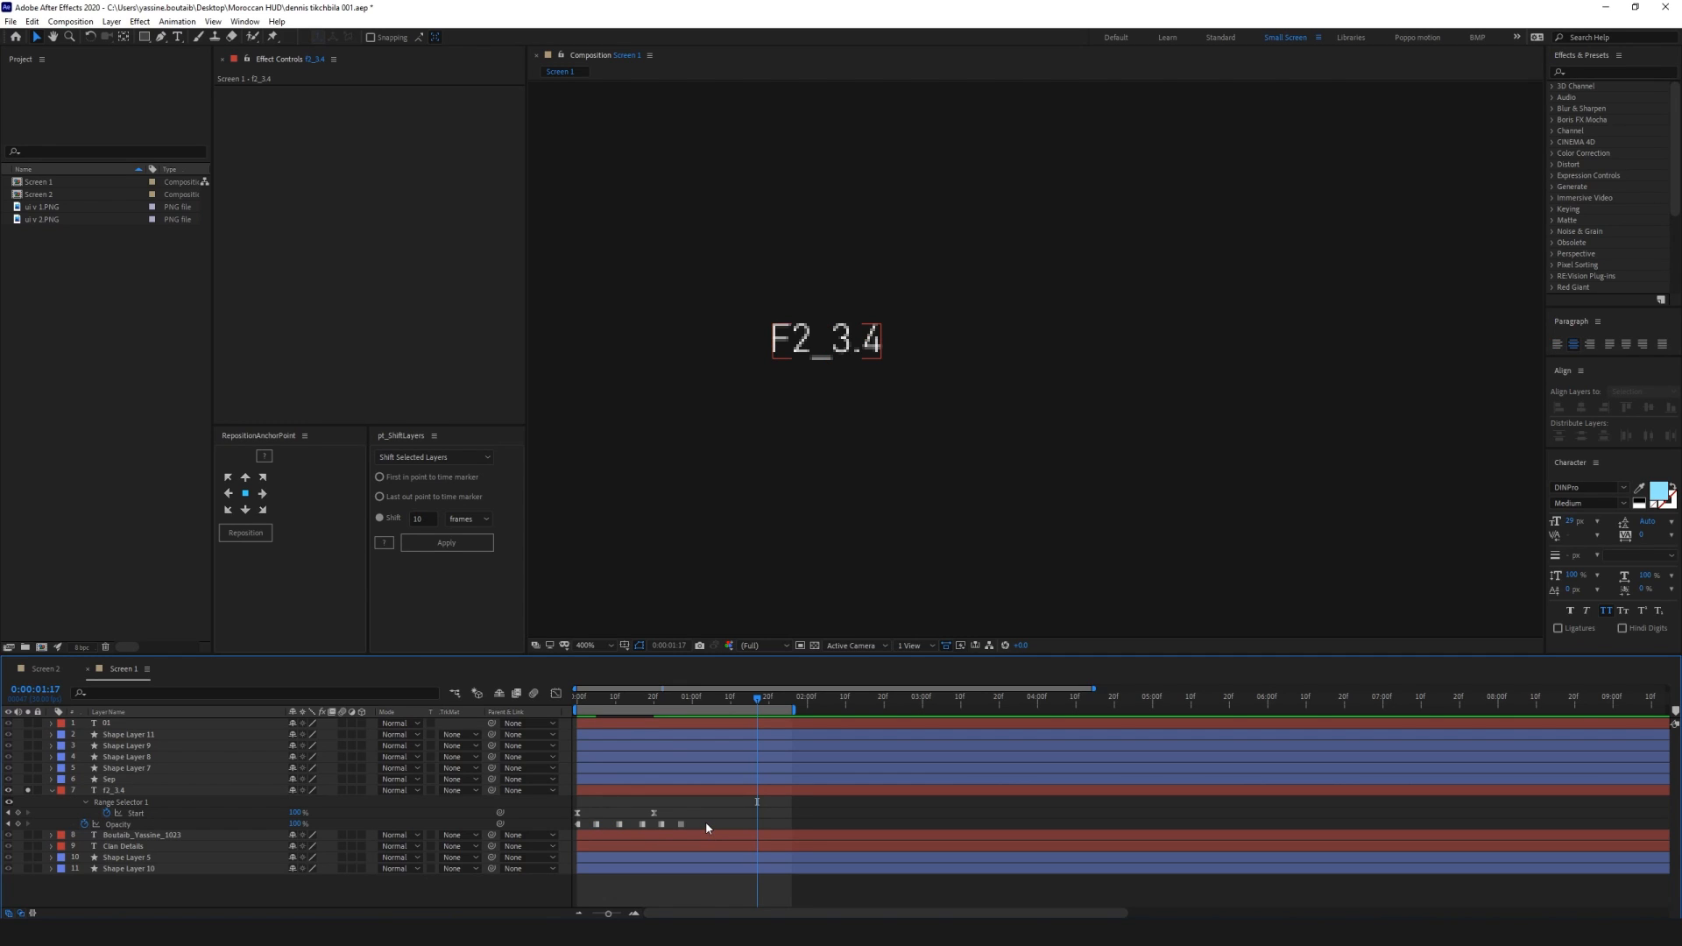
Compress all the Opacity keyframes proportionally so the last one lands on frame 20 with the final Start keyframe
{"action": "left_click_drag", "start_coordinate": [706, 822], "coordinate": [559, 841]}
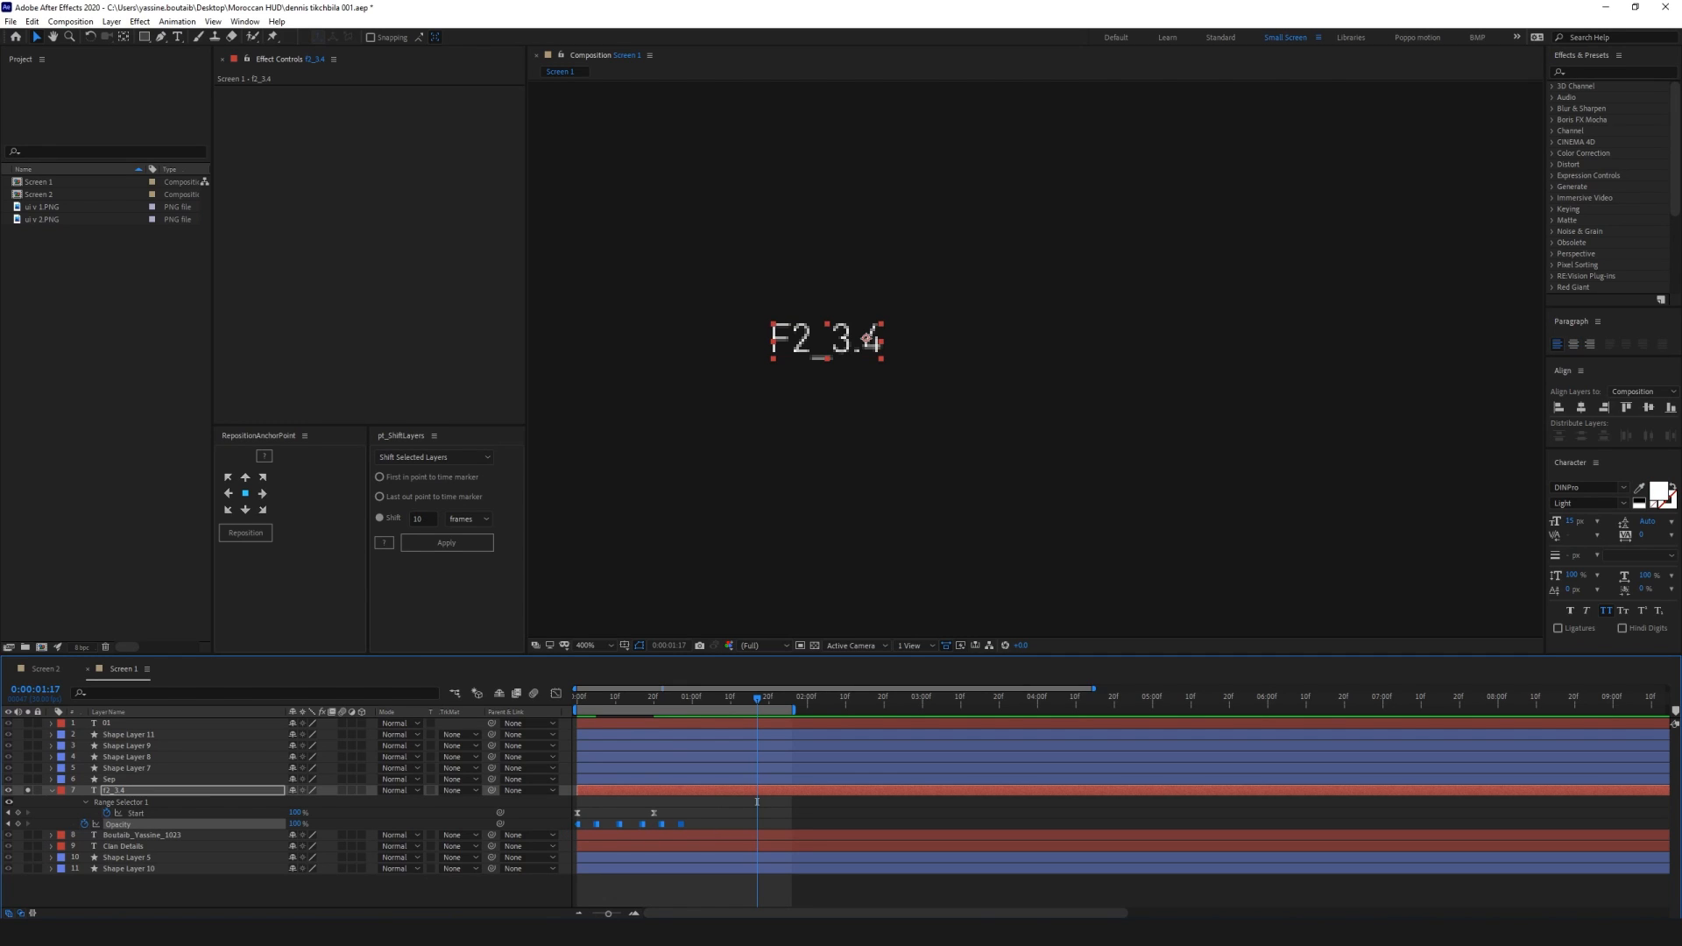
{"action": "mouse_move", "coordinate": [683, 826]}
{"action": "mouse_move", "coordinate": [684, 827]}
{"action": "left_mouse_down"}
{"action": "mouse_move", "coordinate": [738, 828]}
{"action": "mouse_move", "coordinate": [655, 841]}
{"action": "mouse_move", "coordinate": [708, 847]}
{"action": "mouse_move", "coordinate": [658, 841]}
{"action": "left_mouse_up"}
{"action": "left_click", "coordinate": [686, 821]}
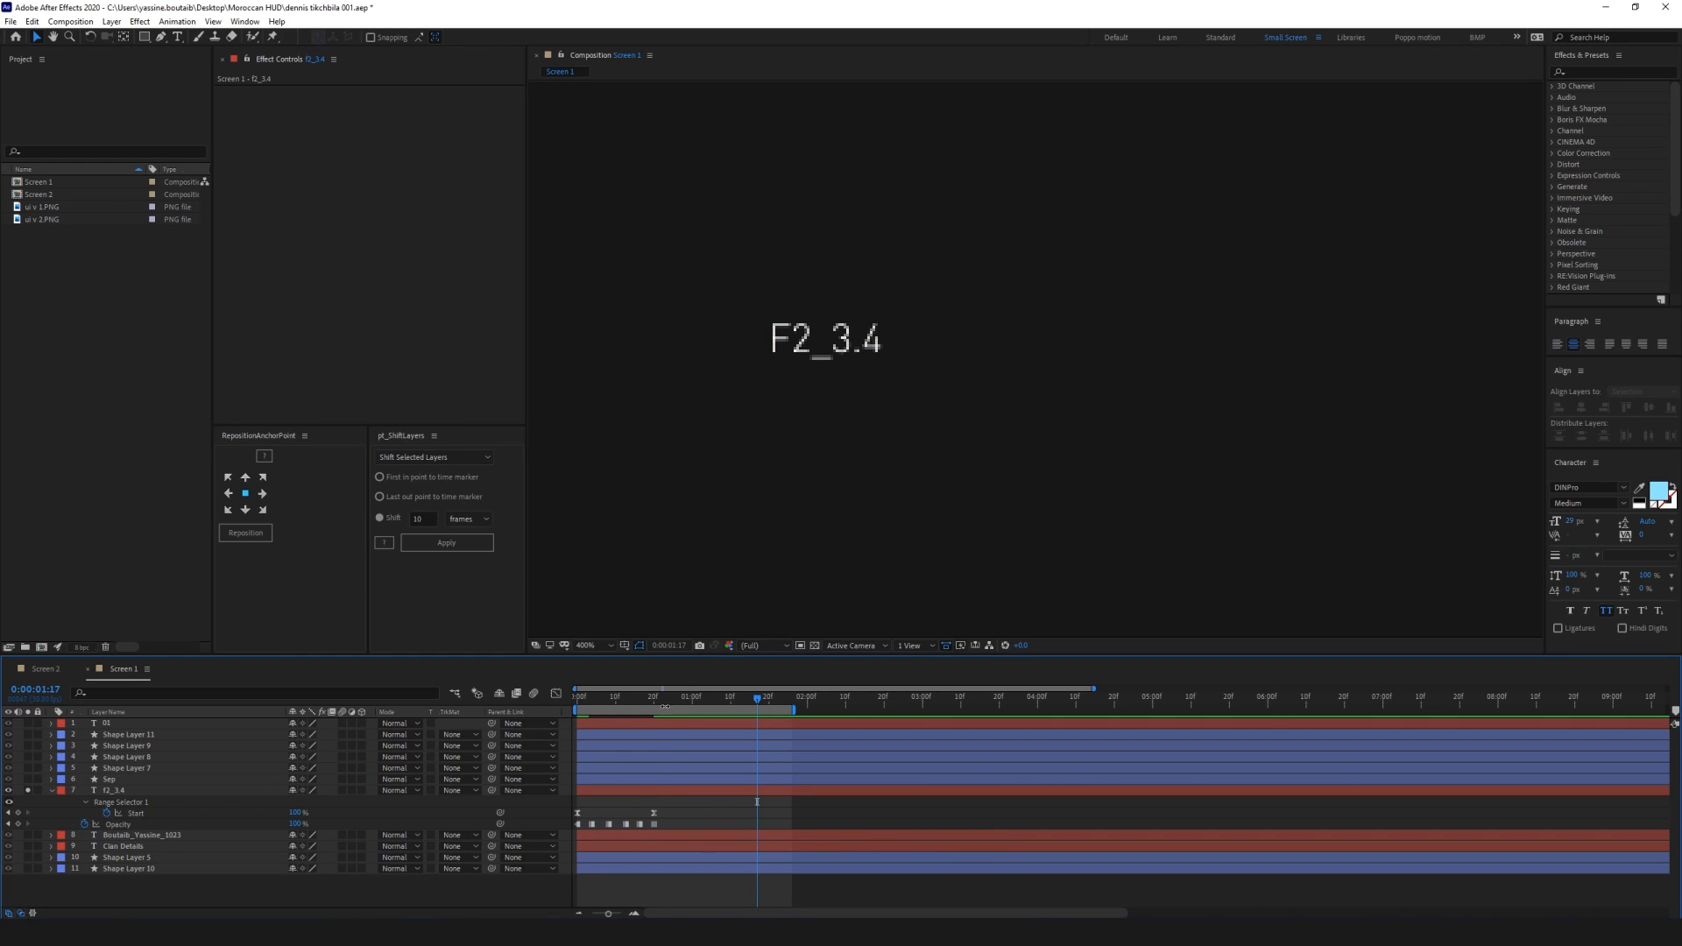
Preview the flickering text reveal from the beginning and collapse the F2_3.4 layer
{"action": "key", "text": "Home"}
{"action": "key", "text": "space"}
{"action": "left_click_drag", "start_coordinate": [670, 699], "coordinate": [660, 700]}
{"action": "left_click", "coordinate": [50, 790]}
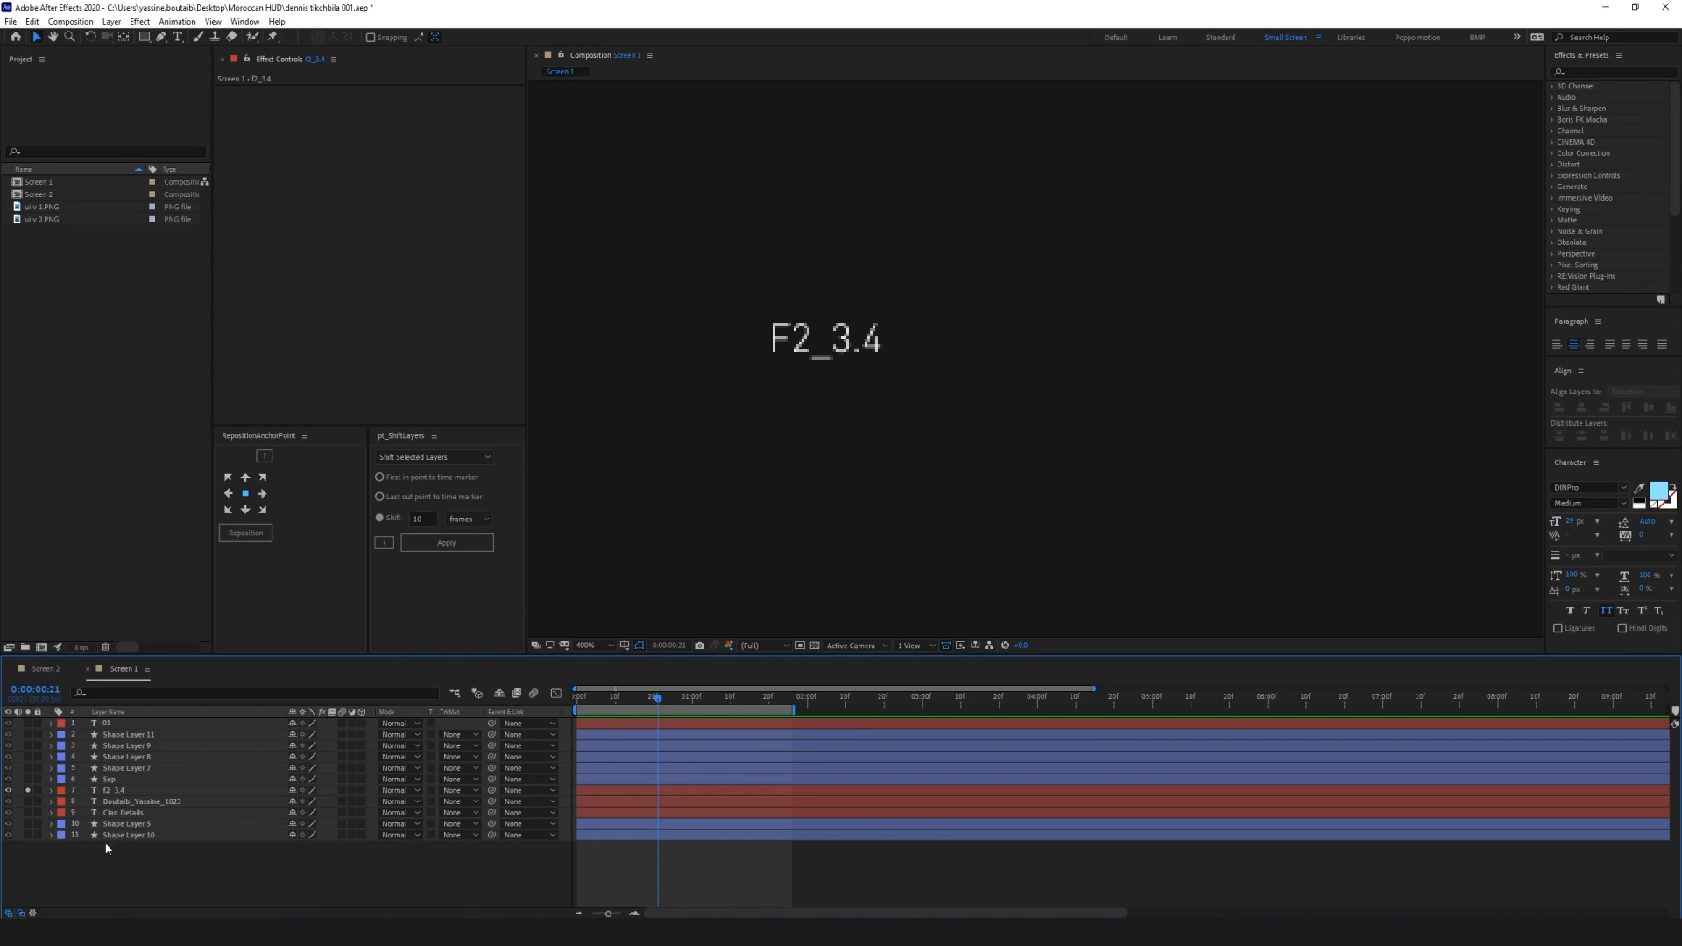
Solo Shape Layers 7, 8 and 9 and paste the Opacity keyframes of F2_3.4 onto them at frame 0
{"action": "left_click_drag", "start_coordinate": [28, 757], "coordinate": [28, 768]}
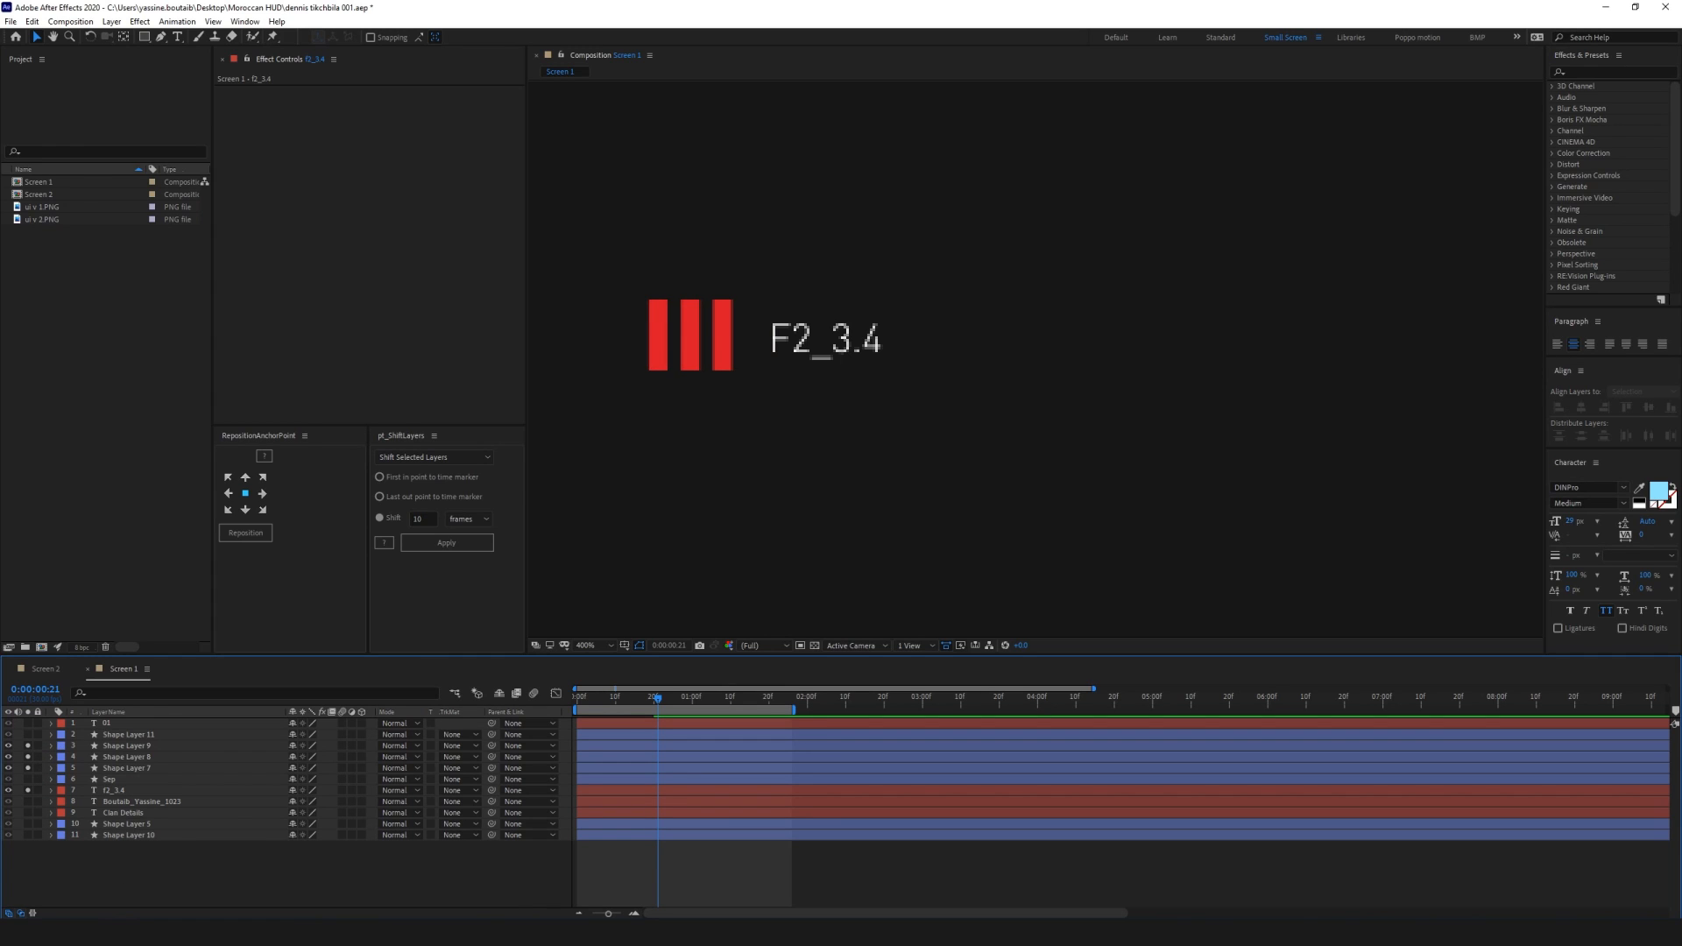
{"action": "left_click", "coordinate": [131, 790]}
{"action": "left_click_drag", "start_coordinate": [686, 427], "coordinate": [831, 450]}
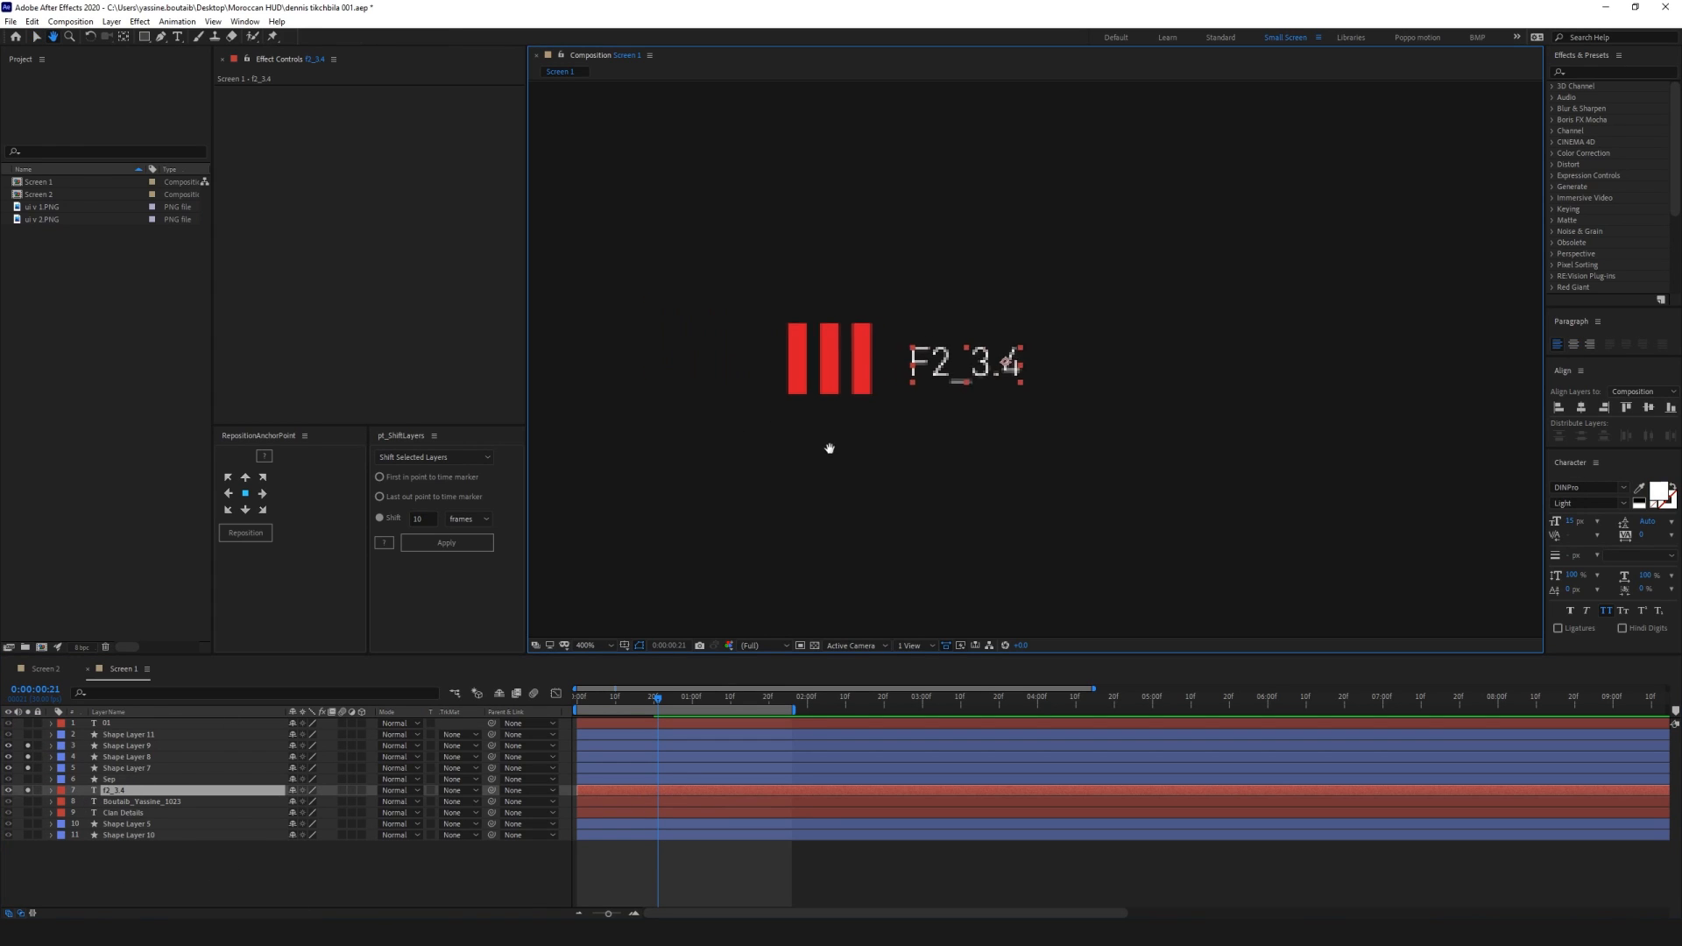
{"action": "key", "text": "u"}
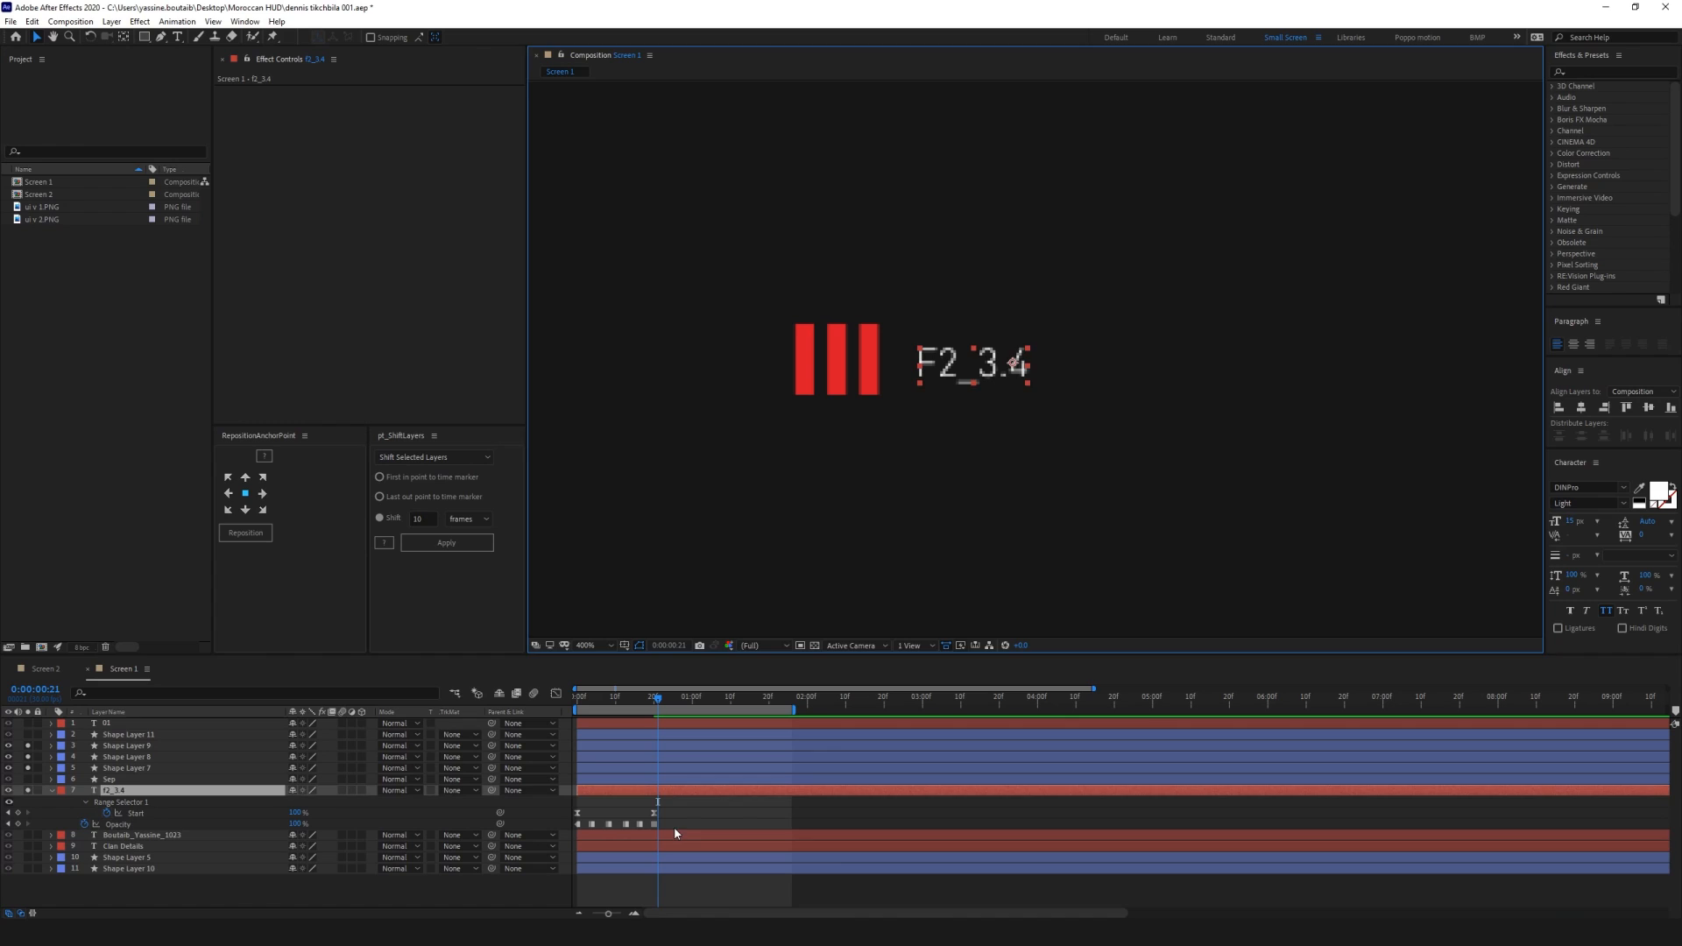
{"action": "left_click_drag", "start_coordinate": [674, 829], "coordinate": [540, 821]}
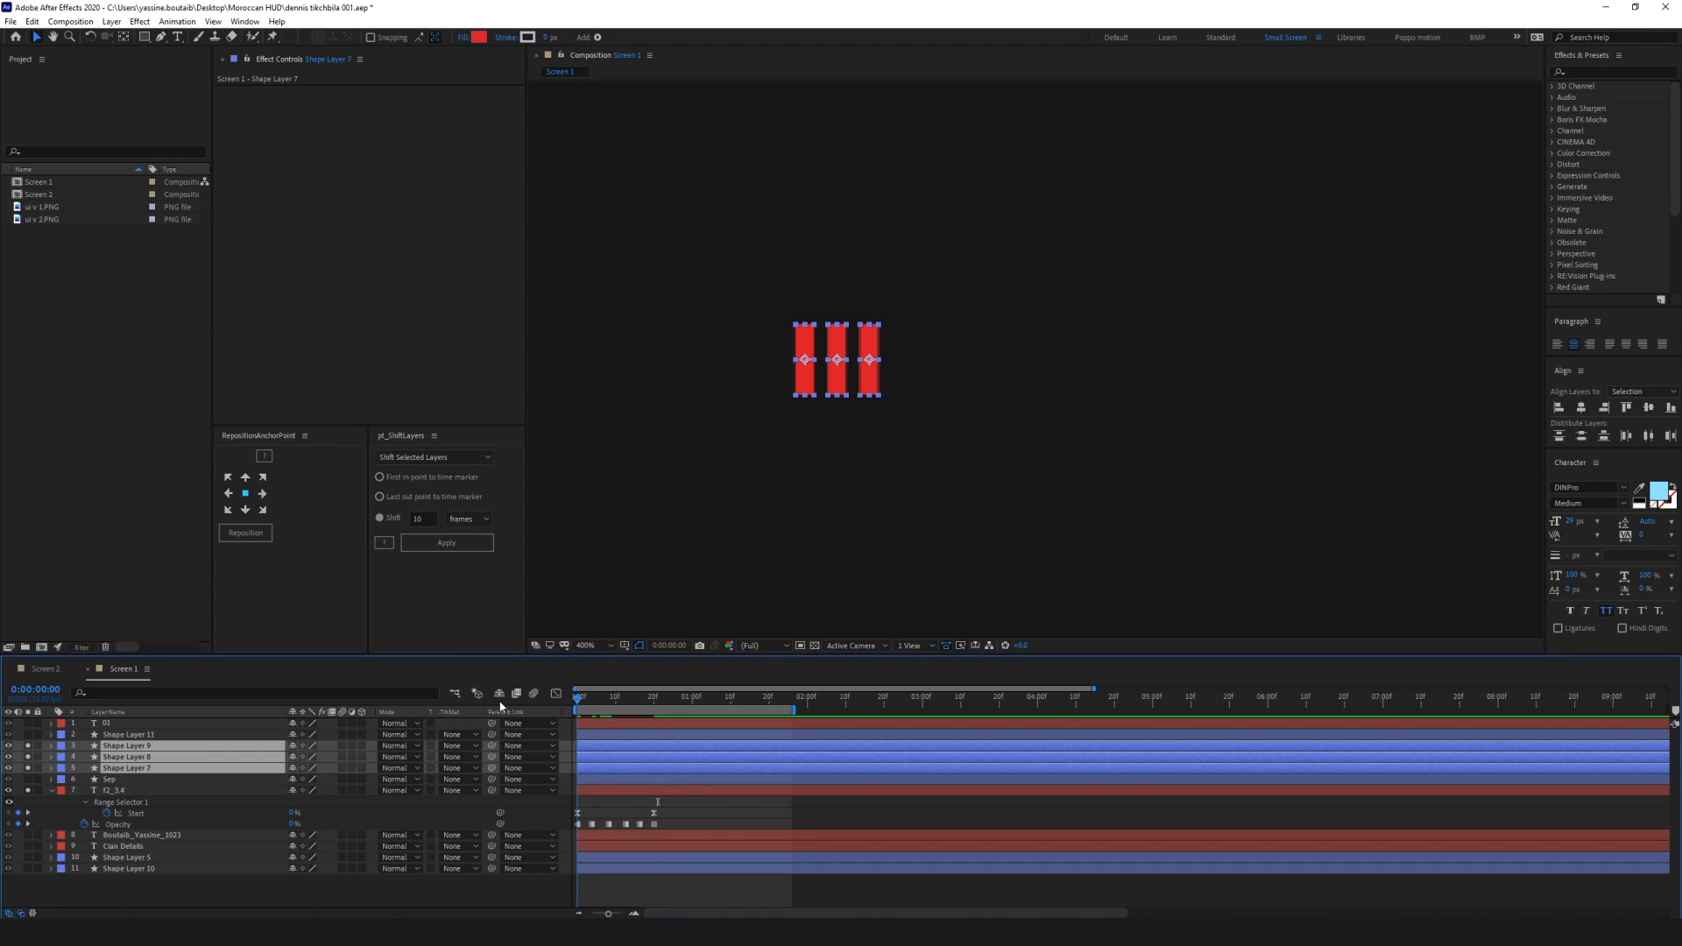
{"action": "key", "text": "ctrl+v"}
Collapse the F2_3.4 layer and preview the red bars' flicker together with the text
{"action": "left_click", "coordinate": [740, 791]}
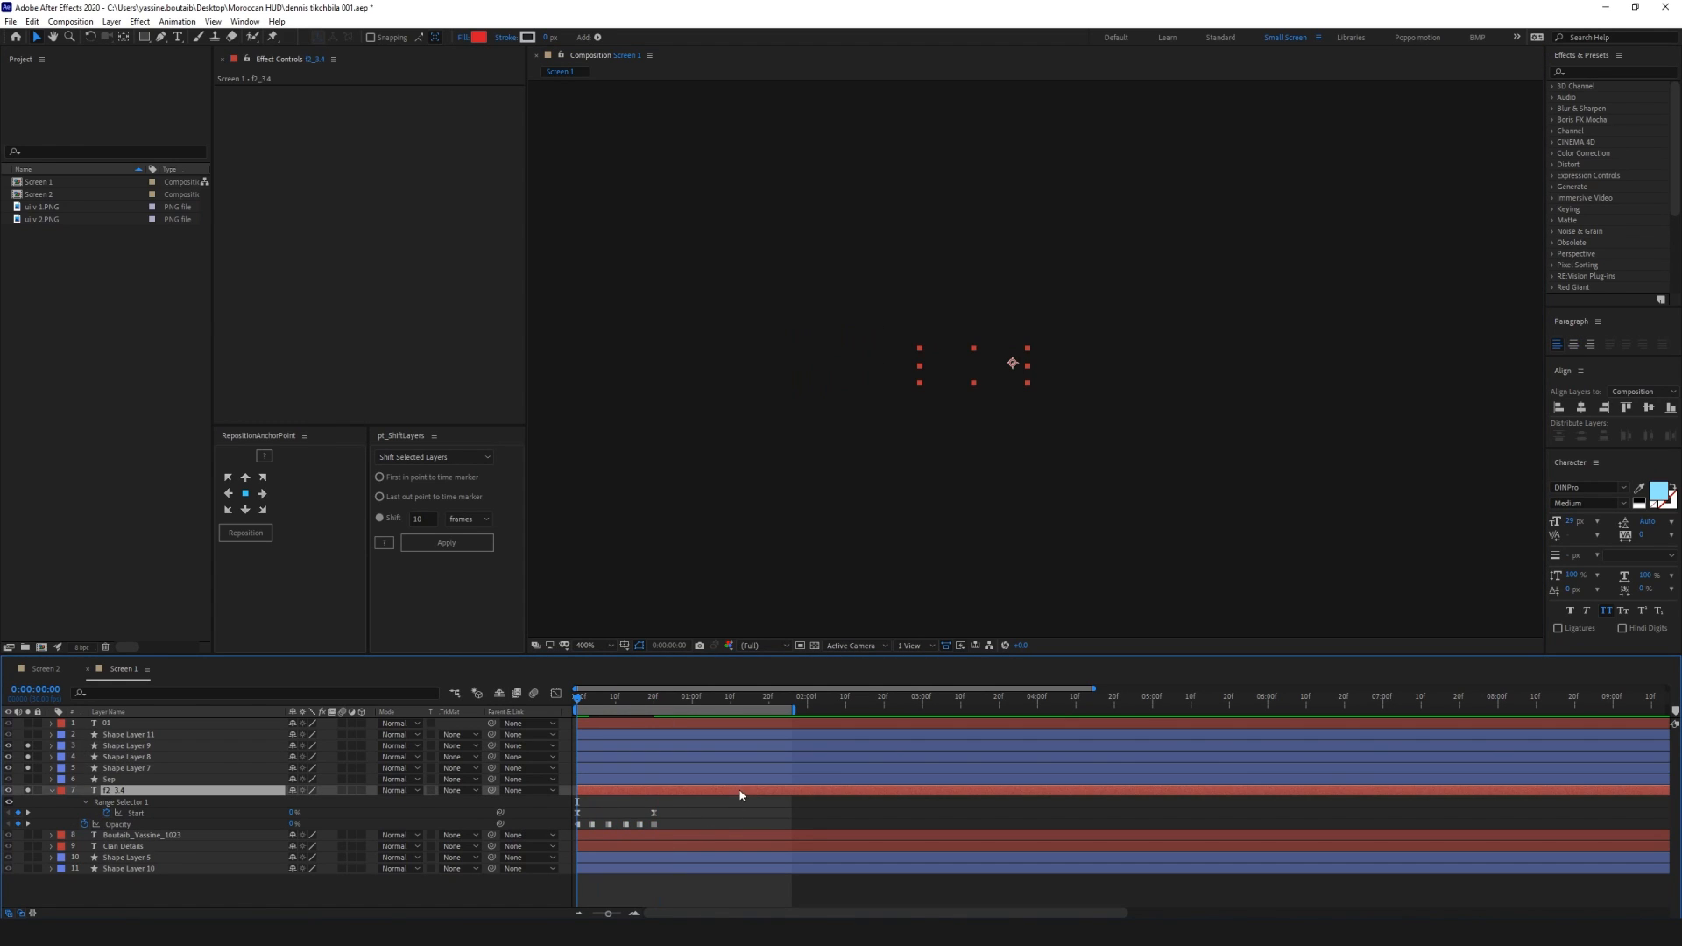
{"action": "left_click", "coordinate": [51, 790]}
{"action": "key", "text": "space"}
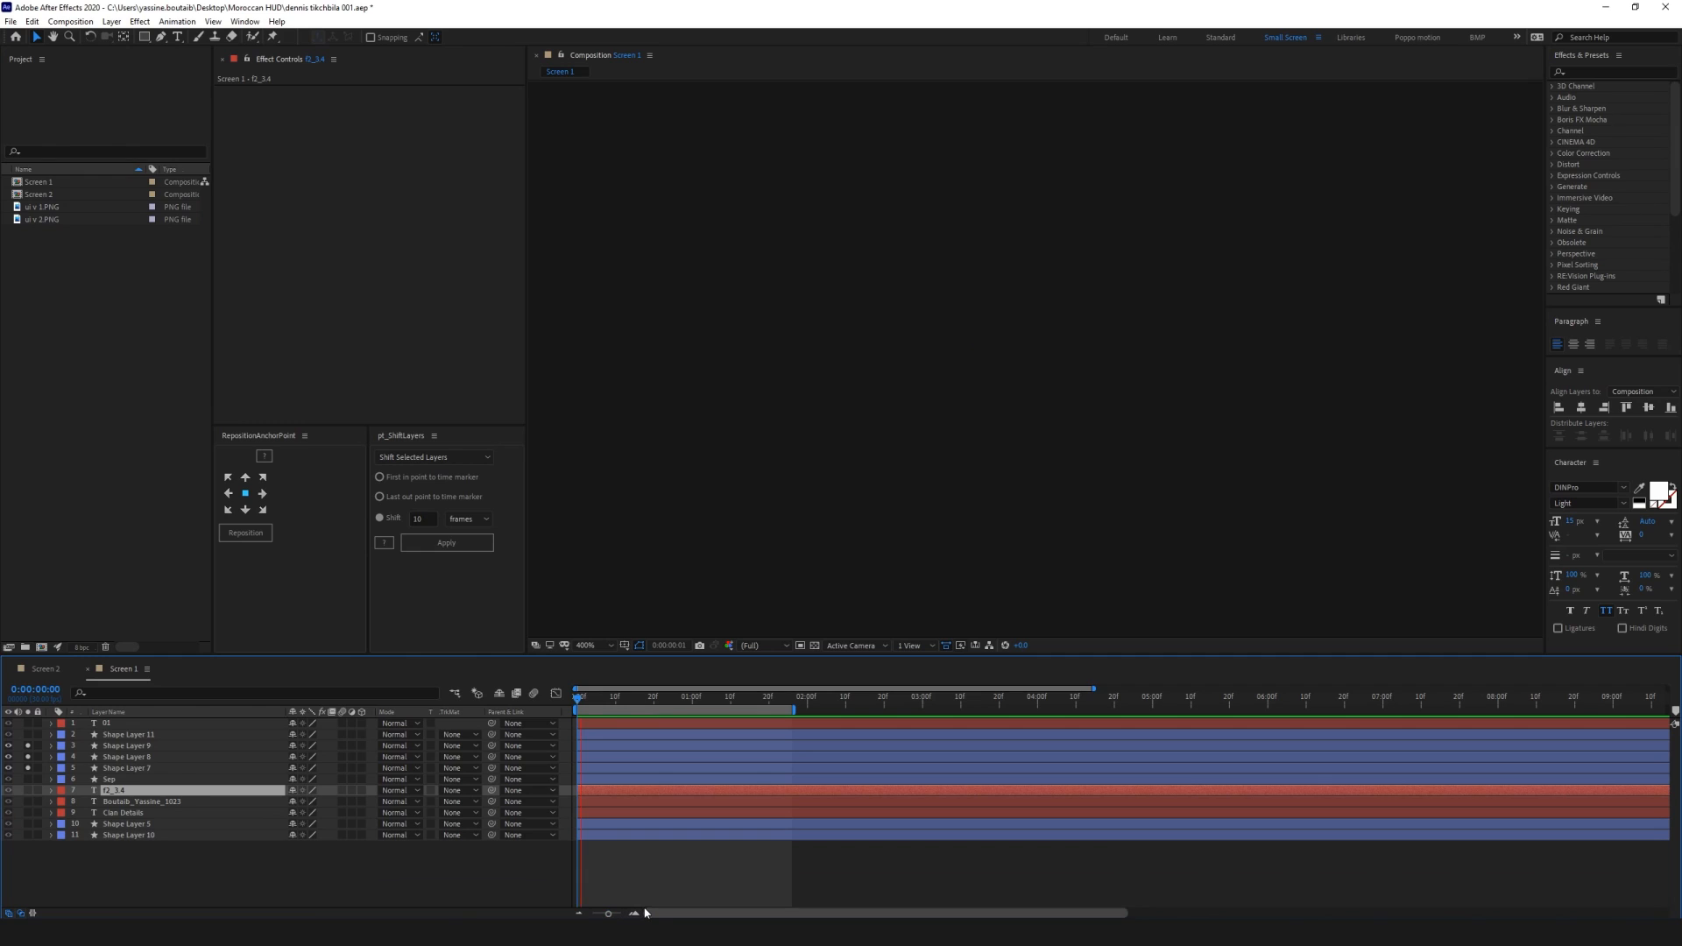
{"action": "key", "text": "space"}
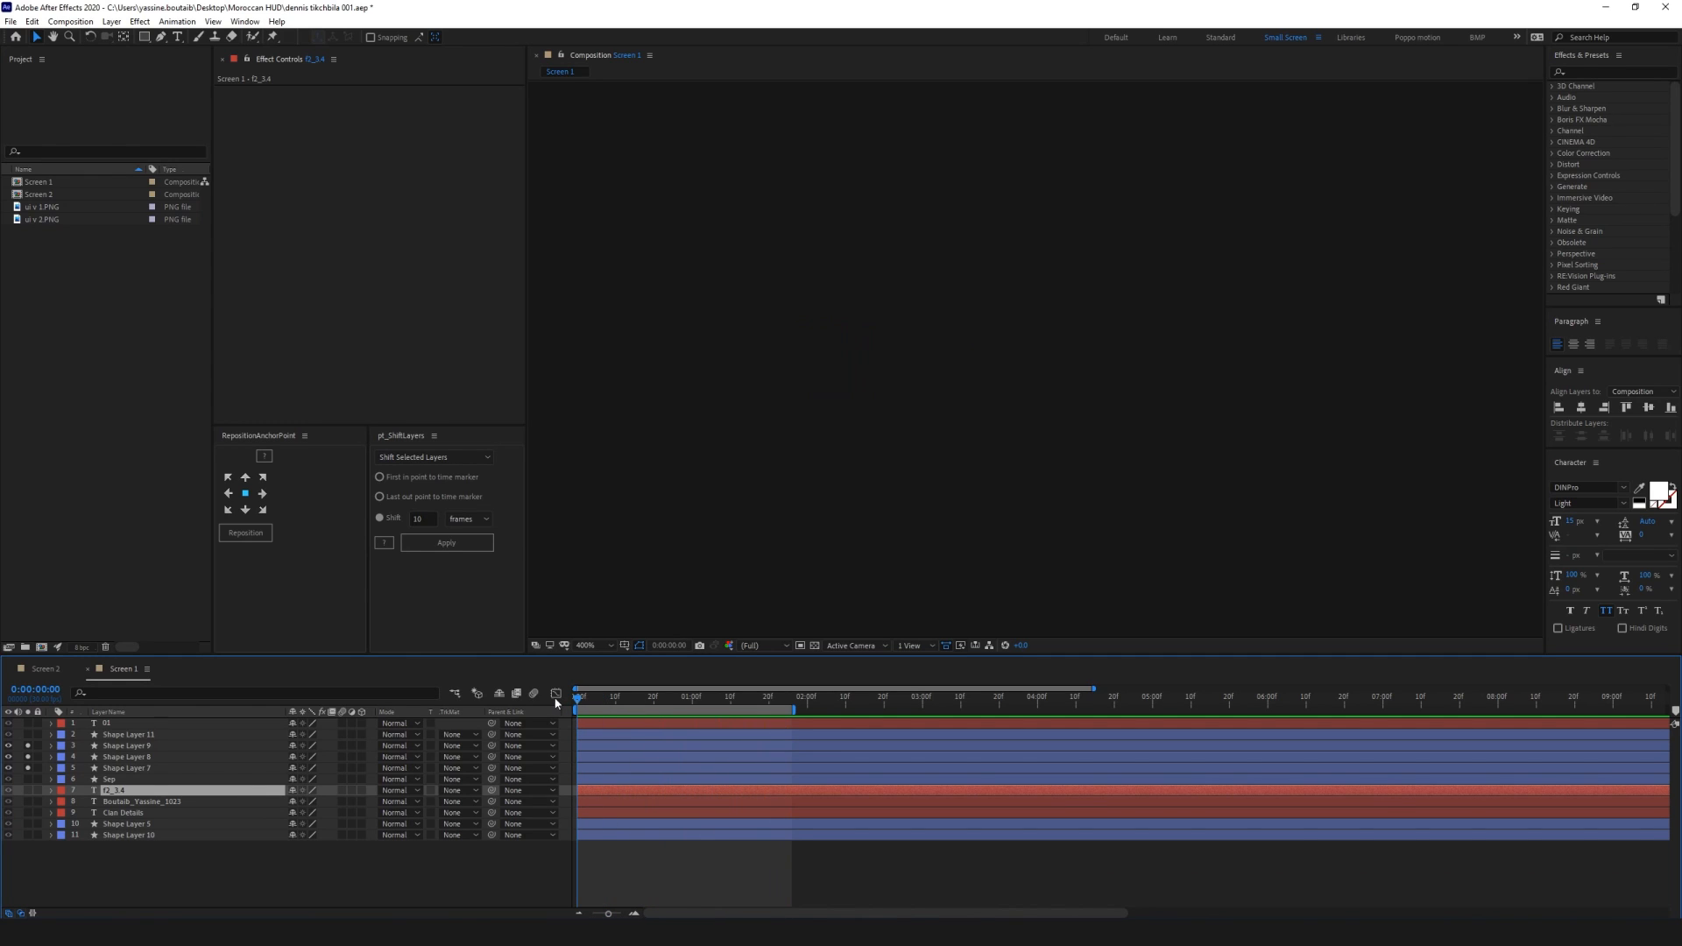
Reorder the red bar layers so Shape Layer 7 is above Shape Layer 8 and Shape Layer 9 is below it
{"action": "left_click", "coordinate": [123, 756]}
{"action": "left_click", "coordinate": [128, 746]}
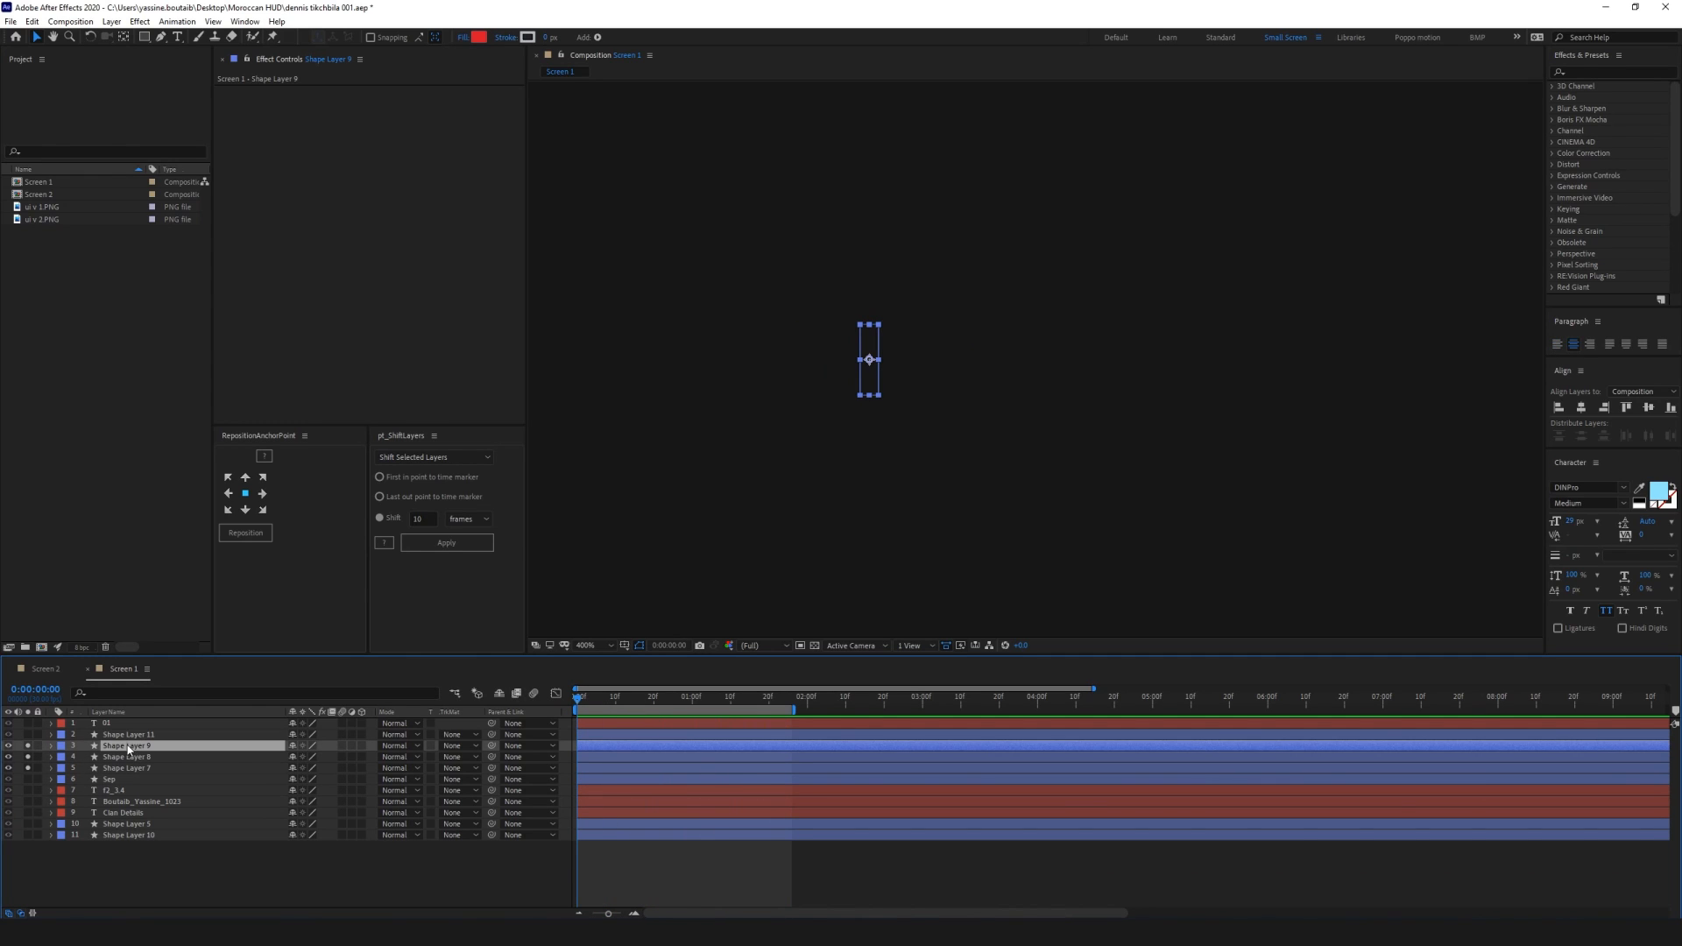
{"action": "left_click", "coordinate": [129, 757]}
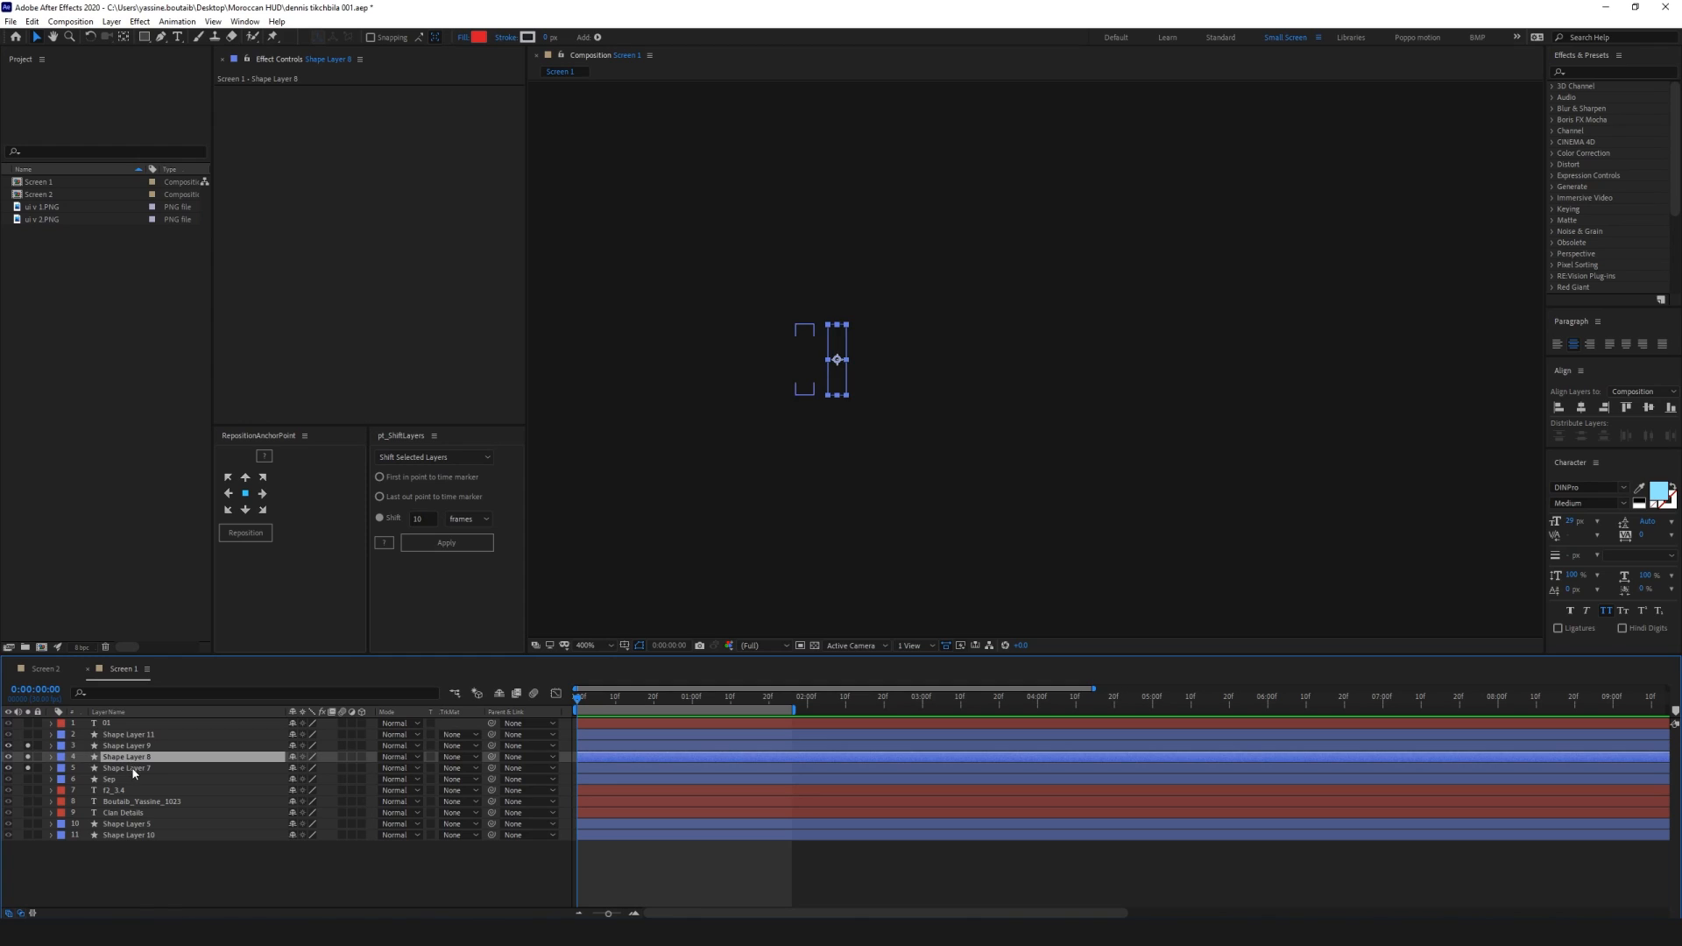
{"action": "mouse_move", "coordinate": [132, 768]}
{"action": "left_mouse_down"}
{"action": "mouse_move", "coordinate": [137, 745]}
{"action": "mouse_move", "coordinate": [135, 776]}
{"action": "left_mouse_up"}
Offset Shape Layer 8 by about one frame and Shape Layer 7 by about two frames, and preview the staggered flicker
{"action": "left_click", "coordinate": [137, 757]}
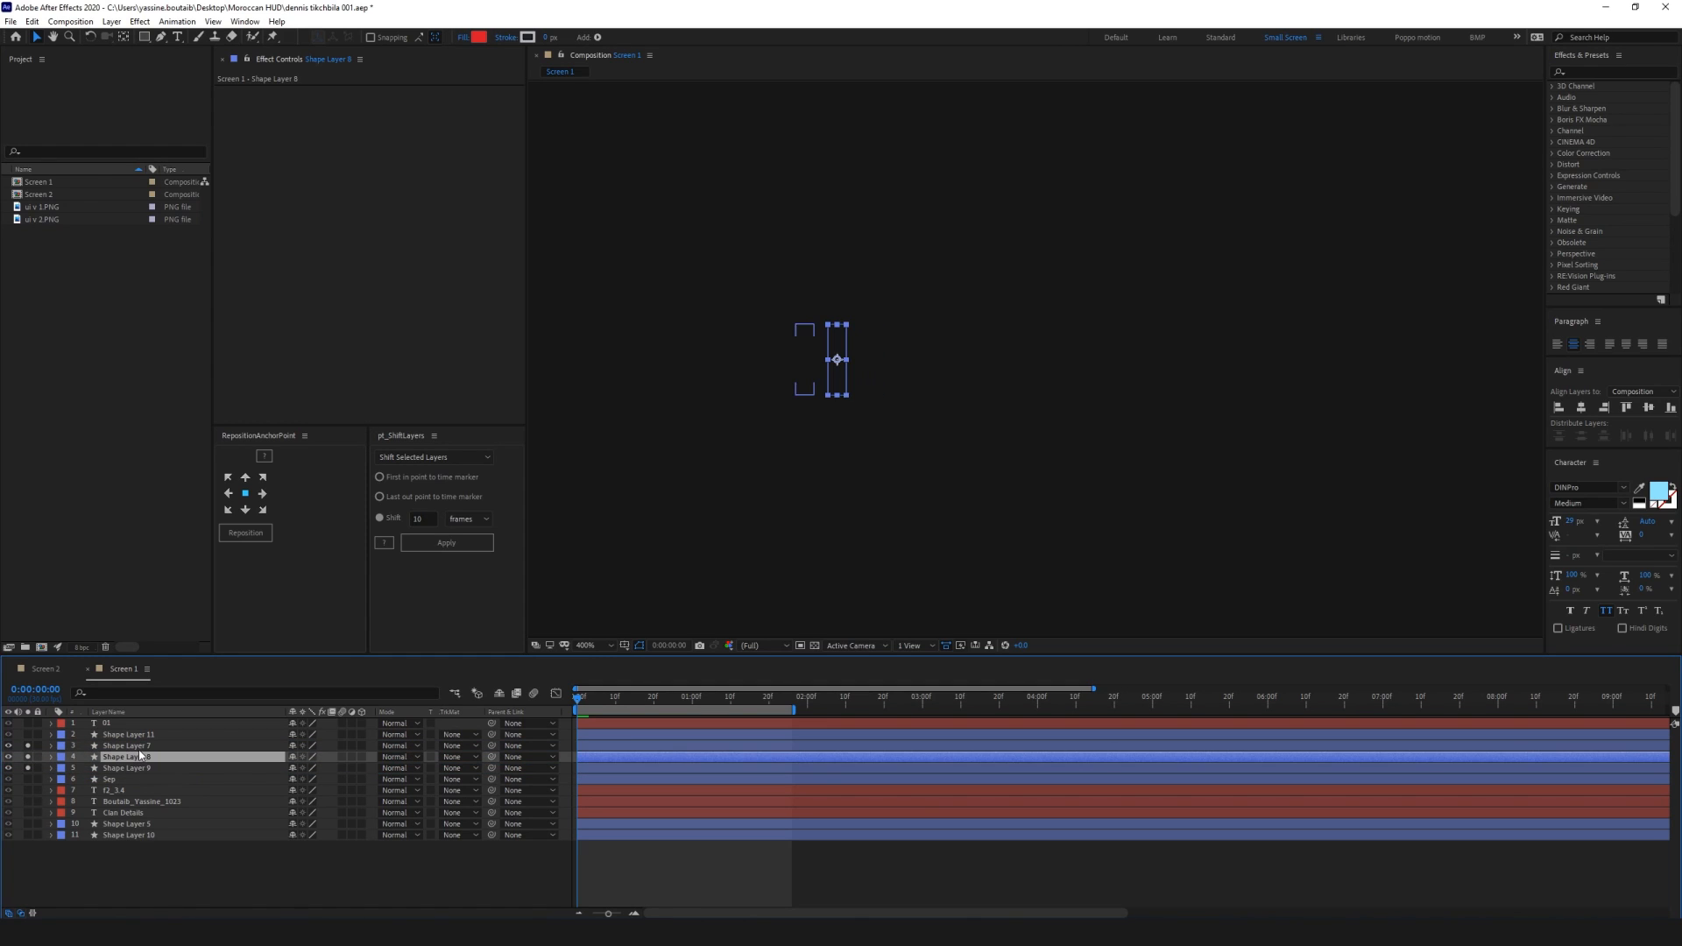
{"action": "left_click", "coordinate": [138, 746]}
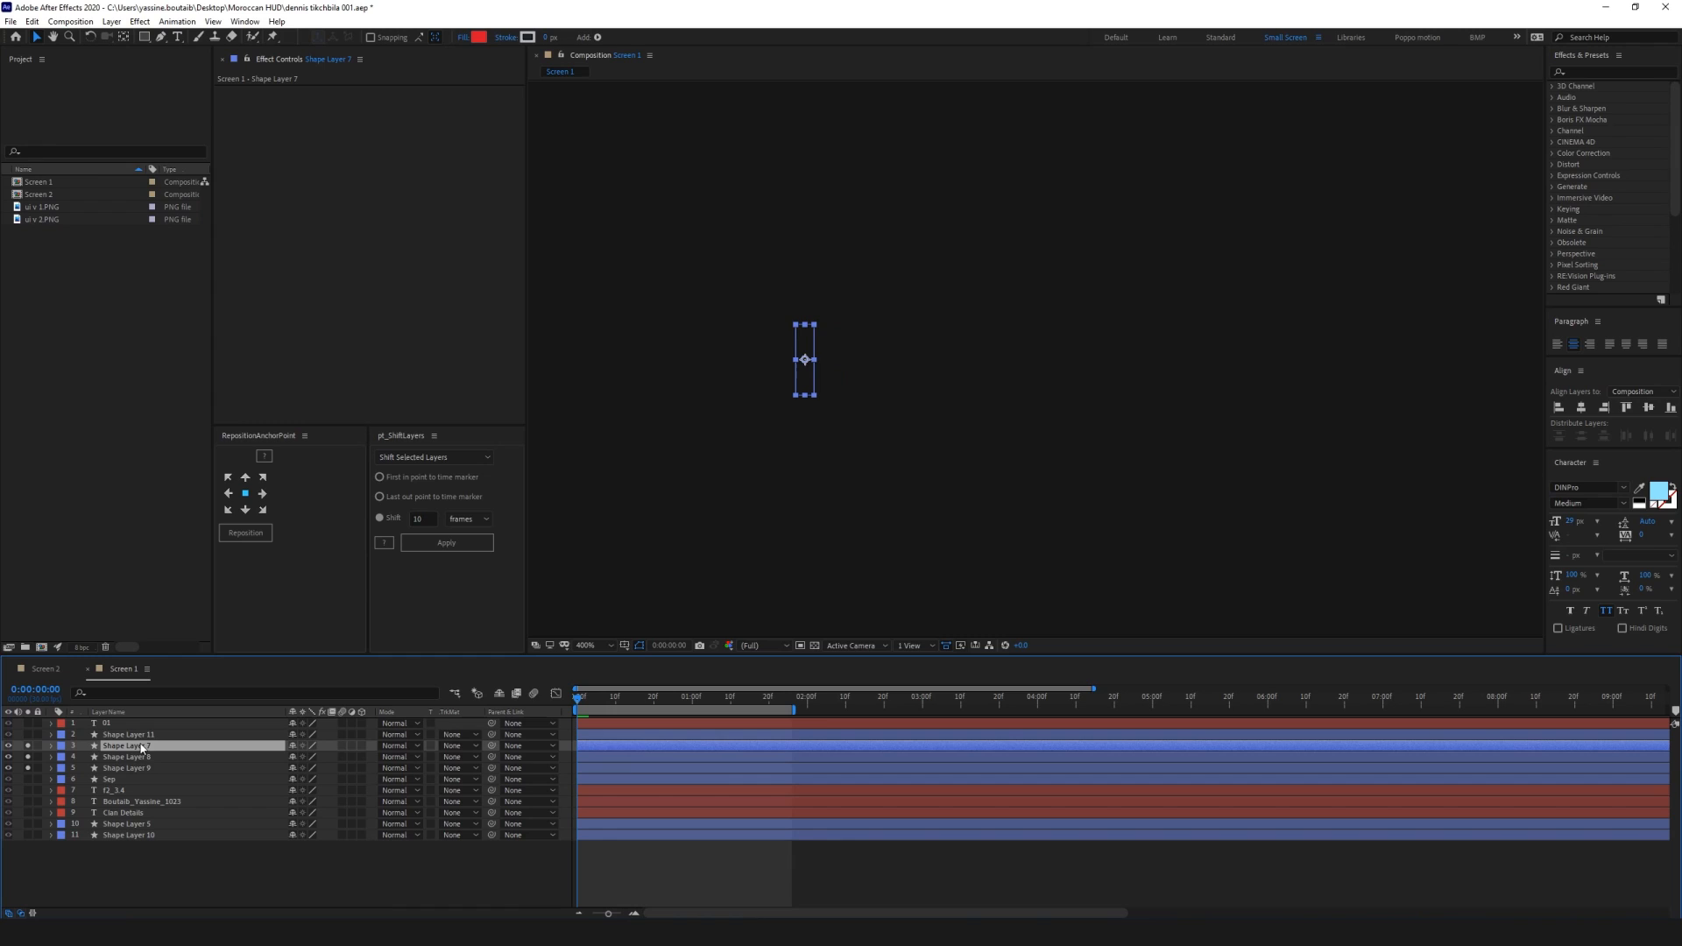
{"action": "left_click_drag", "start_coordinate": [612, 756], "coordinate": [613, 757]}
{"action": "left_click", "coordinate": [618, 747]}
{"action": "key", "text": "space"}
{"action": "key", "text": "space"}
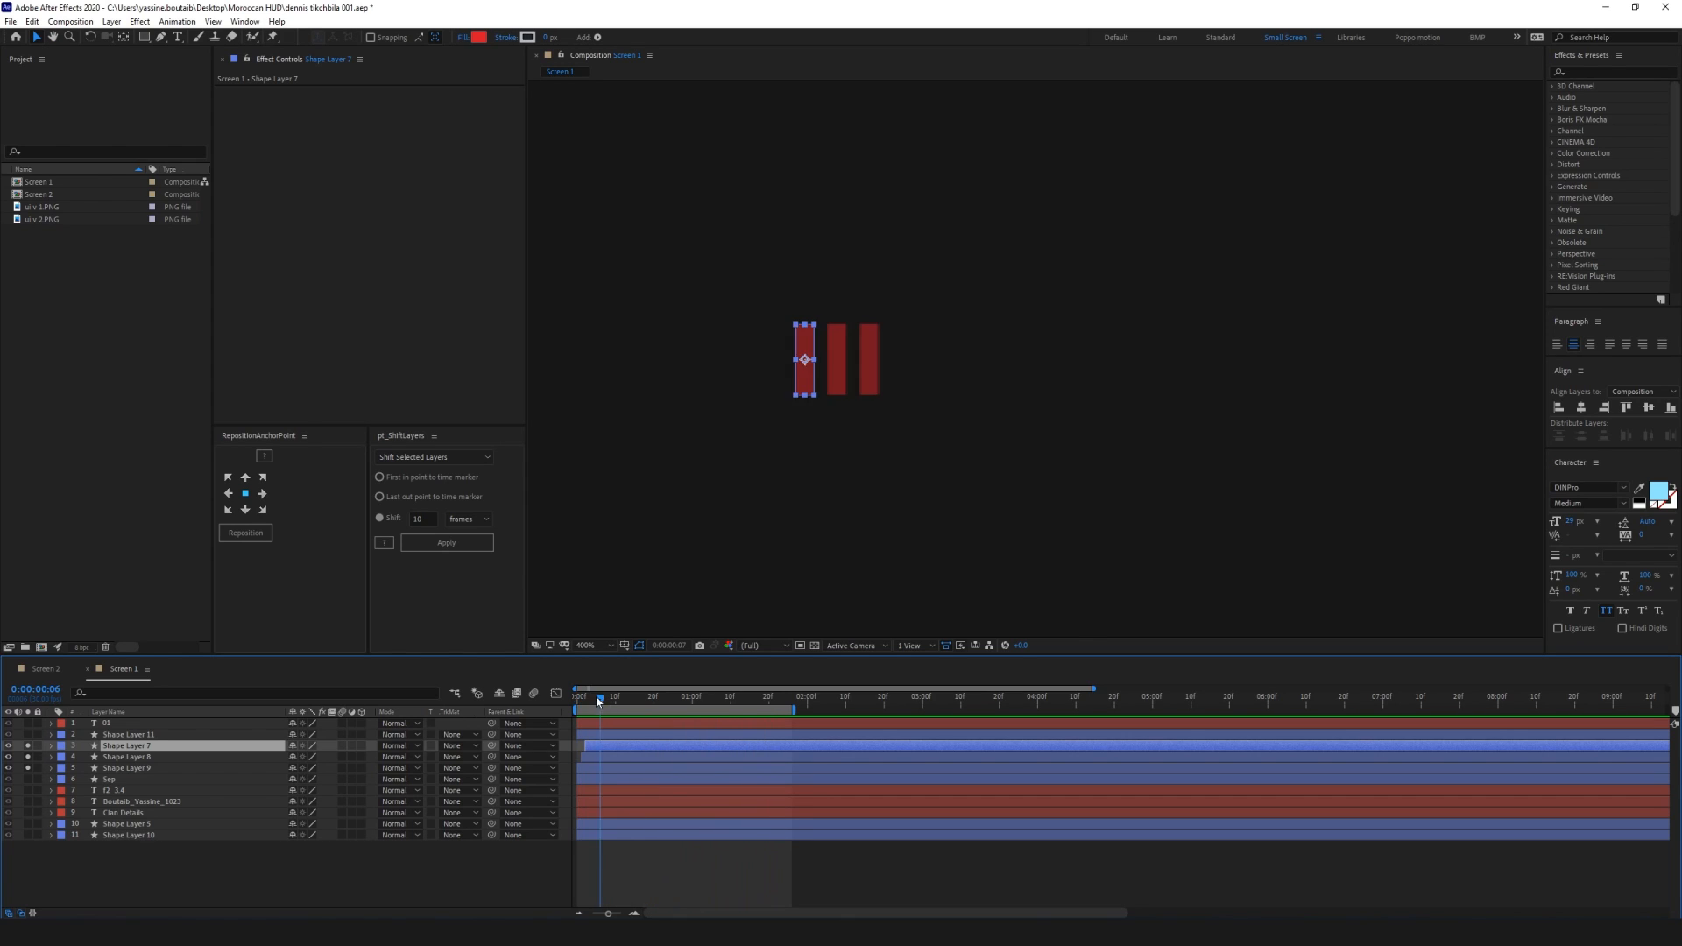
Solo the F2_3.4 layer, shift it about 5 frames later in time, and preview it together with the bars
{"action": "left_click", "coordinate": [110, 801]}
{"action": "left_click", "coordinate": [104, 791]}
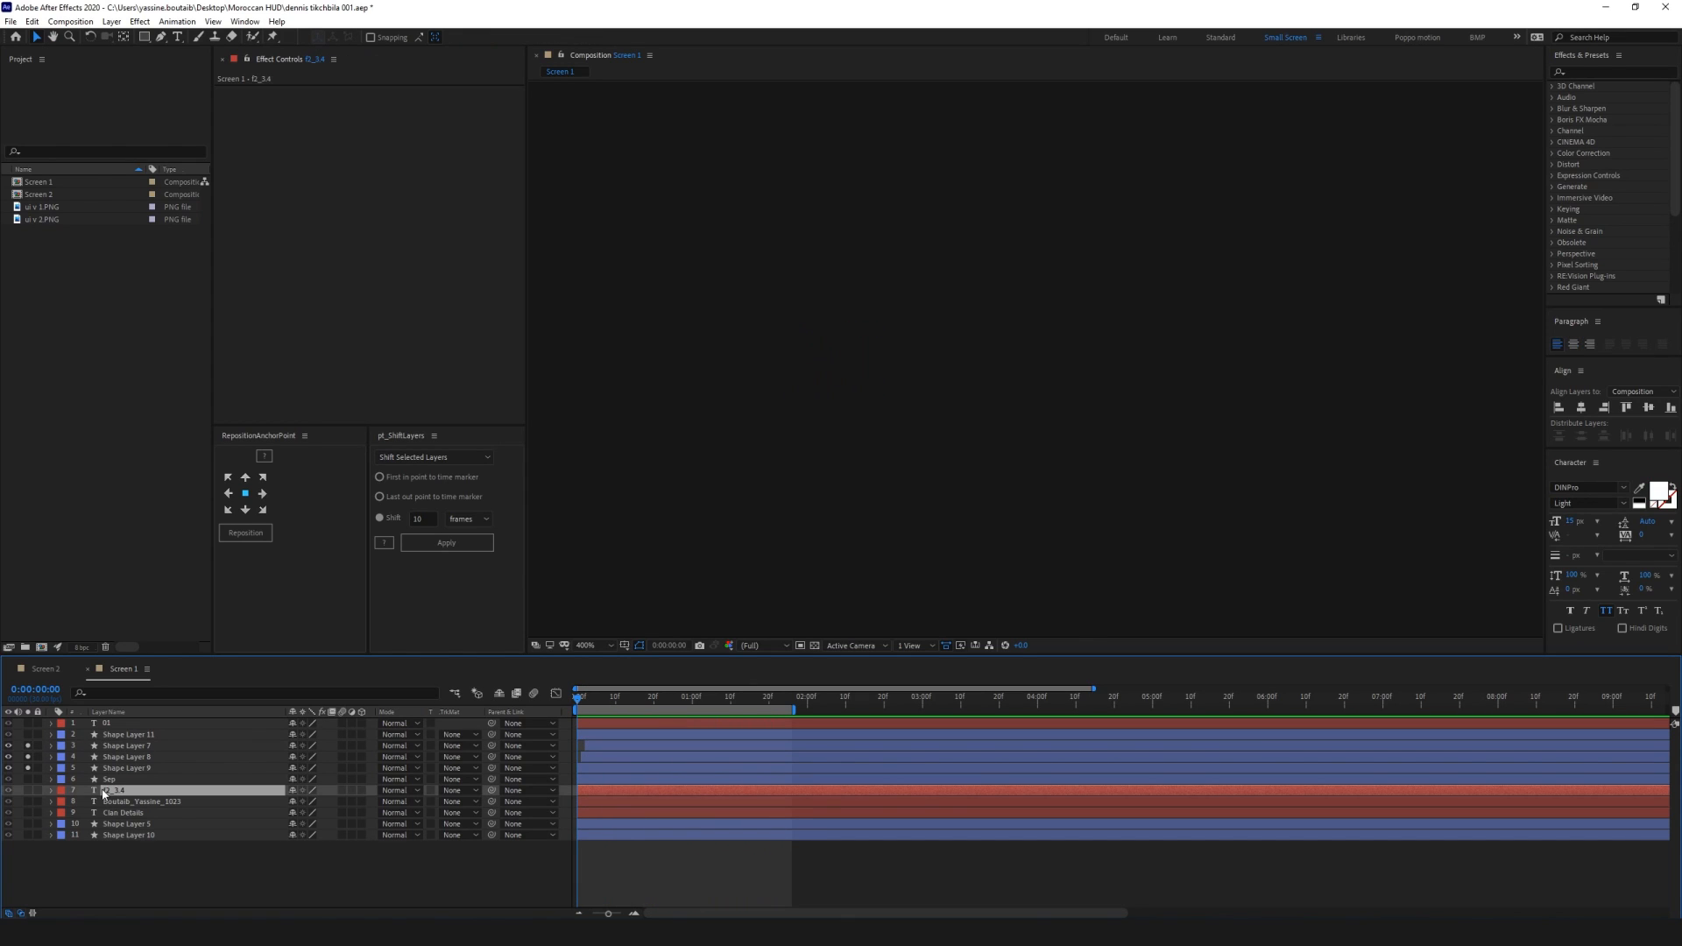
{"action": "left_click", "coordinate": [27, 790]}
{"action": "left_click_drag", "start_coordinate": [633, 792], "coordinate": [652, 794]}
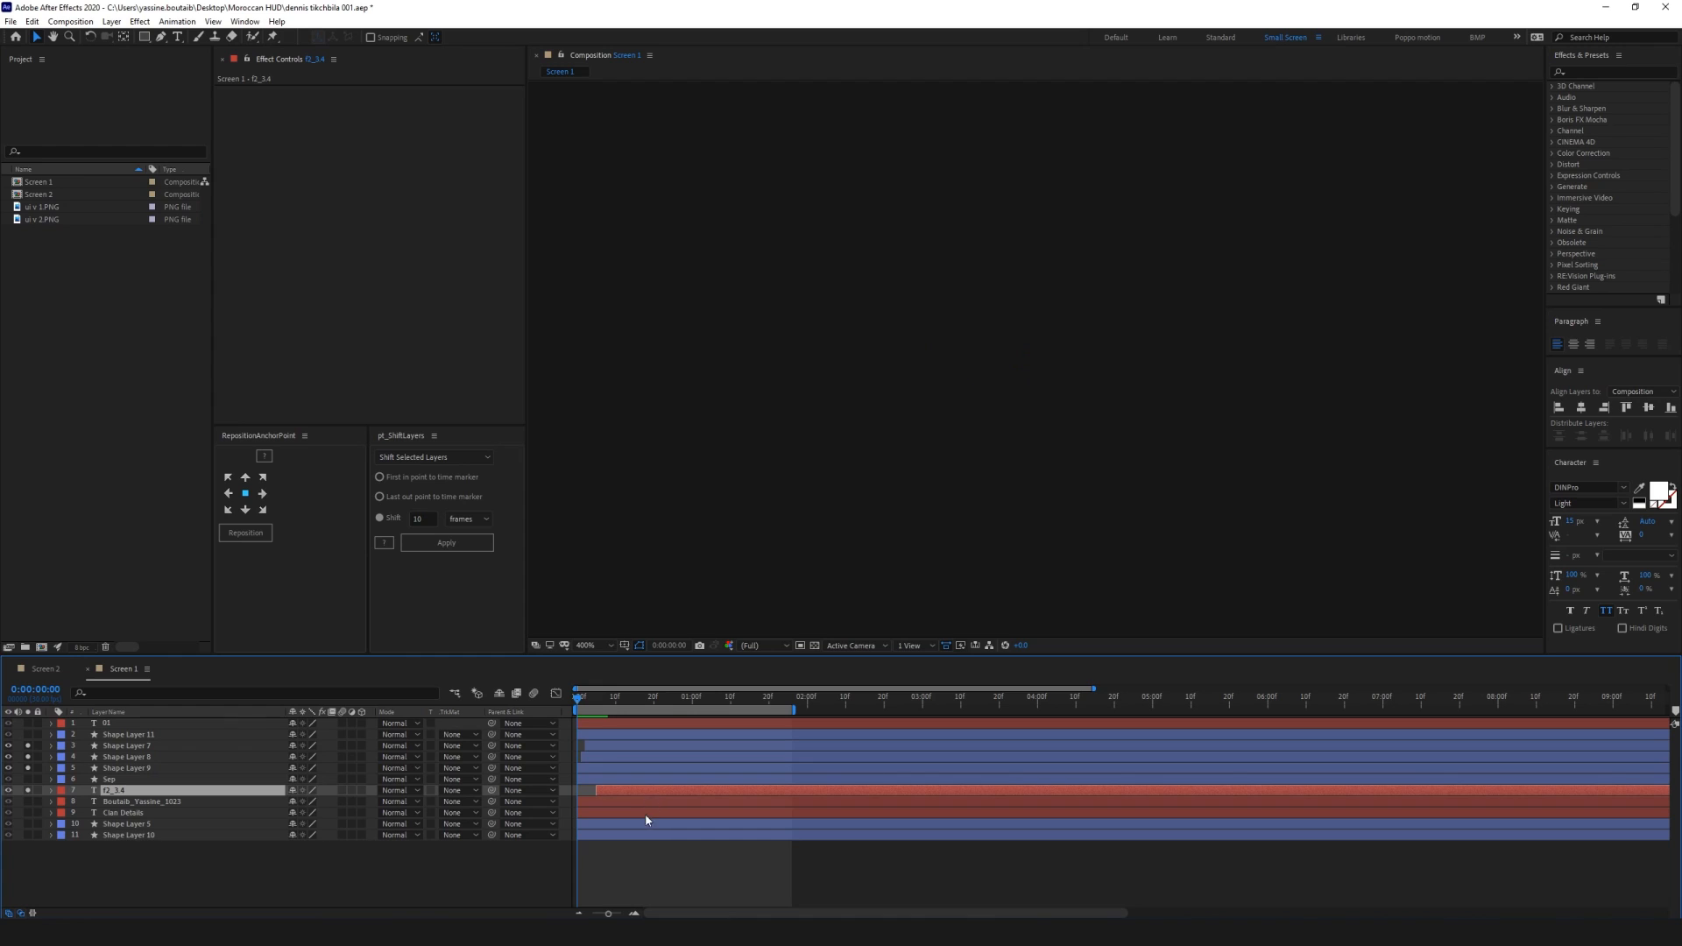
{"action": "left_click", "coordinate": [629, 869]}
{"action": "key", "text": "space"}
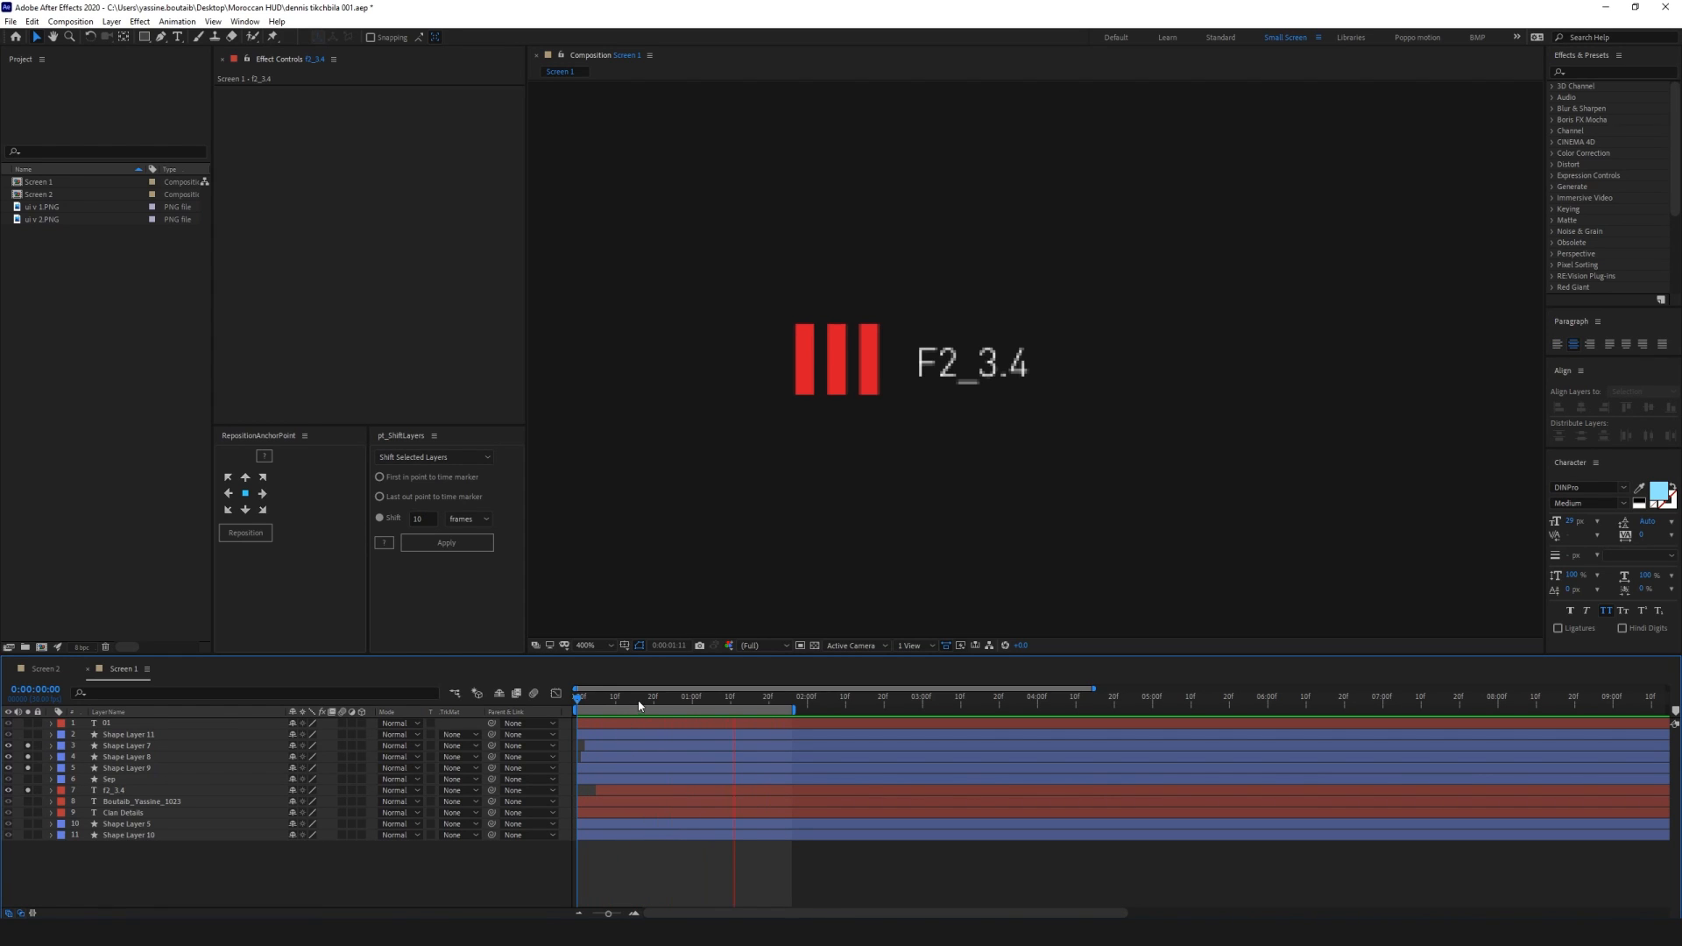
{"action": "left_click_drag", "start_coordinate": [681, 701], "coordinate": [587, 720]}
{"action": "key", "text": "space"}
Split Shape Layer 9 at 0:00:01:00 and reveal the Opacity keyframes of the second part
{"action": "left_click", "coordinate": [170, 746]}
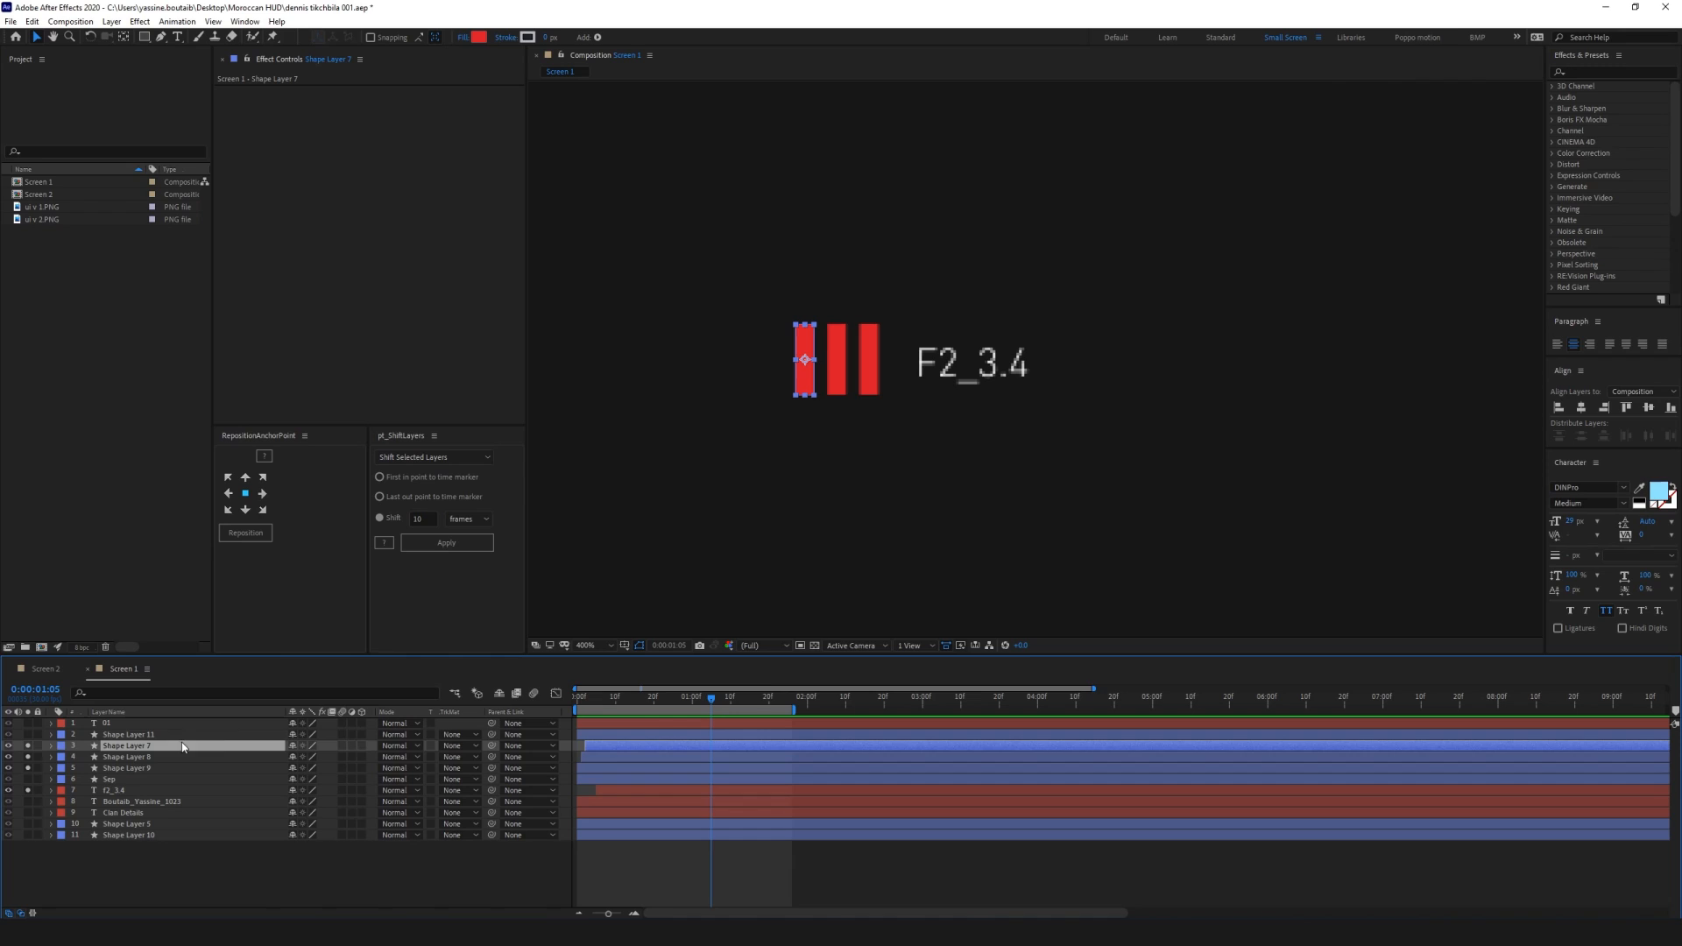
{"action": "key", "text": "t"}
{"action": "mouse_move", "coordinate": [661, 708]}
{"action": "left_mouse_down"}
{"action": "mouse_move", "coordinate": [593, 705]}
{"action": "mouse_move", "coordinate": [690, 706]}
{"action": "left_mouse_up"}
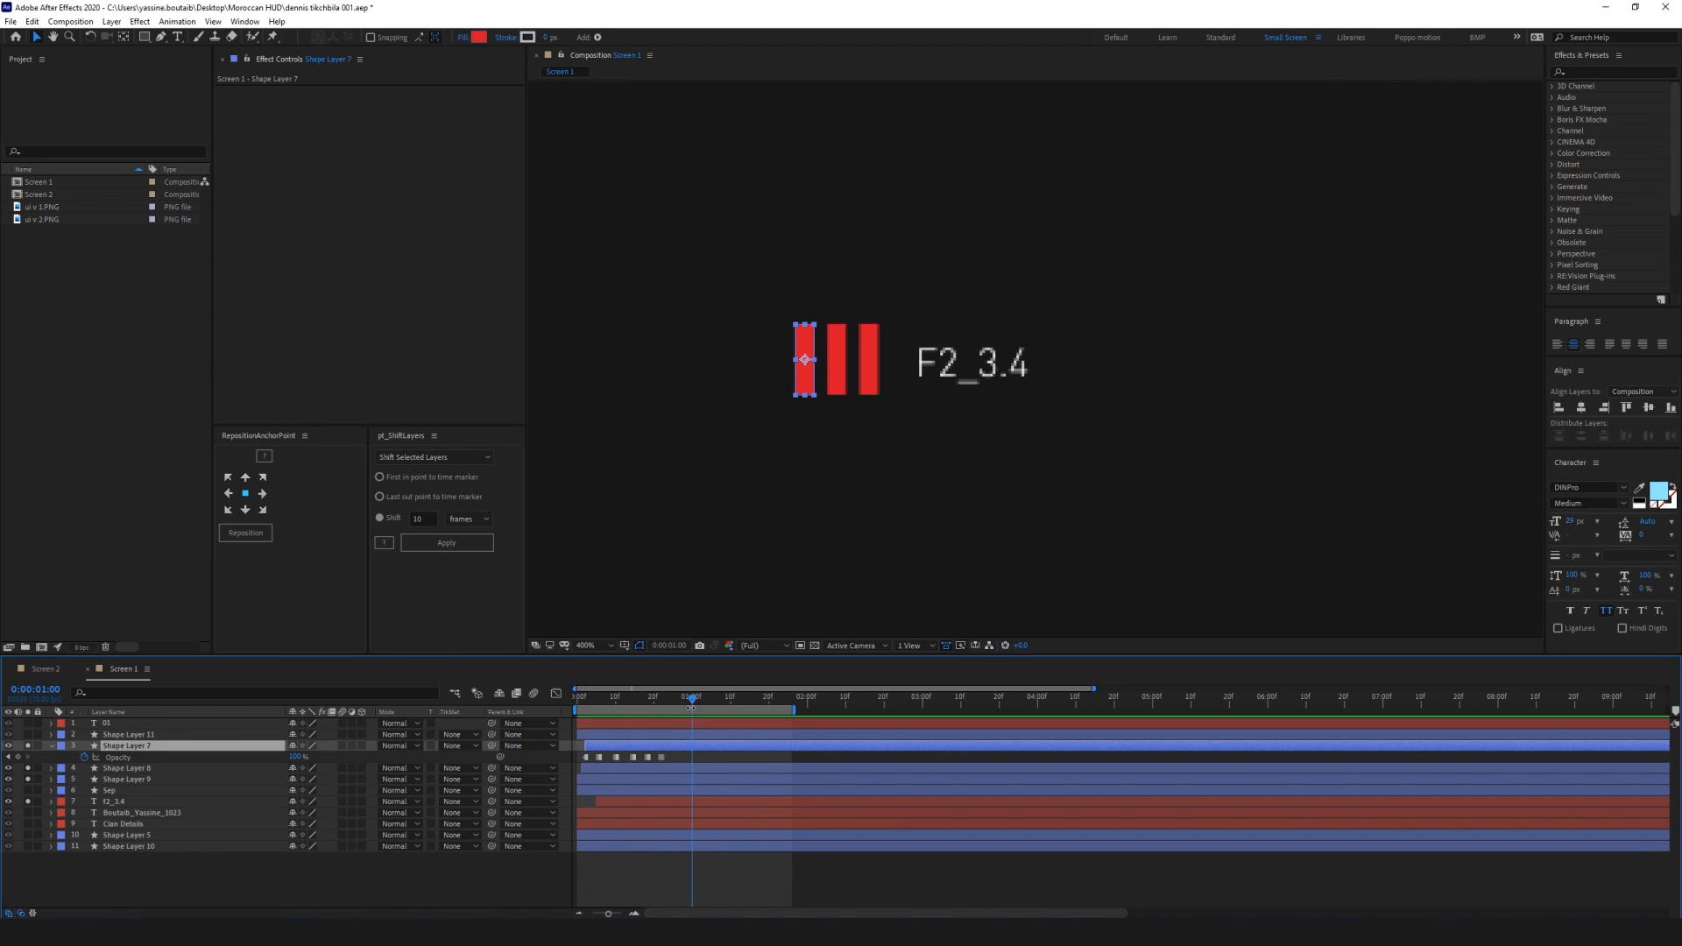
{"action": "key", "text": "t"}
{"action": "left_click", "coordinate": [171, 768]}
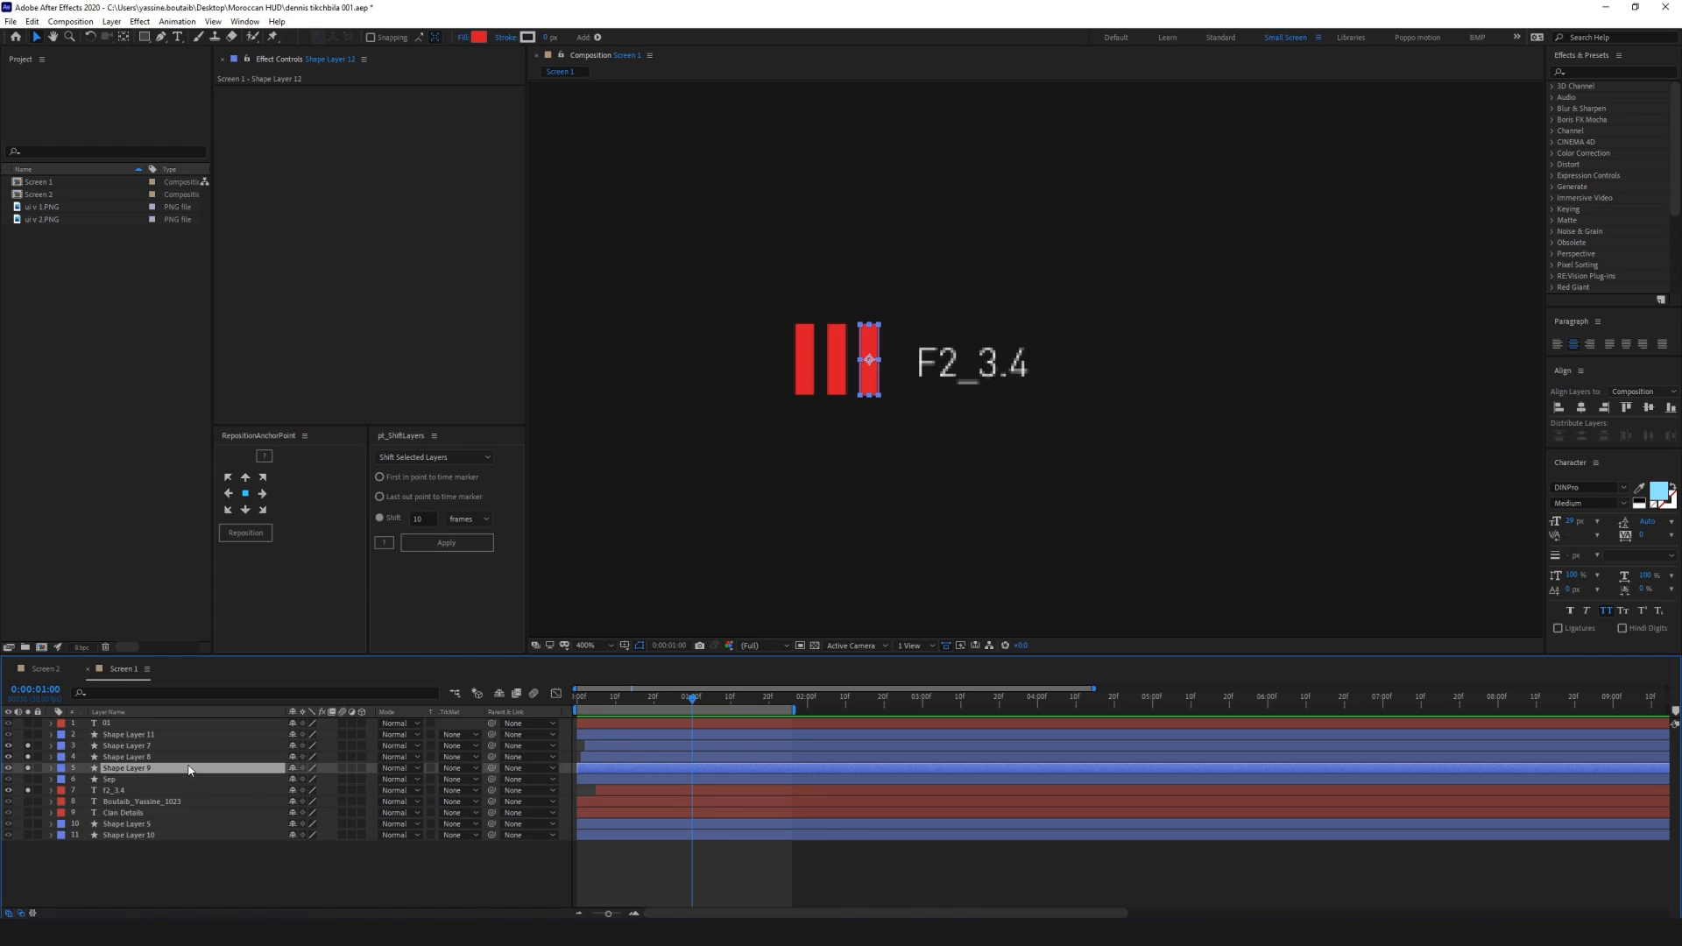
{"action": "key", "text": "ctrl+shift+d"}
{"action": "key", "text": "t"}
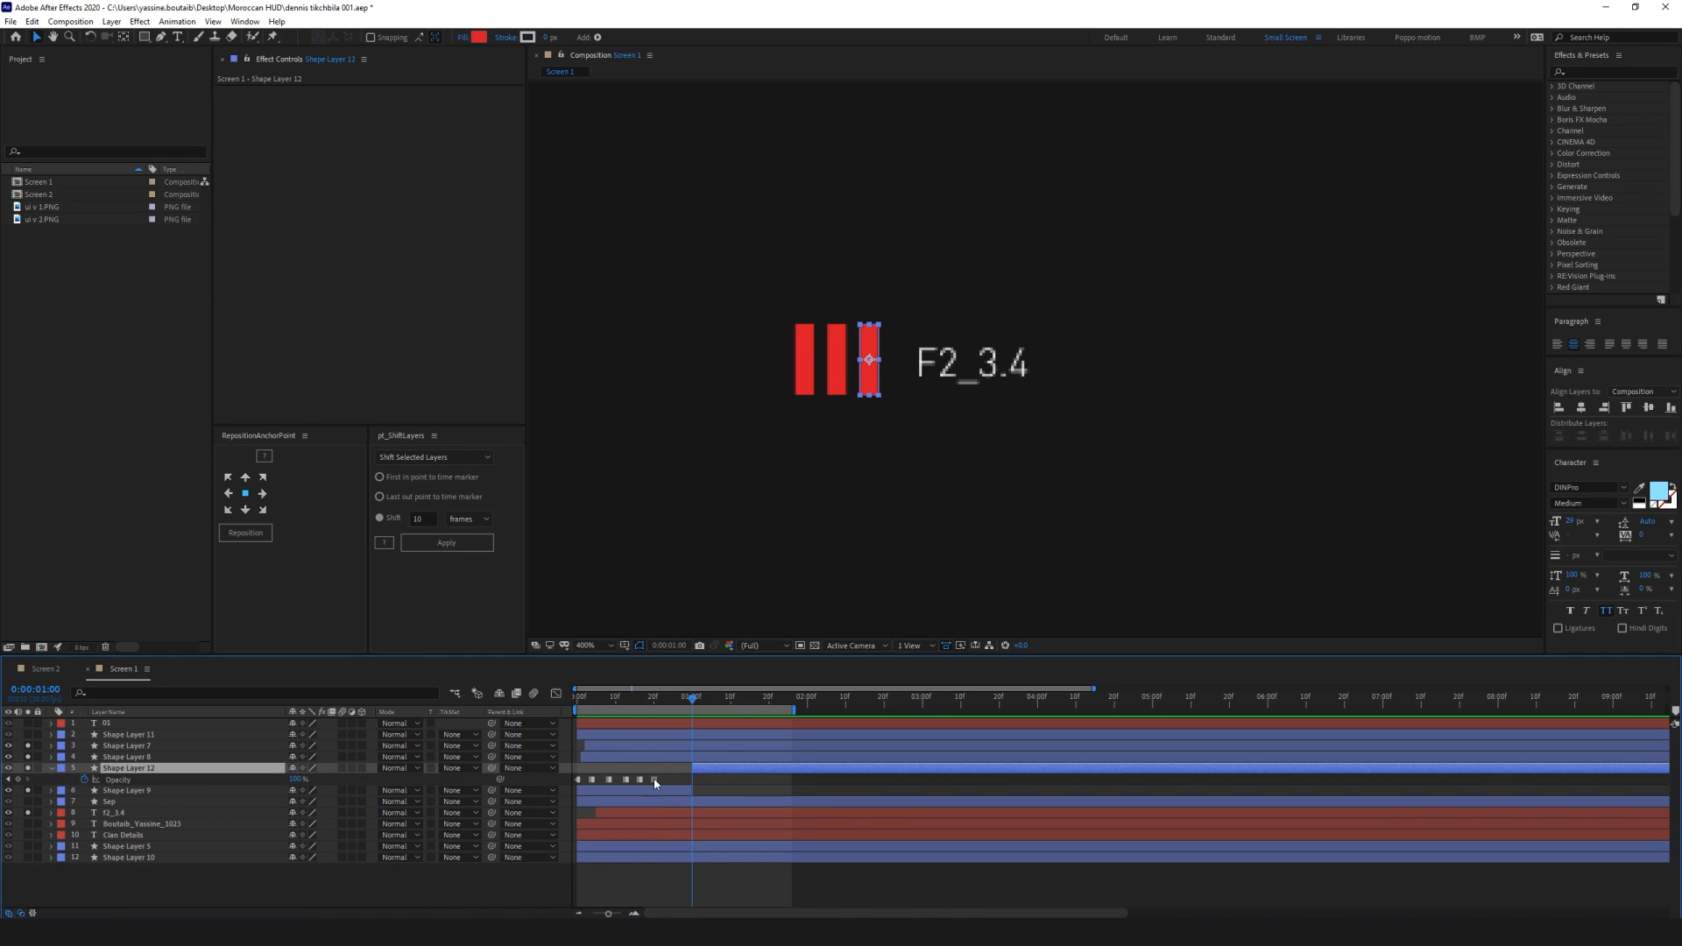
Delete all Opacity keyframes of Shape Layer 12 except the last and move that one to 0:00:01:00
{"action": "left_click_drag", "start_coordinate": [646, 772], "coordinate": [551, 780]}
{"action": "key", "text": "Delete"}
{"action": "left_click", "coordinate": [654, 781]}
{"action": "left_click_drag", "start_coordinate": [653, 780], "coordinate": [692, 782]}
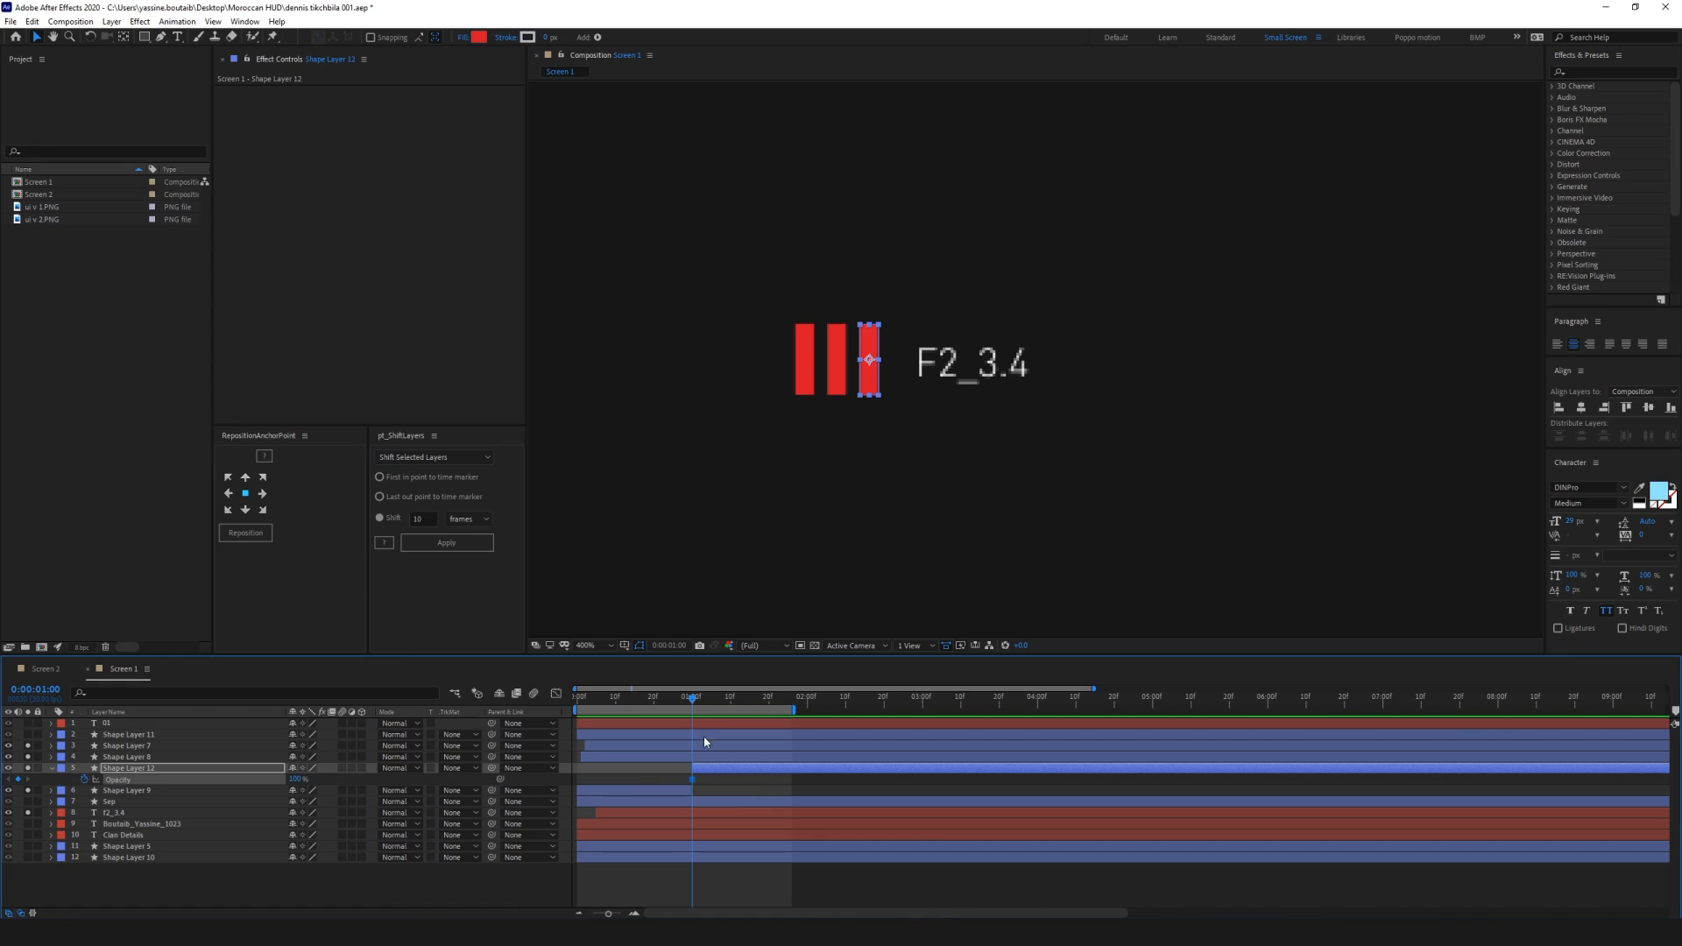
Keyframe Shape Layer 12's Opacity at 50% at 0:00:01:10 and paste a copy of its first keyframe at 0:00:01:20
{"action": "left_click_drag", "start_coordinate": [697, 705], "coordinate": [730, 706]}
{"action": "left_click", "coordinate": [295, 780]}
{"action": "type", "text": "50"}
{"action": "key", "text": "Return"}
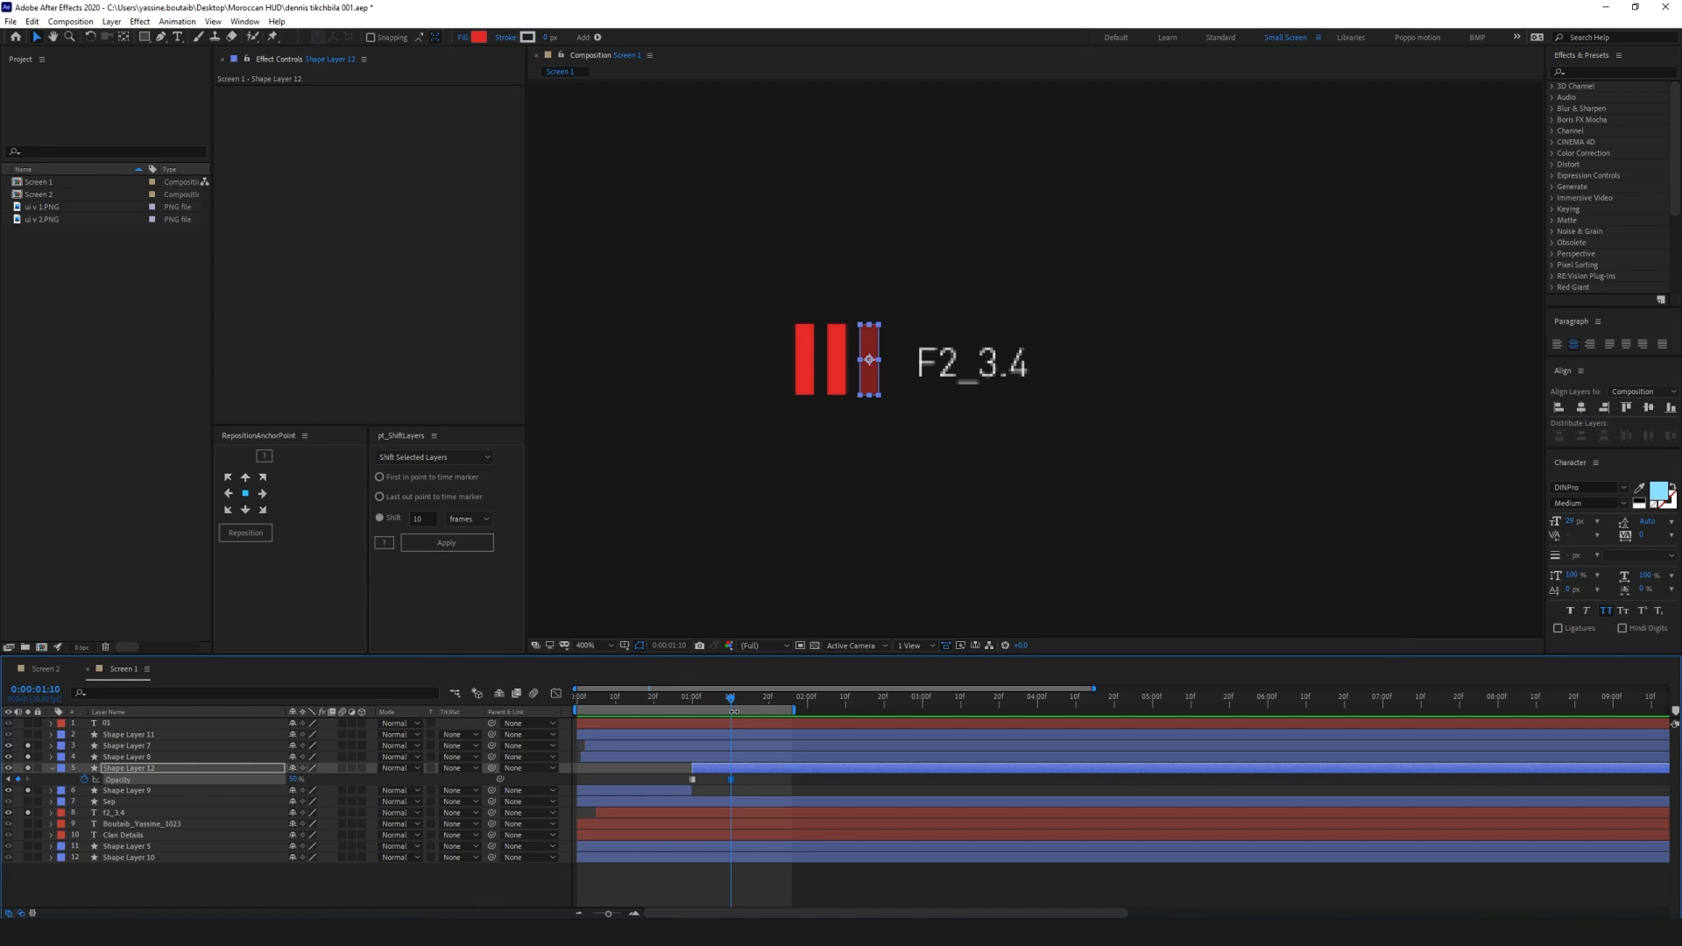
{"action": "left_click_drag", "start_coordinate": [734, 703], "coordinate": [773, 702]}
{"action": "left_click", "coordinate": [692, 779]}
{"action": "key", "text": "ctrl+c"}
{"action": "key", "text": "ctrl+v"}
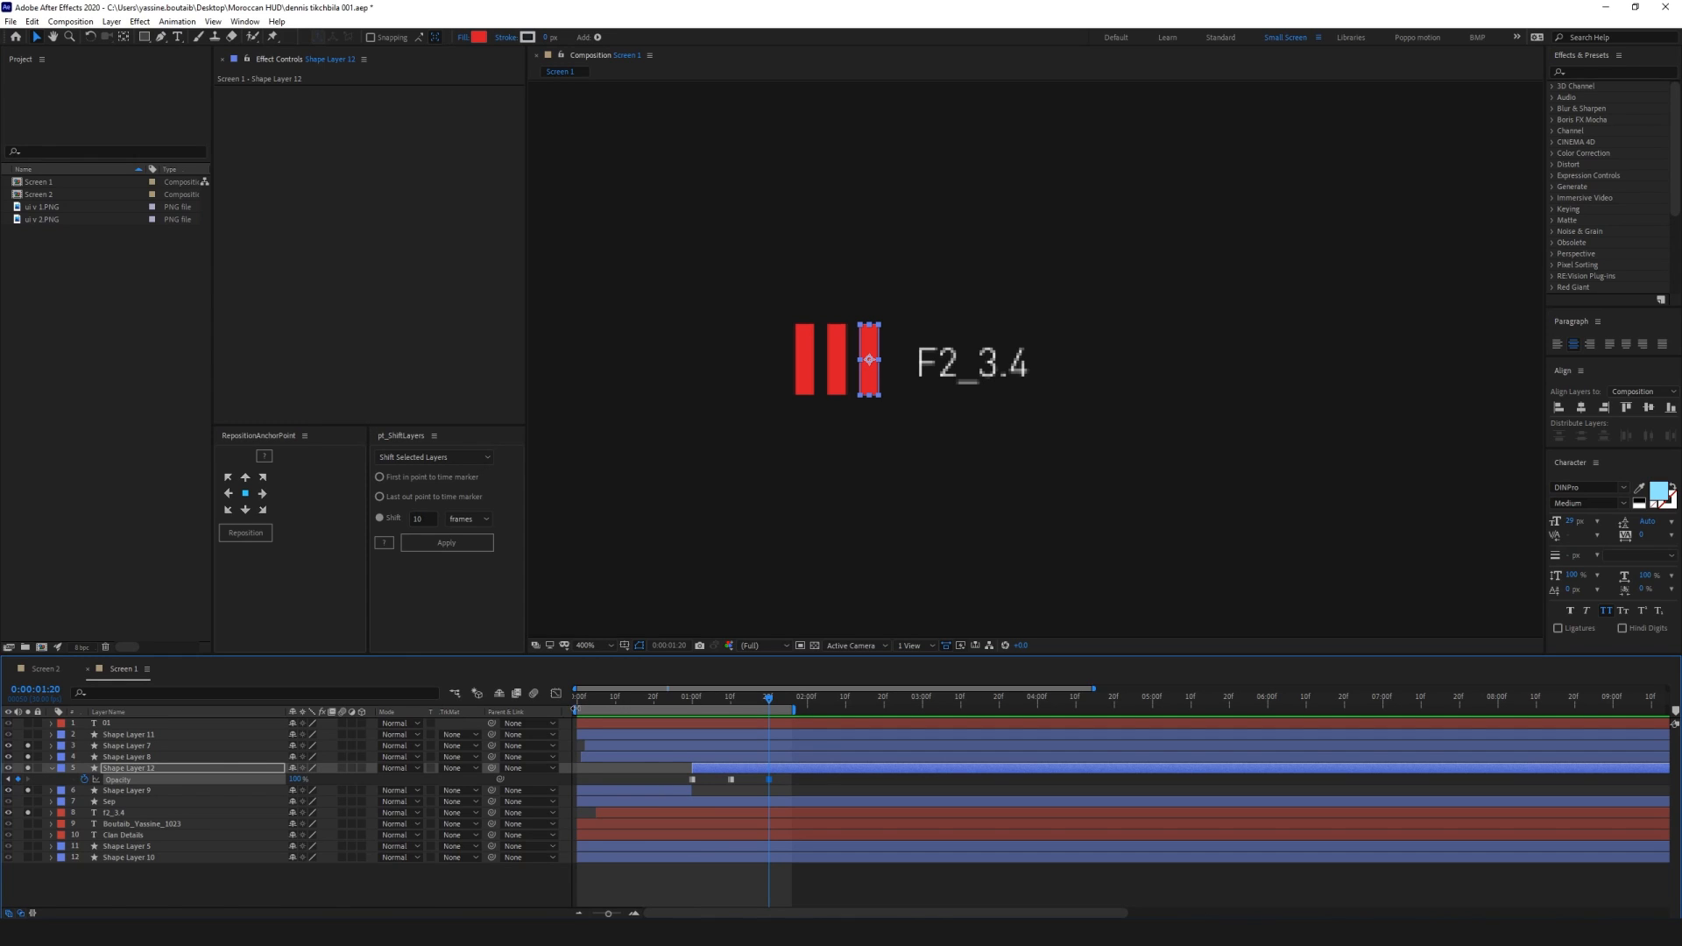
Narrow the work area to about 0:00:01:00 through 0:00:01:20 and preview the third bar's opacity pulse
{"action": "left_click_drag", "start_coordinate": [575, 709], "coordinate": [685, 712]}
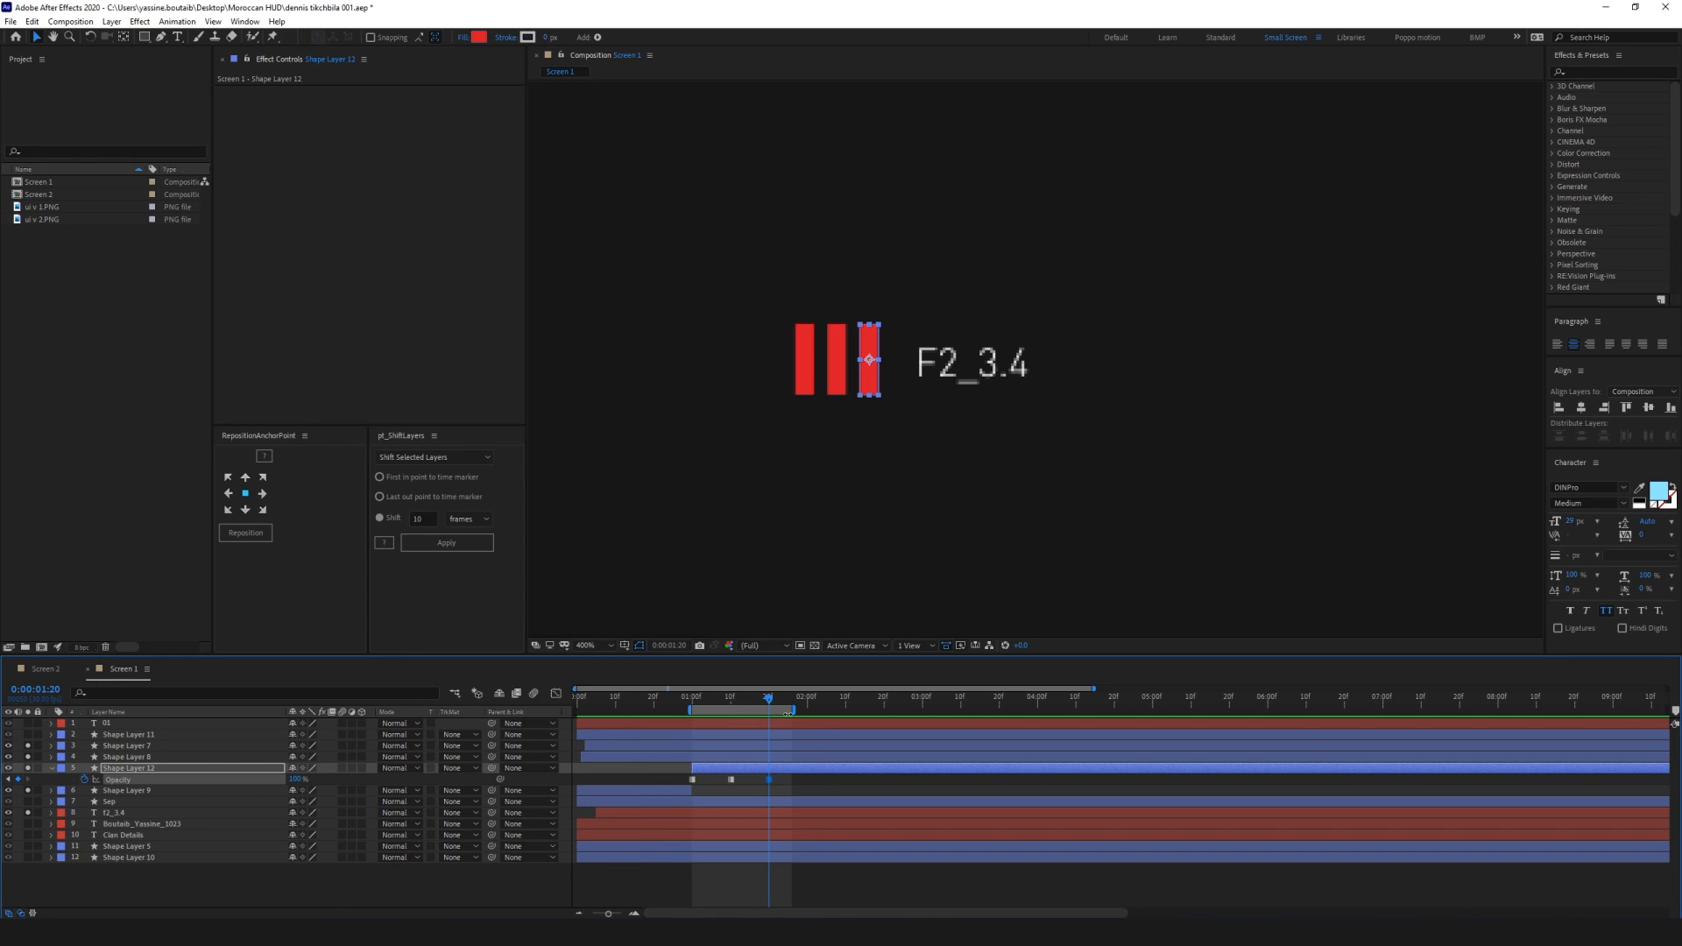
{"action": "left_click_drag", "start_coordinate": [788, 713], "coordinate": [778, 712]}
{"action": "key", "text": "space"}
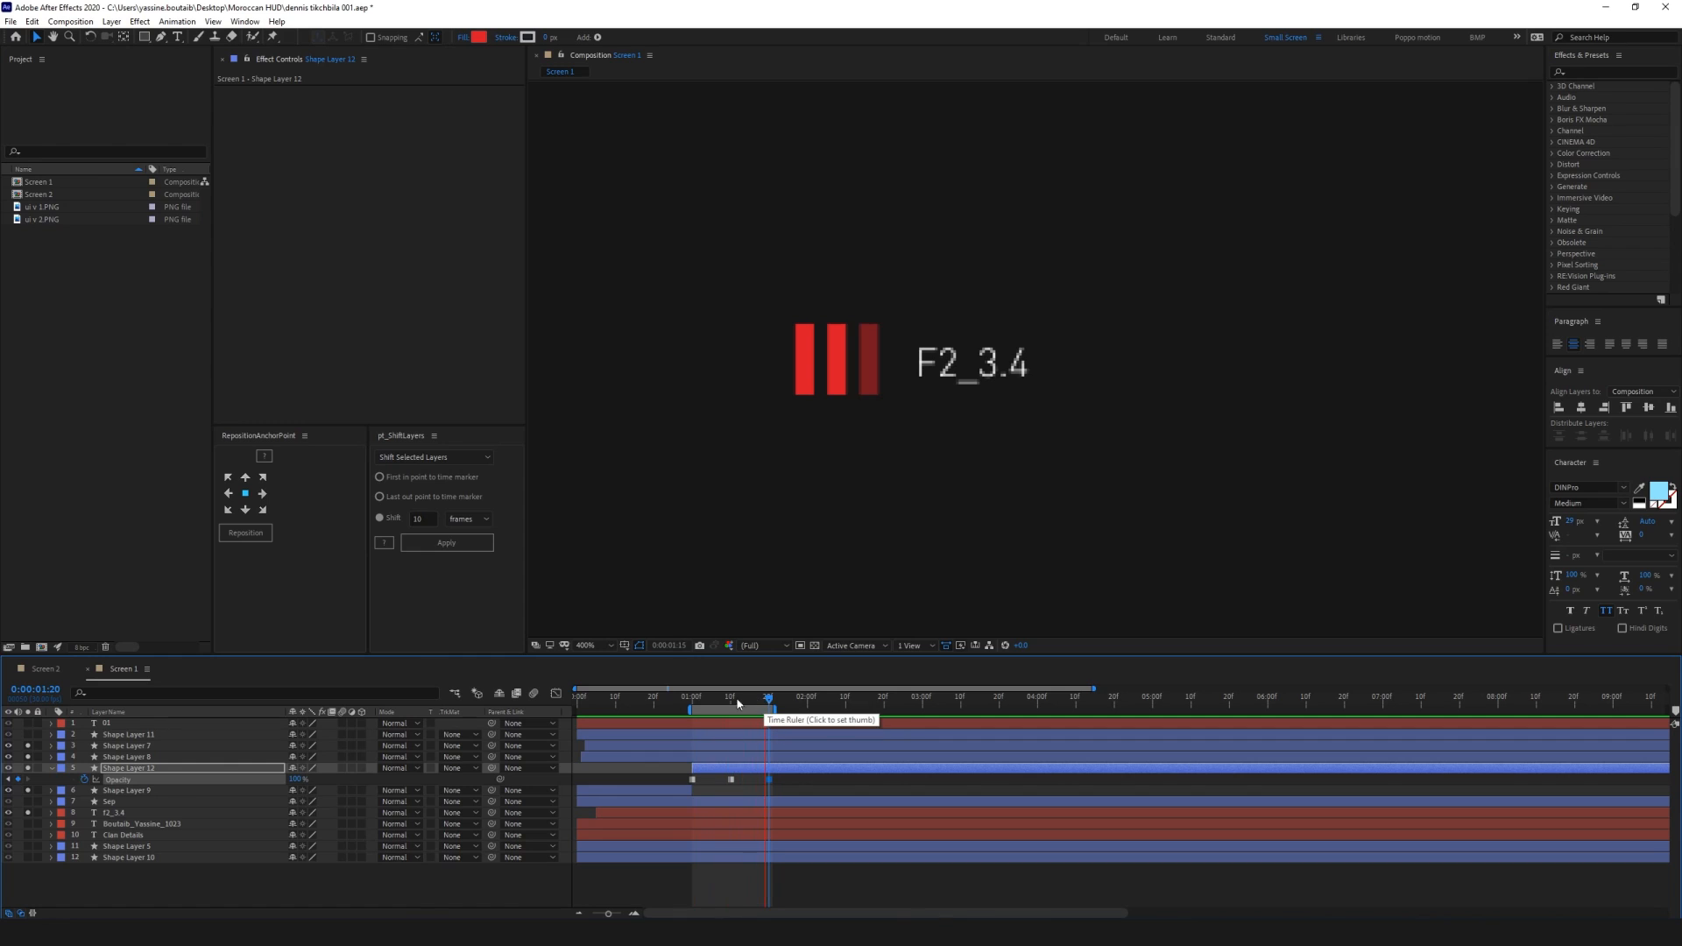
Extend the work area back over the whole composition, return to the start of the timeline view and deselect everything
{"action": "left_click_drag", "start_coordinate": [690, 708], "coordinate": [481, 701]}
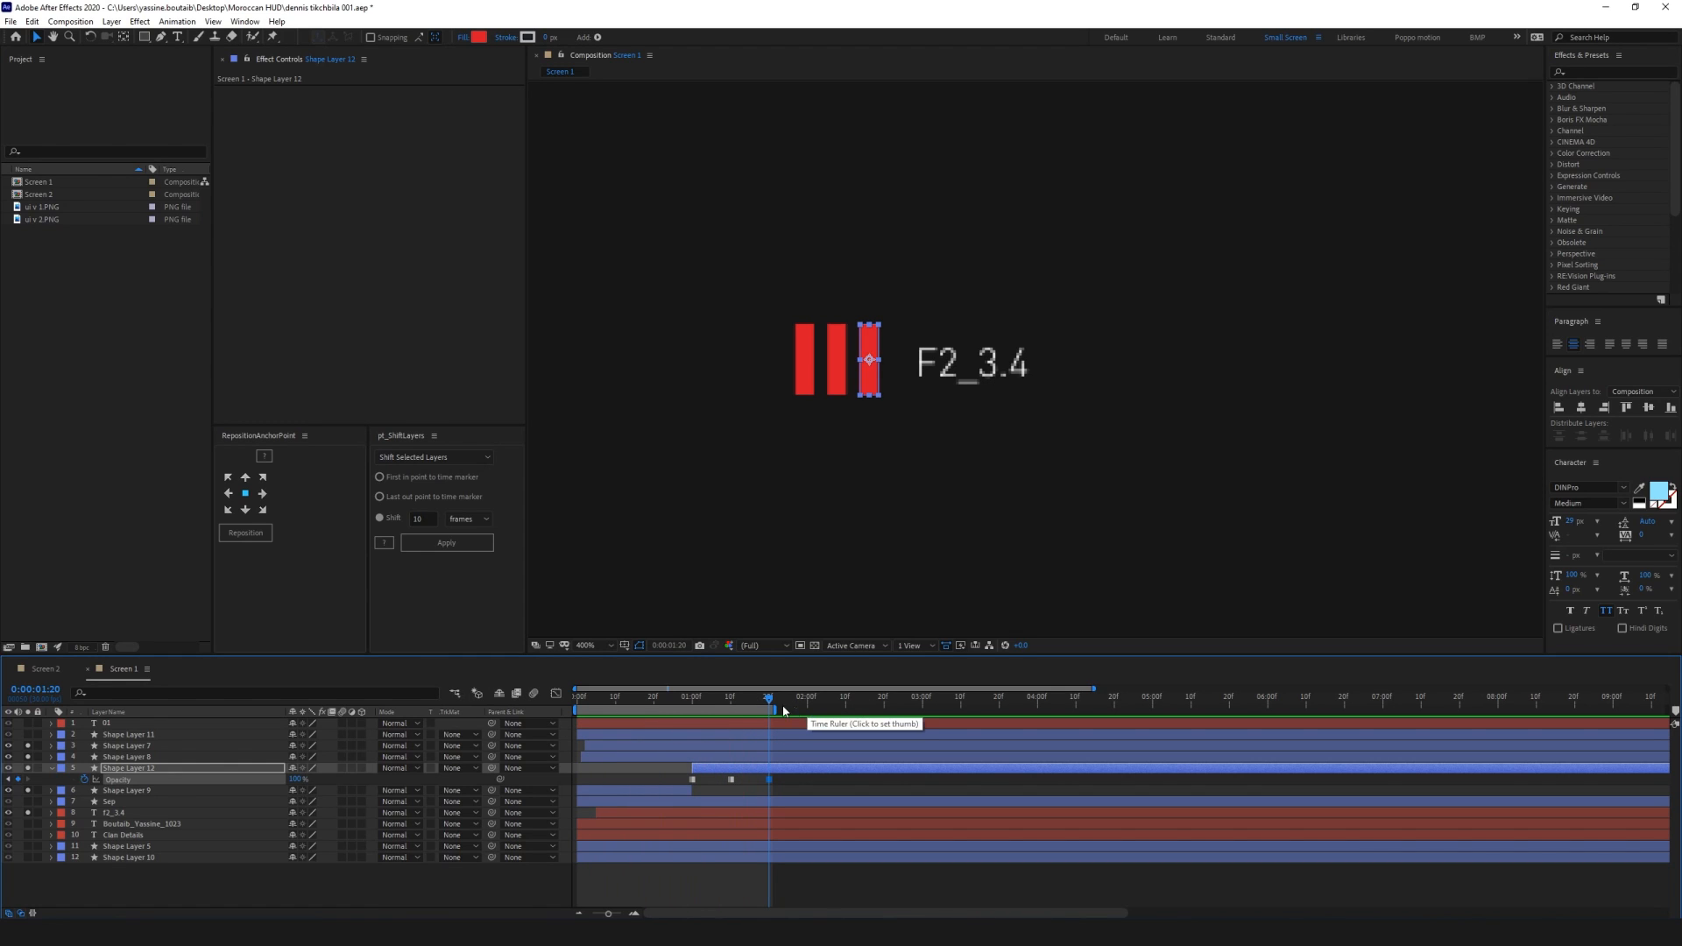
{"action": "left_click_drag", "start_coordinate": [771, 709], "coordinate": [1667, 710]}
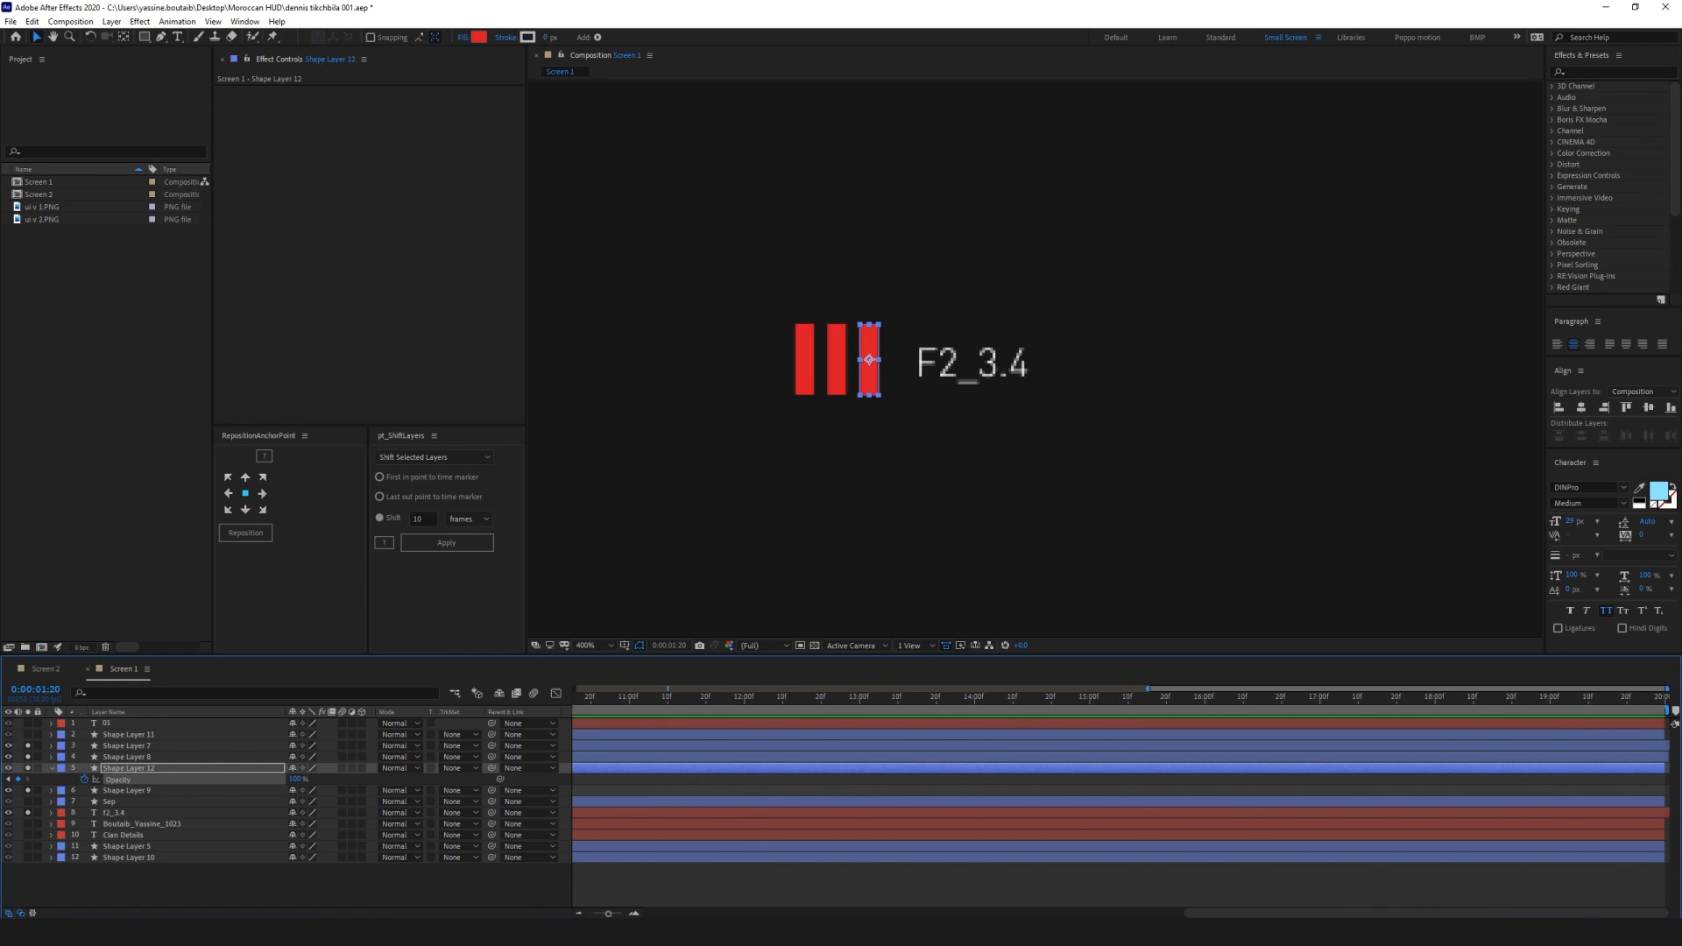
{"action": "left_click_drag", "start_coordinate": [1425, 913], "coordinate": [571, 915]}
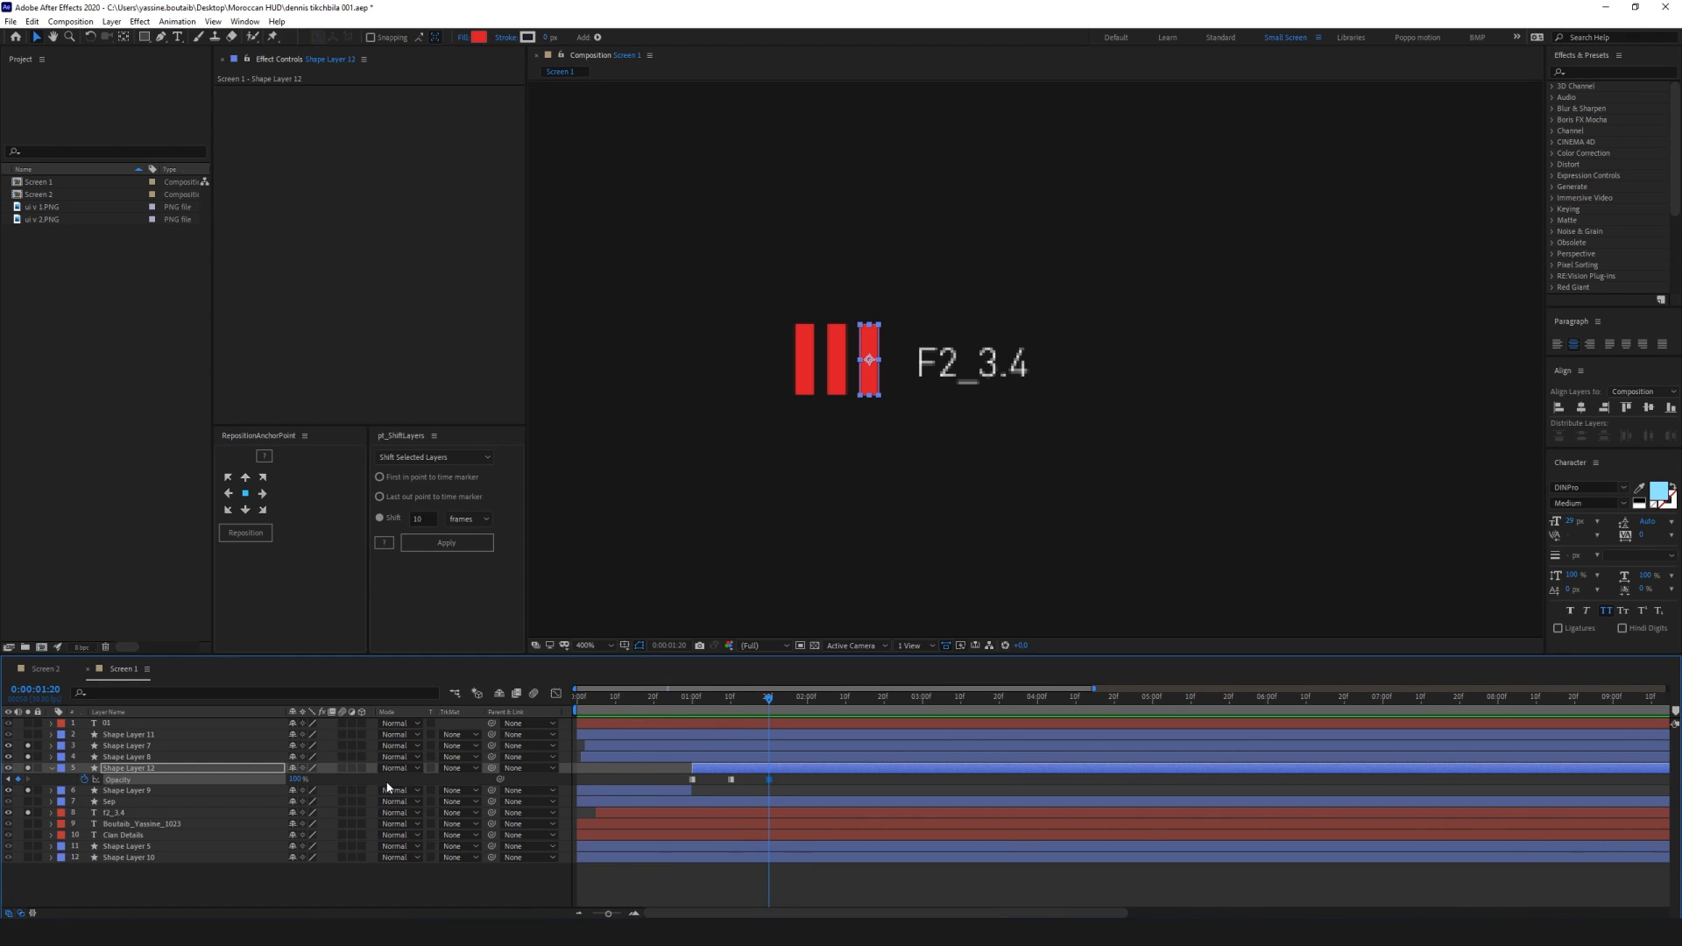
{"action": "key", "text": "F2"}
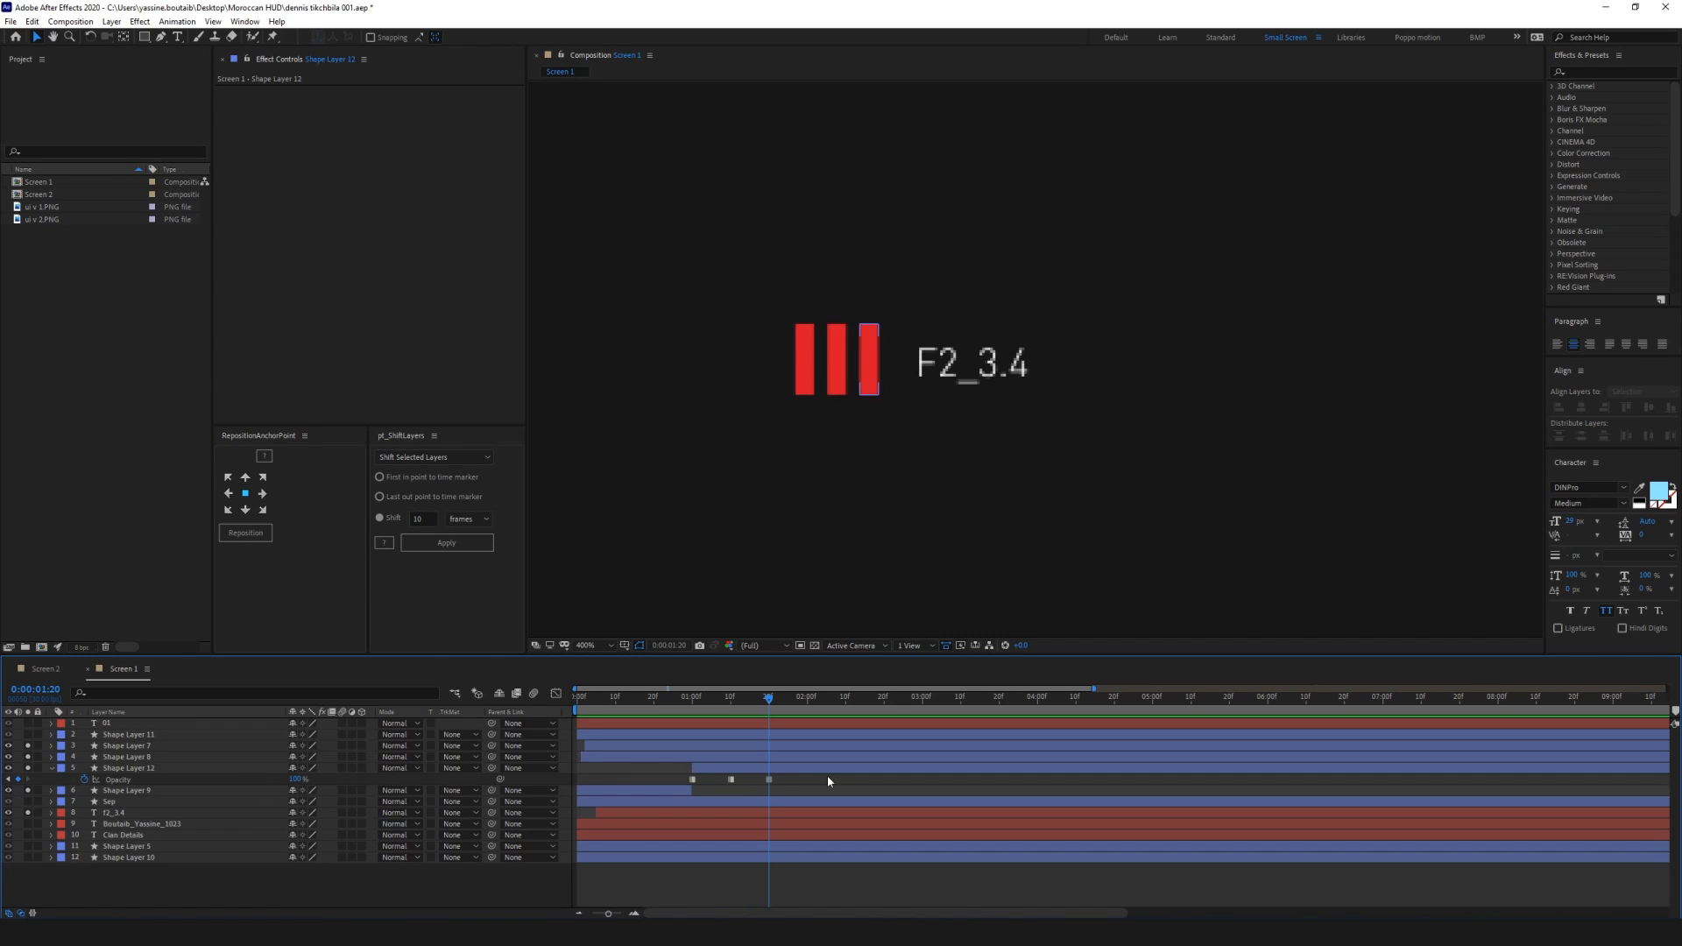
Add a loopOut() expression to the Opacity of Shape Layer 12
{"action": "left_click", "coordinate": [692, 701]}
{"action": "left_click_drag", "start_coordinate": [693, 701], "coordinate": [772, 701]}
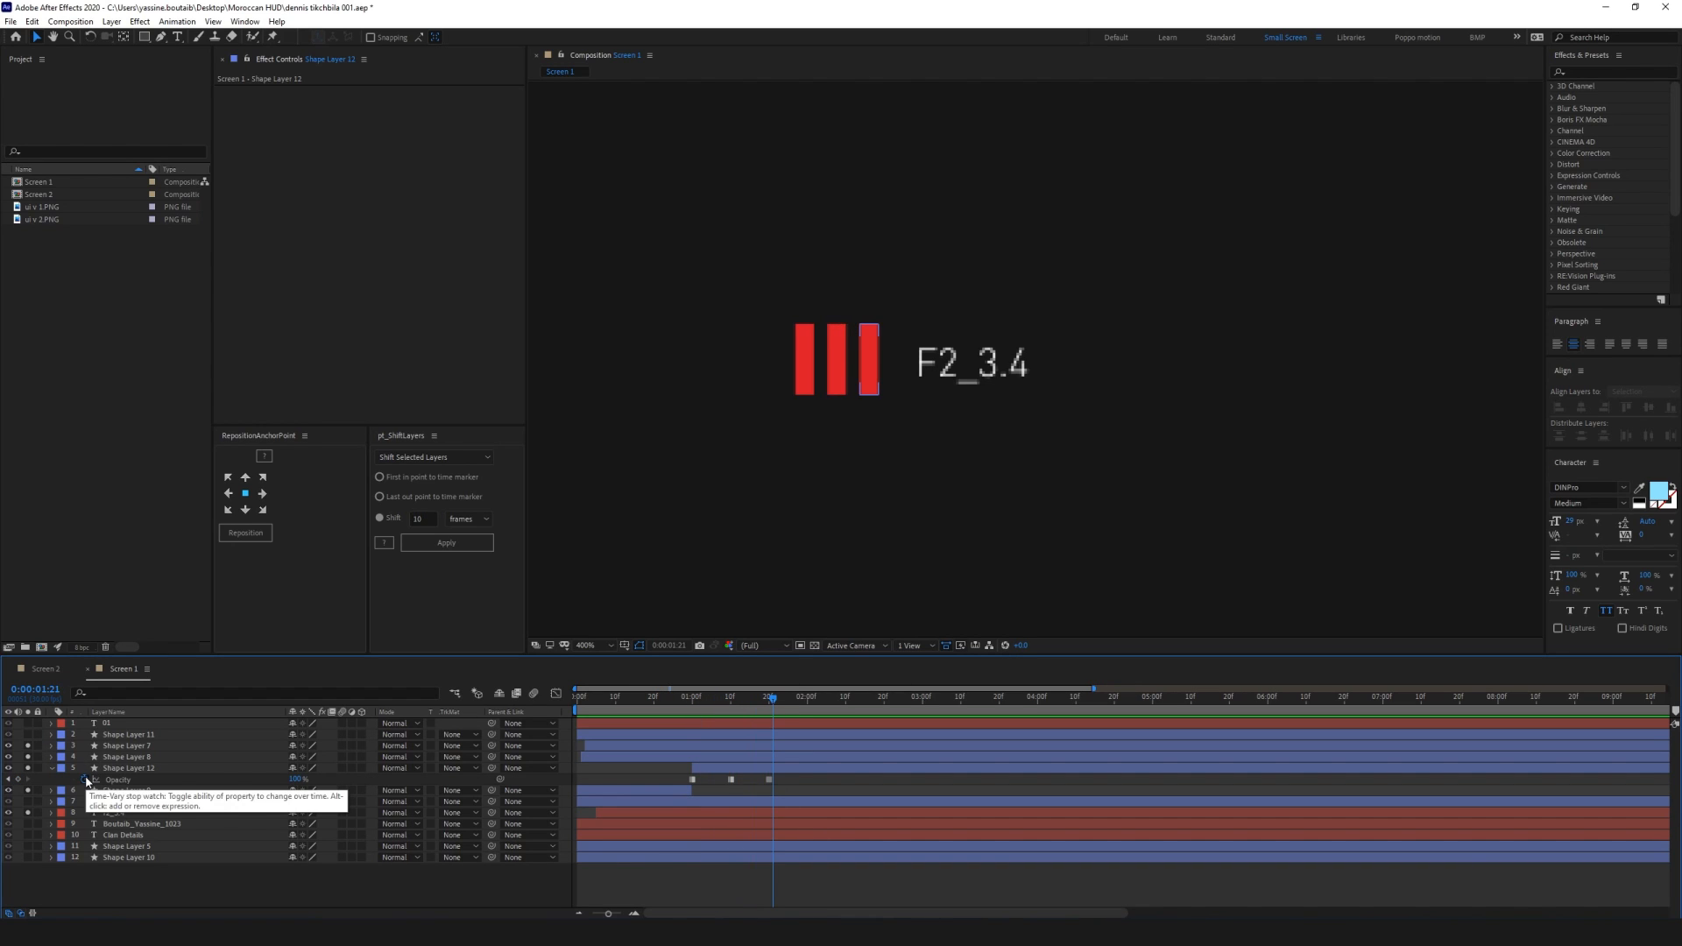
{"action": "left_click", "coordinate": [85, 778], "text": "alt"}
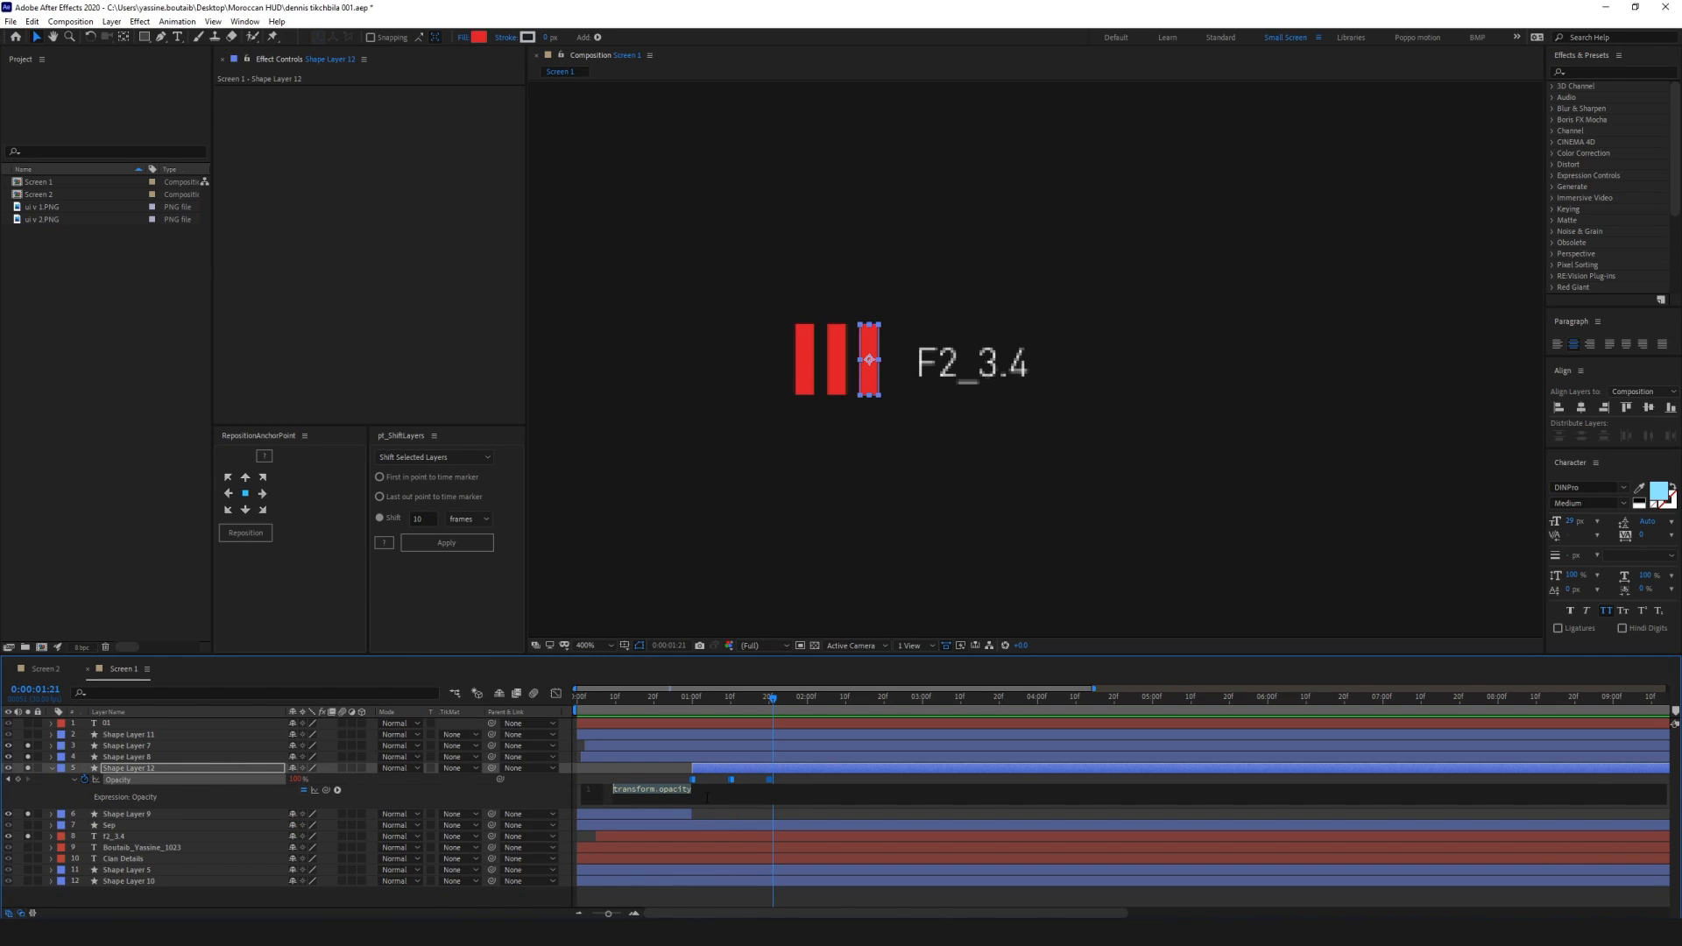
{"action": "type", "text": "loo"}
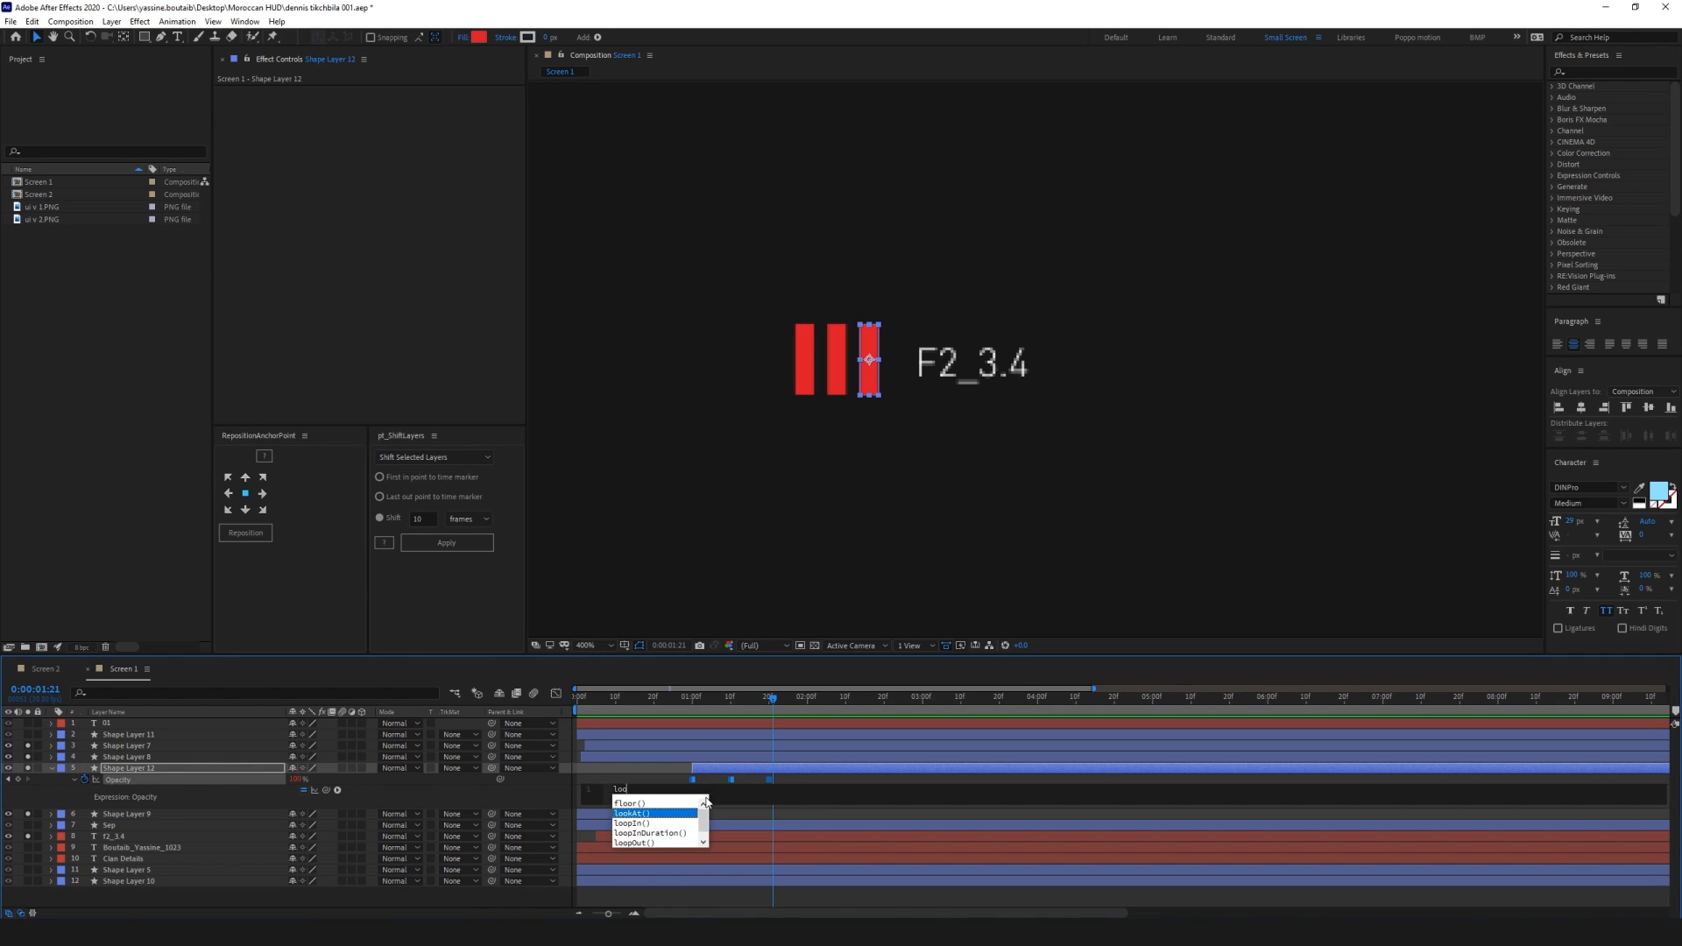
{"action": "type", "text": "p"}
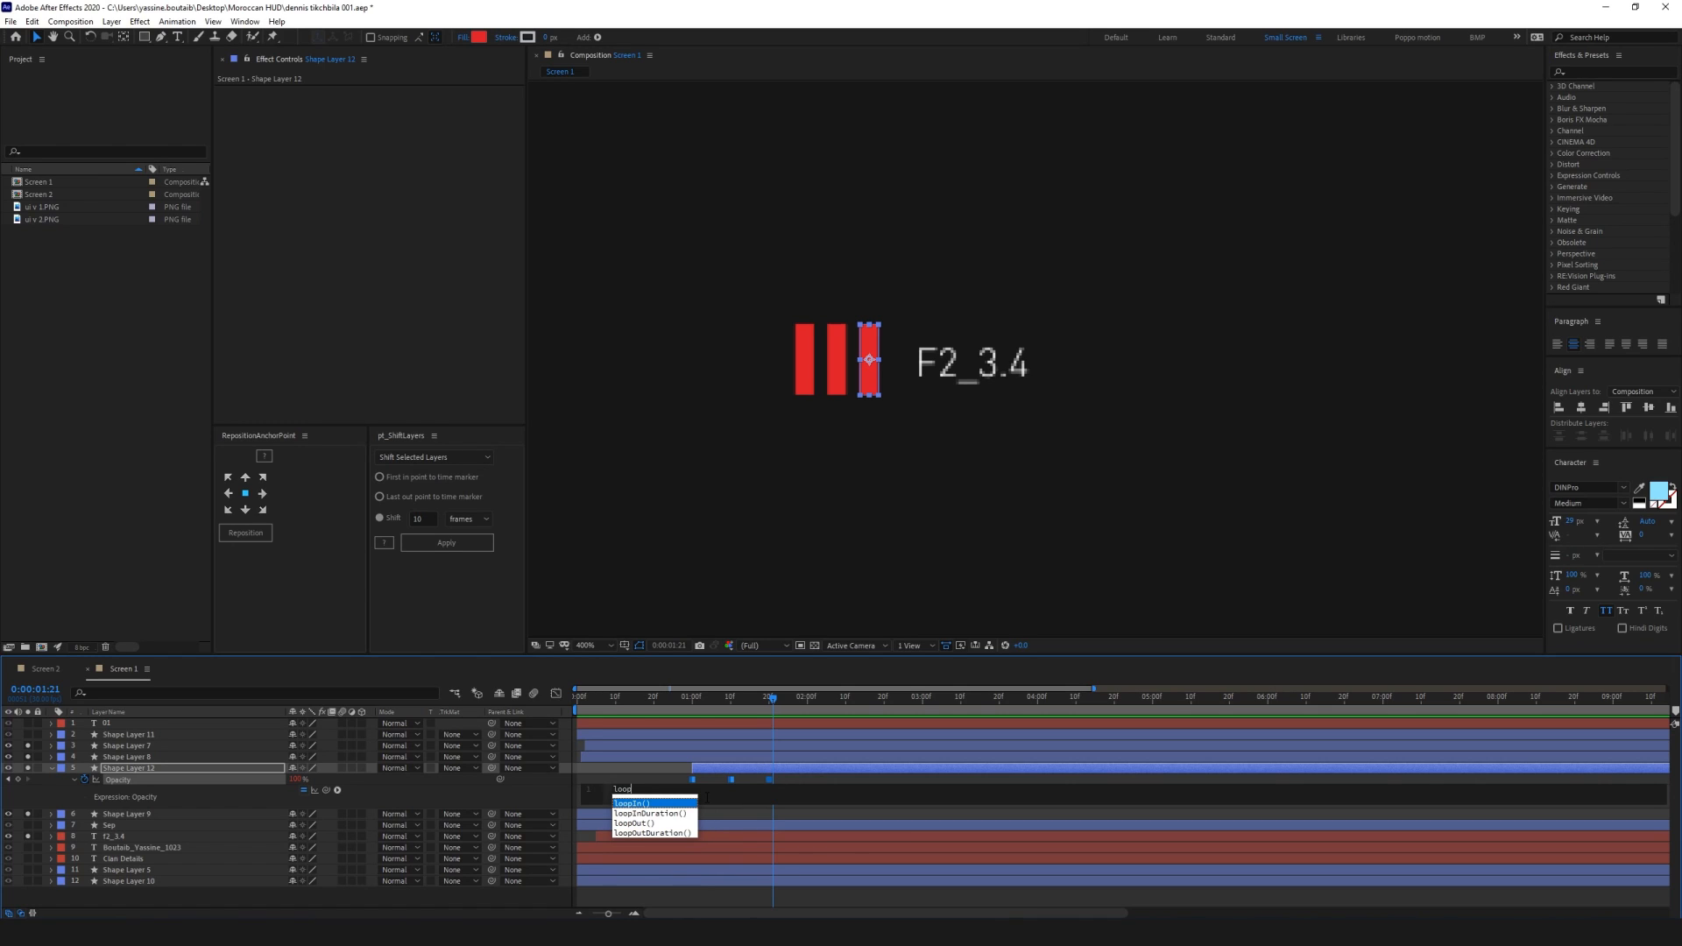
{"action": "left_click", "coordinate": [660, 824]}
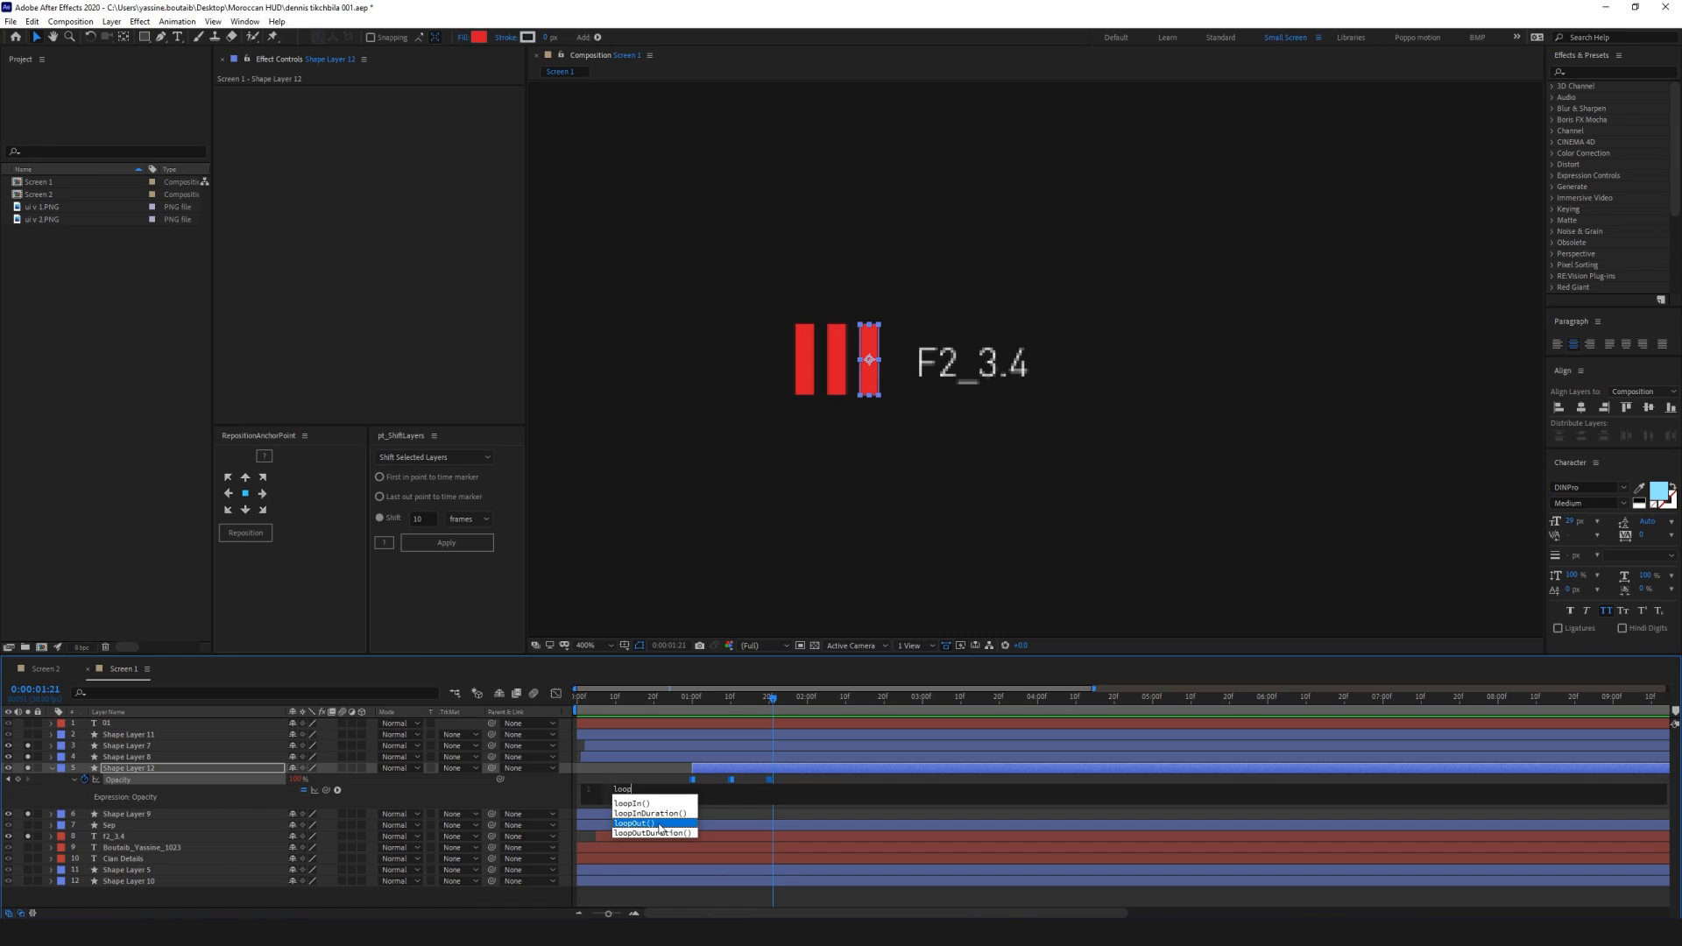
{"action": "left_click", "coordinate": [531, 797]}
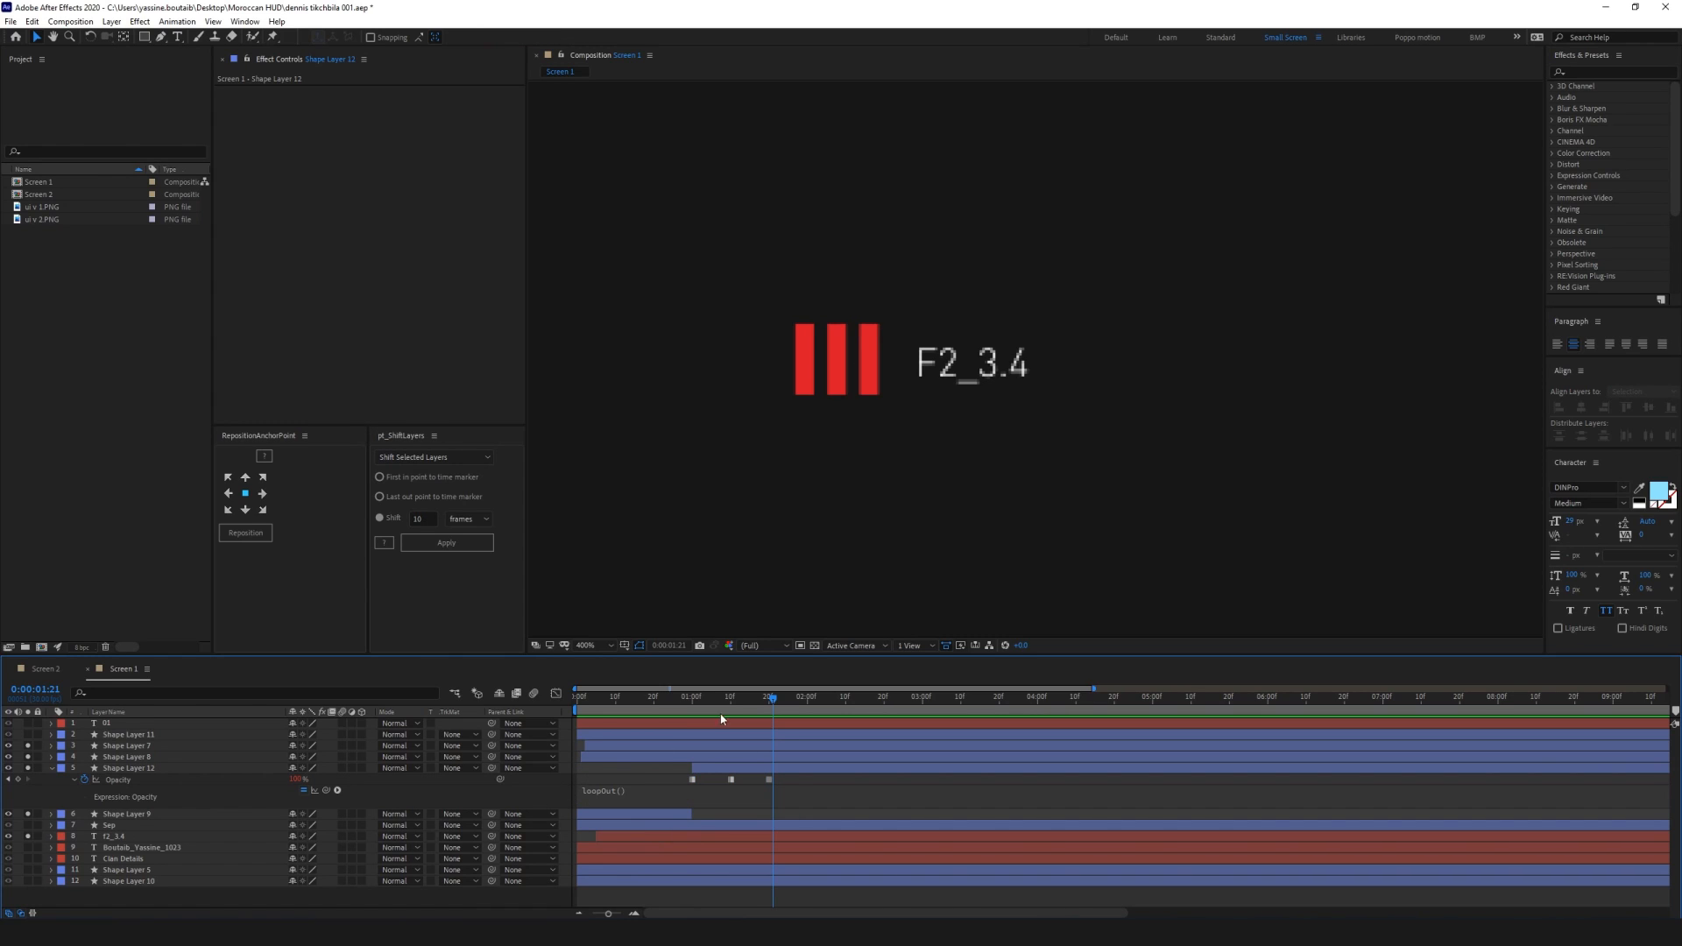
Preview the looping blink from 0:00:01:00, collapse Shape Layer 12 and play the whole animation from the beginning
{"action": "left_click_drag", "start_coordinate": [758, 700], "coordinate": [691, 702]}
{"action": "key", "text": "space"}
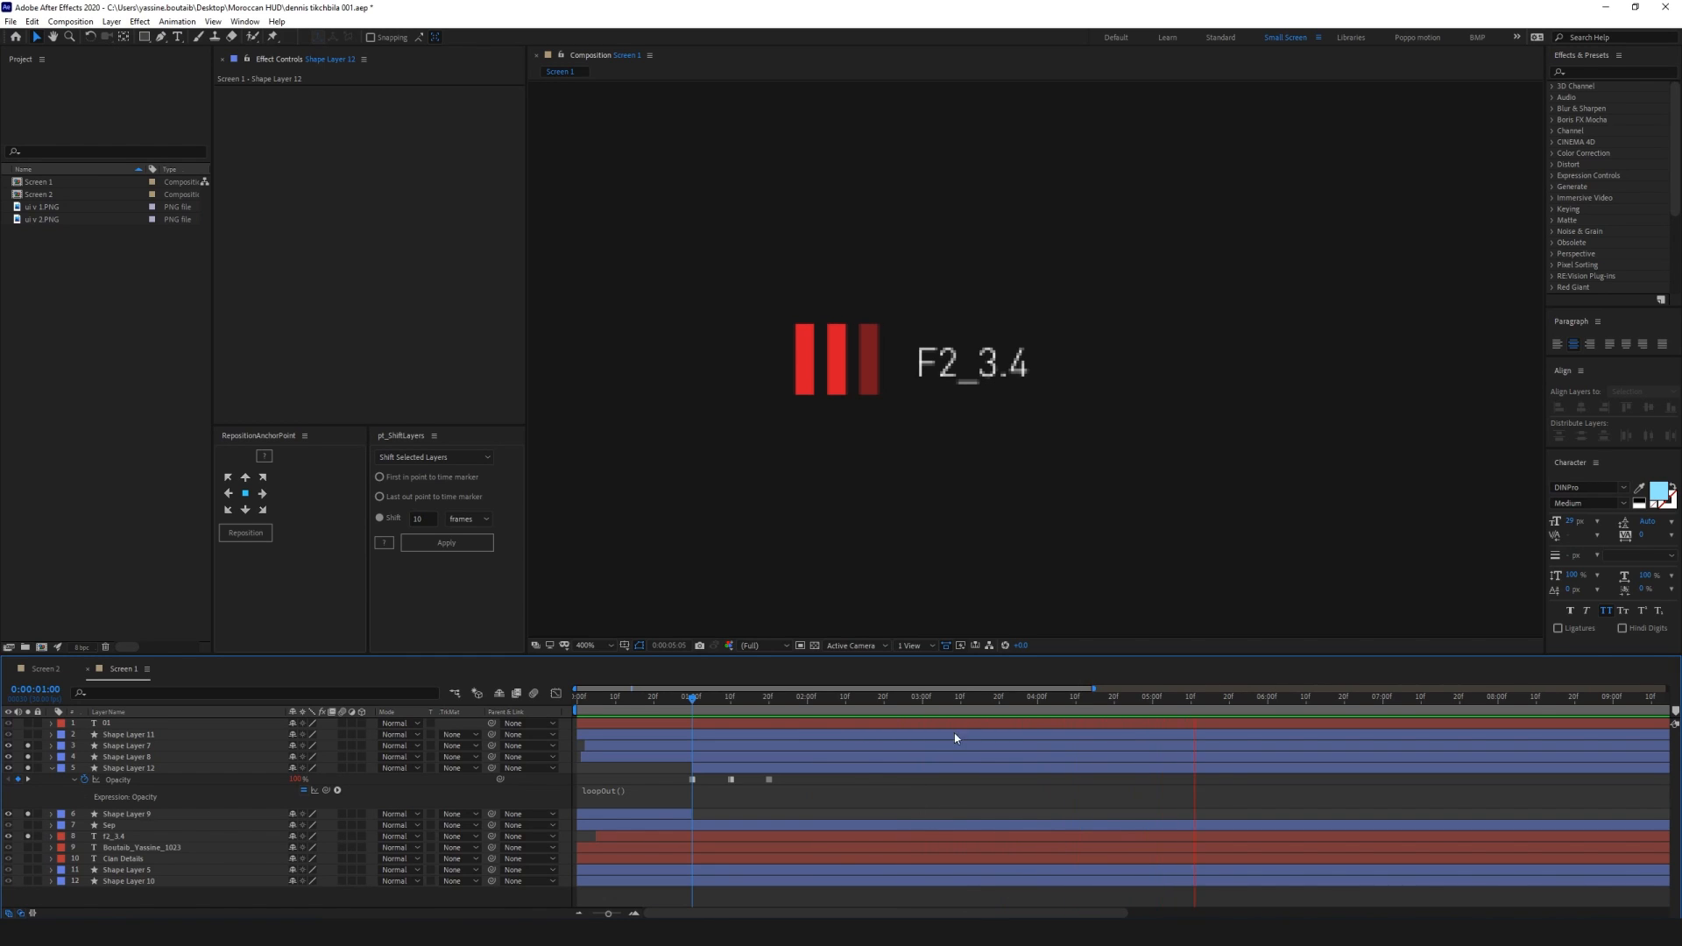
{"action": "left_click_drag", "start_coordinate": [972, 708], "coordinate": [832, 723]}
{"action": "left_click", "coordinate": [50, 768]}
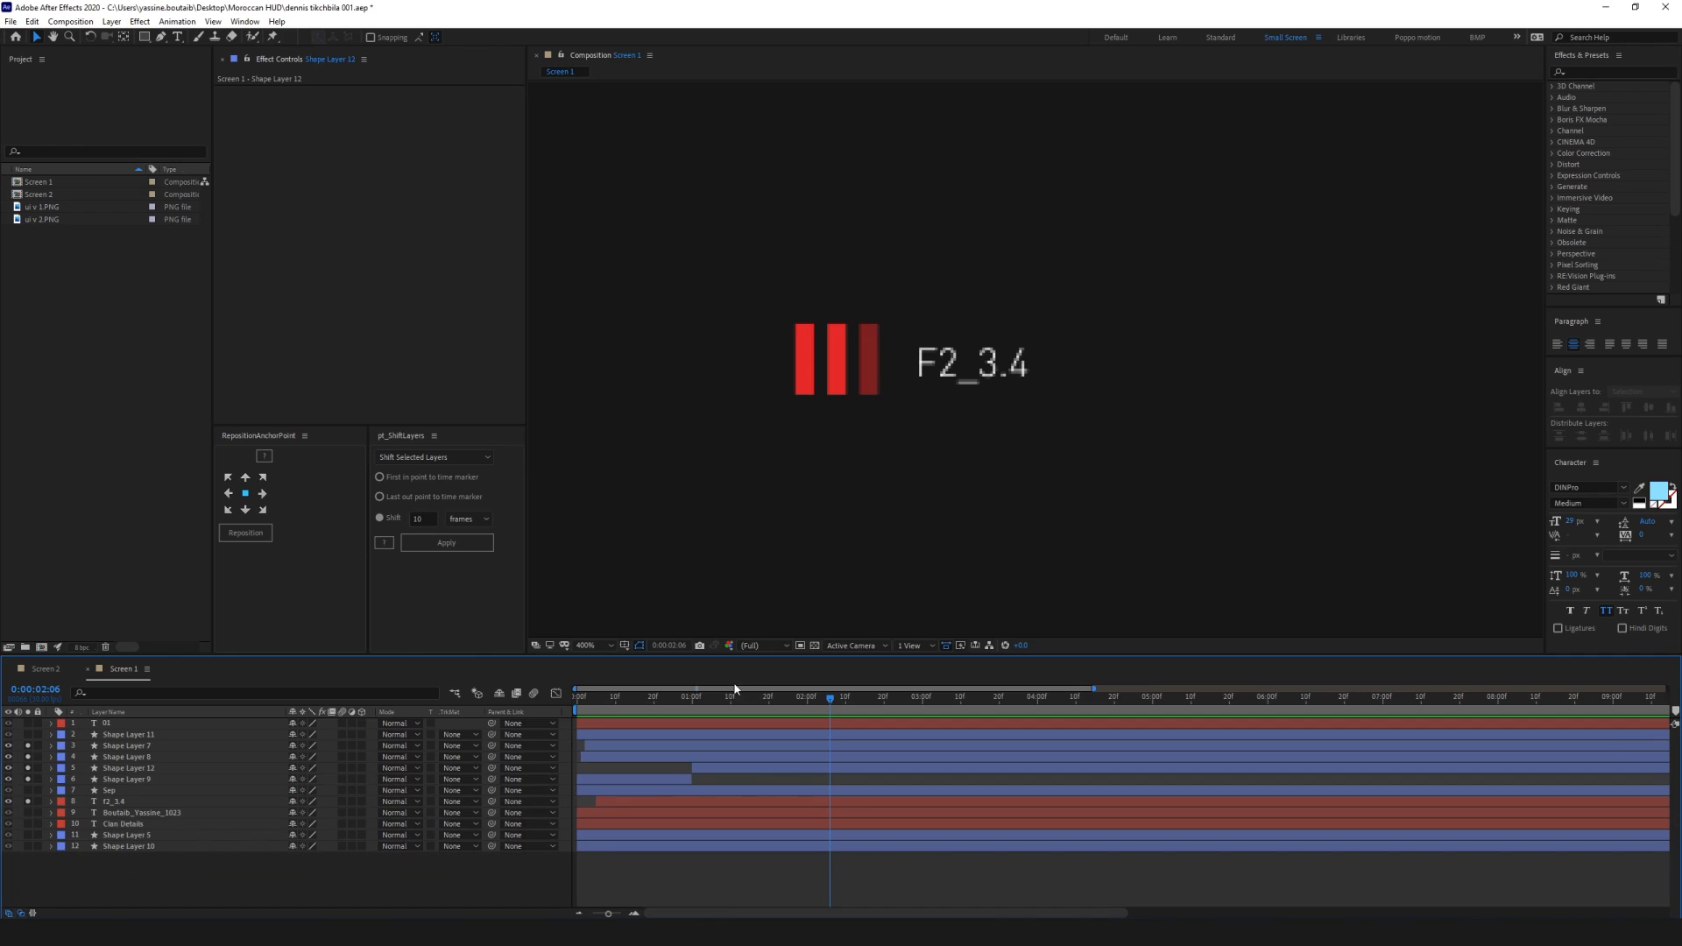
{"action": "left_click_drag", "start_coordinate": [724, 706], "coordinate": [575, 708]}
{"action": "key", "text": "space"}
{"action": "left_click_drag", "start_coordinate": [956, 698], "coordinate": [573, 704]}
Lock the finished layers: Shape Layers 7, 8, 12 and 9 and the F2_3.4 text
{"action": "left_click", "coordinate": [130, 789]}
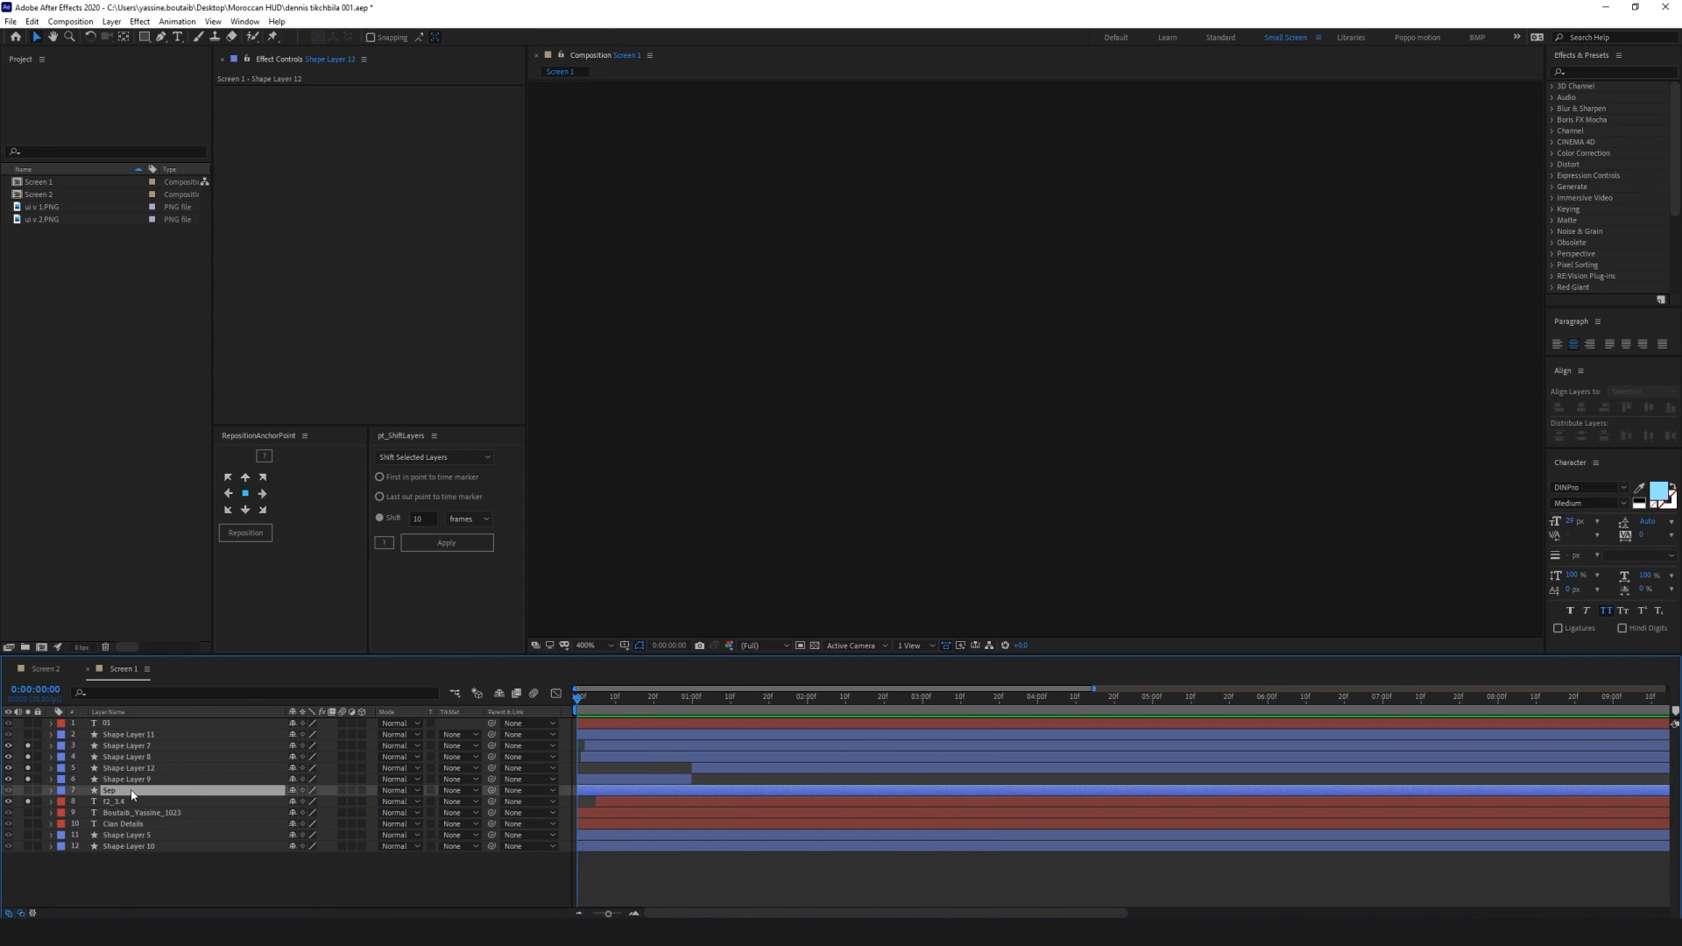
{"action": "key", "text": "Return"}
{"action": "left_click", "coordinate": [123, 745]}
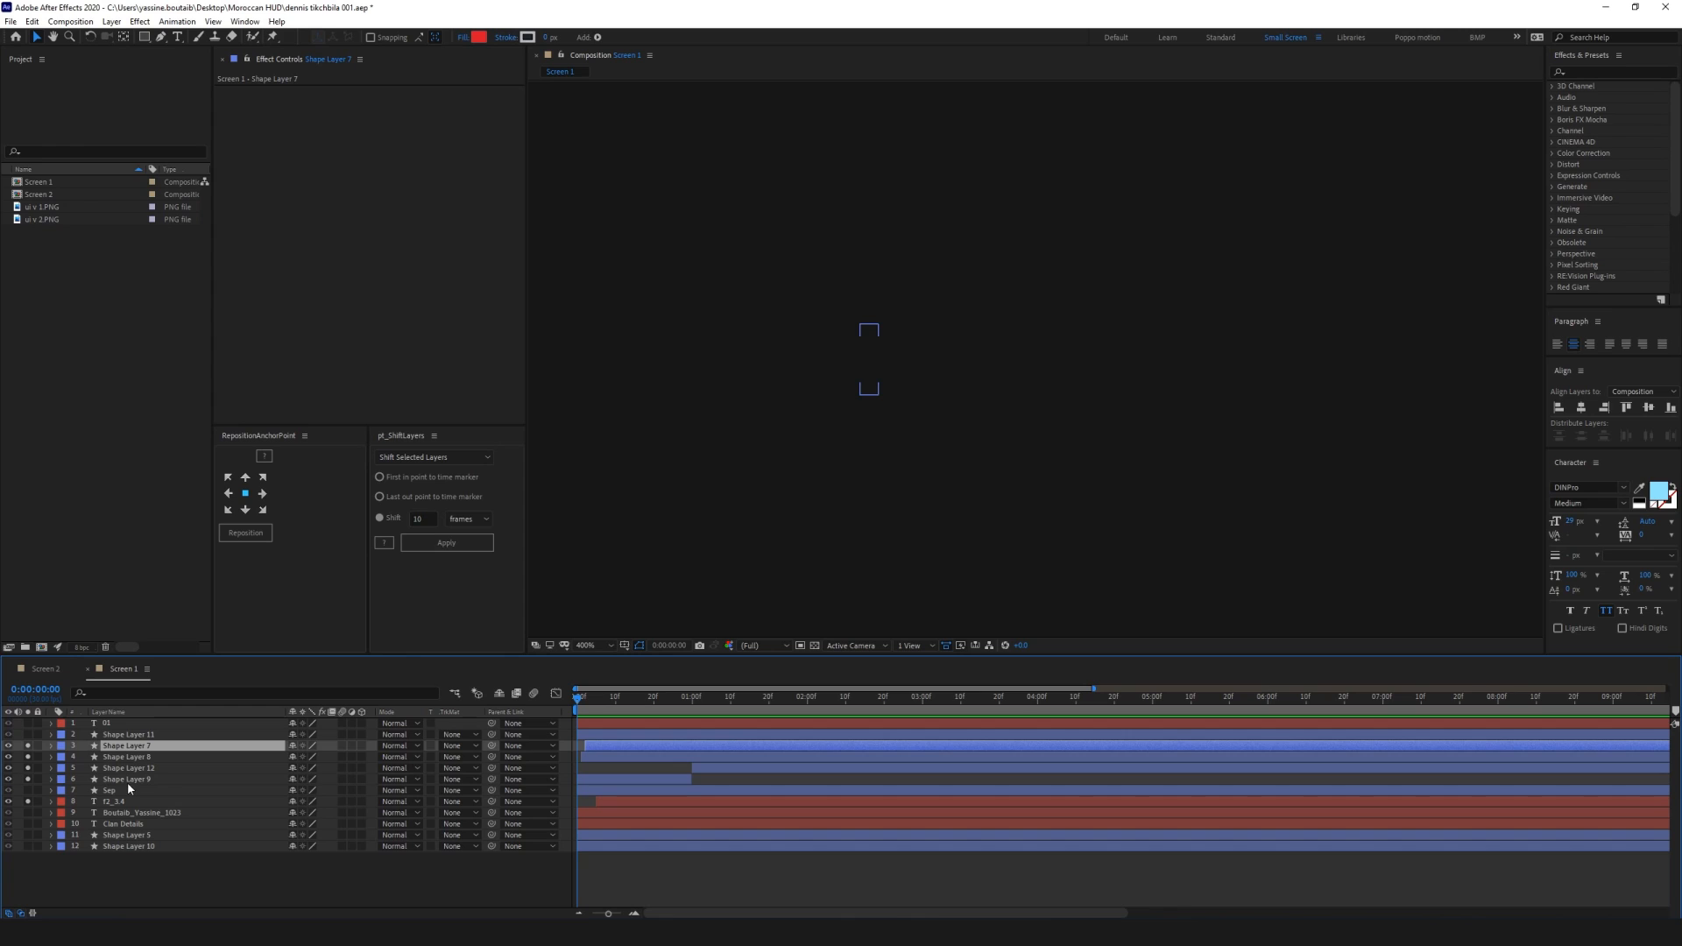
{"action": "left_click", "coordinate": [128, 780], "text": "shift"}
{"action": "left_click", "coordinate": [117, 803], "text": "ctrl"}
{"action": "left_click", "coordinate": [37, 801]}
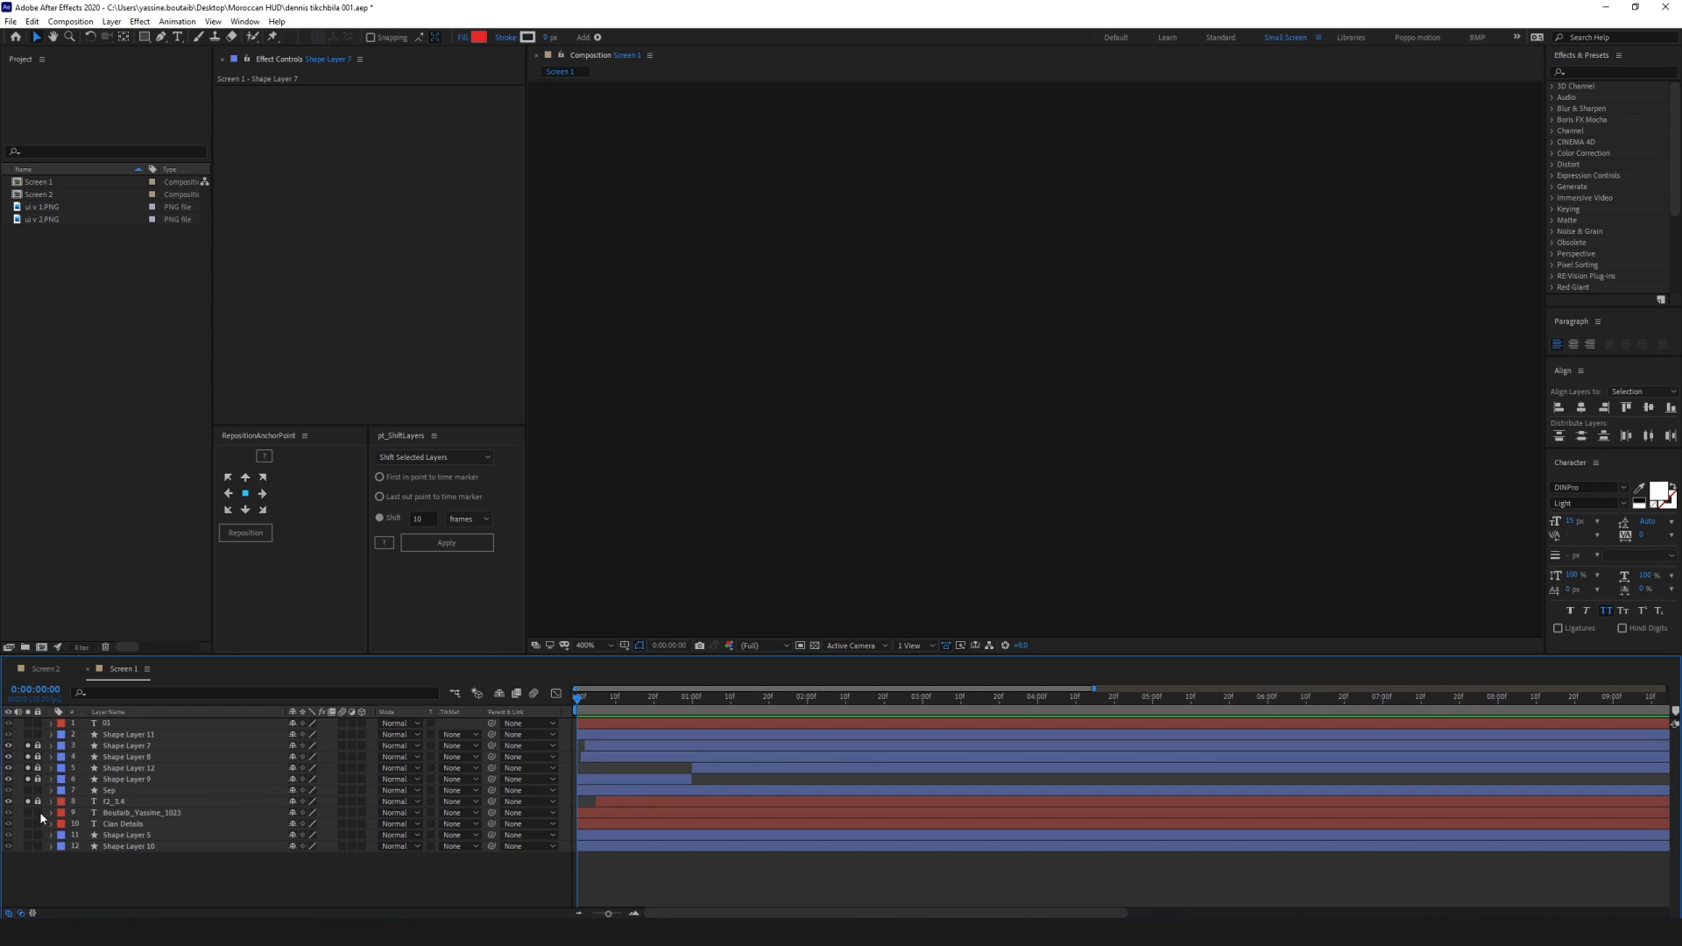
Select the Clan Details text layer and show only it and the locked bar and F2_3.4 layers by soloing them
{"action": "left_click_drag", "start_coordinate": [28, 746], "coordinate": [30, 823]}
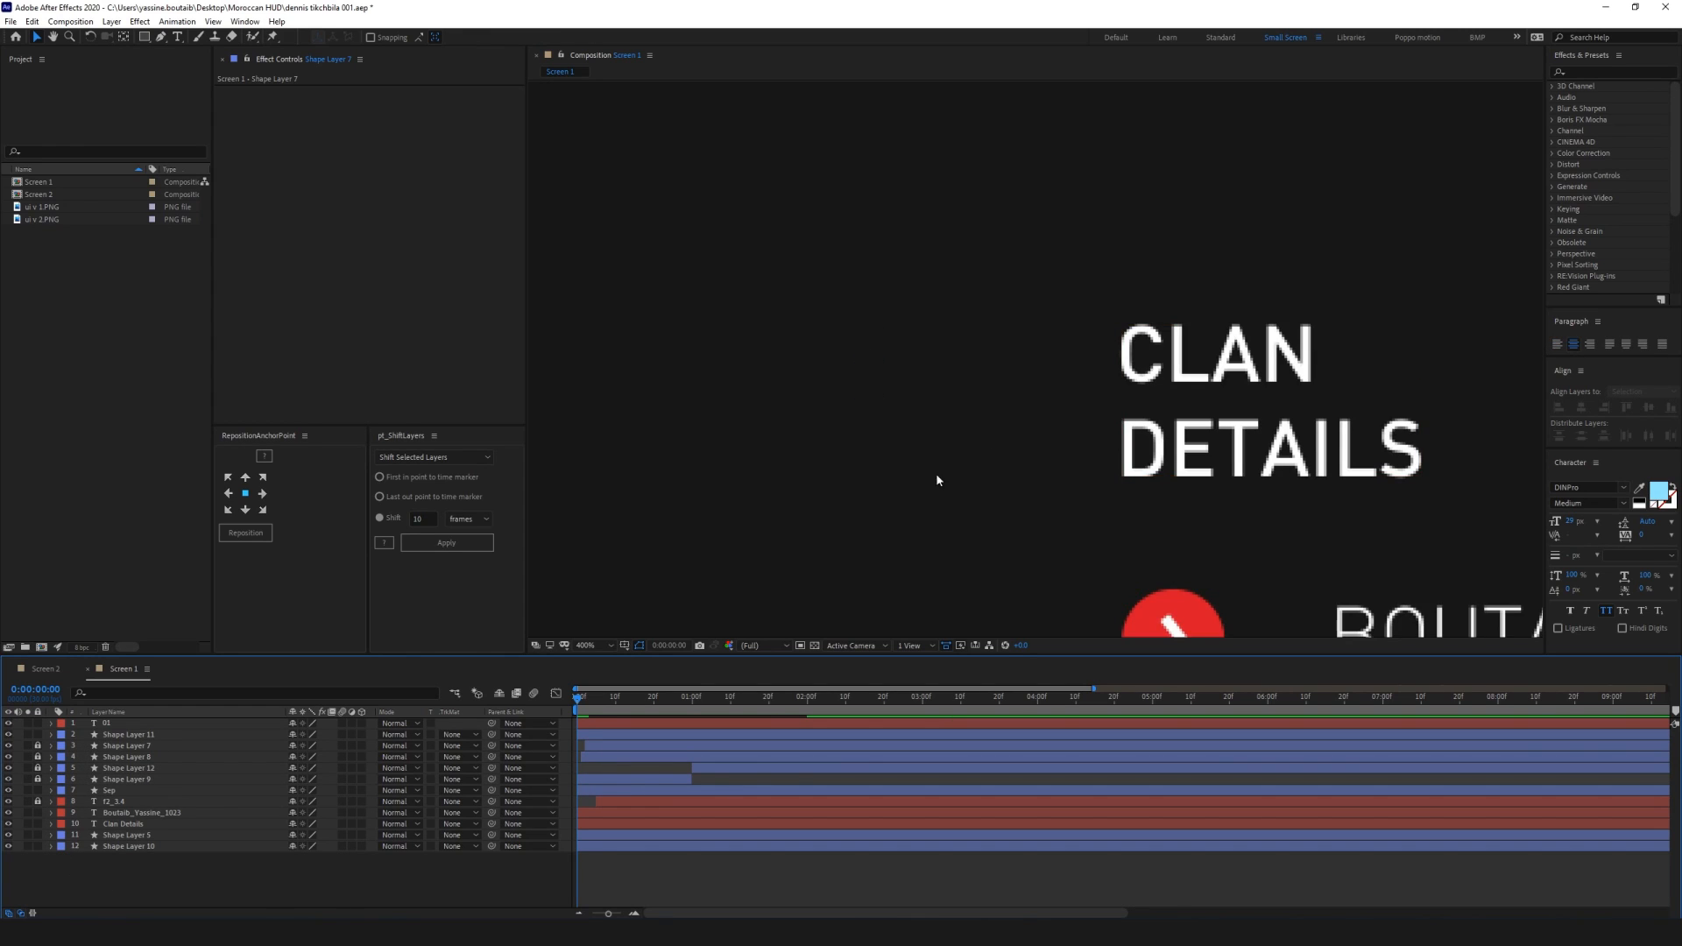
{"action": "key", "text": "space"}
{"action": "left_click_drag", "start_coordinate": [1199, 332], "coordinate": [1065, 316]}
{"action": "left_click", "coordinate": [219, 823]}
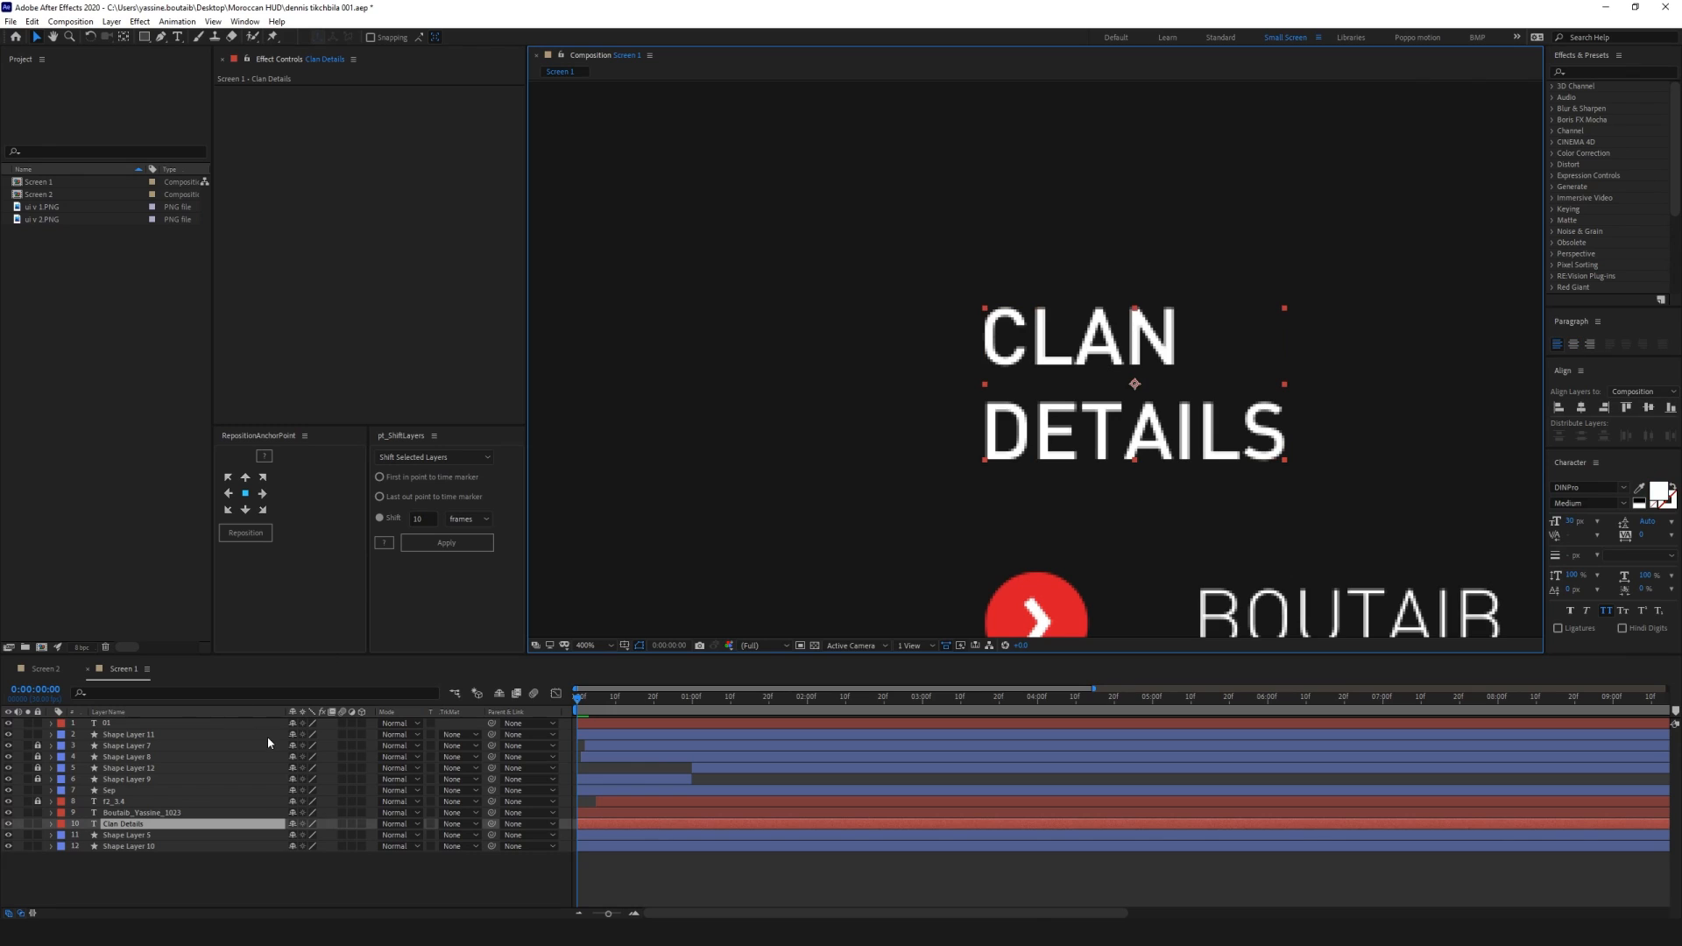
{"action": "left_click_drag", "start_coordinate": [28, 801], "coordinate": [29, 746]}
{"action": "left_click", "coordinate": [28, 824]}
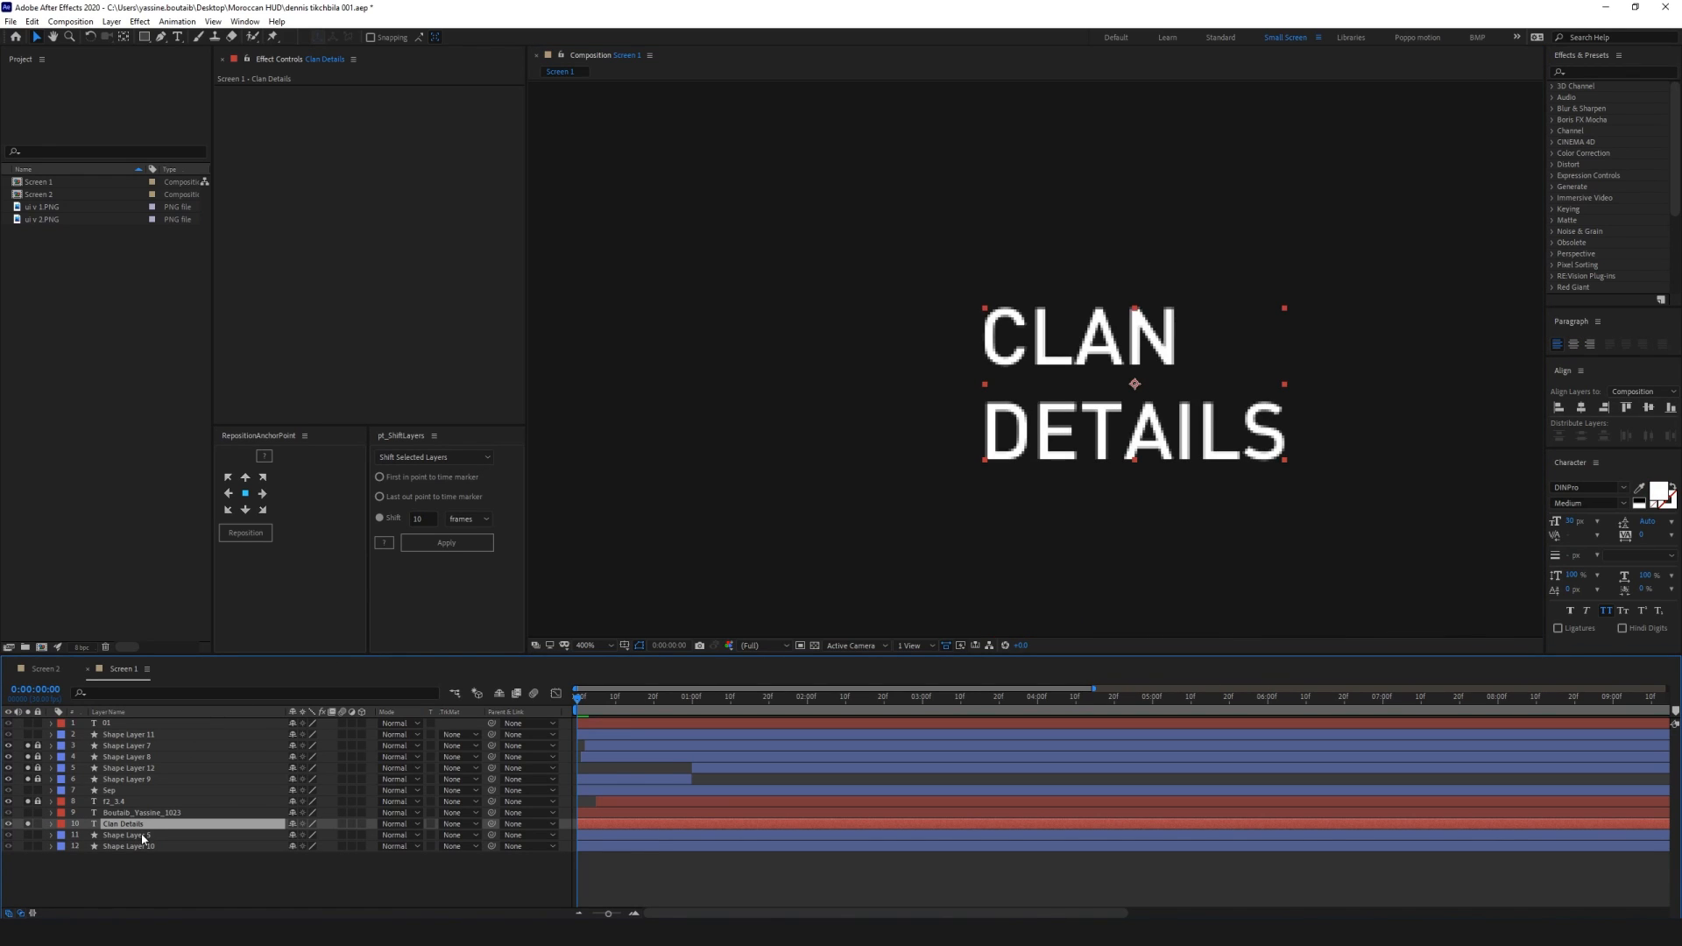
Keyframe the Clan Details position so the title slides in horizontally from the right between 0:00:00:00 and its original place at 0:00:00:20
{"action": "key", "text": "space"}
{"action": "left_click_drag", "start_coordinate": [999, 611], "coordinate": [923, 611]}
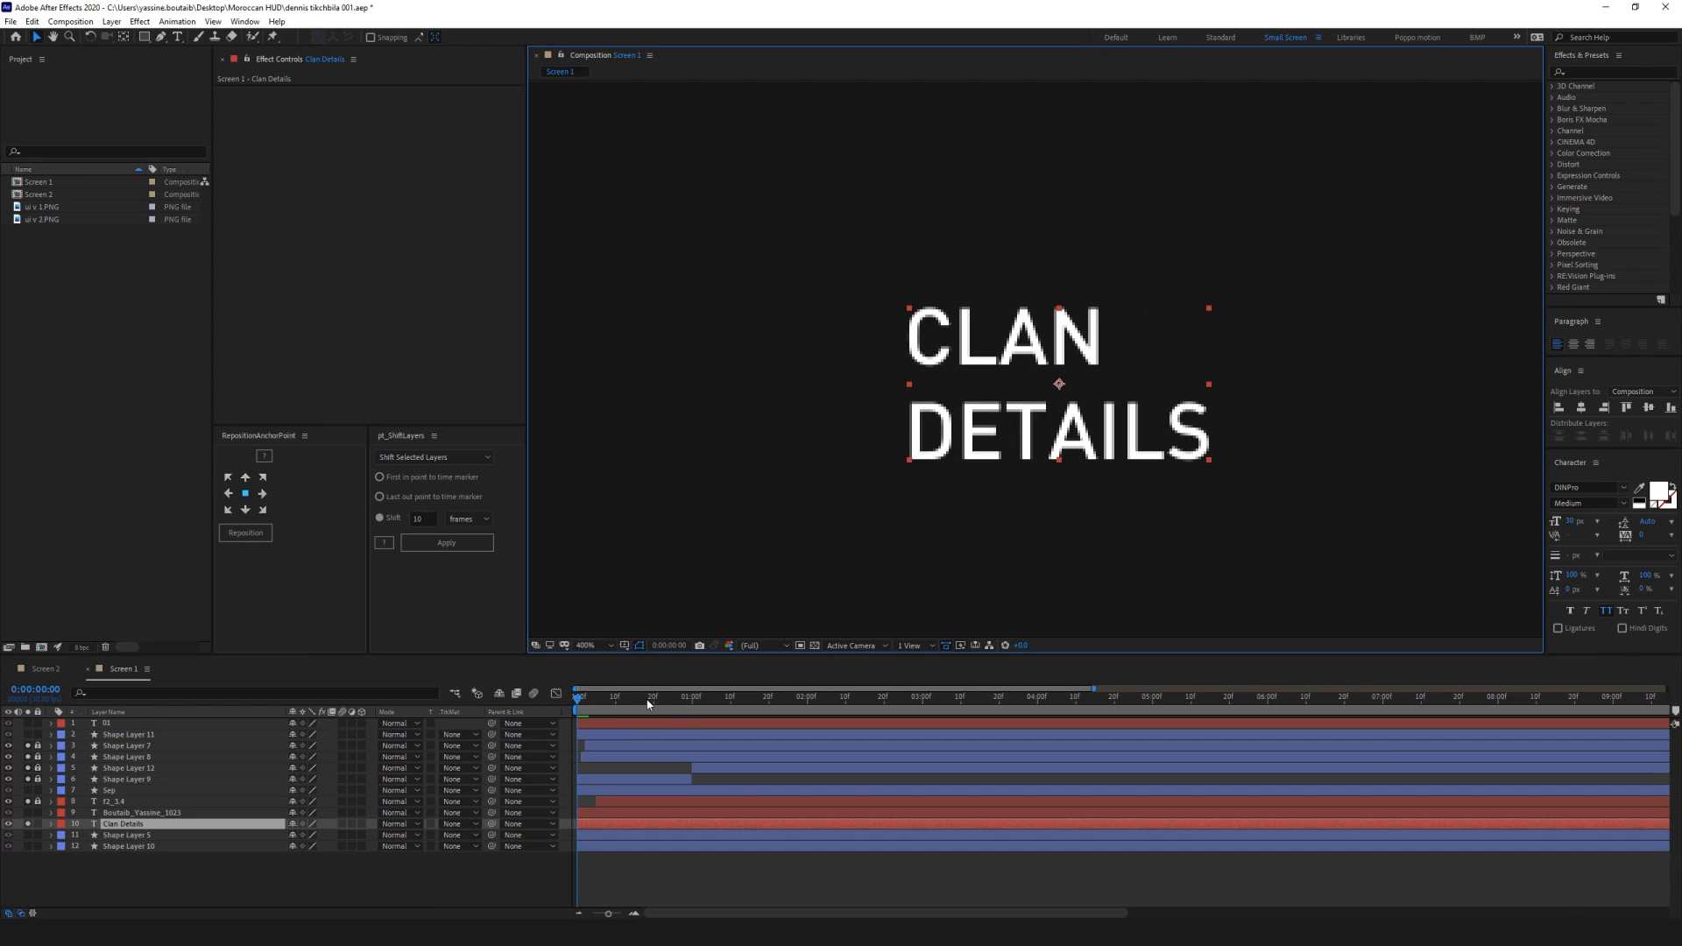
{"action": "left_click_drag", "start_coordinate": [648, 703], "coordinate": [653, 703]}
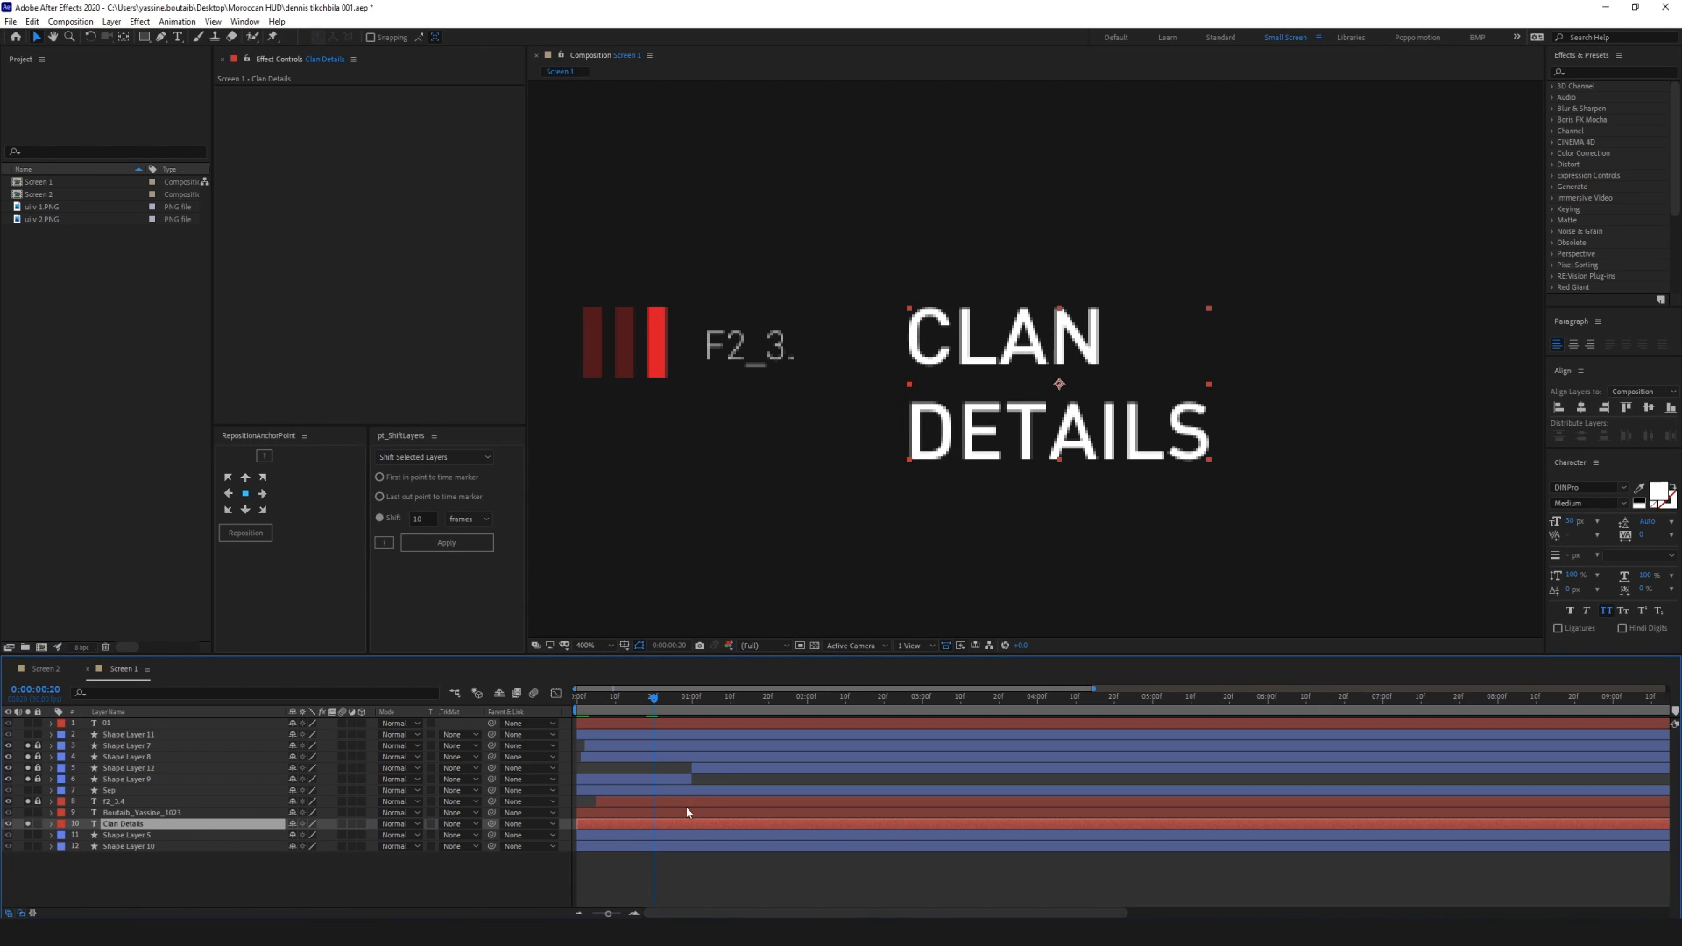
{"action": "key", "text": "p"}
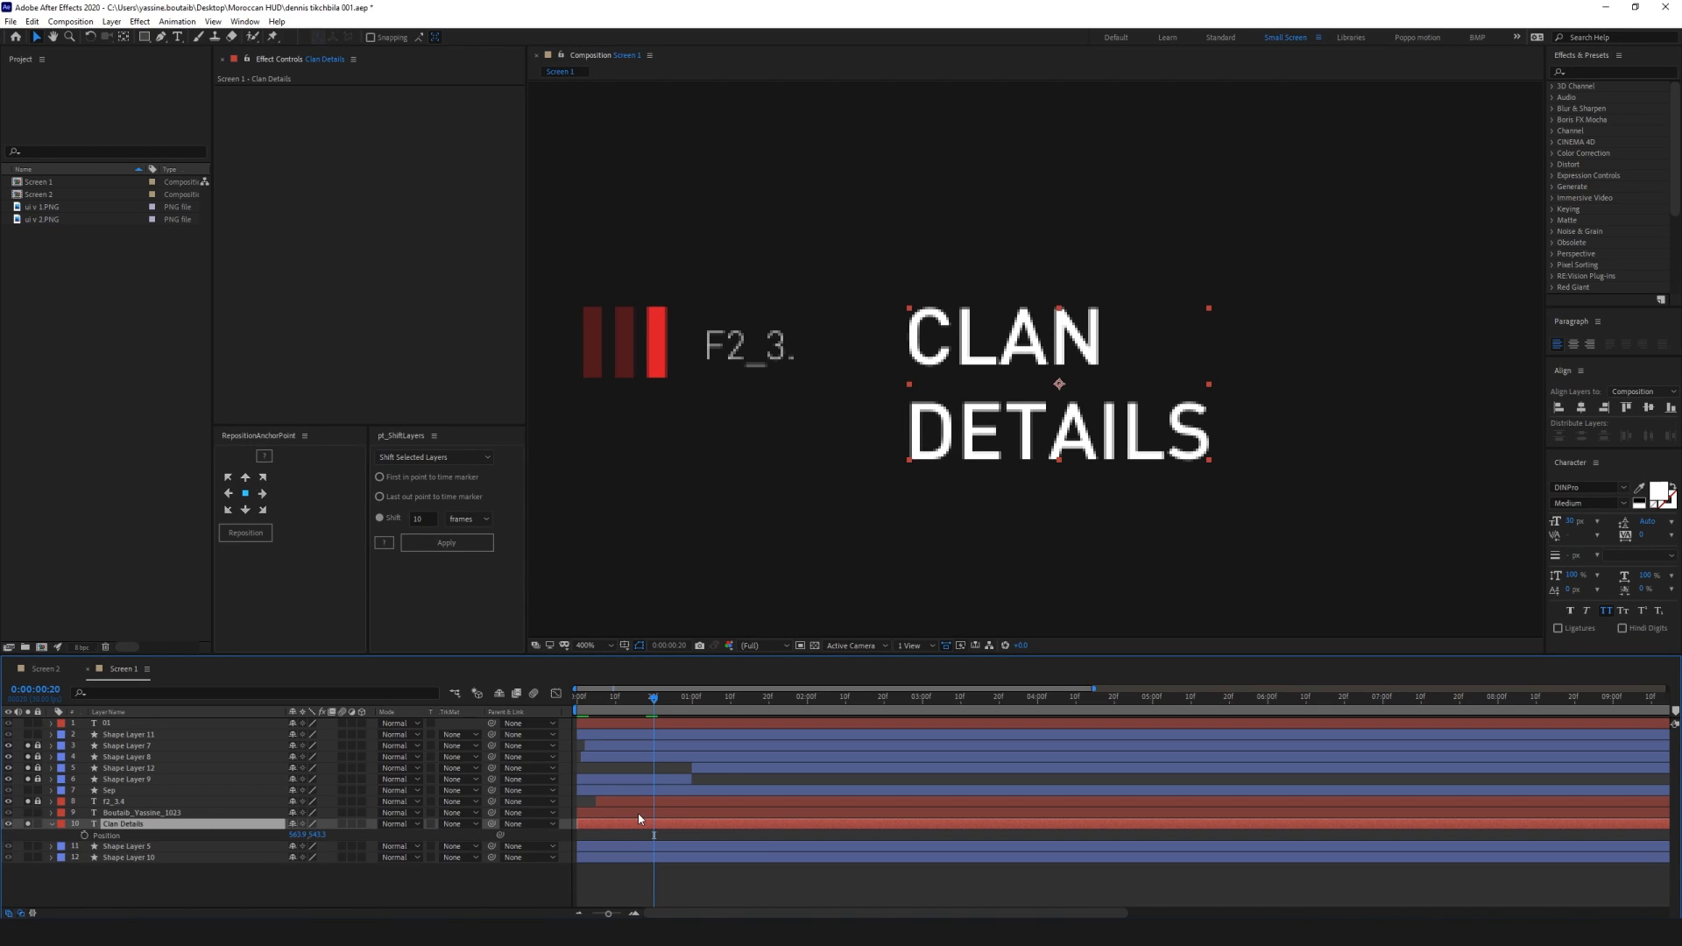
{"action": "left_click", "coordinate": [85, 836]}
{"action": "left_click_drag", "start_coordinate": [655, 703], "coordinate": [577, 703]}
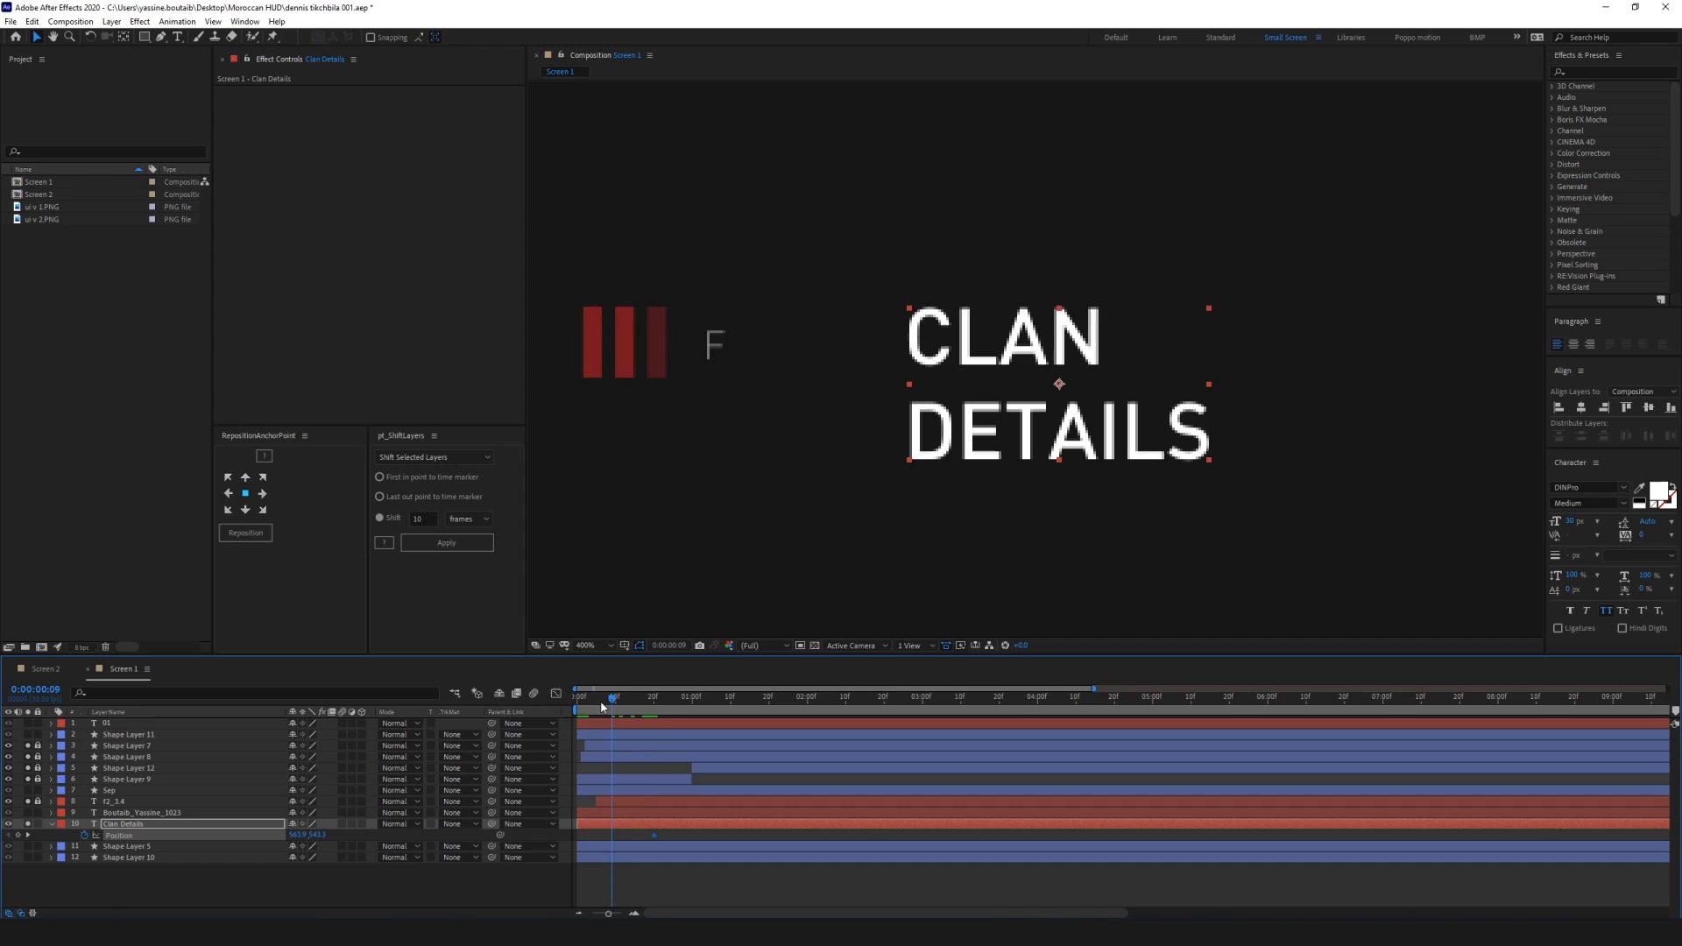
{"action": "left_click_drag", "start_coordinate": [1018, 444], "coordinate": [1143, 442]}
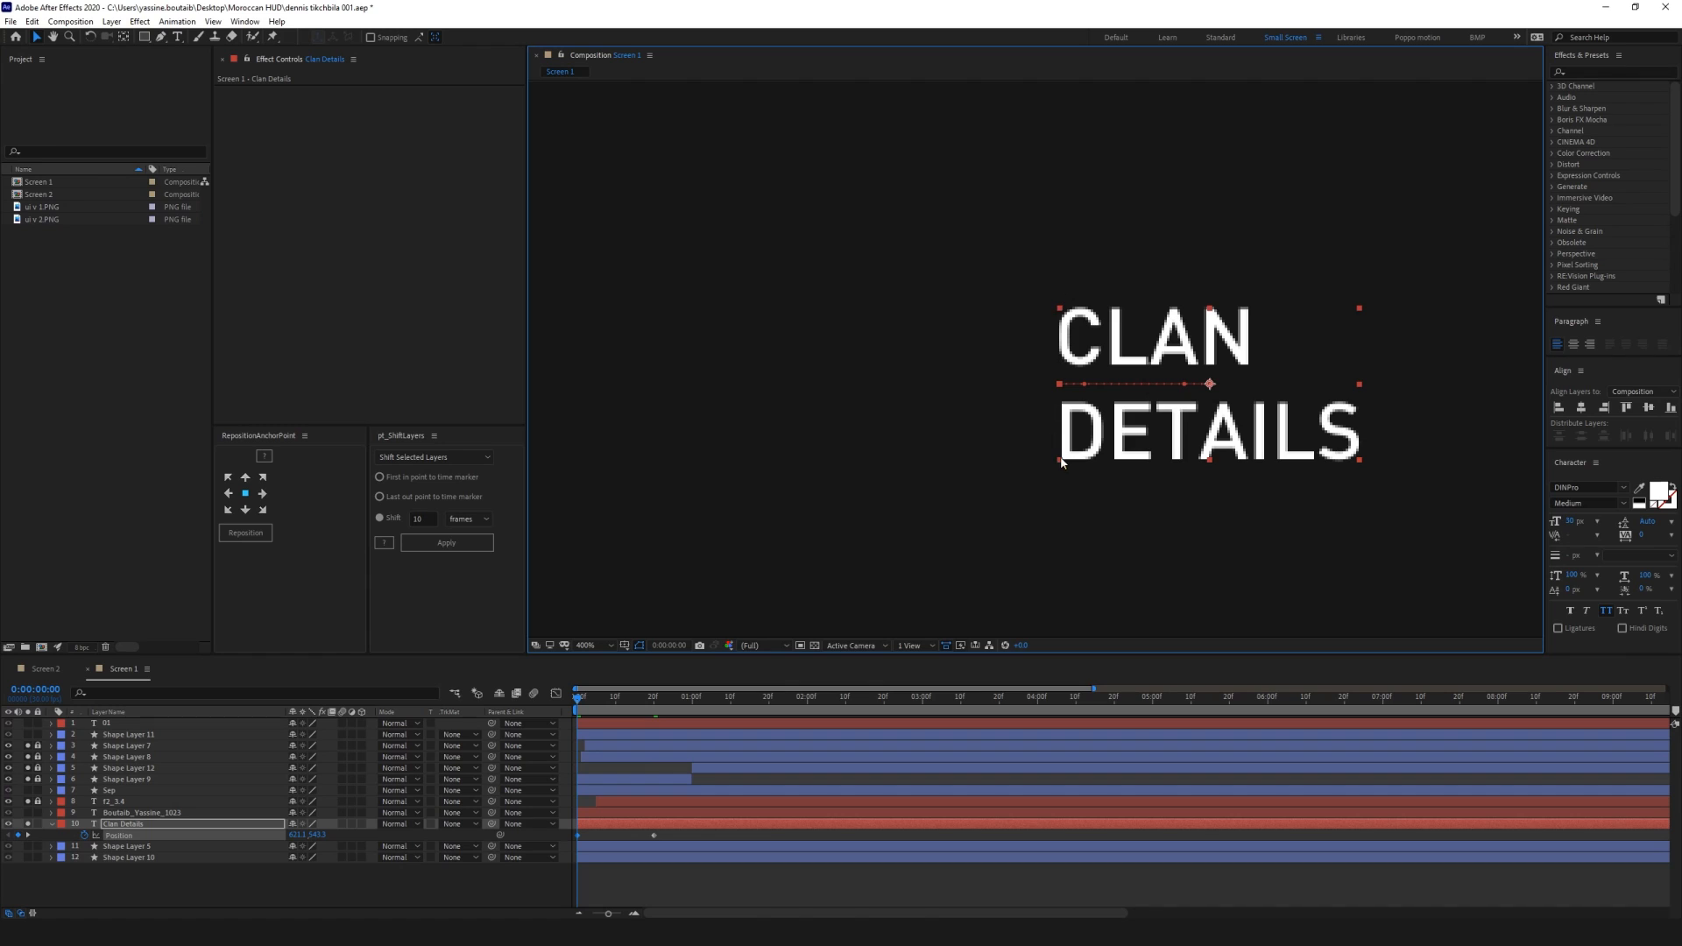
Apply Easy Ease to both Clan Details Position keyframes and reshape the speed graph so the speed peaks late, near the last keyframe
{"action": "left_click_drag", "start_coordinate": [691, 832], "coordinate": [528, 838]}
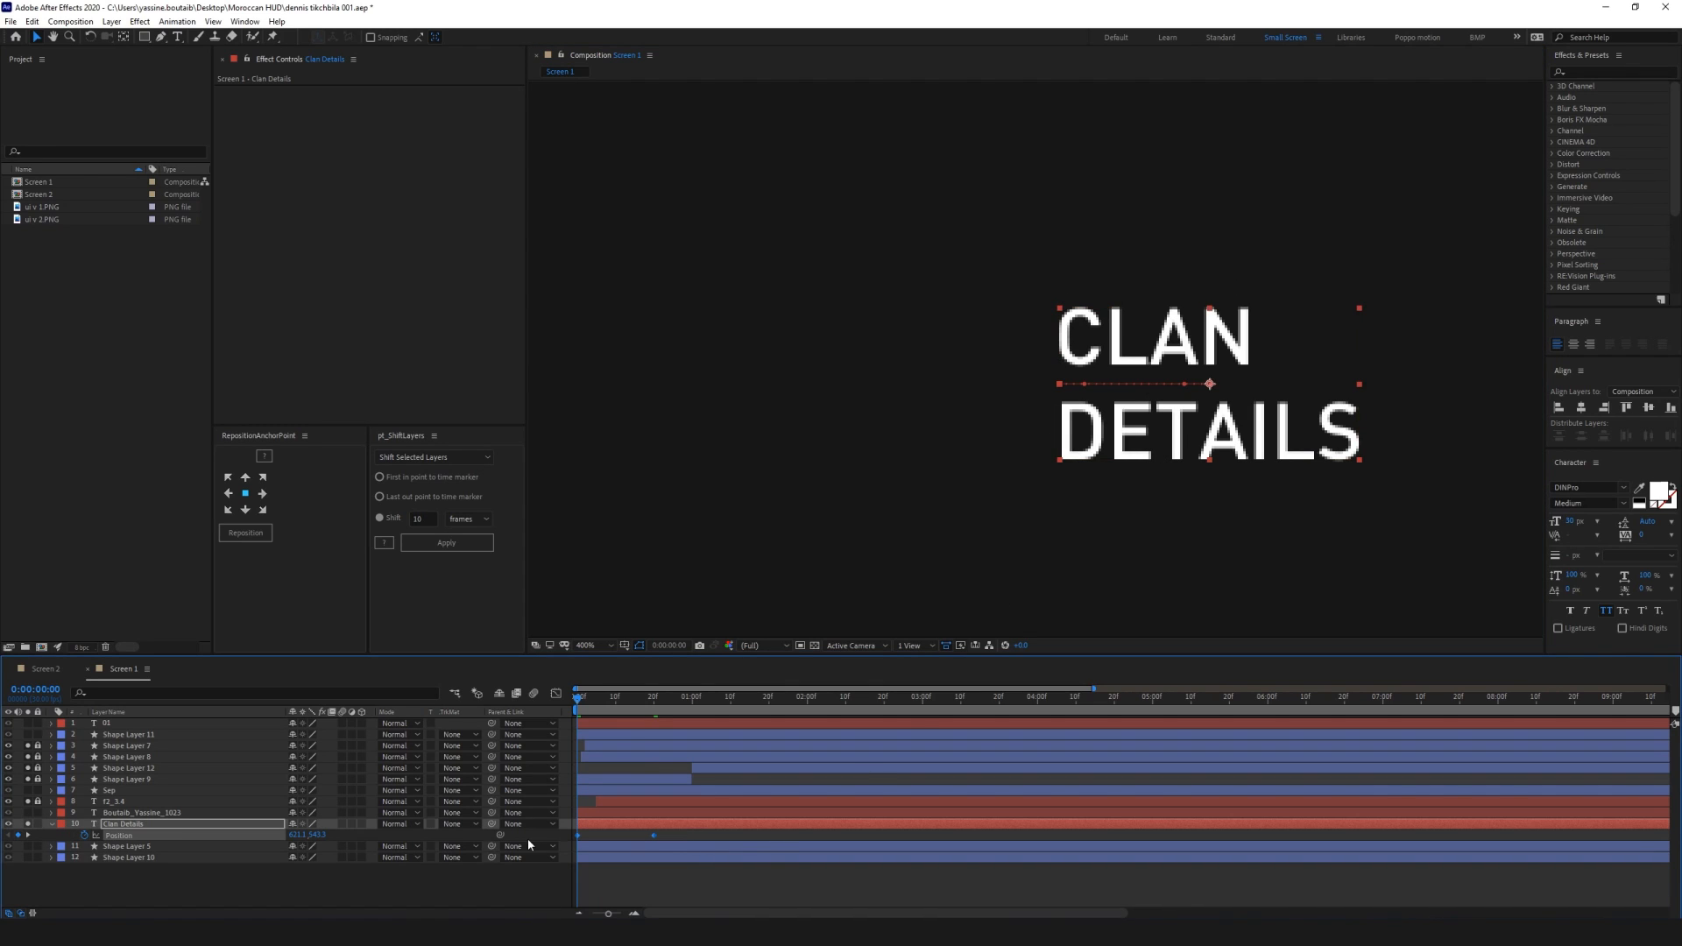
{"action": "key", "text": "F9"}
{"action": "left_click", "coordinate": [556, 693]}
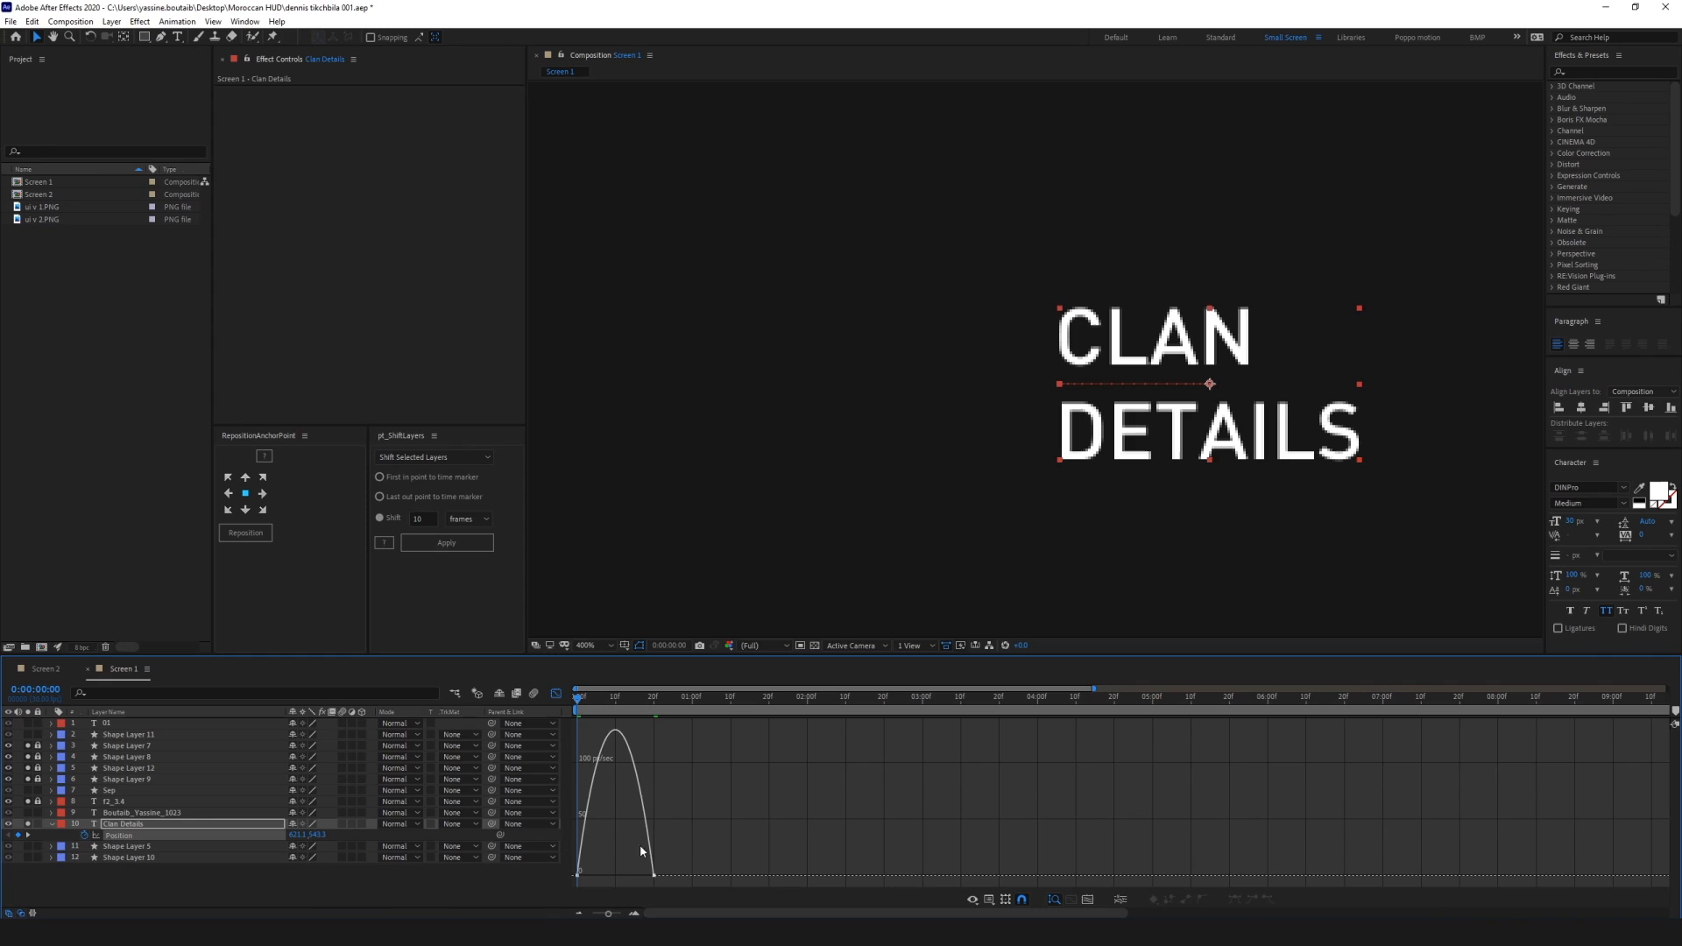
{"action": "left_click", "coordinate": [578, 876]}
{"action": "left_click_drag", "start_coordinate": [590, 876], "coordinate": [704, 883]}
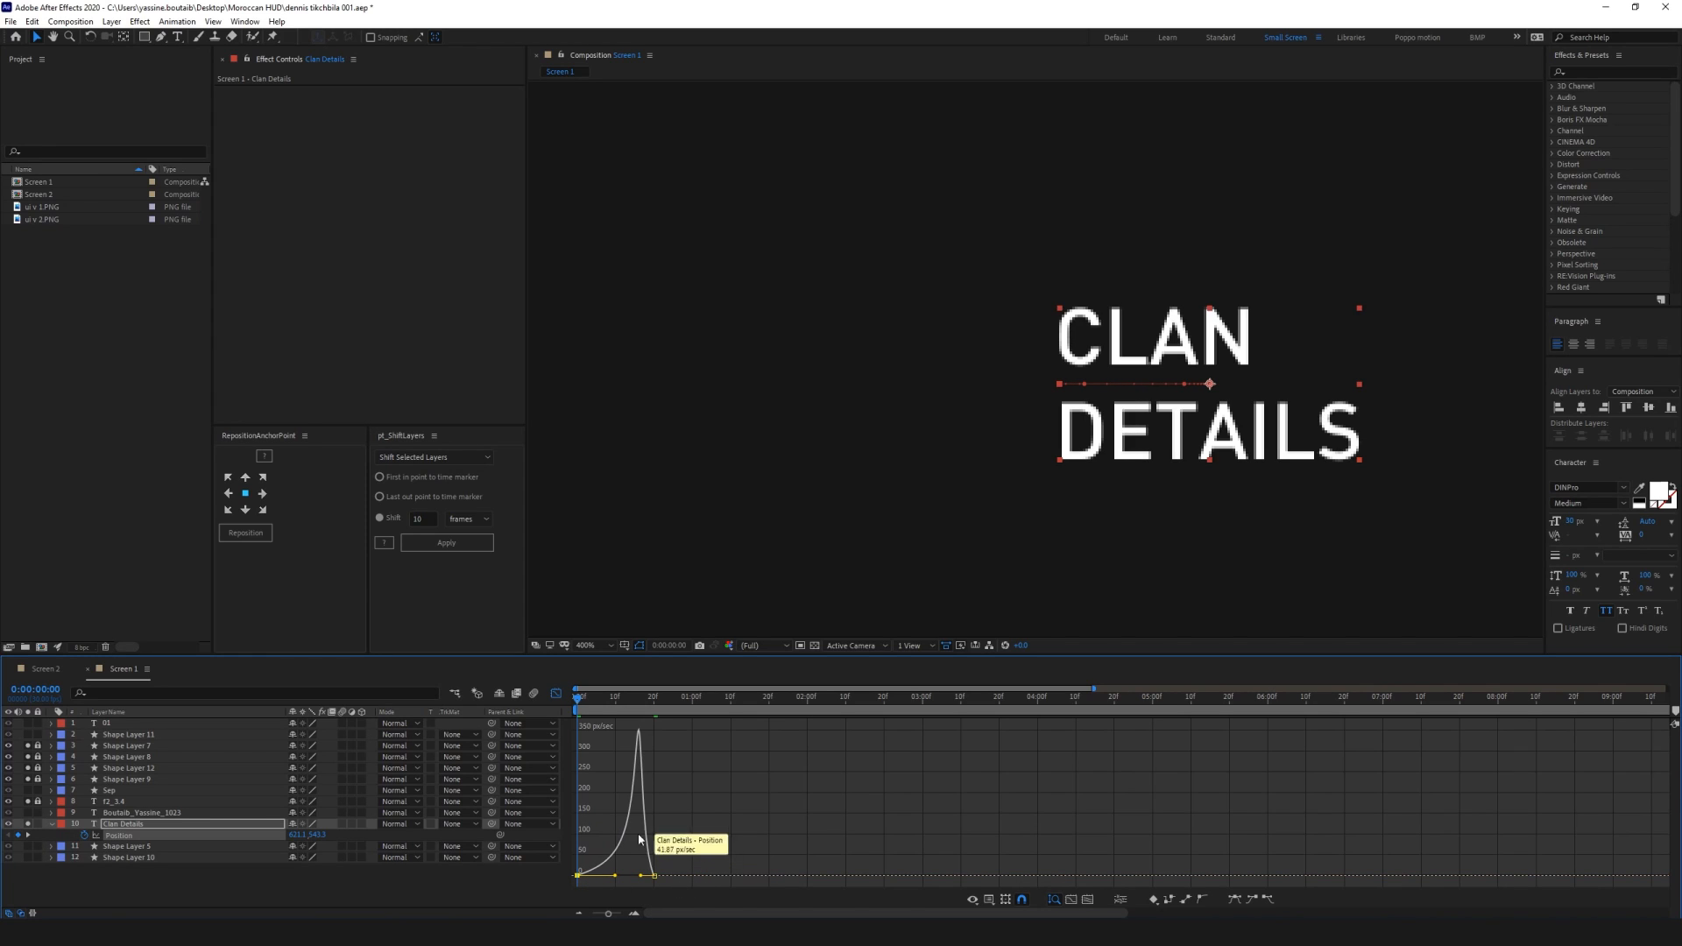
{"action": "left_click", "coordinate": [555, 693]}
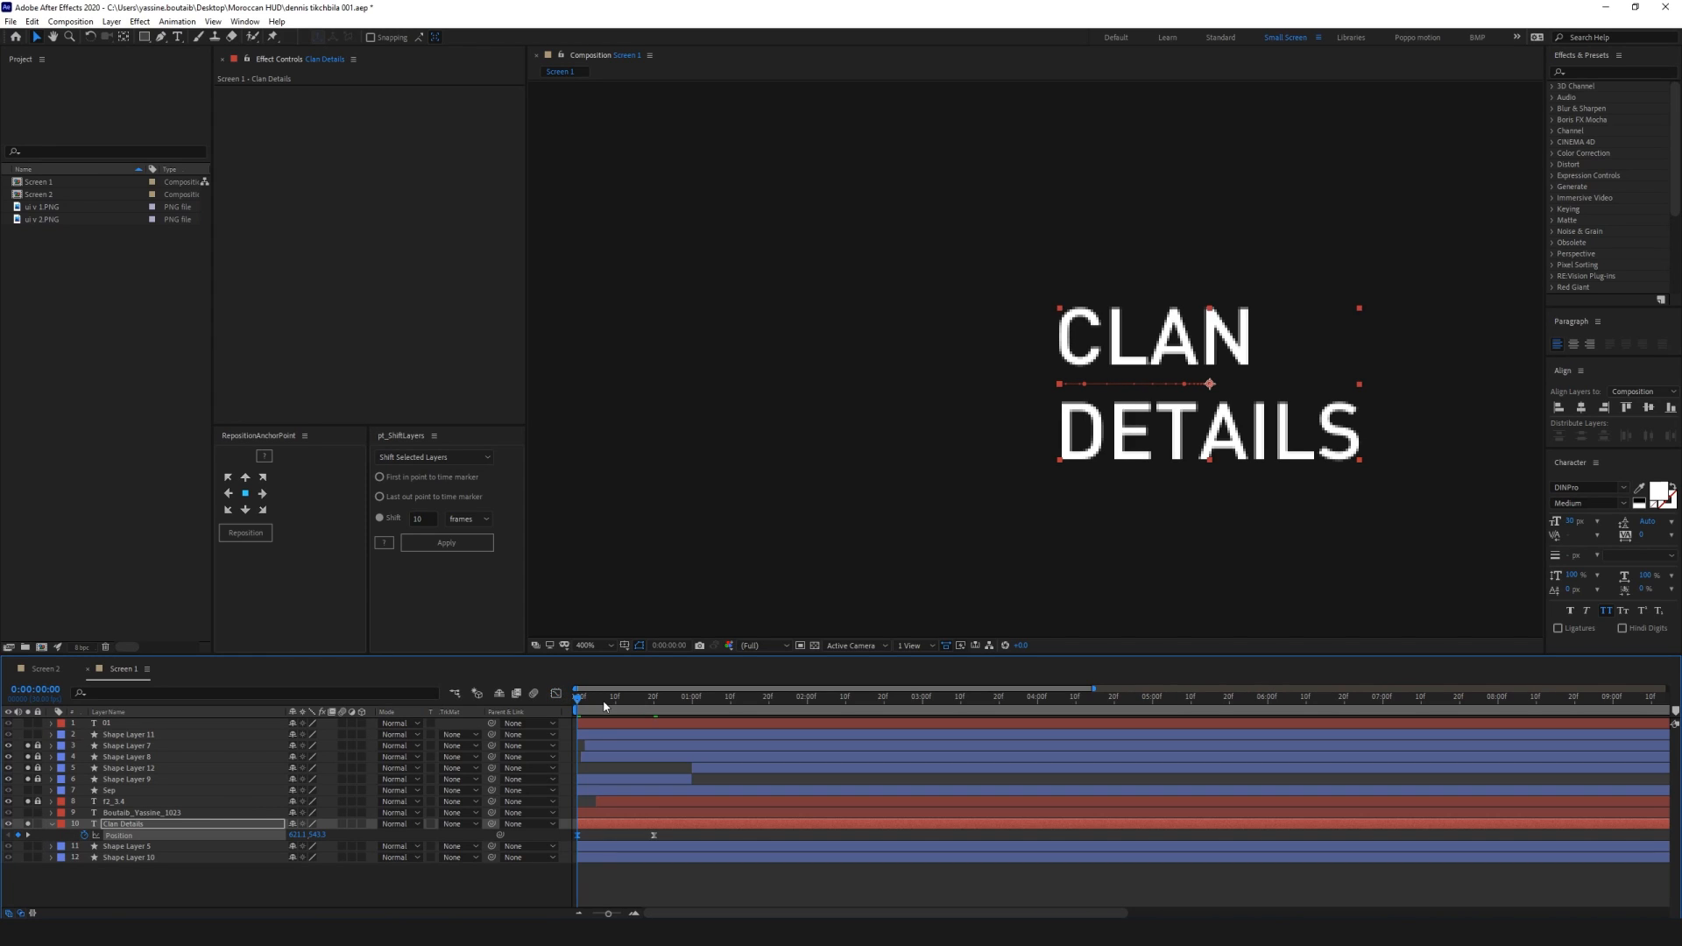
Preview the Clan Details slide-in and check the speed graph of its Position keyframes
{"action": "key", "text": "space"}
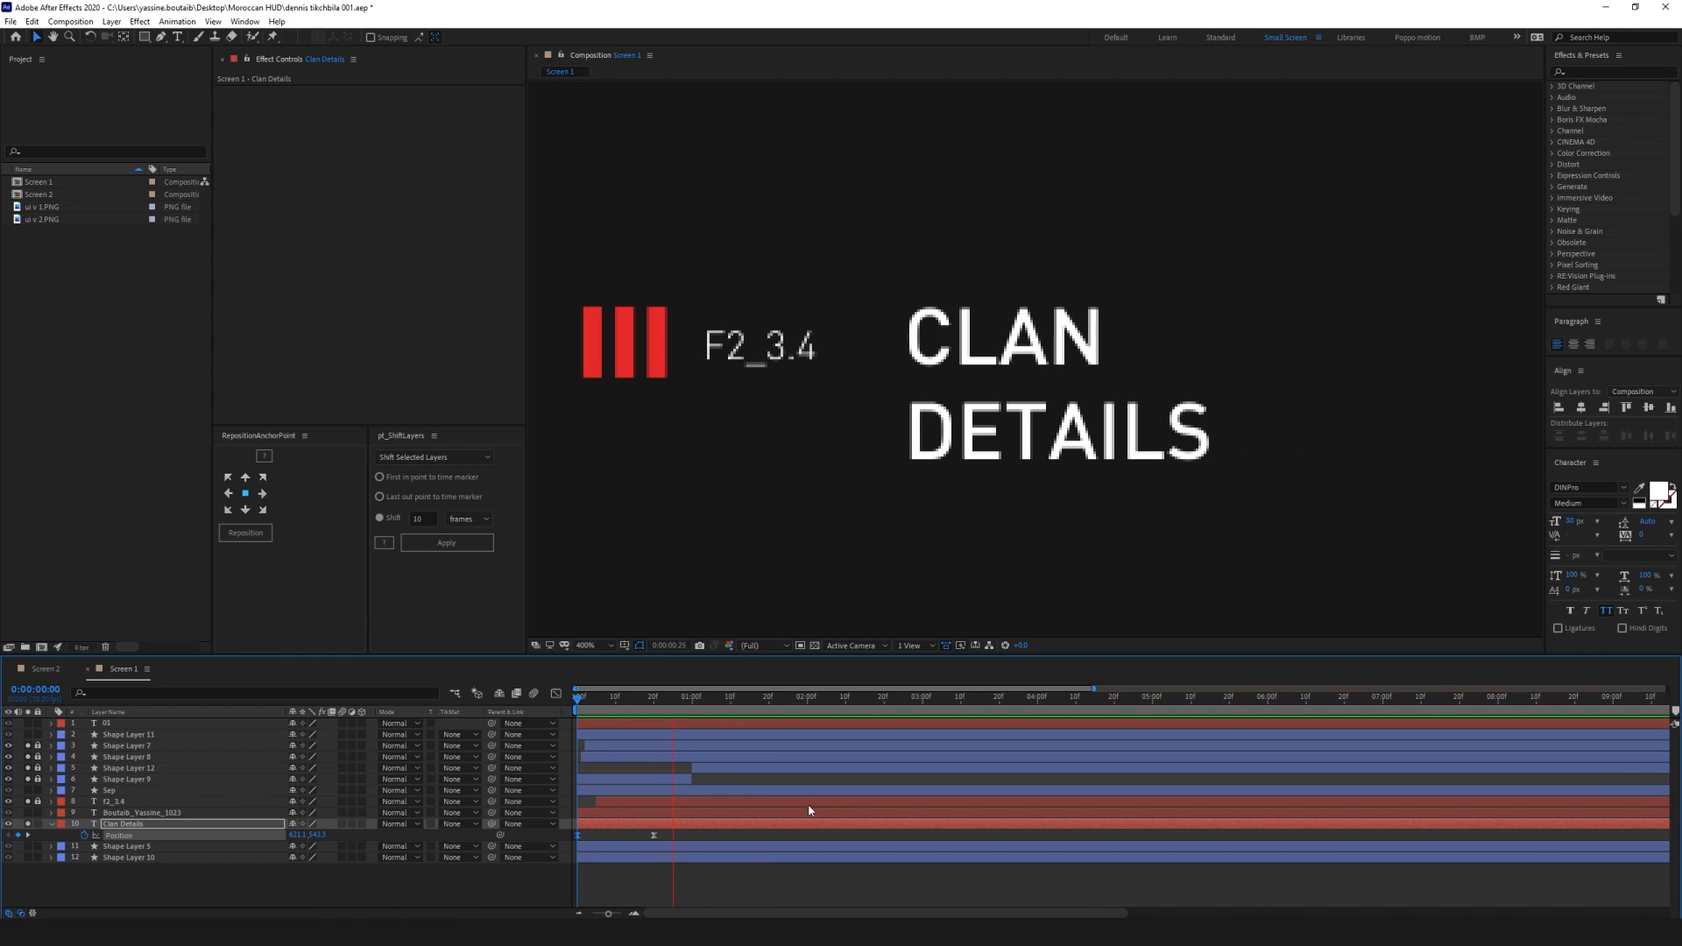
{"action": "key", "text": "space"}
{"action": "left_click", "coordinate": [555, 693]}
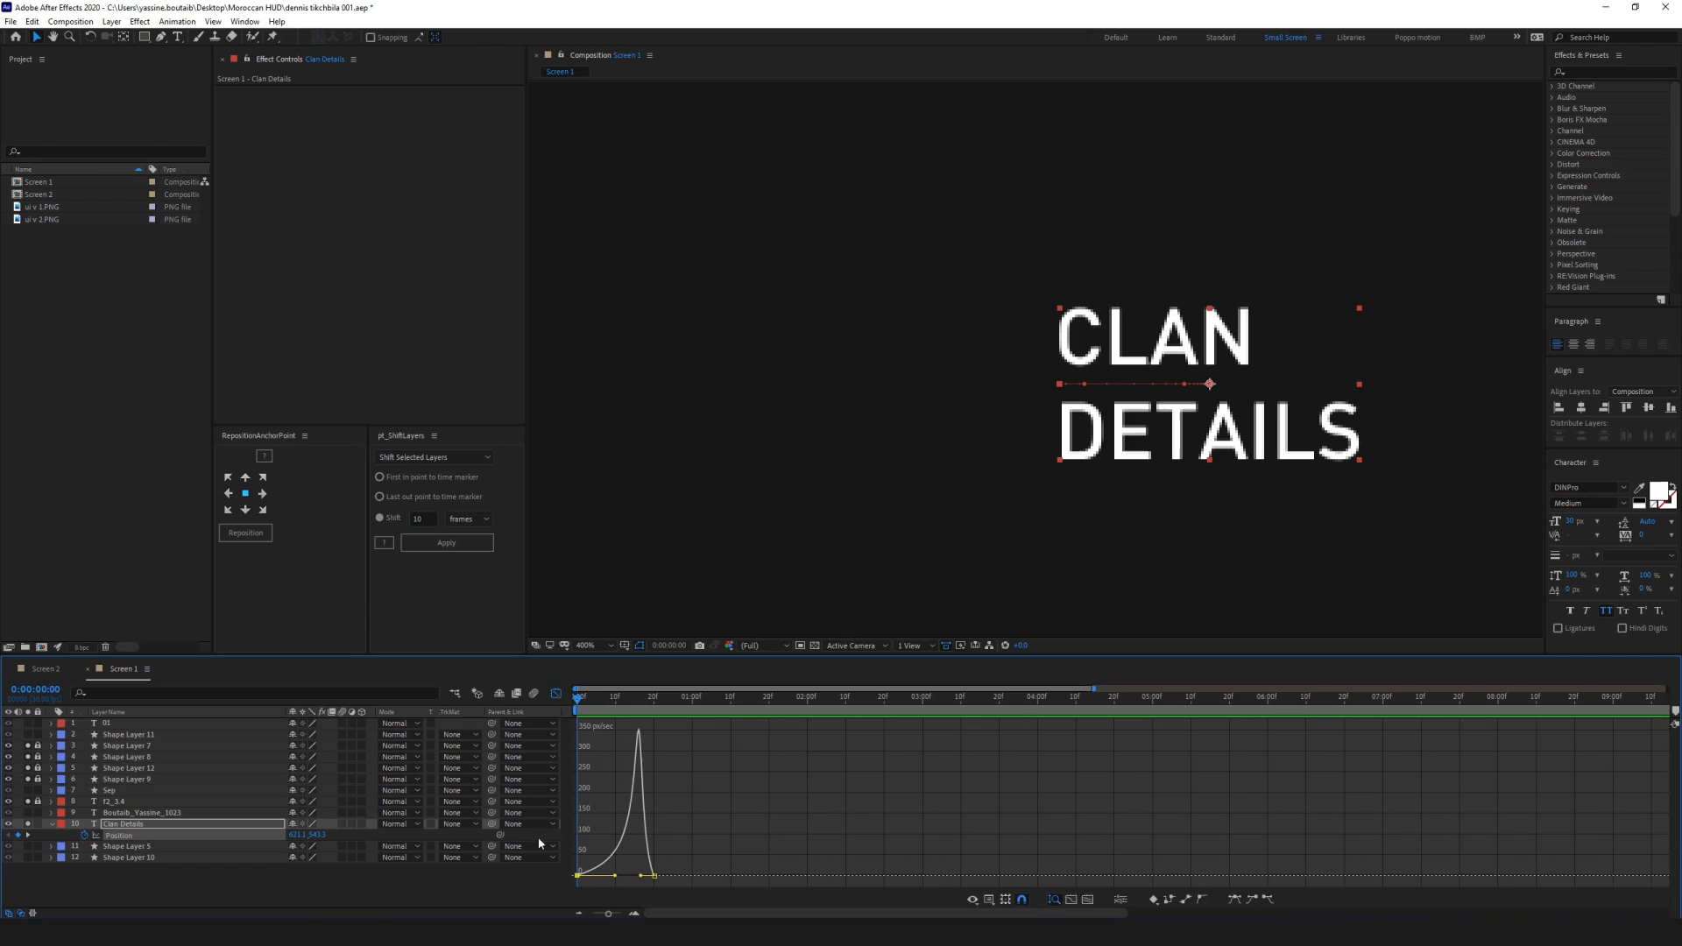
{"action": "left_click", "coordinate": [556, 693]}
{"action": "key", "text": "space"}
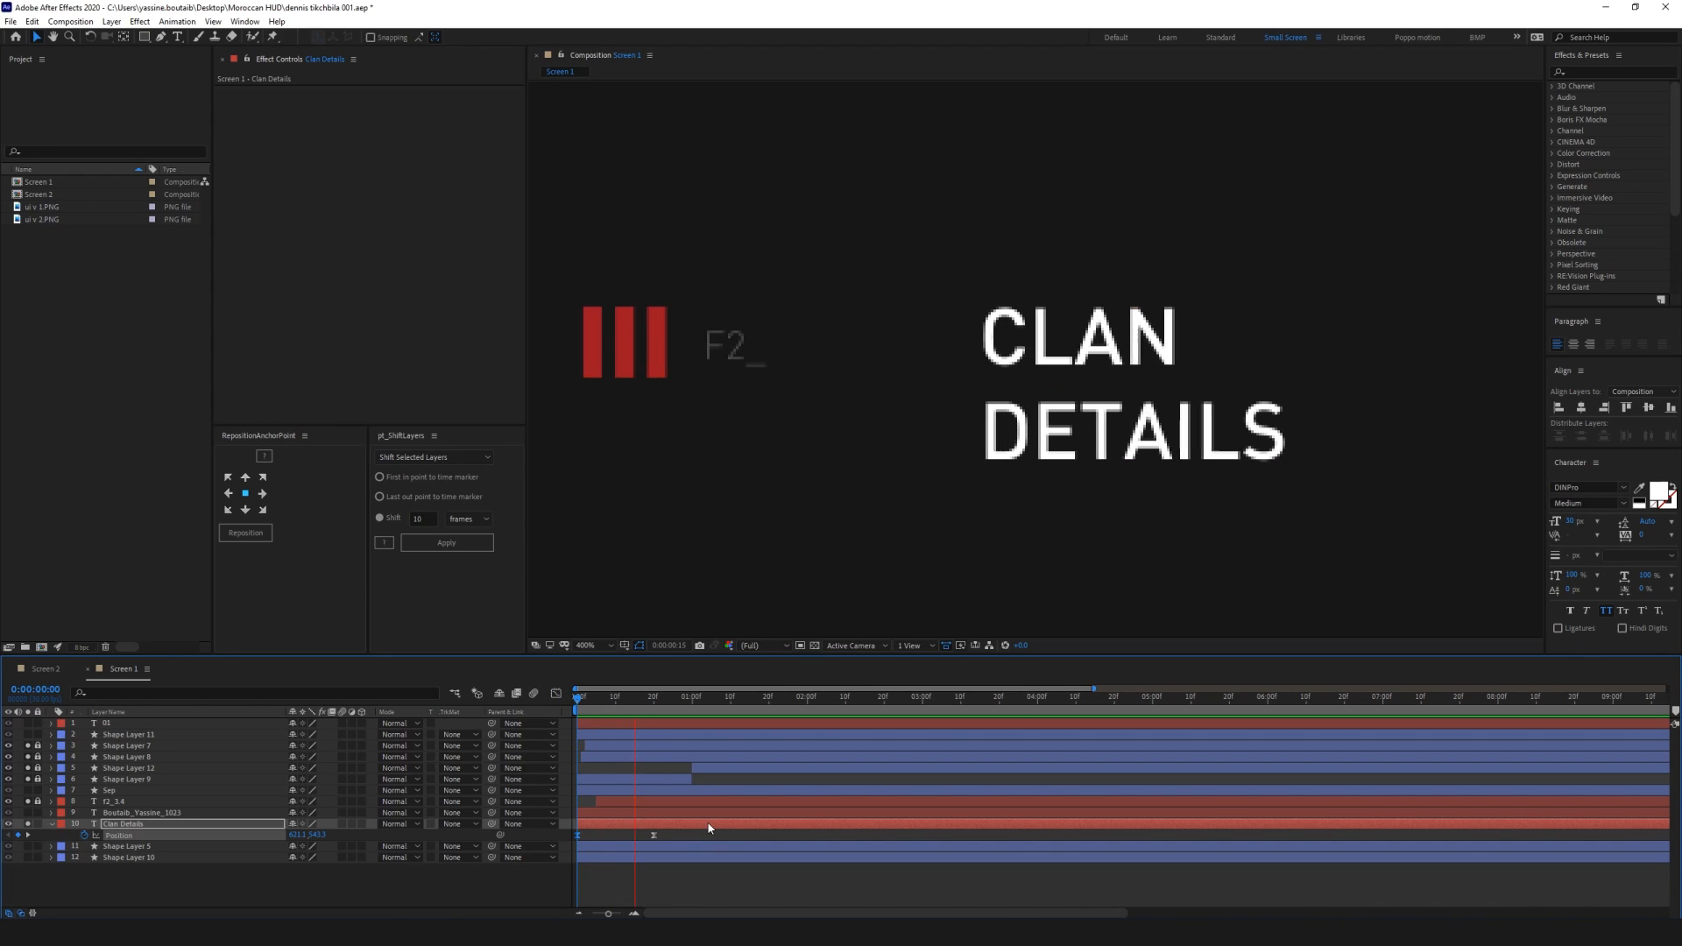
{"action": "key", "text": "space"}
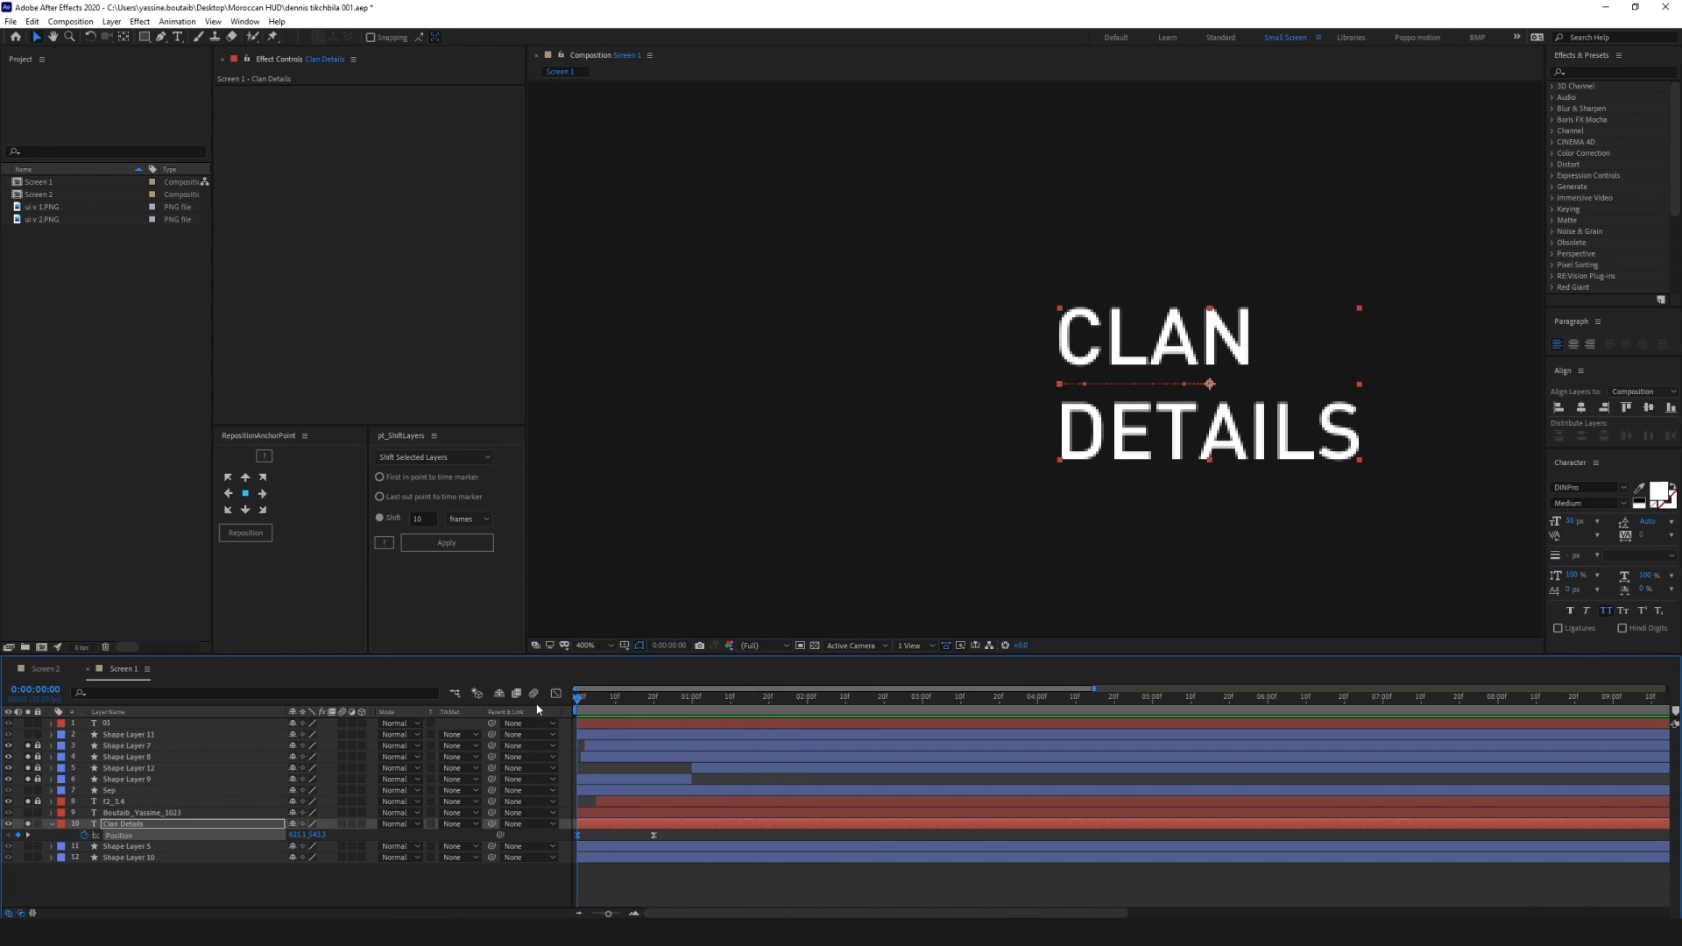
{"action": "key", "text": "space"}
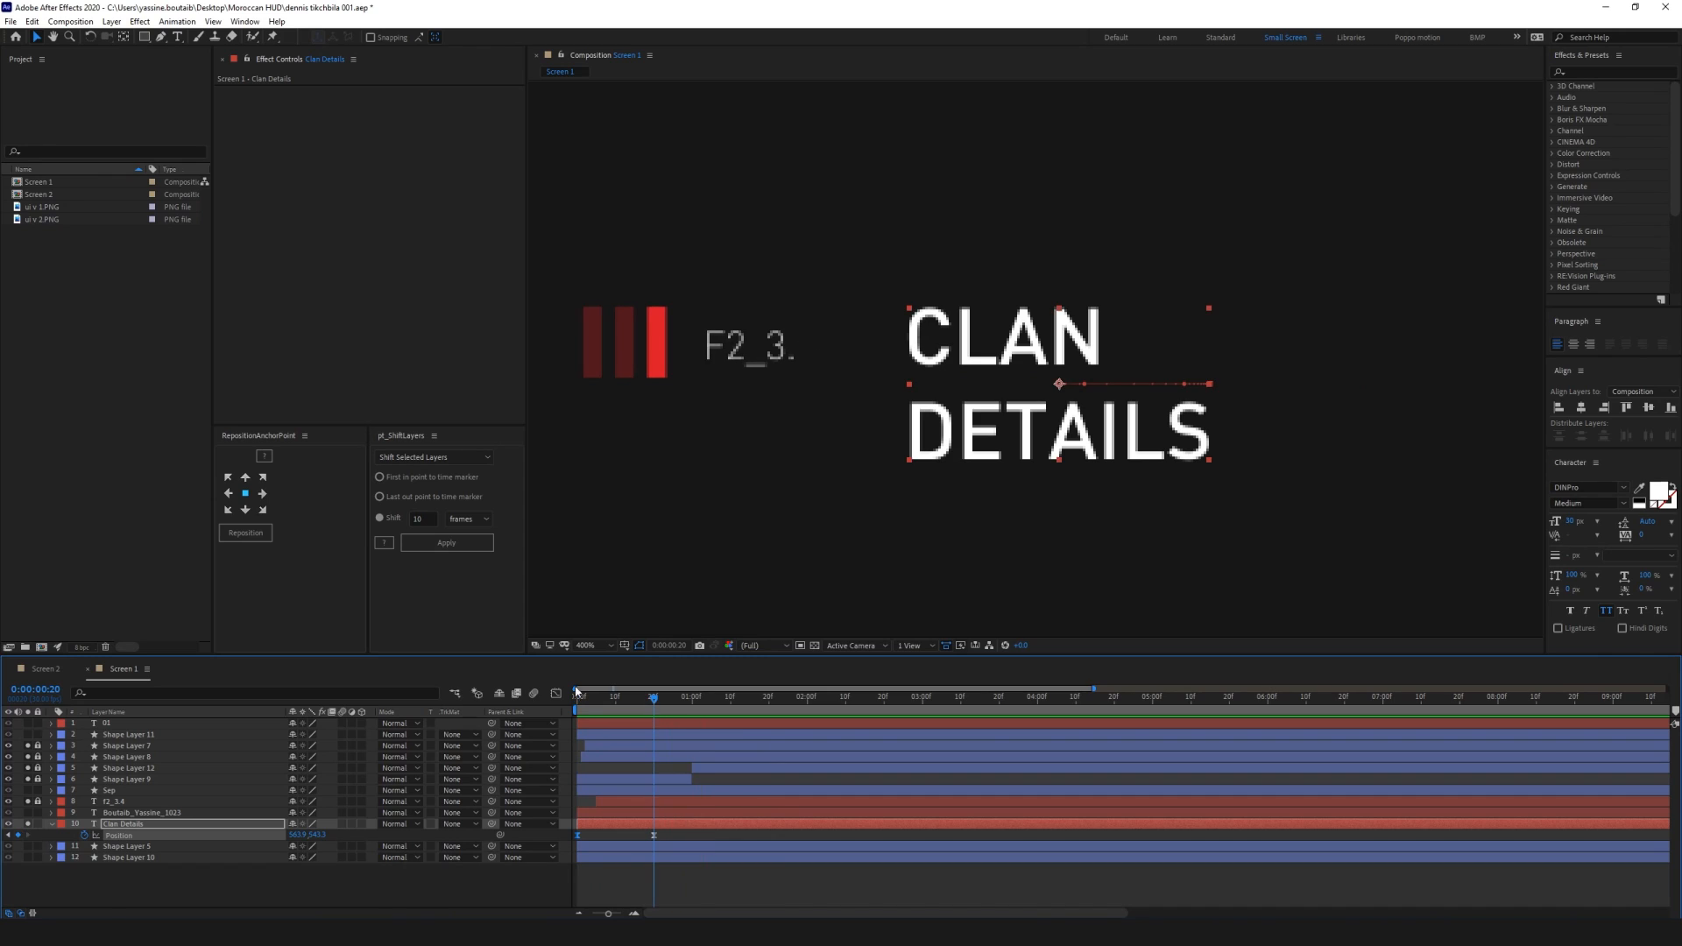
Add an Opacity text animator to Clan Details, set its opacity to 0% and expand Range Selector 1
{"action": "left_click", "coordinate": [132, 824]}
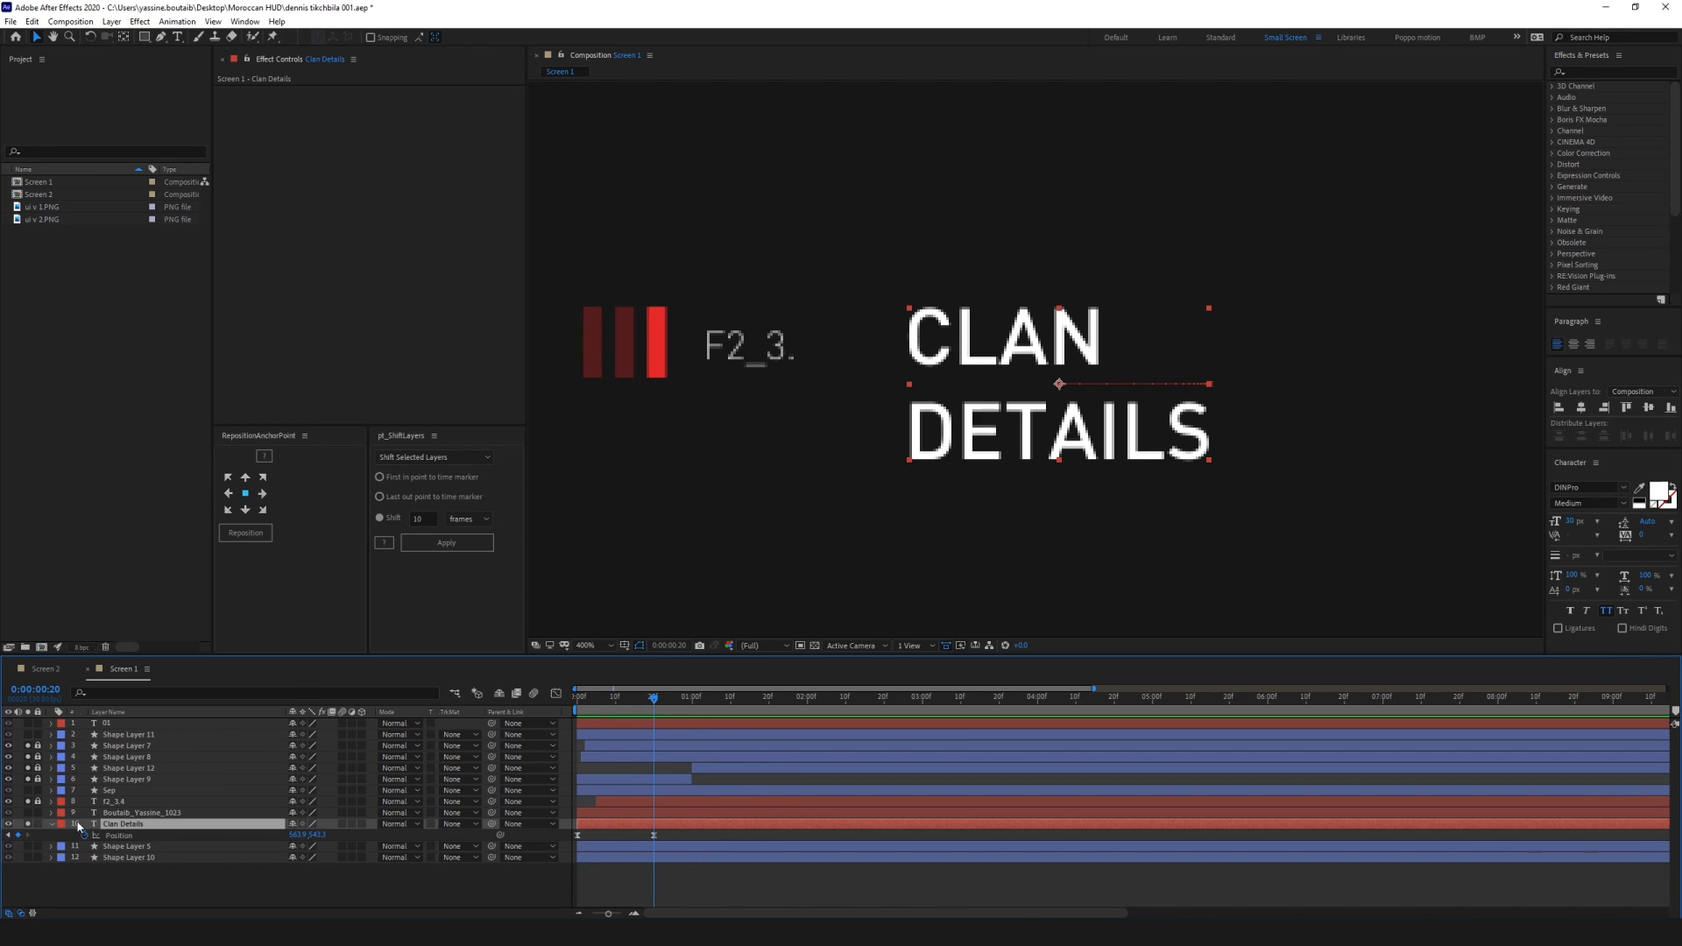
{"action": "left_click", "coordinate": [51, 825]}
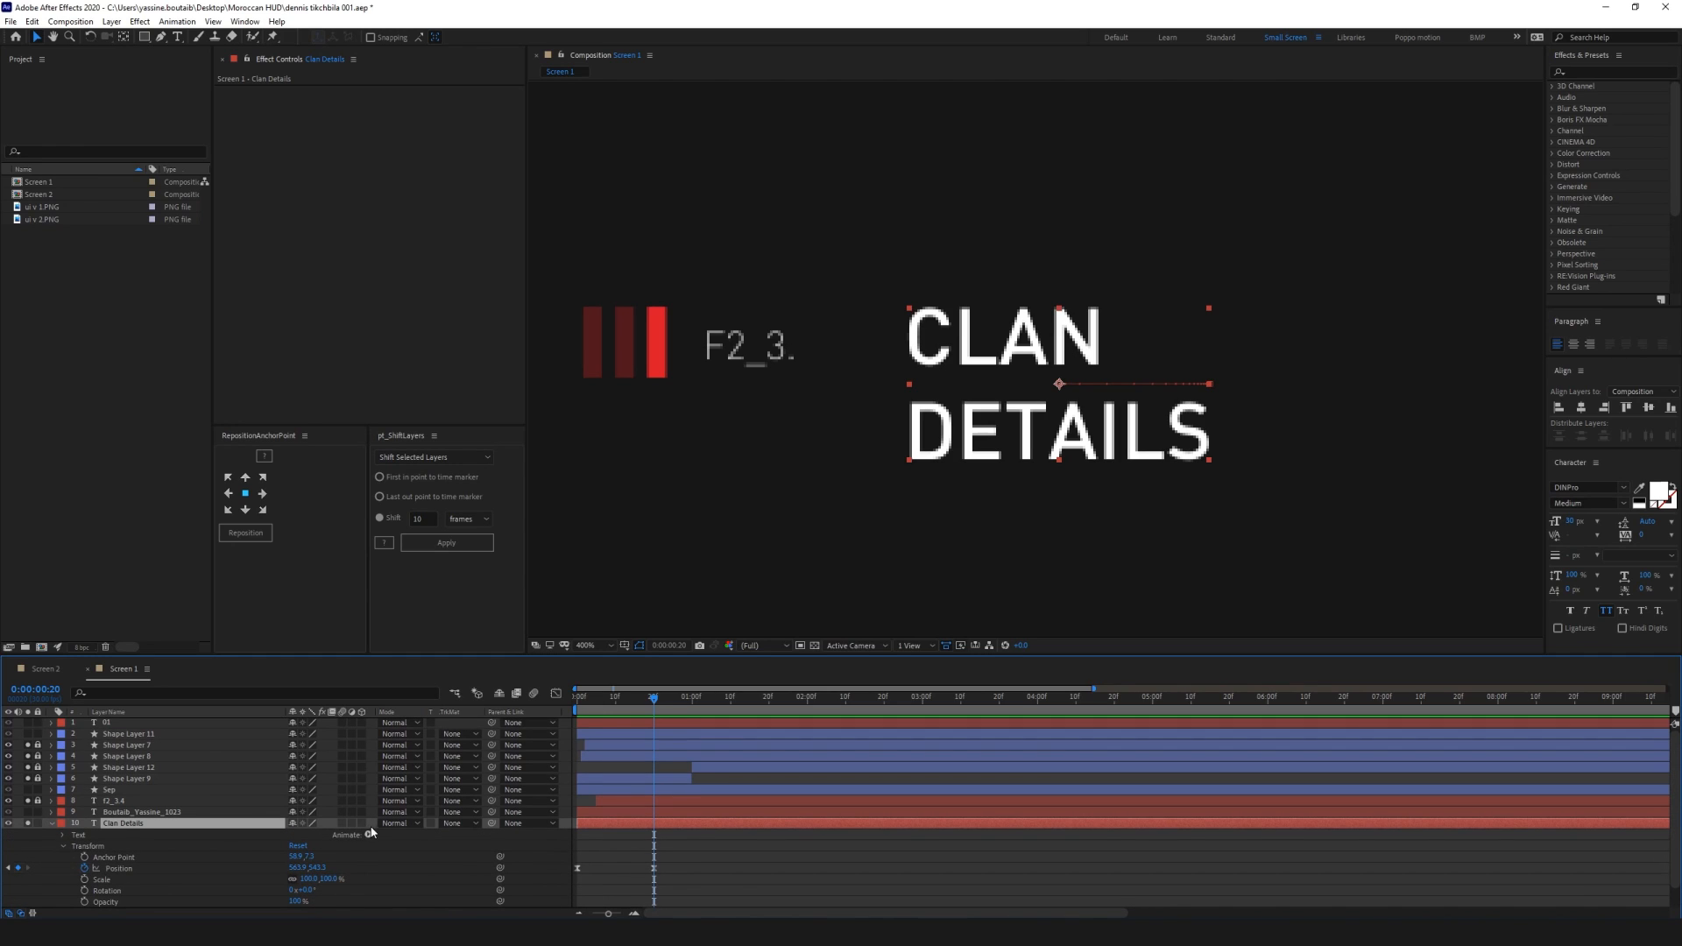
{"action": "left_click", "coordinate": [62, 846]}
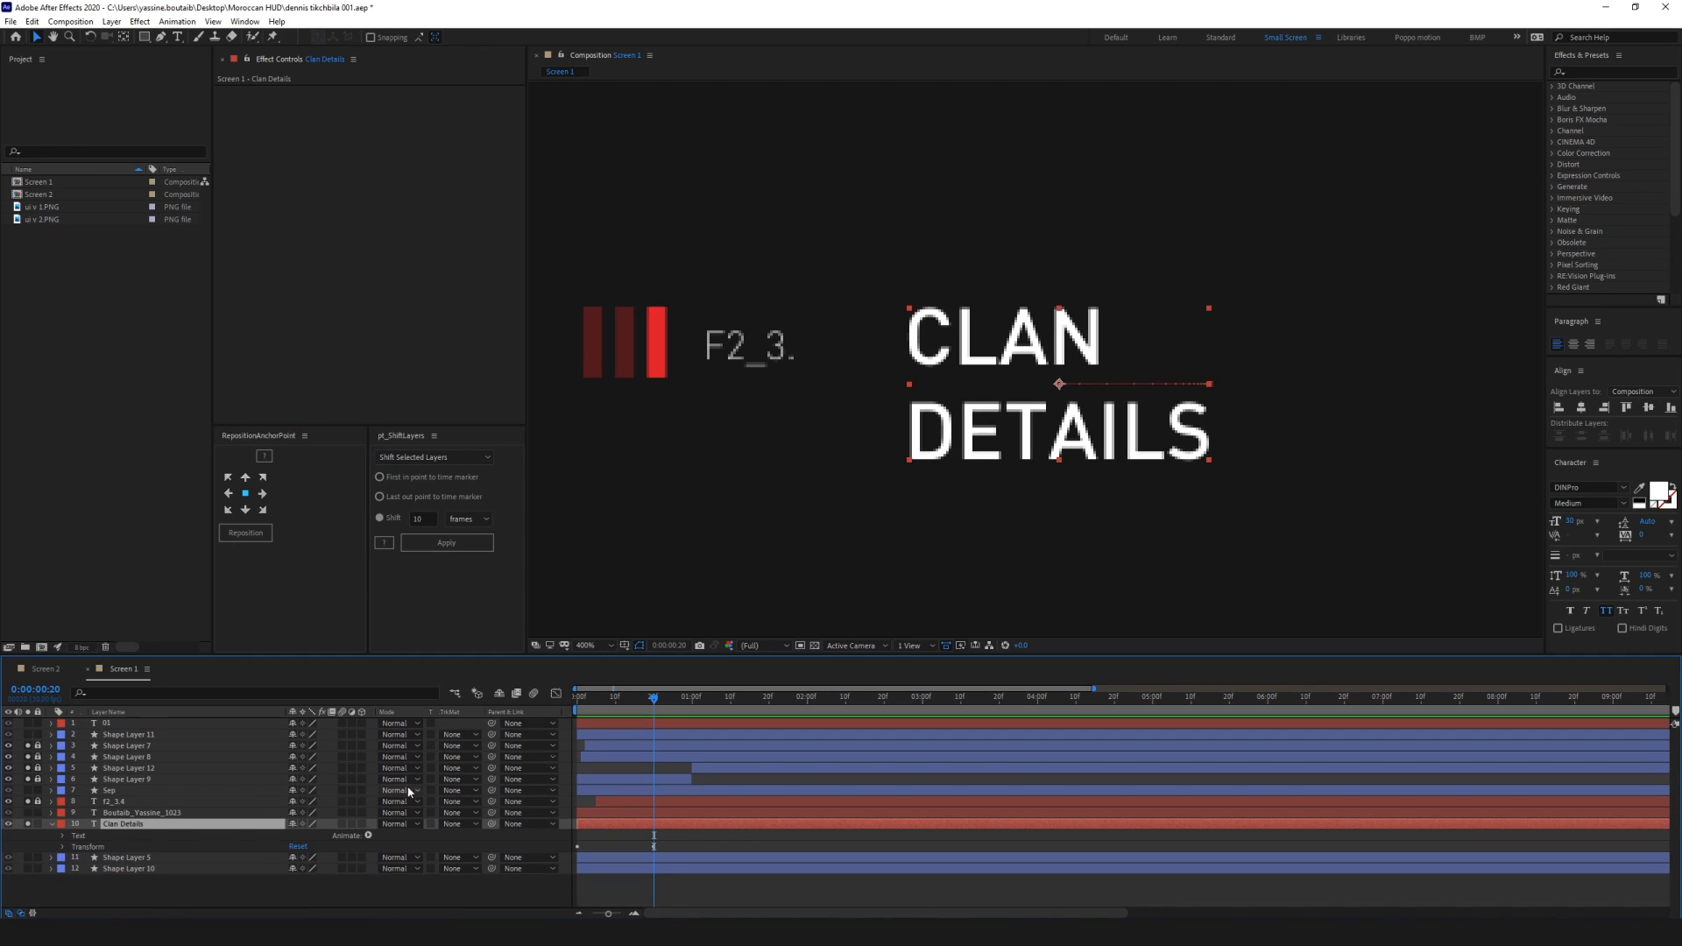
{"action": "left_click", "coordinate": [368, 836]}
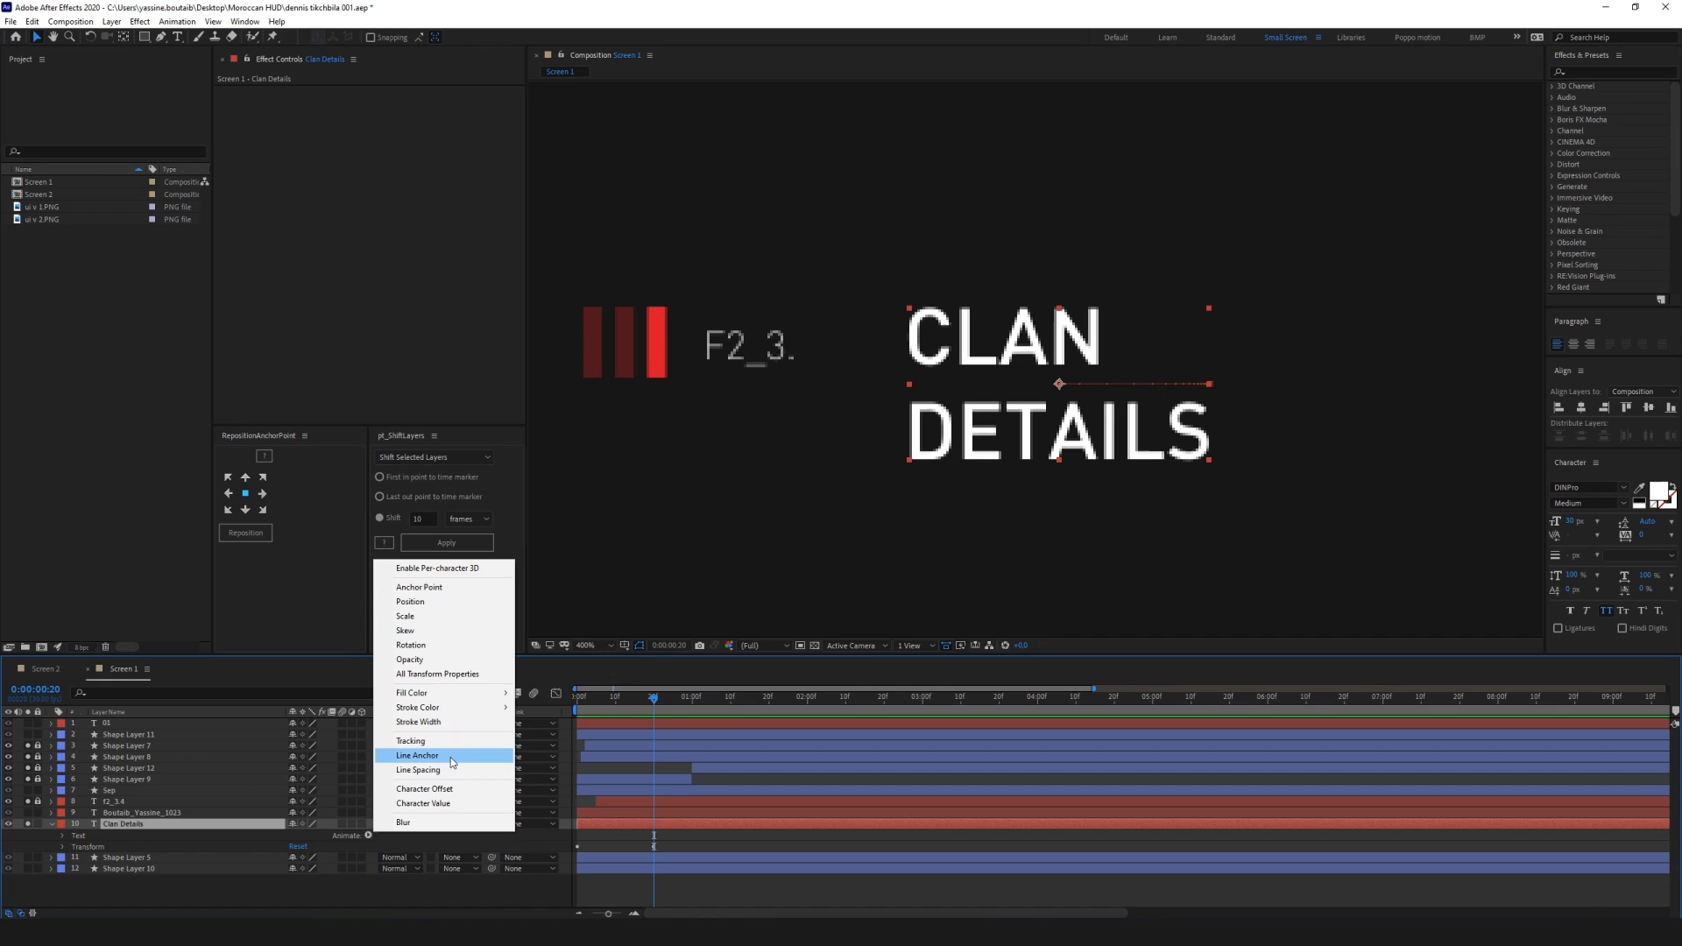
{"action": "left_click", "coordinate": [410, 658]}
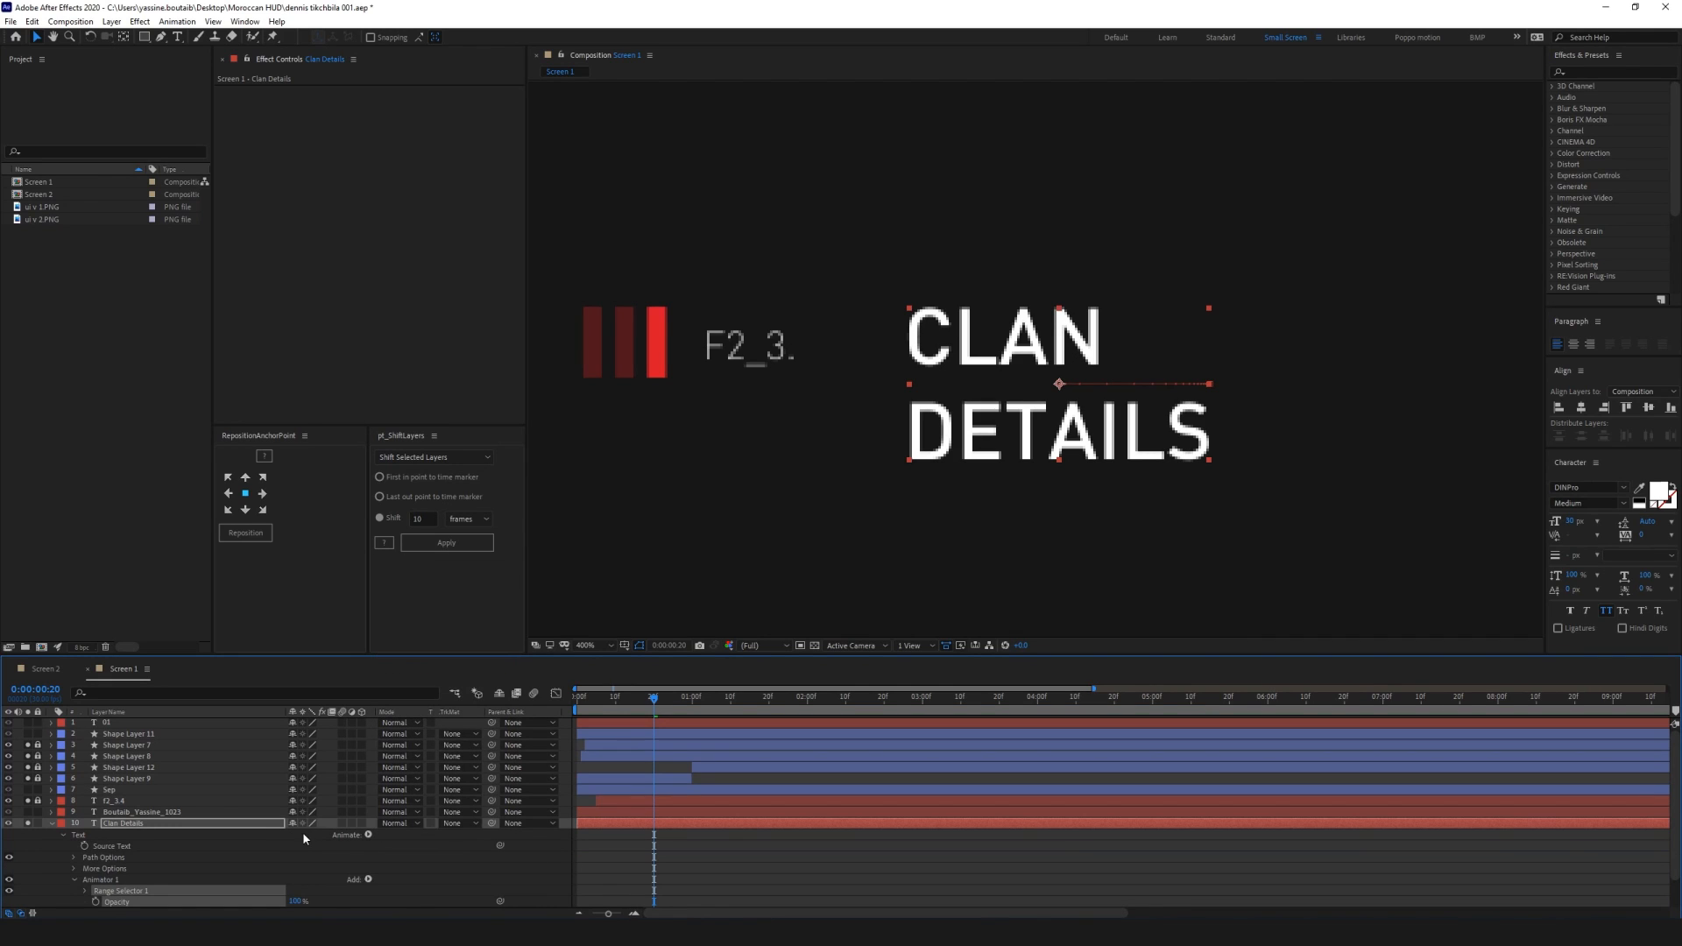
{"action": "scroll", "coordinate": [263, 841], "scroll_direction": "down", "scroll_amount": 1}
{"action": "left_click_drag", "start_coordinate": [301, 867], "coordinate": [104, 869]}
{"action": "left_click", "coordinate": [83, 858]}
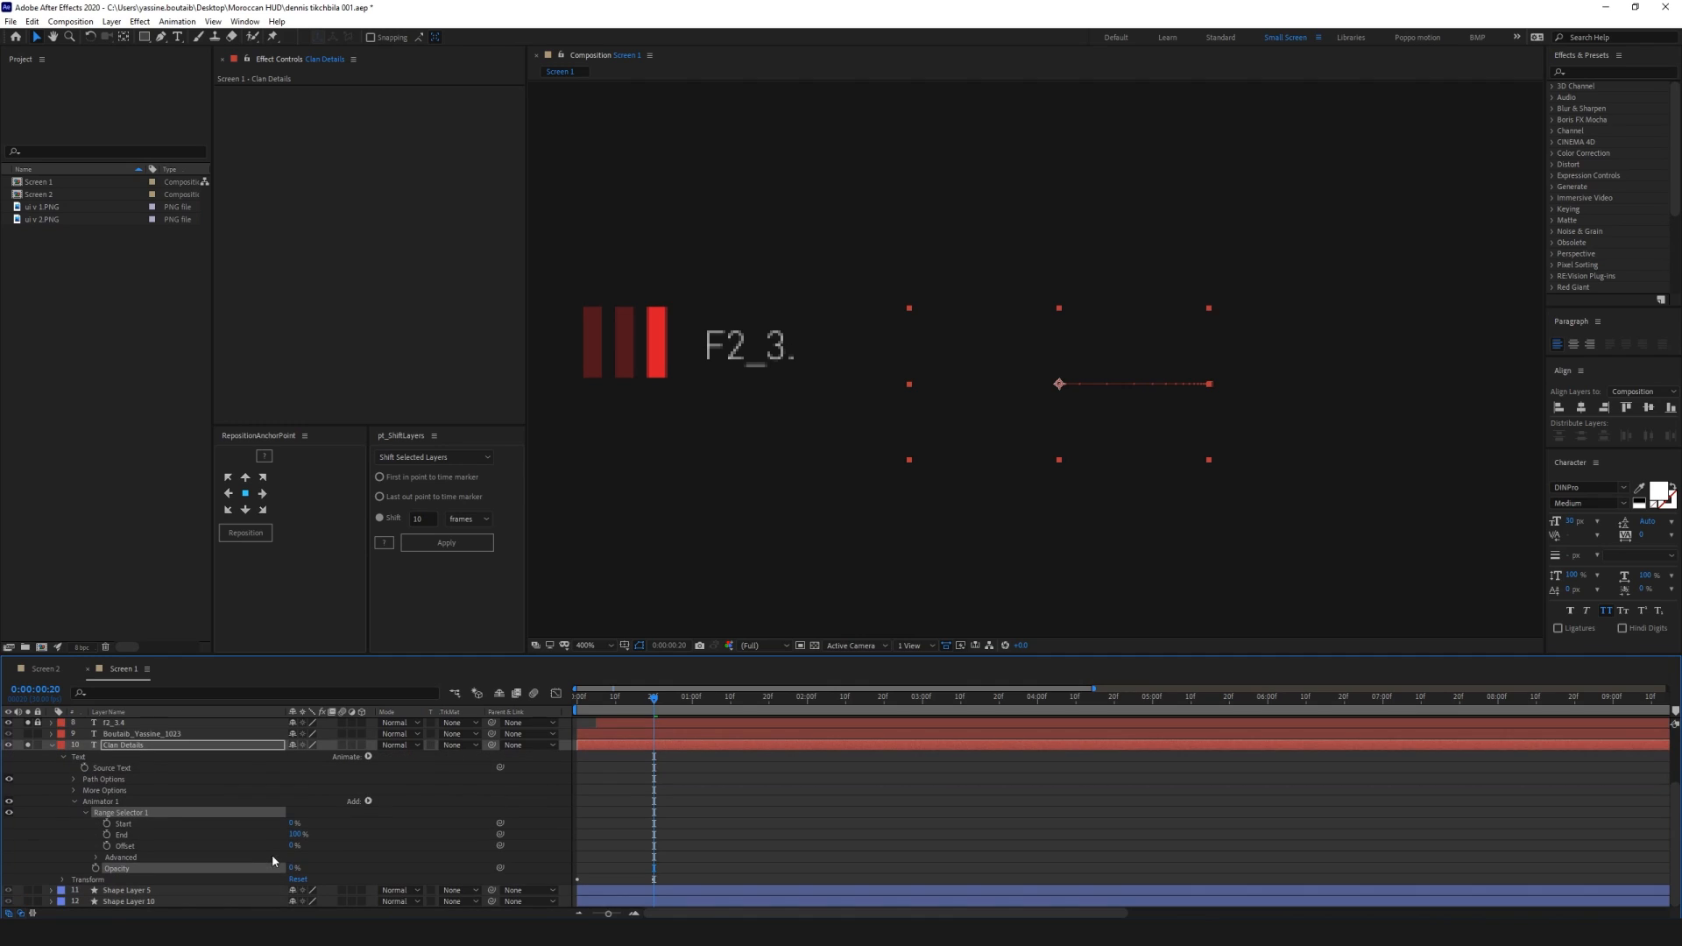
Keyframe the range selector's Start from 0% at the first frame to 100% at 0:00:00:20, with Smoothness at 0%
{"action": "left_click", "coordinate": [106, 823]}
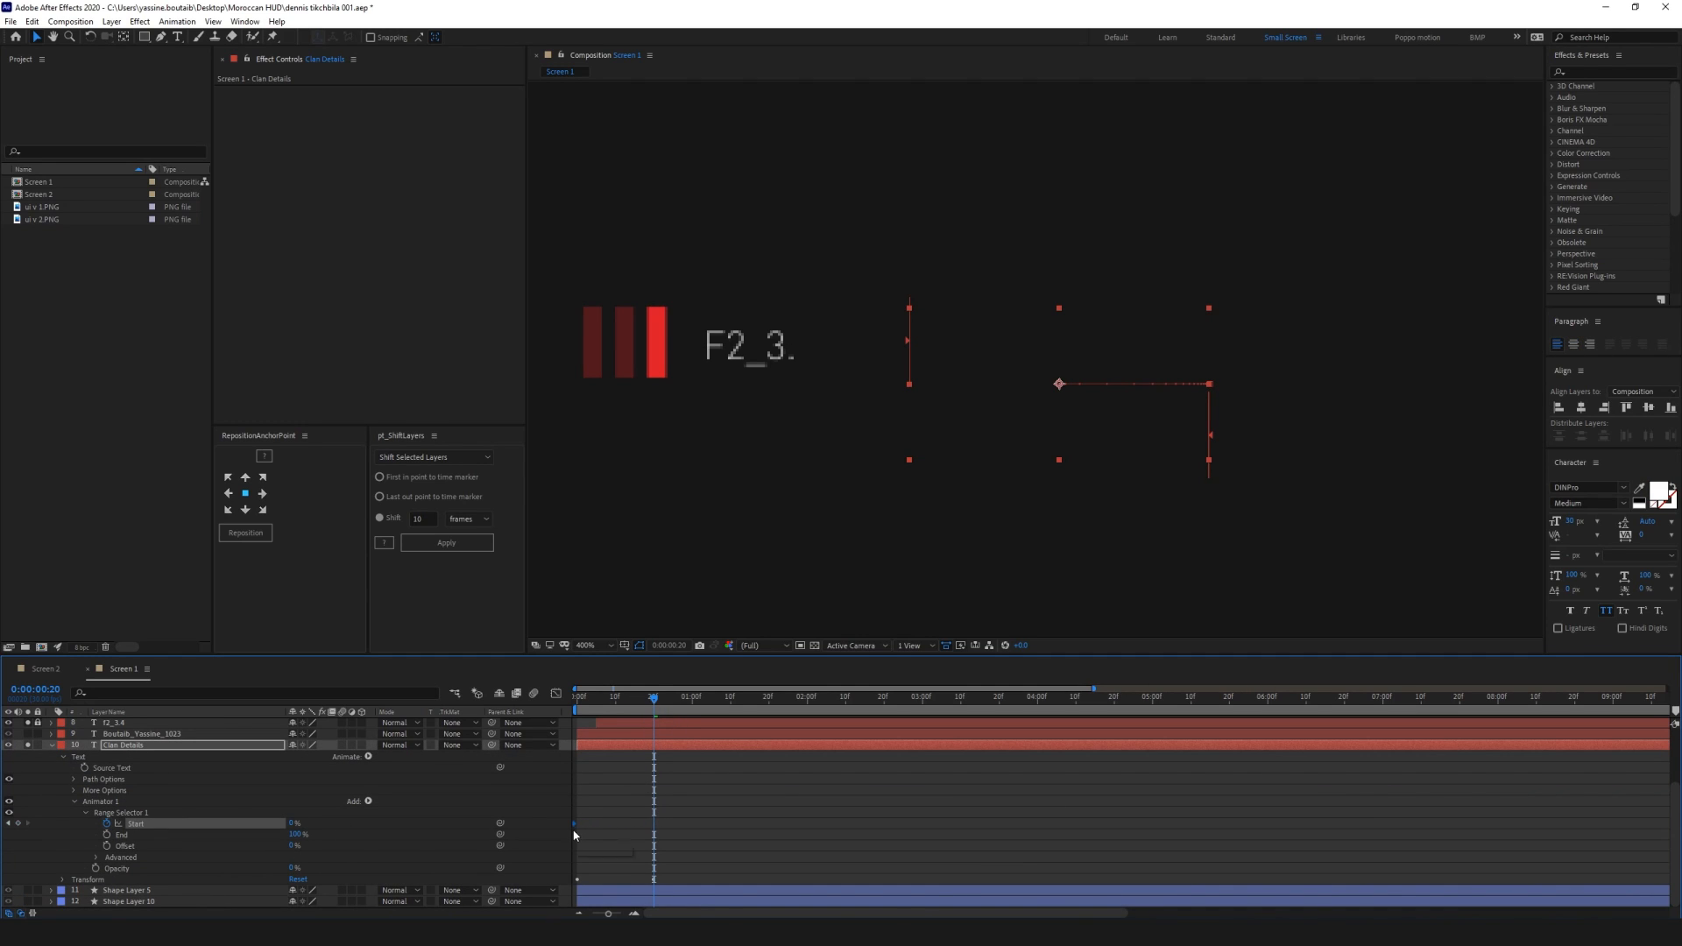
{"action": "left_click_drag", "start_coordinate": [294, 823], "coordinate": [443, 826]}
{"action": "left_click", "coordinate": [98, 857]}
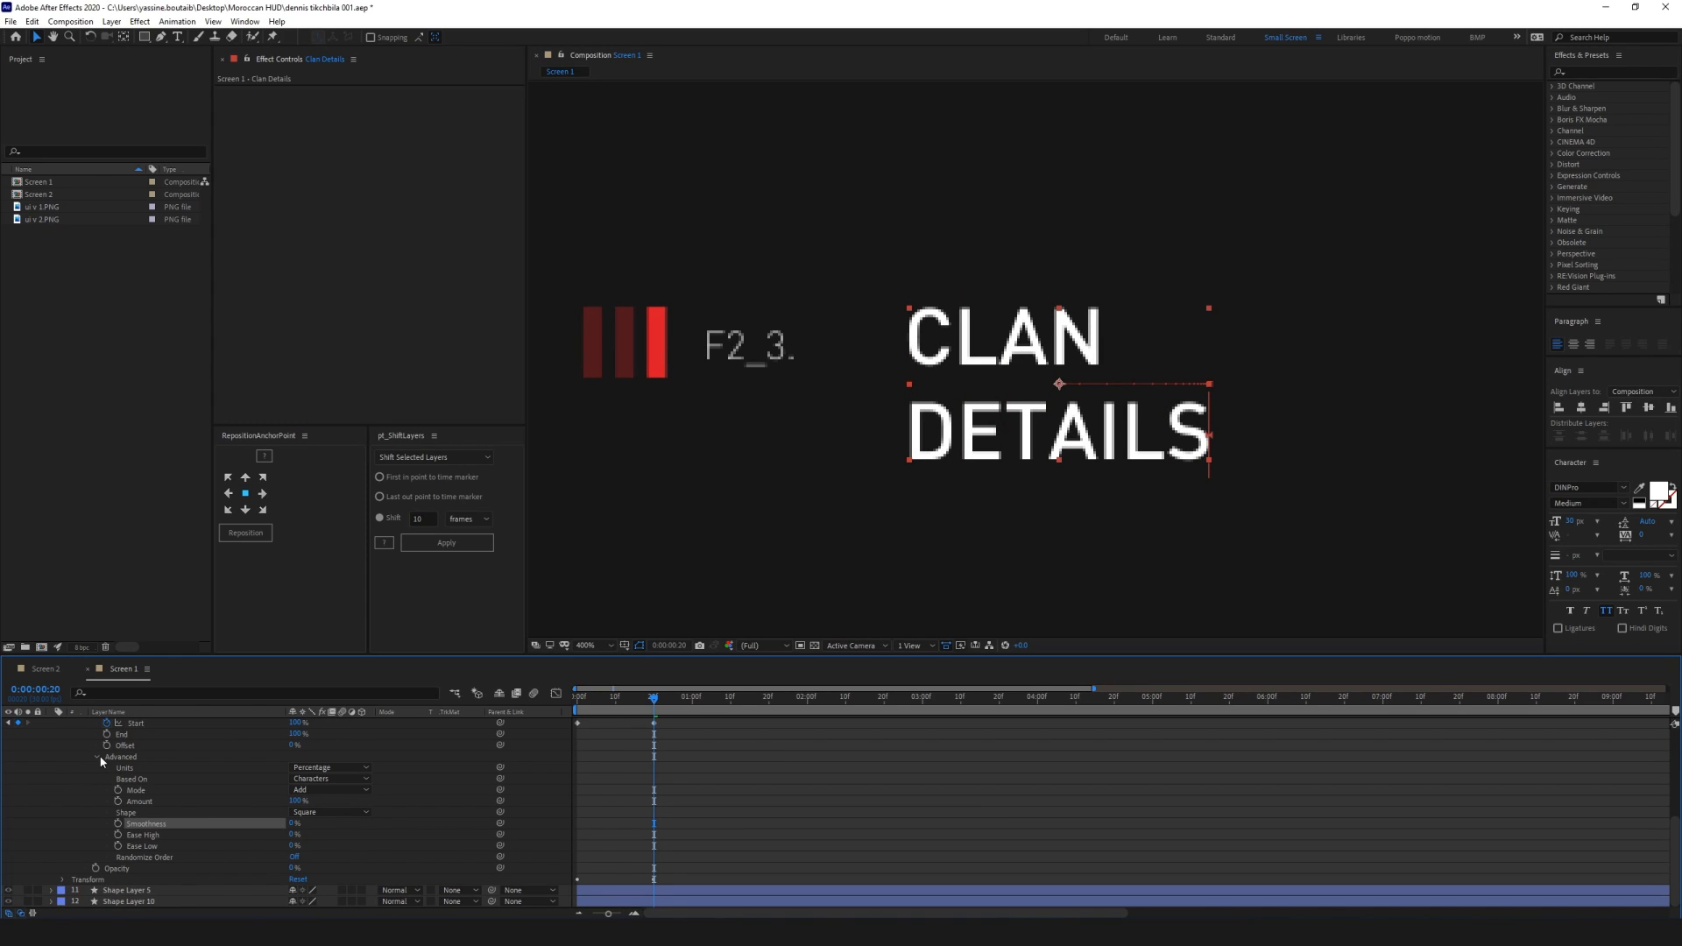
{"action": "left_click", "coordinate": [97, 756]}
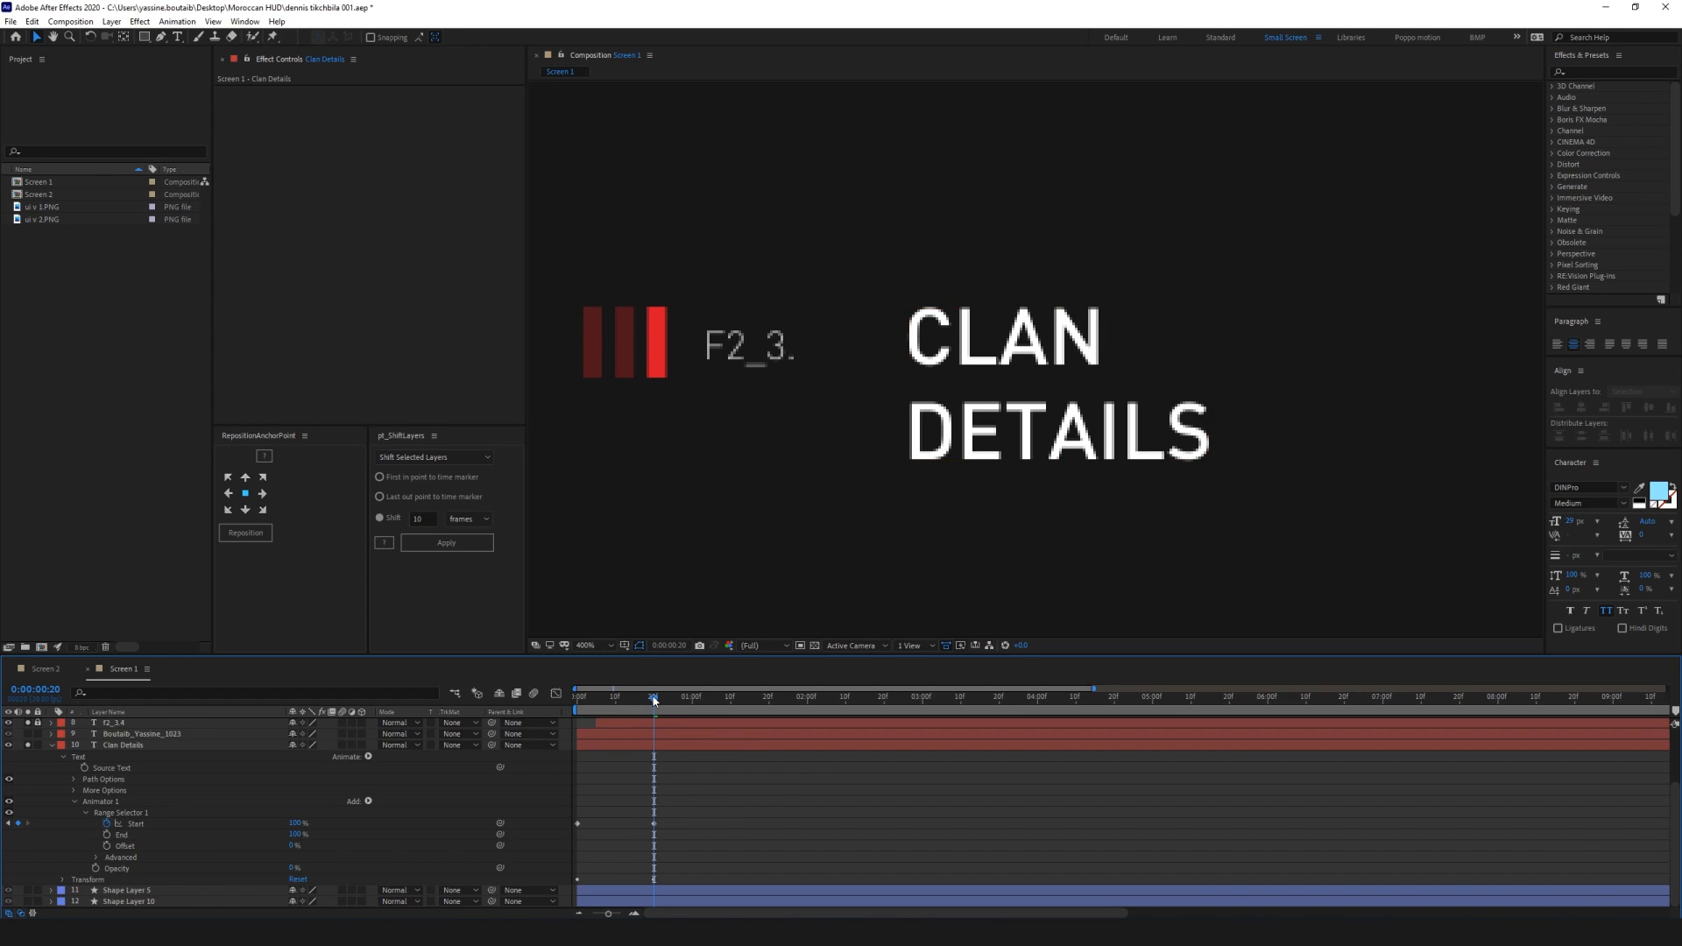
Play the Clan Details letter-by-letter reveal from the beginning several times to check its timing
{"action": "key", "text": "space"}
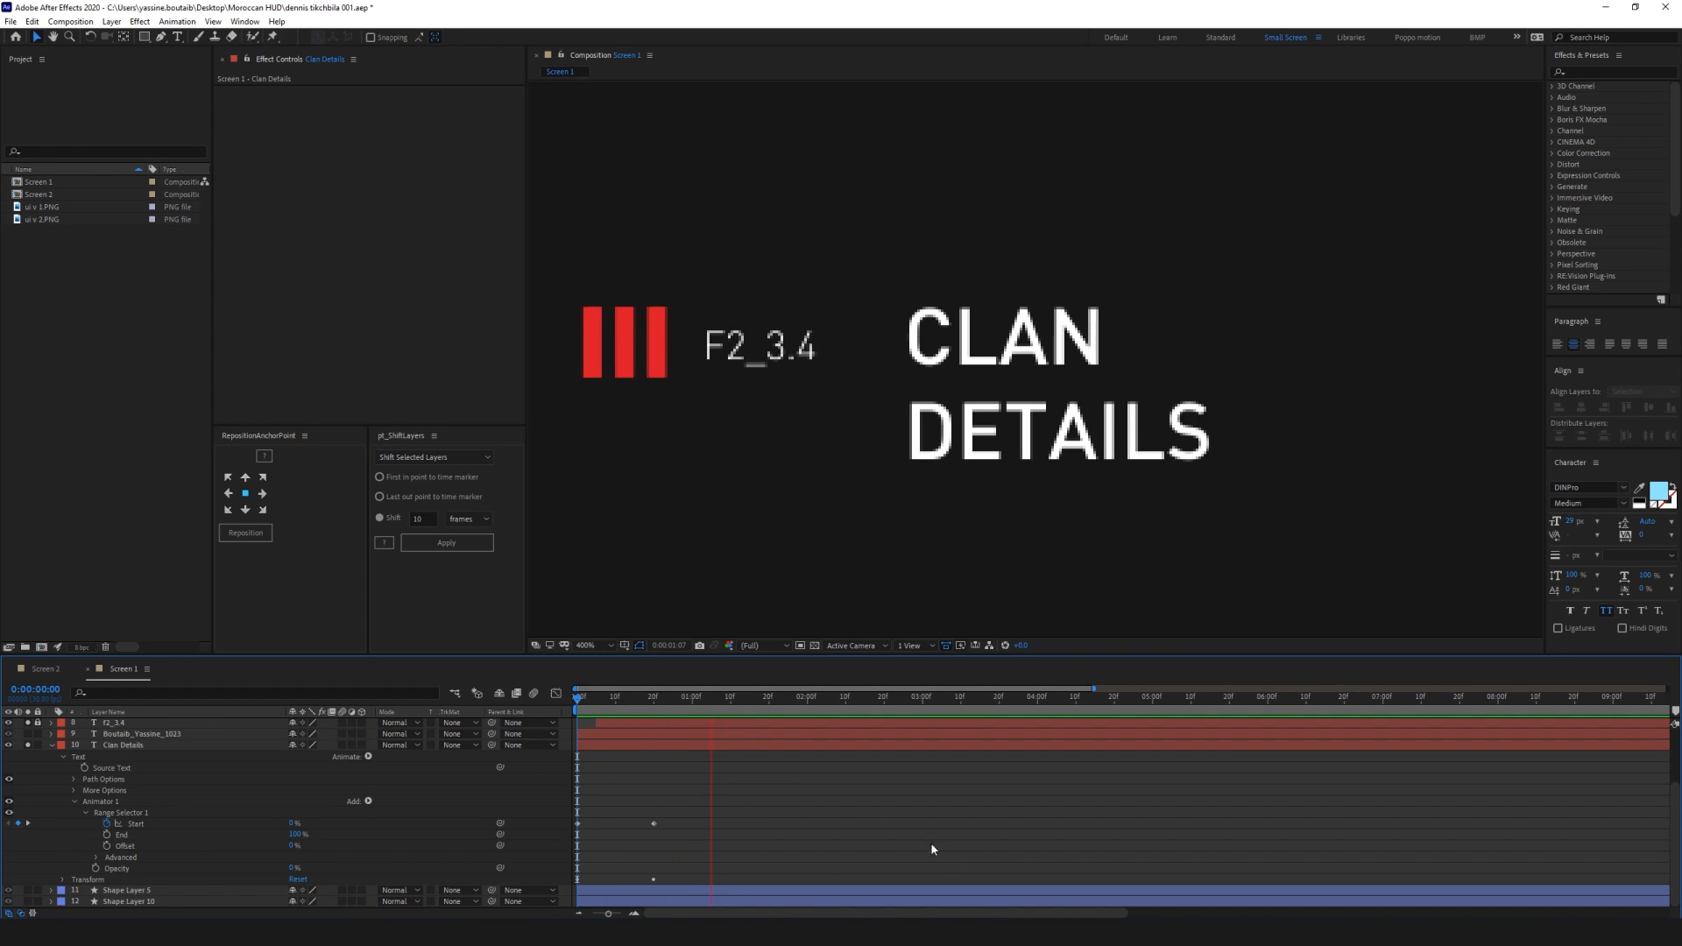
{"action": "key", "text": "space"}
{"action": "key", "text": "space"}
{"action": "key", "text": "space"}
{"action": "key", "text": "space"}
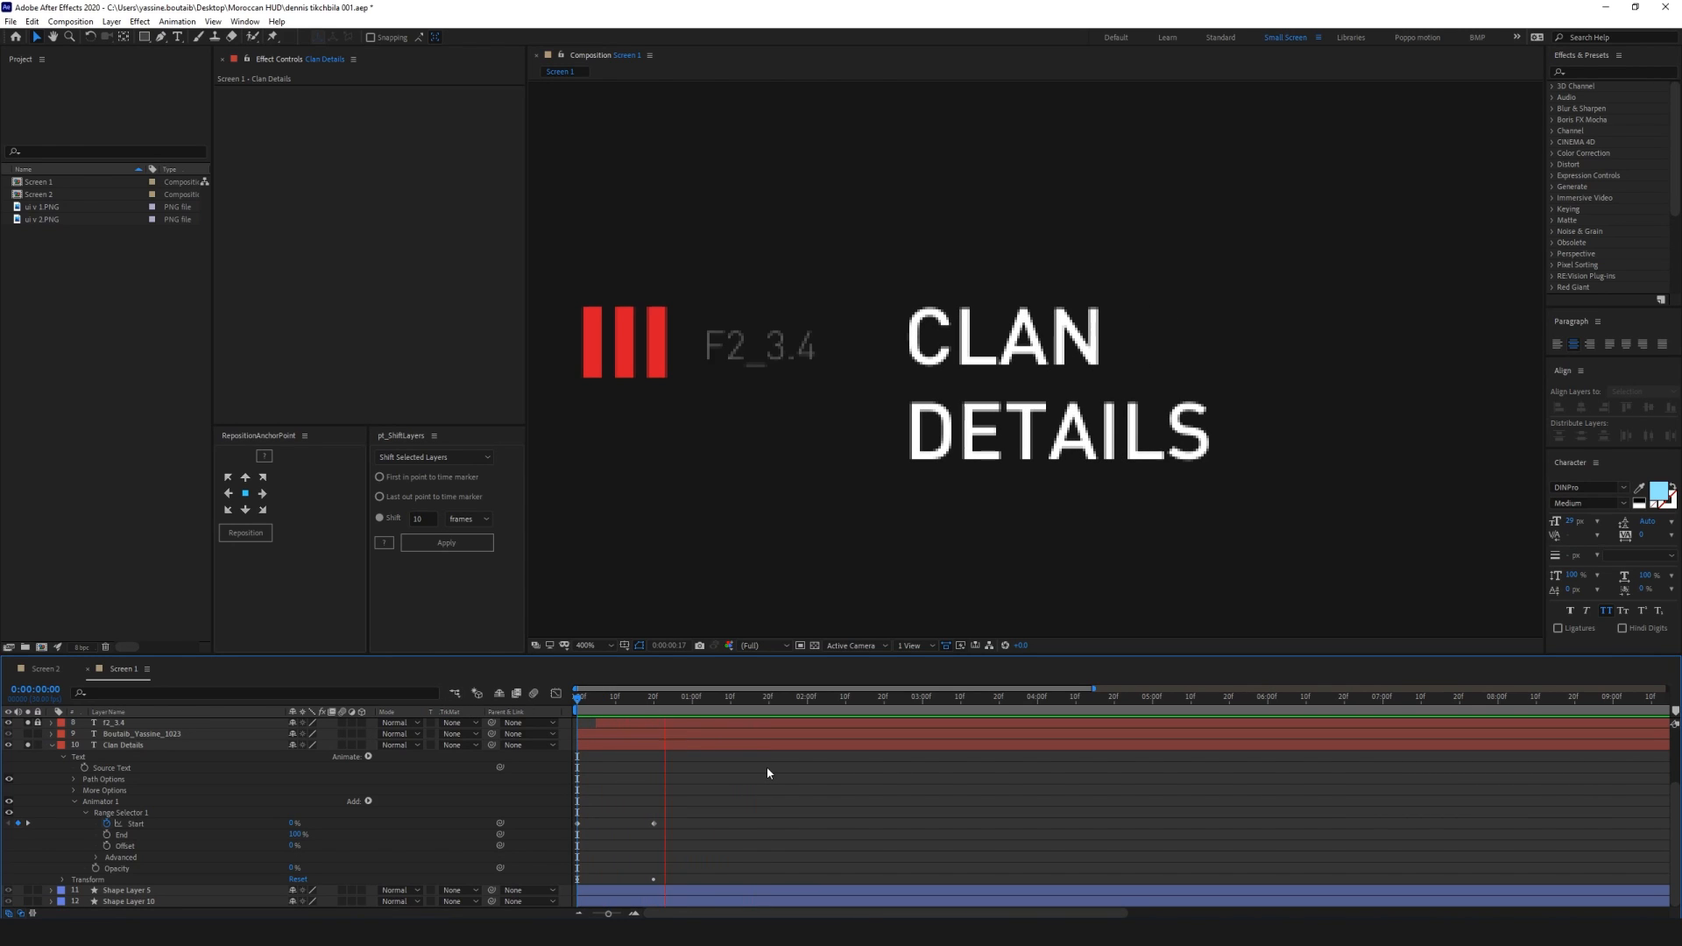
{"action": "key", "text": "space"}
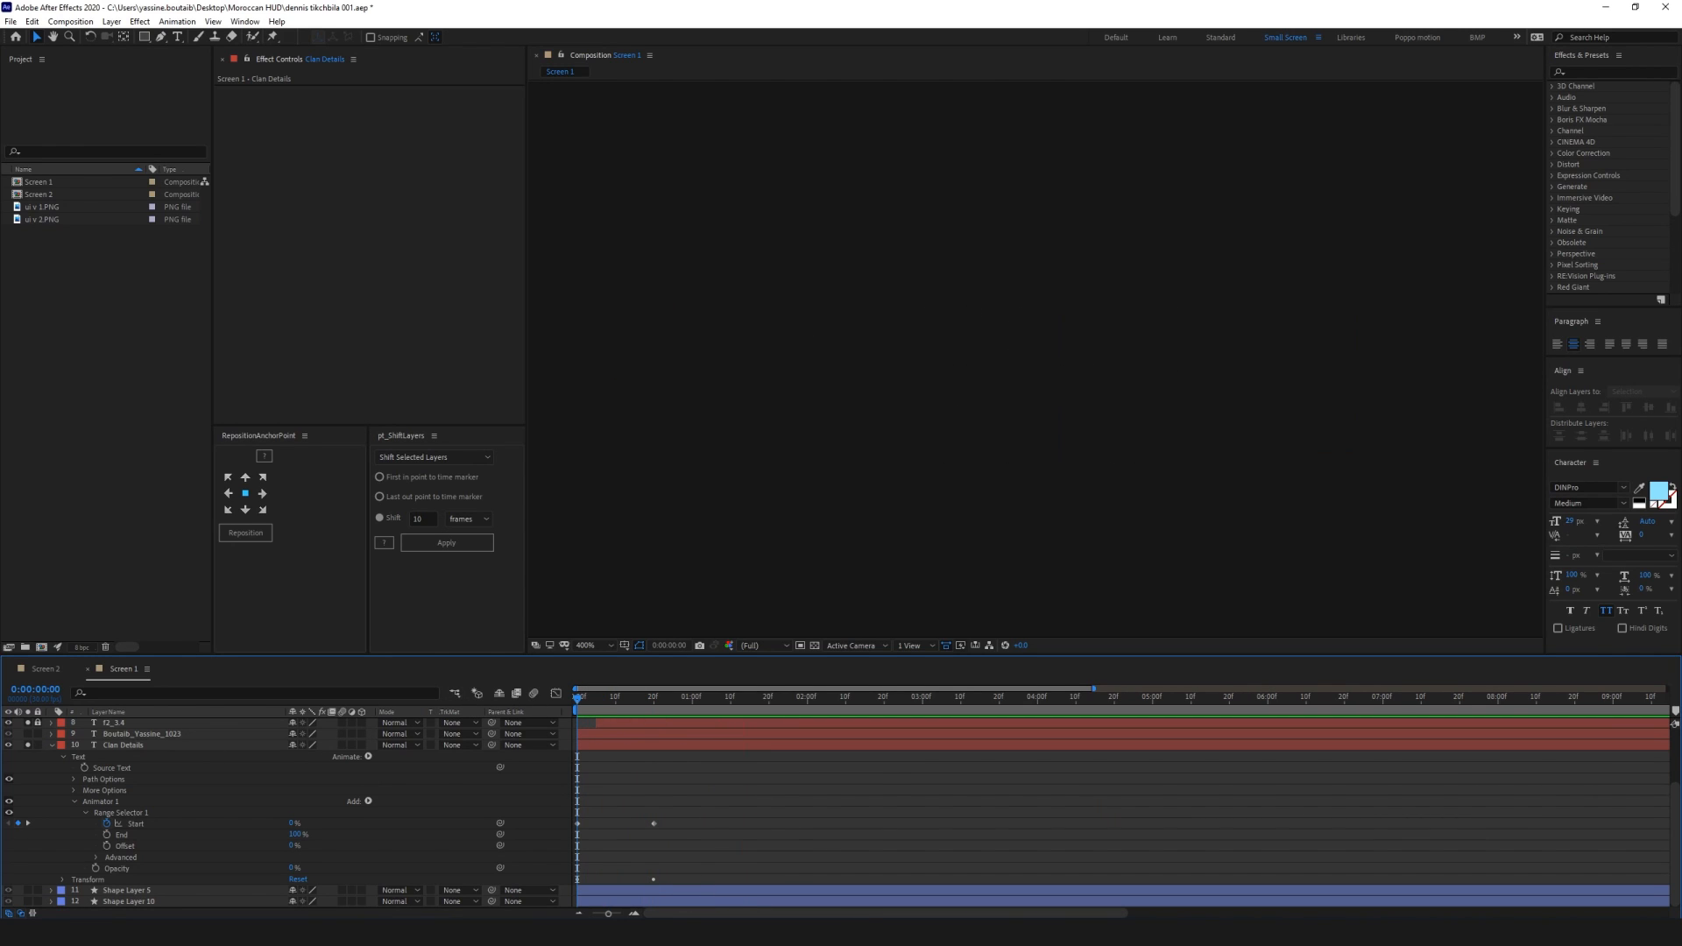
Collapse the Clan Details layer, shift it to start about 4 frames later and preview the combined animation
{"action": "left_click", "coordinate": [52, 745]}
{"action": "left_click", "coordinate": [124, 821]}
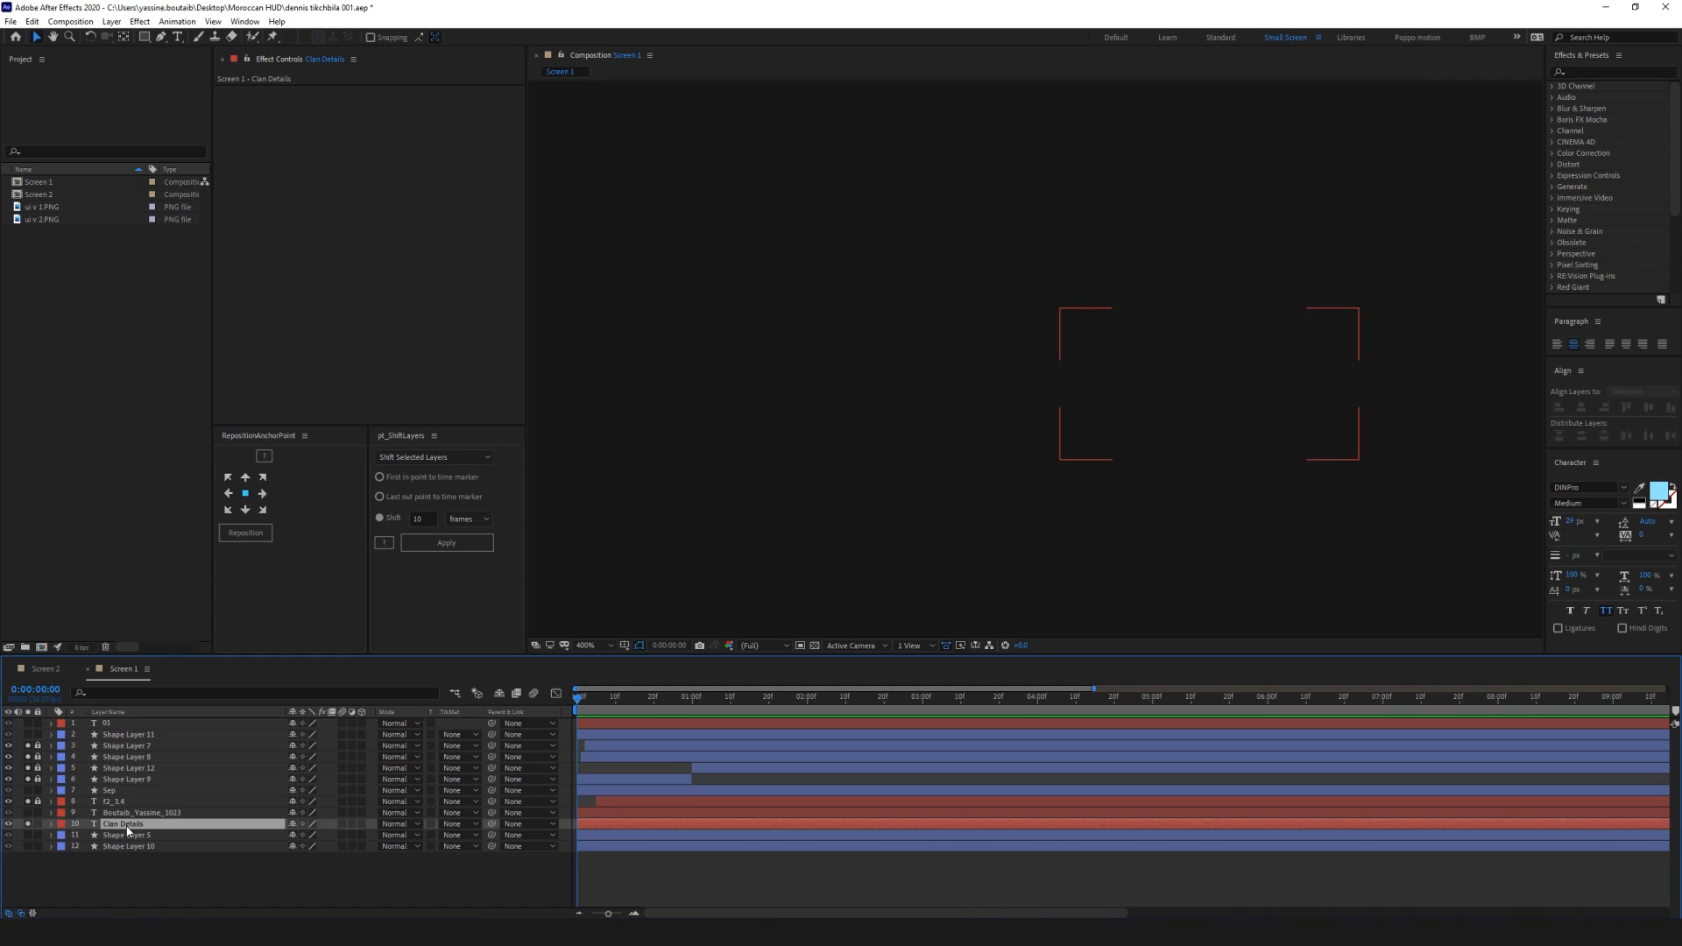
{"action": "left_click_drag", "start_coordinate": [593, 829], "coordinate": [606, 826]}
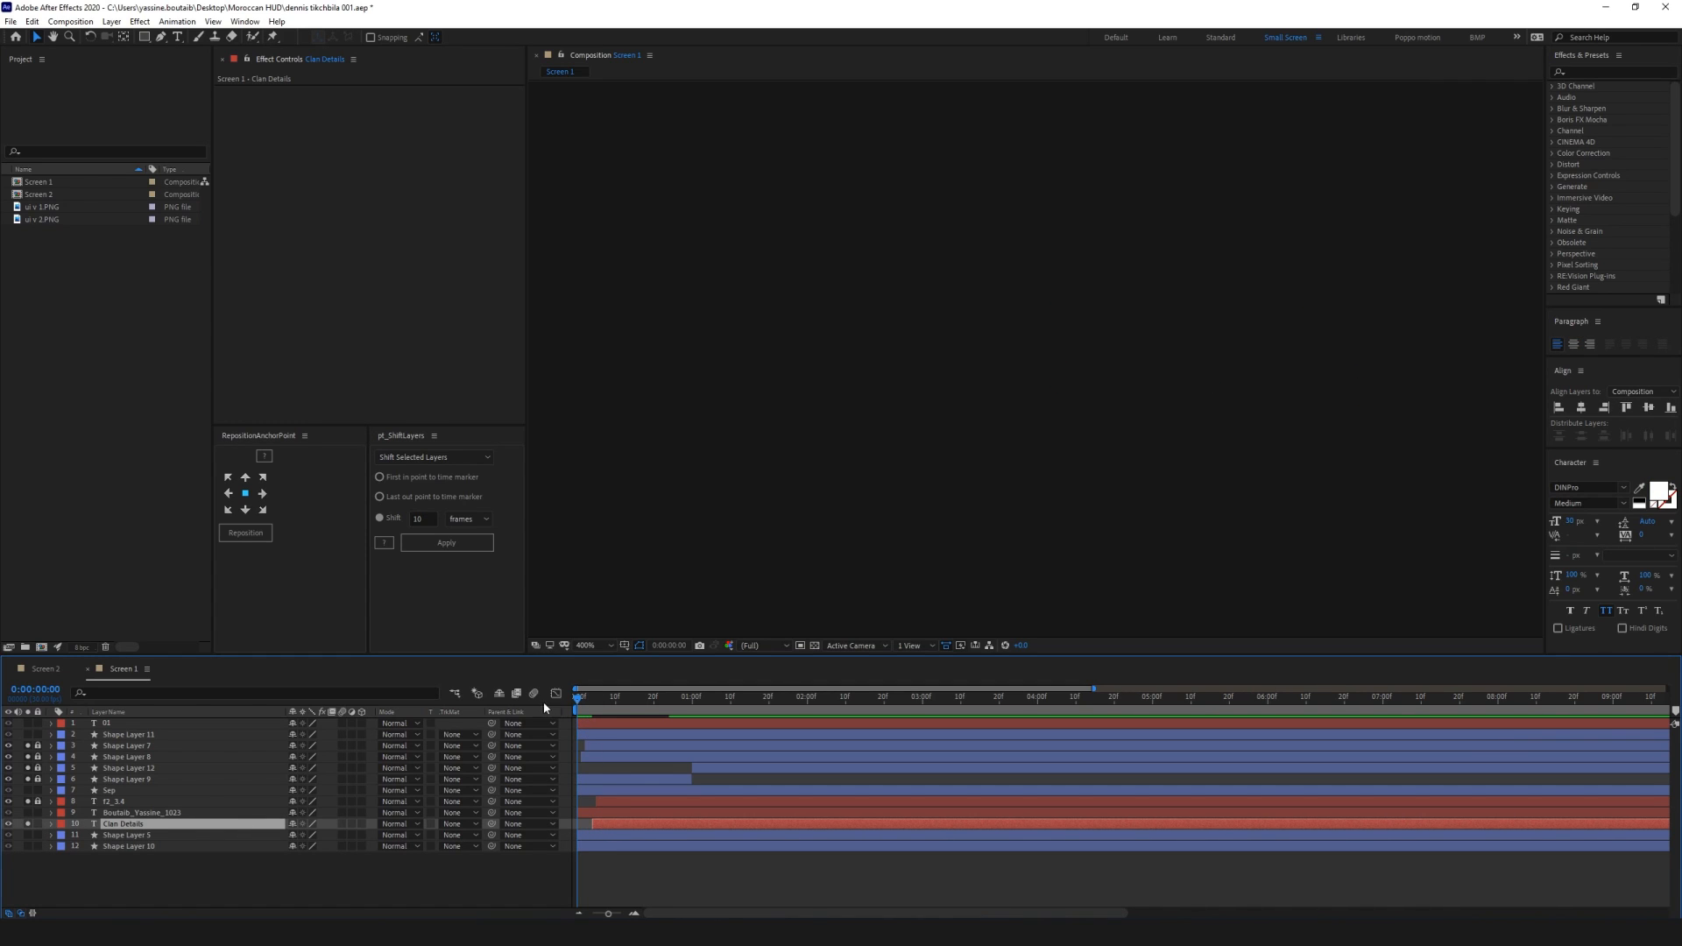
{"action": "key", "text": "space"}
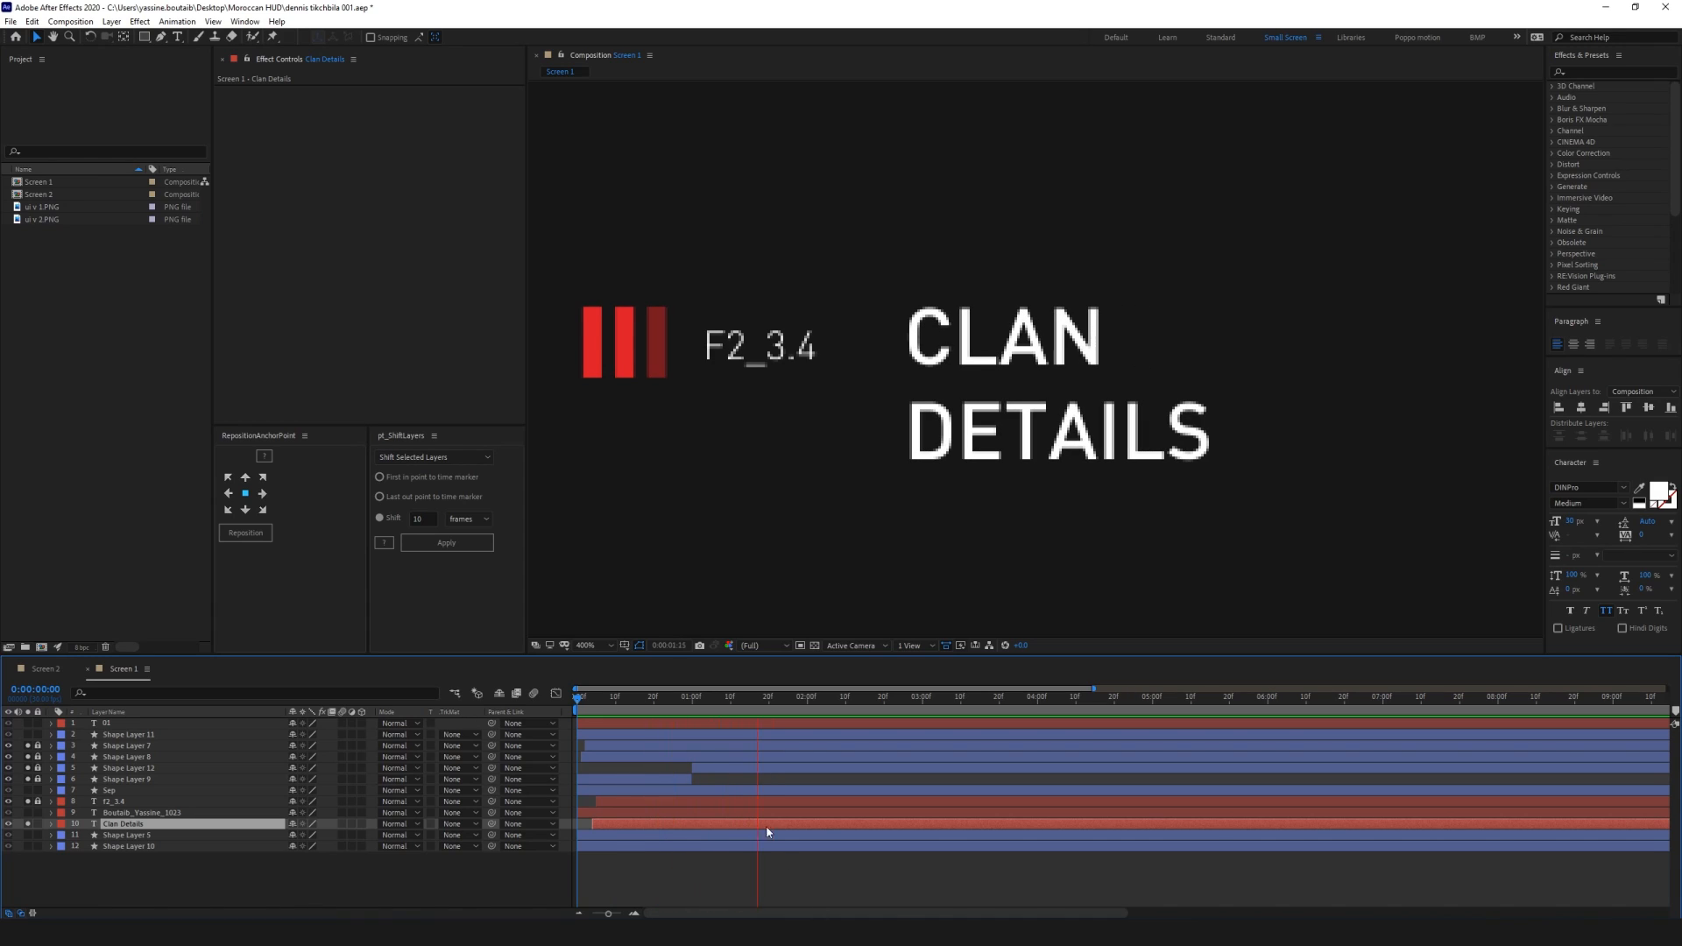
{"action": "key", "text": "space"}
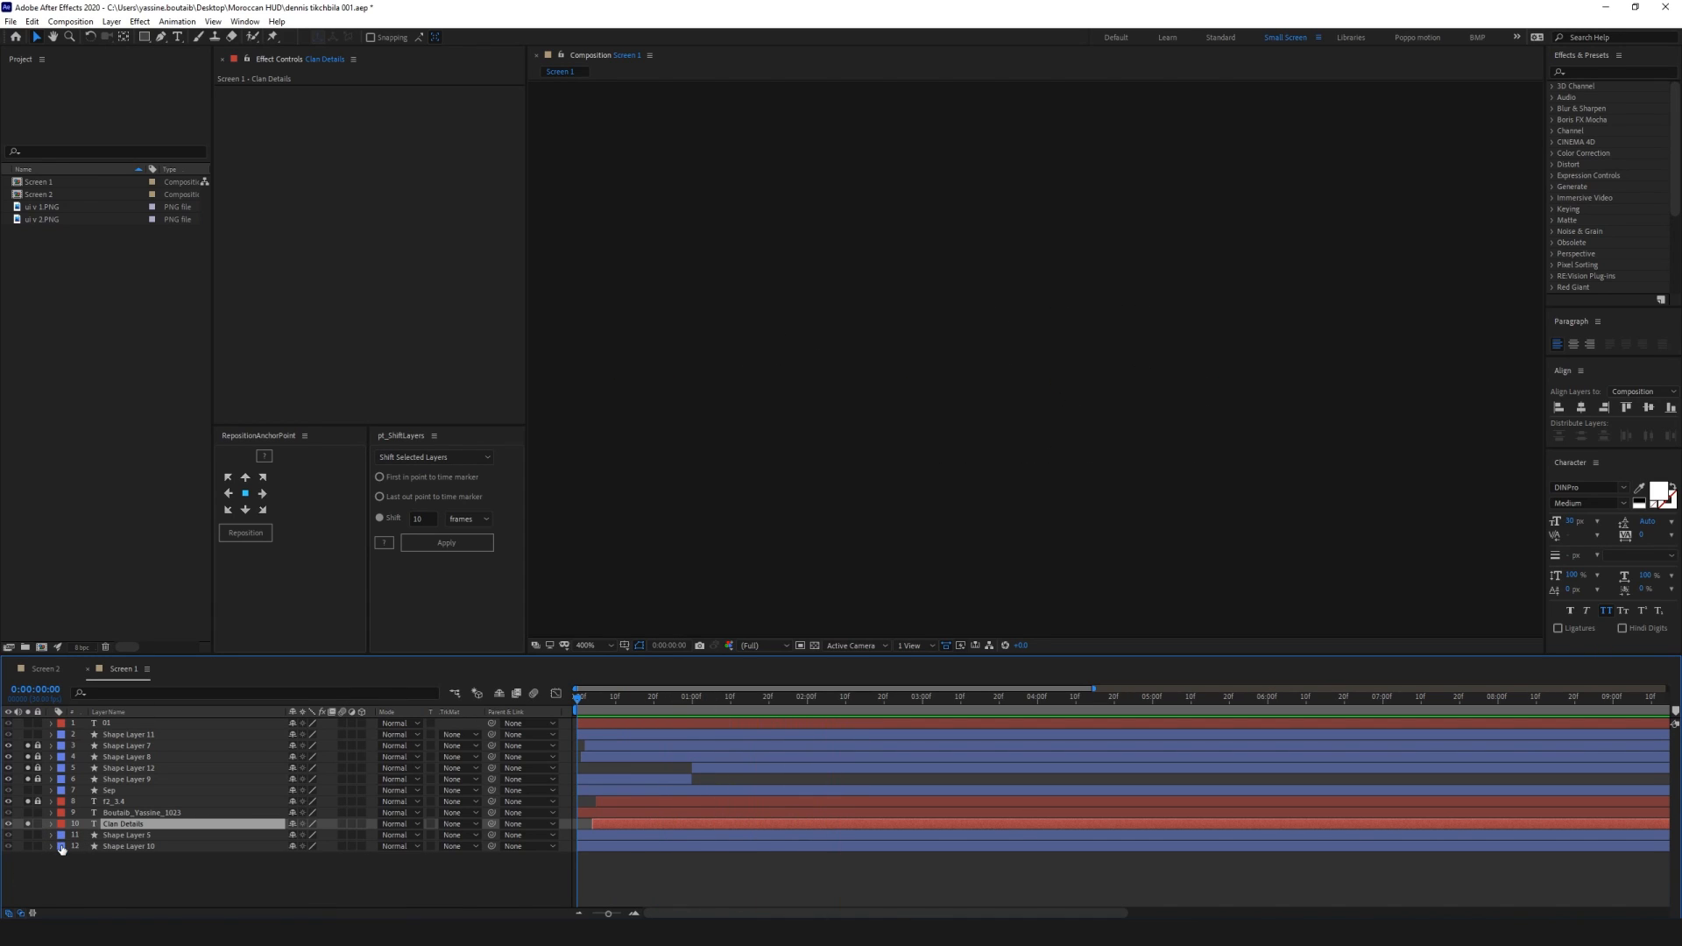
Lock the Clan Details layer and turn off solo on all the soloed layers
{"action": "left_click", "coordinate": [113, 875]}
{"action": "left_click", "coordinate": [37, 824]}
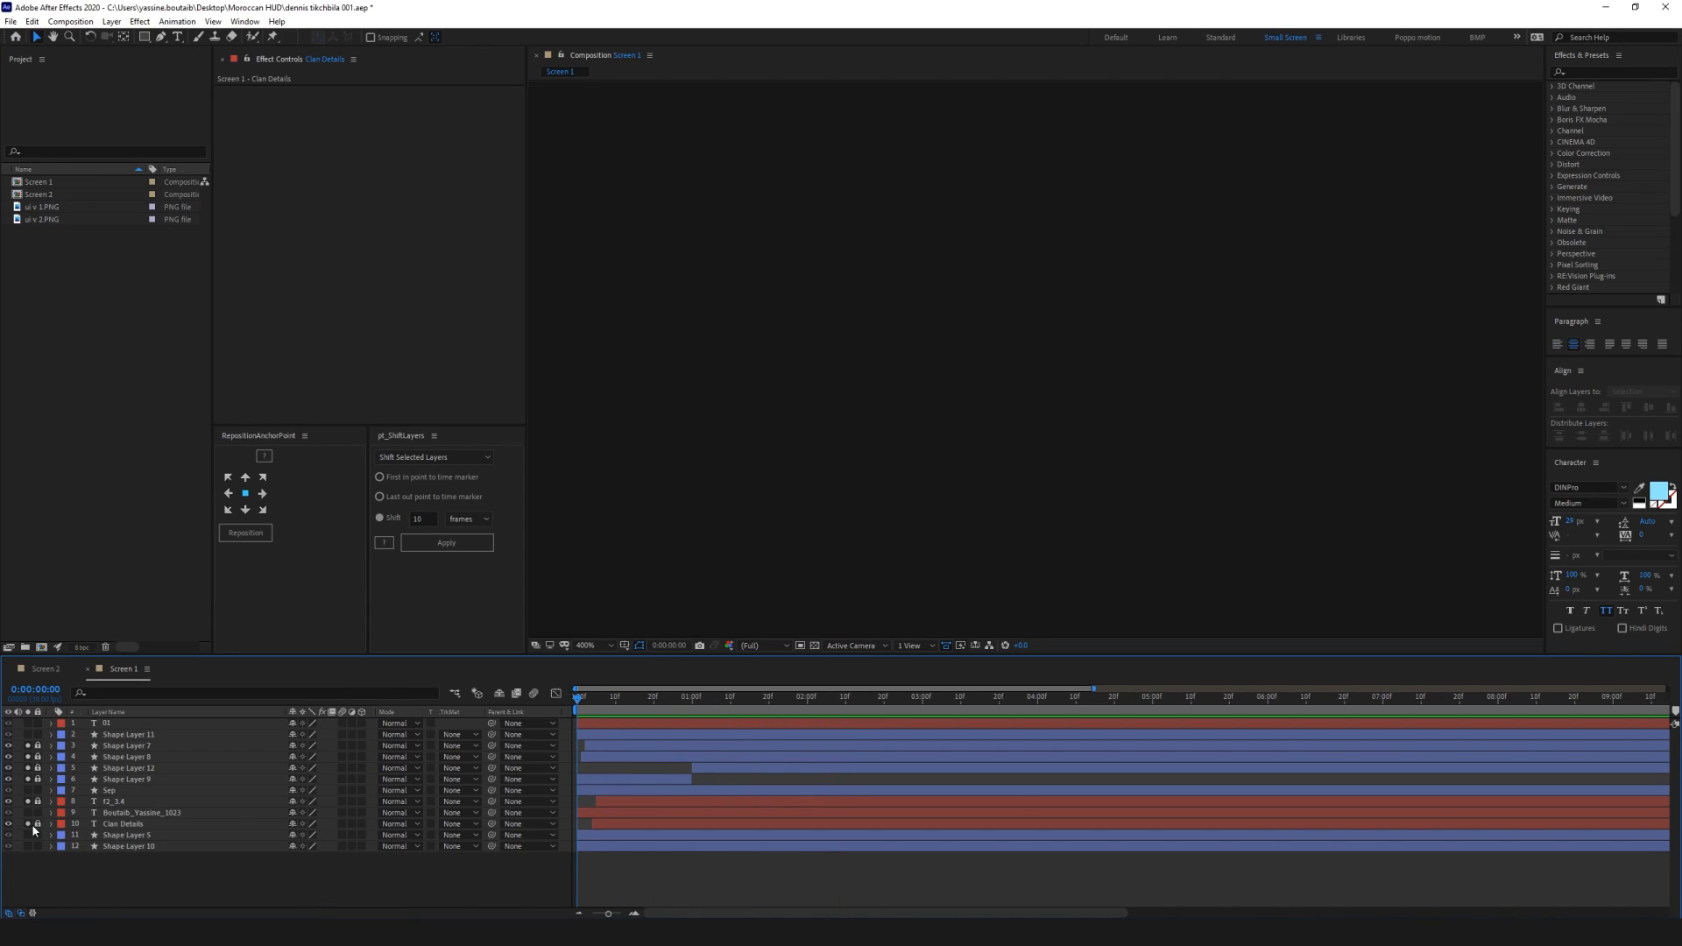
{"action": "left_click_drag", "start_coordinate": [28, 824], "coordinate": [28, 745]}
Examine the row with the red arrow circle, the username text, the separator line and the 01 box
{"action": "scroll", "coordinate": [1117, 413], "scroll_direction": "down", "scroll_amount": 1}
{"action": "left_click_drag", "start_coordinate": [1315, 541], "coordinate": [820, 529]}
{"action": "left_click_drag", "start_coordinate": [950, 588], "coordinate": [1218, 523]}
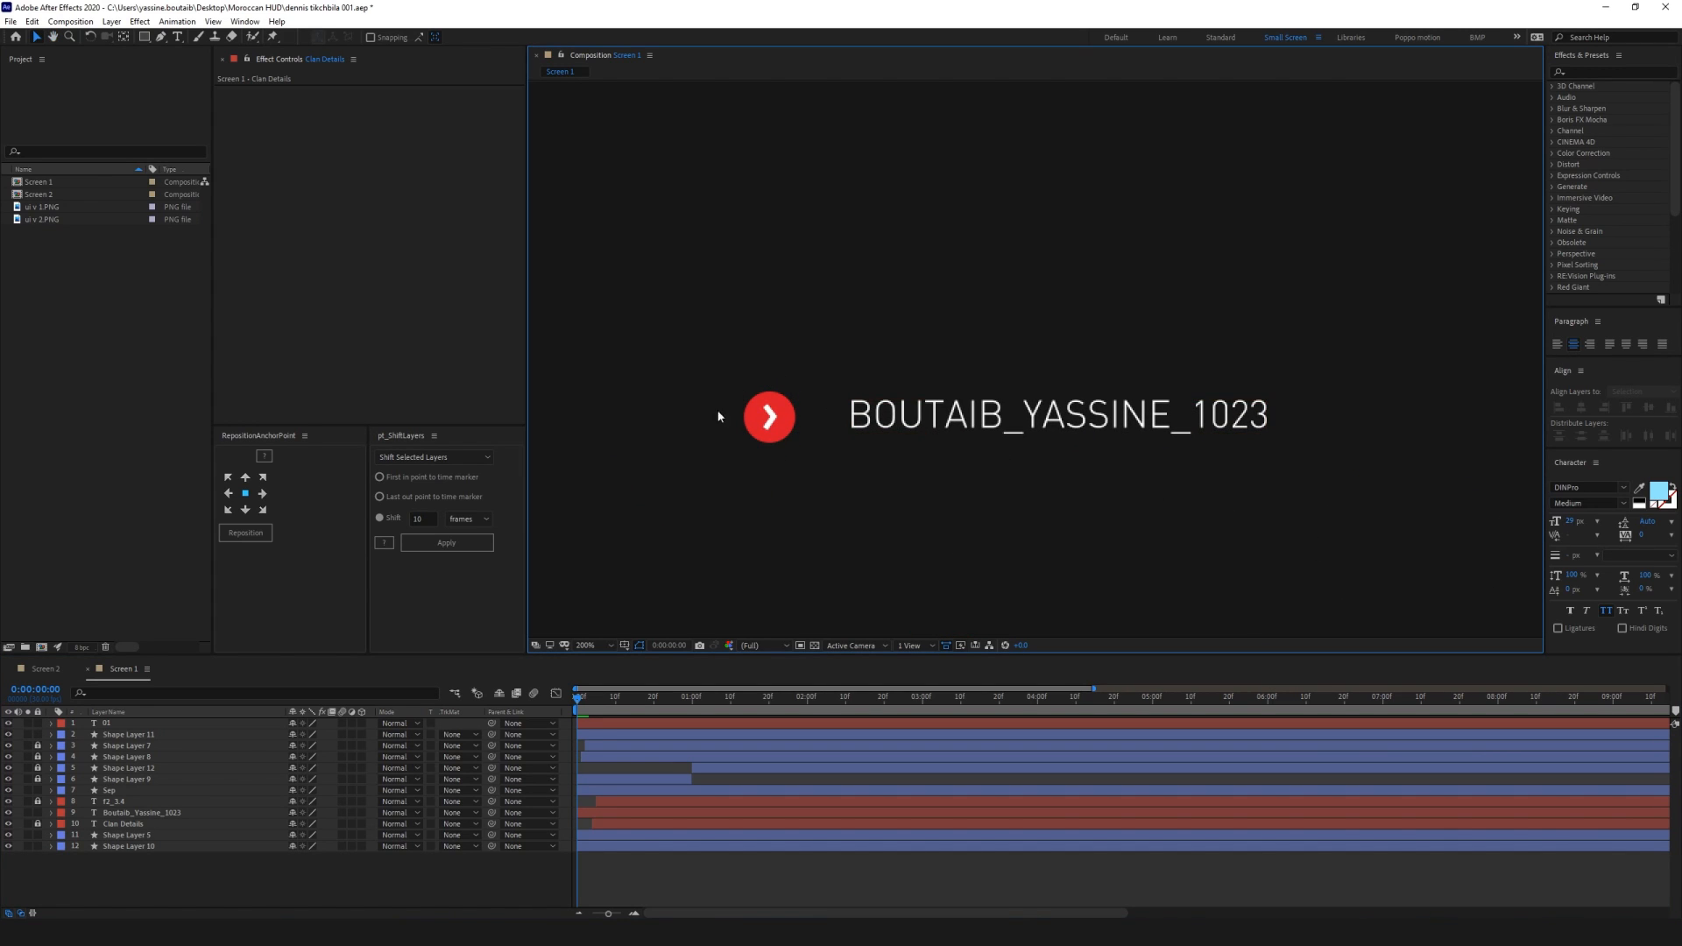
{"action": "left_click_drag", "start_coordinate": [1288, 473], "coordinate": [938, 520]}
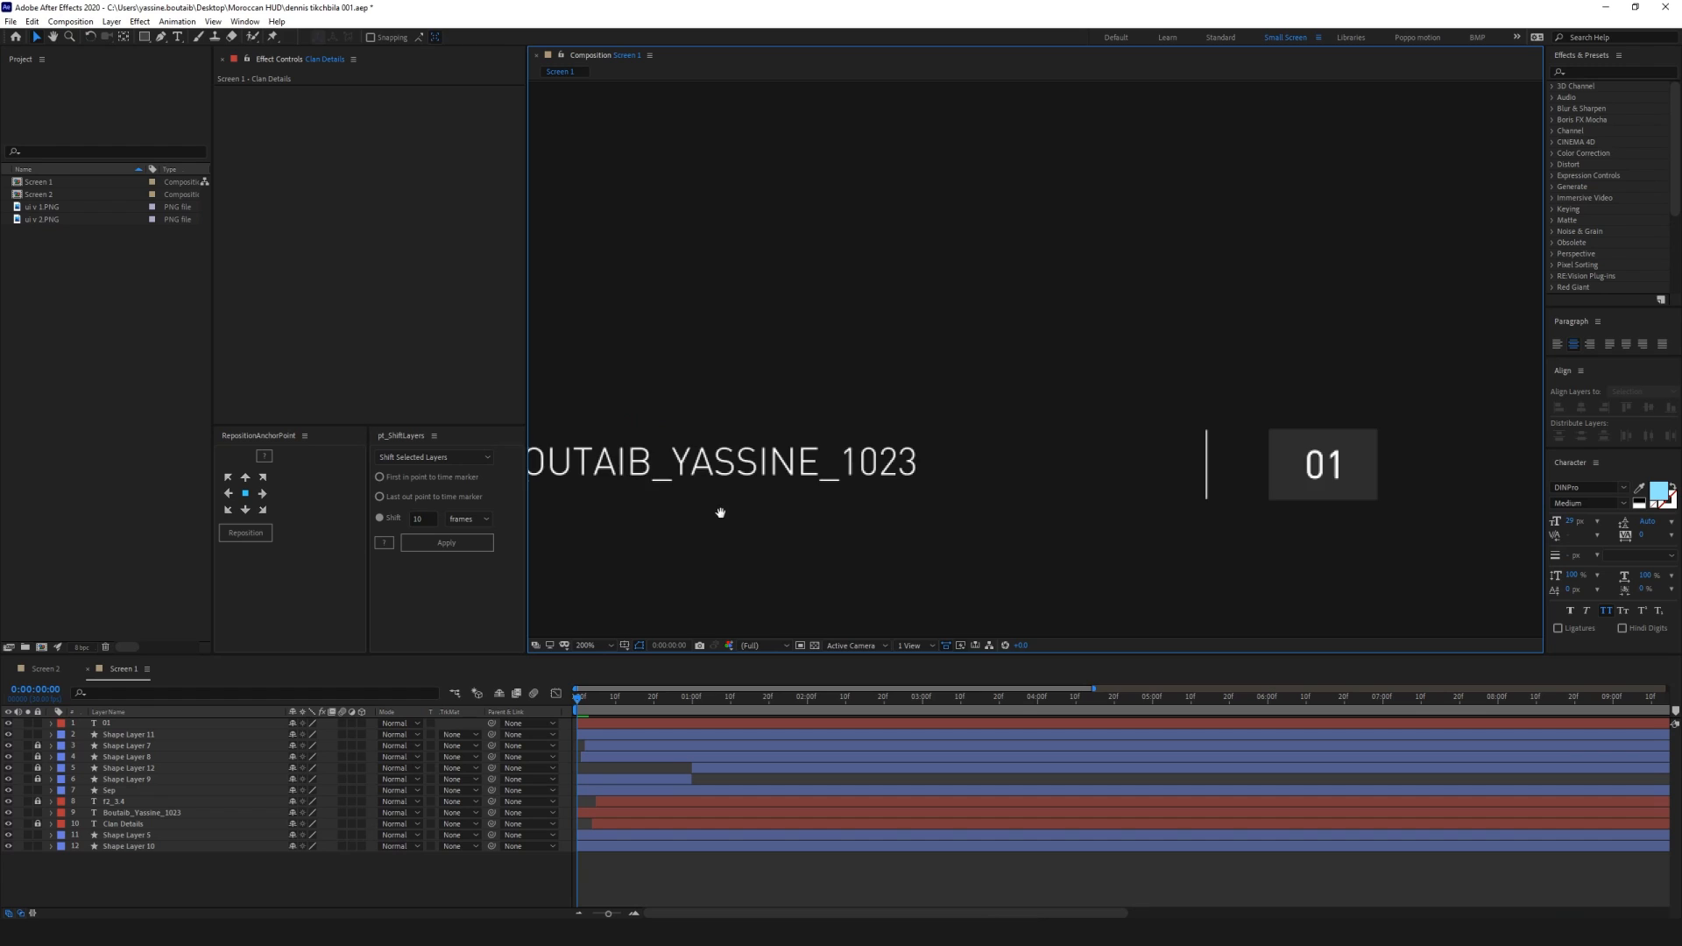
{"action": "left_click_drag", "start_coordinate": [720, 513], "coordinate": [1160, 512]}
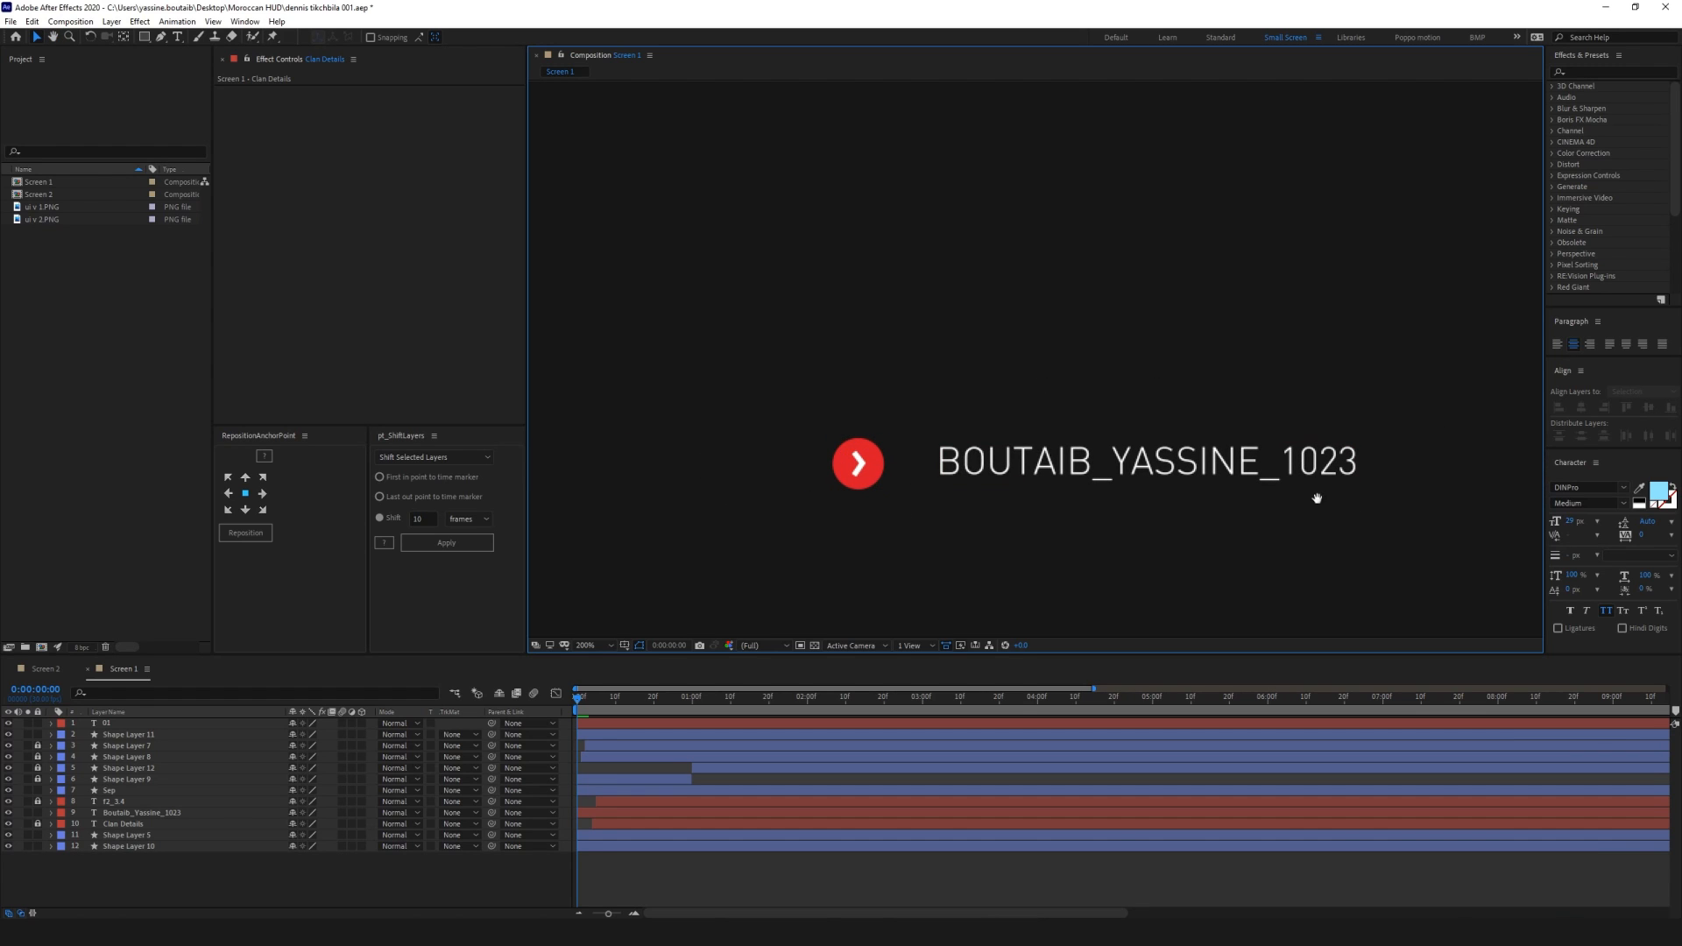
{"action": "left_click_drag", "start_coordinate": [1317, 497], "coordinate": [1382, 491]}
{"action": "left_click_drag", "start_coordinate": [1108, 519], "coordinate": [1155, 511]}
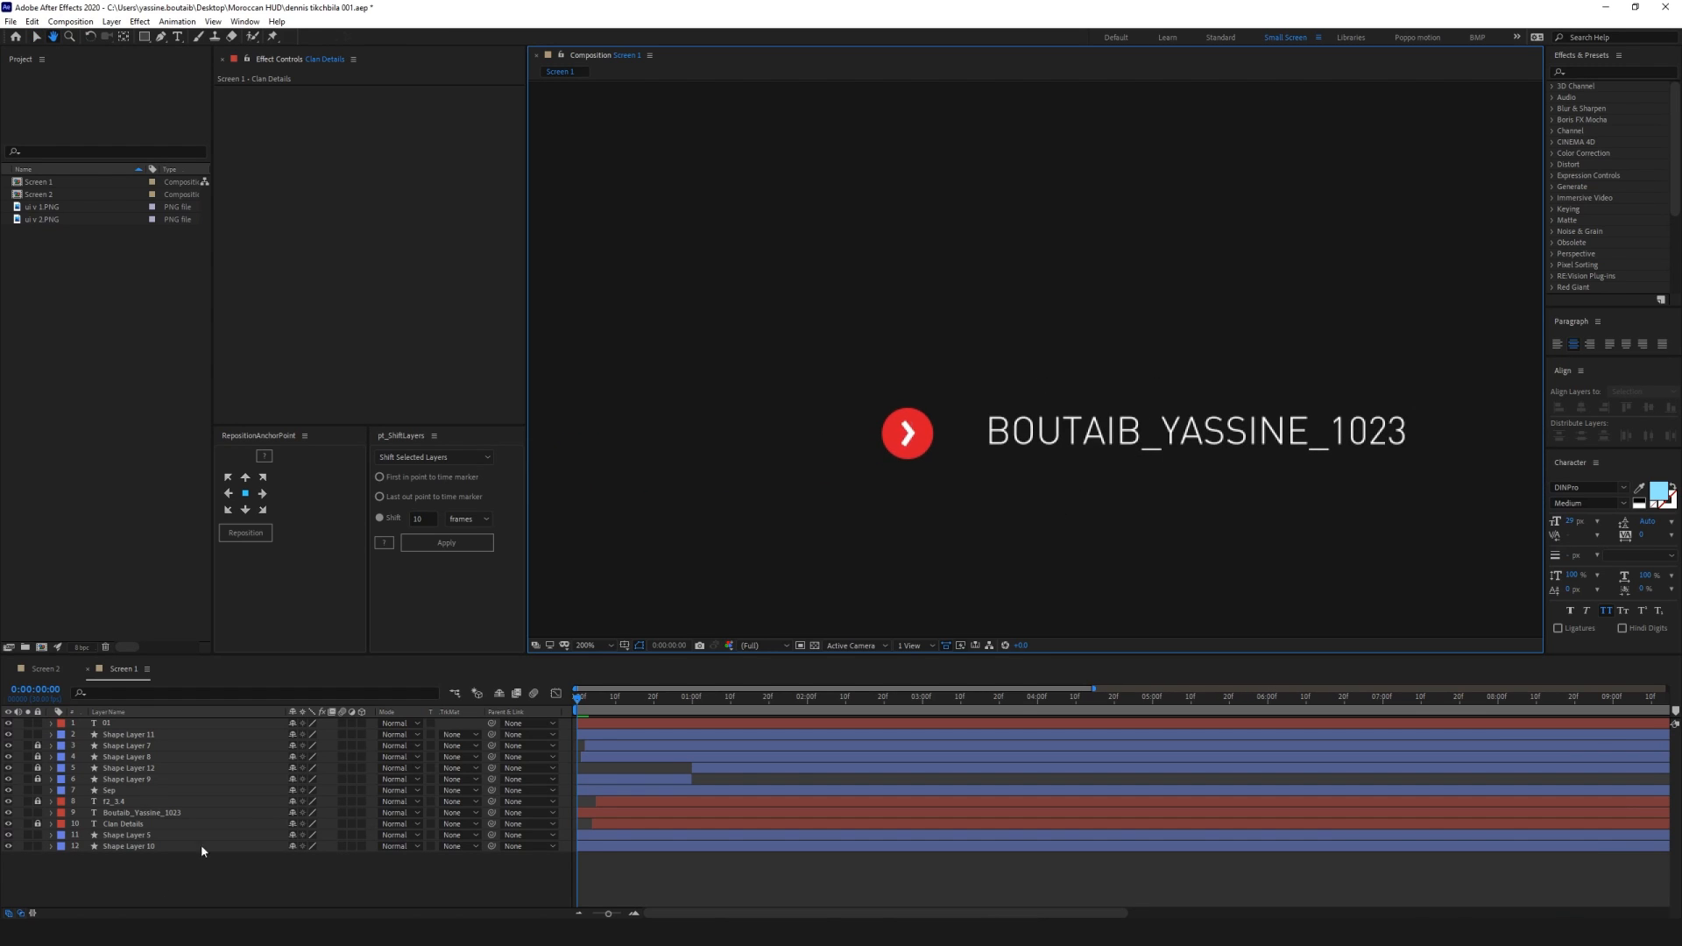
Identify which shape layers make up the red circle and the arrow inside it
{"action": "key", "text": "v"}
{"action": "left_click", "coordinate": [281, 867]}
{"action": "left_click", "coordinate": [926, 438]}
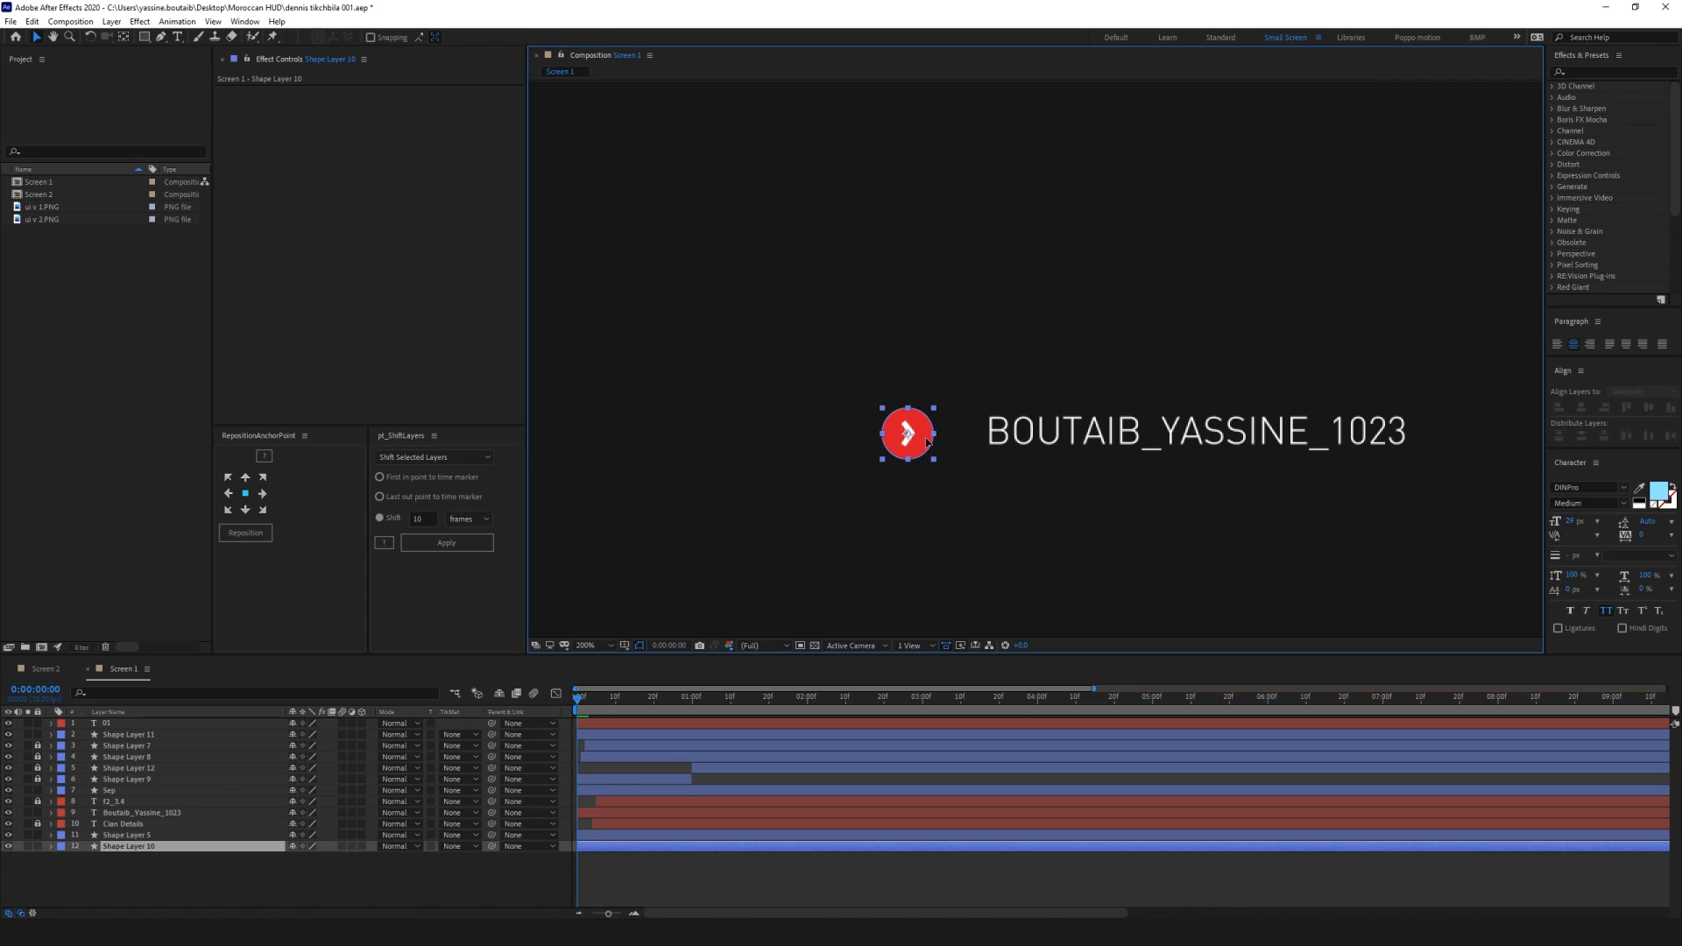
{"action": "left_click", "coordinate": [116, 837]}
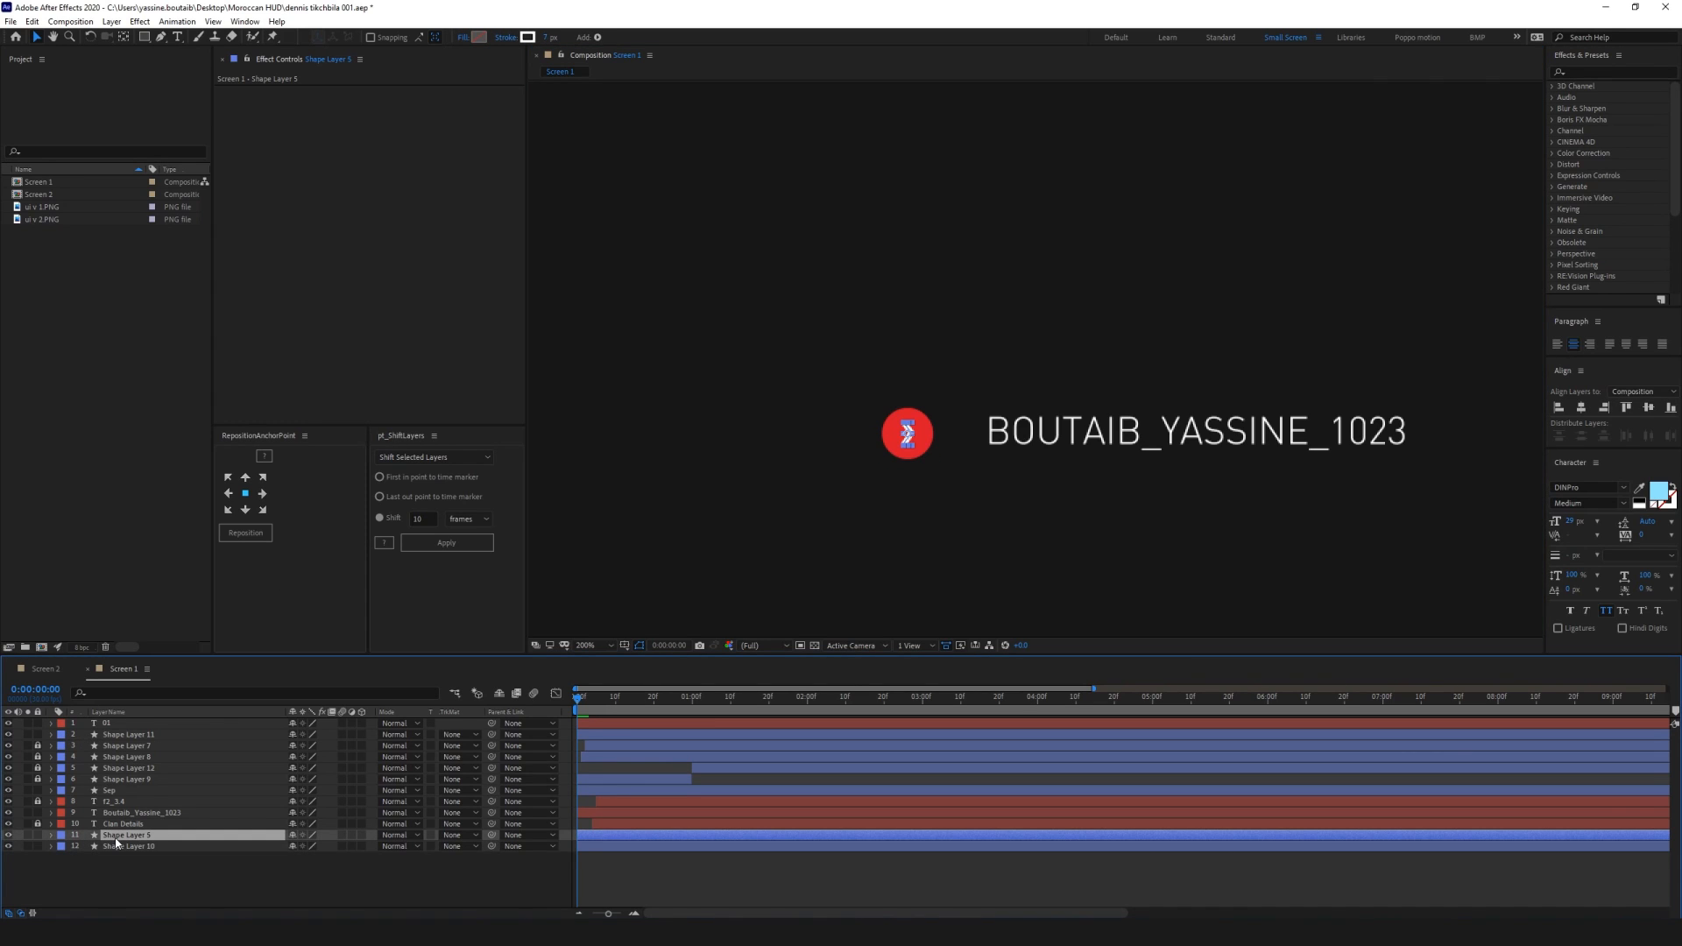
{"action": "left_click", "coordinate": [504, 870]}
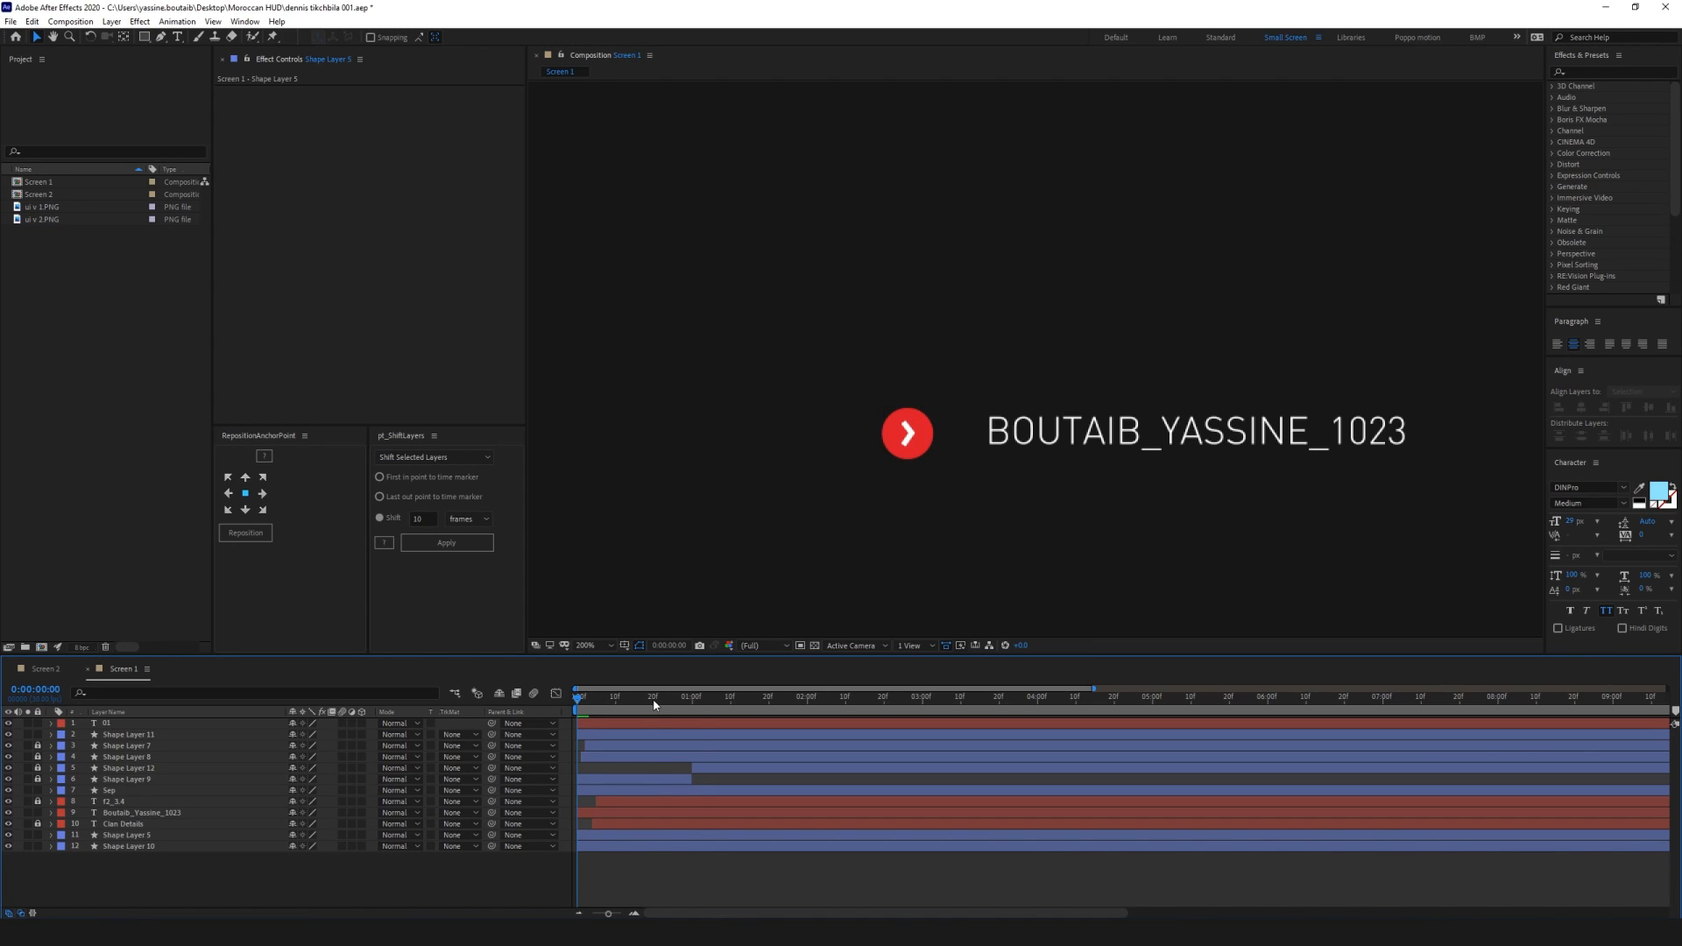
Parent the arrow's Shape Layer 5 to the red circle's Shape Layer 10, test the link by moving the circle and undo that move
{"action": "left_click_drag", "start_coordinate": [654, 705], "coordinate": [690, 705]}
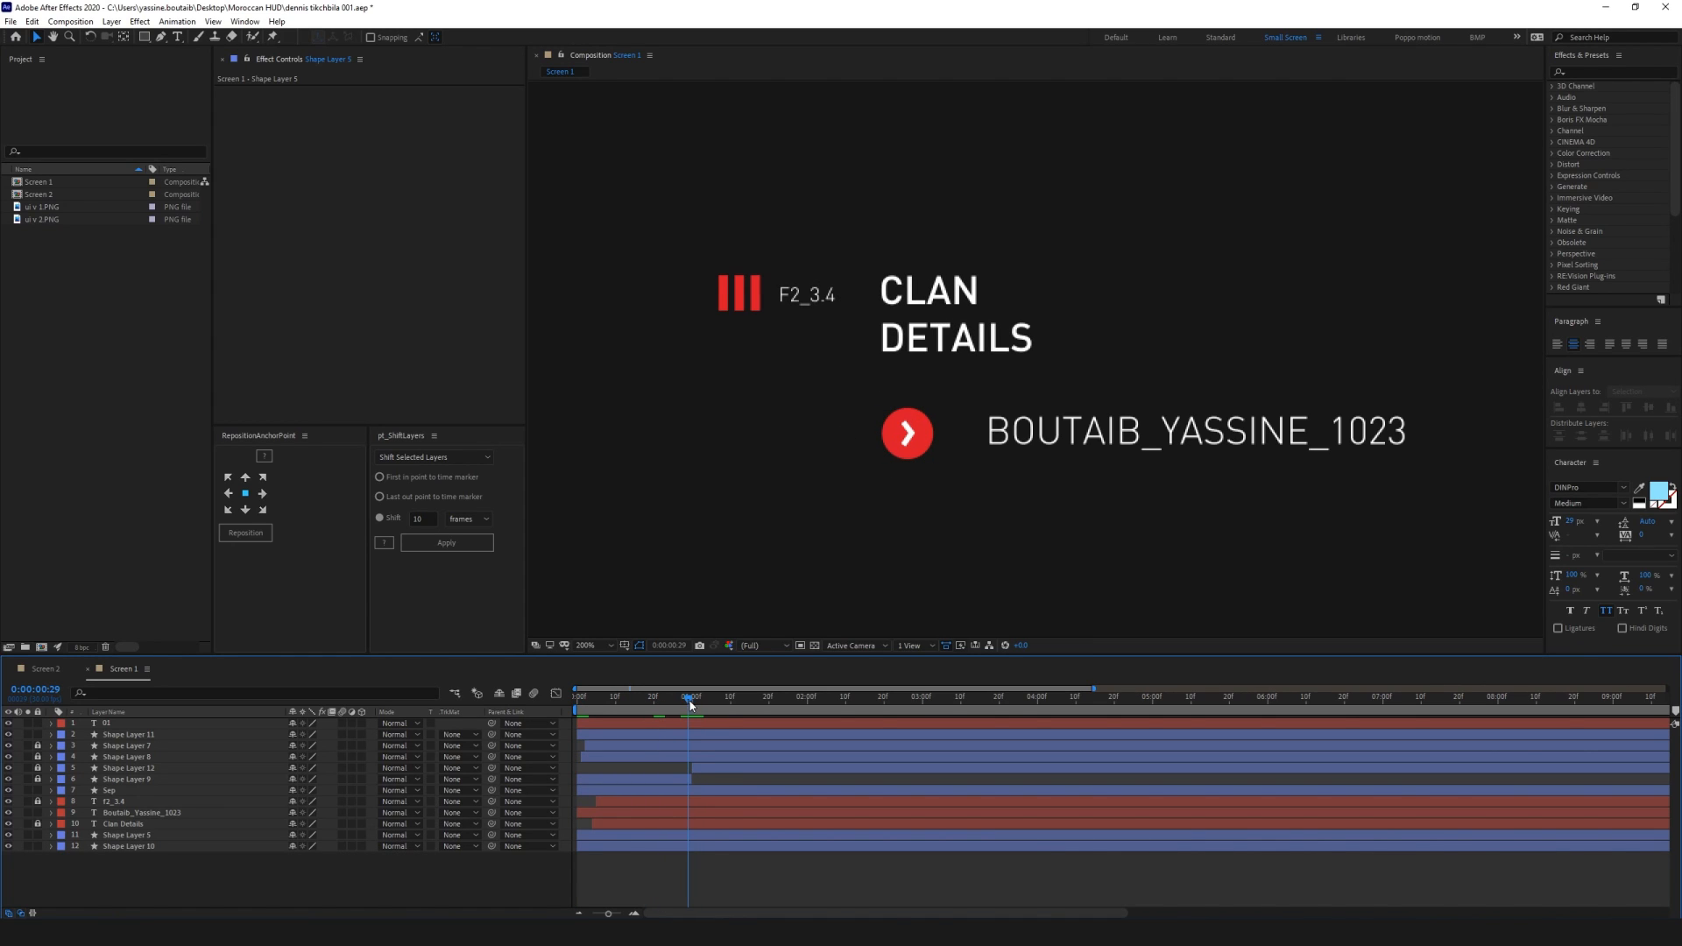
{"action": "left_click", "coordinate": [146, 837]}
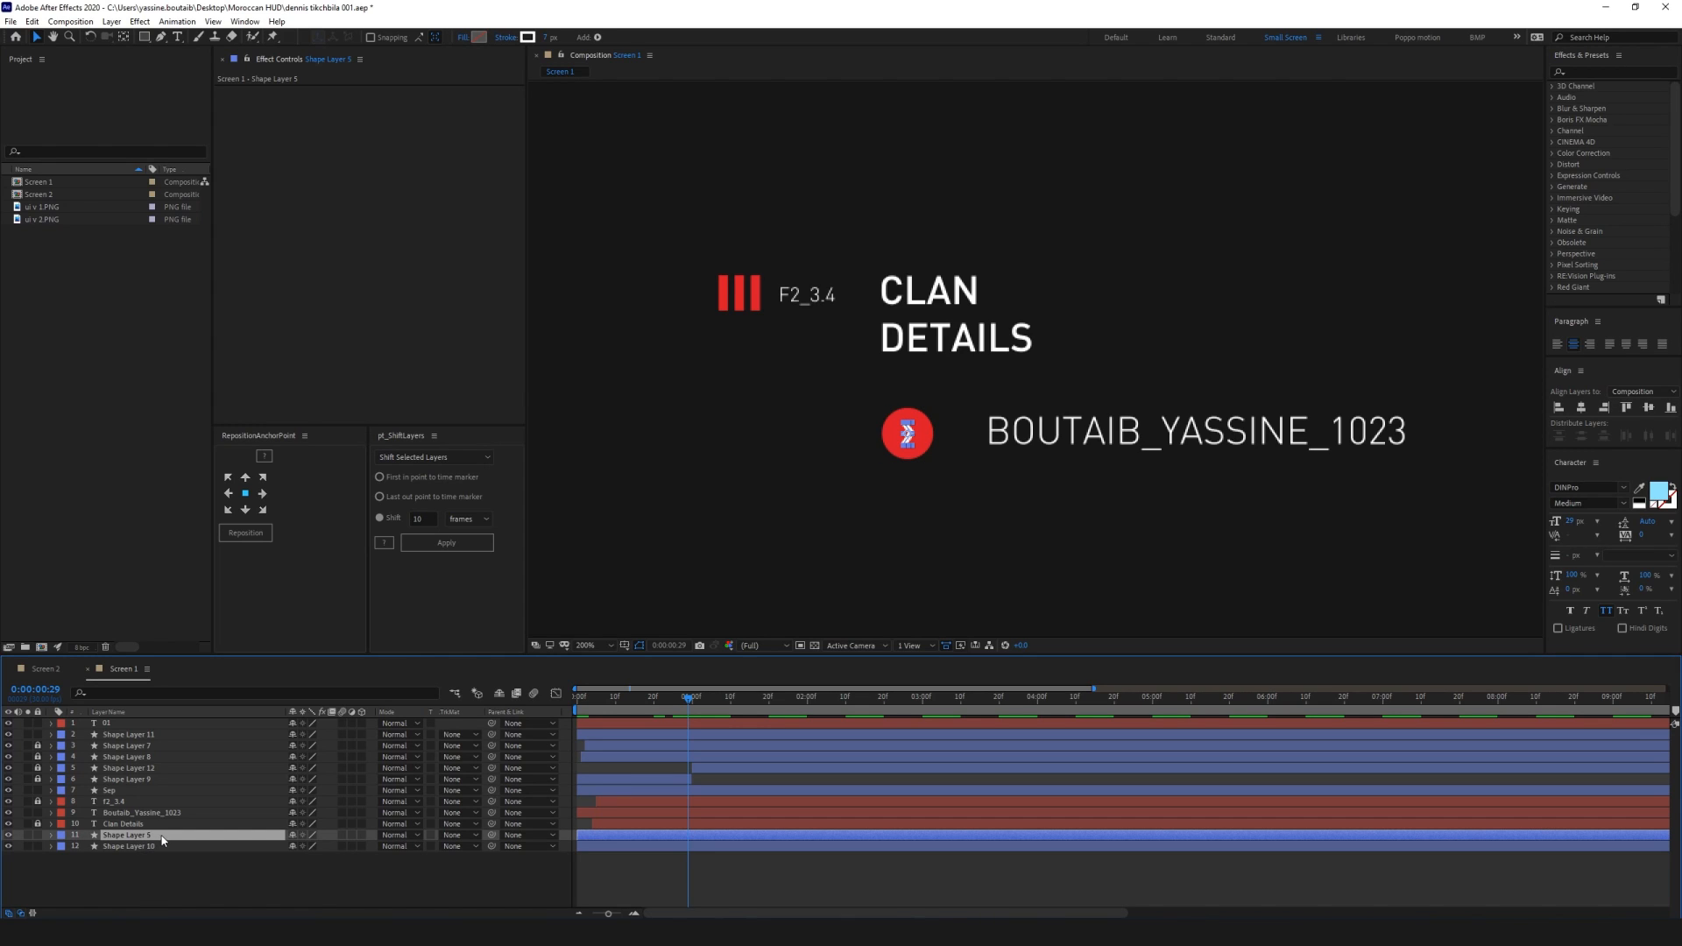
{"action": "left_click", "coordinate": [160, 847]}
{"action": "left_click", "coordinate": [161, 836]}
{"action": "left_click", "coordinate": [161, 848]}
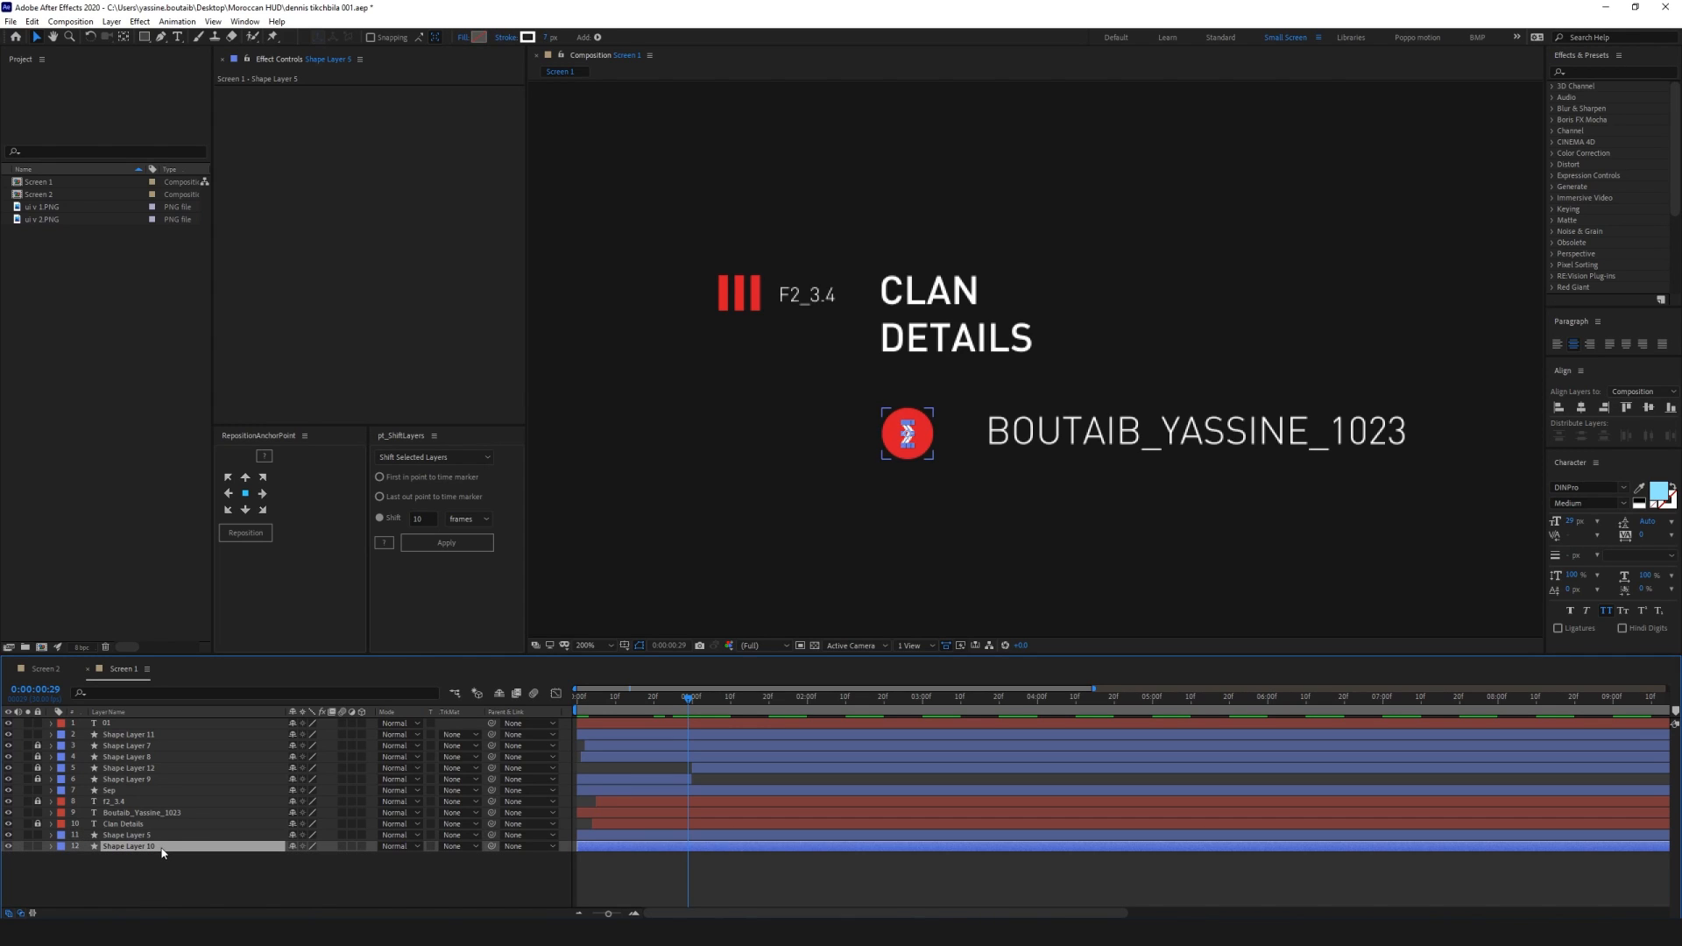
{"action": "left_click", "coordinate": [178, 837]}
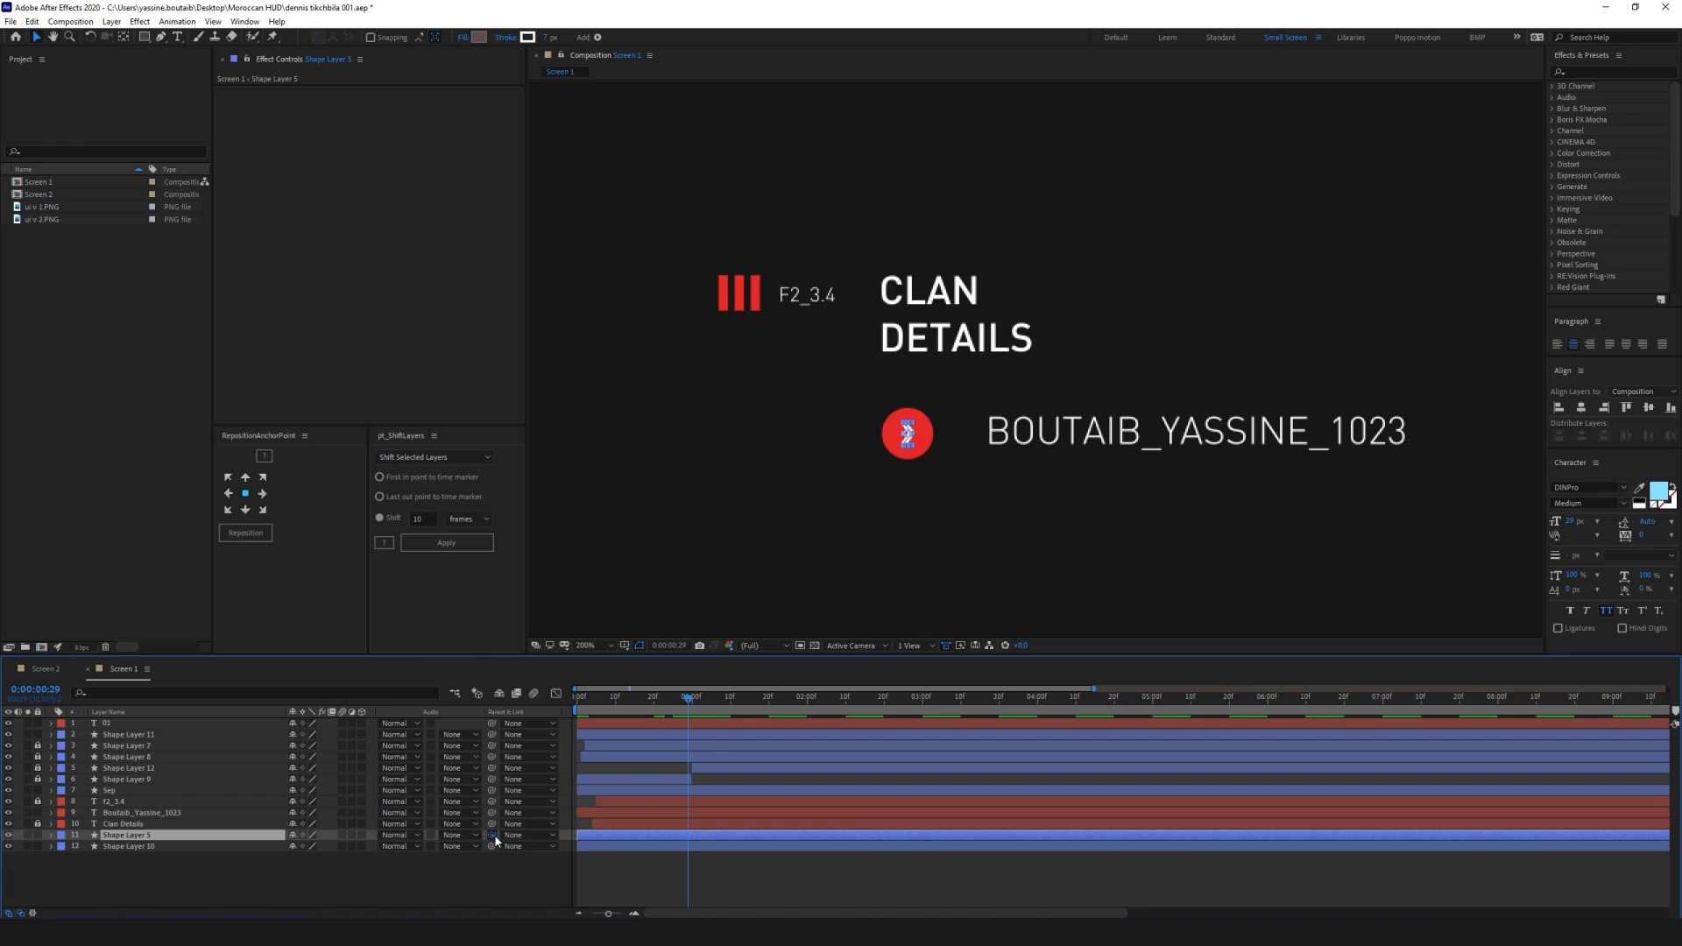
{"action": "left_click_drag", "start_coordinate": [492, 835], "coordinate": [176, 850]}
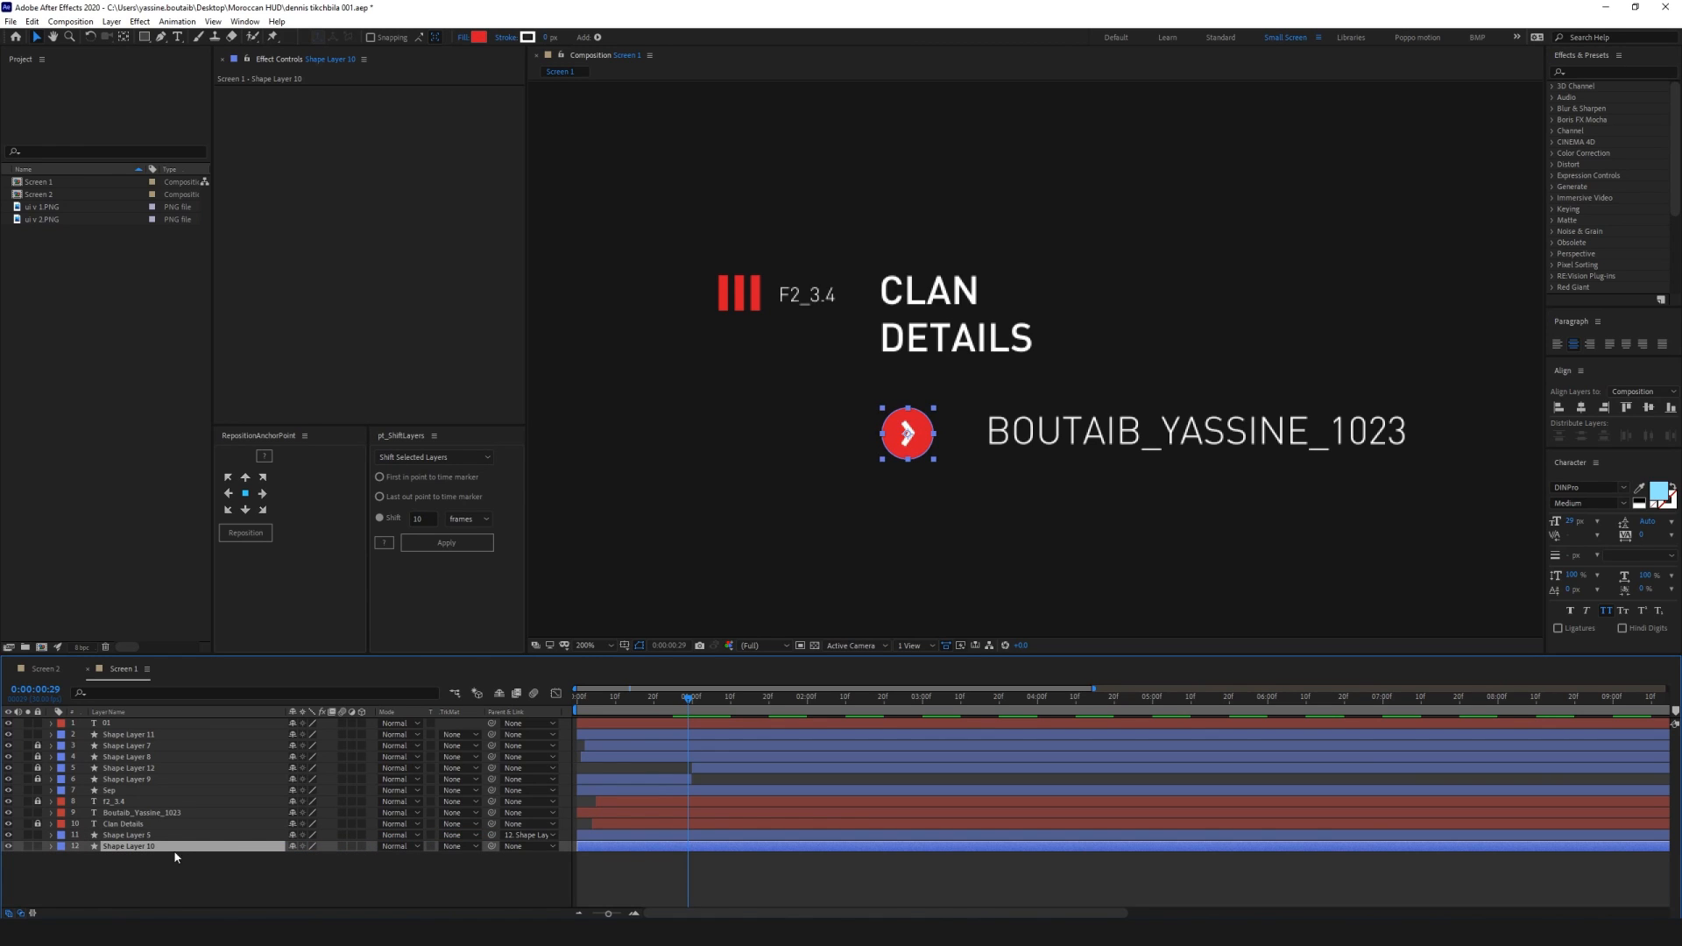
{"action": "left_click_drag", "start_coordinate": [907, 431], "coordinate": [888, 464]}
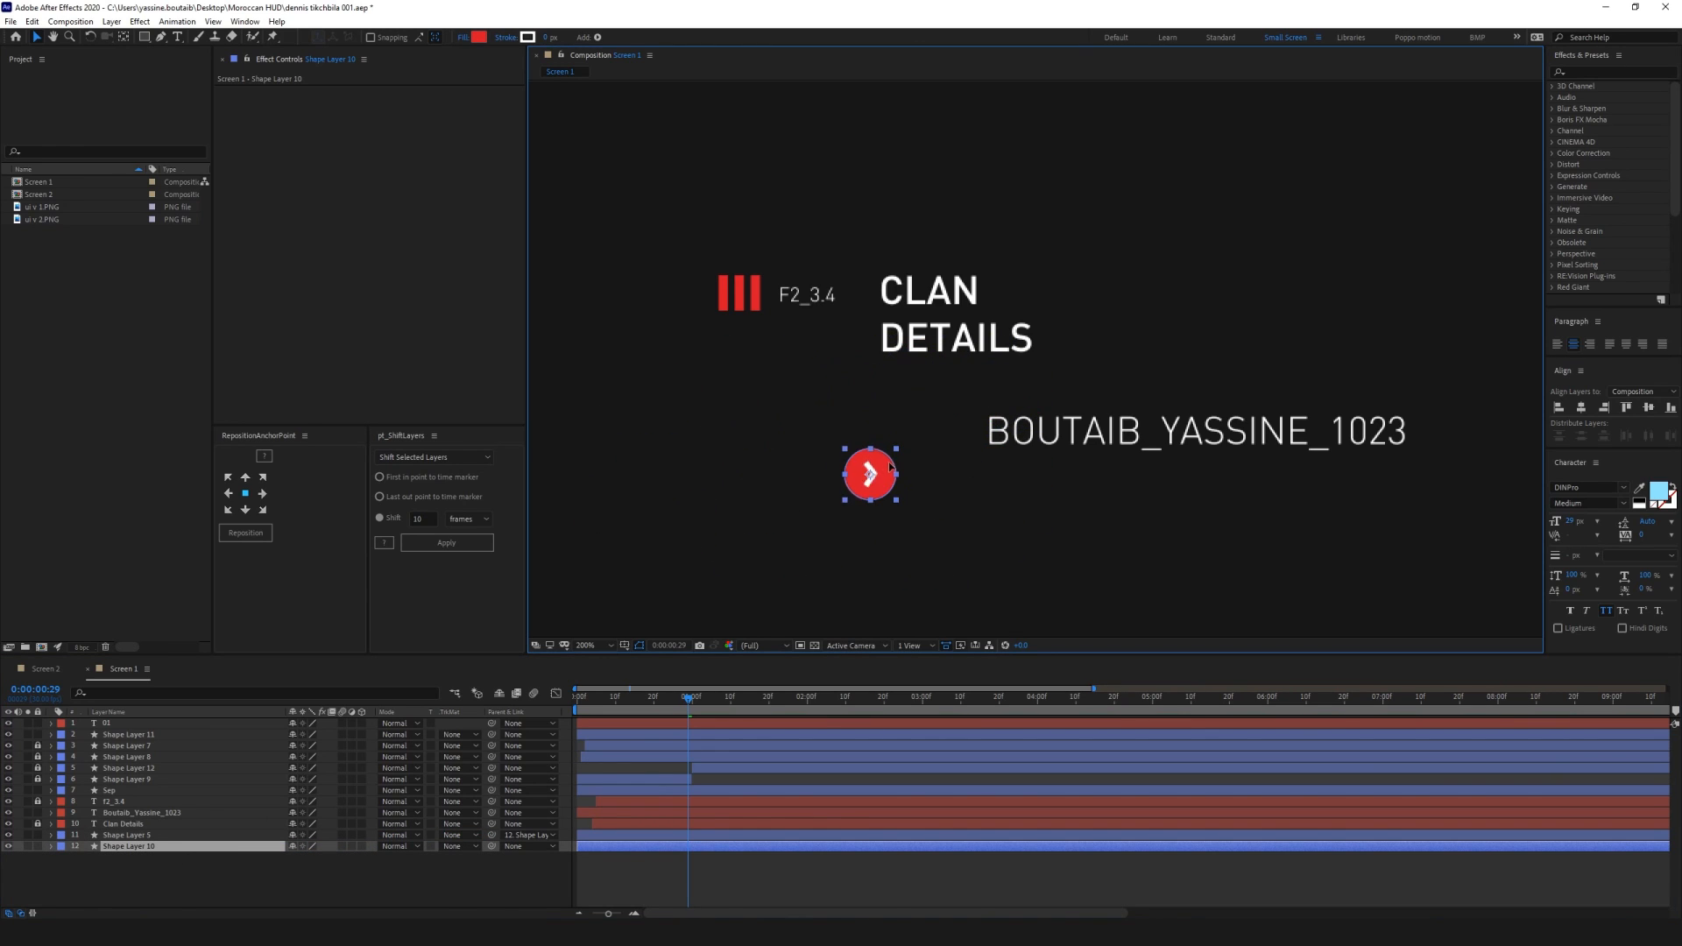
{"action": "key", "text": "ctrl+z"}
Rename Shape Layer 5 as Arrow and Shape Layer 10 as Circle
{"action": "left_click", "coordinate": [137, 832]}
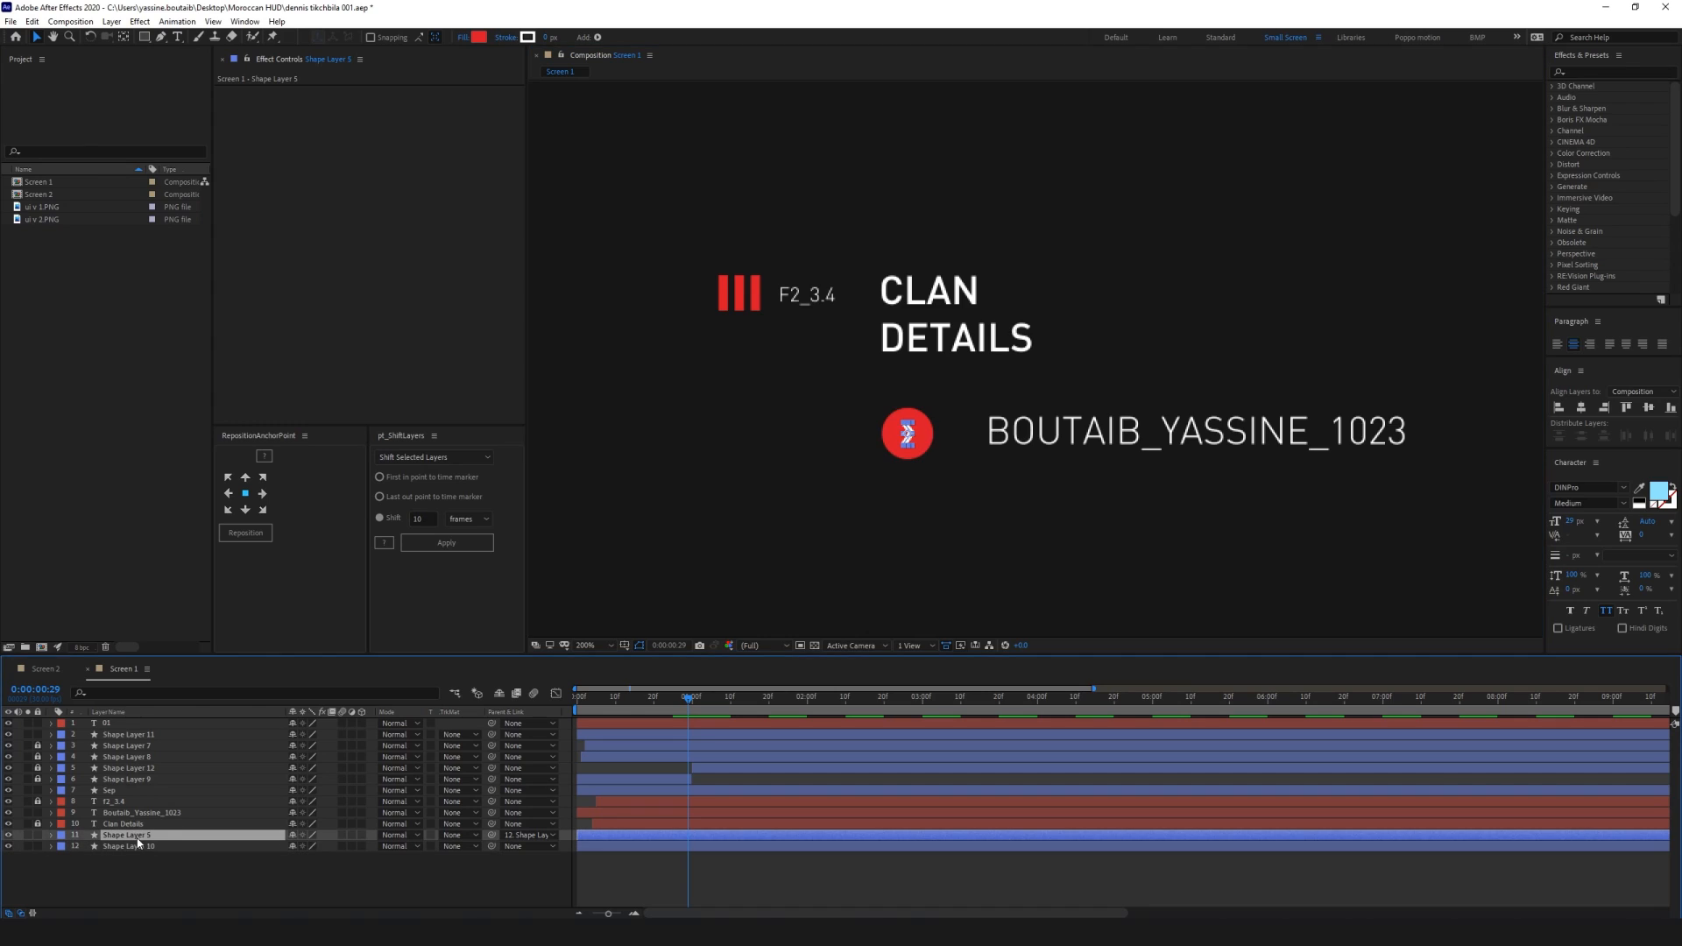
{"action": "key", "text": "Return"}
{"action": "type", "text": "Arrow"}
{"action": "key", "text": "Return"}
{"action": "left_click", "coordinate": [145, 845]}
{"action": "key", "text": "Return"}
{"action": "type", "text": "Circle"}
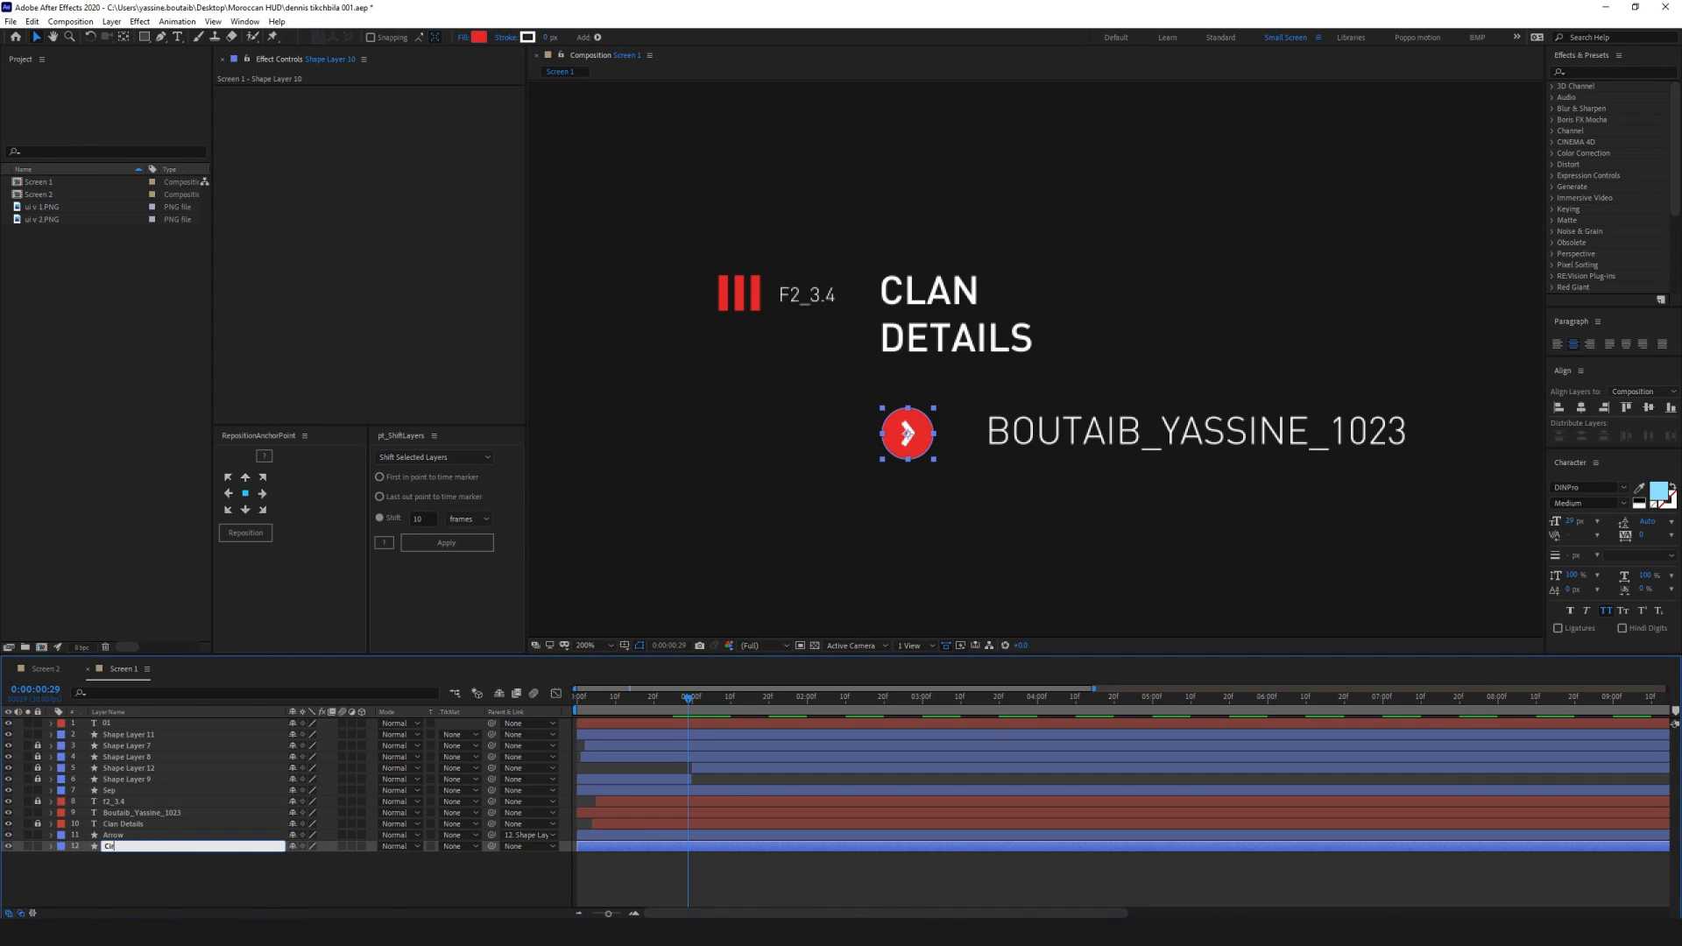
{"action": "key", "text": "Return"}
{"action": "left_click", "coordinate": [193, 886]}
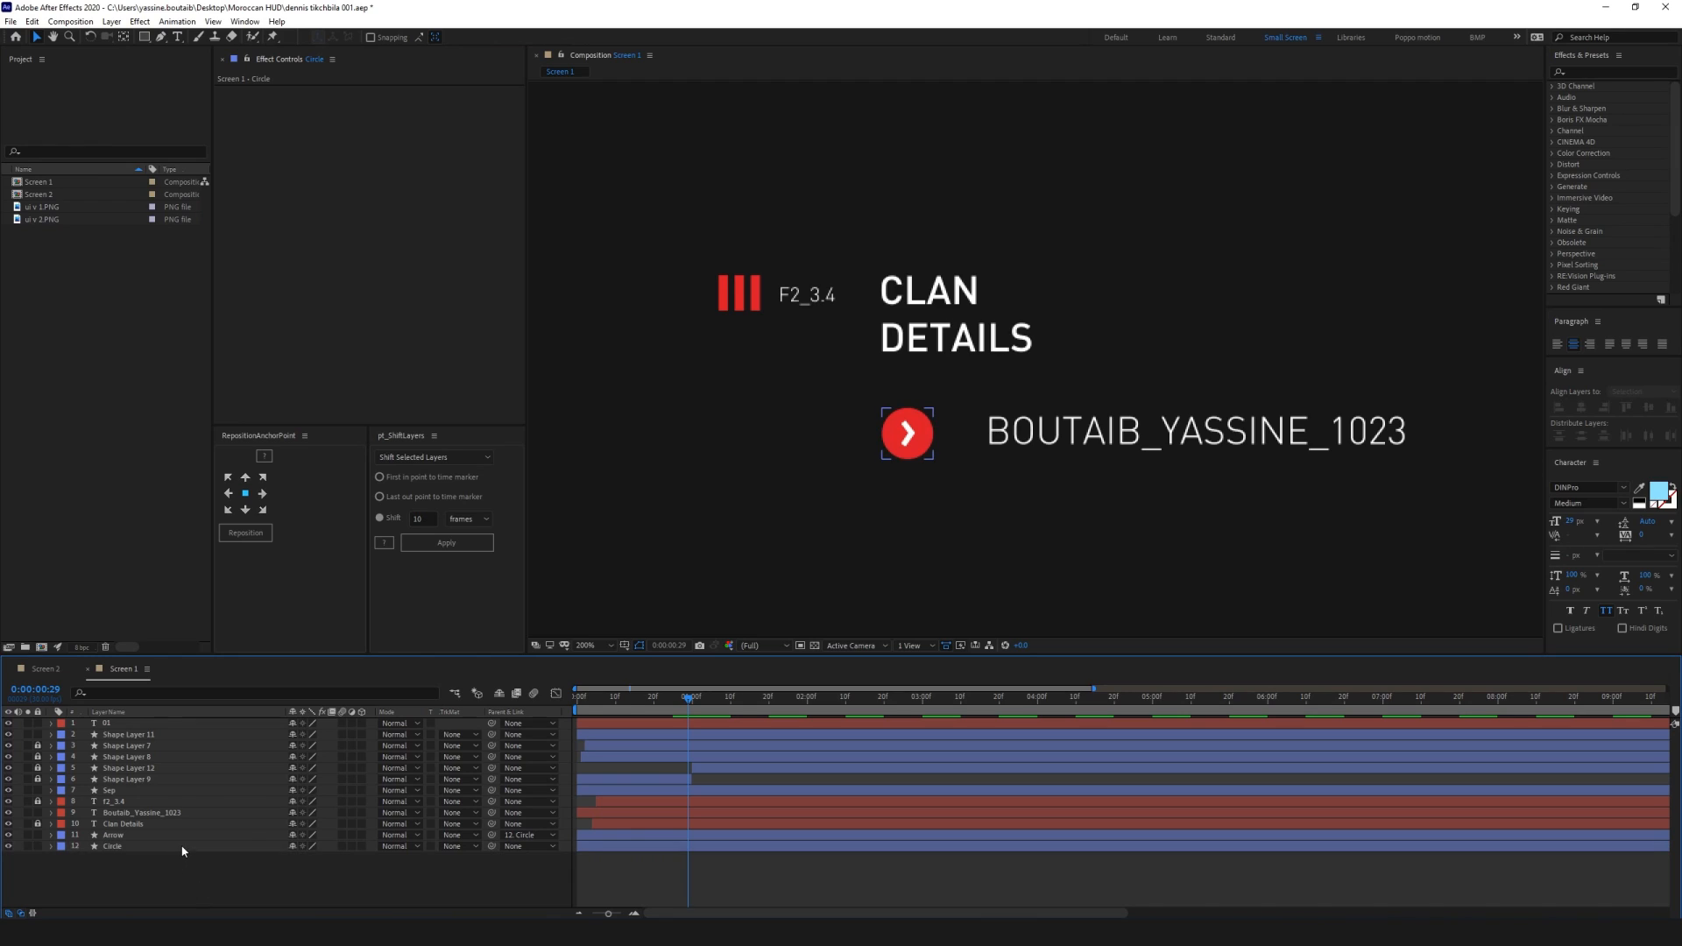
Keyframe the Circle layer's scale at 100% on frame 29 and at 0% on the first frame
{"action": "left_click", "coordinate": [180, 848]}
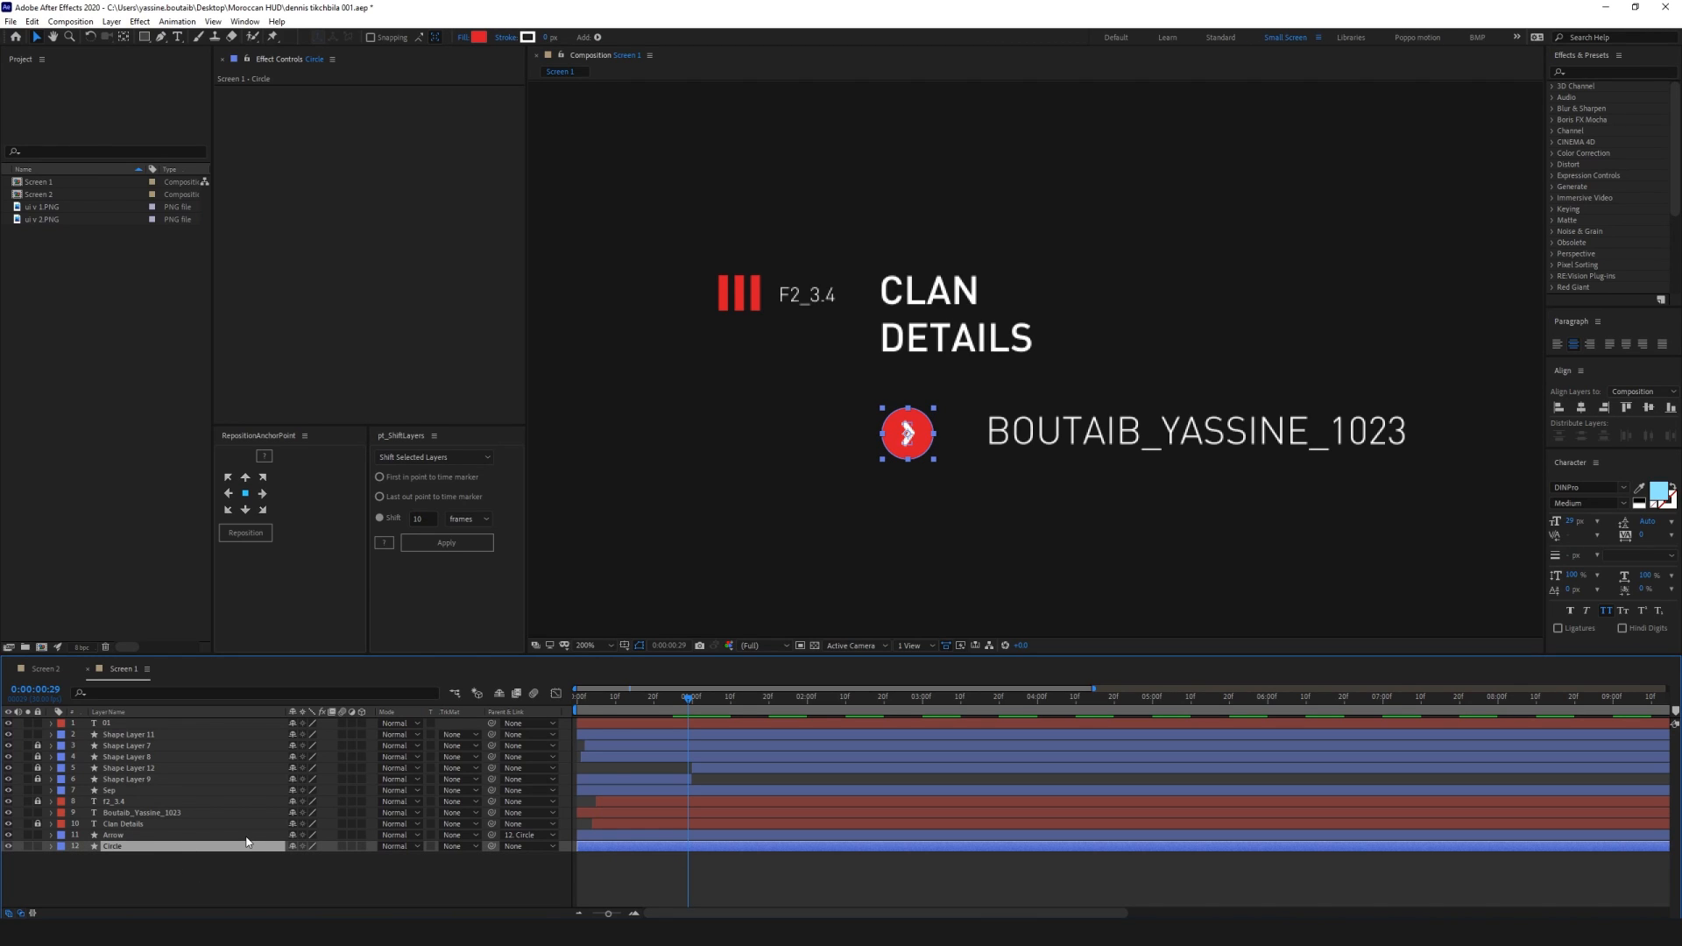
{"action": "key", "text": "s"}
{"action": "left_click", "coordinate": [83, 858]}
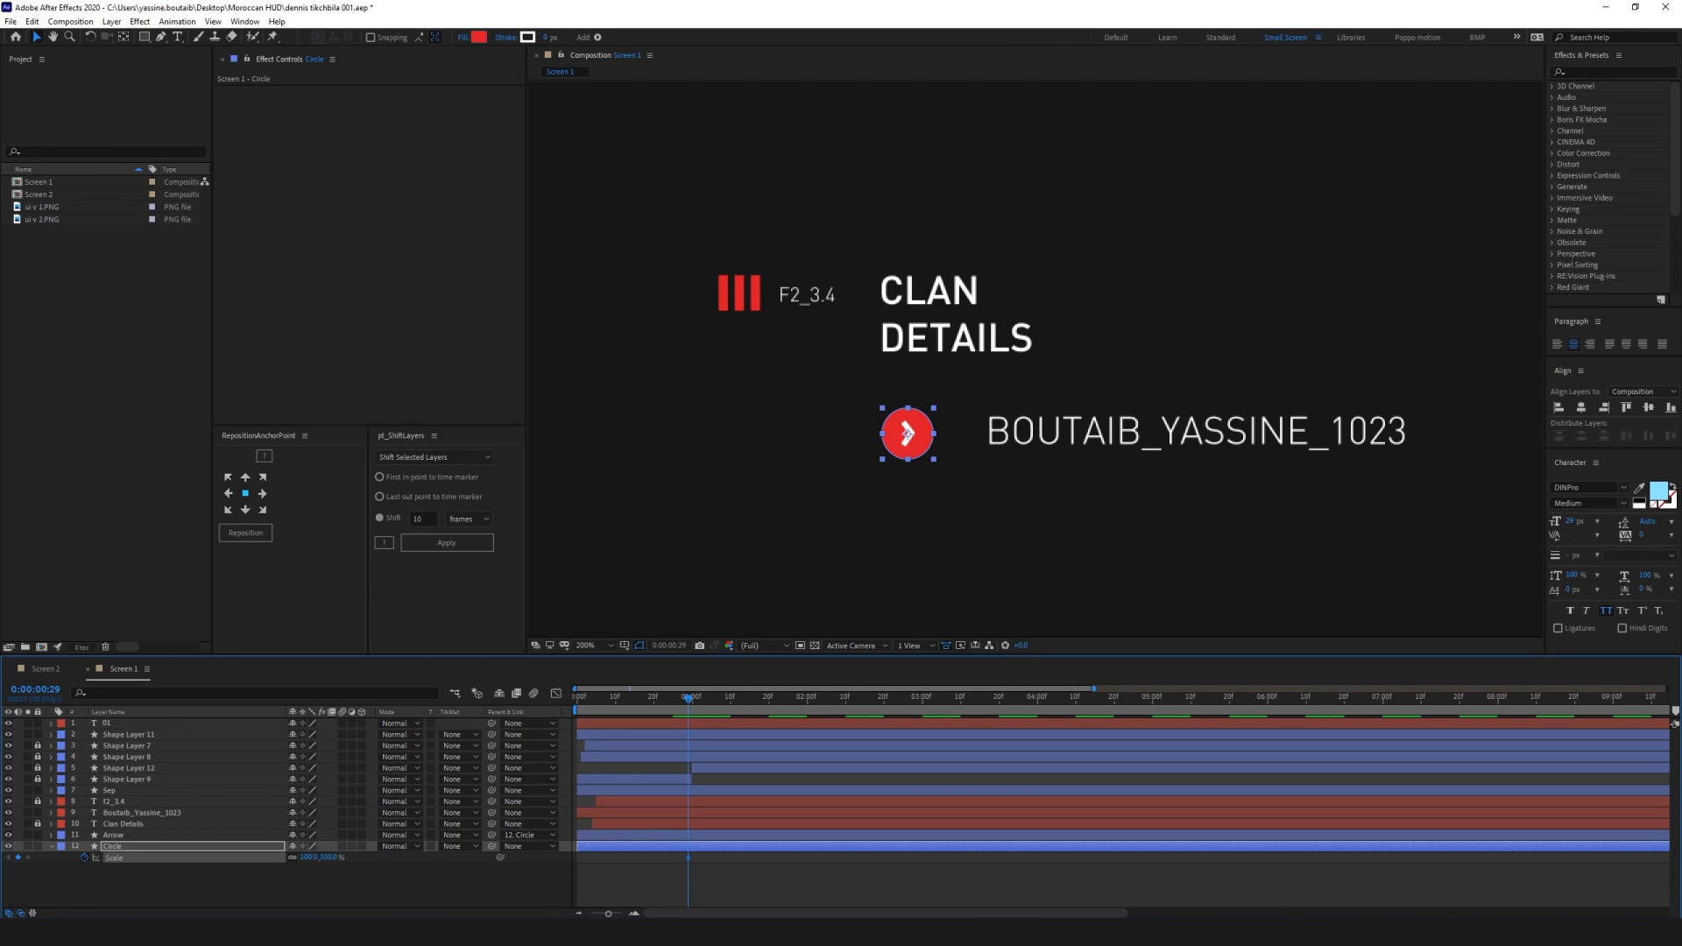
{"action": "left_click_drag", "start_coordinate": [686, 703], "coordinate": [579, 701]}
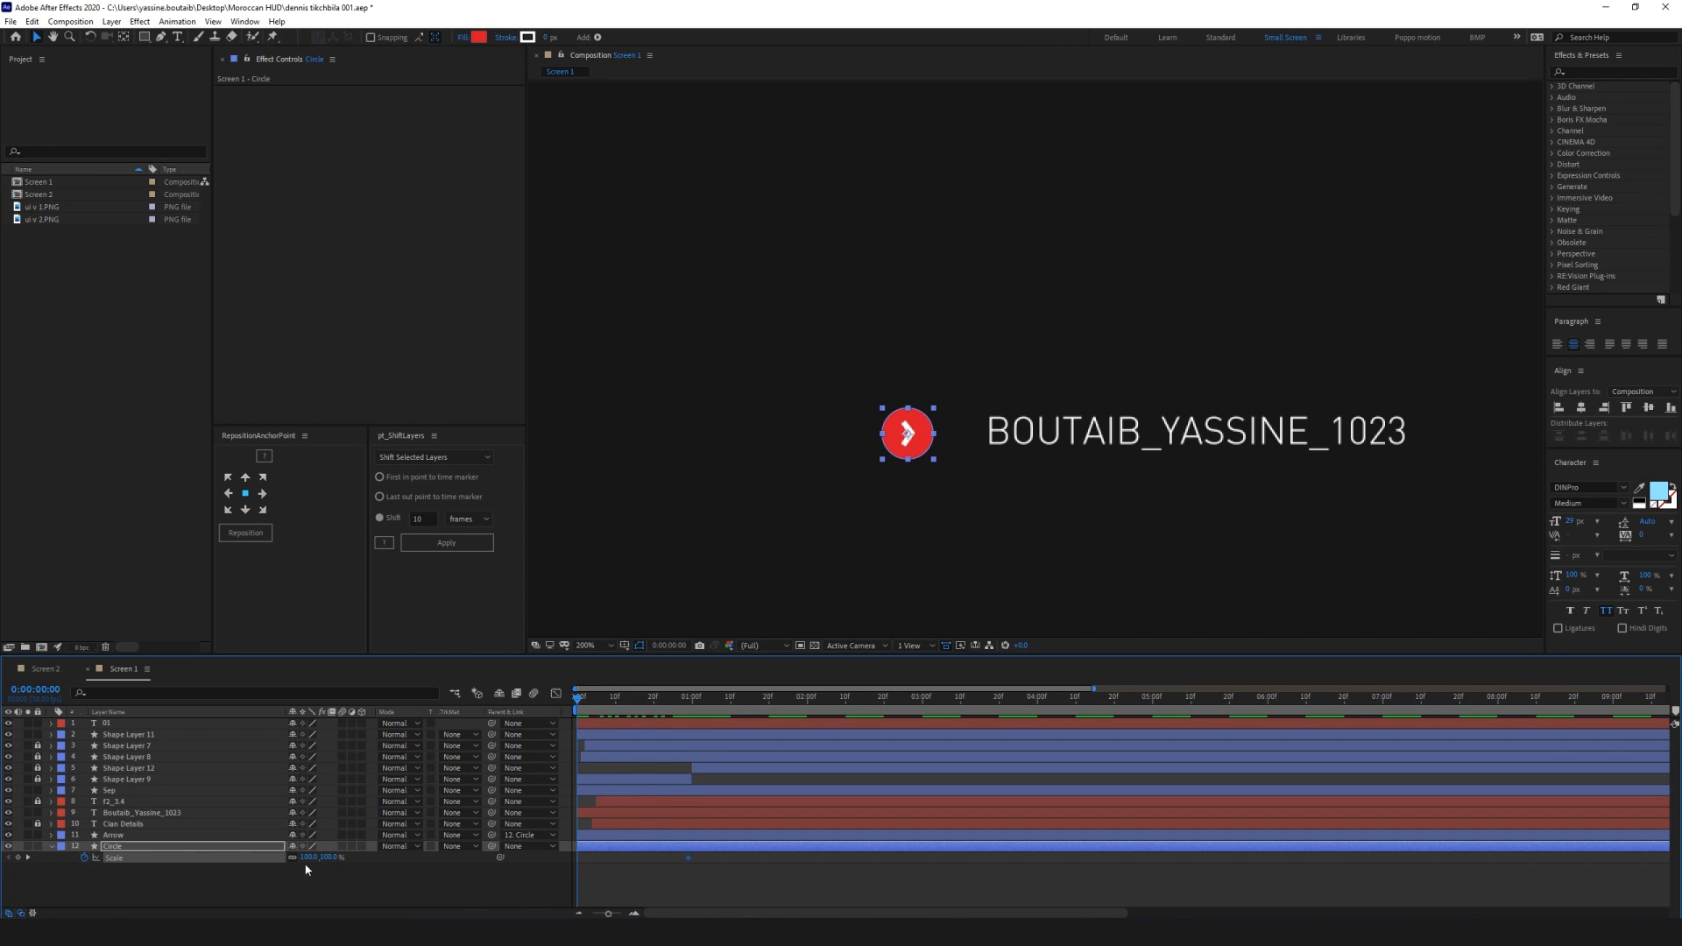
{"action": "left_click", "coordinate": [333, 858]}
{"action": "type", "text": "0"}
{"action": "key", "text": "Return"}
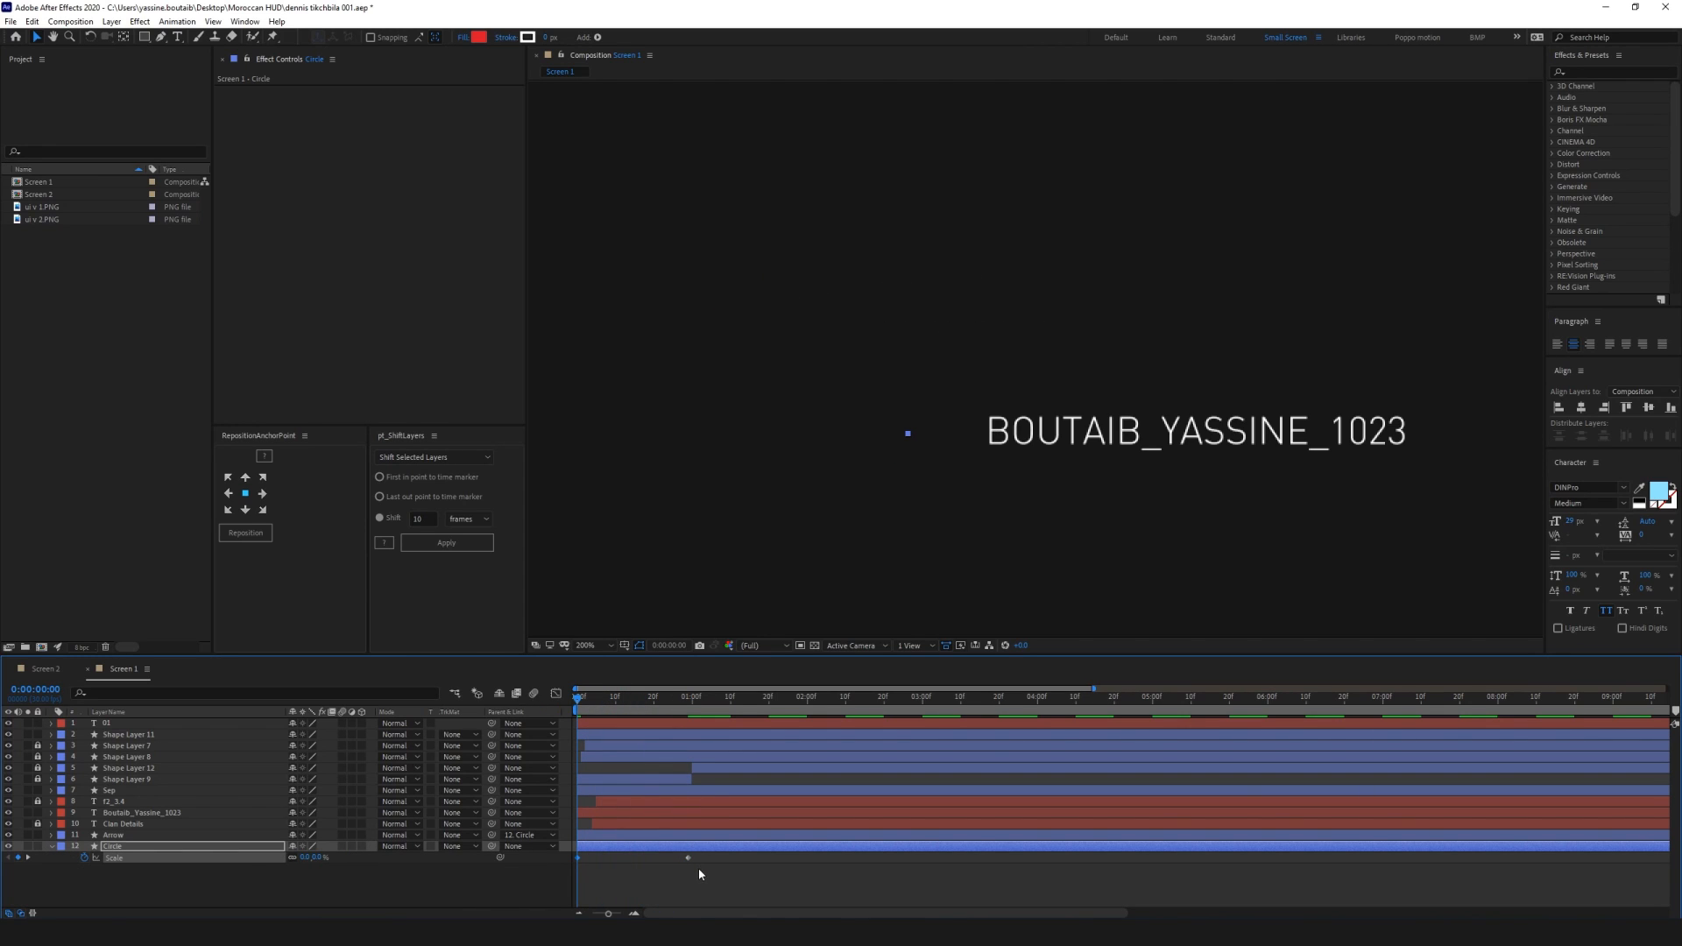
Reshape the Circle's scale speed curve into a fast start with a long ease-out and preview the animation
{"action": "left_click", "coordinate": [556, 693]}
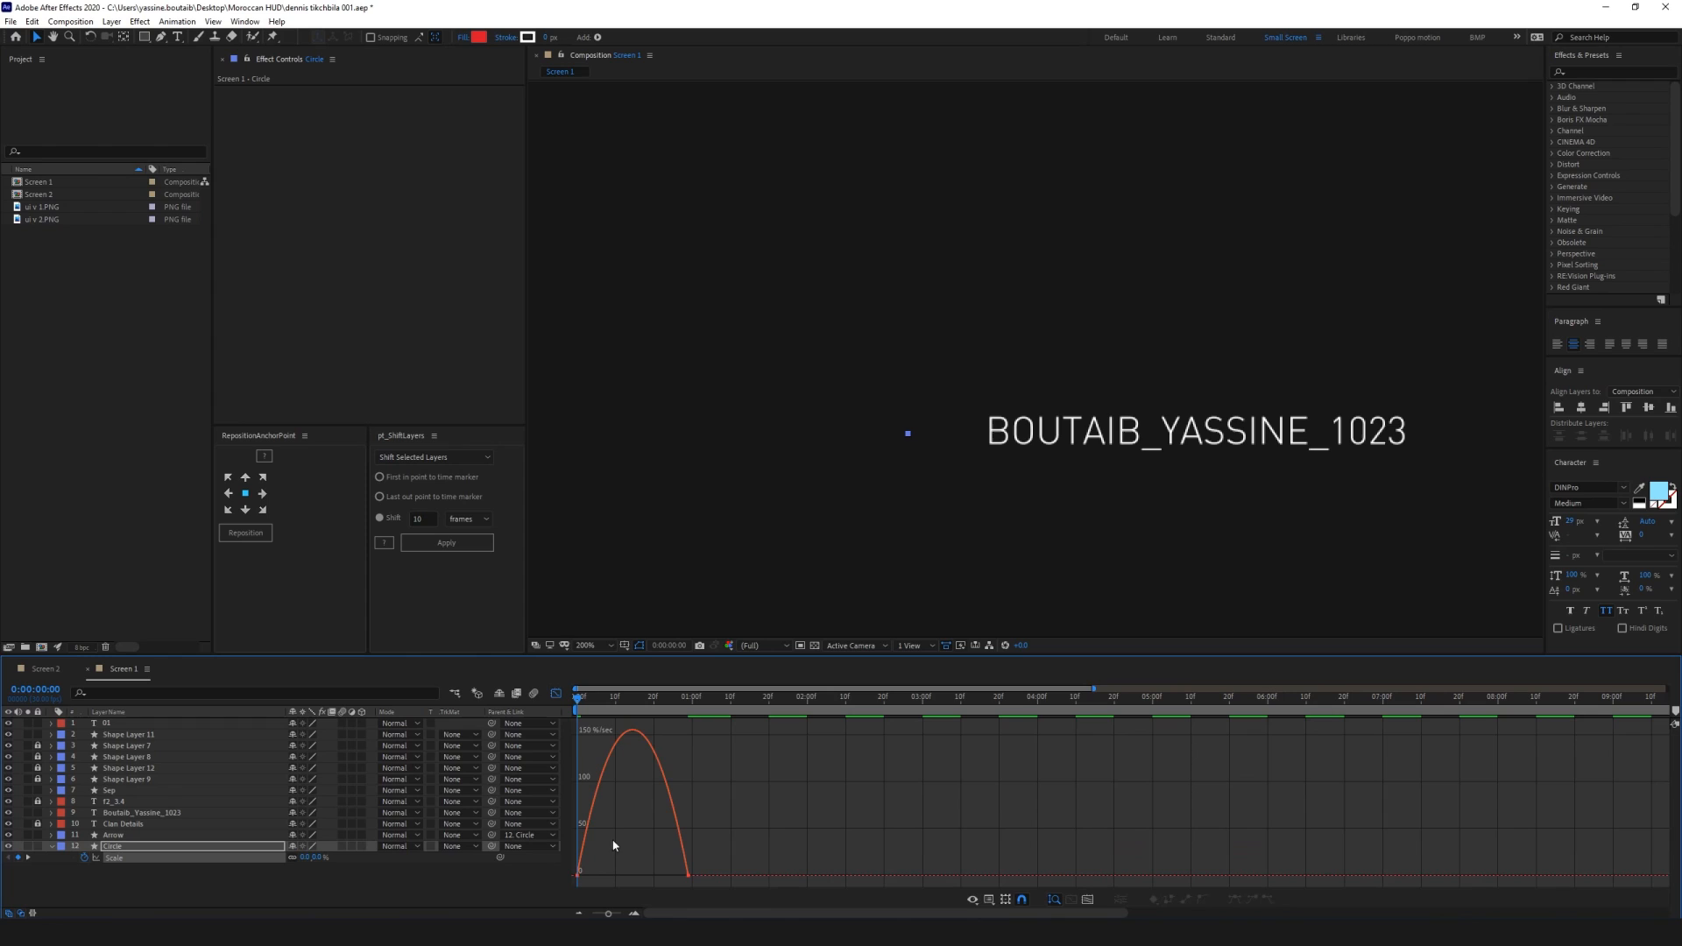
{"action": "left_click_drag", "start_coordinate": [718, 855], "coordinate": [632, 875]}
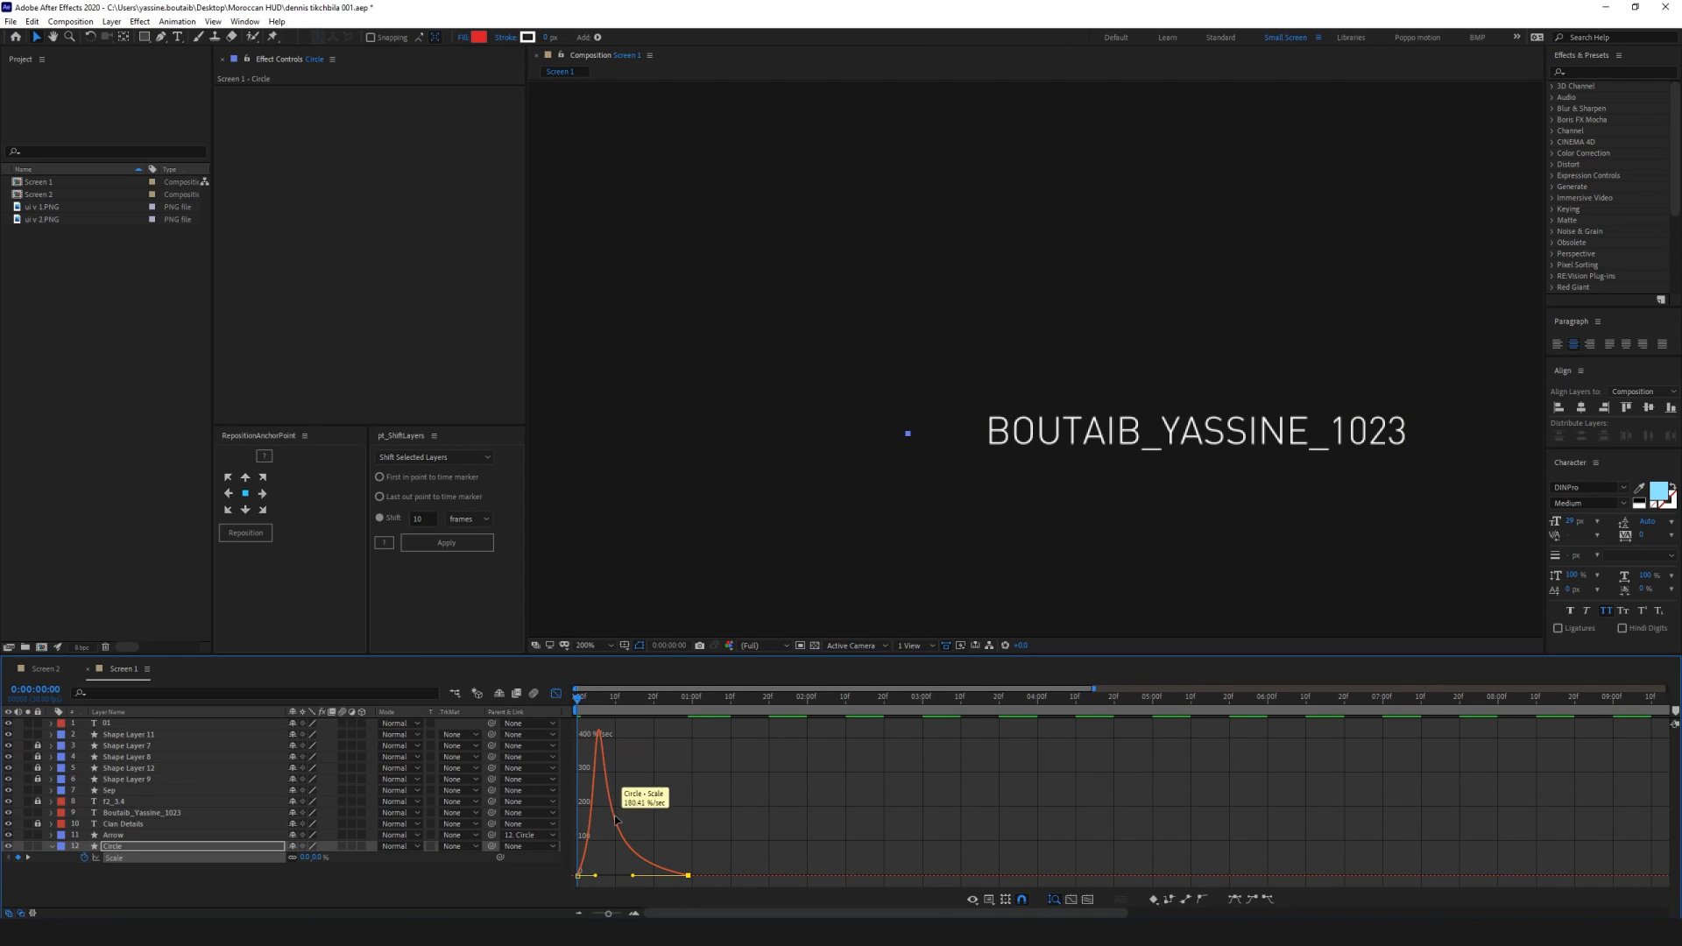
{"action": "key", "text": "space"}
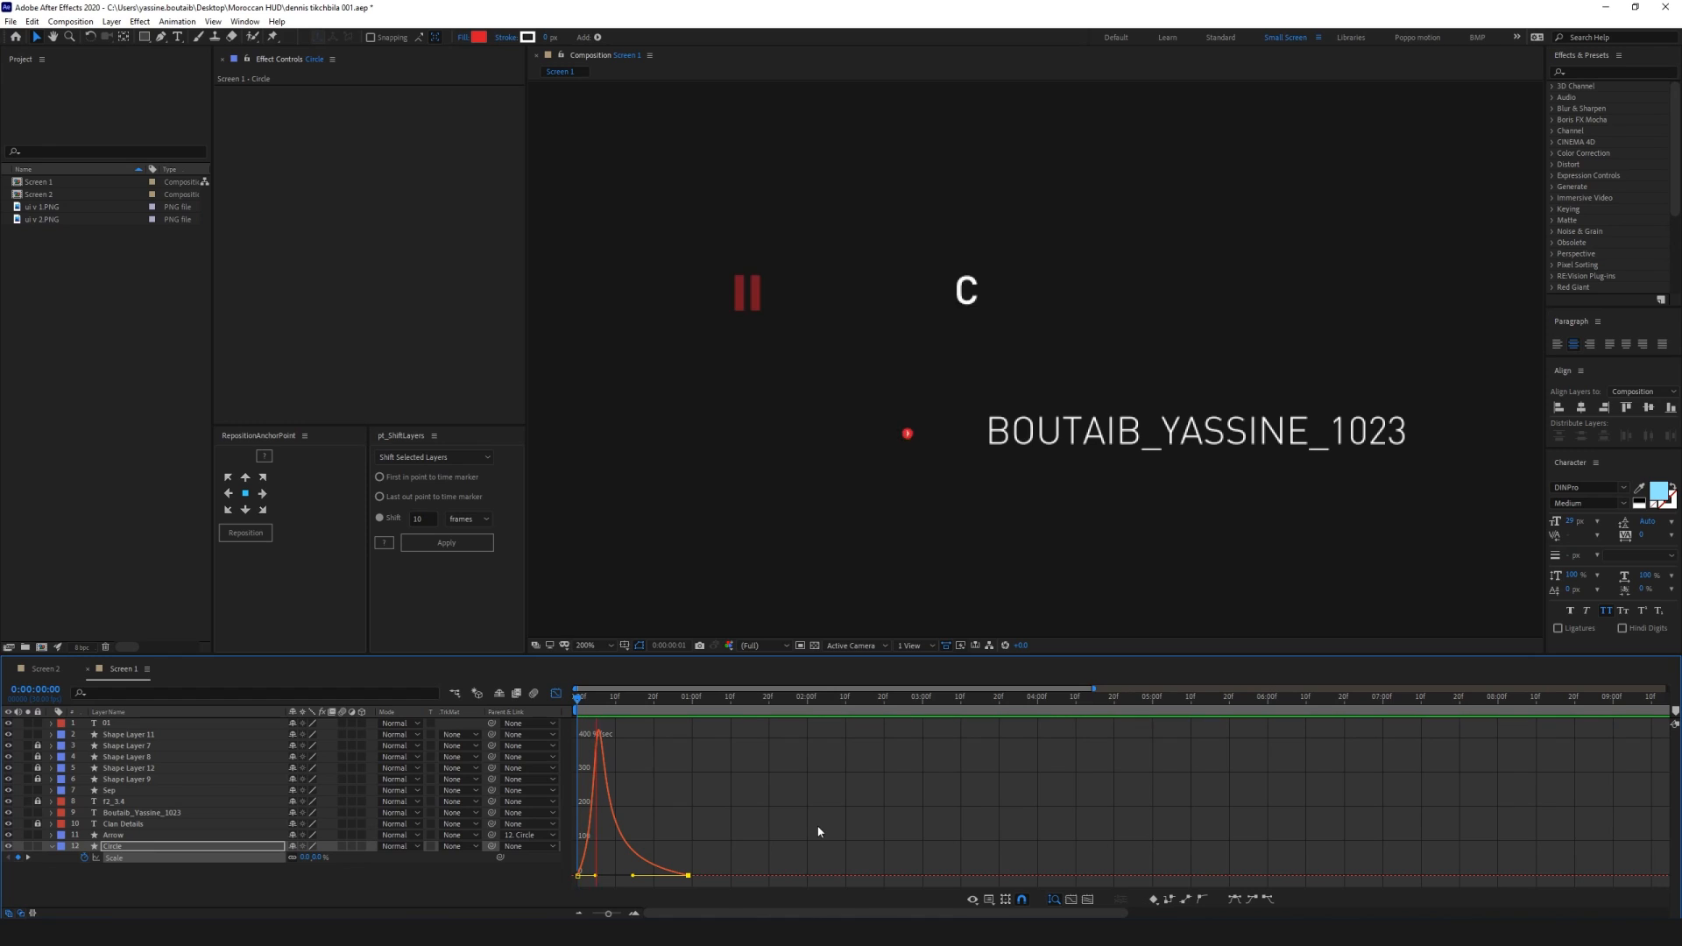
{"action": "left_click", "coordinate": [556, 692]}
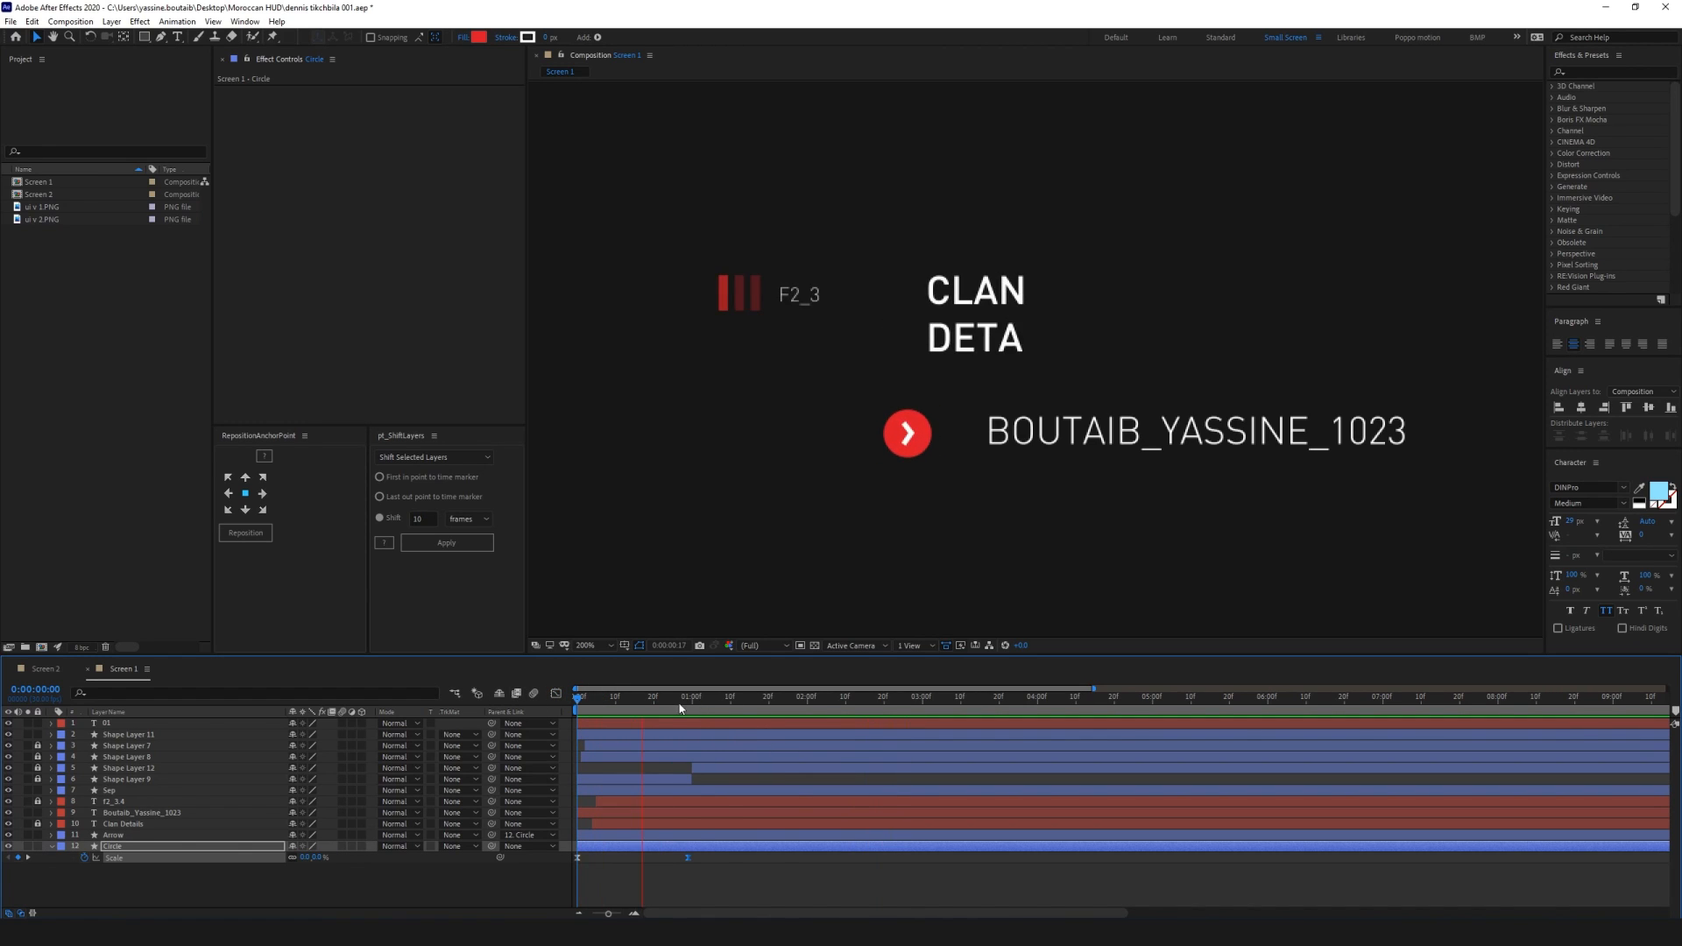
Move the Circle's final scale keyframe to frame 20, preview the faster growth and collapse the layer
{"action": "left_click_drag", "start_coordinate": [657, 700], "coordinate": [653, 701]}
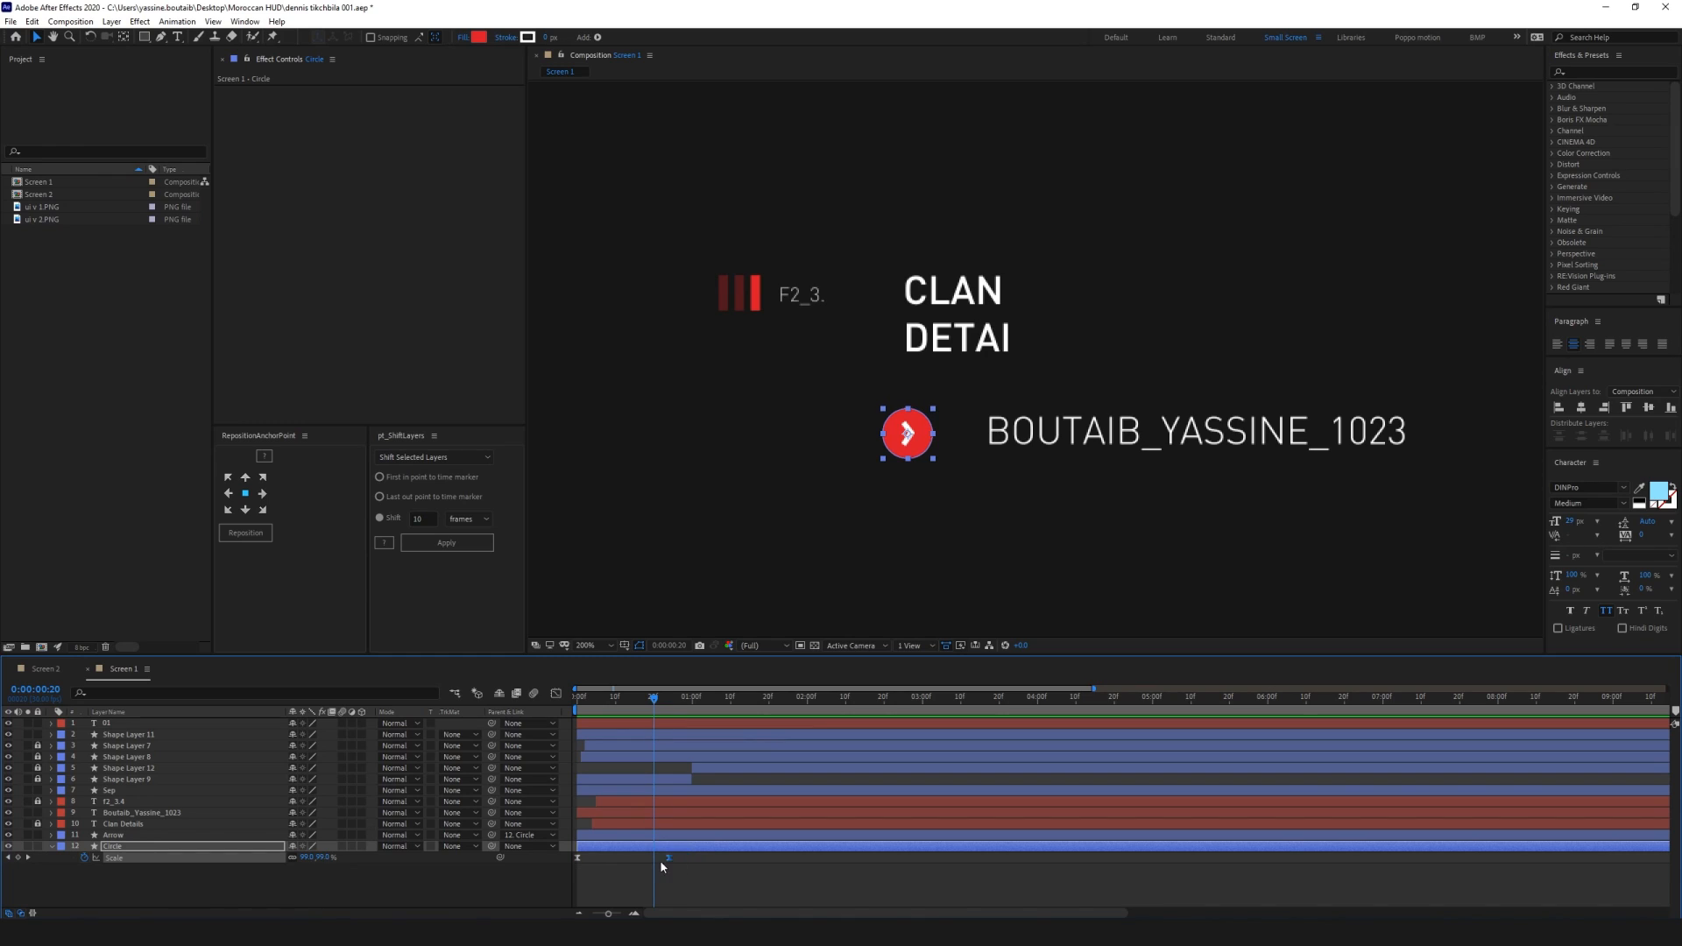
{"action": "left_click_drag", "start_coordinate": [664, 858], "coordinate": [650, 858]}
{"action": "key", "text": "space"}
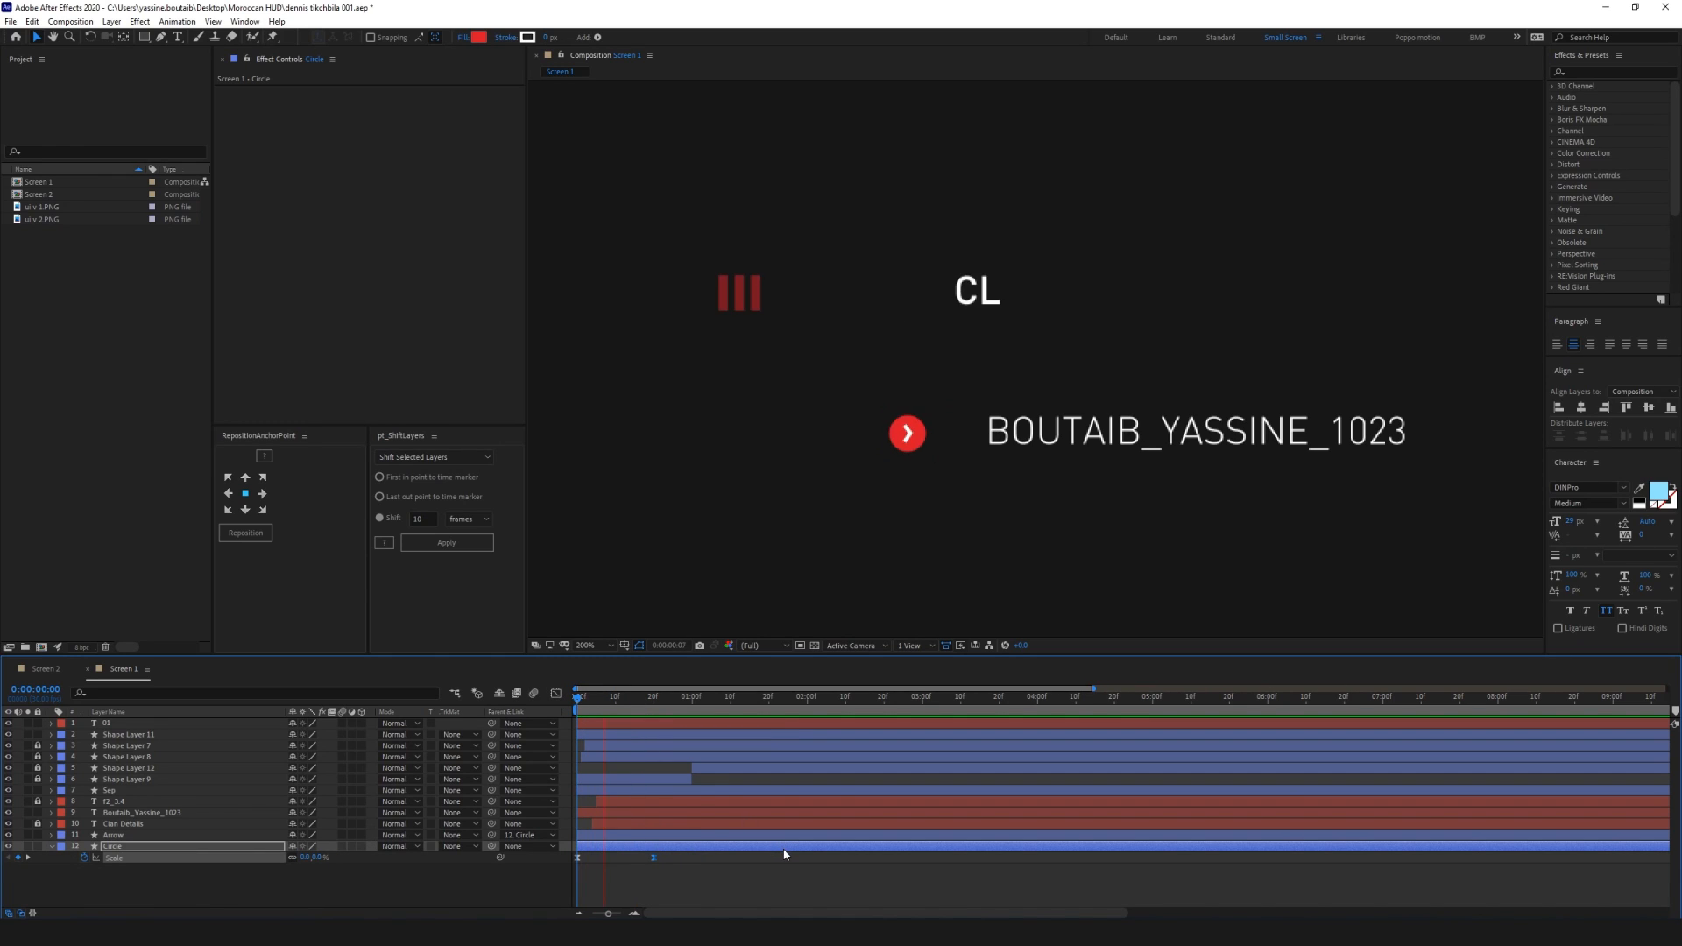
{"action": "left_click_drag", "start_coordinate": [664, 703], "coordinate": [656, 703]}
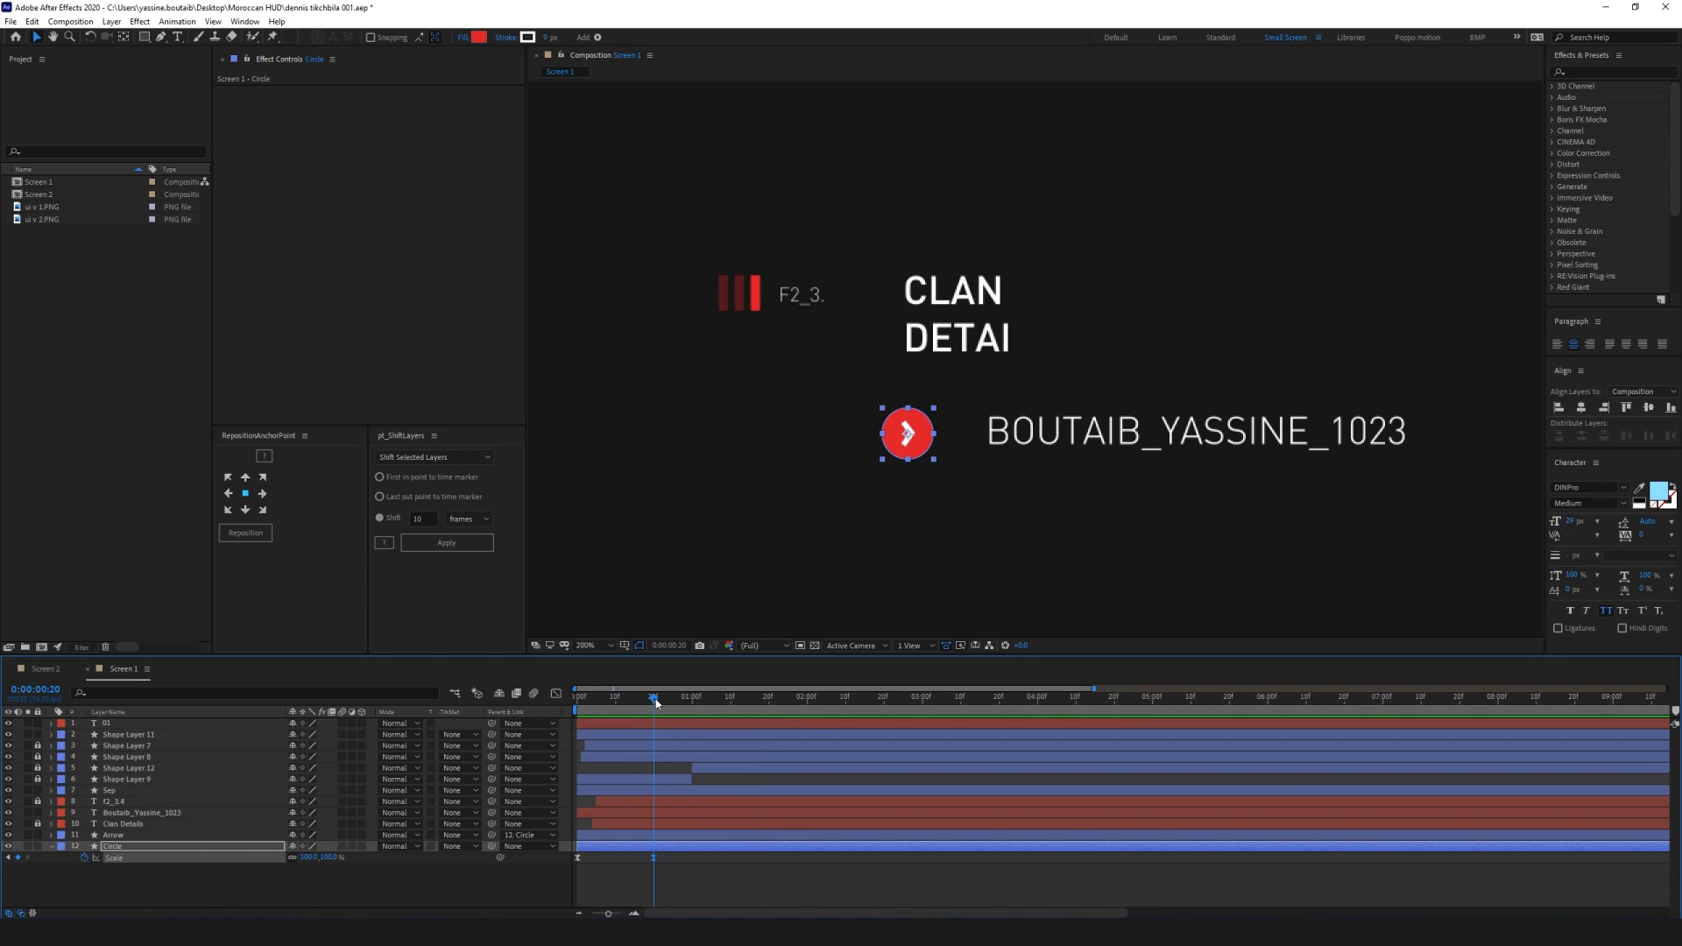
{"action": "left_click", "coordinate": [132, 880]}
{"action": "left_click", "coordinate": [52, 846]}
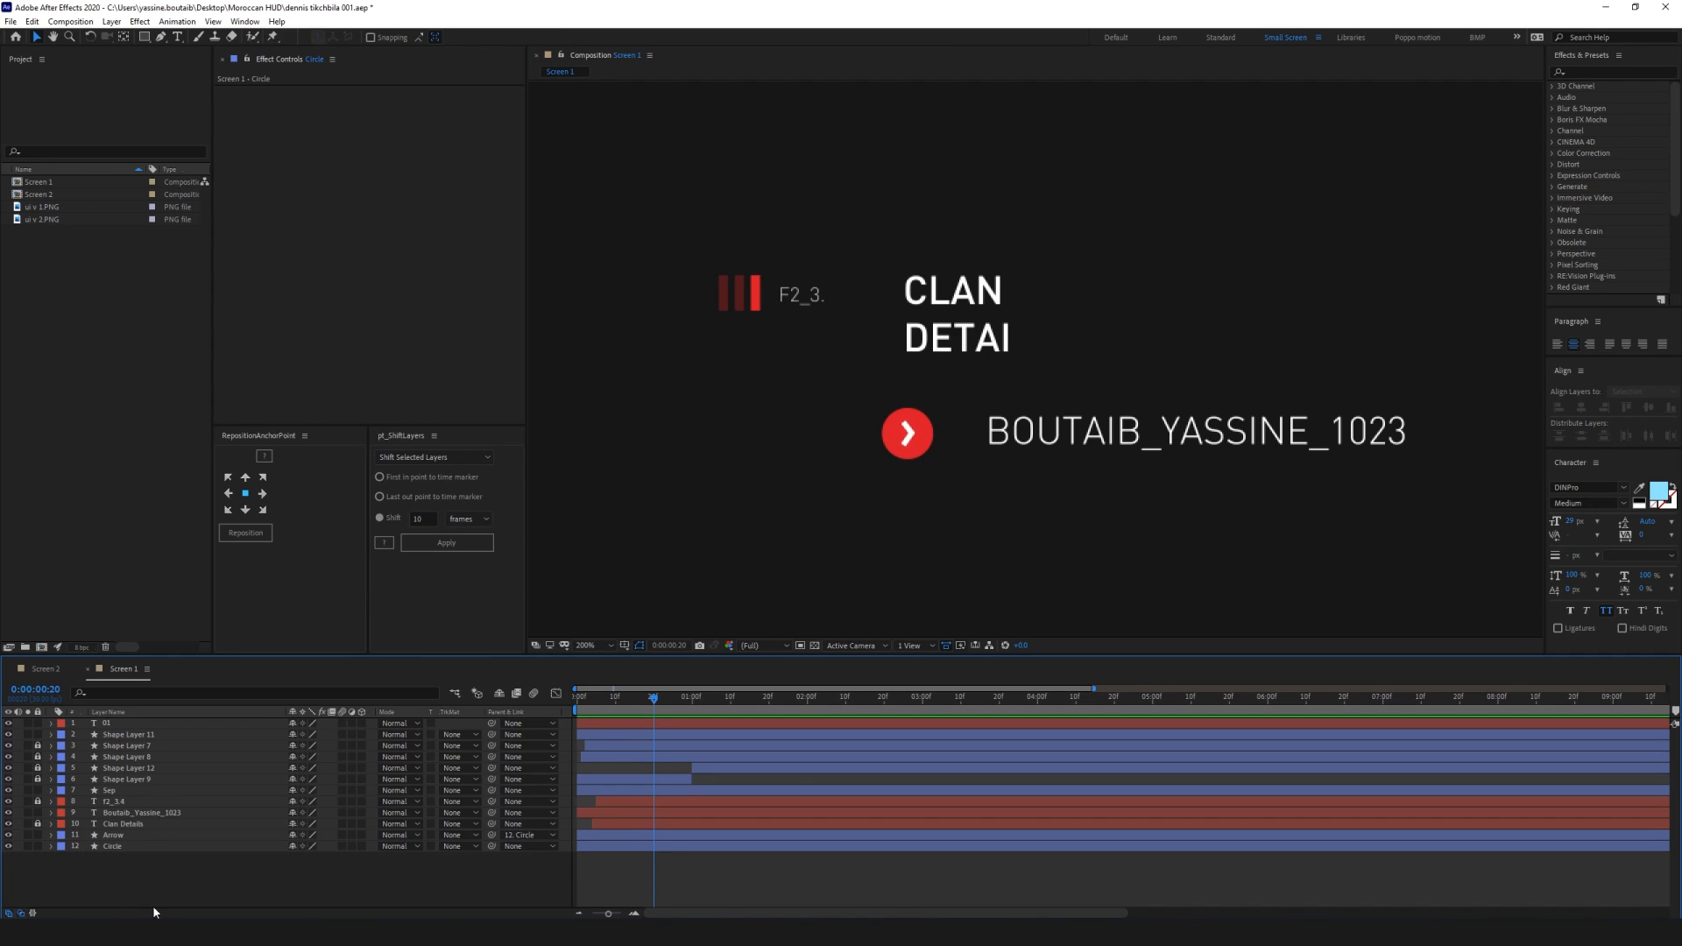
Add a text animator to the username layer, keyframe its range selector Start from 0% at frame 0 to frame 20, and preview it
{"action": "left_click", "coordinate": [1248, 442]}
{"action": "left_click_drag", "start_coordinate": [1411, 464], "coordinate": [1095, 491]}
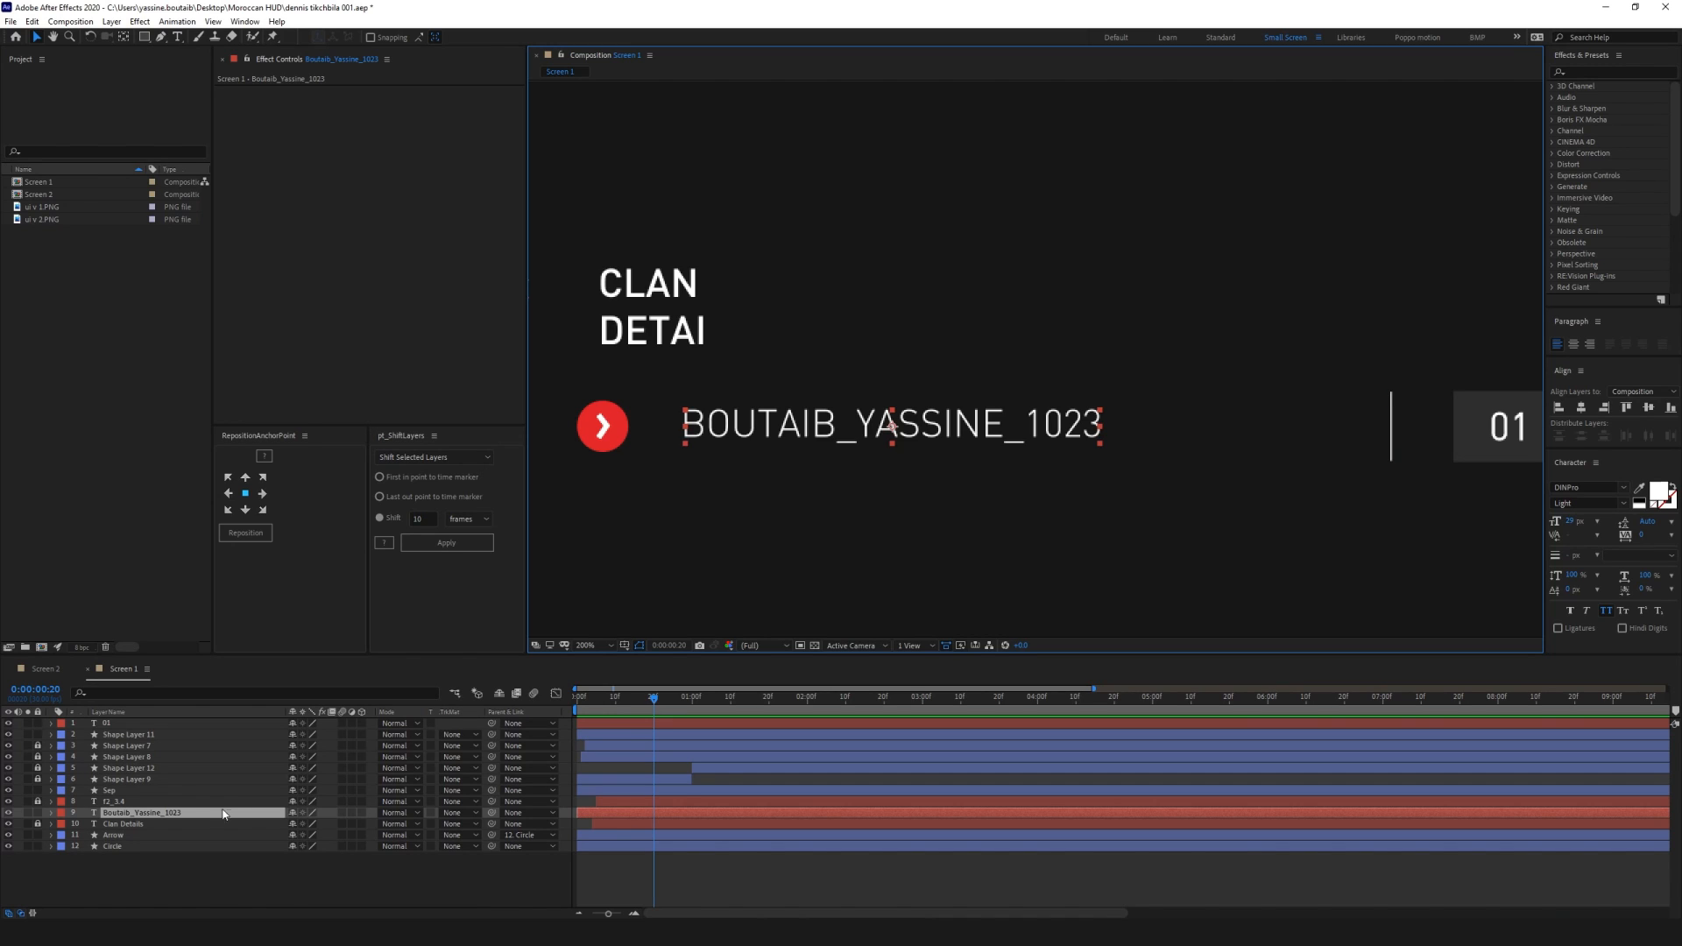
{"action": "left_click", "coordinate": [49, 813]}
{"action": "key", "text": "space"}
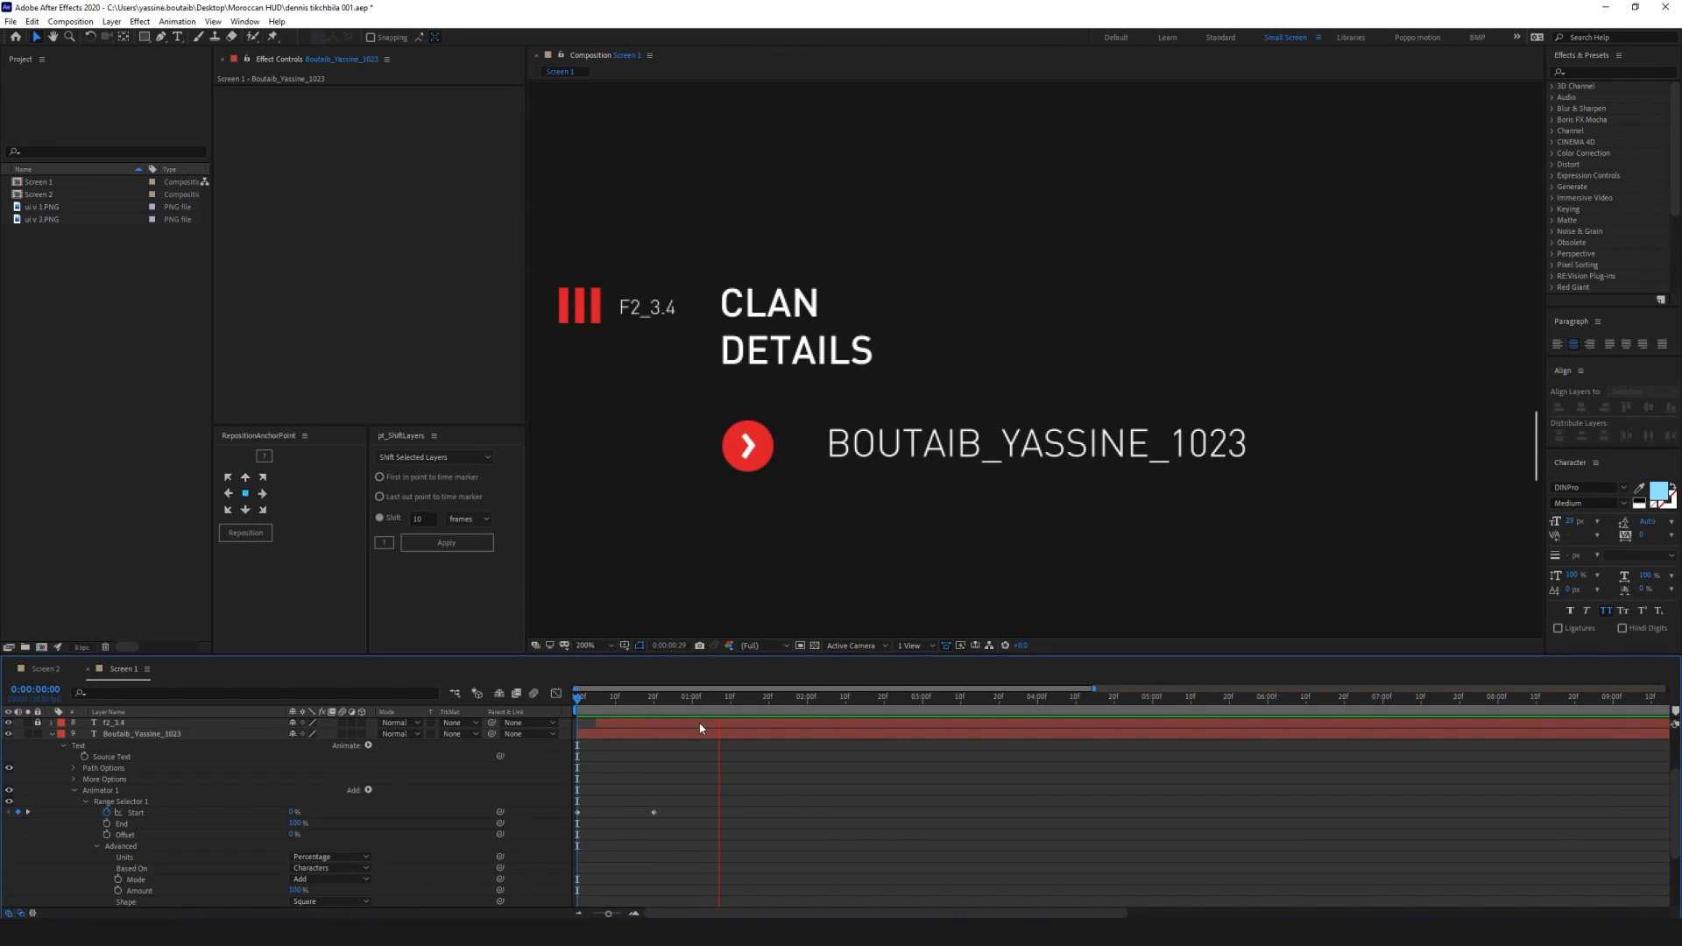
{"action": "key", "text": "space"}
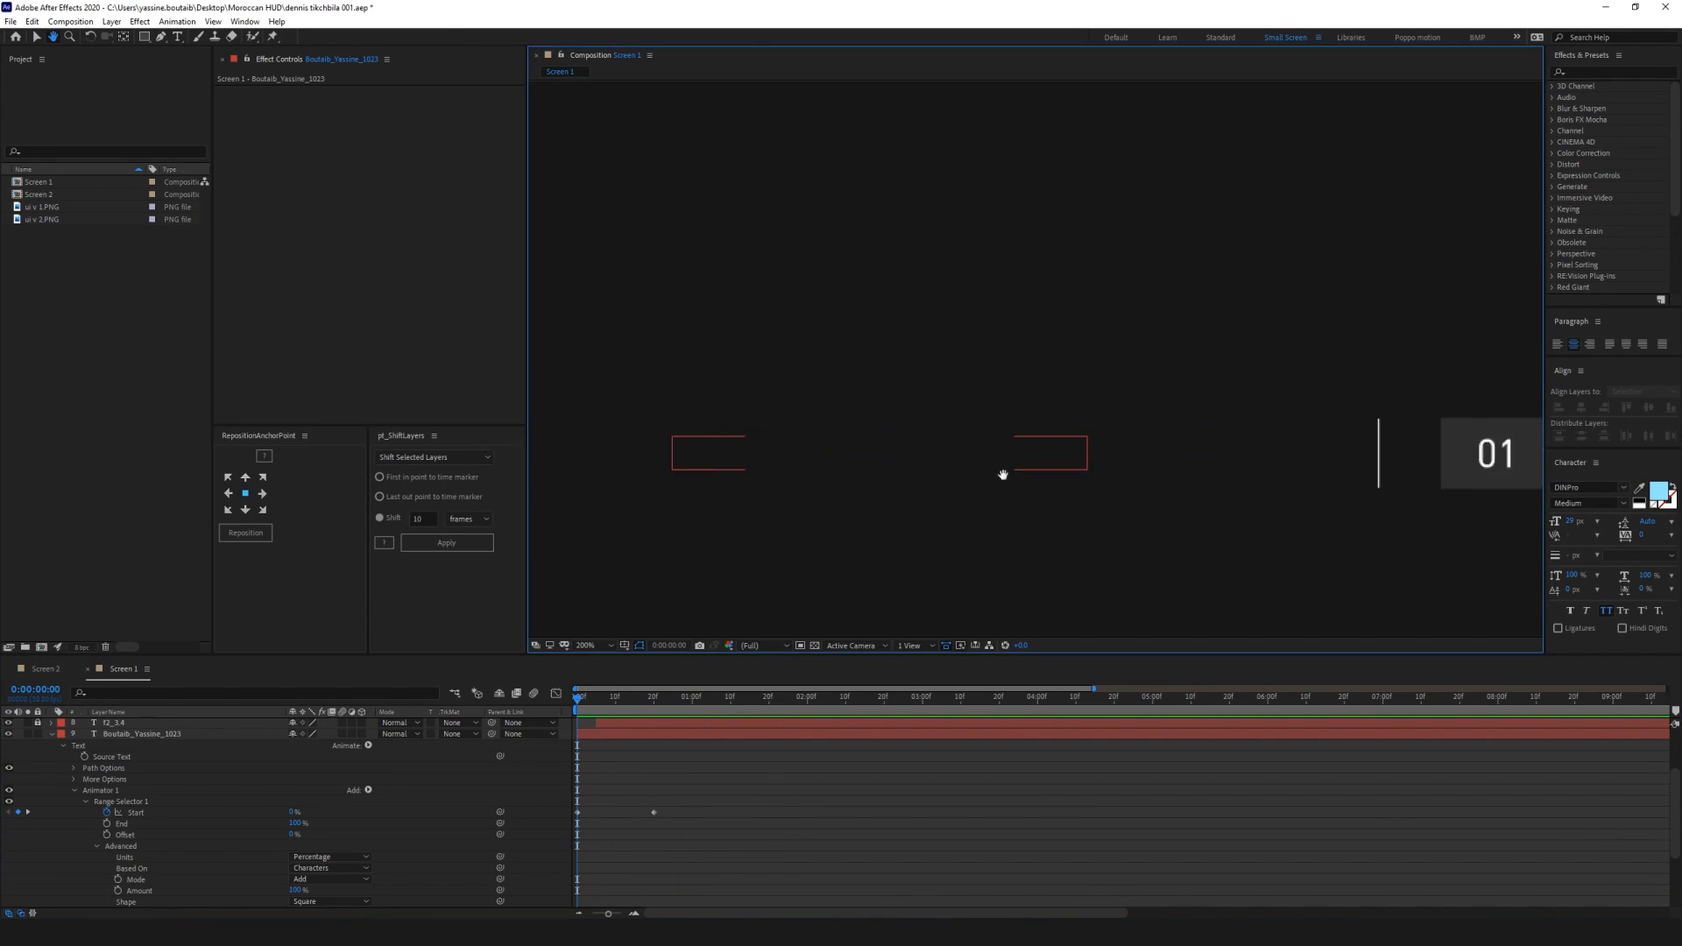
Collapse the username text layer and move it directly below Clan Details in the layer stack
{"action": "left_click", "coordinate": [1223, 446]}
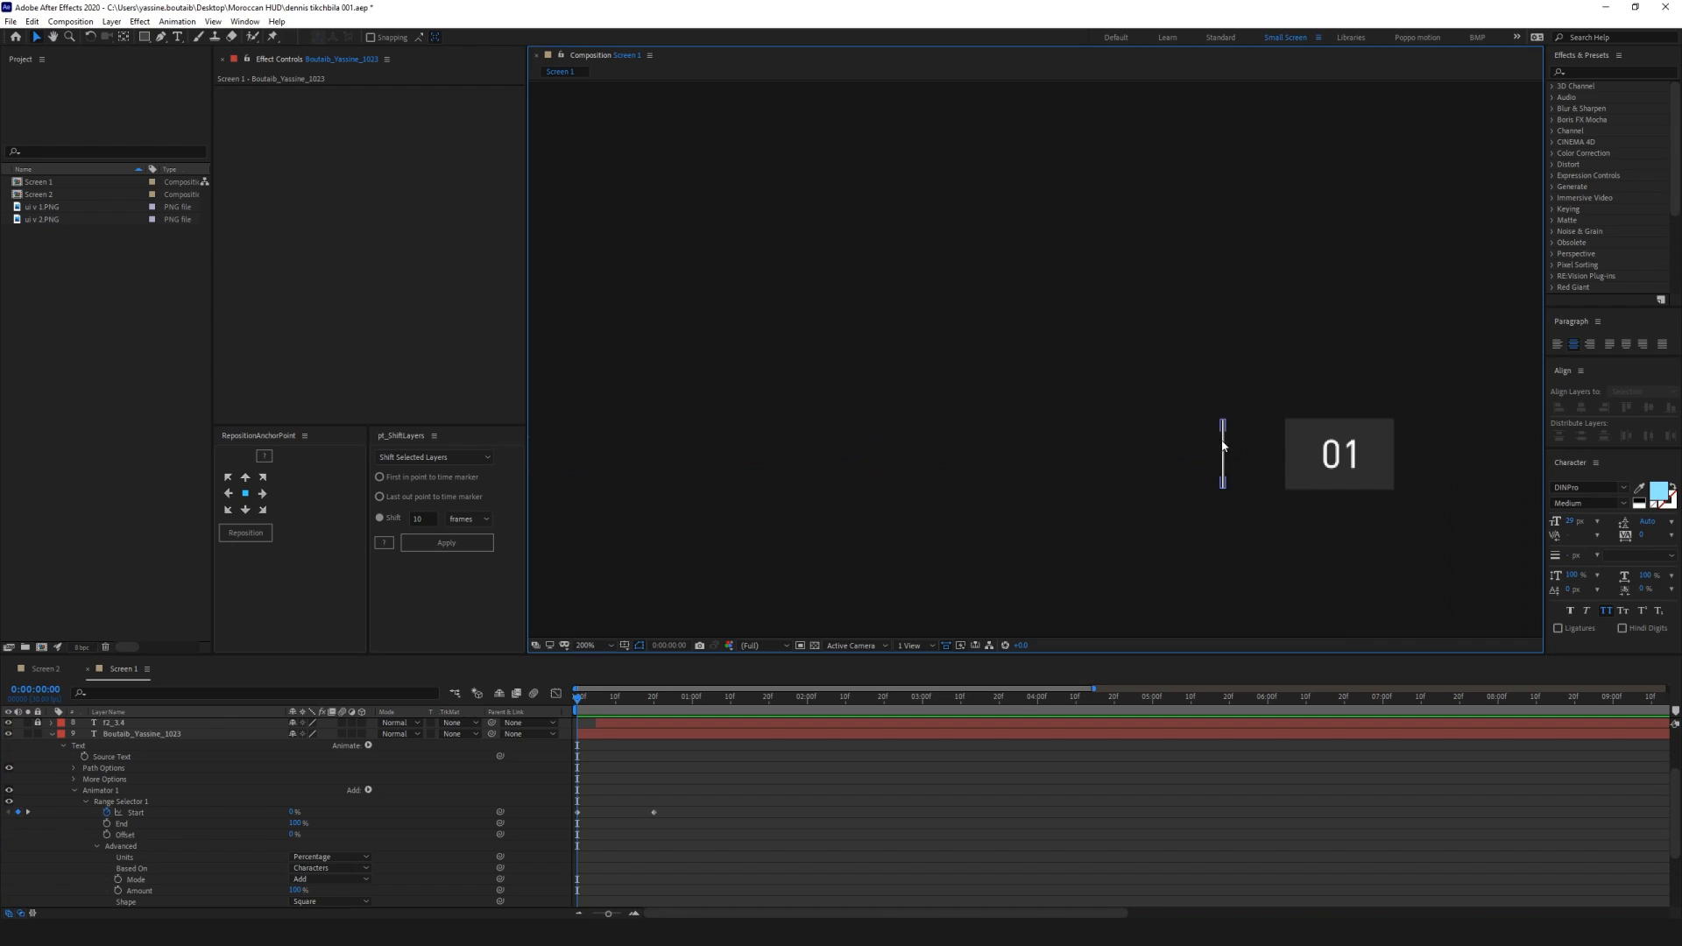
{"action": "left_click", "coordinate": [51, 733]}
{"action": "left_click_drag", "start_coordinate": [121, 813], "coordinate": [140, 831]}
{"action": "left_click", "coordinate": [298, 869]}
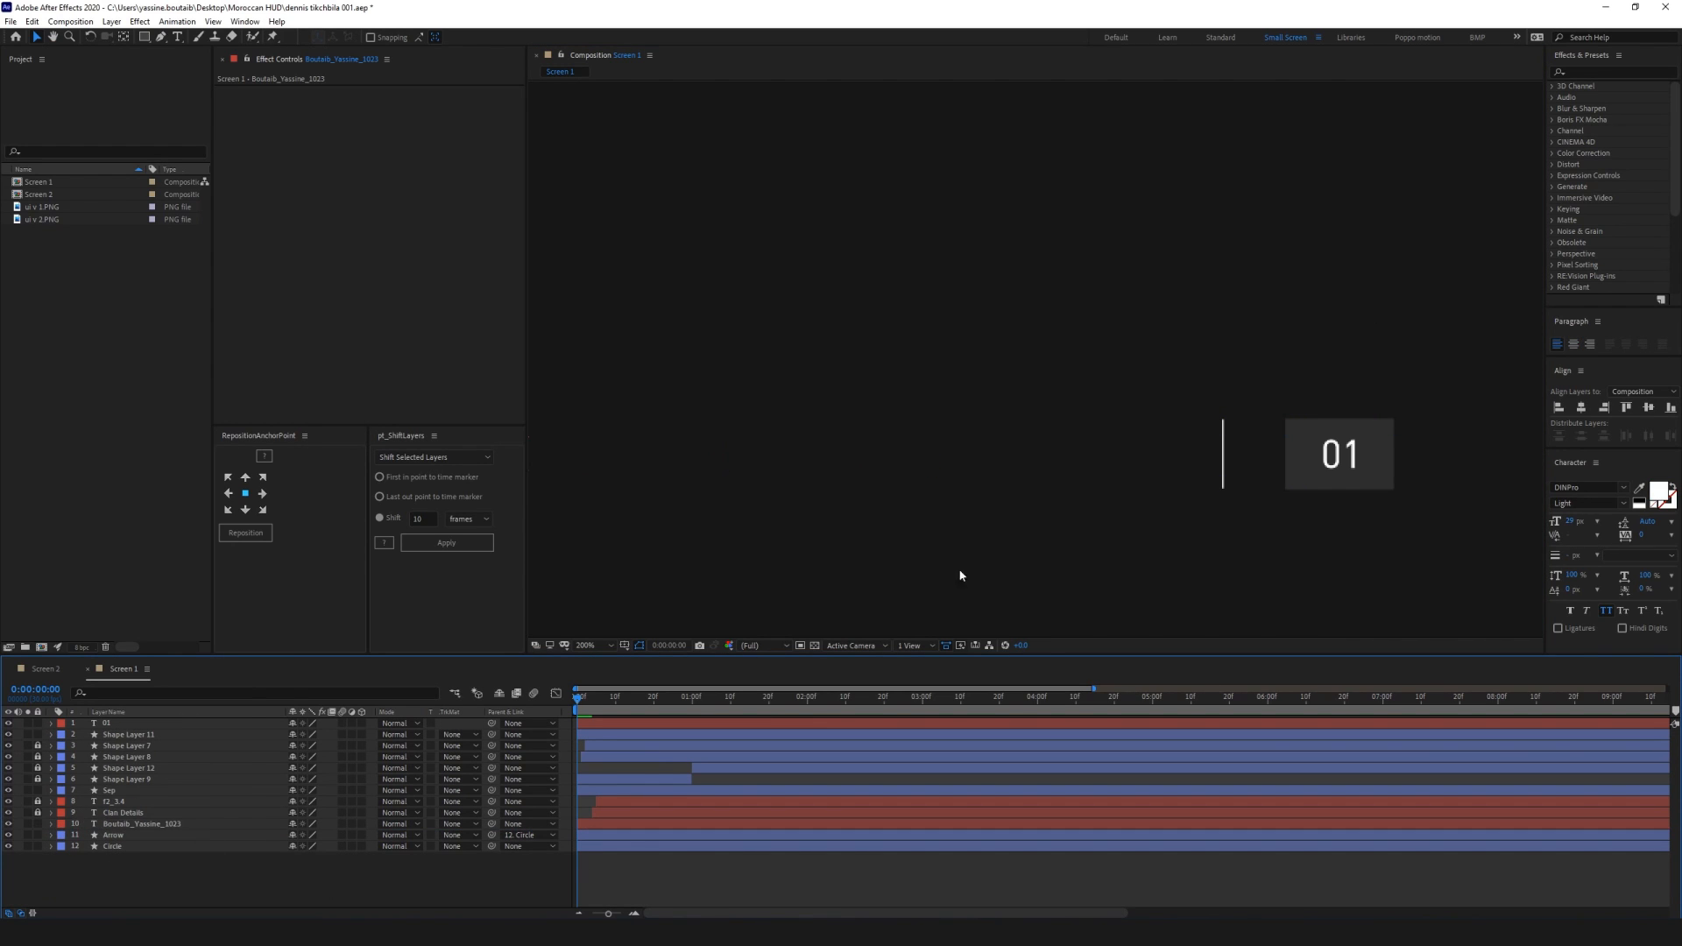
Unlock Shape Layer 7, select all of its opacity flicker keyframes and collapse the layer again
{"action": "left_click_drag", "start_coordinate": [1146, 523], "coordinate": [942, 522]}
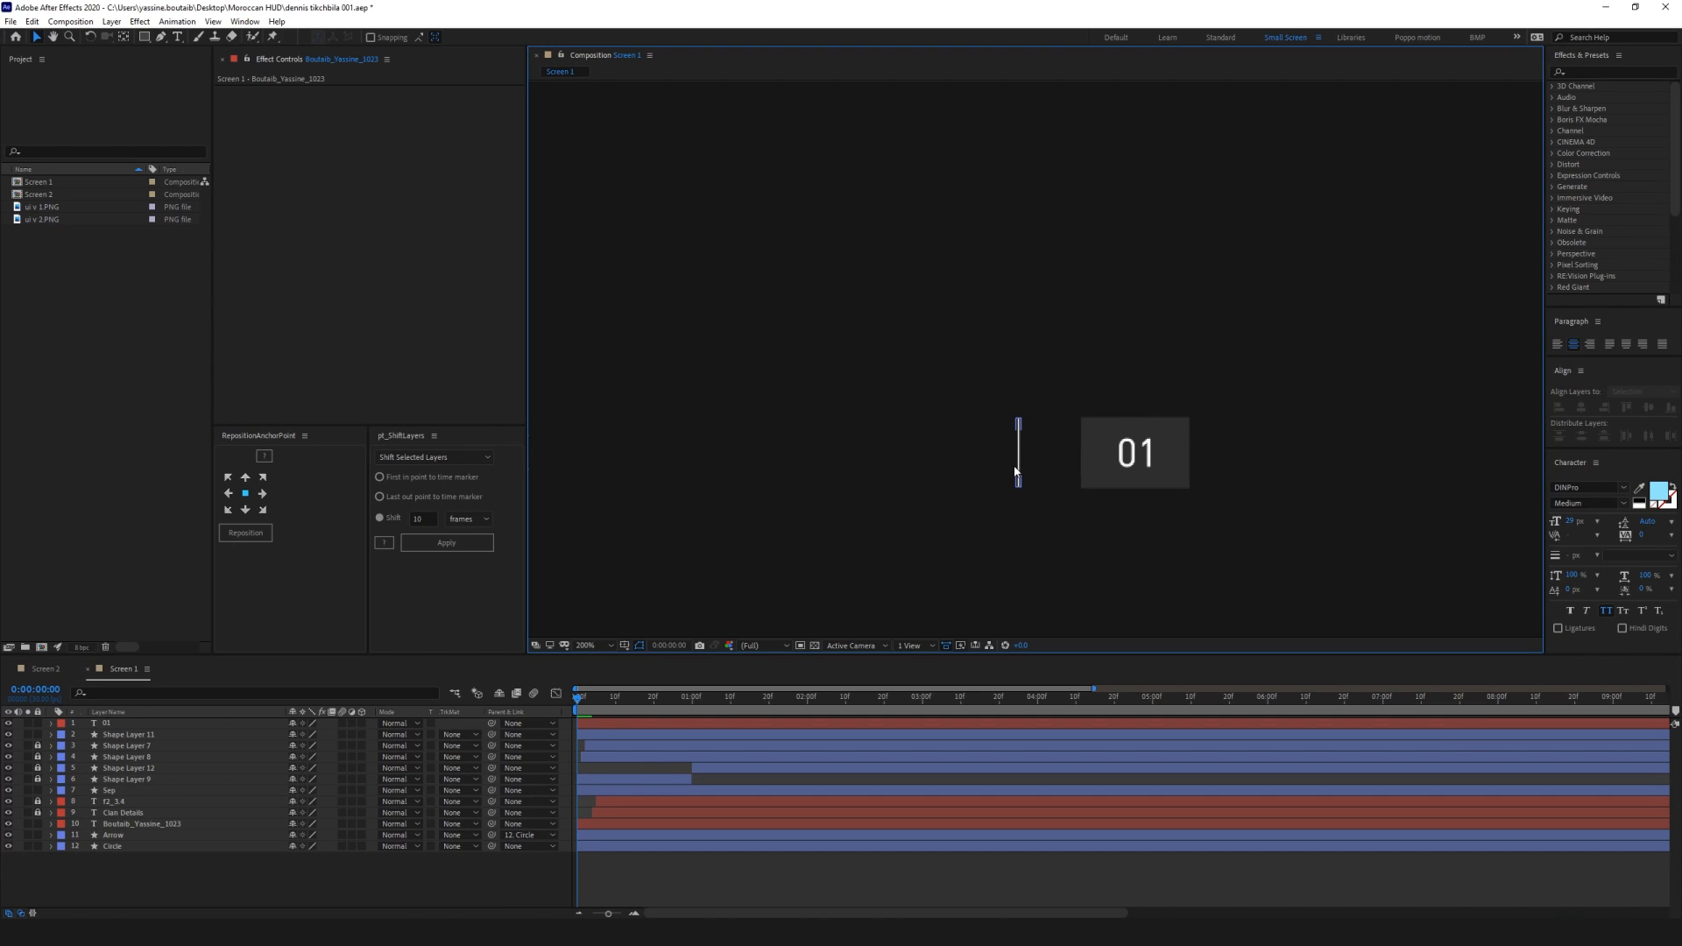
{"action": "left_click", "coordinate": [124, 745]}
{"action": "key", "text": "t"}
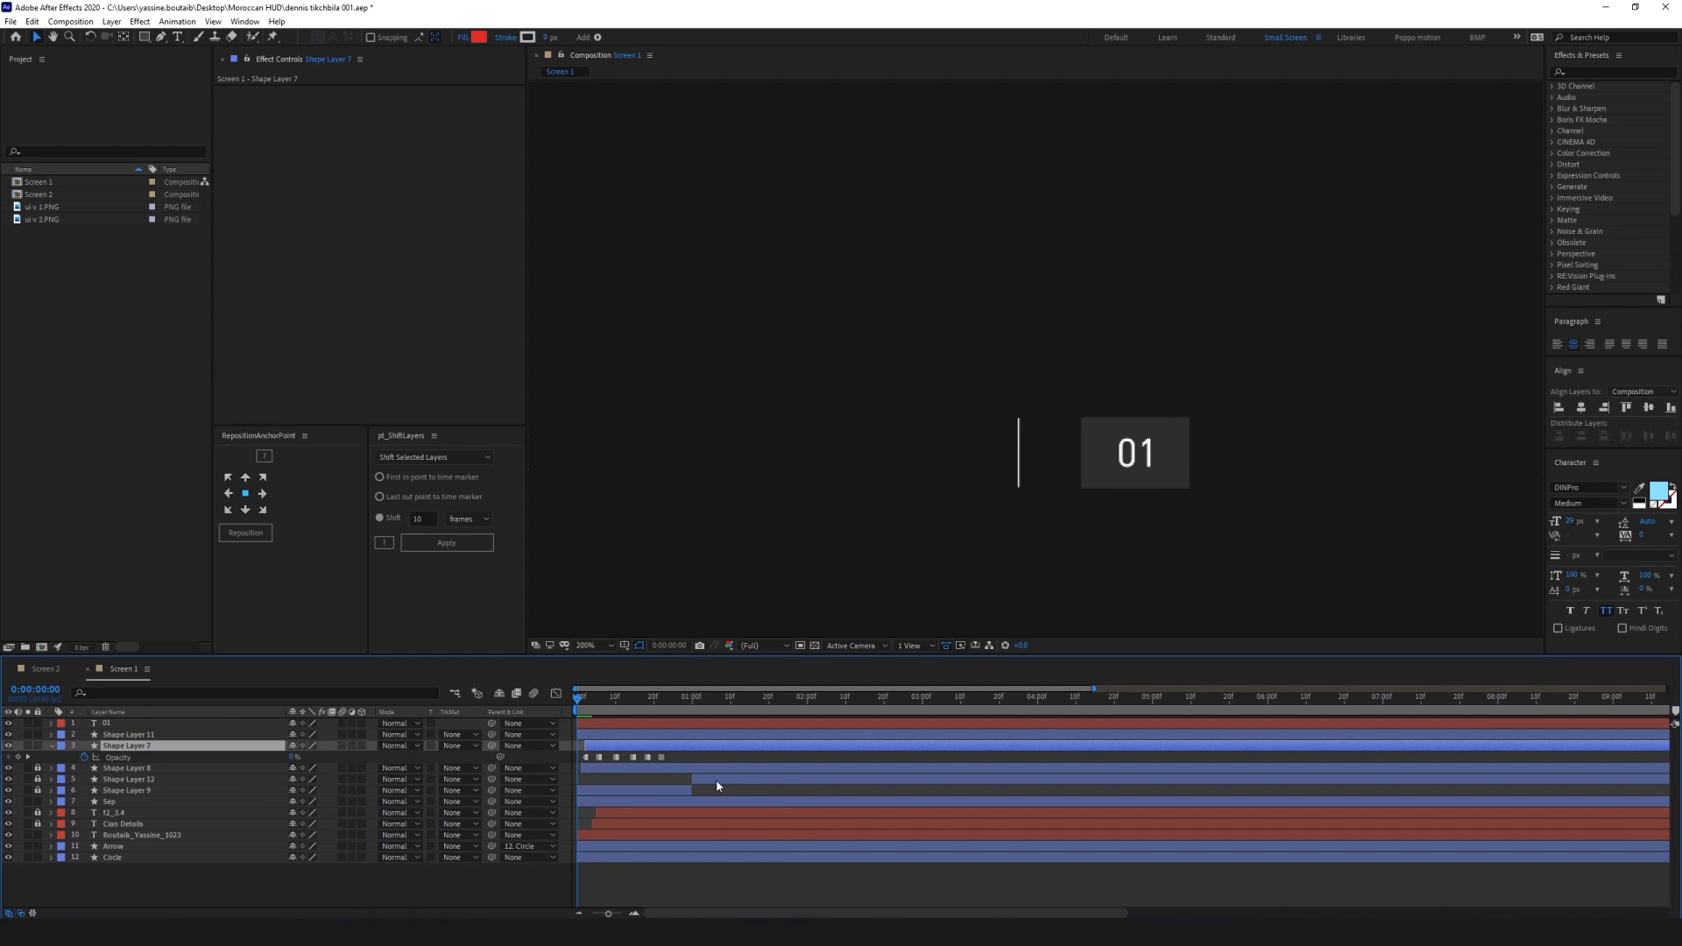
{"action": "left_click", "coordinate": [482, 756]}
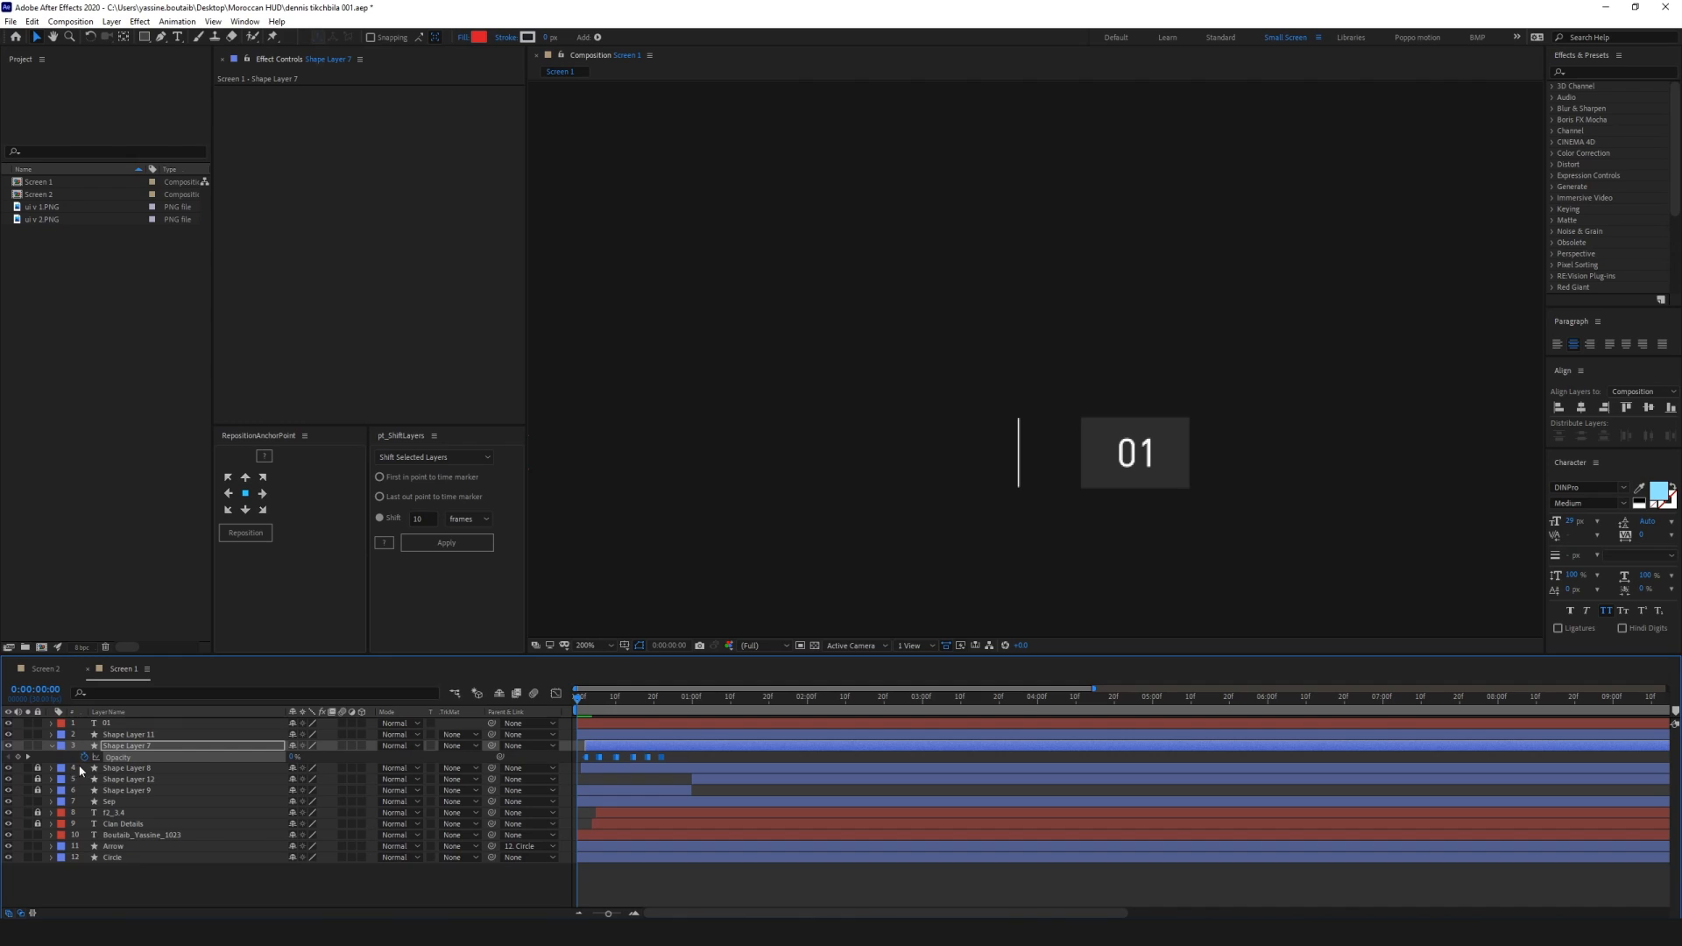
{"action": "left_click", "coordinate": [52, 747]}
{"action": "left_click", "coordinate": [111, 873]}
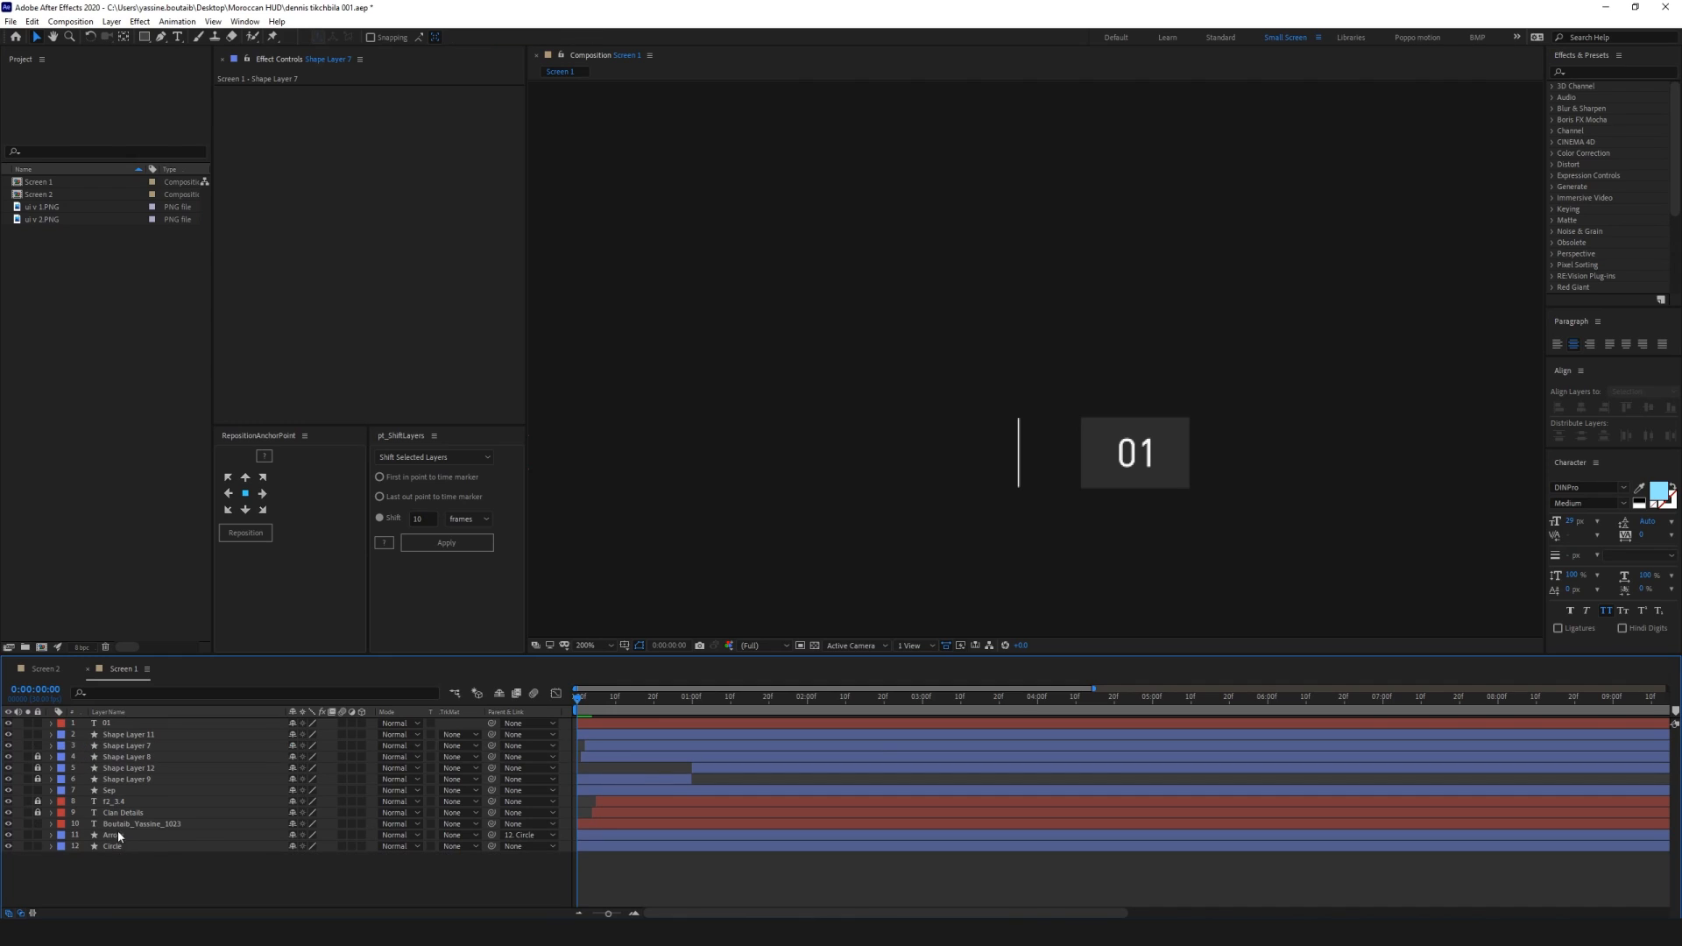
Move the Sep separator line layer directly below Shape Layer 11 in the layer stack
{"action": "left_click", "coordinate": [1018, 455]}
{"action": "left_click", "coordinate": [1134, 453], "text": "shift"}
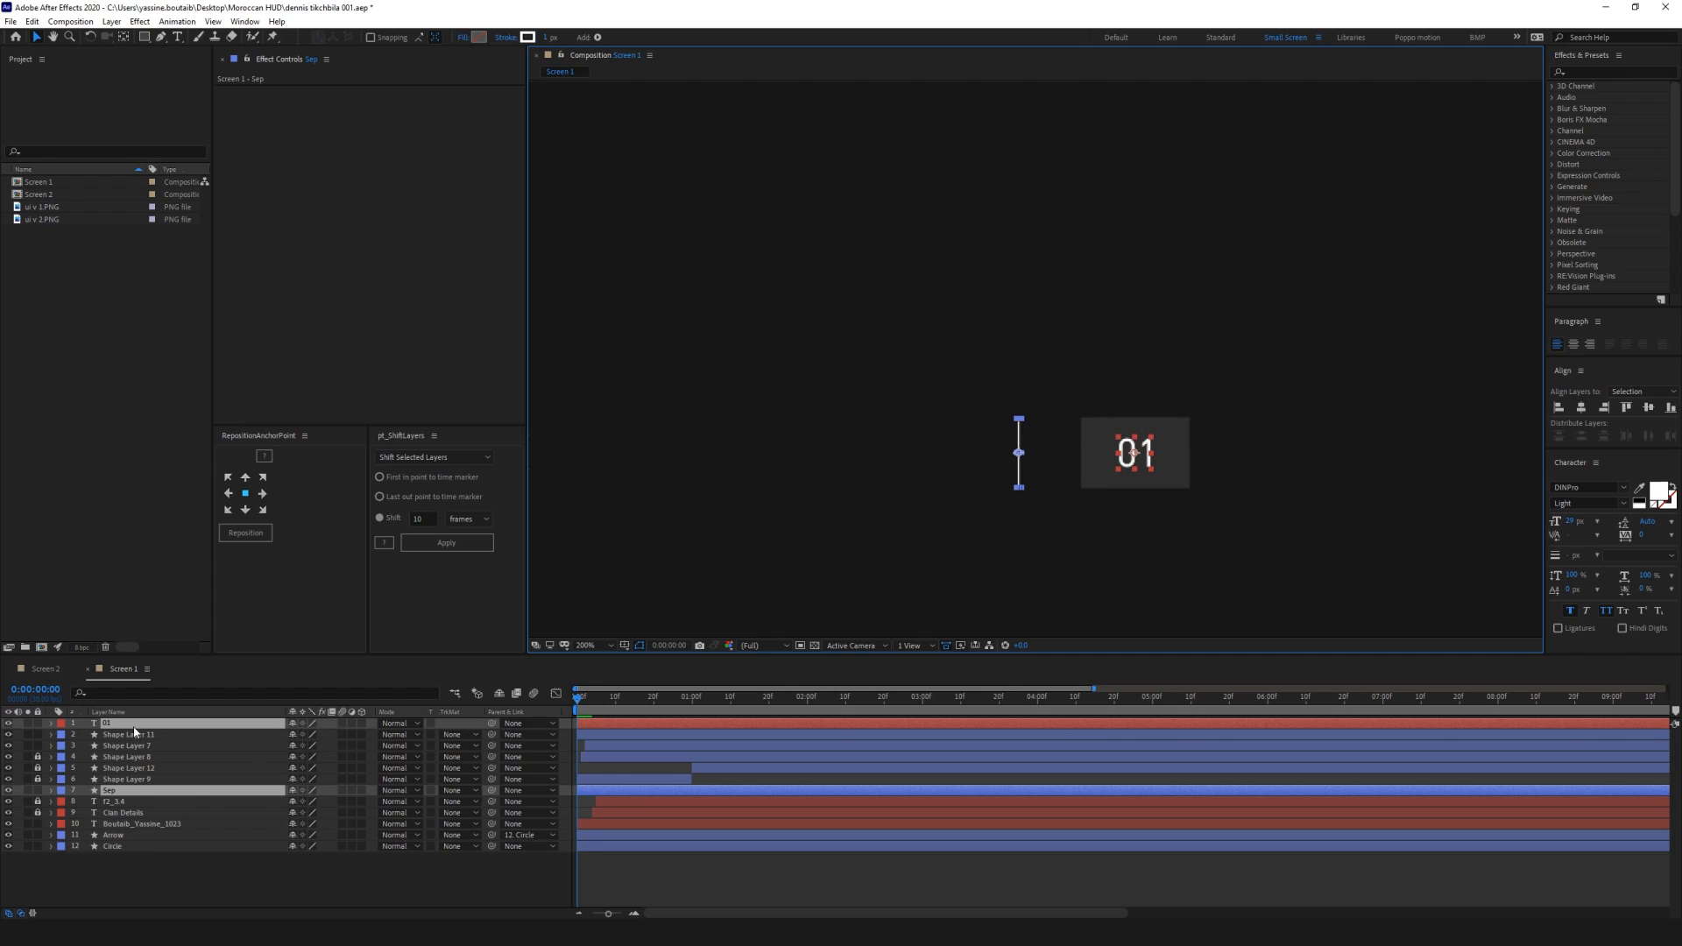
{"action": "left_click_drag", "start_coordinate": [133, 791], "coordinate": [127, 738]}
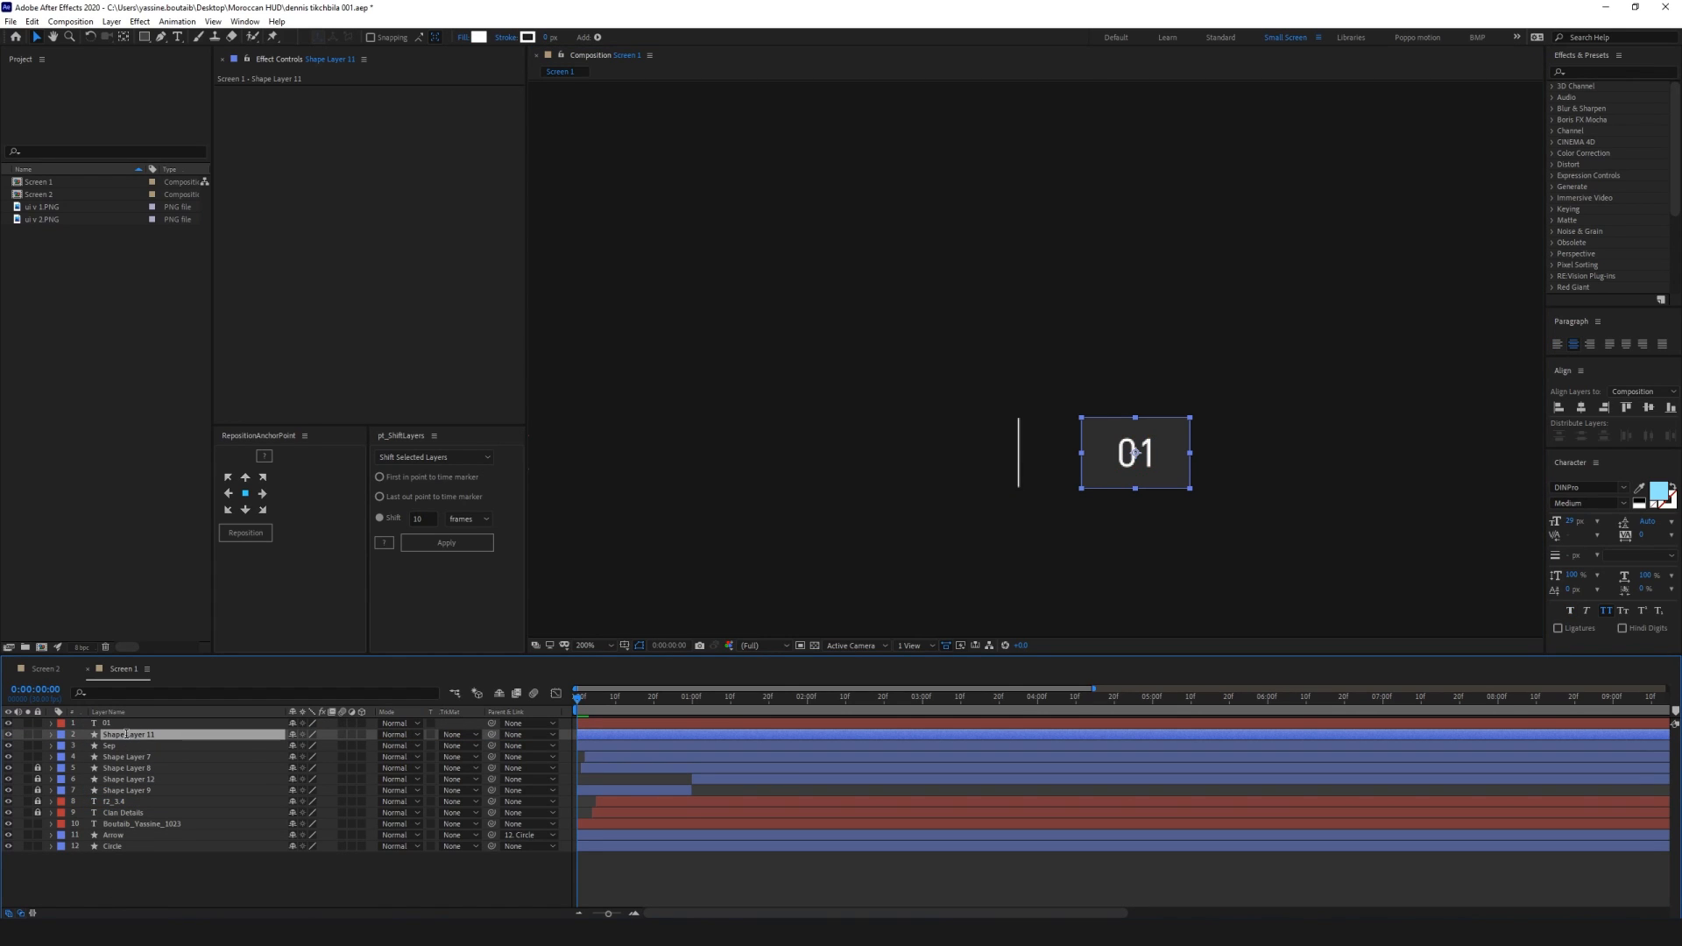
Rename Shape Layer 11 as Cube
{"action": "key", "text": "Return"}
{"action": "type", "text": "Cube"}
{"action": "key", "text": "Return"}
Paste the opacity flicker keyframes onto the Sep and 01 layers at frame 0 and preview them
{"action": "left_click", "coordinate": [150, 746]}
{"action": "left_click", "coordinate": [149, 723], "text": "ctrl"}
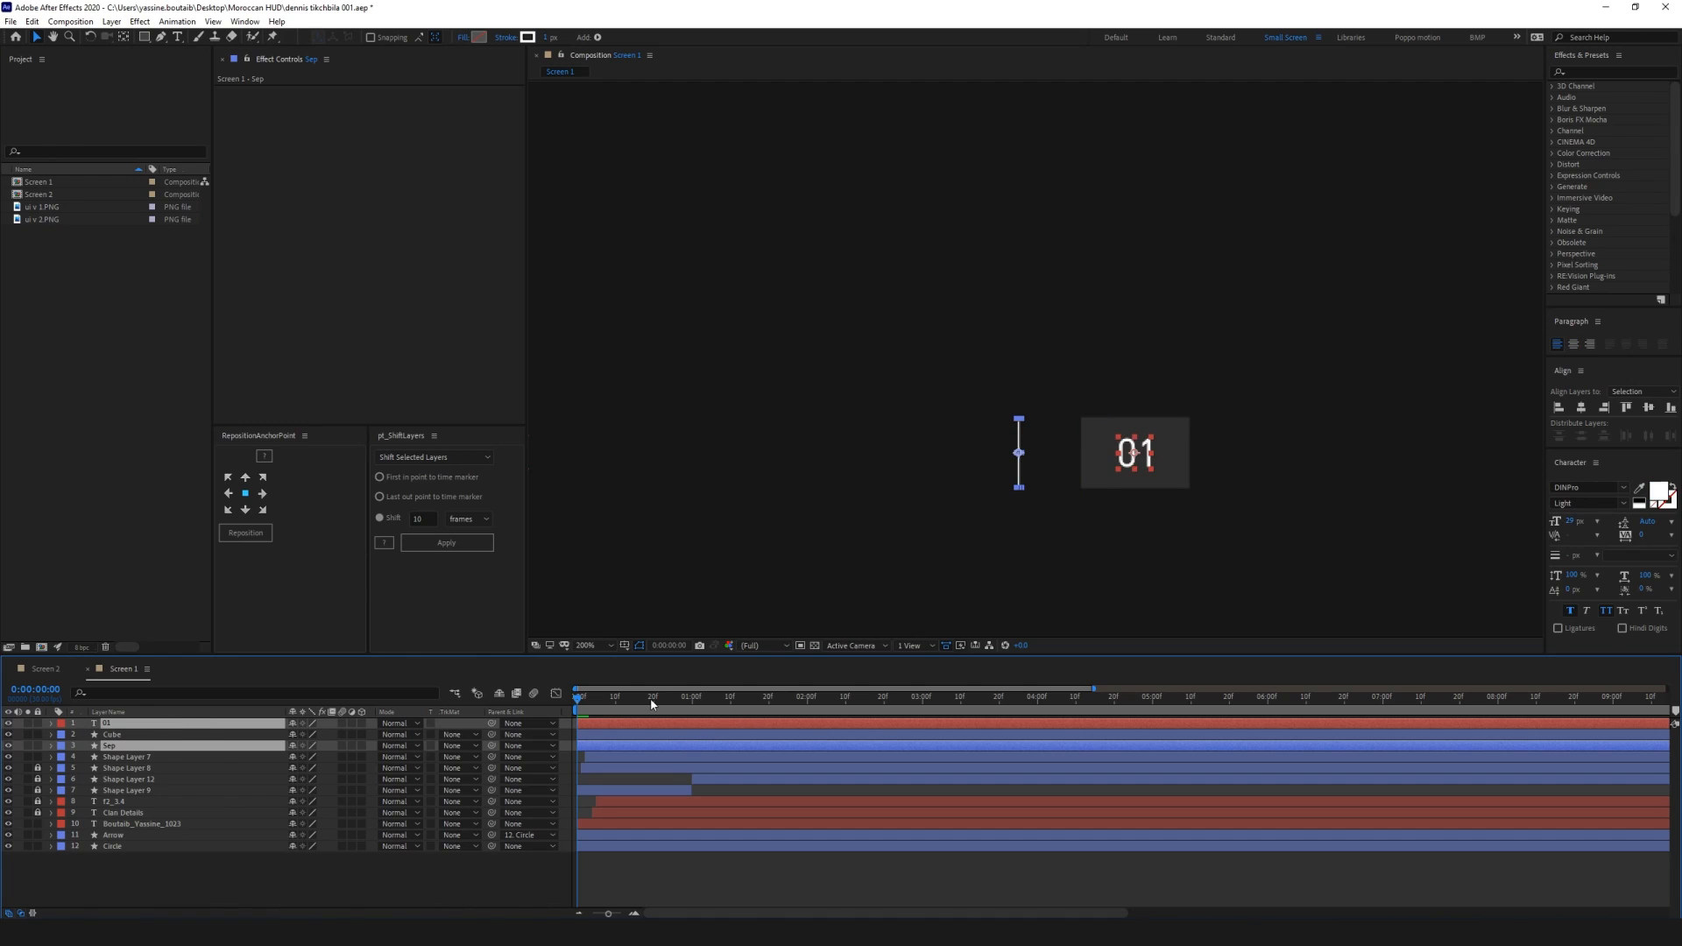
{"action": "key", "text": "ctrl+v"}
{"action": "left_click", "coordinate": [784, 874]}
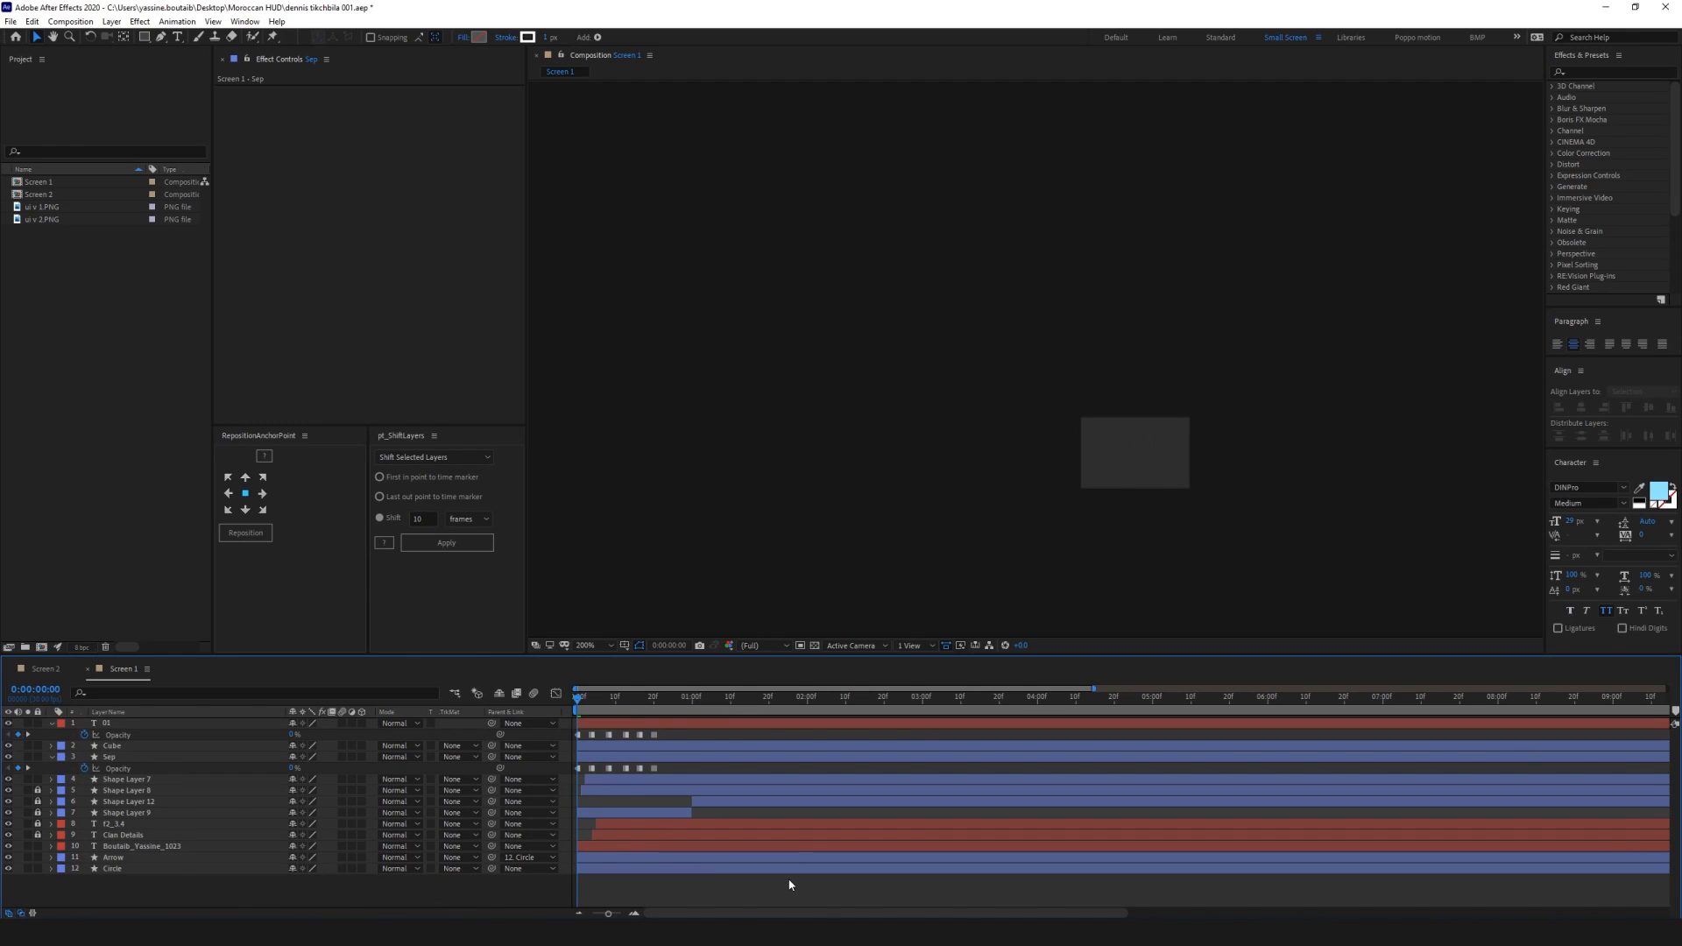
{"action": "key", "text": "space"}
{"action": "left_click", "coordinate": [576, 708]}
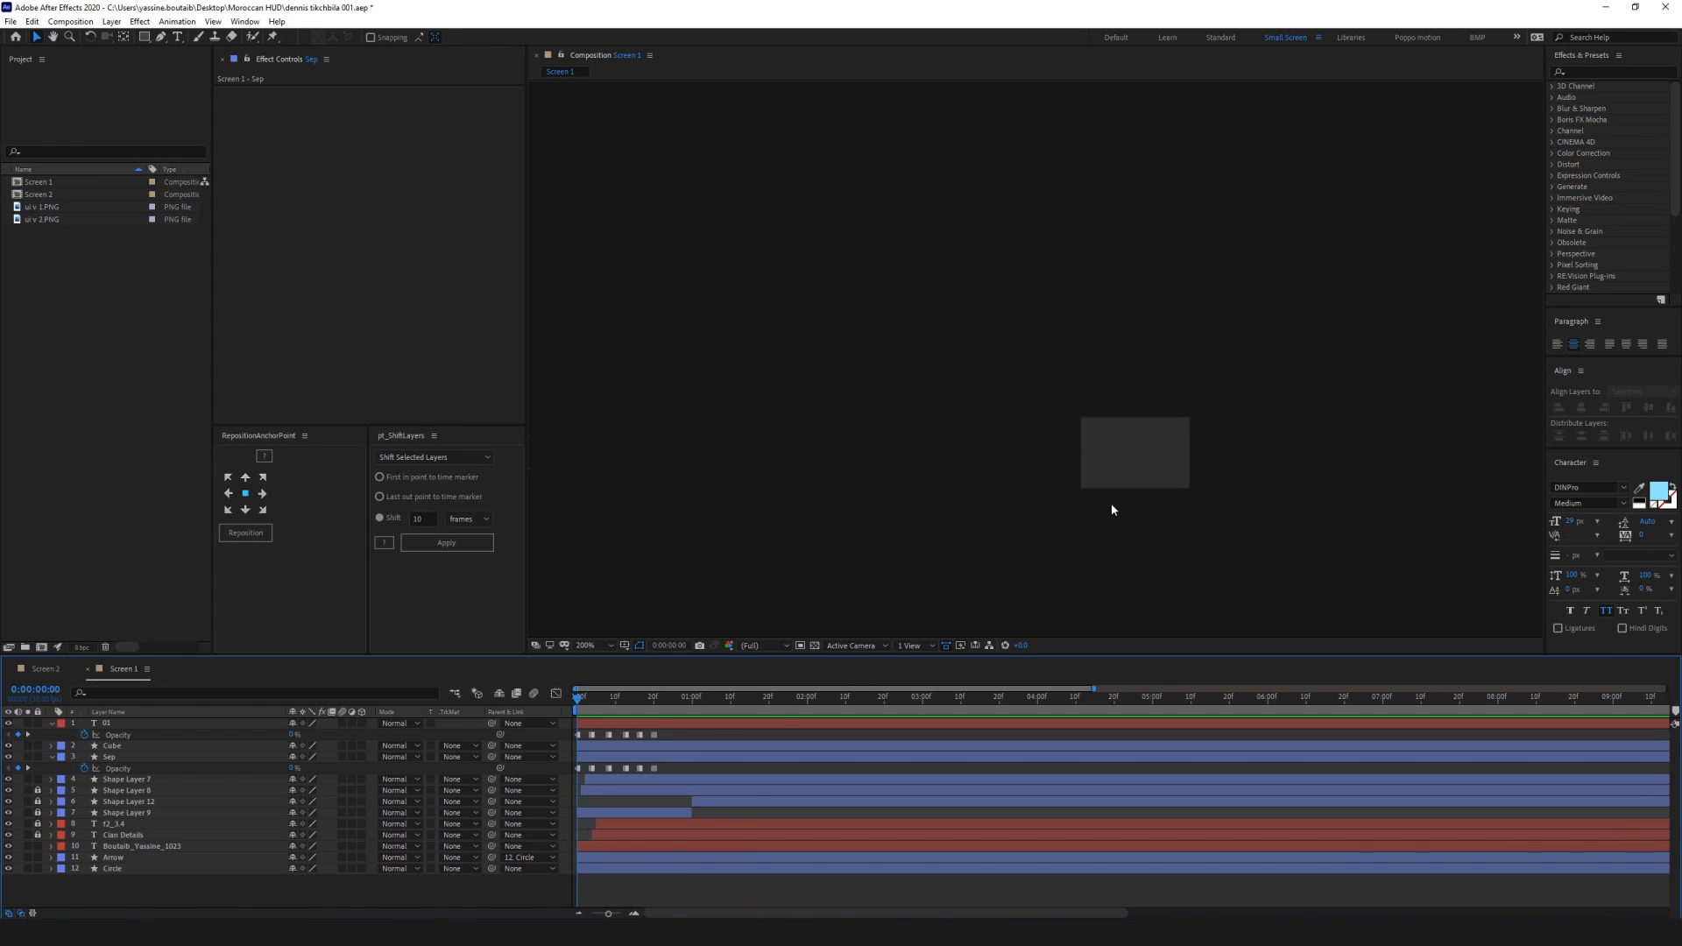
Keyframe the Cube layer's existing opacity as a hold keyframe and place it at frame 20
{"action": "left_click", "coordinate": [282, 746]}
{"action": "key", "text": "t"}
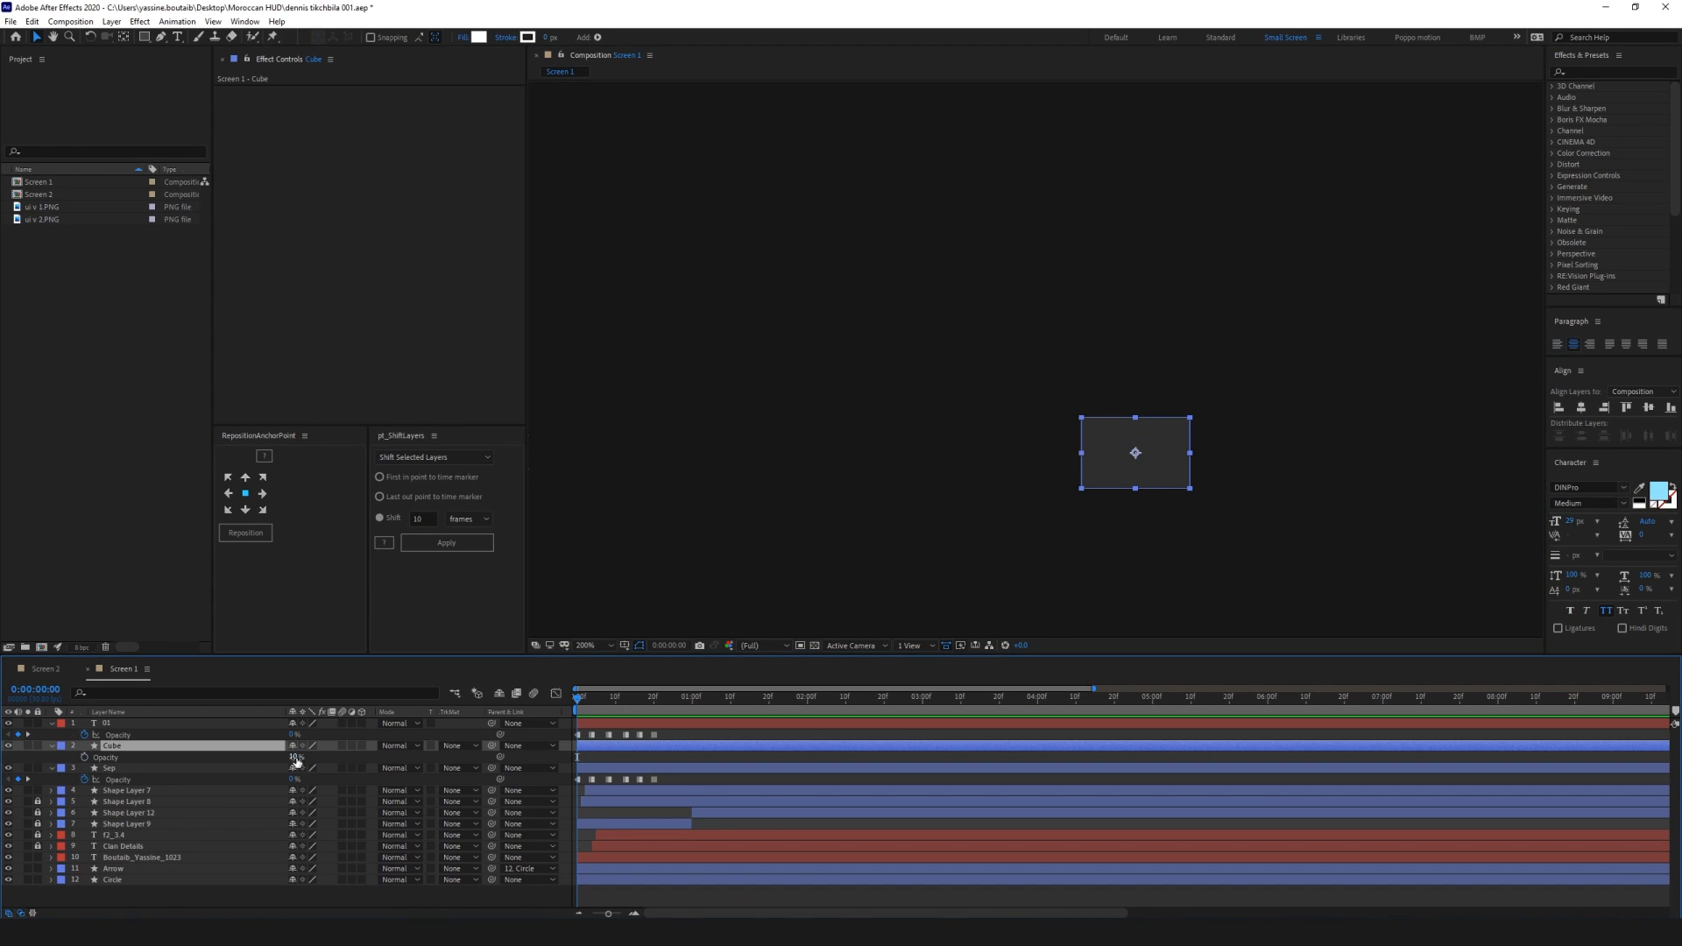
{"action": "left_click_drag", "start_coordinate": [578, 700], "coordinate": [655, 711]}
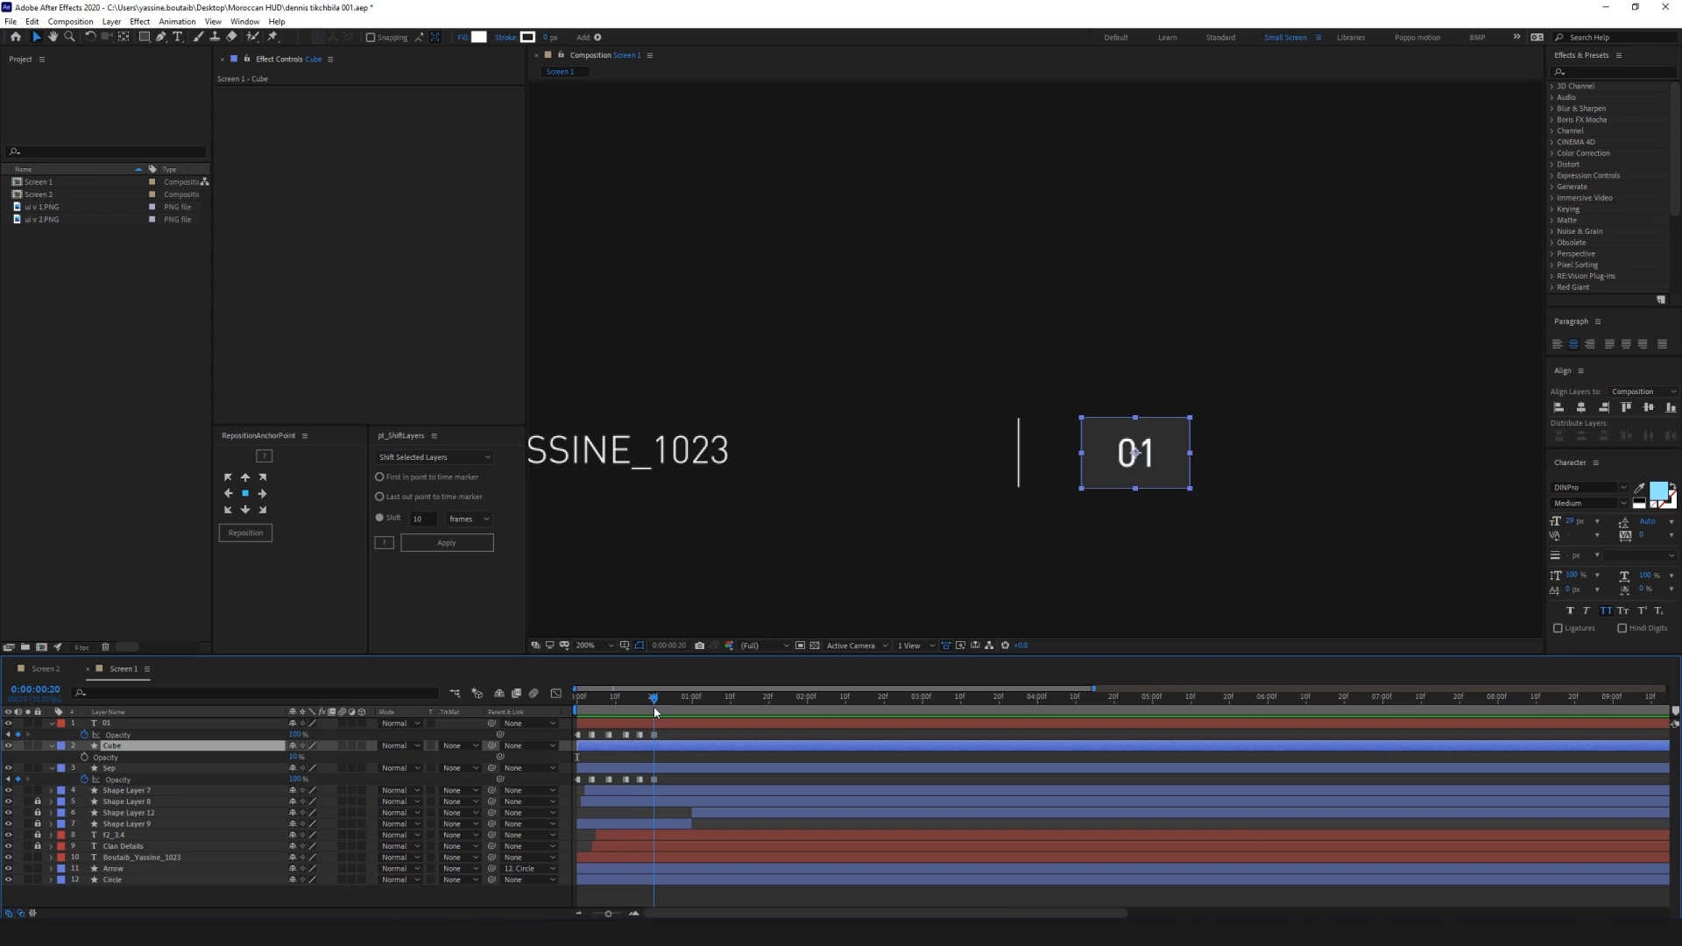
{"action": "key", "text": "Home"}
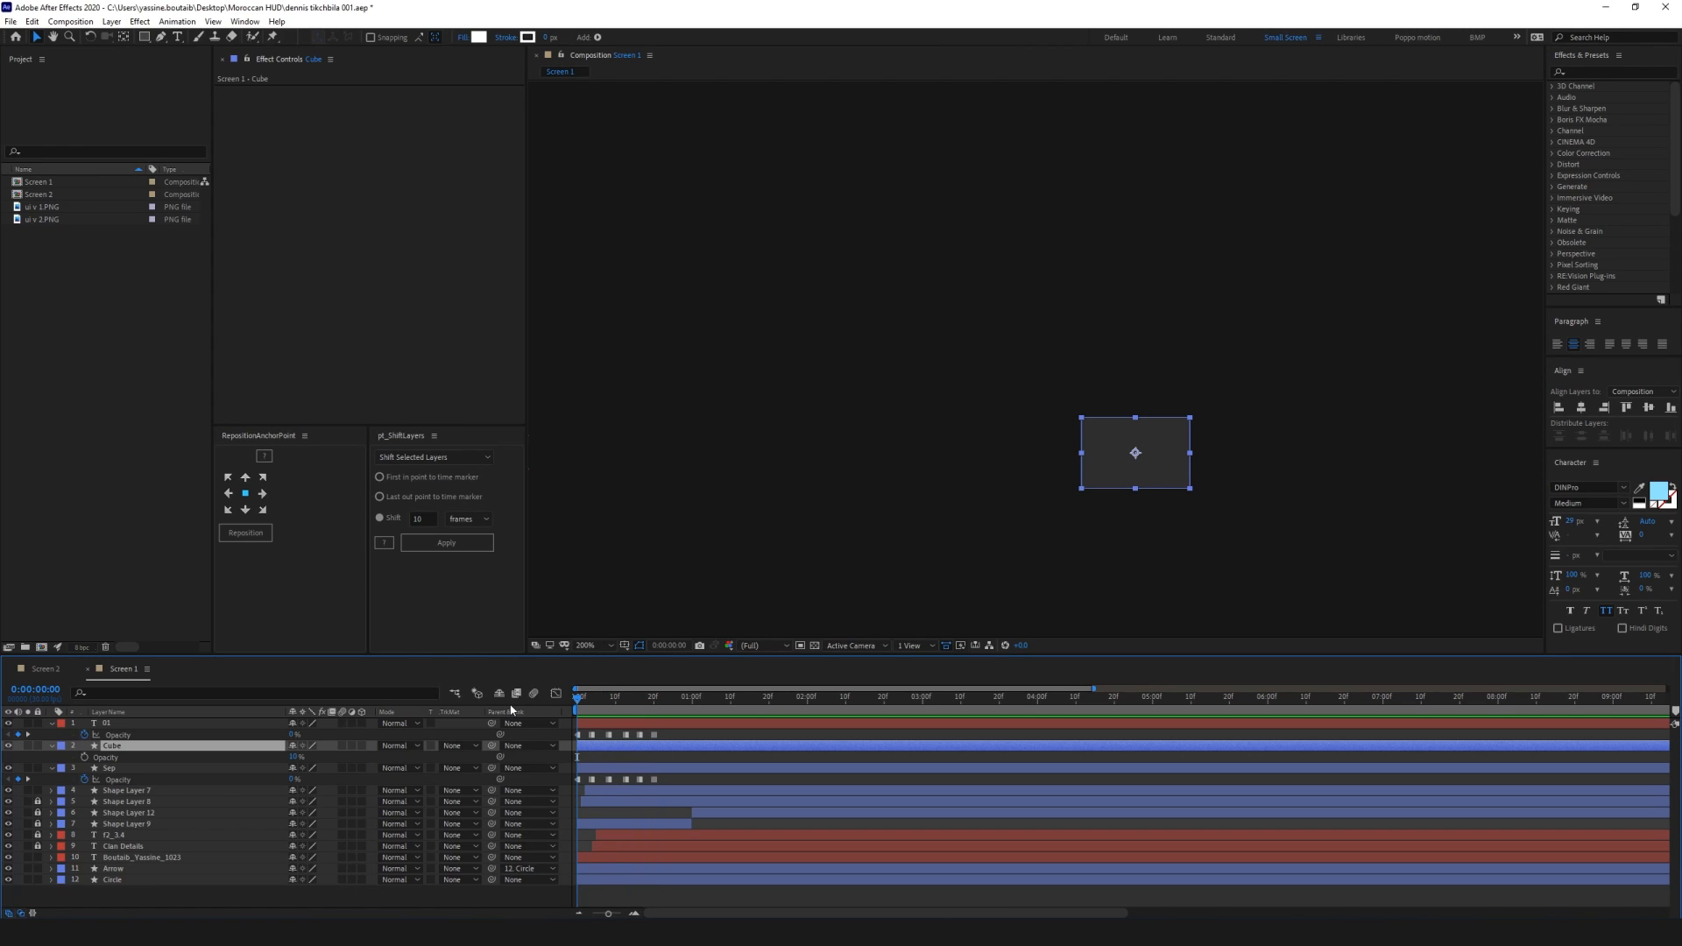
{"action": "left_click", "coordinate": [566, 761]}
{"action": "left_click", "coordinate": [84, 757]}
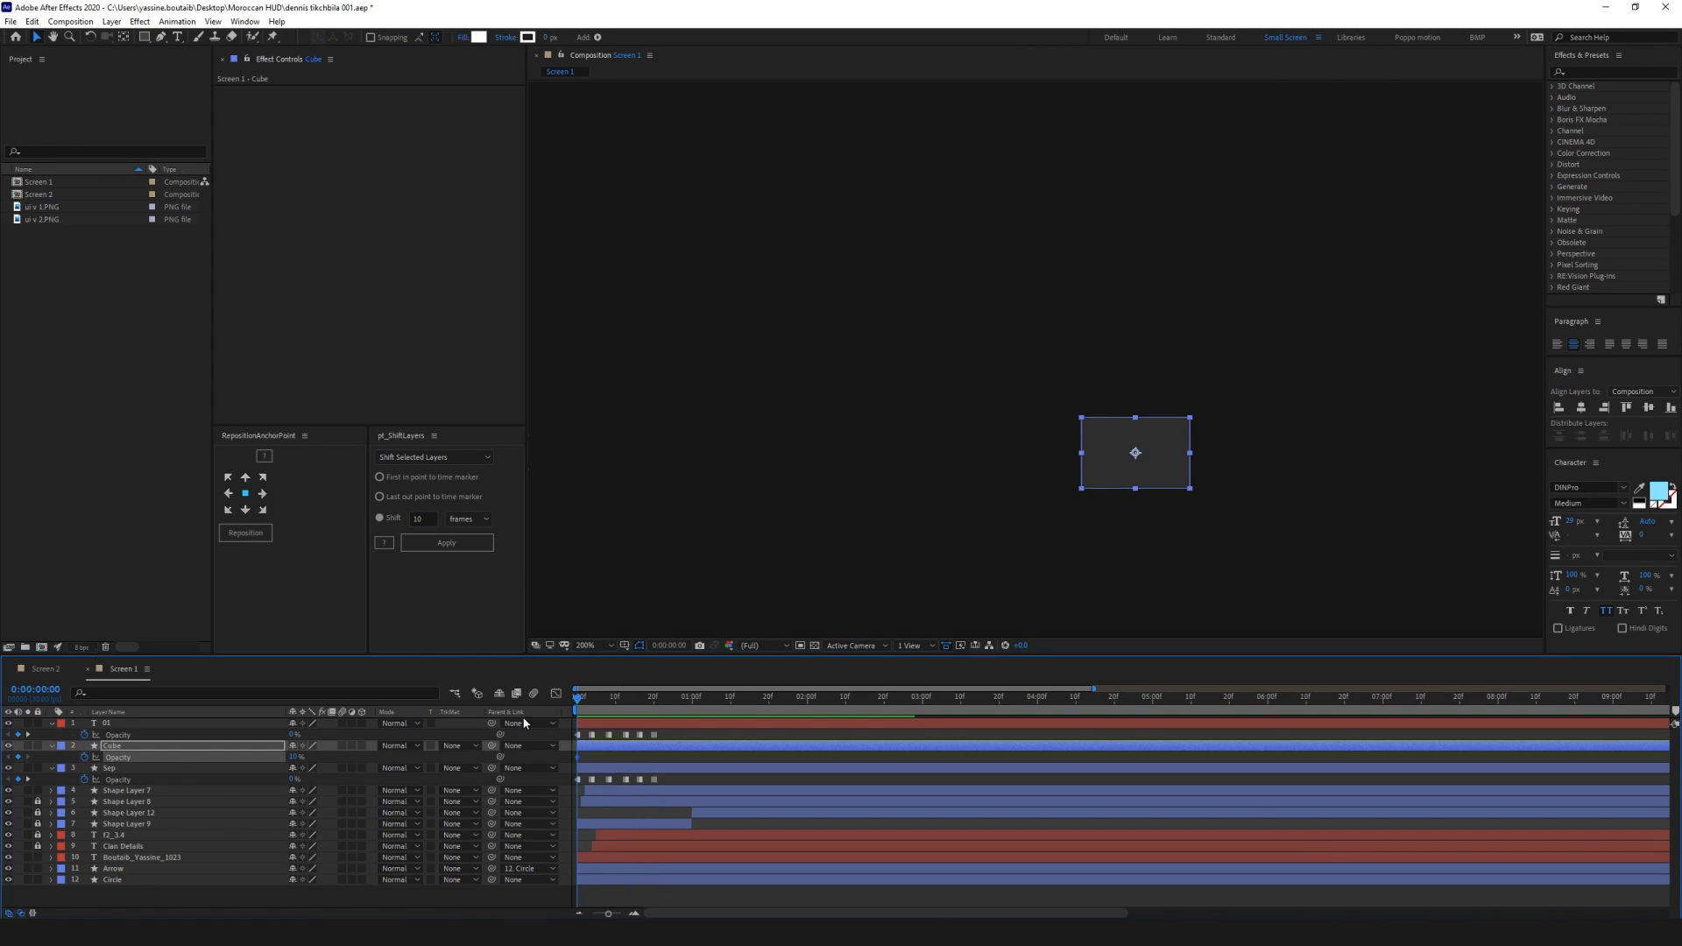
{"action": "right_click", "coordinate": [575, 757]}
{"action": "left_click", "coordinate": [633, 697]}
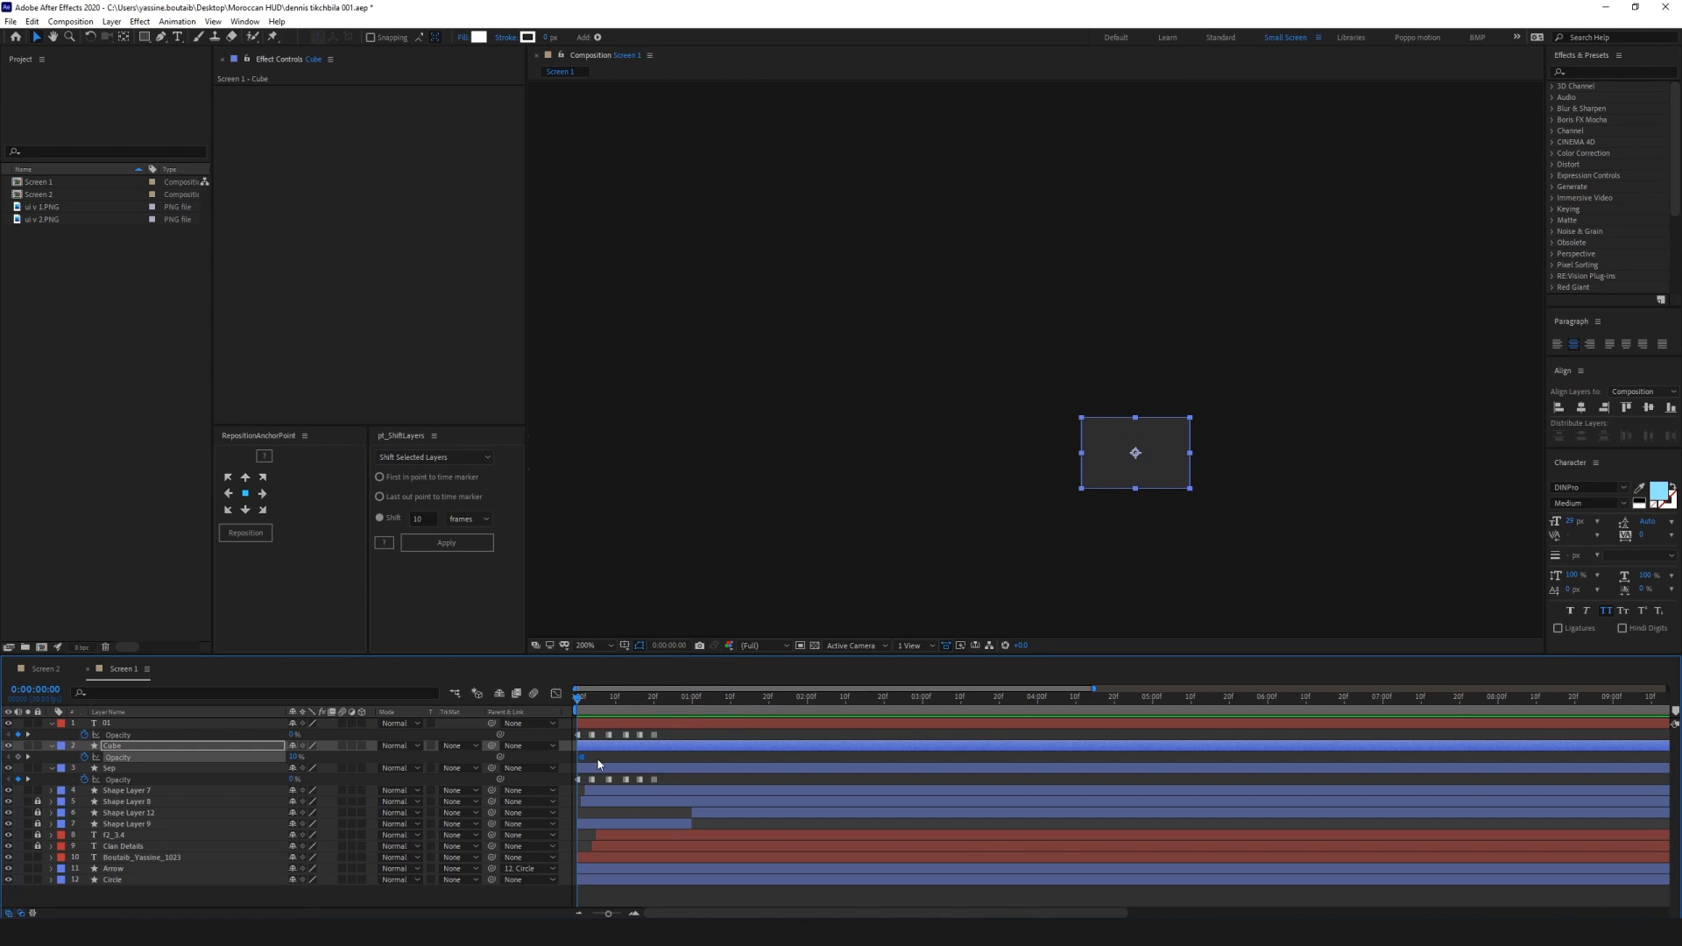
{"action": "left_click_drag", "start_coordinate": [578, 757], "coordinate": [654, 756]}
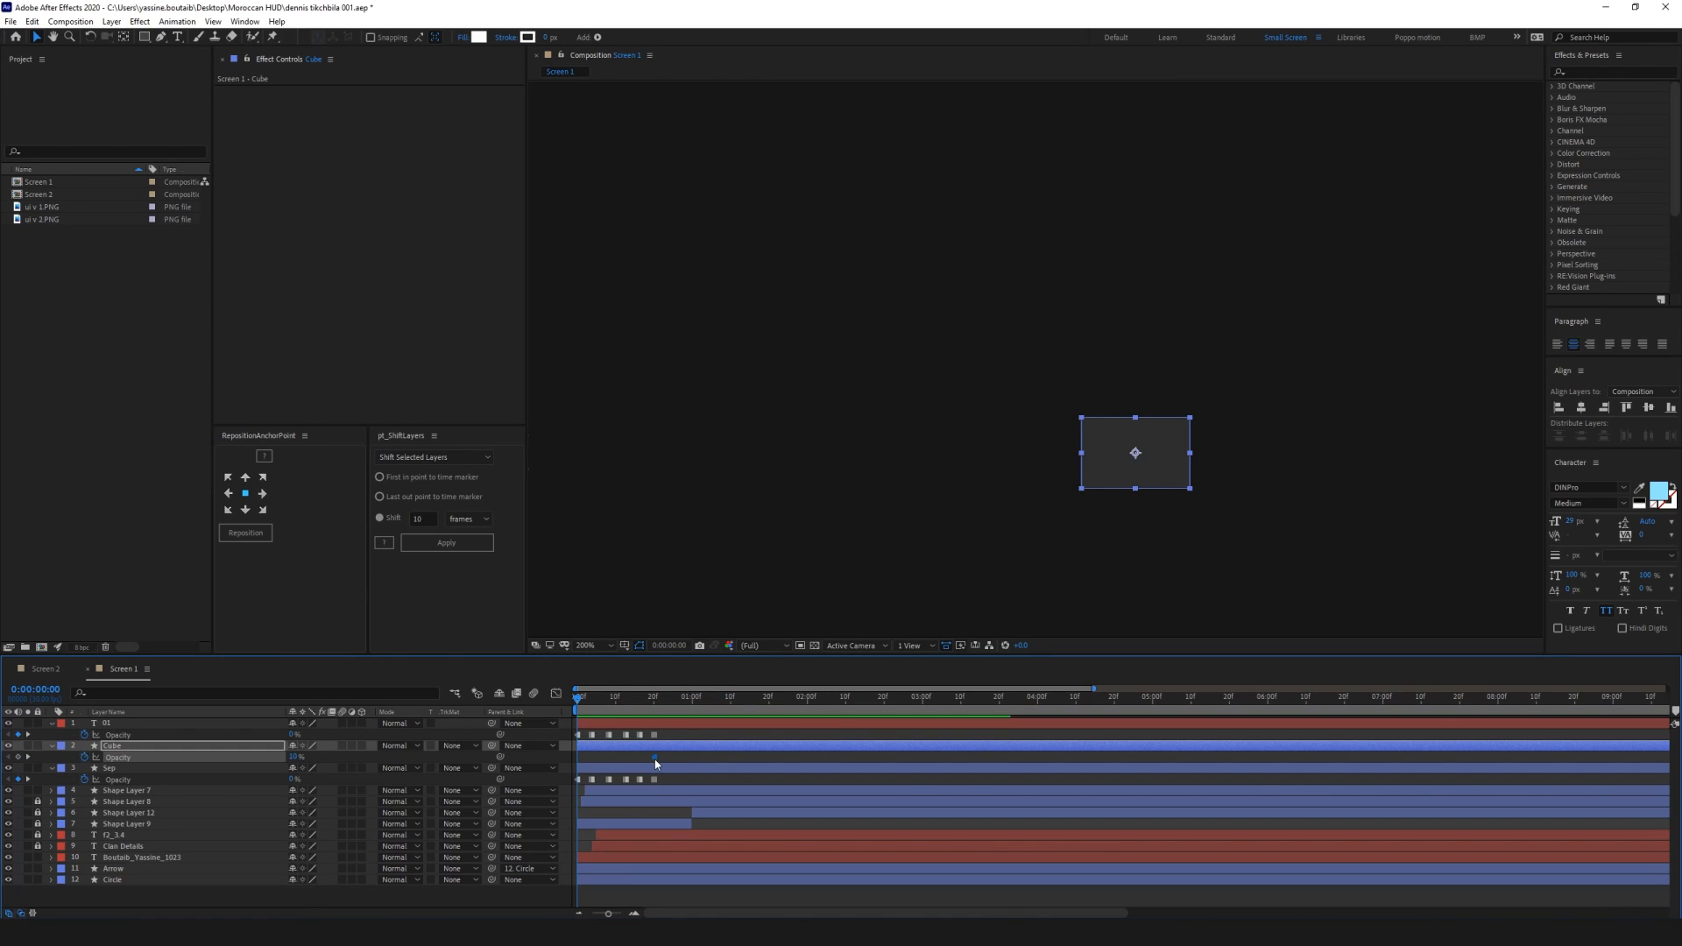
Add a 0% opacity keyframe on the Cube layer at frame 0 and make it a hold keyframe
{"action": "left_click", "coordinate": [19, 757]}
{"action": "left_click", "coordinate": [299, 758]}
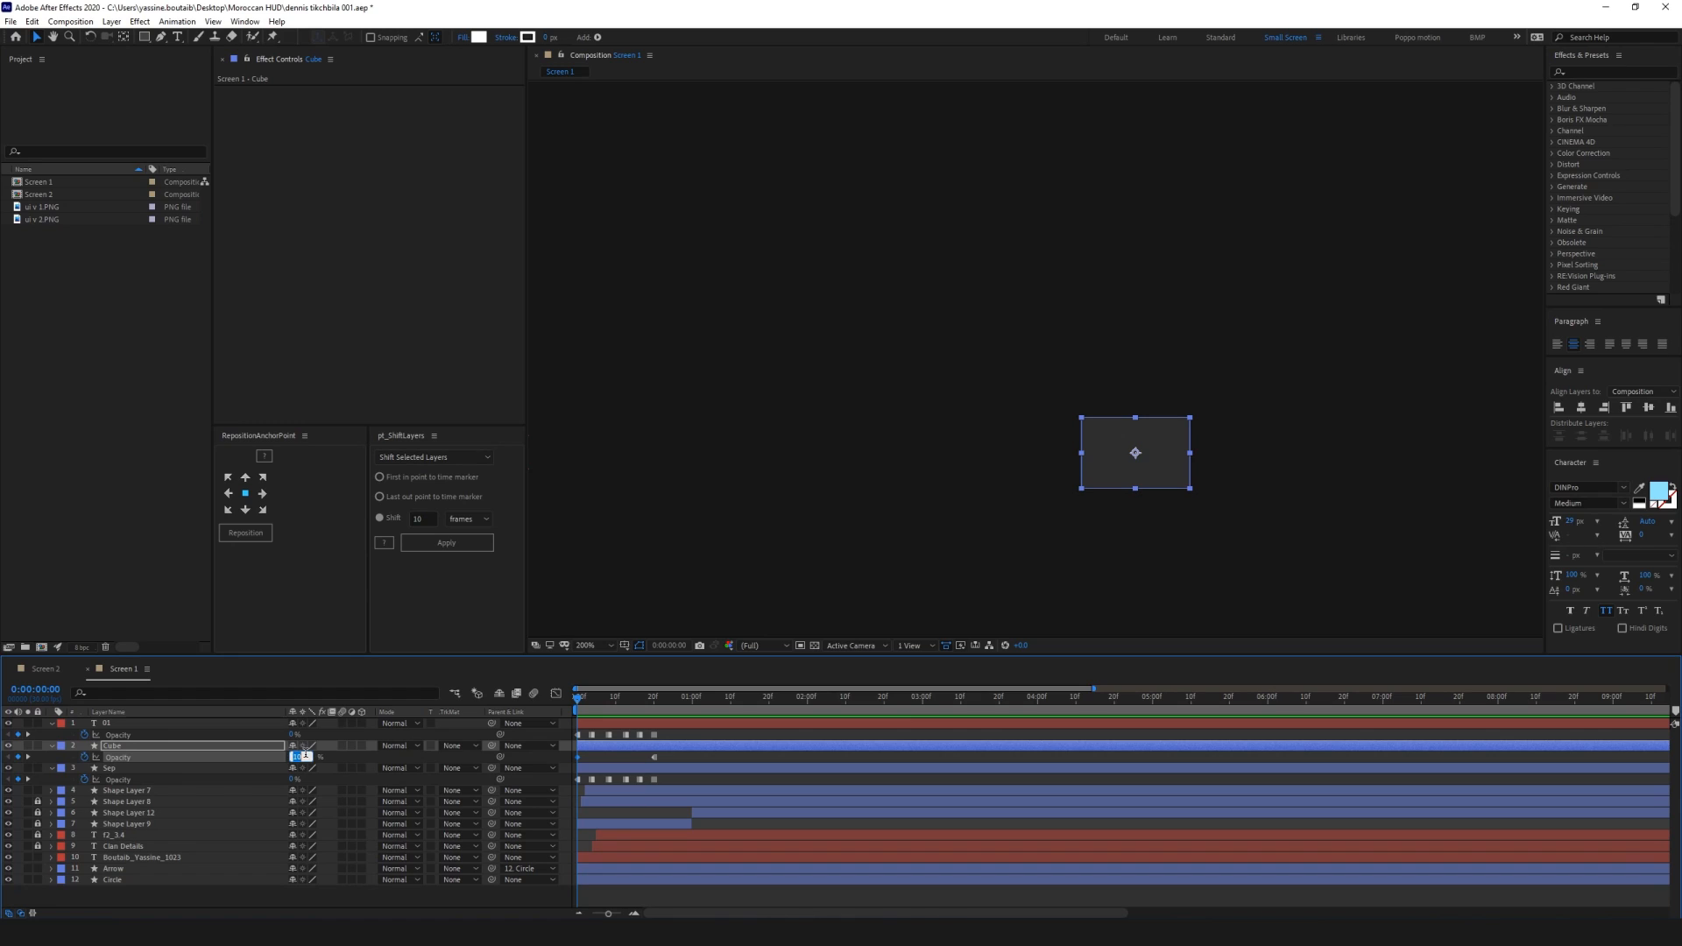
{"action": "right_click", "coordinate": [577, 757]}
{"action": "left_click", "coordinate": [620, 691]}
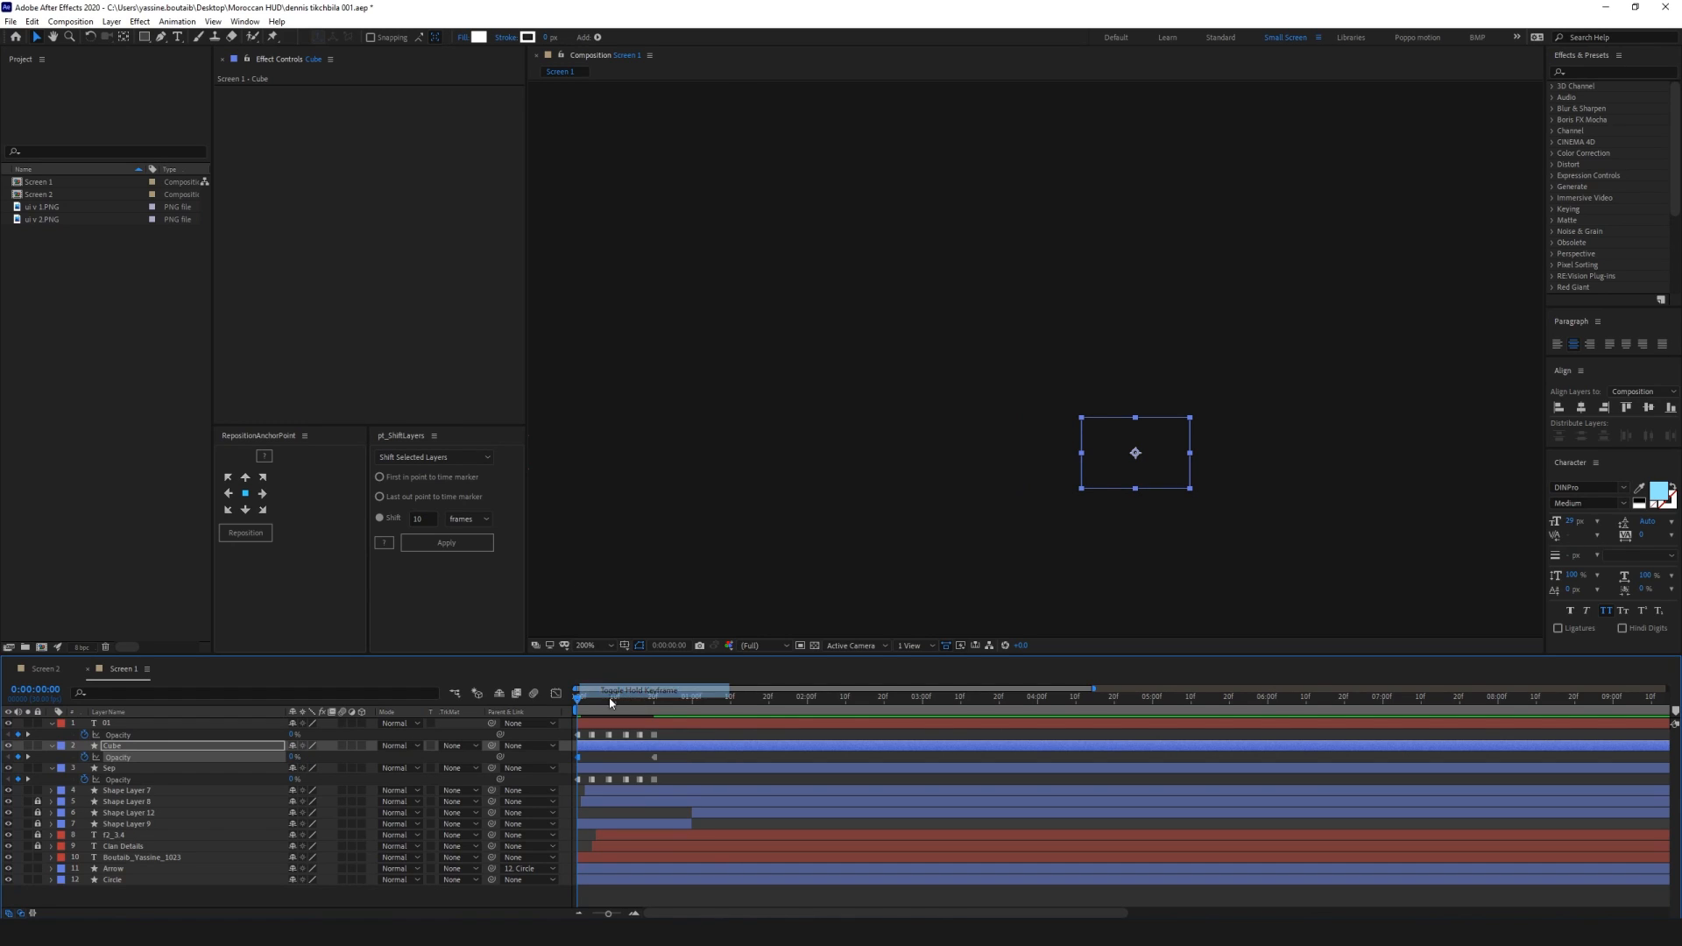
Add Cube opacity keyframes of 20% at frame 4 and 5% at frame 9
{"action": "mouse_move", "coordinate": [578, 699]}
{"action": "left_mouse_down"}
{"action": "mouse_move", "coordinate": [606, 699]}
{"action": "mouse_move", "coordinate": [592, 700]}
{"action": "left_mouse_up"}
{"action": "left_click", "coordinate": [343, 757]}
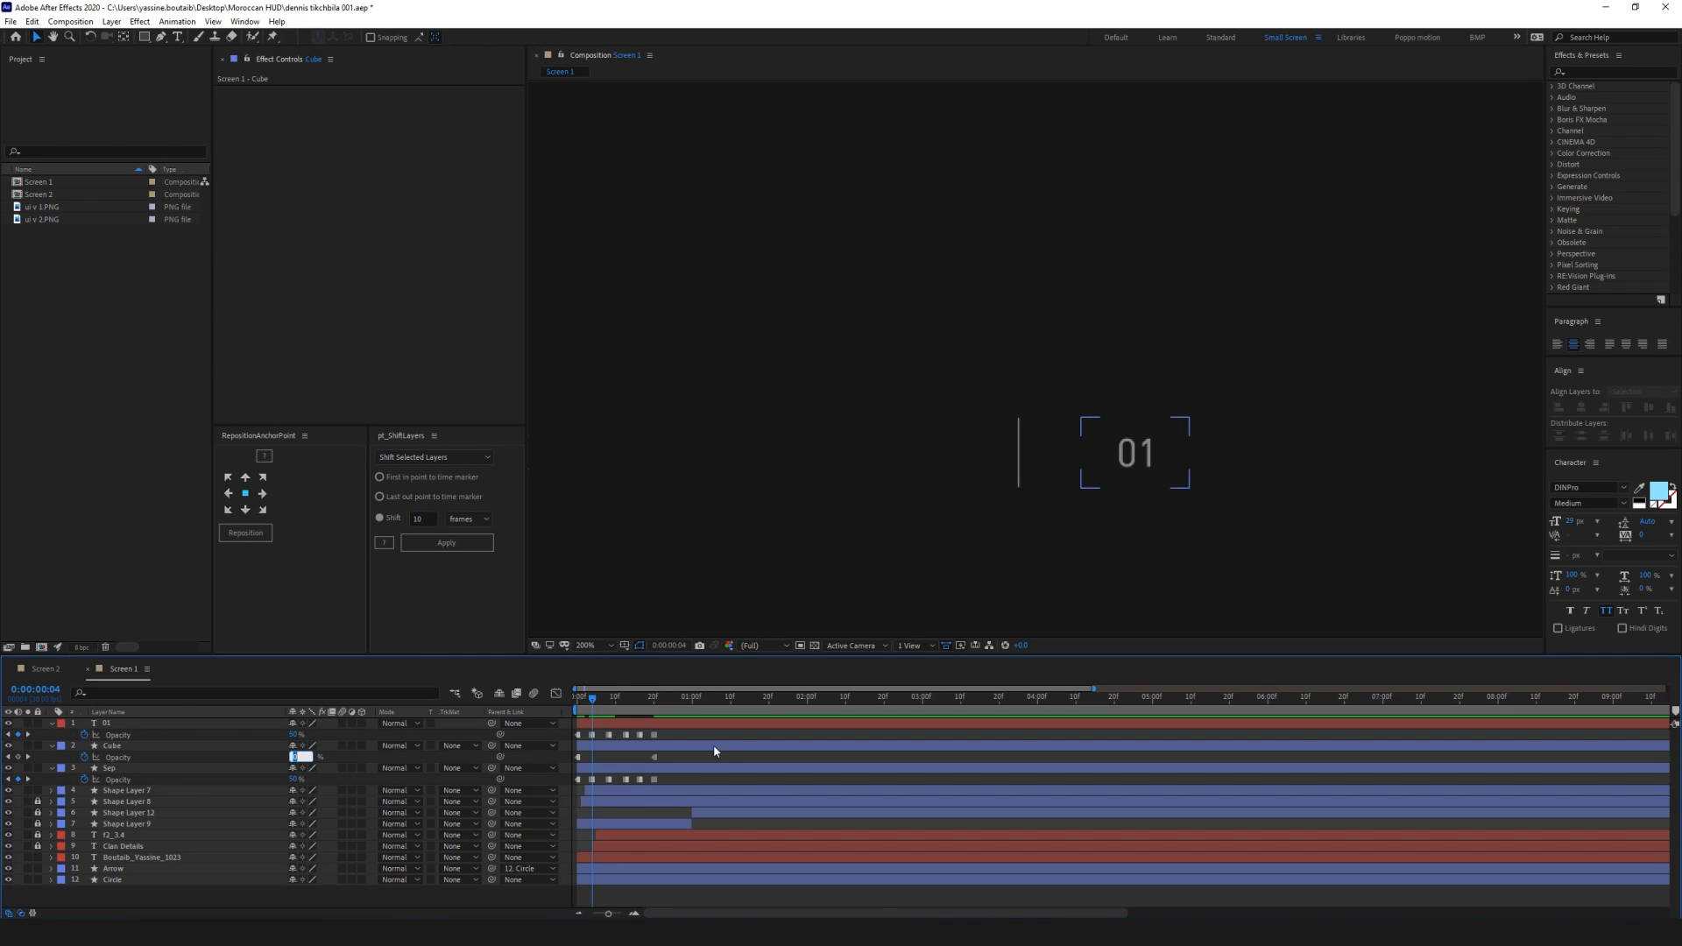
{"action": "type", "text": "20"}
{"action": "key", "text": "Return"}
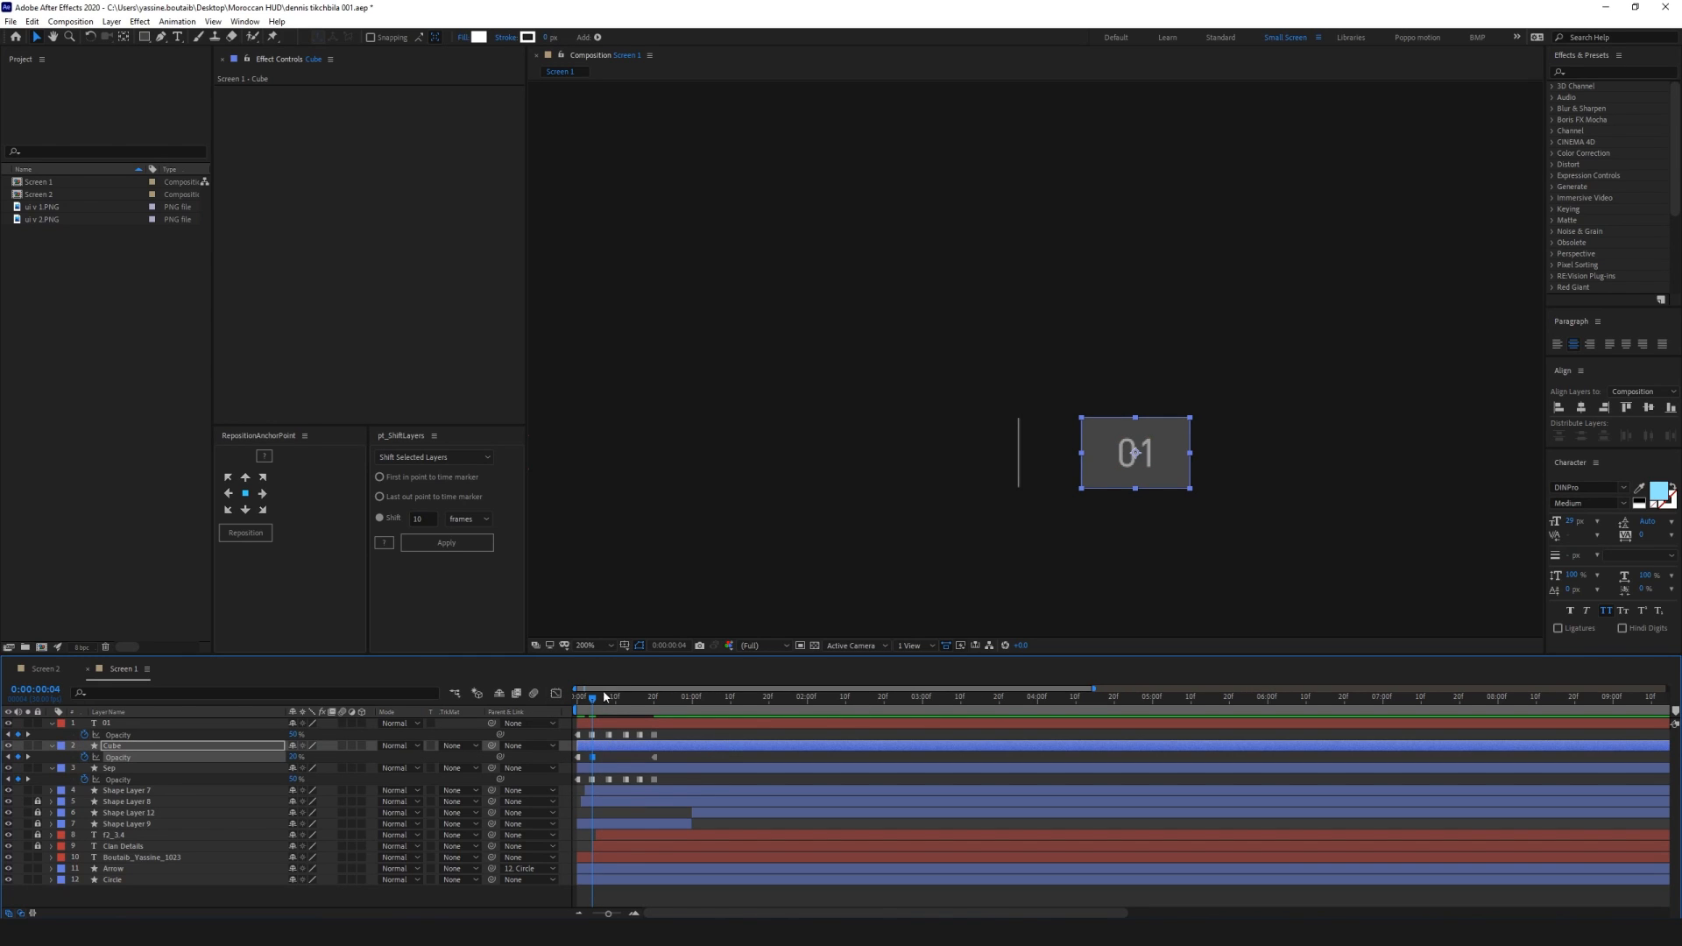
{"action": "left_click_drag", "start_coordinate": [605, 697], "coordinate": [614, 702]}
{"action": "left_click", "coordinate": [295, 757]}
{"action": "type", "text": "5"}
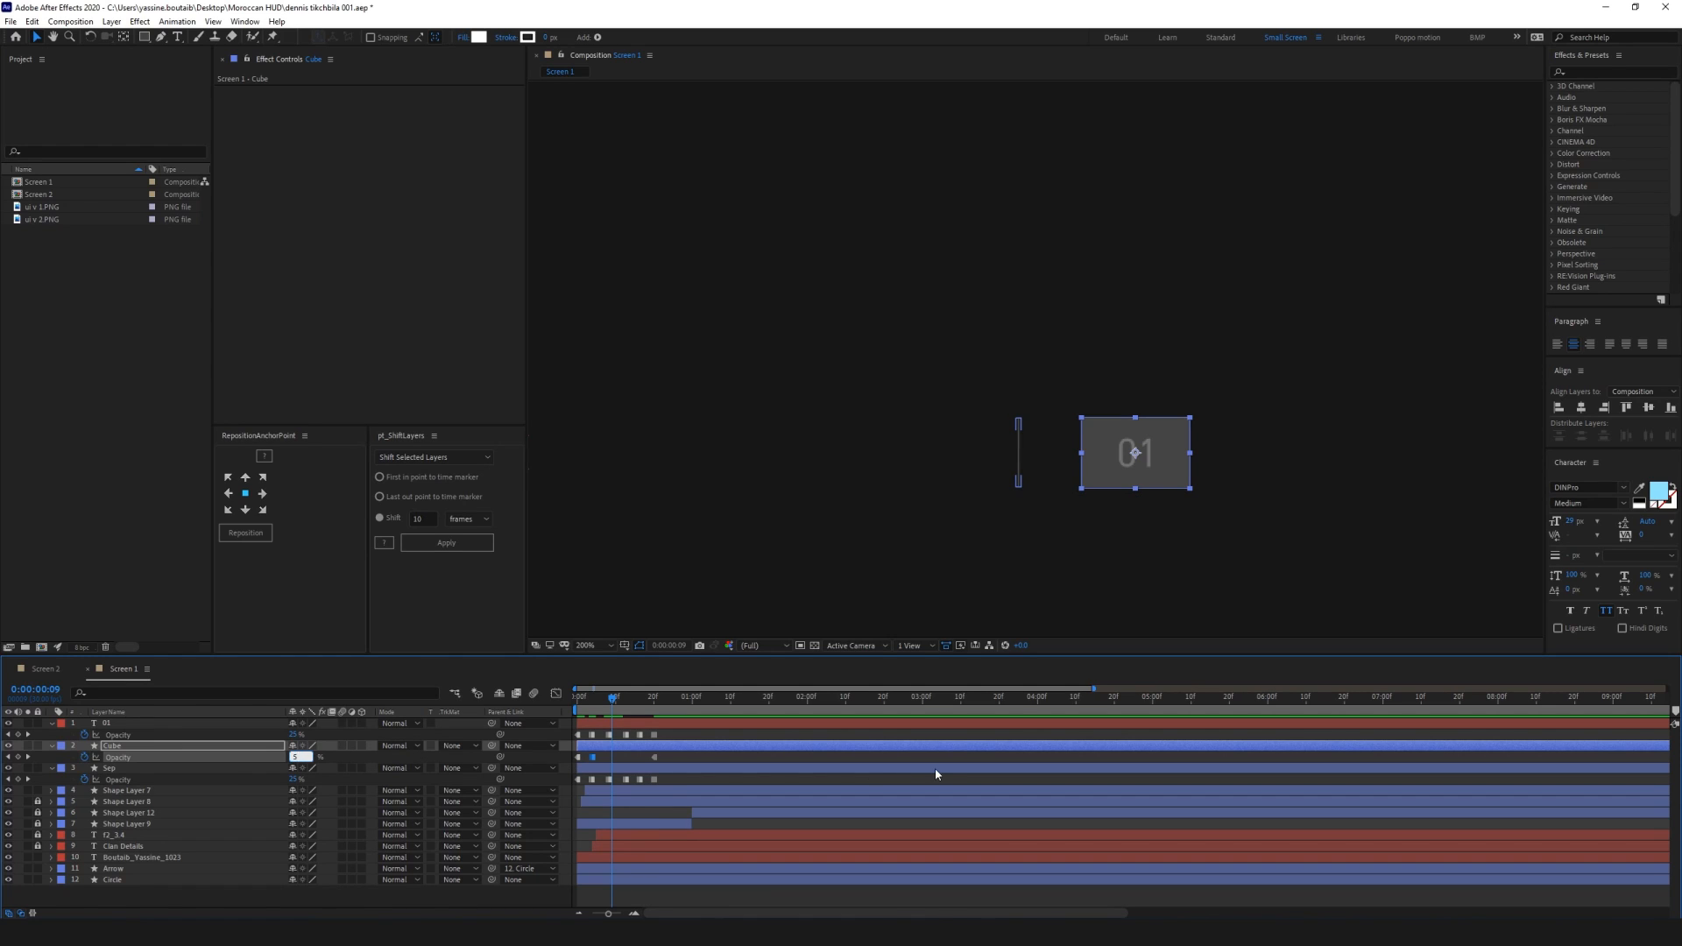
{"action": "key", "text": "Return"}
Add a 10% opacity keyframe on the Cube layer at frame 14 and preview the flicker
{"action": "left_click", "coordinate": [630, 700]}
{"action": "left_click", "coordinate": [293, 756]}
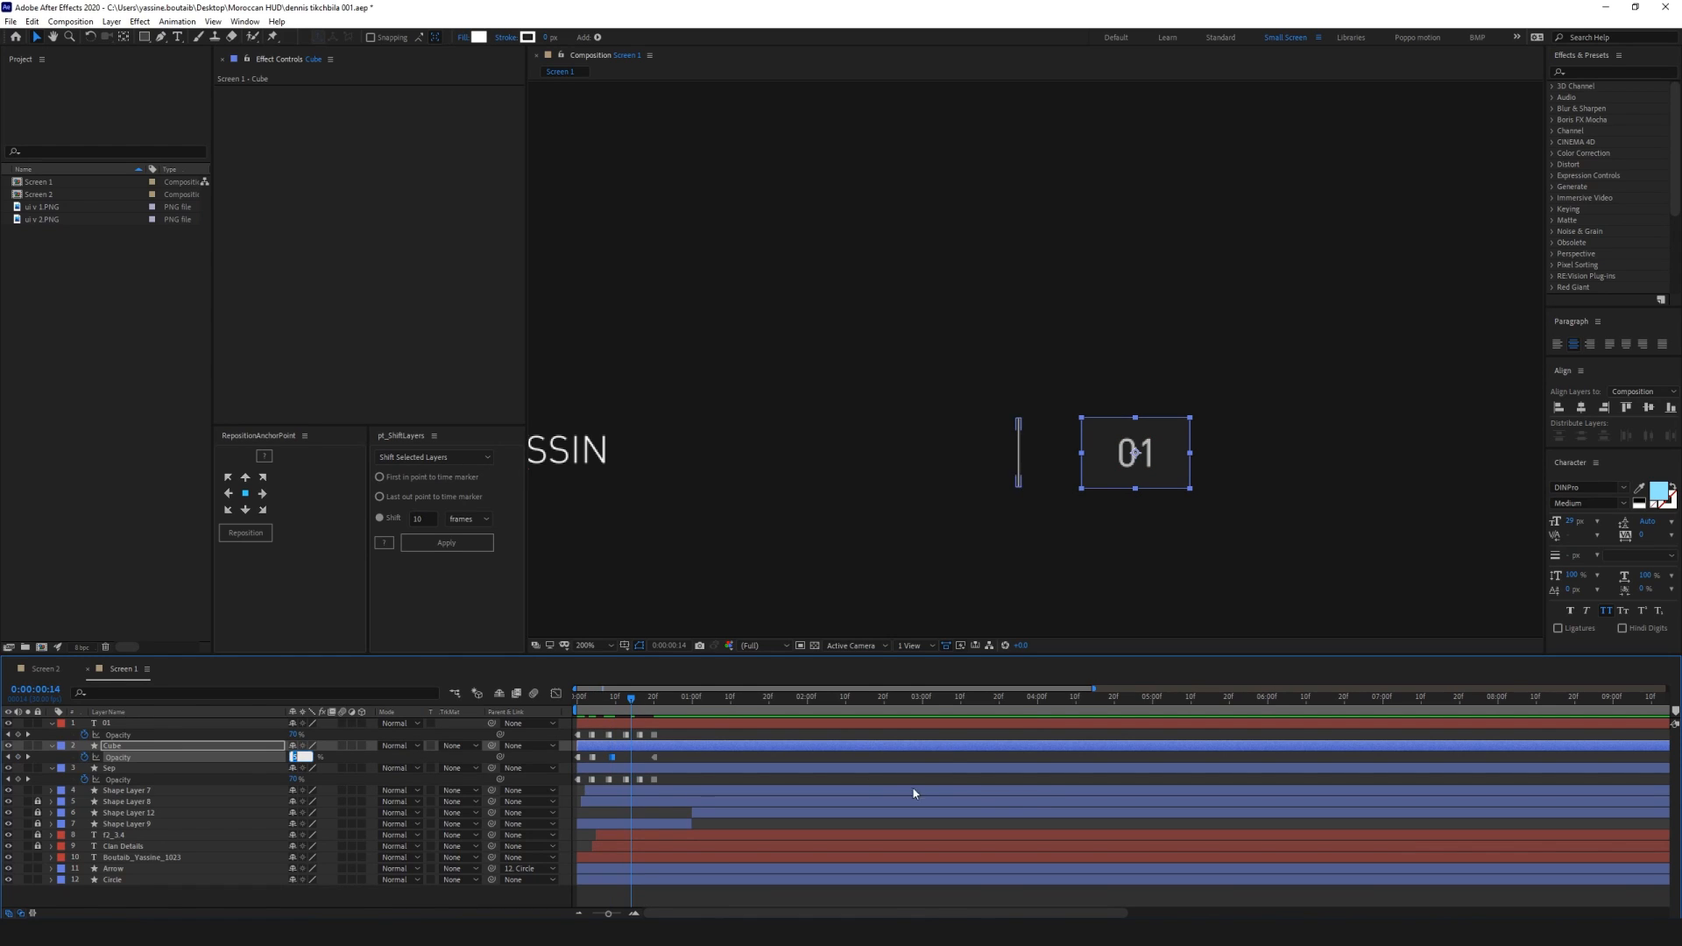
{"action": "type", "text": "10"}
{"action": "key", "text": "Return"}
{"action": "left_click", "coordinate": [654, 698]}
{"action": "key", "text": "space"}
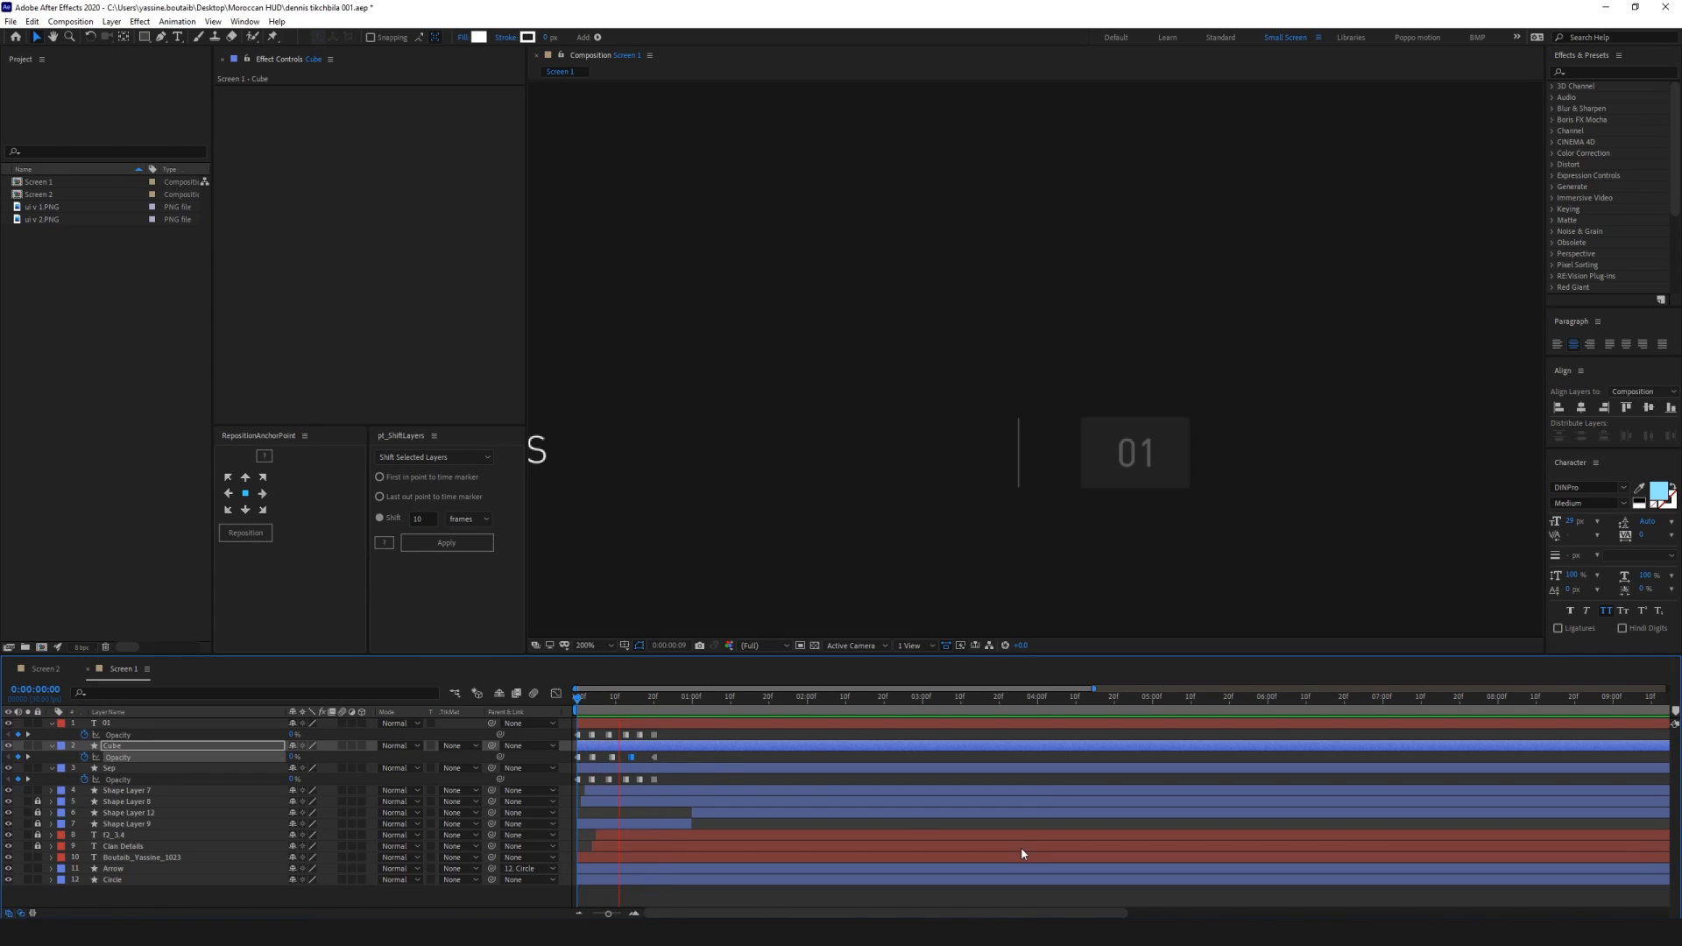
{"action": "key", "text": "space"}
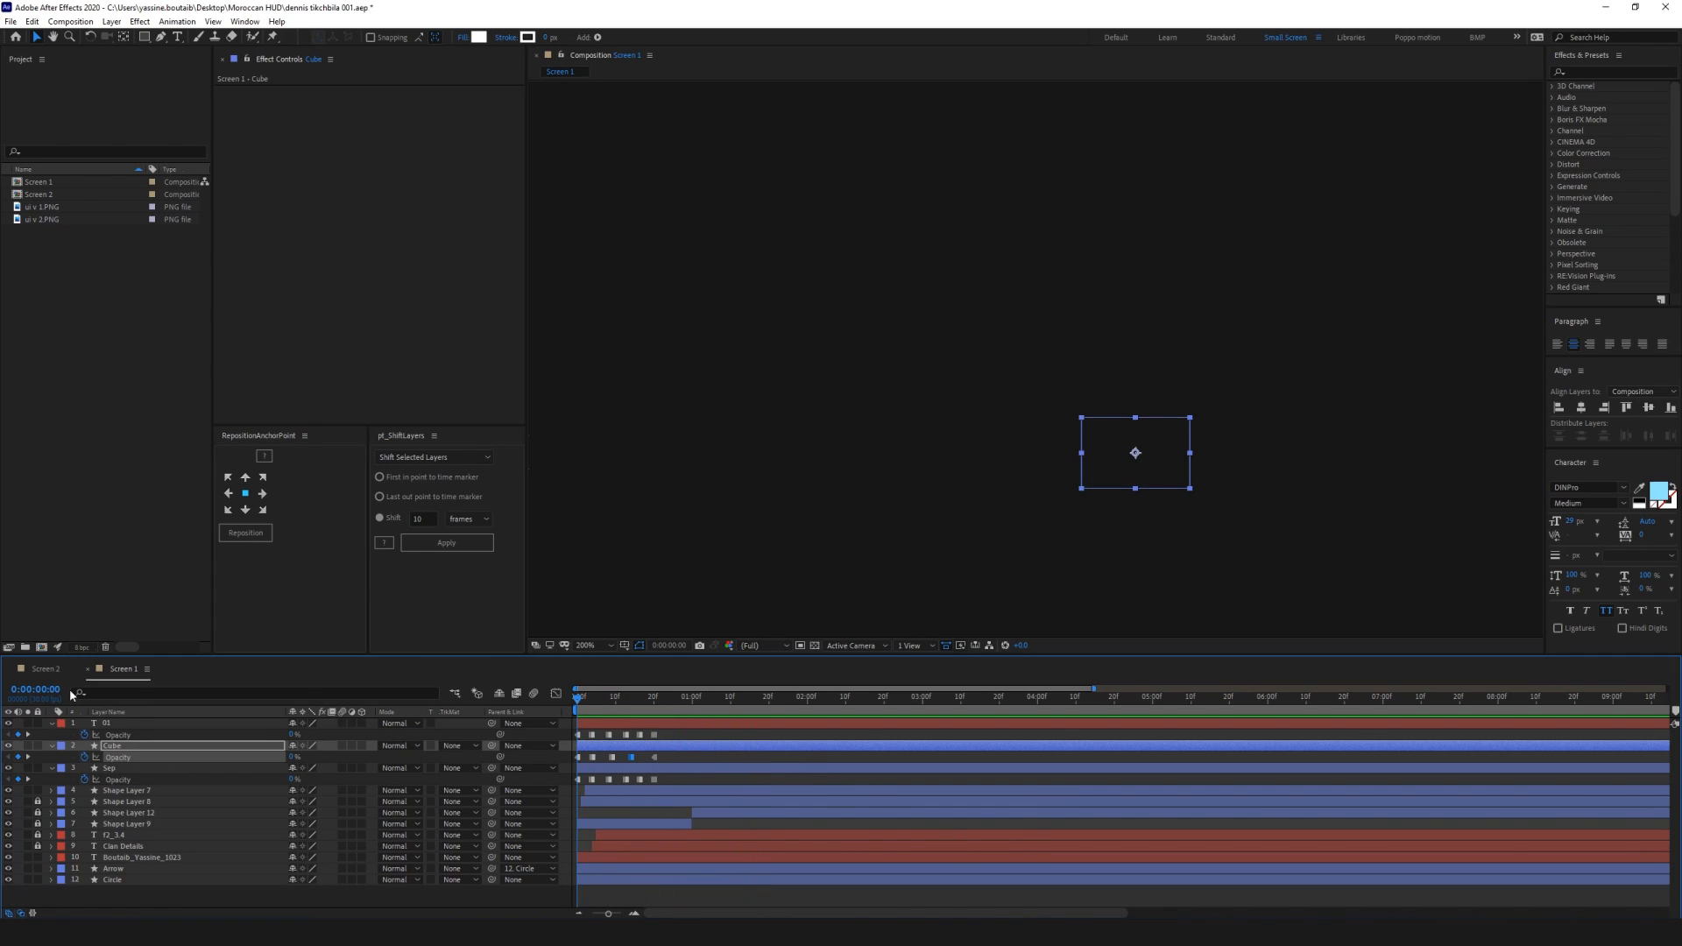
Collapse the open layers and move the 01, Cube and Sep layers directly below Clan Details in the stack
{"action": "left_click", "coordinate": [52, 746]}
{"action": "left_click", "coordinate": [52, 724]}
{"action": "left_click", "coordinate": [53, 747]}
{"action": "left_click", "coordinate": [121, 846]}
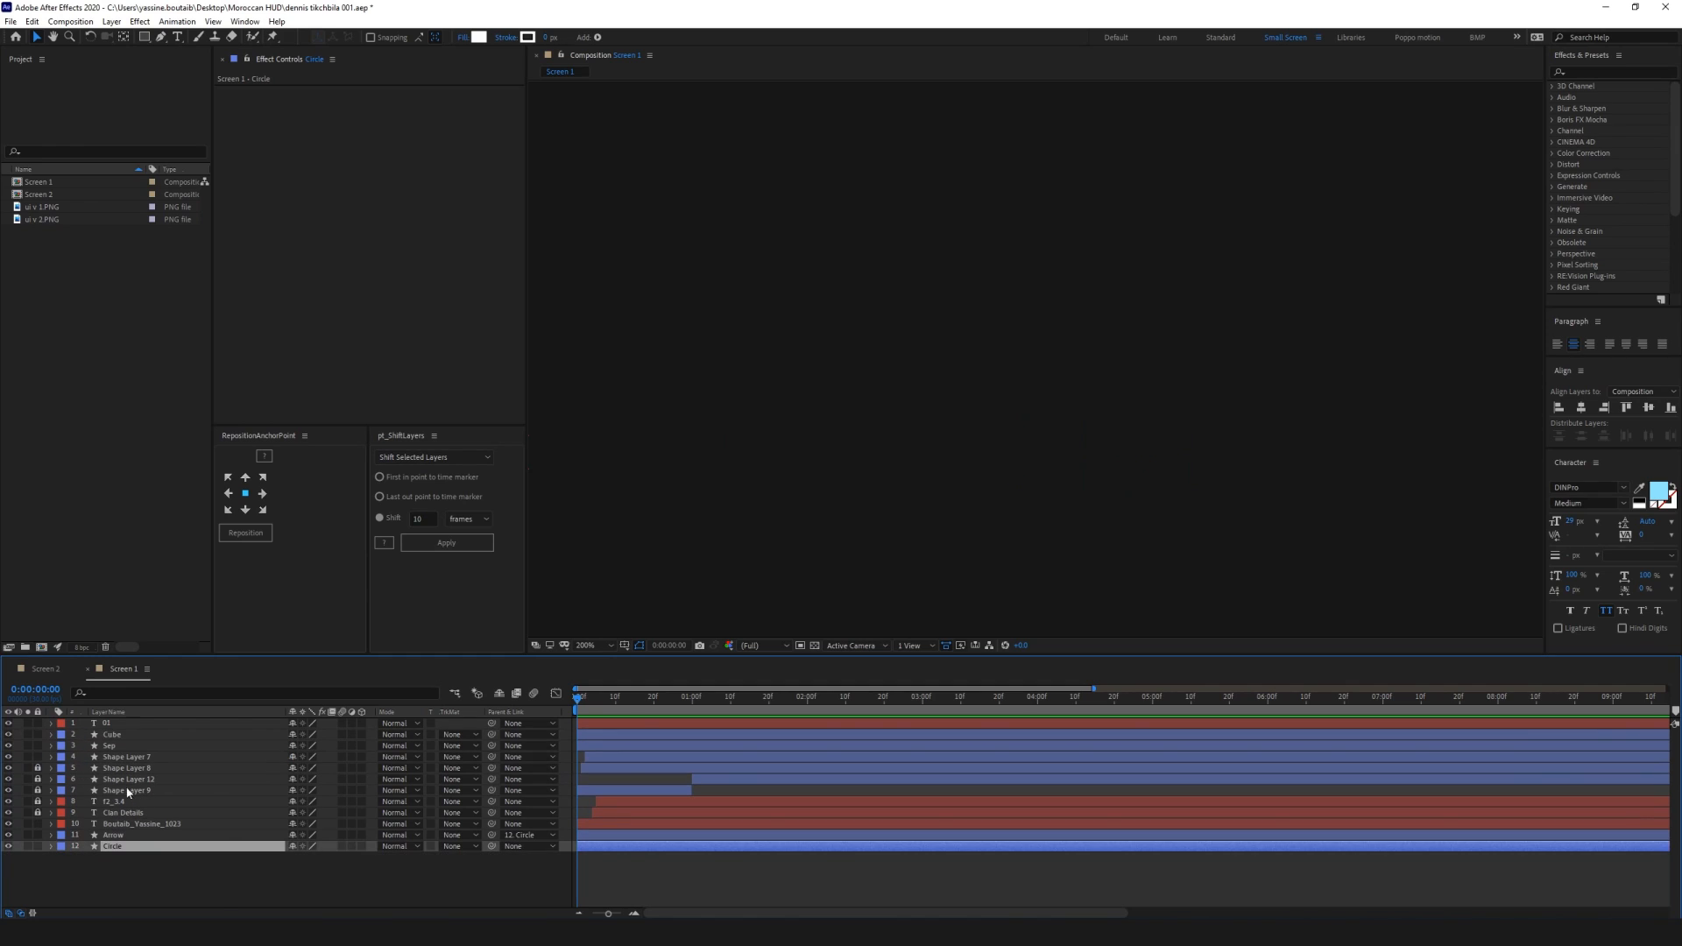
{"action": "left_click", "coordinate": [114, 745]}
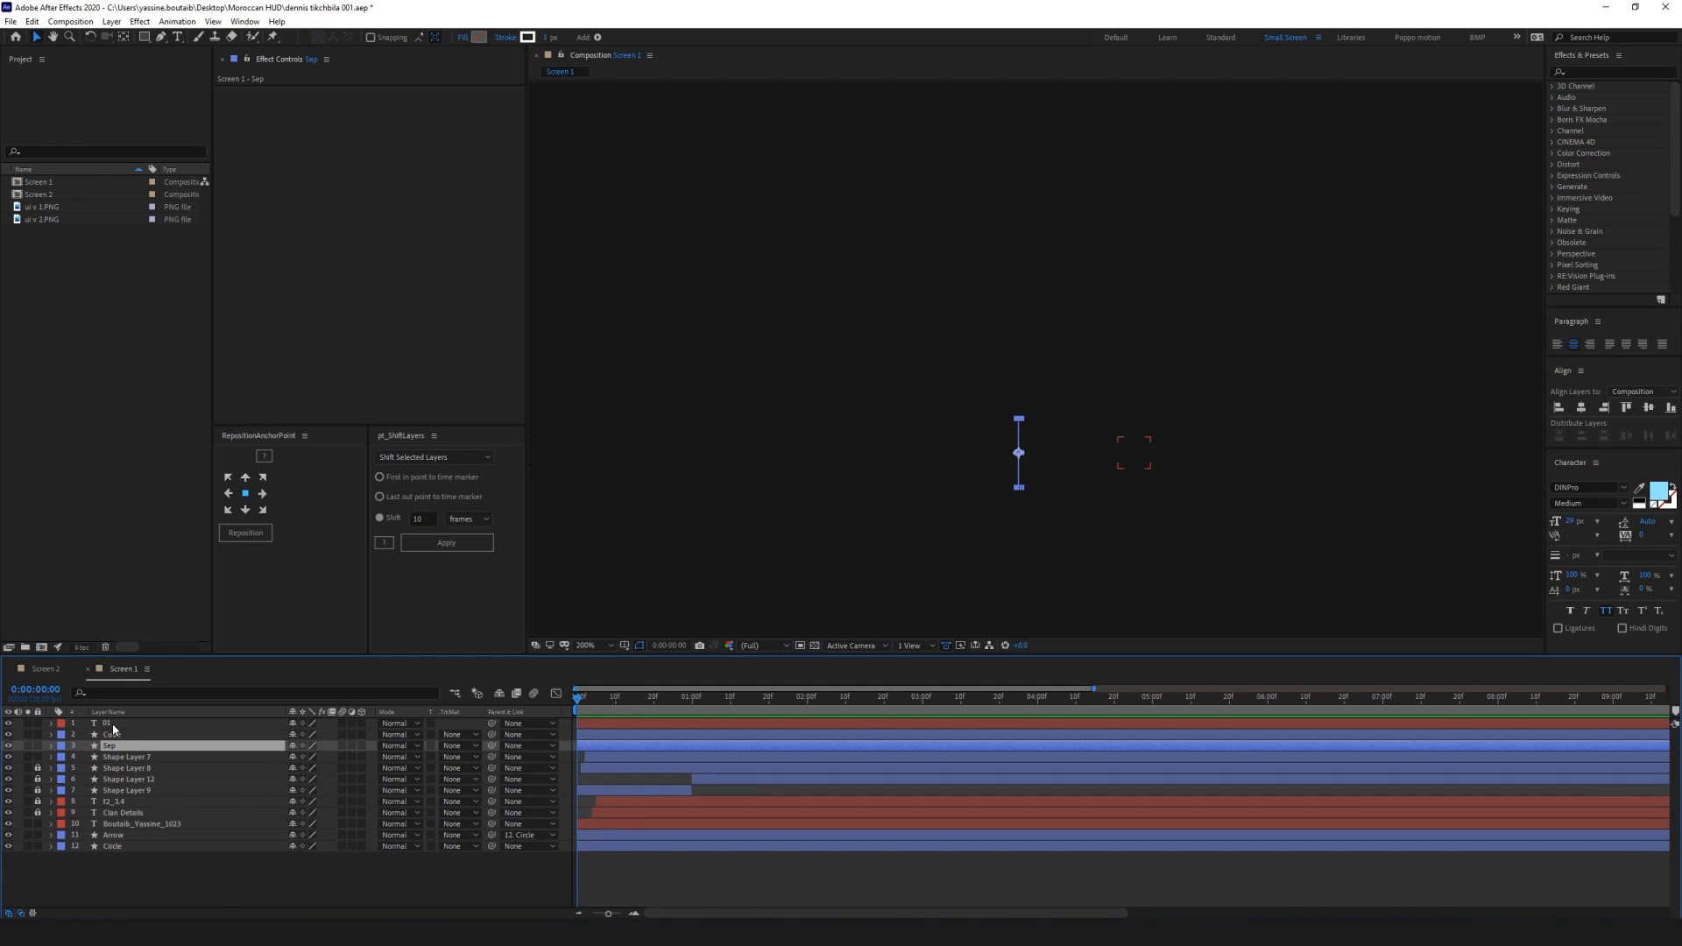
{"action": "left_click", "coordinate": [112, 723], "text": "shift"}
{"action": "left_click_drag", "start_coordinate": [113, 723], "coordinate": [115, 819]}
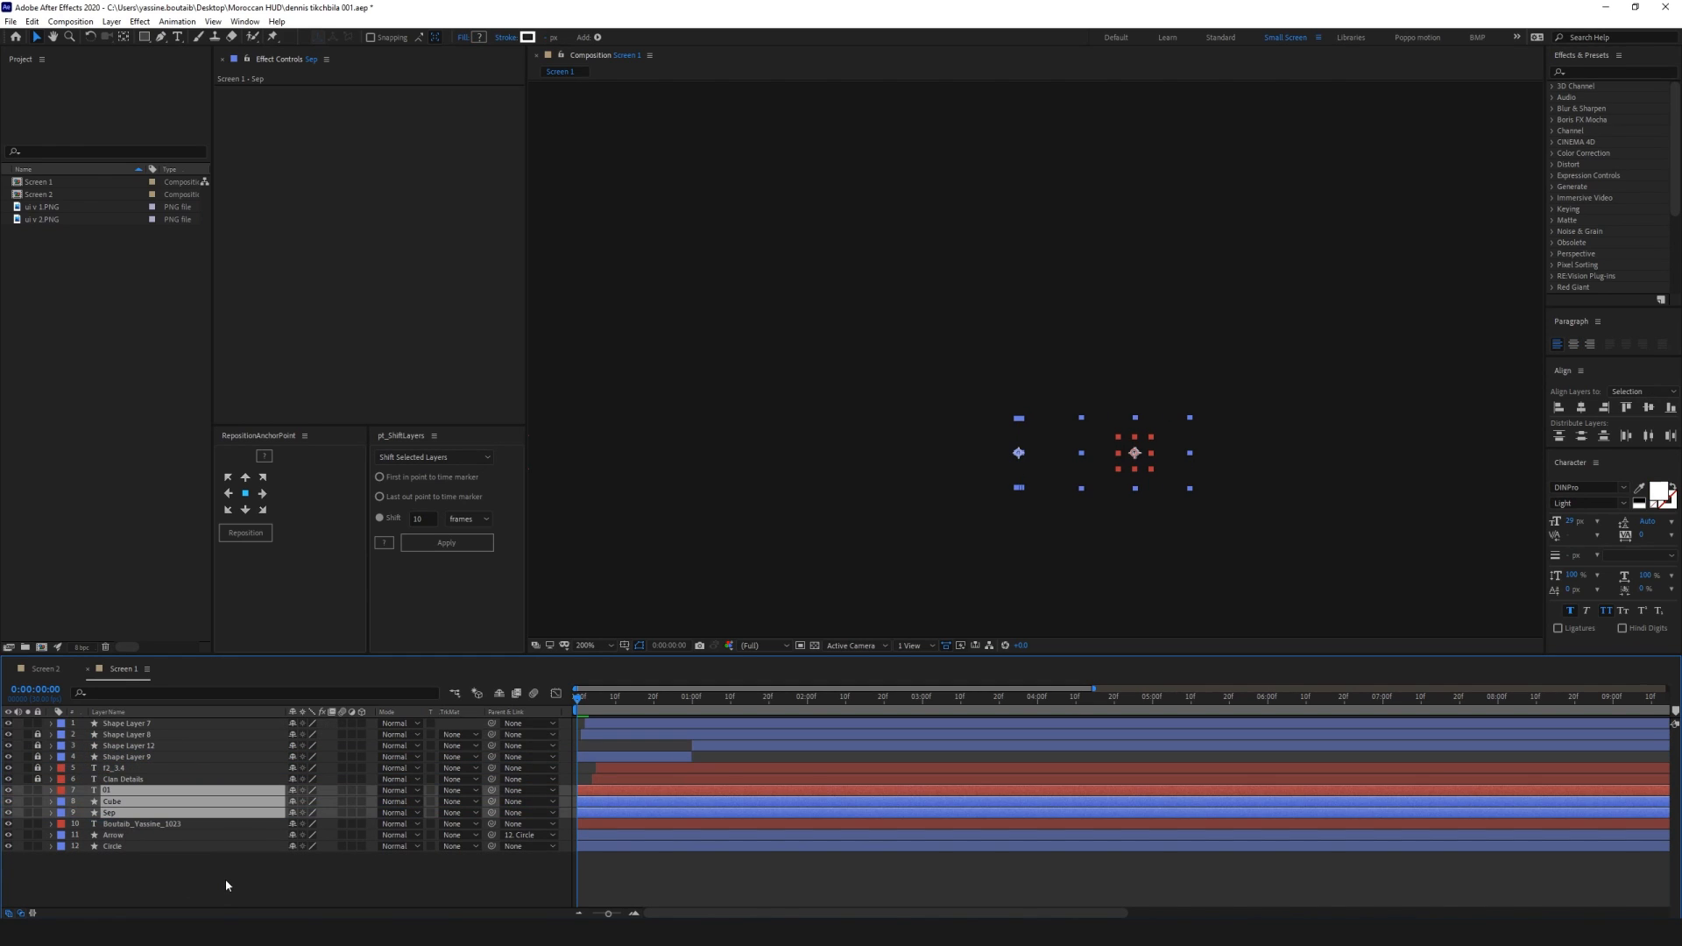
{"action": "left_click", "coordinate": [226, 885]}
Preview the Screen 1 animation from the start with all the HUD elements in view
{"action": "key", "text": "space"}
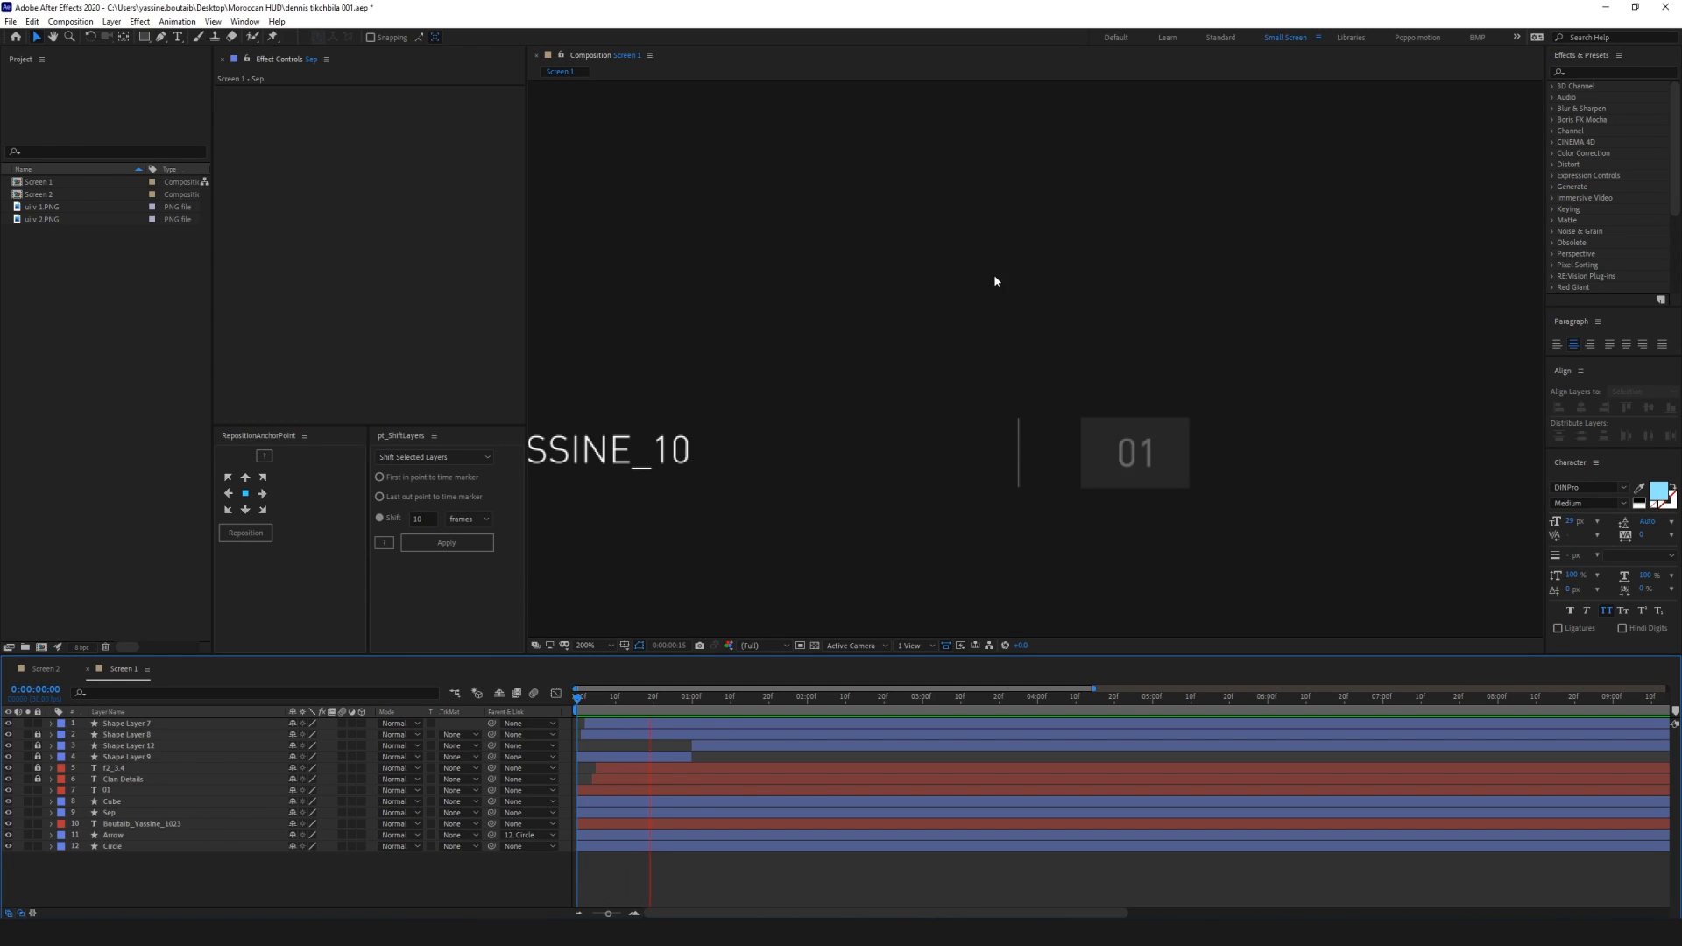
{"action": "key", "text": "space"}
{"action": "scroll", "coordinate": [942, 398], "scroll_direction": "down", "scroll_amount": 1}
{"action": "left_click_drag", "start_coordinate": [821, 434], "coordinate": [1020, 479]}
{"action": "left_click_drag", "start_coordinate": [671, 698], "coordinate": [565, 715]}
{"action": "key", "text": "space"}
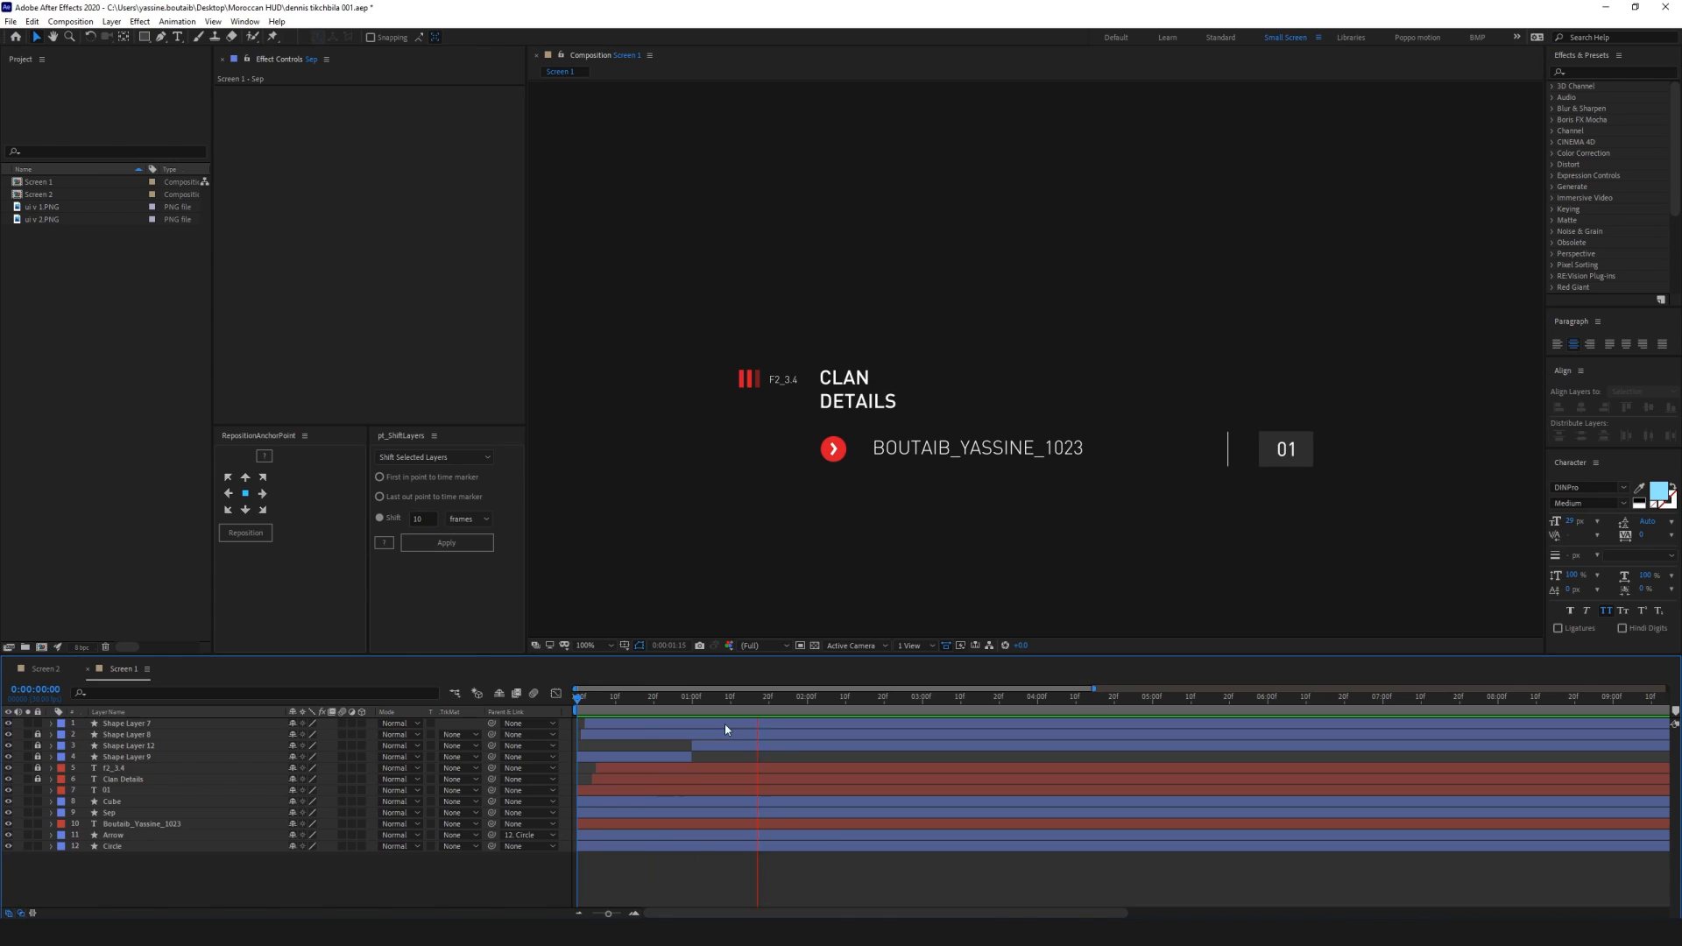
{"action": "key", "text": "space"}
{"action": "key", "text": "space"}
{"action": "left_click_drag", "start_coordinate": [744, 706], "coordinate": [681, 708]}
{"action": "key", "text": "Home"}
{"action": "key", "text": "space"}
Create a null object named Pos with the time at one second and move it directly below Clan Details
{"action": "left_click", "coordinate": [692, 701]}
{"action": "right_click", "coordinate": [86, 876]}
{"action": "mouse_move", "coordinate": [202, 729]}
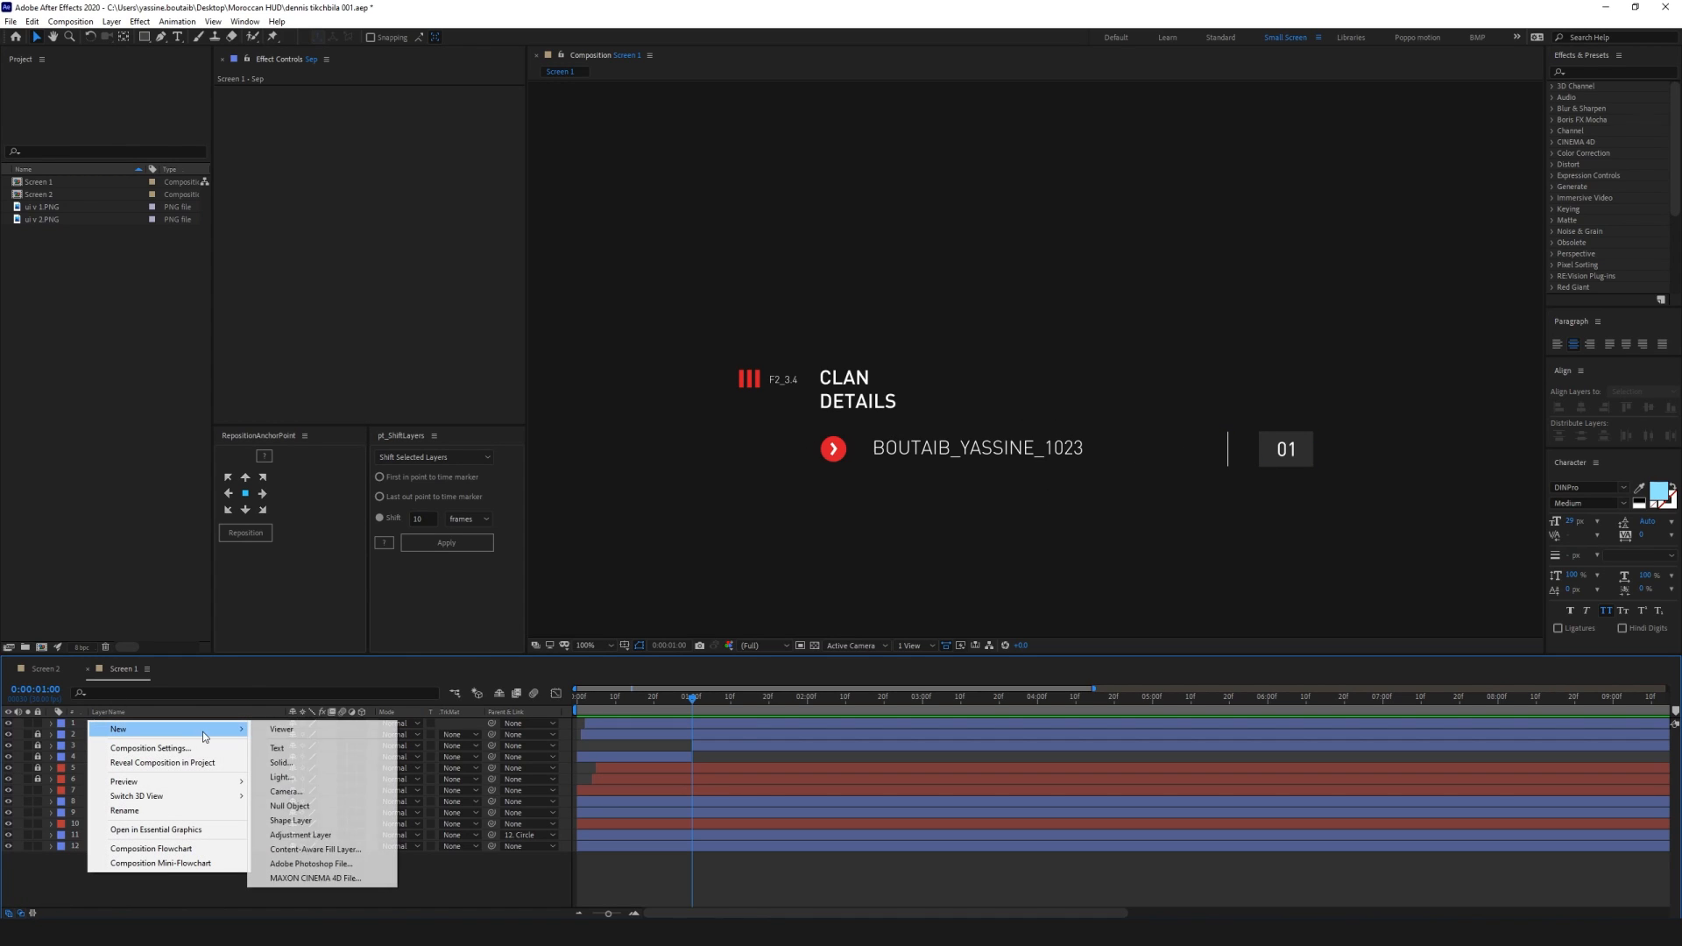
{"action": "left_click", "coordinate": [293, 805]}
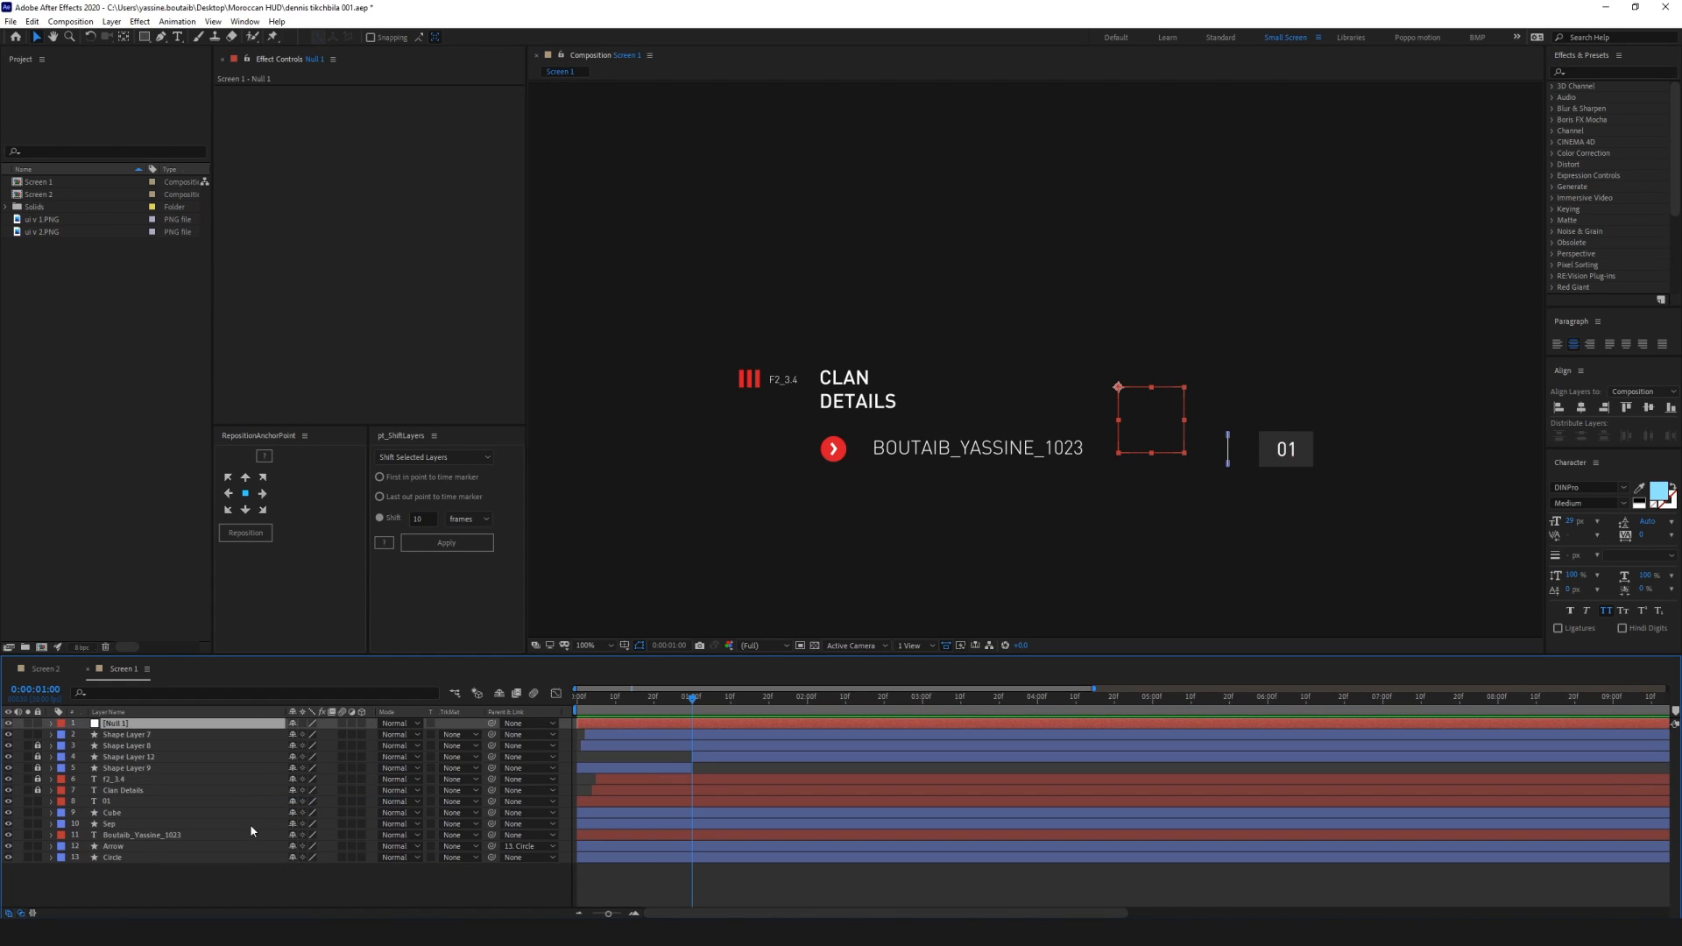
{"action": "key", "text": "Return"}
{"action": "type", "text": "Pos"}
{"action": "key", "text": "Return"}
{"action": "left_click_drag", "start_coordinate": [121, 725], "coordinate": [128, 792]}
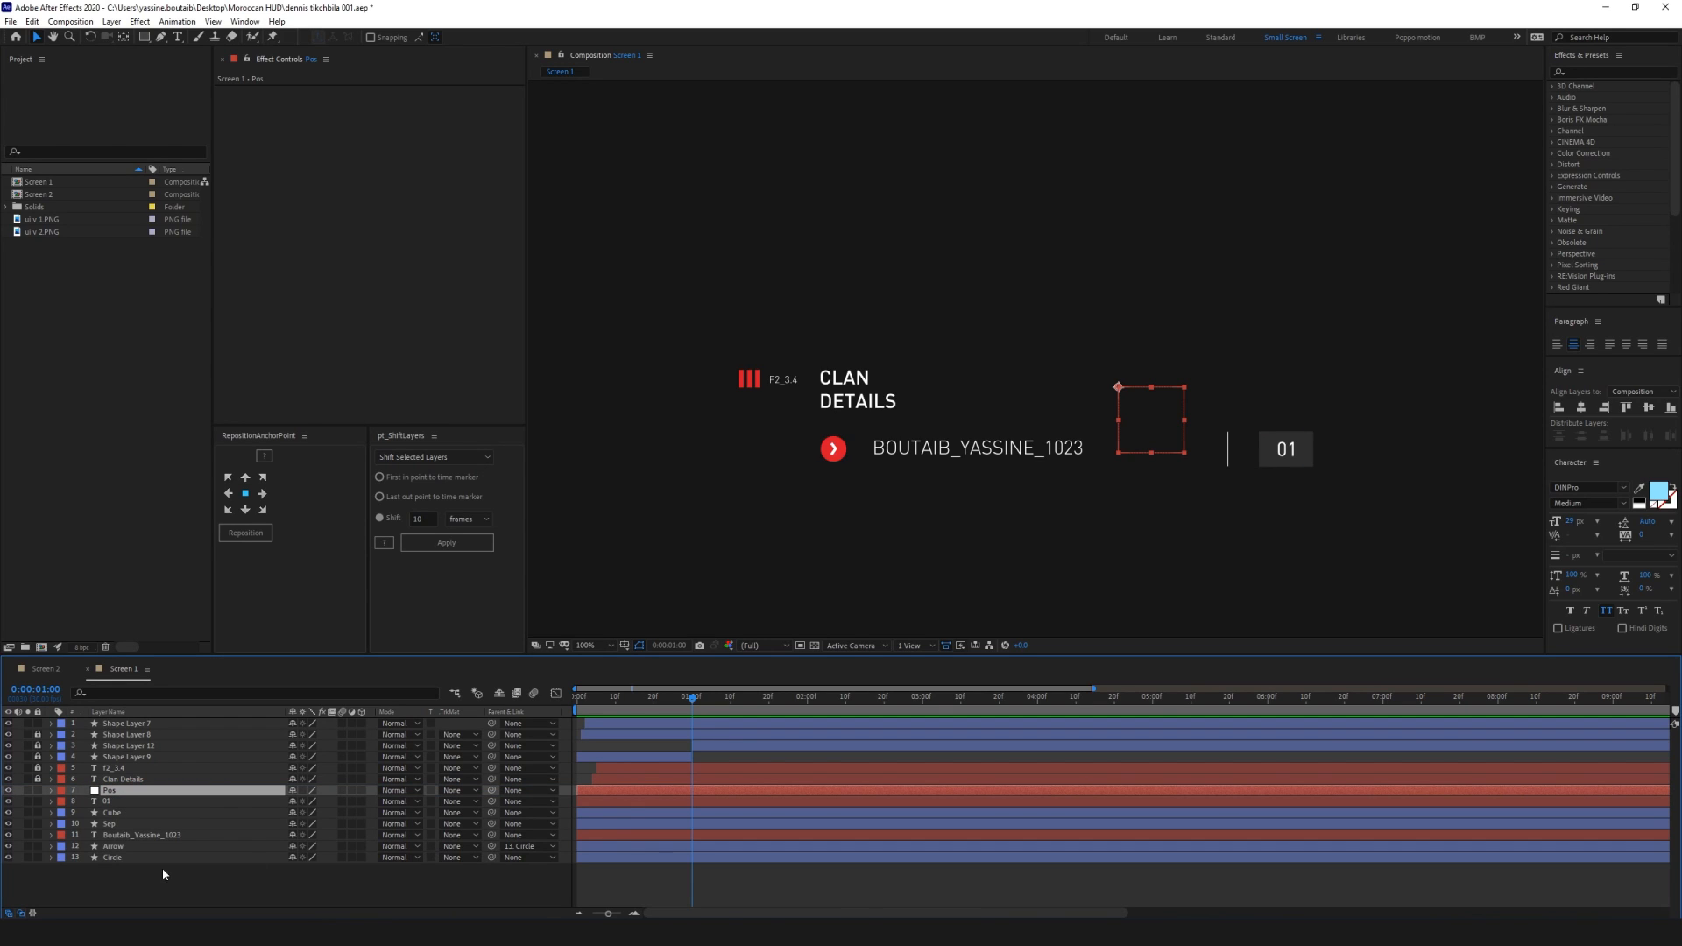
Move the Pos null in the composition so its anchor point sits just below and beside the red arrow circle, at its lower-left corner
{"action": "left_click", "coordinate": [128, 882]}
{"action": "left_click", "coordinate": [109, 846]}
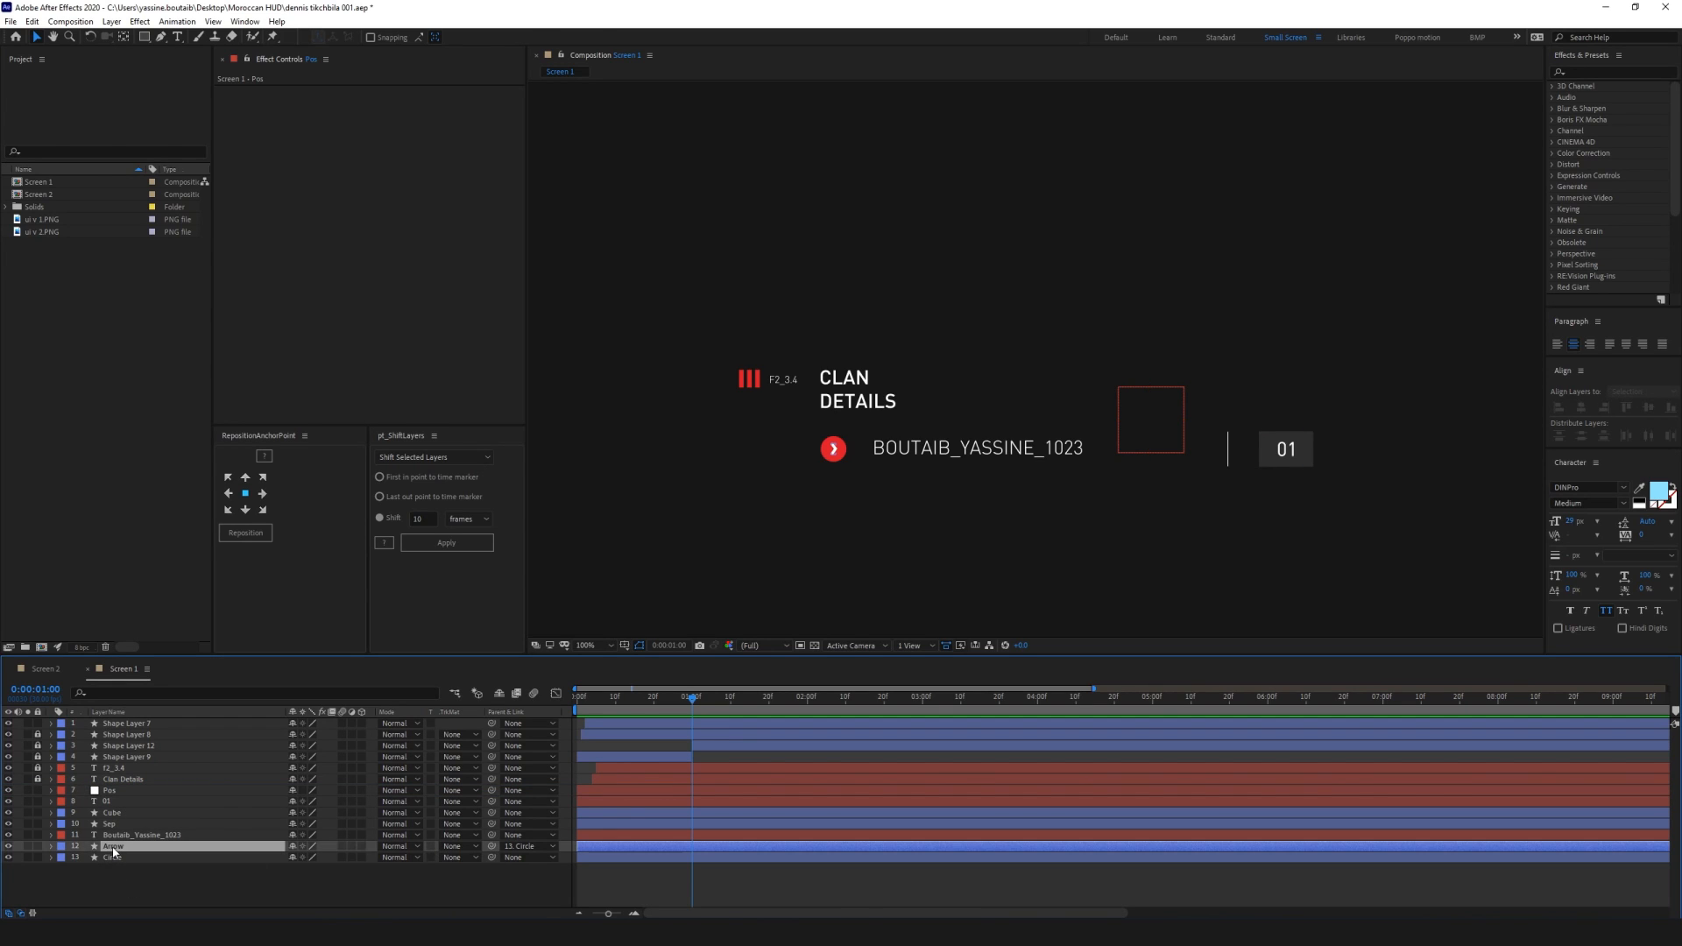
{"action": "left_click", "coordinate": [109, 876]}
{"action": "left_click", "coordinate": [112, 793]}
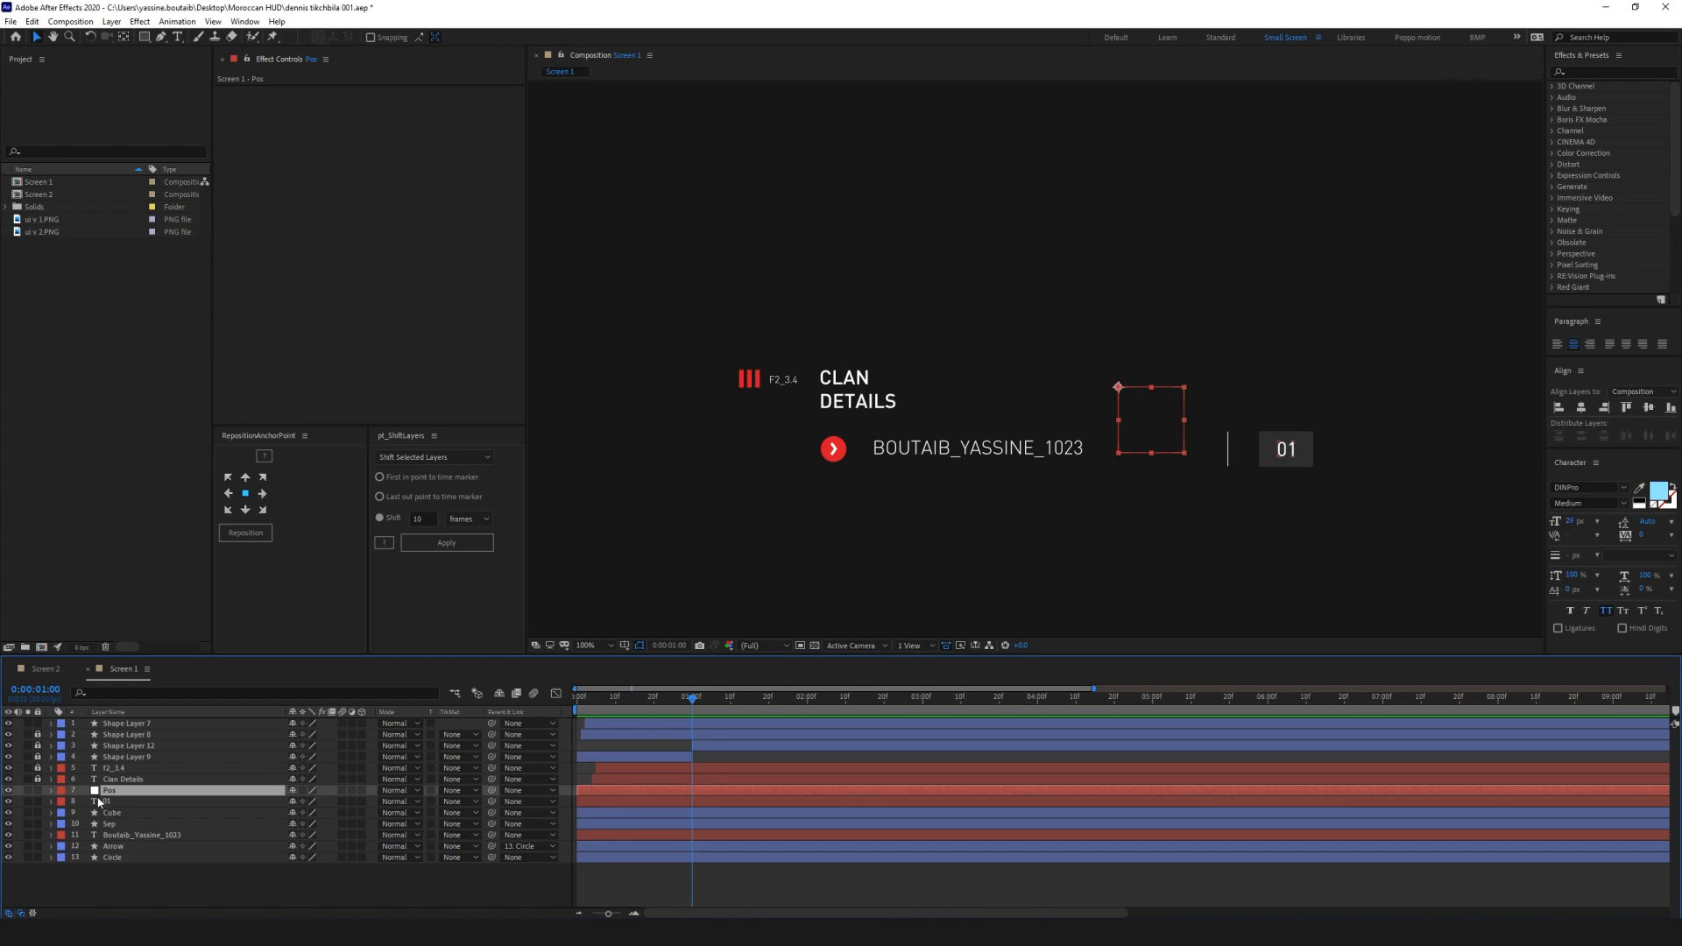
{"action": "left_click", "coordinate": [1119, 387]}
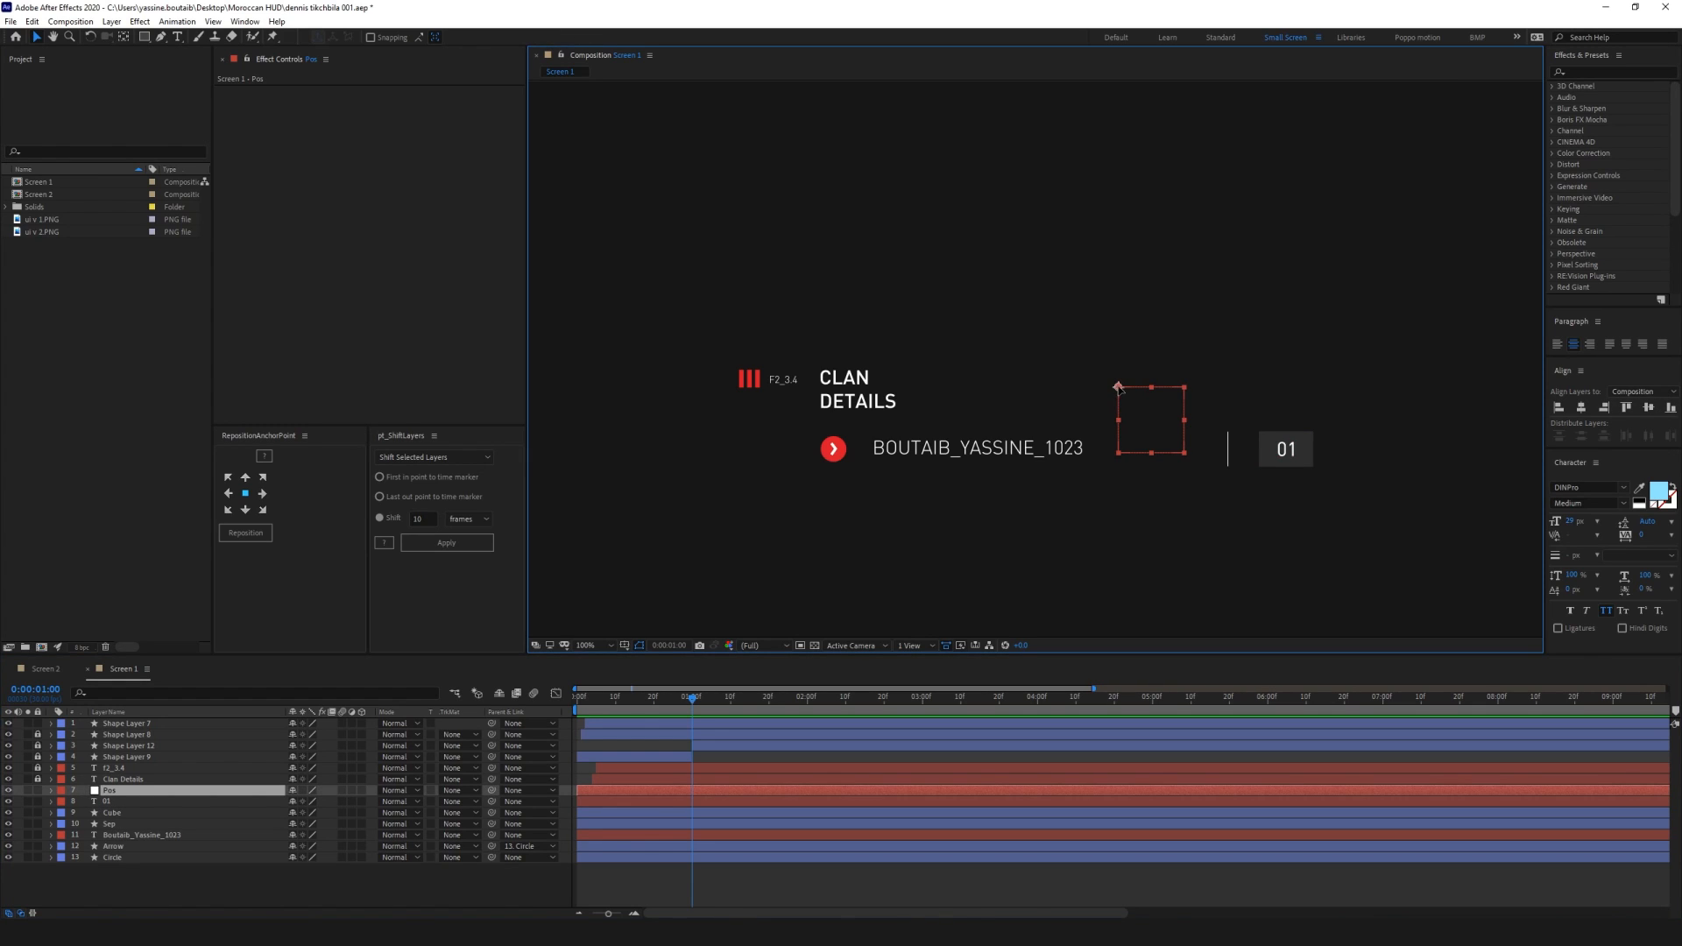
{"action": "left_click_drag", "start_coordinate": [1119, 387], "coordinate": [820, 462]}
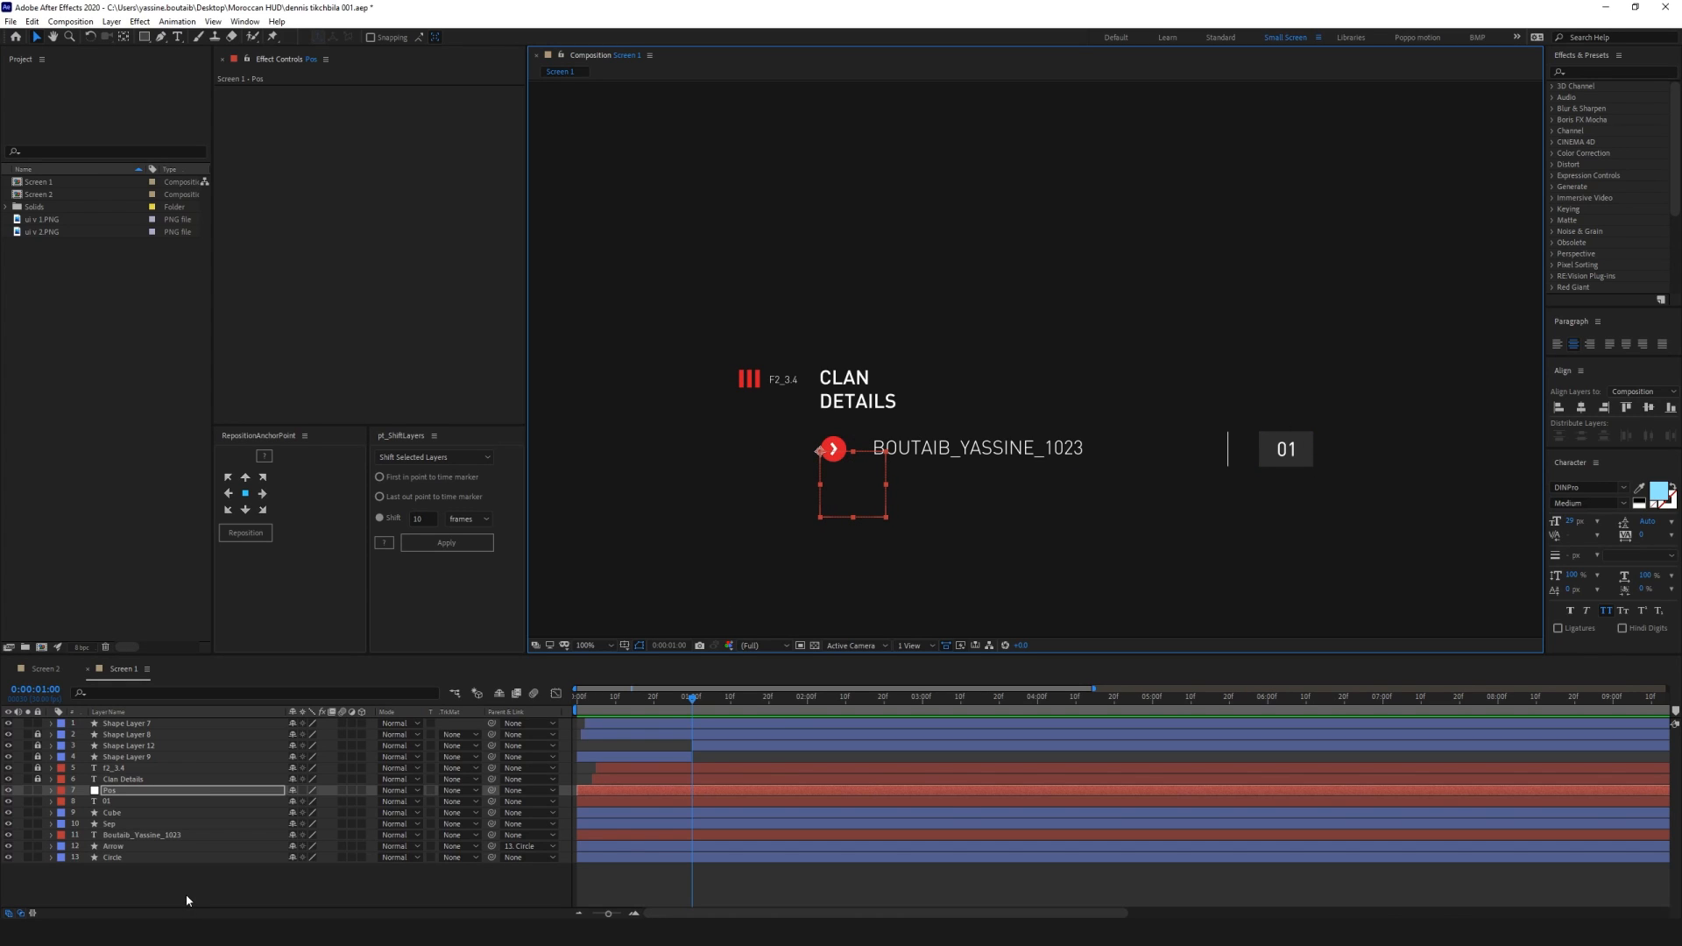
{"action": "left_click", "coordinate": [139, 791]}
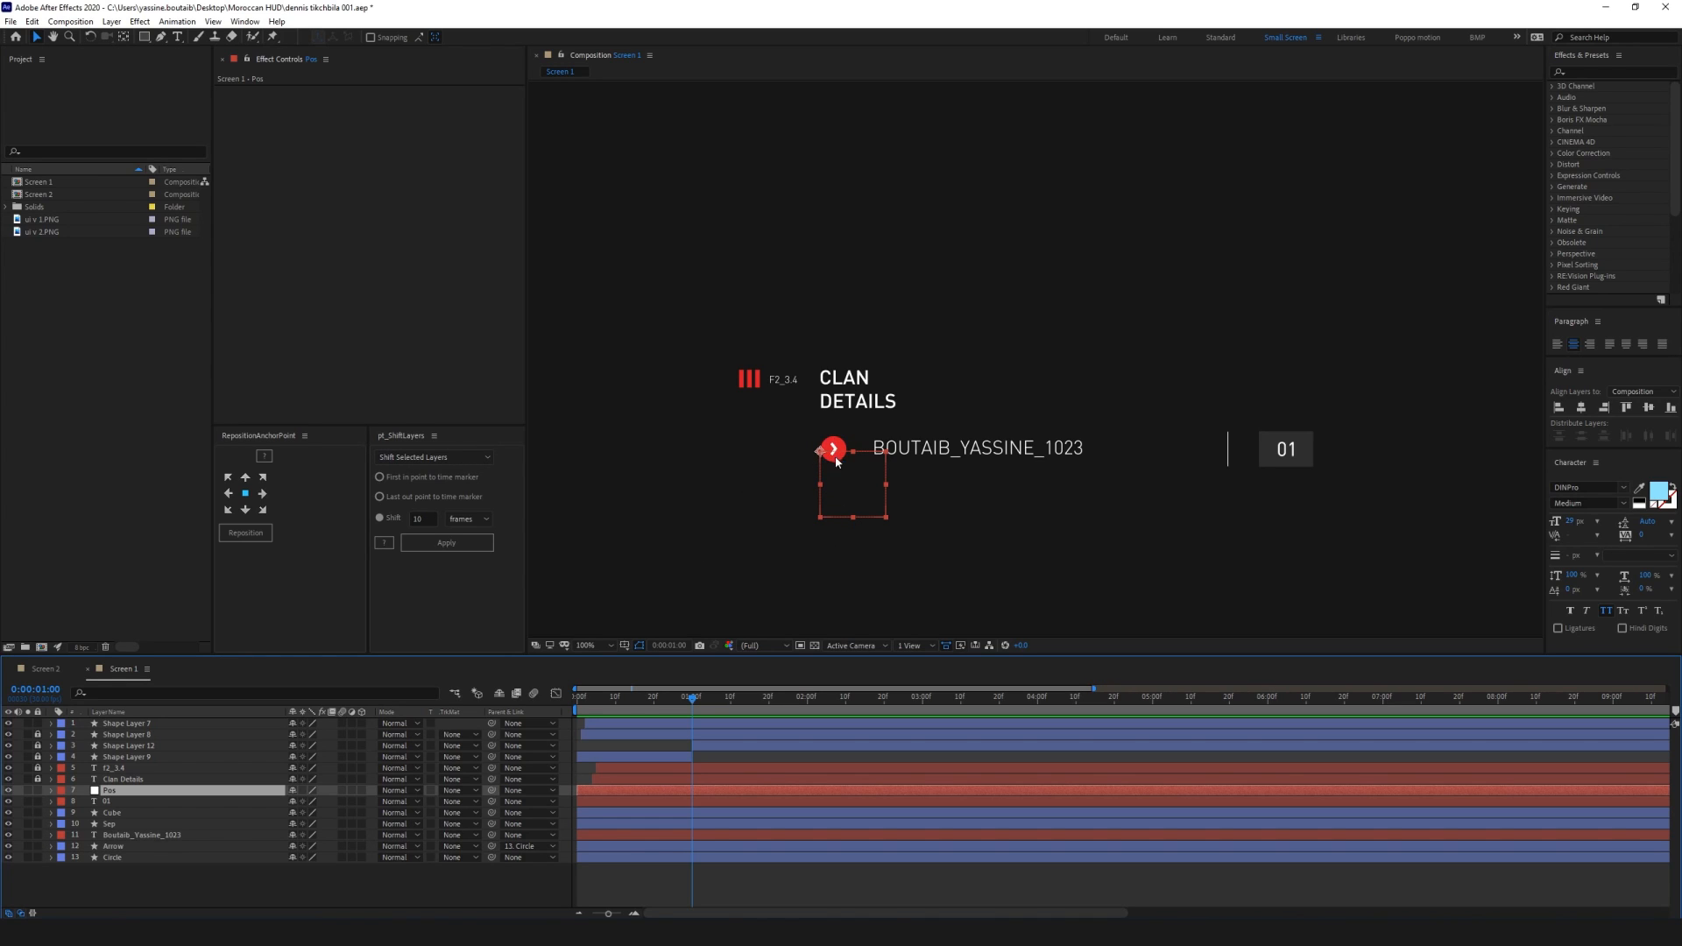
{"action": "left_click_drag", "start_coordinate": [814, 460], "coordinate": [814, 524]}
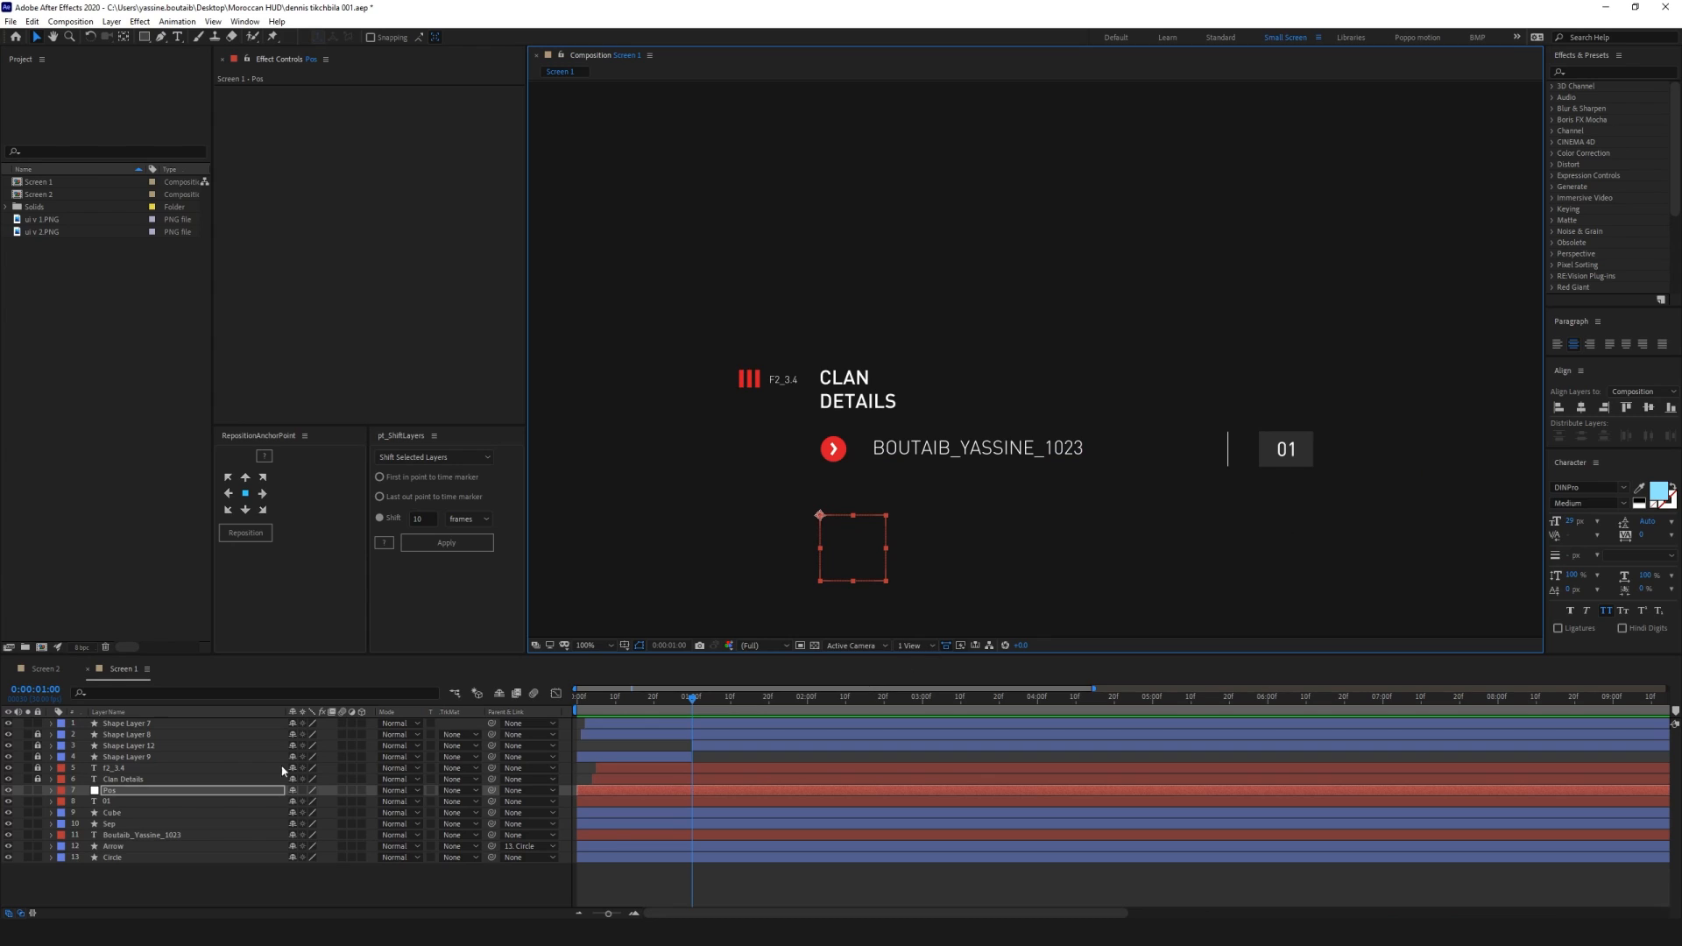
{"action": "left_click", "coordinate": [233, 795]}
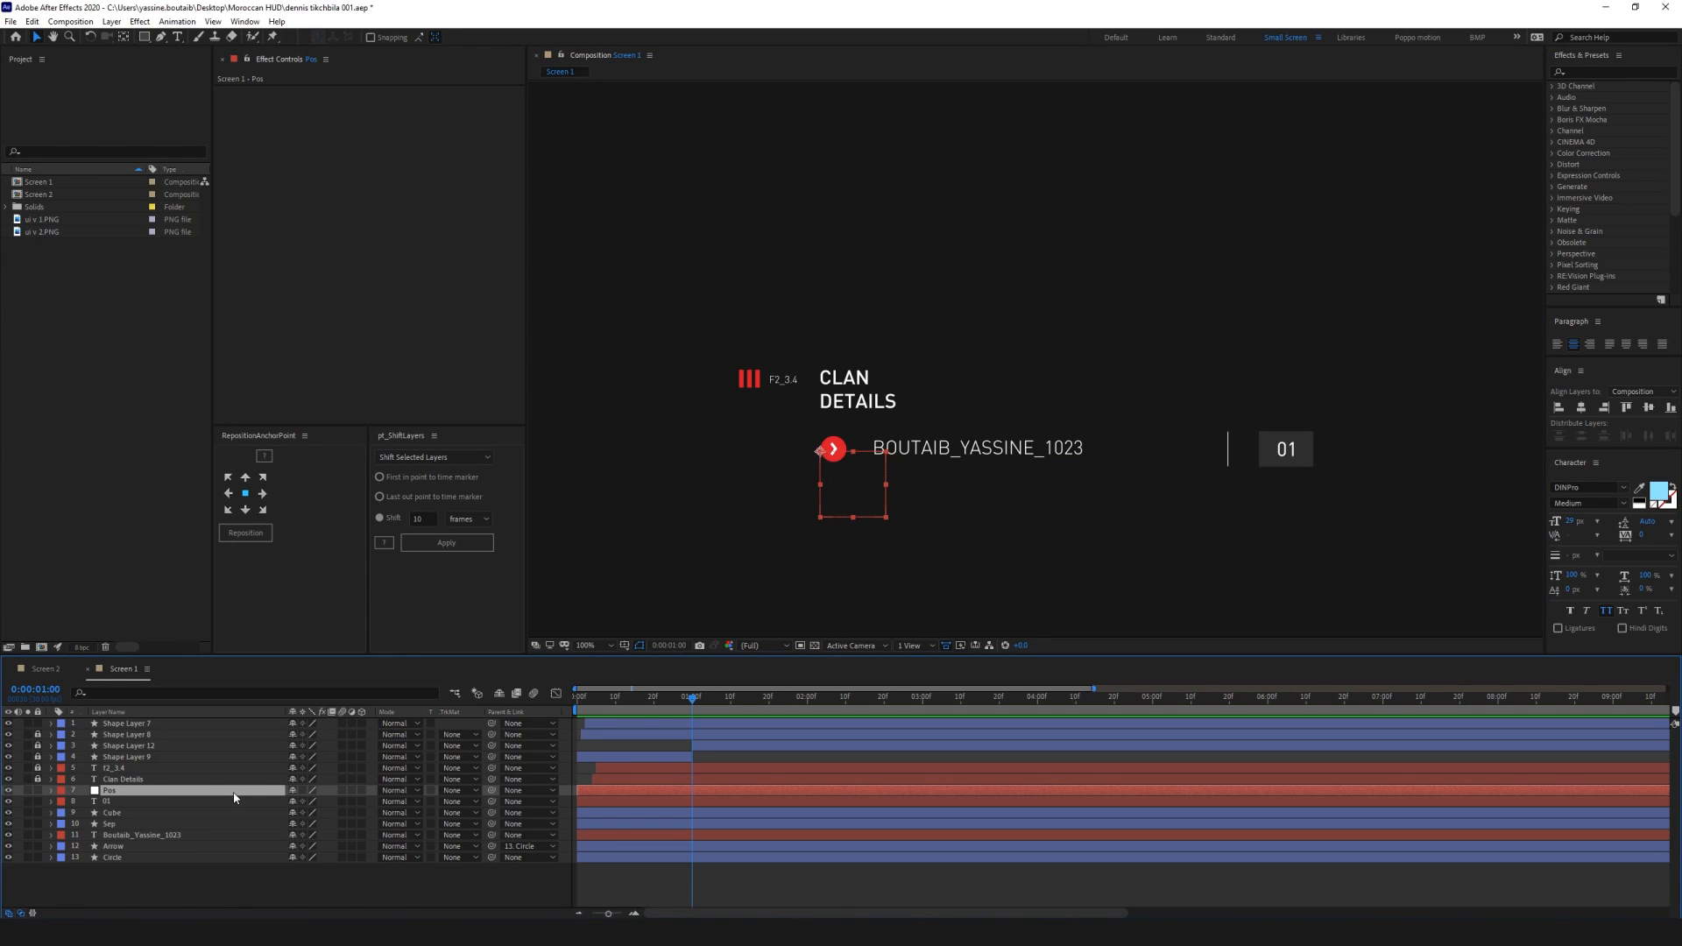
{"action": "left_click_drag", "start_coordinate": [818, 452], "coordinate": [821, 462]}
{"action": "key", "text": "Return"}
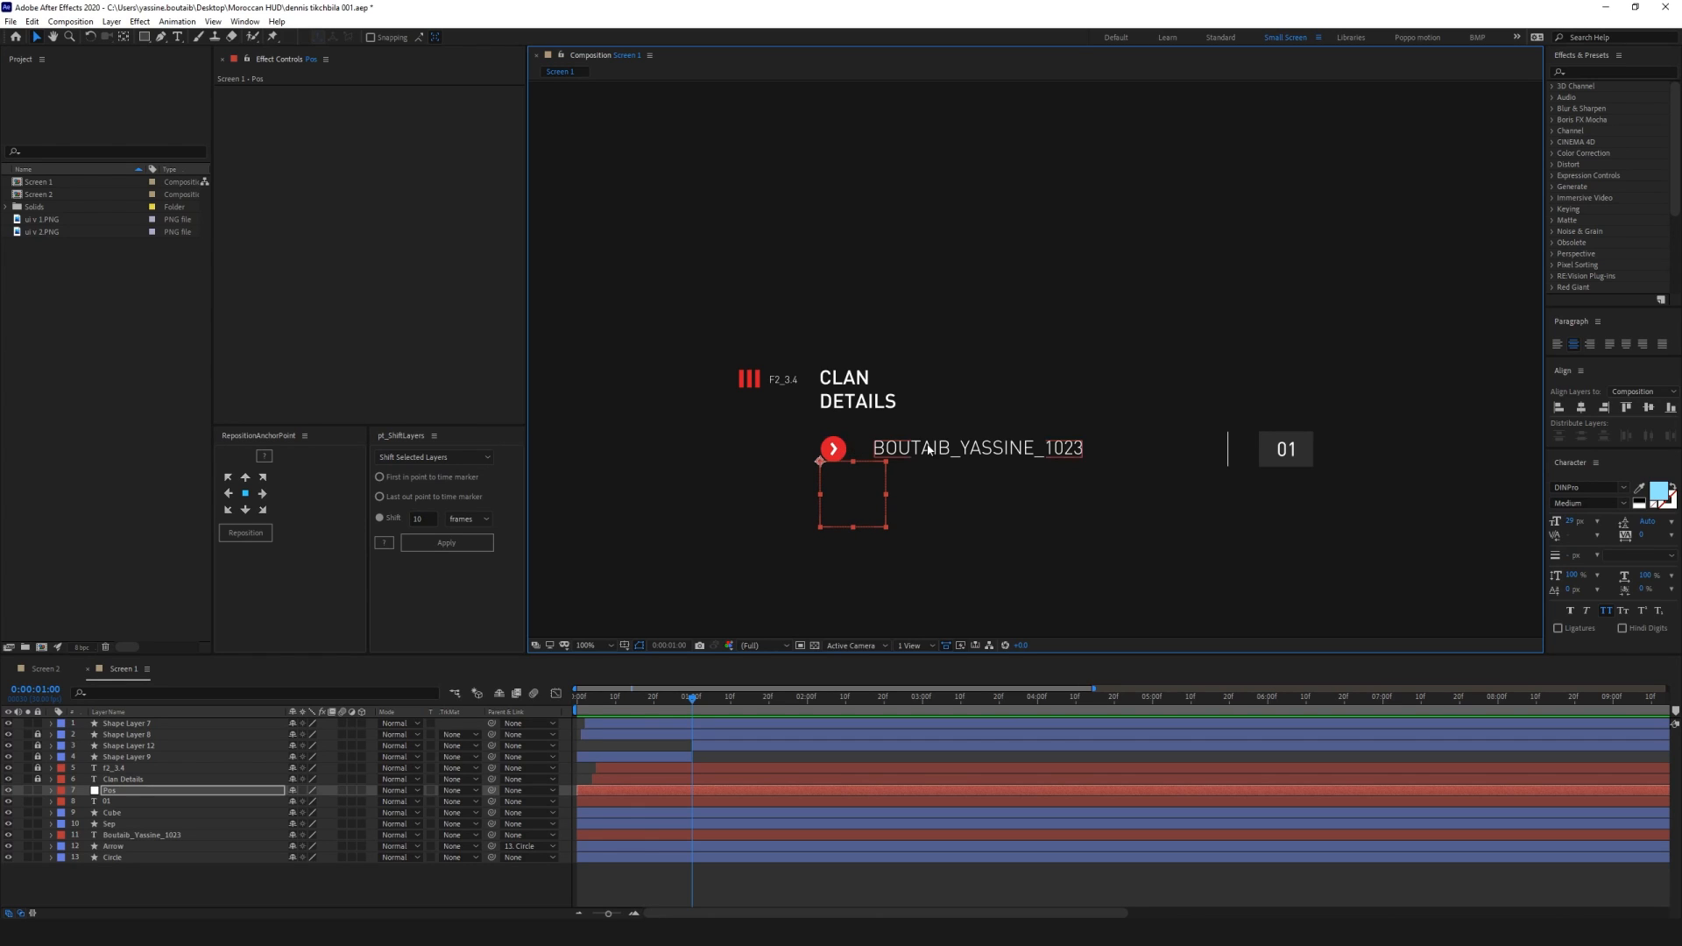
Parent the 01, Cube, Sep, username text and Circle layers to the Pos null, leaving Arrow linked to Circle
{"action": "left_click", "coordinate": [97, 800]}
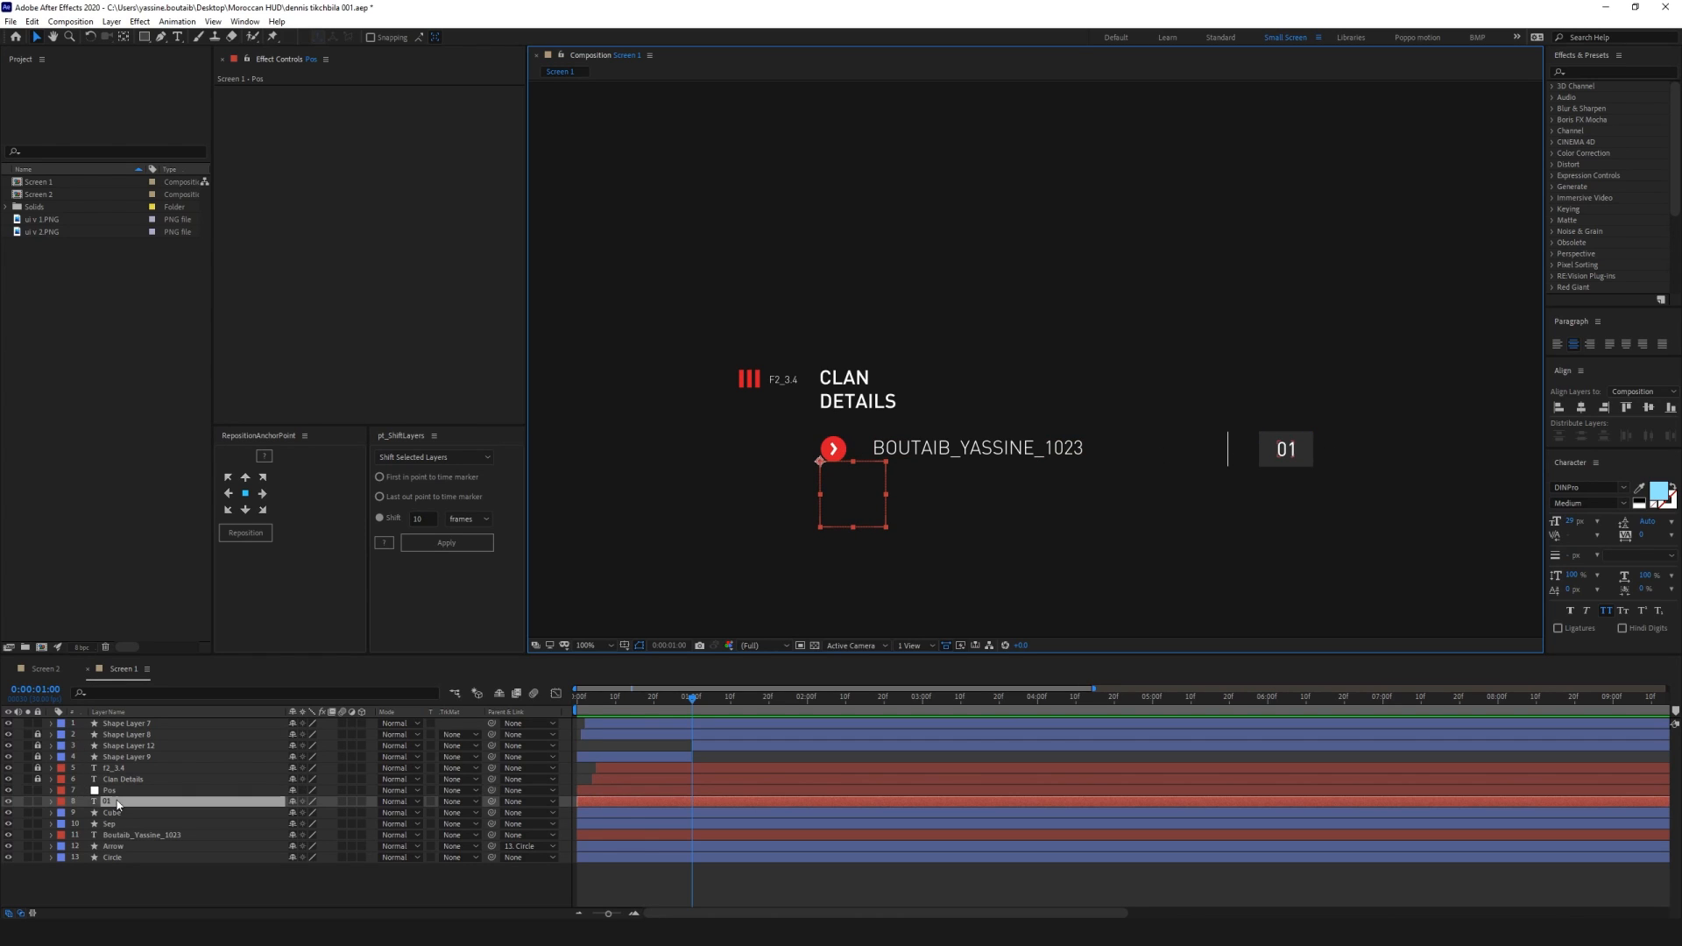
{"action": "left_click", "coordinate": [118, 853], "text": "shift"}
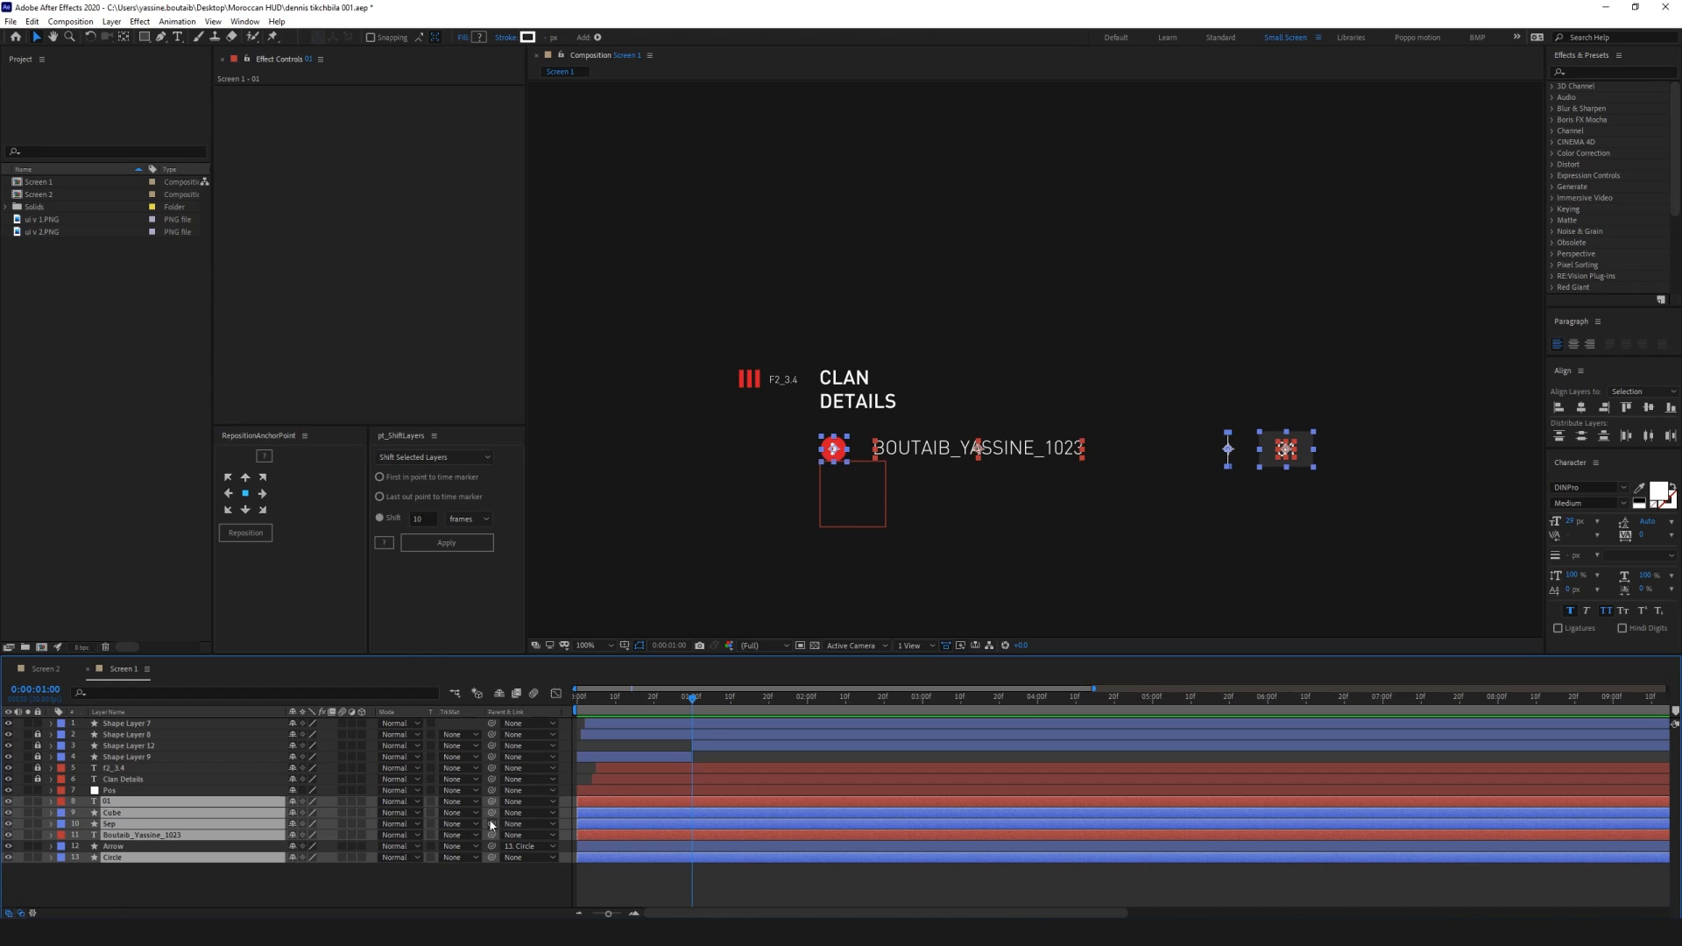
{"action": "left_click_drag", "start_coordinate": [491, 801], "coordinate": [132, 799]}
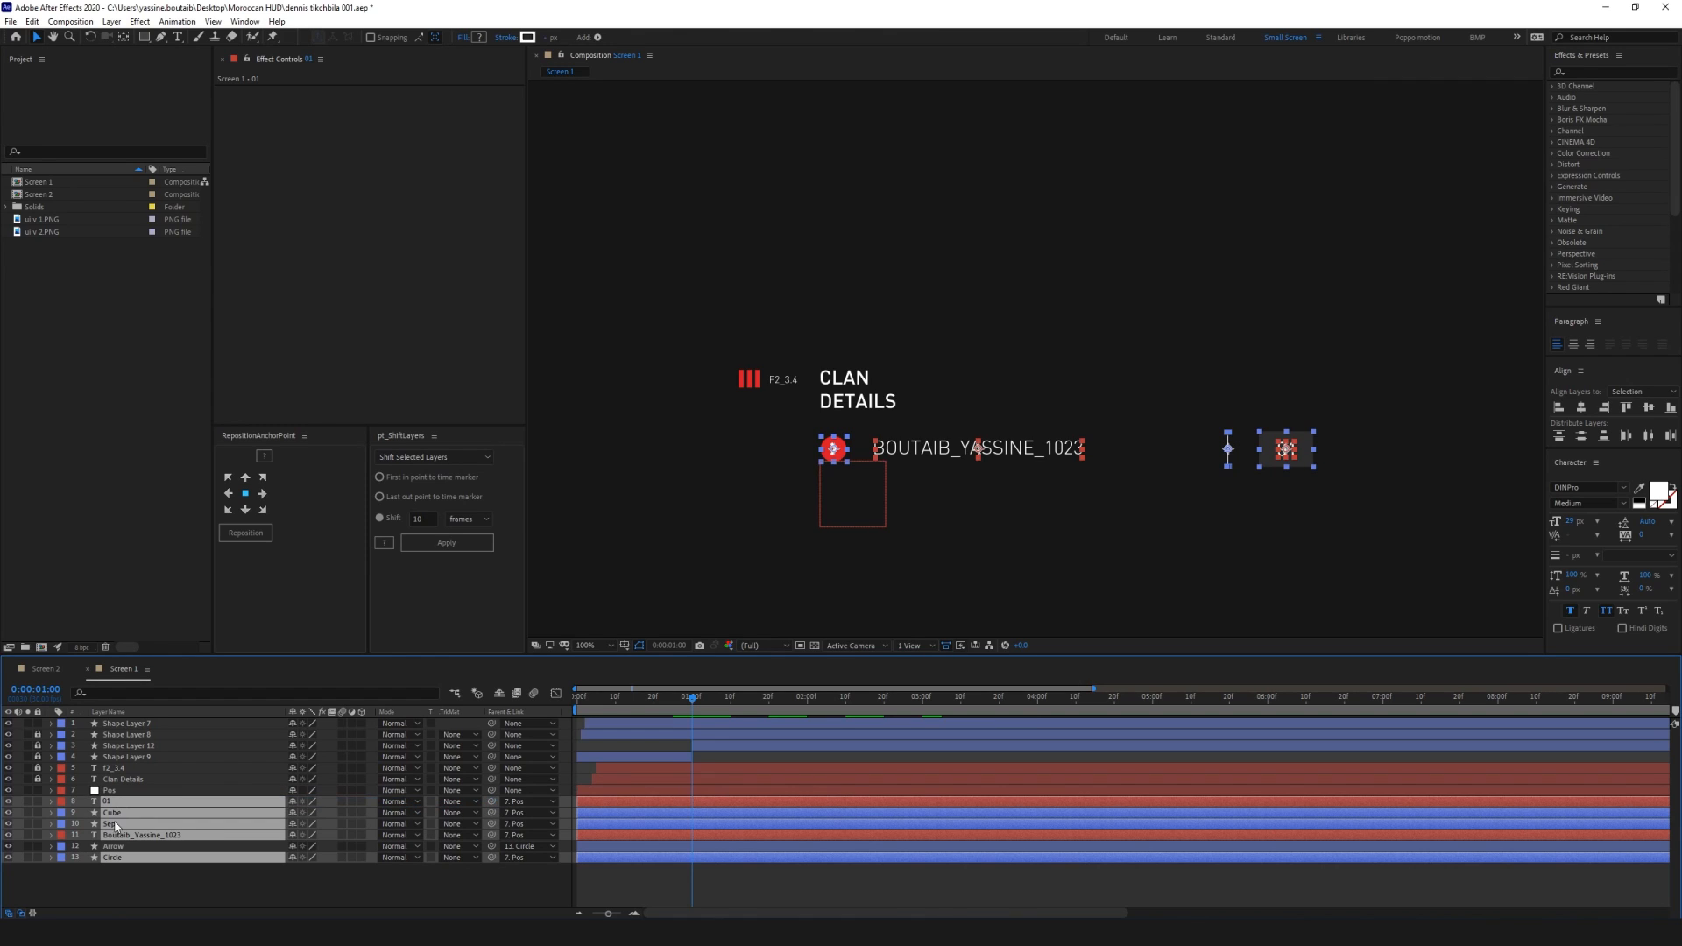
Check the parent links from the Arrow layer through Circle to the Pos null
{"action": "left_click", "coordinate": [122, 871]}
{"action": "left_click", "coordinate": [113, 846]}
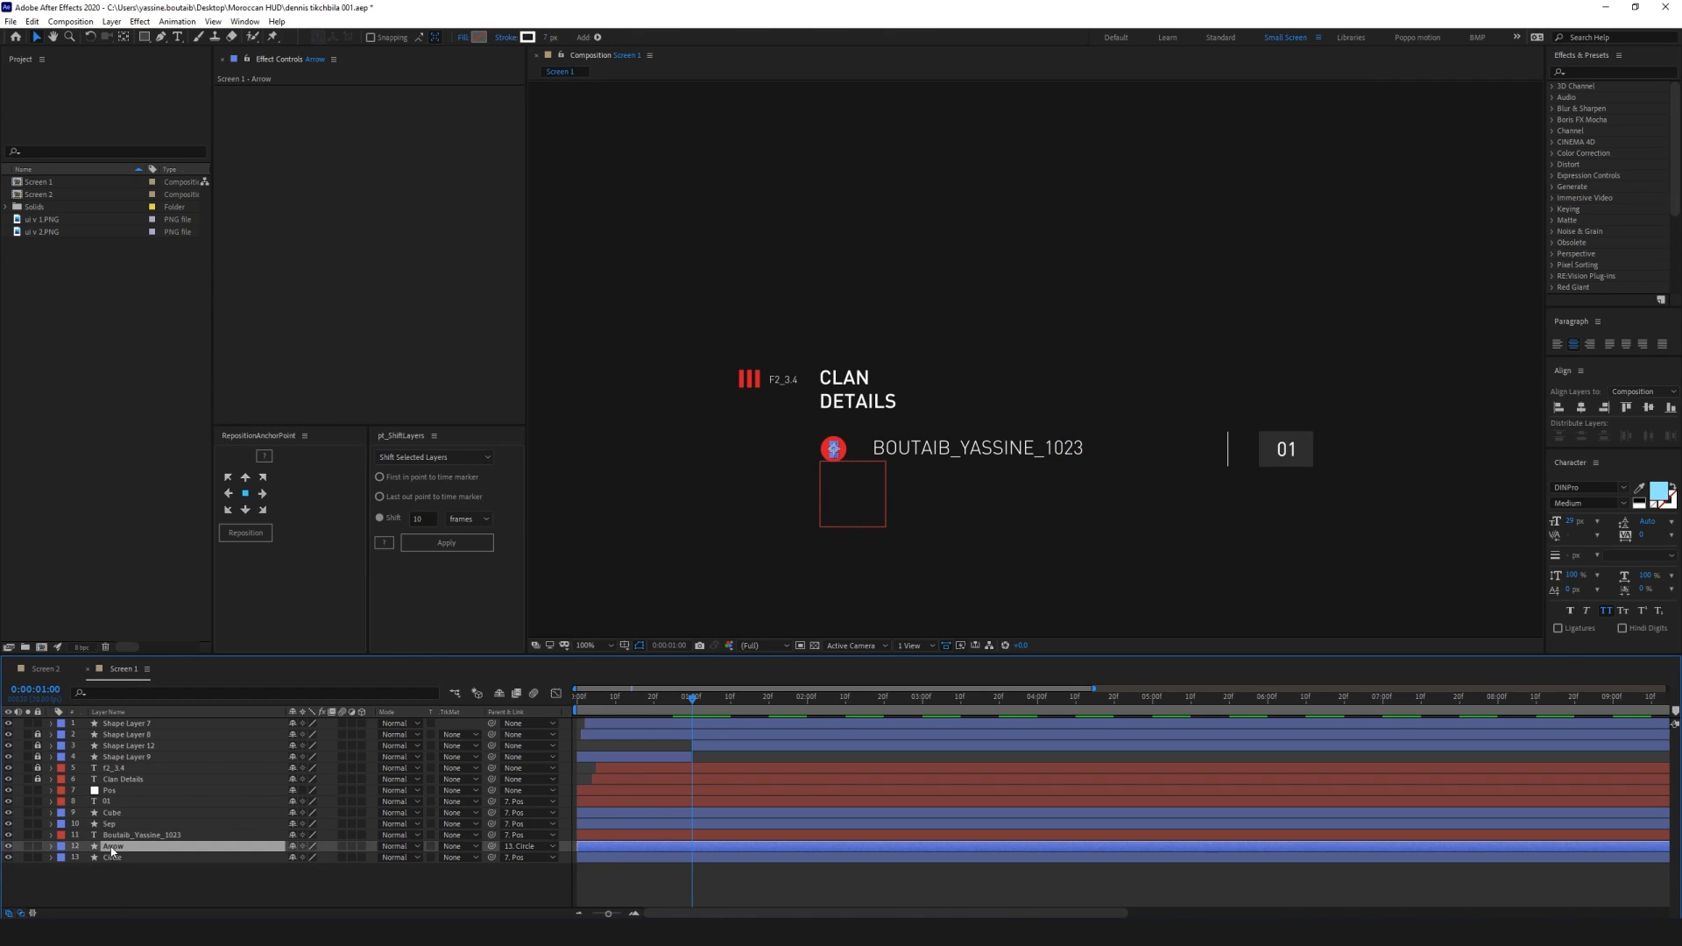
{"action": "left_click", "coordinate": [214, 861]}
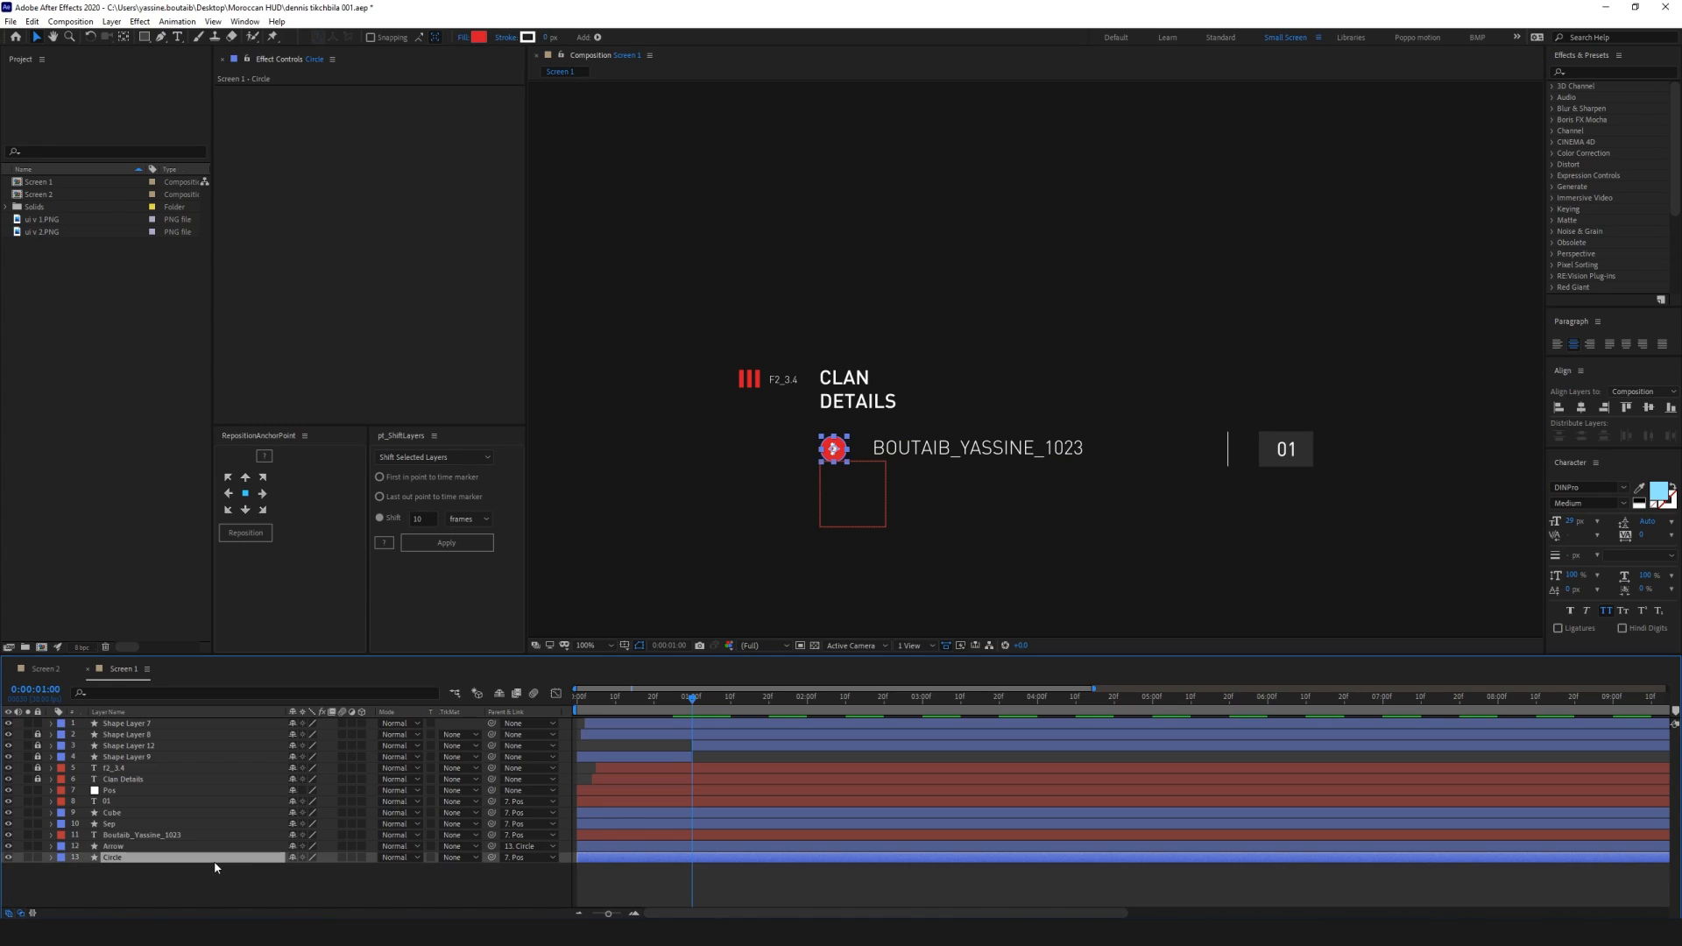
{"action": "left_click", "coordinate": [107, 792]}
{"action": "left_click", "coordinate": [121, 847]}
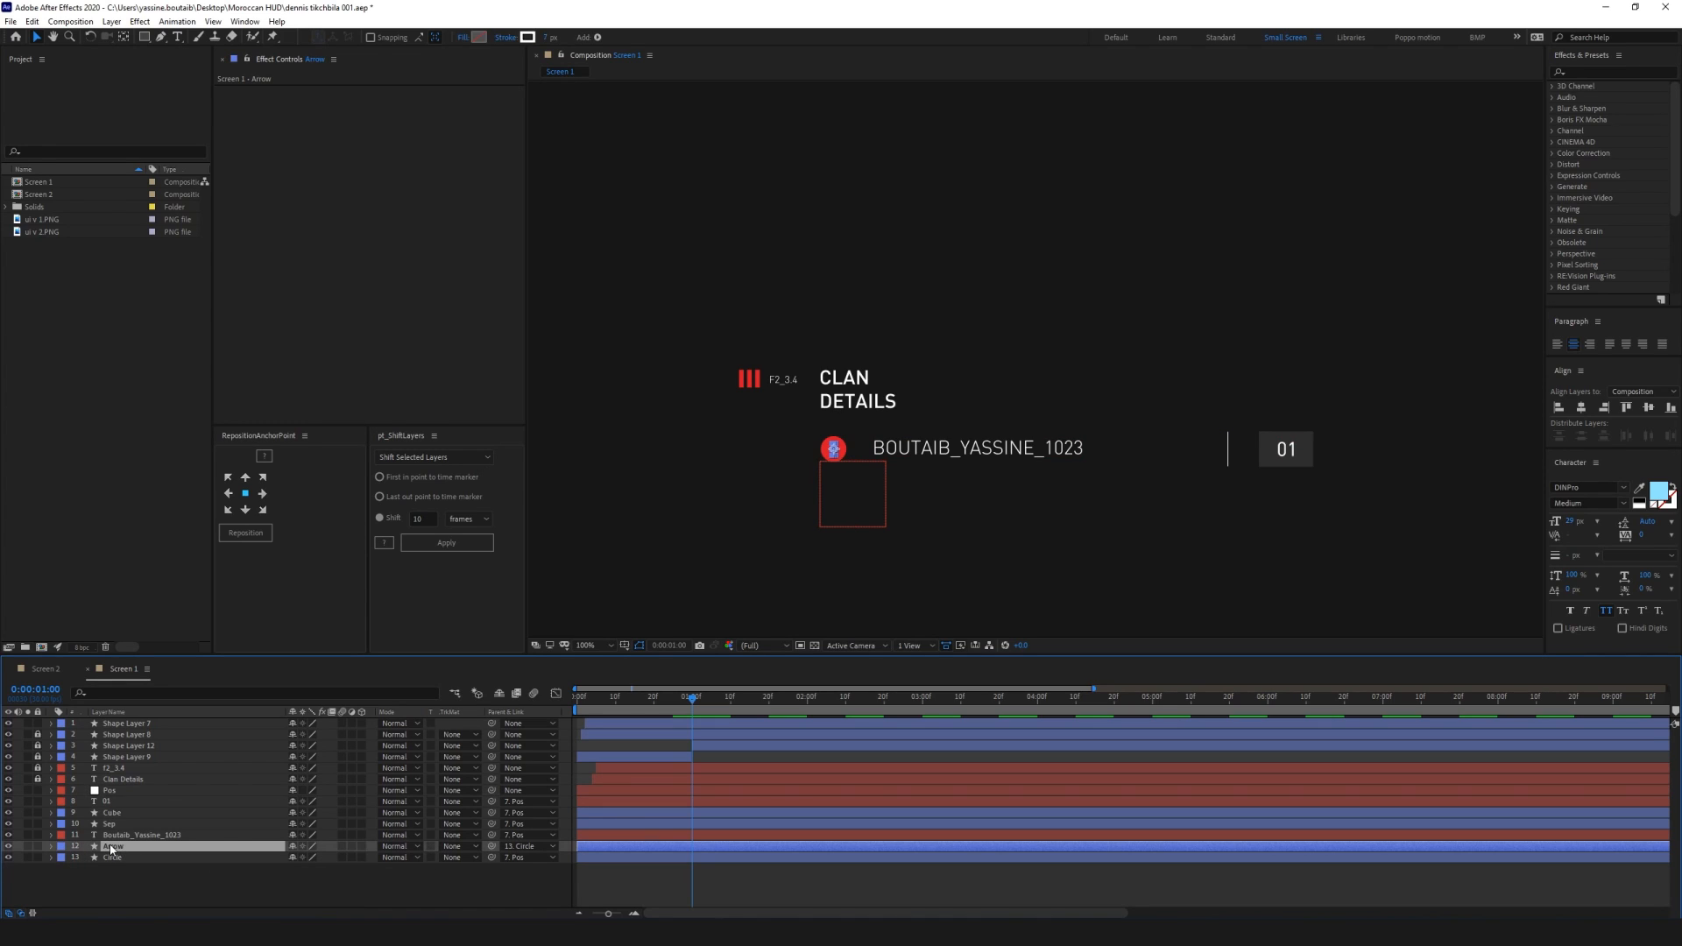
{"action": "left_click", "coordinate": [113, 857]}
{"action": "left_click", "coordinate": [104, 792]}
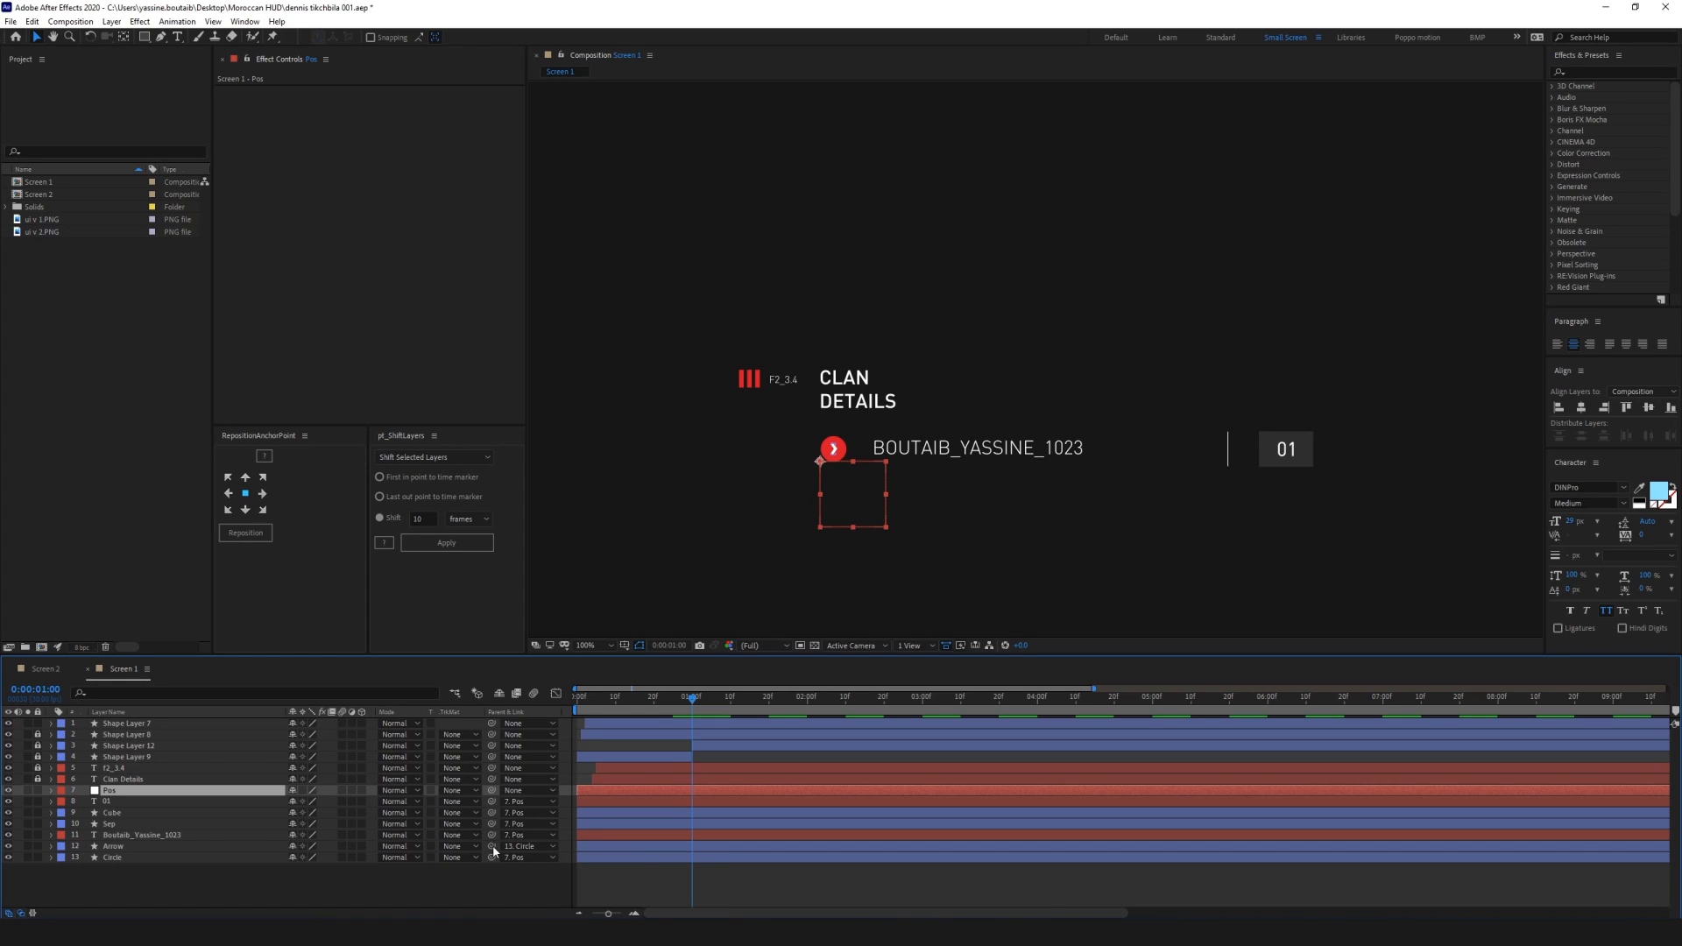
{"action": "left_click", "coordinate": [150, 857]}
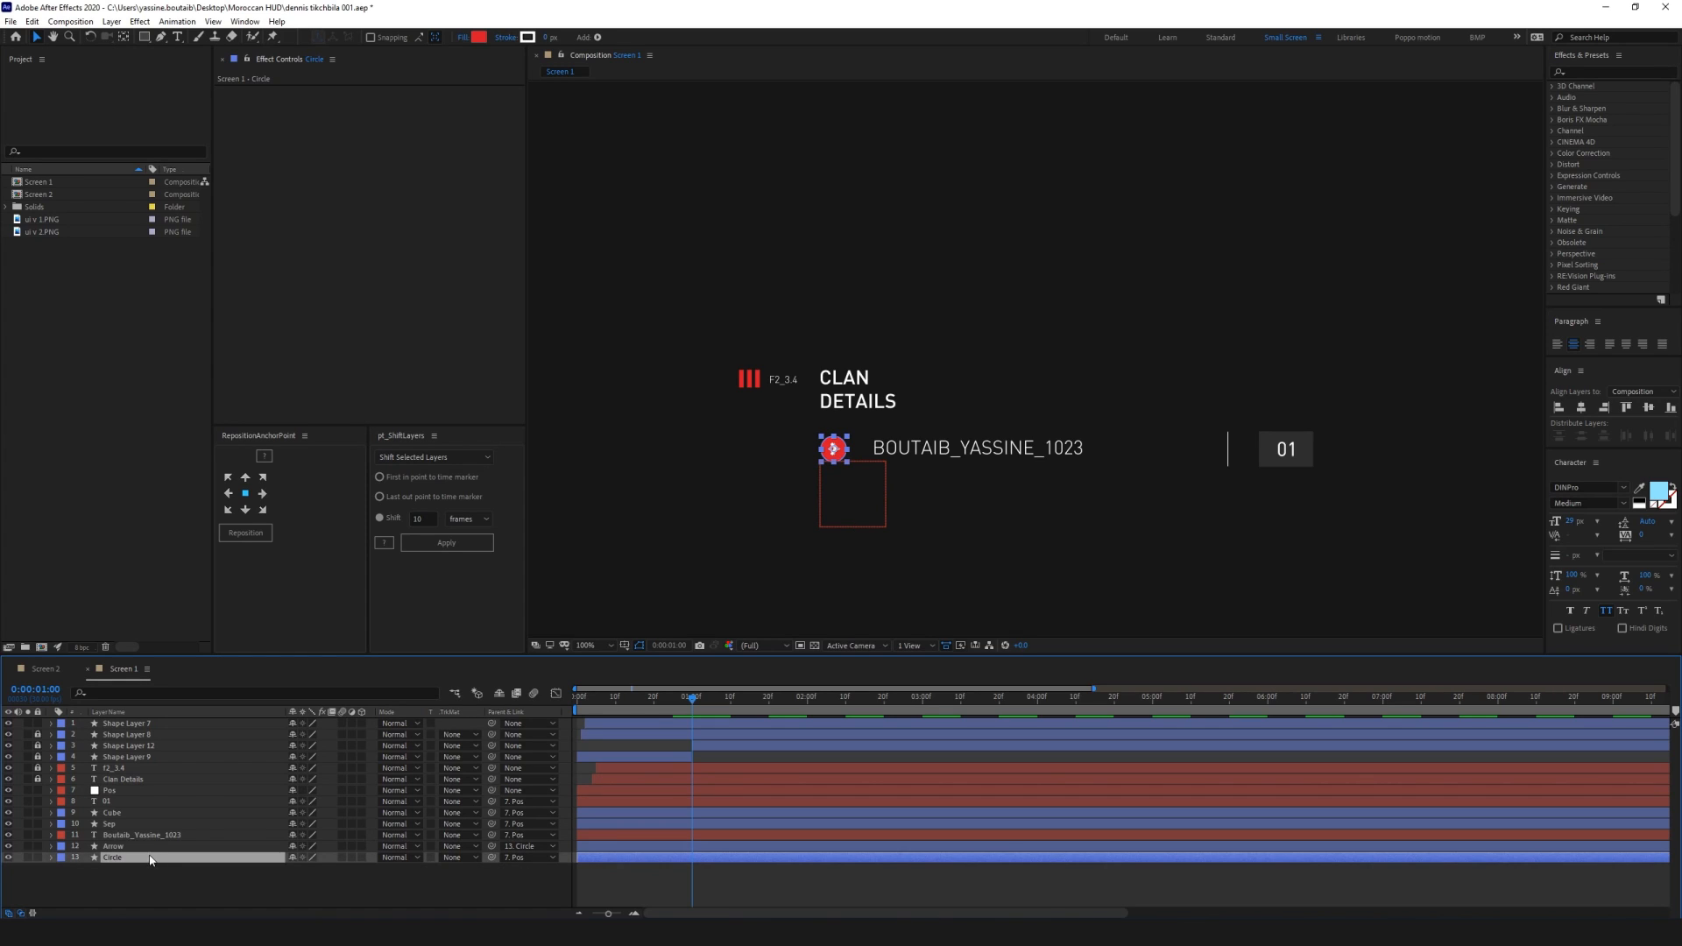
{"action": "left_click", "coordinate": [143, 870]}
Set a Position keyframe on the Pos null at one second
{"action": "left_click", "coordinate": [140, 792]}
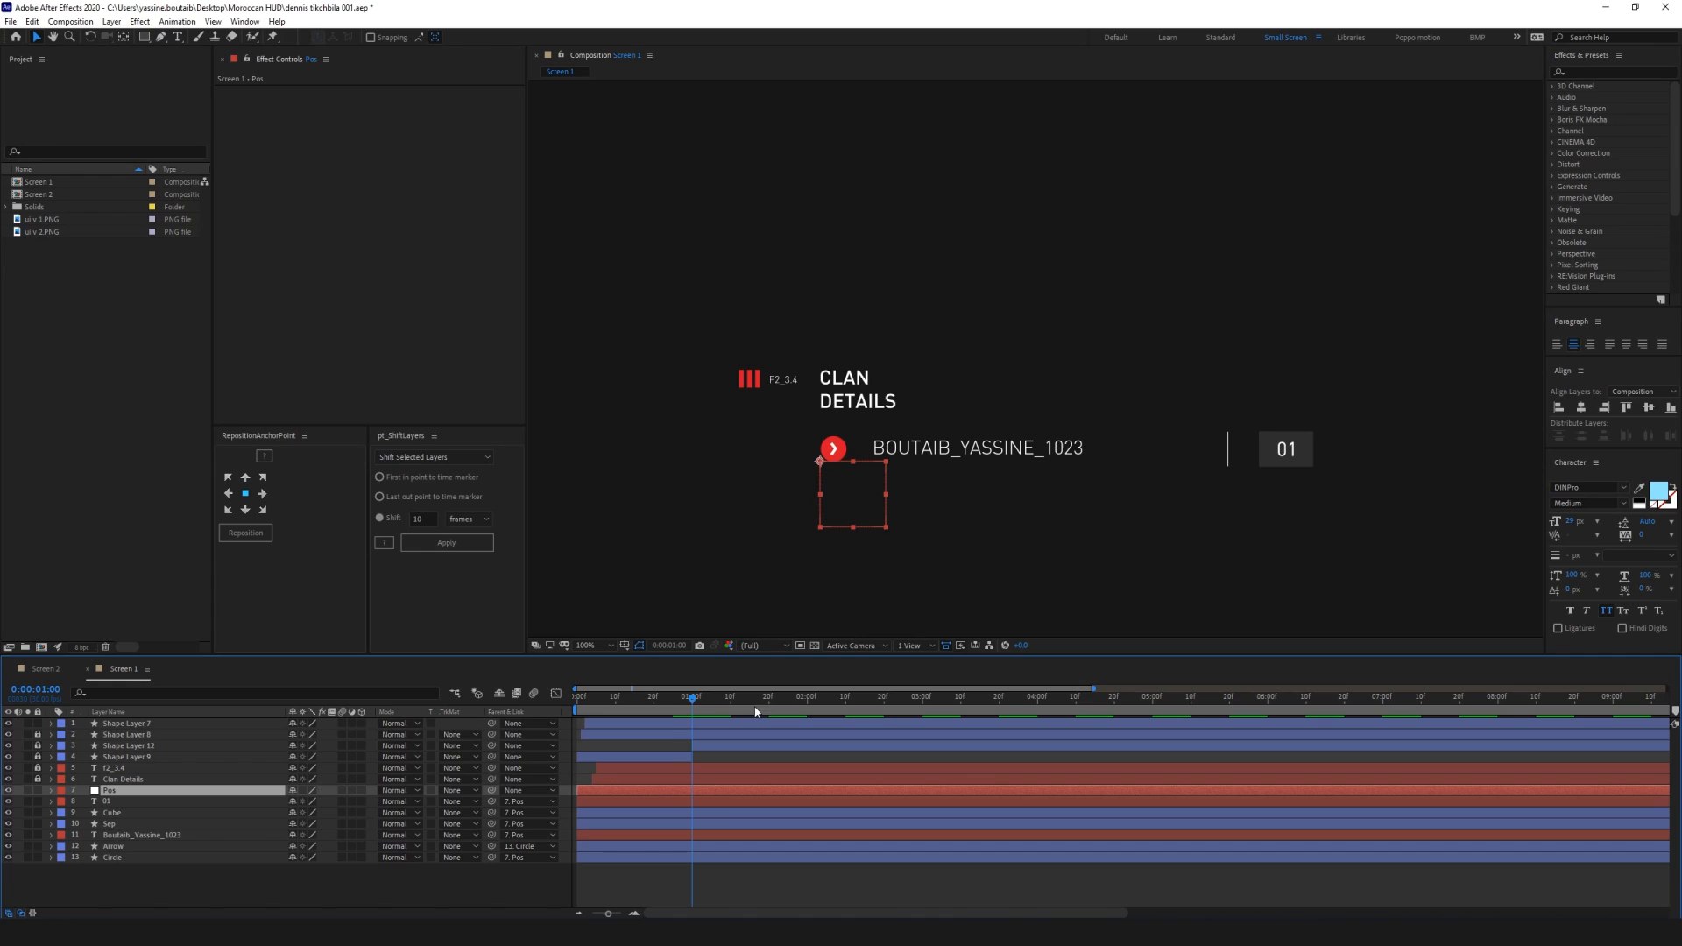
{"action": "key", "text": "p"}
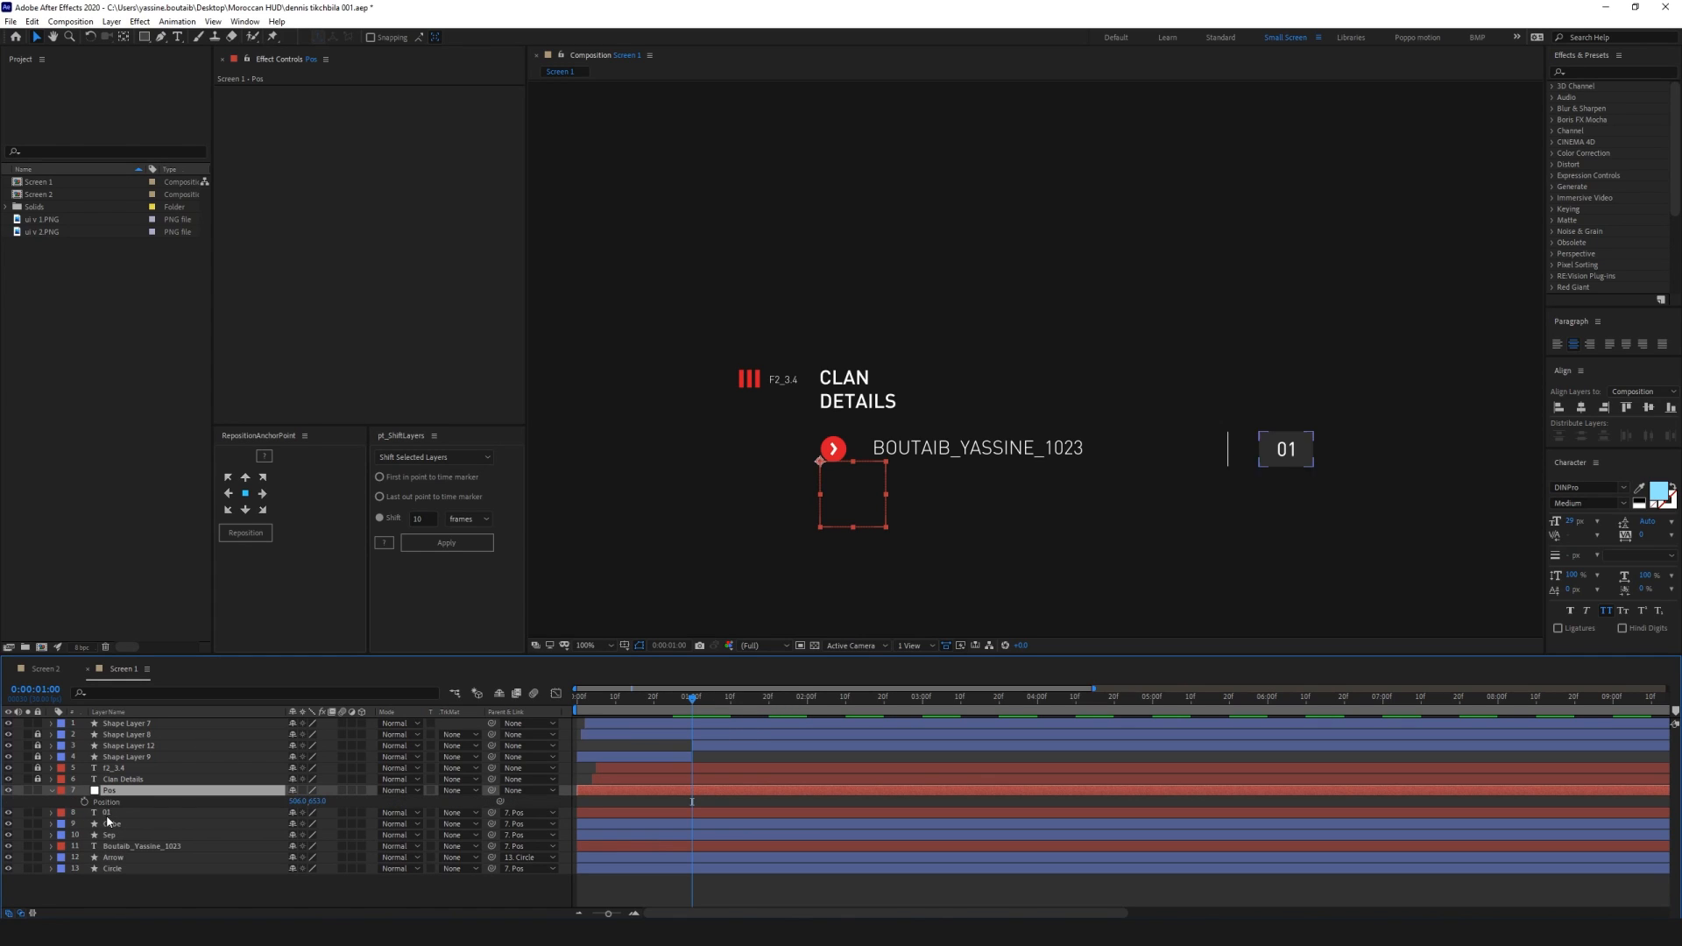
{"action": "left_click", "coordinate": [84, 801]}
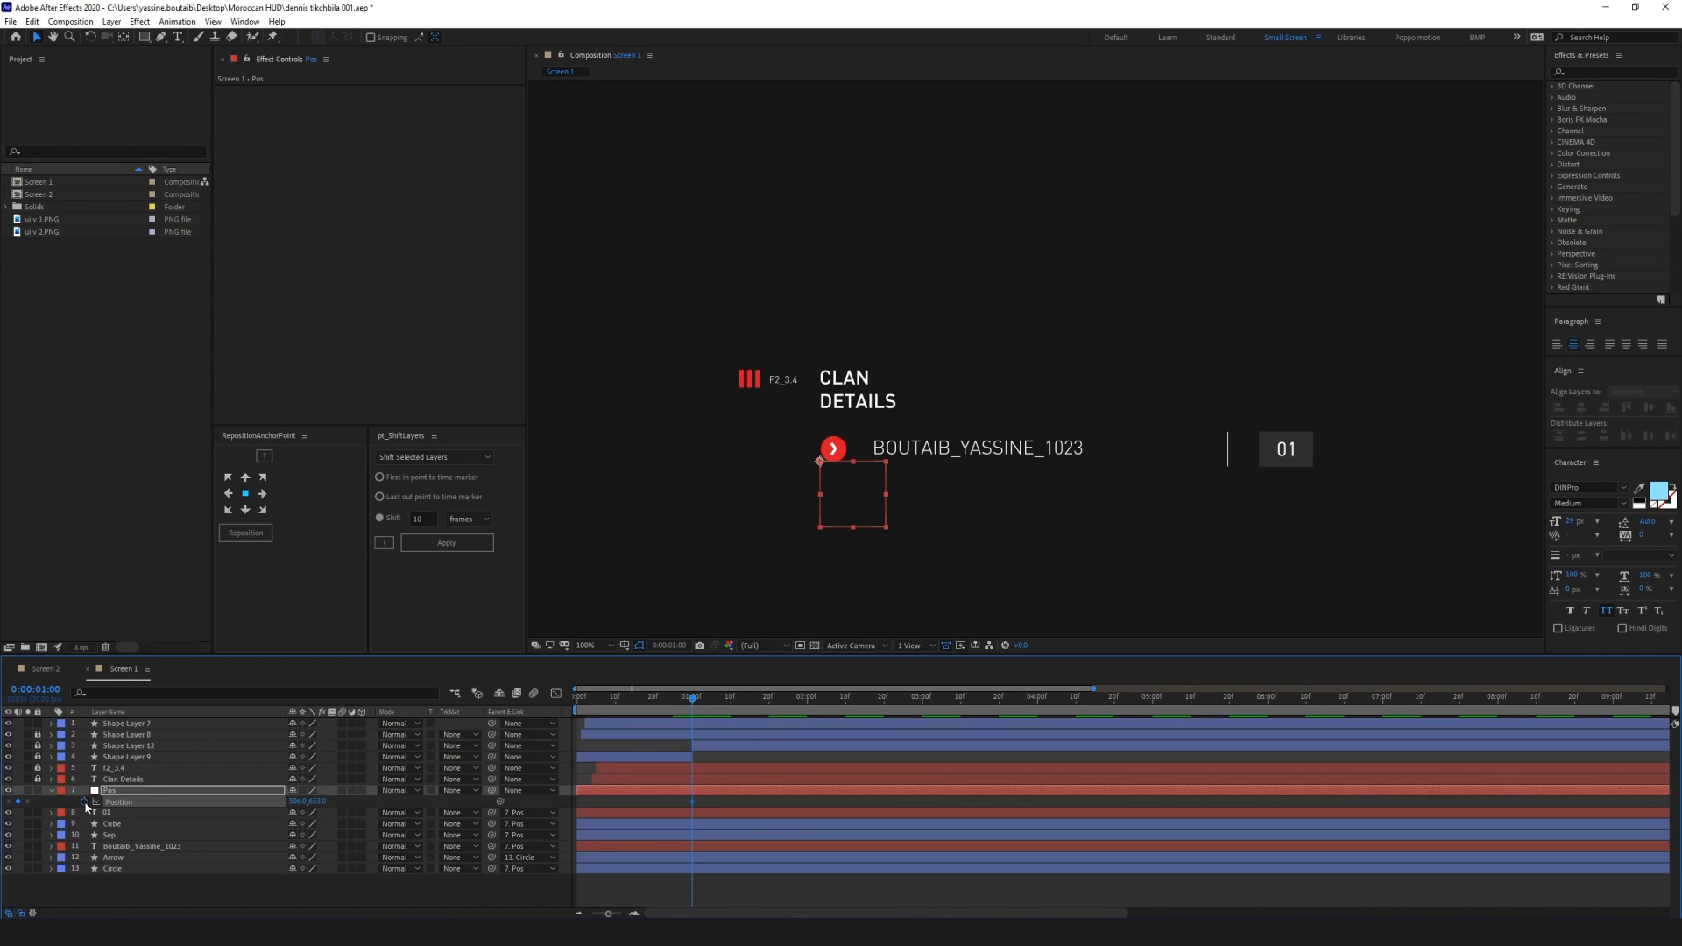
Show the guides and rulers, and add a vertical guide along the outer edge of the first red bar beside F2_3.4
{"action": "left_click_drag", "start_coordinate": [691, 699], "coordinate": [637, 699]}
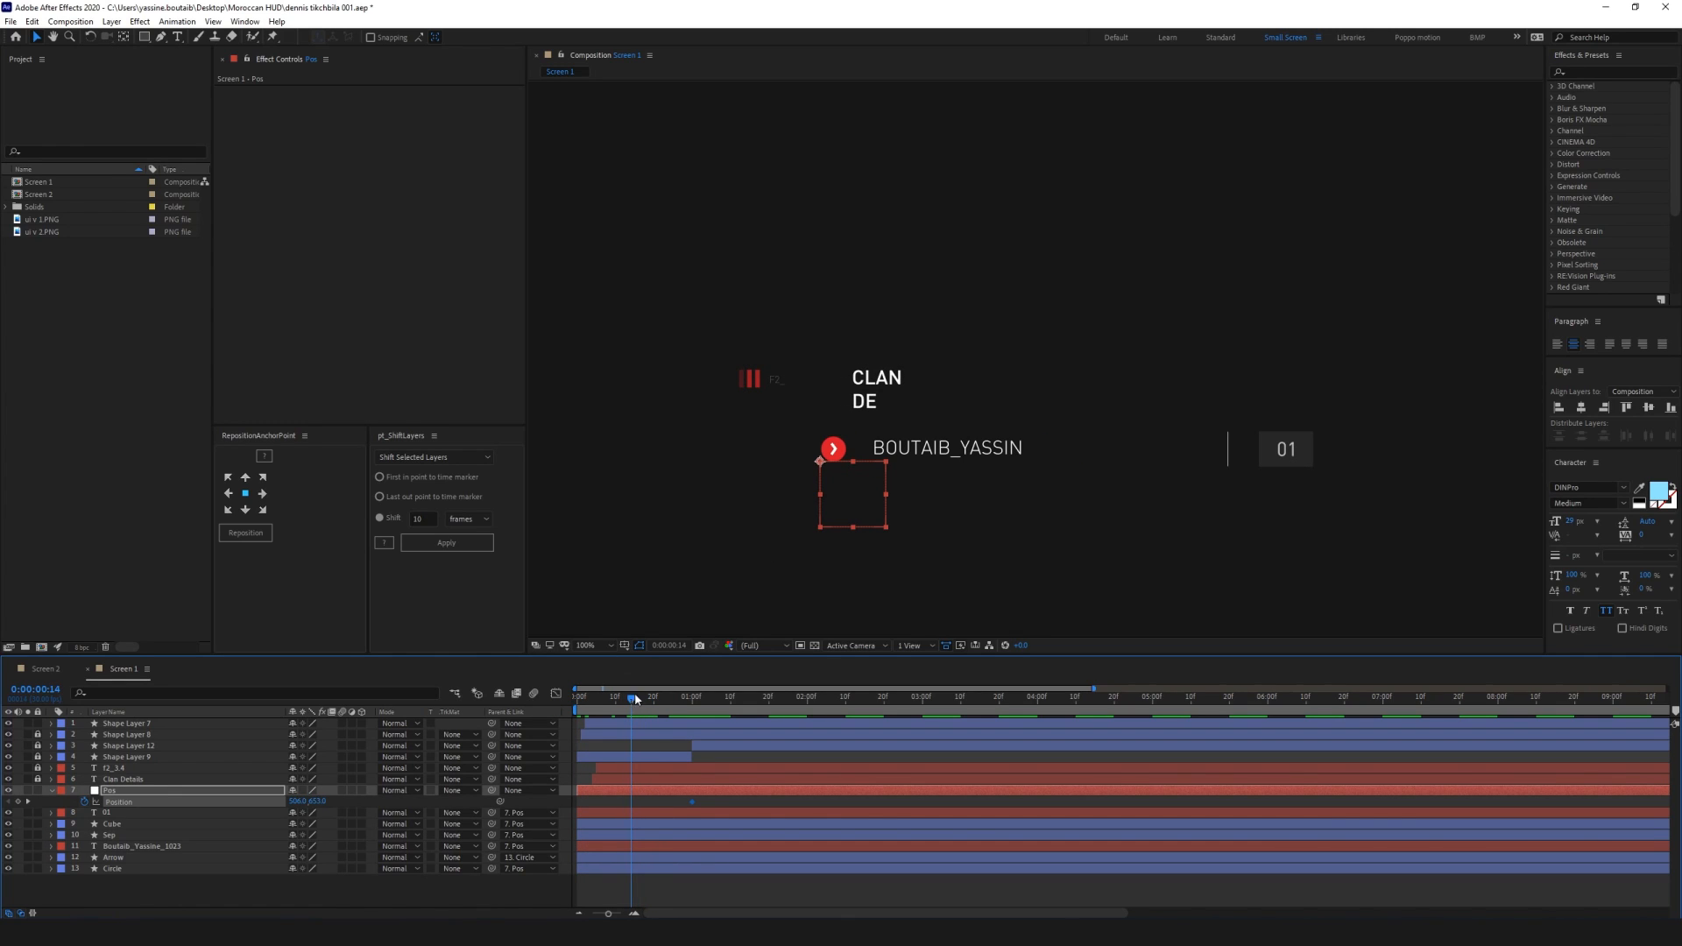
{"action": "left_click", "coordinate": [624, 645]}
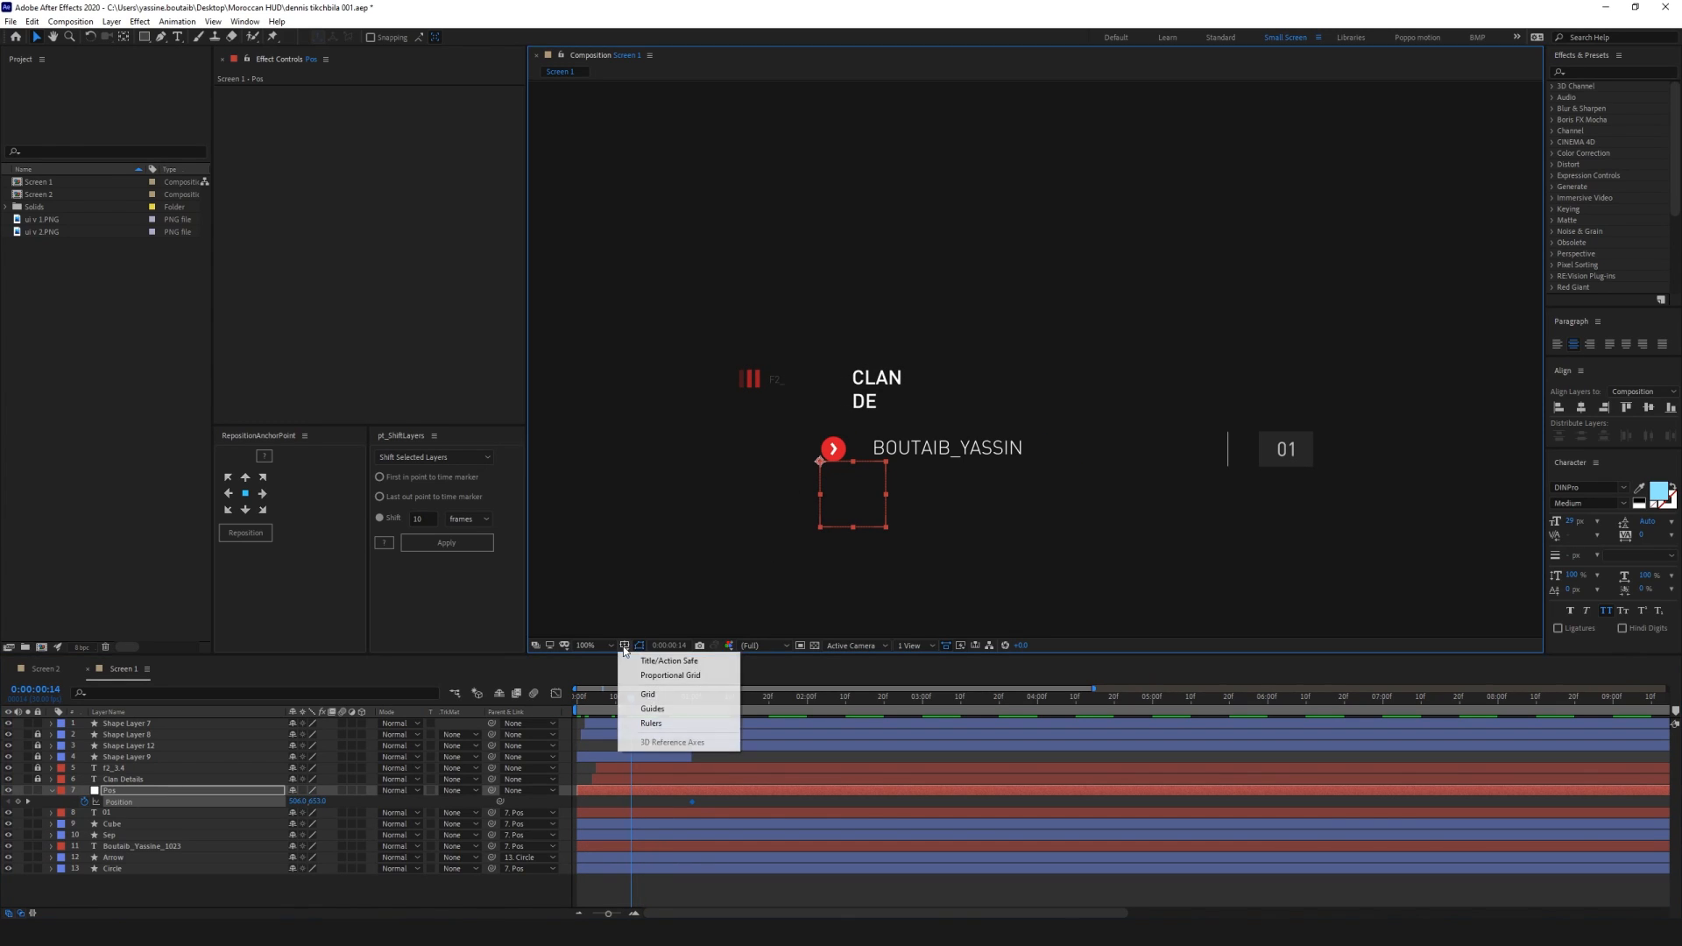
{"action": "left_click", "coordinate": [649, 709]}
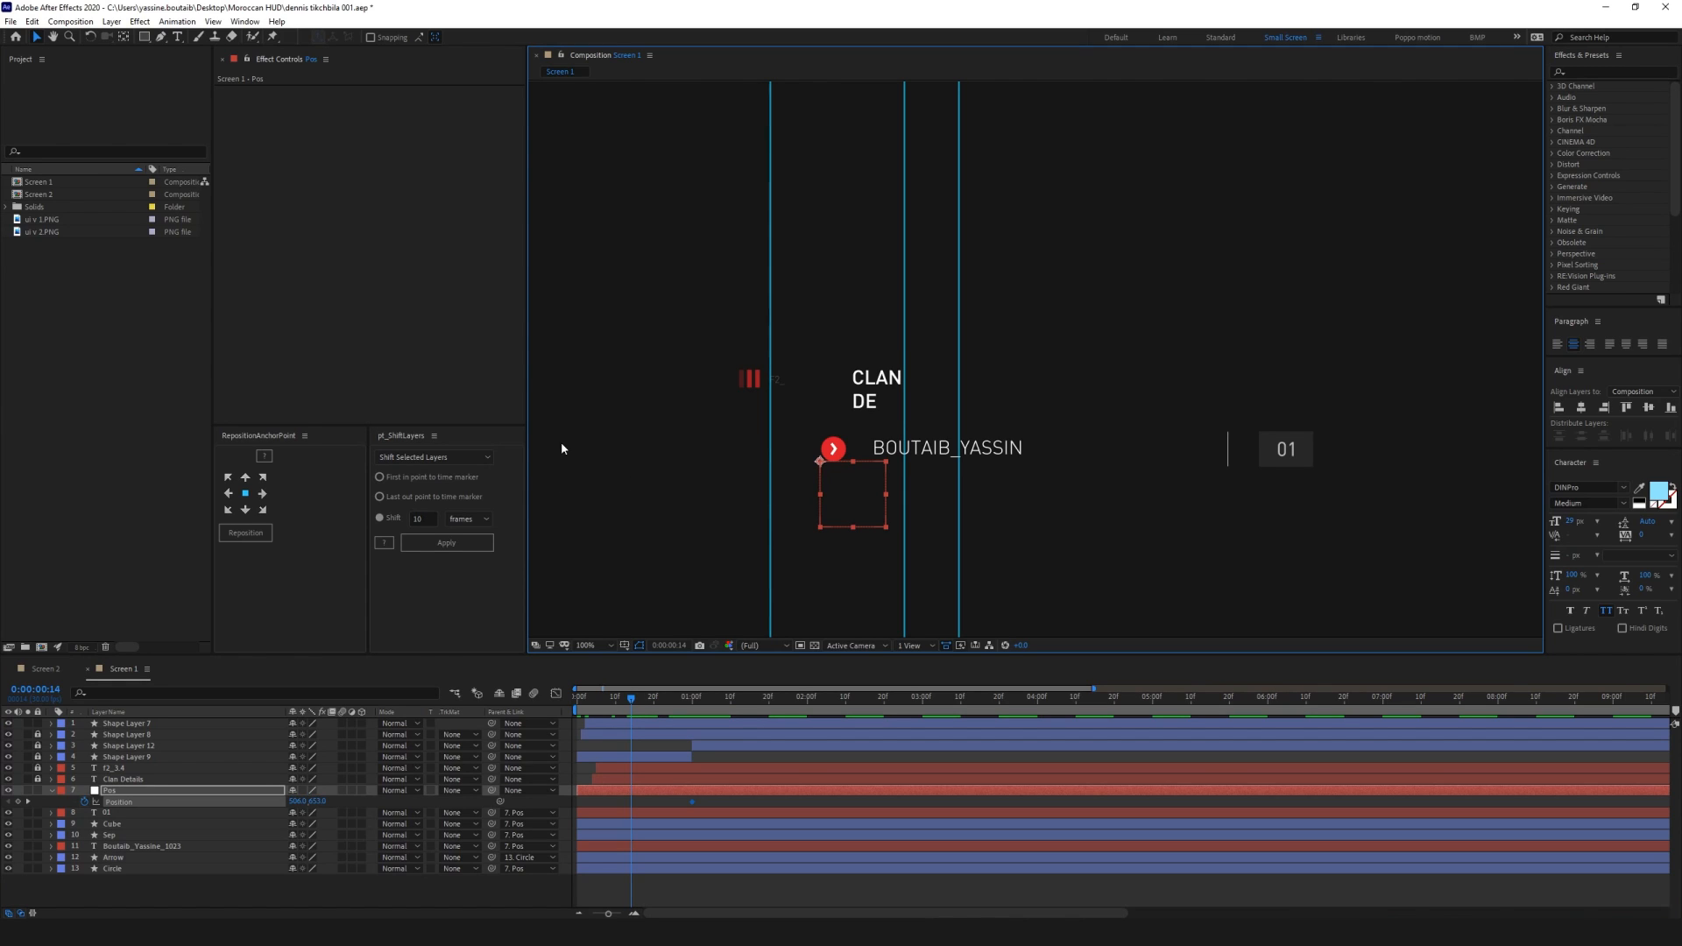
{"action": "key", "text": "ctrl+r"}
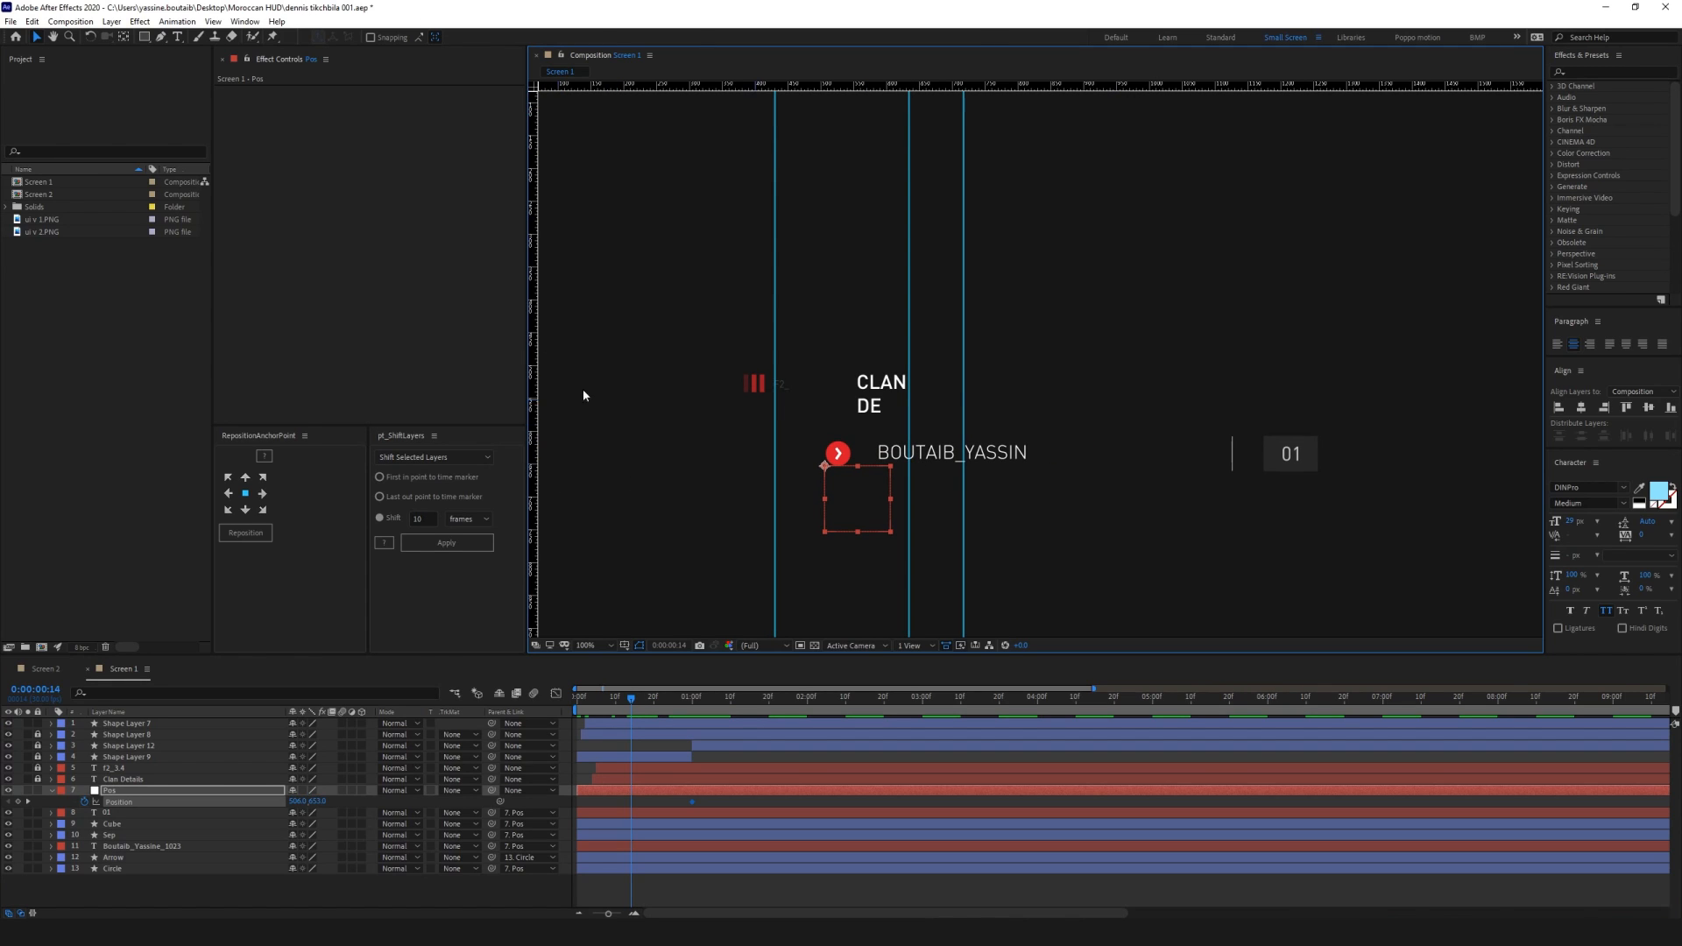
{"action": "left_click", "coordinate": [214, 23]}
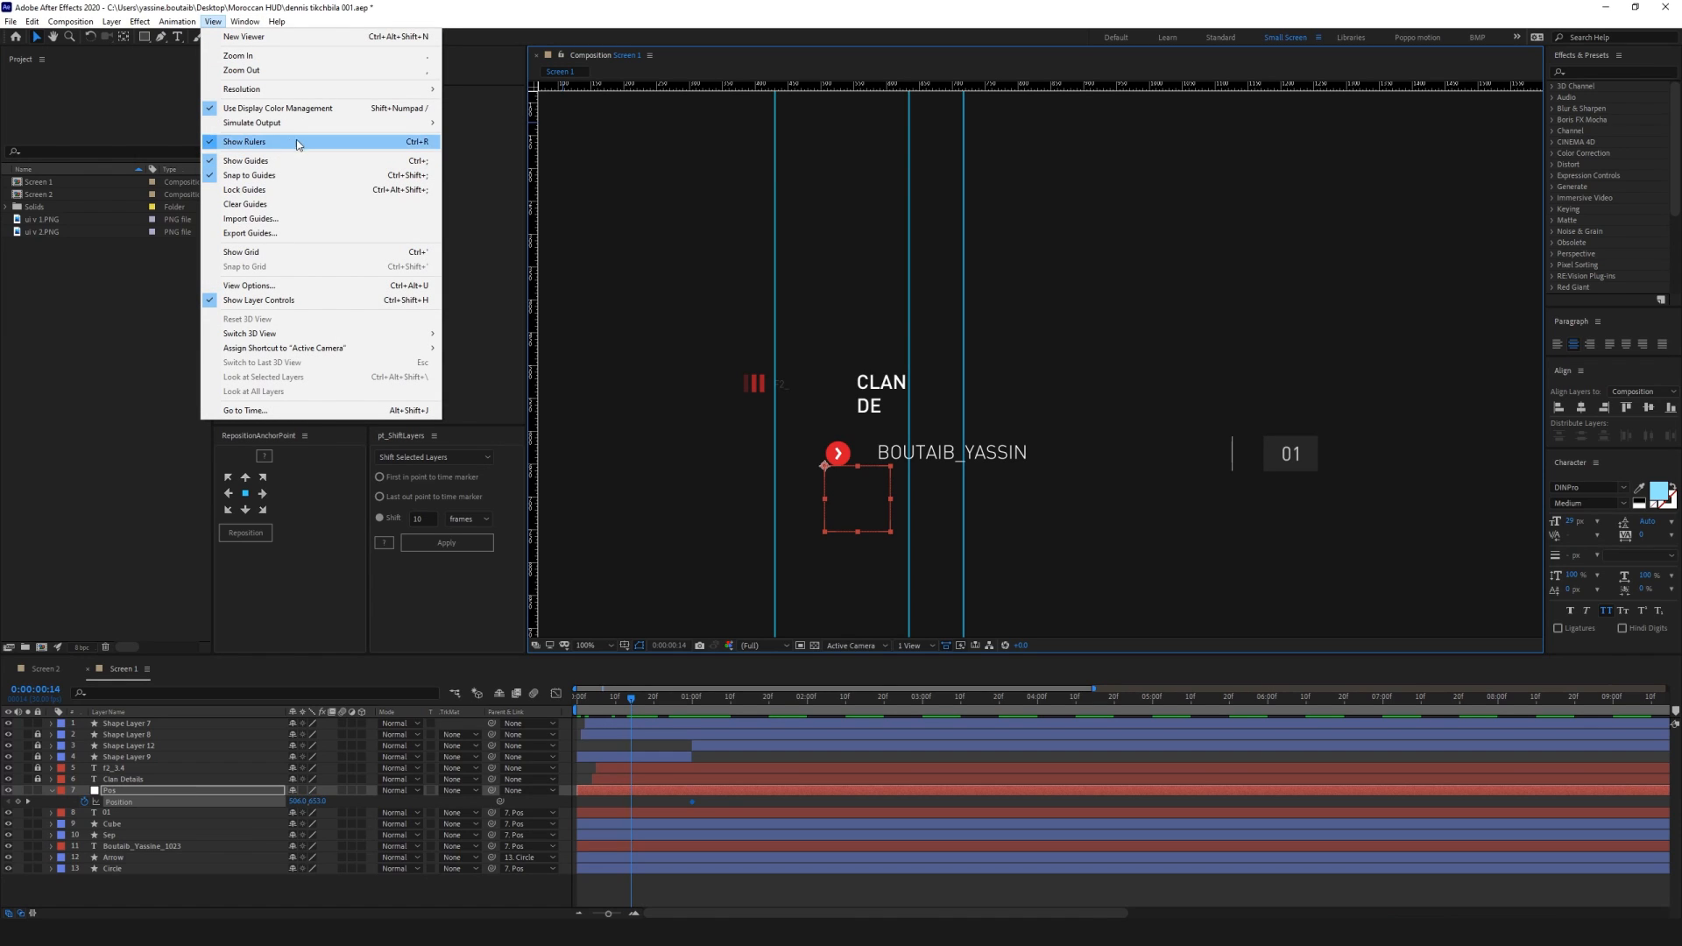
{"action": "left_click", "coordinate": [703, 6]}
{"action": "left_click_drag", "start_coordinate": [534, 402], "coordinate": [743, 402]}
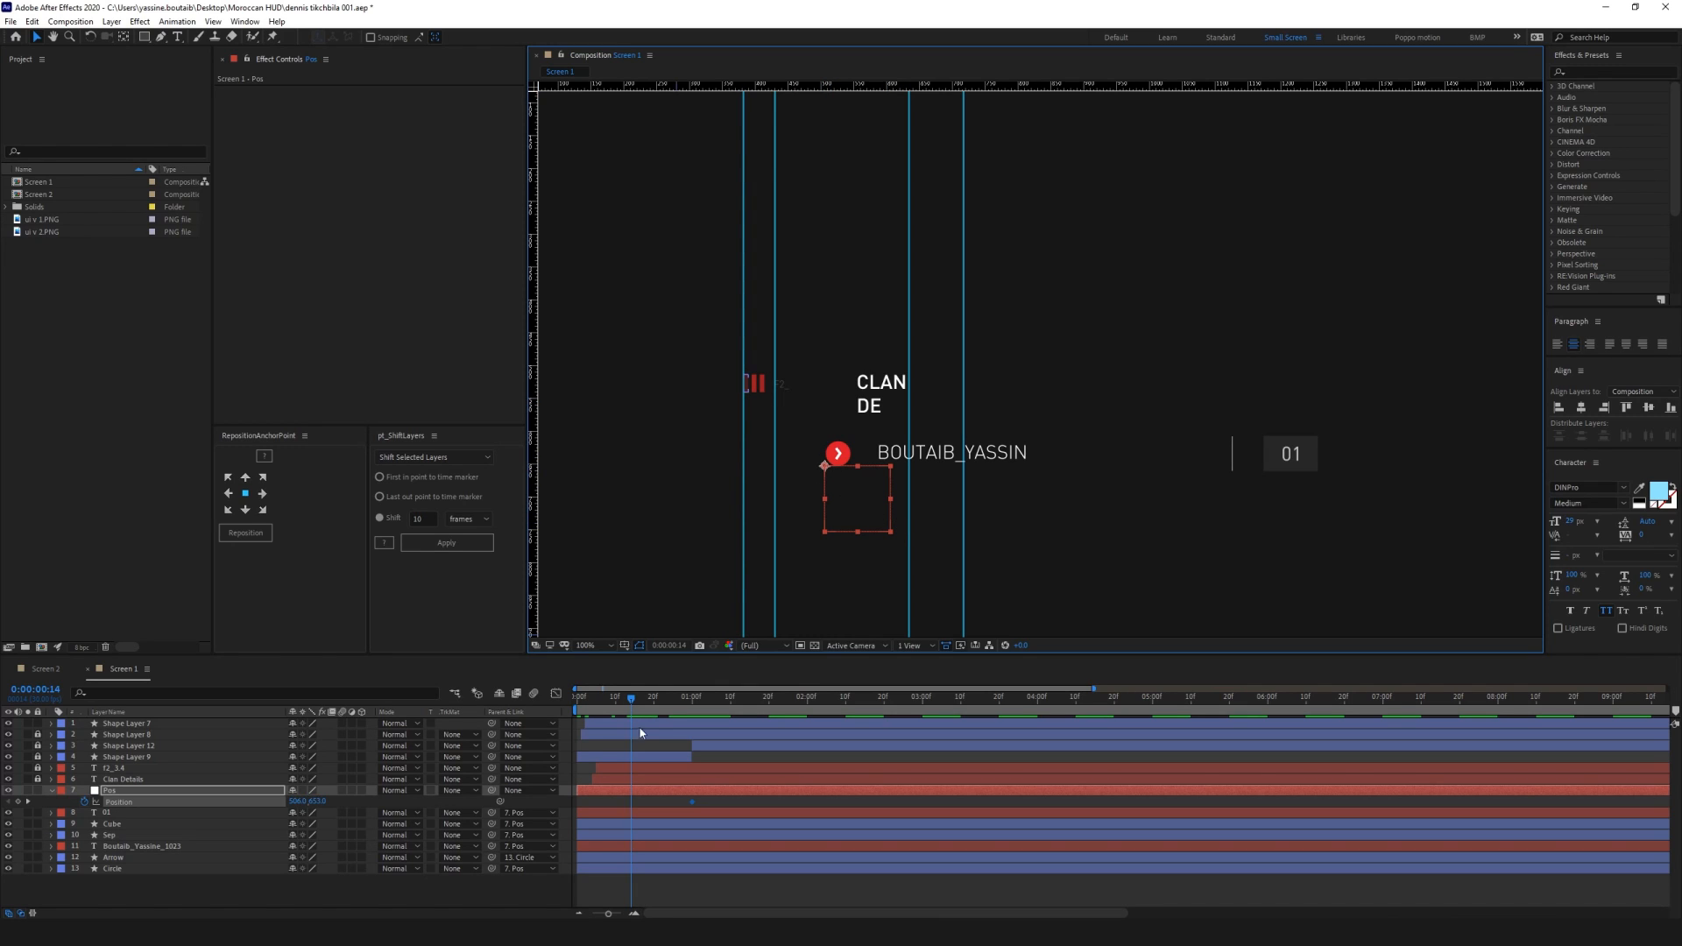
Move the Pos keyframe to frame 20, shift the null horizontally onto the new guide at time zero, and preview the slide
{"action": "key", "text": "Home"}
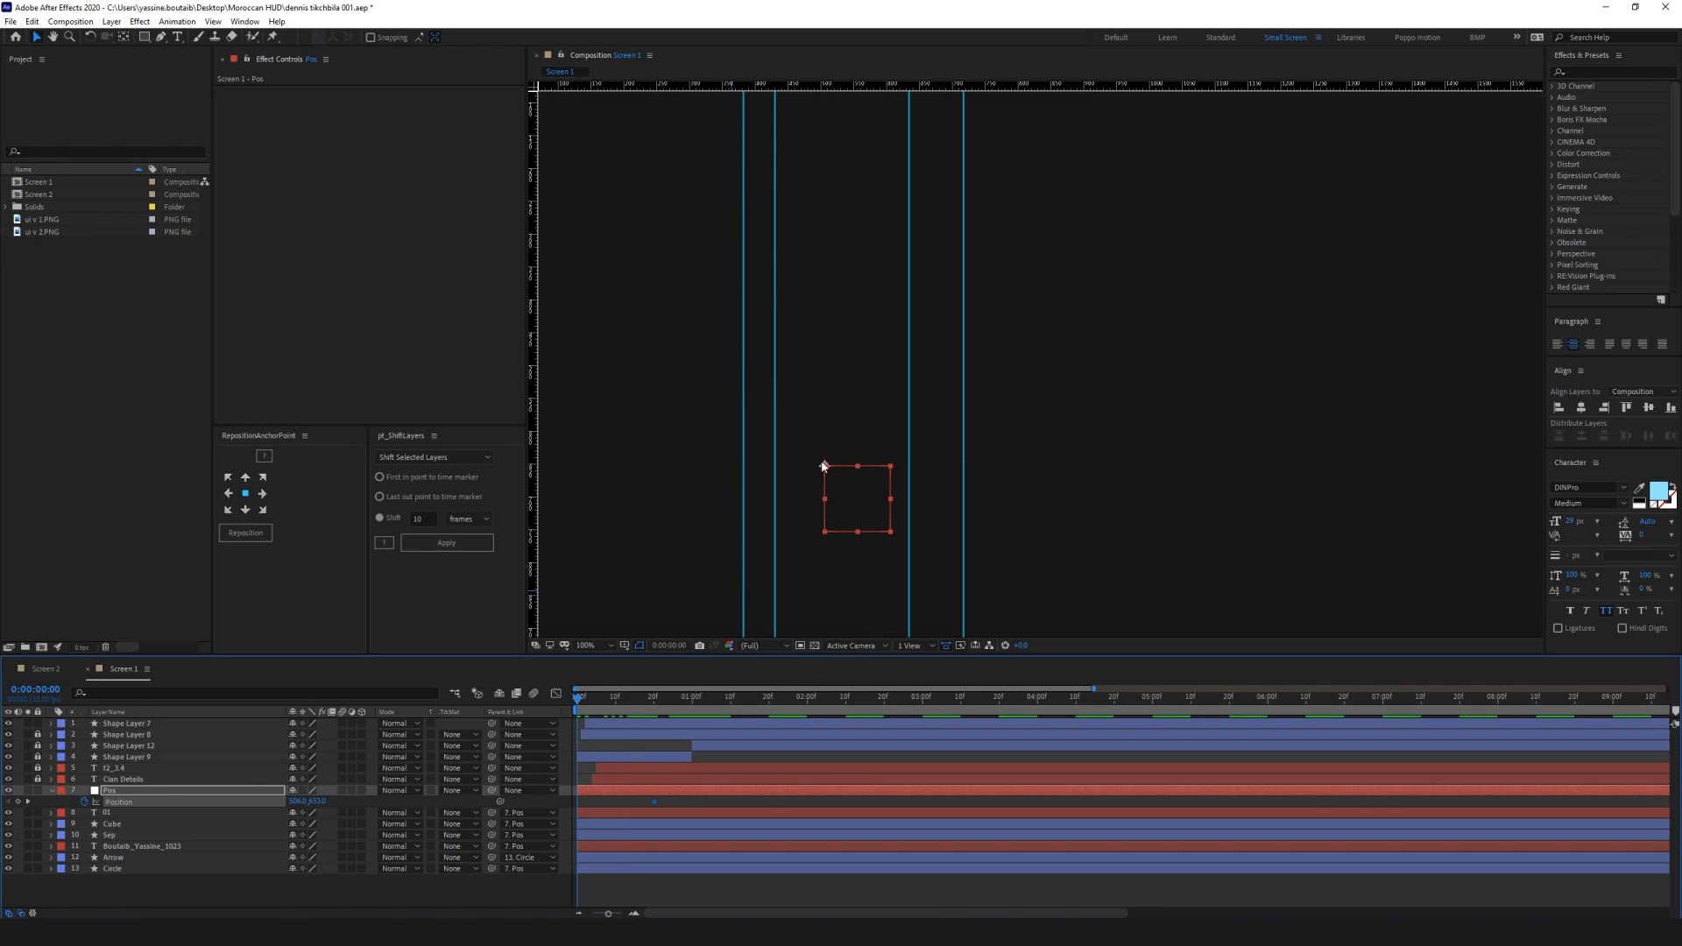
{"action": "left_click_drag", "start_coordinate": [827, 470], "coordinate": [755, 499]}
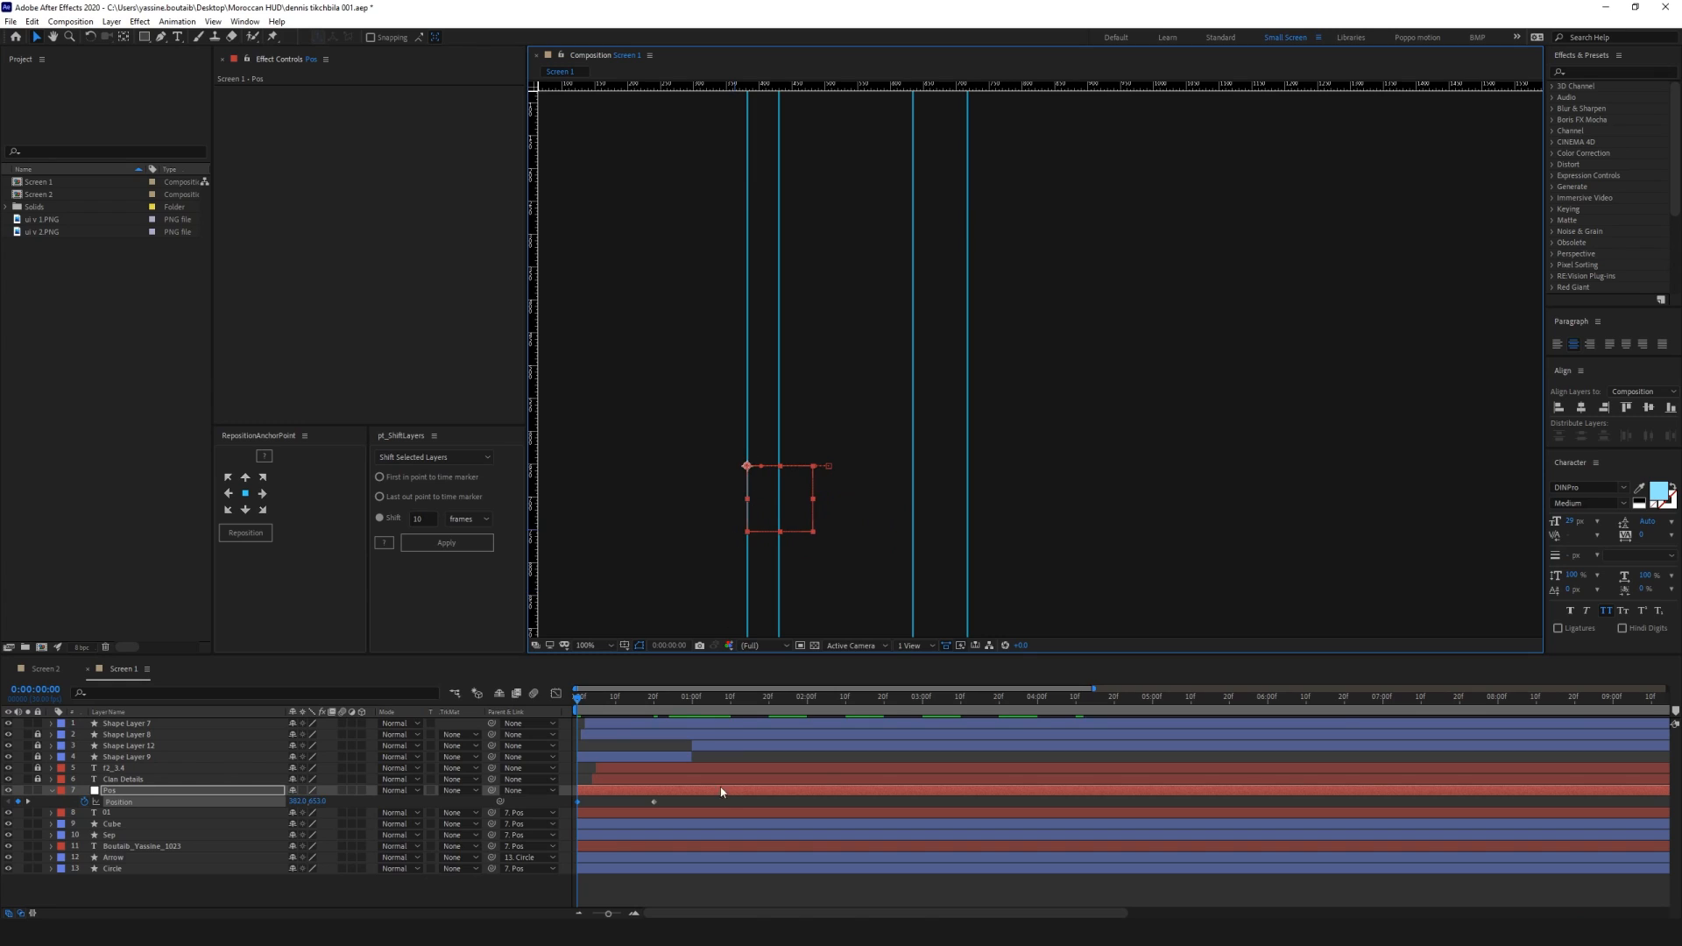
{"action": "left_click", "coordinate": [687, 799]}
{"action": "key", "text": "space"}
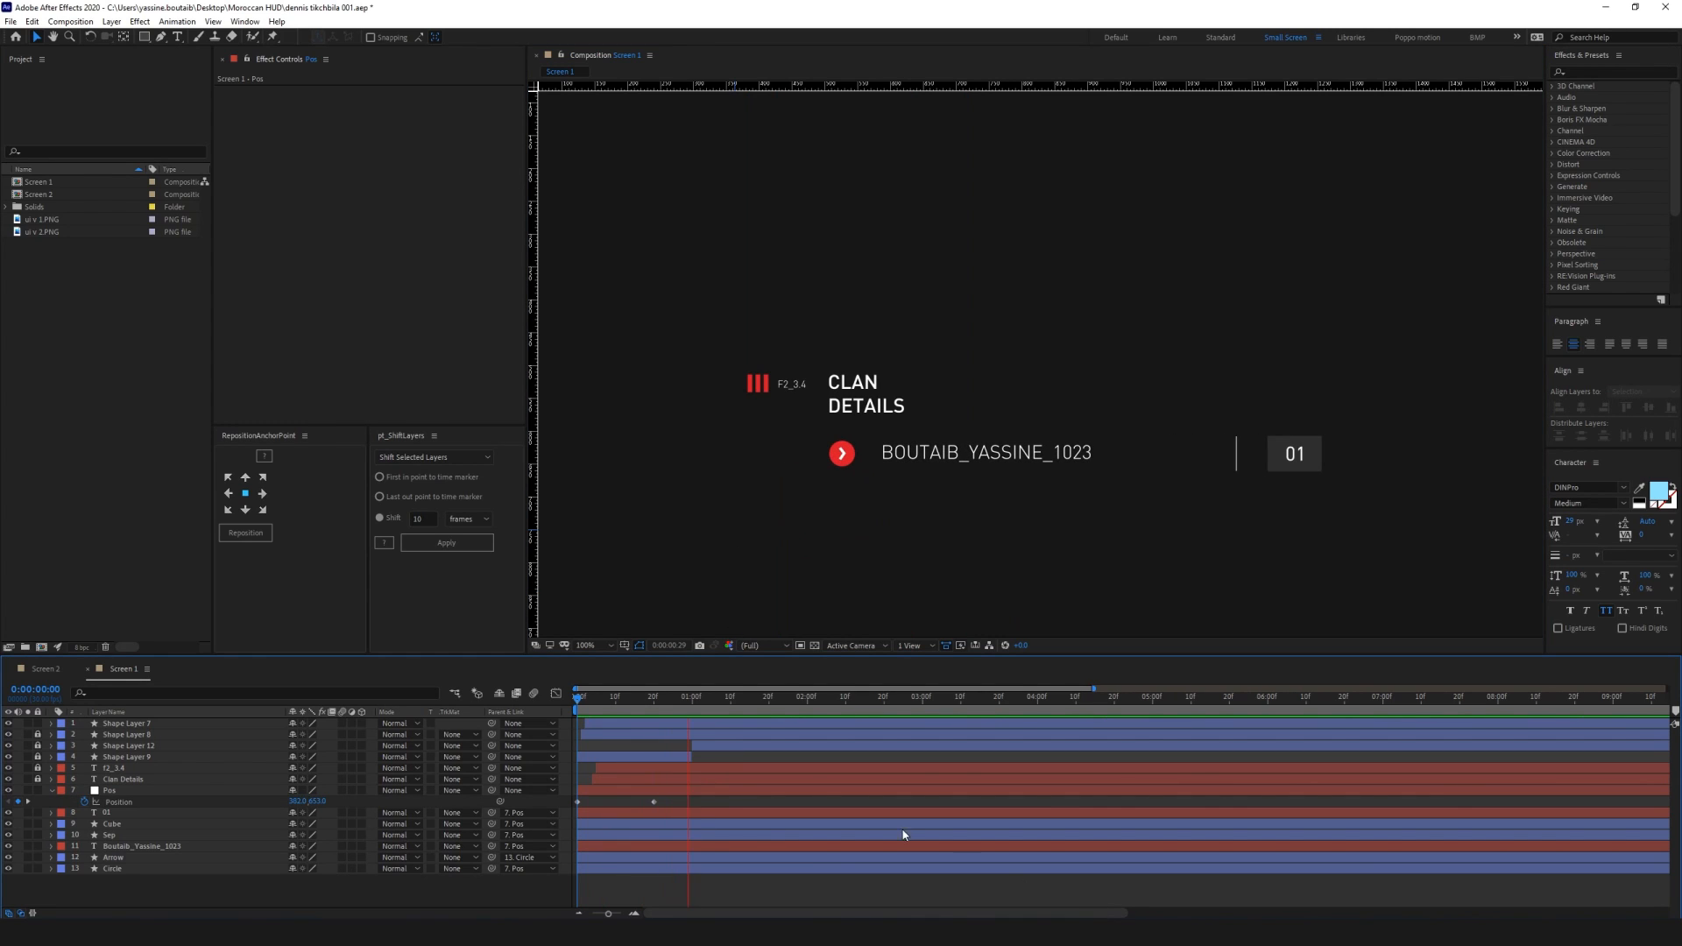
{"action": "key", "text": "space"}
Apply Easy Ease to both Position keyframes of the Pos null and preview the motion
{"action": "left_click_drag", "start_coordinate": [677, 804], "coordinate": [481, 798]}
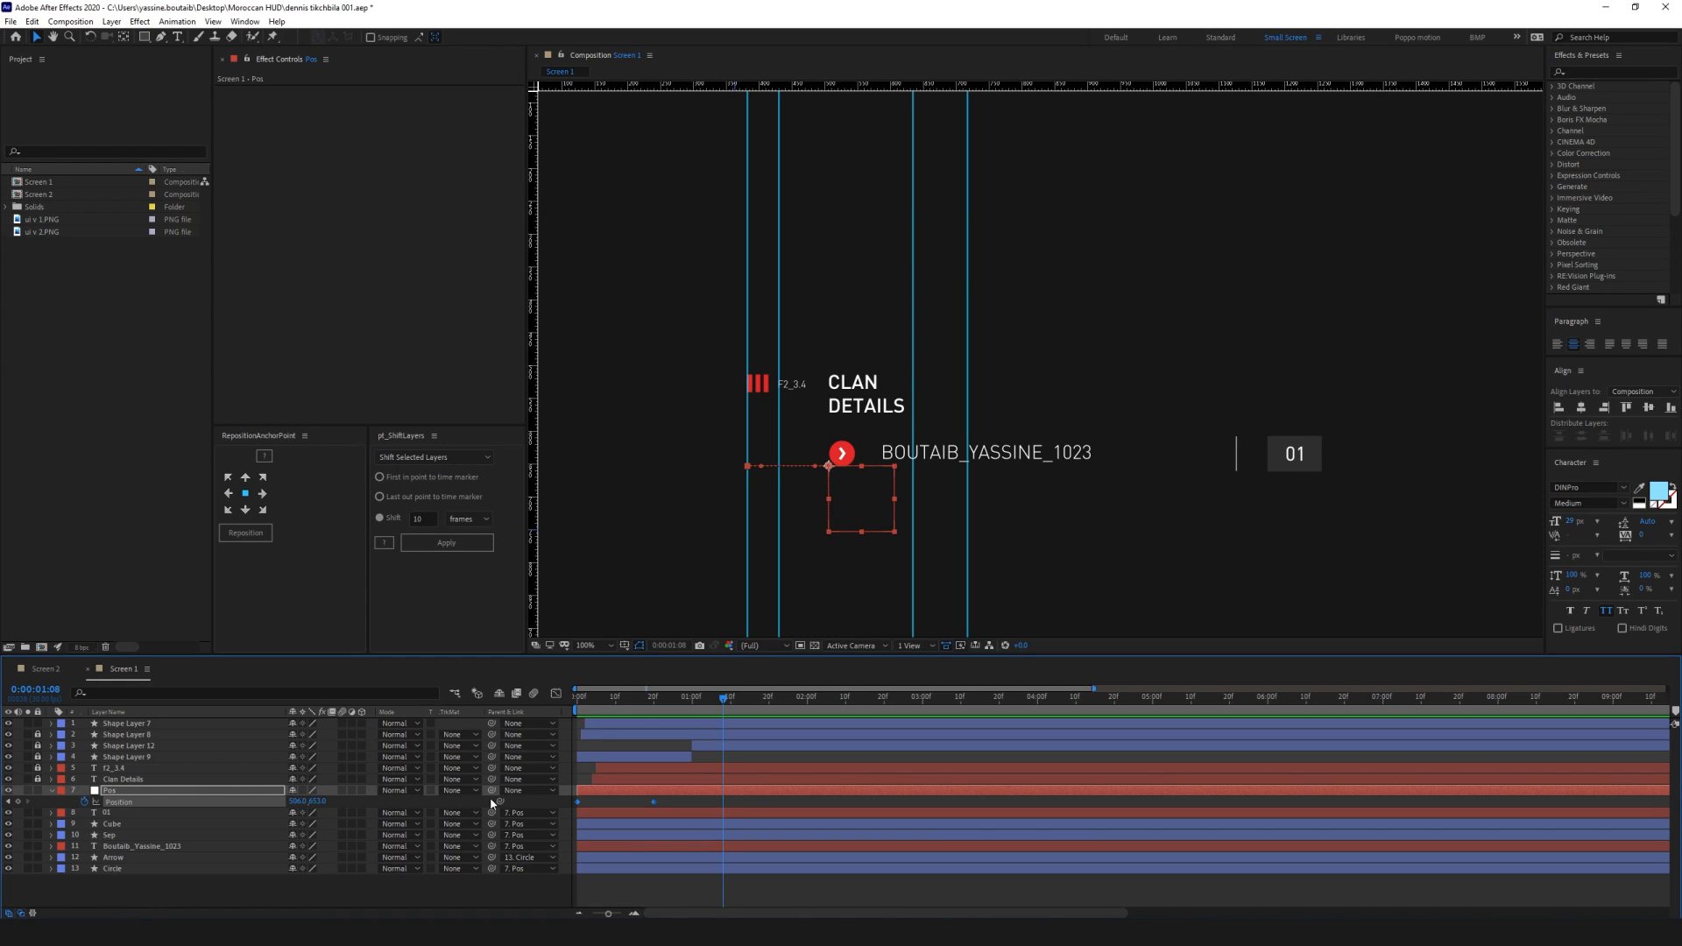
{"action": "key", "text": "F9"}
{"action": "key", "text": "space"}
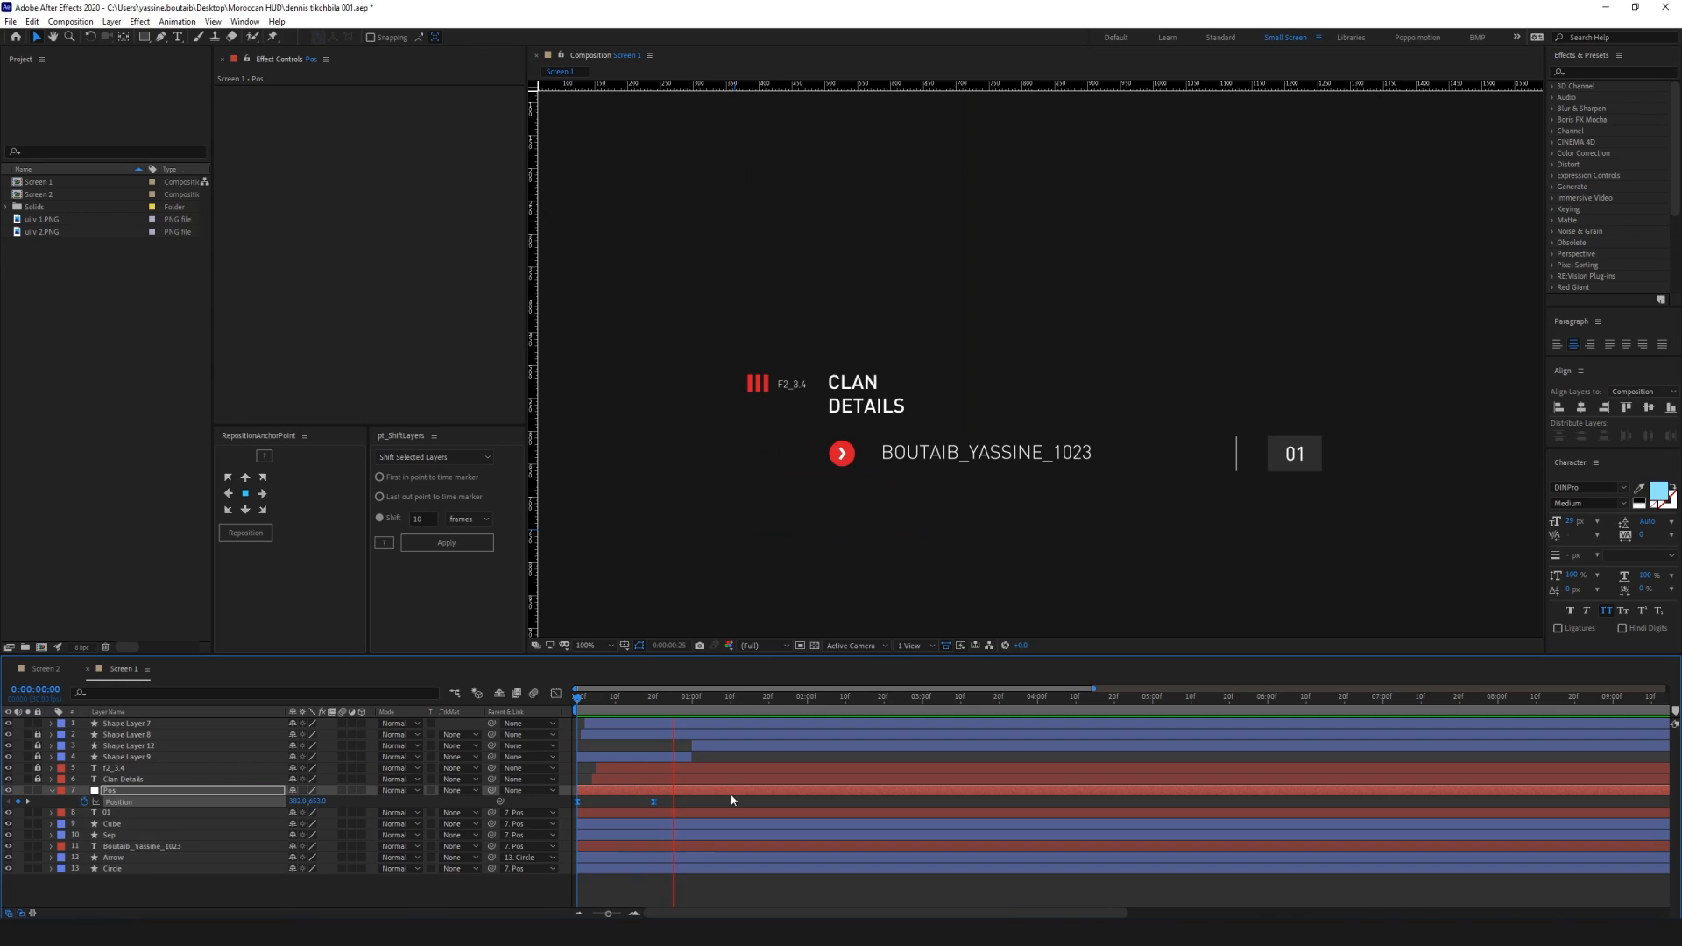
{"action": "left_click", "coordinate": [648, 698]}
Lengthen the incoming ease of the Pos null's last Position keyframe in the speed graph and preview the fast-start motion
{"action": "left_click", "coordinate": [555, 693]}
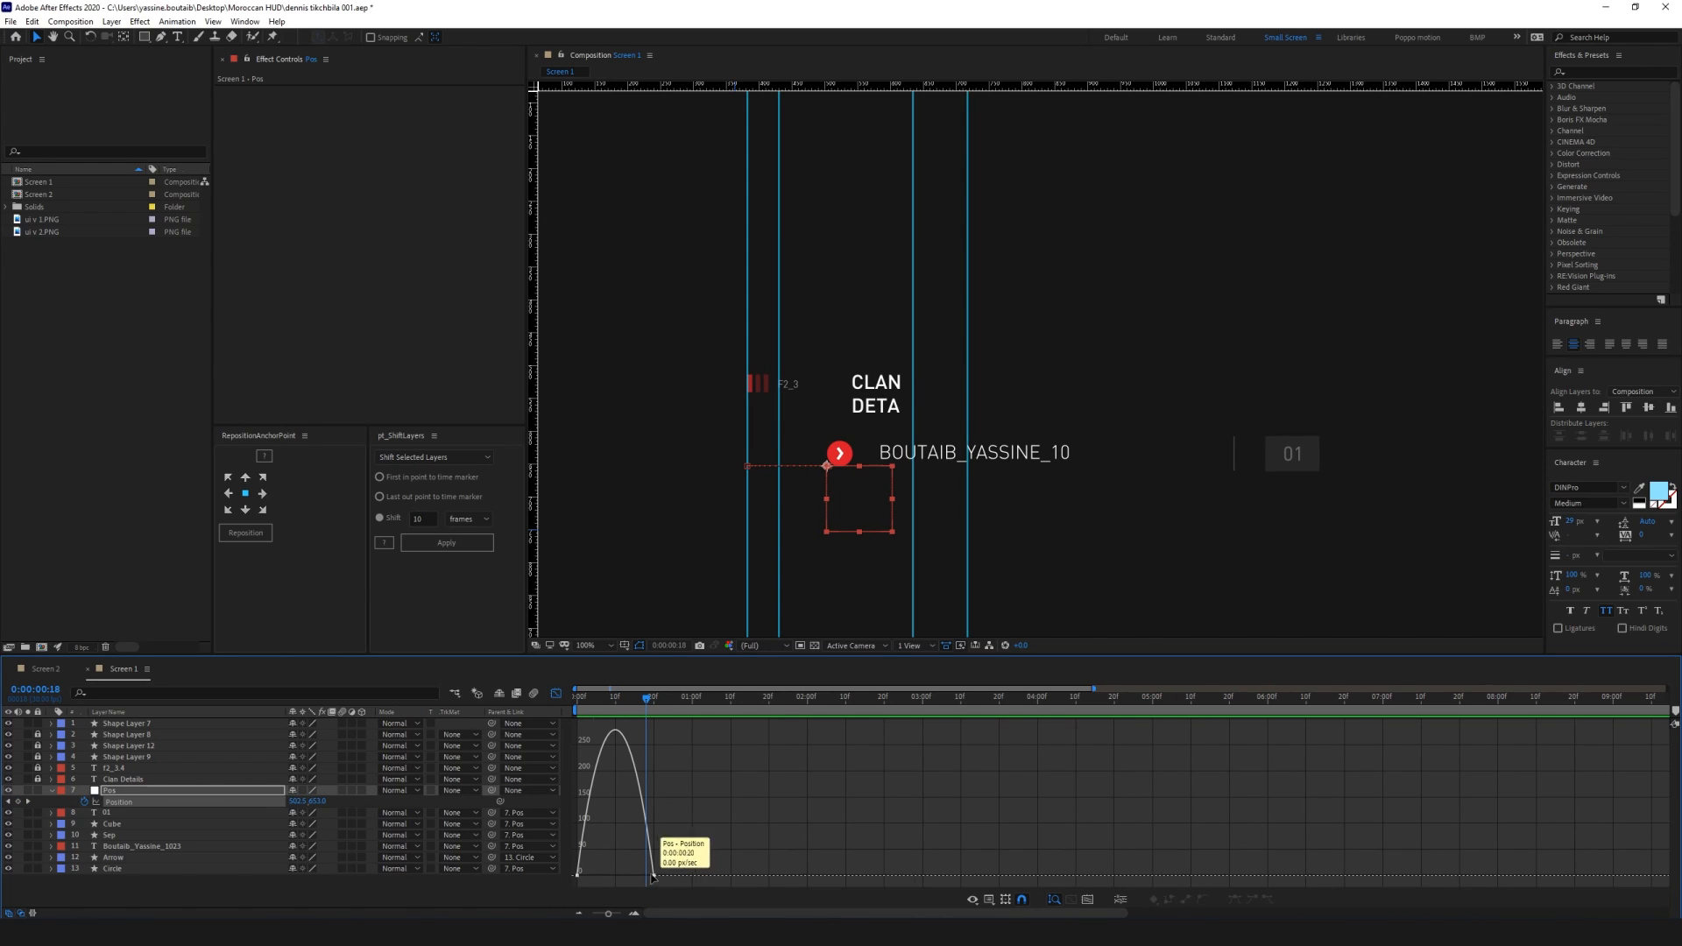
{"action": "left_click", "coordinate": [654, 876]}
{"action": "left_click_drag", "start_coordinate": [641, 876], "coordinate": [547, 876]}
{"action": "left_click", "coordinate": [556, 693]}
{"action": "key", "text": "space"}
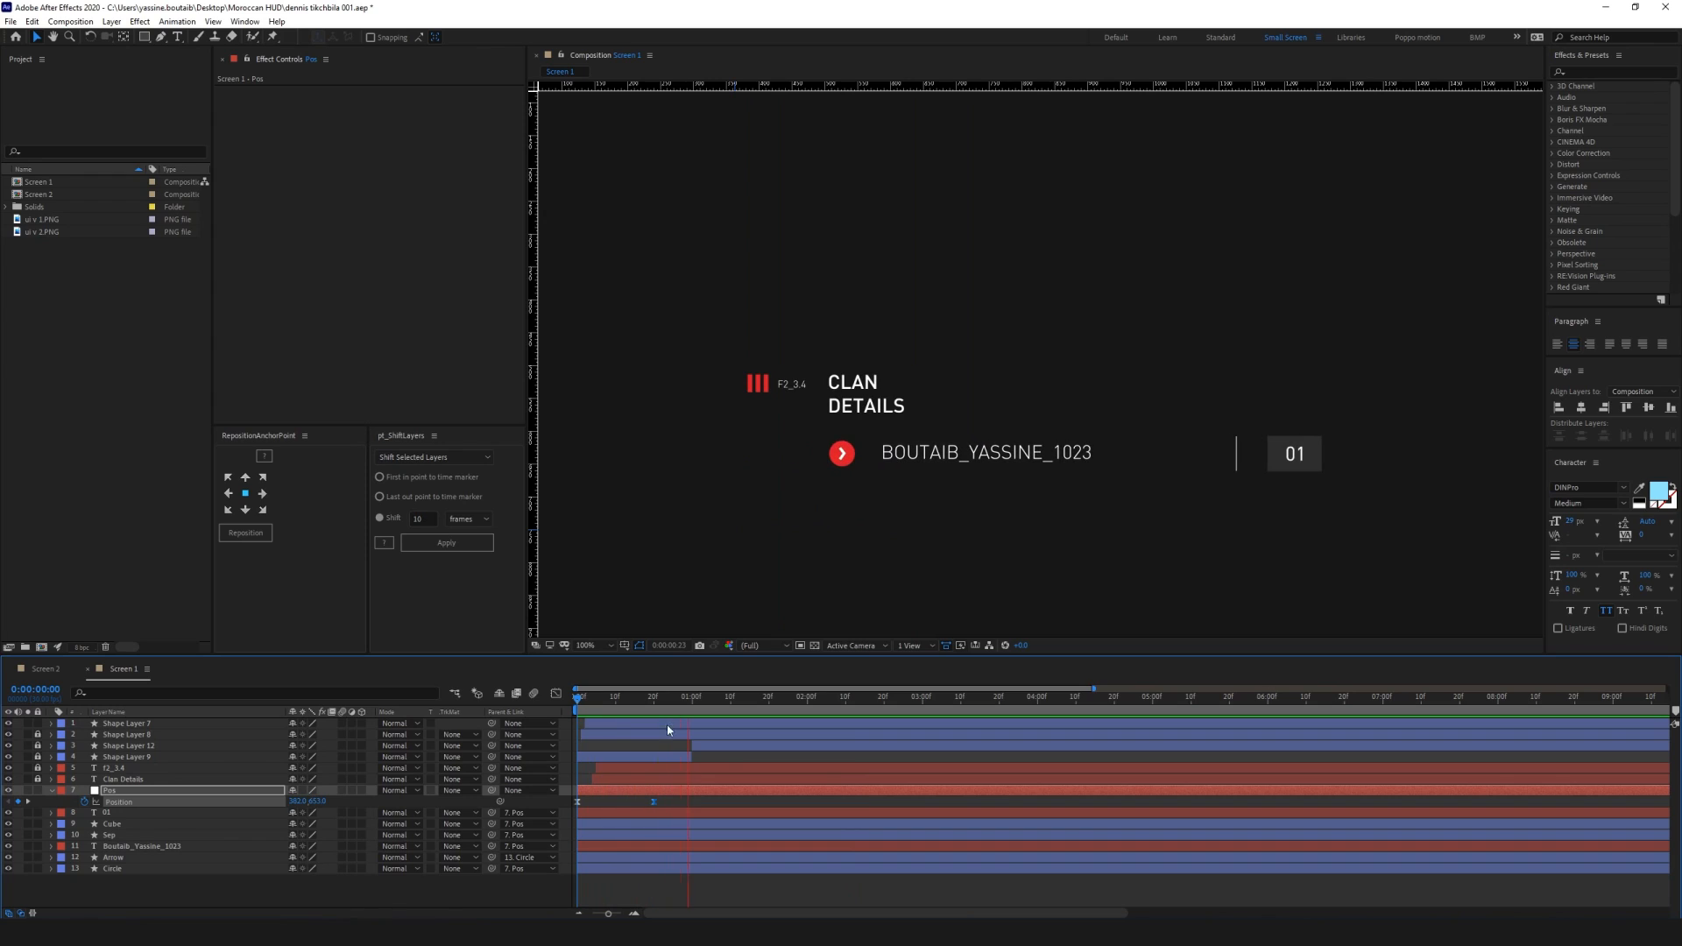
Keyframe the Position of 01, Cube and Sep at frame 20, and shift them 40 px toward the username at time zero
{"action": "left_click", "coordinate": [655, 702]}
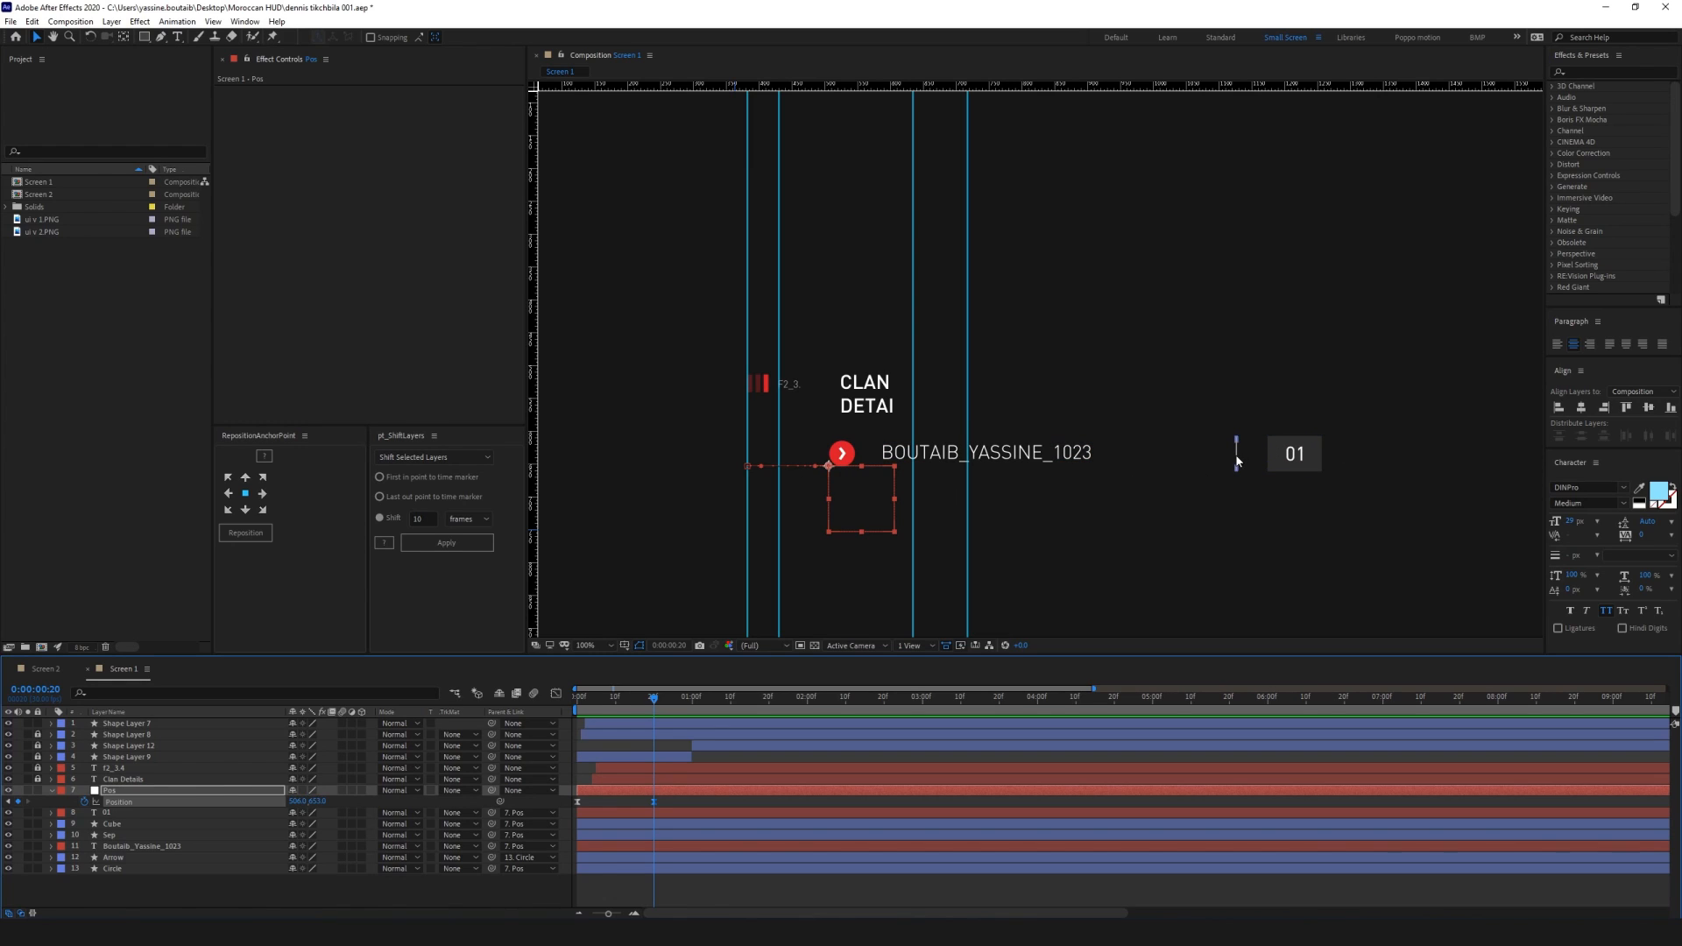
{"action": "left_click_drag", "start_coordinate": [1342, 424], "coordinate": [1214, 503]}
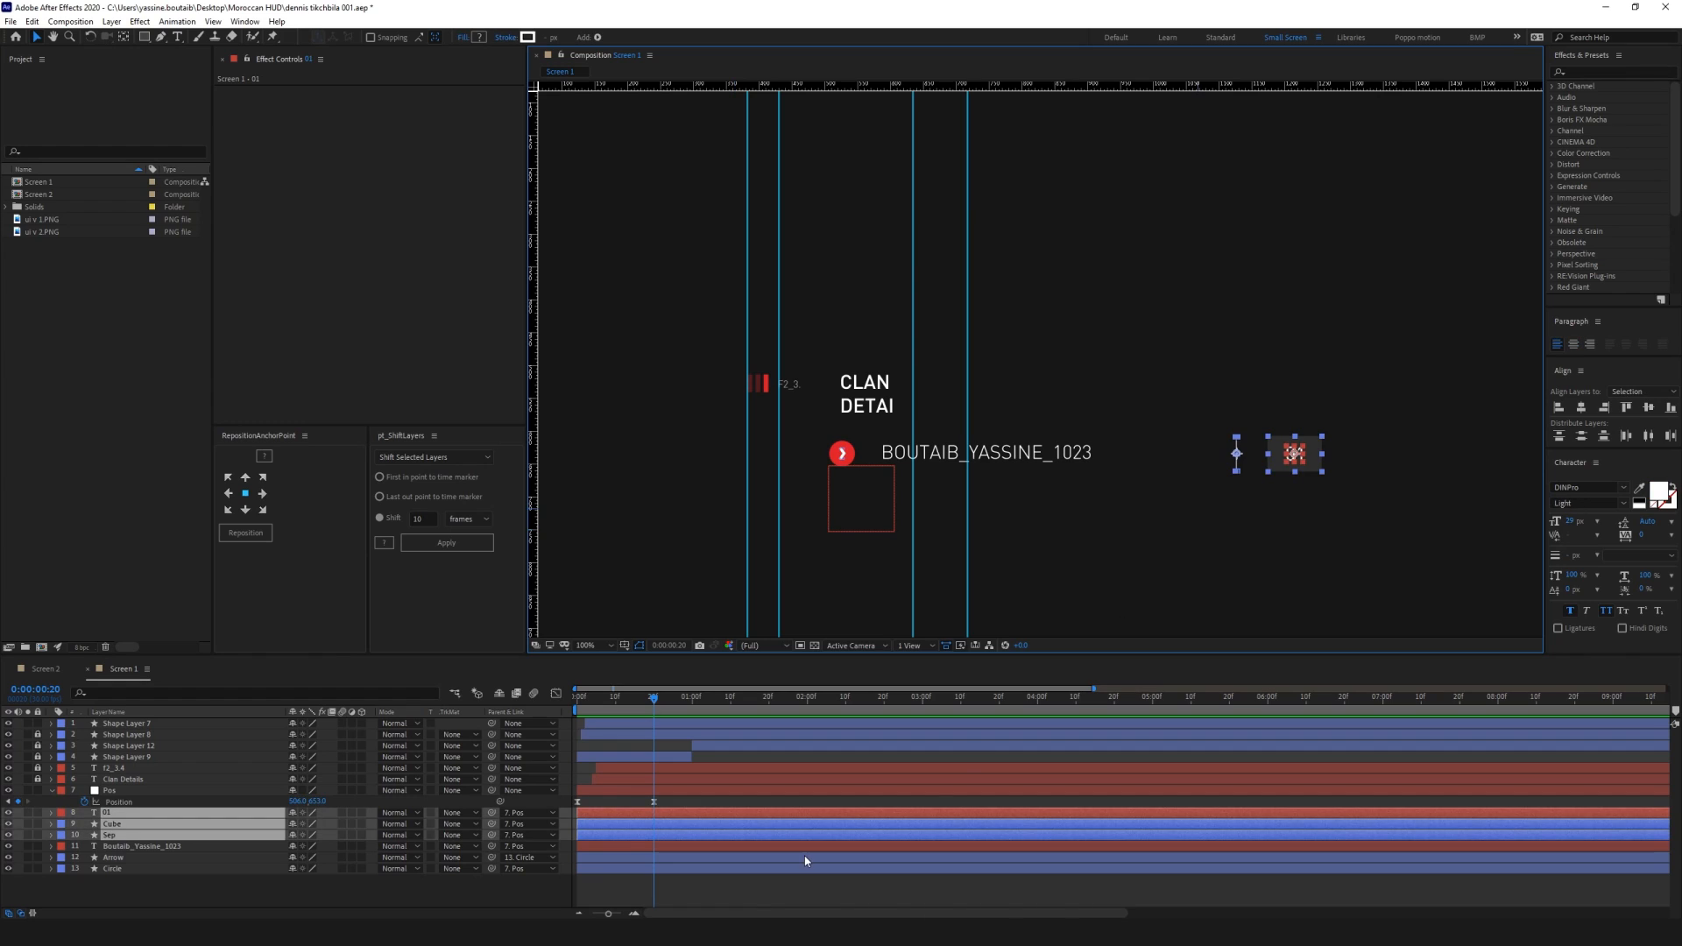
{"action": "key", "text": "p"}
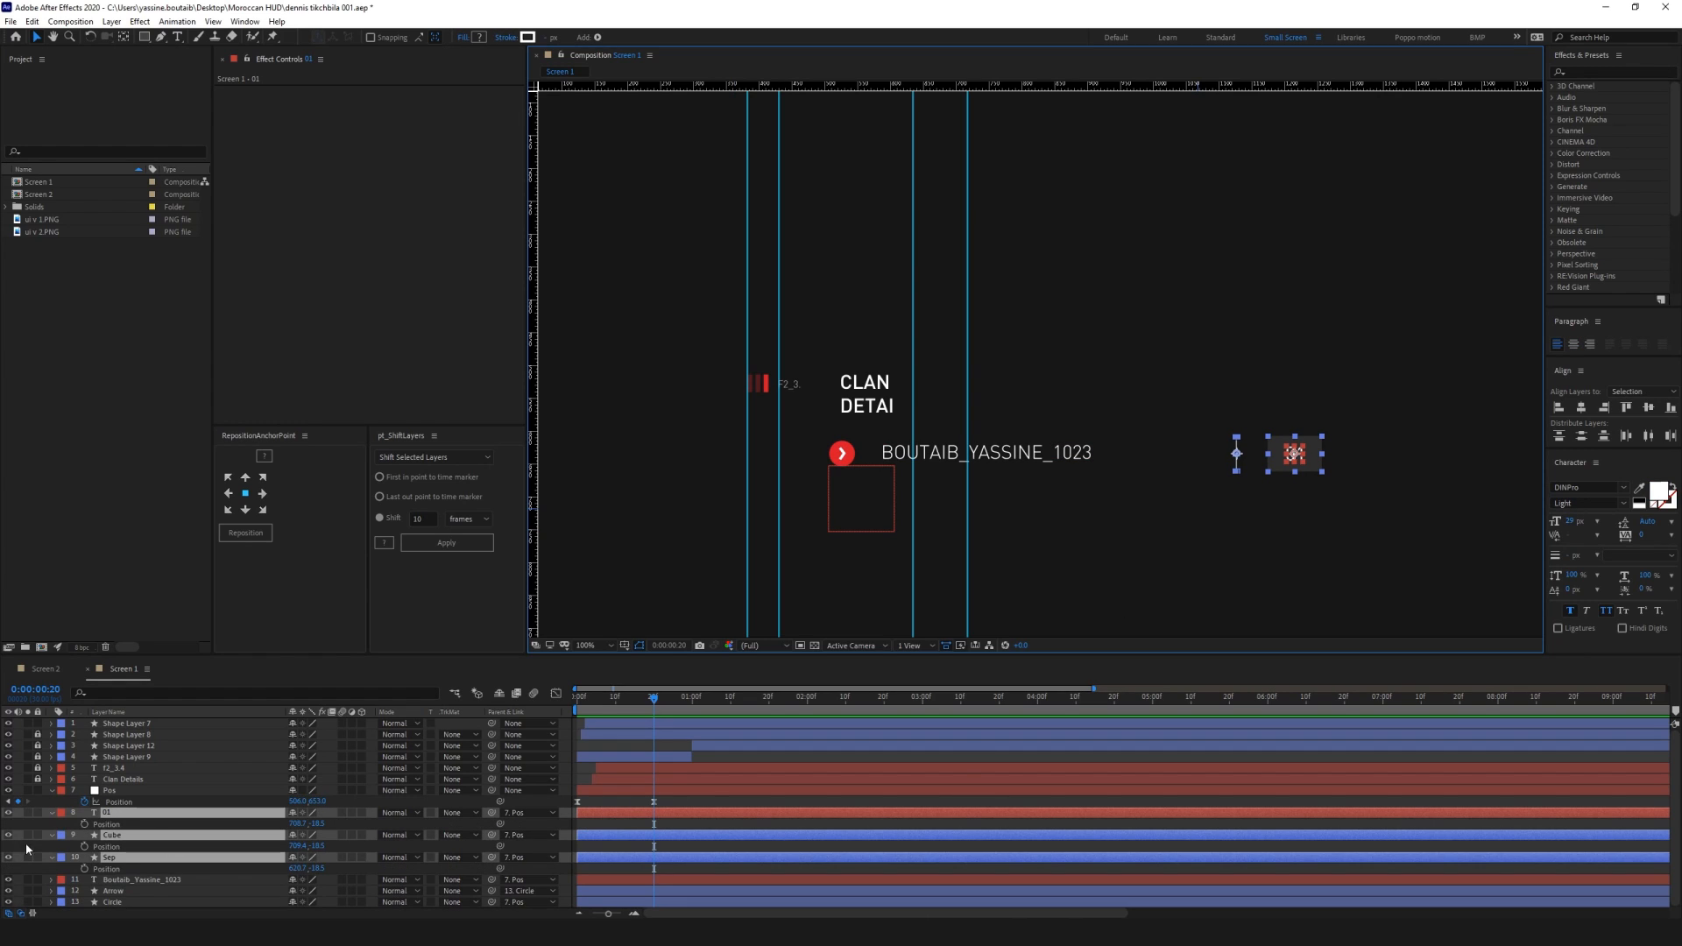
{"action": "left_click", "coordinate": [84, 823]}
{"action": "left_click_drag", "start_coordinate": [644, 713], "coordinate": [541, 701]}
{"action": "key", "text": "shift+Left"}
{"action": "key", "text": "shift+Left"}
{"action": "key", "text": "shift+Left"}
{"action": "key", "text": "shift+Left"}
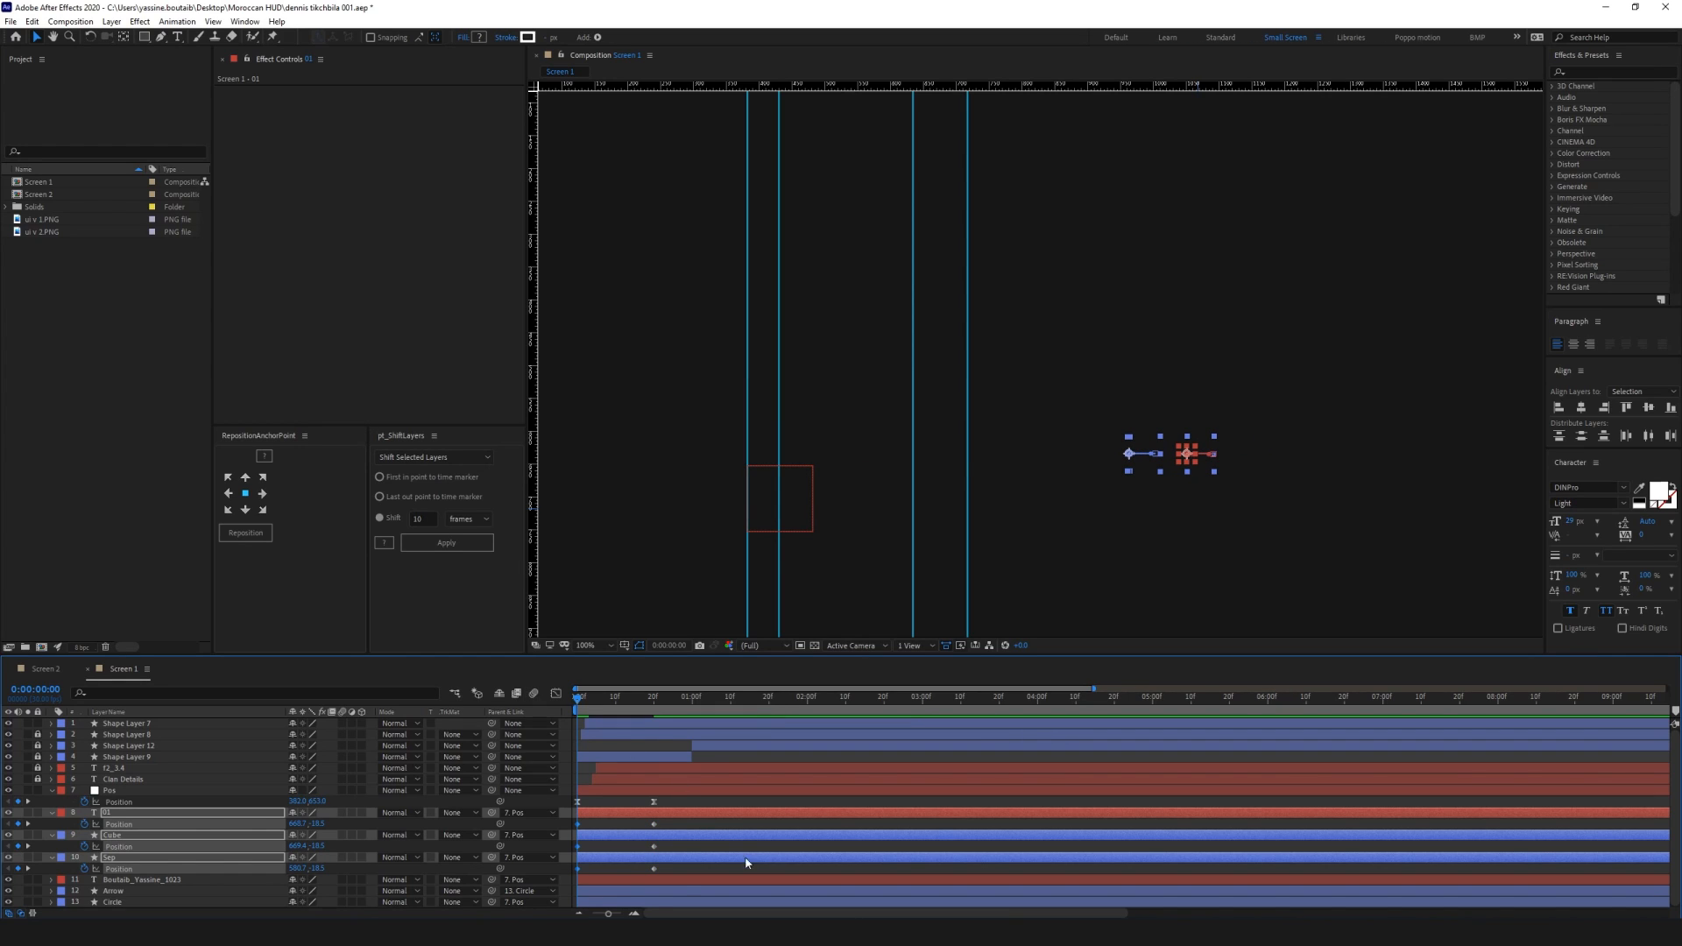
Easy Ease the Position keyframes of 01, Cube and Sep, shape their speed curve to peak early, and preview the result
{"action": "left_click_drag", "start_coordinate": [662, 874], "coordinate": [567, 816]}
{"action": "key", "text": "F9"}
{"action": "left_click", "coordinate": [557, 693]}
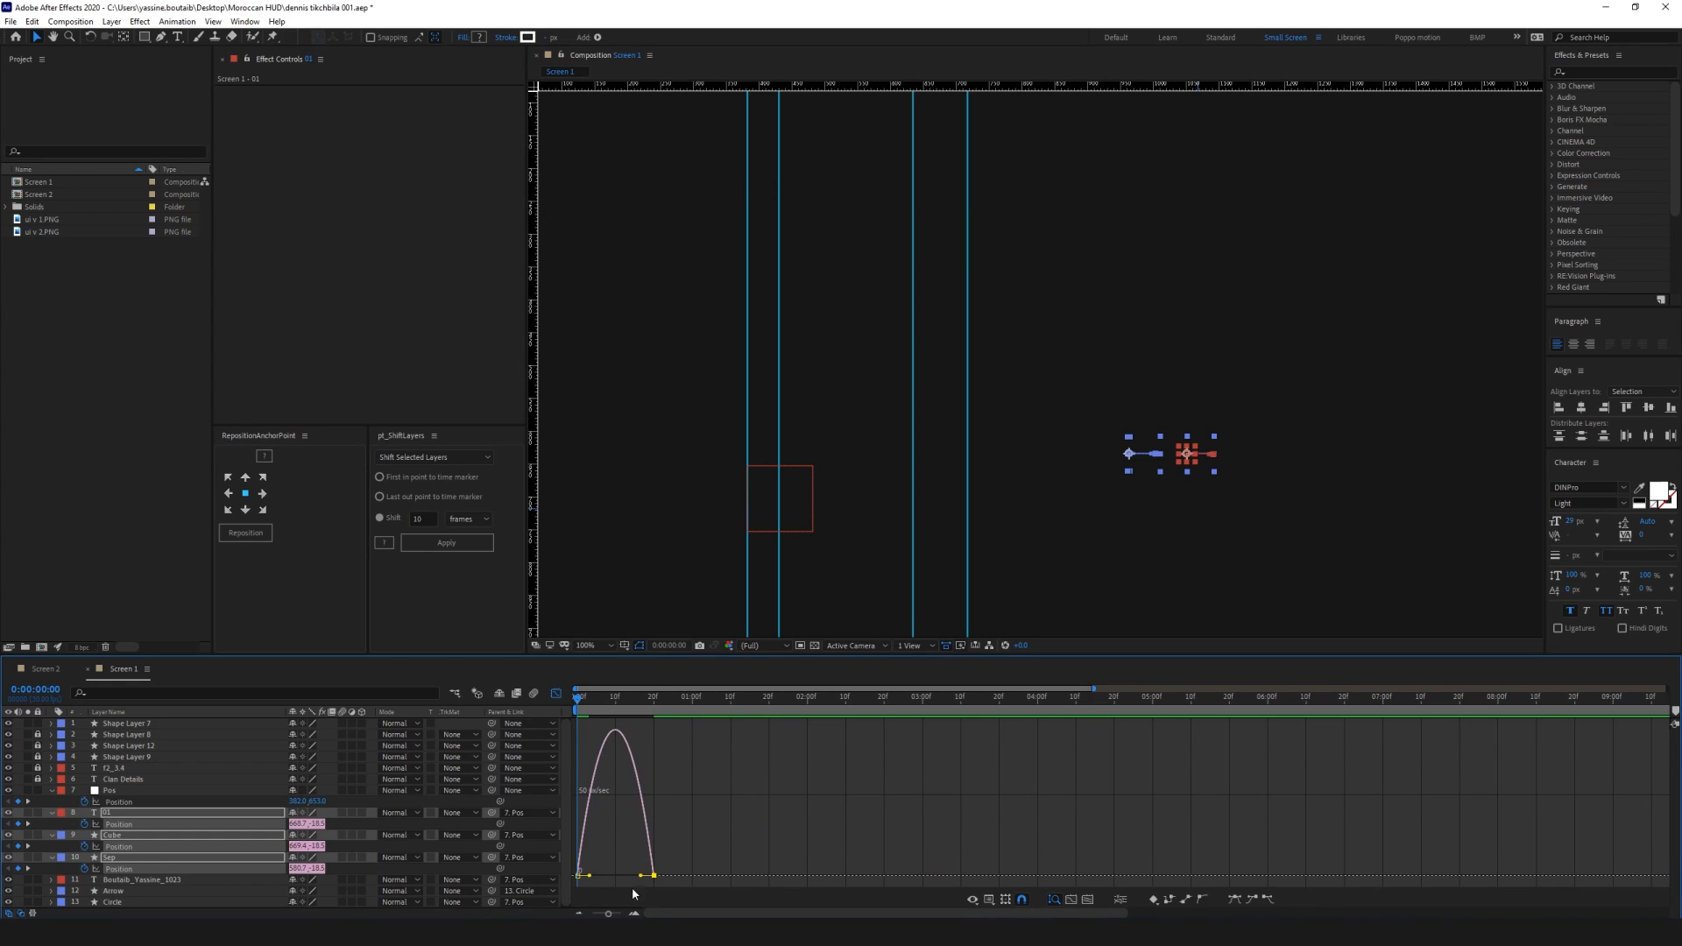
{"action": "left_click_drag", "start_coordinate": [641, 876], "coordinate": [601, 878]}
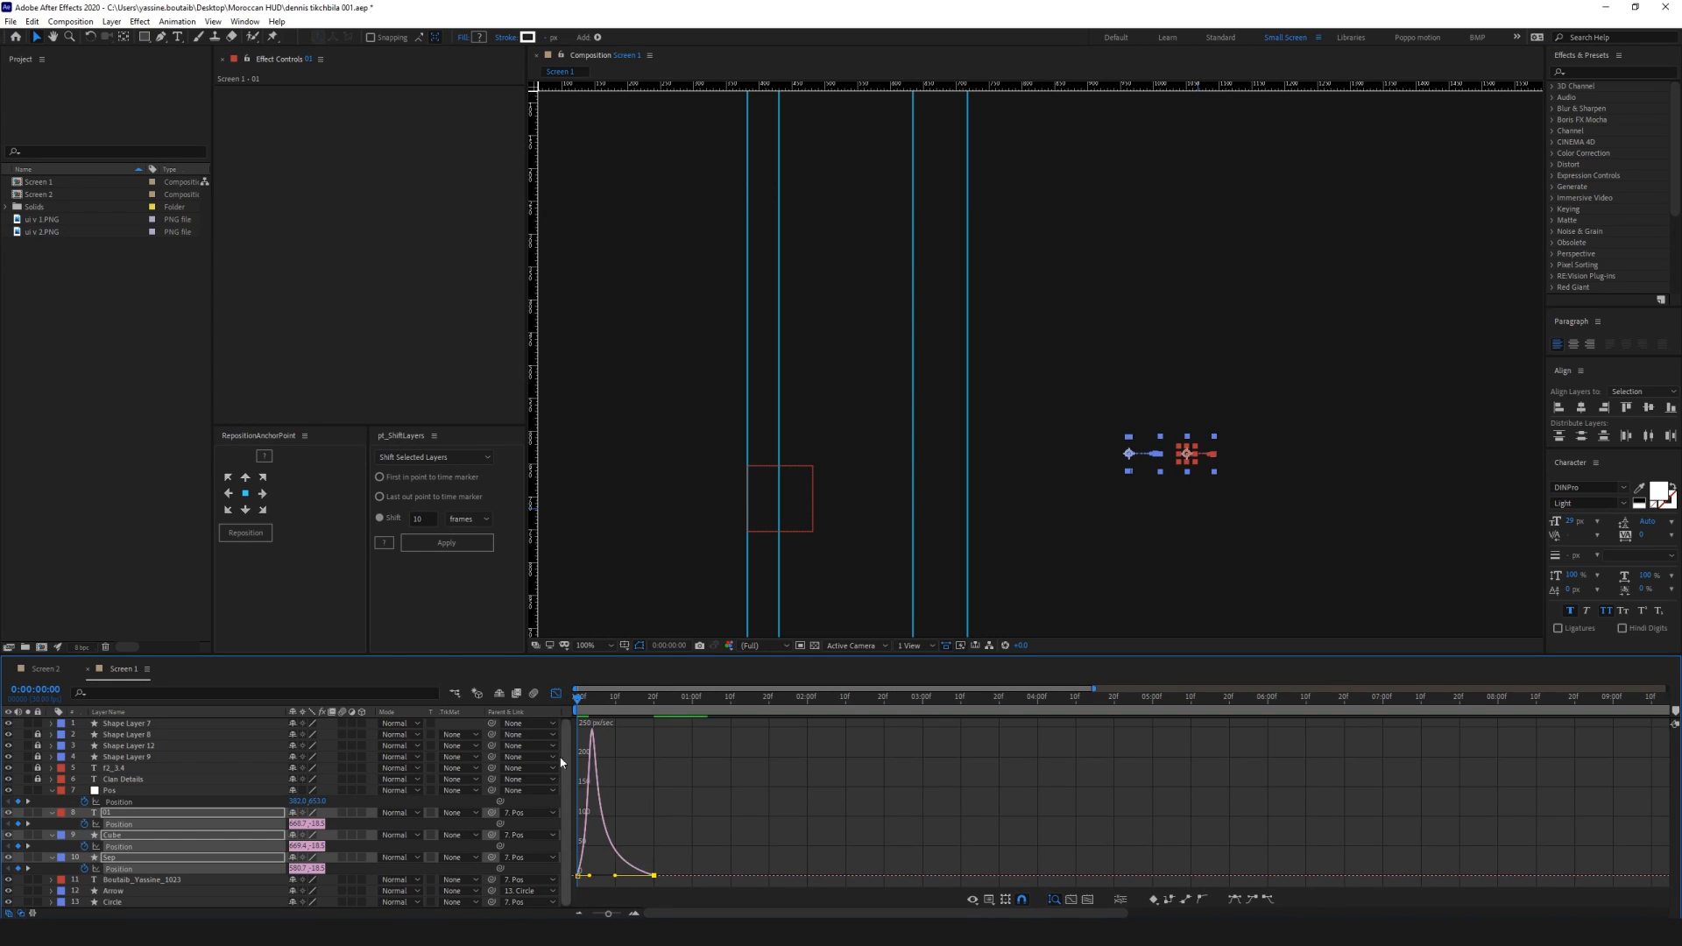
{"action": "left_click", "coordinate": [557, 694]}
{"action": "key", "text": "F2"}
{"action": "key", "text": "space"}
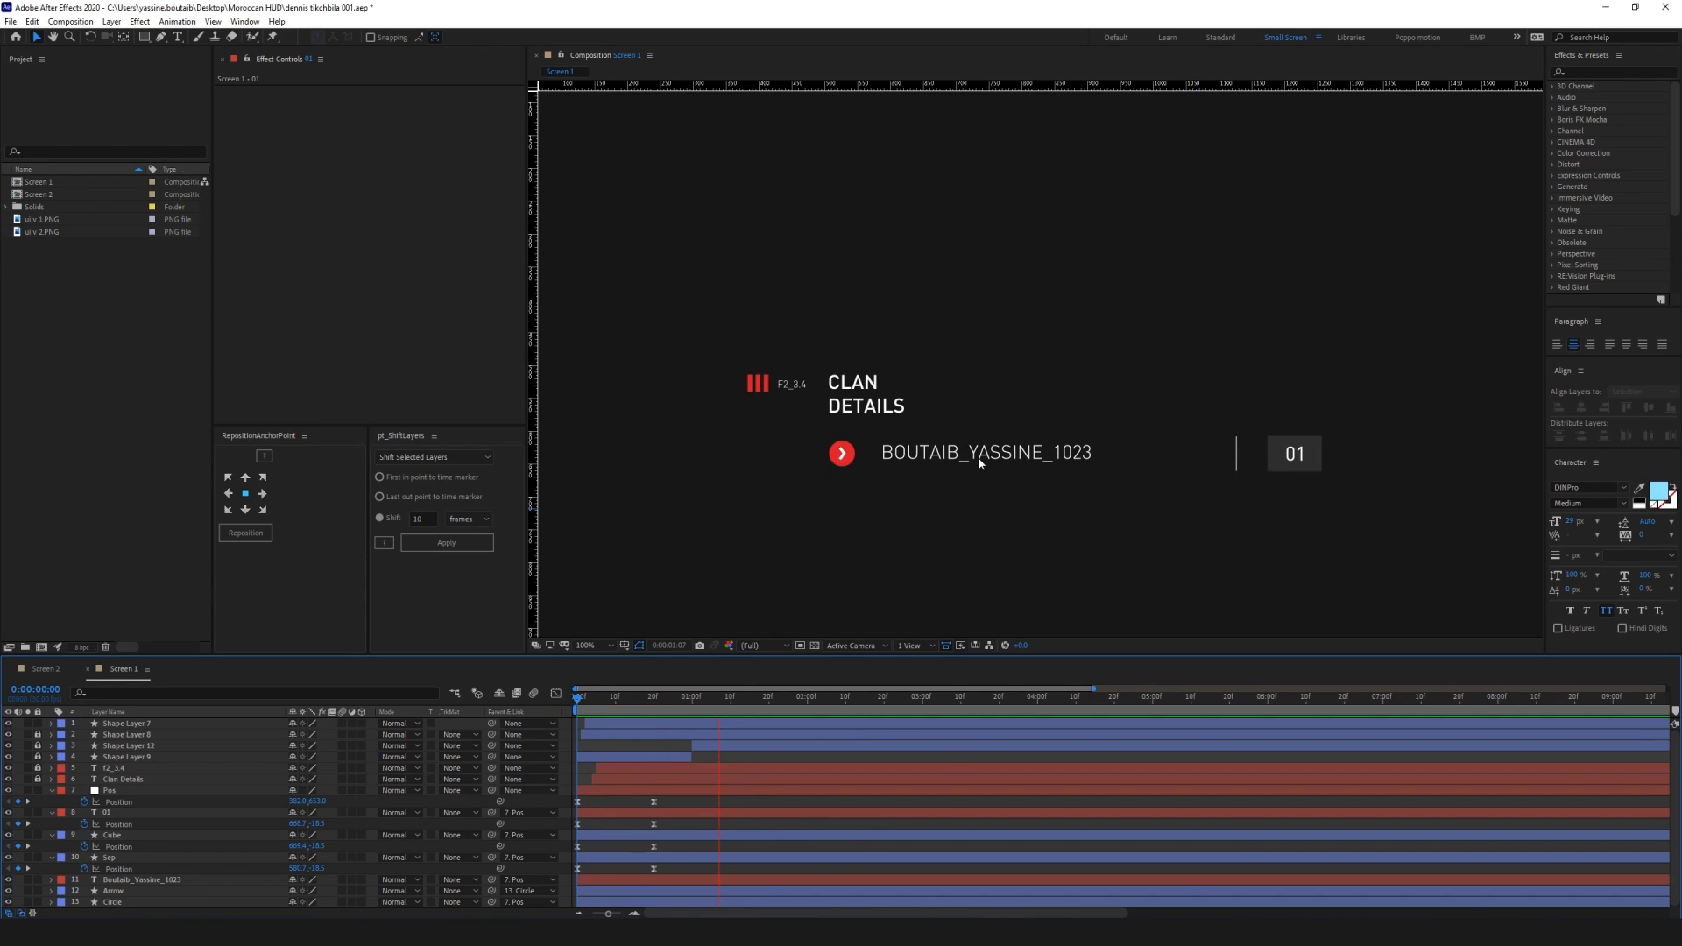
Delay the 01, Cube and Sep layers by one frame and preview the animation from the start
{"action": "left_click", "coordinate": [653, 693]}
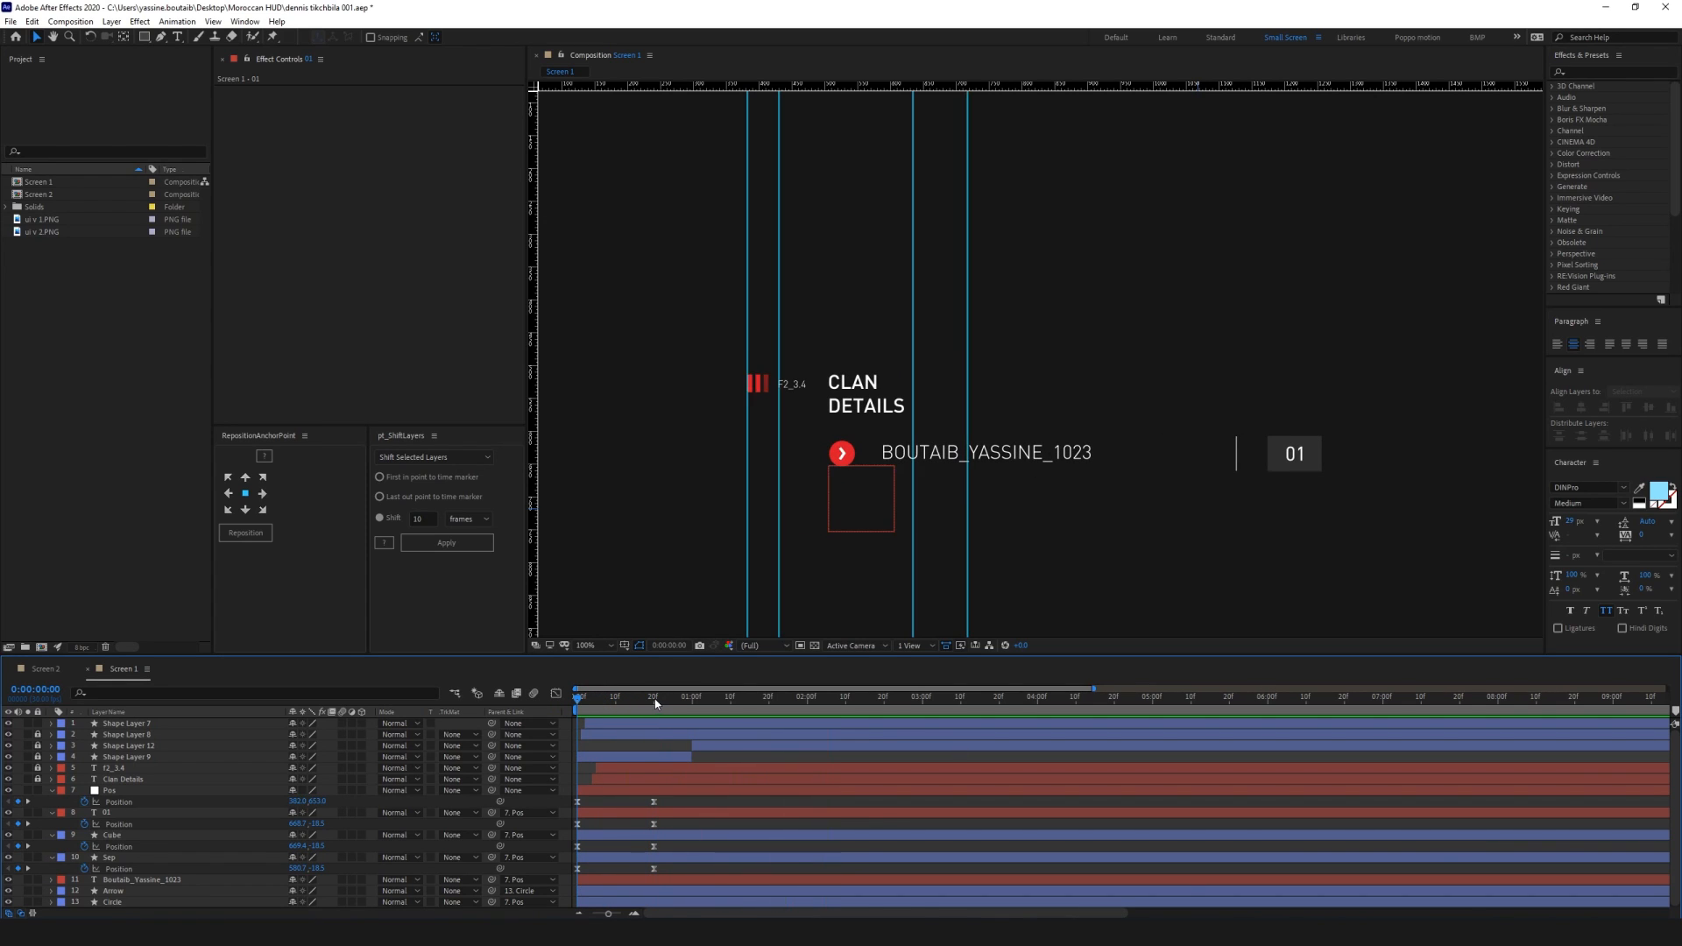
{"action": "left_click", "coordinate": [113, 813]}
{"action": "left_click", "coordinate": [114, 846], "text": "ctrl"}
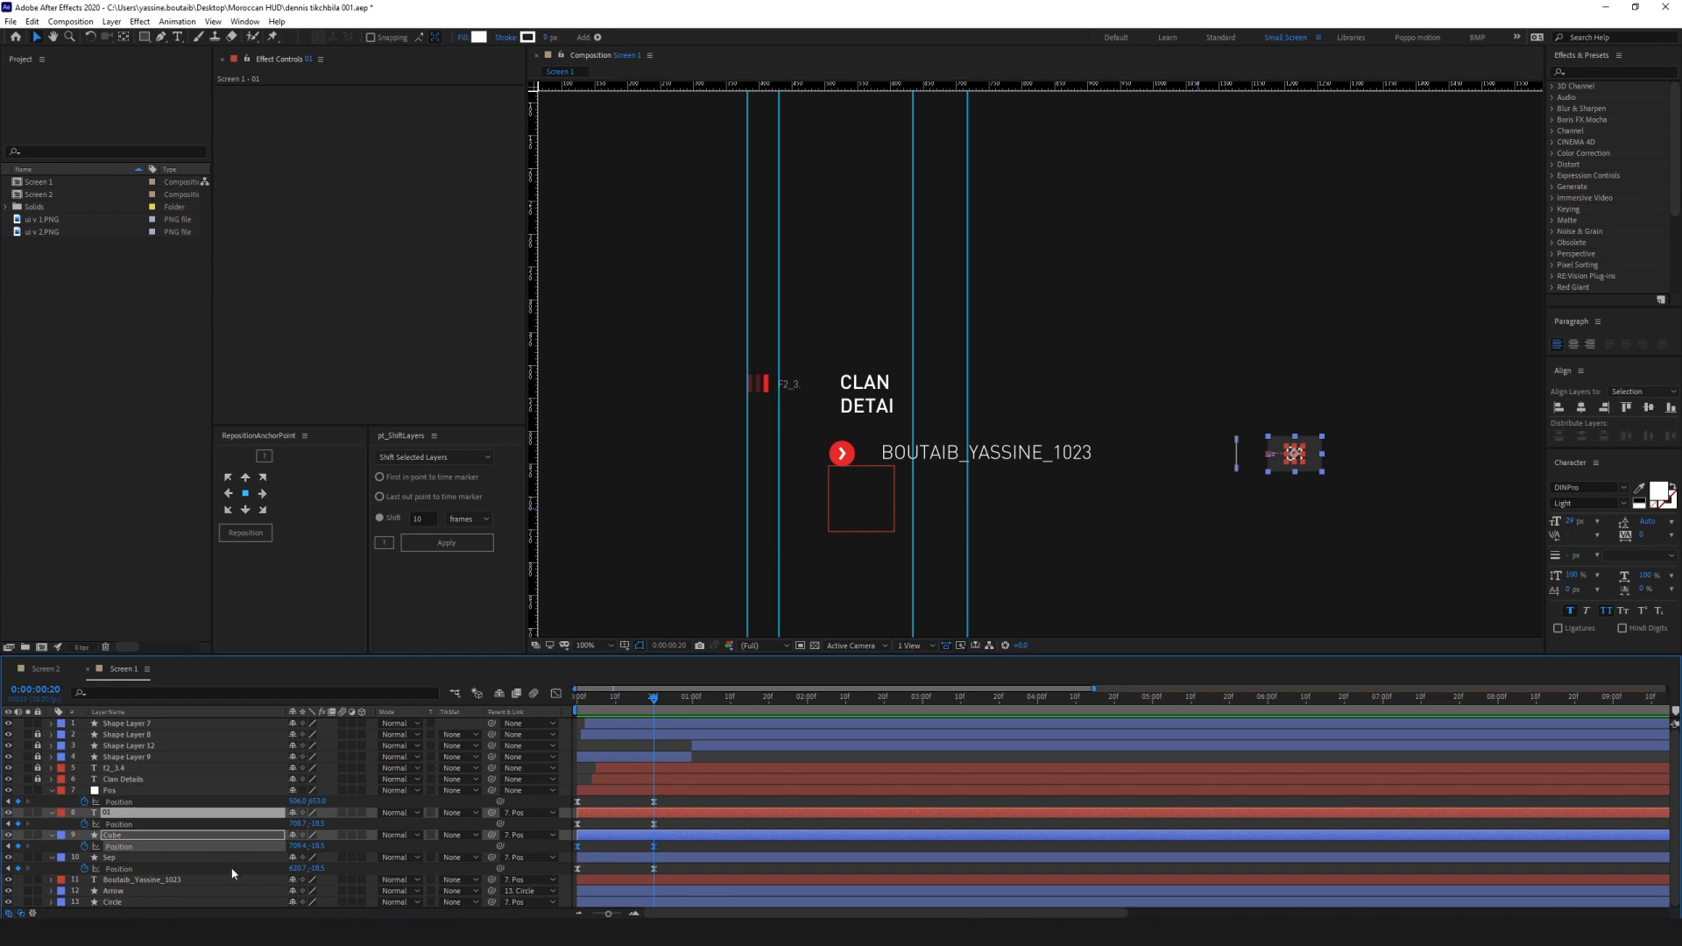
{"action": "left_click", "coordinate": [167, 857], "text": "ctrl"}
{"action": "left_click_drag", "start_coordinate": [585, 815], "coordinate": [591, 815]}
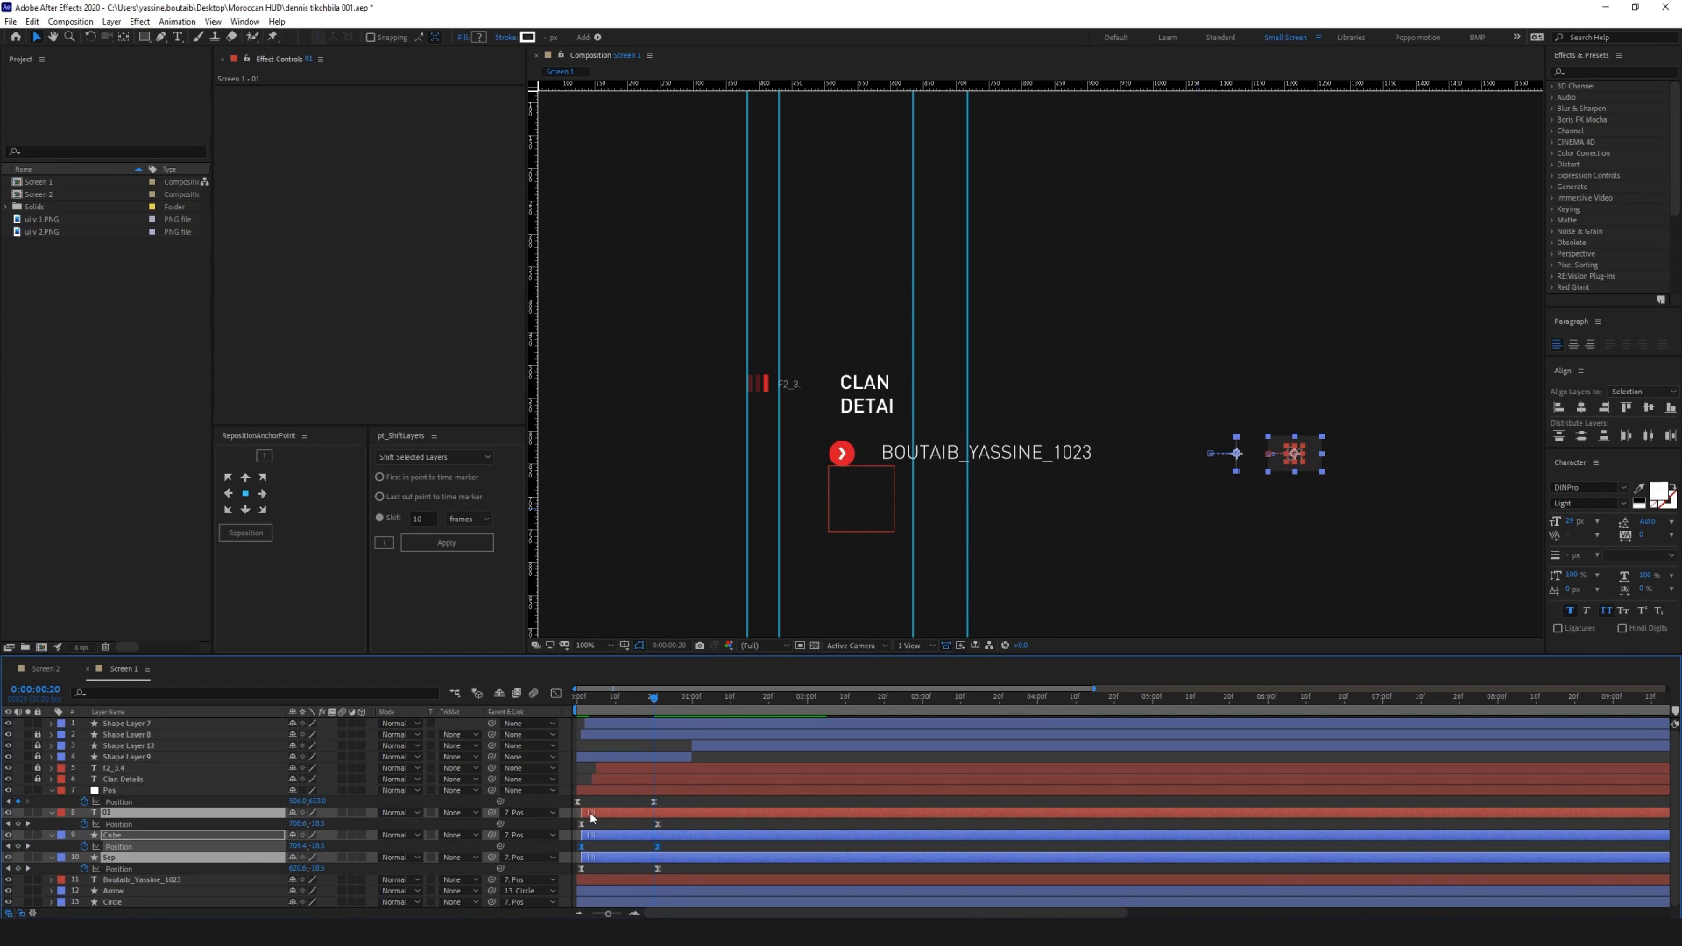
{"action": "left_click_drag", "start_coordinate": [615, 698], "coordinate": [576, 698]}
{"action": "key", "text": "space"}
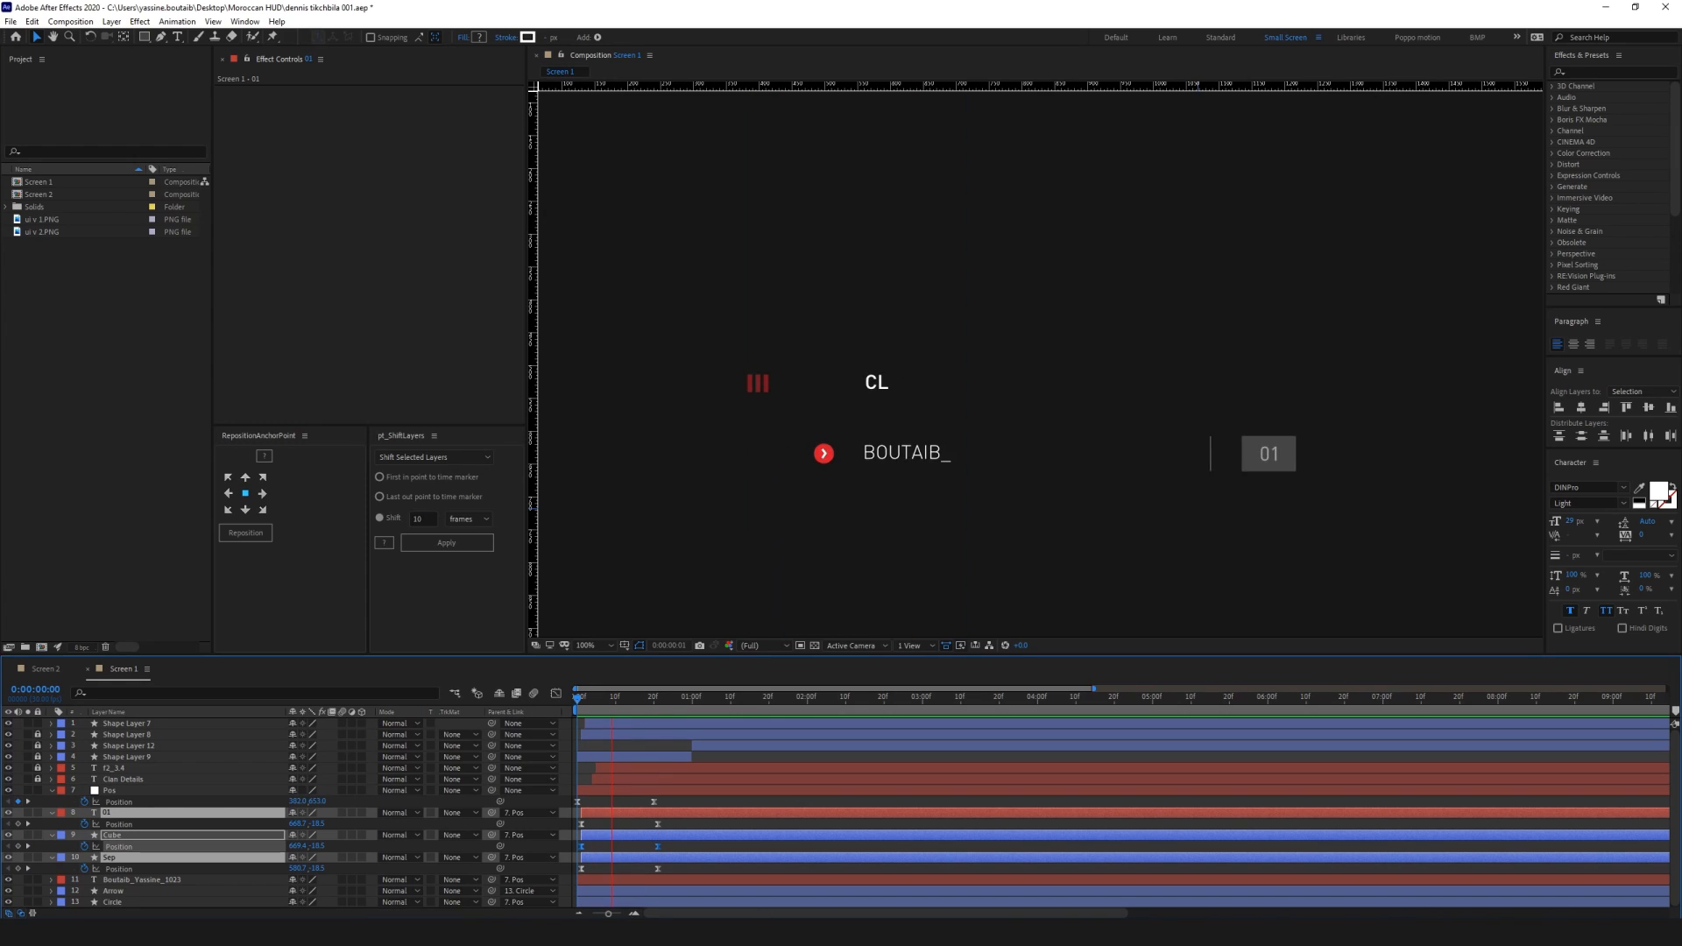
Delay the 01, Cube and Sep layers by one more frame, then select the username text layer
{"action": "key", "text": "space"}
{"action": "key", "text": "space"}
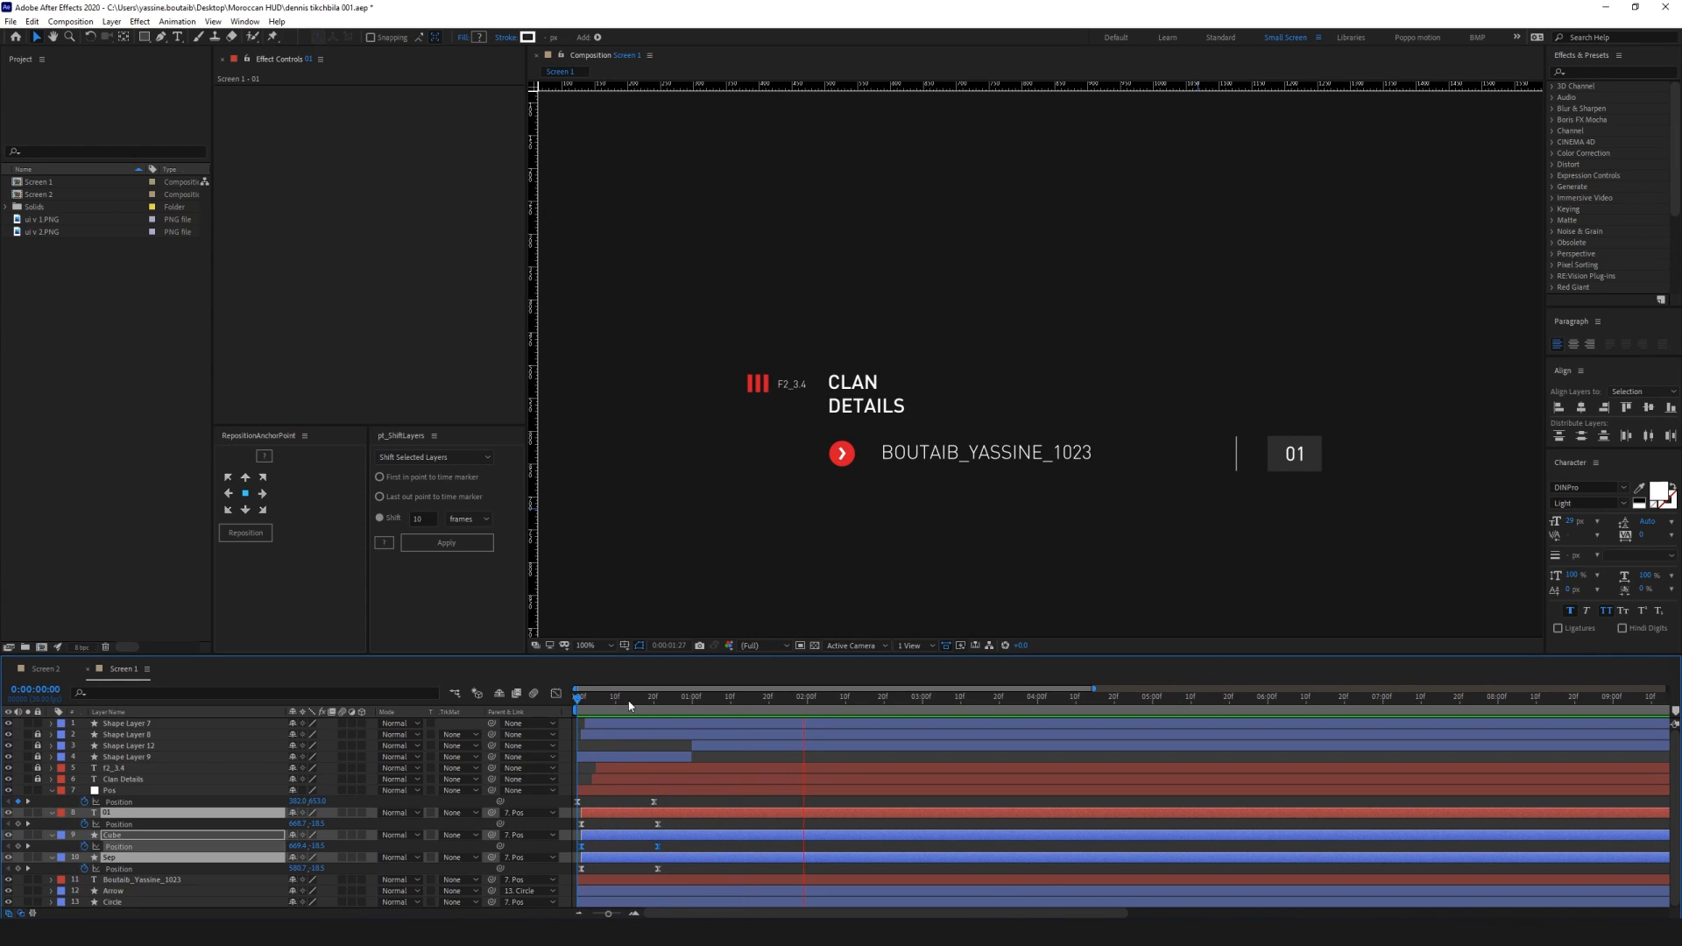
{"action": "key", "text": "space"}
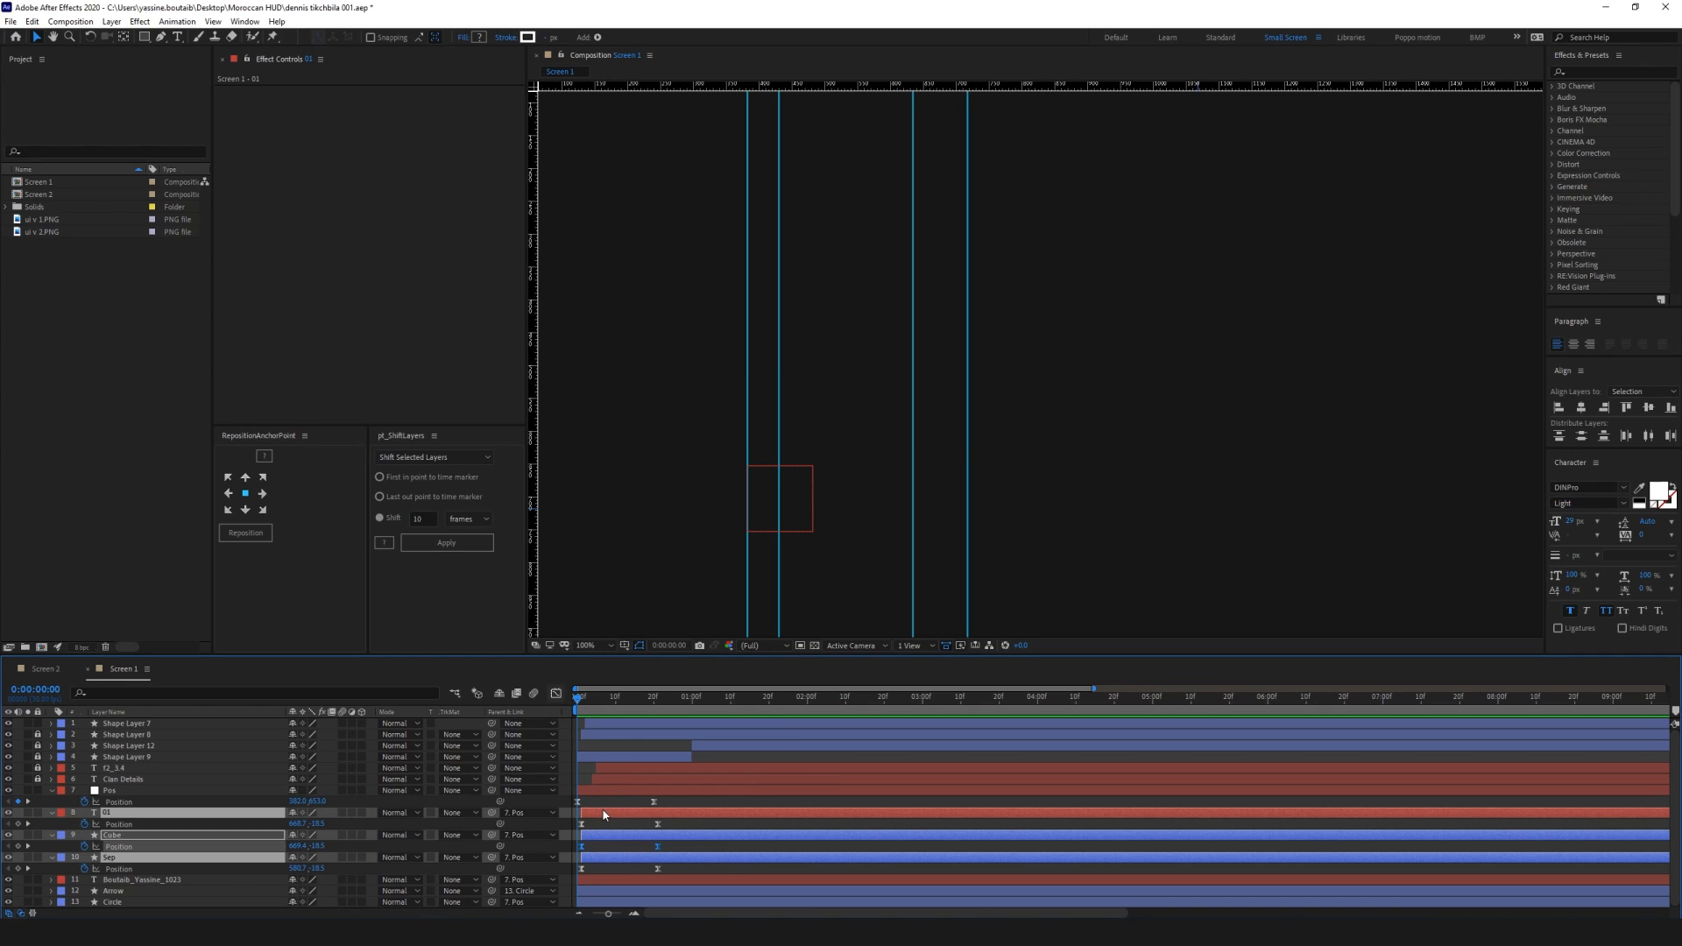
{"action": "left_click_drag", "start_coordinate": [603, 815], "coordinate": [607, 814]}
{"action": "left_click", "coordinate": [140, 880]}
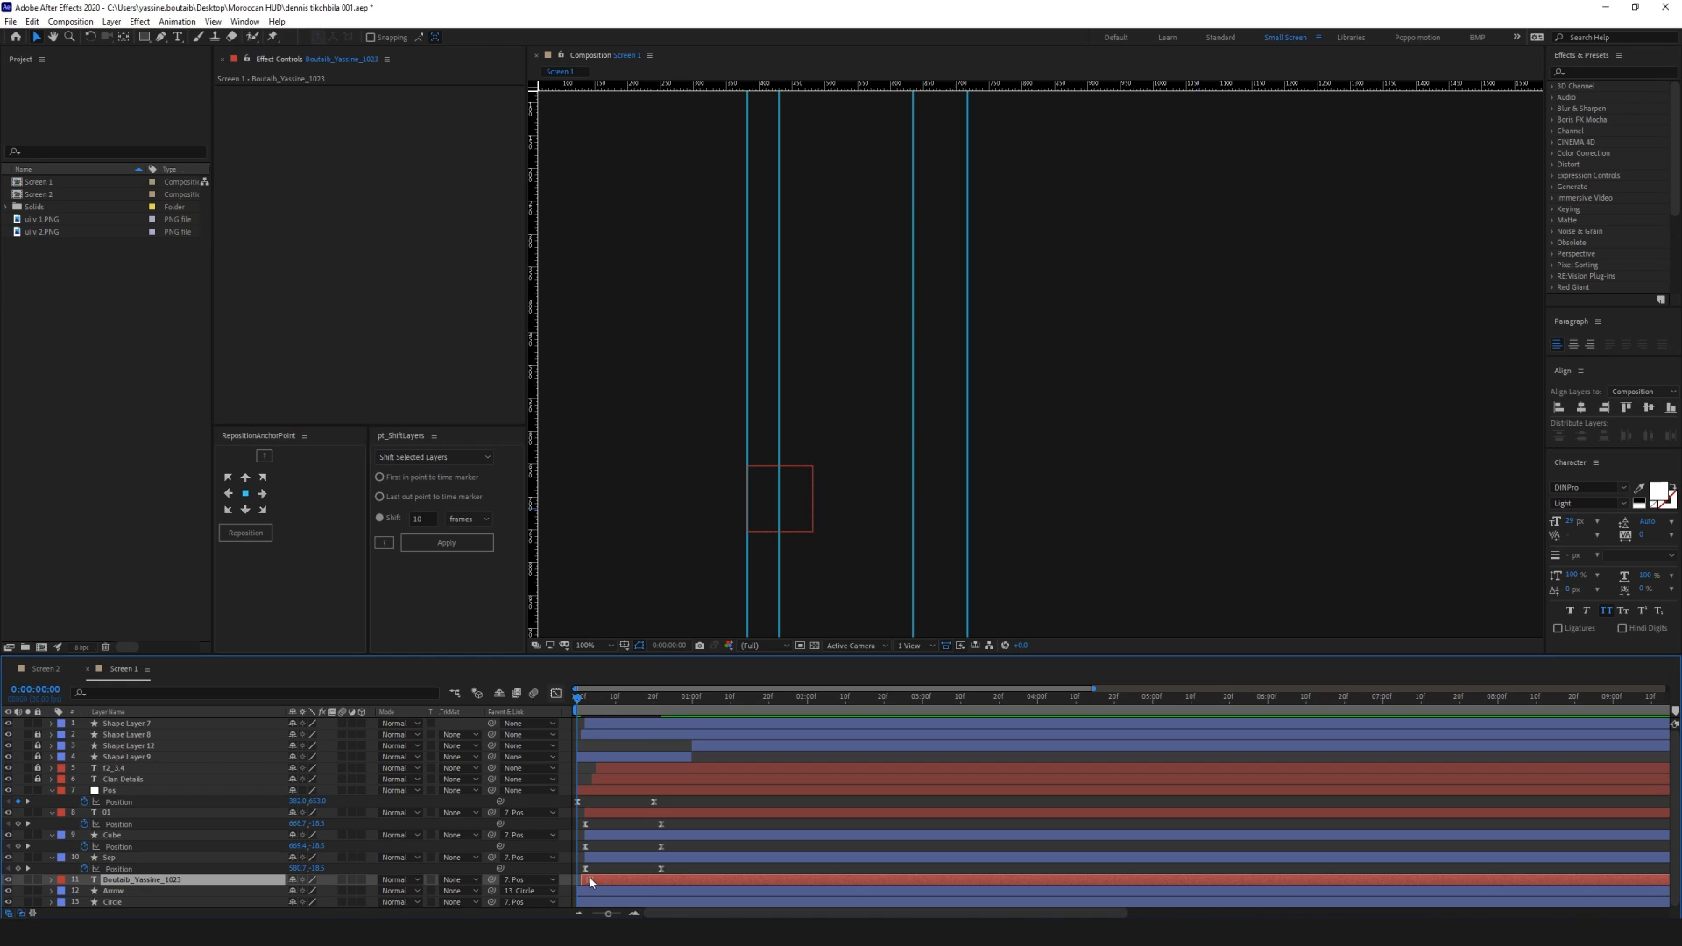
Collapse the Pos, 01, Cube and Sep layers and preview the Screen 1 animation from the start
{"action": "left_click", "coordinate": [51, 790]}
{"action": "left_click", "coordinate": [51, 801]}
{"action": "left_click", "coordinate": [50, 812]}
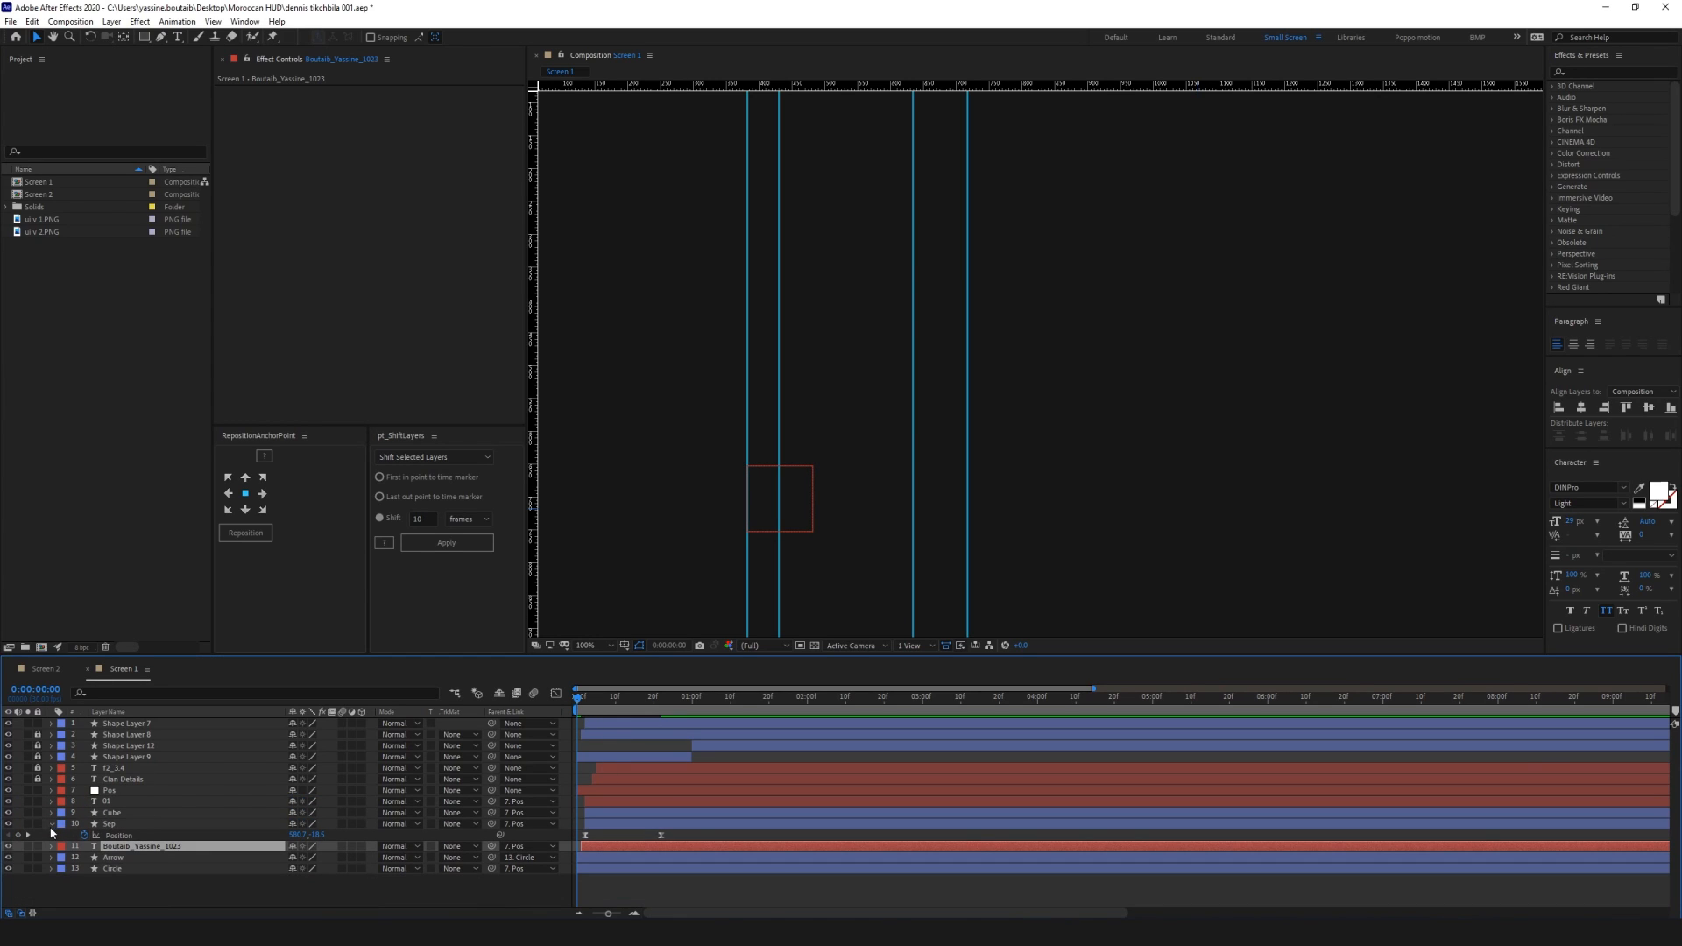
{"action": "left_click", "coordinate": [51, 823]}
{"action": "left_click", "coordinate": [361, 900]}
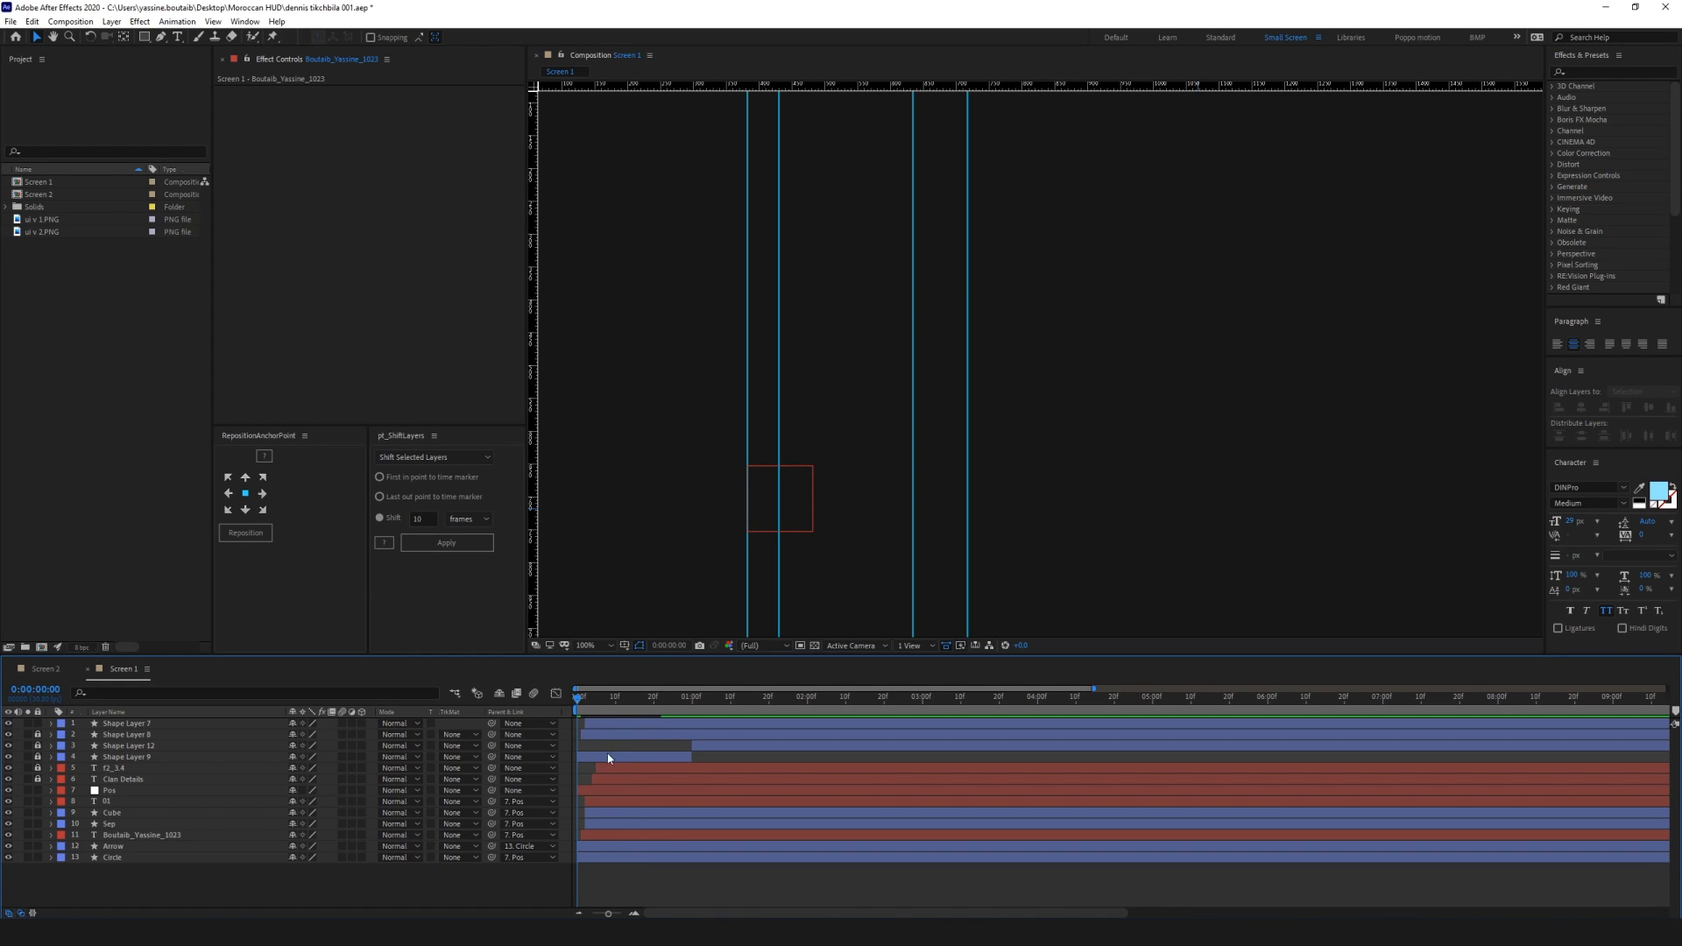
{"action": "key", "text": "space"}
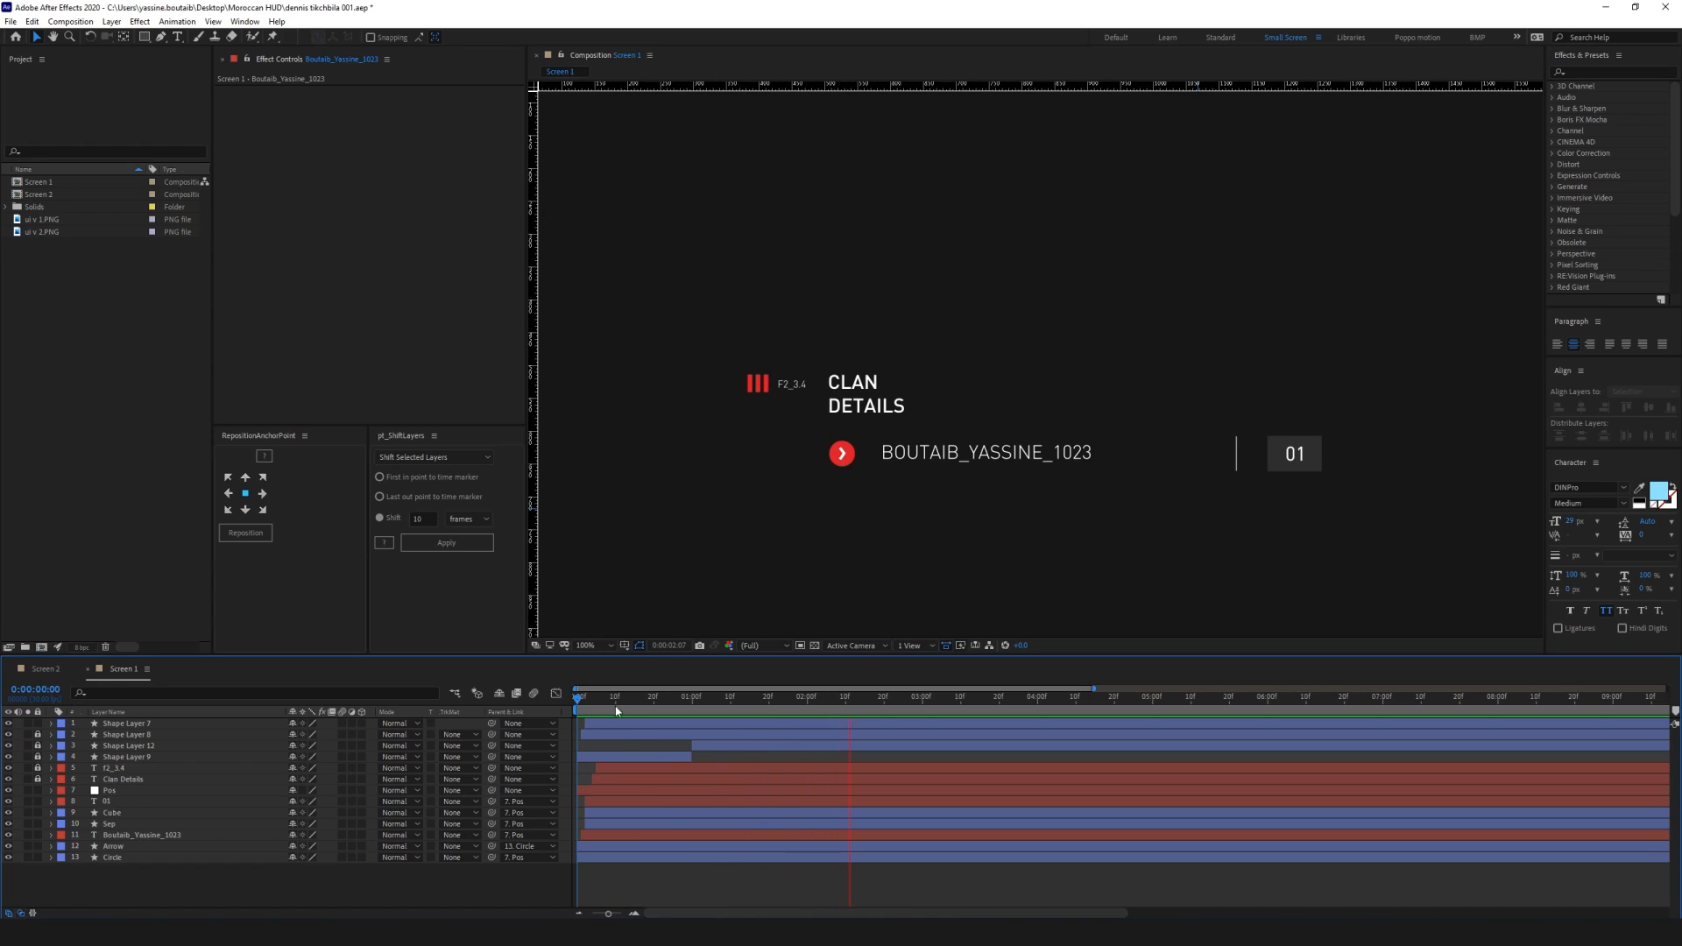
{"action": "left_click_drag", "start_coordinate": [616, 702], "coordinate": [532, 710]}
{"action": "key", "text": "space"}
{"action": "key", "text": "space"}
Try starting the Screen 1 layers together at time zero without their delays and preview the difference
{"action": "left_click", "coordinate": [620, 724]}
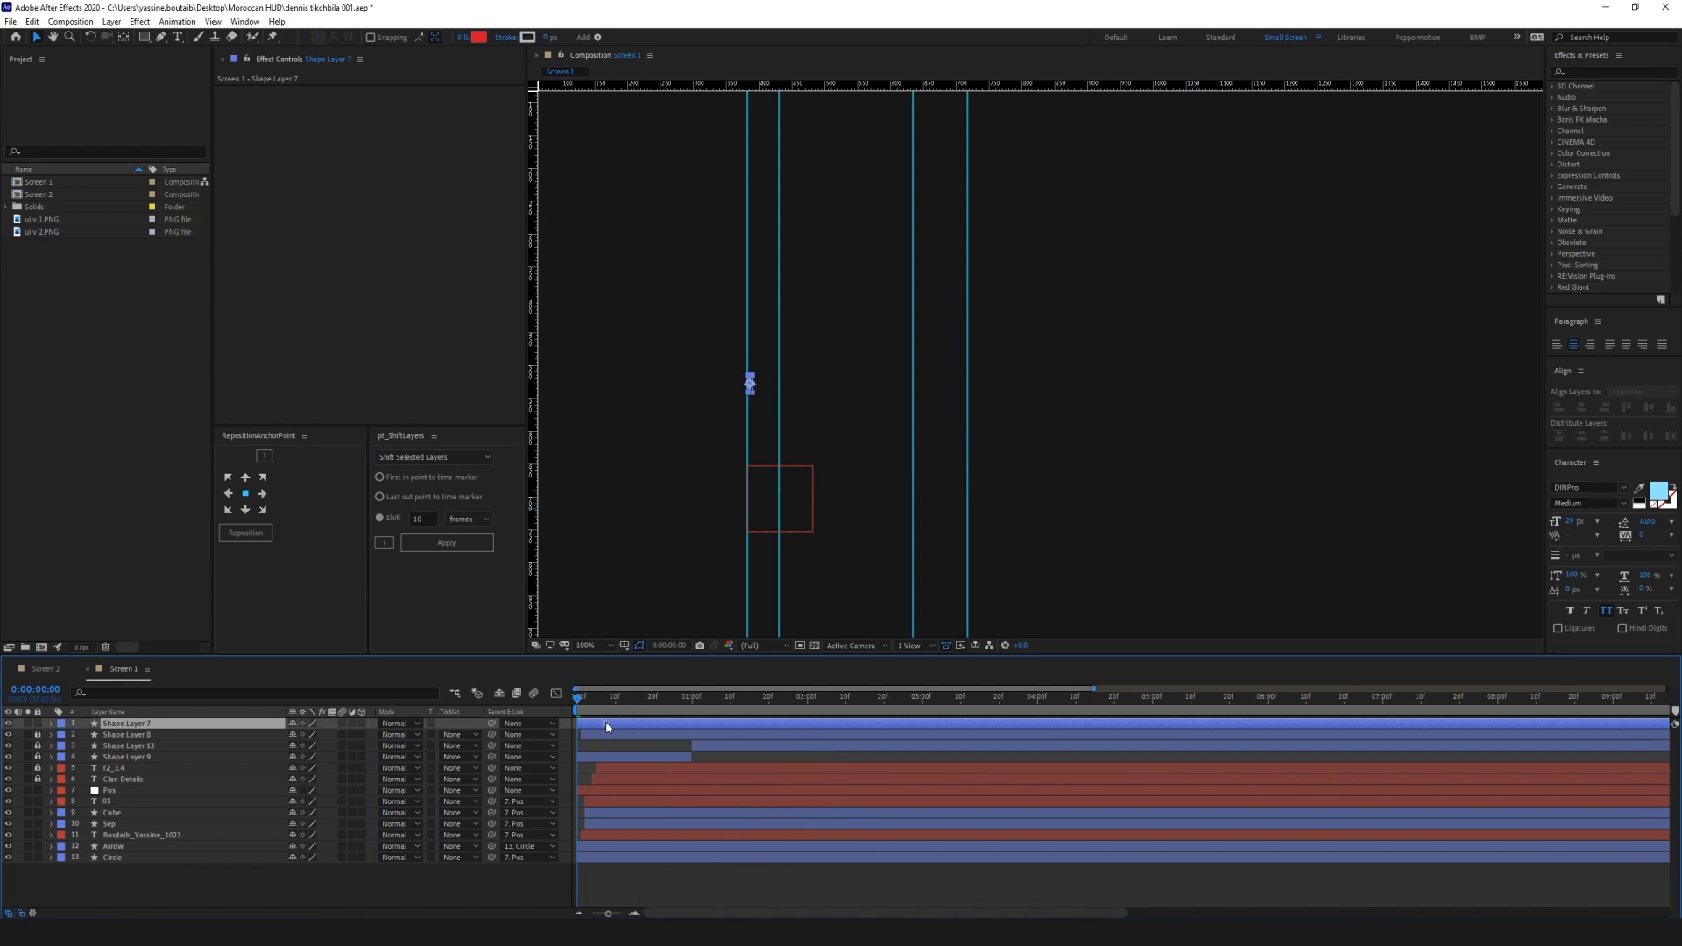
{"action": "key", "text": "ctrl+shift+a"}
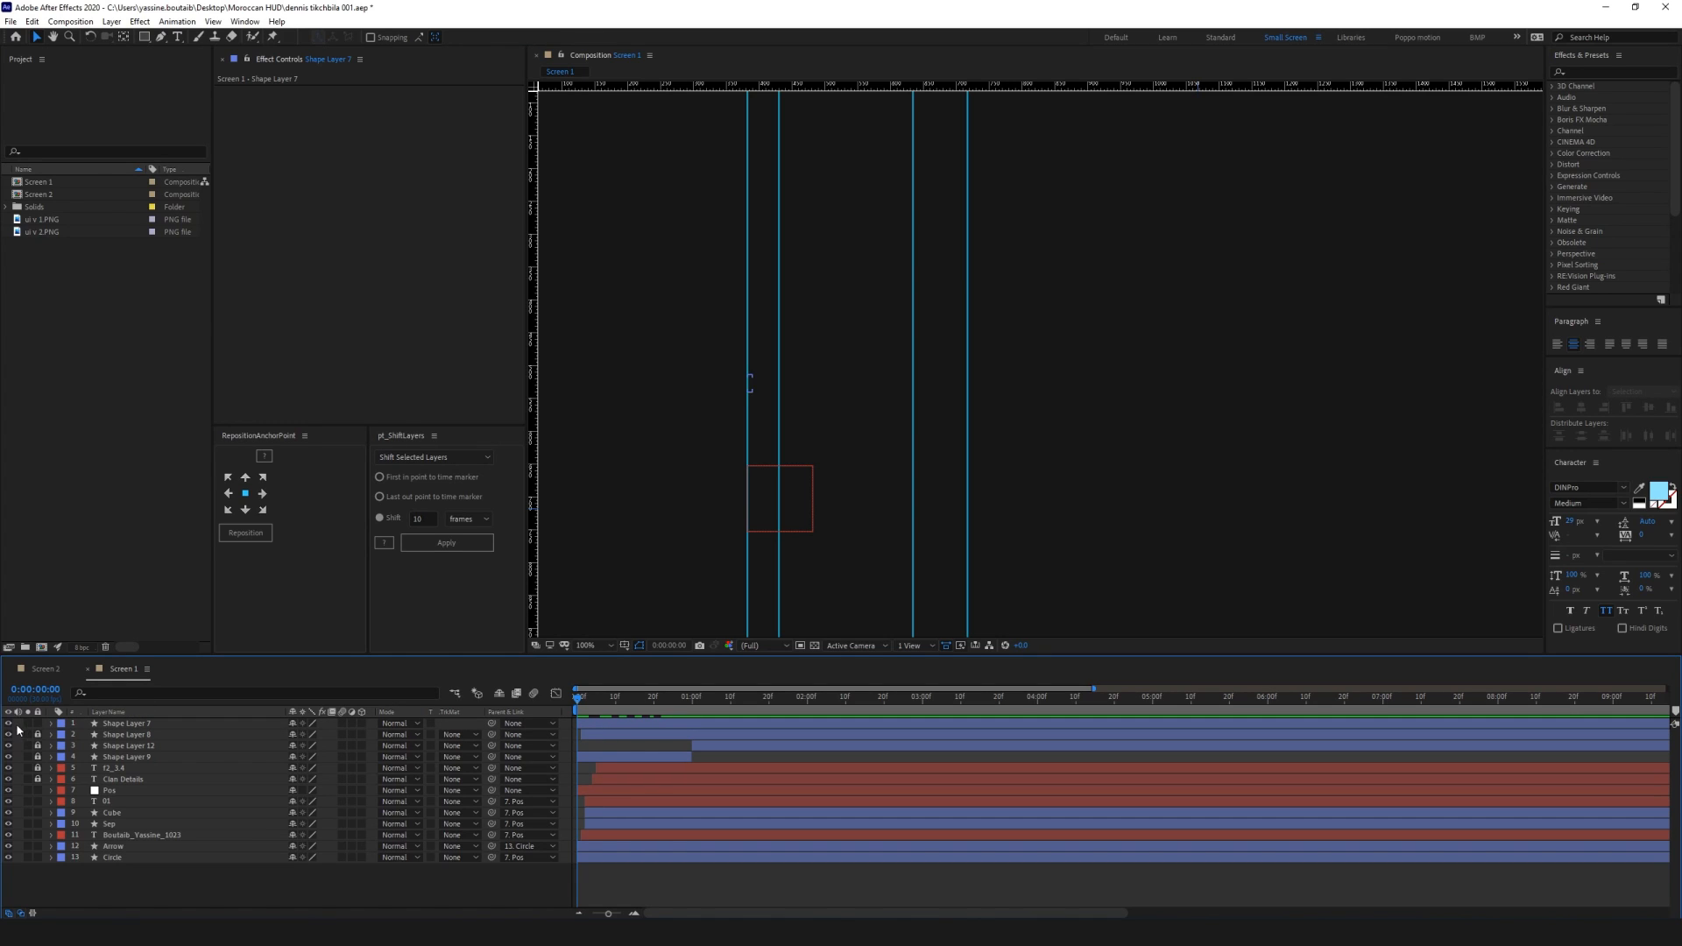
{"action": "left_click", "coordinate": [604, 738]}
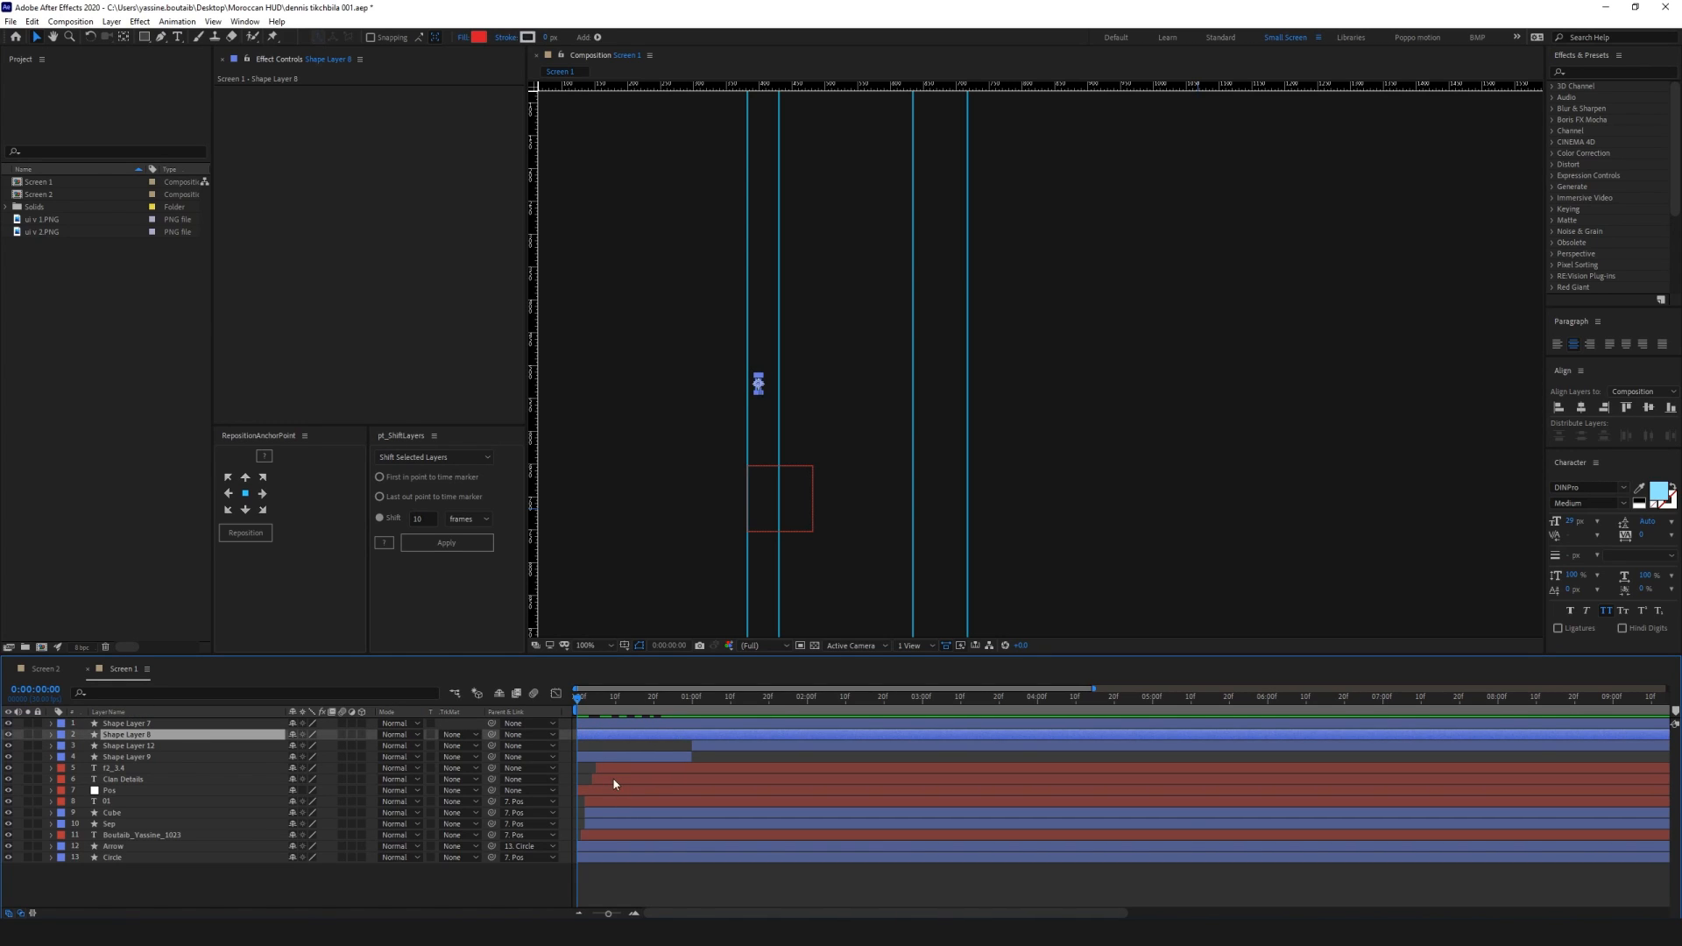
{"action": "left_click", "coordinate": [612, 769]}
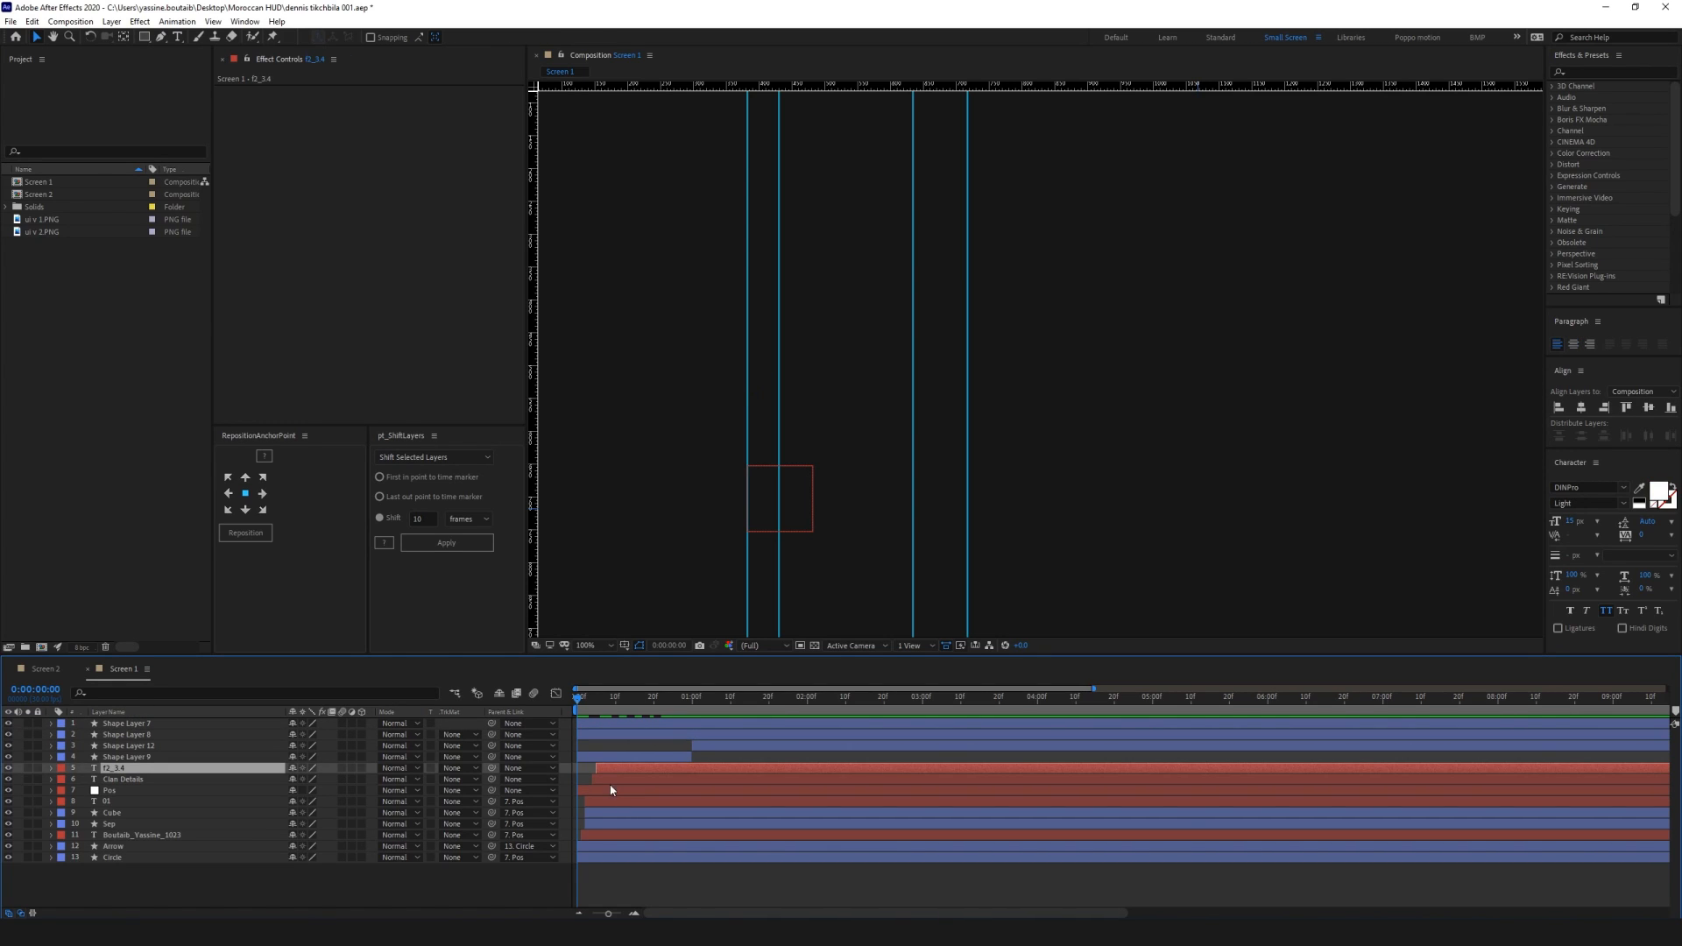
{"action": "left_click", "coordinate": [598, 859], "text": "shift"}
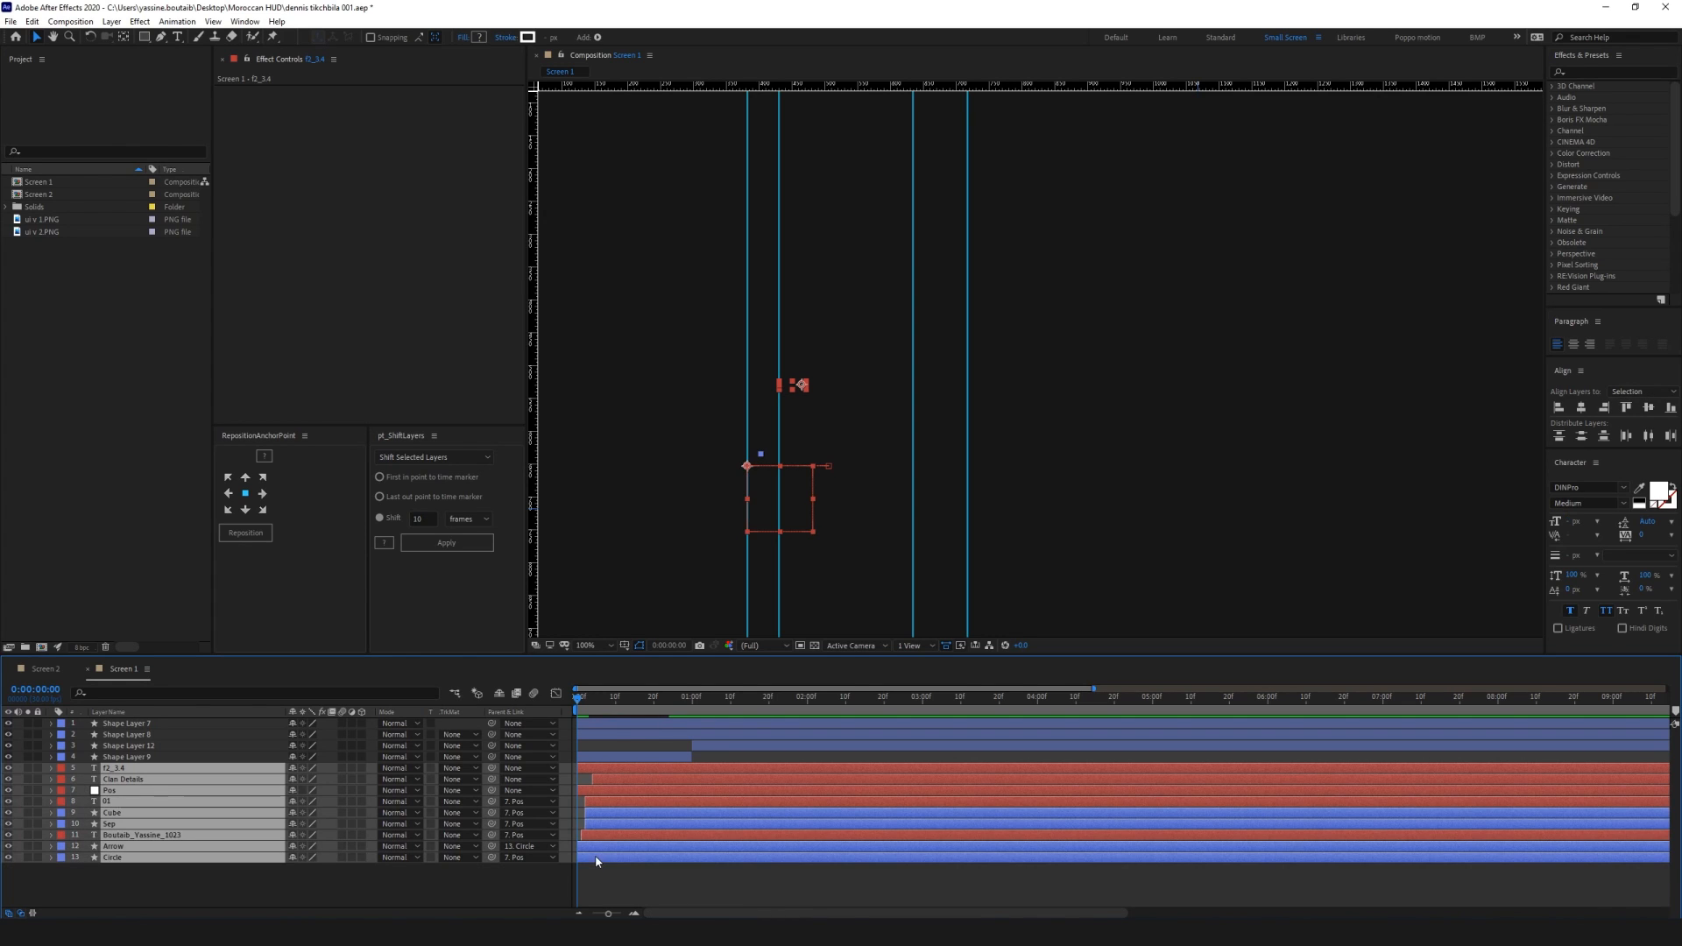
{"action": "key", "text": "["}
{"action": "left_click", "coordinate": [713, 884]}
{"action": "key", "text": "space"}
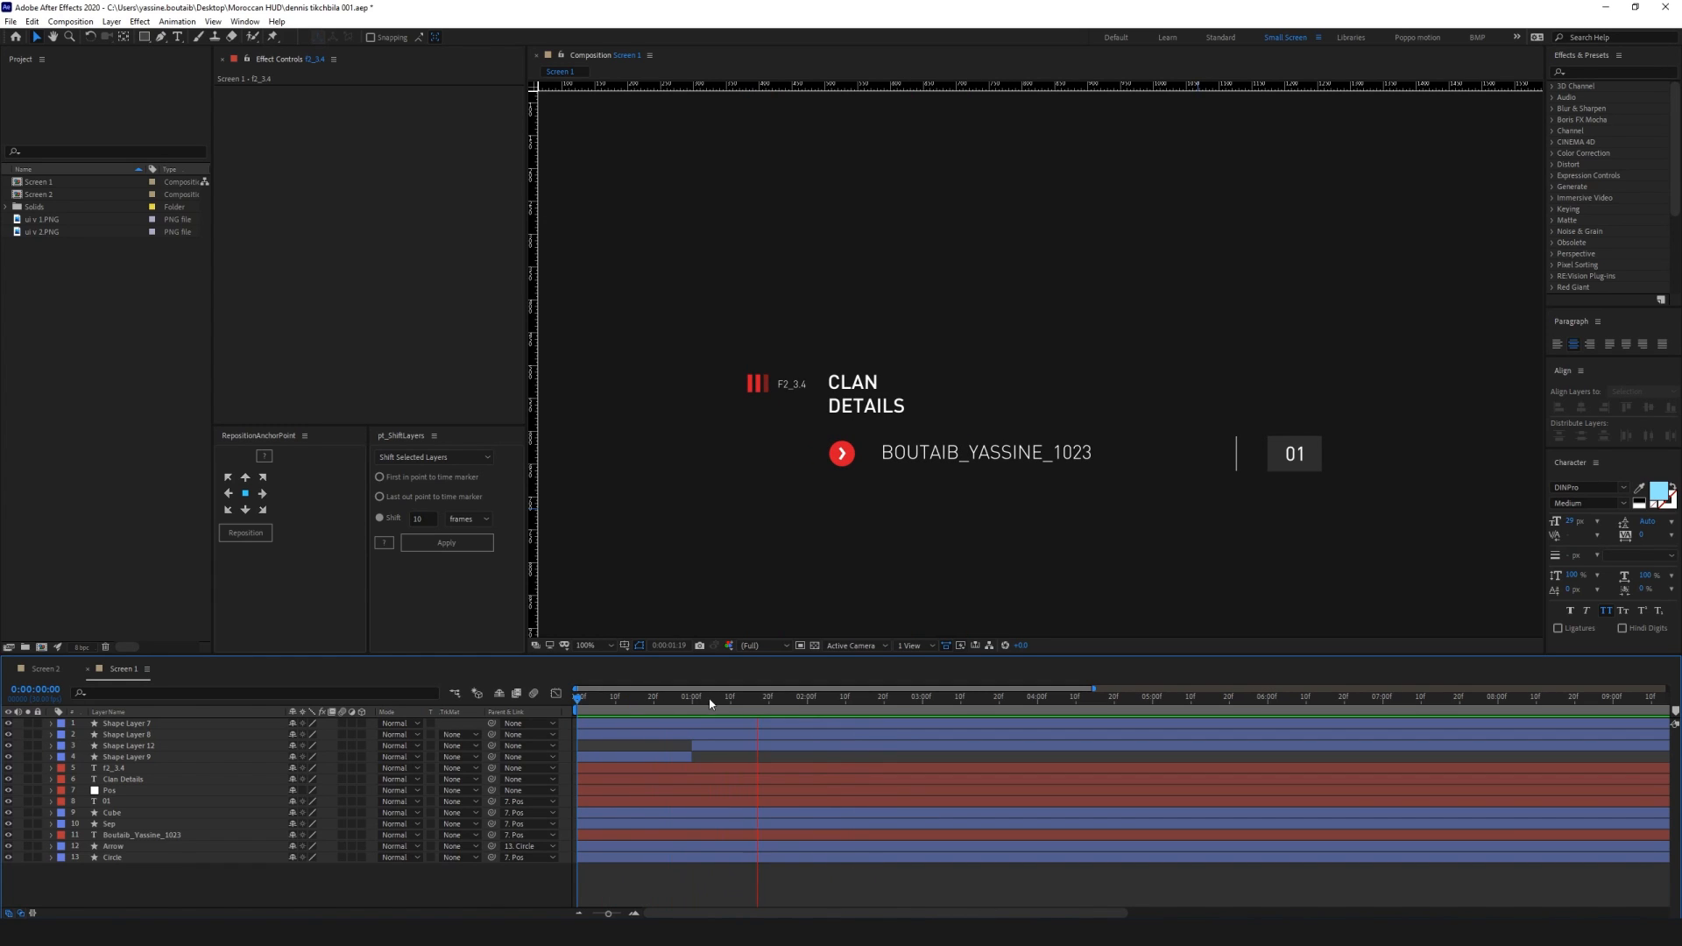
{"action": "key", "text": "space"}
{"action": "key", "text": "space"}
Set the current time to 0:00:01:20 in Screen 1 and switch to the Screen 2 composition to review its layers
{"action": "left_click", "coordinate": [769, 708]}
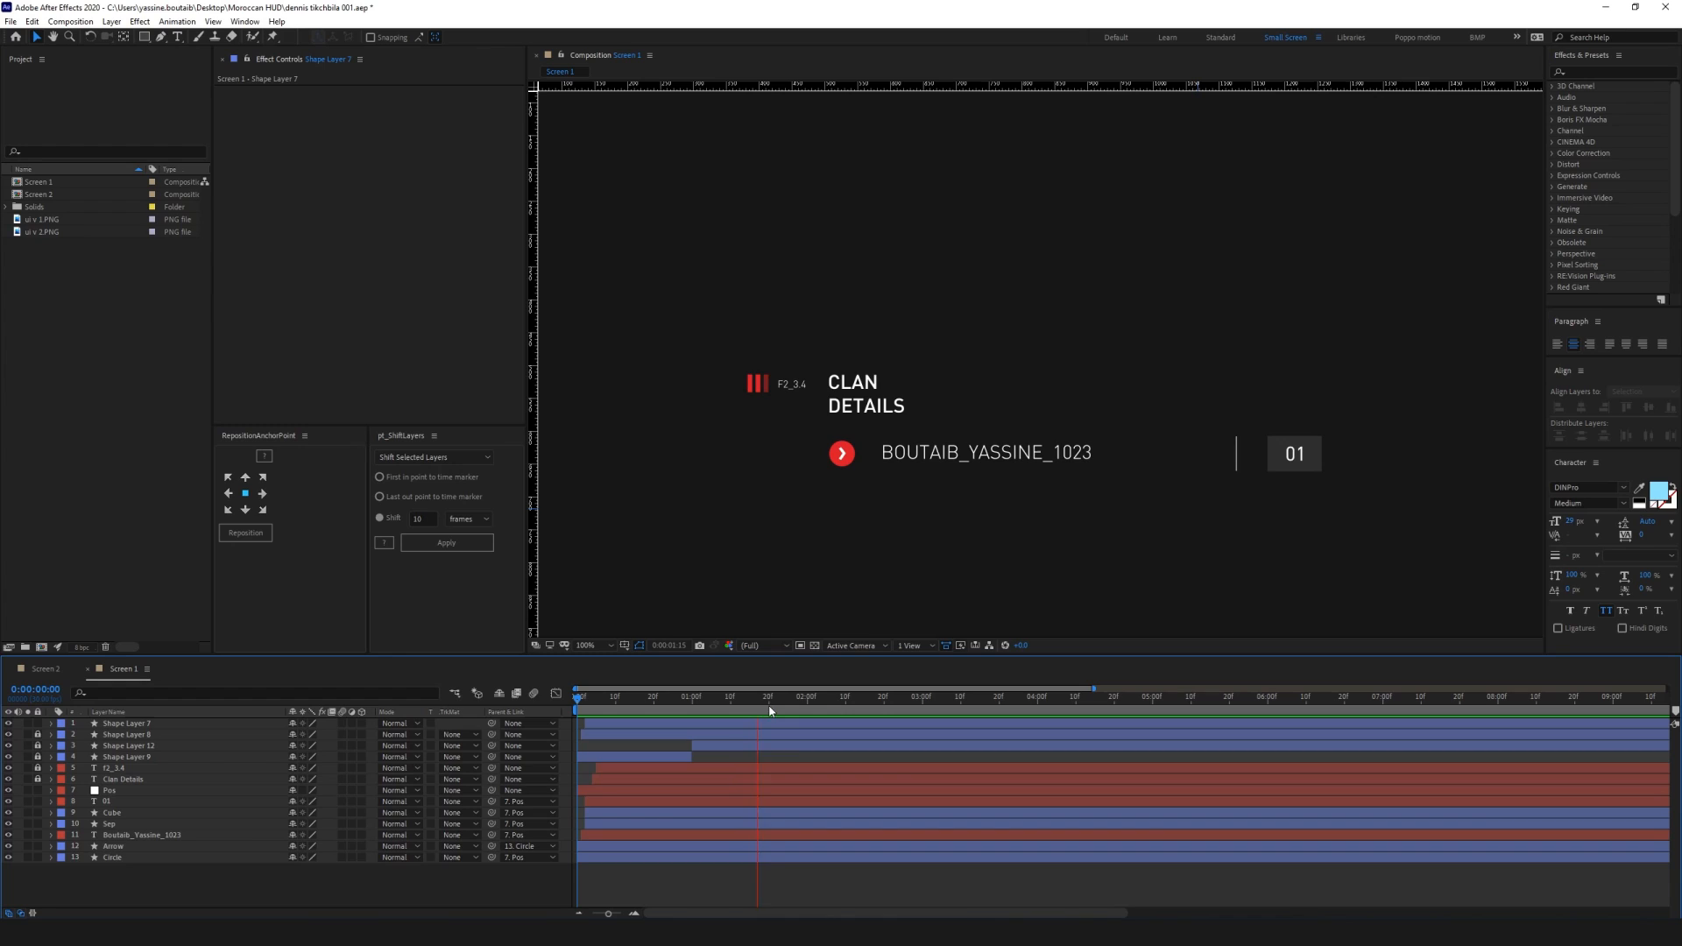
{"action": "left_click", "coordinate": [769, 707]}
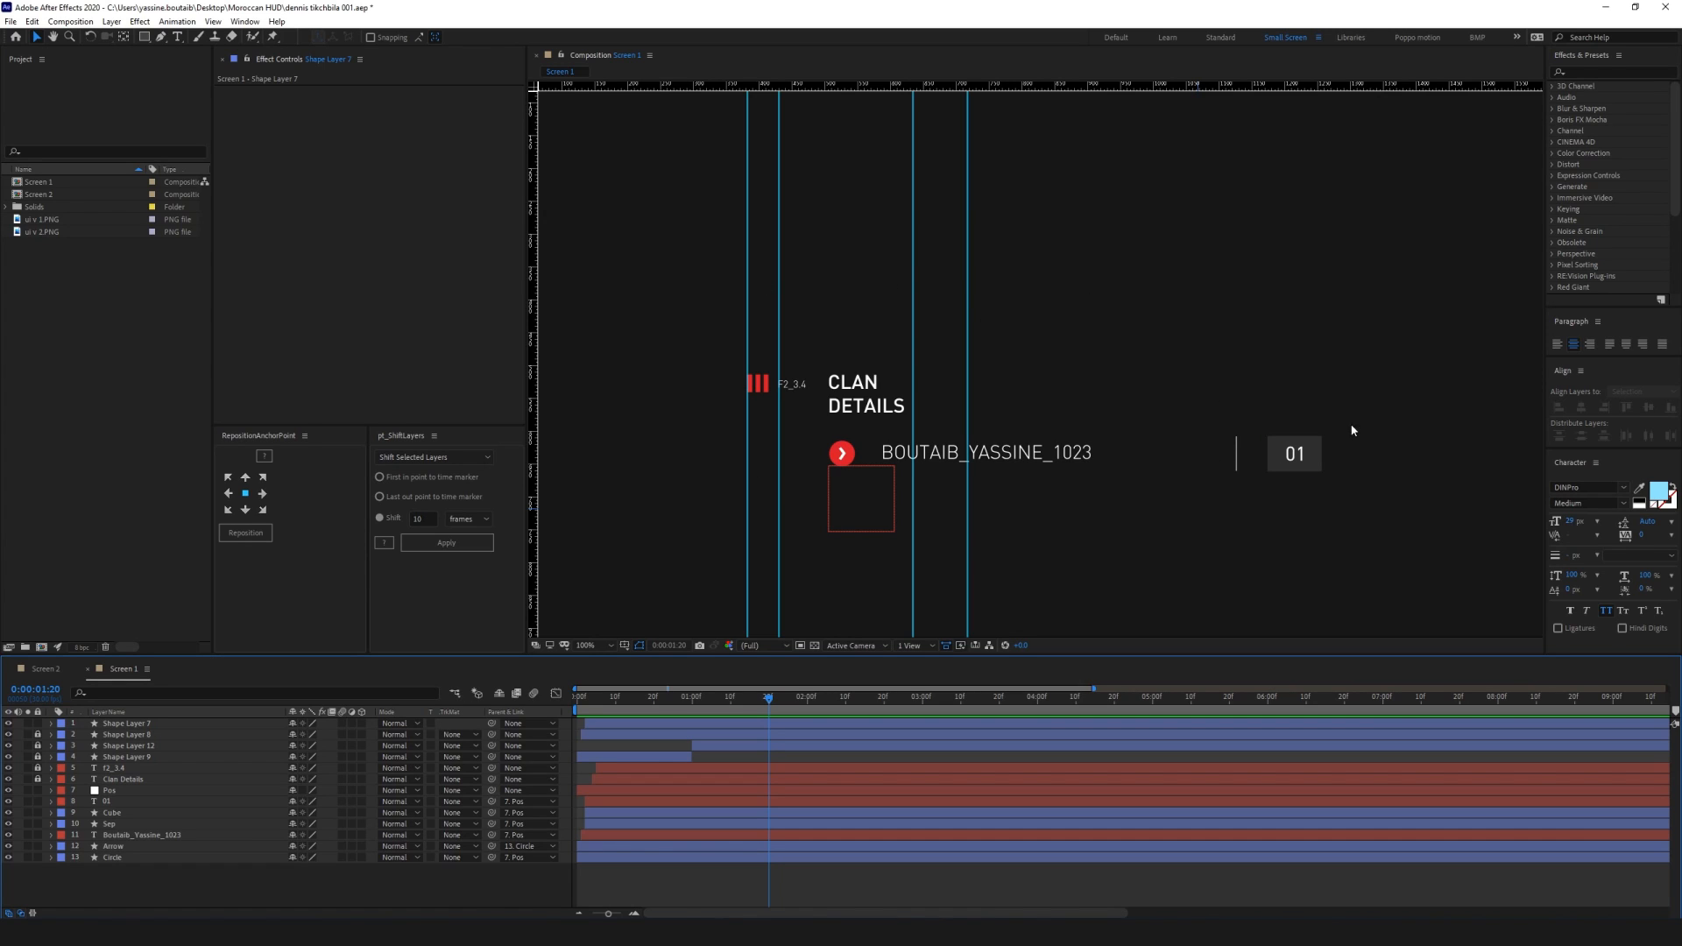
{"action": "left_click", "coordinate": [41, 669]}
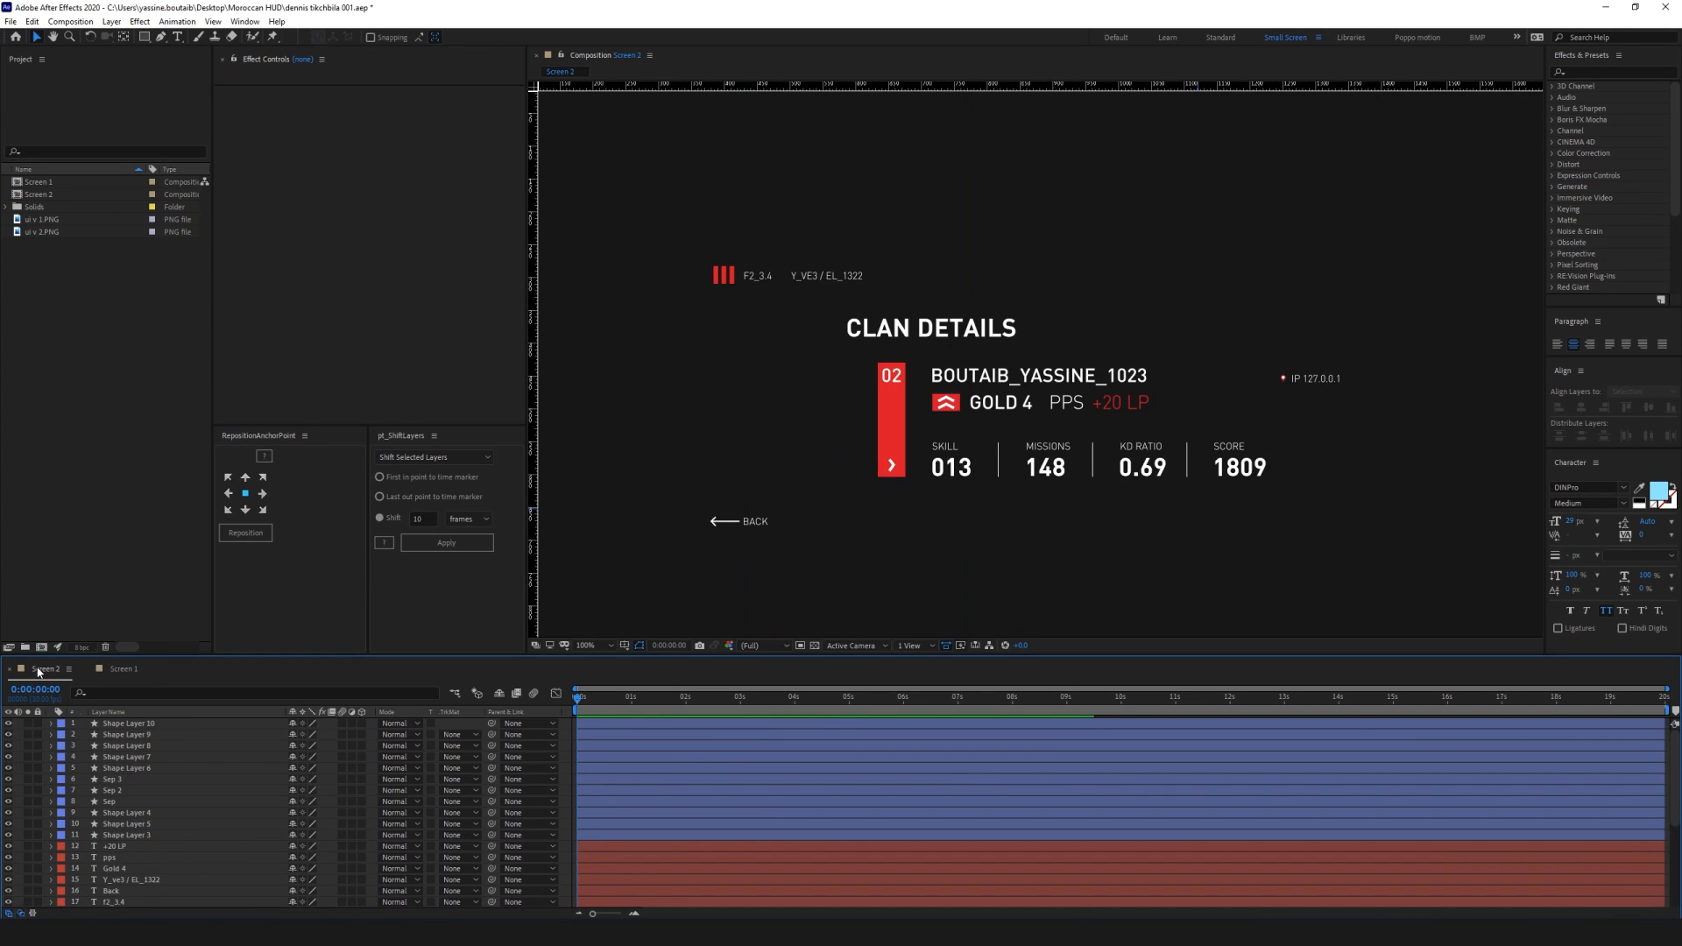
{"action": "left_click", "coordinate": [123, 669]}
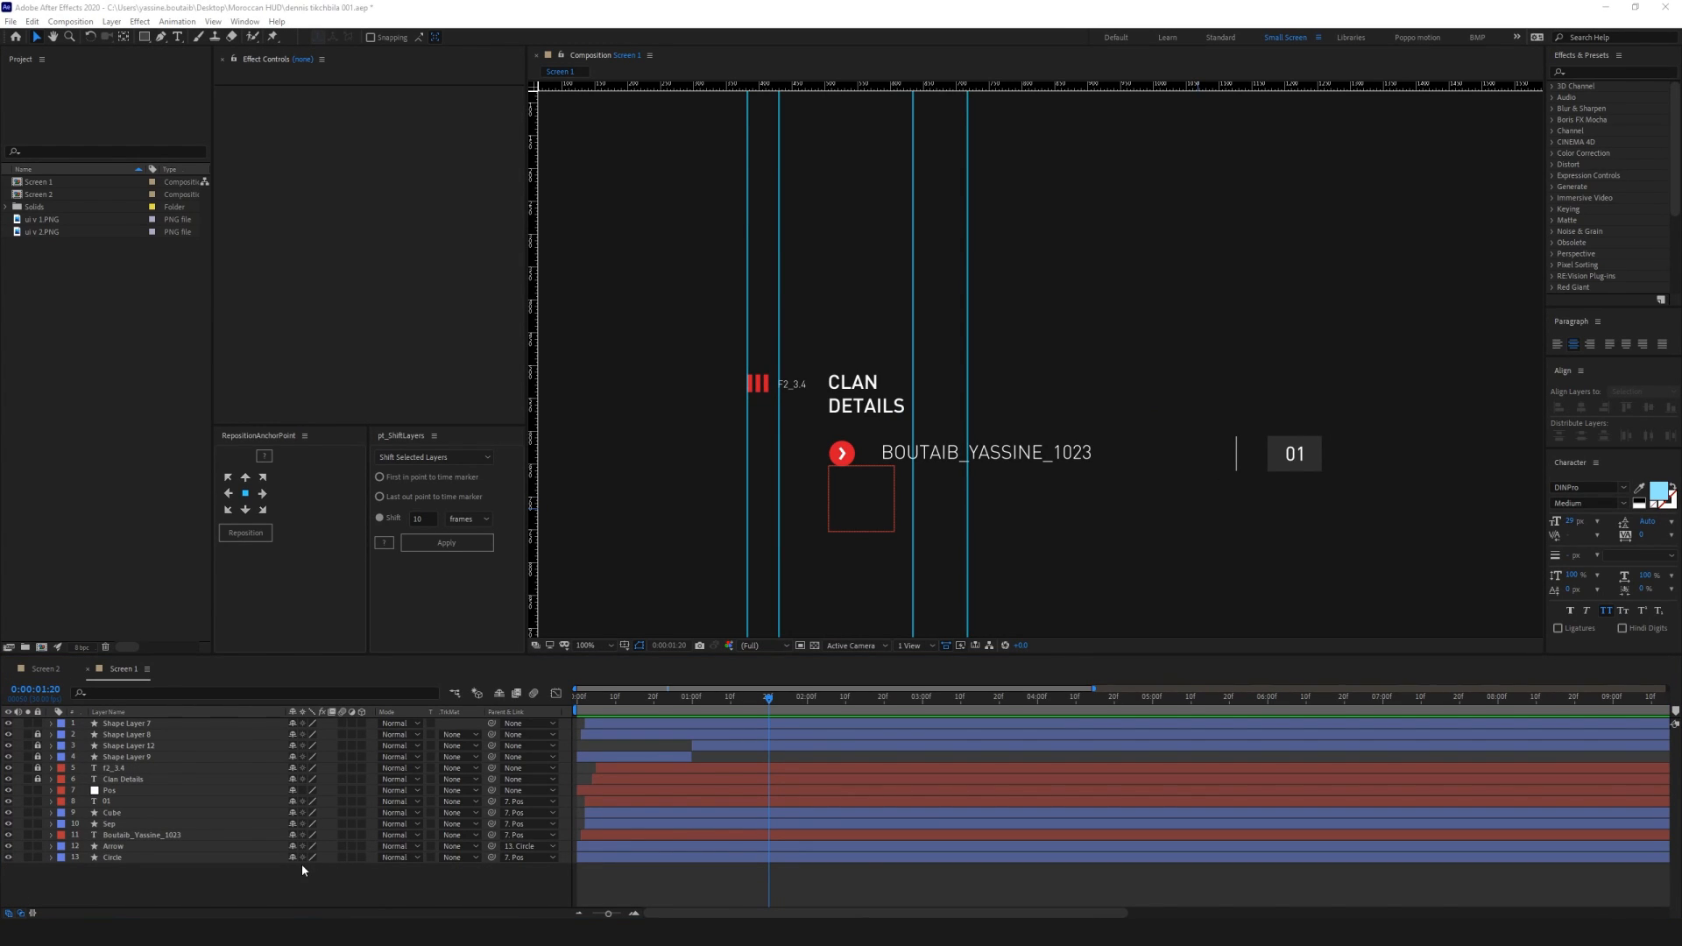
{"action": "left_click", "coordinate": [43, 668]}
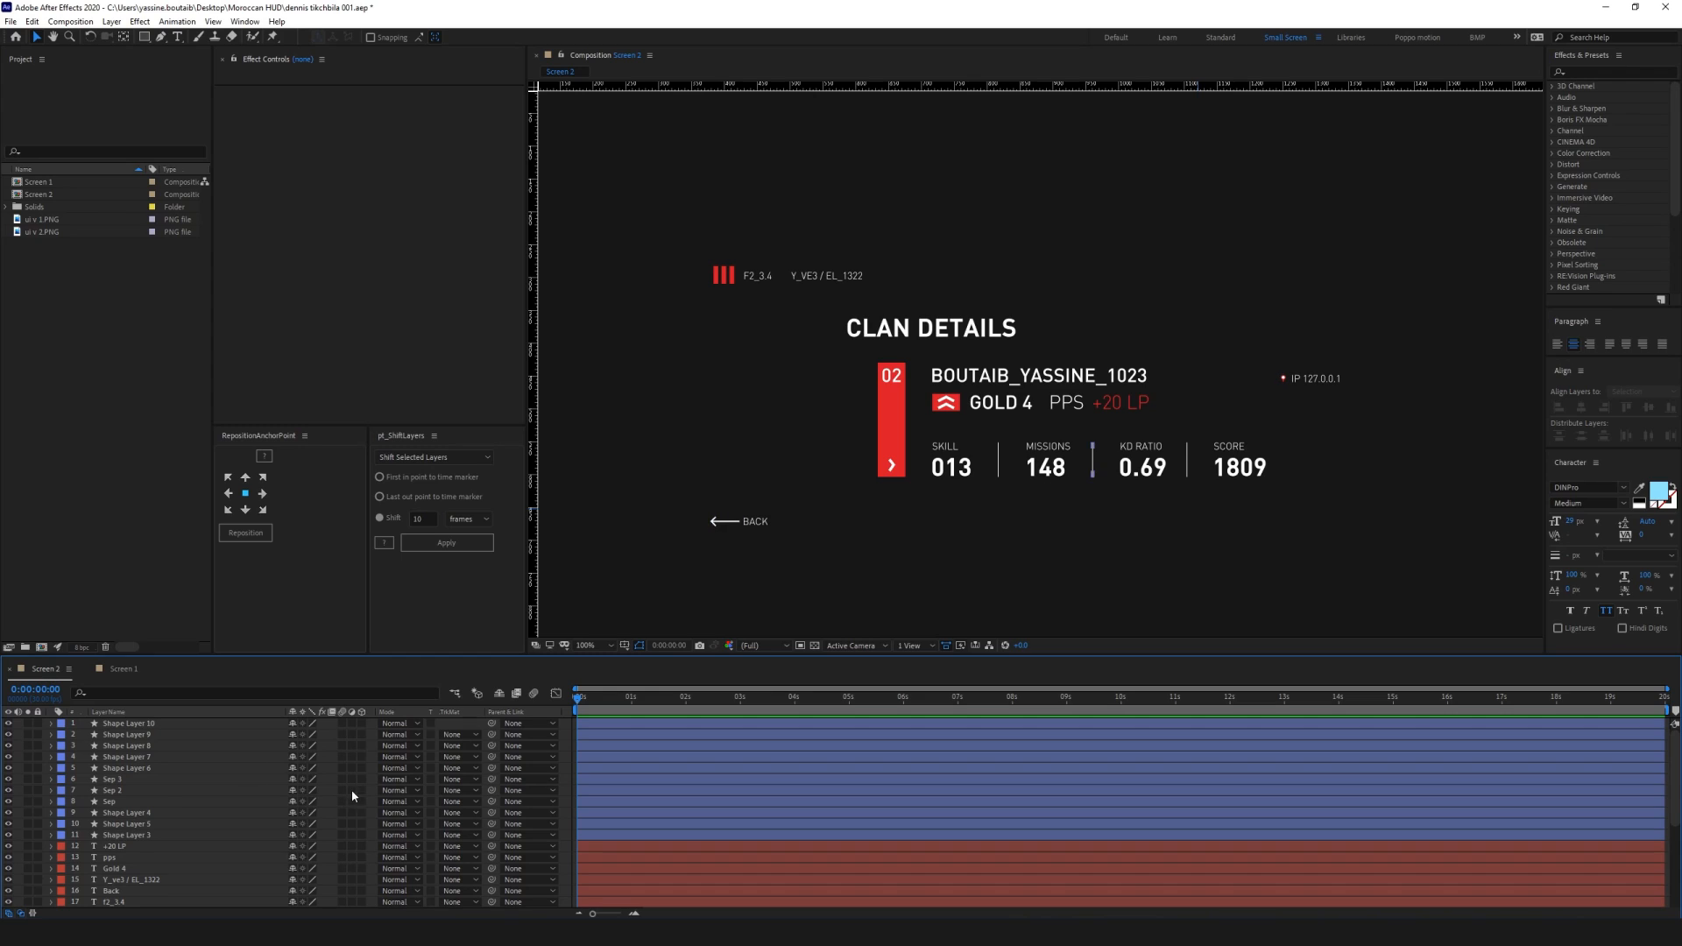
{"action": "scroll", "coordinate": [235, 772], "scroll_direction": "down", "scroll_amount": 2}
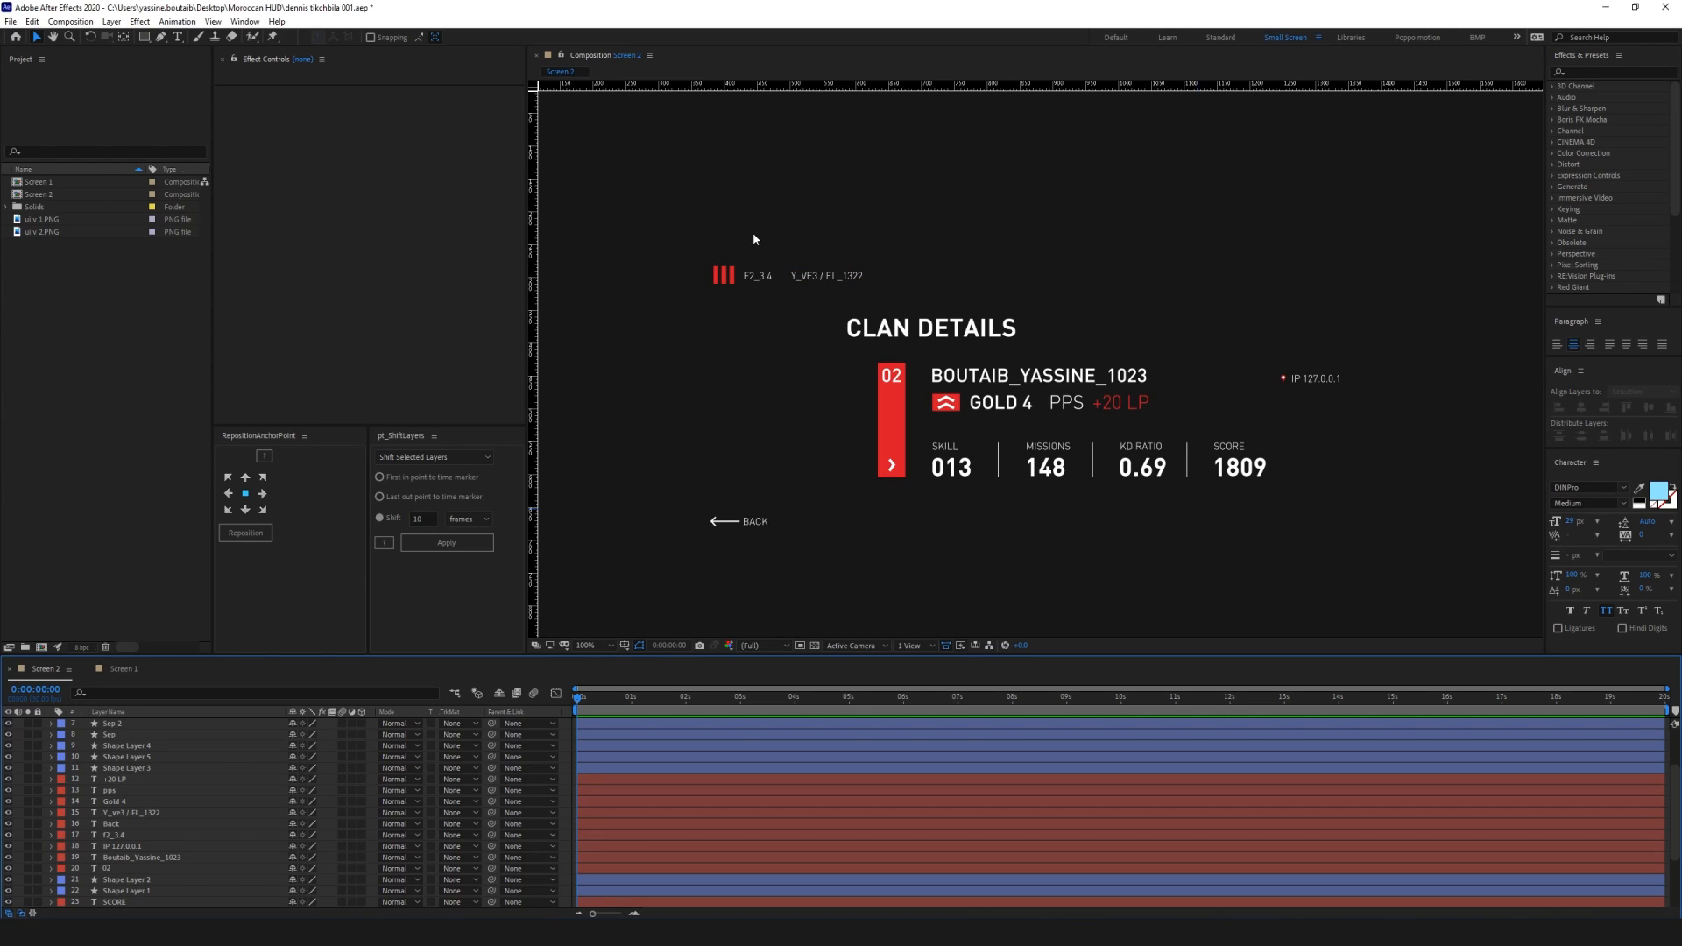
Centre the anchor points of the Back text and its arrow shape in their layer content
{"action": "left_click_drag", "start_coordinate": [754, 234], "coordinate": [727, 305]}
{"action": "left_click", "coordinate": [1143, 243]}
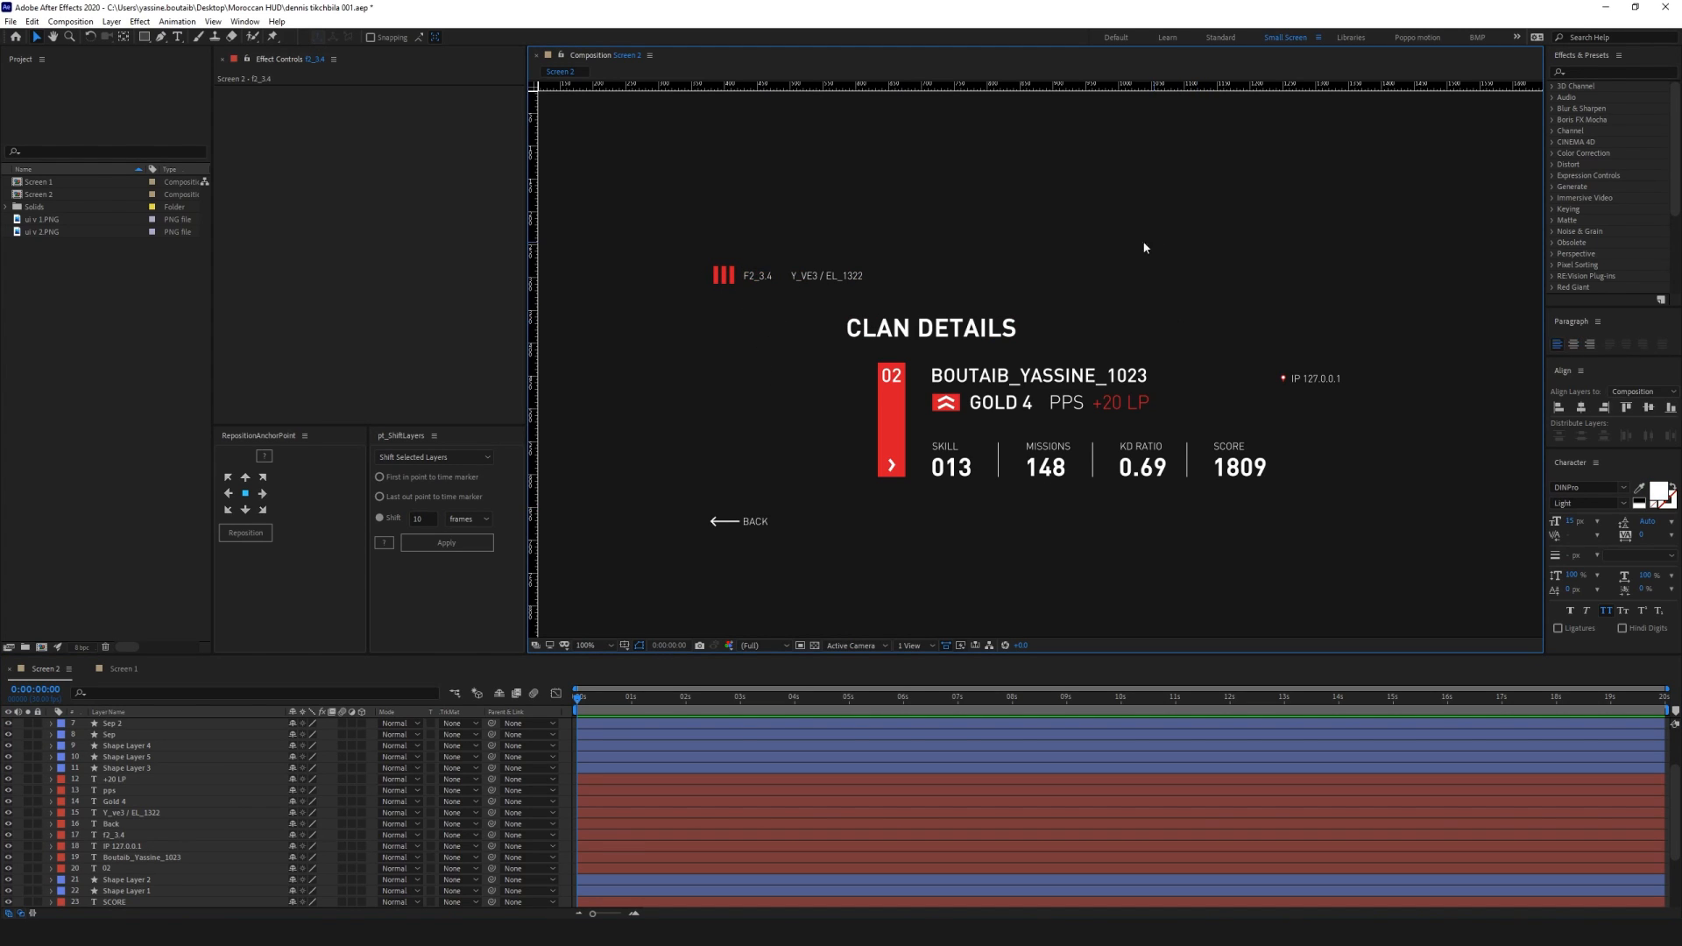
{"action": "left_click_drag", "start_coordinate": [1064, 489], "coordinate": [1052, 387]}
{"action": "left_click", "coordinate": [703, 424]}
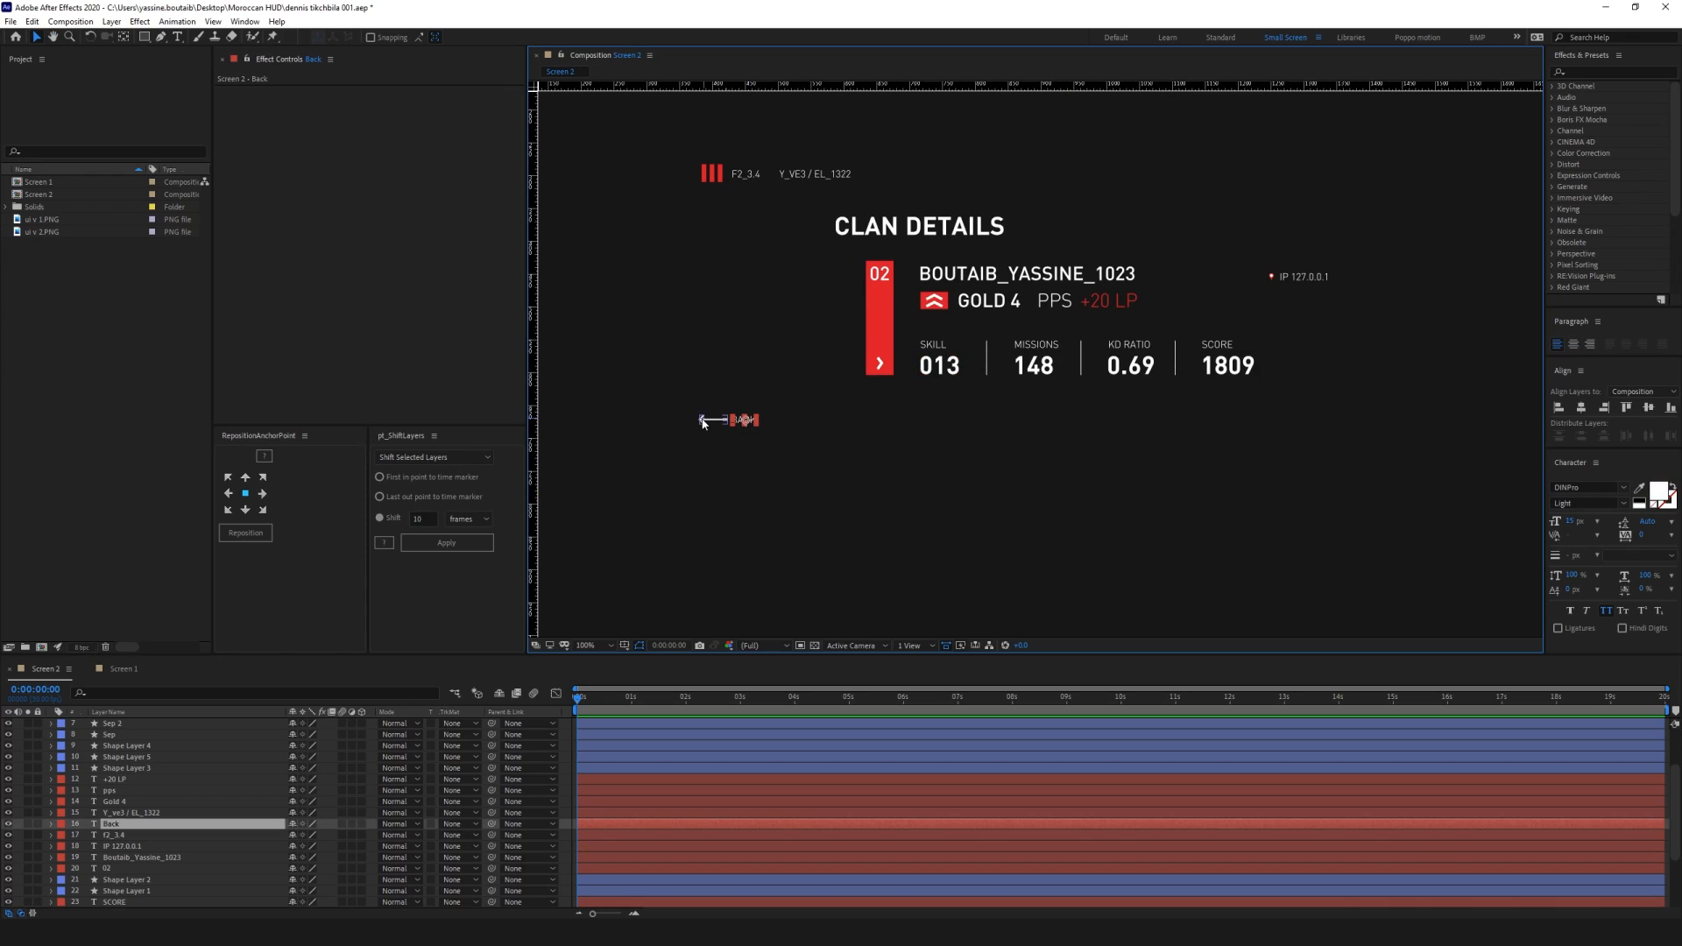
{"action": "left_click", "coordinate": [702, 421], "text": "shift"}
{"action": "right_click", "coordinate": [721, 423]}
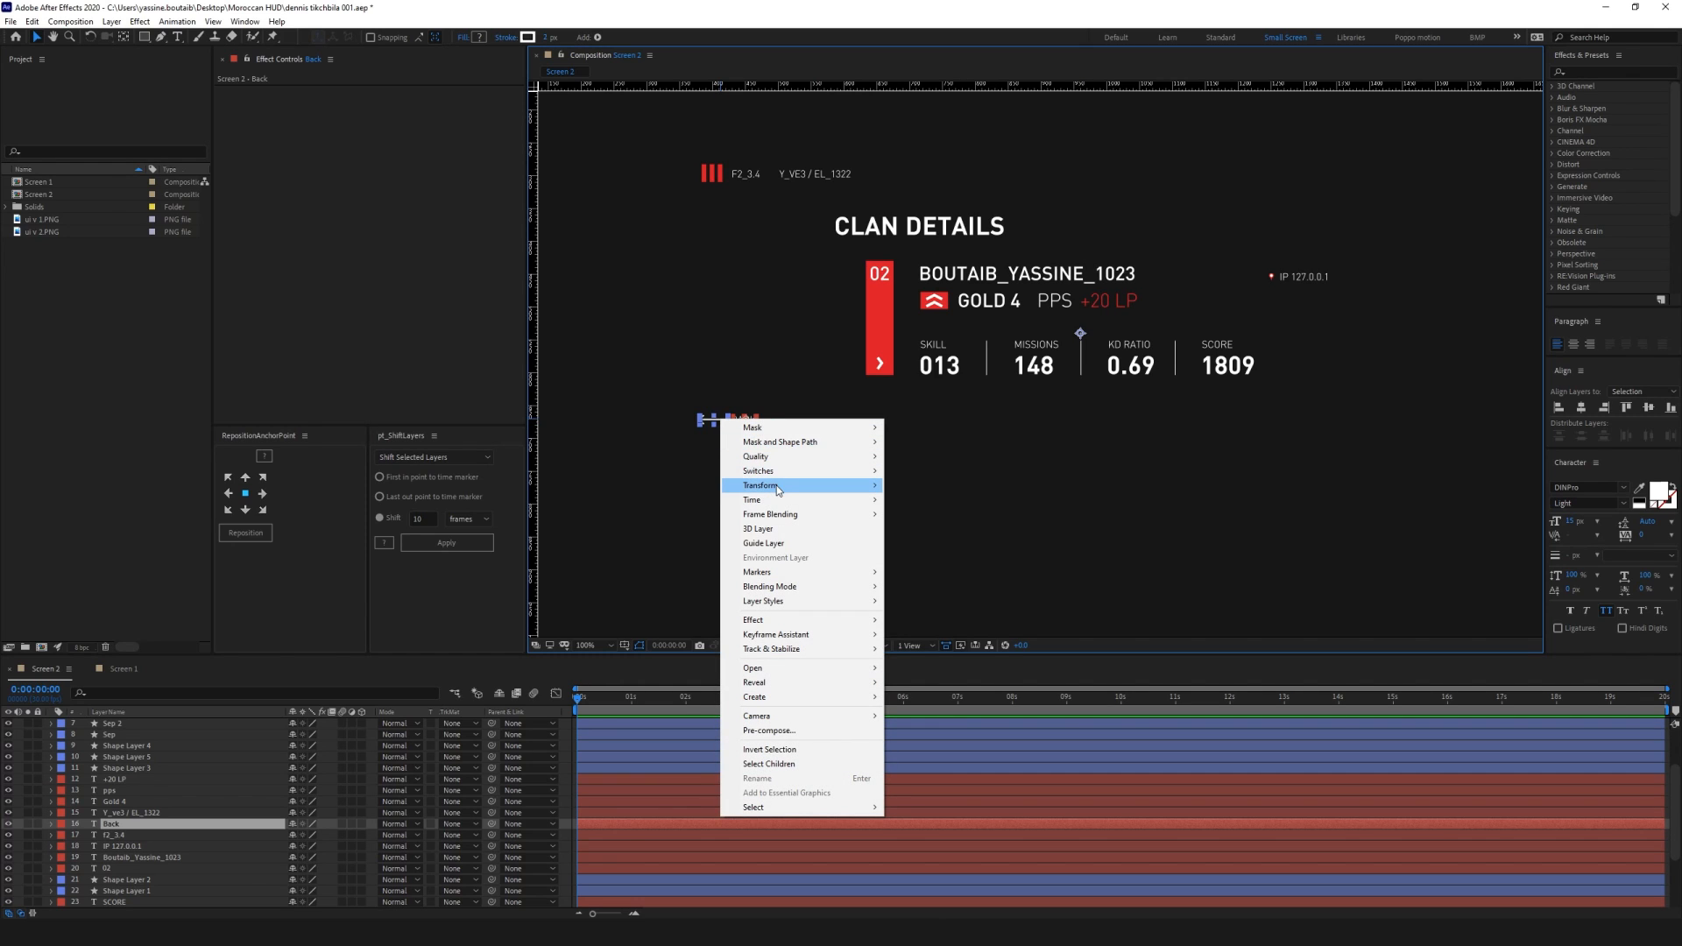
{"action": "mouse_move", "coordinate": [779, 489]}
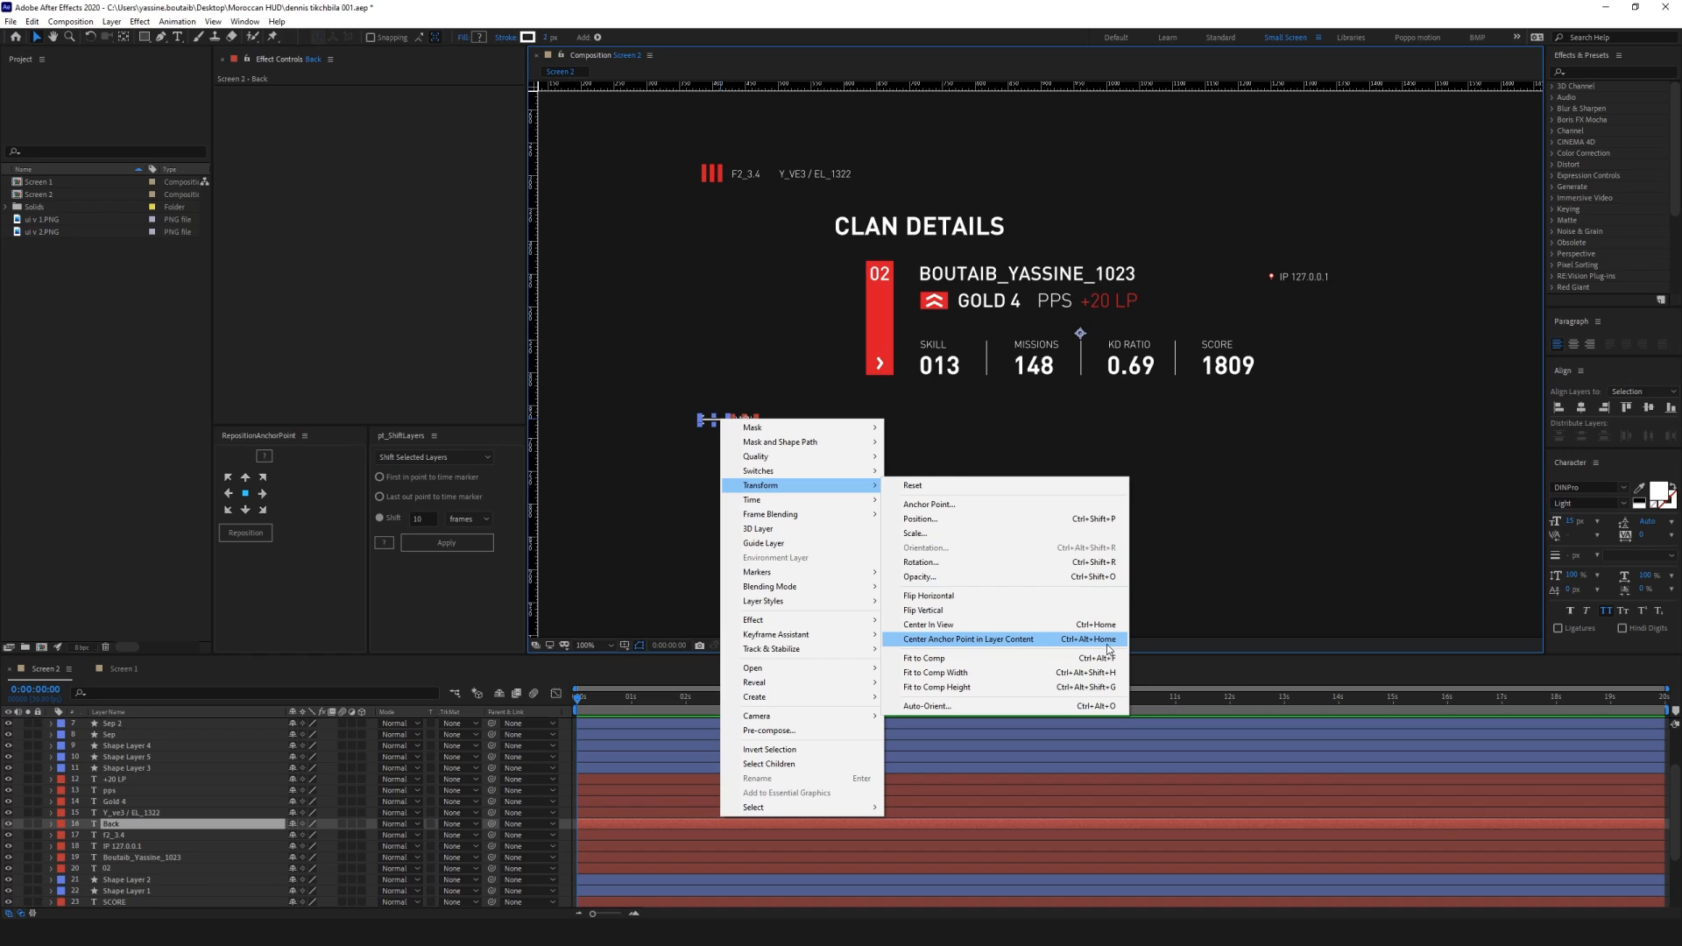
{"action": "left_click", "coordinate": [1080, 644]}
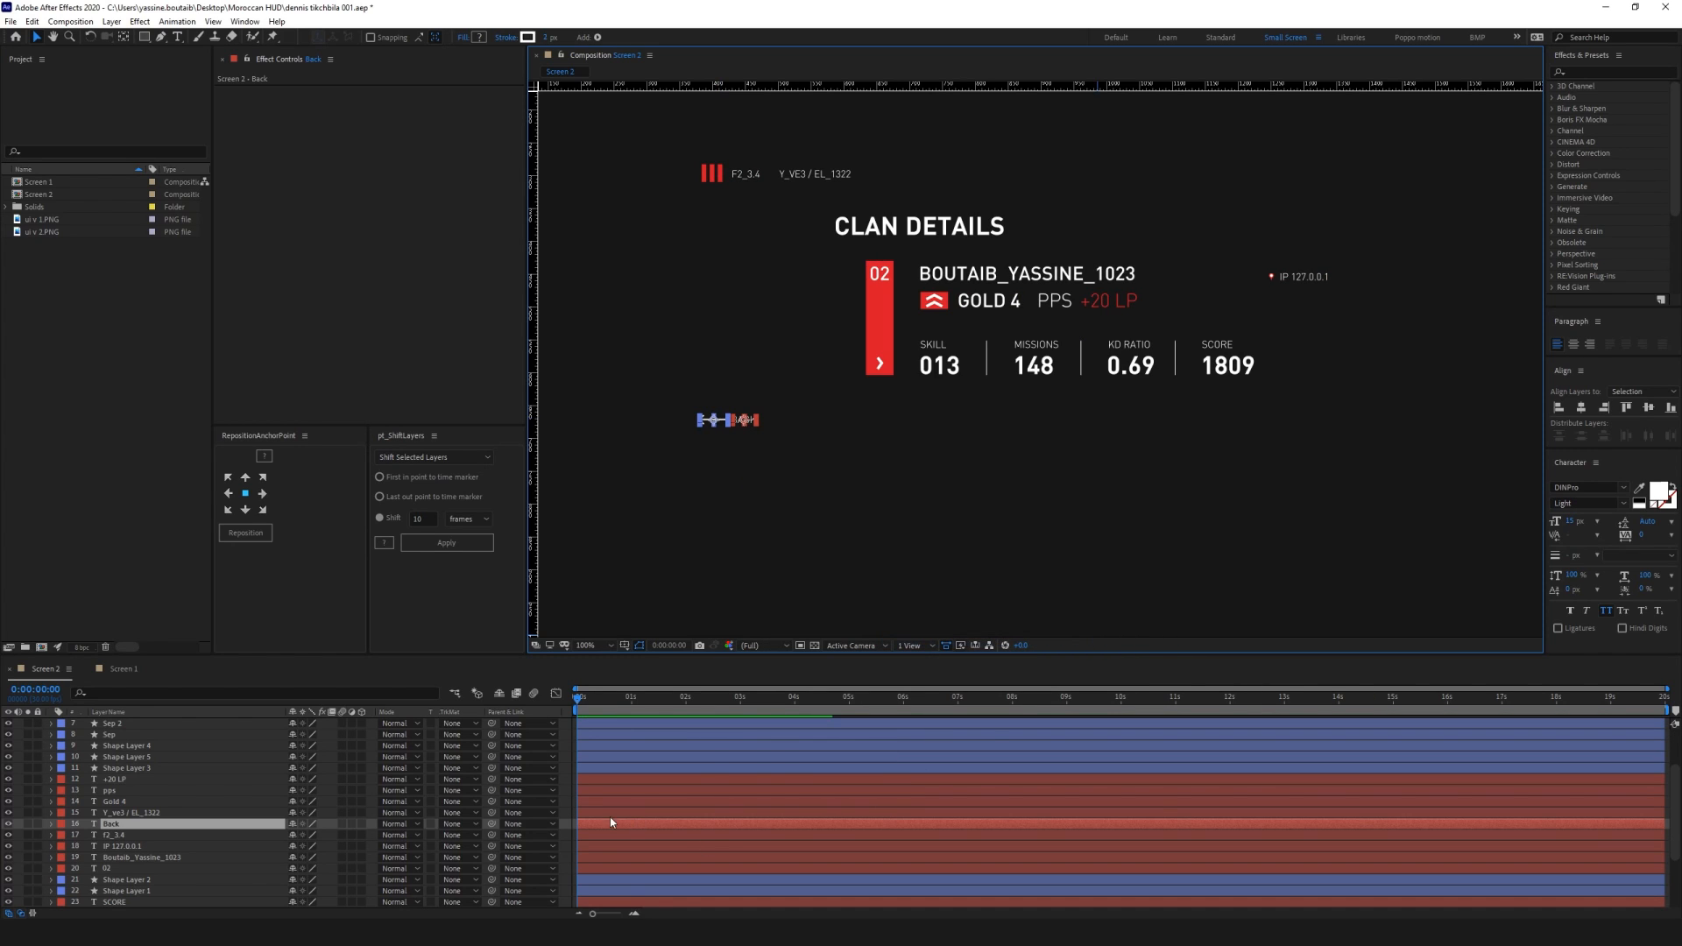
Move the Back text layer directly below Shape Layer 10 and rename that shape layer "back arrow"
{"action": "scroll", "coordinate": [168, 823], "scroll_direction": "up", "scroll_amount": 3}
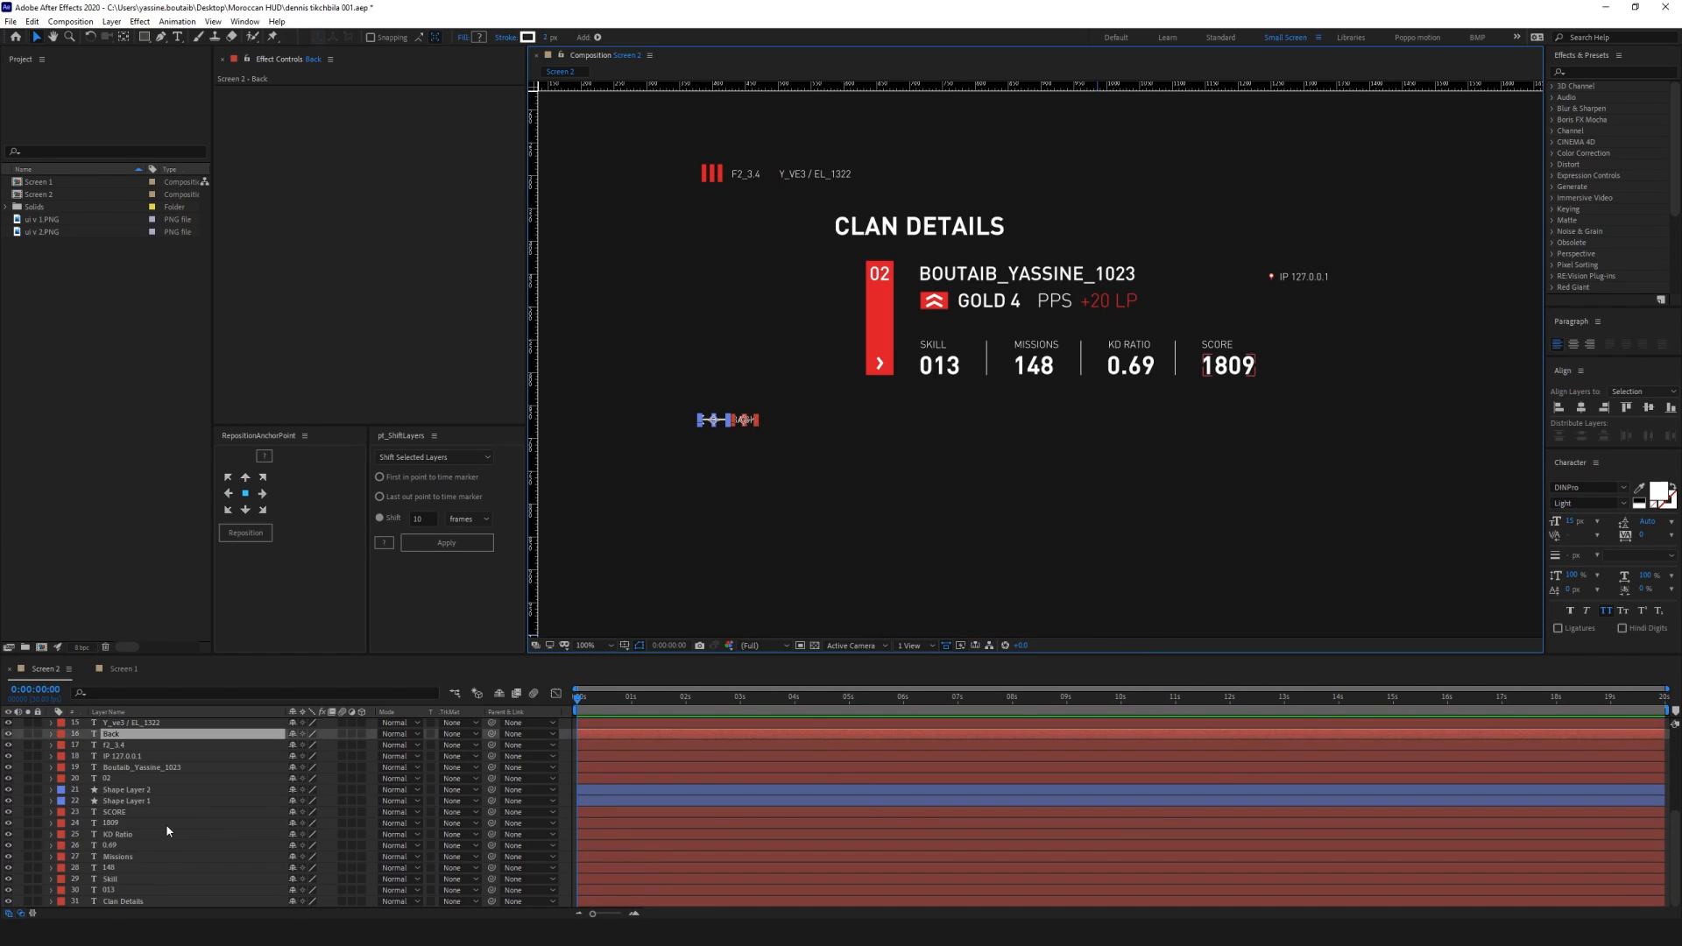
{"action": "left_click_drag", "start_coordinate": [129, 726], "coordinate": [134, 732]}
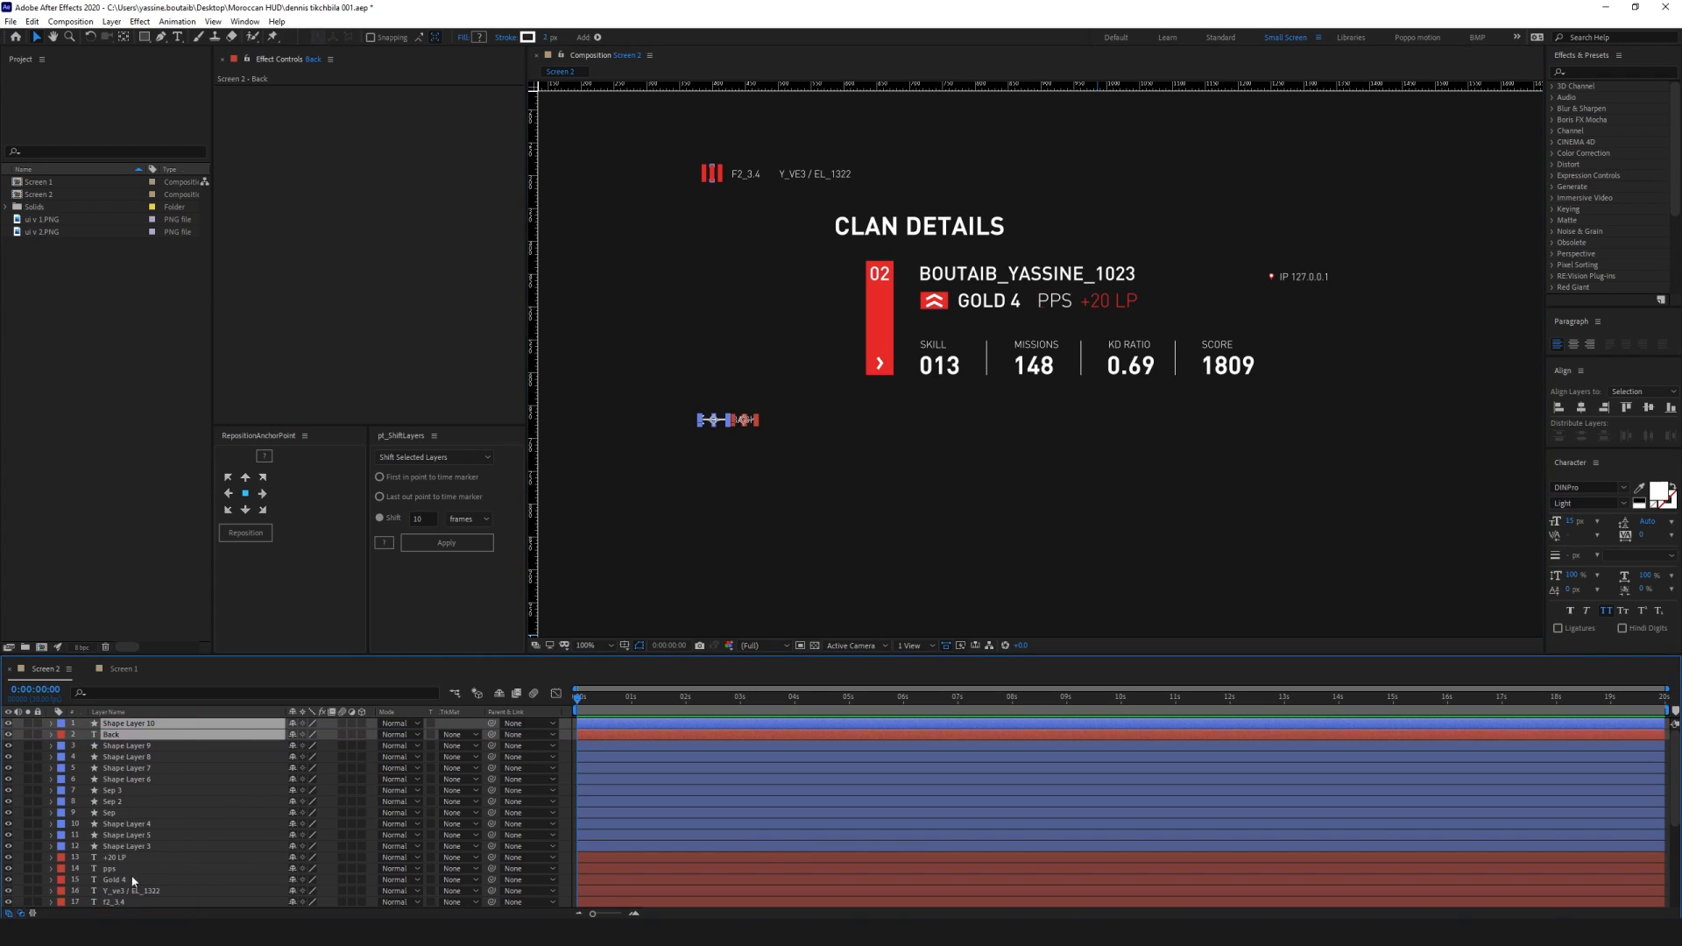
{"action": "left_click", "coordinate": [123, 724]}
{"action": "key", "text": "Return"}
{"action": "type", "text": "back a"}
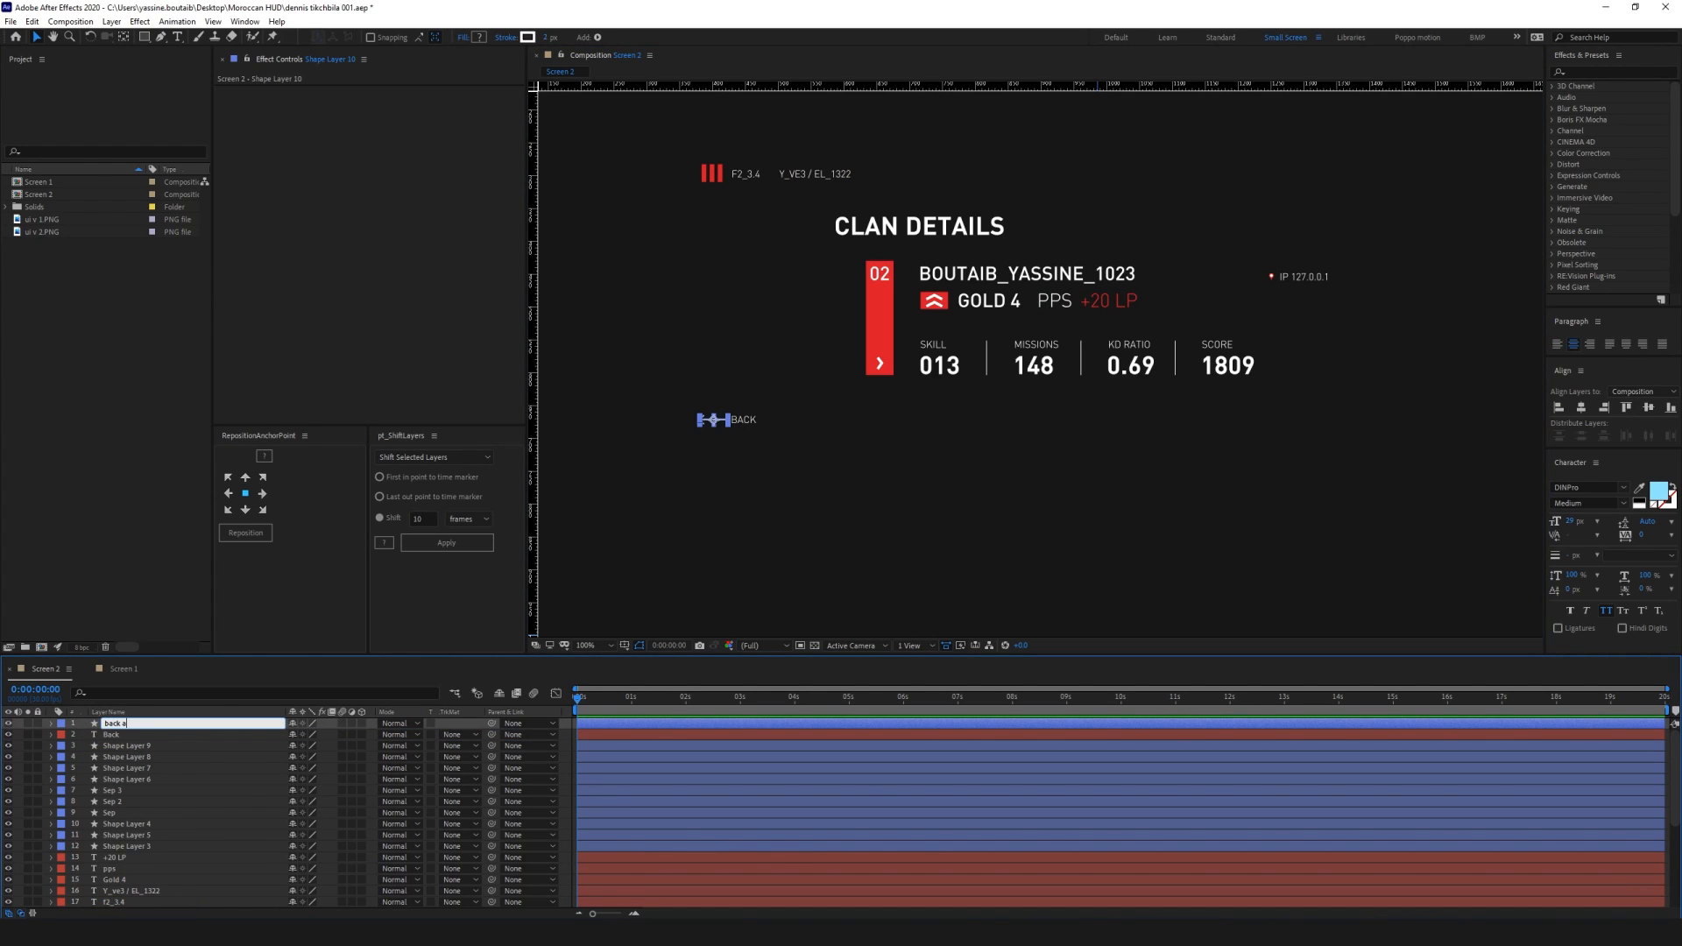
{"action": "type", "text": "rrow"}
{"action": "key", "text": "Return"}
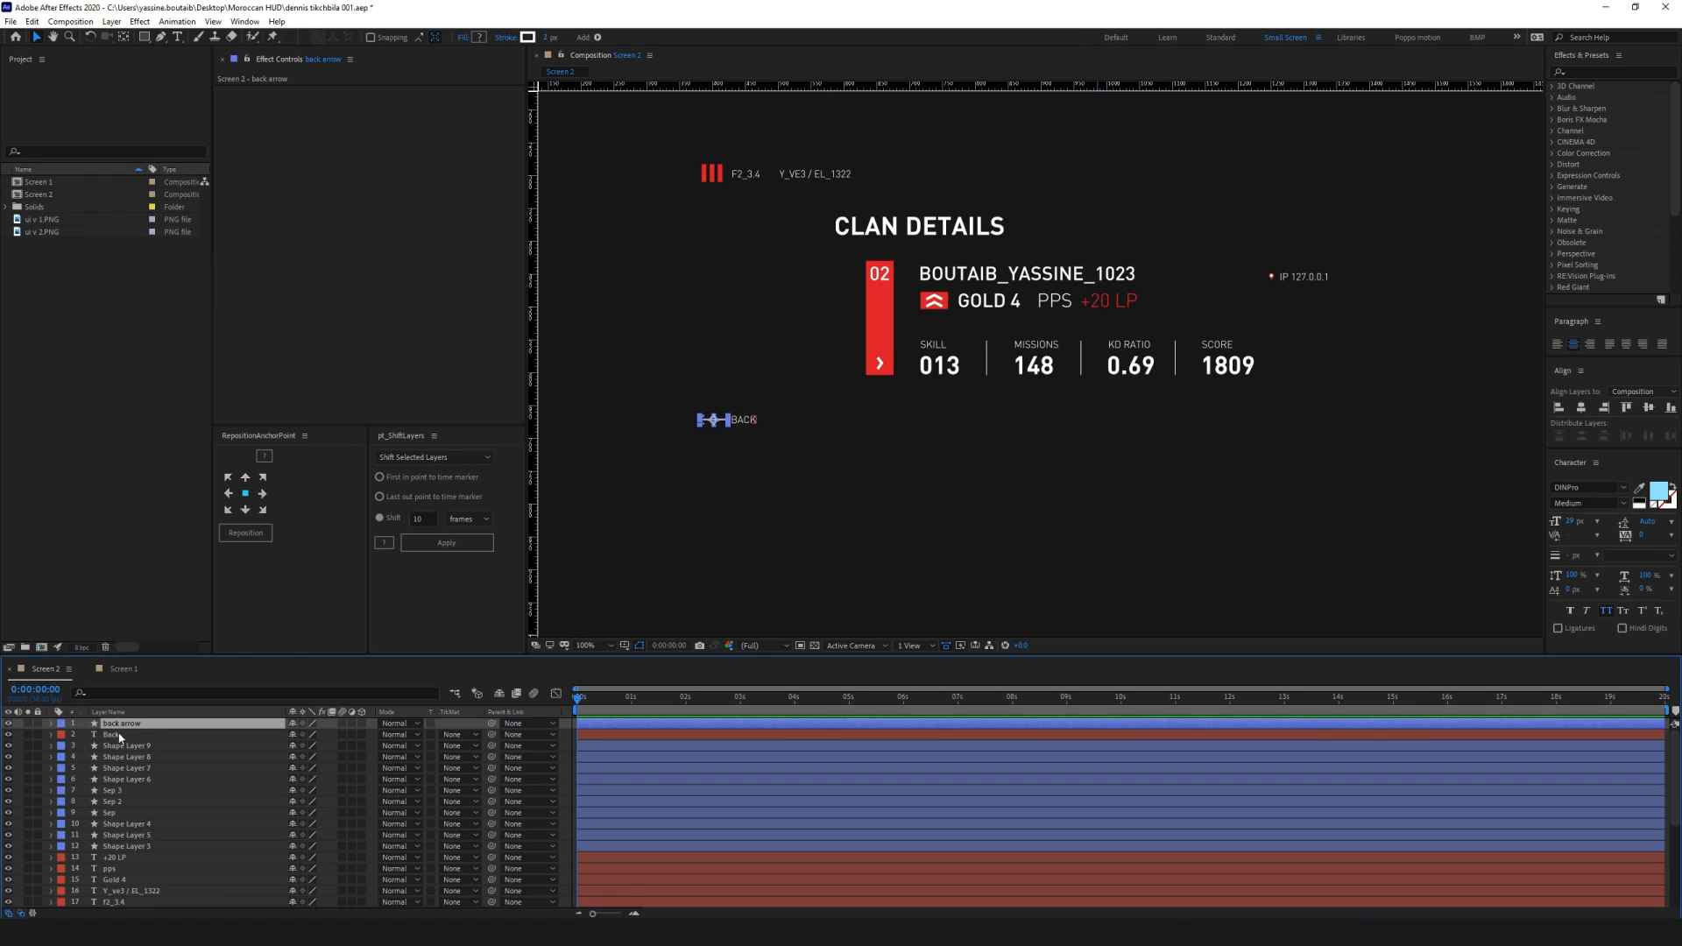
Give the back arrow and Back layers the Dark Green label and move both to the end of the layer stack
{"action": "left_click", "coordinate": [104, 736], "text": "ctrl"}
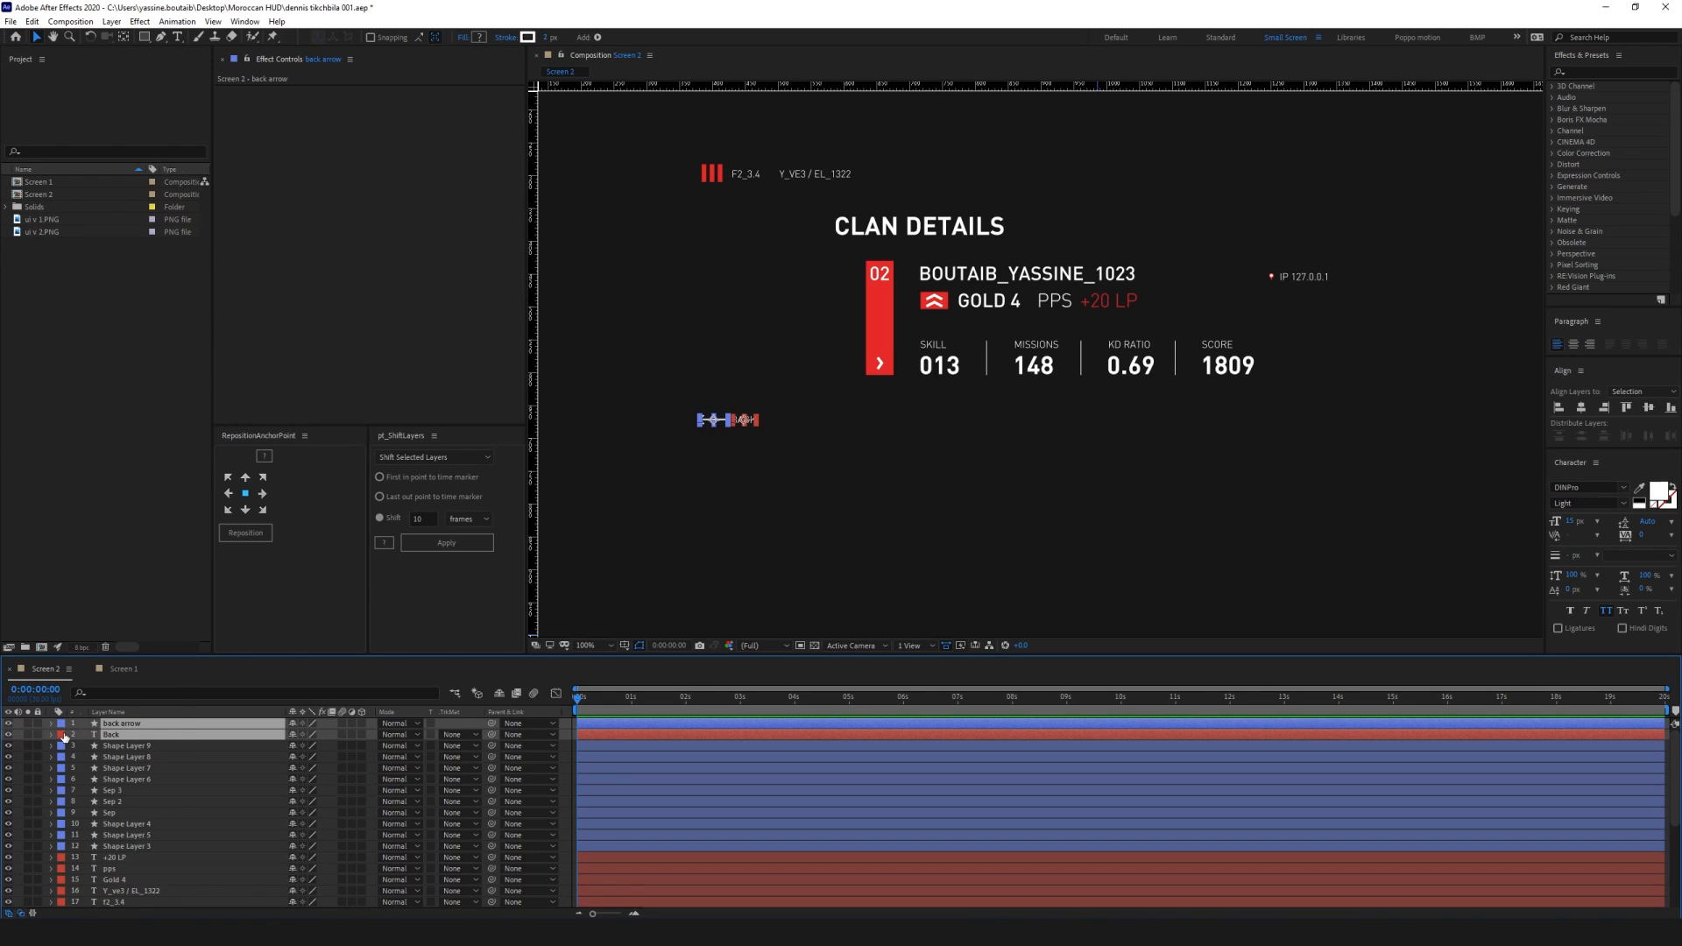
{"action": "left_click", "coordinate": [63, 735]}
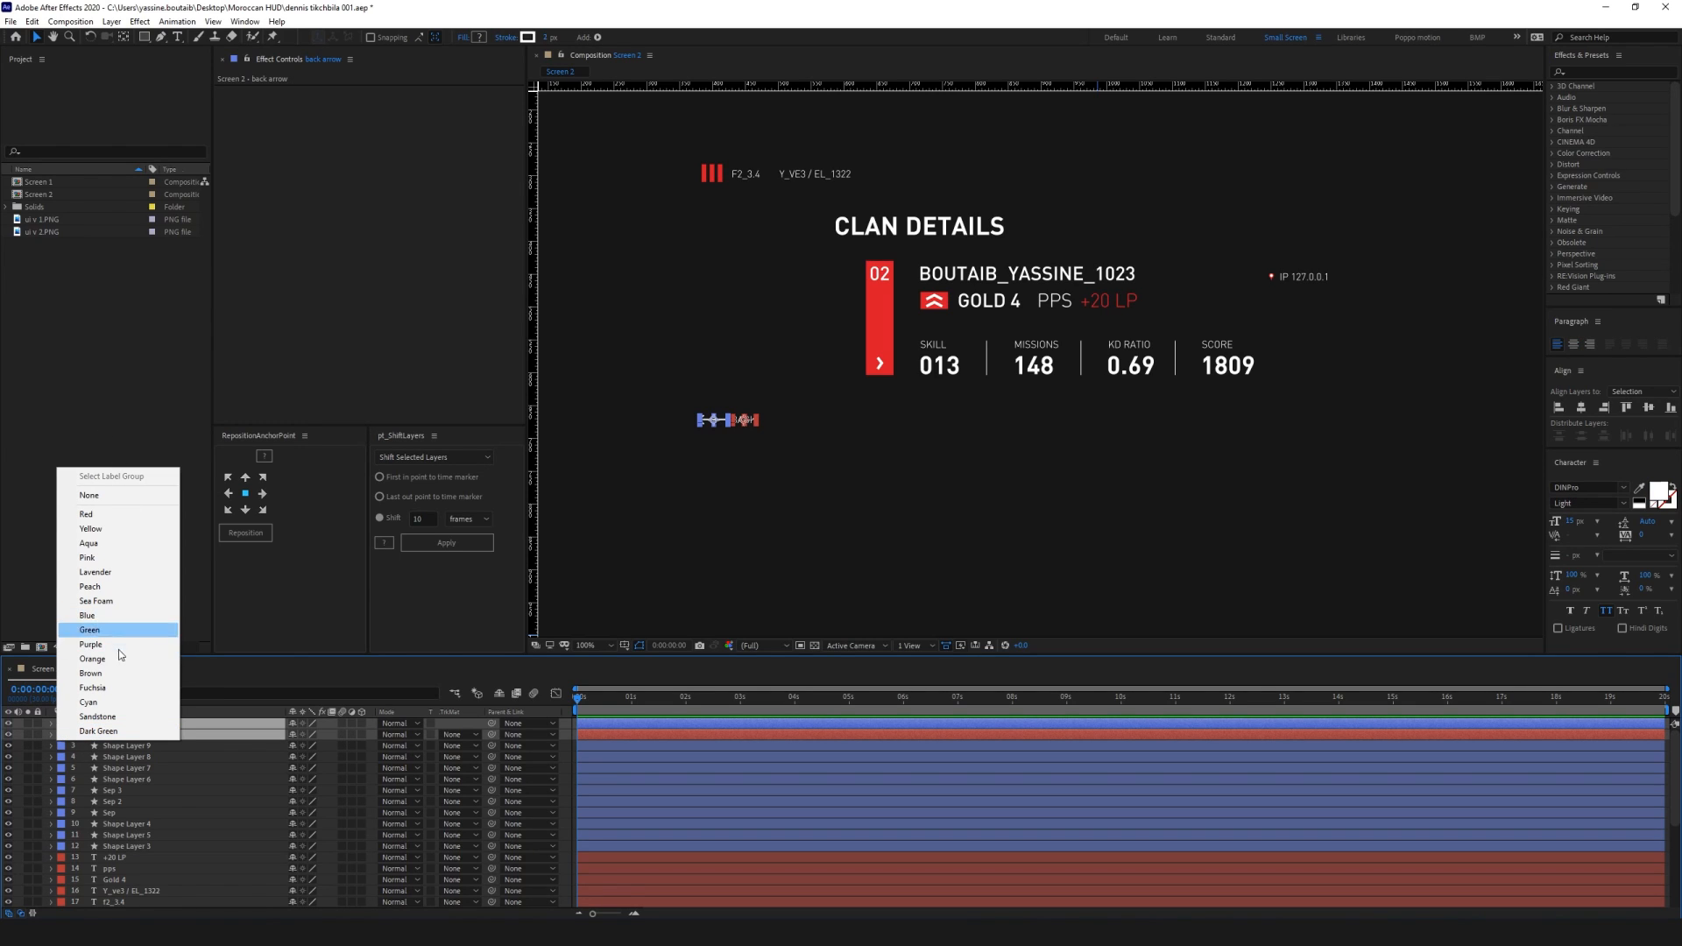
{"action": "left_click", "coordinate": [103, 731]}
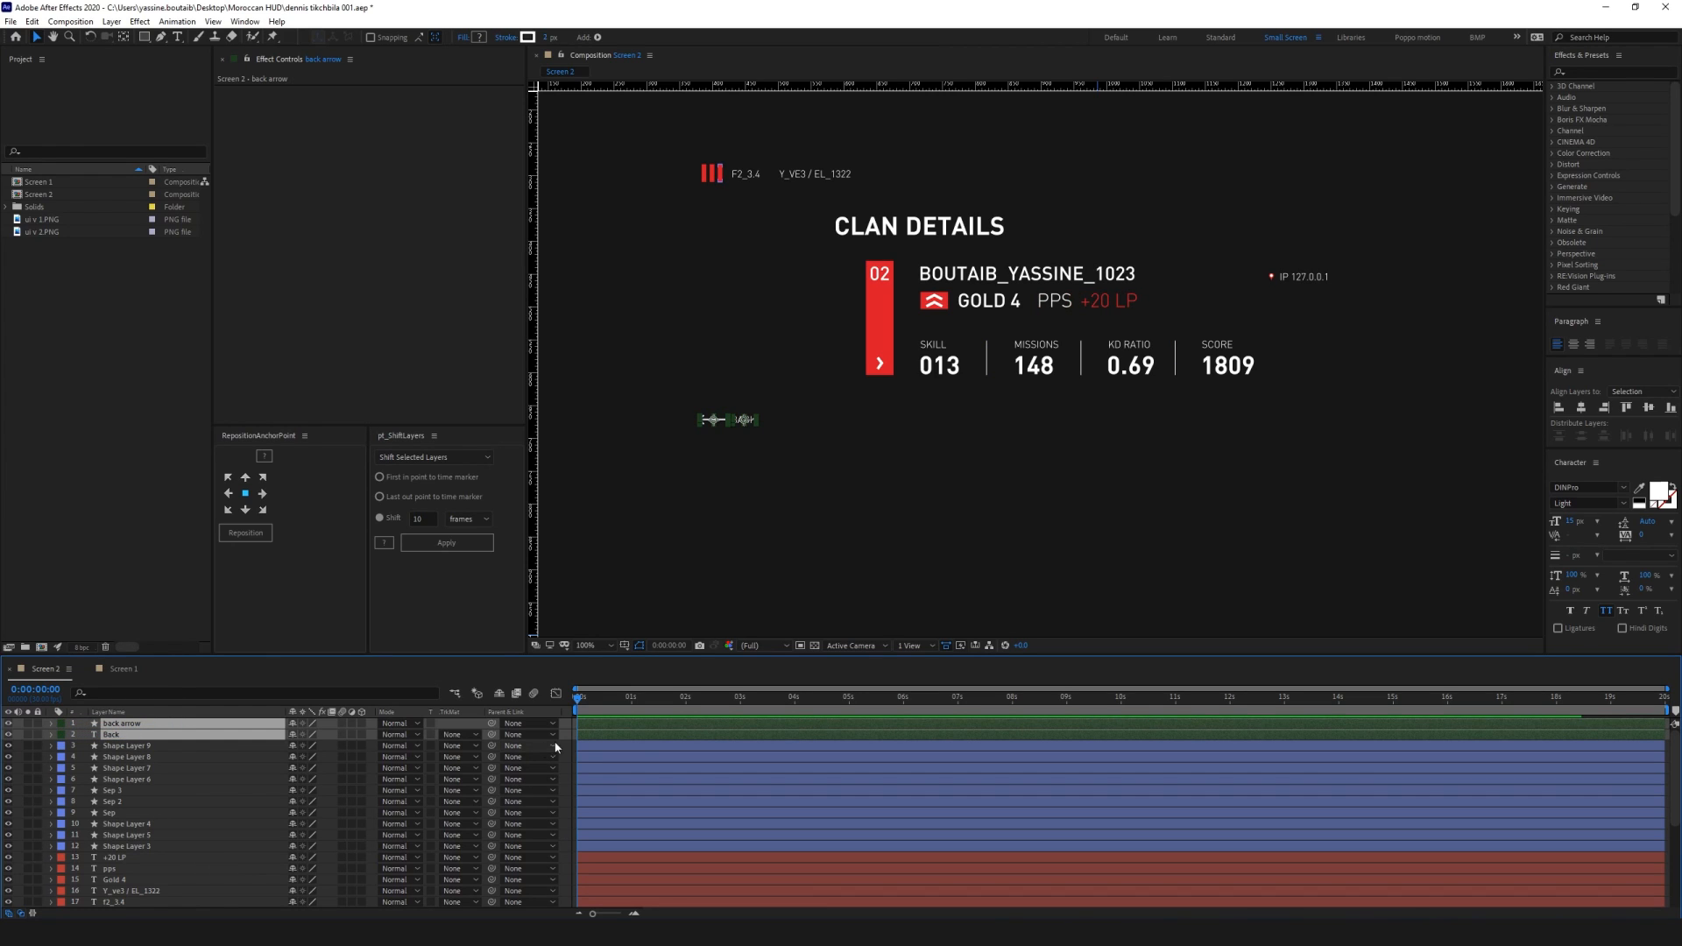
{"action": "left_click_drag", "start_coordinate": [136, 740], "coordinate": [117, 906]}
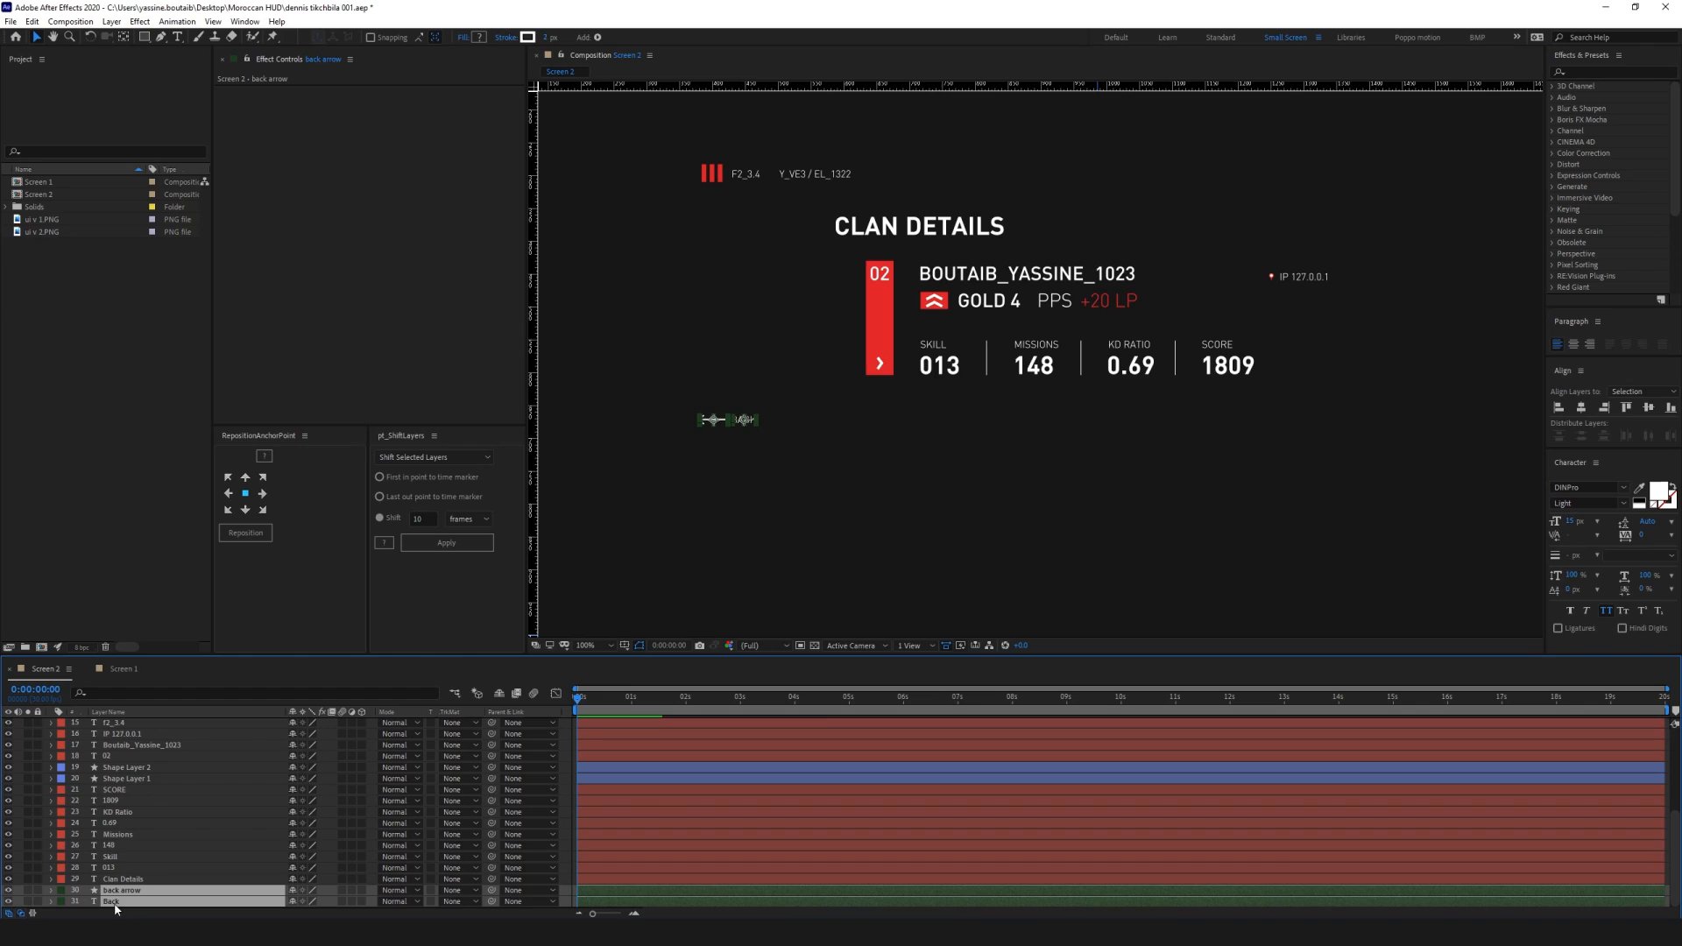
Give the Skill, Missions, KD Ratio and Score text layers and their four value layers the Sandstone label
{"action": "left_click", "coordinate": [934, 349]}
{"action": "left_click", "coordinate": [941, 368], "text": "shift"}
{"action": "left_click", "coordinate": [1034, 344], "text": "shift"}
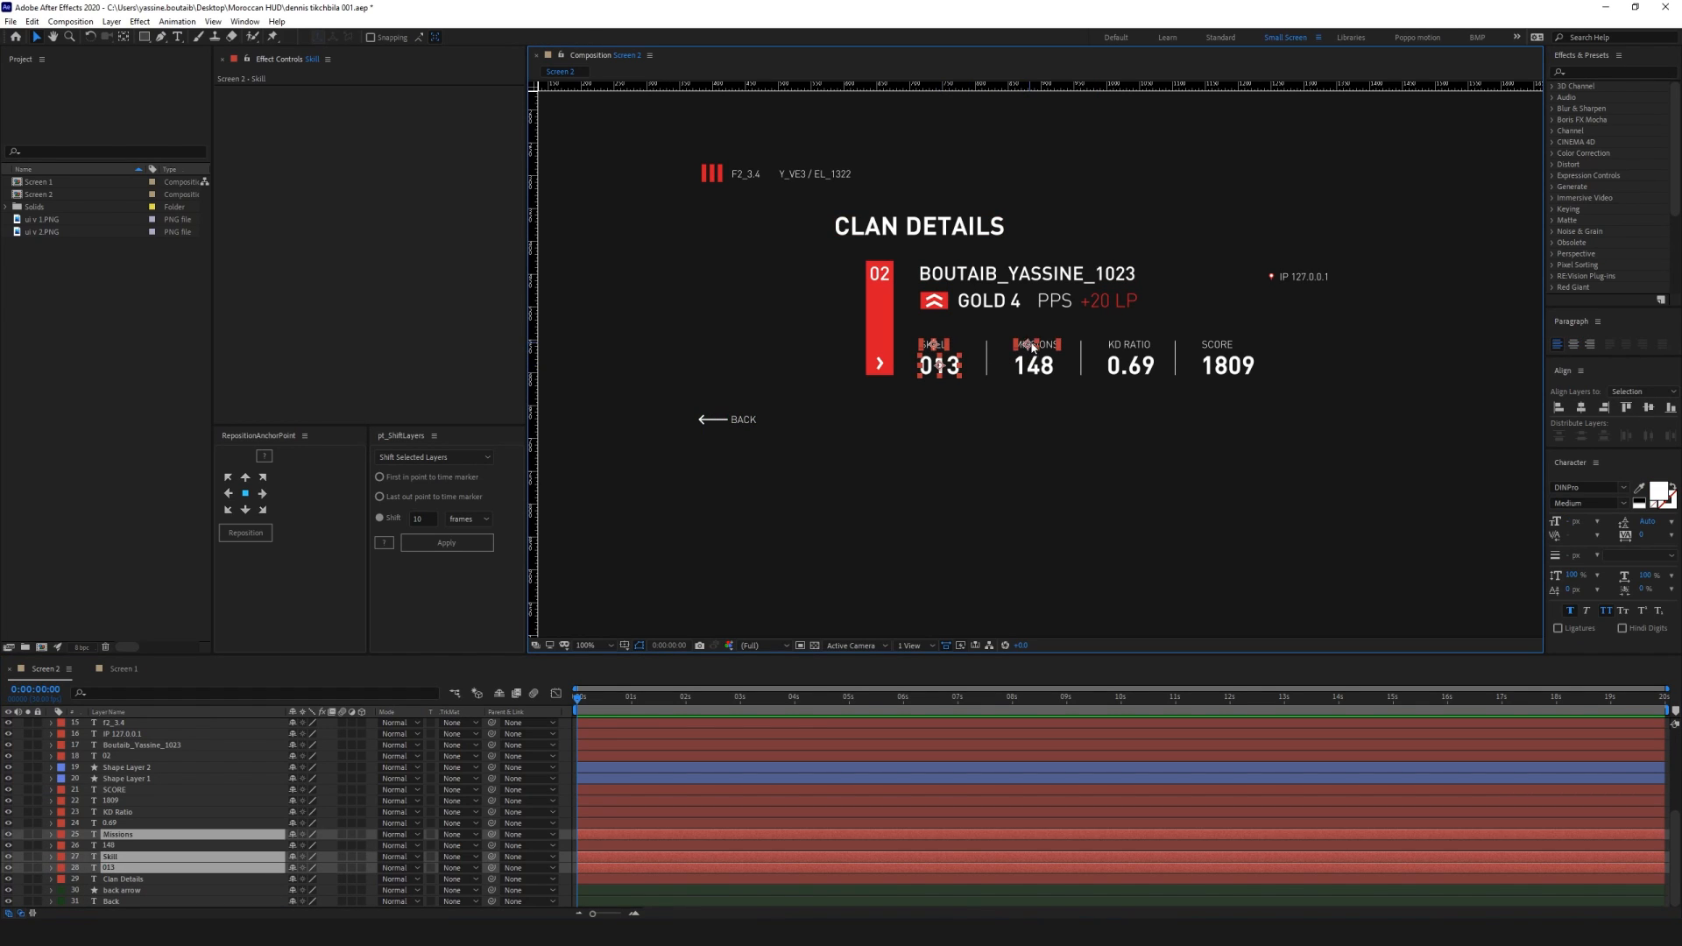
{"action": "left_click", "coordinate": [1034, 365], "text": "shift"}
{"action": "left_click", "coordinate": [1124, 366], "text": "shift"}
{"action": "left_click", "coordinate": [1139, 345], "text": "shift"}
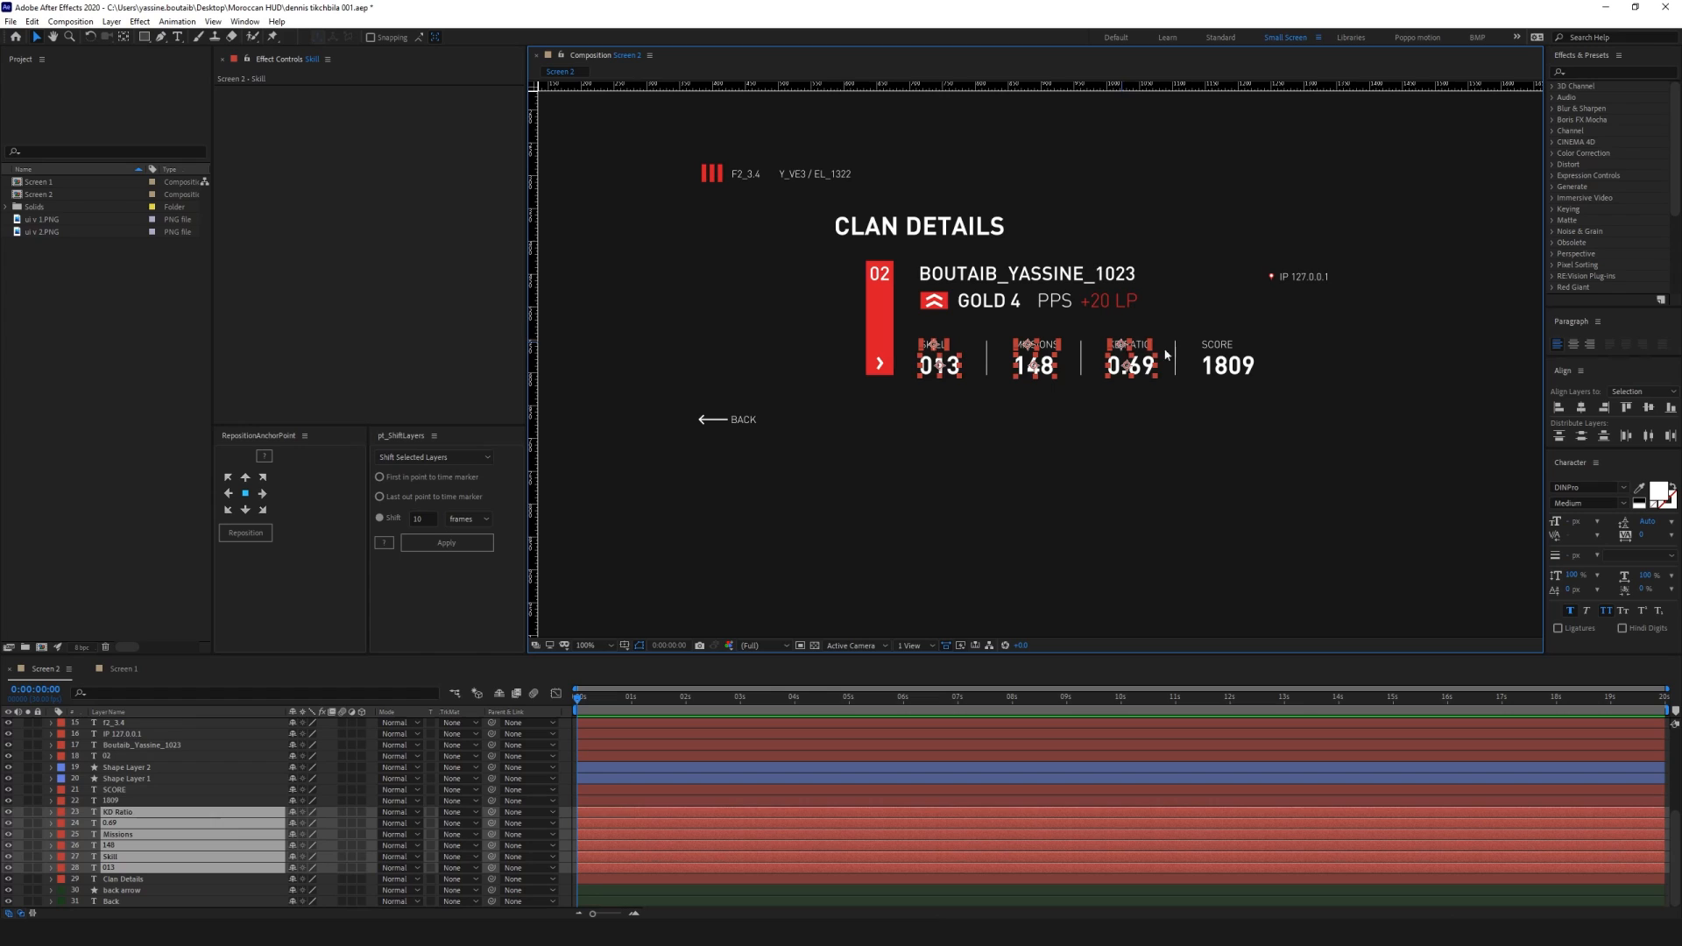
{"action": "left_click", "coordinate": [1212, 349], "text": "shift"}
{"action": "left_click", "coordinate": [1220, 369], "text": "shift"}
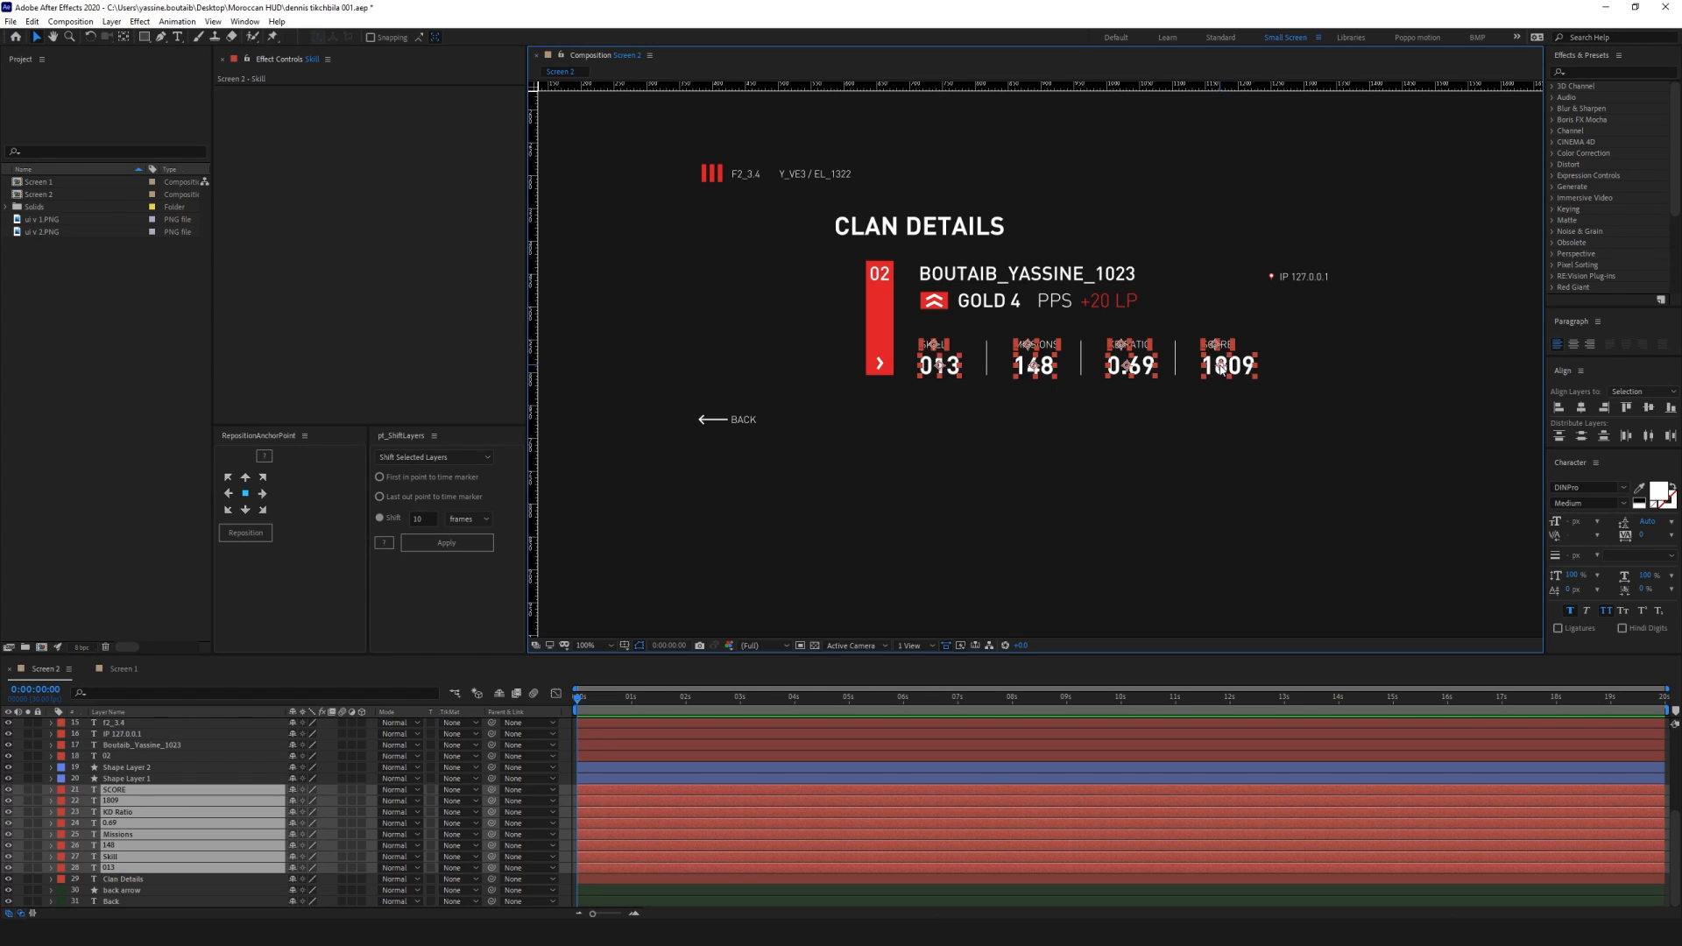
{"action": "left_click", "coordinate": [64, 873]}
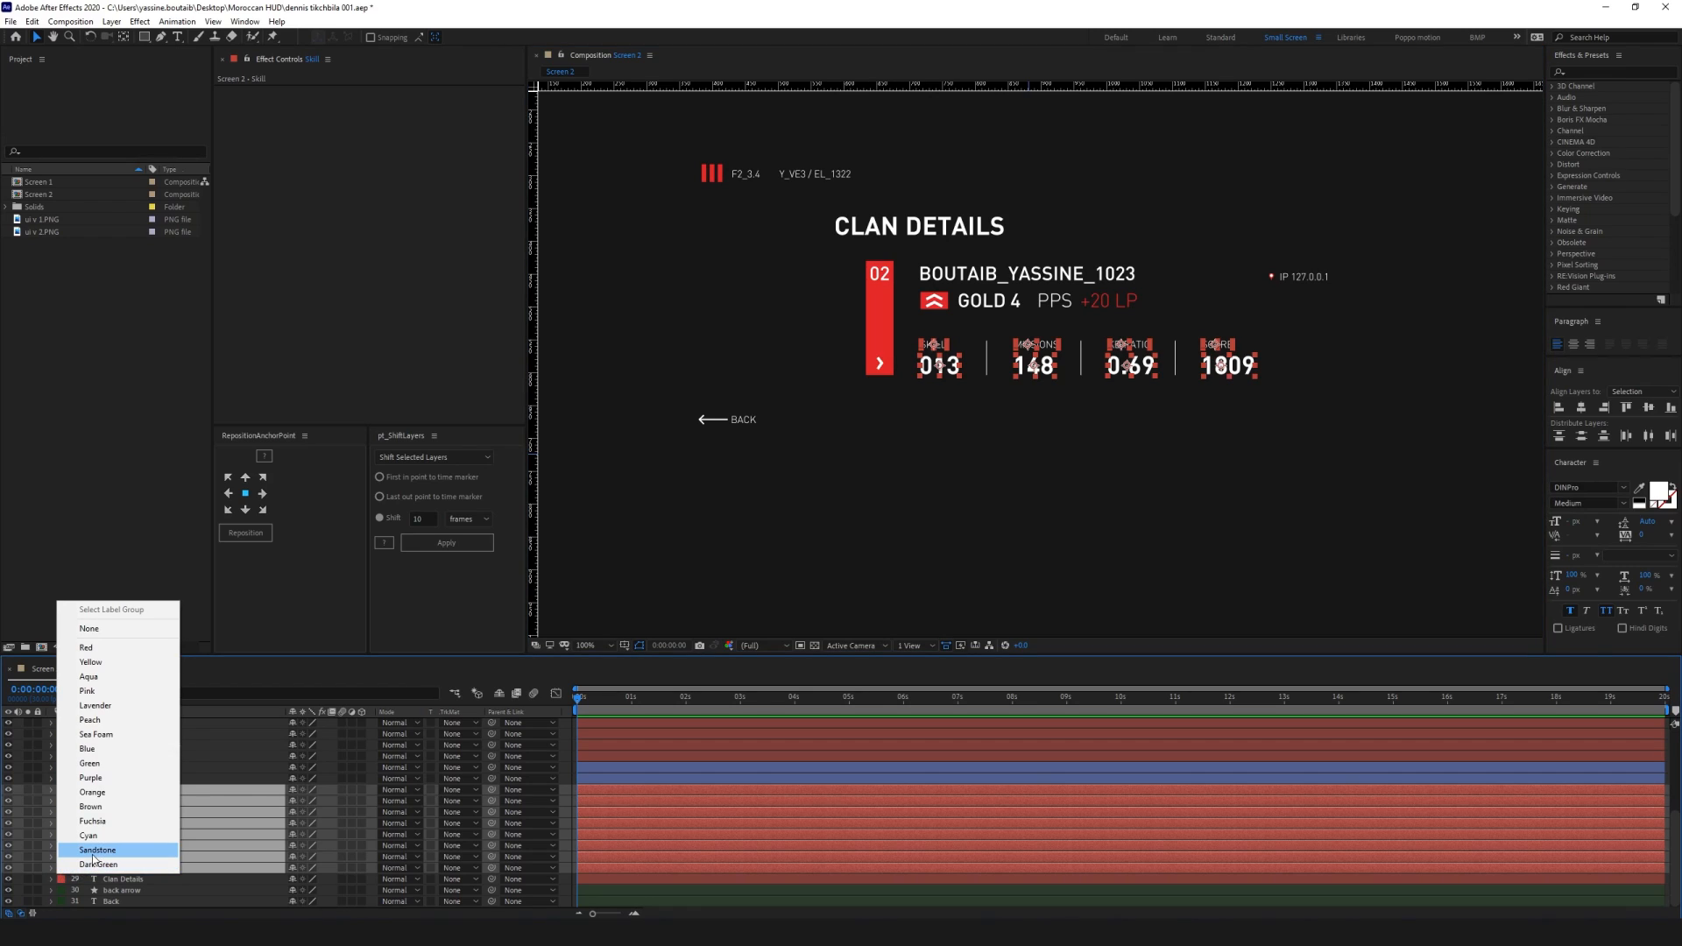
{"action": "left_click", "coordinate": [100, 857]}
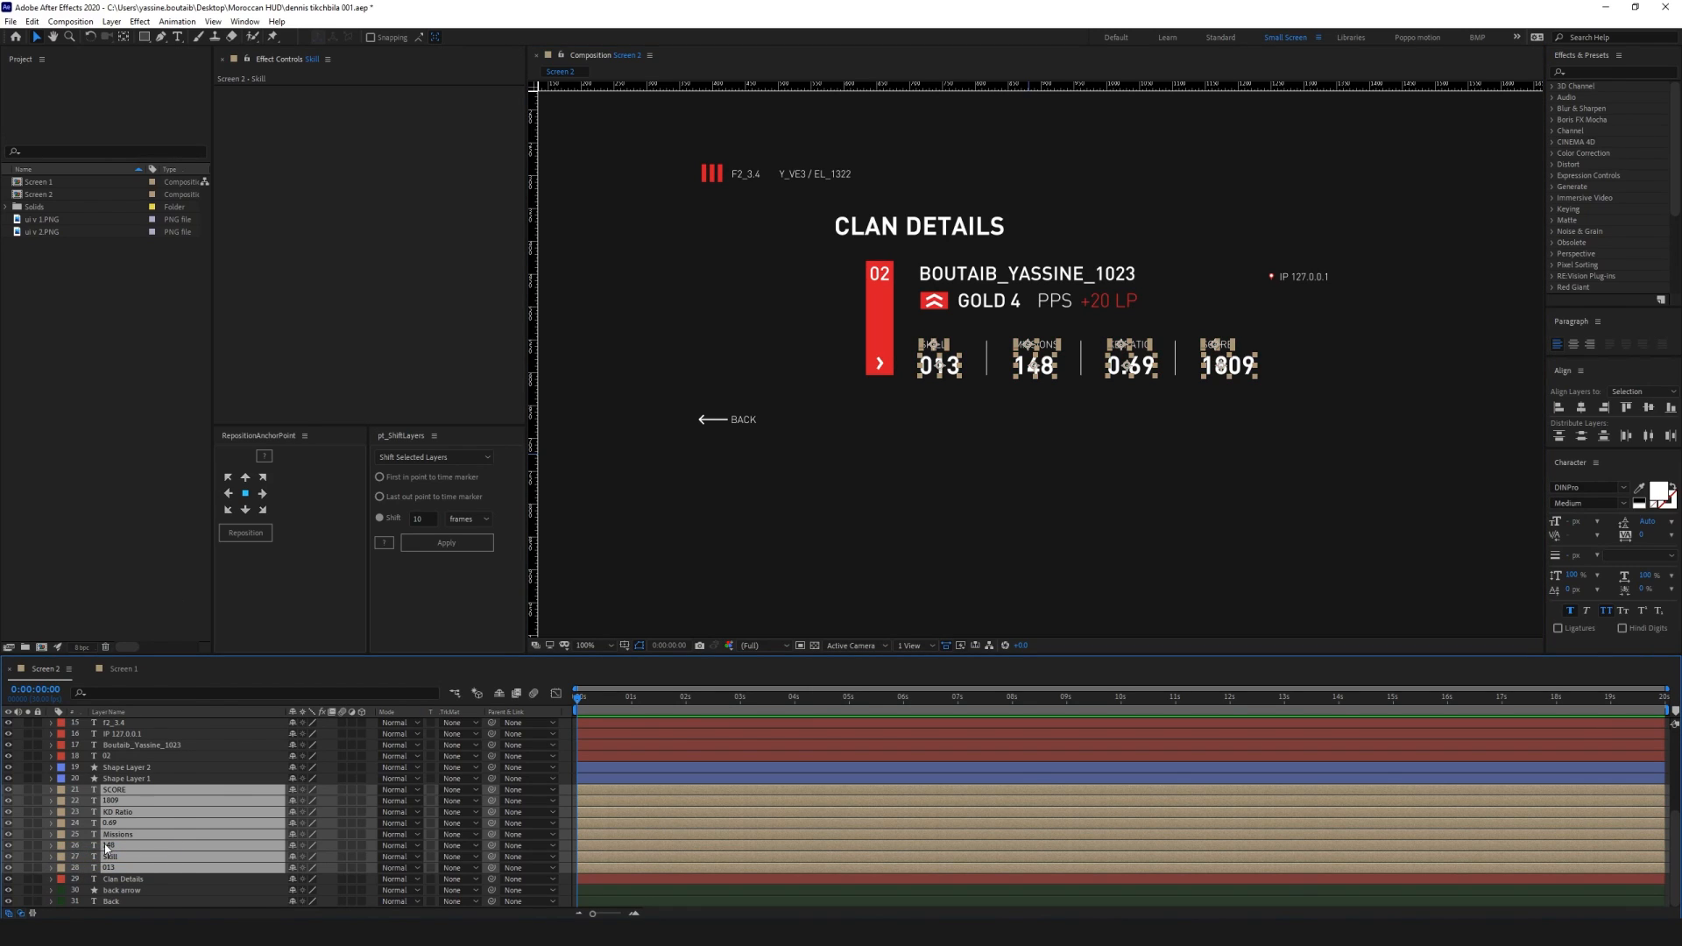
Move the eight Sandstone stat layers directly above back arrow and move Clan Details to the start of the layer stack
{"action": "left_click_drag", "start_coordinate": [114, 874], "coordinate": [116, 885]}
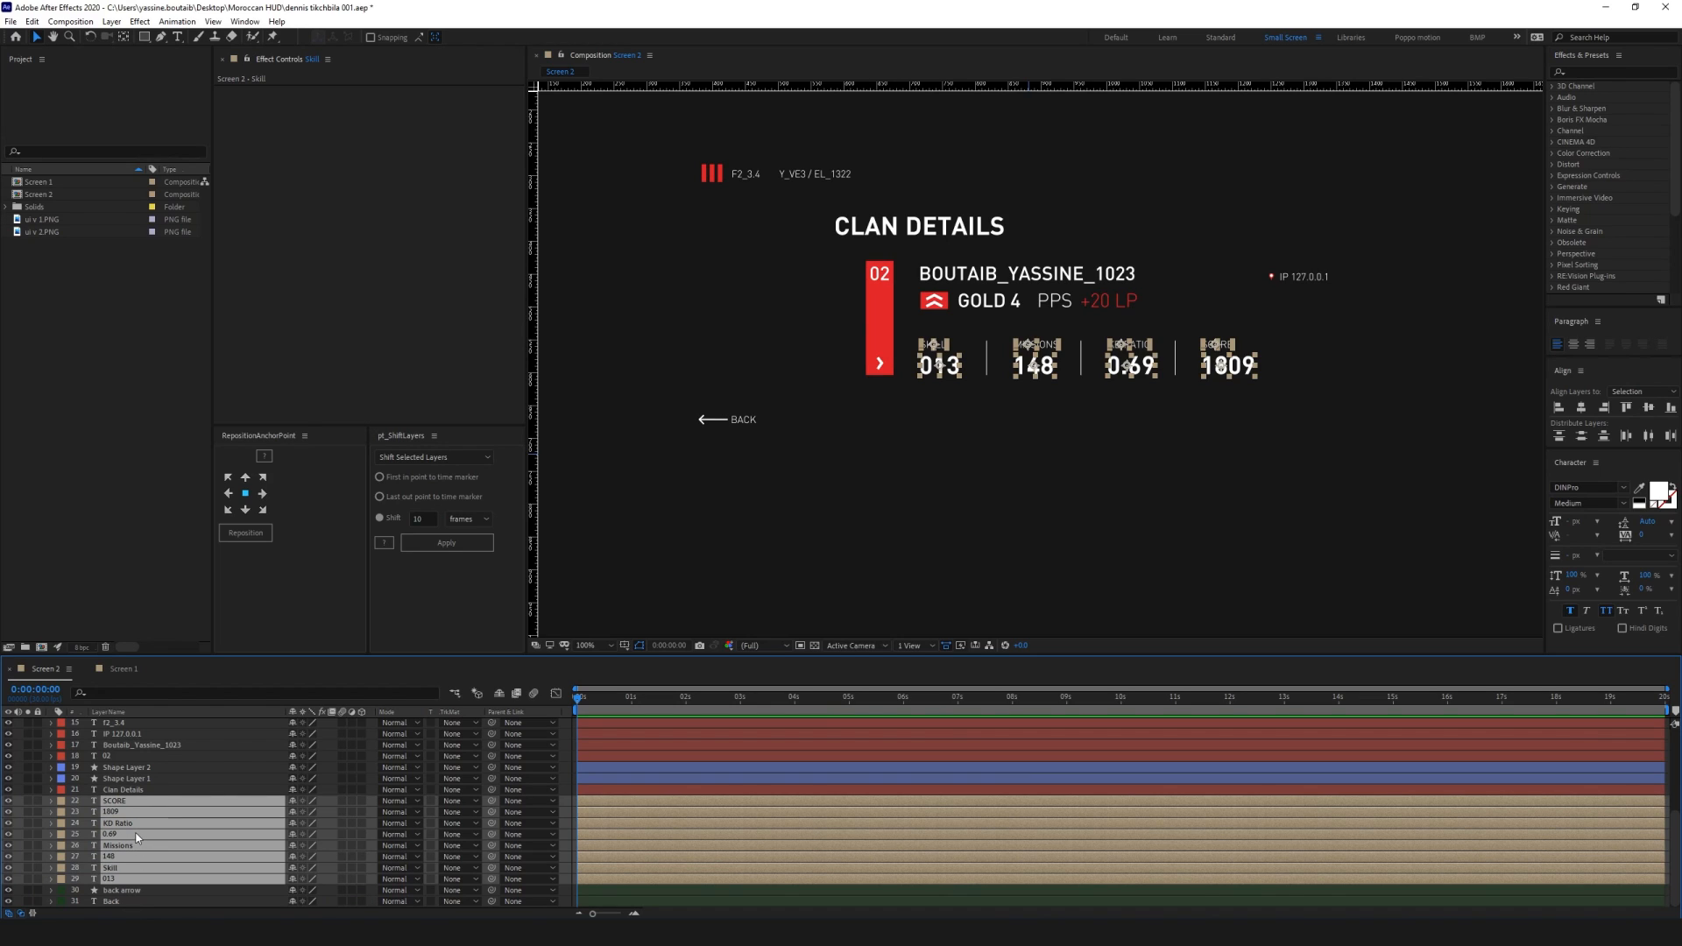
{"action": "left_click", "coordinate": [128, 791]}
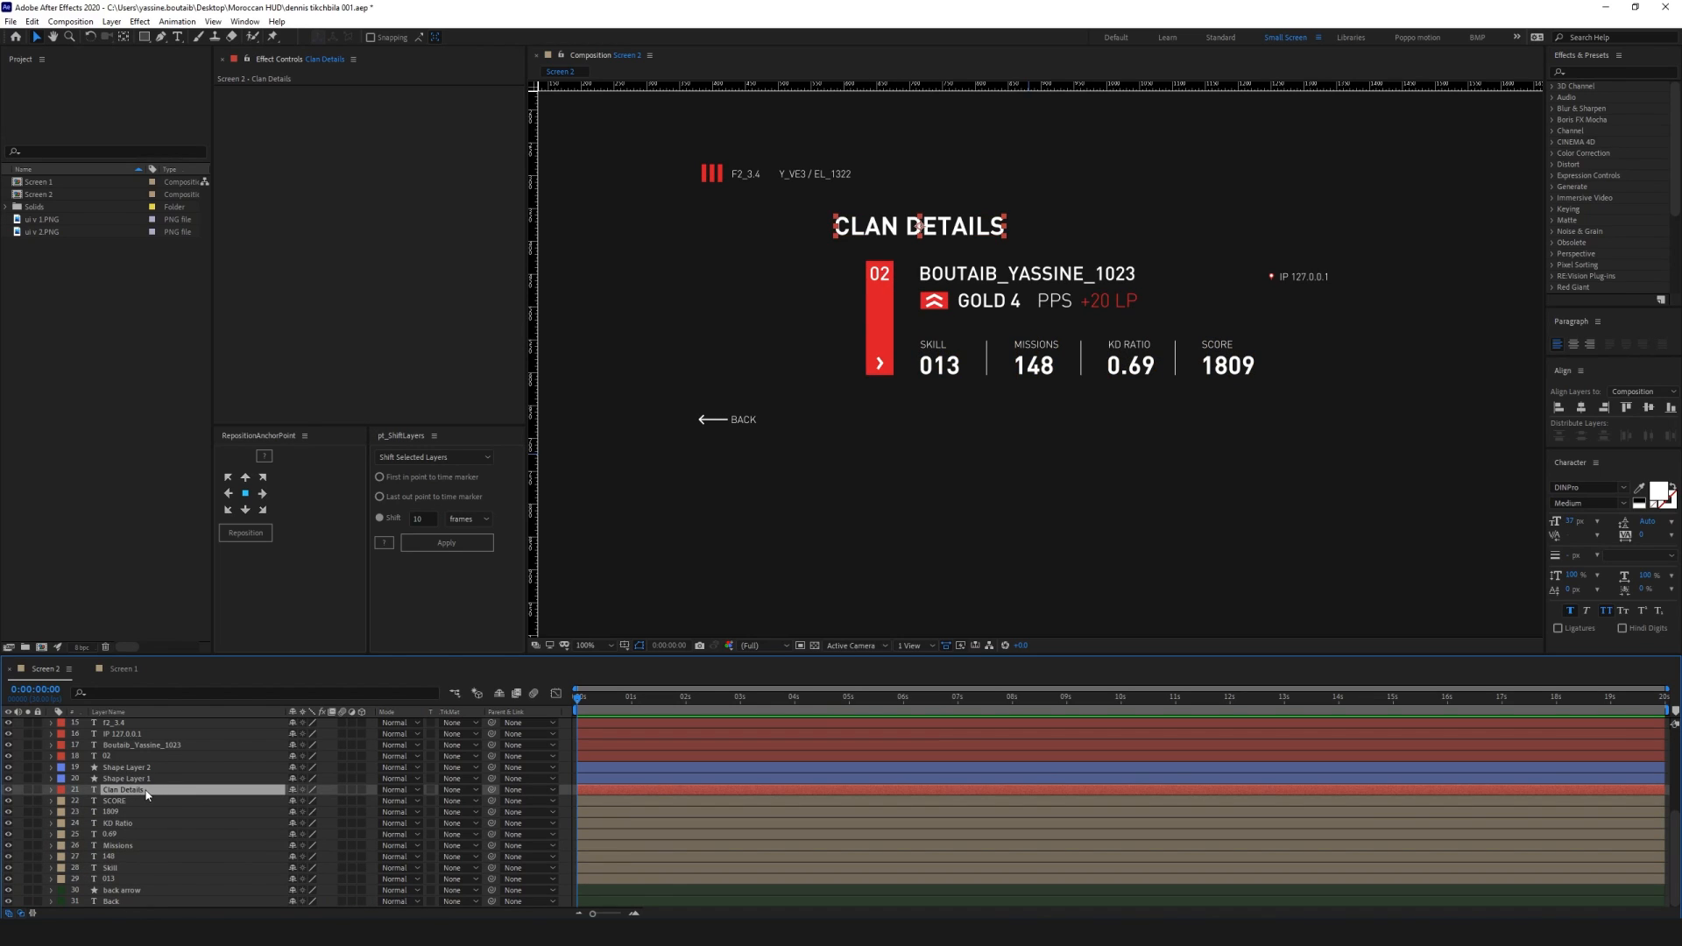
{"action": "left_click_drag", "start_coordinate": [128, 792], "coordinate": [135, 720]}
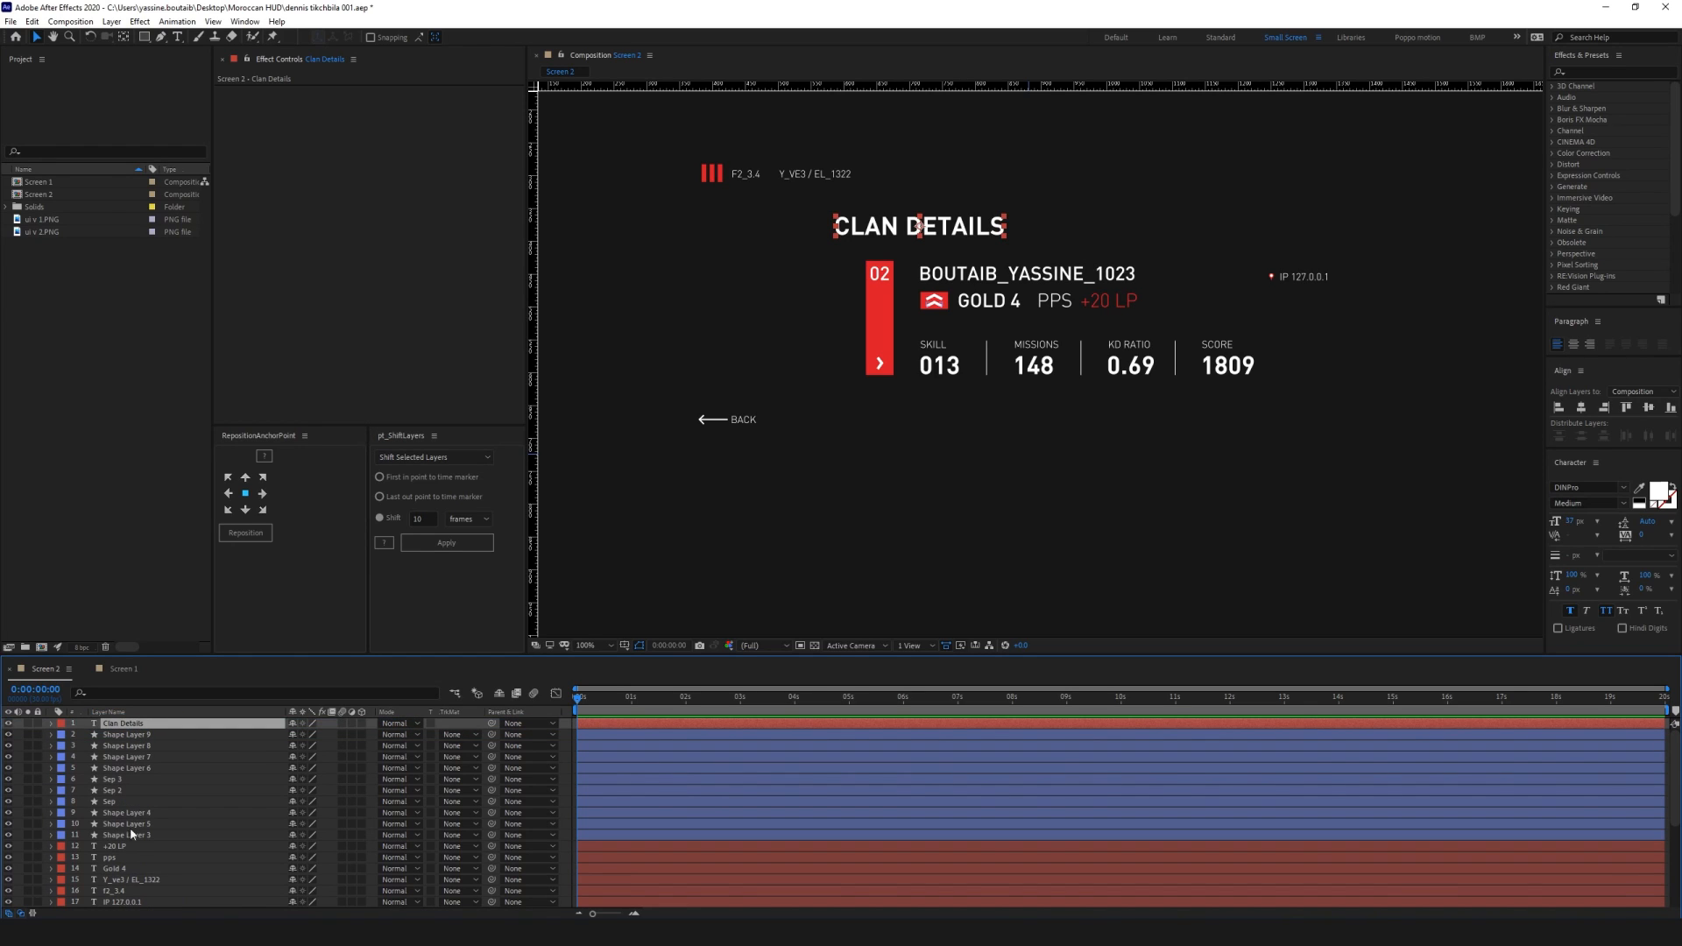
Move the Y_ve3 / EL_1322 and f2_3.4 text layers above Clan Details in the layer stack
{"action": "left_click", "coordinate": [124, 880]}
{"action": "left_click", "coordinate": [123, 890], "text": "shift"}
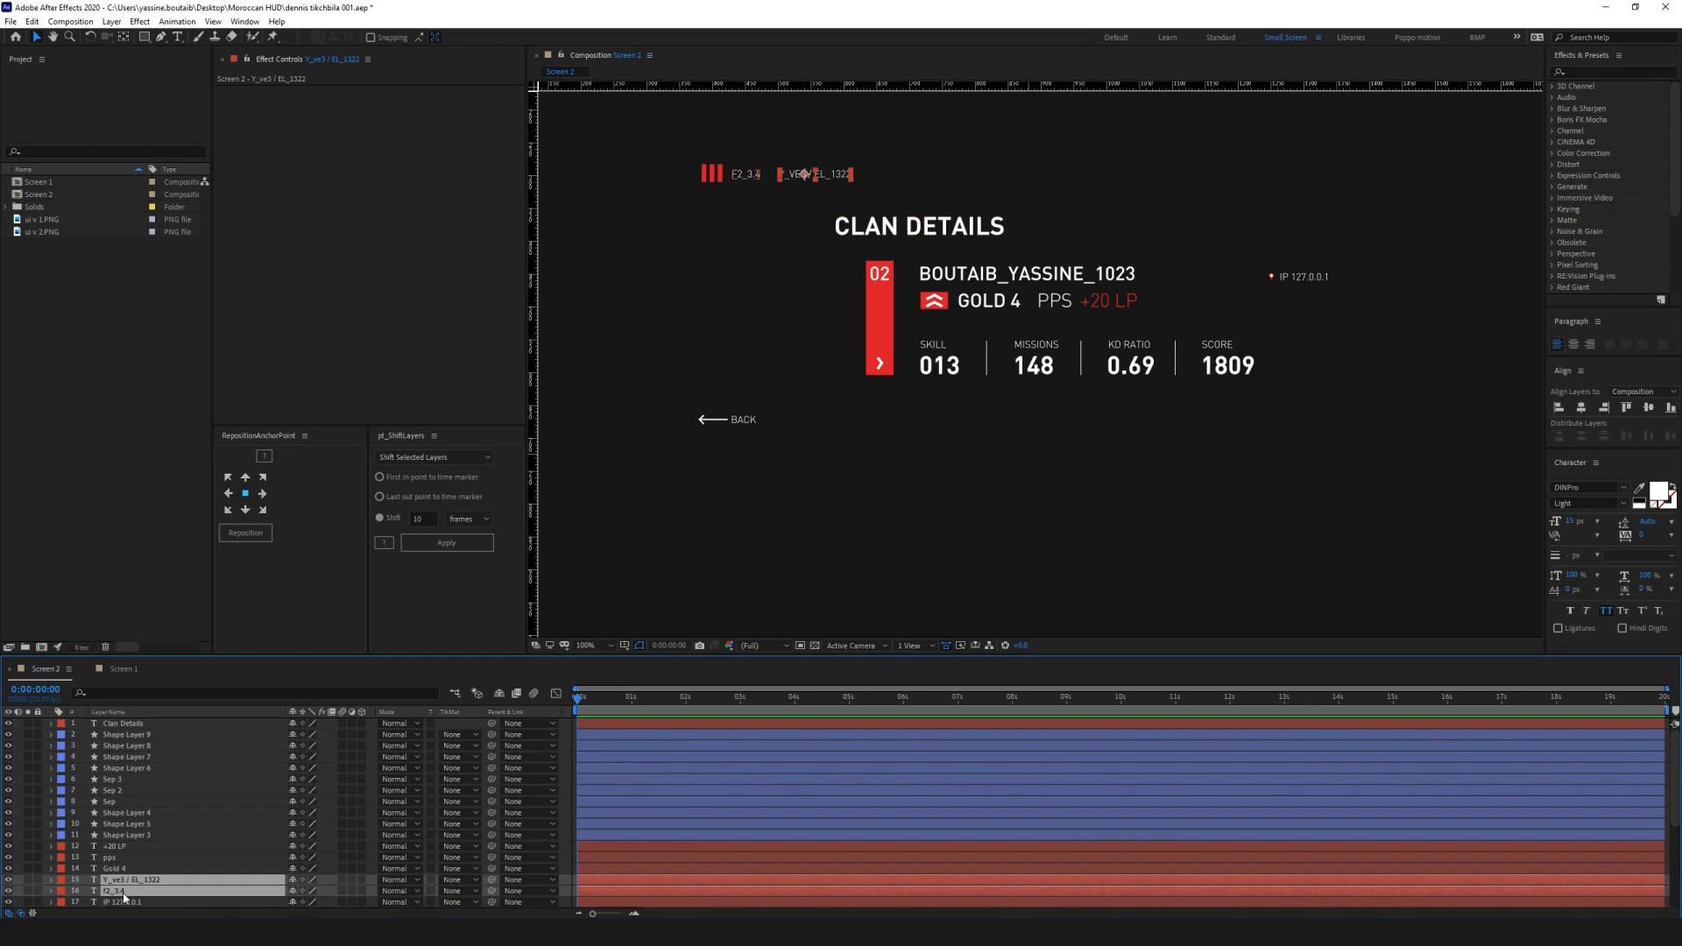
{"action": "scroll", "coordinate": [125, 896], "scroll_direction": "down", "scroll_amount": 1}
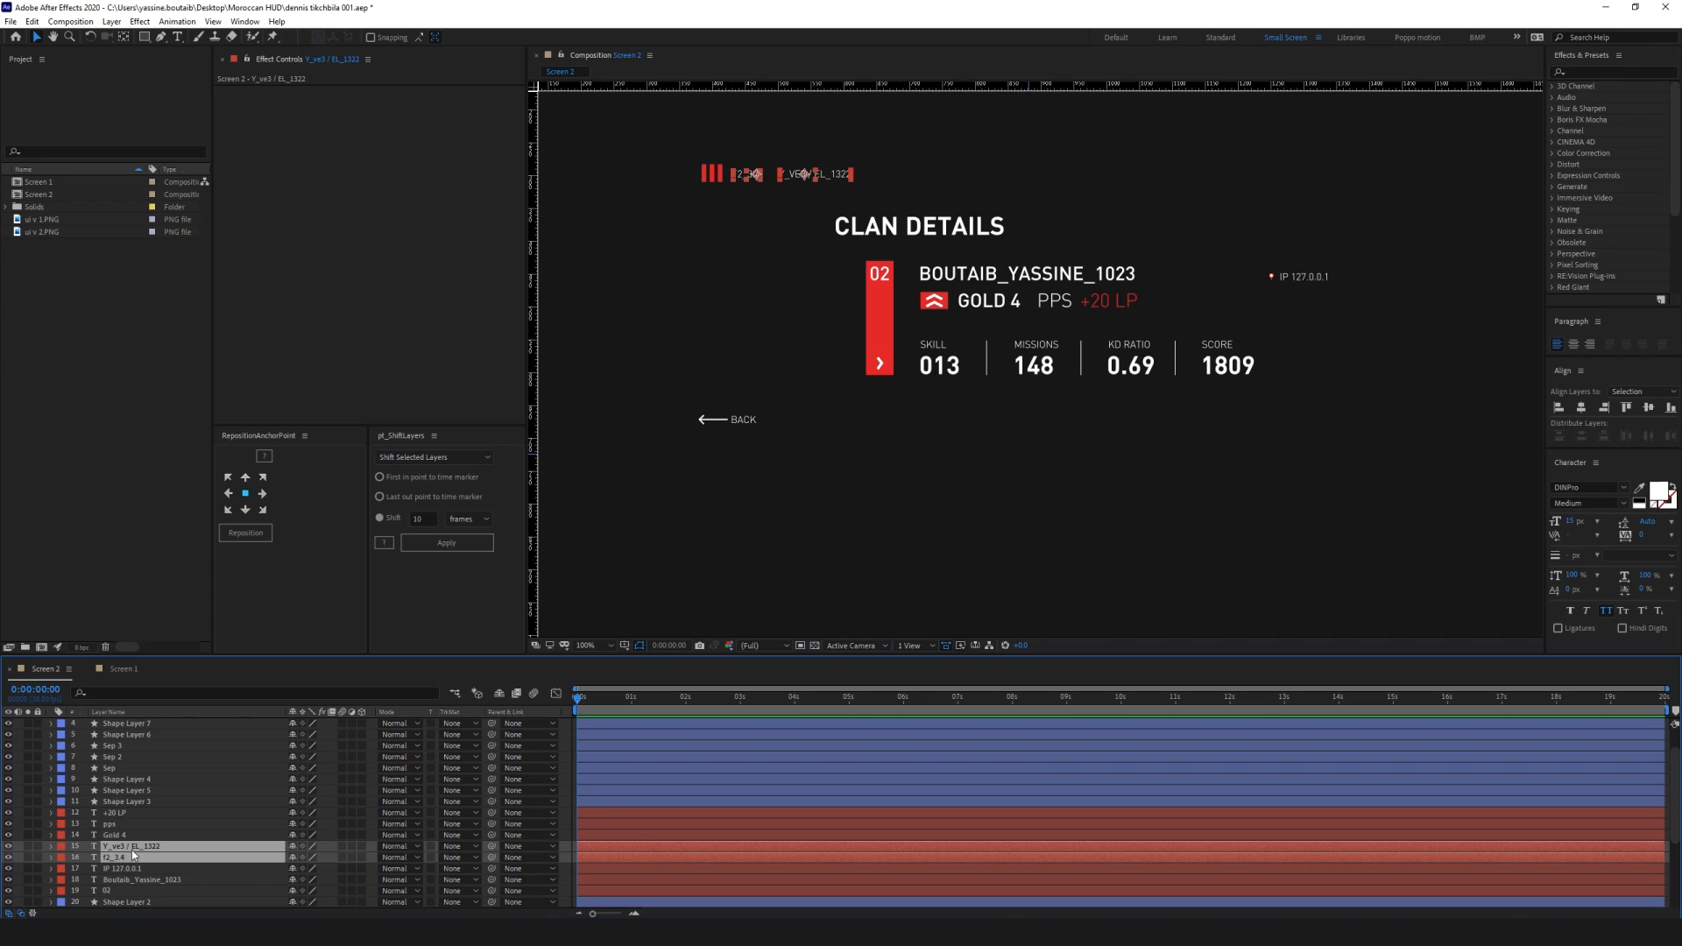
{"action": "left_click_drag", "start_coordinate": [131, 850], "coordinate": [120, 734]}
Move the three red bar shape layers directly below the f2_3.4 layer
{"action": "left_click_drag", "start_coordinate": [654, 142], "coordinate": [719, 209]}
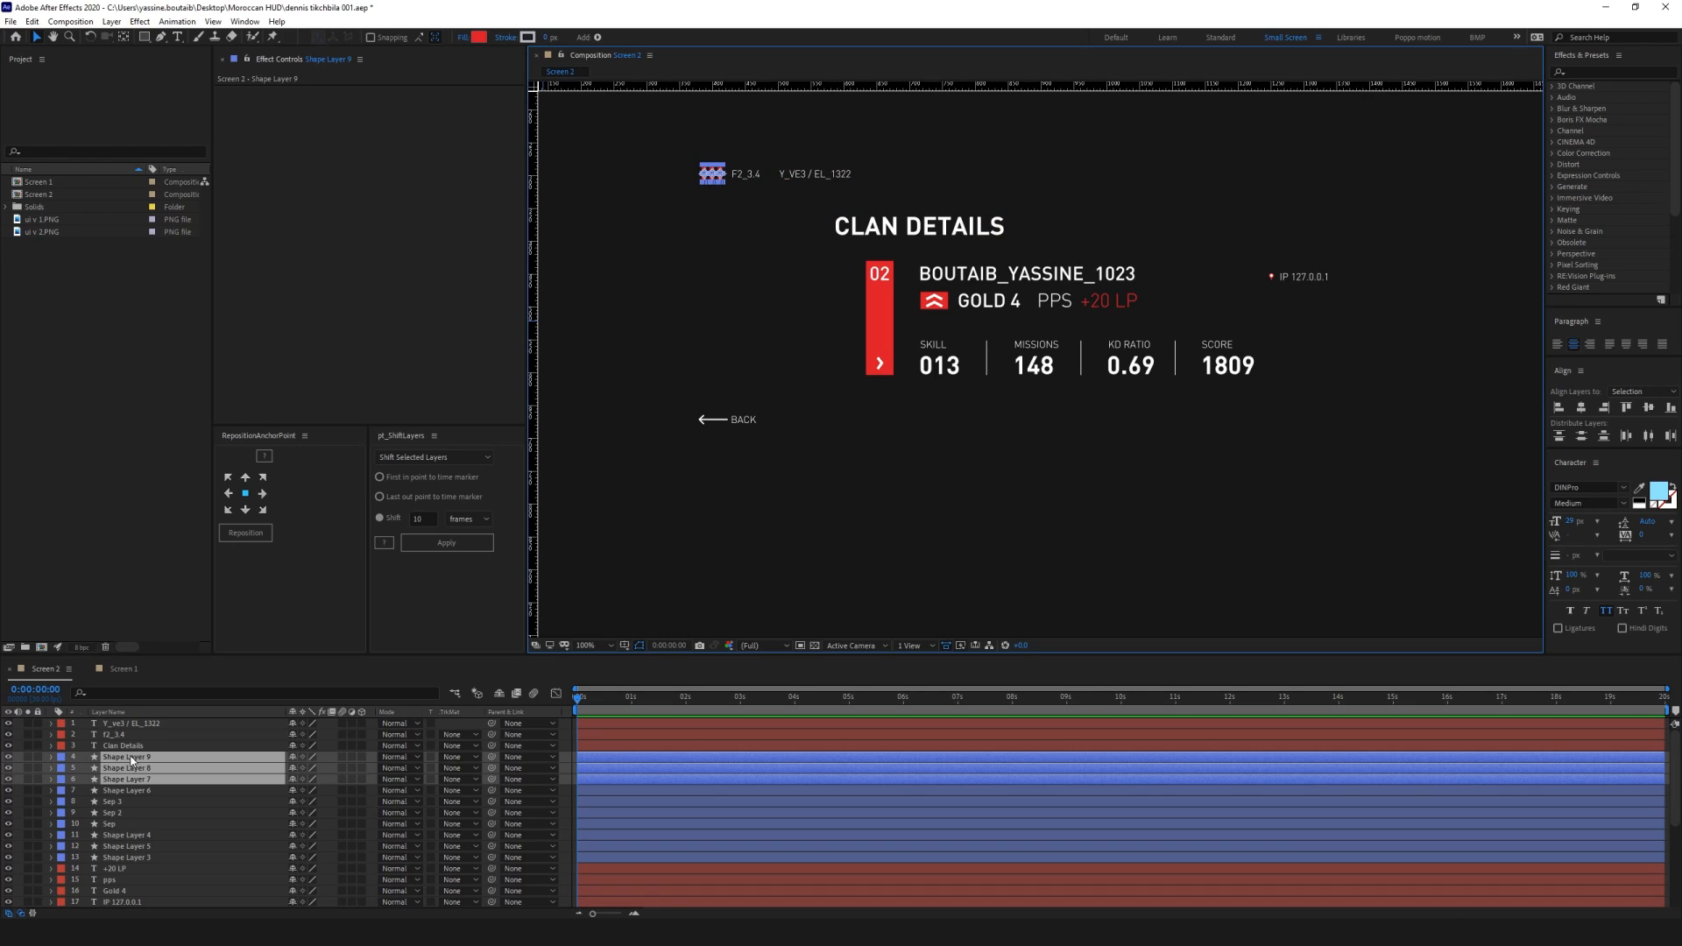
{"action": "left_click_drag", "start_coordinate": [129, 759], "coordinate": [133, 739]}
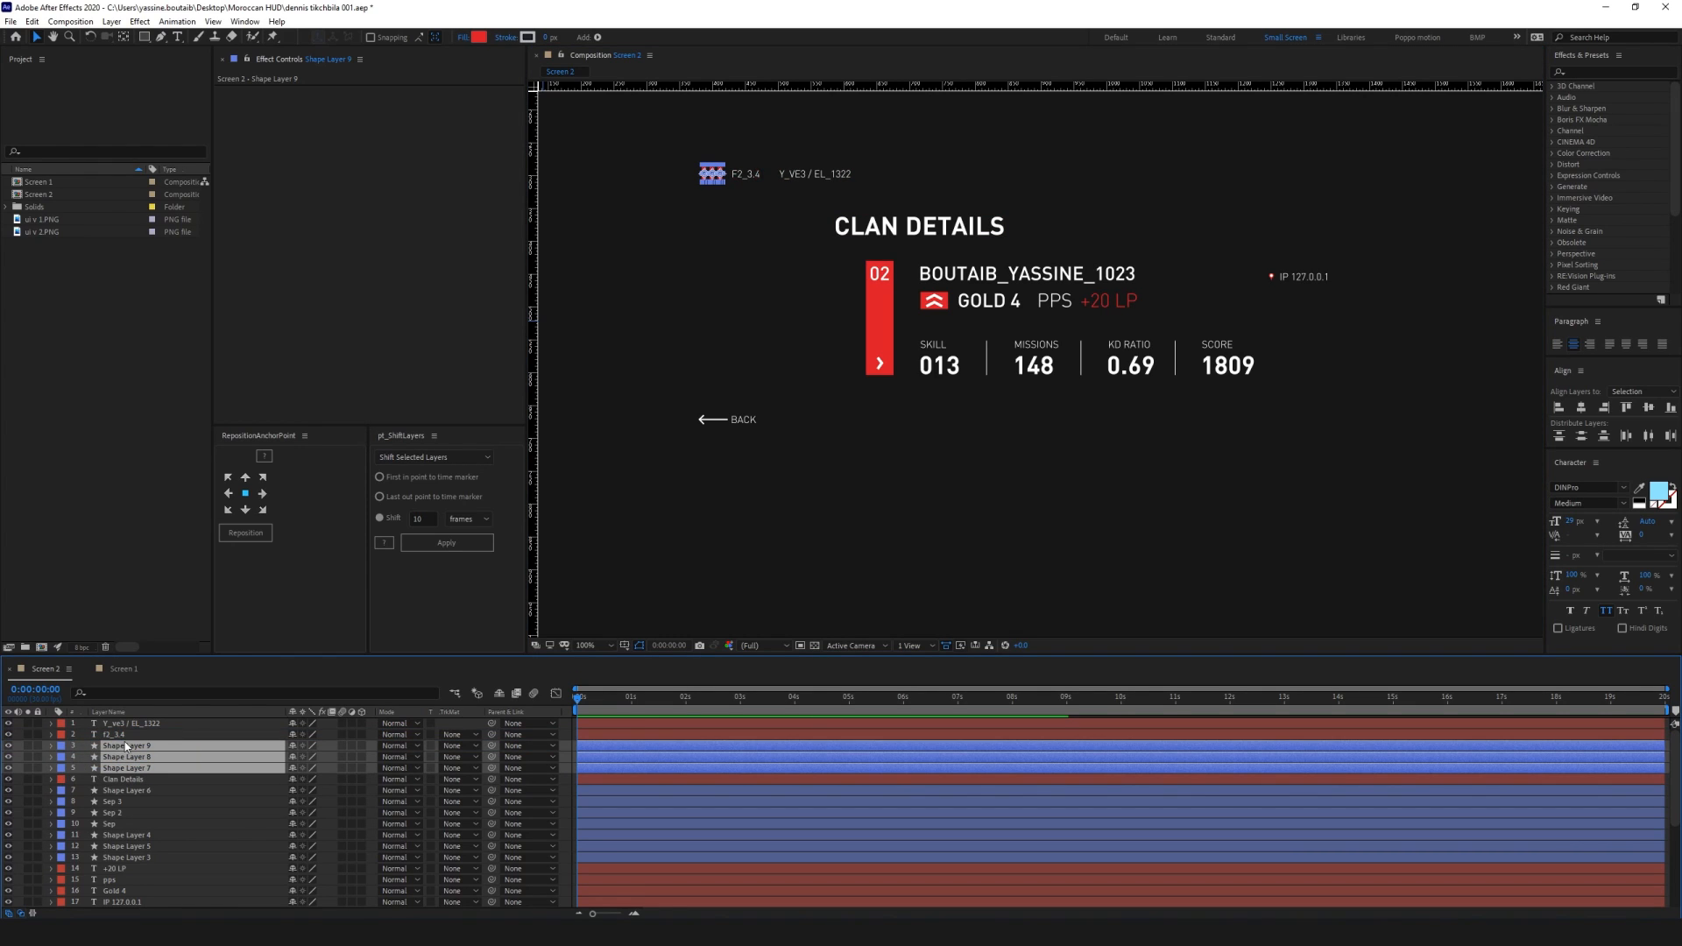
{"action": "left_click", "coordinate": [135, 724], "text": "shift"}
{"action": "left_click", "coordinate": [137, 780]}
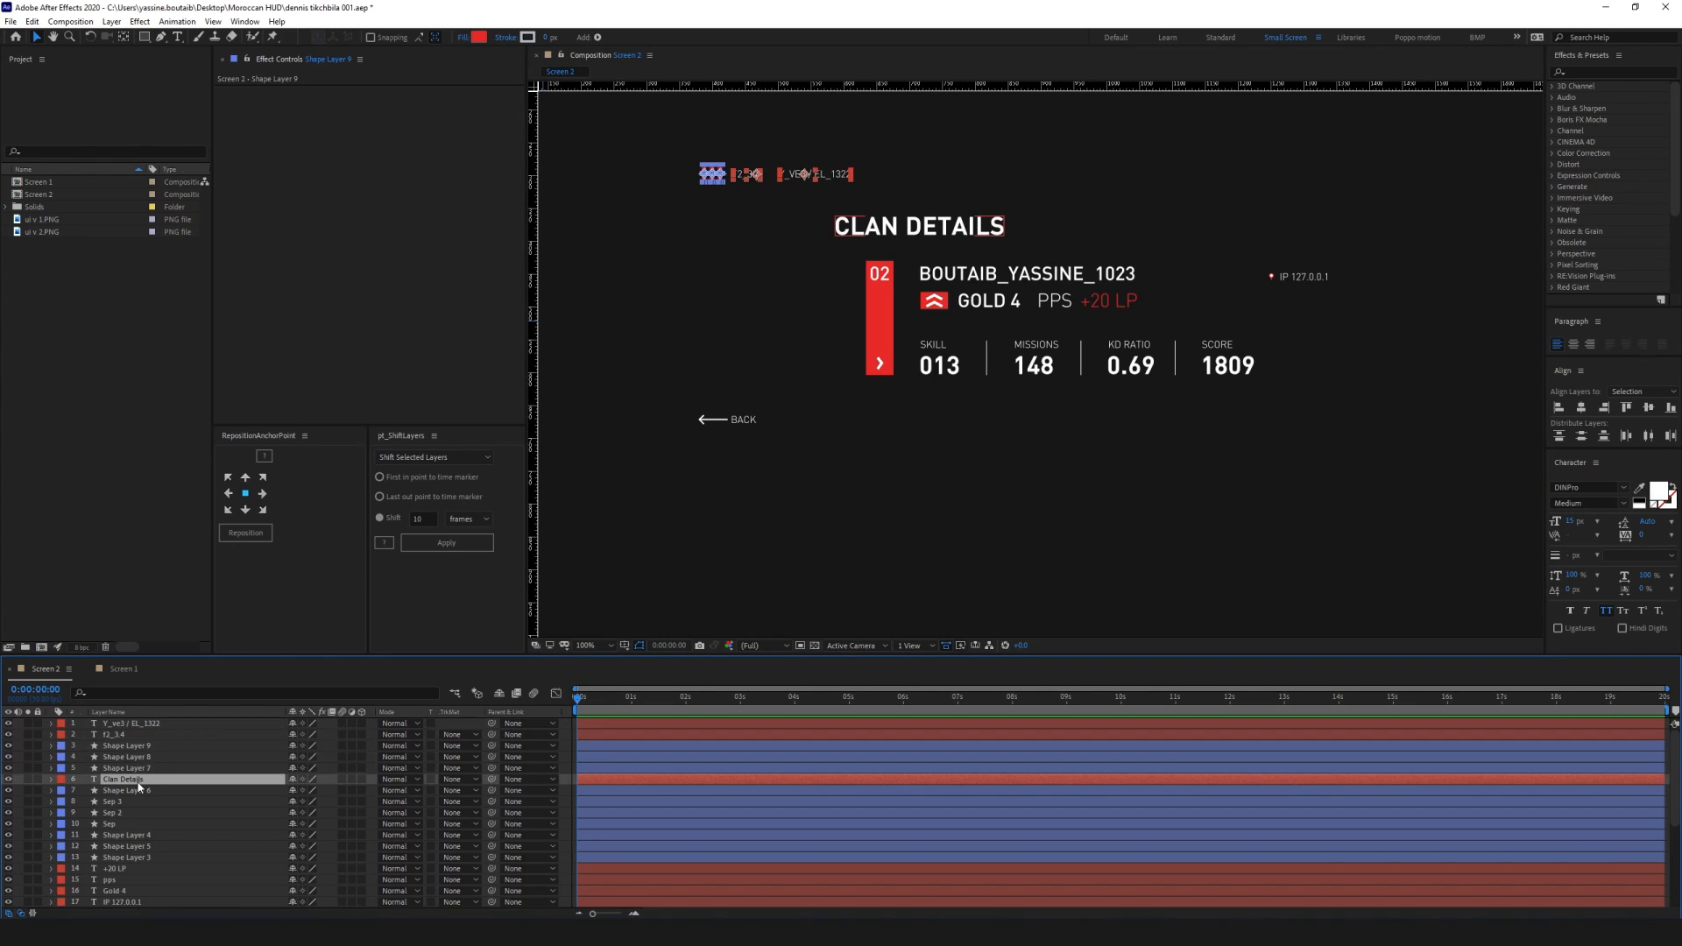
{"action": "left_click", "coordinate": [136, 769]}
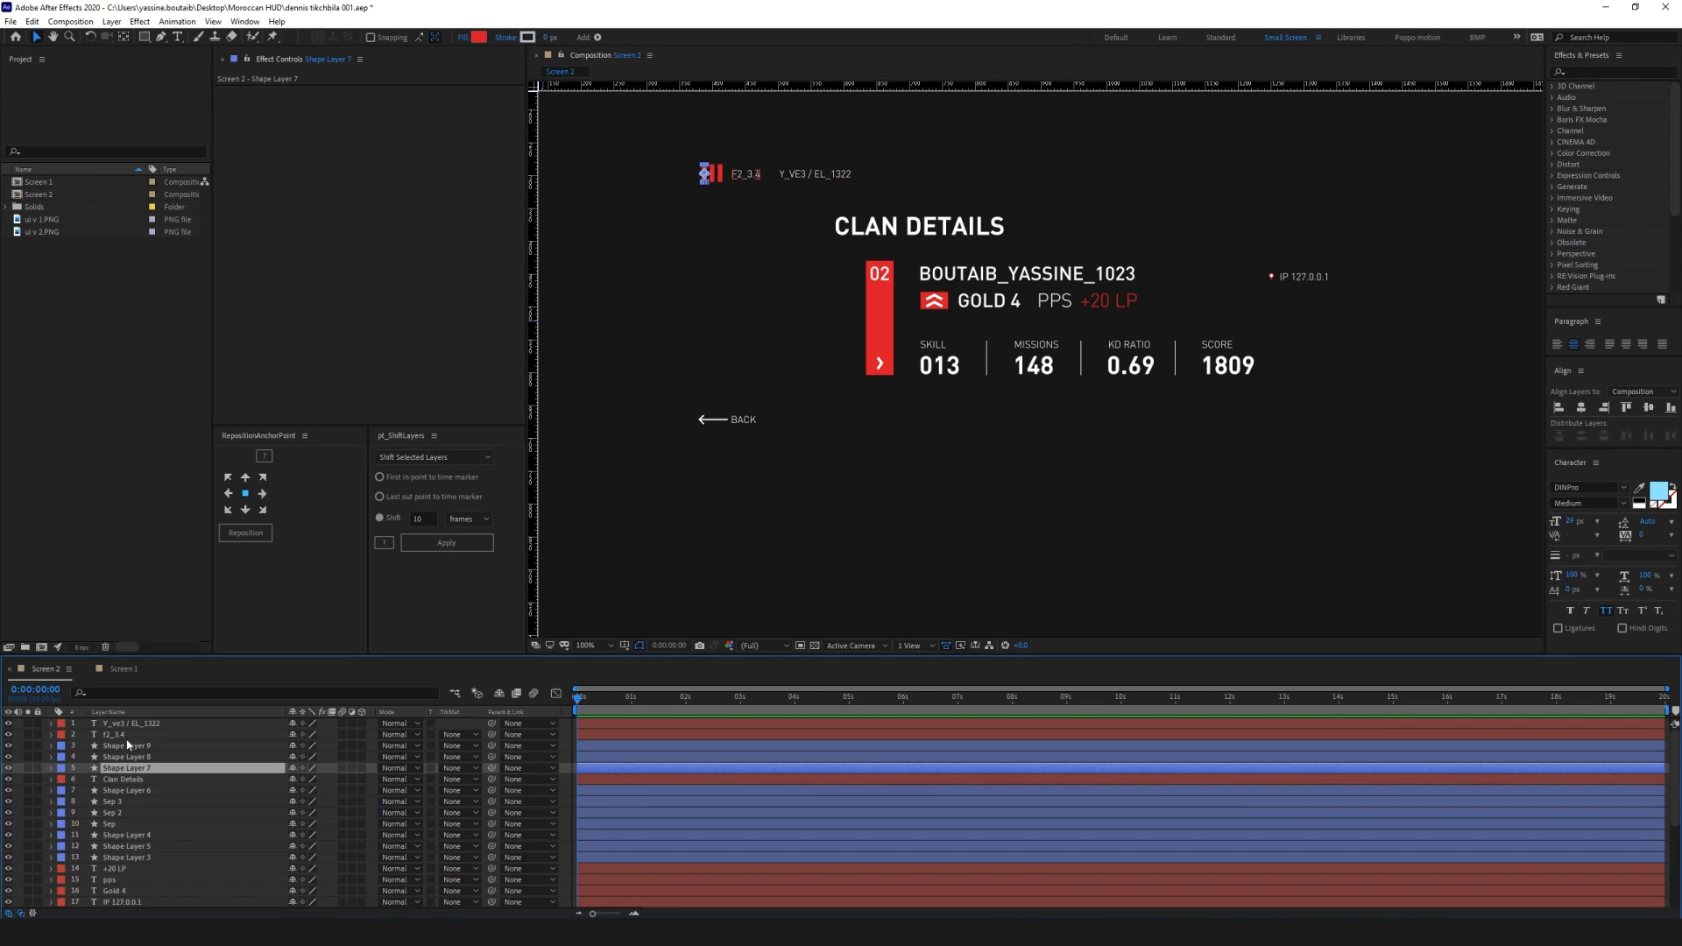
Move Shape Layers 9, 8 and 7 to the start of the stack and place Y_ve3 / EL_1322 directly below f2_3.4
{"action": "left_click", "coordinate": [127, 747]}
{"action": "left_click", "coordinate": [131, 768], "text": "shift"}
{"action": "left_click_drag", "start_coordinate": [129, 749], "coordinate": [137, 723]}
{"action": "left_click", "coordinate": [126, 755]}
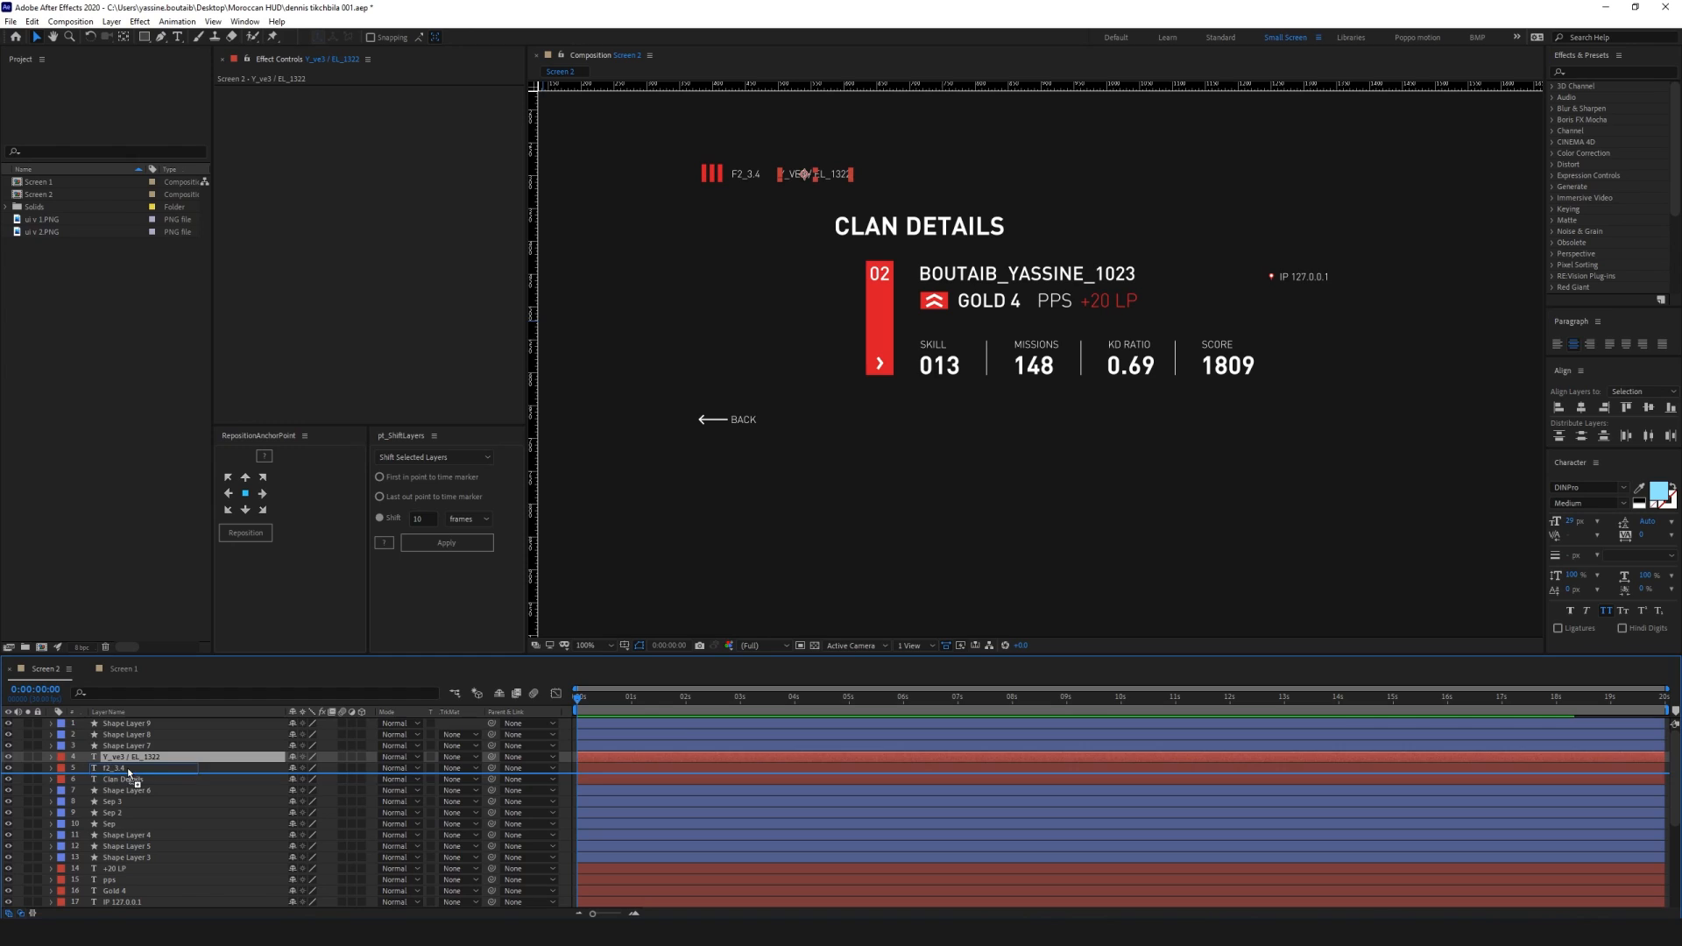
{"action": "left_click", "coordinate": [128, 767]}
Rename Shape Layer 9 as "loading bar 1" and copy that name
{"action": "left_click", "coordinate": [131, 726]}
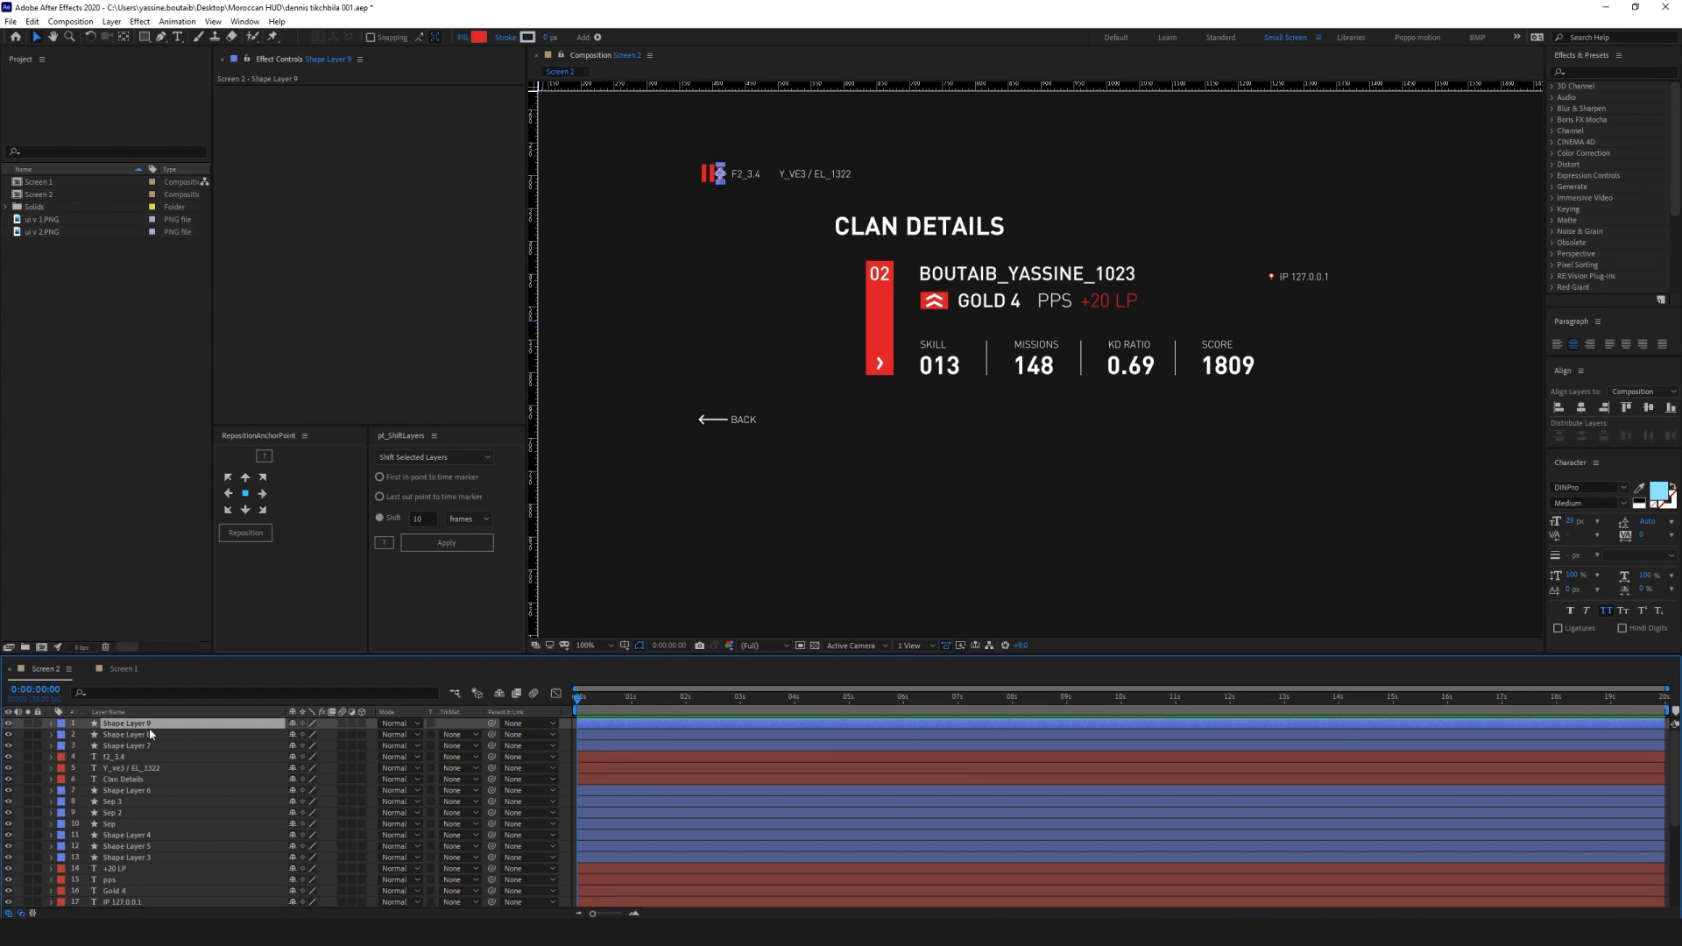
{"action": "key", "text": "Return"}
{"action": "type", "text": "loading bar 1"}
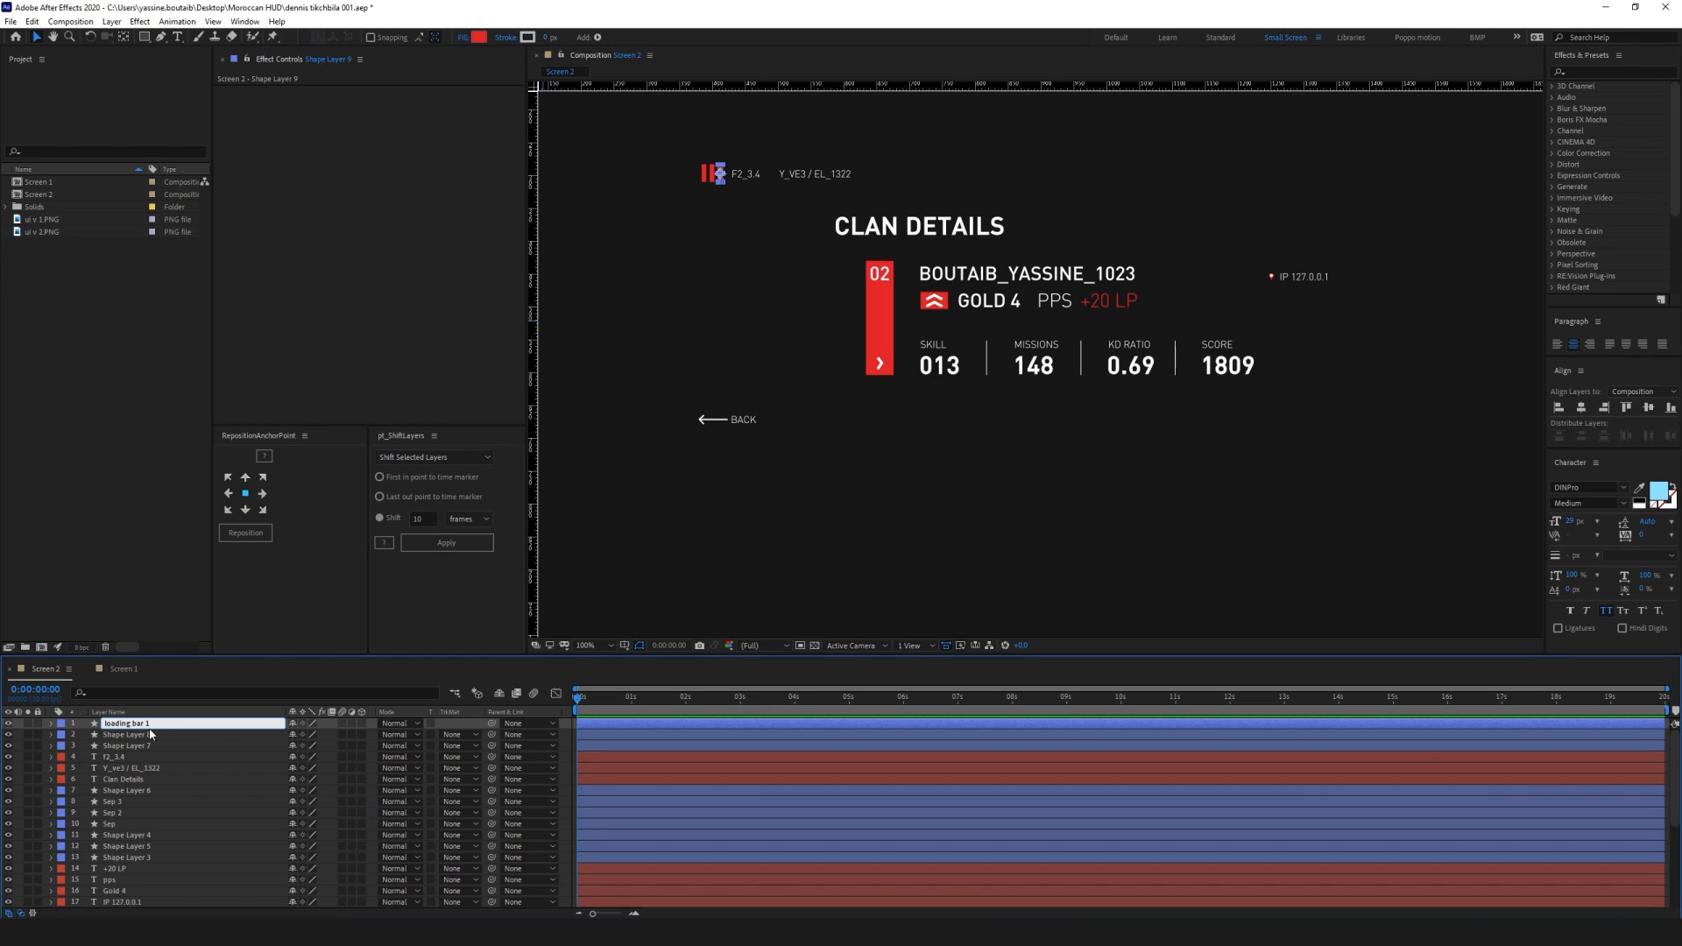
{"action": "key", "text": "ctrl+a"}
{"action": "key", "text": "ctrl+c"}
{"action": "key", "text": "Return"}
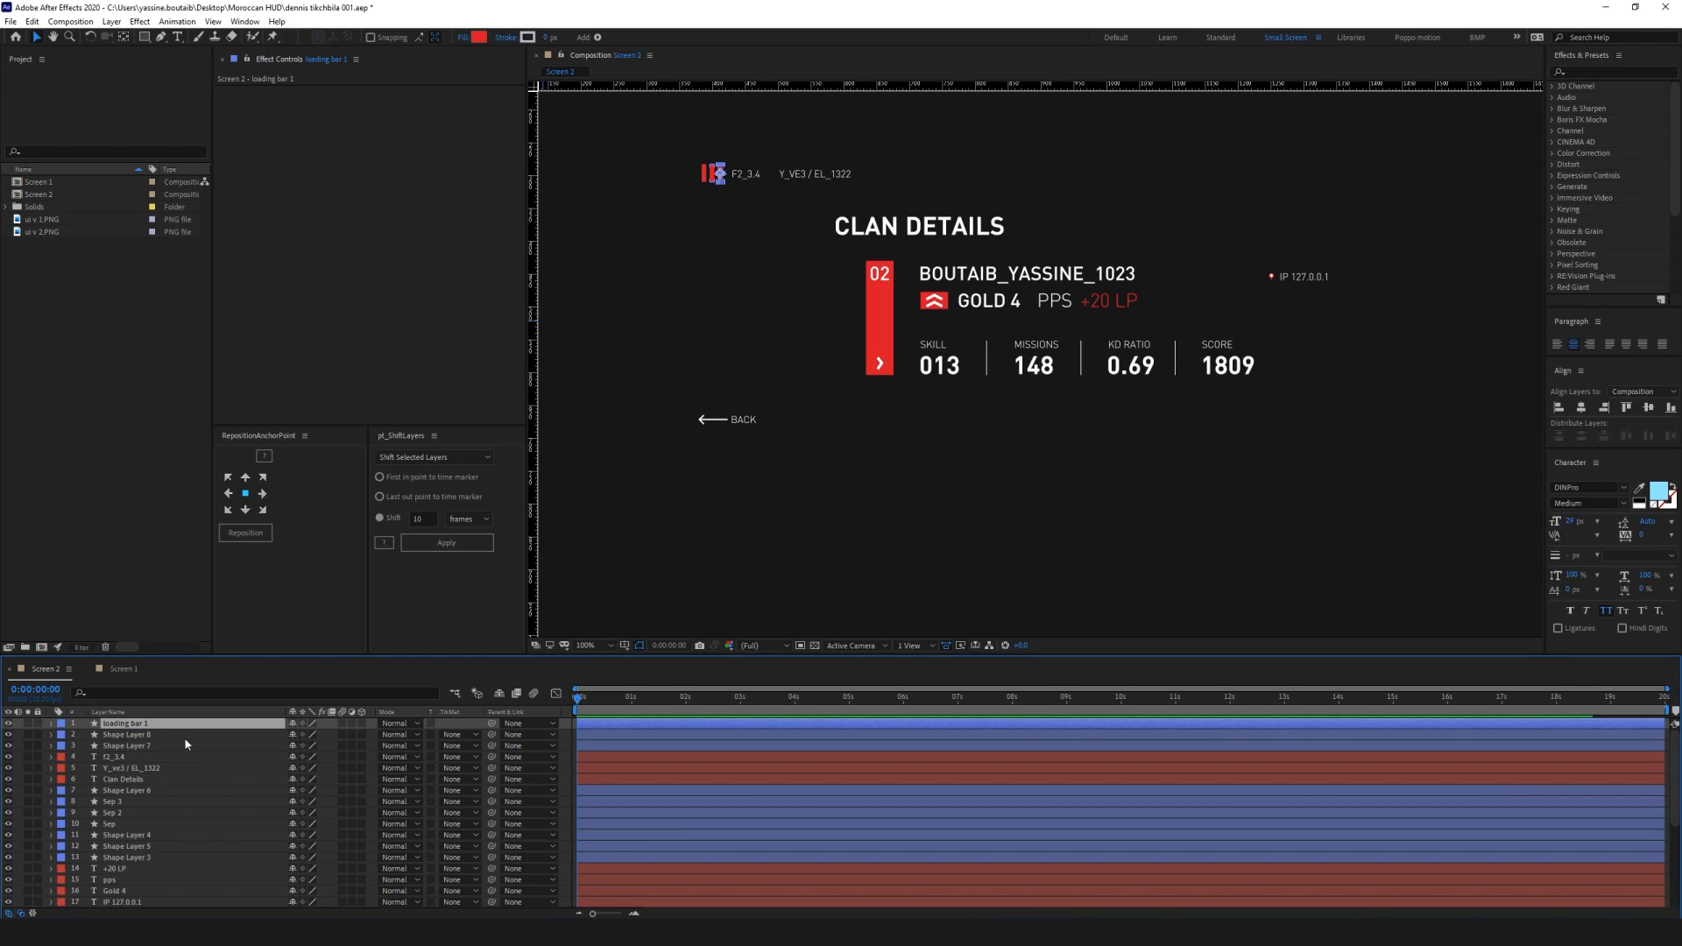
Rename Shape Layer 8 as "loading bar 2" and Shape Layer 7 as "loading bar 3", reusing the copied name
{"action": "left_click", "coordinate": [184, 737]}
{"action": "key", "text": "Return"}
{"action": "key", "text": "ctrl+v"}
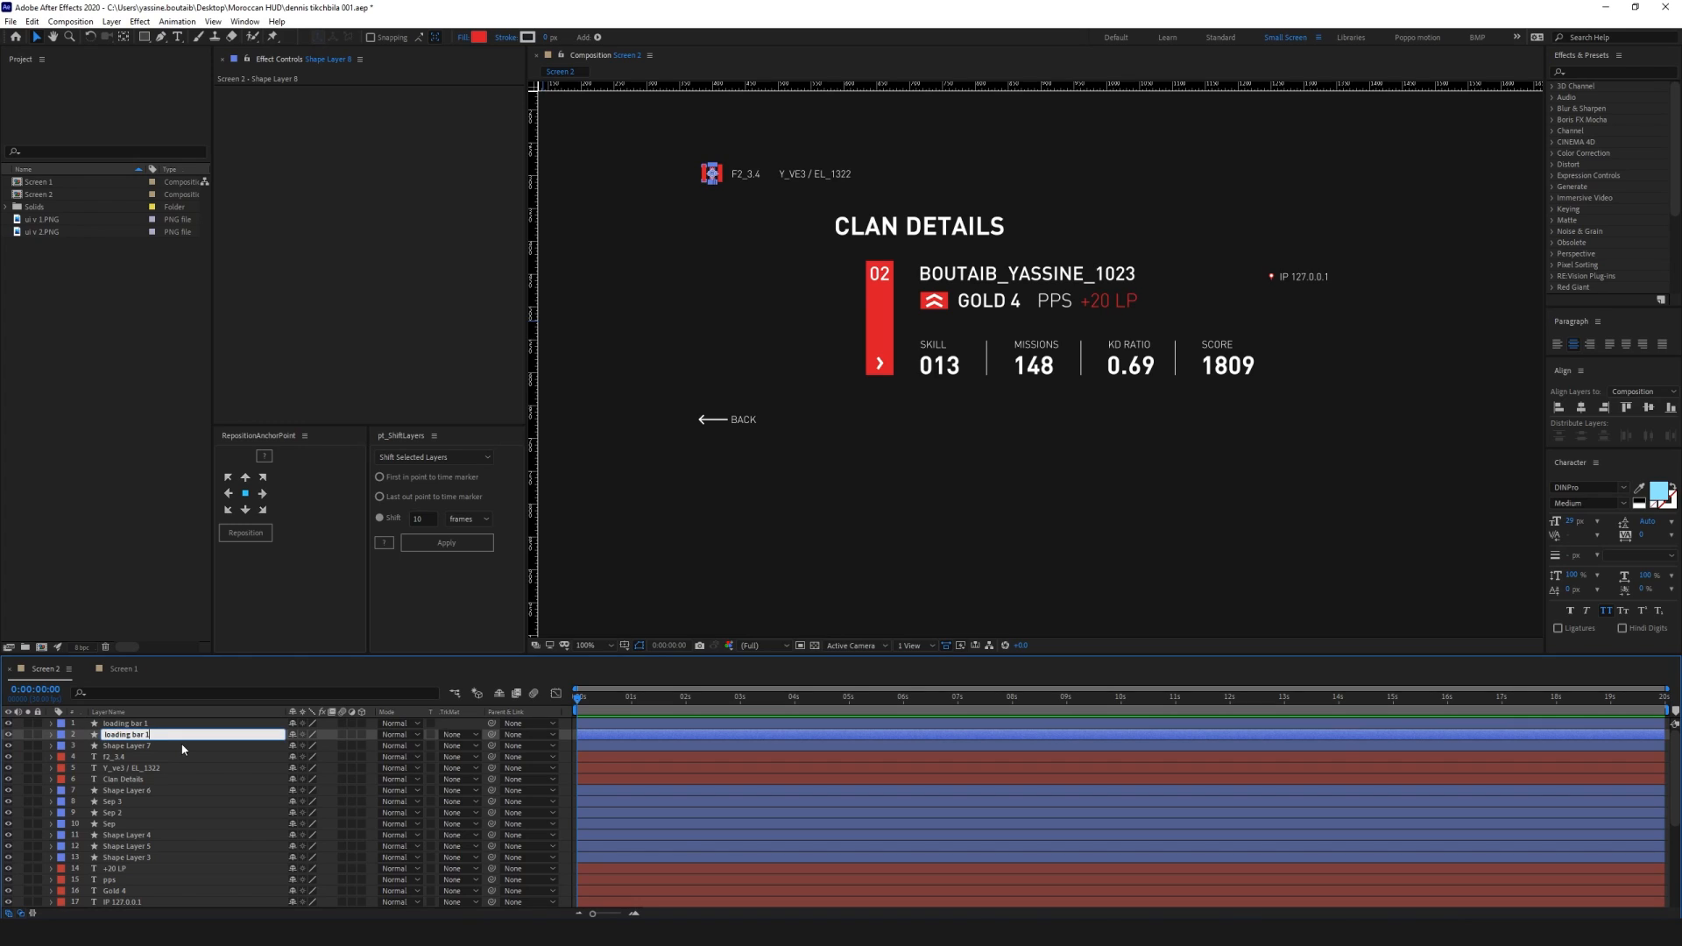
{"action": "key", "text": "Return"}
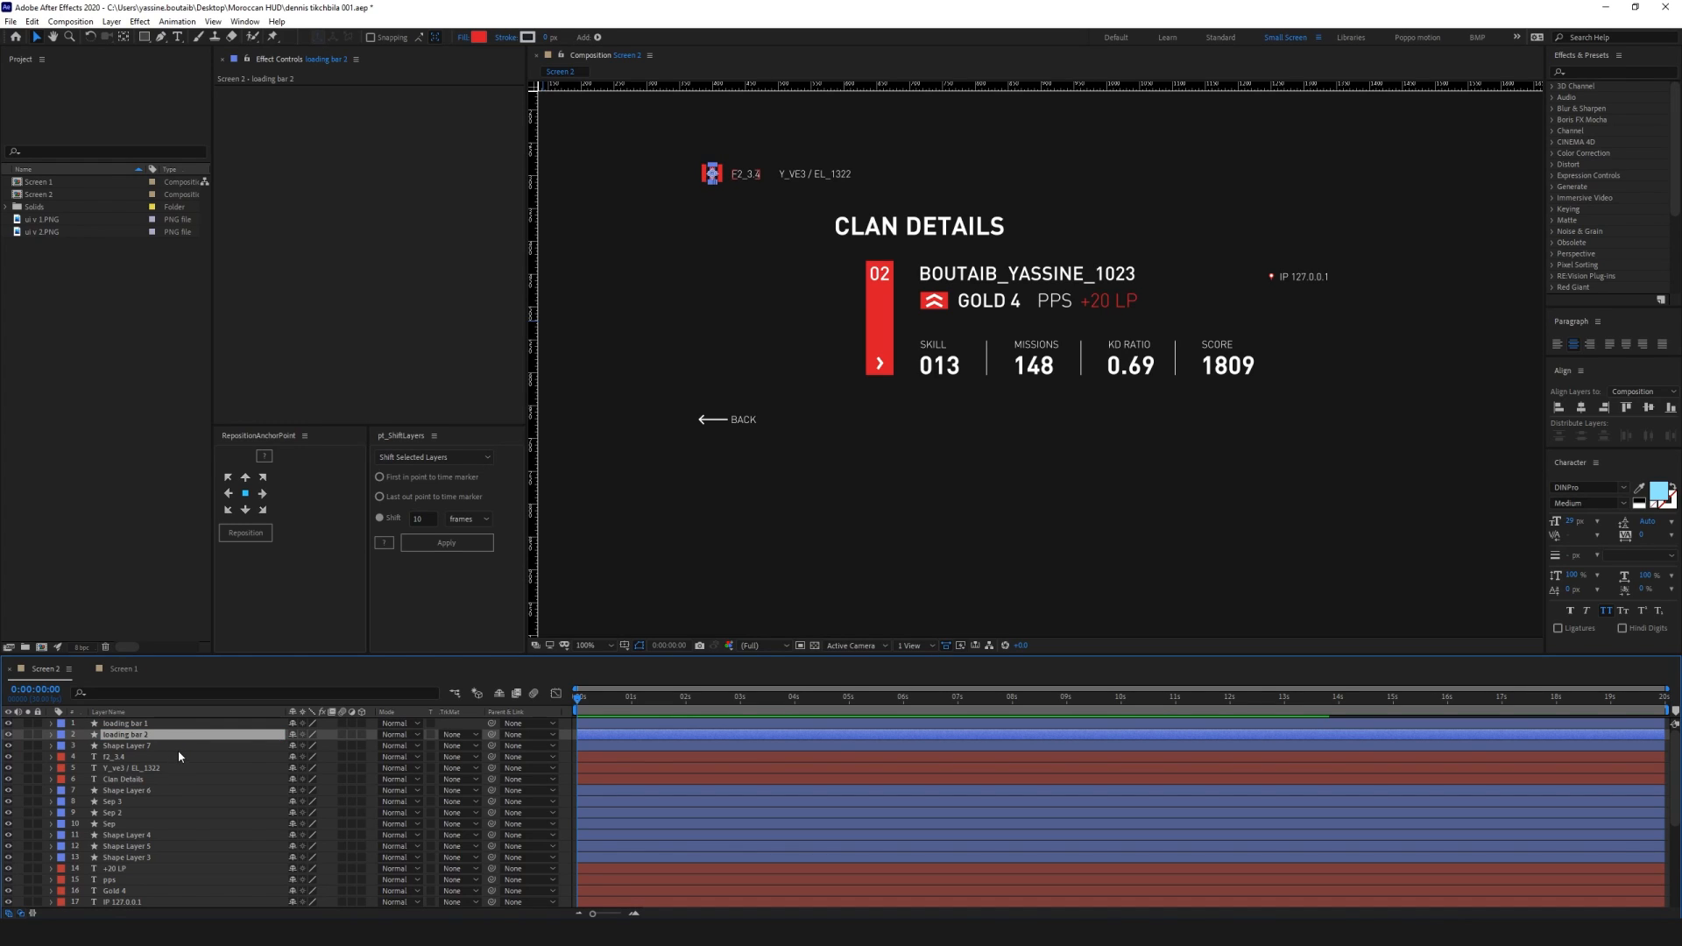
{"action": "left_click", "coordinate": [177, 748]}
{"action": "key", "text": "Return"}
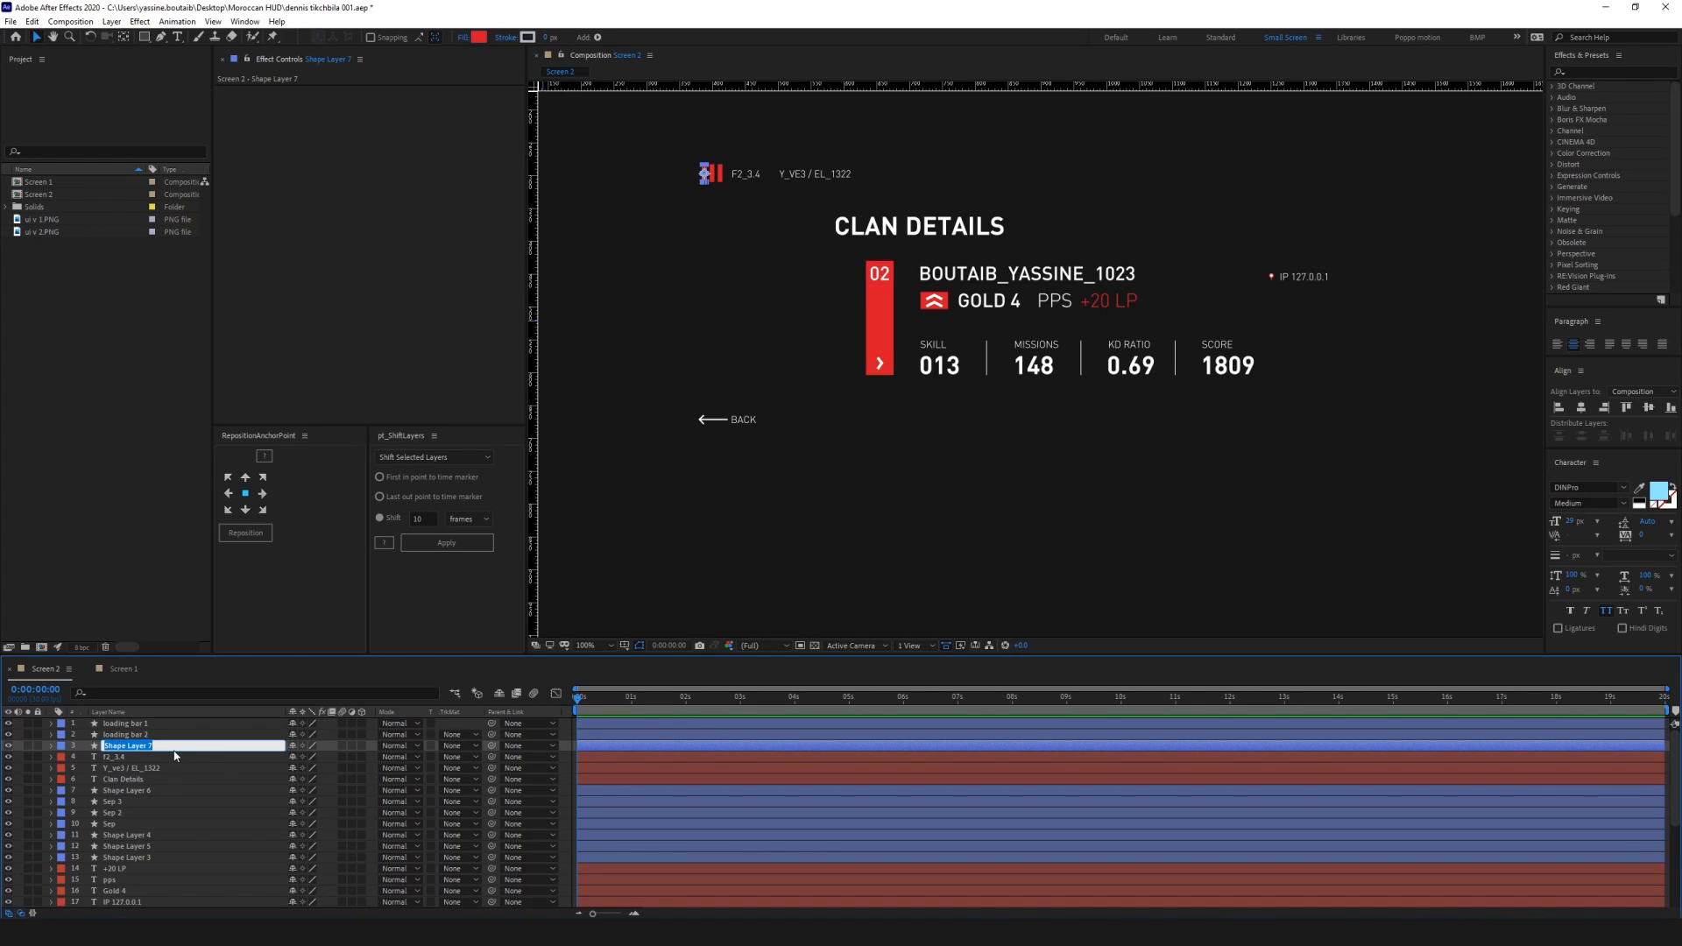
{"action": "key", "text": "ctrl+v"}
{"action": "type", "text": "3"}
{"action": "key", "text": "Return"}
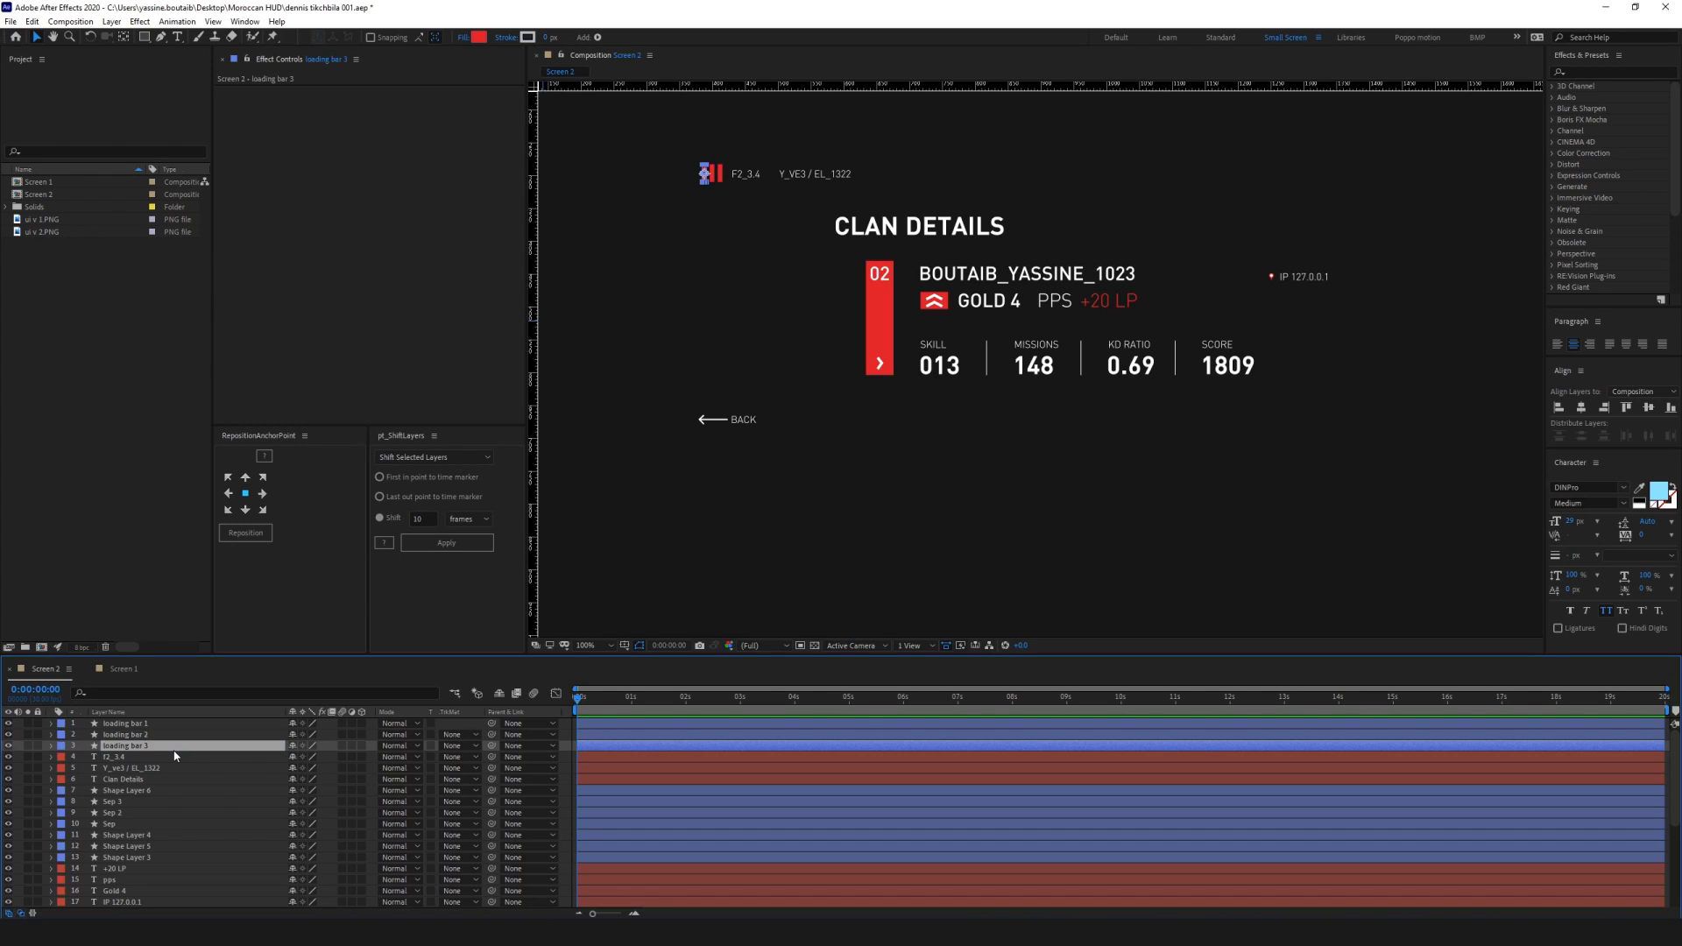
Give the three loading bar layers, f2_3.4 and Y_ve3 / EL_1322 the Cyan label
{"action": "left_click", "coordinate": [140, 724], "text": "shift"}
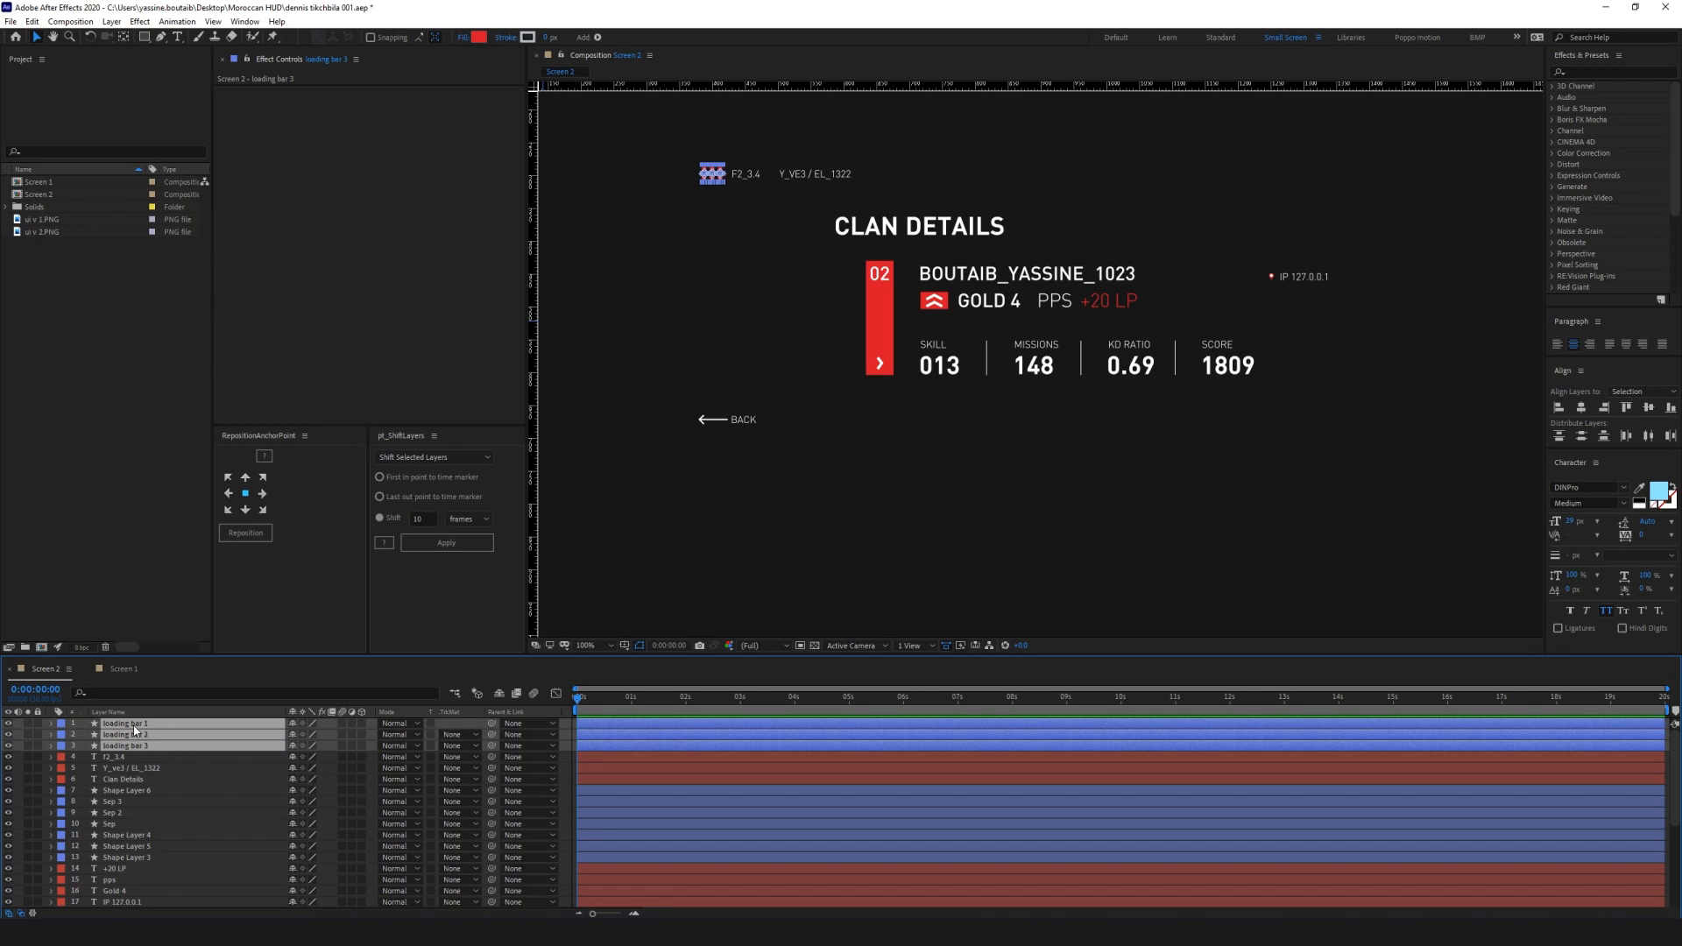
{"action": "left_click", "coordinate": [60, 727]}
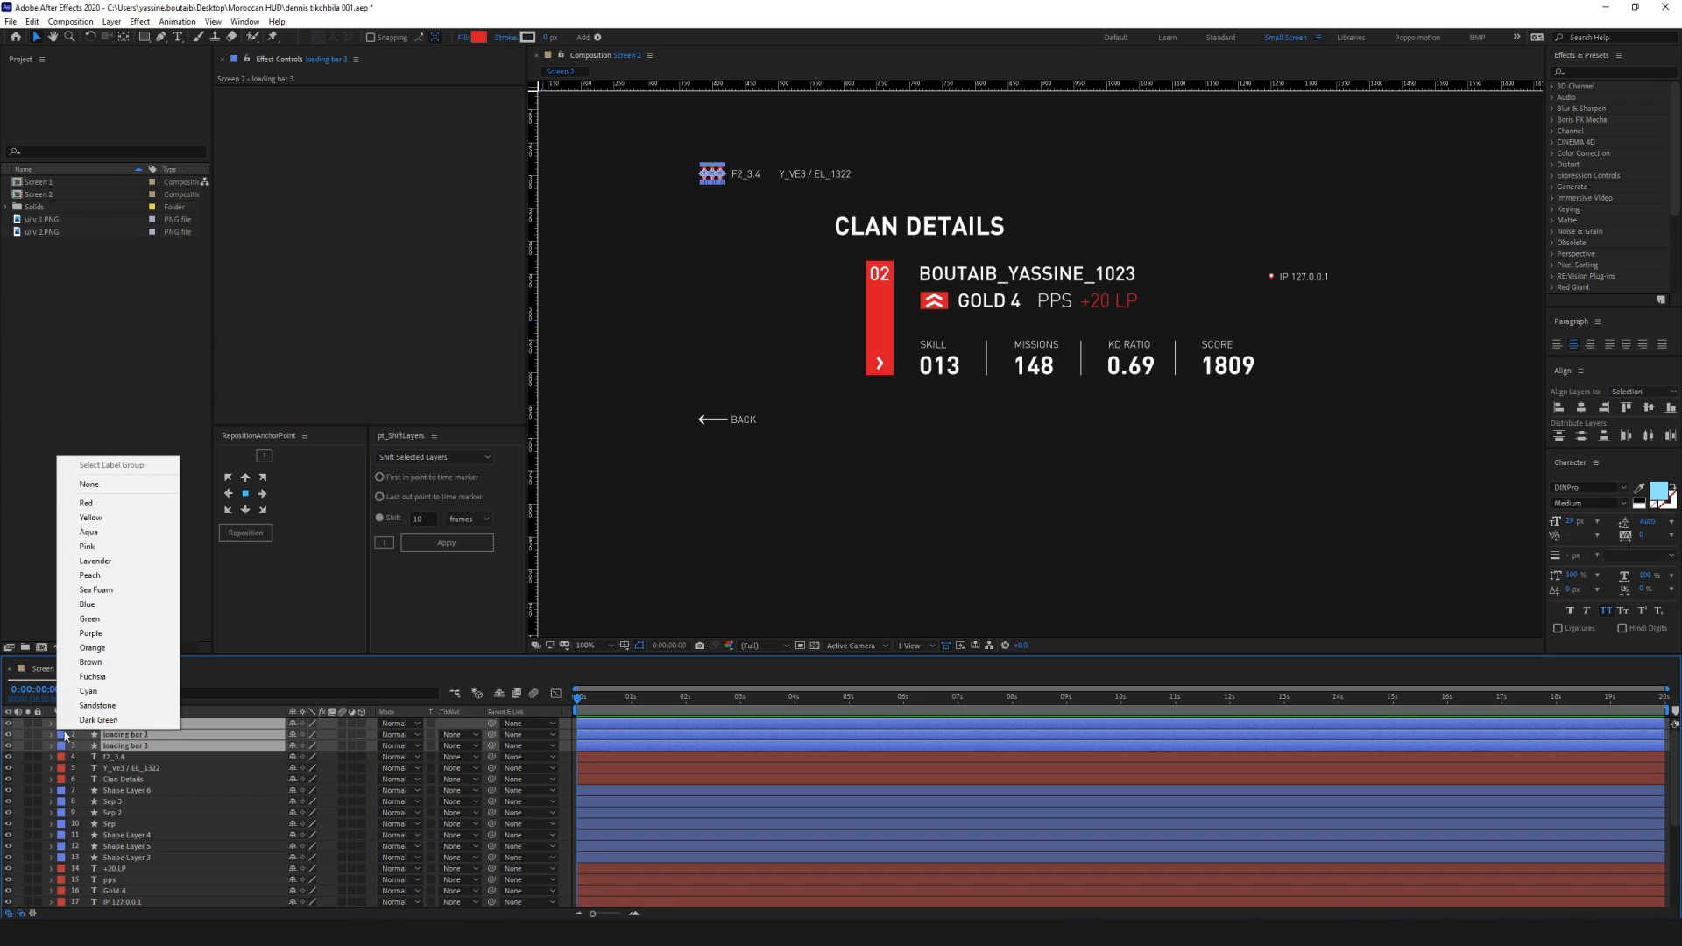
{"action": "left_click", "coordinate": [115, 760]}
{"action": "left_click", "coordinate": [116, 769]}
{"action": "left_click", "coordinate": [120, 734], "text": "shift"}
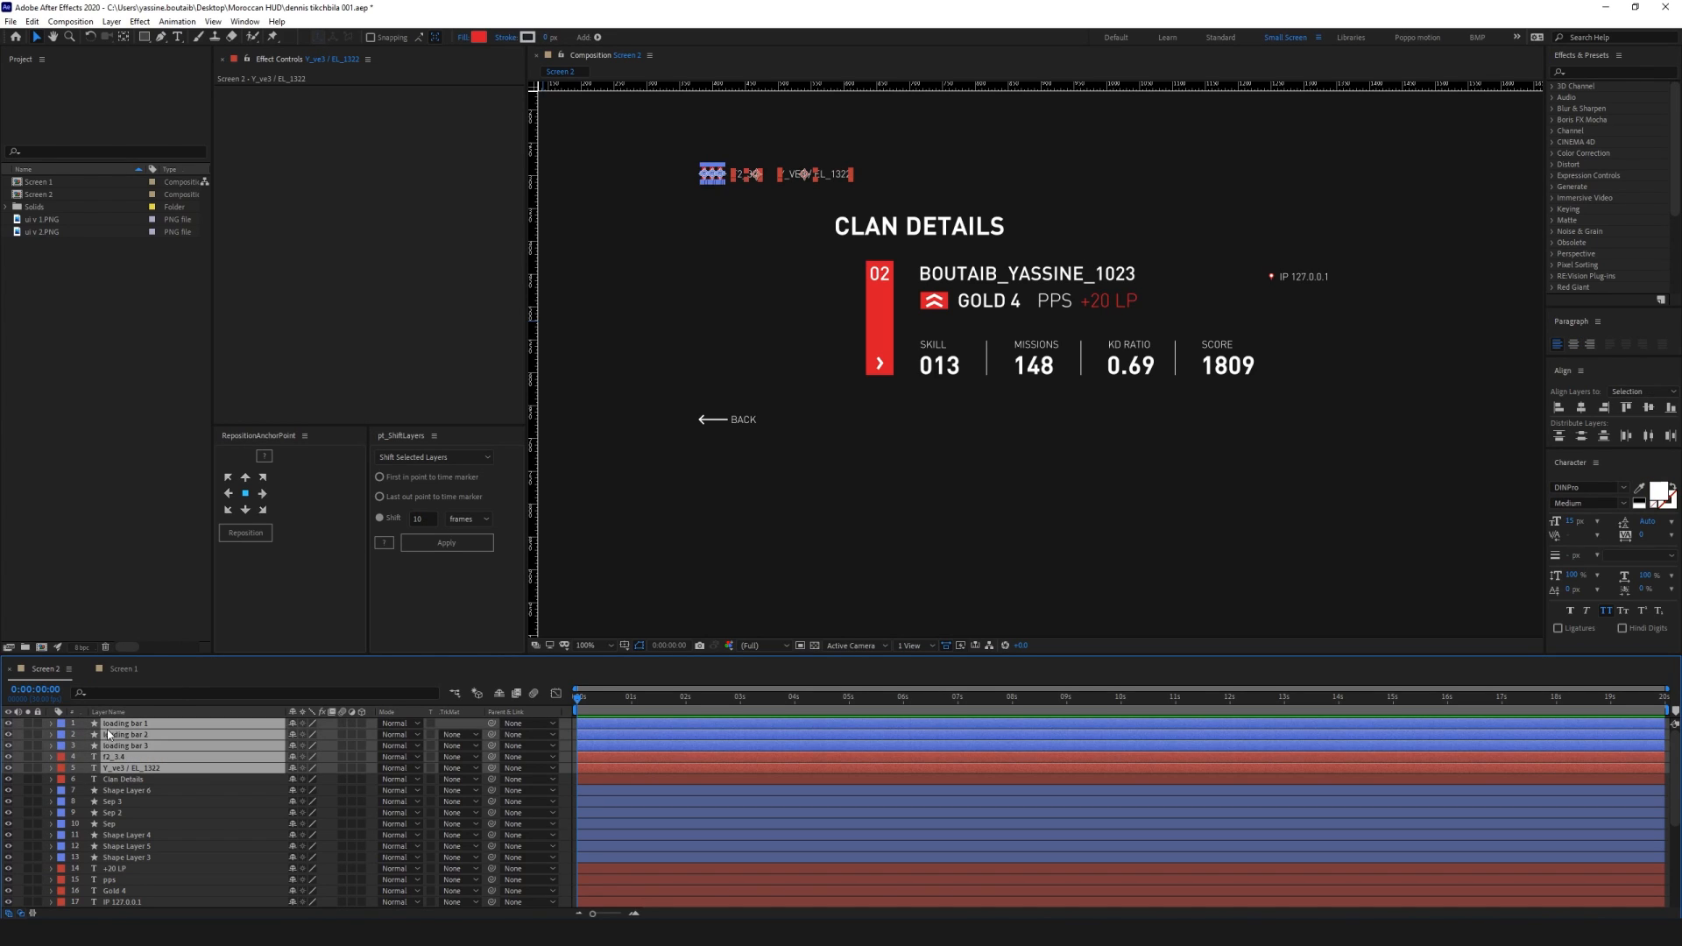
{"action": "left_click", "coordinate": [64, 727]}
{"action": "left_click", "coordinate": [106, 712]}
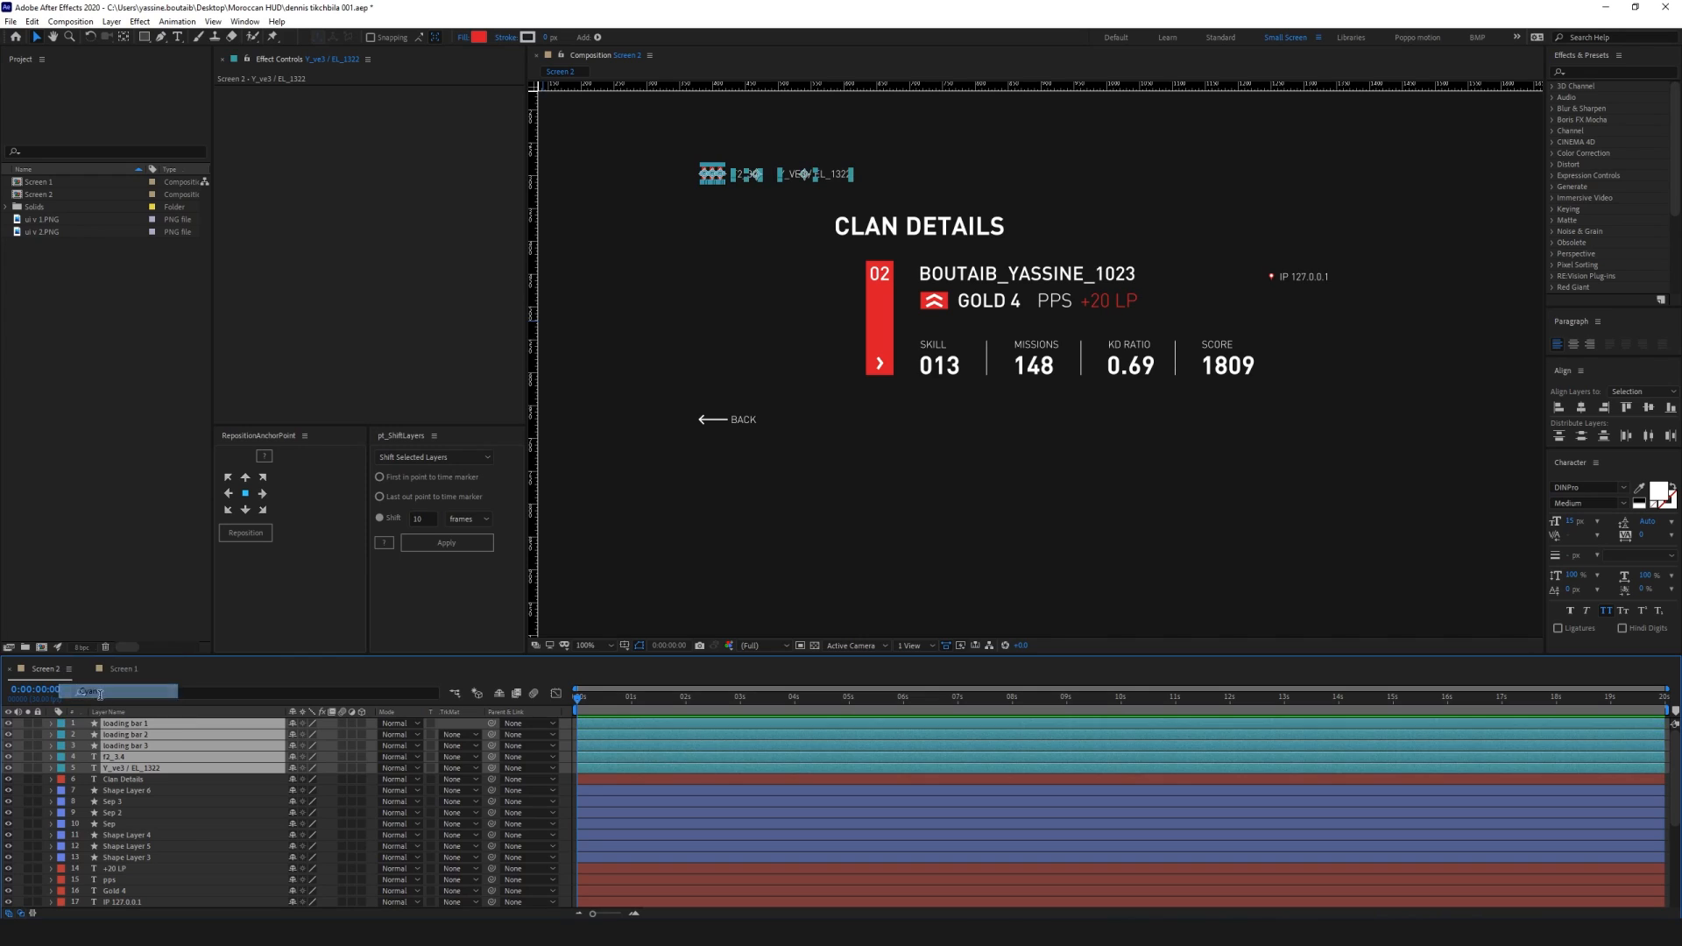
Give the Clan Details layer the Fuchsia label
{"action": "left_click", "coordinate": [142, 780]}
{"action": "left_click", "coordinate": [63, 779]}
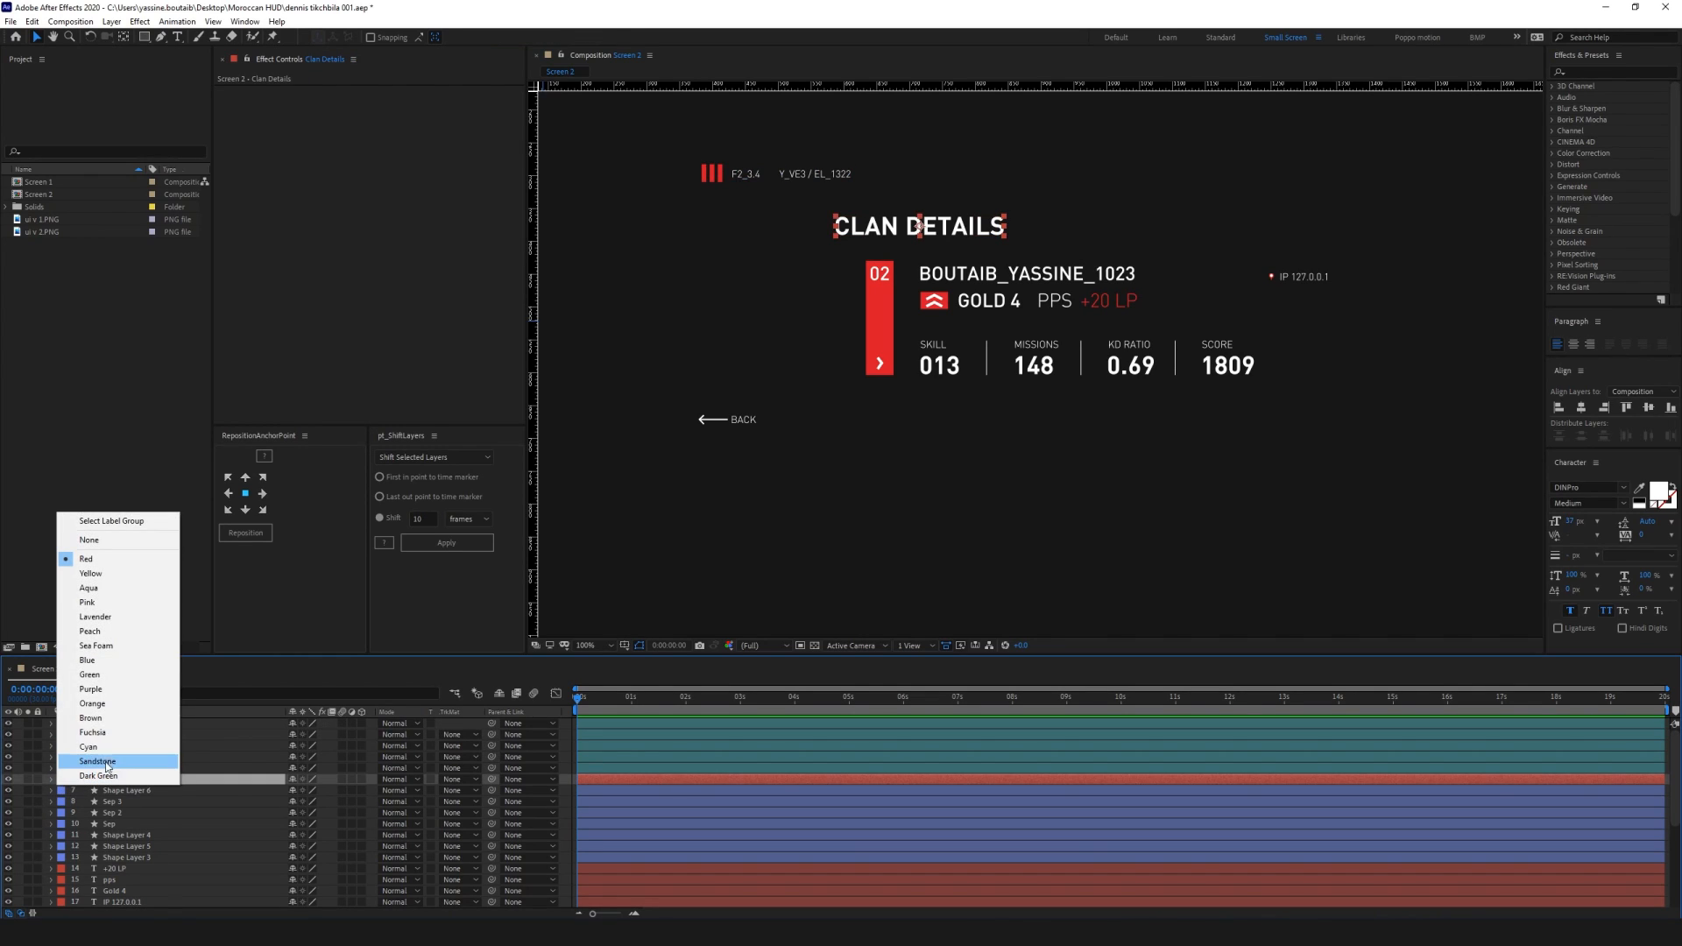
{"action": "left_click", "coordinate": [93, 733]}
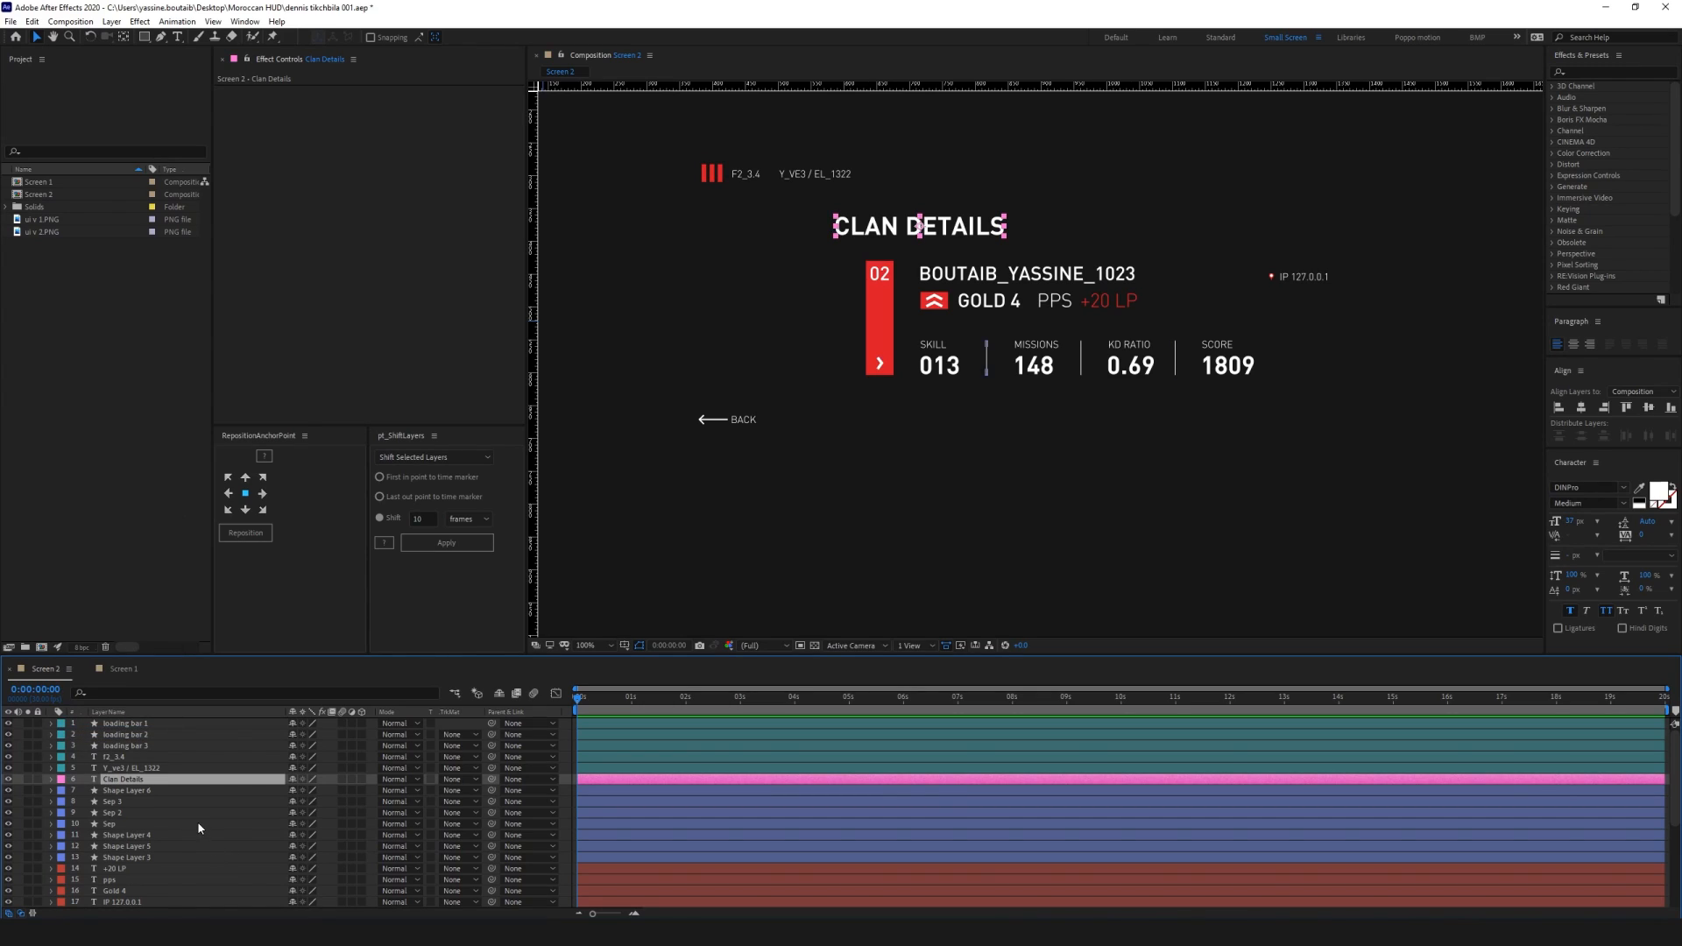
Centre the anchor points of Shape Layer 6, the three Sep layers and Shape Layers 4, 5 and 3 in their content
{"action": "left_click", "coordinate": [195, 791]}
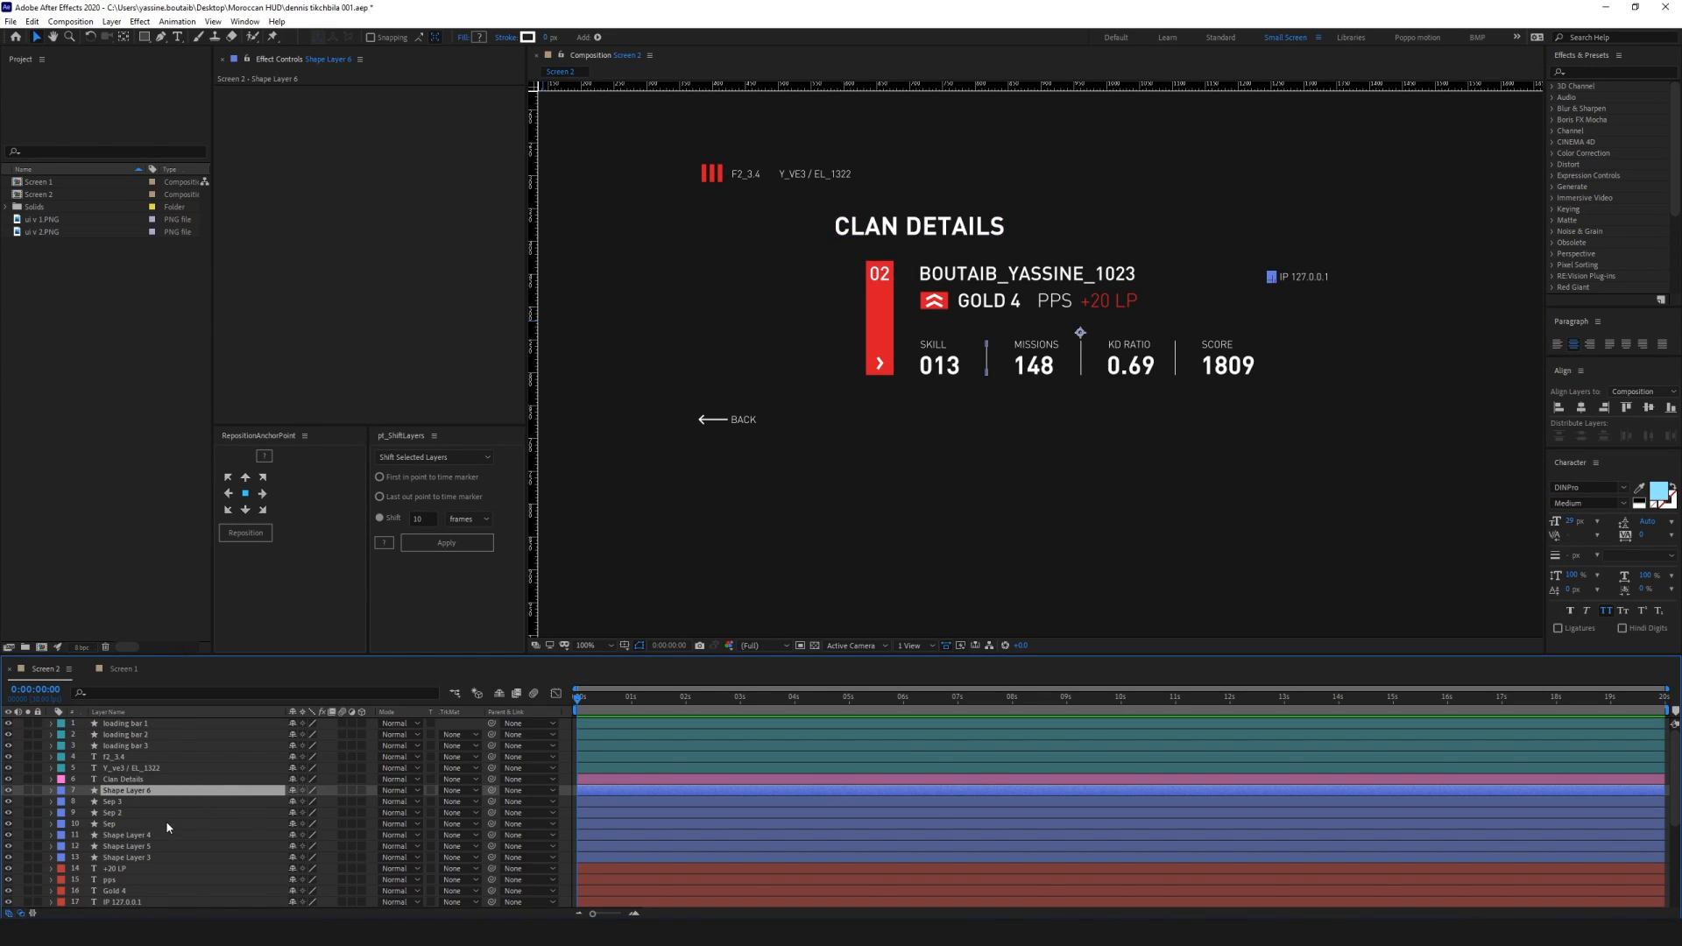
{"action": "scroll", "coordinate": [166, 820], "scroll_direction": "down", "scroll_amount": 2}
{"action": "left_click", "coordinate": [123, 791], "text": "shift"}
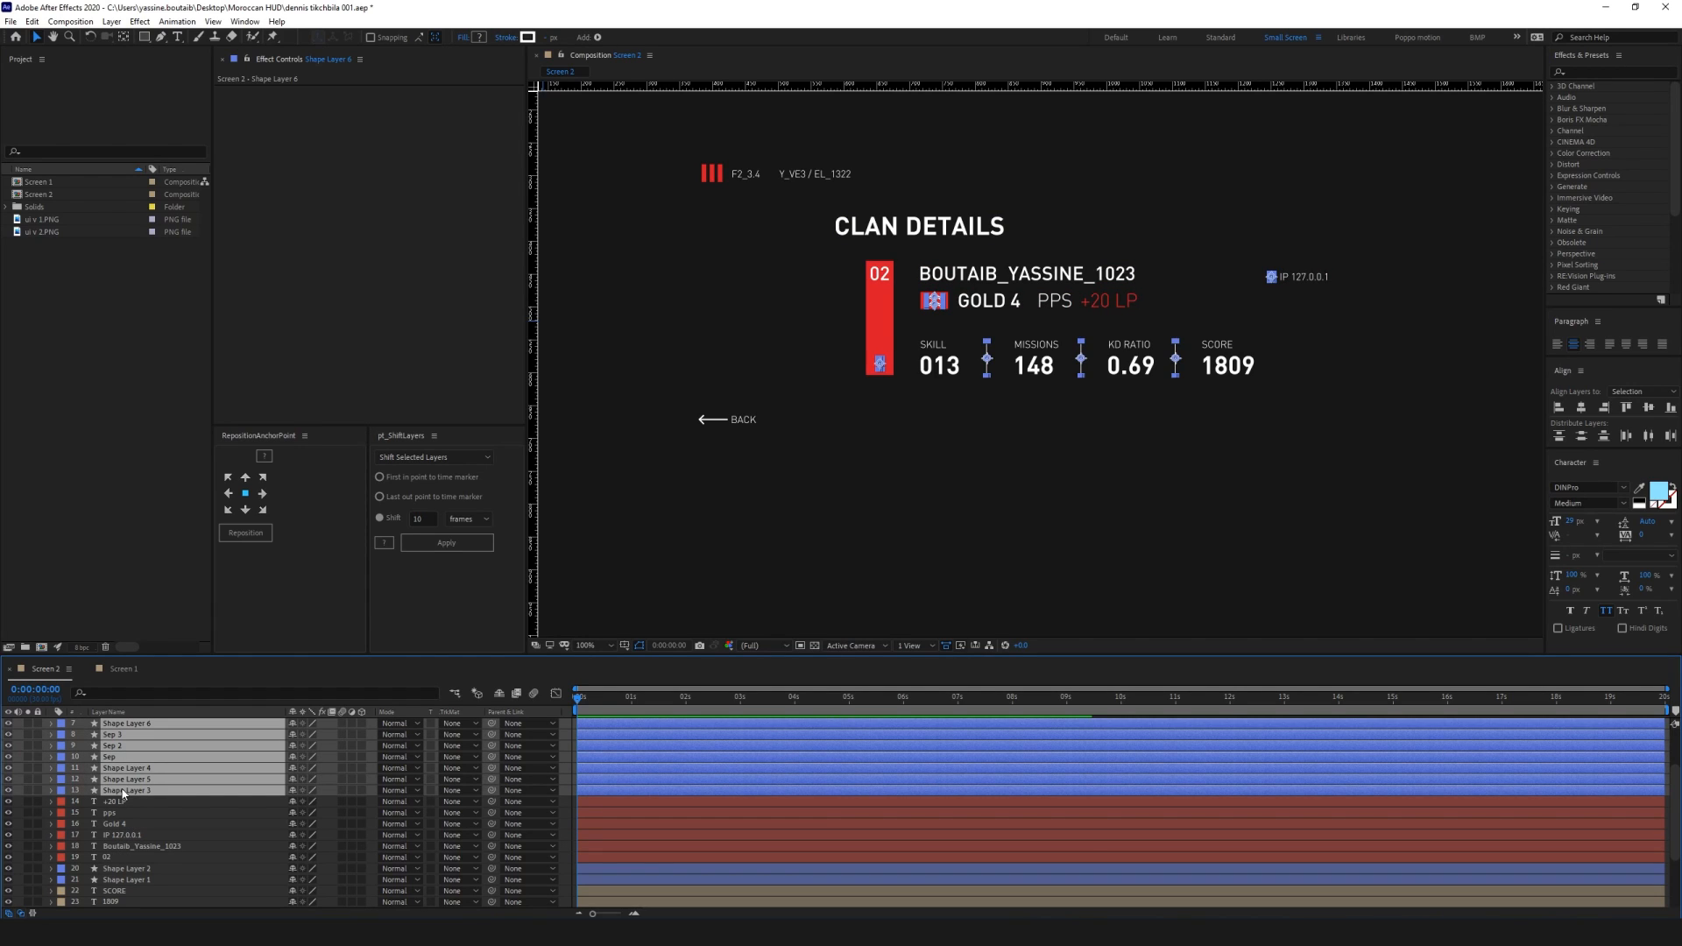
{"action": "right_click", "coordinate": [88, 785]}
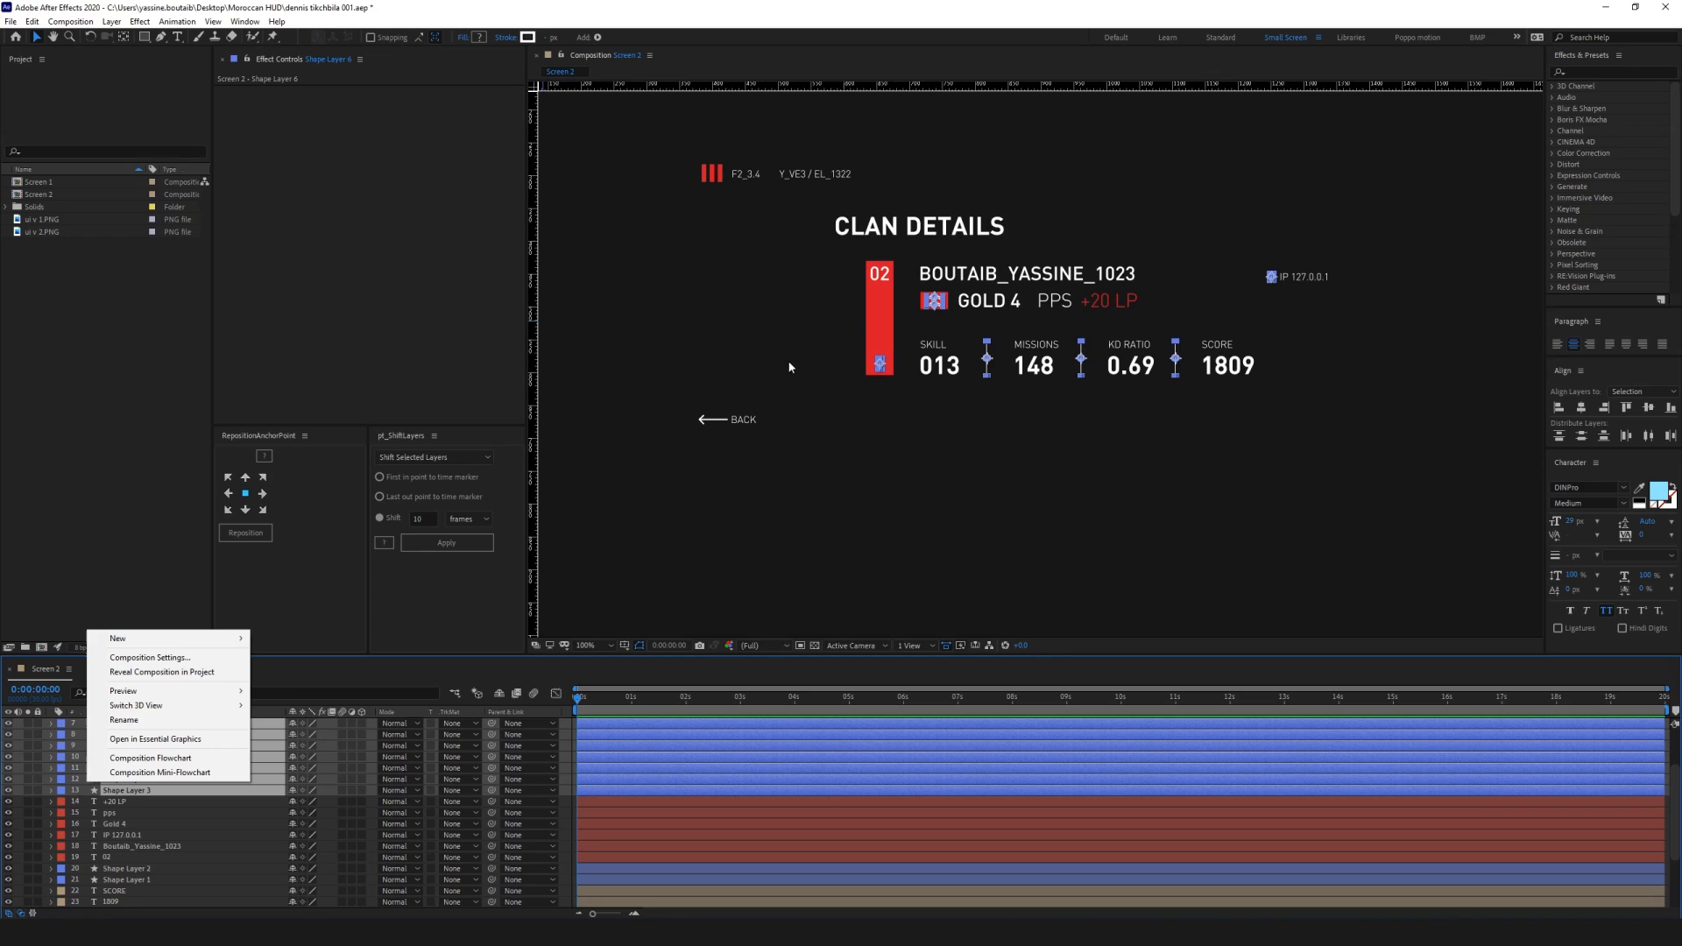
{"action": "right_click", "coordinate": [933, 302]}
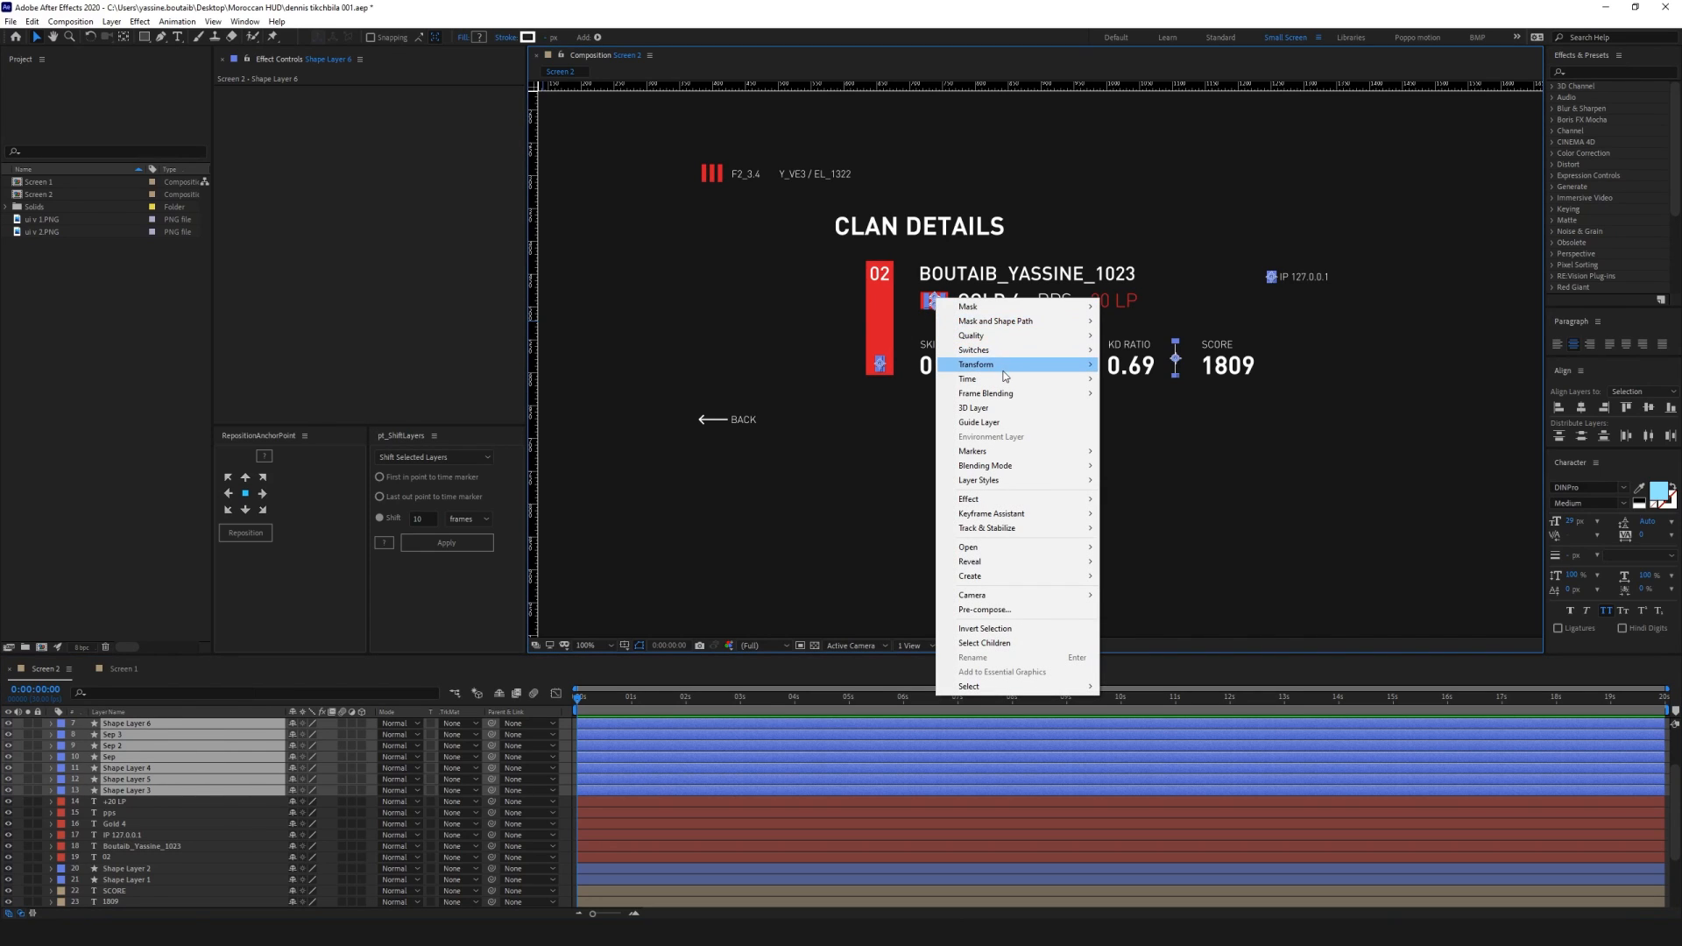
{"action": "mouse_move", "coordinate": [1006, 364]}
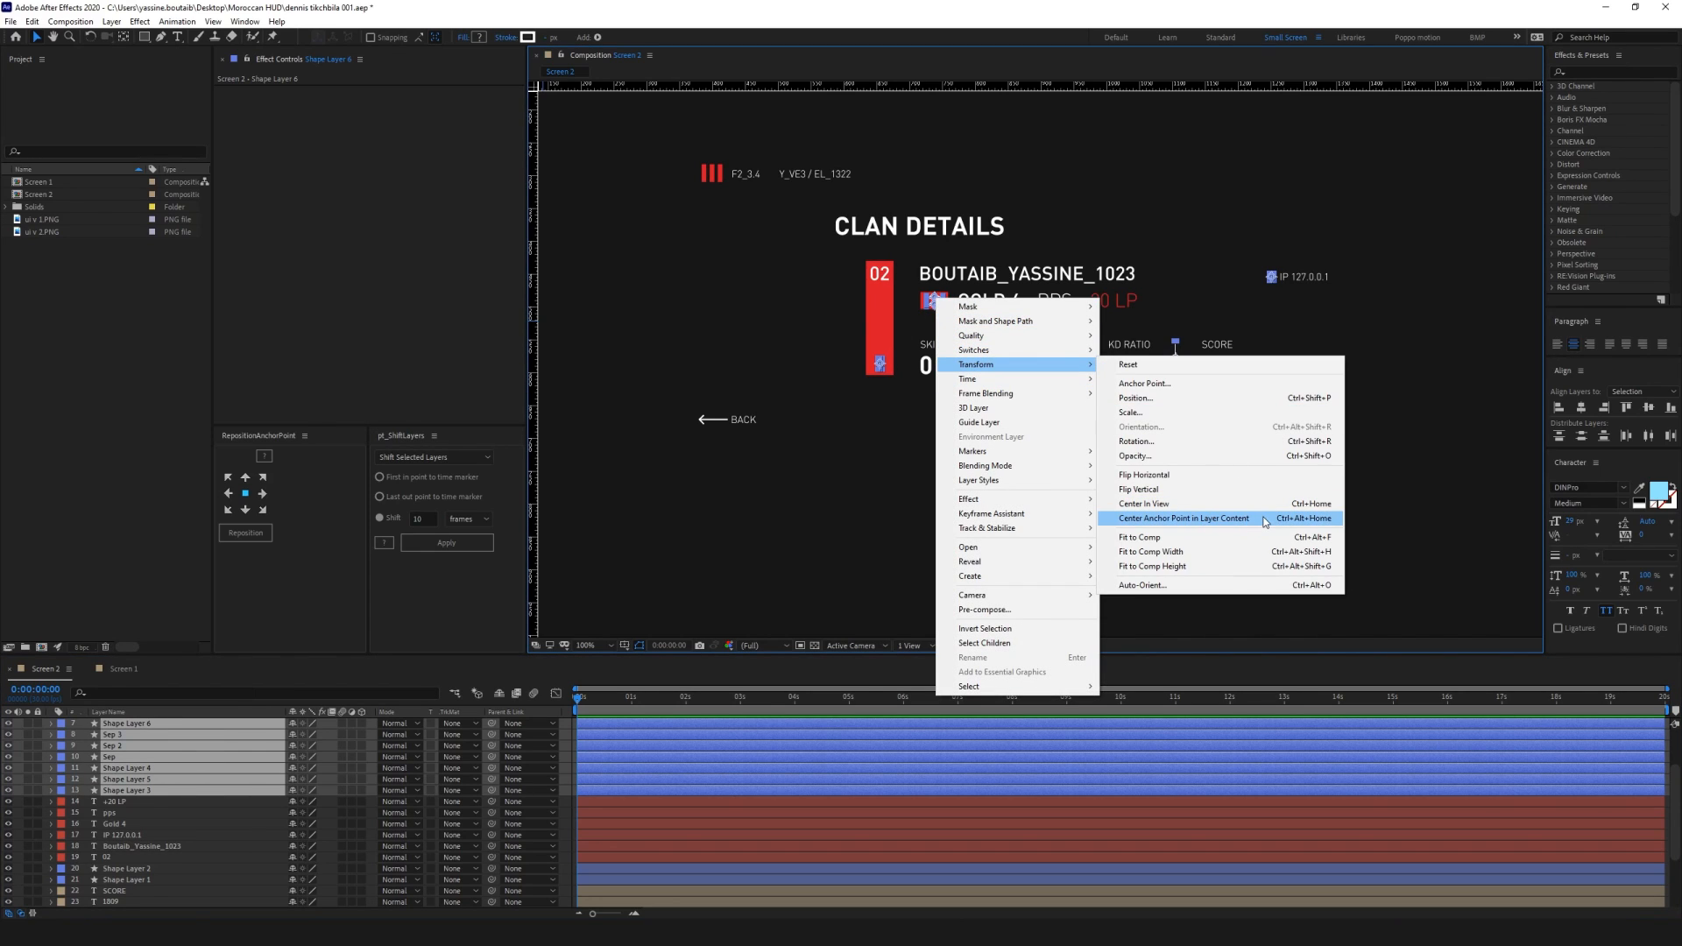
{"action": "left_click", "coordinate": [1302, 519]}
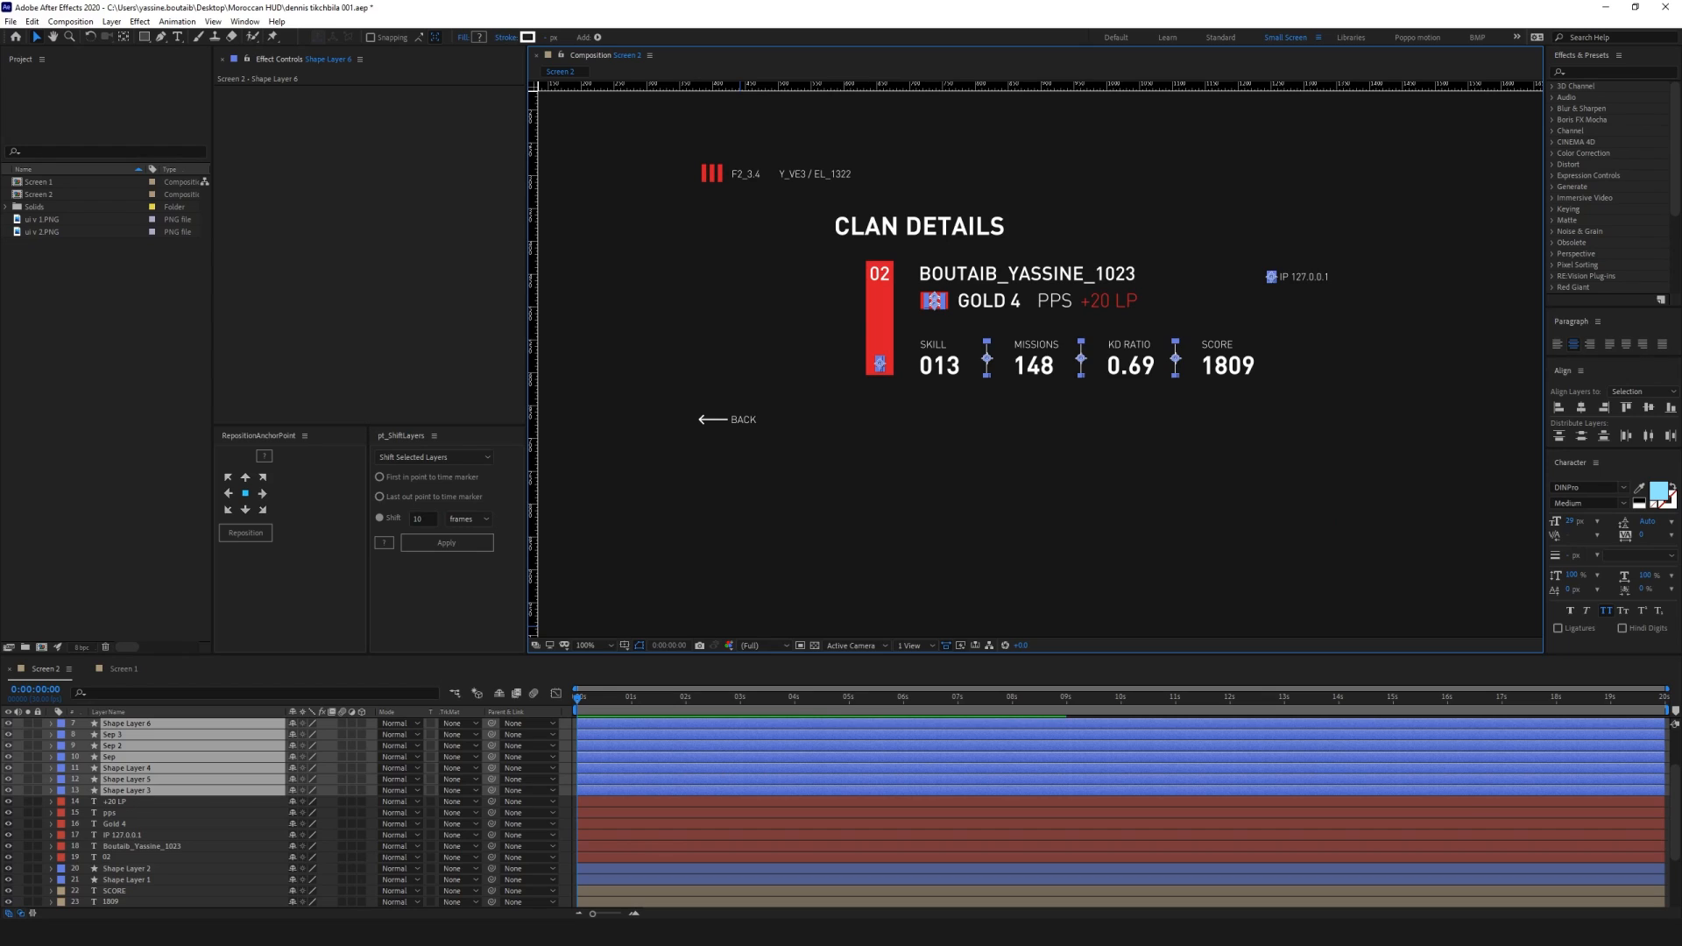
{"action": "left_click", "coordinate": [247, 494]}
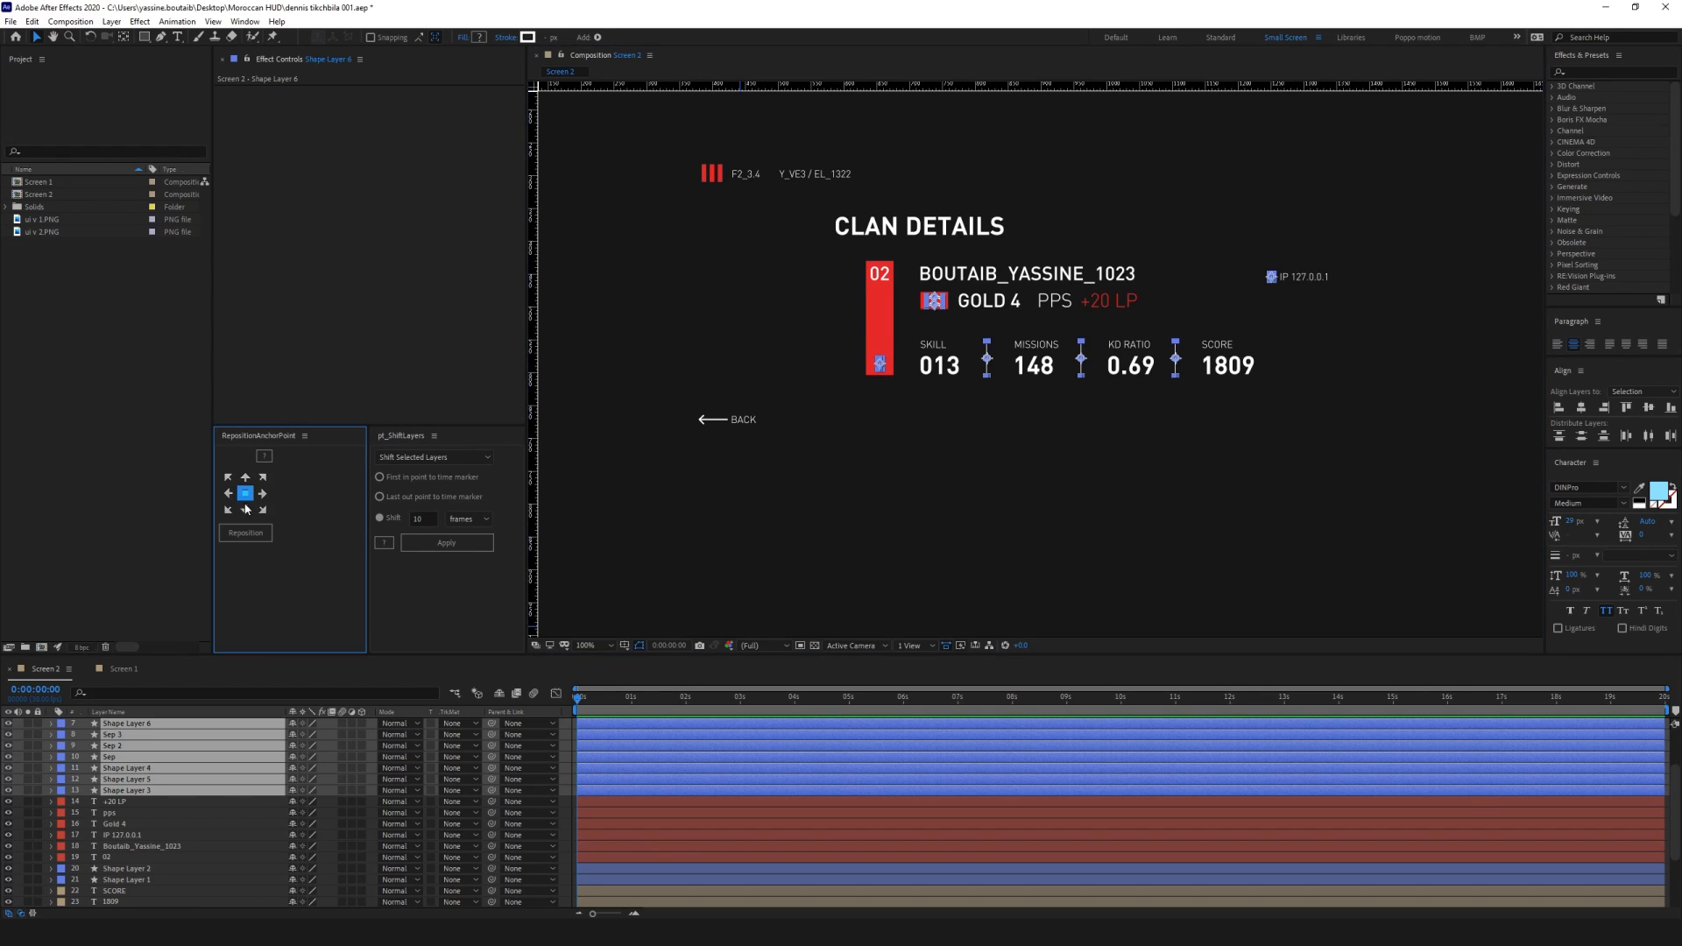
{"action": "left_click", "coordinate": [254, 536]}
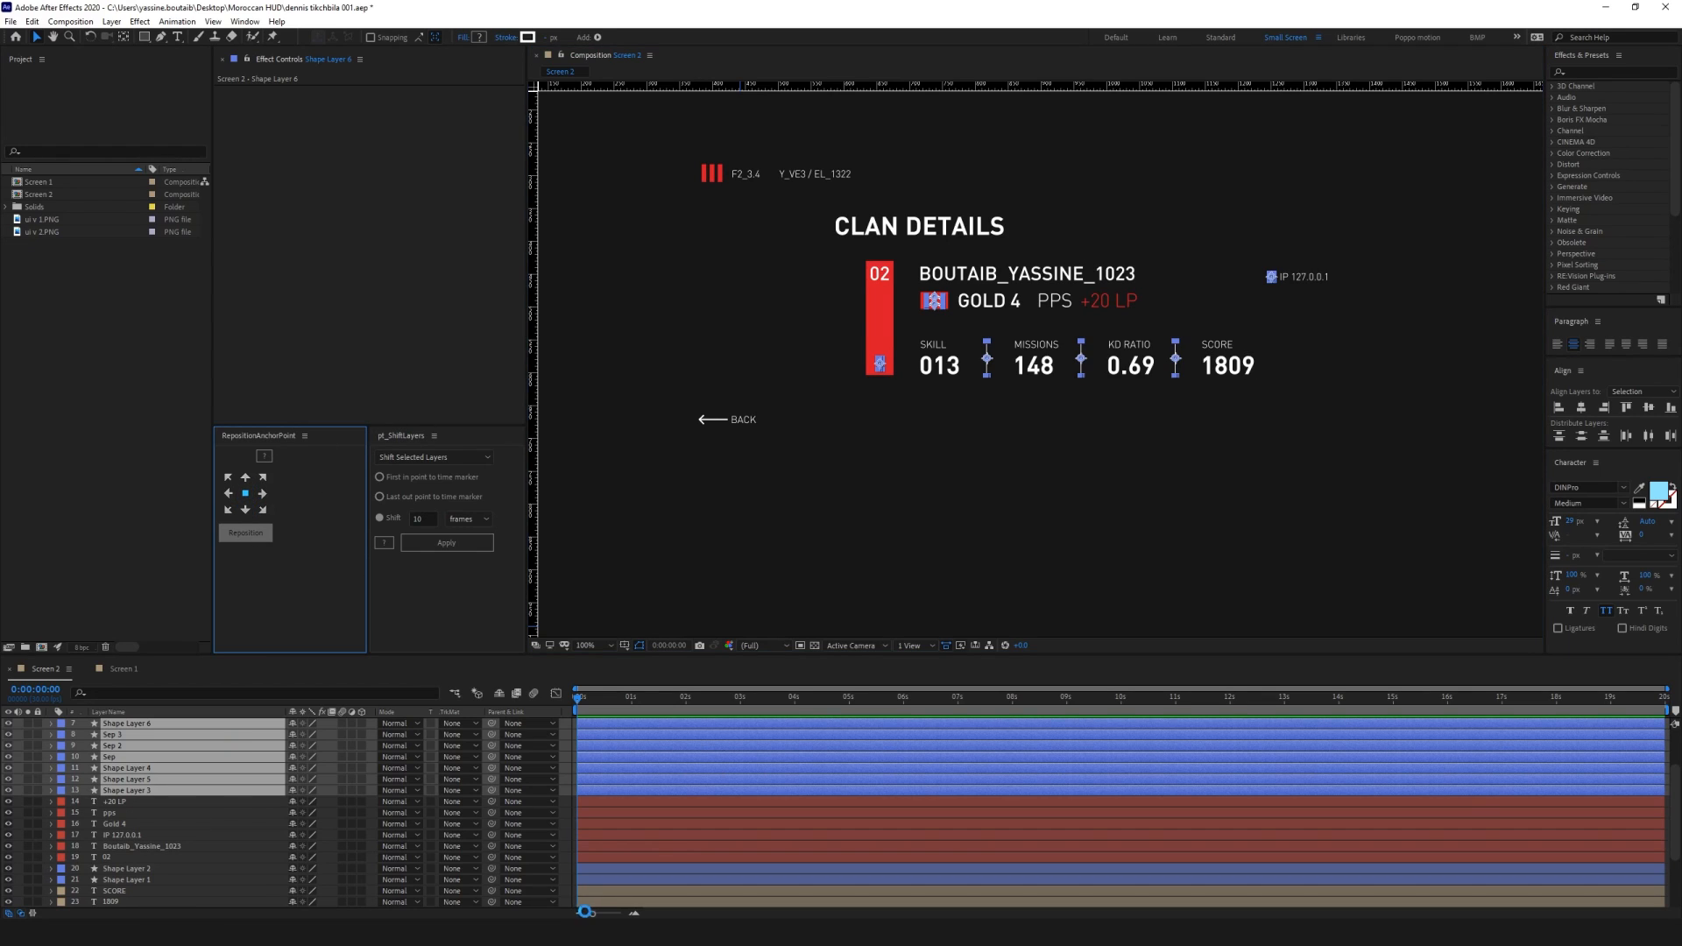
{"action": "left_click", "coordinate": [567, 762]}
{"action": "left_click", "coordinate": [1024, 307]}
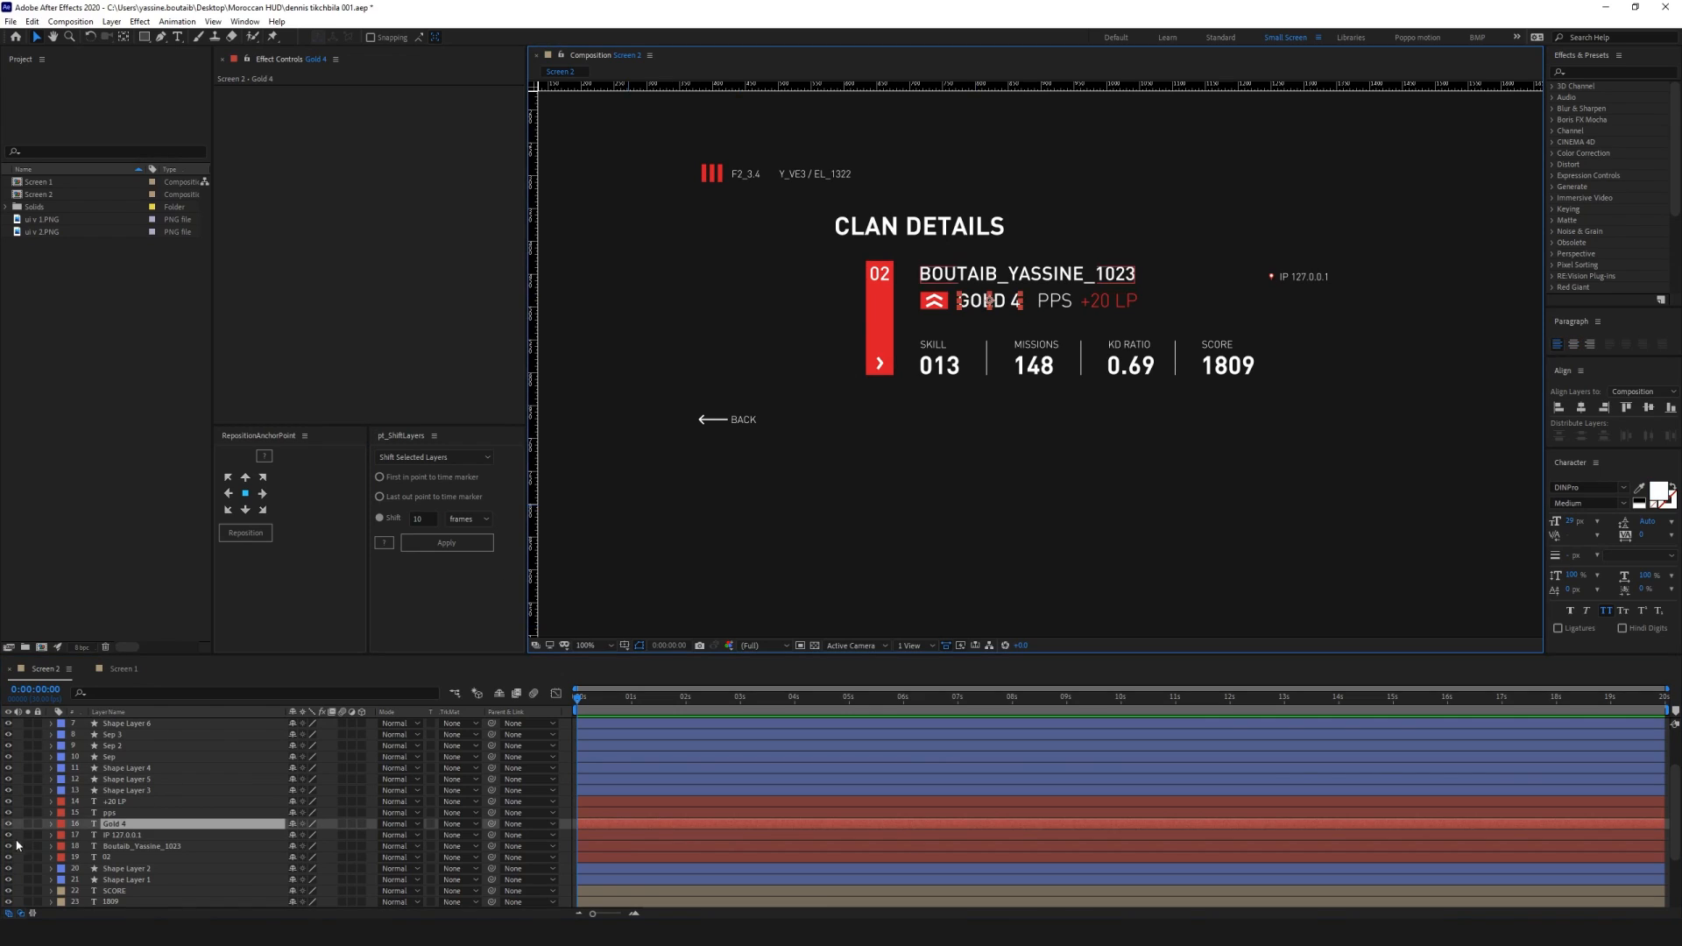
Rename Shape Layer 6 as "IP icon"
{"action": "scroll", "coordinate": [158, 810], "scroll_direction": "up", "scroll_amount": 3}
{"action": "left_click", "coordinate": [123, 779]}
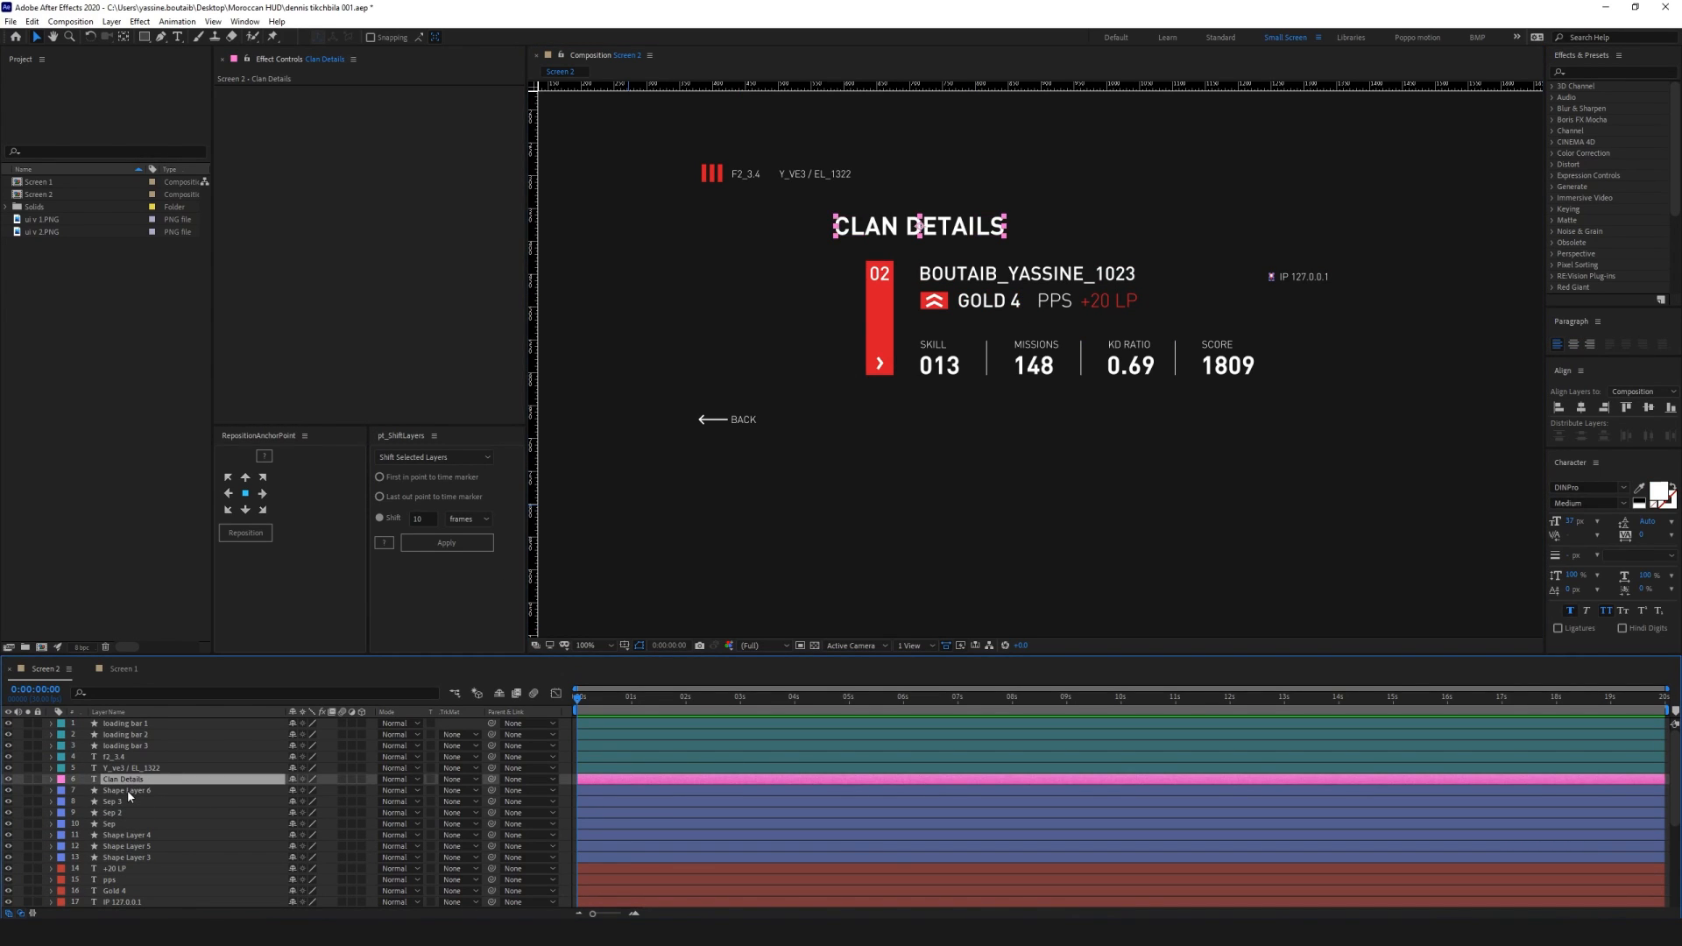
{"action": "left_click", "coordinate": [128, 790]}
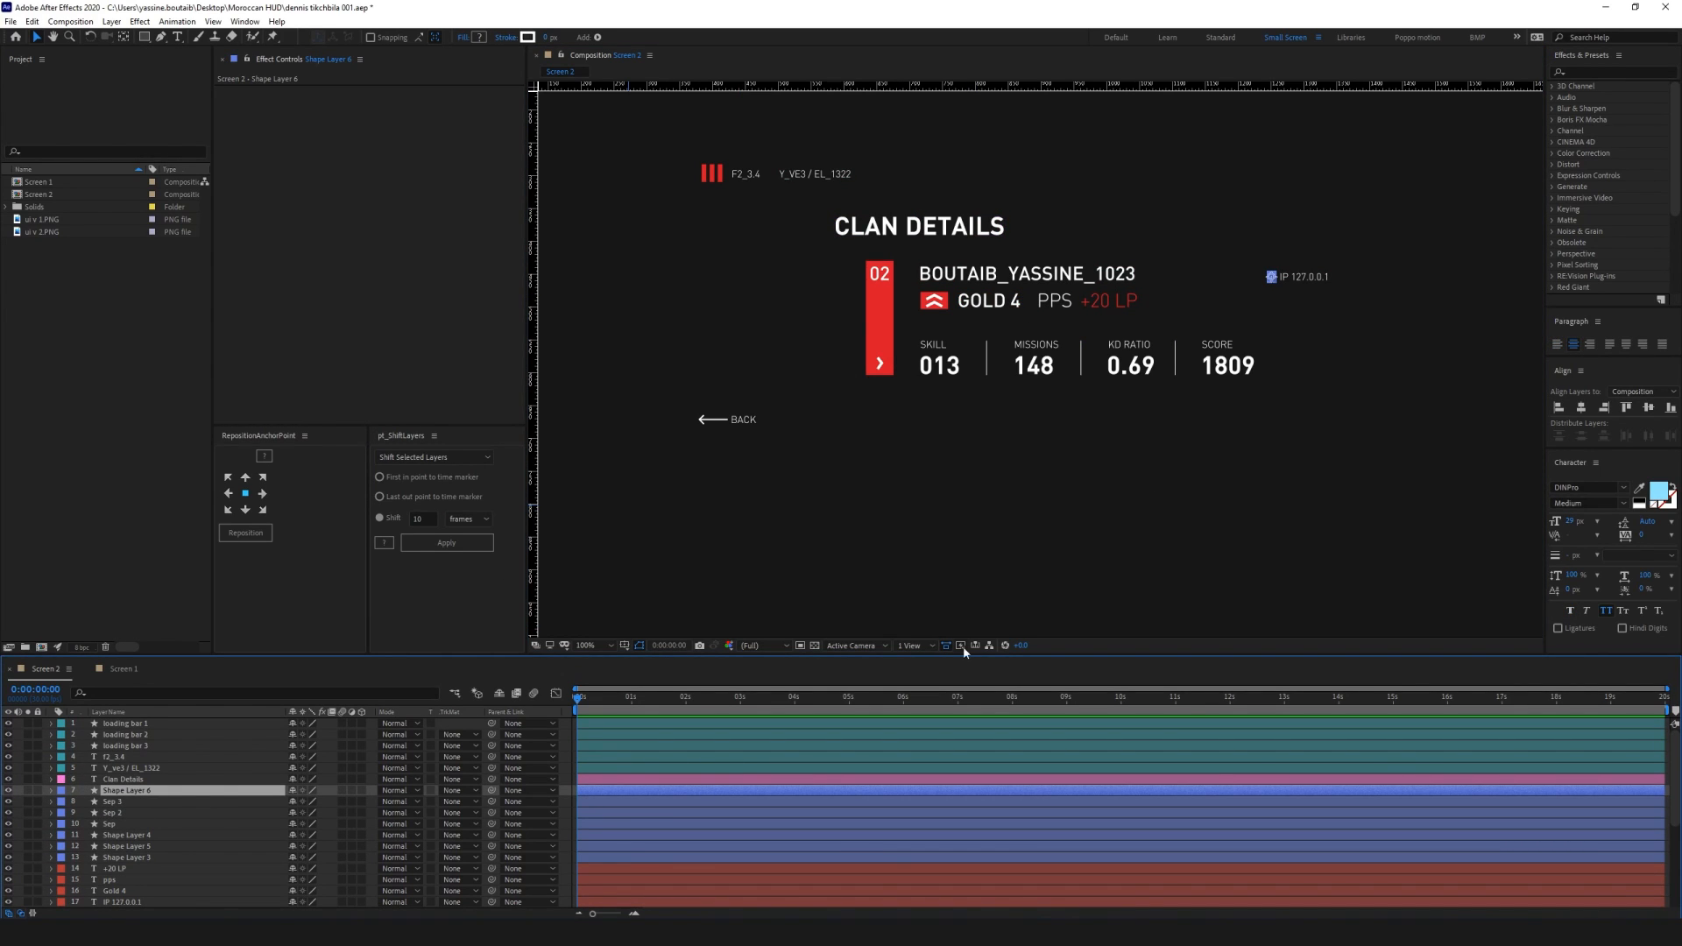
{"action": "key", "text": "Return"}
{"action": "type", "text": "i"}
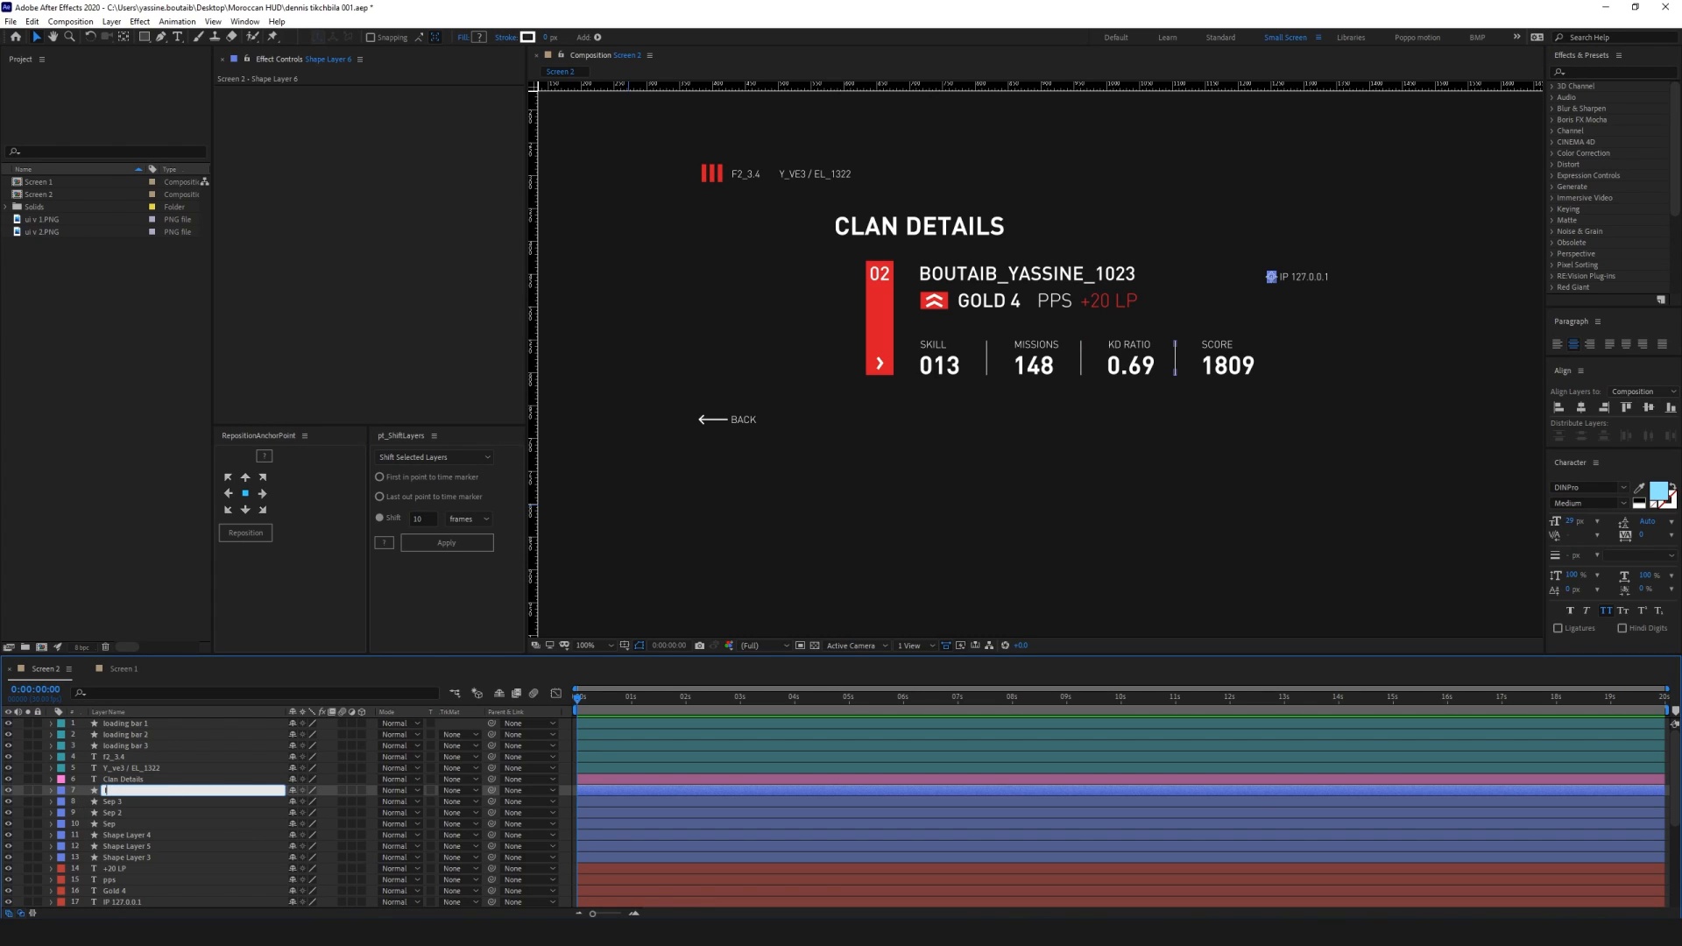
{"action": "type", "text": "P icon"}
{"action": "key", "text": "Return"}
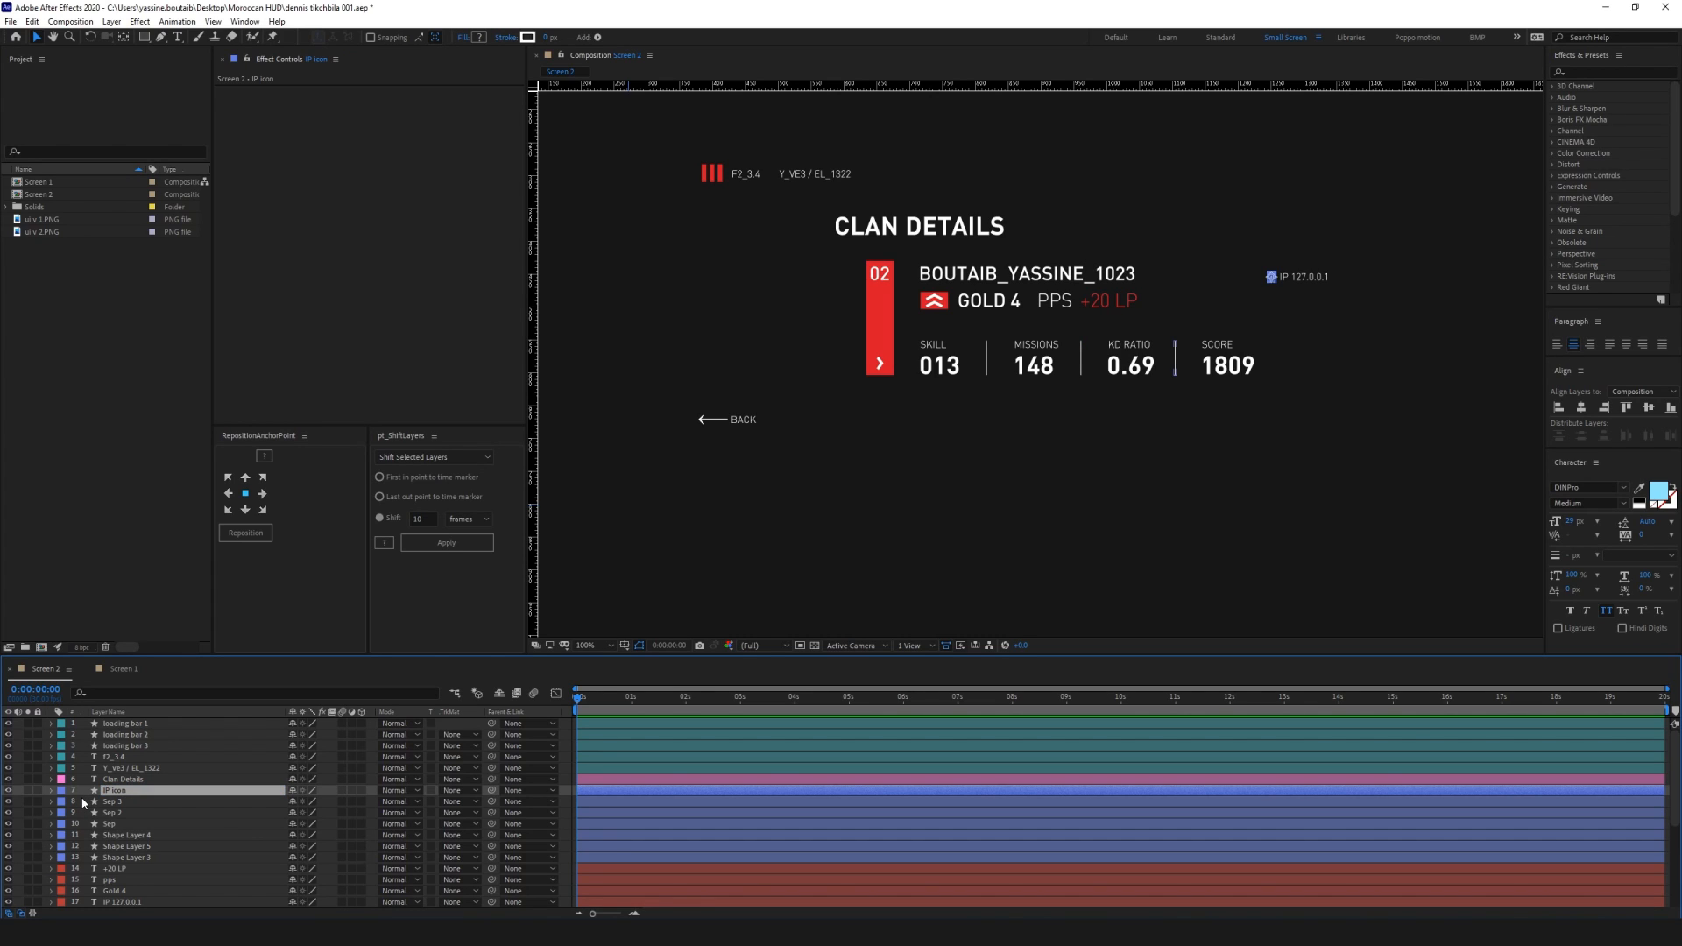
Rename the pin shape layer beside the IP text as "Location icon"
{"action": "key", "text": "Return"}
{"action": "type", "text": "Location ico"}
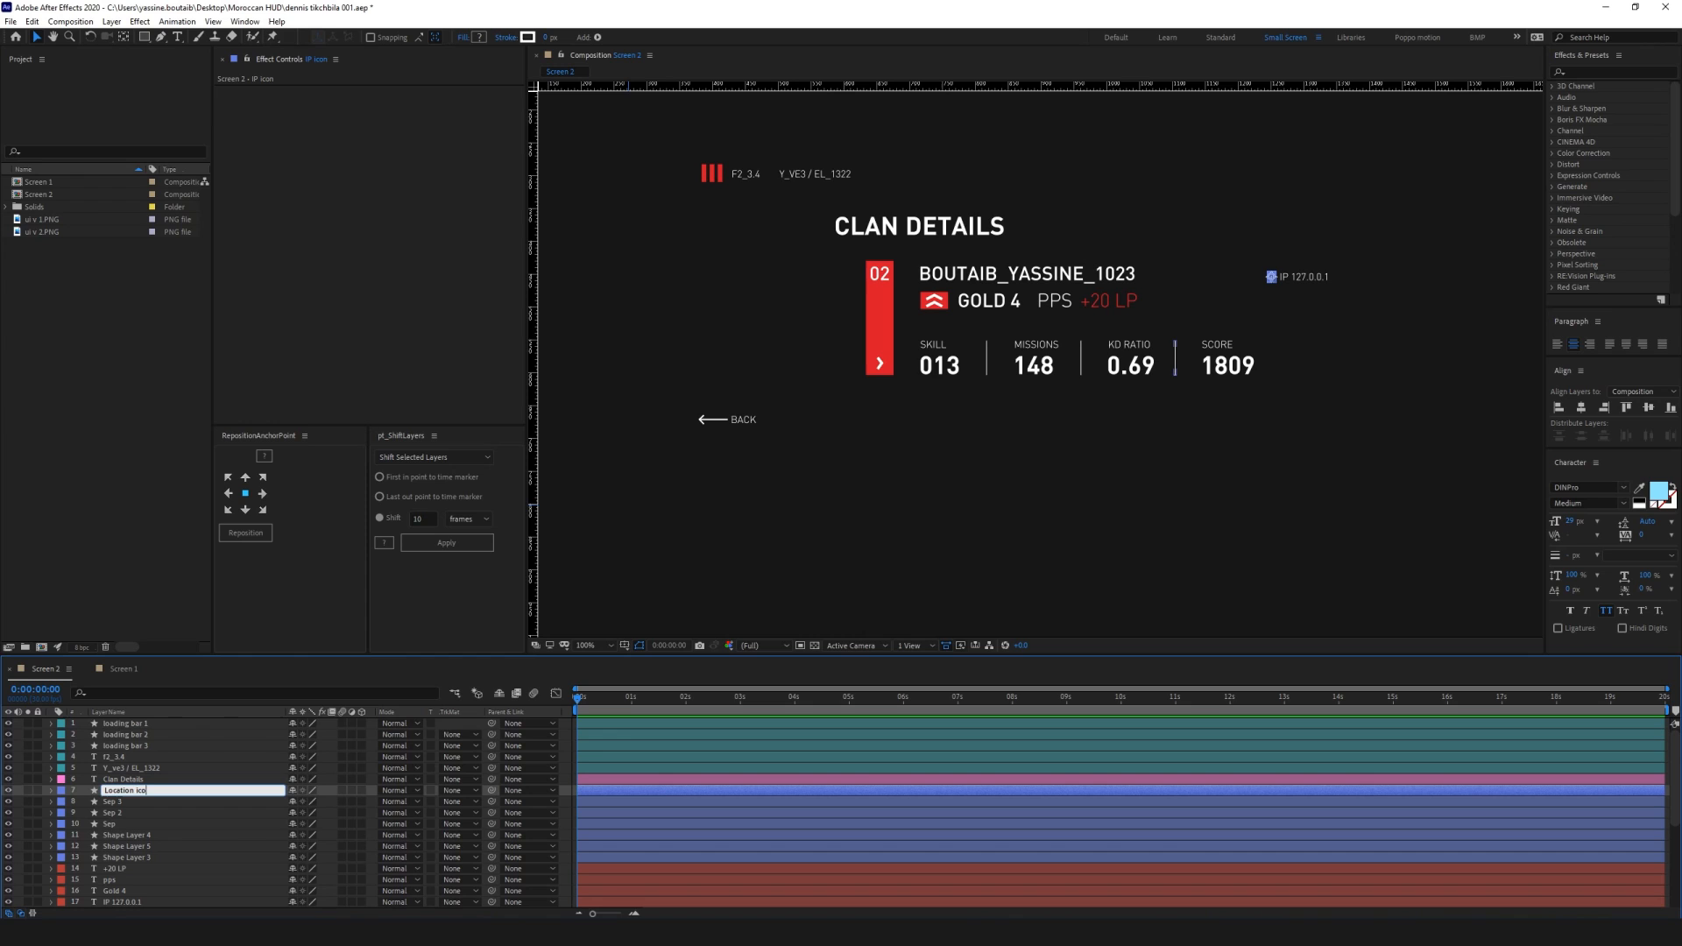
{"action": "type", "text": "n"}
{"action": "key", "text": "Return"}
{"action": "left_click", "coordinate": [1288, 375]}
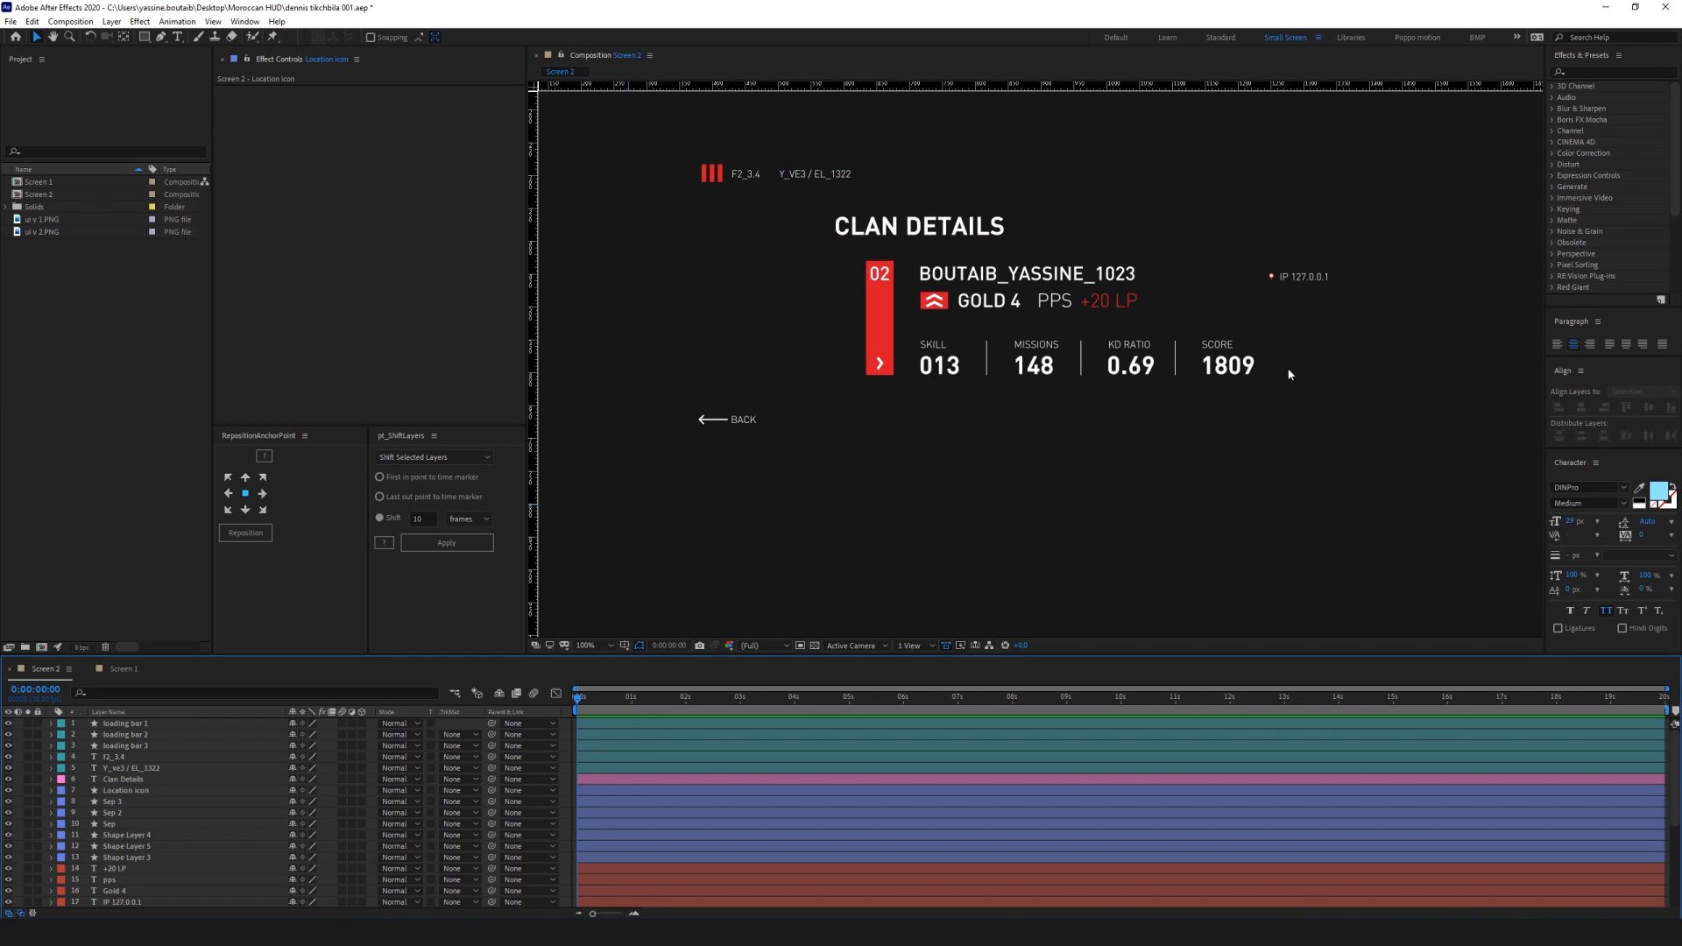
Stack the IP 127.0.0.1 text layer directly beneath Location icon and give both layers the Brown label
{"action": "scroll", "coordinate": [1288, 374], "scroll_direction": "up", "scroll_amount": 4}
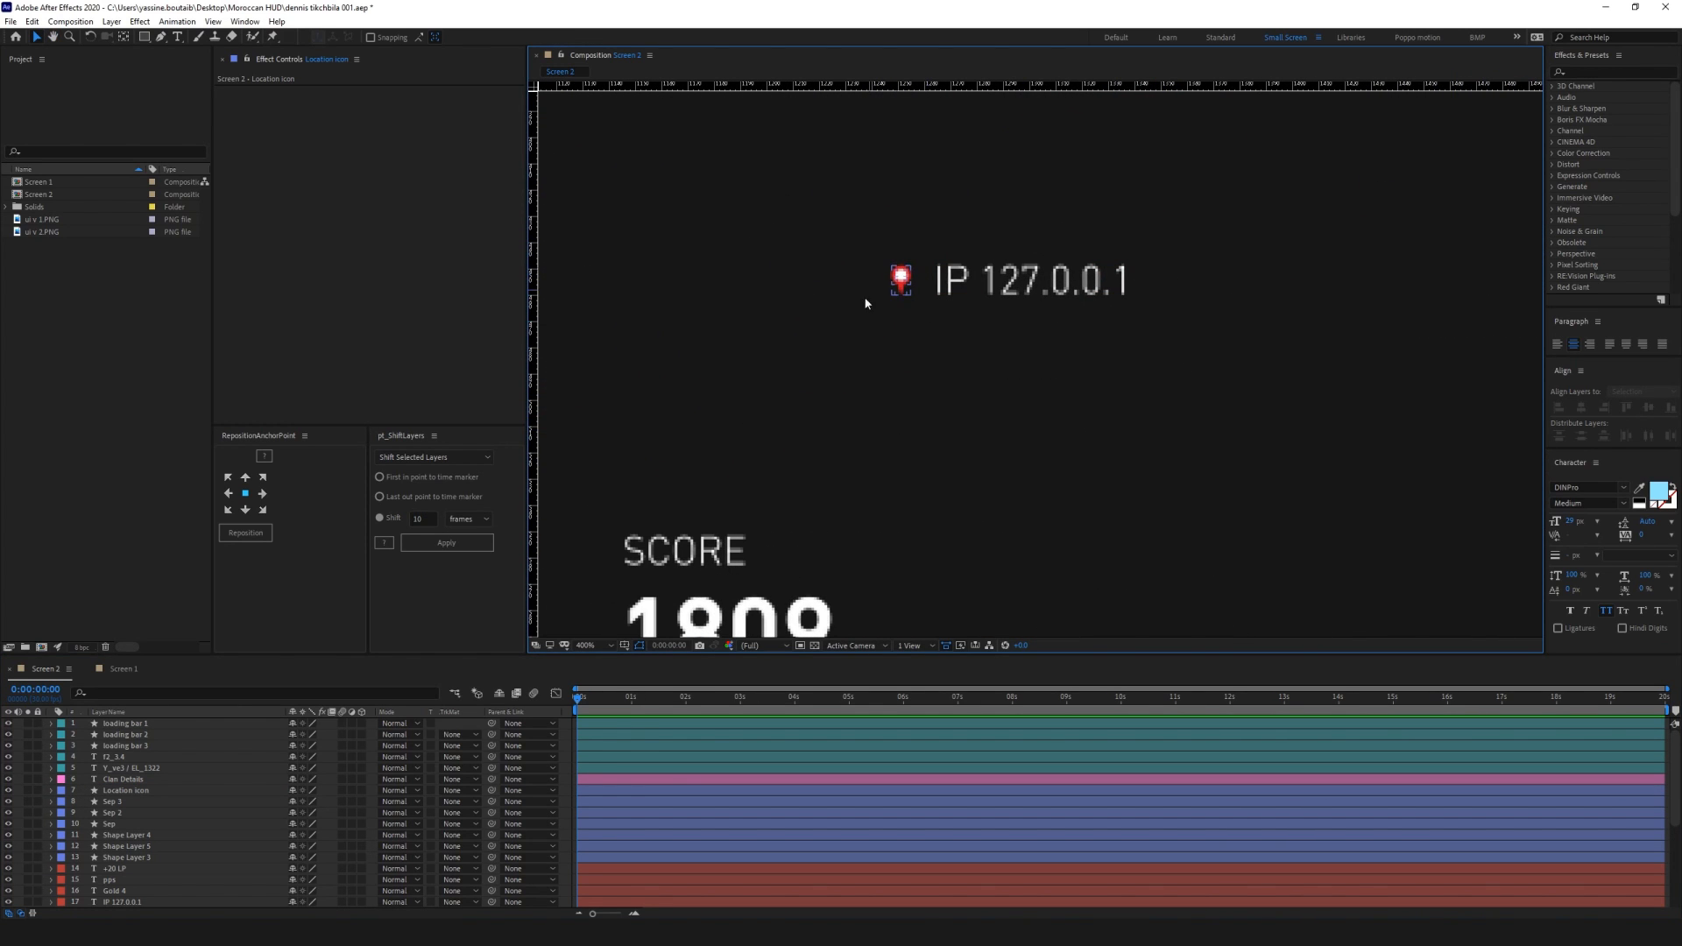
{"action": "scroll", "coordinate": [933, 292], "scroll_direction": "down", "scroll_amount": 3}
{"action": "left_click_drag", "start_coordinate": [777, 391], "coordinate": [830, 388]}
{"action": "scroll", "coordinate": [1001, 404], "scroll_direction": "up", "scroll_amount": 2}
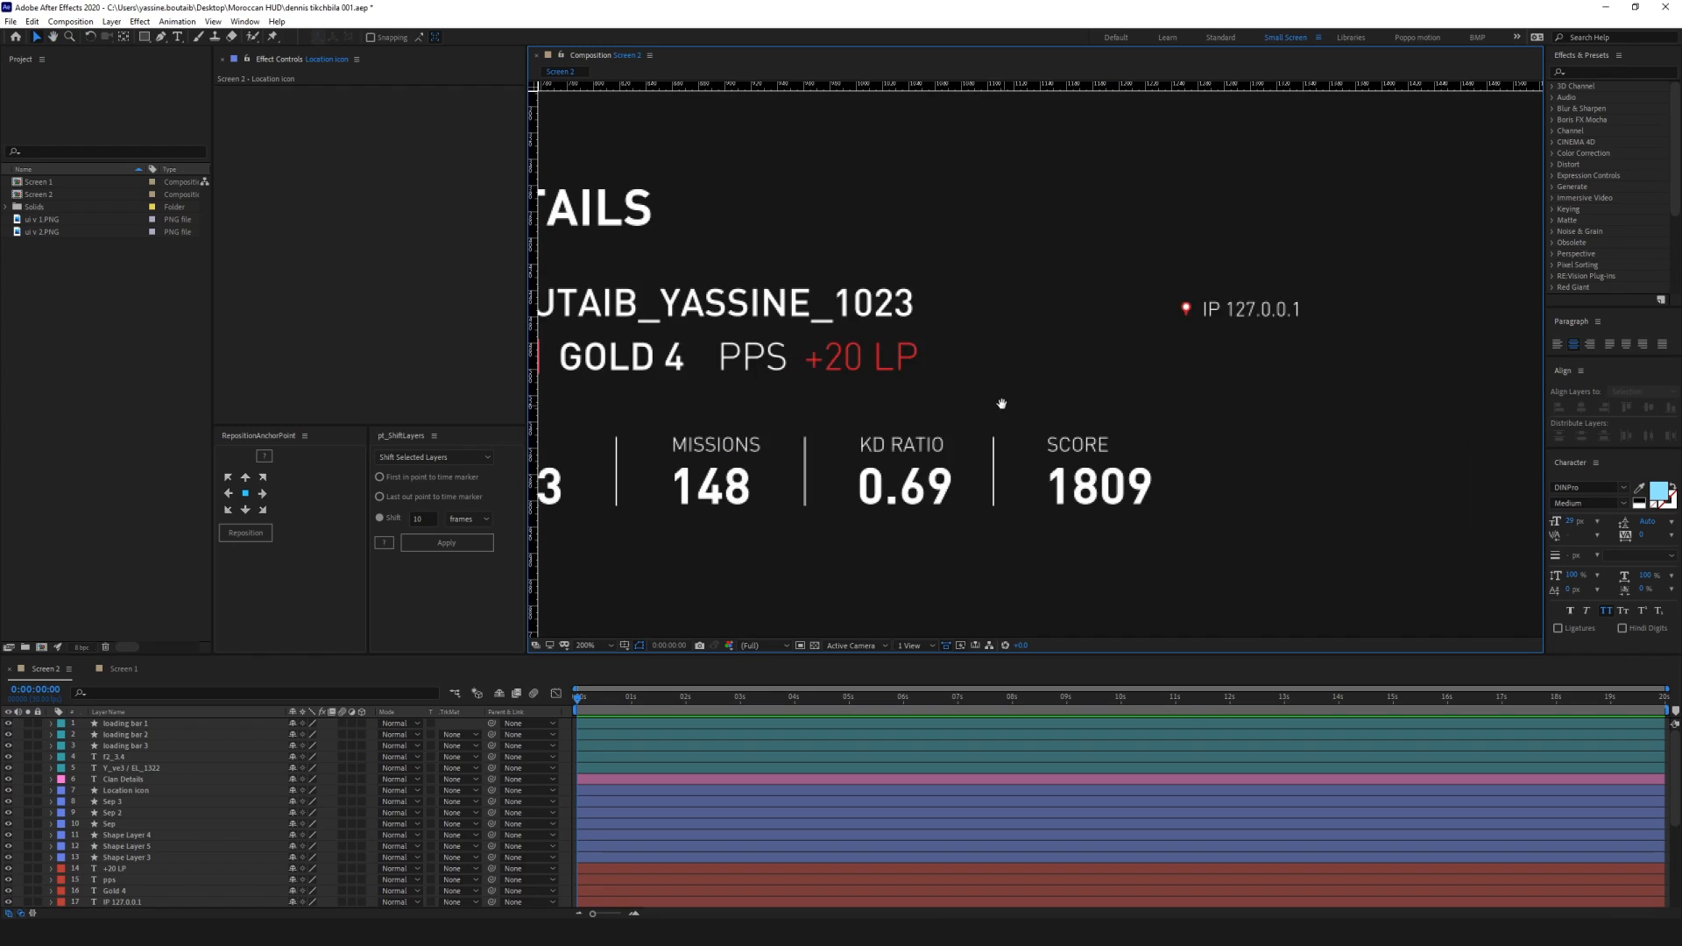
{"action": "left_click_drag", "start_coordinate": [1001, 404], "coordinate": [887, 415]}
{"action": "left_click", "coordinate": [1073, 322]}
{"action": "left_click", "coordinate": [1071, 321], "text": "shift"}
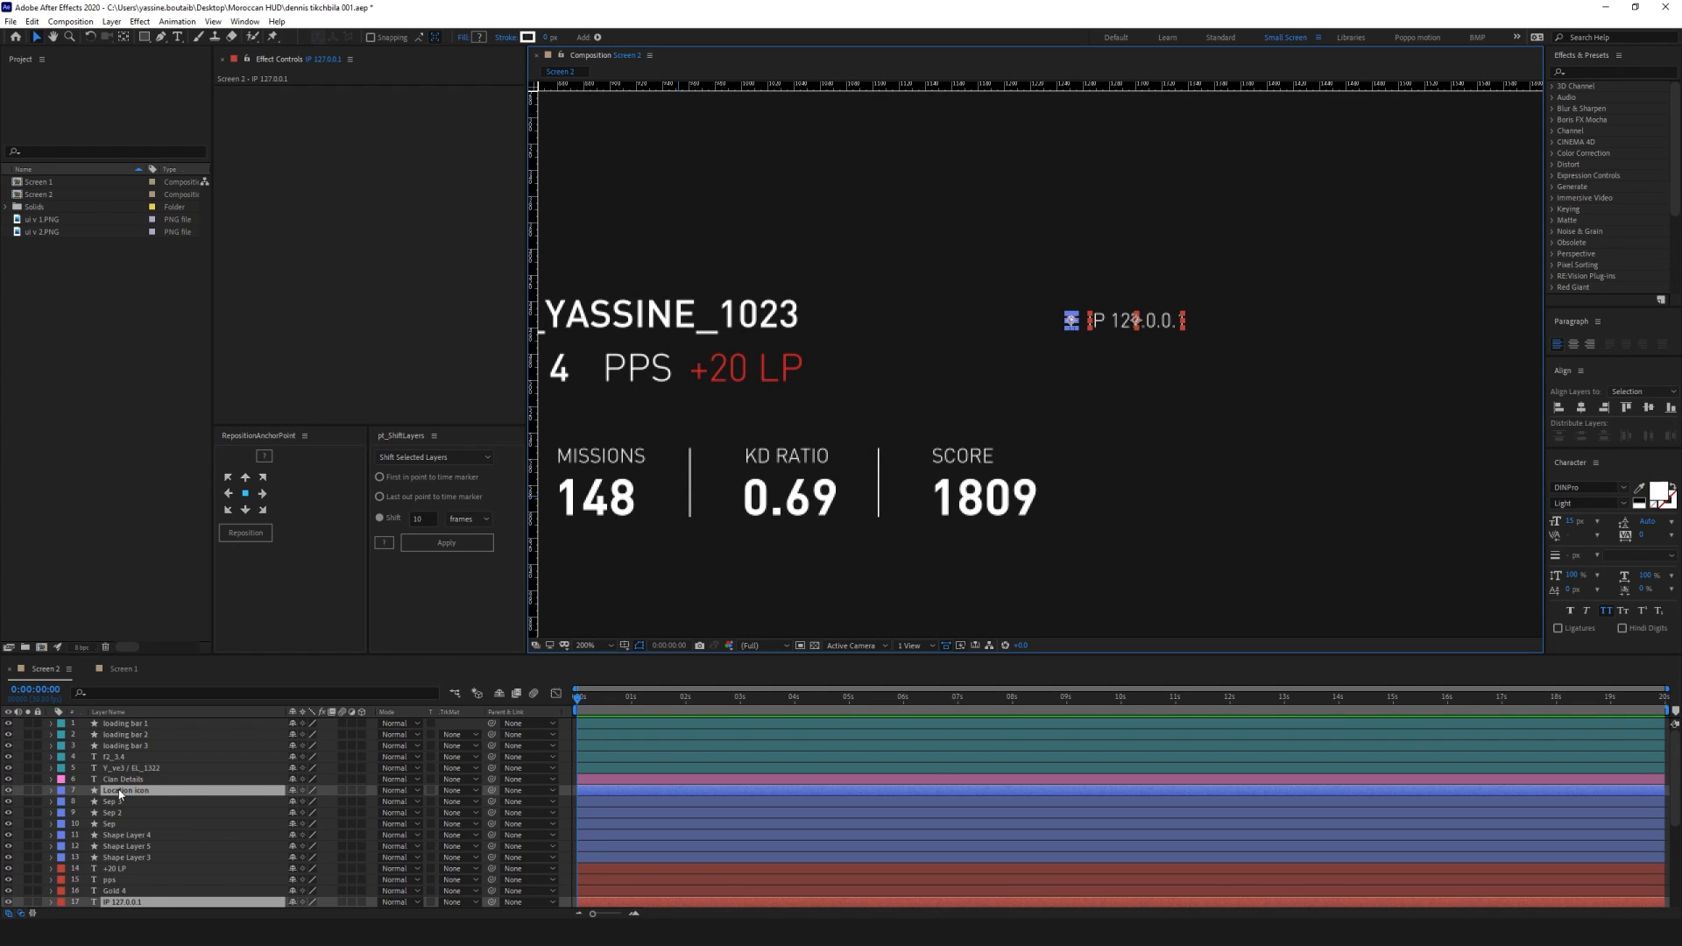
{"action": "left_click_drag", "start_coordinate": [120, 792], "coordinate": [137, 796]}
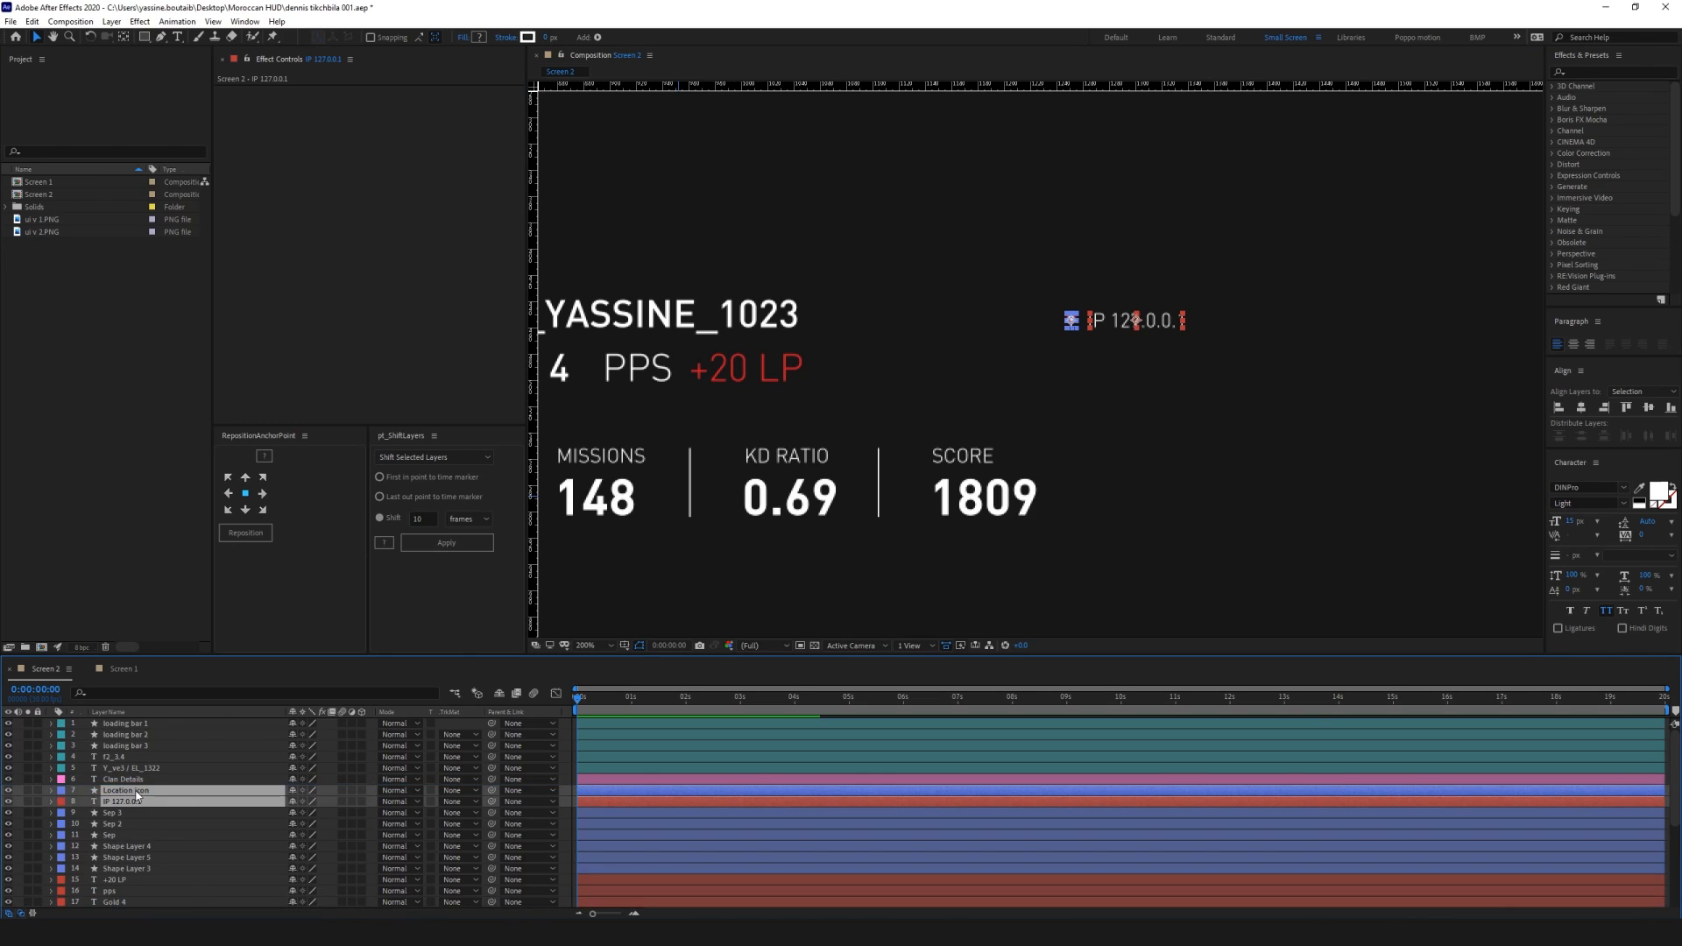
{"action": "left_click", "coordinate": [62, 791]}
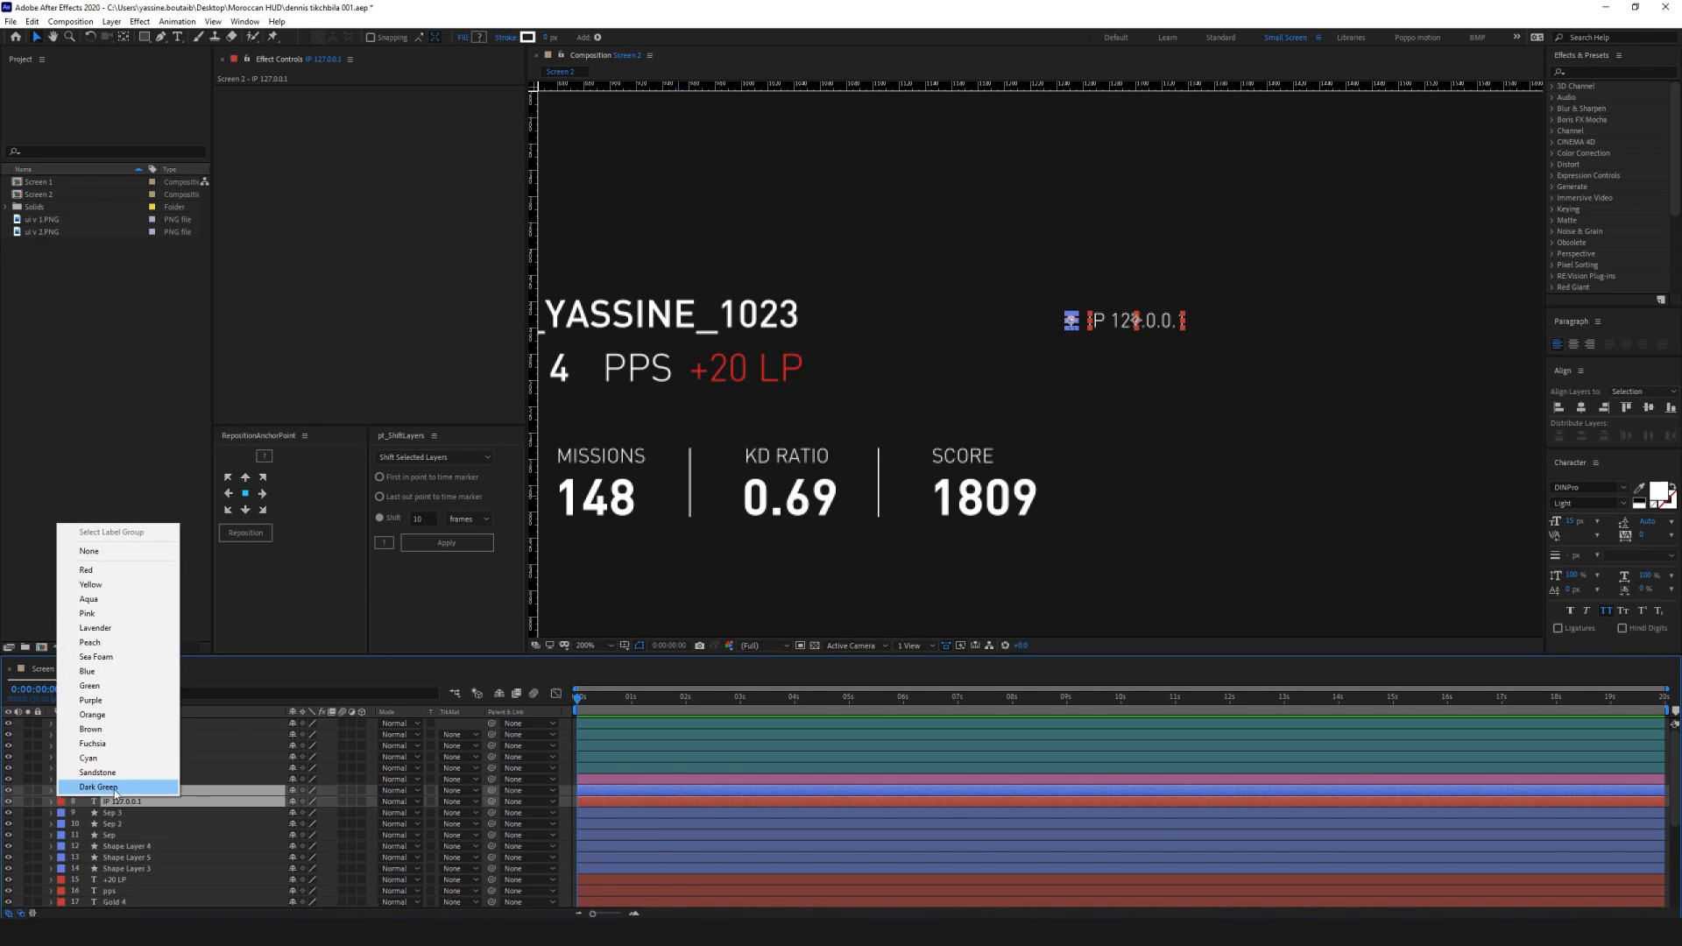
{"action": "left_click", "coordinate": [91, 728]}
Move the player name text layer directly below Clan Details and give it the Orange label
{"action": "left_click_drag", "start_coordinate": [907, 397], "coordinate": [1080, 392]}
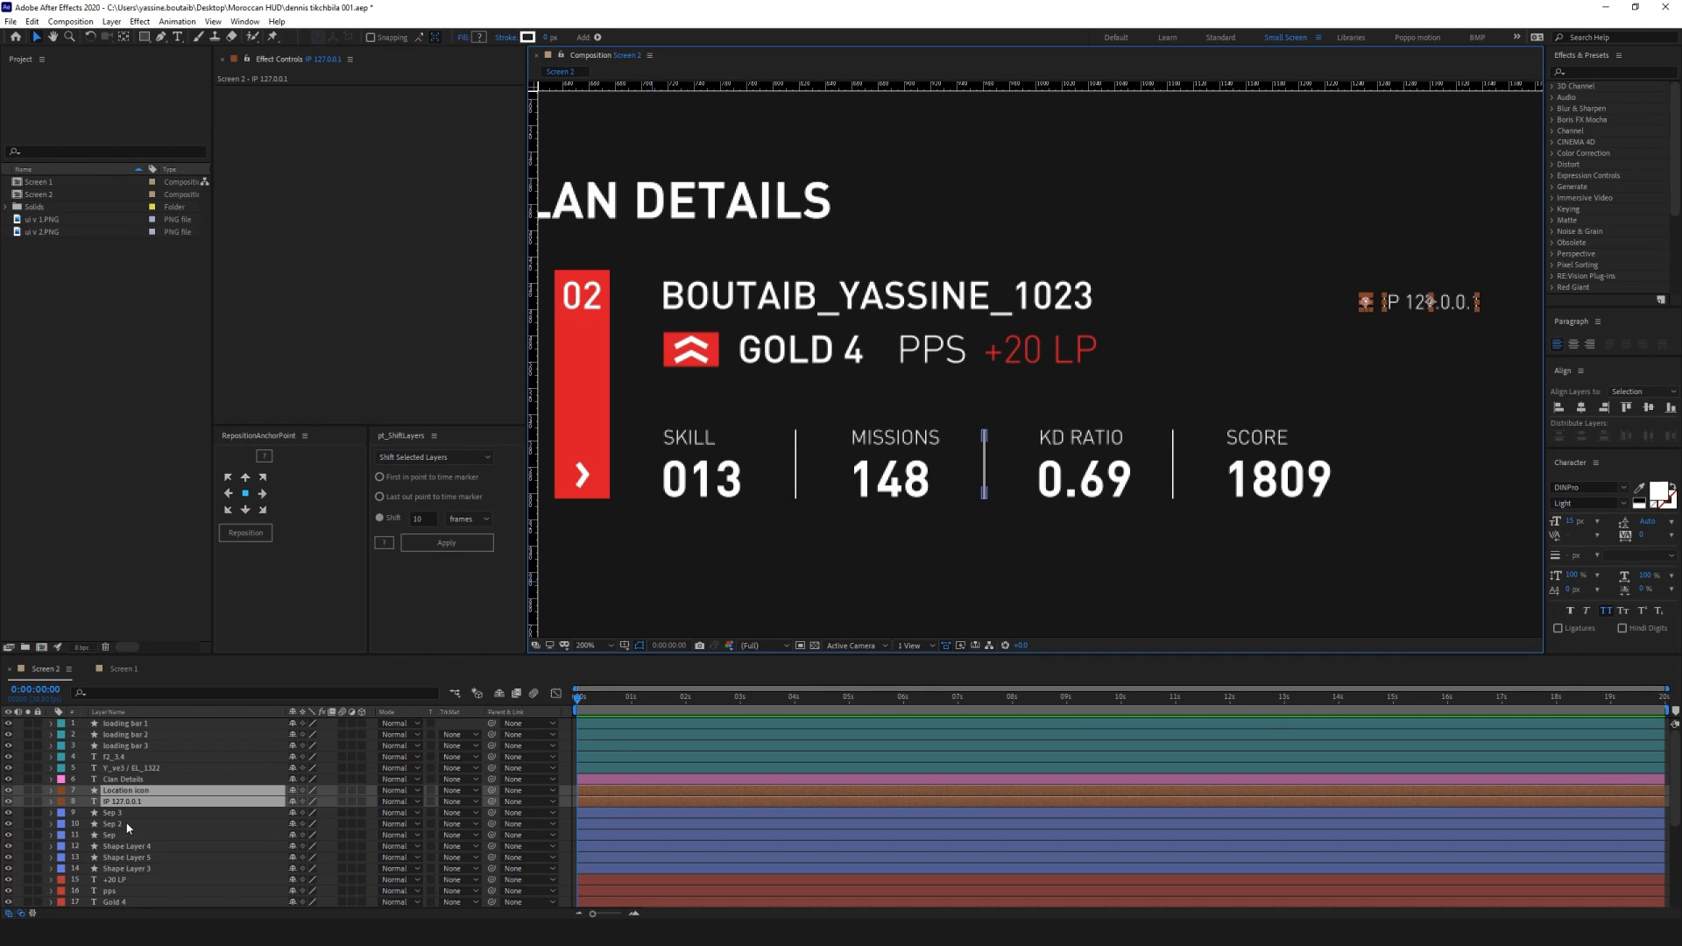
{"action": "scroll", "coordinate": [128, 827], "scroll_direction": "down", "scroll_amount": 2}
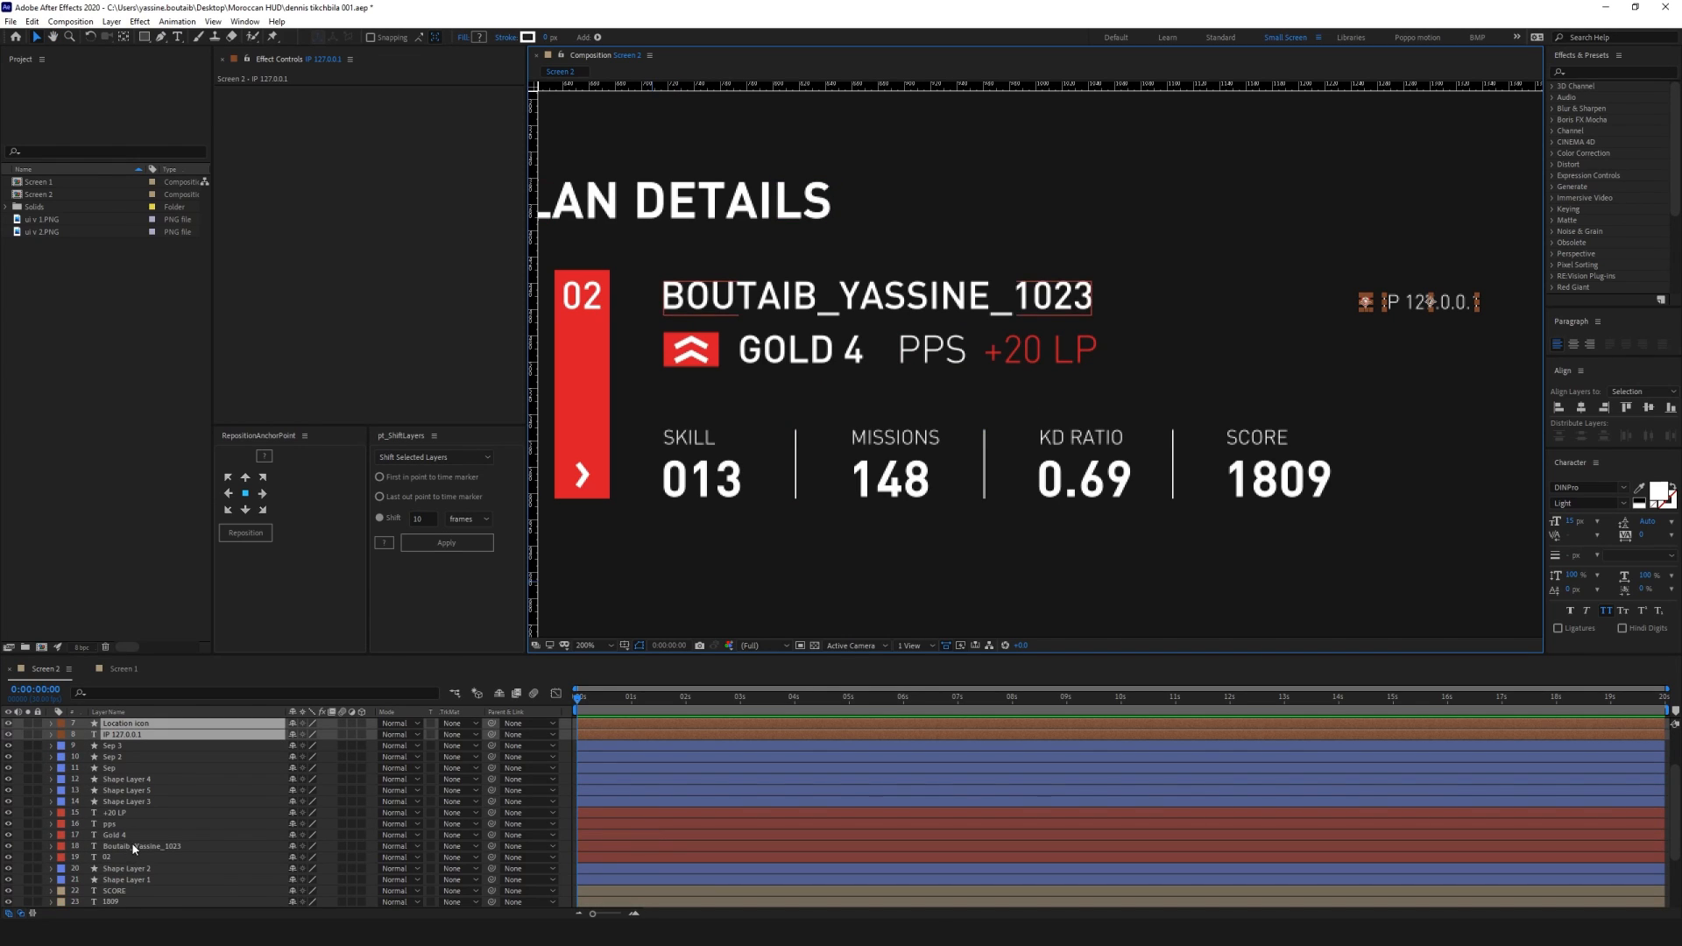
{"action": "left_click", "coordinate": [131, 842]}
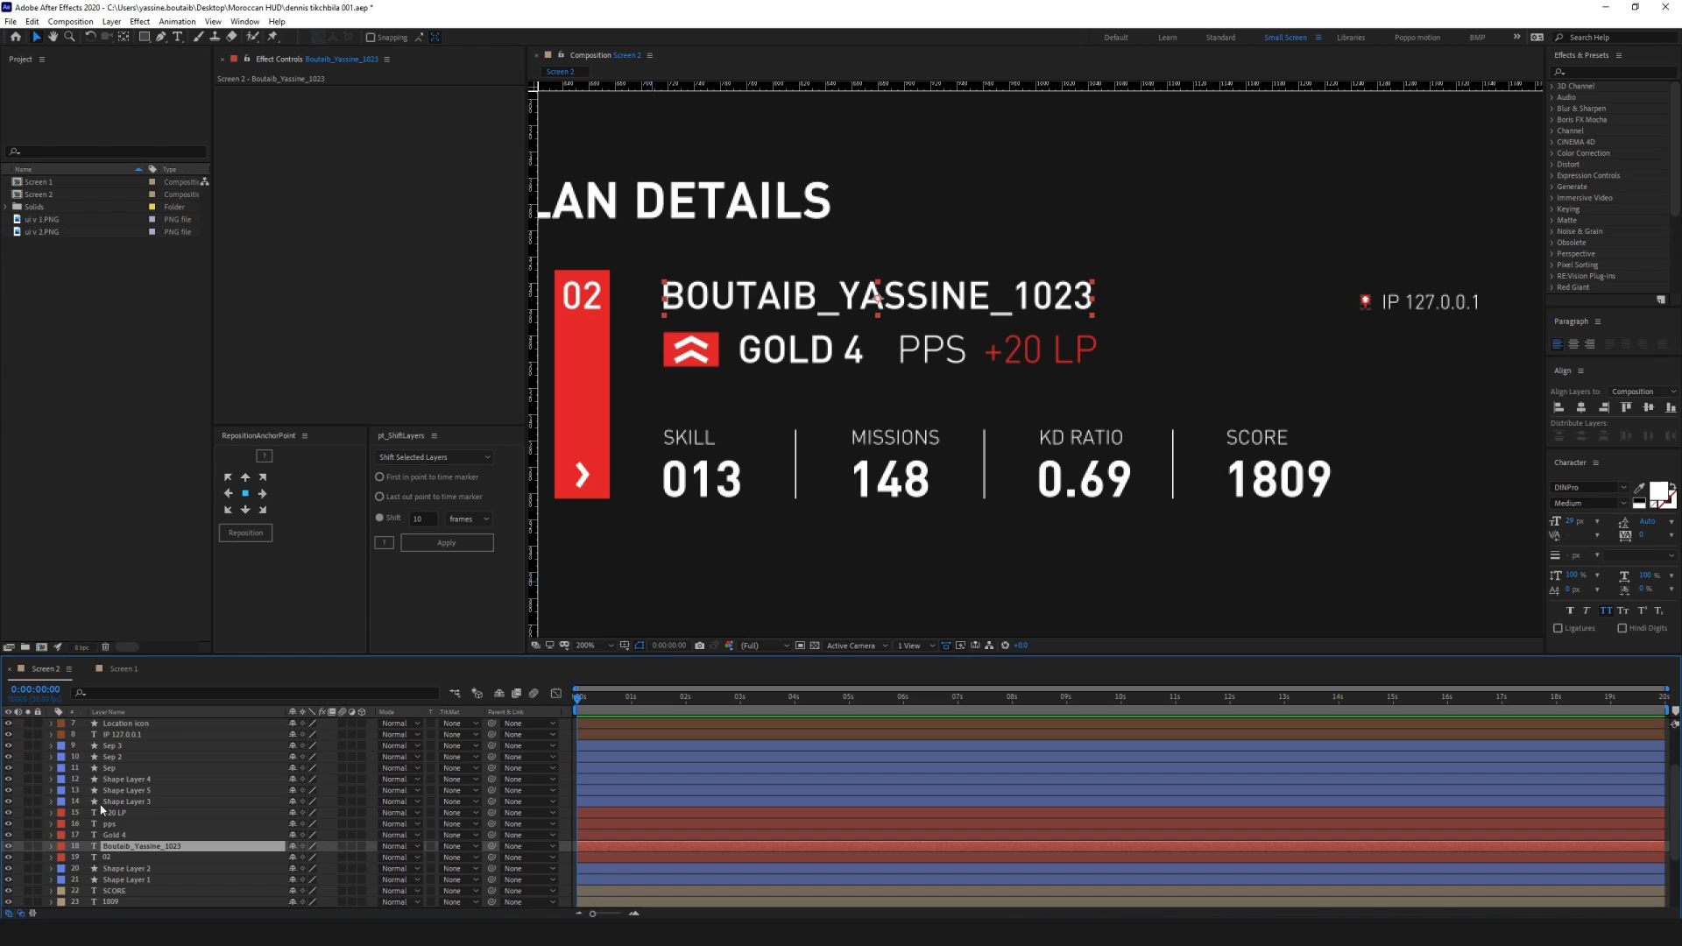
{"action": "left_click_drag", "start_coordinate": [124, 846], "coordinate": [133, 722]}
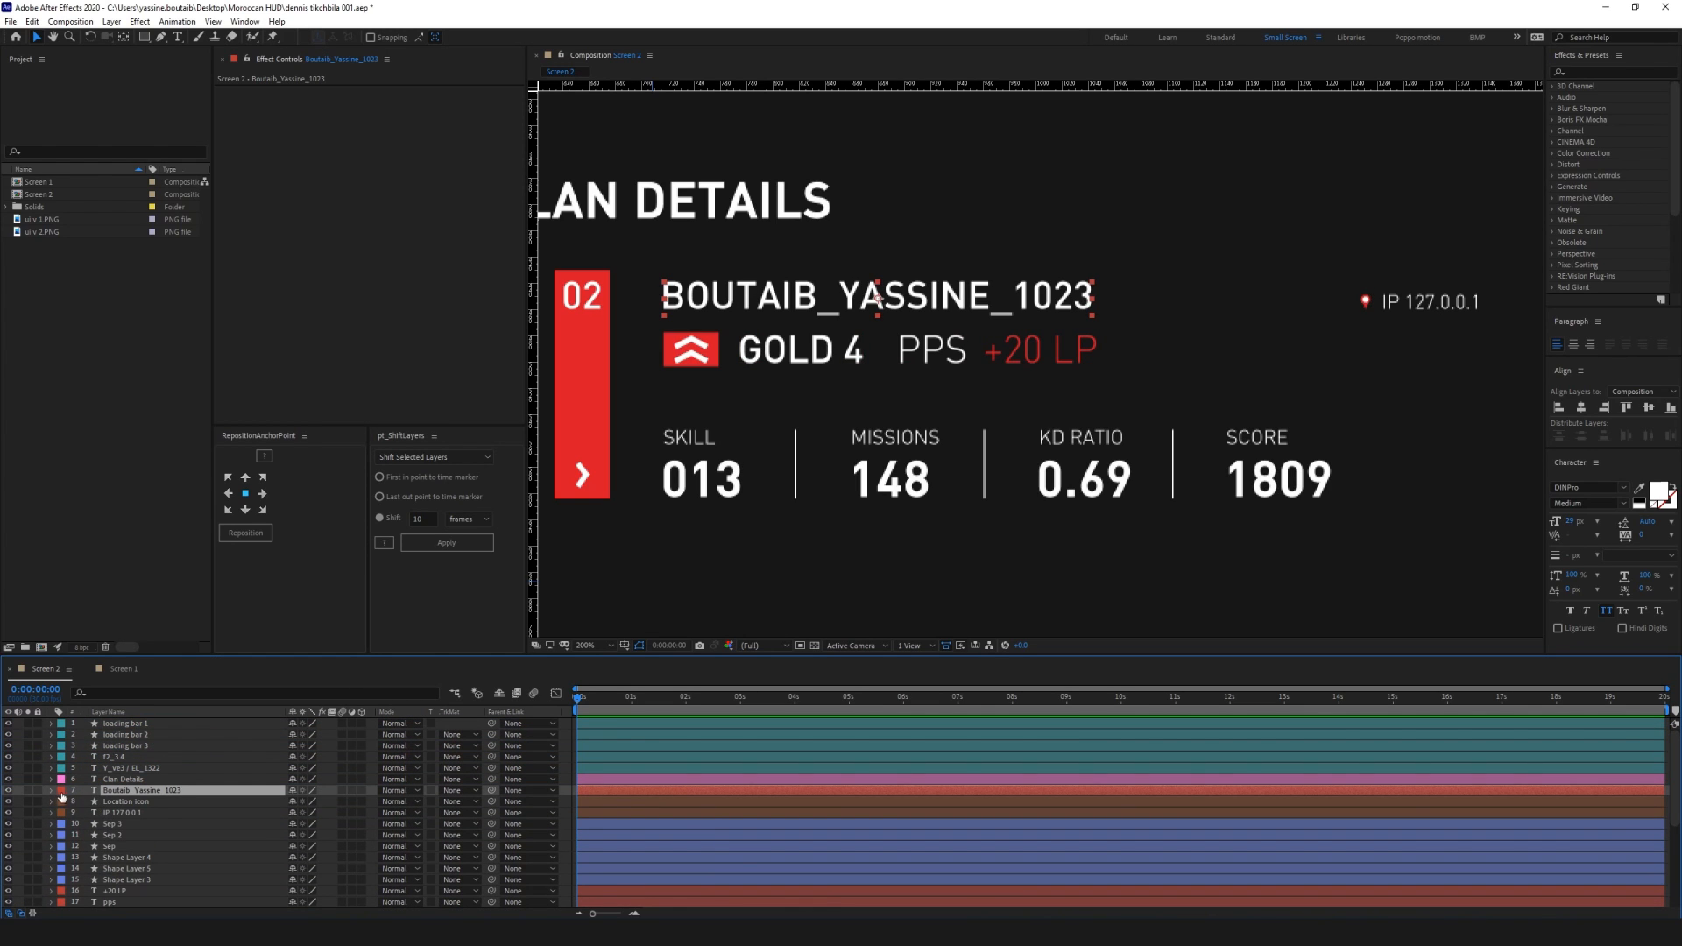
{"action": "left_click", "coordinate": [61, 795]}
{"action": "left_click", "coordinate": [88, 720]}
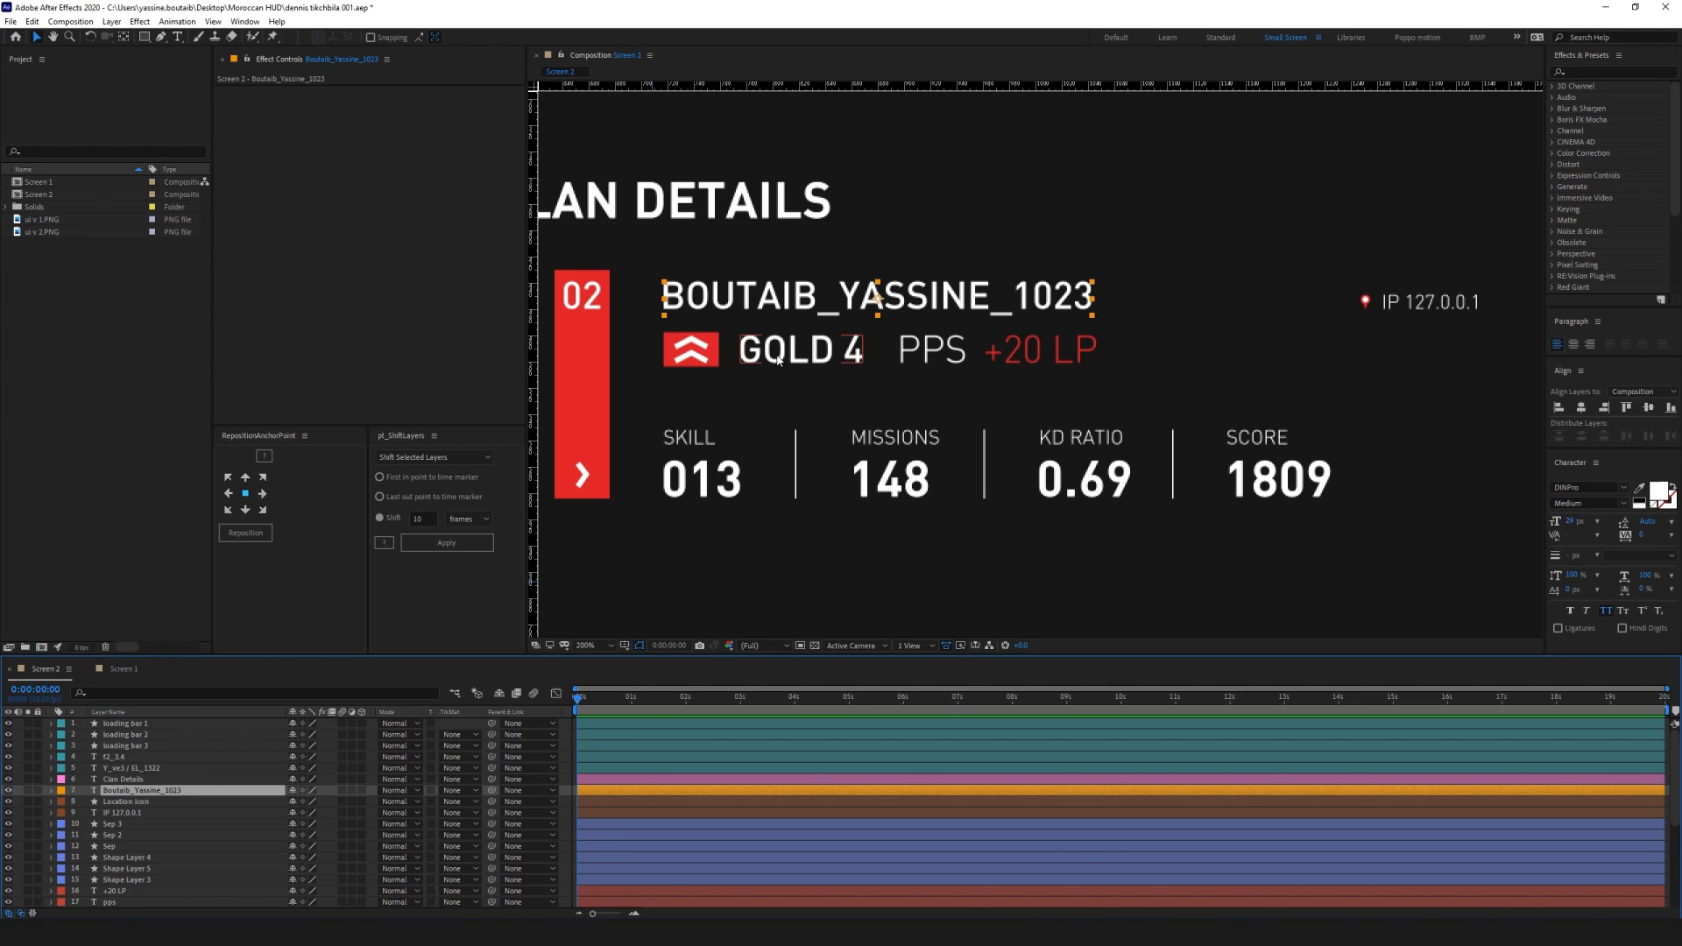
Stack the rank badge shapes, Gold 4, pps and +20 LP layers directly below IP 127.0.0.1 and give them the Green label
{"action": "left_click", "coordinate": [690, 351]}
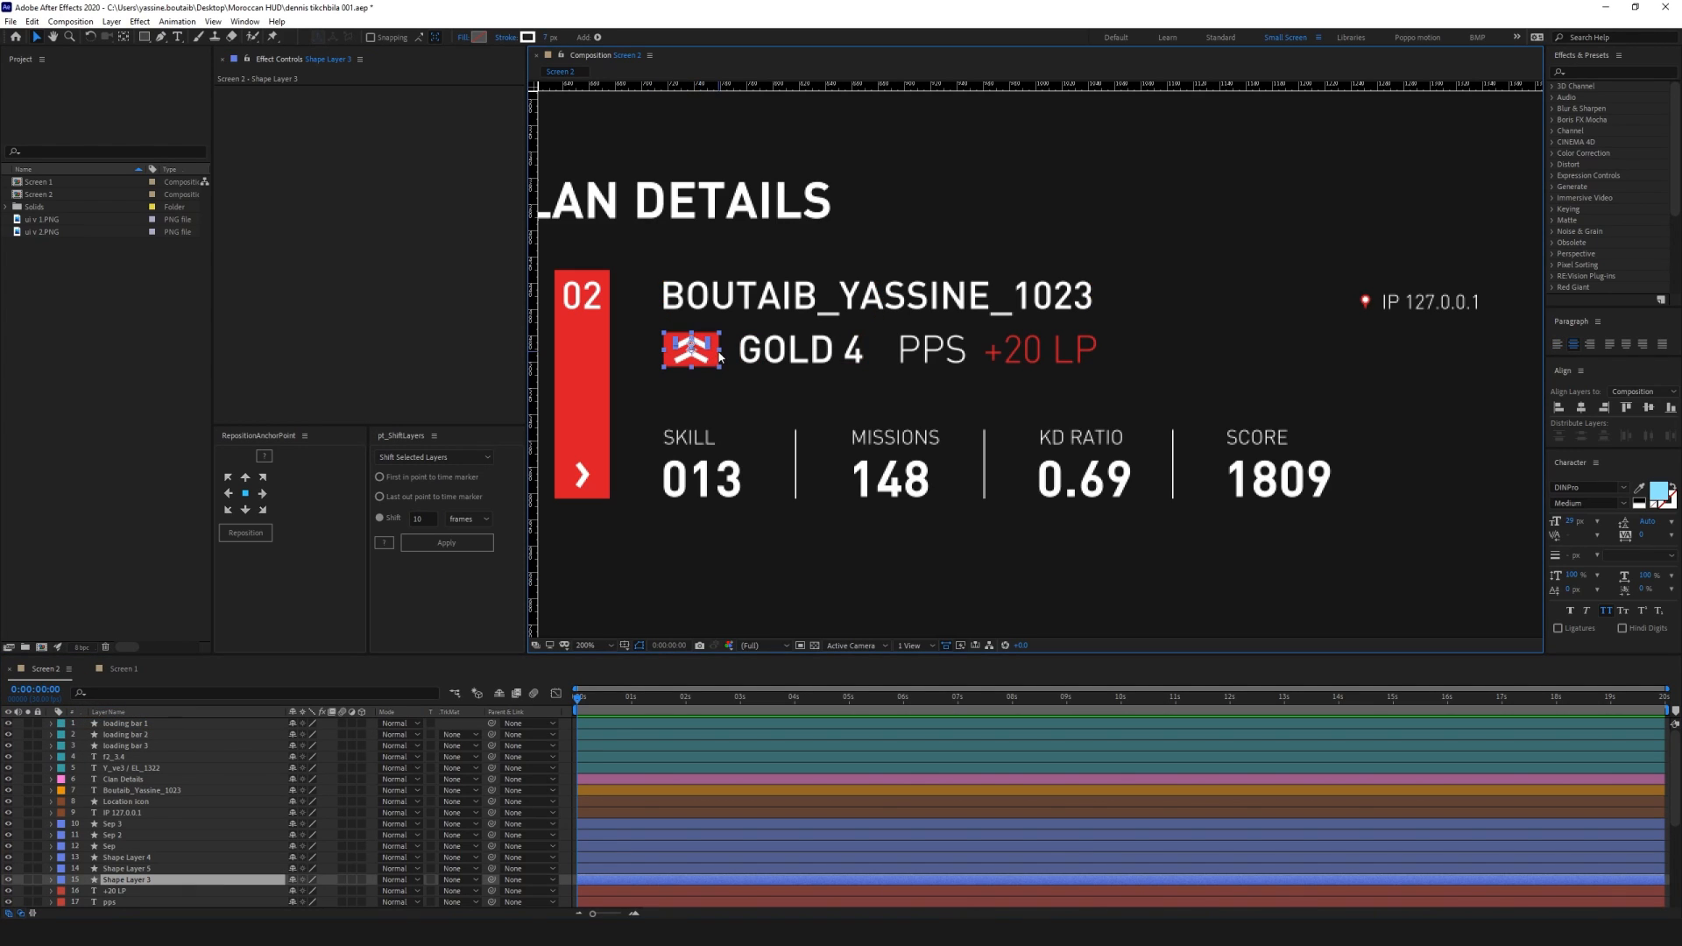
{"action": "left_click", "coordinate": [688, 398]}
{"action": "left_click", "coordinate": [692, 356]}
{"action": "left_click", "coordinate": [693, 340], "text": "shift"}
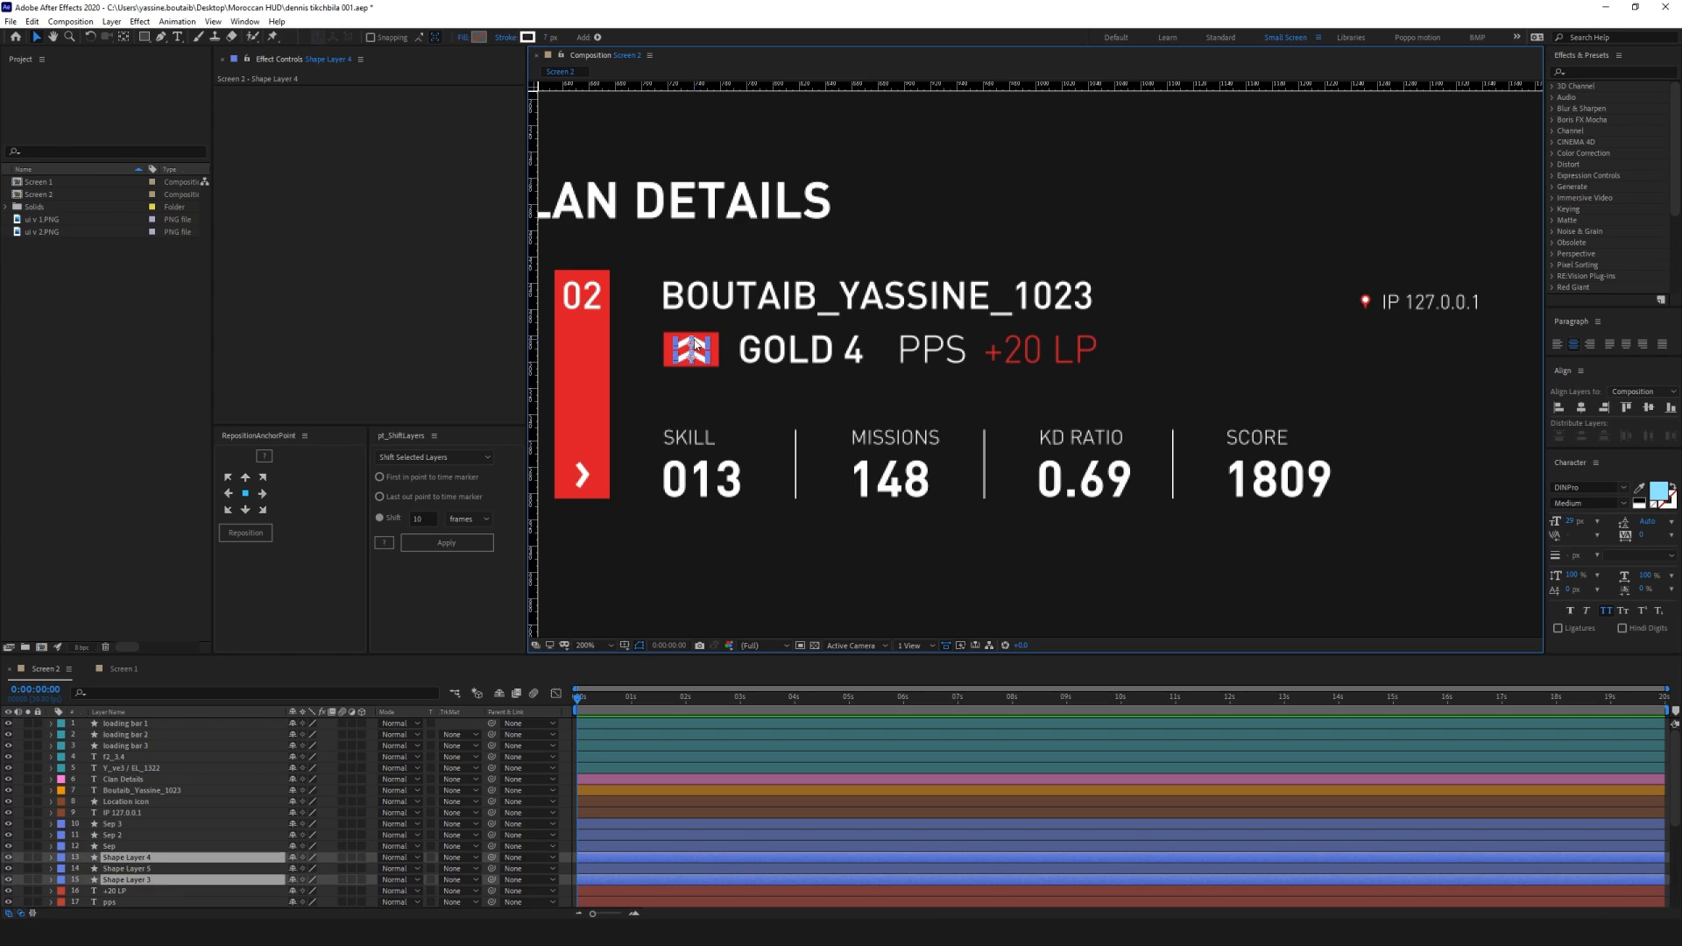
{"action": "left_click", "coordinate": [714, 339], "text": "shift"}
{"action": "mouse_move", "coordinate": [733, 328]}
{"action": "left_mouse_down"}
{"action": "mouse_move", "coordinate": [900, 365]}
{"action": "mouse_move", "coordinate": [1090, 377]}
{"action": "left_mouse_up"}
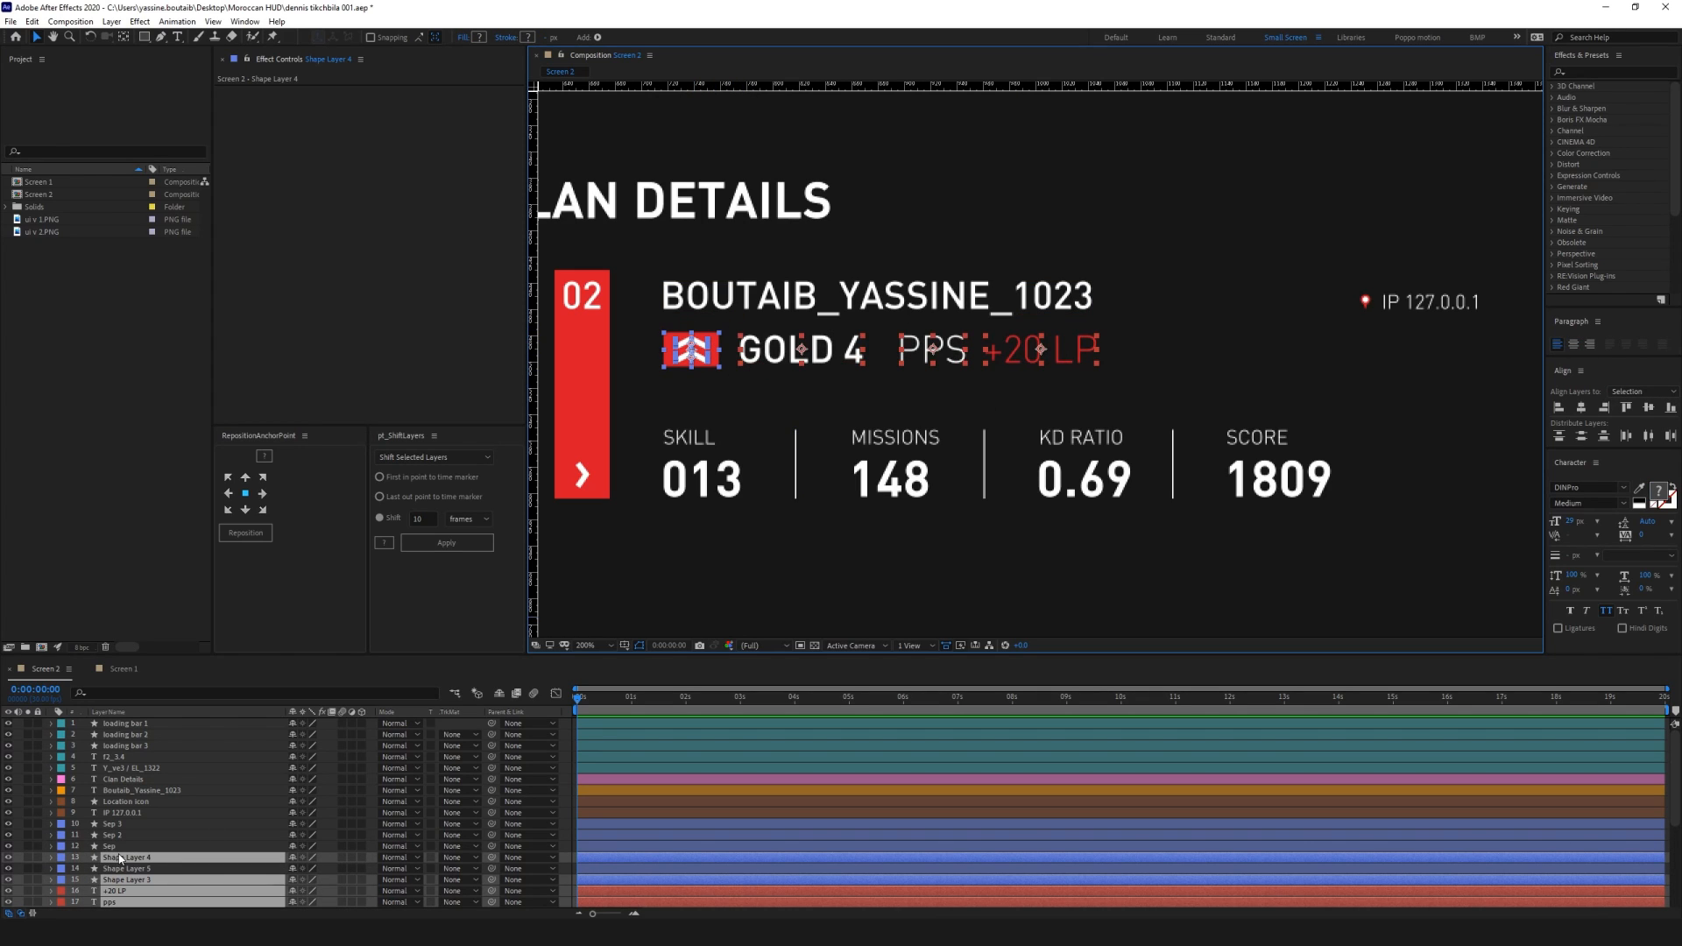
{"action": "left_click_drag", "start_coordinate": [120, 860], "coordinate": [126, 812]}
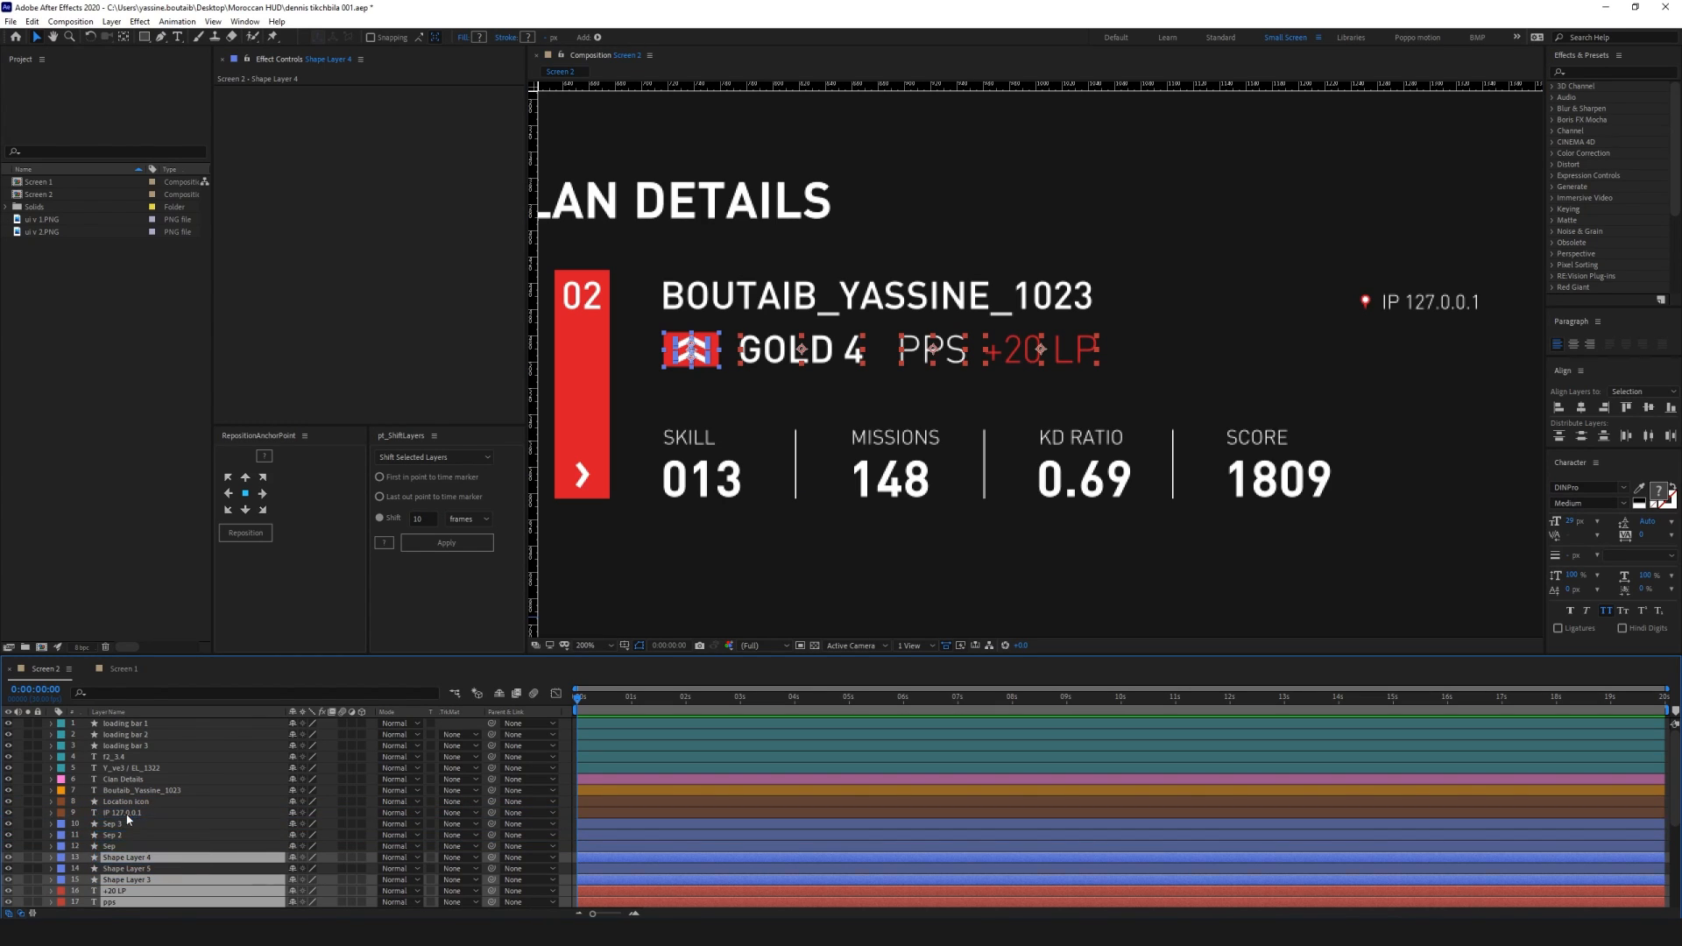
{"action": "left_click", "coordinate": [62, 824]}
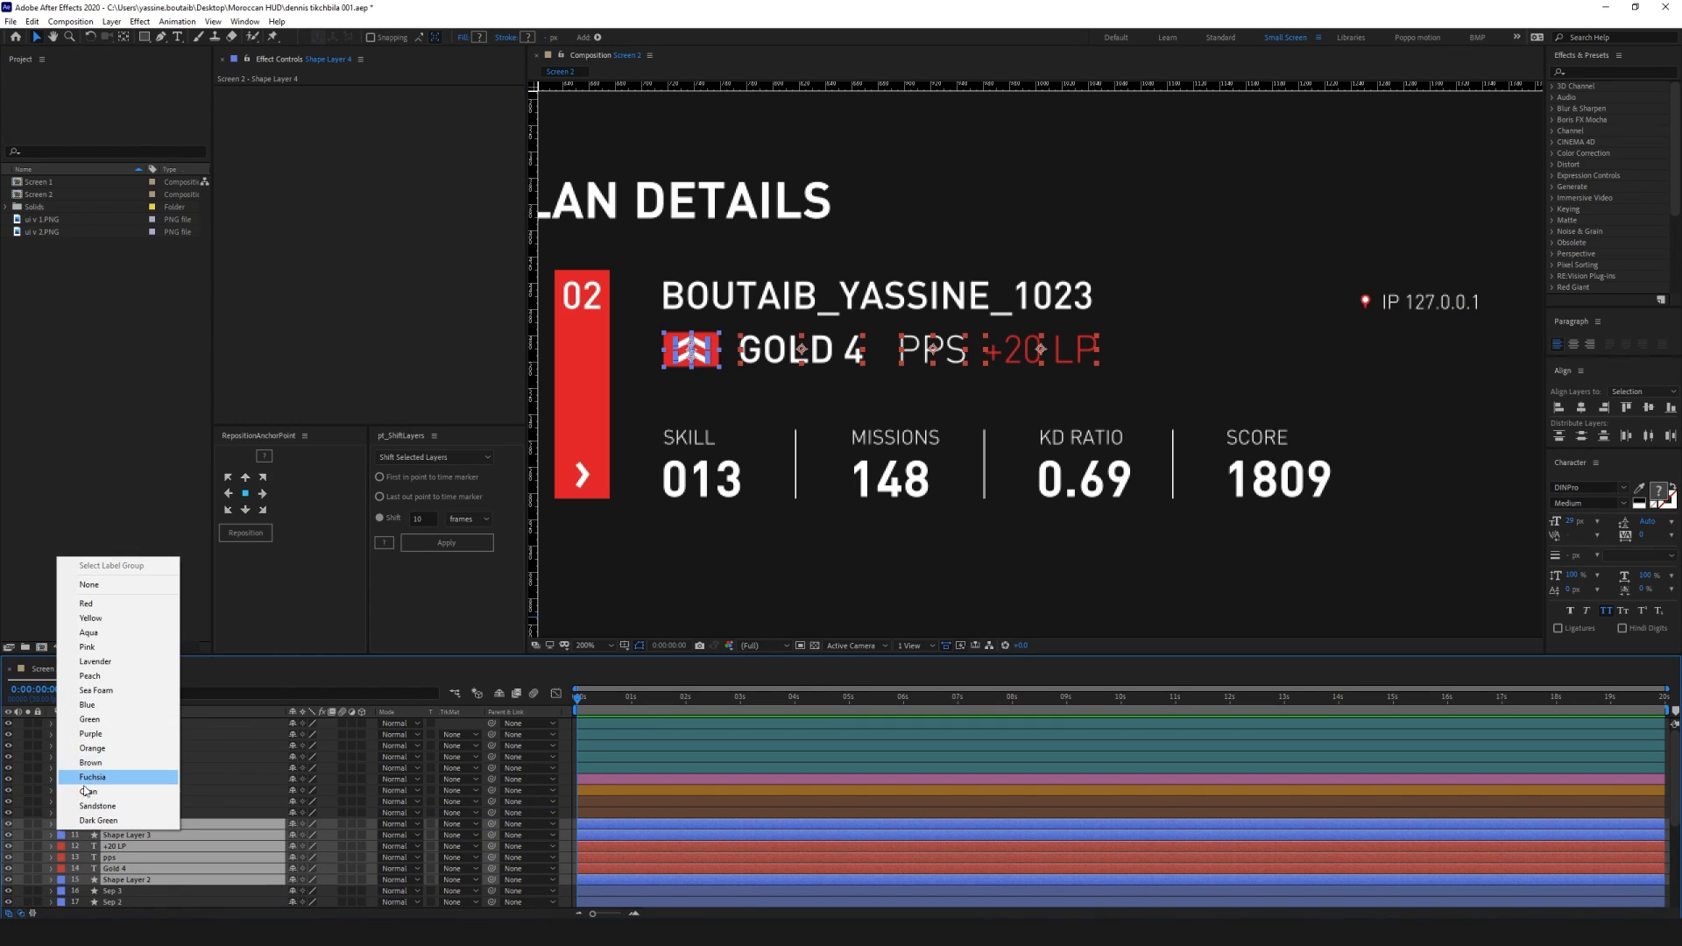
{"action": "left_click", "coordinate": [97, 720]}
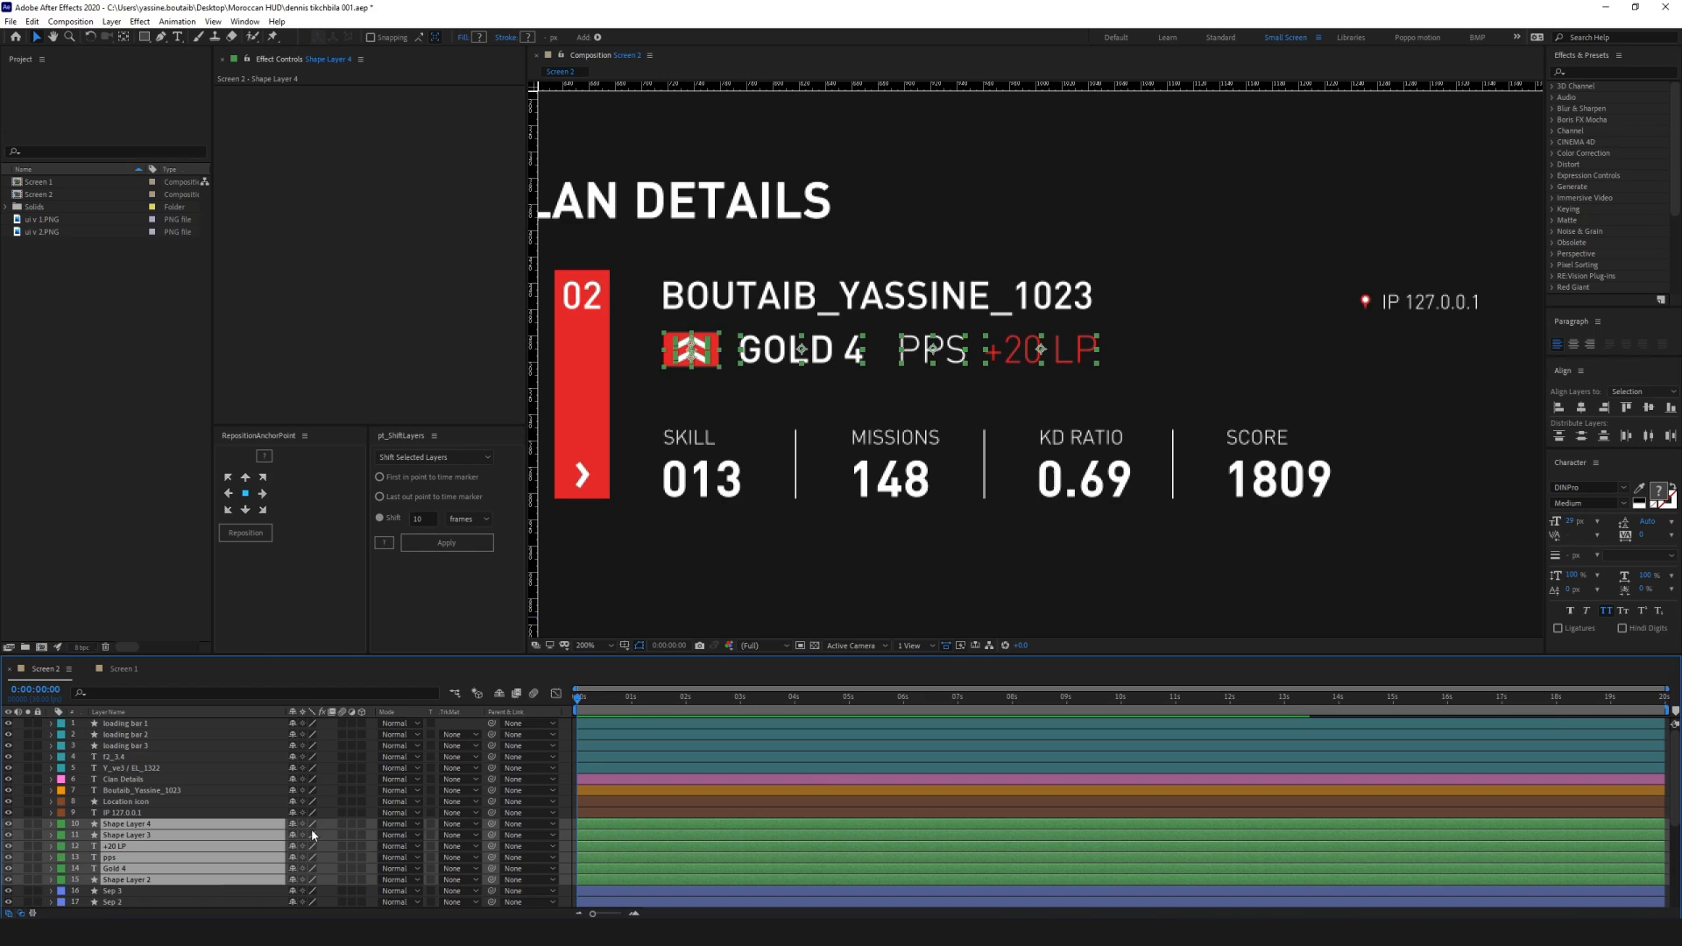
Rename Shape Layer 4, the lower arrow of the rank badge, as "Arrow bot"
{"action": "left_click", "coordinate": [150, 827]}
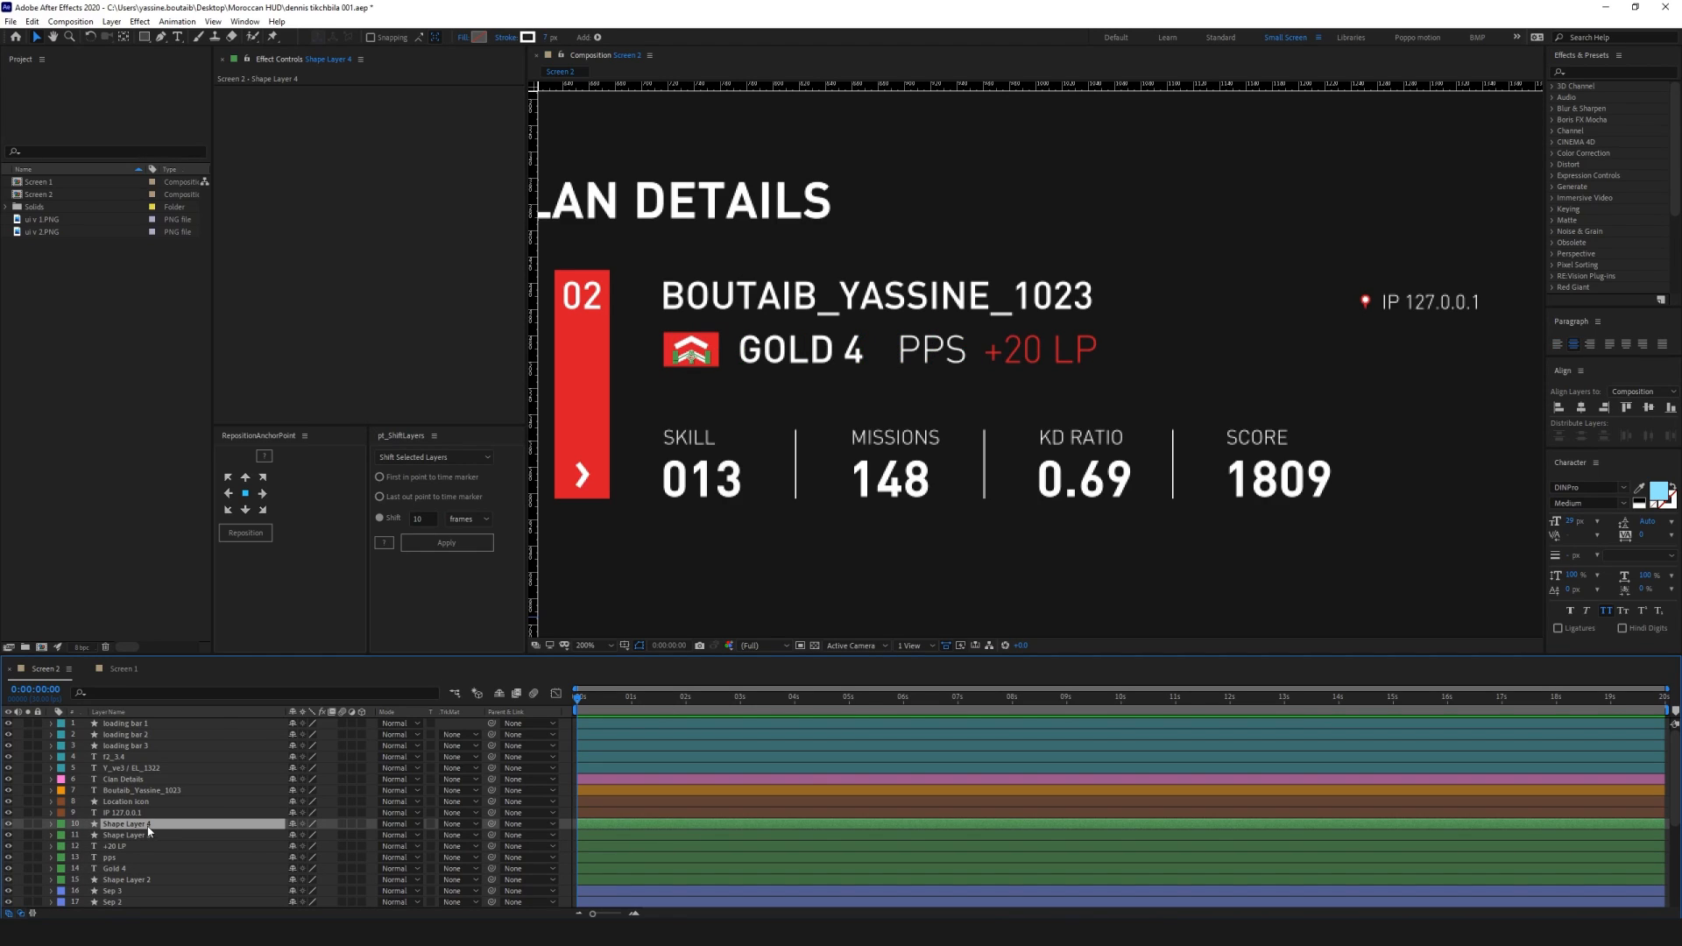
{"action": "key", "text": "Return"}
{"action": "type", "text": "Arrow b"}
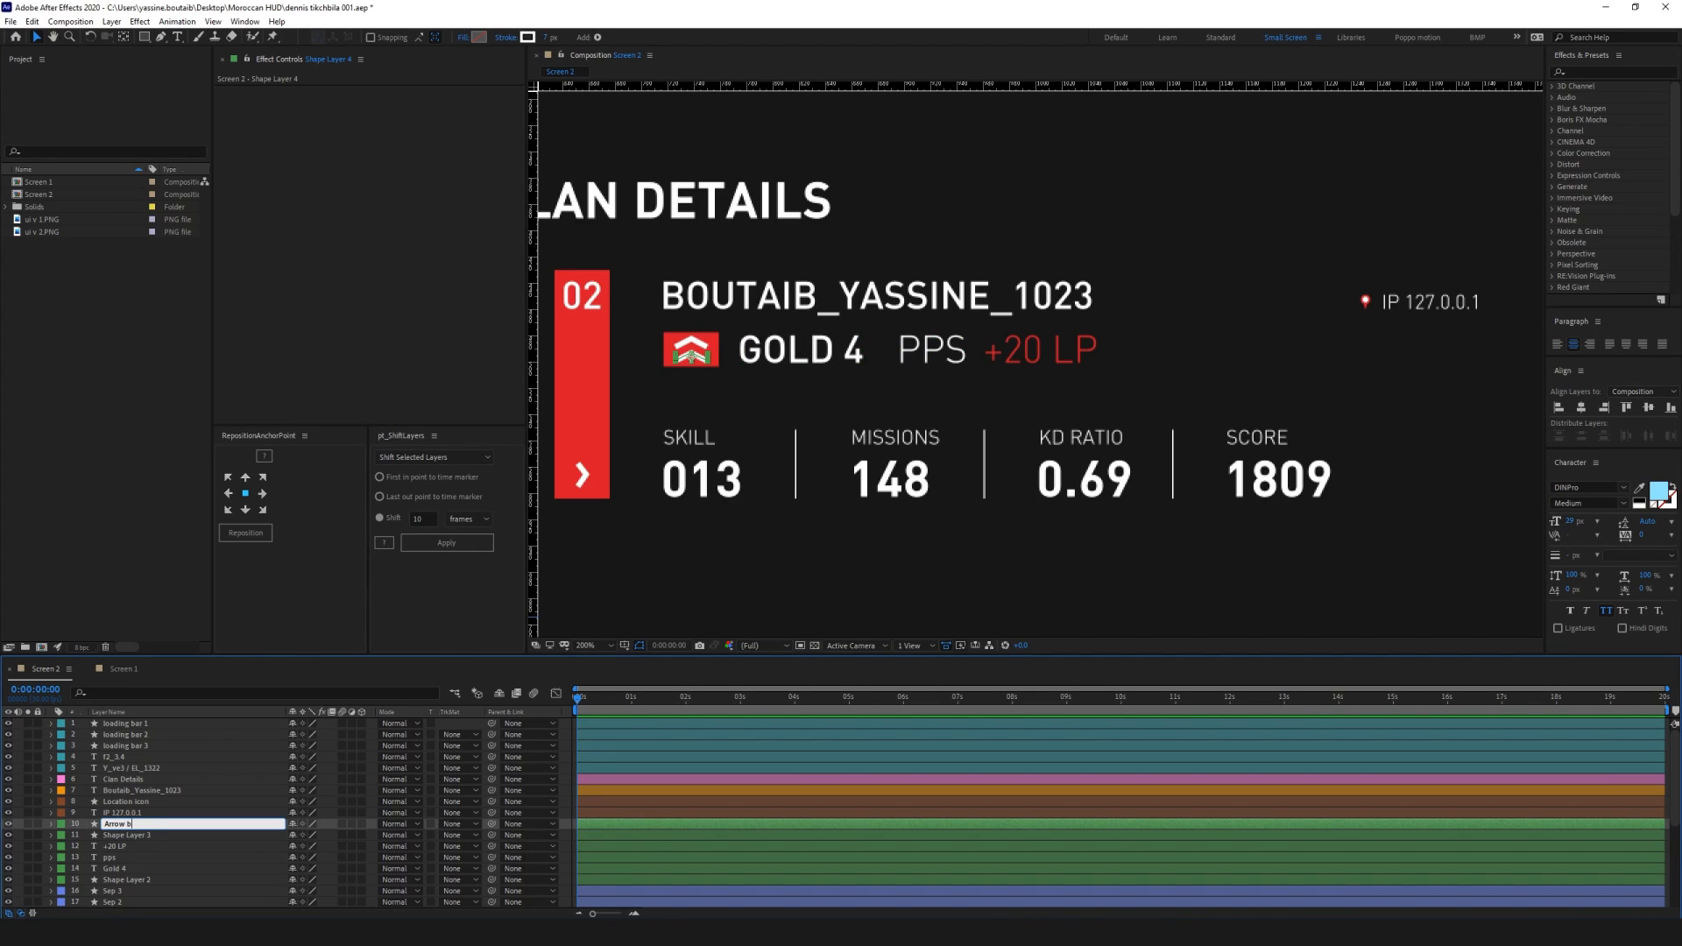
{"action": "type", "text": "ot"}
{"action": "key", "text": "Return"}
Rename Shape Layer 3, the upper arrow of the rank badge, as "Arrow Top"
{"action": "left_click", "coordinate": [138, 837]}
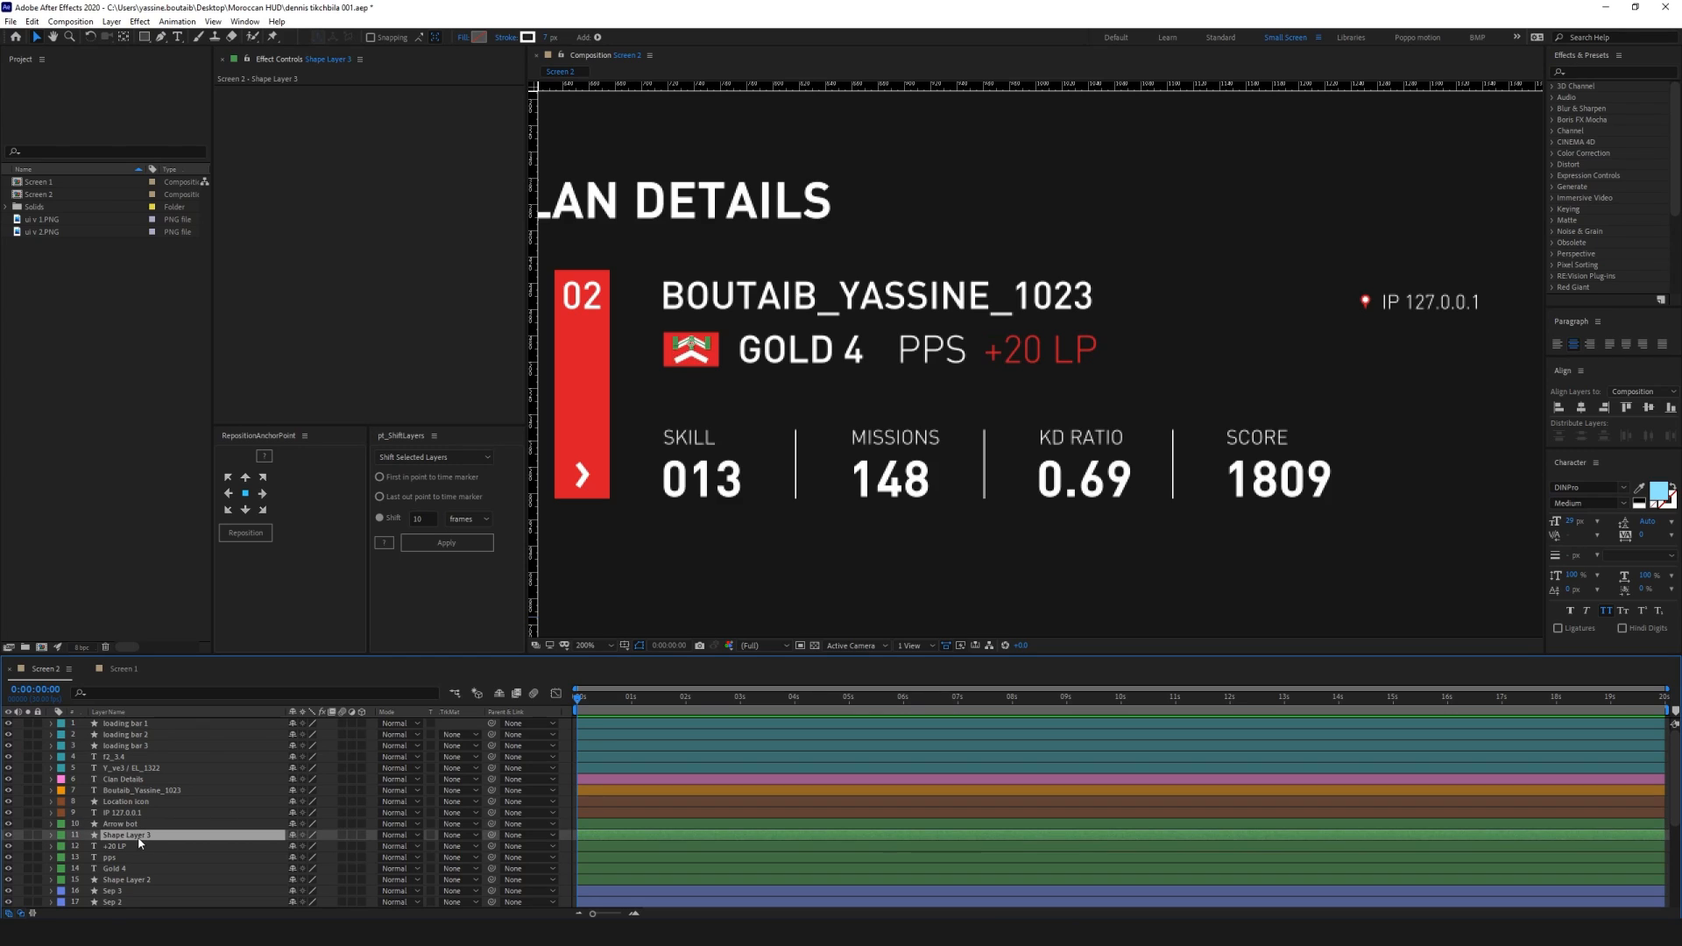
{"action": "key", "text": "Return"}
{"action": "type", "text": "Arrow T"}
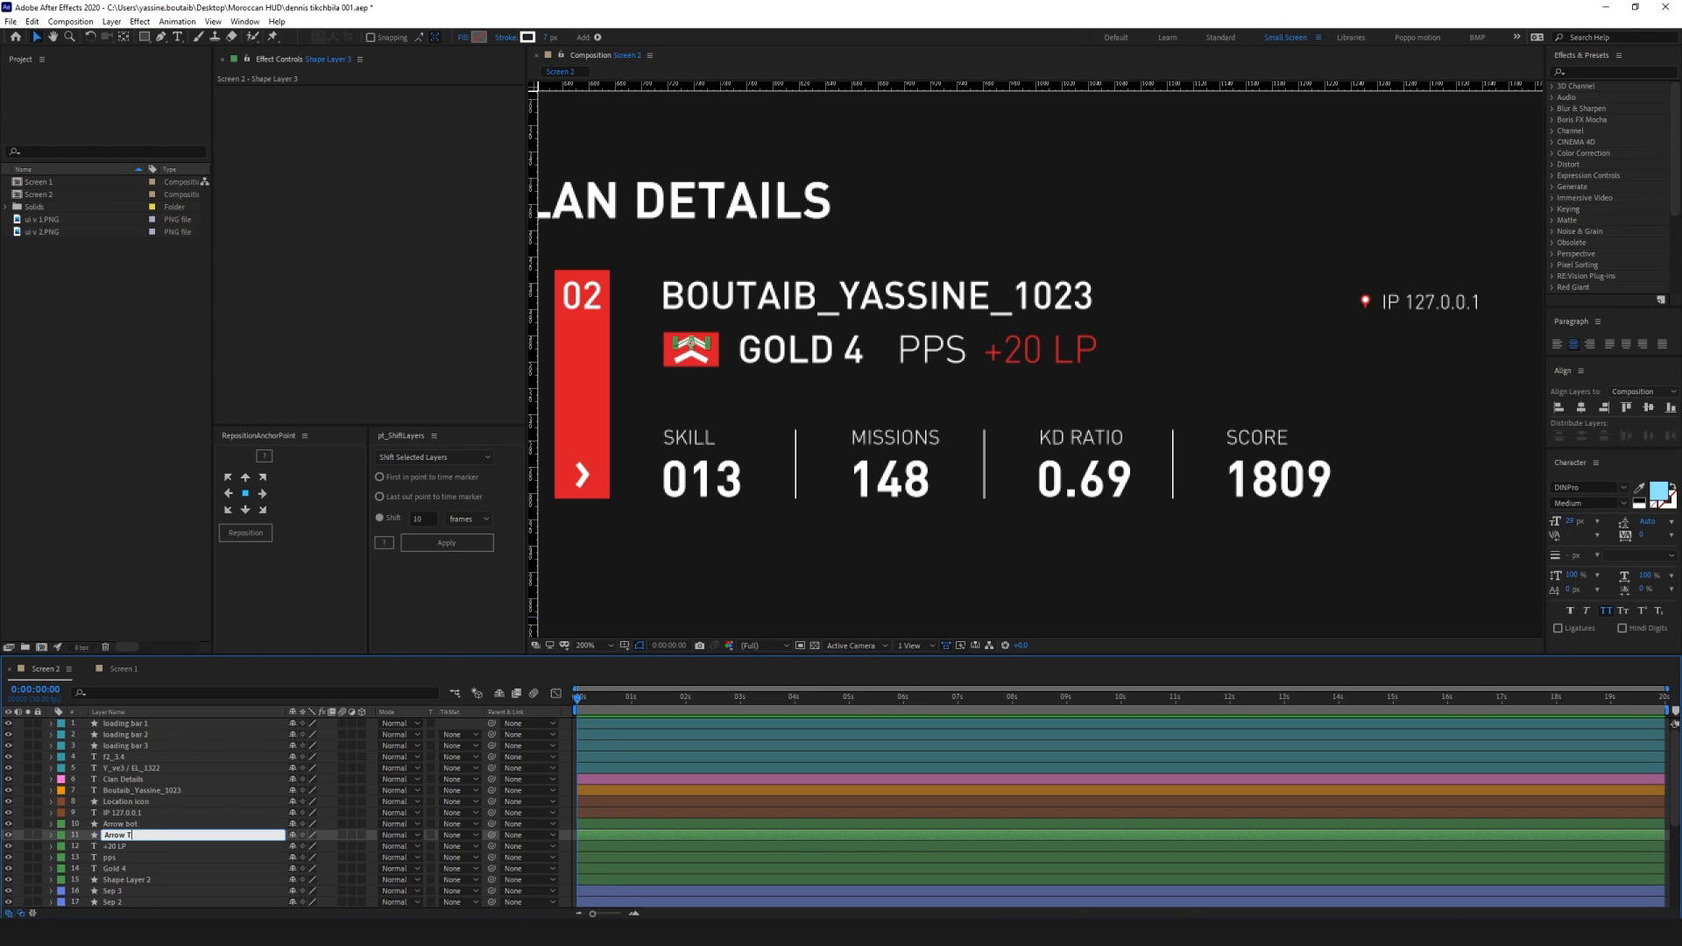
{"action": "type", "text": "op"}
{"action": "key", "text": "Return"}
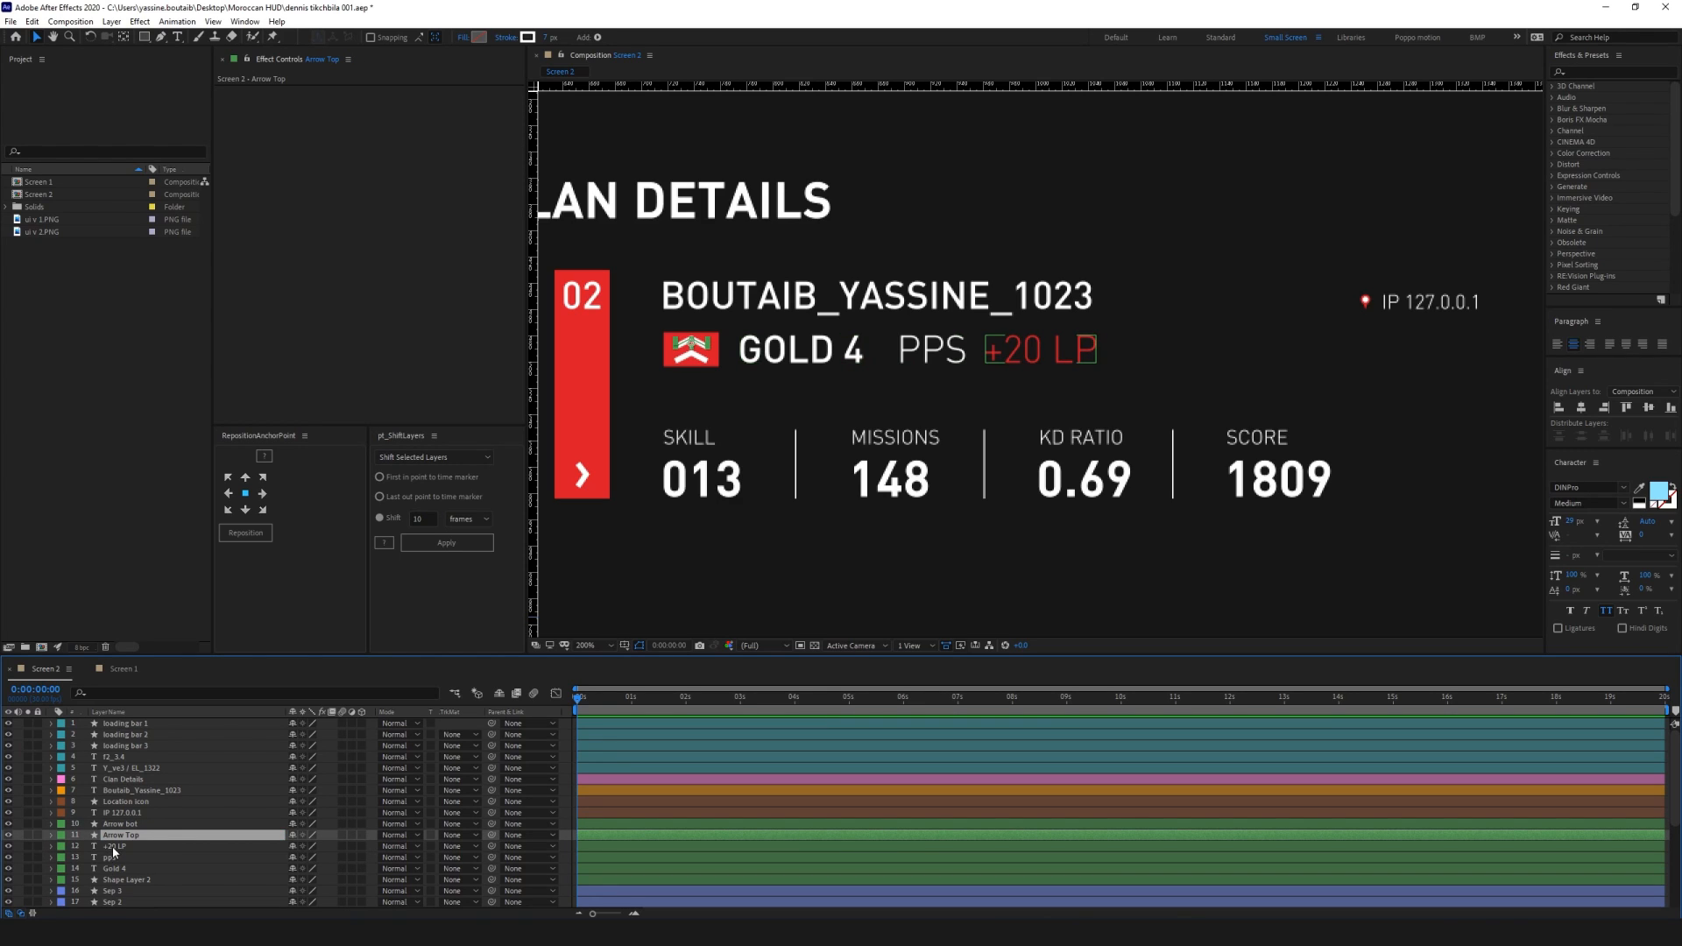
Reorder the rank text layers below Arrow Top as Gold 4, pps and +20 LP
{"action": "mouse_move", "coordinate": [116, 868]}
{"action": "left_mouse_down"}
{"action": "mouse_move", "coordinate": [126, 839]}
{"action": "mouse_move", "coordinate": [124, 853]}
{"action": "left_mouse_up"}
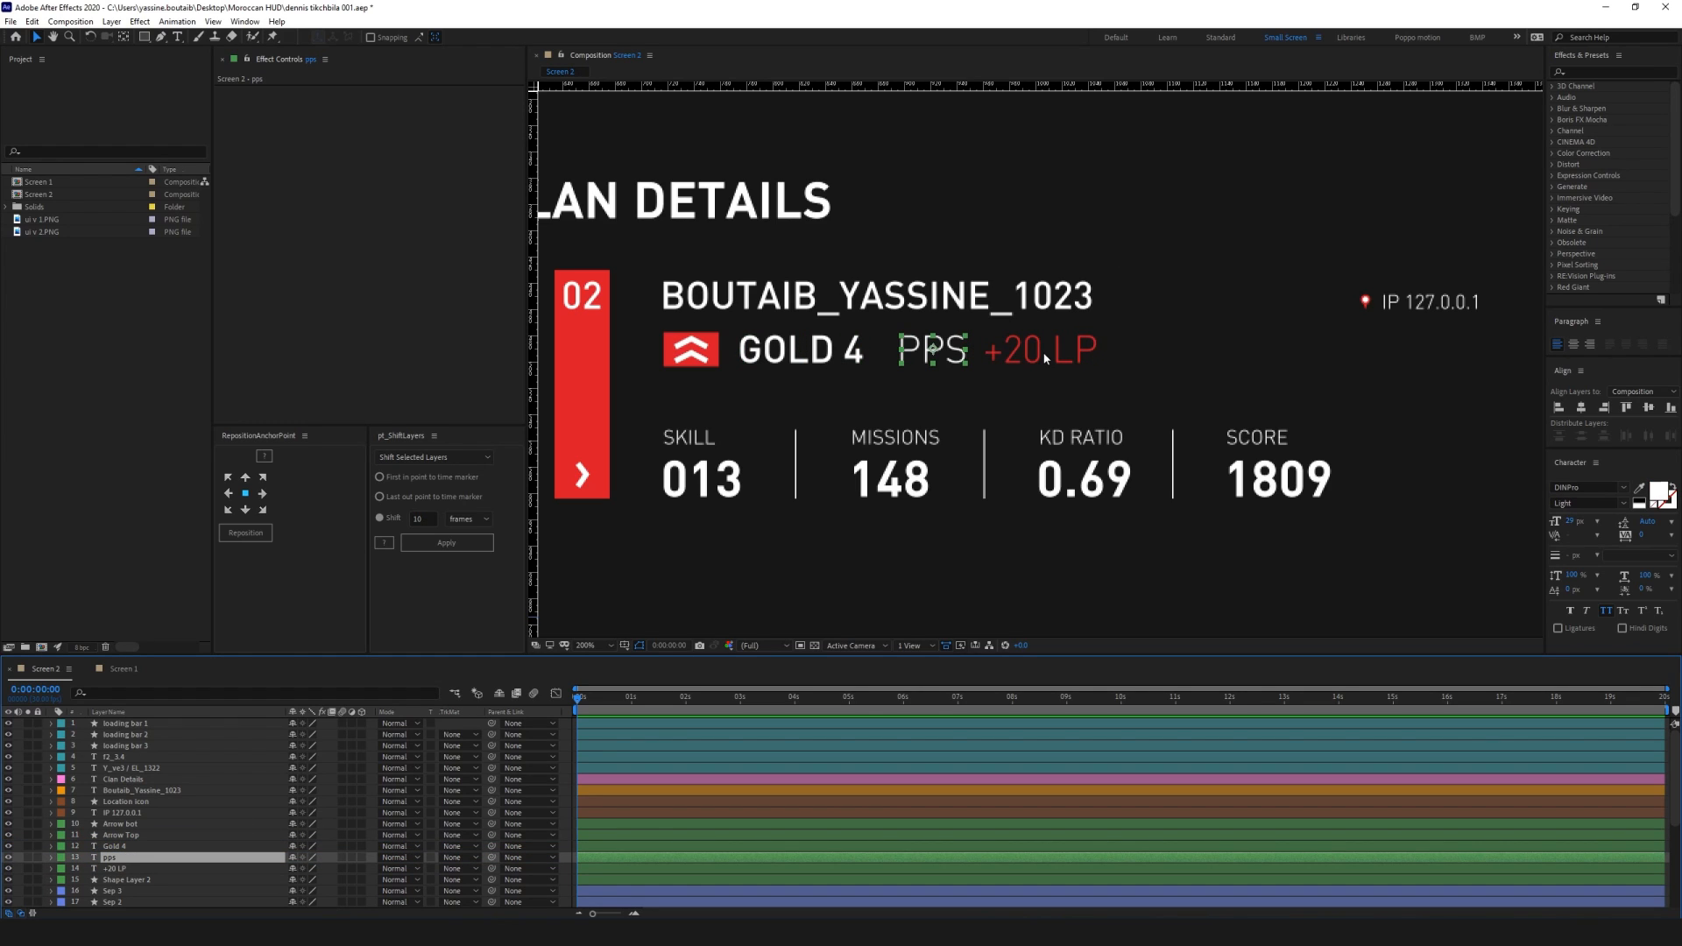
{"action": "left_click", "coordinate": [573, 825]}
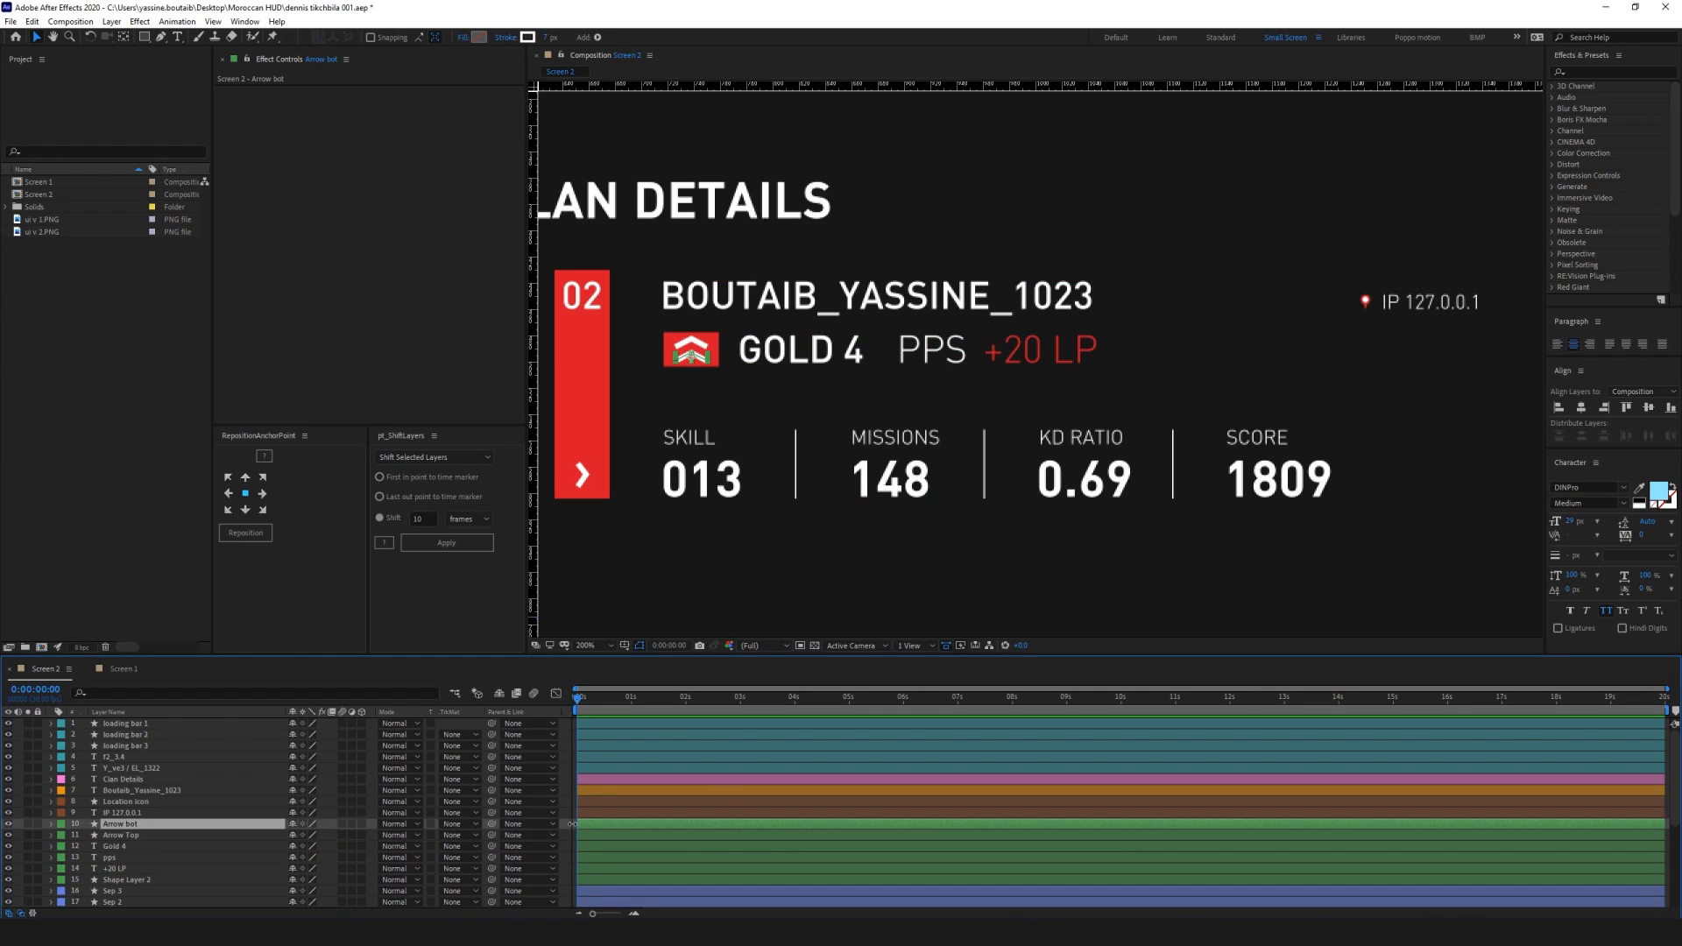
{"action": "left_click_drag", "start_coordinate": [865, 434], "coordinate": [762, 501]}
{"action": "key", "text": "v"}
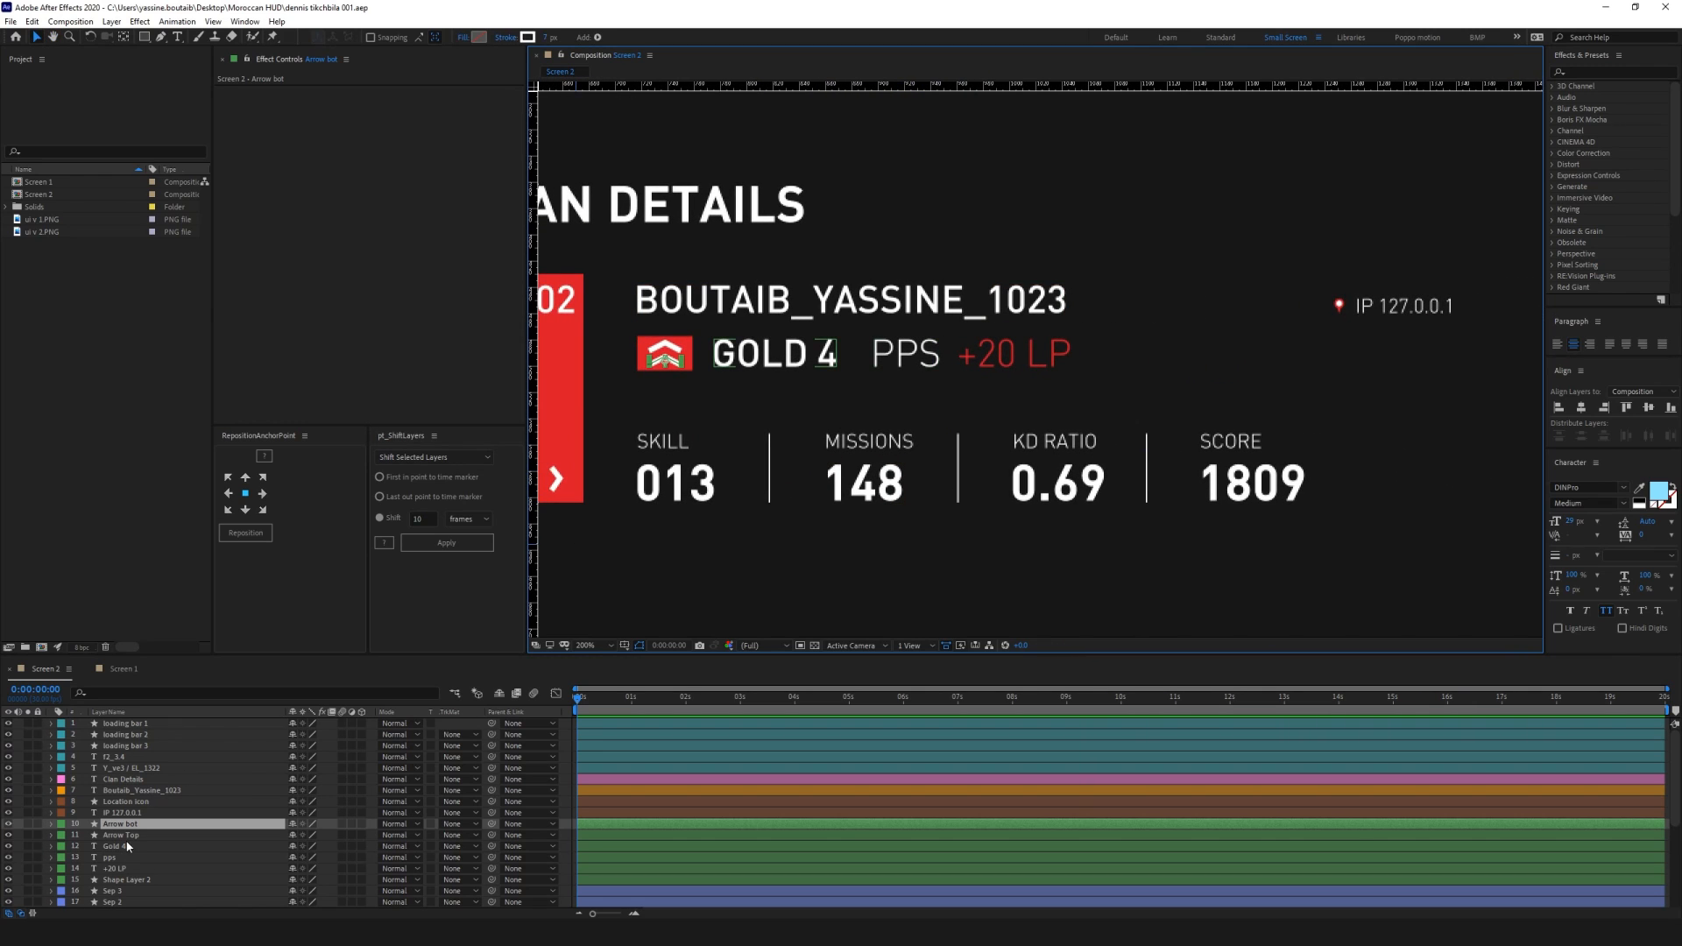
{"action": "left_click", "coordinate": [128, 847]}
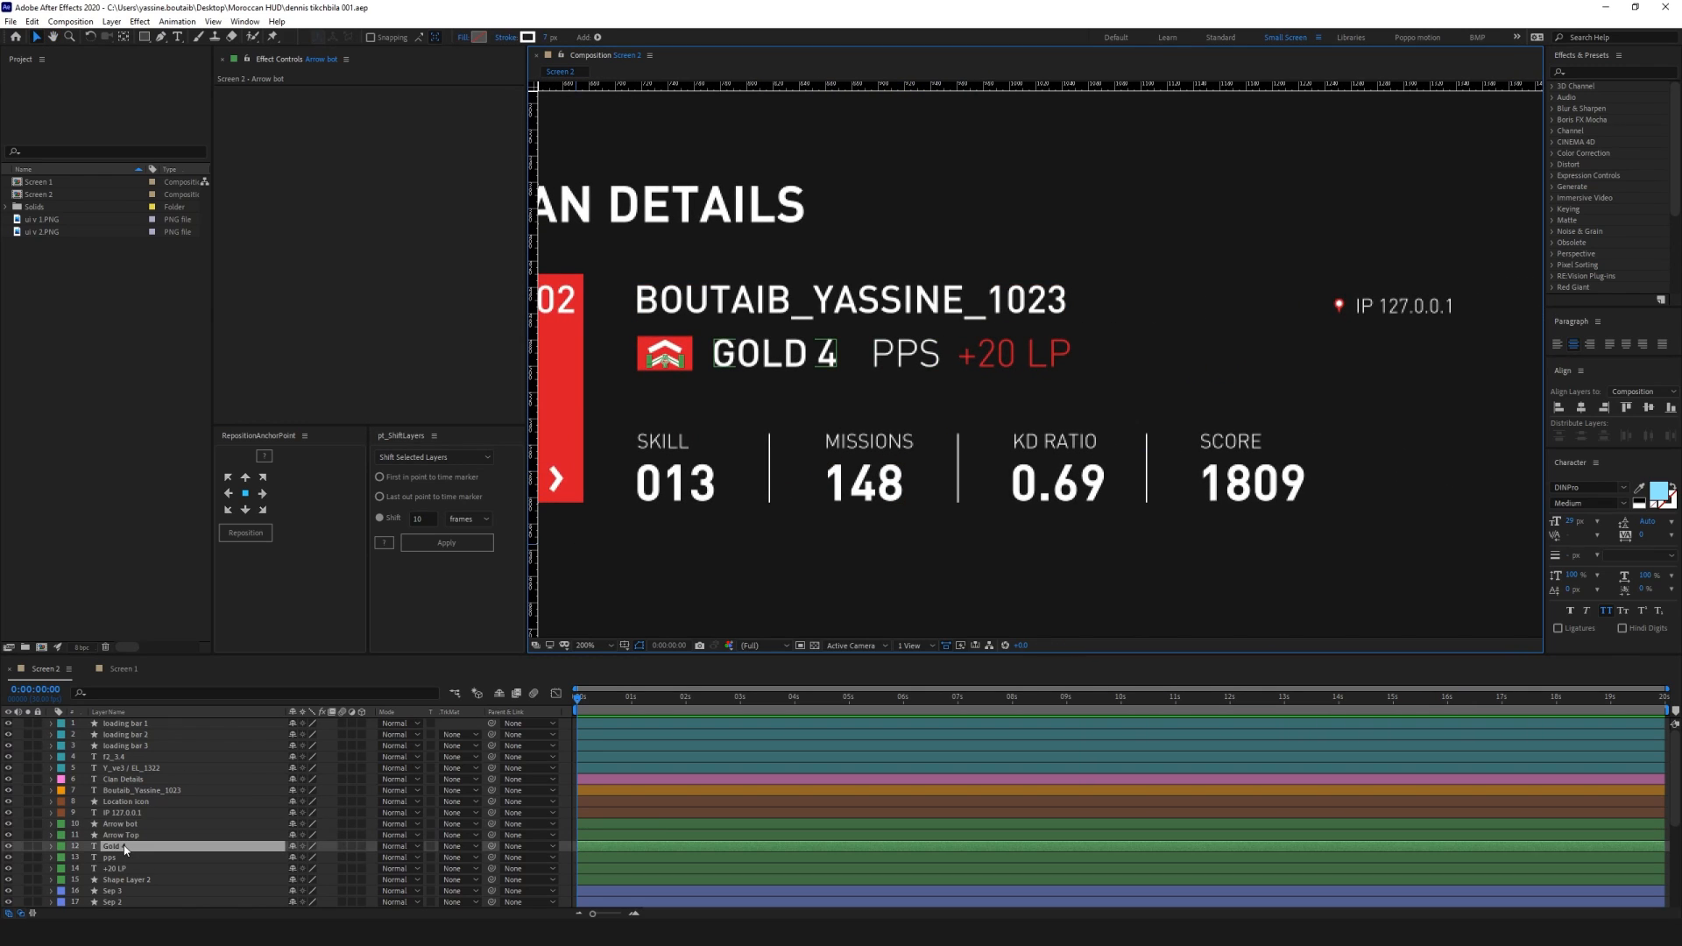
Rename Shape Layer 1, the tall red rectangle behind the number 02, as "Big red bar"
{"action": "left_click", "coordinate": [662, 440]}
{"action": "key", "text": "h"}
{"action": "left_click_drag", "start_coordinate": [699, 374], "coordinate": [814, 348]}
{"action": "key", "text": "v"}
{"action": "left_click", "coordinate": [659, 364]}
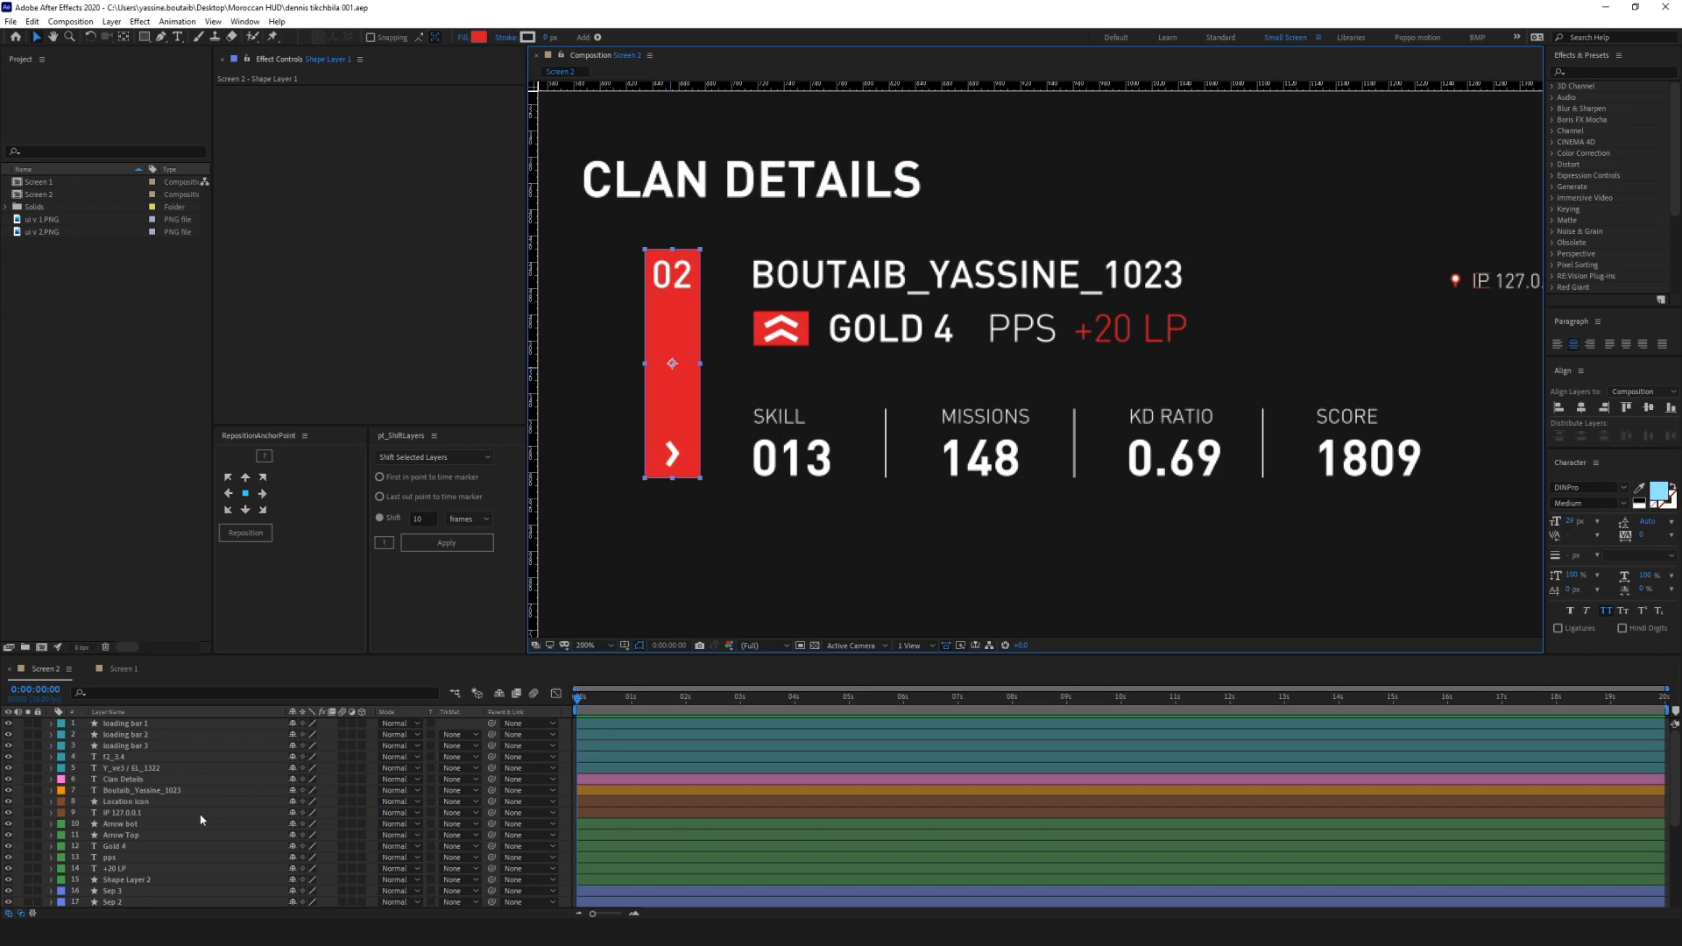
{"action": "scroll", "coordinate": [155, 859], "scroll_direction": "down", "scroll_amount": 5}
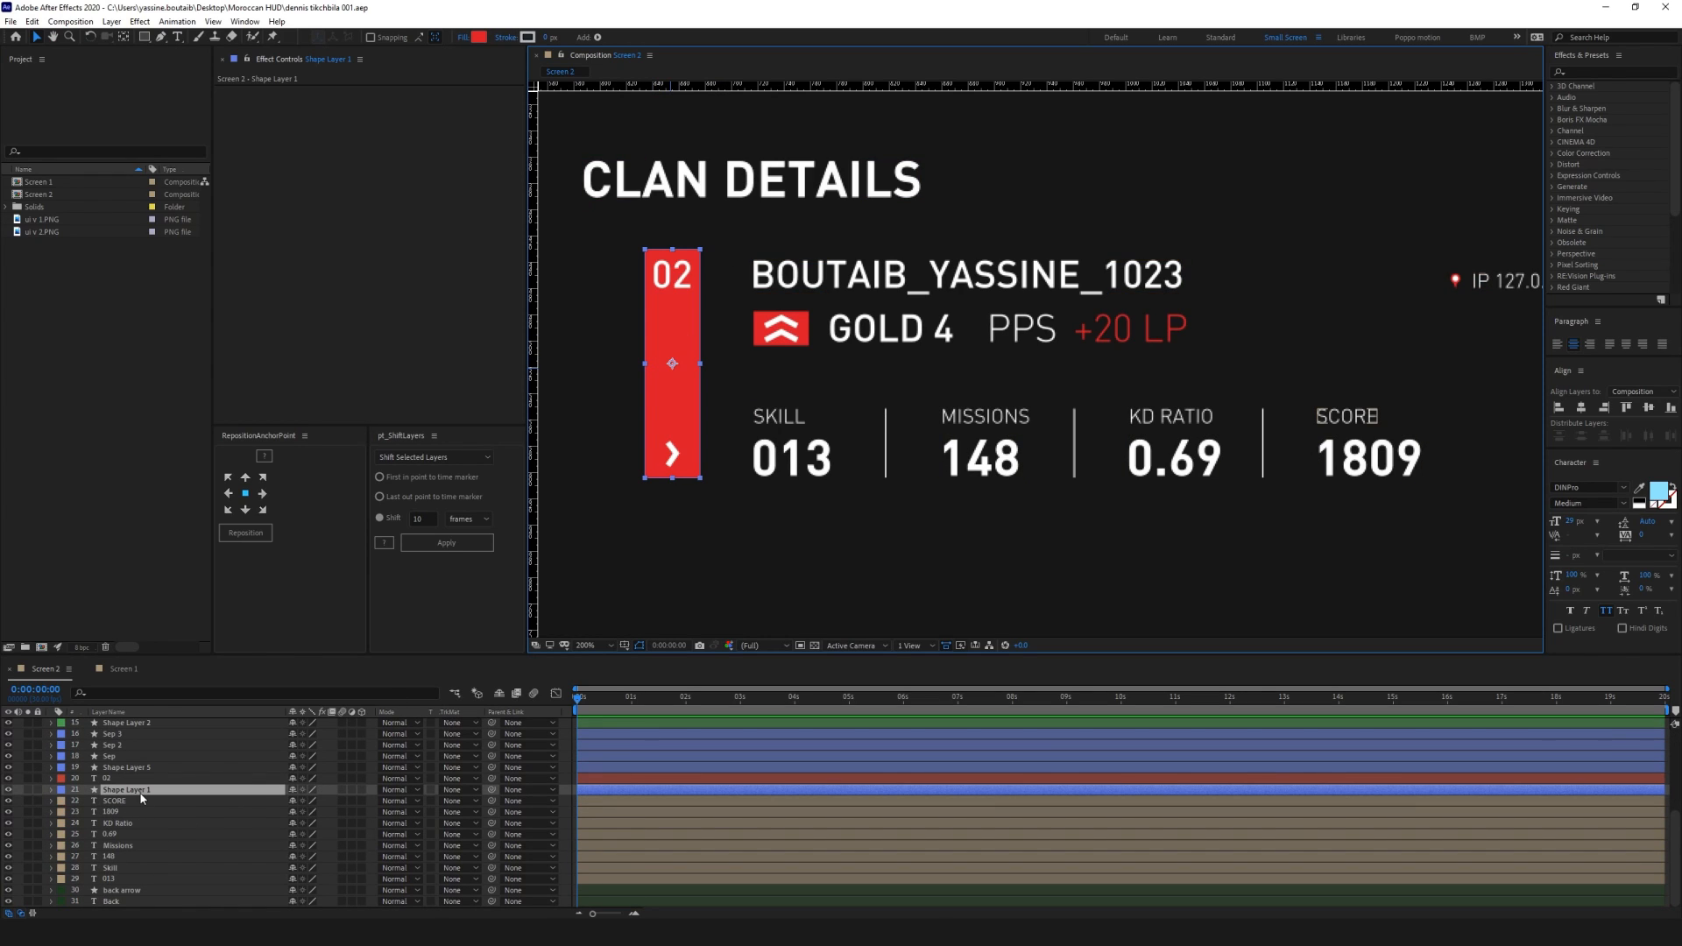
{"action": "key", "text": "space"}
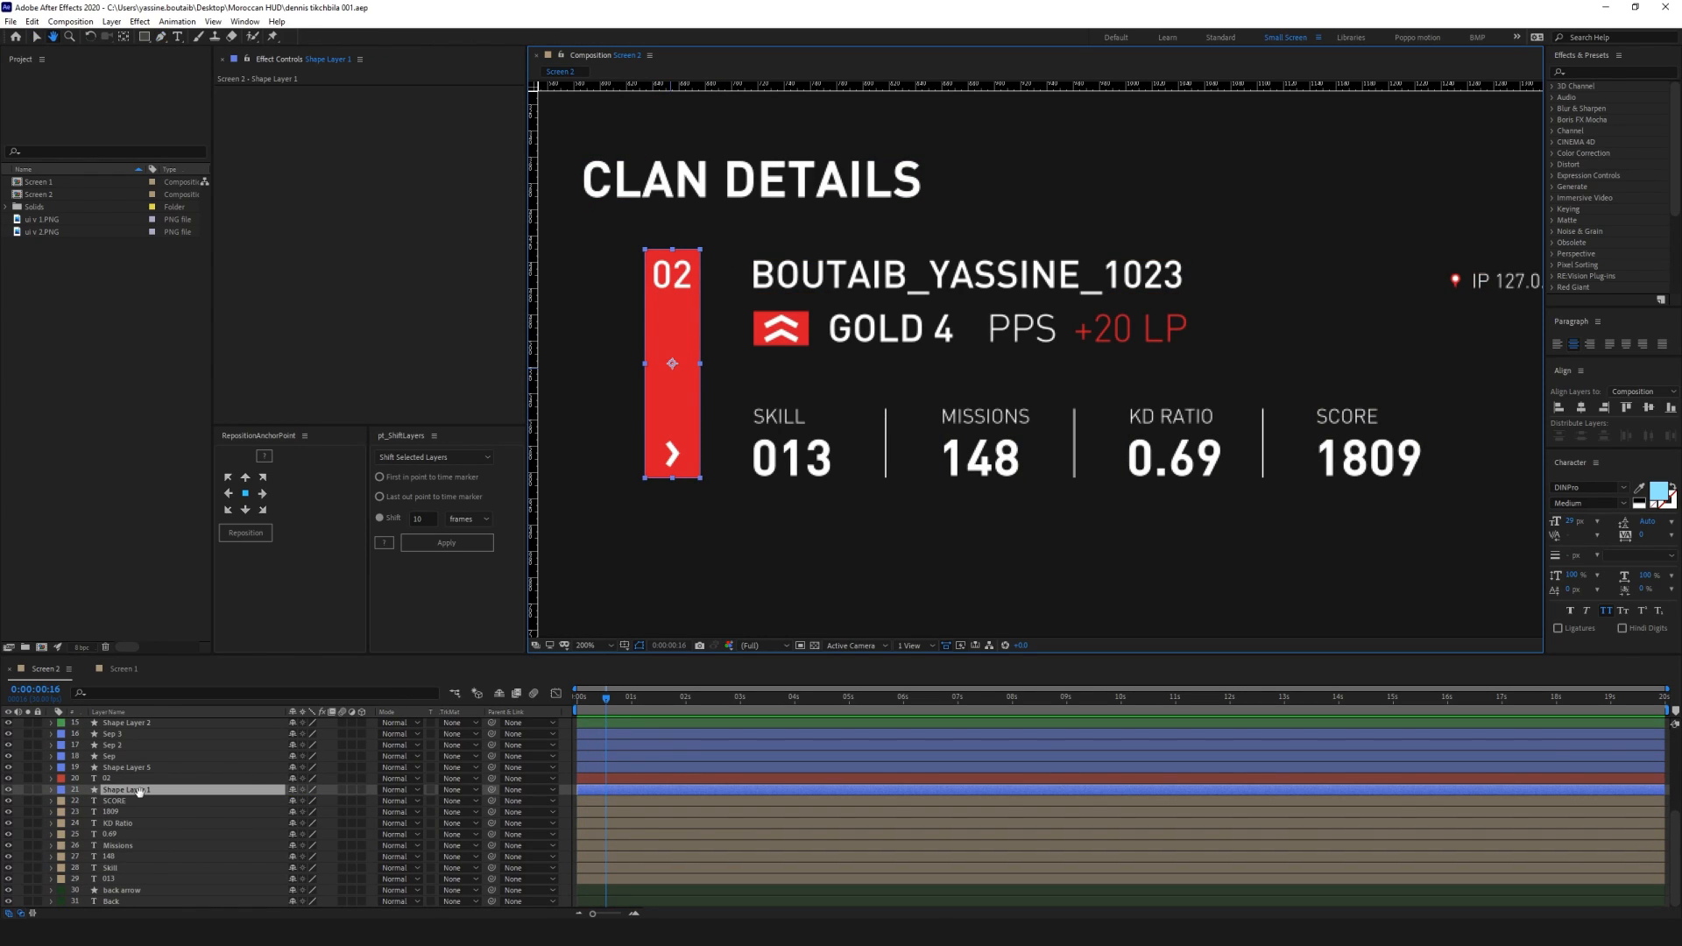
{"action": "key", "text": "space"}
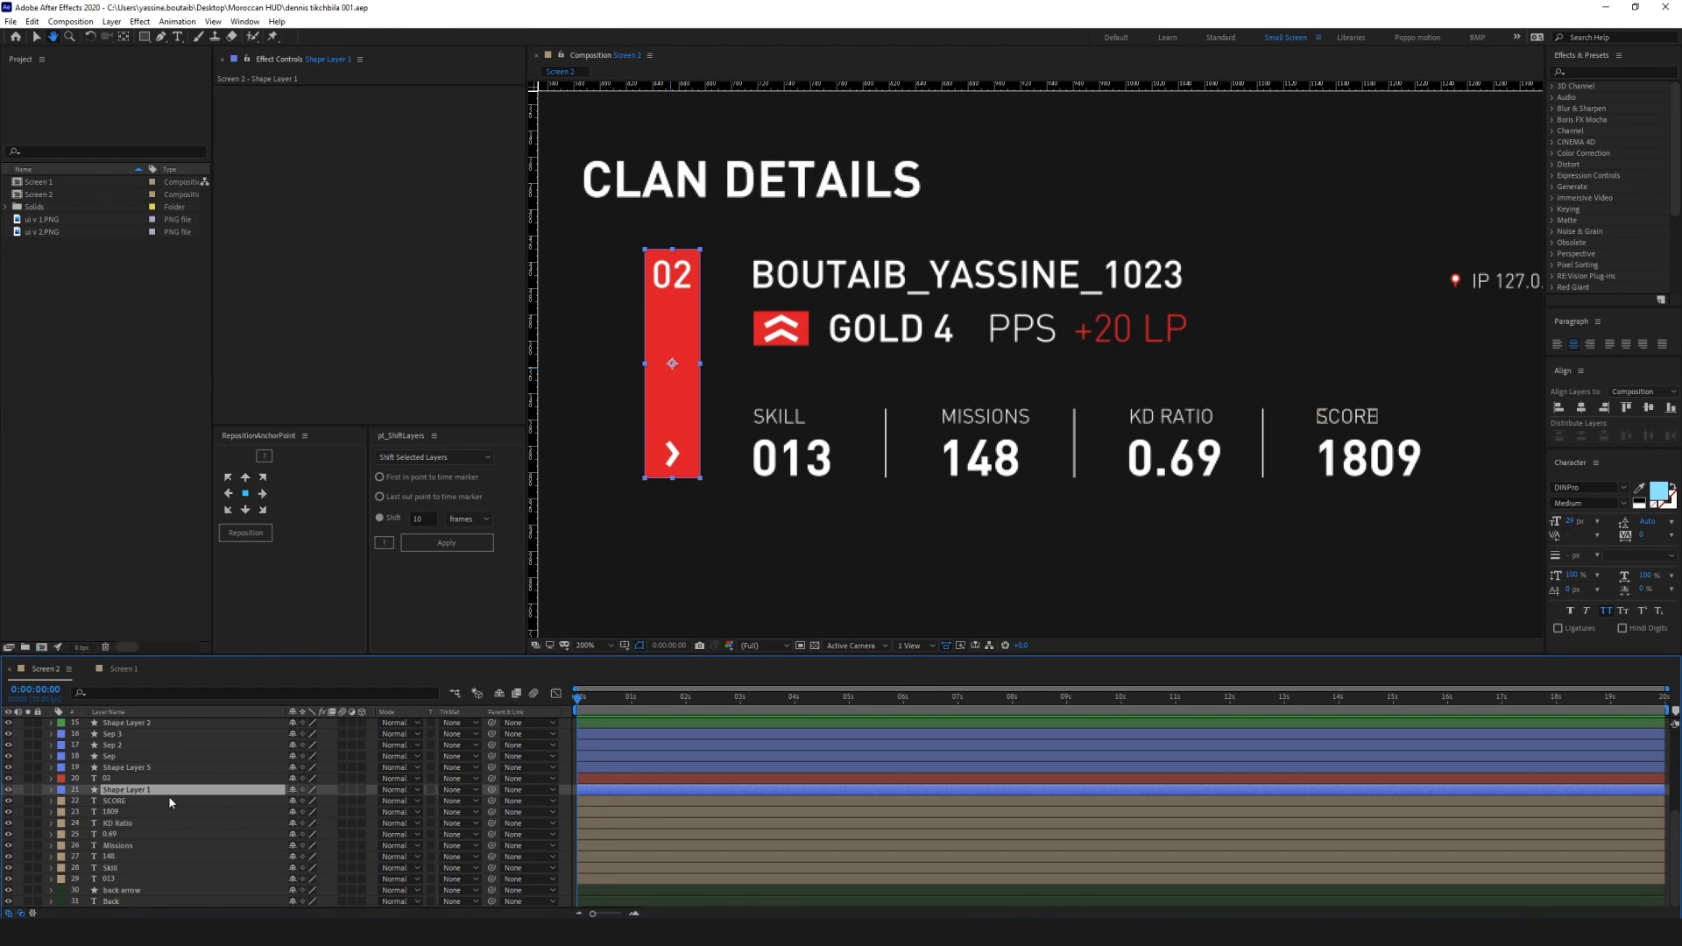
{"action": "key", "text": "Return"}
{"action": "type", "text": "Big red bar"}
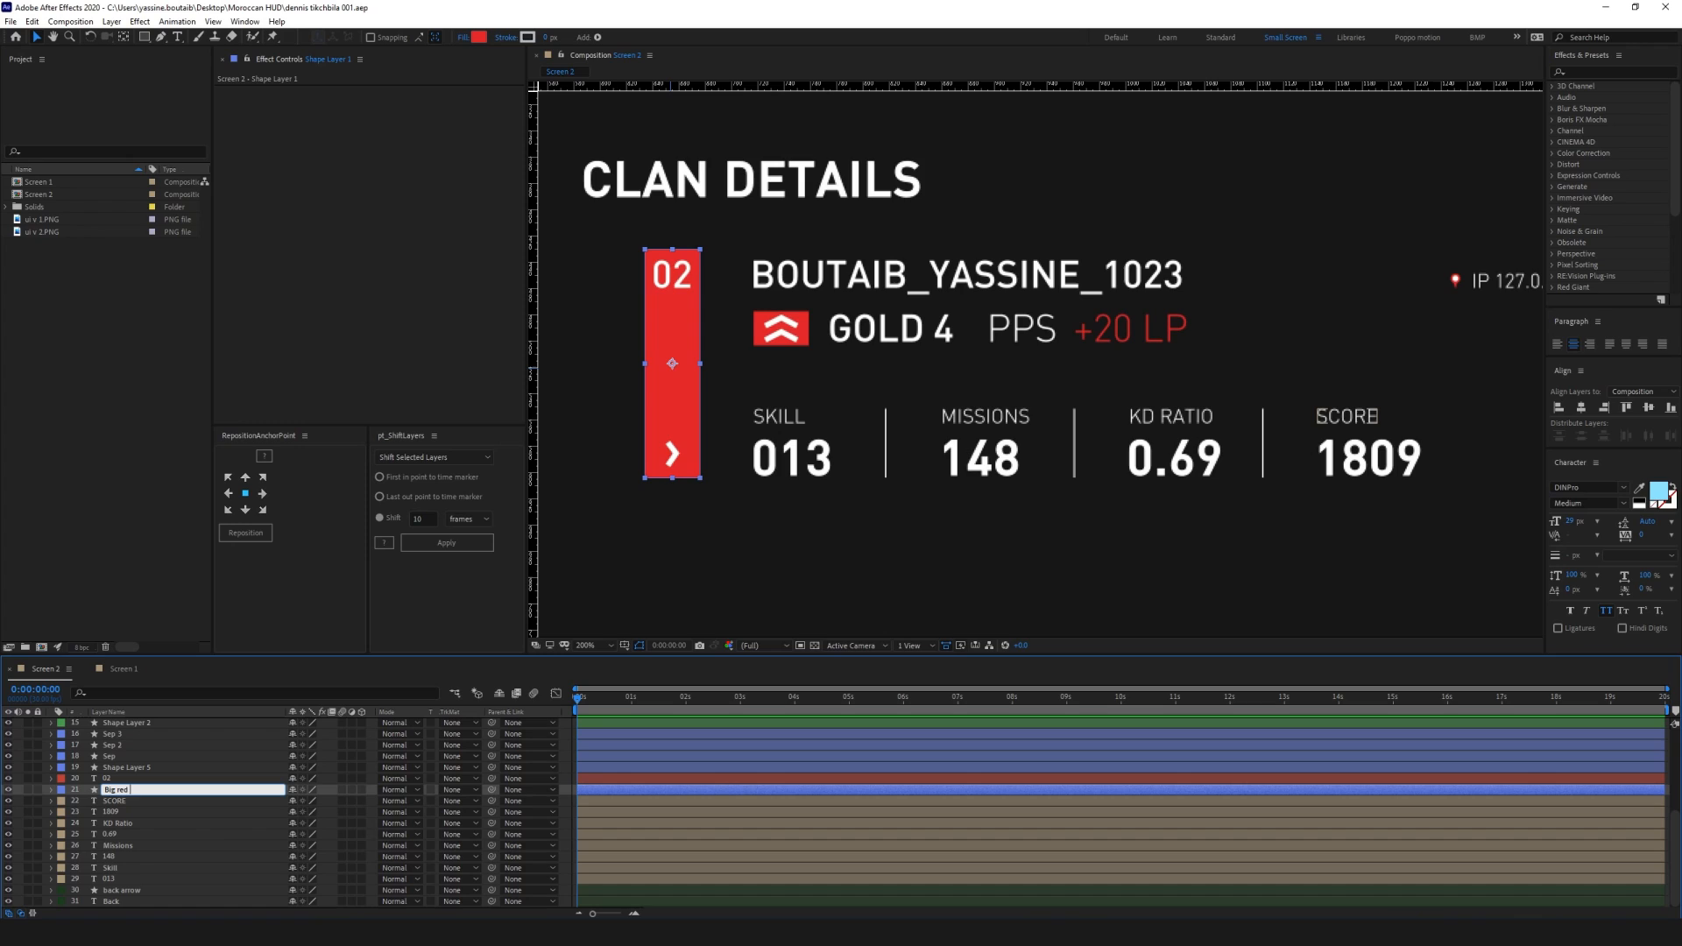
{"action": "key", "text": "Return"}
Rename Shape Layer 5, the small arrow on the red bar, as "Arrow Bar" and place it between the 02 and Big red bar layers
{"action": "left_click", "coordinate": [114, 778]}
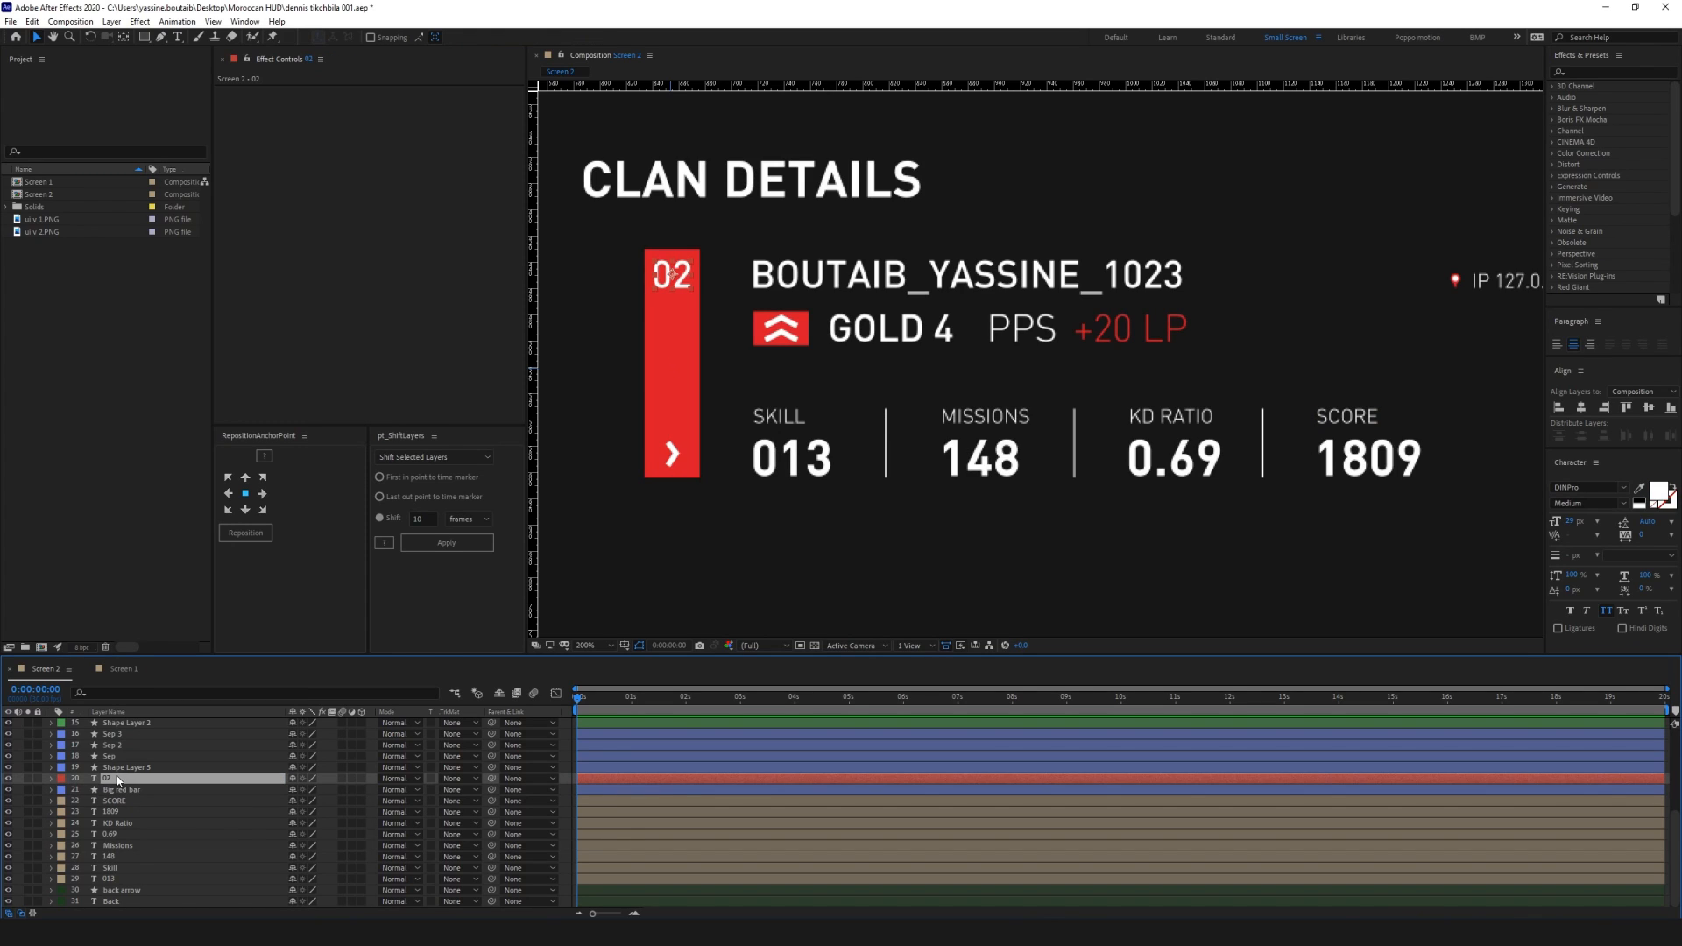
{"action": "left_click", "coordinate": [124, 768]}
{"action": "key", "text": "Return"}
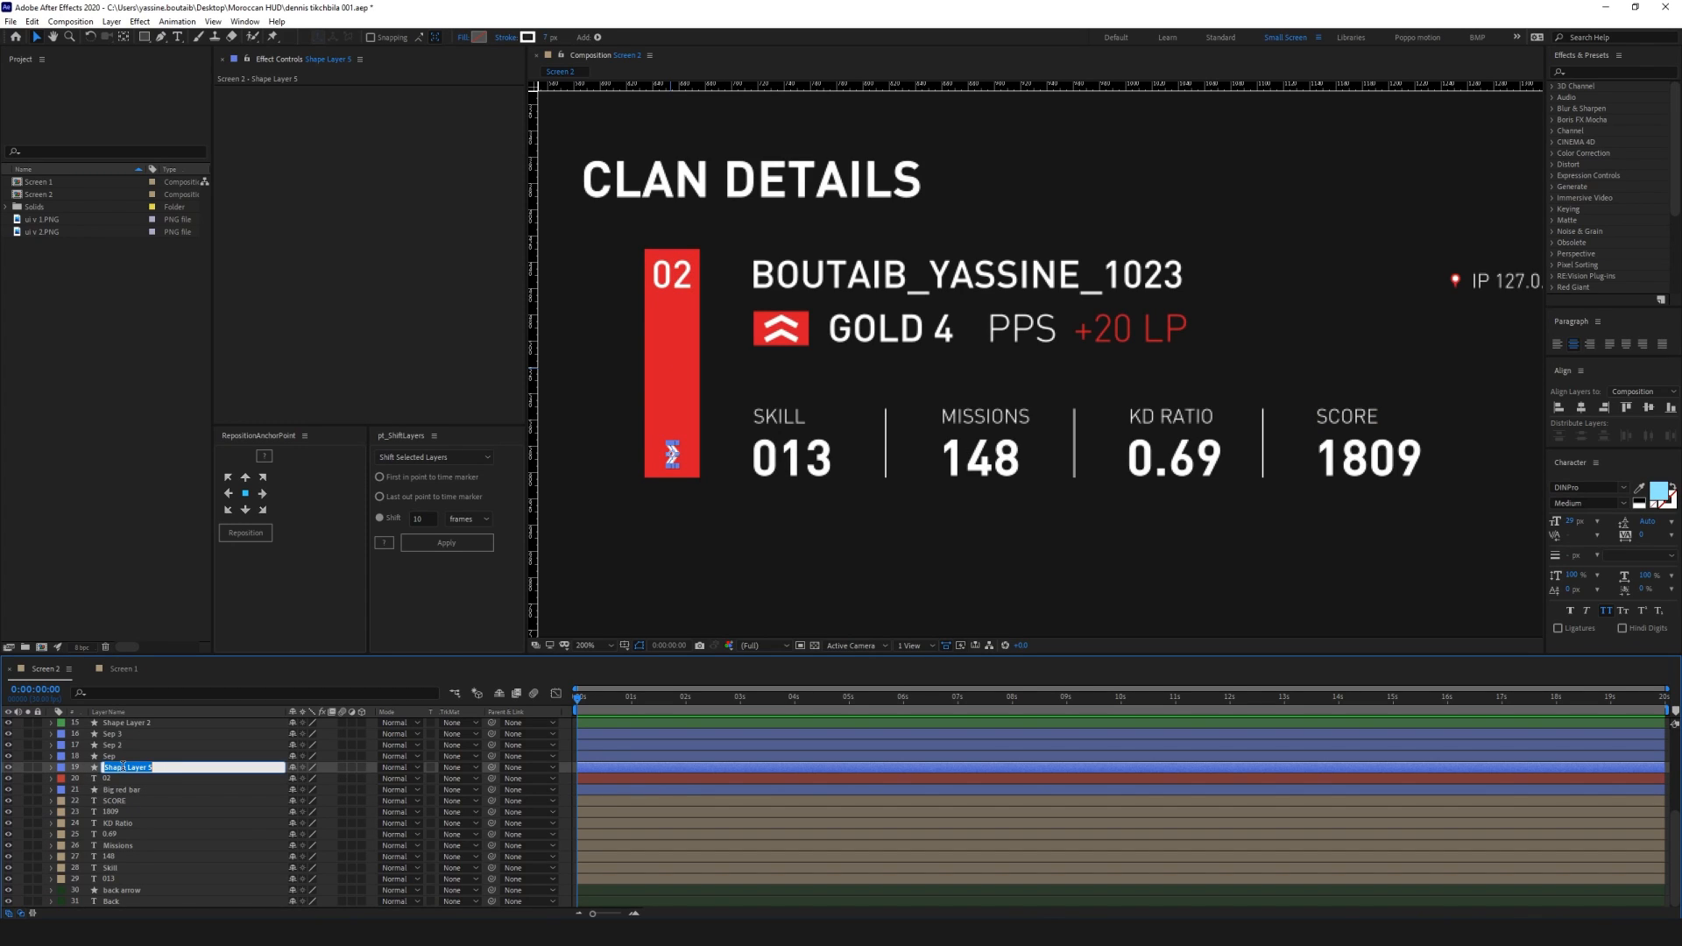
{"action": "type", "text": "Arrow Bar"}
{"action": "key", "text": "Return"}
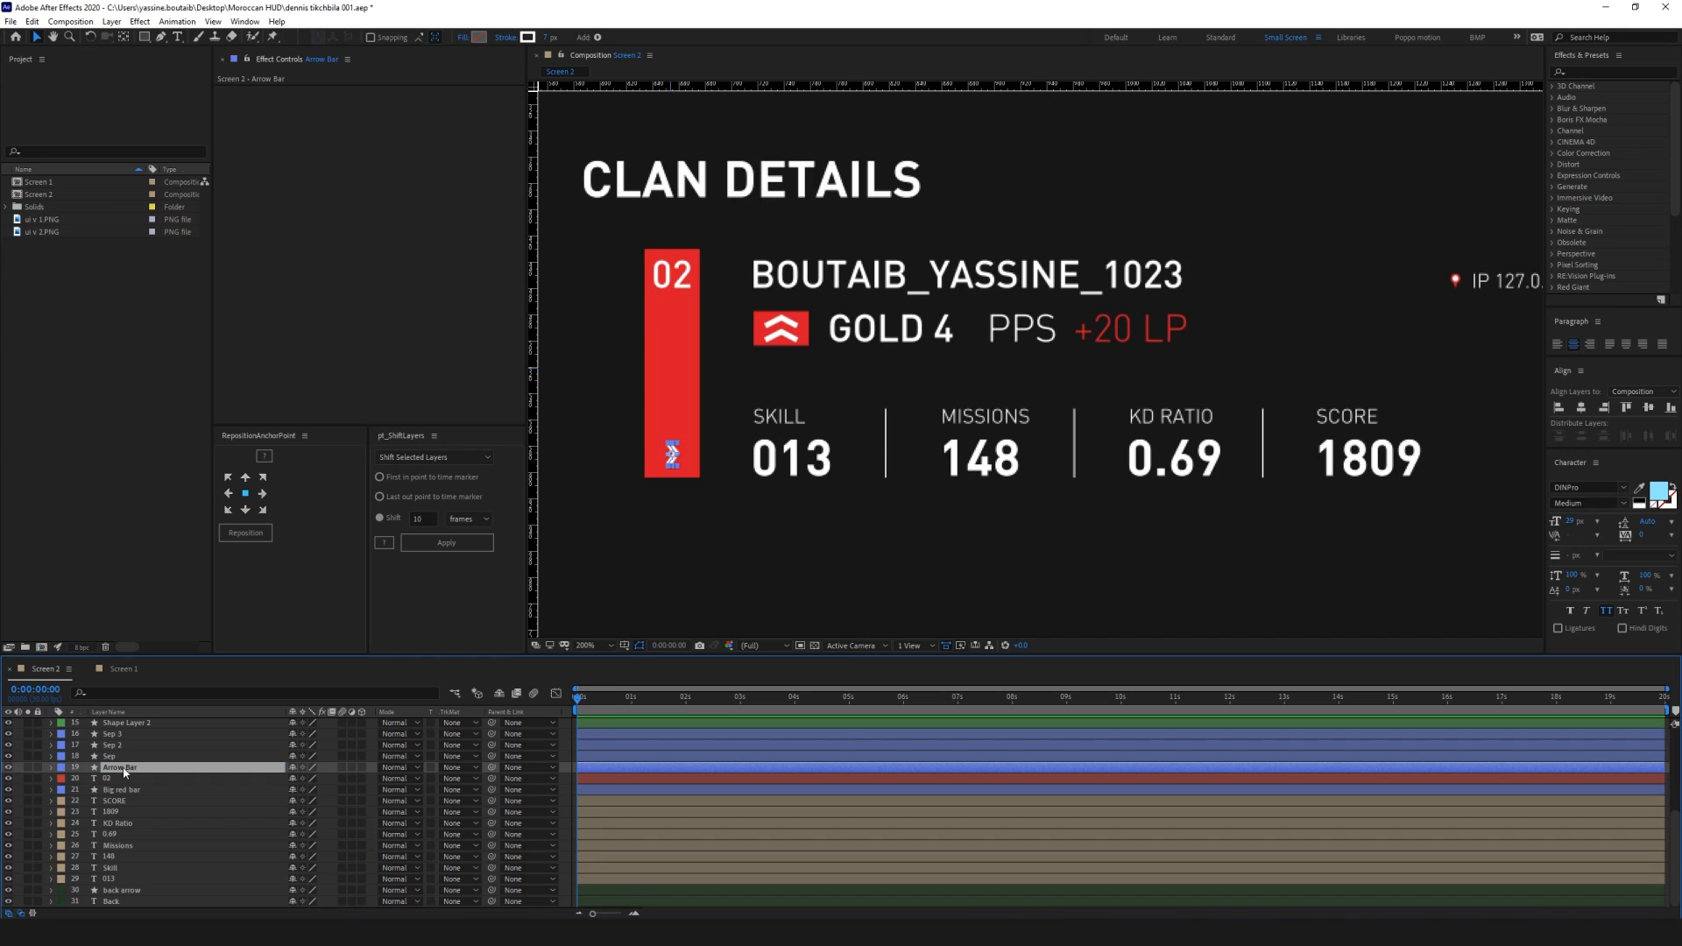
{"action": "left_click_drag", "start_coordinate": [120, 767], "coordinate": [118, 786]}
Give the three stat separator layers Sep, Sep 2 and Sep 3 the Blue label
{"action": "left_click", "coordinate": [111, 735]}
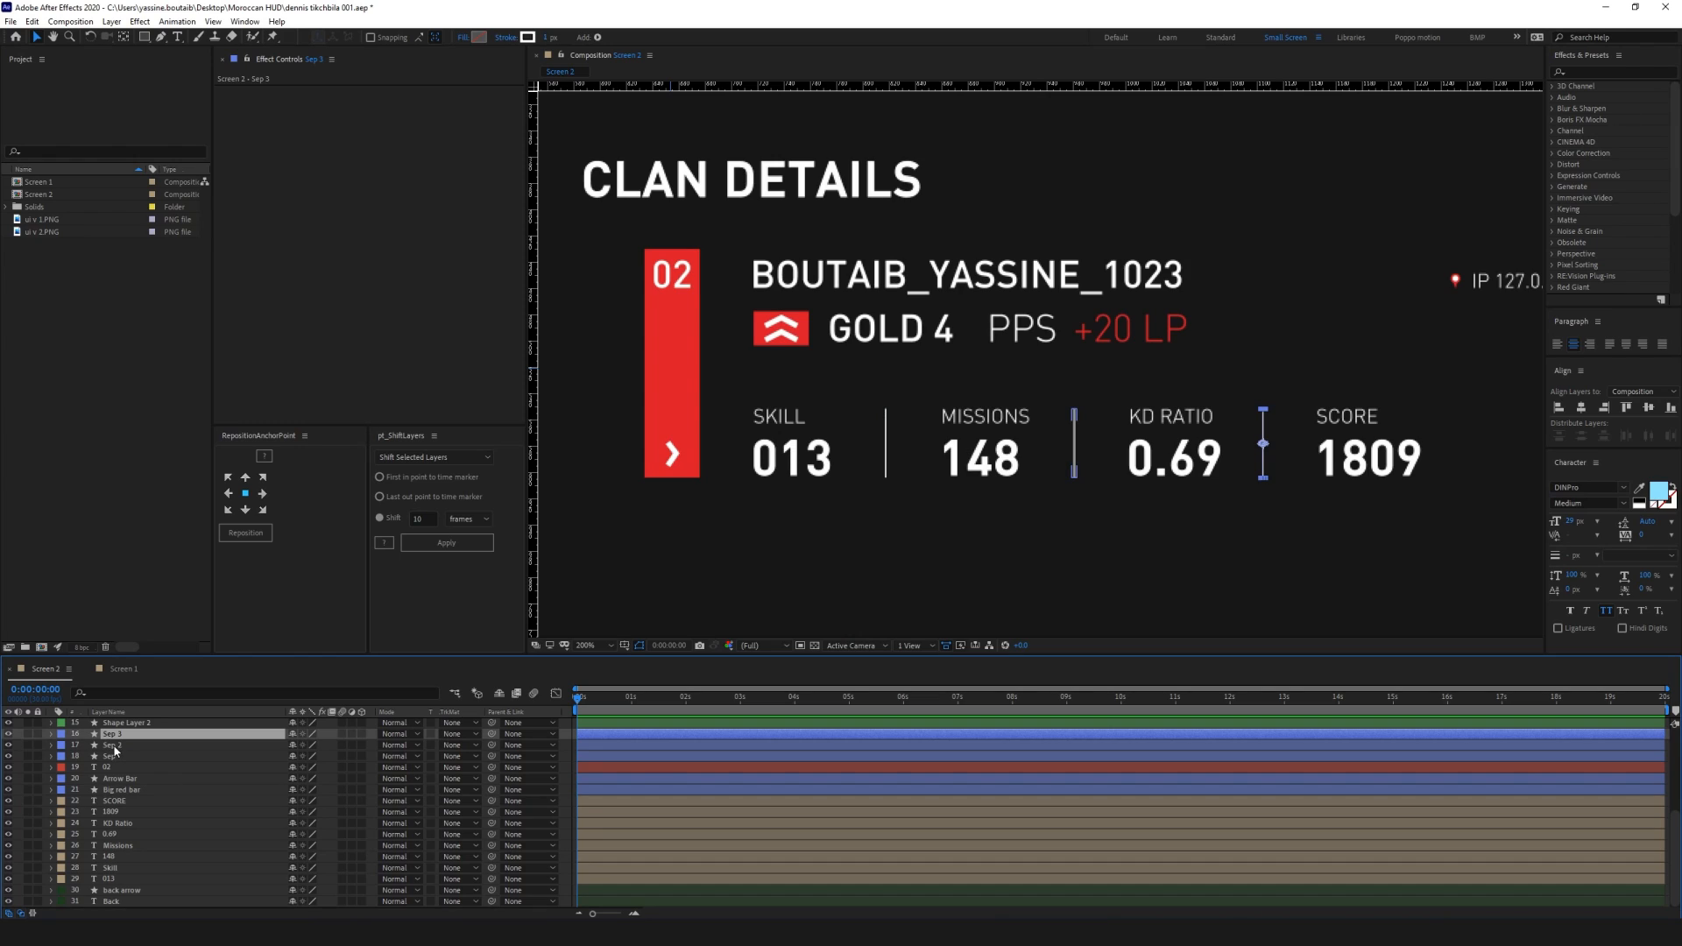
{"action": "left_click", "coordinate": [112, 745]}
{"action": "left_click", "coordinate": [114, 757]}
{"action": "left_click", "coordinate": [123, 733]}
{"action": "left_click", "coordinate": [106, 756], "text": "shift"}
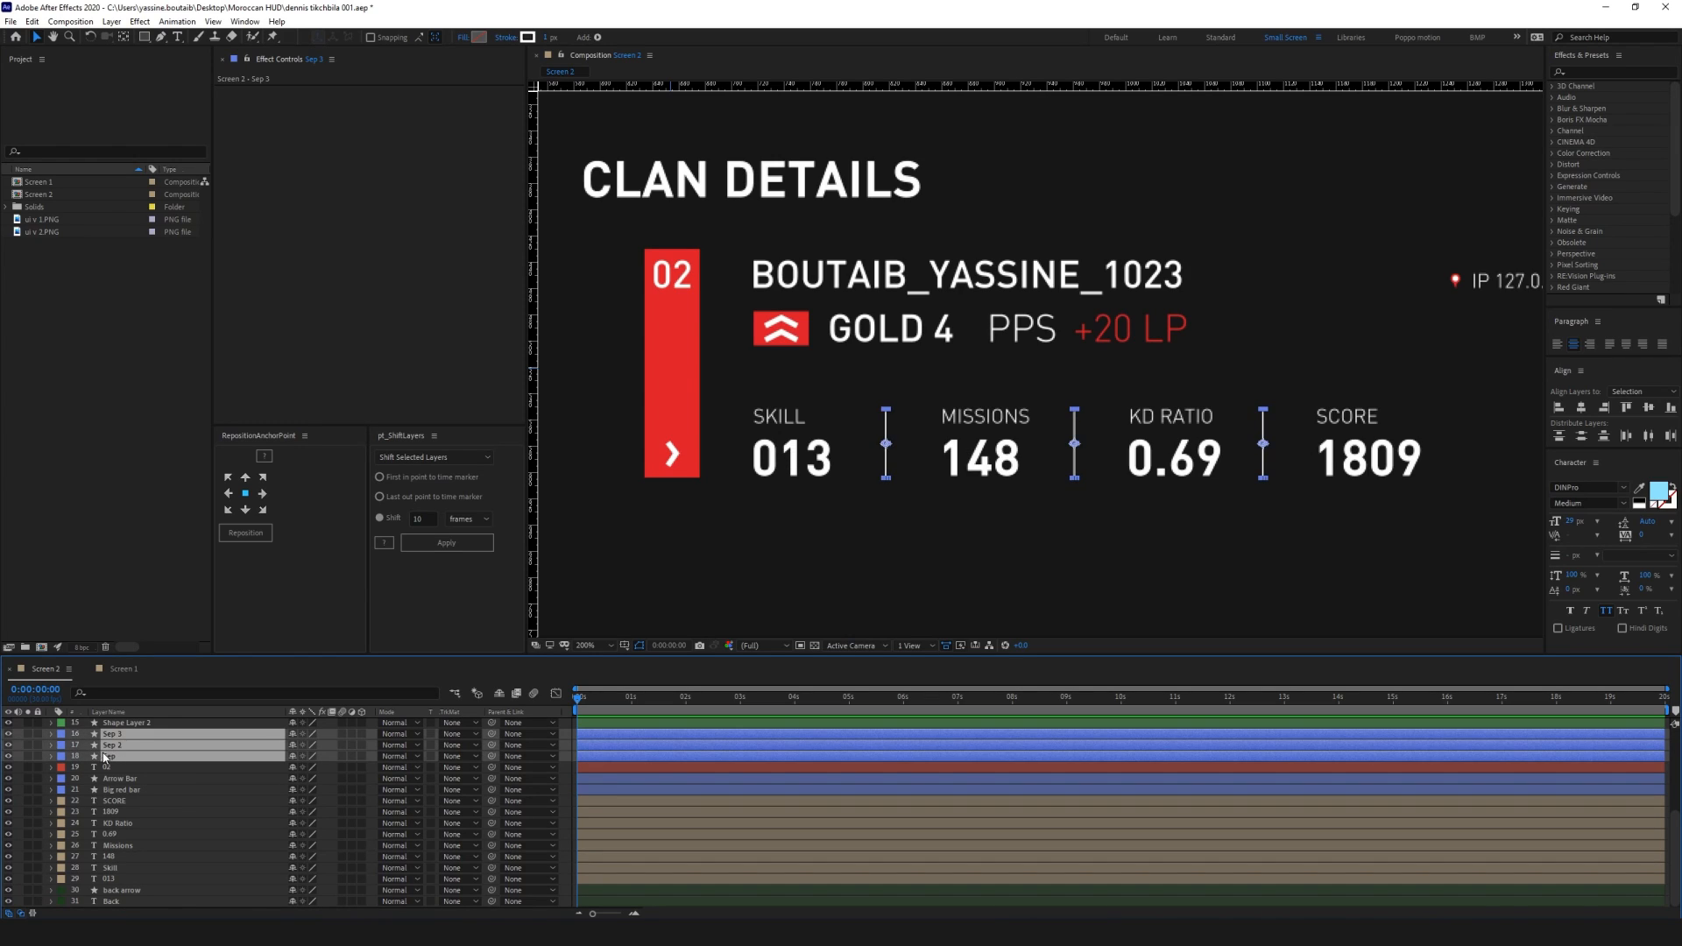
{"action": "left_click", "coordinate": [62, 734]}
{"action": "left_click", "coordinate": [87, 615]}
Give the 02, Arrow Bar and Big red bar layers the Red label
{"action": "scroll", "coordinate": [110, 815], "scroll_direction": "up", "scroll_amount": 3}
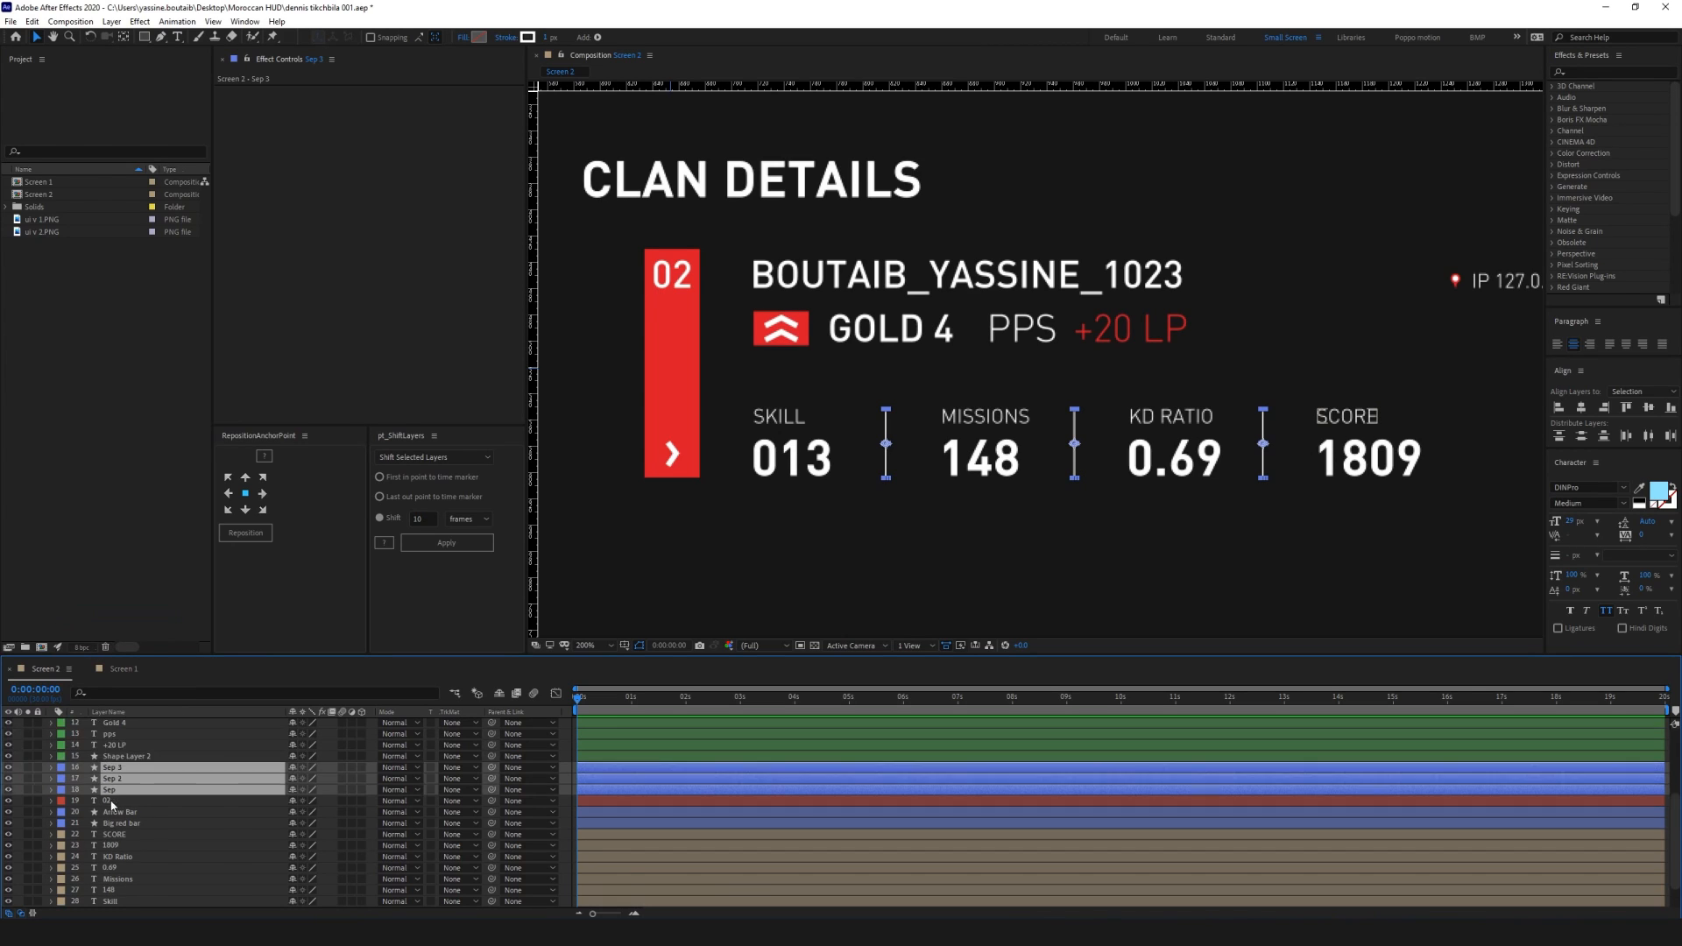
{"action": "left_click", "coordinate": [107, 834]}
{"action": "left_click", "coordinate": [115, 860], "text": "shift"}
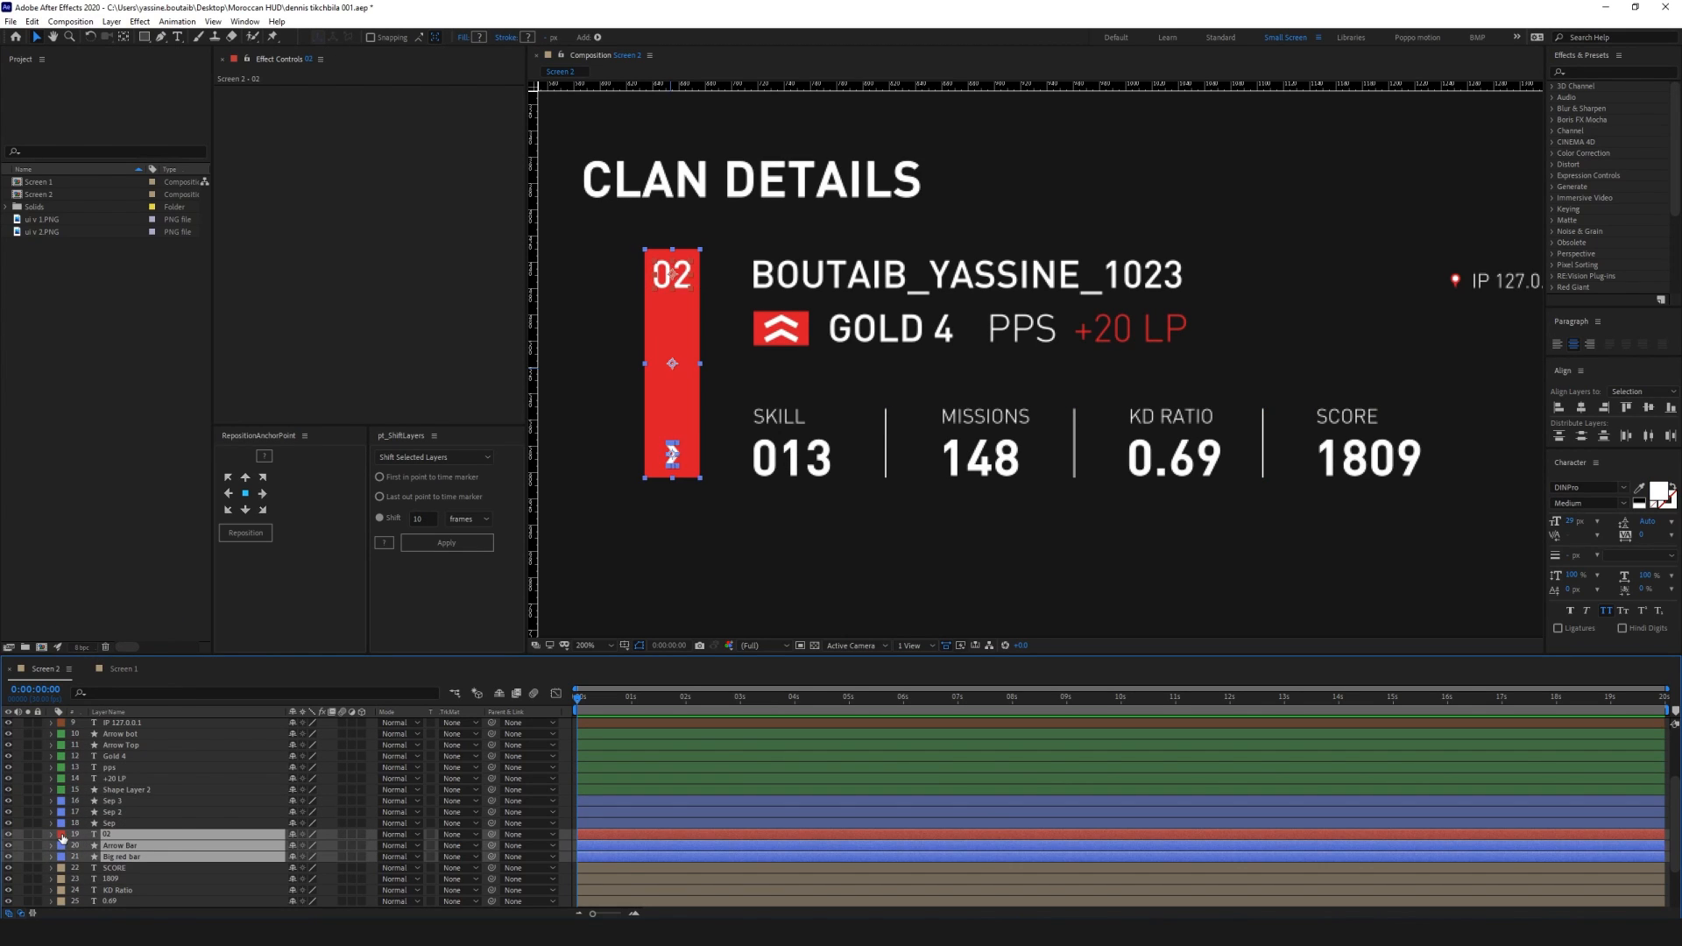
{"action": "left_click", "coordinate": [62, 846]}
{"action": "left_click", "coordinate": [87, 613]}
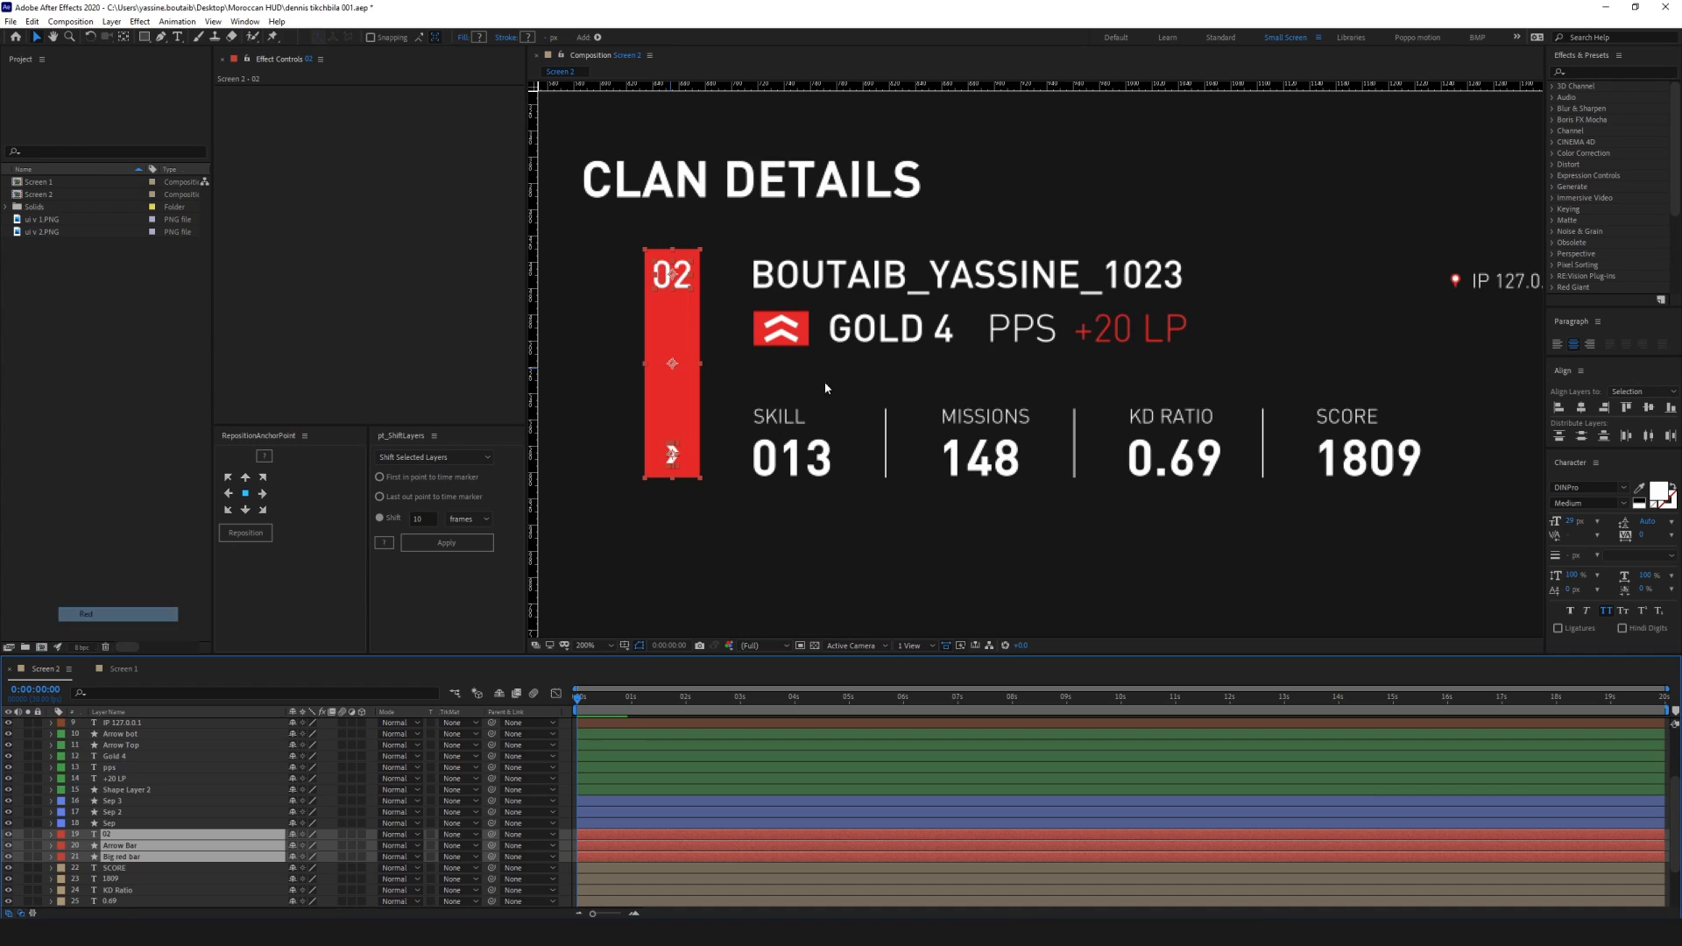
{"action": "key", "text": "F2"}
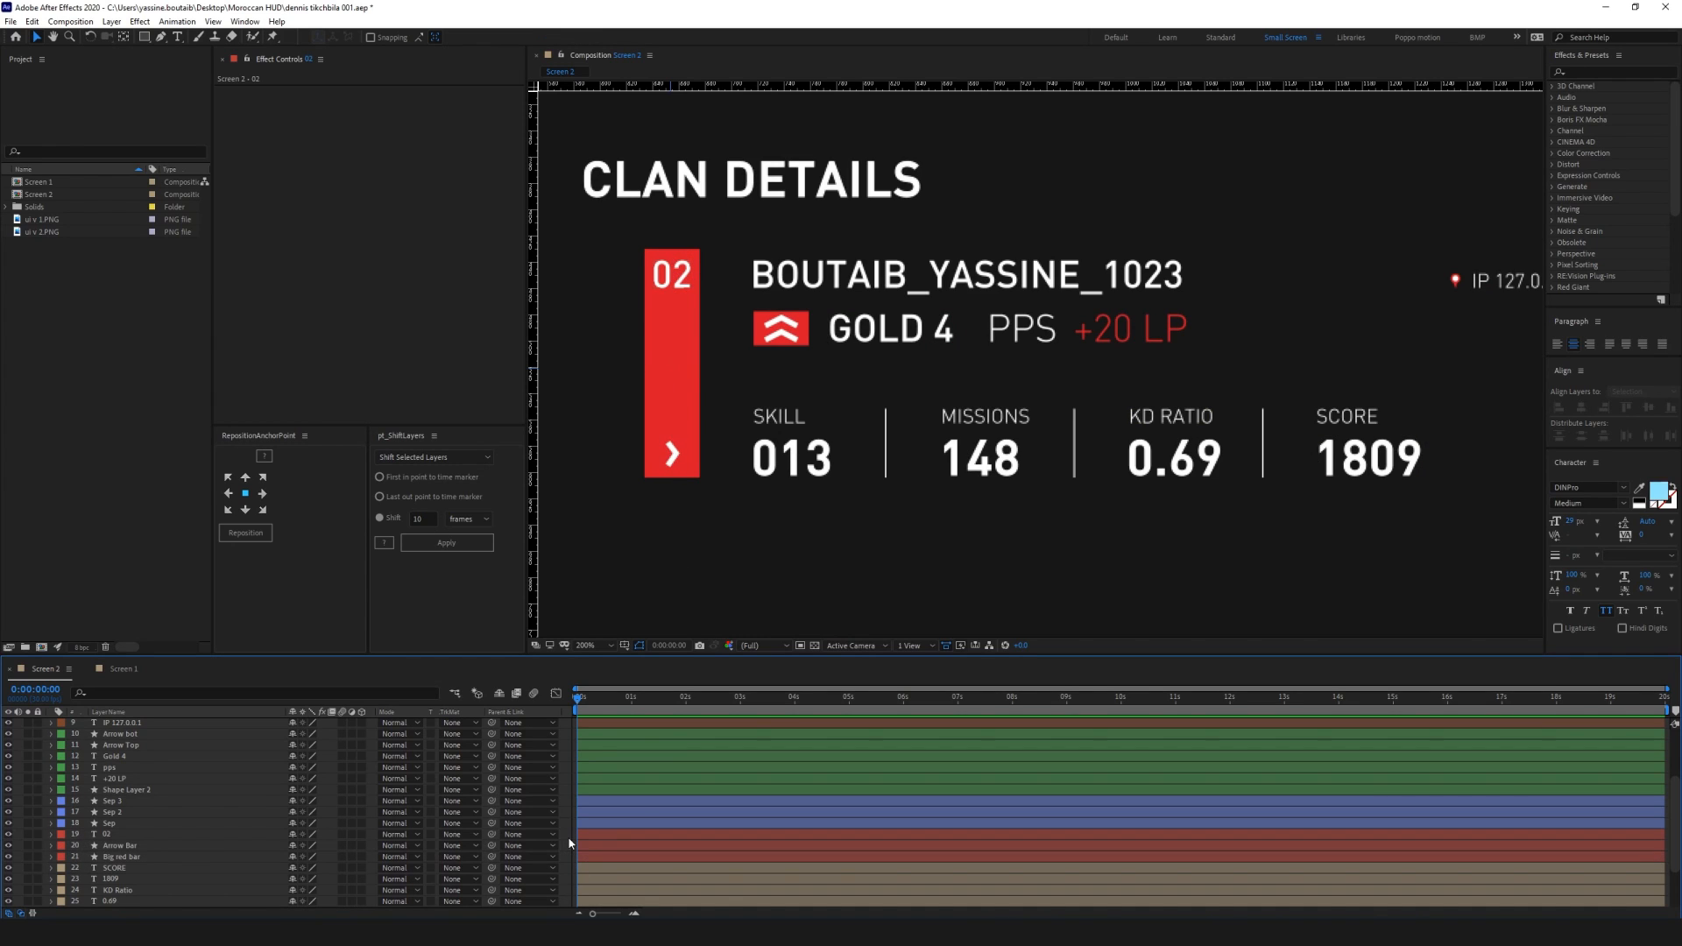
Open the Screen 1 composition and add Screen 2 as its bottommost layer
{"action": "scroll", "coordinate": [211, 777], "scroll_direction": "up", "scroll_amount": 4}
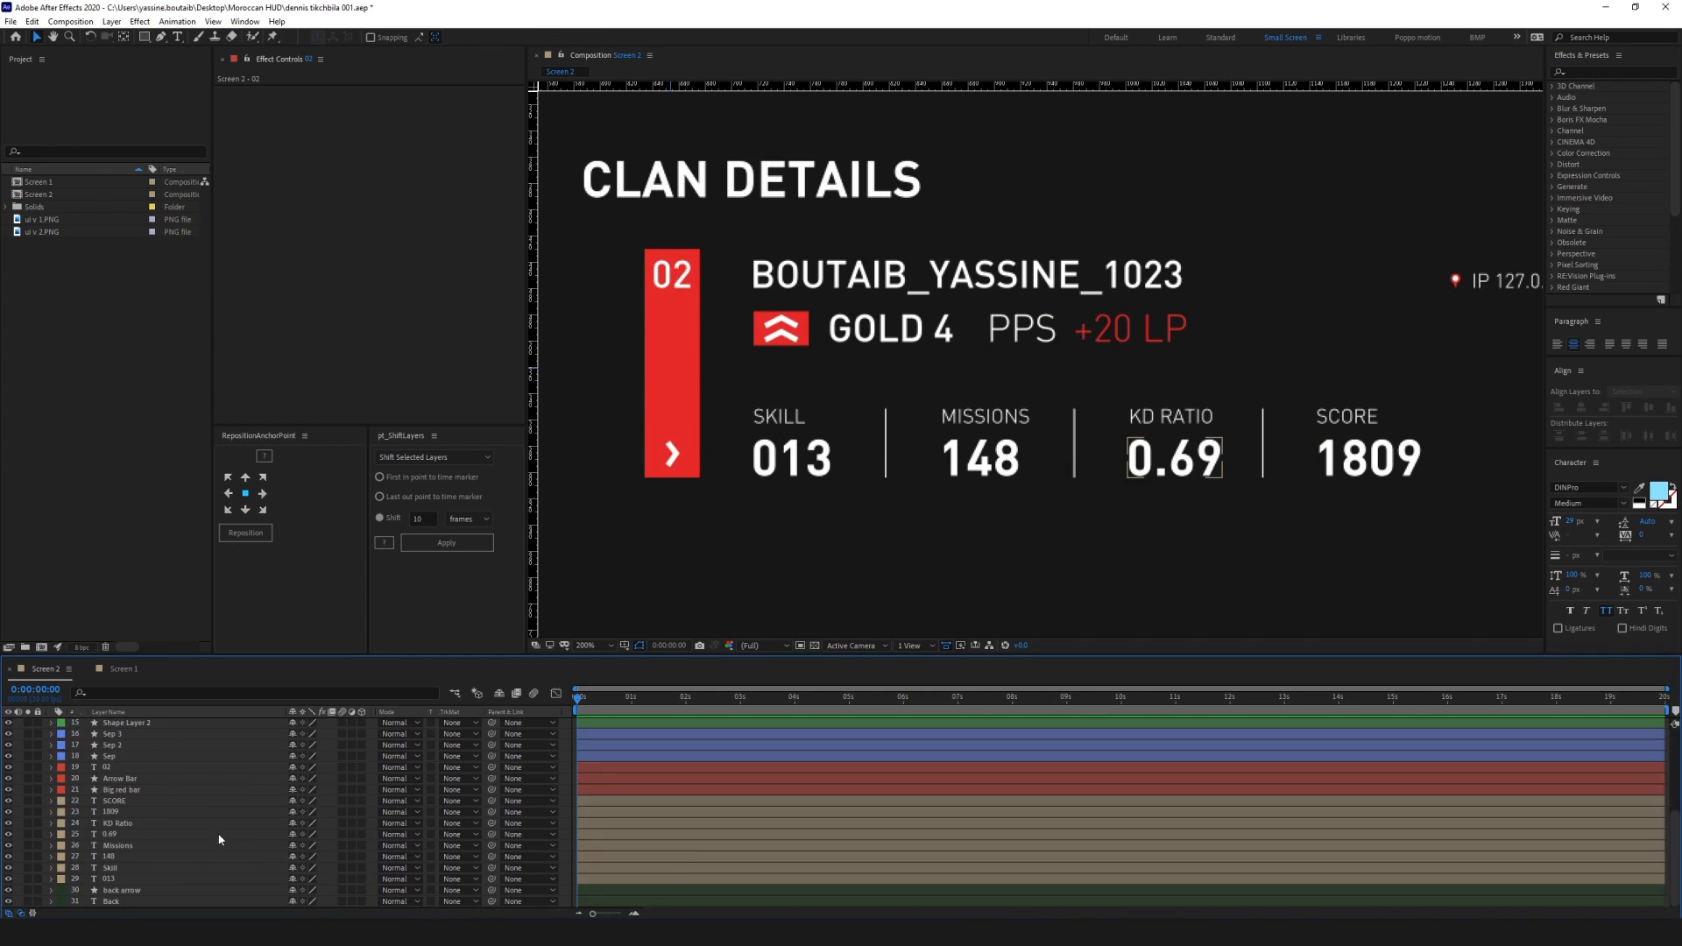
{"action": "left_click", "coordinate": [117, 667]}
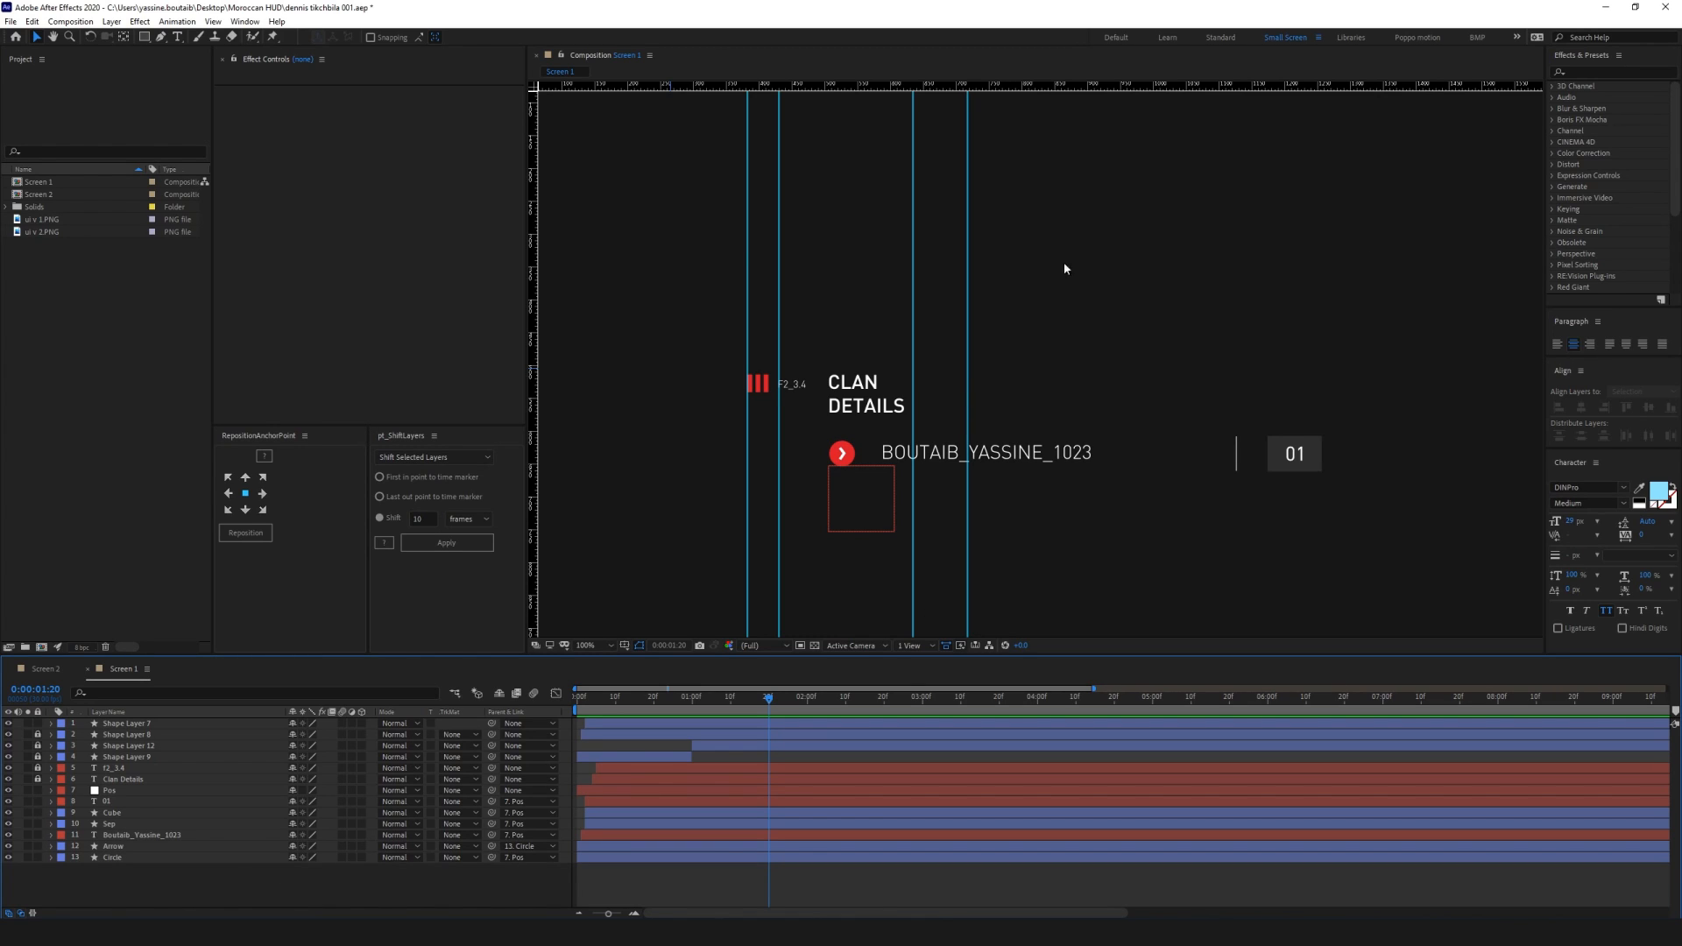
{"action": "left_click", "coordinate": [160, 930]}
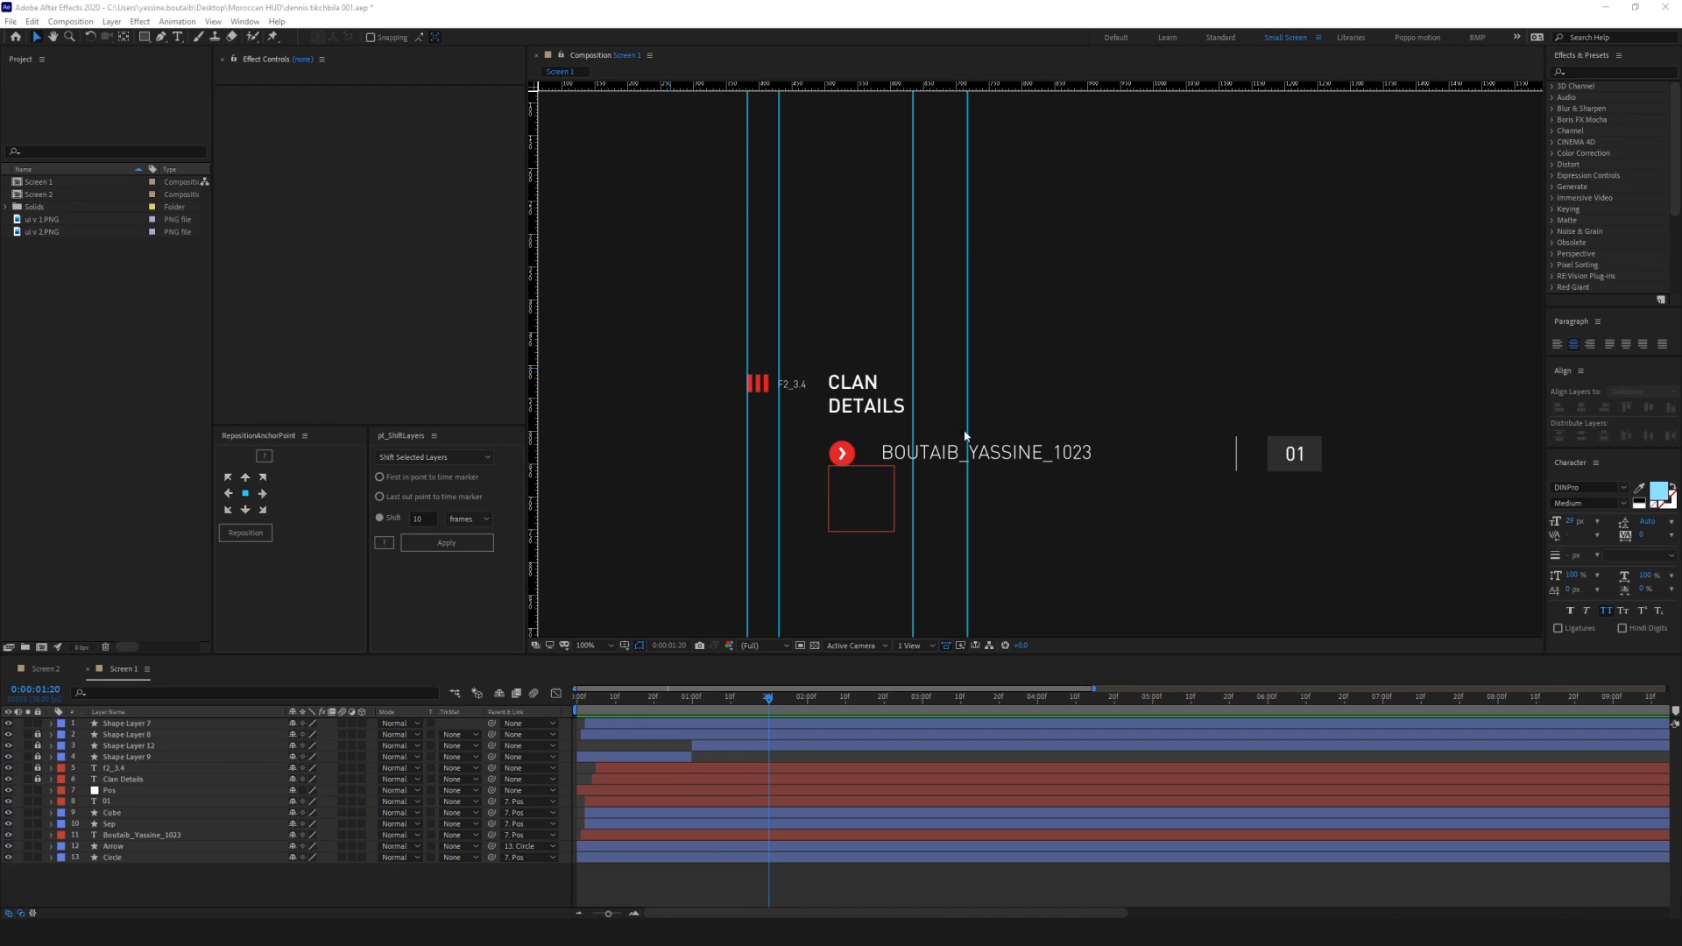
{"action": "left_click", "coordinate": [52, 671]}
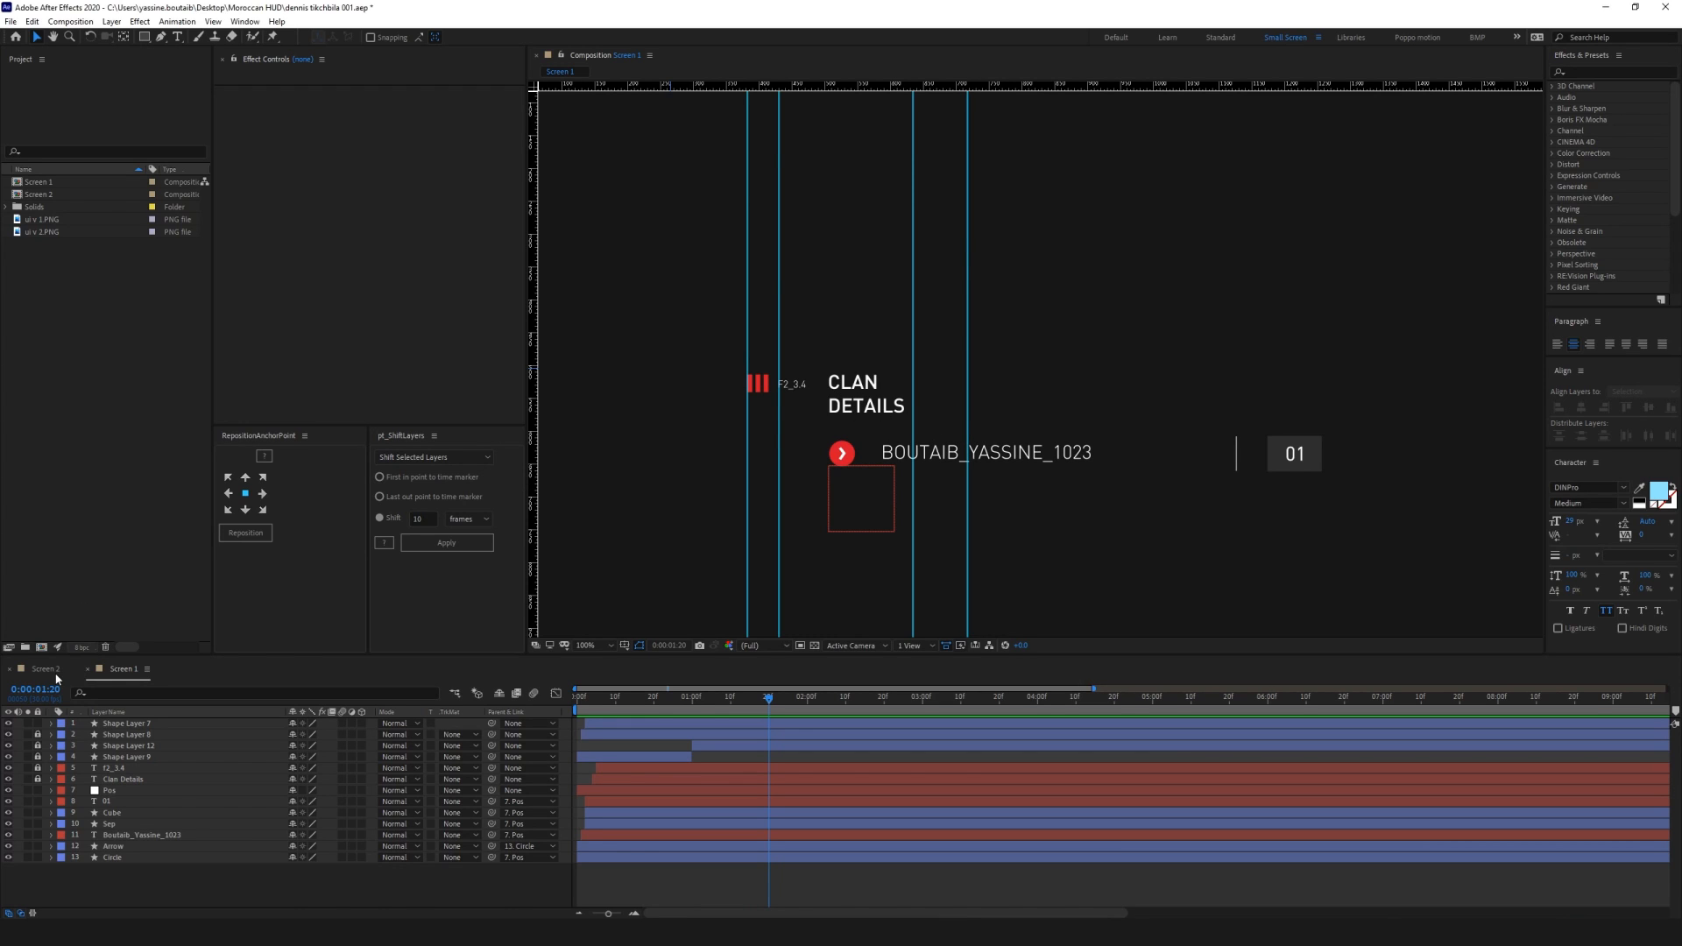
{"action": "left_click", "coordinate": [104, 671]}
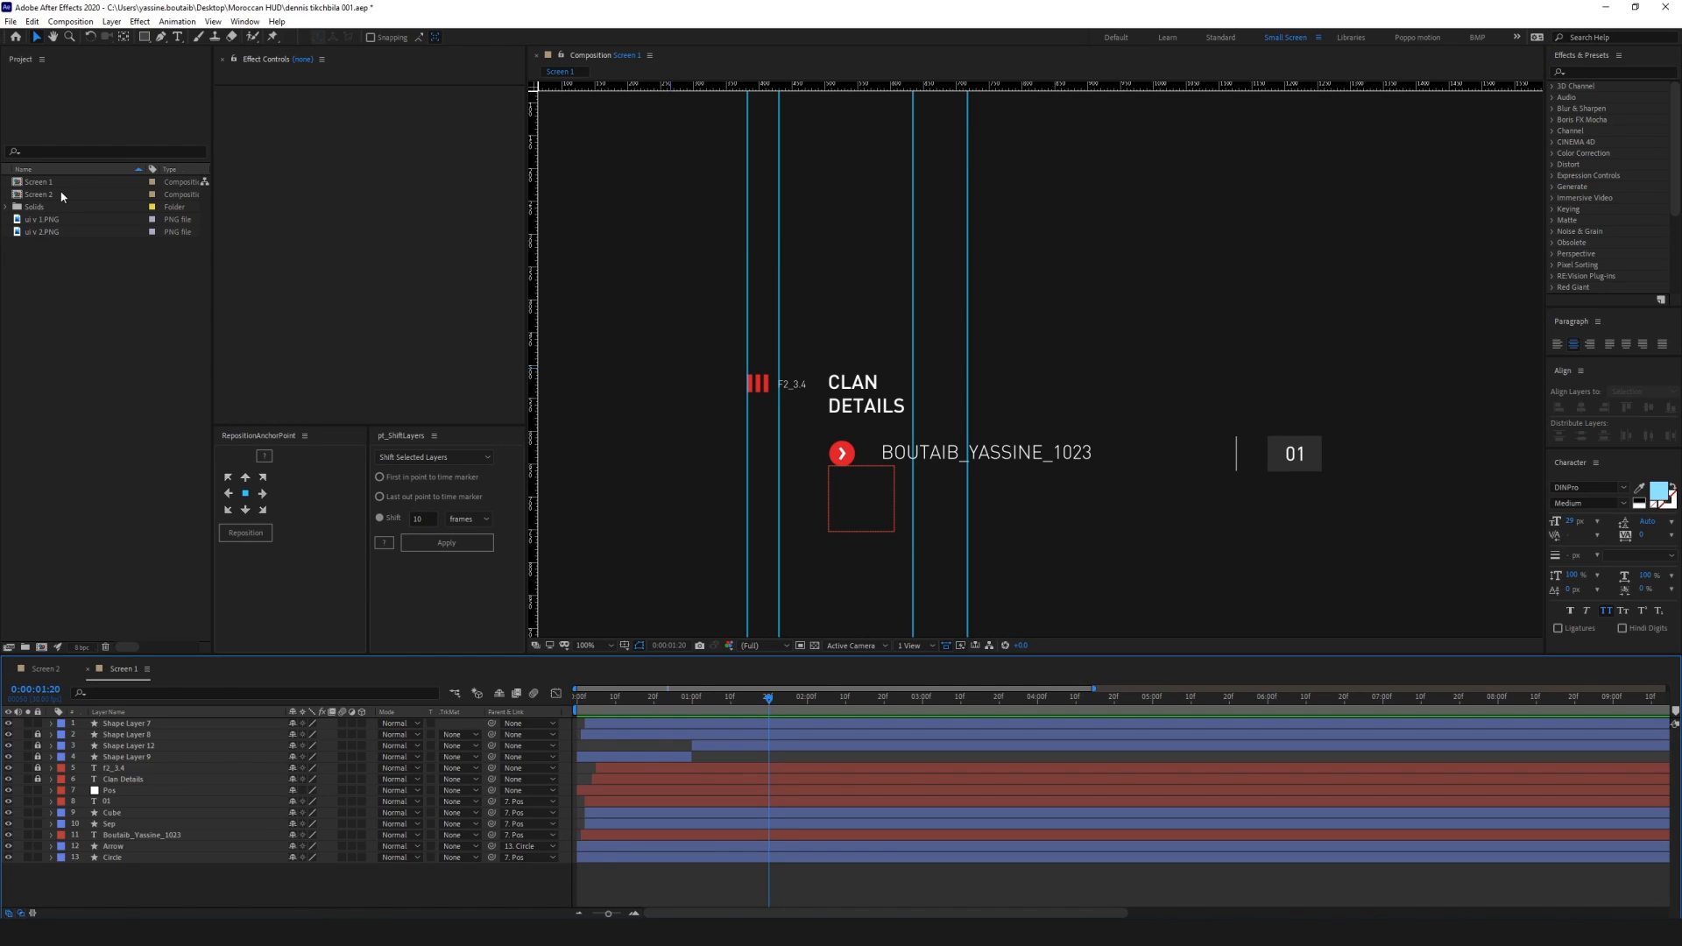
{"action": "left_click_drag", "start_coordinate": [67, 195], "coordinate": [187, 867]}
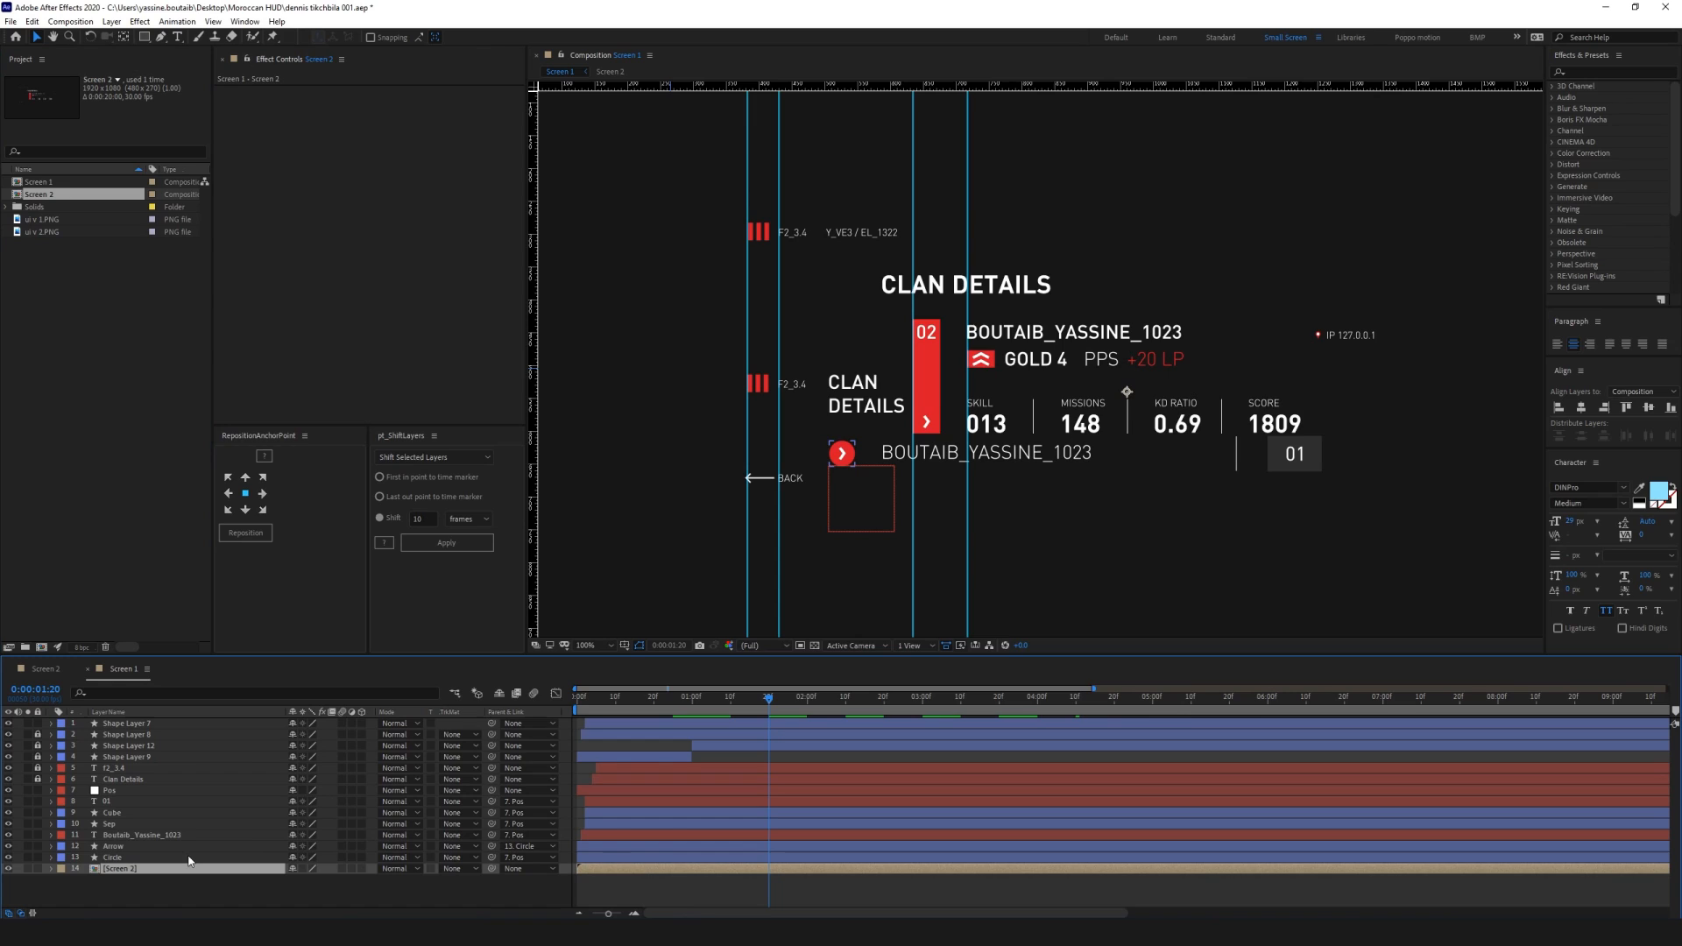
Lower the Screen 2 layer's opacity to about 19%
{"action": "key", "text": "t"}
{"action": "left_click_drag", "start_coordinate": [294, 880], "coordinate": [236, 879]}
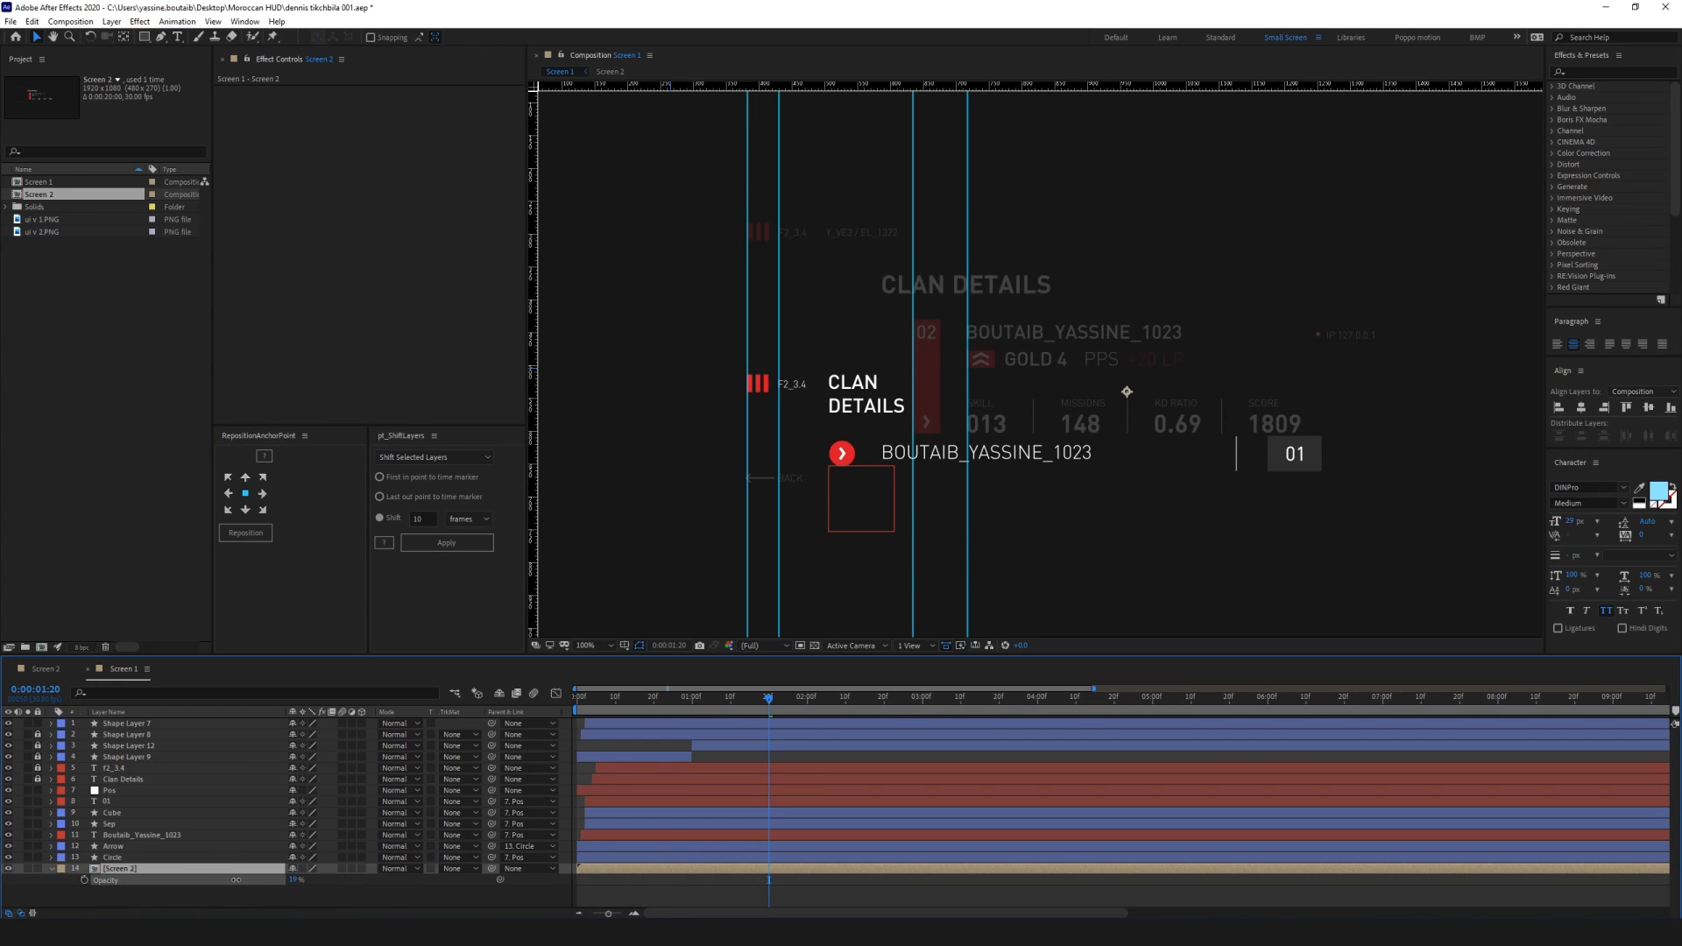
{"action": "left_click", "coordinate": [326, 896]}
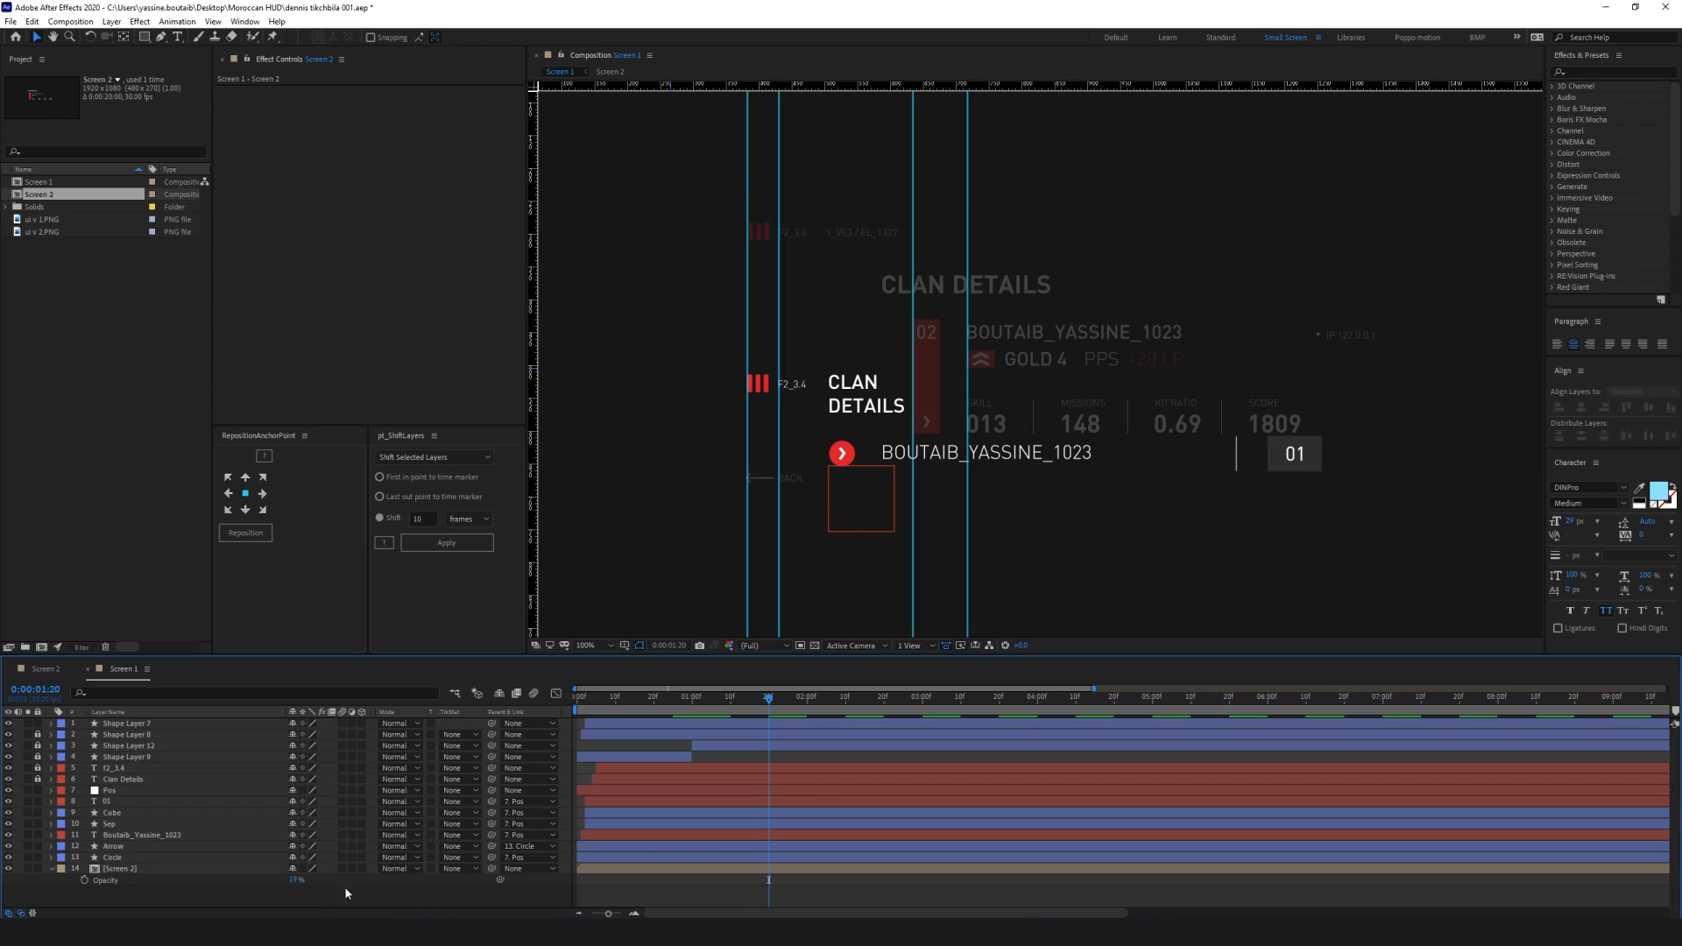
Move the faded Screen 2 layer slightly straight down within Screen 1, keeping its loading bars in line with the vertical guides
{"action": "left_click_drag", "start_coordinate": [997, 498], "coordinate": [879, 447]}
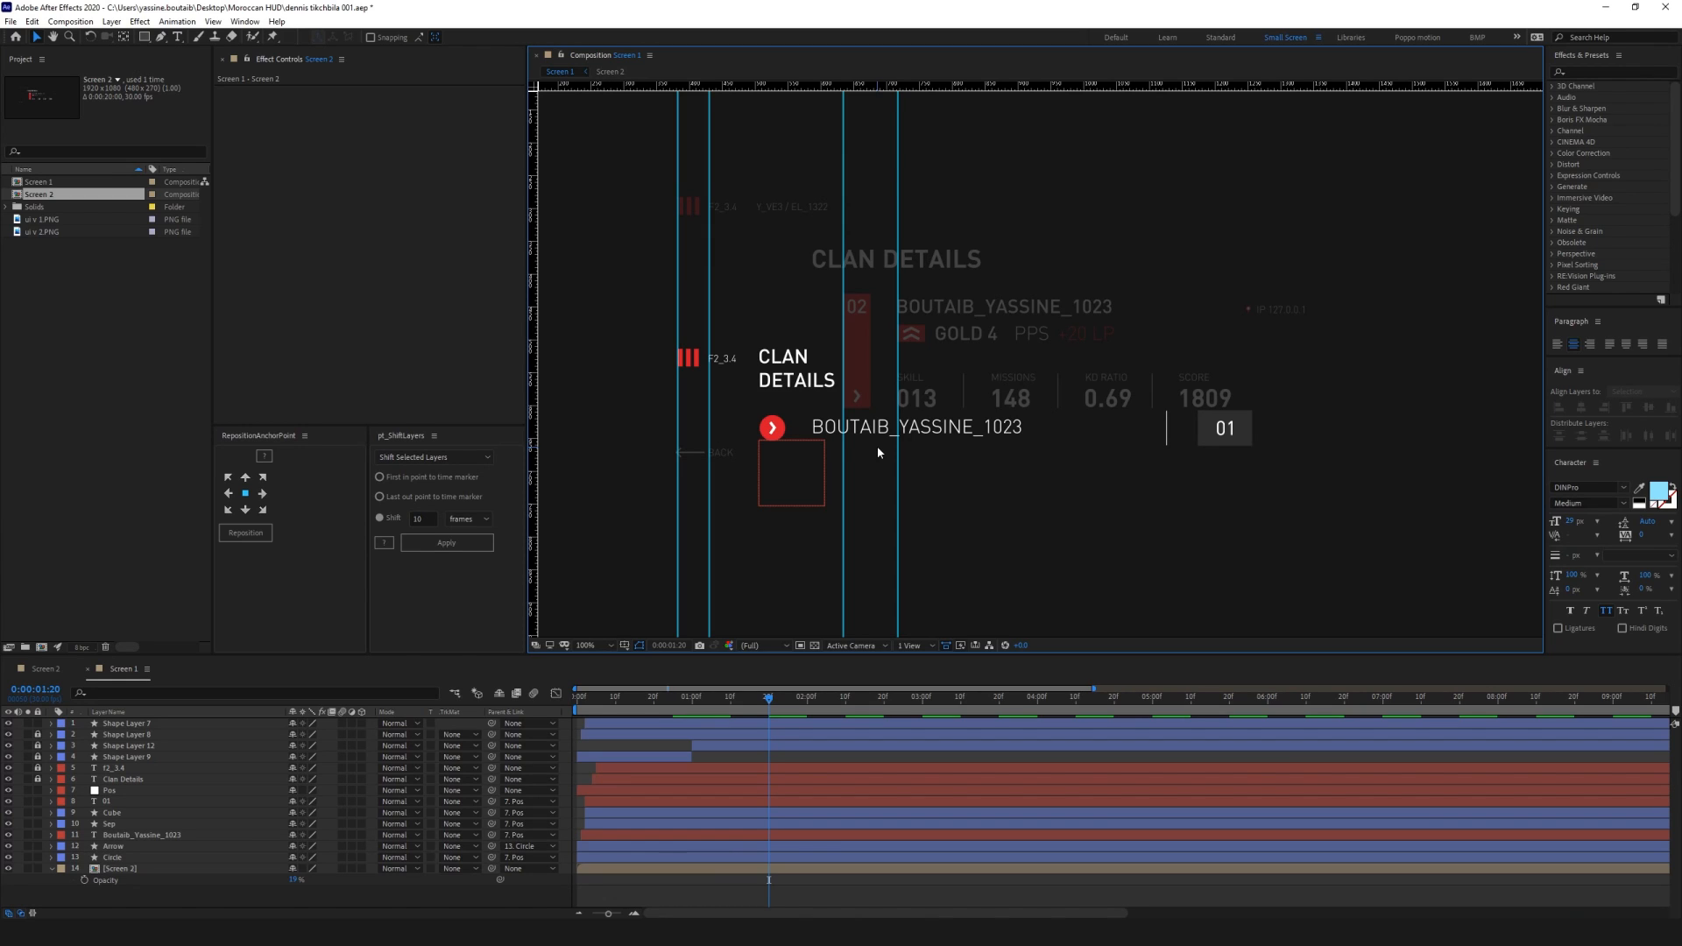
{"action": "left_click_drag", "start_coordinate": [950, 330], "coordinate": [945, 366]}
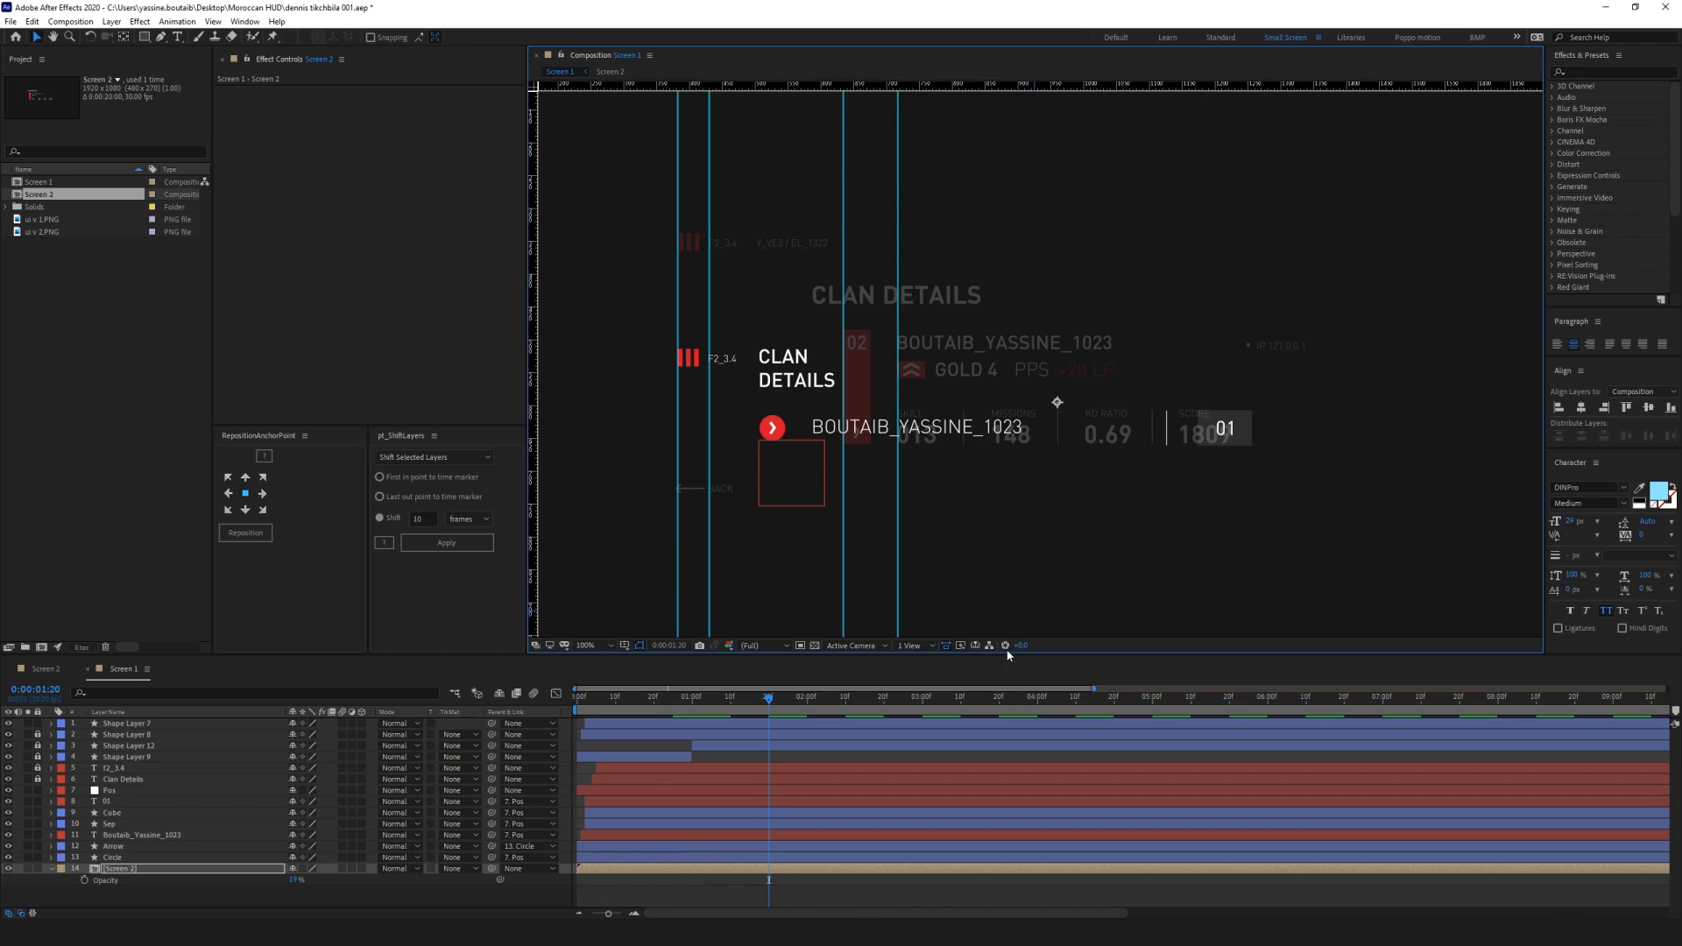
{"action": "left_click", "coordinate": [236, 889]}
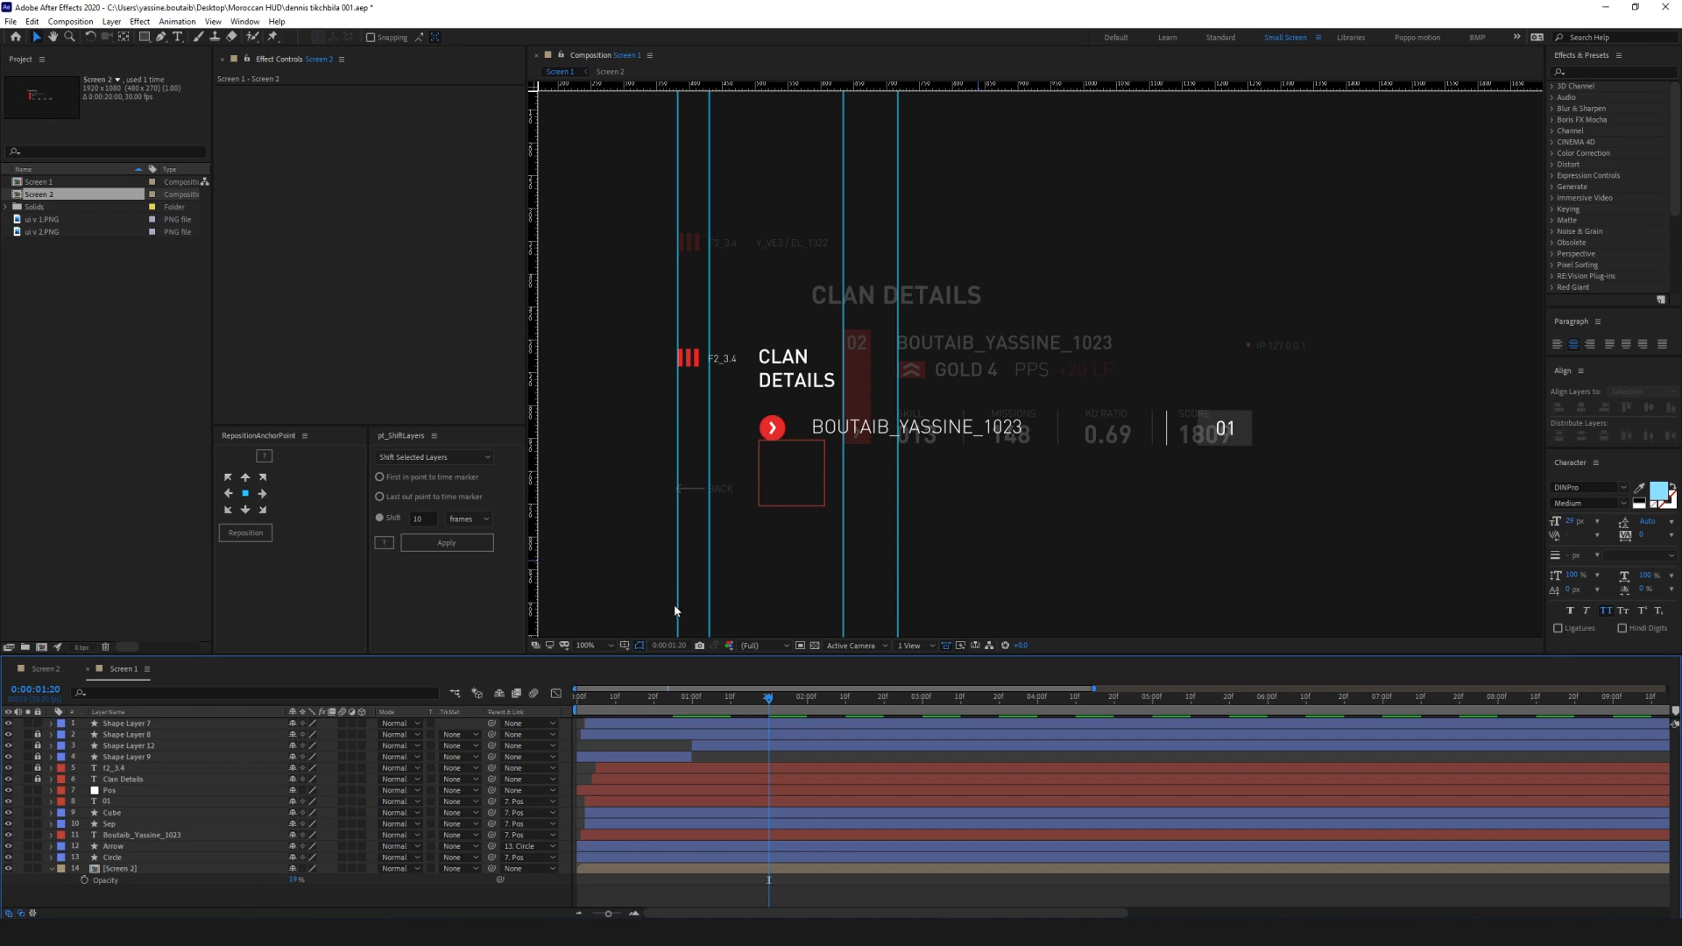
Add a new null object to the Screen 1 composition
{"action": "scroll", "coordinate": [802, 449], "scroll_direction": "up", "scroll_amount": 2}
{"action": "left_click_drag", "start_coordinate": [635, 407], "coordinate": [1439, 476]}
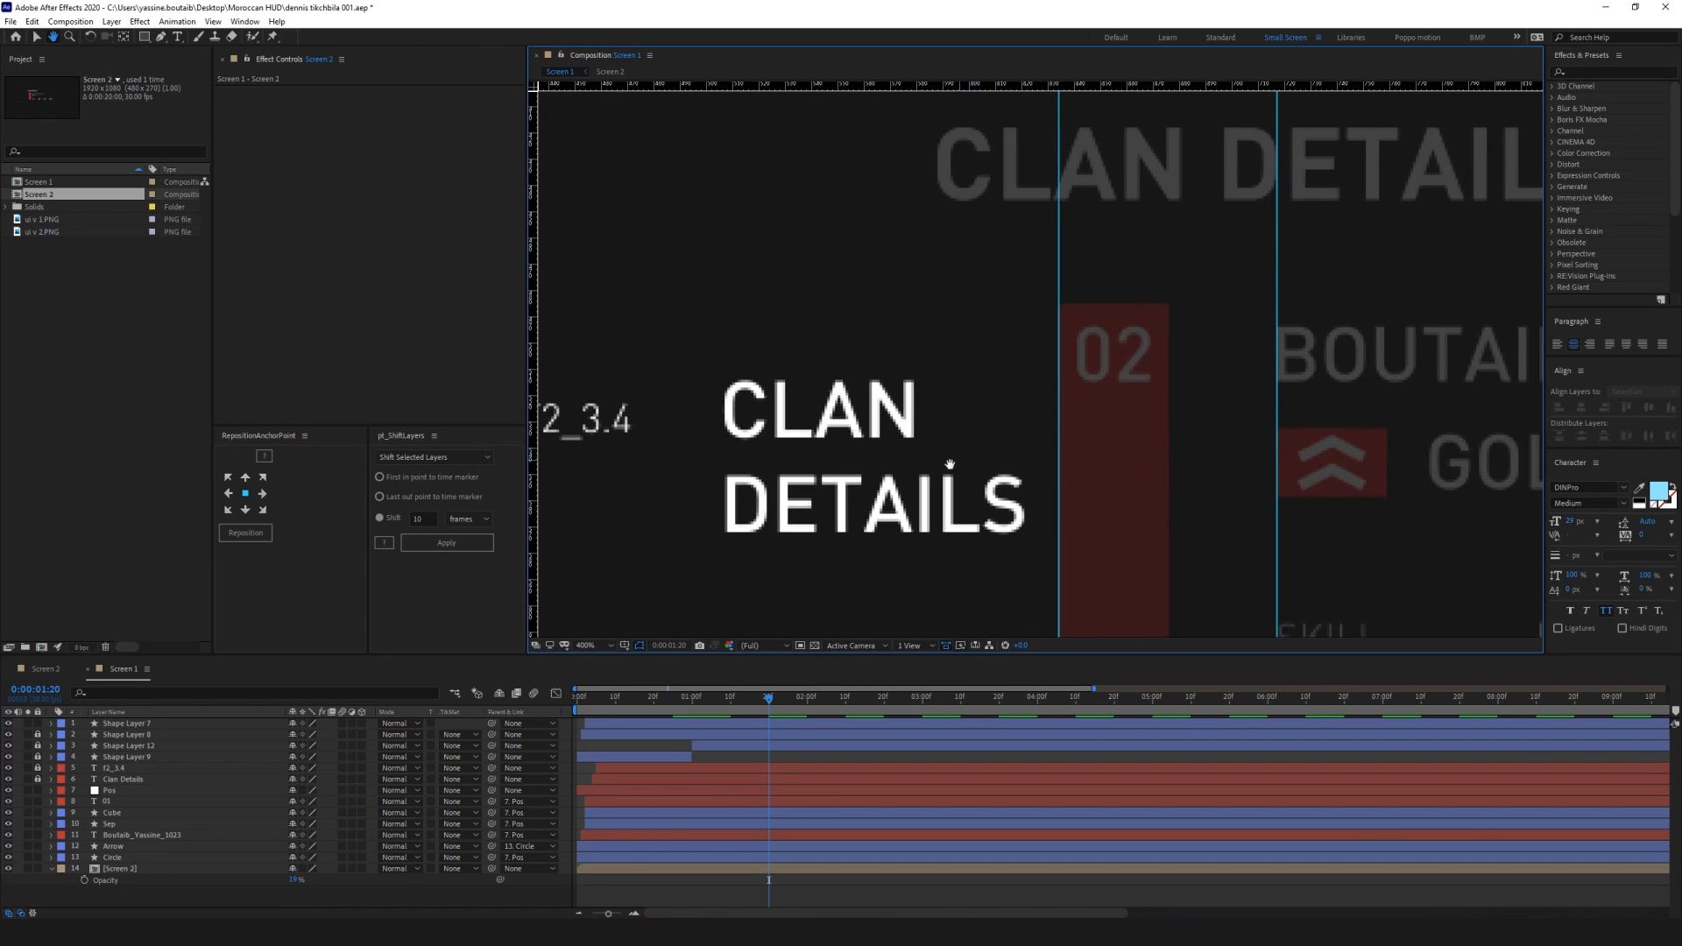
{"action": "left_click_drag", "start_coordinate": [908, 463], "coordinate": [1115, 439]}
{"action": "scroll", "coordinate": [1084, 425], "scroll_direction": "down", "scroll_amount": 1}
{"action": "left_click_drag", "start_coordinate": [1017, 378], "coordinate": [895, 445]}
{"action": "right_click", "coordinate": [246, 899]}
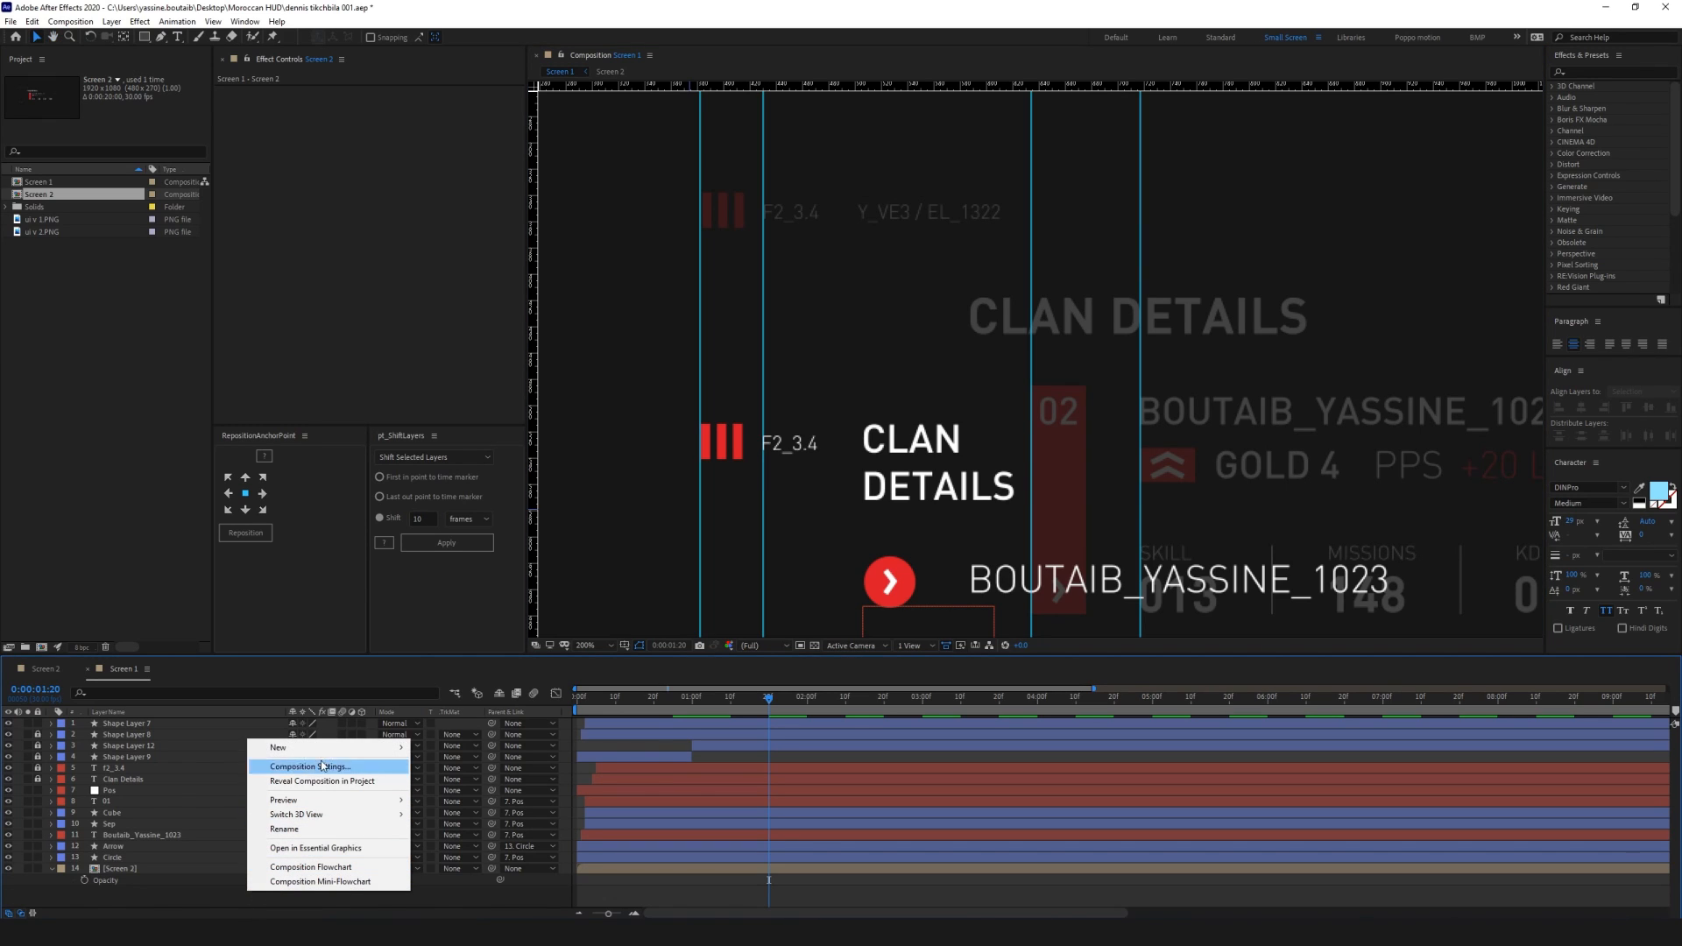
{"action": "mouse_move", "coordinate": [324, 750]}
{"action": "left_click", "coordinate": [484, 826]}
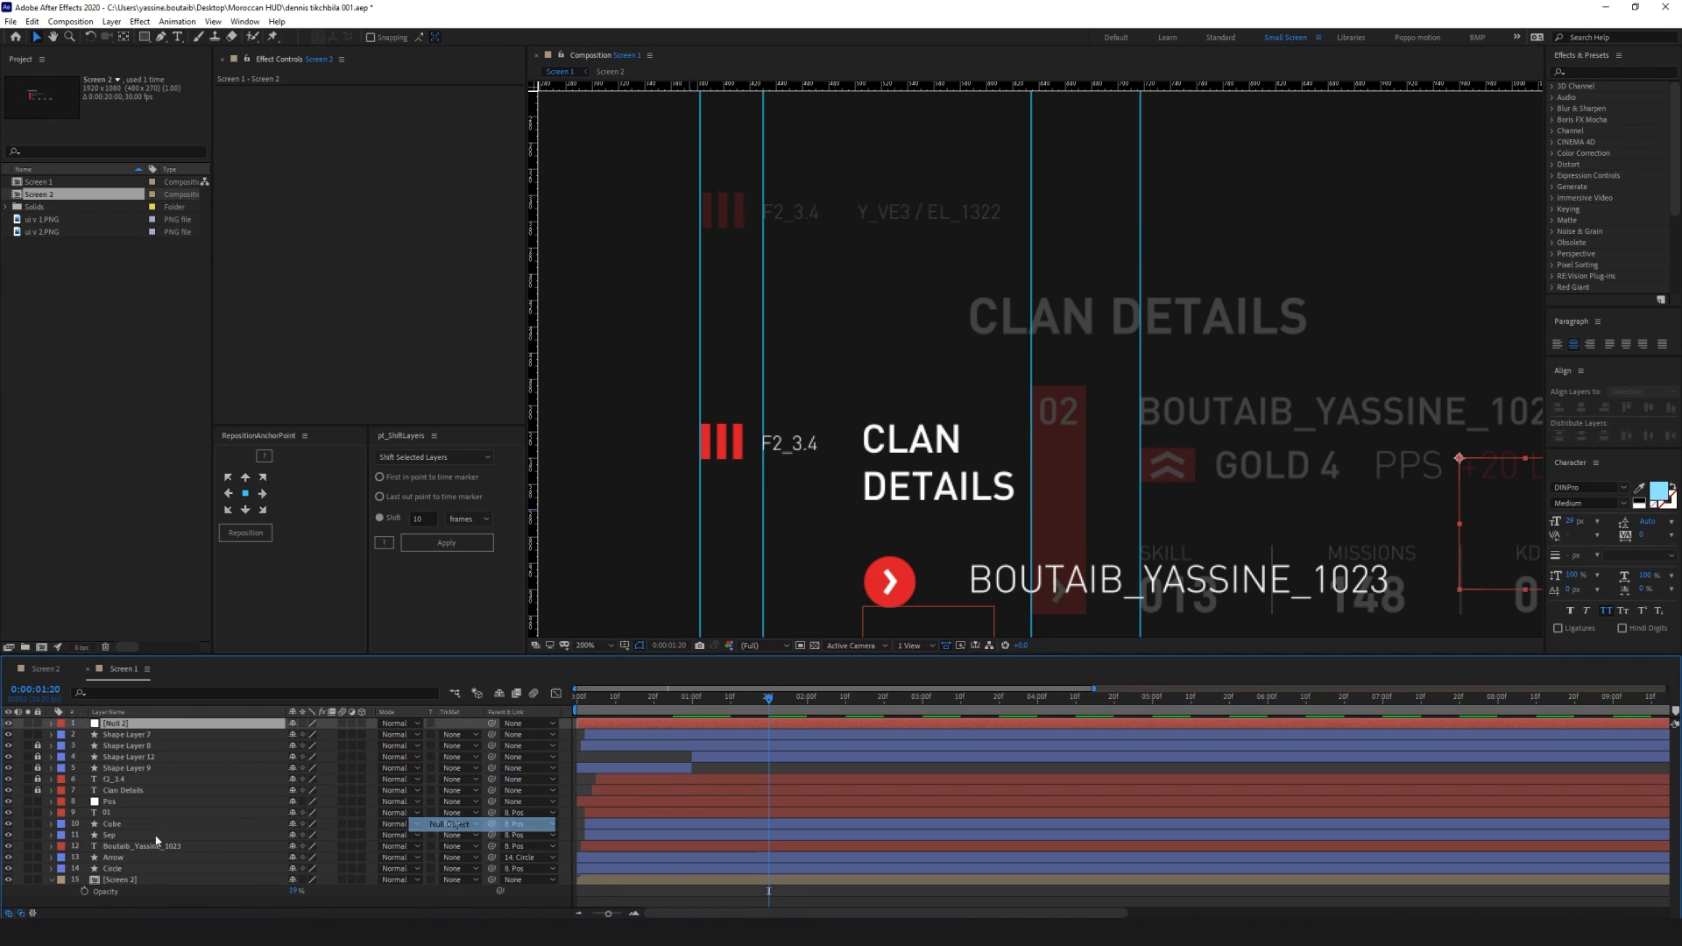
Rename the new null layer to "position blinker"
{"action": "key", "text": "Return"}
{"action": "type", "text": "posi"}
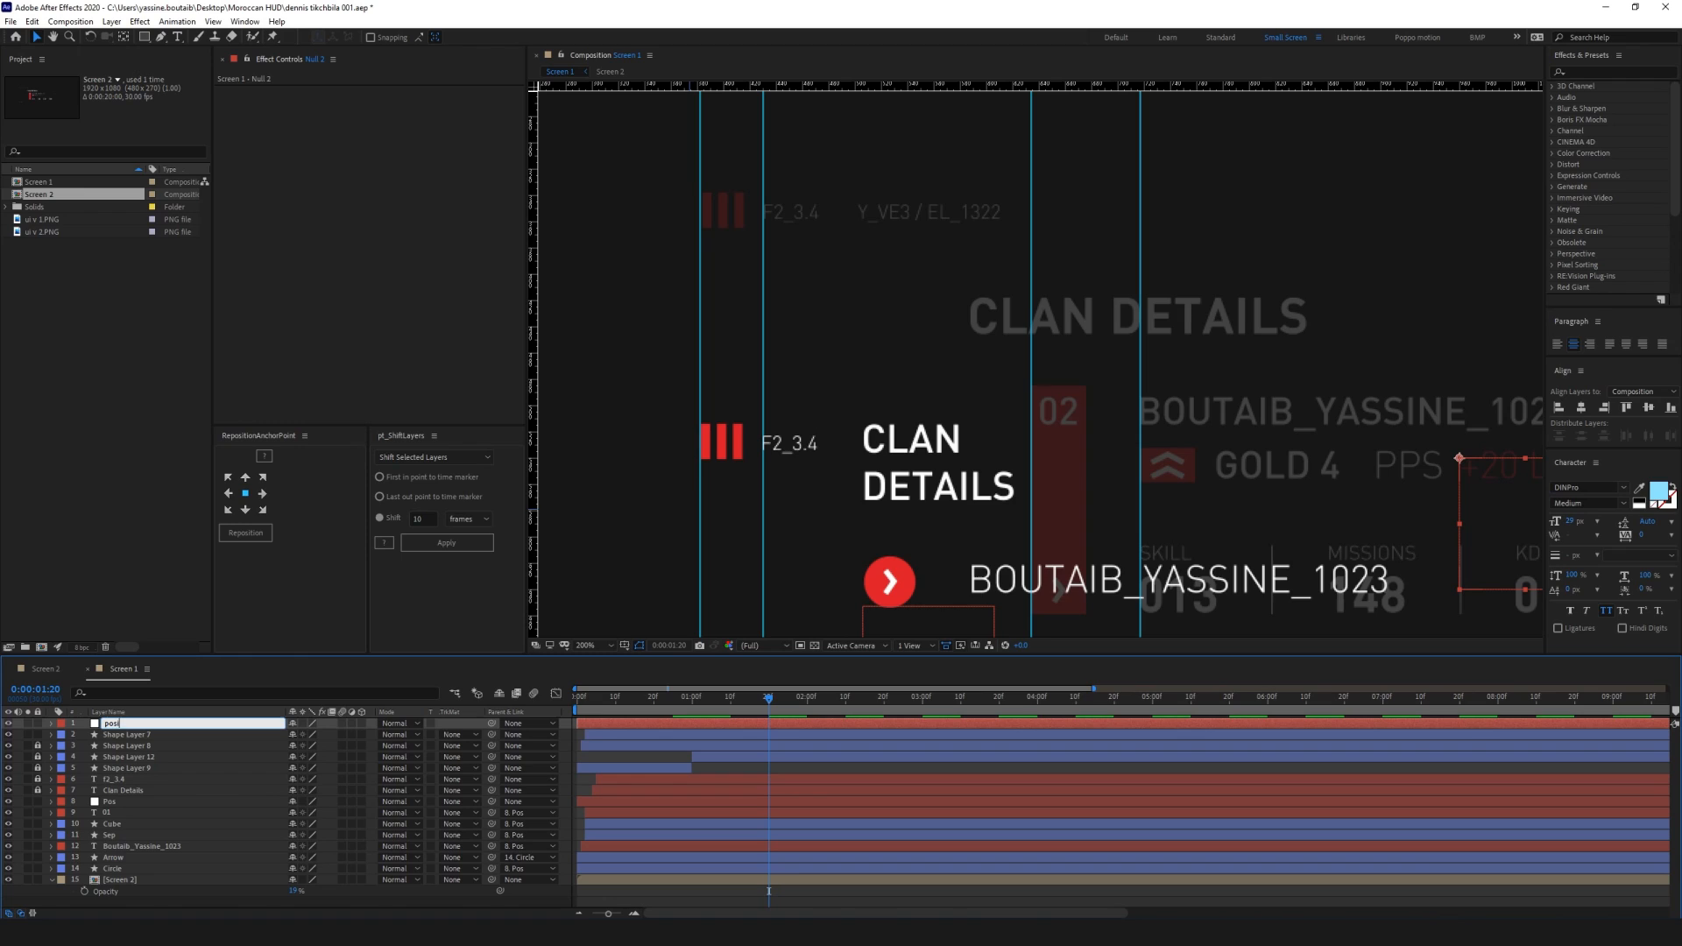
{"action": "type", "text": "tion blinker"}
{"action": "key", "text": "Return"}
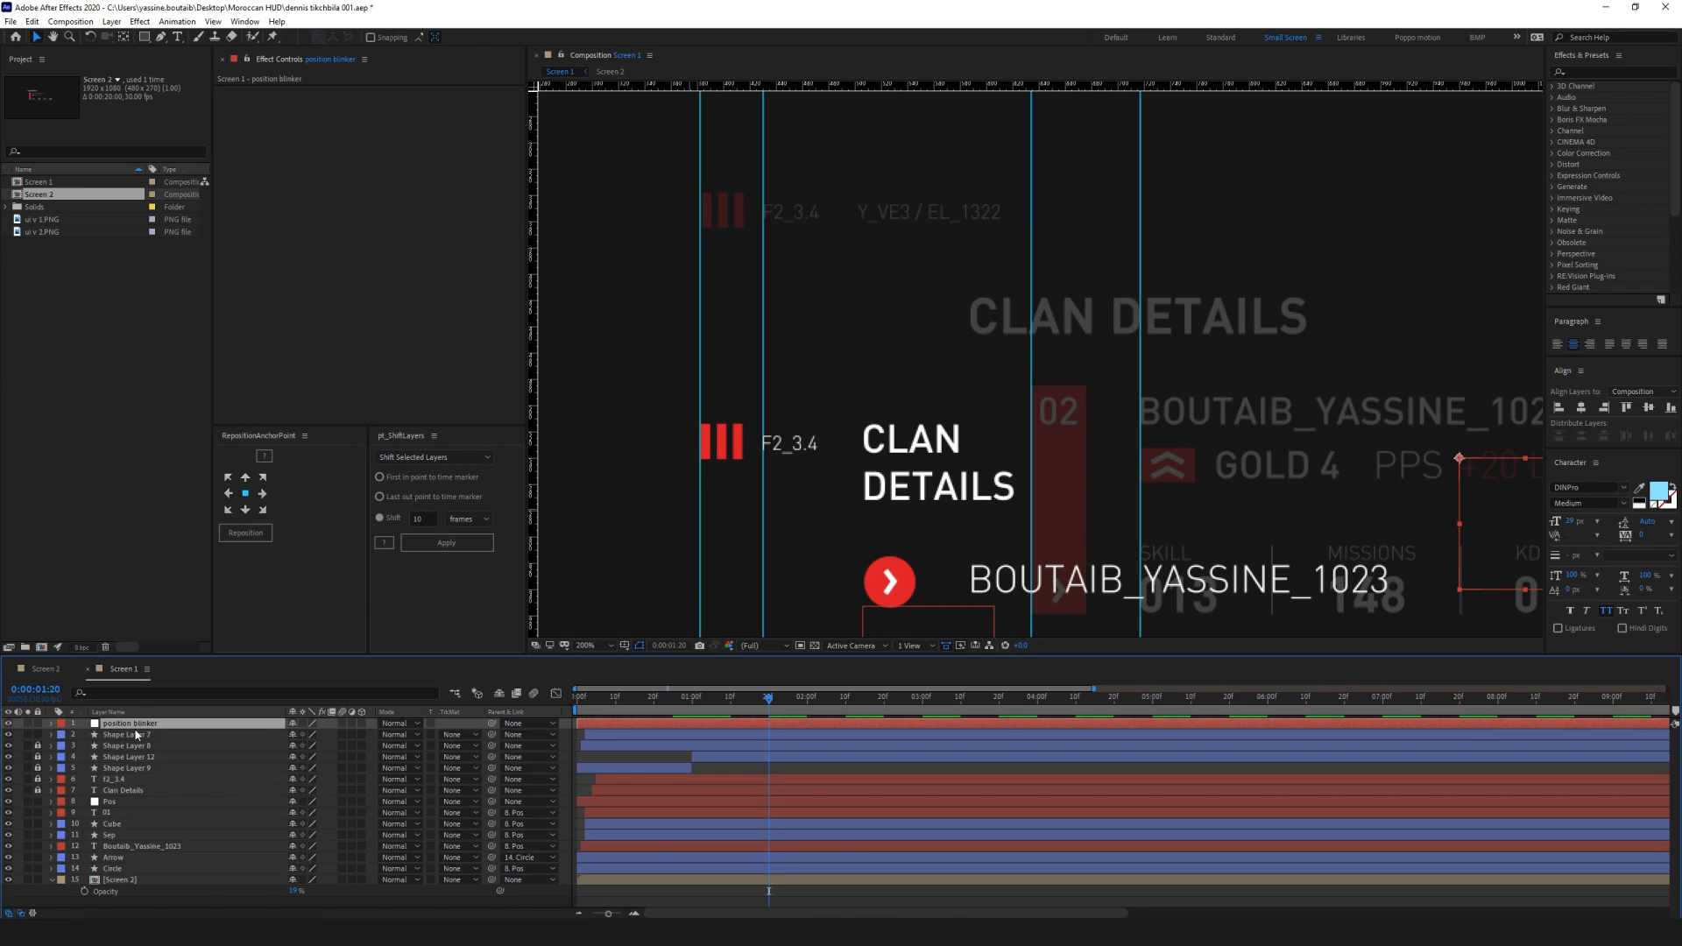
Unlock Shape Layers 8, 12 and 9 and the two text layers below them, and check which bars Shape Layers 7, 8 and 12 hold
{"action": "left_click_drag", "start_coordinate": [37, 745], "coordinate": [31, 791]}
{"action": "left_click", "coordinate": [134, 737]}
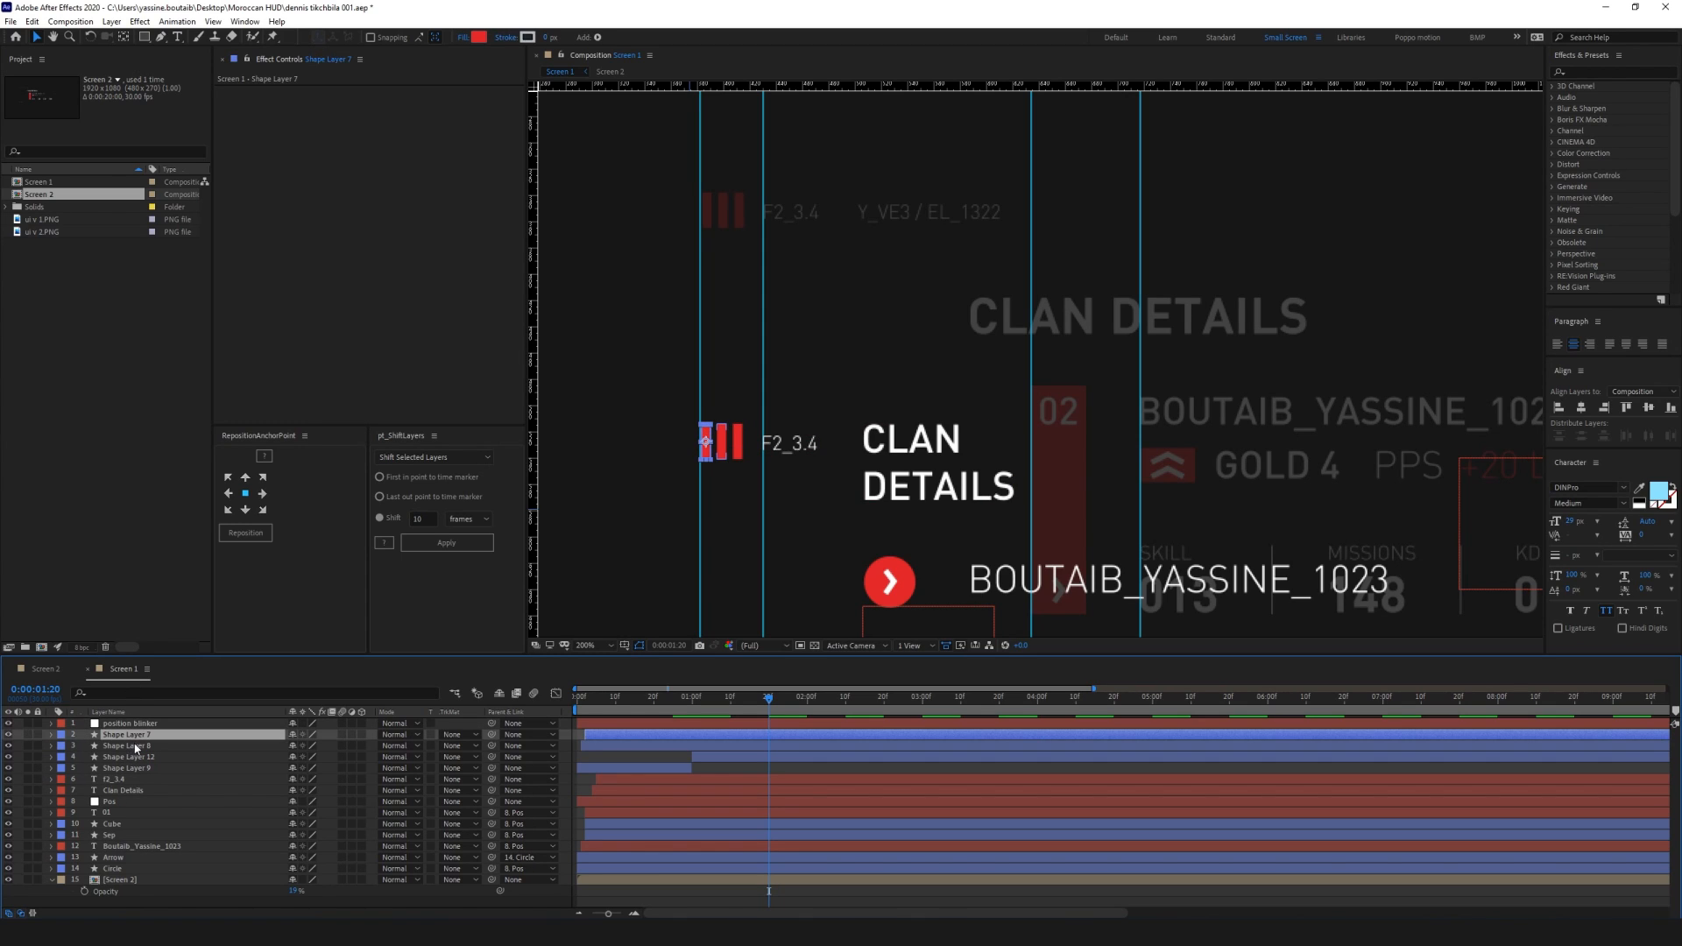
{"action": "left_click", "coordinate": [135, 747]}
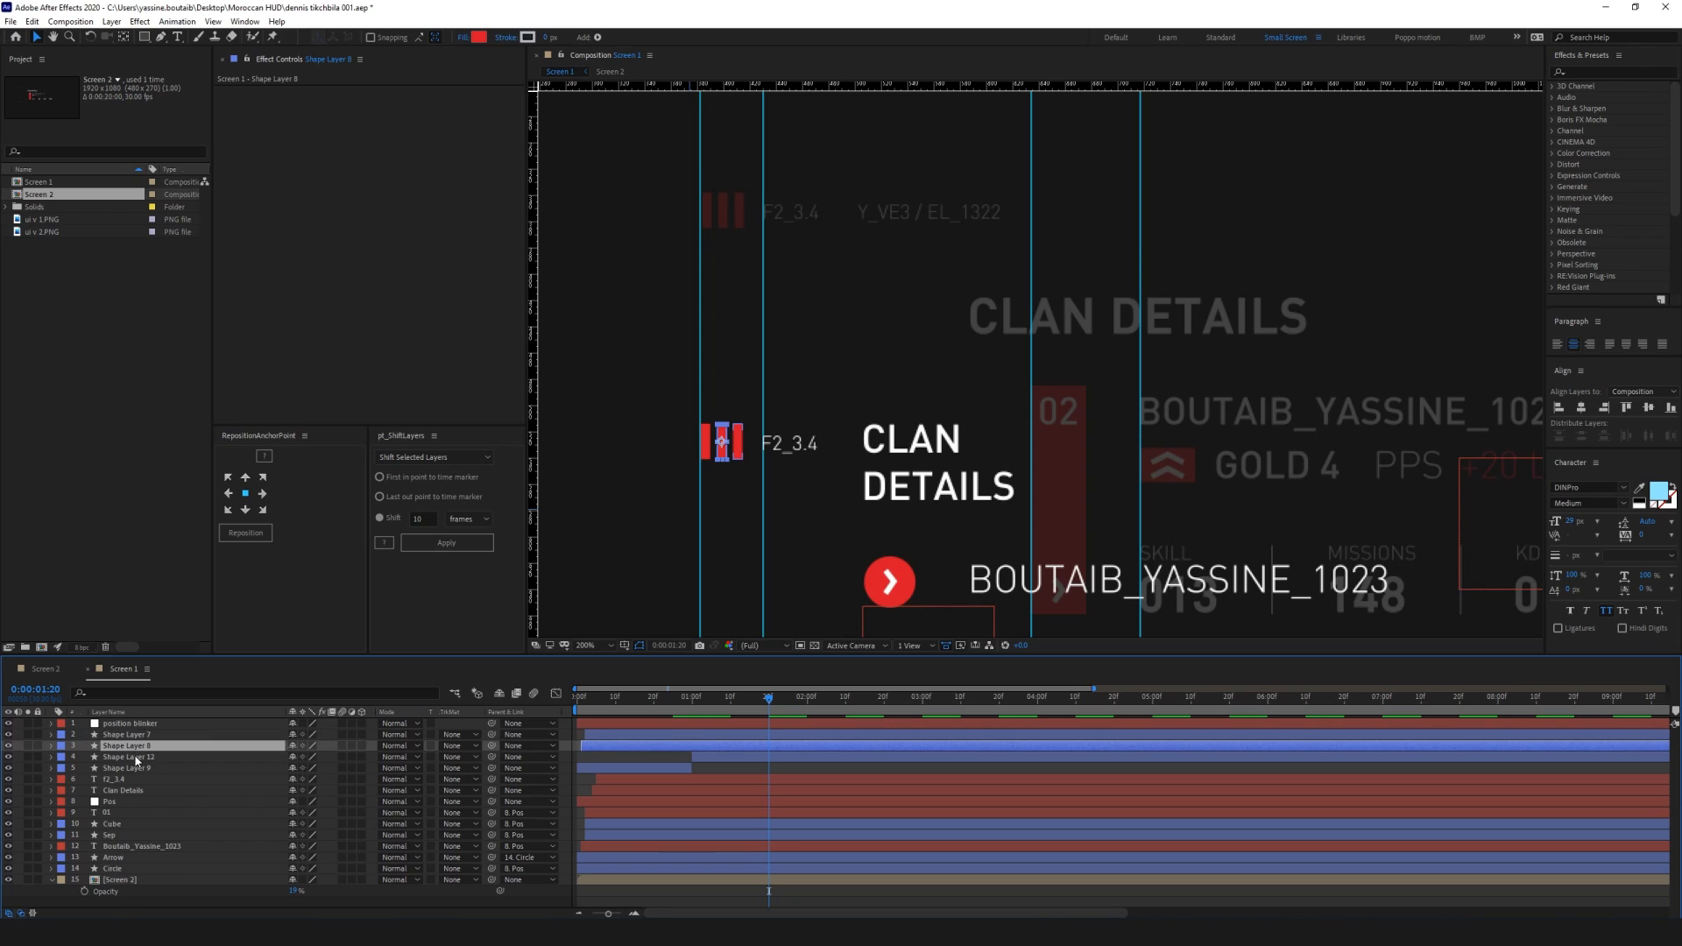
{"action": "left_click", "coordinate": [136, 757]}
Solo Shape Layer 9 to check its content and delete that layer from Screen 1
{"action": "left_click", "coordinate": [137, 769]}
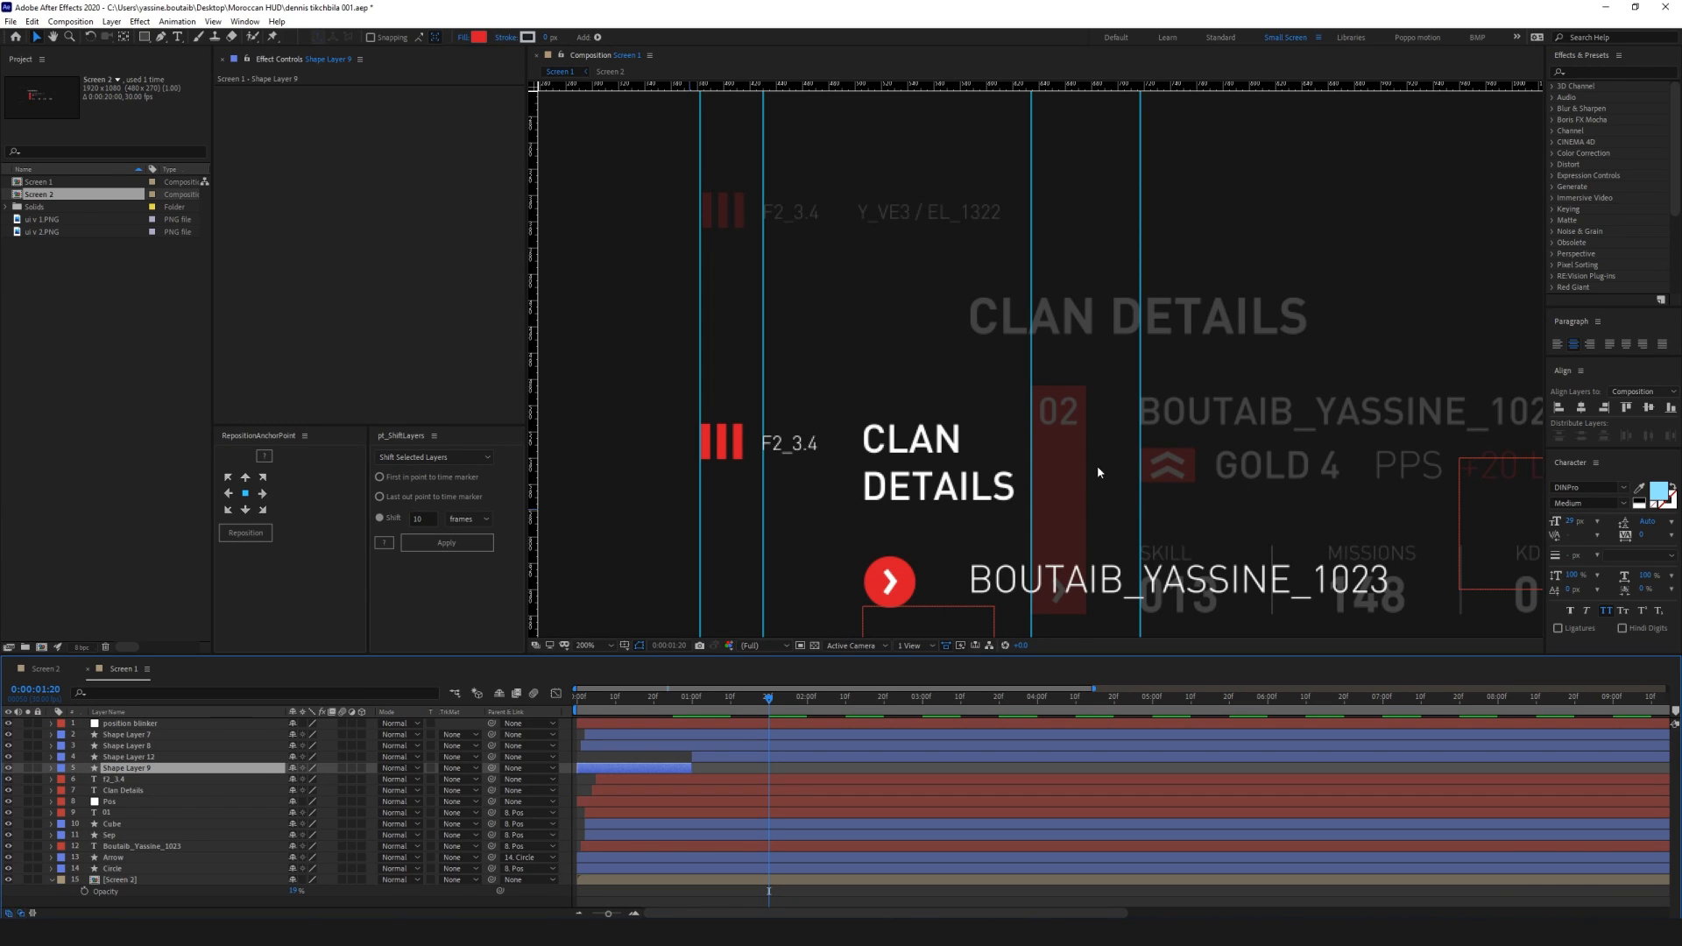
{"action": "scroll", "coordinate": [1097, 472], "scroll_direction": "down", "scroll_amount": 1}
{"action": "left_click_drag", "start_coordinate": [1078, 459], "coordinate": [1040, 442]}
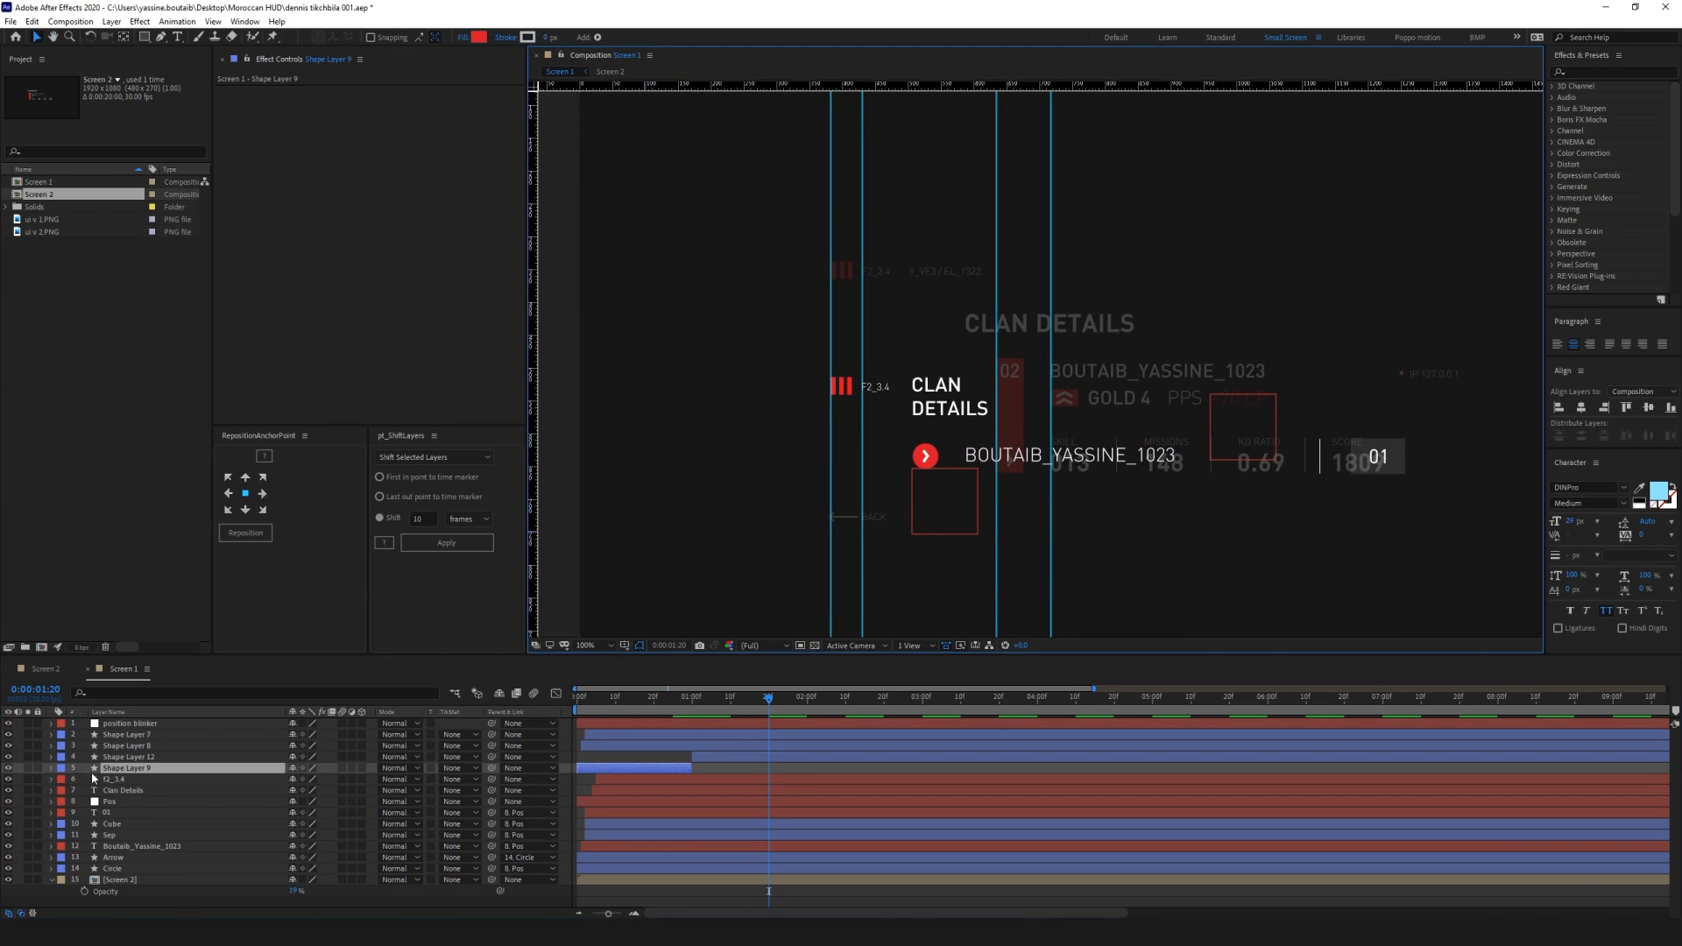
{"action": "left_click", "coordinate": [28, 768]}
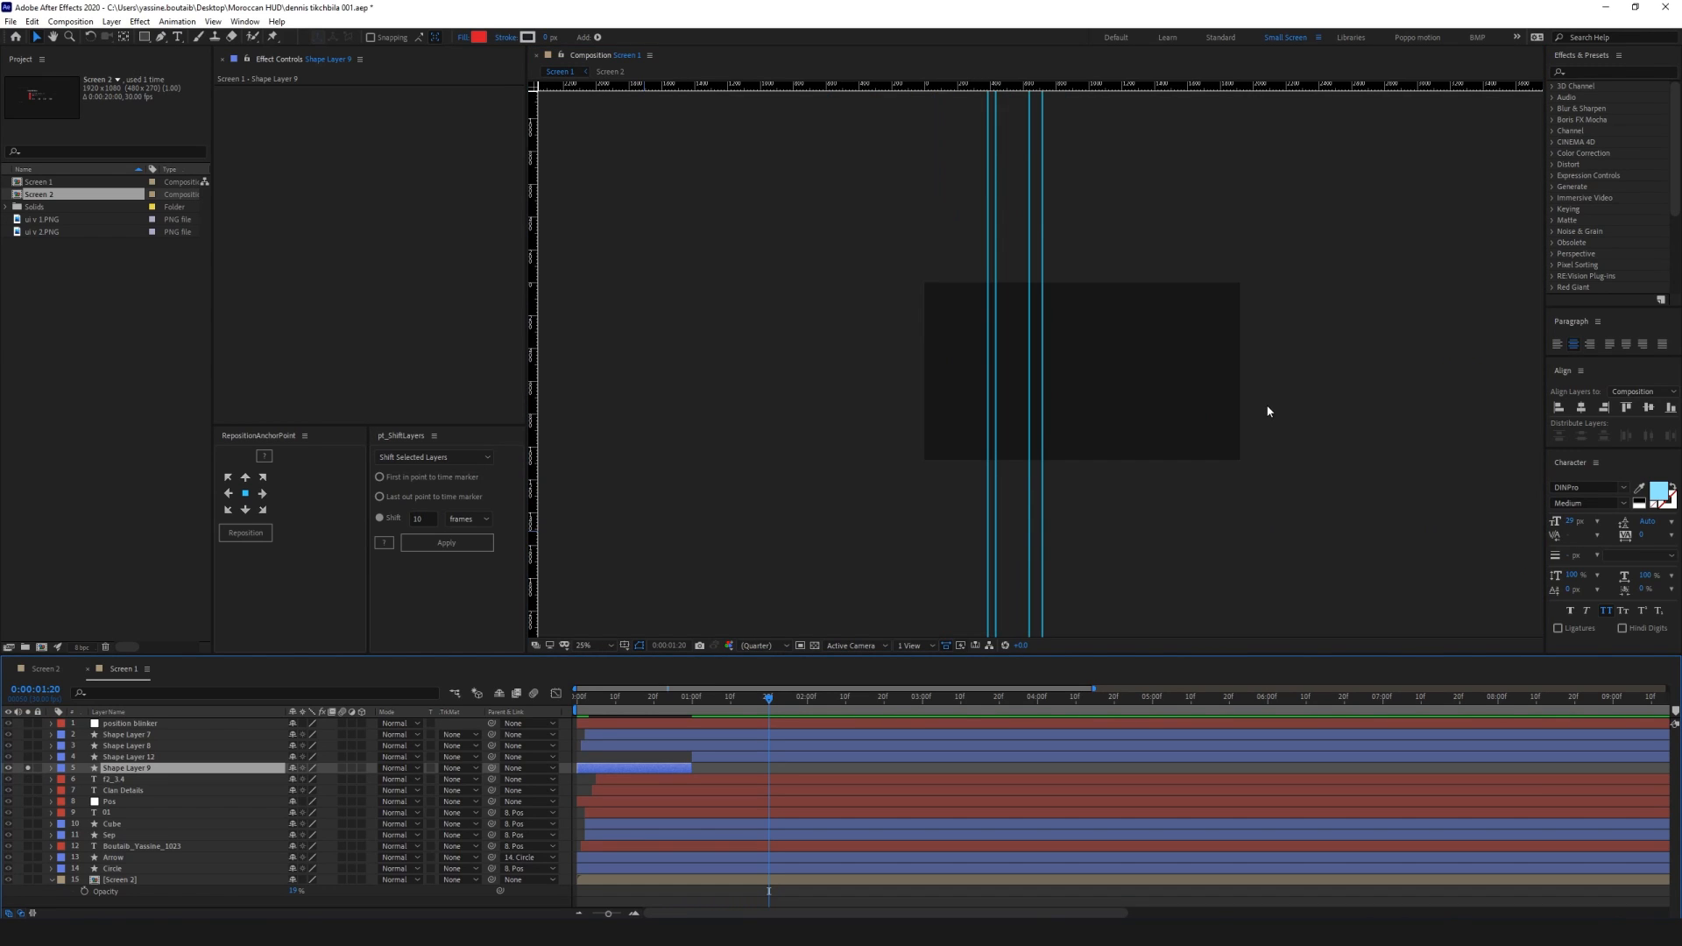
{"action": "key", "text": "Delete"}
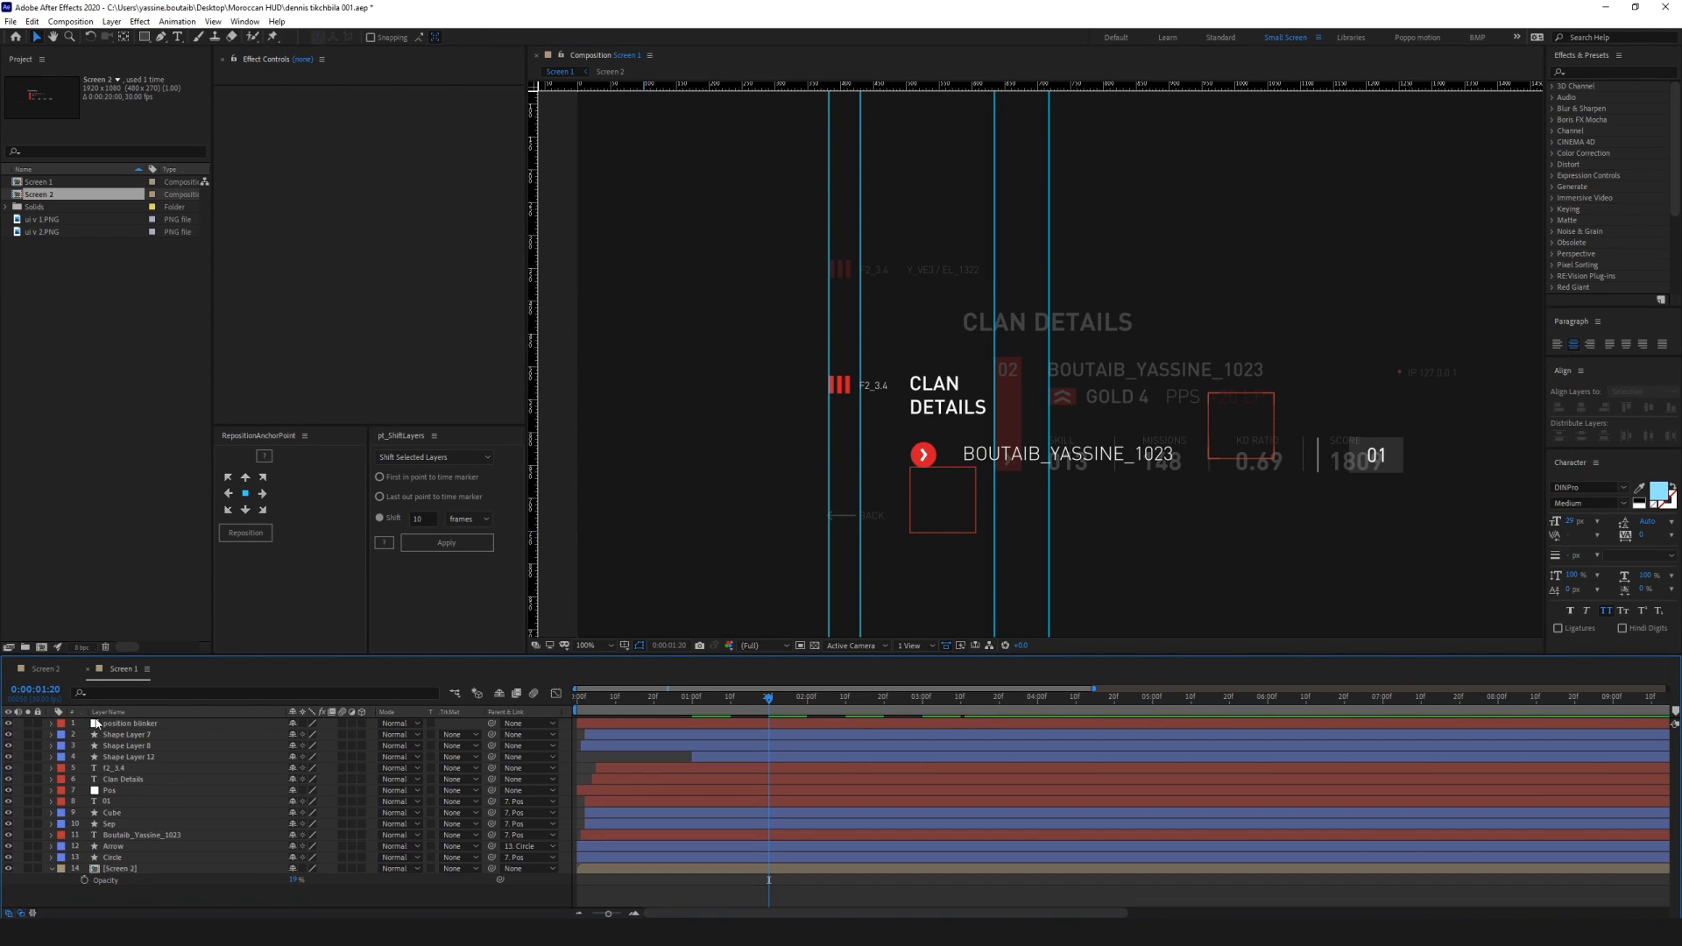
Select the loading-bar layer Shape Layer 12 in the Screen 1 composition
{"action": "left_click", "coordinate": [143, 758]}
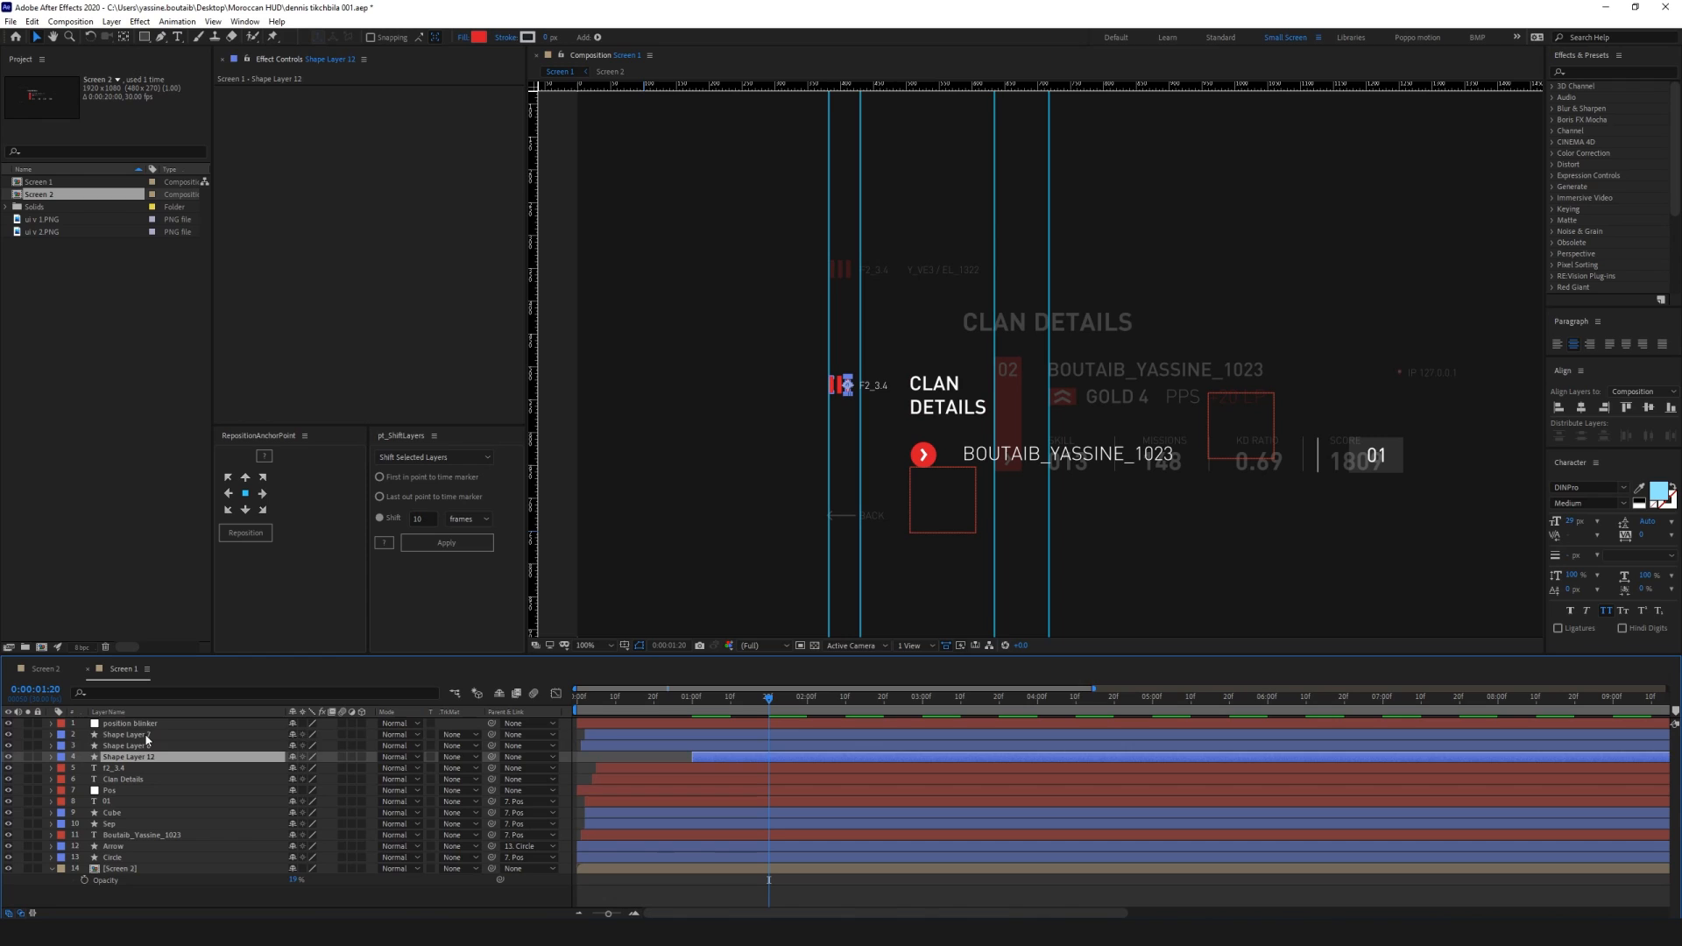
{"action": "left_click", "coordinate": [146, 736], "text": "shift"}
{"action": "key", "text": "."}
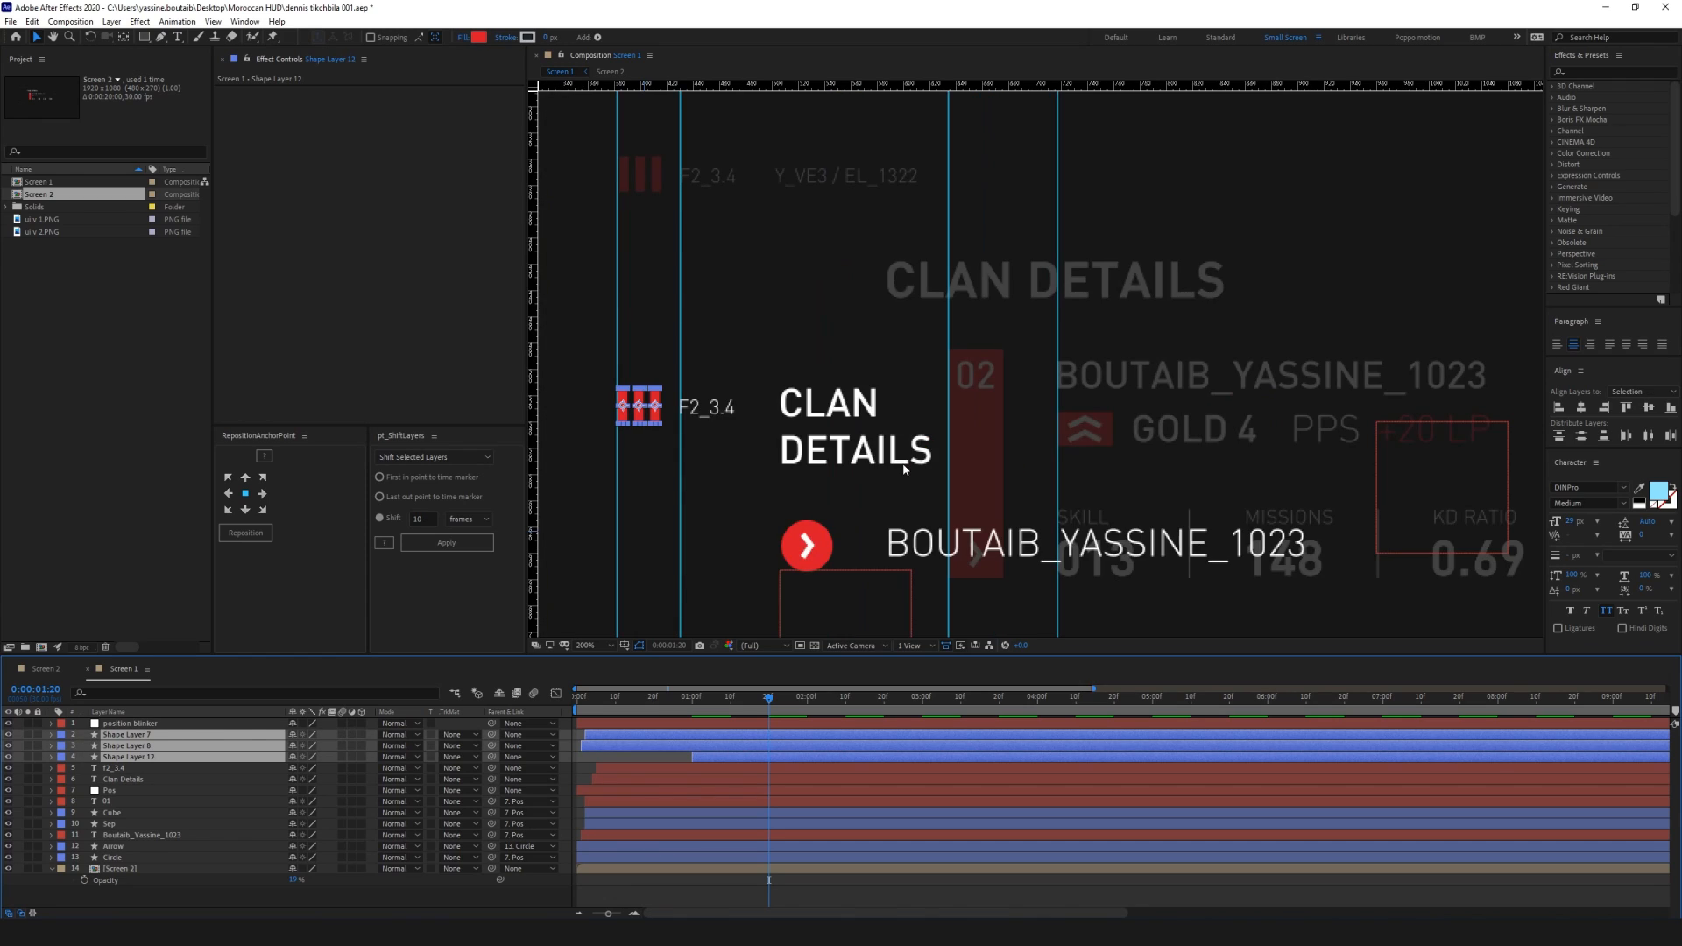
{"action": "left_click", "coordinate": [124, 768], "text": "ctrl"}
{"action": "left_click_drag", "start_coordinate": [493, 735], "coordinate": [429, 737]}
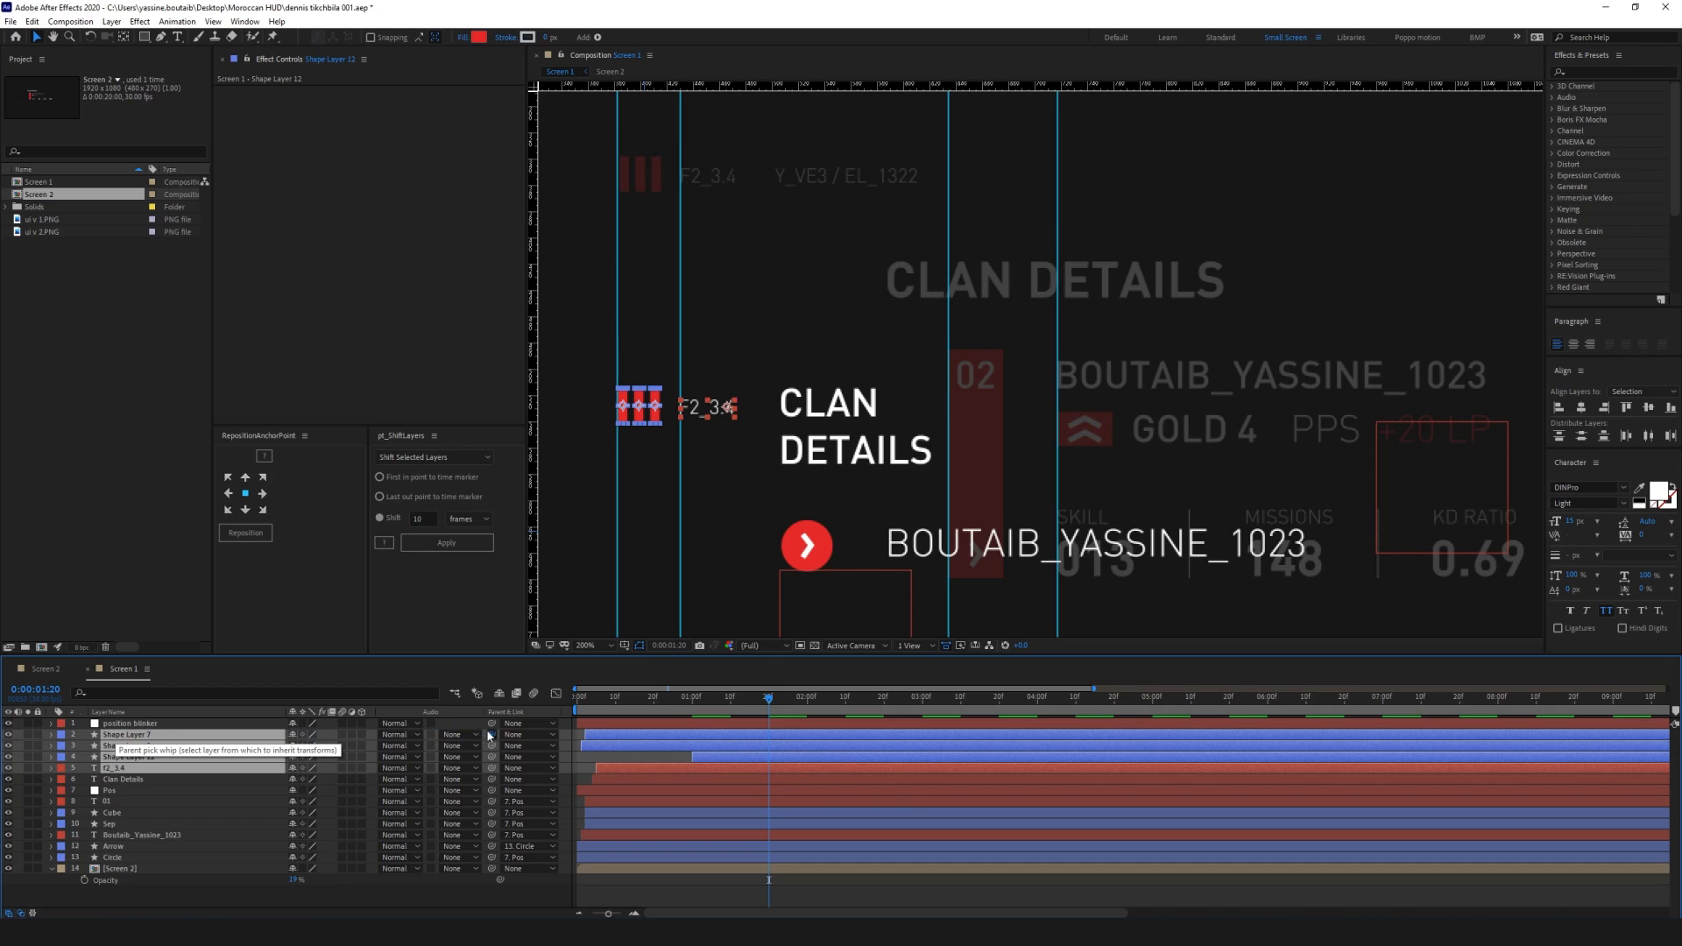
{"action": "left_click", "coordinate": [563, 737]}
Move the position blinker null to the lower-left corner of the red bars, and parent the three bars and F2_3.4 text to it
{"action": "left_click", "coordinate": [135, 725]}
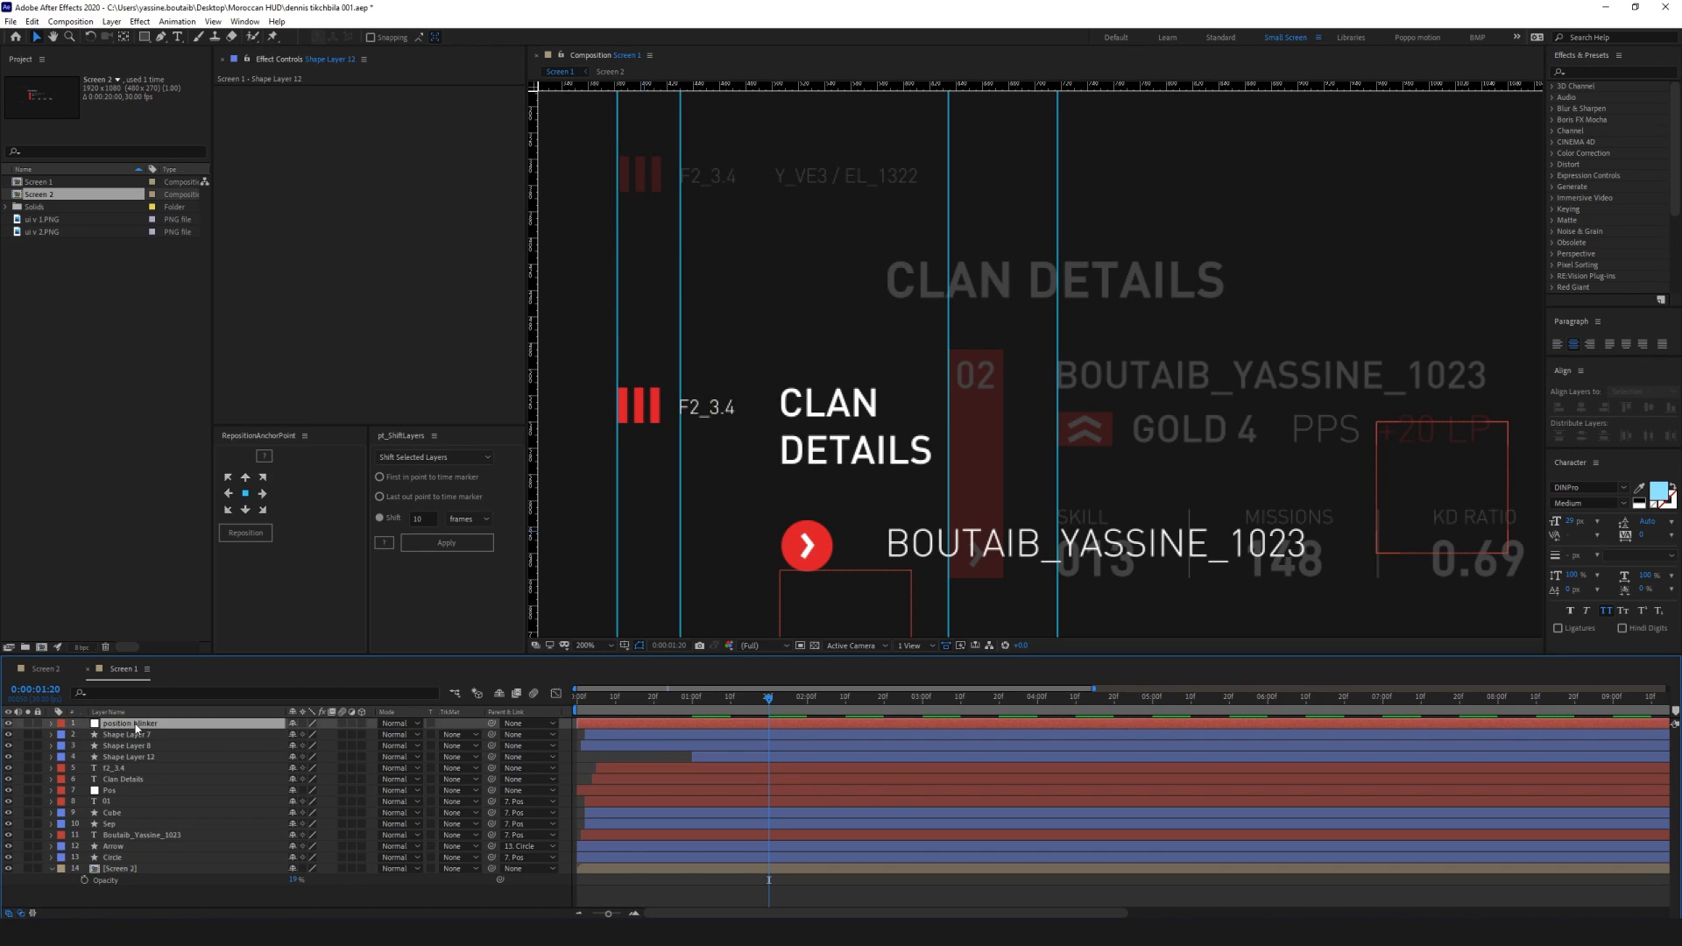
{"action": "left_click_drag", "start_coordinate": [1374, 431], "coordinate": [623, 434]}
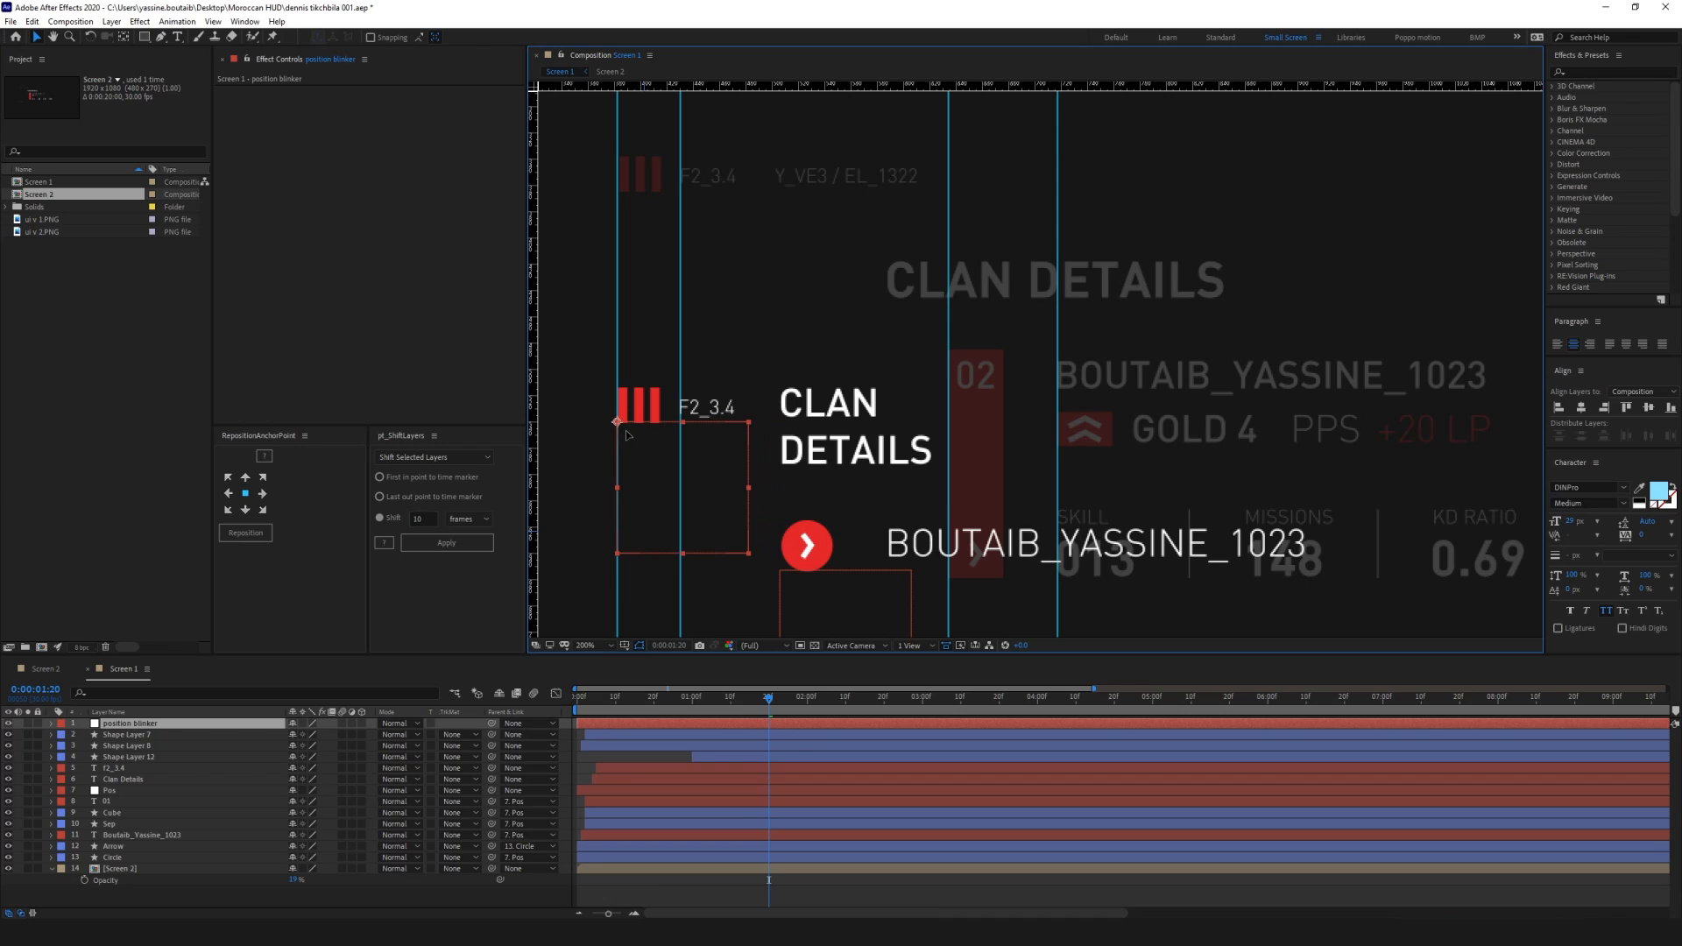
{"action": "left_click", "coordinate": [176, 735]}
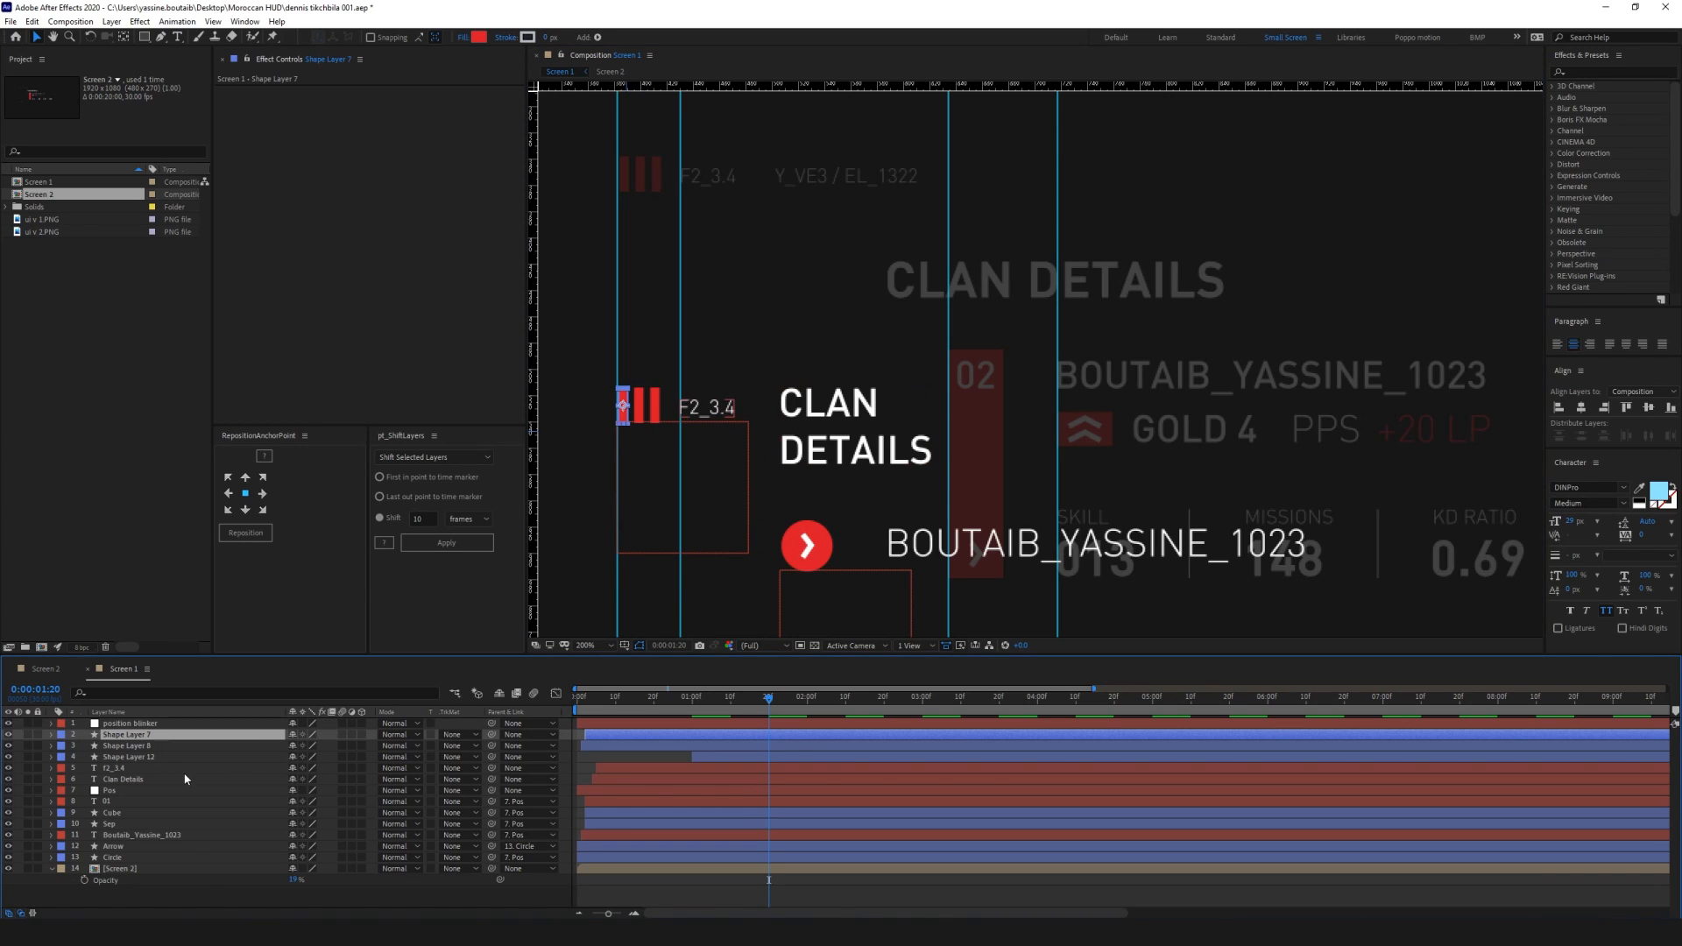
{"action": "left_click", "coordinate": [184, 769], "text": "shift"}
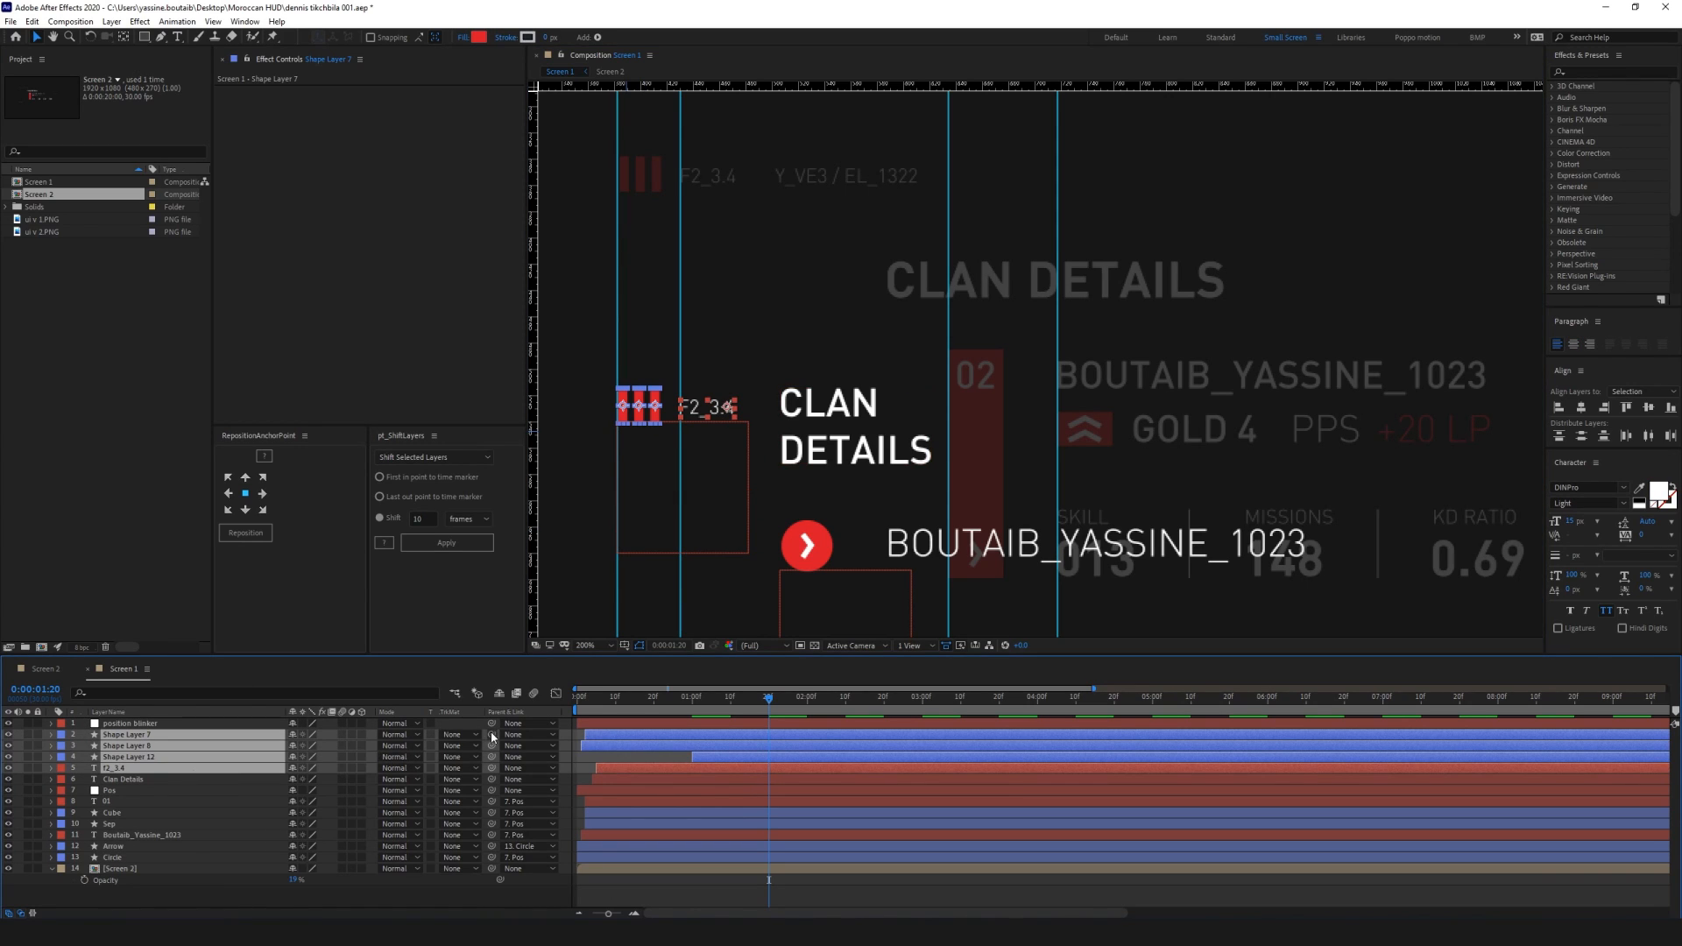
{"action": "left_click_drag", "start_coordinate": [491, 734], "coordinate": [131, 724]}
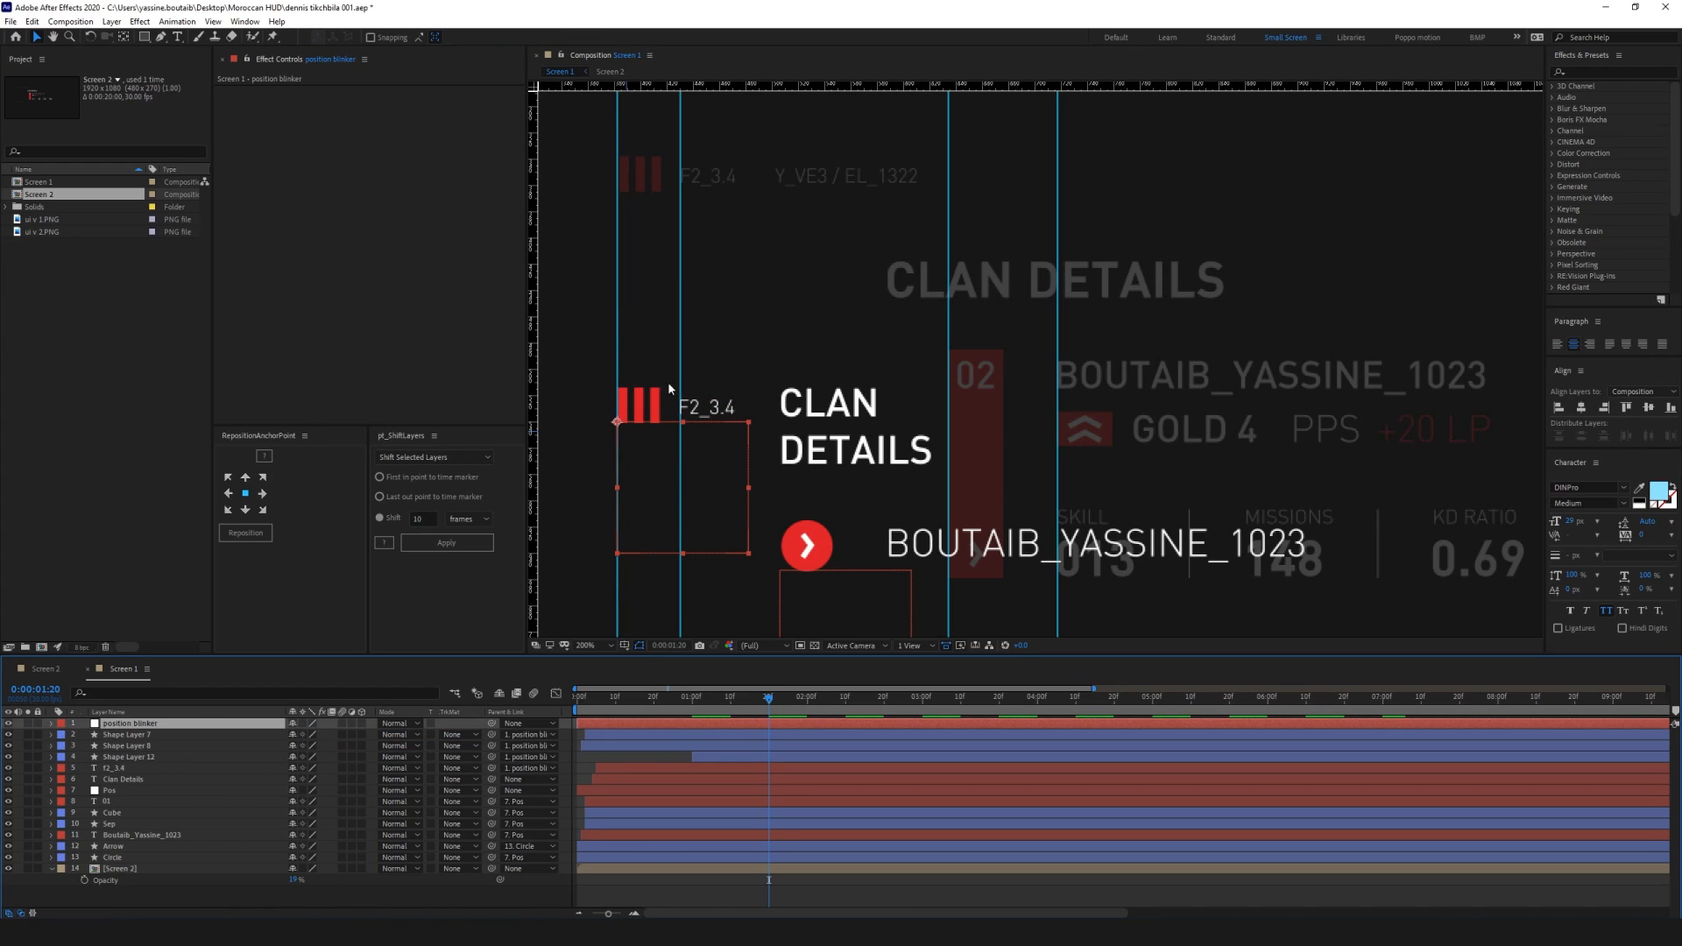
Reveal the position blinker's Position and add a composition marker commented "Transition" at 0:00:01:01
{"action": "left_click_drag", "start_coordinate": [688, 699], "coordinate": [696, 701]}
{"action": "key", "text": "p"}
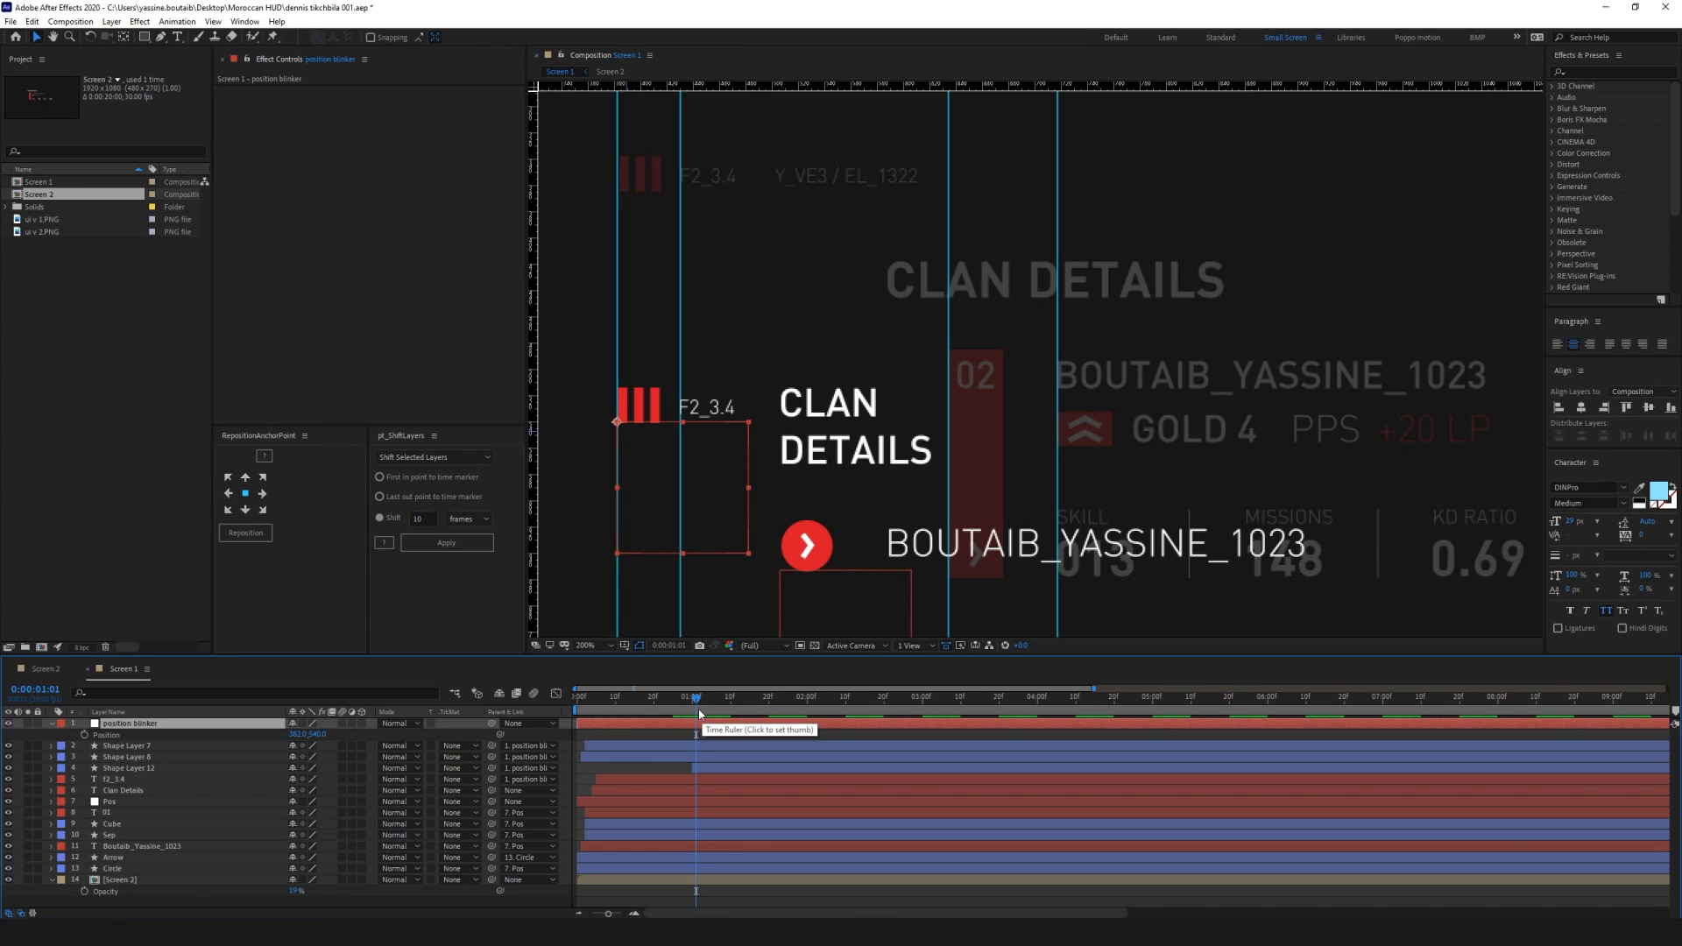
{"action": "key", "text": "shift+1"}
{"action": "double_click", "coordinate": [698, 712]}
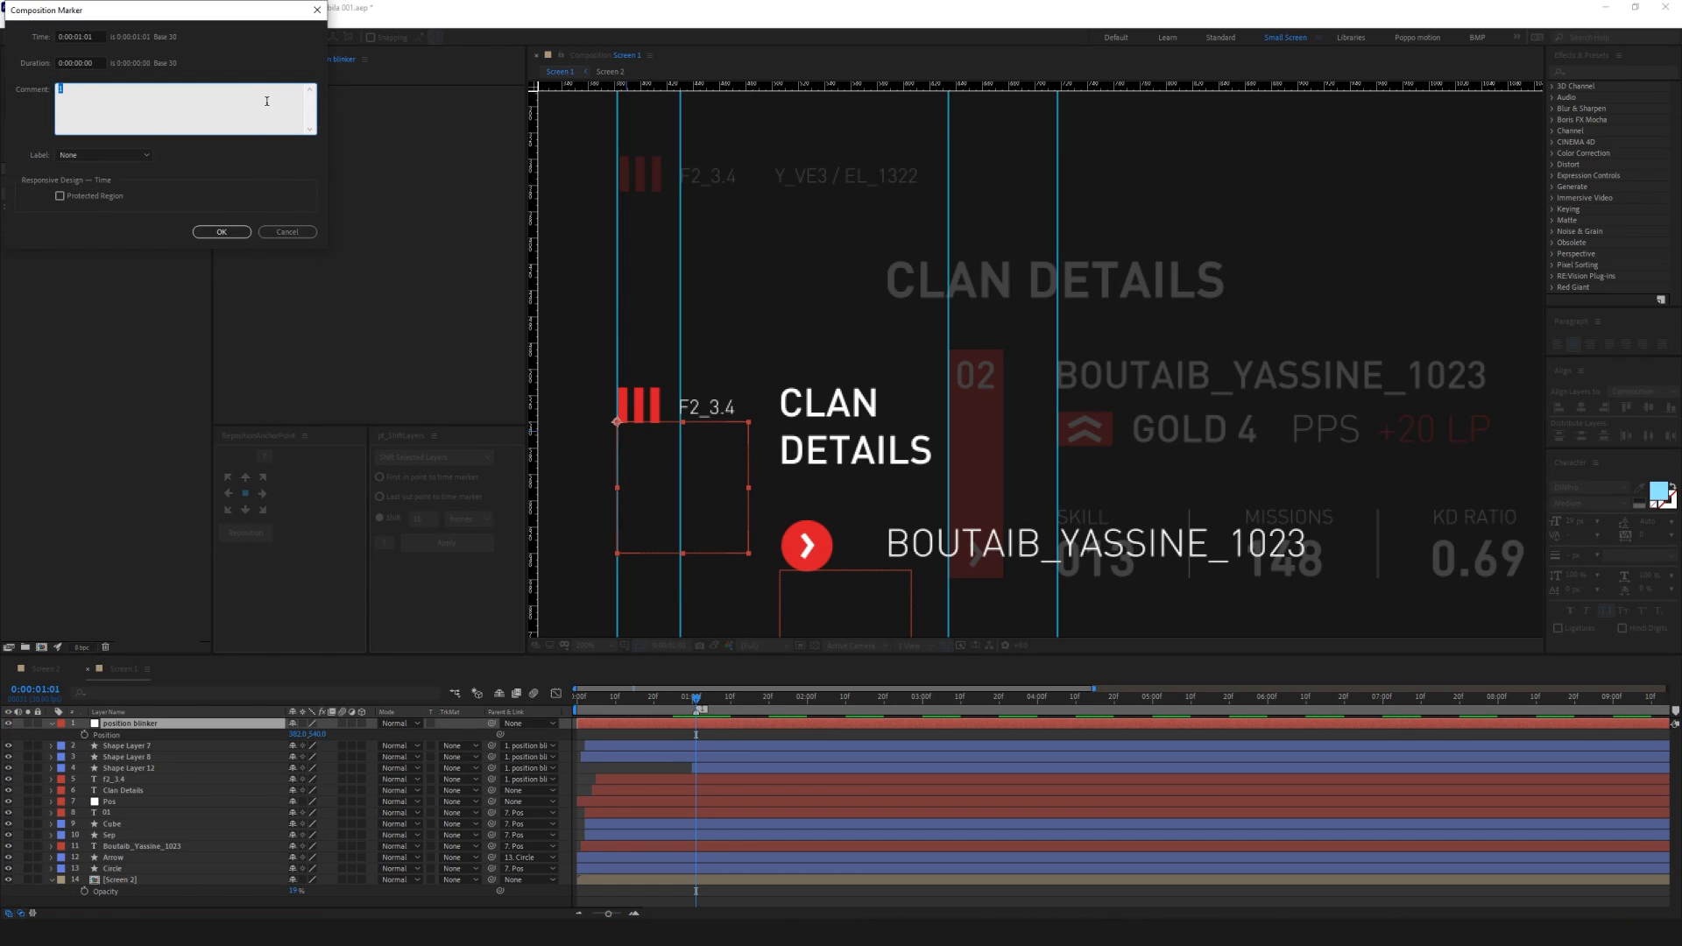
{"action": "type", "text": "Transition"}
{"action": "left_click", "coordinate": [223, 232]}
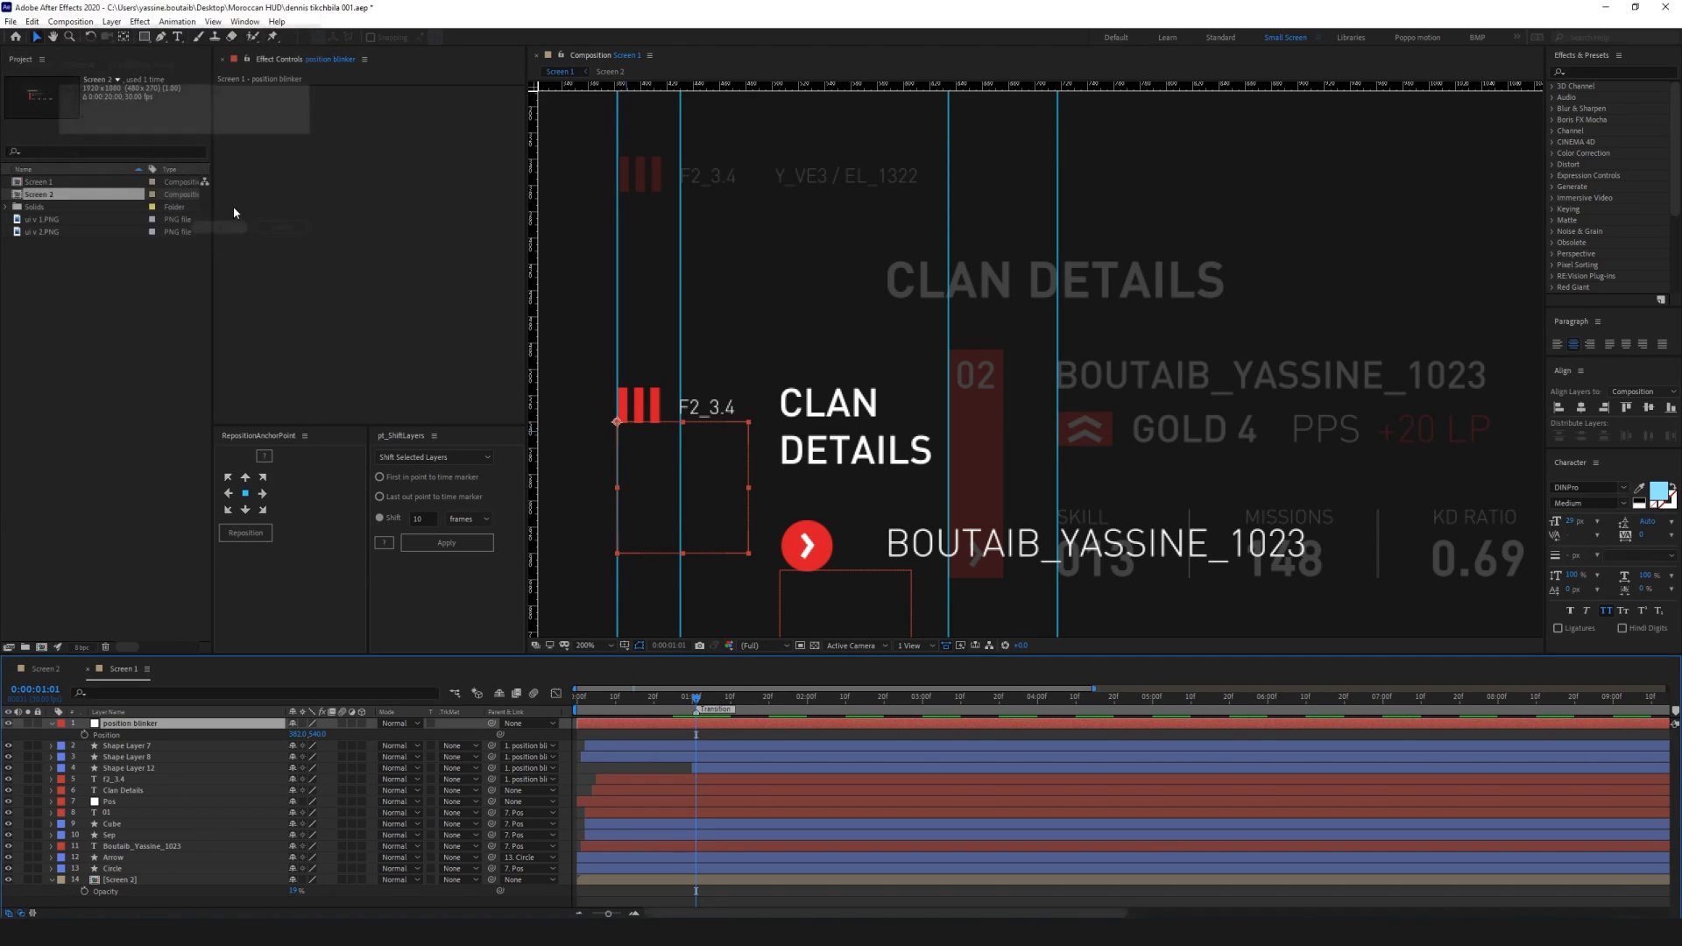
{"action": "left_click", "coordinate": [743, 740]}
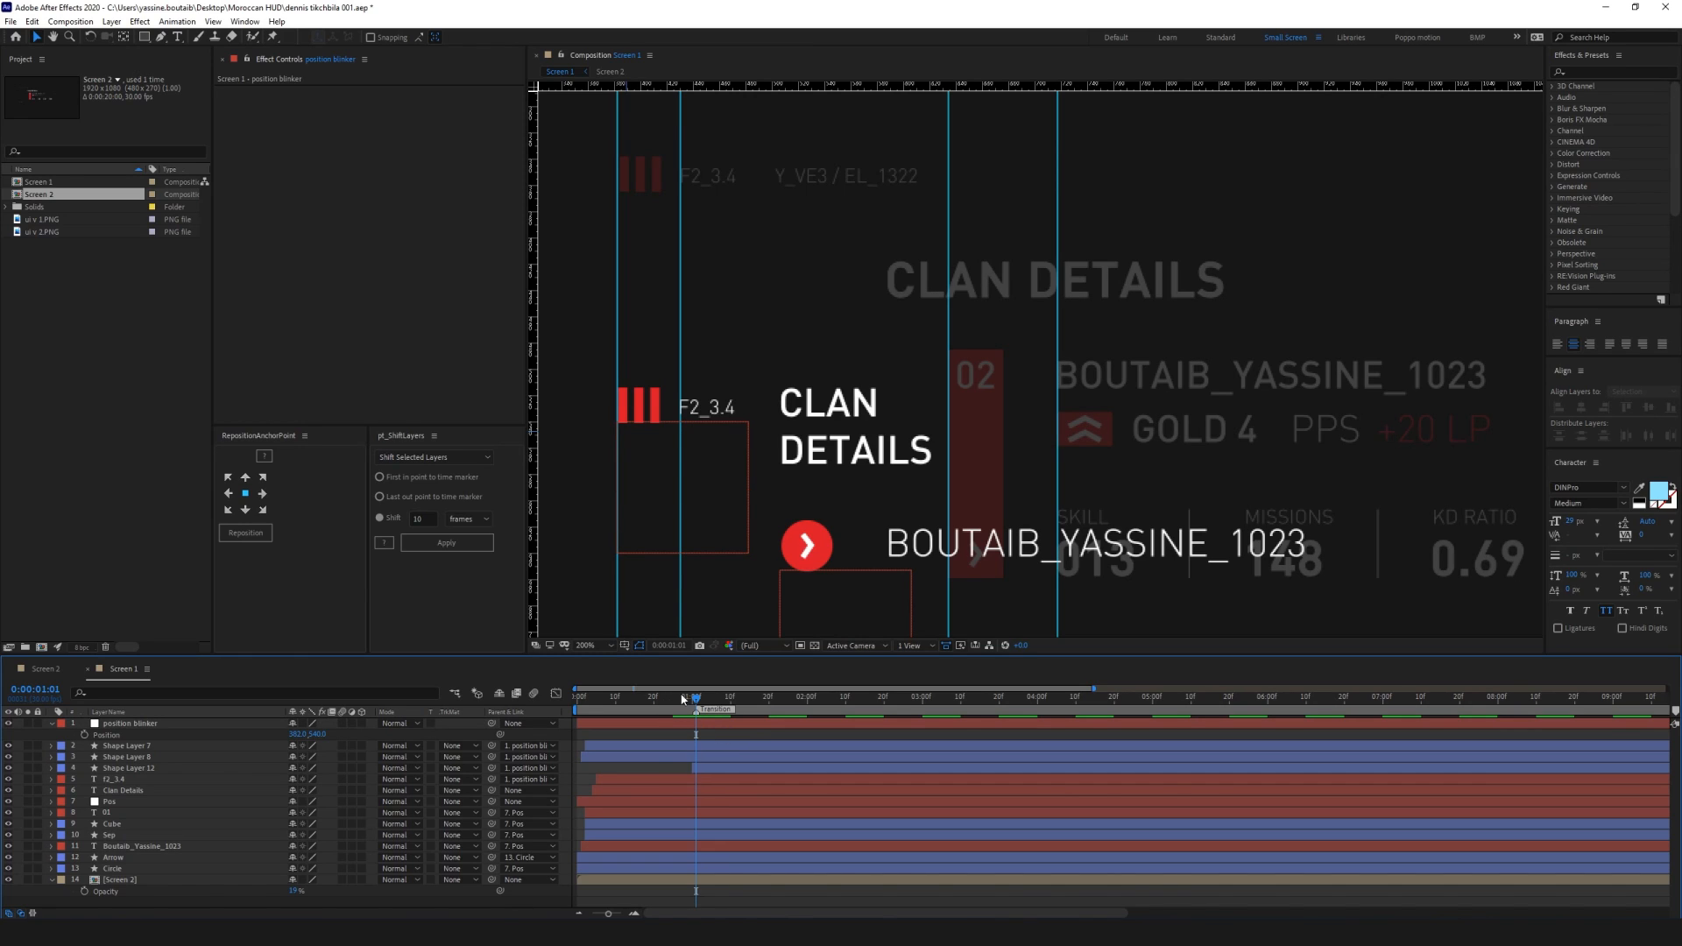
Add a composition marker commented "Animation IN" at the start of Screen 1 and preview the animation
{"action": "left_click_drag", "start_coordinate": [685, 700], "coordinate": [564, 703]}
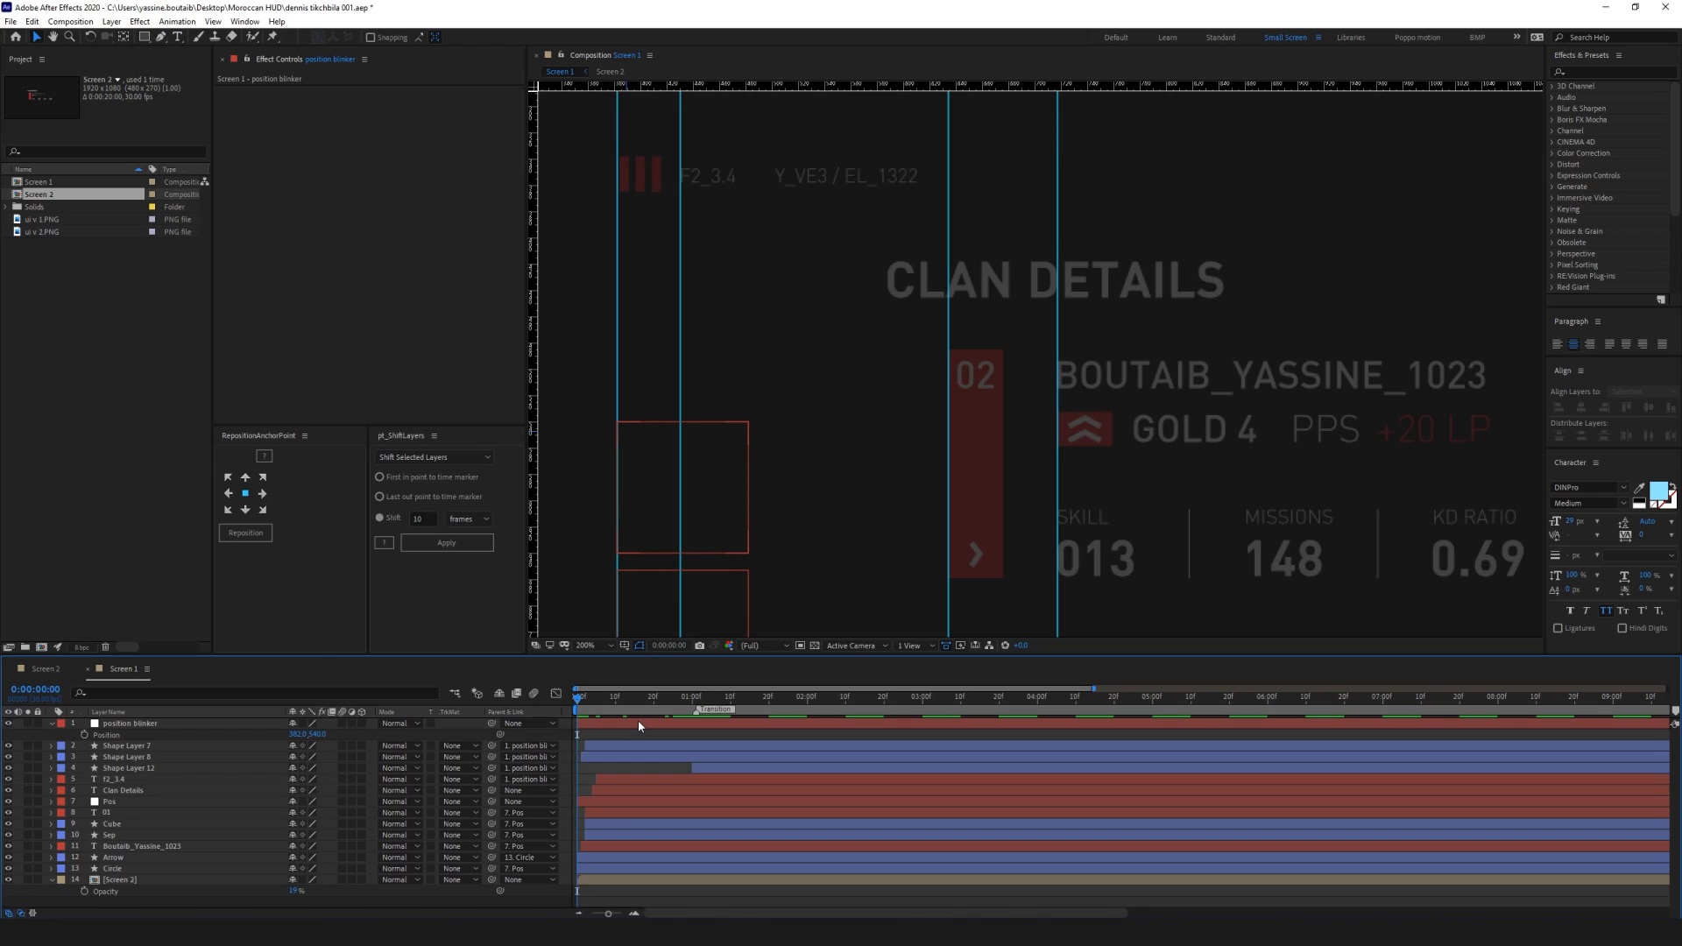
{"action": "double_click", "coordinate": [579, 708]}
{"action": "type", "text": "Animation IN"}
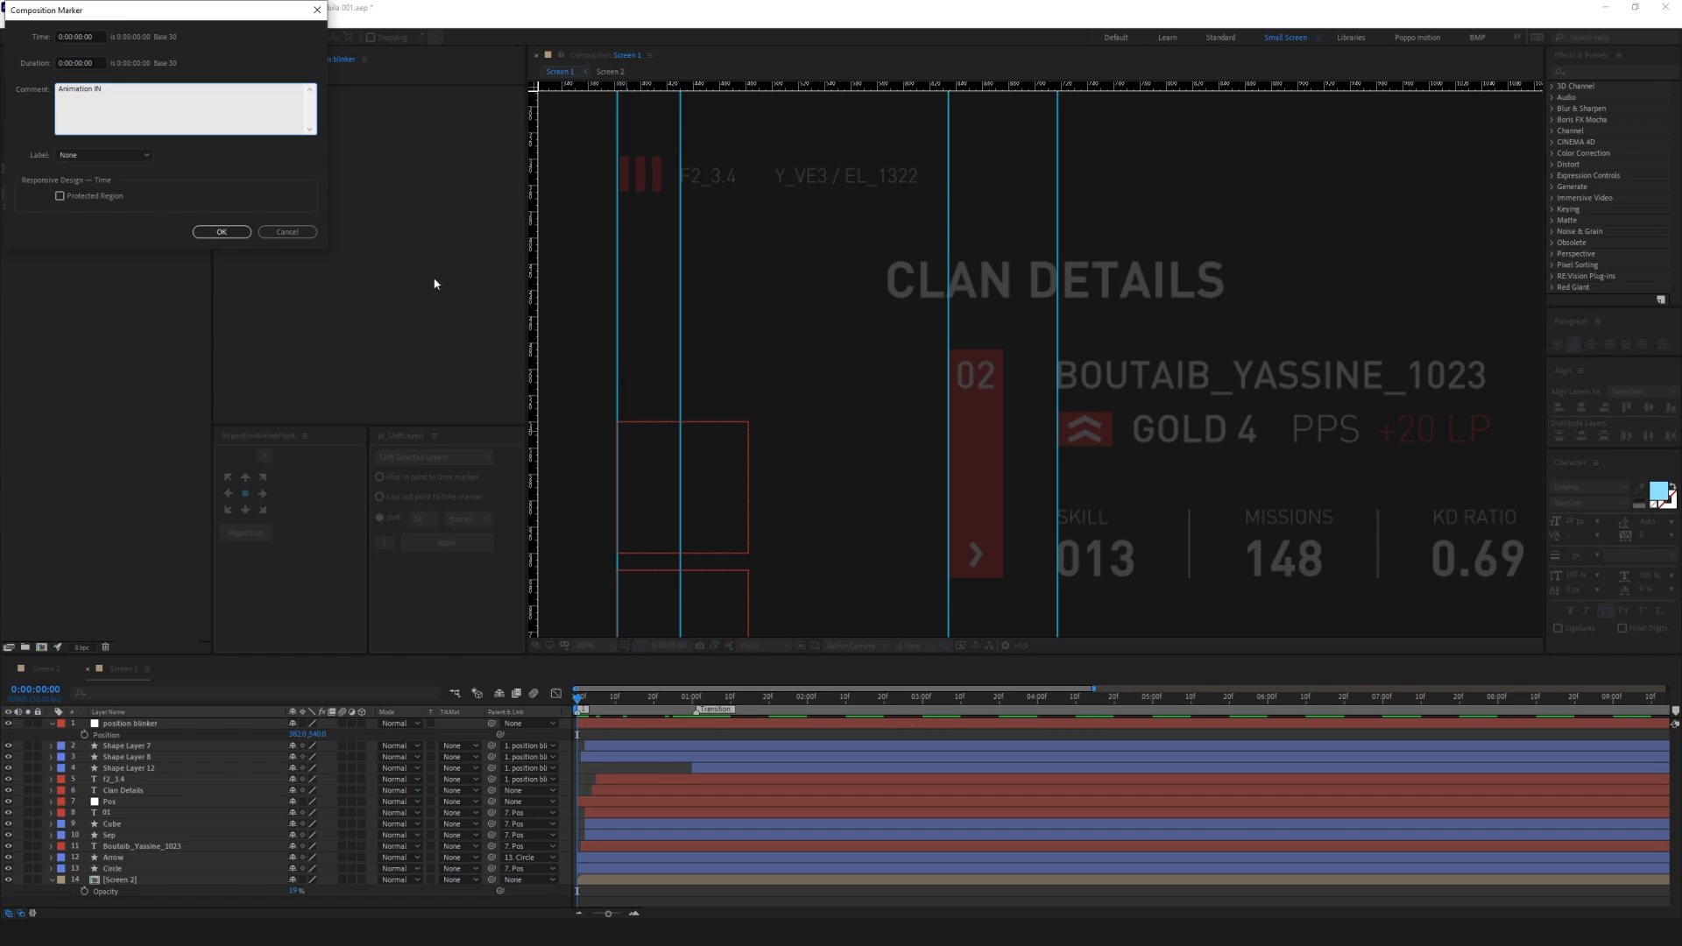
{"action": "left_click", "coordinate": [219, 231]}
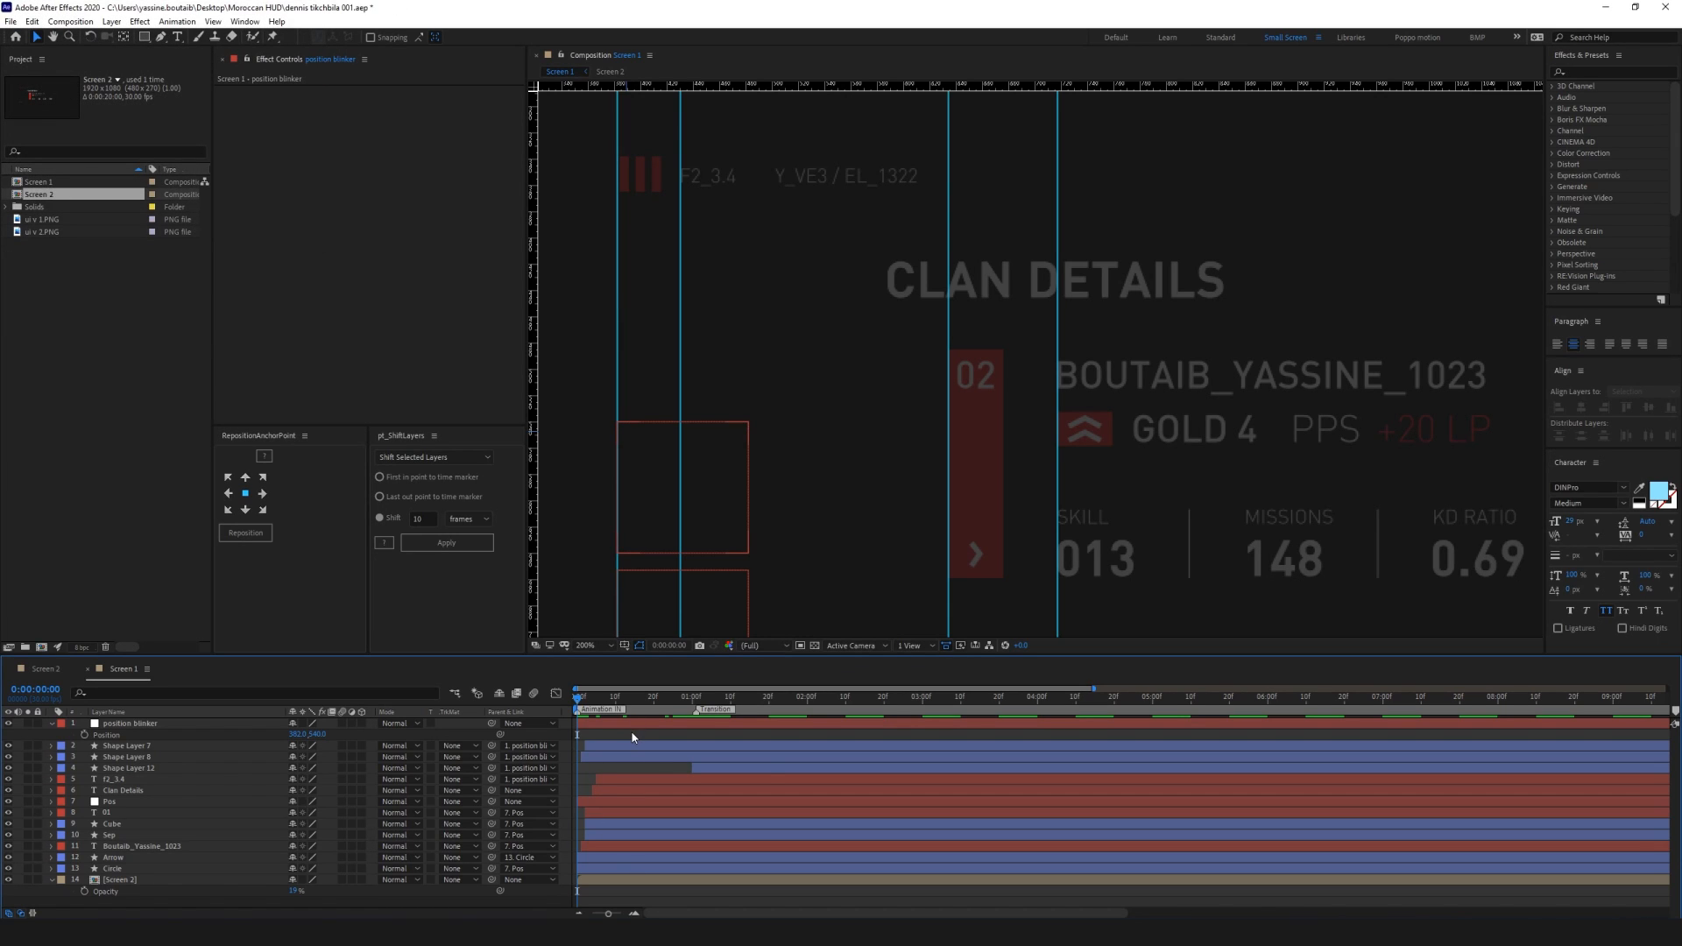
{"action": "key", "text": "space"}
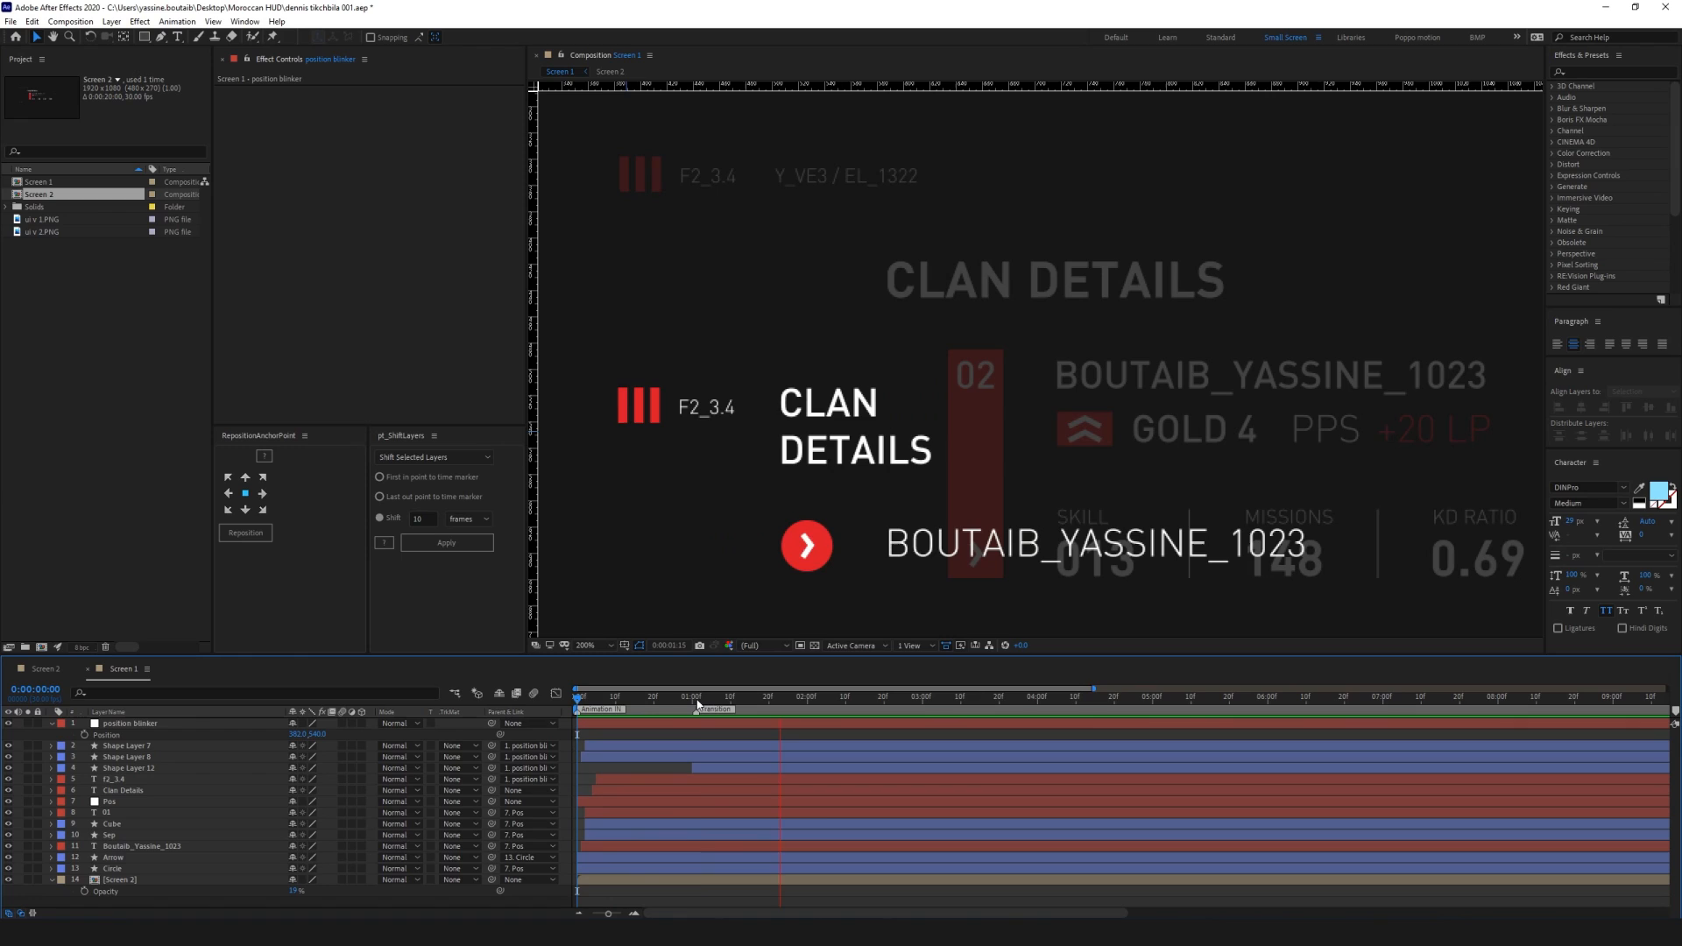
Keyframe the position blinker's Position at 0:00:01:01 and 0:00:01:21, raising the bars and F2_3.4 text onto their faint Screen 2 counterparts
{"action": "left_click_drag", "start_coordinate": [698, 703], "coordinate": [695, 710]}
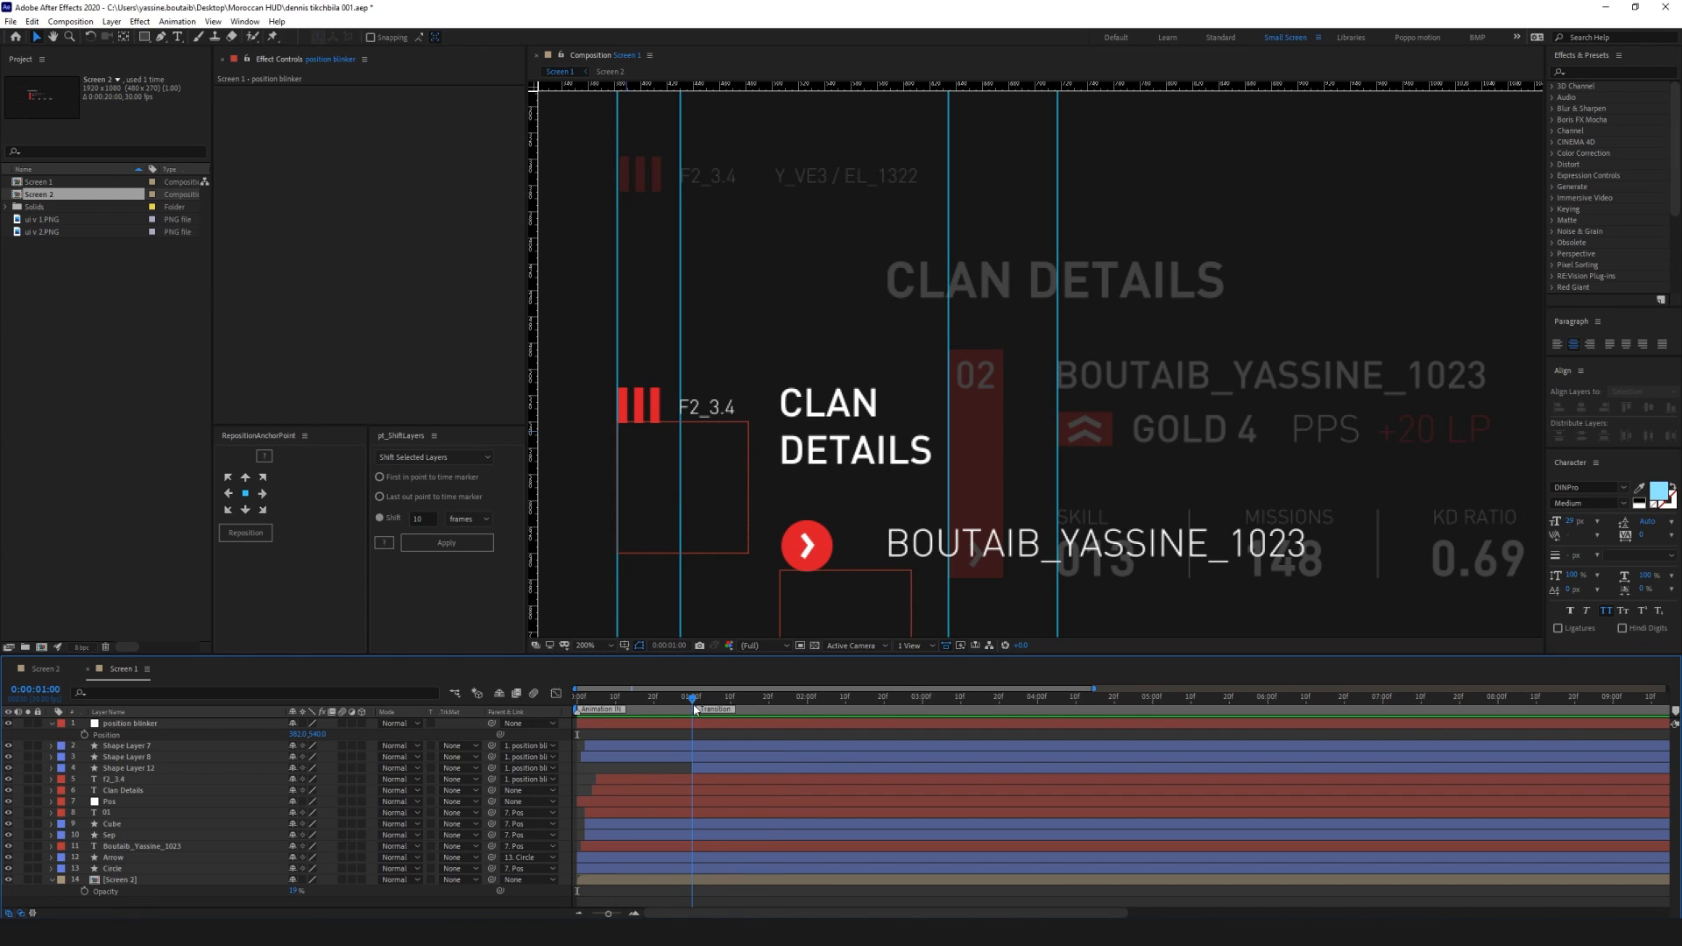
{"action": "key", "text": "Page_Down"}
{"action": "left_click", "coordinate": [86, 735]}
{"action": "key", "text": "shift+Page_Down"}
{"action": "key", "text": "shift+Page_Down"}
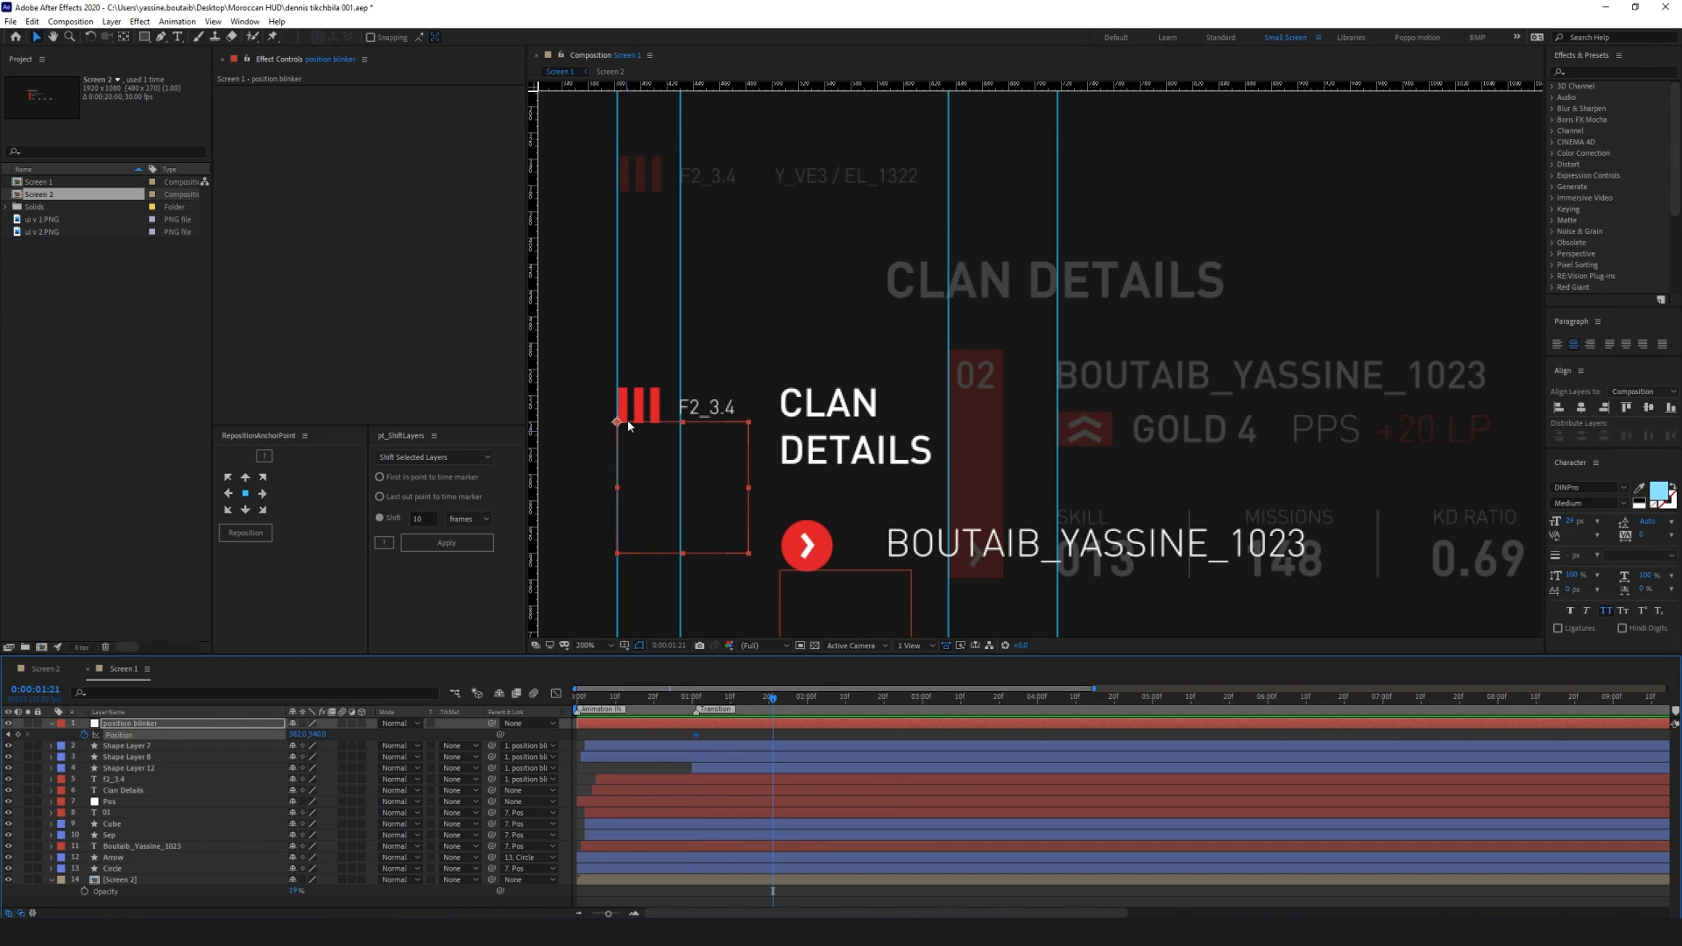
{"action": "key", "text": "shift+Up"}
{"action": "key", "text": "shift+Up"}
{"action": "key", "text": "shift+Up"}
{"action": "key", "text": "shift+Up"}
{"action": "key", "text": "shift+Up"}
{"action": "key", "text": "shift+Up"}
{"action": "key", "text": "shift+Up"}
{"action": "key", "text": "shift+Up"}
{"action": "key", "text": "shift+Up"}
{"action": "key", "text": "shift+Up"}
{"action": "key", "text": "shift+Up"}
{"action": "key", "text": "shift+Up"}
{"action": "key", "text": "shift+Up"}
{"action": "key", "text": "shift+Up"}
{"action": "key", "text": "shift+Up"}
{"action": "key", "text": "shift+Up"}
{"action": "key", "text": "shift+Up"}
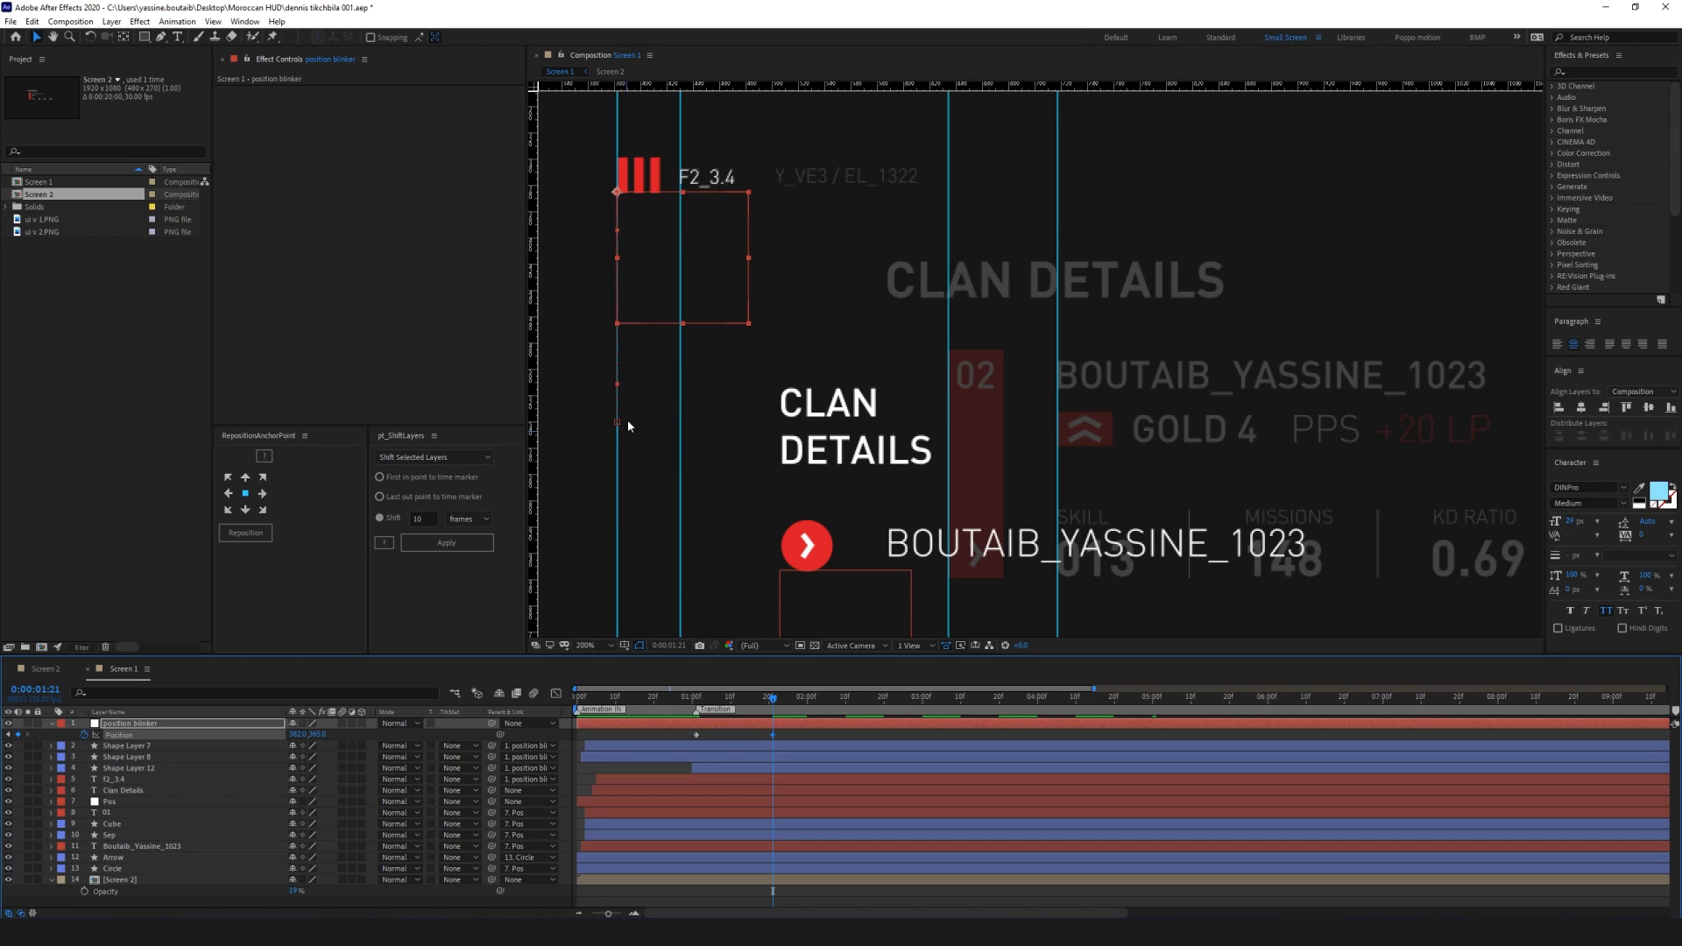
Easy-ease both Position keyframes, shape their speed graph into a sharp central peak, and preview the movement
{"action": "left_click_drag", "start_coordinate": [804, 732], "coordinate": [686, 744]}
{"action": "key", "text": "F9"}
{"action": "left_click", "coordinate": [556, 693]}
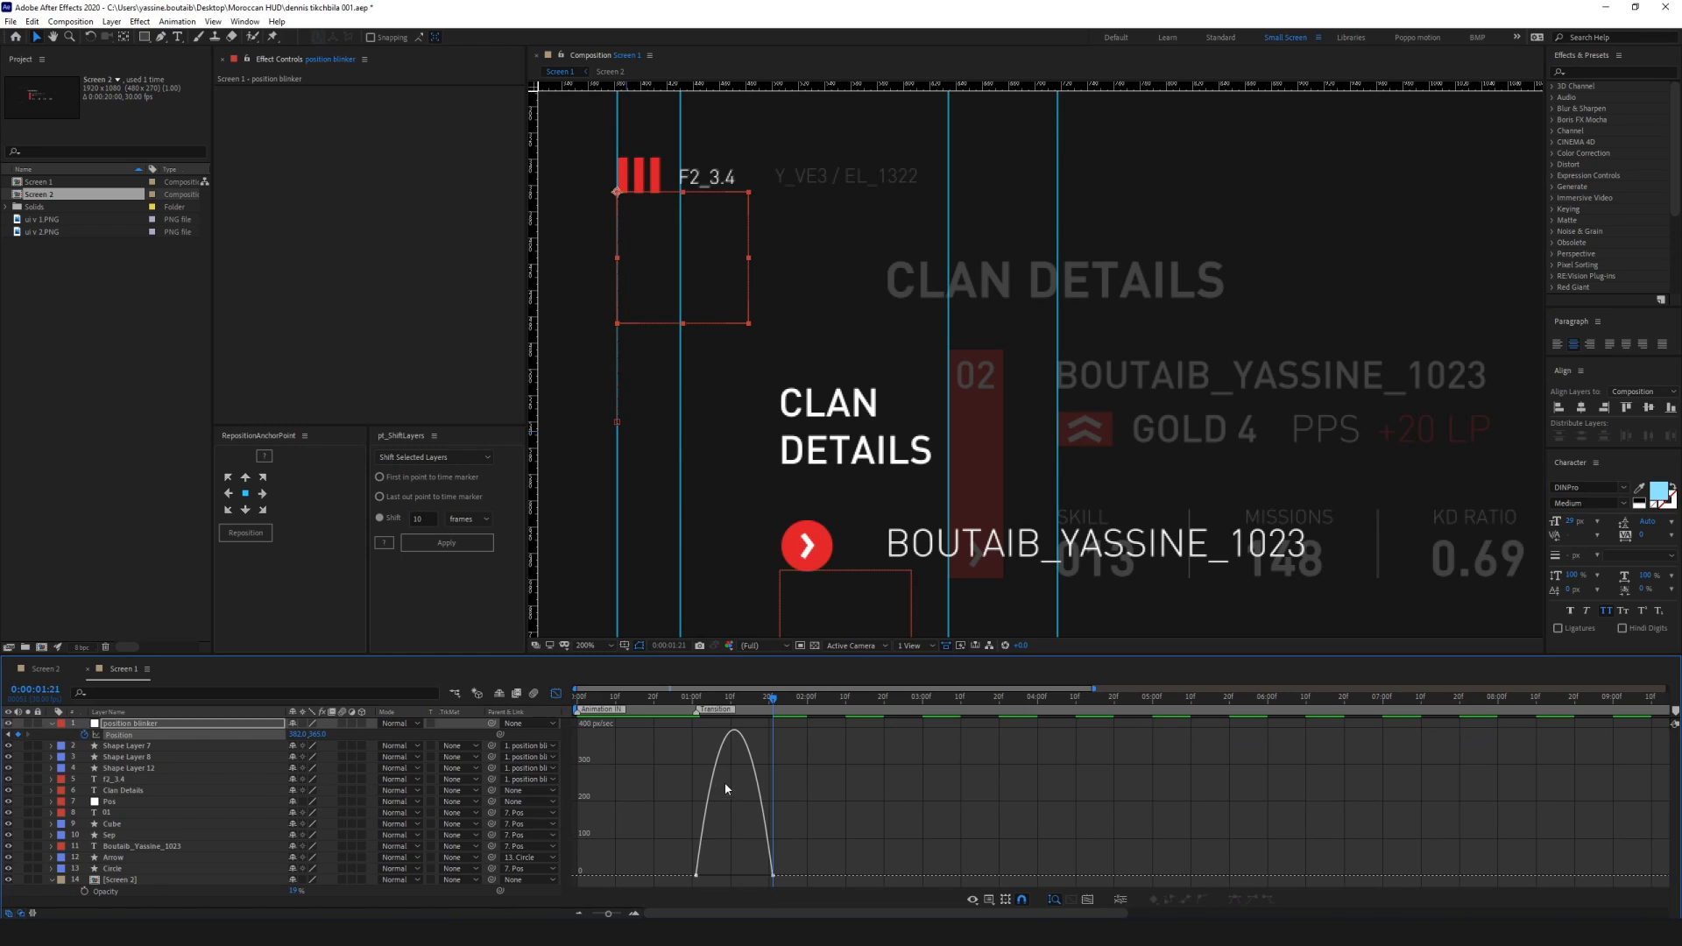
{"action": "left_click", "coordinate": [696, 875]}
{"action": "left_click_drag", "start_coordinate": [709, 876], "coordinate": [736, 878]}
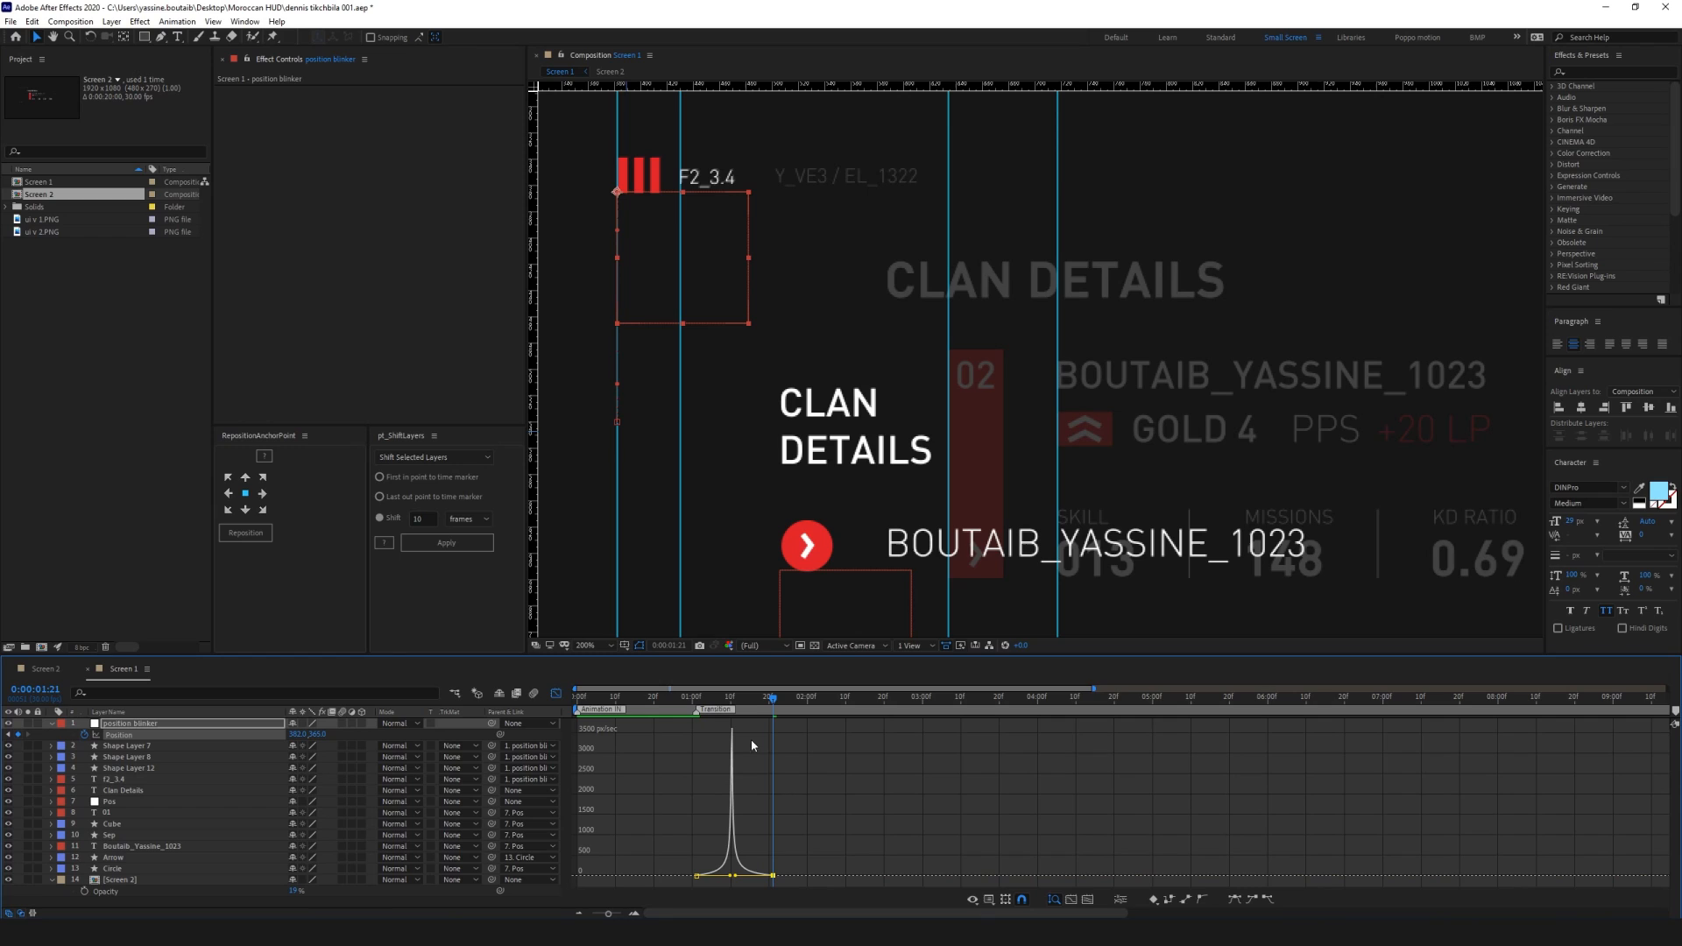
{"action": "key", "text": "space"}
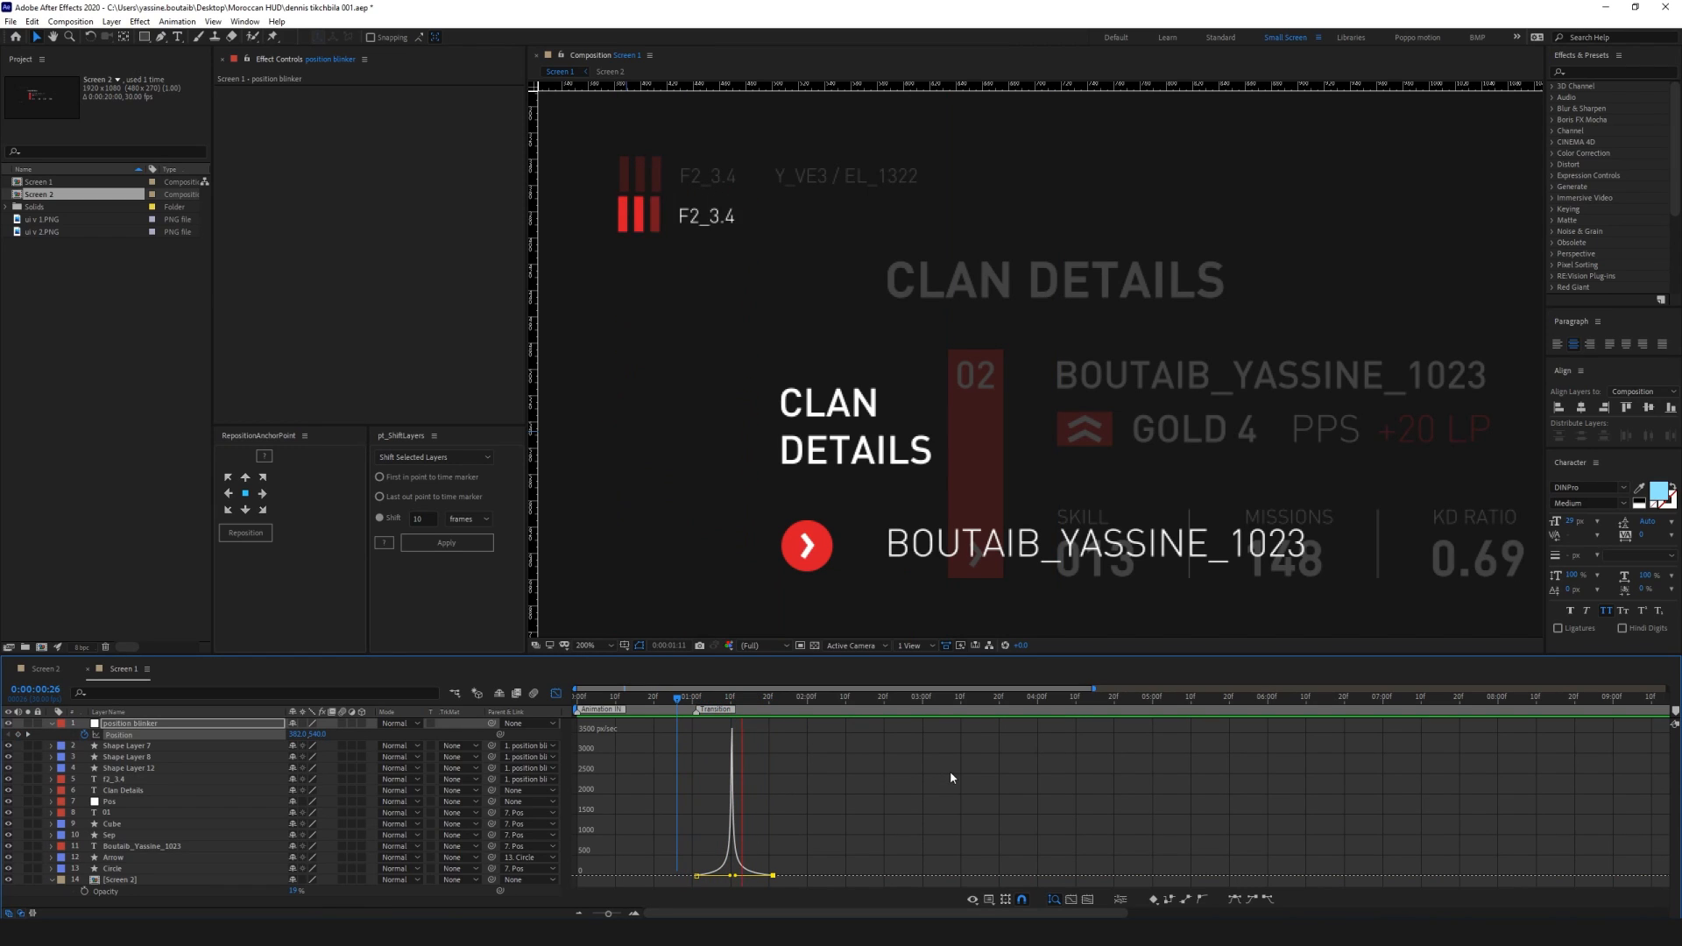
{"action": "key", "text": "space"}
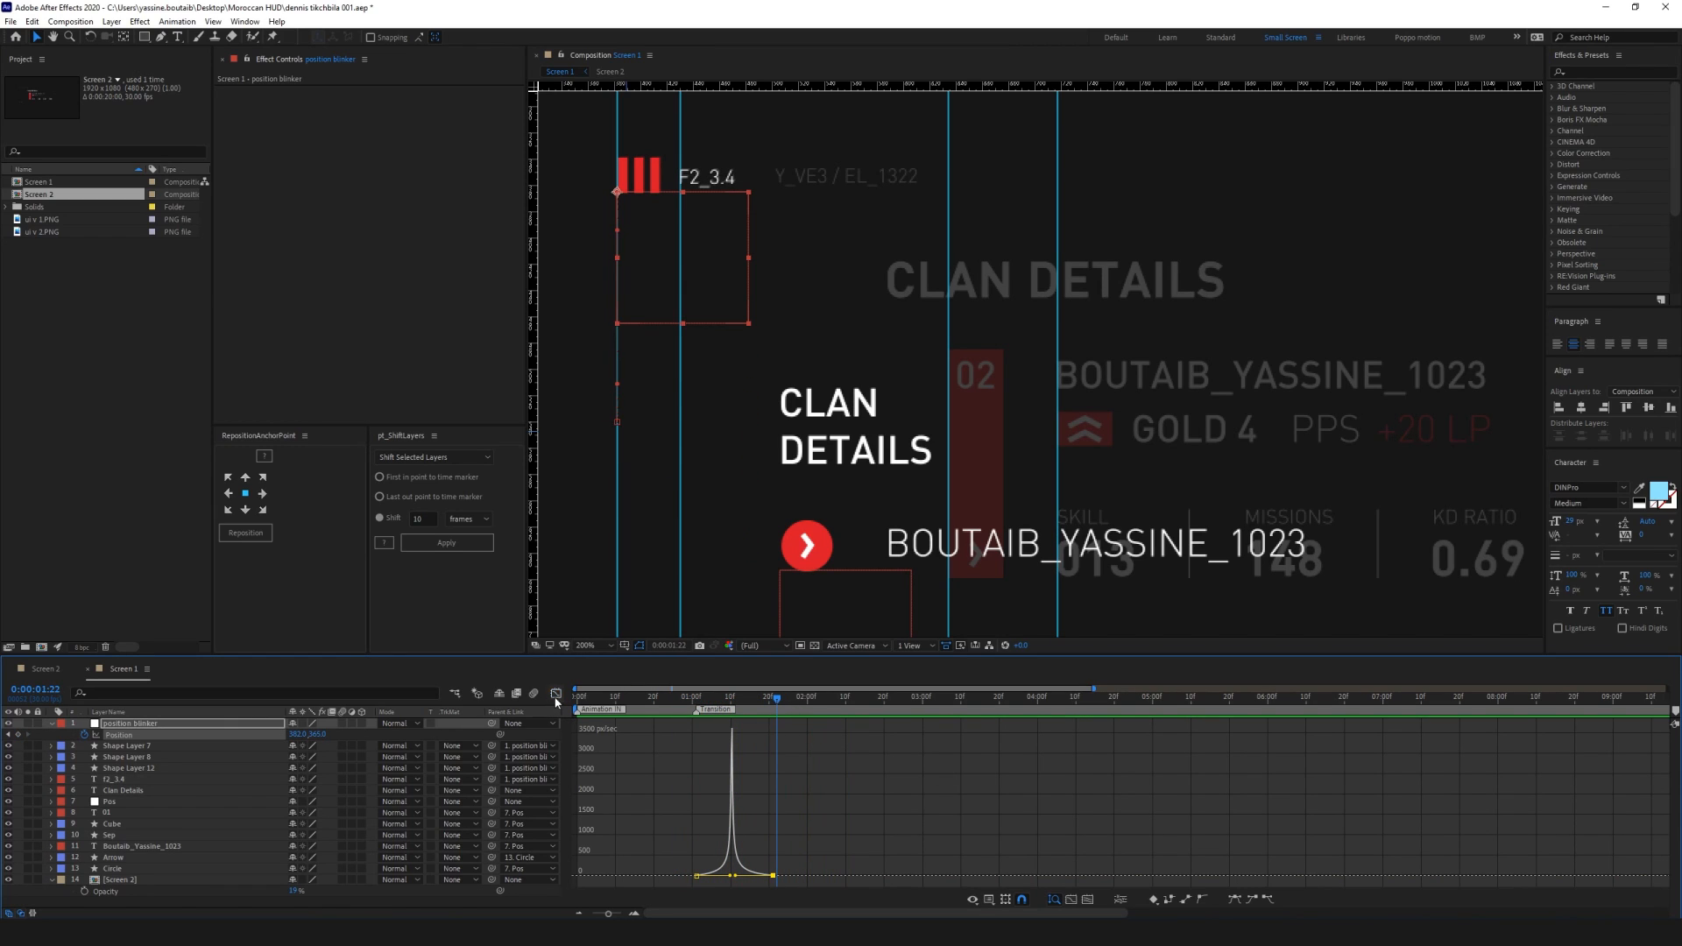
Return to the layer bar view and trim the position blinker layer's end to 0:00:01:21
{"action": "left_click", "coordinate": [556, 696]}
{"action": "left_click", "coordinate": [811, 734]}
{"action": "left_click_drag", "start_coordinate": [778, 701], "coordinate": [774, 706]}
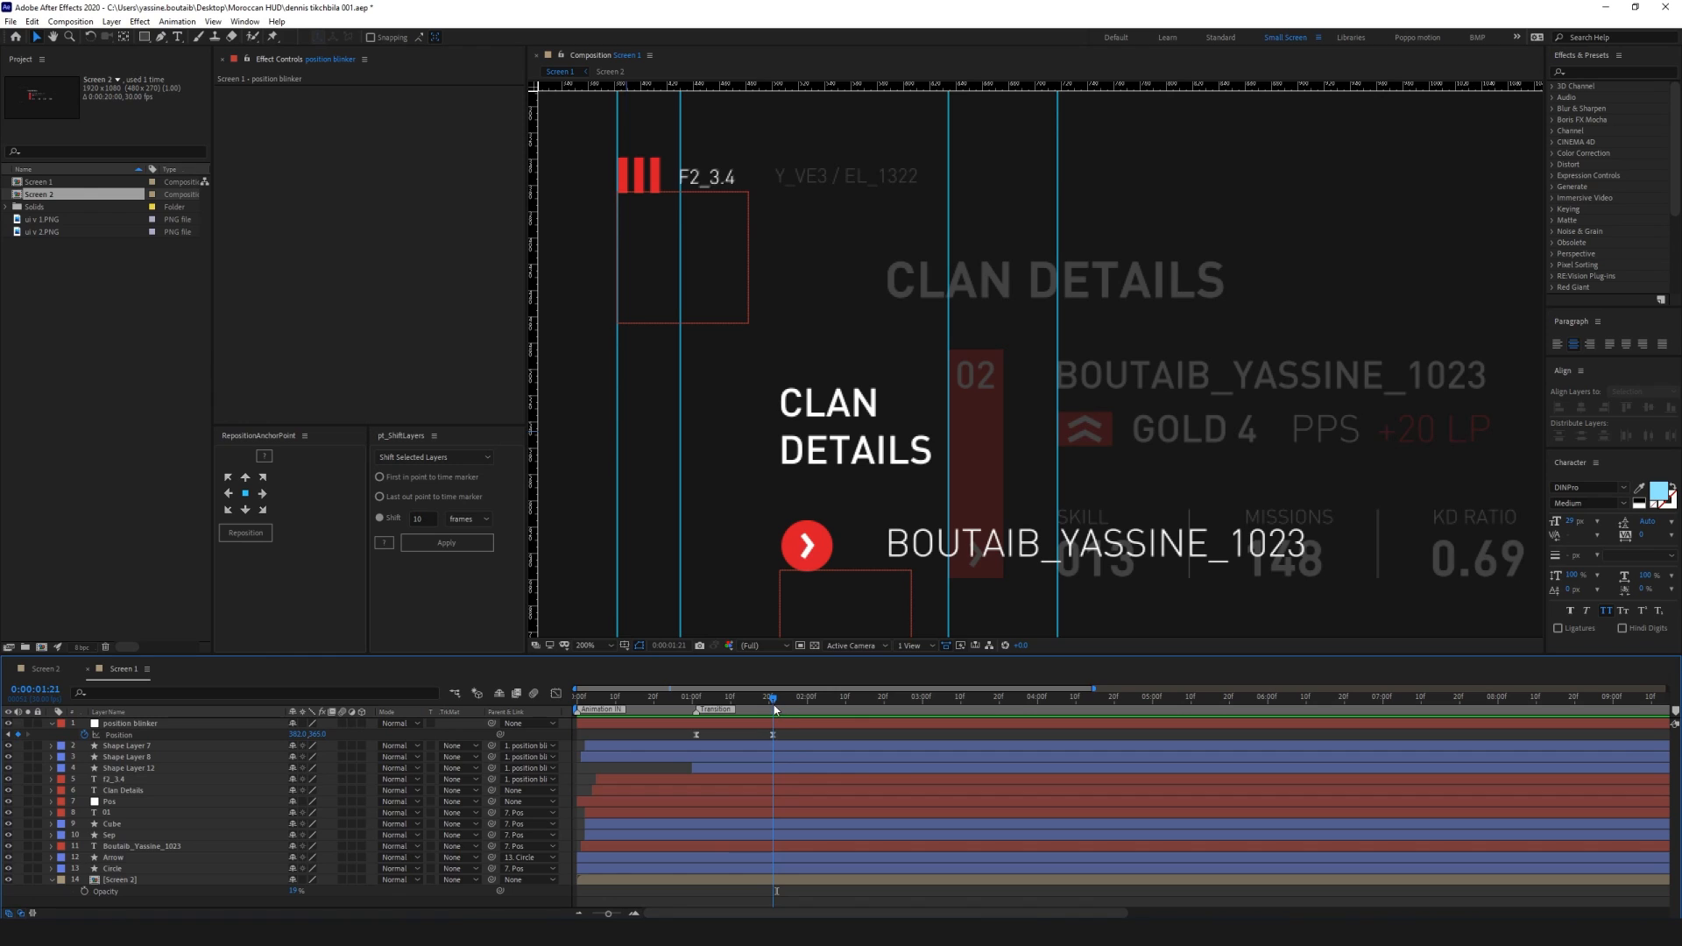
{"action": "left_click", "coordinate": [785, 724]}
{"action": "key", "text": "alt+]"}
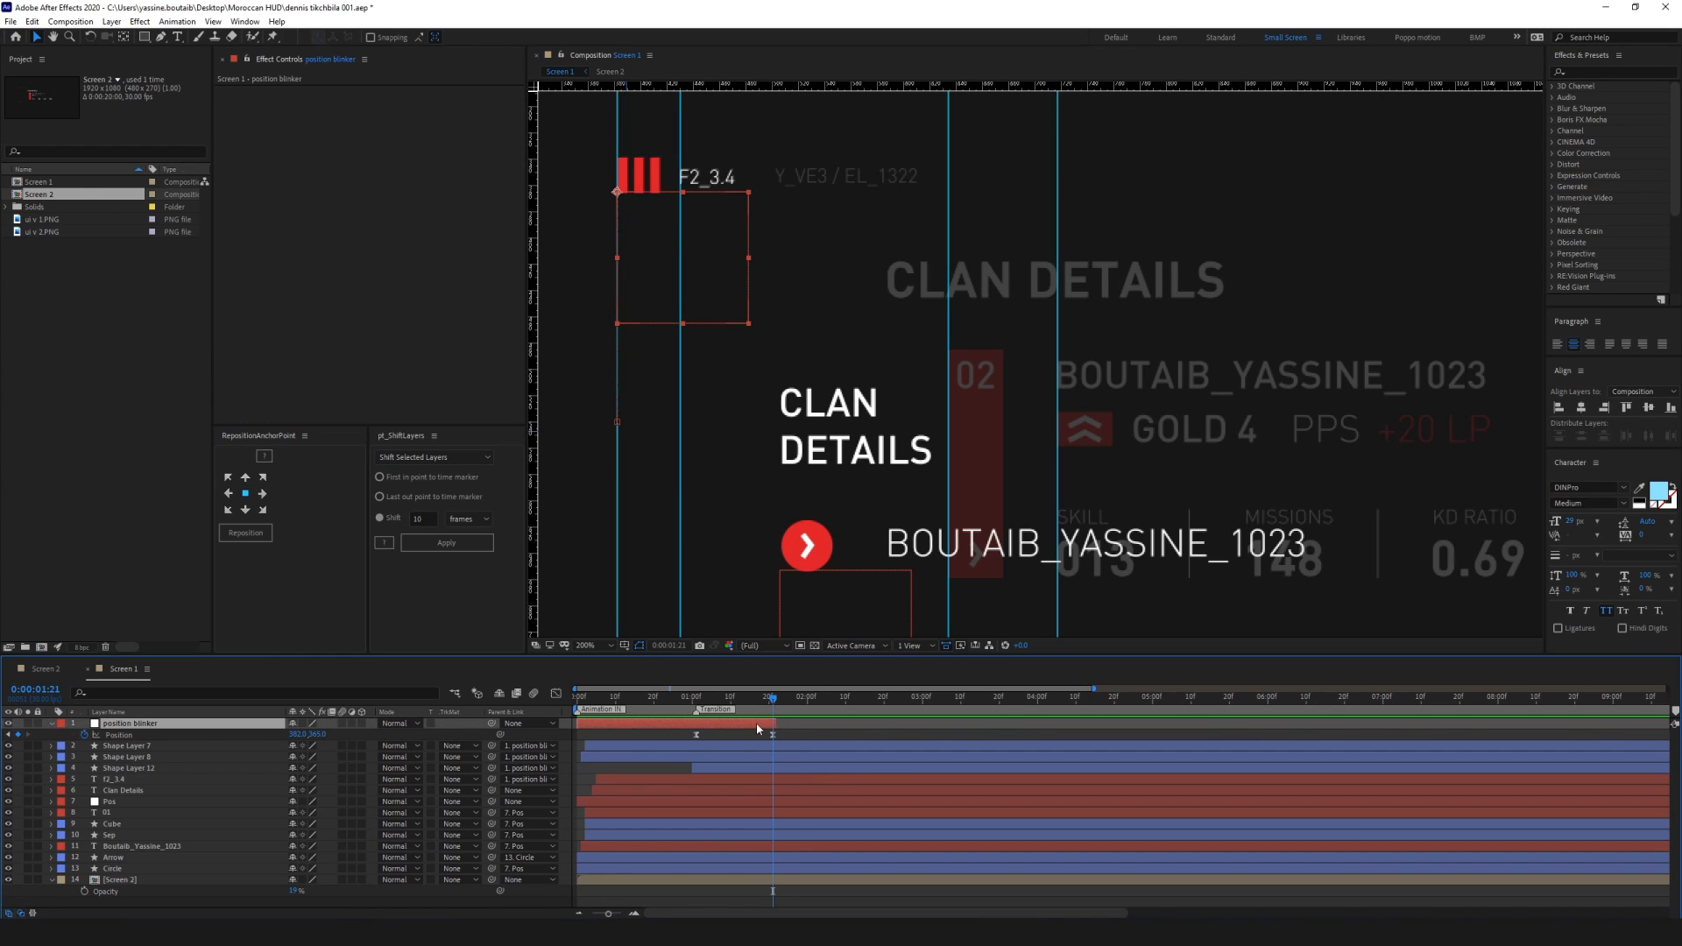
{"action": "key", "text": "space"}
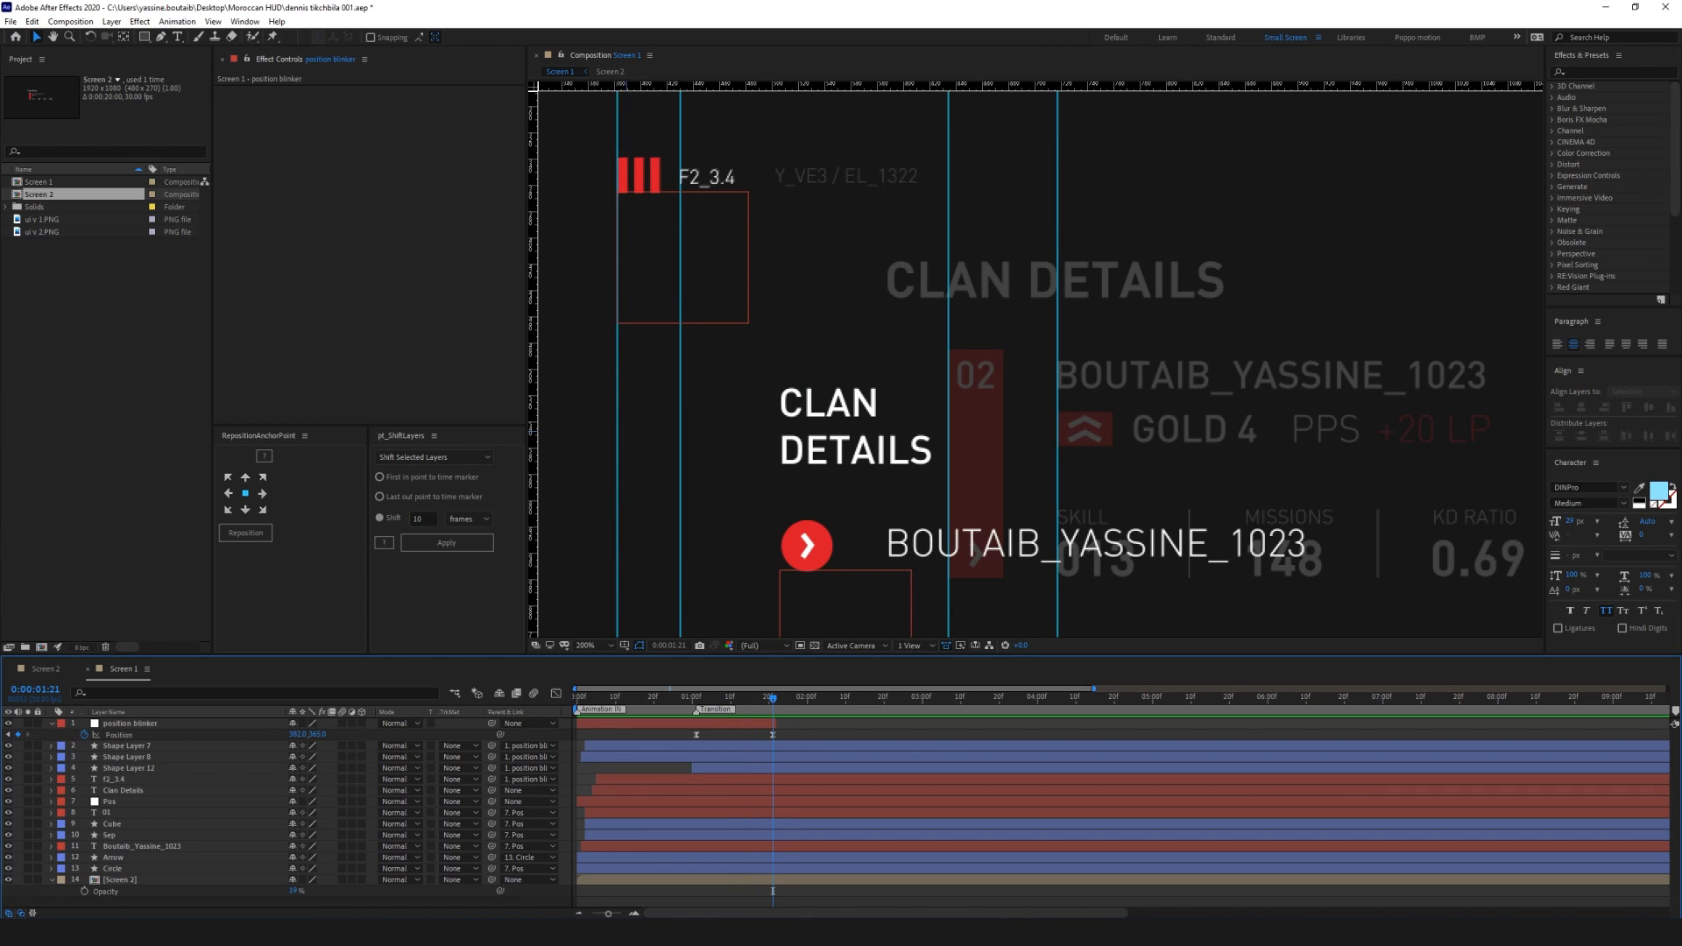
Open the Screen 2 composition and delete its three loading bars and the F2_3.4 text
{"action": "double_click", "coordinate": [120, 880]}
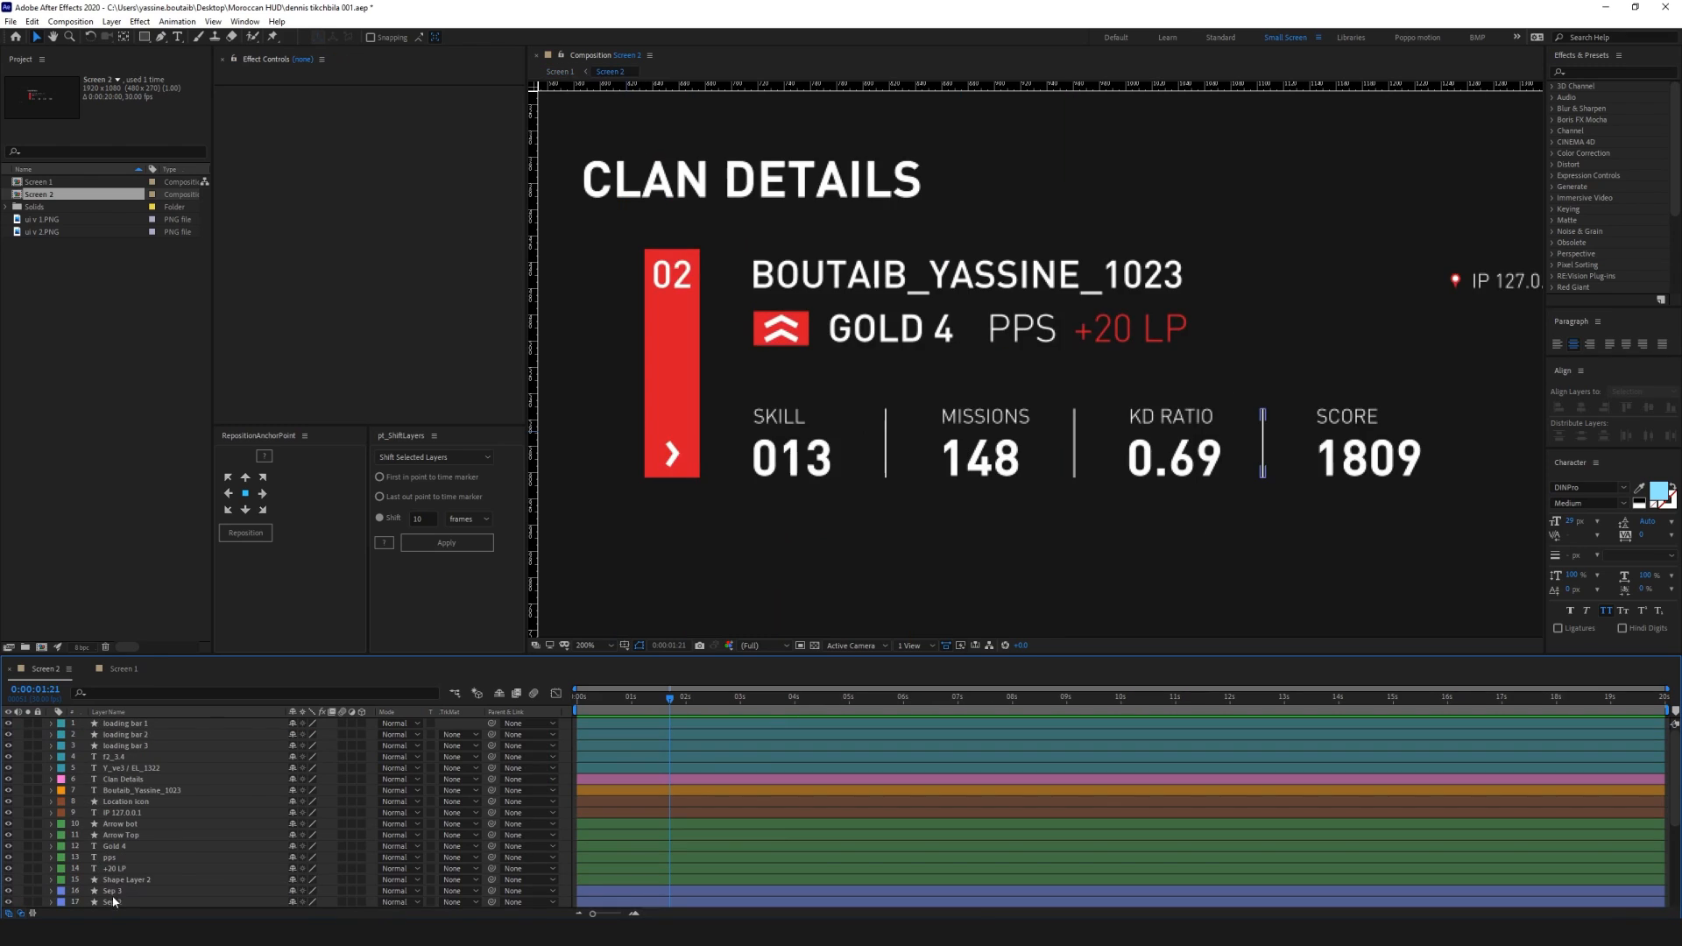
{"action": "left_click", "coordinate": [147, 768]}
{"action": "left_click_drag", "start_coordinate": [693, 390], "coordinate": [1032, 525]}
{"action": "left_click", "coordinate": [962, 321]}
{"action": "left_click", "coordinate": [909, 319], "text": "shift"}
{"action": "left_click", "coordinate": [893, 323], "text": "shift"}
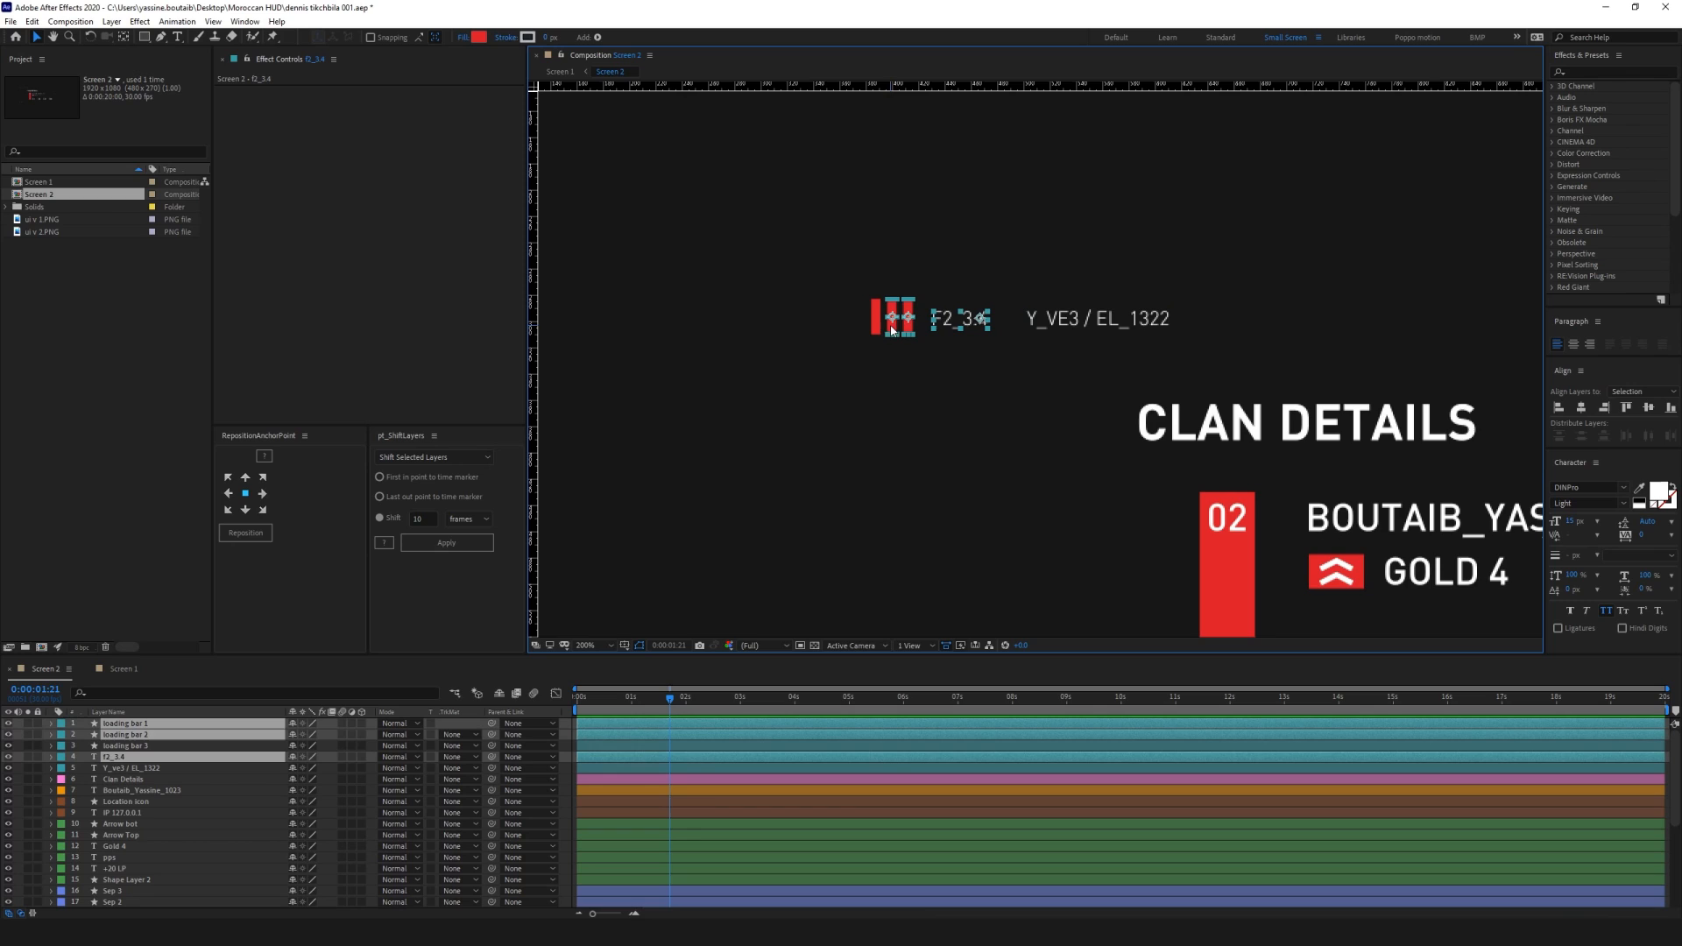
{"action": "left_click", "coordinate": [879, 326], "text": "shift"}
{"action": "key", "text": "Delete"}
Copy the Y_VE3 / EL_1322 text from Screen 2 into Screen 1 and align it over its faint original beside F2_3.4
{"action": "left_click", "coordinate": [1077, 321]}
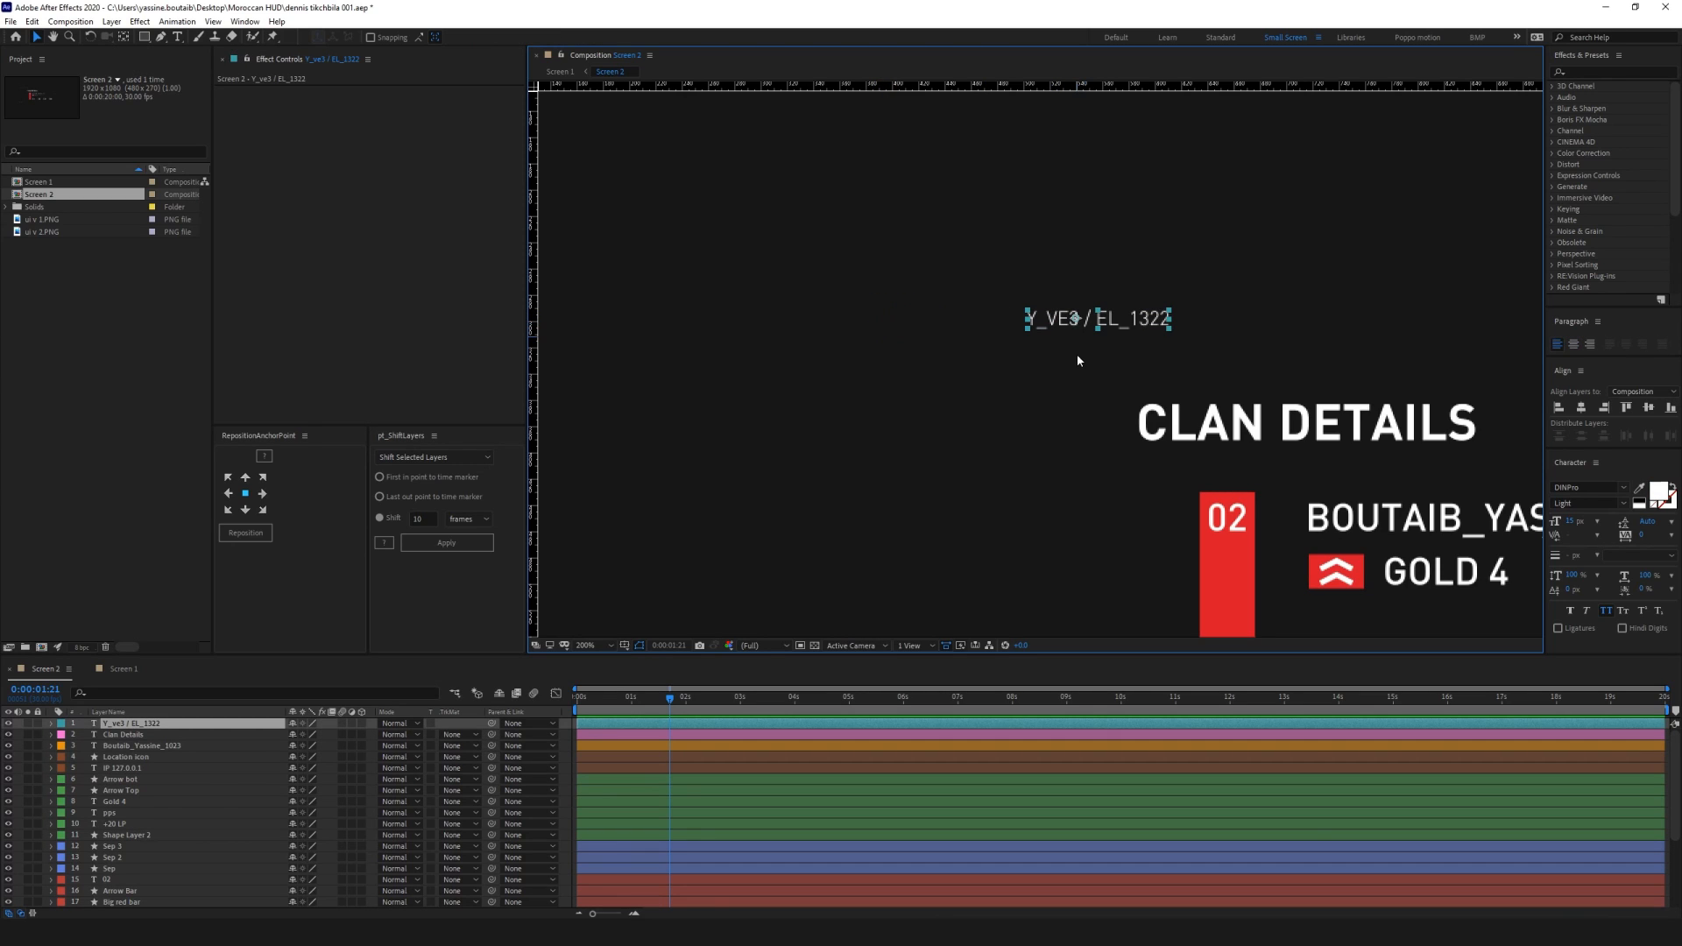
{"action": "left_click", "coordinate": [565, 72]}
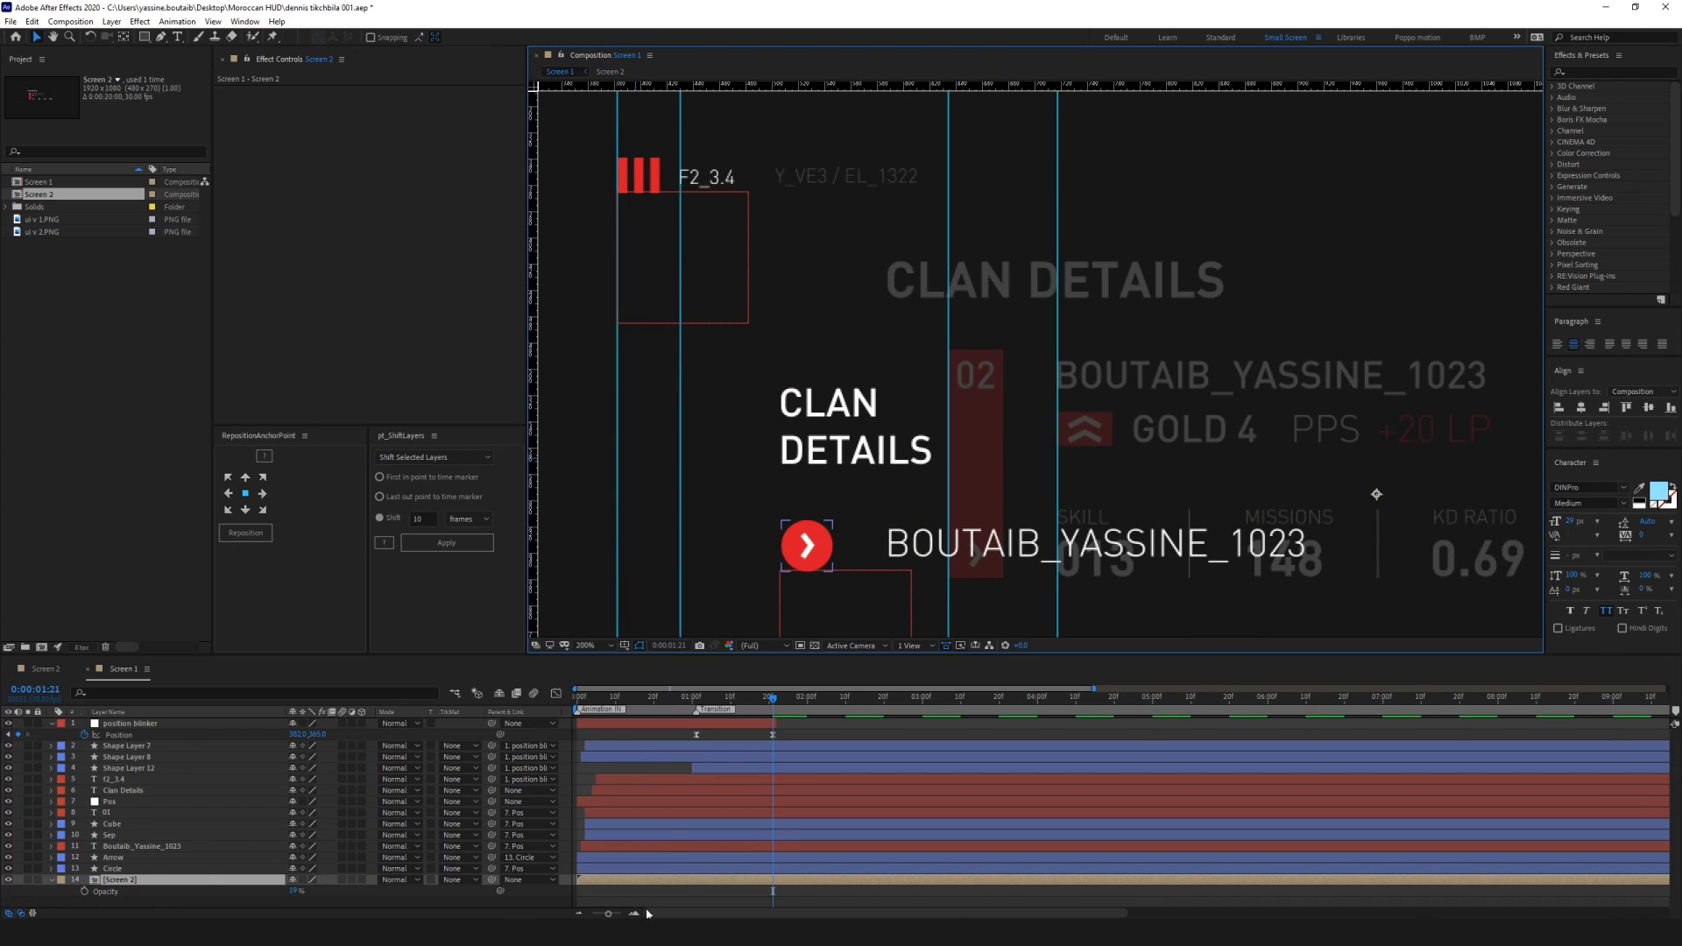
{"action": "key", "text": "ctrl+v"}
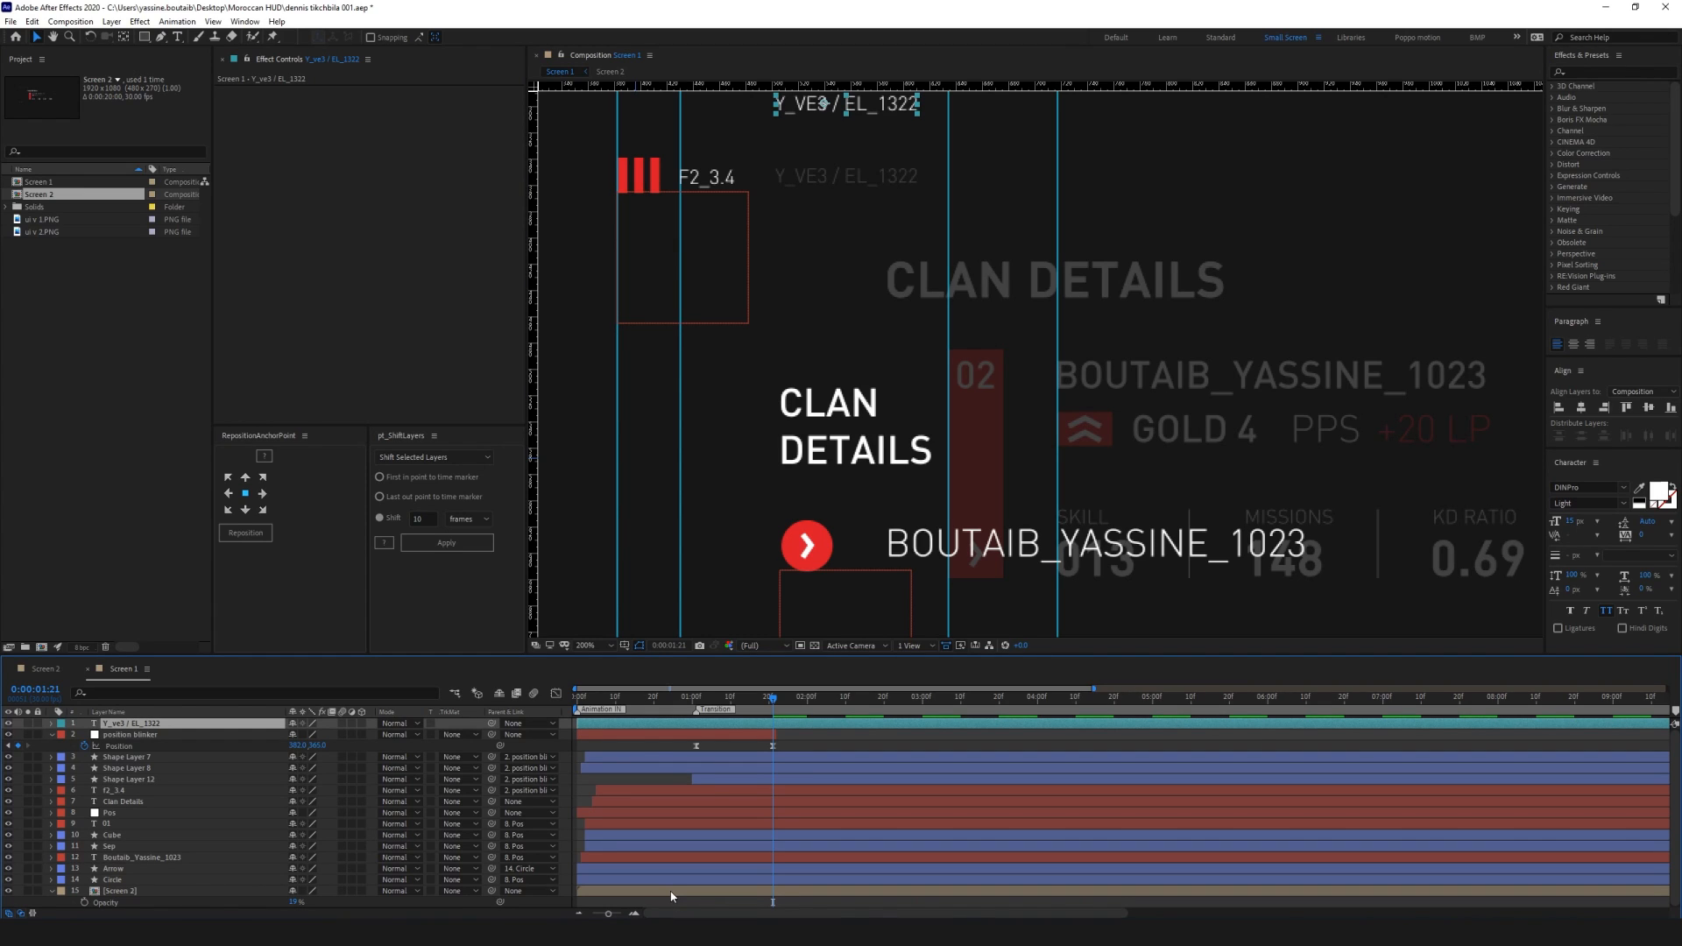
{"action": "left_click", "coordinate": [52, 735]}
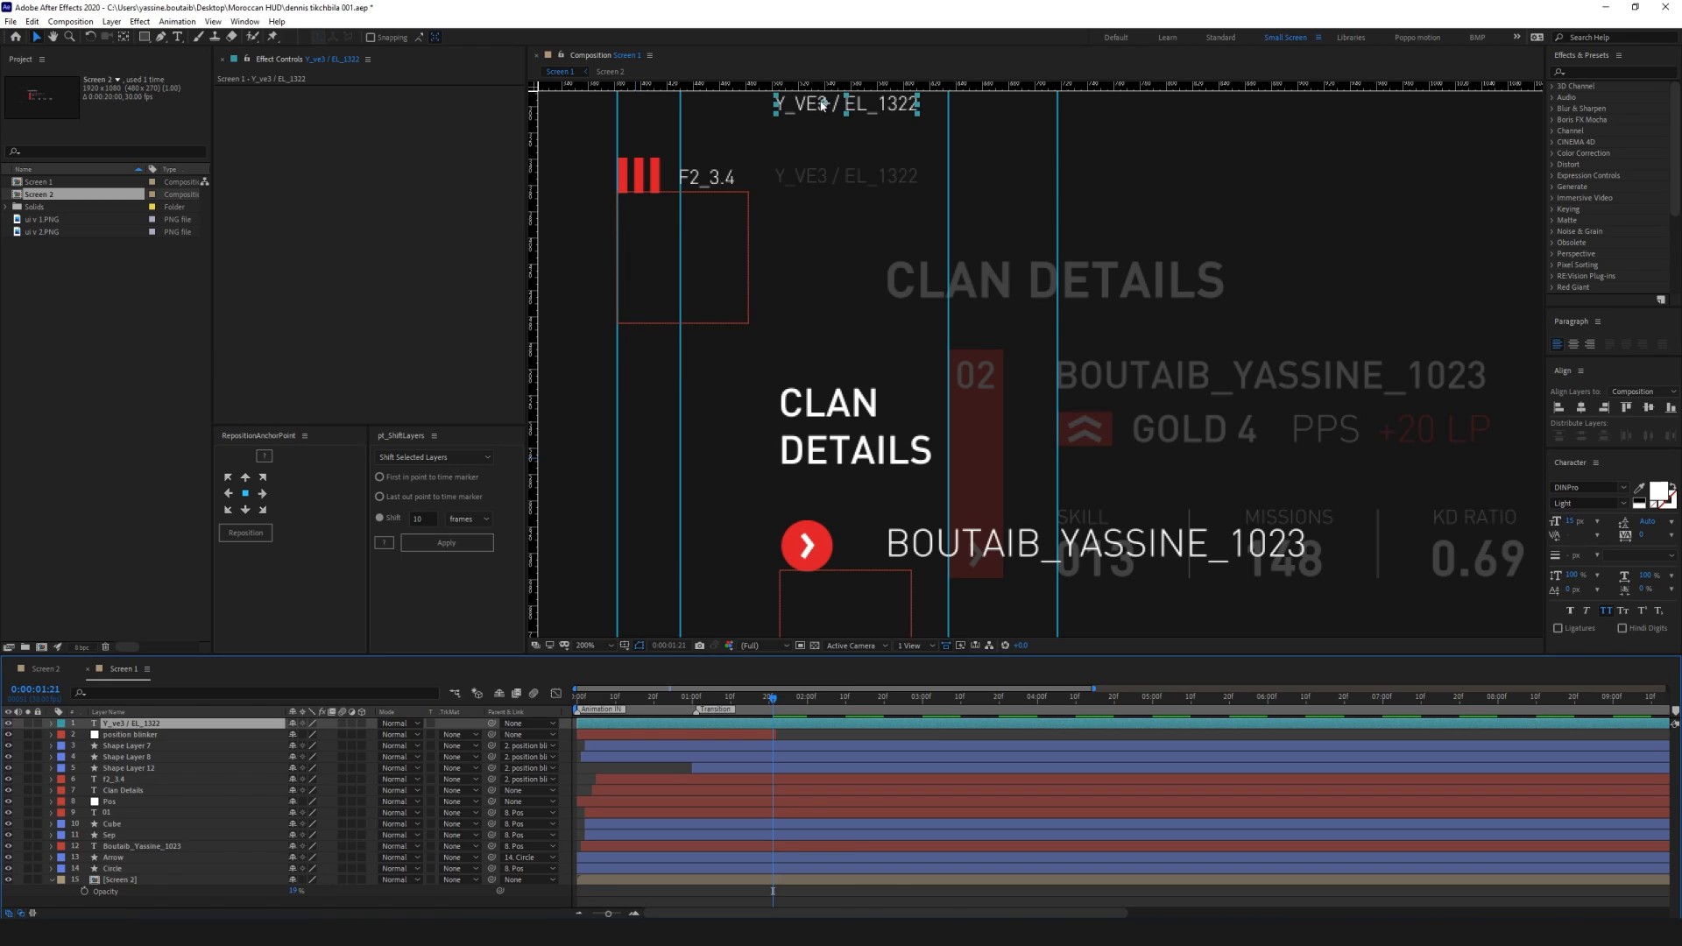
{"action": "left_click_drag", "start_coordinate": [821, 104], "coordinate": [814, 176]}
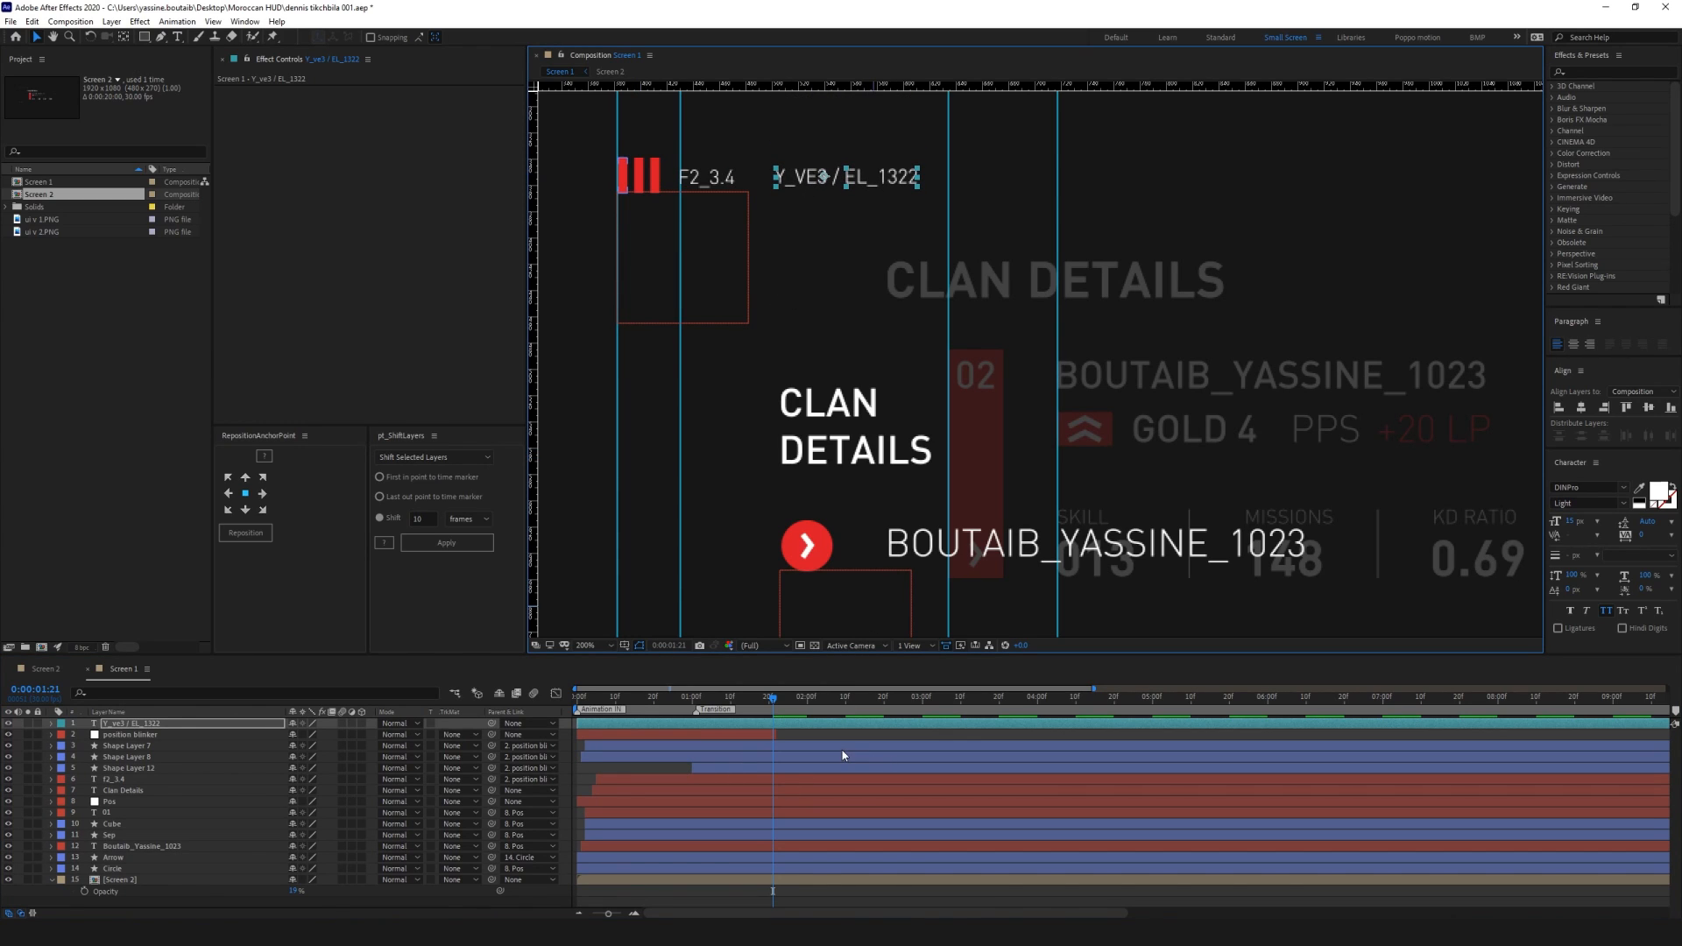
Add an Opacity text animator to the Y_VE3 / EL_1322 layer
{"action": "key", "text": "p"}
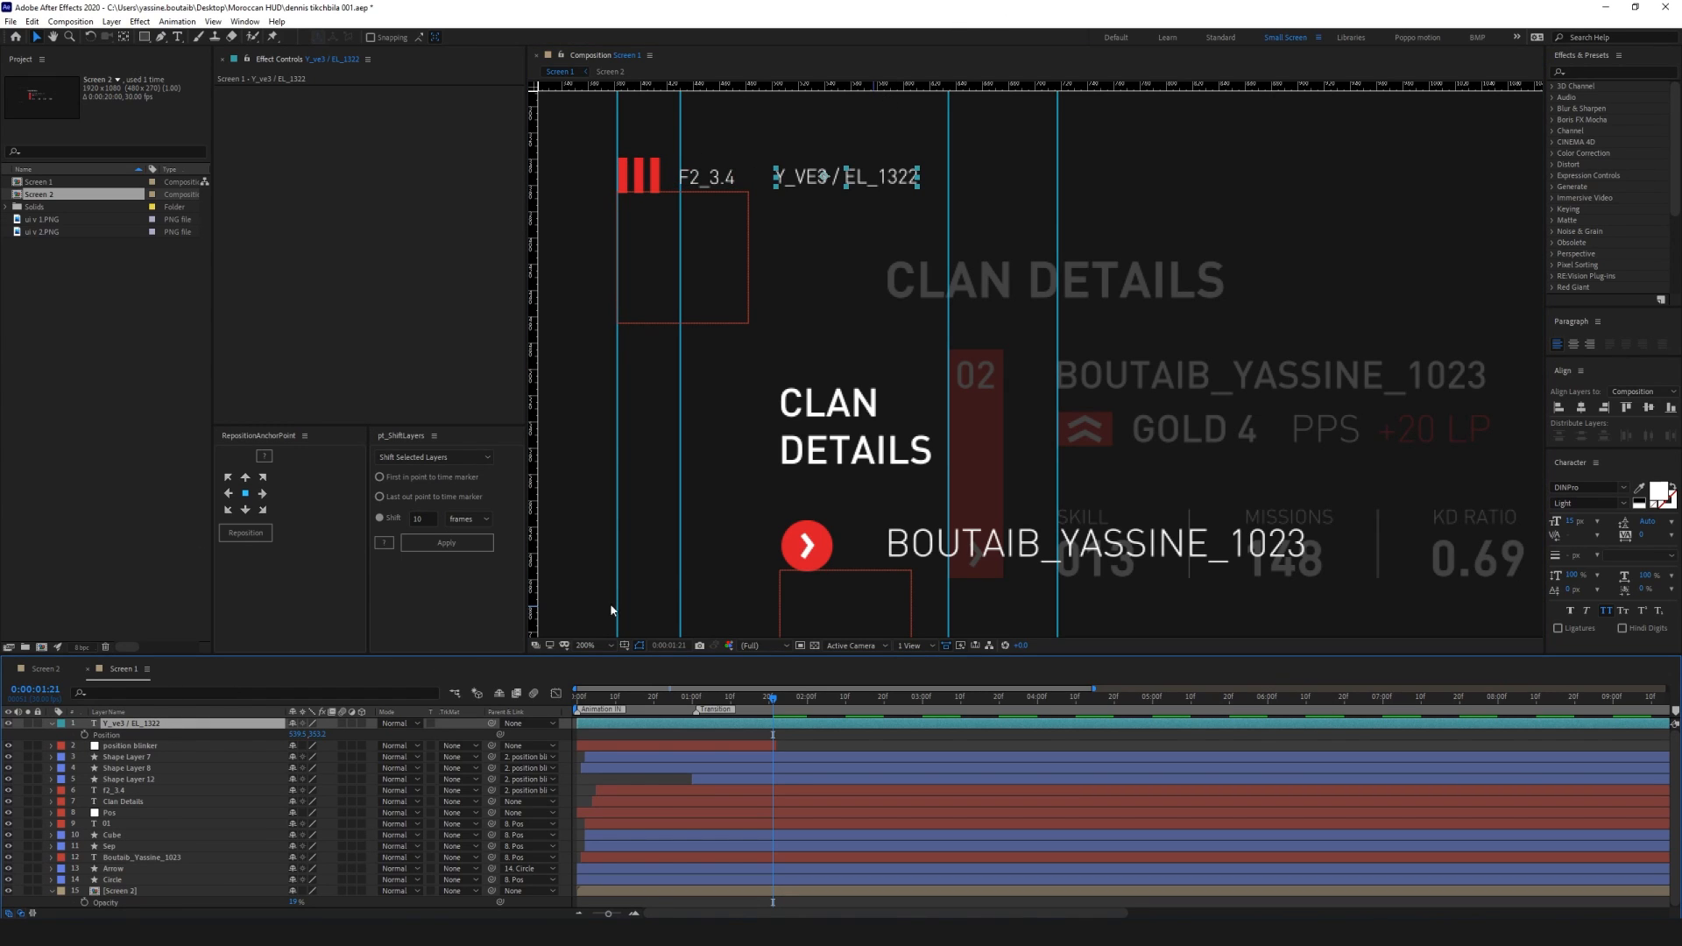
{"action": "left_click", "coordinate": [52, 724]}
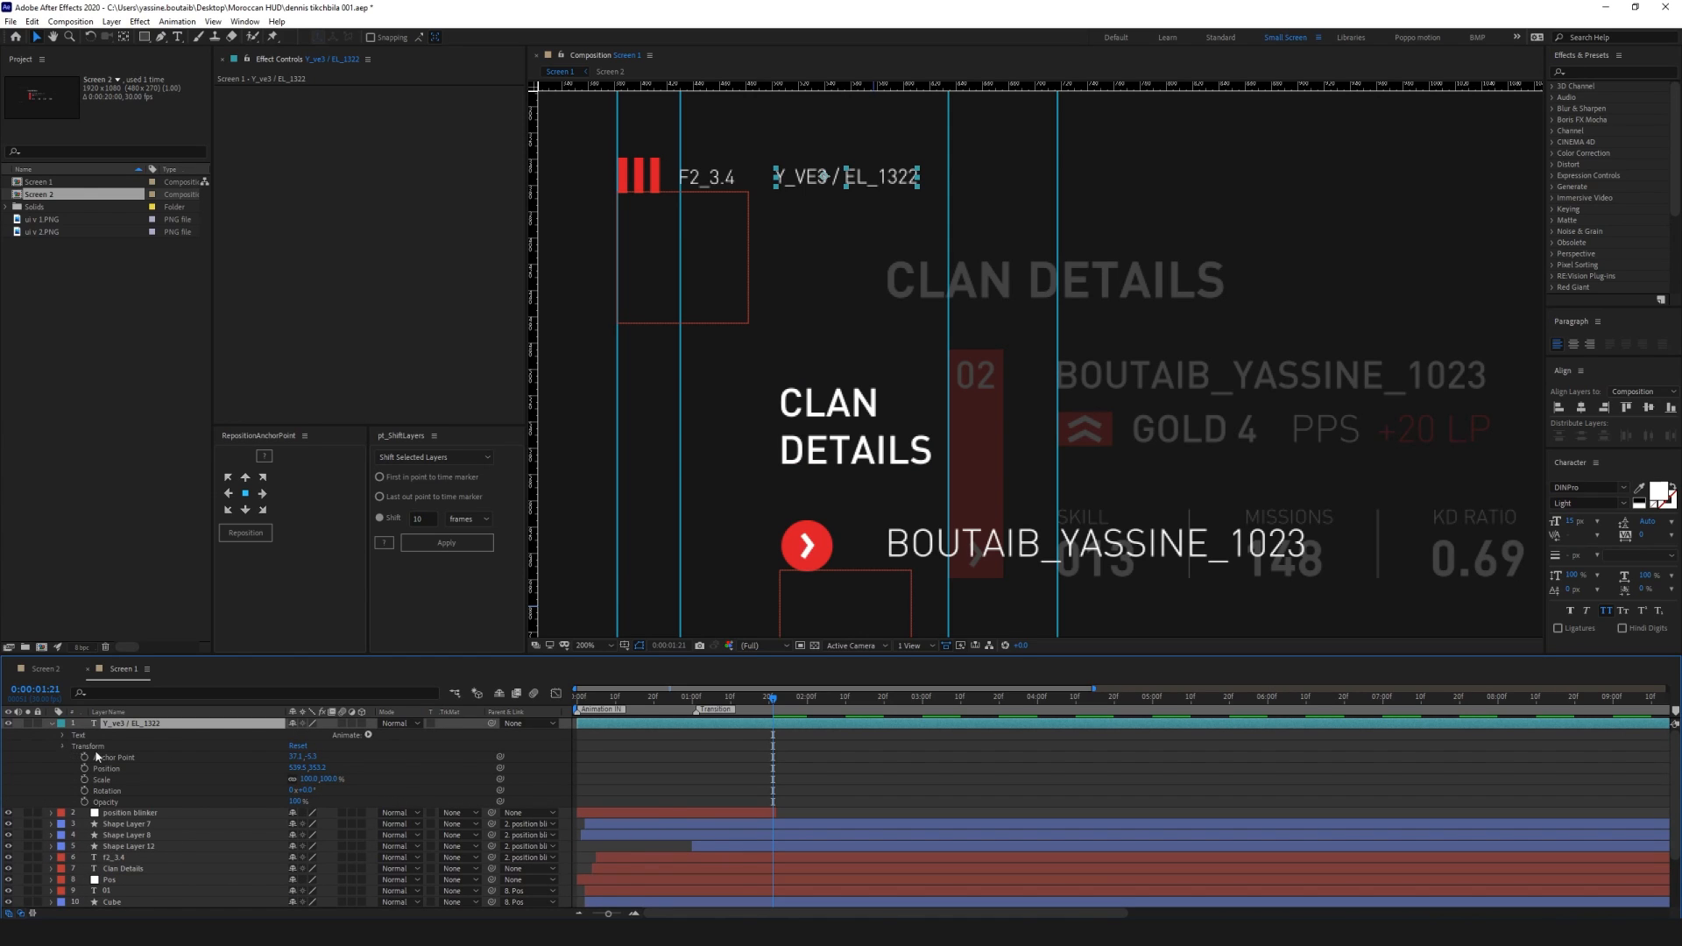
{"action": "left_click", "coordinate": [63, 746]}
{"action": "left_click", "coordinate": [368, 735]}
{"action": "left_click", "coordinate": [440, 560]}
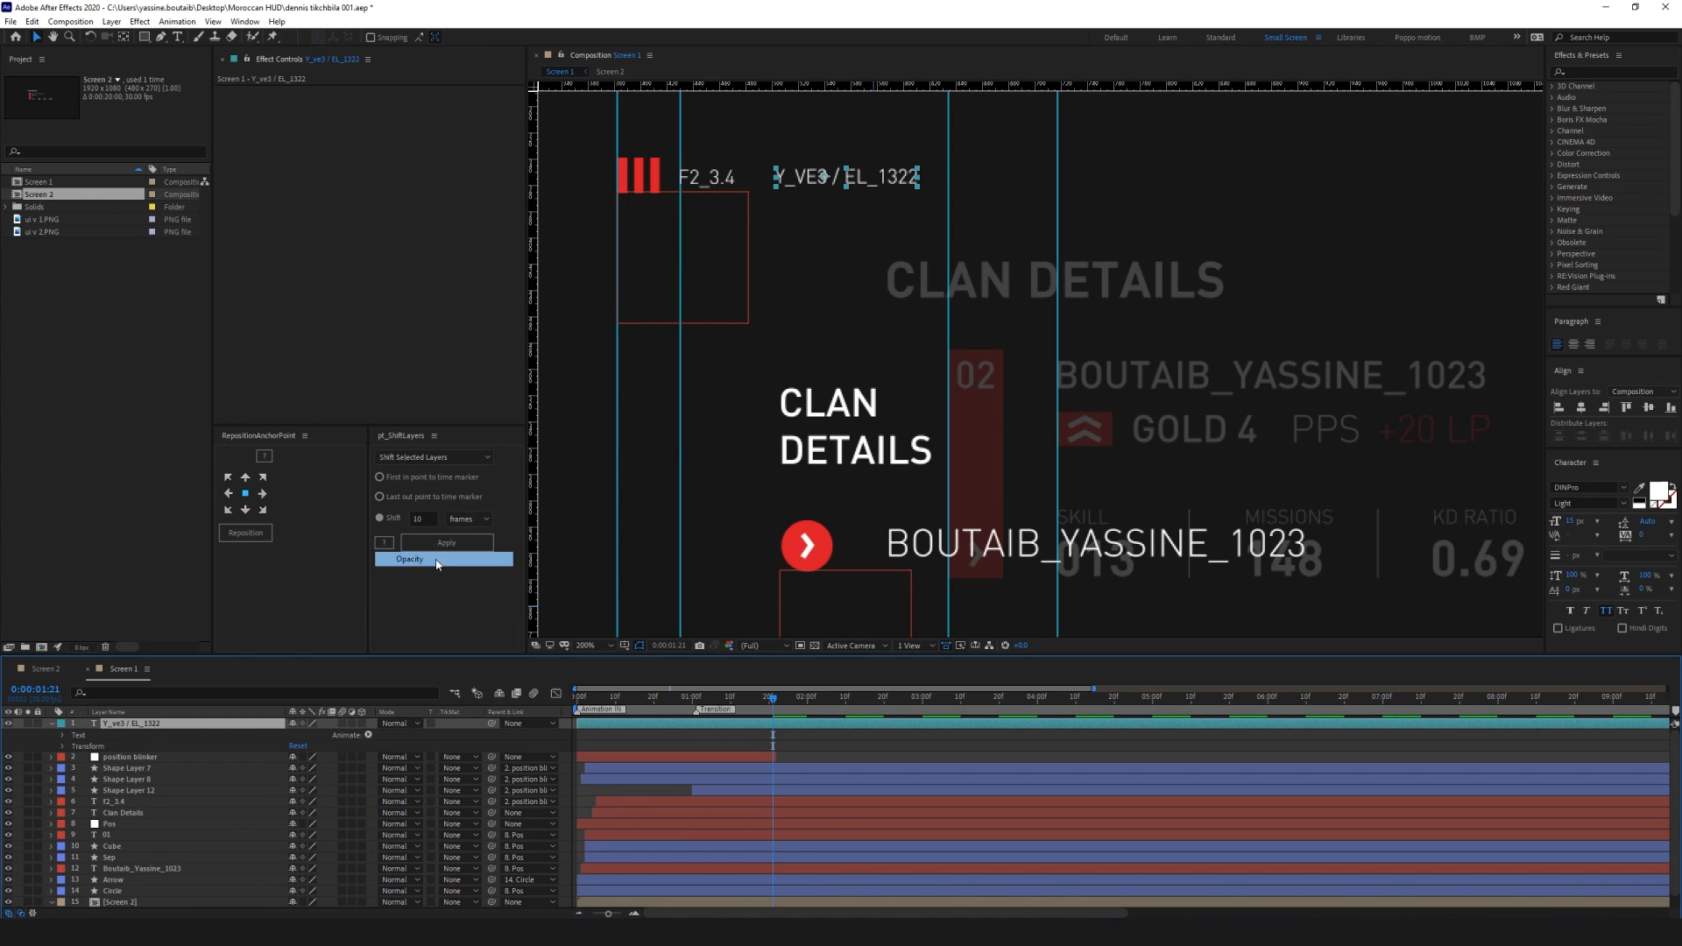
Set the Y_VE3 / EL_1322 text animator's Opacity to 0% and its range selector's Smoothness to 0%
{"action": "left_click", "coordinate": [86, 791]}
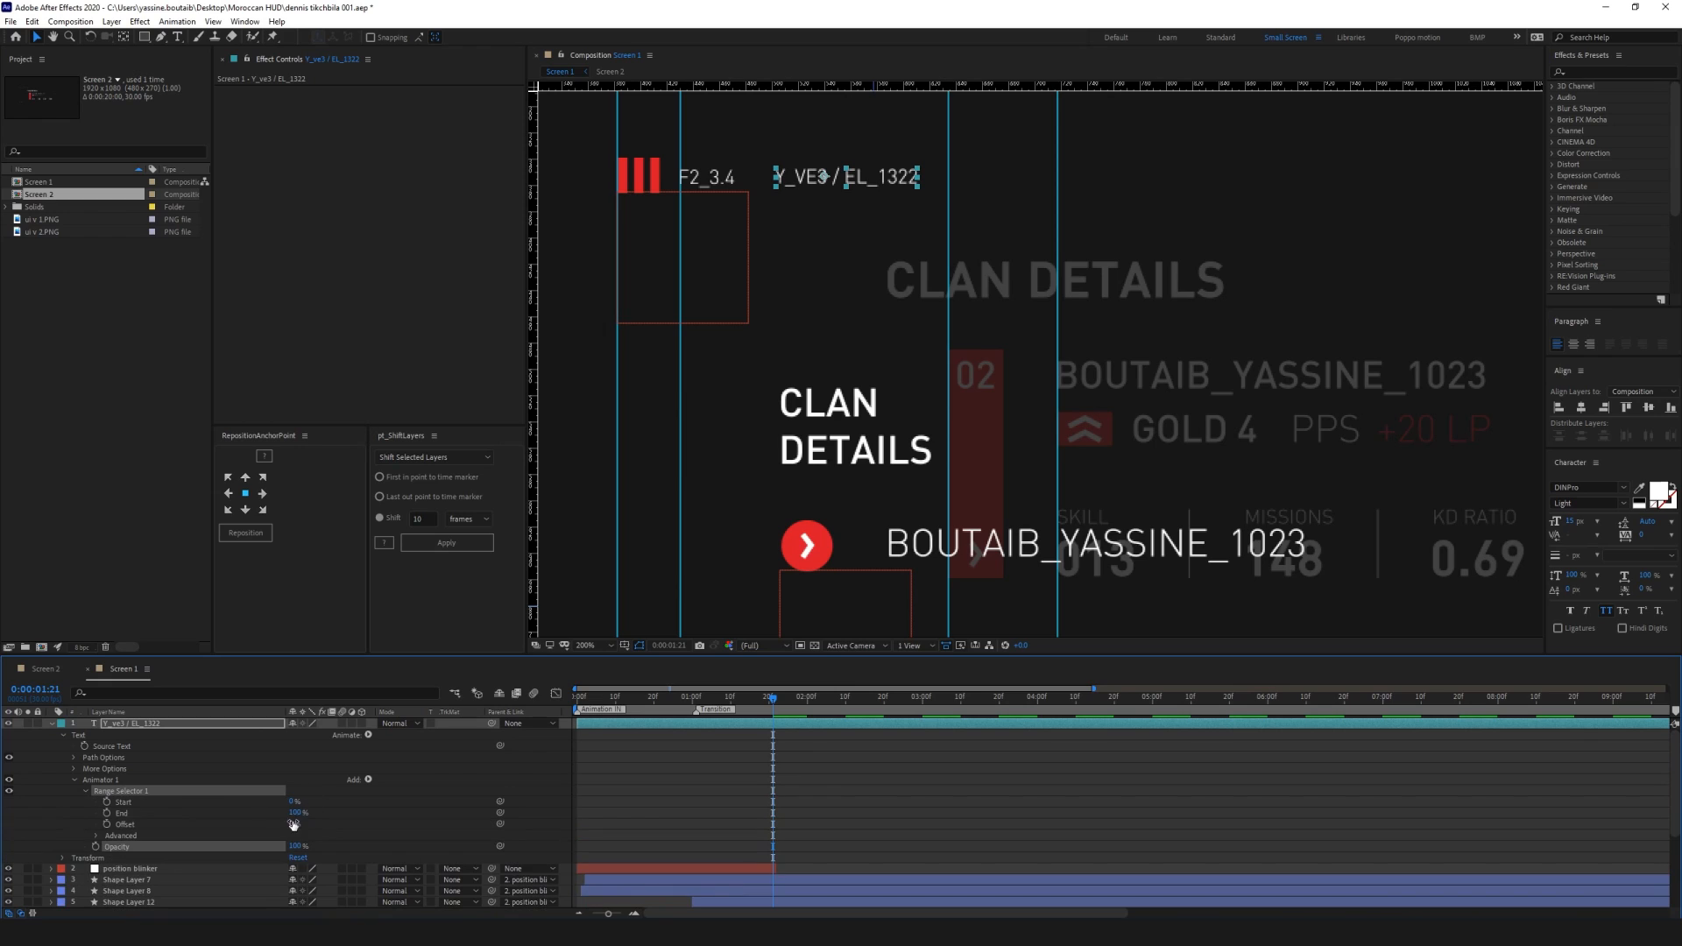
{"action": "left_click", "coordinate": [299, 847]}
{"action": "type", "text": "0"}
{"action": "key", "text": "Return"}
{"action": "left_click", "coordinate": [97, 836]}
{"action": "scroll", "coordinate": [176, 852], "scroll_direction": "down", "scroll_amount": 1}
{"action": "left_click", "coordinate": [297, 867]}
{"action": "type", "text": "0"}
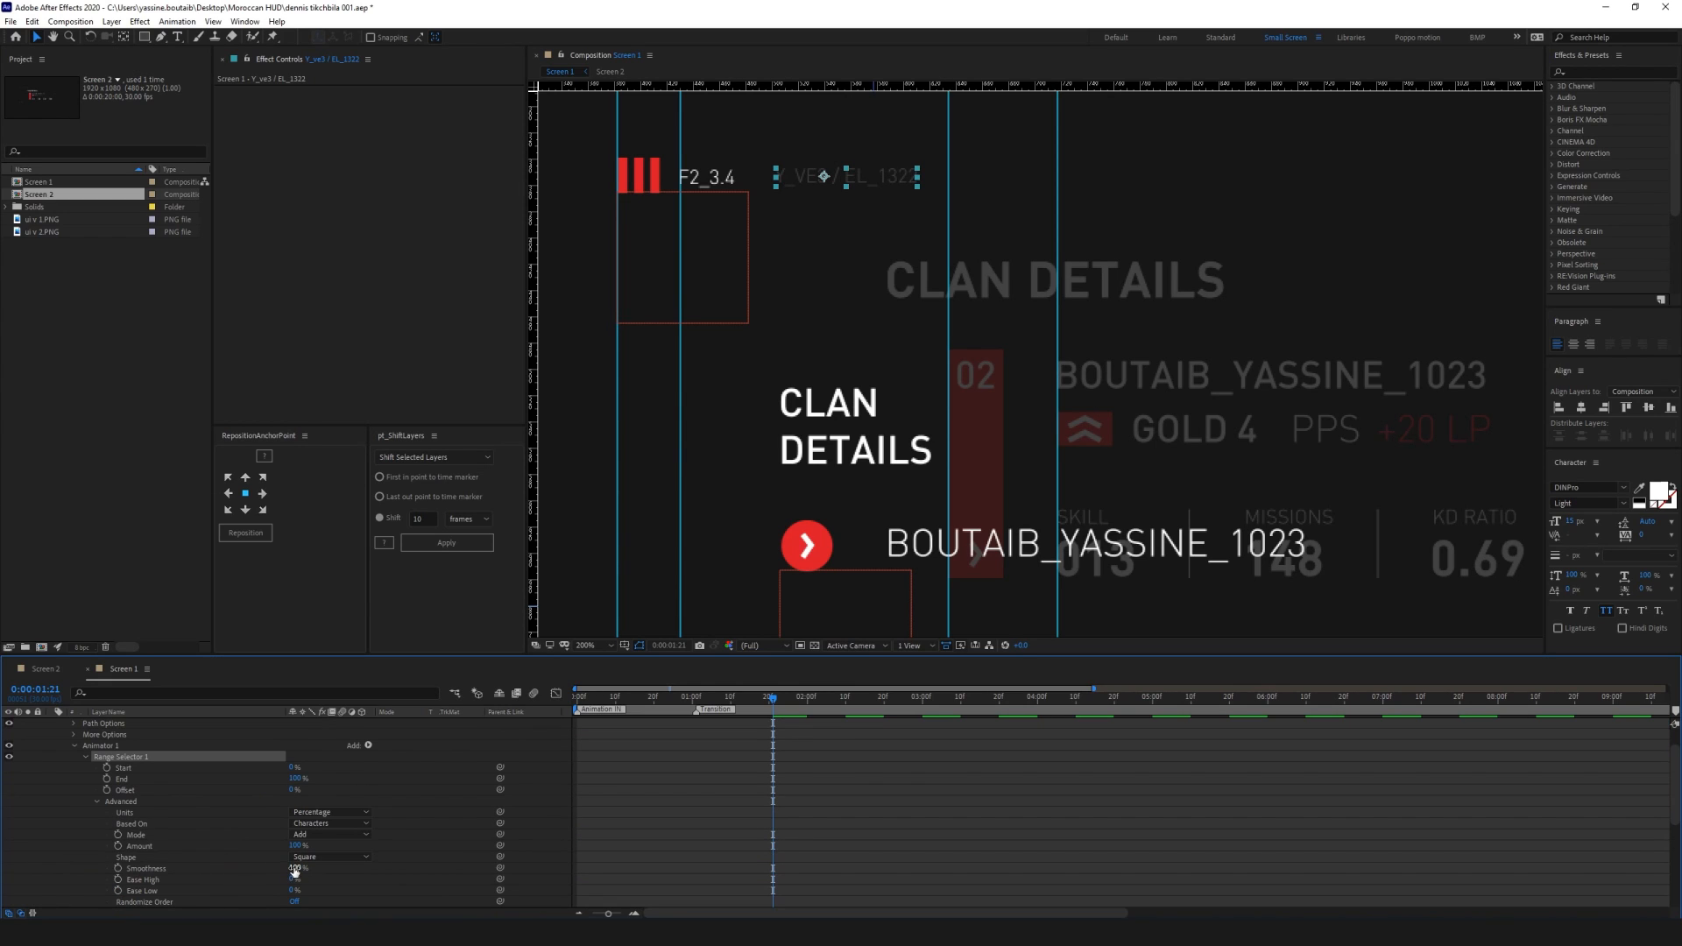
{"action": "key", "text": "Return"}
Keyframe the range selector's Start from 0% at 0:00:01:21 to 100% at 0:00:02:11, then collapse the animator
{"action": "left_click", "coordinate": [107, 767]}
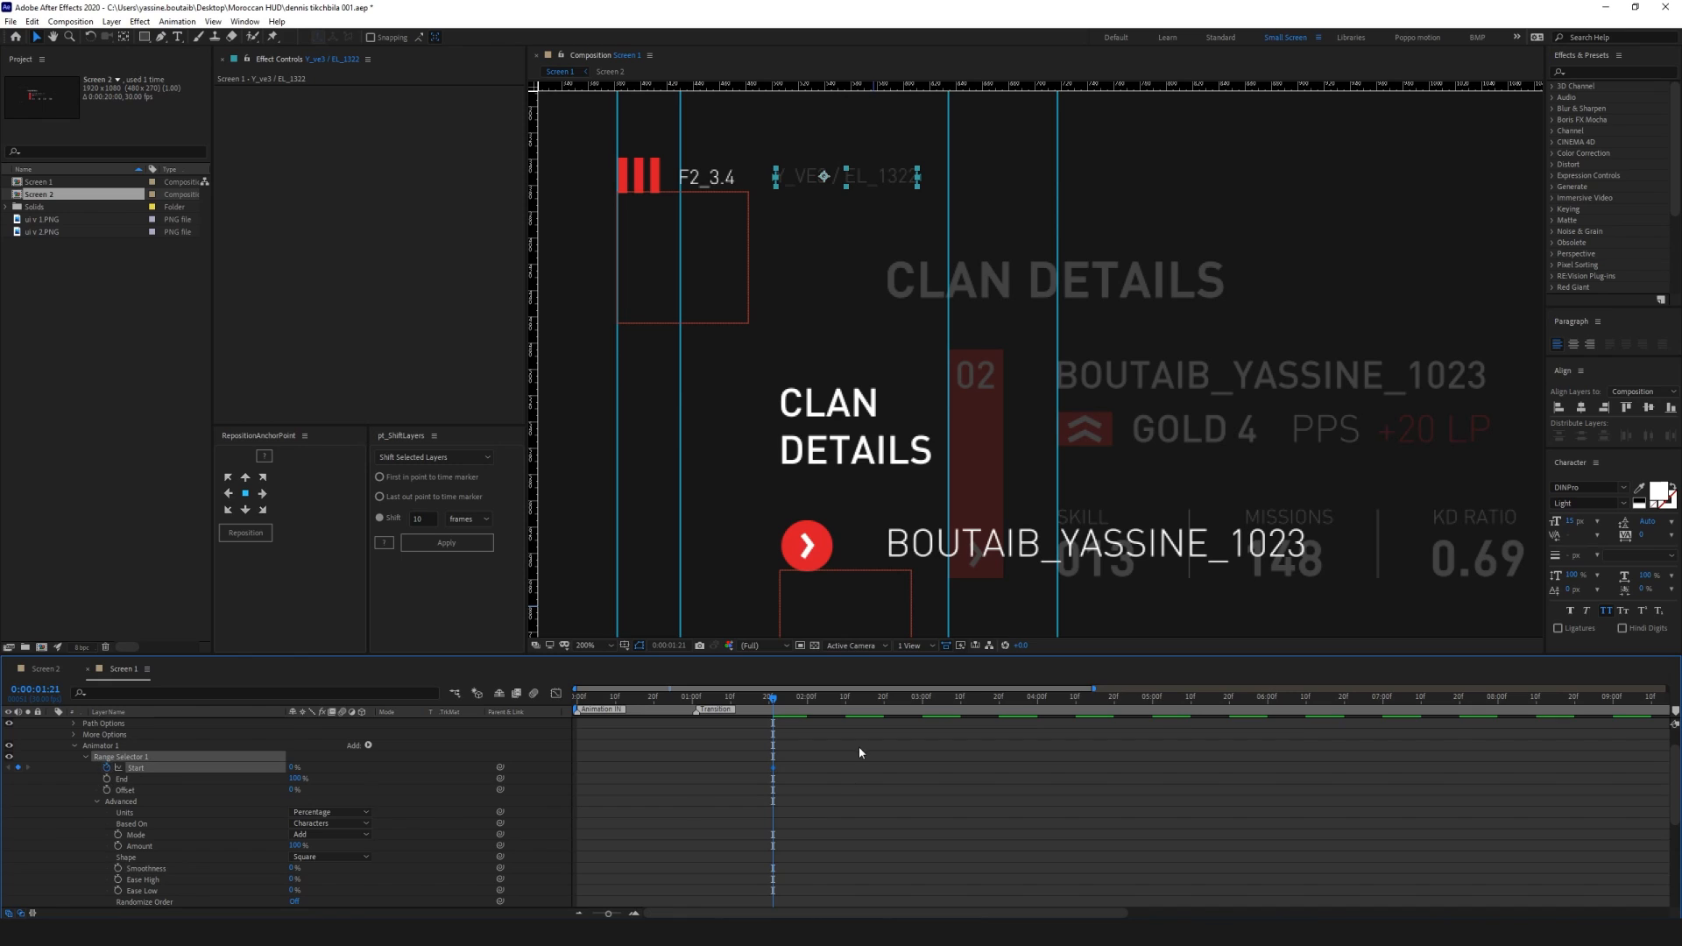
{"action": "key", "text": "shift+Page_Down"}
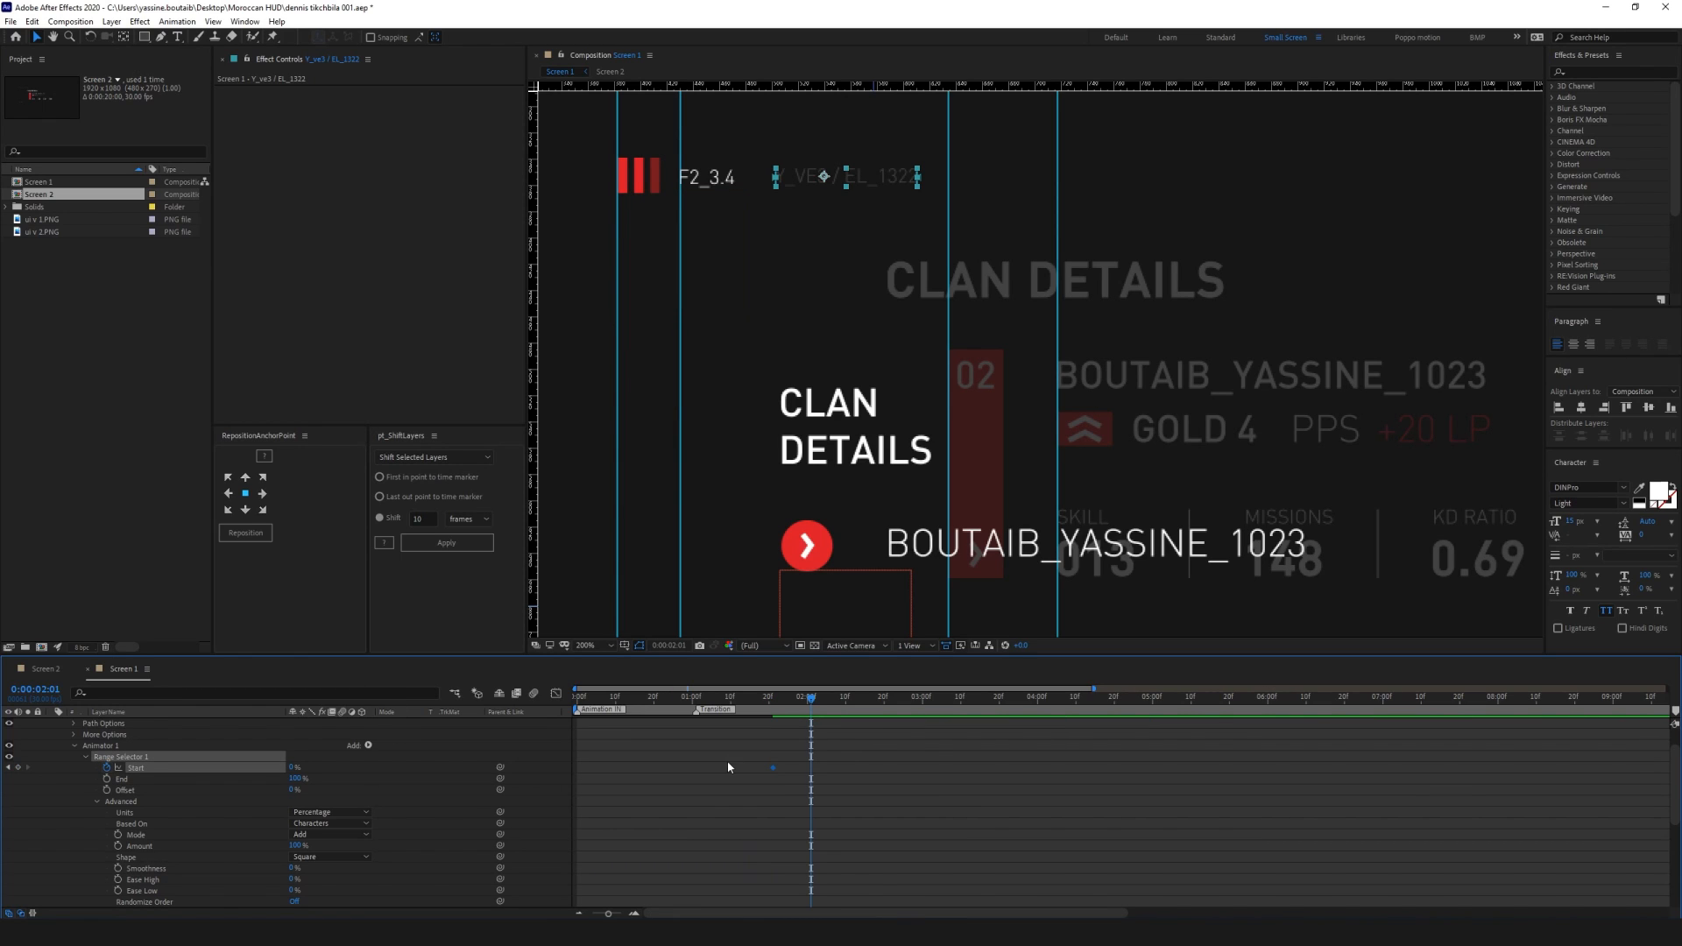
{"action": "key", "text": "shift+Page_Down"}
{"action": "left_click_drag", "start_coordinate": [292, 771], "coordinate": [945, 785]}
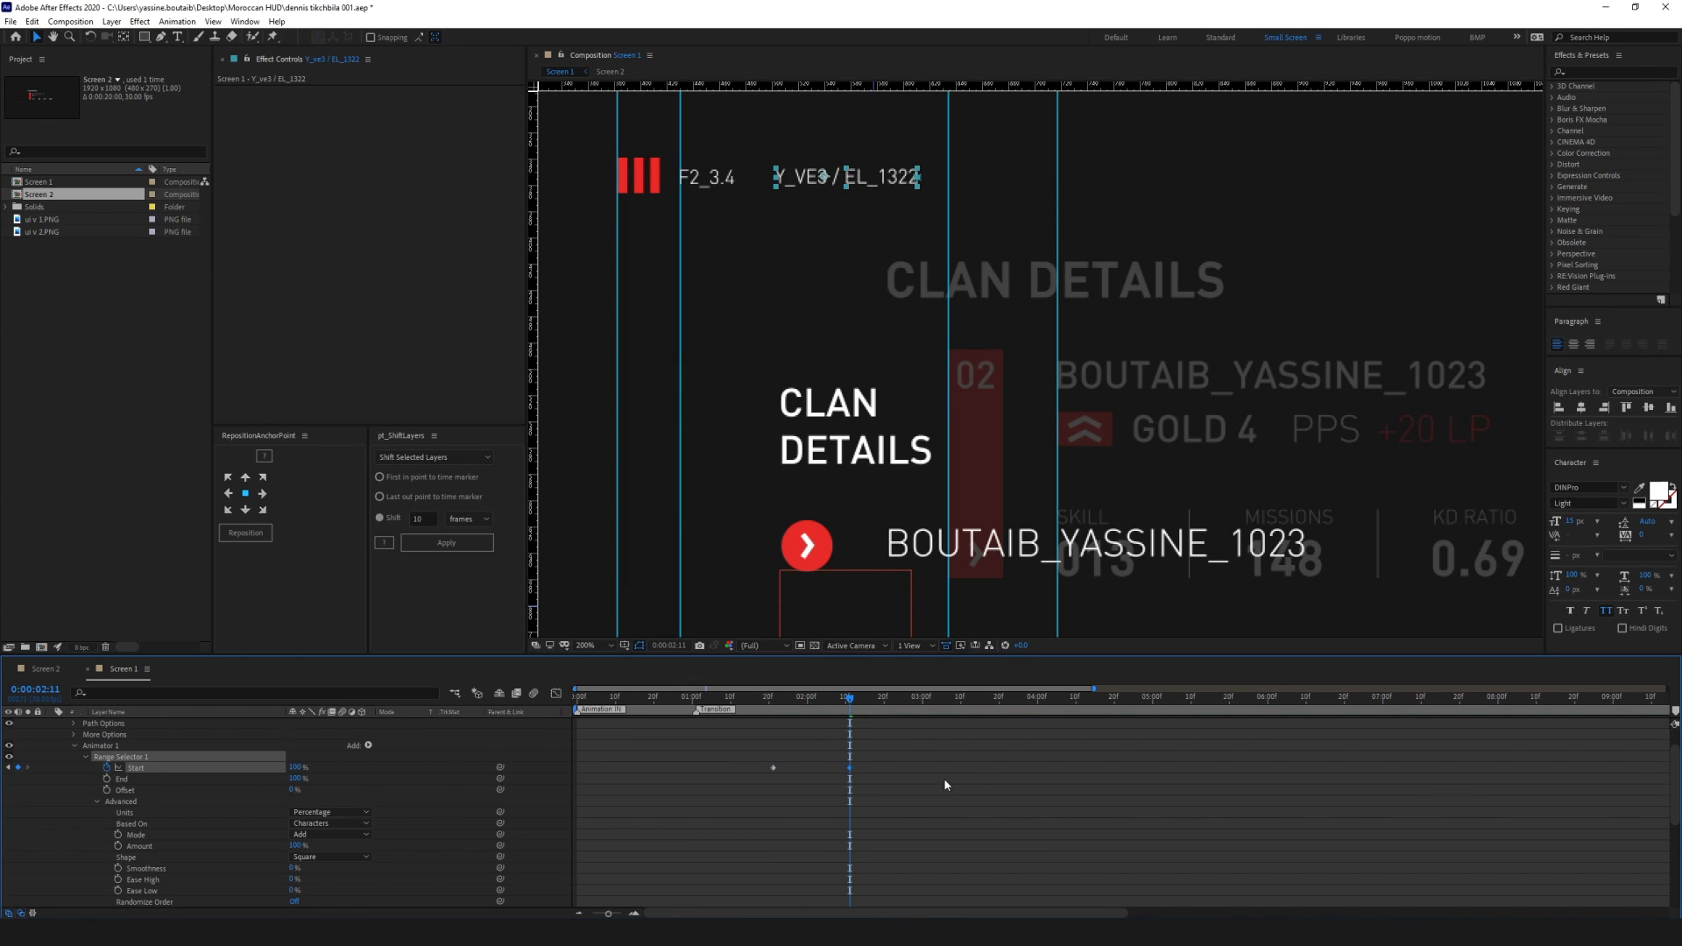
{"action": "left_click", "coordinate": [74, 746]}
{"action": "scroll", "coordinate": [365, 777], "scroll_direction": "up", "scroll_amount": 1}
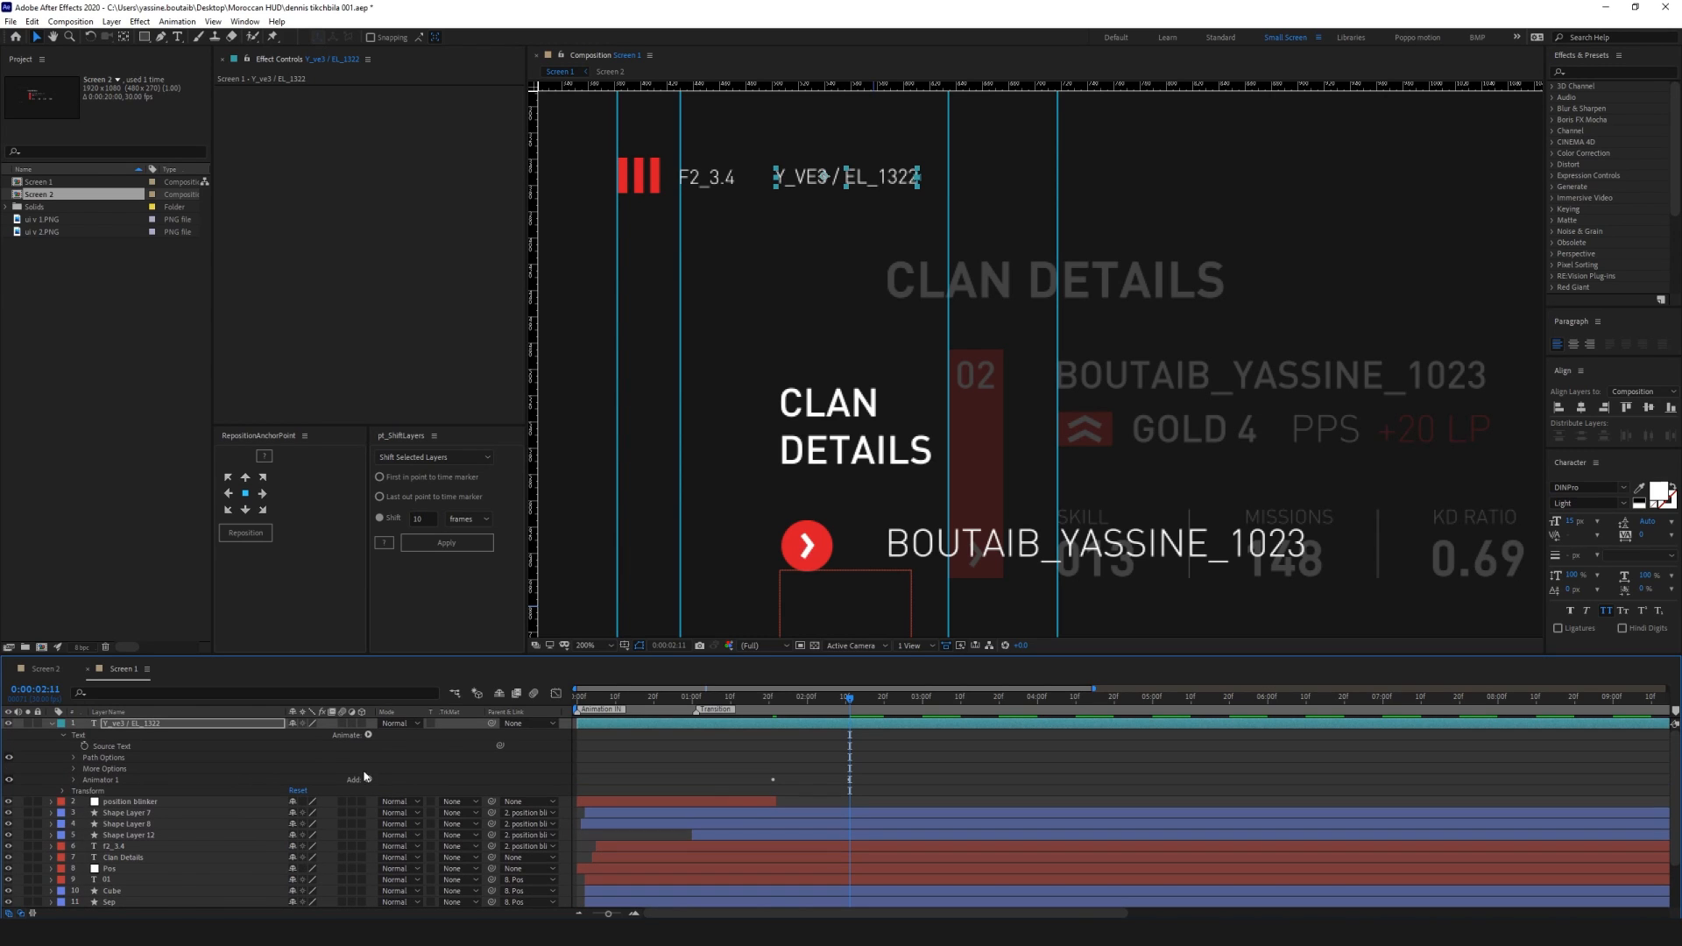
Copy the flicker Opacity keyframes from Shape Layer 8 onto the Y_VE3 / EL_1322 layer, starting at 0:00:01:21
{"action": "left_click_drag", "start_coordinate": [790, 700], "coordinate": [773, 700]}
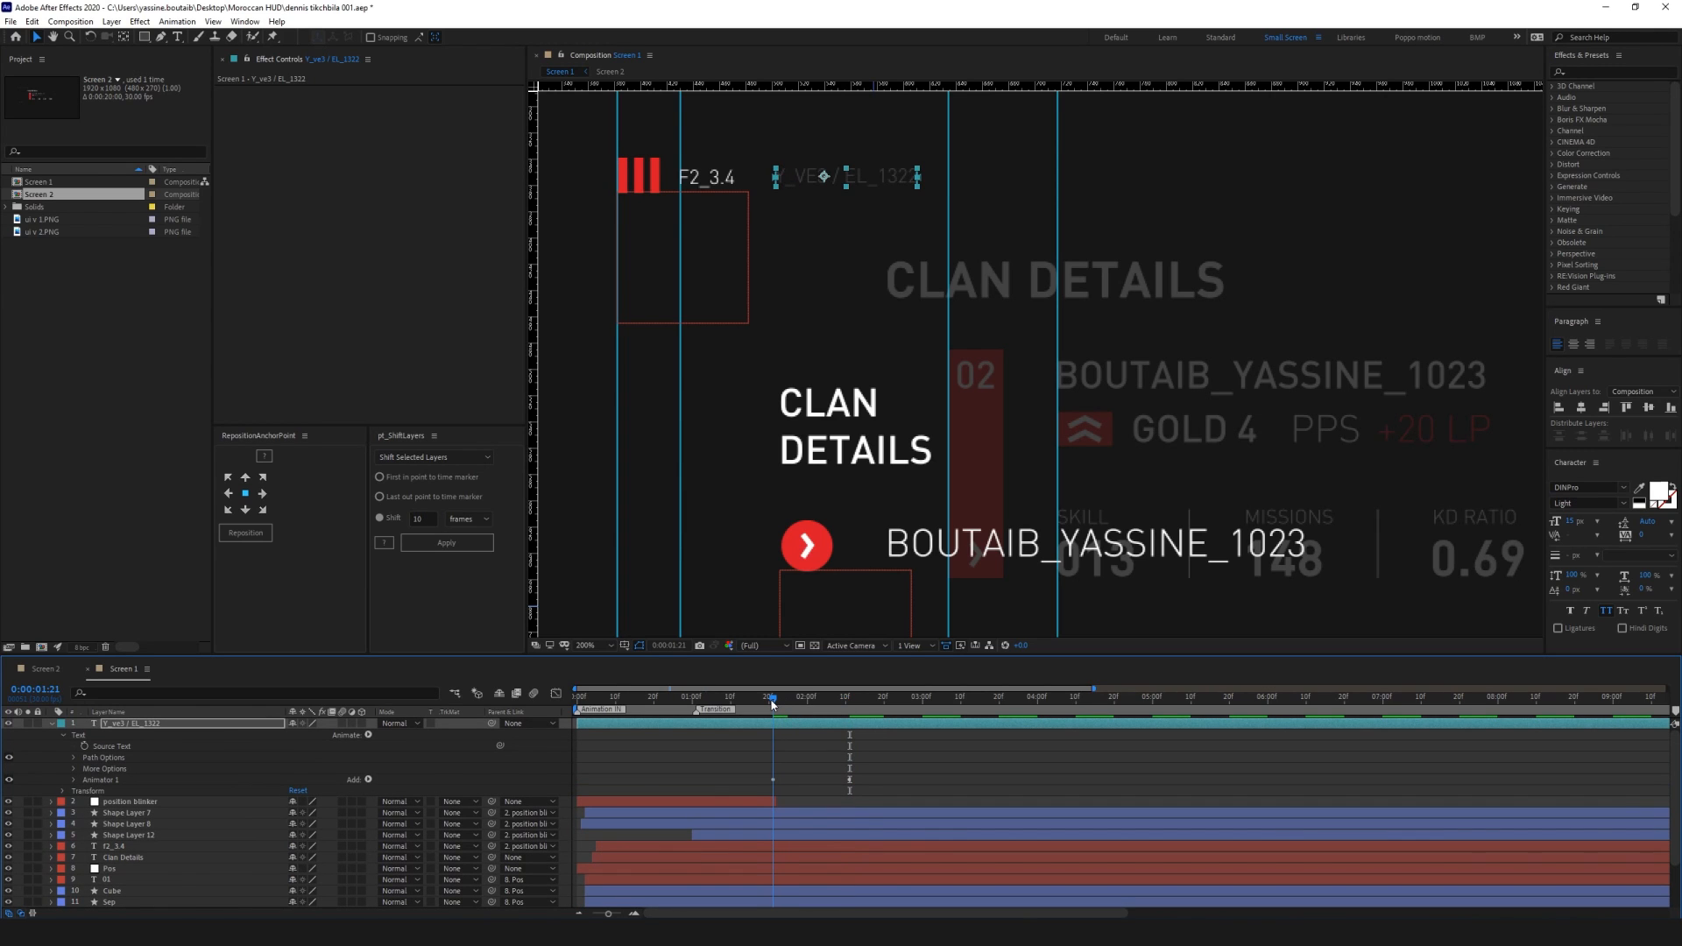
{"action": "left_click", "coordinate": [915, 545]}
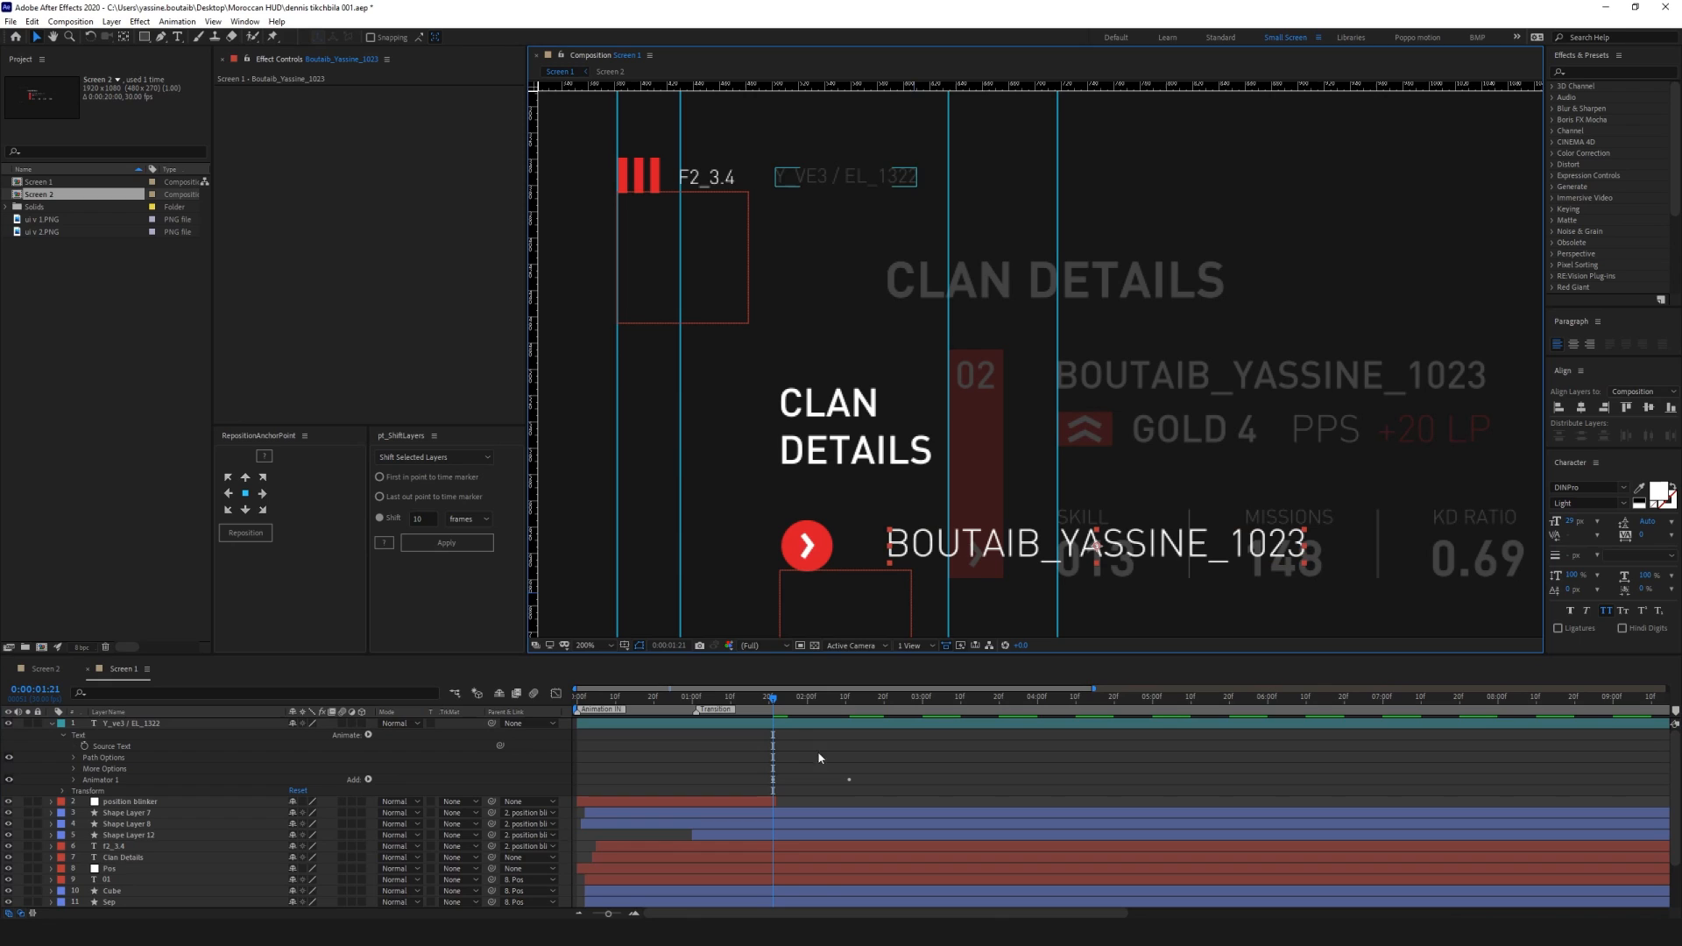
{"action": "scroll", "coordinate": [185, 875], "scroll_direction": "down", "scroll_amount": 1}
{"action": "scroll", "coordinate": [186, 875], "scroll_direction": "up", "scroll_amount": 1}
{"action": "left_click", "coordinate": [854, 414]}
{"action": "scroll", "coordinate": [748, 790], "scroll_direction": "down", "scroll_amount": 3}
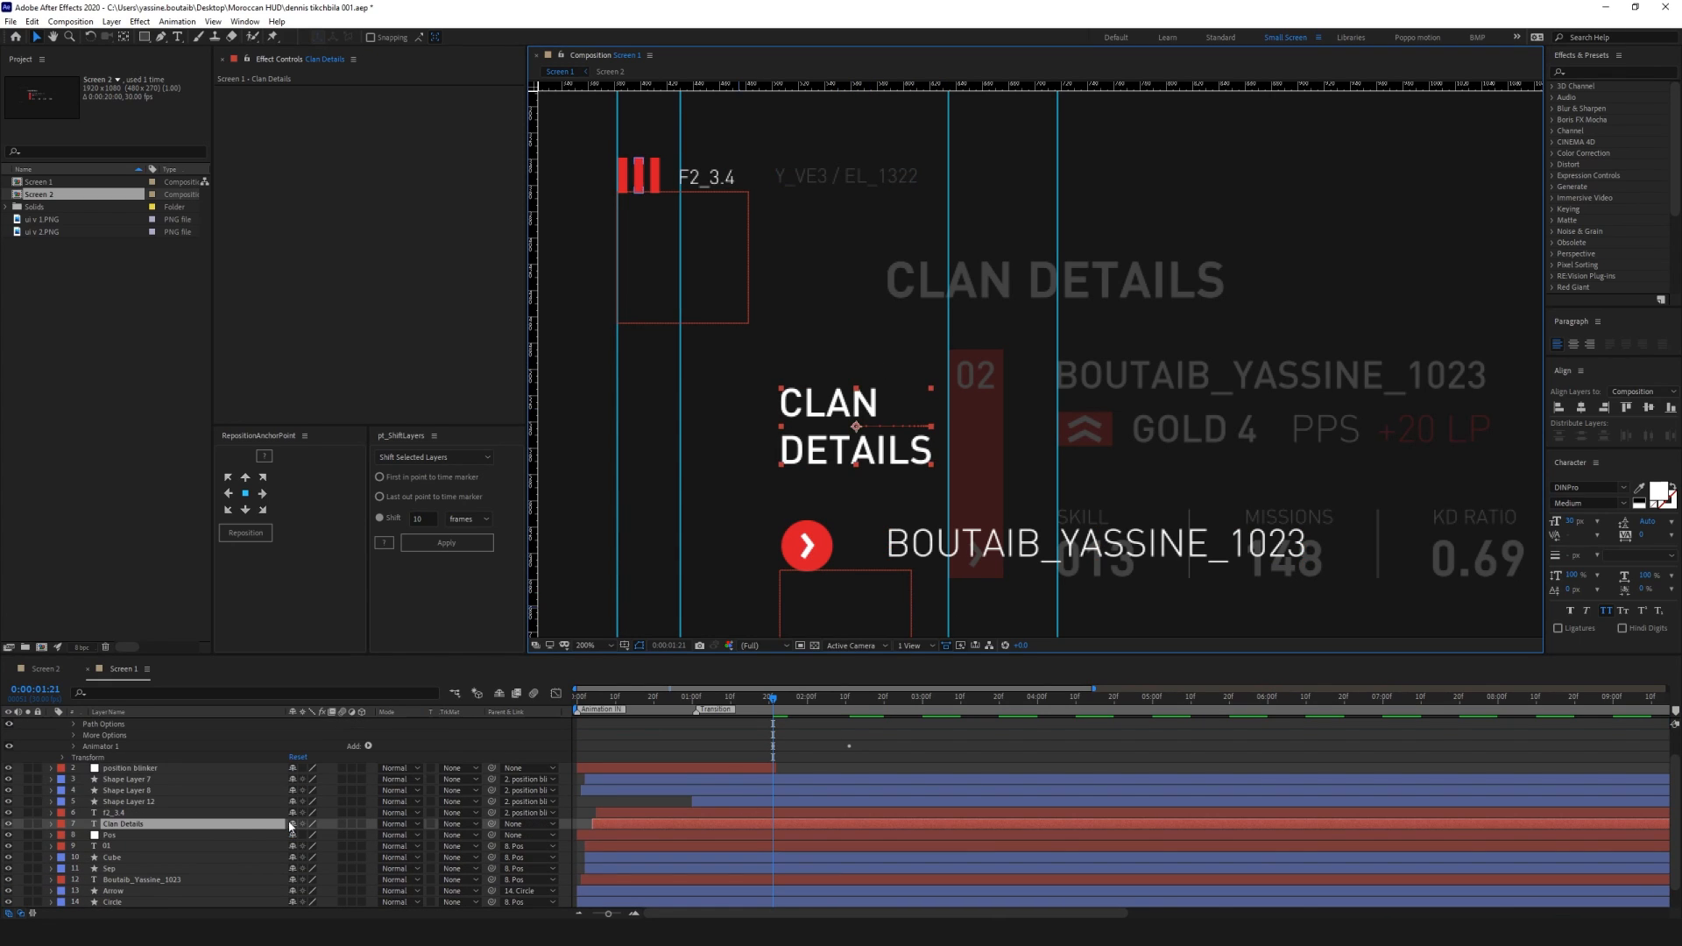
{"action": "left_click", "coordinate": [140, 793]}
{"action": "key", "text": "t"}
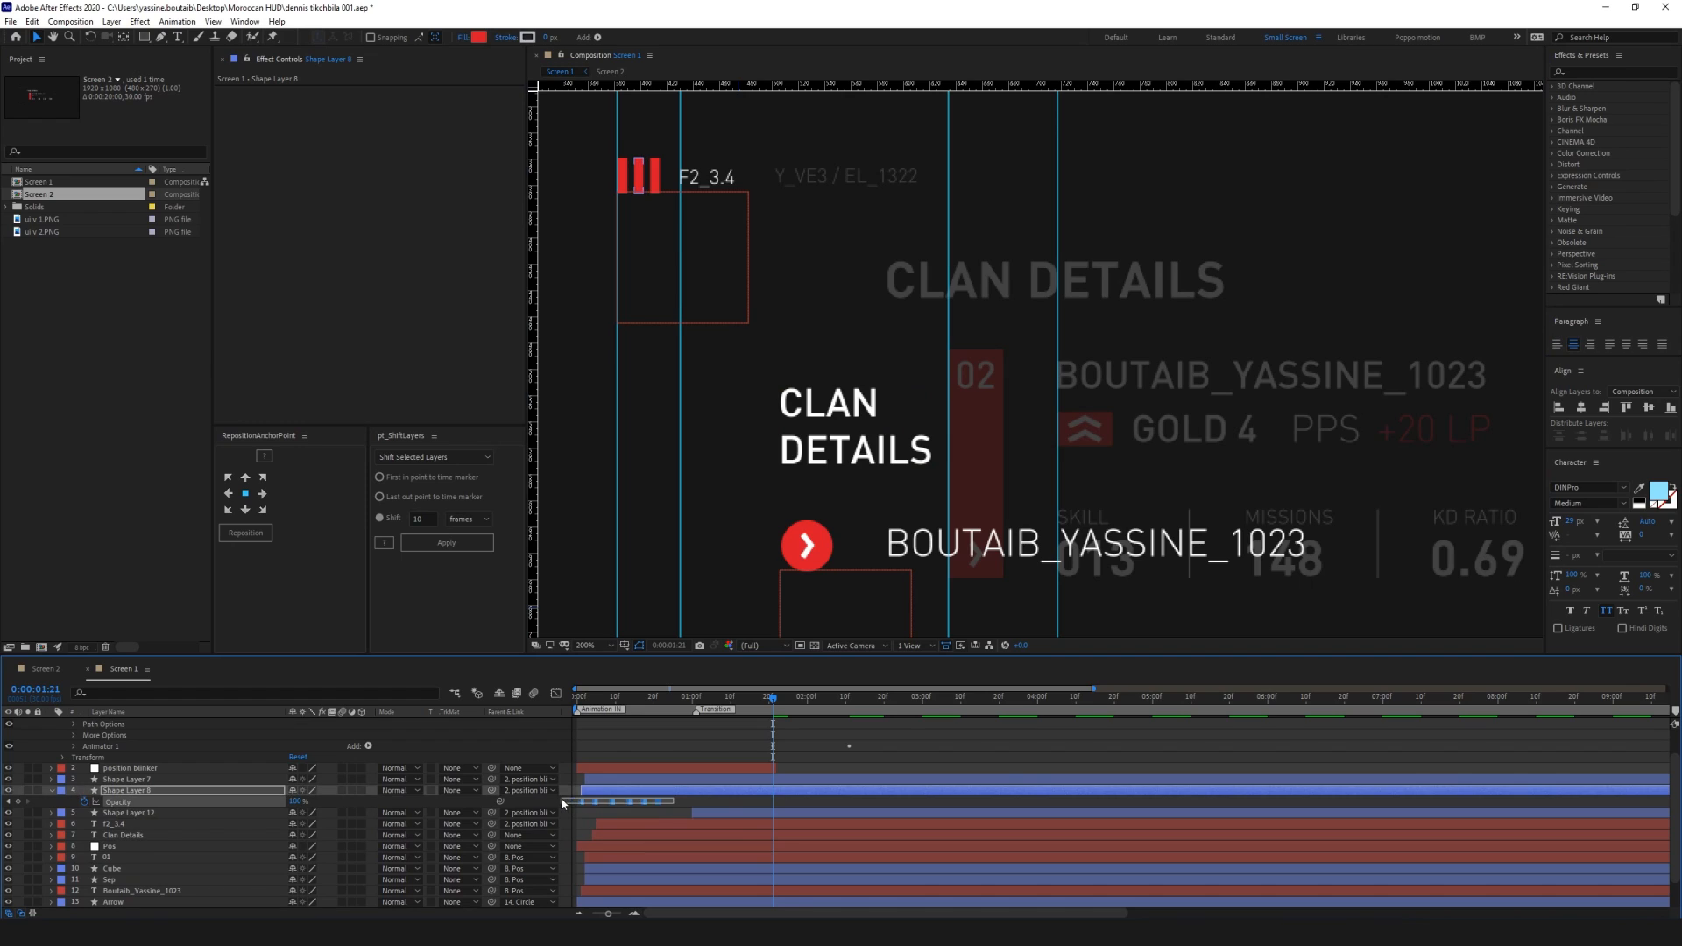
{"action": "scroll", "coordinate": [665, 771], "scroll_direction": "up", "scroll_amount": 3}
{"action": "left_click", "coordinate": [787, 723]}
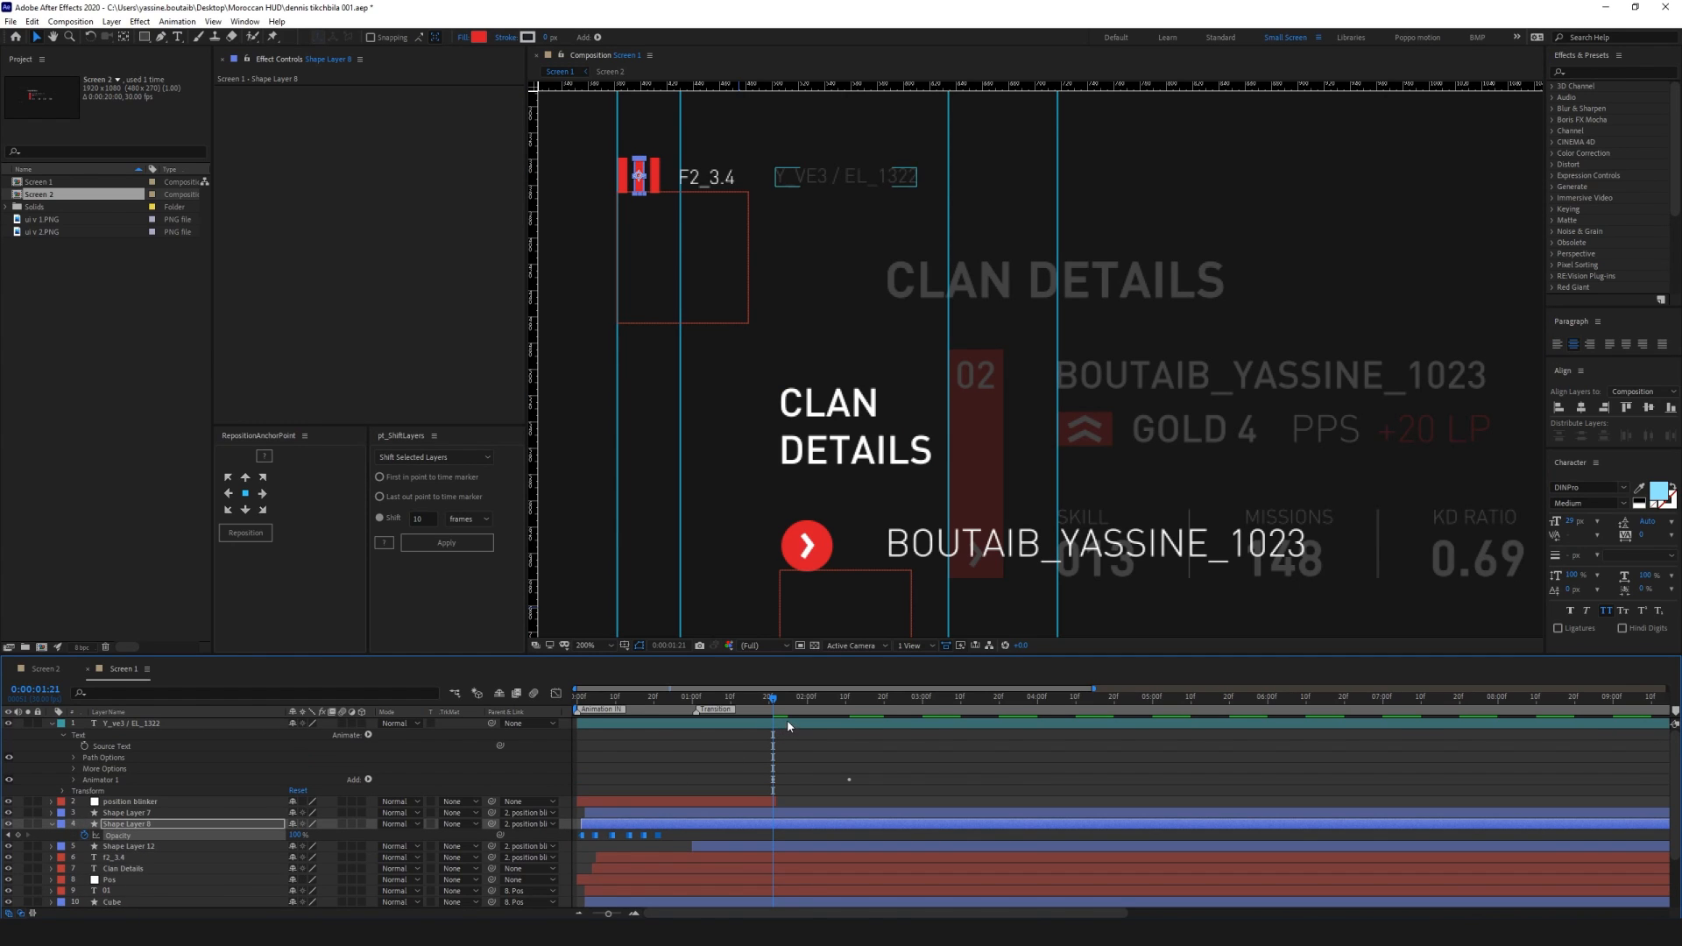
{"action": "key", "text": "Return"}
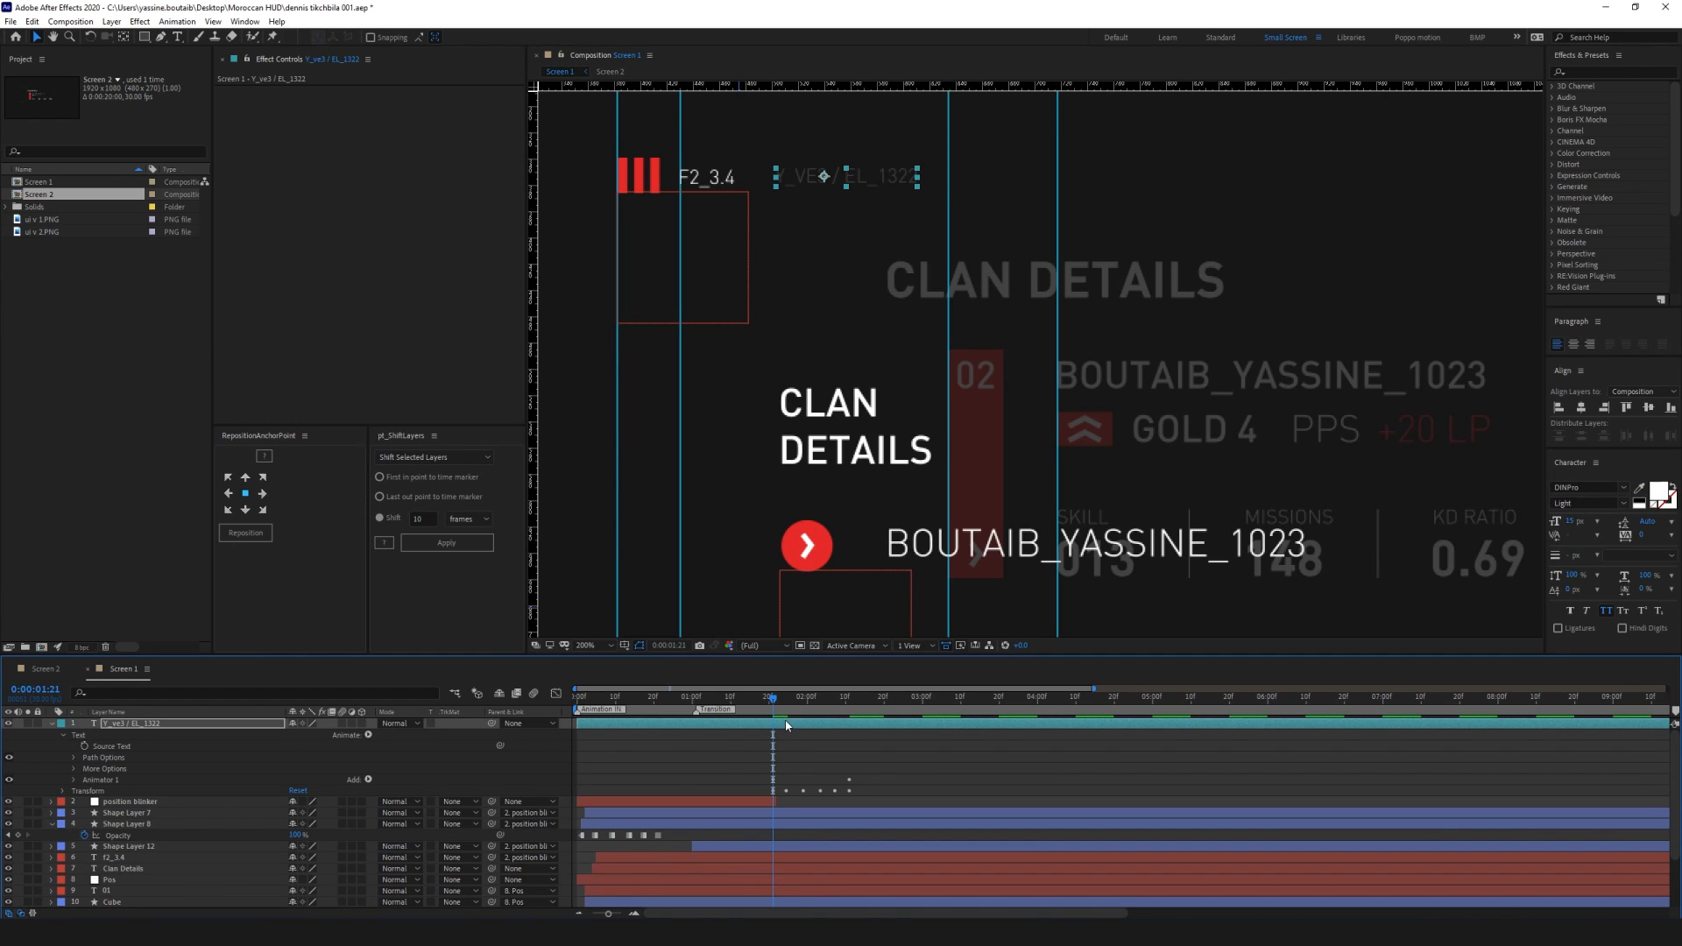
Preview the Y_VE3 / EL_1322 text reveal, collapse its properties and return to 0:00:01:21
{"action": "left_click", "coordinate": [977, 769]}
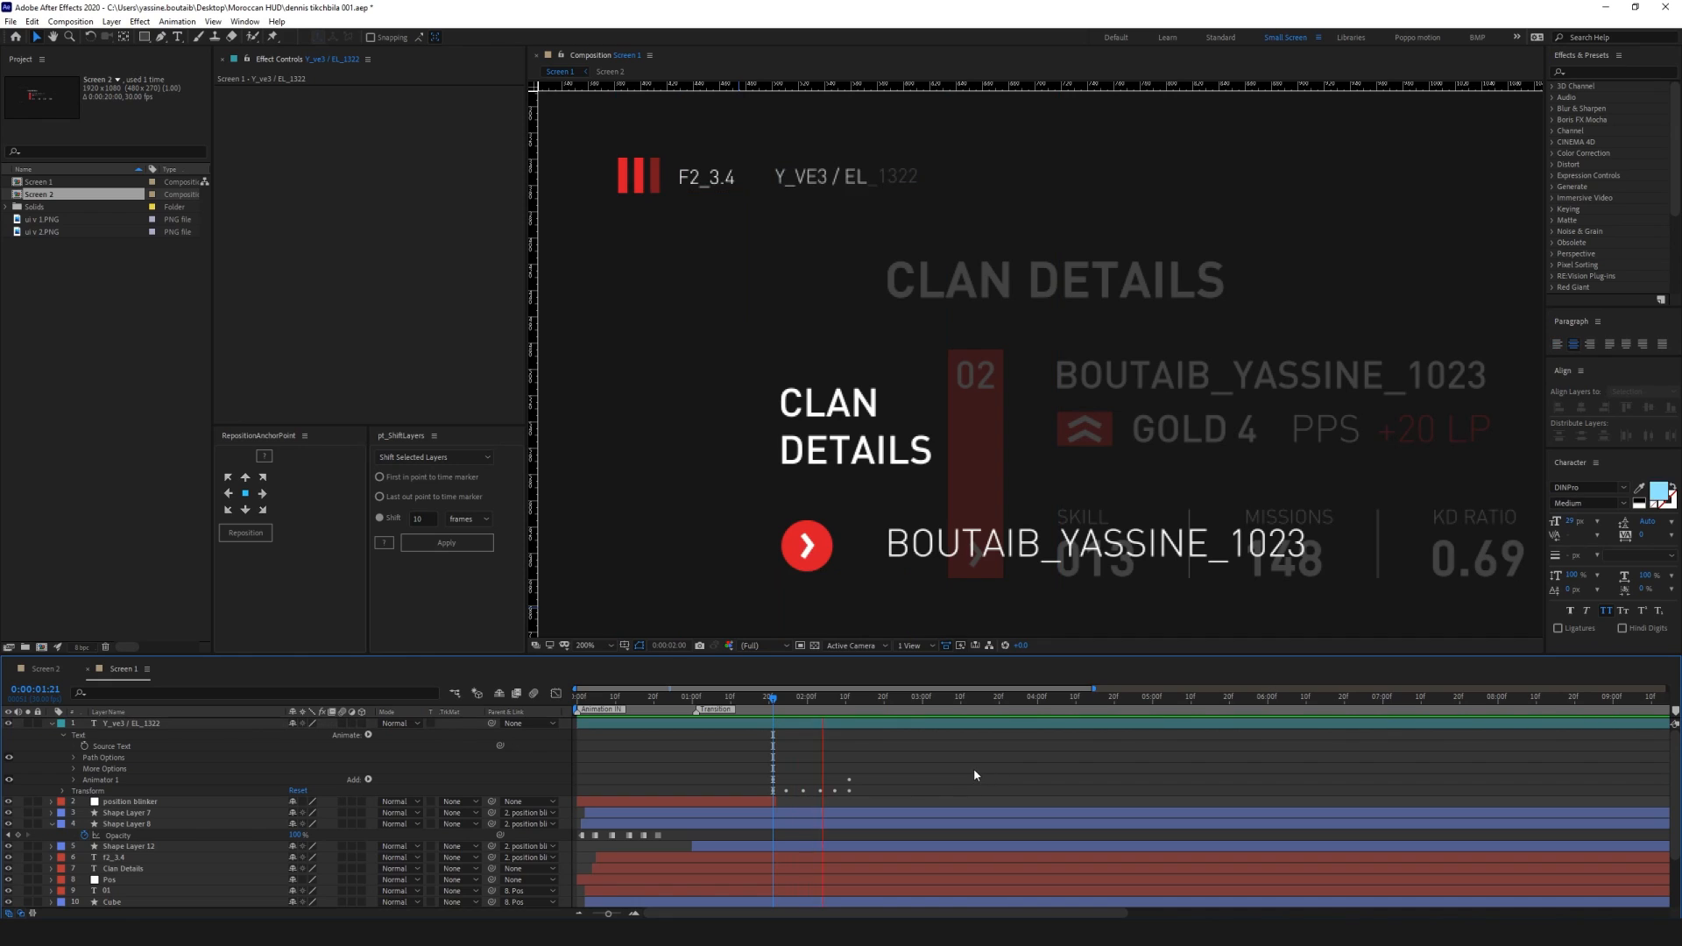
{"action": "left_click", "coordinate": [853, 696]}
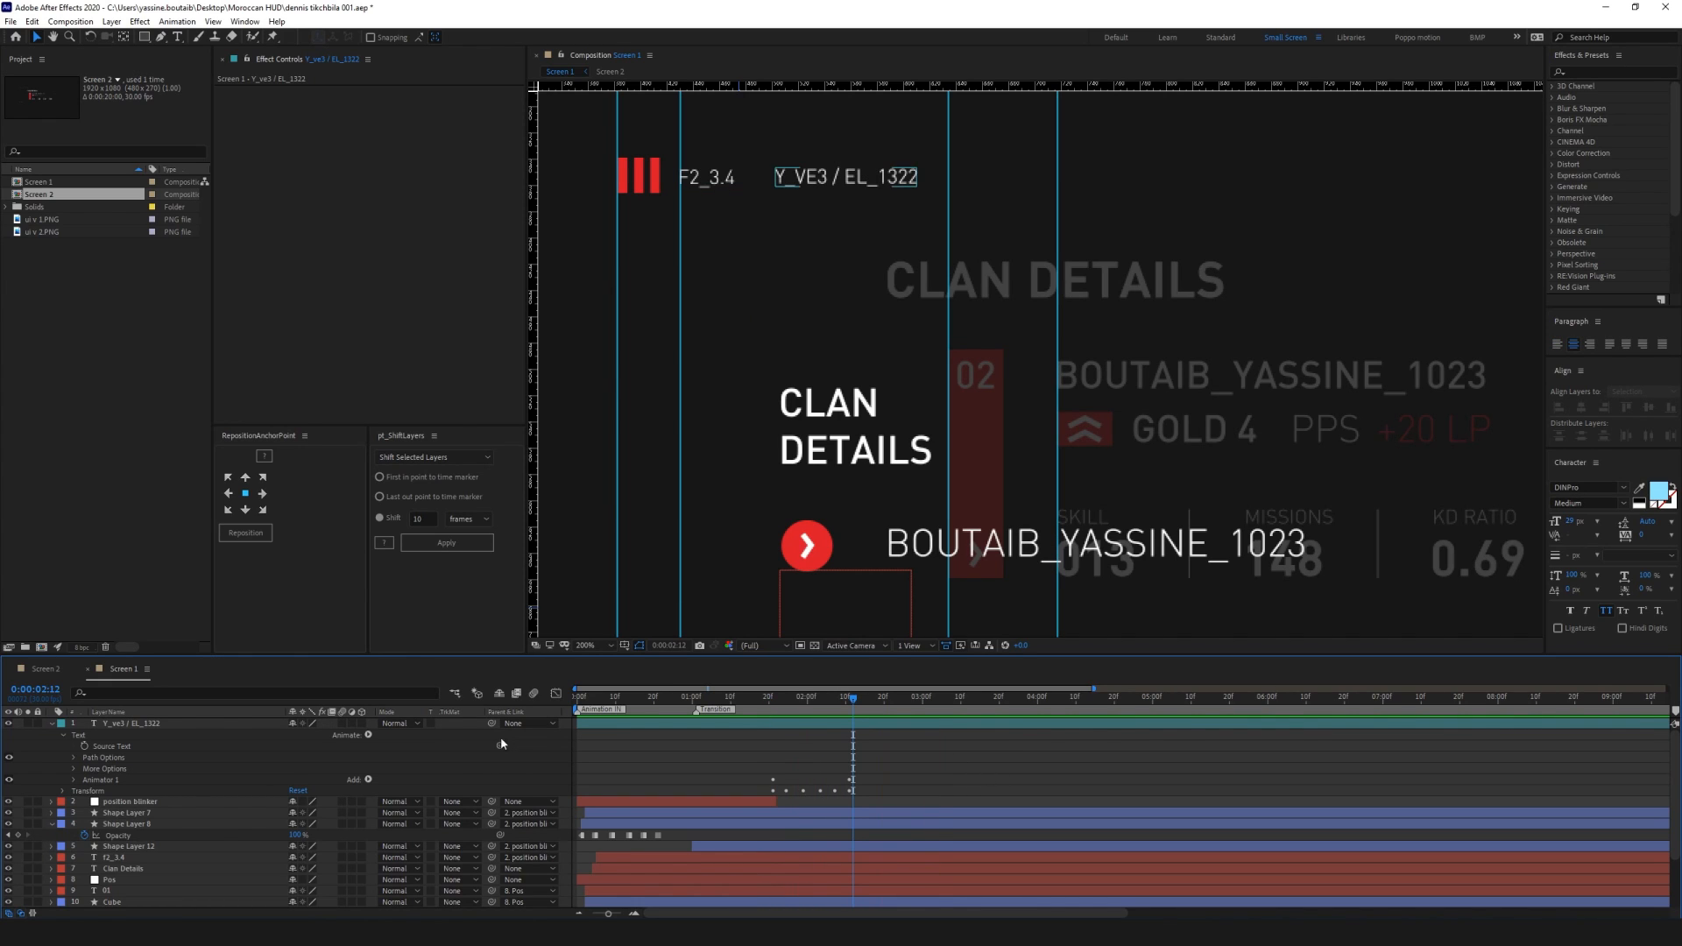
{"action": "left_click", "coordinate": [51, 725]}
{"action": "left_click_drag", "start_coordinate": [853, 697], "coordinate": [772, 701]}
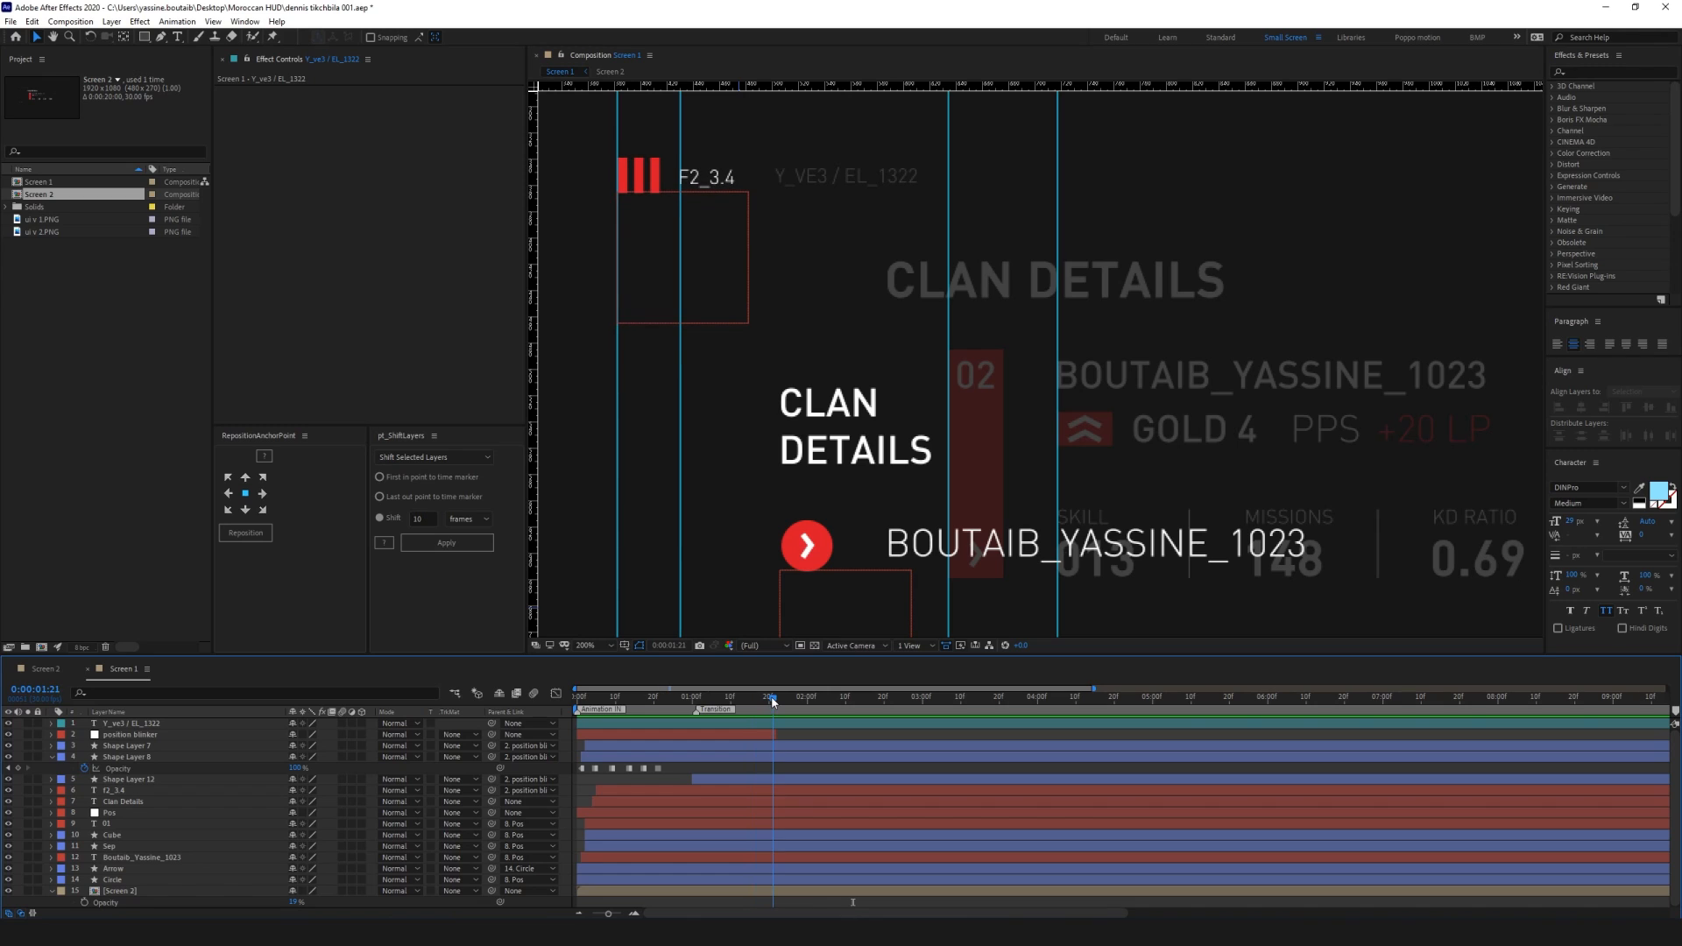
Delete the original Y_VE3 / EL_1322 text from the Screen 2 composition and return to Screen 1
{"action": "double_click", "coordinate": [119, 892]}
{"action": "key", "text": "Delete"}
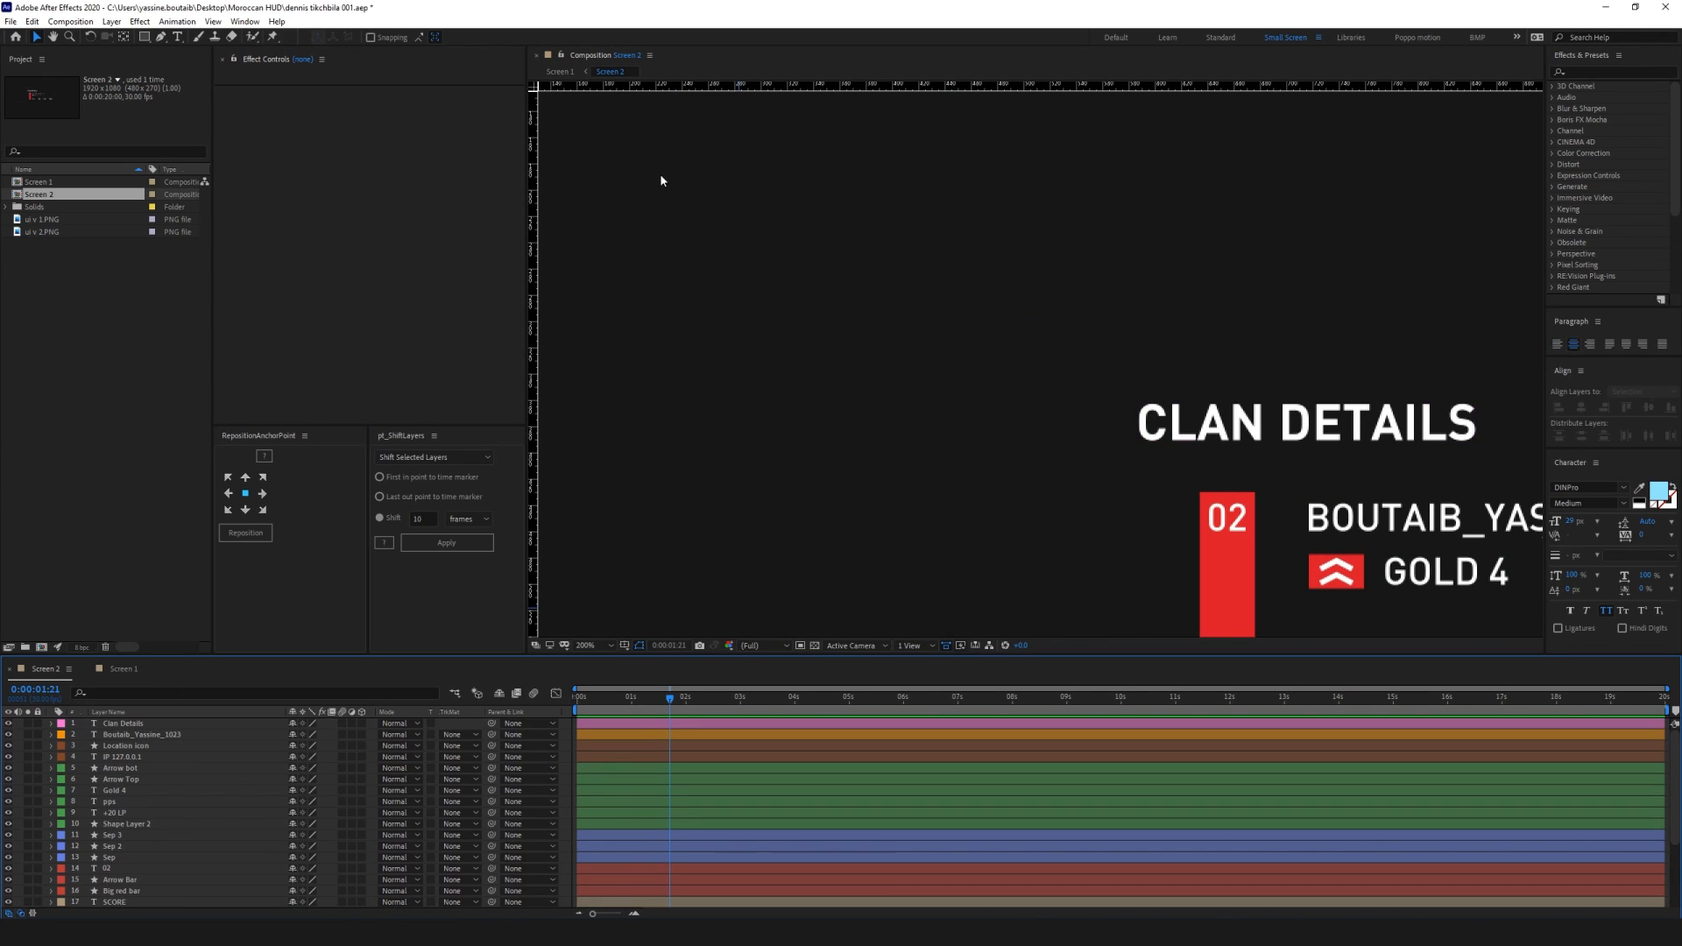
{"action": "left_click", "coordinate": [560, 71]}
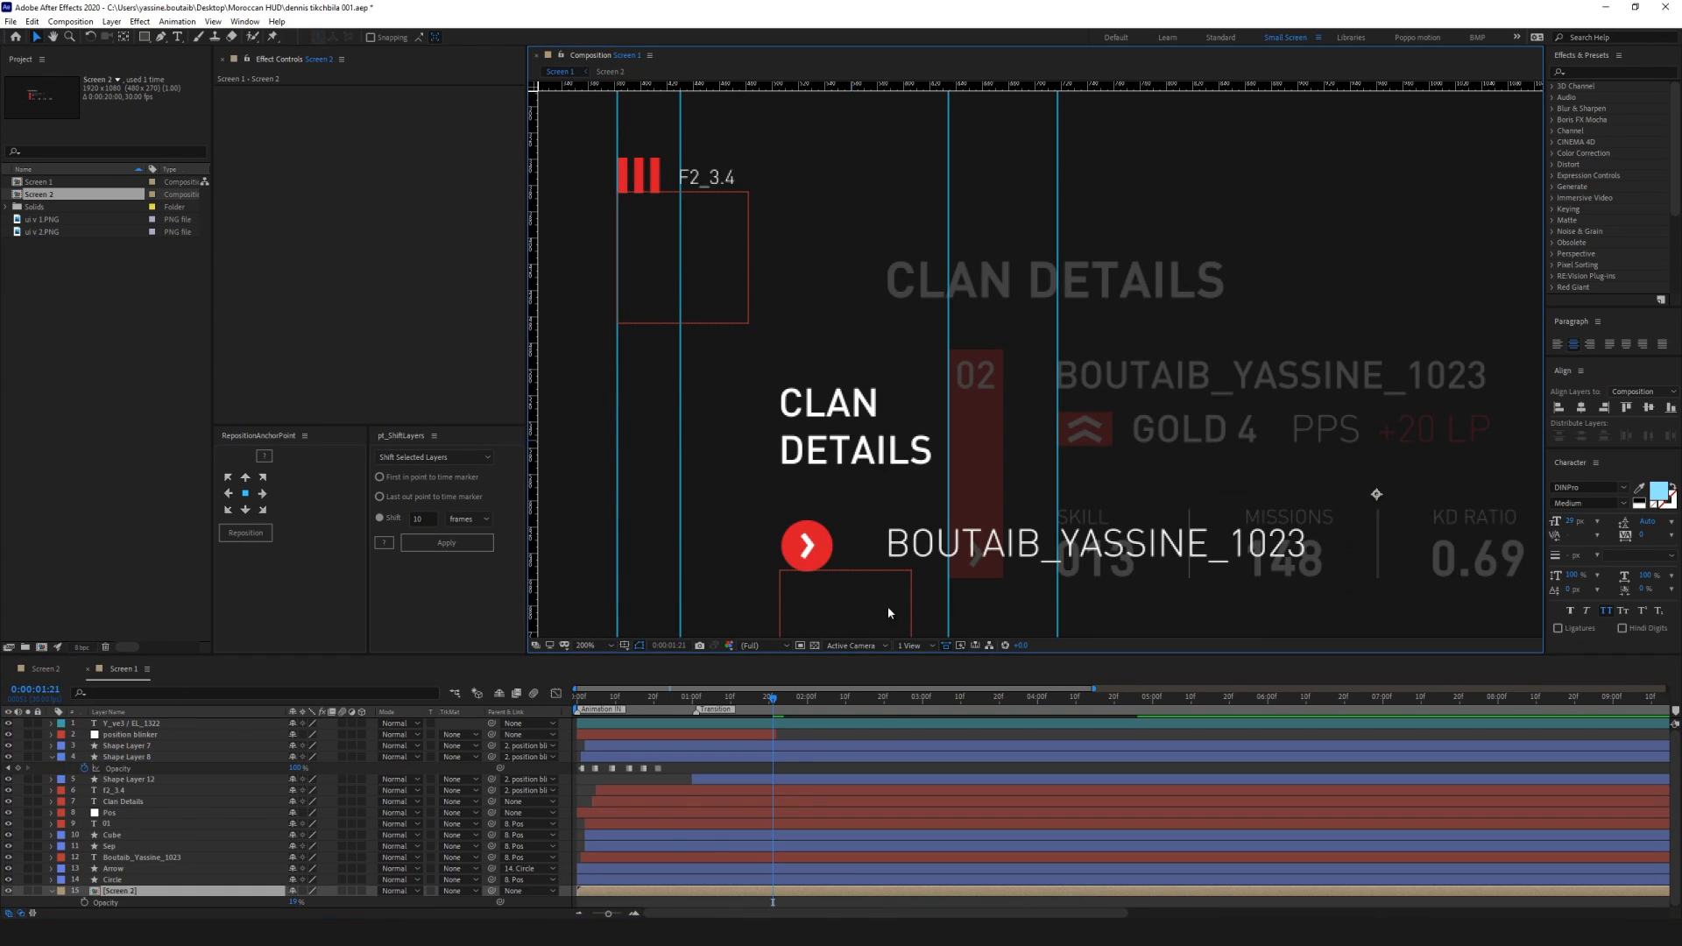
Trim the Y_VE3 / EL_1322 layer's start to its first keyframes and slide the layer earlier to 0:00:01:12
{"action": "left_click", "coordinate": [776, 723]}
{"action": "key", "text": "u"}
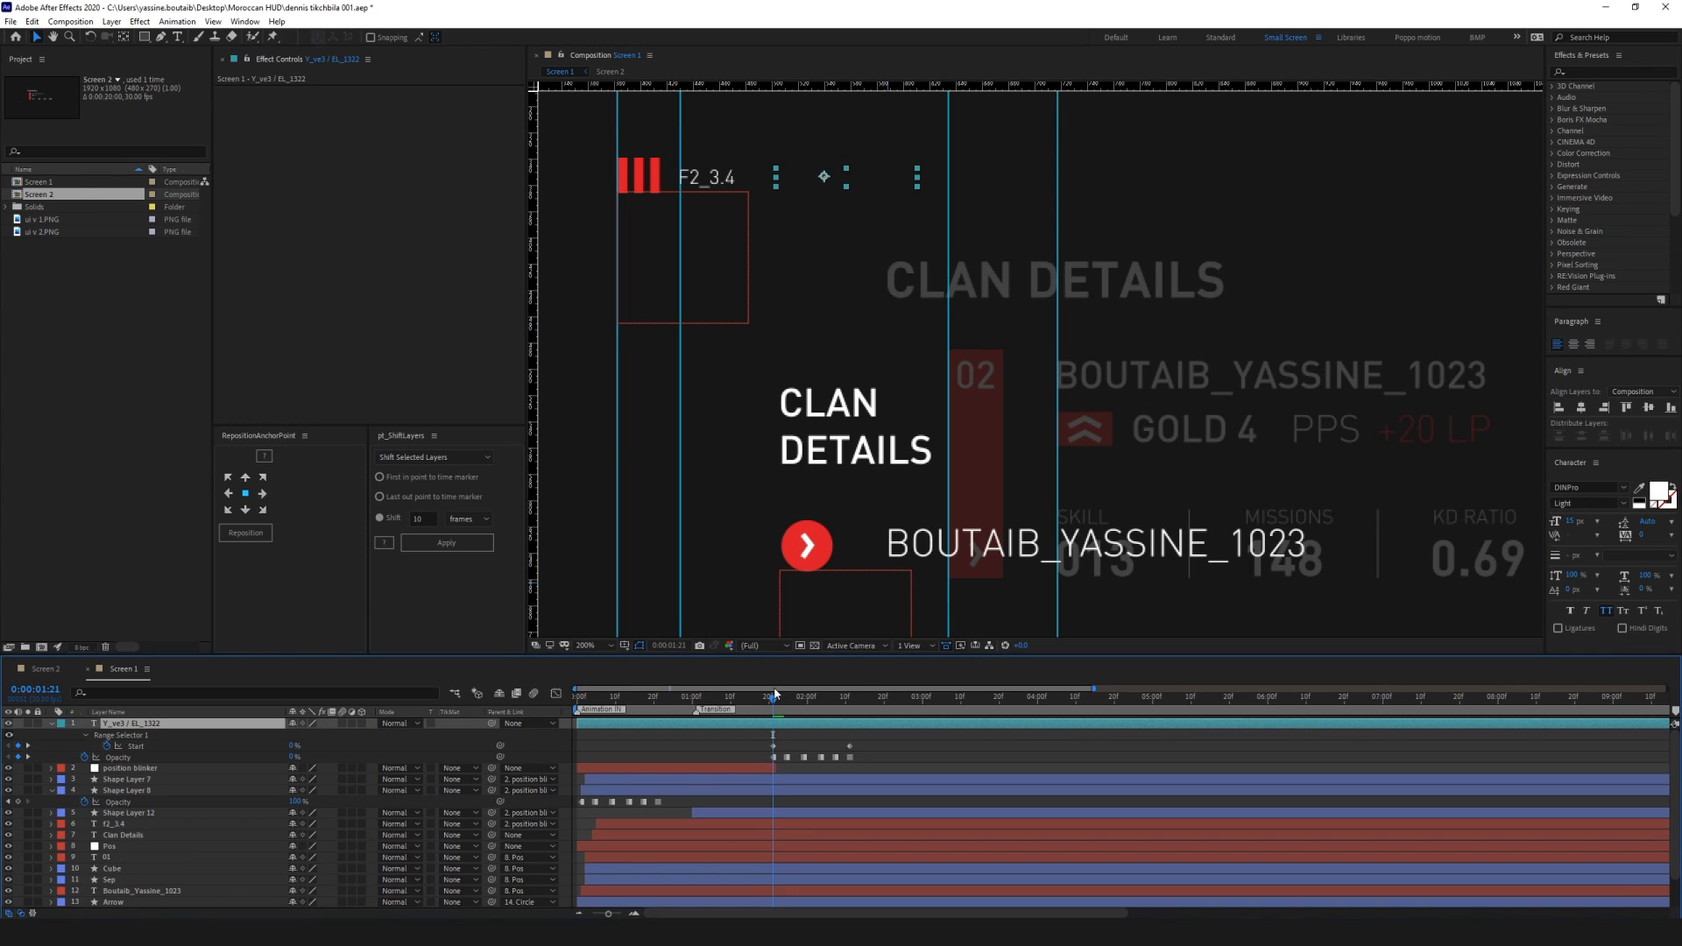
{"action": "key", "text": "alt+bracketleft"}
{"action": "left_click_drag", "start_coordinate": [704, 700], "coordinate": [790, 724]}
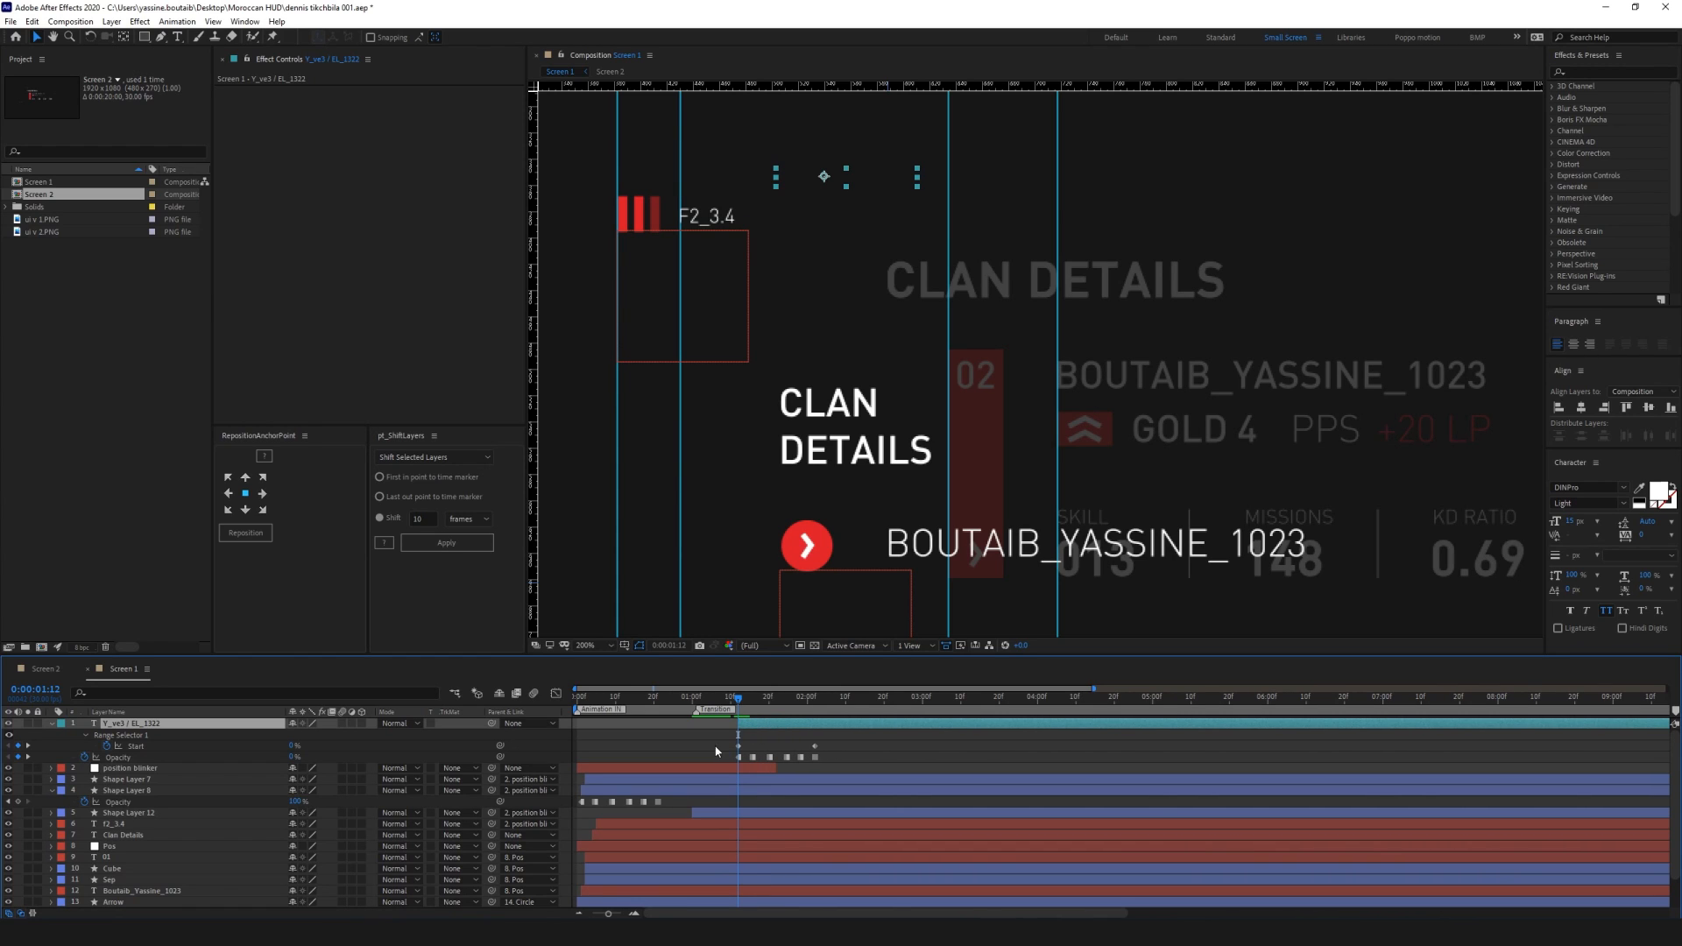
Preview the transition and shift the Y_VE3 / EL_1322 layer slightly earlier to start at 0:00:01:10
{"action": "key", "text": "space"}
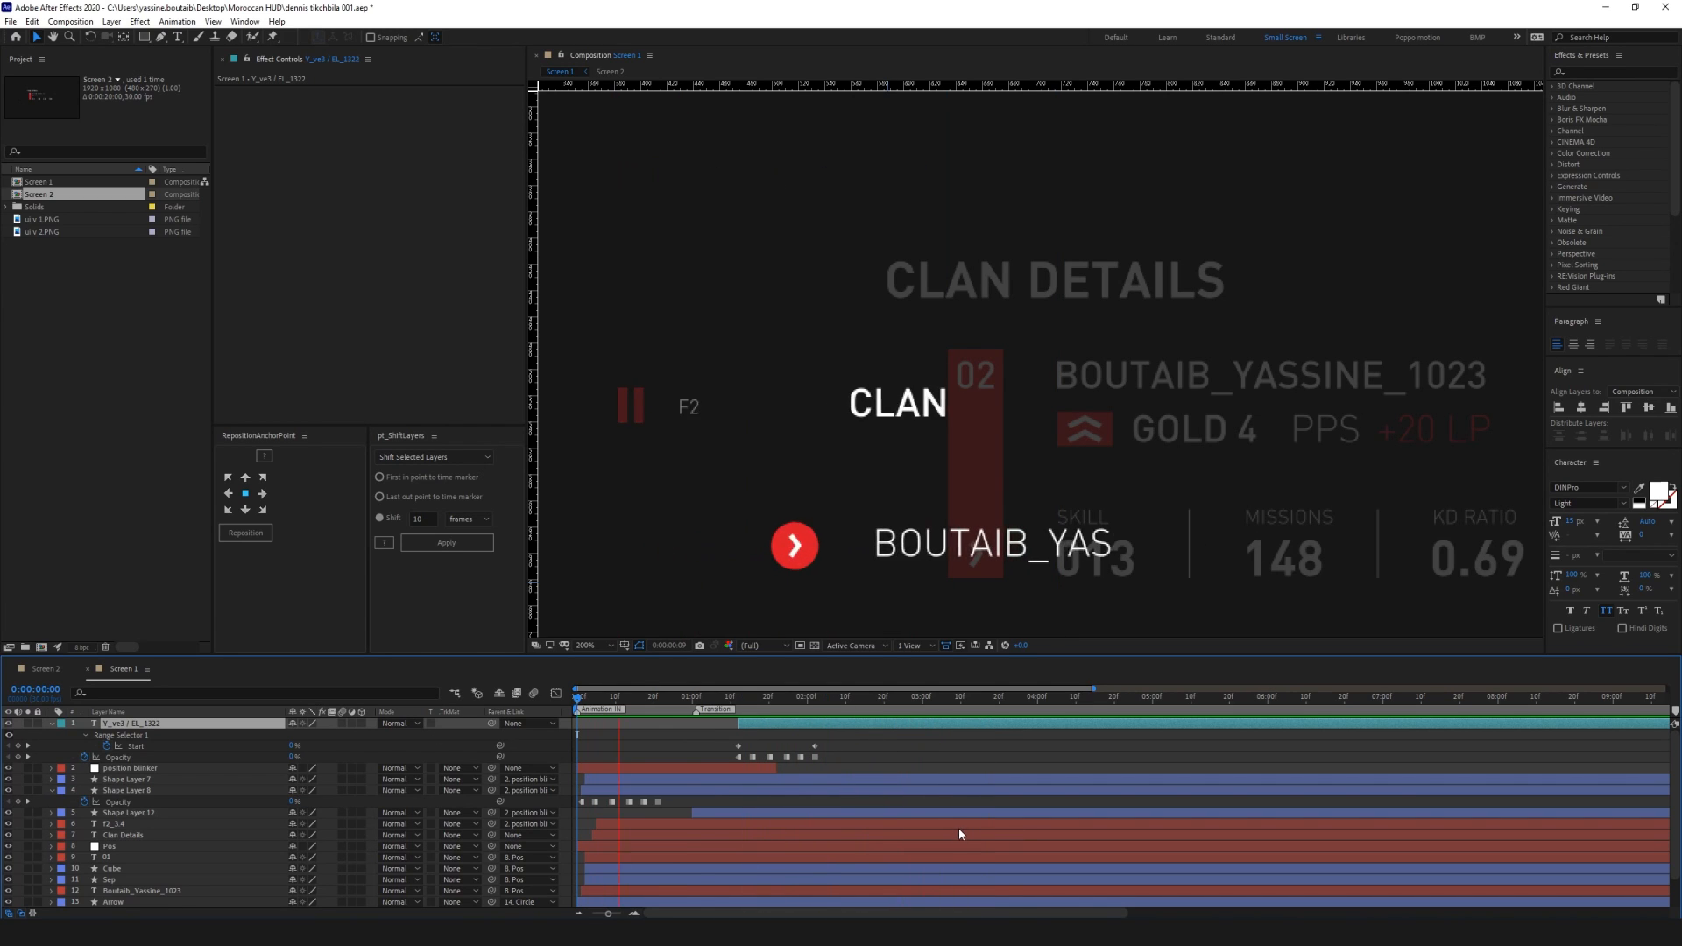
{"action": "left_click", "coordinate": [756, 705]}
{"action": "left_click_drag", "start_coordinate": [756, 705], "coordinate": [670, 704]}
{"action": "key", "text": "space"}
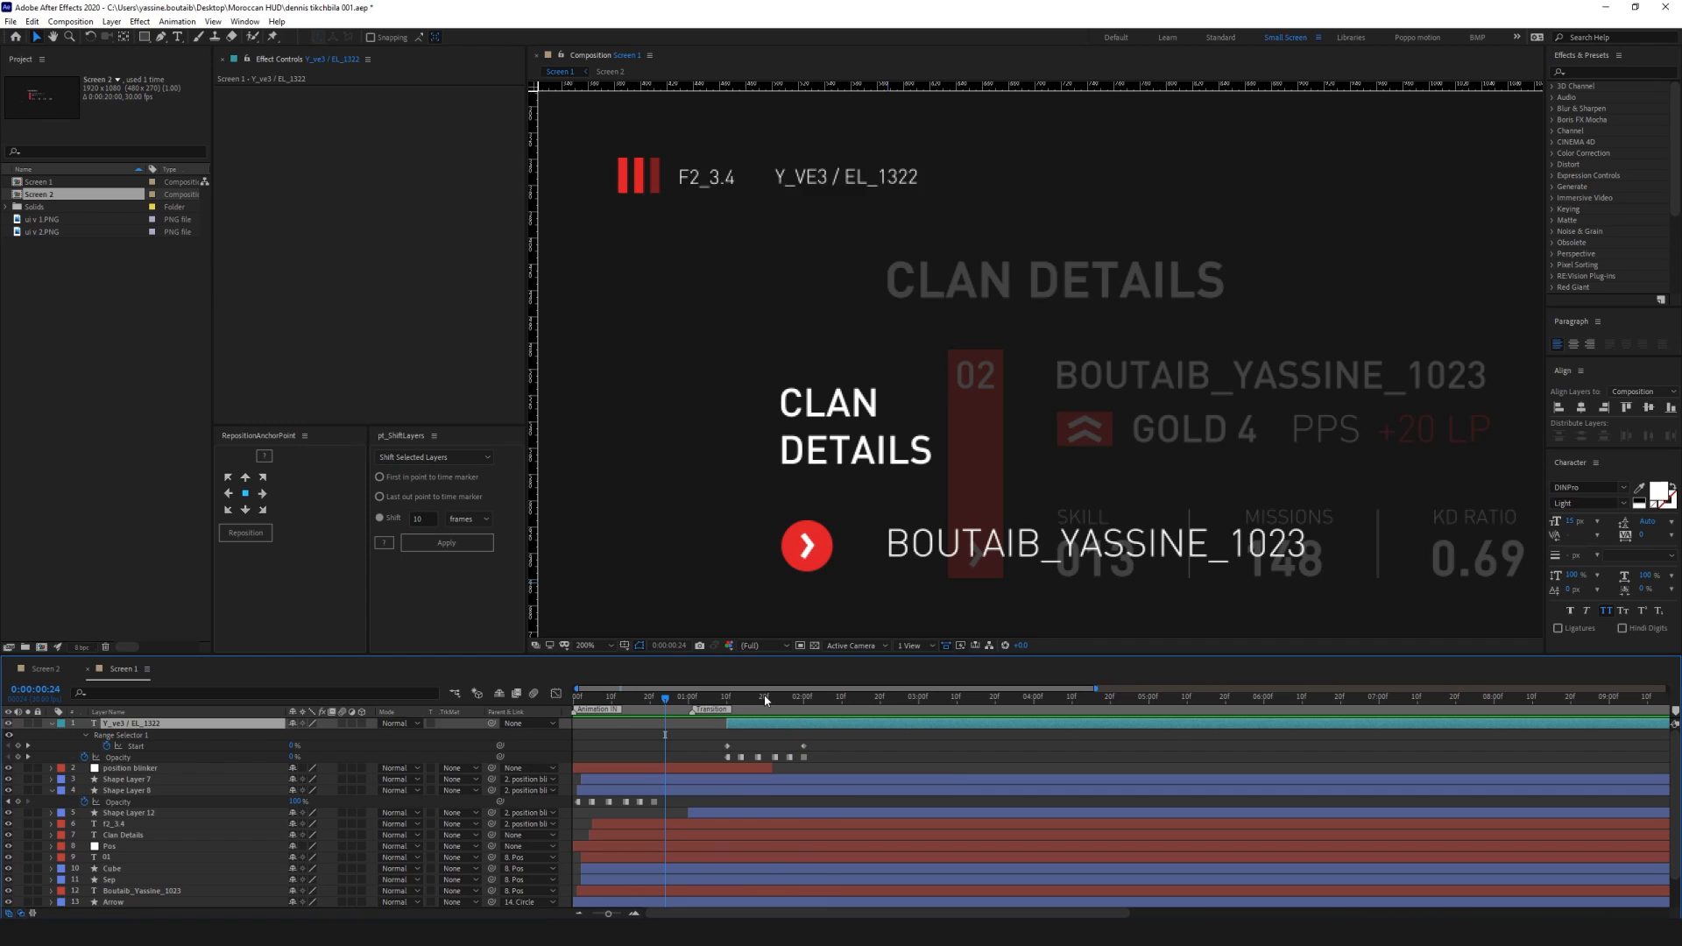
{"action": "key", "text": "space"}
{"action": "left_click", "coordinate": [798, 702]}
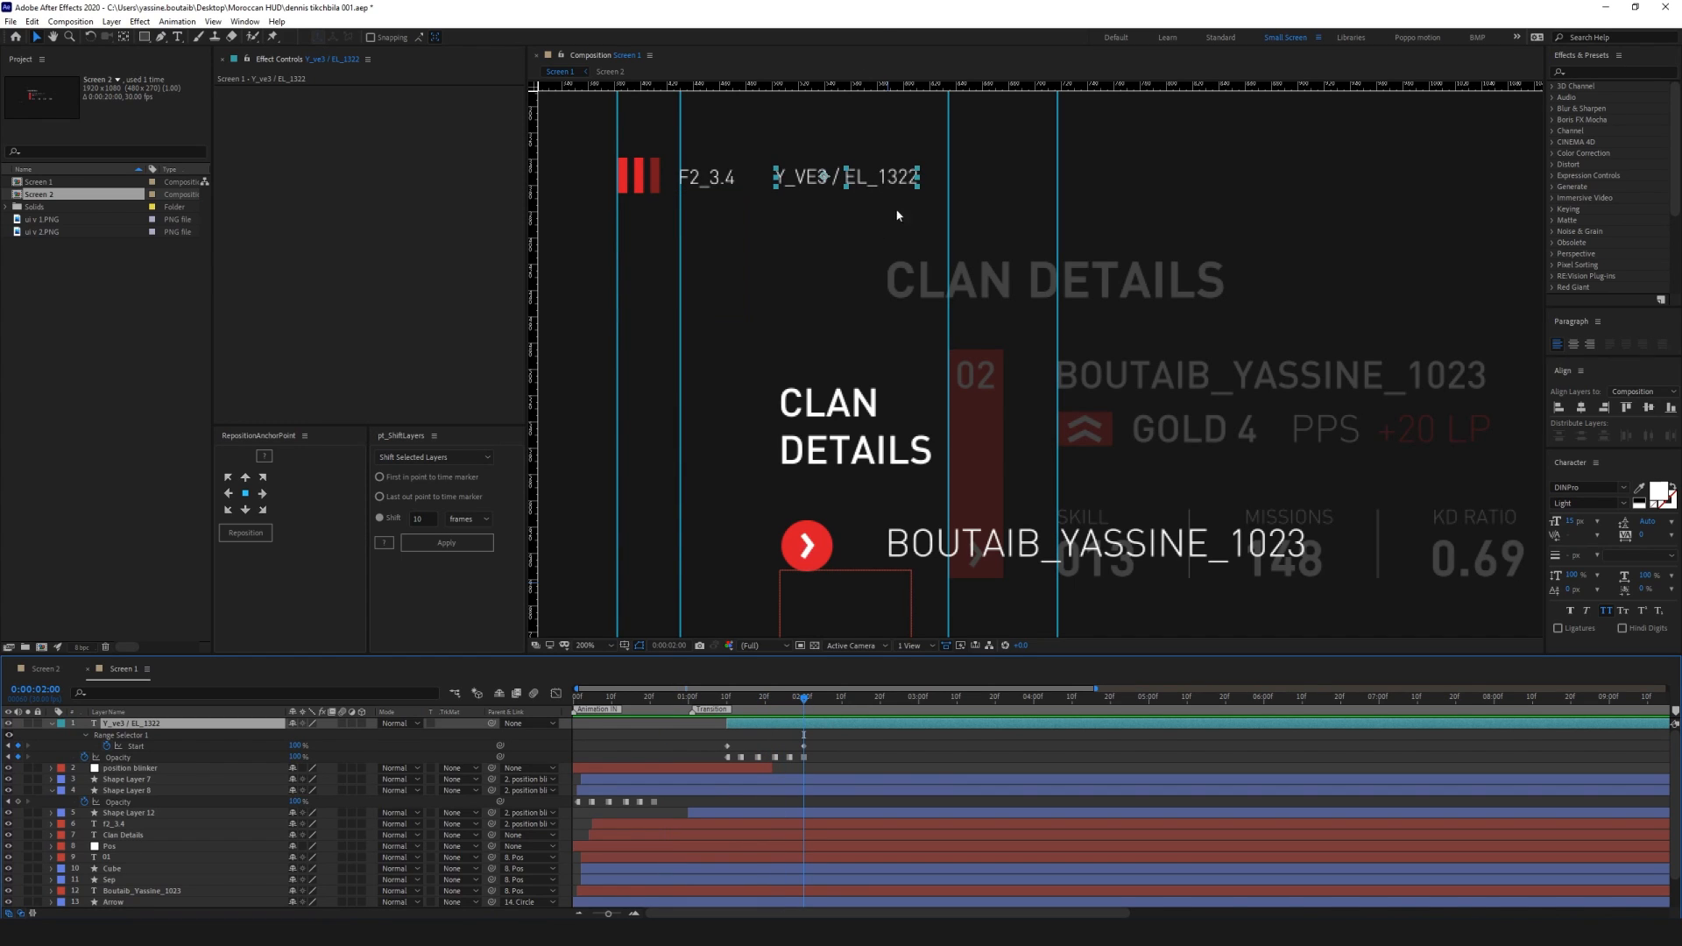
Keyframe the Y_VE3 / EL_1322 layer's Position to slide in from the right between 0:00:01:10 and 0:00:02:00
{"action": "key", "text": "p"}
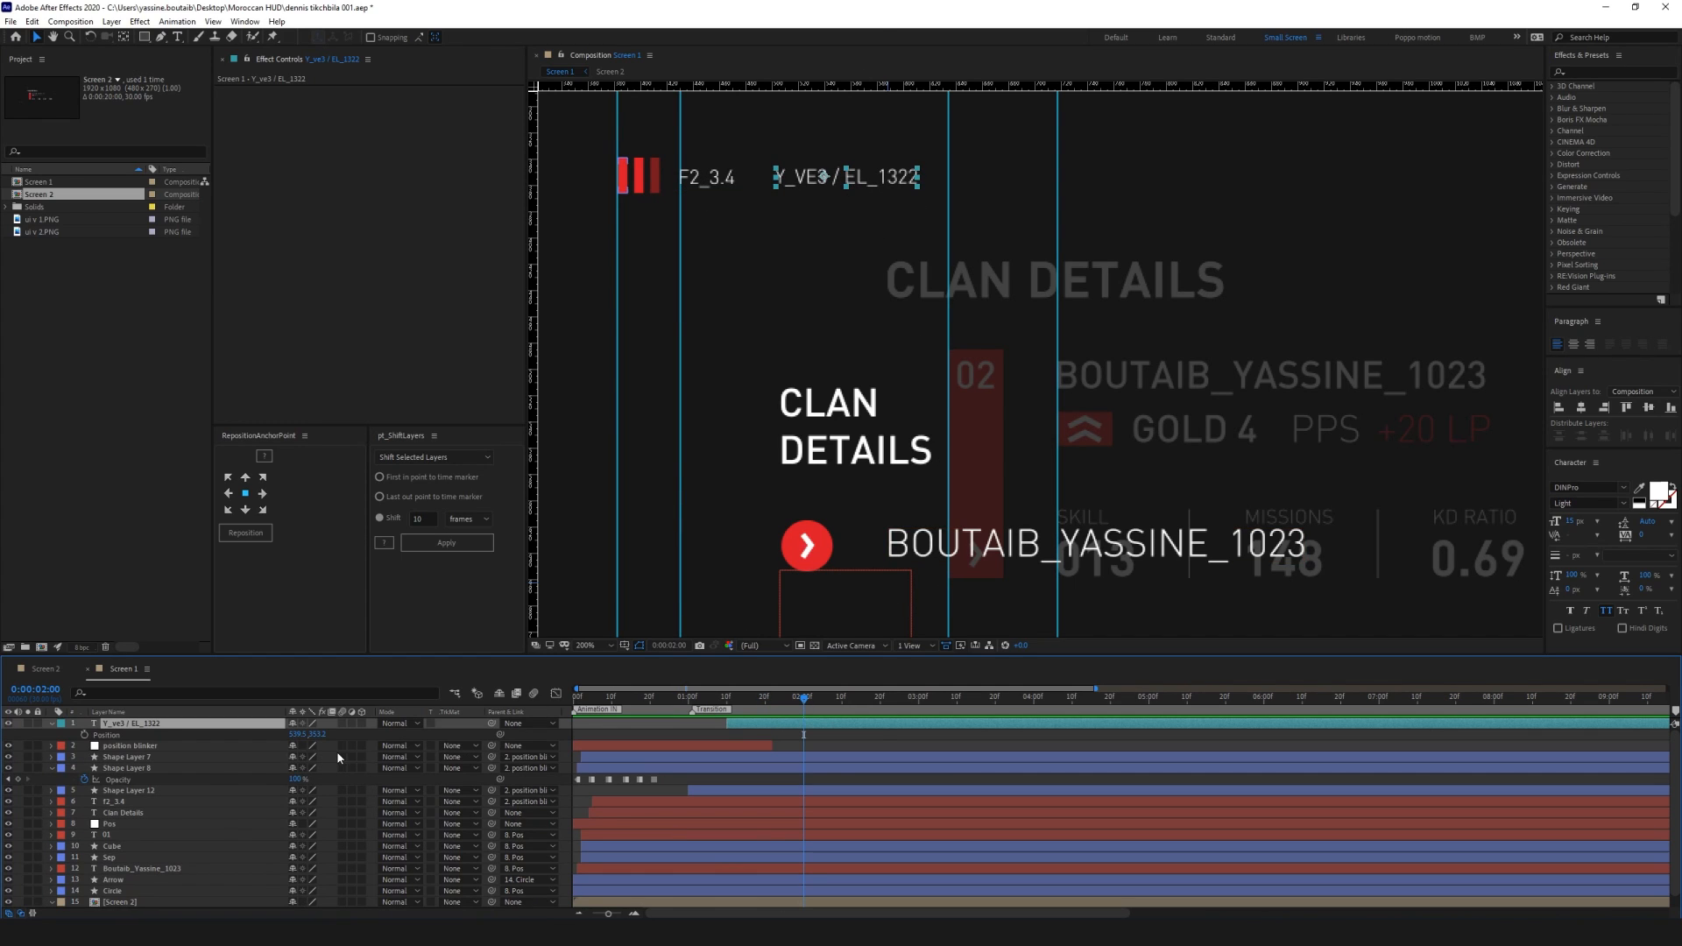
{"action": "left_click", "coordinate": [84, 735]}
{"action": "key", "text": "shift+Page_Up"}
{"action": "key", "text": "shift+Page_Up"}
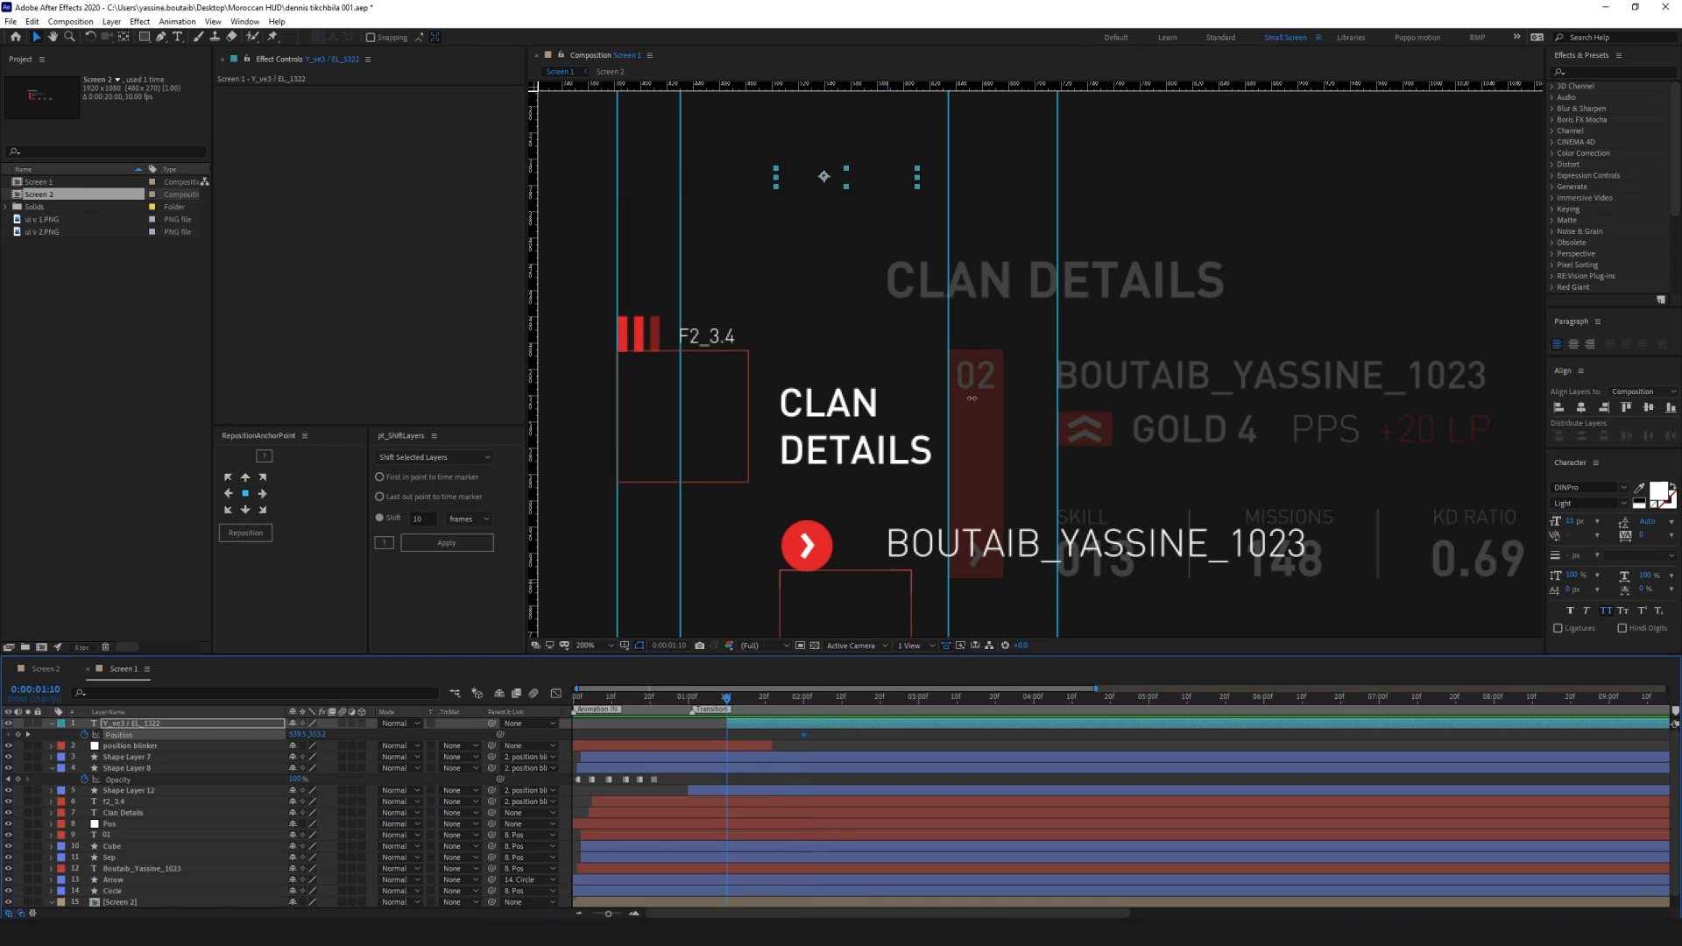
{"action": "key", "text": "Right"}
{"action": "key", "text": "Right"}
{"action": "key", "text": "Right"}
{"action": "key", "text": "Right"}
{"action": "key", "text": "Right"}
{"action": "key", "text": "Right"}
{"action": "key", "text": "Right"}
{"action": "key", "text": "Right"}
{"action": "key", "text": "Right"}
{"action": "key", "text": "Right"}
{"action": "key", "text": "Right"}
{"action": "key", "text": "Right"}
{"action": "key", "text": "Right"}
{"action": "key", "text": "Right"}
{"action": "key", "text": "Right"}
{"action": "key", "text": "Right"}
{"action": "key", "text": "Right"}
{"action": "key", "text": "Right"}
{"action": "key", "text": "Right"}
{"action": "key", "text": "Right"}
Ease the two Position keyframes, shape their speed curve to peak late, and preview the slide before returning to layer bars
{"action": "left_click_drag", "start_coordinate": [822, 730], "coordinate": [657, 746]}
{"action": "key", "text": "shift+F3"}
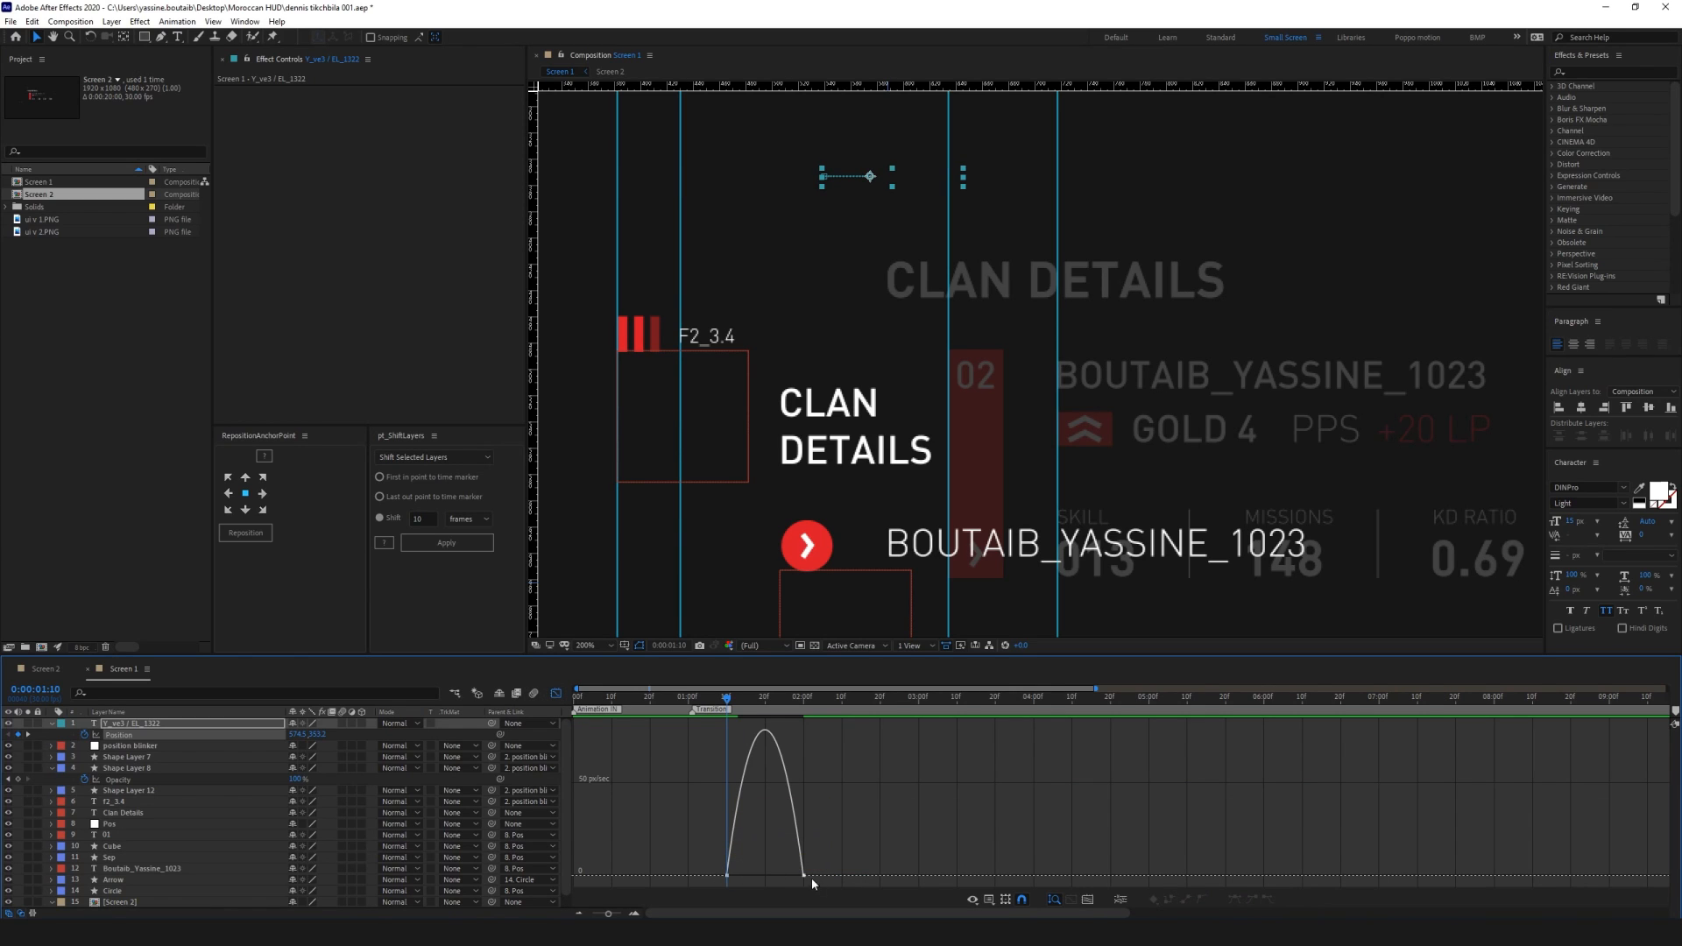
{"action": "left_click", "coordinate": [728, 875]}
{"action": "mouse_move", "coordinate": [738, 877]}
{"action": "left_mouse_down"}
{"action": "mouse_move", "coordinate": [800, 871]}
{"action": "mouse_move", "coordinate": [765, 875]}
{"action": "left_mouse_up"}
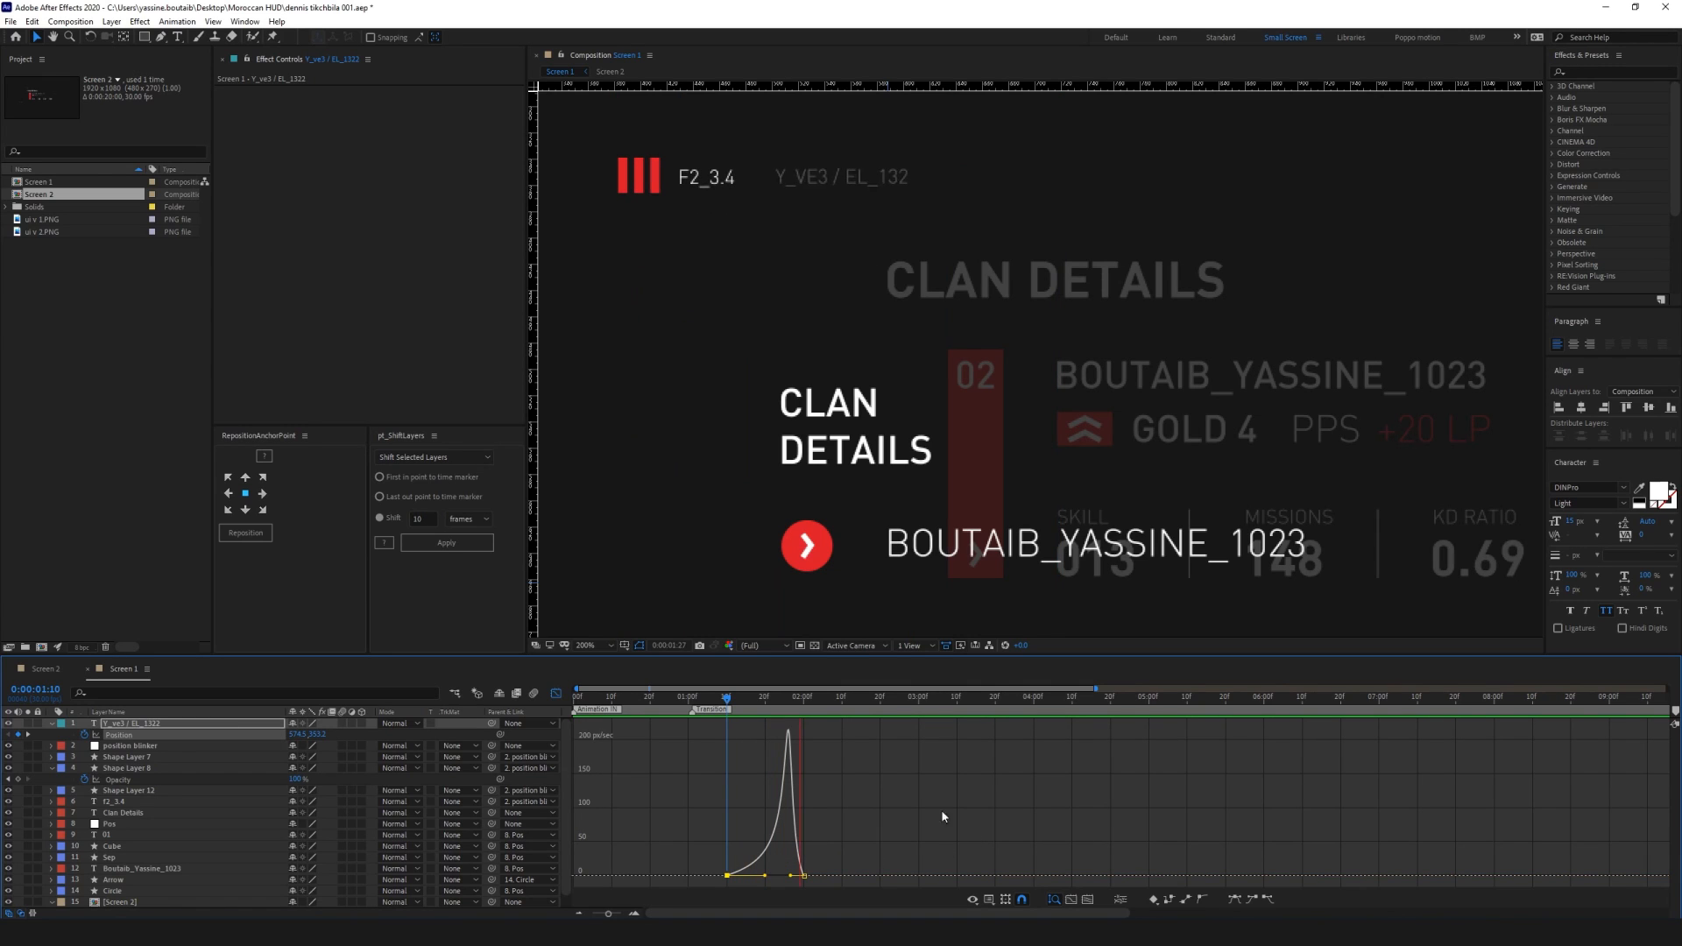
{"action": "key", "text": "space"}
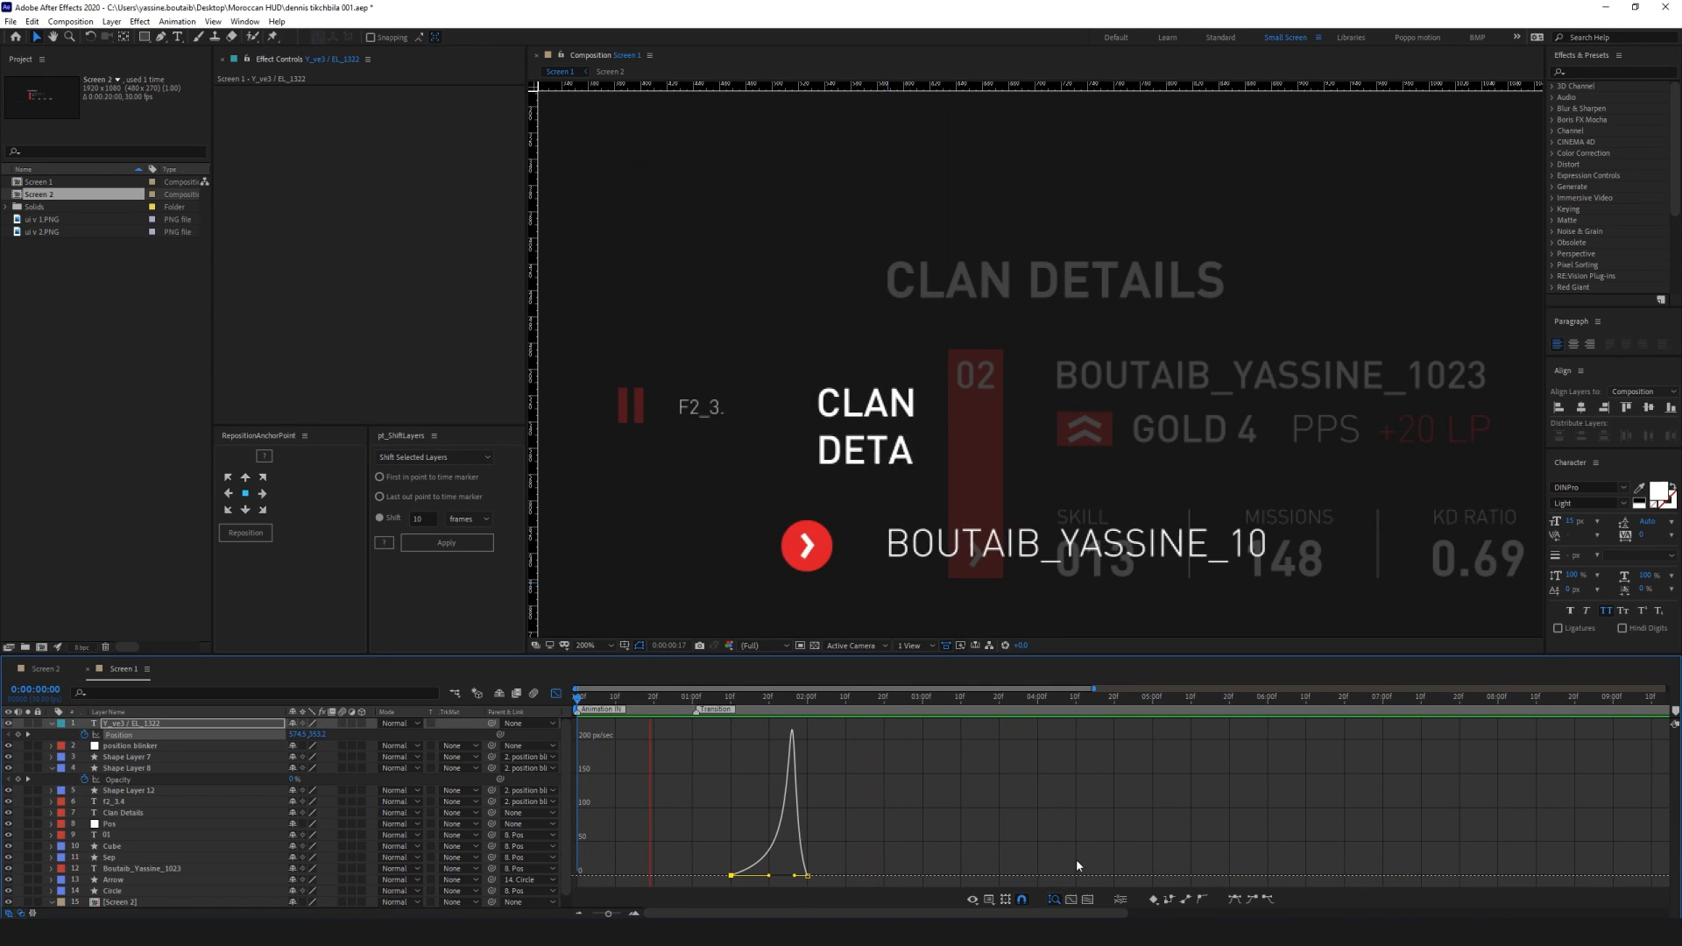
{"action": "left_click", "coordinate": [805, 699]}
{"action": "left_click", "coordinate": [556, 693]}
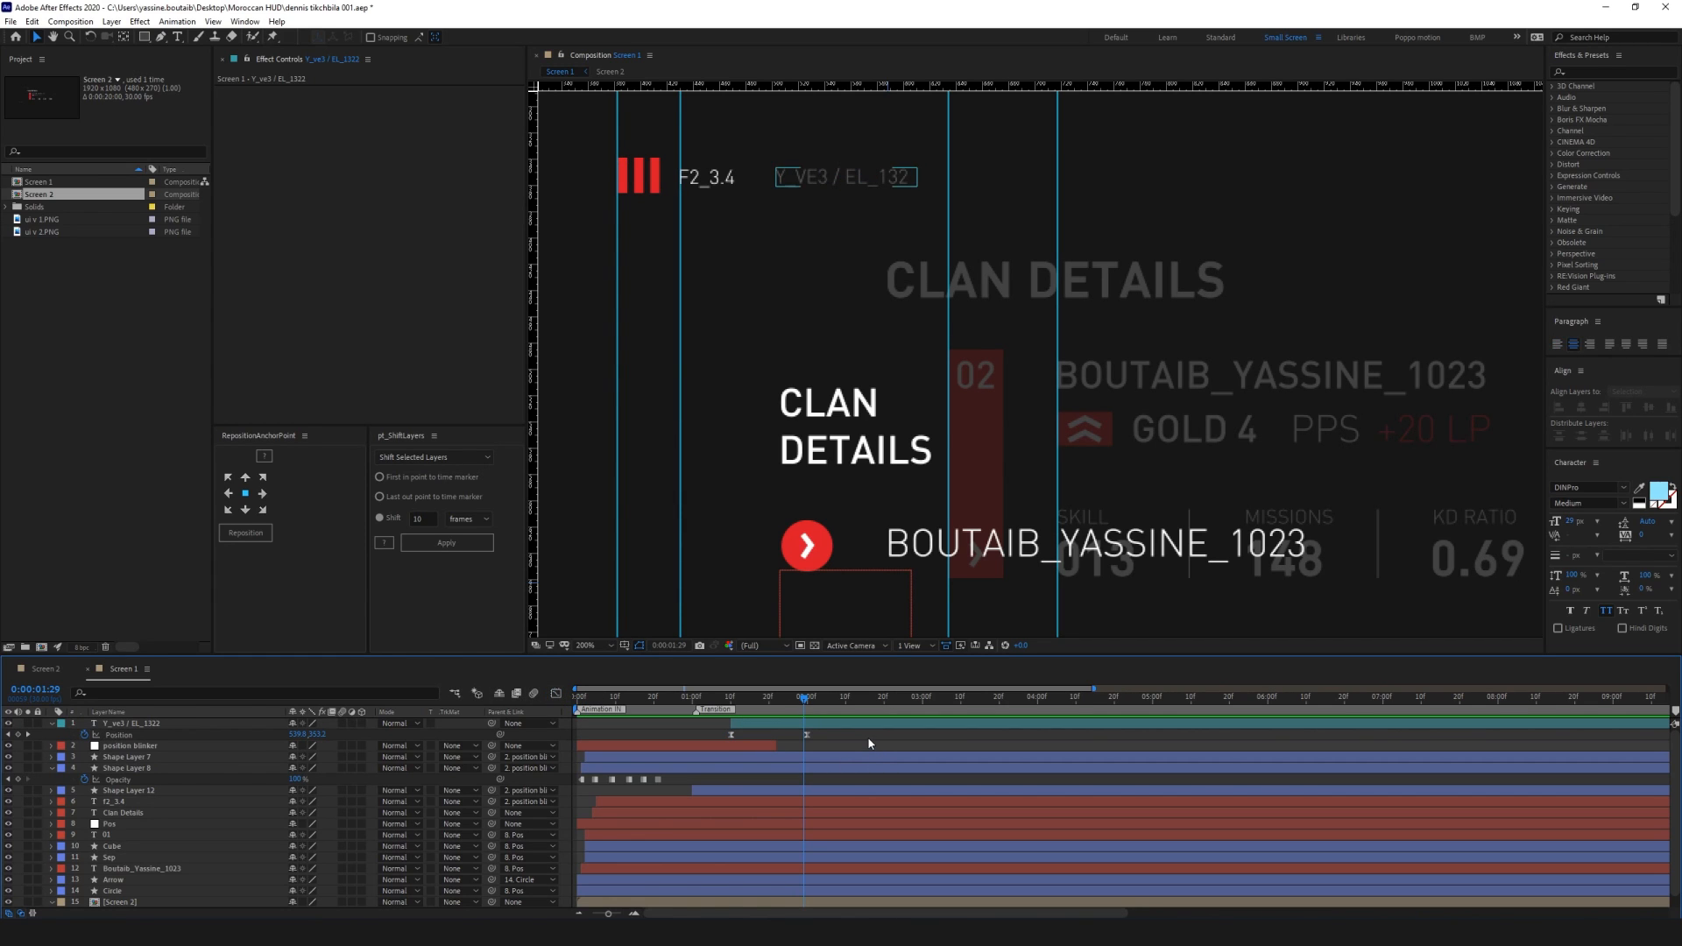
Select the Clan Details text layer, move to the Transition marker at 0:00:01:01, and show its Position and Opacity properties
{"action": "left_click_drag", "start_coordinate": [1043, 312], "coordinate": [938, 298]}
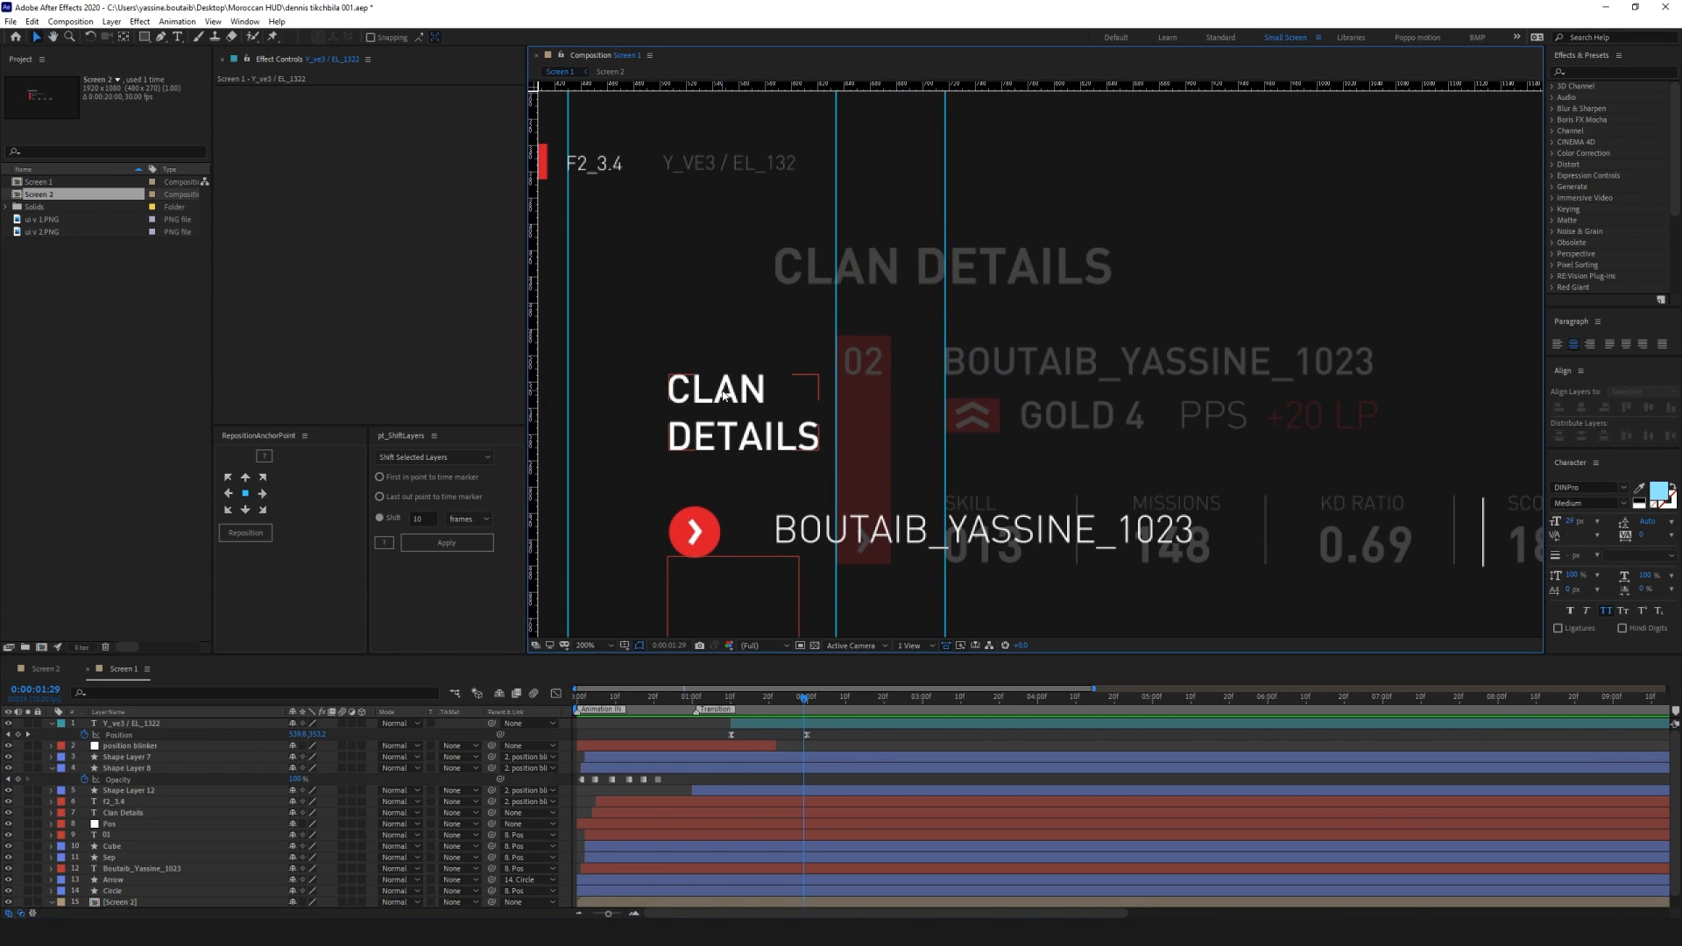
{"action": "left_click_drag", "start_coordinate": [994, 410], "coordinate": [1060, 462]}
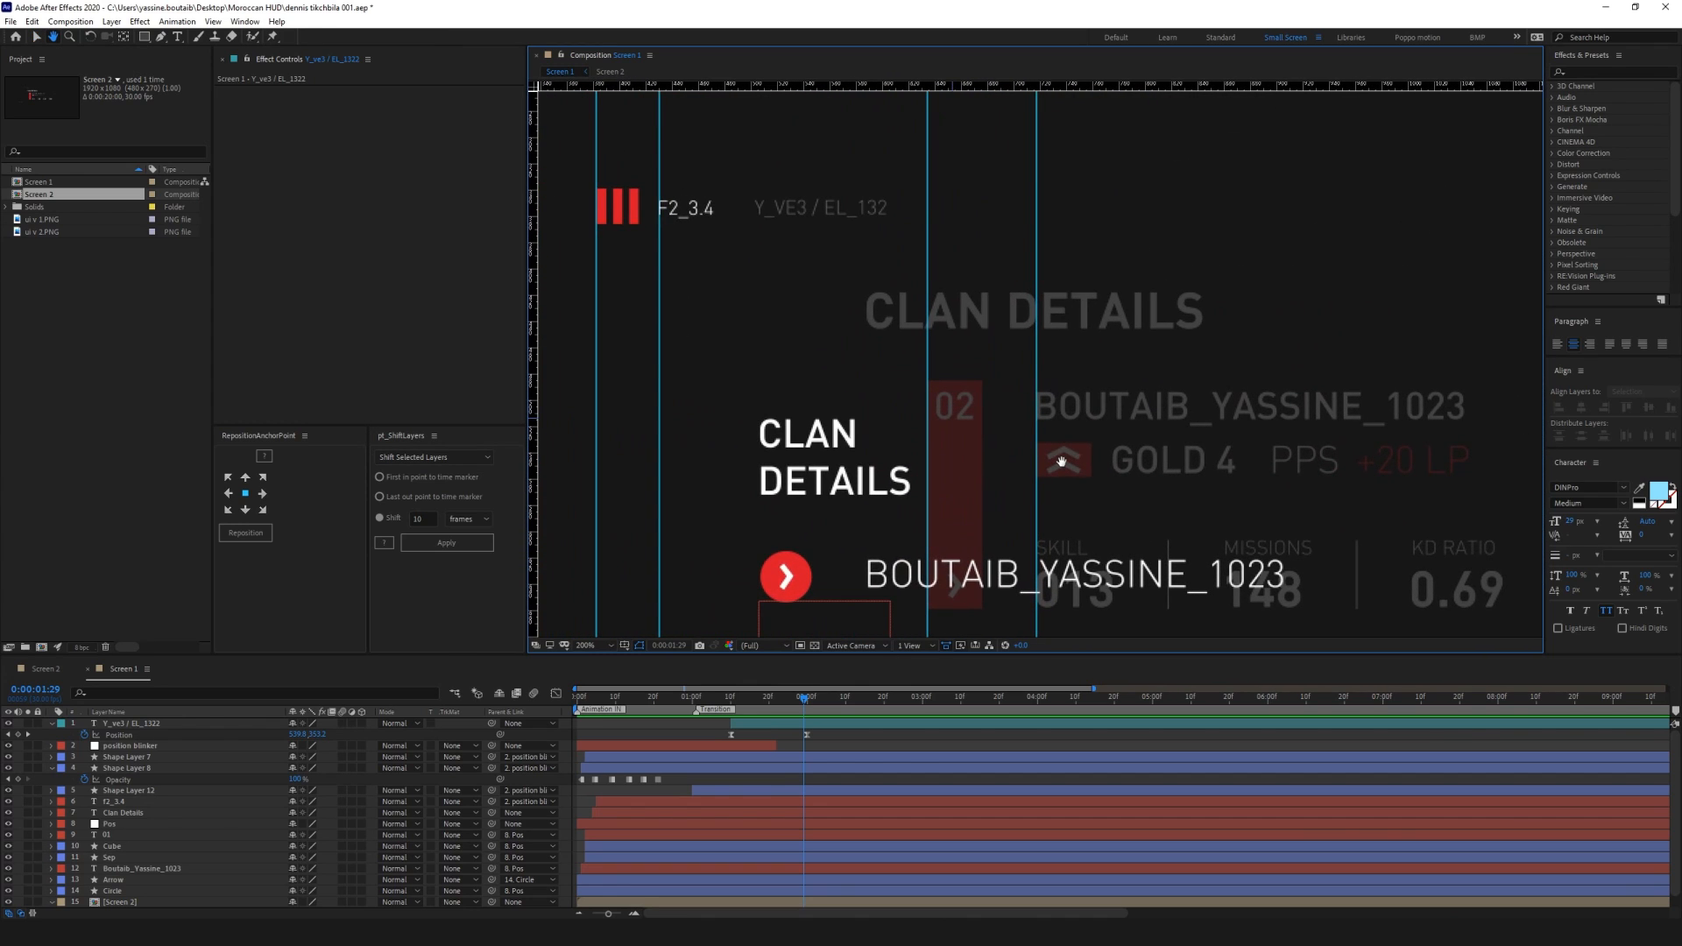
{"action": "key", "text": "v"}
{"action": "left_click", "coordinate": [836, 476]}
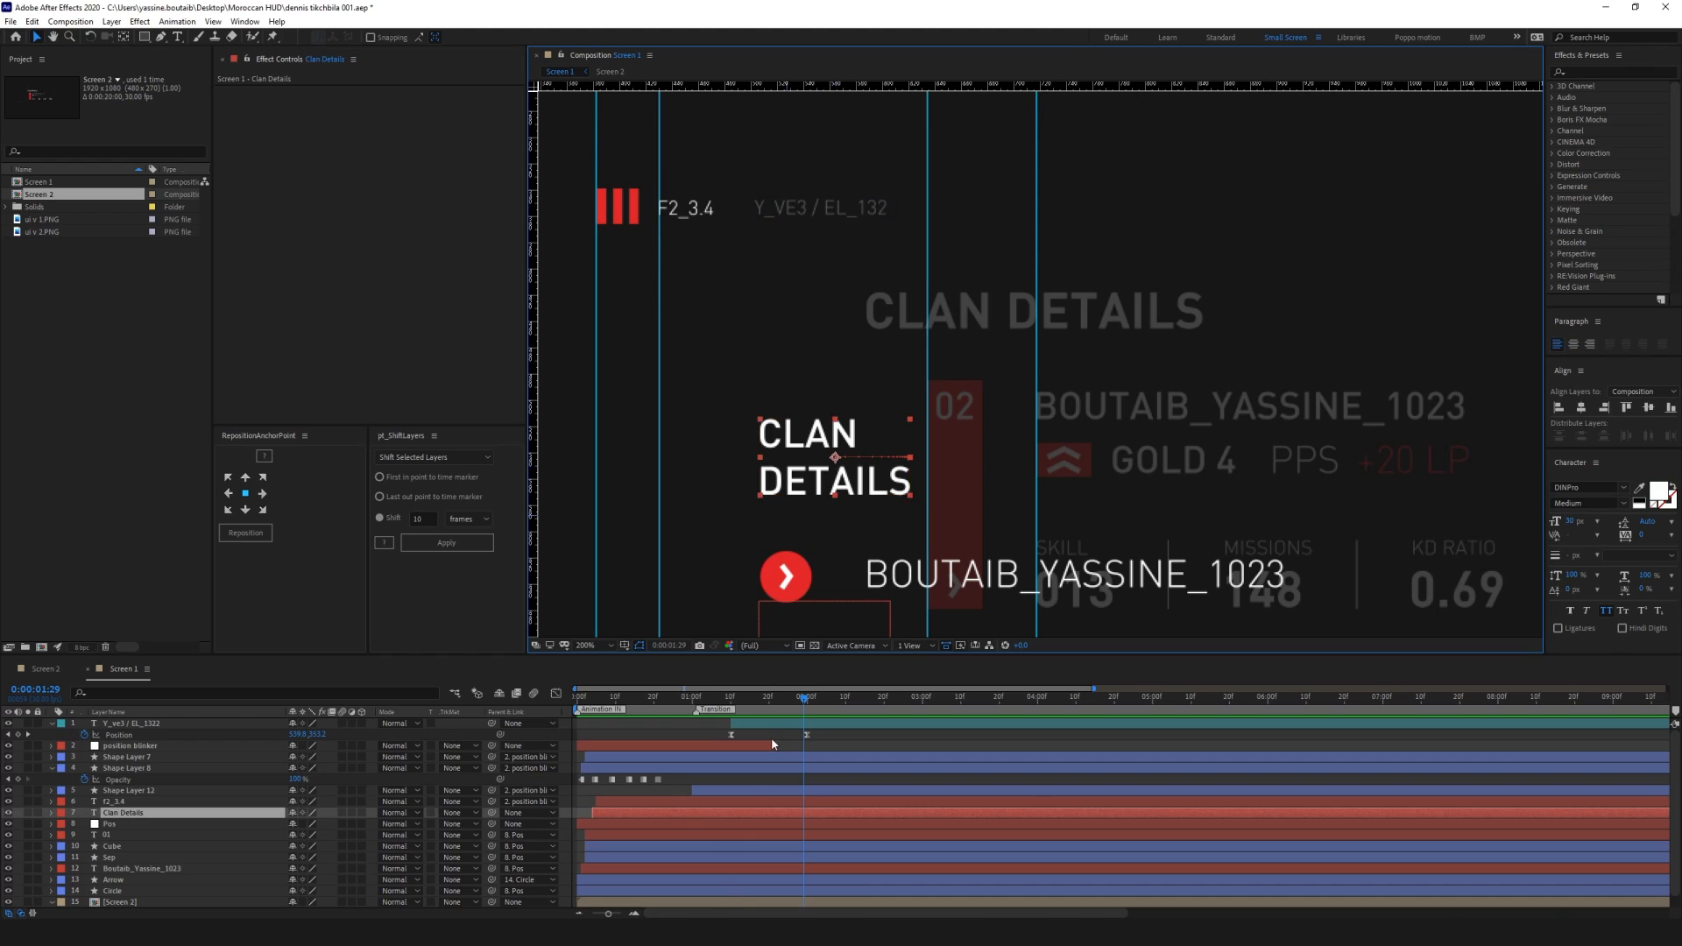
{"action": "left_click_drag", "start_coordinate": [775, 700], "coordinate": [698, 713]}
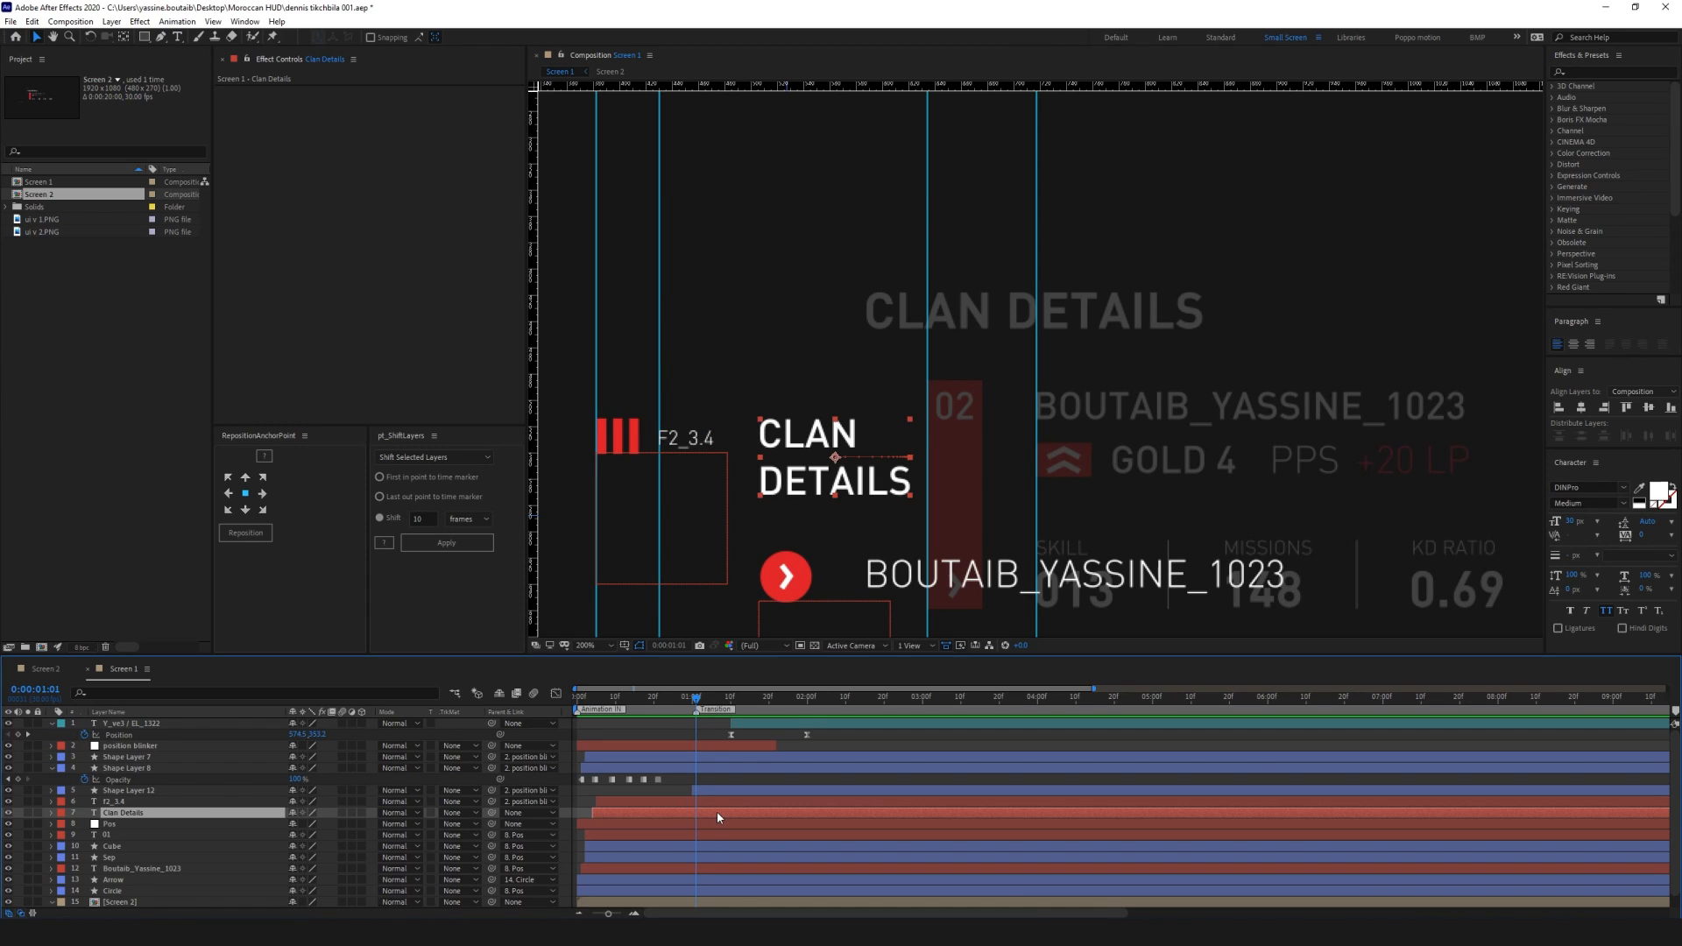
{"action": "key", "text": "p"}
{"action": "key", "text": "alt+shift+t"}
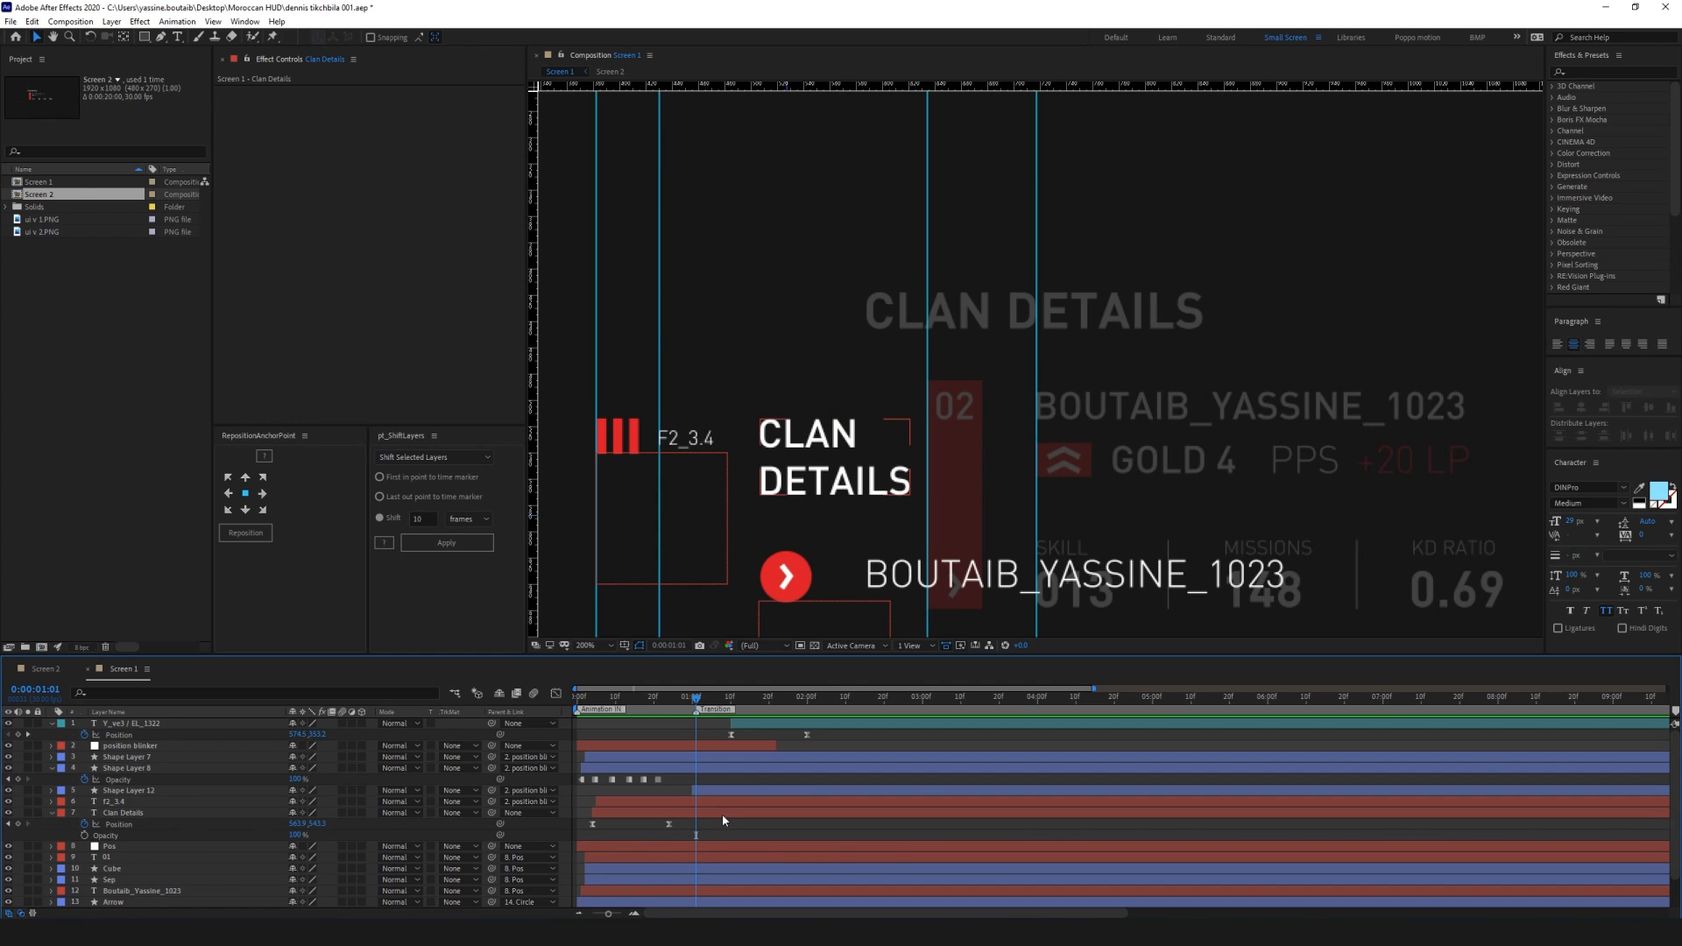
Try combinations of displayed transform properties on the Clan Details layer, adding and removing Scale and Rotation beside Position and Opacity
{"action": "key", "text": "u"}
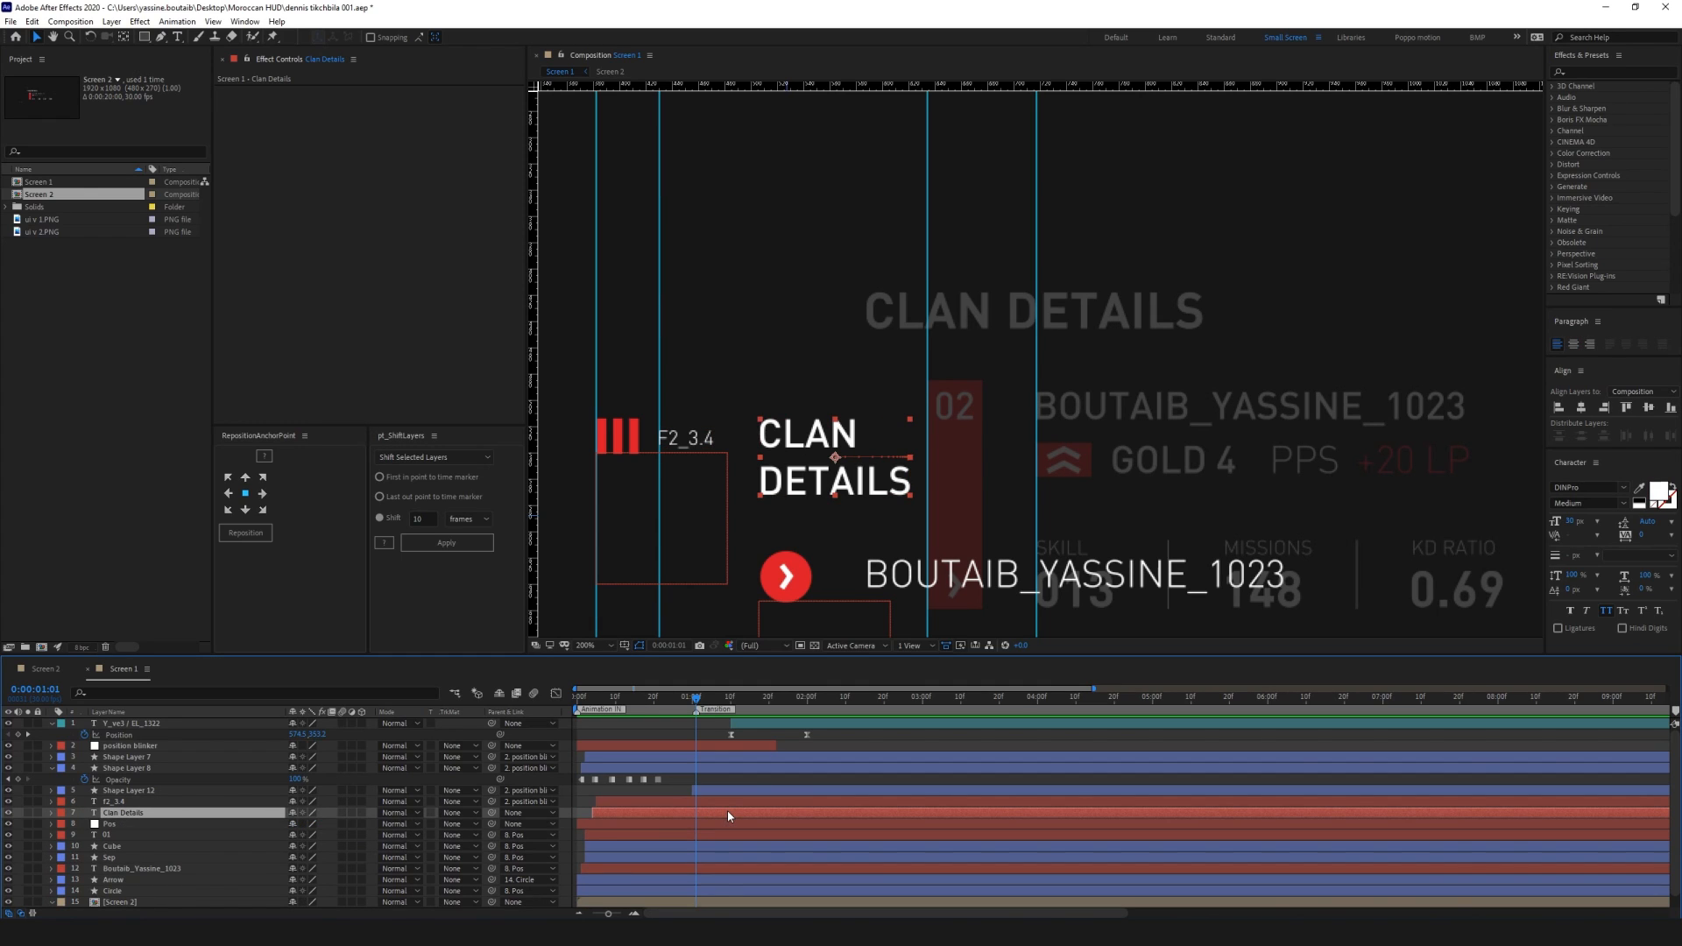
{"action": "key", "text": "p"}
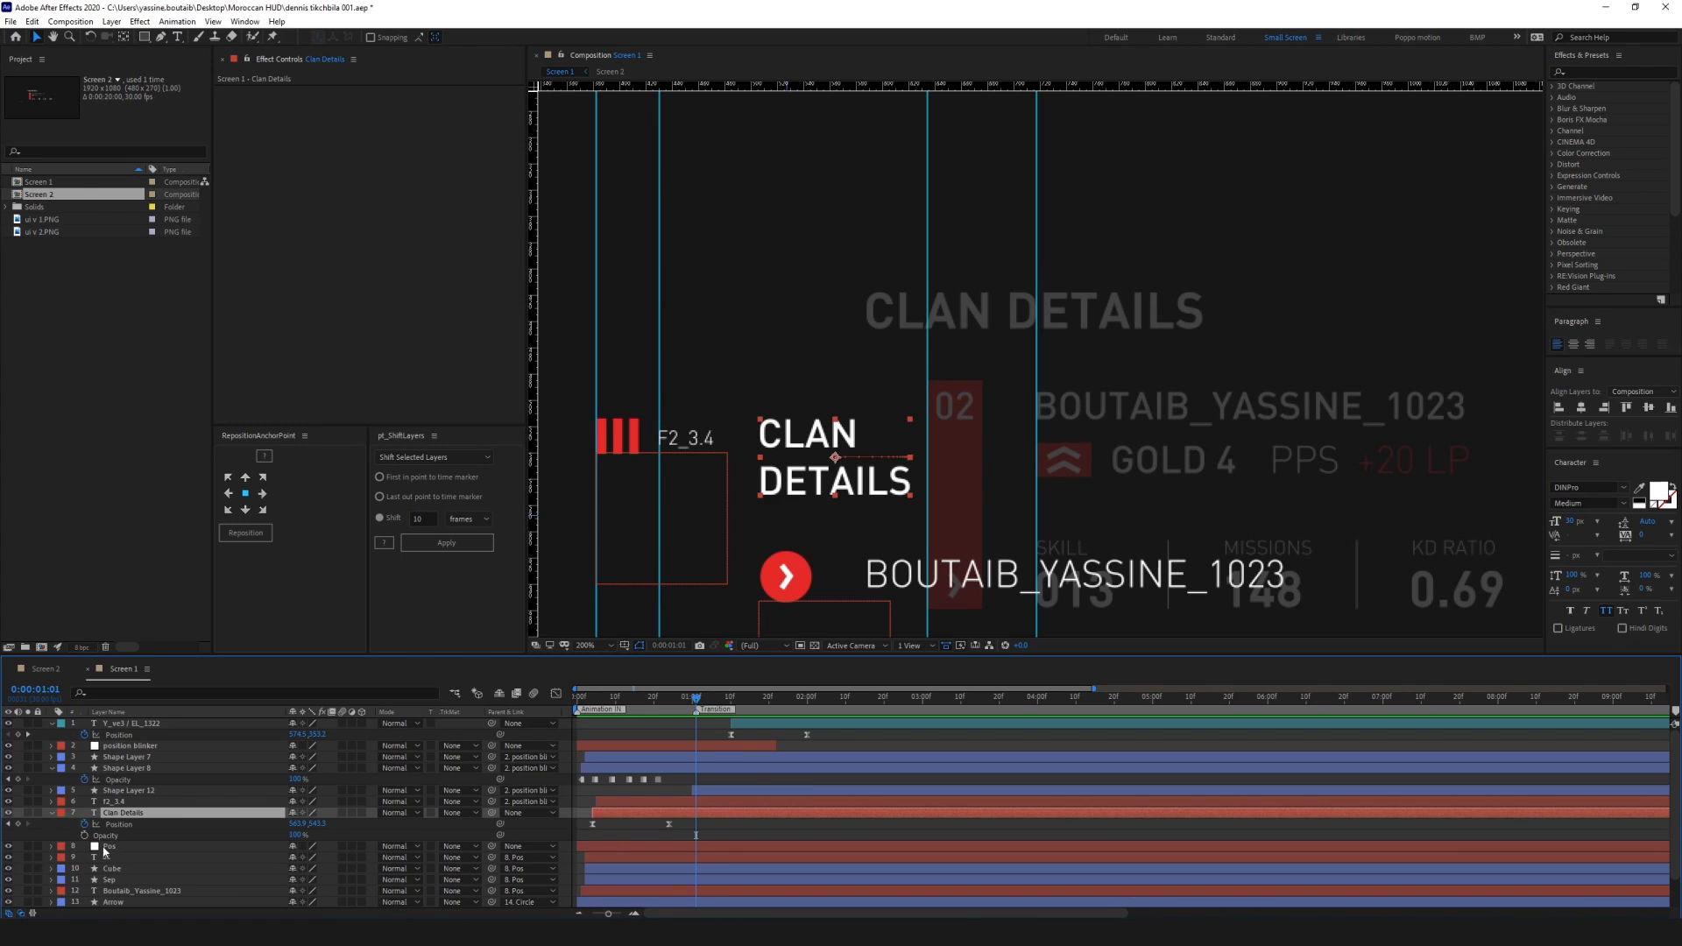
{"action": "key", "text": "p"}
{"action": "key", "text": "t"}
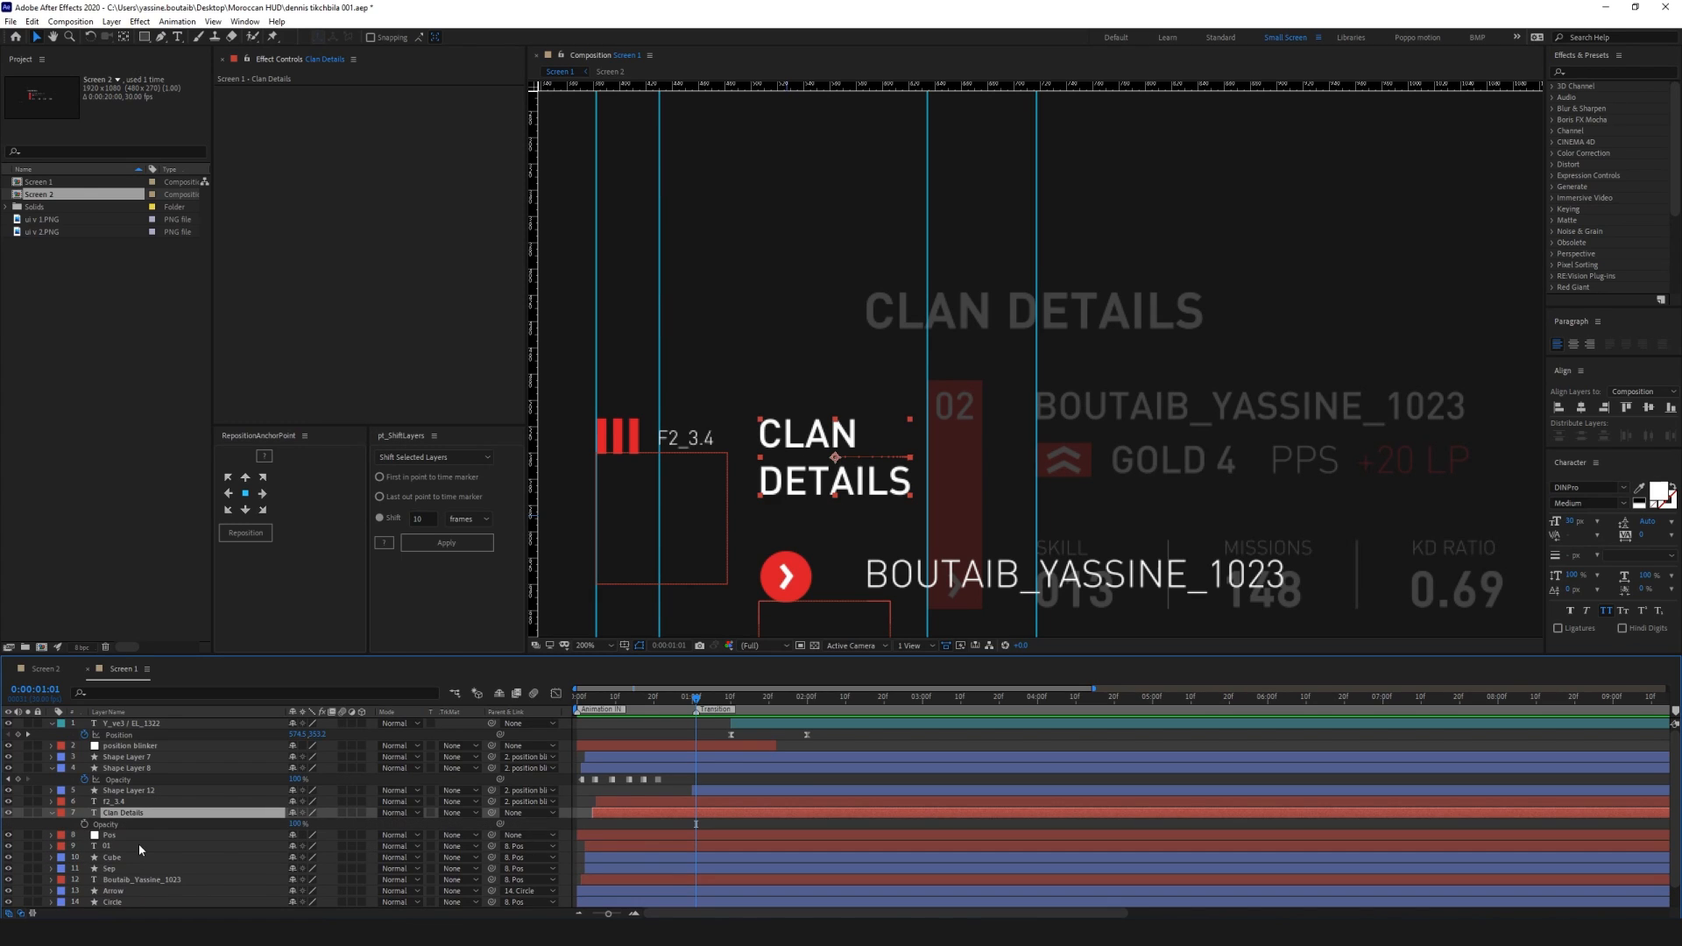
{"action": "key", "text": "p"}
{"action": "key", "text": "shift+t"}
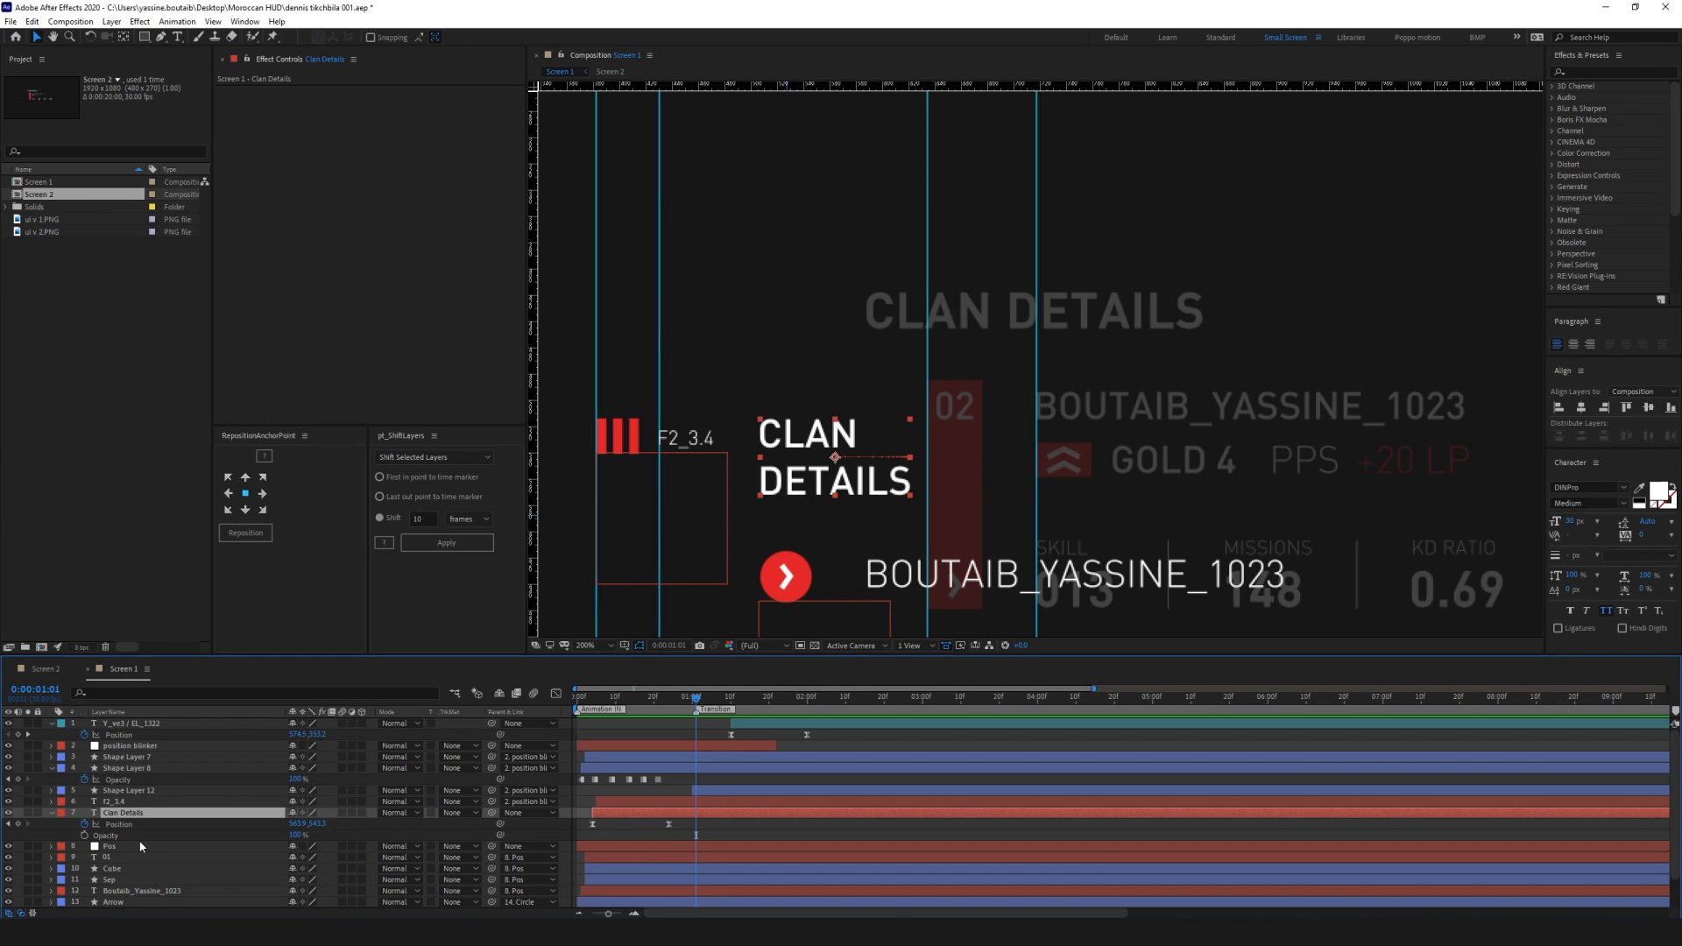
{"action": "key", "text": "shift+s"}
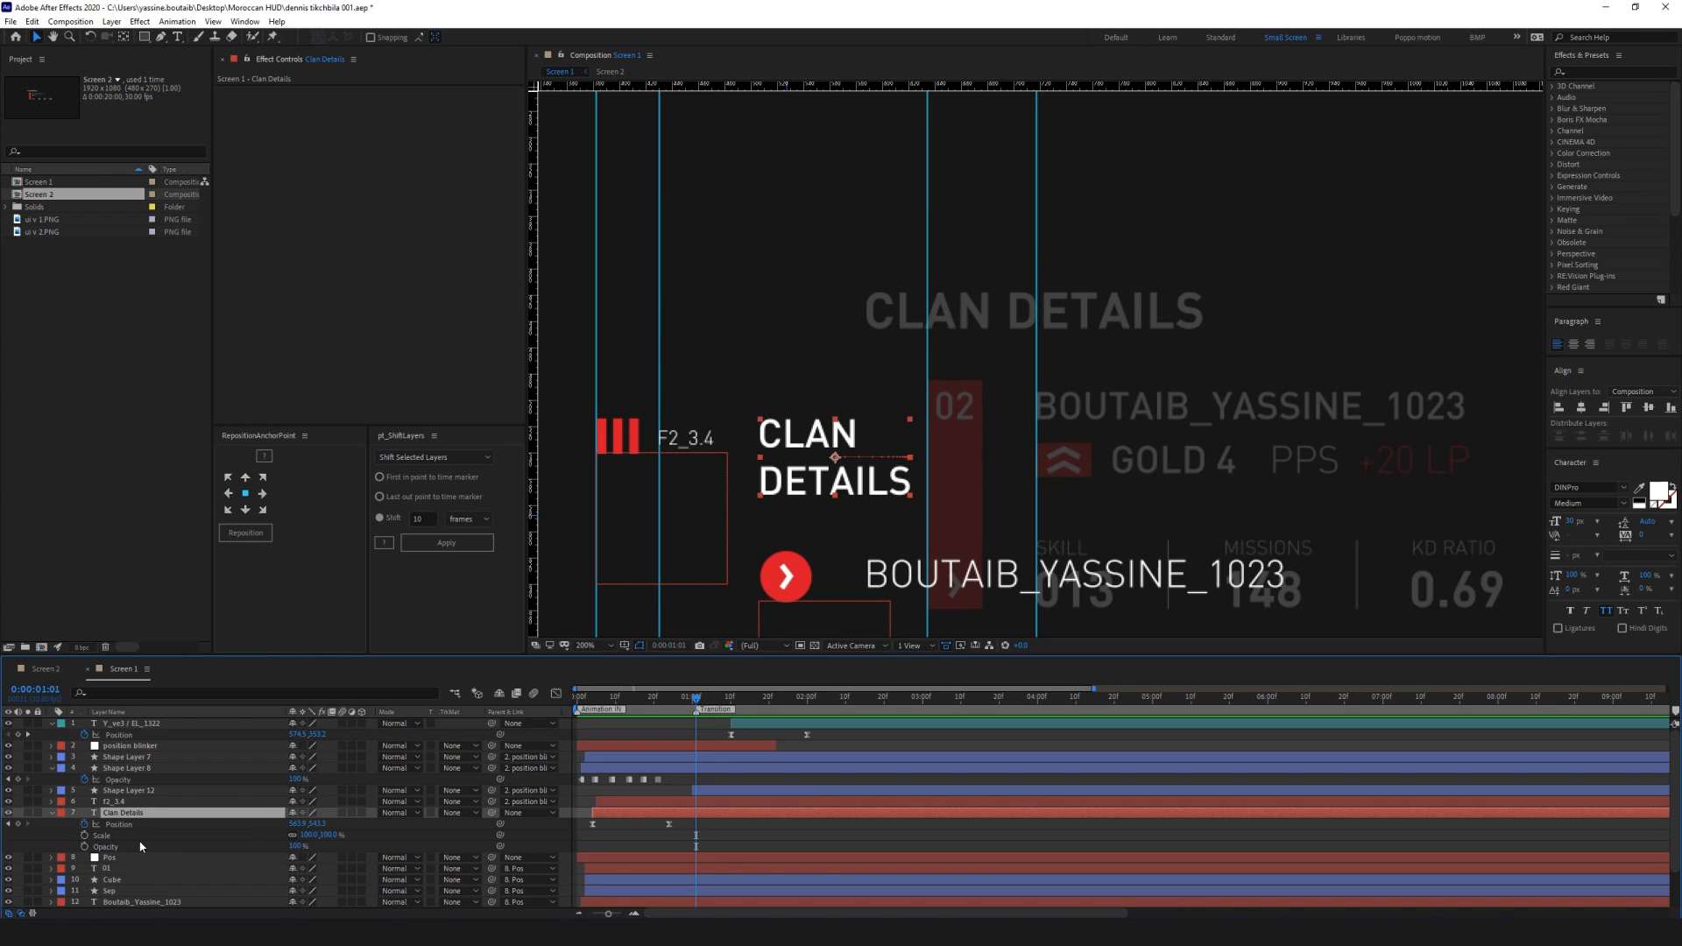
{"action": "key", "text": "shift+r"}
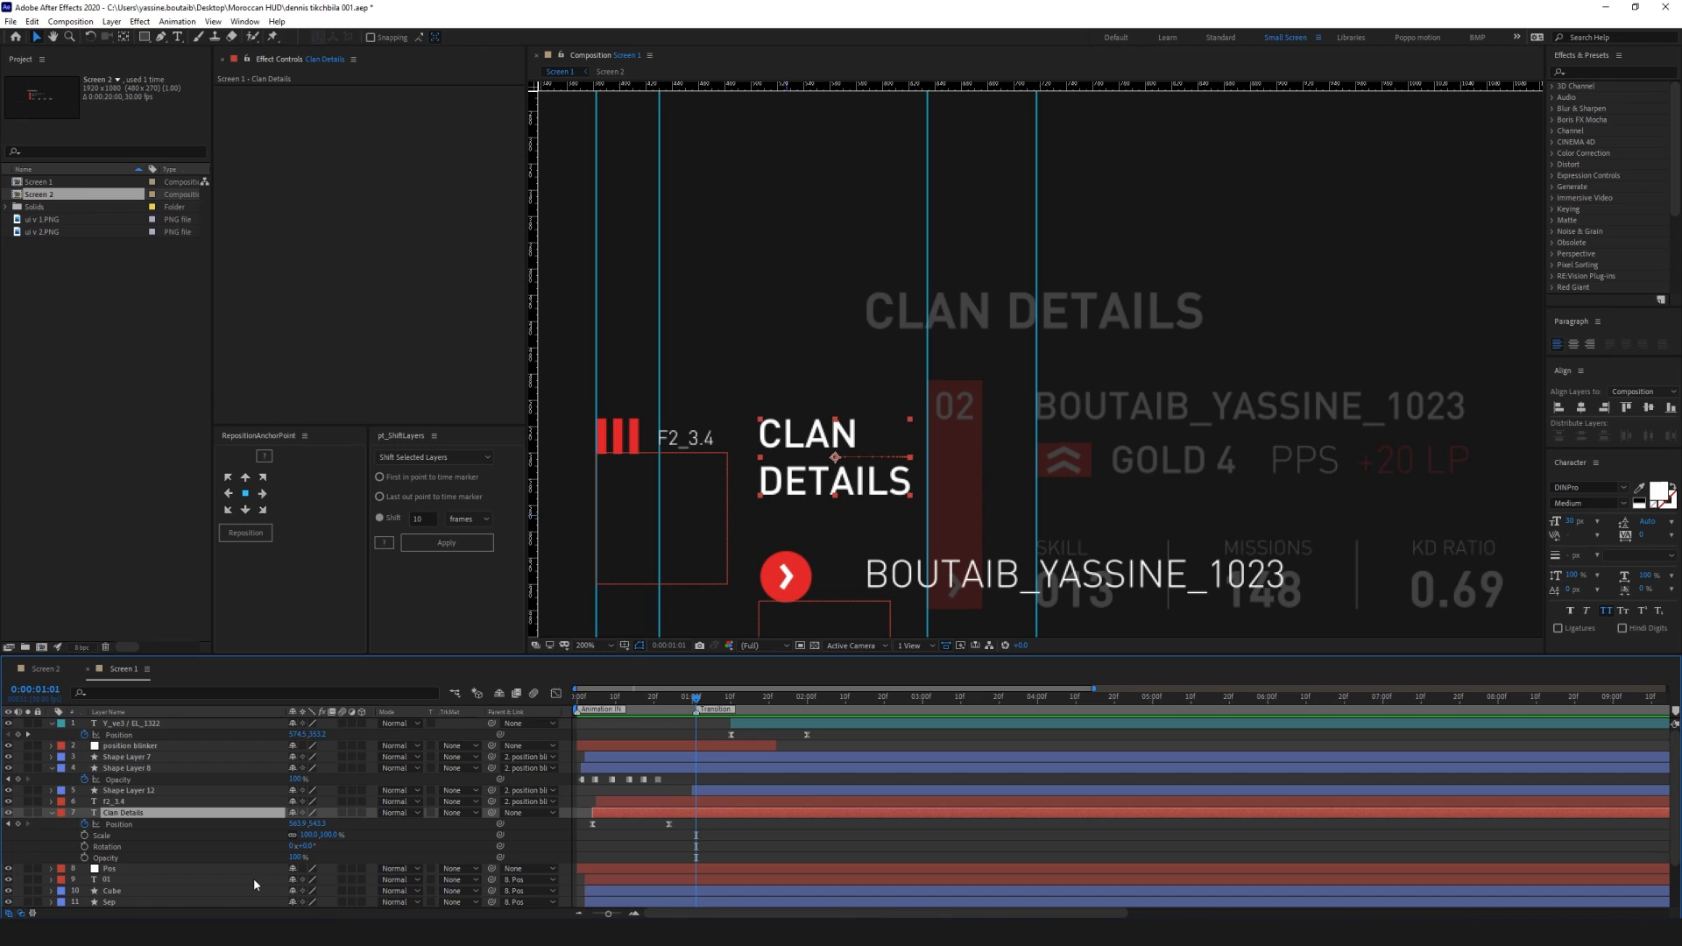
{"action": "key", "text": "shift+r"}
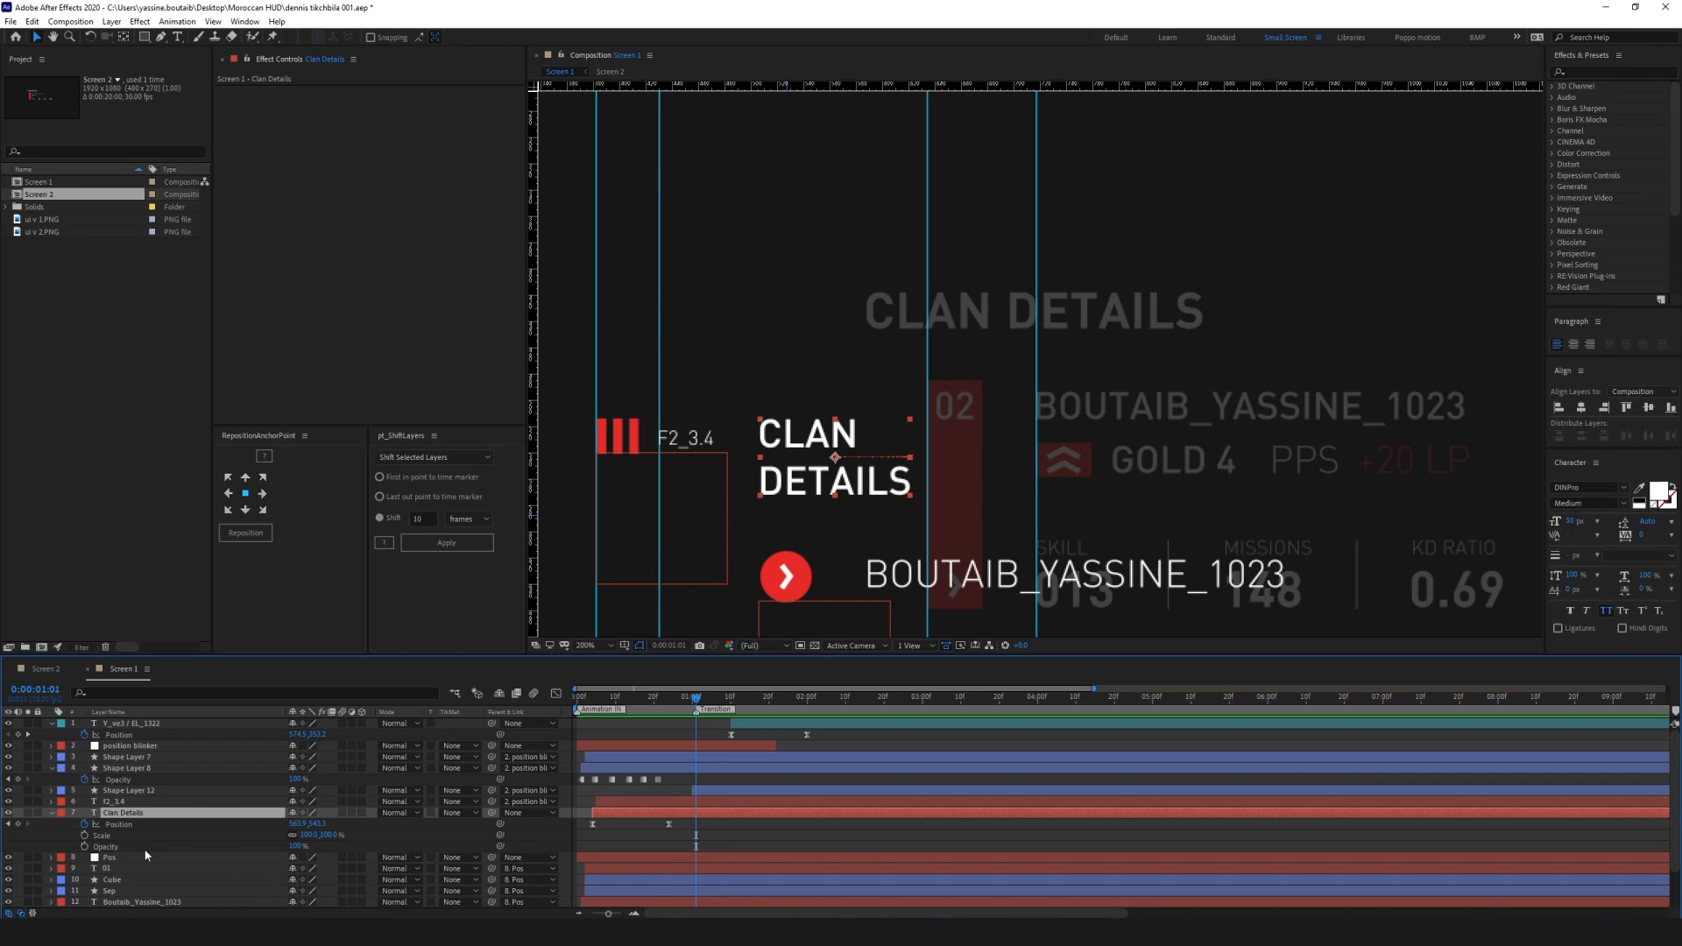
{"action": "key", "text": "shift+s"}
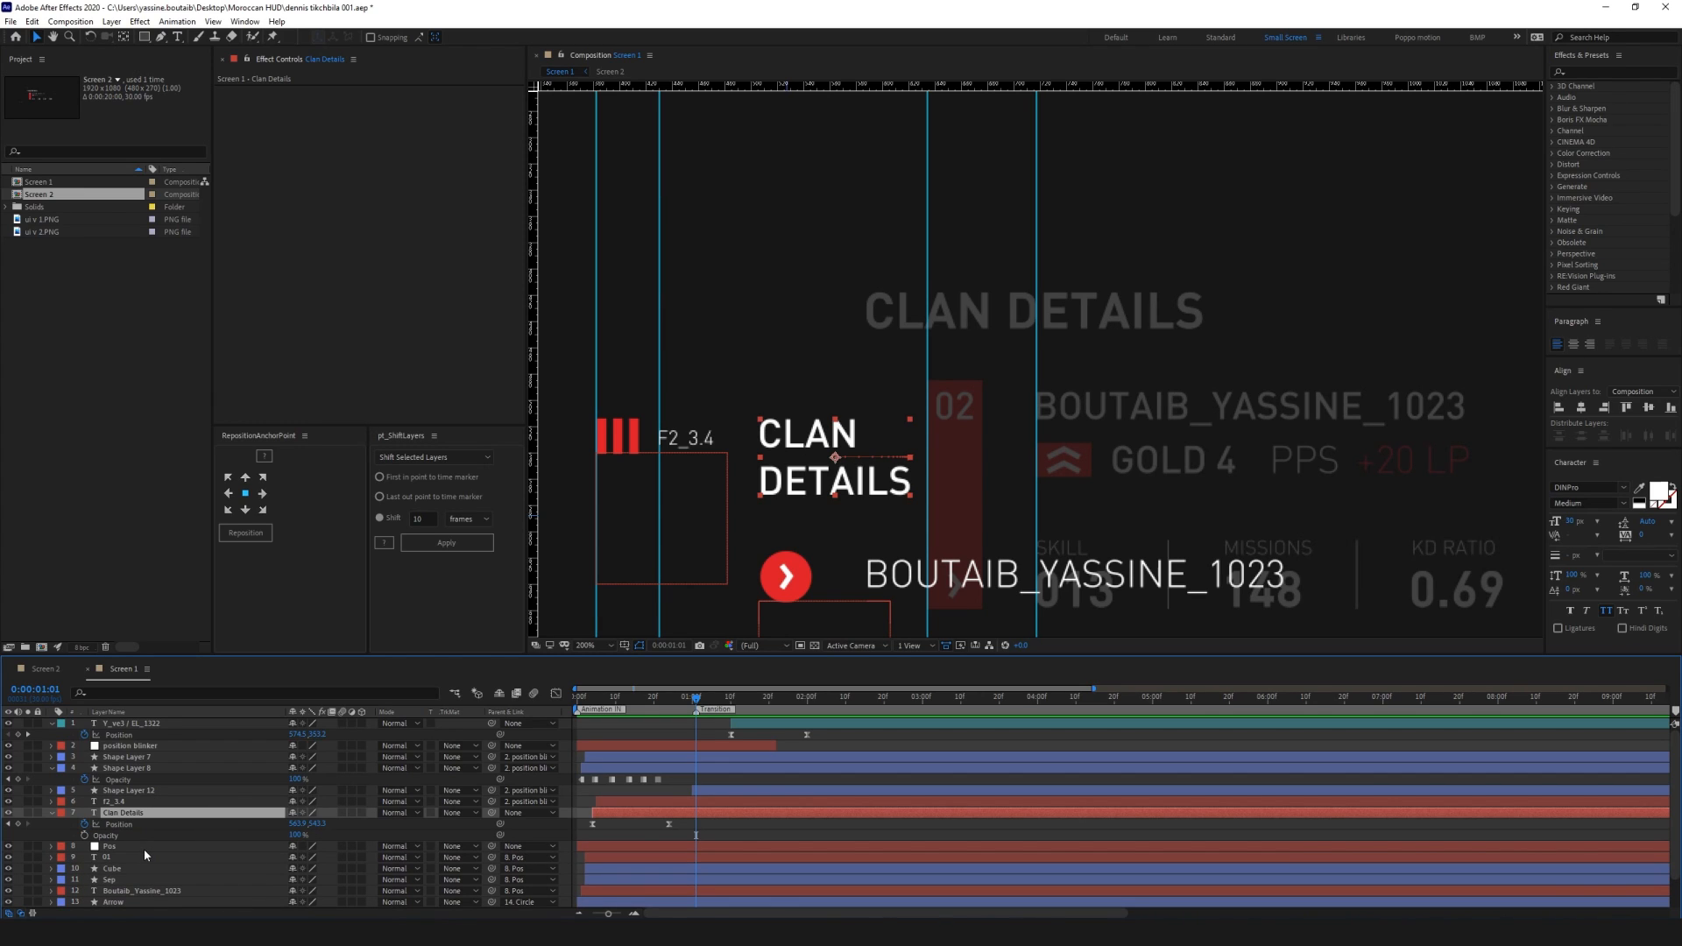
Keyframe the Clan Details layer's Position and Opacity from 0:00:01:01 to 0:00:01:21 so it slides down and fades to 0%
{"action": "left_click", "coordinate": [17, 824]}
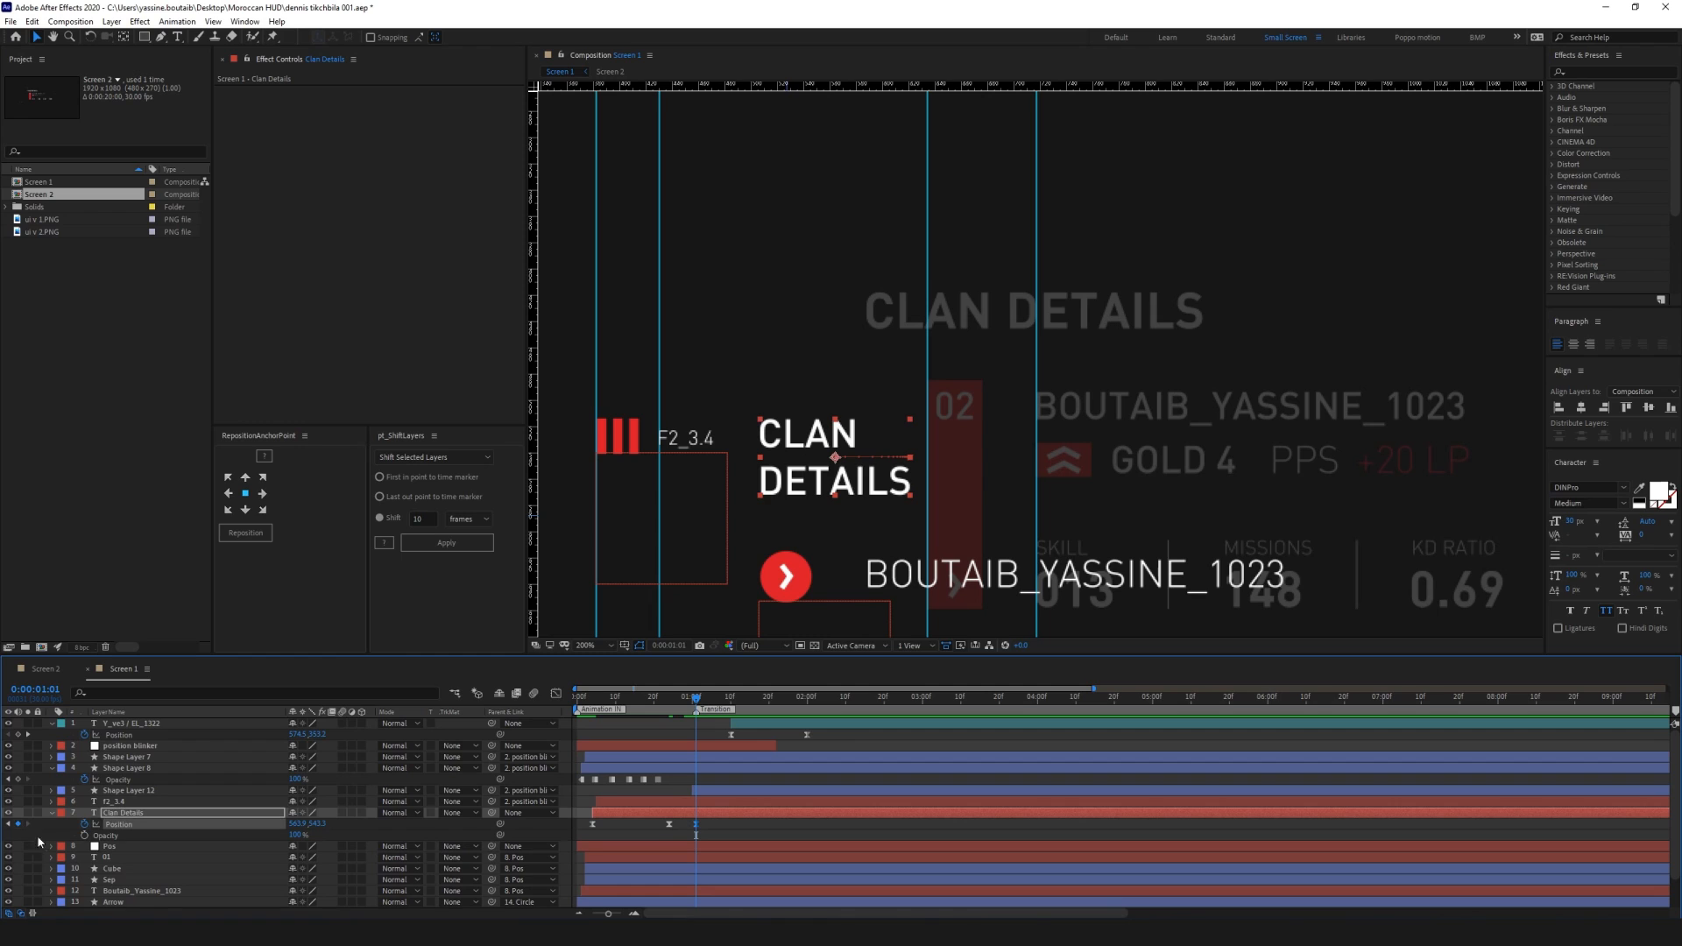
{"action": "left_click", "coordinate": [85, 836]}
{"action": "key", "text": "shift+Page_Down"}
{"action": "key", "text": "shift+Page_Down"}
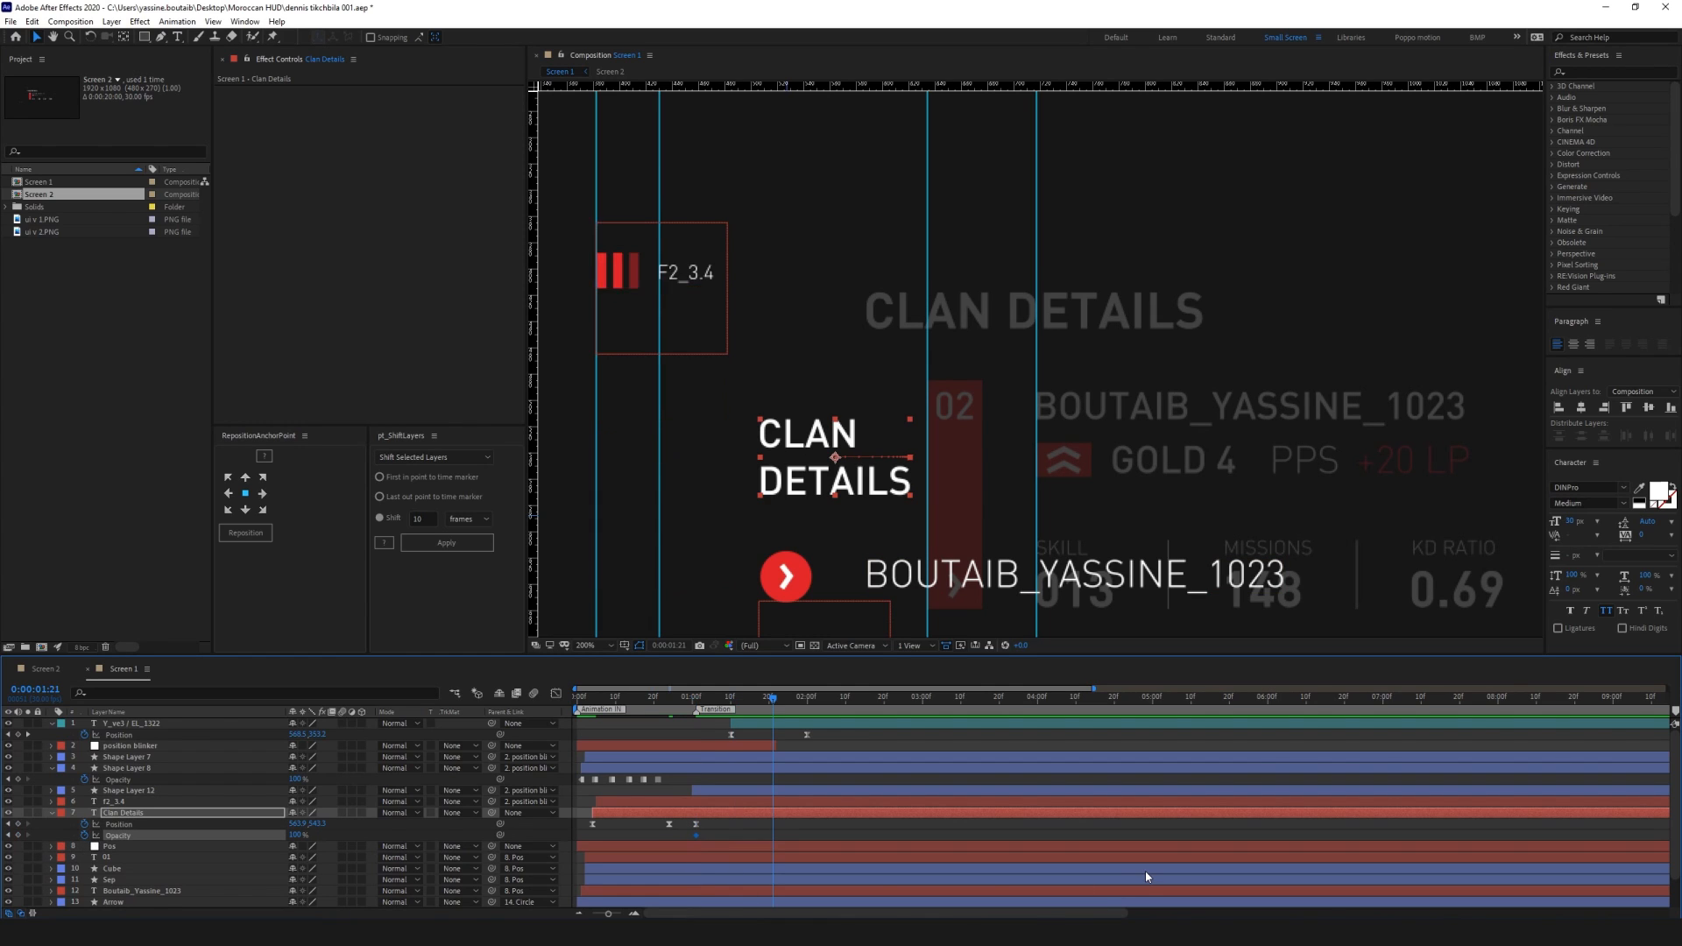
{"action": "left_click_drag", "start_coordinate": [834, 441], "coordinate": [835, 539]}
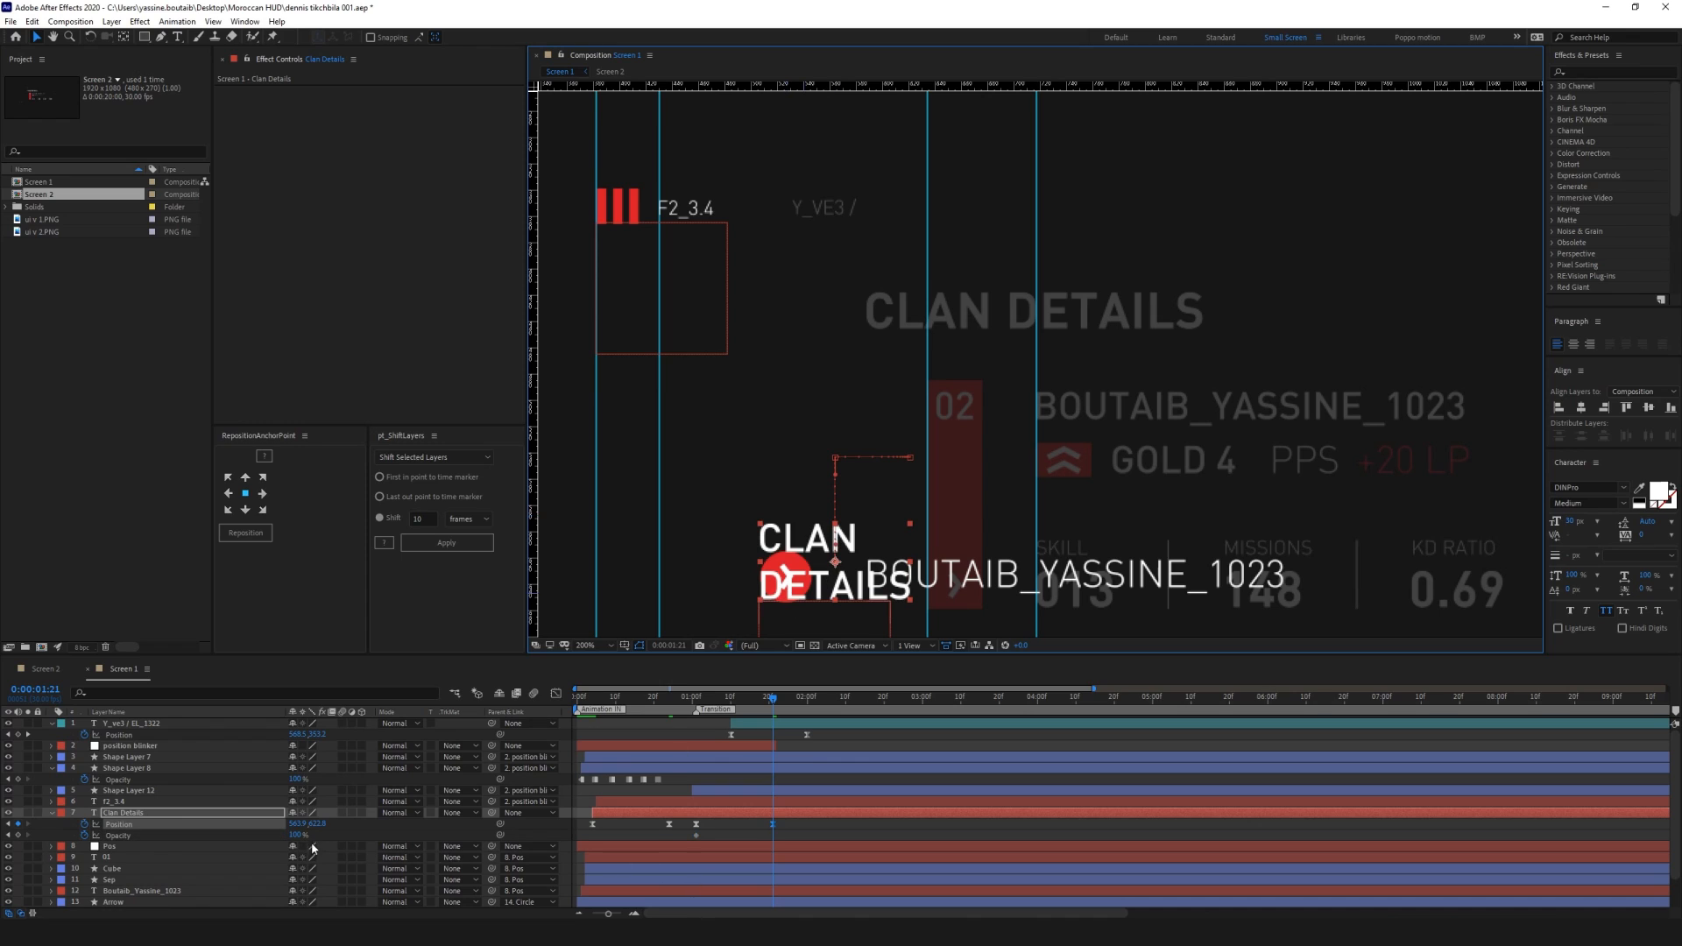
{"action": "left_click_drag", "start_coordinate": [295, 837], "coordinate": [193, 837]}
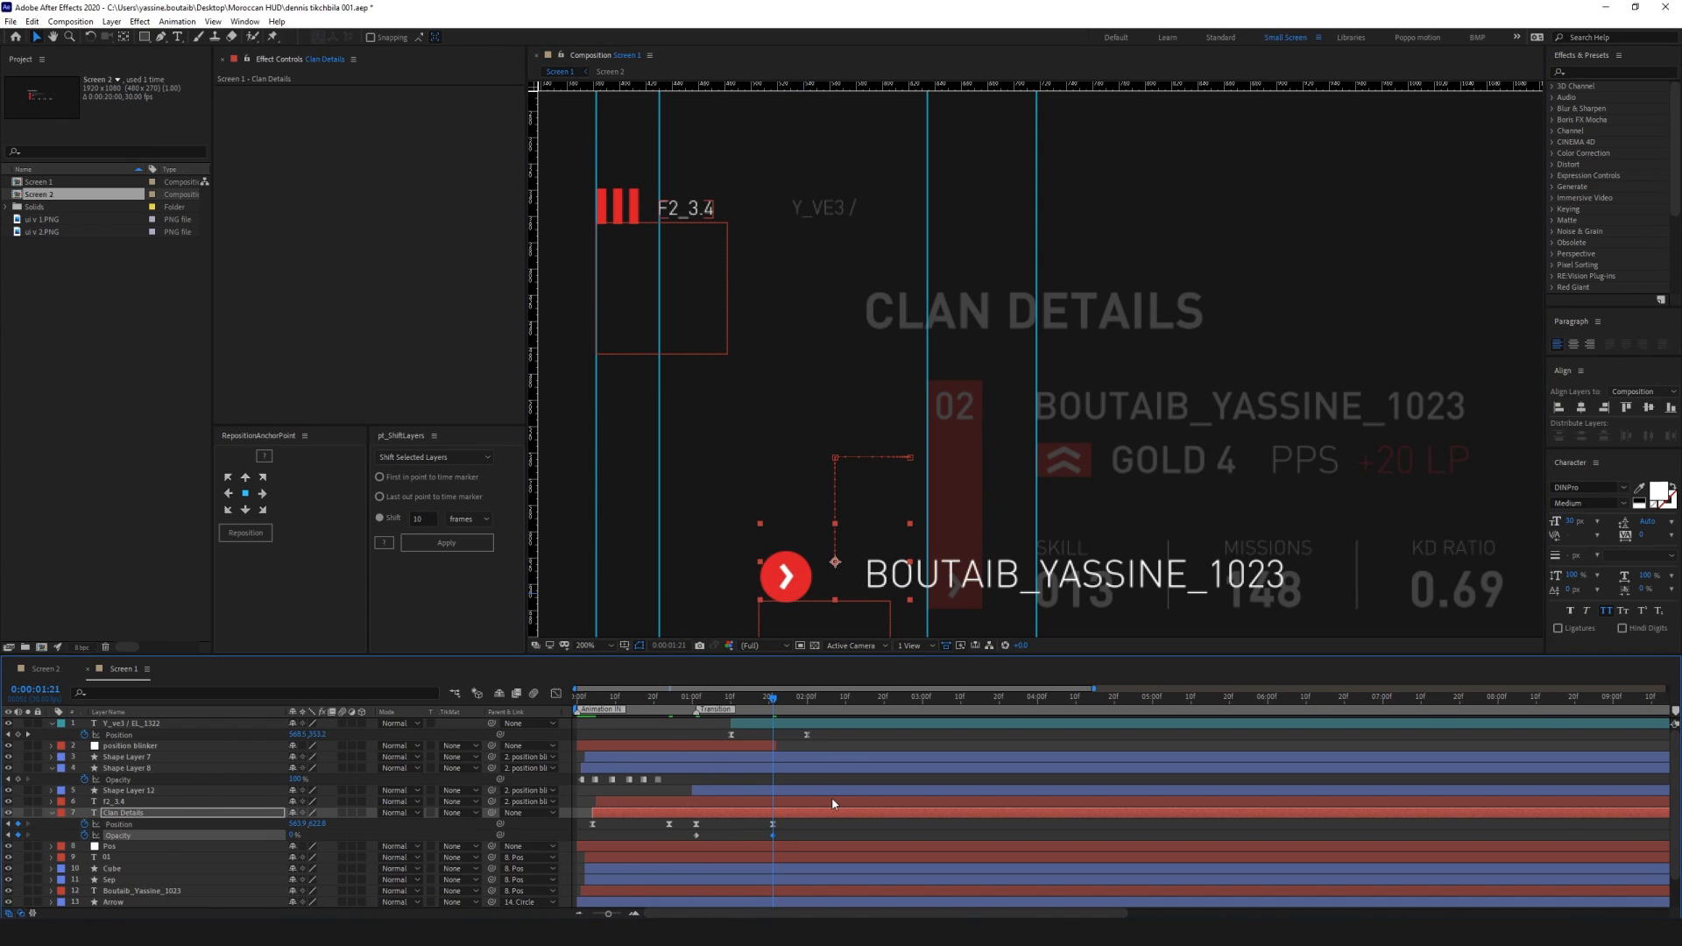
Trim the Clan Details layer's end at 0:00:01:21, ease its exit keyframes, and shape the Position speed curve to peak late
{"action": "key", "text": "alt+]"}
{"action": "left_click_drag", "start_coordinate": [793, 833], "coordinate": [628, 857]}
{"action": "left_click_drag", "start_coordinate": [798, 828], "coordinate": [760, 820]}
{"action": "left_click", "coordinate": [556, 694]}
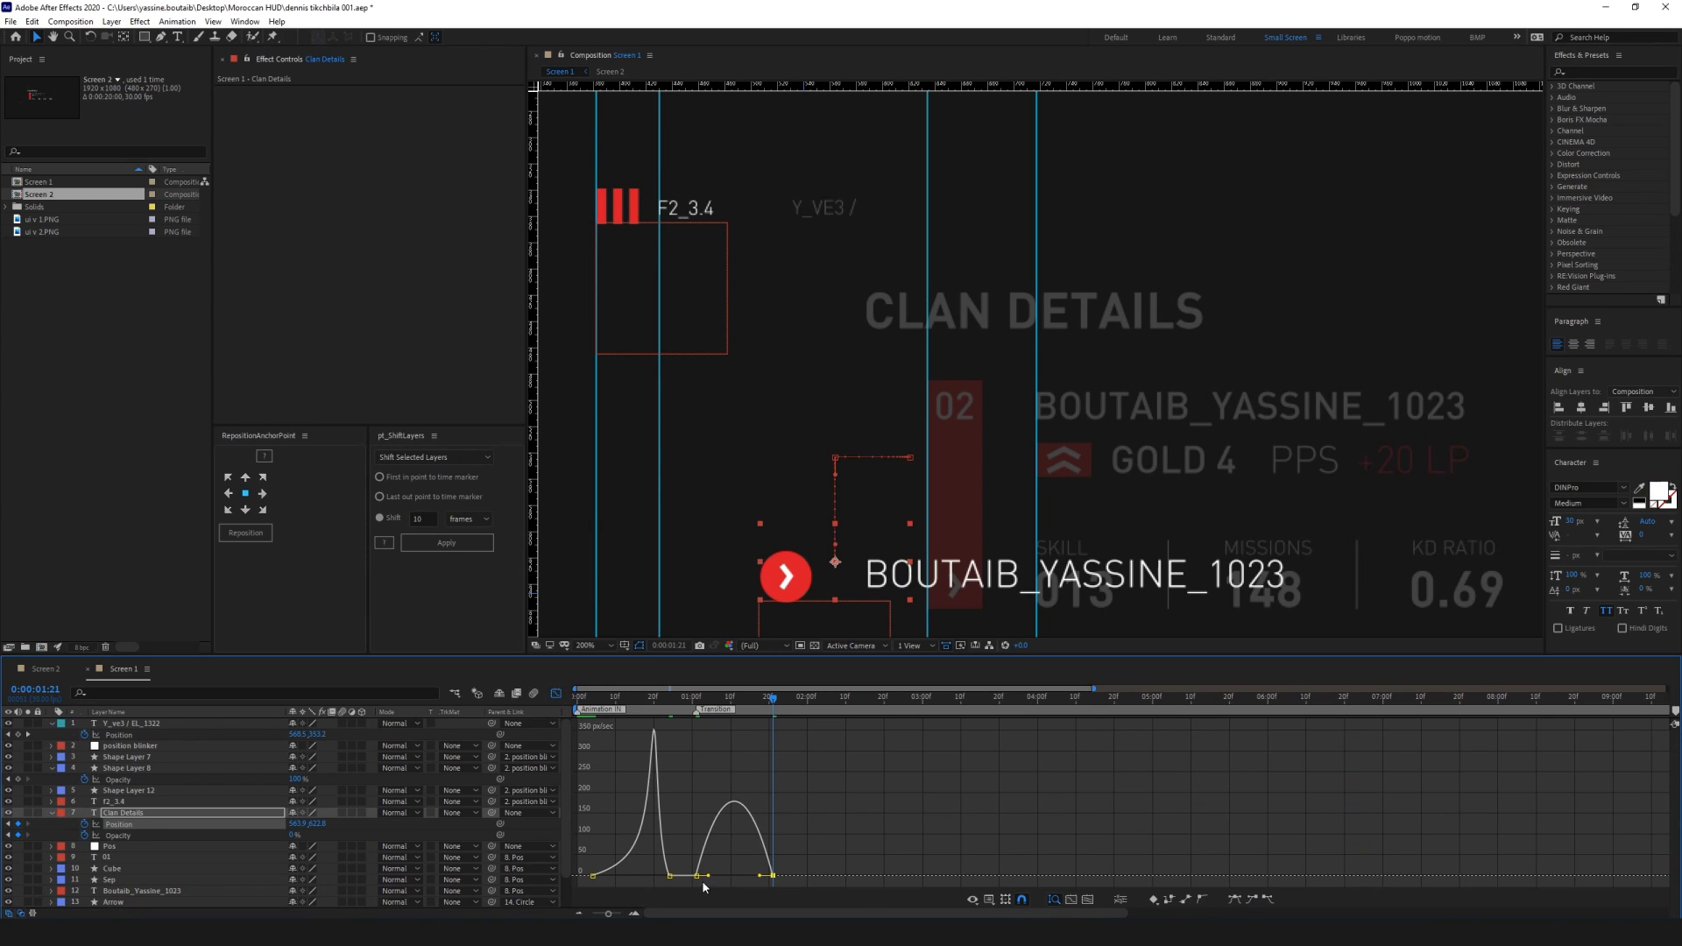
{"action": "left_click_drag", "start_coordinate": [707, 875], "coordinate": [733, 875]}
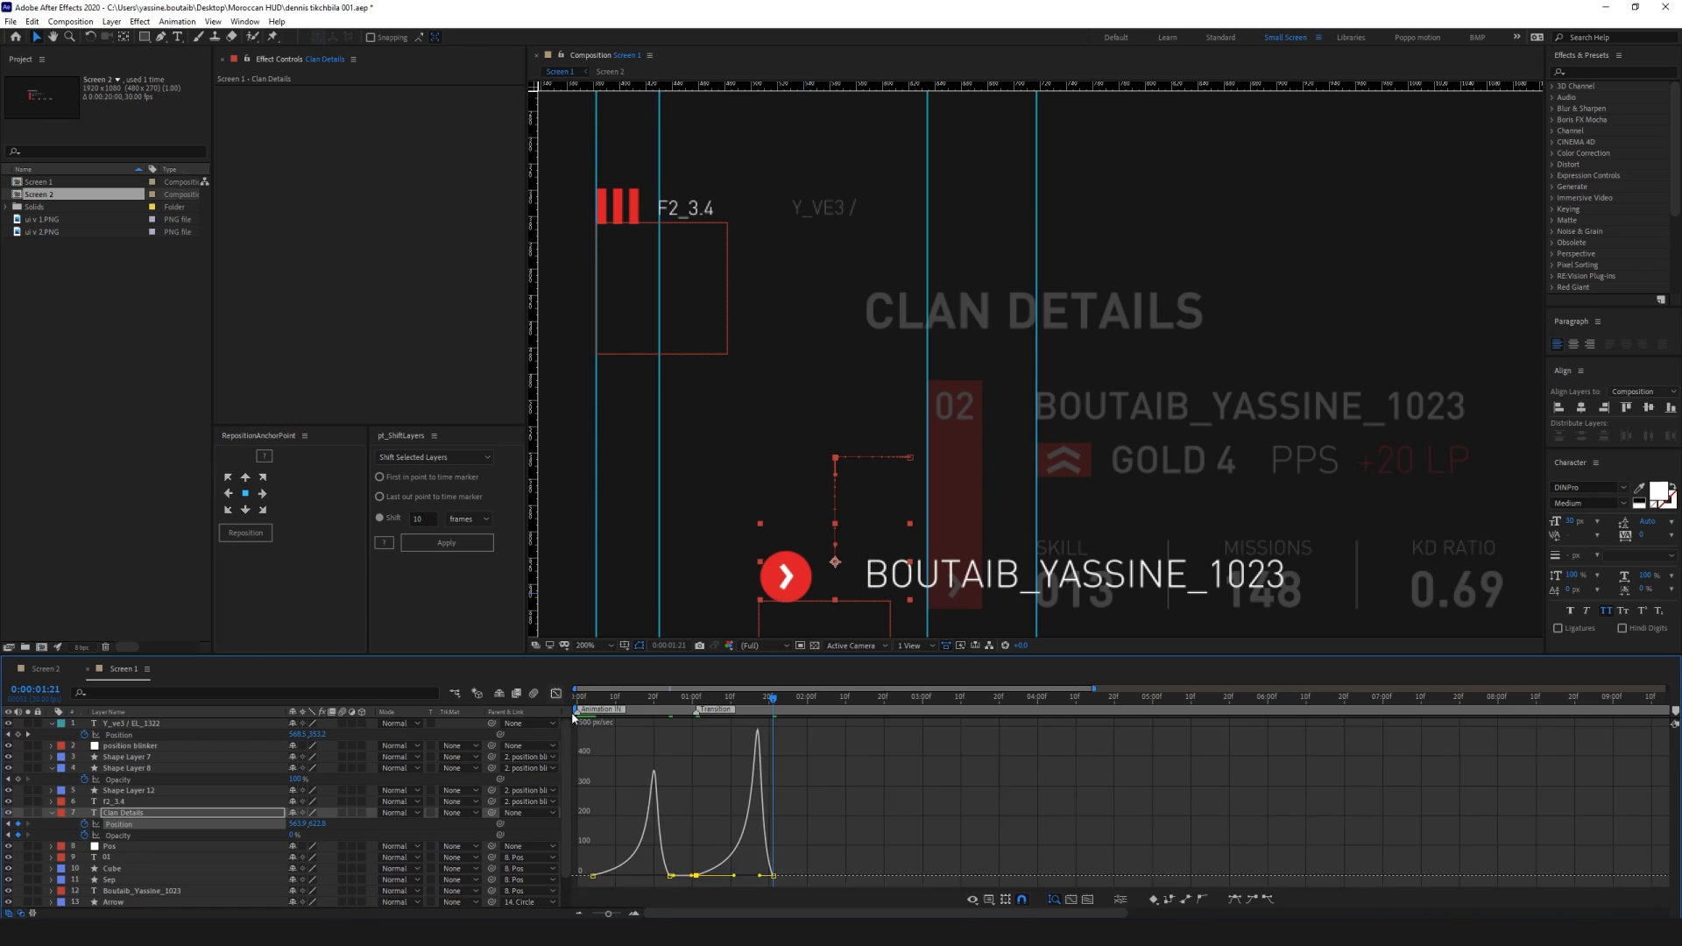
{"action": "left_click", "coordinate": [556, 693]}
{"action": "left_click", "coordinate": [776, 841]}
Preview the Clan Details exit, shift its final Opacity keyframe earlier to about 0:00:01:16, and replay the animation
{"action": "left_click_drag", "start_coordinate": [772, 698], "coordinate": [635, 698]}
{"action": "key", "text": "space"}
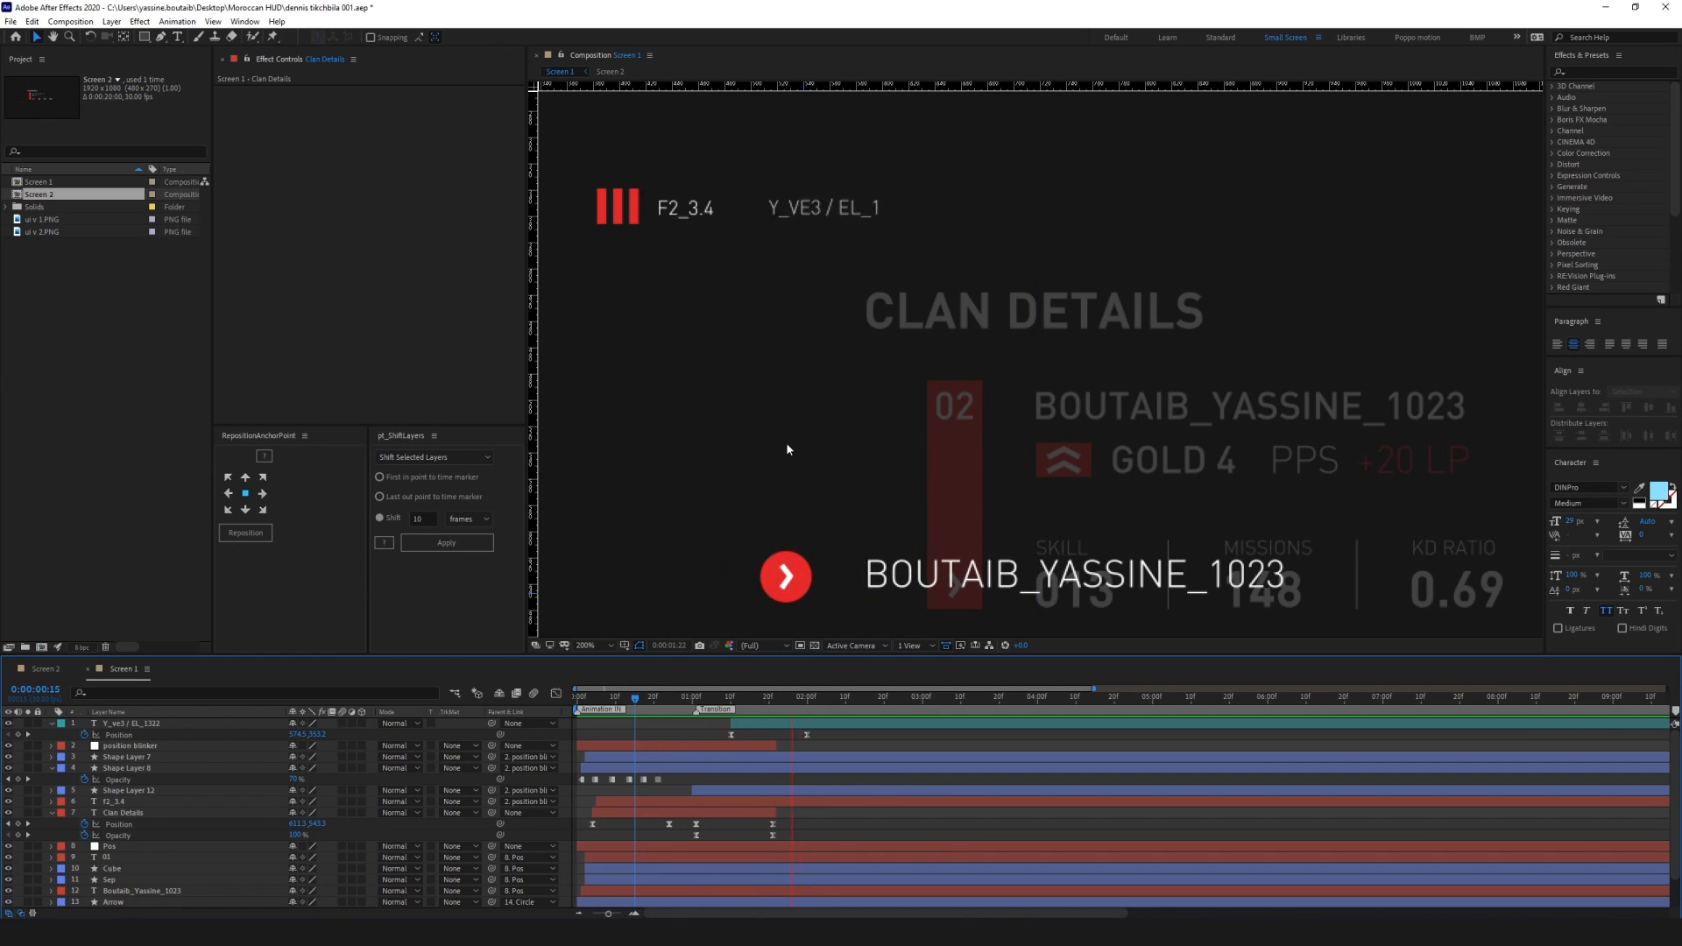
{"action": "key", "text": "space"}
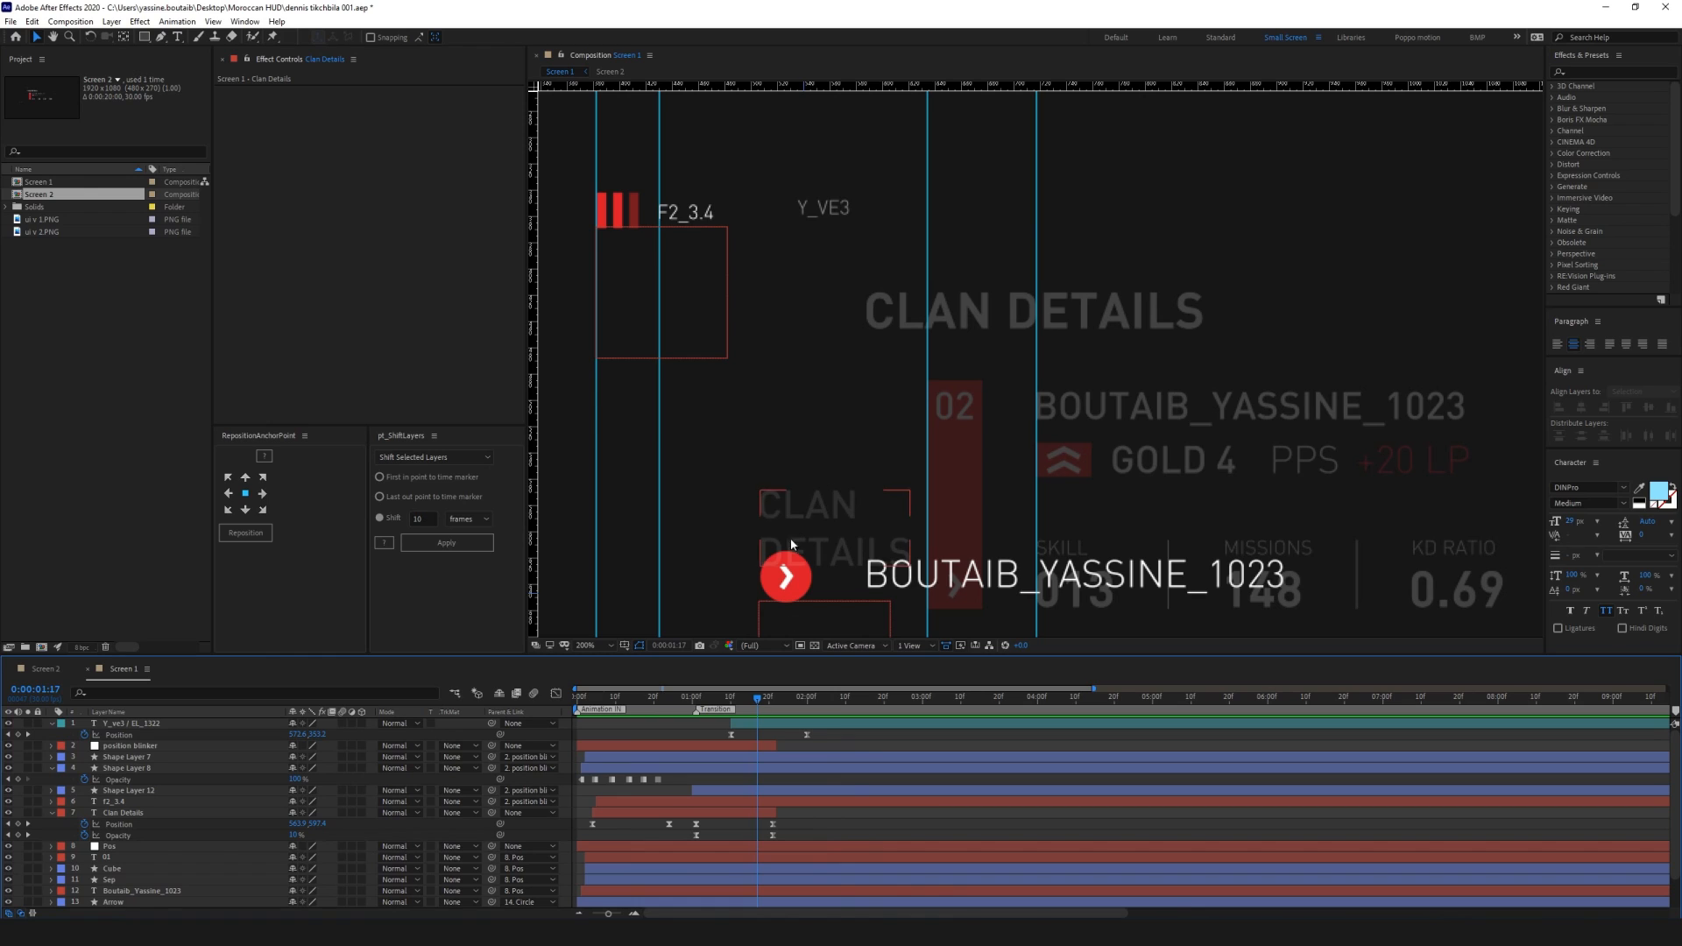
{"action": "left_click_drag", "start_coordinate": [772, 835], "coordinate": [754, 835]}
{"action": "key", "text": "Home"}
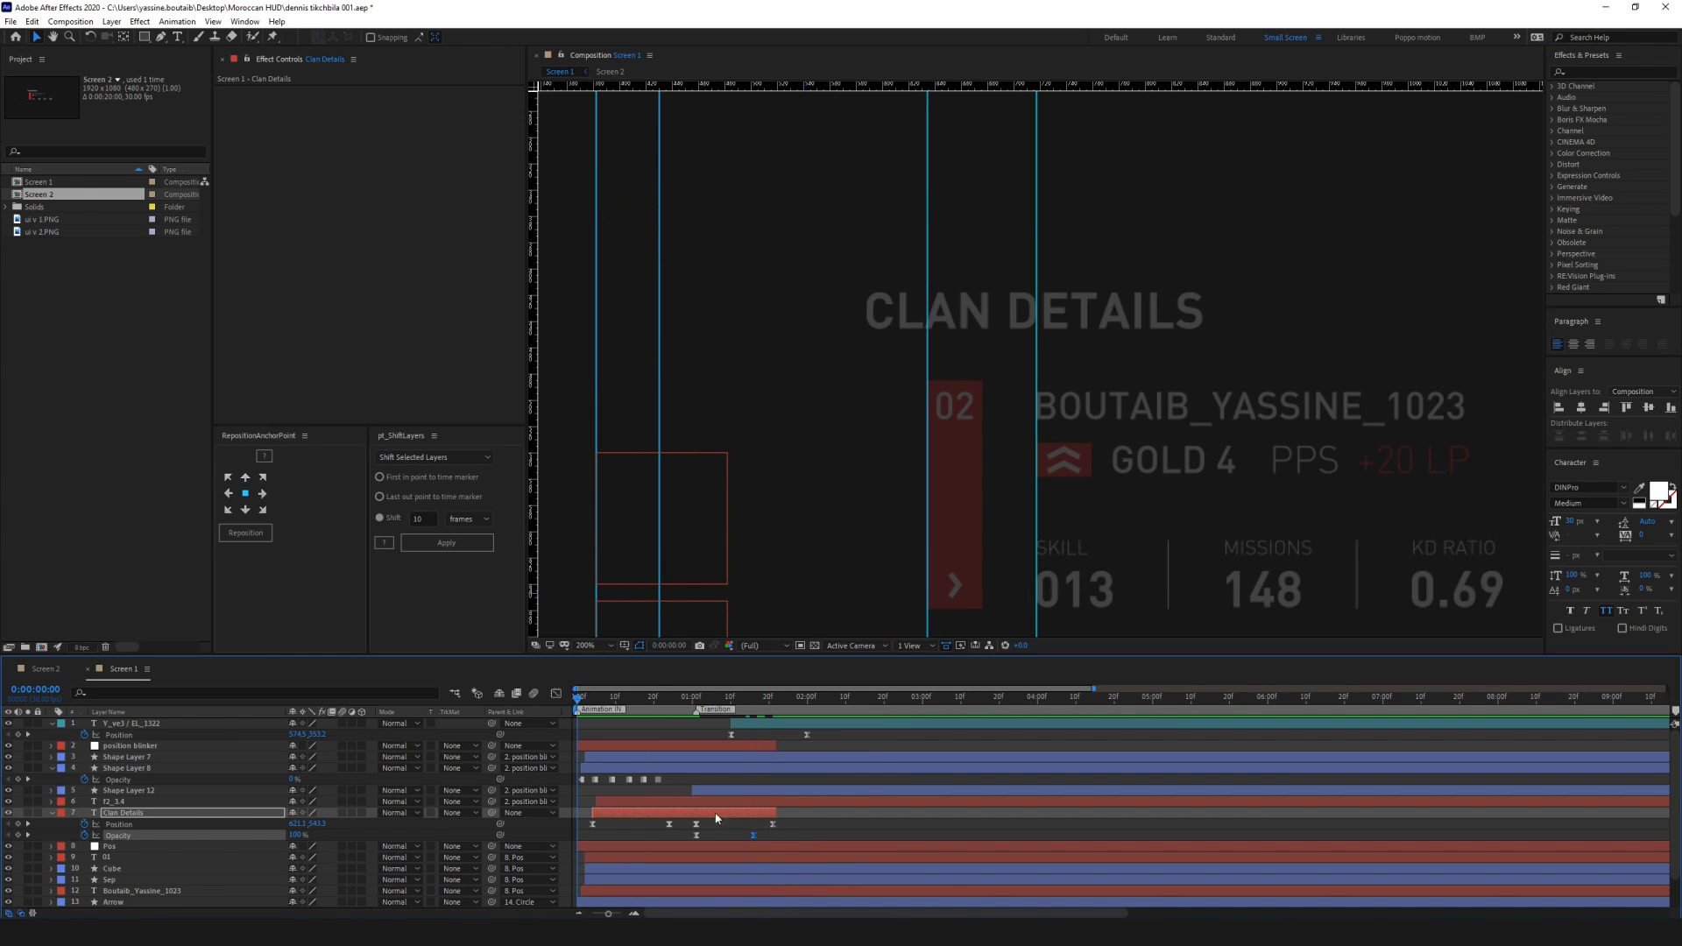
{"action": "key", "text": "space"}
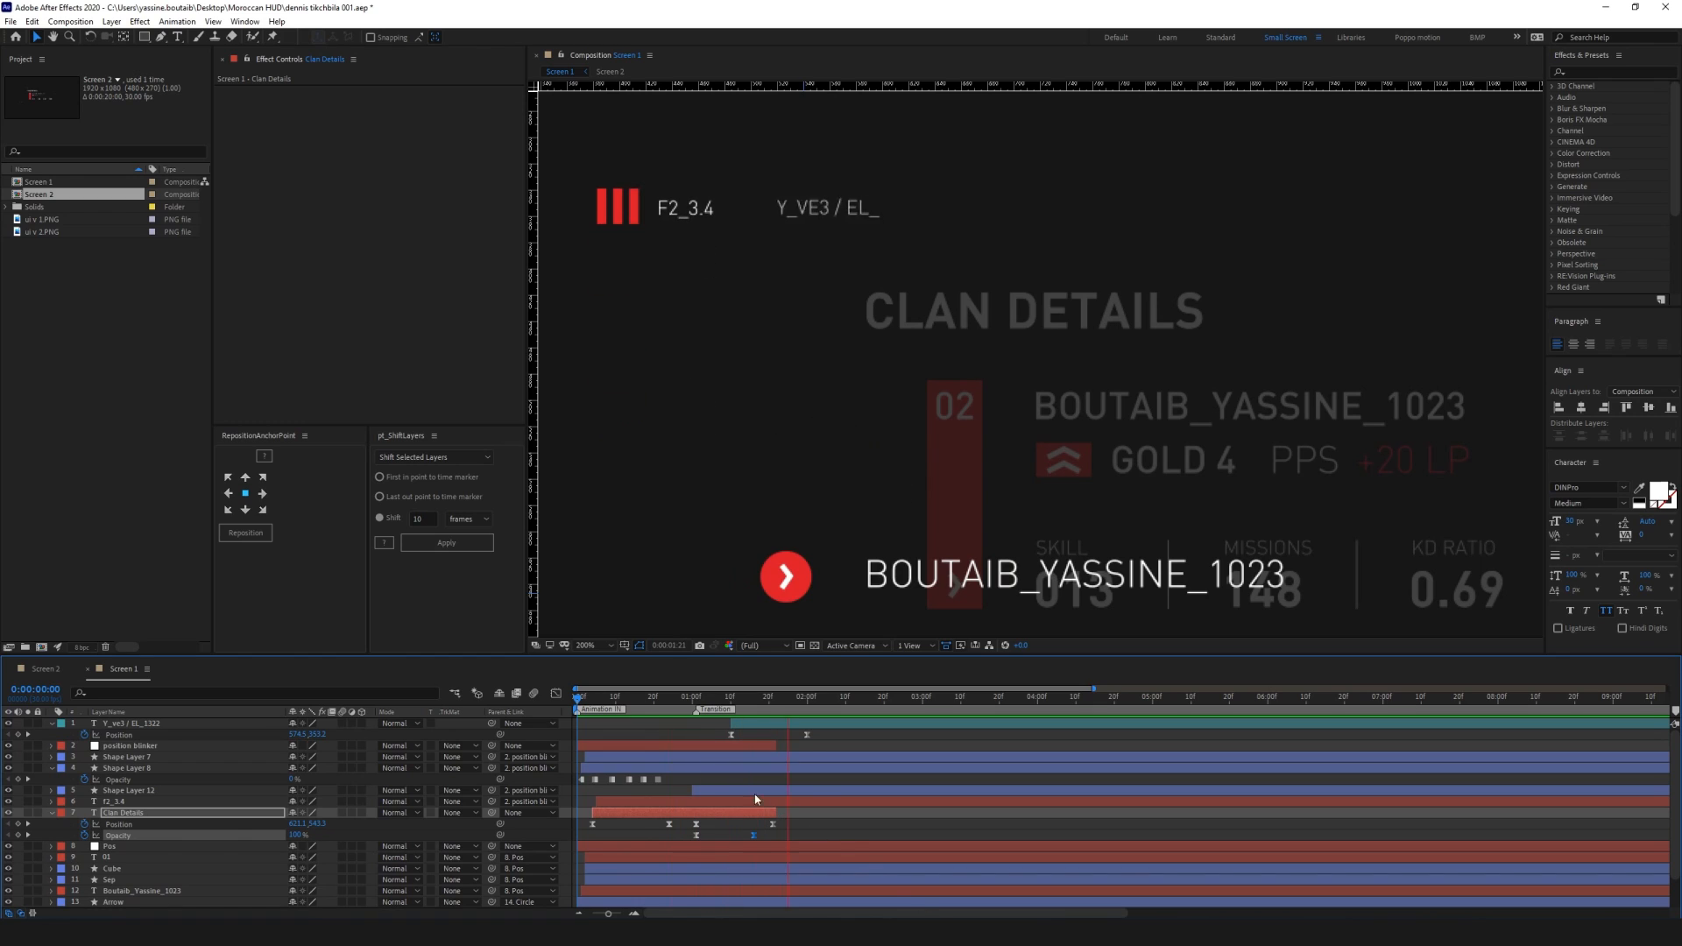
Return to the Transition marker, collapse the Clan Details layer's properties, and save the project
{"action": "left_click", "coordinate": [698, 711]}
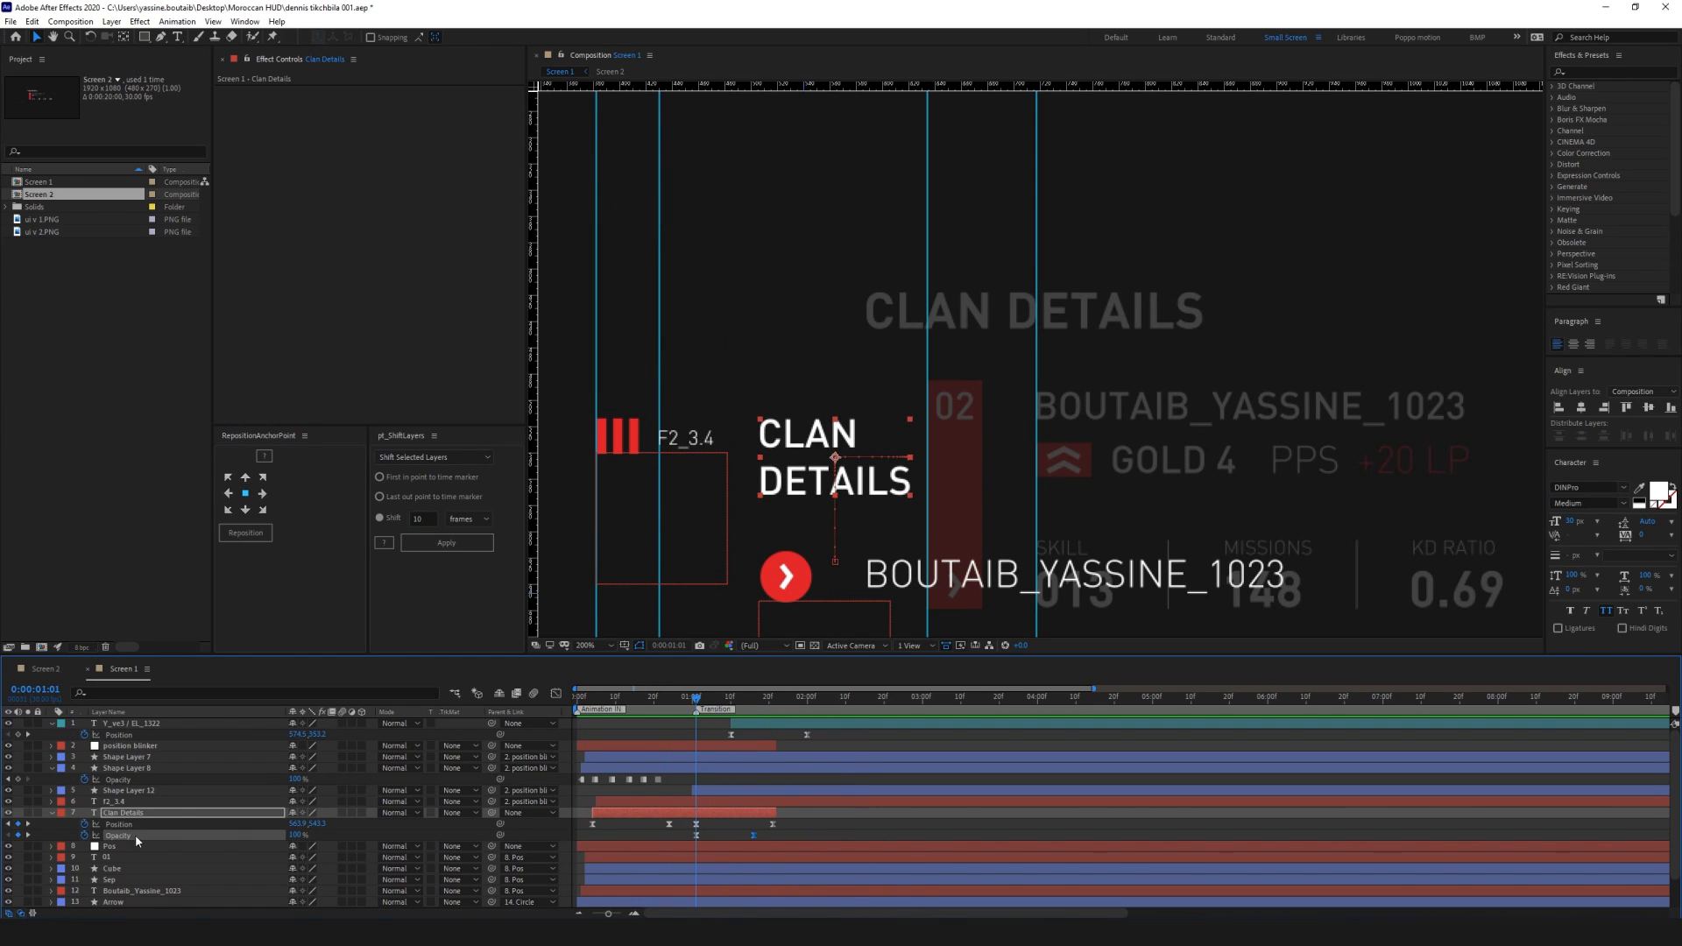
{"action": "left_click", "coordinate": [49, 812]}
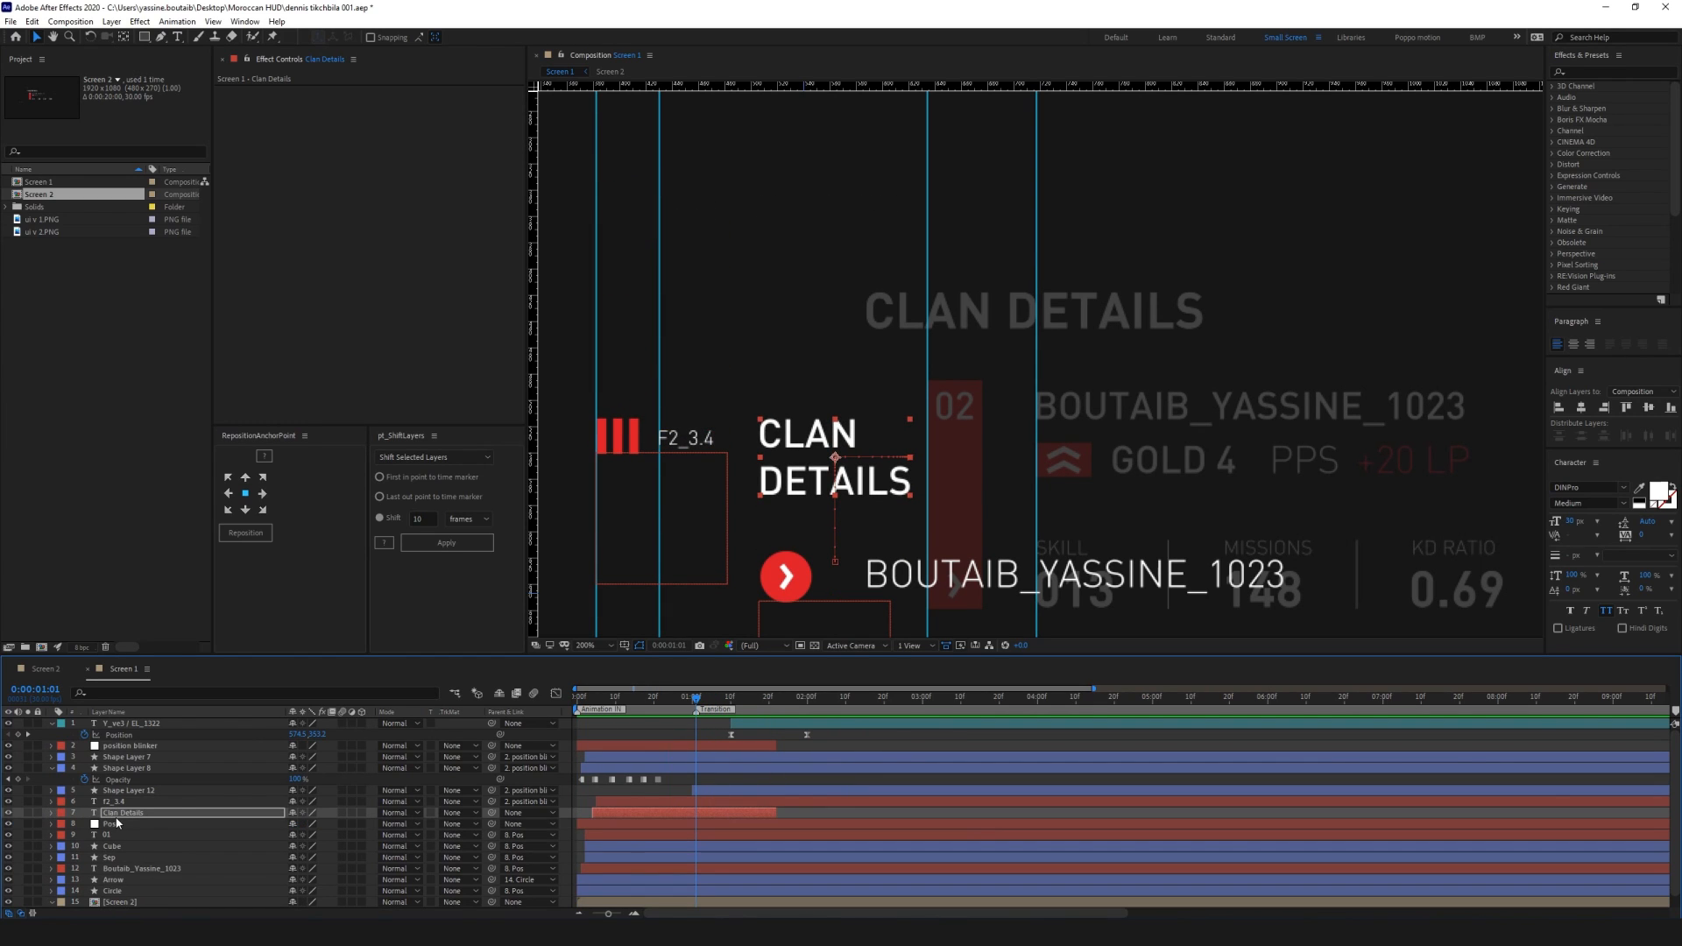
{"action": "key", "text": "ctrl+s"}
At 0:00:02:00, add five horizontal guides along the faded Screen 2 heading, player name, GOLD 4 row, stats row and BACK label
{"action": "left_click", "coordinate": [814, 711]}
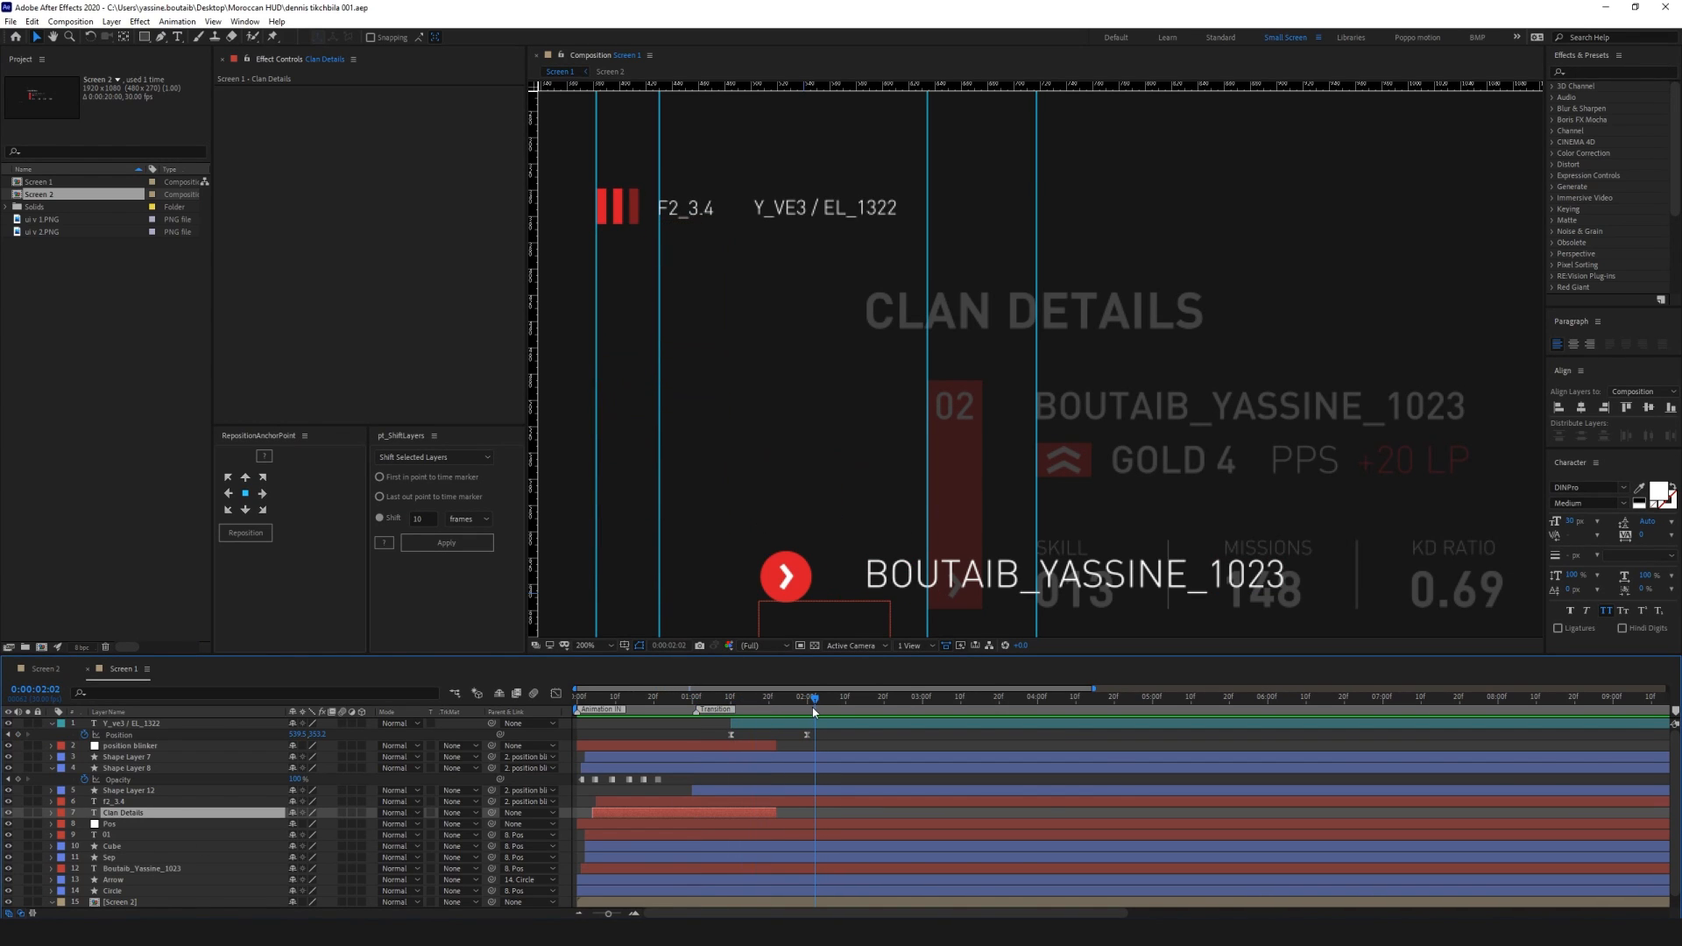
{"action": "left_click_drag", "start_coordinate": [814, 712], "coordinate": [808, 711]}
{"action": "key", "text": "comma"}
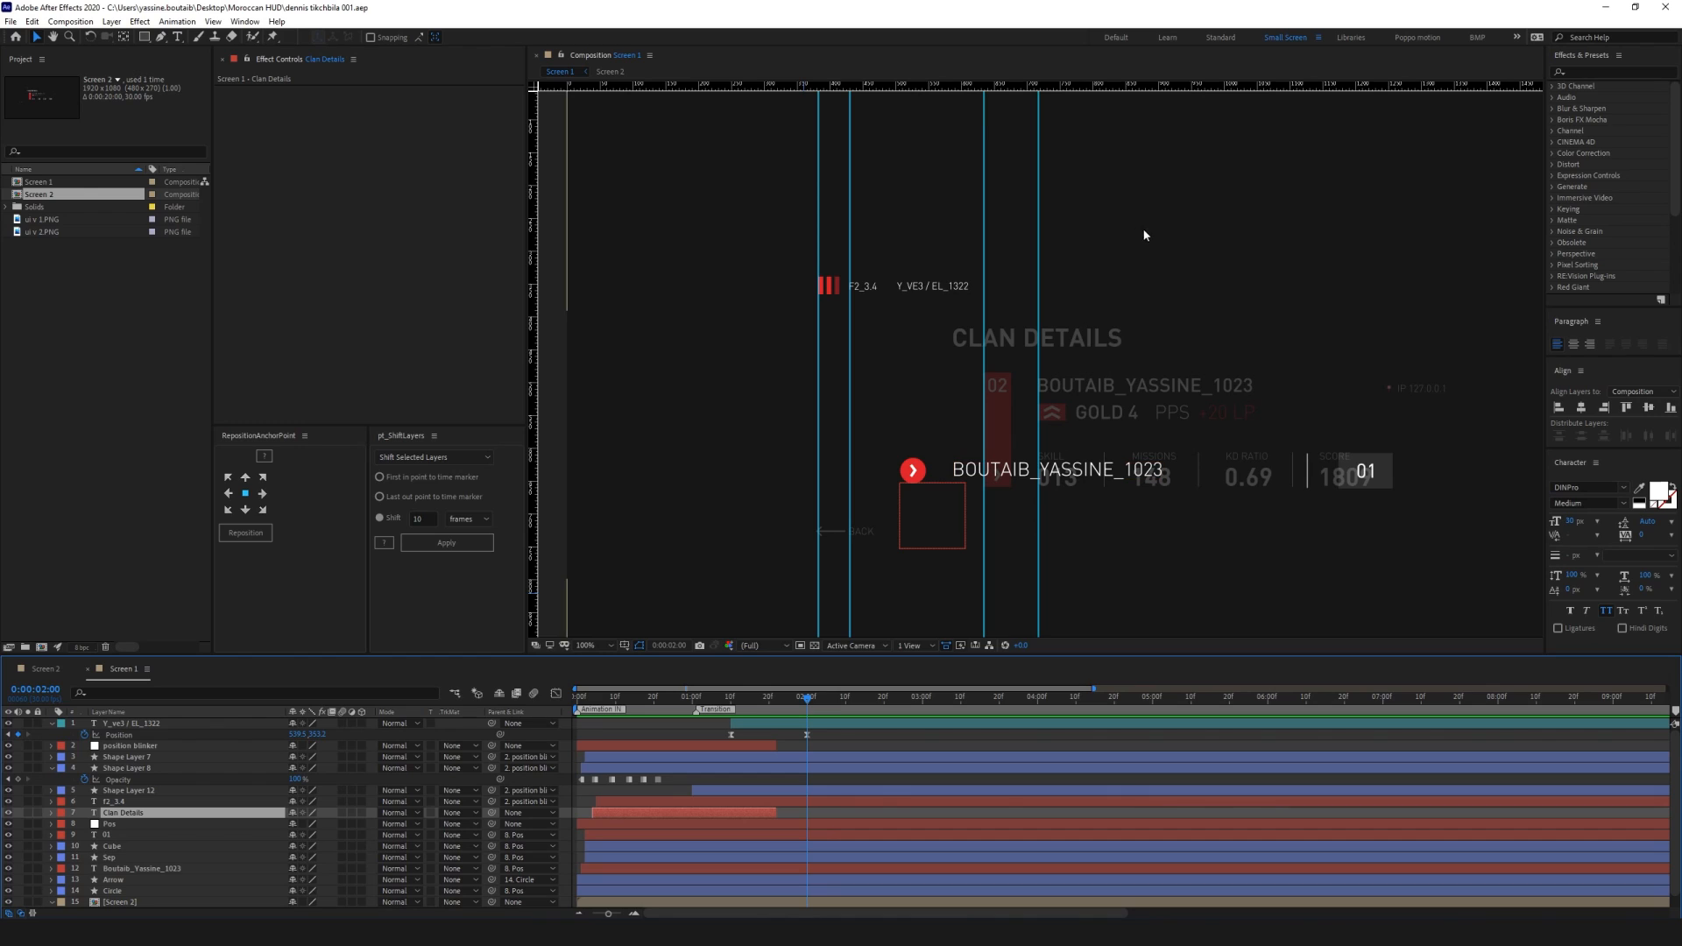
{"action": "left_click_drag", "start_coordinate": [1041, 85], "coordinate": [1041, 345]}
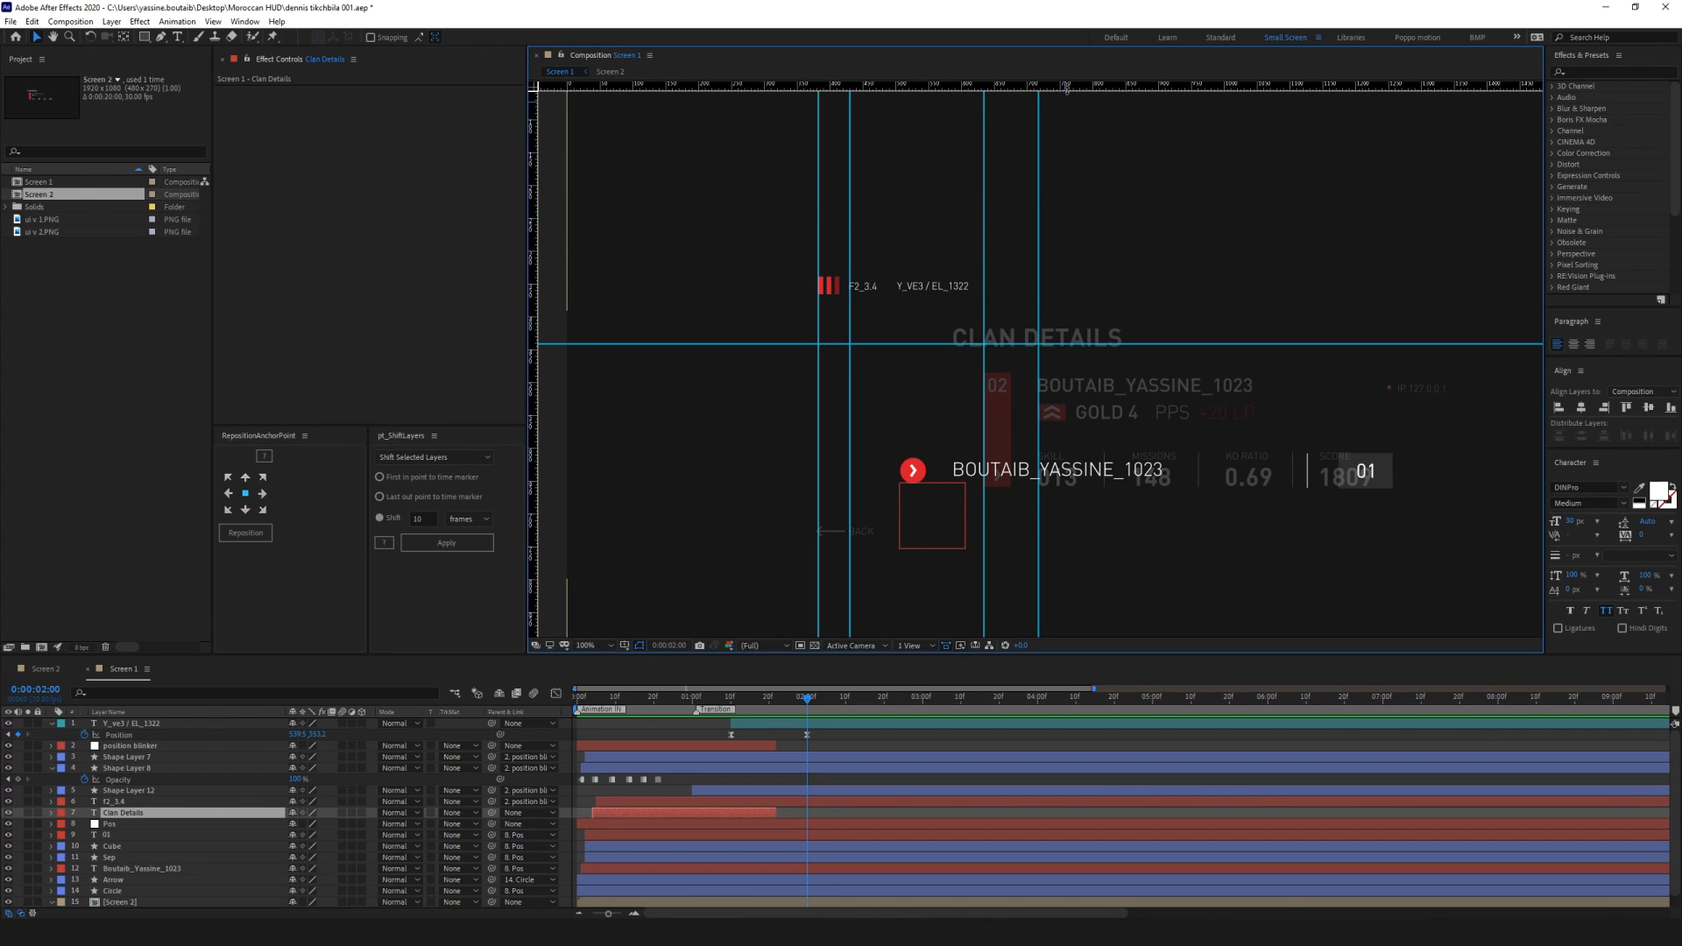
{"action": "left_click_drag", "start_coordinate": [1069, 84], "coordinate": [1075, 395]}
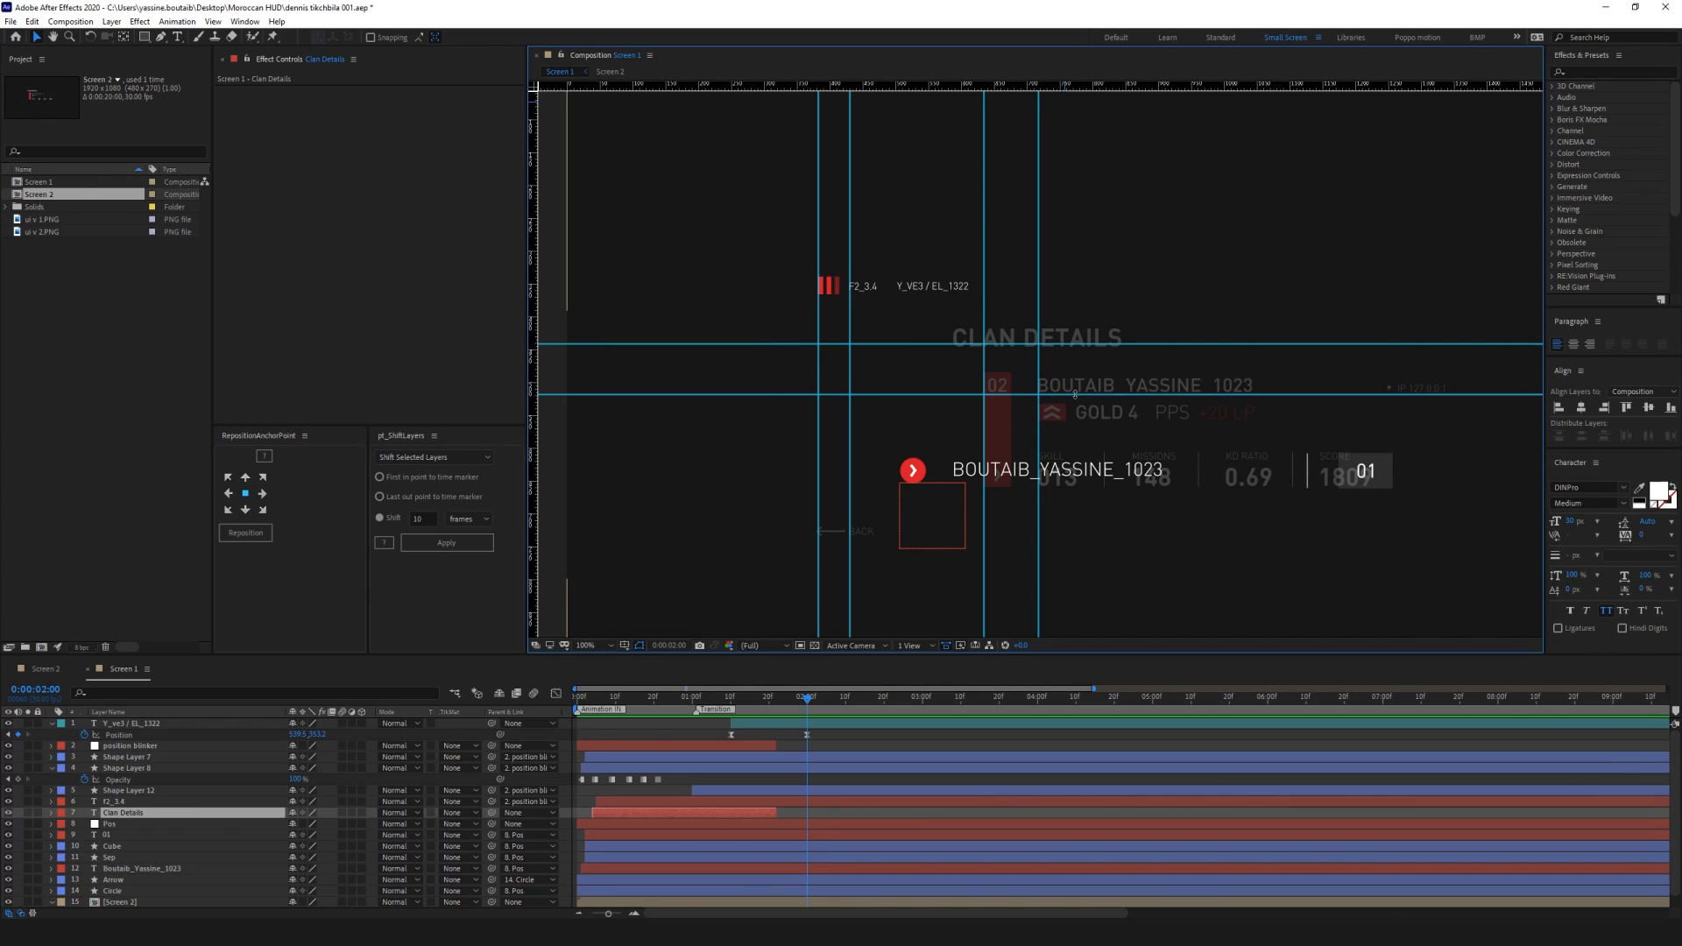
{"action": "left_click_drag", "start_coordinate": [1005, 86], "coordinate": [1017, 419]}
{"action": "left_click_drag", "start_coordinate": [1000, 85], "coordinate": [1026, 486]}
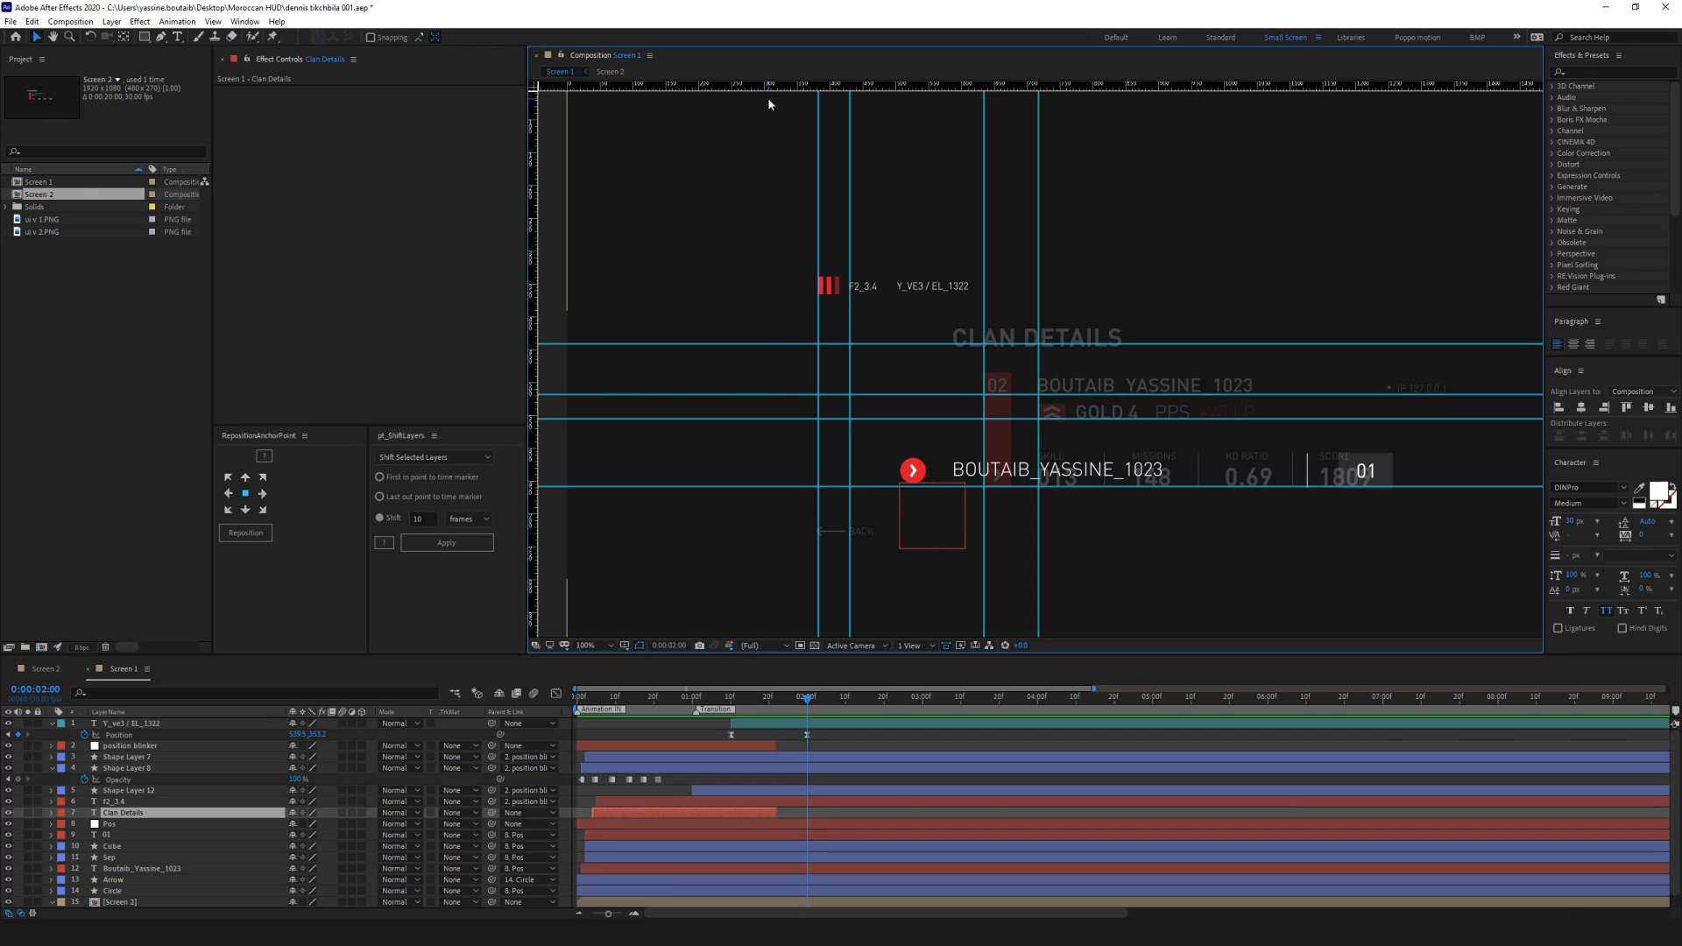
{"action": "left_click_drag", "start_coordinate": [761, 88], "coordinate": [773, 537]}
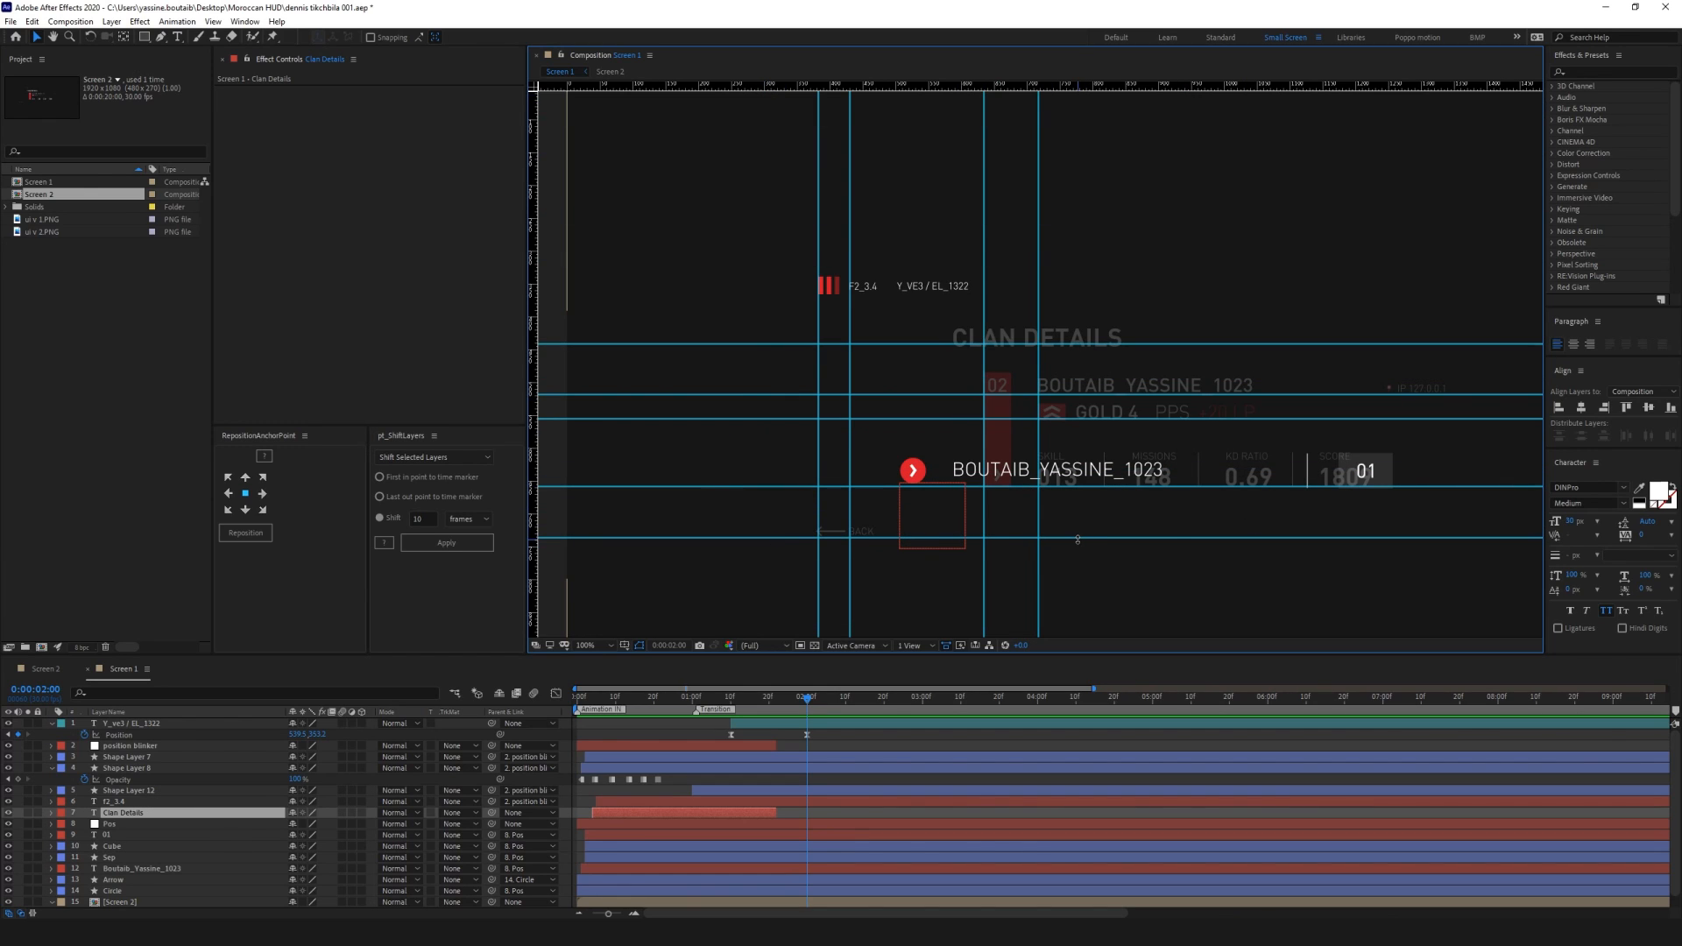
Hide the composition's rulers and toggle the guides off and back on
{"action": "left_click", "coordinate": [623, 645]}
{"action": "left_click", "coordinate": [650, 709]}
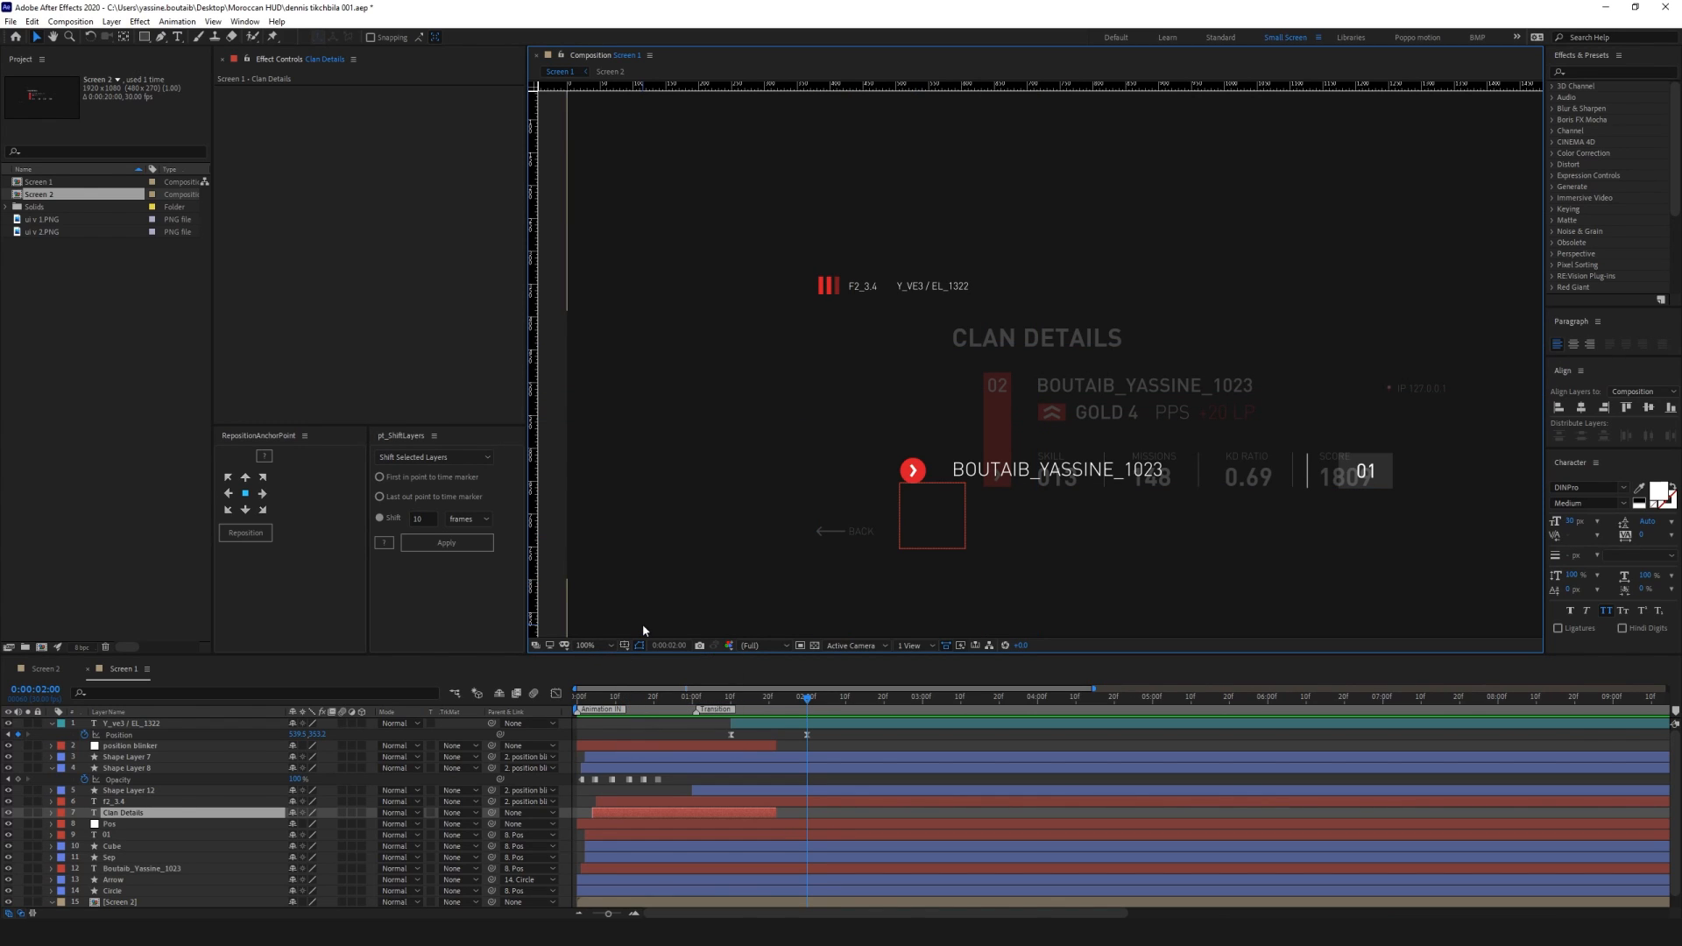
{"action": "key", "text": "ctrl+r"}
{"action": "left_click", "coordinate": [624, 647]}
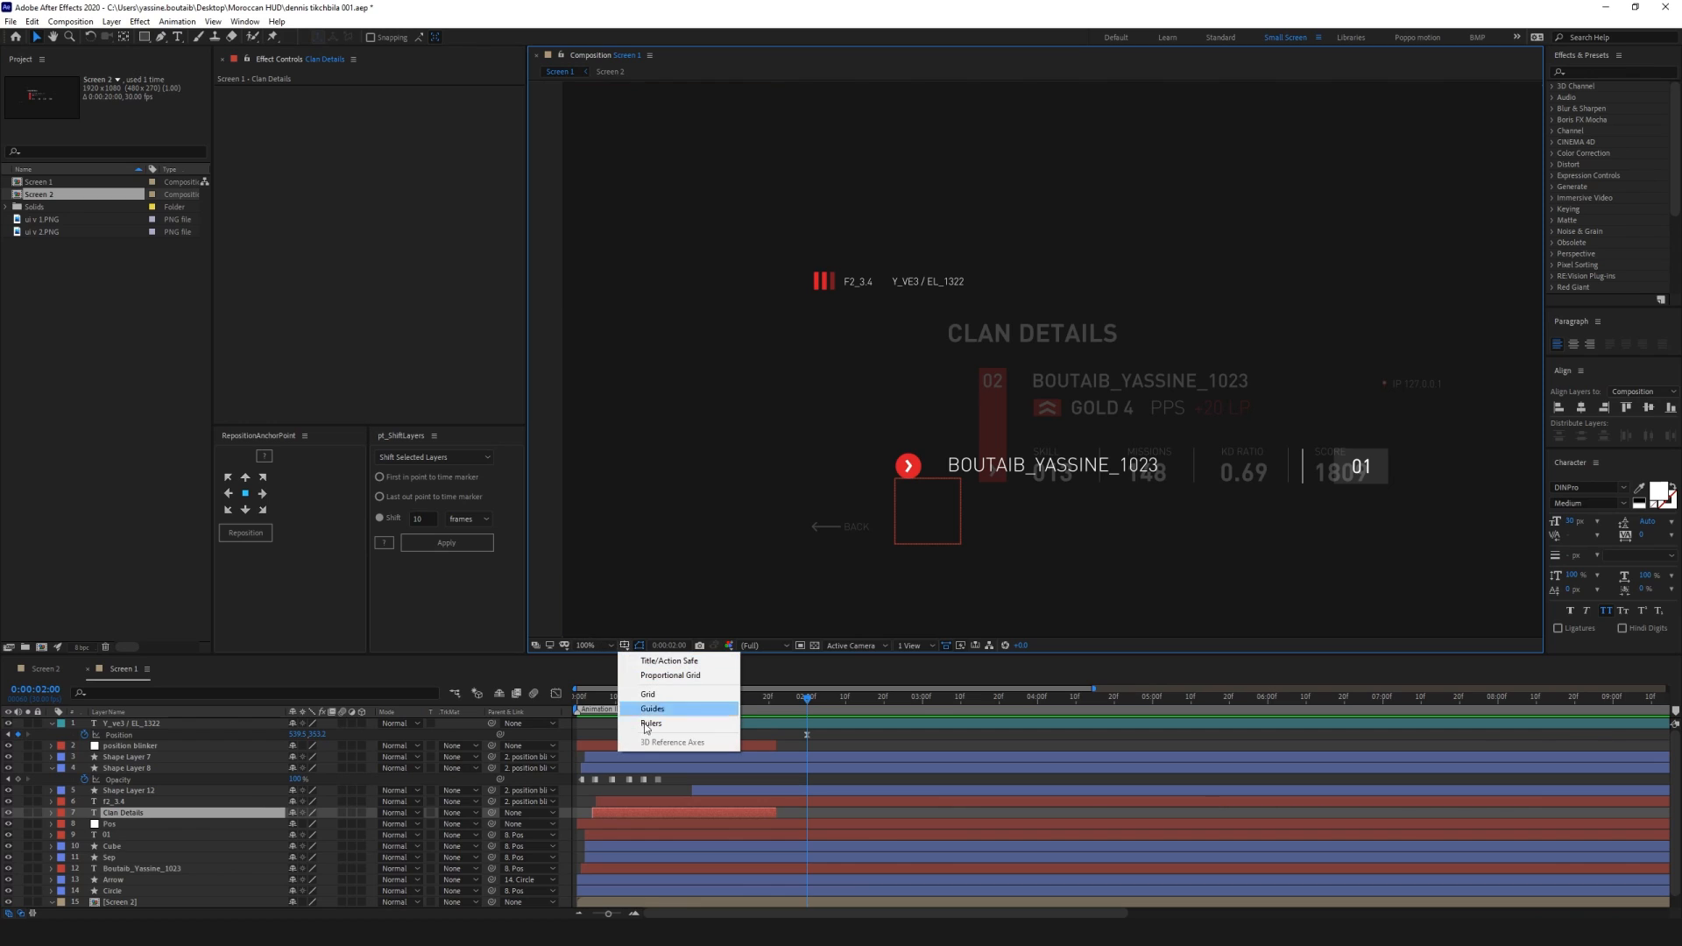
{"action": "left_click", "coordinate": [650, 724]}
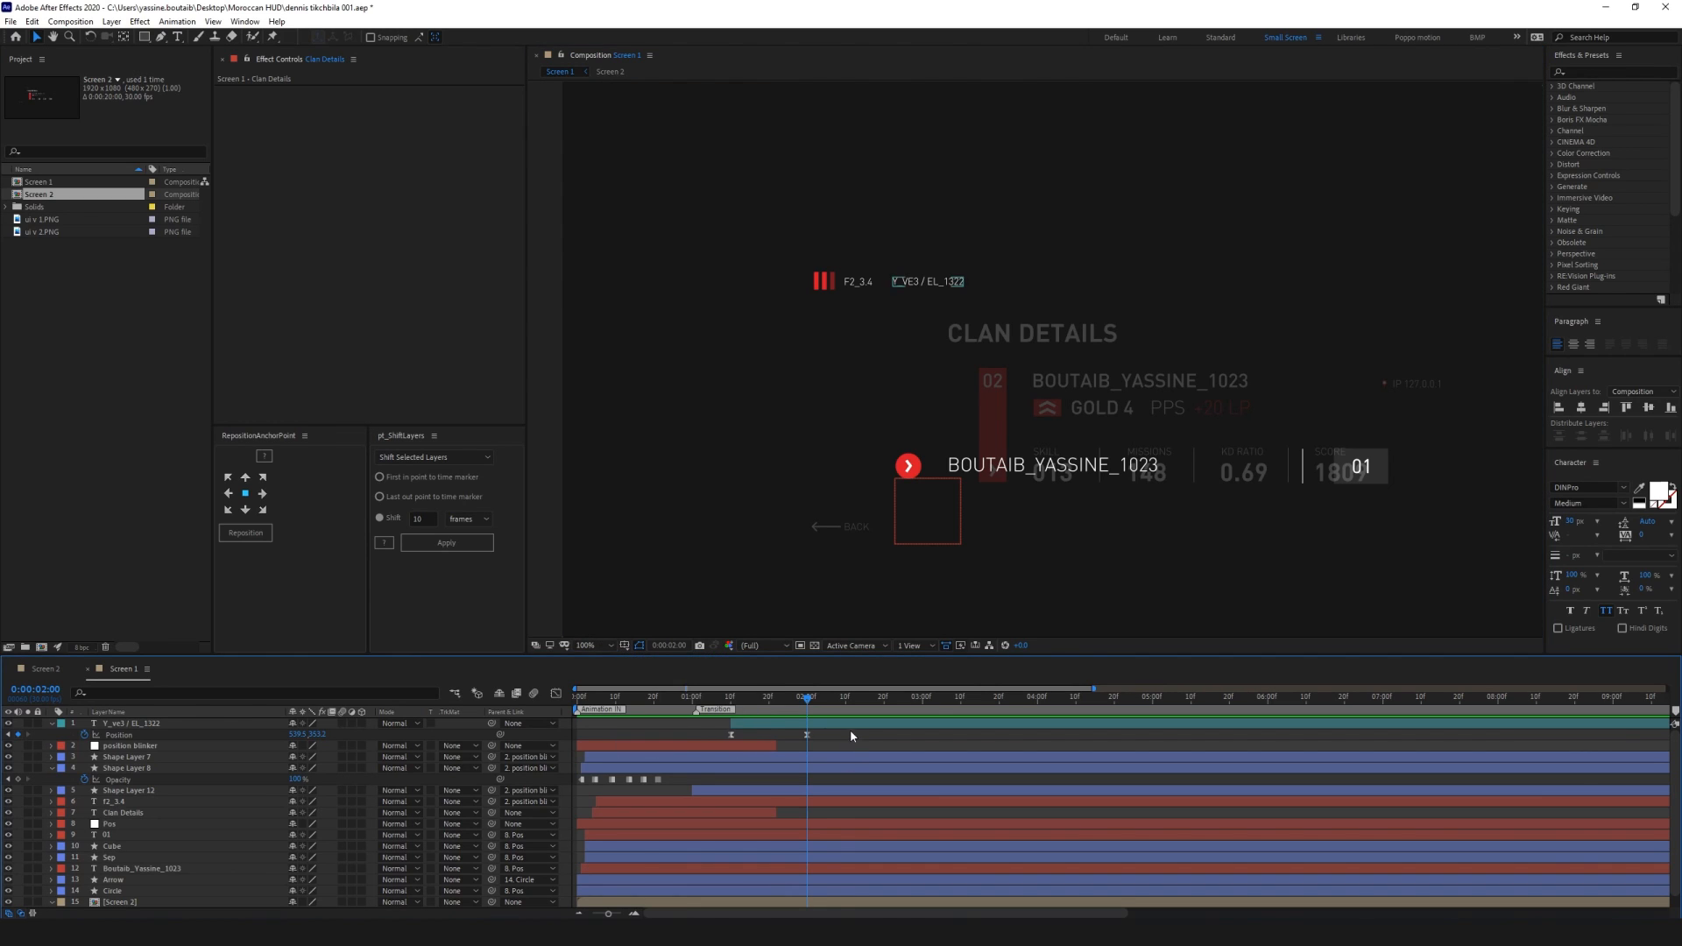
{"action": "left_click", "coordinate": [625, 647]}
{"action": "left_click", "coordinate": [653, 709]}
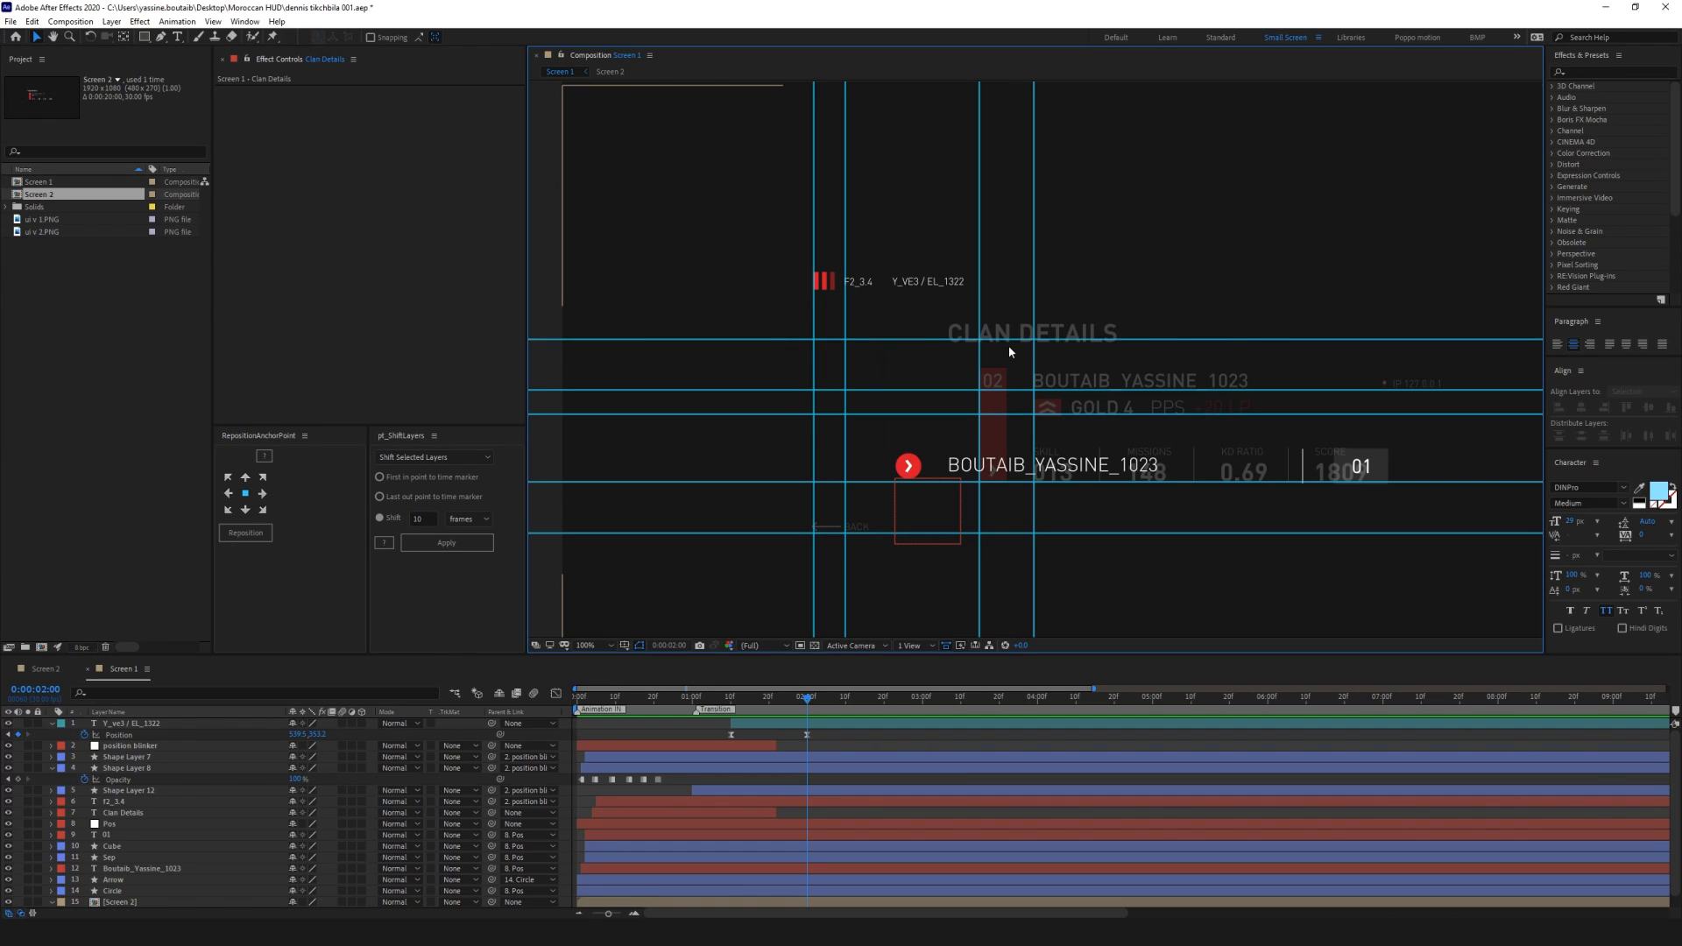
Collapse the Y_ve3 / EL_1322 layer, copy and hide the CLAN DETAILS heading inside the Screen 2 composition, and return to Screen 1
{"action": "left_click", "coordinate": [50, 727]}
{"action": "left_click", "coordinate": [50, 724]}
{"action": "left_click", "coordinate": [1060, 318]}
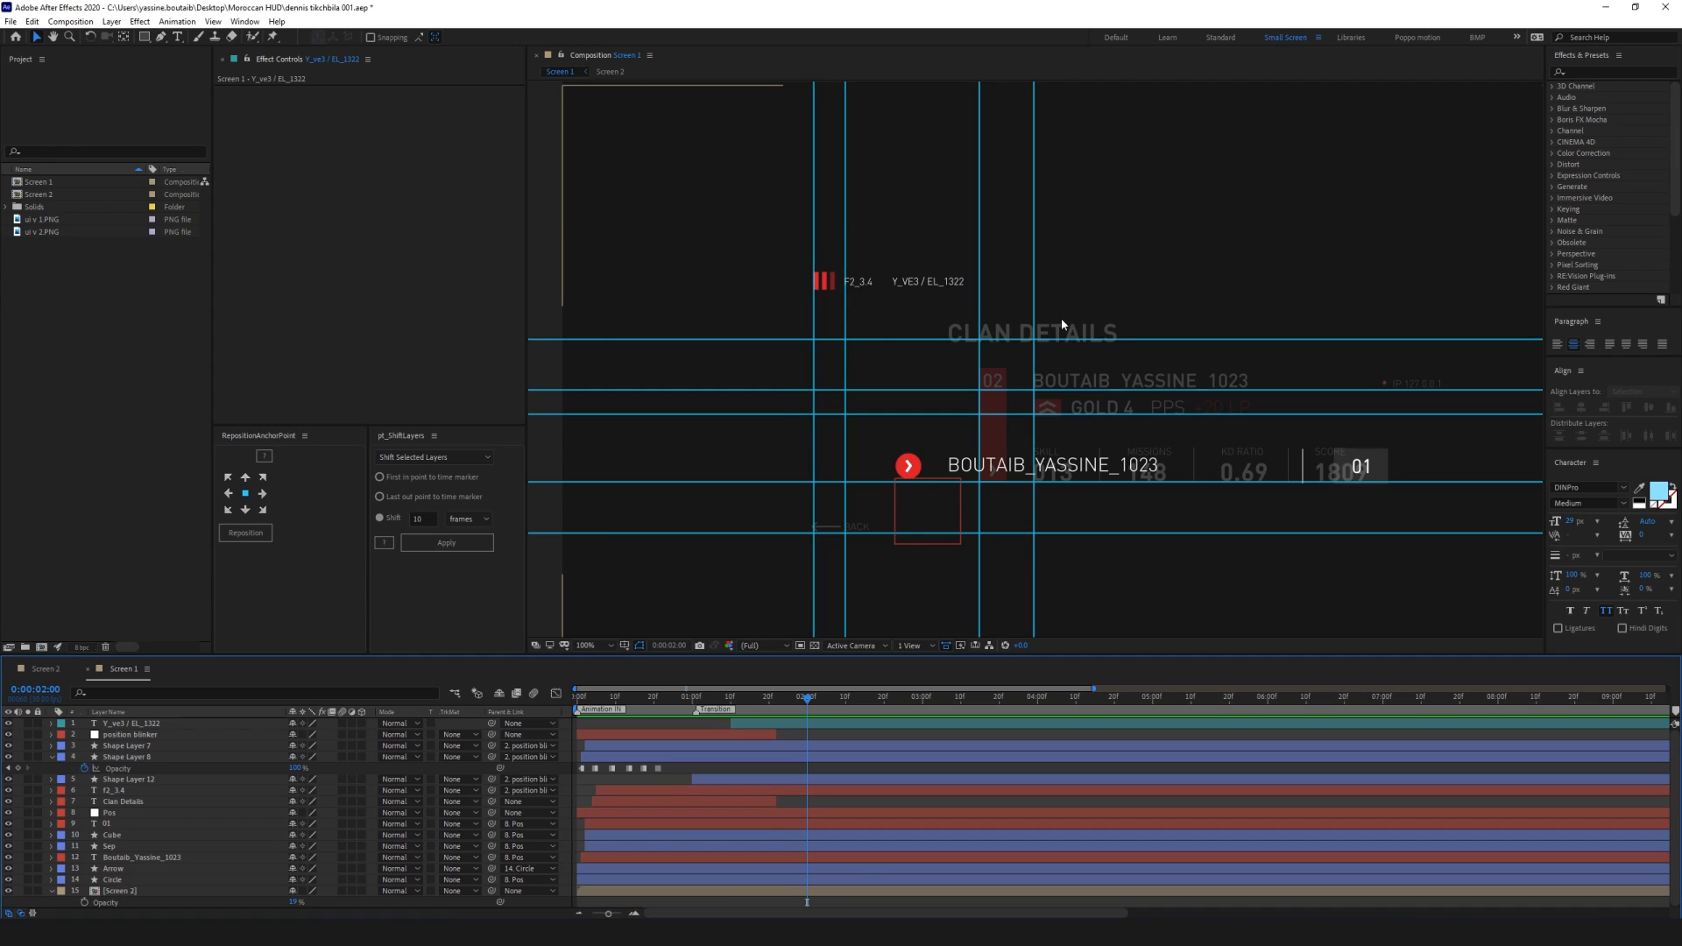
{"action": "double_click", "coordinate": [139, 891]}
{"action": "left_click", "coordinate": [1239, 419]}
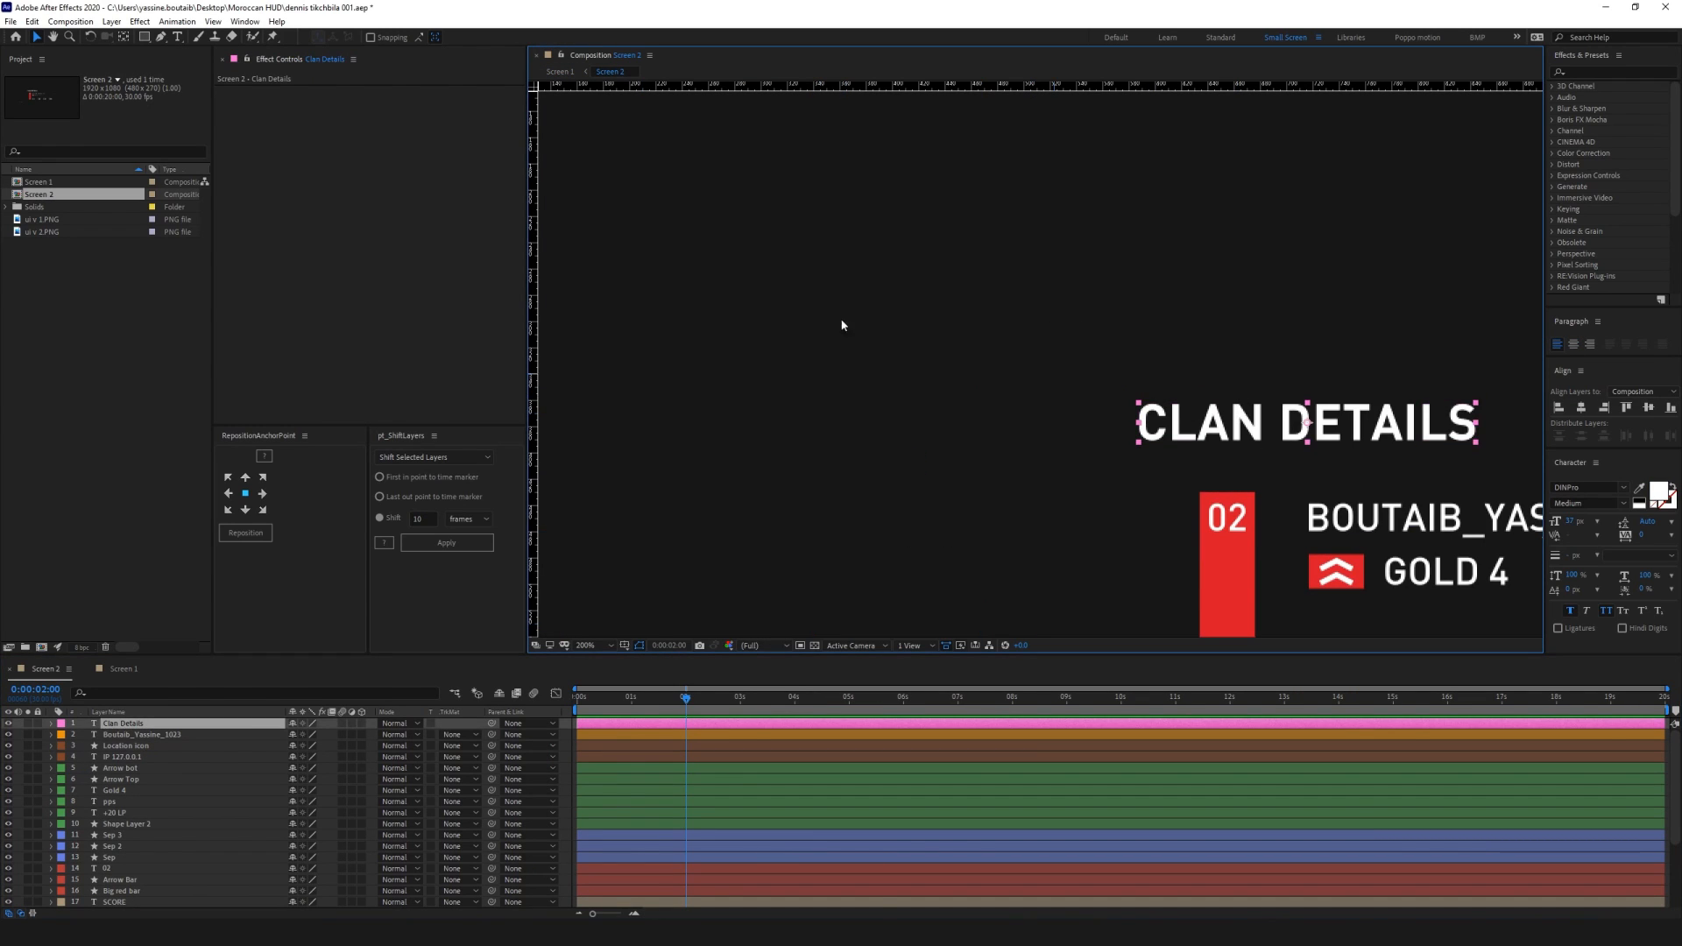
{"action": "left_click", "coordinate": [9, 724]}
{"action": "left_click", "coordinate": [561, 70]}
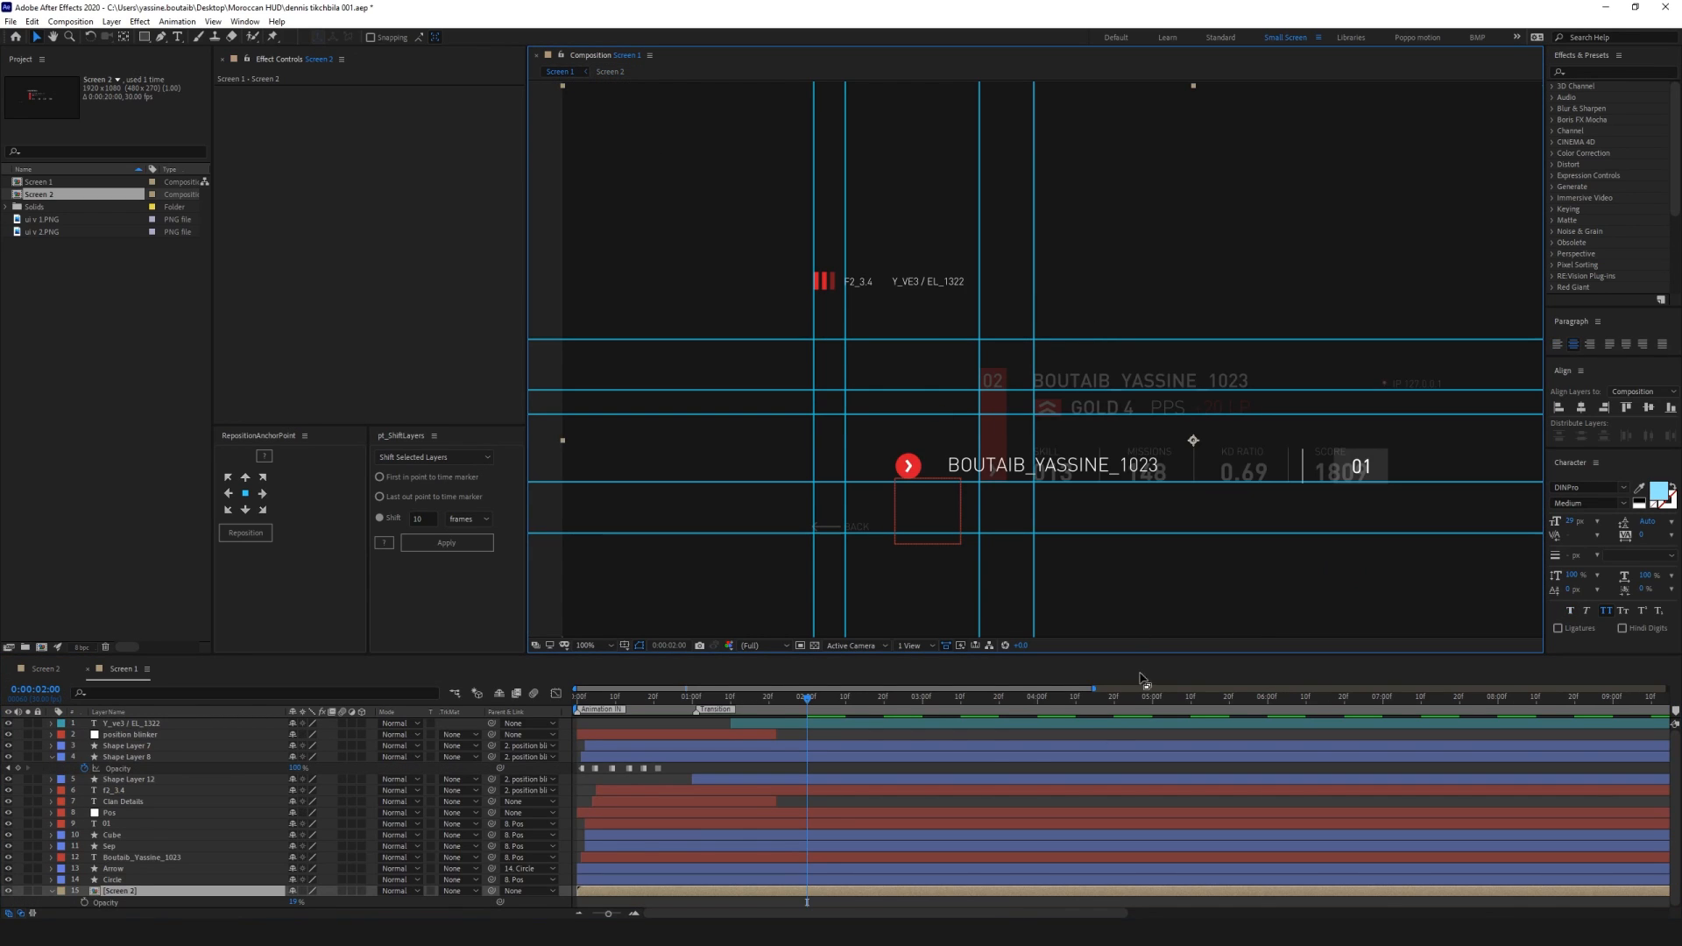
{"action": "left_click", "coordinate": [672, 722]}
{"action": "key", "text": "ctrl+v"}
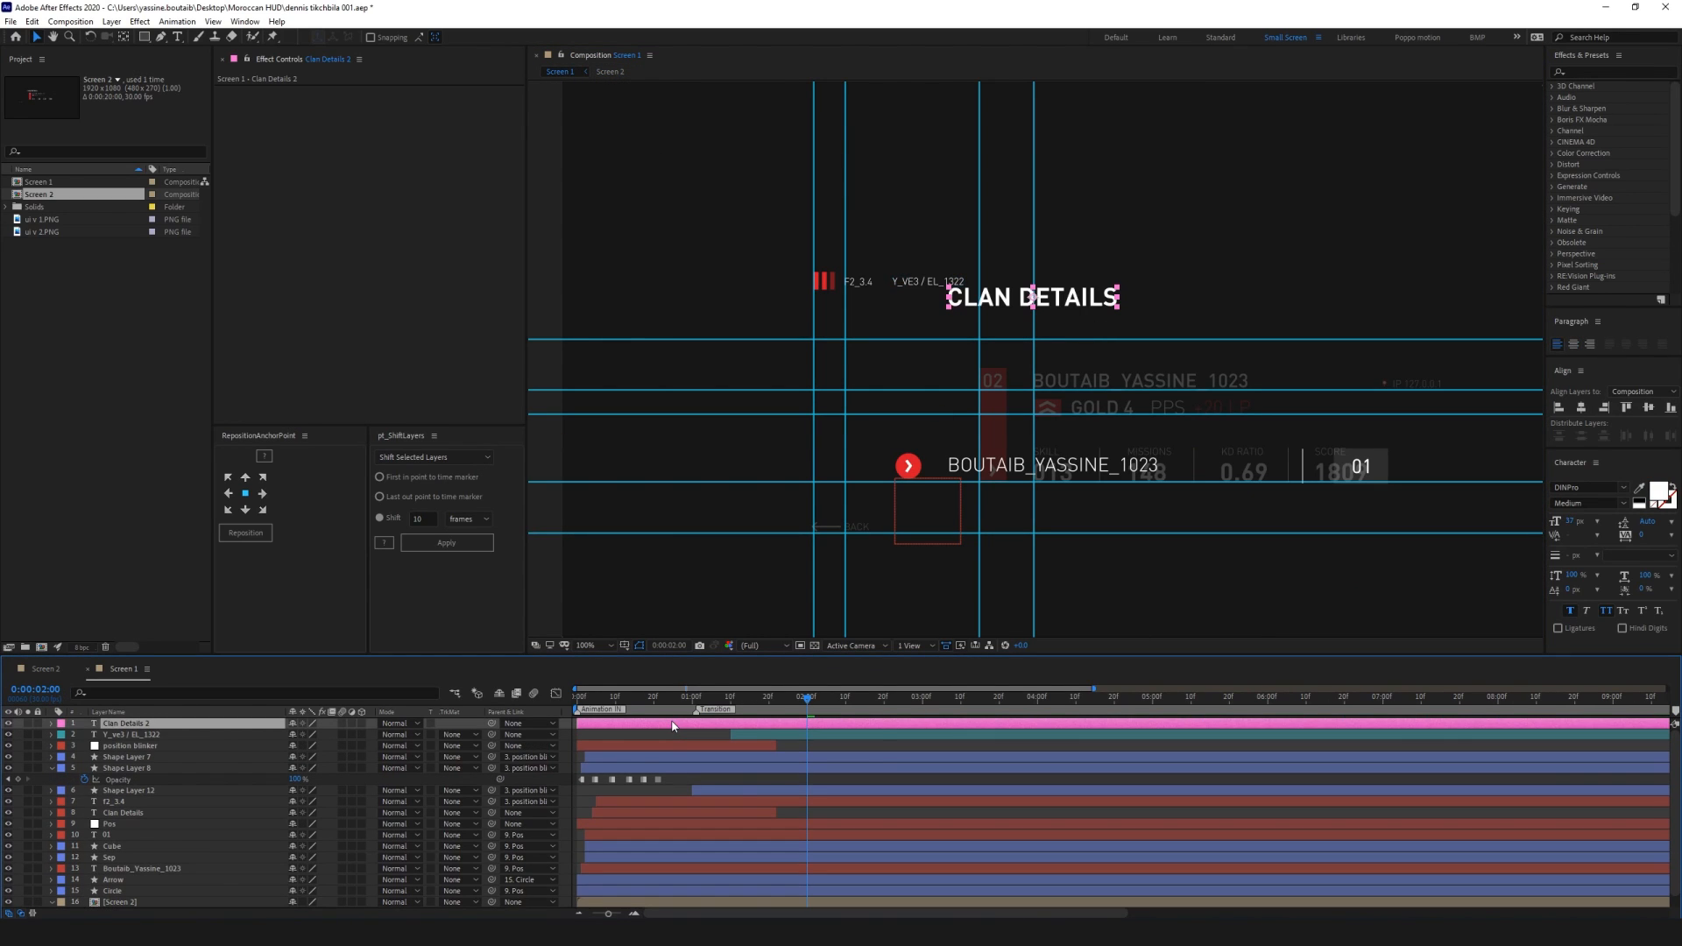
{"action": "key", "text": "Delete"}
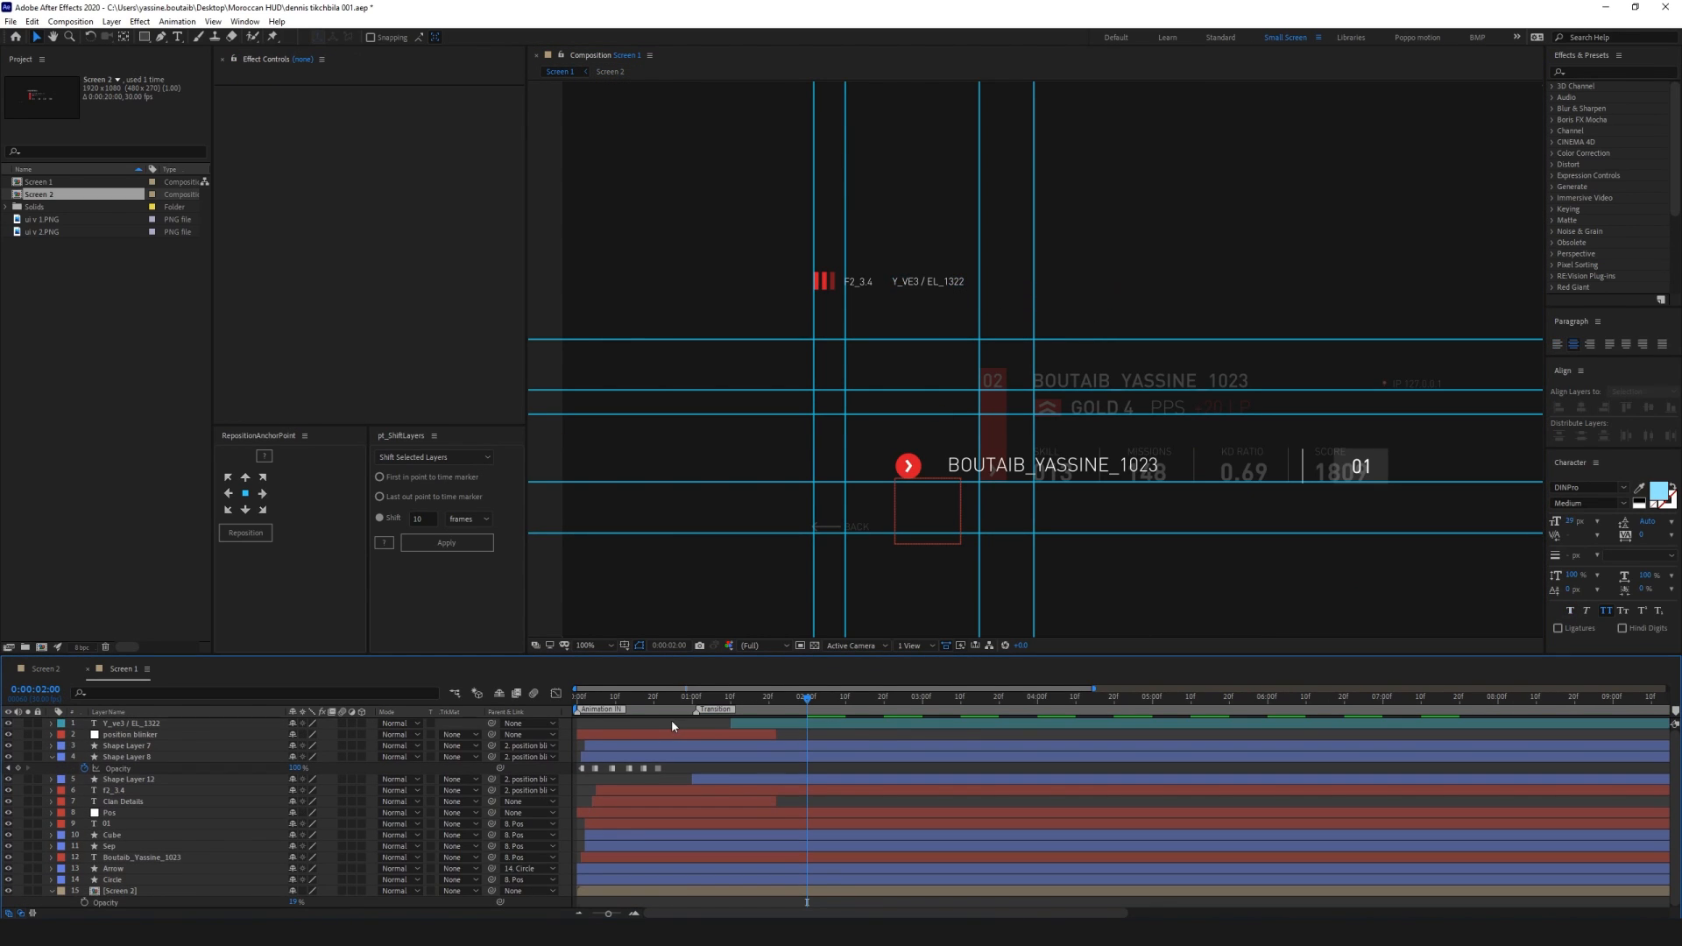
Paste Screen 2's Clan Details layer into Screen 1, make it visible and move it down onto the uppermost horizontal guide
{"action": "left_click", "coordinate": [35, 669]}
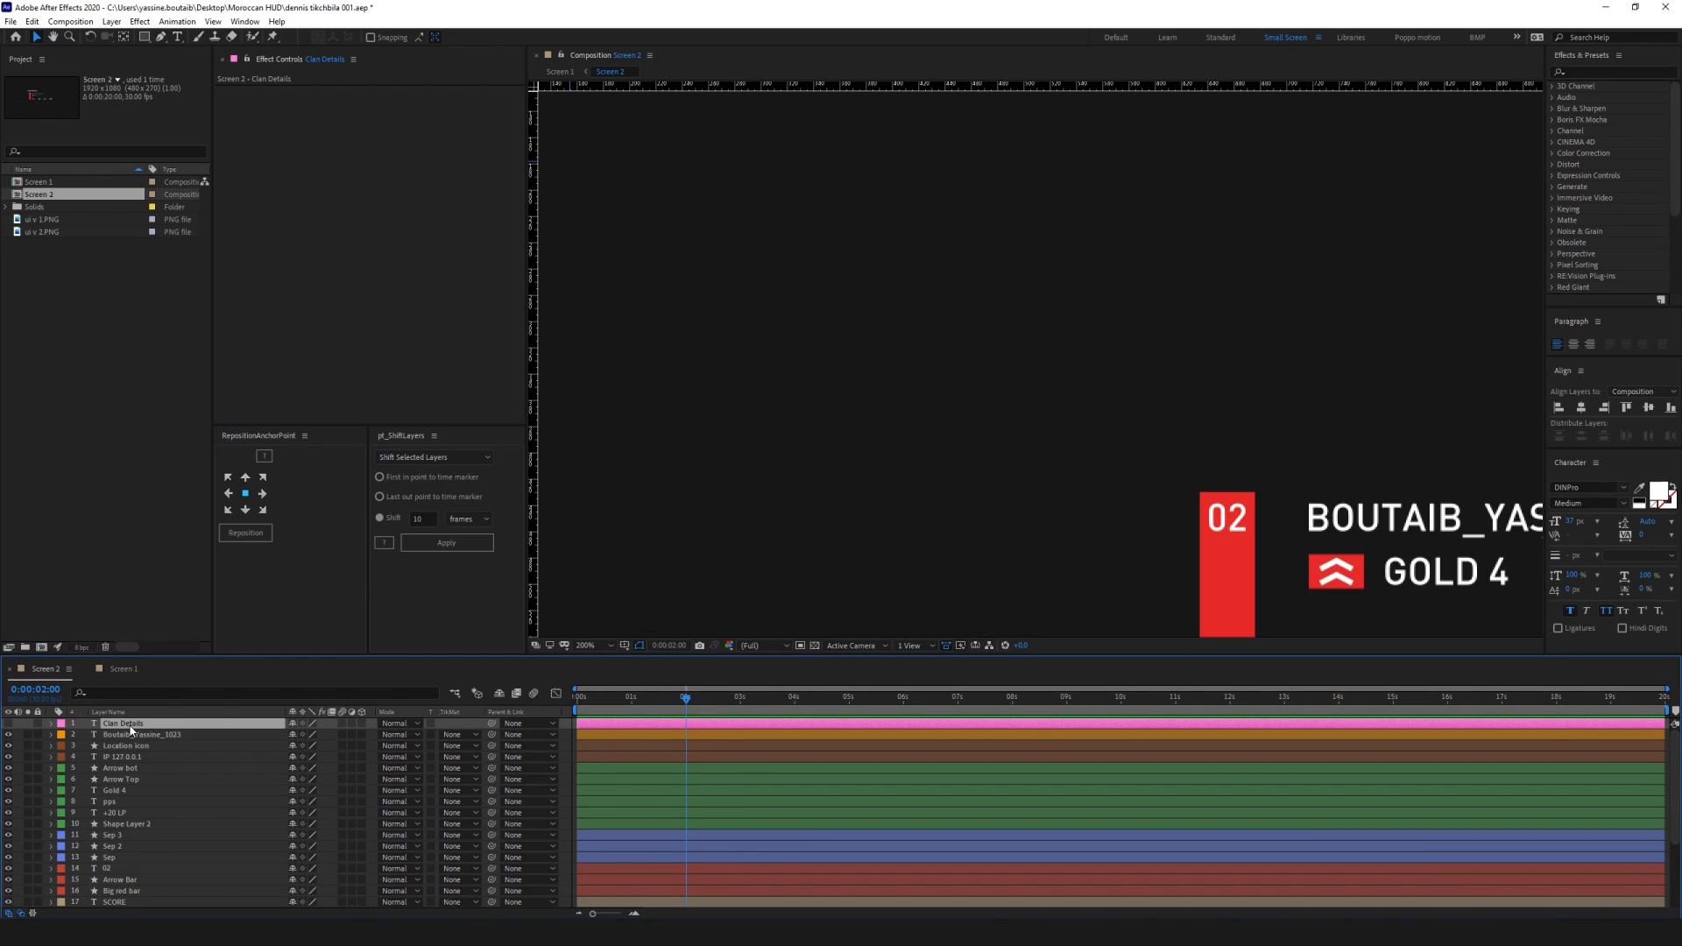
{"action": "key", "text": "F2"}
{"action": "left_click", "coordinate": [122, 668]}
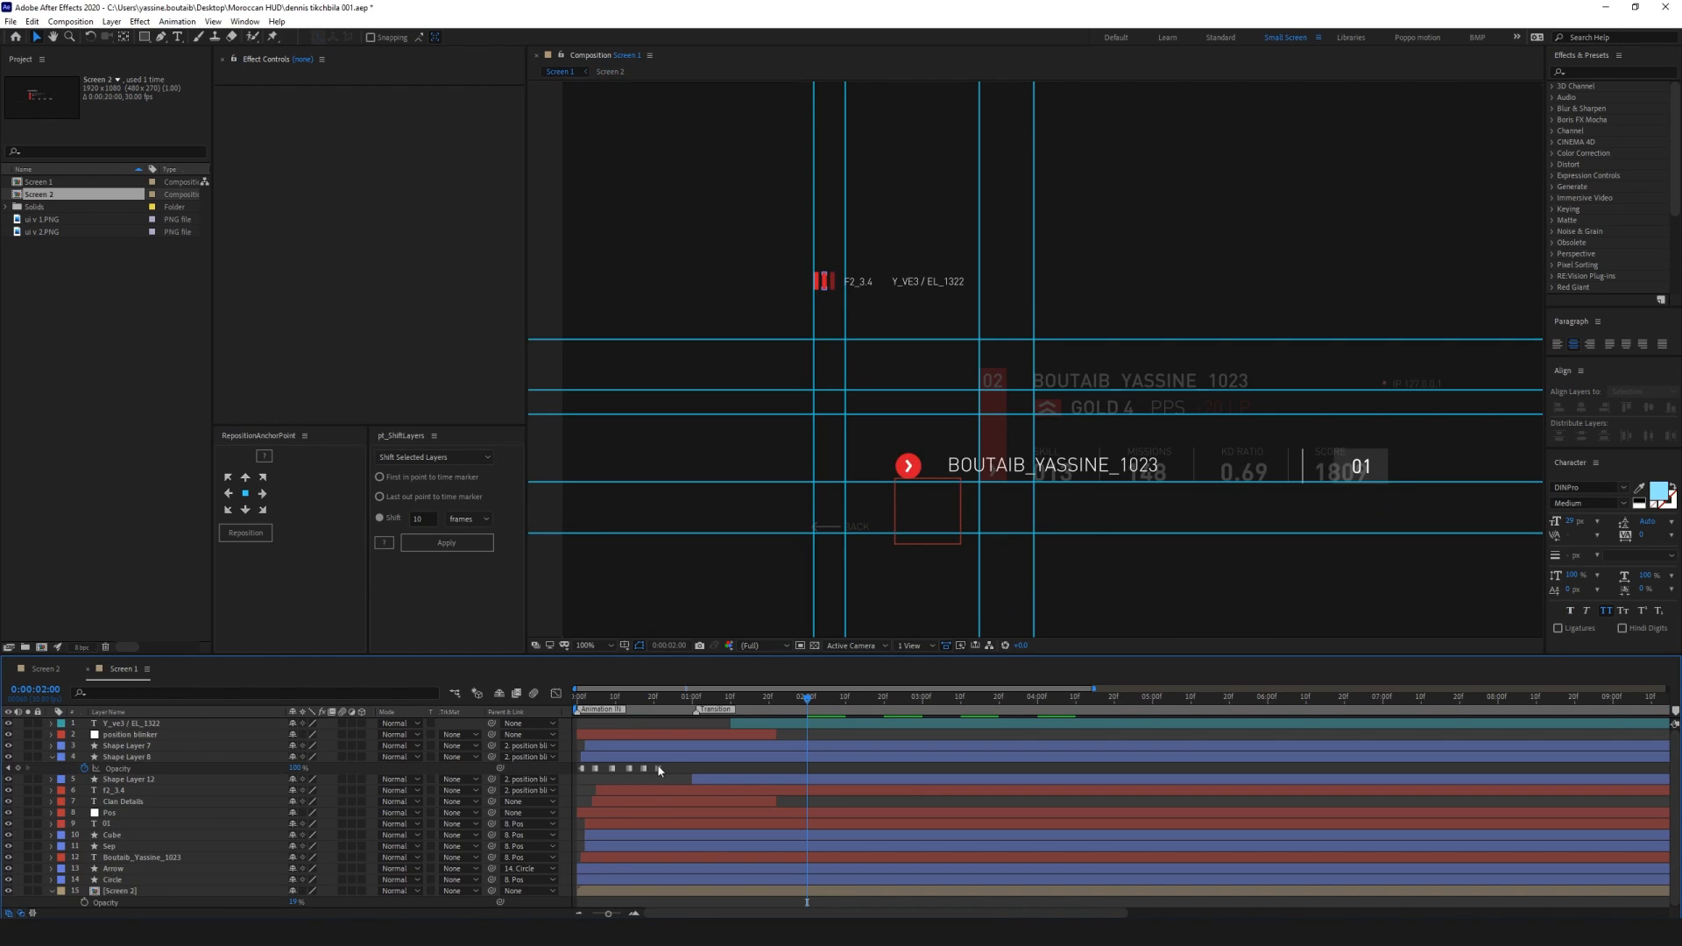
{"action": "key", "text": "ctrl+v"}
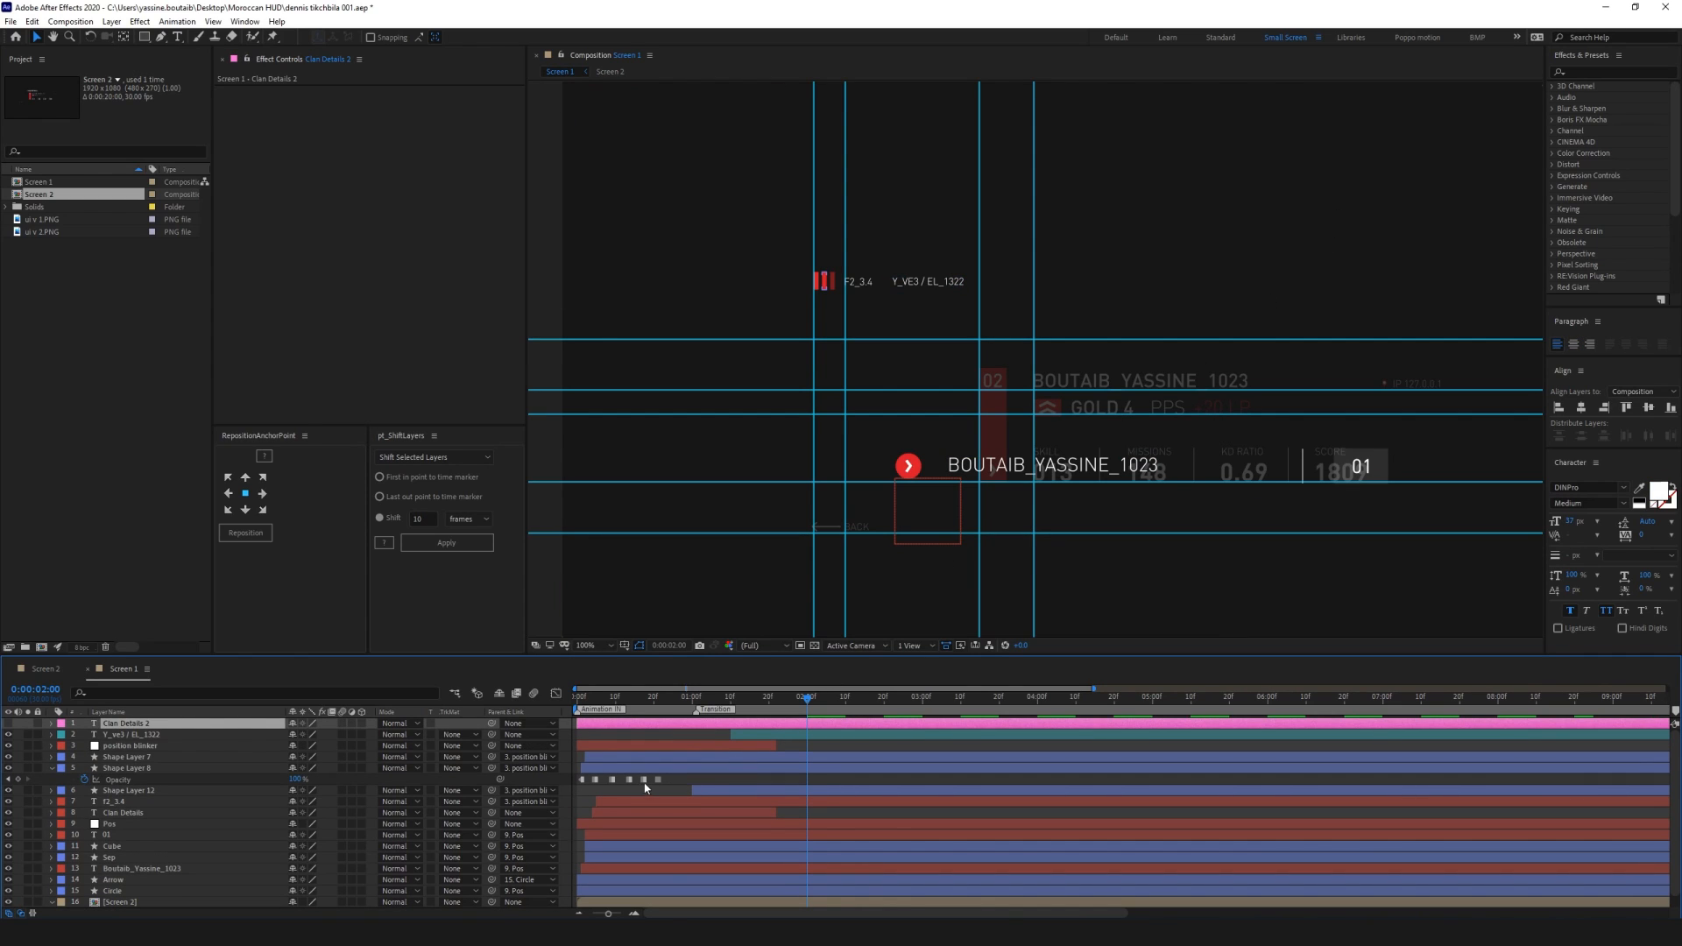
{"action": "left_click", "coordinate": [10, 724]}
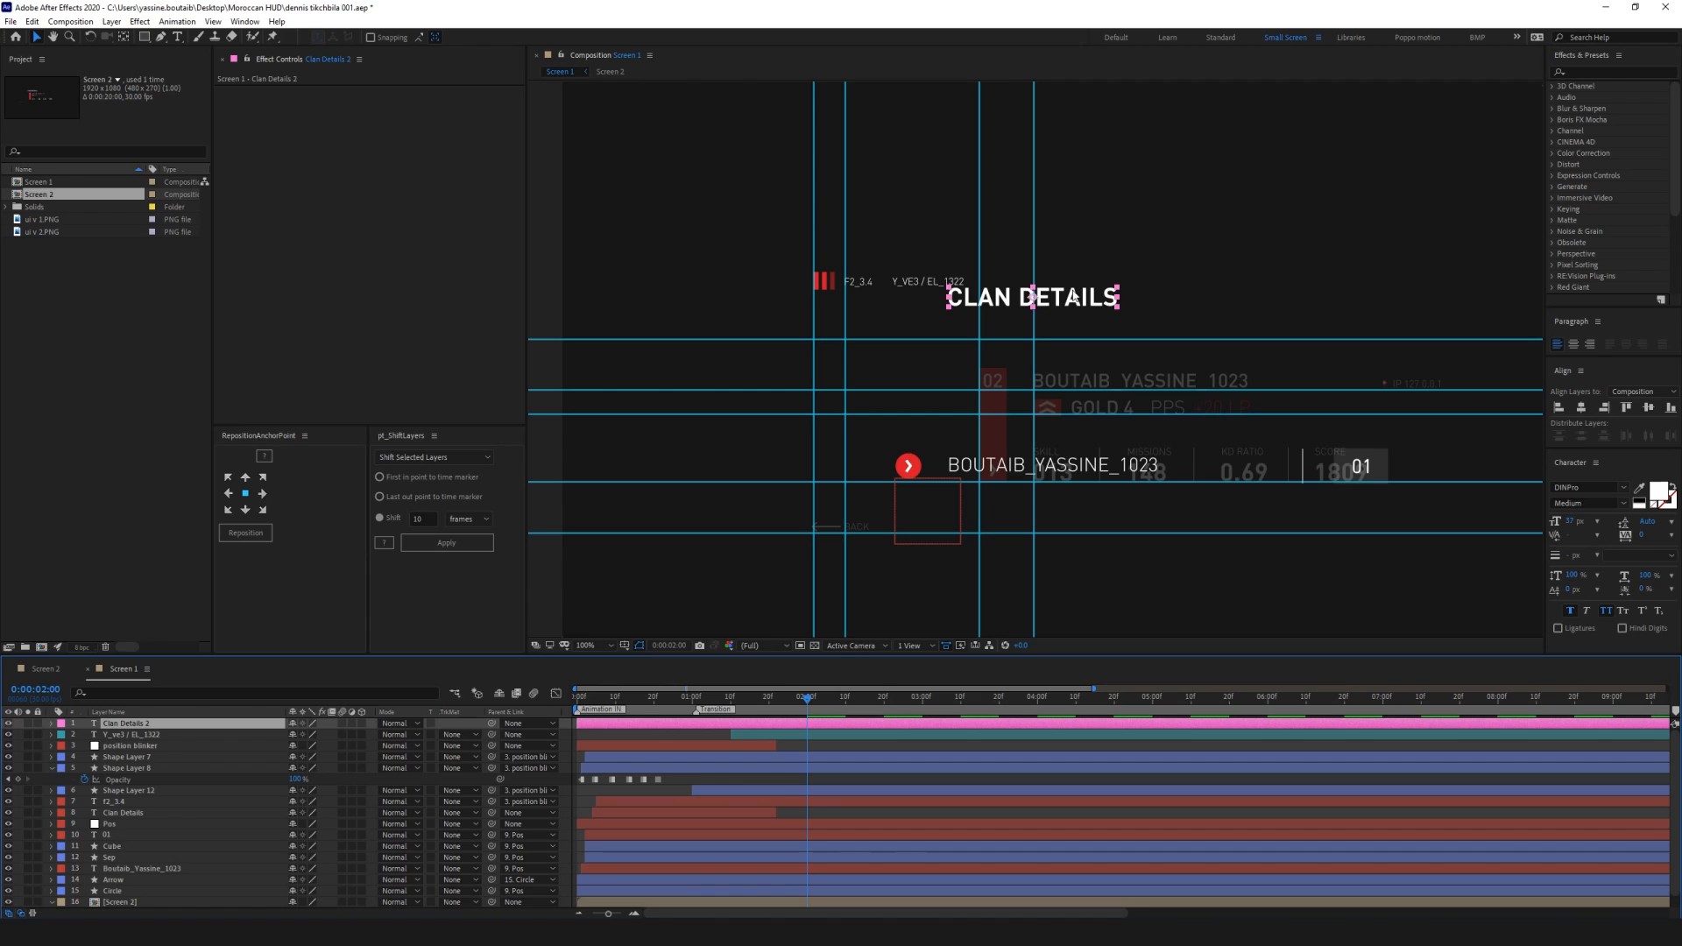
{"action": "left_click_drag", "start_coordinate": [1008, 301], "coordinate": [1004, 330]}
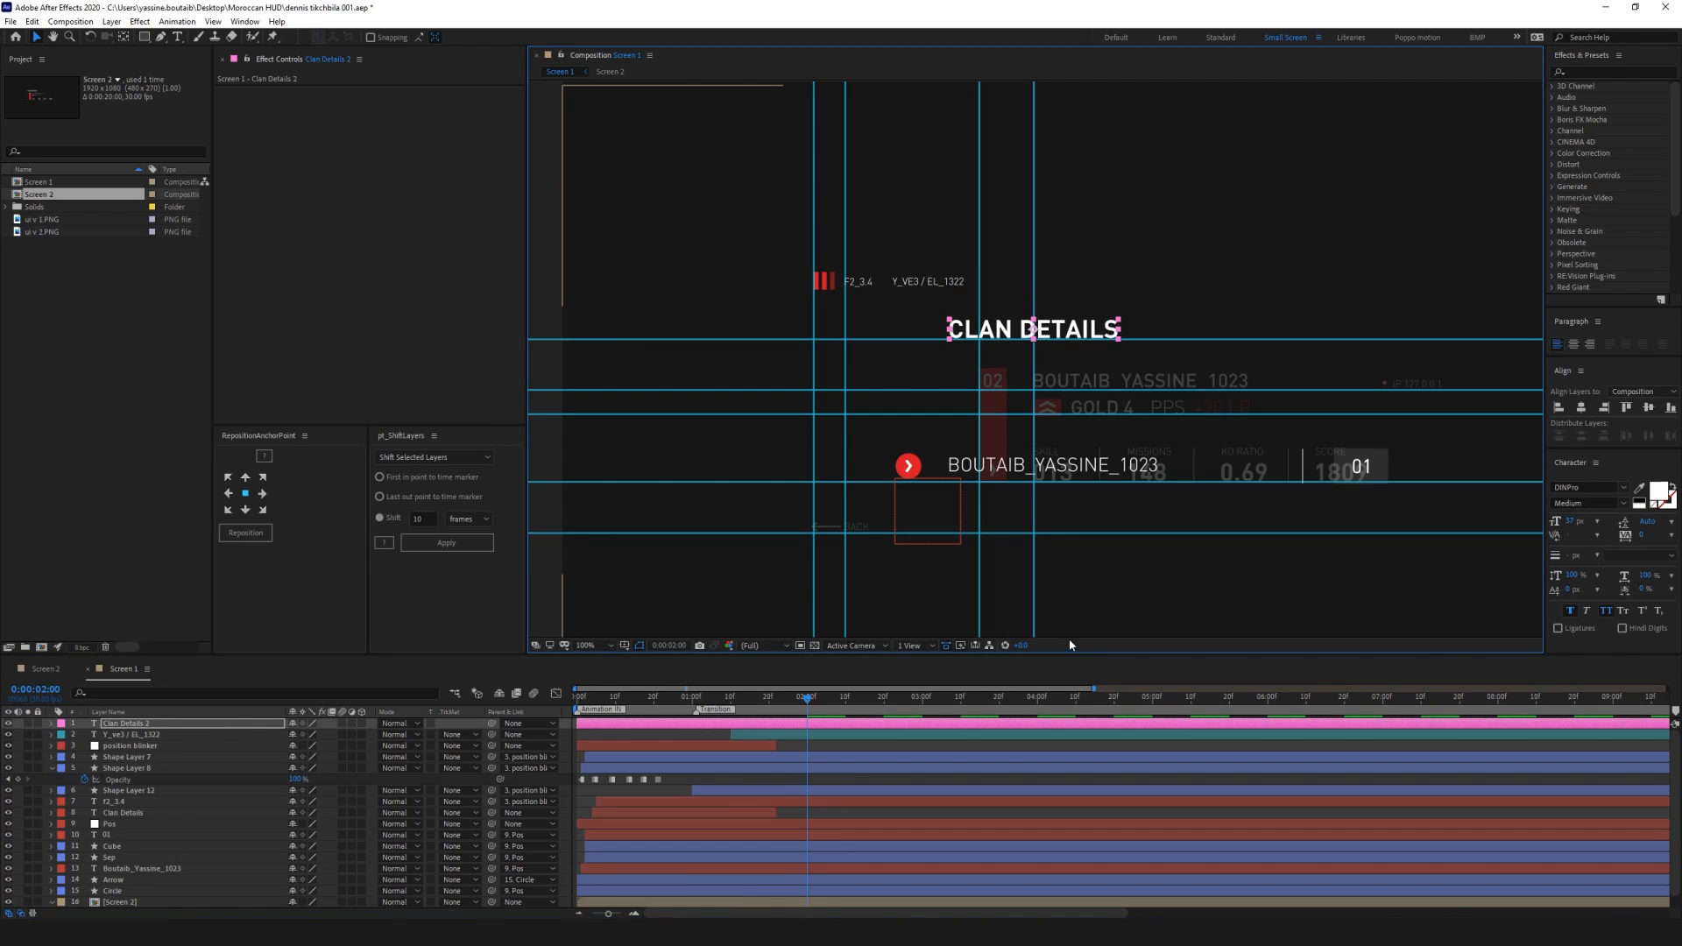
Rename the pasted heading layer as Clan Details and trim its start to 0:00:01:10
{"action": "left_click", "coordinate": [123, 730]}
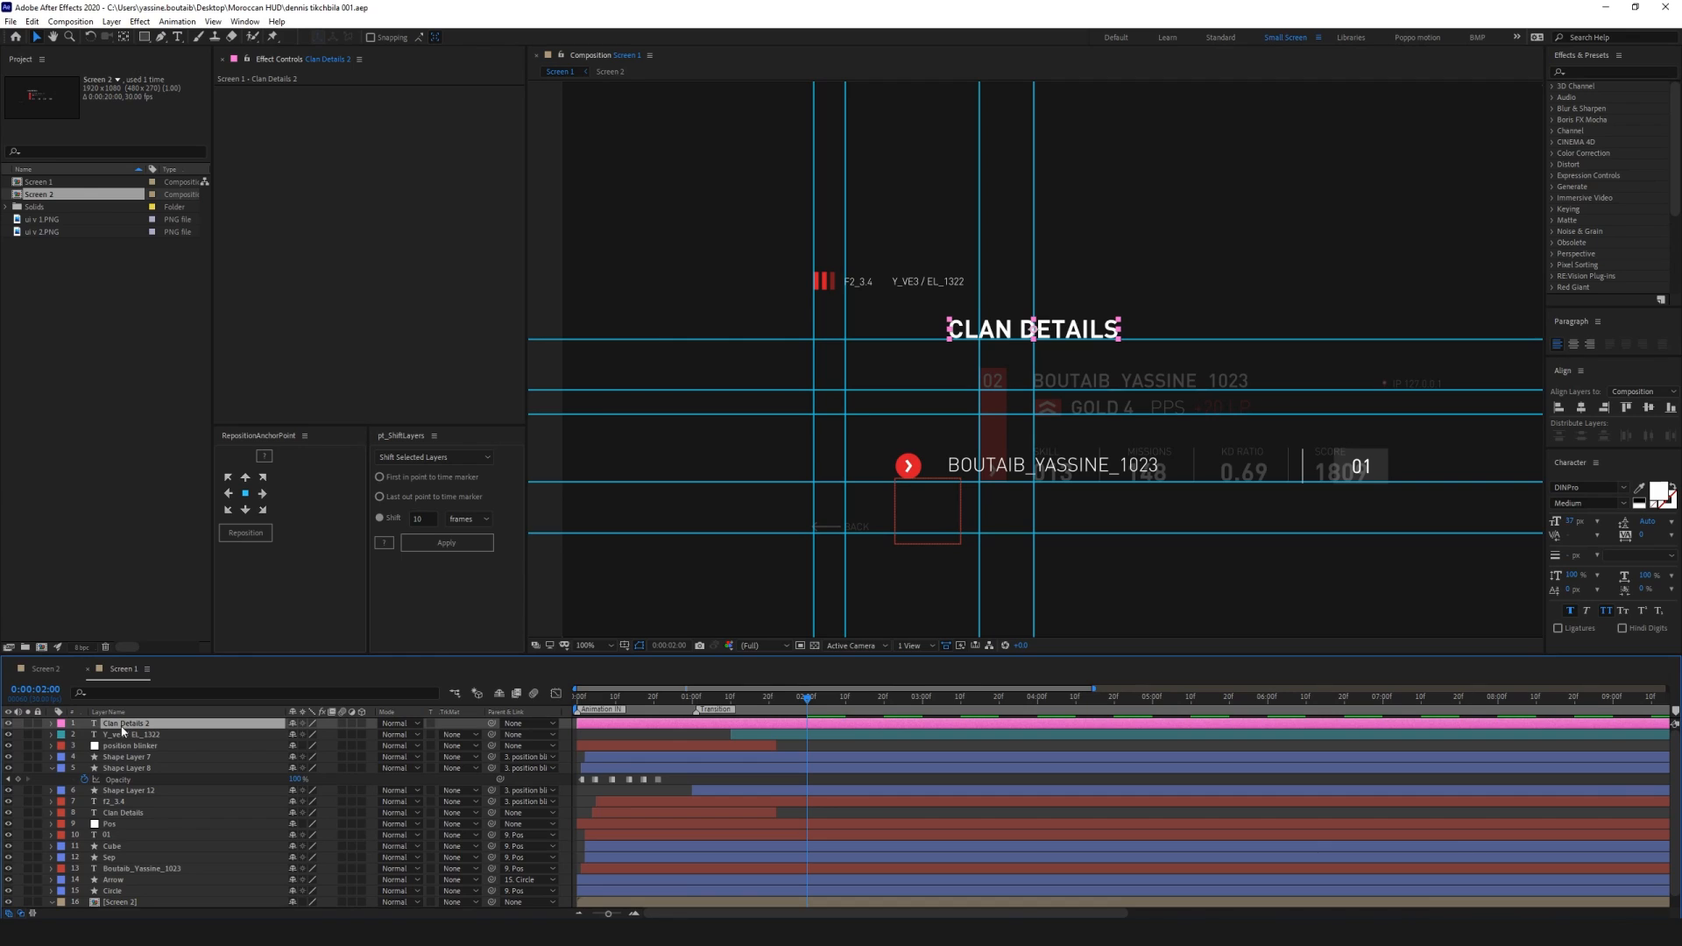
{"action": "key", "text": "Return"}
{"action": "key", "text": "End"}
{"action": "key", "text": "BackSpace"}
{"action": "key", "text": "BackSpace"}
{"action": "key", "text": "Return"}
{"action": "left_click", "coordinate": [770, 698]}
{"action": "left_click_drag", "start_coordinate": [770, 699], "coordinate": [733, 698]}
{"action": "key", "text": "alt+bracketleft"}
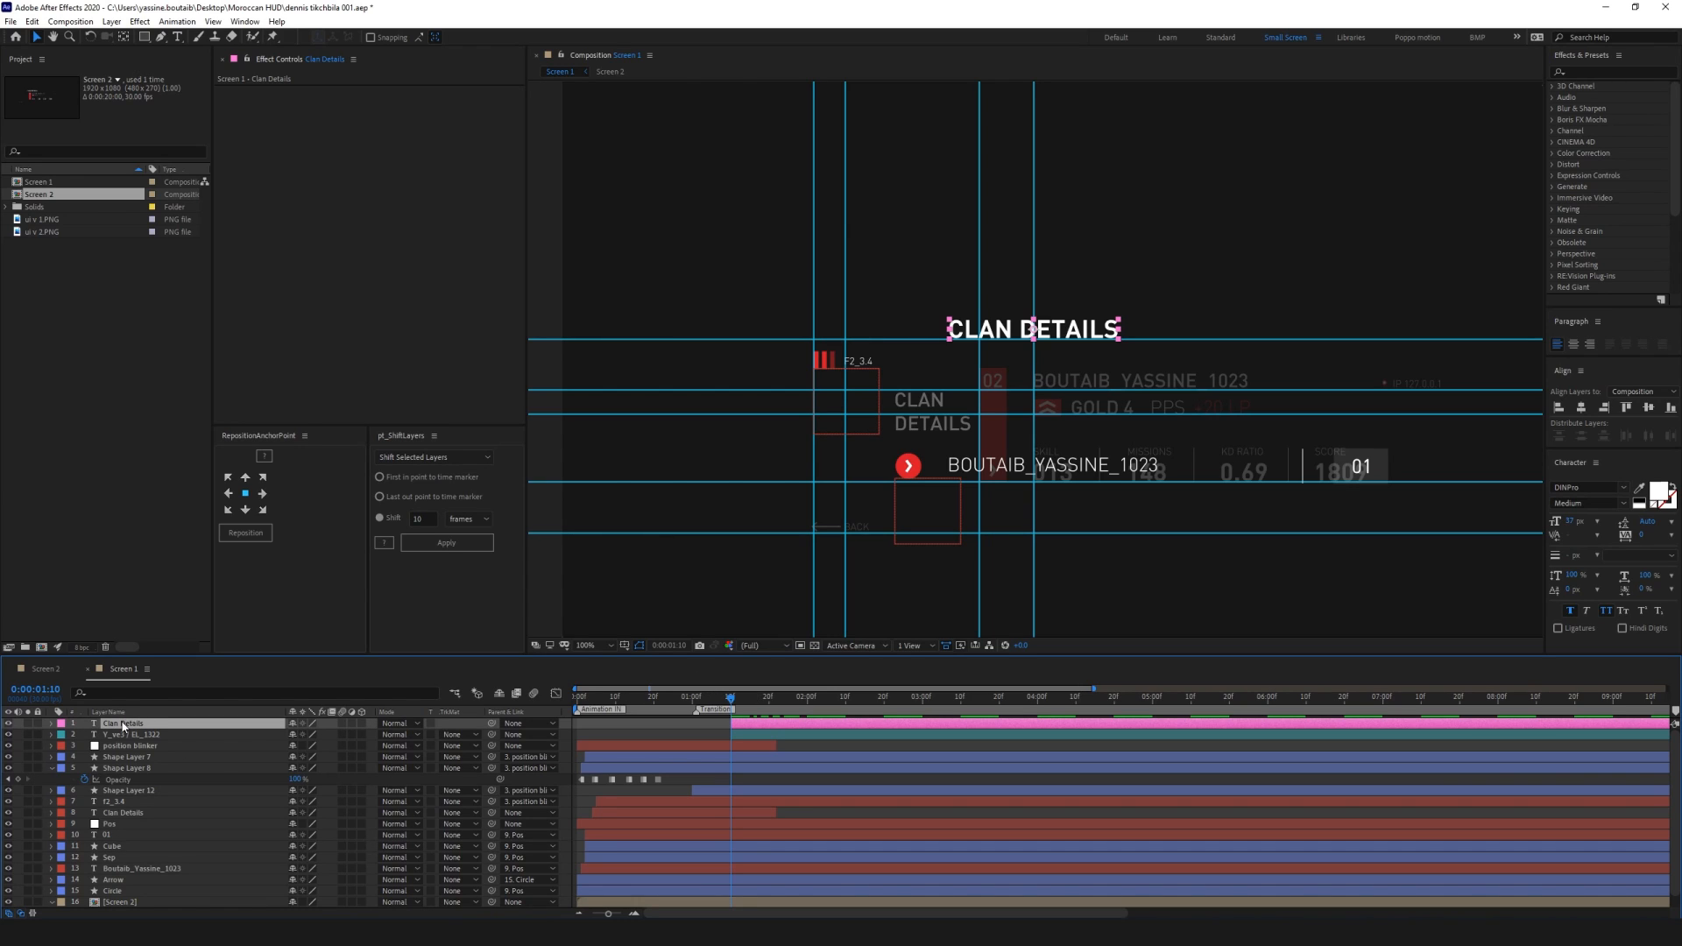
Add Position keyframes to the new Clan Details layer at 0:00:01:10 and 0:00:02:00
{"action": "key", "text": "p"}
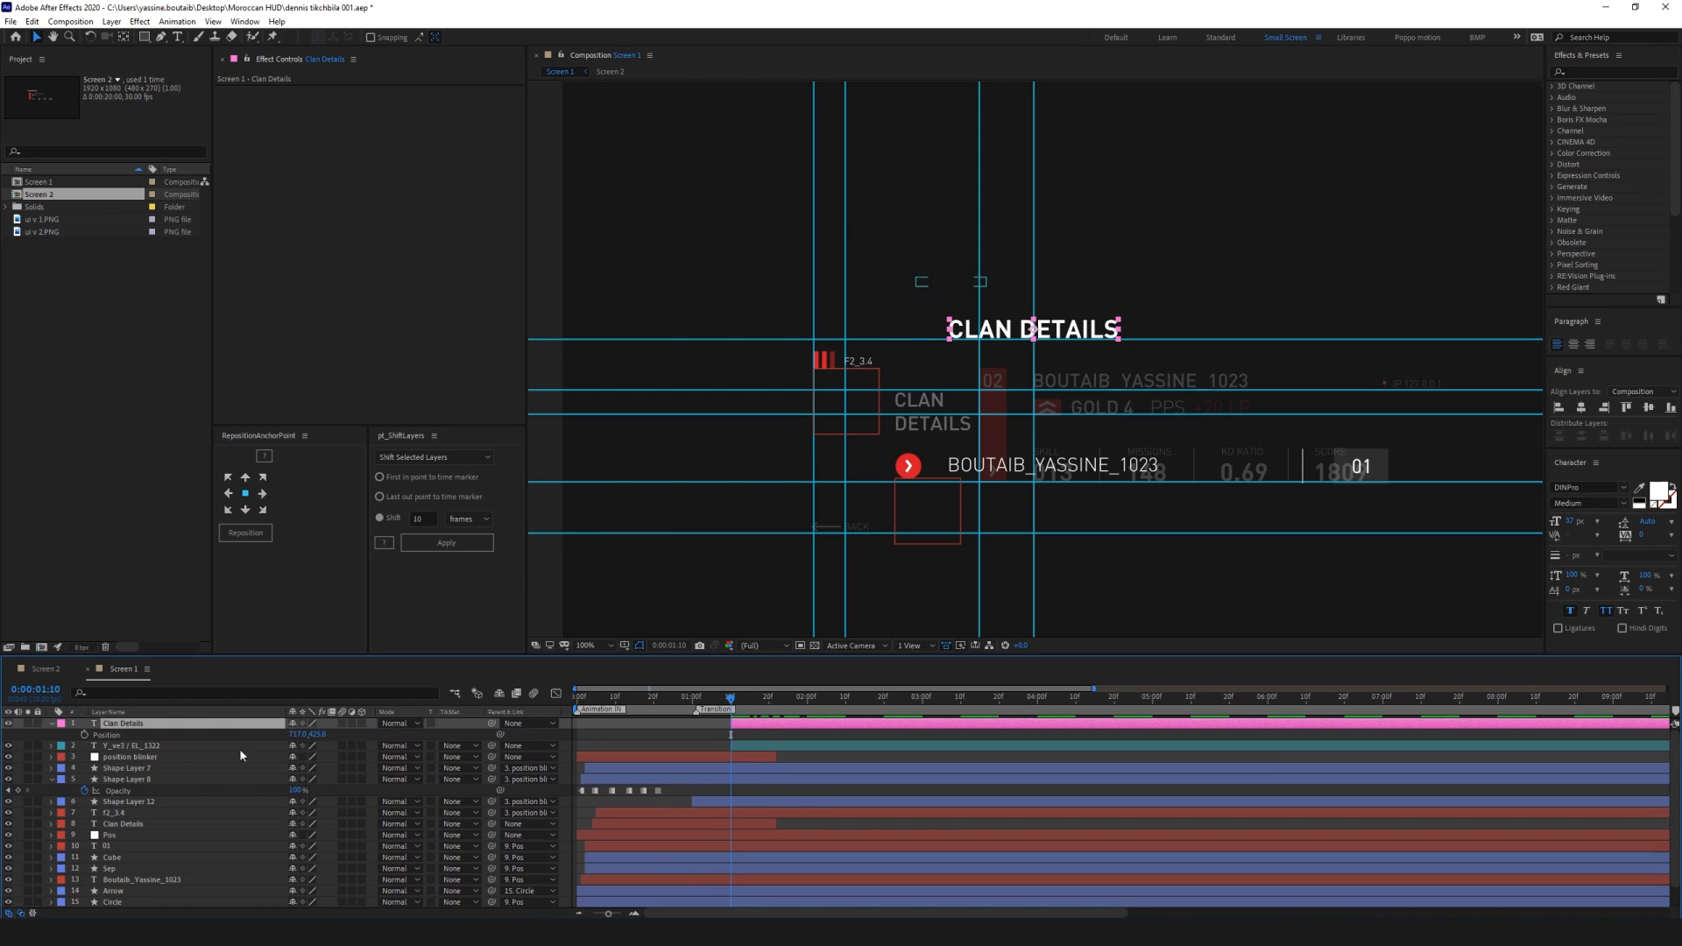
{"action": "key", "text": "space"}
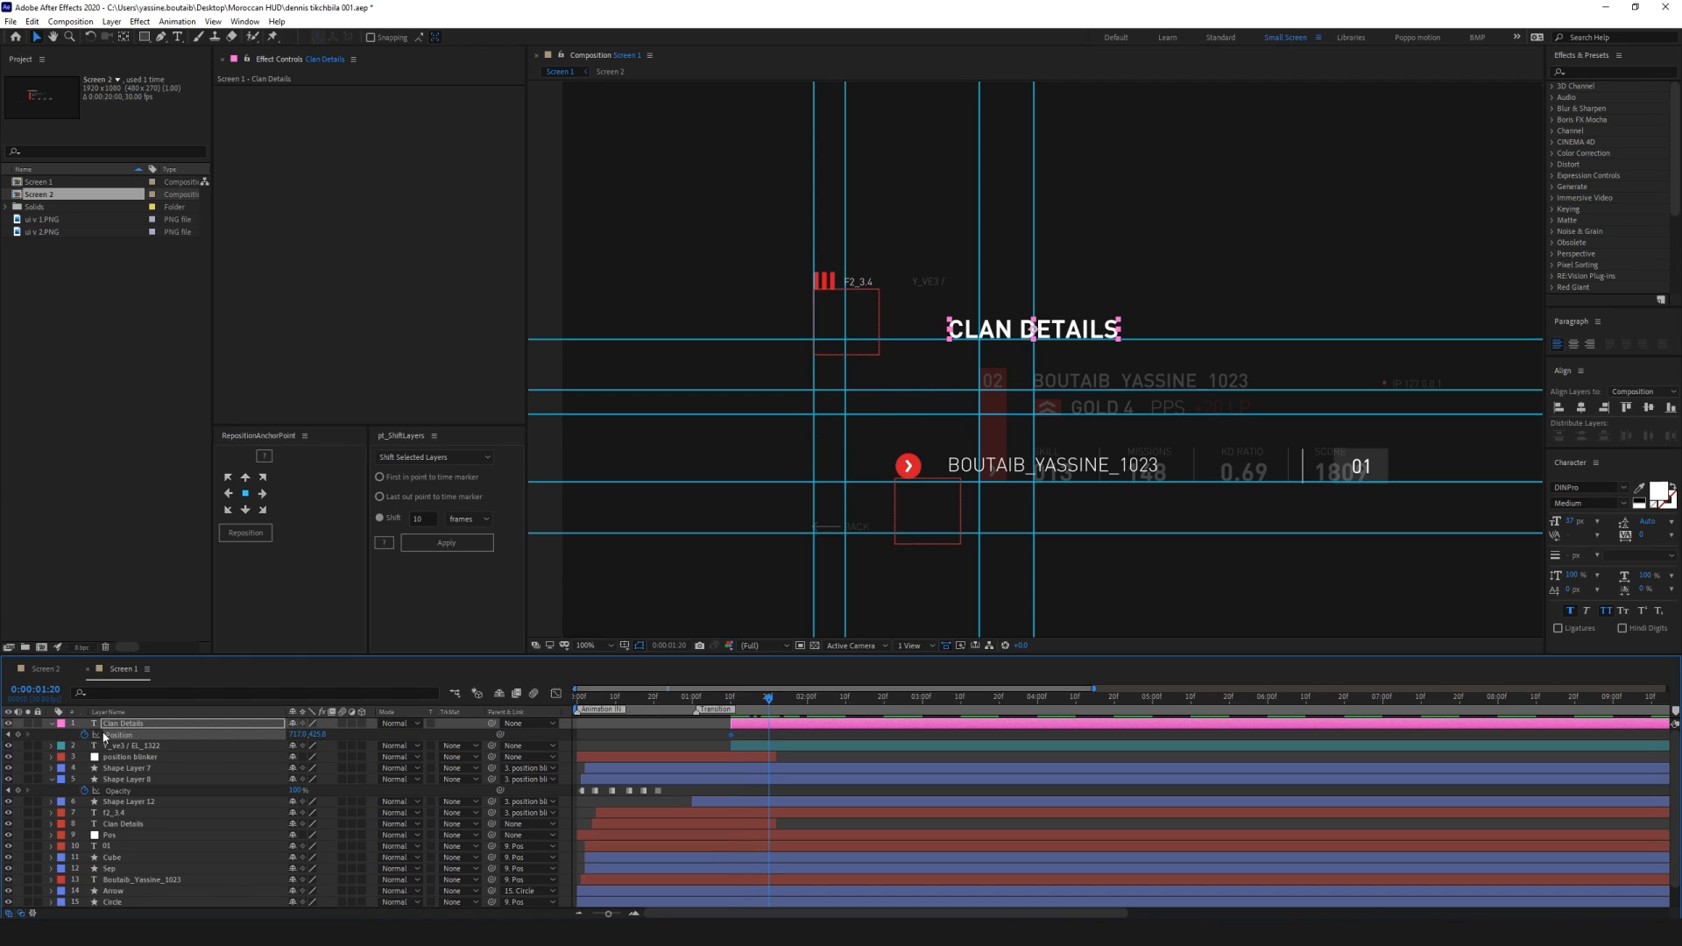
{"action": "left_click", "coordinate": [19, 735]}
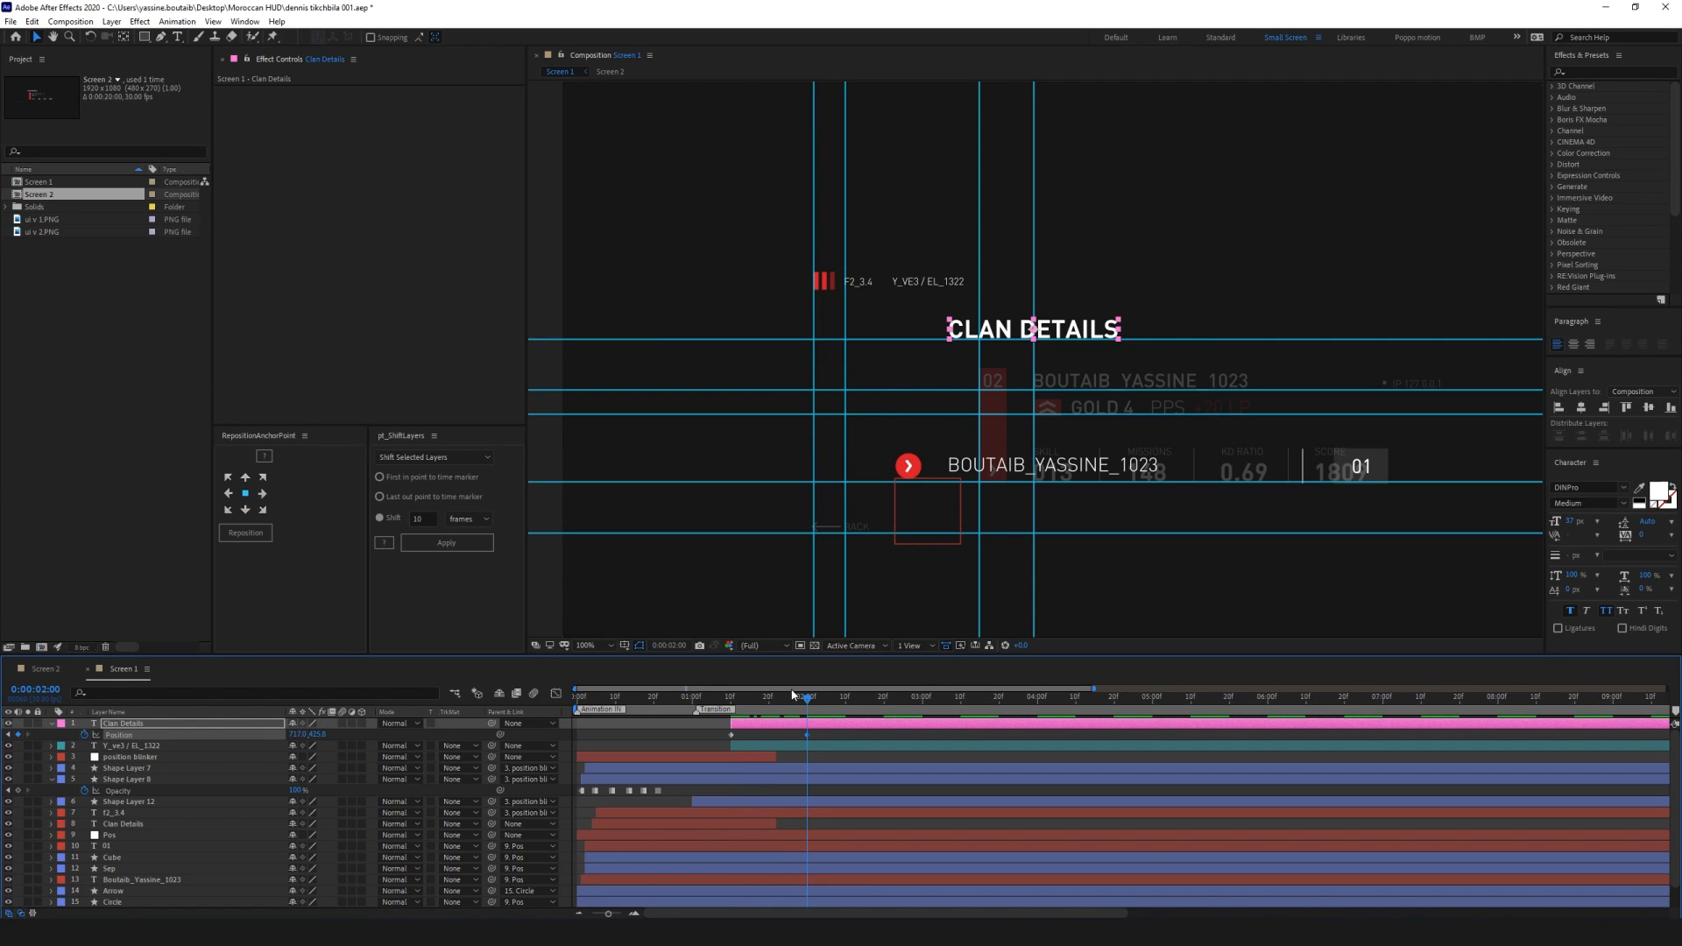
Step through the frames between 0:00:01:10 and 0:00:02:00 to examine the transition's timing, ending at 0:00:01:10
{"action": "key", "text": "shift+Page_Up"}
{"action": "key", "text": "shift+Page_Up"}
{"action": "key", "text": "shift+Page_Down"}
{"action": "key", "text": "shift+Page_Down"}
{"action": "key", "text": "shift+Page_Up"}
{"action": "key", "text": "shift+Page_Up"}
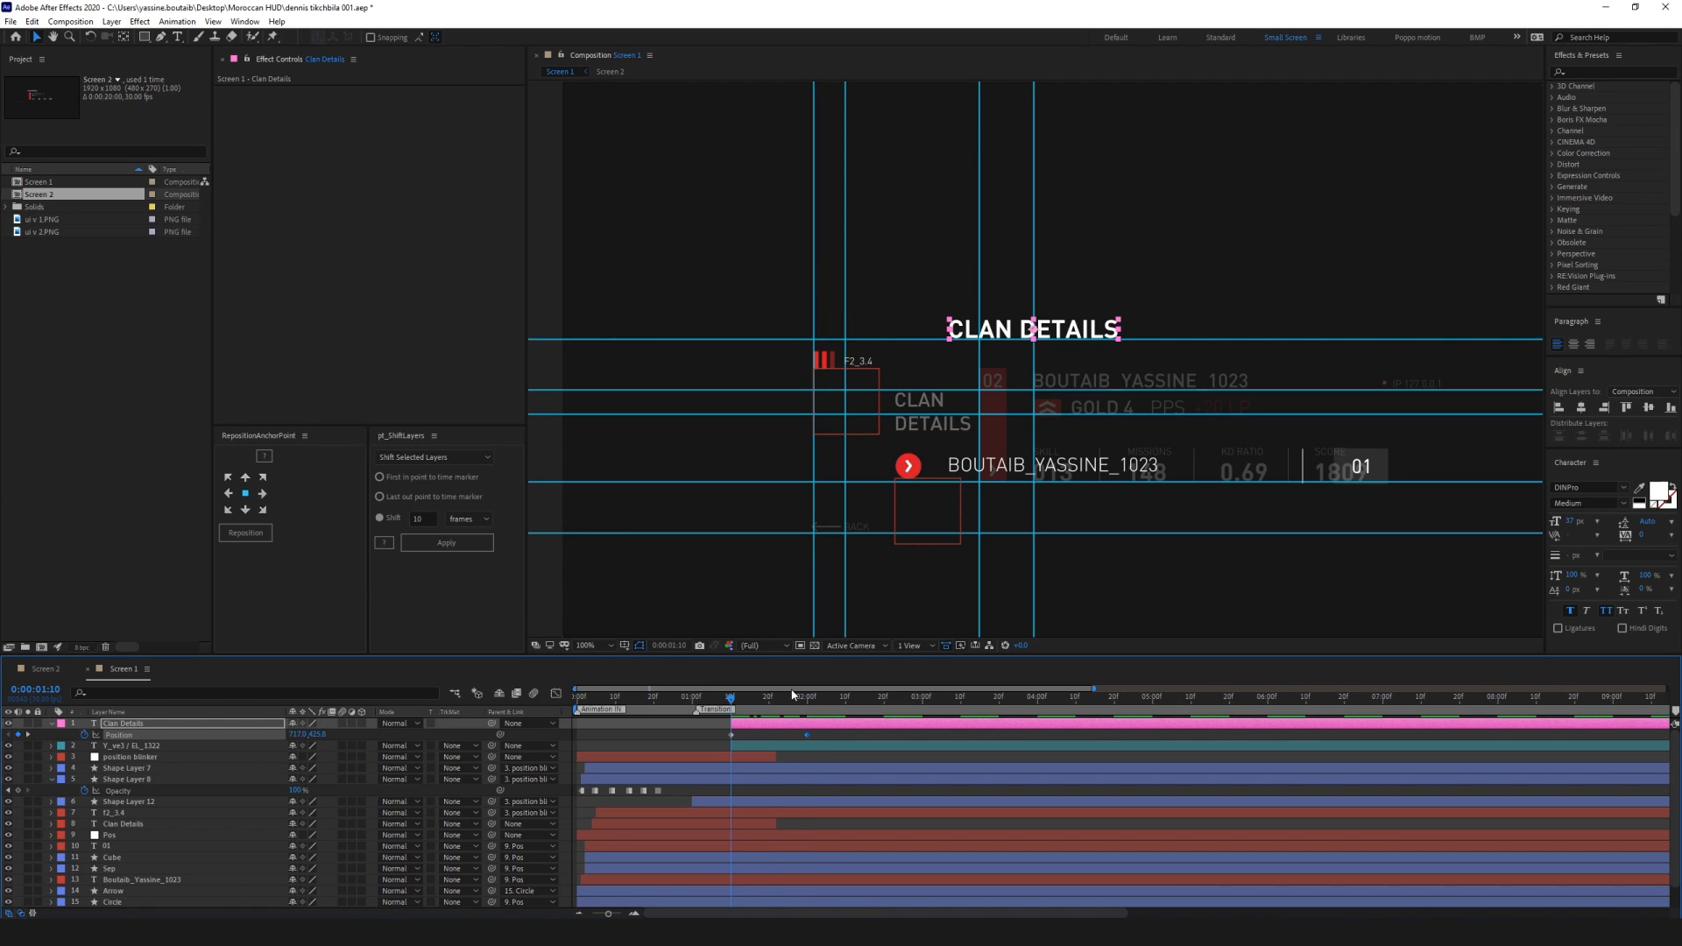
{"action": "key", "text": "Page_Down"}
{"action": "key", "text": "Page_Down"}
{"action": "key", "text": "Page_Down"}
{"action": "key", "text": "Page_Down"}
{"action": "key", "text": "Page_Down"}
{"action": "key", "text": "Page_Down"}
{"action": "key", "text": "Page_Down"}
{"action": "key", "text": "Page_Down"}
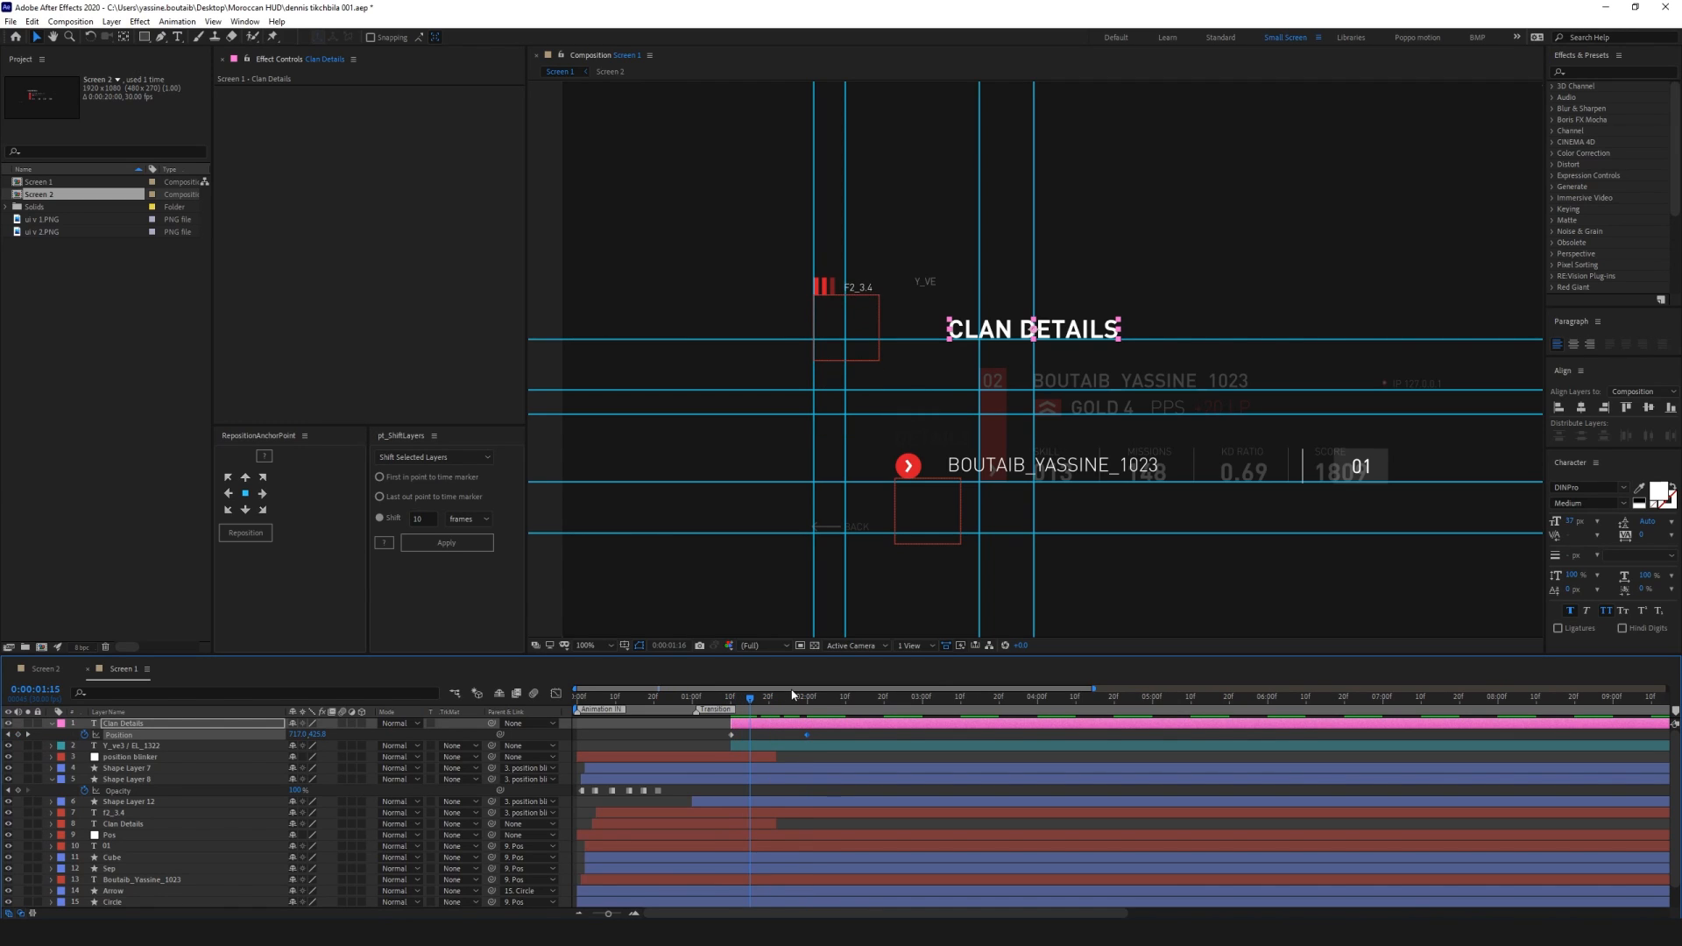
{"action": "key", "text": "Page_Down"}
{"action": "key", "text": "Page_Down"}
{"action": "key", "text": "shift+Page_Up"}
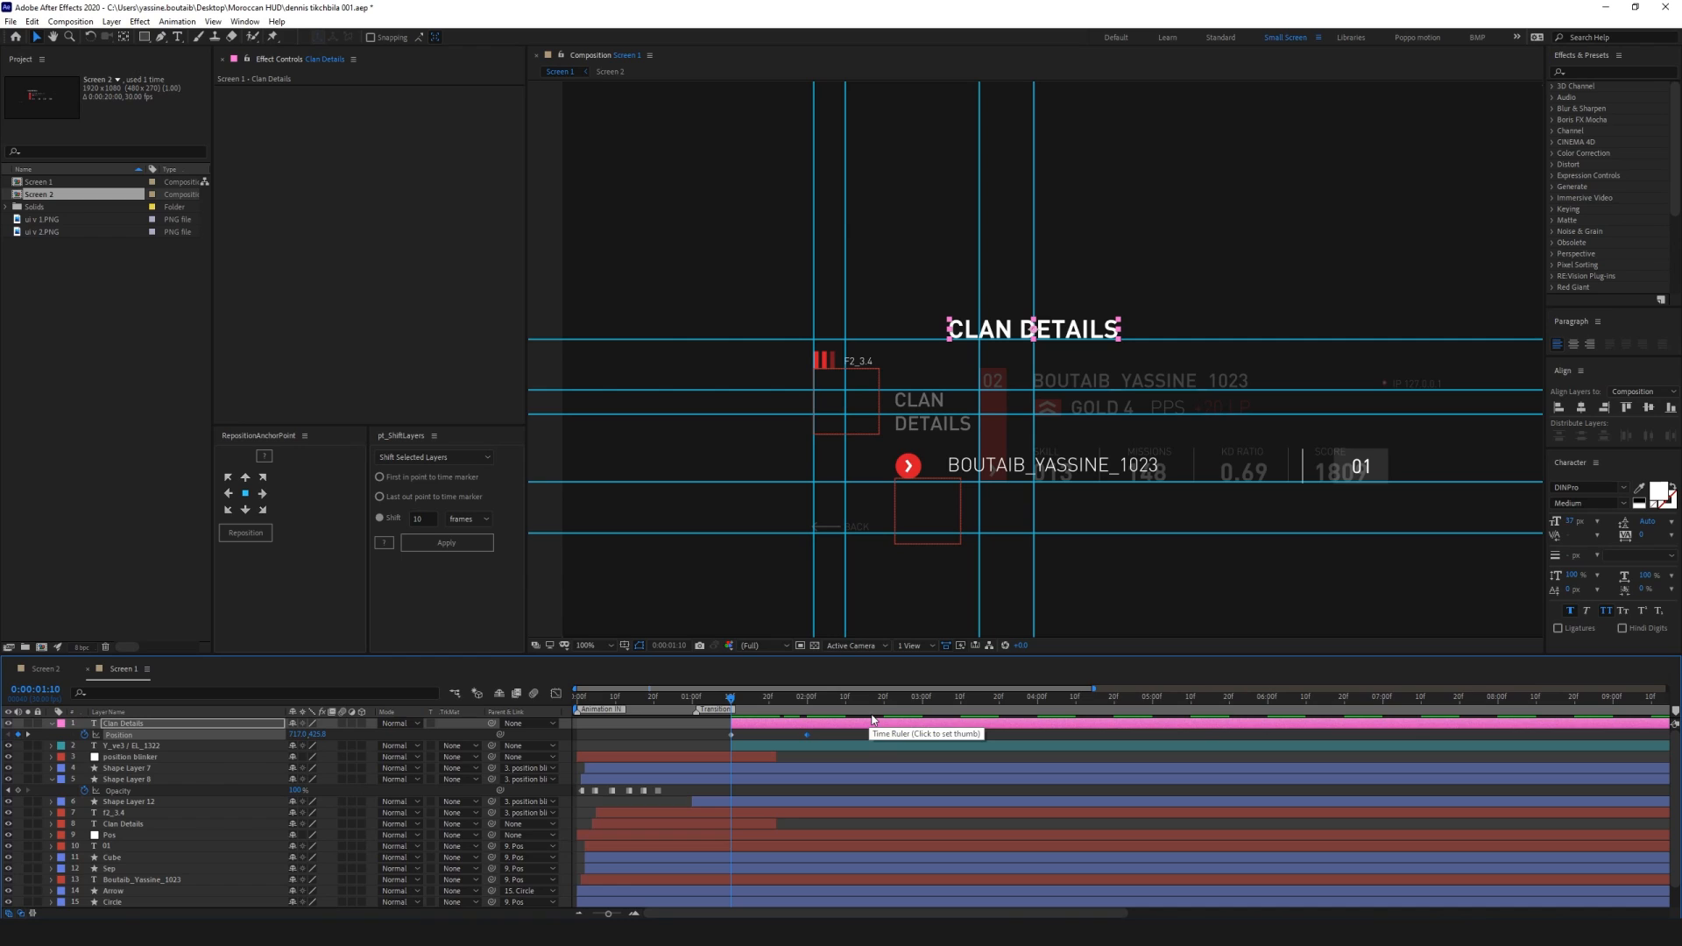
At 0:00:01:10, move the heading horizontally to the rightmost vertical guide and ease both Position keyframes with an early speed peak and long slowdown
{"action": "left_click", "coordinate": [139, 726]}
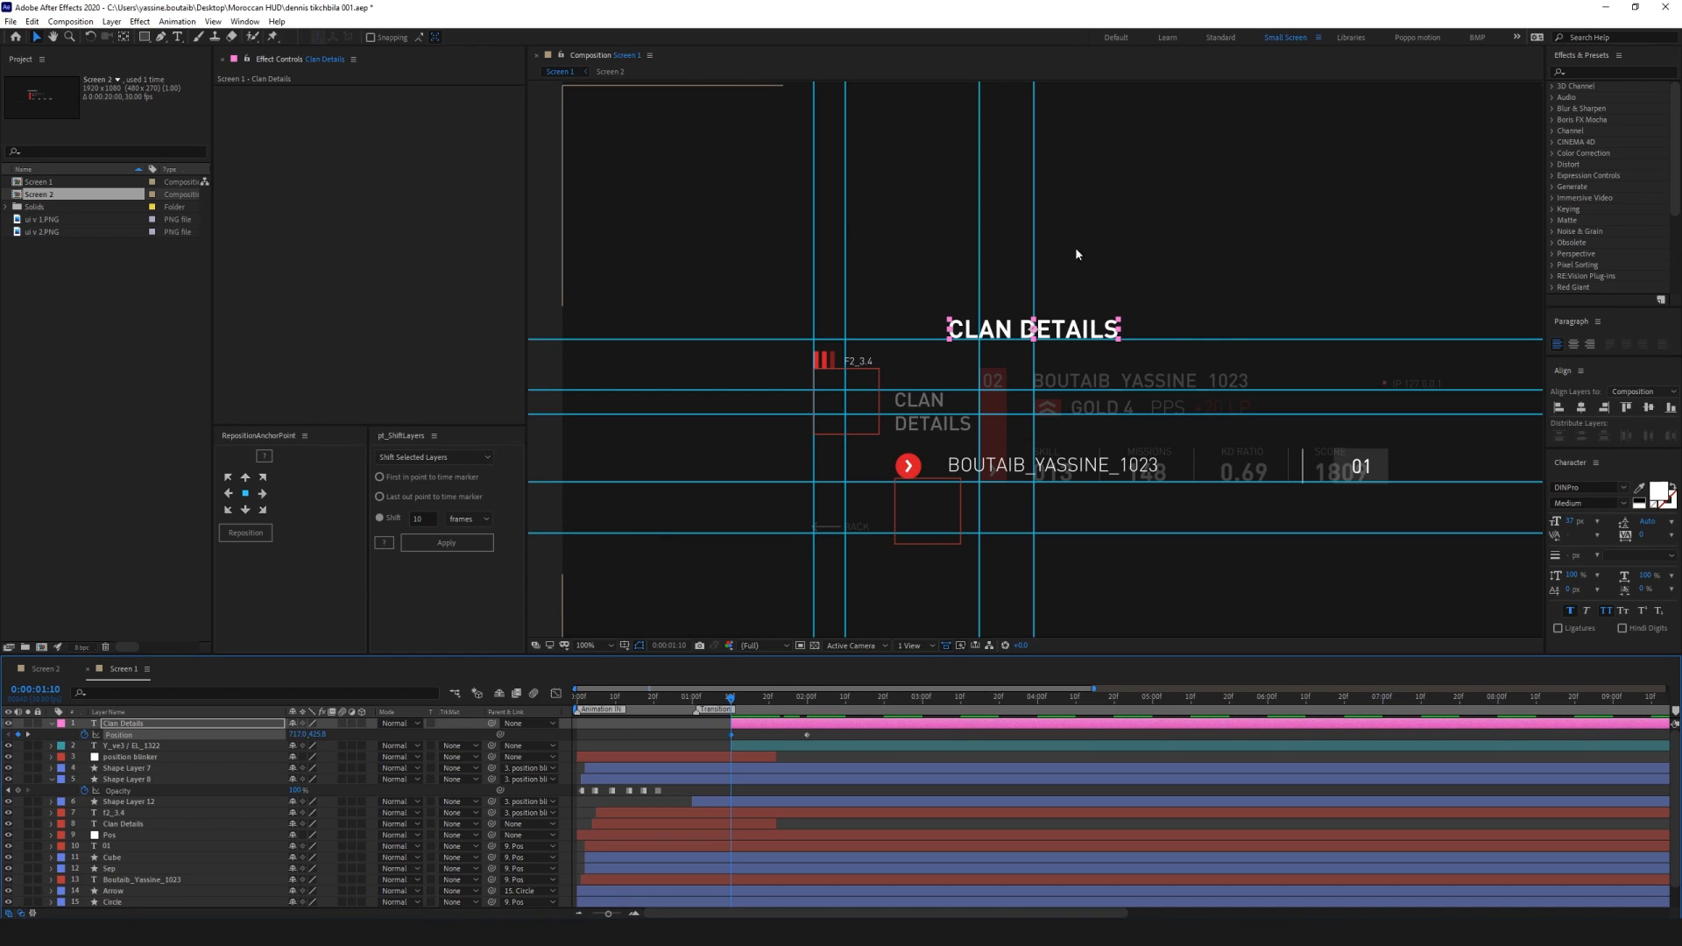
{"action": "left_click_drag", "start_coordinate": [1008, 333], "coordinate": [1091, 333]}
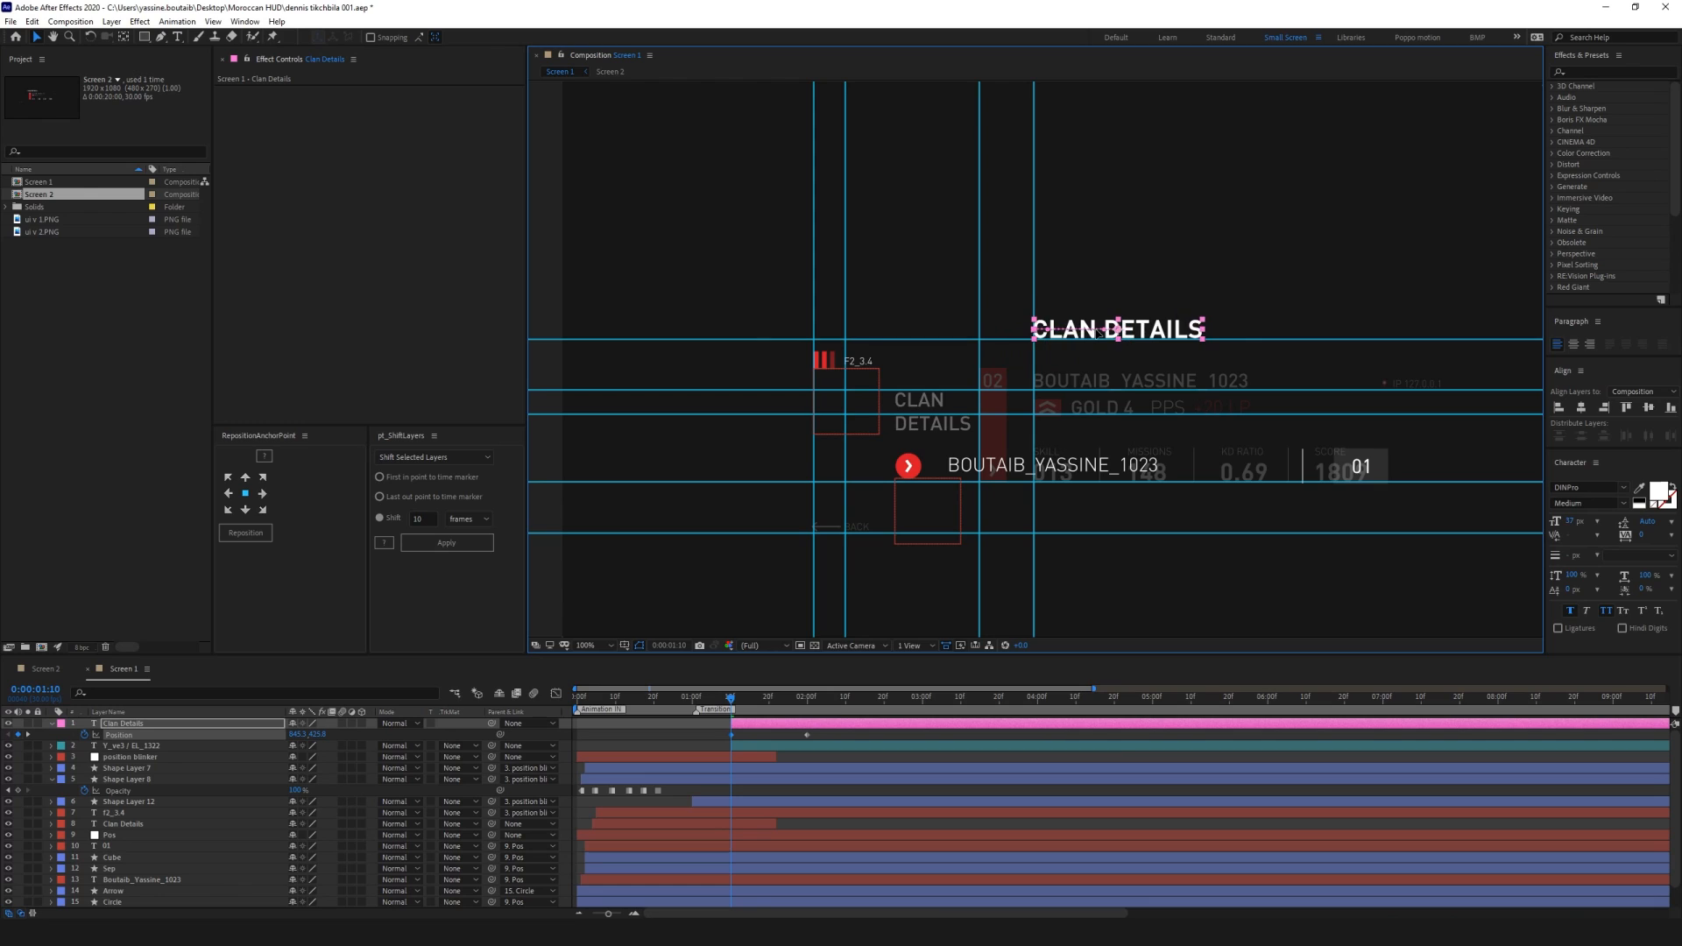
{"action": "left_click_drag", "start_coordinate": [826, 731], "coordinate": [656, 737]}
{"action": "left_click", "coordinate": [555, 693]}
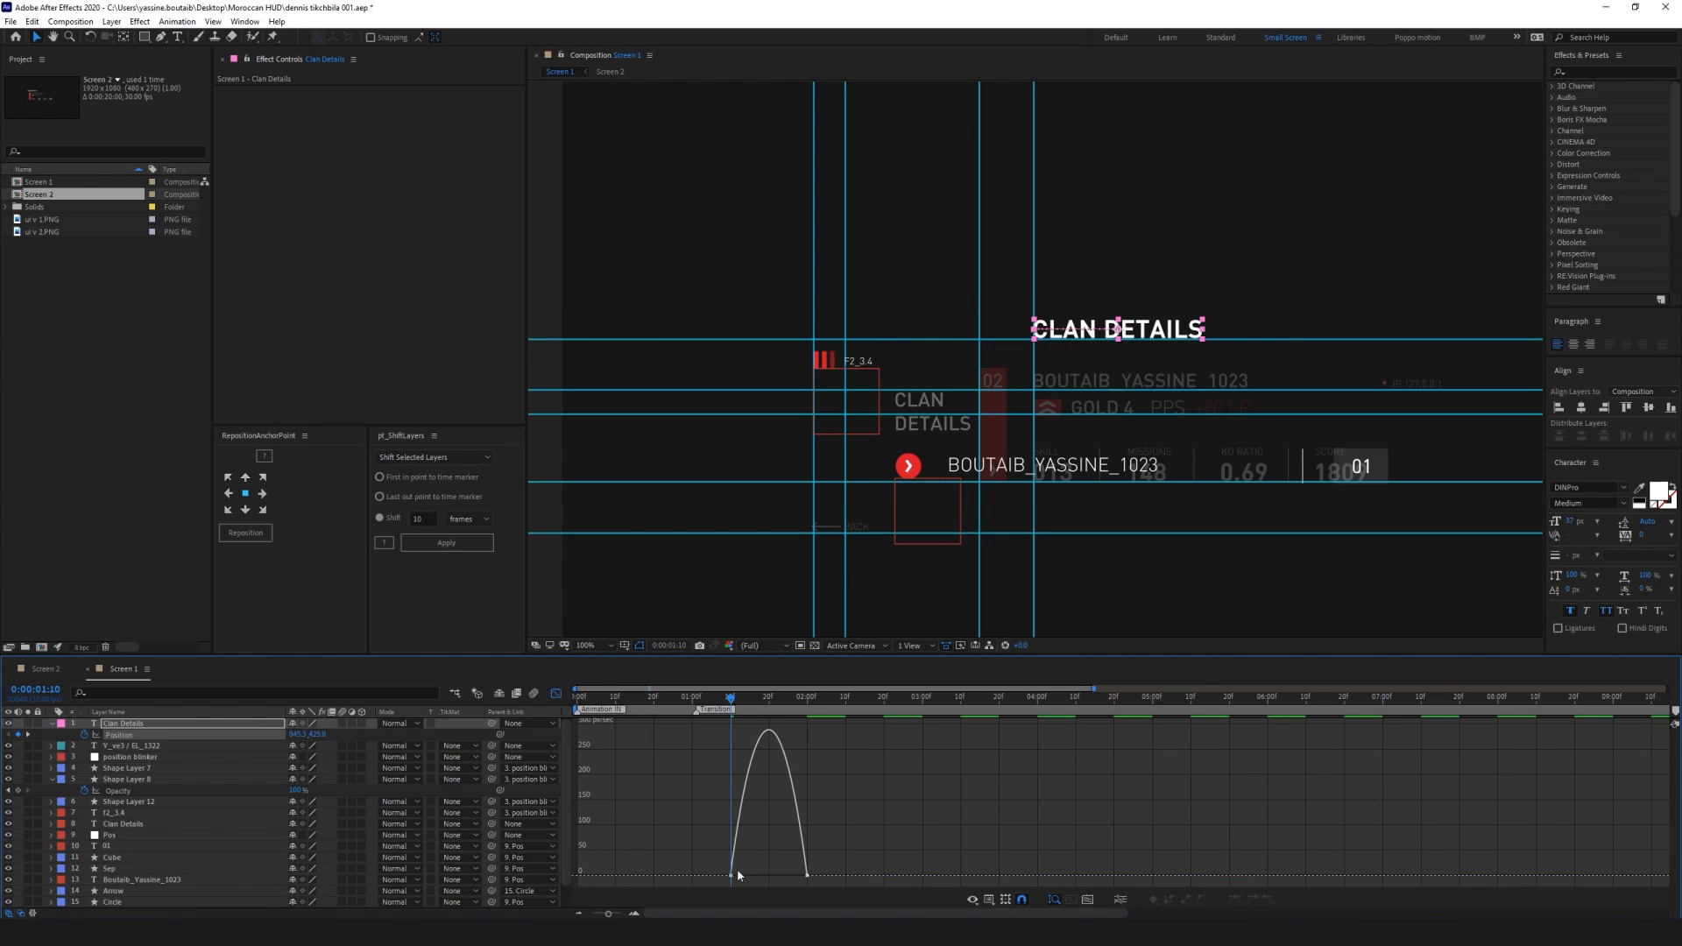
{"action": "left_click", "coordinate": [807, 875]}
{"action": "left_click_drag", "start_coordinate": [795, 875], "coordinate": [769, 875]}
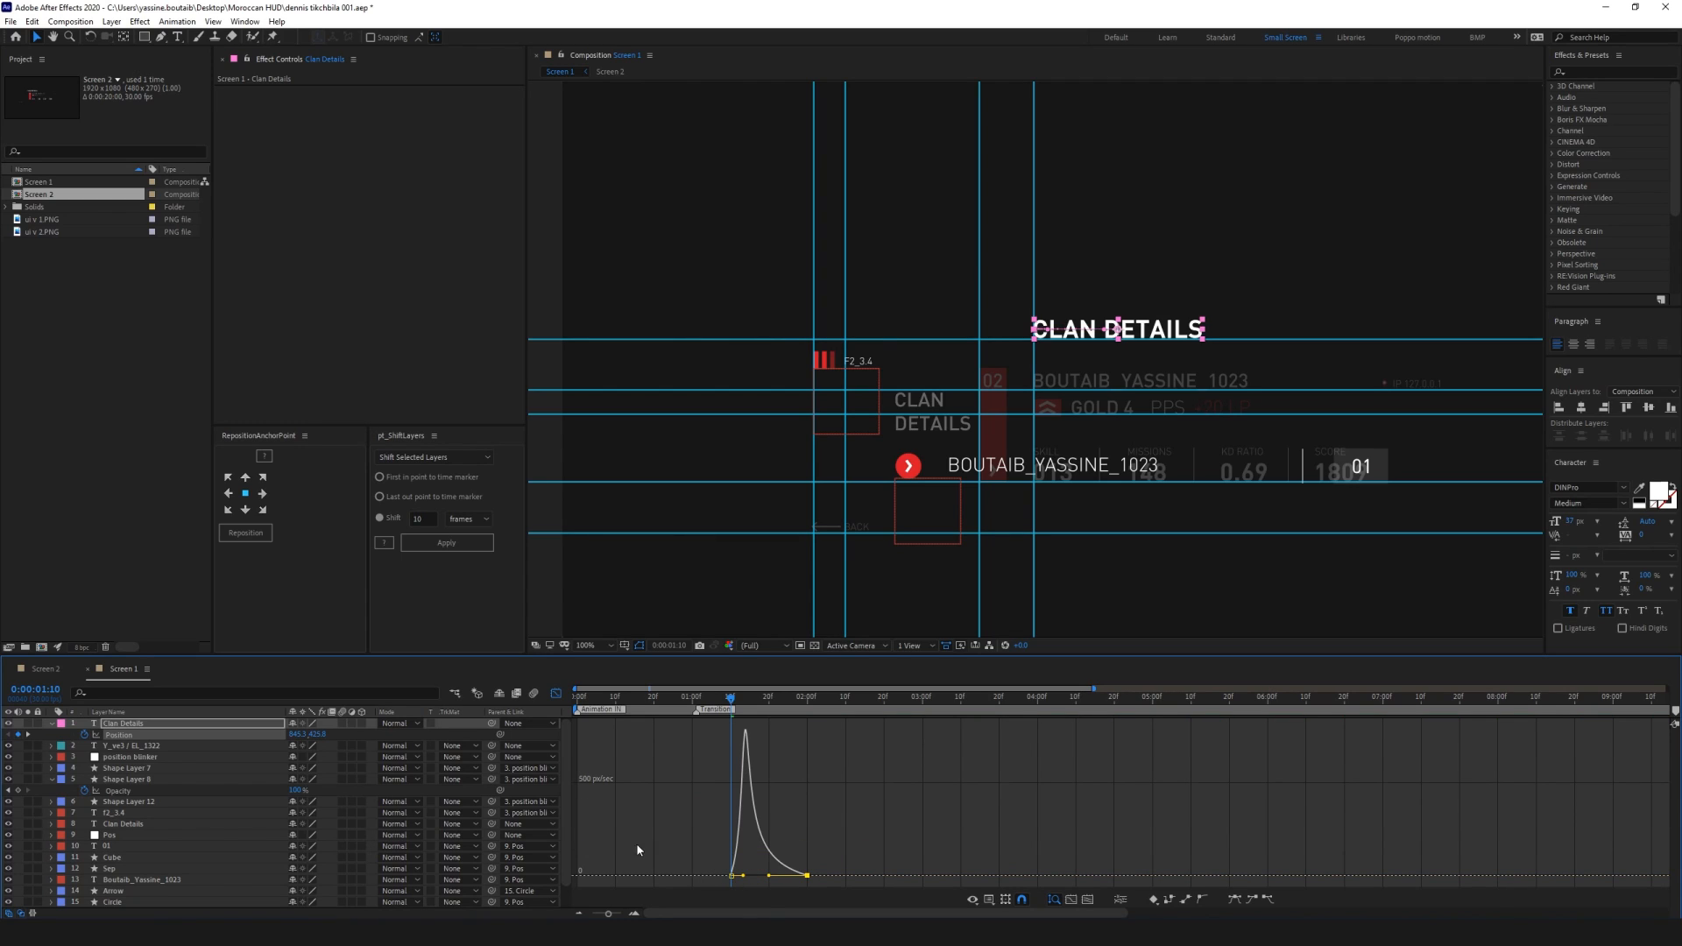
{"action": "left_click", "coordinate": [555, 693]}
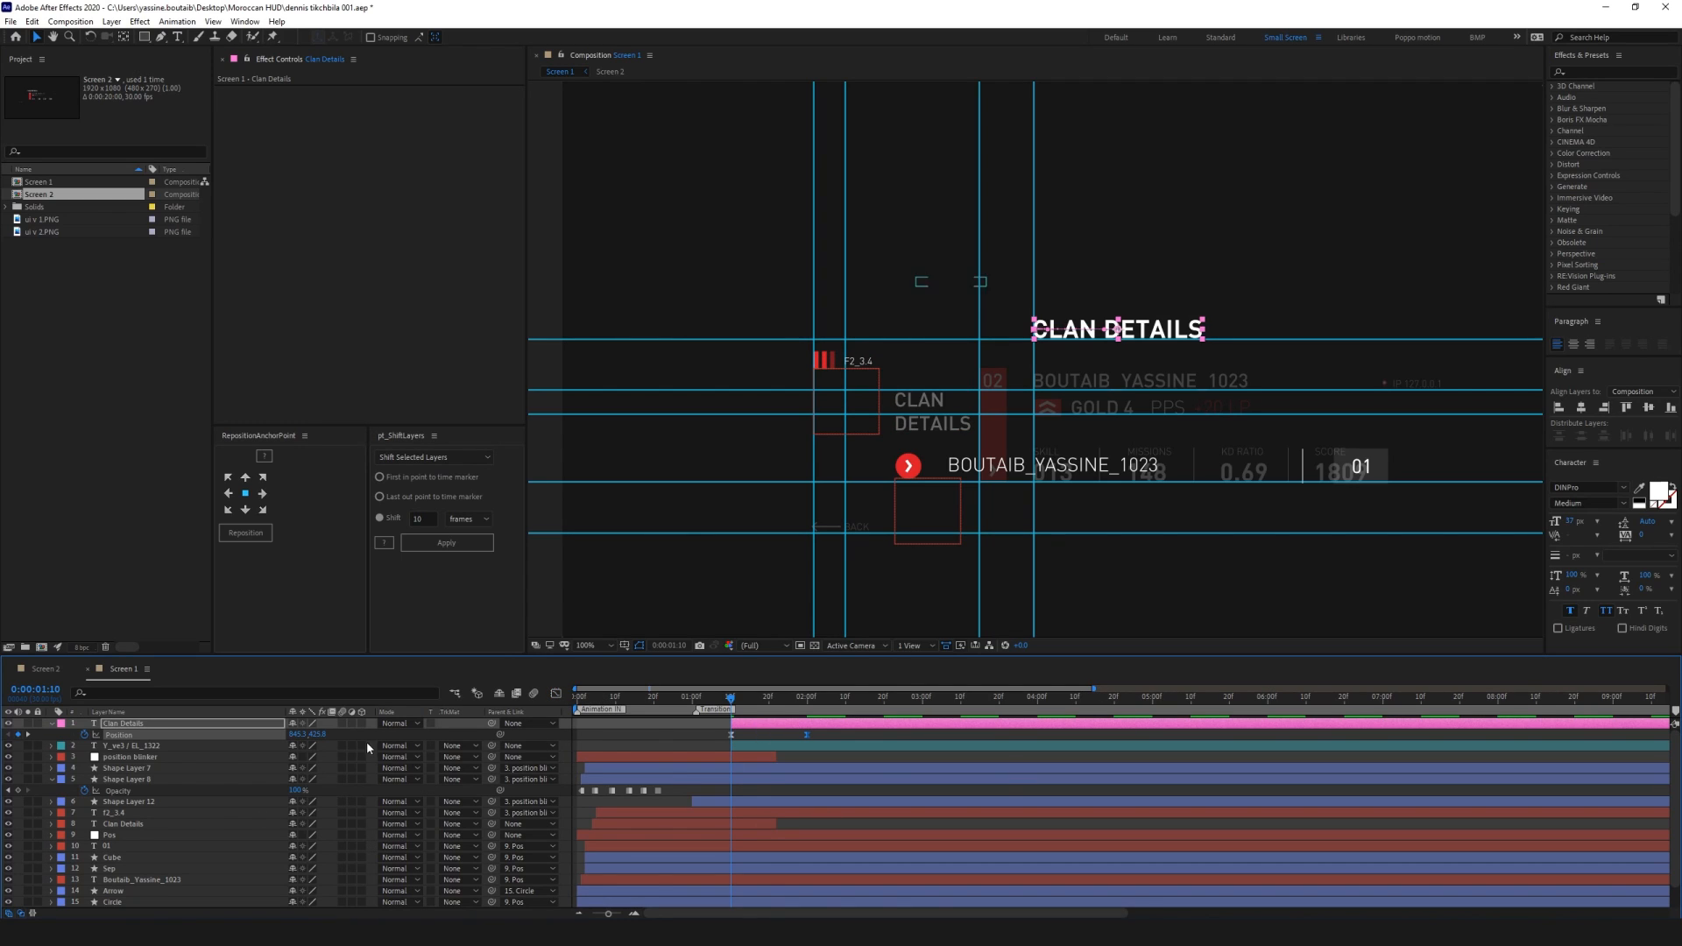
Add an Opacity text animator to the new Clan Details layer and set its Opacity to 0%
{"action": "left_click", "coordinate": [50, 724]}
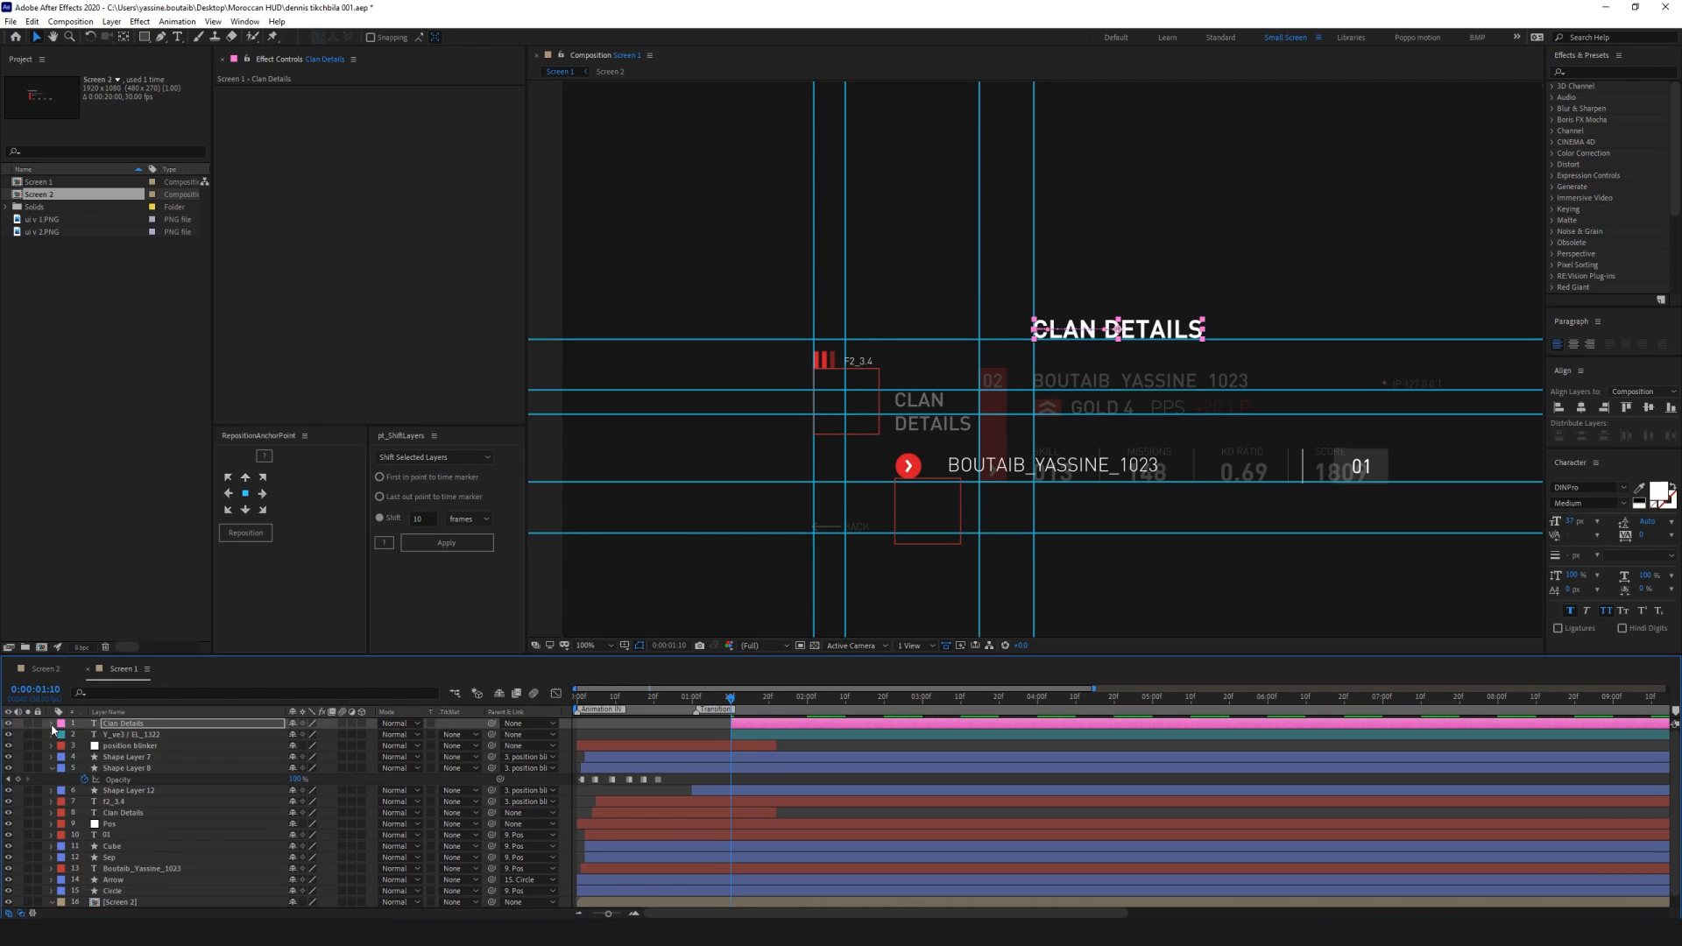
{"action": "left_click", "coordinate": [52, 723]}
{"action": "left_click", "coordinate": [62, 747]}
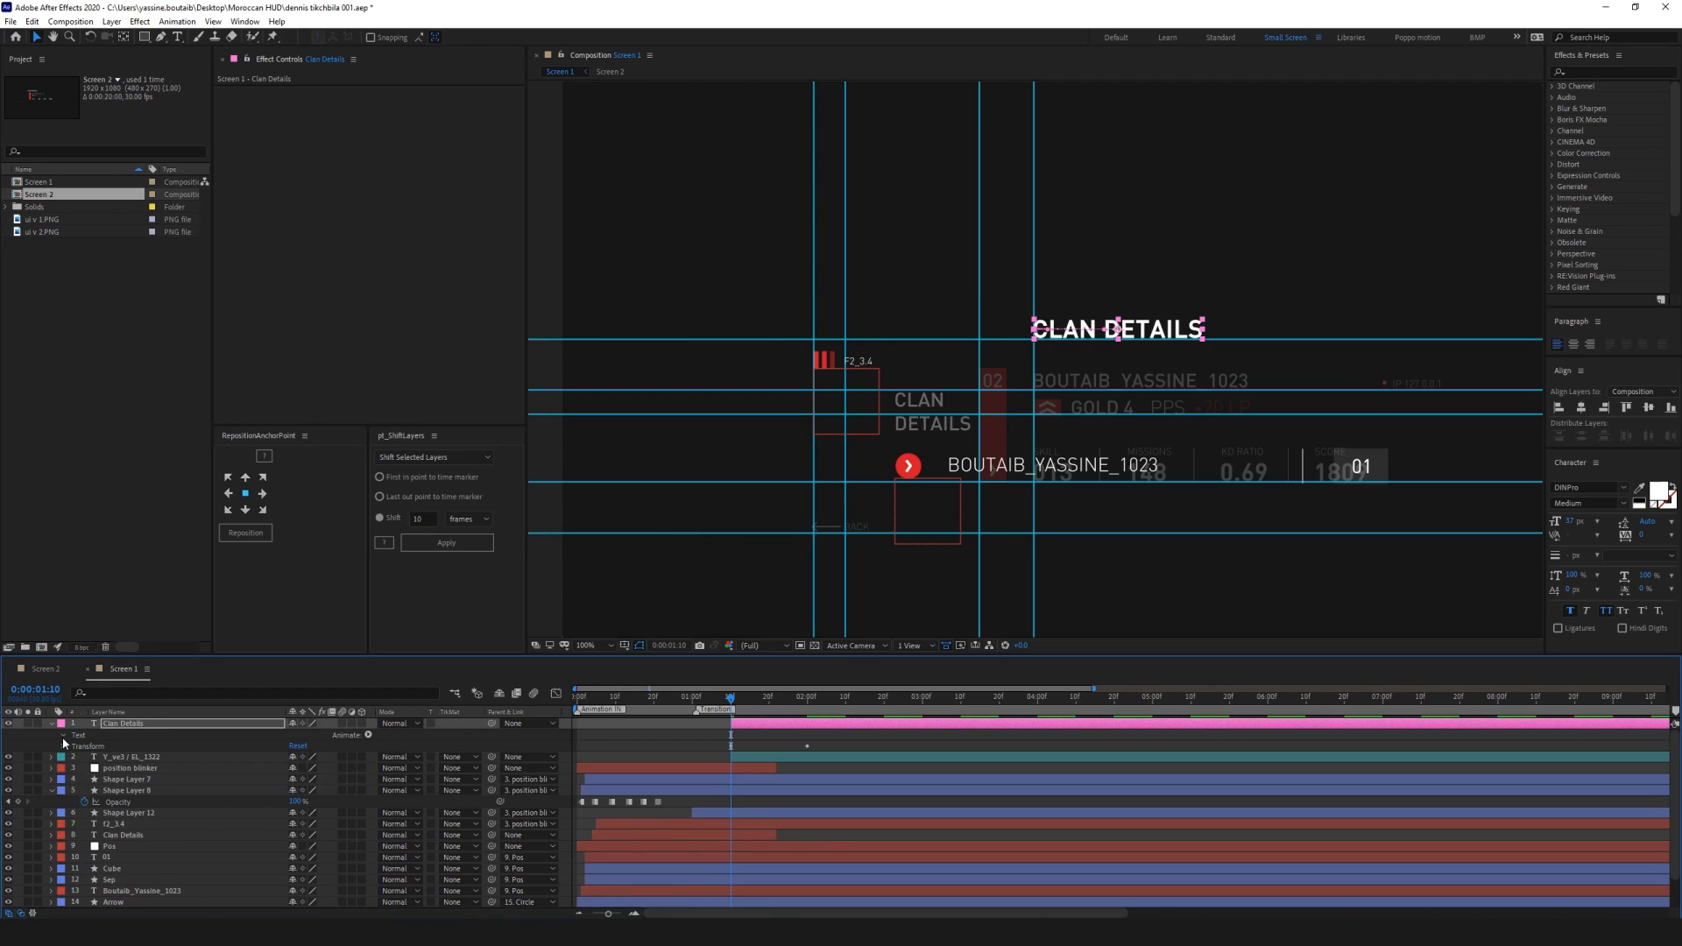
{"action": "left_click", "coordinate": [62, 735]}
{"action": "left_click", "coordinate": [368, 735]}
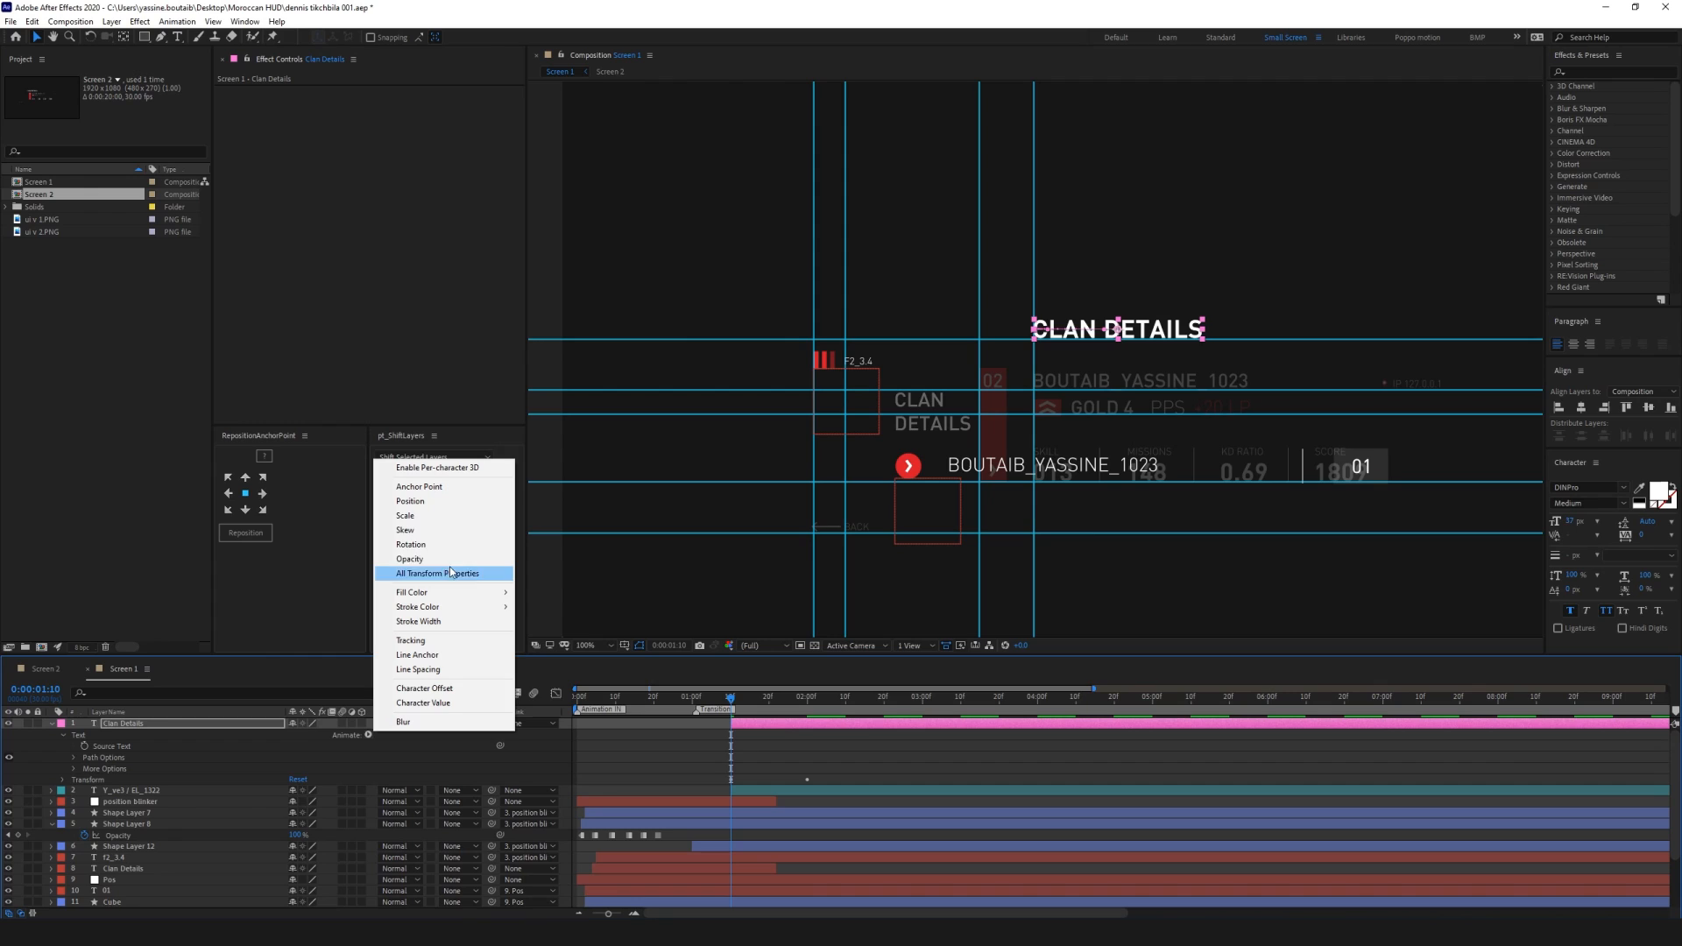
{"action": "left_click", "coordinate": [438, 559]}
{"action": "left_click", "coordinate": [296, 802]}
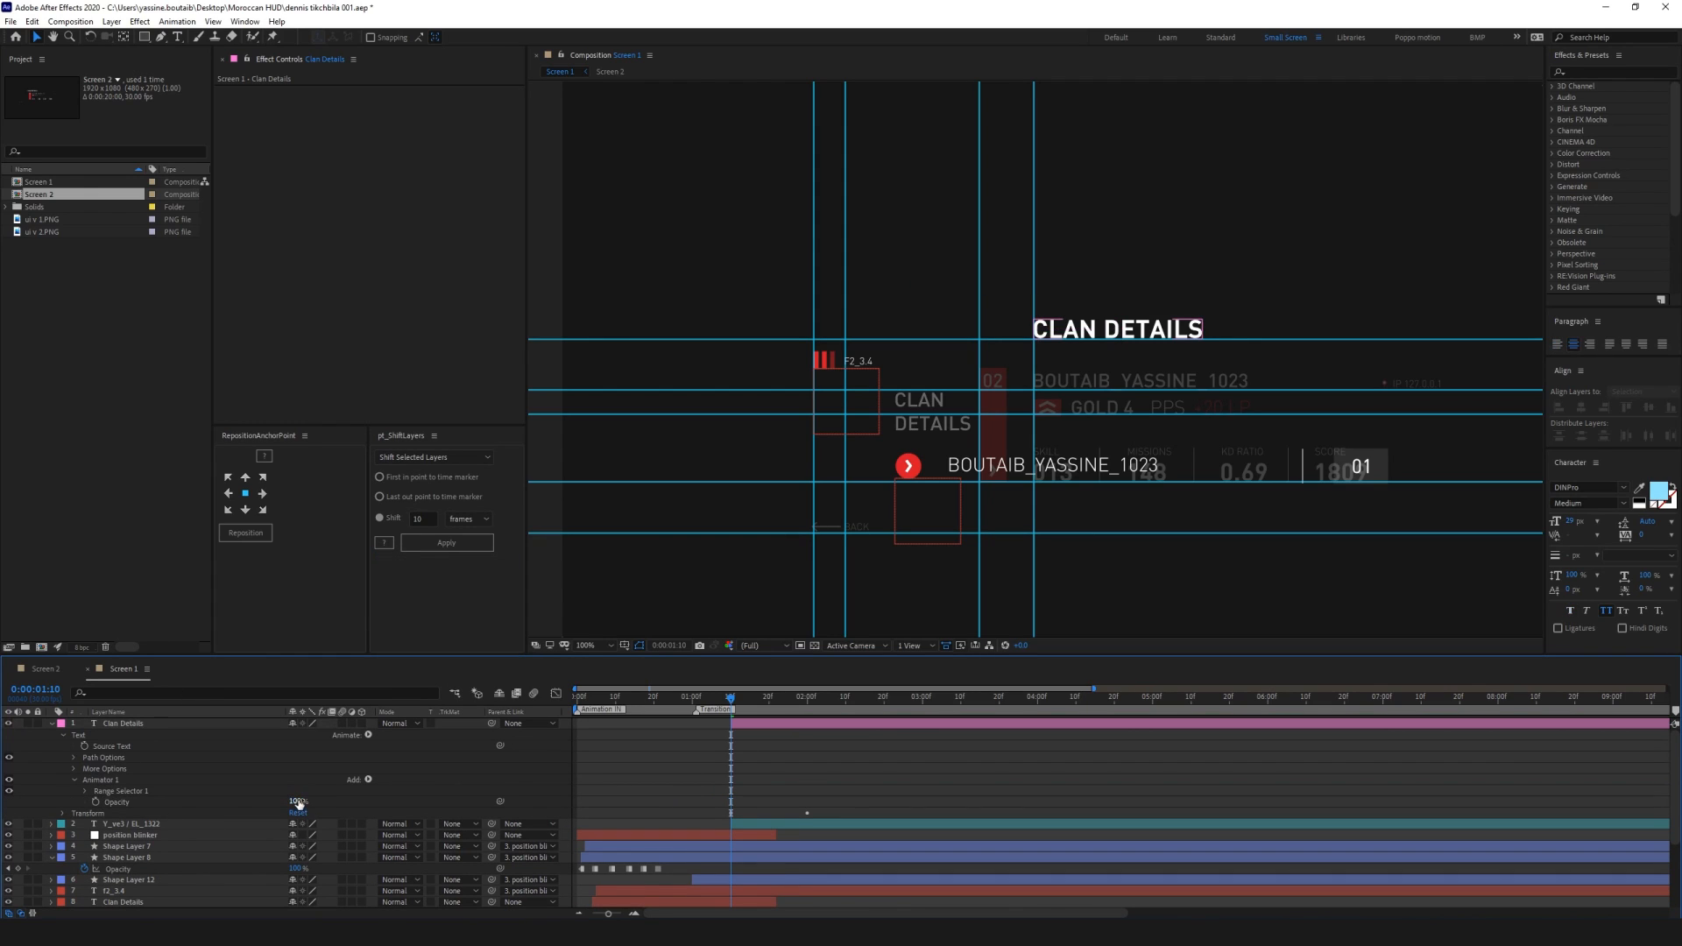
{"action": "type", "text": "0"}
{"action": "key", "text": "Return"}
In the animator's Range Selector 1 advanced options, set Smoothness to 0%
{"action": "left_click", "coordinate": [85, 792]}
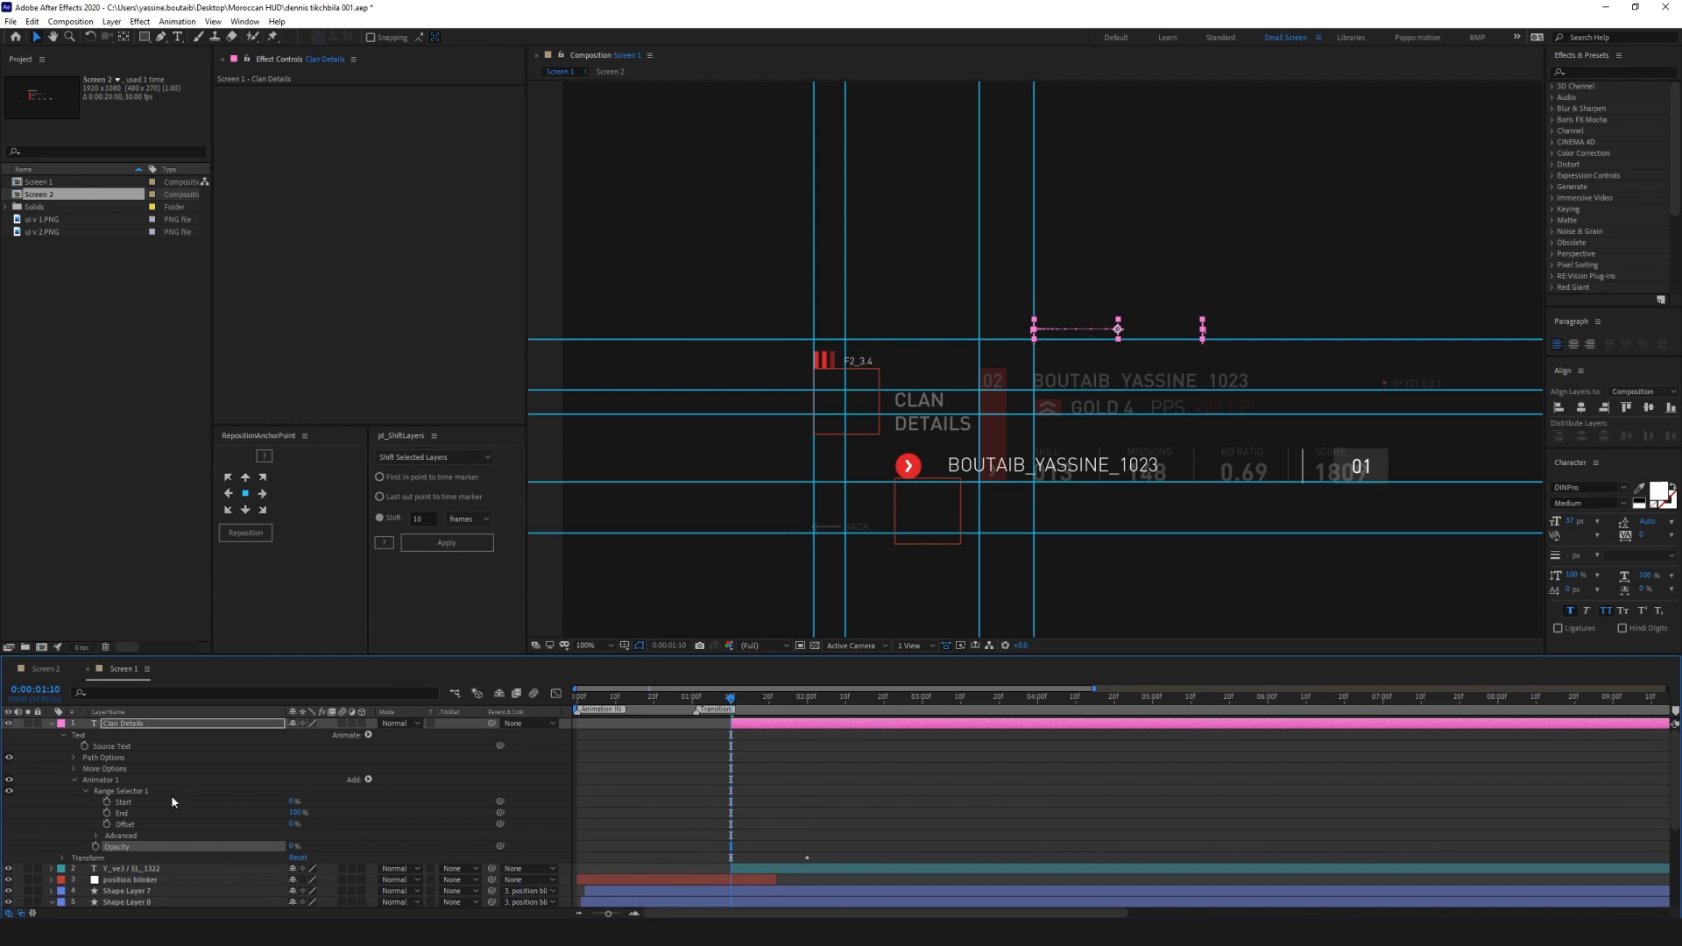
{"action": "left_click", "coordinate": [96, 835]}
{"action": "scroll", "coordinate": [245, 807], "scroll_direction": "down", "scroll_amount": 3}
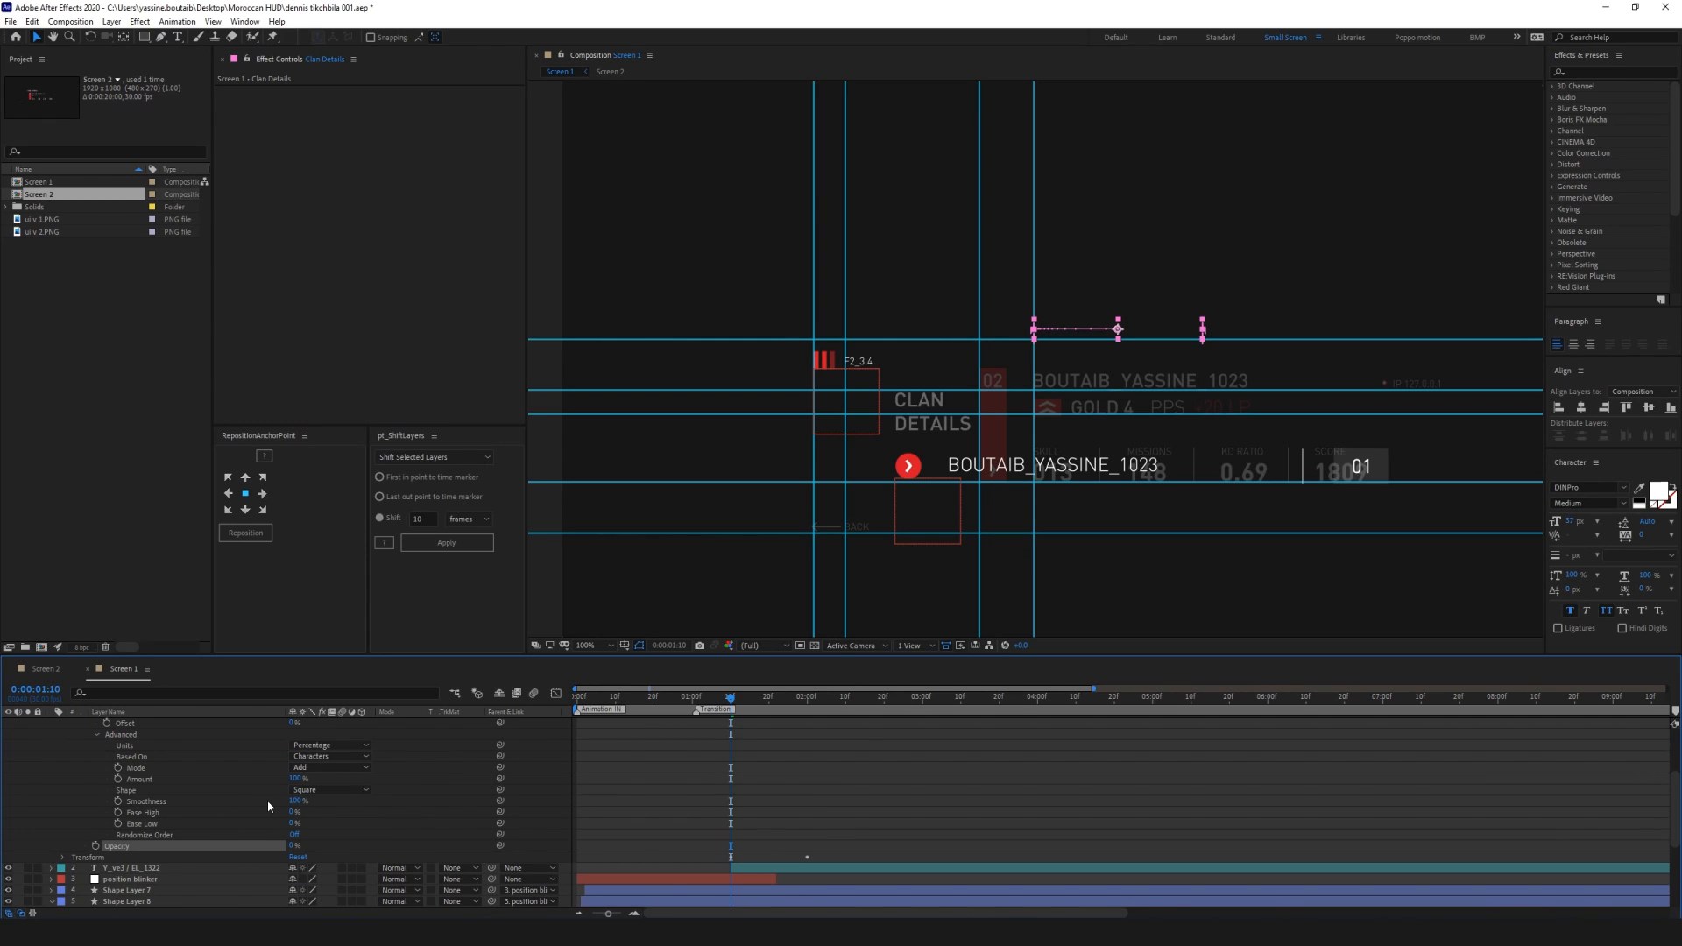
{"action": "left_click", "coordinate": [298, 802]}
{"action": "type", "text": "0"}
{"action": "left_click", "coordinate": [38, 792]}
{"action": "scroll", "coordinate": [315, 818], "scroll_direction": "up", "scroll_amount": 3}
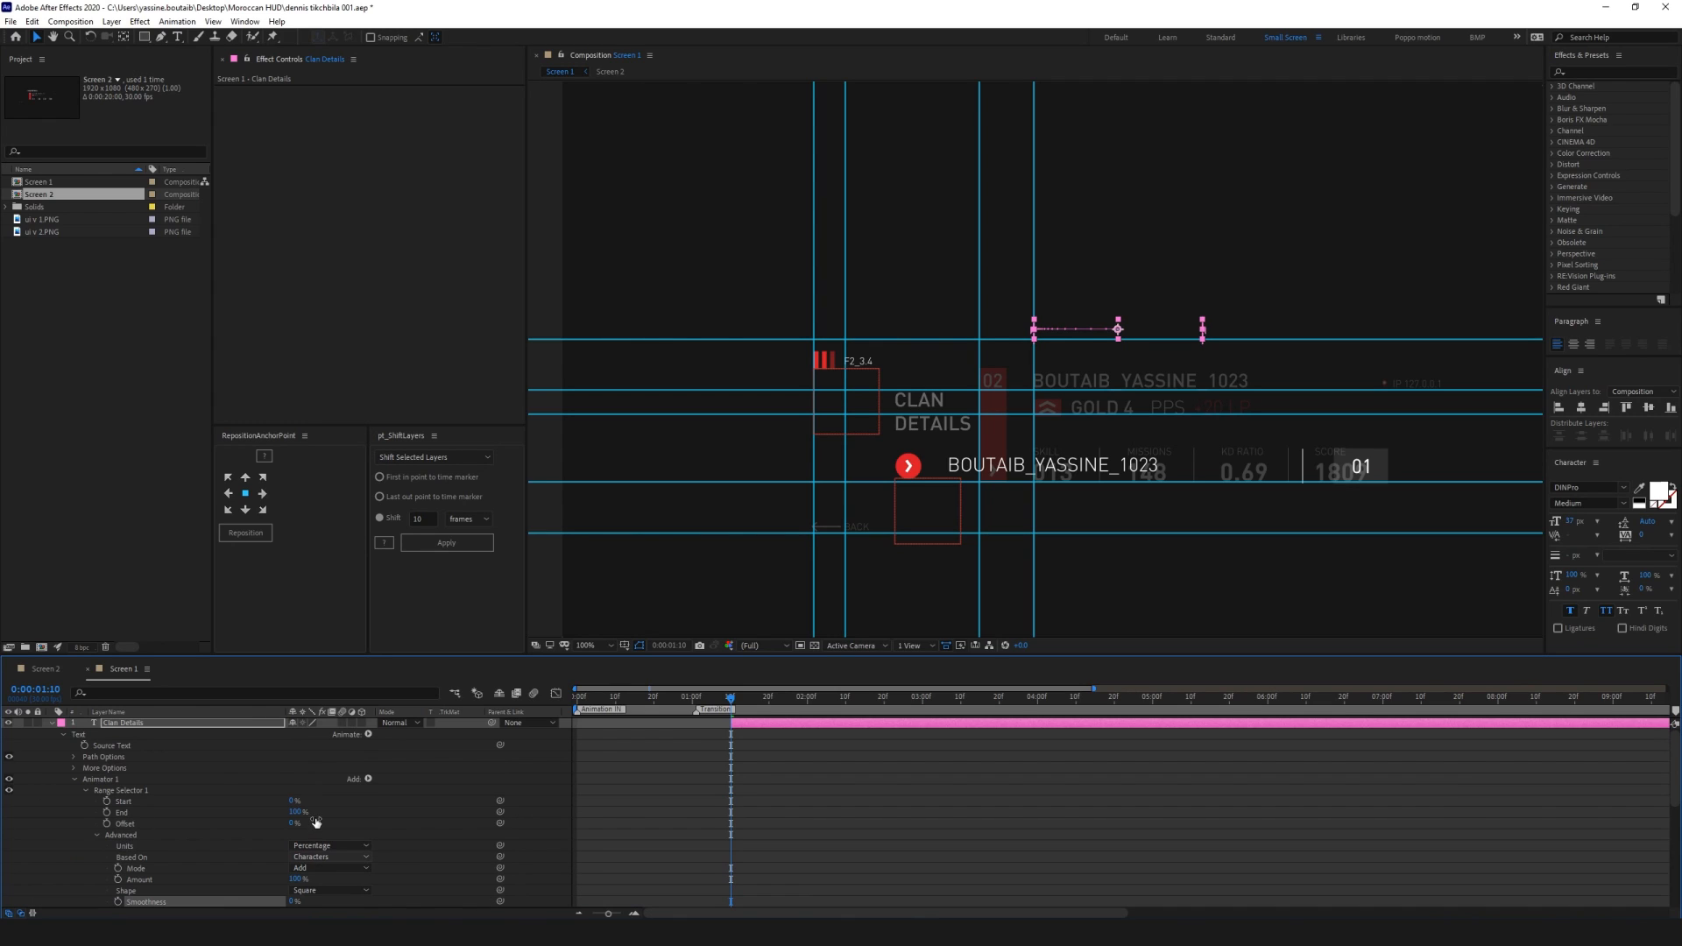
Keyframe the range selector's Start at 0% on 0:00:01:10 and at 100% on 0:00:02:00
{"action": "left_click", "coordinate": [106, 801]}
{"action": "key", "text": "shift+Page_Down"}
{"action": "key", "text": "shift+Page_Down"}
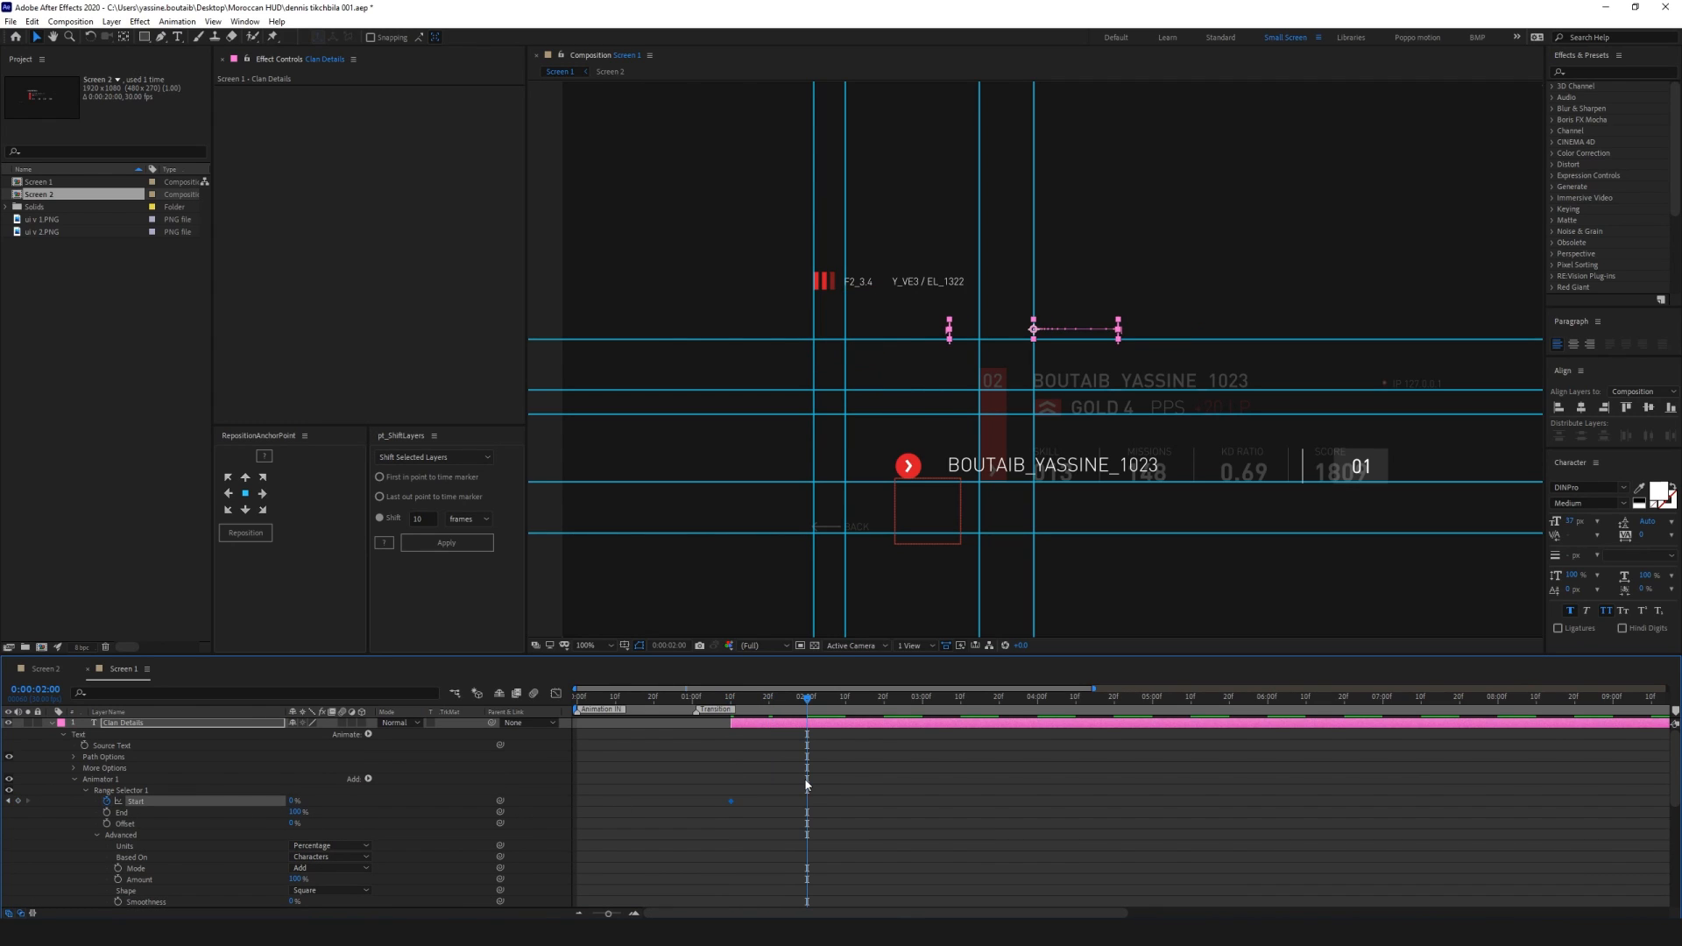
{"action": "left_click", "coordinate": [293, 800]}
{"action": "type", "text": "100"}
{"action": "key", "text": "Return"}
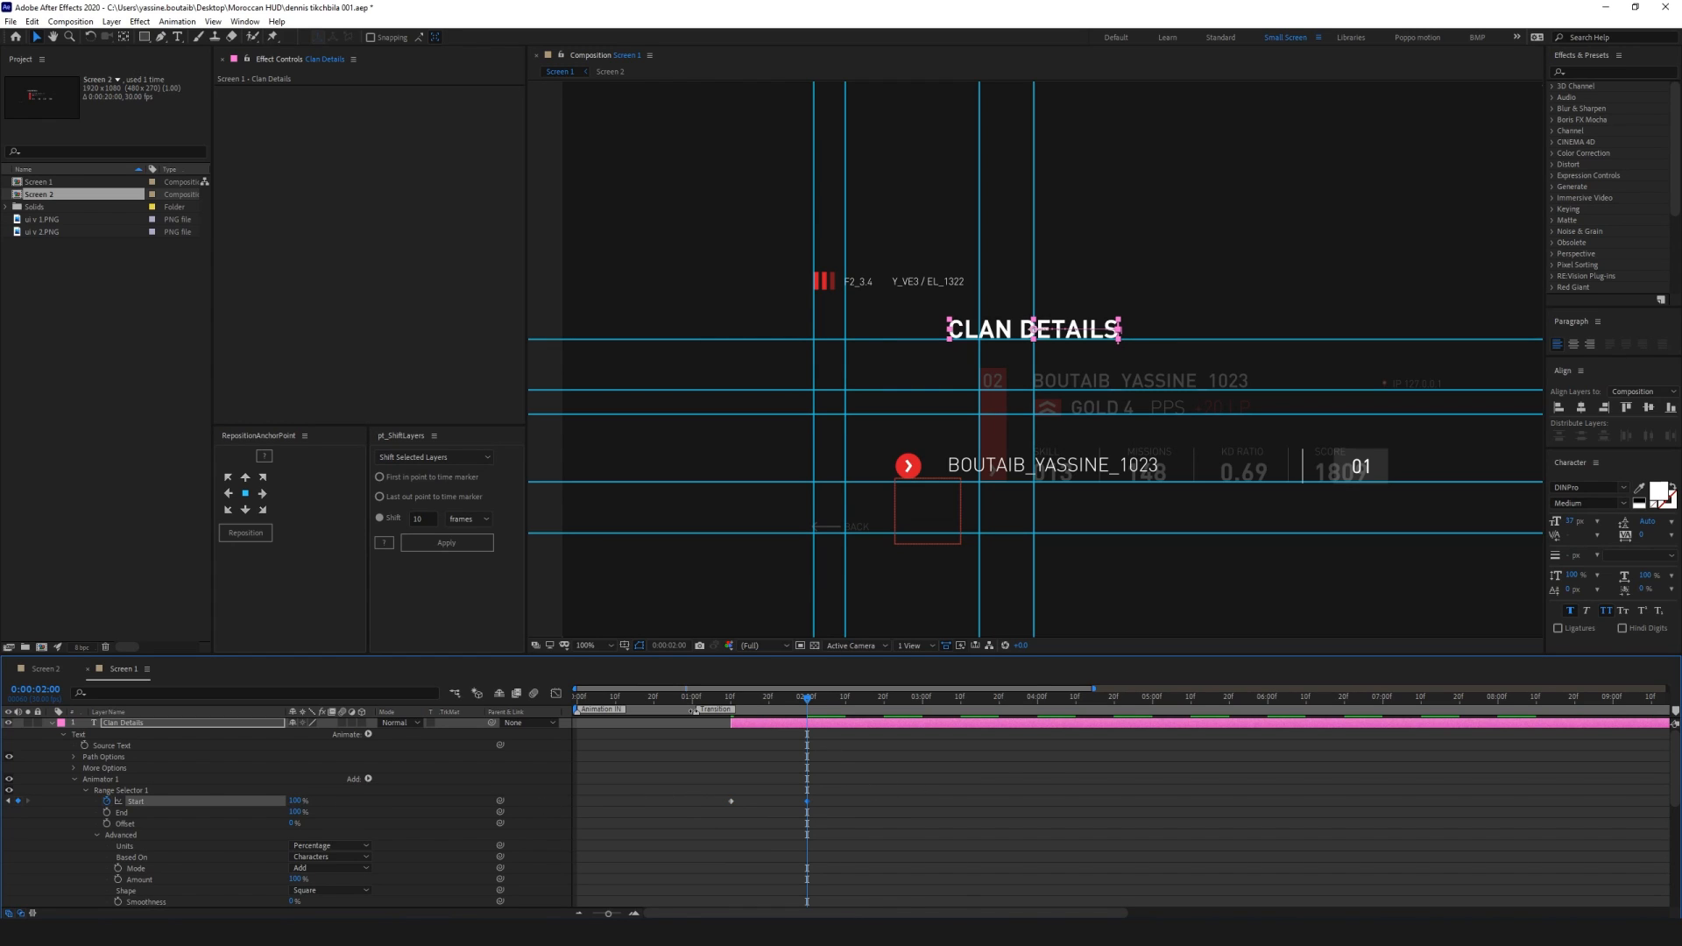
Show the Clan Details layer's keyframed properties, preview the animation from the beginning, and hide the faded Screen 2 reference
{"action": "key", "text": "u"}
{"action": "key", "text": "ctrl+shift+a"}
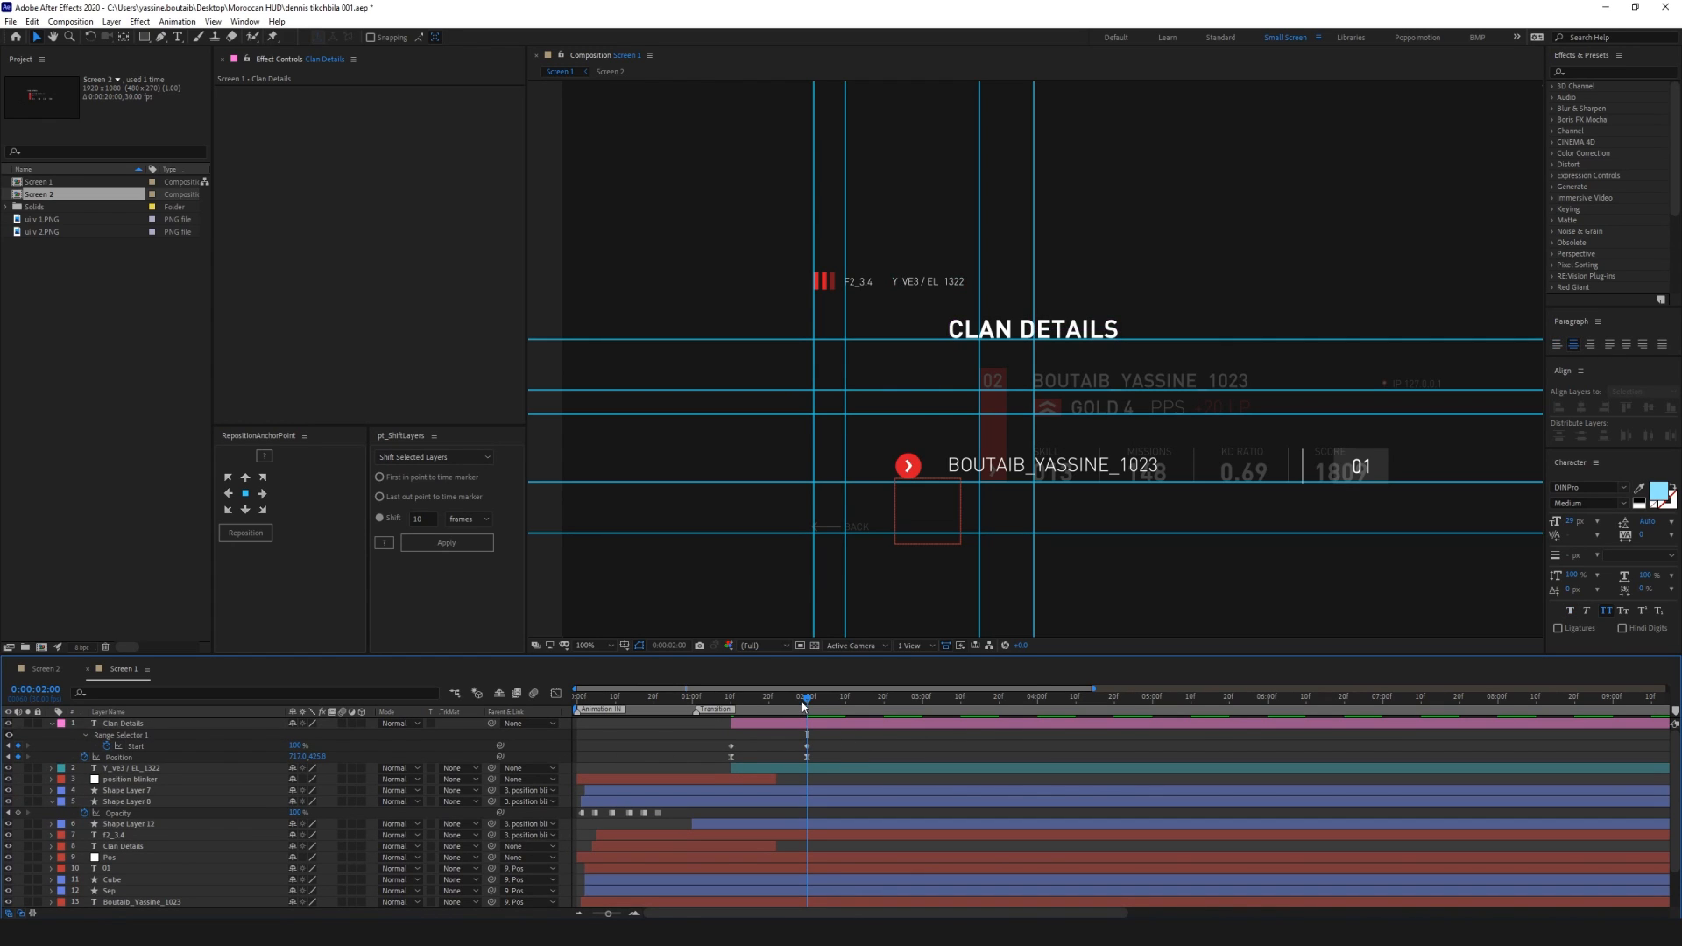
{"action": "key", "text": "Home"}
{"action": "key", "text": "space"}
{"action": "key", "text": "space"}
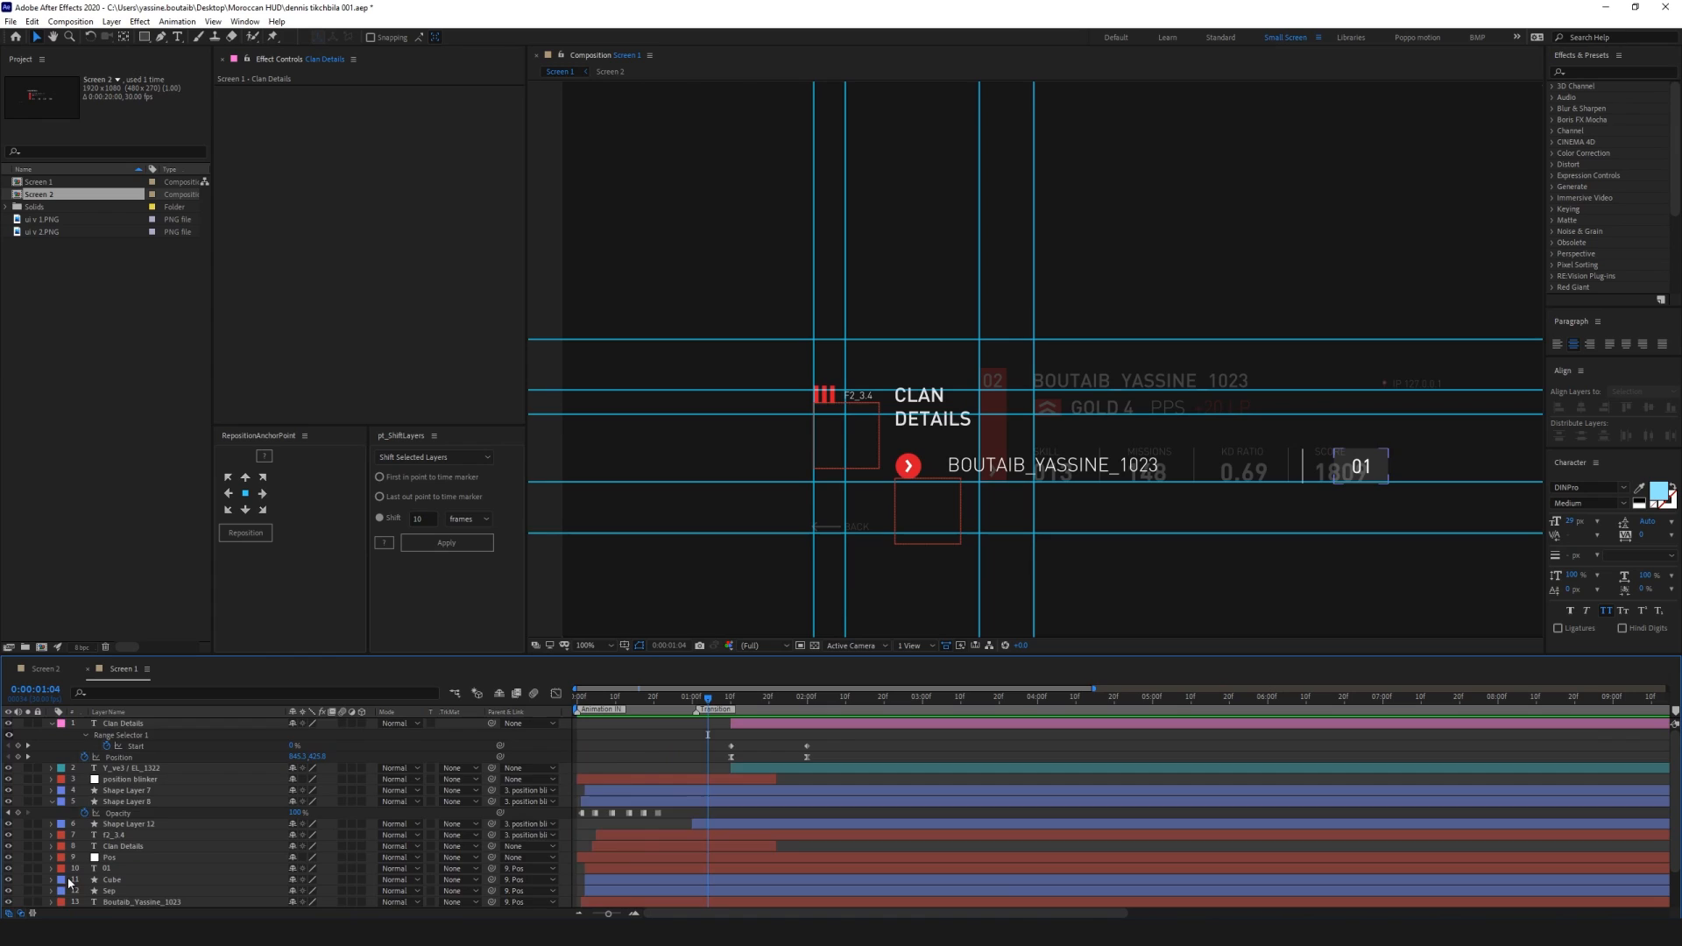
{"action": "scroll", "coordinate": [27, 892], "scroll_direction": "down", "scroll_amount": 2}
{"action": "scroll", "coordinate": [846, 769], "scroll_direction": "up", "scroll_amount": 2}
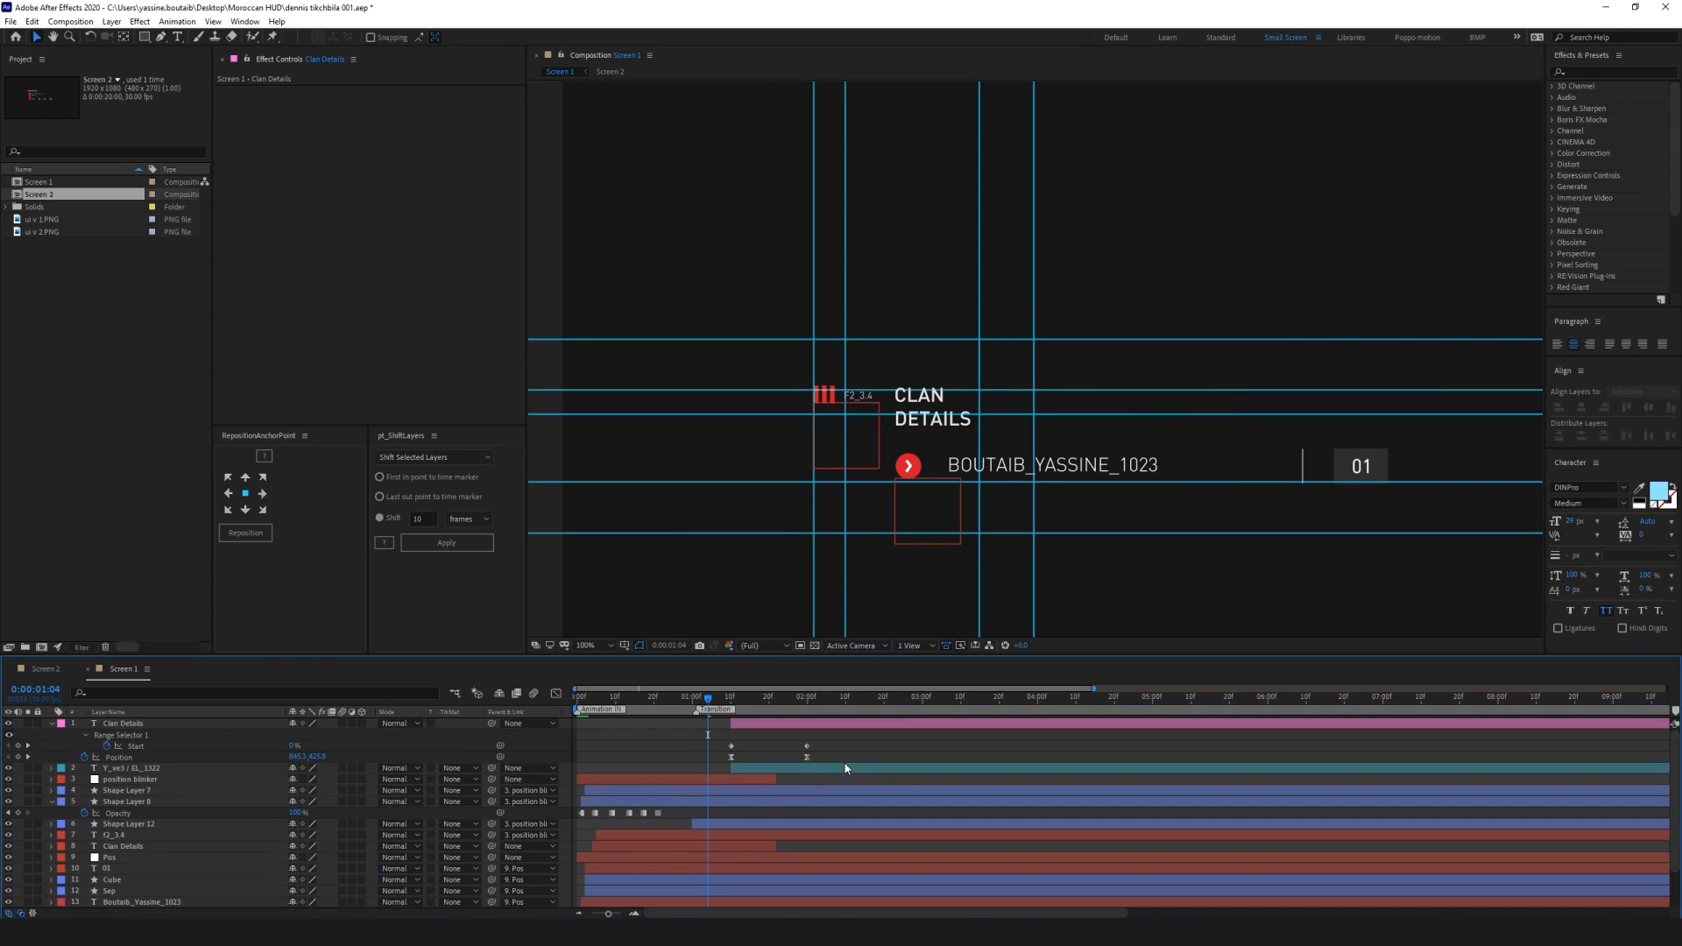
Preview the animation from the beginning, stop at 0:00:02:01 and save the project
{"action": "key", "text": "Home"}
{"action": "key", "text": "space"}
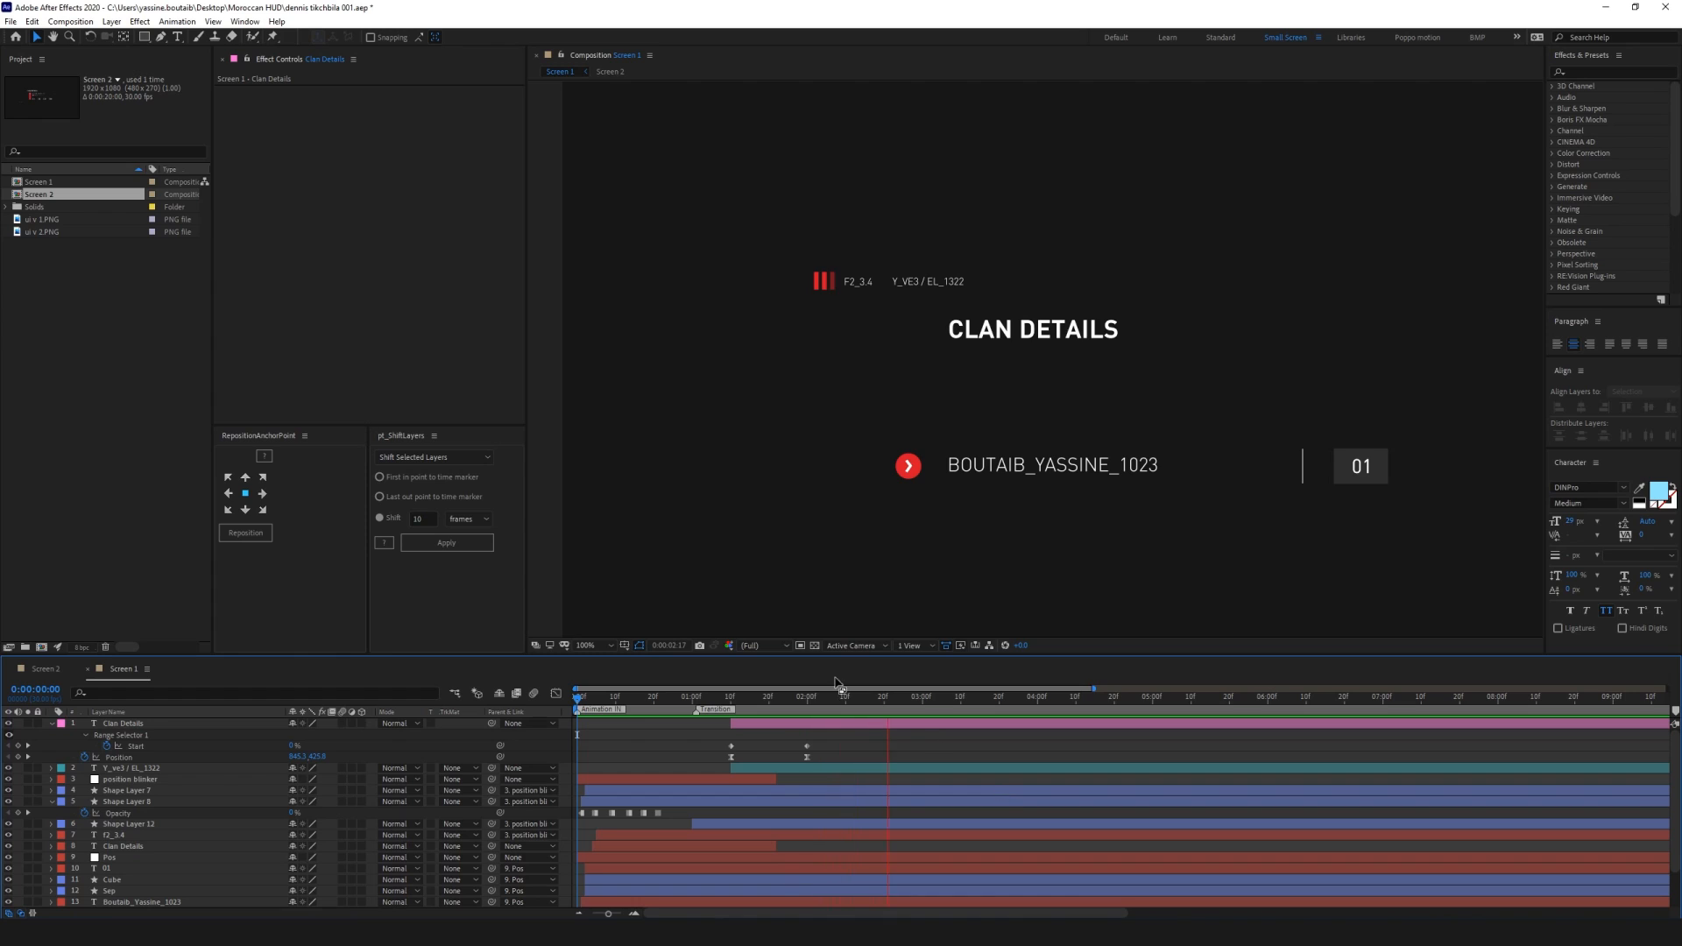
{"action": "left_click", "coordinate": [815, 696]}
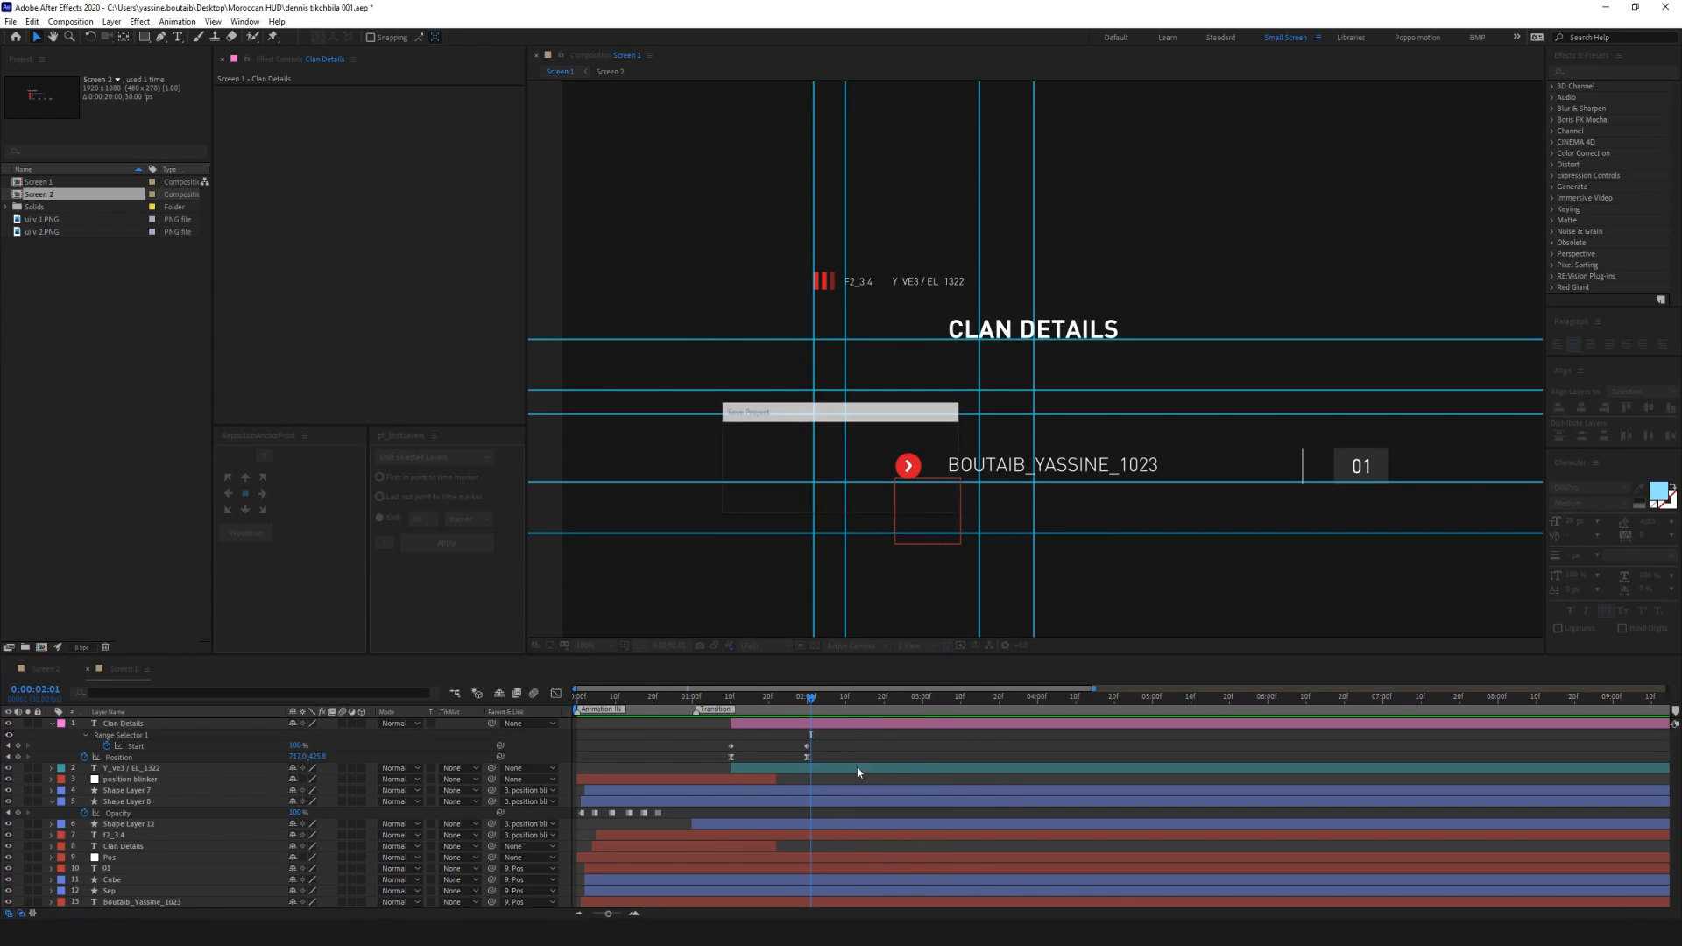
{"action": "left_click", "coordinate": [716, 405]}
Show the faded Screen 2 reference to compare the player name row's target position, and hide it again
{"action": "scroll", "coordinate": [48, 875], "scroll_direction": "down", "scroll_amount": 2}
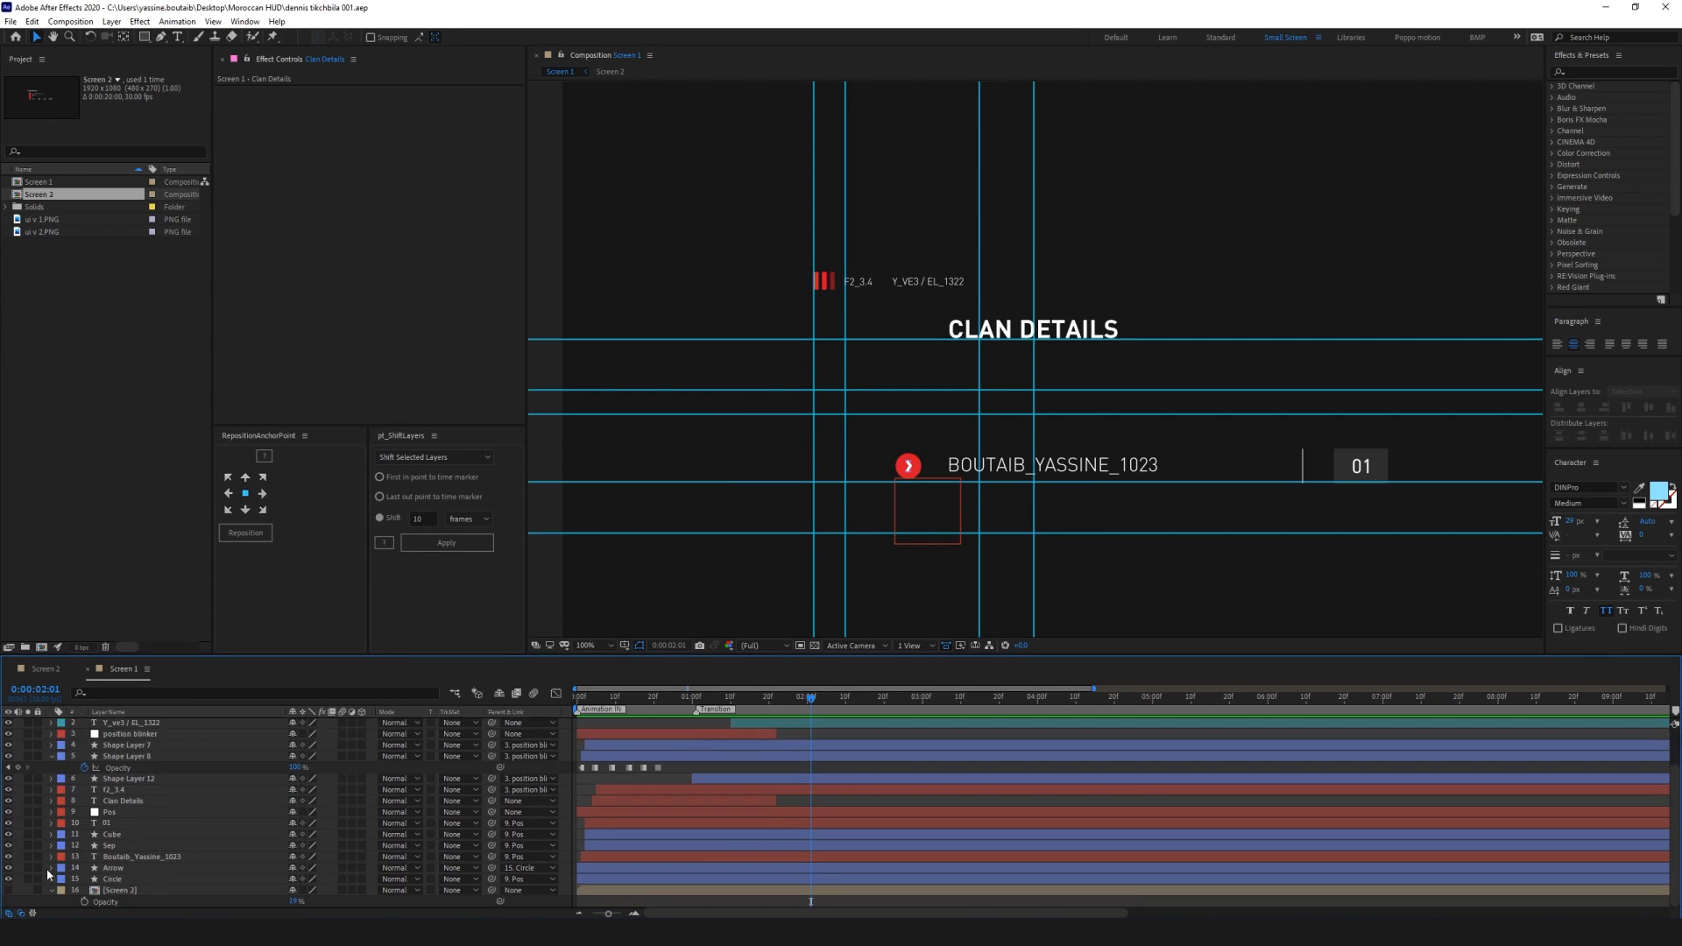
{"action": "left_click", "coordinate": [8, 891]}
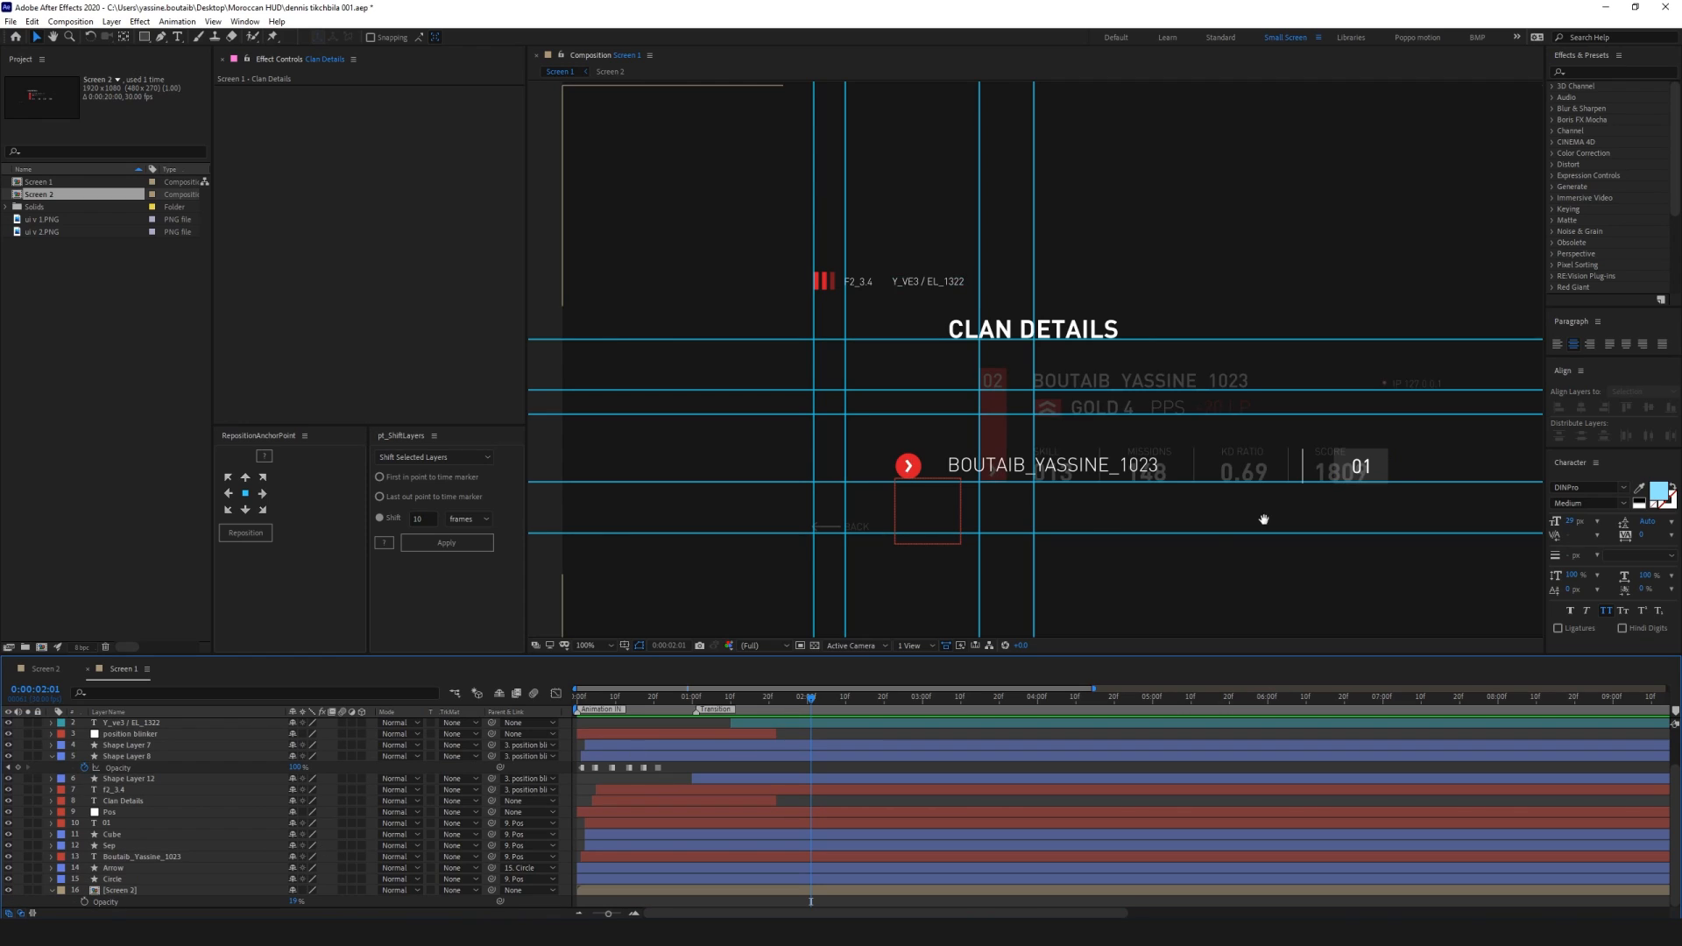
{"action": "key", "text": "space"}
{"action": "left_click_drag", "start_coordinate": [1223, 491], "coordinate": [1002, 515]}
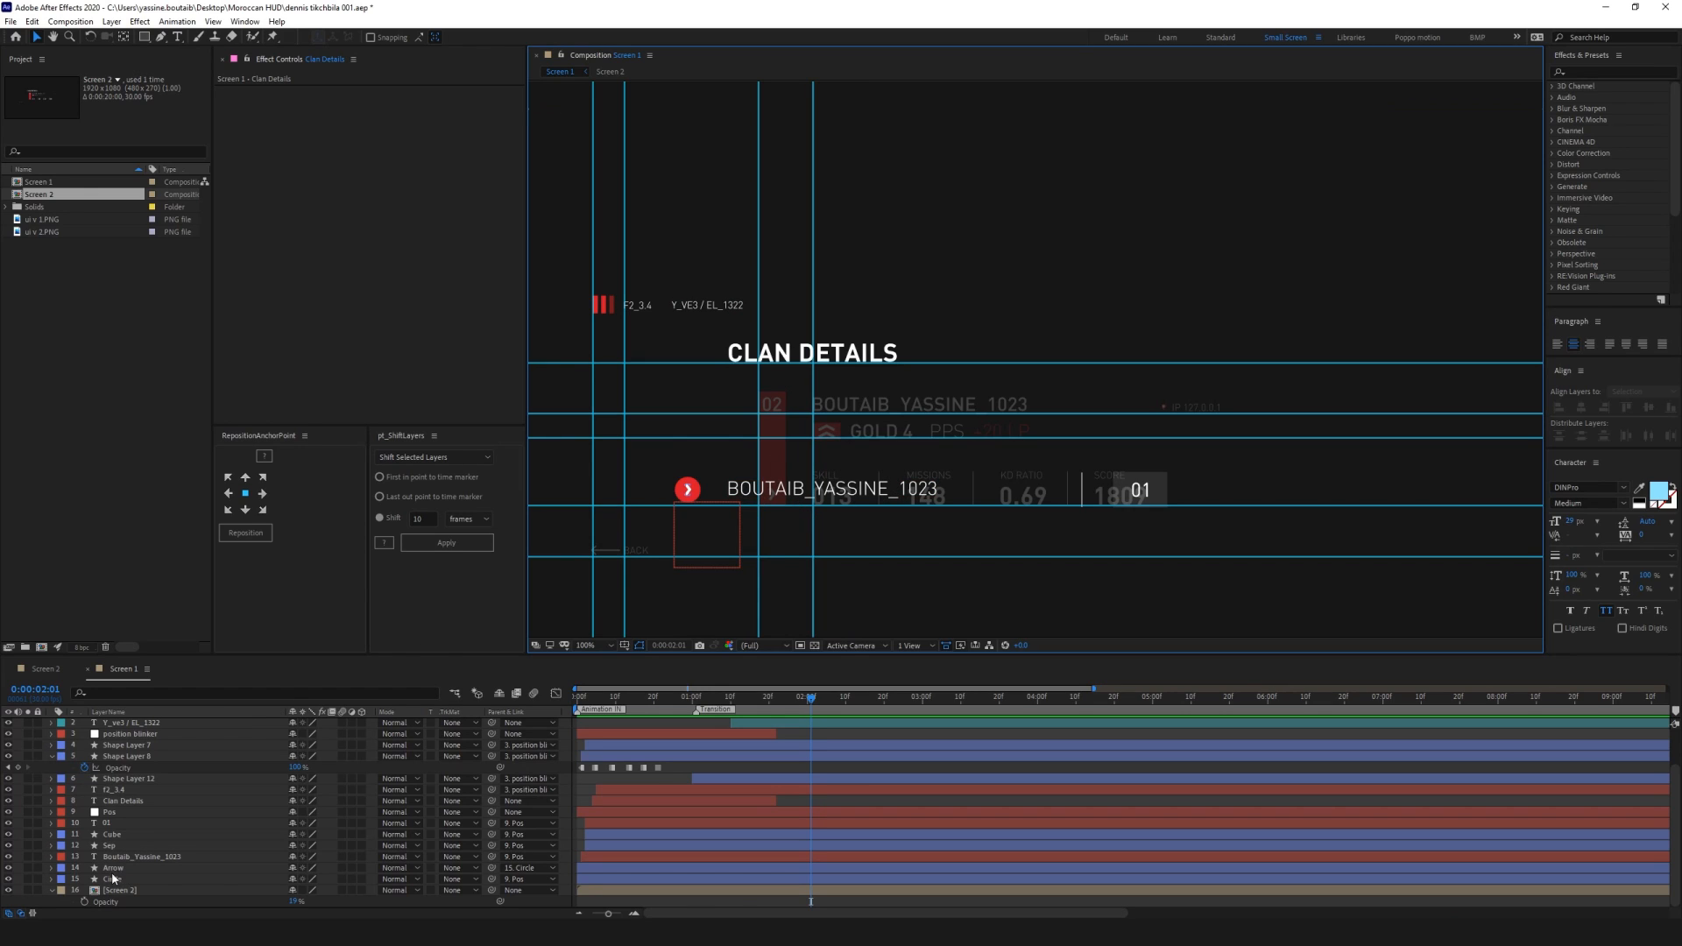
{"action": "left_click", "coordinate": [8, 890]}
Add Position and Opacity keyframes to the player-name text layer at 0:00:01:01, the Transition marker
{"action": "left_click", "coordinate": [830, 489]}
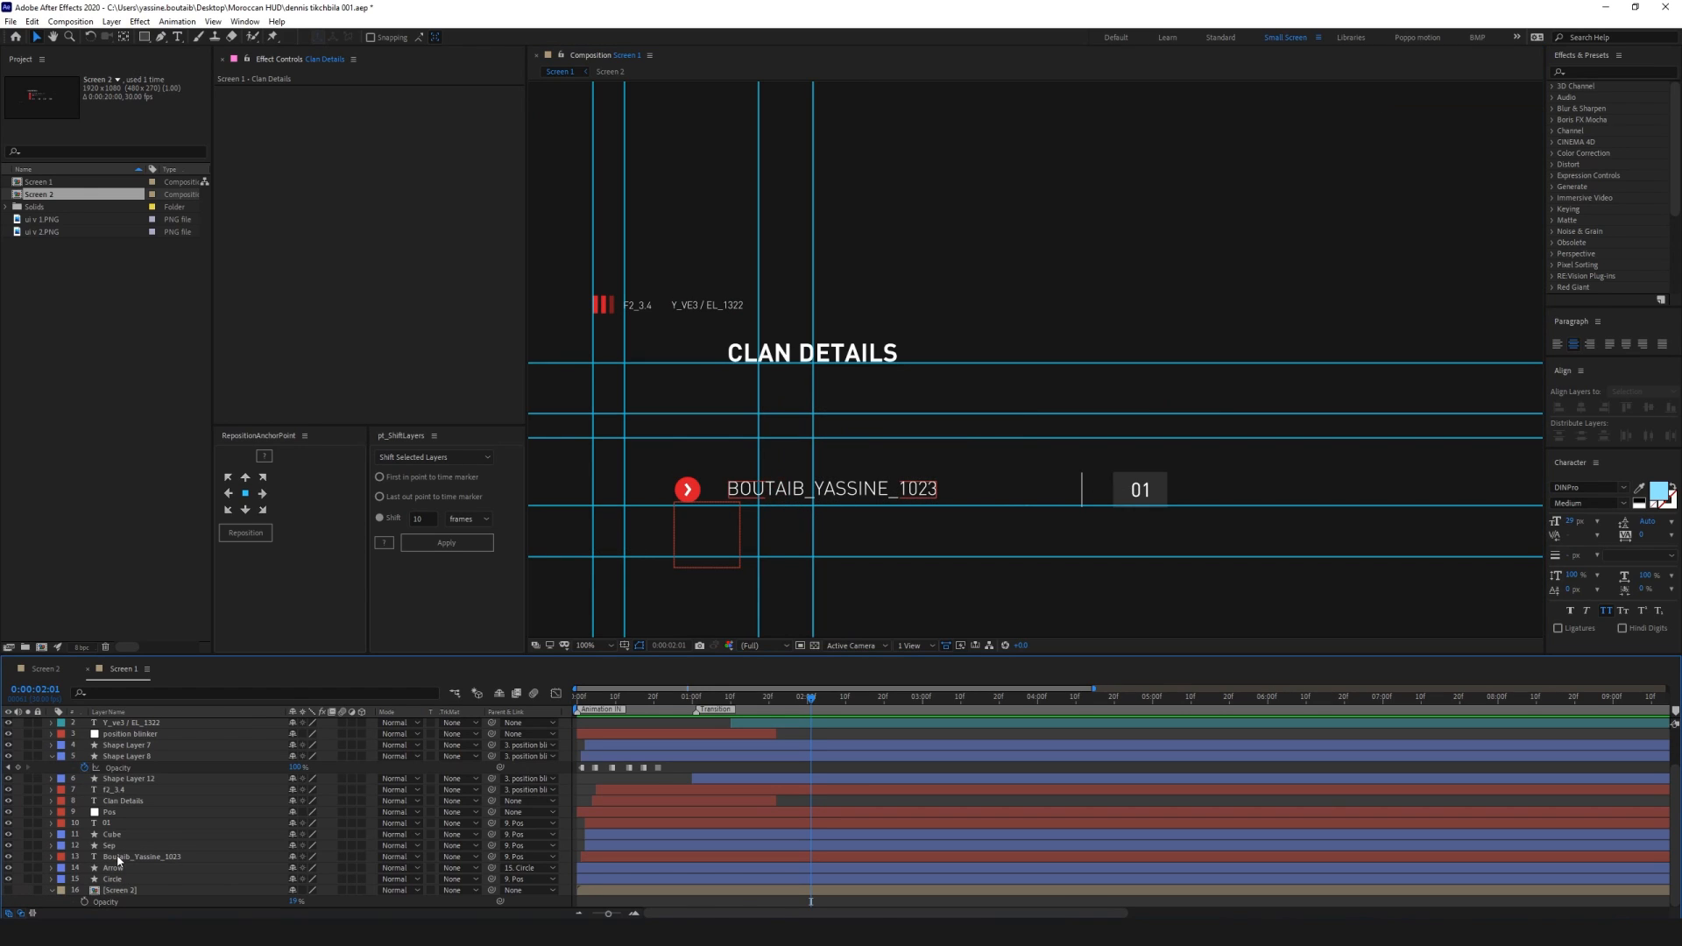
{"action": "left_click", "coordinate": [697, 698]}
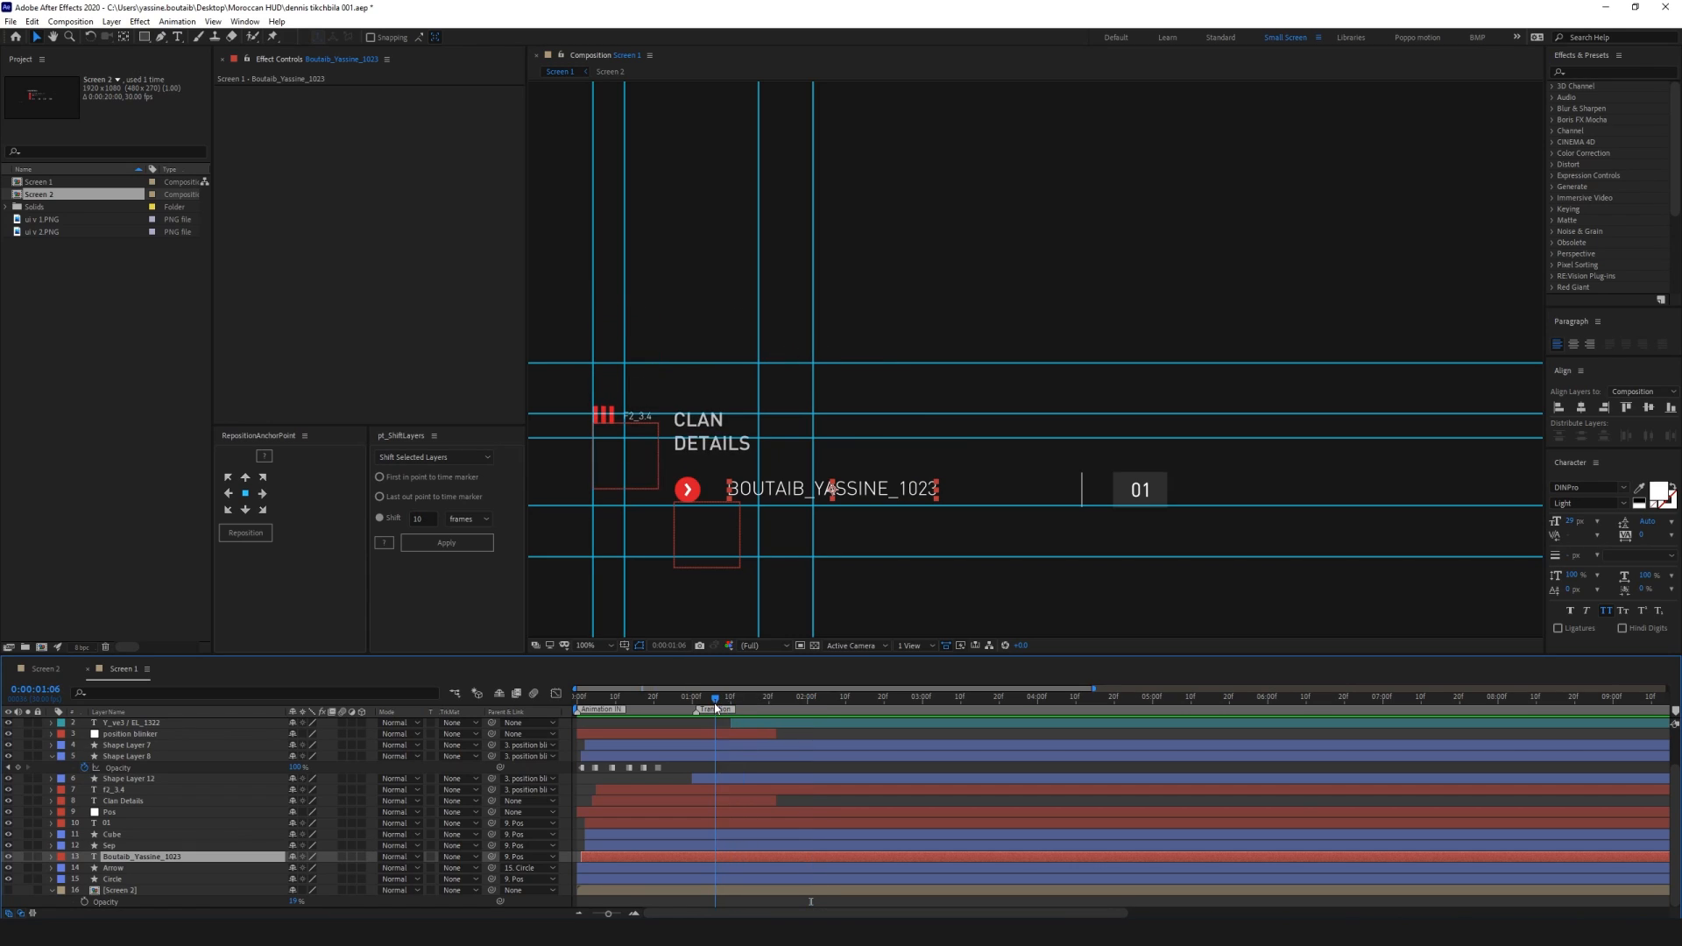
{"action": "key", "text": "u"}
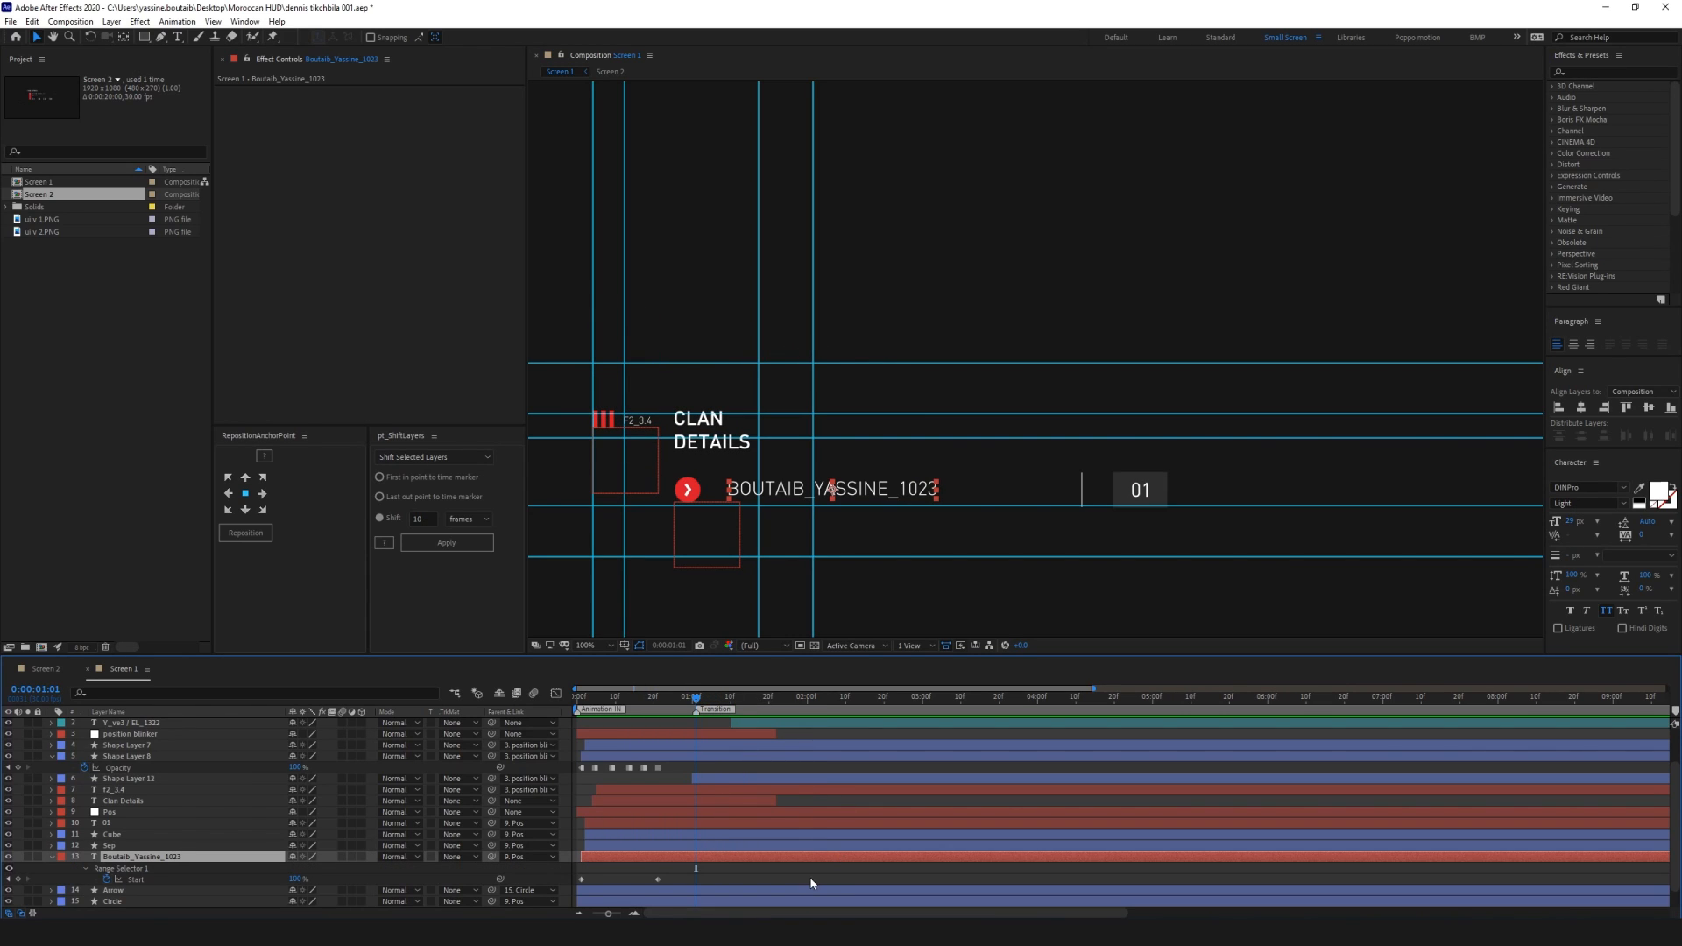
{"action": "key", "text": "p"}
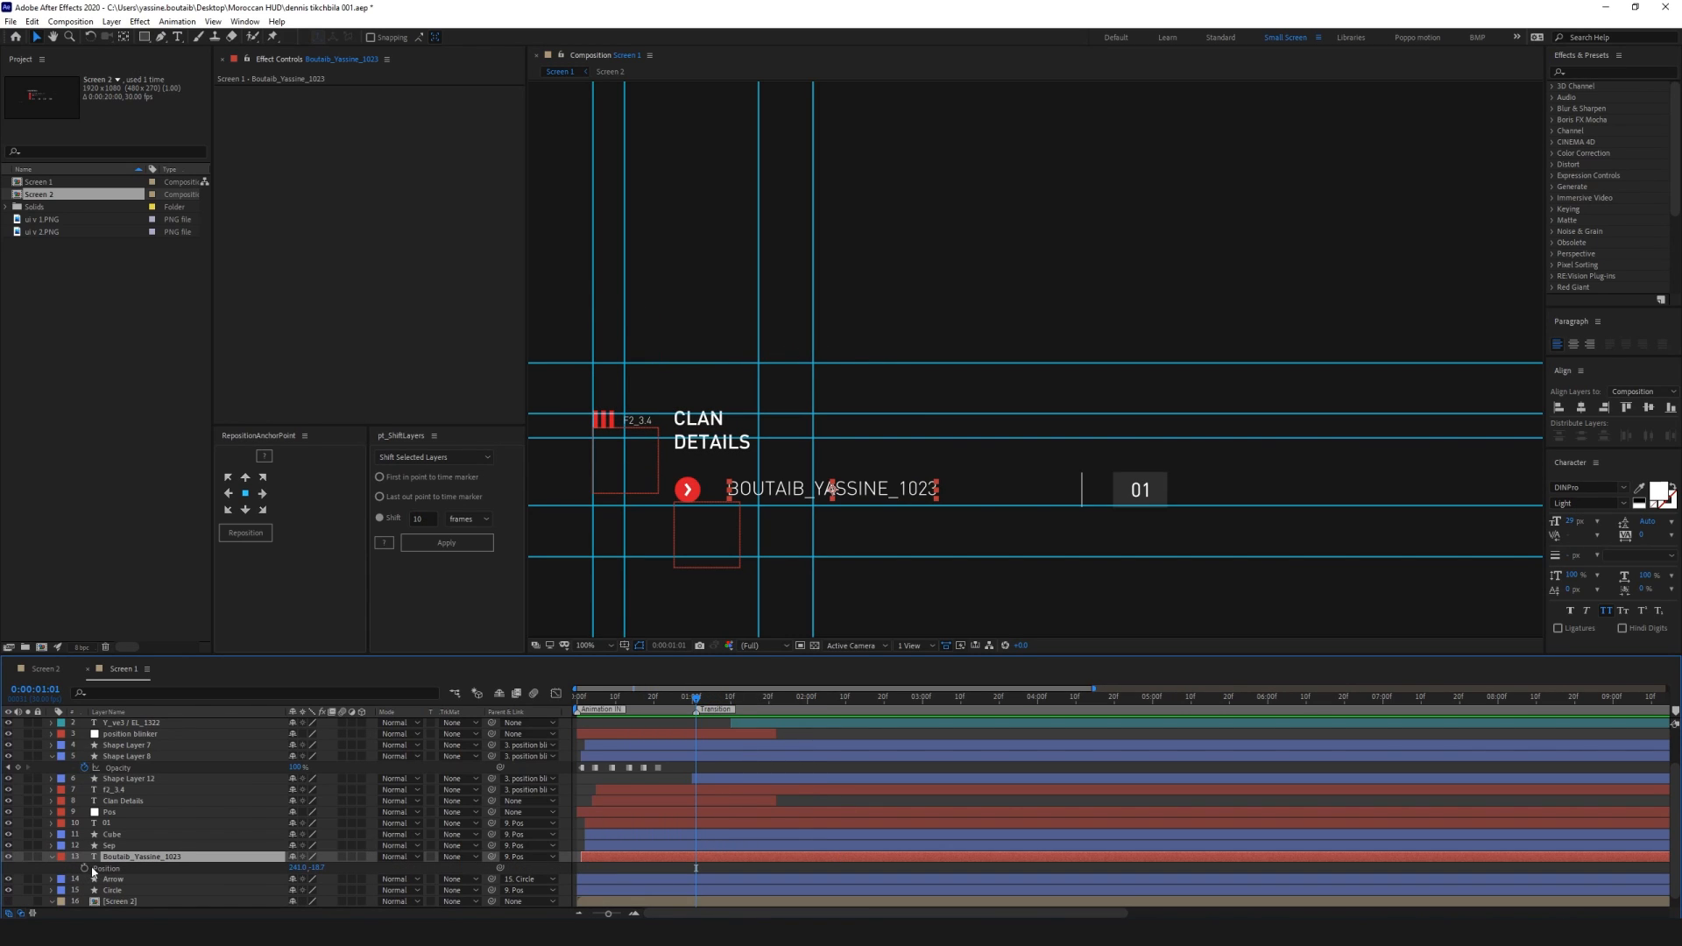
{"action": "left_click", "coordinate": [85, 869]}
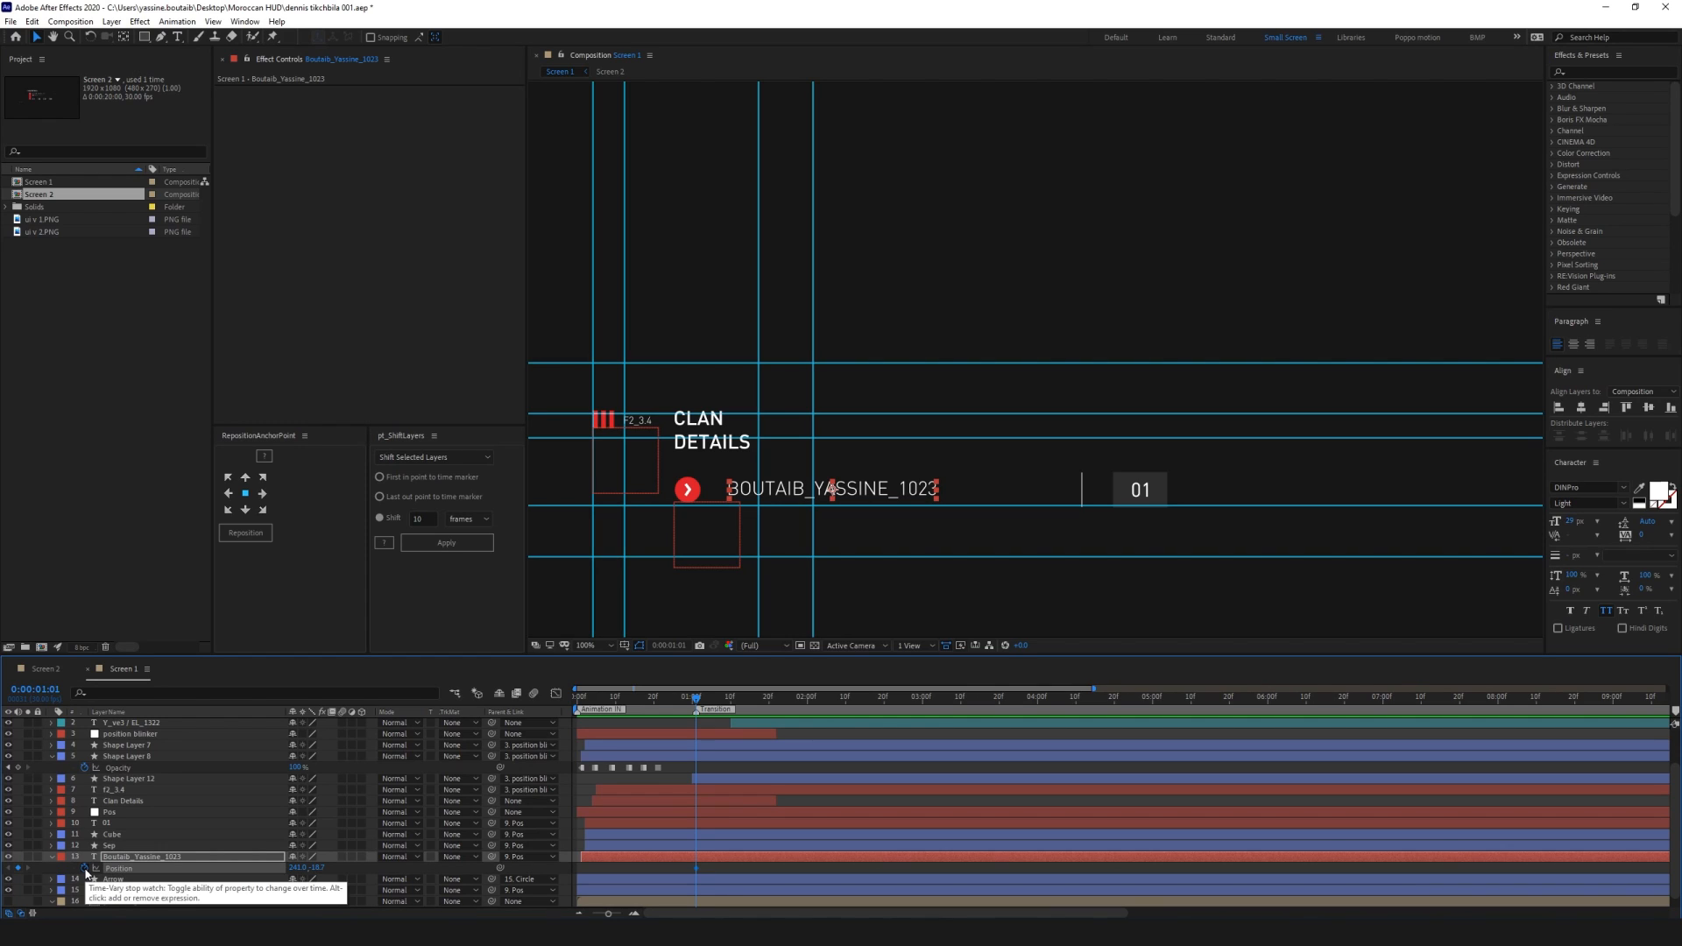
{"action": "key", "text": "shift+t"}
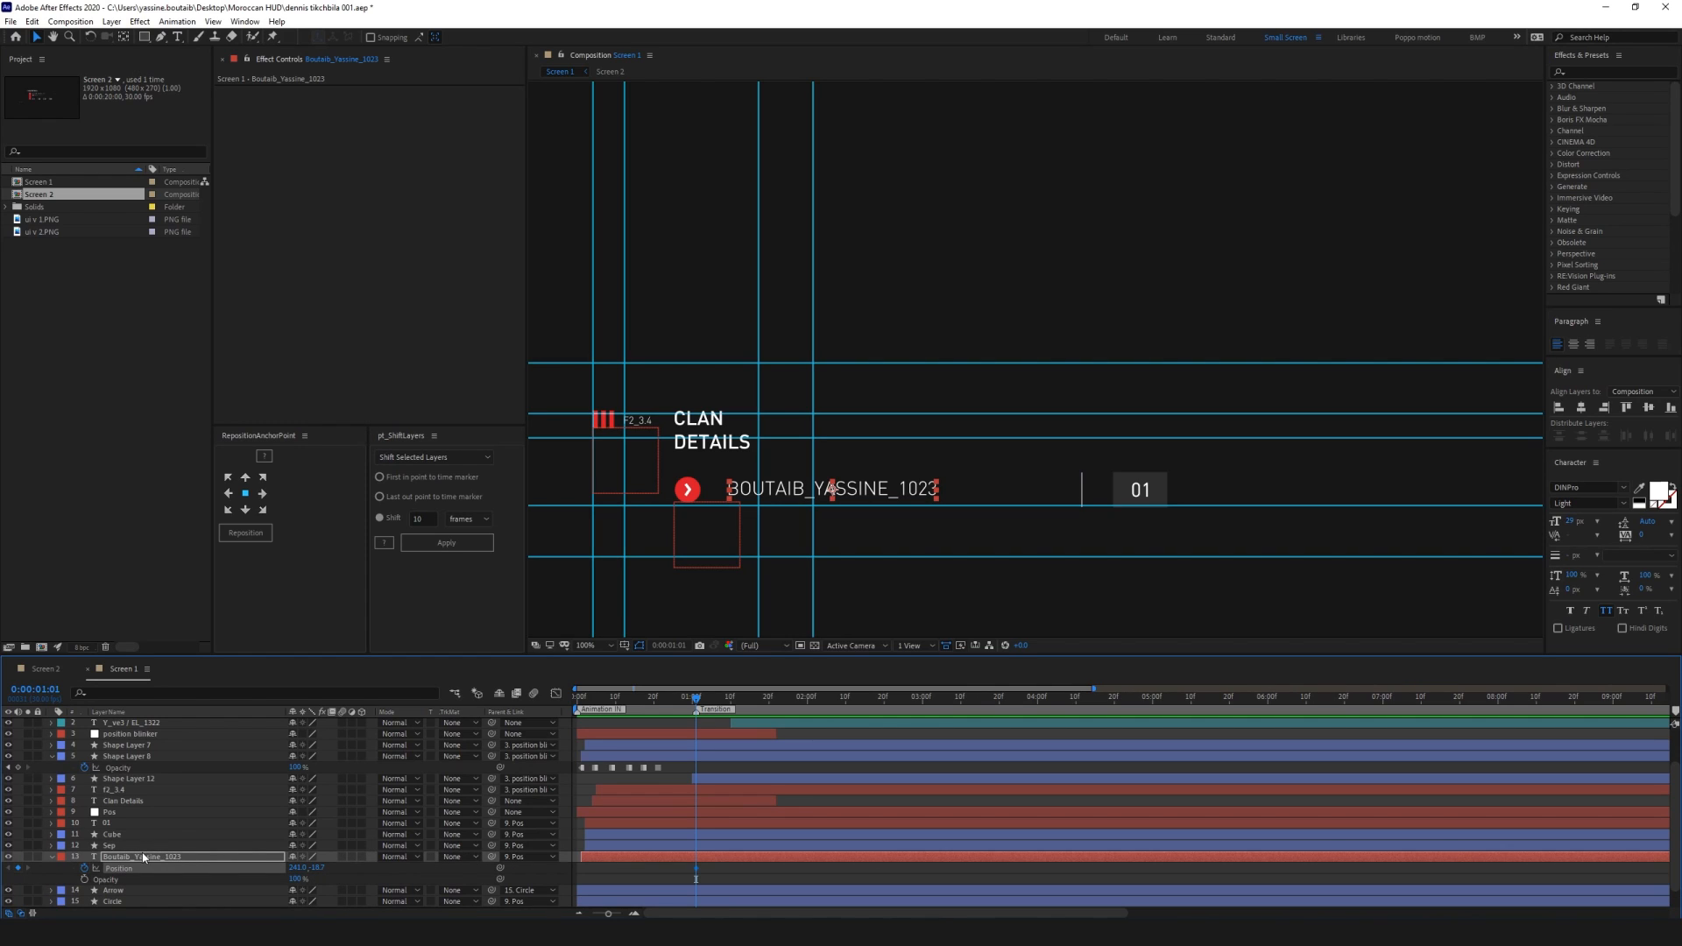
{"action": "left_click", "coordinate": [85, 880]}
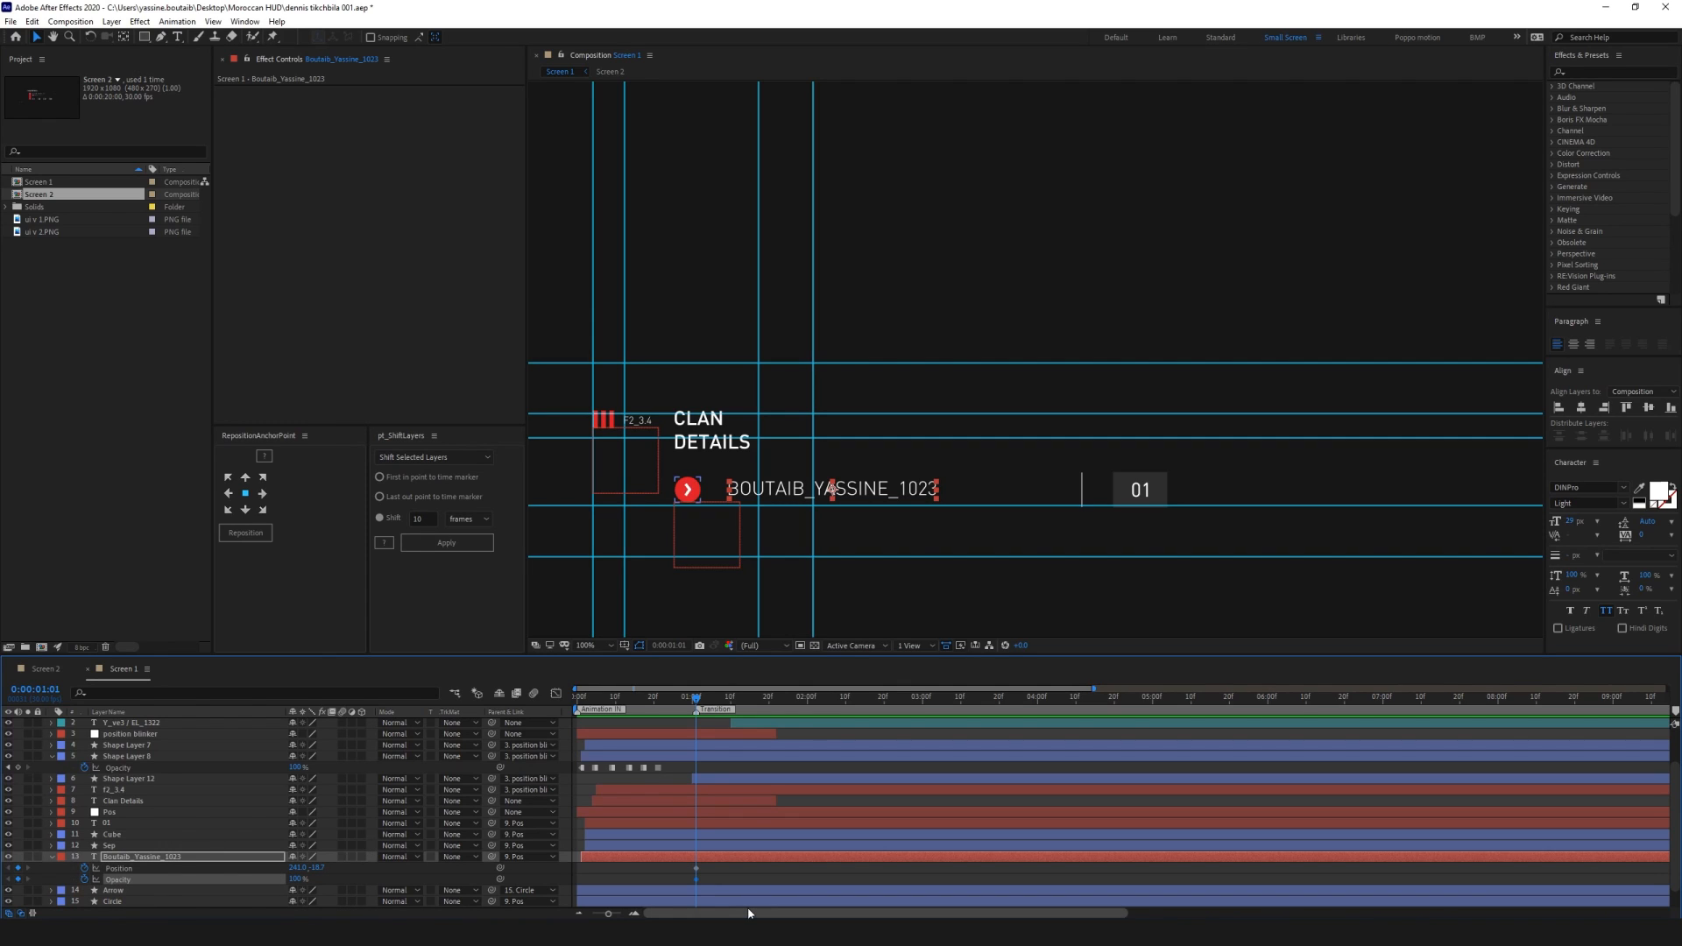
Trim the end of the player-name text layer to 0:00:01:21
{"action": "key", "text": "space"}
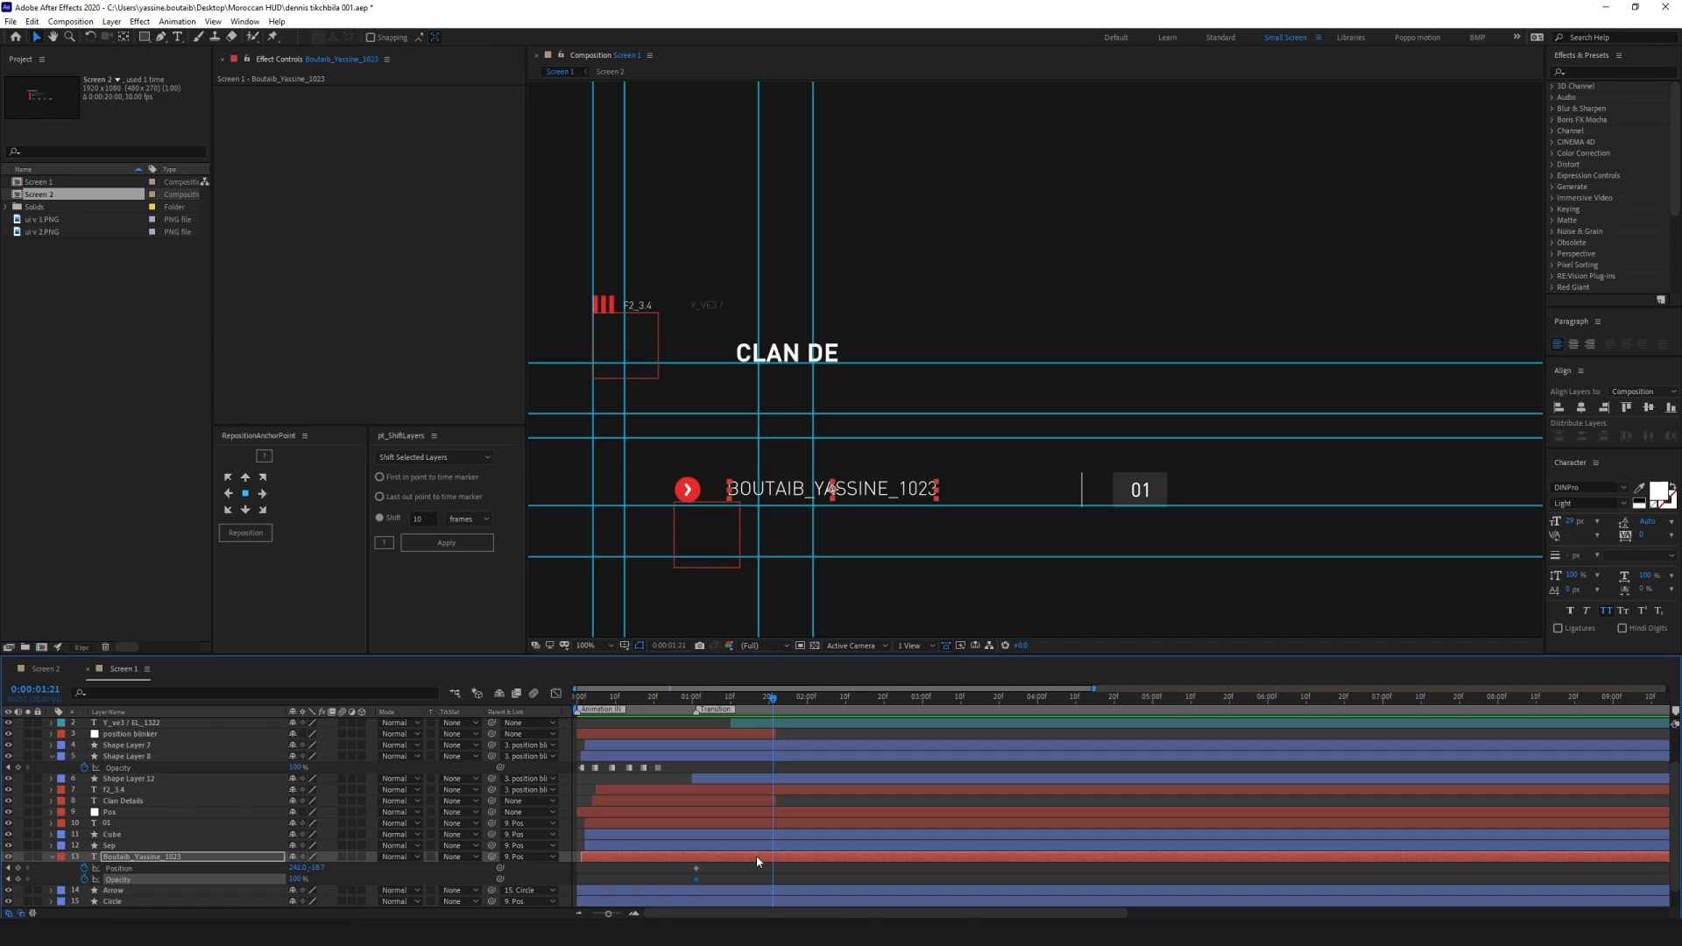
{"action": "key", "text": "alt+bracketright"}
{"action": "left_click", "coordinate": [787, 862]}
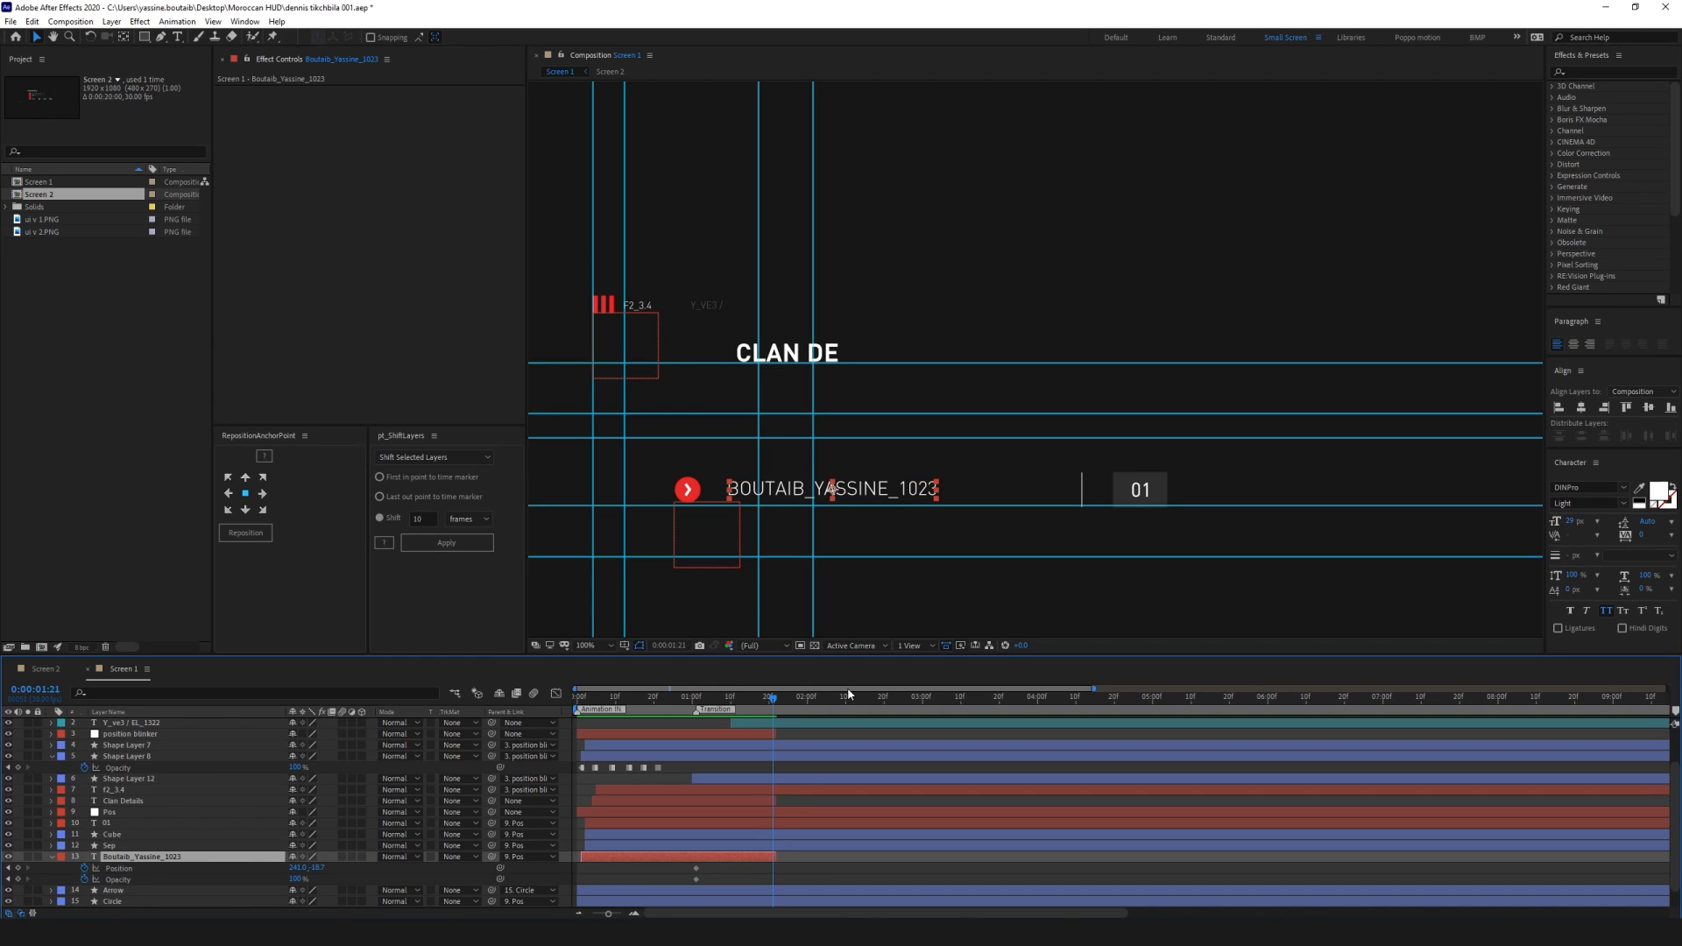
At 0:00:01:21, move the player-name text straight up to the second horizontal guide and set its Opacity to 0%
{"action": "key", "text": "shift+Up"}
{"action": "key", "text": "shift+Up"}
{"action": "key", "text": "shift+Up"}
{"action": "key", "text": "shift+Up"}
{"action": "key", "text": "shift+Up"}
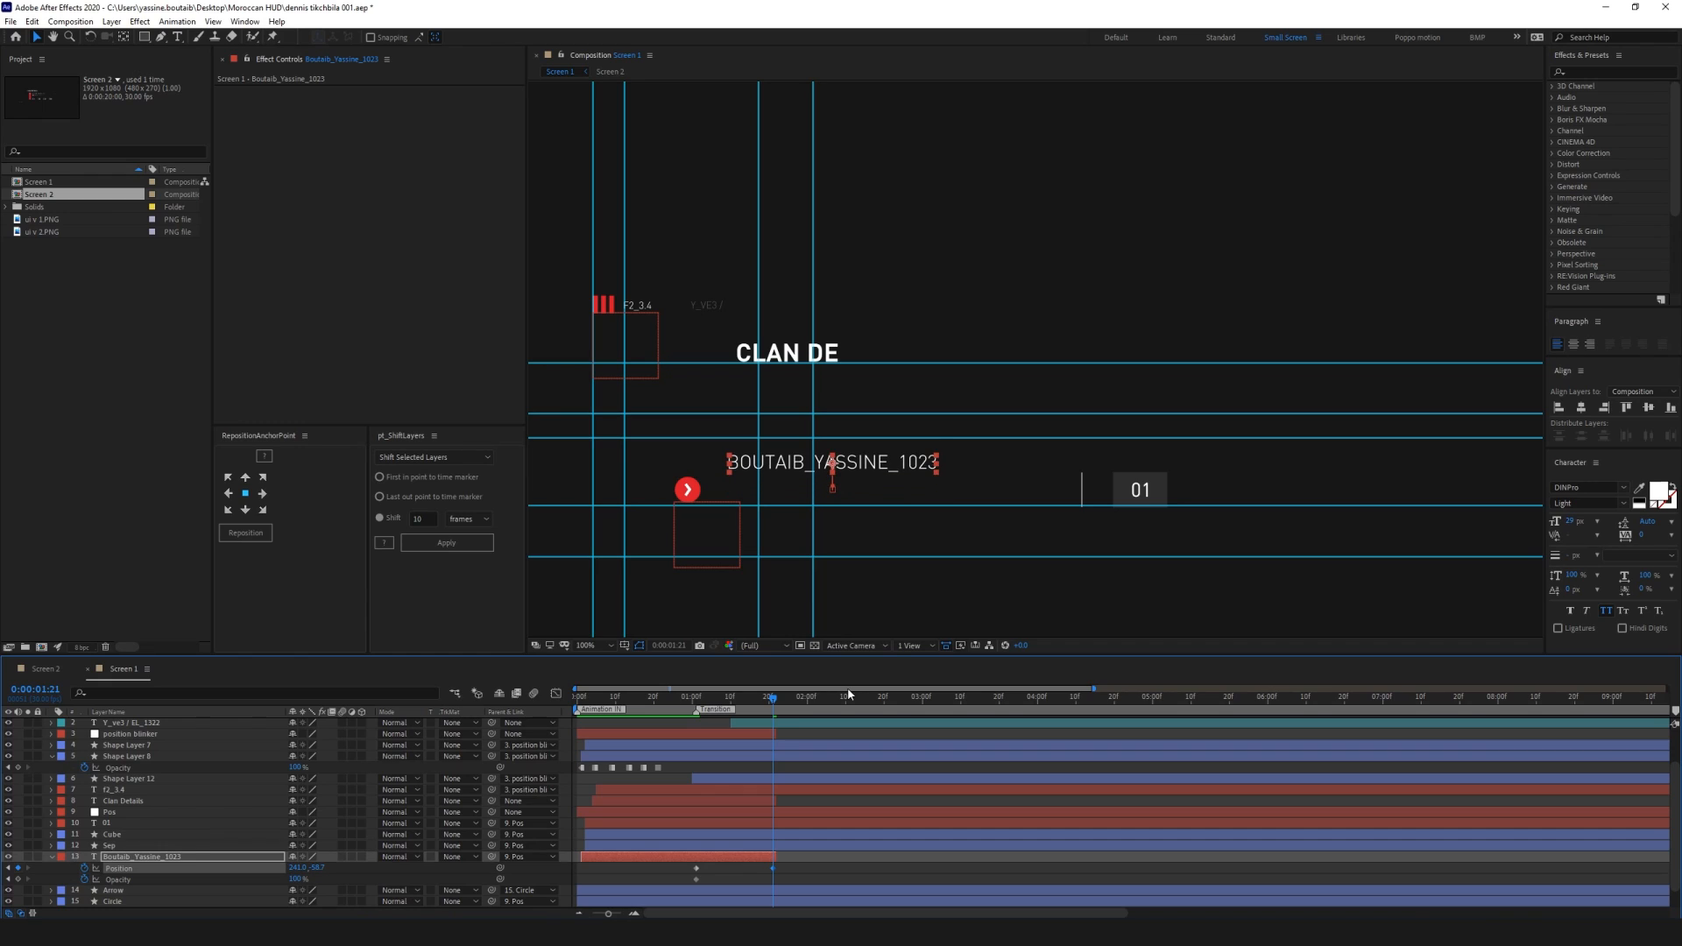
{"action": "key", "text": "shift+Up"}
{"action": "key", "text": "shift+Up"}
{"action": "key", "text": "shift+Up"}
{"action": "key", "text": "shift+Up"}
{"action": "key", "text": "shift+Up"}
{"action": "key", "text": "shift+Up"}
{"action": "key", "text": "shift+Up"}
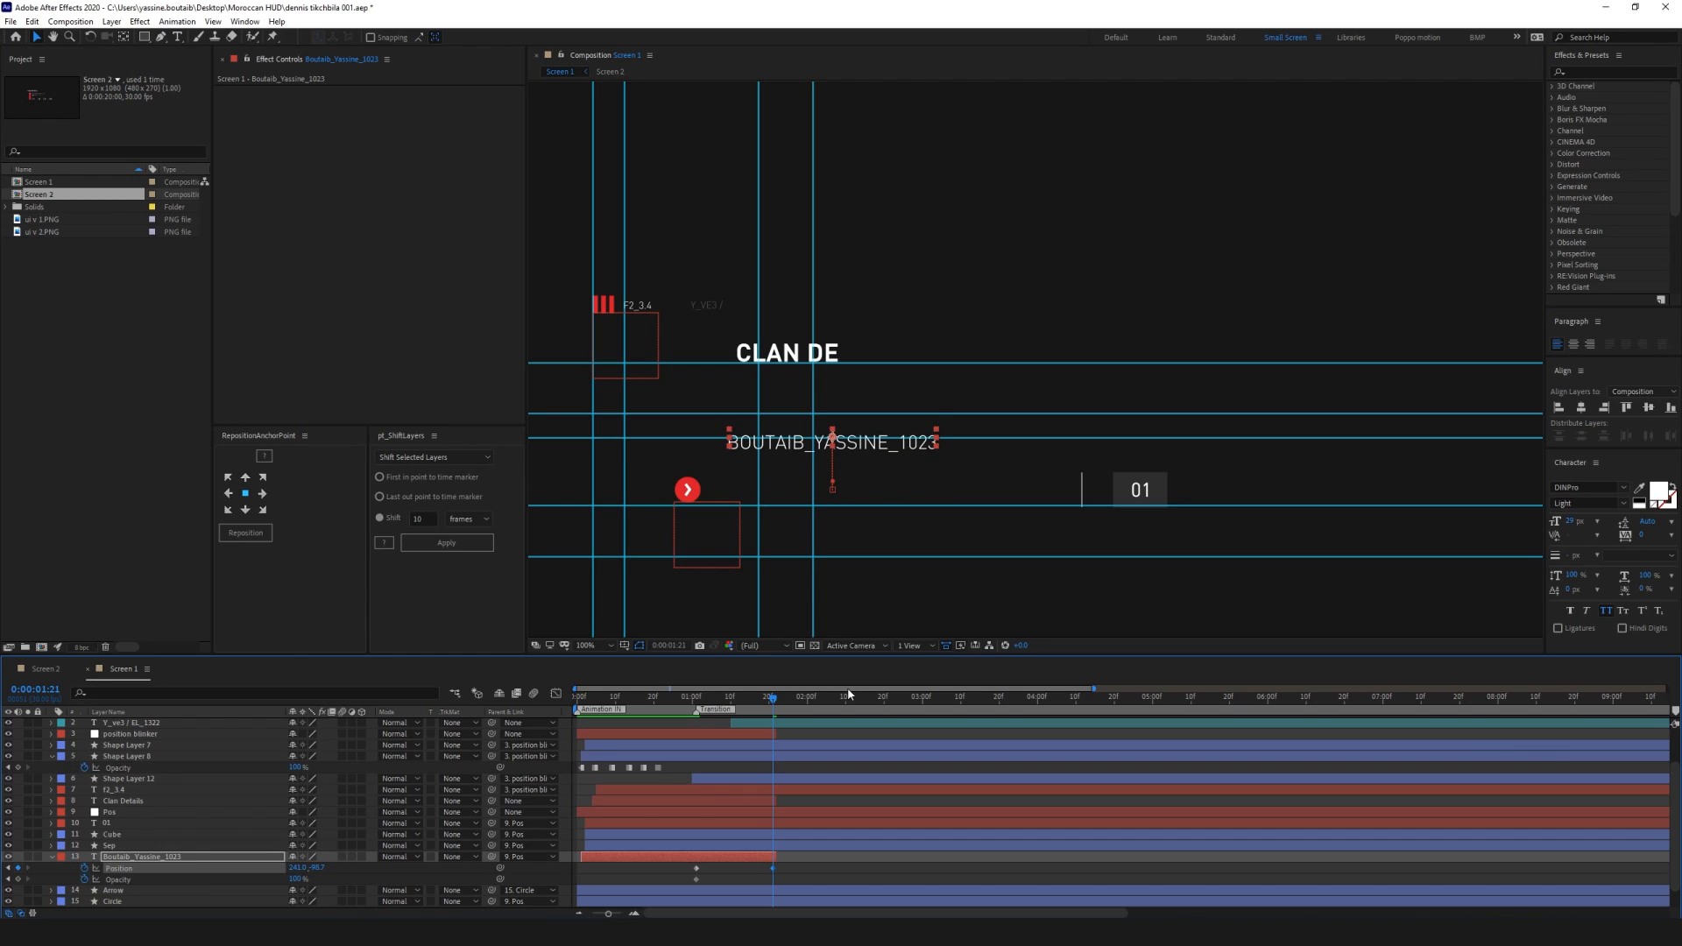
{"action": "key", "text": "shift+Up"}
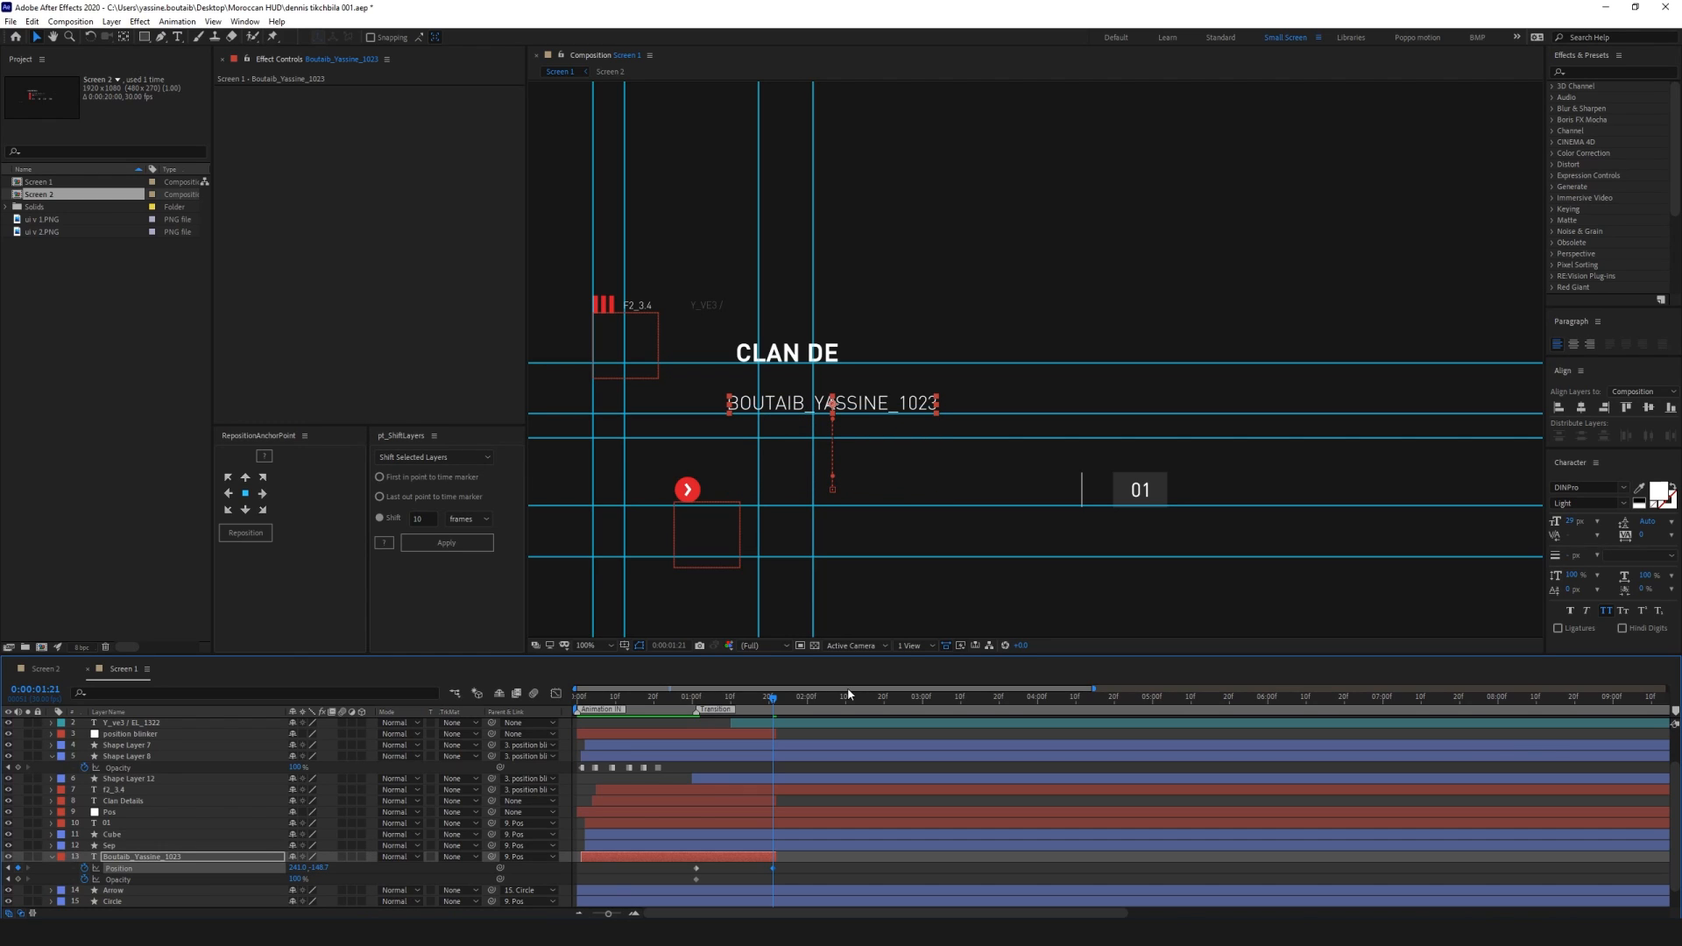
{"action": "key", "text": "Down"}
{"action": "key", "text": "Down"}
{"action": "left_click", "coordinate": [296, 879]}
{"action": "type", "text": "0"}
{"action": "key", "text": "Return"}
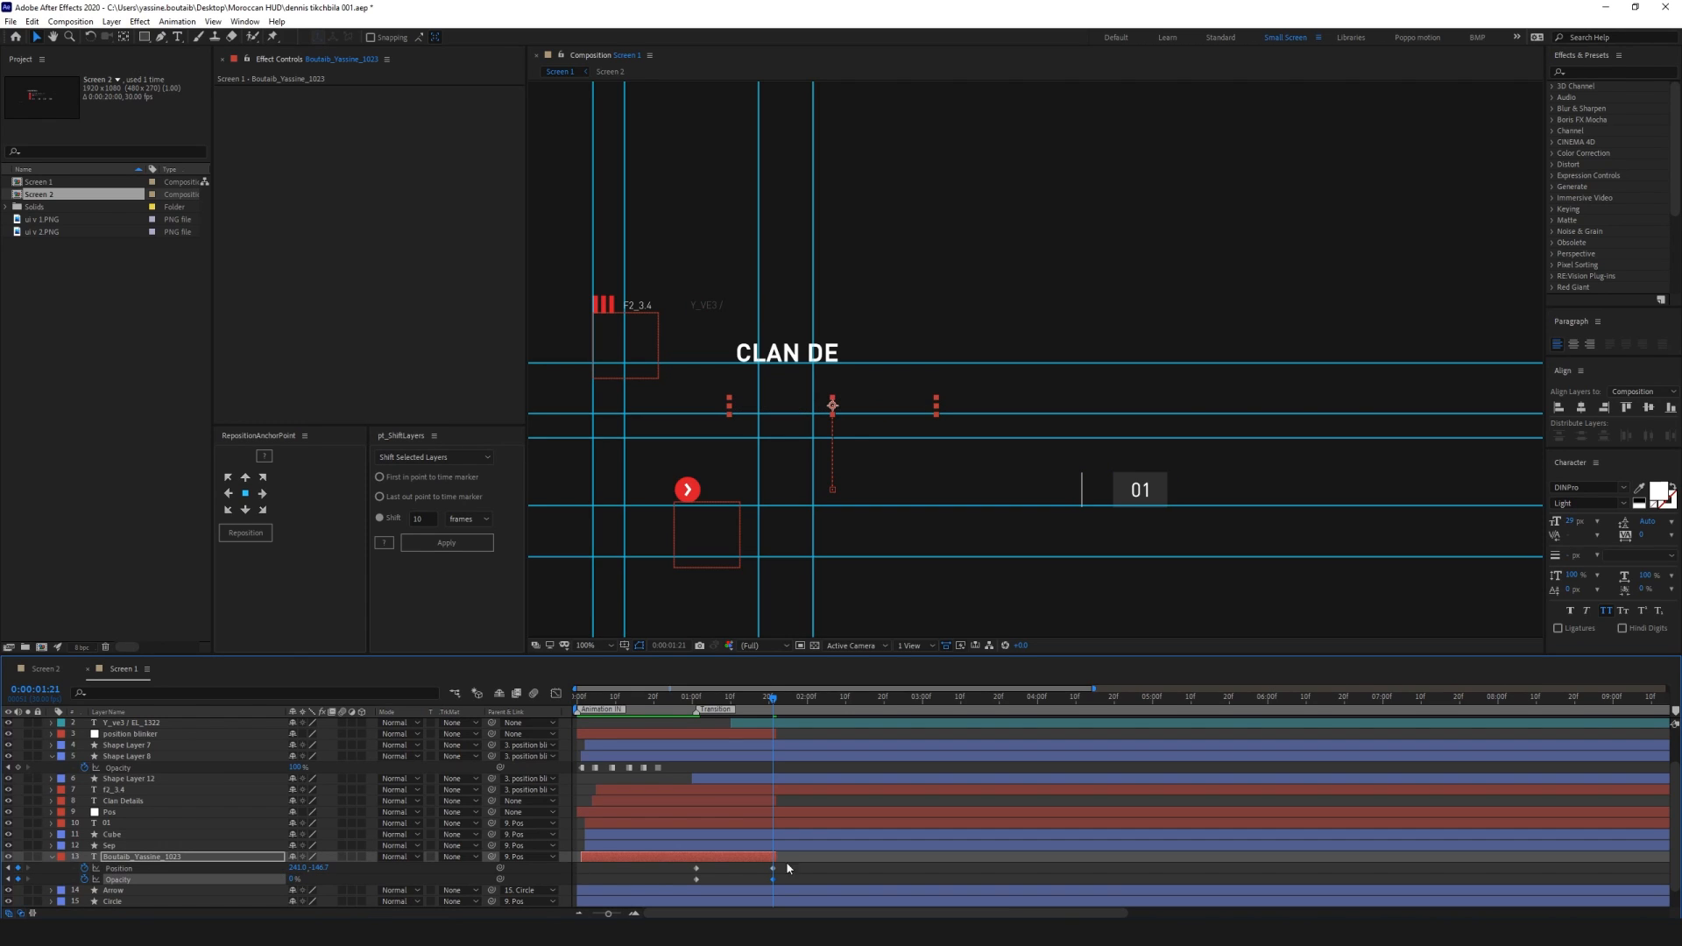
Apply Easy Ease to the player-name layer's Position and Opacity keyframes and reshape the speed curve for a slower start
{"action": "left_click_drag", "start_coordinate": [798, 865], "coordinate": [668, 890]}
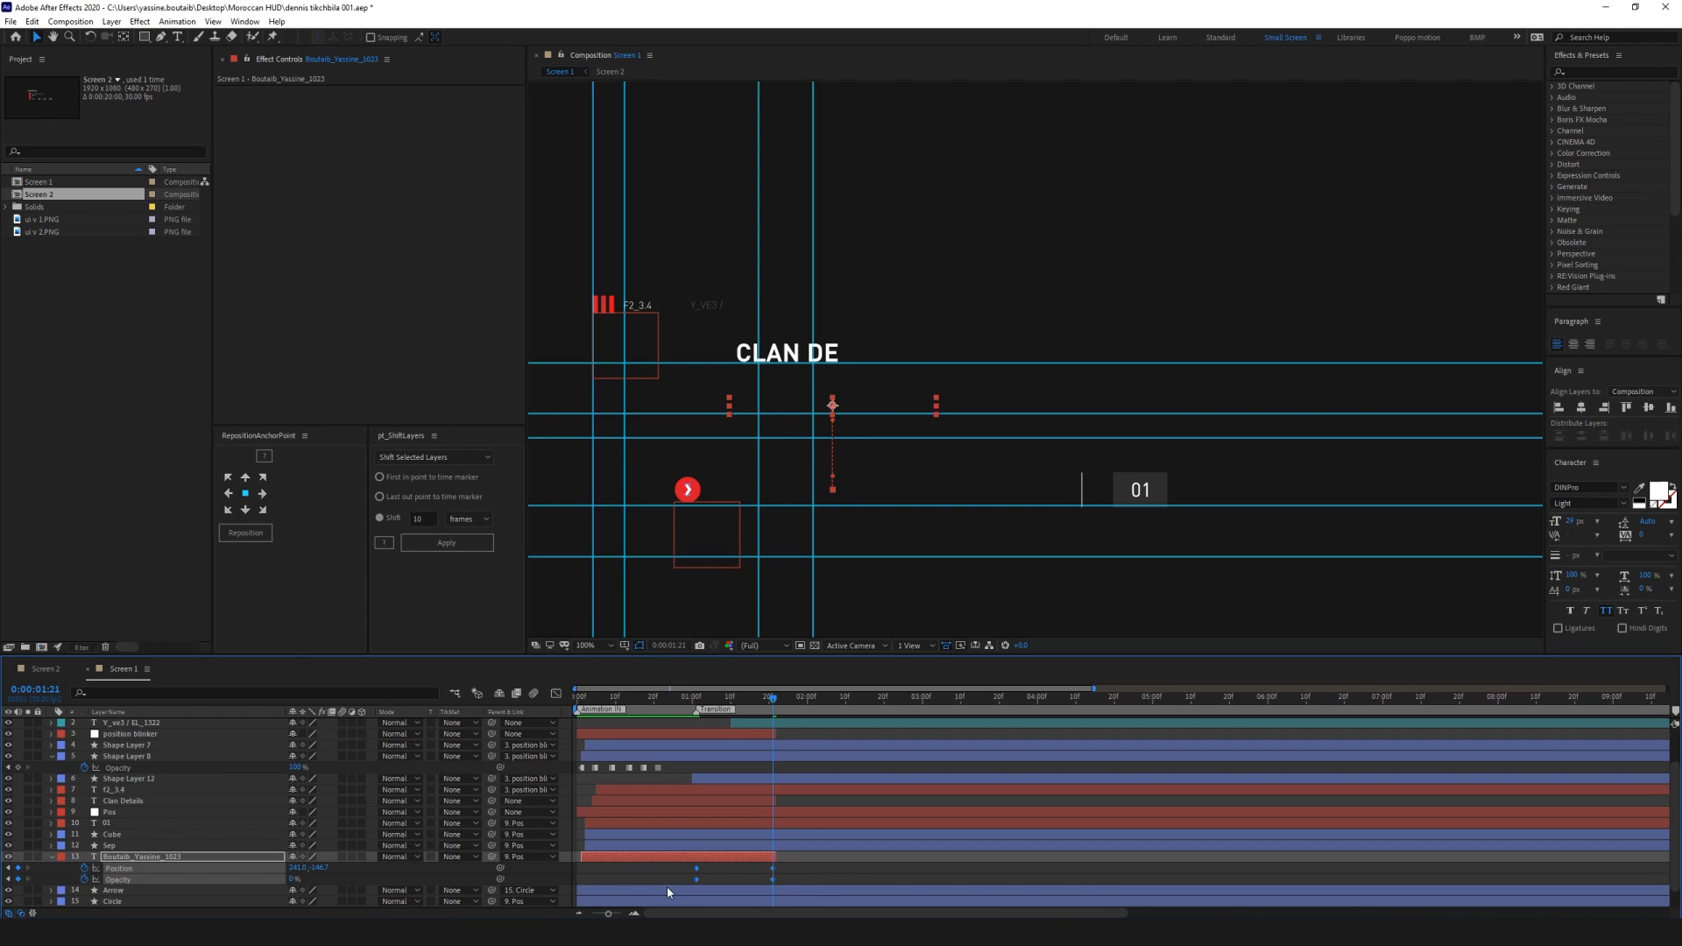
{"action": "left_click", "coordinate": [803, 870]}
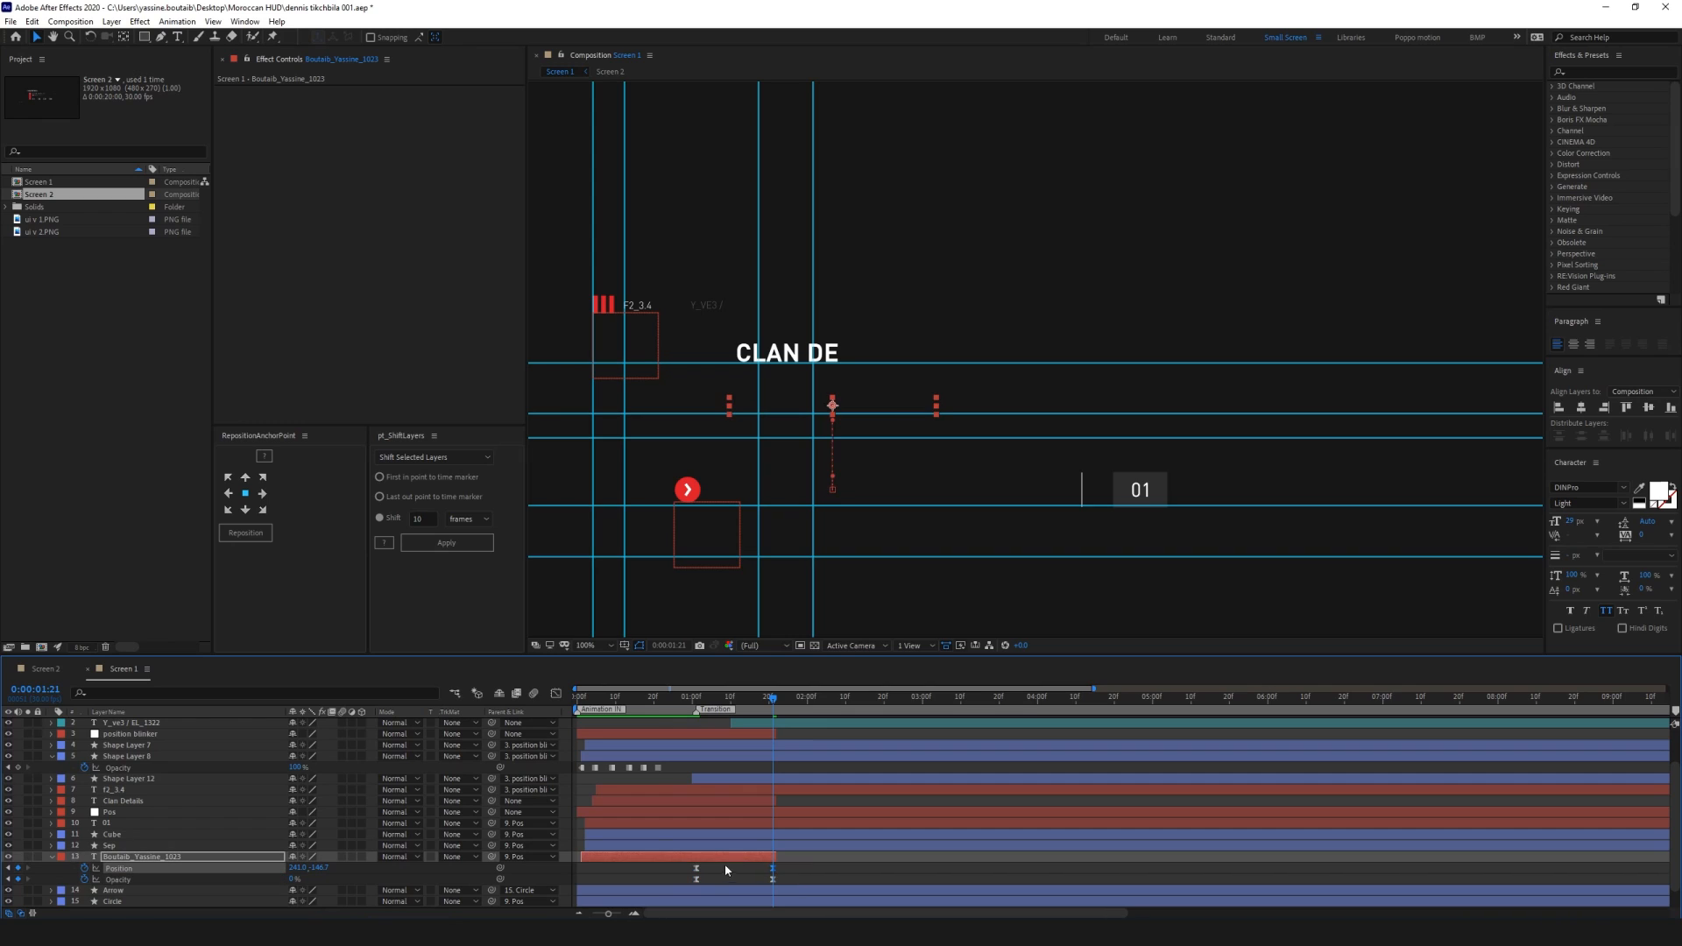
{"action": "left_click", "coordinate": [556, 693]}
{"action": "mouse_move", "coordinate": [708, 876]}
{"action": "left_mouse_down"}
{"action": "mouse_move", "coordinate": [769, 876]}
{"action": "mouse_move", "coordinate": [733, 876]}
{"action": "left_mouse_up"}
Preview the player name's upward fade-out from the Transition marker and close the Graph Editor
{"action": "left_click", "coordinate": [696, 701]}
{"action": "key", "text": "space"}
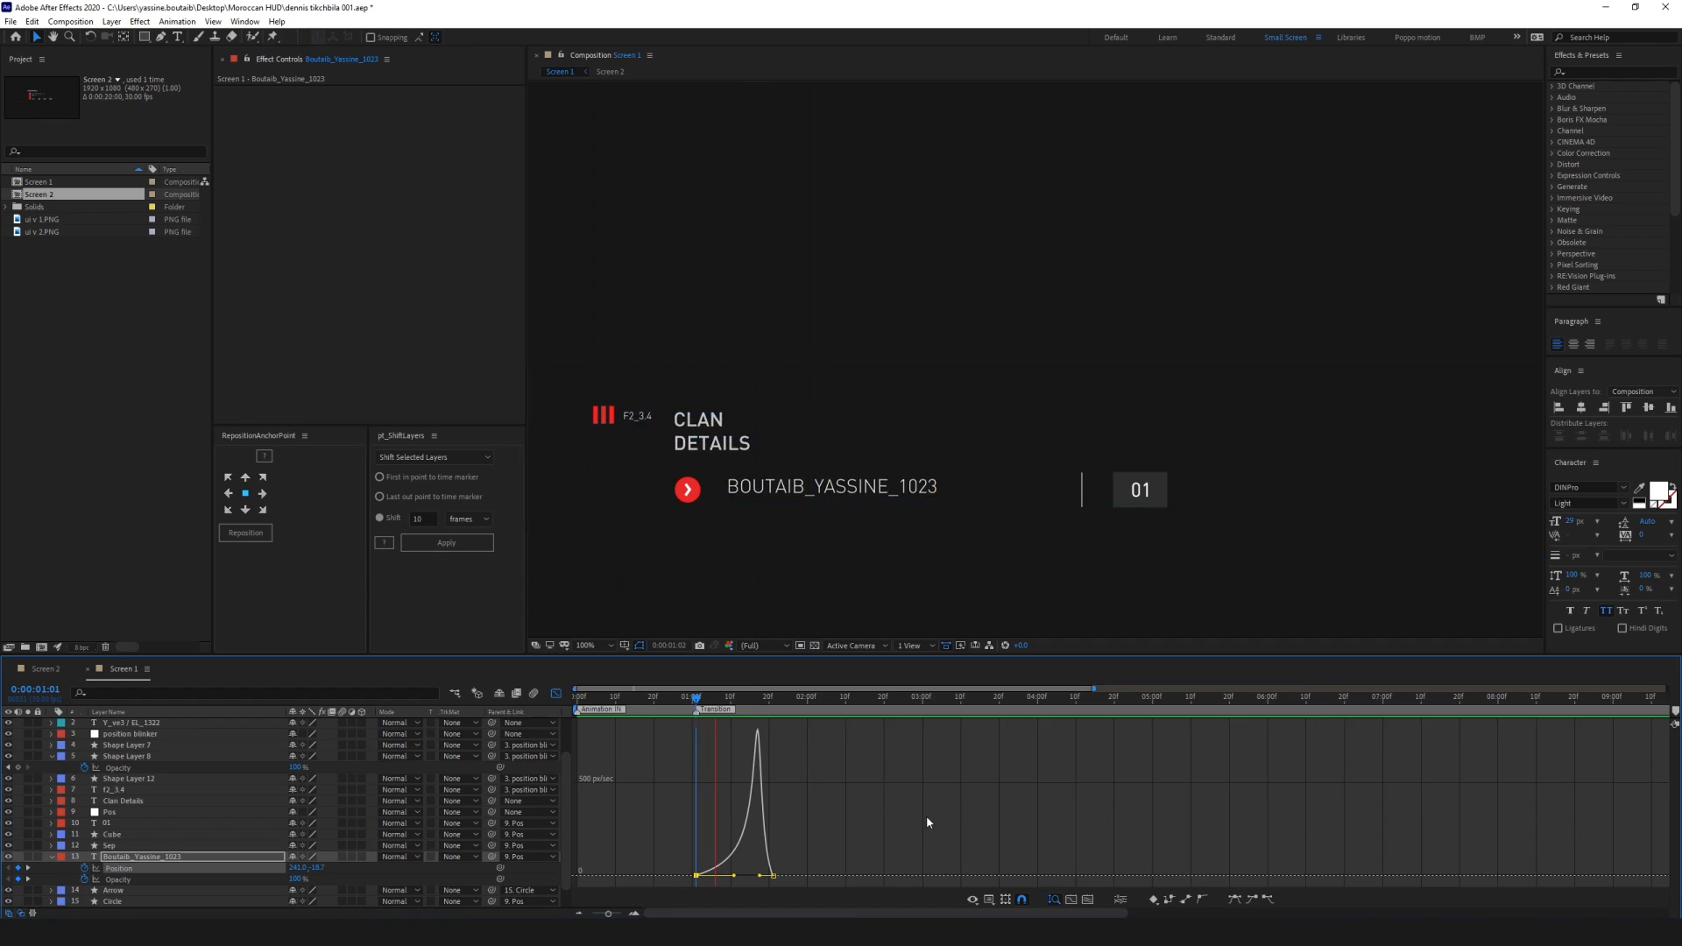
{"action": "key", "text": "space"}
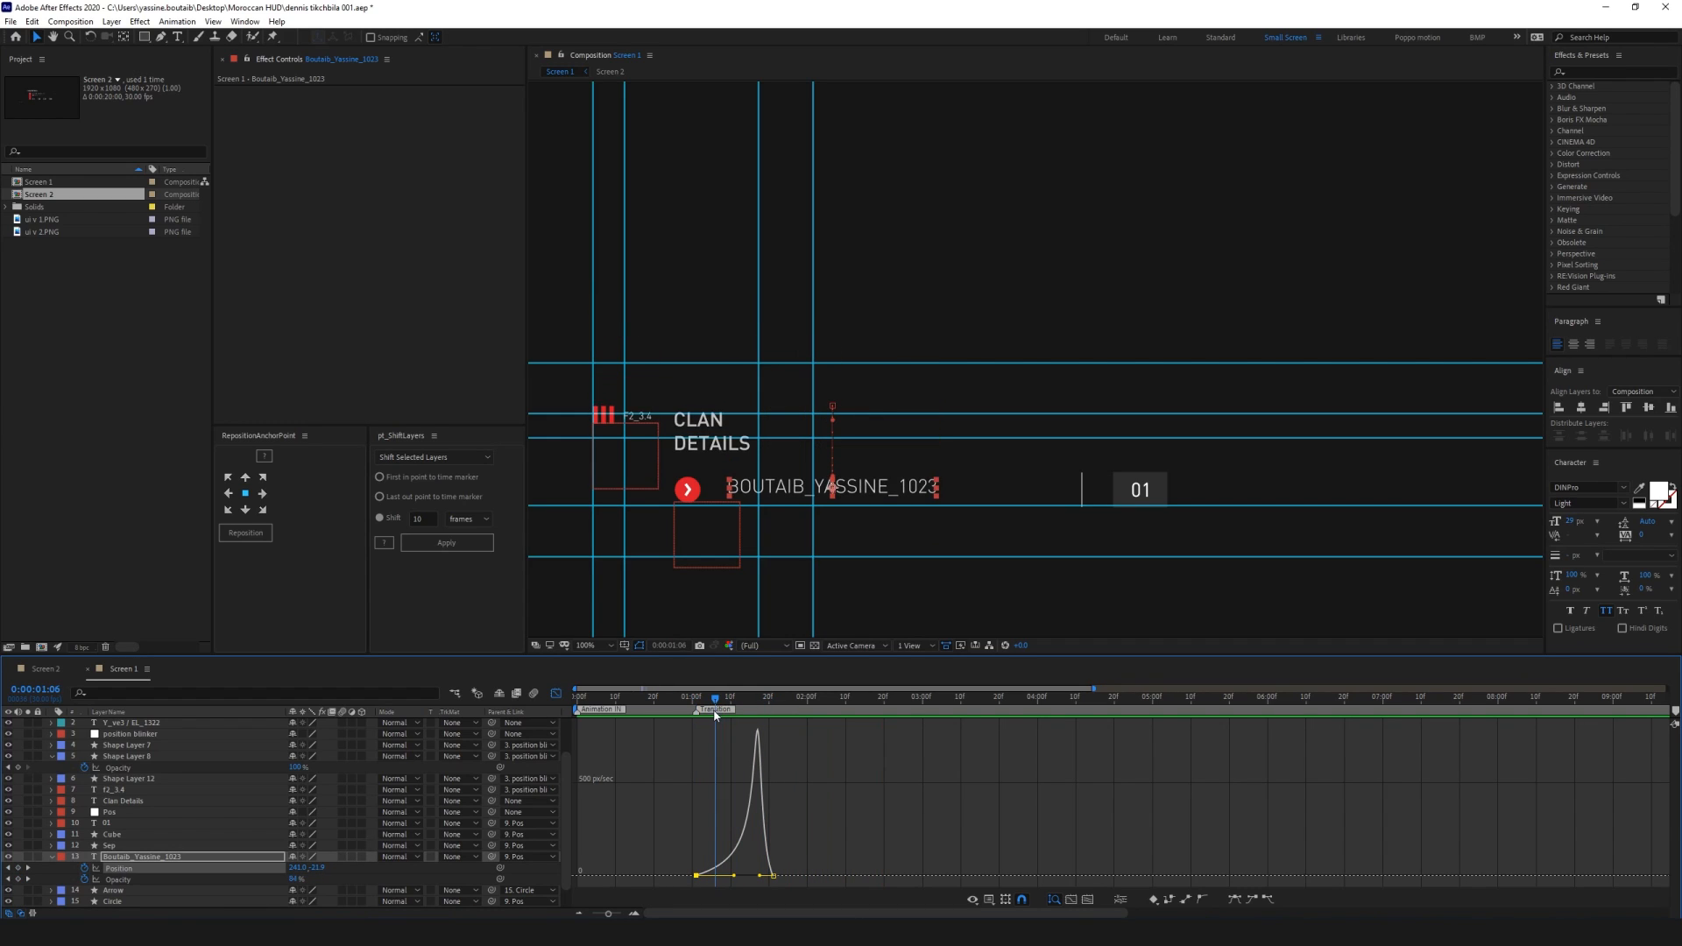
{"action": "key", "text": "space"}
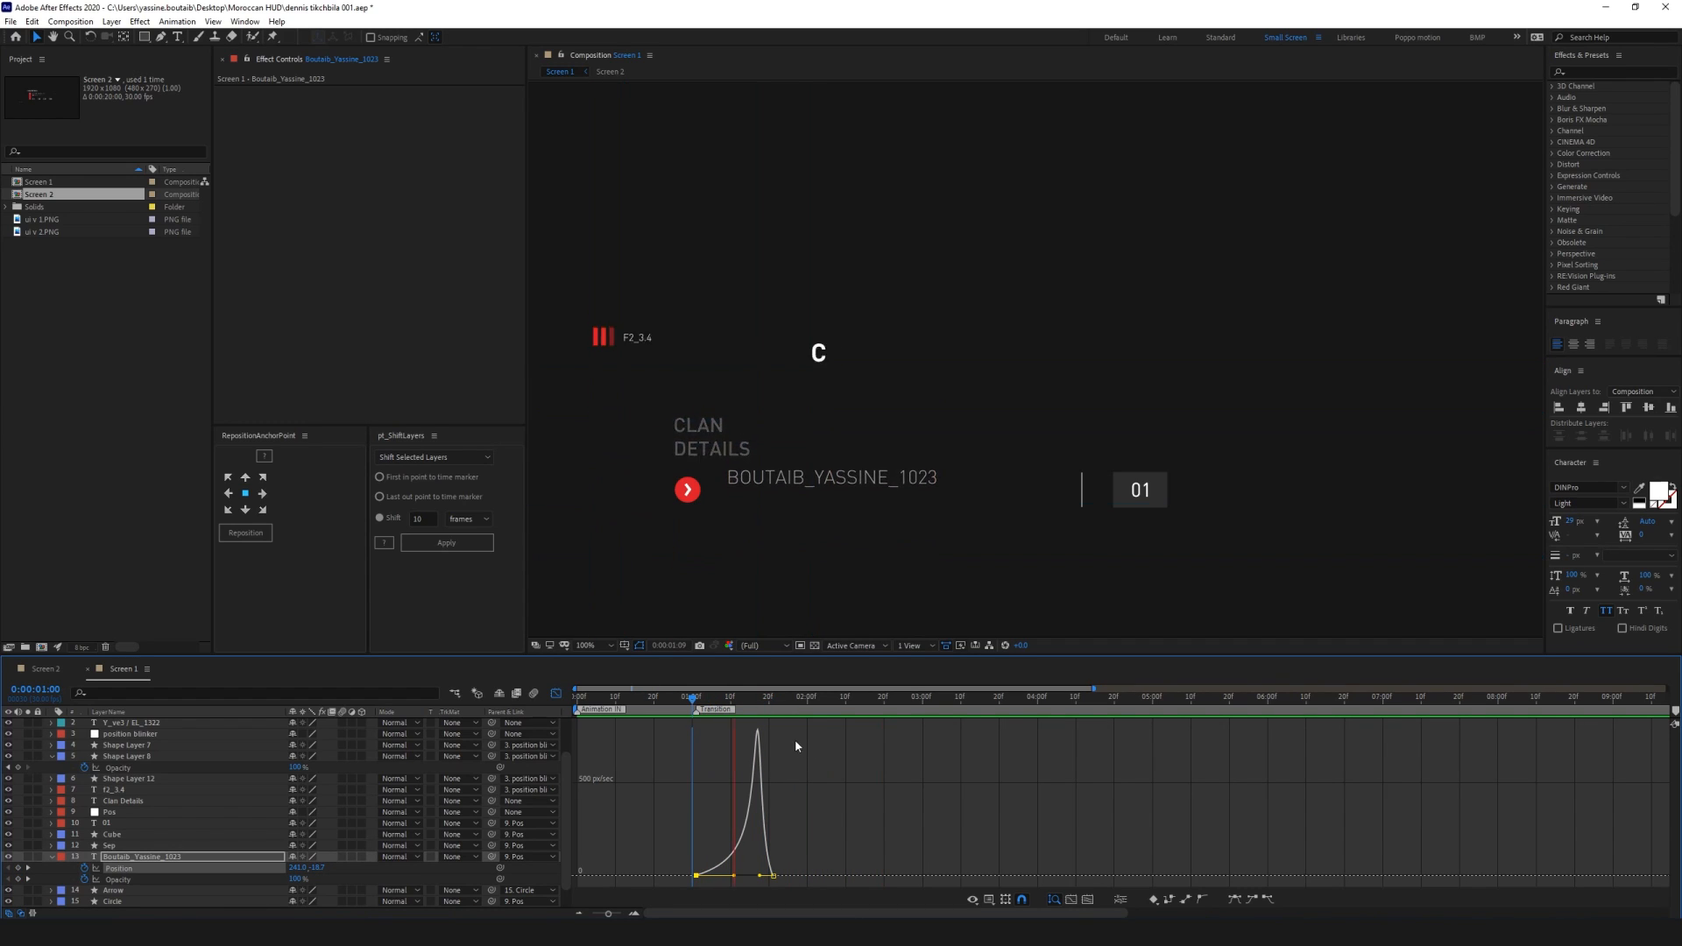
{"action": "left_click", "coordinate": [789, 701]}
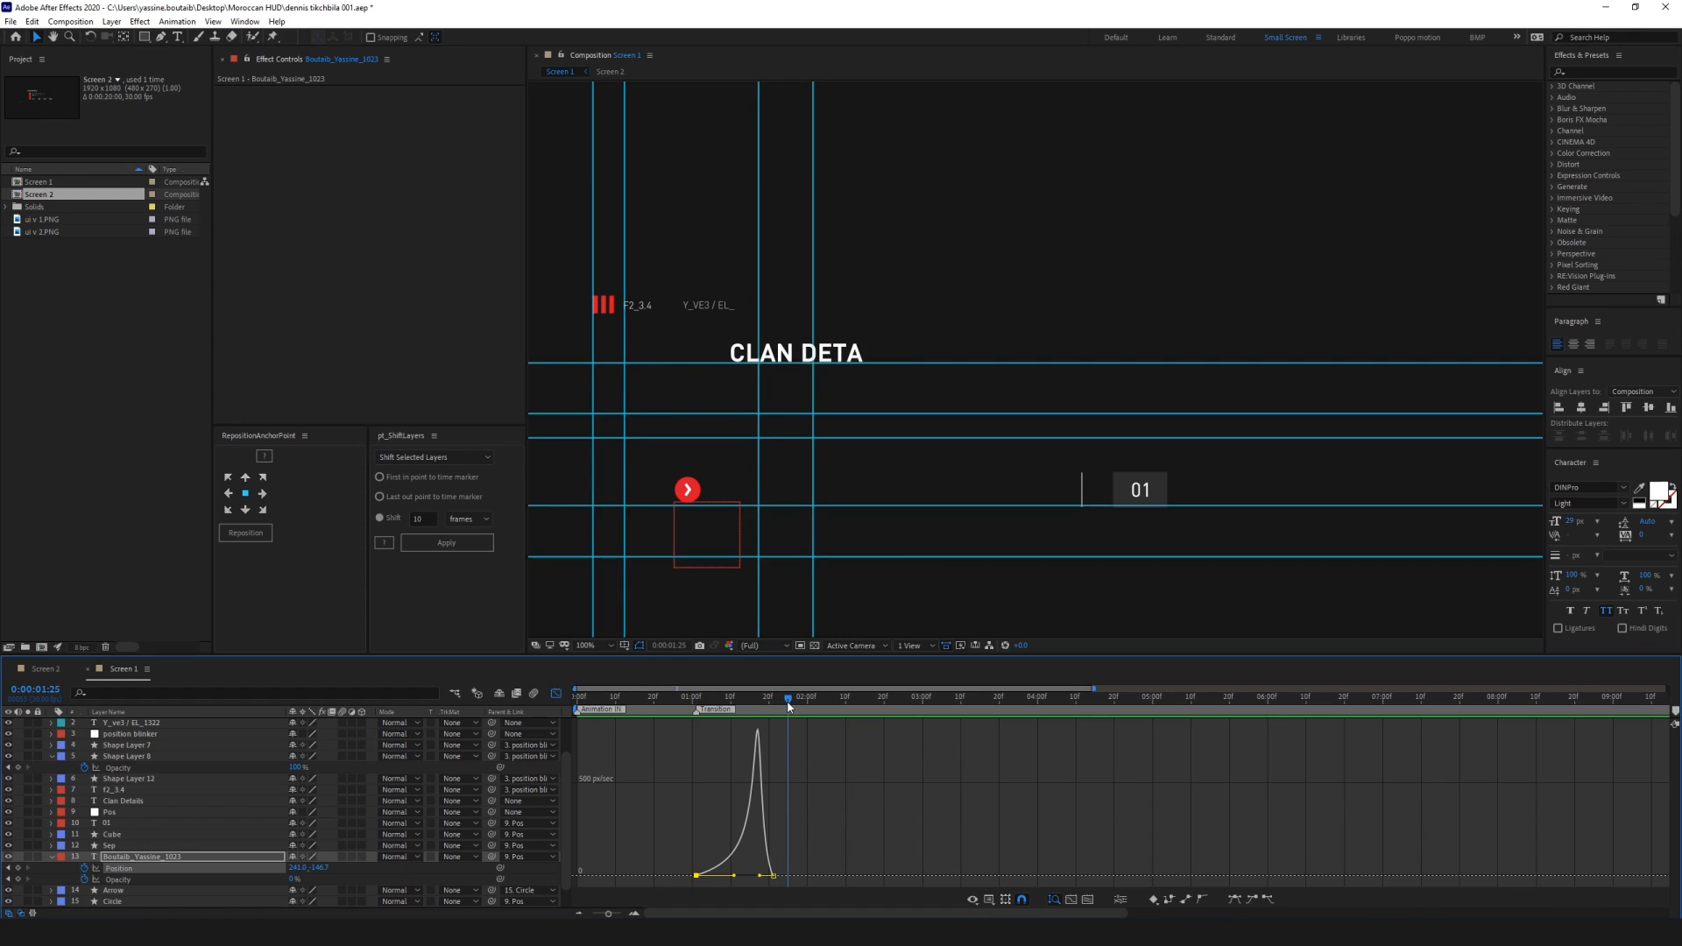
{"action": "left_click", "coordinate": [557, 693]}
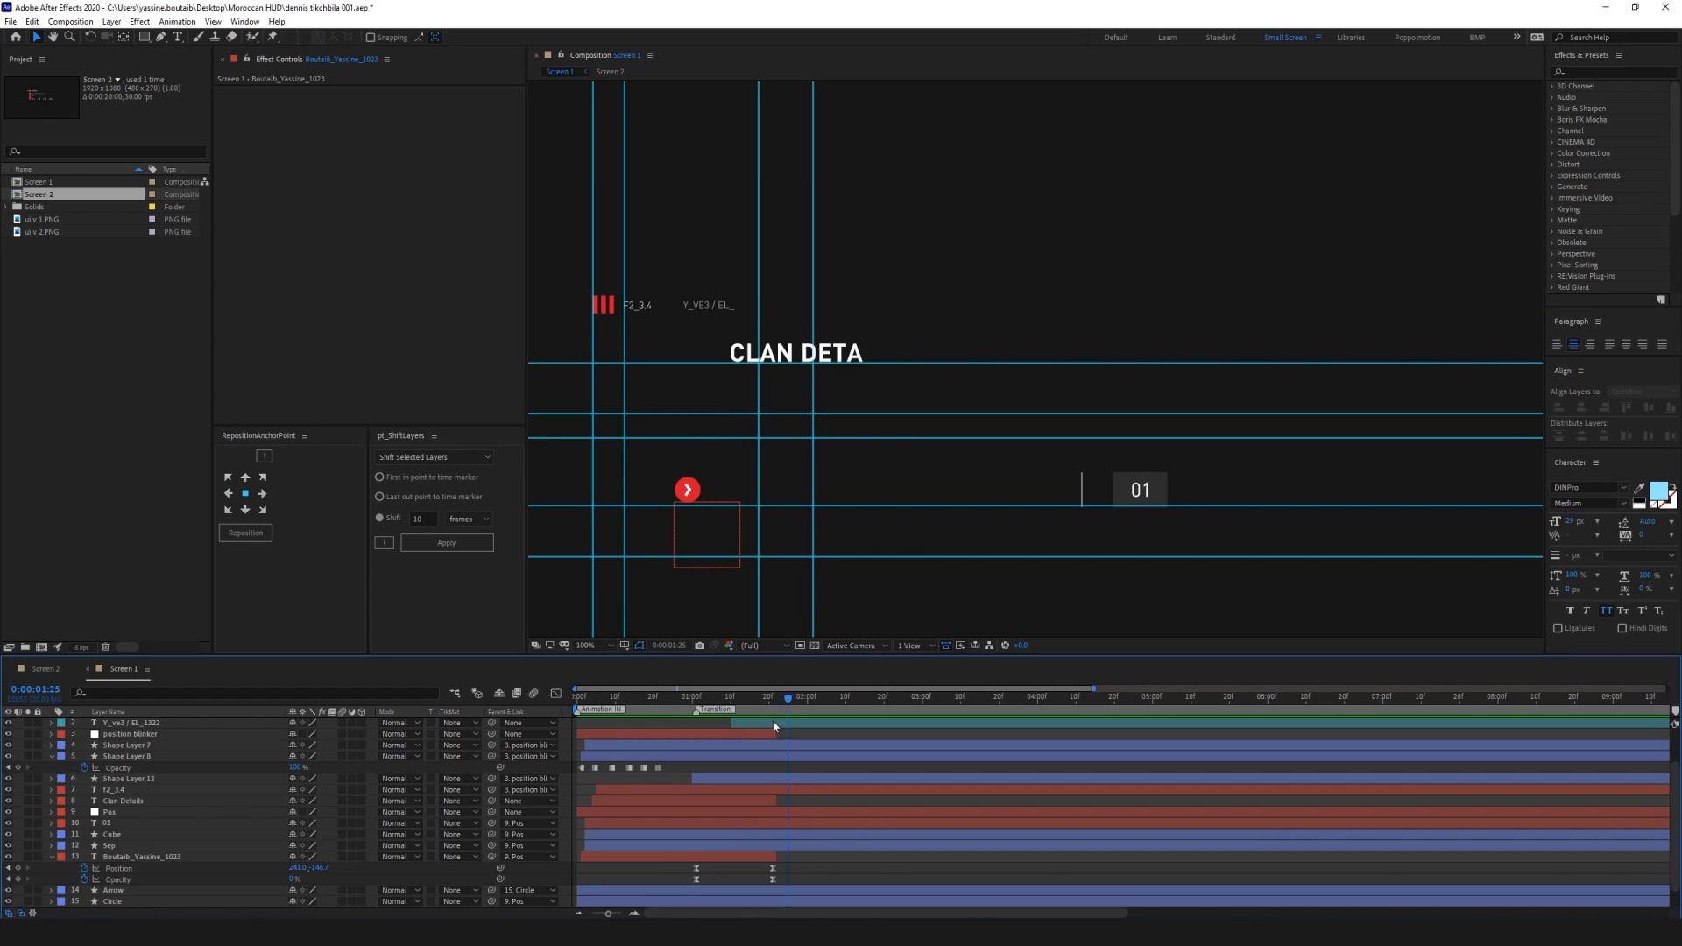
At 0:00:01:12, draw a wide black rectangle between the two horizontal guides around the player name and center its anchor point
{"action": "left_click", "coordinate": [777, 698]}
{"action": "left_click_drag", "start_coordinate": [777, 699], "coordinate": [737, 698]}
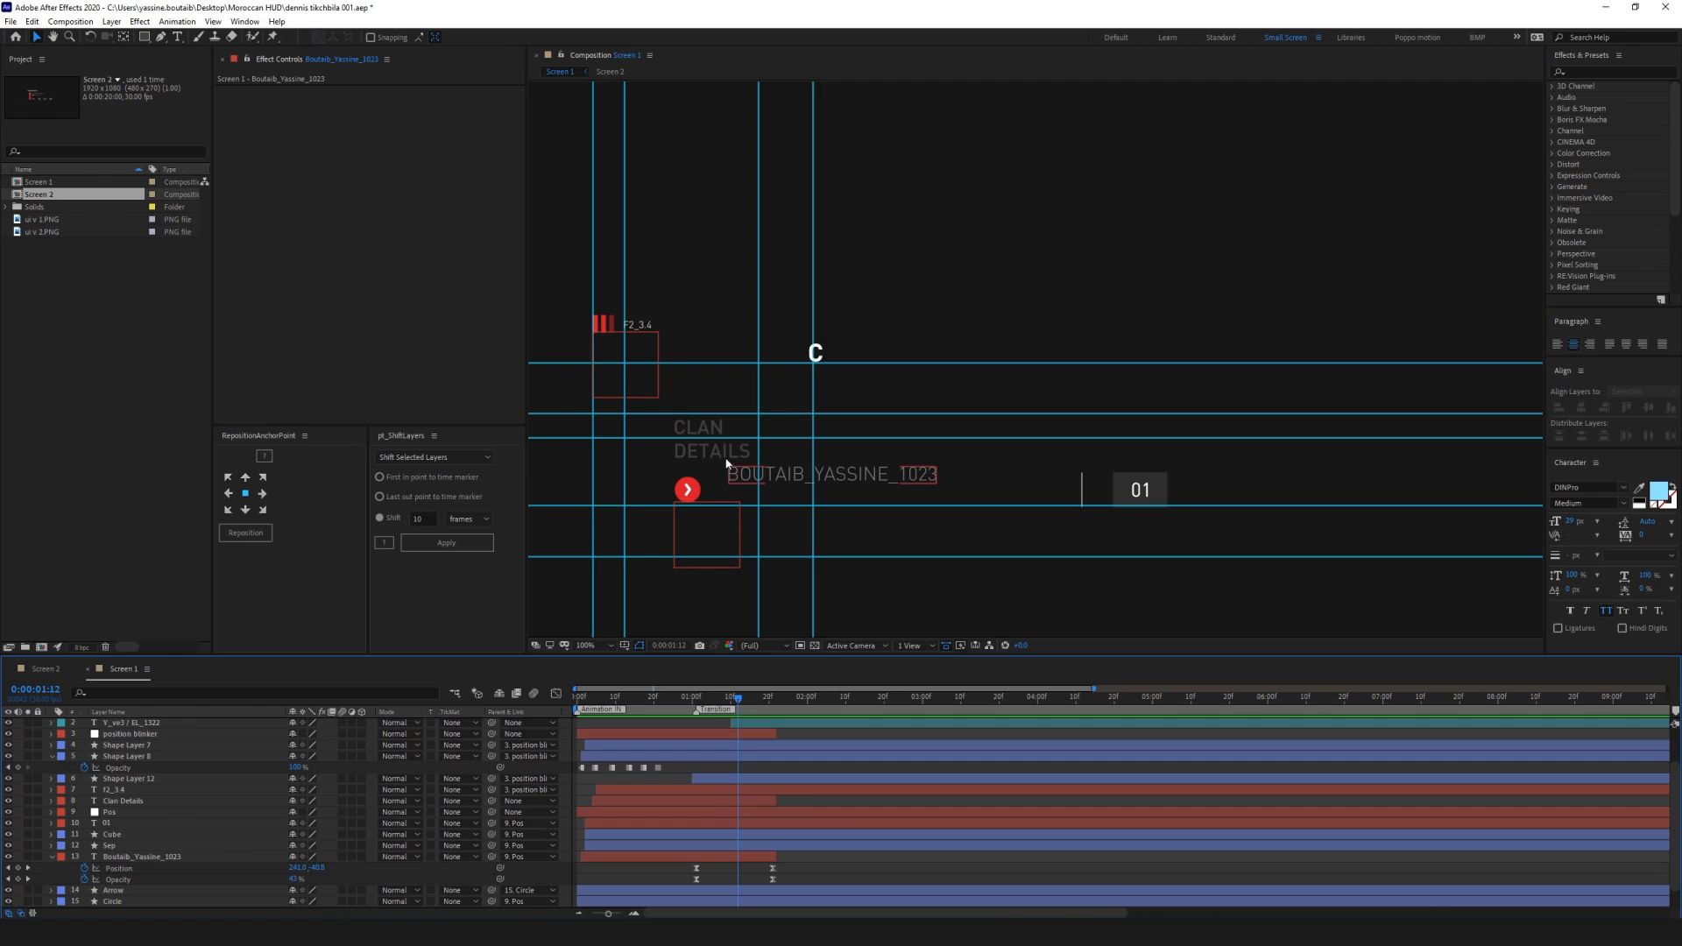
{"action": "left_click", "coordinate": [145, 36]}
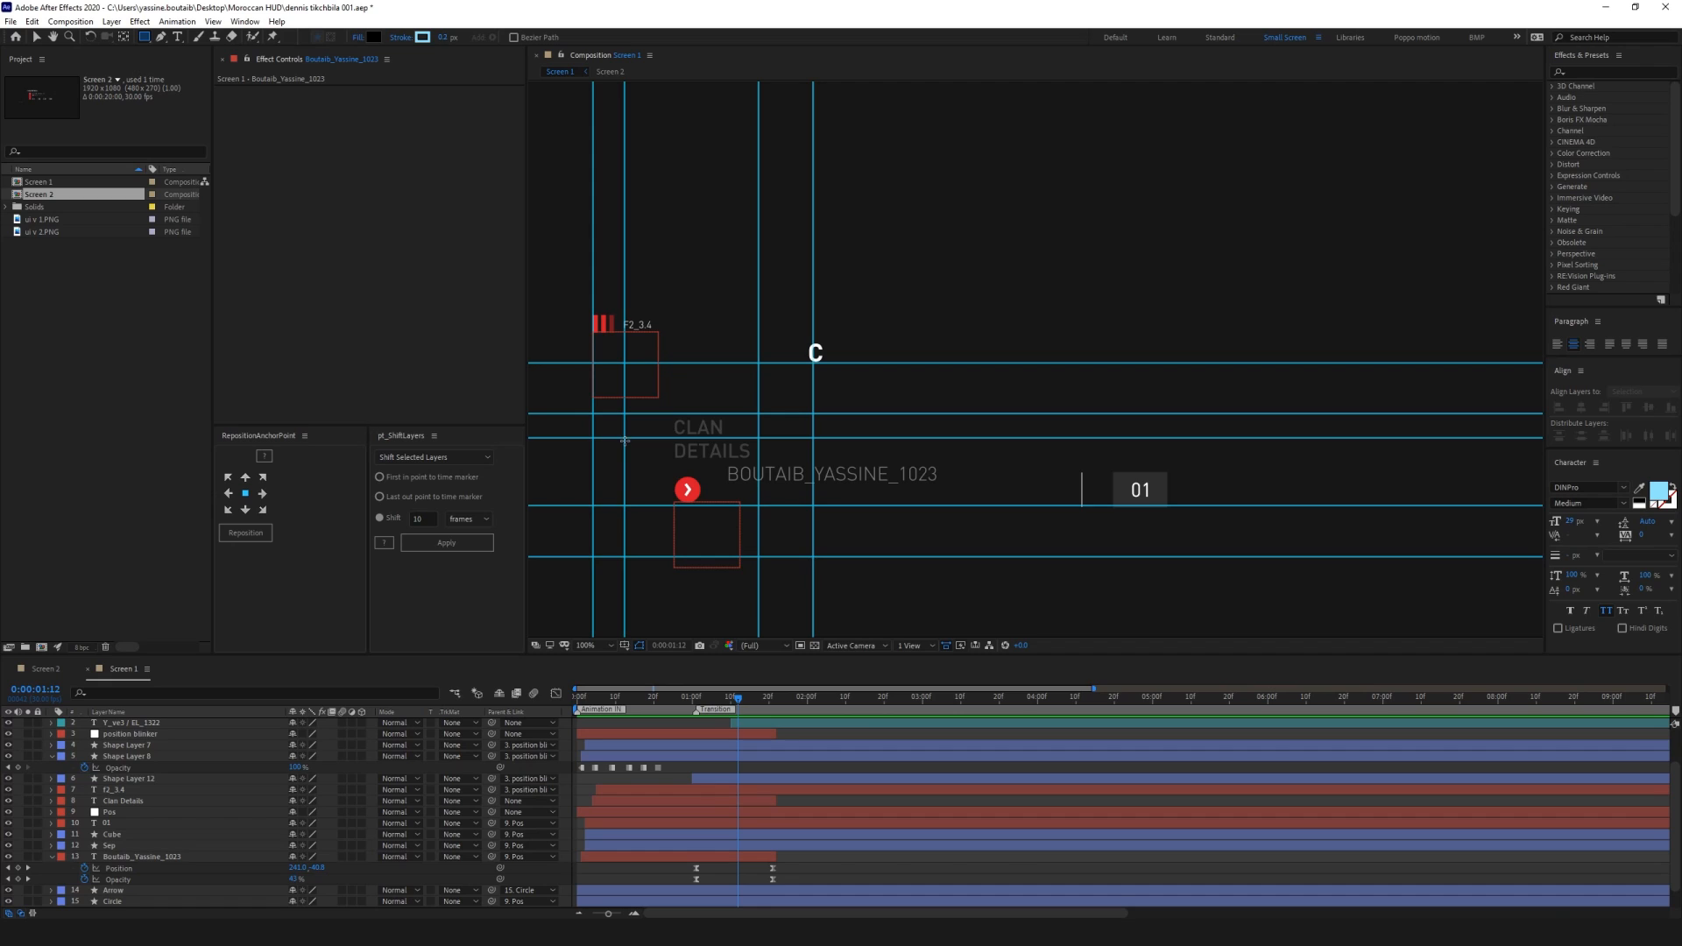
{"action": "left_click_drag", "start_coordinate": [625, 438], "coordinate": [1324, 505]}
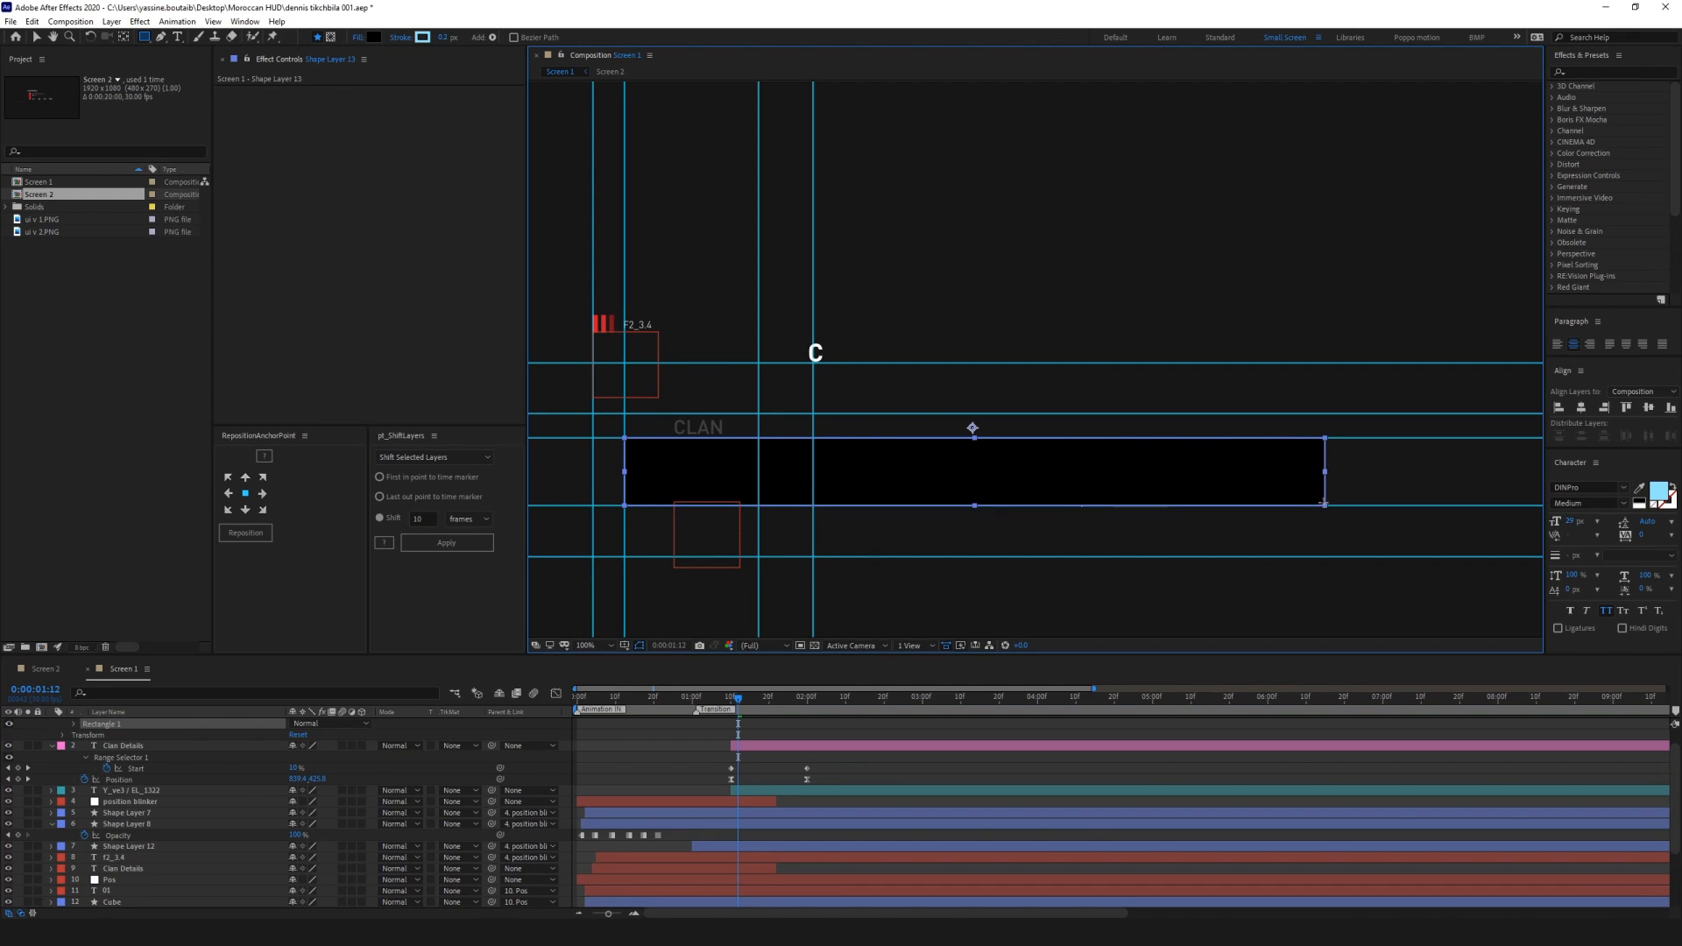
{"action": "key", "text": "ctrl+alt+Home"}
Place the new rectangle layer directly above the player-name text layer and rename it Alpha matt
{"action": "scroll", "coordinate": [87, 743], "scroll_direction": "up", "scroll_amount": 1}
{"action": "left_click", "coordinate": [51, 723]}
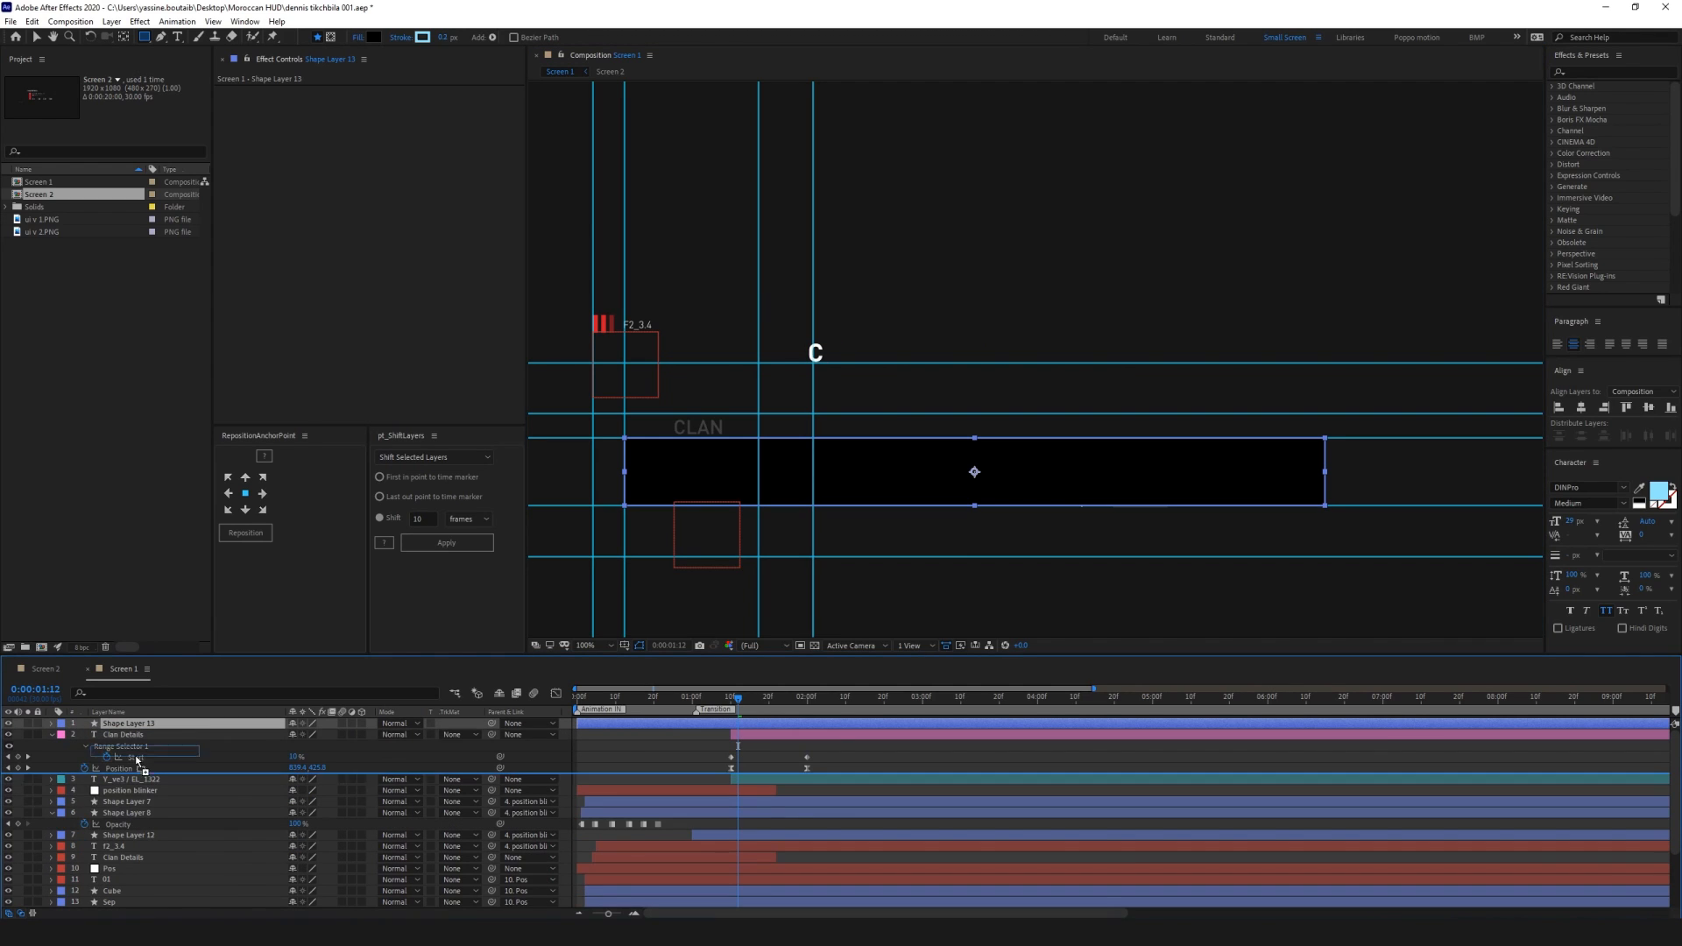
{"action": "left_click_drag", "start_coordinate": [151, 846], "coordinate": [150, 905]}
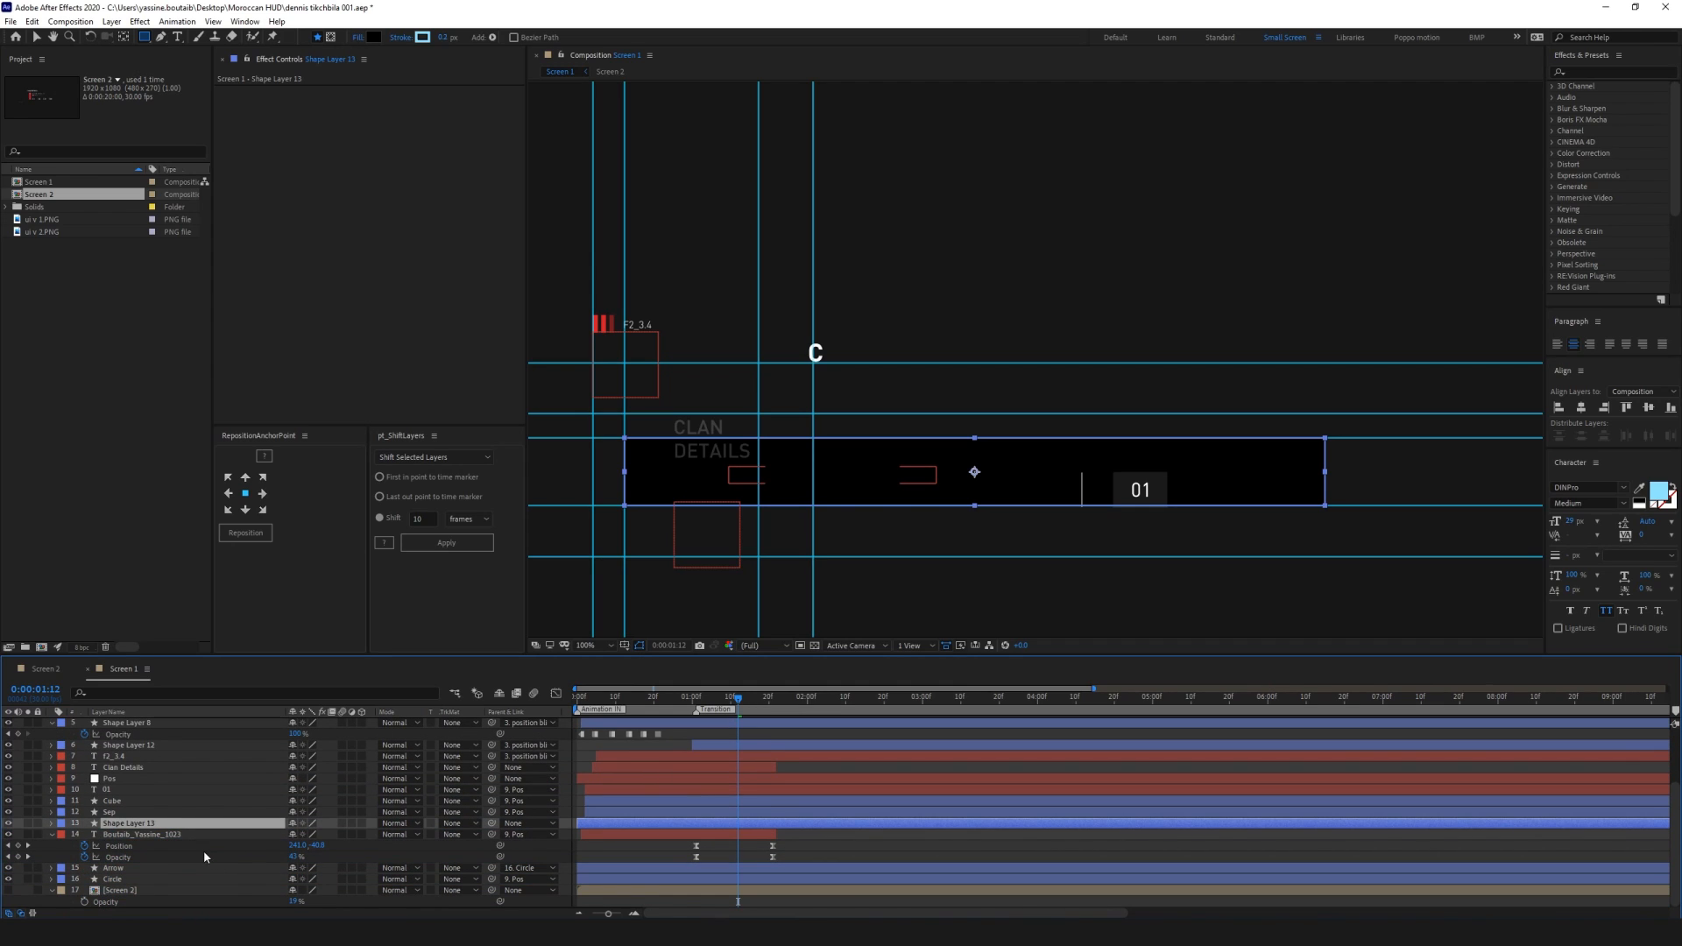
{"action": "left_click", "coordinate": [52, 837]}
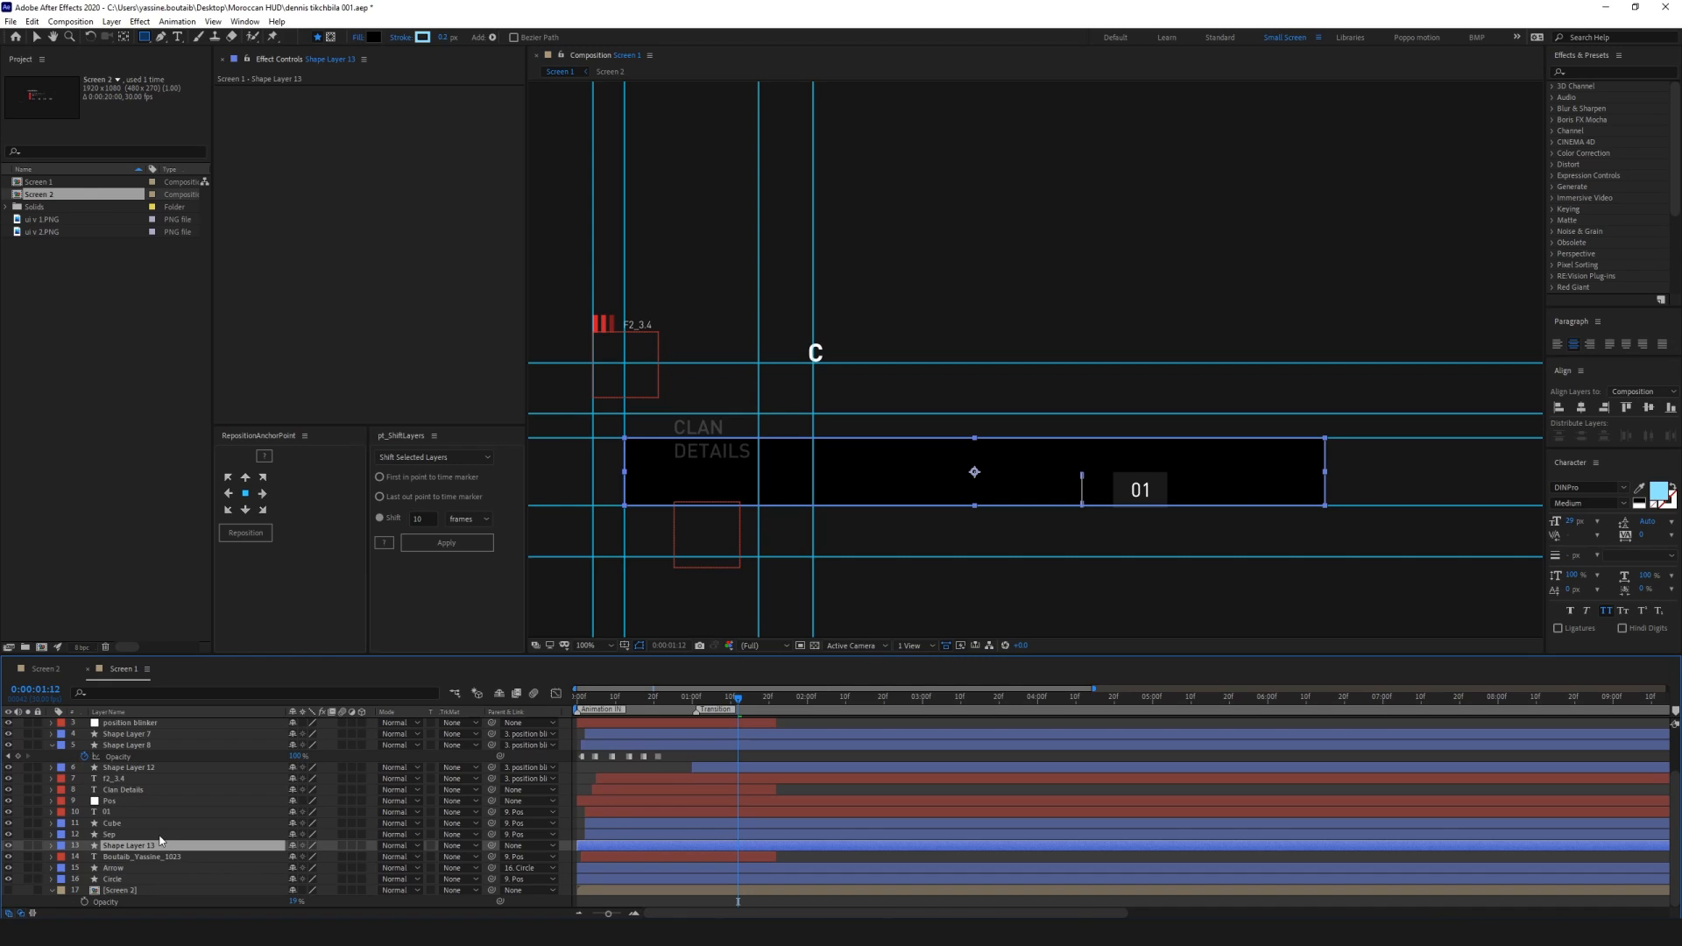
{"action": "key", "text": "Return"}
{"action": "type", "text": "Al"}
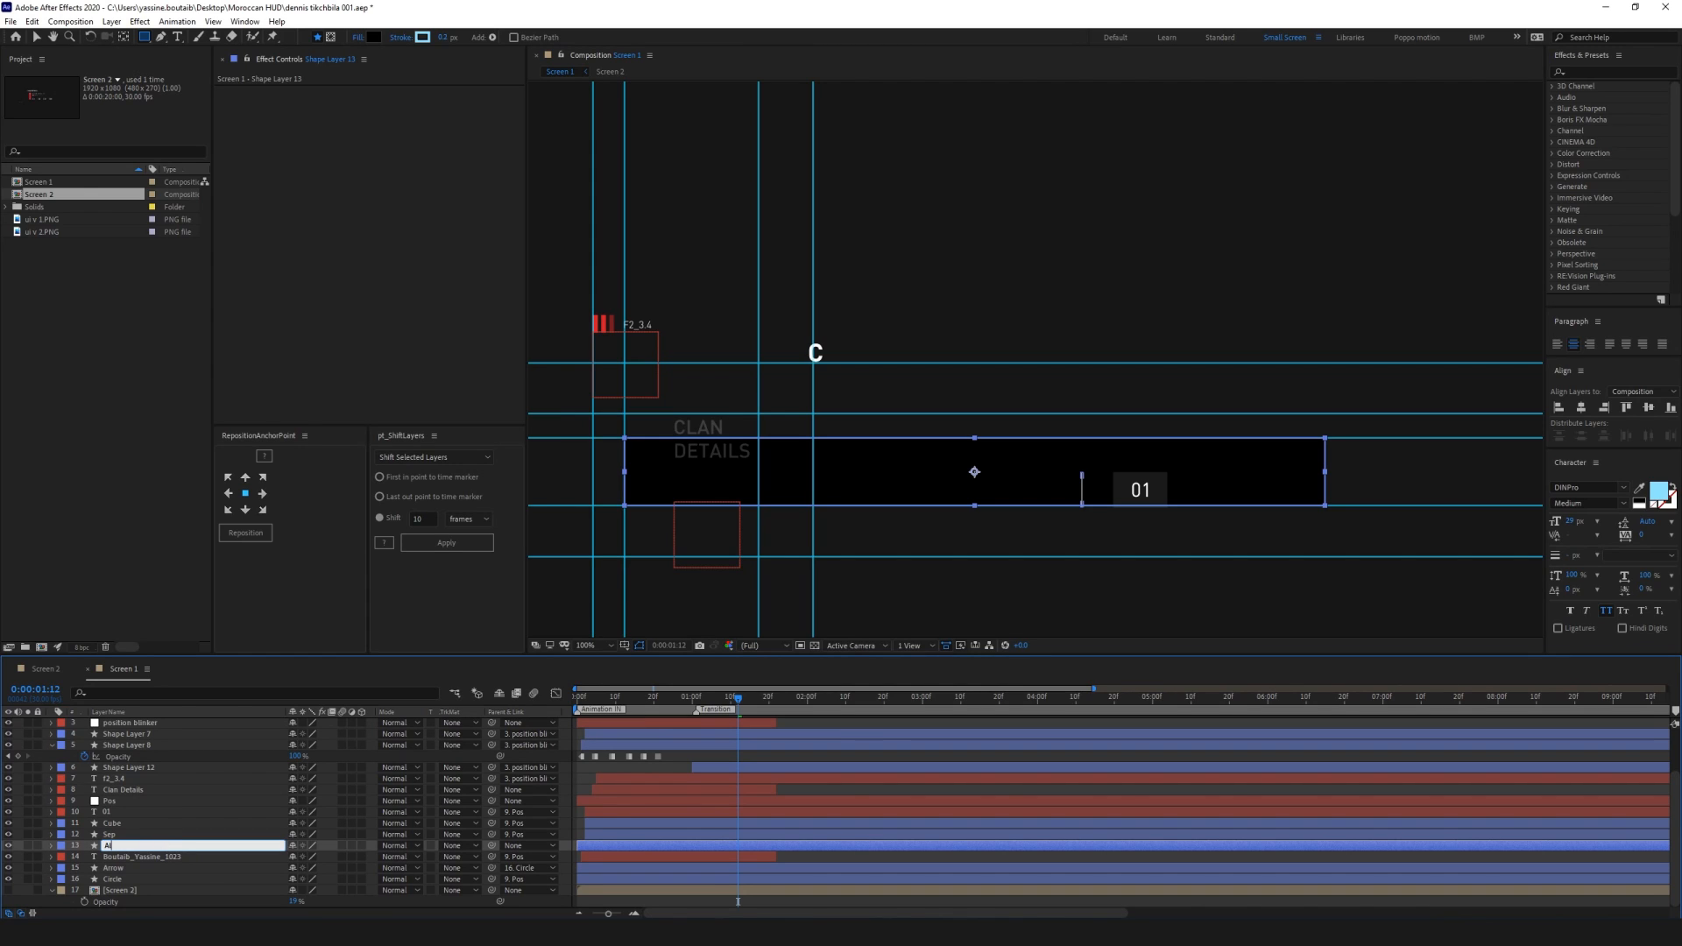
{"action": "type", "text": "pha matt"}
{"action": "key", "text": "Return"}
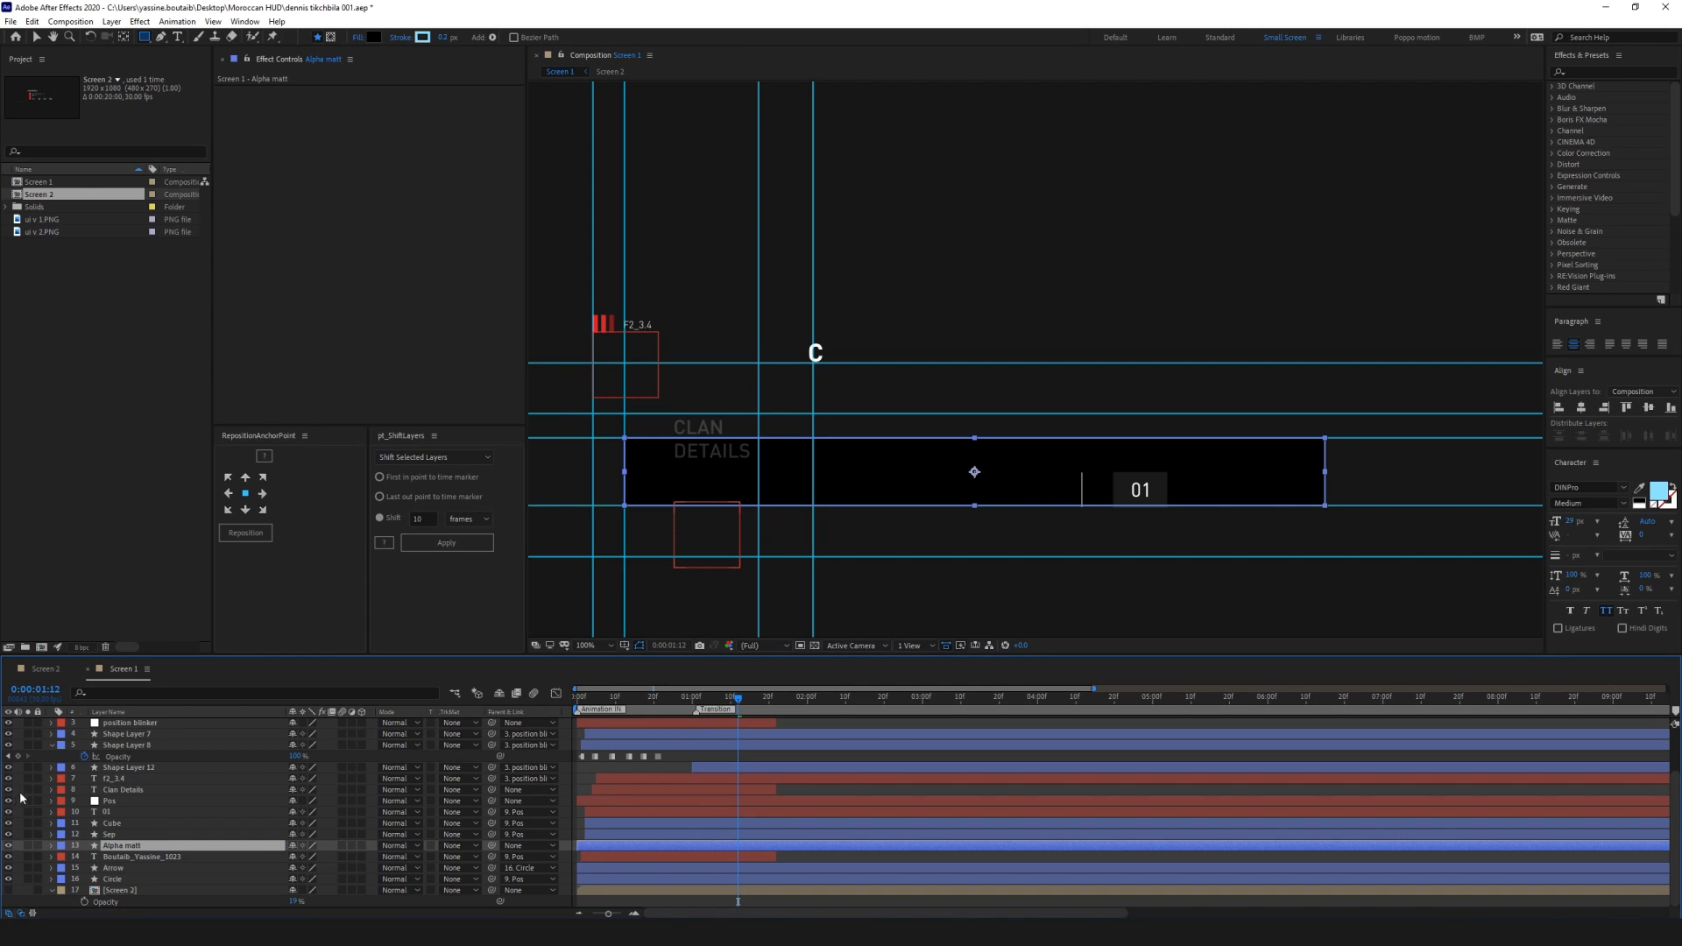
Solo the player-name text layer and the Alpha matt layer
{"action": "left_click", "coordinate": [28, 856]}
{"action": "key", "text": "F2"}
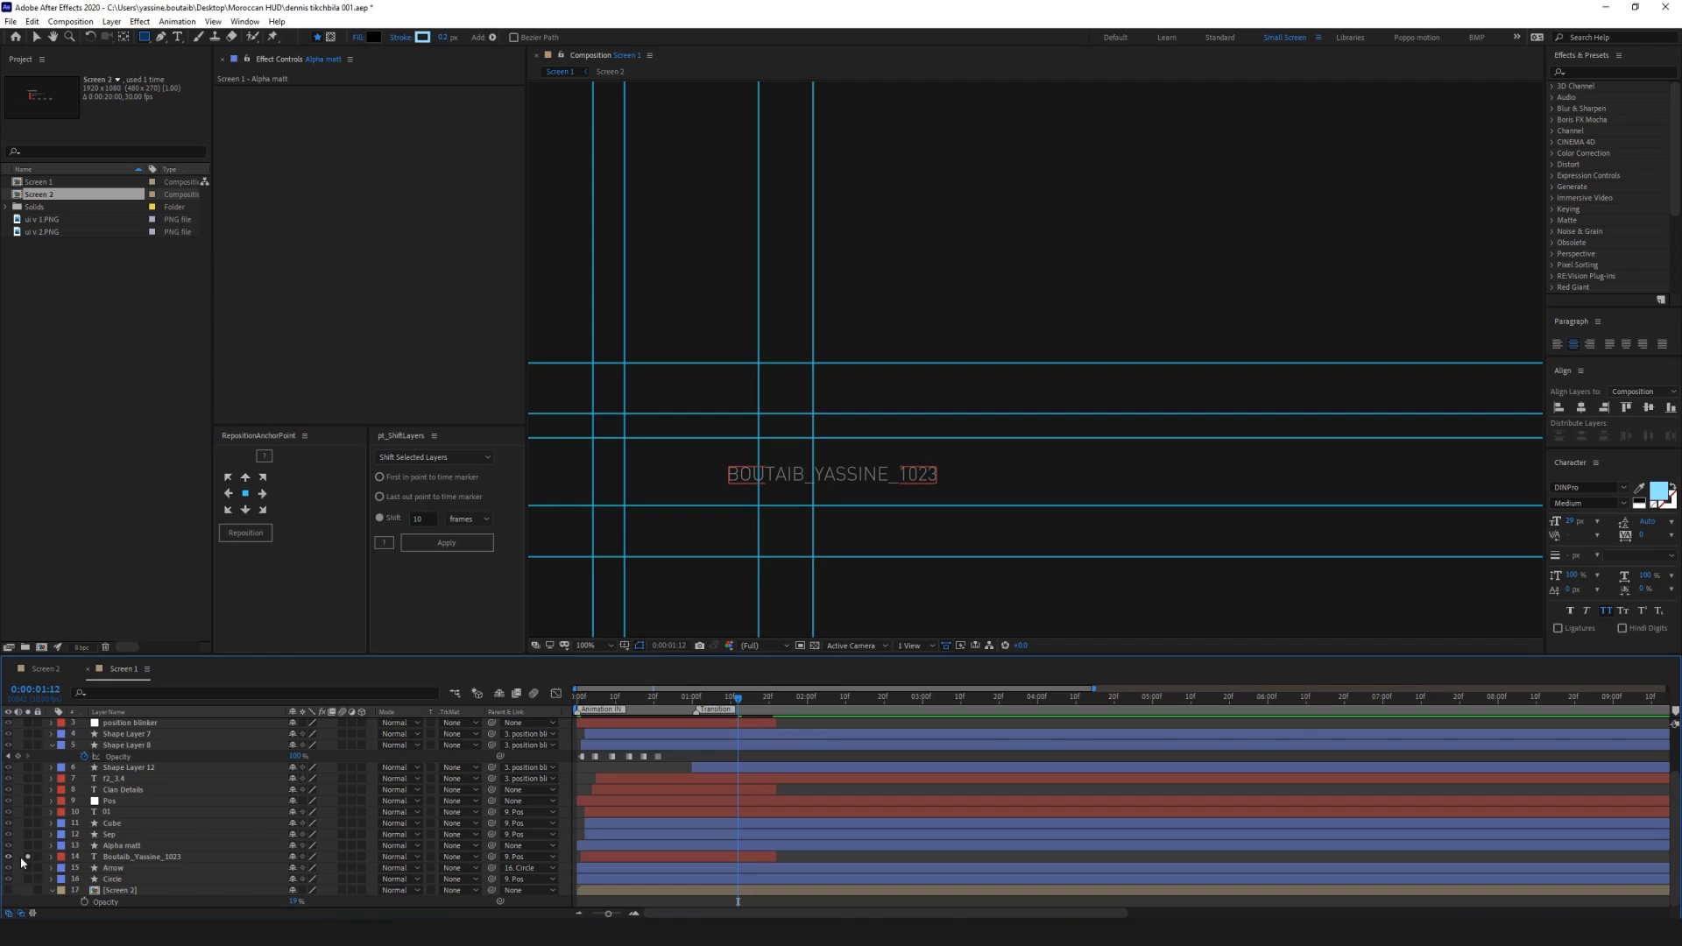
{"action": "left_click", "coordinate": [27, 846]}
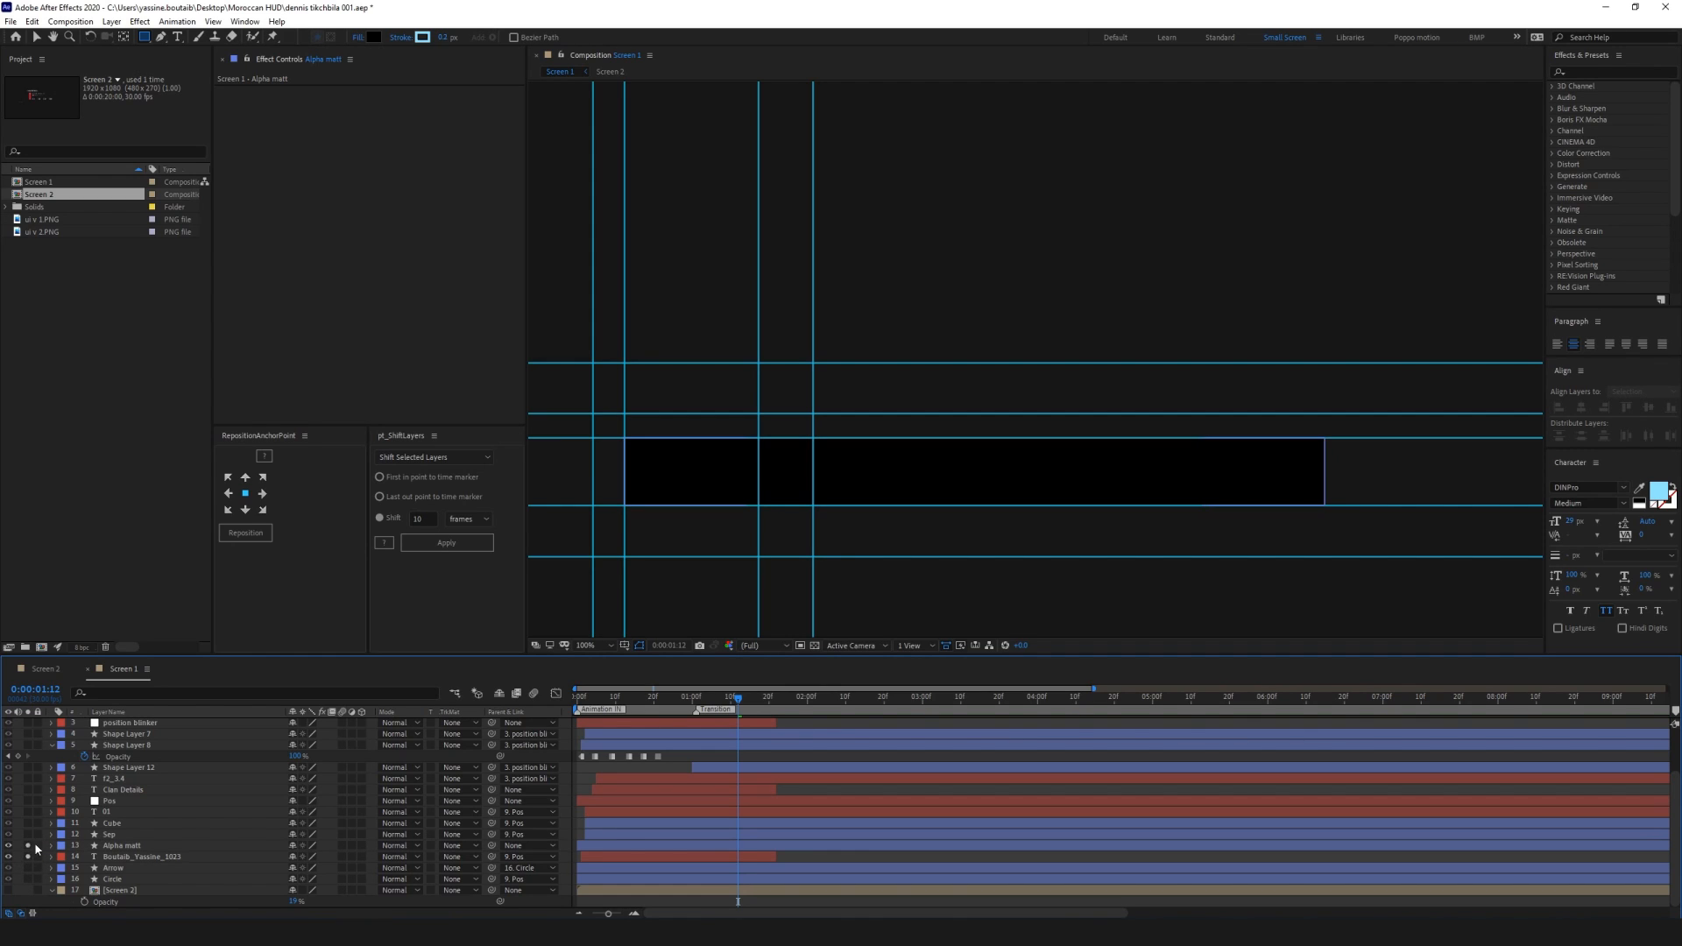
Hide the guides in the Screen 1 composition view
{"action": "left_click", "coordinate": [140, 856]}
{"action": "left_click", "coordinate": [624, 645]}
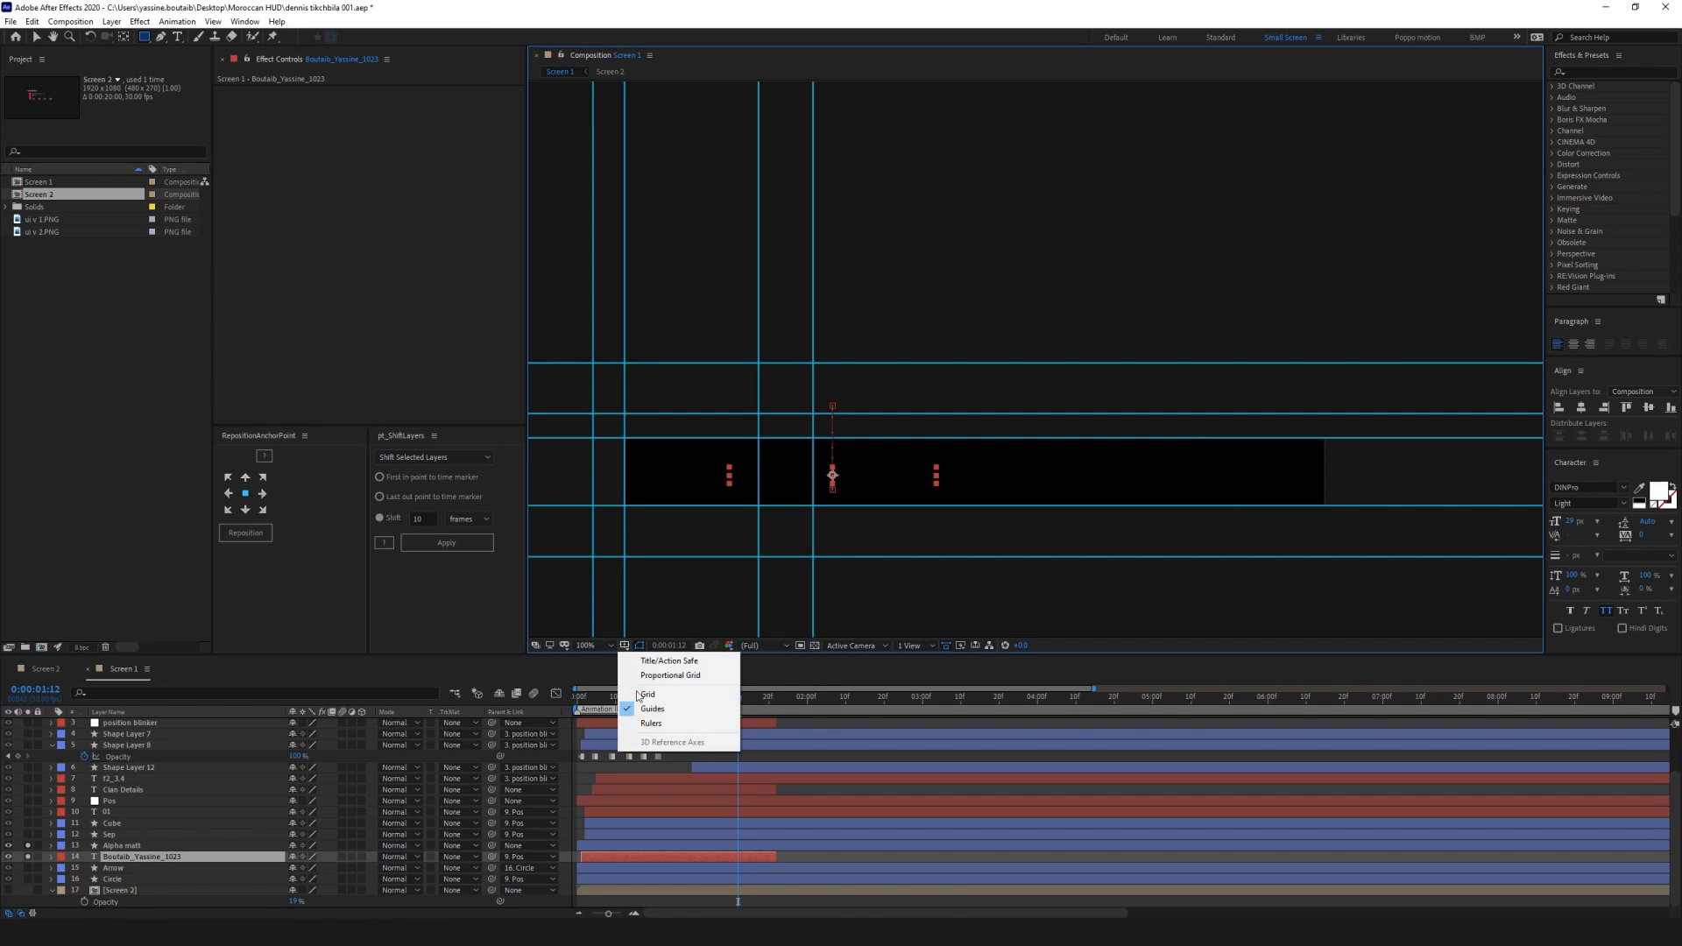
{"action": "left_click", "coordinate": [650, 708]}
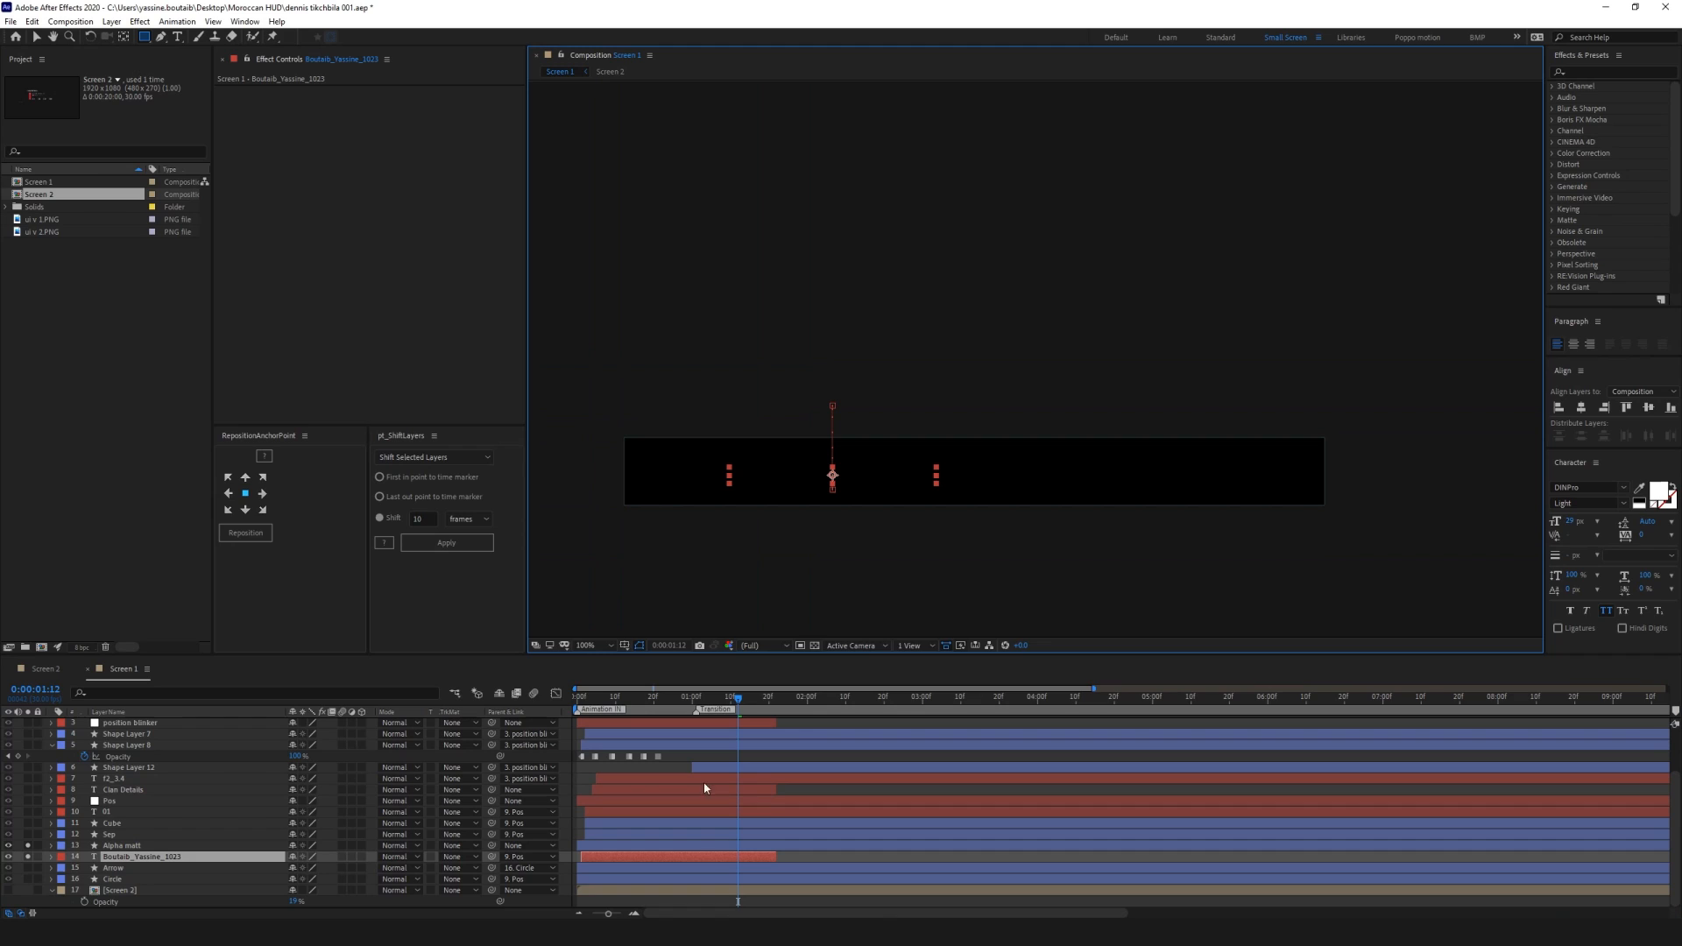
Set the track matte of the player-name text layer to Alpha Matte using the Alpha matt layer
{"action": "left_click", "coordinate": [568, 869]}
{"action": "left_click", "coordinate": [152, 857]}
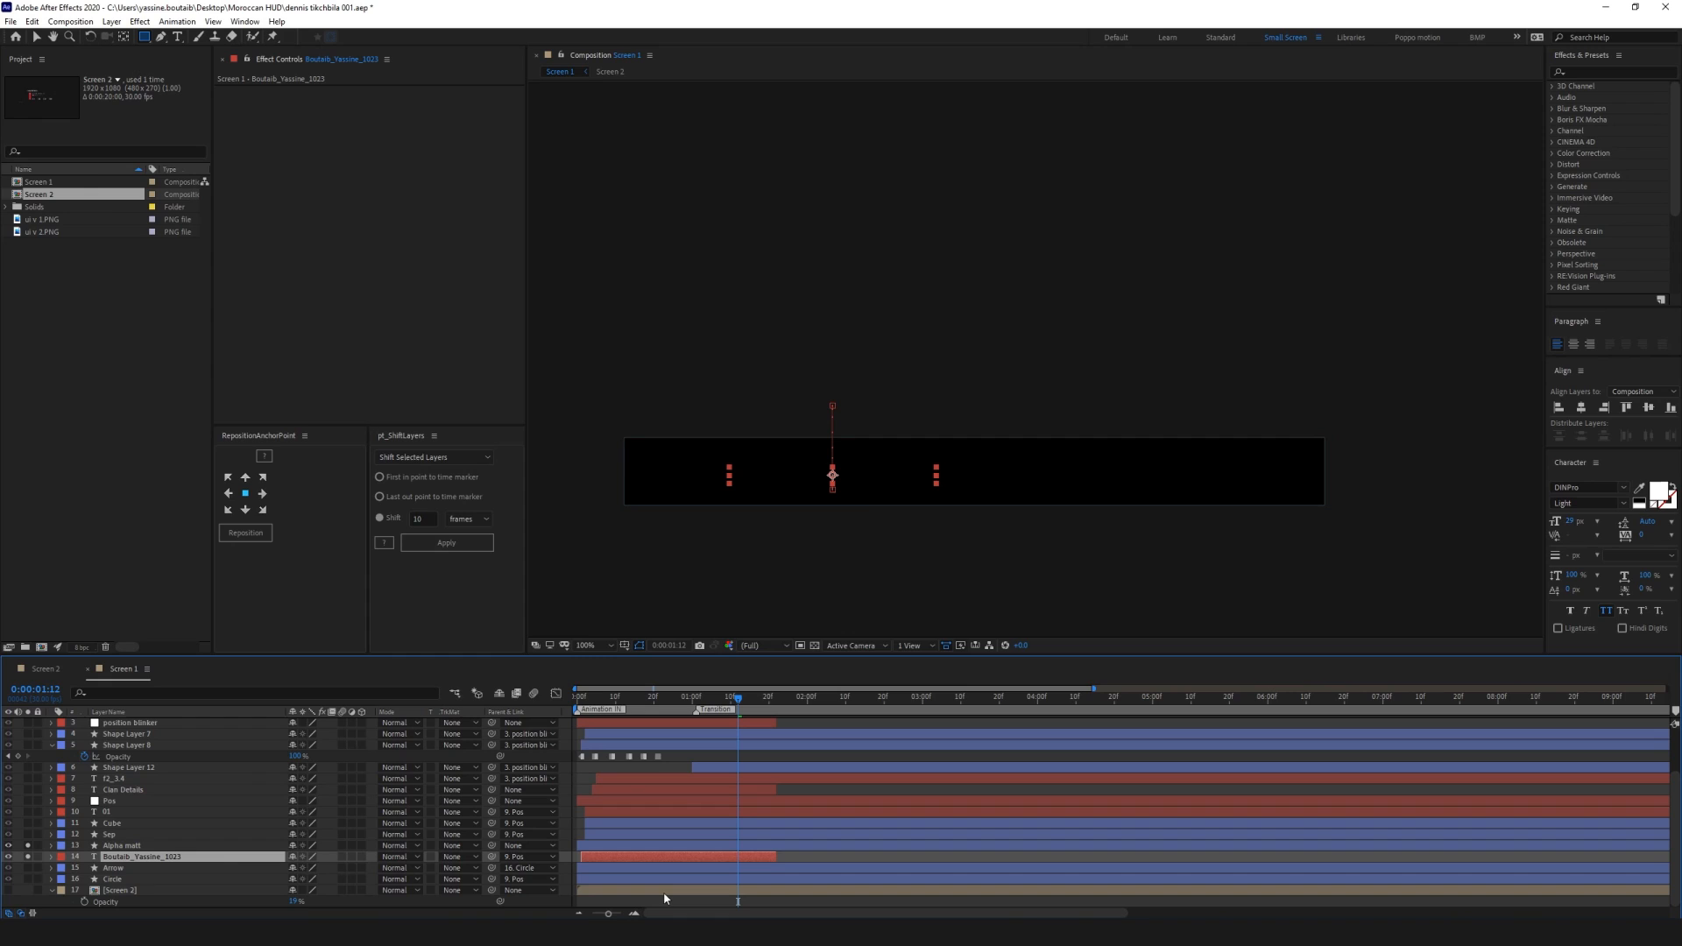
{"action": "left_click", "coordinate": [567, 848]}
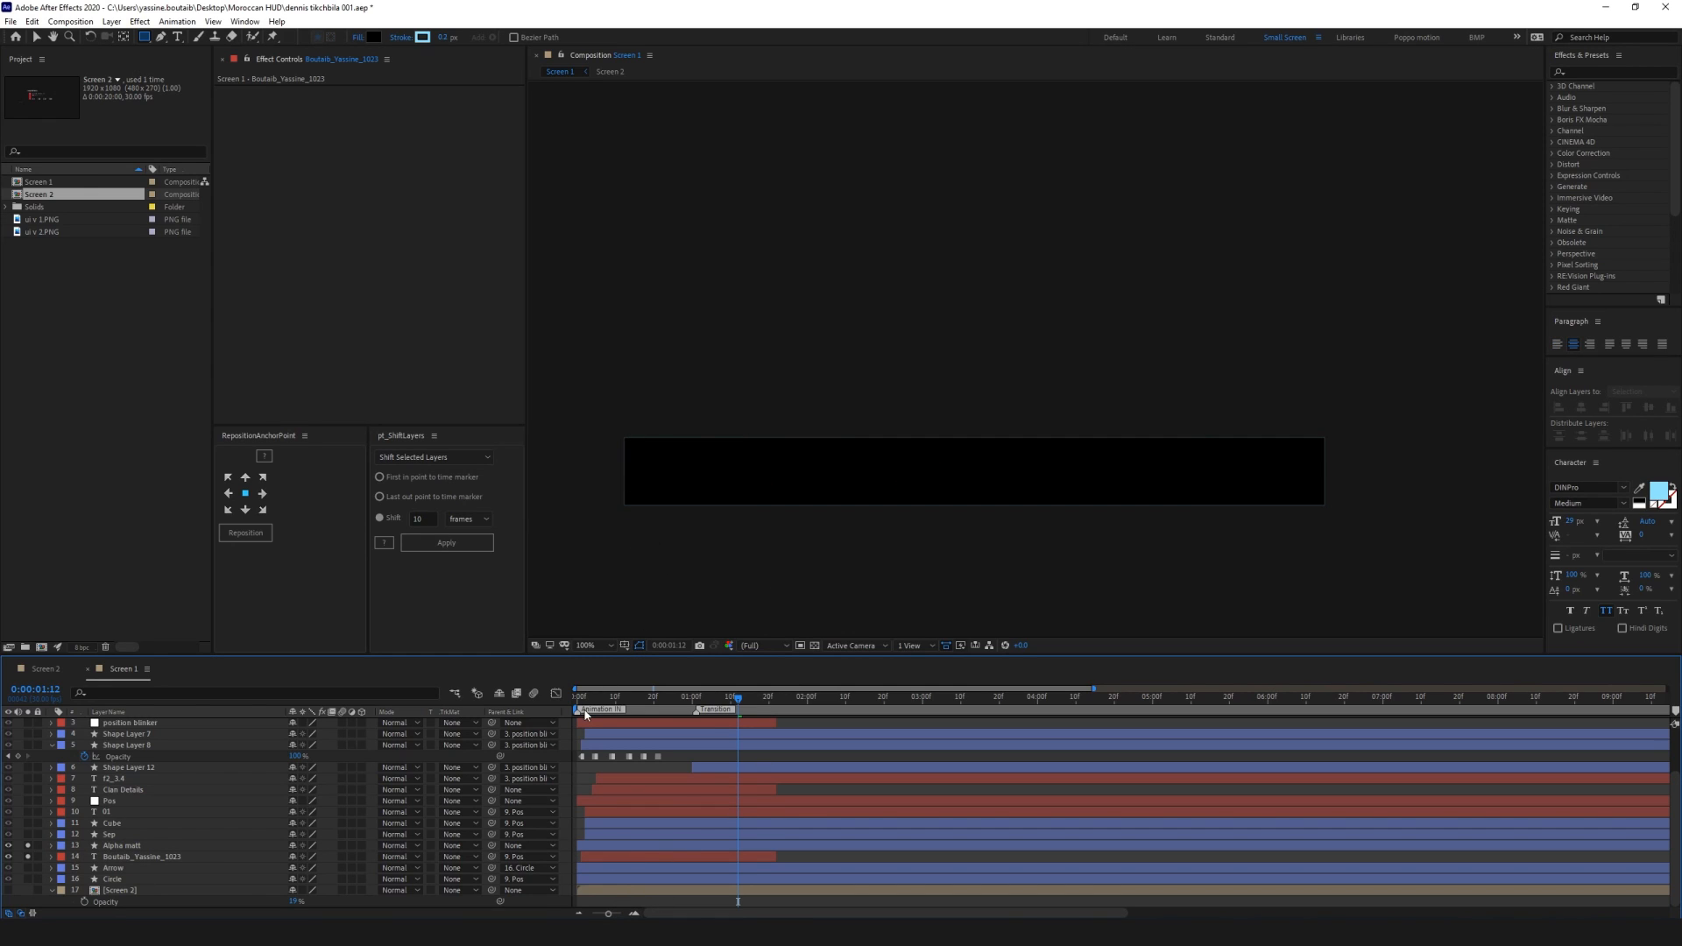
{"action": "left_click", "coordinate": [149, 857]}
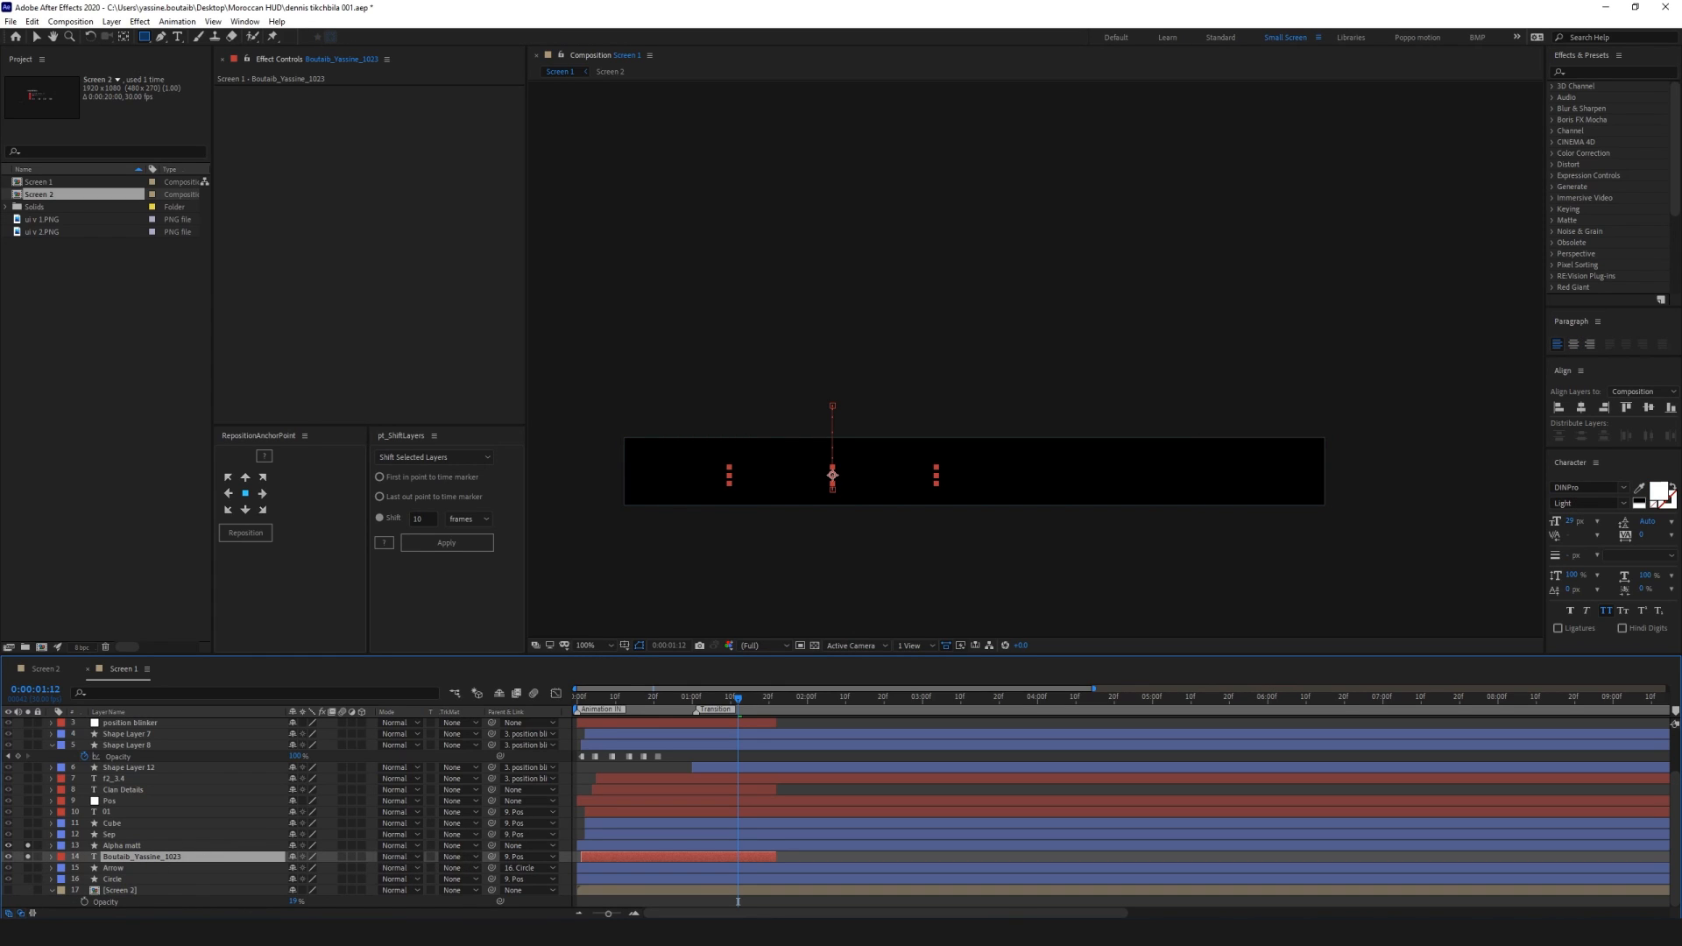
{"action": "left_click", "coordinate": [21, 913]}
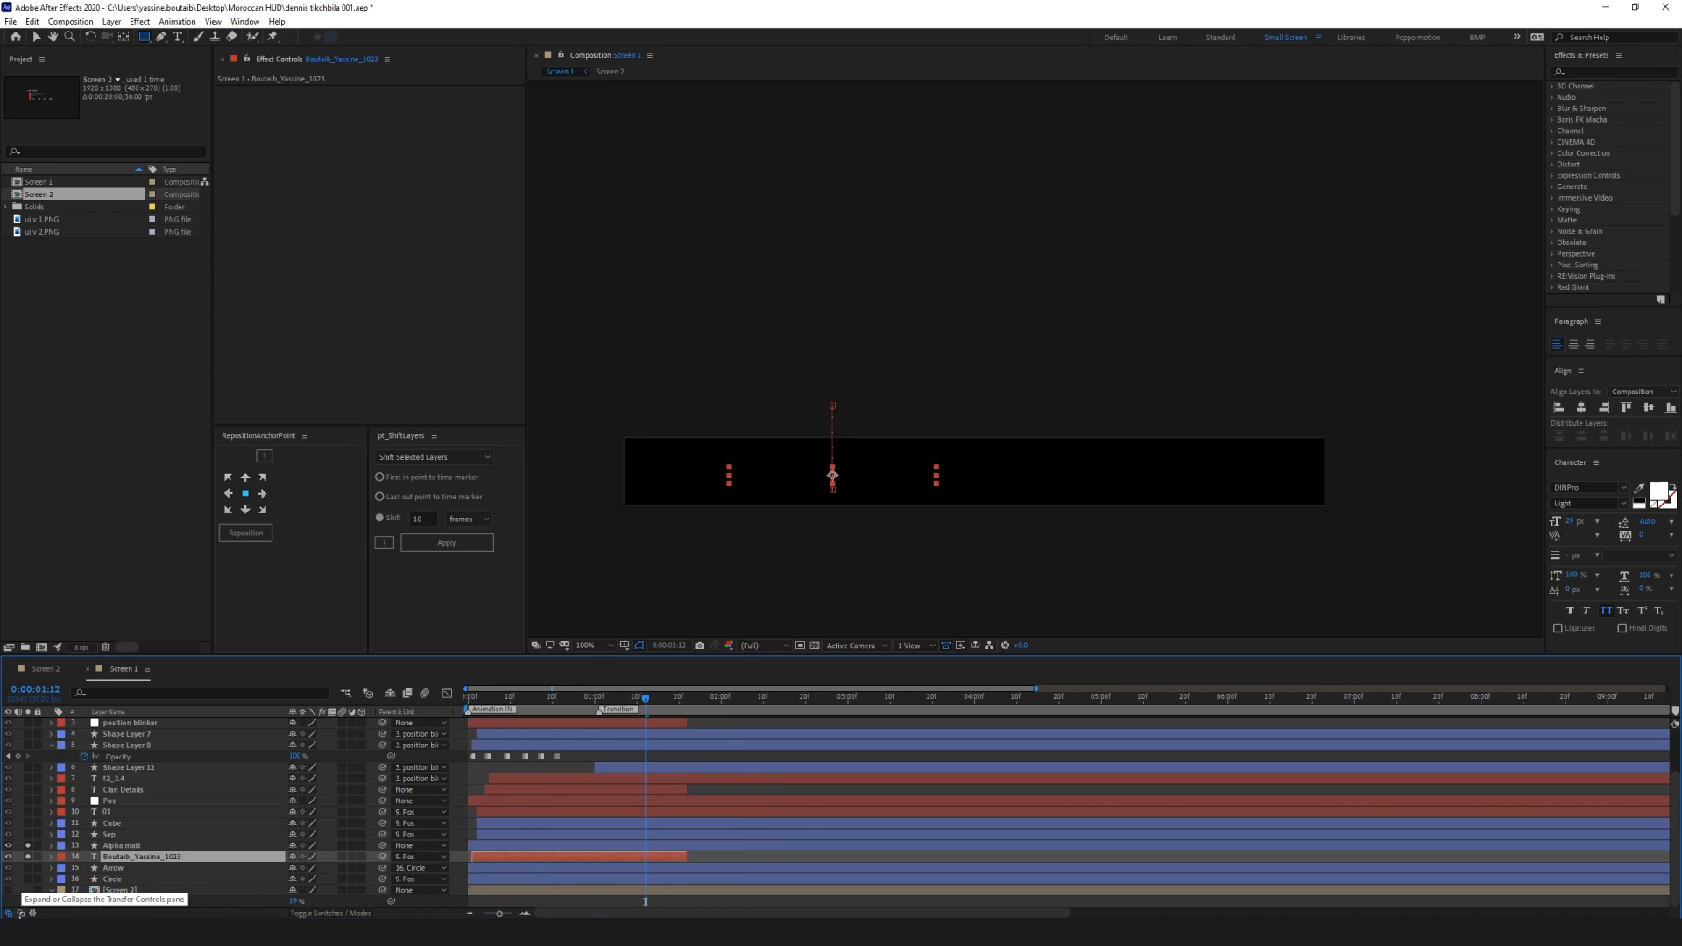
{"action": "left_click", "coordinate": [21, 913]}
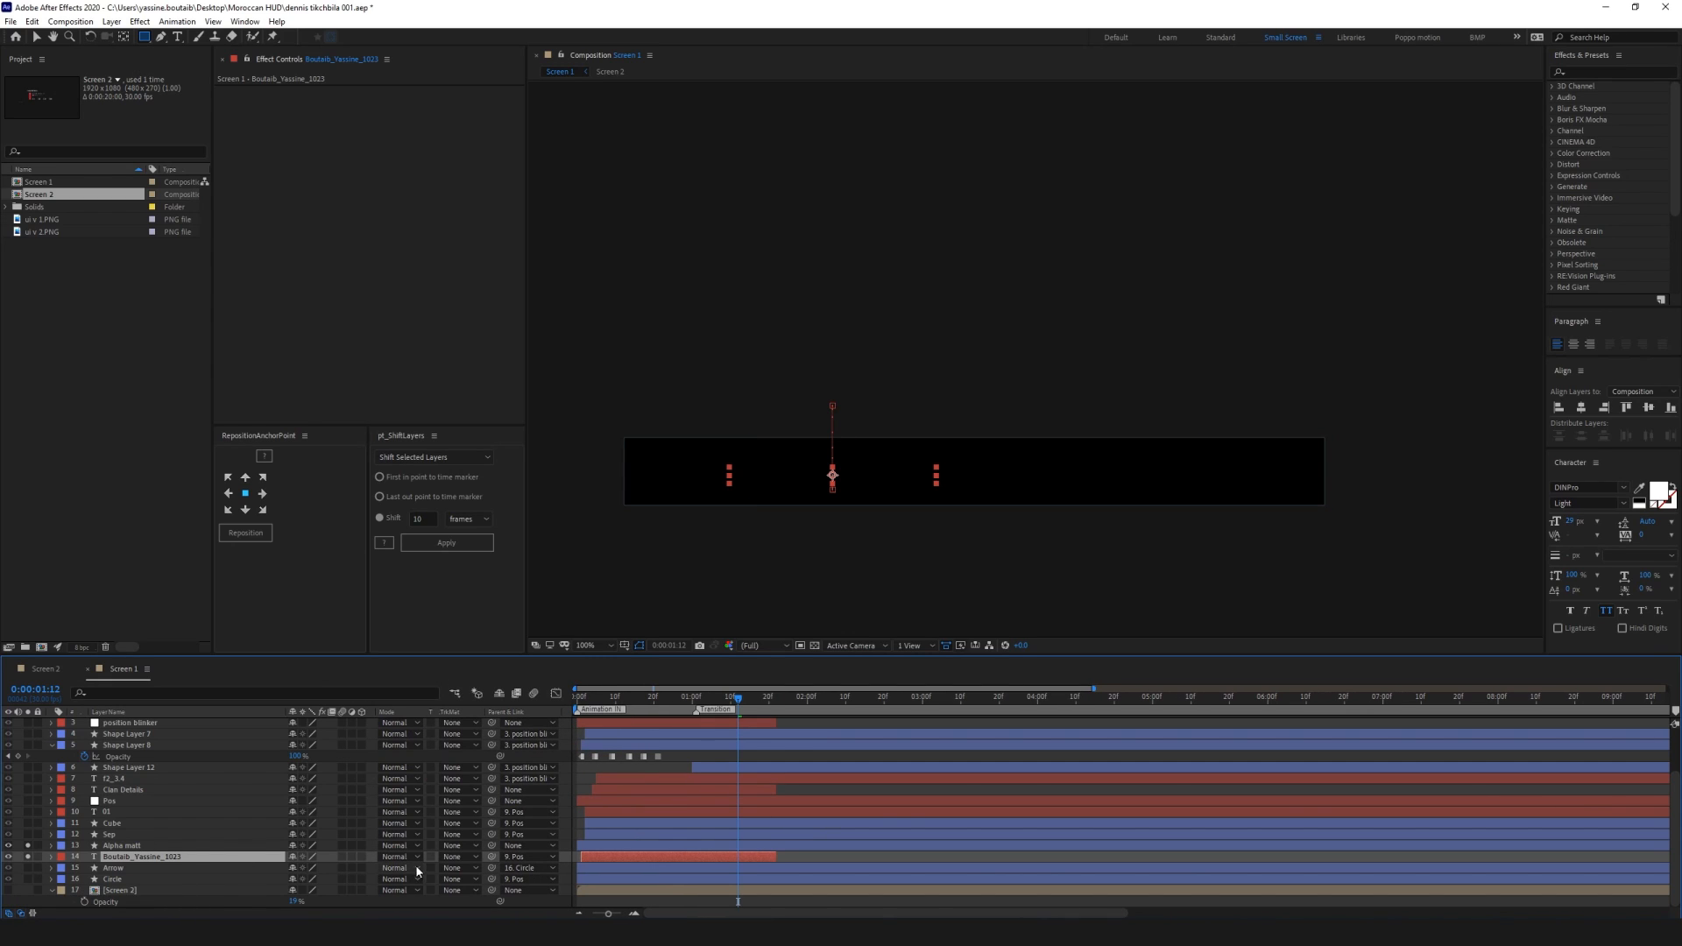
{"action": "left_click", "coordinate": [455, 857]}
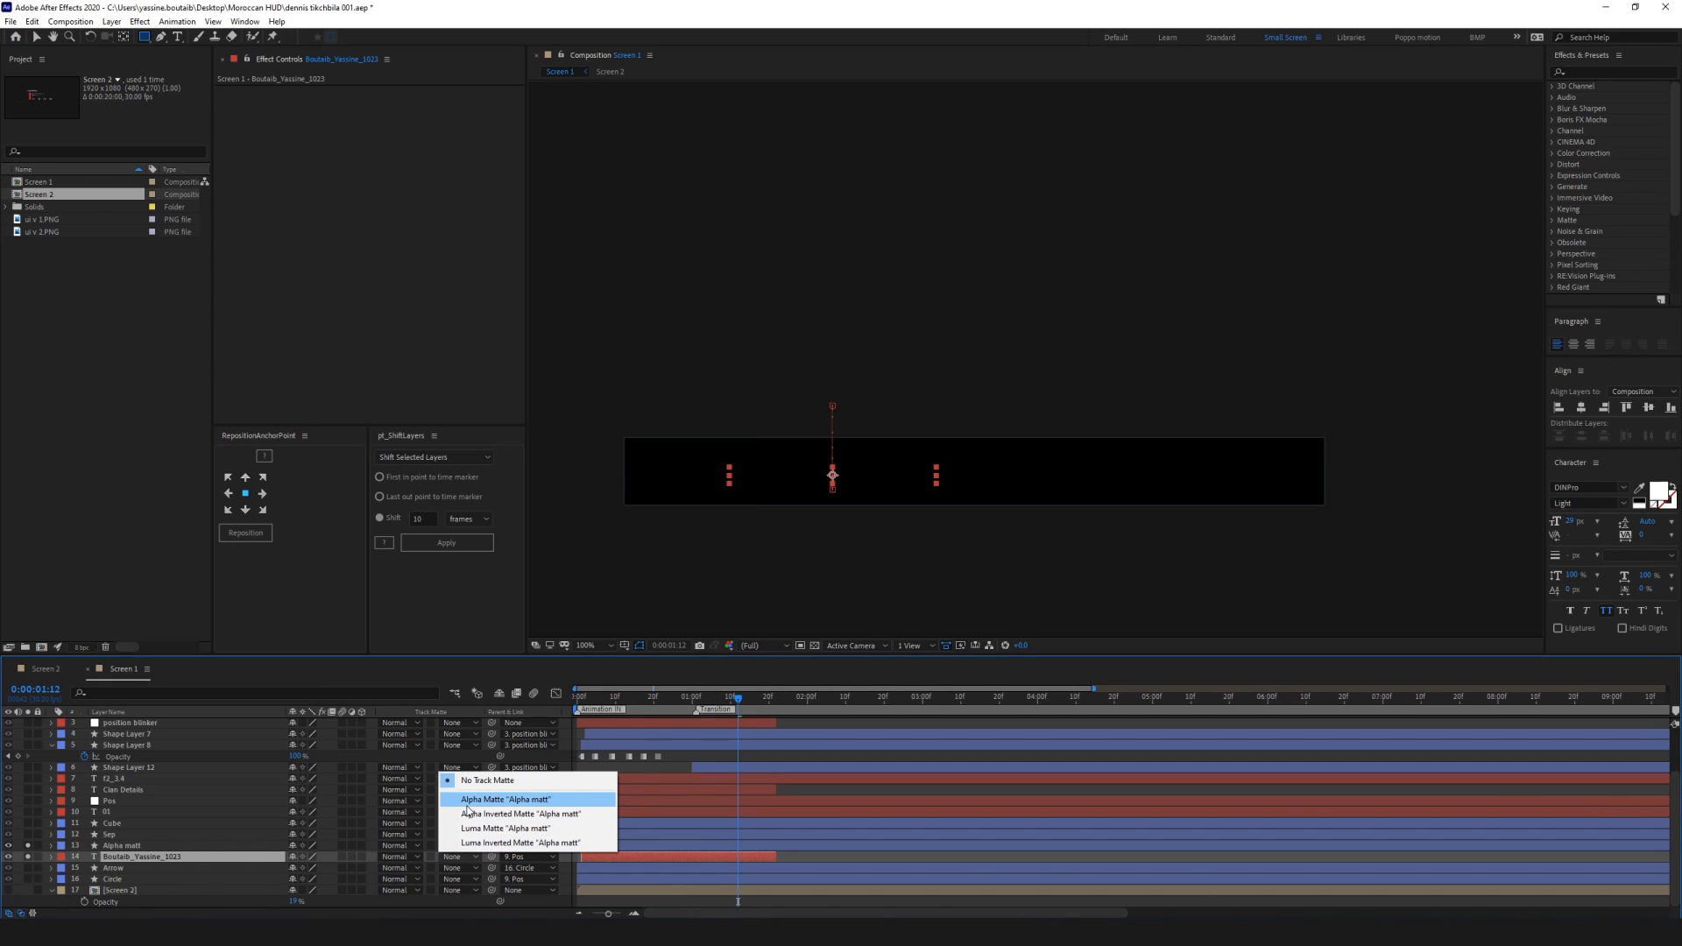
{"action": "left_click", "coordinate": [150, 849]}
{"action": "left_click", "coordinate": [132, 846]}
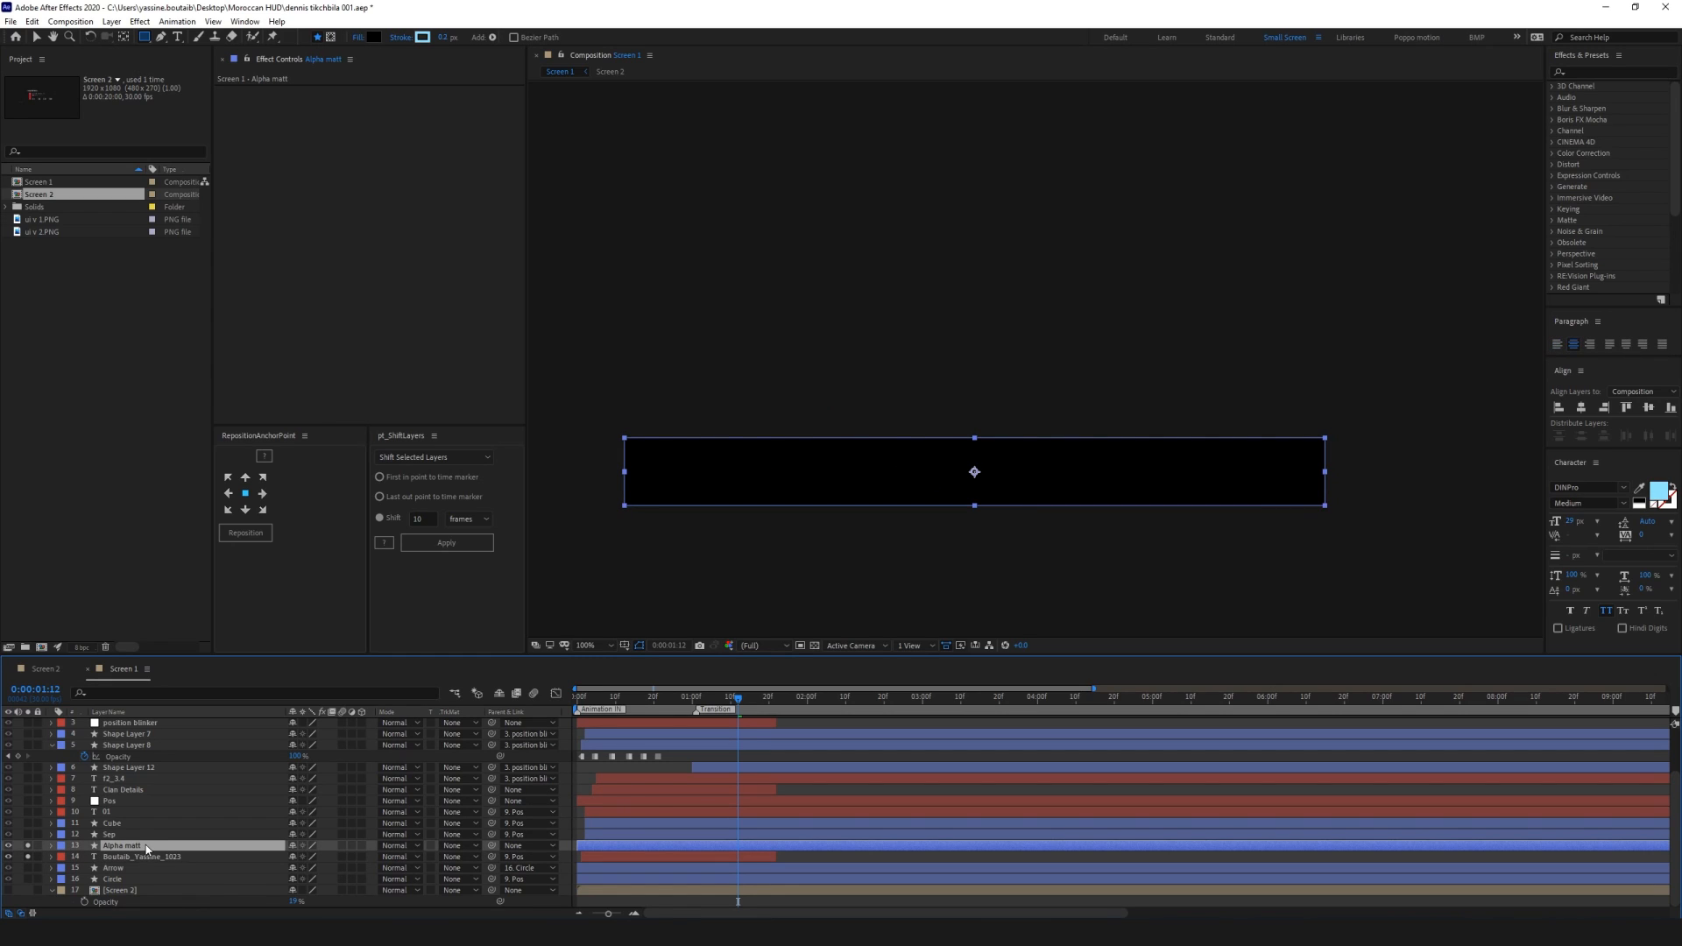
{"action": "left_click", "coordinate": [145, 858]}
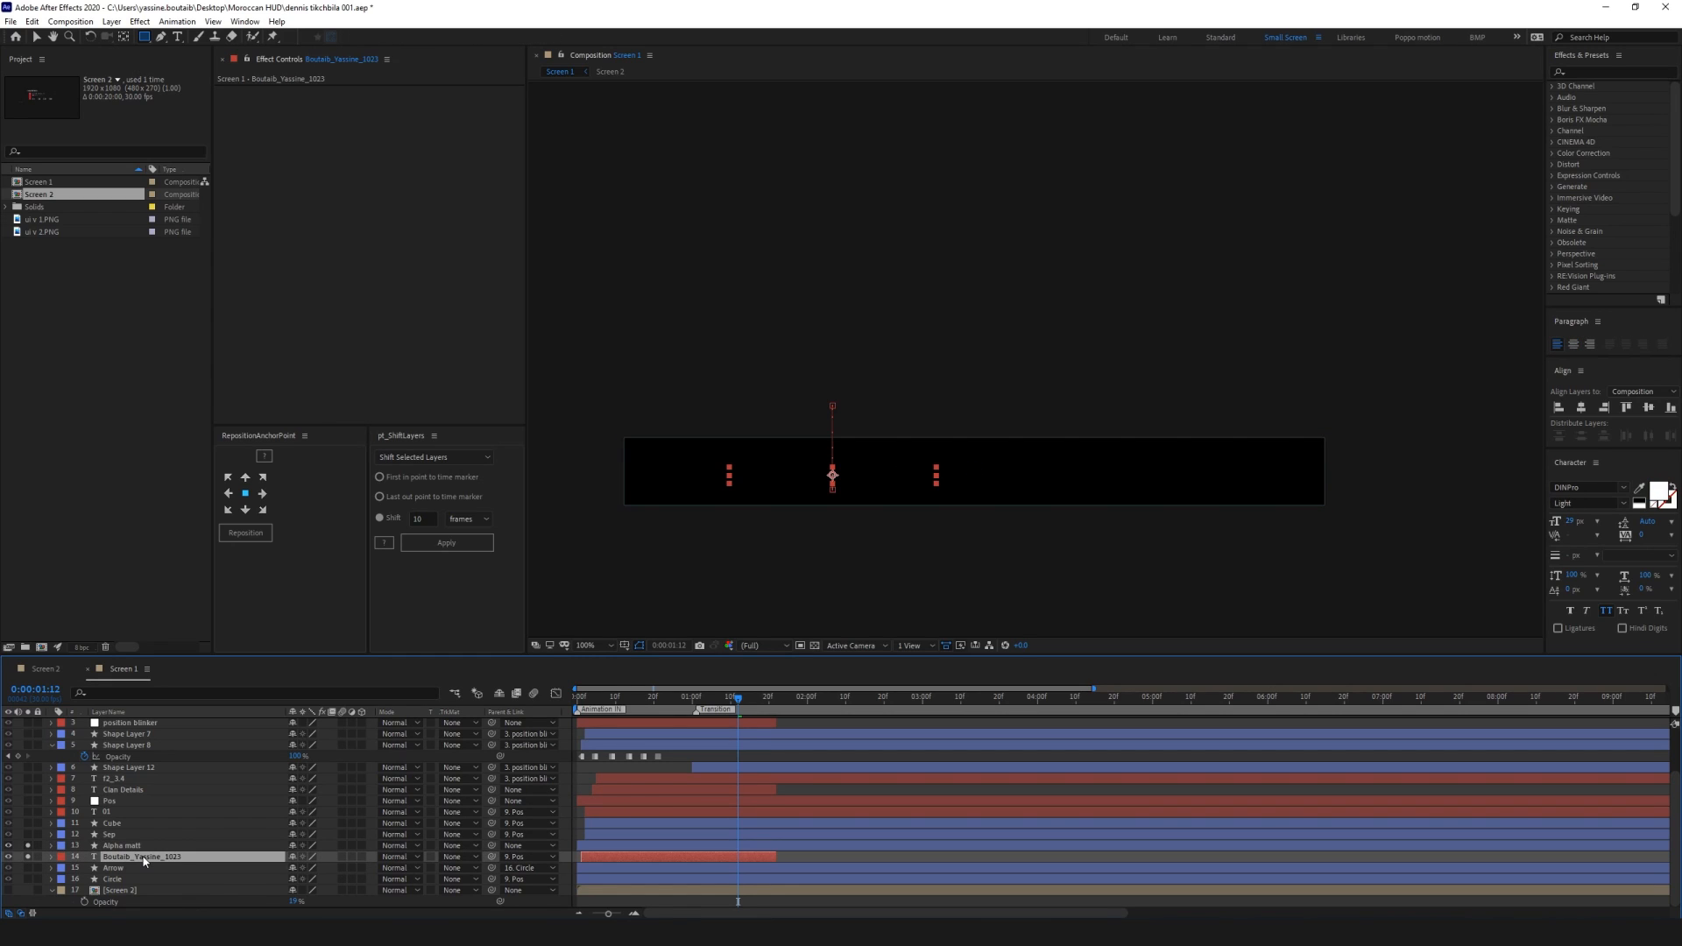
{"action": "left_click", "coordinate": [457, 857]}
{"action": "left_click", "coordinate": [488, 801]}
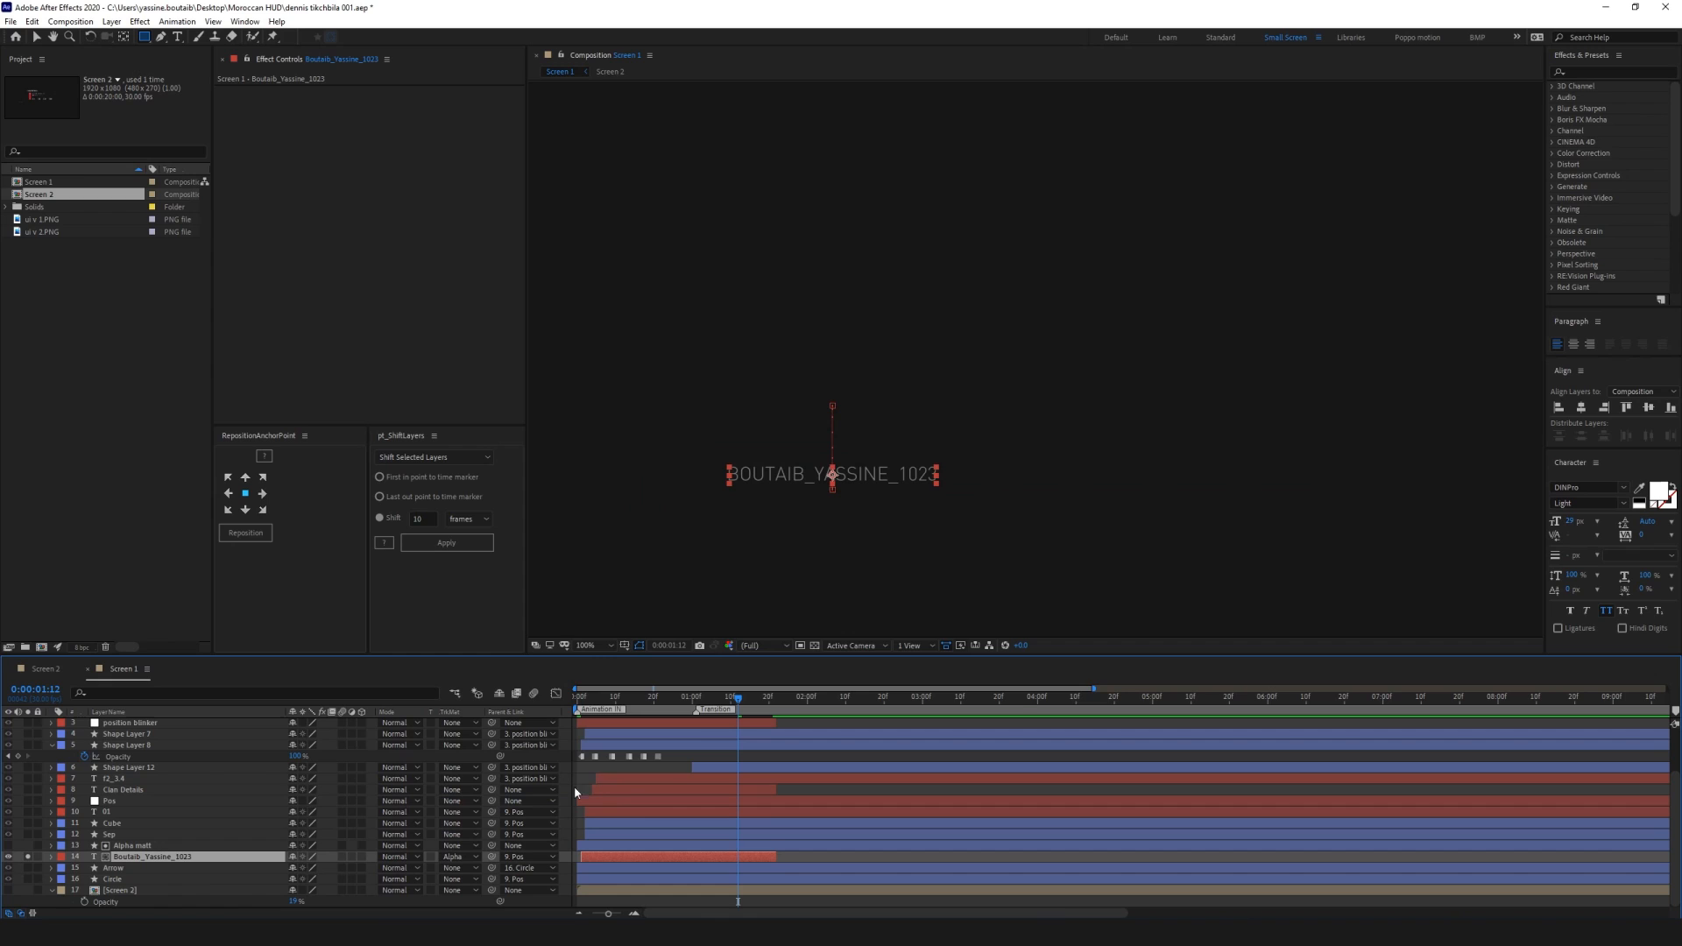
Preview the matted player name alone, turn off its solo and preview the transition with all layers
{"action": "key", "text": "space"}
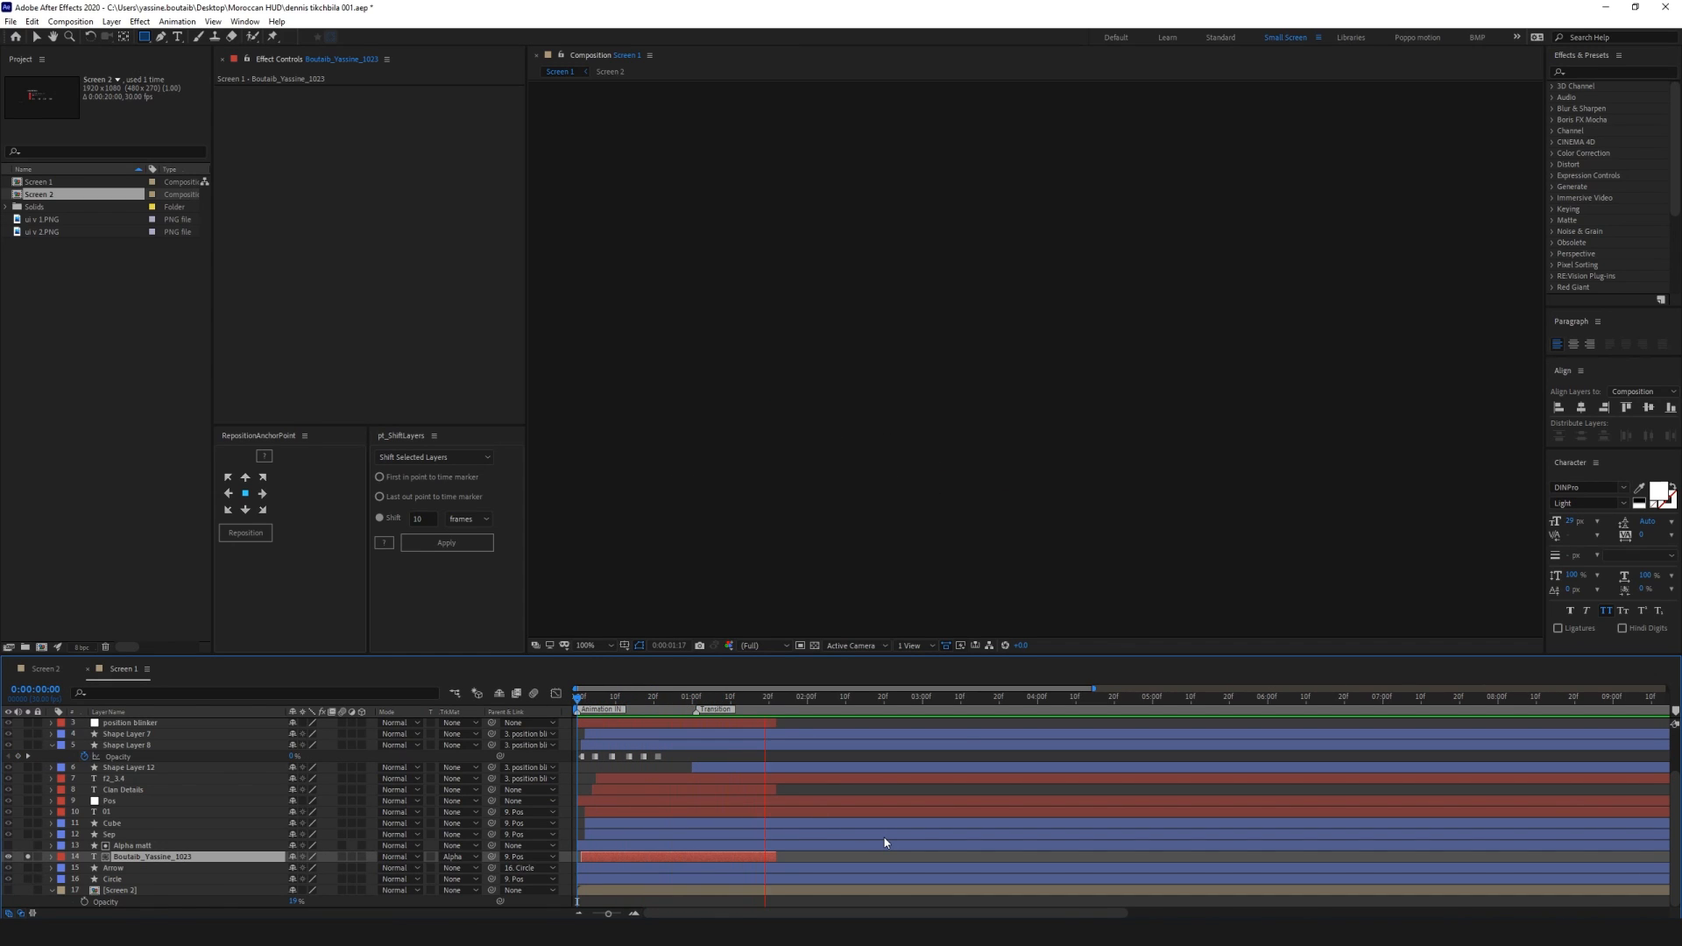
{"action": "left_click_drag", "start_coordinate": [760, 698], "coordinate": [760, 701]}
{"action": "left_click_drag", "start_coordinate": [758, 709], "coordinate": [511, 689]}
{"action": "key", "text": "space"}
{"action": "key", "text": "space"}
{"action": "key", "text": "space"}
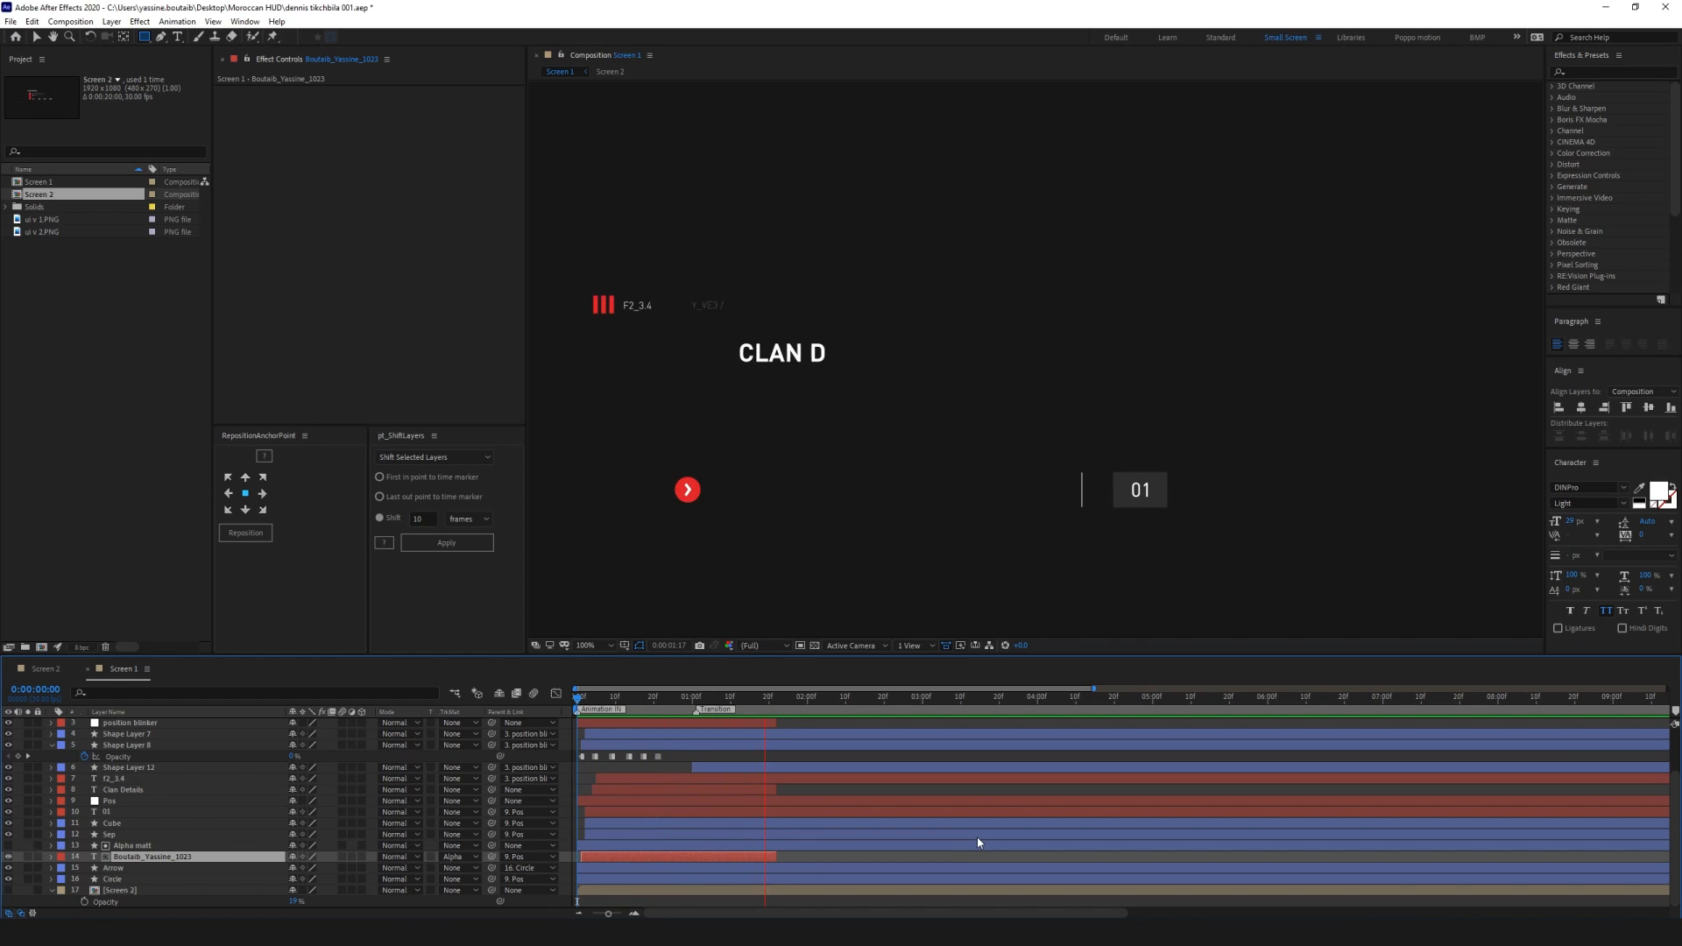
Extend the end of the matted player-name layer just past its last Position and Opacity keyframes and preview the transition
{"action": "mouse_move", "coordinate": [757, 707]}
{"action": "left_mouse_down"}
{"action": "mouse_move", "coordinate": [692, 701]}
{"action": "mouse_move", "coordinate": [738, 706]}
{"action": "left_mouse_up"}
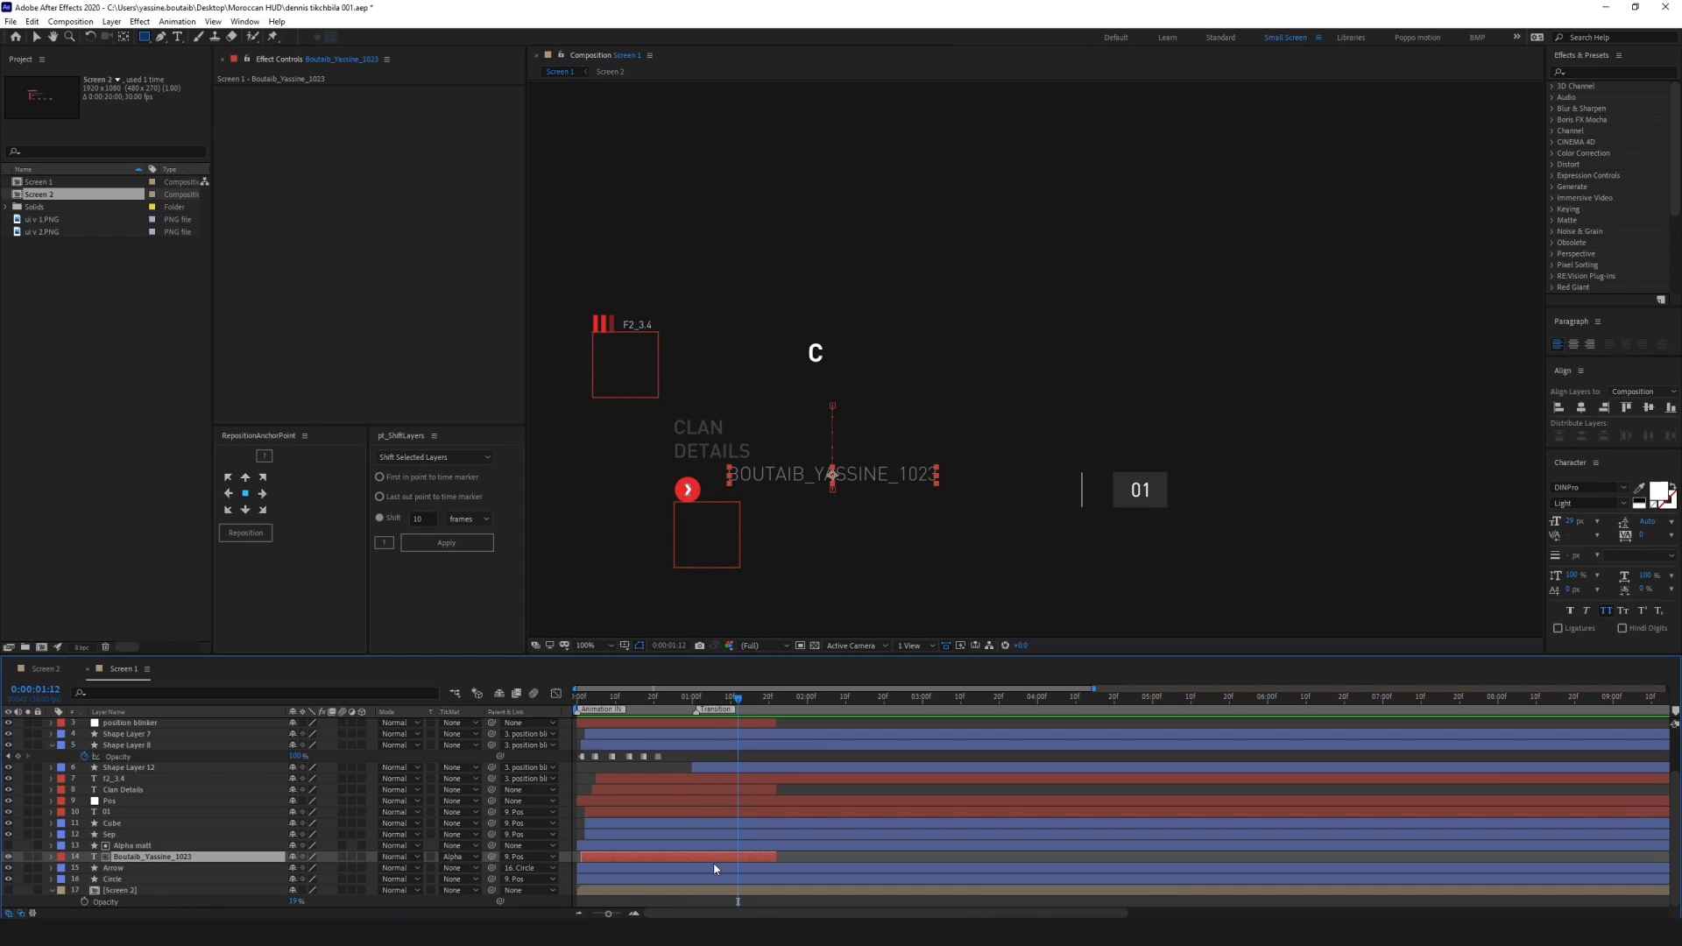
{"action": "key", "text": "u"}
{"action": "mouse_move", "coordinate": [782, 883]}
{"action": "left_mouse_down"}
{"action": "mouse_move", "coordinate": [692, 907]}
{"action": "mouse_move", "coordinate": [792, 857]}
{"action": "left_mouse_up"}
{"action": "left_click_drag", "start_coordinate": [739, 699], "coordinate": [518, 692]}
{"action": "key", "text": "space"}
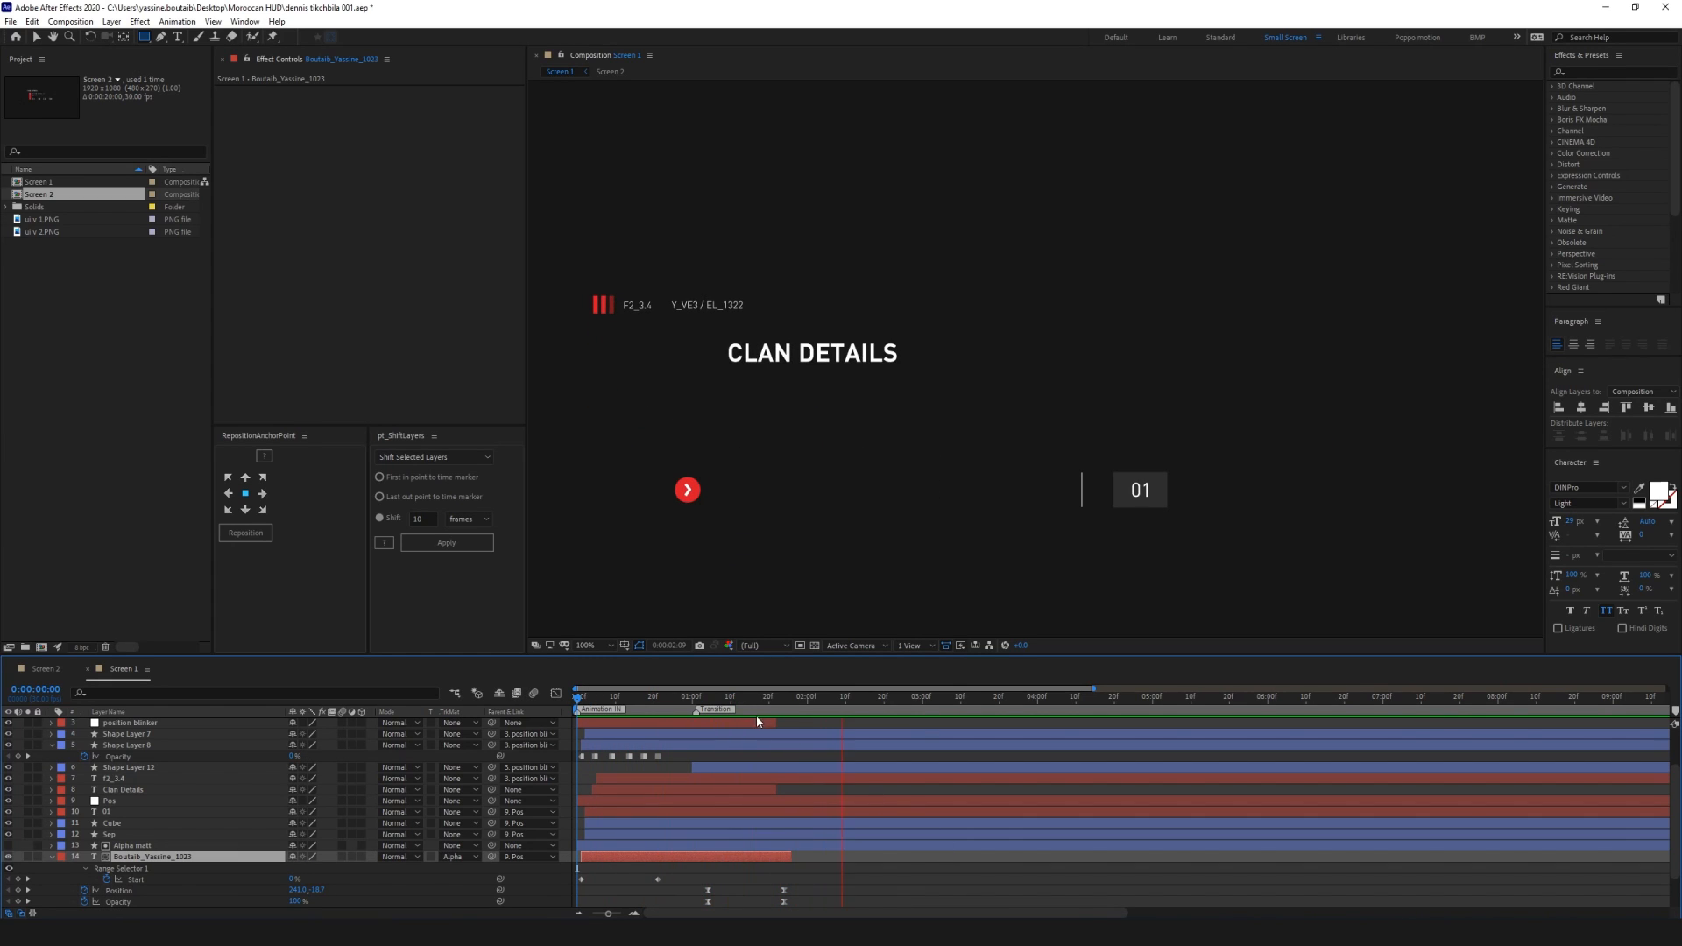
{"action": "key", "text": "space"}
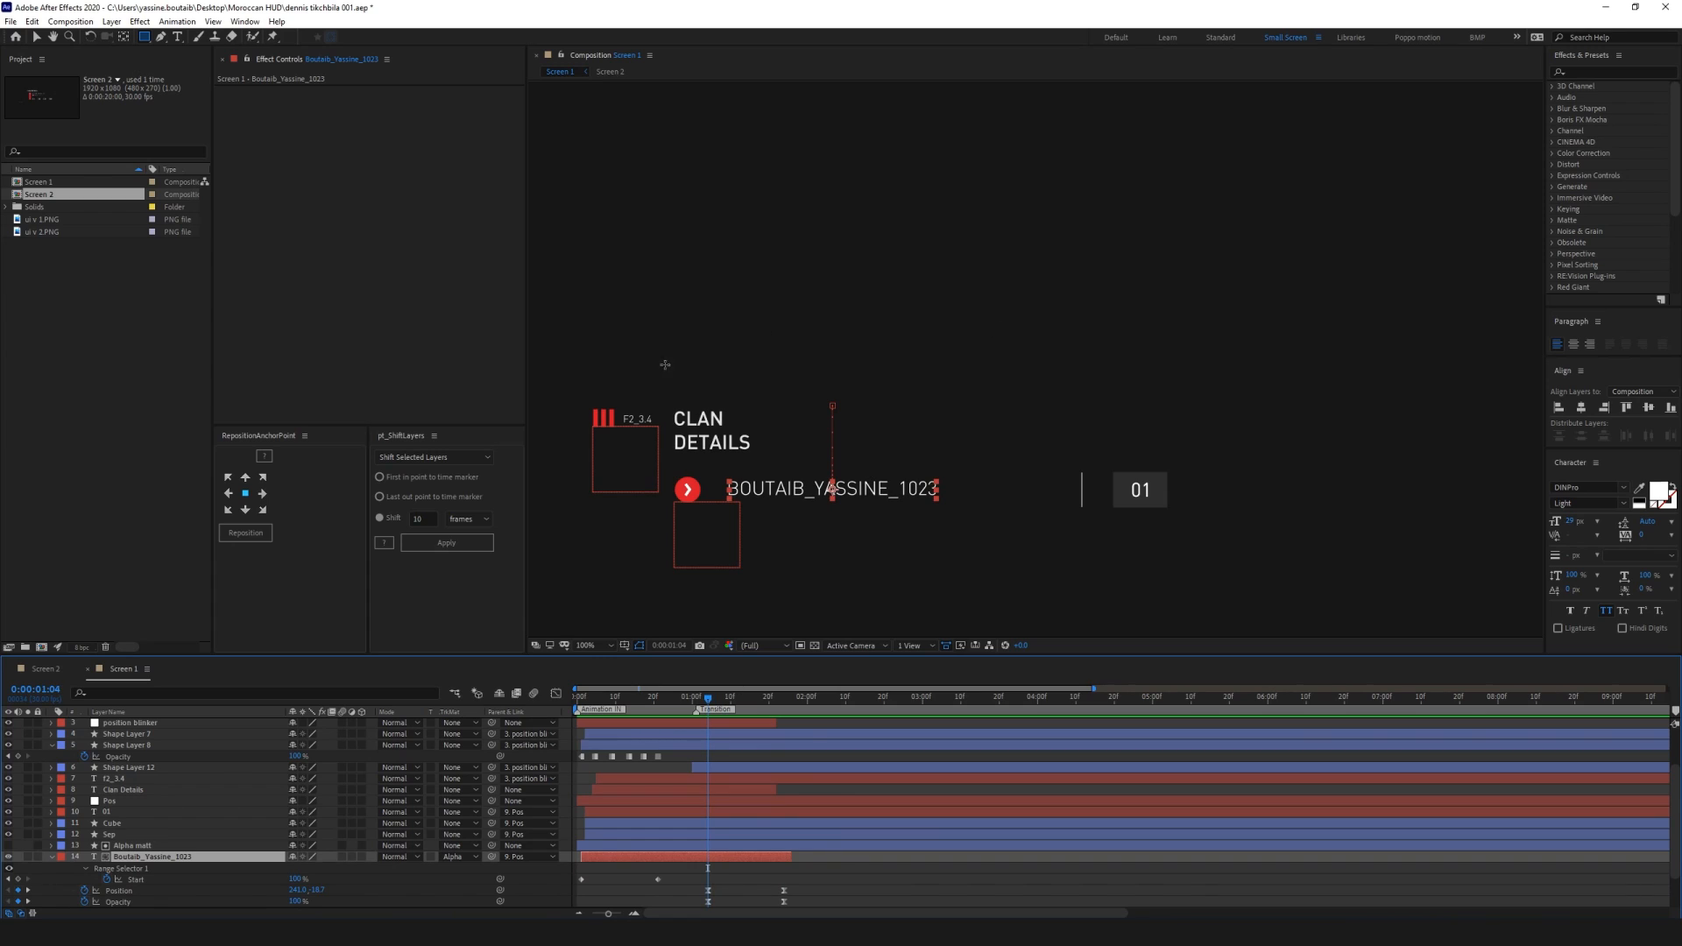
Move the player-name layer from Screen 2 into Screen 1 directly above Alpha matt and trim its start to 0:00:01:04
{"action": "left_click", "coordinate": [52, 858]}
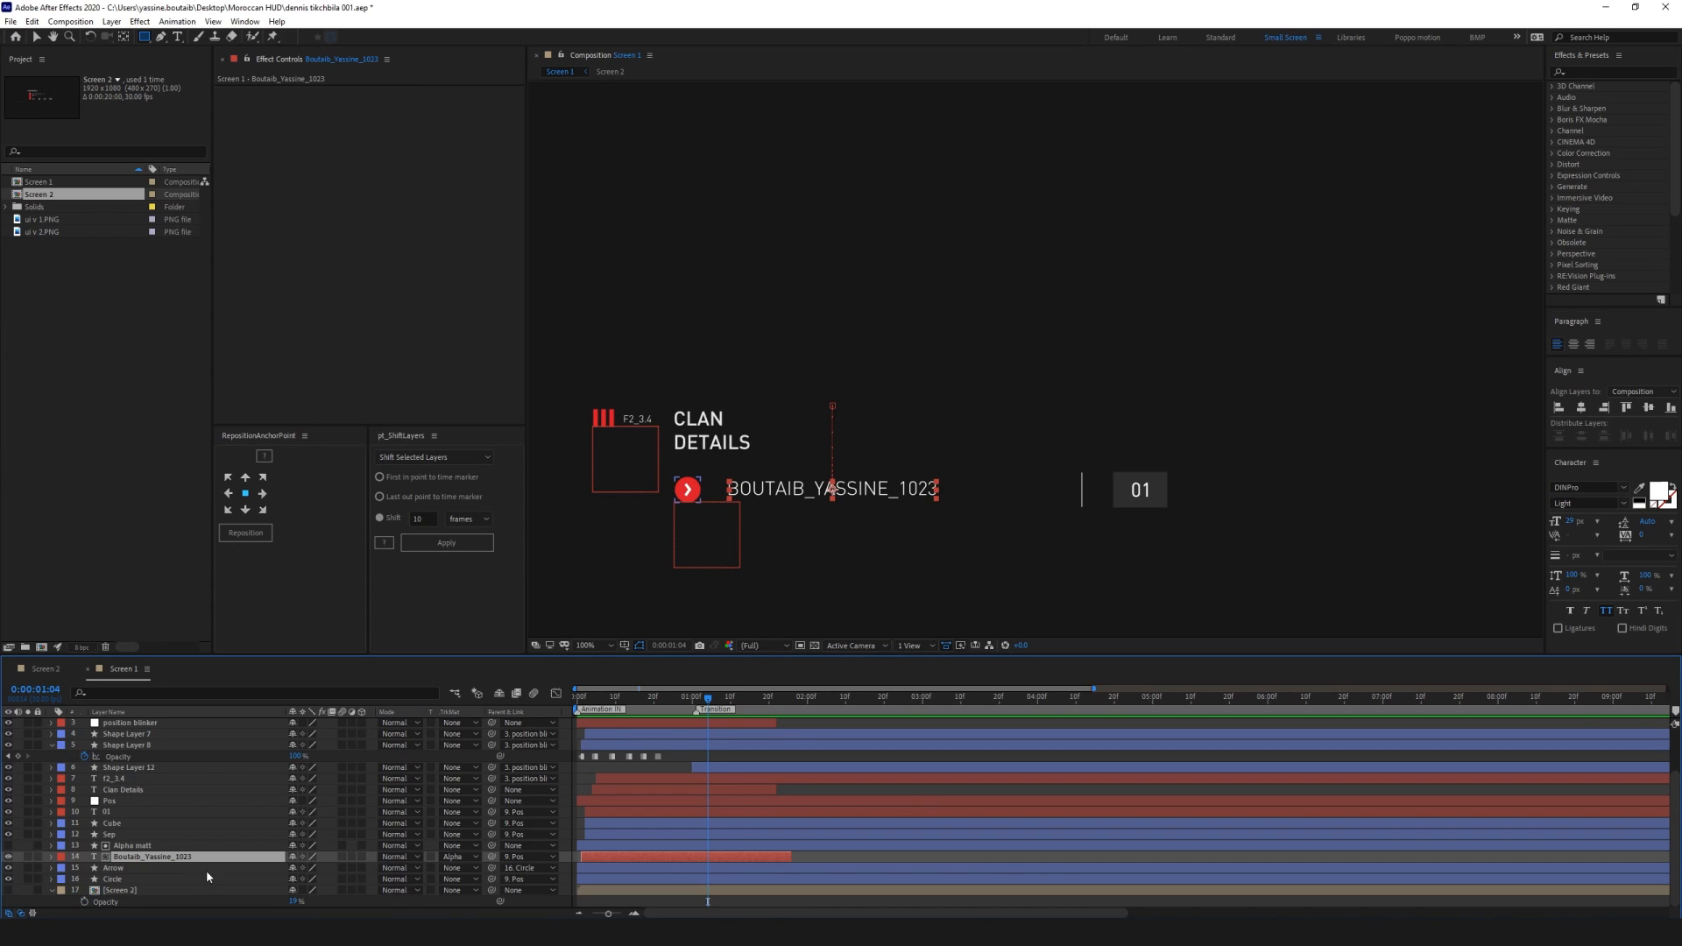
{"action": "double_click", "coordinate": [144, 886]}
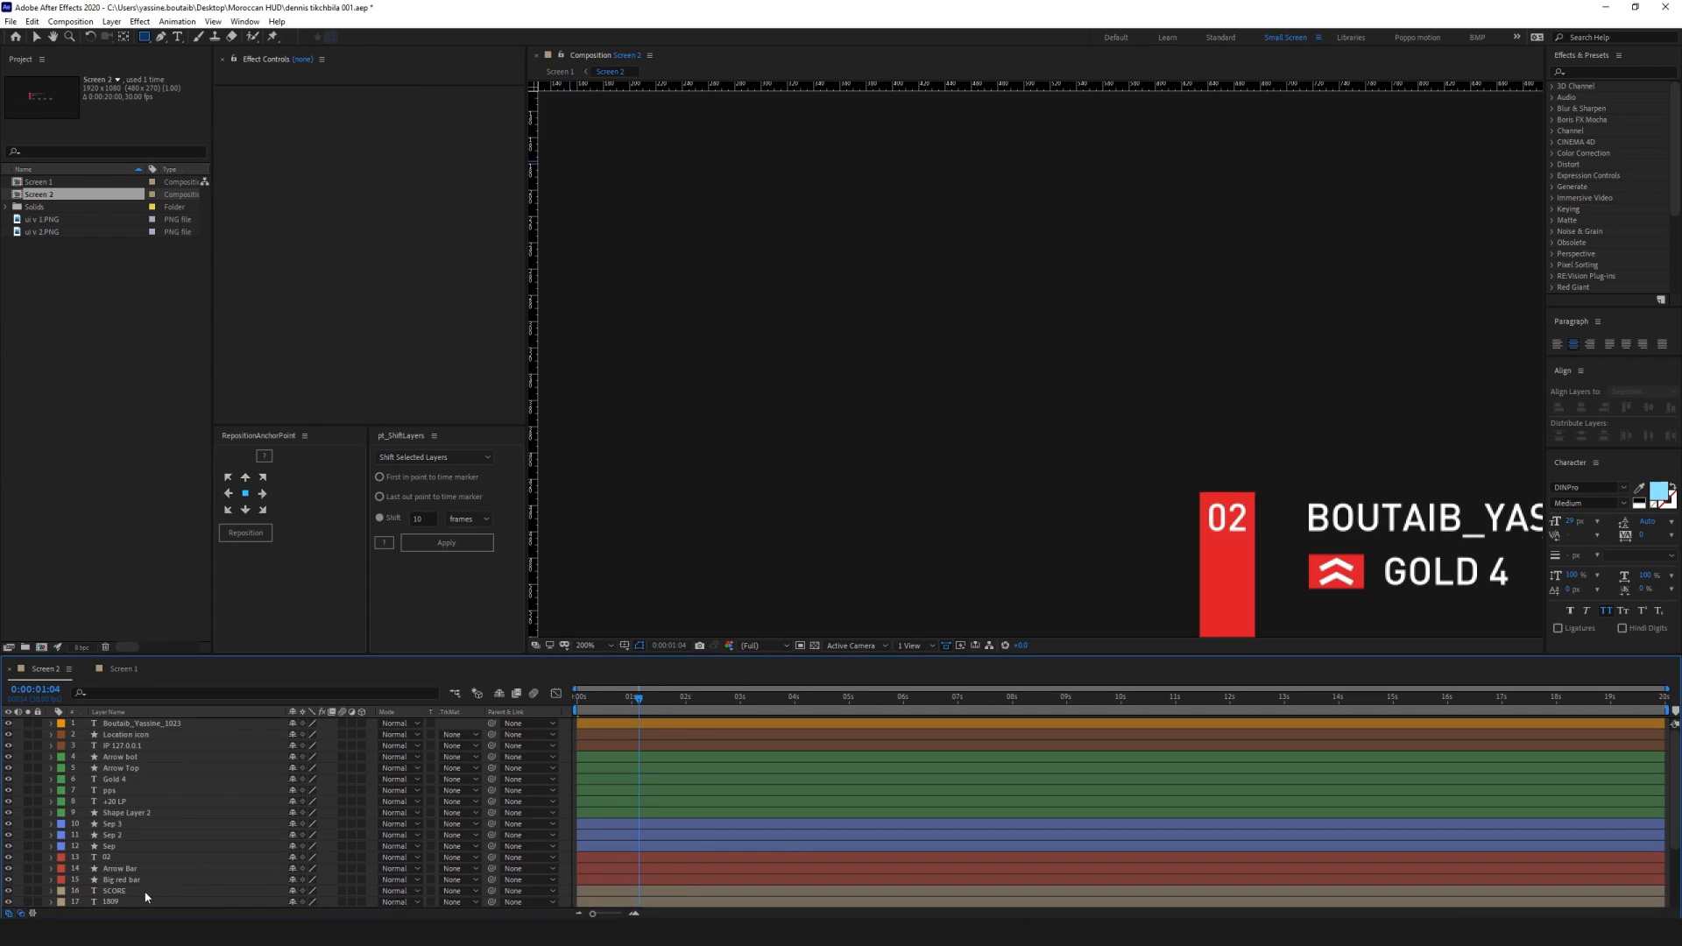
{"action": "left_click", "coordinate": [152, 726]}
{"action": "key", "text": "Delete"}
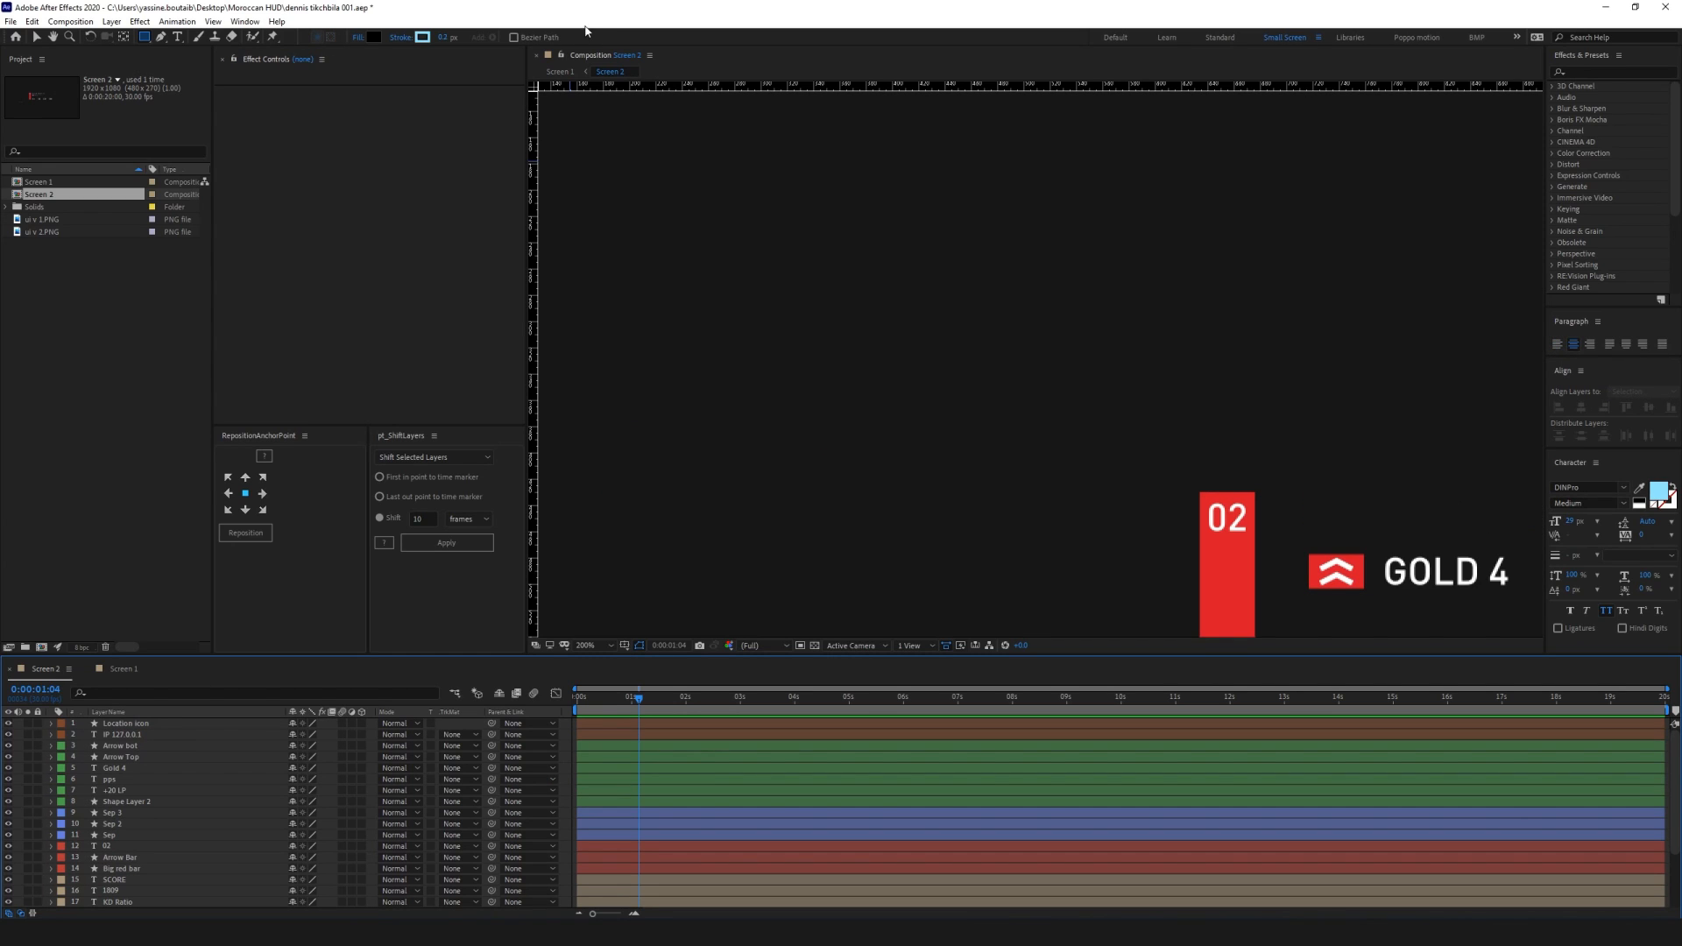
{"action": "left_click", "coordinate": [560, 71]}
{"action": "key", "text": "ctrl+v"}
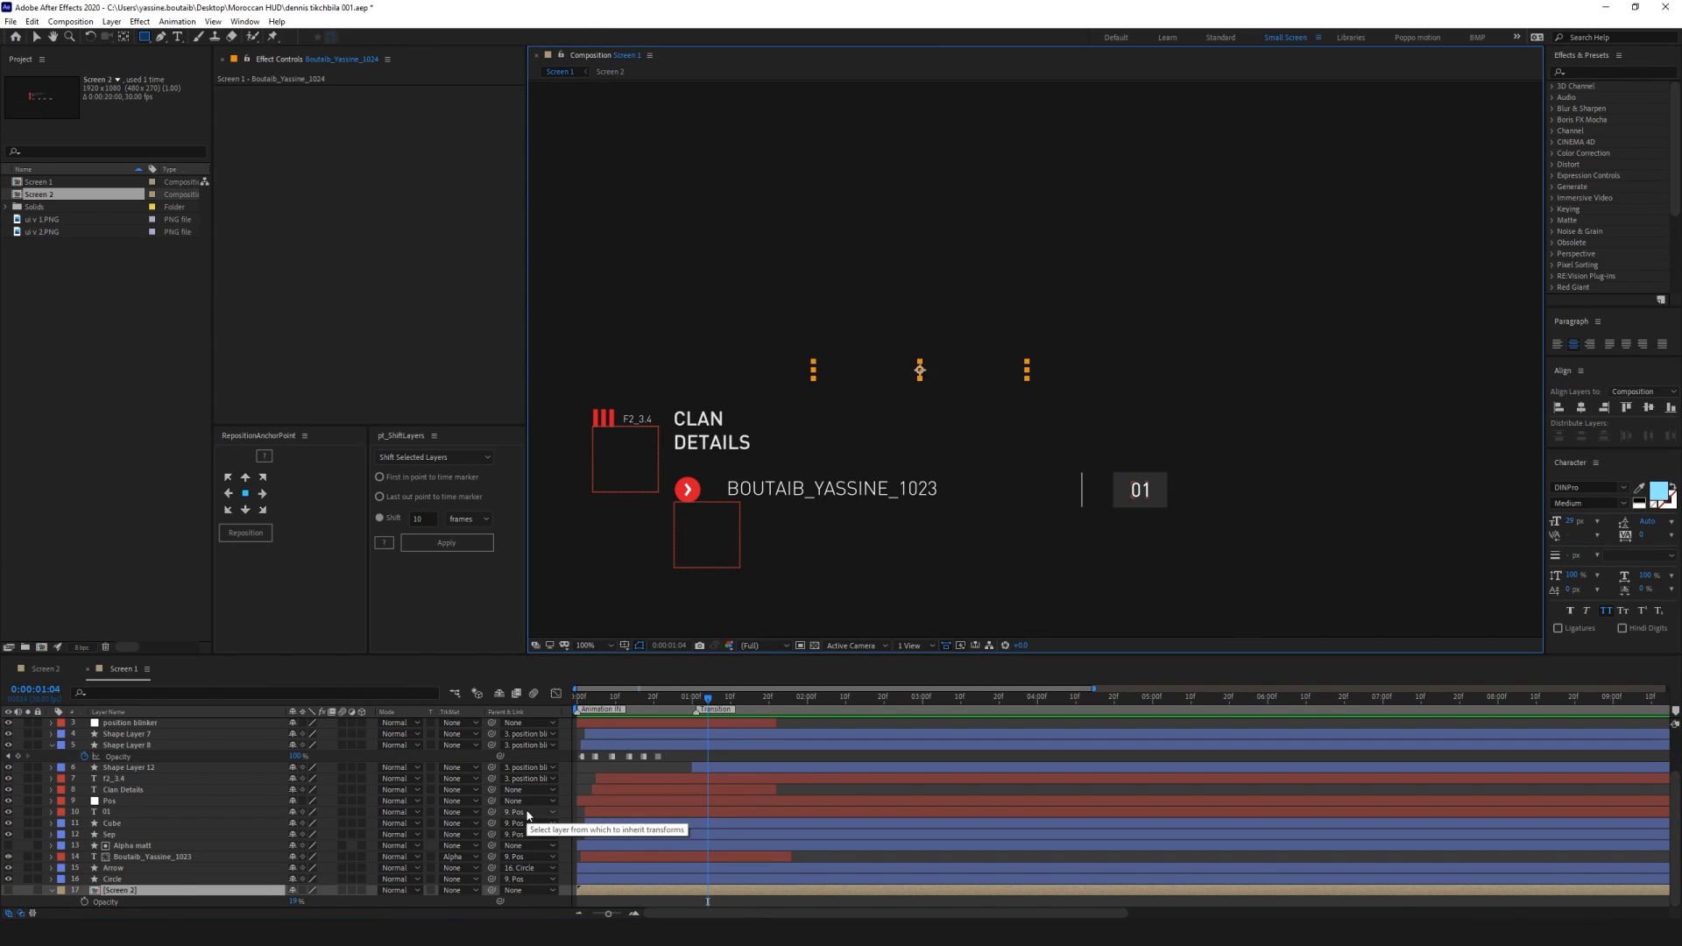
{"action": "left_click_drag", "start_coordinate": [144, 895], "coordinate": [146, 848]}
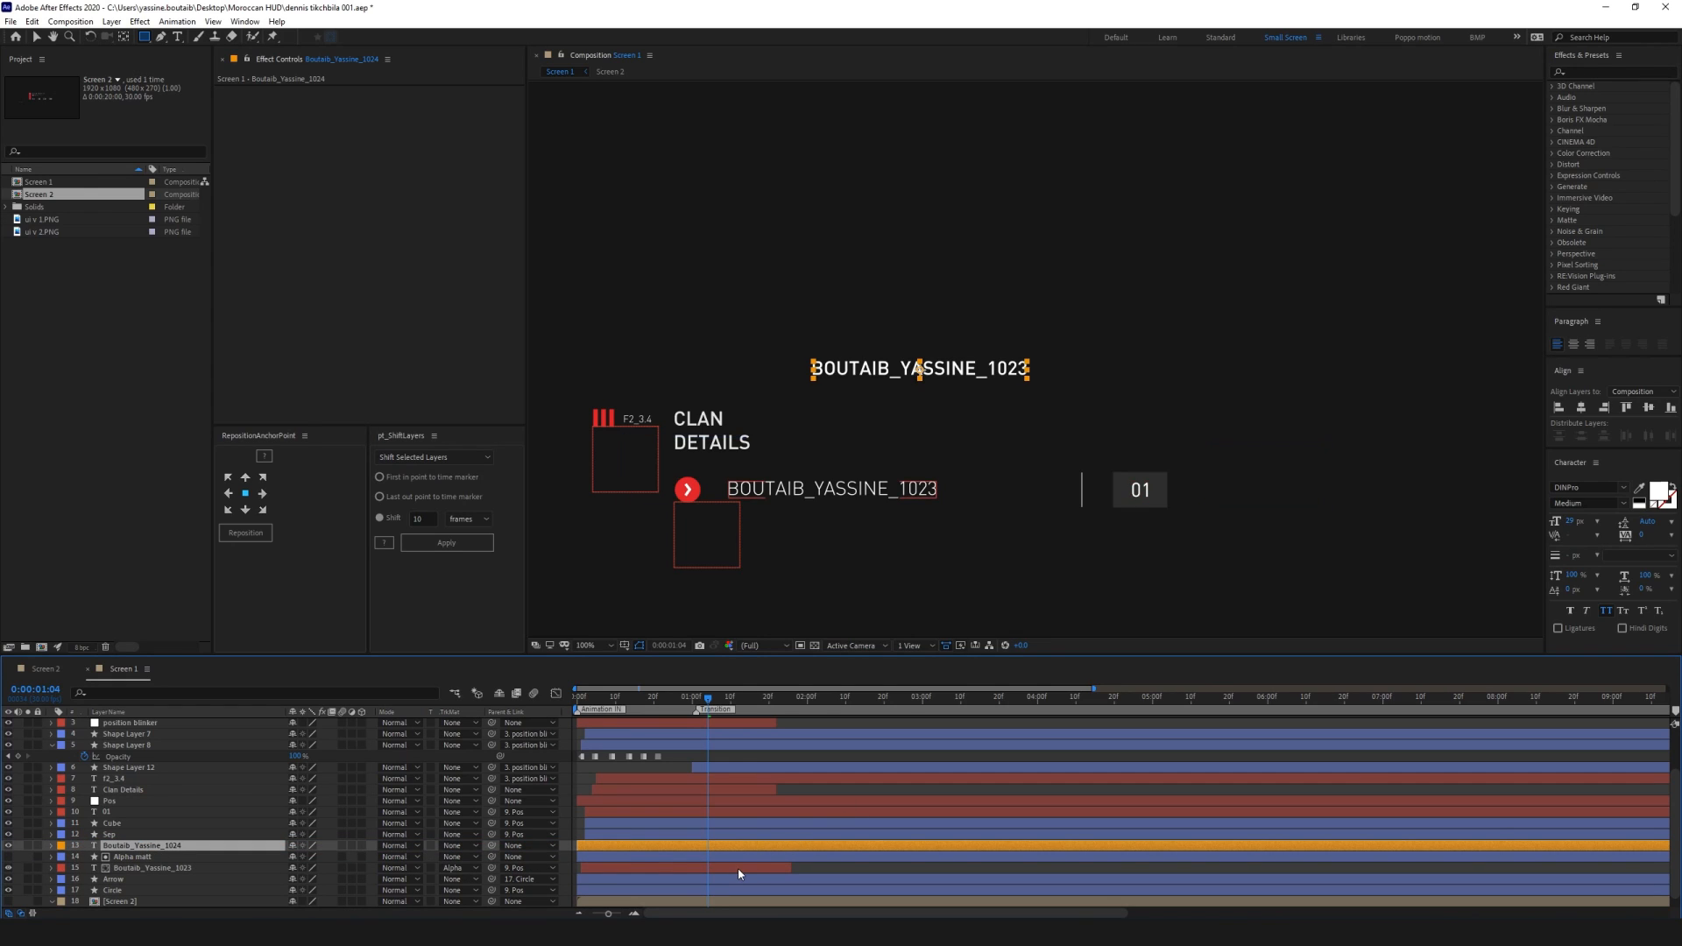
{"action": "key", "text": "alt+bracketleft"}
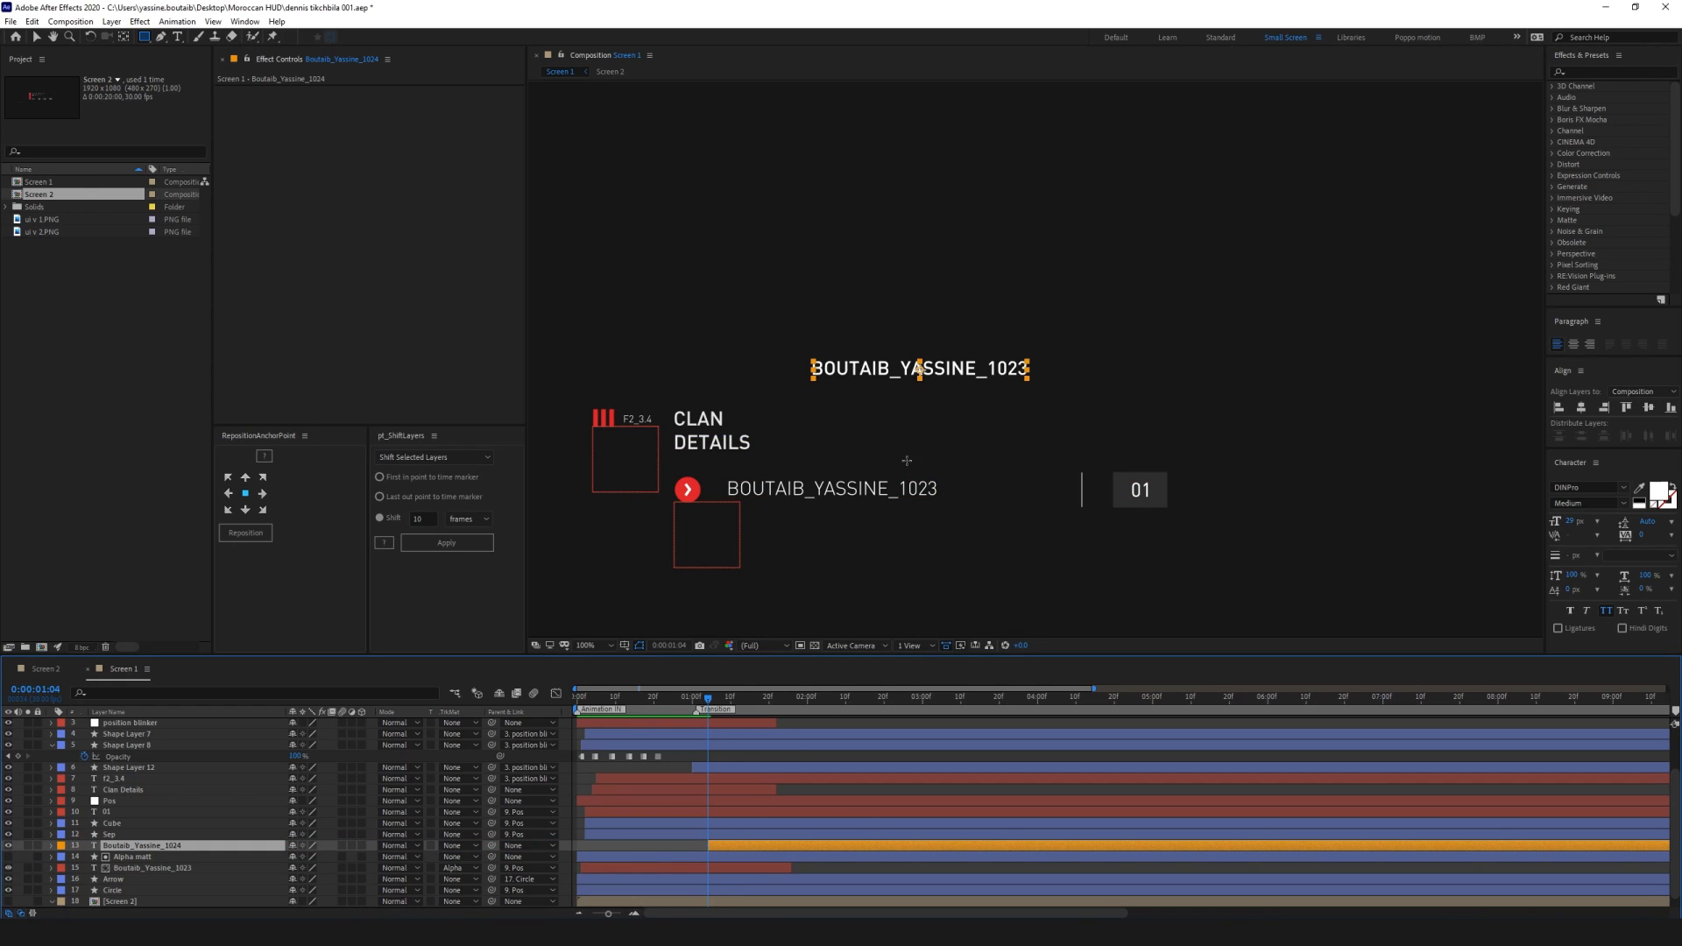
Show the guides and, at 0:00:02:18, move the pasted player name straight down onto the second horizontal guide
{"action": "left_click", "coordinate": [619, 646]}
{"action": "left_click", "coordinate": [666, 712]}
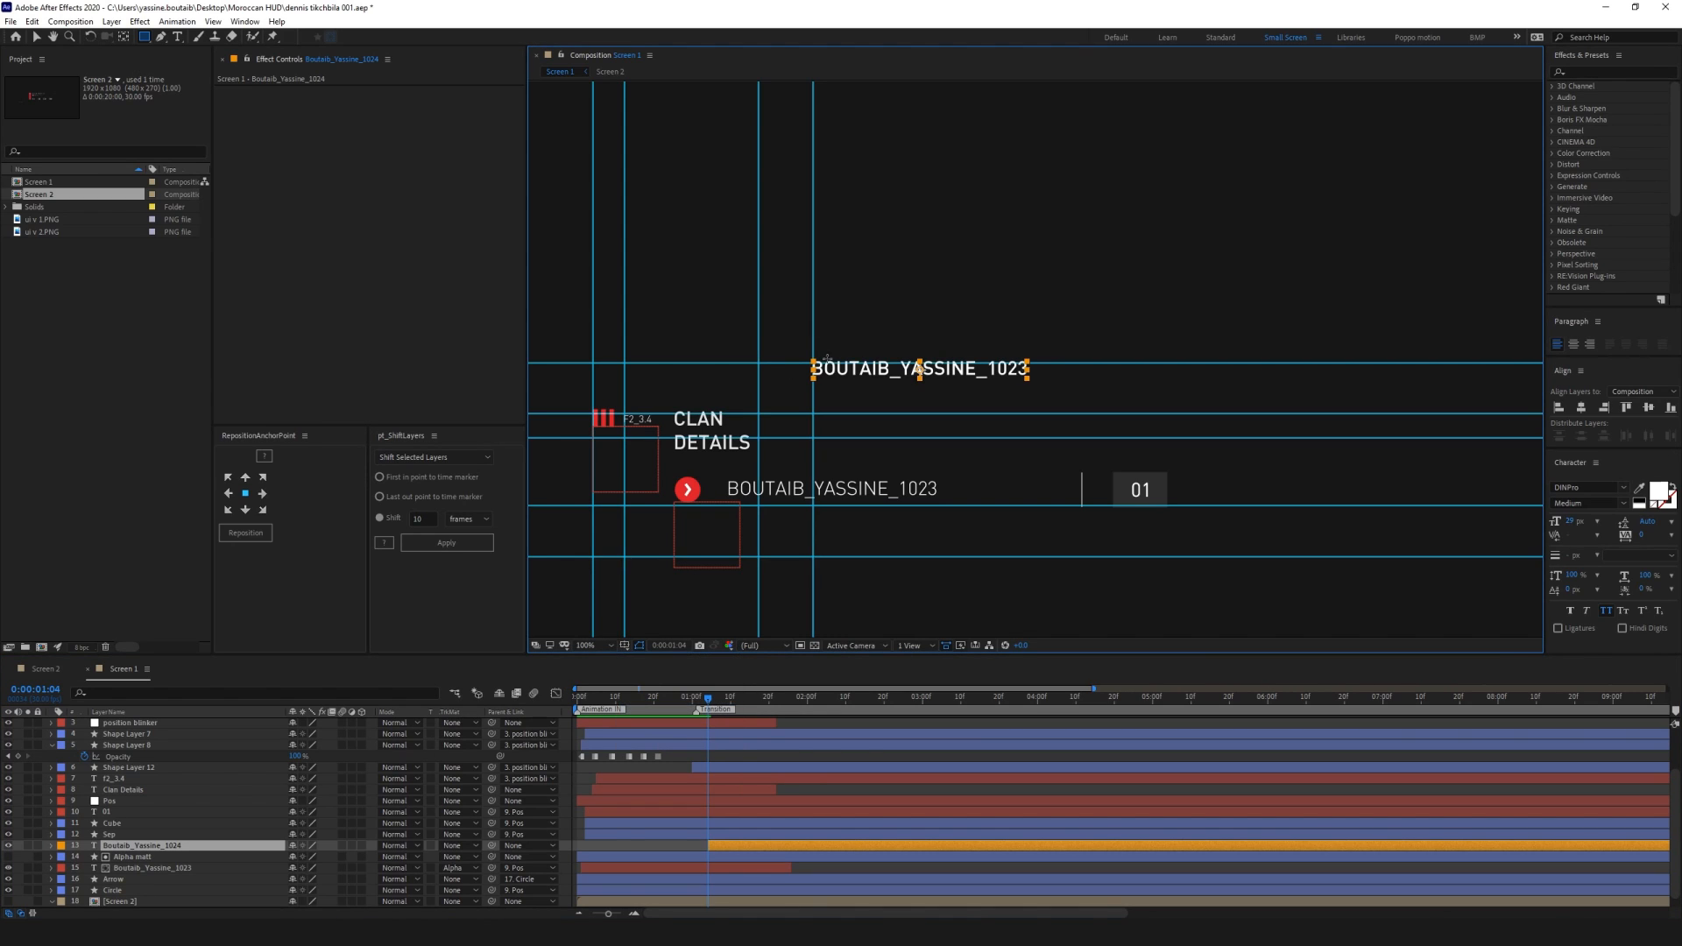
{"action": "left_click_drag", "start_coordinate": [755, 699], "coordinate": [878, 698]}
{"action": "key", "text": "v"}
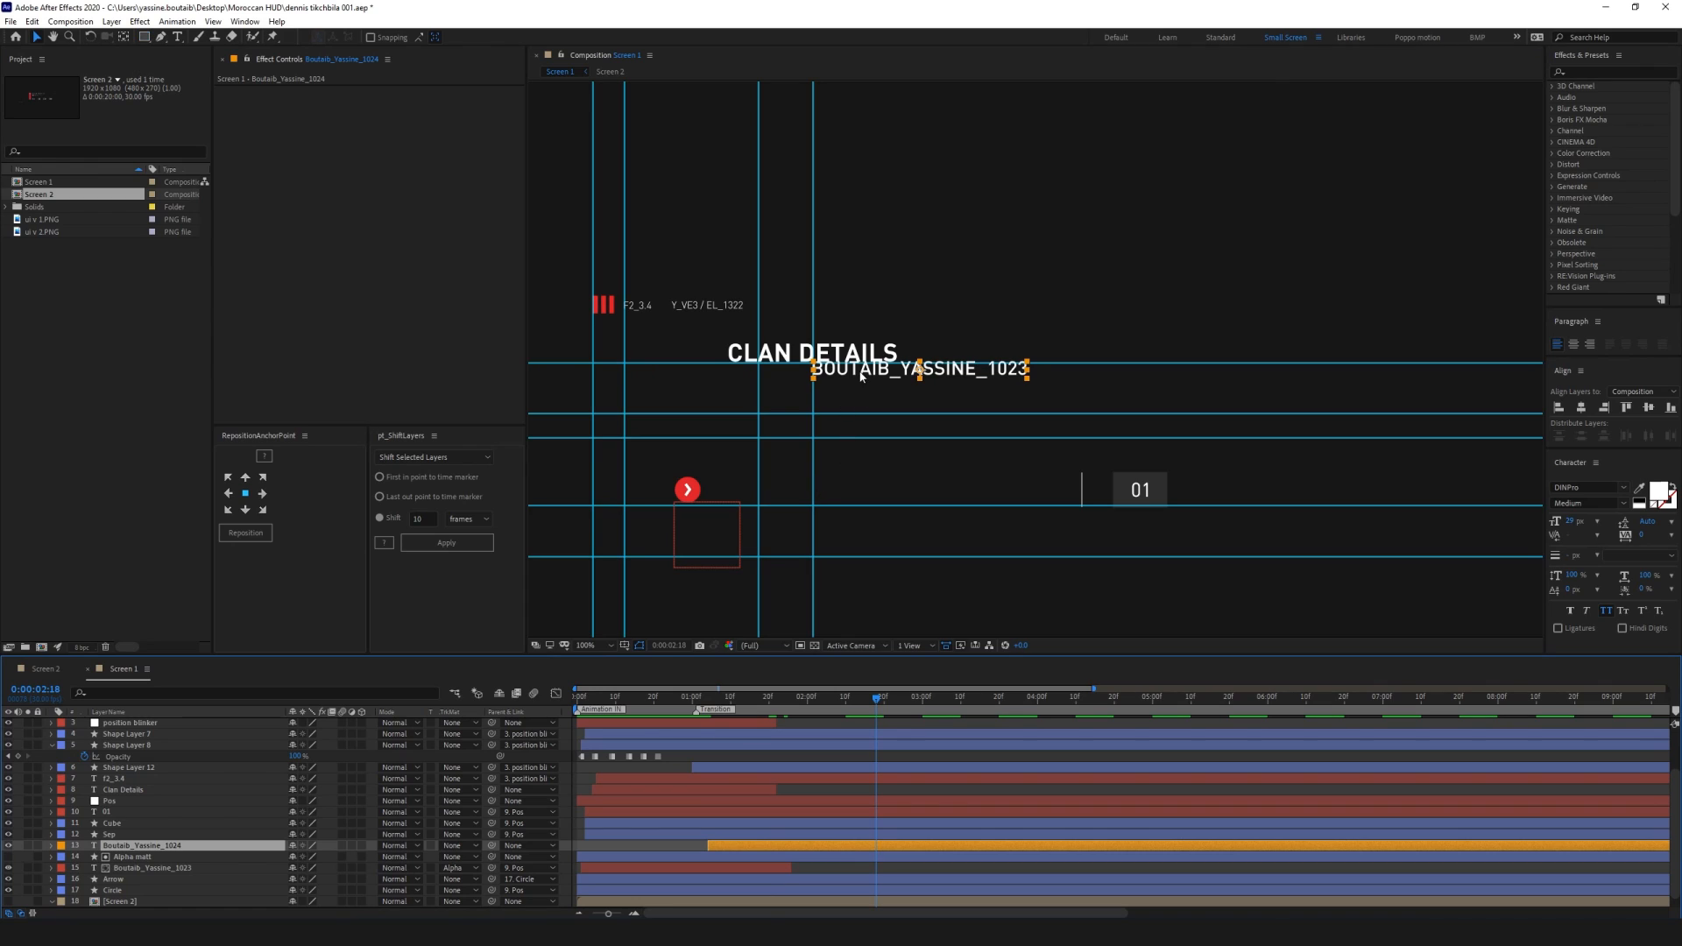
{"action": "left_click_drag", "start_coordinate": [857, 375], "coordinate": [857, 410]}
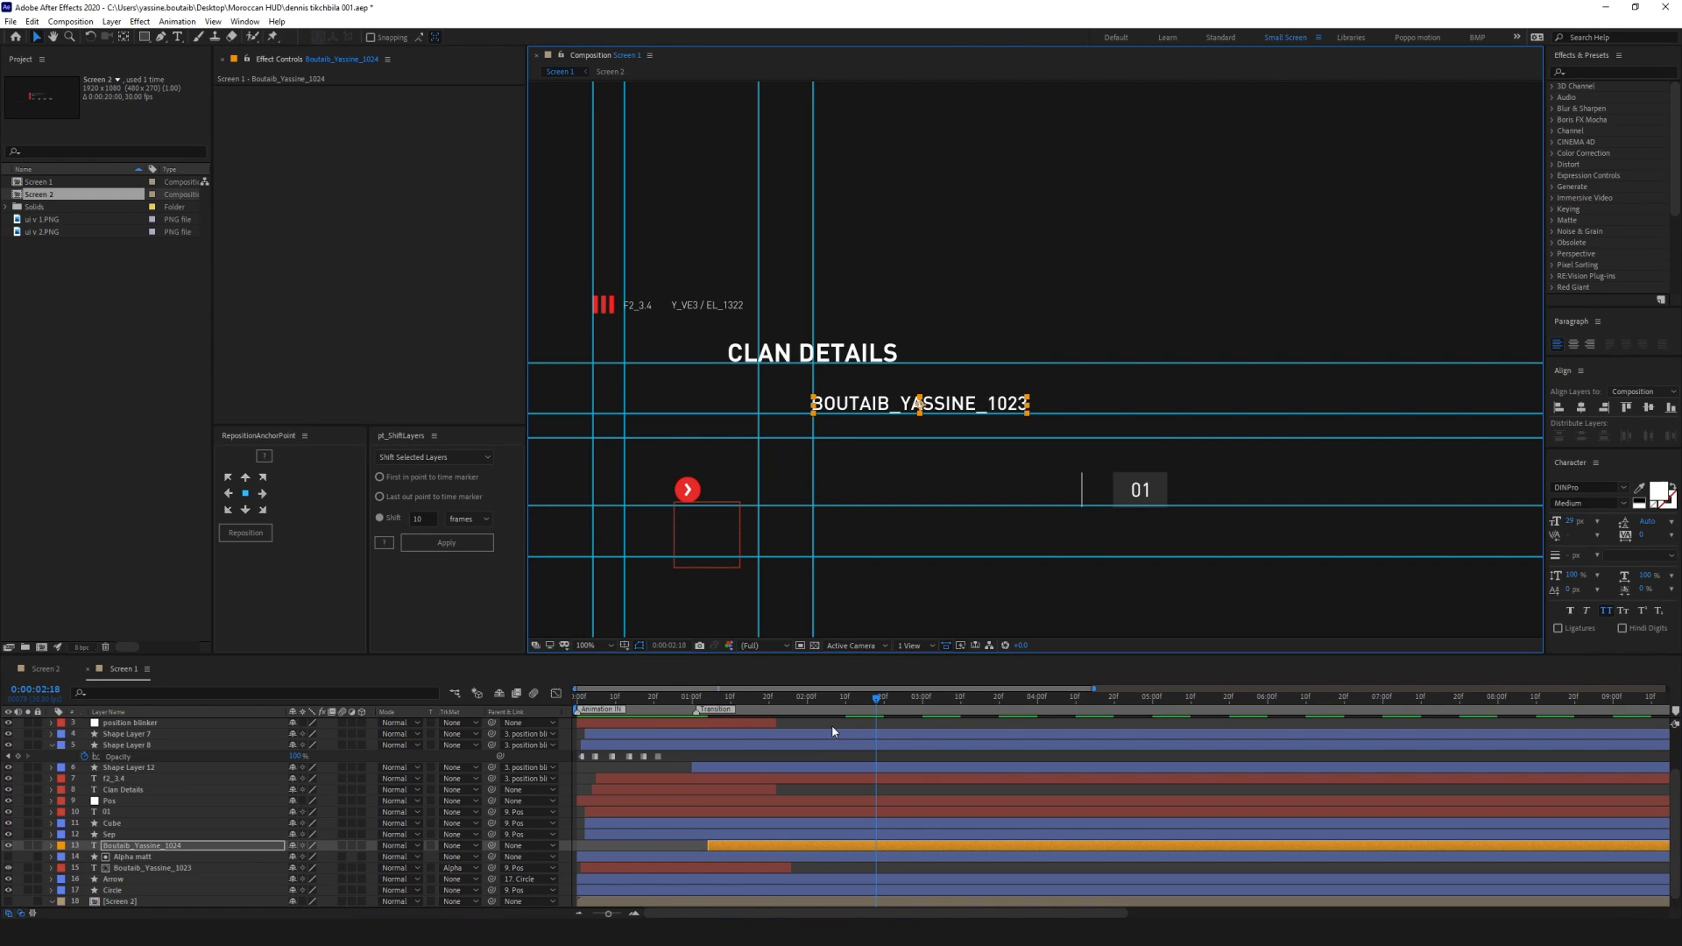
Add Position and Opacity keyframes to the pasted player-name layer at 0:00:01:04 and 0:00:01:24
{"action": "left_click_drag", "start_coordinate": [865, 696], "coordinate": [708, 696]}
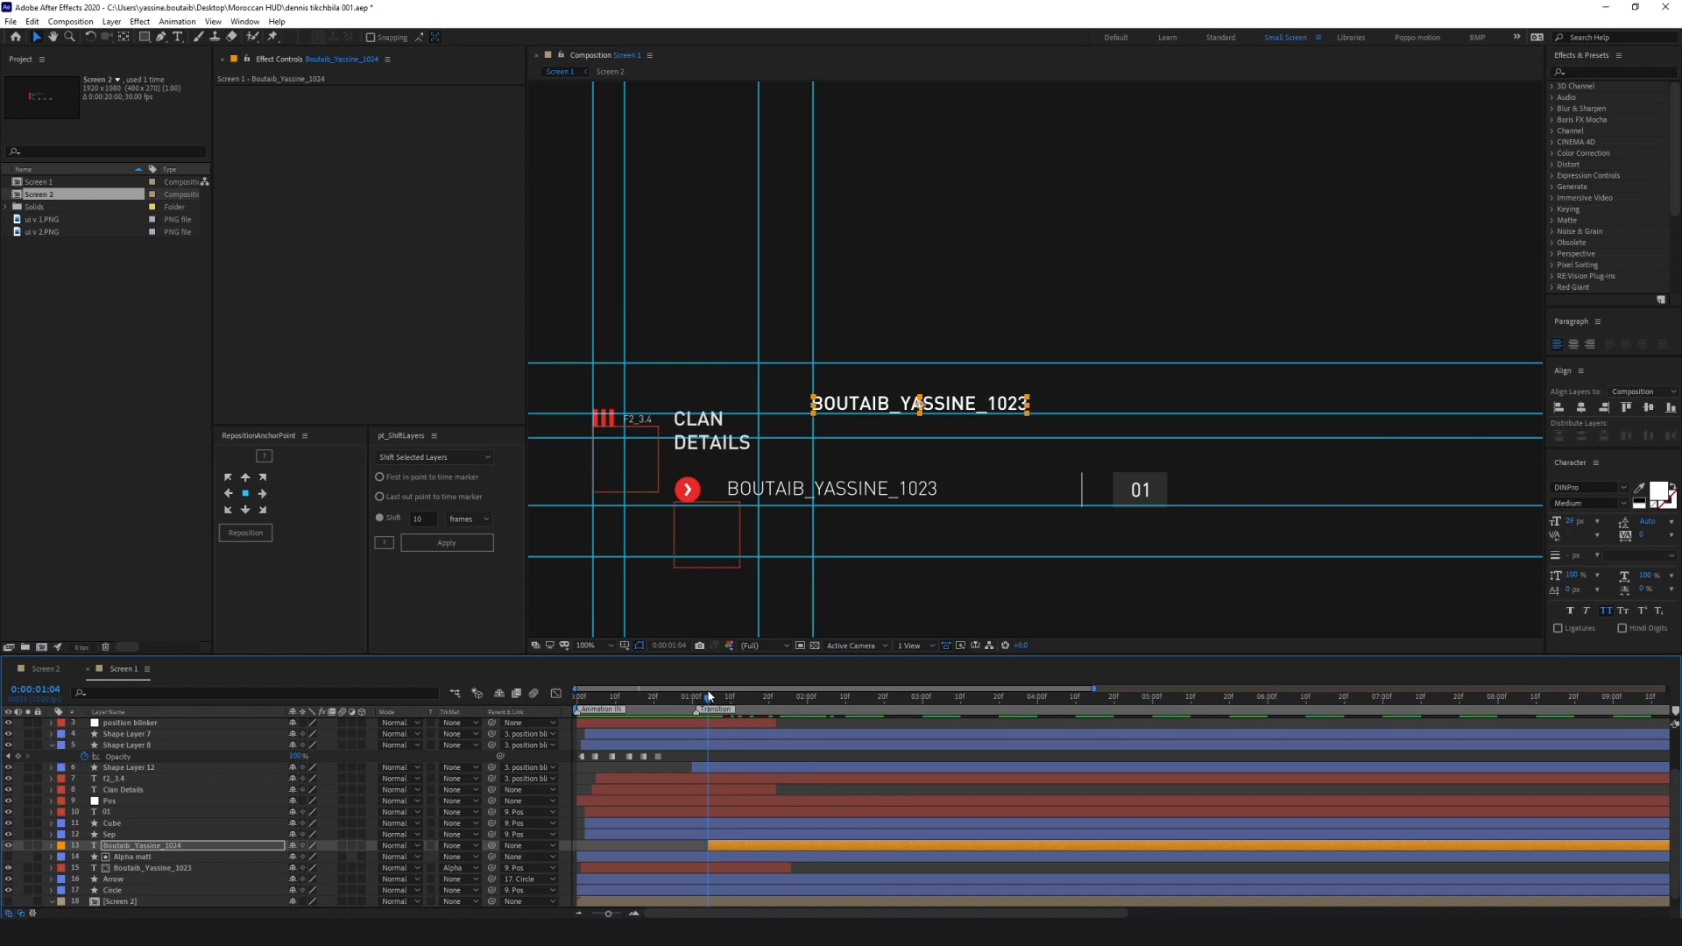
{"action": "key", "text": "p"}
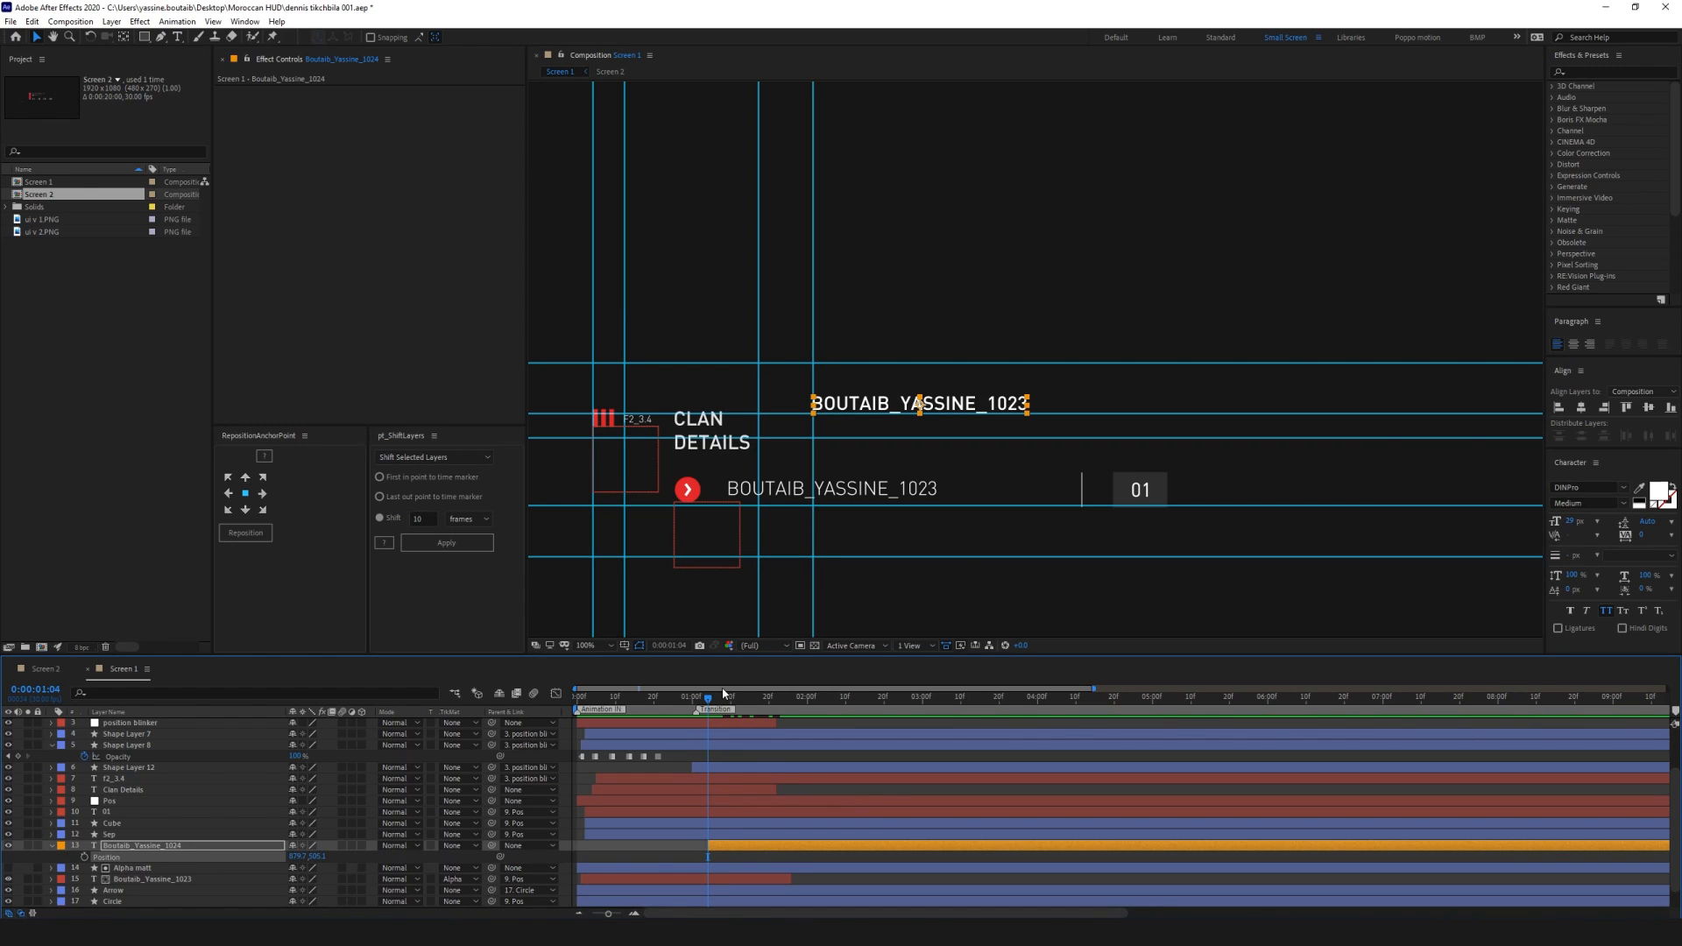
{"action": "key", "text": "shift+t"}
{"action": "left_click", "coordinate": [85, 858]}
{"action": "left_click", "coordinate": [85, 868]}
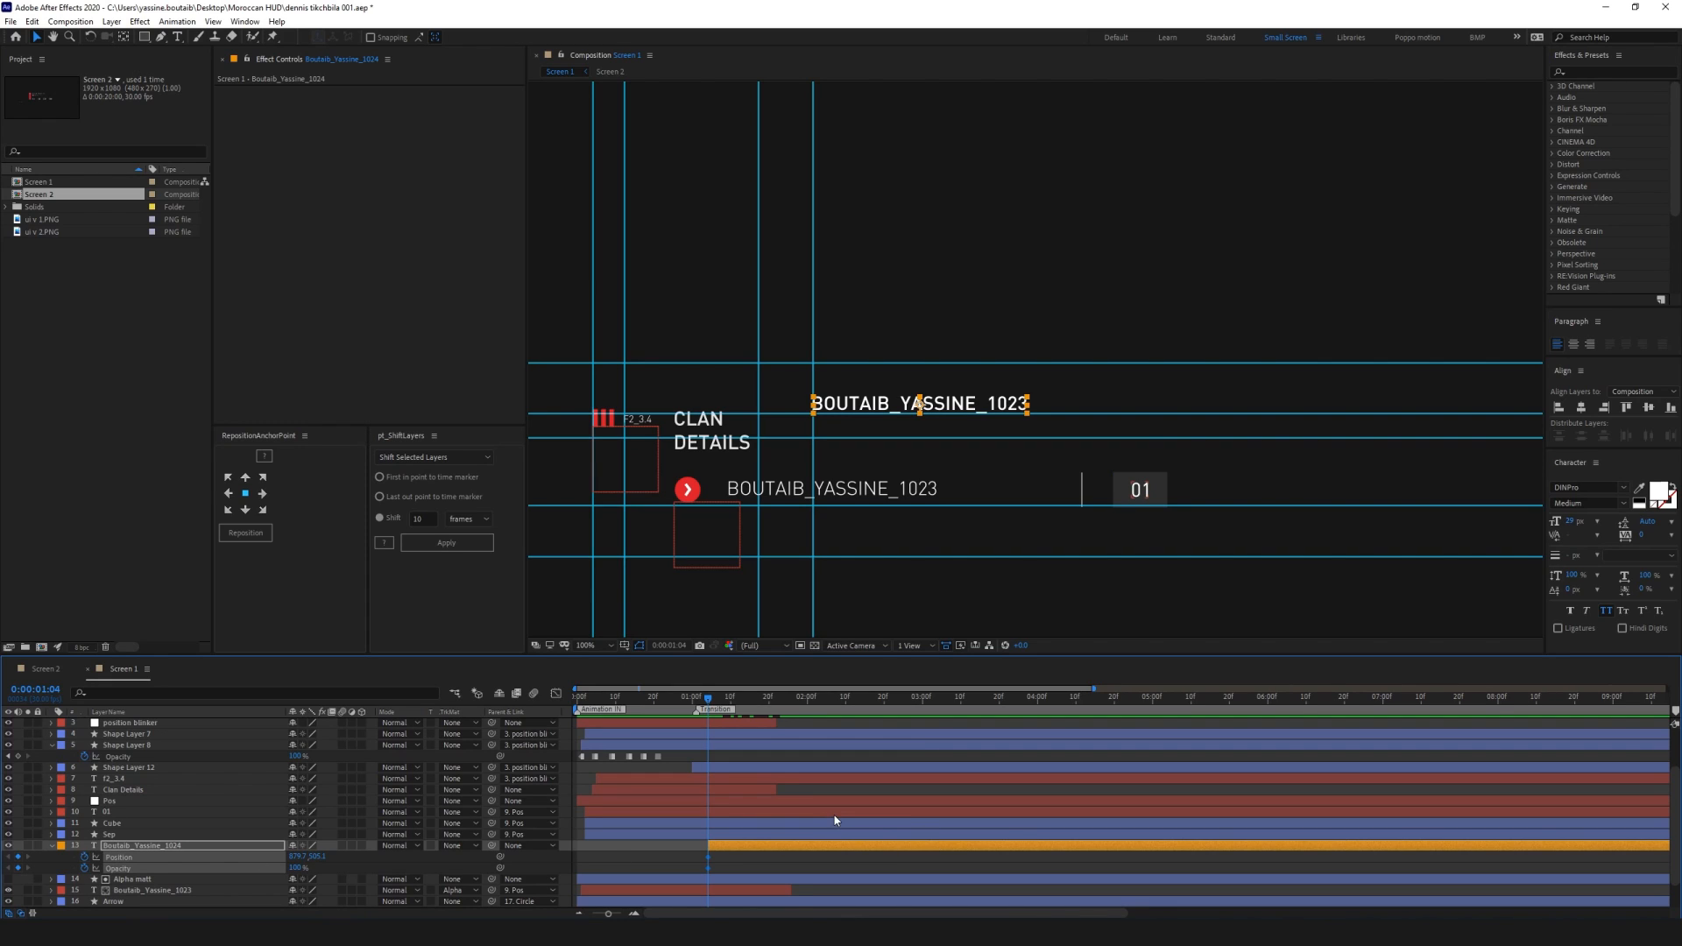
{"action": "key", "text": "space"}
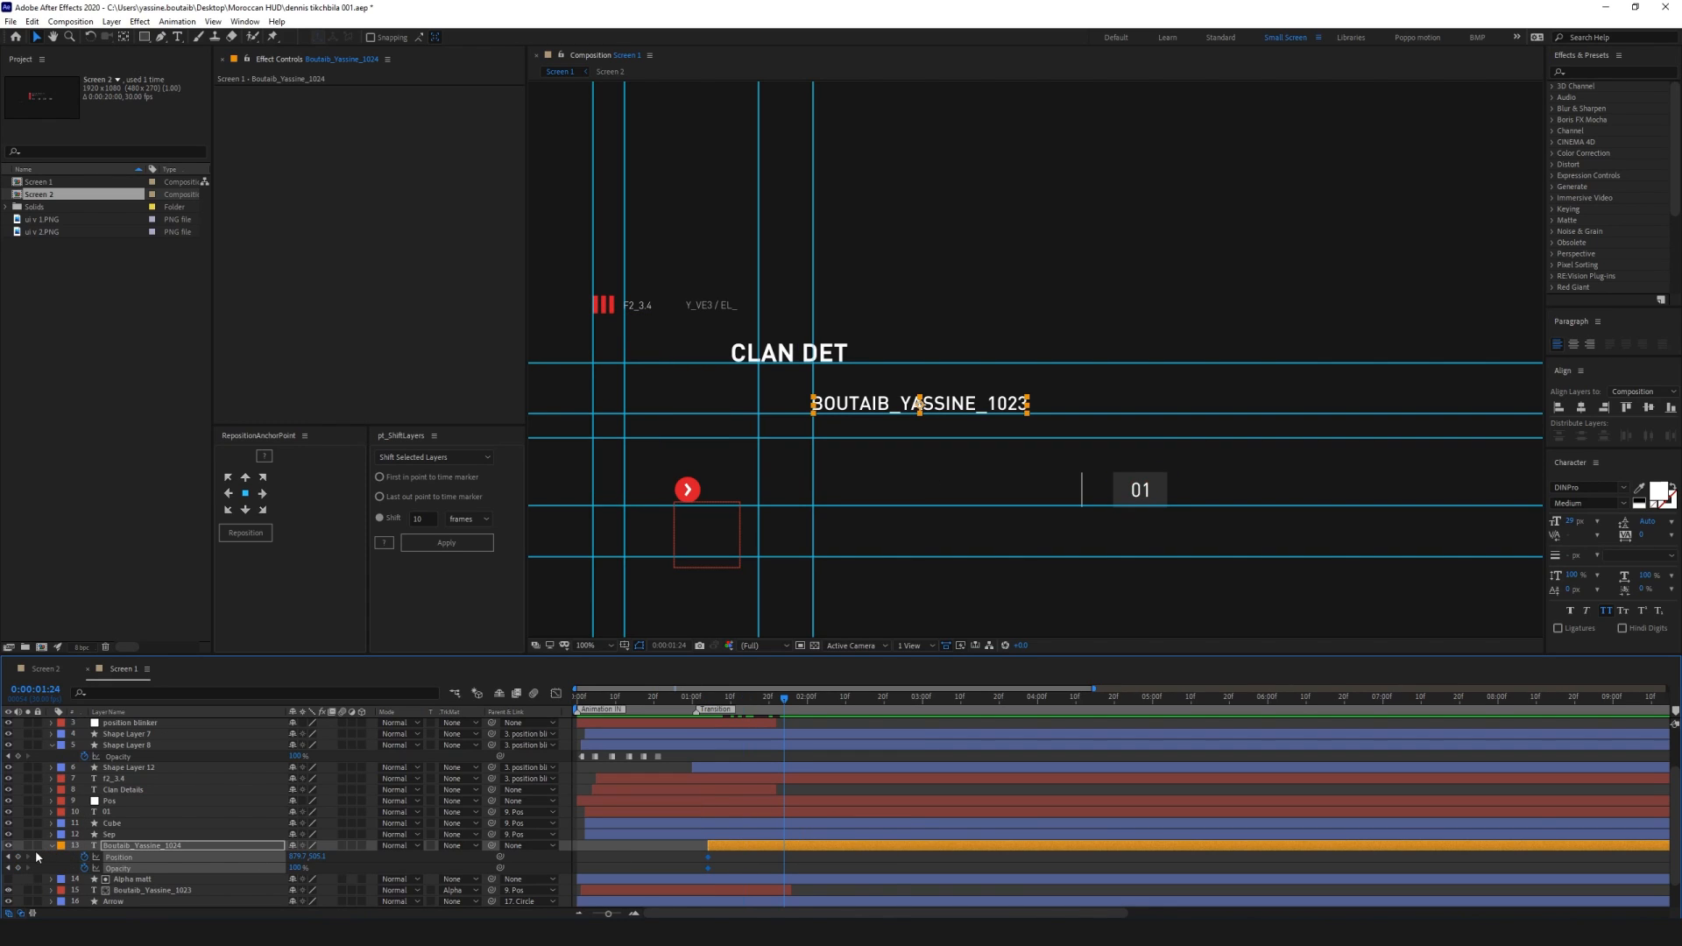
{"action": "key", "text": "space"}
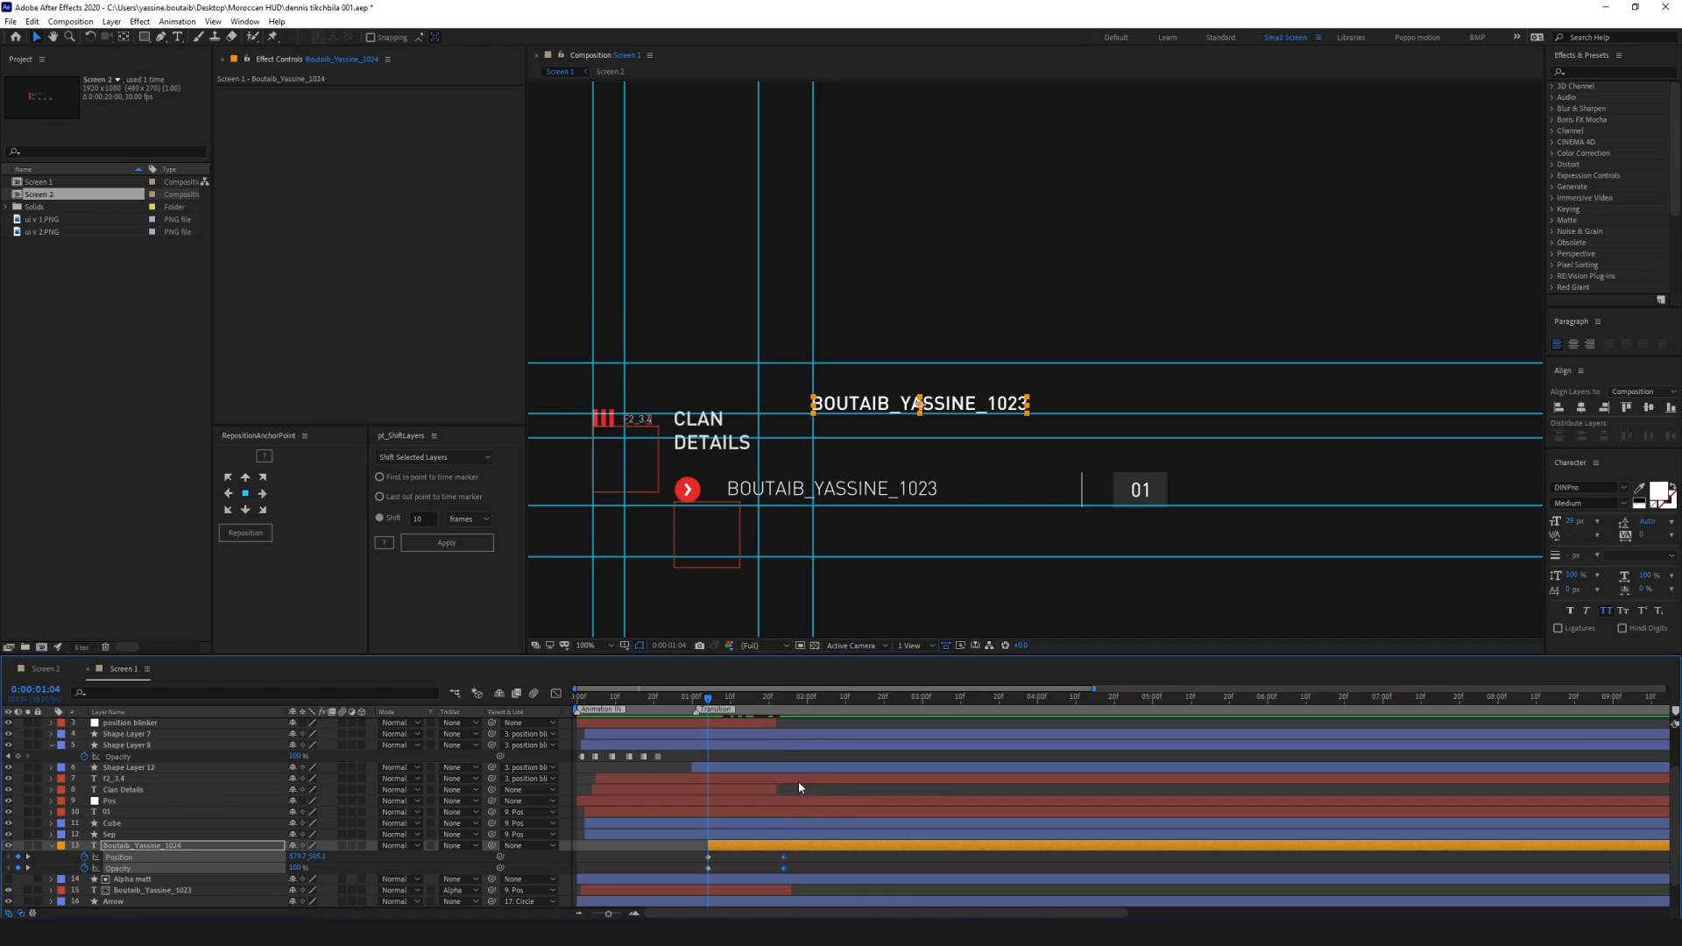
At 0:00:01:04, lower the pasted player name to the third horizontal guide and set its opacity to 0%
{"action": "left_click", "coordinate": [741, 865]}
{"action": "left_click", "coordinate": [913, 402]}
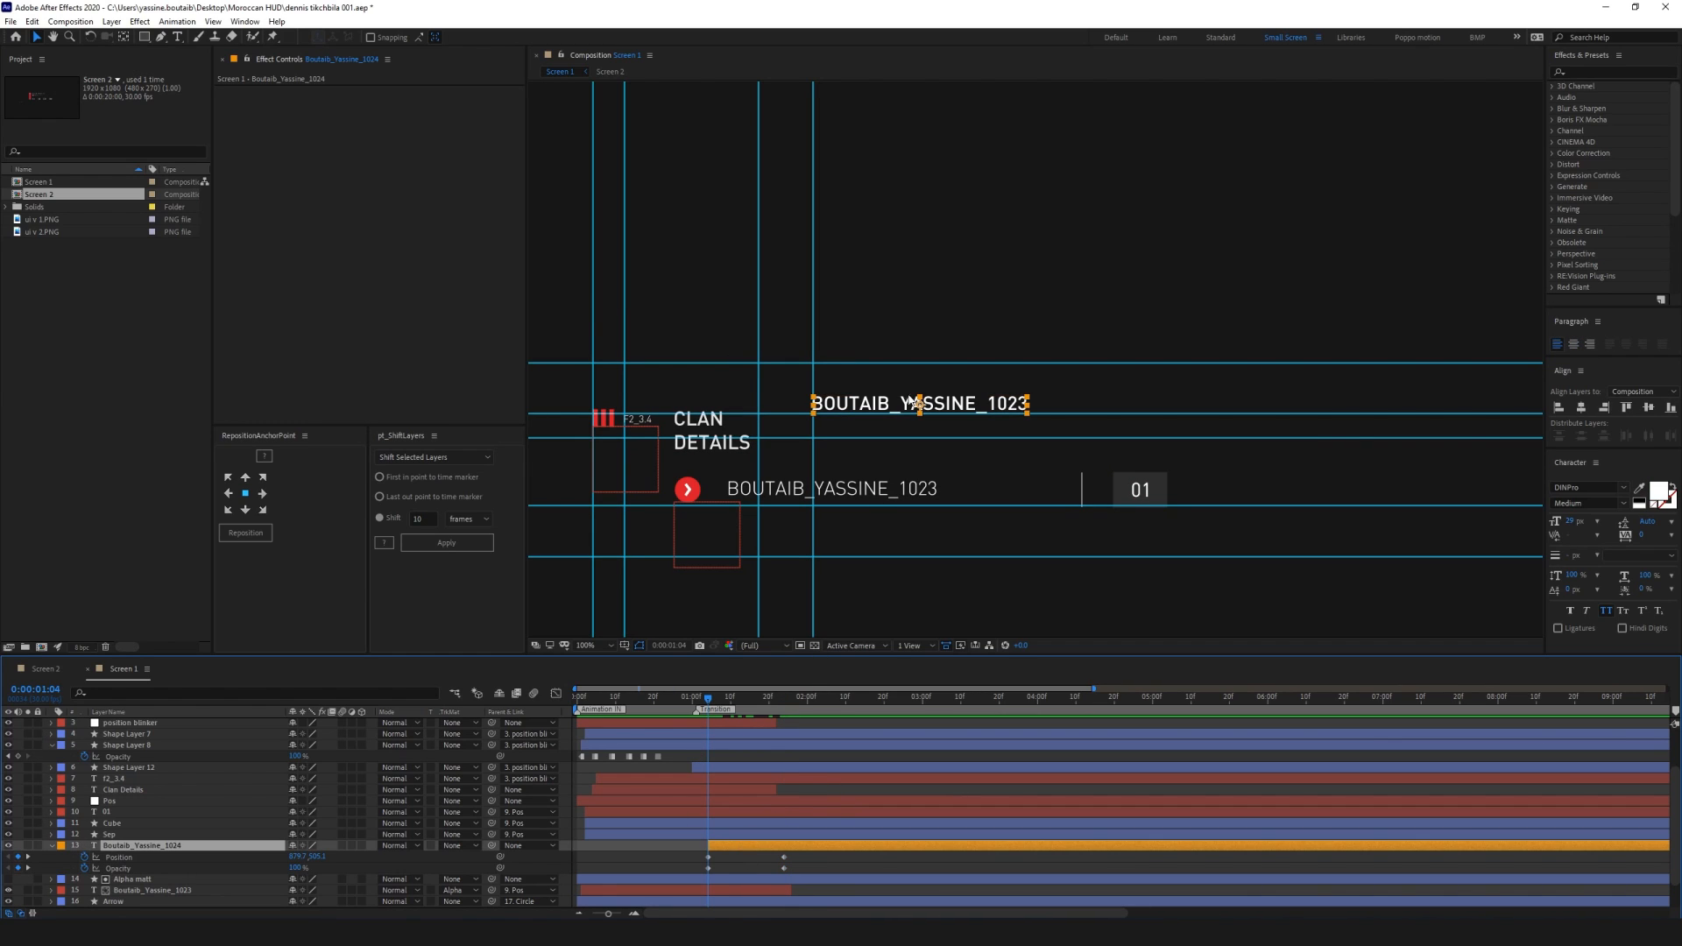
{"action": "left_click_drag", "start_coordinate": [897, 409], "coordinate": [896, 429]}
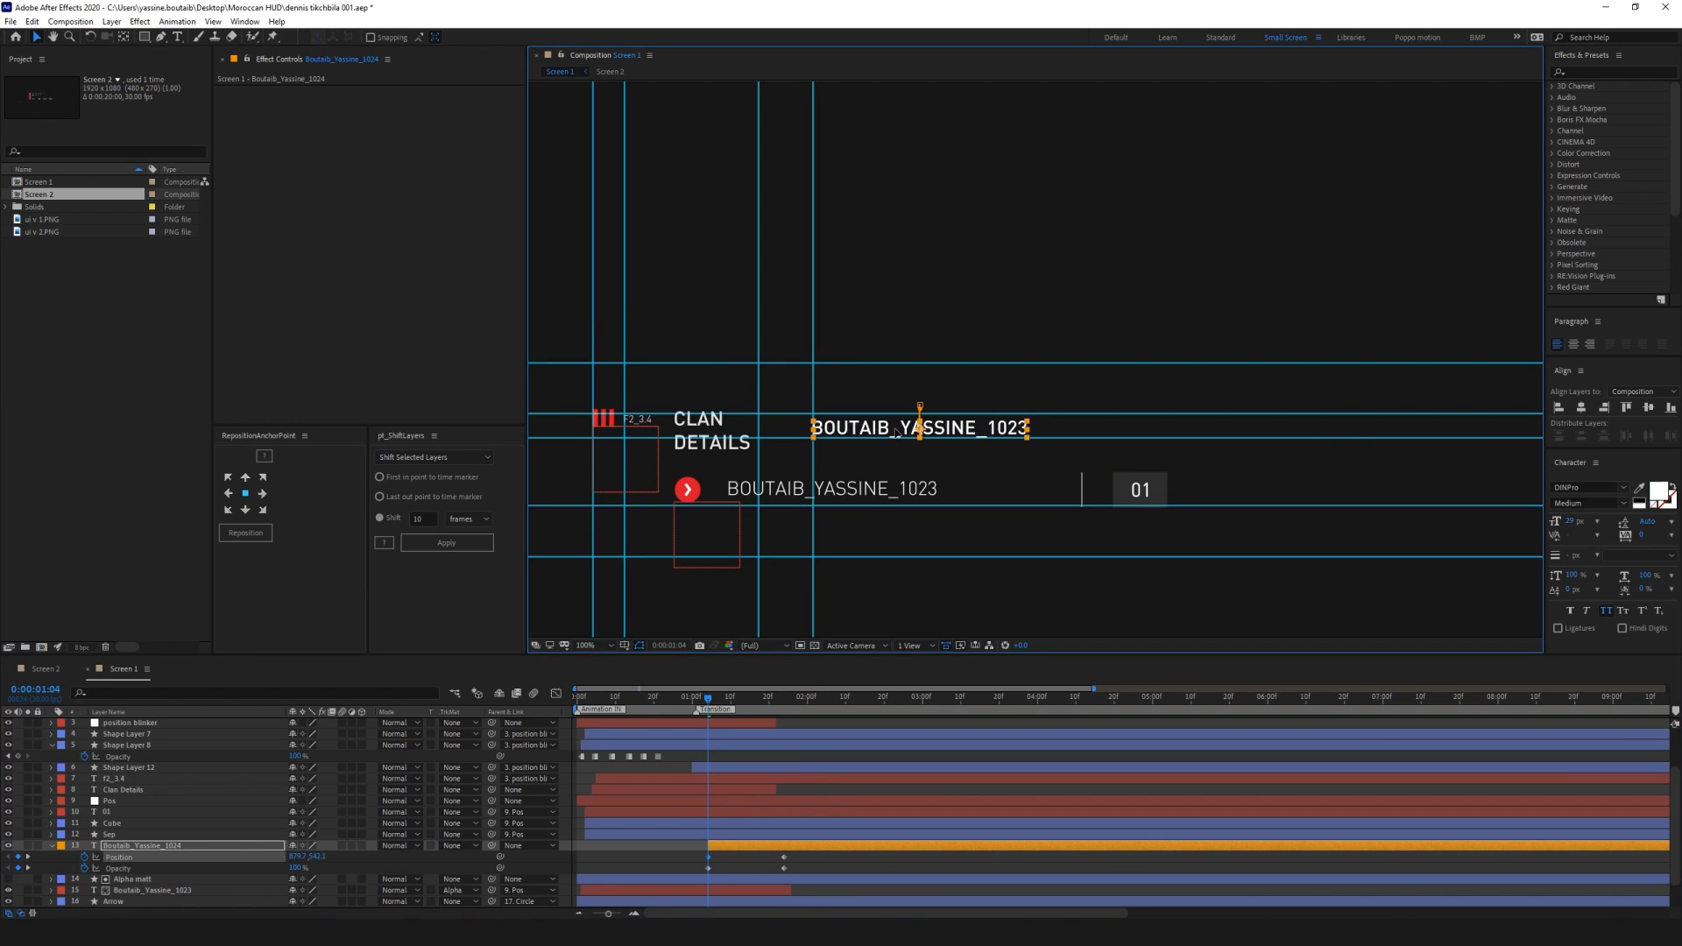
{"action": "left_click_drag", "start_coordinate": [298, 867], "coordinate": [166, 870]}
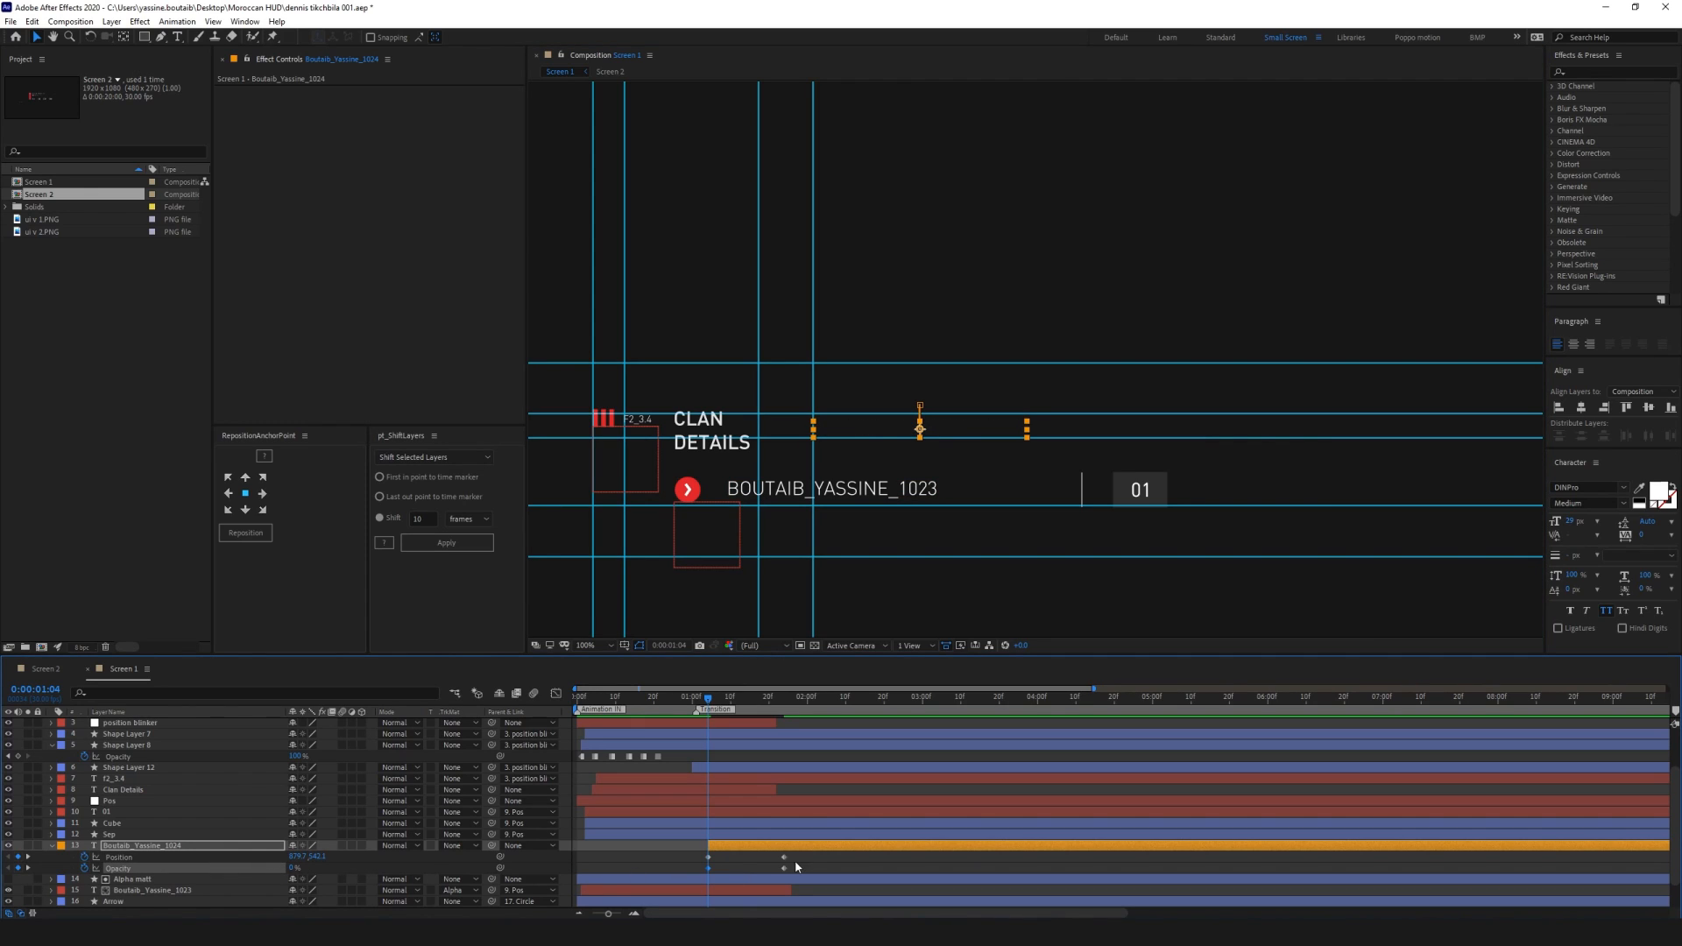
Apply Easy Ease to the pasted player name's Position and Opacity keyframes and shape the Position speed curve to peak early
{"action": "left_click_drag", "start_coordinate": [798, 854], "coordinate": [615, 885]}
{"action": "key", "text": "F9"}
{"action": "left_click_drag", "start_coordinate": [799, 860], "coordinate": [745, 875]}
{"action": "left_click", "coordinate": [555, 693]}
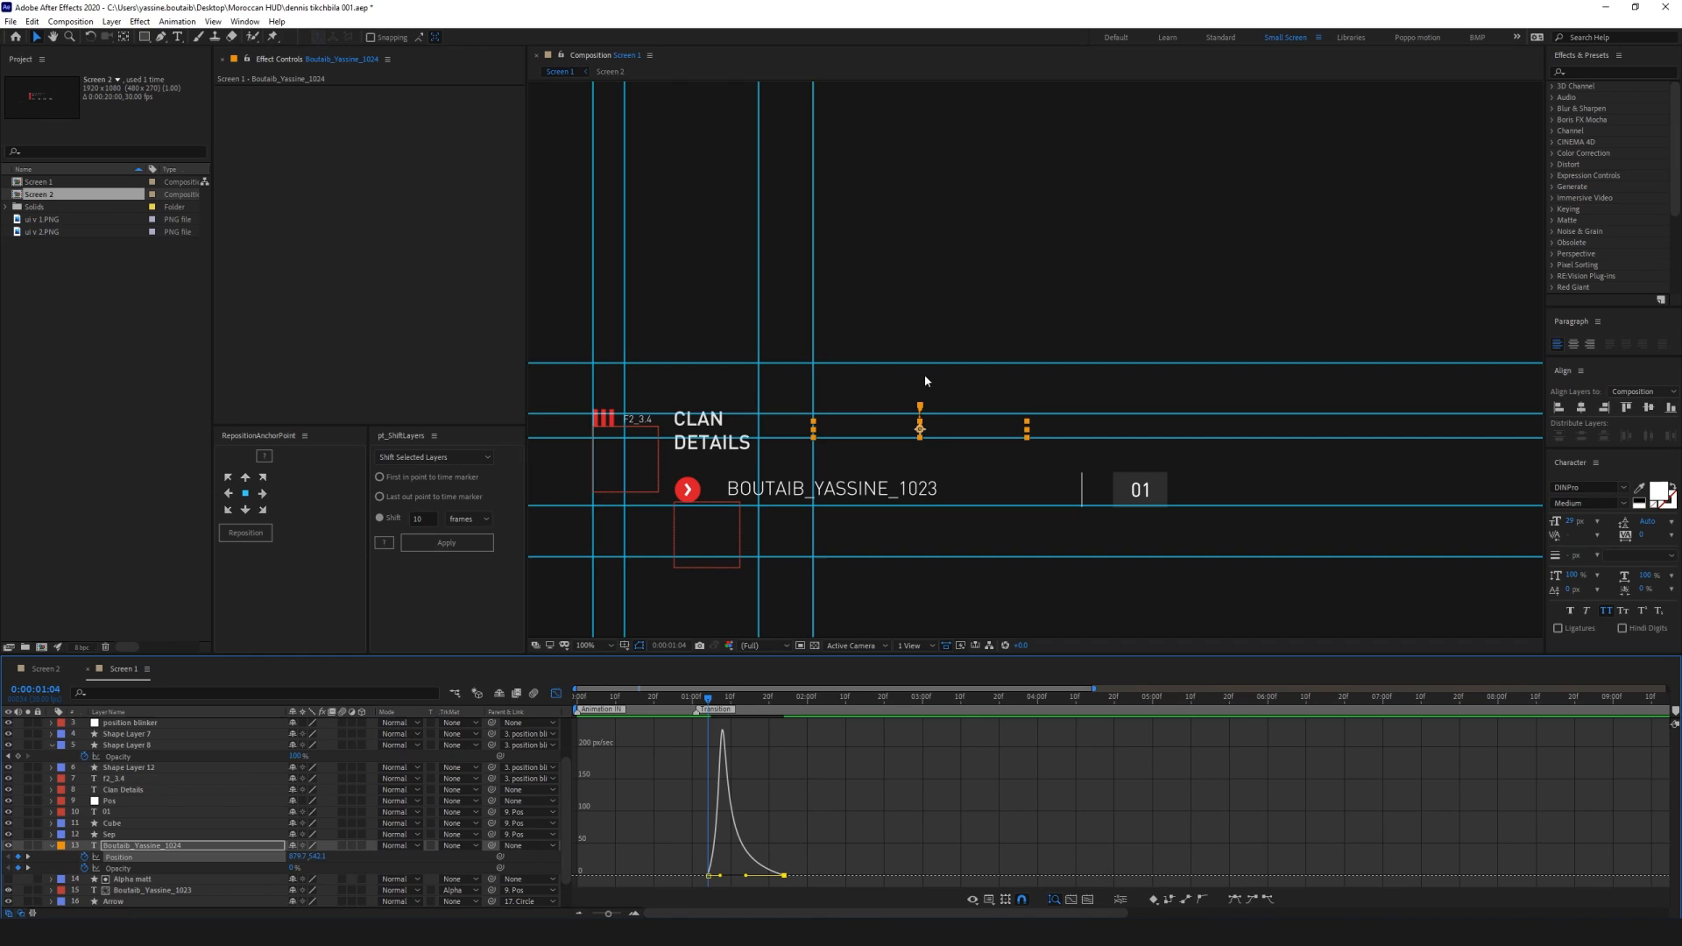
{"action": "left_click", "coordinate": [557, 693]}
{"action": "left_click", "coordinate": [788, 855]}
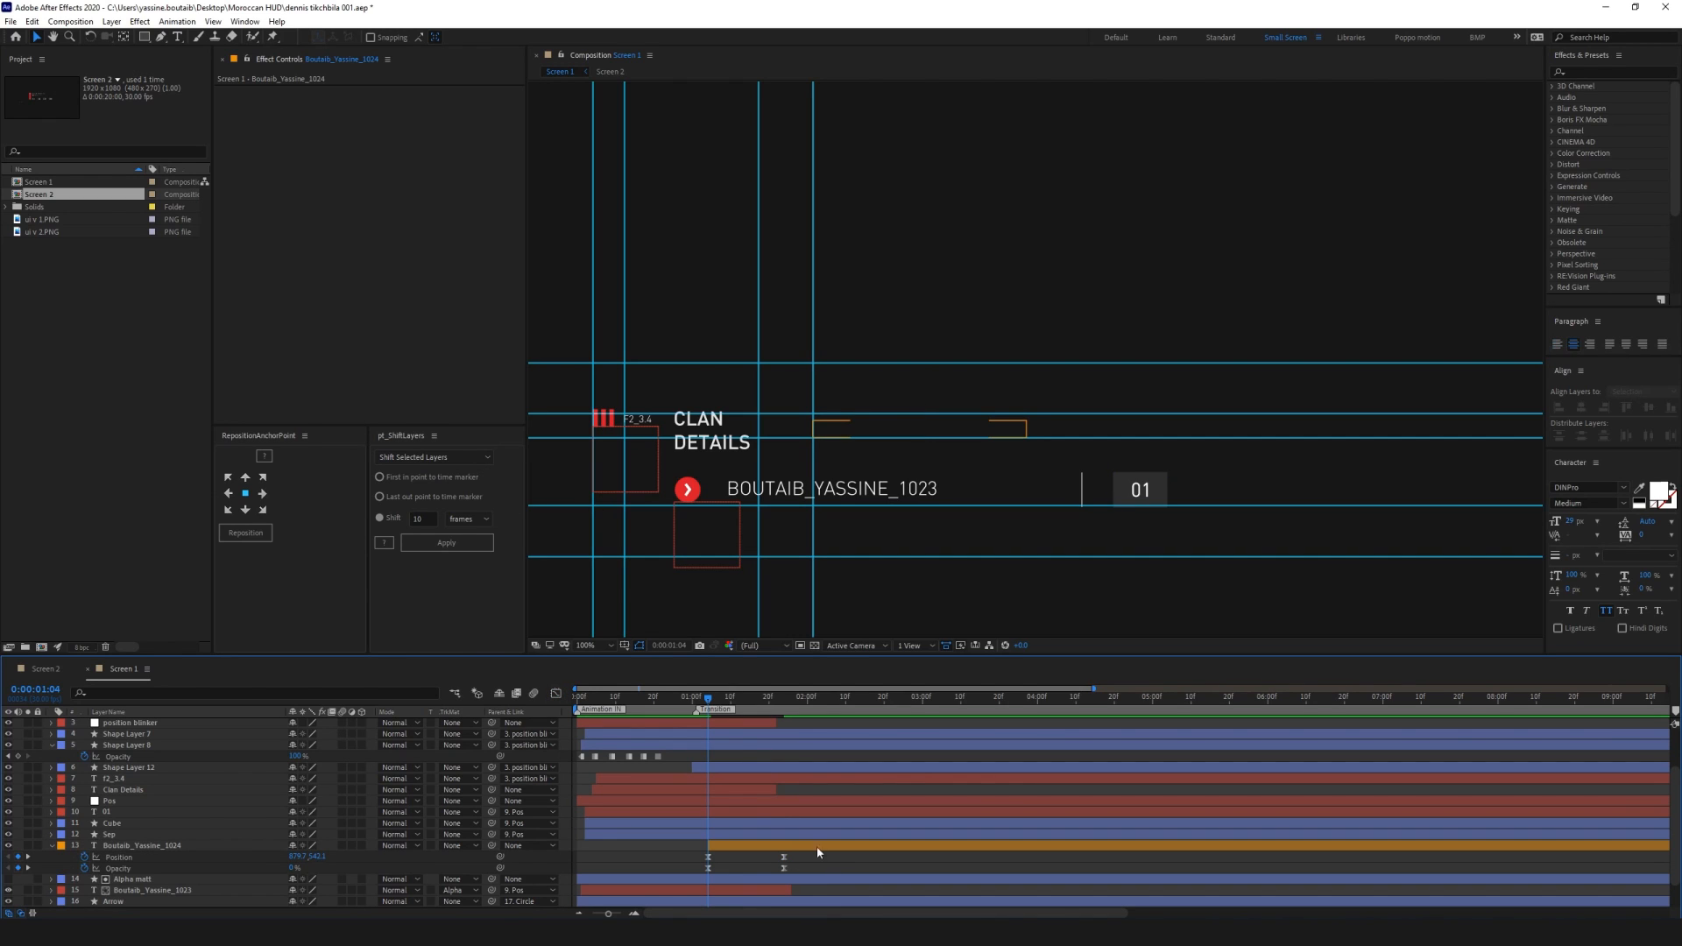
Shift the pasted player-name layer later so it starts at 0:00:01:15, preview the timing, and collapse its properties
{"action": "left_click_drag", "start_coordinate": [706, 700], "coordinate": [738, 702]}
{"action": "left_click_drag", "start_coordinate": [724, 846], "coordinate": [750, 847]}
{"action": "left_click_drag", "start_coordinate": [741, 704], "coordinate": [701, 711]}
{"action": "key", "text": "space"}
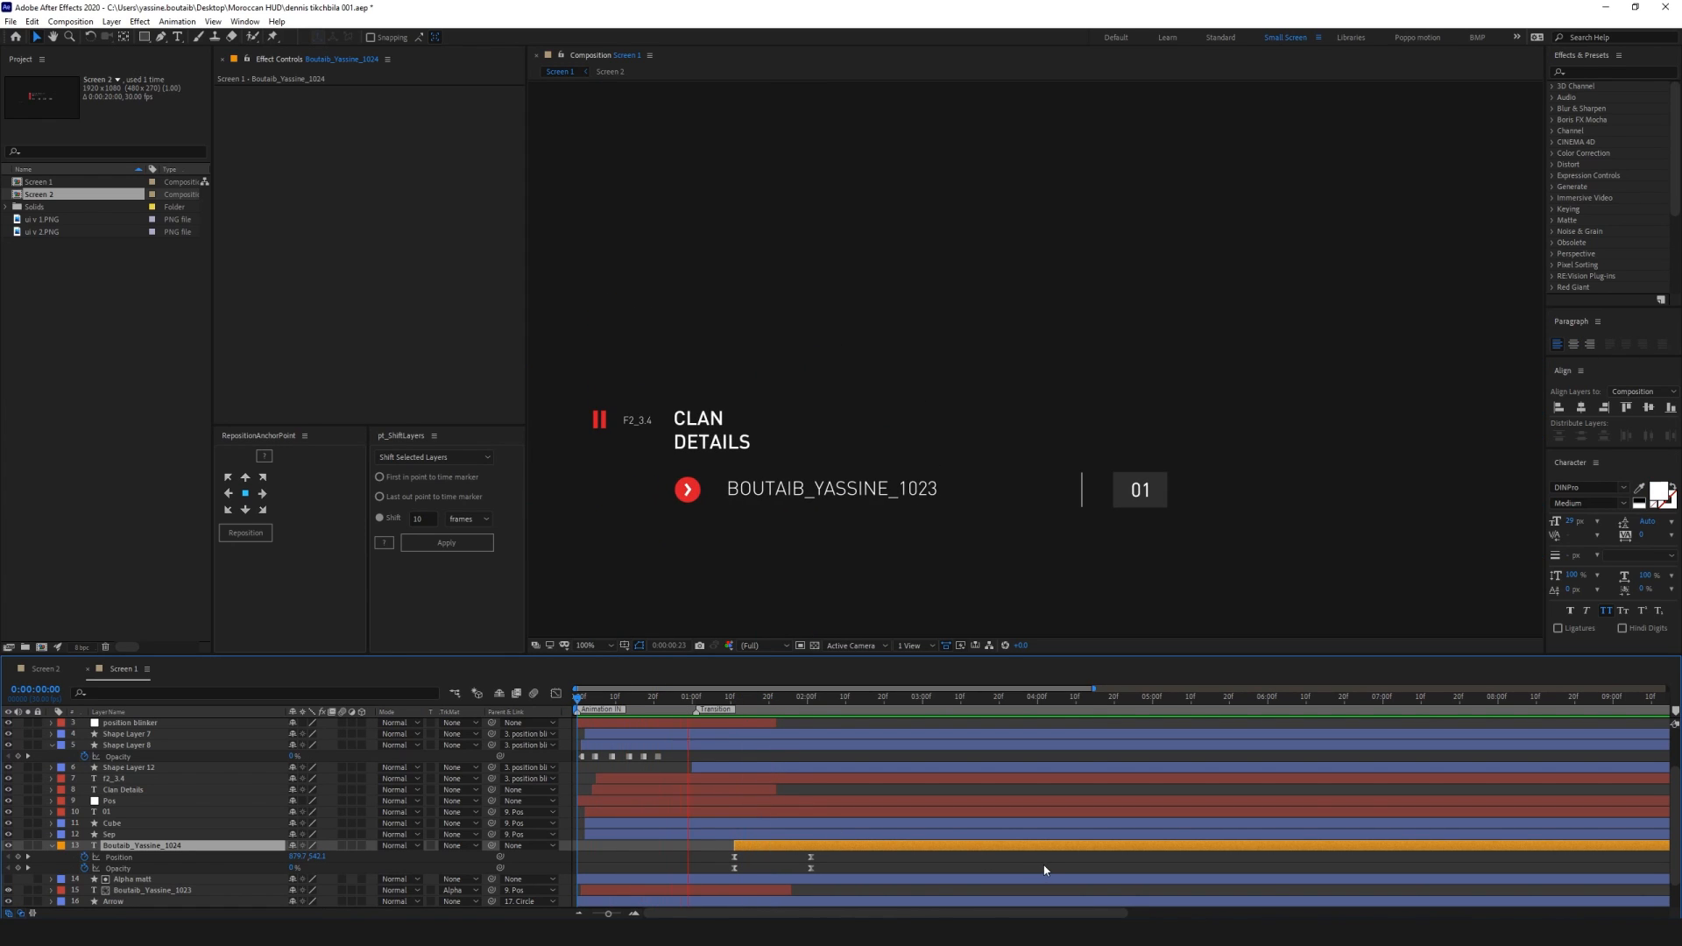
{"action": "left_click", "coordinate": [766, 699]}
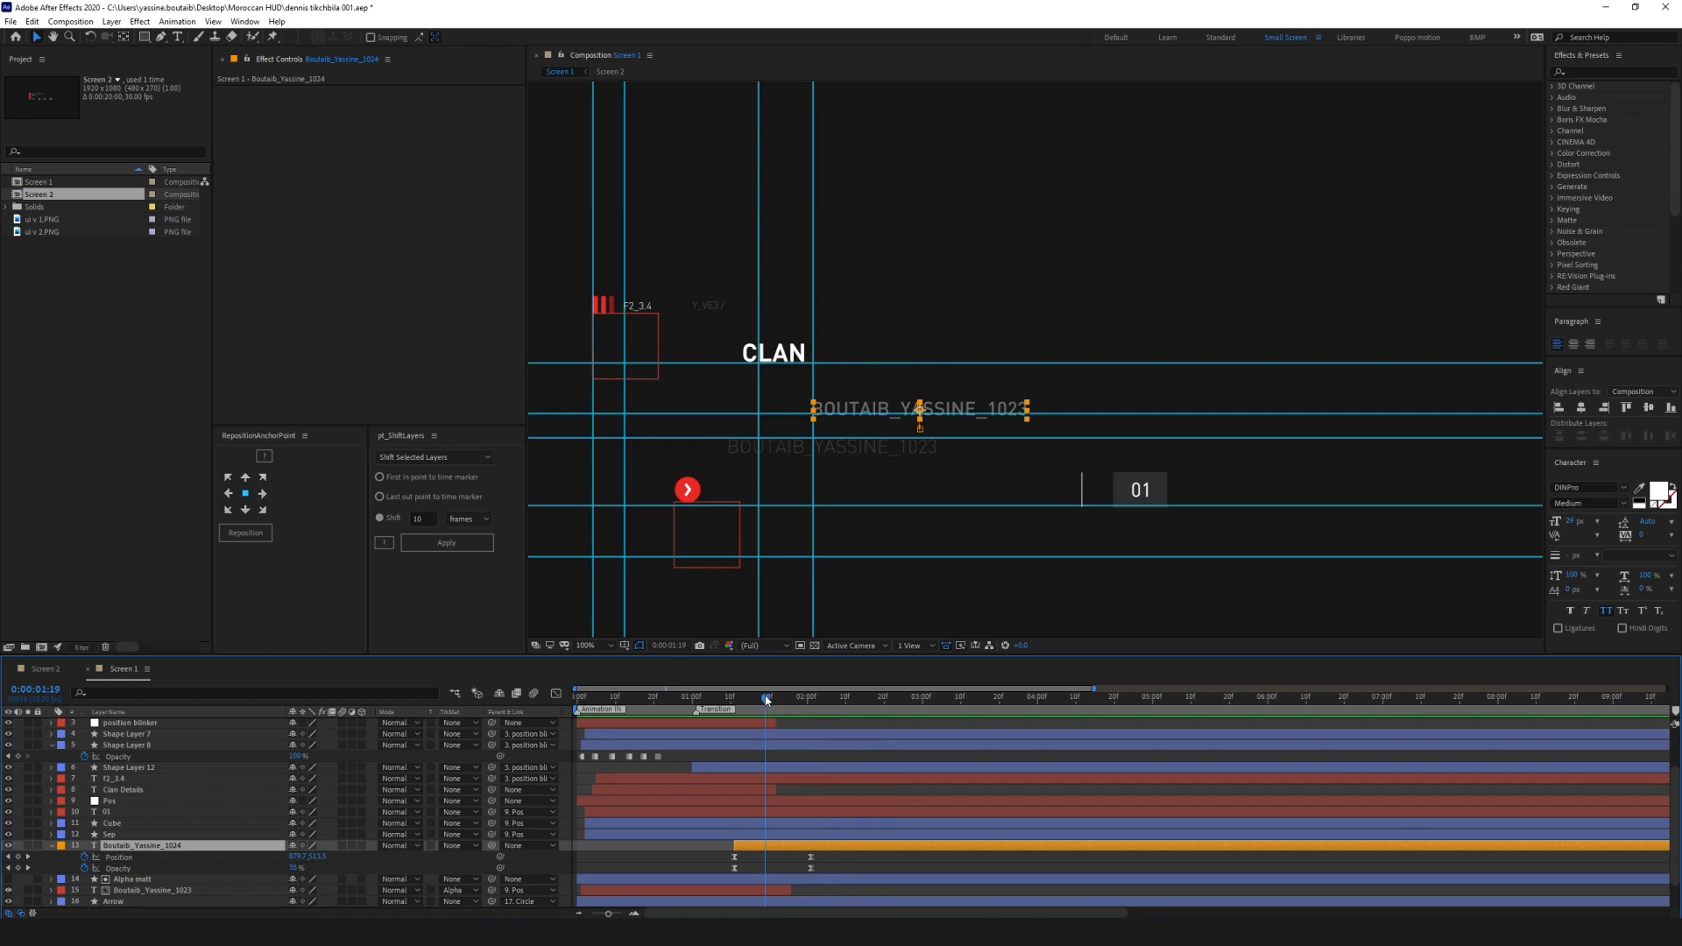
{"action": "left_click_drag", "start_coordinate": [751, 848], "coordinate": [766, 848]}
{"action": "key", "text": "space"}
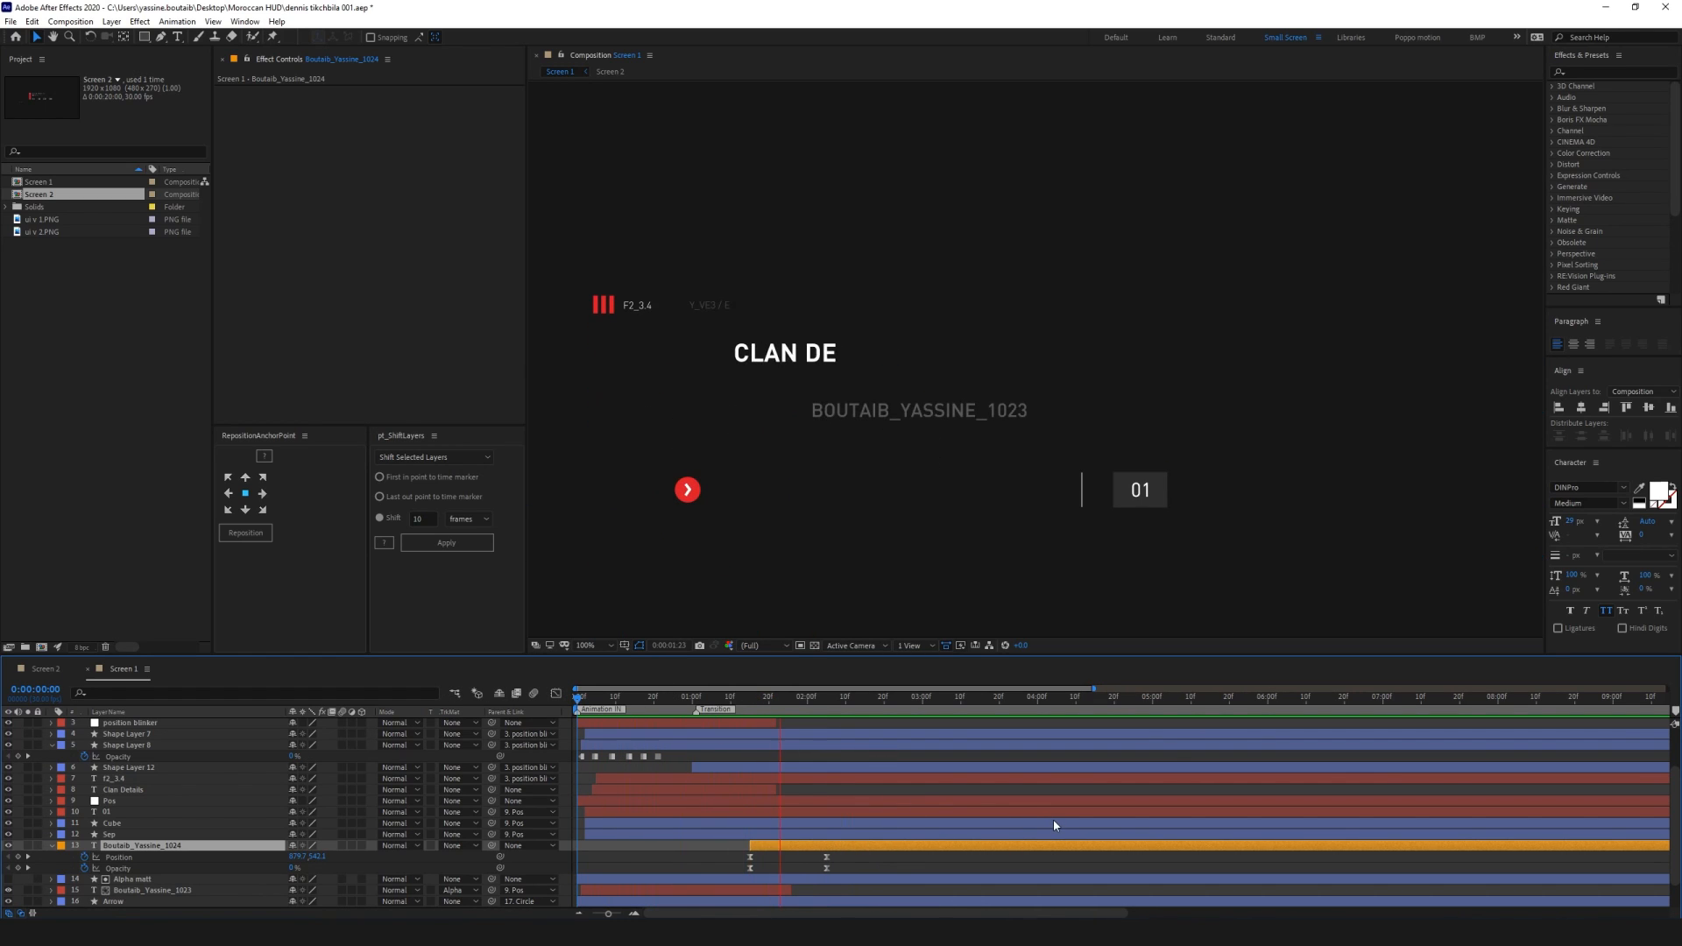
{"action": "key", "text": "space"}
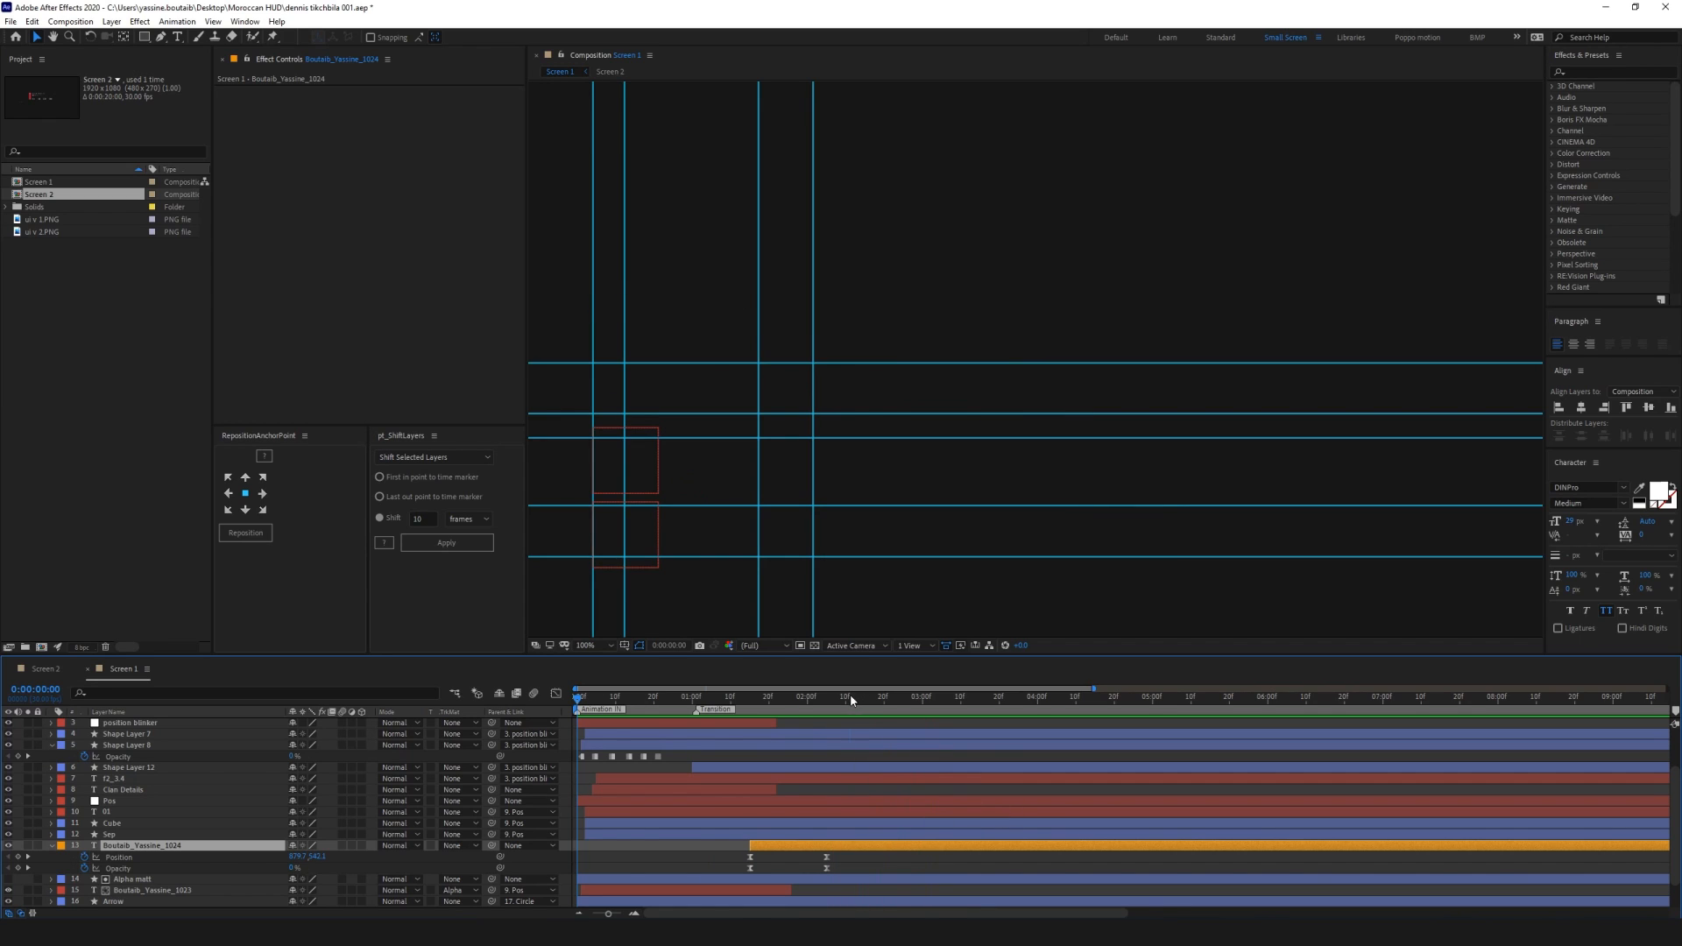
{"action": "left_click", "coordinate": [50, 845]}
Examine the rank, statistics and IP elements of the Screen 2 composition and return to Screen 1
{"action": "left_click", "coordinate": [47, 668]}
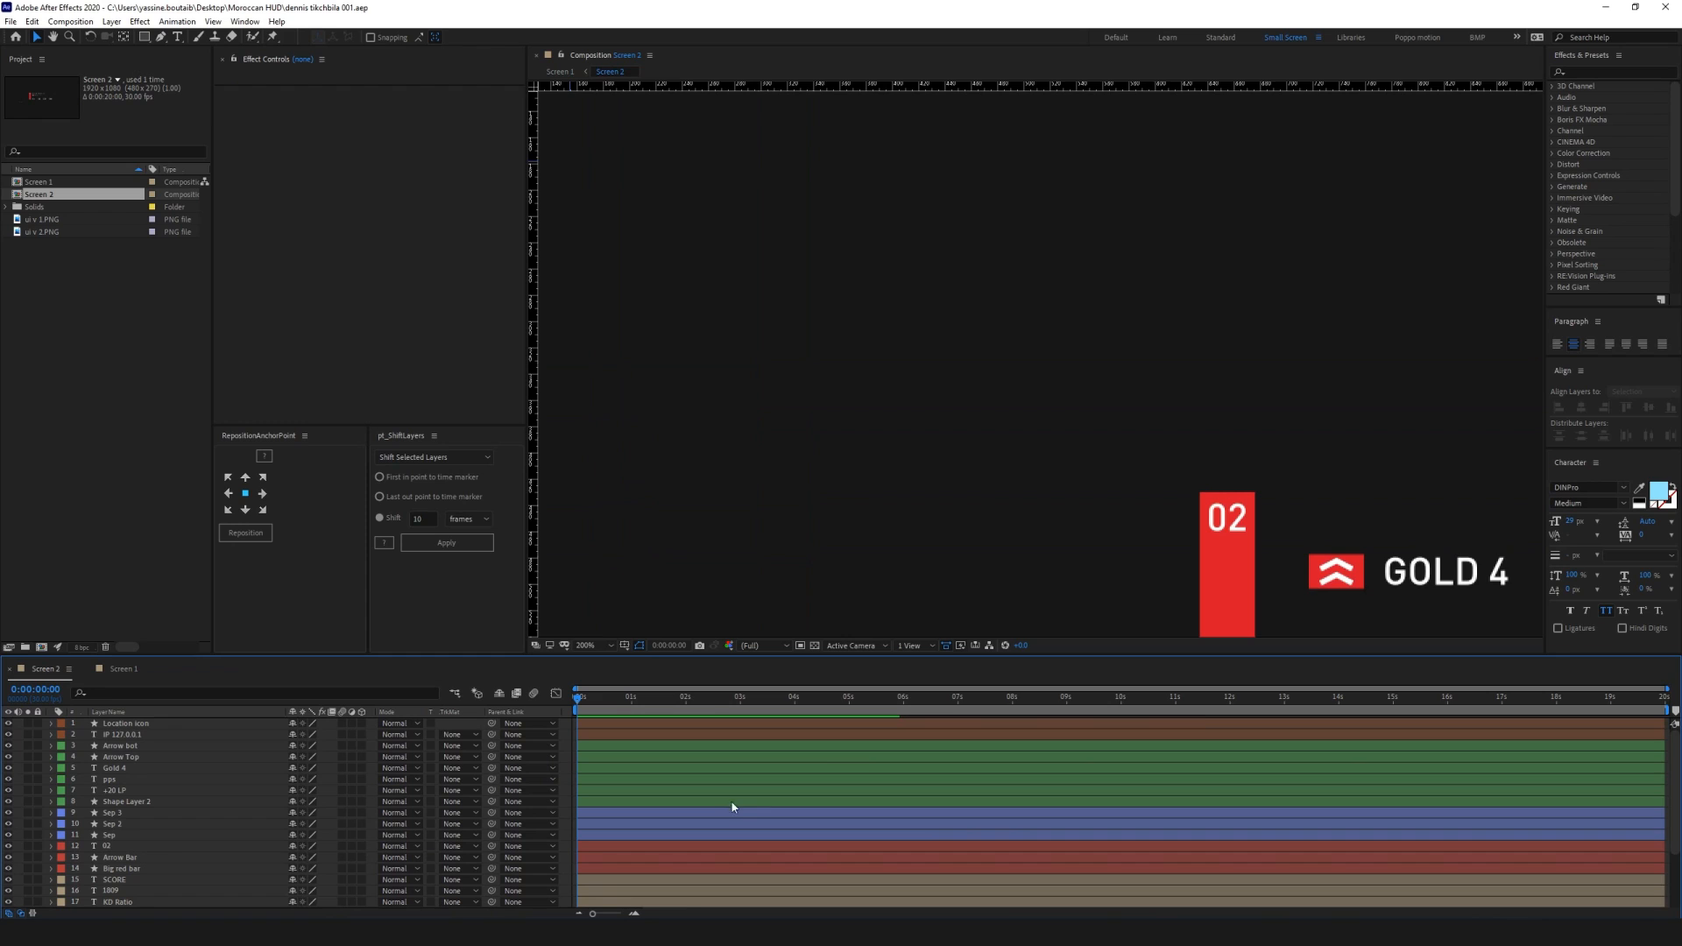
{"action": "left_click_drag", "start_coordinate": [1123, 554], "coordinate": [660, 361]}
{"action": "left_click_drag", "start_coordinate": [1022, 447], "coordinate": [796, 411]}
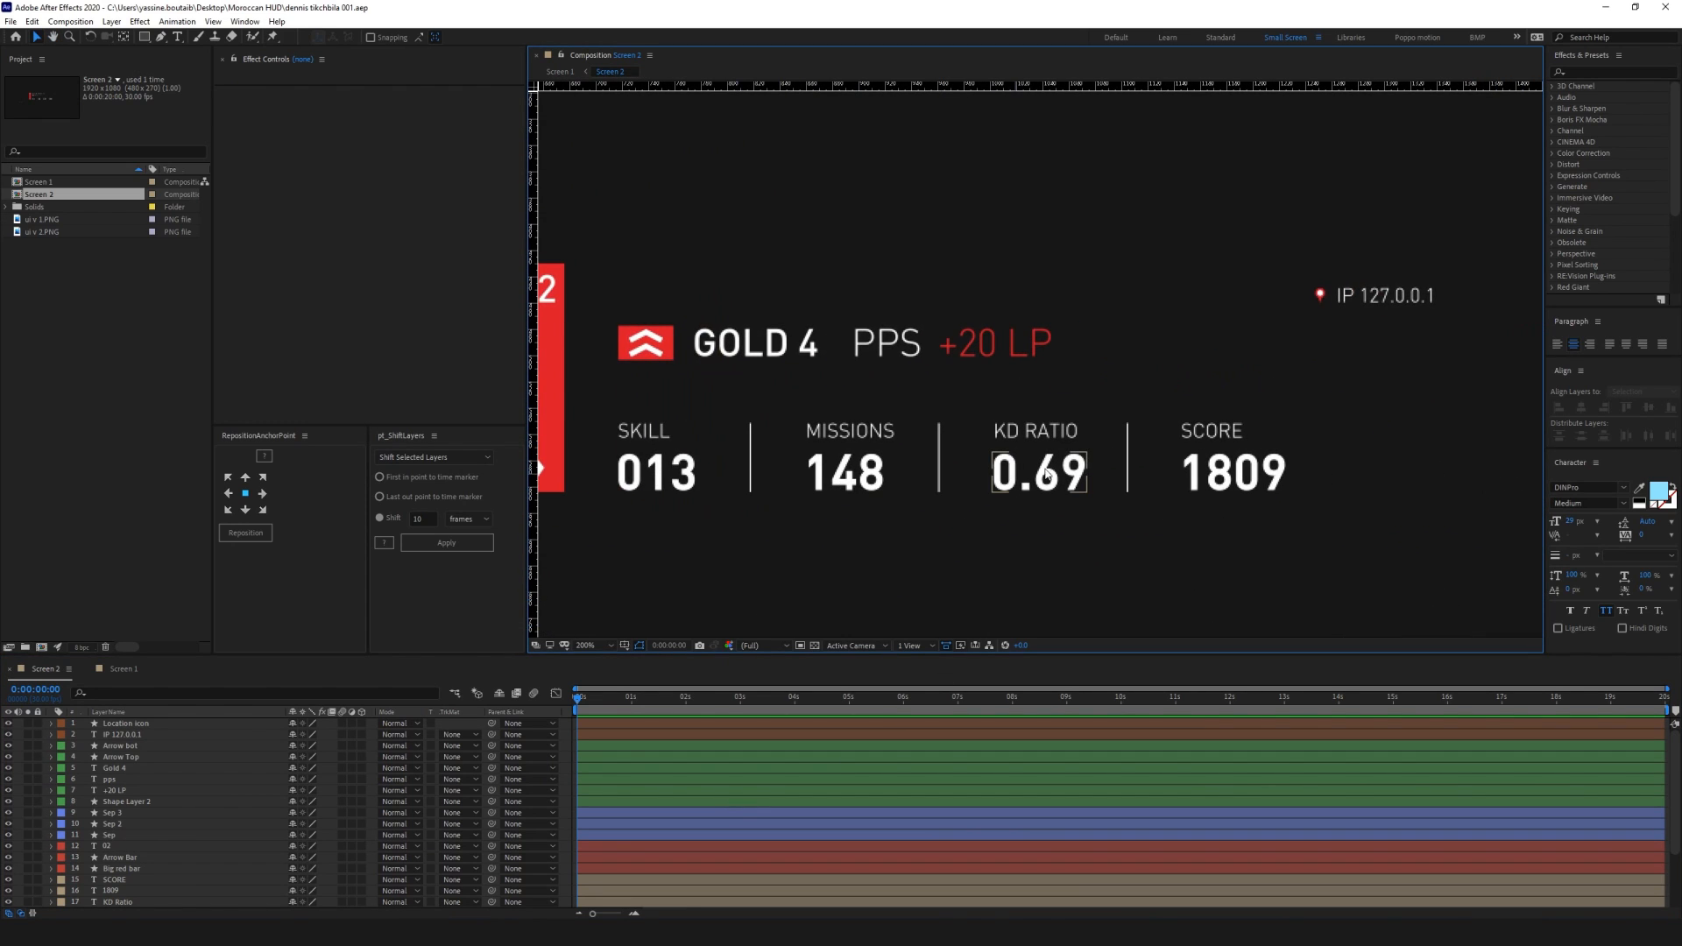
{"action": "mouse_move", "coordinate": [1045, 474]}
{"action": "left_mouse_down"}
{"action": "mouse_move", "coordinate": [1115, 434]}
{"action": "mouse_move", "coordinate": [1062, 446]}
{"action": "left_mouse_up"}
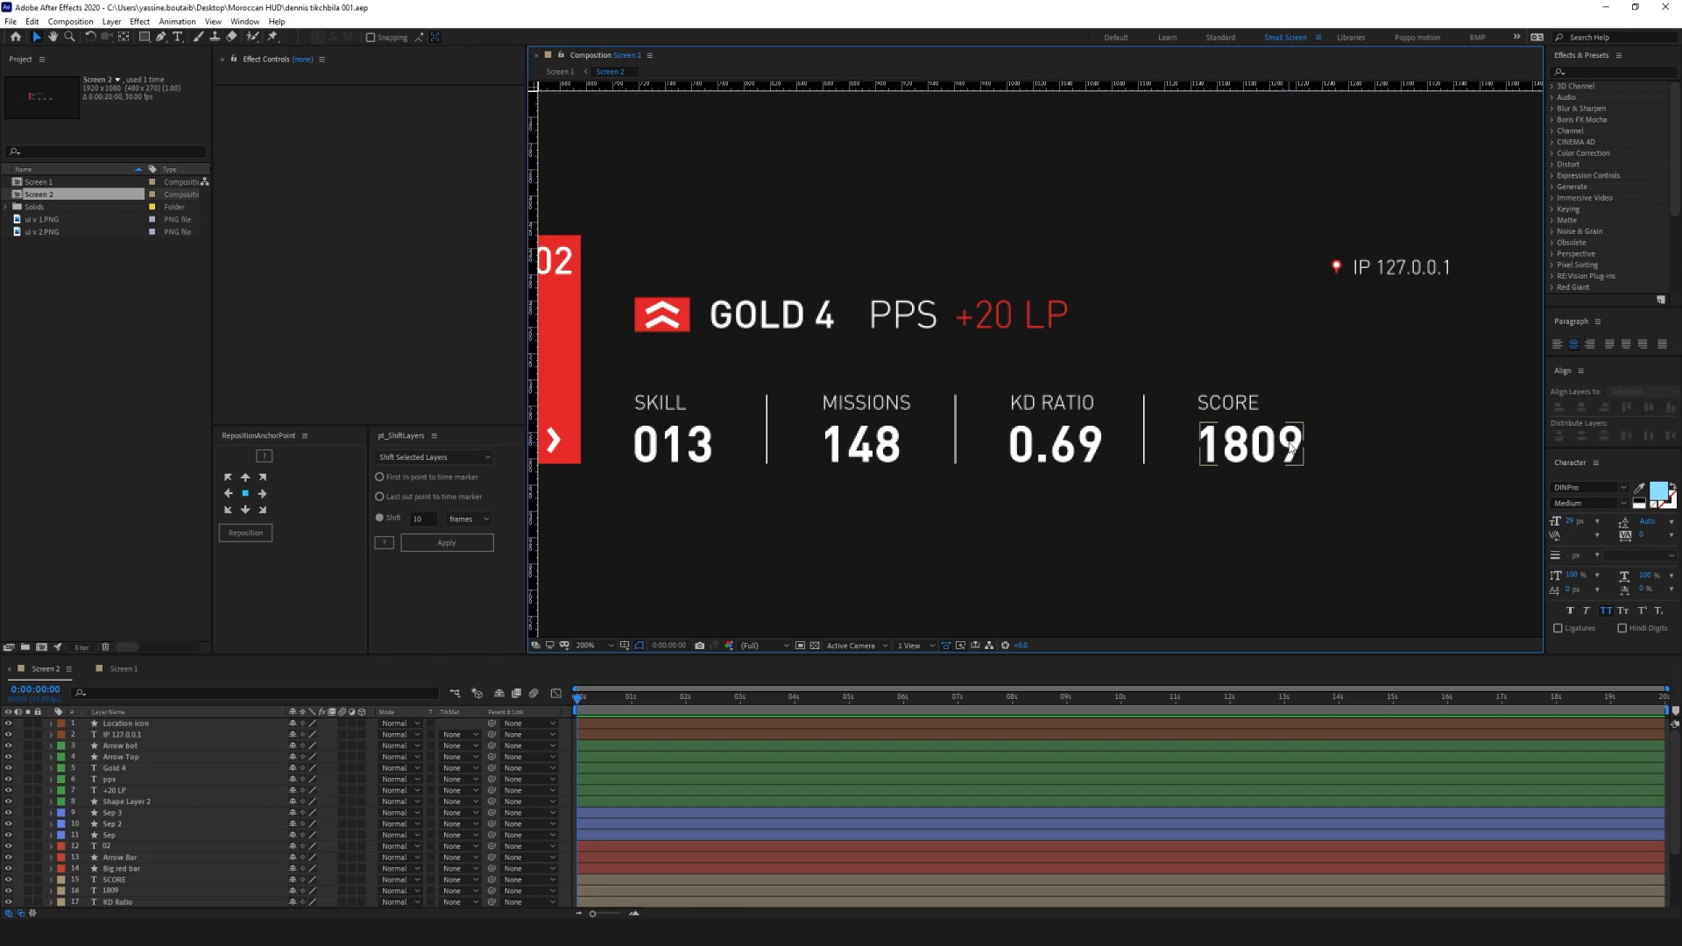
{"action": "left_click", "coordinate": [558, 72]}
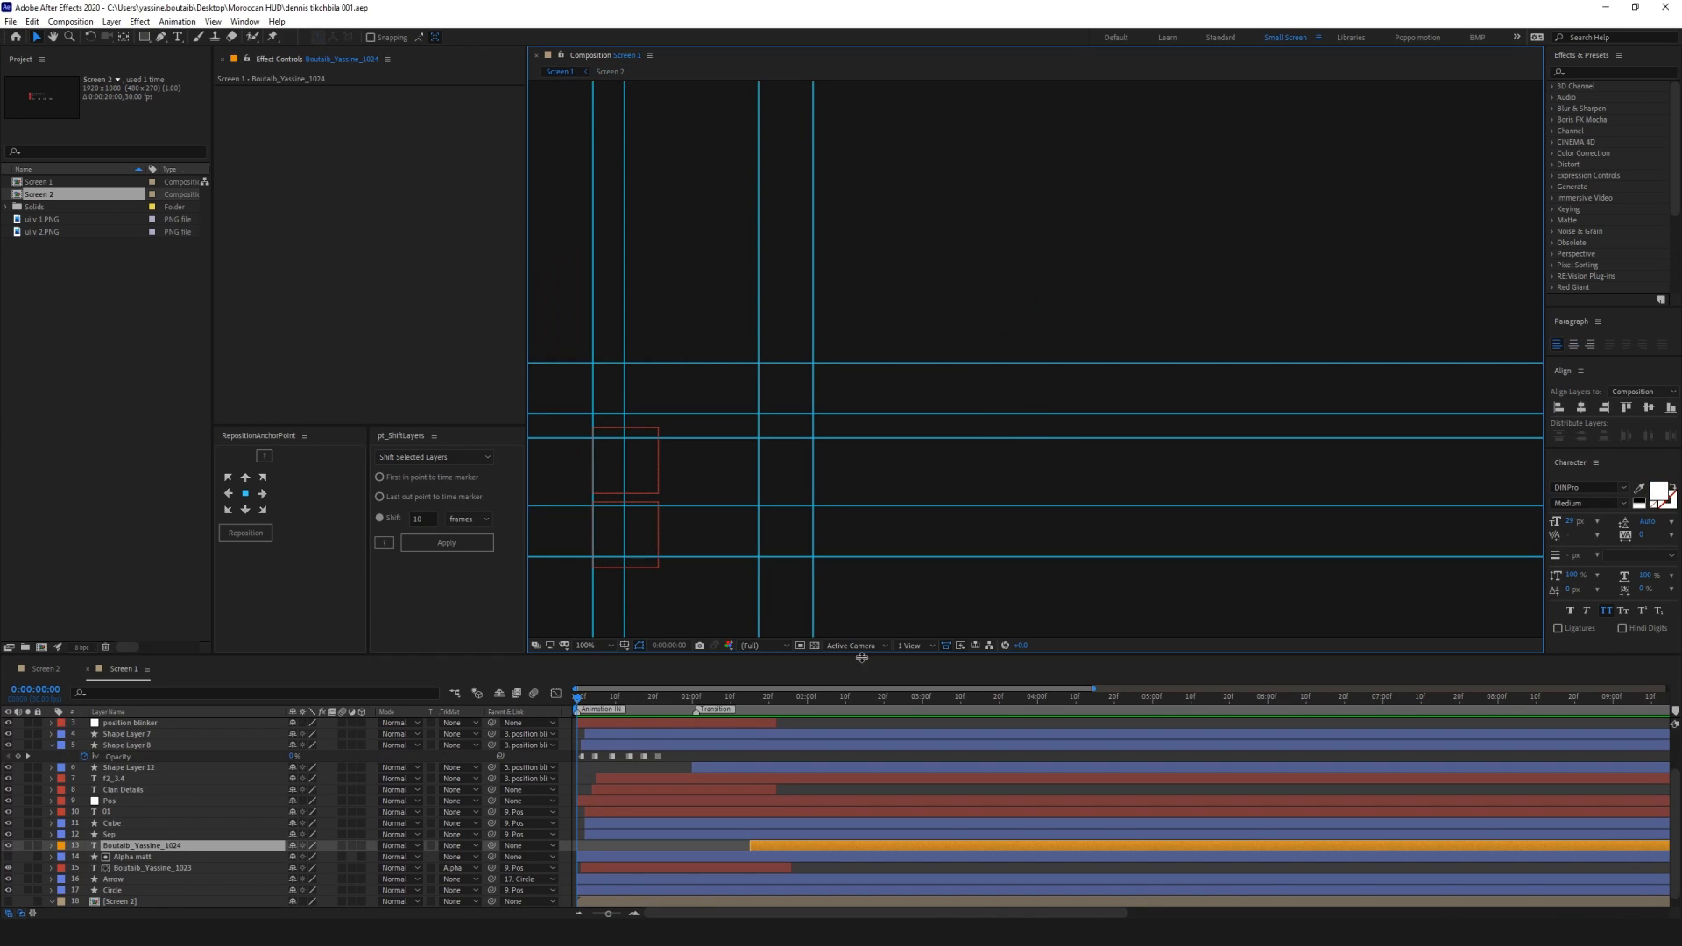
Collapse the expanded layer properties in the Screen 1 timeline, with the playhead at 0:00:01:15
{"action": "mouse_move", "coordinate": [707, 706]}
{"action": "left_mouse_down"}
{"action": "mouse_move", "coordinate": [788, 710]}
{"action": "mouse_move", "coordinate": [751, 704]}
{"action": "left_mouse_up"}
{"action": "scroll", "coordinate": [1091, 493], "scroll_direction": "up", "scroll_amount": 2}
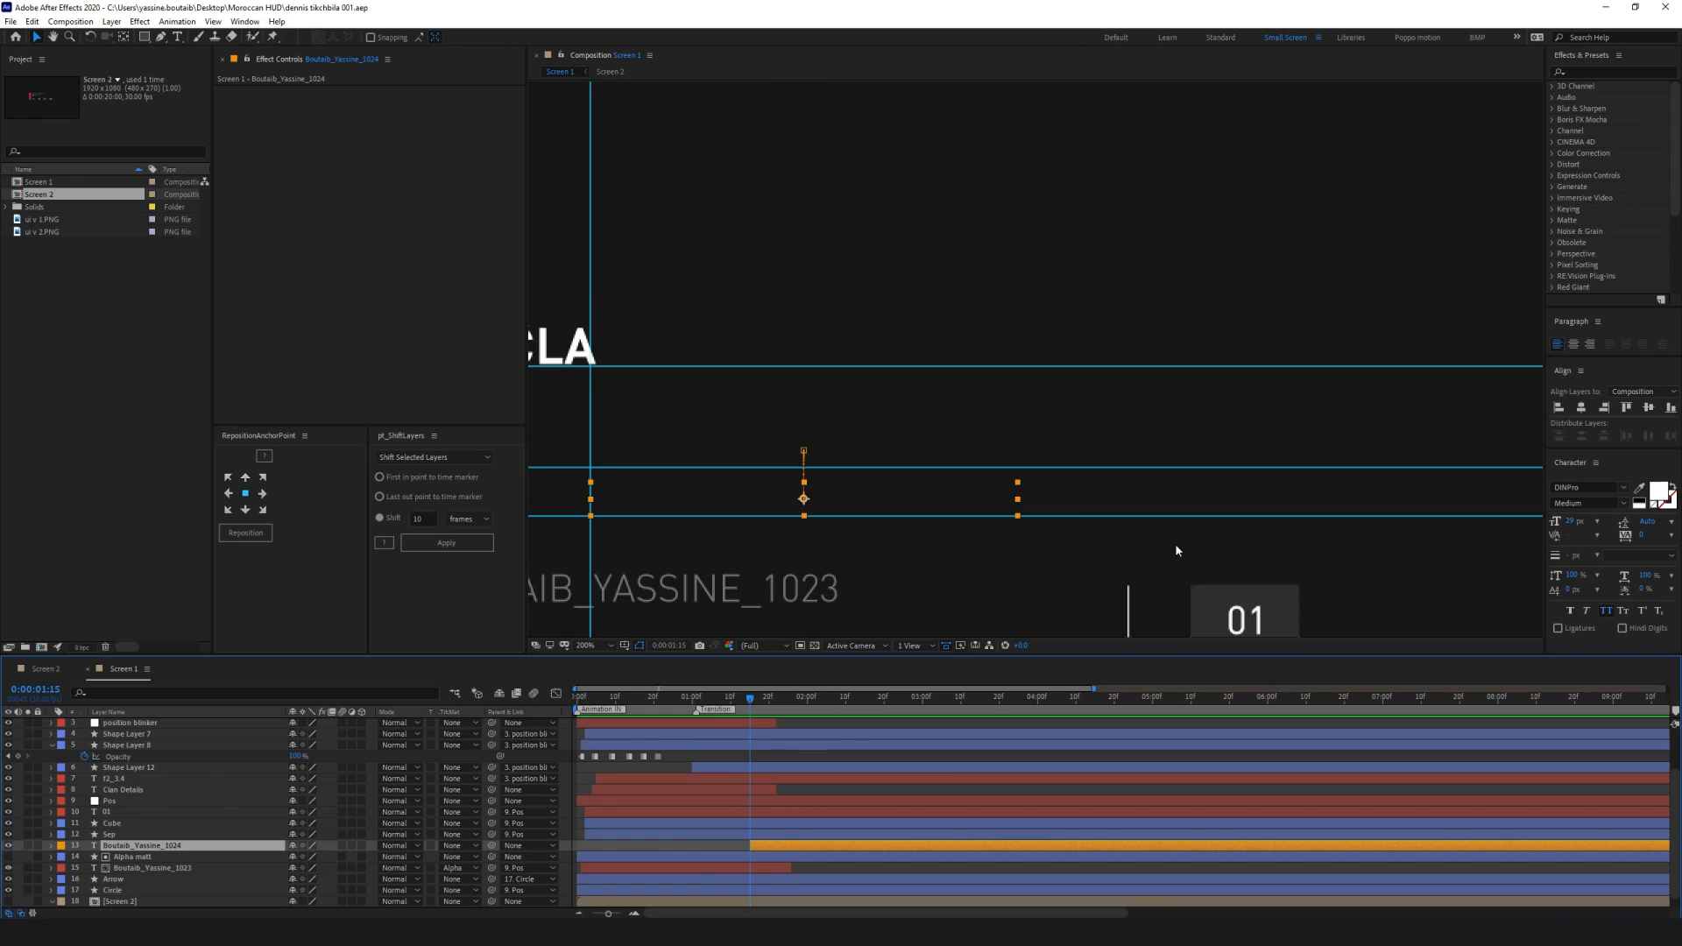
{"action": "left_click", "coordinate": [556, 754]}
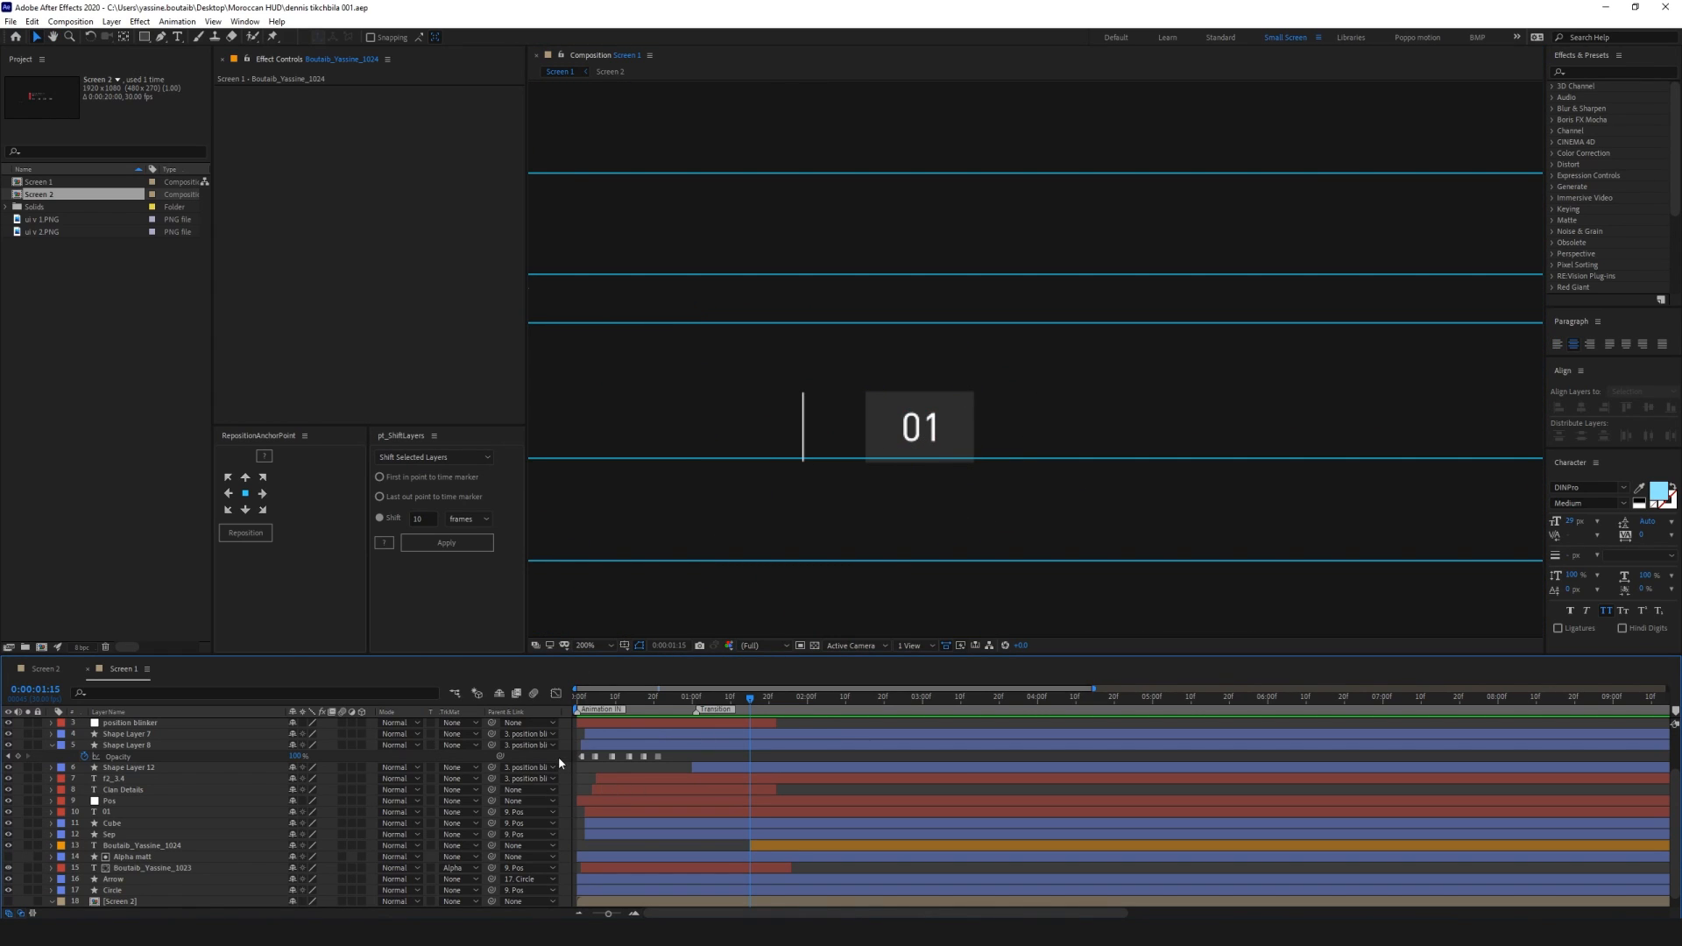
{"action": "scroll", "coordinate": [137, 850], "scroll_direction": "up", "scroll_amount": 3}
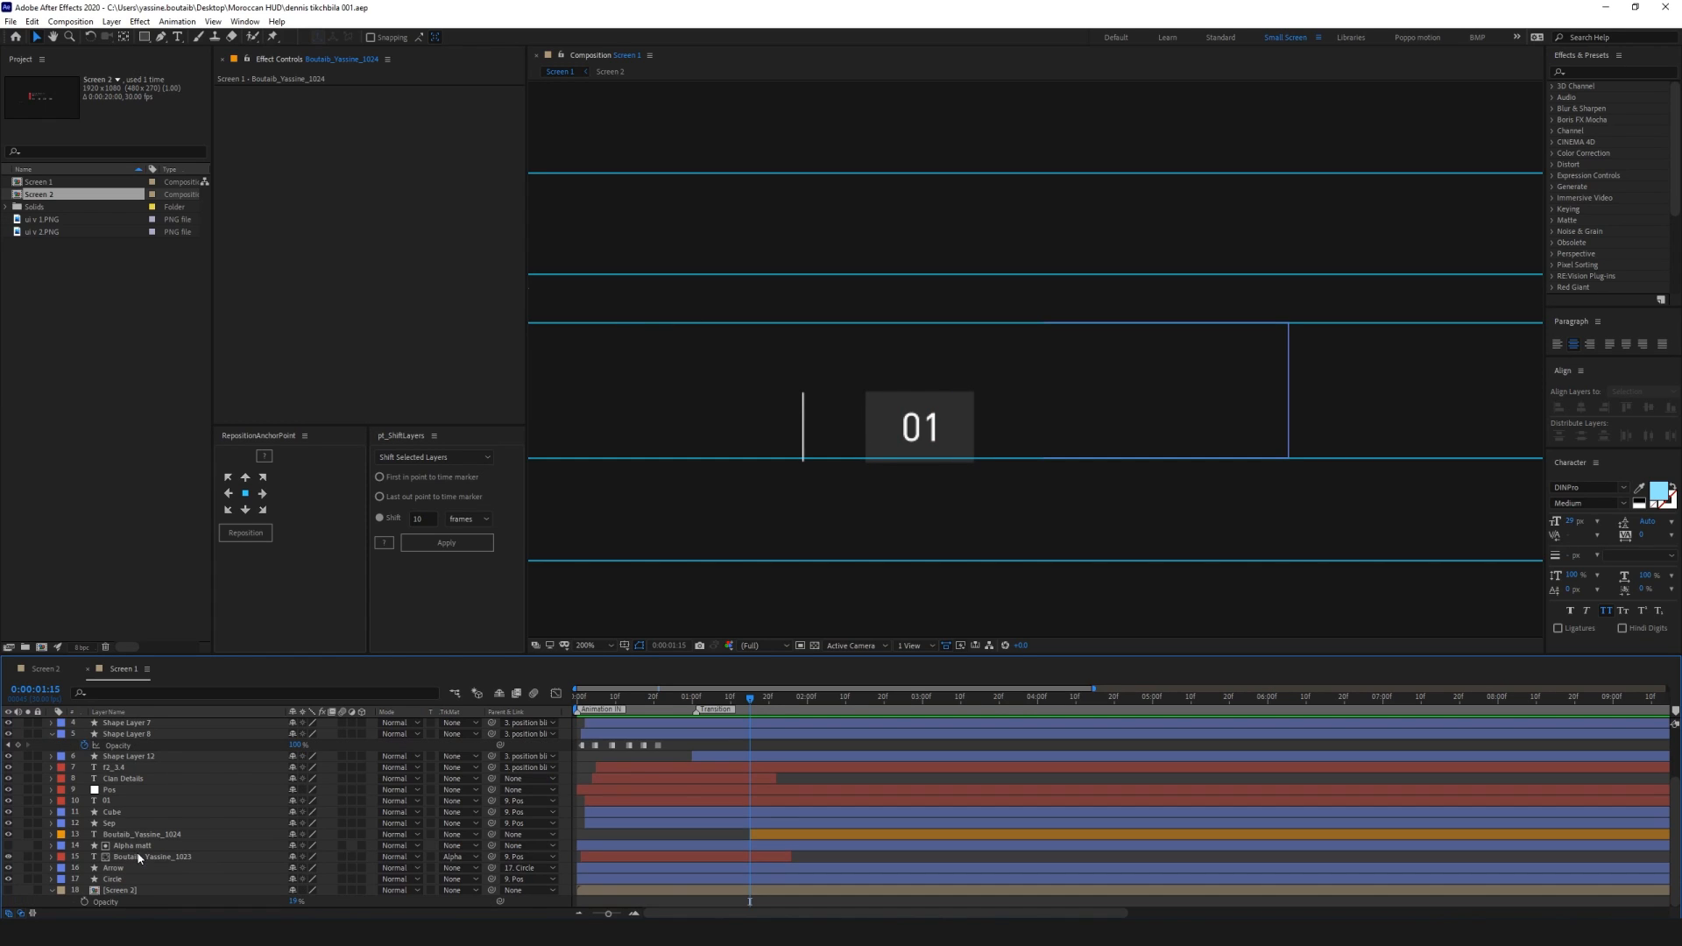
{"action": "left_click", "coordinate": [53, 802]}
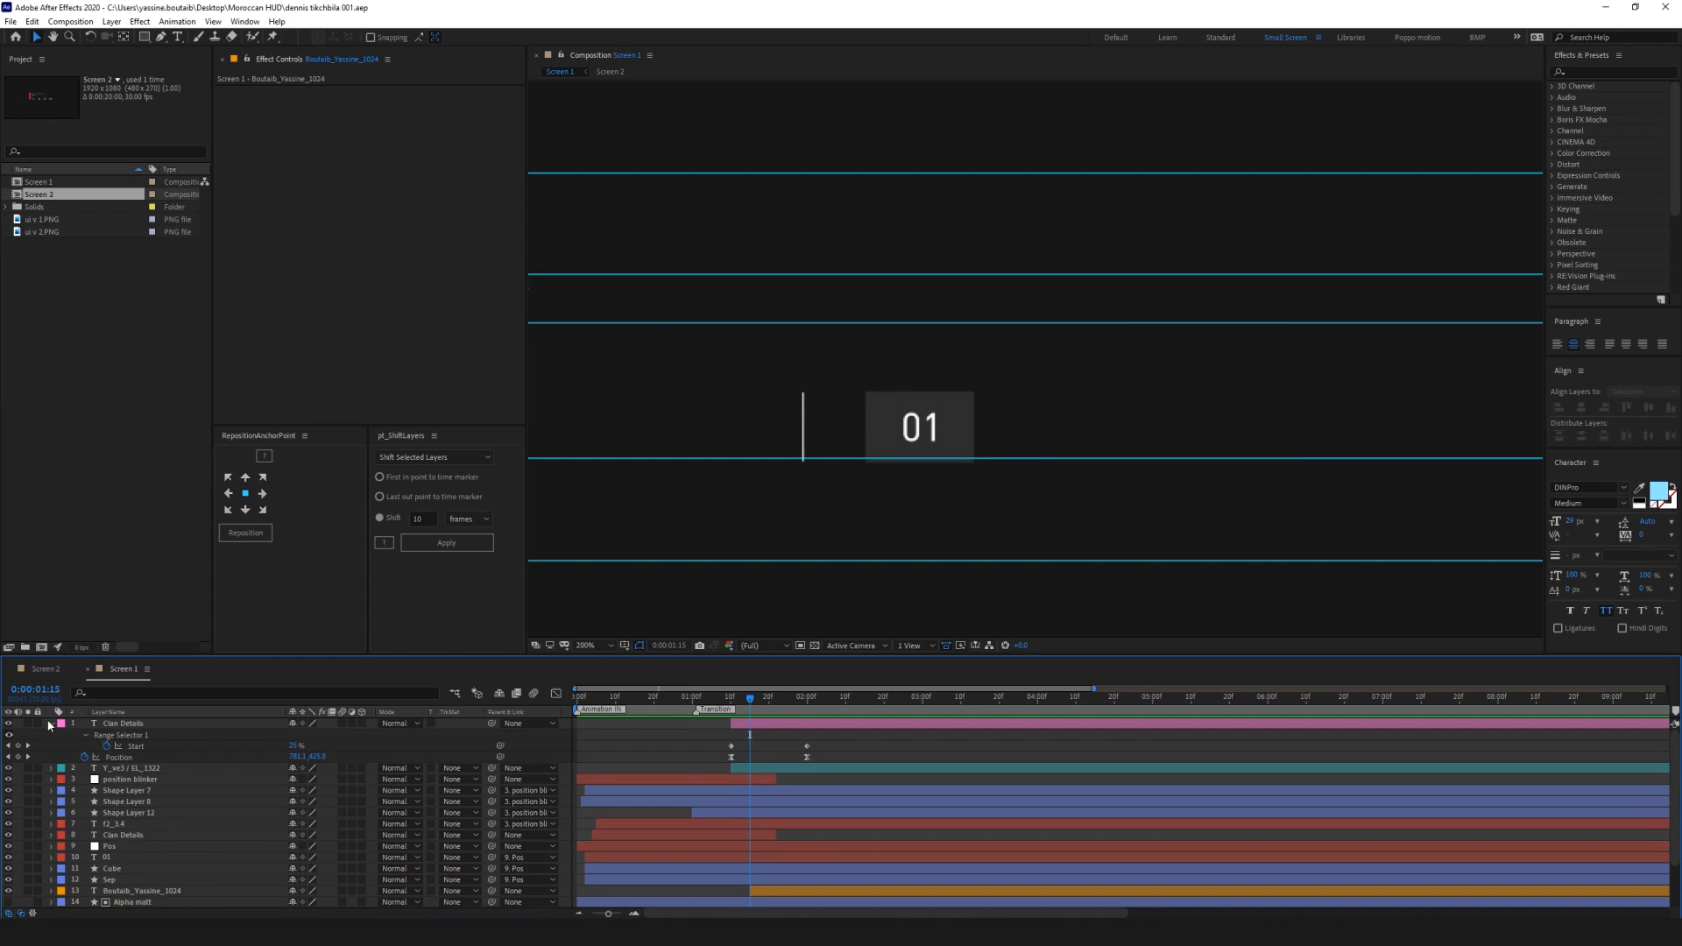
{"action": "left_click", "coordinate": [52, 724]}
{"action": "scroll", "coordinate": [54, 893], "scroll_direction": "down", "scroll_amount": 2}
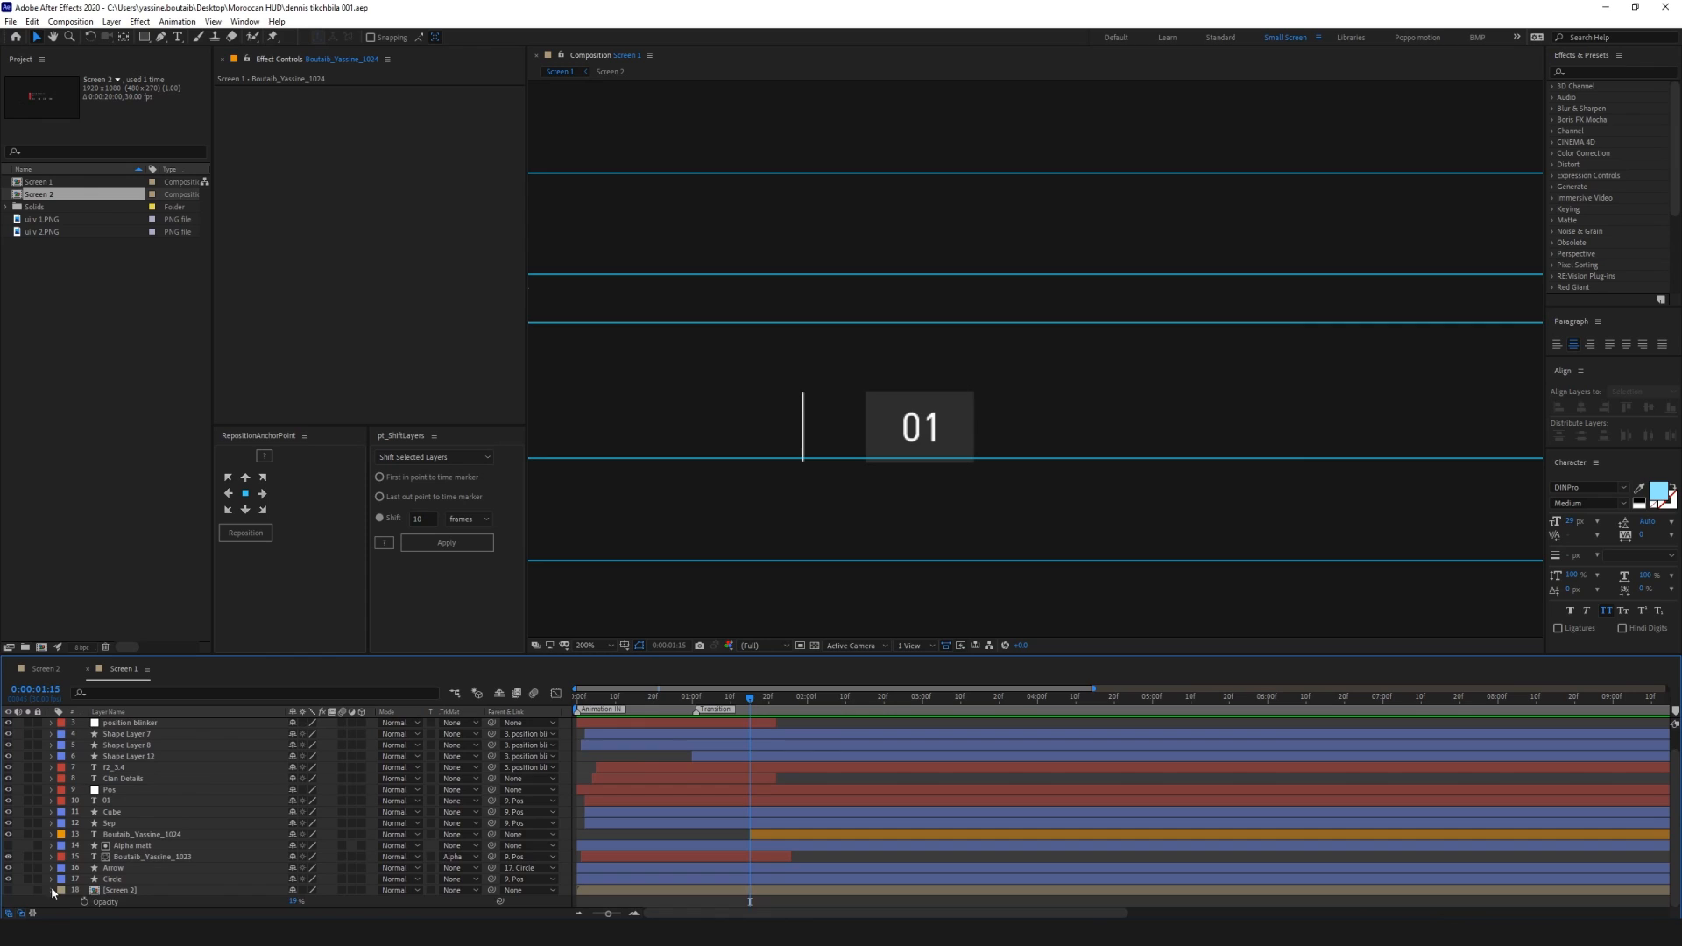
{"action": "scroll", "coordinate": [53, 892], "scroll_direction": "up", "scroll_amount": 2}
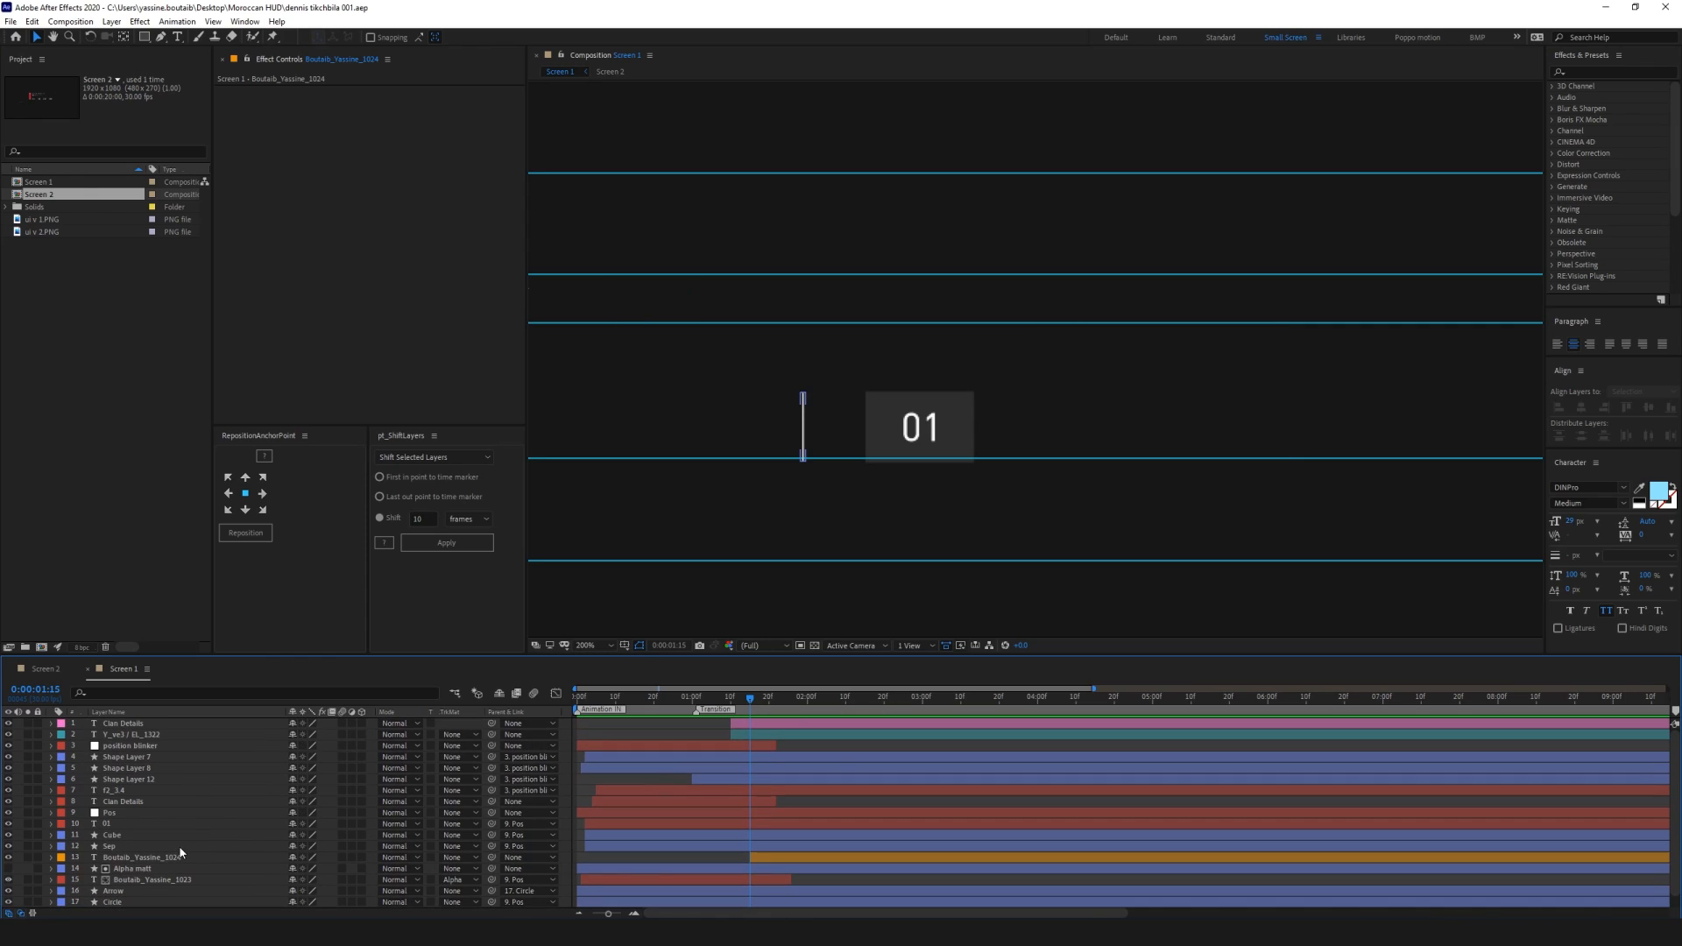
Add a Position keyframe to the "01" text layer at 0:00:01:01, at the Transition marker
{"action": "left_click", "coordinate": [918, 430]}
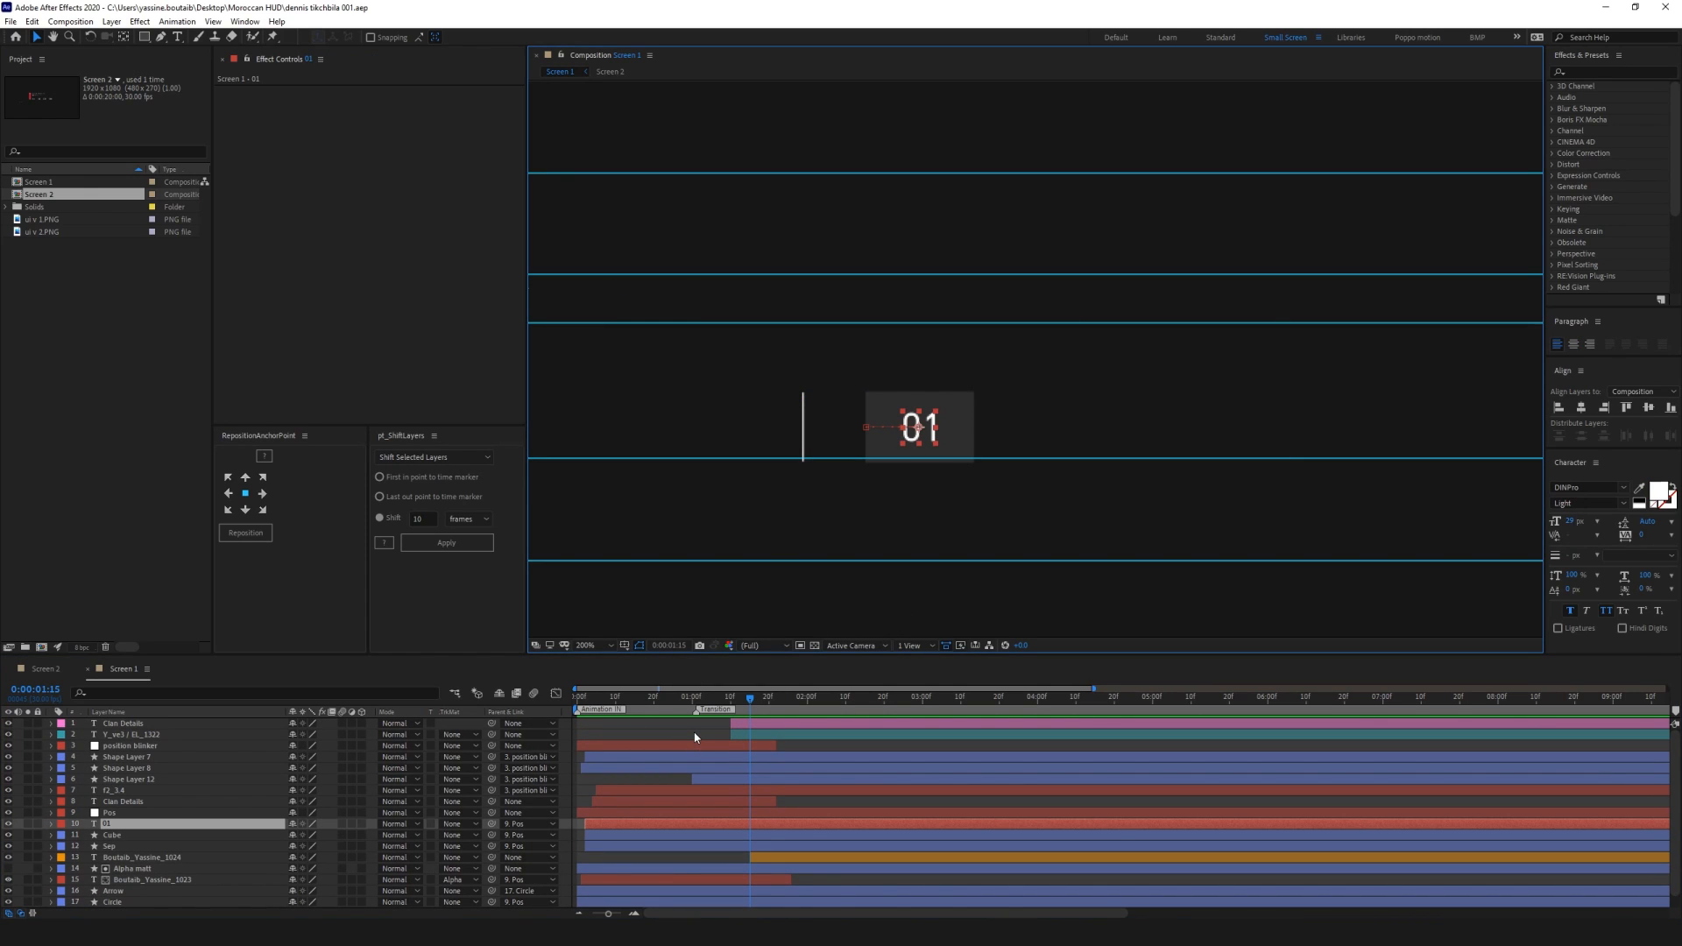
{"action": "left_click", "coordinate": [971, 429]}
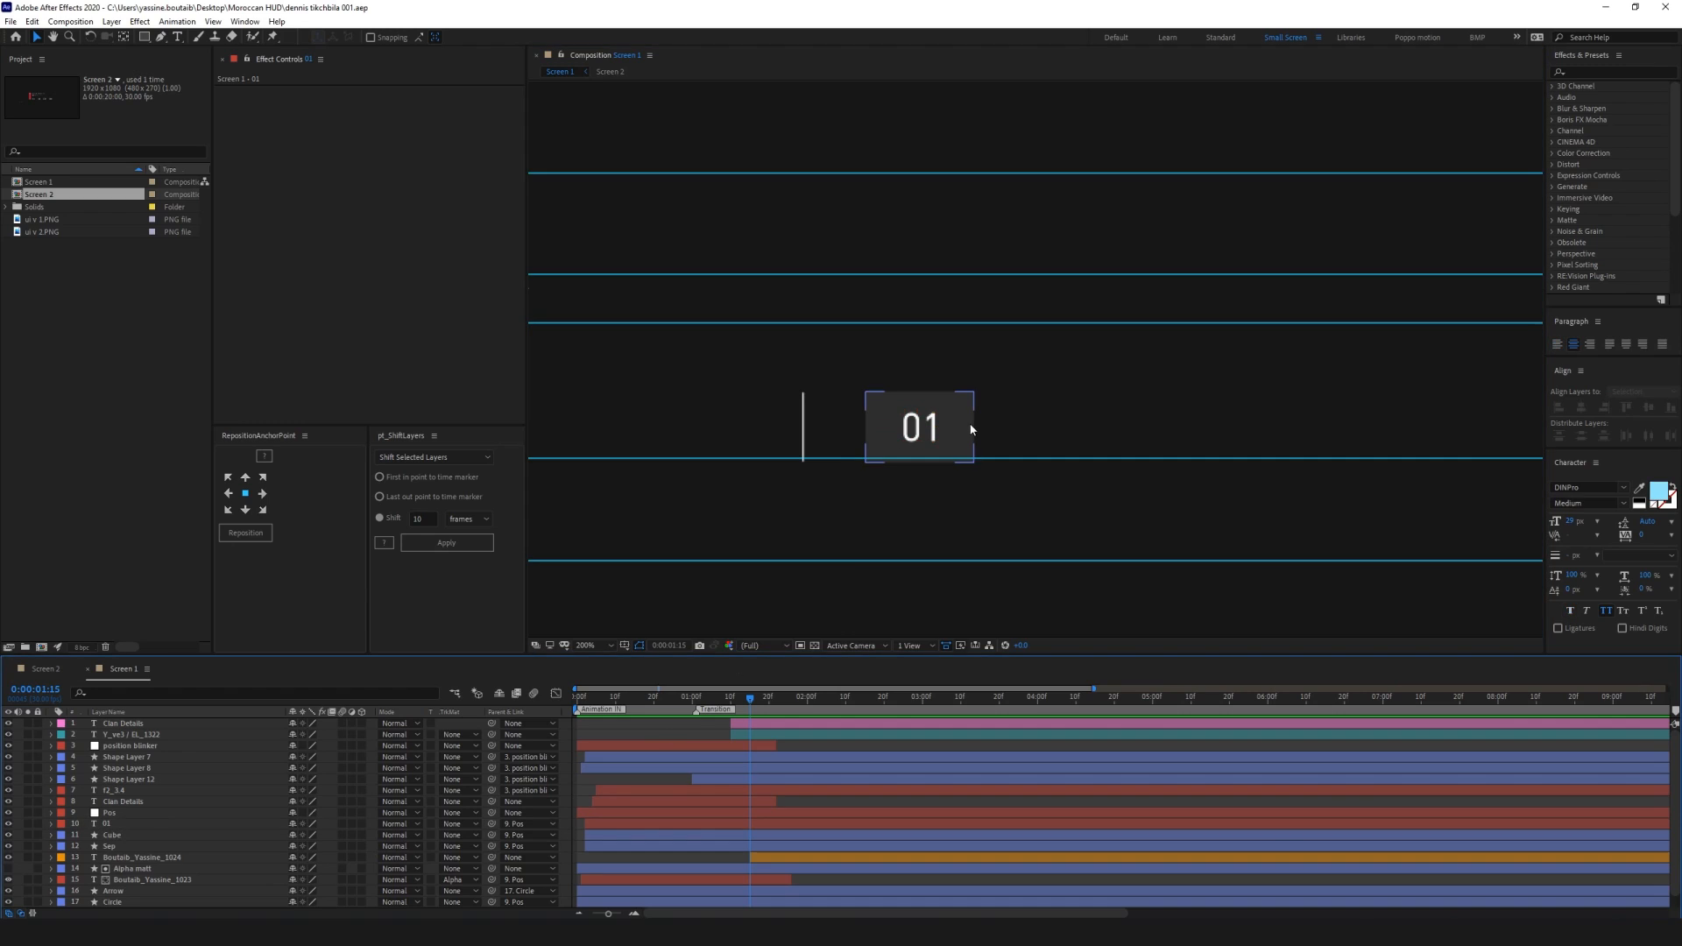
{"action": "left_click", "coordinate": [915, 438]}
{"action": "key", "text": "p"}
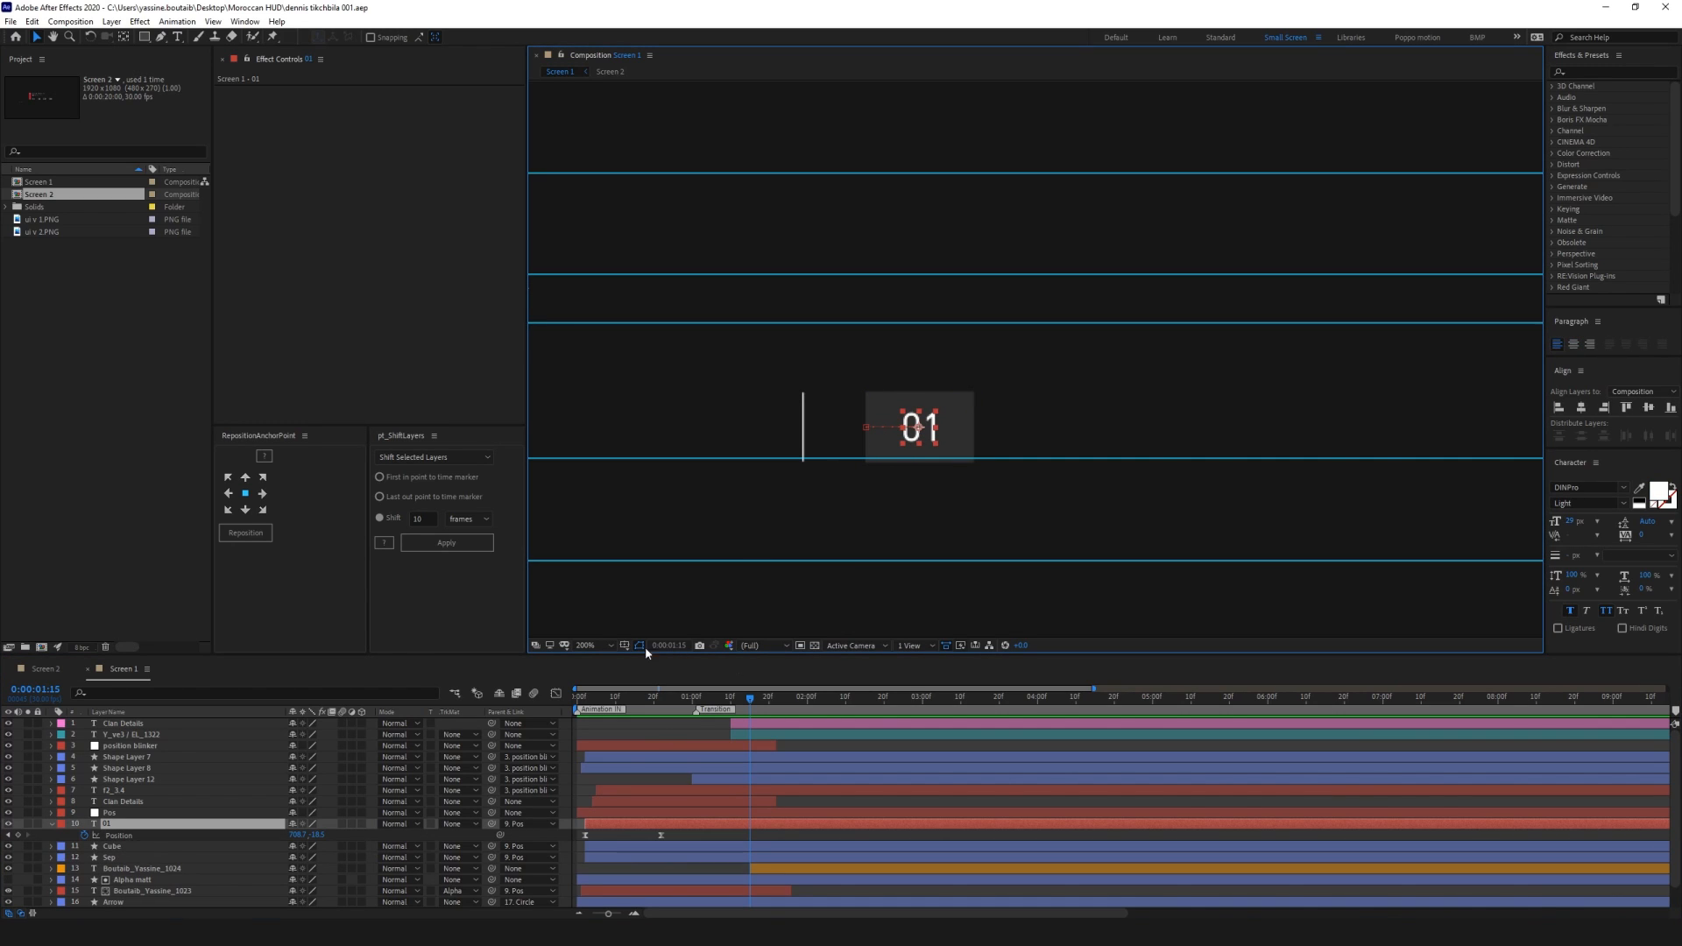
{"action": "left_click", "coordinate": [696, 700]}
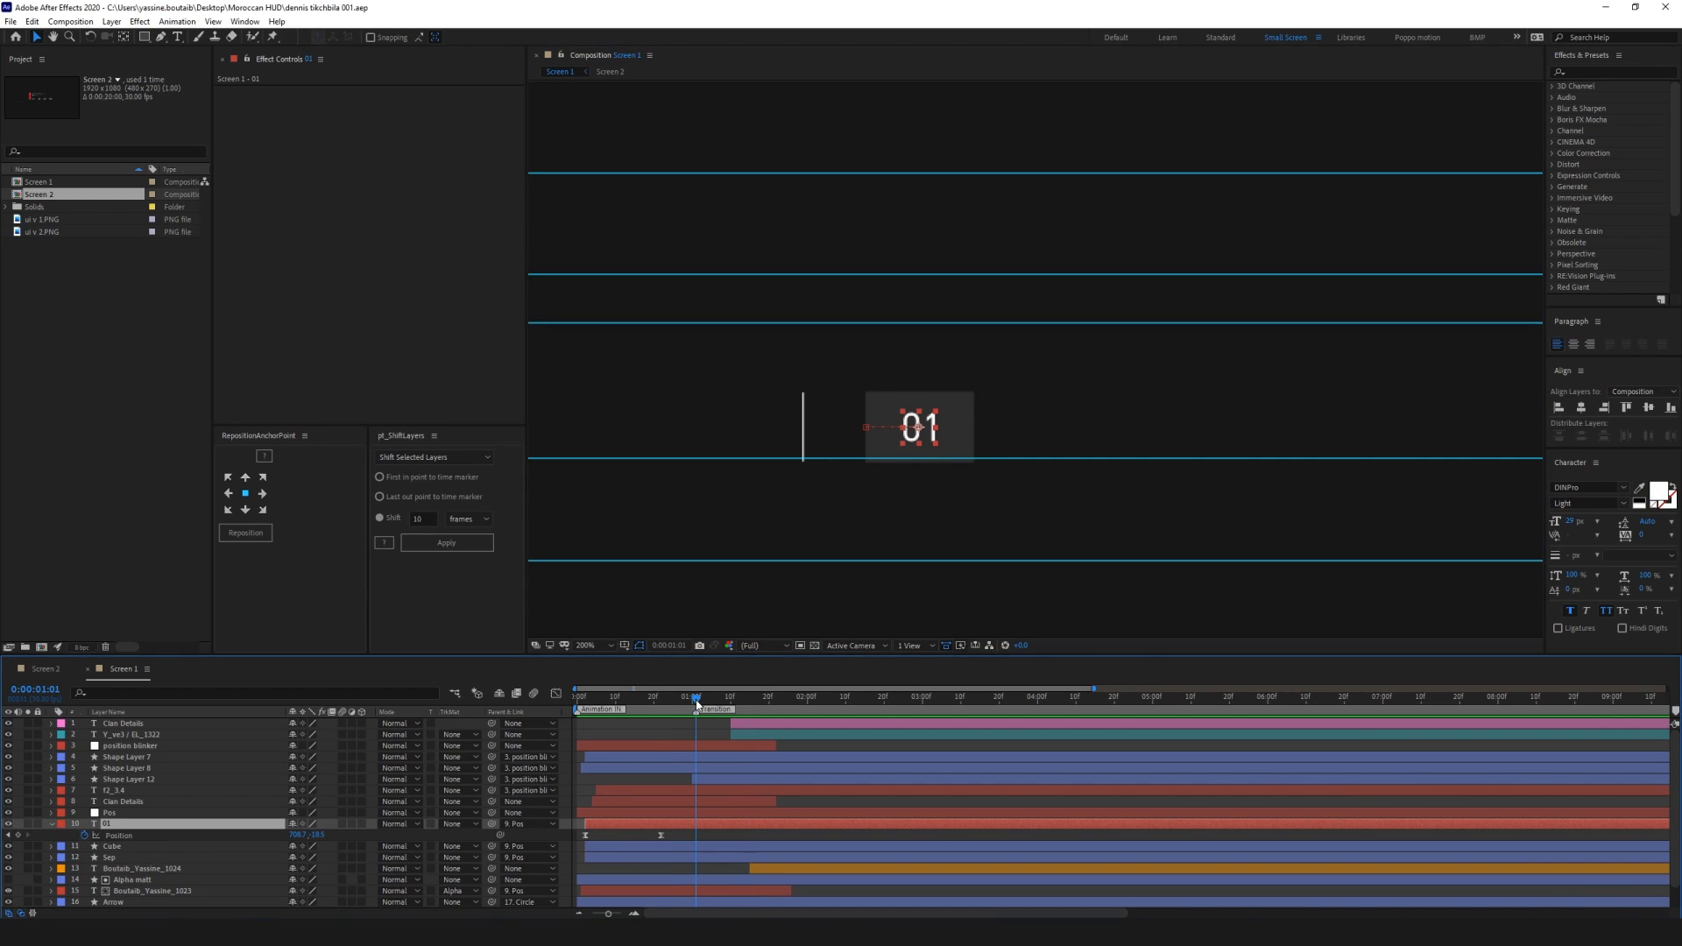
{"action": "left_click", "coordinate": [15, 835]}
{"action": "left_click", "coordinate": [694, 699]}
{"action": "left_click", "coordinate": [18, 835]}
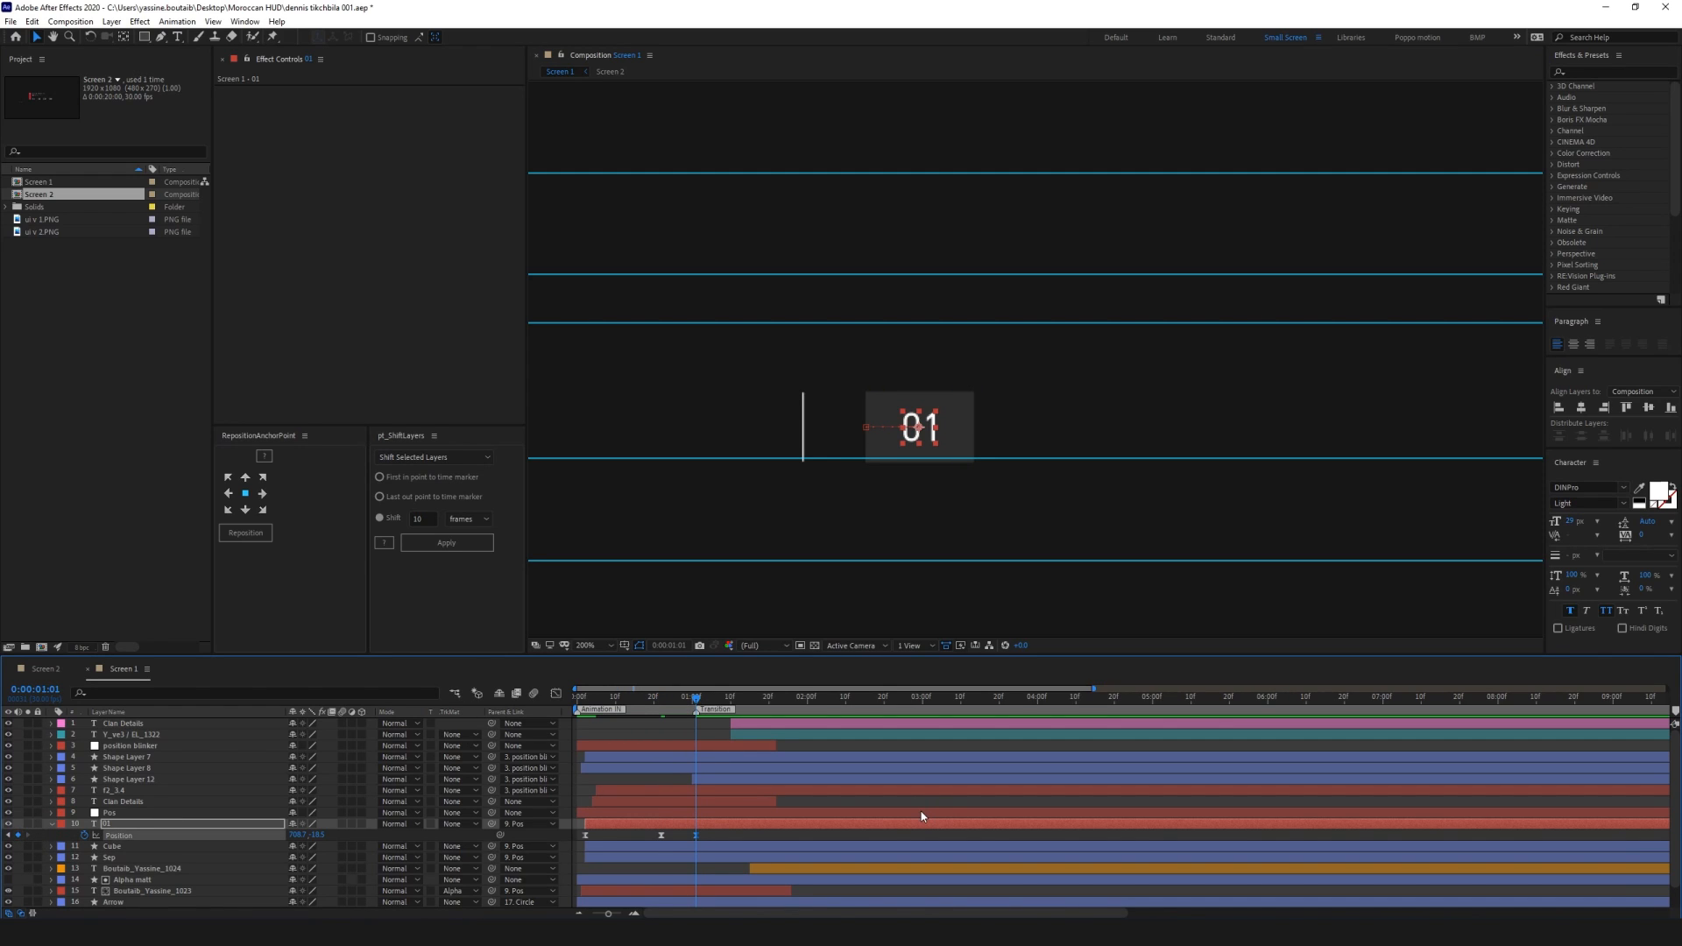
At 0:00:01:21, slide the "01" text straight right until it clears its grey box, and trim the layer's end there
{"action": "key", "text": "space"}
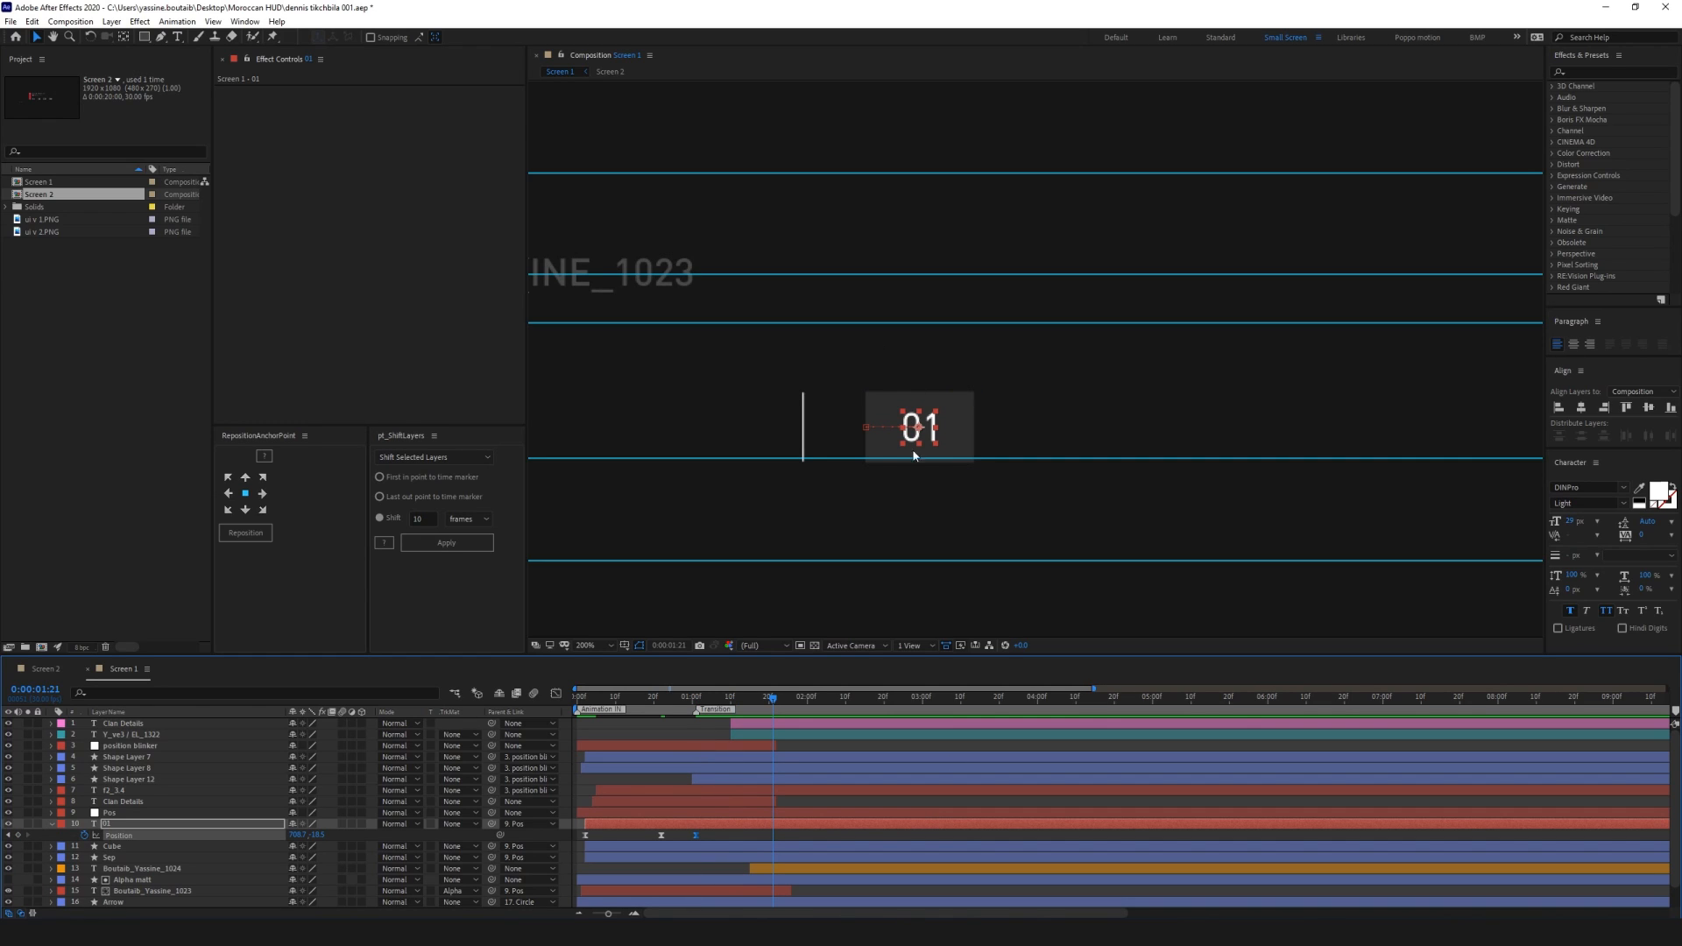
{"action": "left_click_drag", "start_coordinate": [914, 454], "coordinate": [993, 454]}
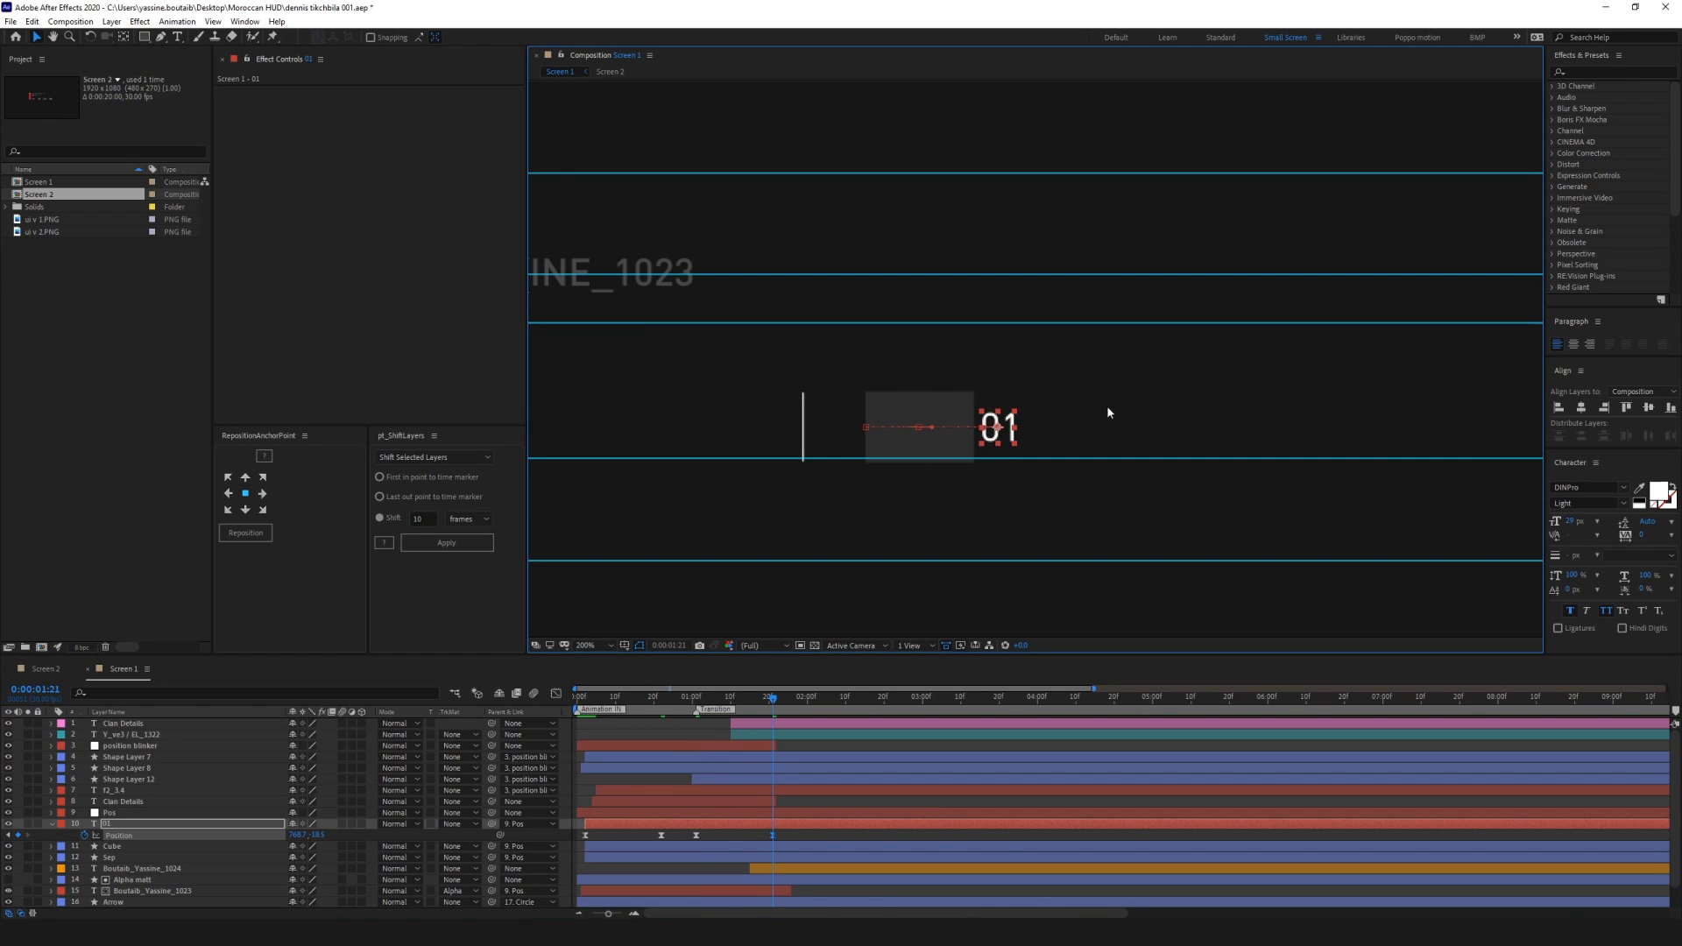
{"action": "key", "text": "alt+]"}
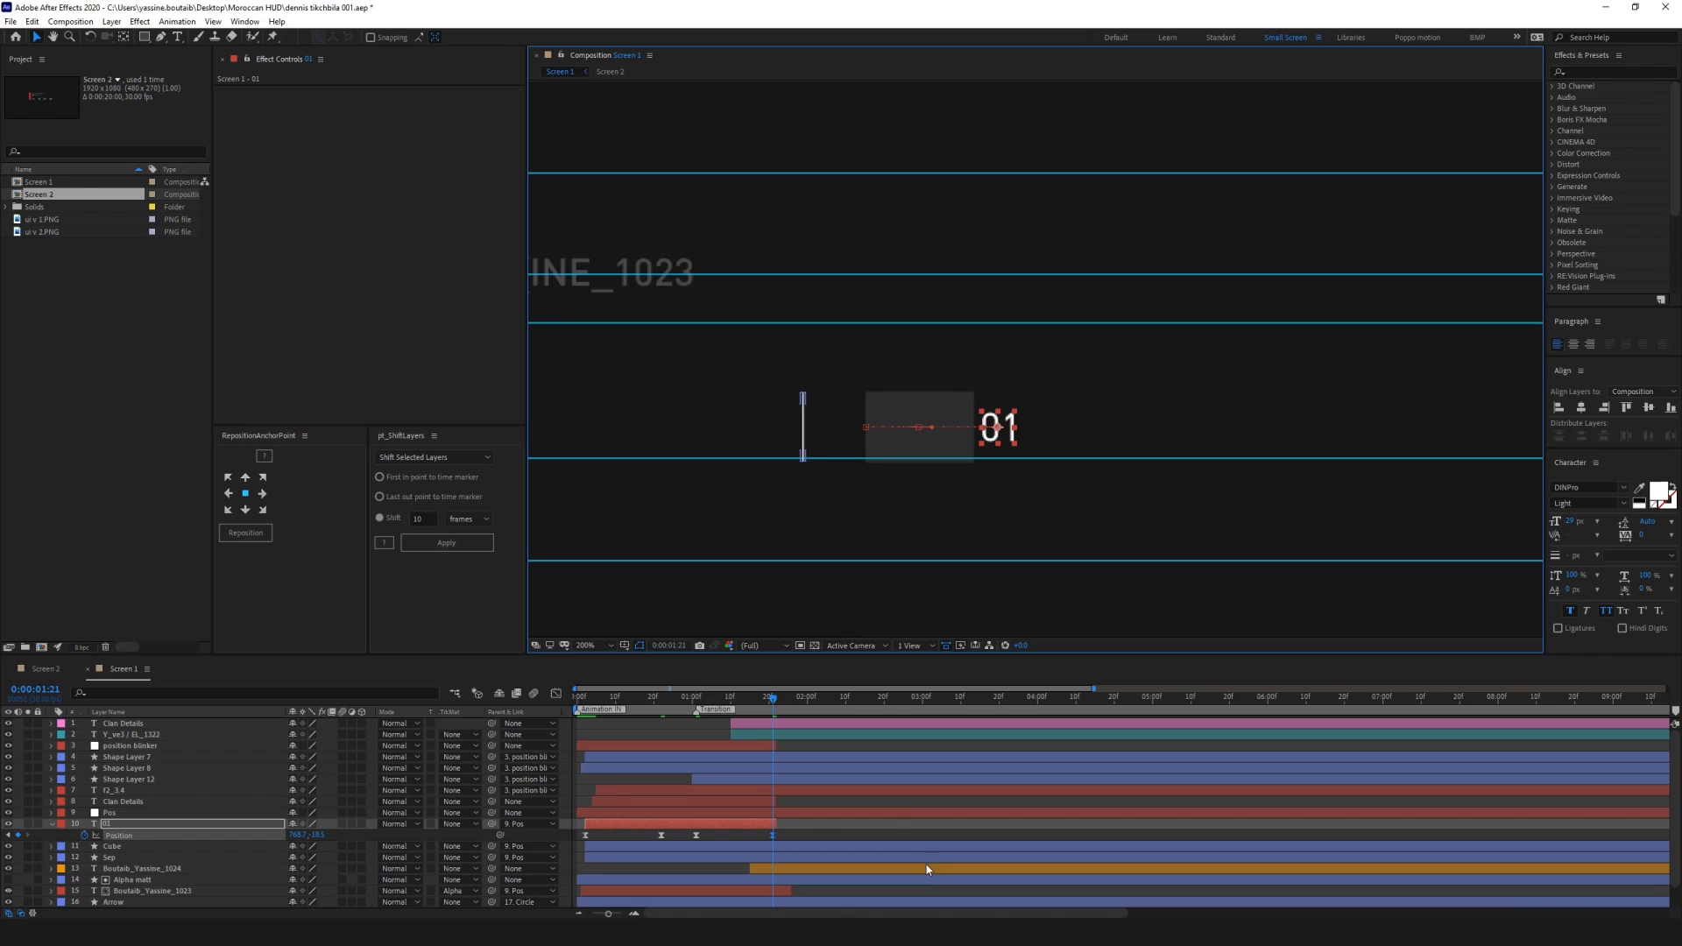
Draw a black rectangle from the grey box's right edge over the shifted "01" text and rename its layer Alpha 01
{"action": "left_click", "coordinate": [918, 827]}
{"action": "key", "text": "q"}
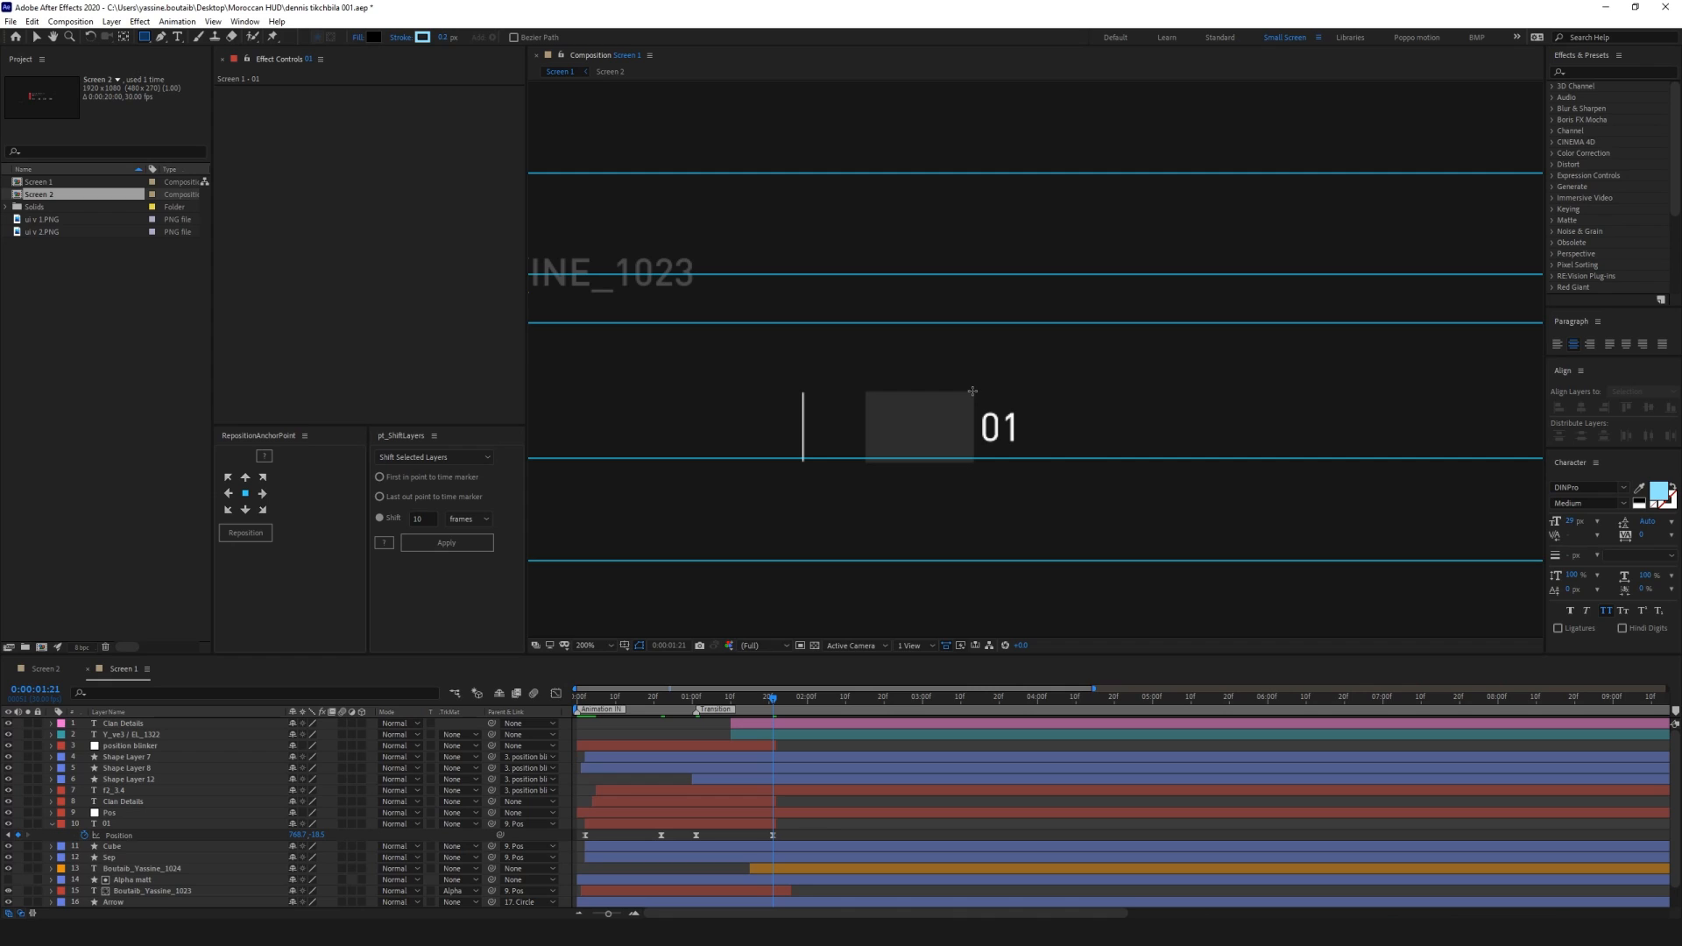
{"action": "mouse_move", "coordinate": [972, 391]}
{"action": "left_mouse_down"}
{"action": "mouse_move", "coordinate": [1056, 473]}
{"action": "mouse_move", "coordinate": [1206, 442]}
{"action": "mouse_move", "coordinate": [1233, 458]}
{"action": "mouse_move", "coordinate": [1188, 457]}
{"action": "left_mouse_up"}
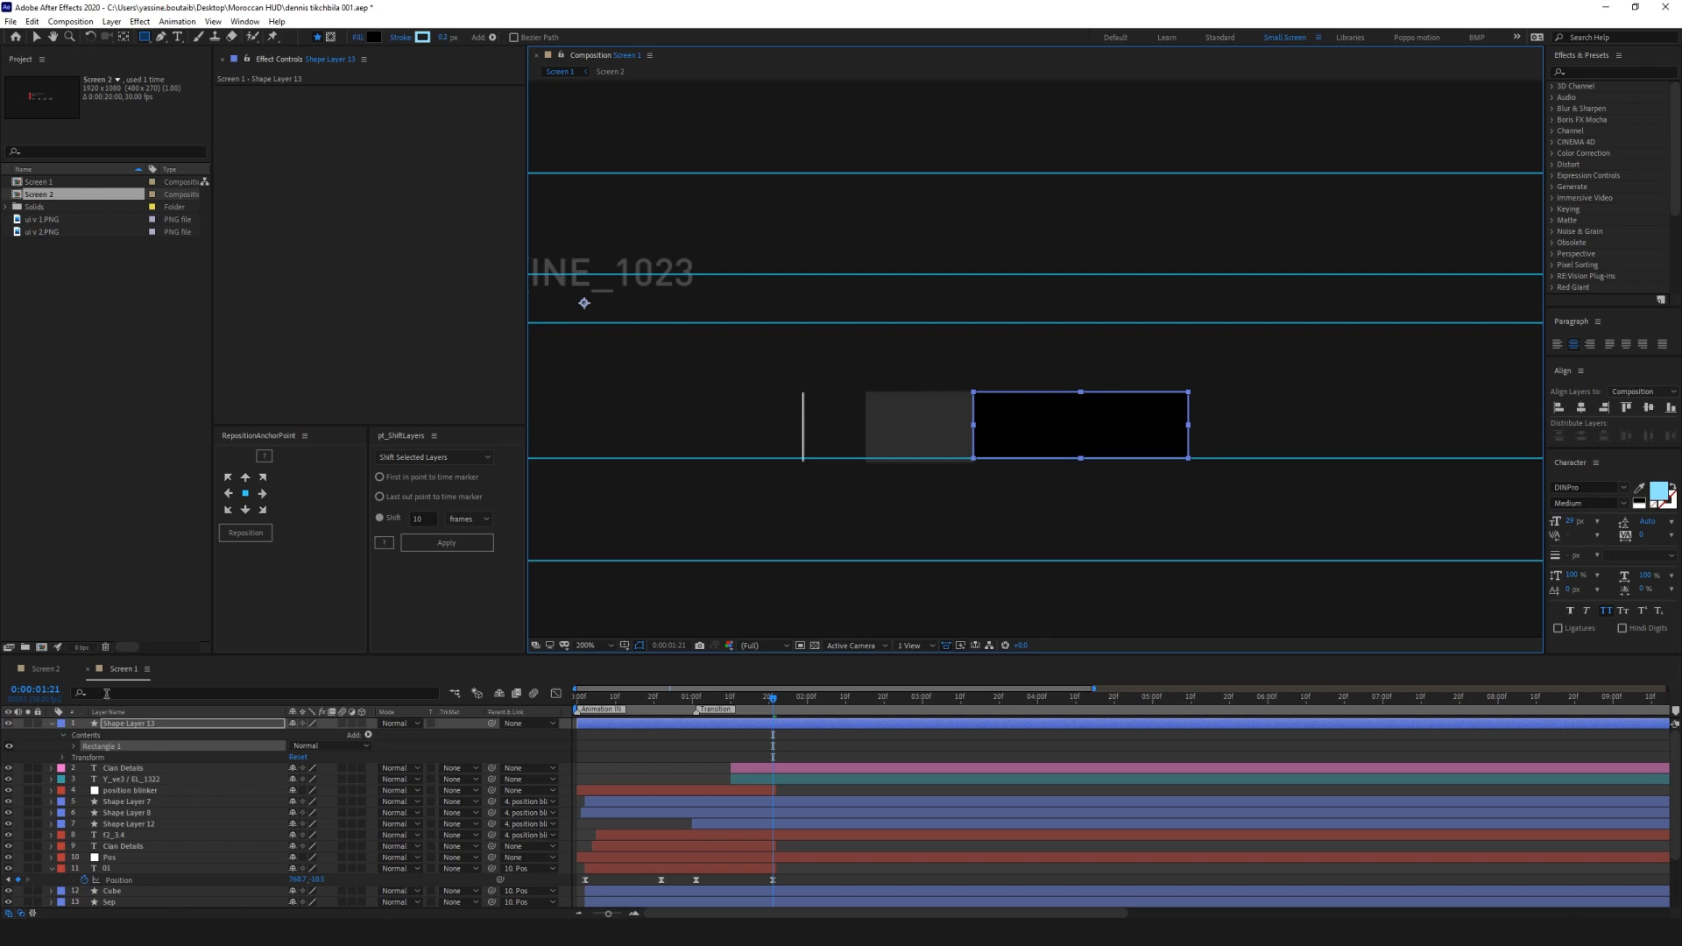
{"action": "left_click", "coordinate": [128, 725]}
{"action": "key", "text": "Return"}
{"action": "type", "text": "Al"}
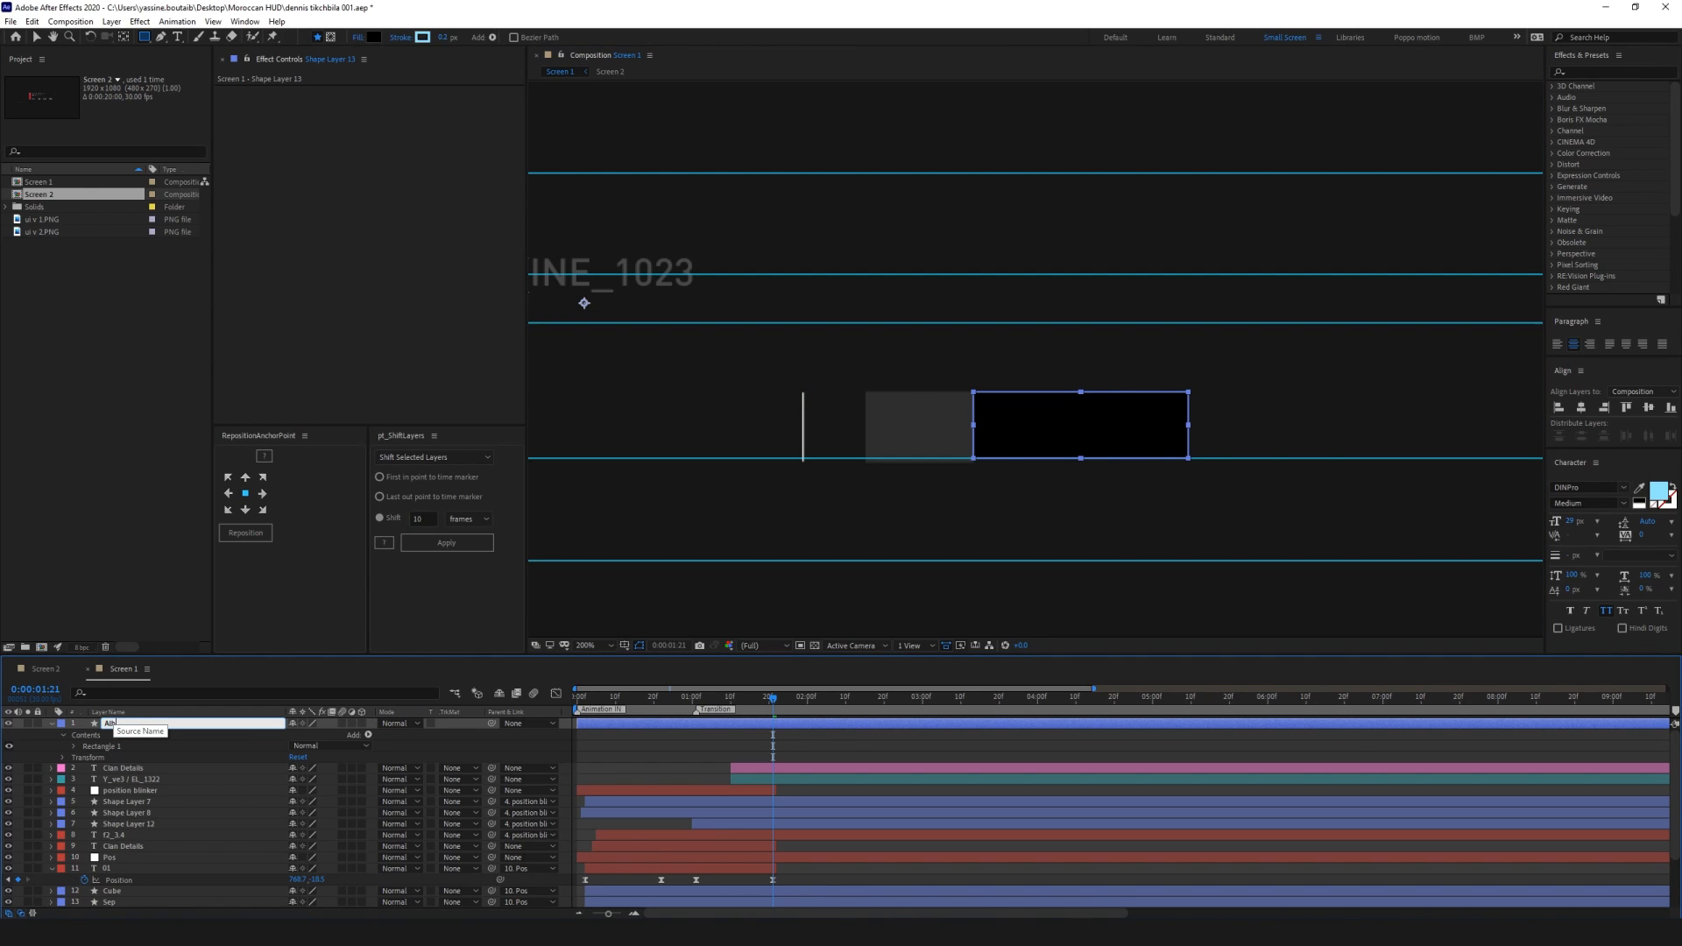
{"action": "type", "text": "pha 01"}
{"action": "key", "text": "Return"}
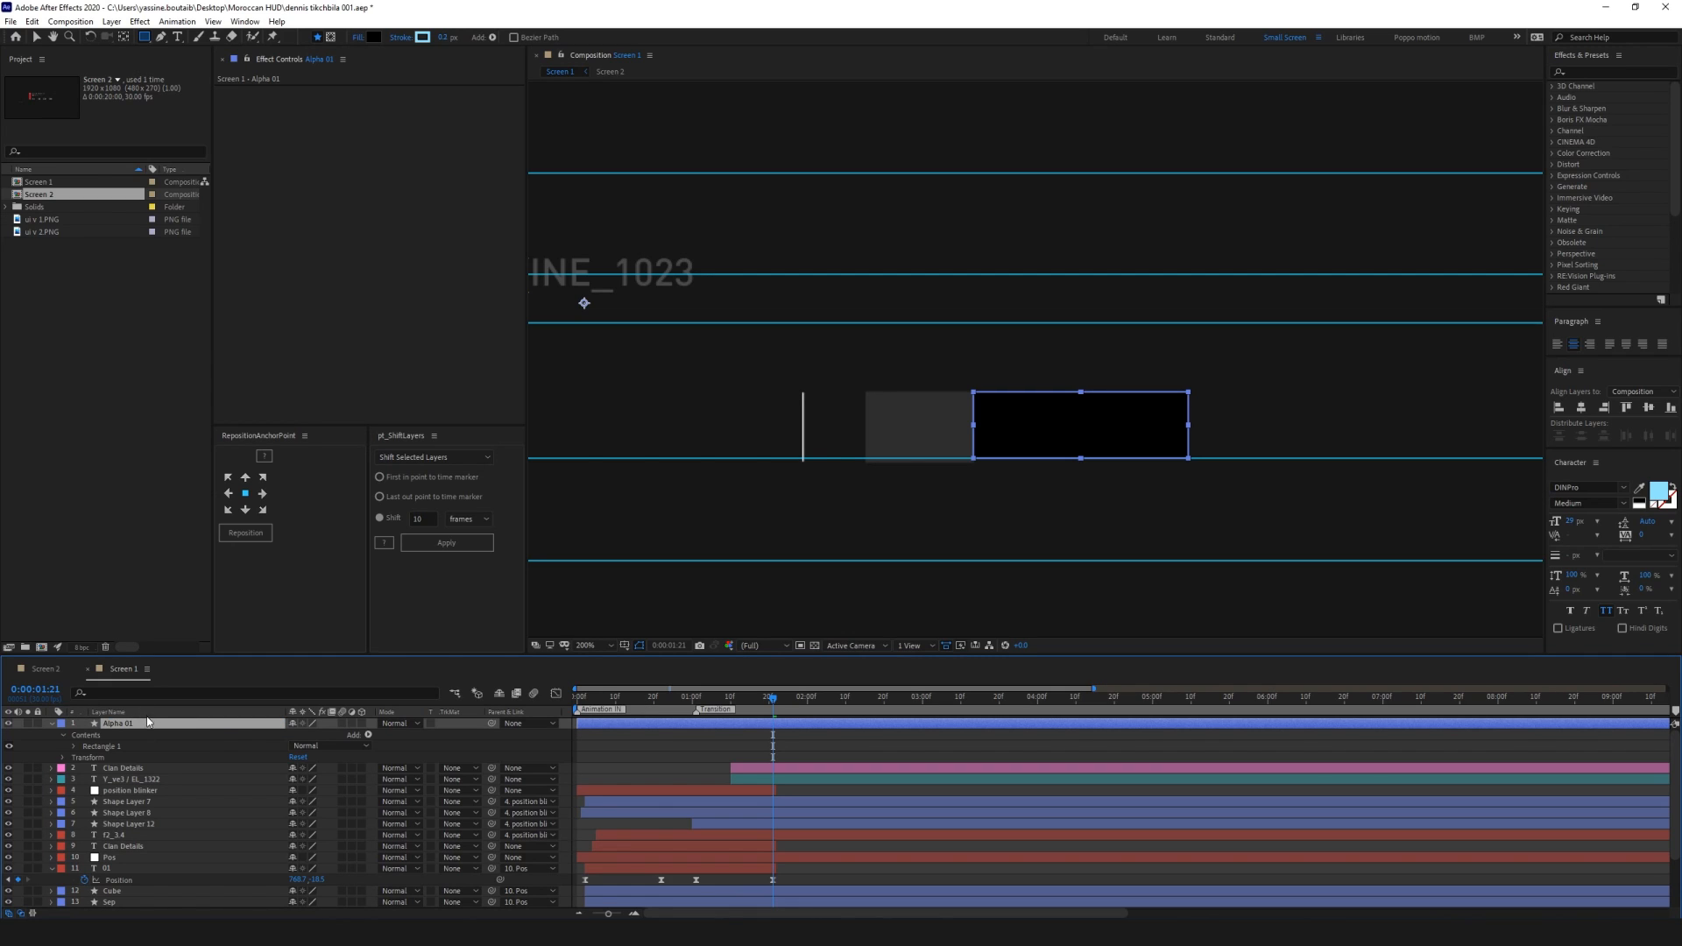
Place Alpha 01 directly above the "01" text layer, set that text's track matte to Alpha Inverted Matte, and preview the exit
{"action": "left_click_drag", "start_coordinate": [98, 726], "coordinate": [98, 865]}
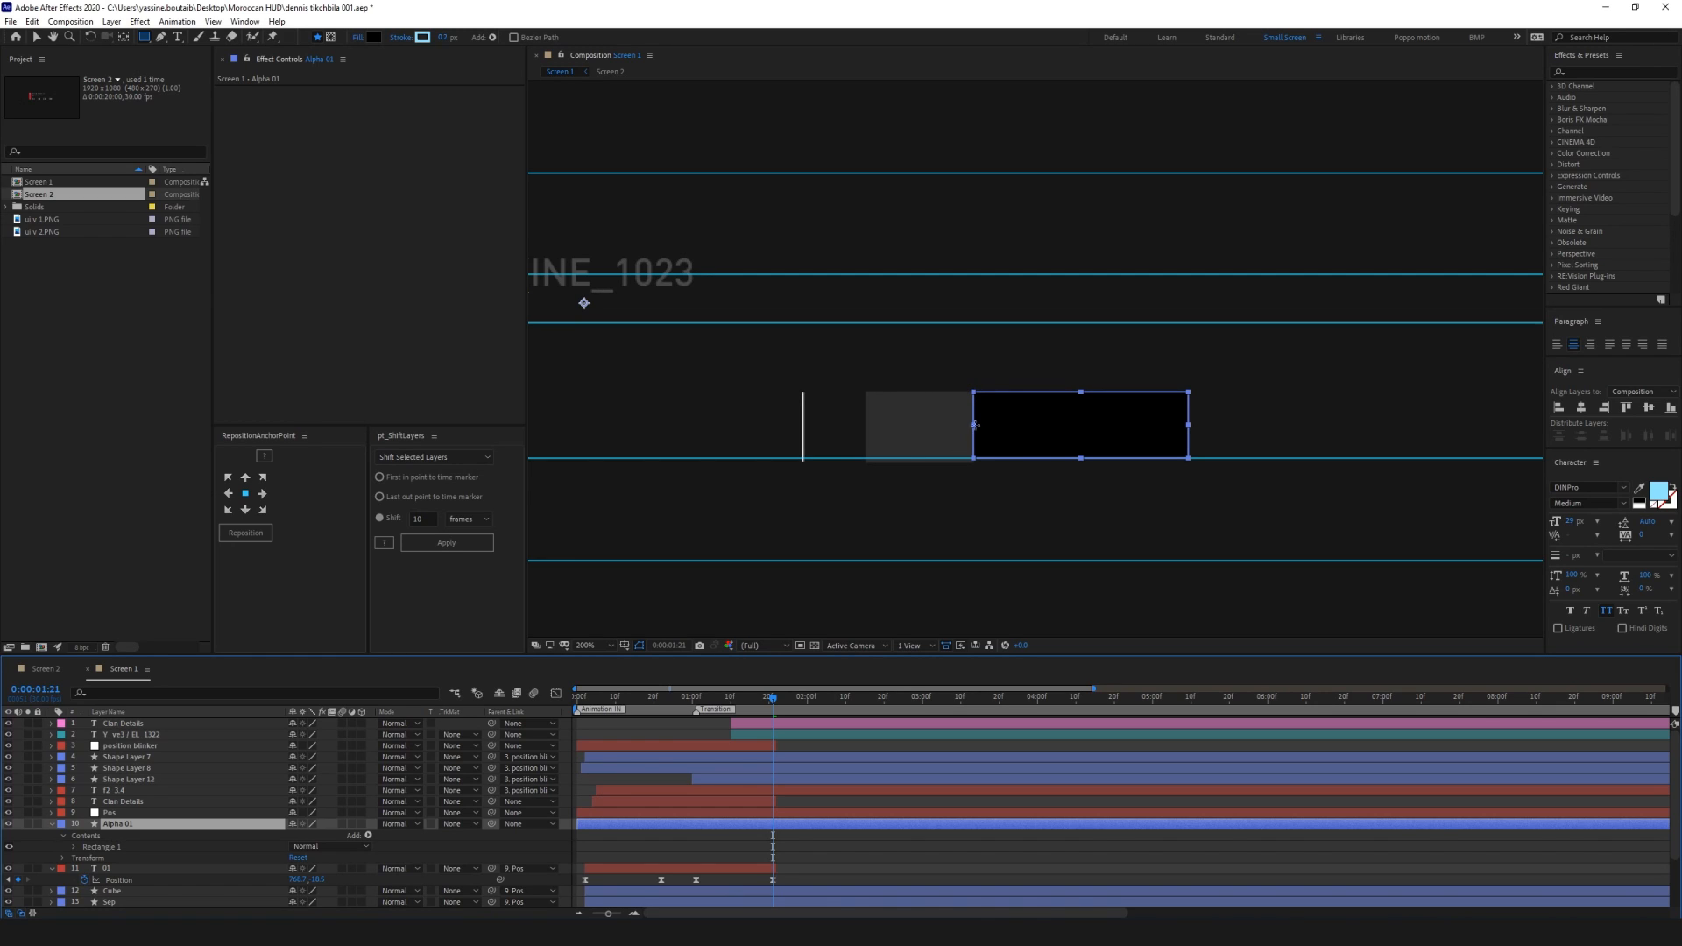
{"action": "left_click", "coordinate": [157, 868]}
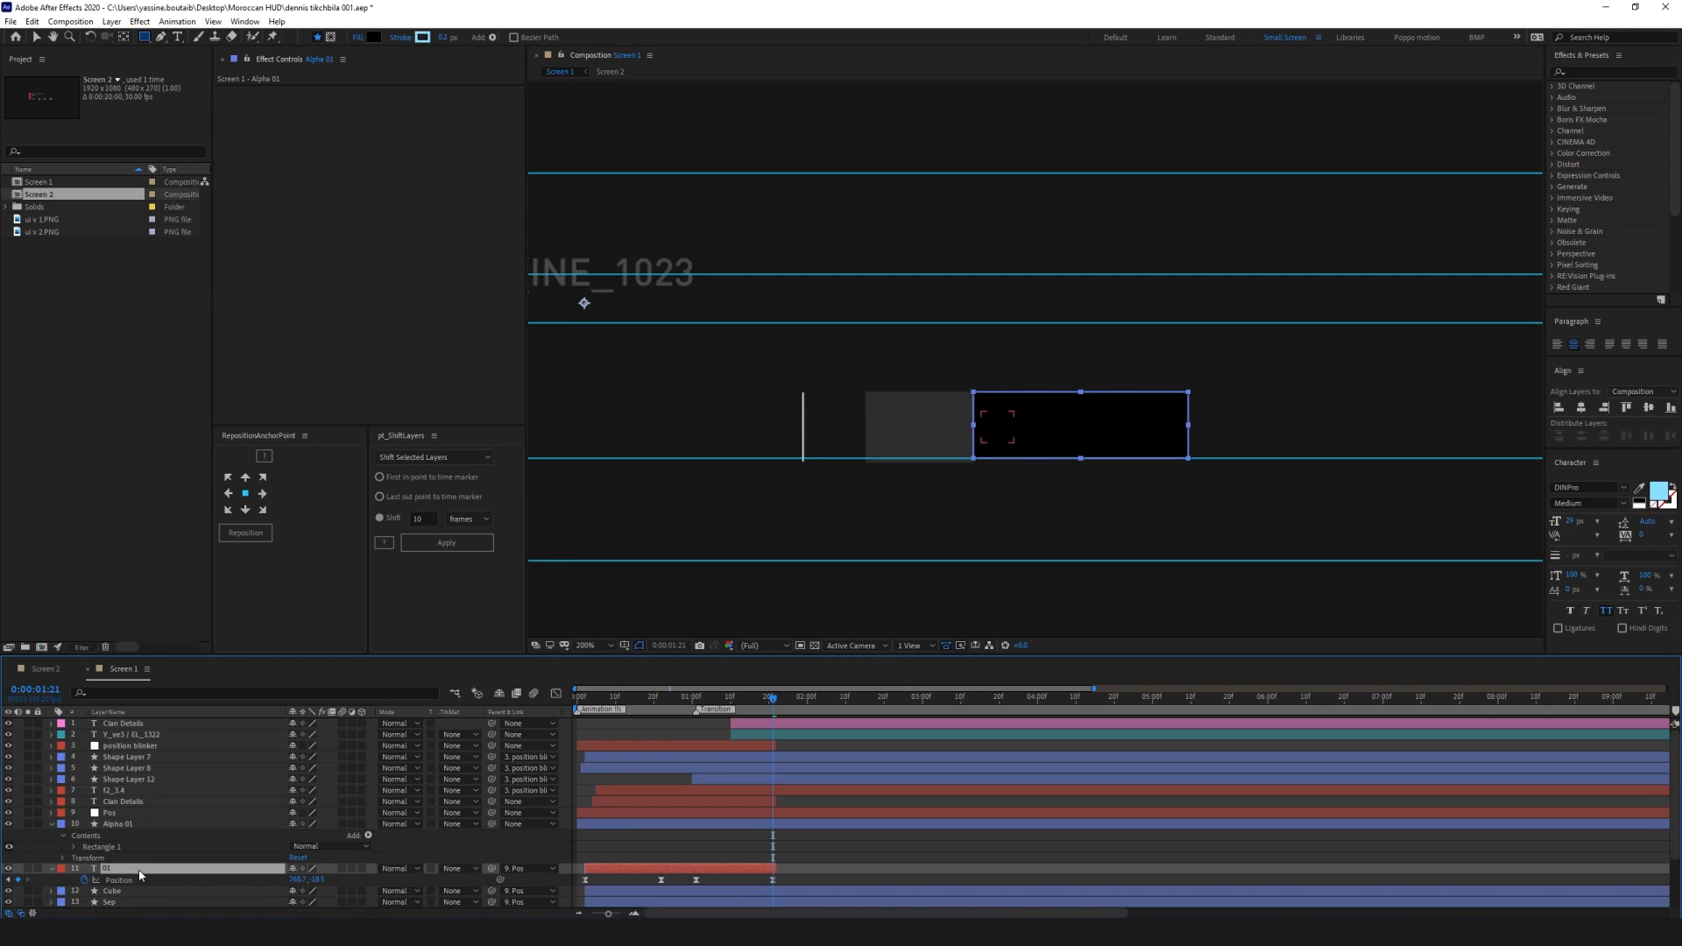
{"action": "left_click", "coordinate": [51, 823]}
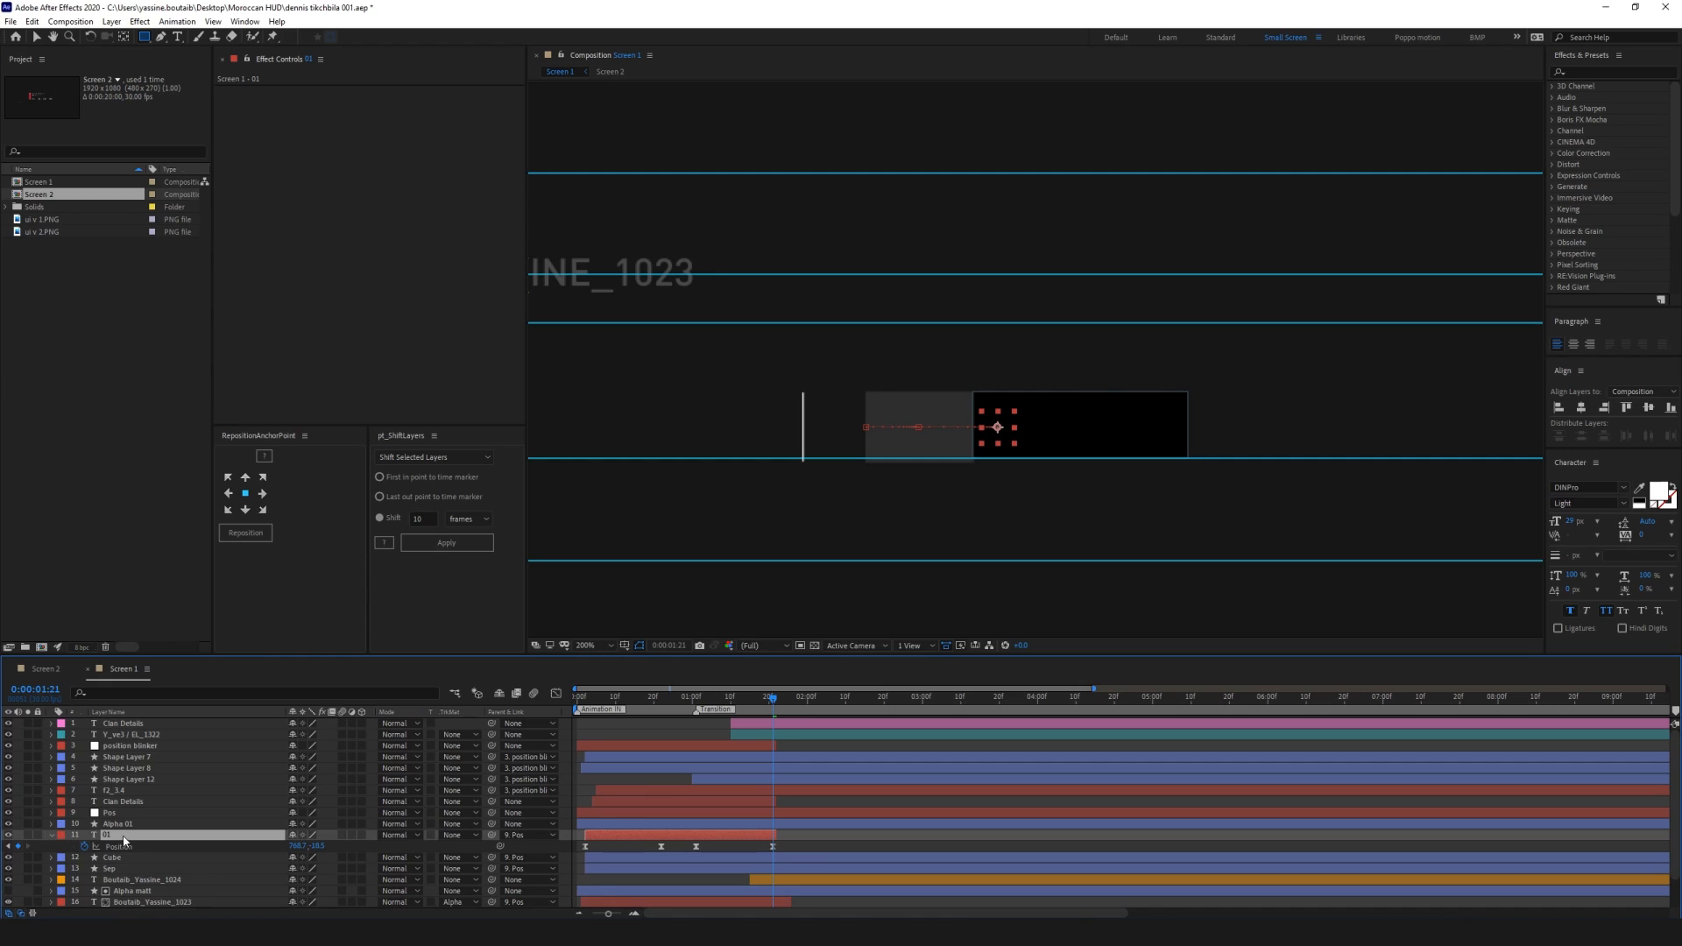
{"action": "left_click", "coordinate": [459, 835]}
{"action": "left_click", "coordinate": [517, 792]}
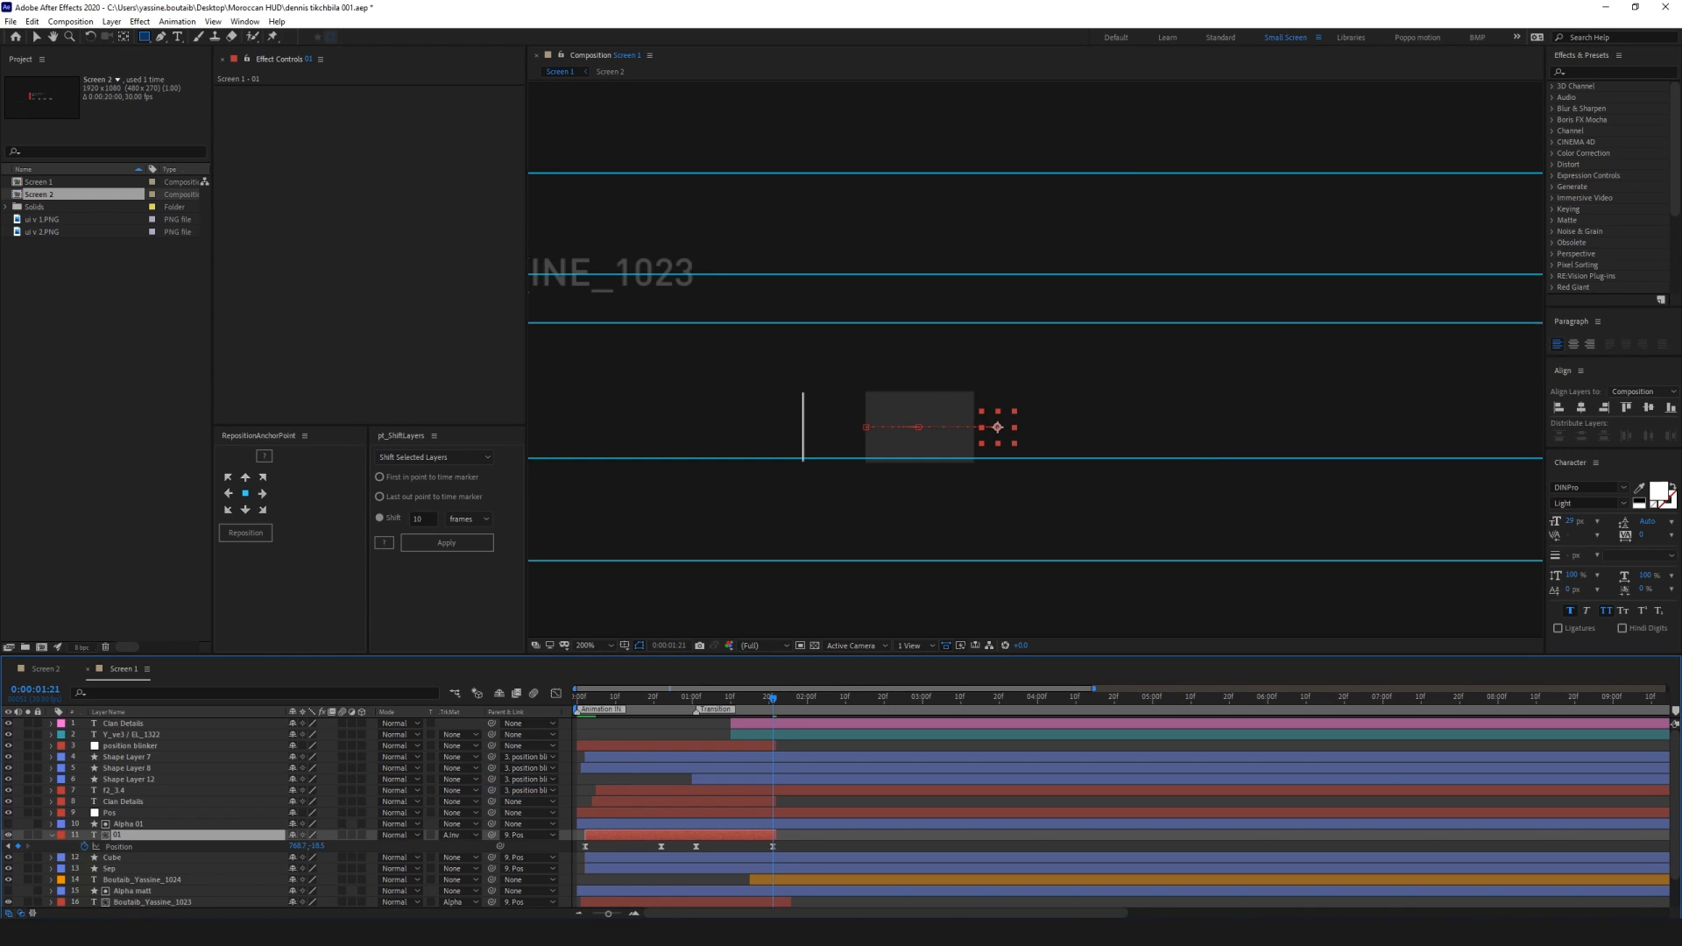
{"action": "left_click", "coordinate": [461, 835]}
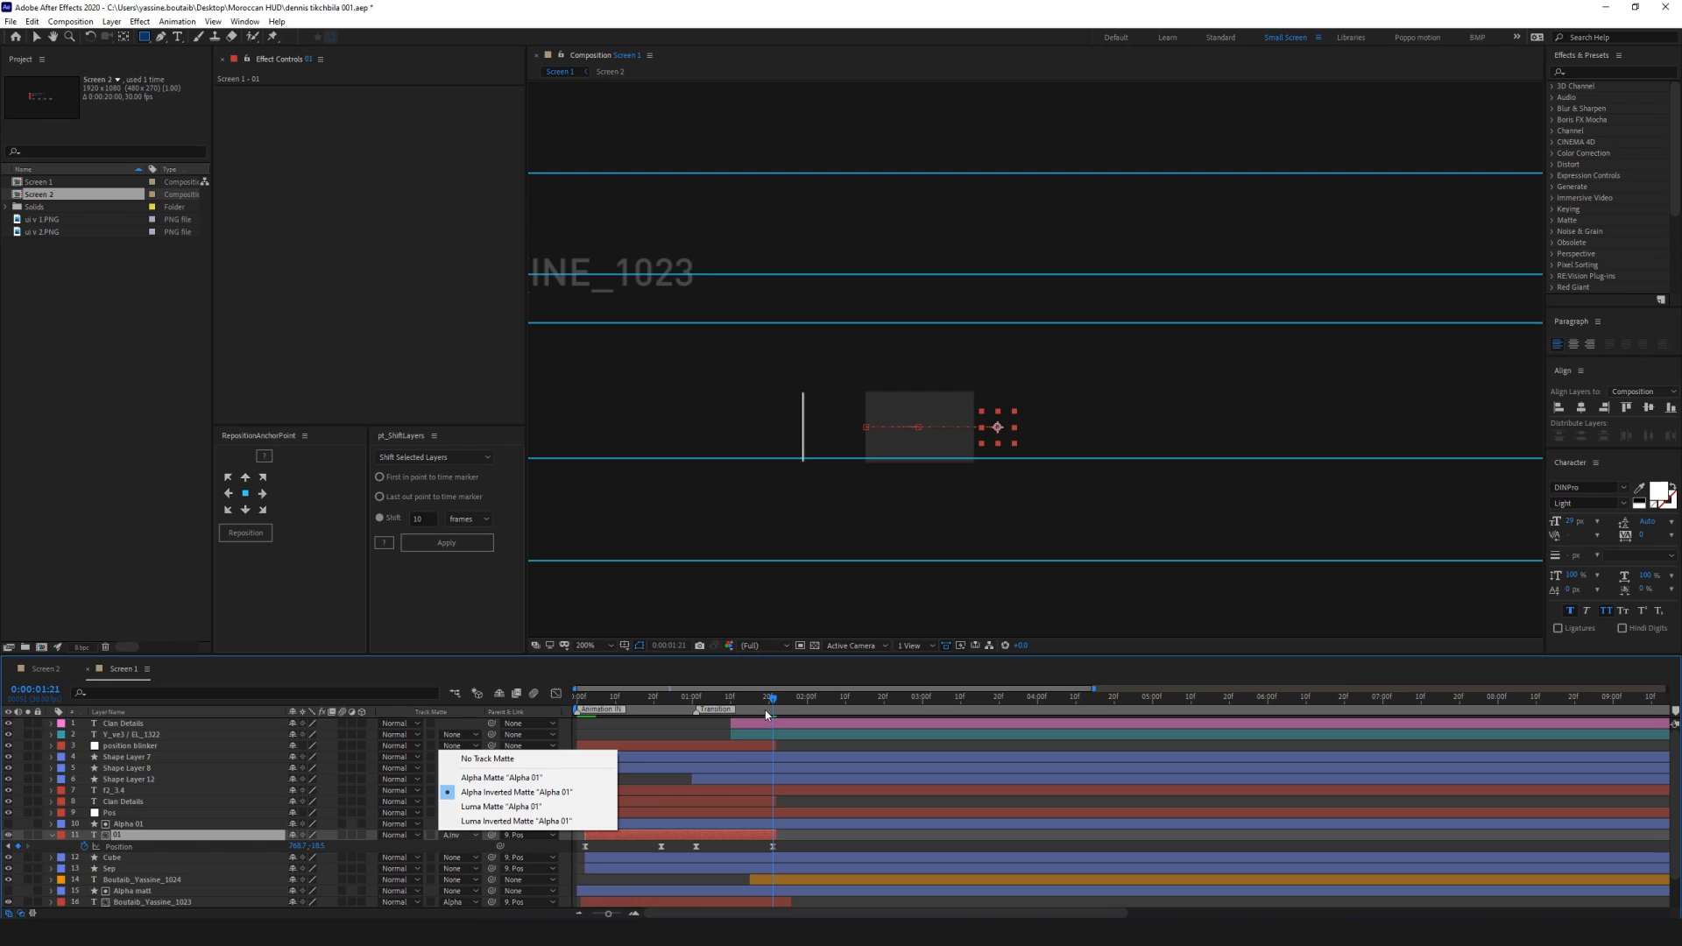
{"action": "left_click_drag", "start_coordinate": [773, 700], "coordinate": [545, 693]}
{"action": "key", "text": "space"}
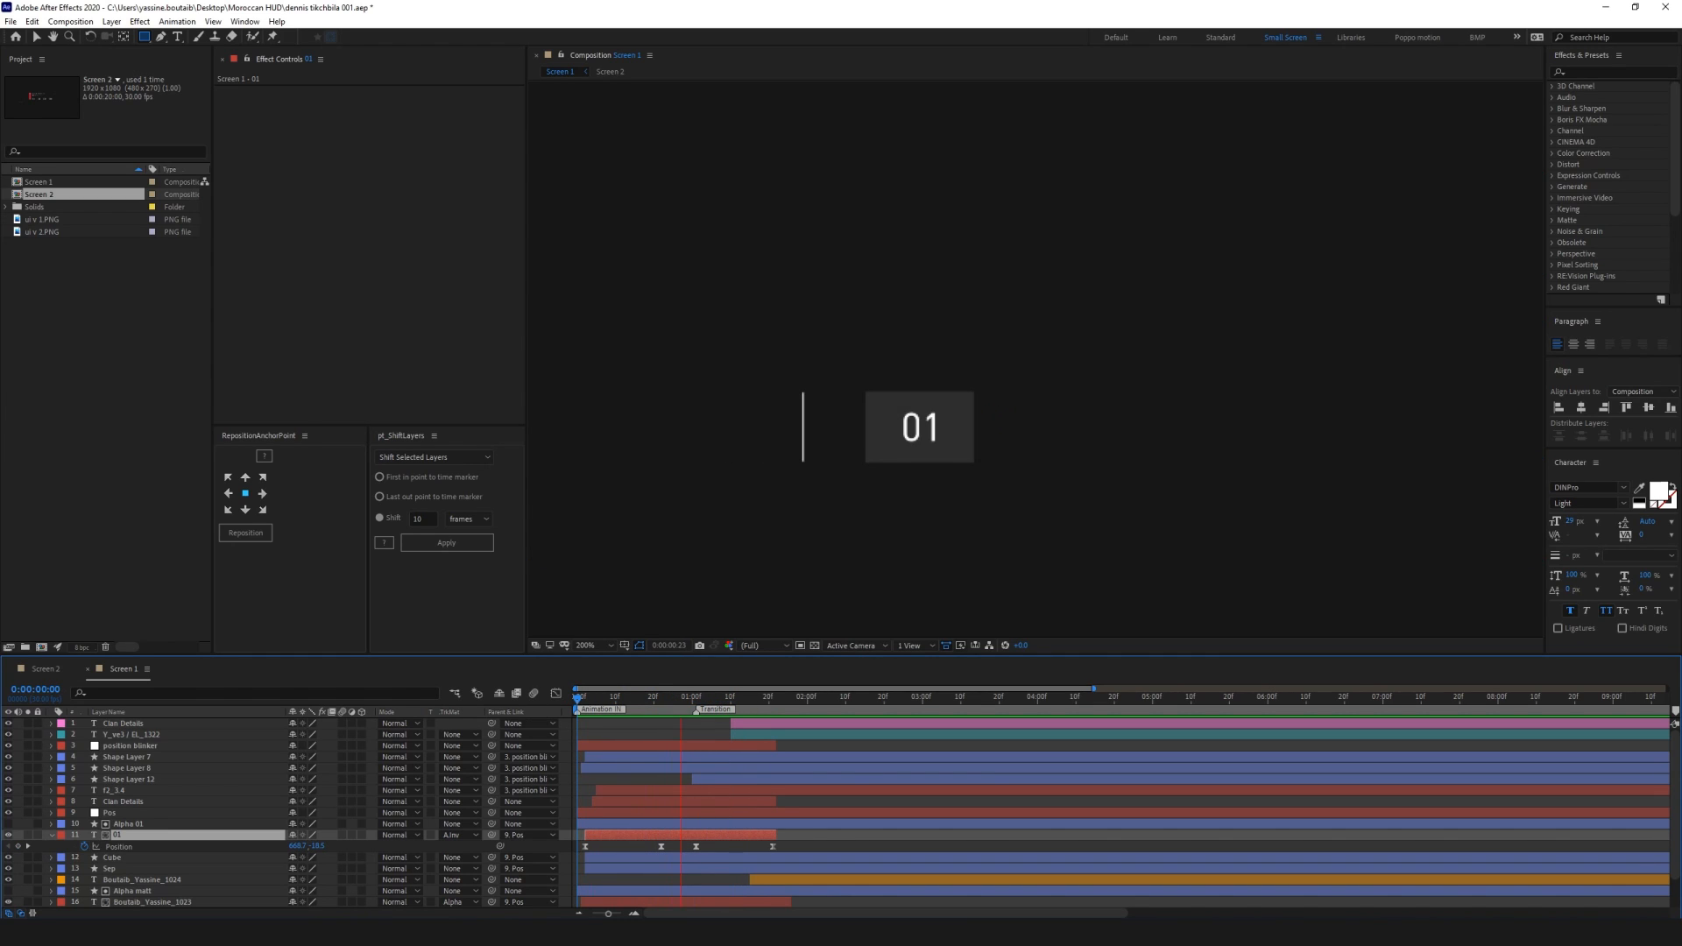
Shape the Position speed curve of the "01" text's exit so it starts slowly and peaks near the last keyframe
{"action": "left_click", "coordinate": [770, 704]}
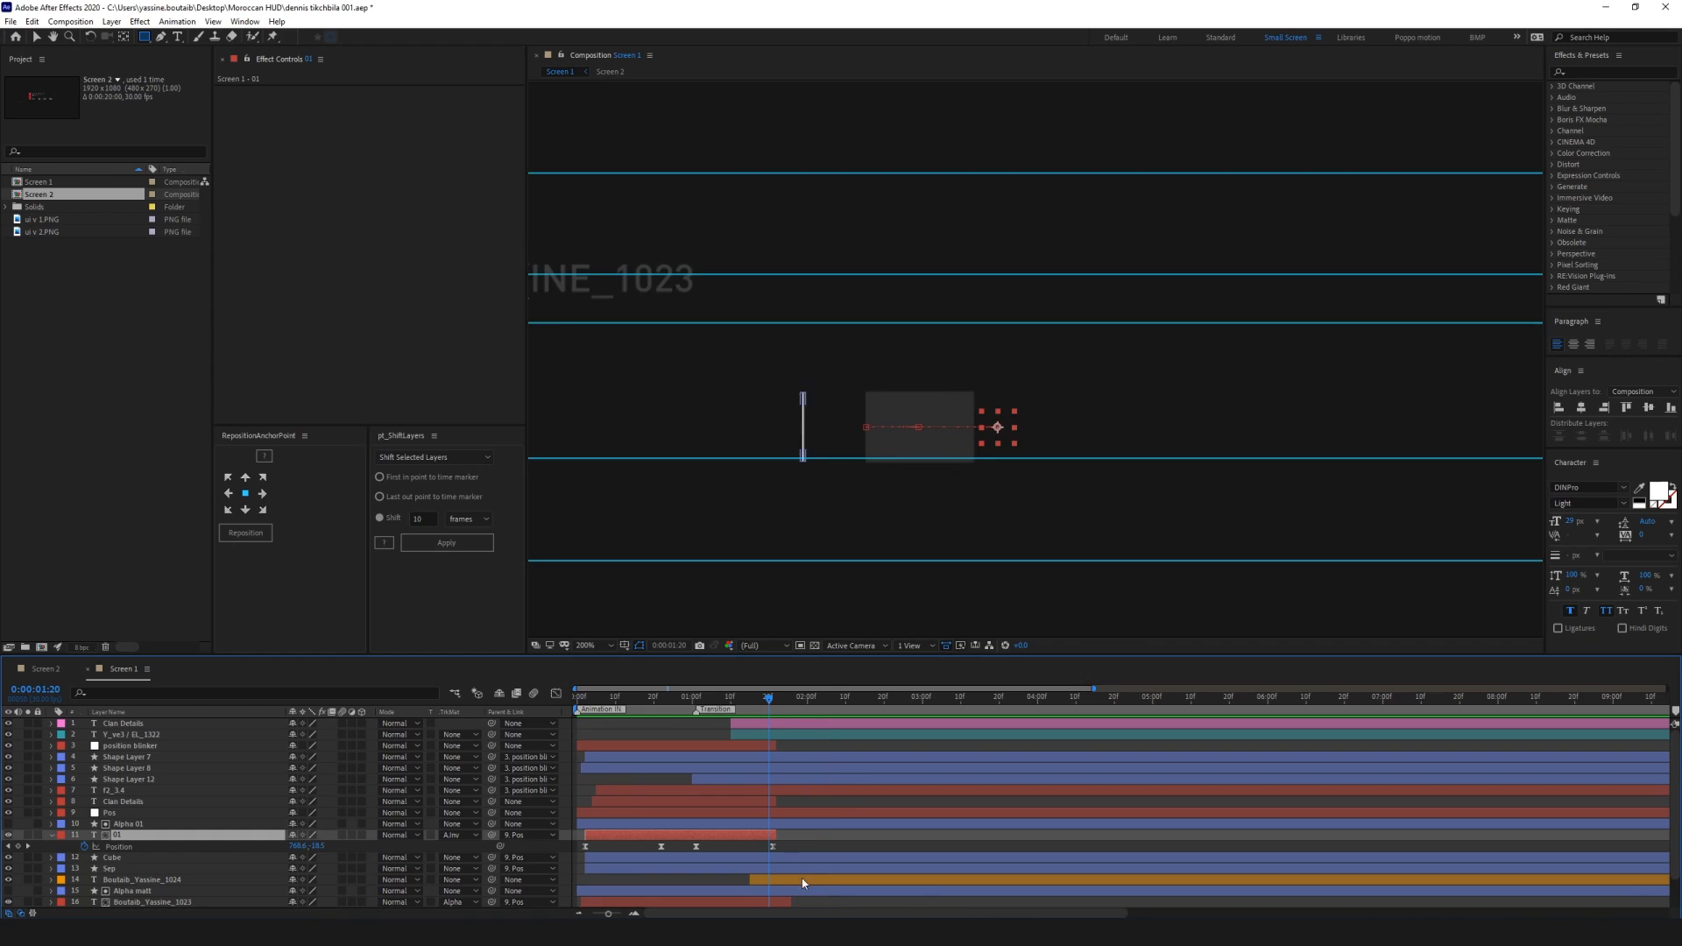
{"action": "left_click", "coordinate": [772, 846]}
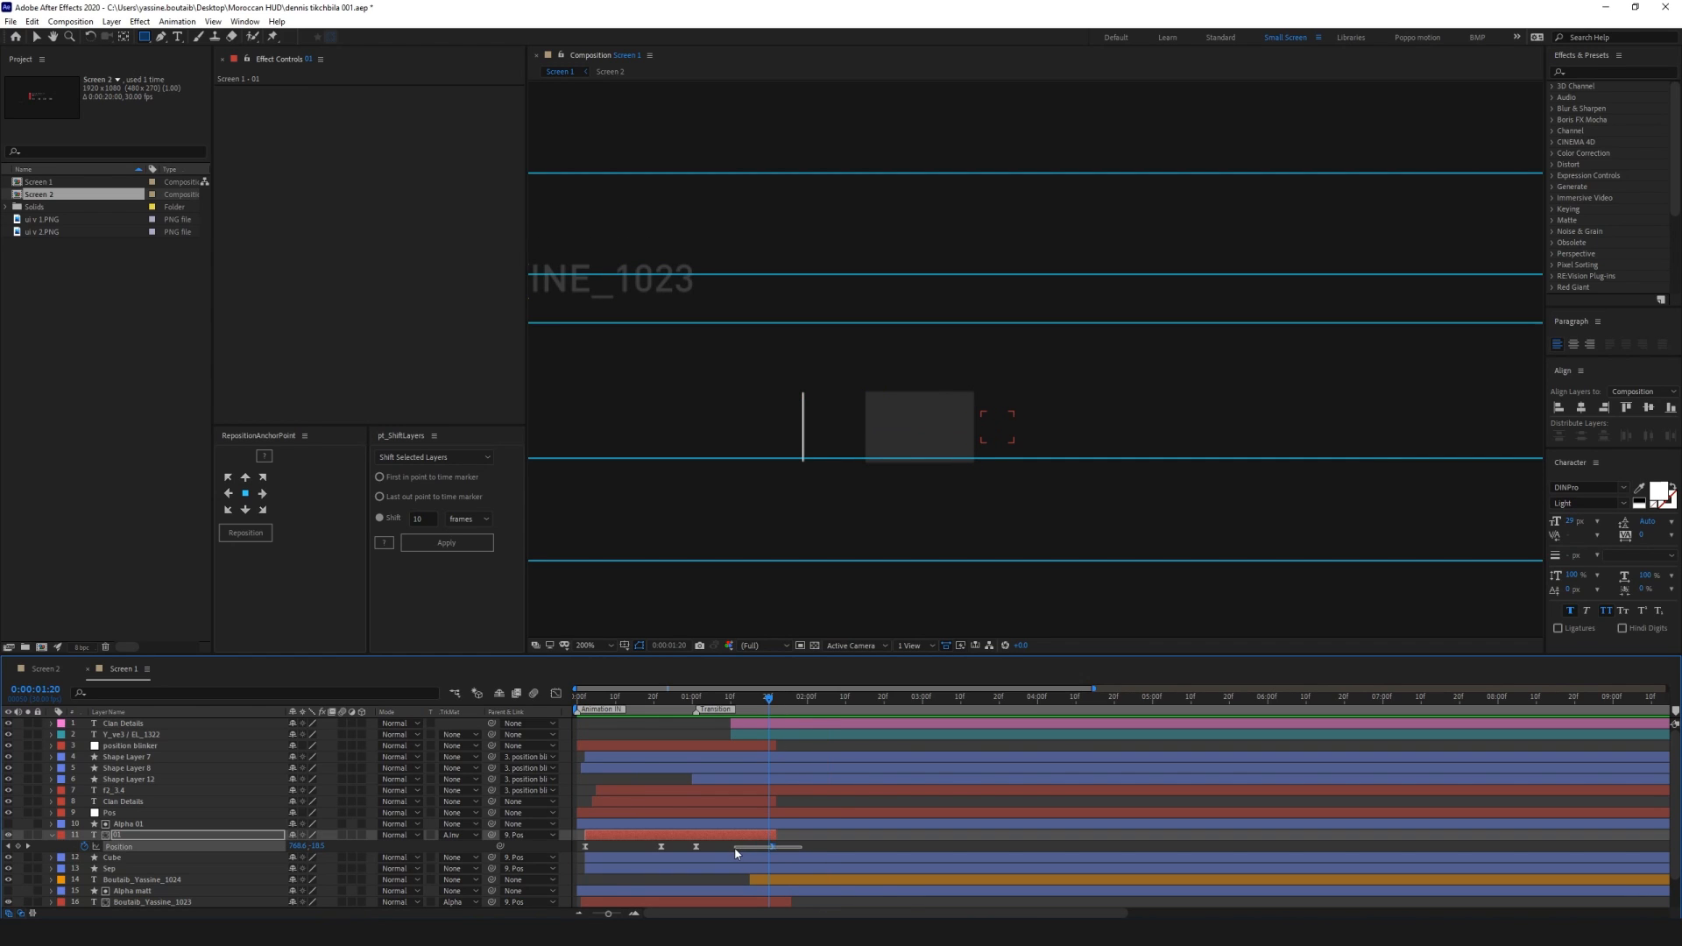
{"action": "left_click", "coordinate": [556, 693]}
{"action": "left_click", "coordinate": [775, 865]}
{"action": "key", "text": "ctrl+z"}
{"action": "mouse_move", "coordinate": [705, 875]}
{"action": "left_mouse_down"}
{"action": "mouse_move", "coordinate": [760, 875]}
{"action": "mouse_move", "coordinate": [734, 875]}
{"action": "left_mouse_up"}
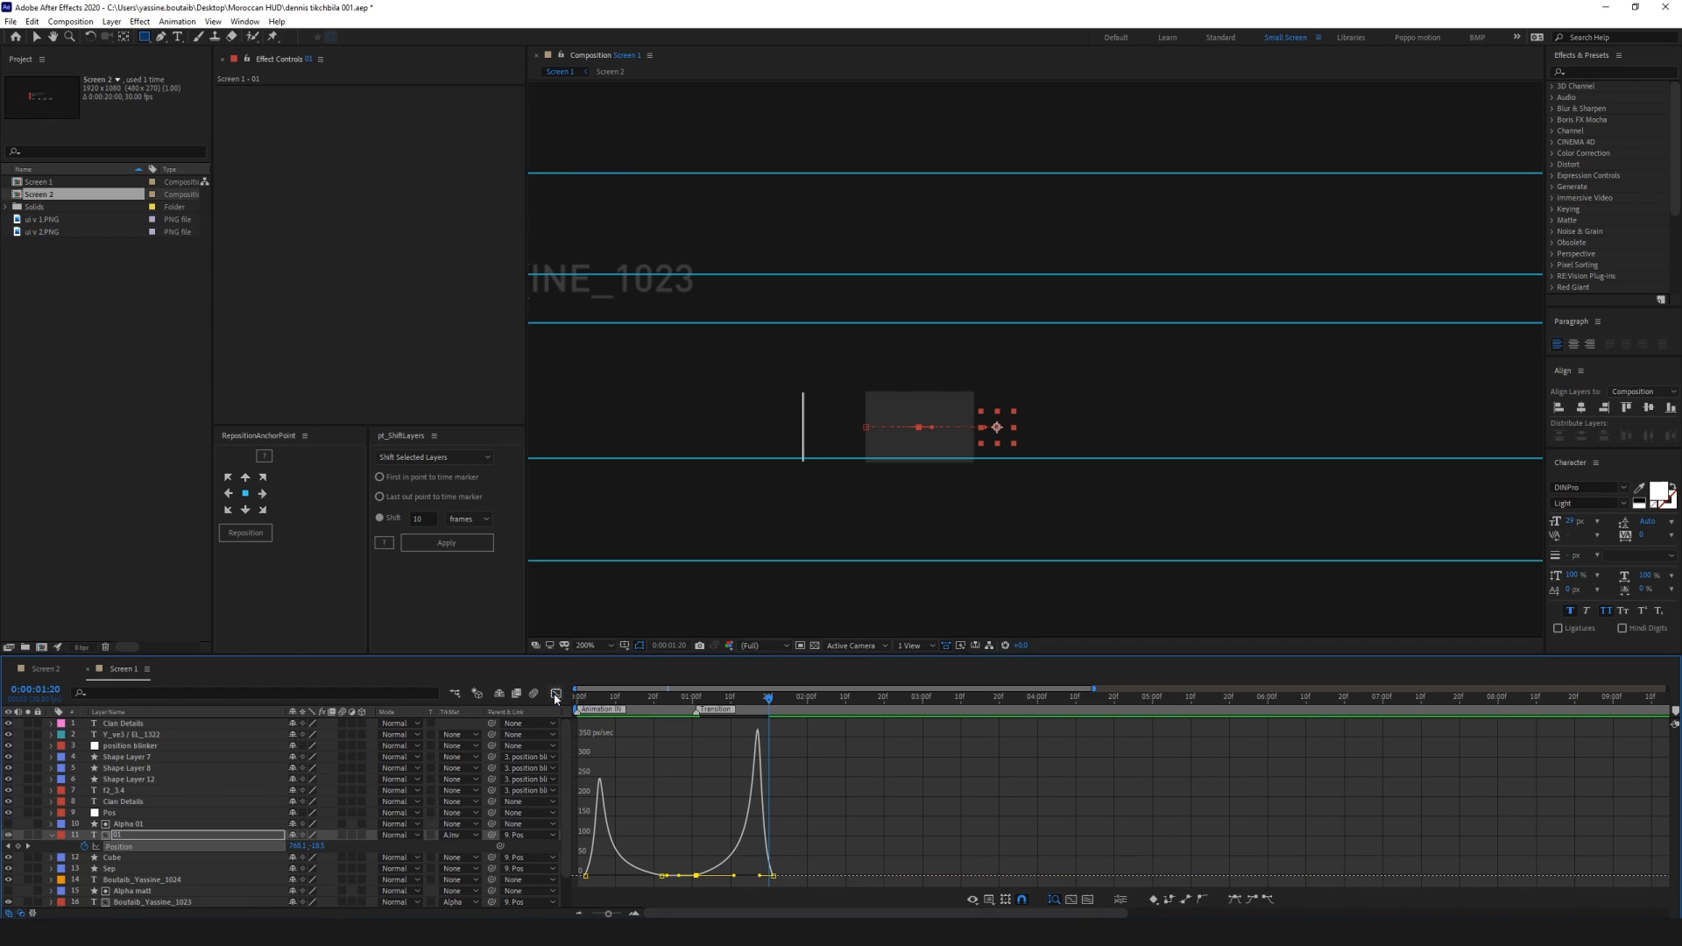
Return to the keyframe view and preview the "01" exit from the start, ending at the Transition marker at 0:00:01:01
{"action": "left_click", "coordinate": [556, 693]}
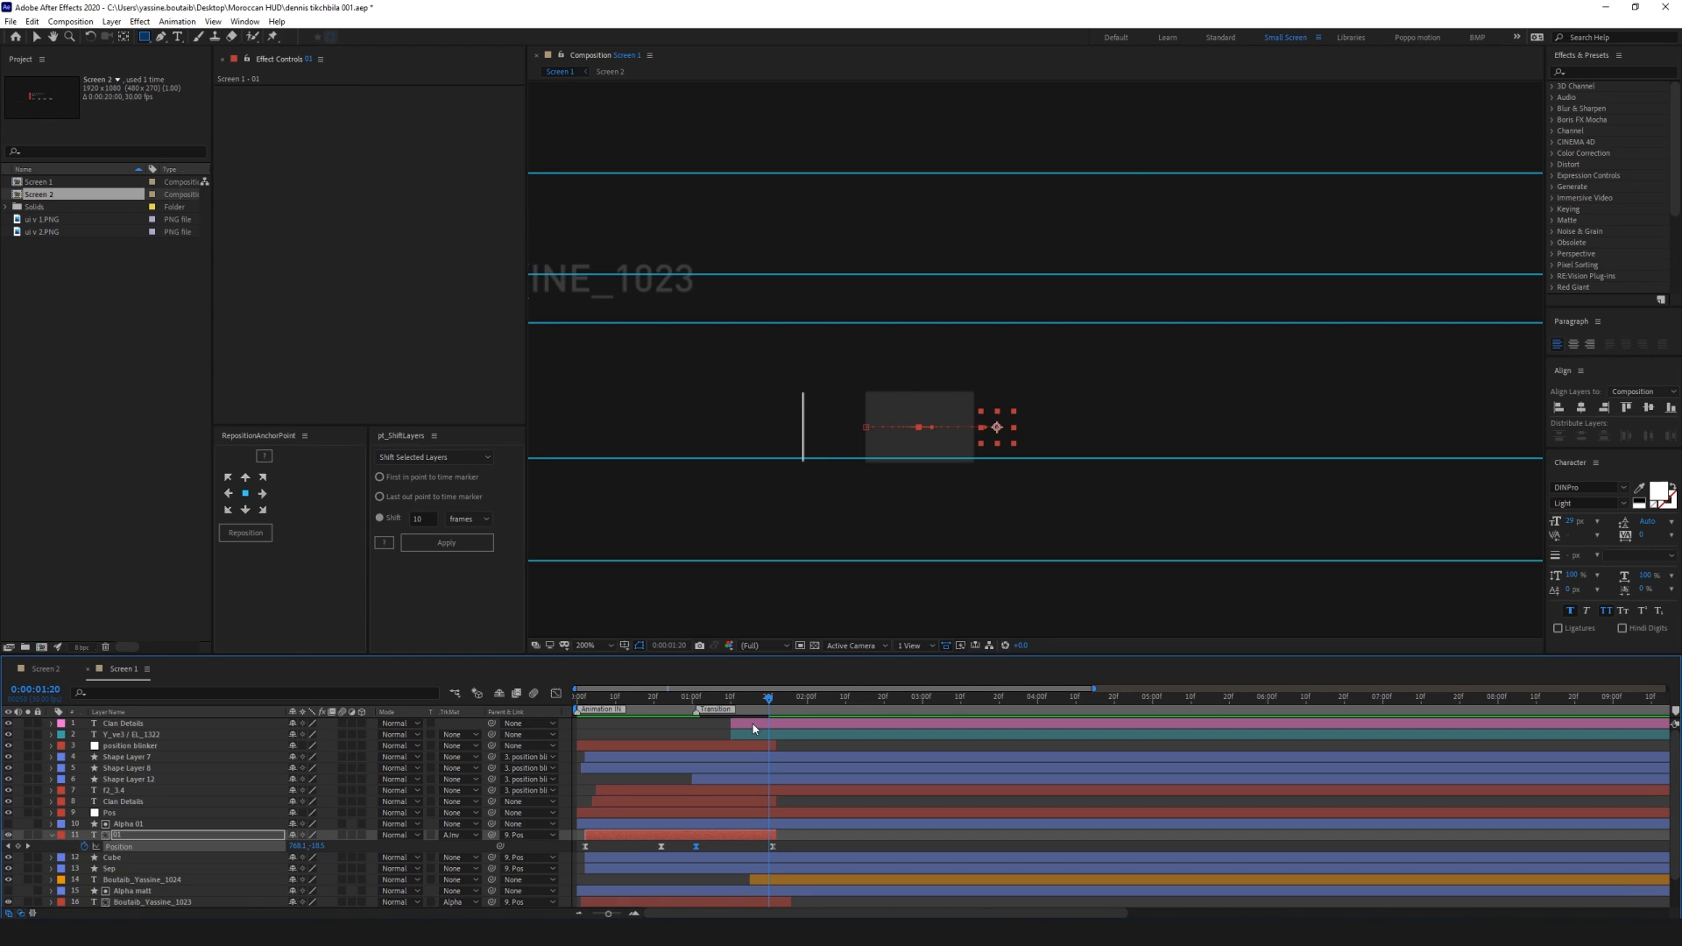
{"action": "left_click_drag", "start_coordinate": [777, 699], "coordinate": [570, 708]}
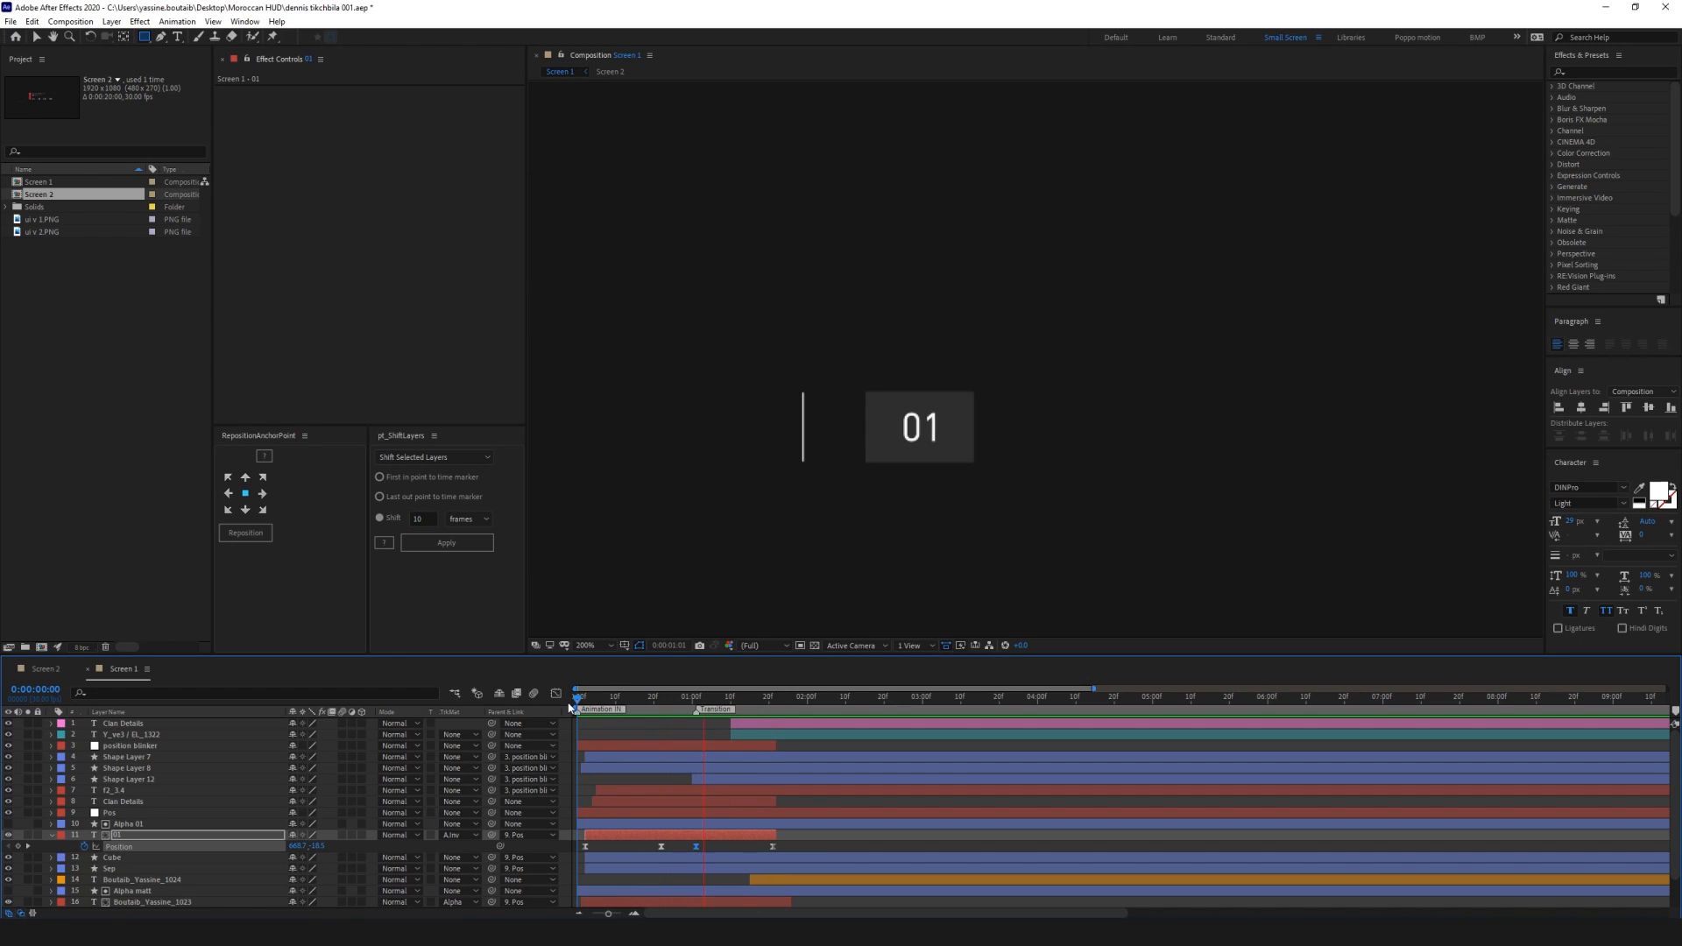
{"action": "left_click", "coordinate": [698, 698]}
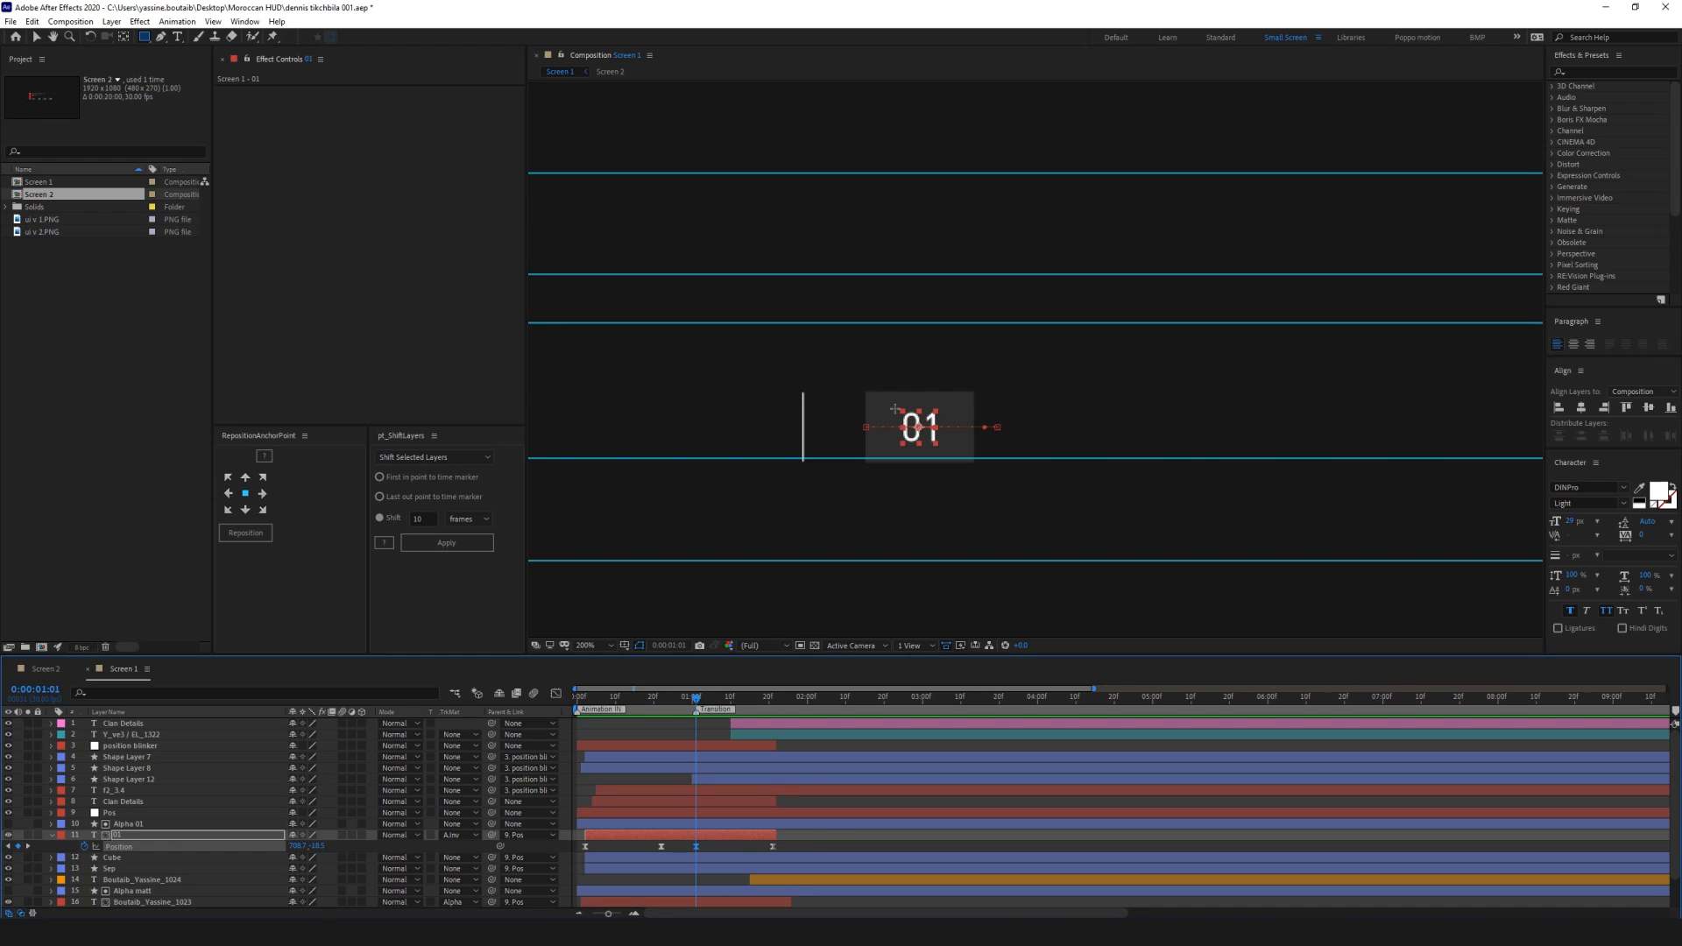
Reveal Position on the Cube and Sep layers and add a Position keyframe to Sep at 0:00:01:01
{"action": "key", "text": "v"}
{"action": "left_click", "coordinate": [889, 407]}
{"action": "left_click", "coordinate": [803, 412], "text": "shift"}
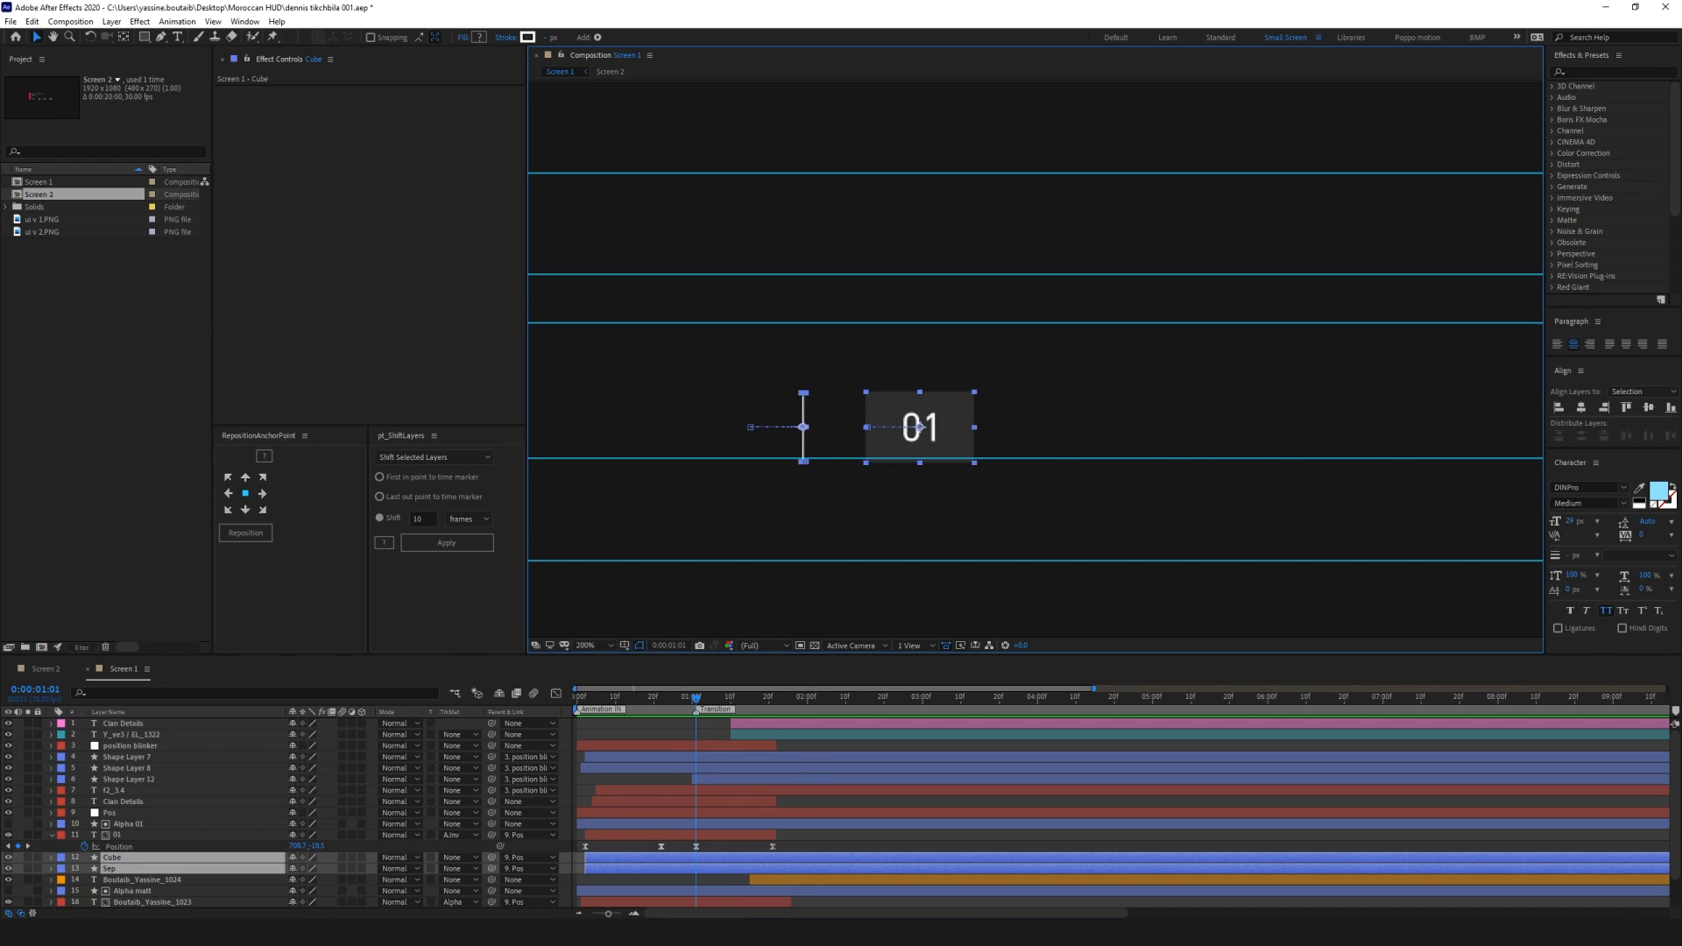
{"action": "key", "text": "p"}
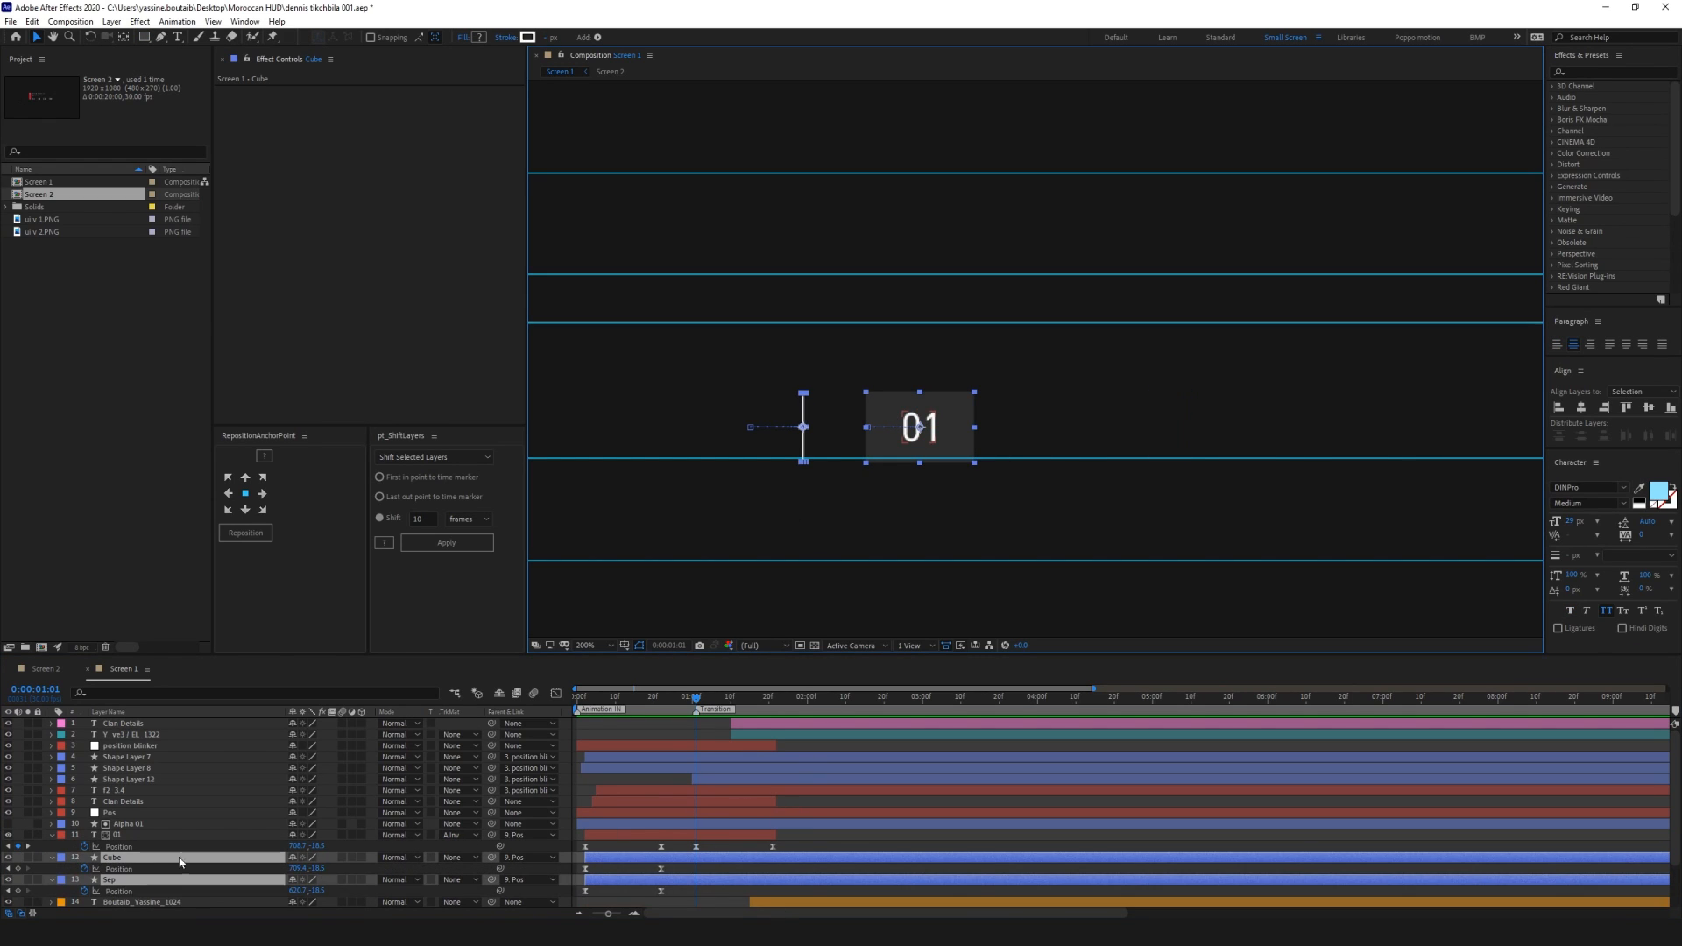
{"action": "left_click", "coordinate": [729, 890]}
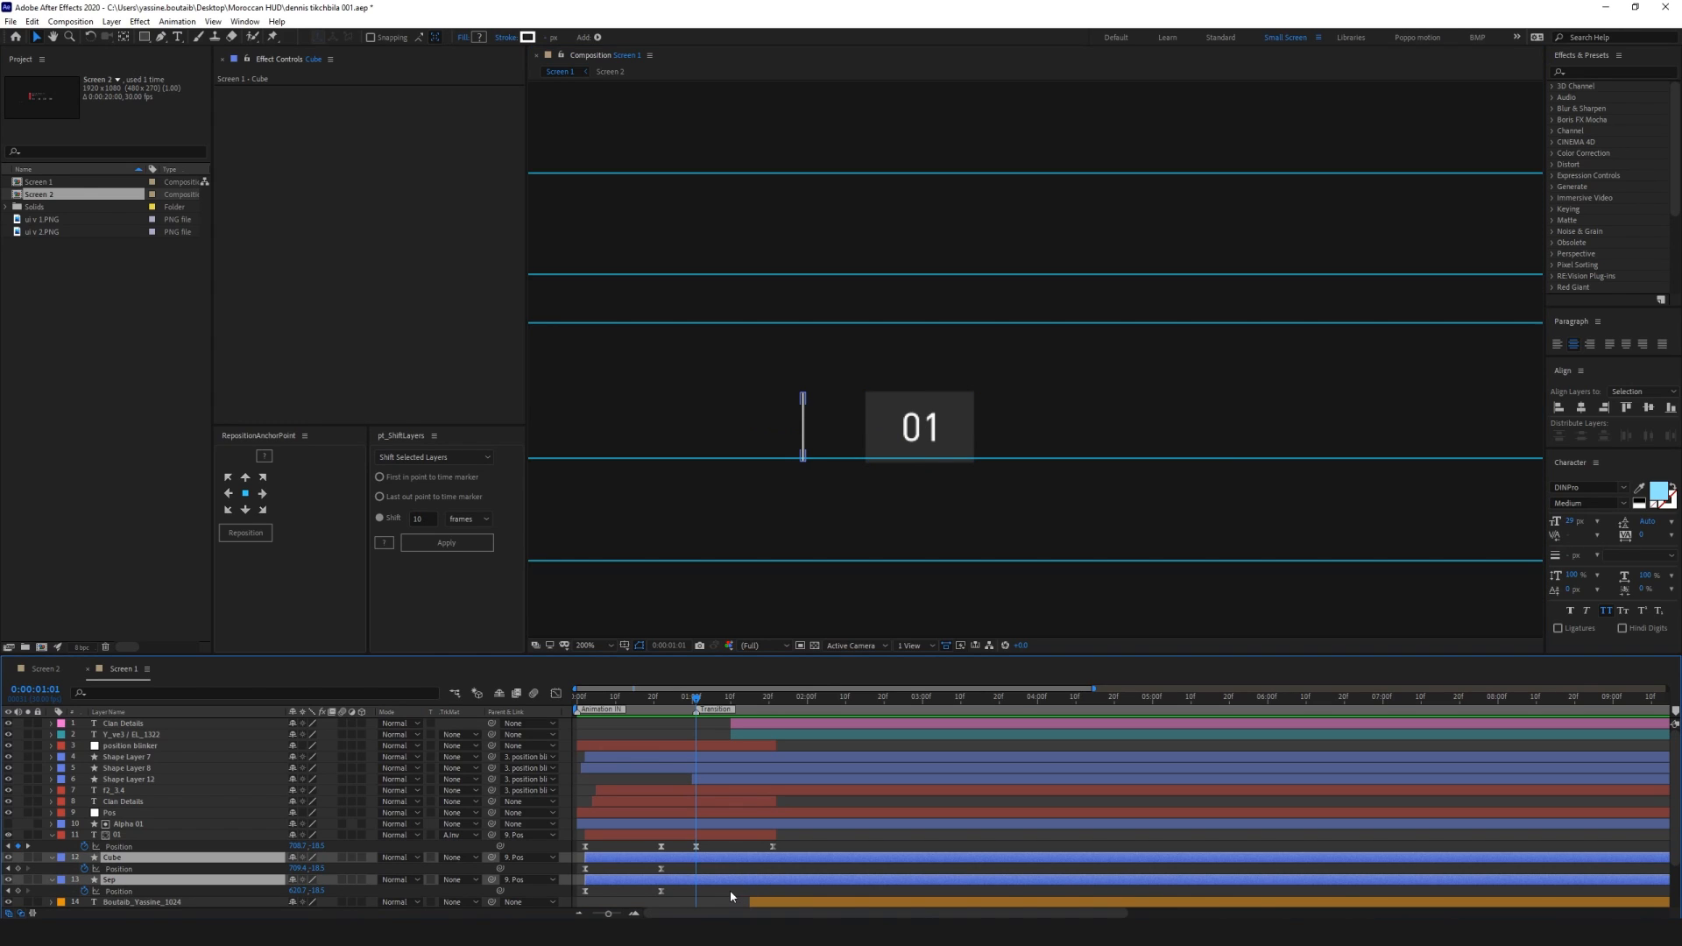
{"action": "left_click", "coordinate": [686, 881]}
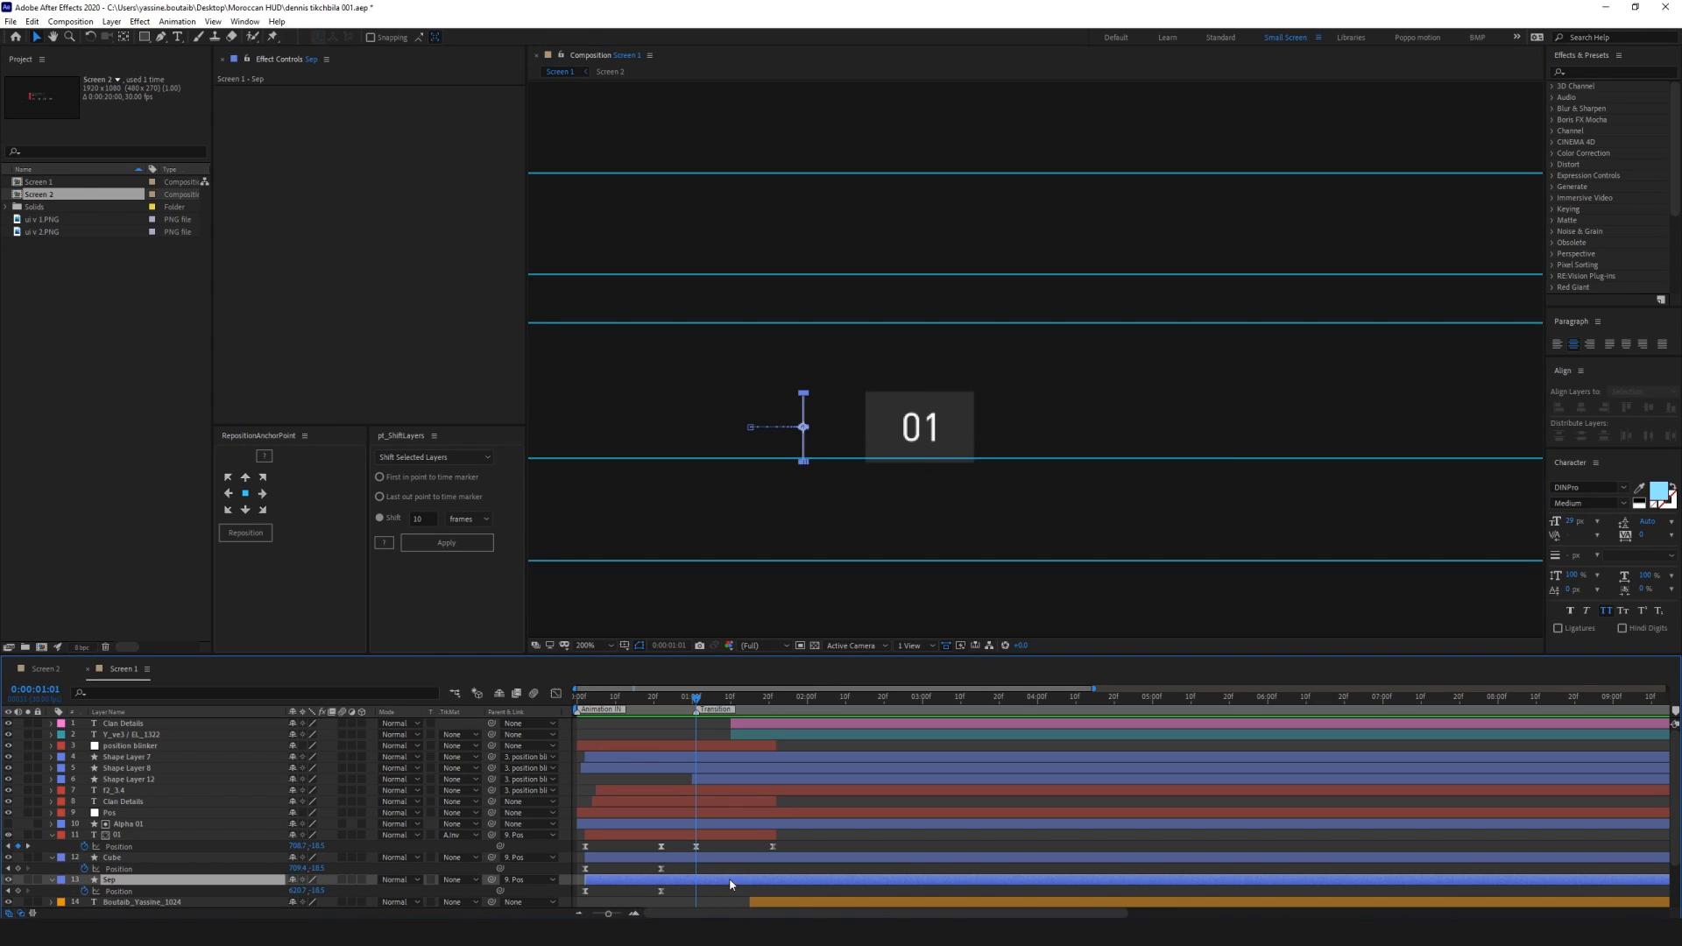
{"action": "left_click", "coordinate": [17, 891]}
At 0:00:01:21, slide the Sep line straight right to the grey box's left edge and trim the layer's end there
{"action": "key", "text": "space"}
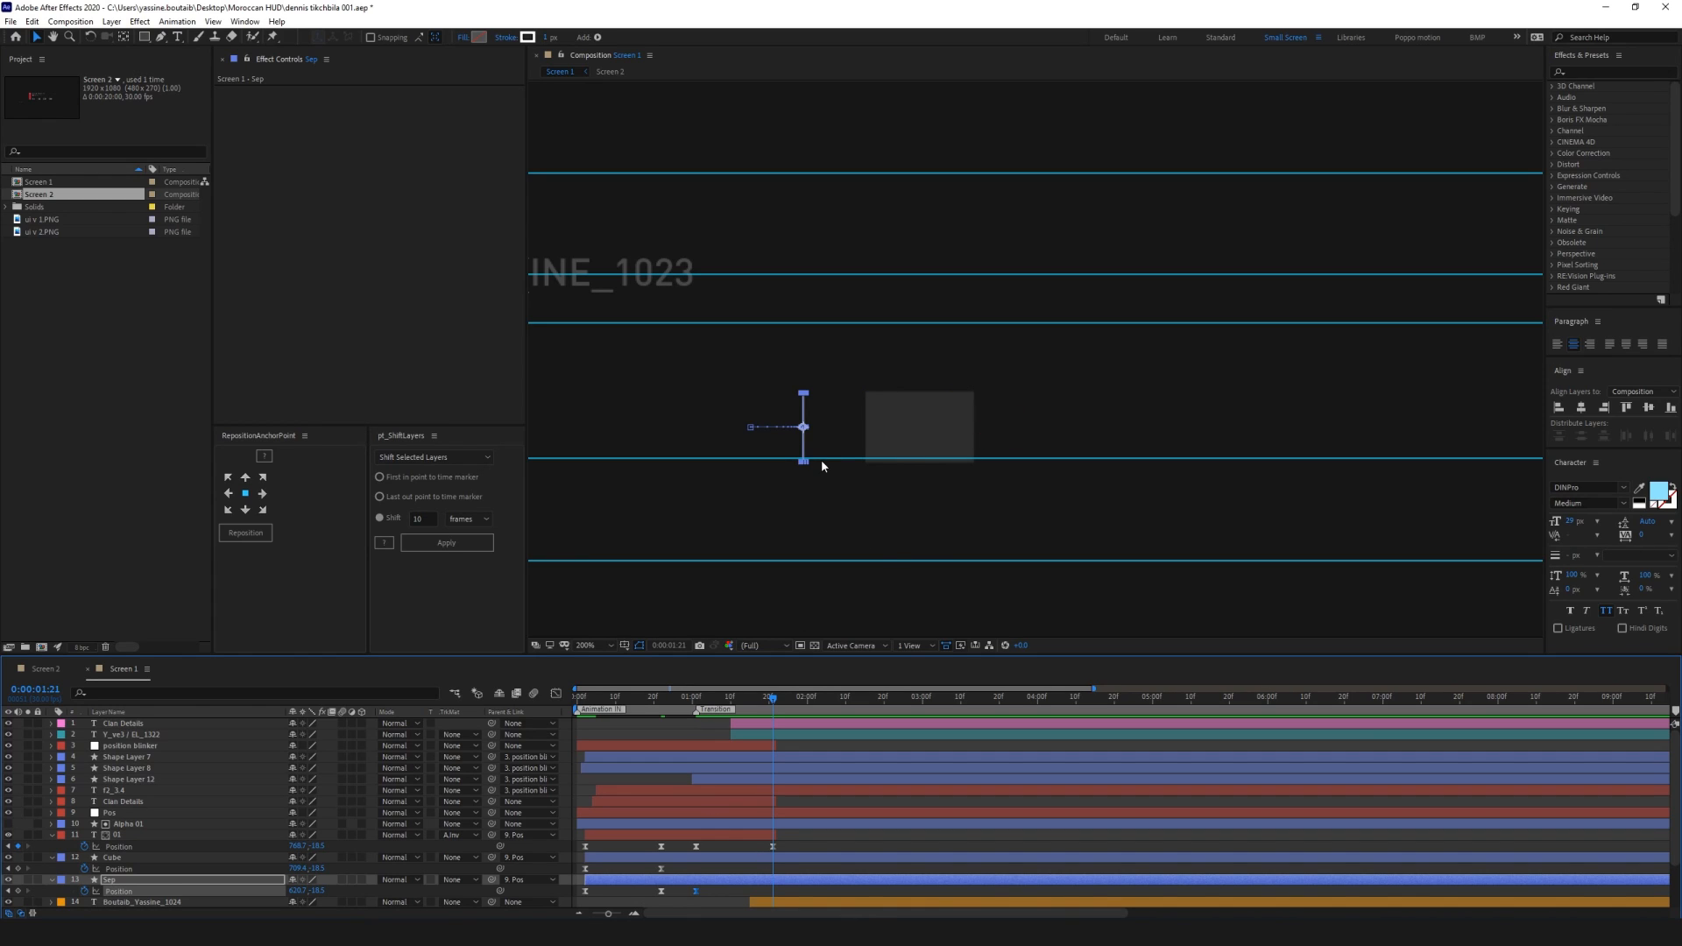
{"action": "key", "text": "shift+Right"}
{"action": "key", "text": "shift+Right"}
{"action": "key", "text": "shift+Right"}
{"action": "key", "text": "shift+Right"}
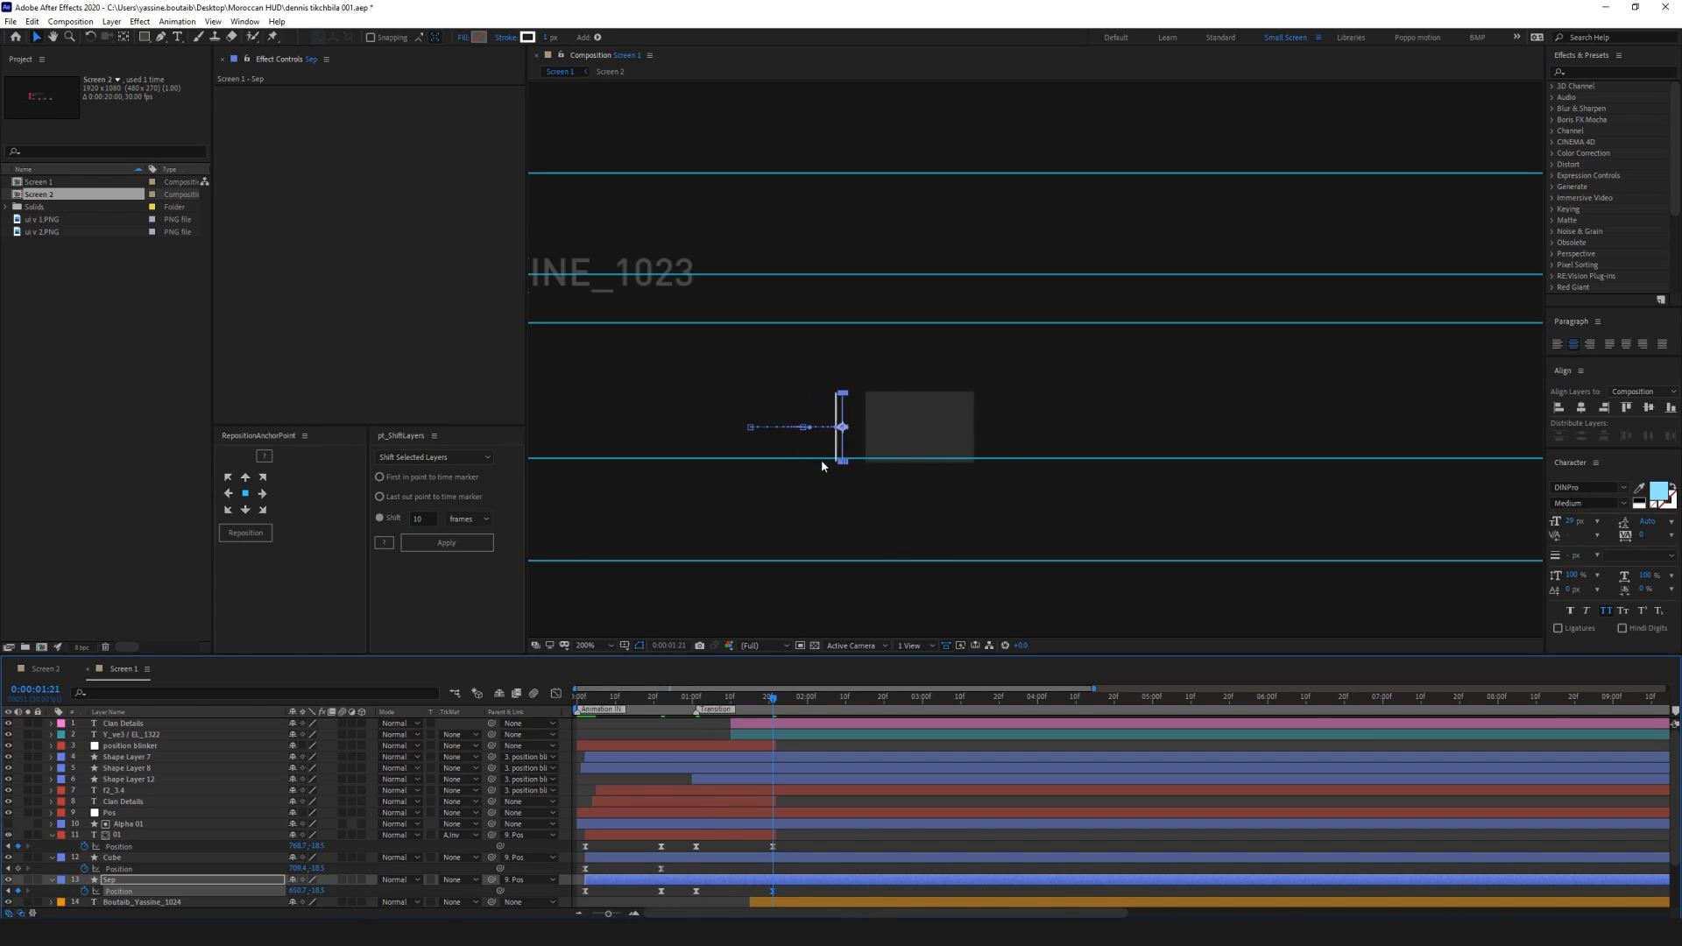
{"action": "key", "text": "Right"}
{"action": "key", "text": "Right"}
{"action": "key", "text": "Right"}
{"action": "key", "text": "Right"}
{"action": "key", "text": "Right"}
{"action": "key", "text": "alt+bracketright"}
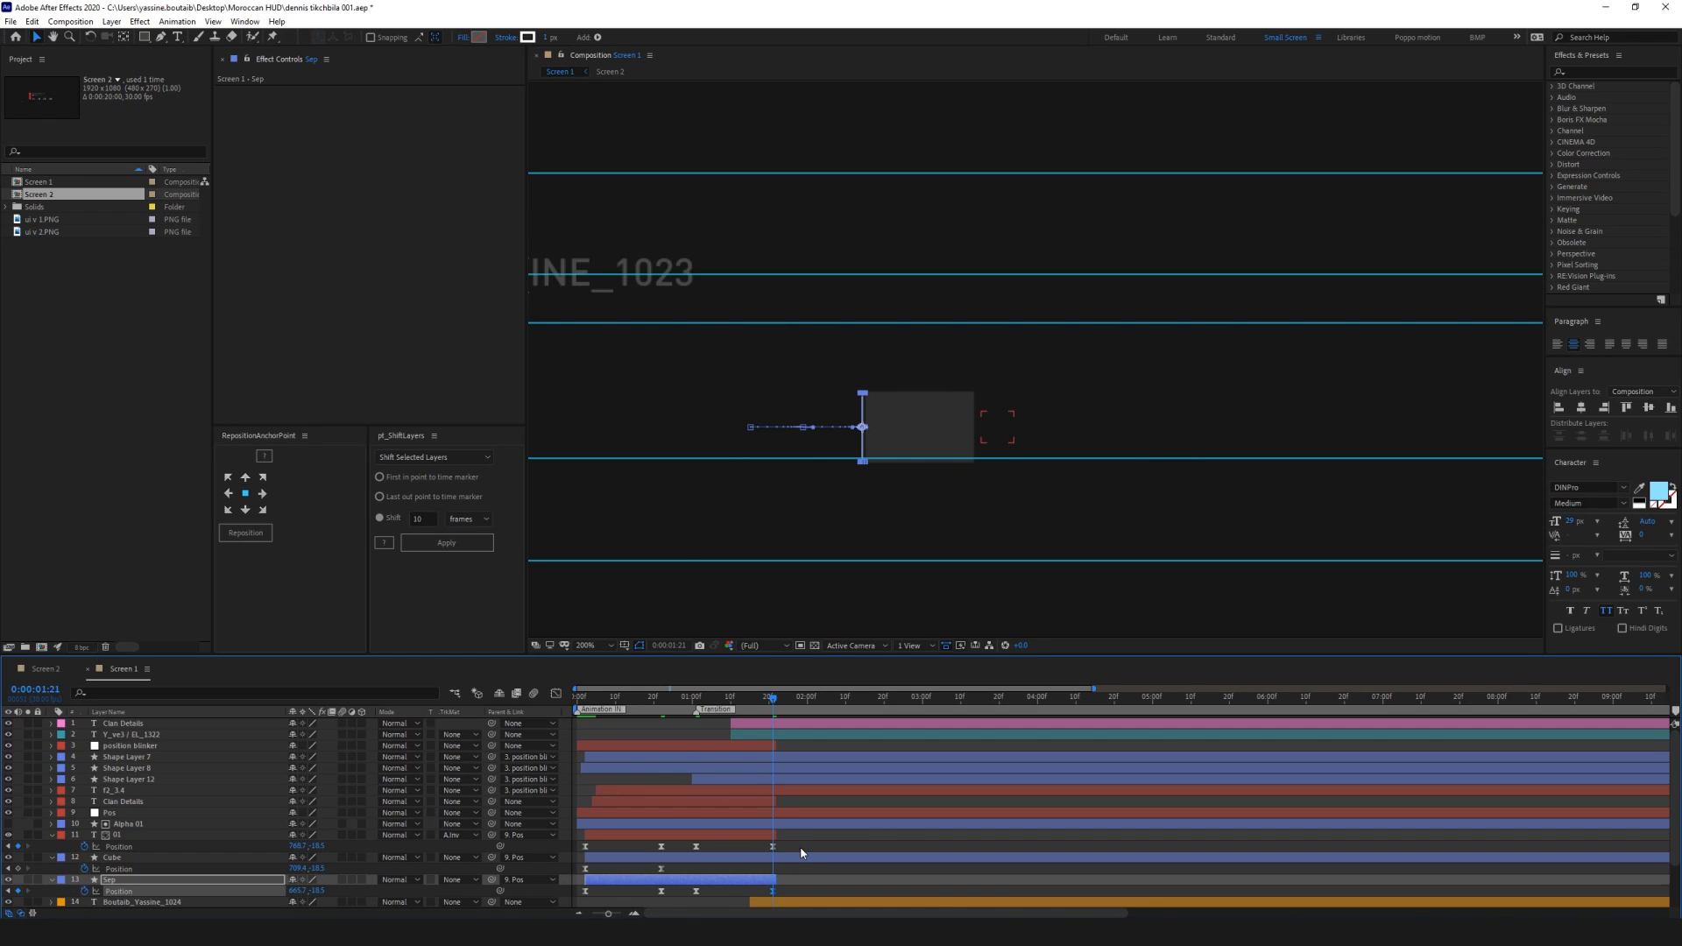
Reveal all of Sep's keyframed properties and add an Opacity keyframe at 0:00:01:01
{"action": "key", "text": "u"}
{"action": "scroll", "coordinate": [803, 854], "scroll_direction": "down", "scroll_amount": 1}
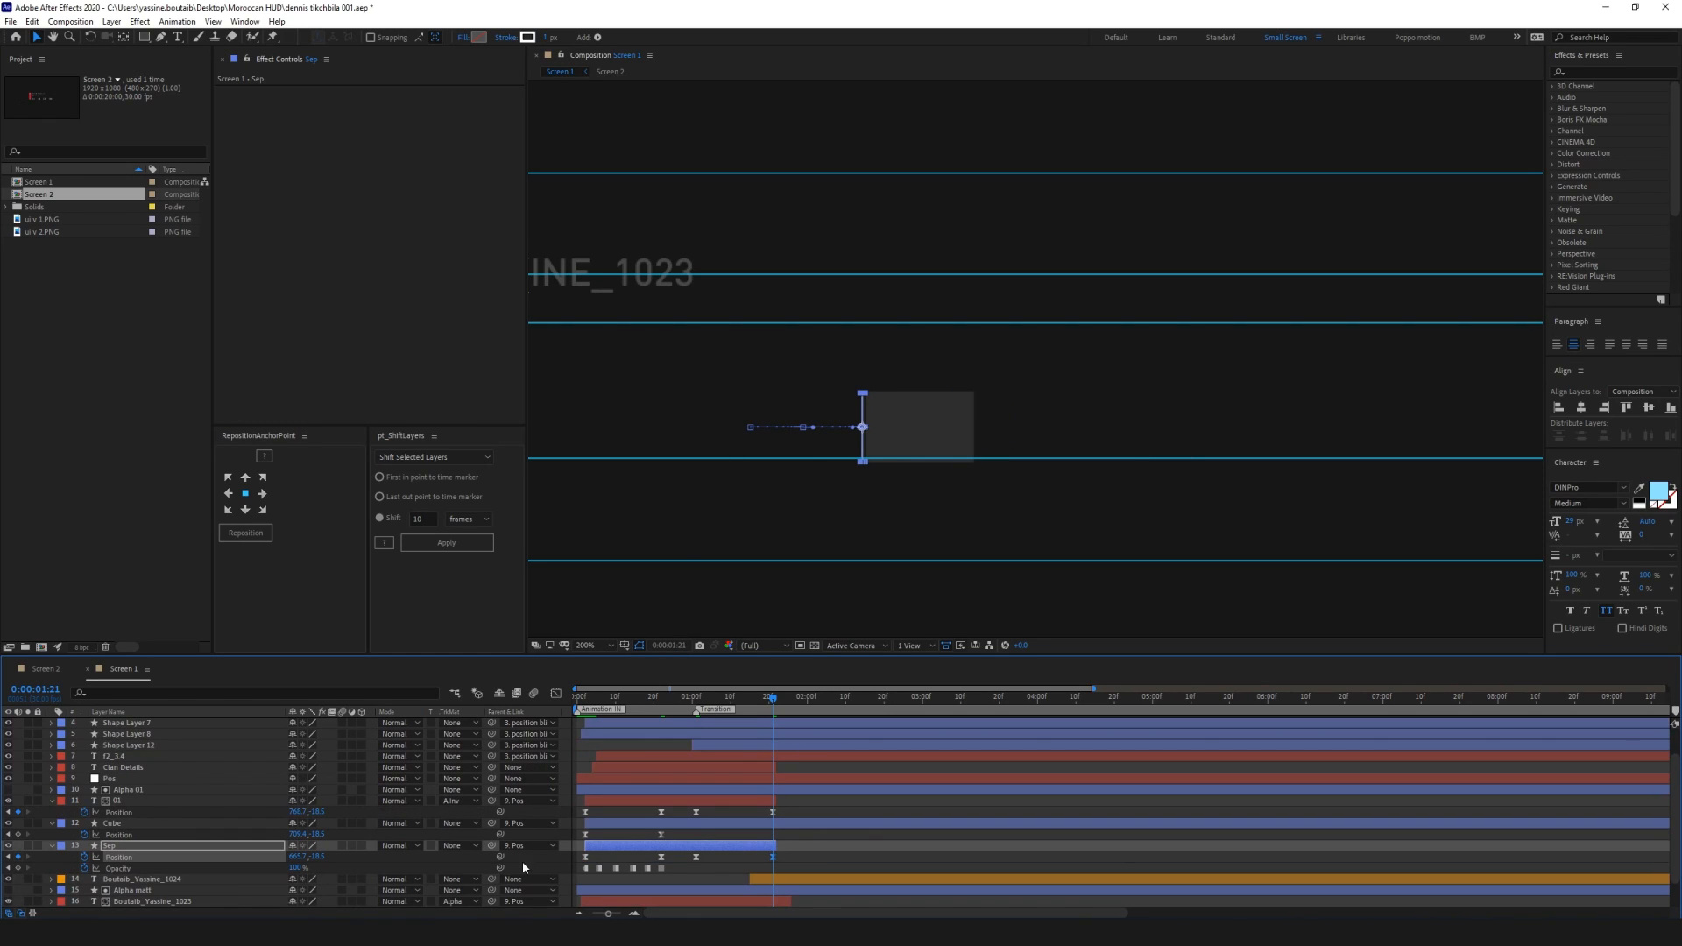
{"action": "left_click", "coordinate": [699, 701]}
{"action": "left_click_drag", "start_coordinate": [700, 701], "coordinate": [696, 700]}
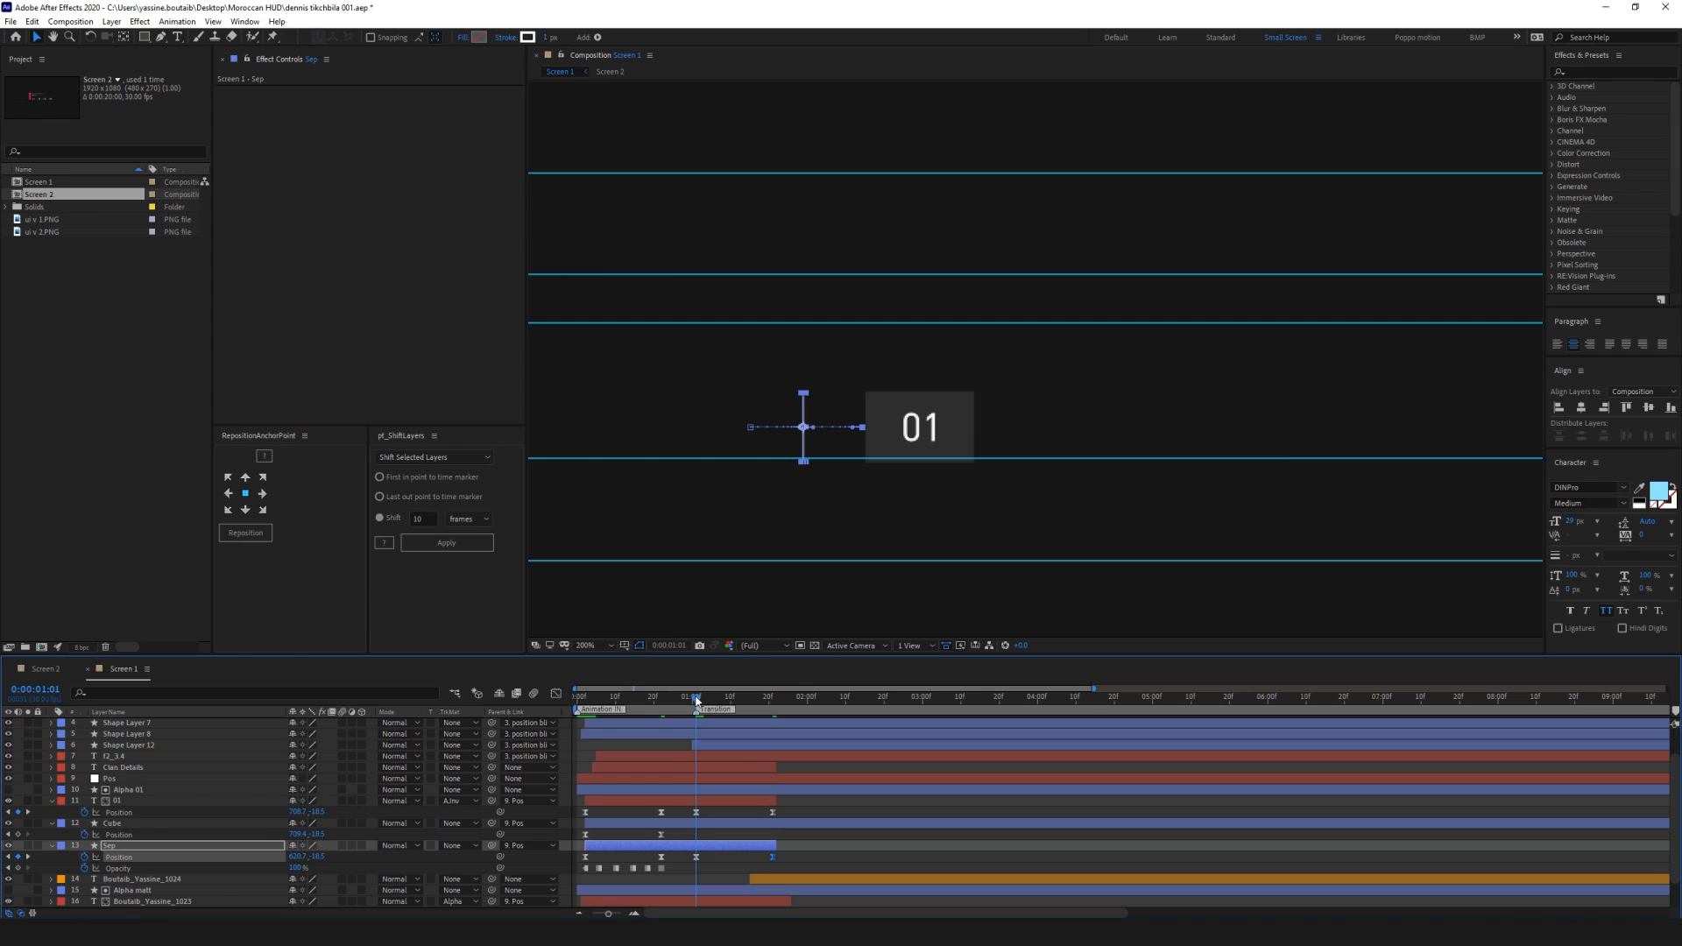
{"action": "left_click", "coordinate": [18, 868]}
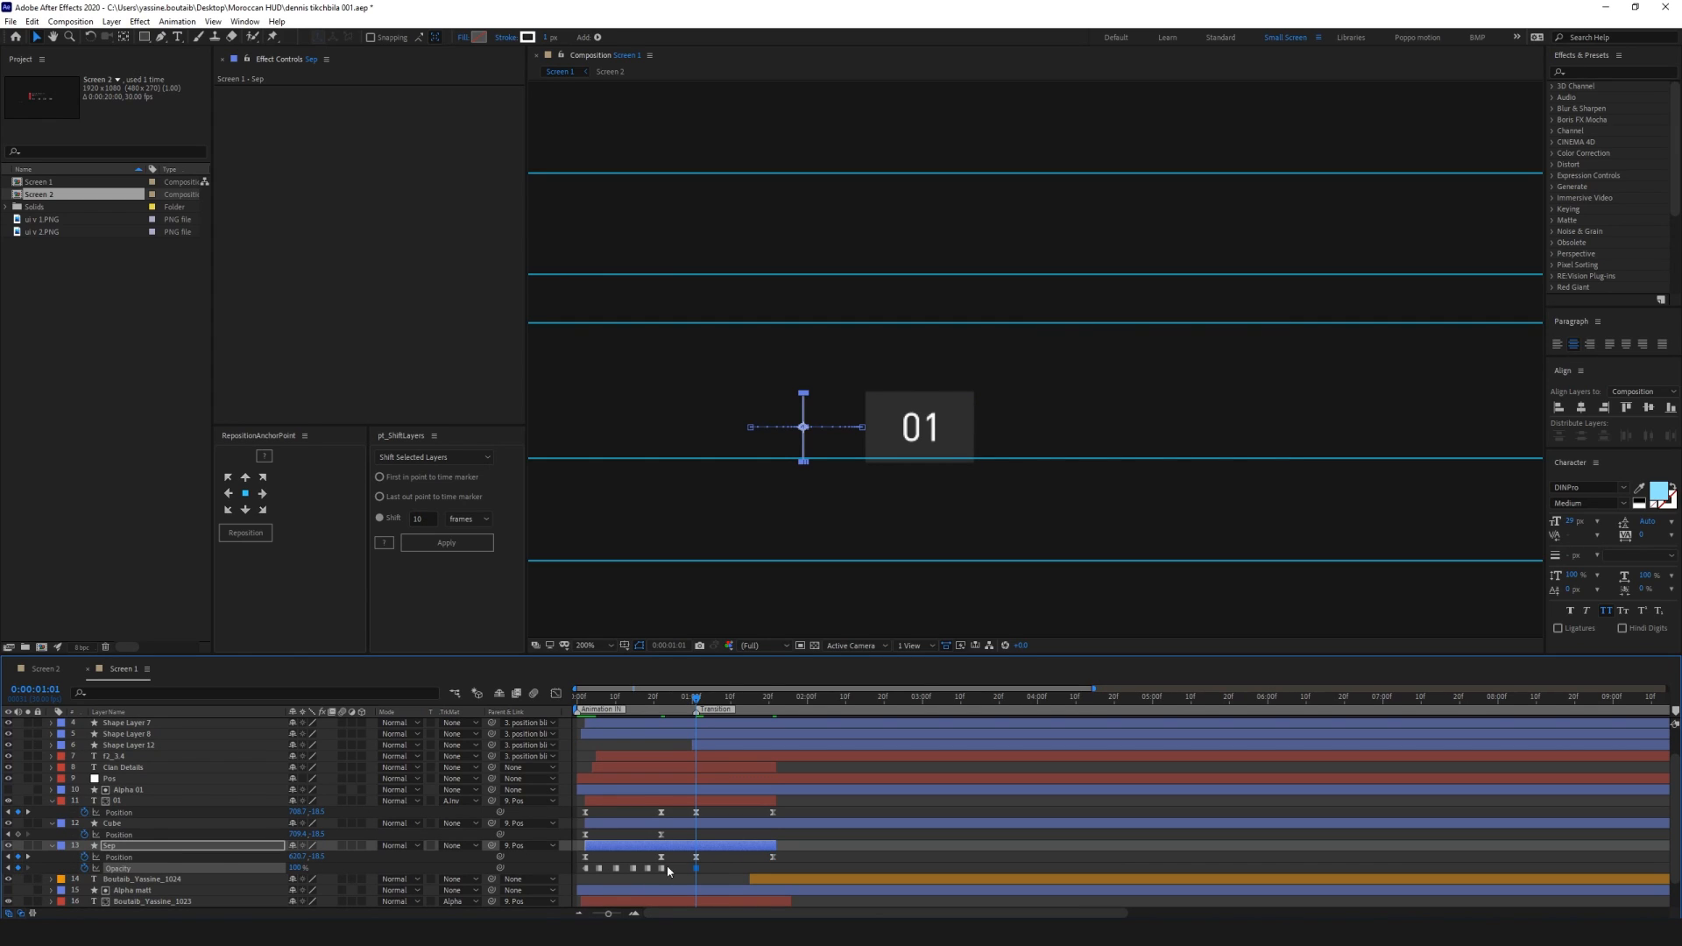
Copy Sep's opening Opacity keyframes to 0:00:01:01, time-reverse the copies, and preview the flicker out
{"action": "left_click_drag", "start_coordinate": [667, 869], "coordinate": [567, 876]}
{"action": "key", "text": "ctrl+c"}
{"action": "key", "text": "ctrl+v"}
{"action": "right_click", "coordinate": [775, 870]}
{"action": "mouse_move", "coordinate": [841, 856]}
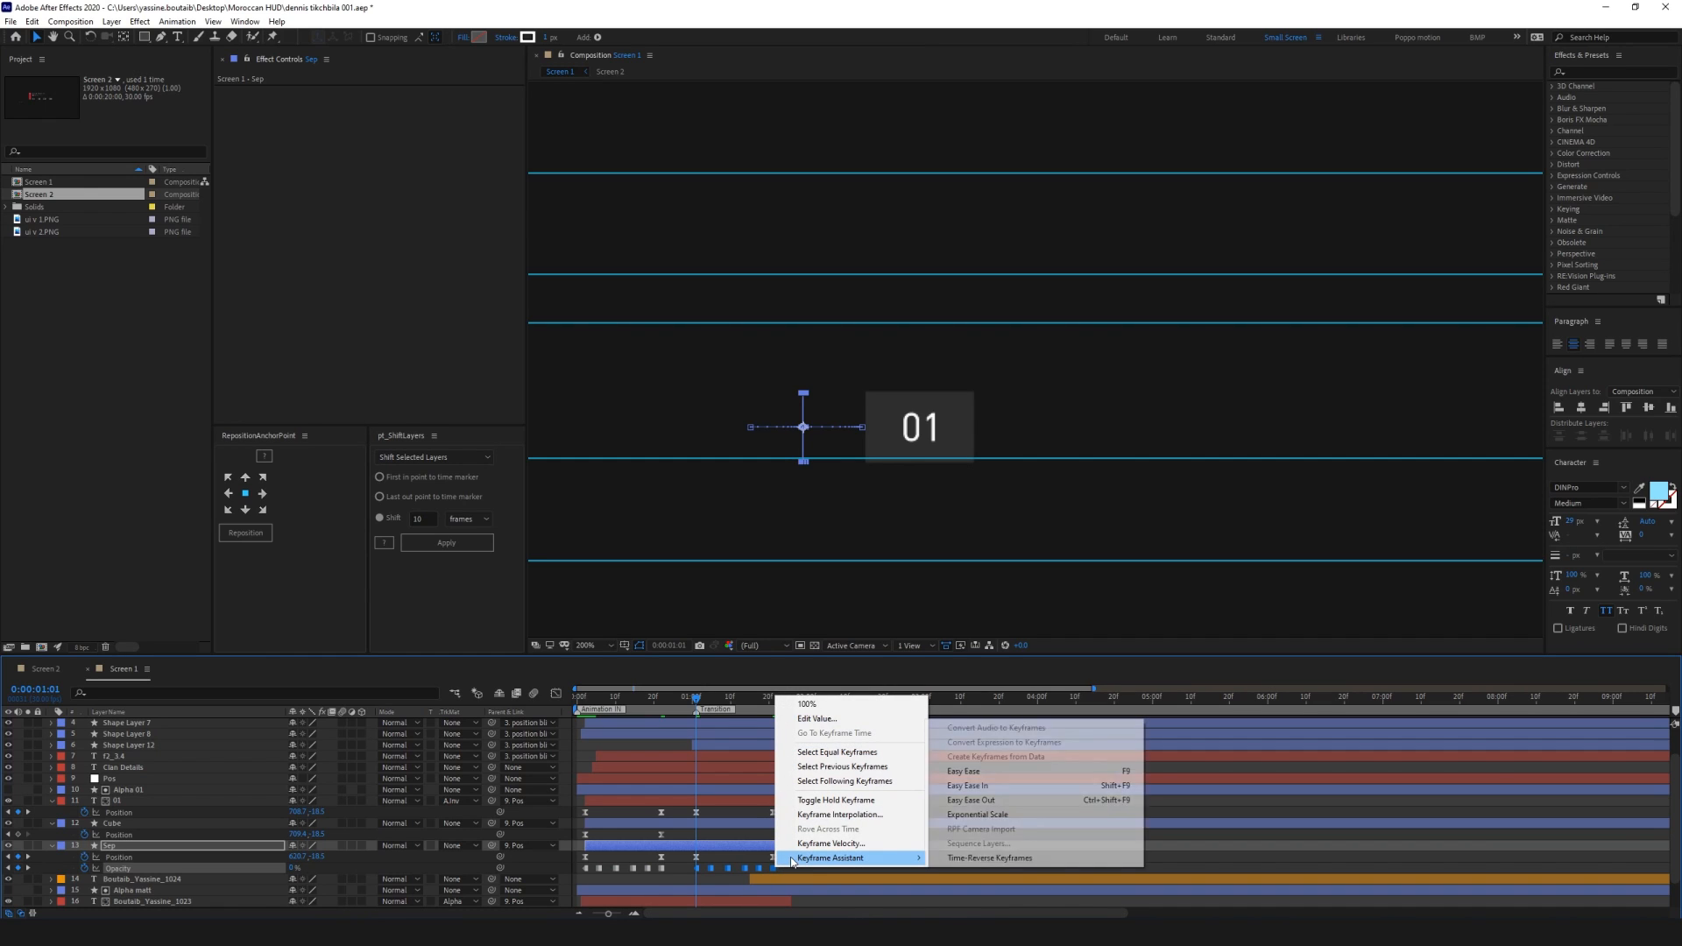
{"action": "left_click", "coordinate": [964, 860]}
{"action": "left_click", "coordinate": [911, 871]}
{"action": "key", "text": "space"}
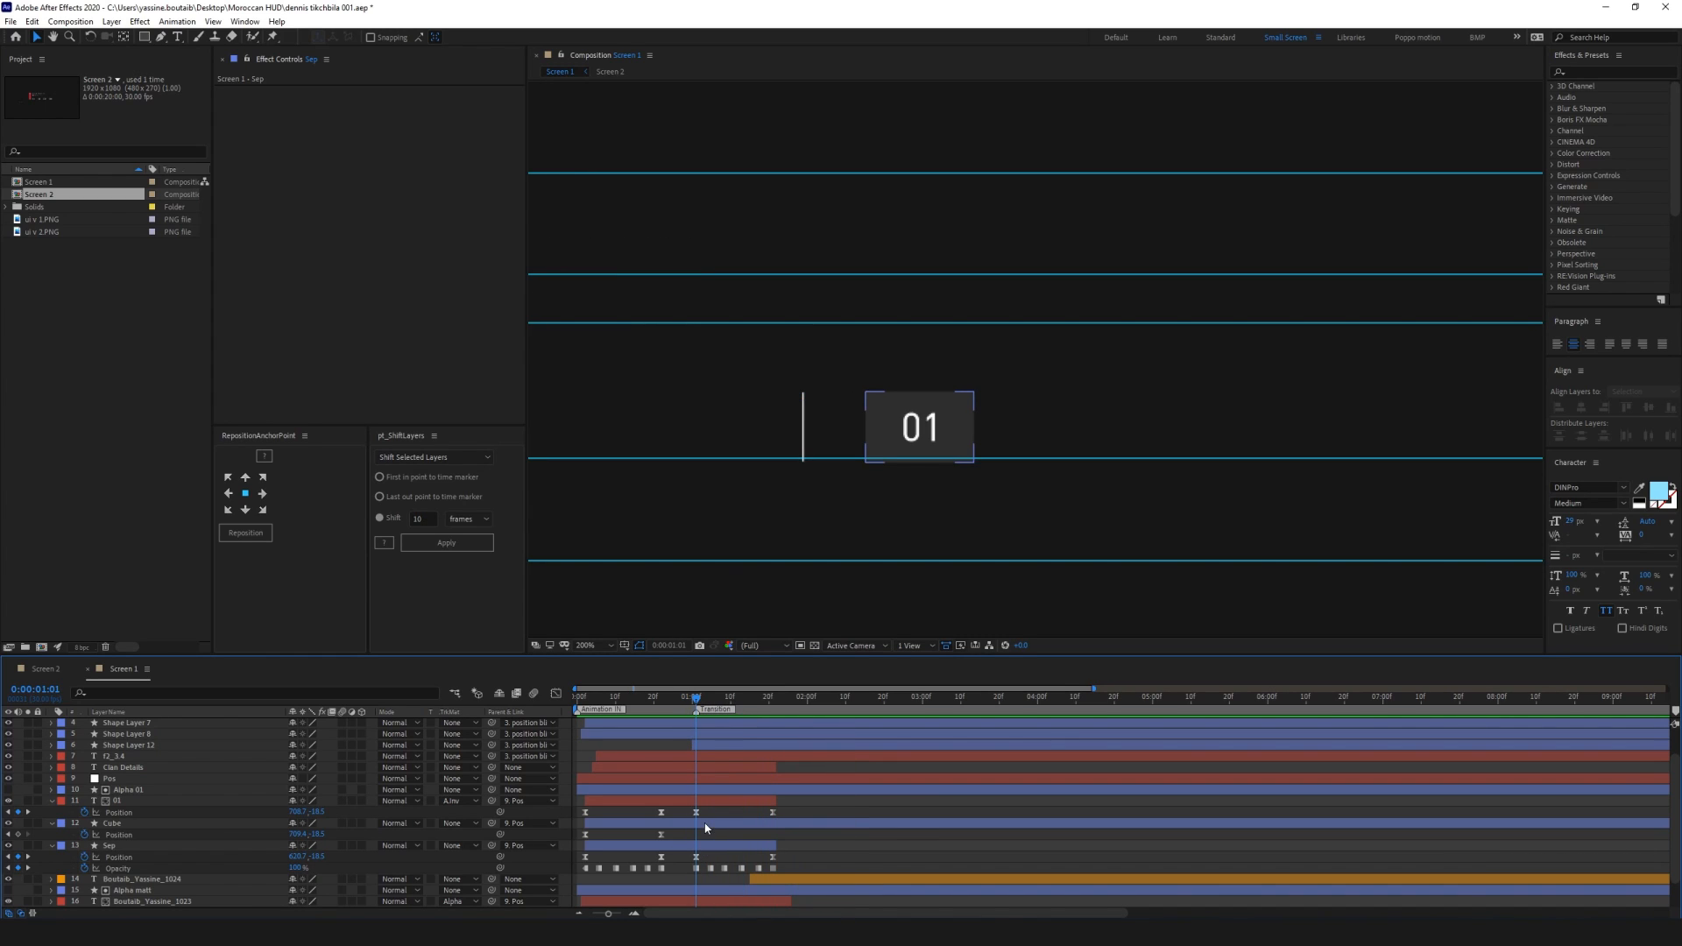
Shape the speed curve of Sep's Position exit so it starts slowly and peaks near the last keyframe, and preview it
{"action": "left_click", "coordinate": [772, 874]}
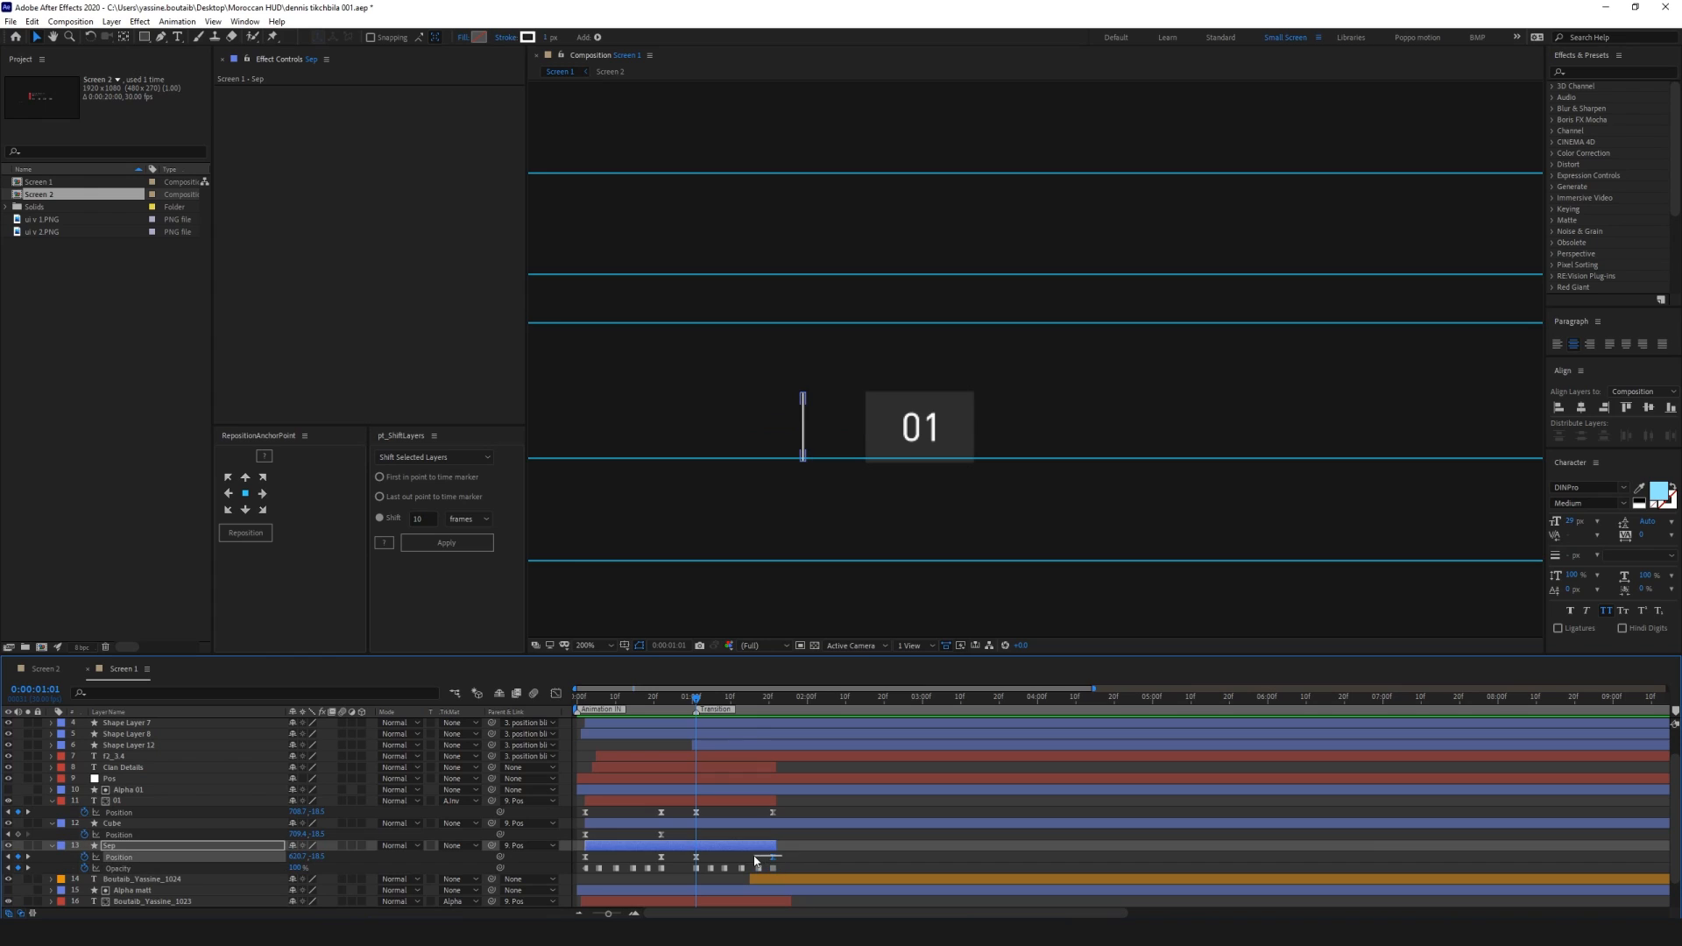
{"action": "key", "text": "shift+F3"}
{"action": "left_click", "coordinate": [734, 875]}
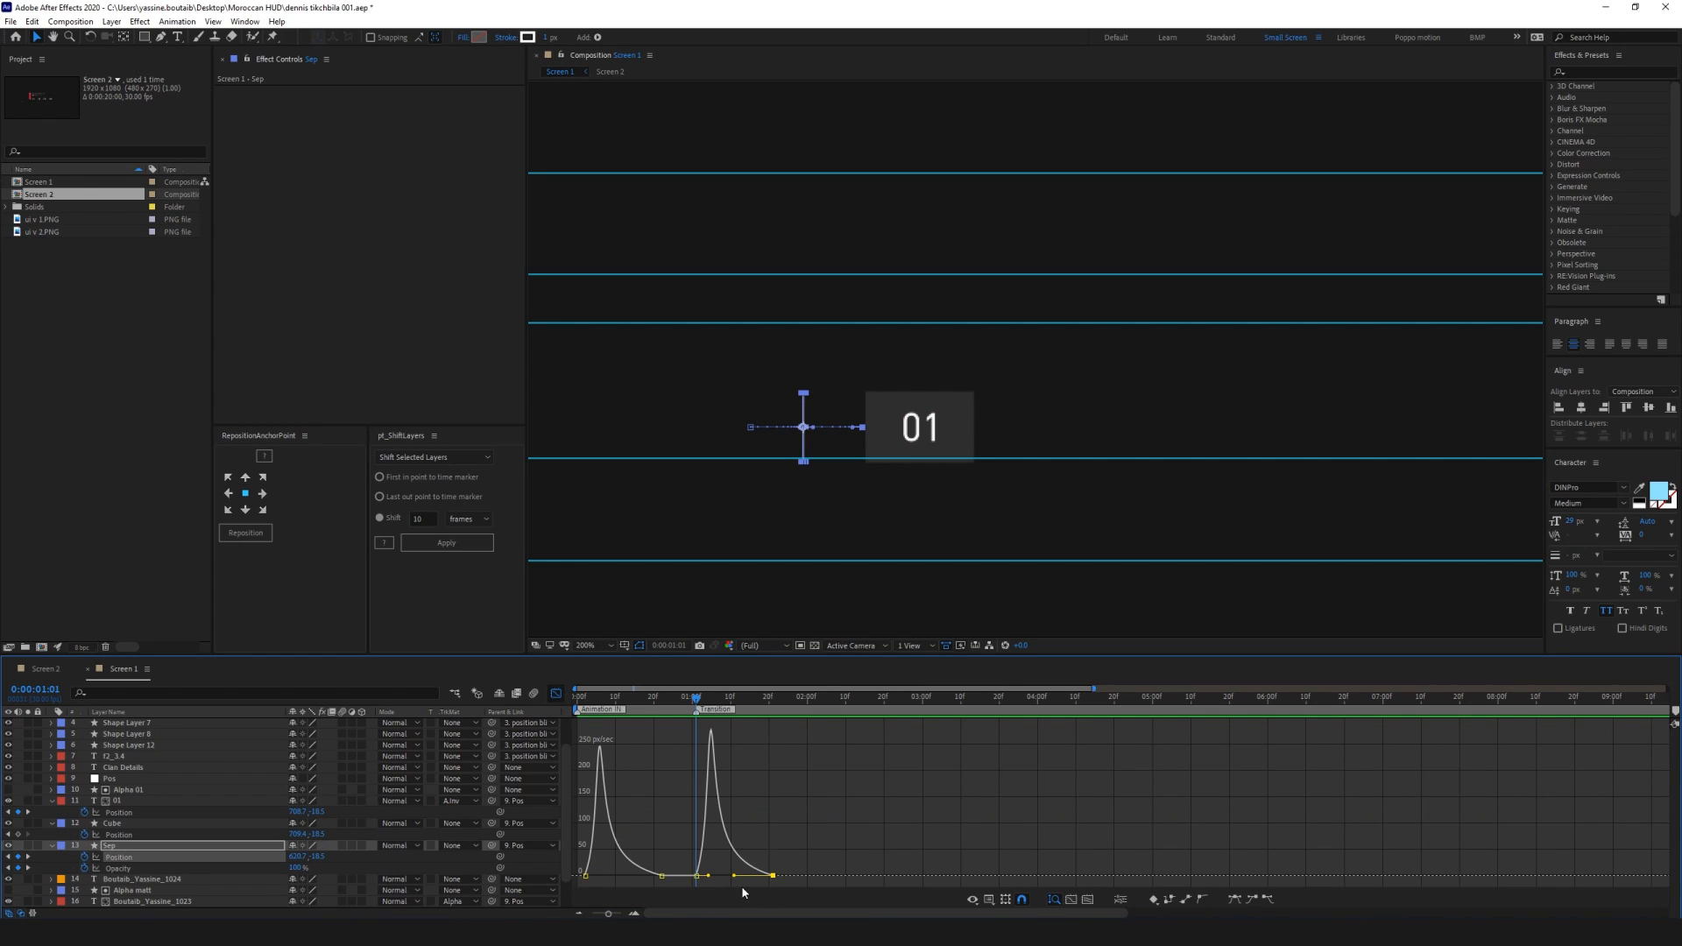
{"action": "mouse_move", "coordinate": [734, 875]}
{"action": "left_mouse_down"}
{"action": "mouse_move", "coordinate": [759, 878]}
{"action": "mouse_move", "coordinate": [733, 875]}
{"action": "left_mouse_up"}
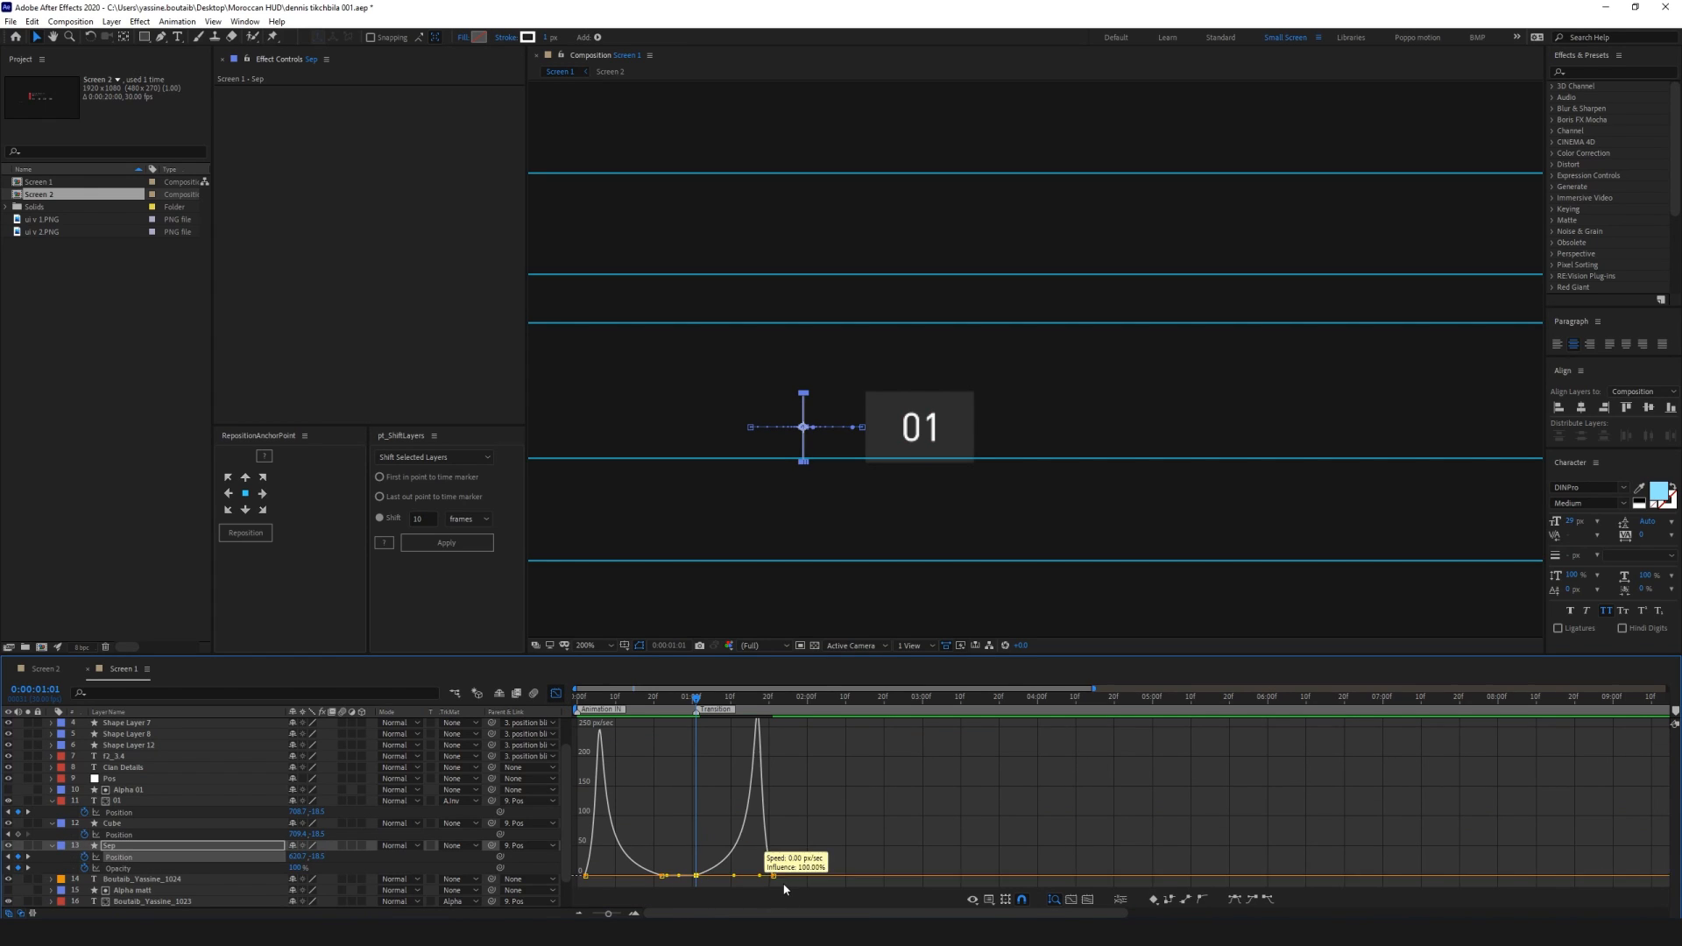
{"action": "key", "text": "space"}
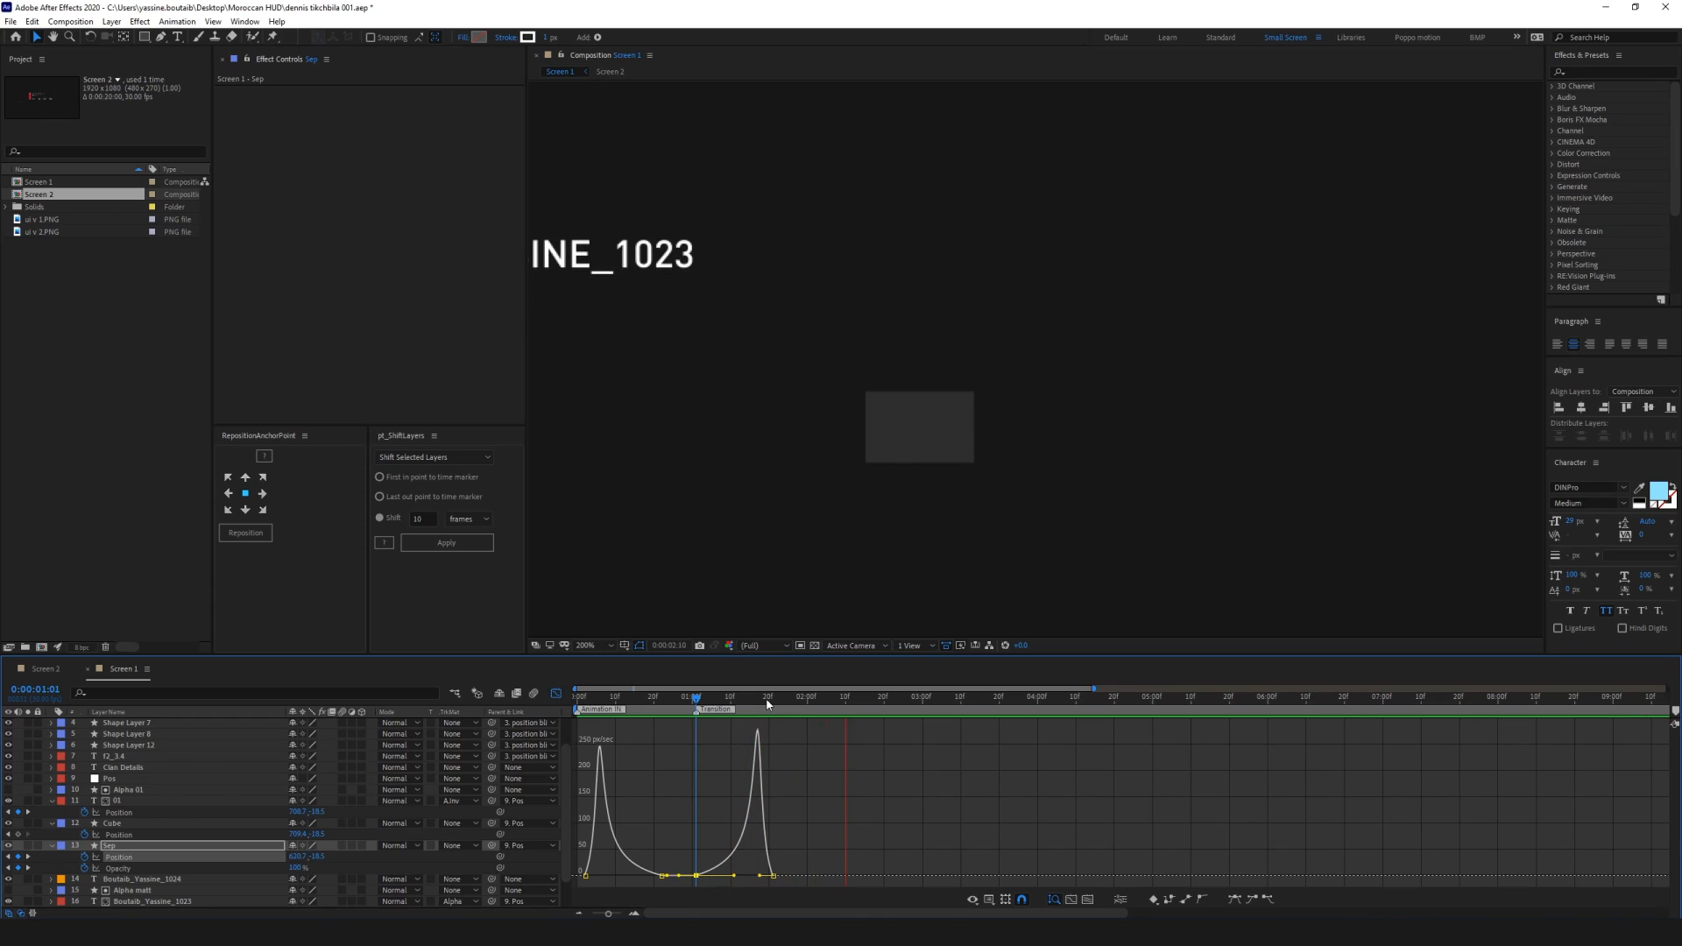
{"action": "left_click", "coordinate": [556, 694]}
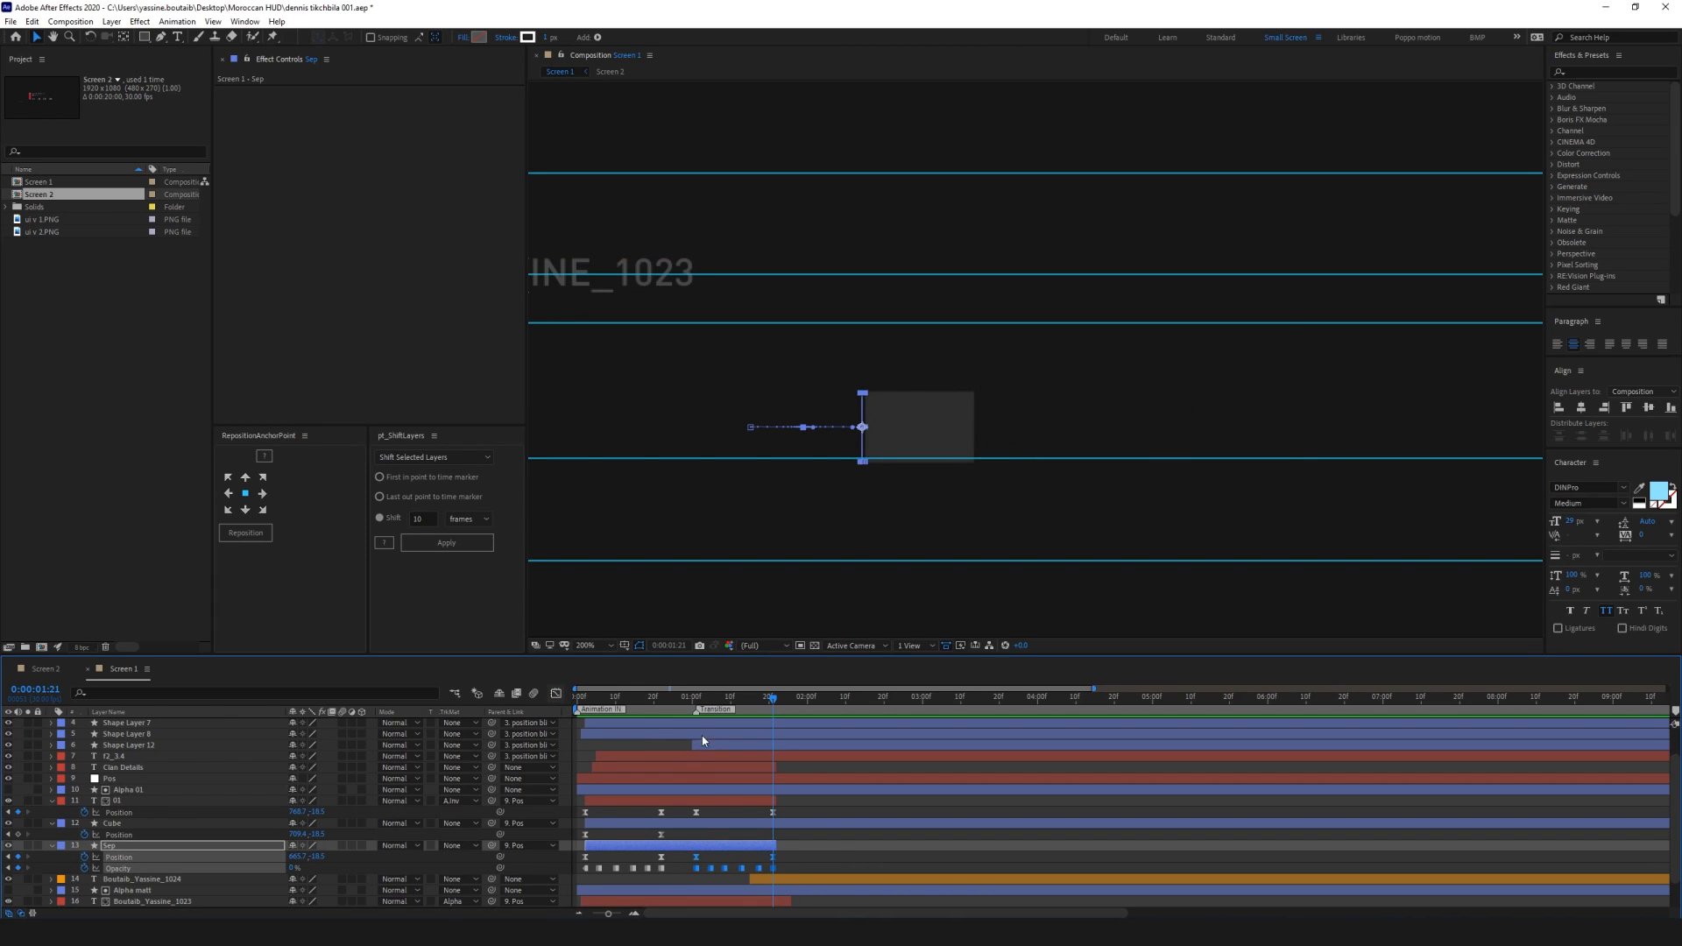
{"action": "key", "text": "space"}
Copy the Cube layer's opening Opacity keyframes to 0:00:01:01, time-reverse the copies, and preview the box's exit
{"action": "left_click", "coordinate": [713, 824]}
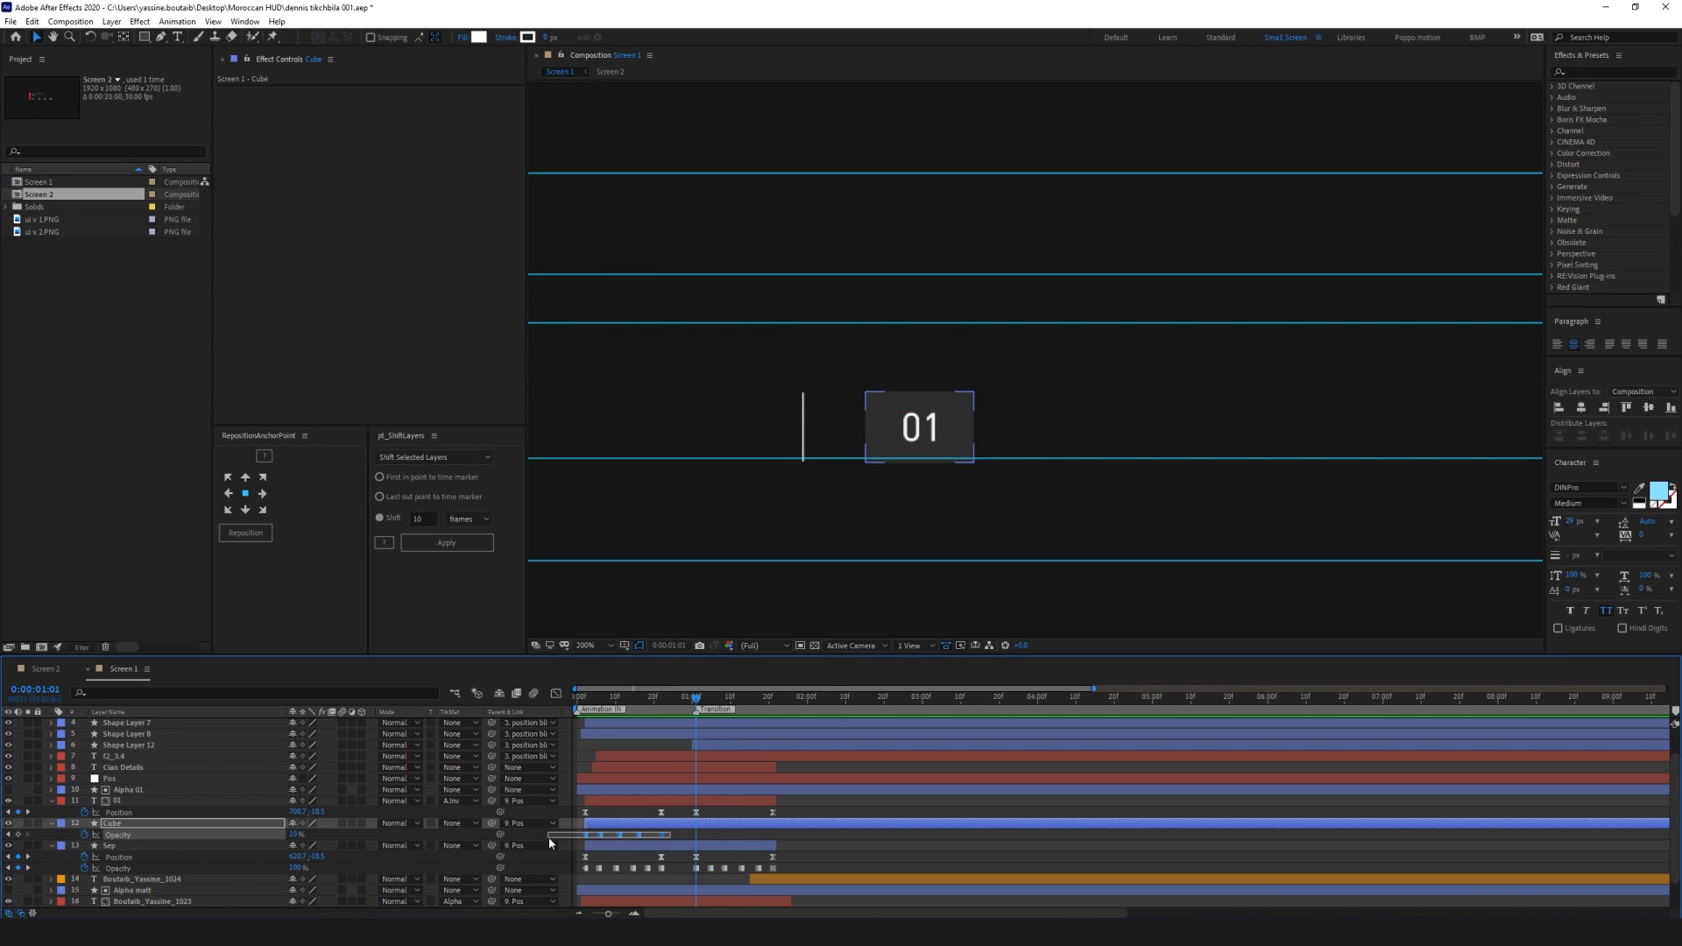
{"action": "key", "text": "ctrl+v"}
{"action": "right_click", "coordinate": [774, 836]}
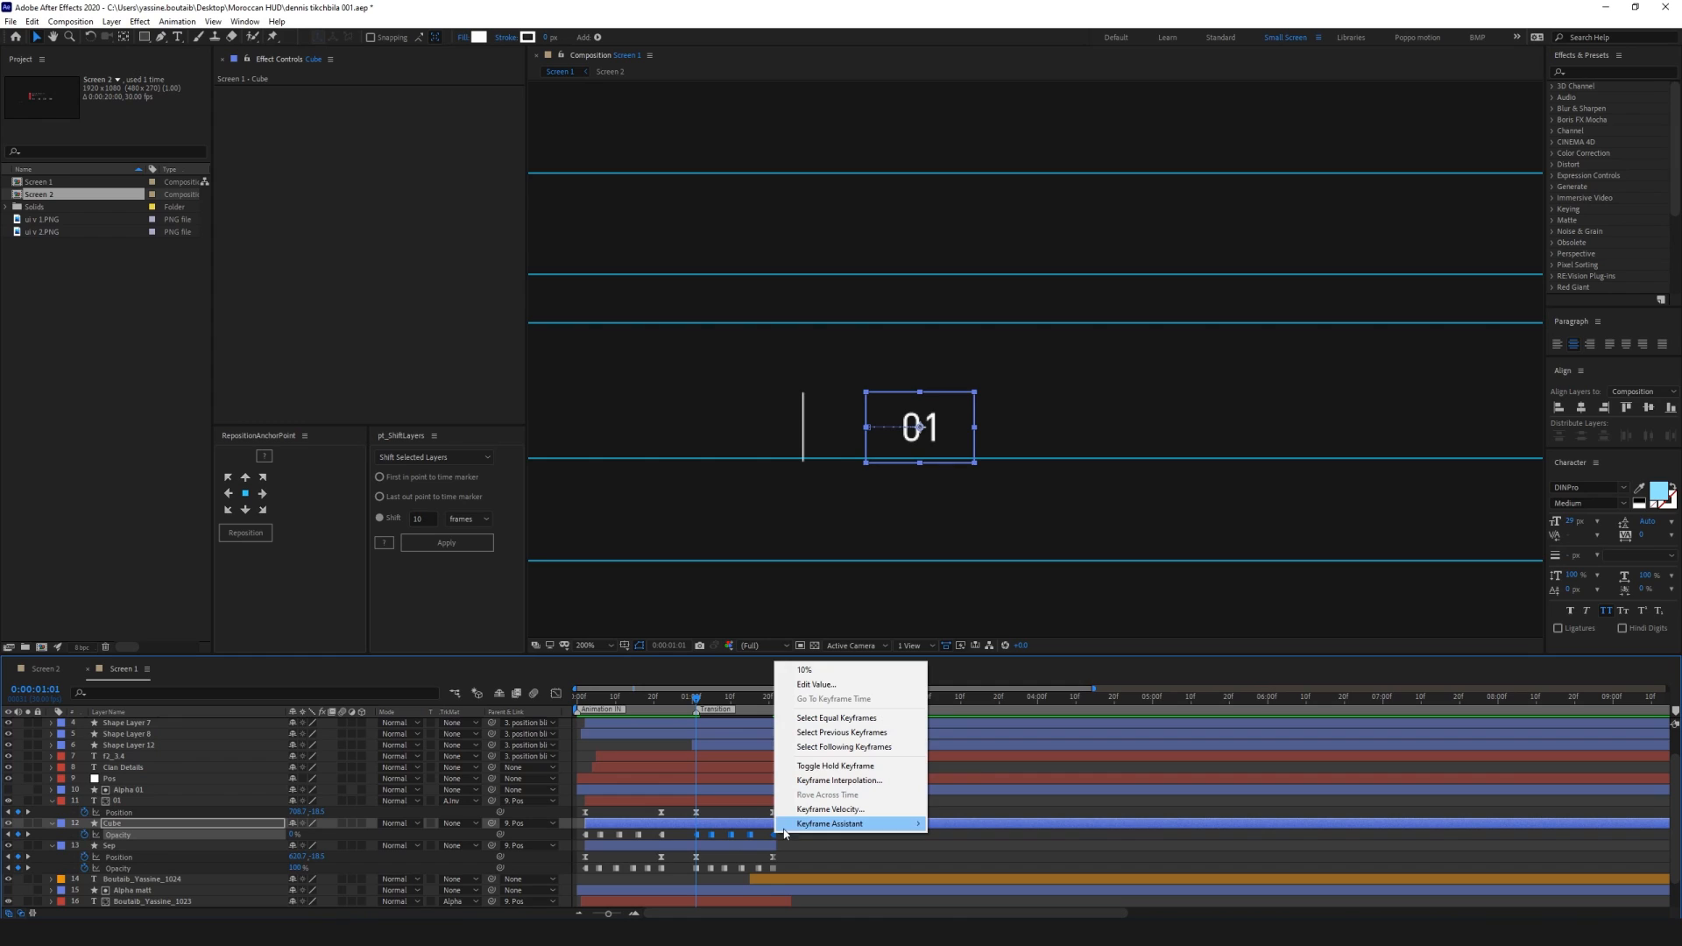
{"action": "left_click", "coordinate": [973, 828]}
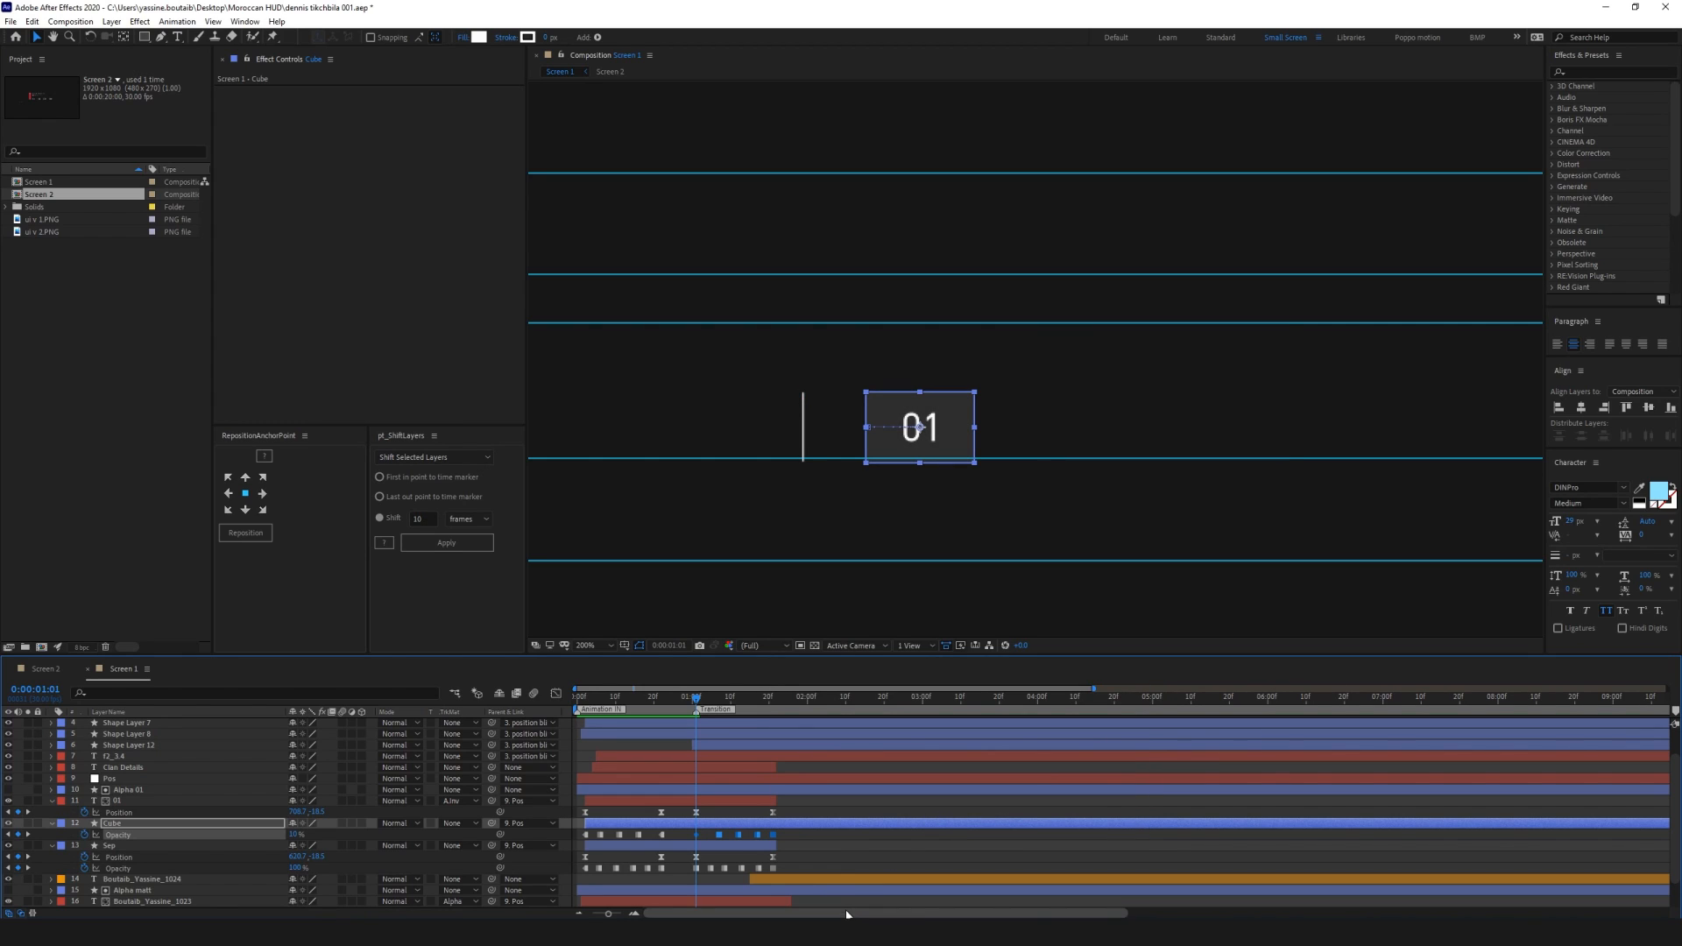
{"action": "left_click", "coordinate": [839, 857]}
{"action": "key", "text": "space"}
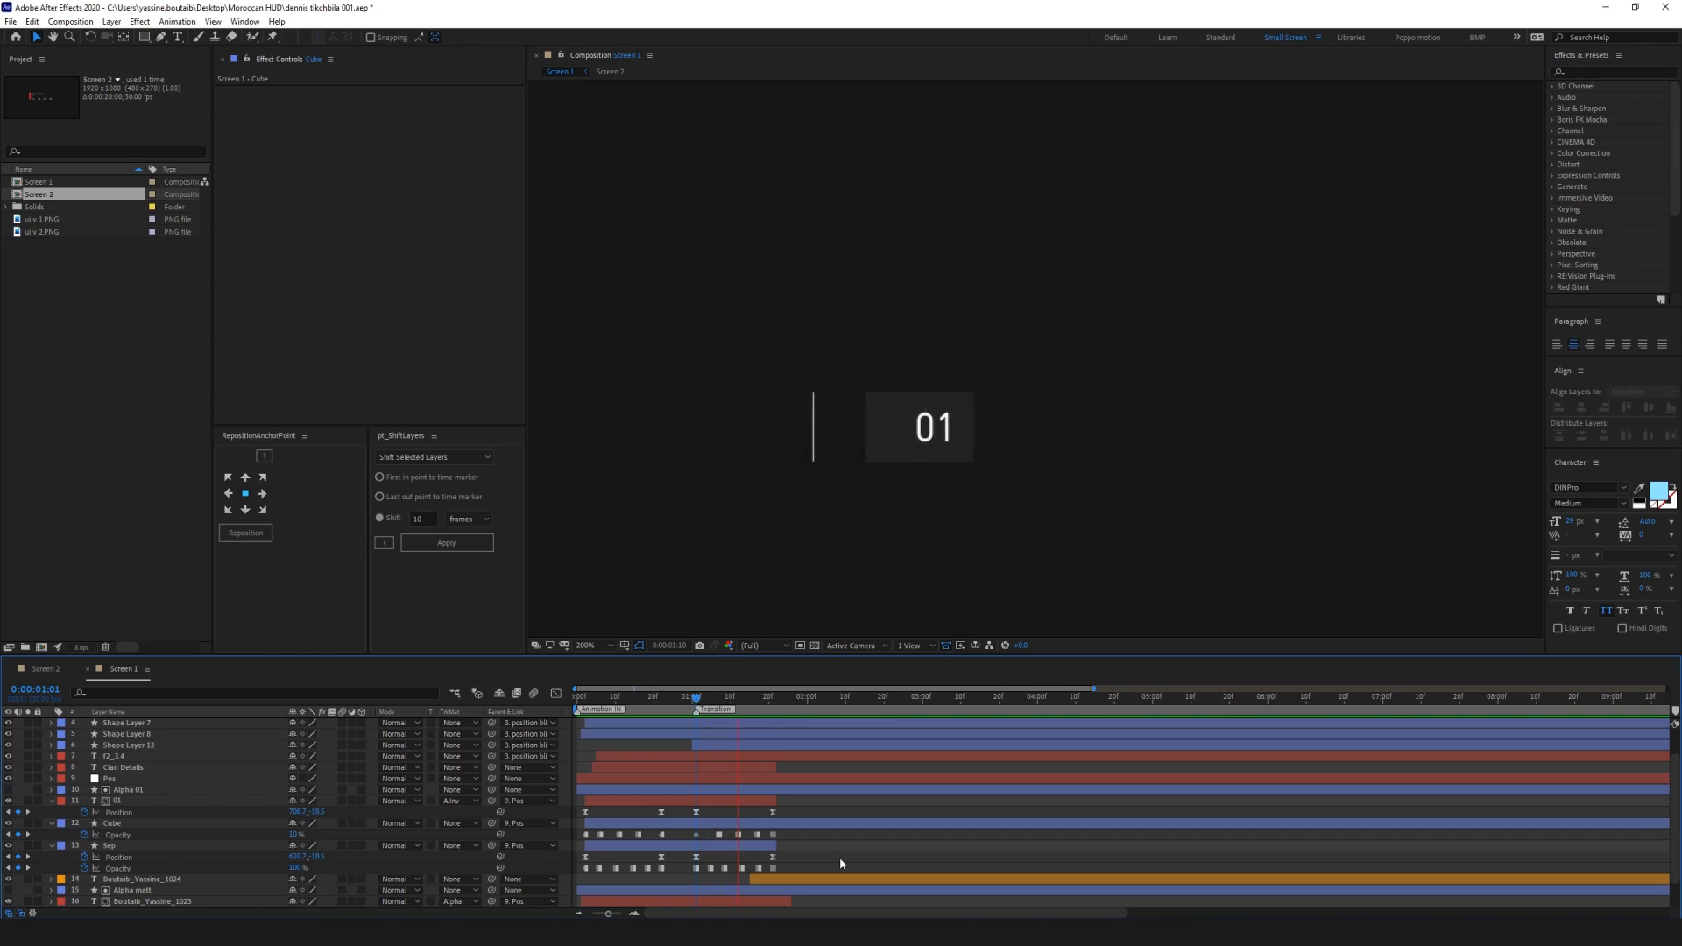
Delay Sep's exit Position and Opacity keyframes by about three frames and extend the layer's end past the last one
{"action": "left_click", "coordinate": [771, 705]}
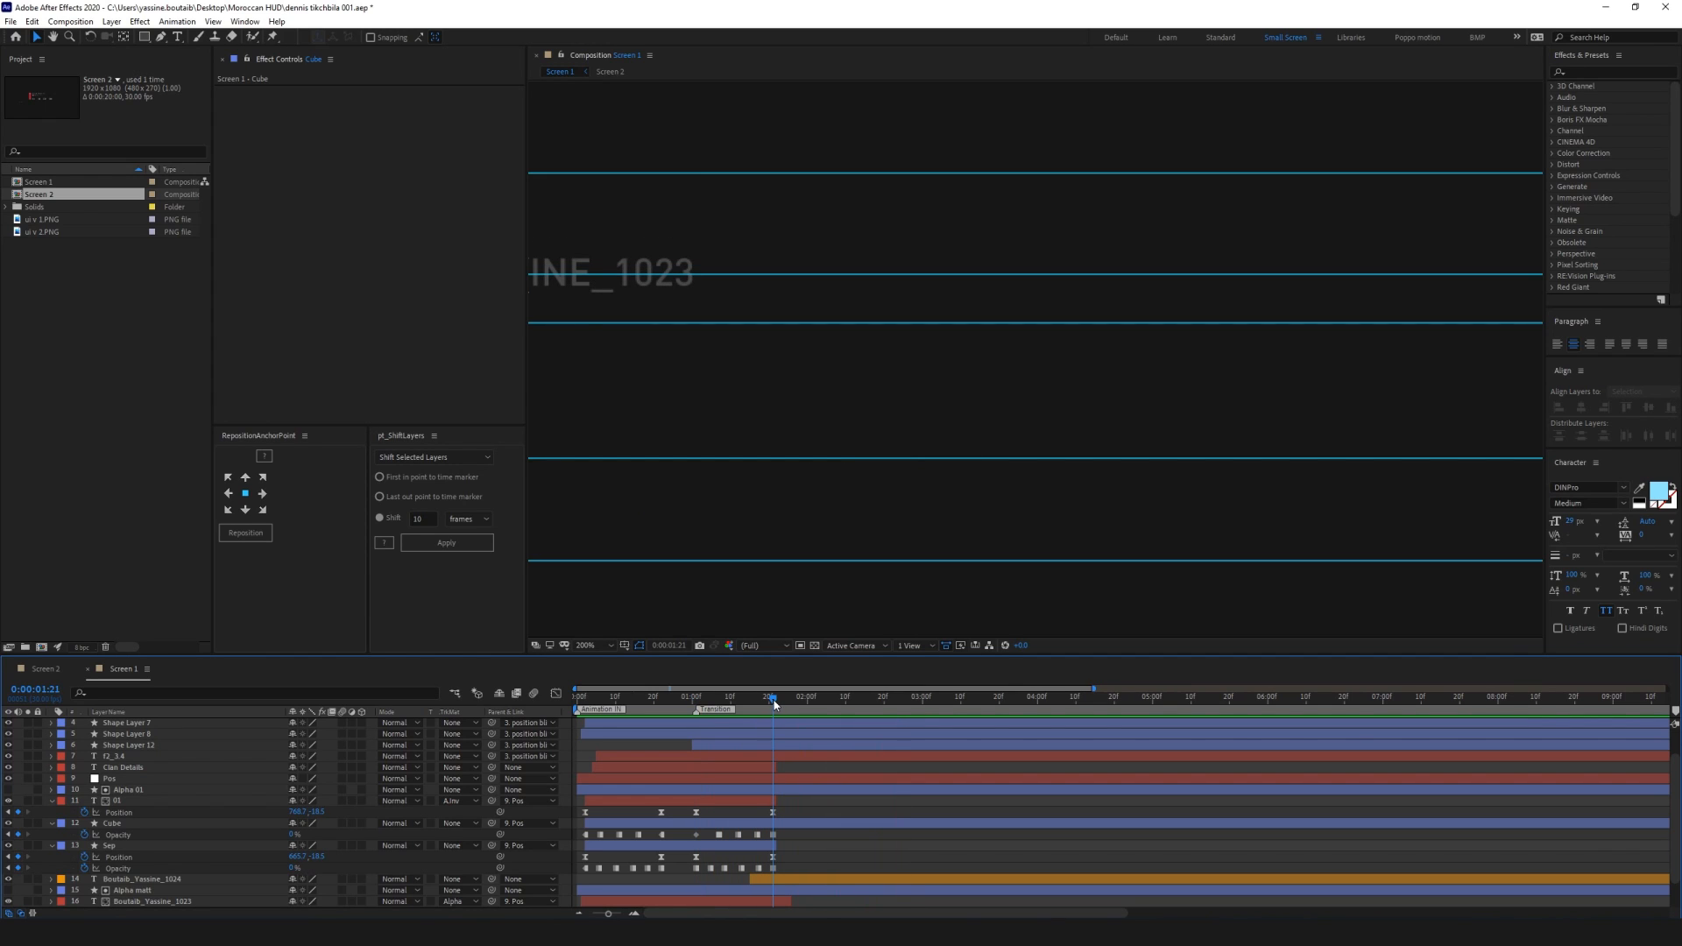
{"action": "left_click_drag", "start_coordinate": [782, 860], "coordinate": [708, 863]}
{"action": "left_click", "coordinate": [786, 838]}
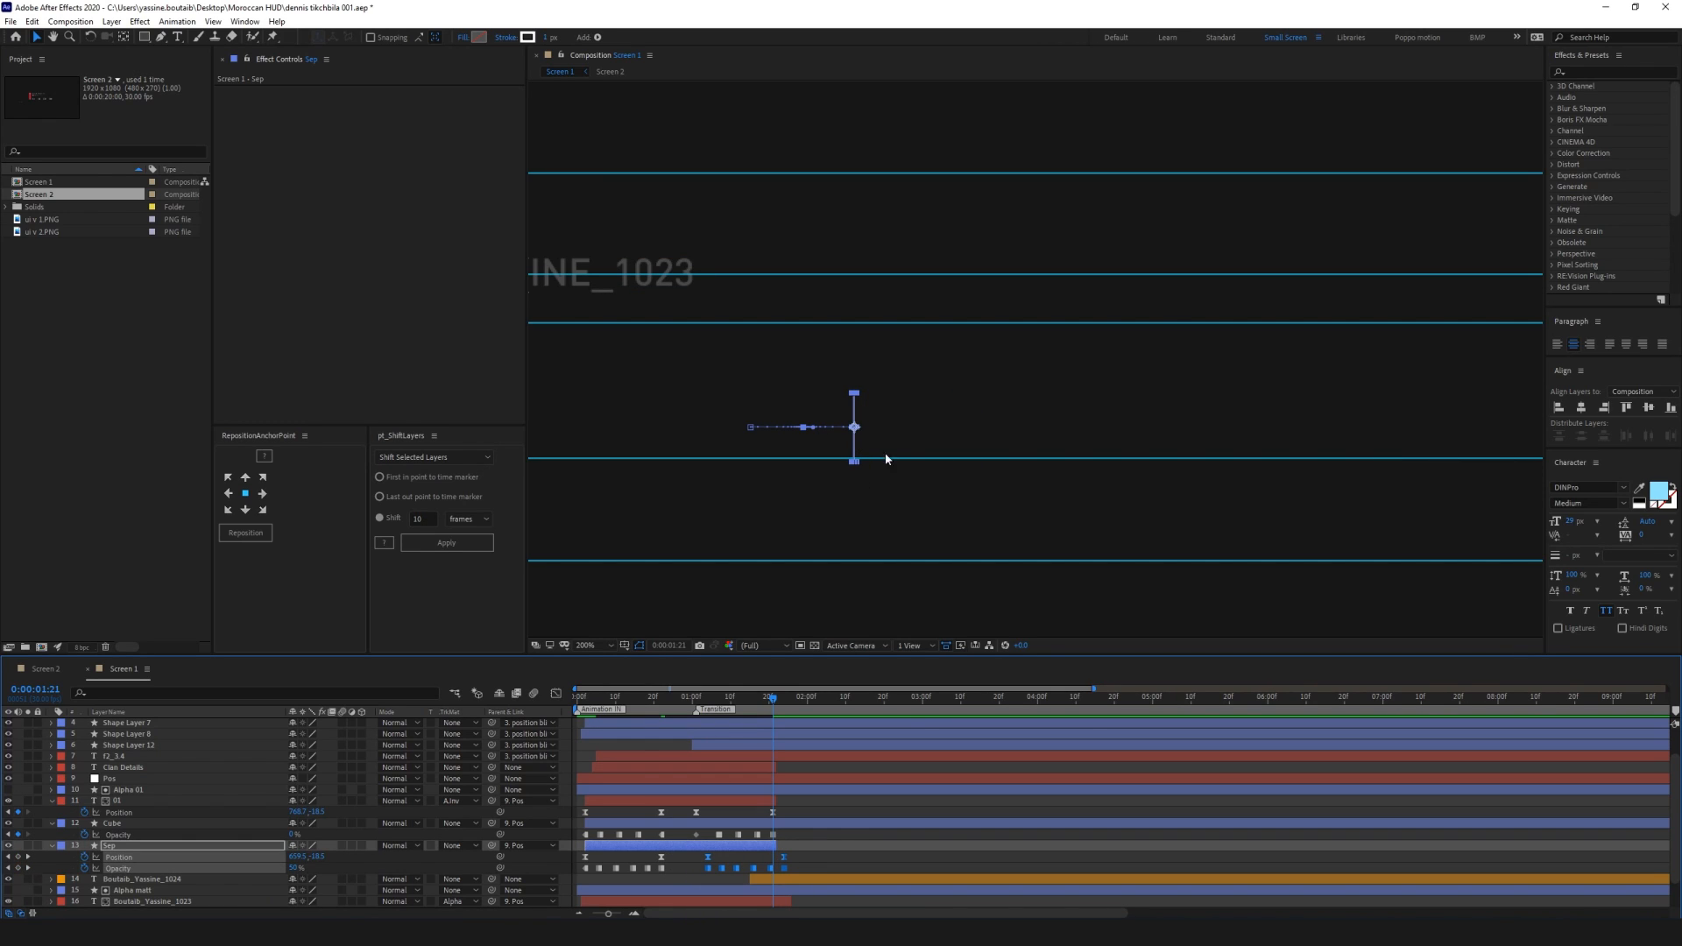
{"action": "left_click", "coordinate": [827, 855]}
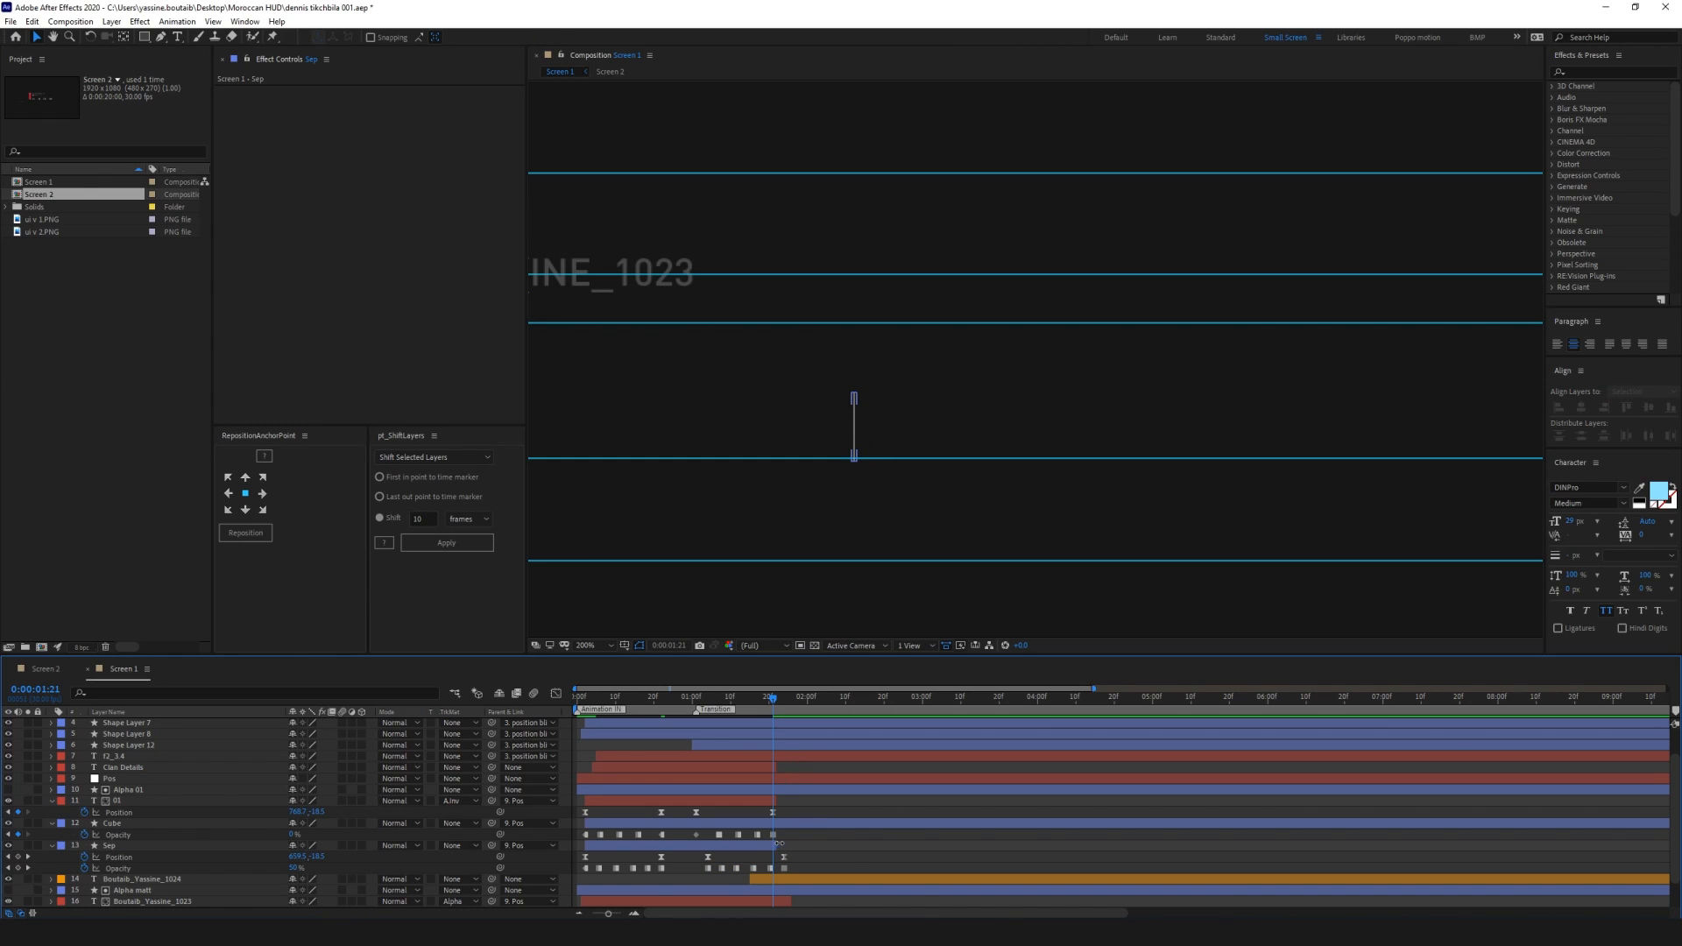
{"action": "left_click", "coordinate": [786, 844]}
Trim the Cube layer's end at 0:00:01:21 and save the project, previewing the whole Screen 1 exit
{"action": "left_click", "coordinate": [800, 824]}
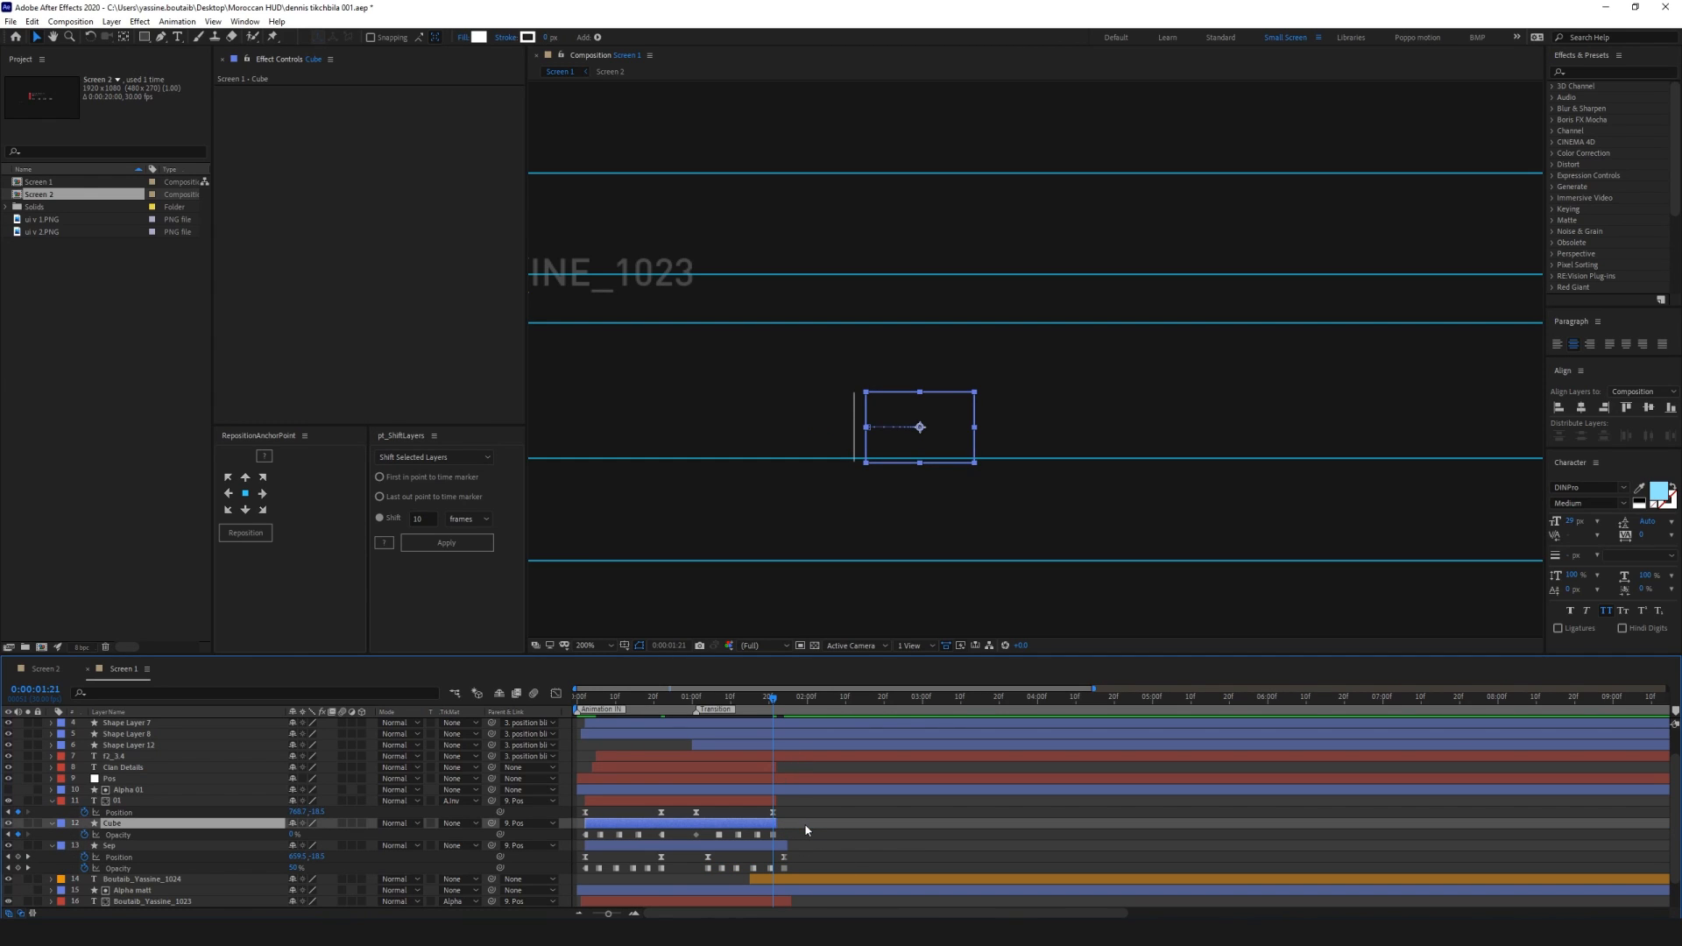
{"action": "key", "text": "ctrl+s"}
{"action": "key", "text": "space"}
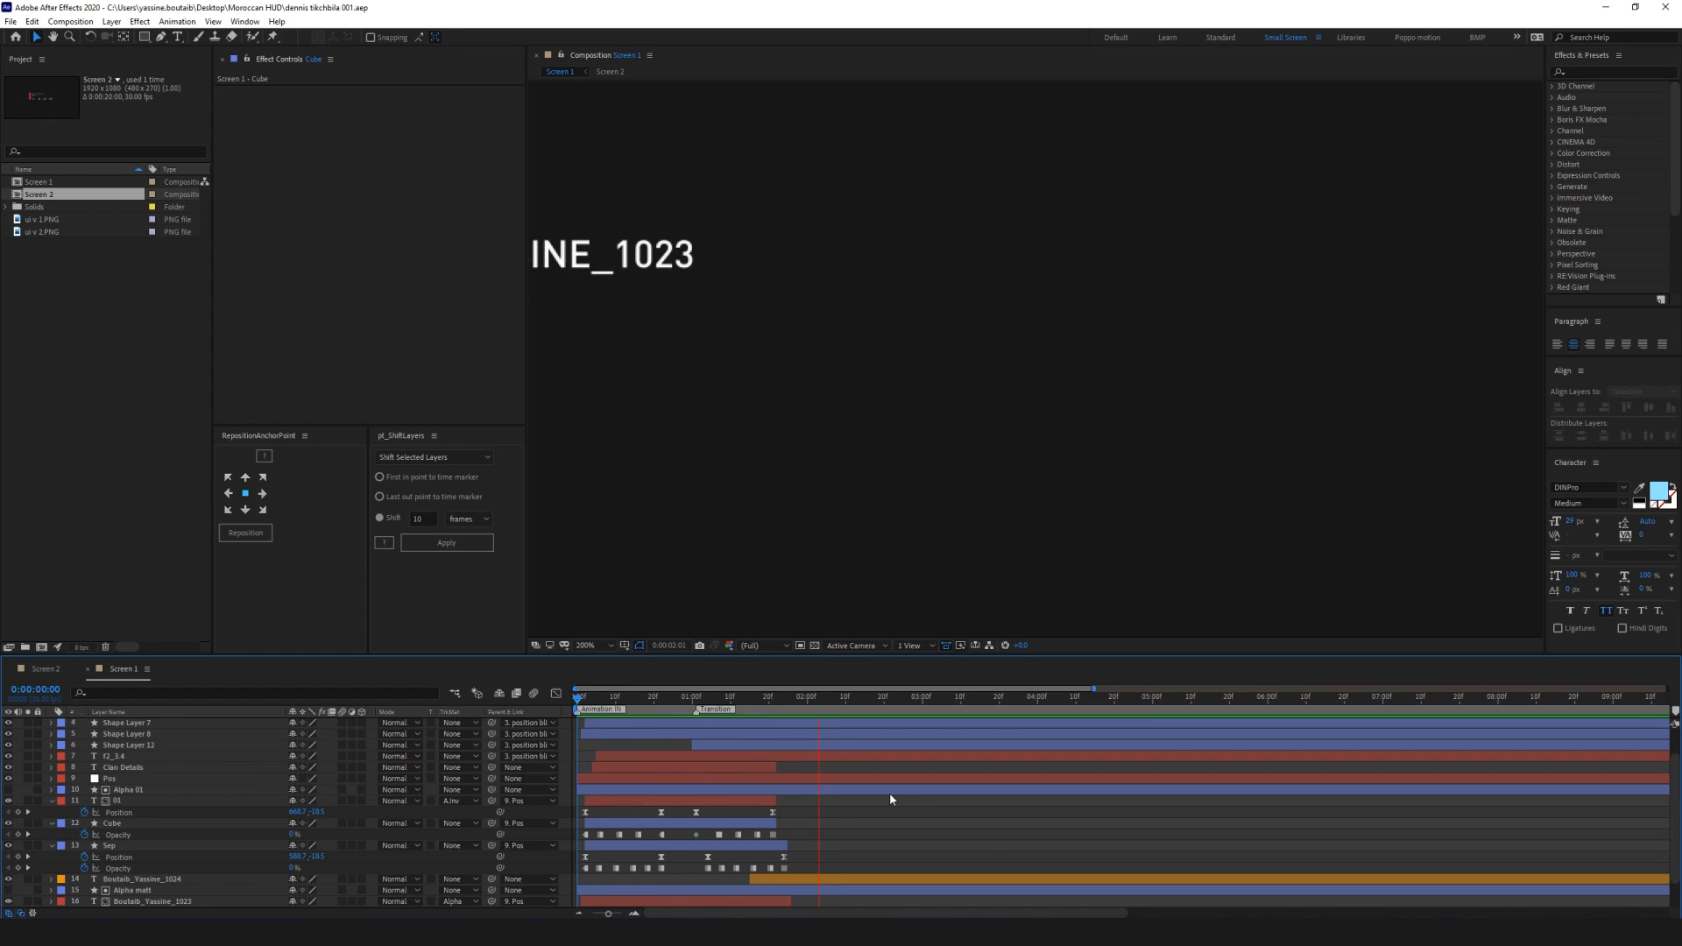
{"action": "key", "text": "space"}
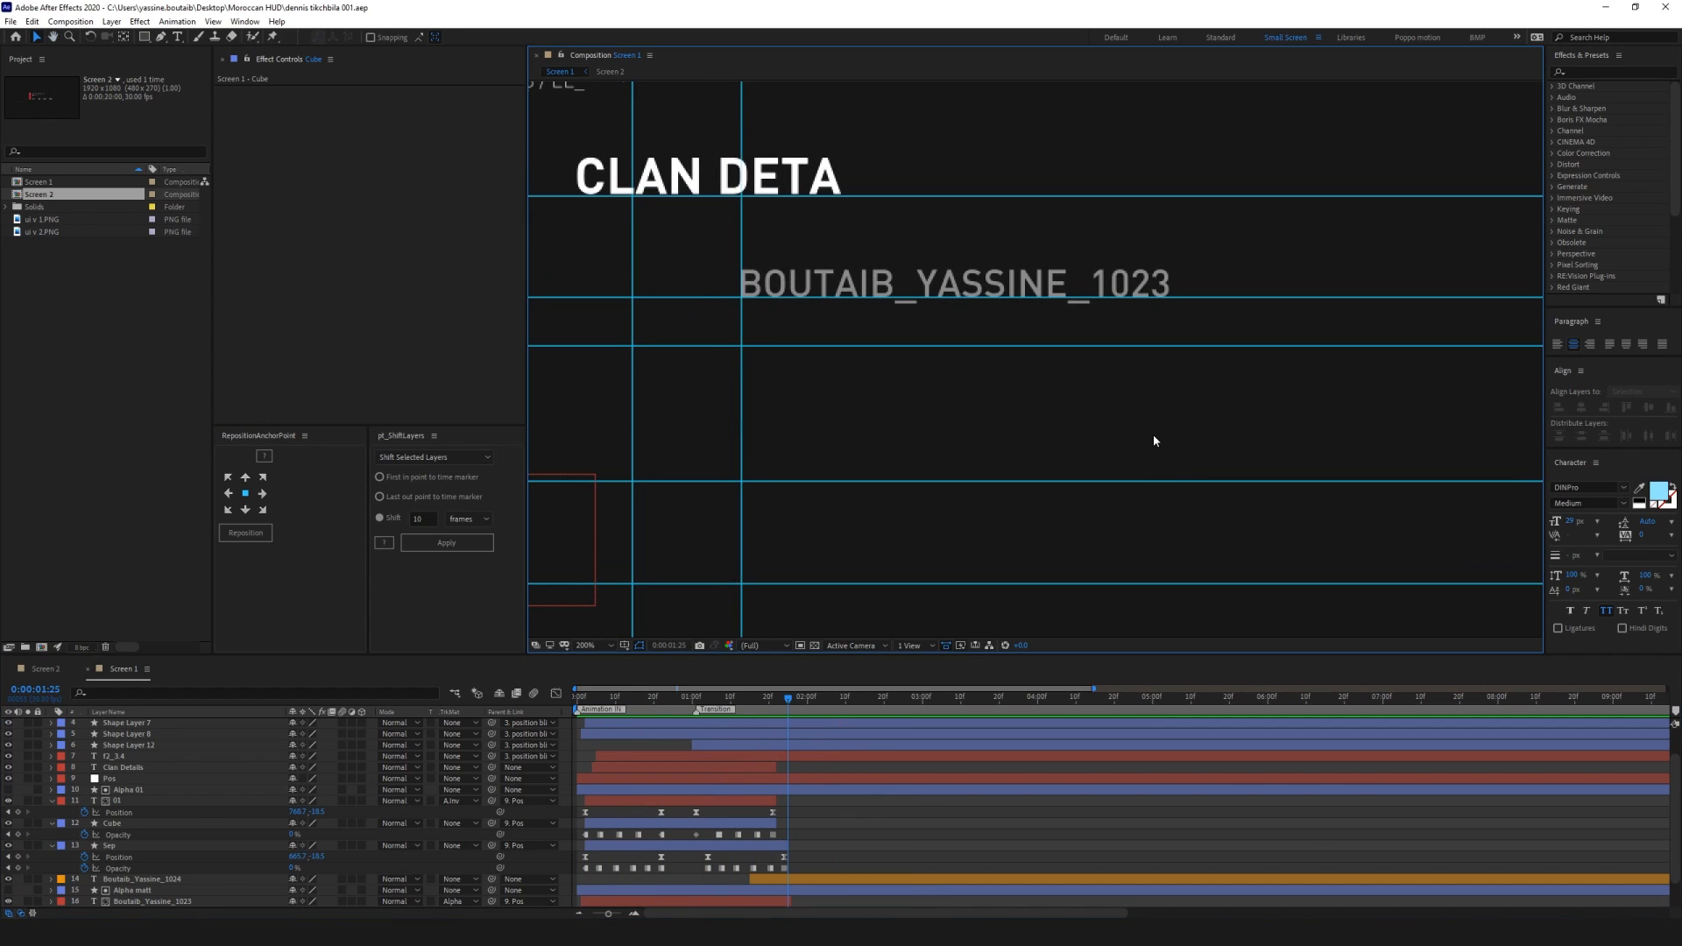
{"action": "scroll", "coordinate": [1147, 438], "scroll_direction": "down", "scroll_amount": 1}
{"action": "key", "text": "space"}
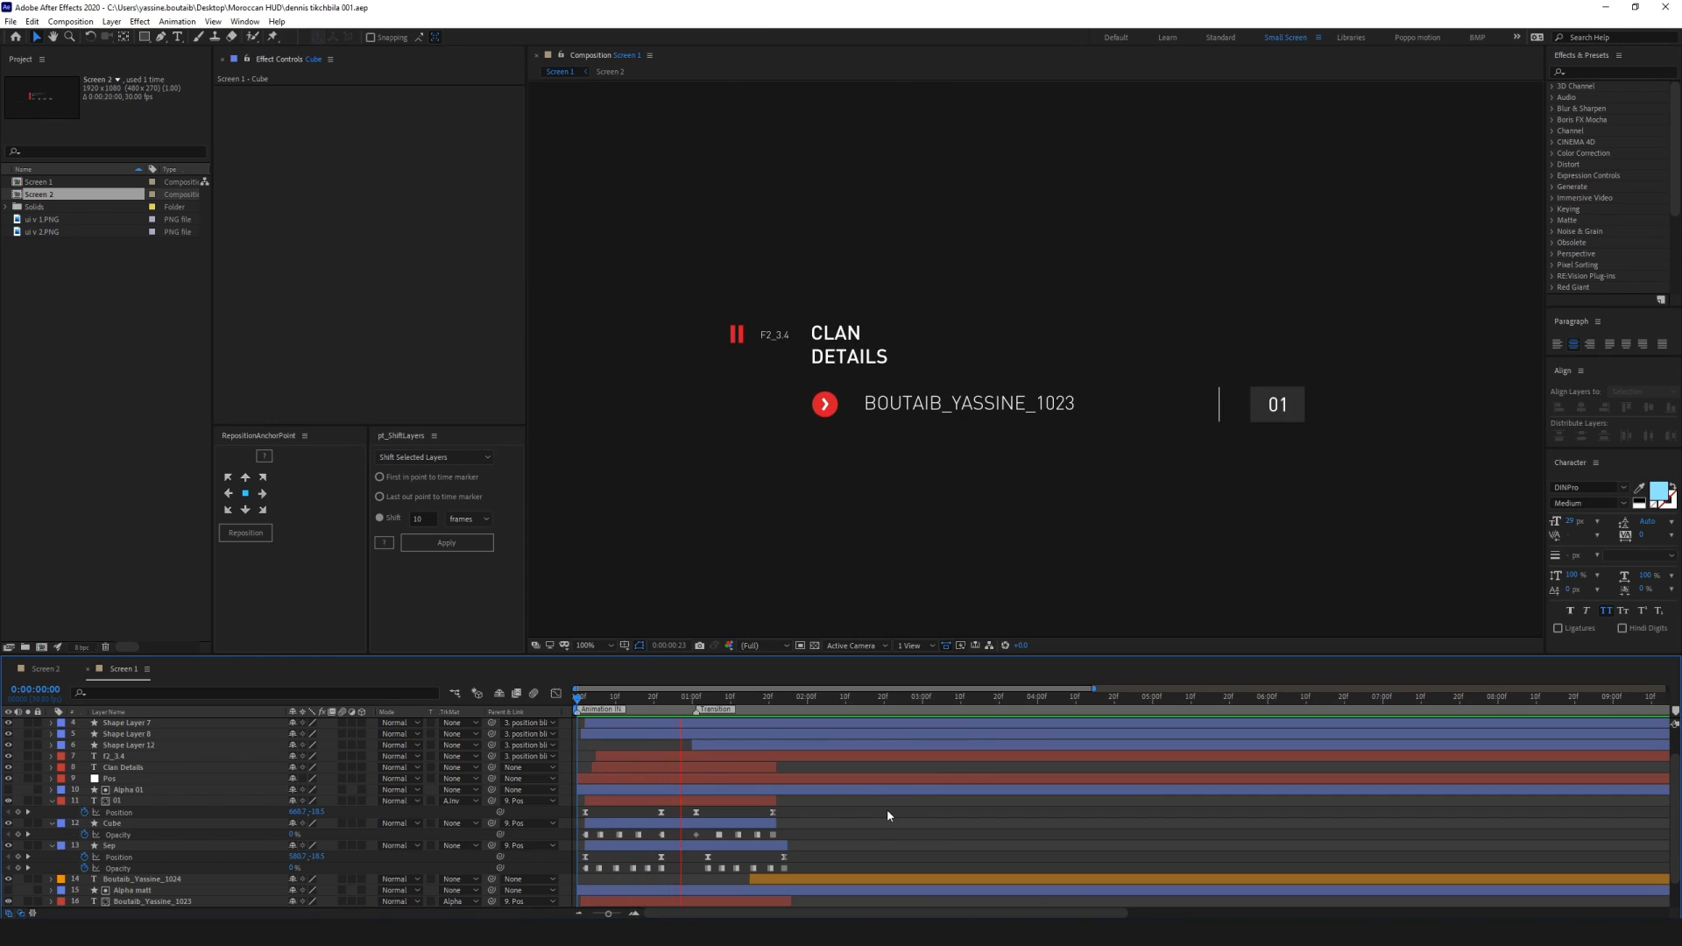
{"action": "left_click", "coordinate": [790, 712]}
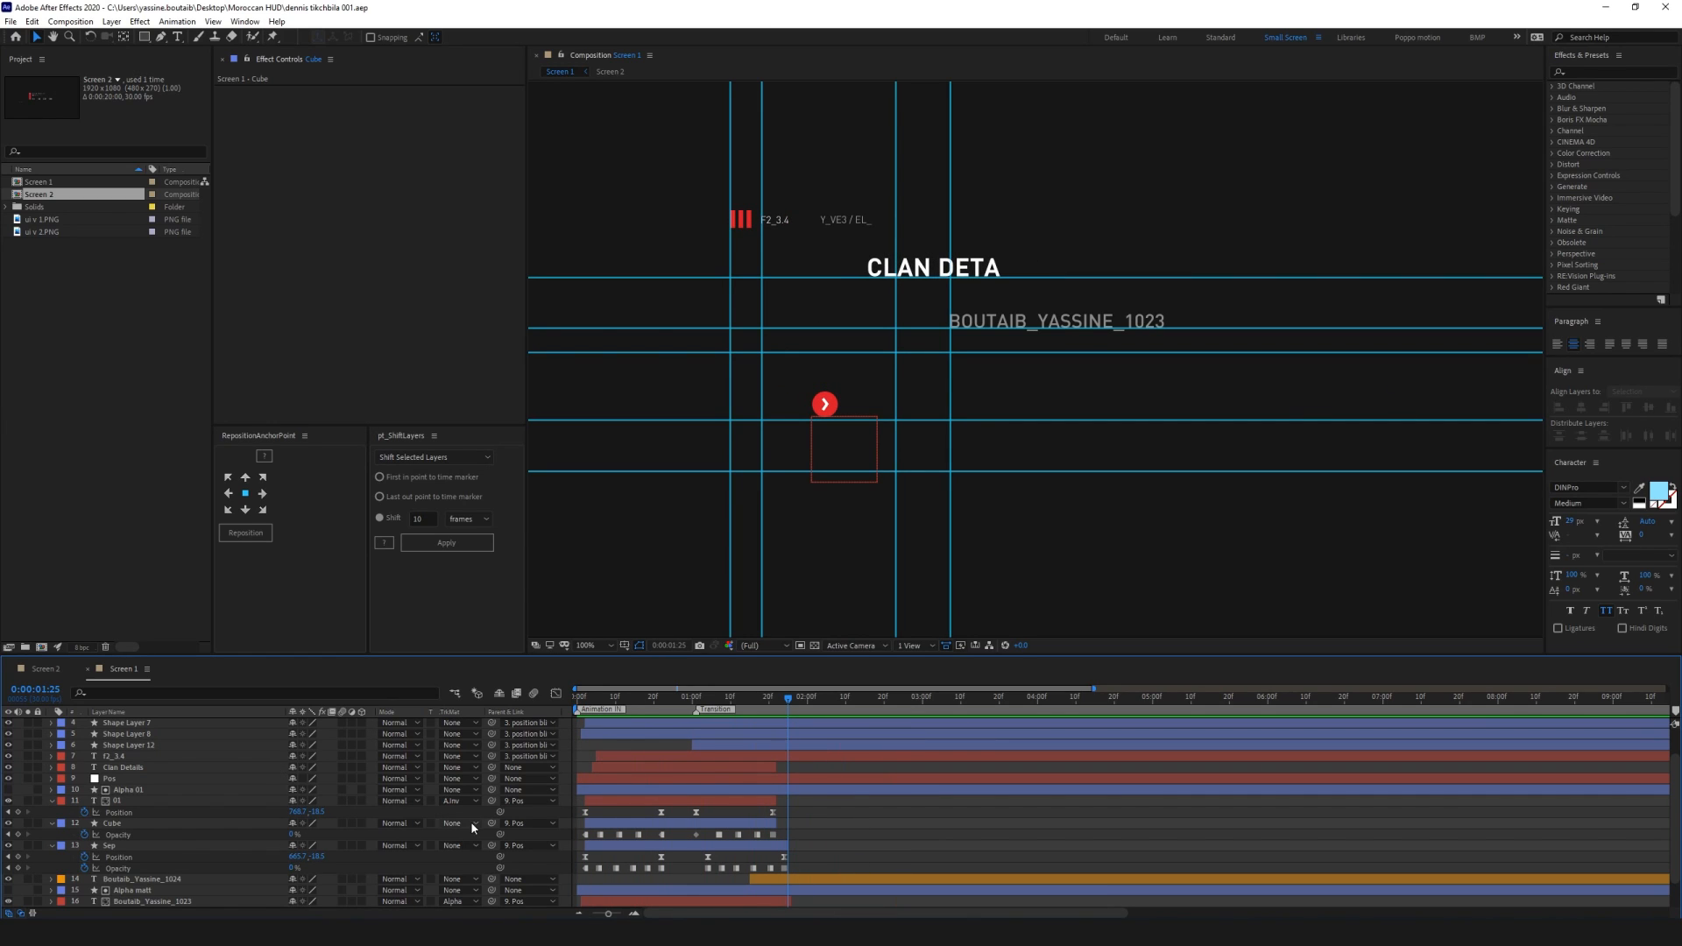
Remove the SKILL, MISSIONS, KD RATIO and SCORE stats with their separators from Screen 2, and return to Screen 1
{"action": "left_click", "coordinate": [47, 669]}
{"action": "left_click_drag", "start_coordinate": [969, 464], "coordinate": [1090, 491]}
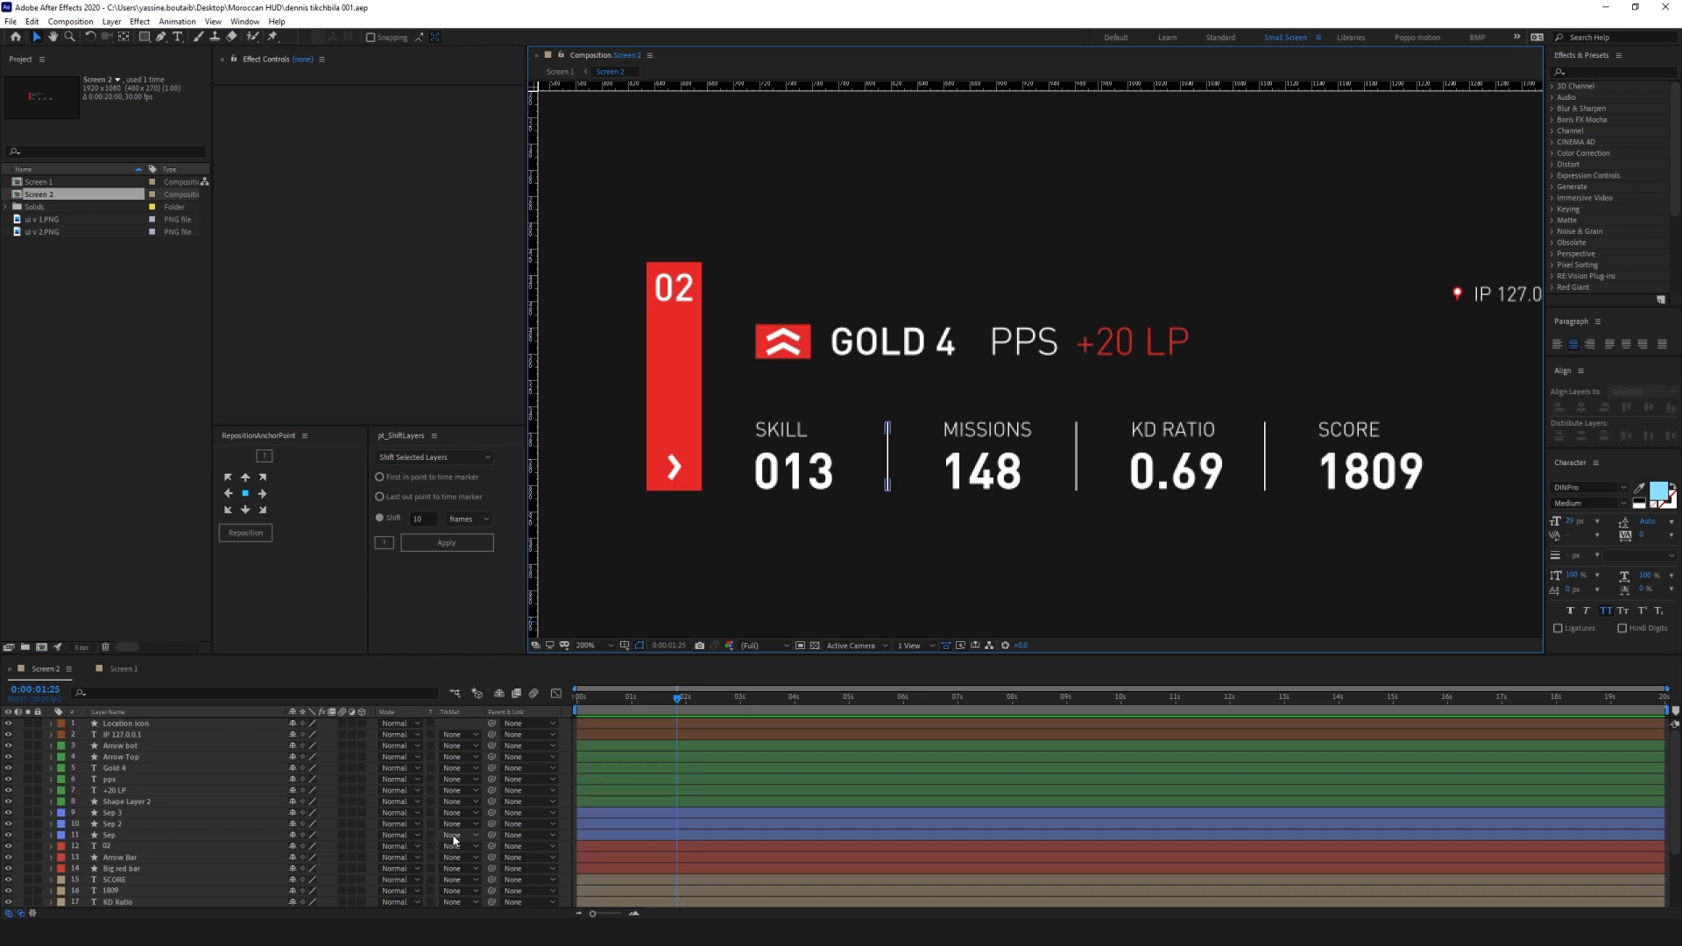
{"action": "left_click_drag", "start_coordinate": [767, 402], "coordinate": [1381, 524]}
{"action": "key", "text": "Delete"}
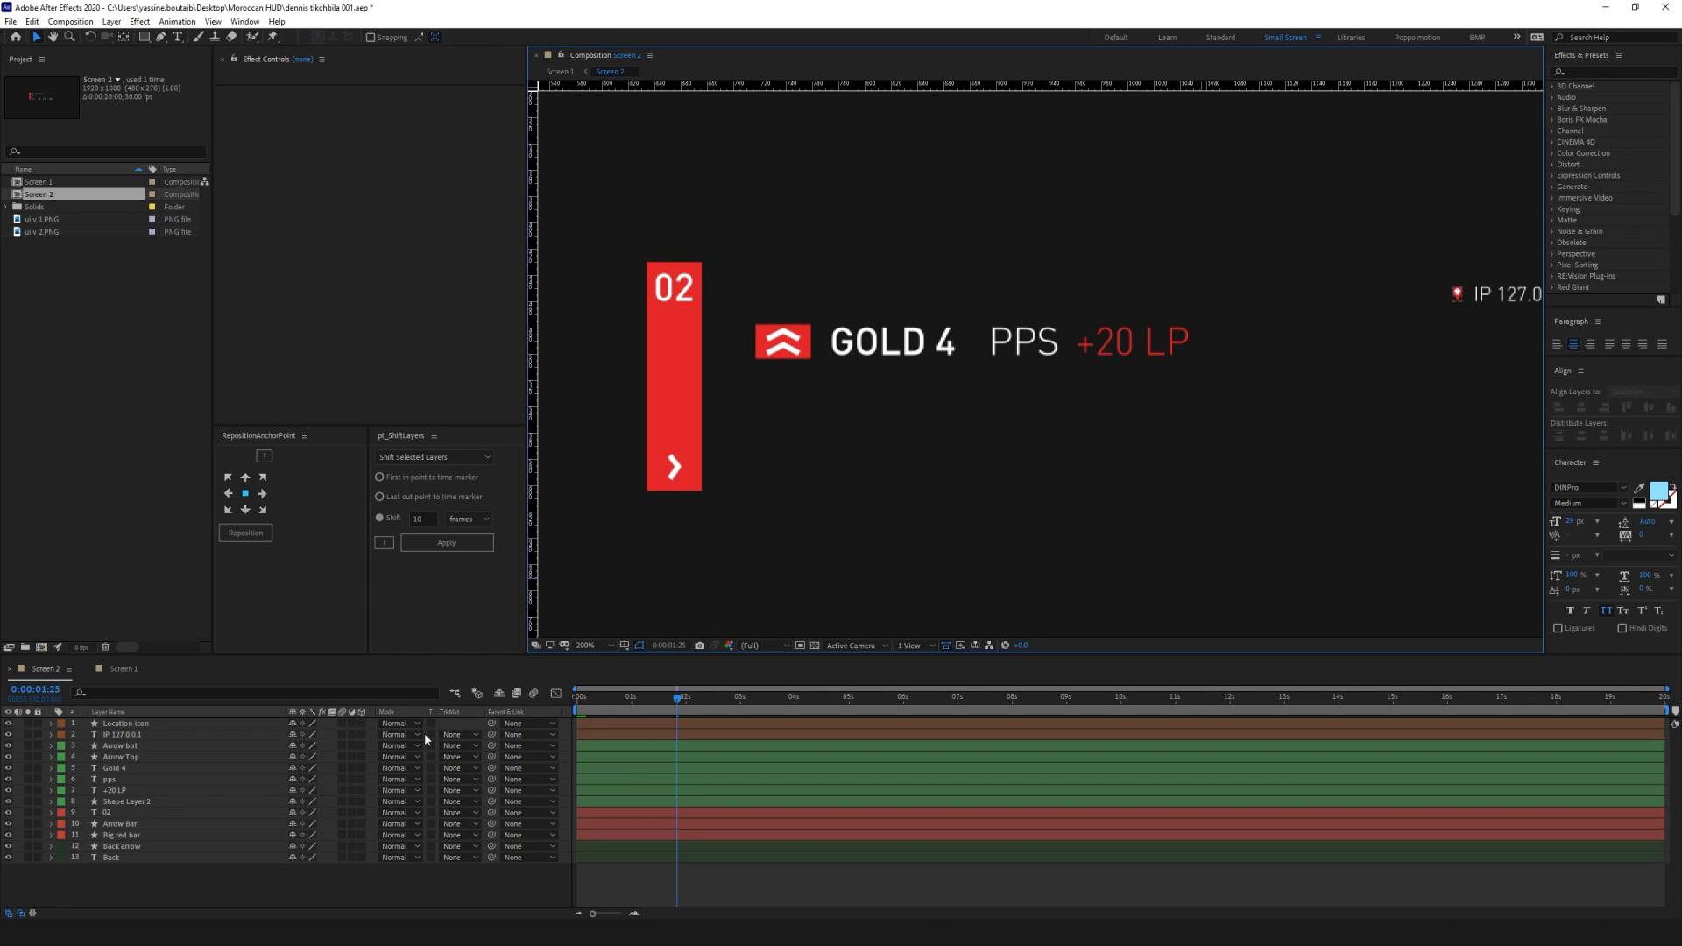
{"action": "left_click", "coordinate": [561, 72]}
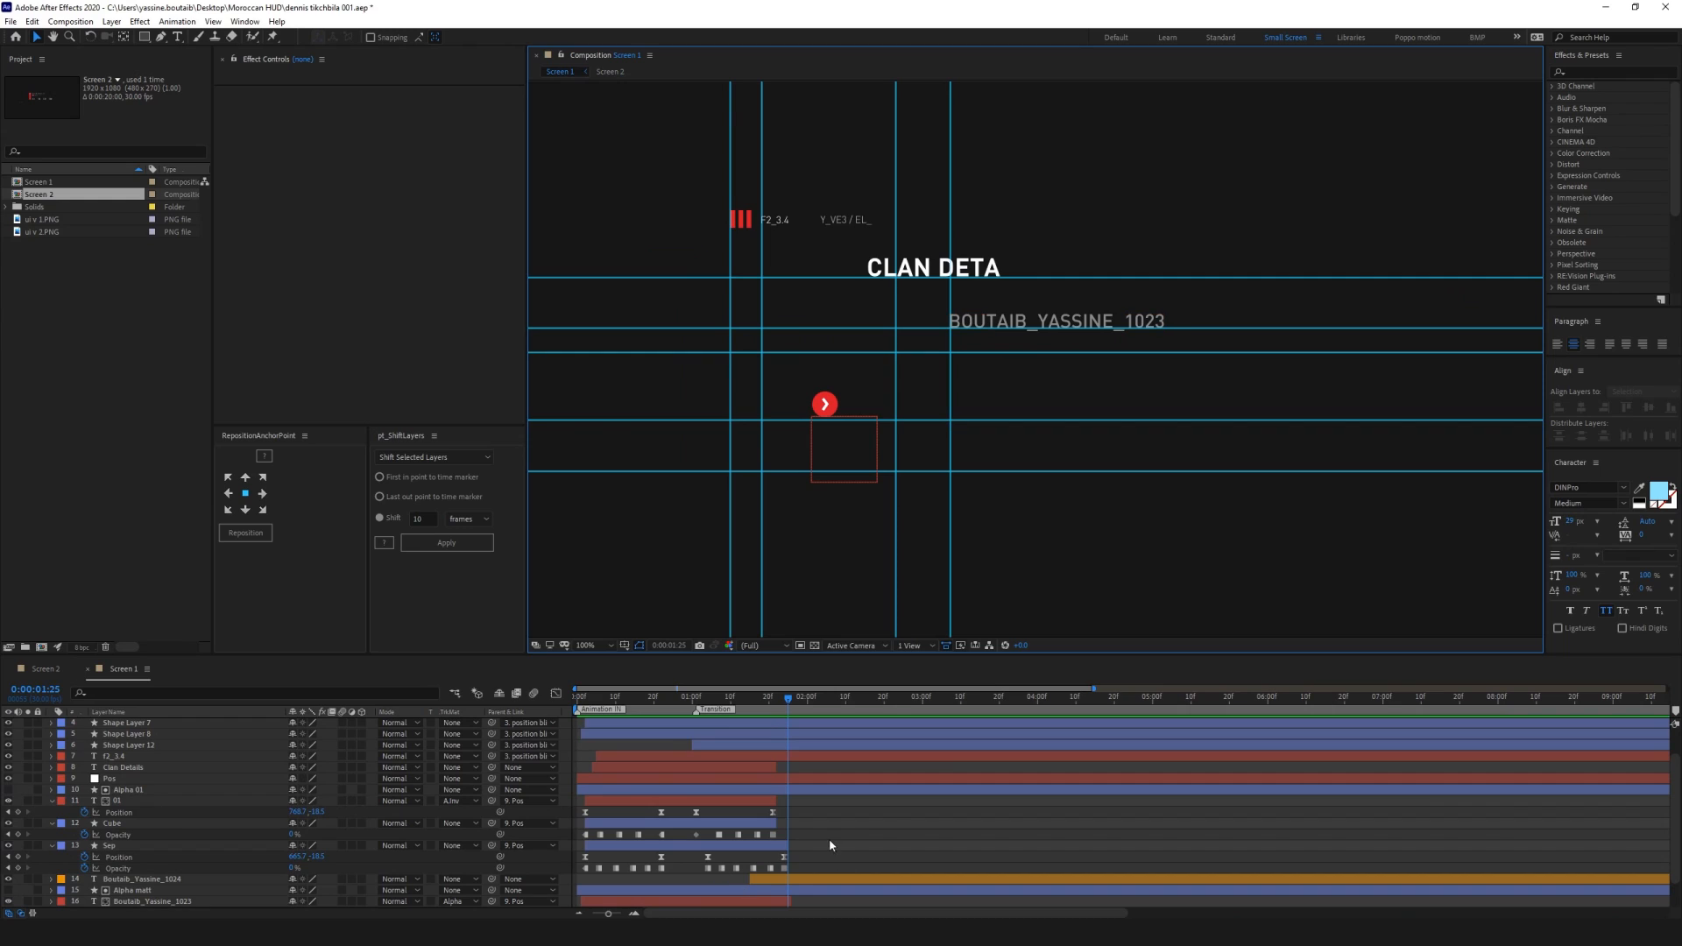
Collapse the 01, Cube and Sep layers' properties and paste the copied stats with their separators into Screen 1
{"action": "left_click", "coordinate": [53, 801]}
{"action": "left_click", "coordinate": [52, 813]}
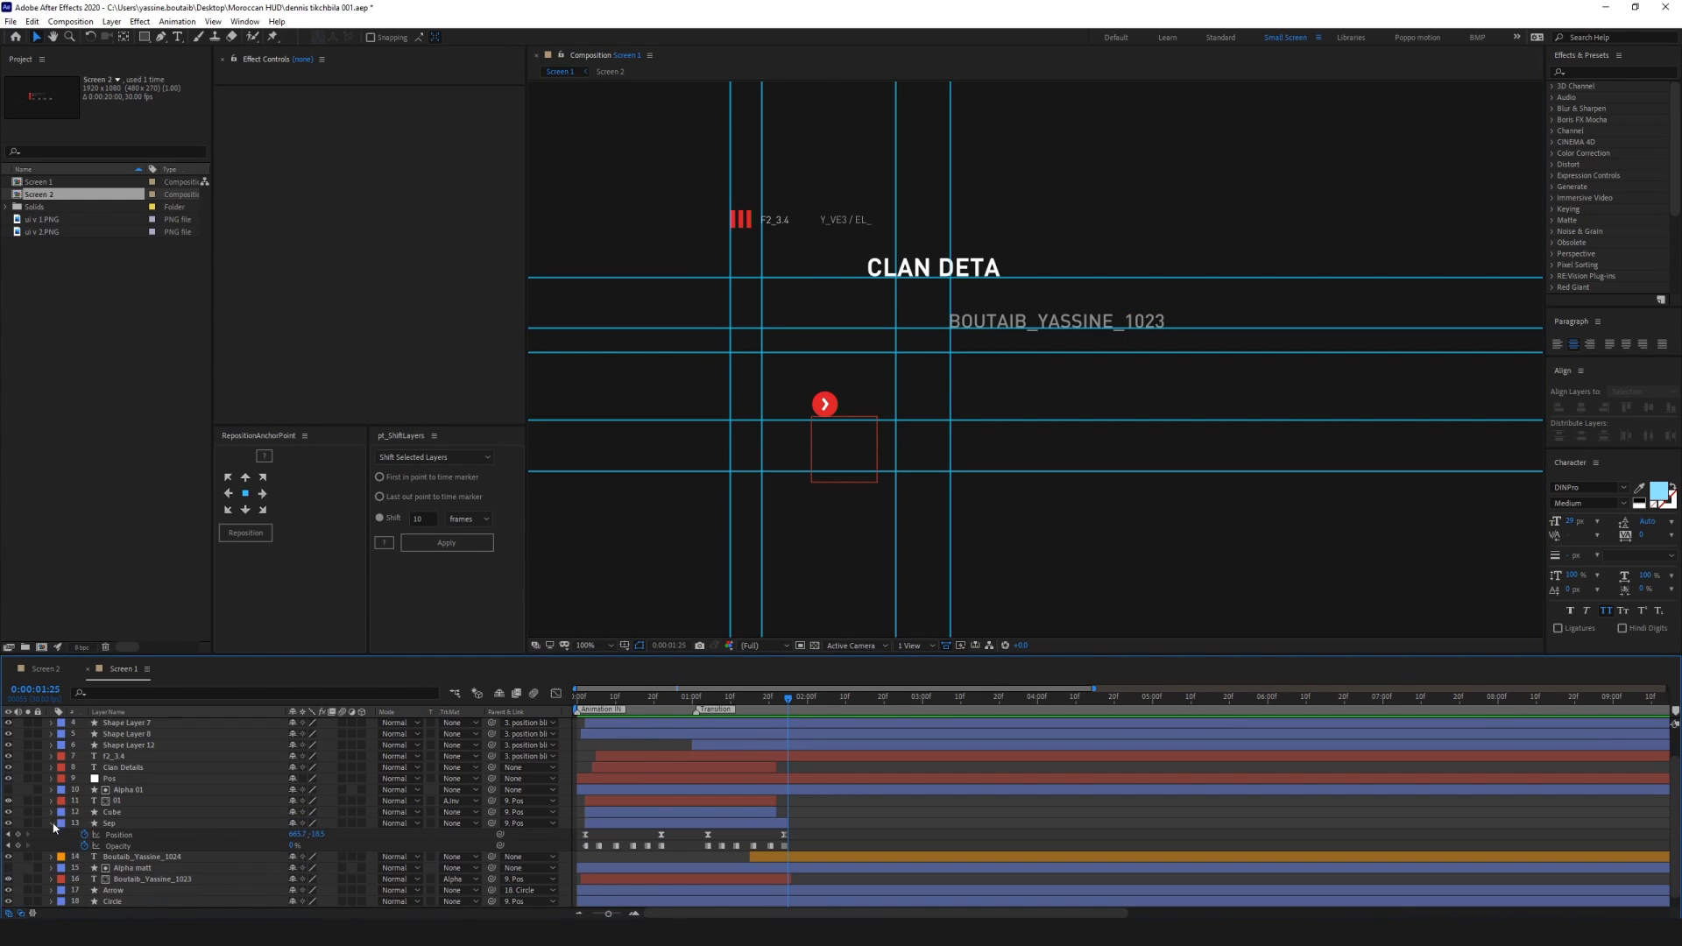
{"action": "left_click", "coordinate": [53, 824]}
{"action": "left_click", "coordinate": [821, 848]}
{"action": "left_click", "coordinate": [817, 832]}
{"action": "scroll", "coordinate": [817, 831], "scroll_direction": "up", "scroll_amount": 1}
{"action": "left_click", "coordinate": [664, 727]}
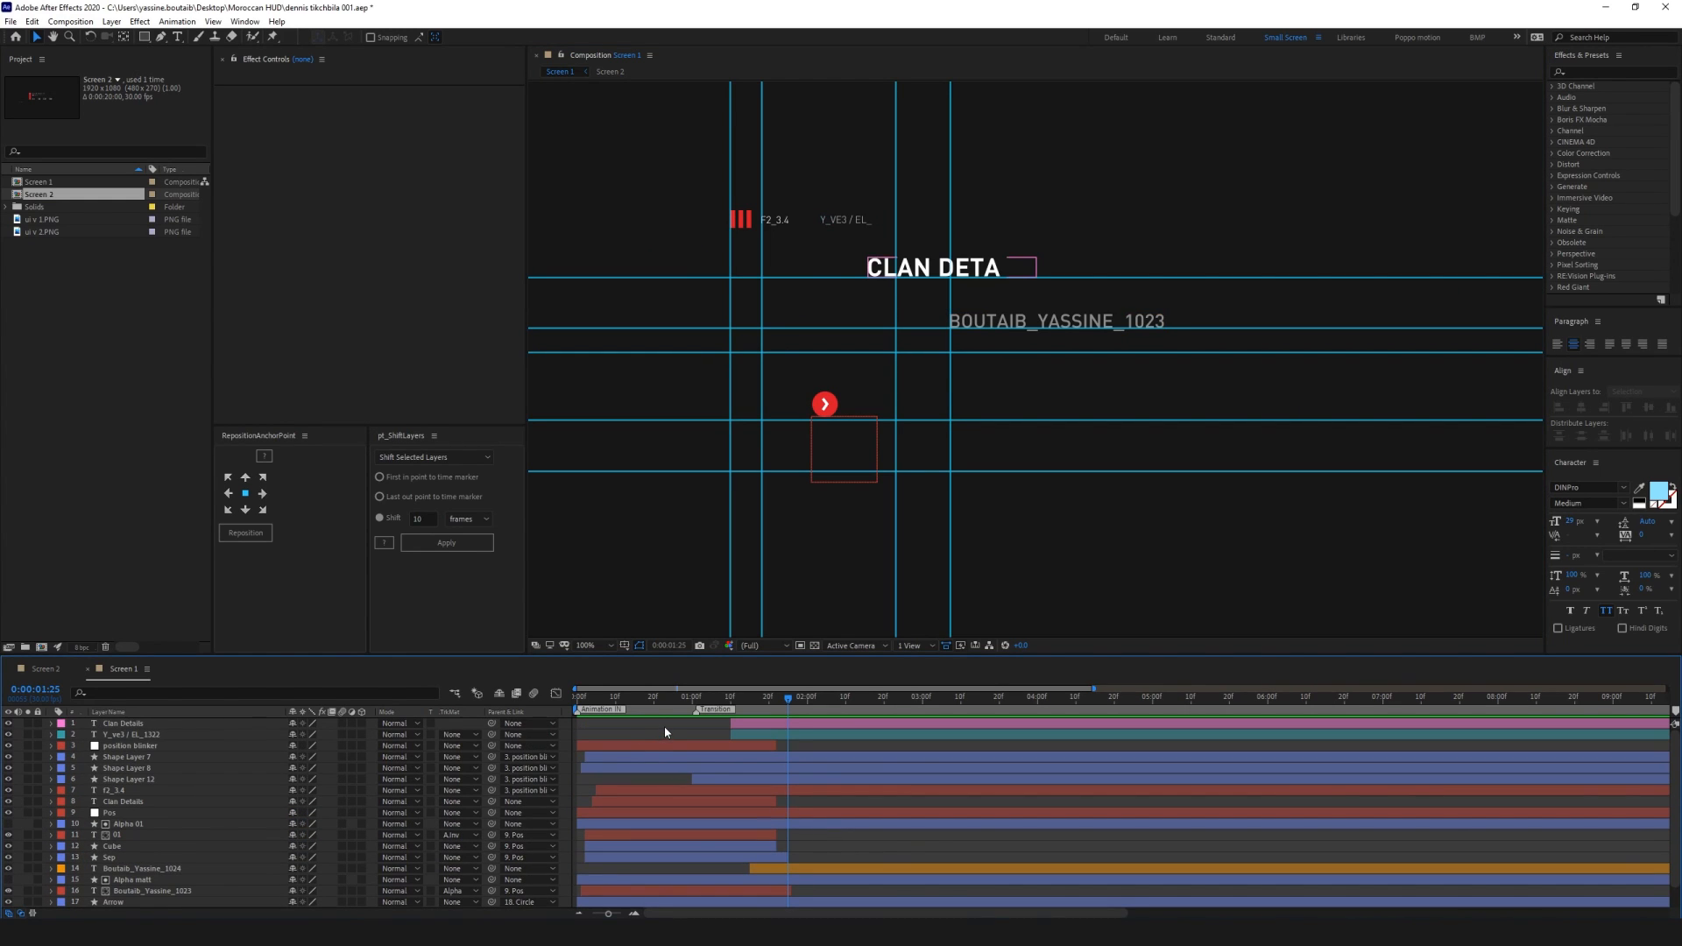
{"action": "key", "text": "ctrl+v"}
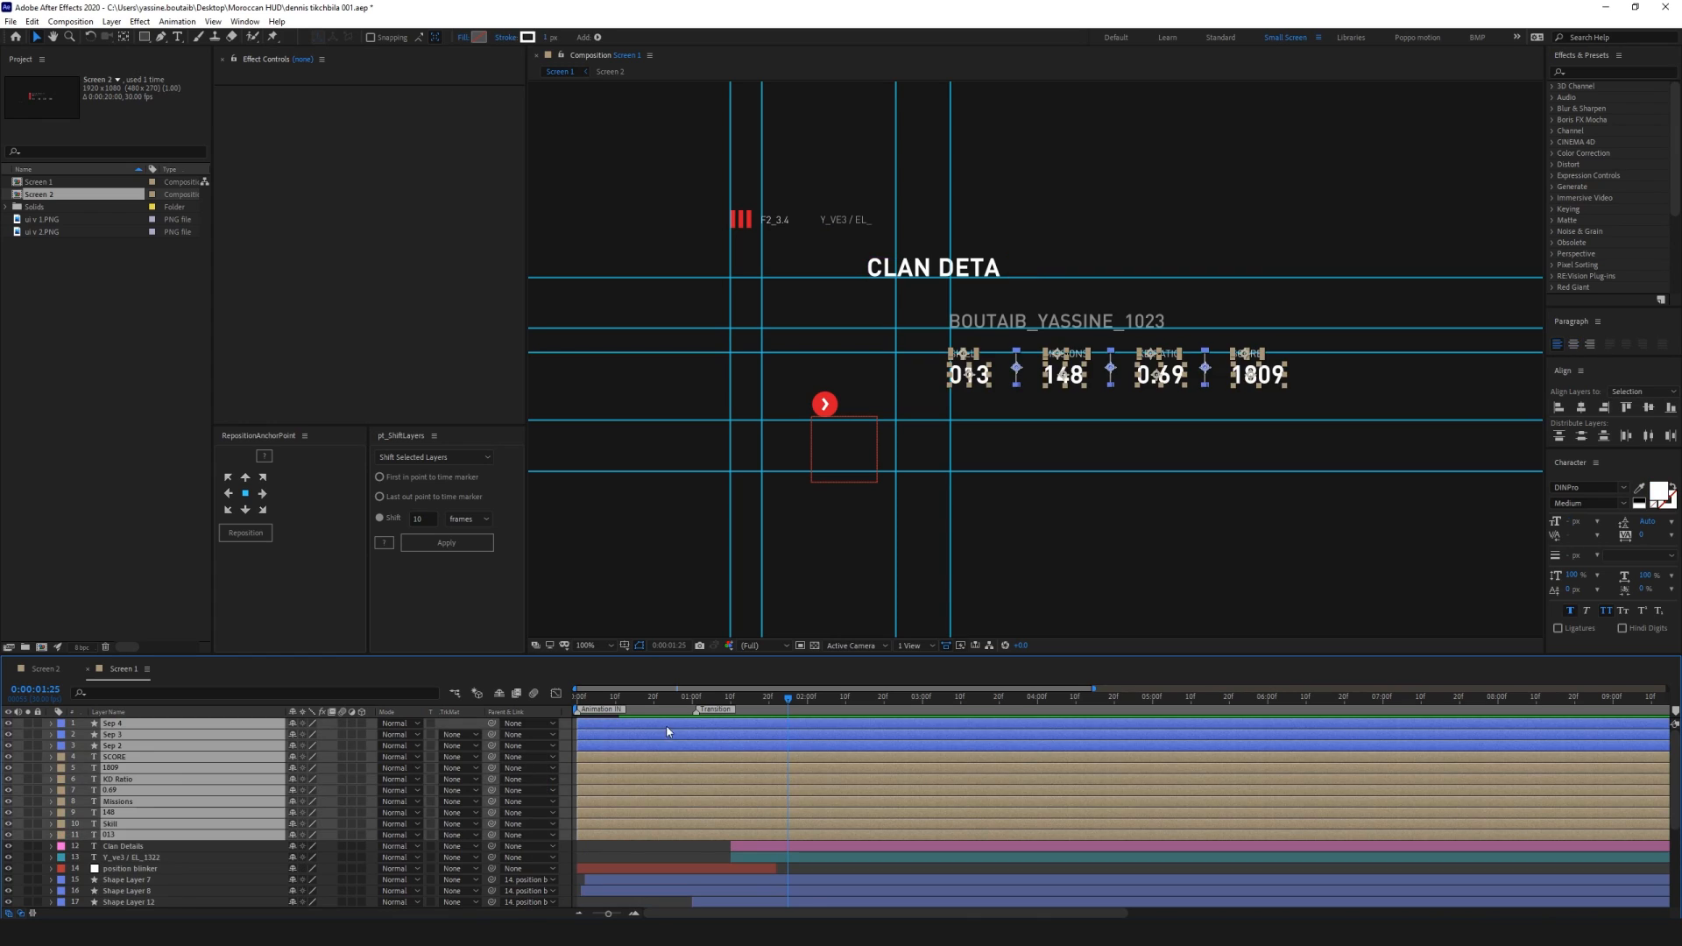
Make the pasted stat and separator layers start at 0:00:01:01 and save the project
{"action": "mouse_move", "coordinate": [705, 703]}
{"action": "left_mouse_down"}
{"action": "mouse_move", "coordinate": [752, 701]}
{"action": "mouse_move", "coordinate": [696, 698]}
{"action": "left_mouse_up"}
{"action": "key", "text": "bracketleft"}
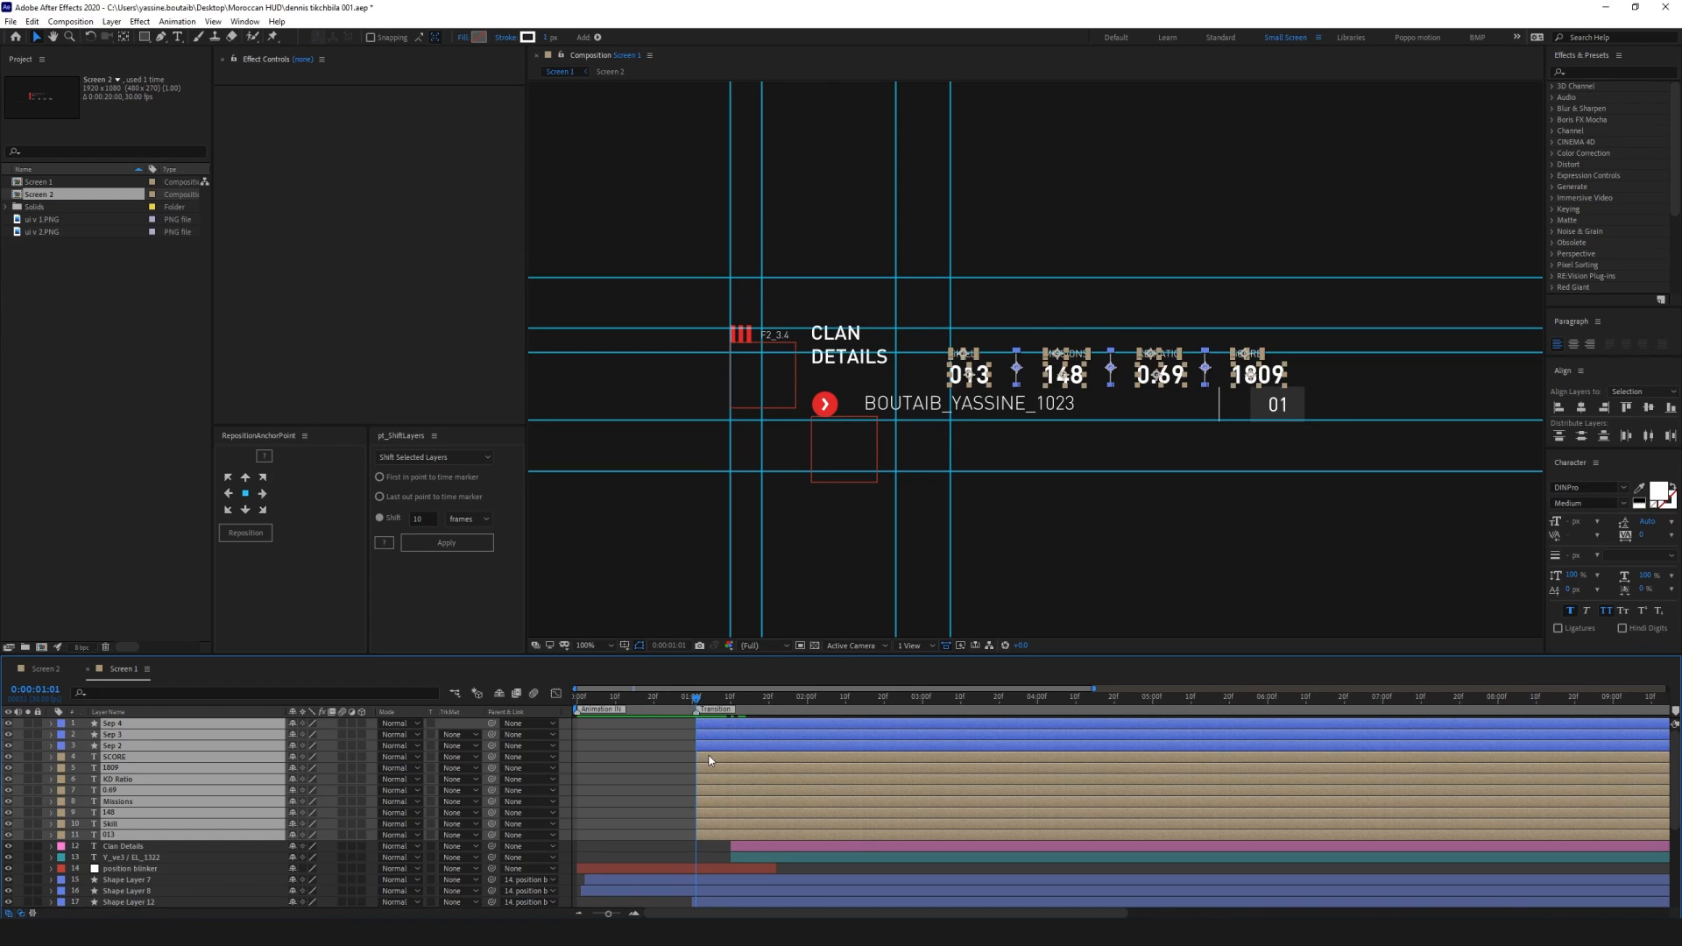
{"action": "key", "text": "ctrl+s"}
At 0:00:02:26, lower all the stats and separators together until the numbers rest on the next guide below
{"action": "left_click_drag", "start_coordinate": [702, 705], "coordinate": [908, 702]}
{"action": "key", "text": "shift+Down"}
{"action": "key", "text": "shift+Down"}
{"action": "key", "text": "shift+Down"}
{"action": "key", "text": "shift+Down"}
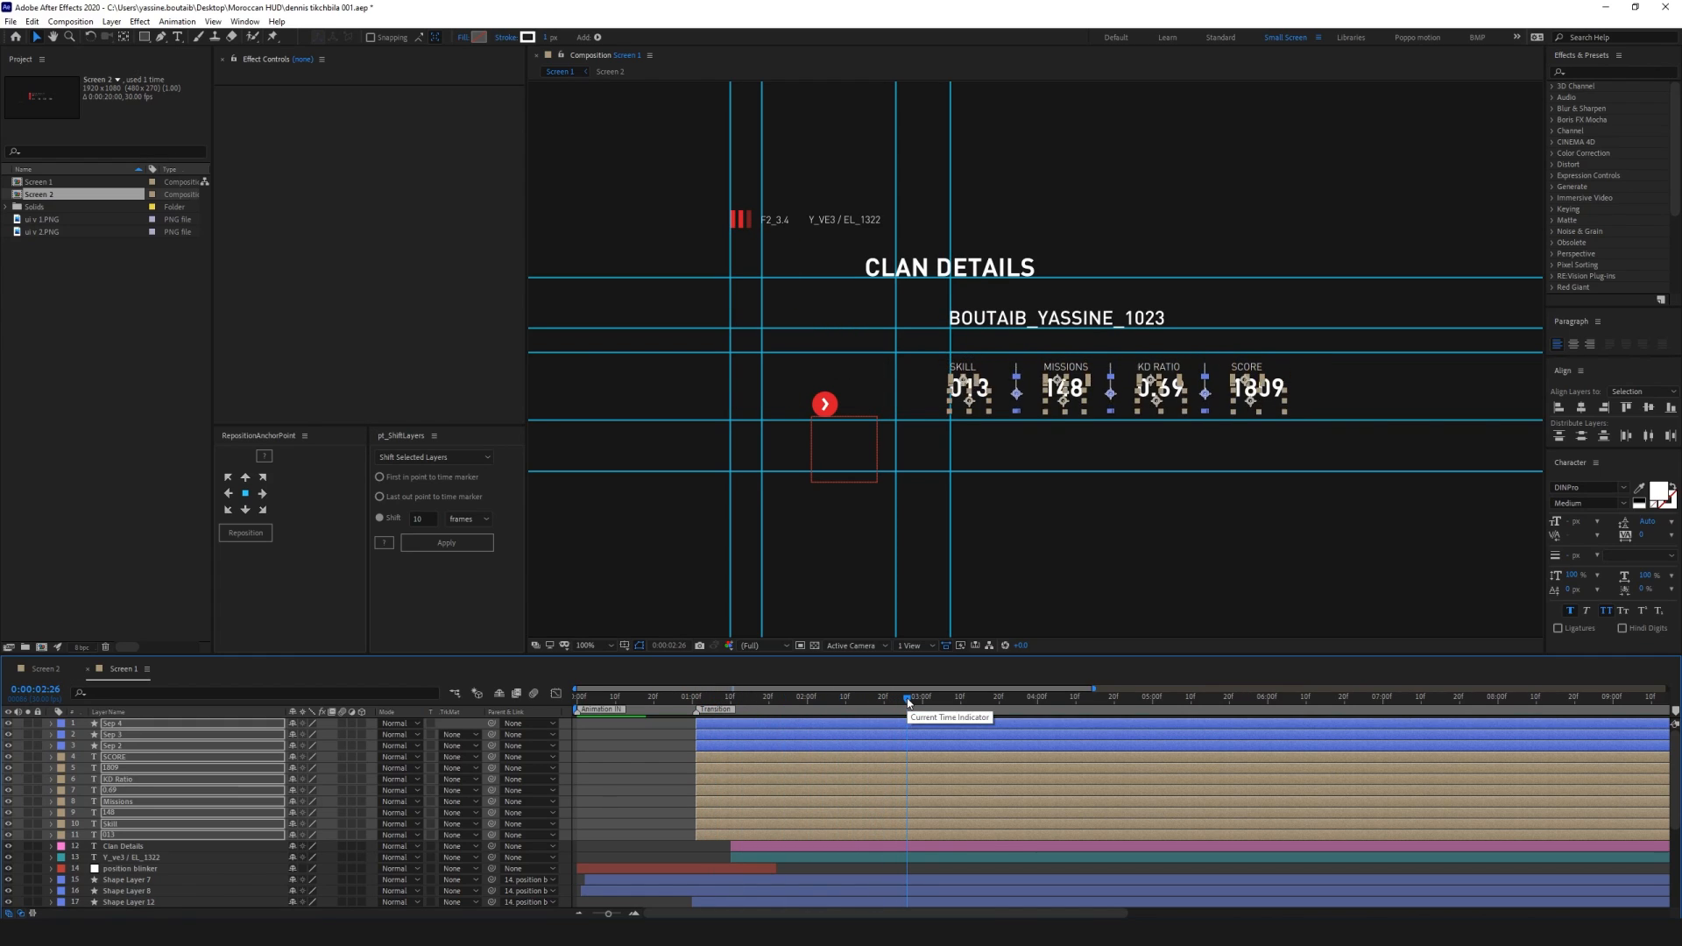
{"action": "key", "text": "shift+Up"}
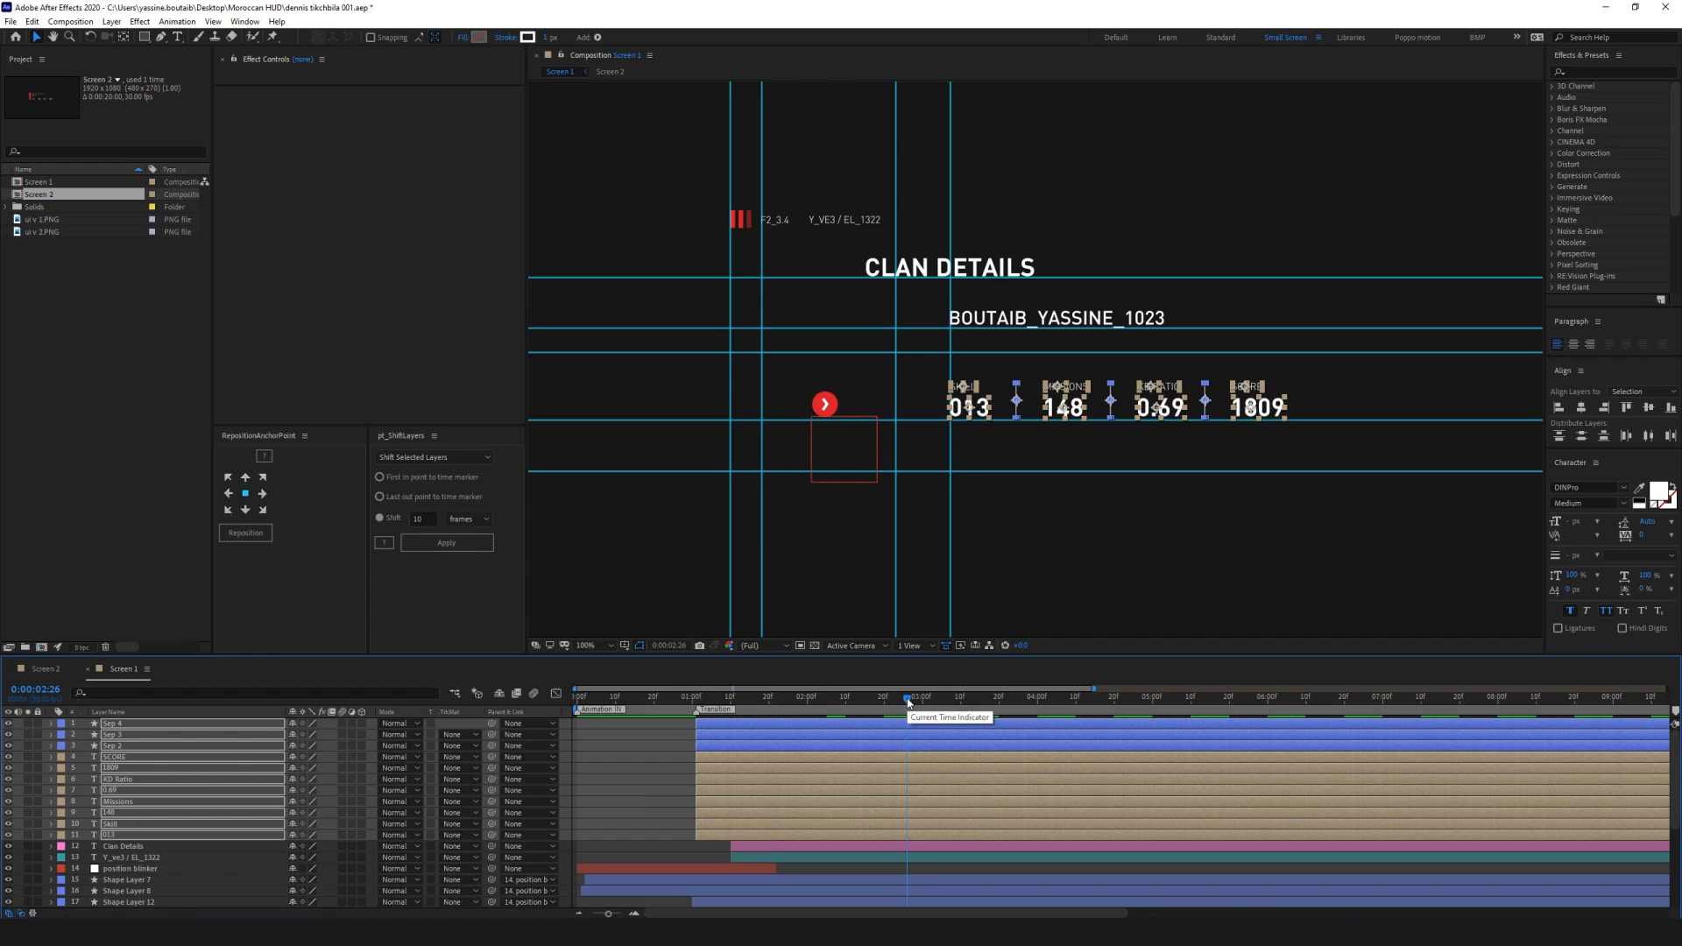
{"action": "key", "text": "Down"}
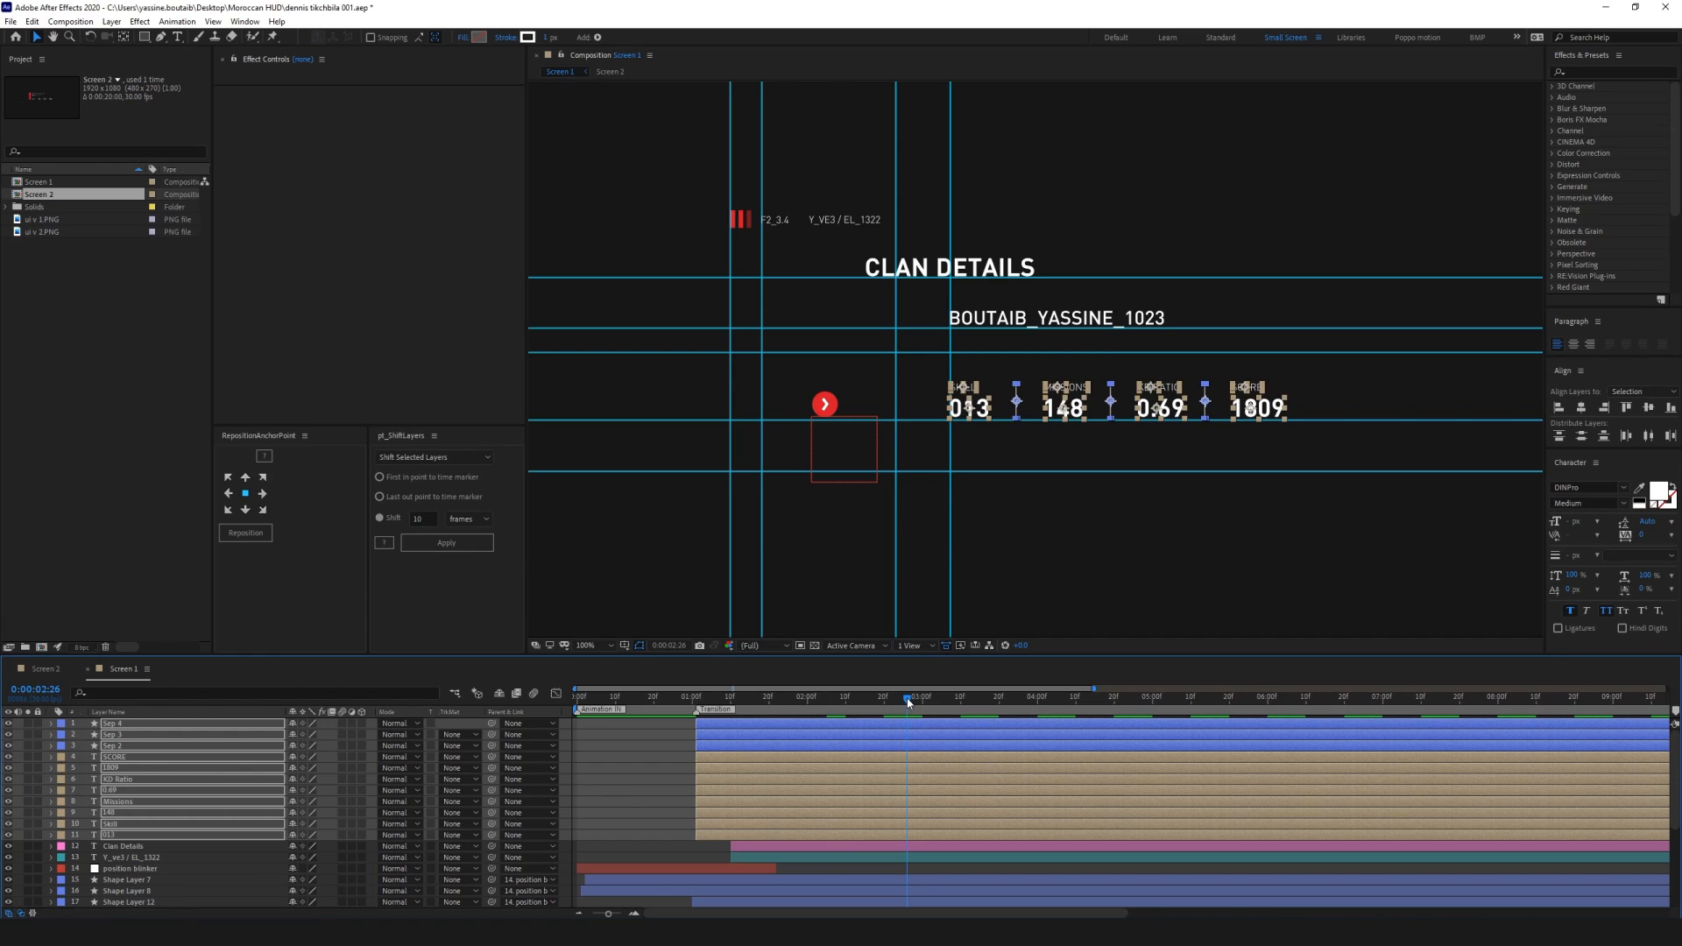
{"action": "left_click", "coordinate": [675, 771]}
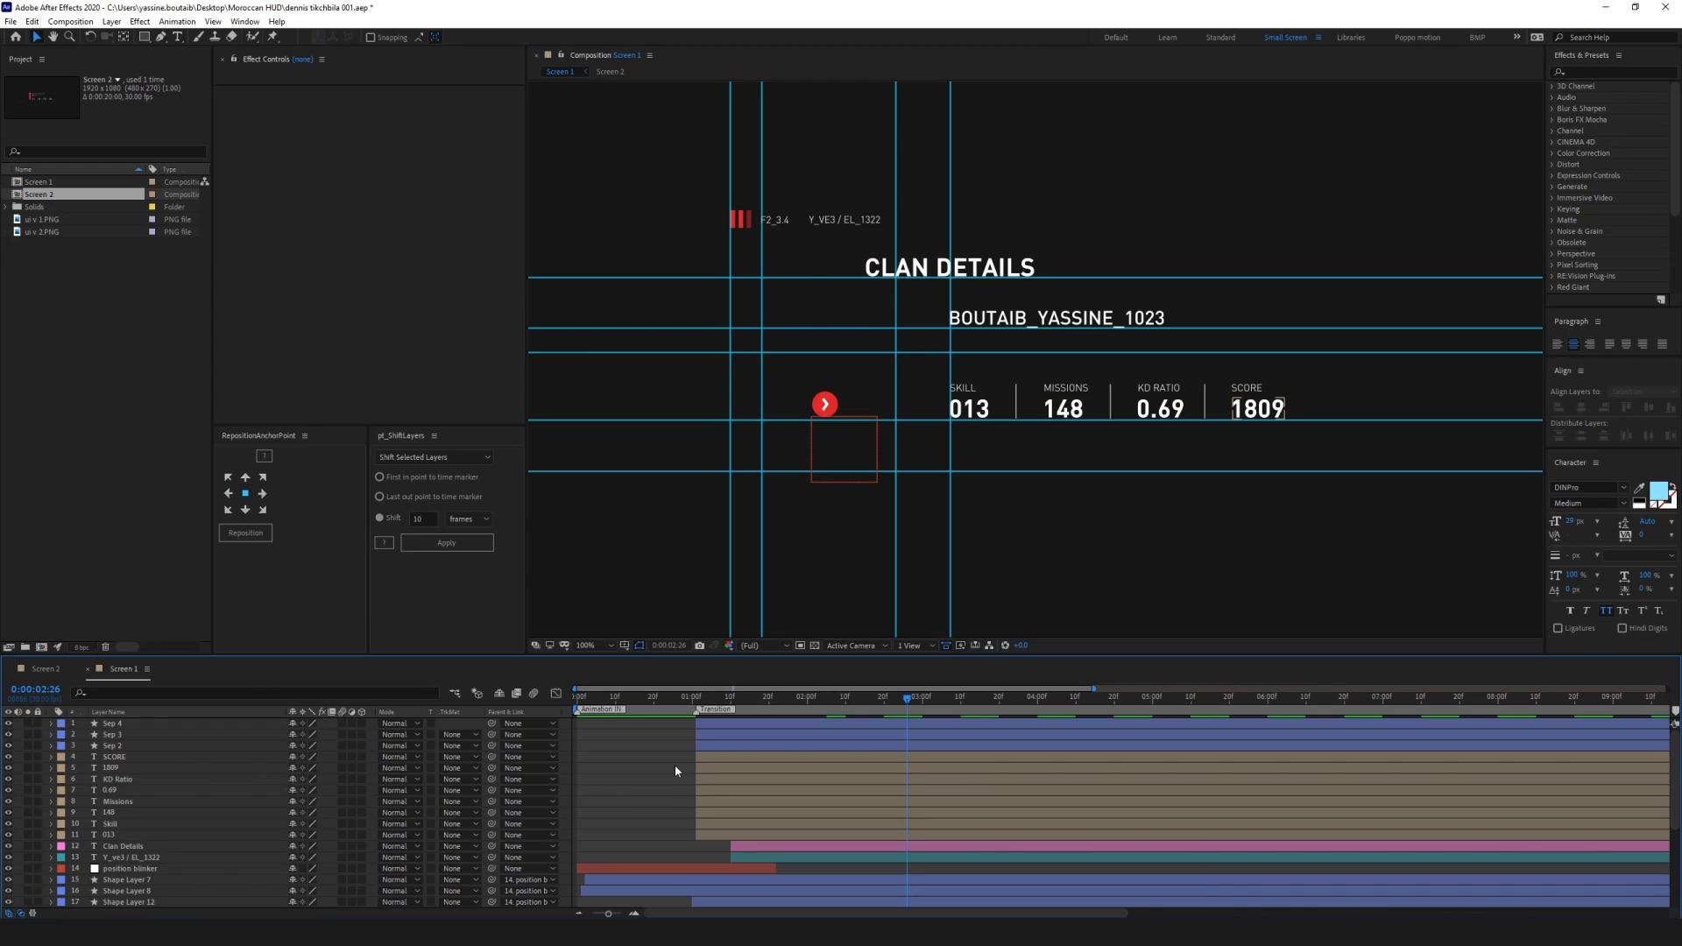
Add Scale keyframes to the three separators Sep 2, Sep 3 and Sep 4 at 0:00:01:01 and 0:00:01:21
{"action": "scroll", "coordinate": [985, 408], "scroll_direction": "up", "scroll_amount": 2}
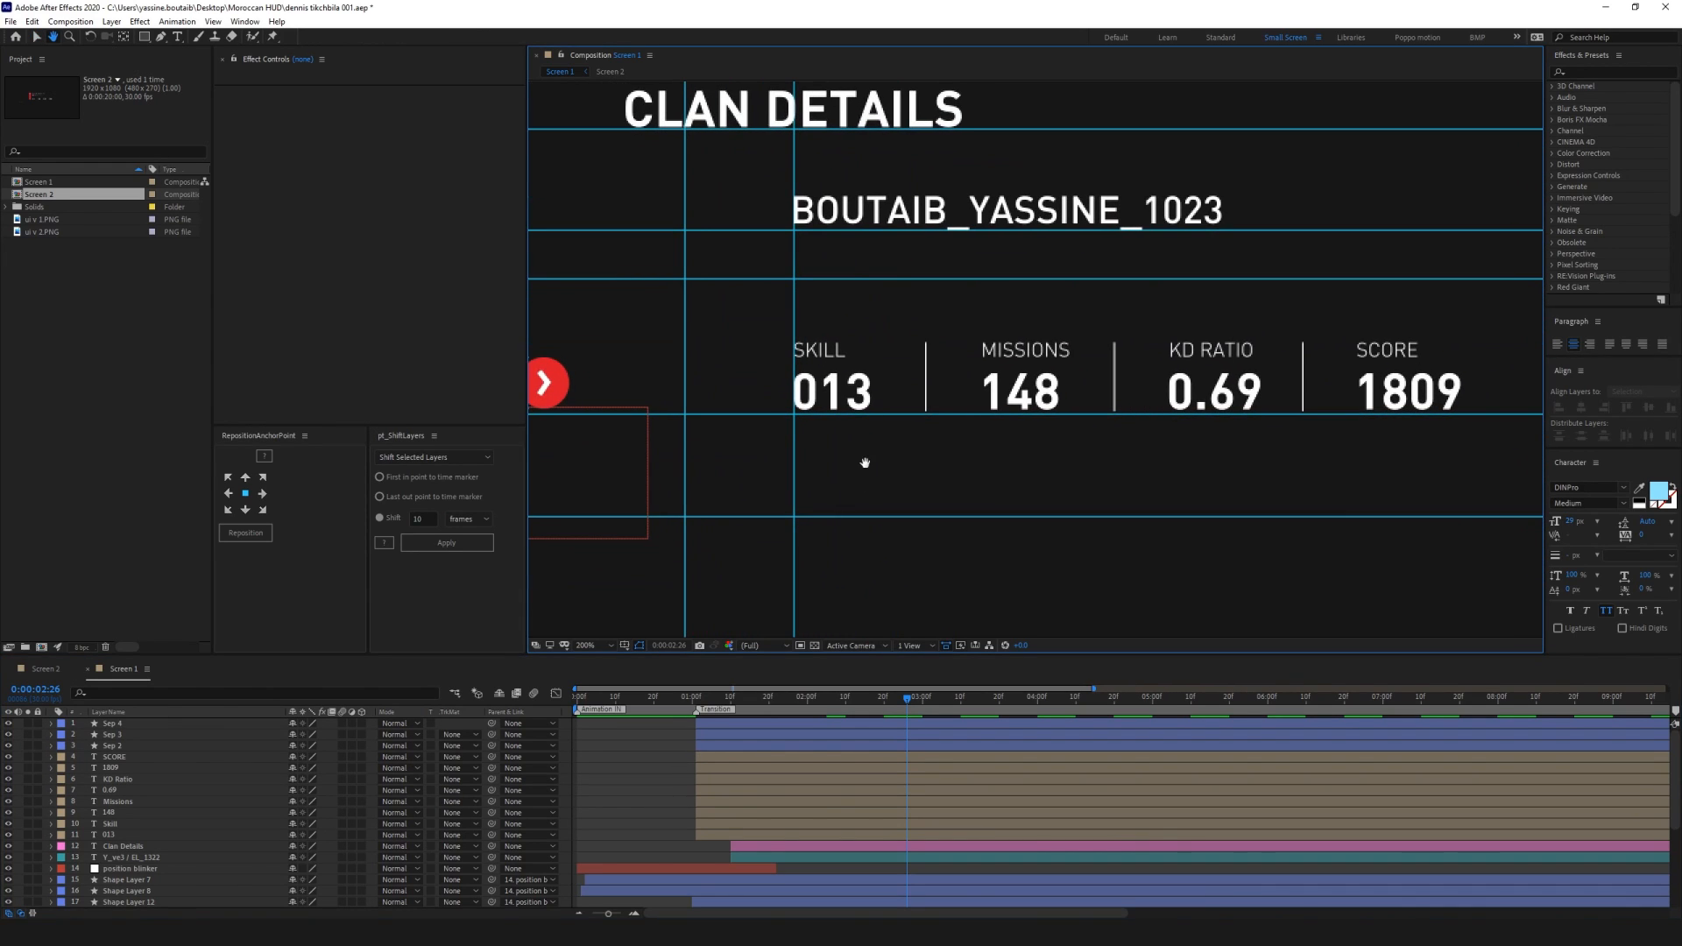
{"action": "left_click", "coordinate": [926, 364]}
{"action": "left_click", "coordinate": [1115, 364], "text": "shift"}
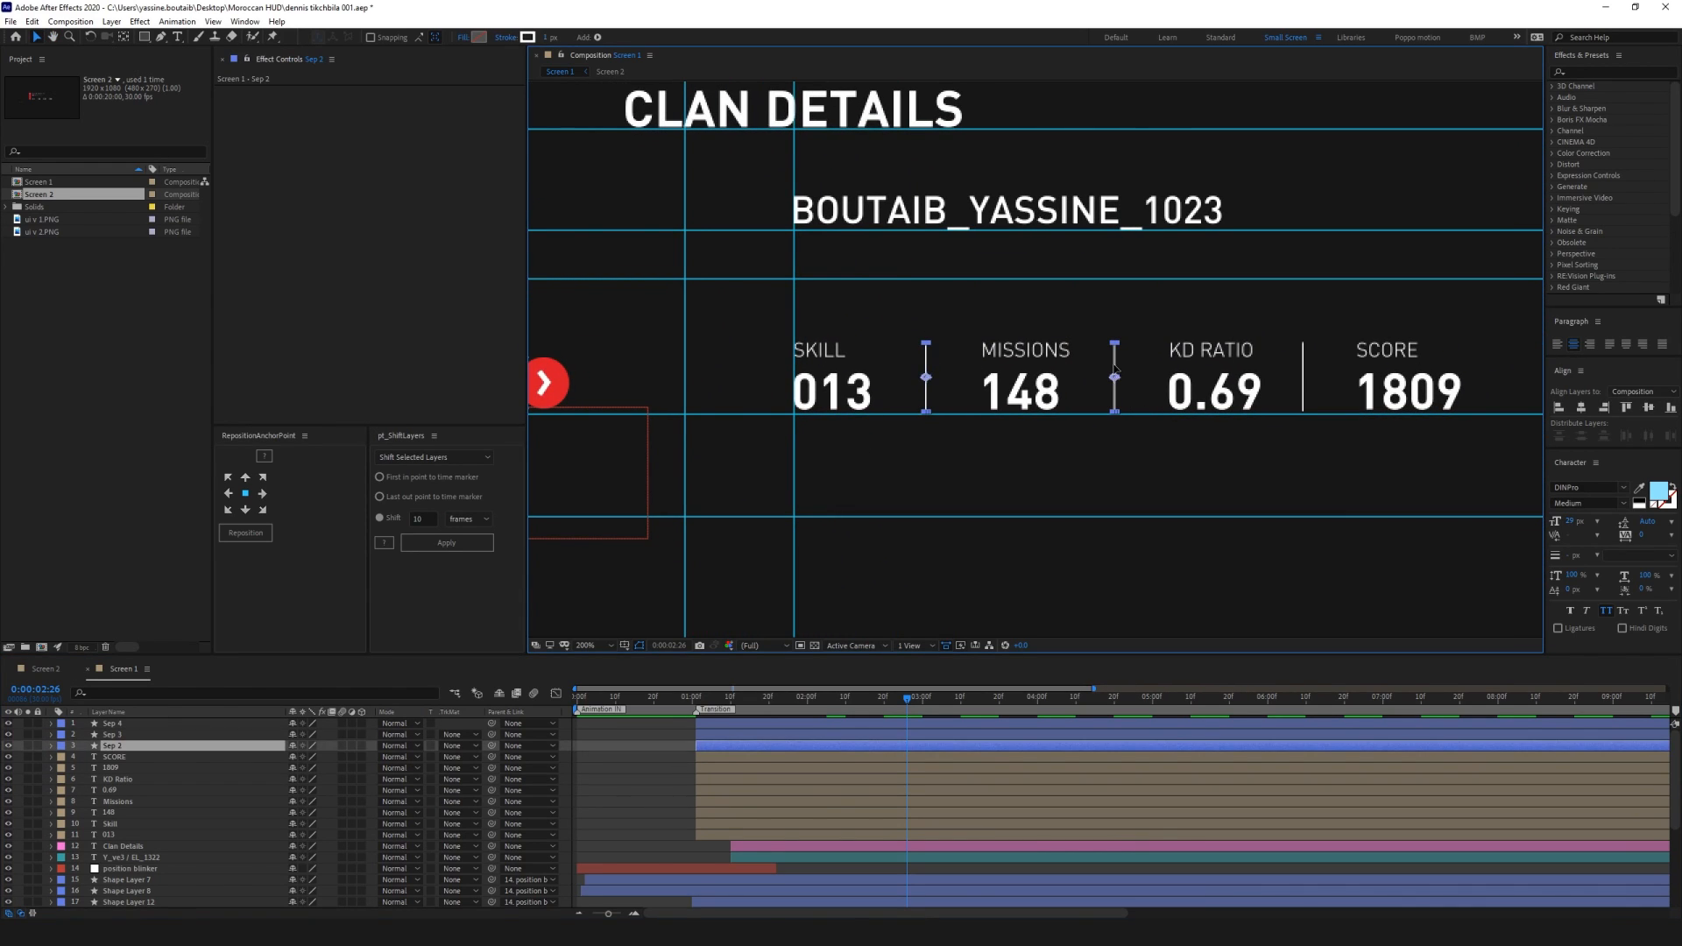
{"action": "left_click", "coordinate": [1303, 364], "text": "shift"}
{"action": "left_click_drag", "start_coordinate": [739, 698], "coordinate": [698, 706]}
{"action": "key", "text": "s"}
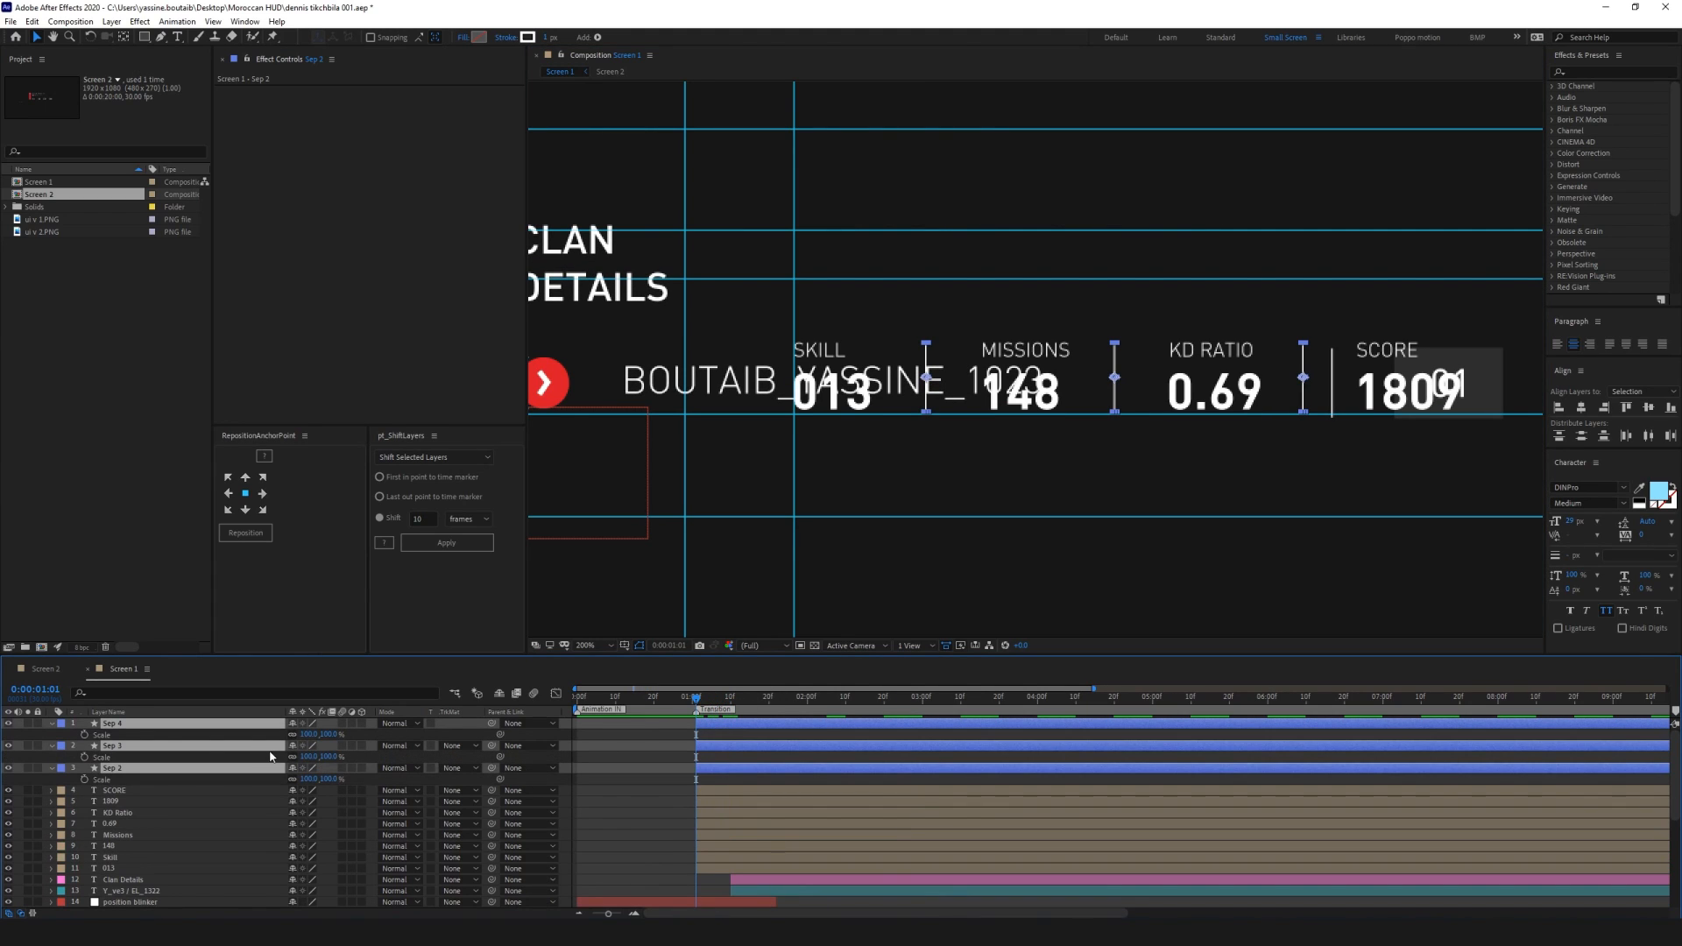
{"action": "left_click", "coordinate": [85, 734]}
{"action": "key", "text": "space"}
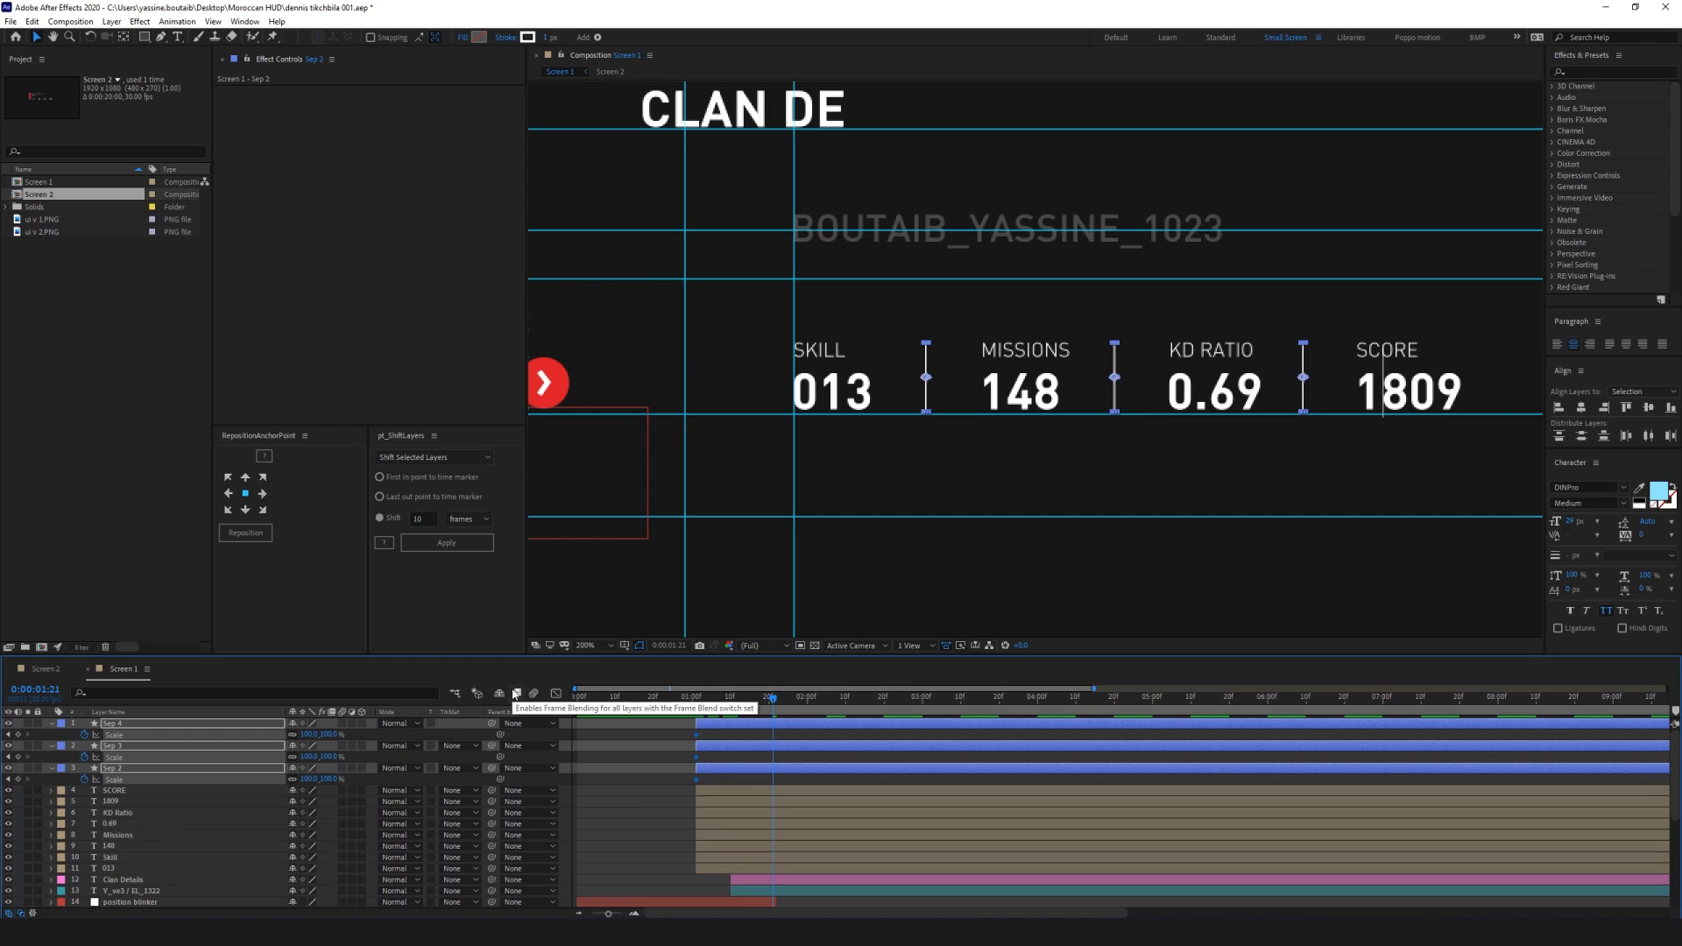
{"action": "left_click", "coordinate": [20, 734]}
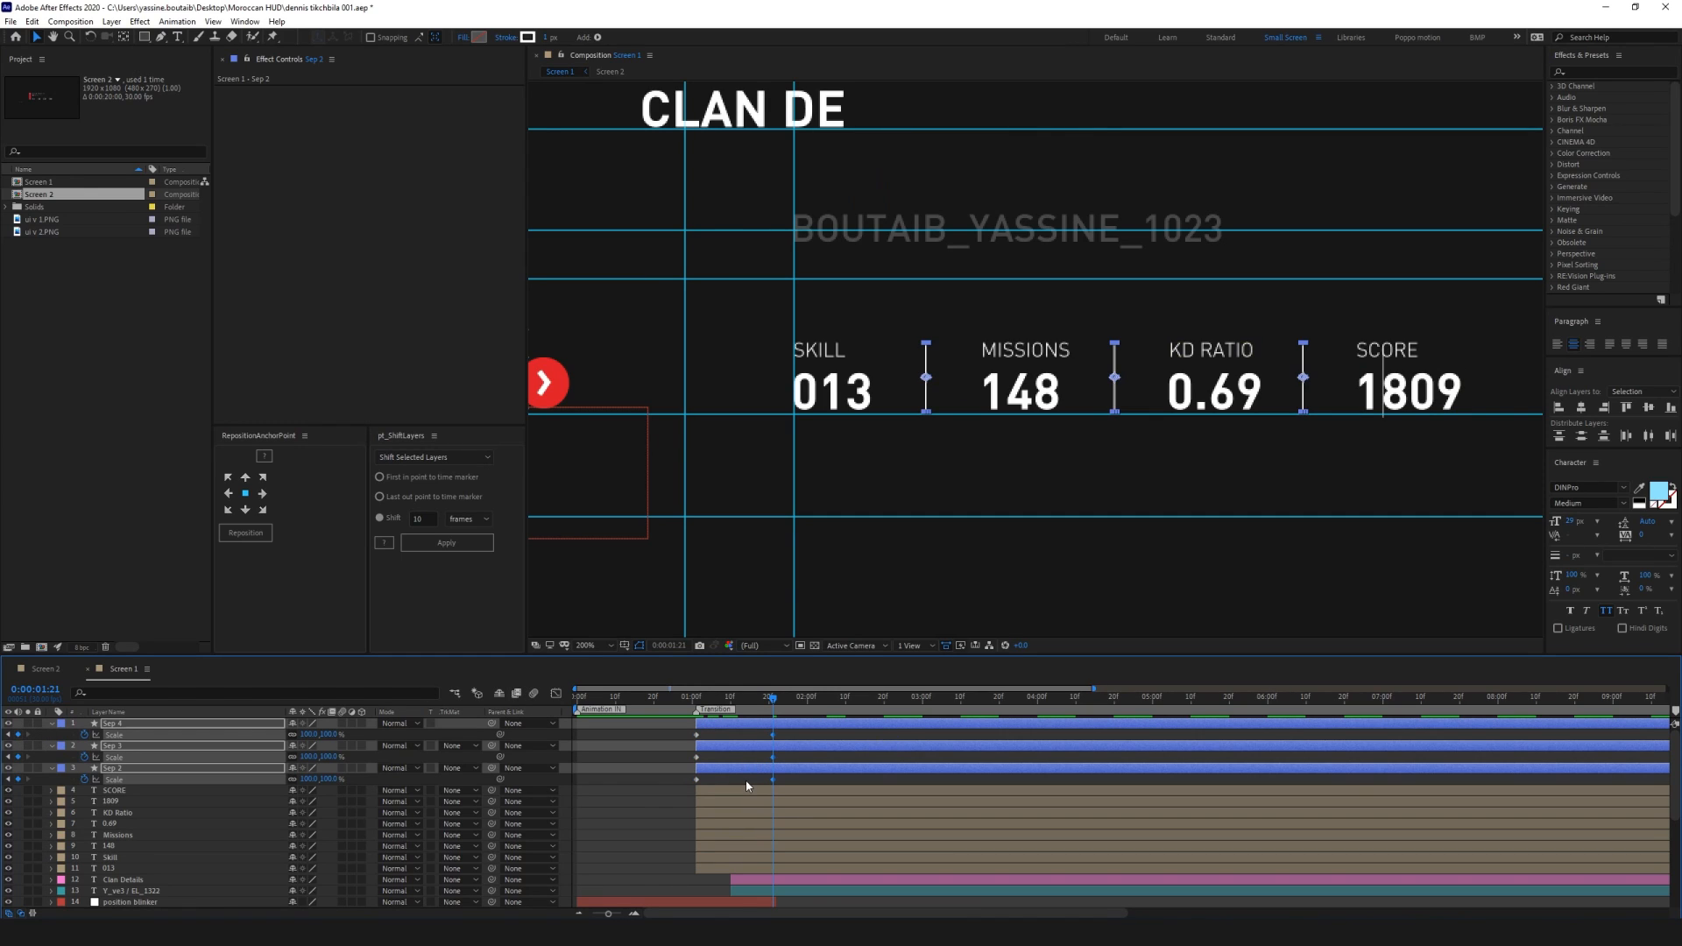
Unlink the three separators' scale proportions and set their vertical scale to 0% at 0:00:01:01
{"action": "key", "text": "j"}
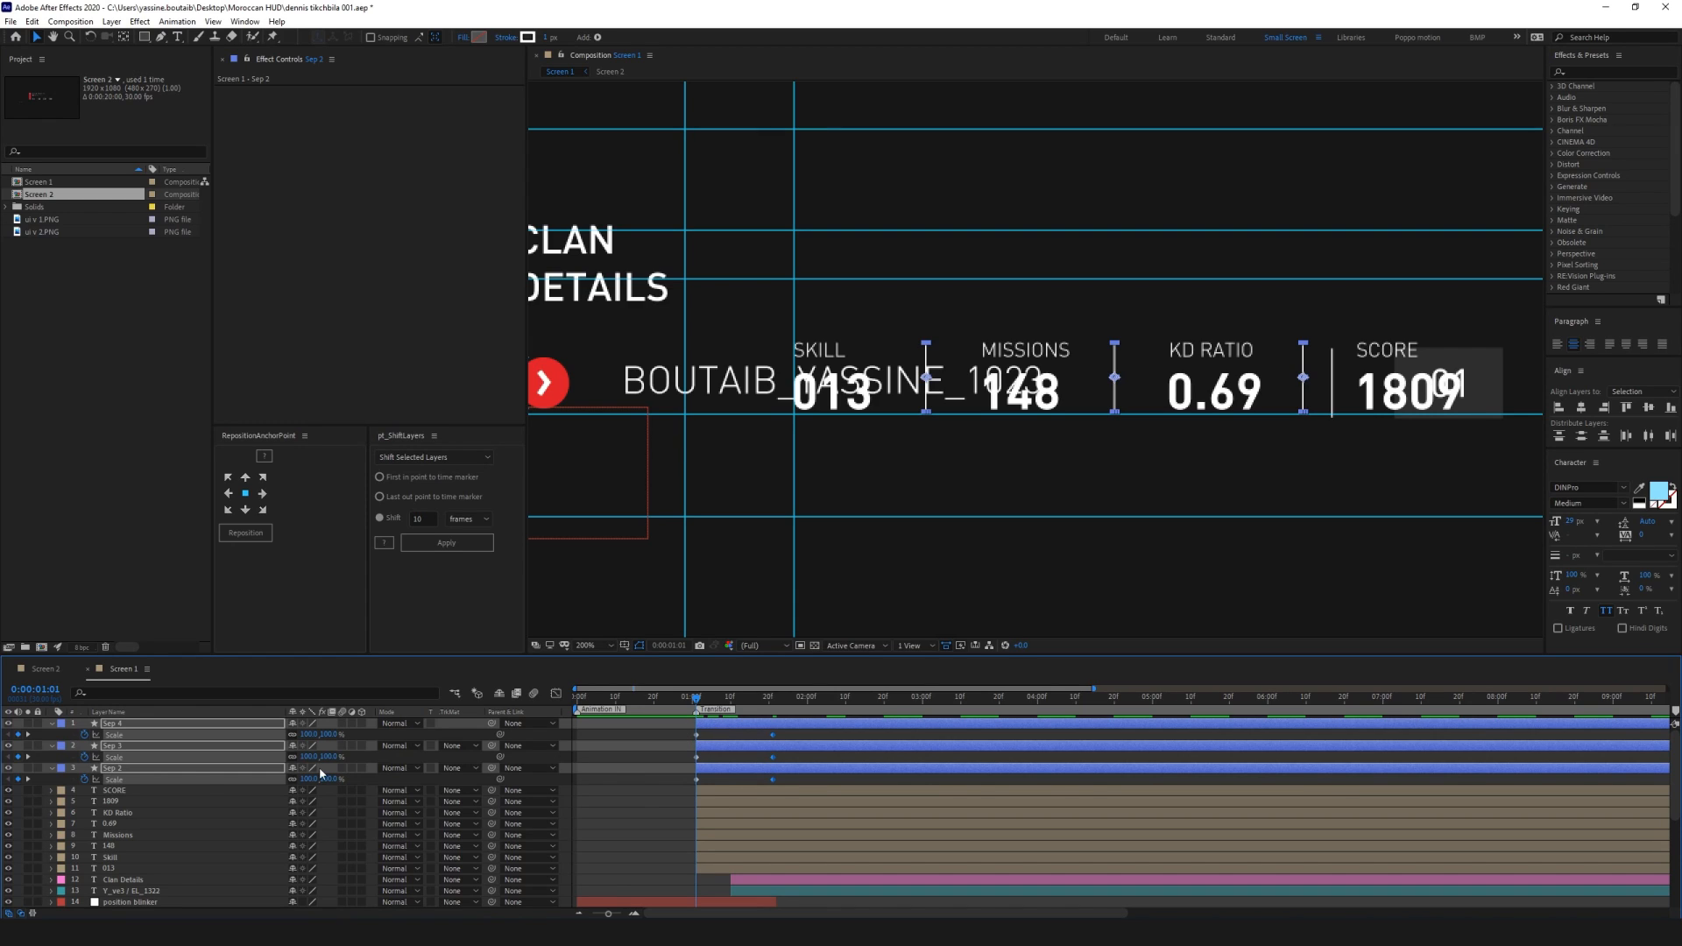
{"action": "left_click", "coordinate": [293, 734]}
{"action": "left_click", "coordinate": [292, 756]}
{"action": "left_click_drag", "start_coordinate": [329, 779], "coordinate": [255, 771]}
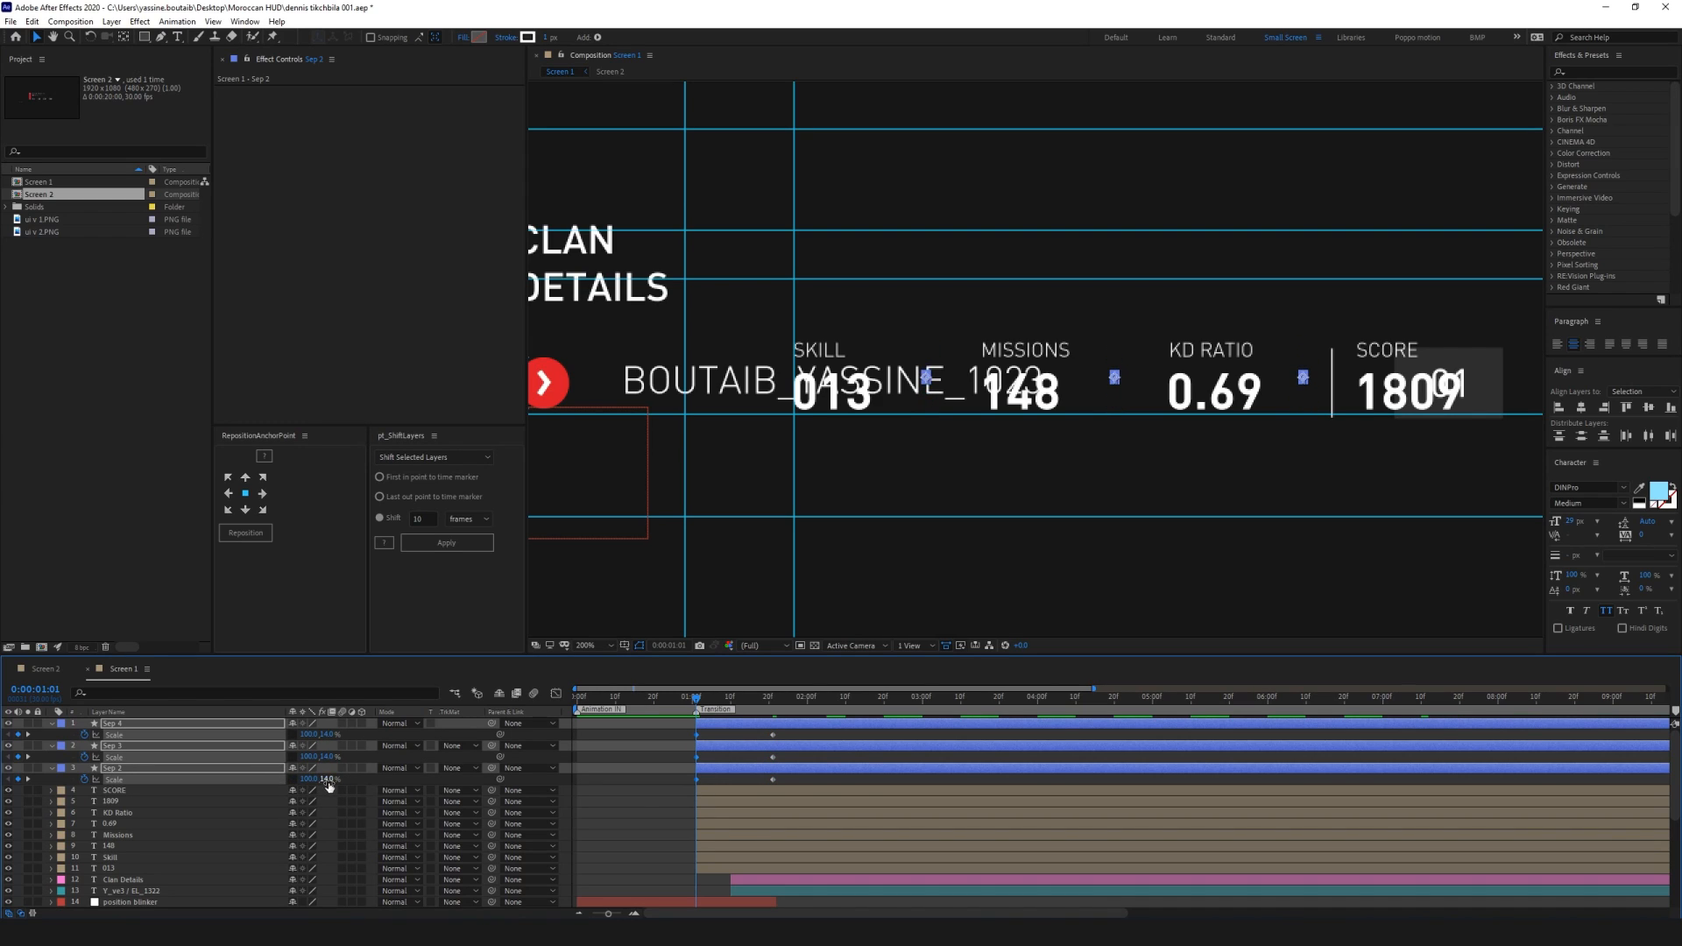
{"action": "left_click", "coordinate": [329, 780]}
{"action": "type", "text": "0"}
{"action": "key", "text": "Return"}
Apply Easy Ease to the separators' Scale keyframes, check their curves and preview the separators growing in
{"action": "left_click_drag", "start_coordinate": [783, 734], "coordinate": [674, 806]}
{"action": "key", "text": "F9"}
{"action": "left_click", "coordinate": [557, 694]}
{"action": "left_click_drag", "start_coordinate": [826, 807], "coordinate": [711, 878]}
{"action": "left_click", "coordinate": [556, 694]}
{"action": "left_click", "coordinate": [820, 781]}
{"action": "key", "text": "space"}
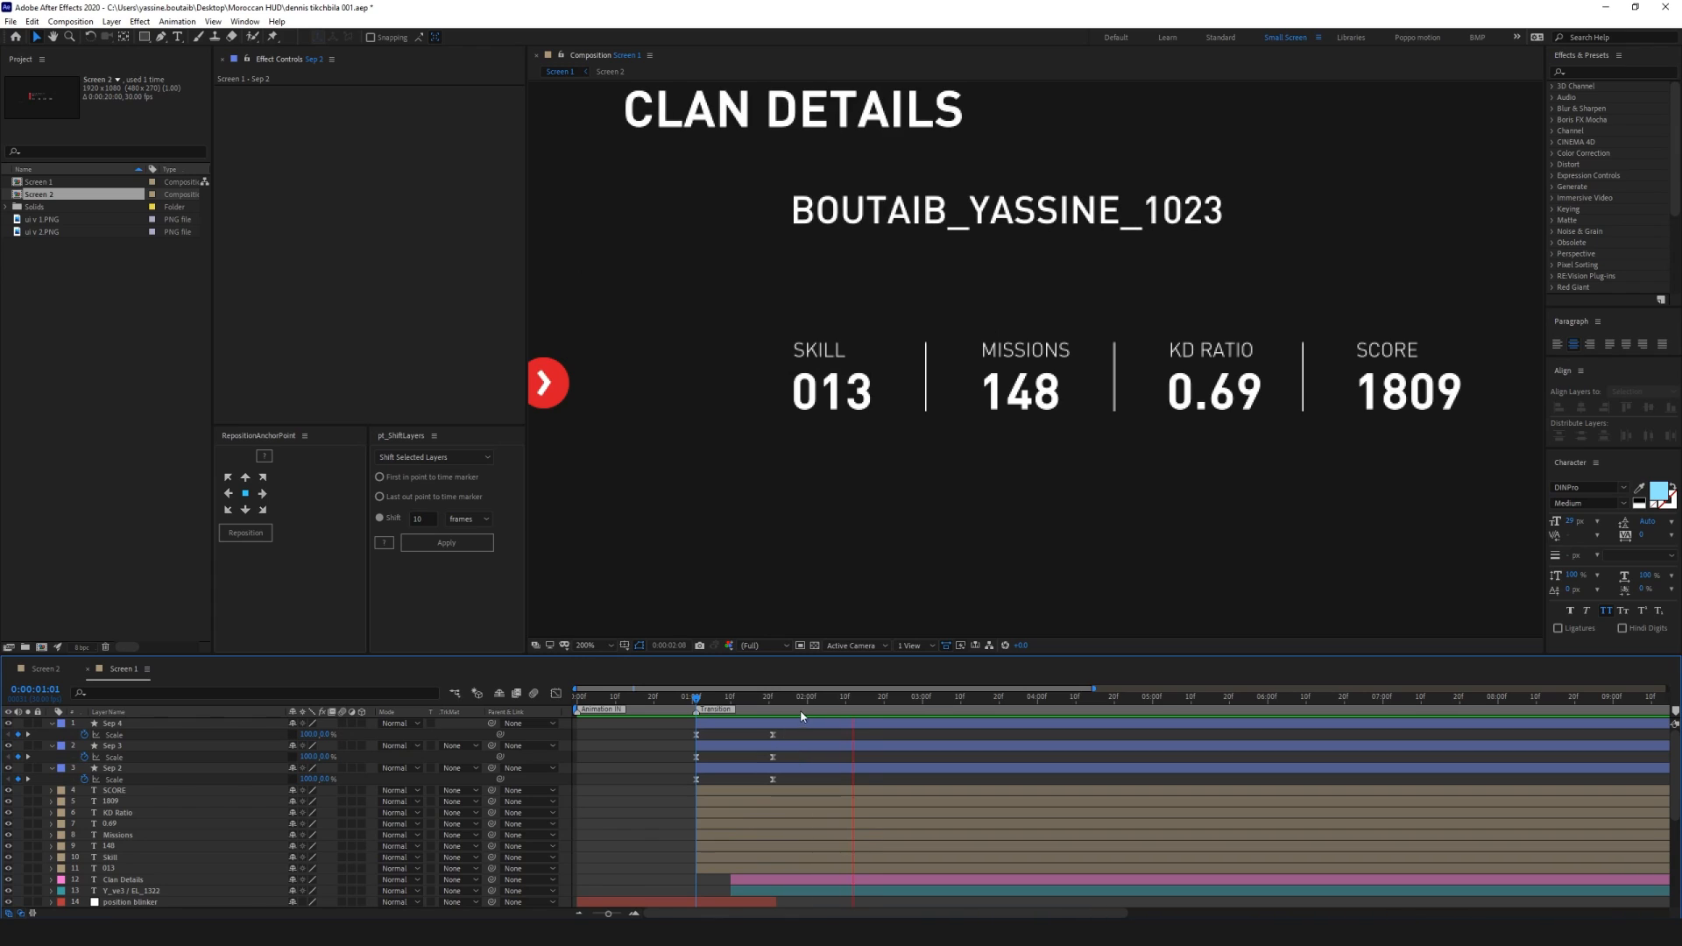
{"action": "left_click_drag", "start_coordinate": [792, 703], "coordinate": [694, 707]}
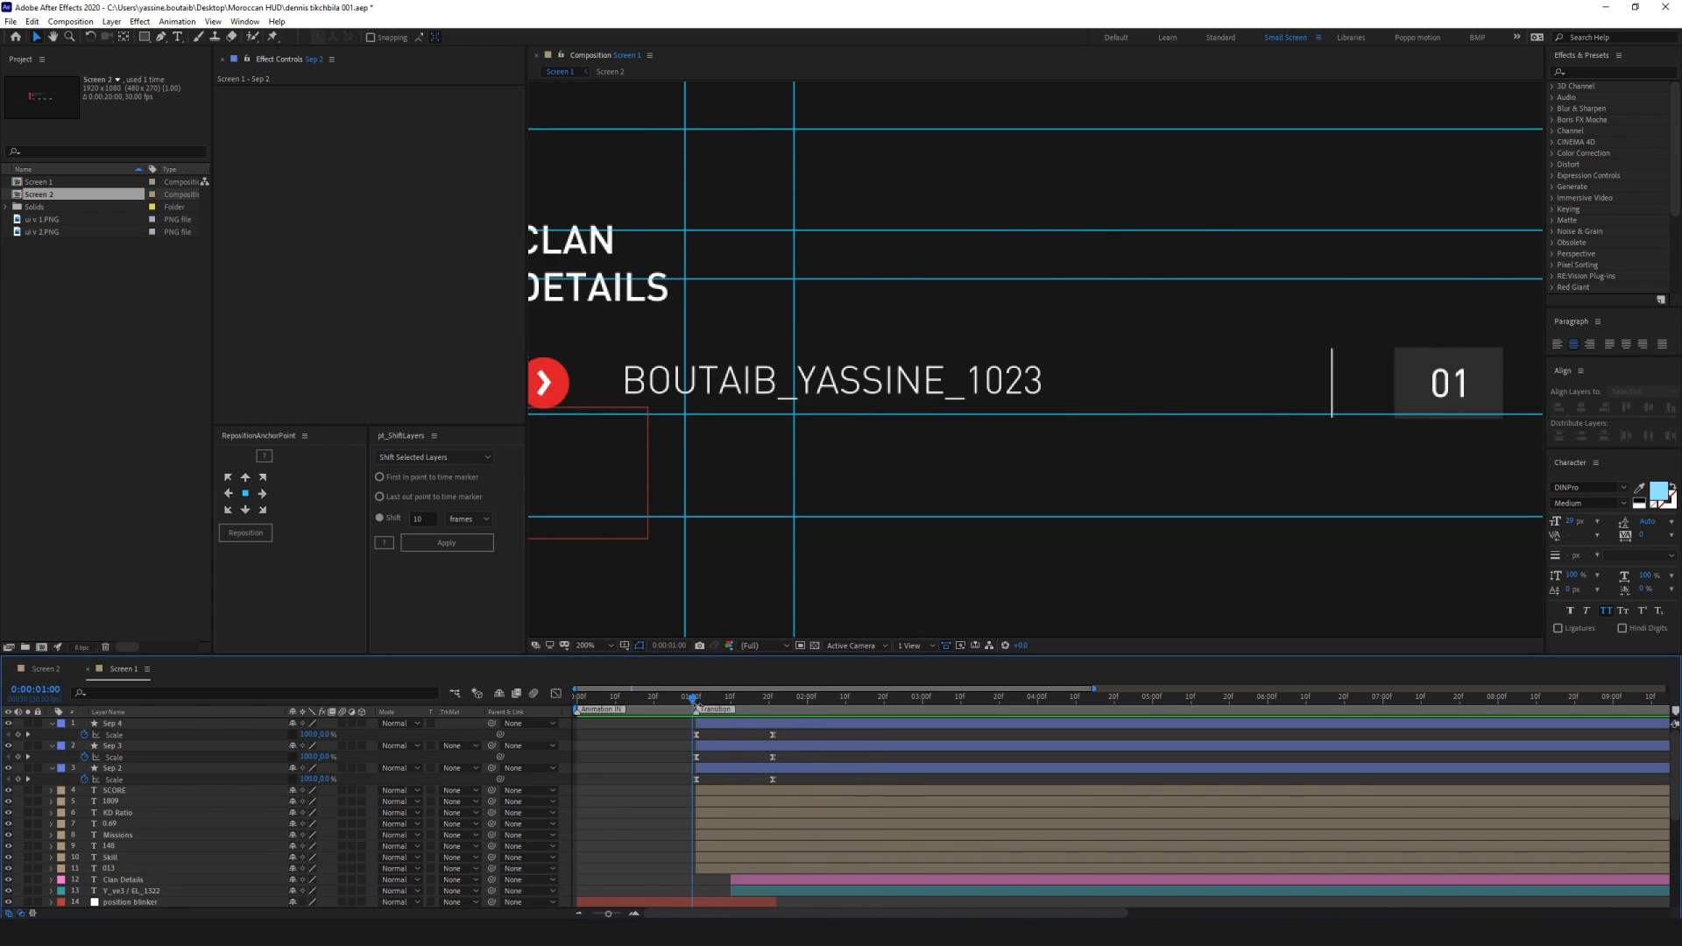
{"action": "key", "text": "Page_Down"}
{"action": "key", "text": "Page_Down"}
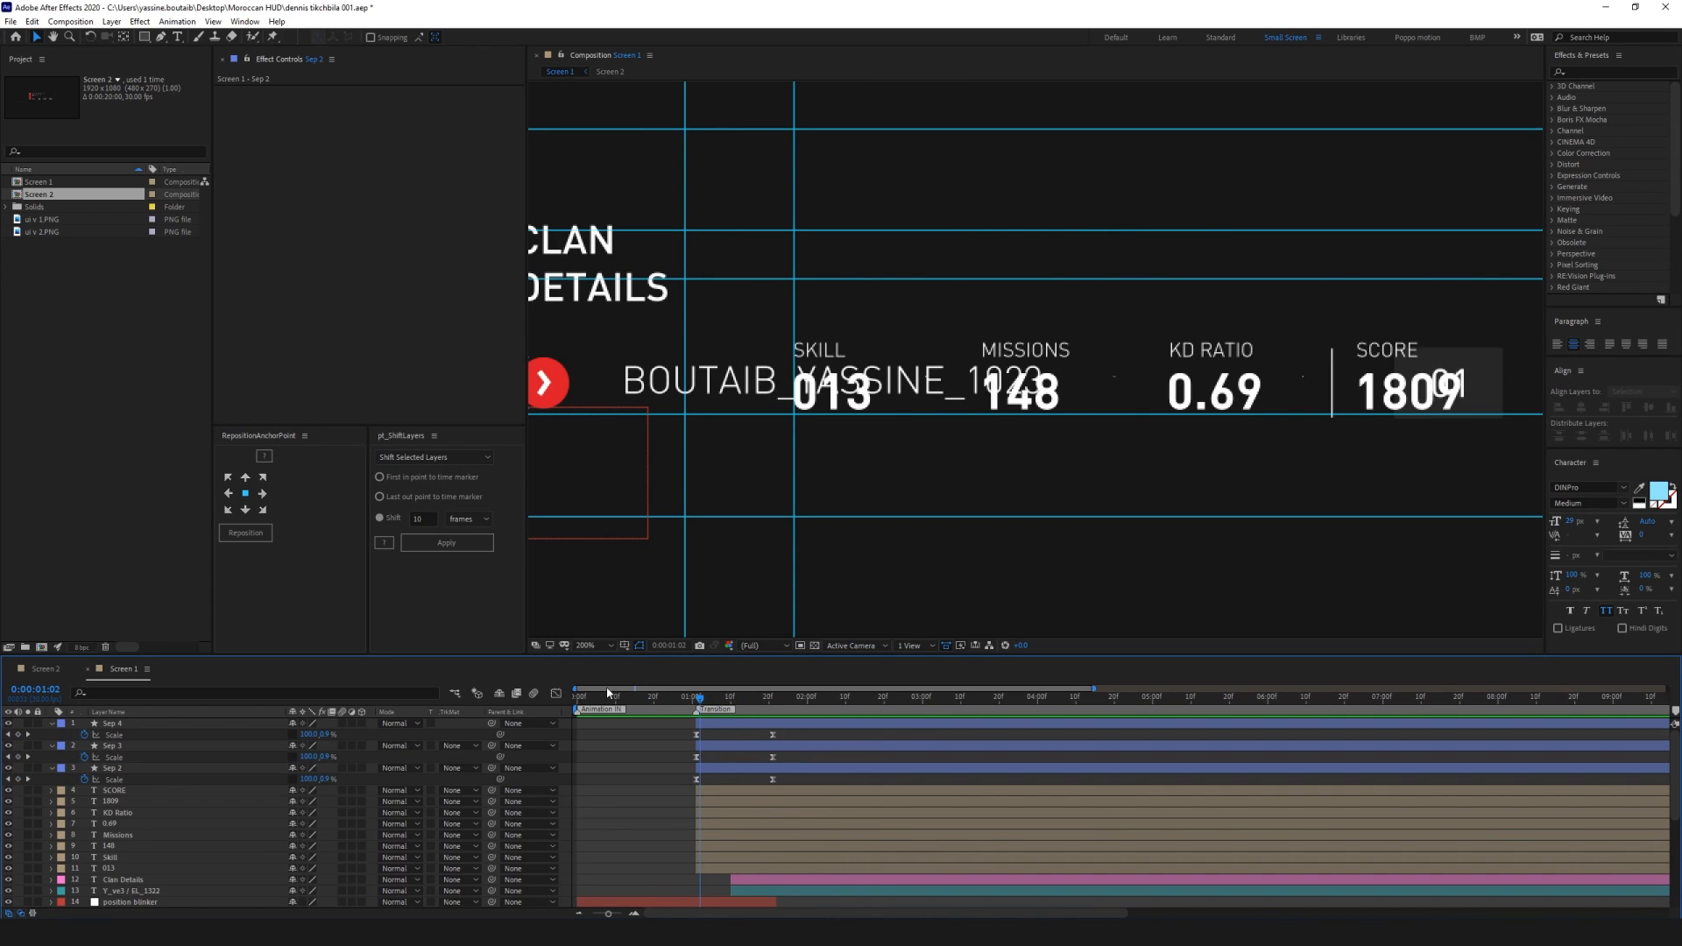
Collapse the separators' Scale properties and solo the eight stat text layers from SCORE to 013
{"action": "left_click", "coordinate": [52, 768]}
{"action": "left_click", "coordinate": [51, 746]}
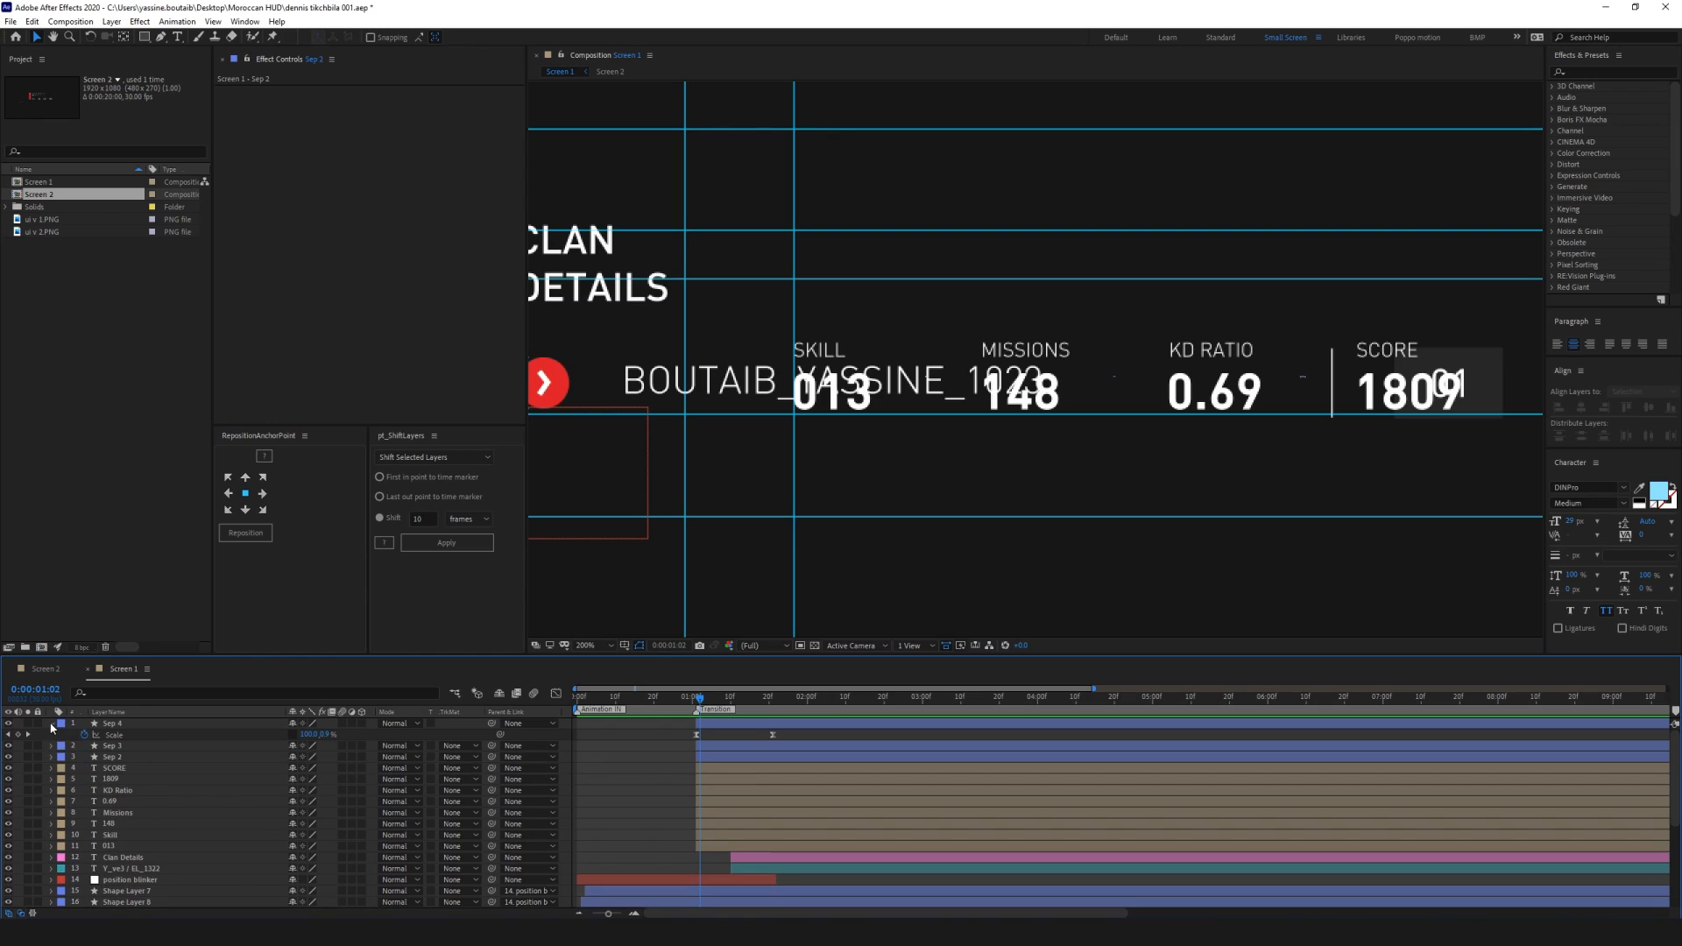
{"action": "left_click", "coordinate": [52, 724]}
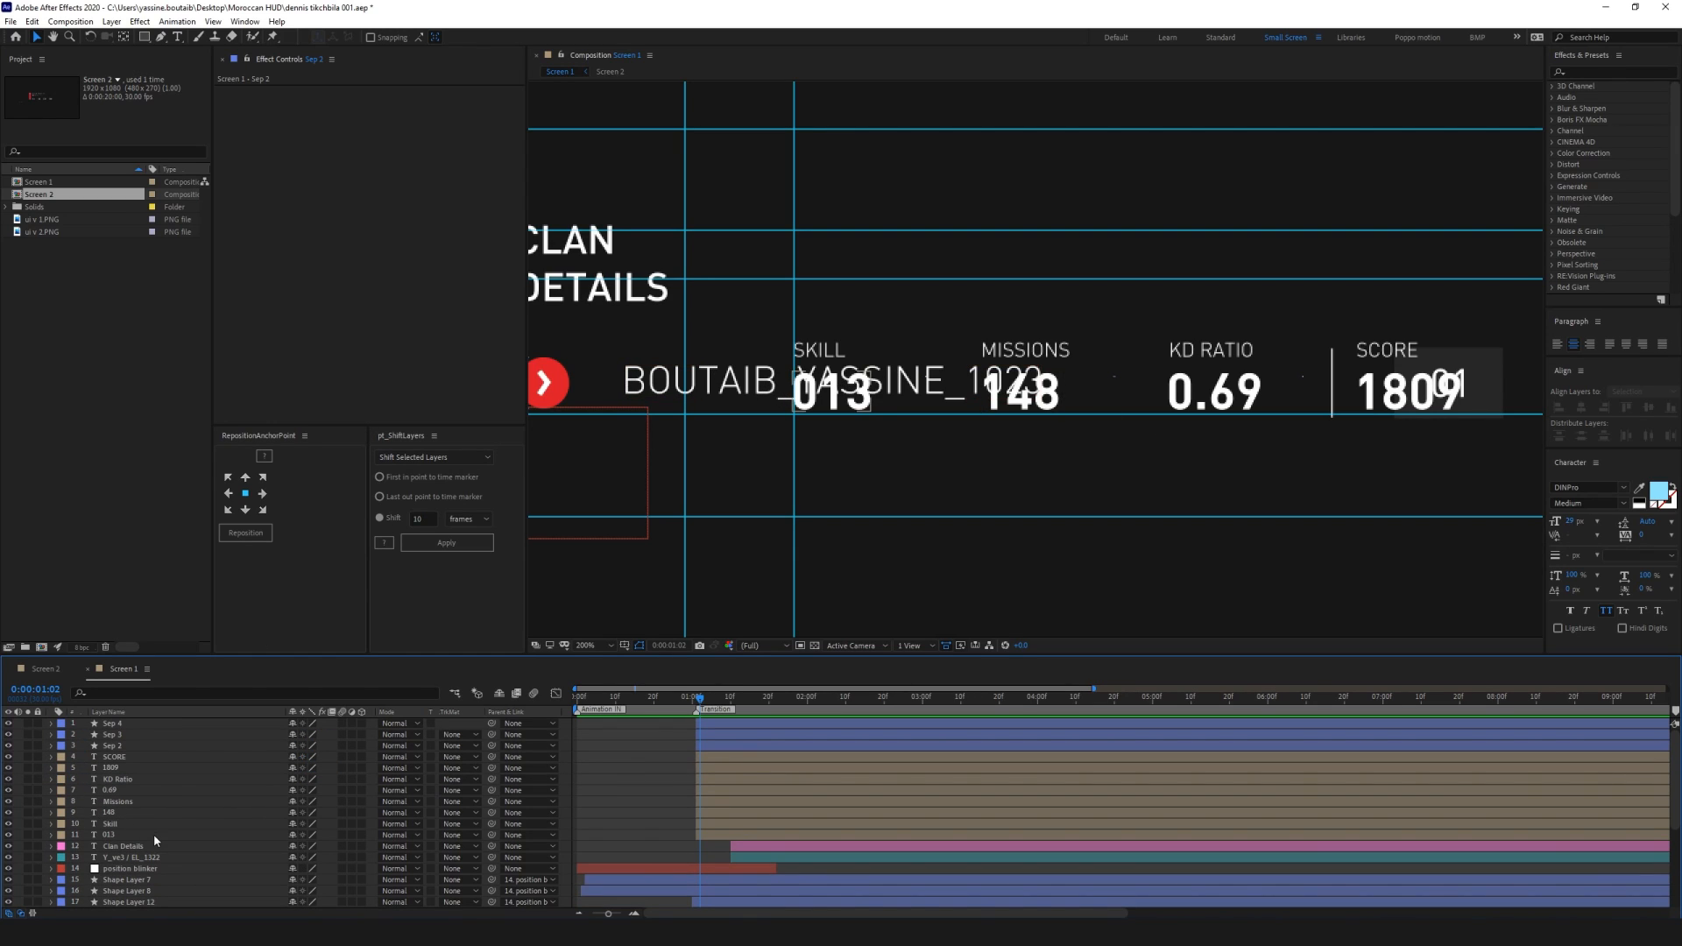
{"action": "left_click", "coordinate": [118, 758]}
{"action": "left_click", "coordinate": [114, 834], "text": "shift"}
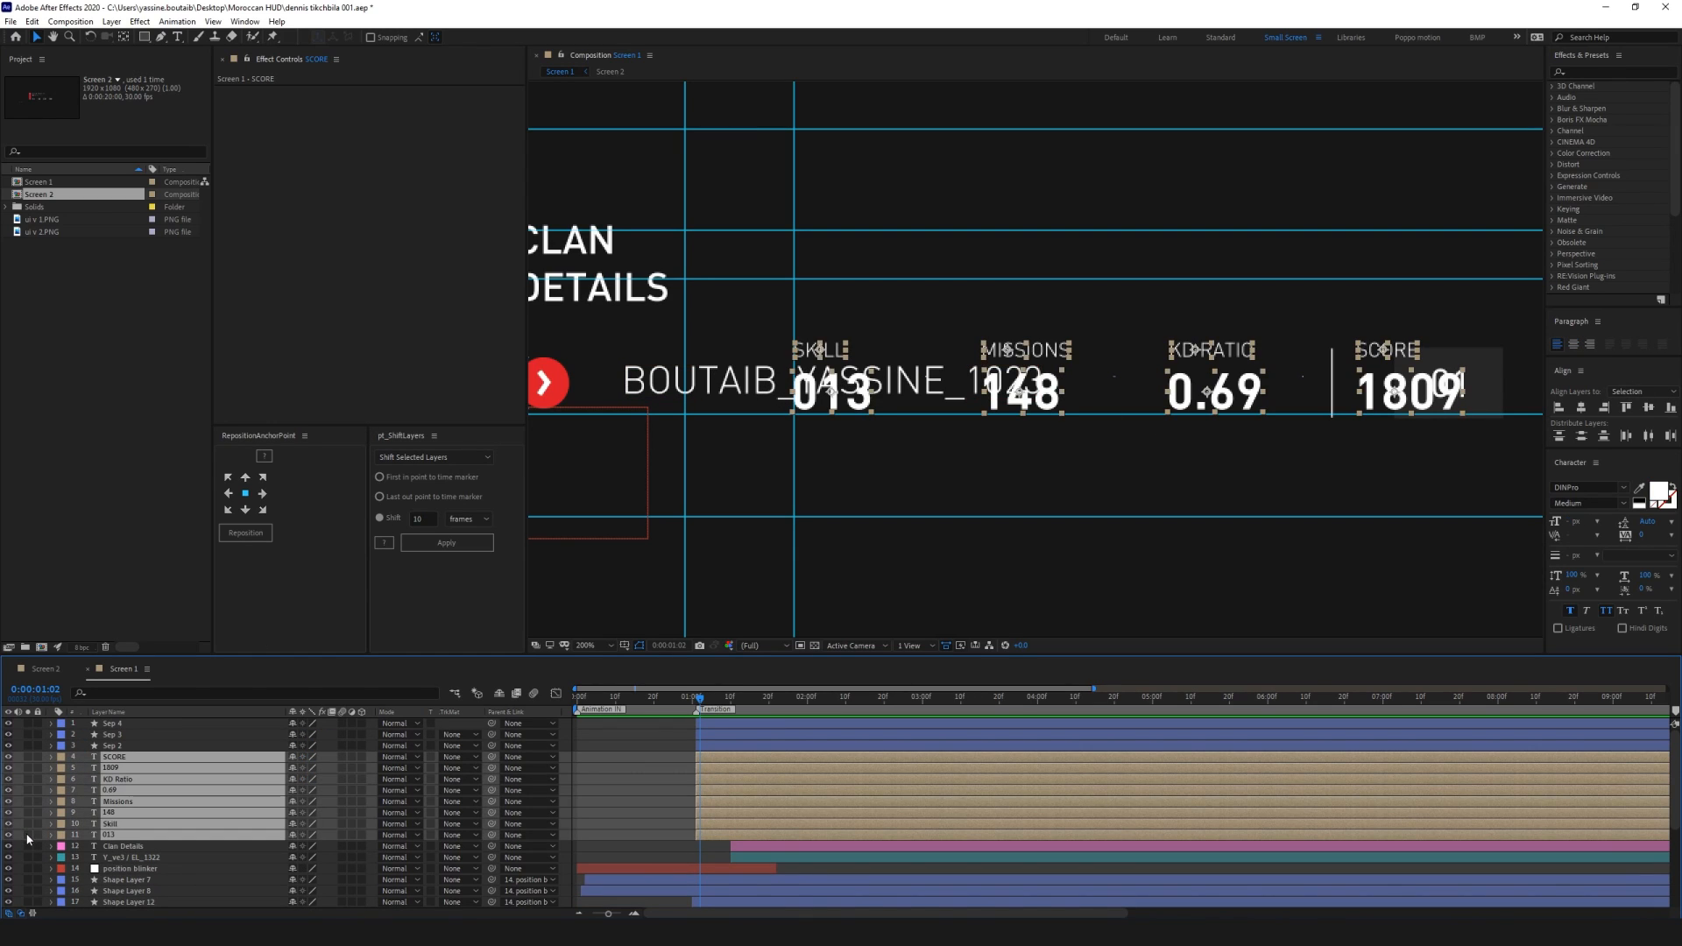
{"action": "left_click", "coordinate": [28, 834]}
{"action": "left_click", "coordinate": [613, 762]}
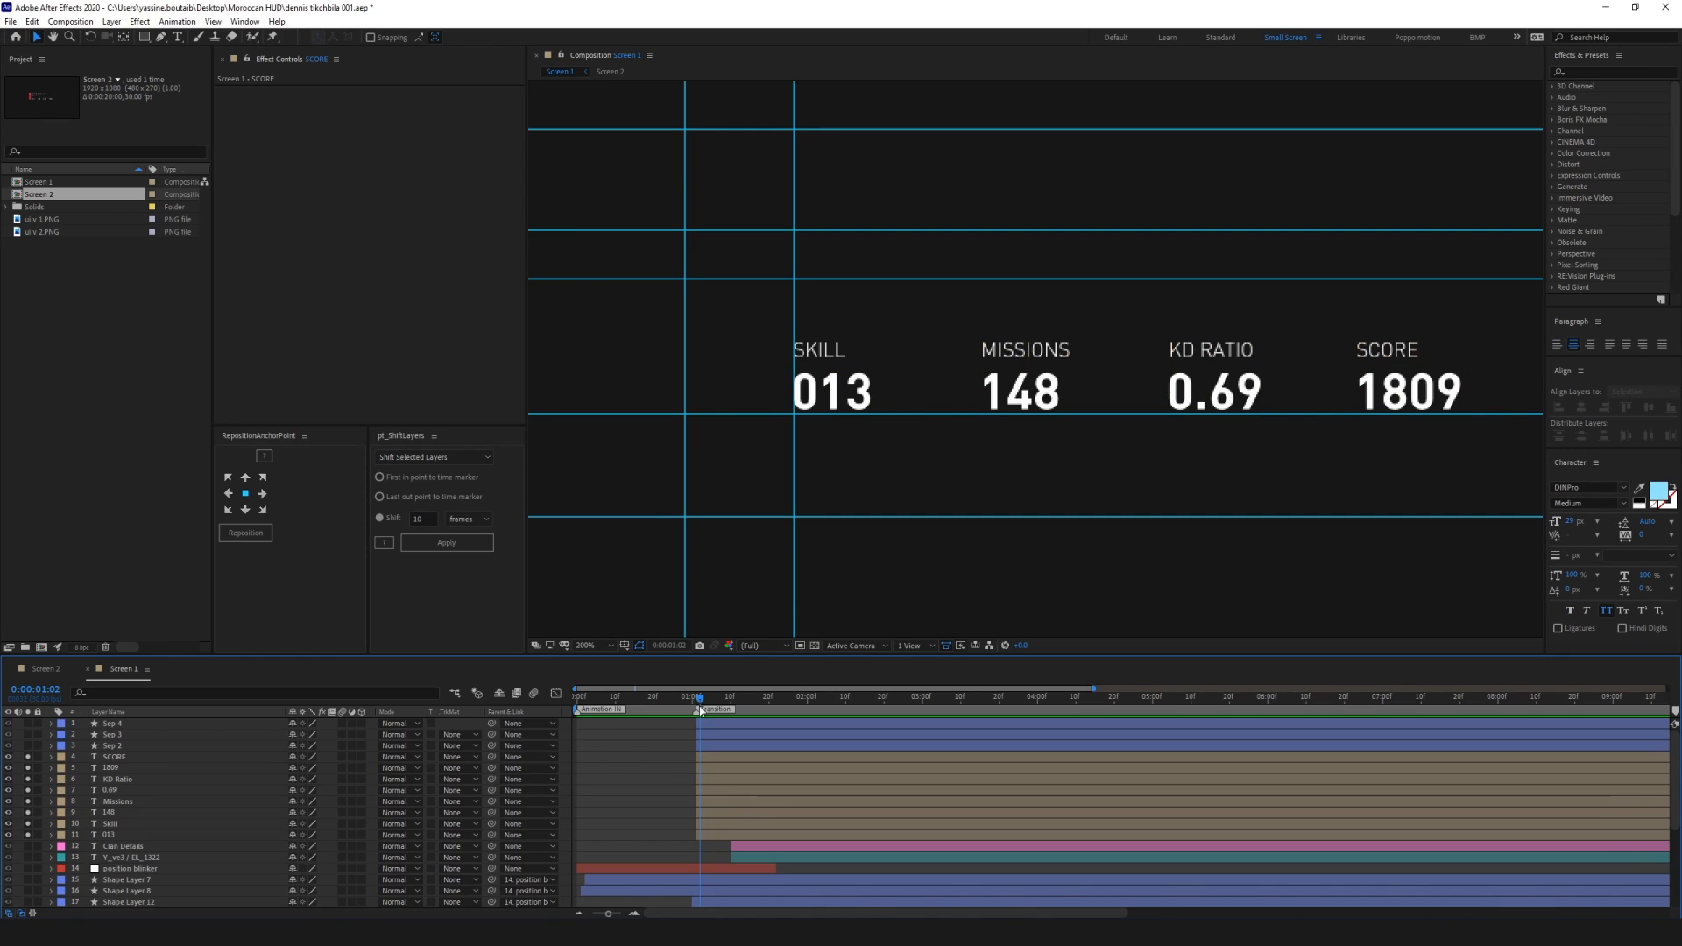
Return to 0:00:01:01 and turn the eight stat text layers into 3D layers
{"action": "left_click_drag", "start_coordinate": [698, 700], "coordinate": [695, 699]}
{"action": "left_click", "coordinate": [114, 834]}
{"action": "left_click", "coordinate": [137, 760], "text": "shift"}
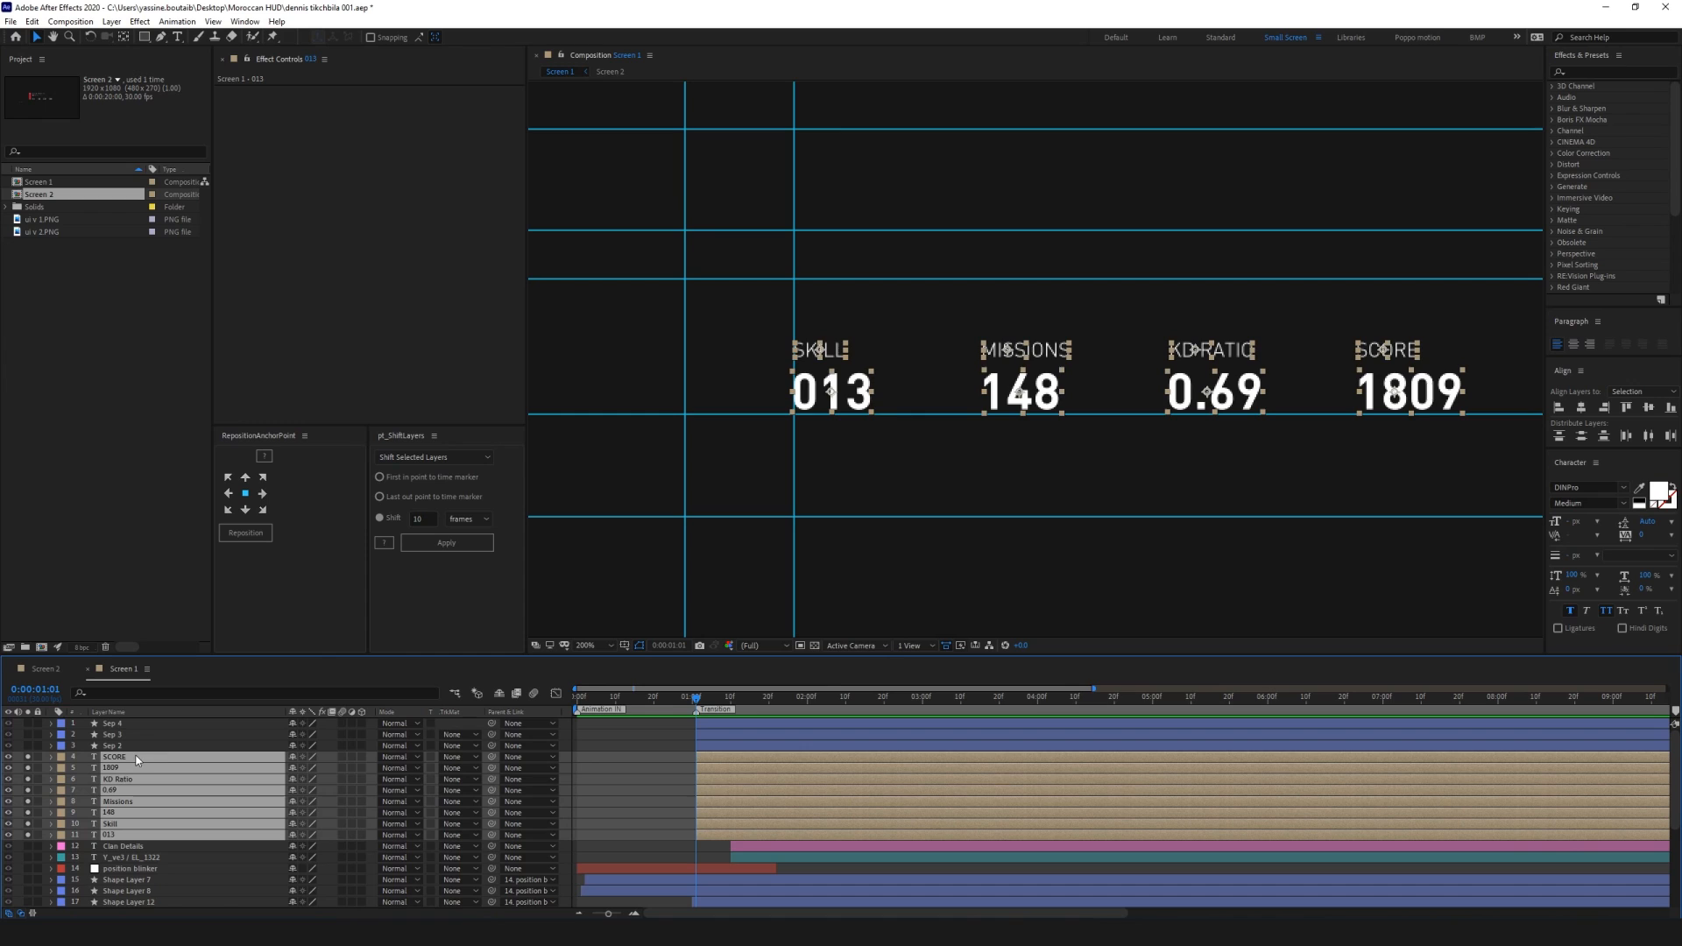
{"action": "left_click", "coordinate": [361, 757]}
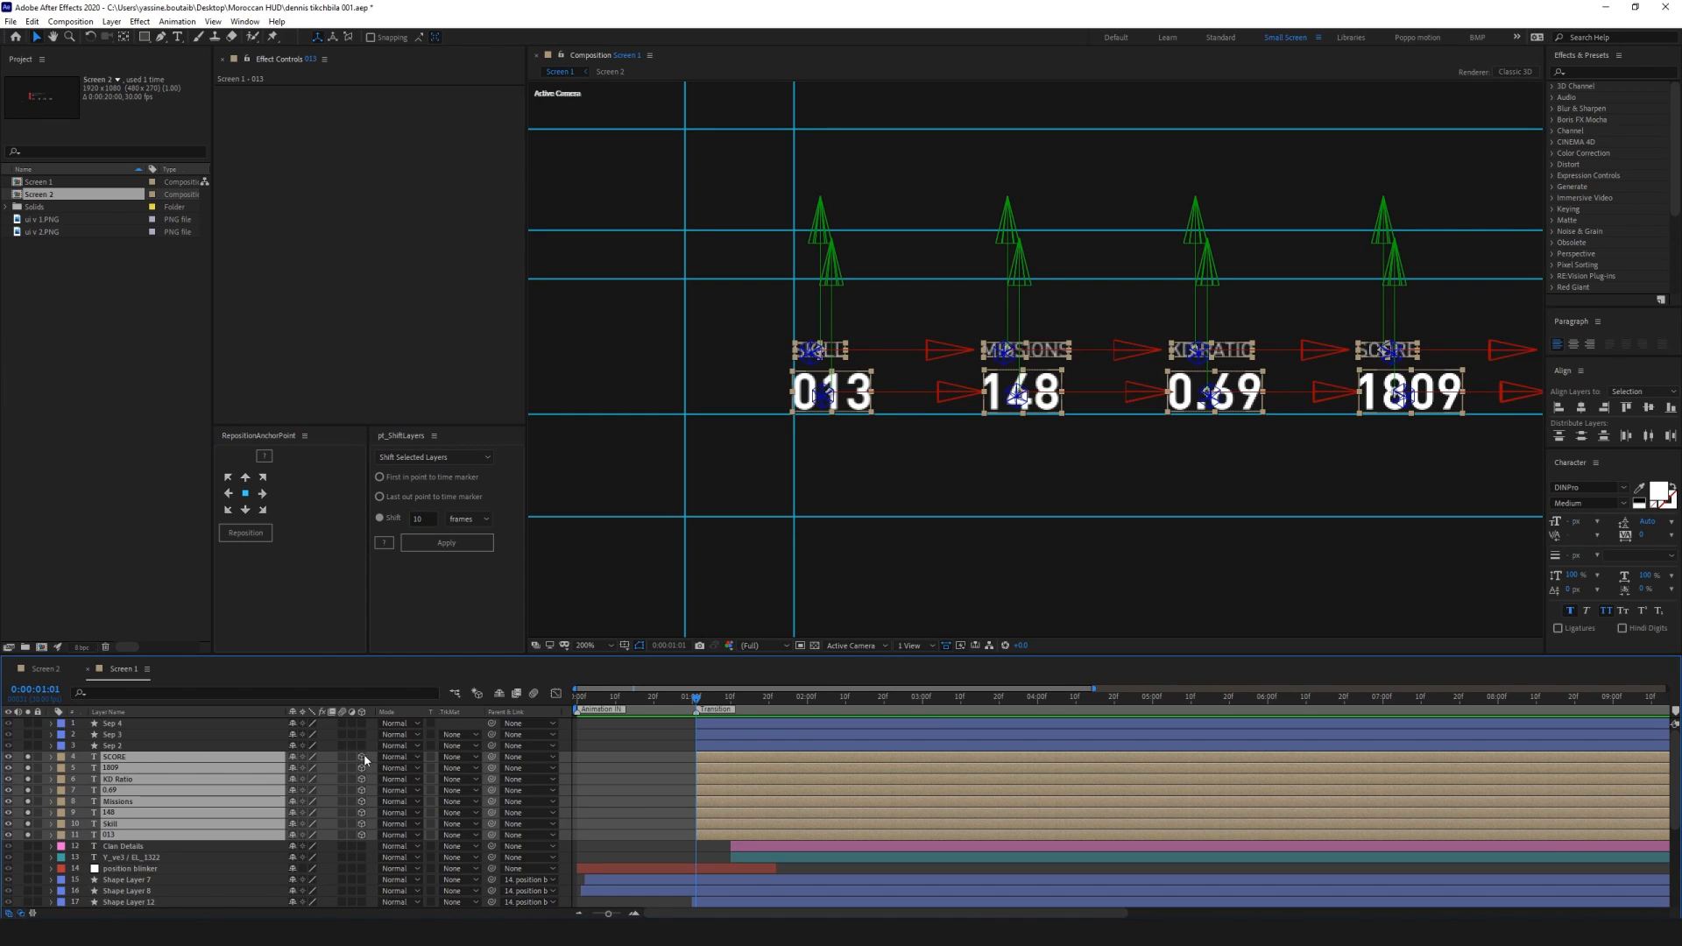
{"action": "left_click", "coordinate": [779, 408]}
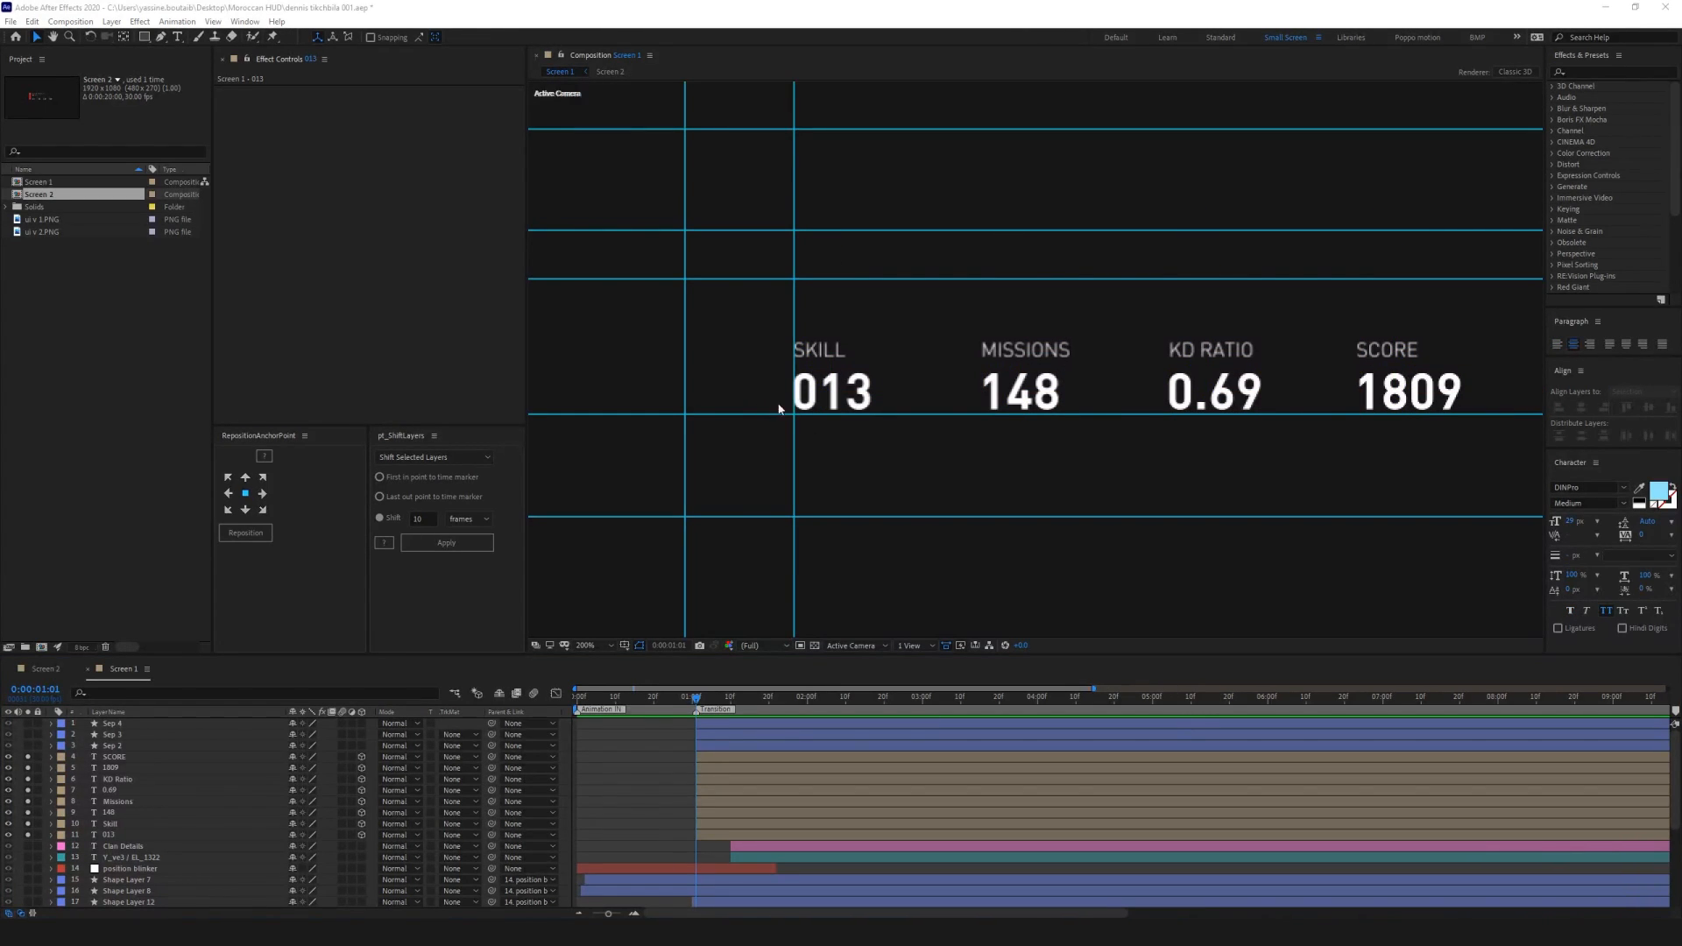
Unsolo the missions, KD ratio and score text layers so only Skill and 013 stay isolated
{"action": "left_click", "coordinate": [821, 355]}
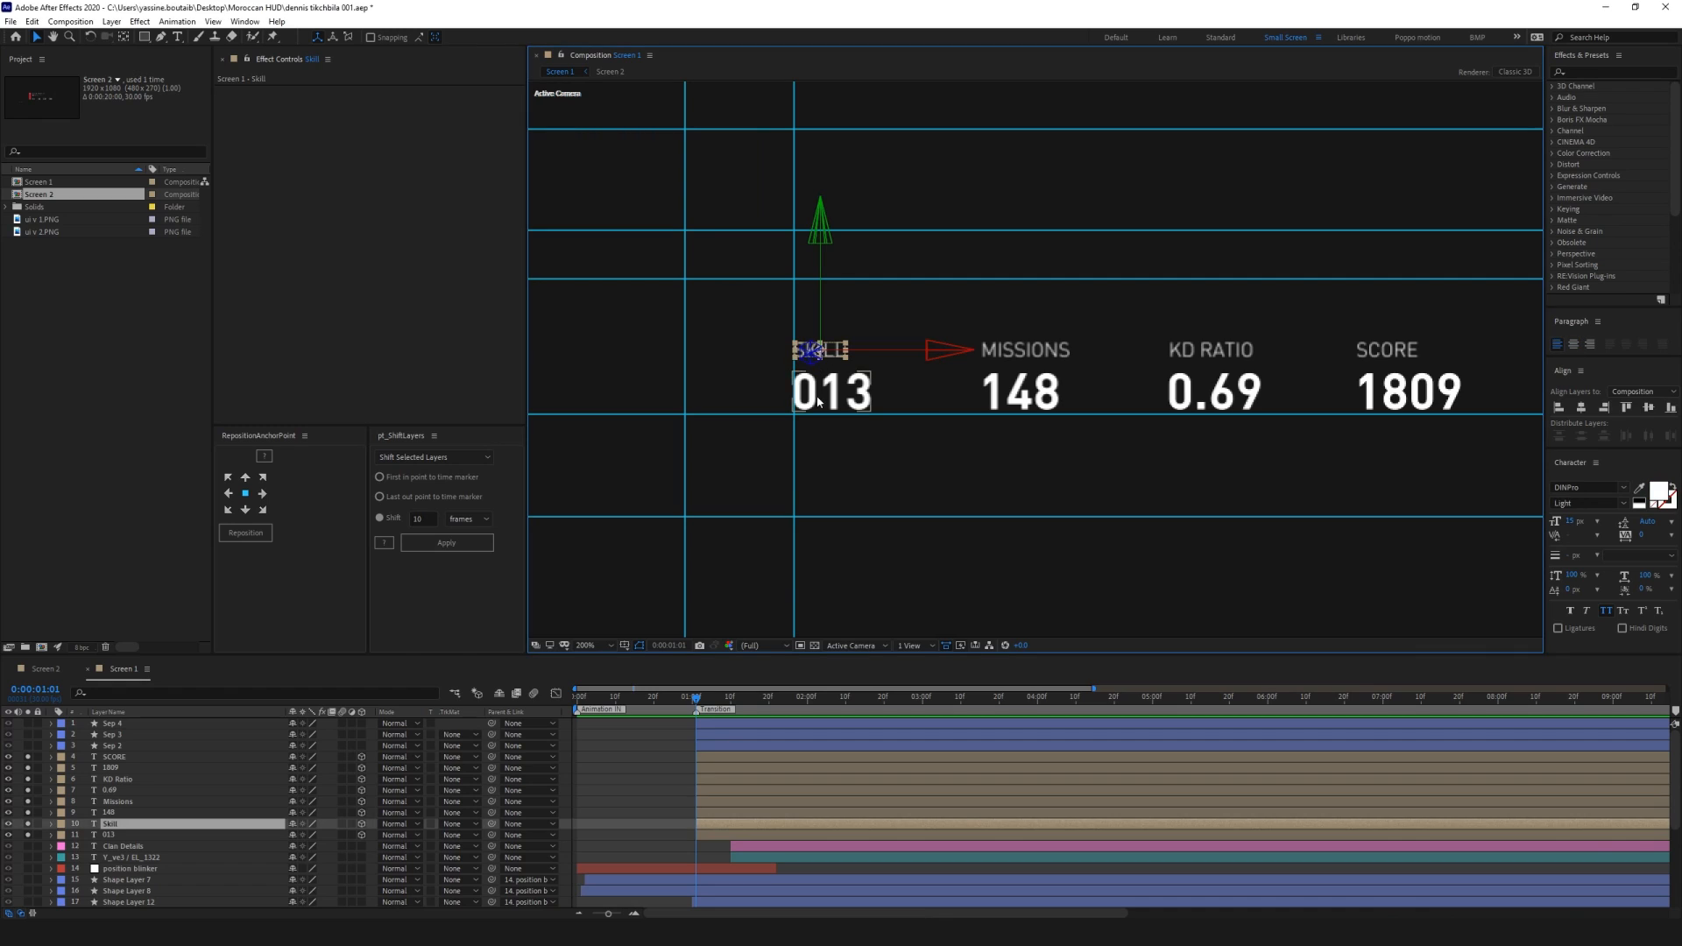
{"action": "left_click", "coordinate": [816, 396], "text": "shift"}
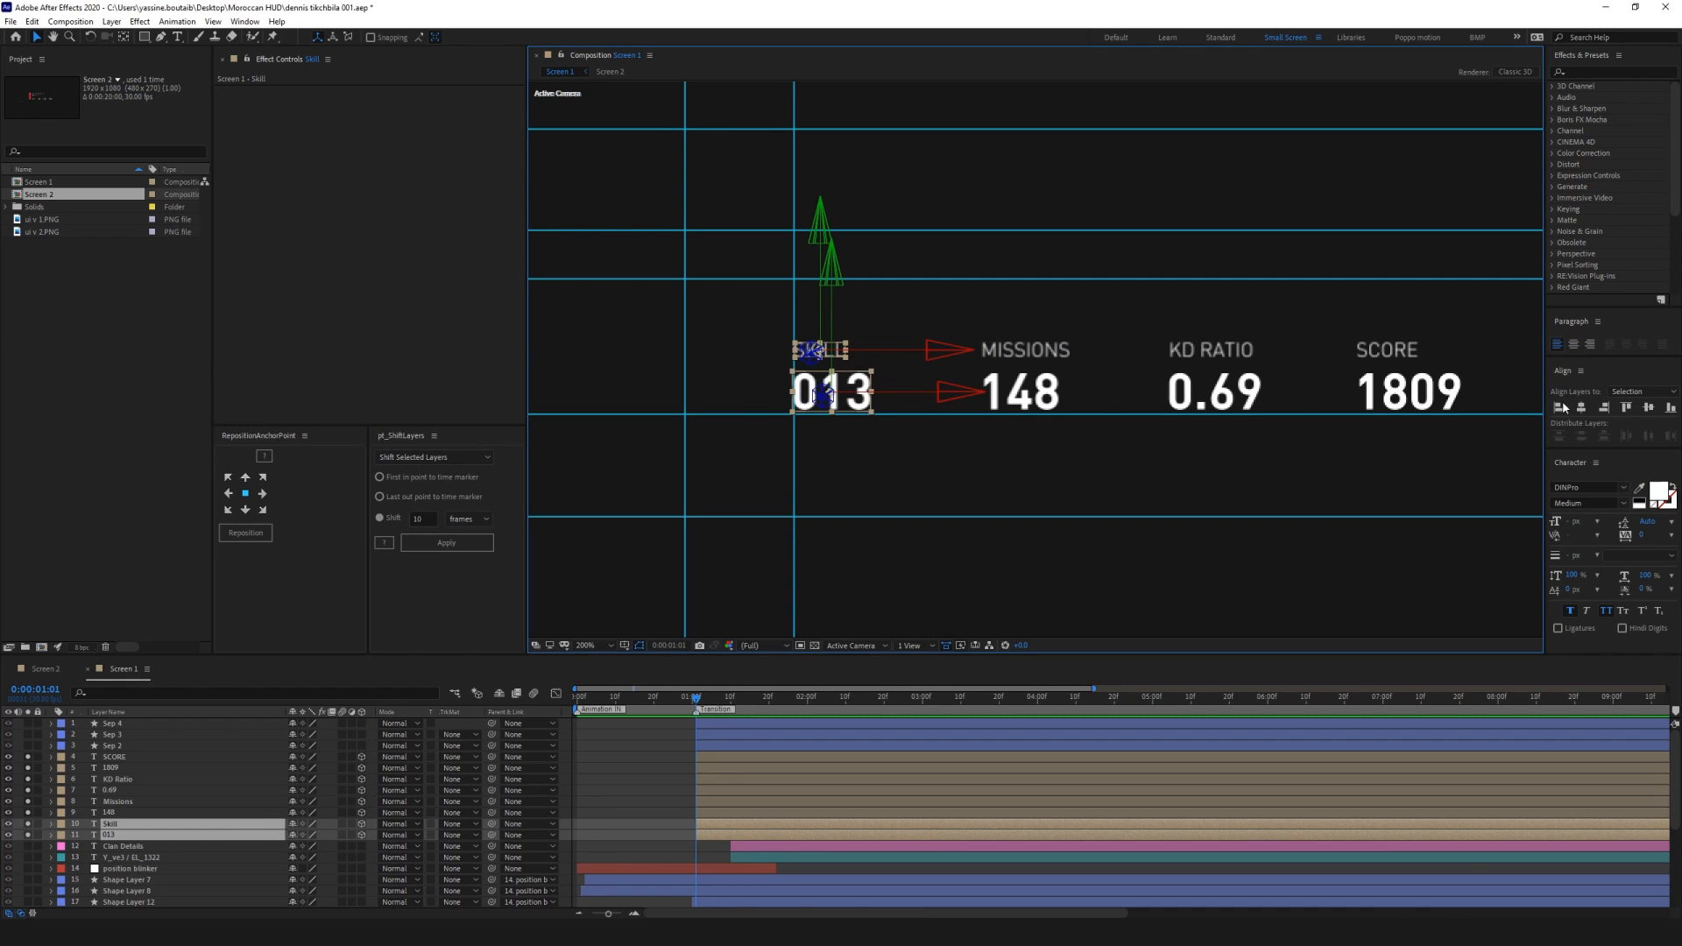
{"action": "left_click_drag", "start_coordinate": [27, 812], "coordinate": [27, 757]}
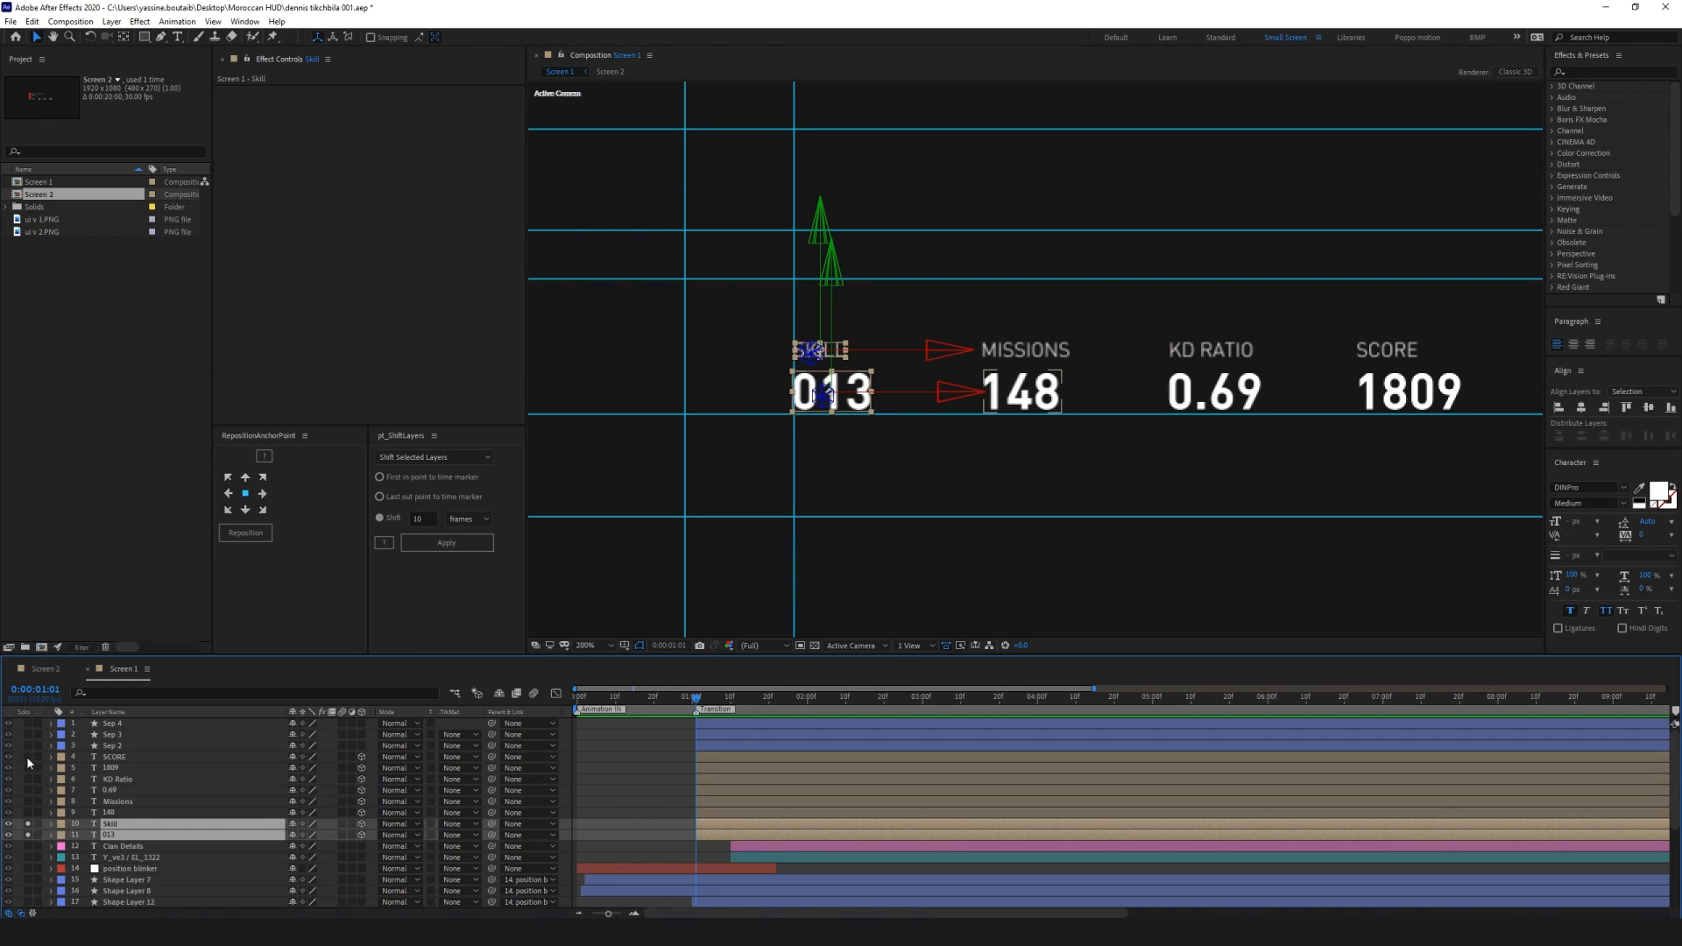
{"action": "left_click", "coordinate": [612, 757]}
{"action": "left_click", "coordinate": [137, 824]}
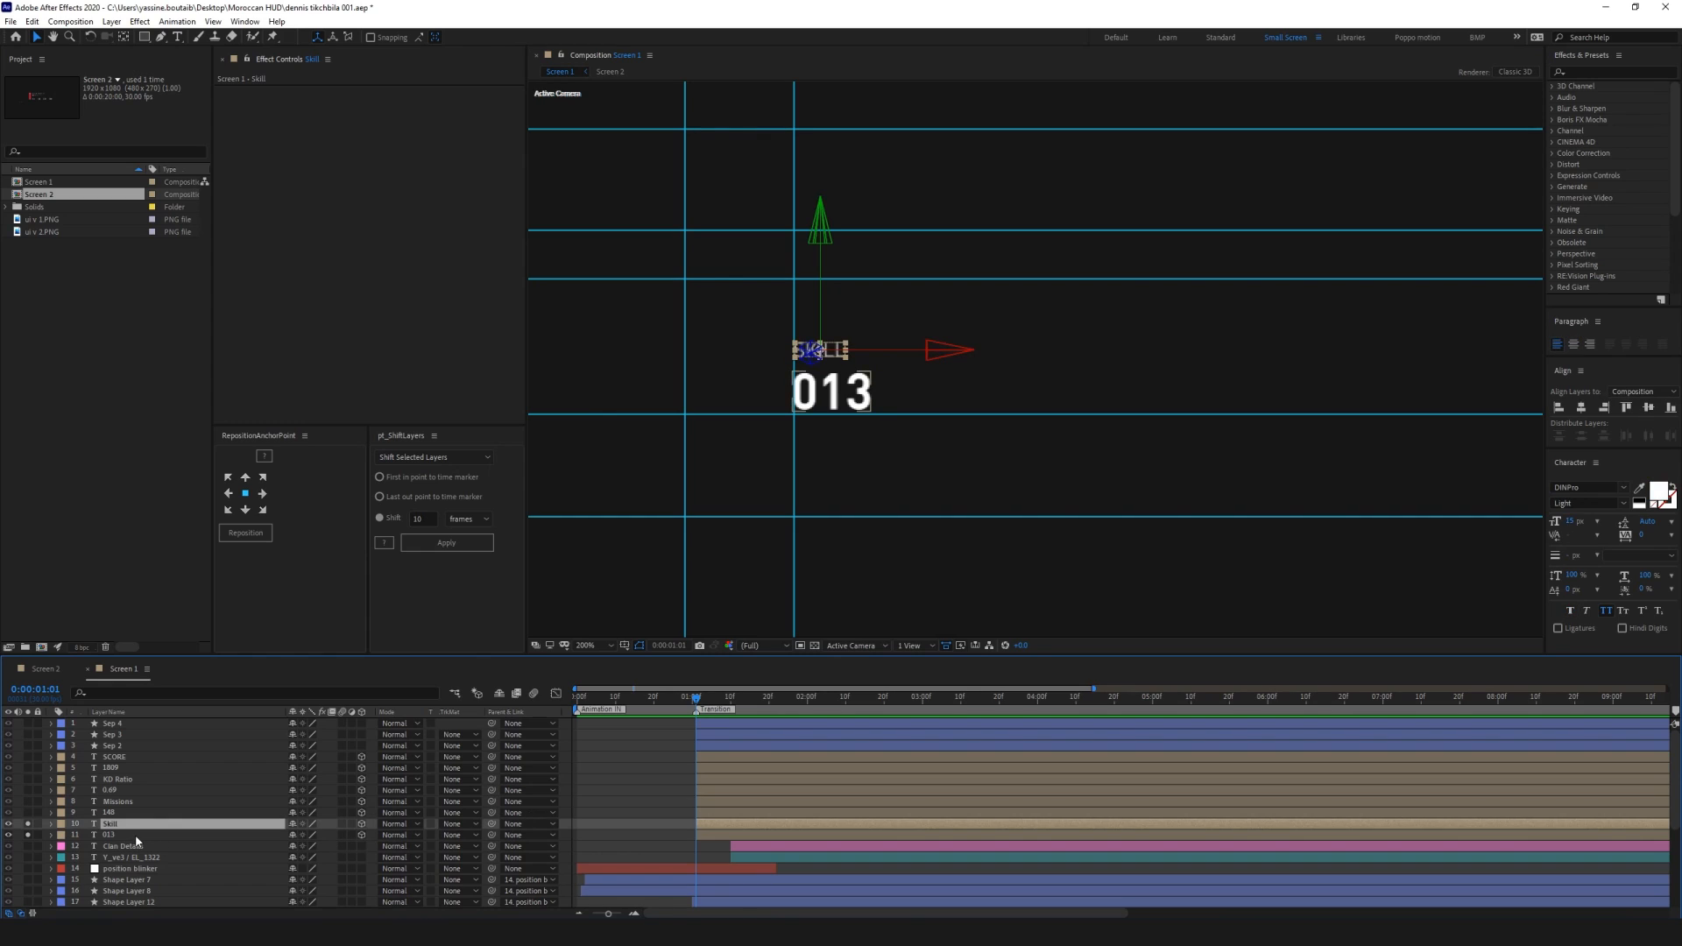
{"action": "left_click", "coordinate": [136, 835], "text": "shift"}
{"action": "left_click", "coordinate": [596, 803]}
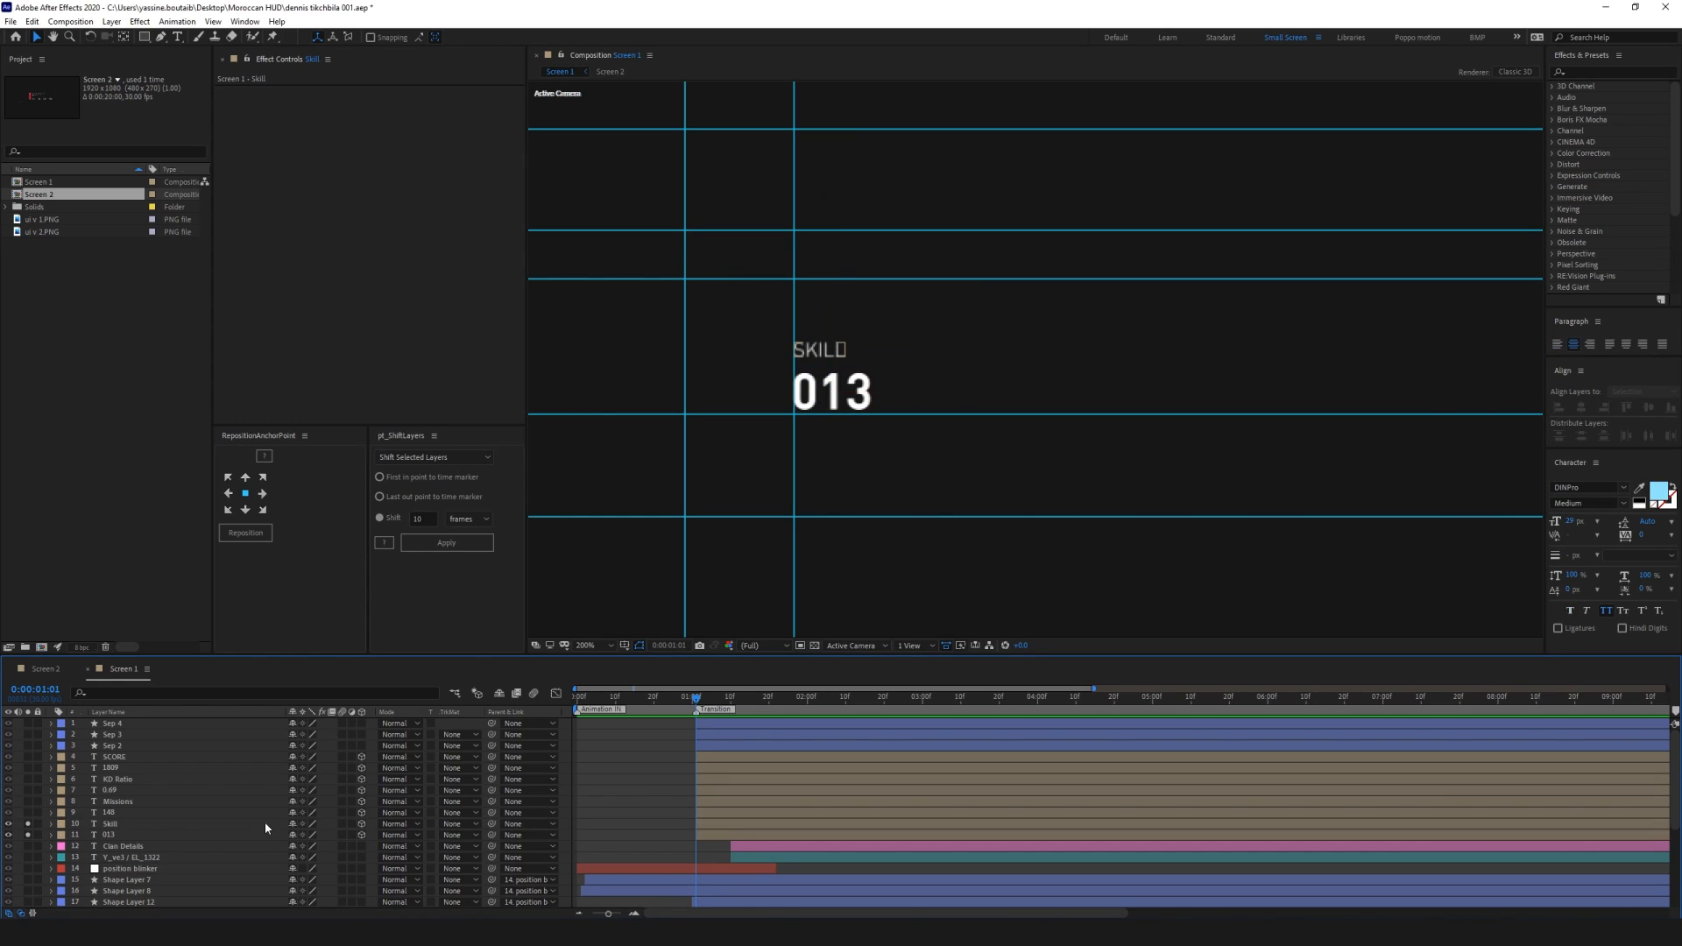
Parent the Skill label to the 013 layer and reveal the 013 layer's rotation properties
{"action": "left_click", "coordinate": [230, 823]}
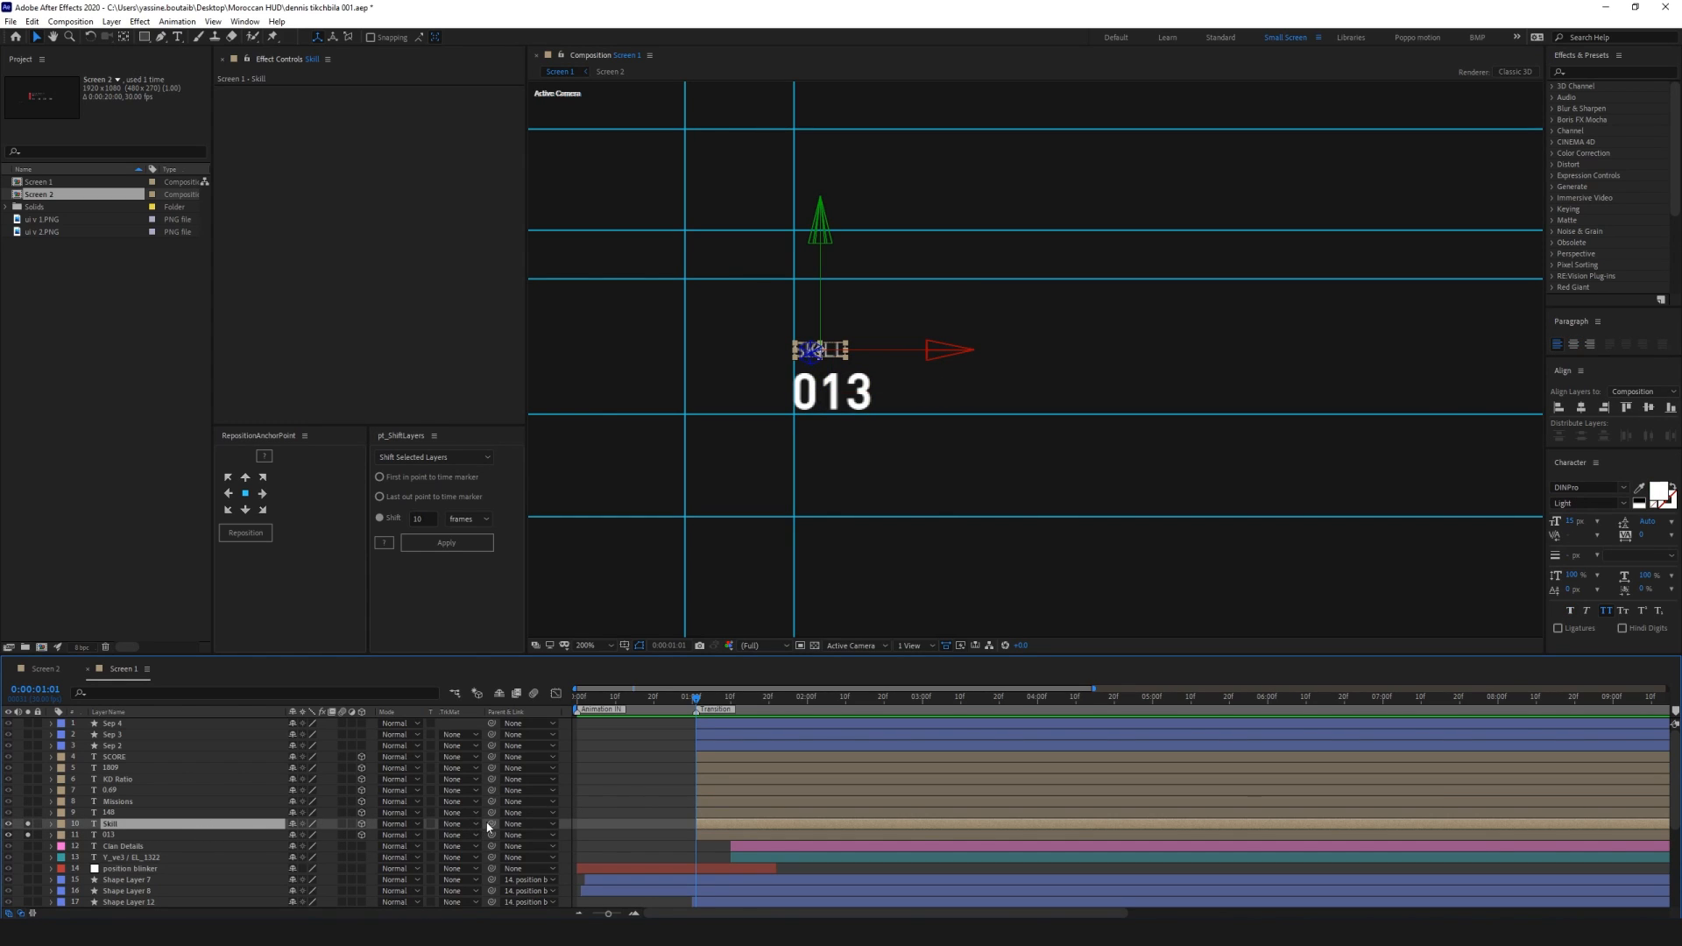
{"action": "left_click_drag", "start_coordinate": [490, 825], "coordinate": [189, 835]}
{"action": "left_click", "coordinate": [190, 836]}
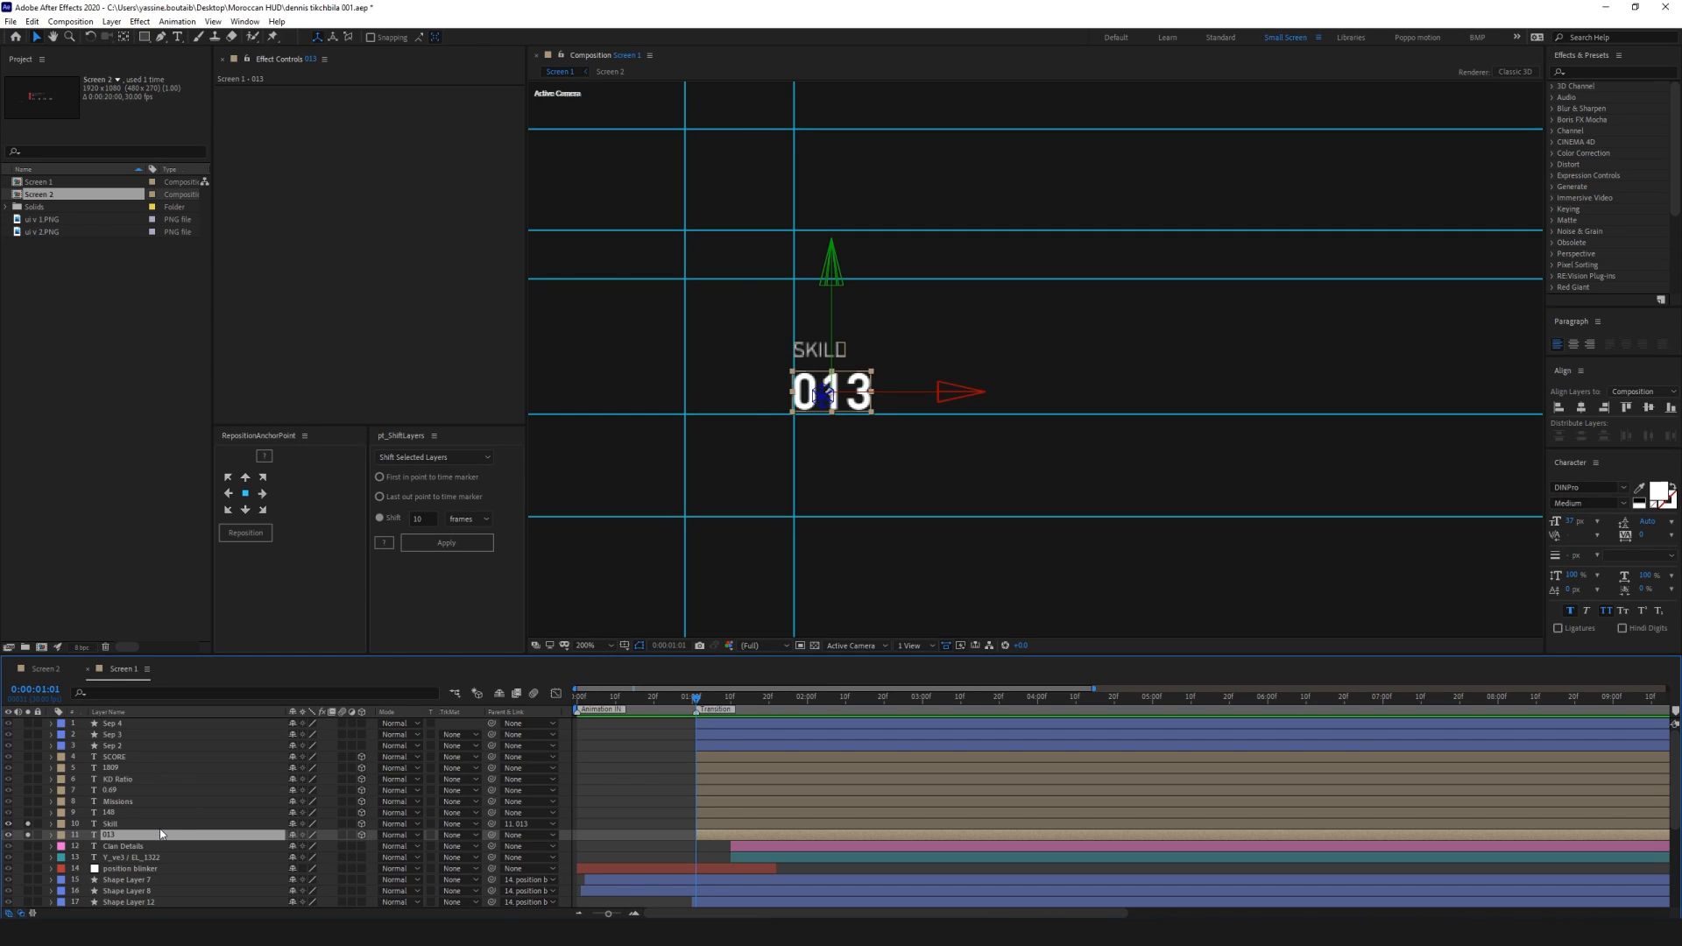
{"action": "key", "text": "r"}
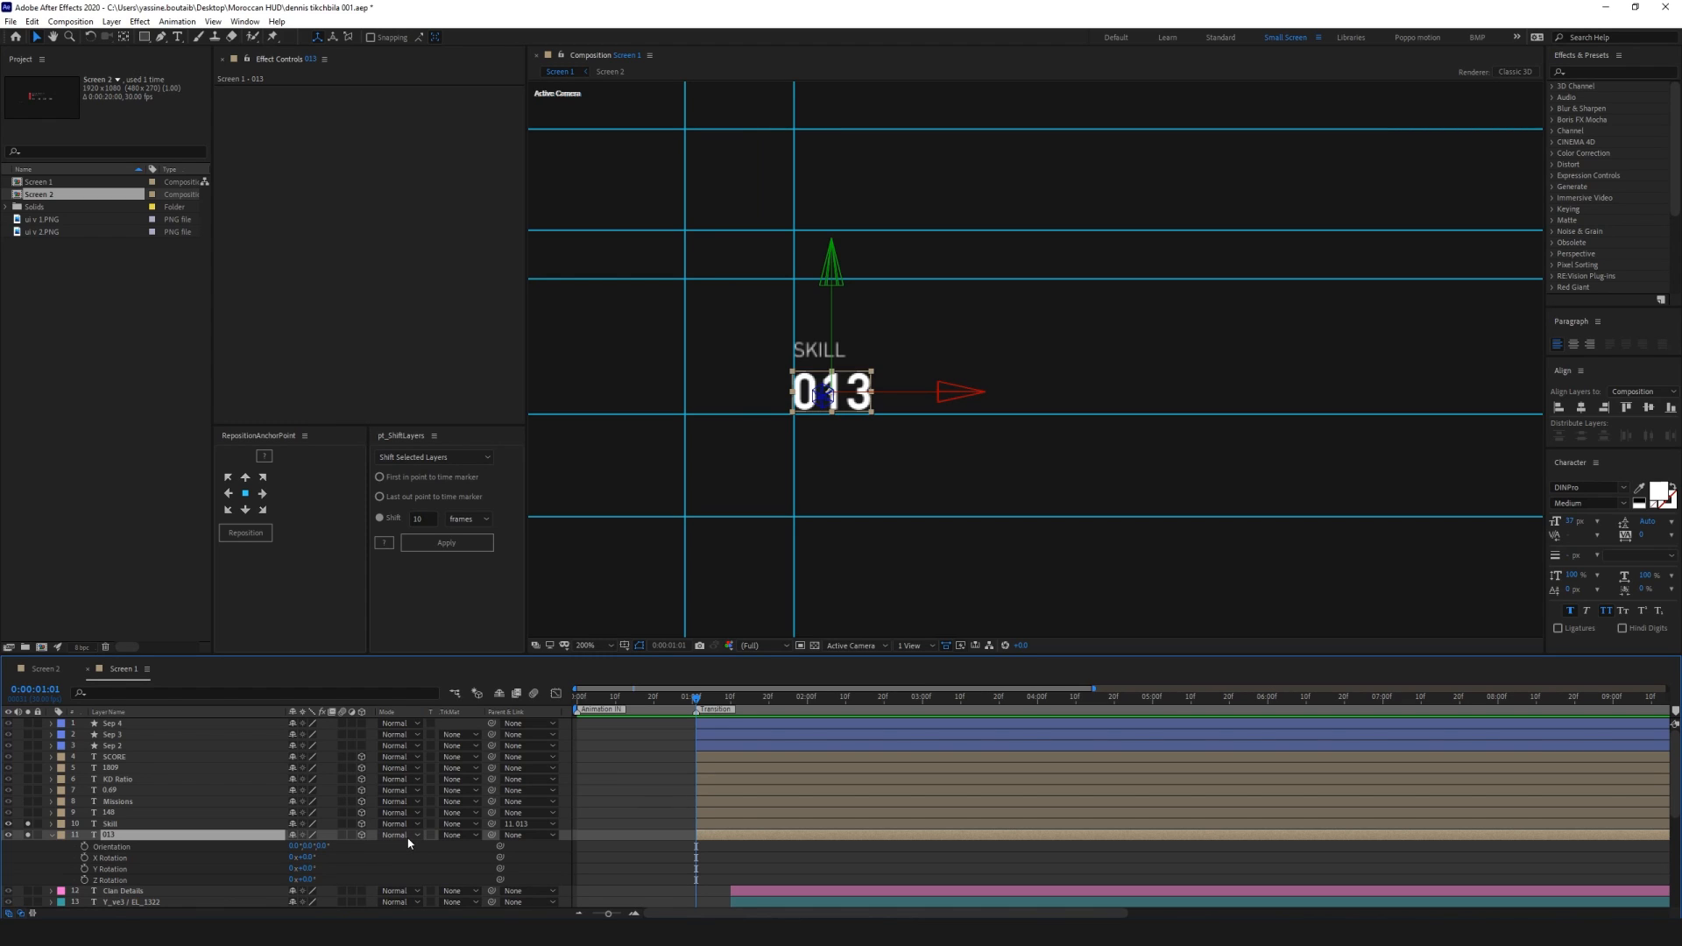
{"action": "scroll", "coordinate": [912, 365], "scroll_direction": "up", "scroll_amount": 5}
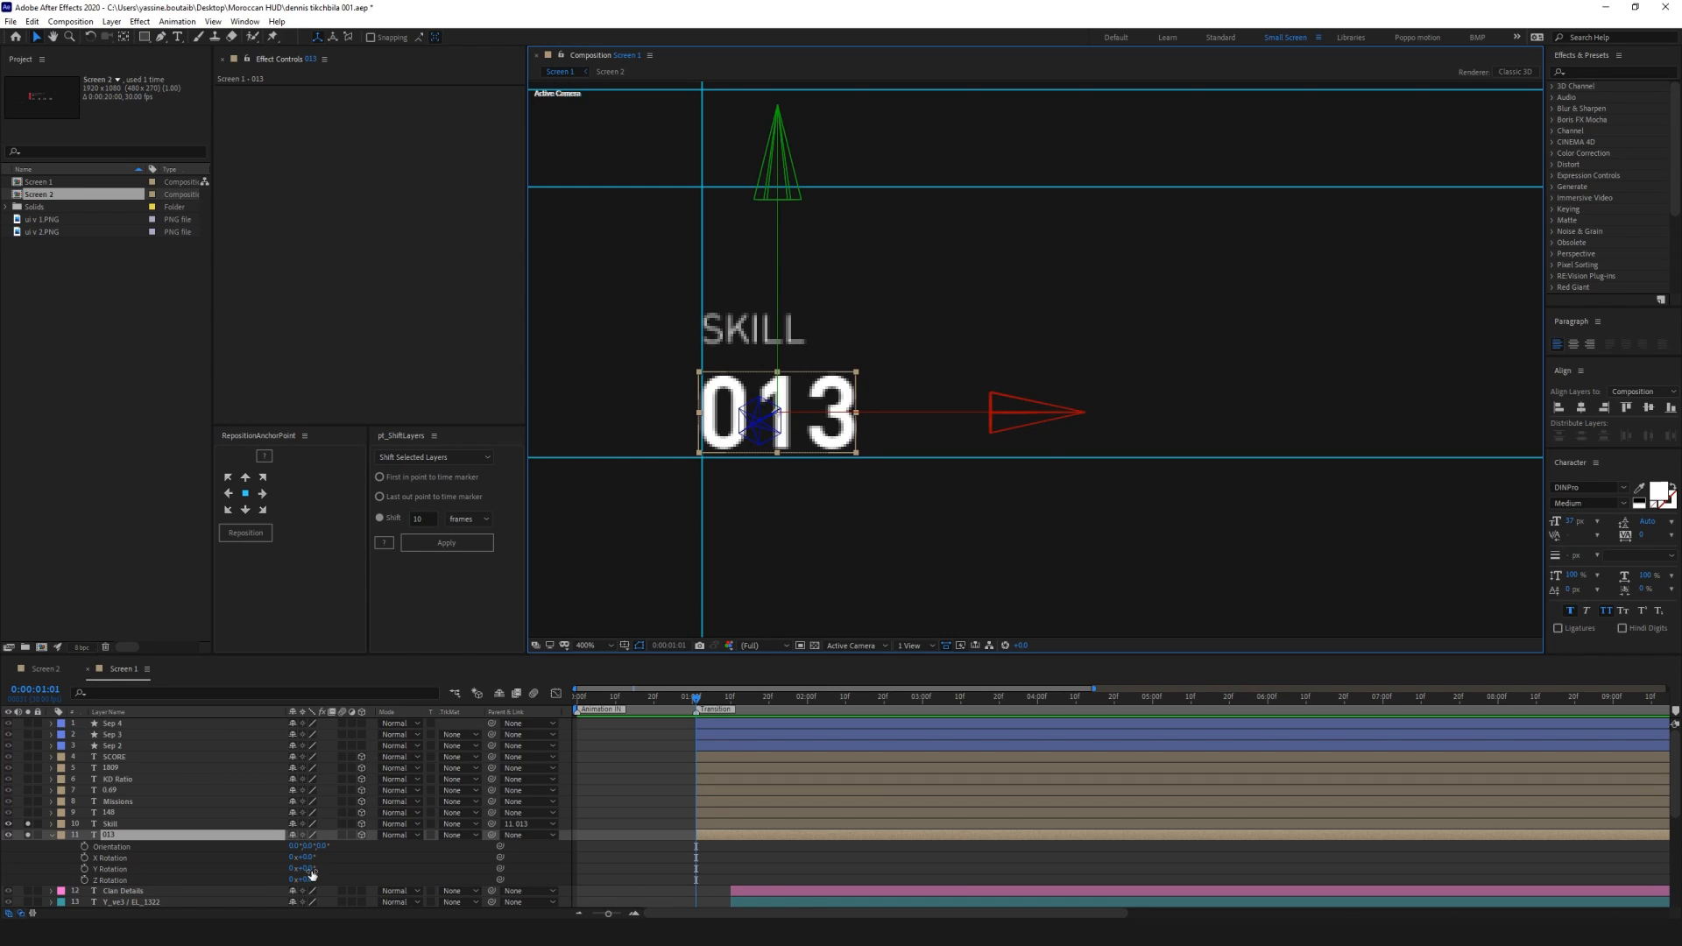
Try rotating the 013 layer around its Y axis and undo each trial
{"action": "mouse_move", "coordinate": [311, 871]}
{"action": "left_mouse_down"}
{"action": "mouse_move", "coordinate": [337, 870]}
{"action": "mouse_move", "coordinate": [243, 853]}
{"action": "mouse_move", "coordinate": [309, 849]}
{"action": "left_mouse_up"}
{"action": "key", "text": "ctrl+z"}
{"action": "left_click_drag", "start_coordinate": [856, 455], "coordinate": [816, 440]}
{"action": "key", "text": "ctrl+z"}
{"action": "left_click_drag", "start_coordinate": [310, 865], "coordinate": [375, 841]}
{"action": "key", "text": "ctrl+z"}
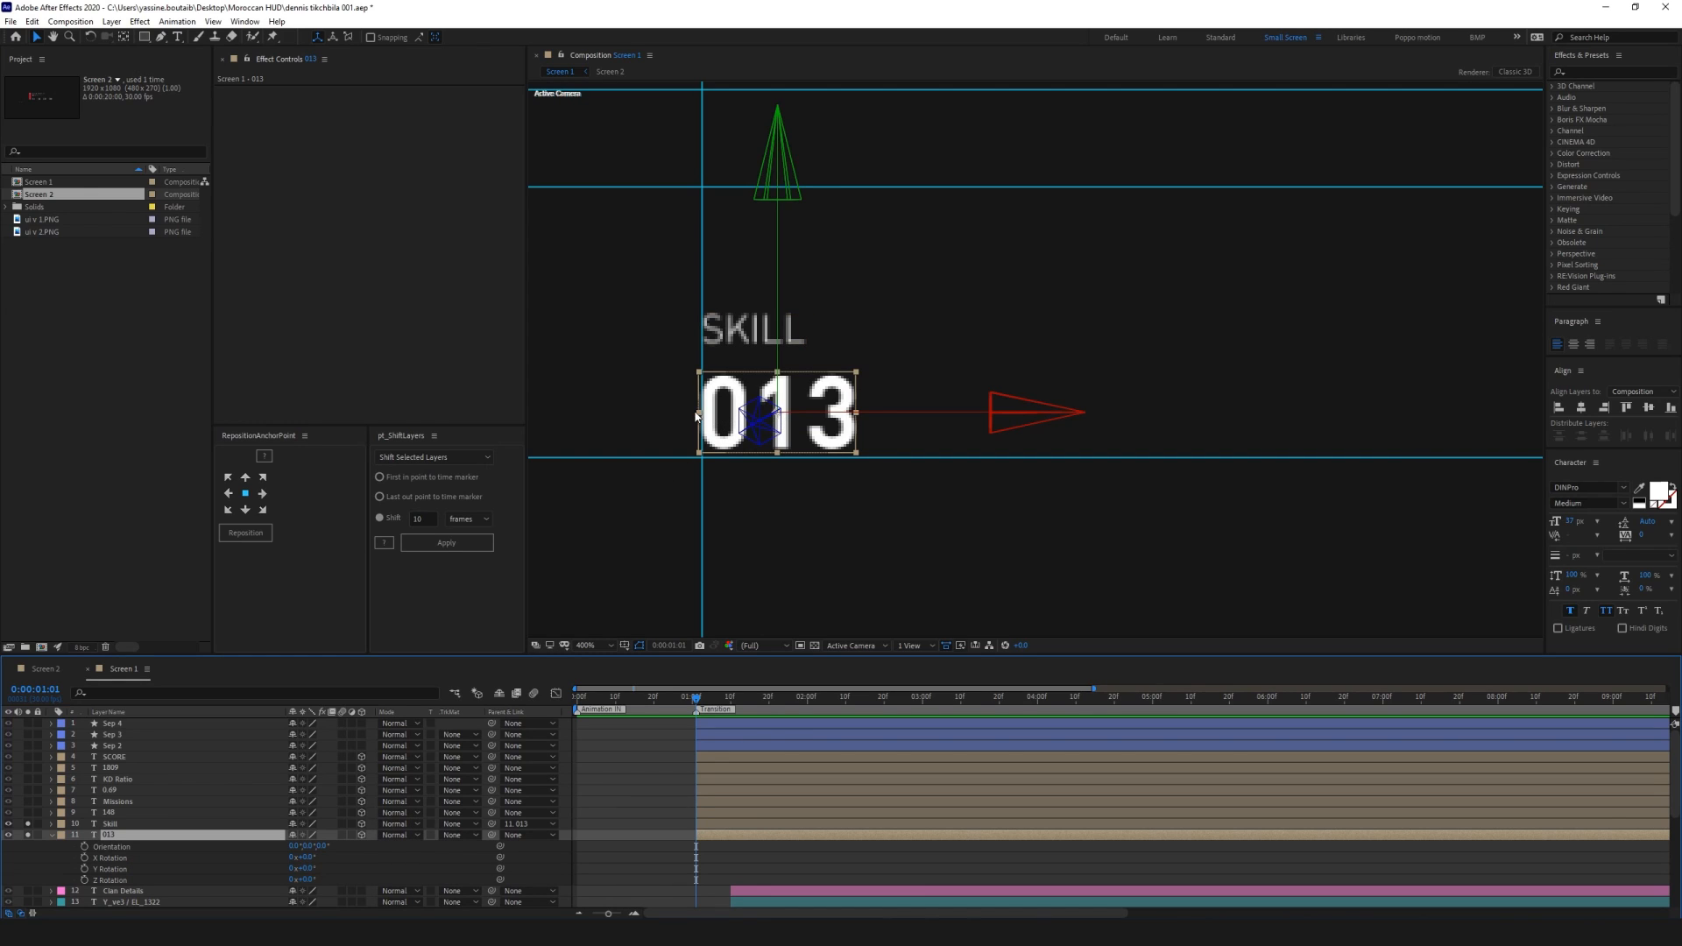
Move the 013 layer's anchor point to the middle of its left edge
{"action": "left_click", "coordinate": [229, 493]}
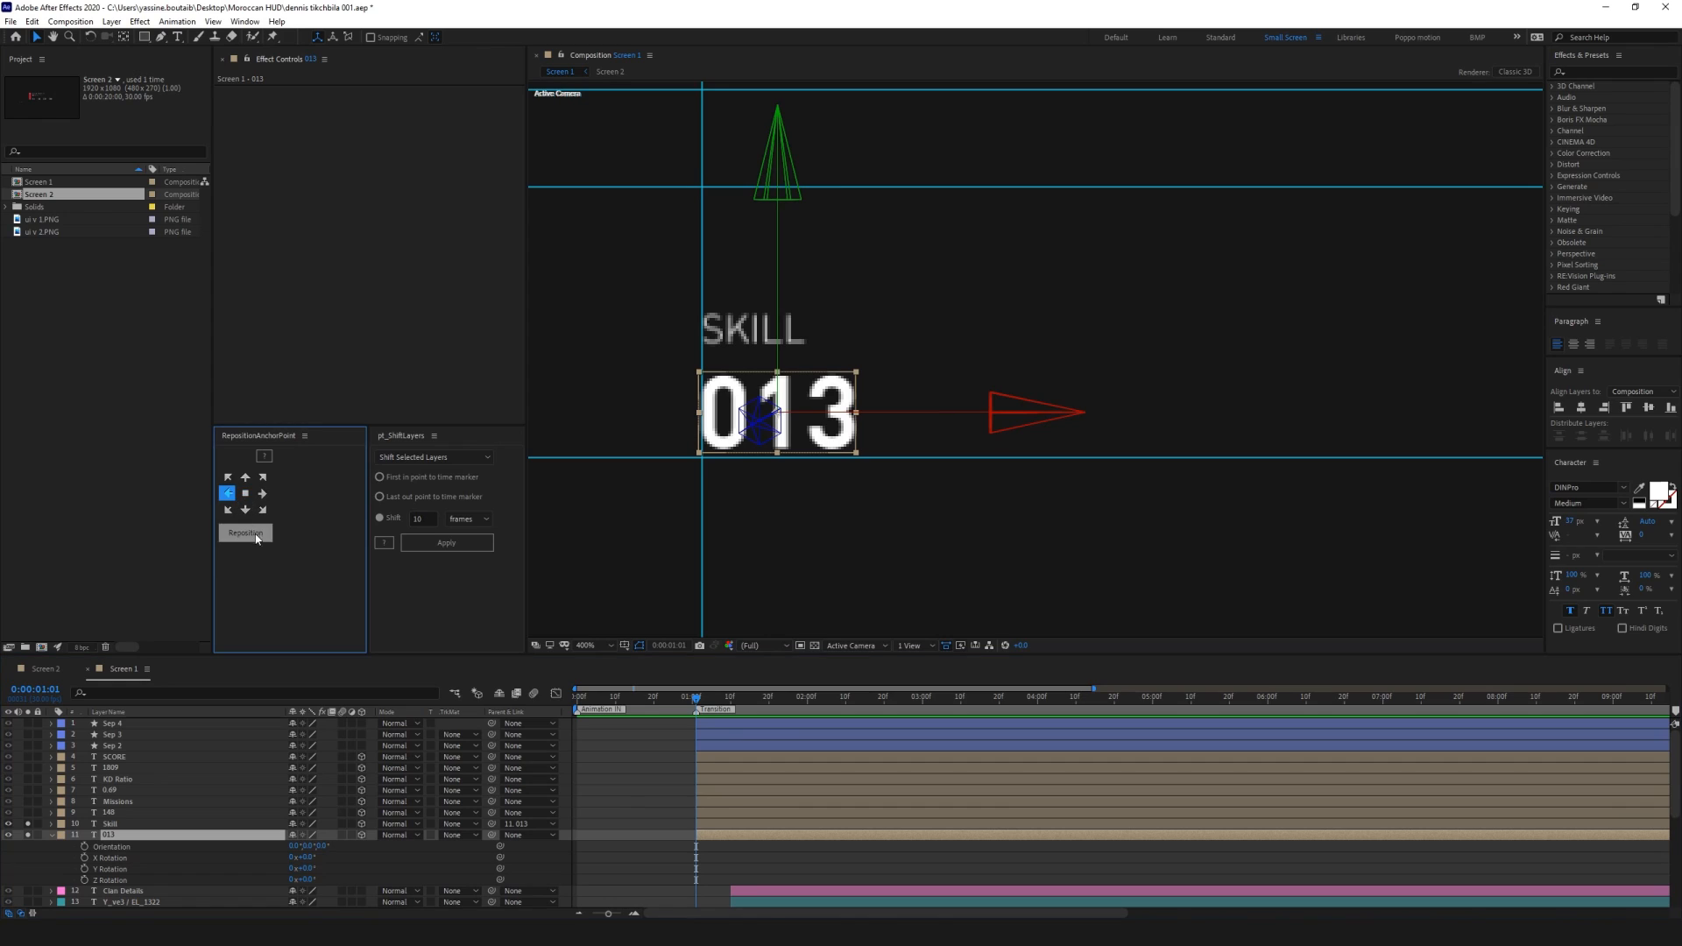
{"action": "left_click", "coordinate": [245, 533]}
{"action": "key", "text": "ctrl+z"}
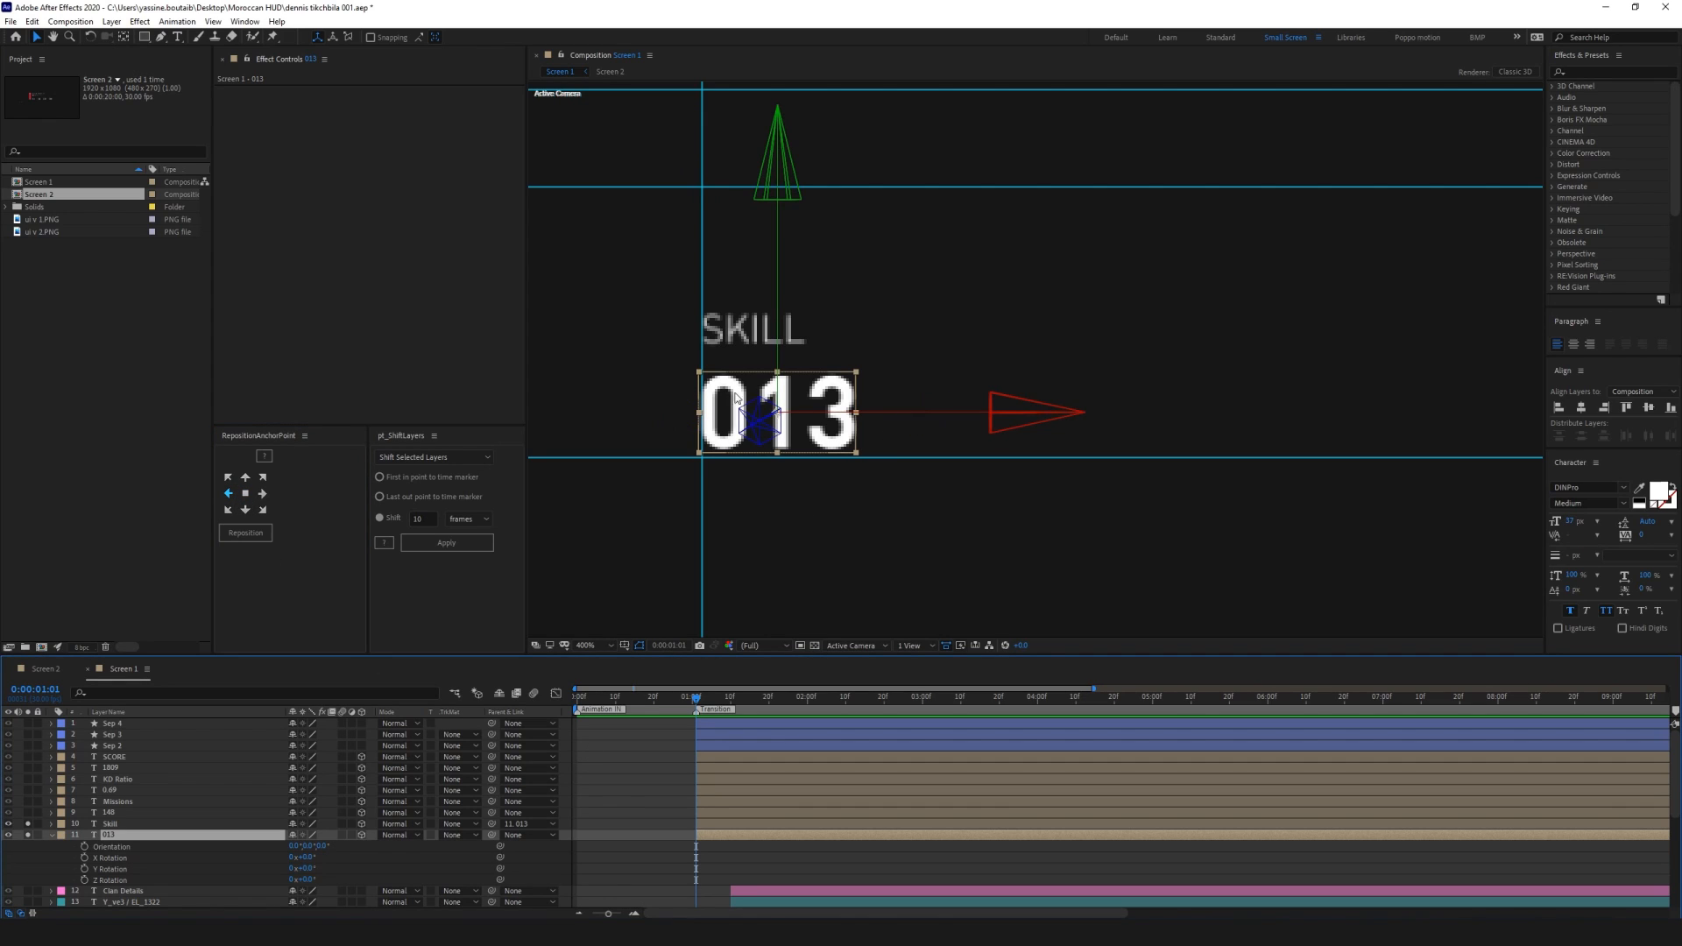
{"action": "left_click", "coordinate": [124, 37]}
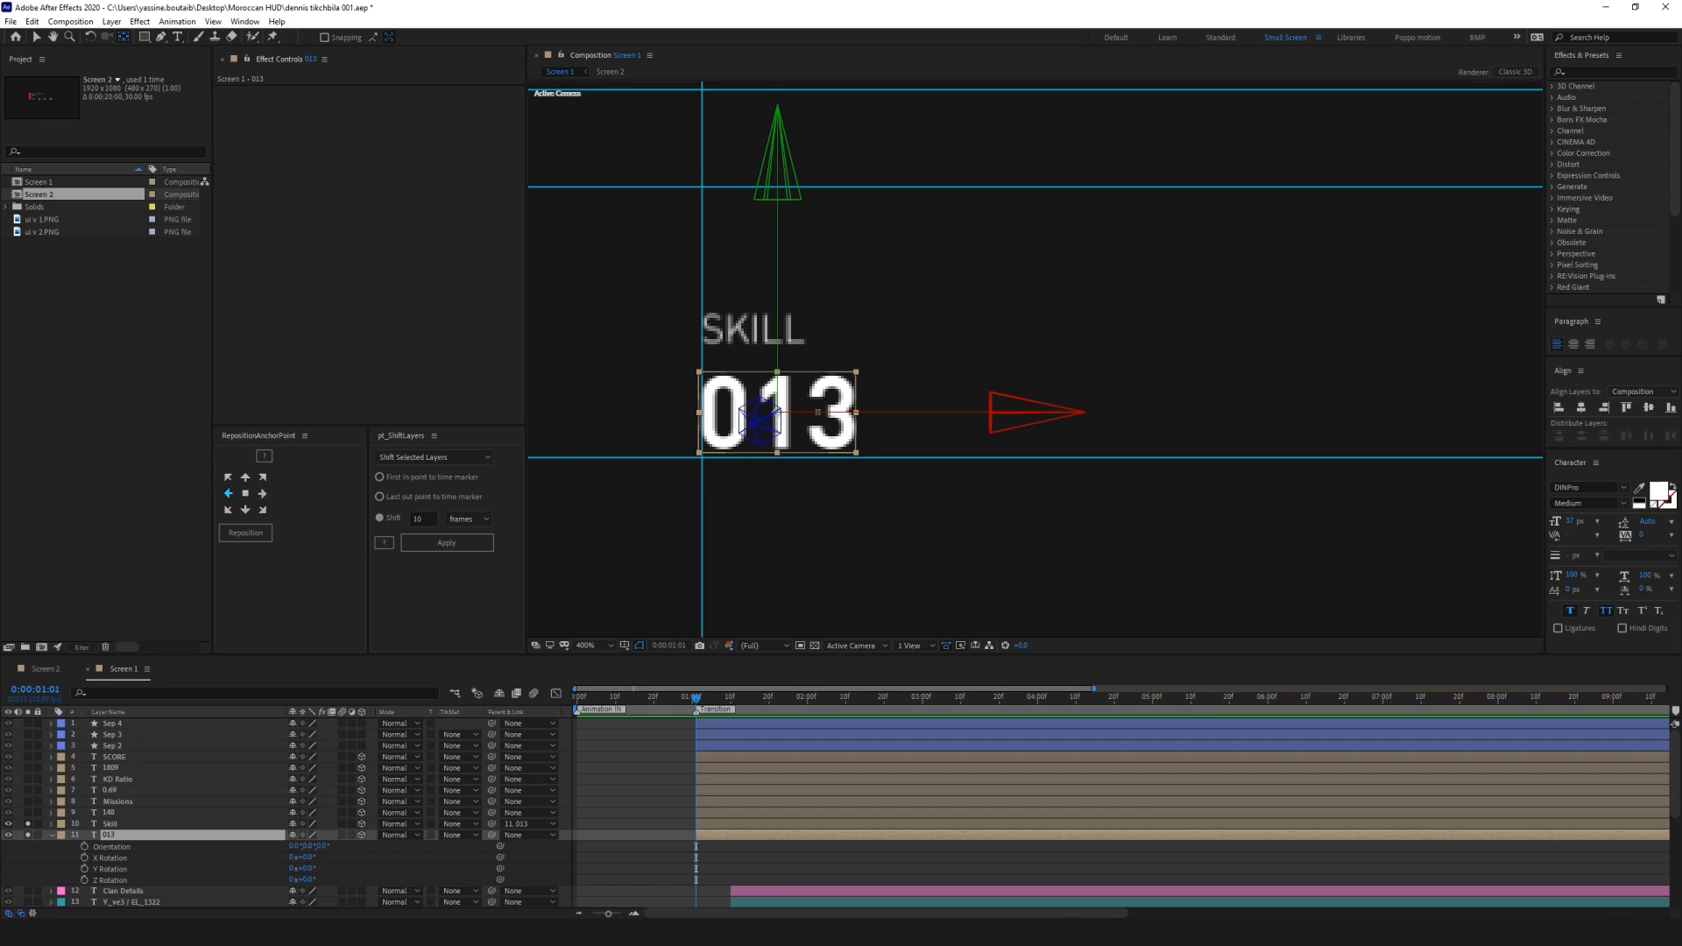
{"action": "left_click_drag", "start_coordinate": [931, 412], "coordinate": [855, 413]}
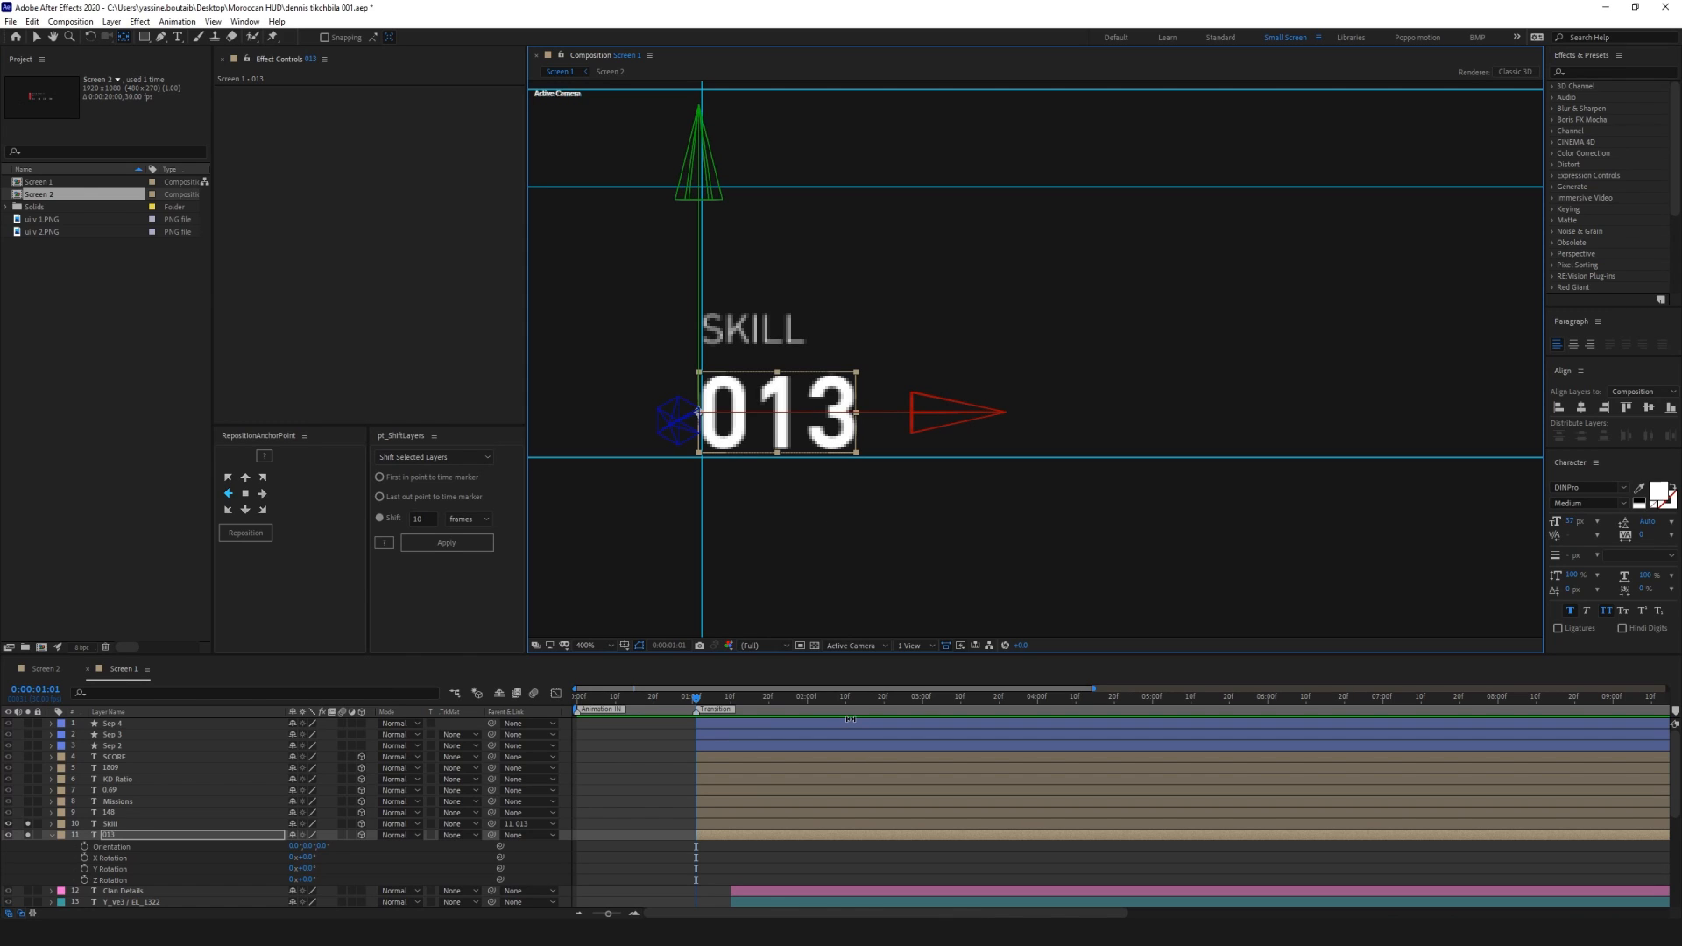
{"action": "left_click", "coordinate": [248, 534]}
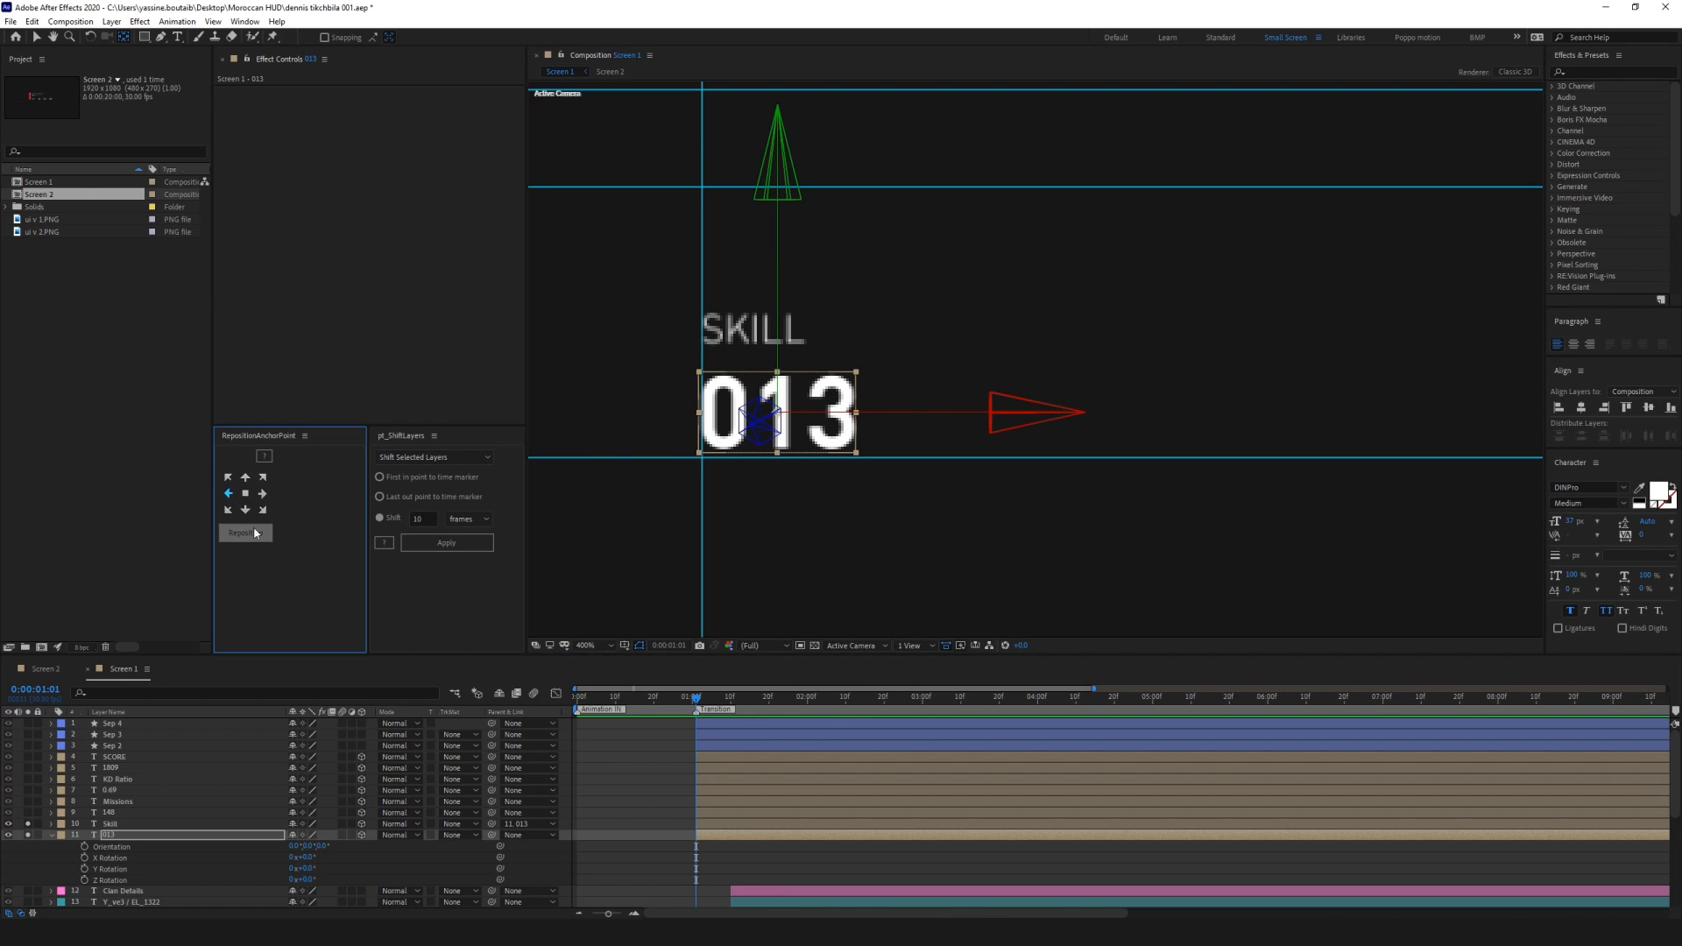
{"action": "left_click", "coordinate": [760, 880]}
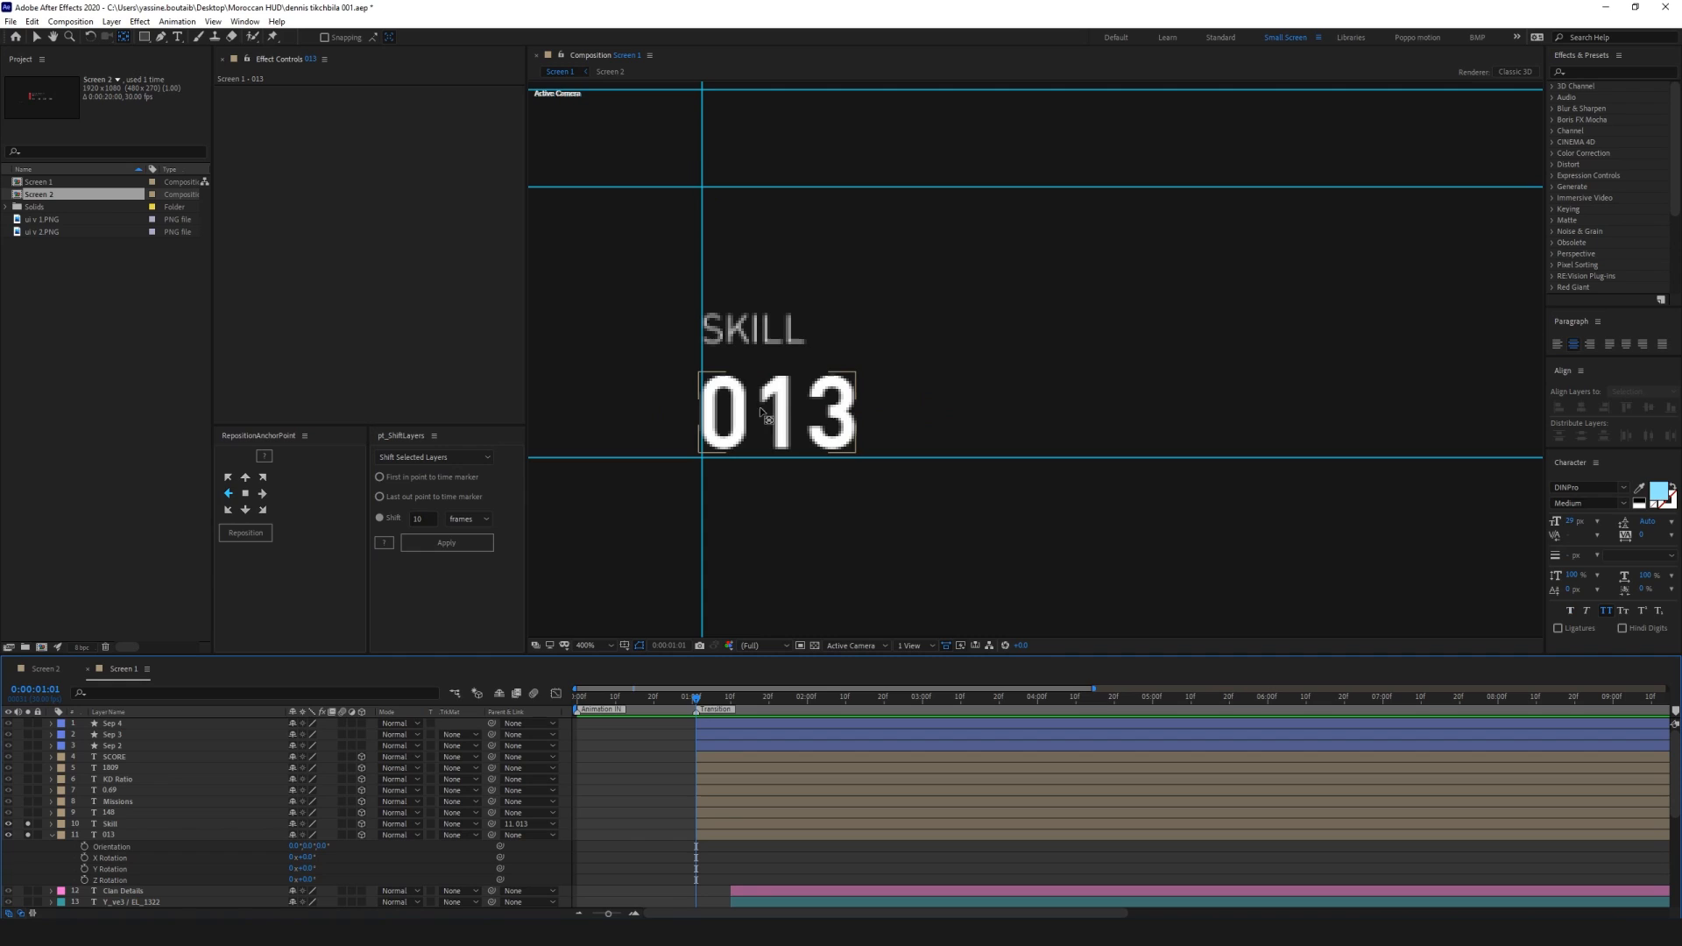
Reposition the anchor points of all eight stat text layers, from 013 to SCORE, to their left-centre edges
{"action": "key", "text": "v"}
{"action": "left_click", "coordinate": [788, 414]}
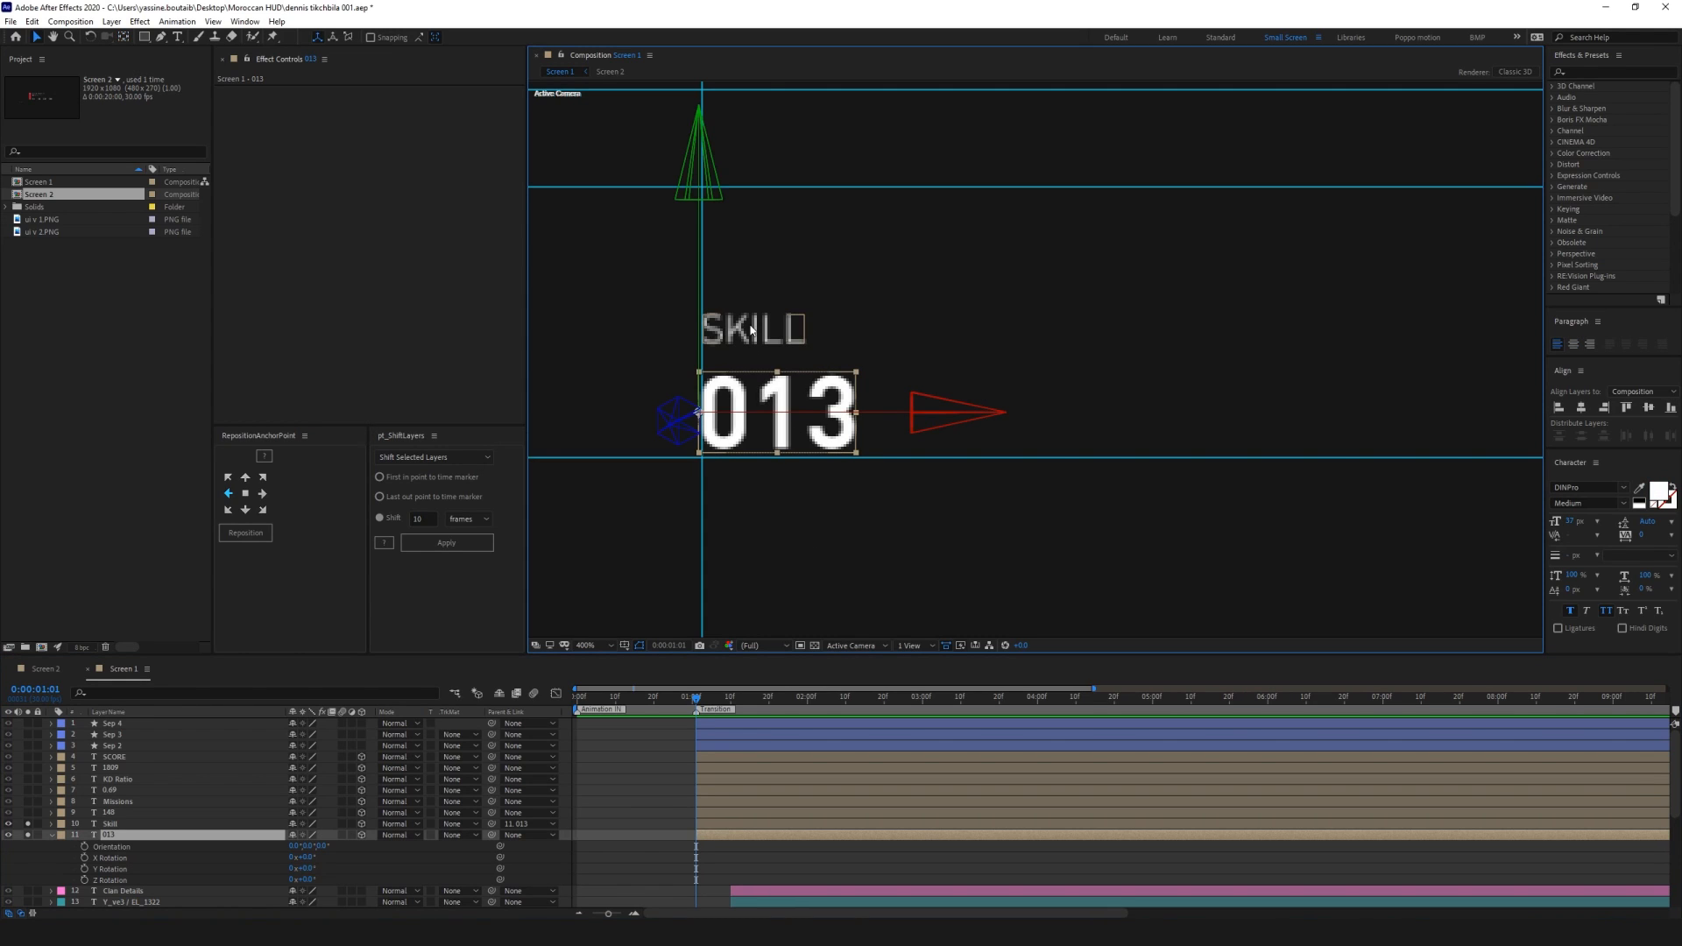
{"action": "left_click", "coordinate": [753, 329], "text": "shift"}
{"action": "left_click", "coordinate": [114, 757], "text": "shift"}
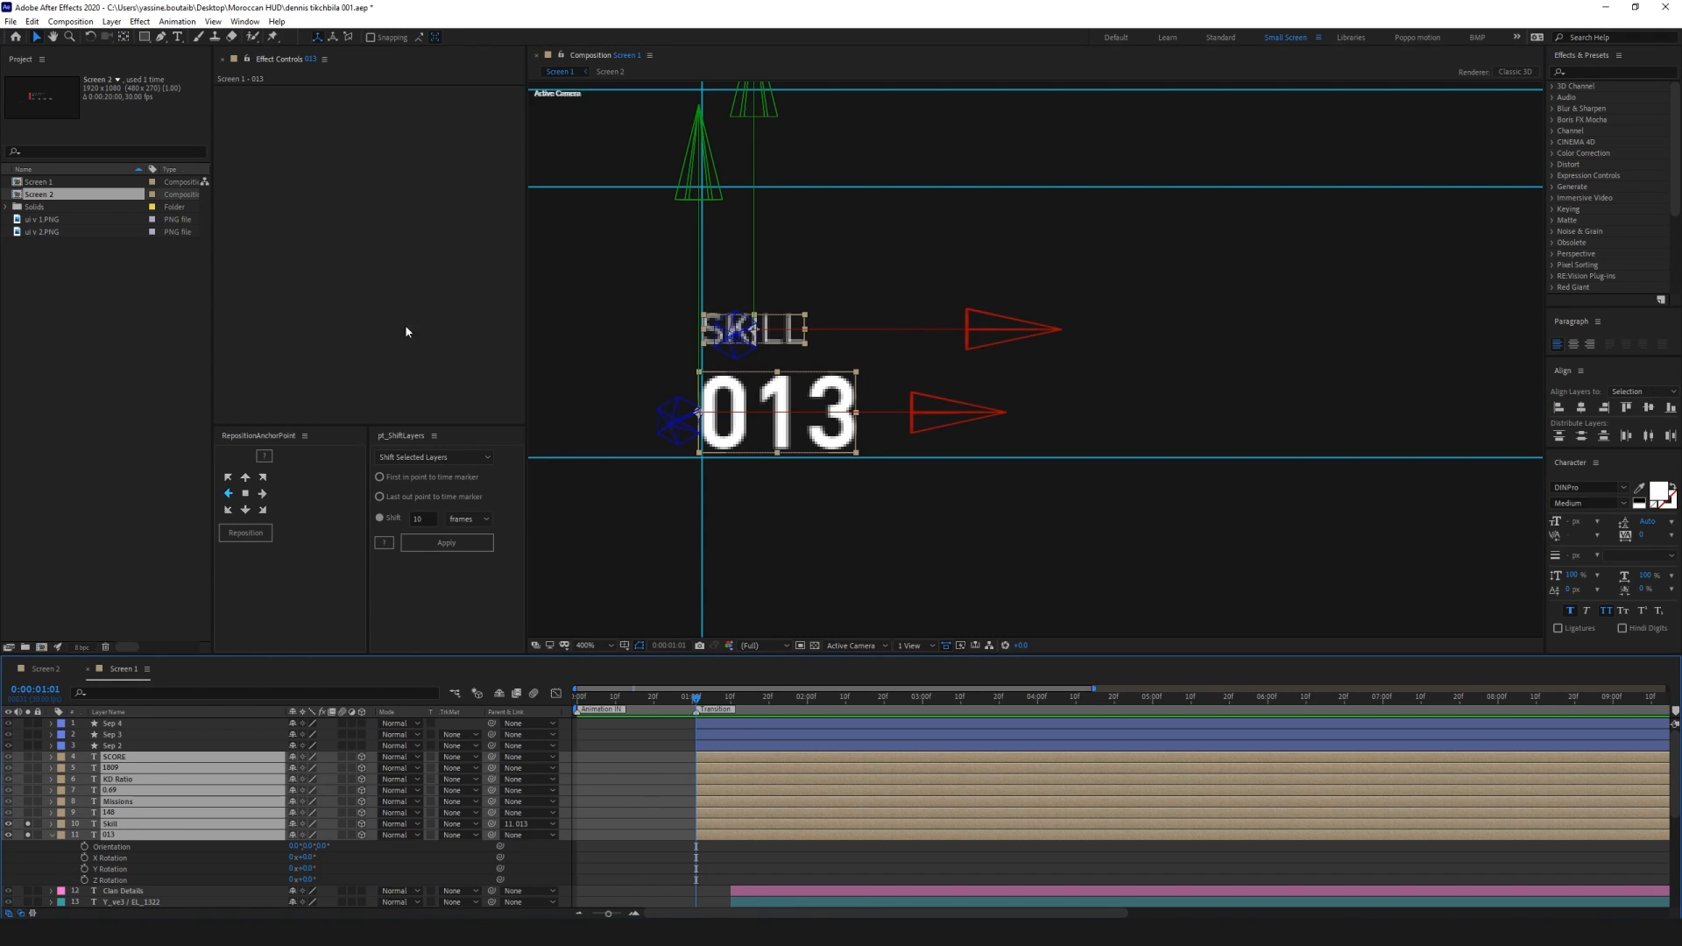
{"action": "left_click", "coordinate": [228, 493]}
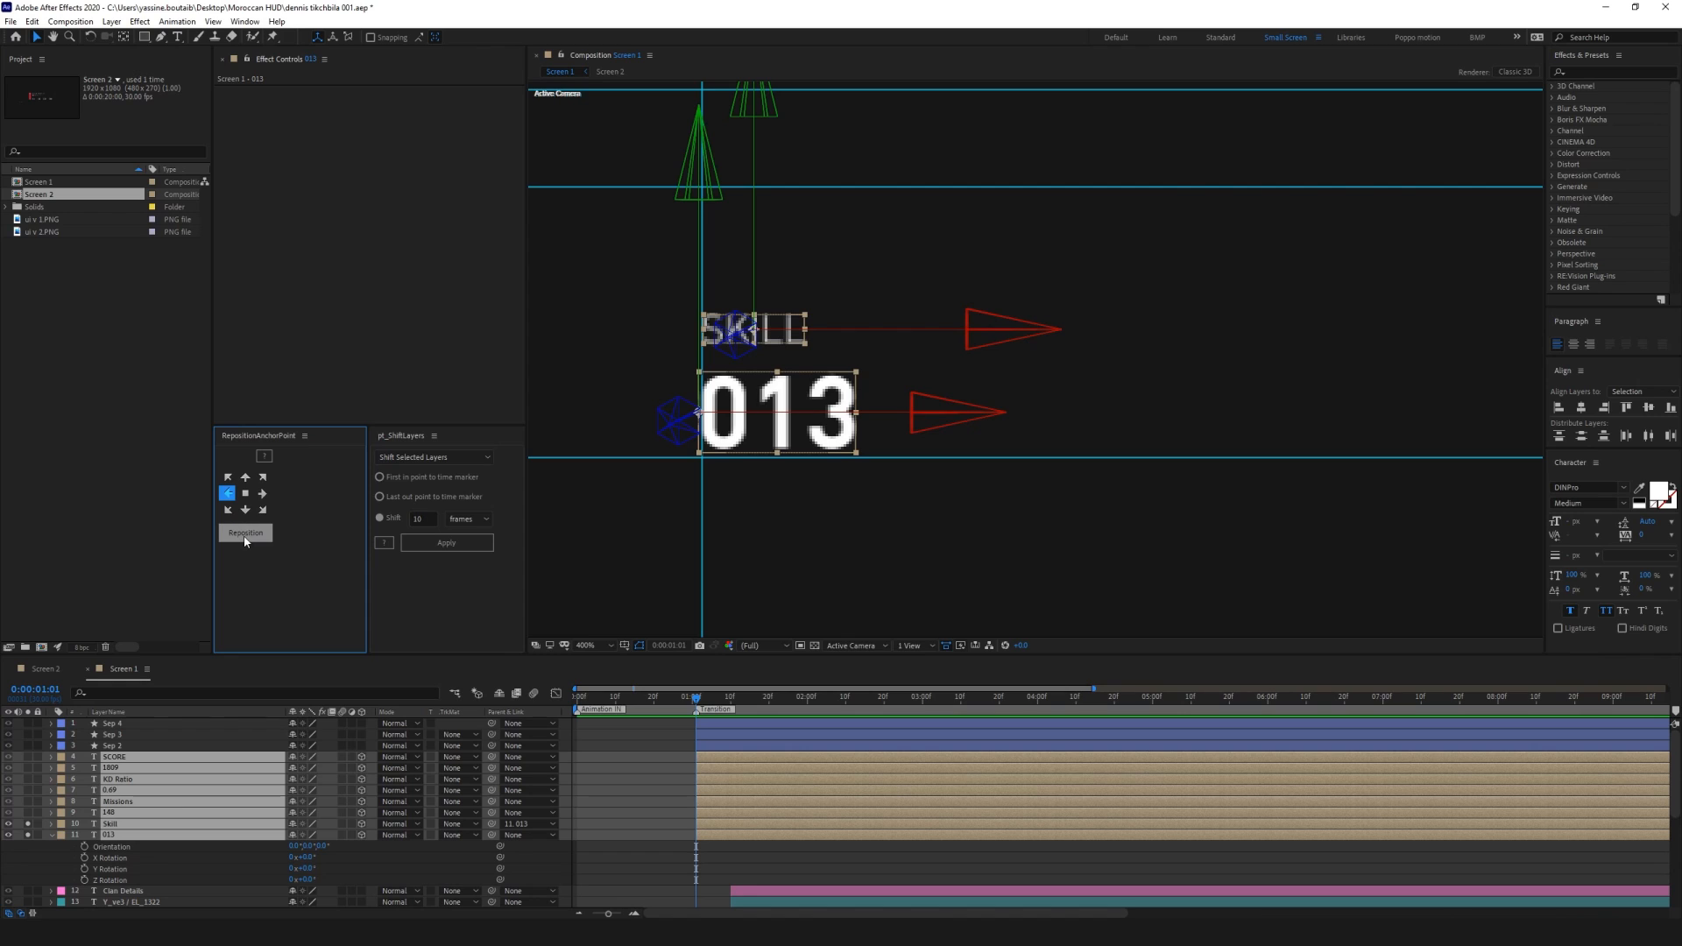
{"action": "left_click", "coordinate": [245, 534]}
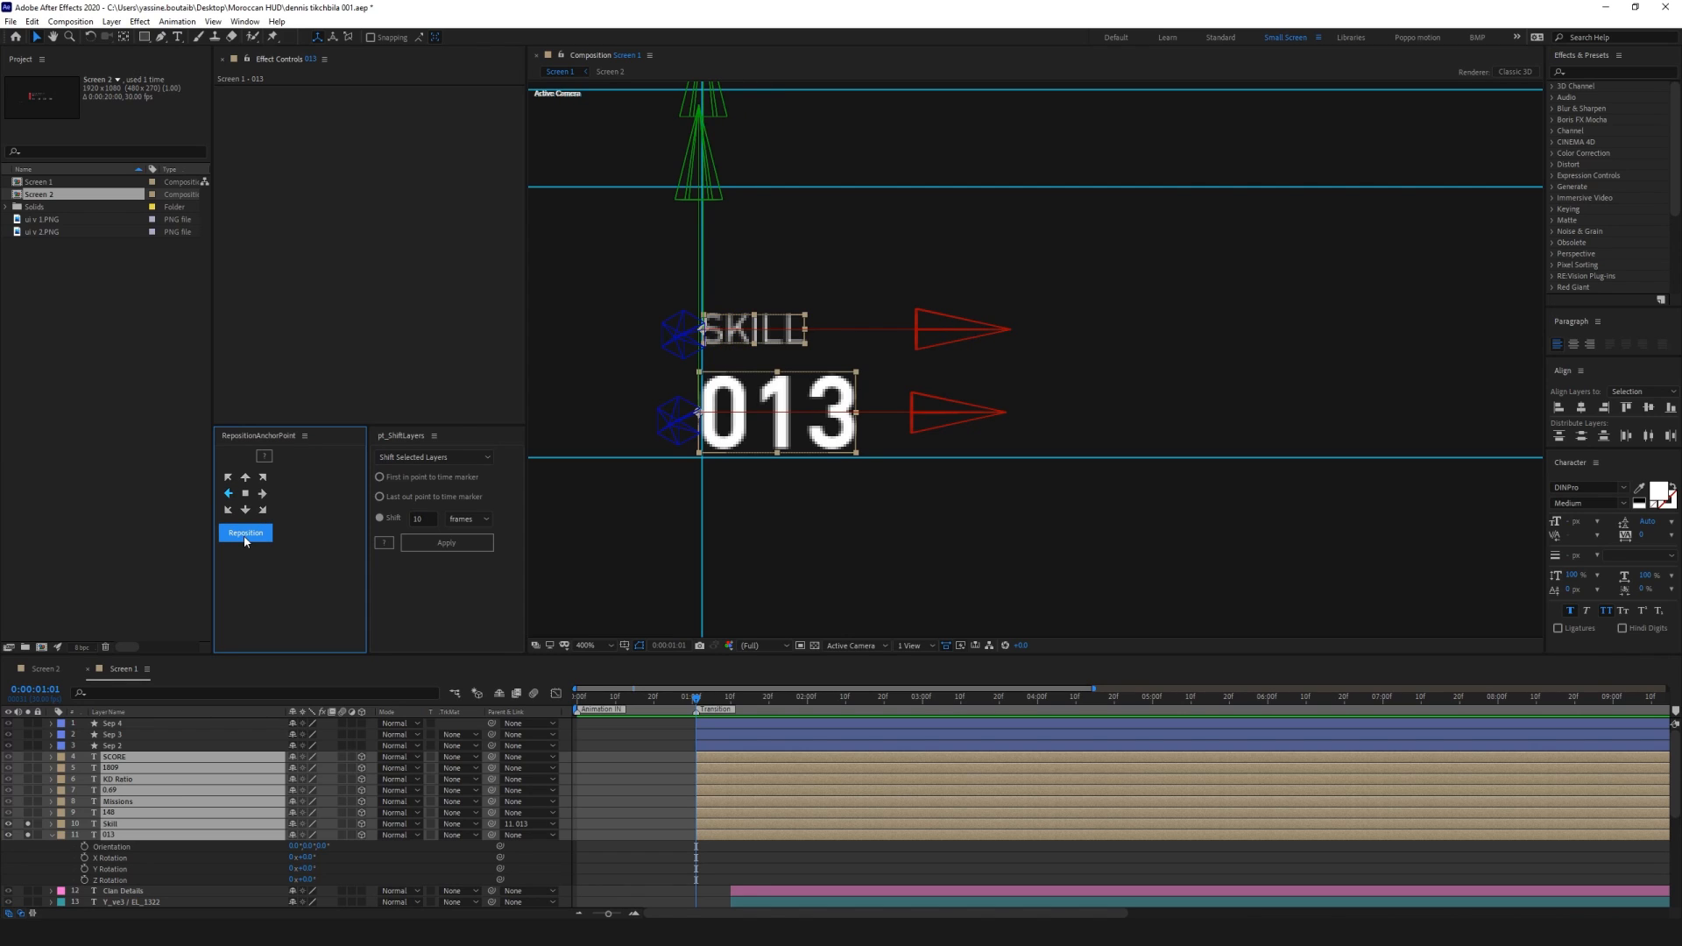
Solo all eight stat text layers to check their anchor points and return to isolating only Skill and 013
{"action": "left_click", "coordinate": [29, 813]}
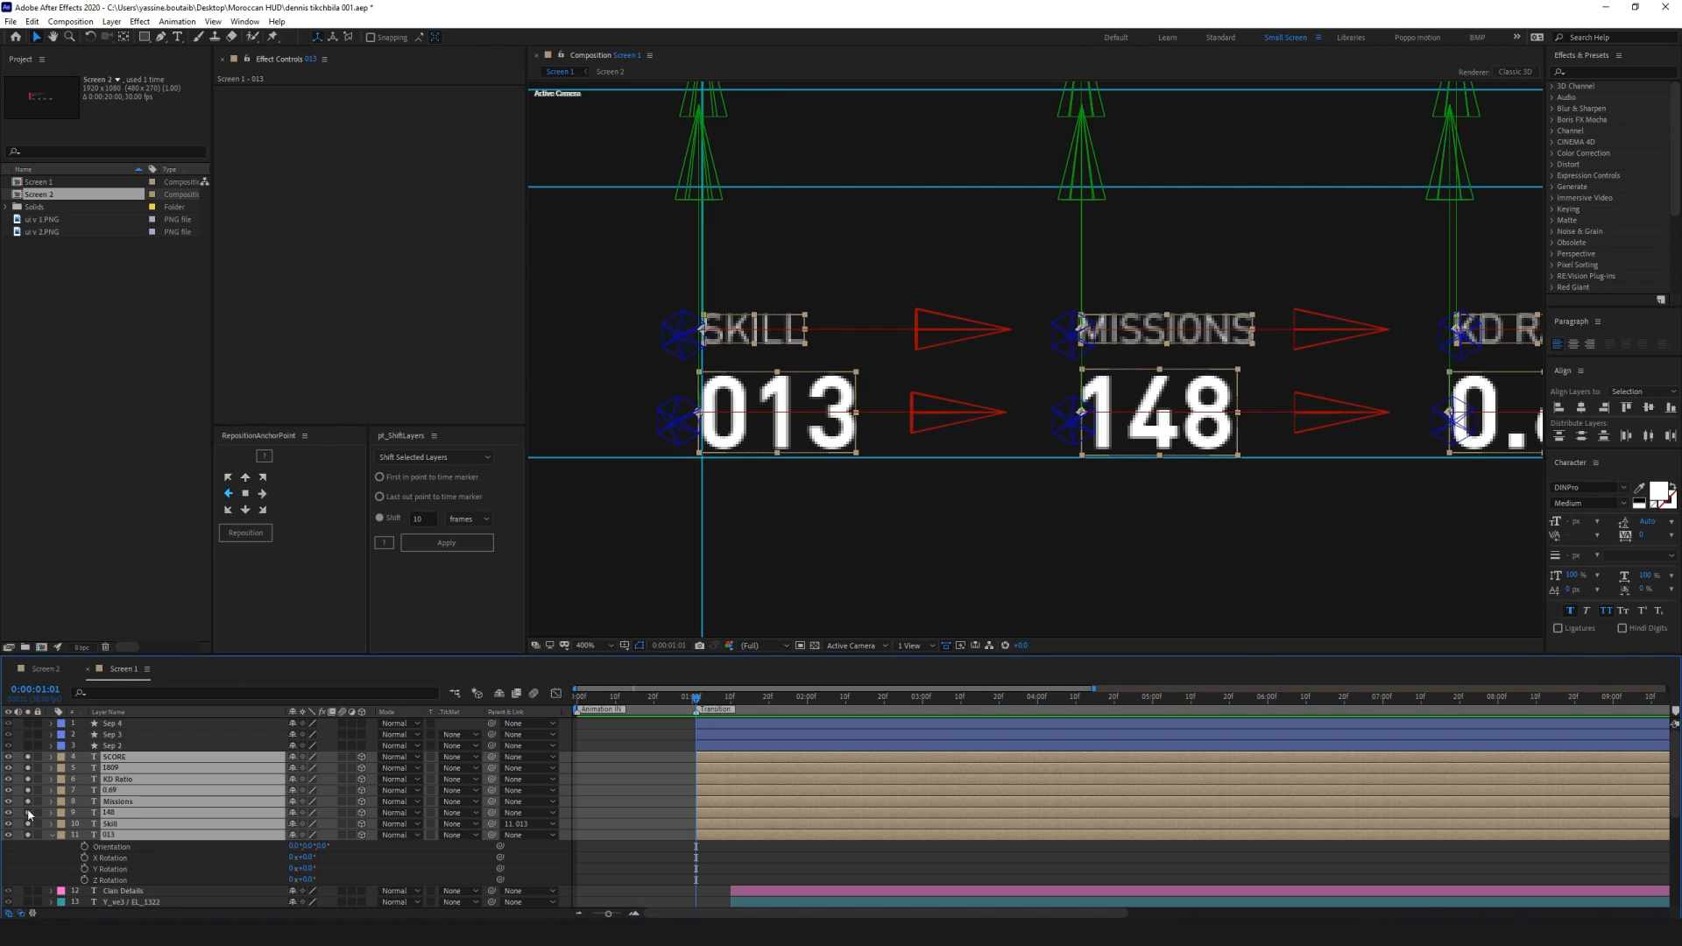
{"action": "left_click", "coordinate": [27, 813]}
{"action": "left_click", "coordinate": [22, 853]}
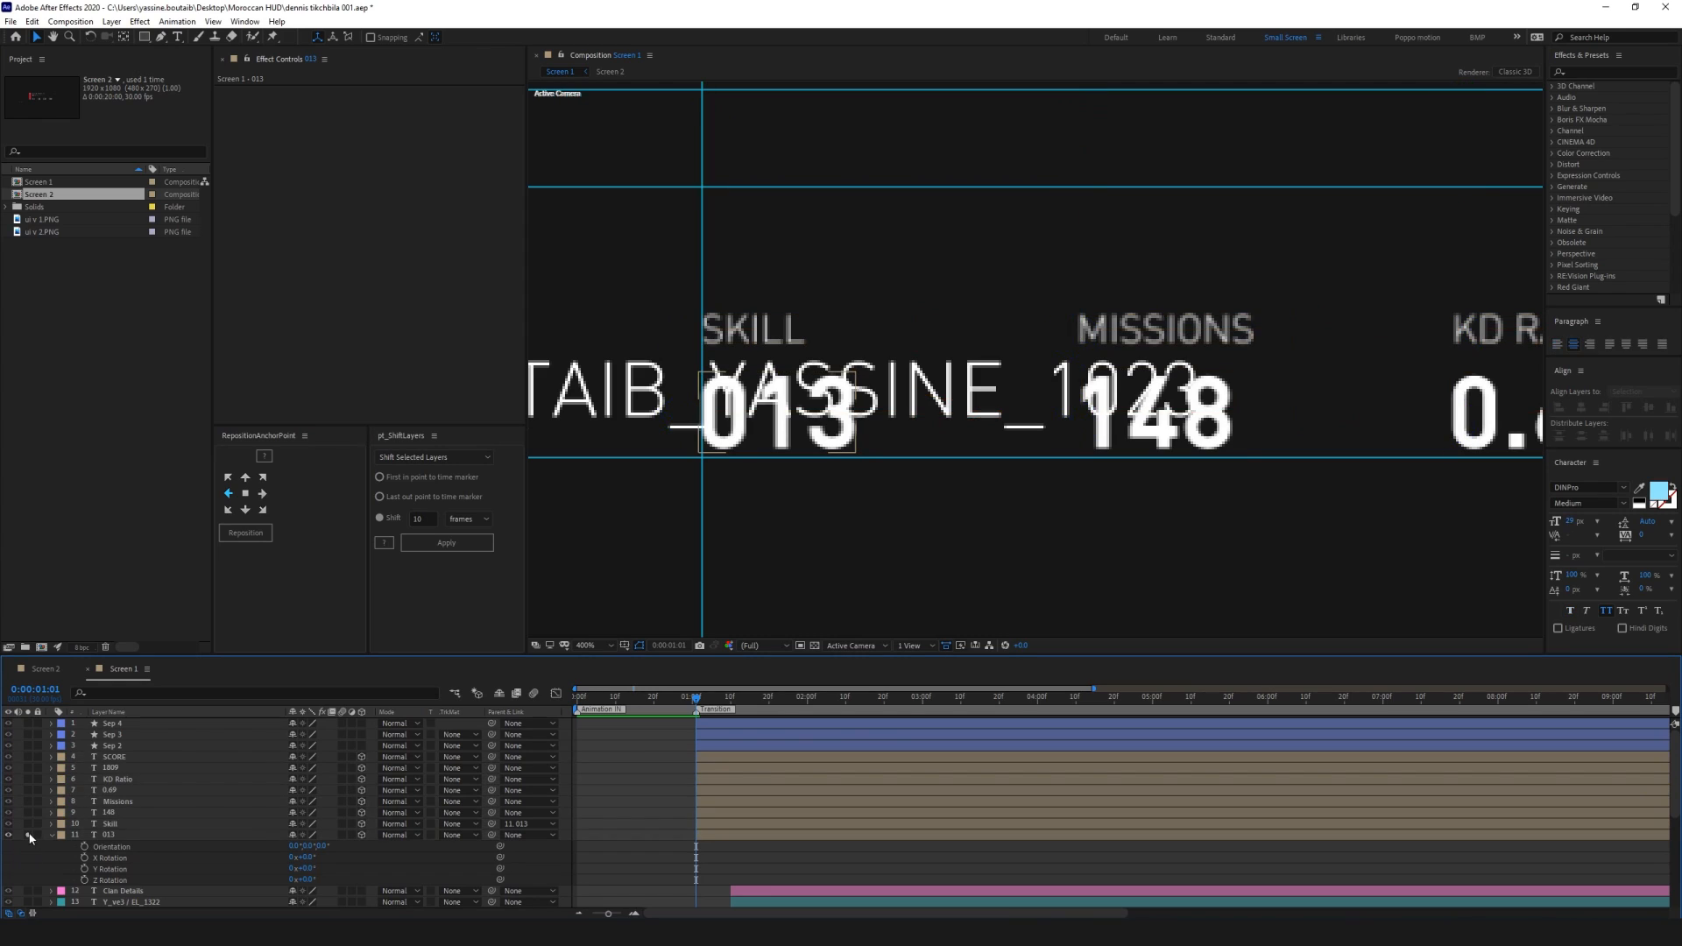
{"action": "left_click", "coordinate": [28, 835]}
{"action": "left_click", "coordinate": [29, 823]}
Keyframe the 013 layer's Y Rotation at 0:00:01:01 and both Y Rotation and Opacity at 0:00:01:21, showing only the animated properties
{"action": "left_click", "coordinate": [108, 823]}
{"action": "left_click", "coordinate": [111, 835]}
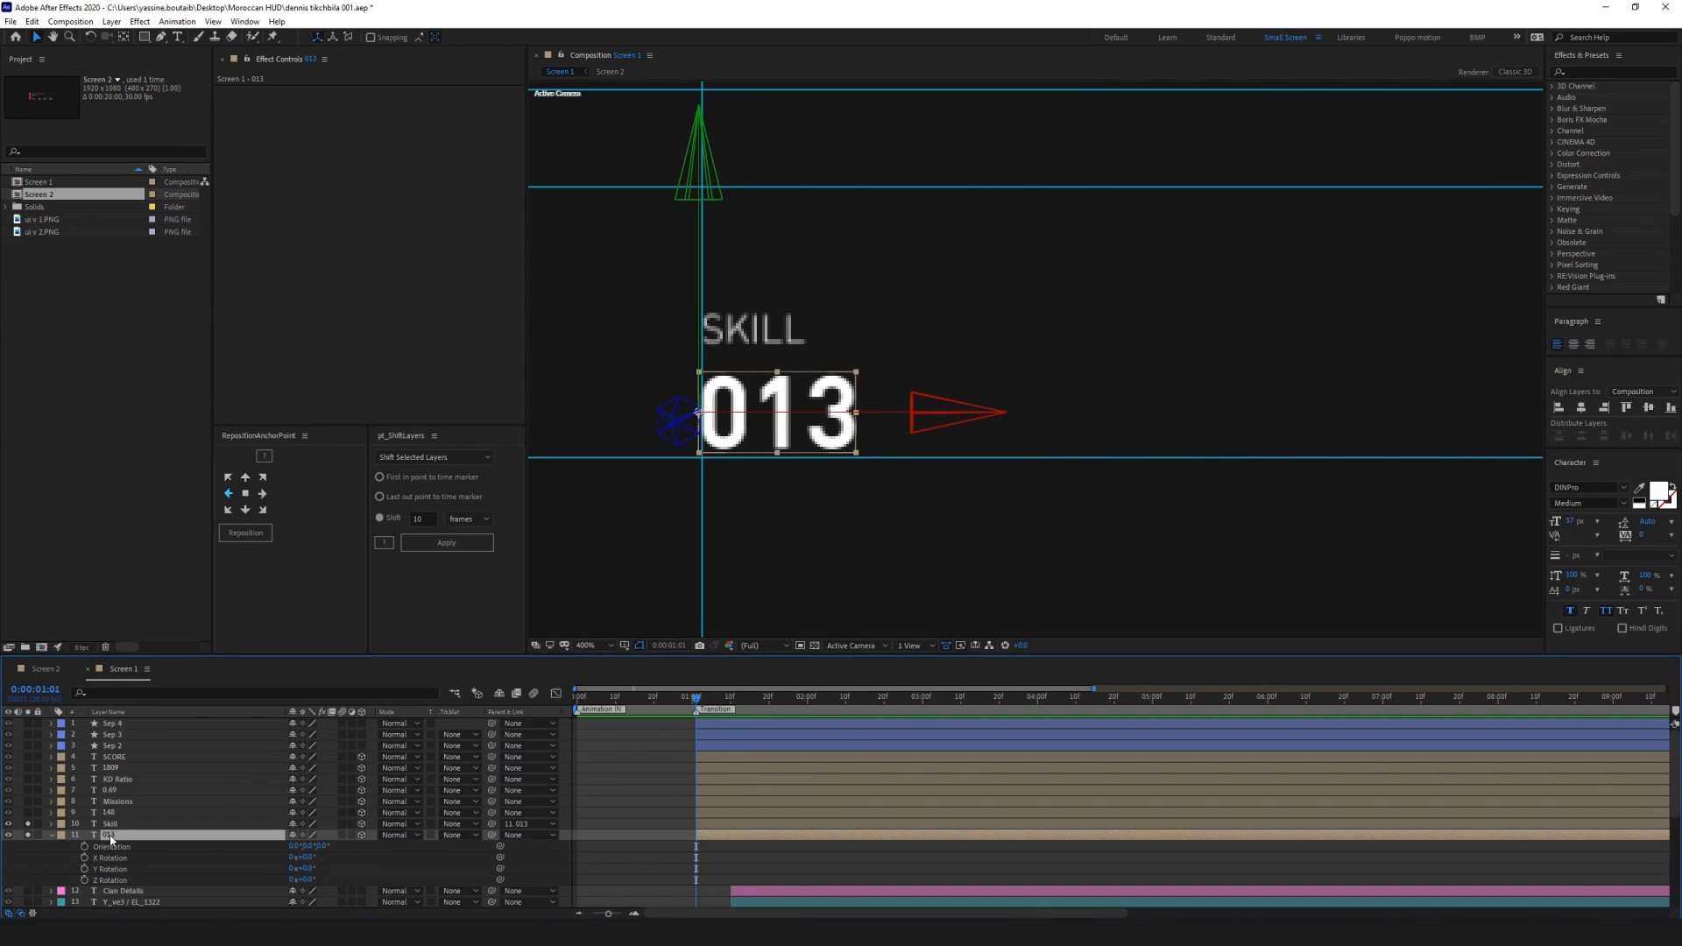
{"action": "left_click", "coordinate": [216, 824]}
{"action": "left_click", "coordinate": [206, 836]}
{"action": "left_click", "coordinate": [84, 868]}
{"action": "key", "text": "shift+Page_Down"}
{"action": "key", "text": "shift+Page_Down"}
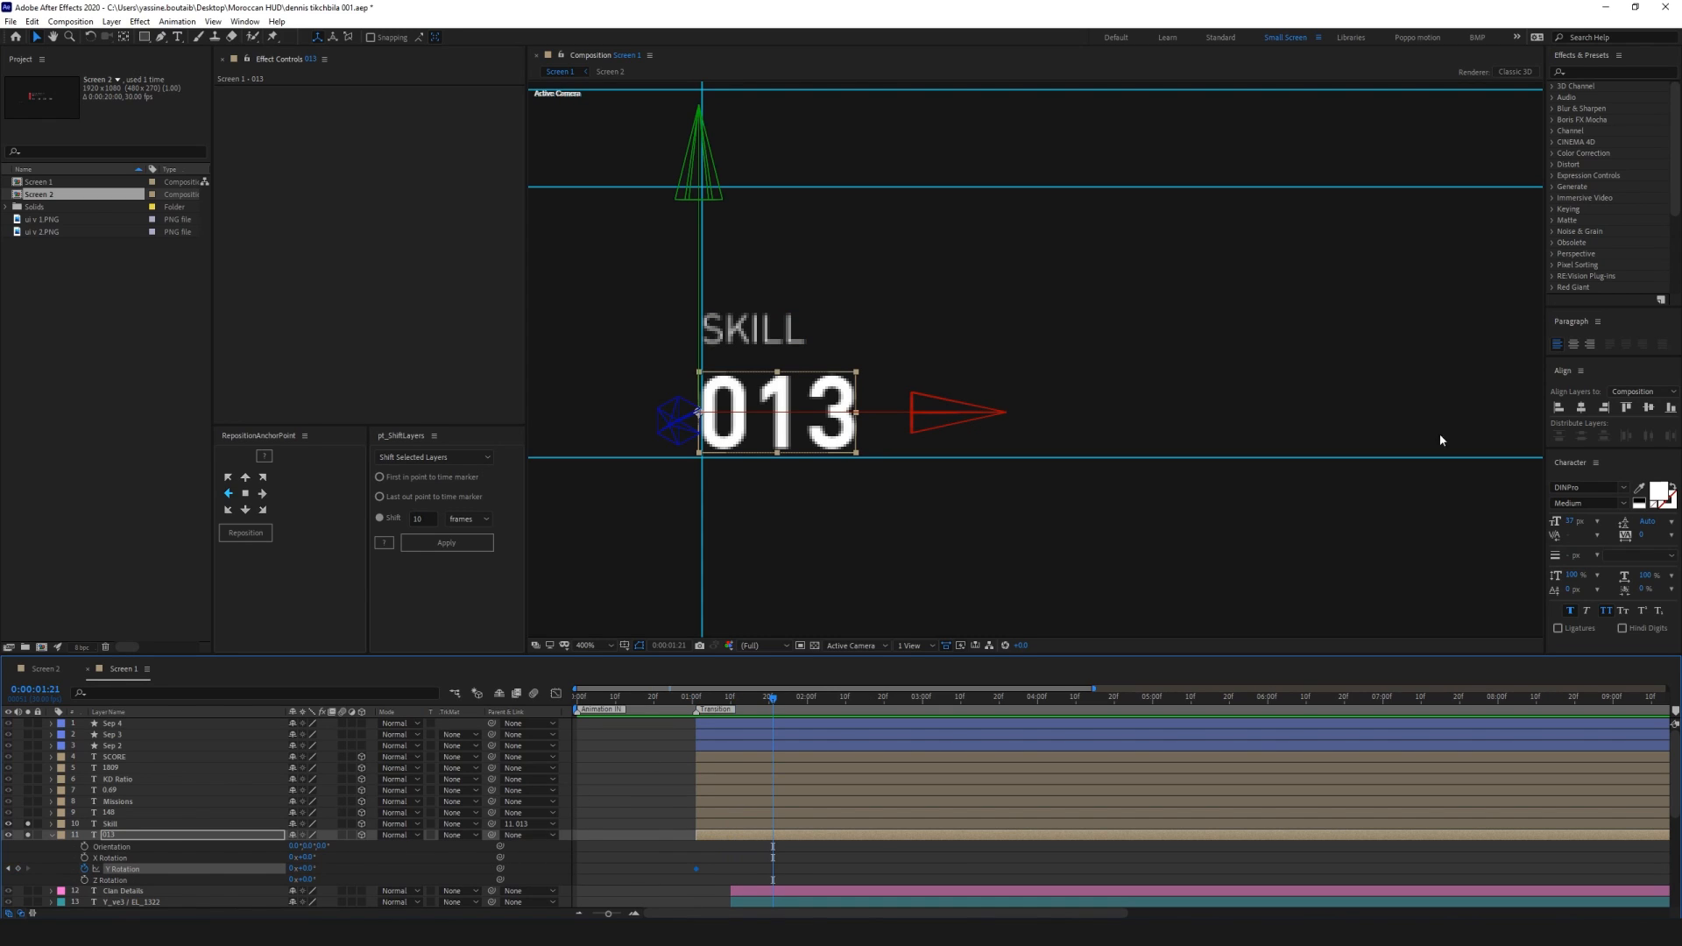
{"action": "key", "text": "shift+t"}
{"action": "left_click", "coordinate": [84, 893]}
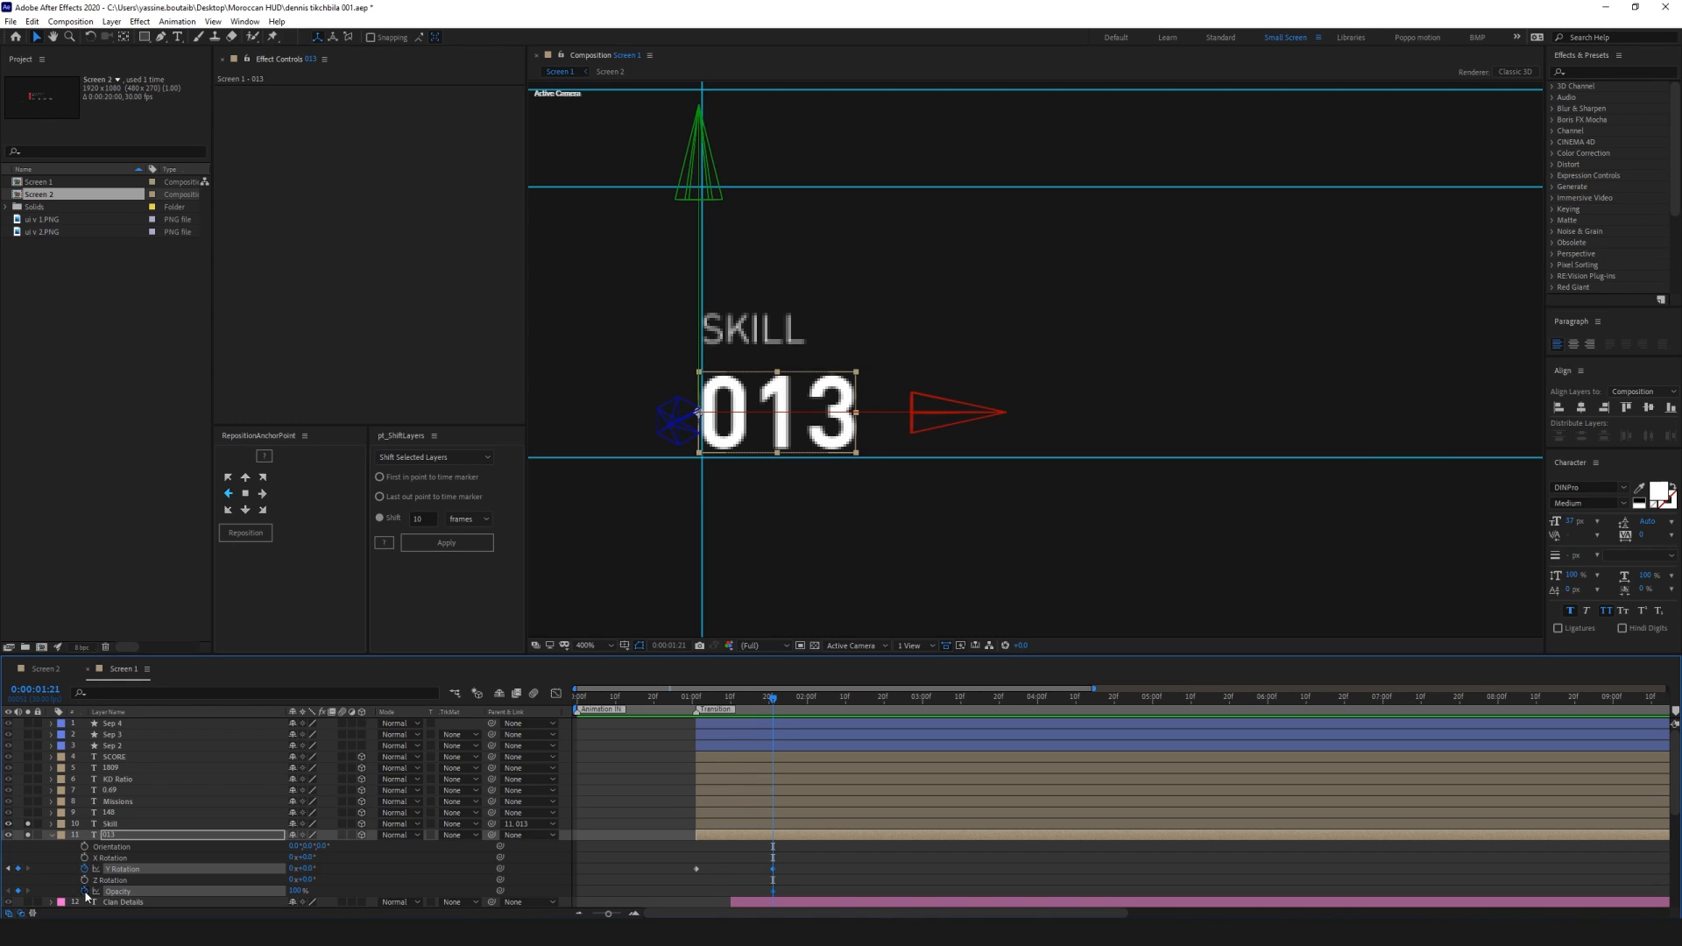
{"action": "key", "text": "u"}
{"action": "key", "text": "u"}
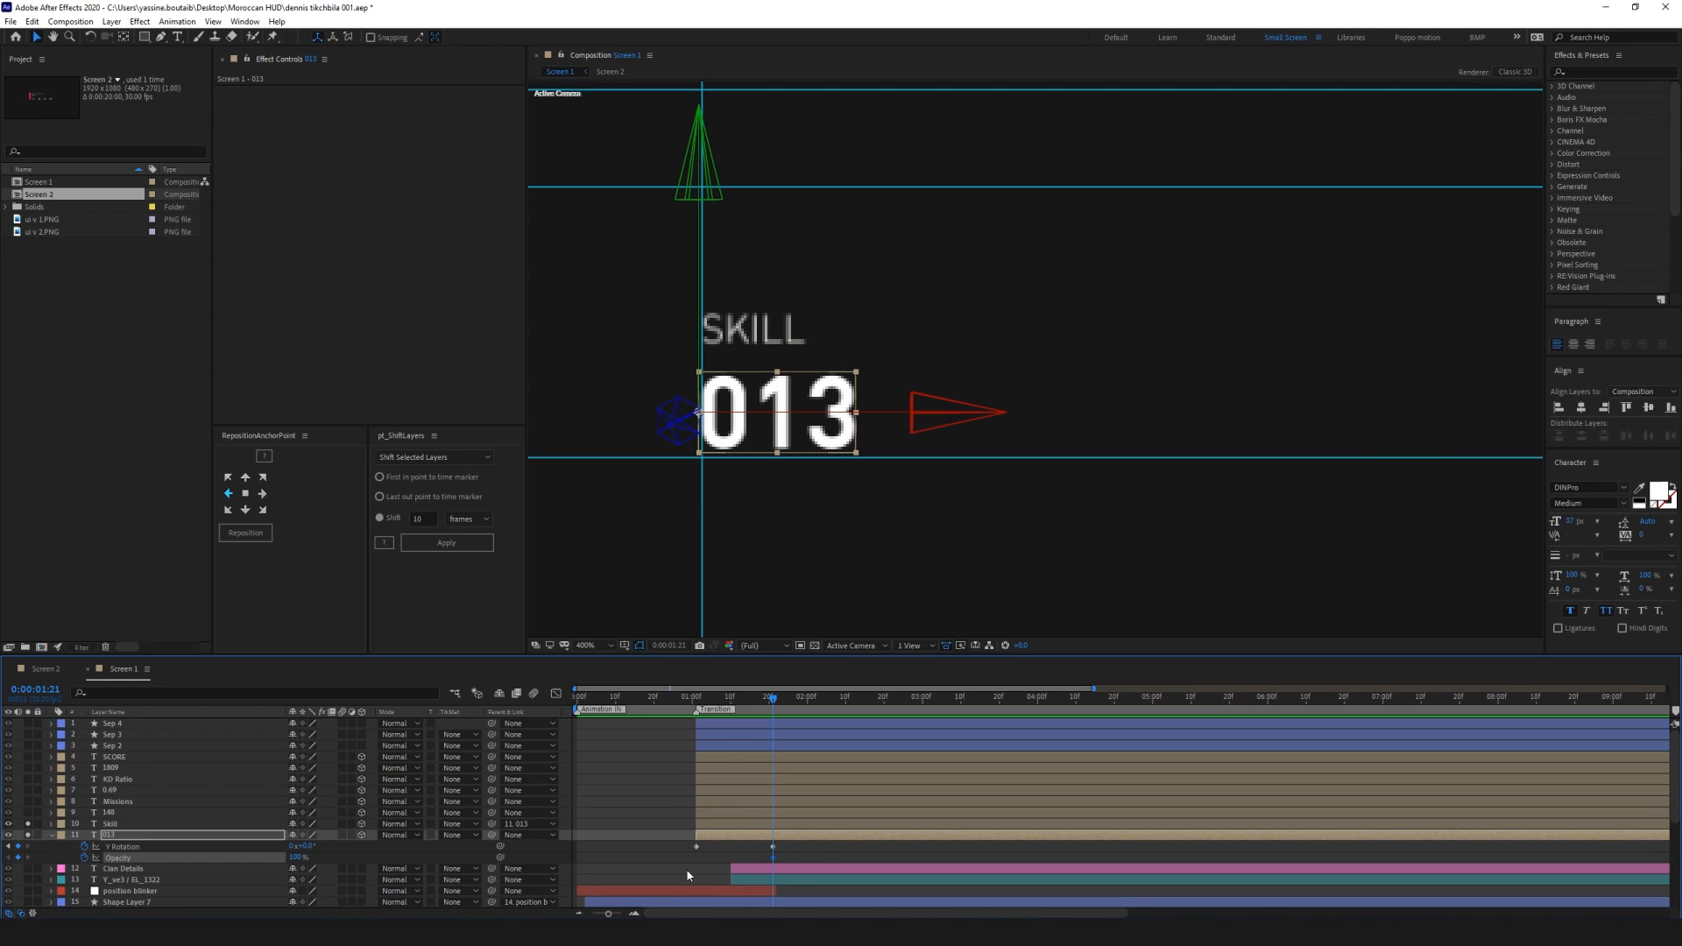
At 0:00:01:01, set the 013 layer's Y Rotation to 90° and its Opacity to 0%
{"action": "key", "text": "j"}
{"action": "left_click_drag", "start_coordinate": [302, 847], "coordinate": [359, 847]}
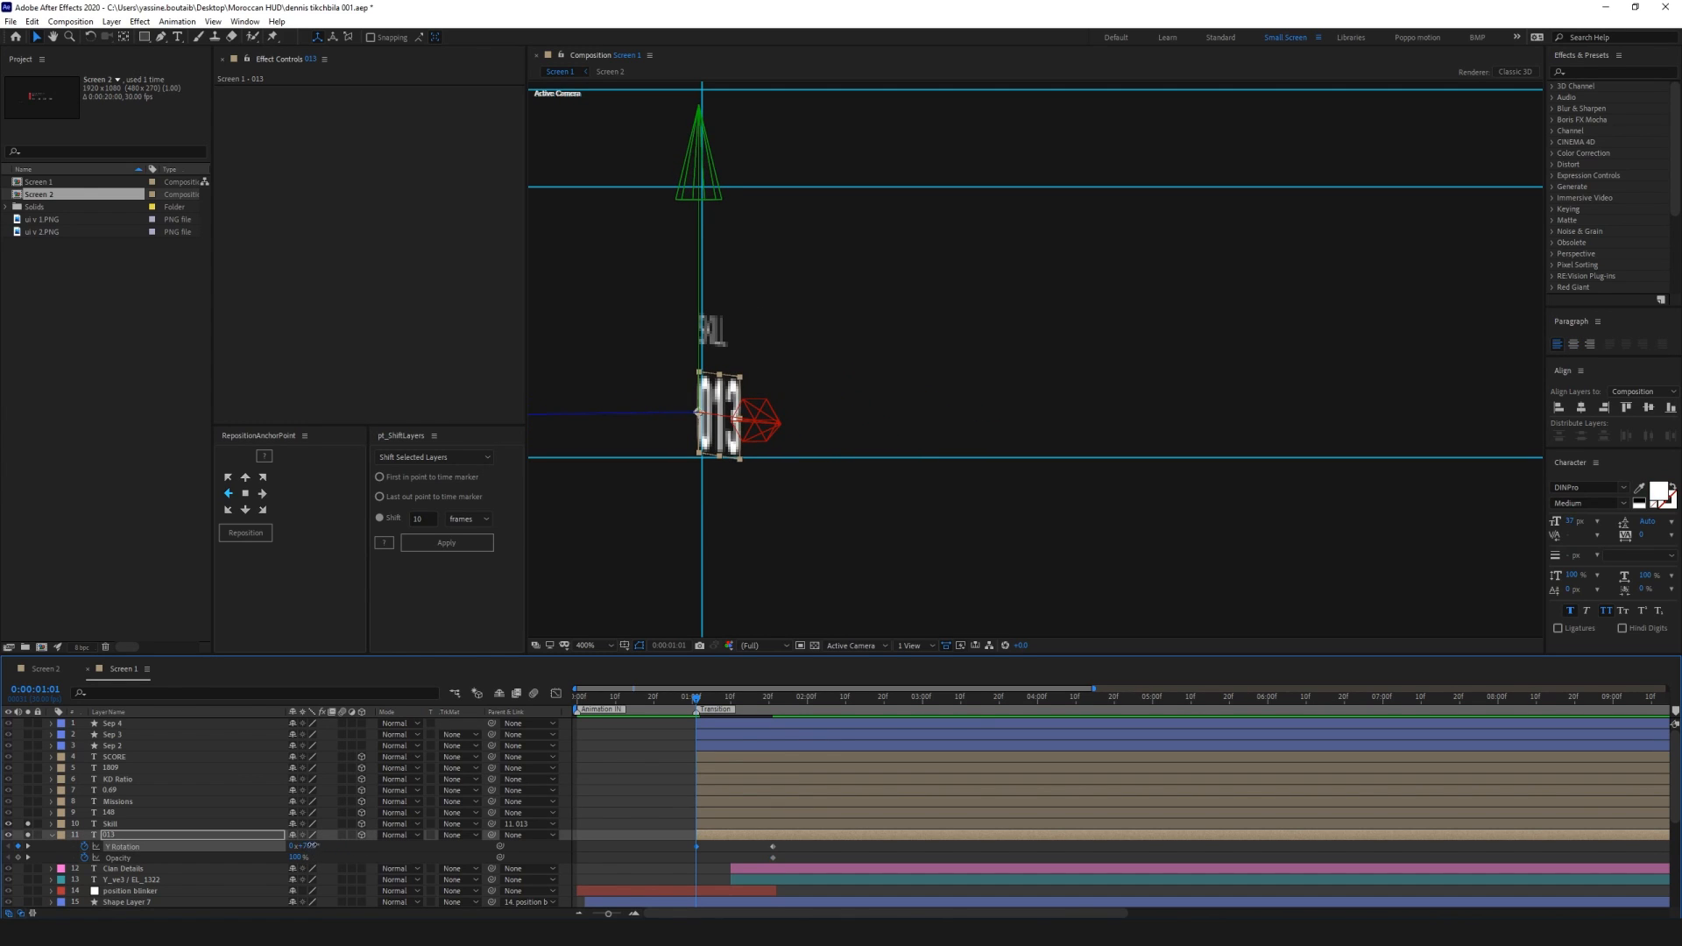
{"action": "left_click", "coordinate": [310, 846]}
{"action": "type", "text": "90"}
{"action": "key", "text": "Return"}
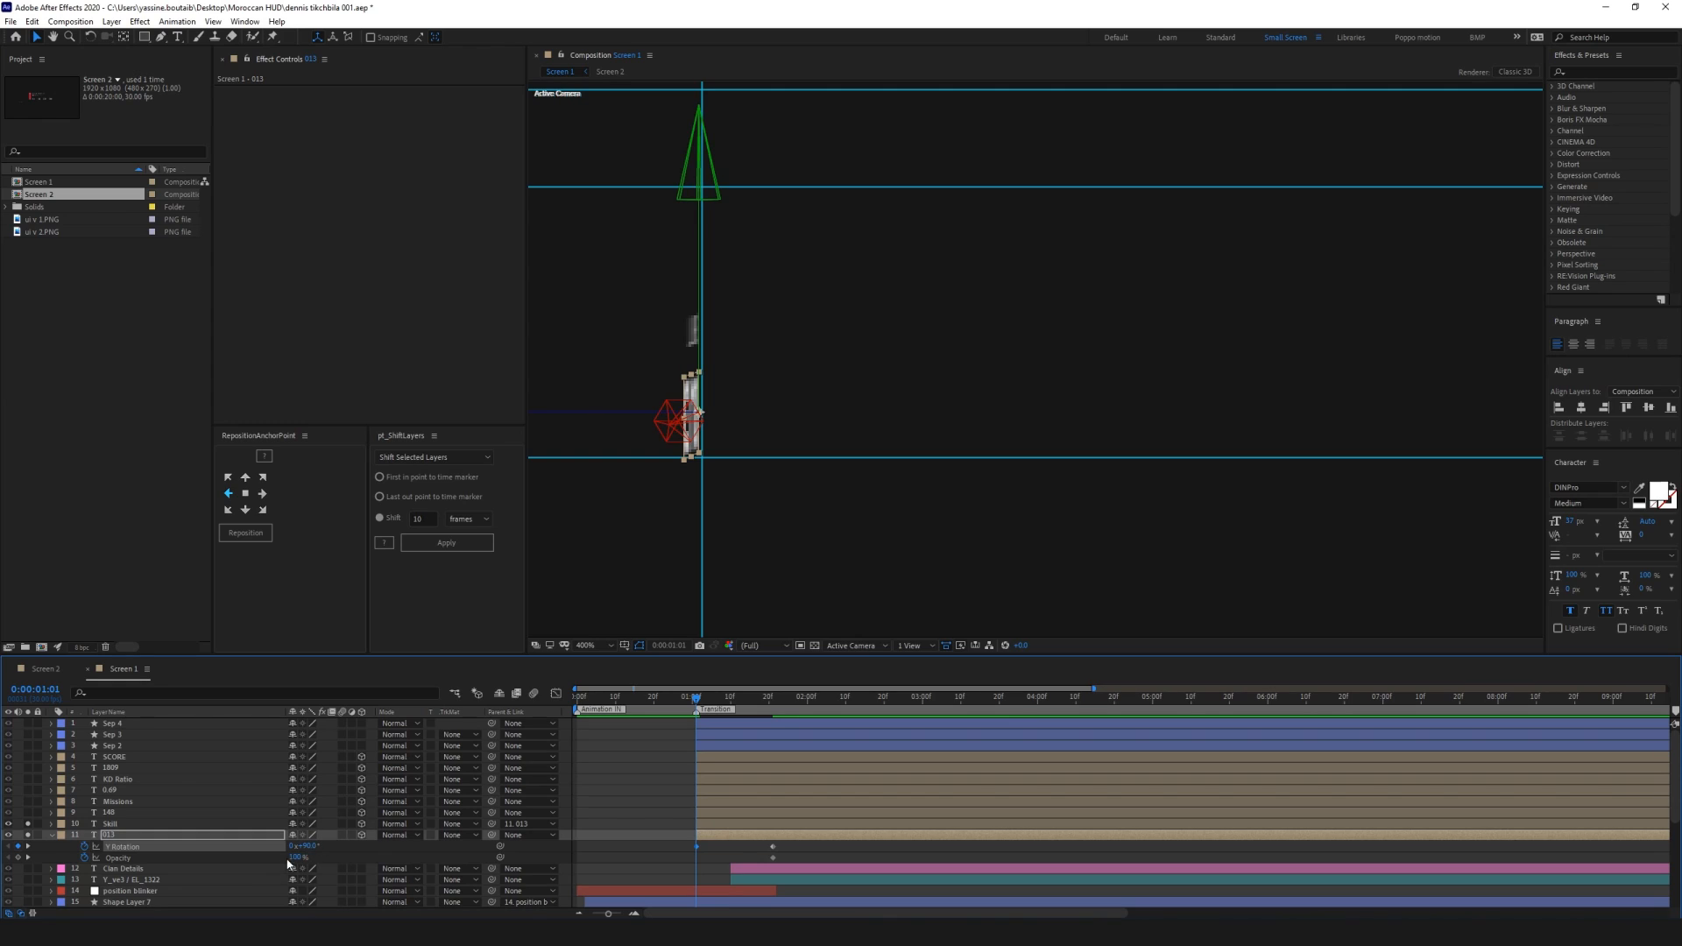
{"action": "left_click_drag", "start_coordinate": [295, 858], "coordinate": [620, 889]}
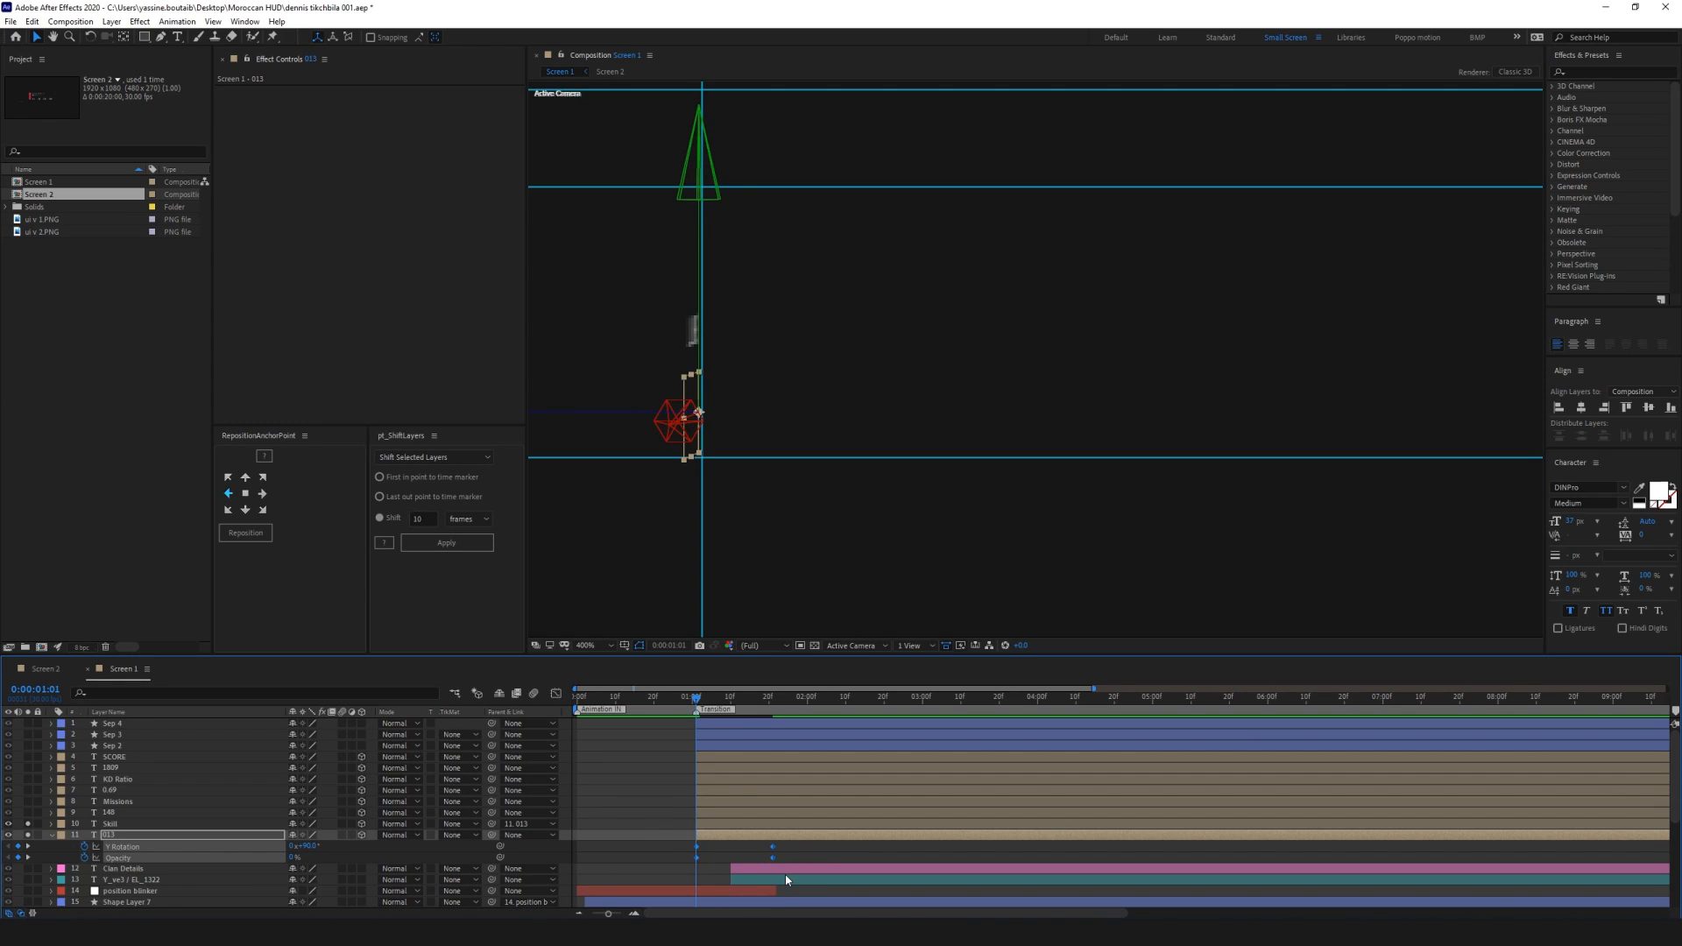
Apply Easy Ease to the 013 layer's Y Rotation and Opacity keyframes and preview the animation
{"action": "key", "text": "F9"}
{"action": "left_click", "coordinate": [802, 855]}
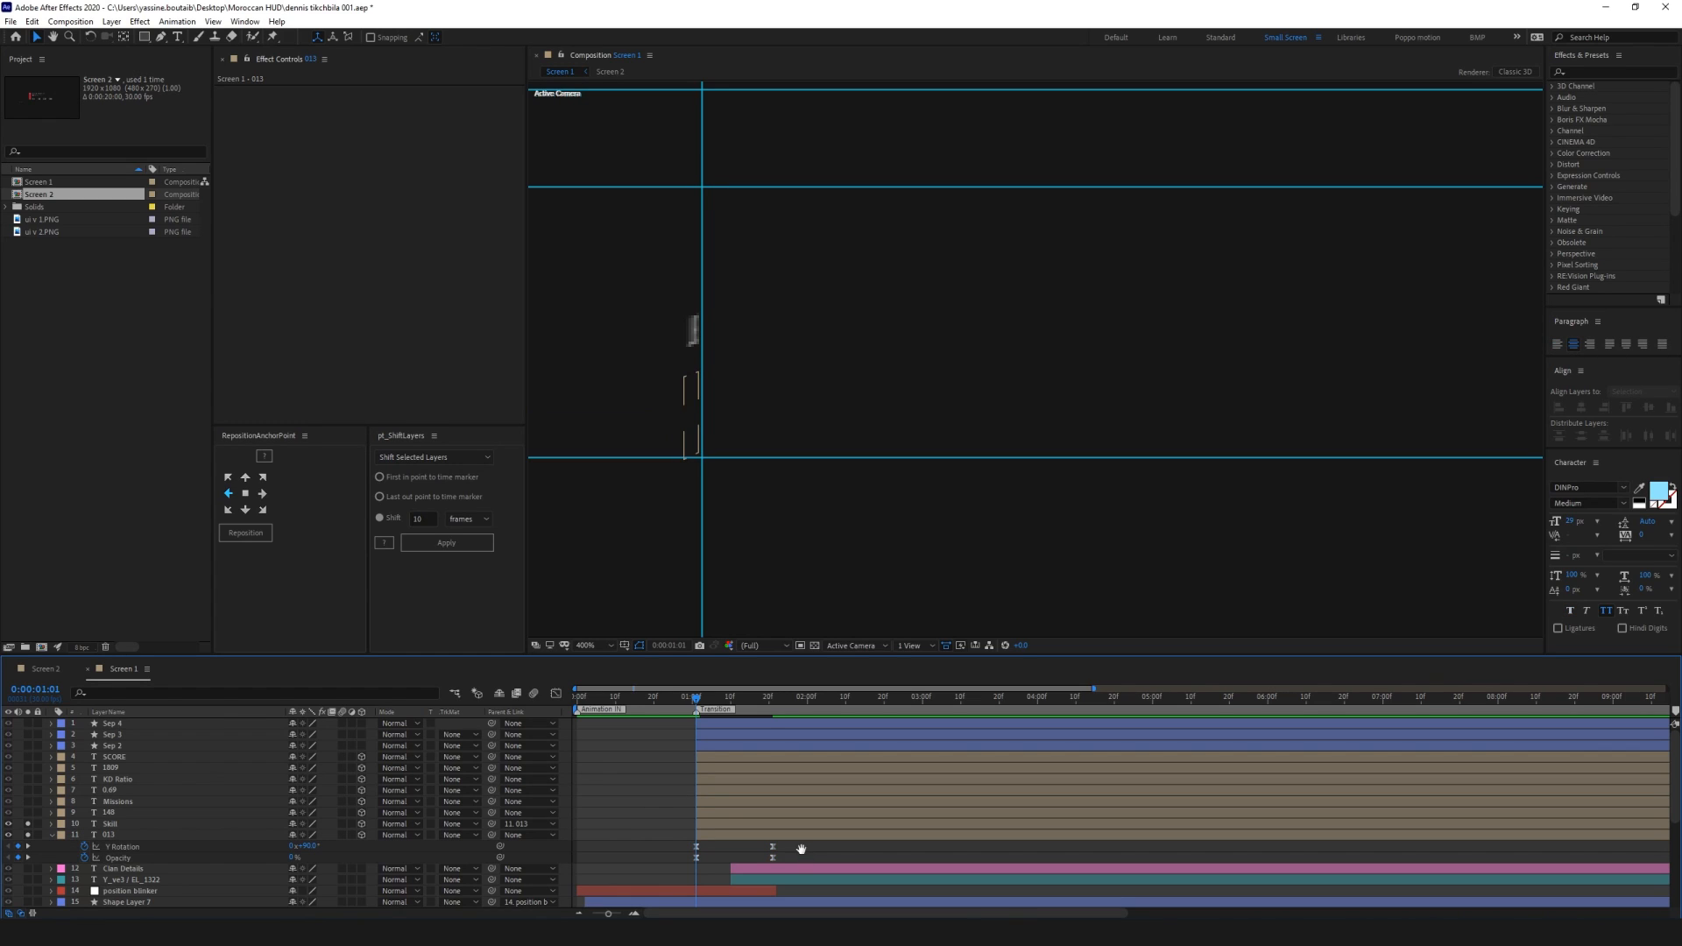
{"action": "key", "text": "space"}
Copy the 013 layer's Opacity keyframes onto the seven other stat text layers, Skill through SCORE, starting at 0:00:01:01
{"action": "left_click_drag", "start_coordinate": [769, 702], "coordinate": [698, 703]}
{"action": "left_click_drag", "start_coordinate": [715, 868], "coordinate": [642, 868]}
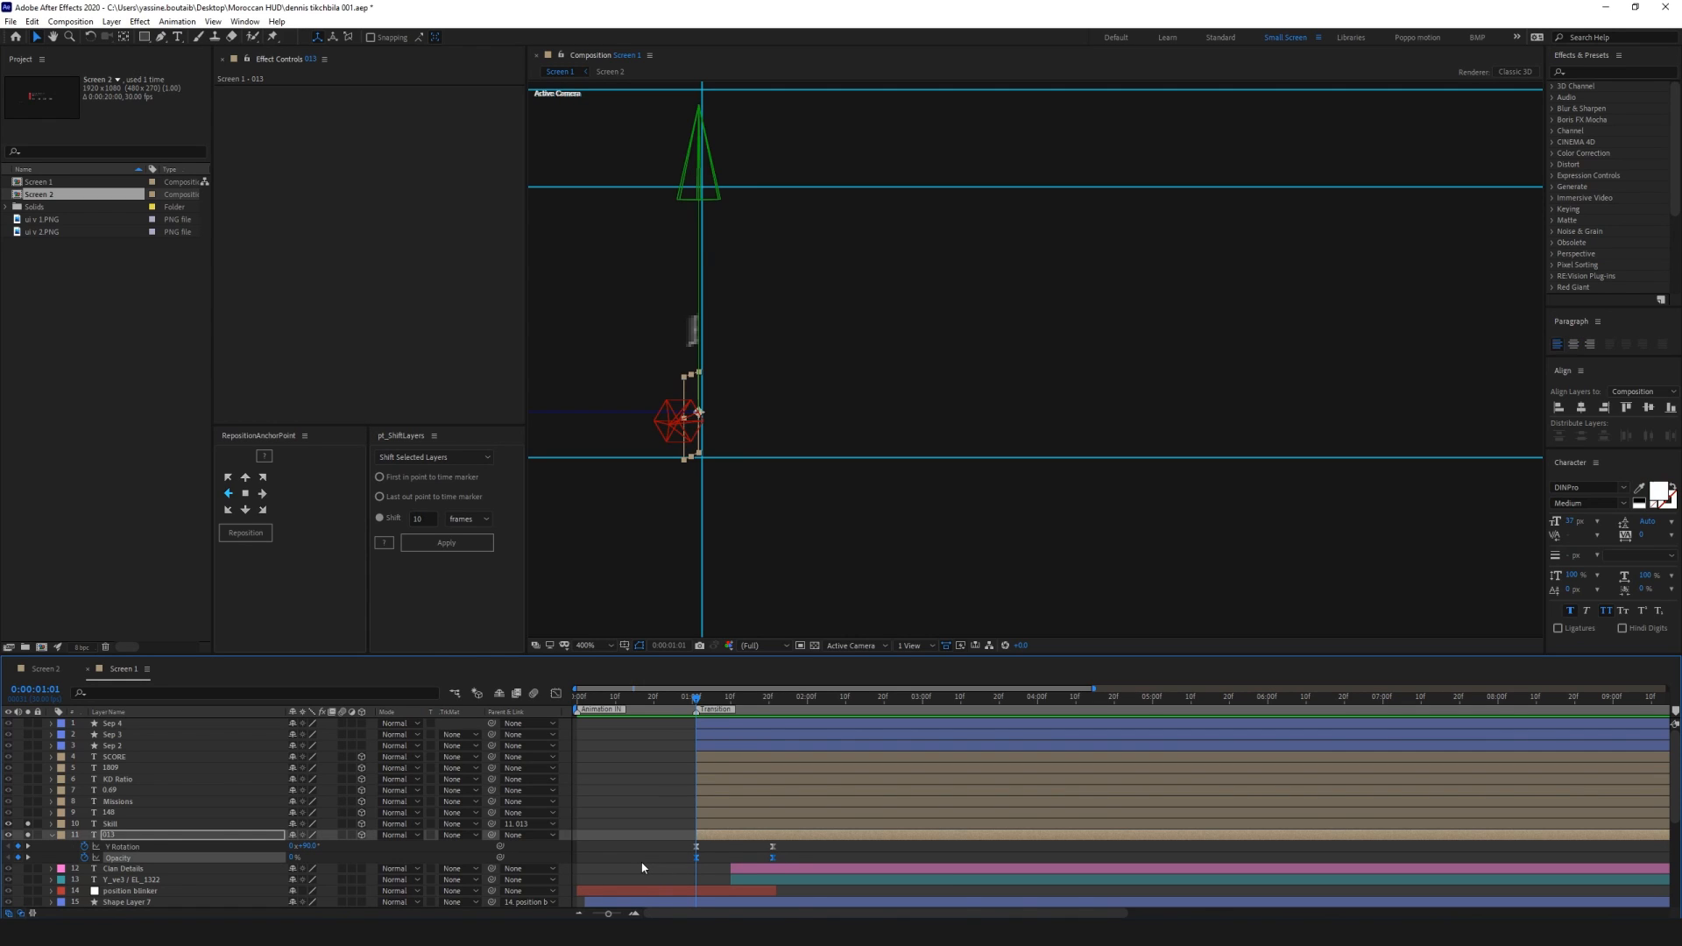
{"action": "left_click", "coordinate": [706, 824]}
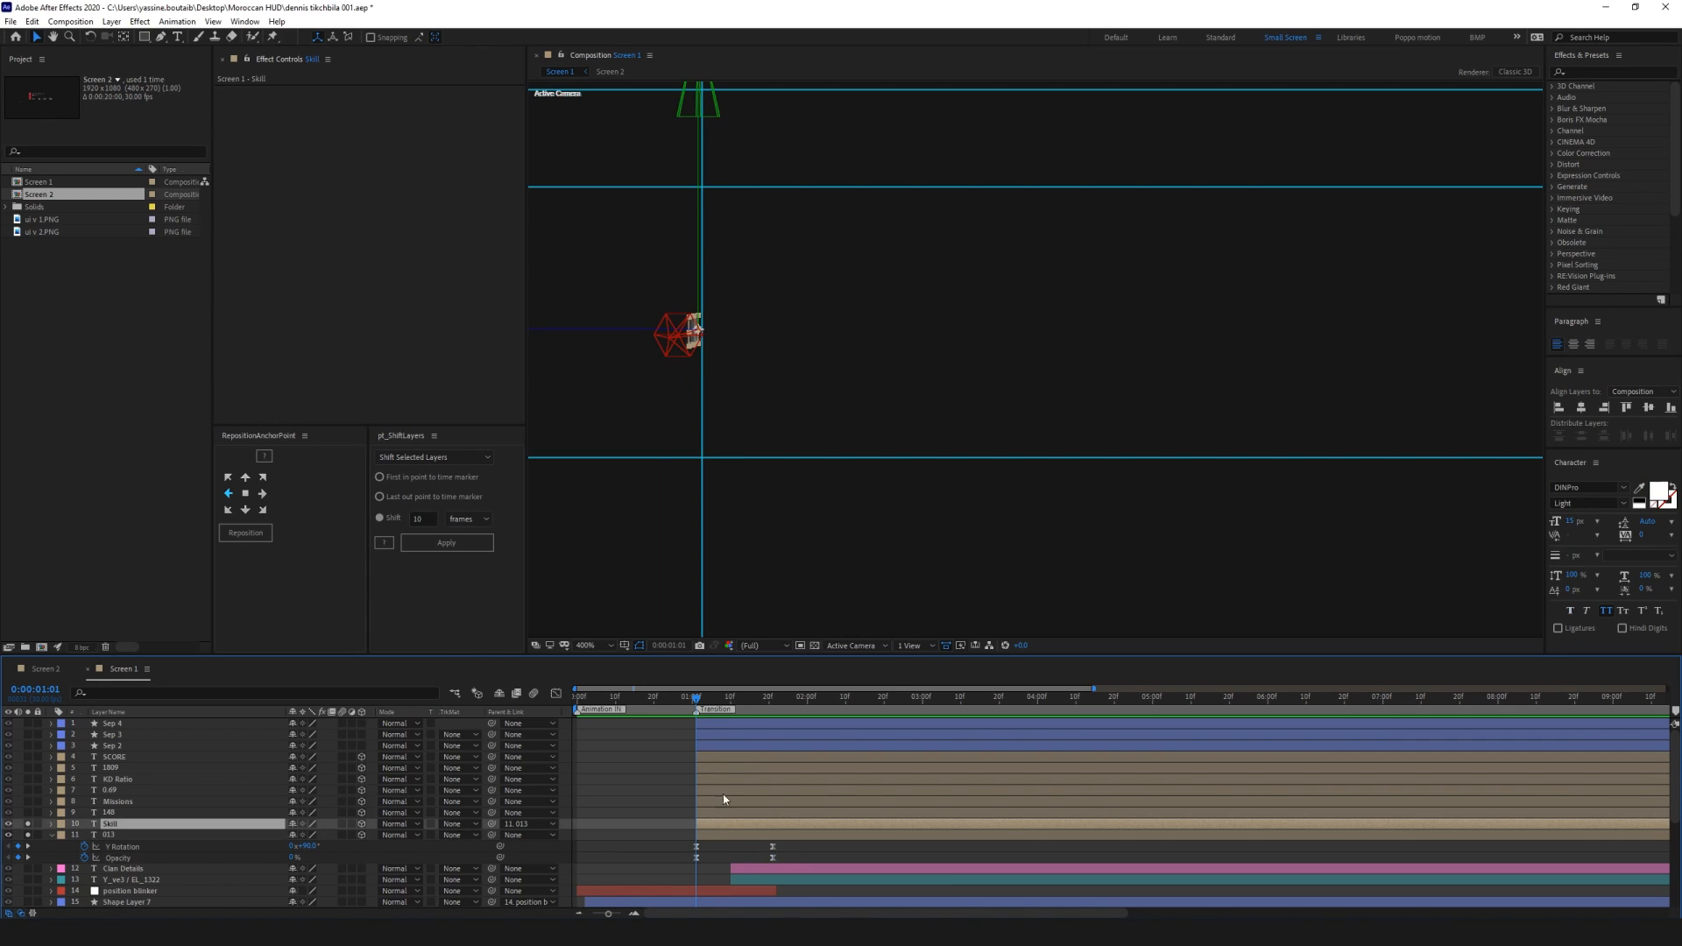
{"action": "left_click", "coordinate": [722, 763], "text": "shift"}
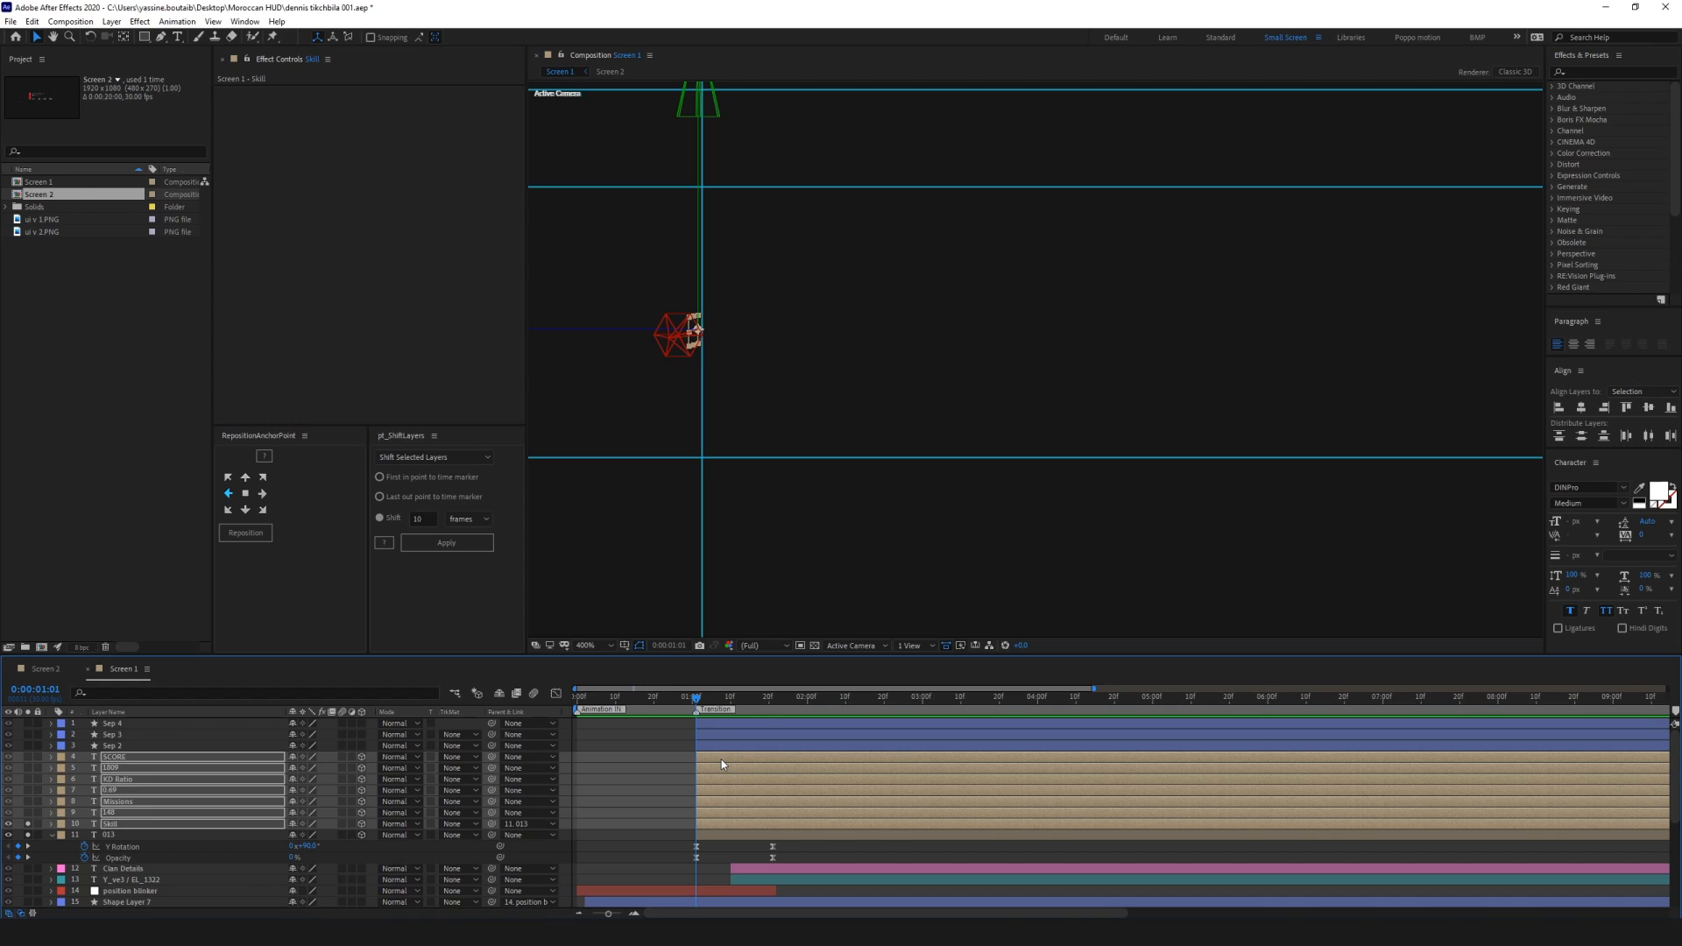
{"action": "left_click", "coordinate": [639, 855]}
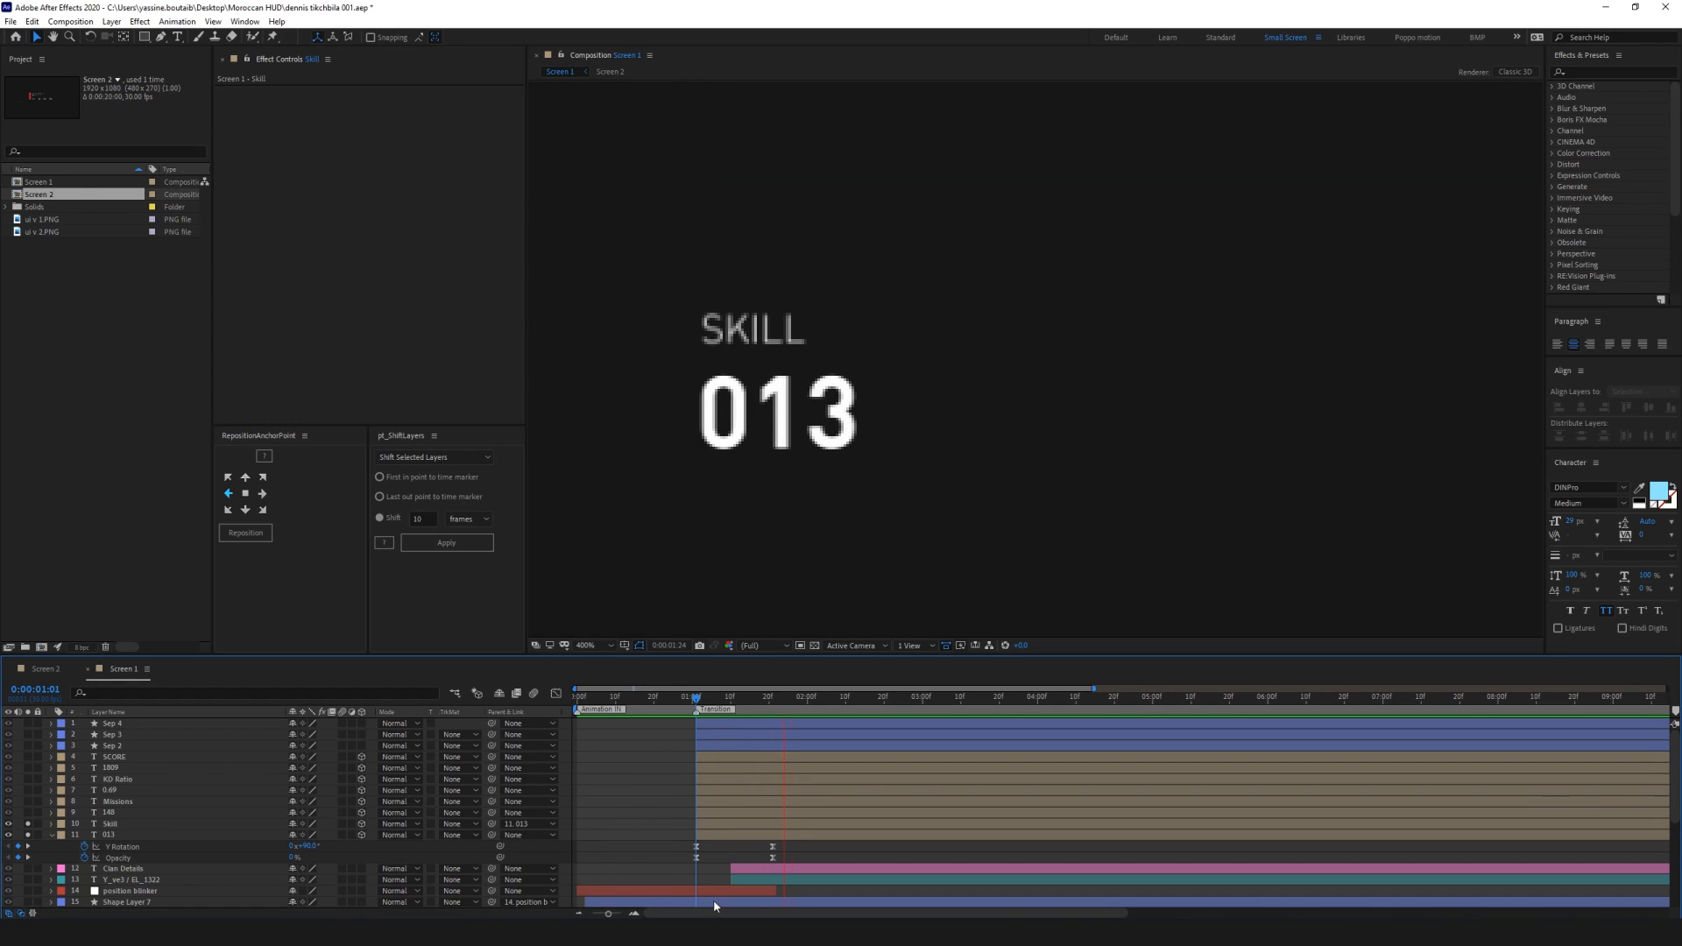
Lengthen the ease into the 013 layer's last Y Rotation keyframe in the graph editor and preview the motion
{"action": "left_click_drag", "start_coordinate": [770, 701], "coordinate": [777, 700]}
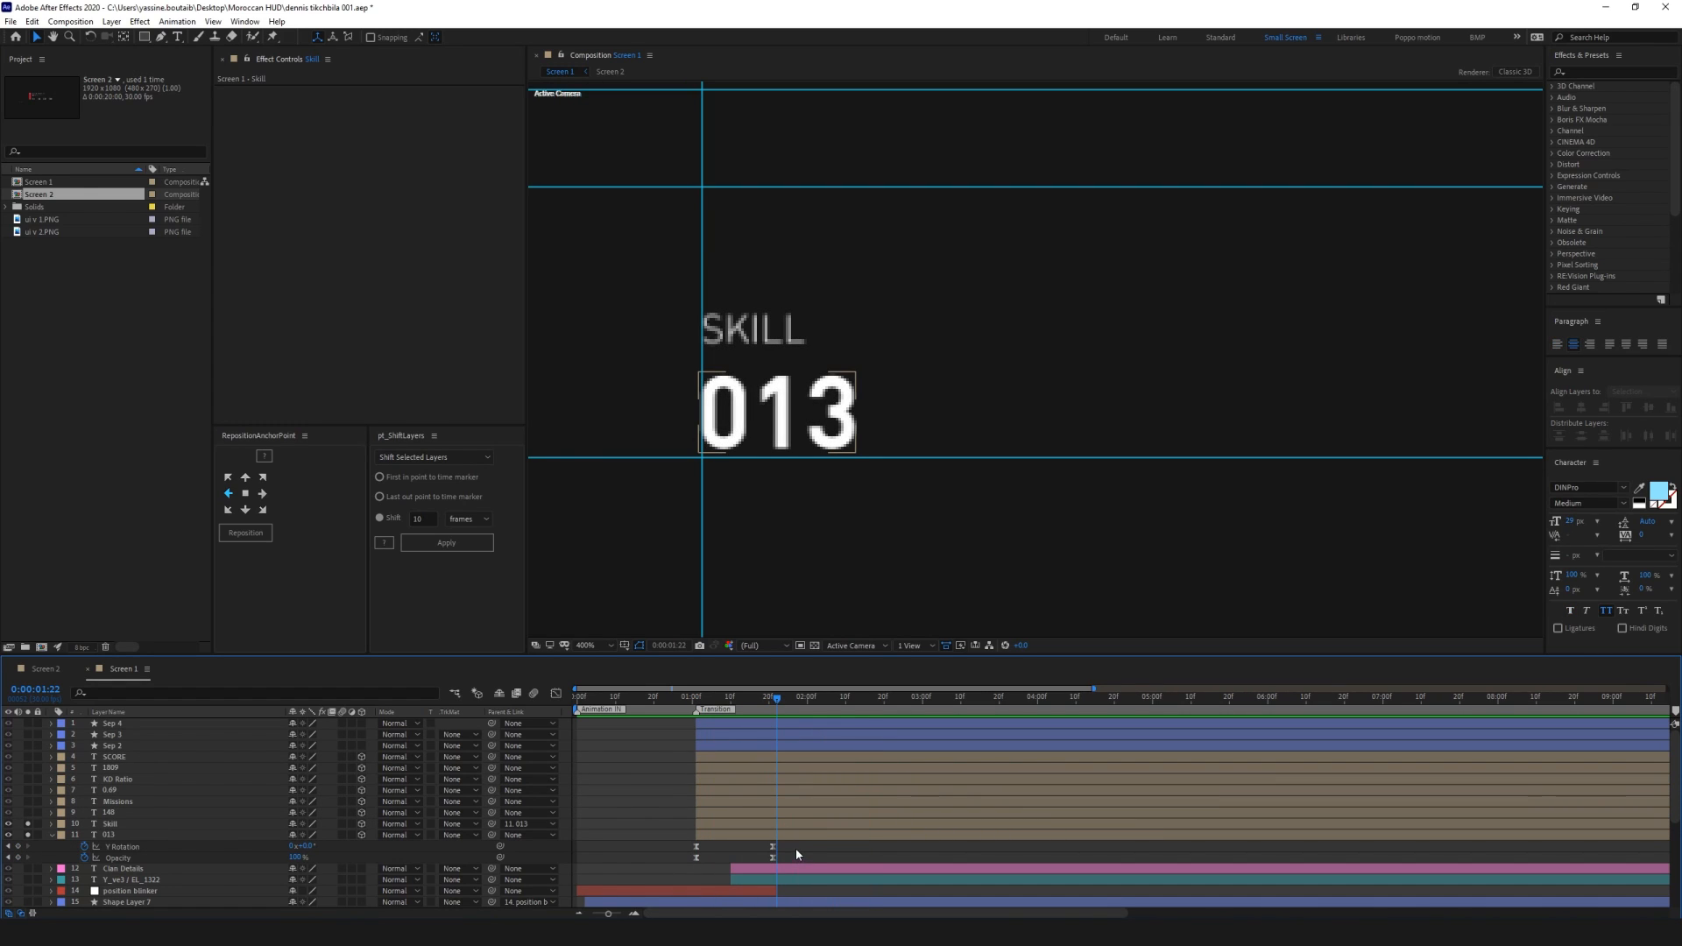
{"action": "left_click", "coordinate": [793, 837]}
{"action": "key", "text": "shift+t"}
{"action": "left_click_drag", "start_coordinate": [794, 842], "coordinate": [723, 858]}
{"action": "left_click", "coordinate": [556, 693]}
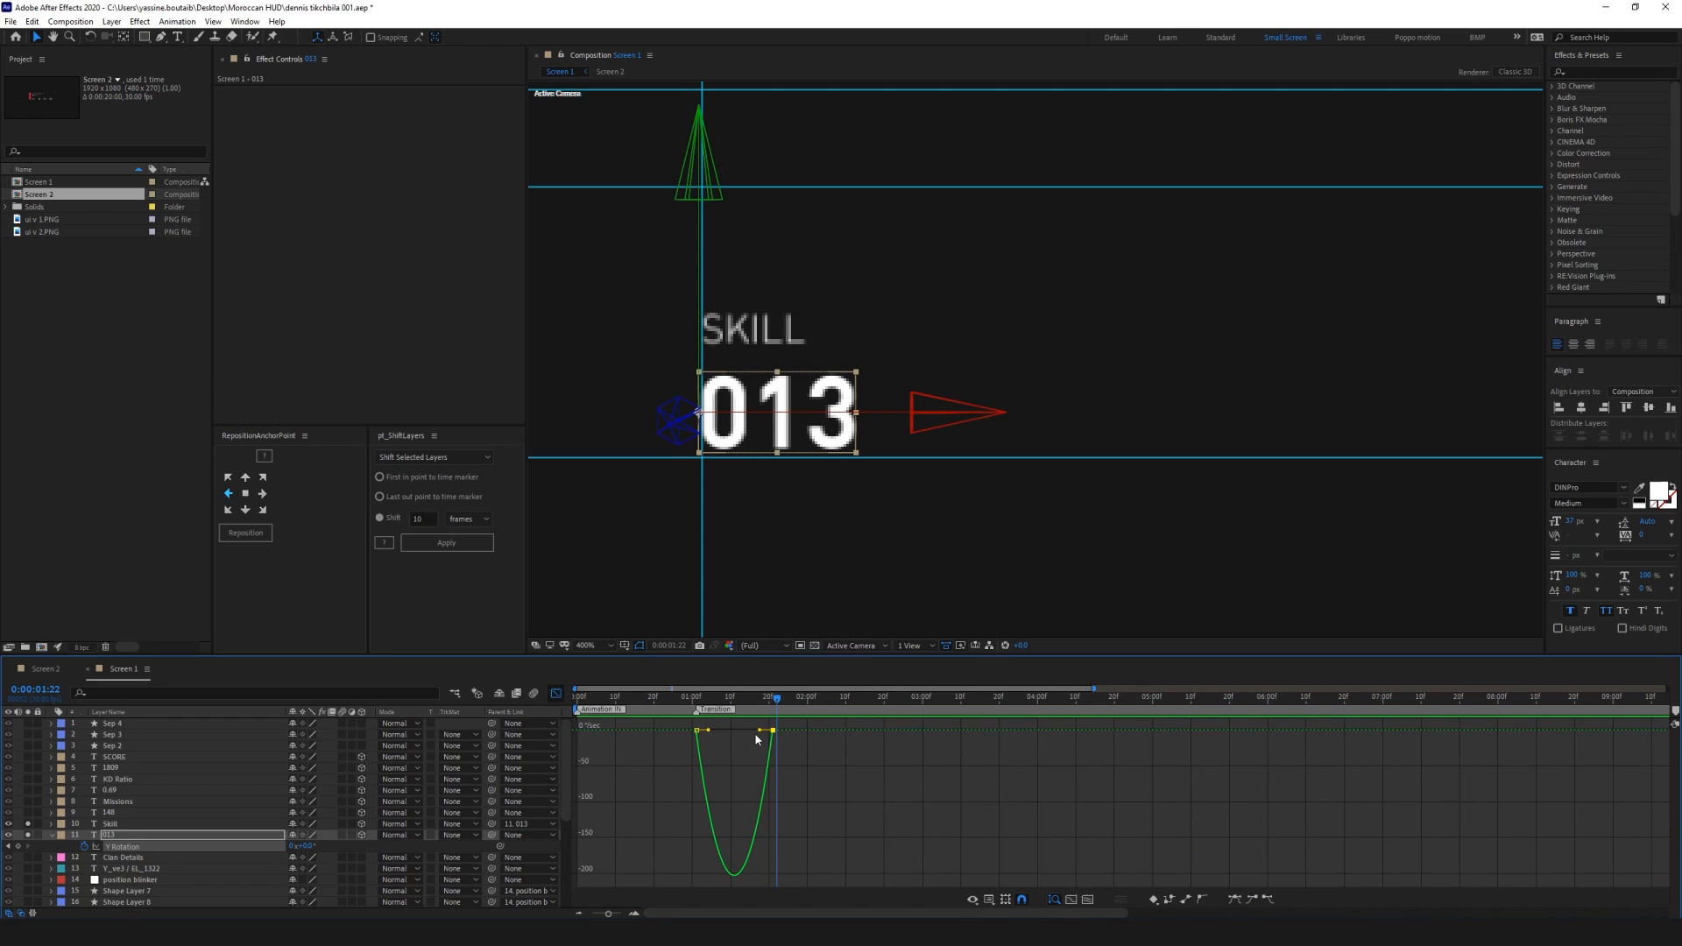
{"action": "left_click_drag", "start_coordinate": [759, 730], "coordinate": [684, 701]}
{"action": "left_click", "coordinate": [556, 693]}
{"action": "key", "text": "space"}
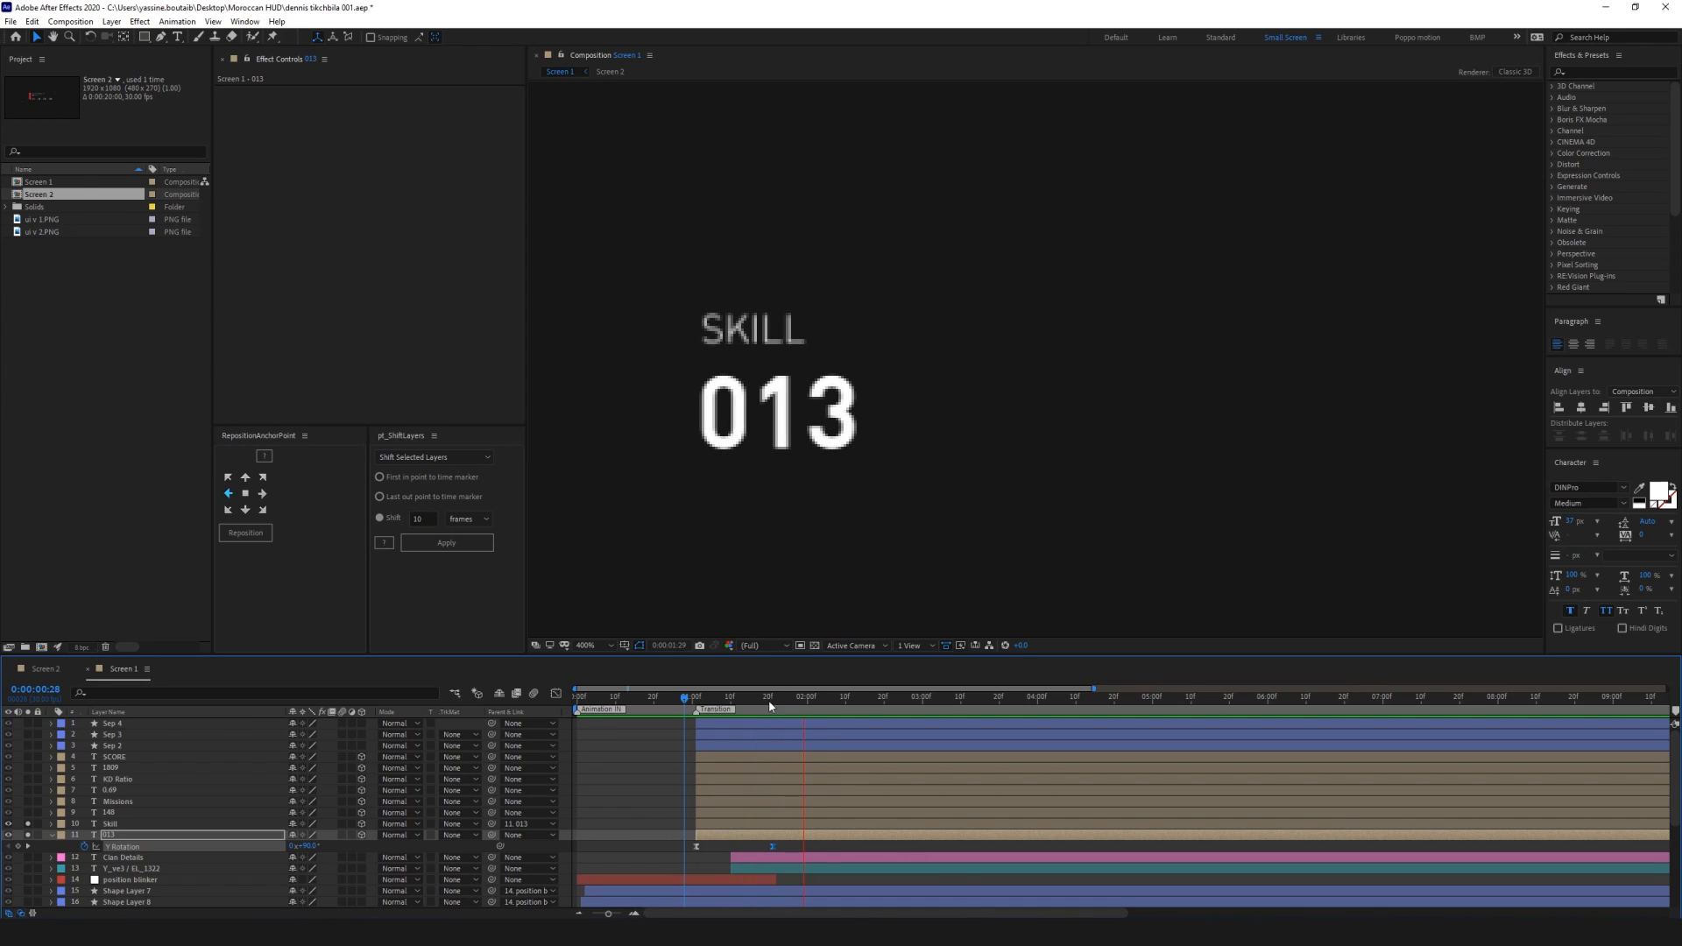
Copy the 013 layer's Y Rotation keyframes and select the six stat text layers from 148 to SCORE
{"action": "left_click", "coordinate": [779, 701]}
{"action": "left_click_drag", "start_coordinate": [795, 844], "coordinate": [672, 851]}
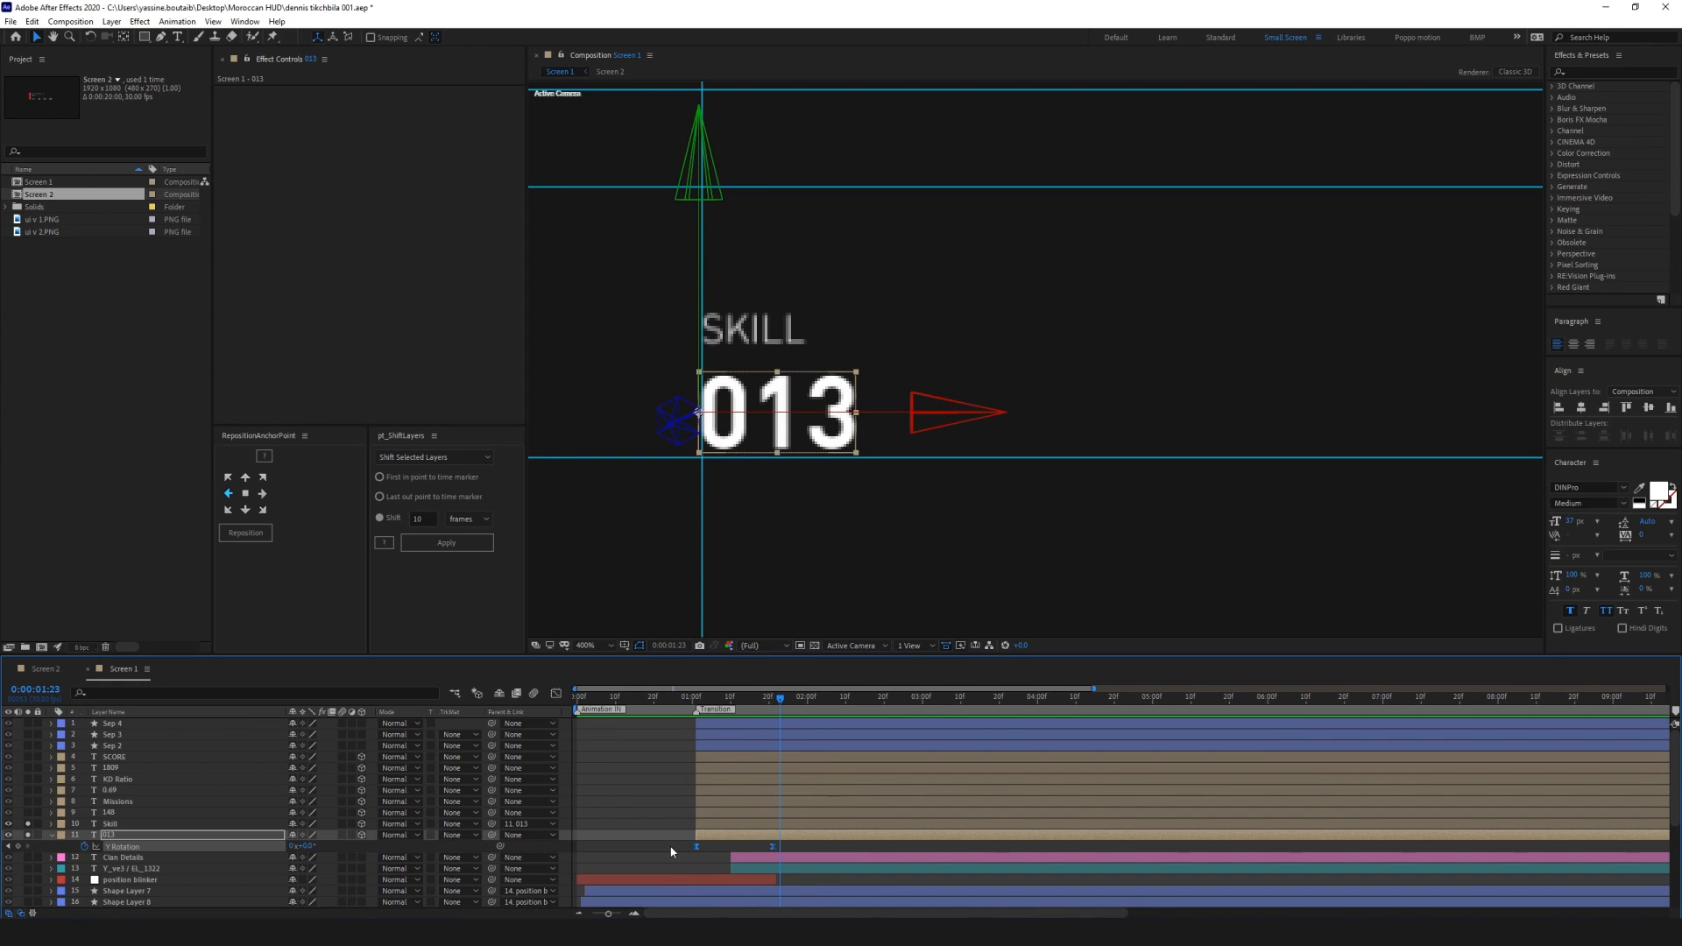
{"action": "left_click", "coordinate": [175, 812]}
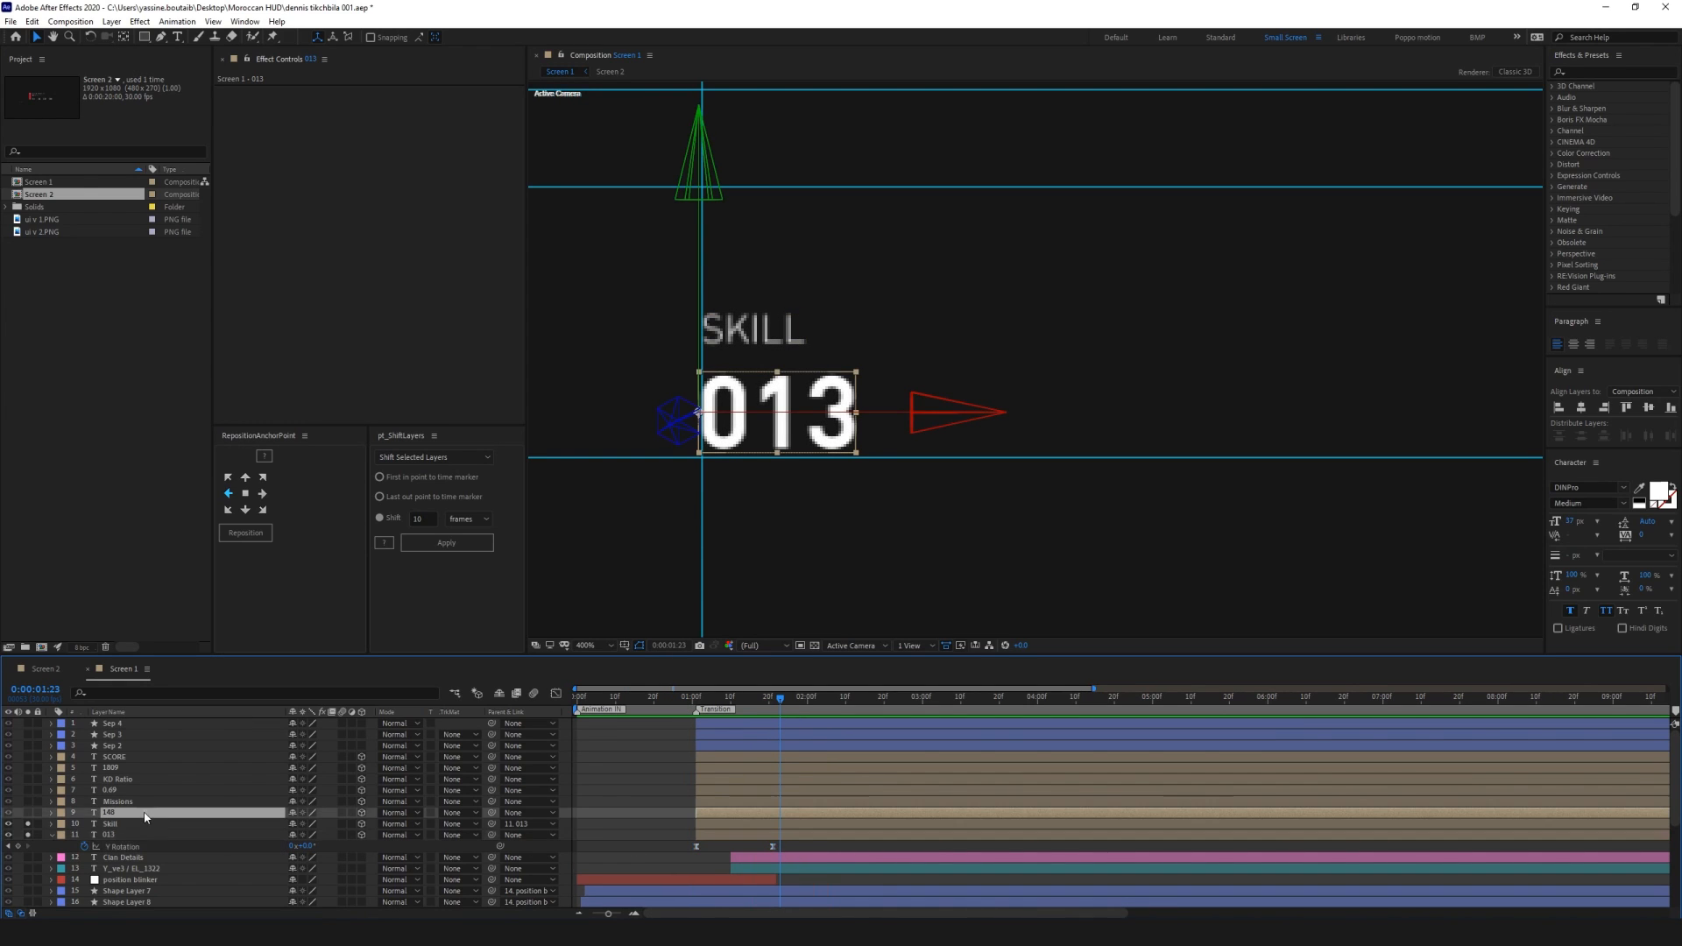
{"action": "left_click", "coordinate": [135, 759], "text": "shift"}
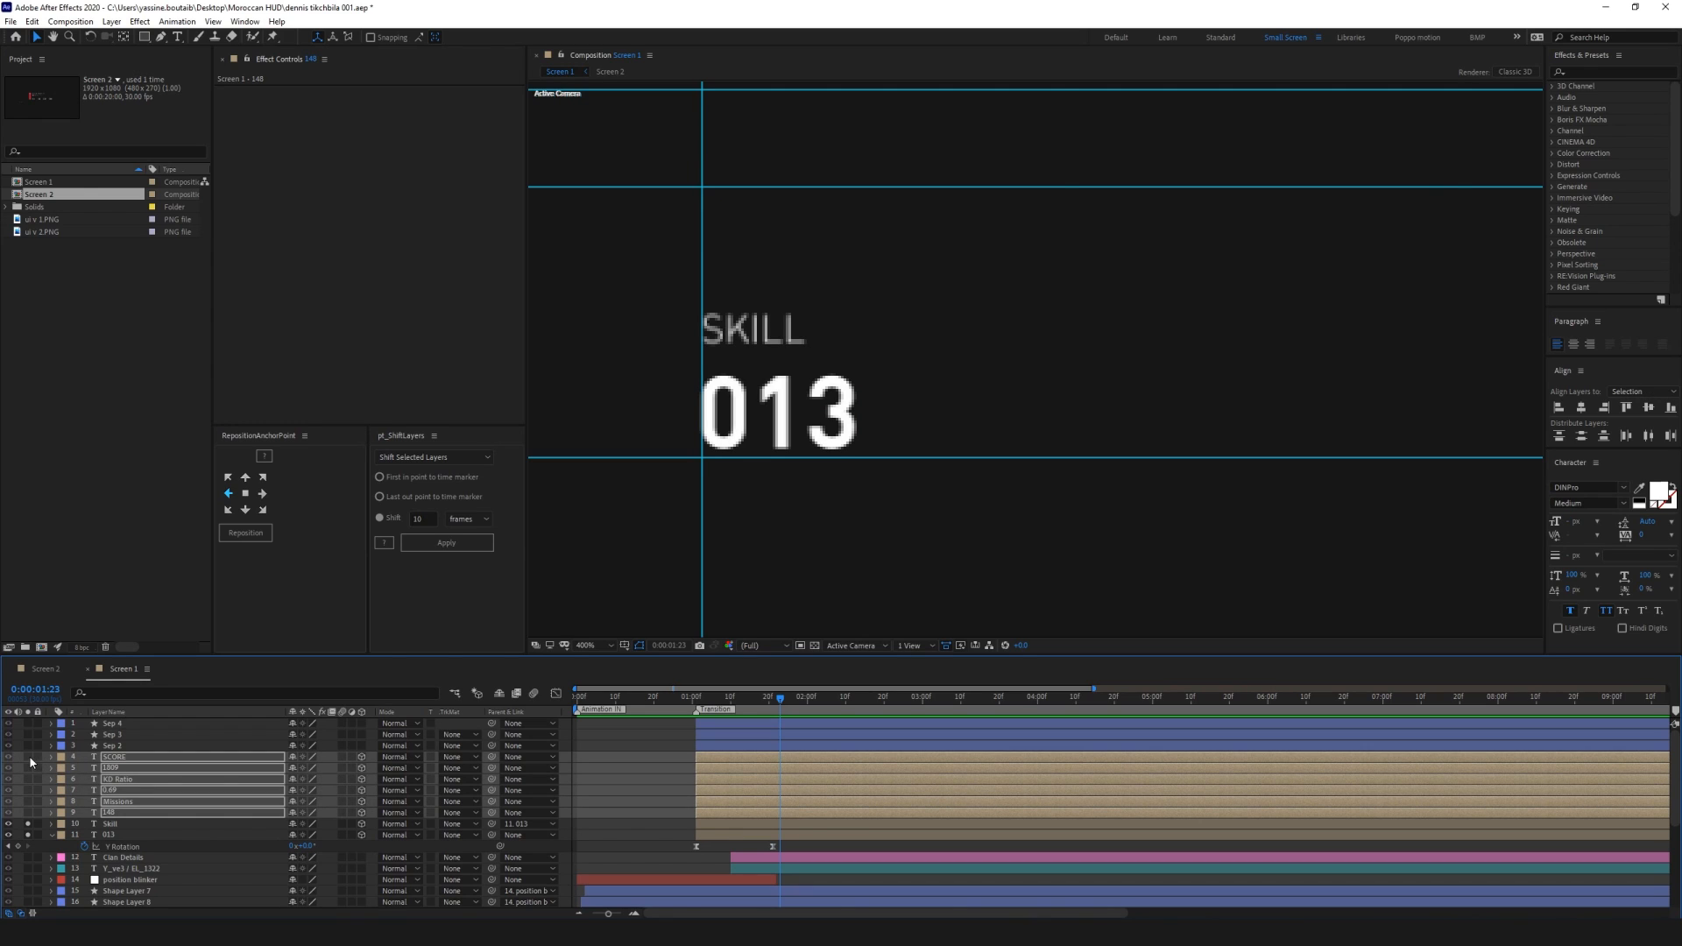
Try pasting the Y Rotation keyframes onto the six selected layers at 0:00:01:23 and undo the paste
{"action": "key", "text": "ctrl+v"}
{"action": "key", "text": "u"}
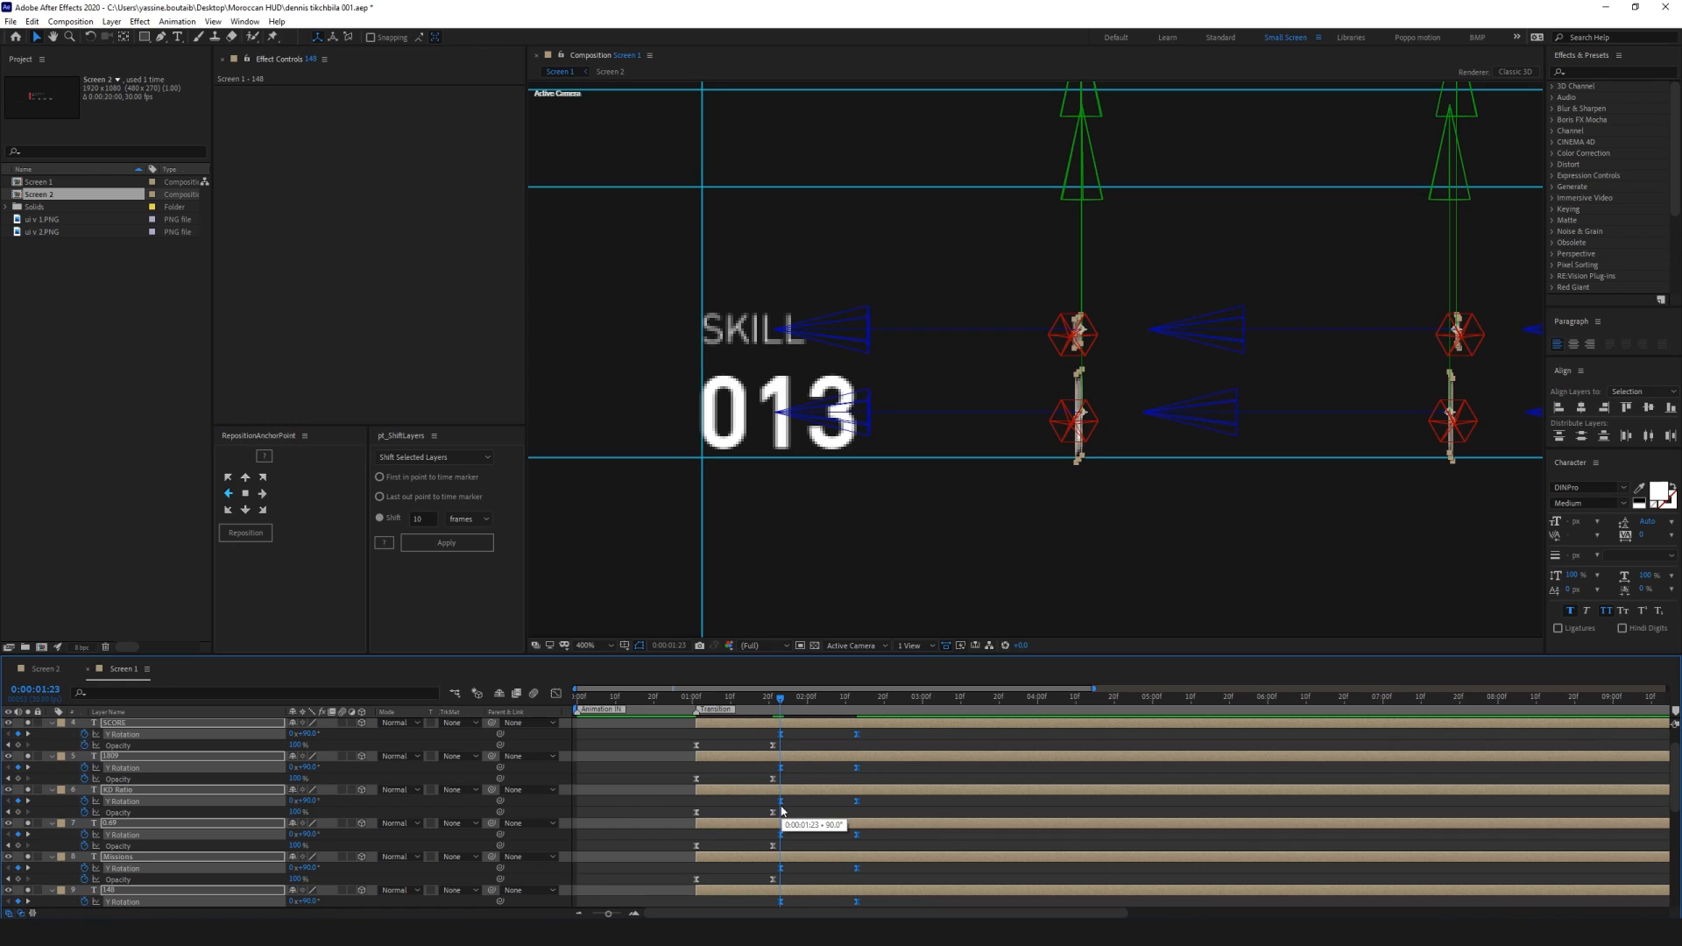
{"action": "key", "text": "alt+s"}
{"action": "key", "text": "ctrl+z"}
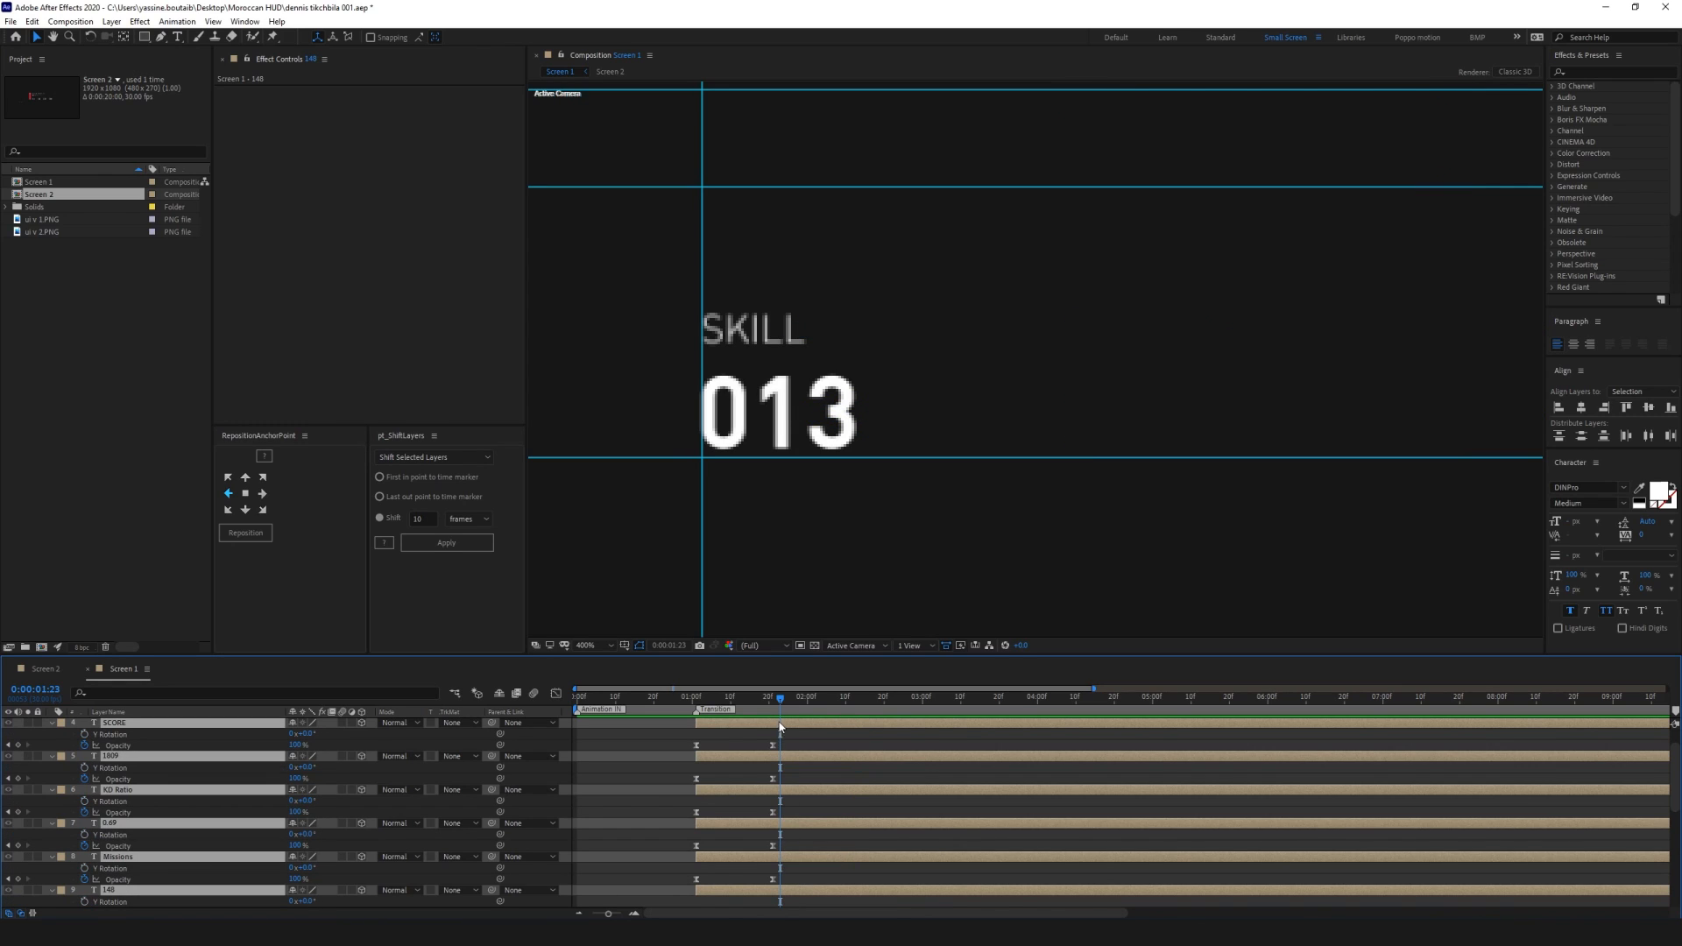
Paste the Y Rotation keyframes onto the six selected layers at 0:00:01:01, collapse their properties and preview the animation
{"action": "left_click_drag", "start_coordinate": [779, 701], "coordinate": [697, 706]}
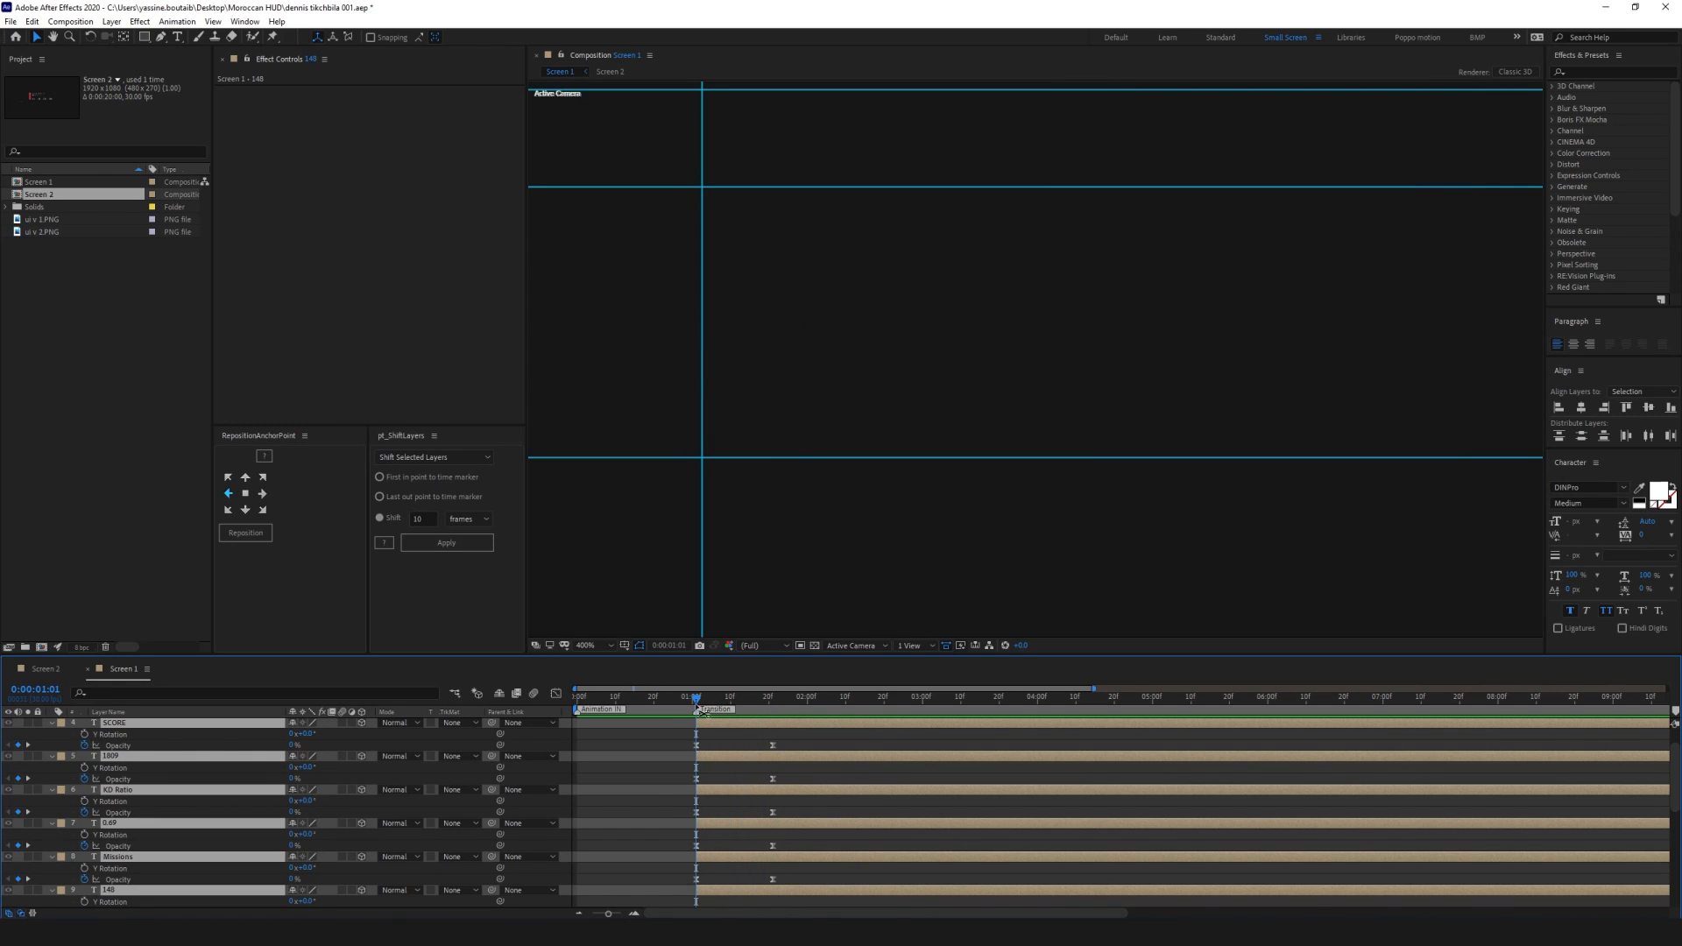
{"action": "key", "text": "ctrl+v"}
{"action": "left_click", "coordinate": [50, 723]}
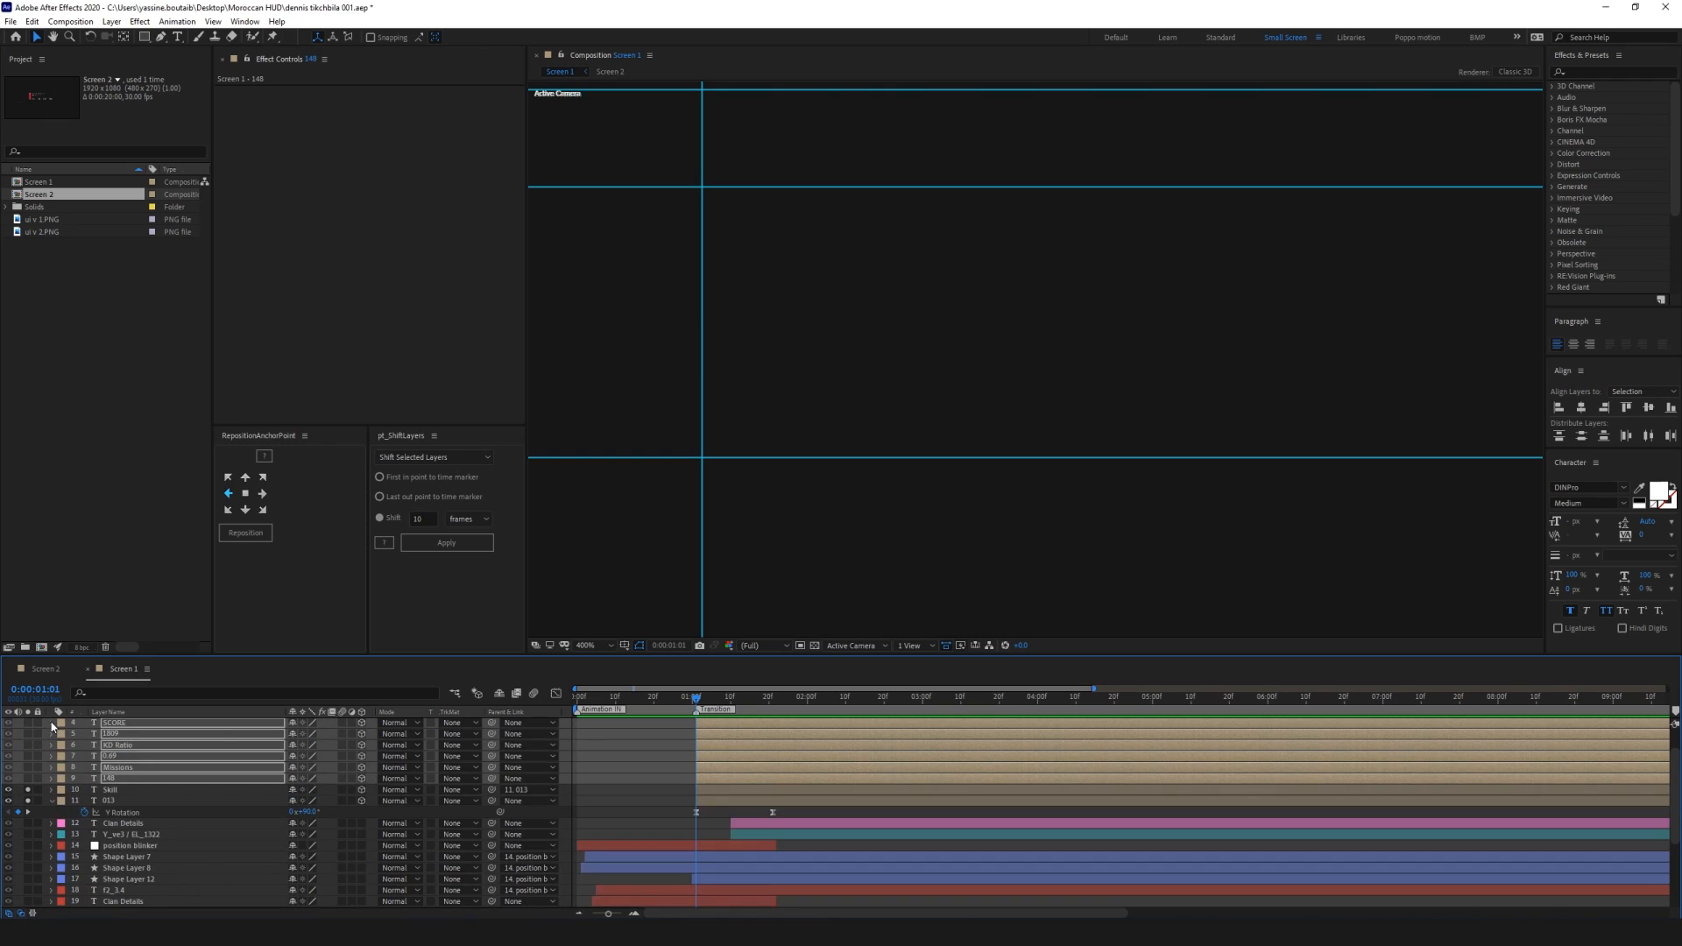
{"action": "left_click", "coordinate": [702, 834]}
{"action": "key", "text": "space"}
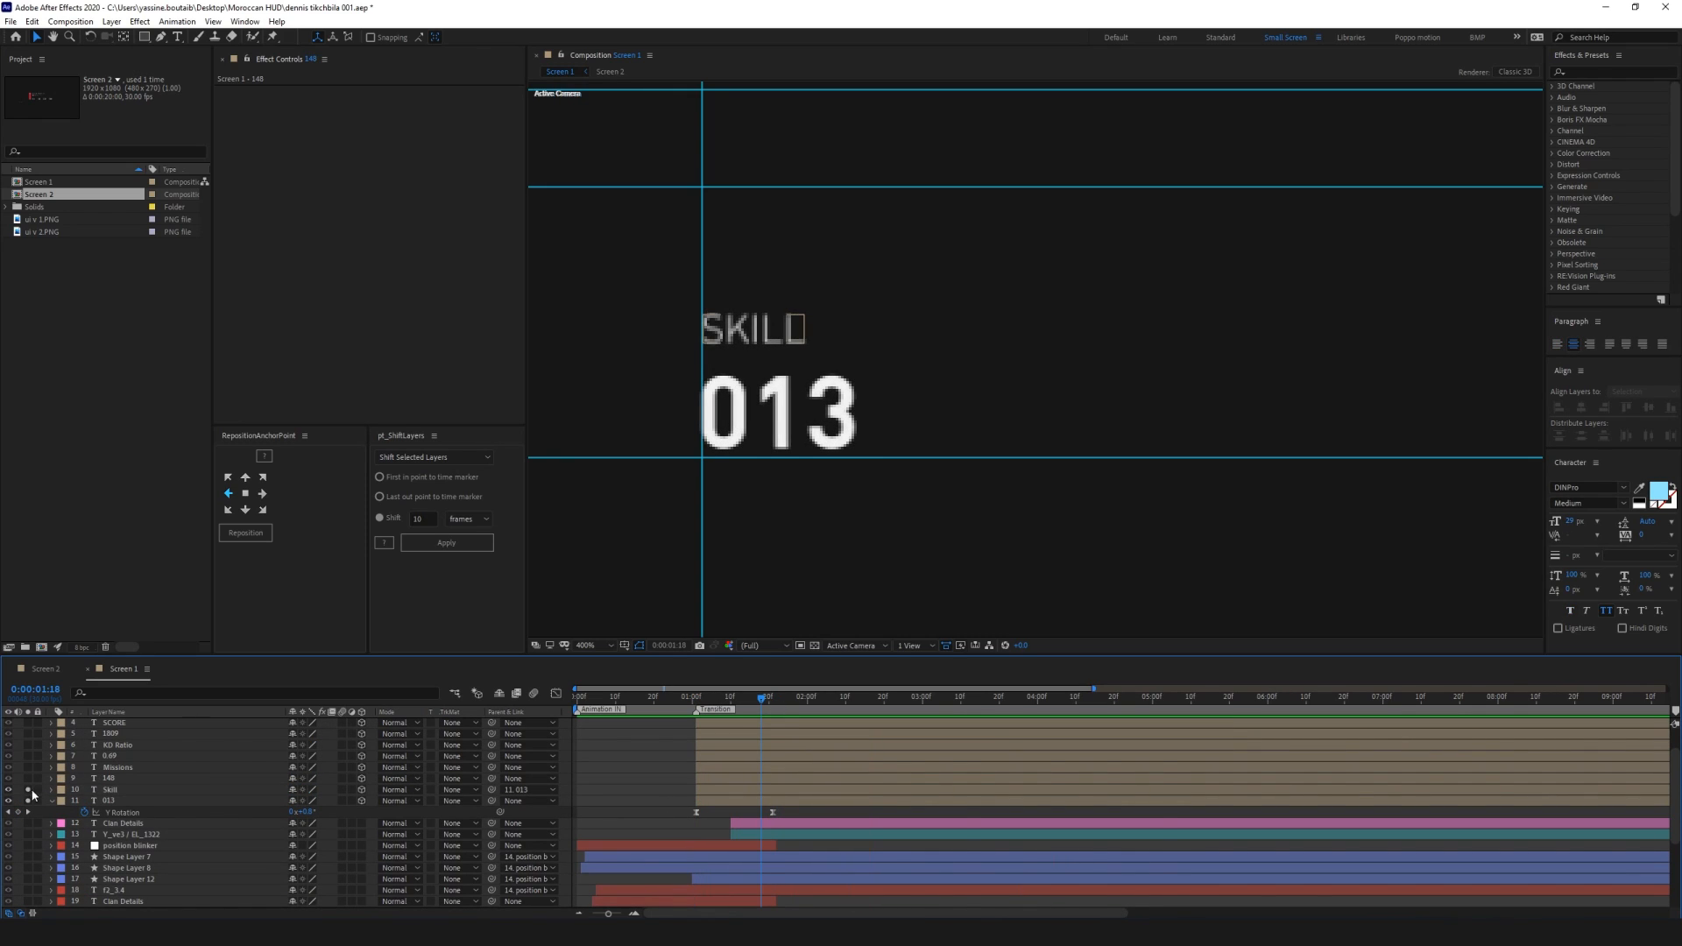
Check the layer stack of Screen 1 and preview the transition animation from the beginning
{"action": "scroll", "coordinate": [1086, 381], "scroll_direction": "down", "scroll_amount": 4}
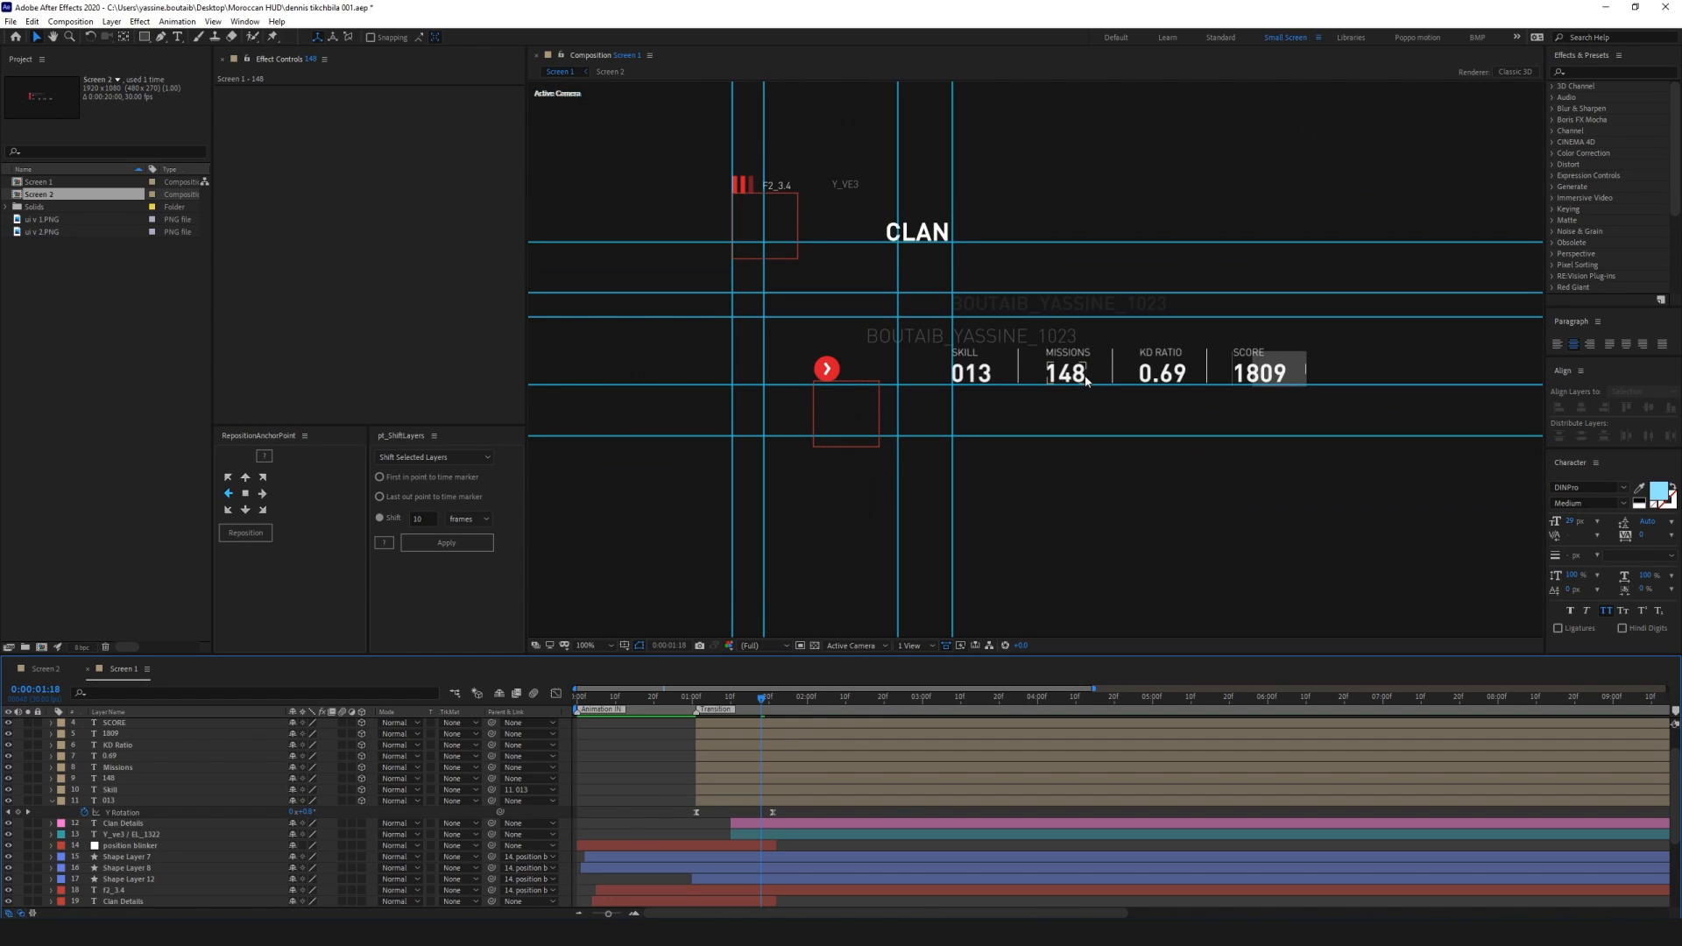
{"action": "left_click", "coordinate": [146, 845]}
{"action": "scroll", "coordinate": [147, 845], "scroll_direction": "down", "scroll_amount": 3}
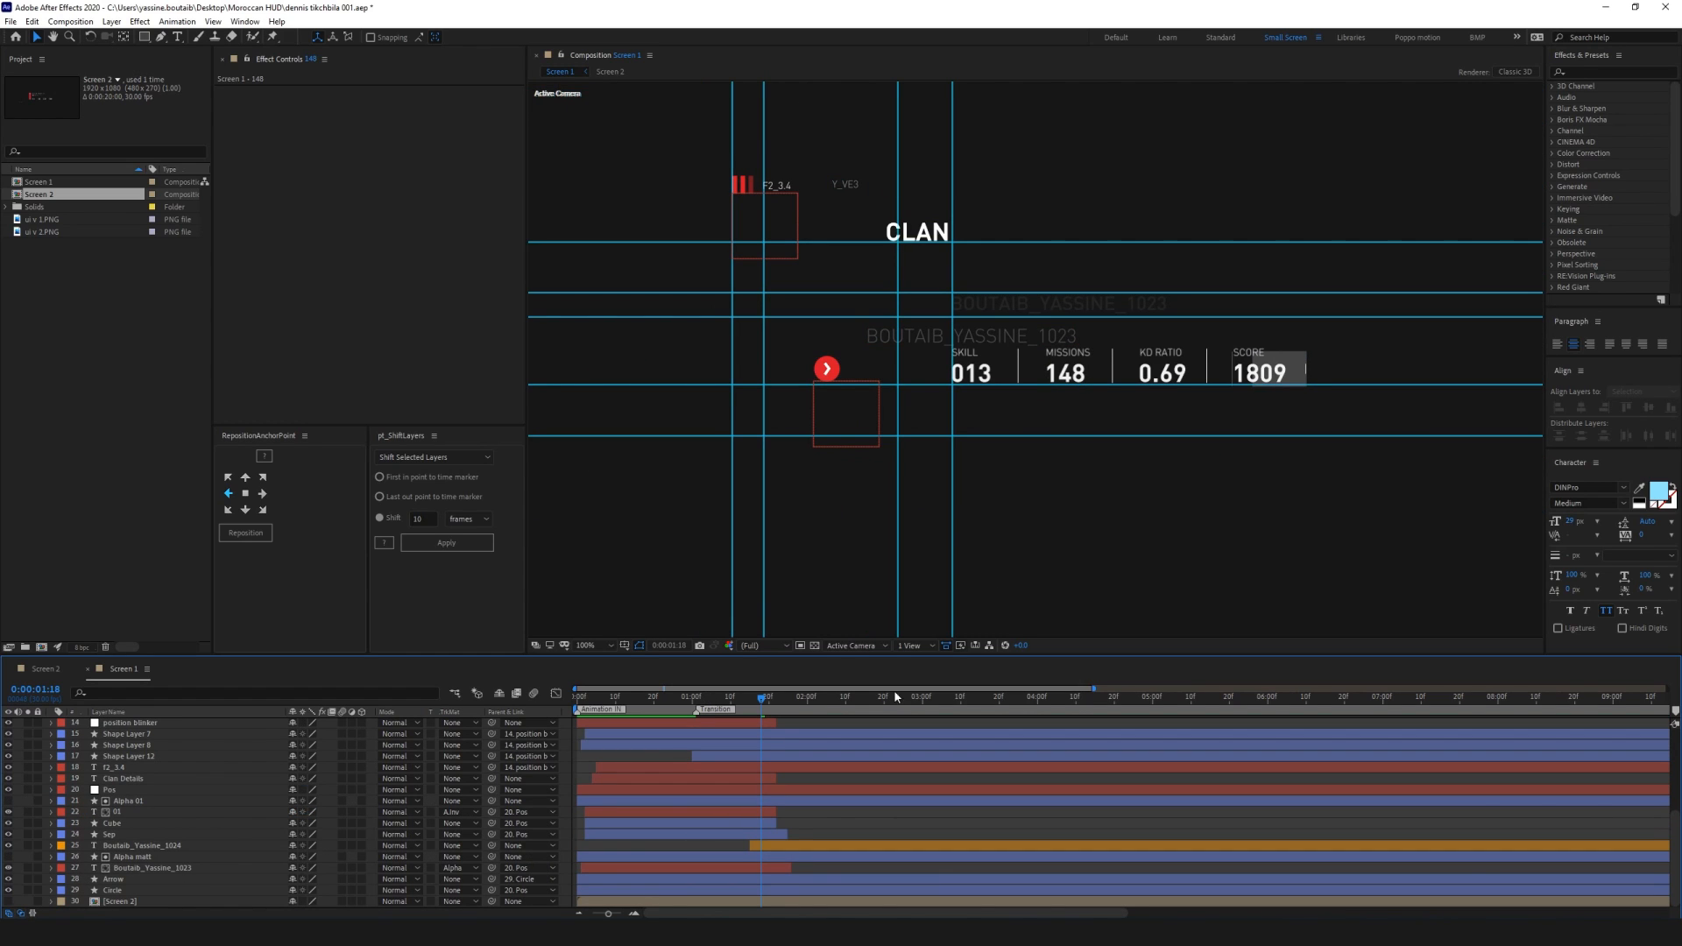
{"action": "scroll", "coordinate": [683, 750], "scroll_direction": "up", "scroll_amount": 5}
{"action": "left_click_drag", "start_coordinate": [760, 699], "coordinate": [534, 731]}
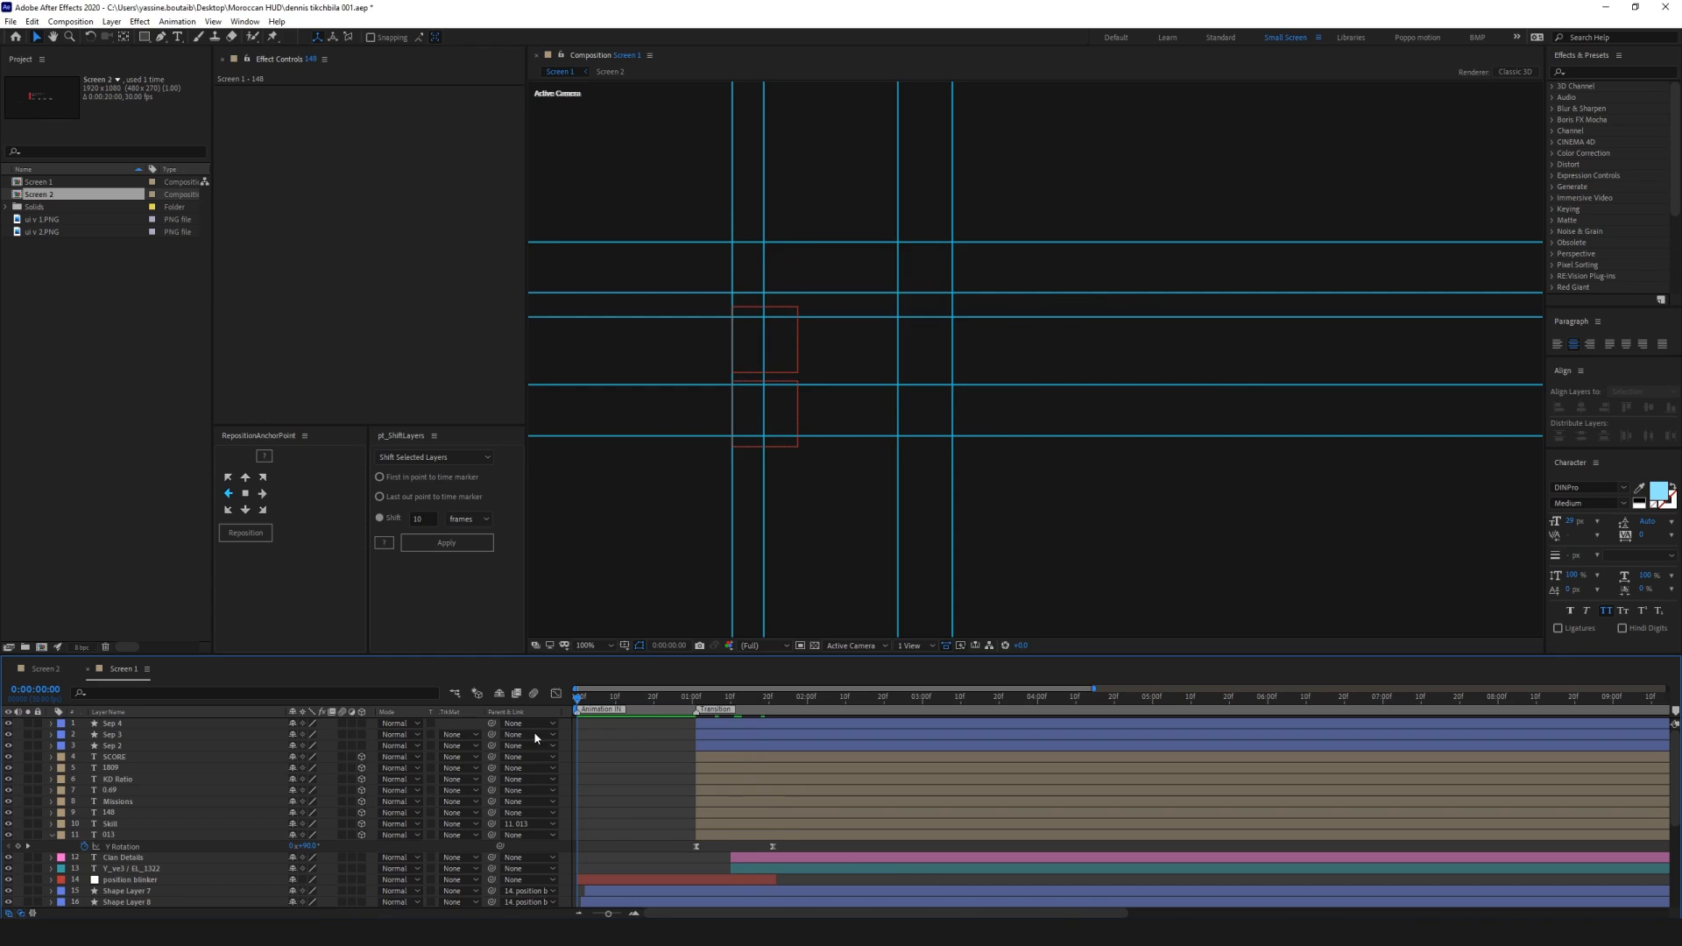
{"action": "key", "text": "space"}
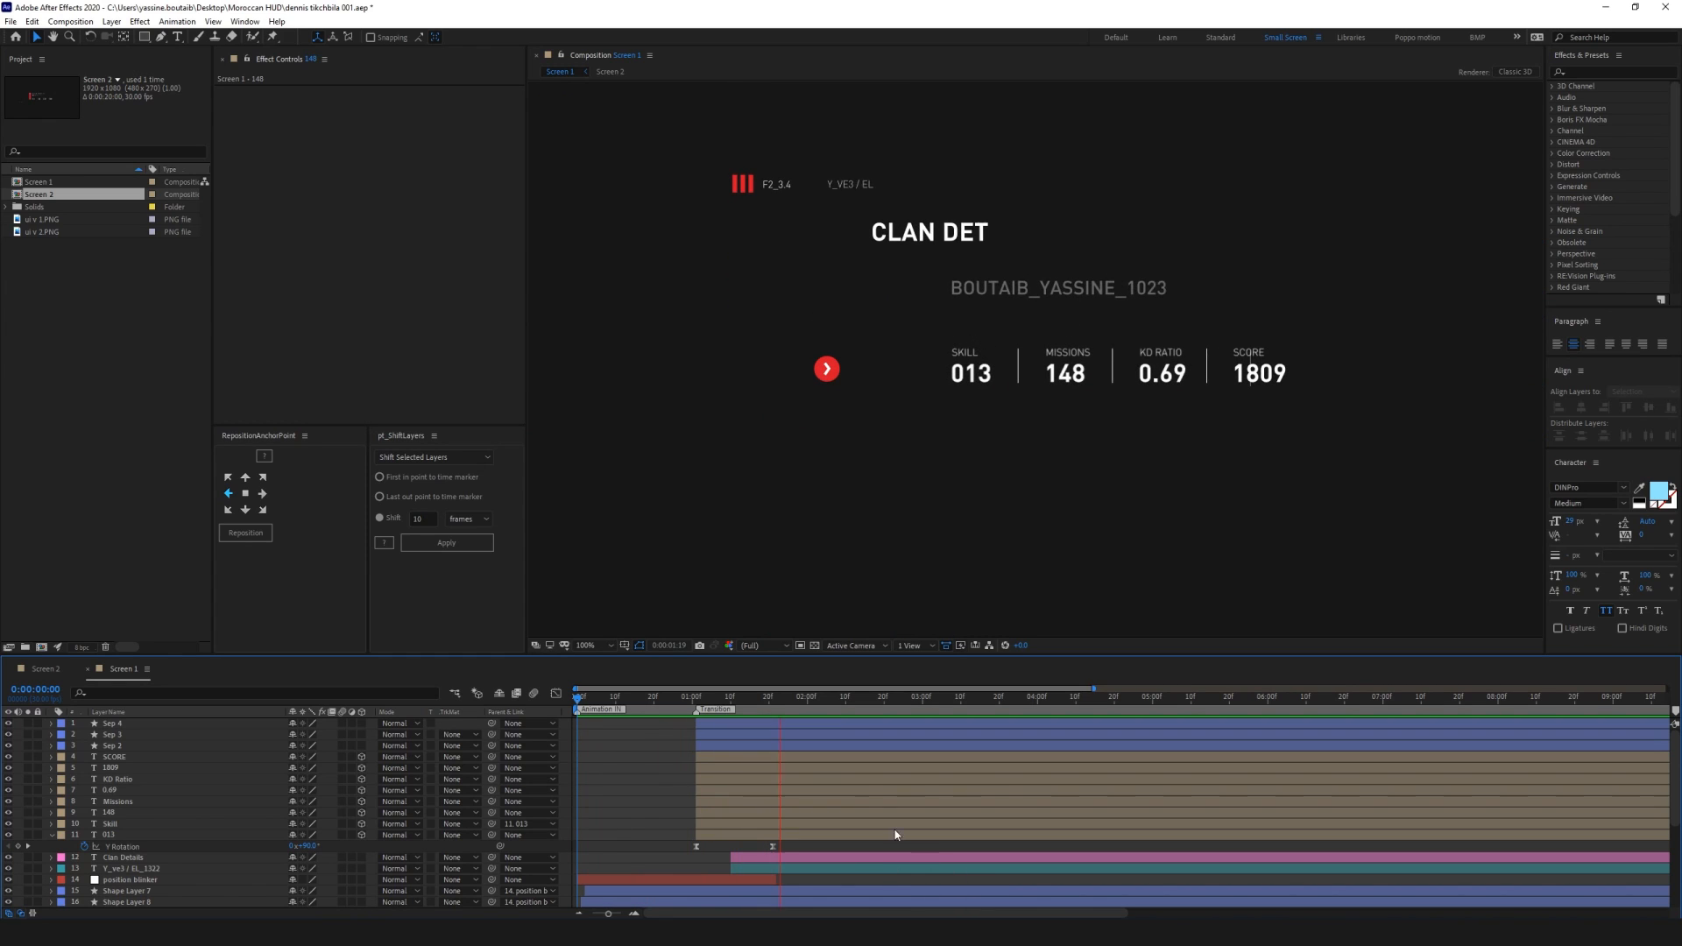
Shift the separator and stat text layers from Sep 4 to 013 to start at 0:00:01:18 and preview the timing
{"action": "left_click", "coordinate": [774, 708]}
{"action": "left_click_drag", "start_coordinate": [774, 708], "coordinate": [762, 743]}
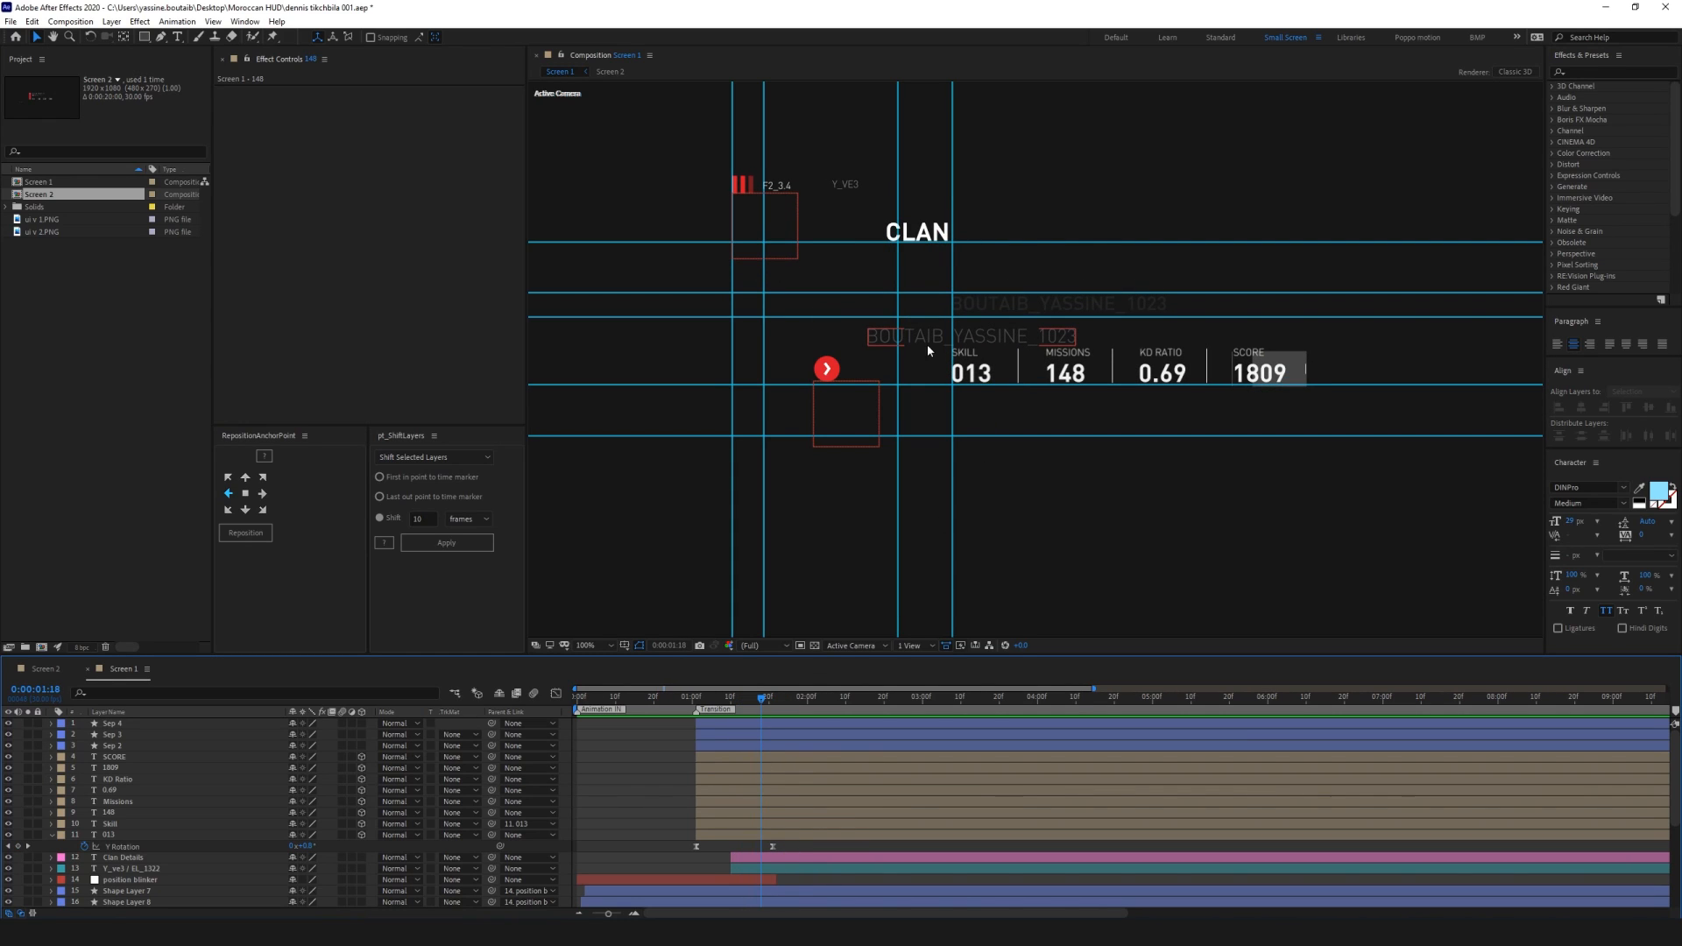
{"action": "left_click", "coordinate": [763, 835]}
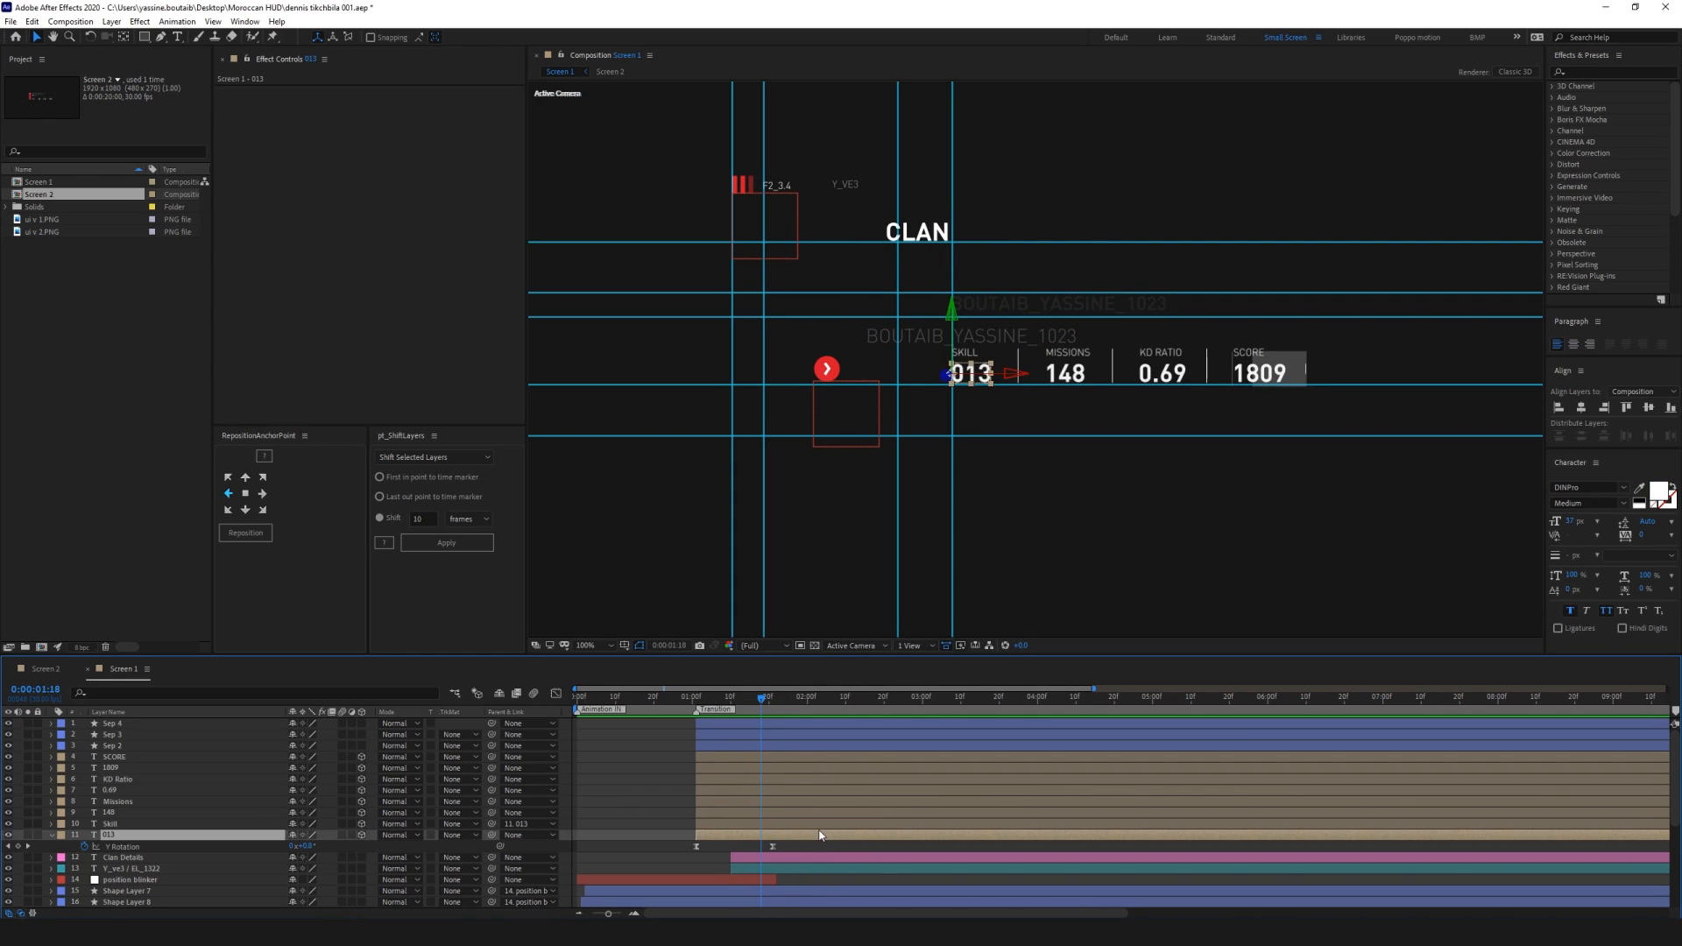
{"action": "left_click", "coordinate": [718, 726], "text": "shift"}
{"action": "left_click_drag", "start_coordinate": [715, 728], "coordinate": [782, 729]}
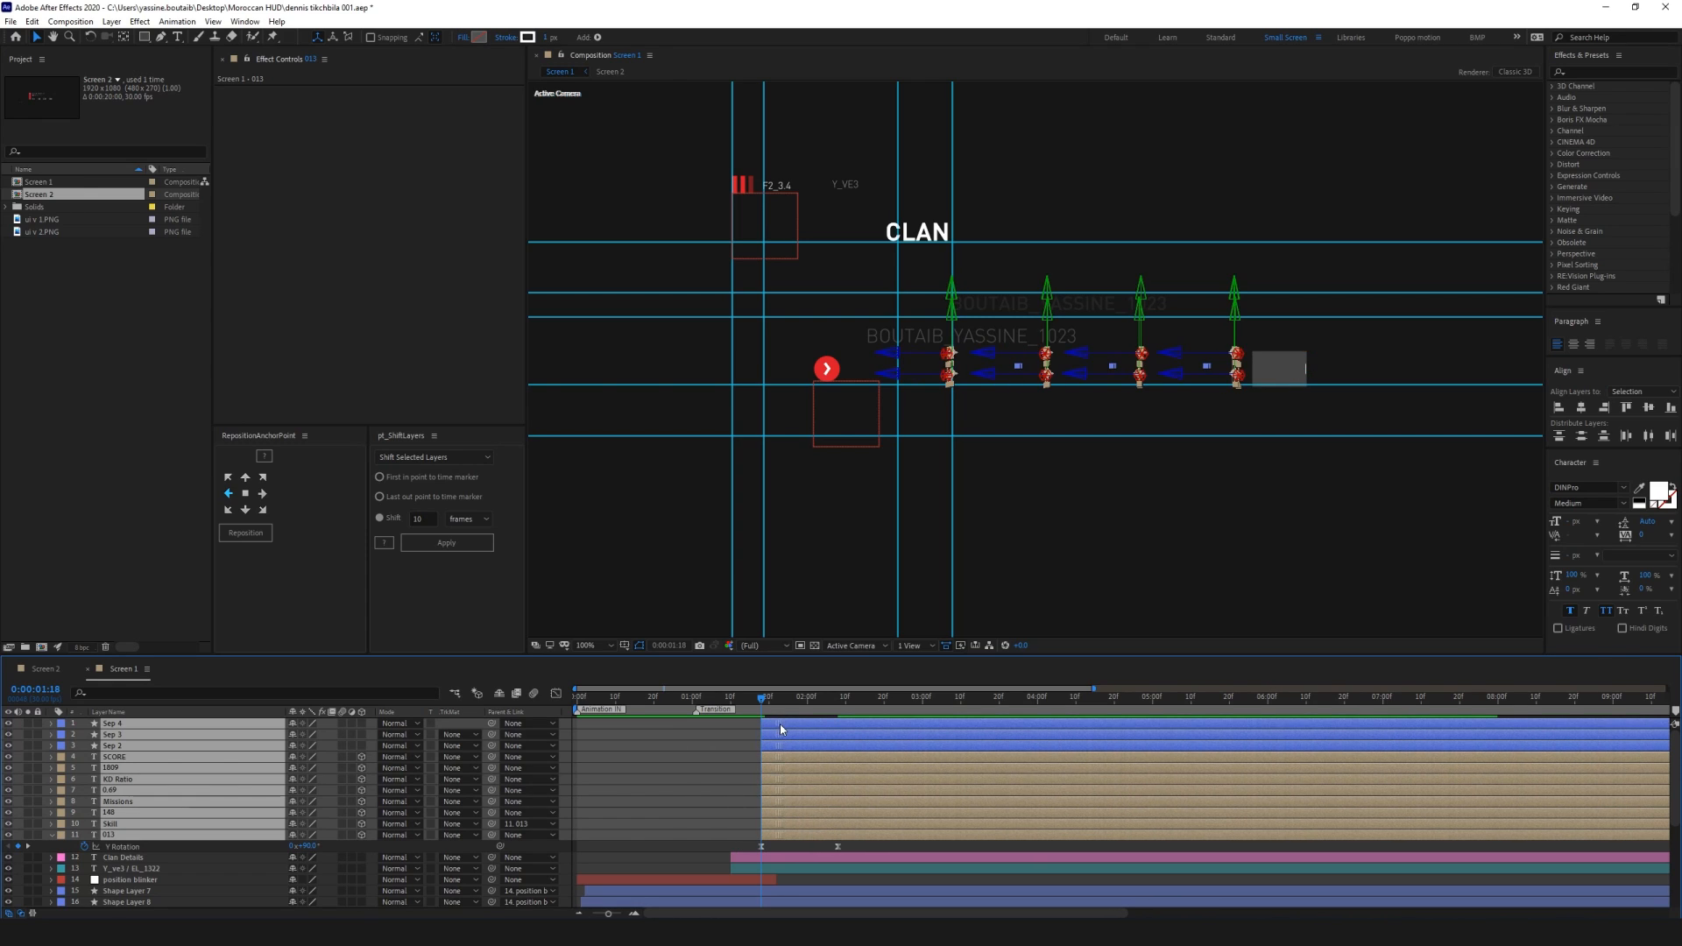
{"action": "key", "text": "space"}
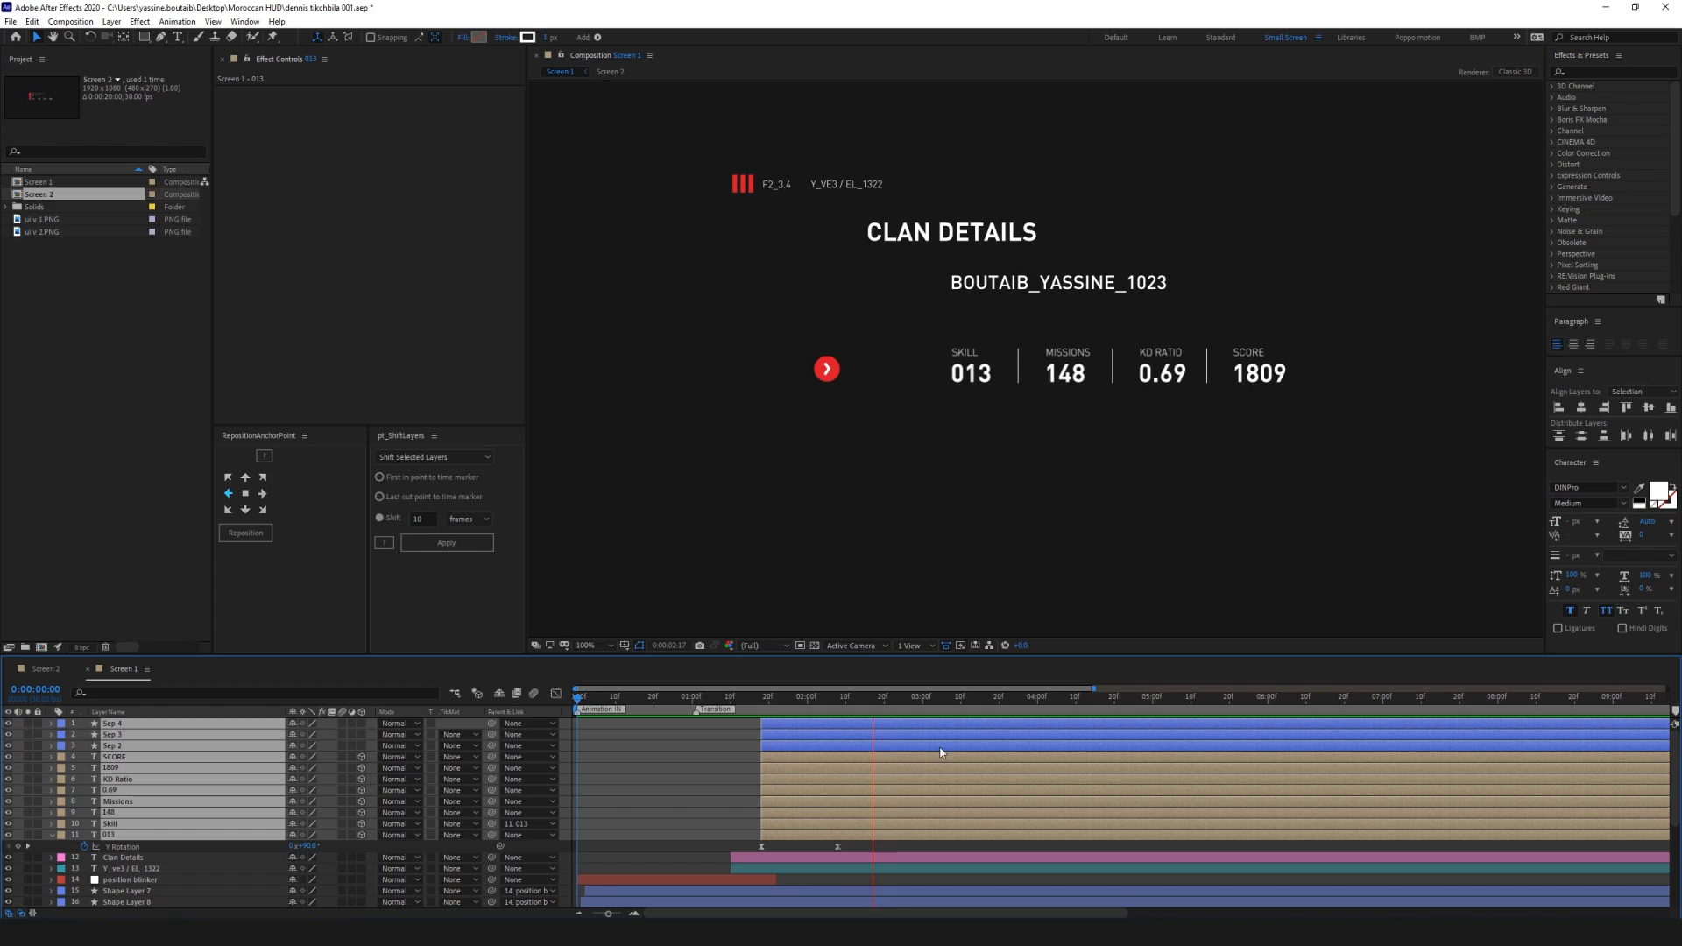
Shift the selected separator and stat layers to start at 0:00:01:20 and preview the animation from the beginning
{"action": "left_click_drag", "start_coordinate": [851, 699], "coordinate": [767, 697]}
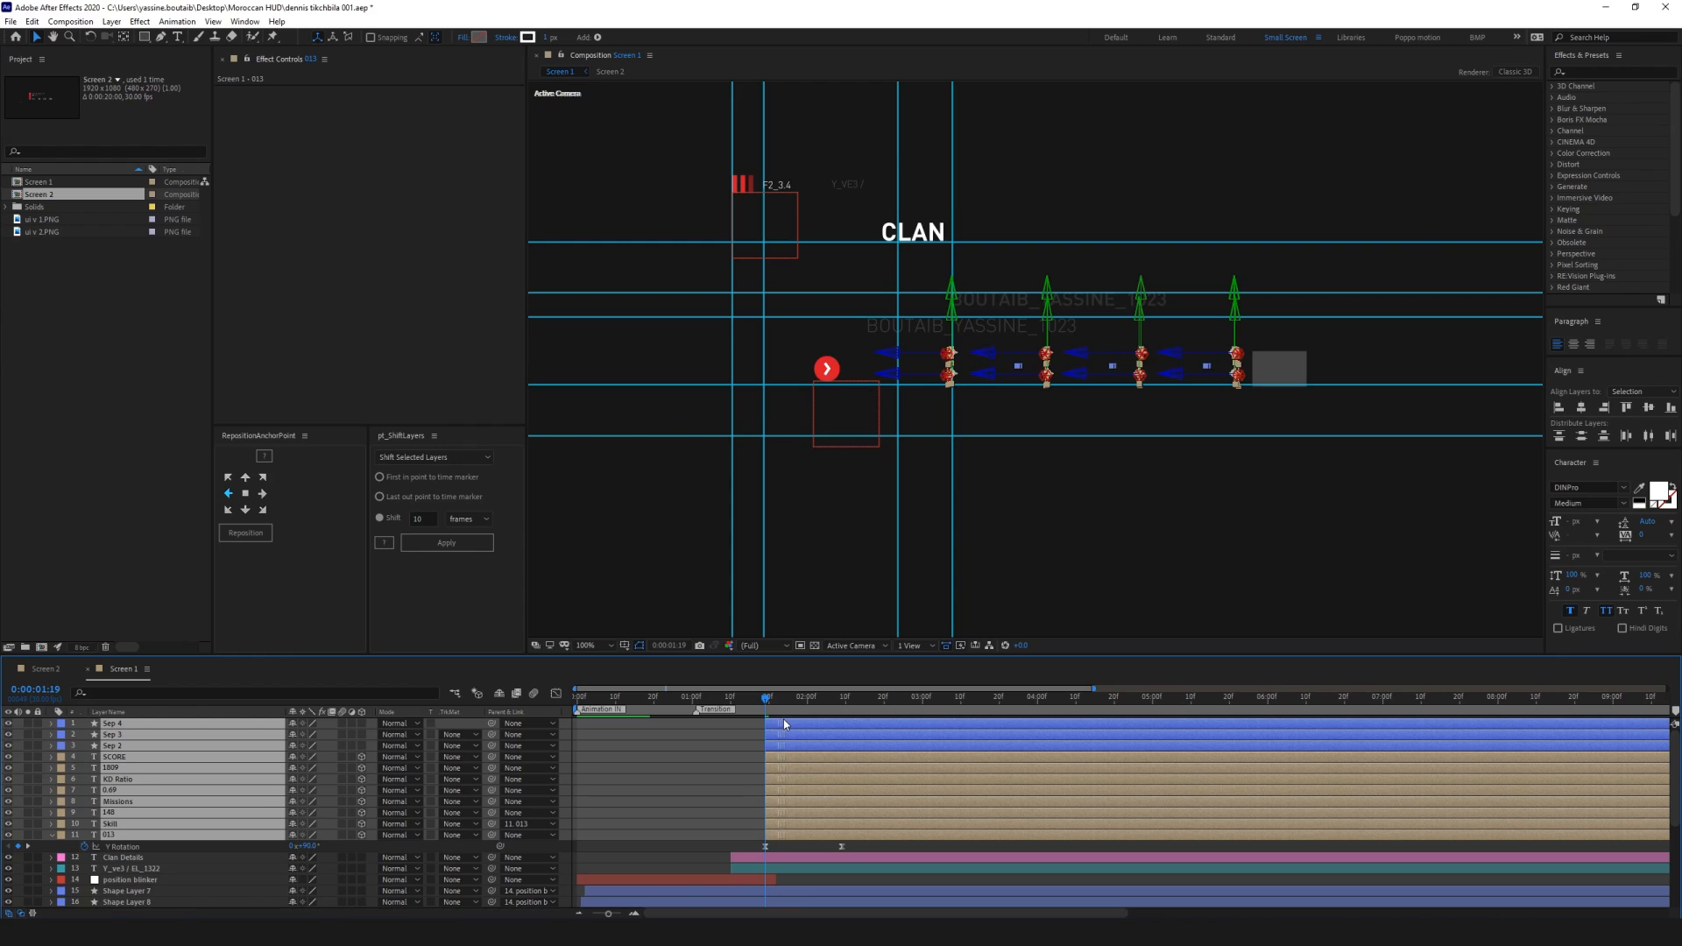
{"action": "left_click_drag", "start_coordinate": [783, 718], "coordinate": [790, 718]}
{"action": "key", "text": "Home"}
{"action": "key", "text": "space"}
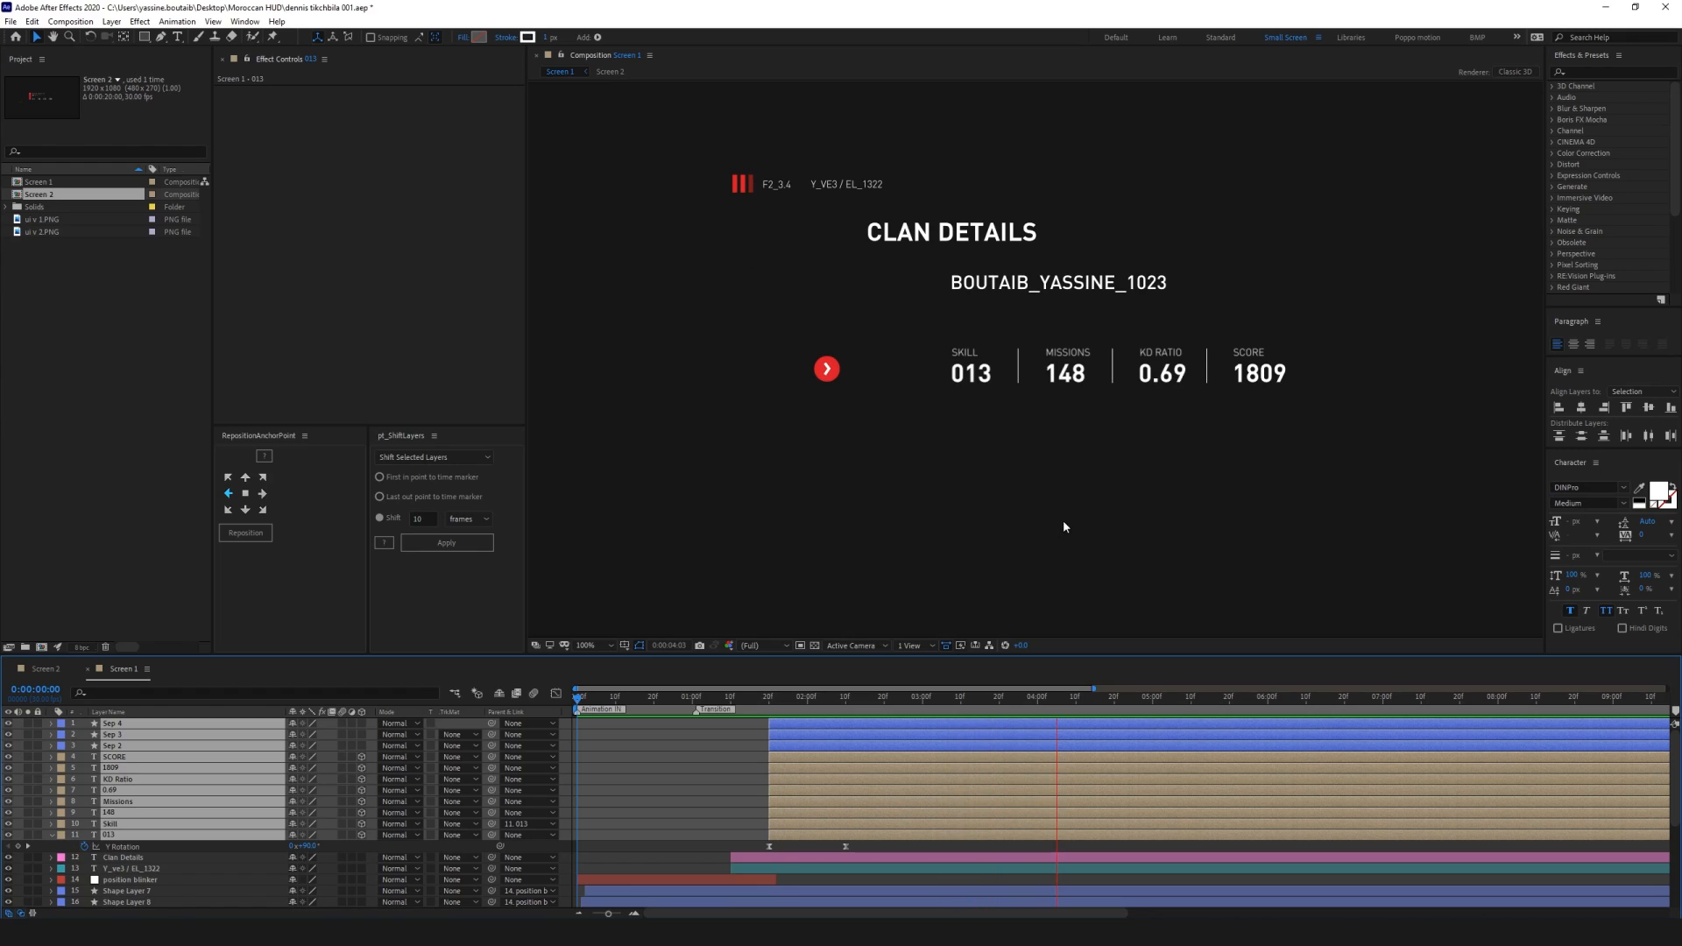
End the work area at 0:00:02:29, preview that range and return the playhead to 0:00:01:20
{"action": "left_click", "coordinate": [919, 698]}
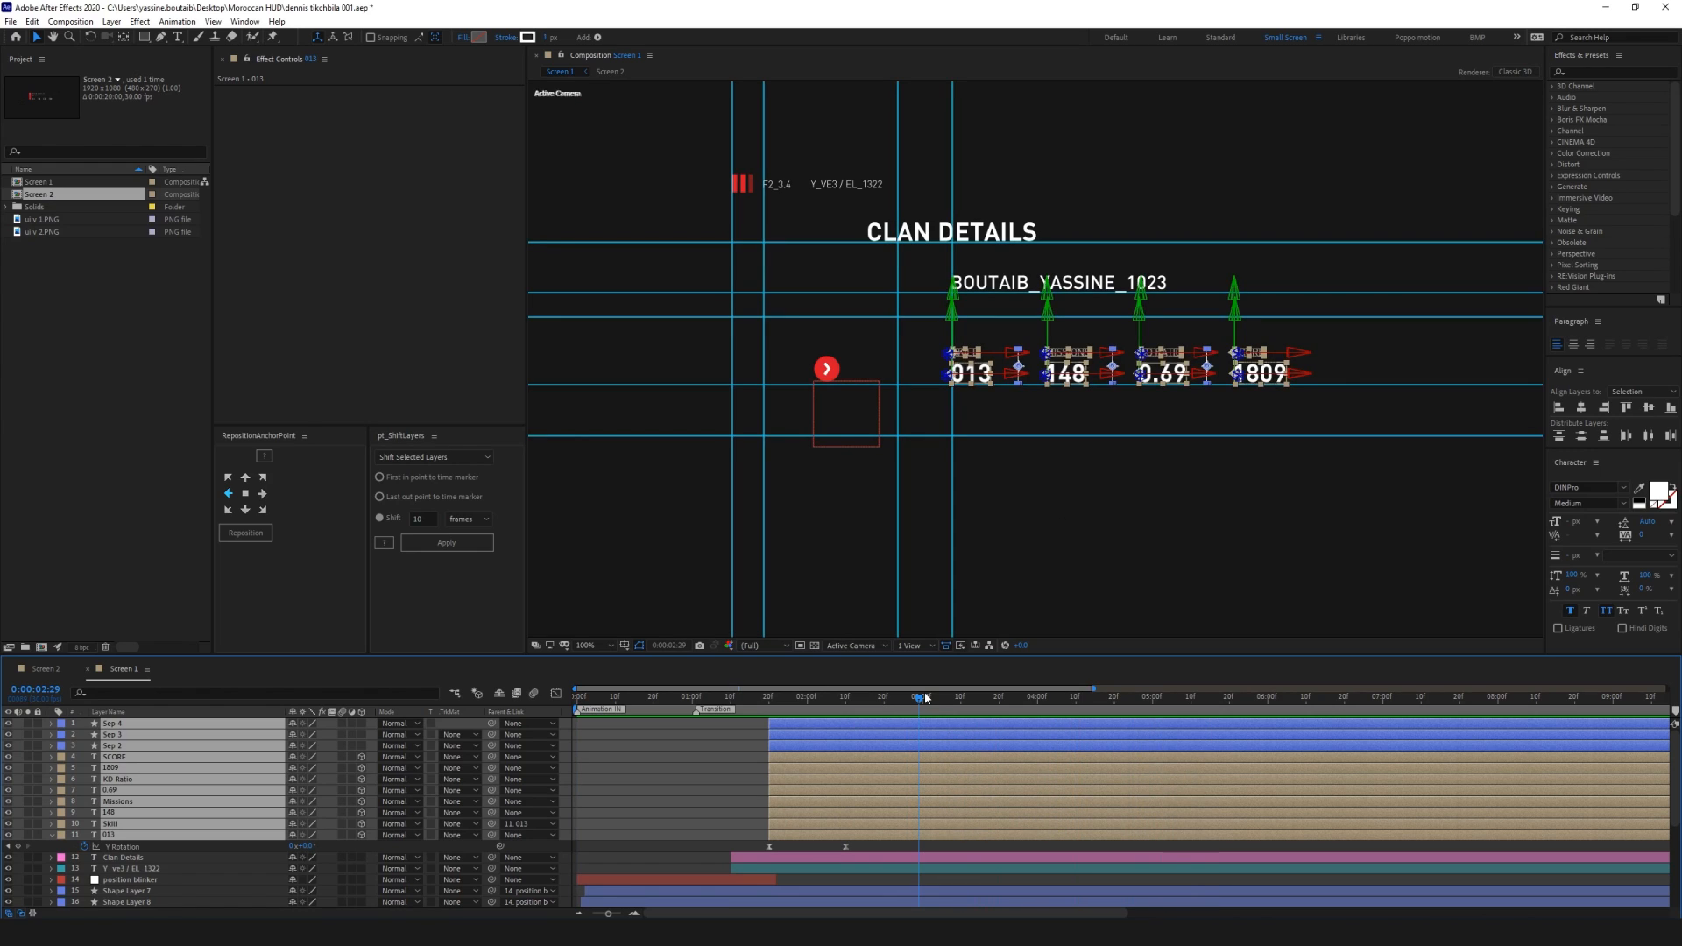
{"action": "key", "text": "space"}
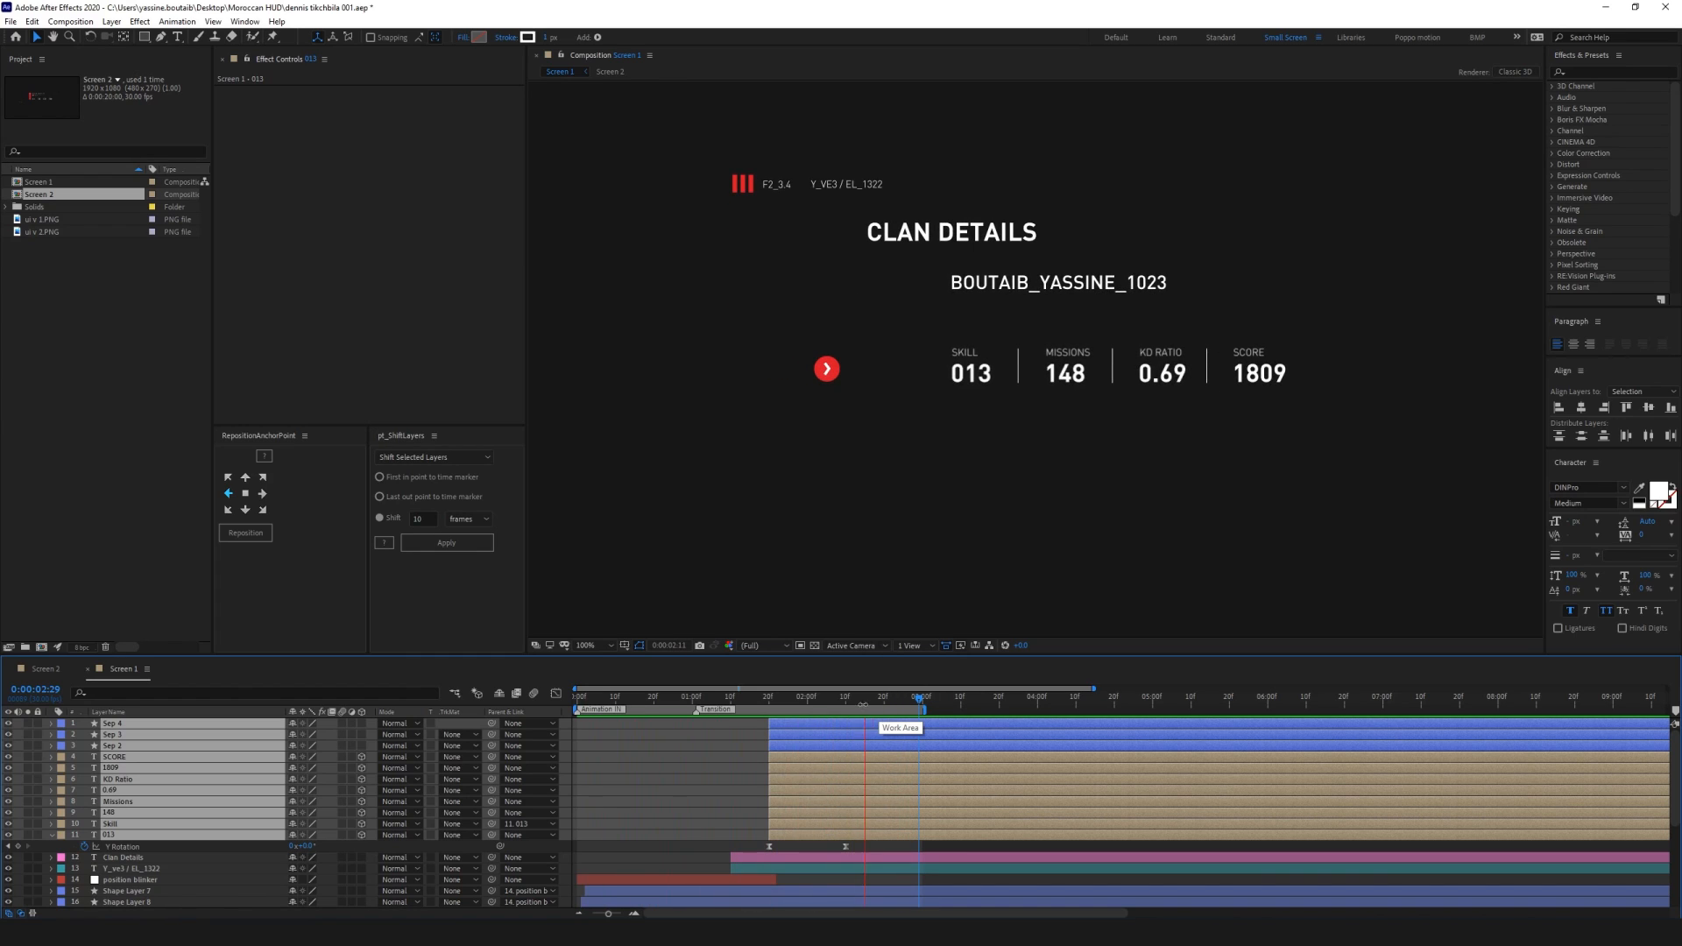
{"action": "left_click_drag", "start_coordinate": [824, 701], "coordinate": [770, 697]}
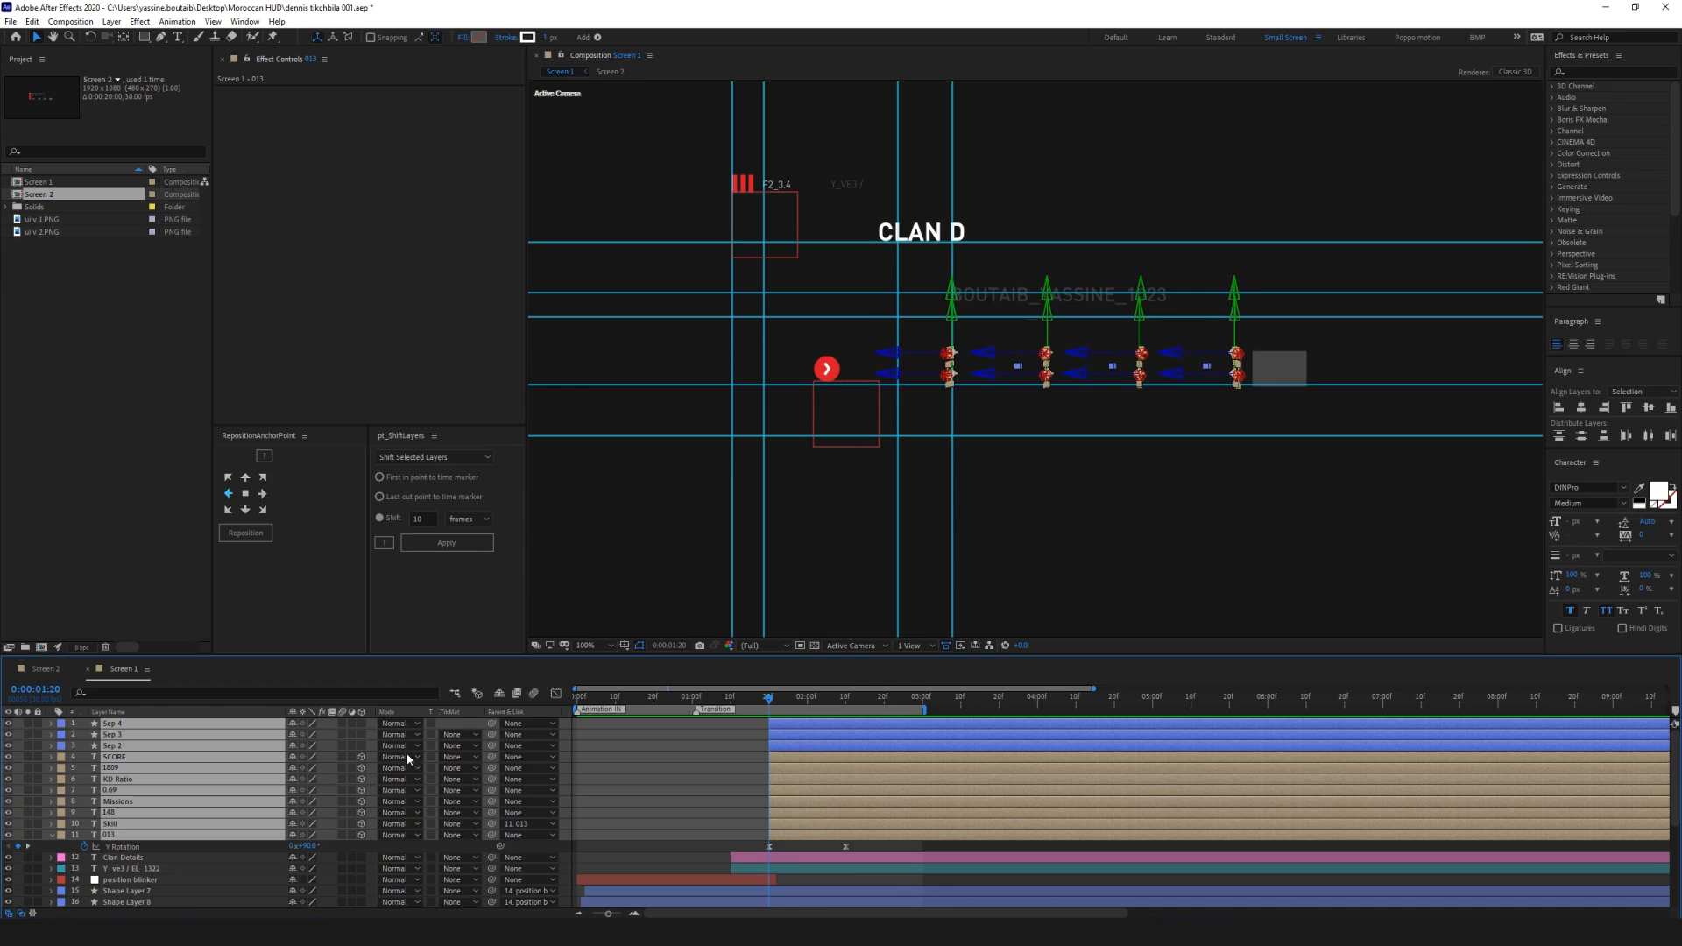
In Screen 2, move the Arrow bot, Arrow Top, Gold 4, pps and Shape Layer 2 layers to the top of the stack
{"action": "left_click", "coordinate": [82, 664]}
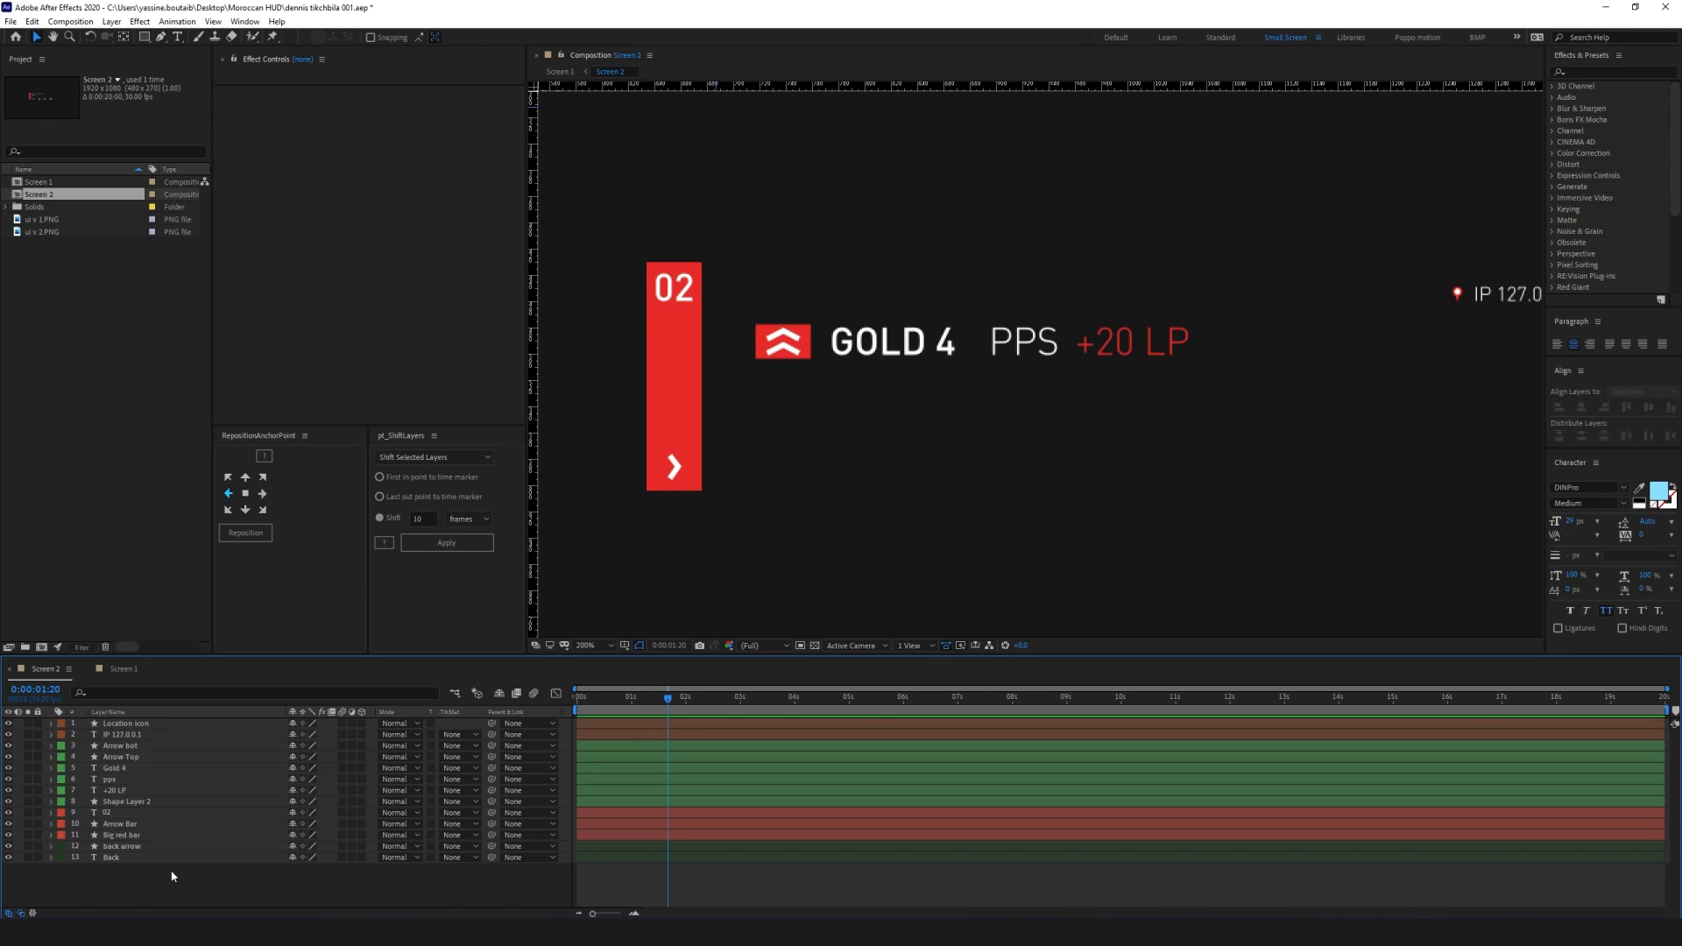
{"action": "left_click", "coordinate": [892, 338]}
{"action": "left_click_drag", "start_coordinate": [1044, 382], "coordinate": [755, 291]}
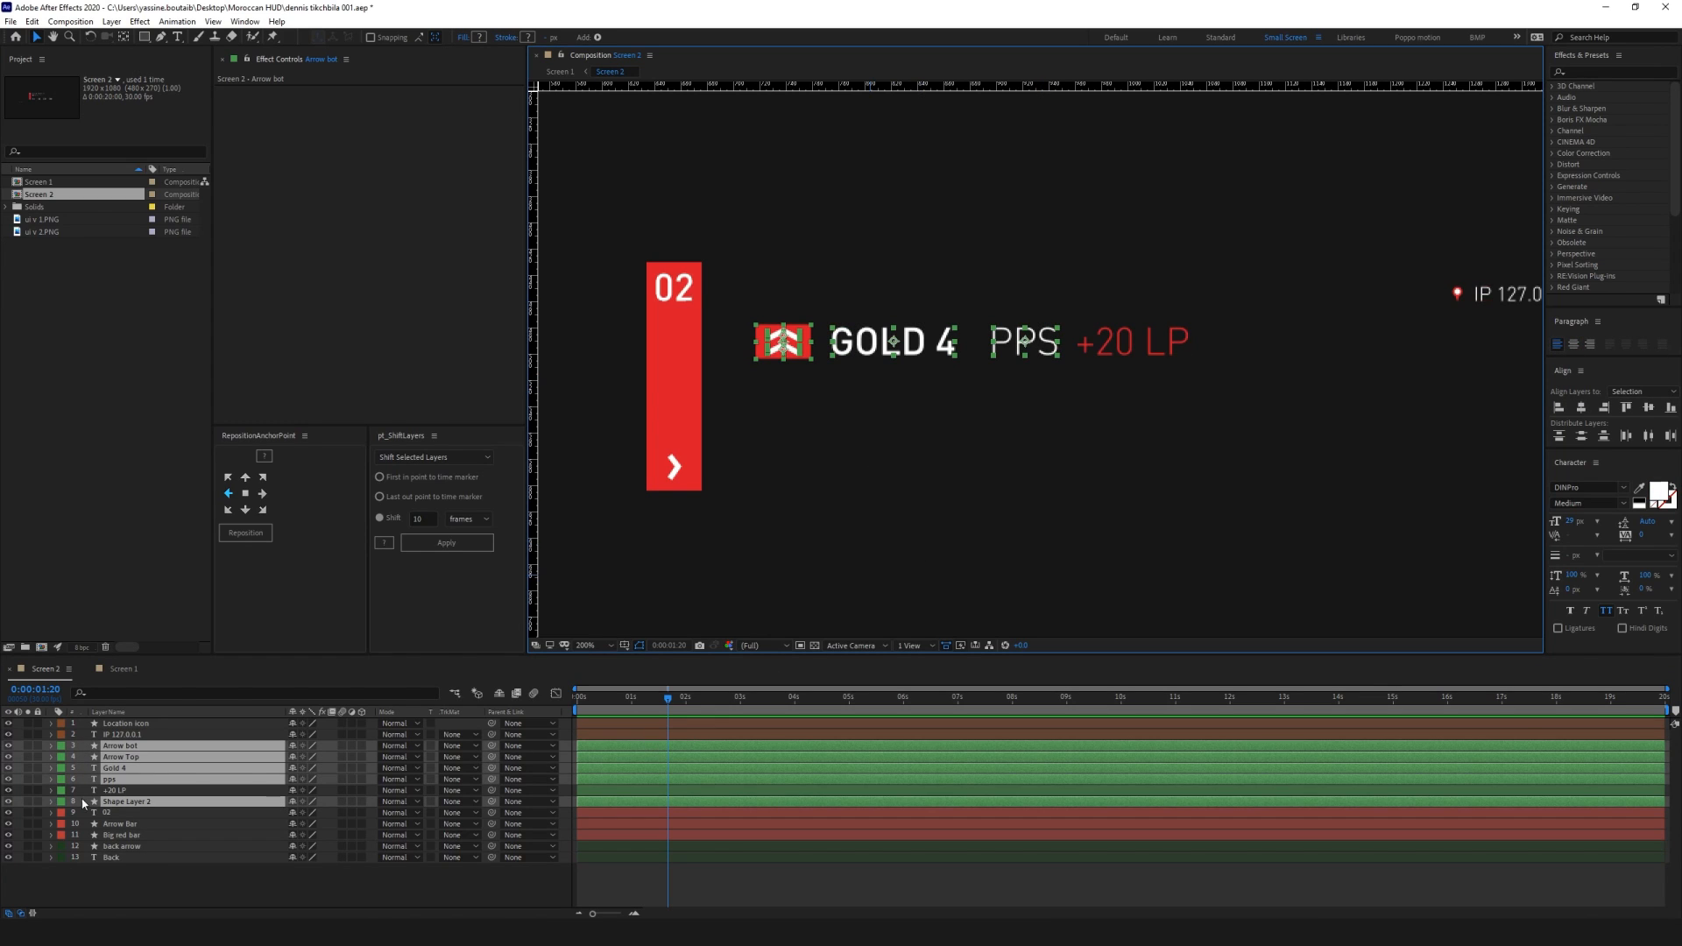
{"action": "left_click_drag", "start_coordinate": [125, 749], "coordinate": [127, 721]}
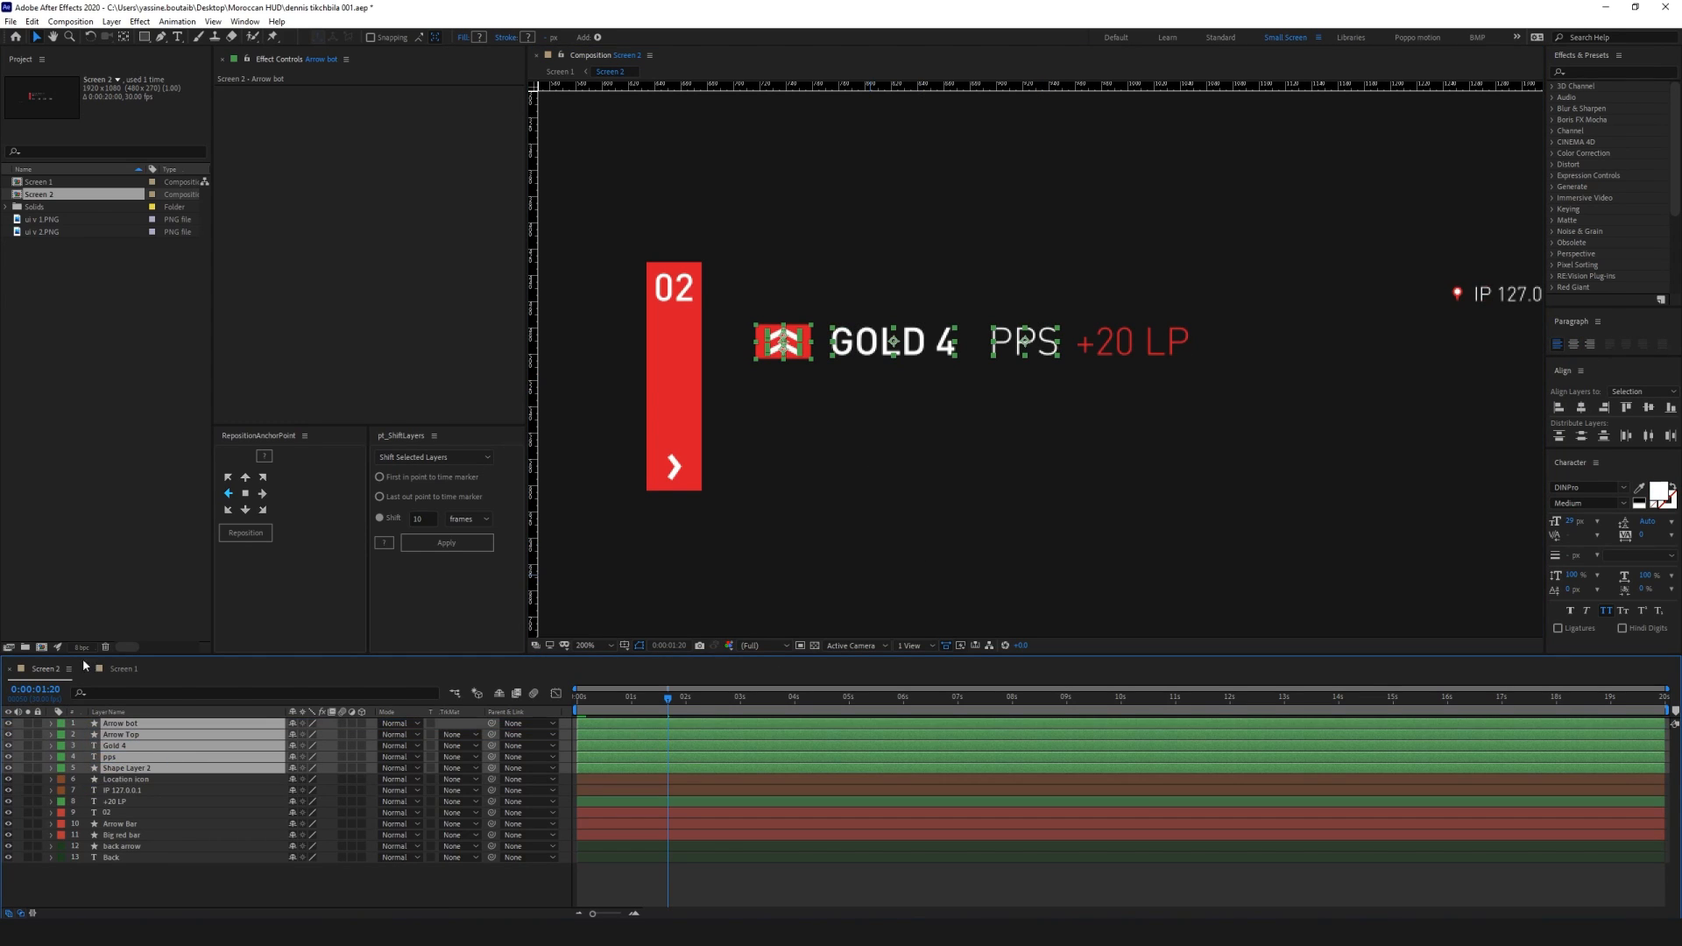
{"action": "key", "text": "ctrl+x"}
{"action": "left_click", "coordinate": [123, 668]}
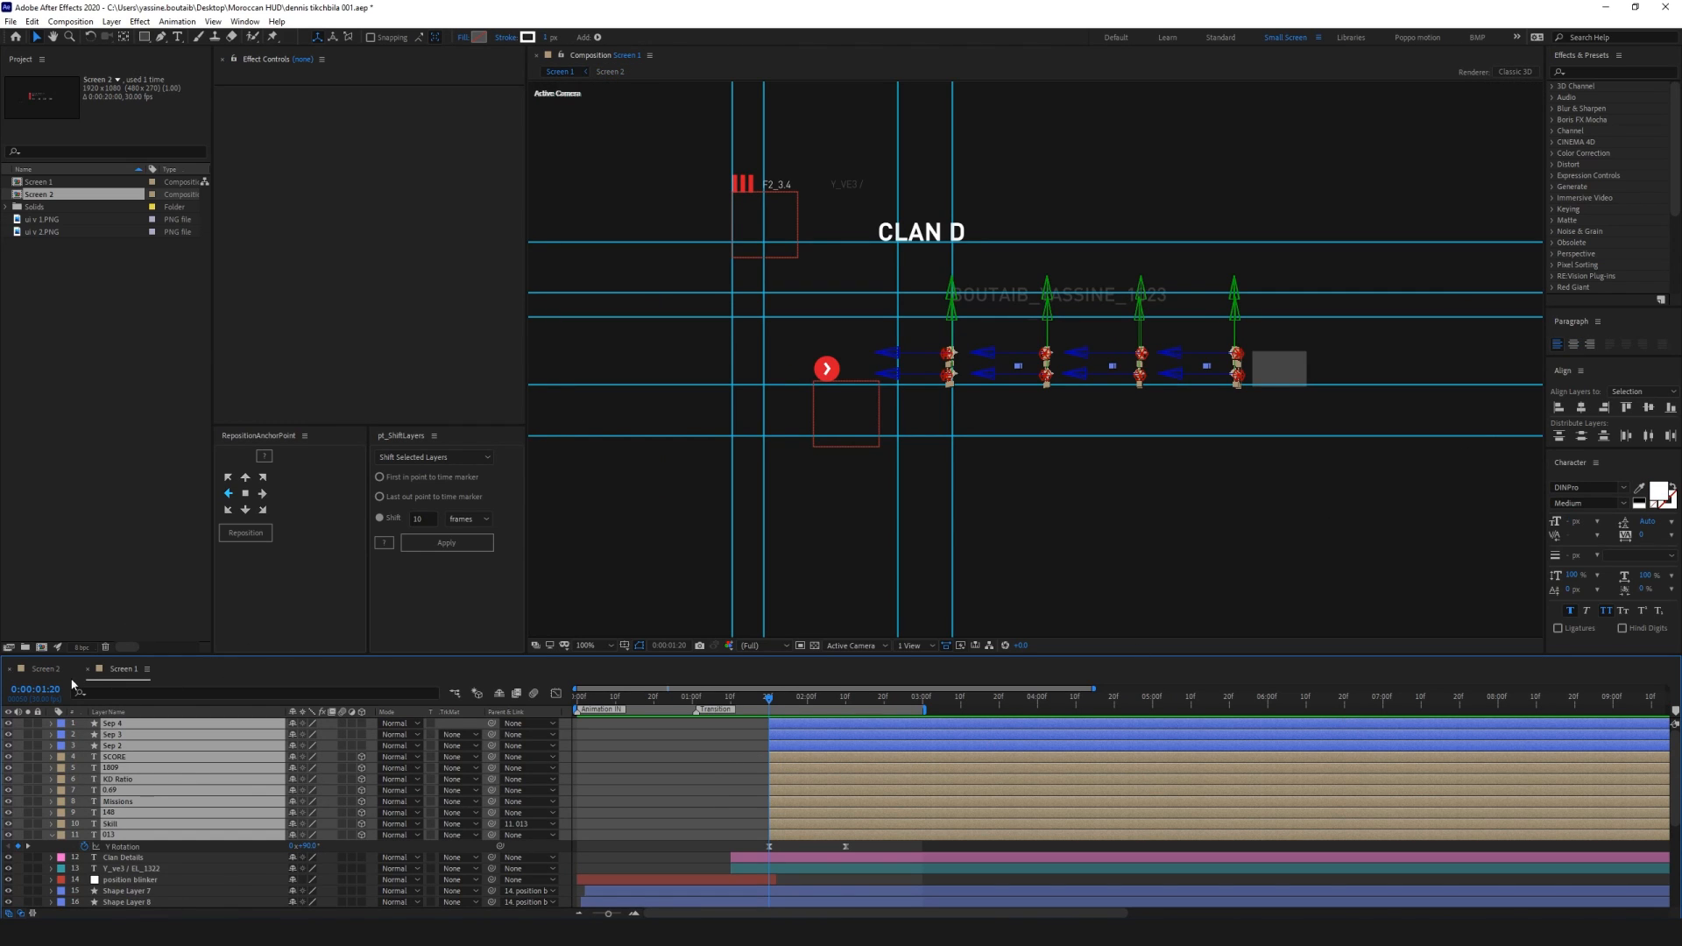
{"action": "left_click", "coordinate": [46, 669]}
{"action": "key", "text": "ctrl+v"}
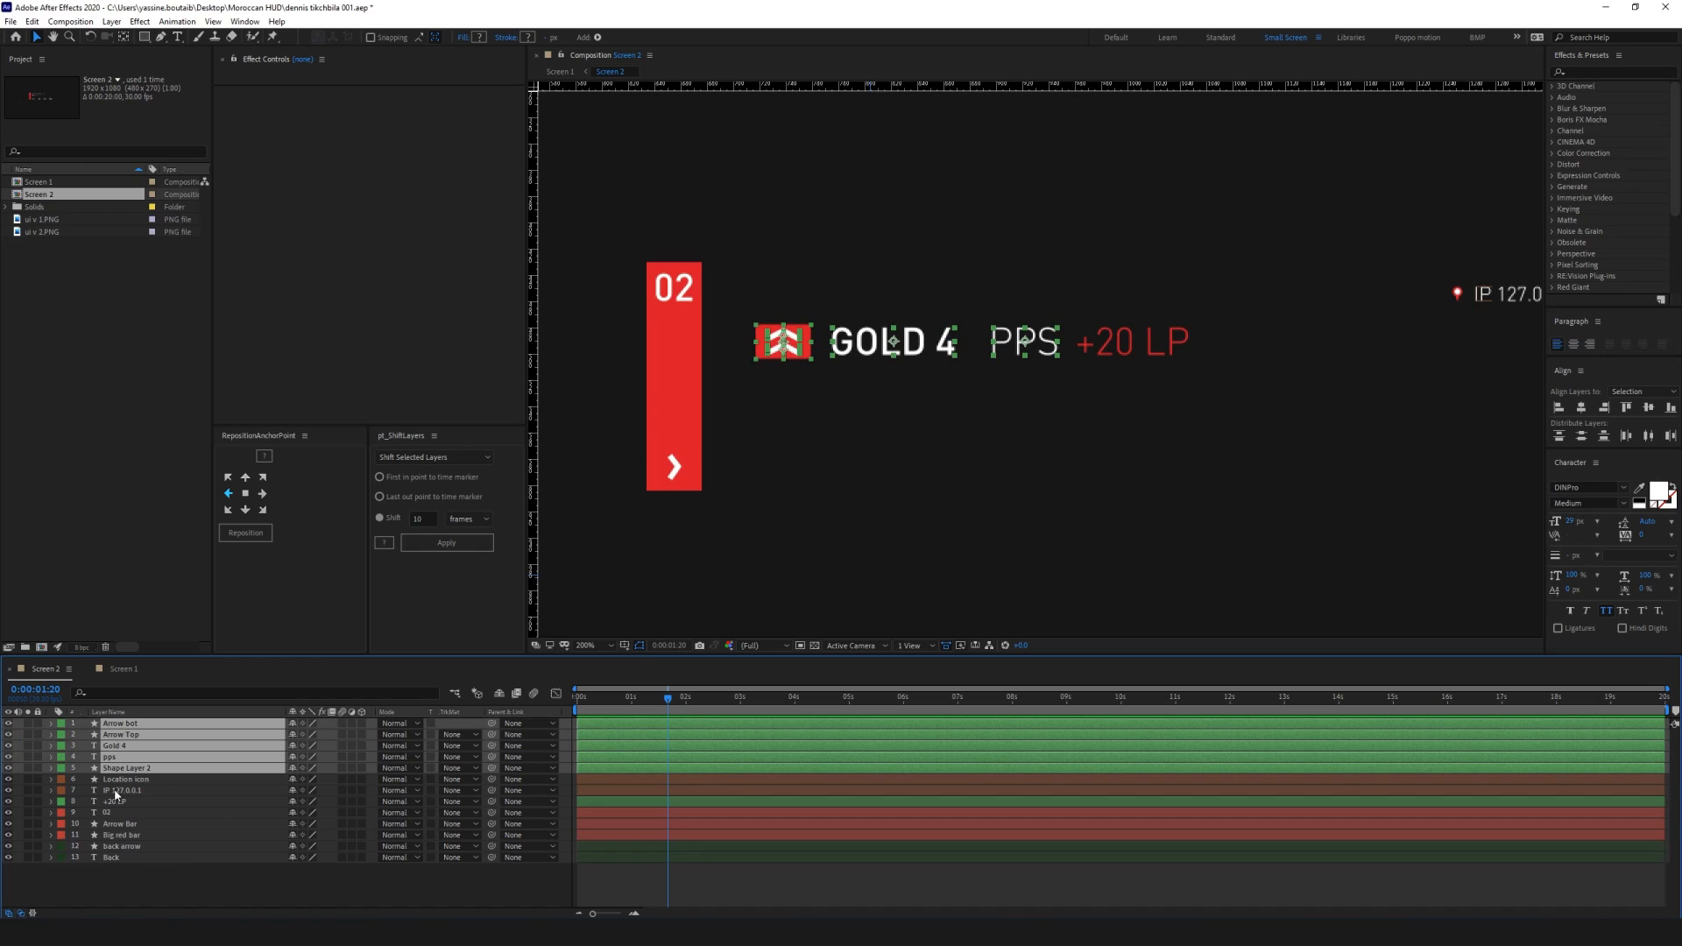
Cut the two arrows, Gold 4, pps, Shape Layer 2 and +20 LP from Screen 2 and paste them into Screen 1
{"action": "left_click", "coordinate": [1113, 344]}
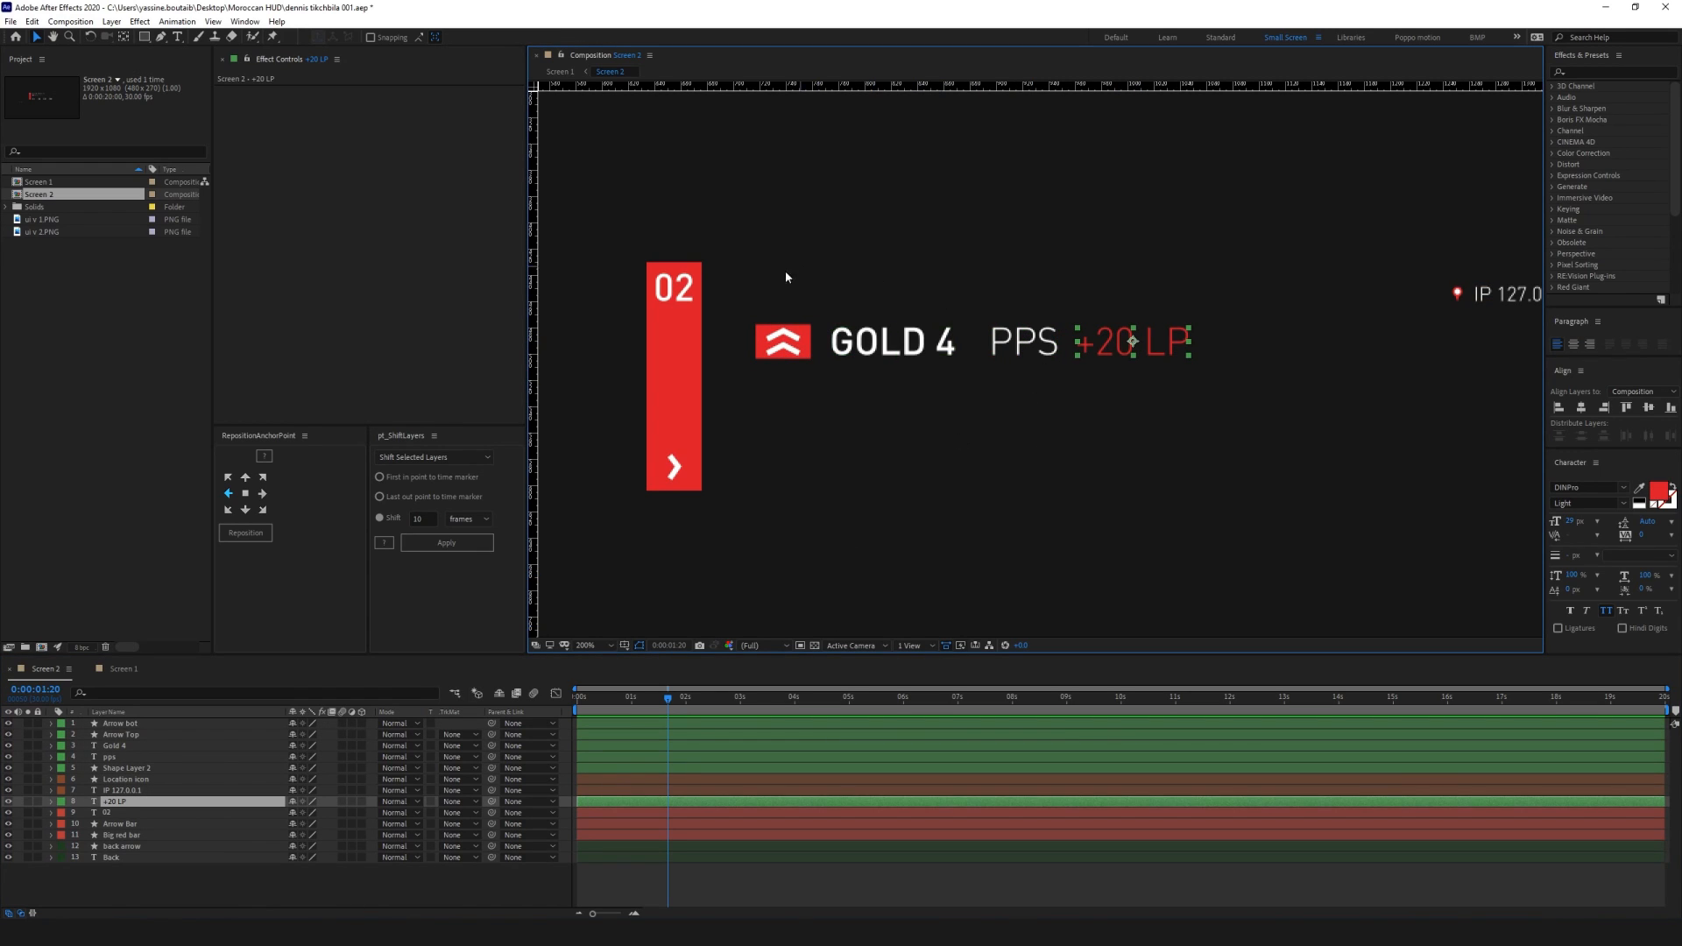
{"action": "left_click_drag", "start_coordinate": [779, 292], "coordinate": [1201, 367]}
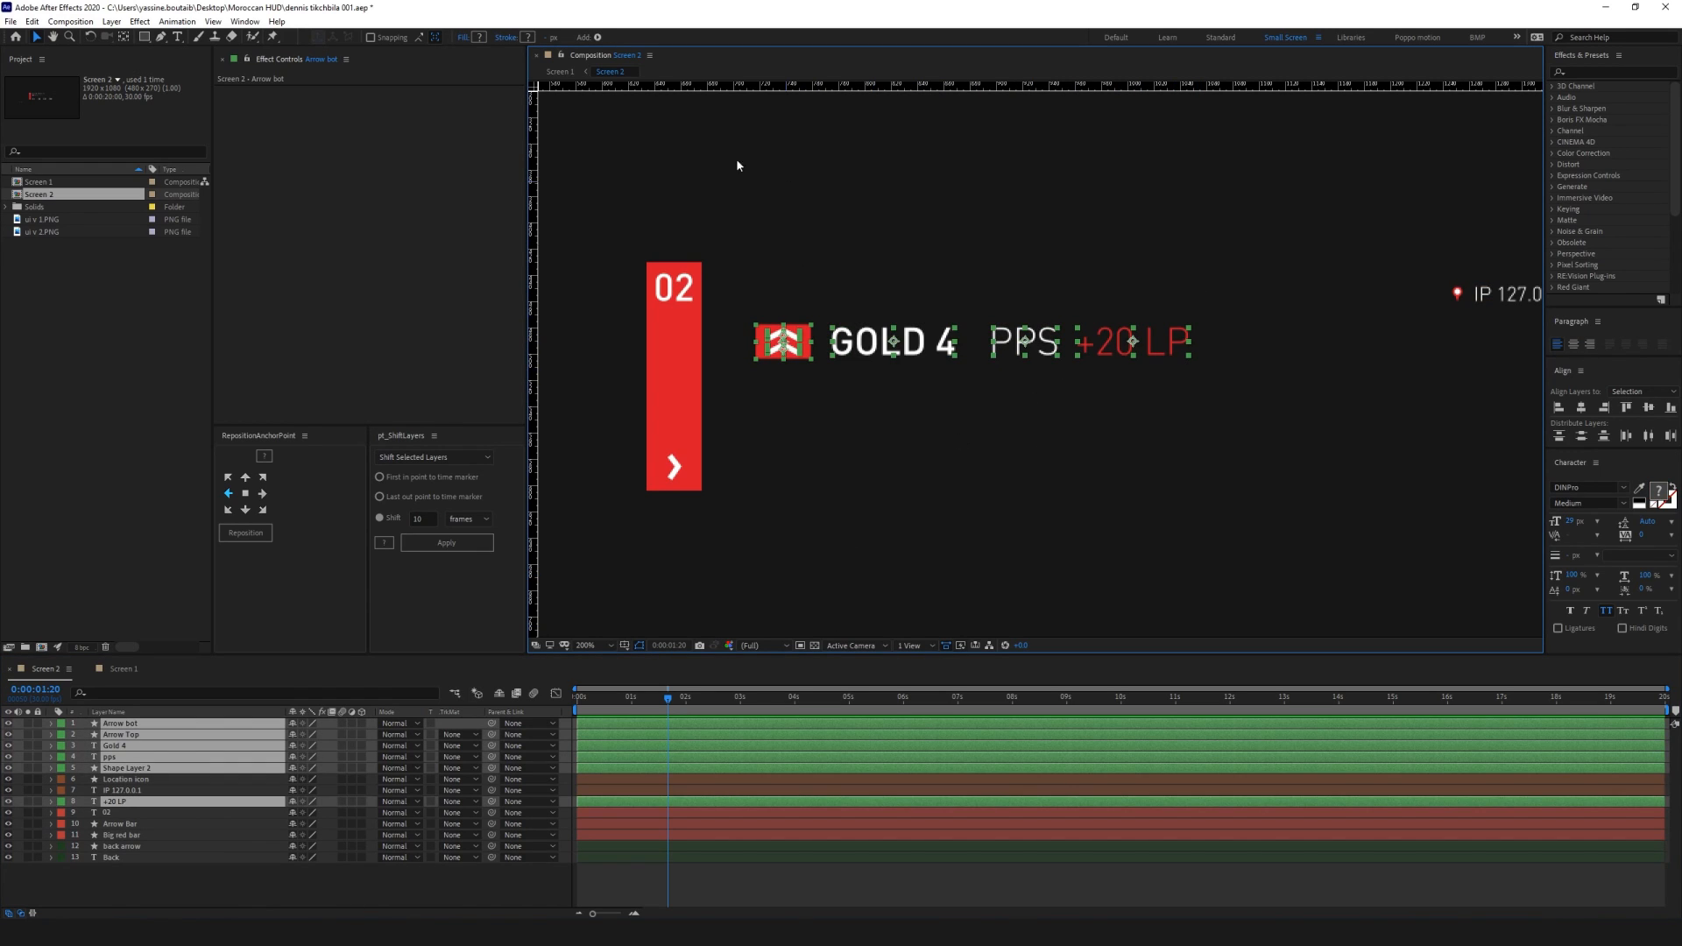
{"action": "key", "text": "Delete"}
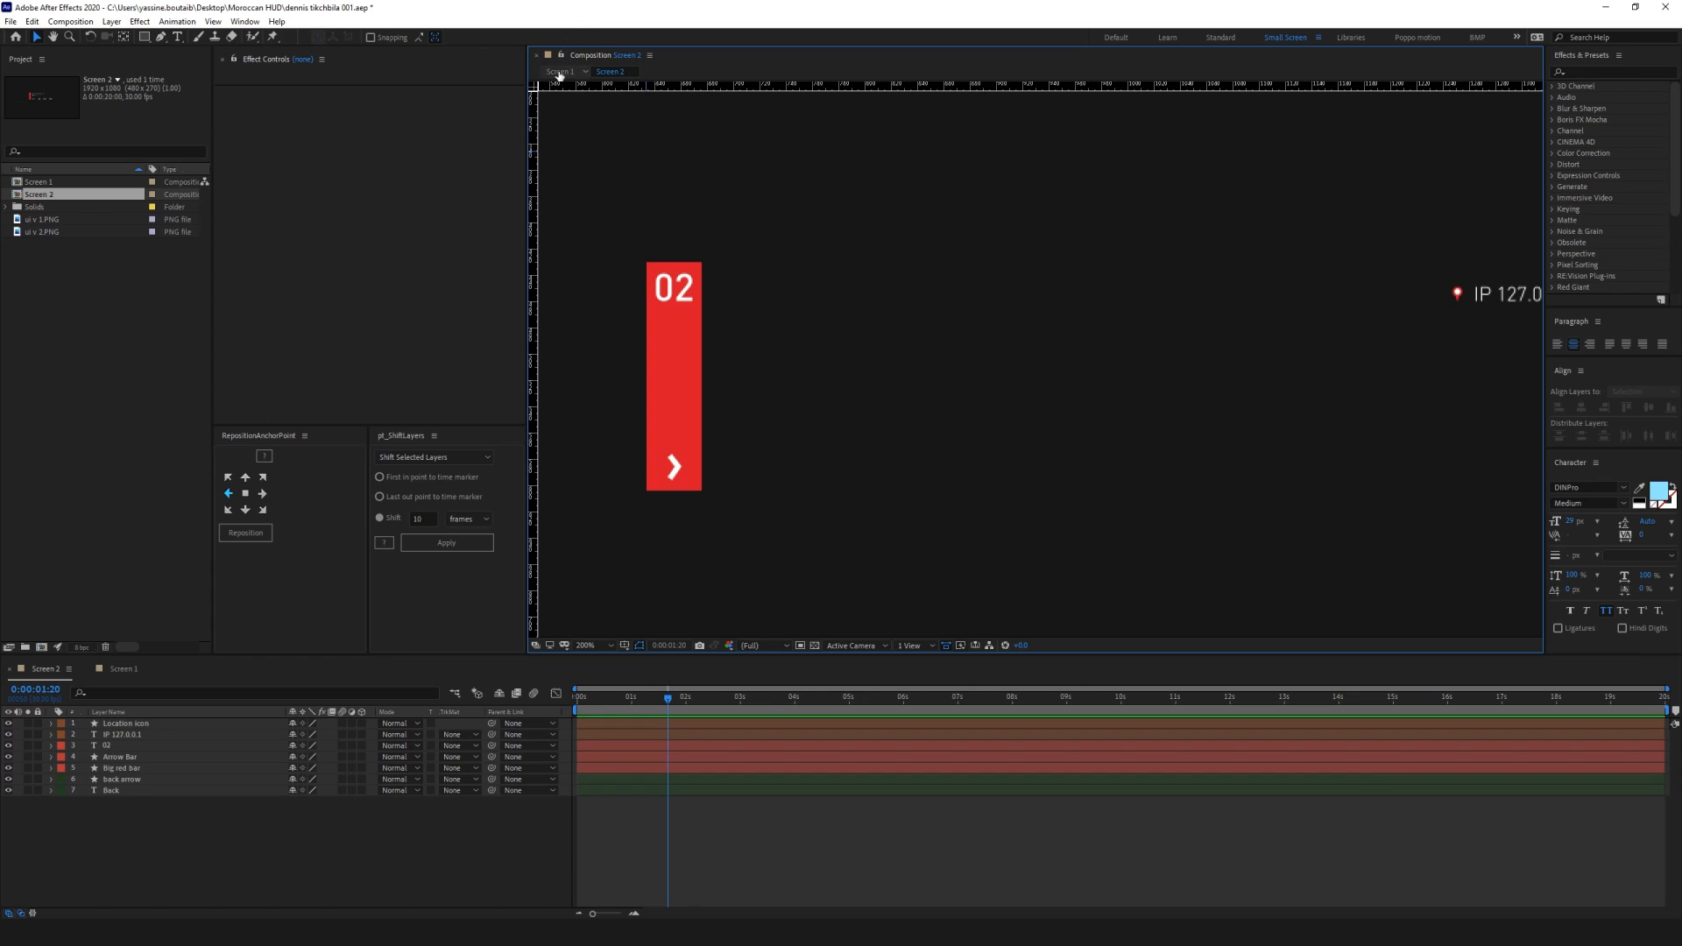
{"action": "left_click", "coordinate": [559, 72]}
{"action": "key", "text": "ctrl+v"}
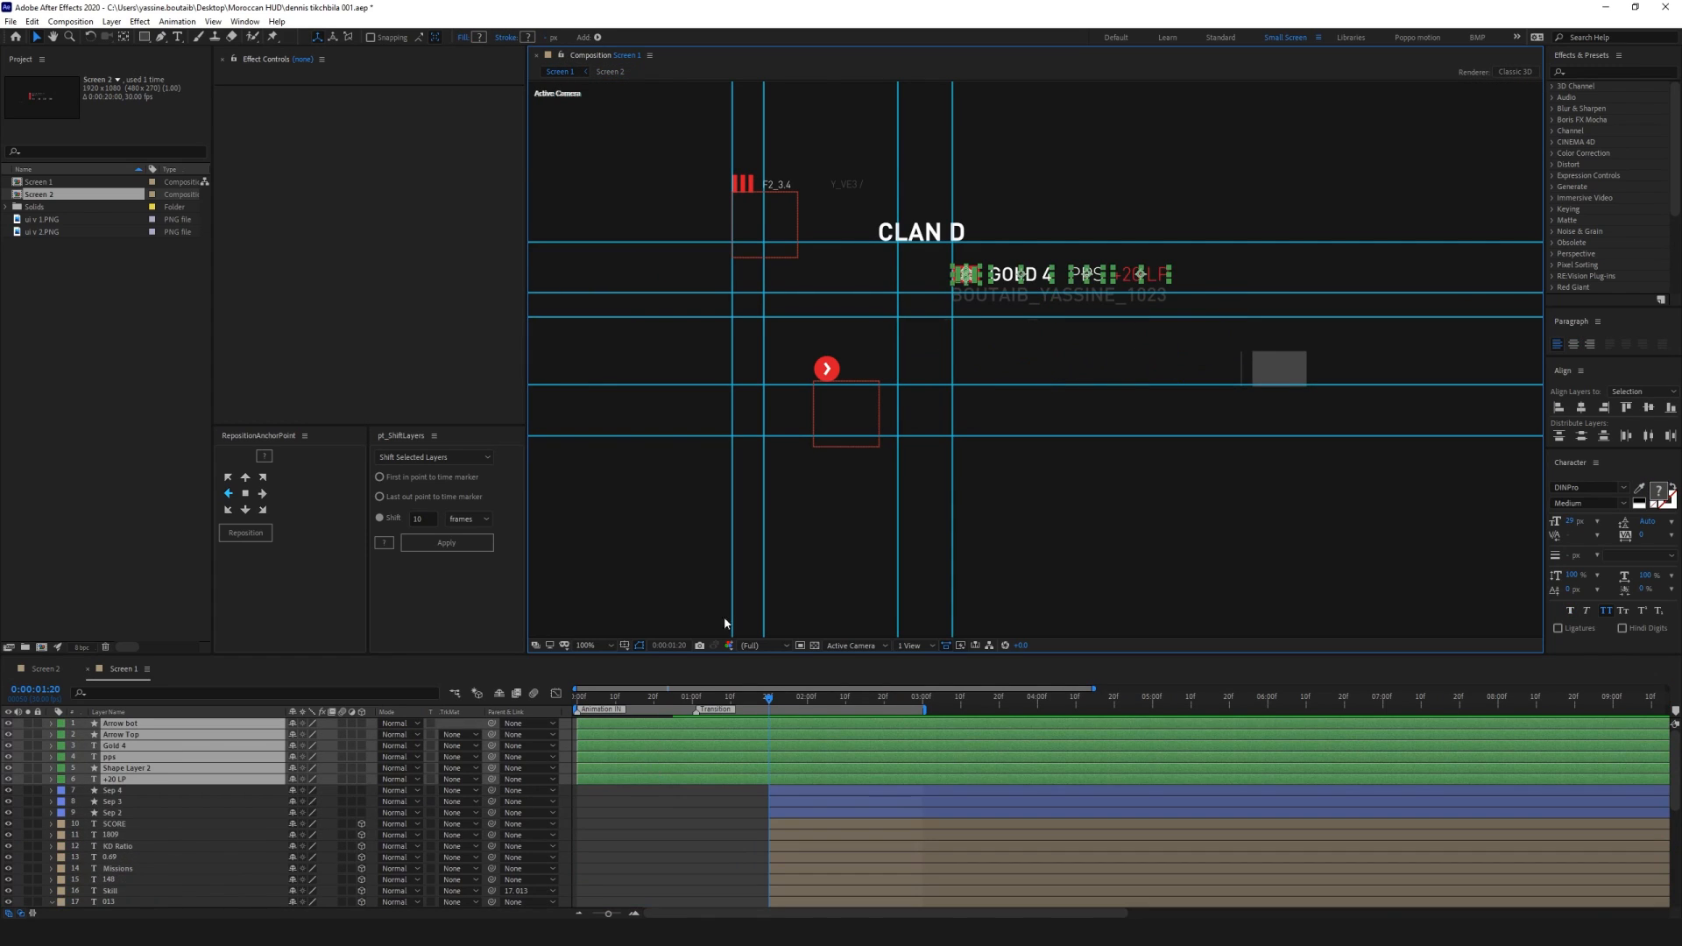
Move the pasted rank row just below the player name and shift its six layers to start at 0:00:01:20
{"action": "left_click_drag", "start_coordinate": [1016, 274], "coordinate": [1017, 309]}
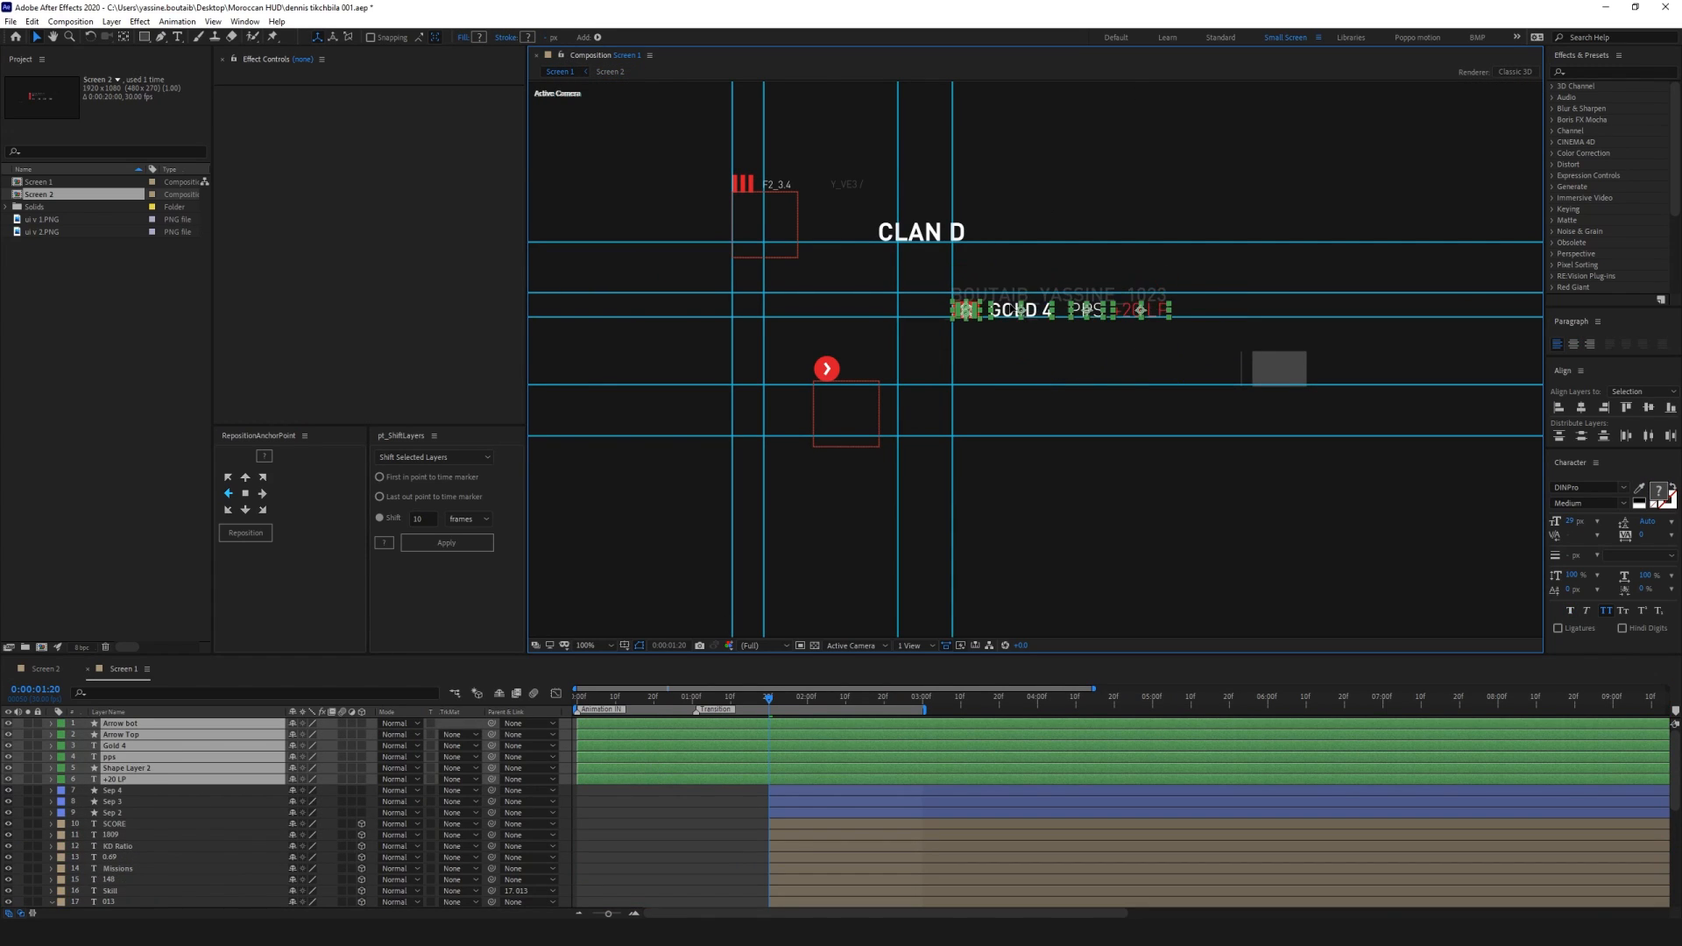
{"action": "left_click", "coordinate": [781, 724]}
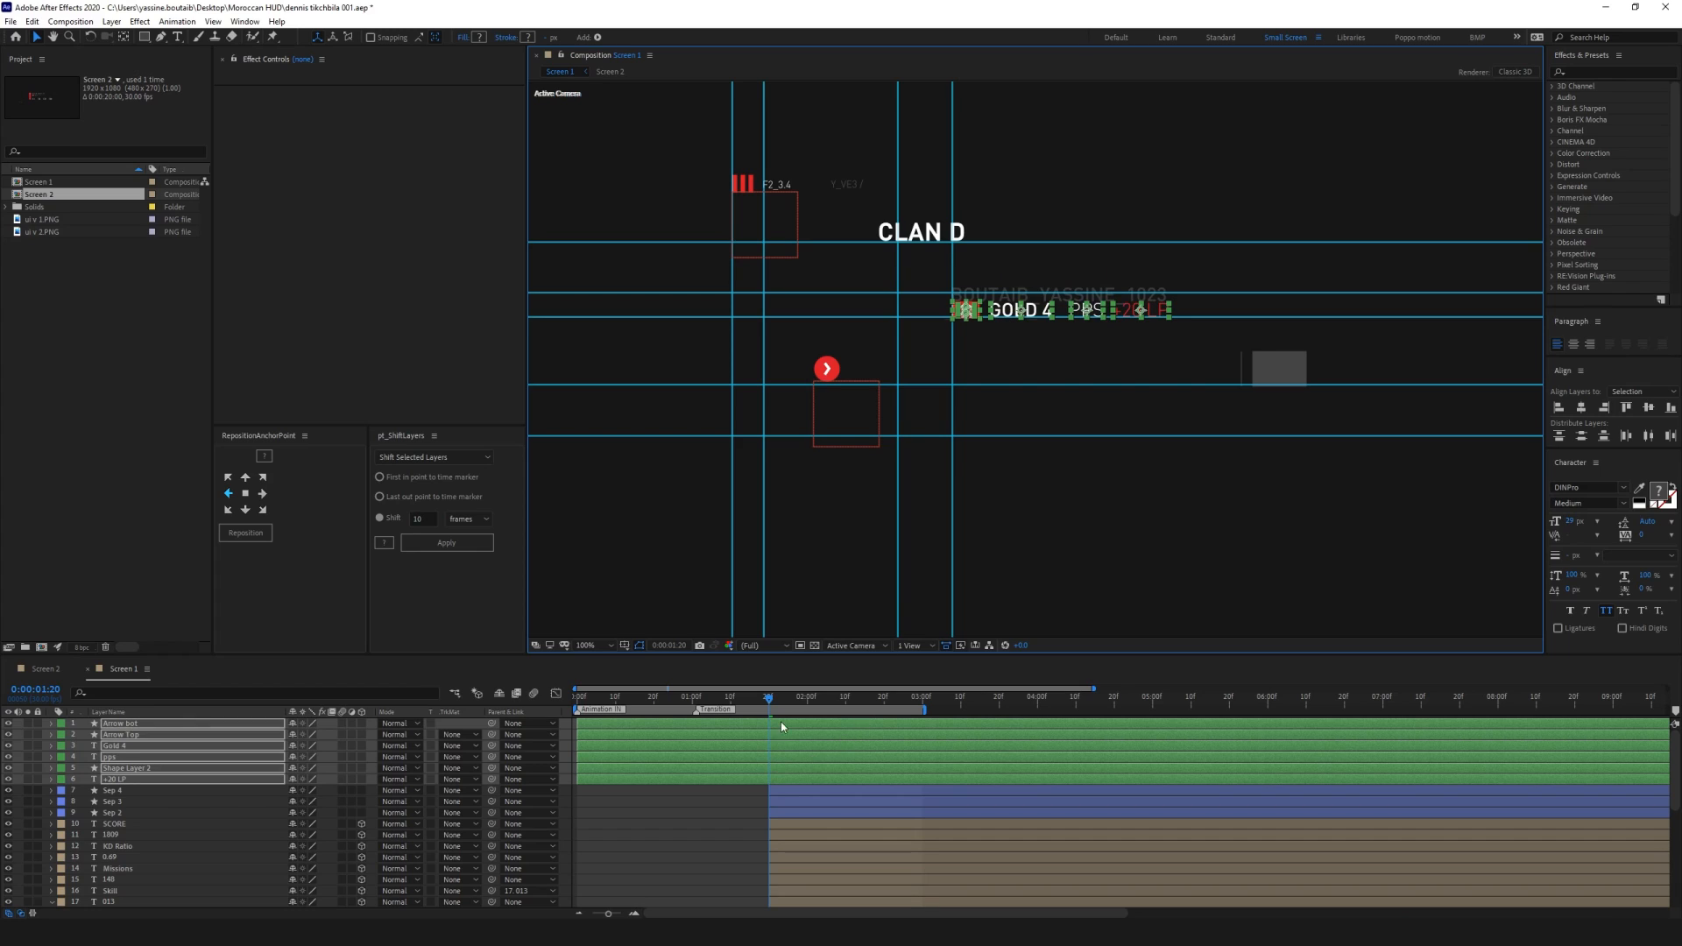
{"action": "left_click_drag", "start_coordinate": [709, 729], "coordinate": [897, 736]}
{"action": "mouse_move", "coordinate": [772, 699]}
{"action": "left_mouse_down"}
{"action": "mouse_move", "coordinate": [890, 699]}
{"action": "mouse_move", "coordinate": [756, 704]}
{"action": "mouse_move", "coordinate": [802, 709]}
{"action": "mouse_move", "coordinate": [770, 708]}
{"action": "left_mouse_up"}
Hide the Arrow bot and Arrow Top layers over the red rank box
{"action": "scroll", "coordinate": [1230, 374], "scroll_direction": "up", "scroll_amount": 1}
{"action": "left_click_drag", "start_coordinate": [1231, 375], "coordinate": [976, 402]}
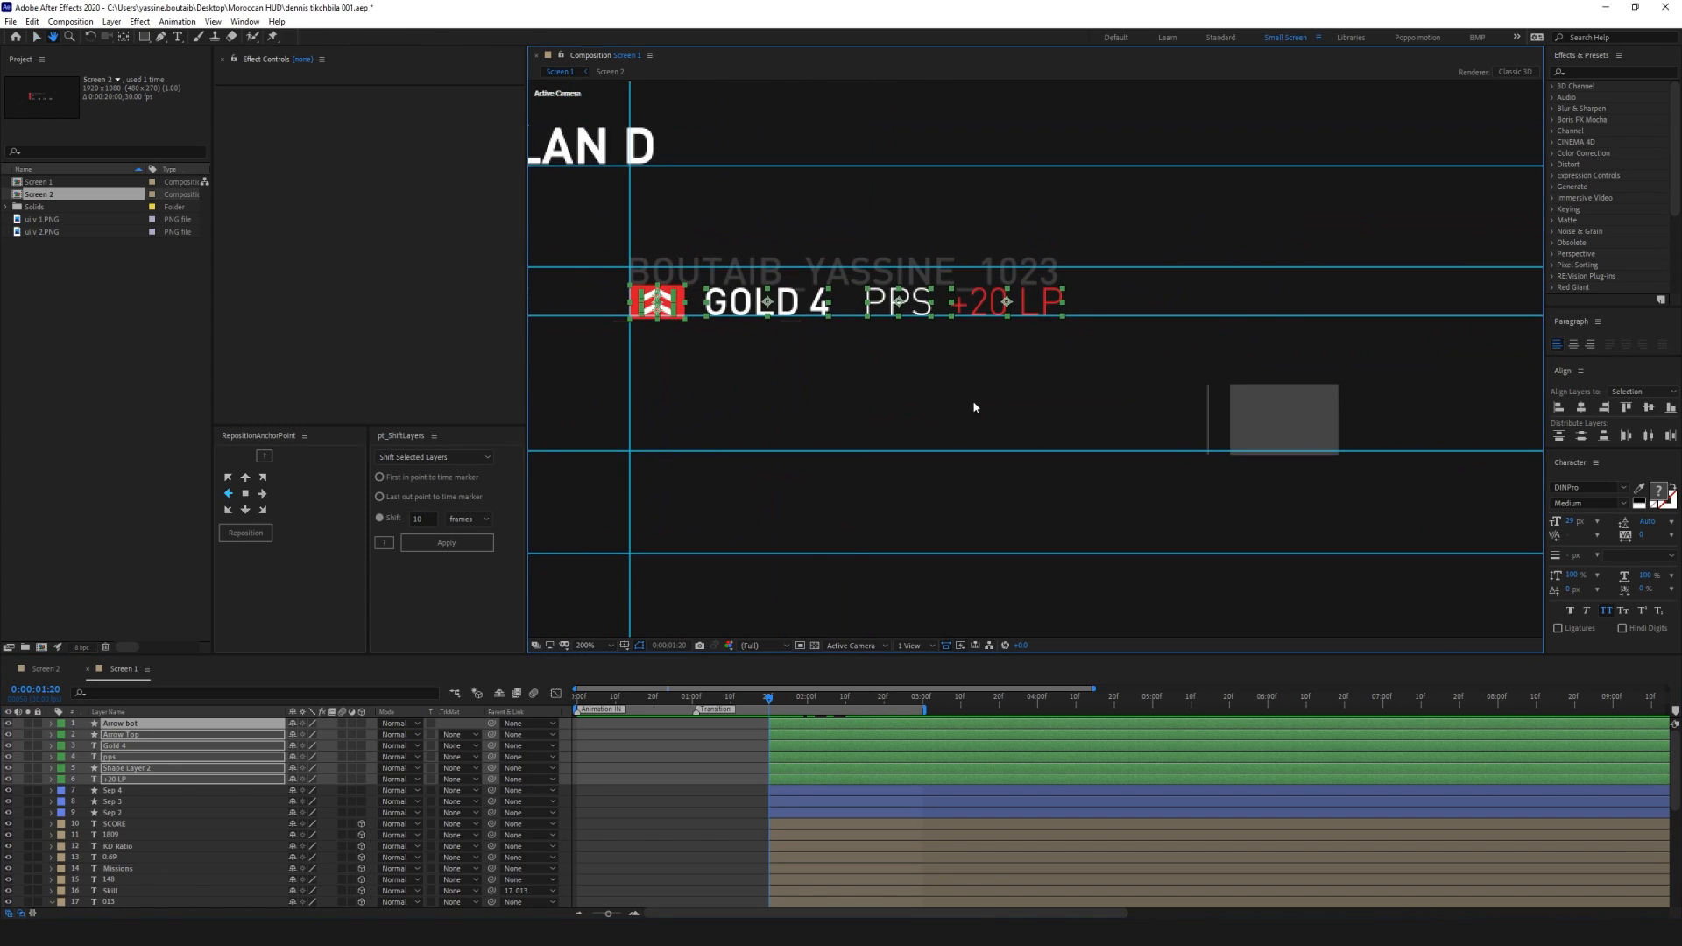
{"action": "left_click", "coordinate": [675, 758]}
{"action": "left_click", "coordinate": [667, 319]}
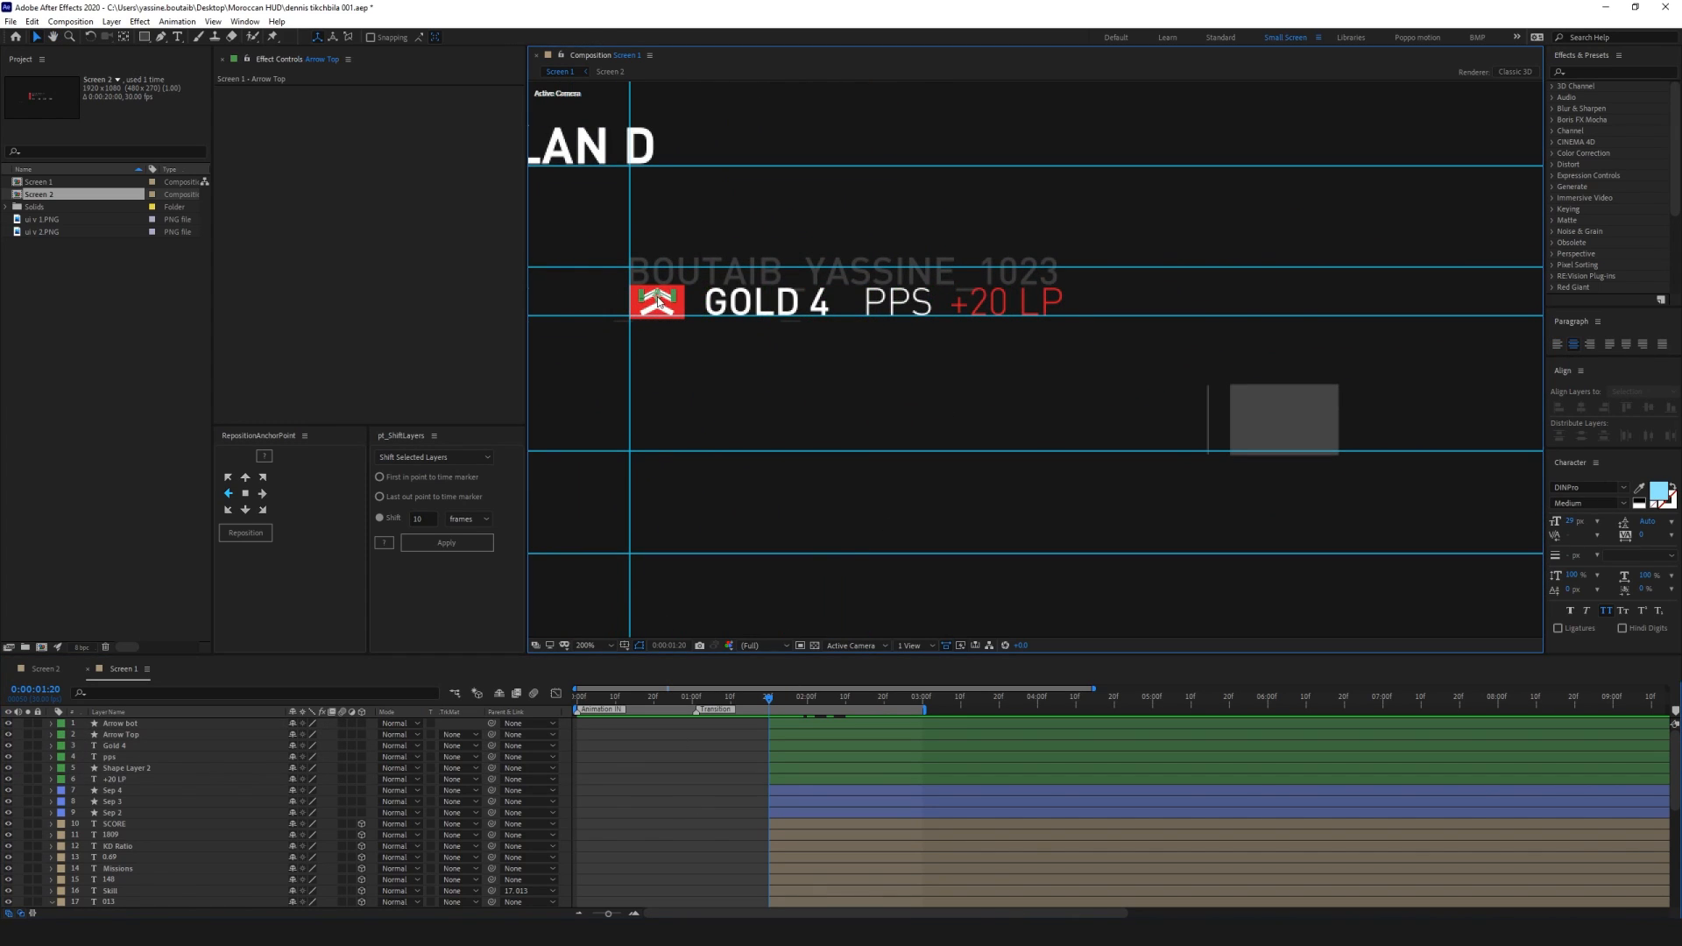
{"action": "left_click", "coordinate": [664, 312], "text": "shift"}
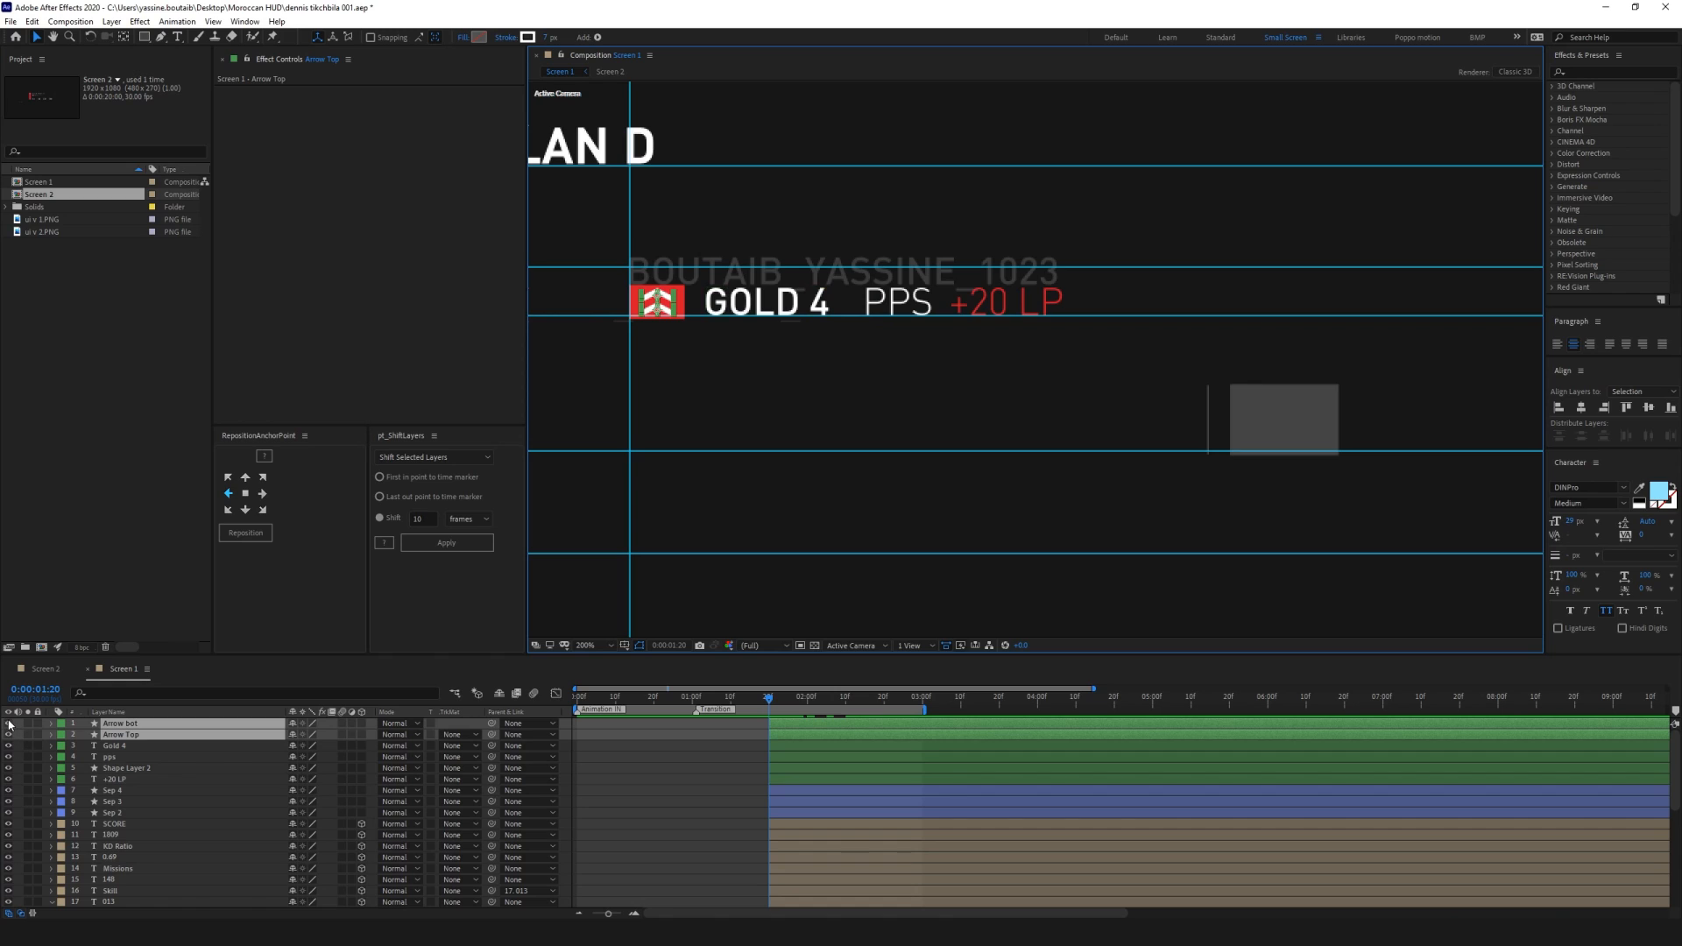
{"action": "left_click_drag", "start_coordinate": [9, 723], "coordinate": [8, 735]}
{"action": "left_click", "coordinate": [617, 757]}
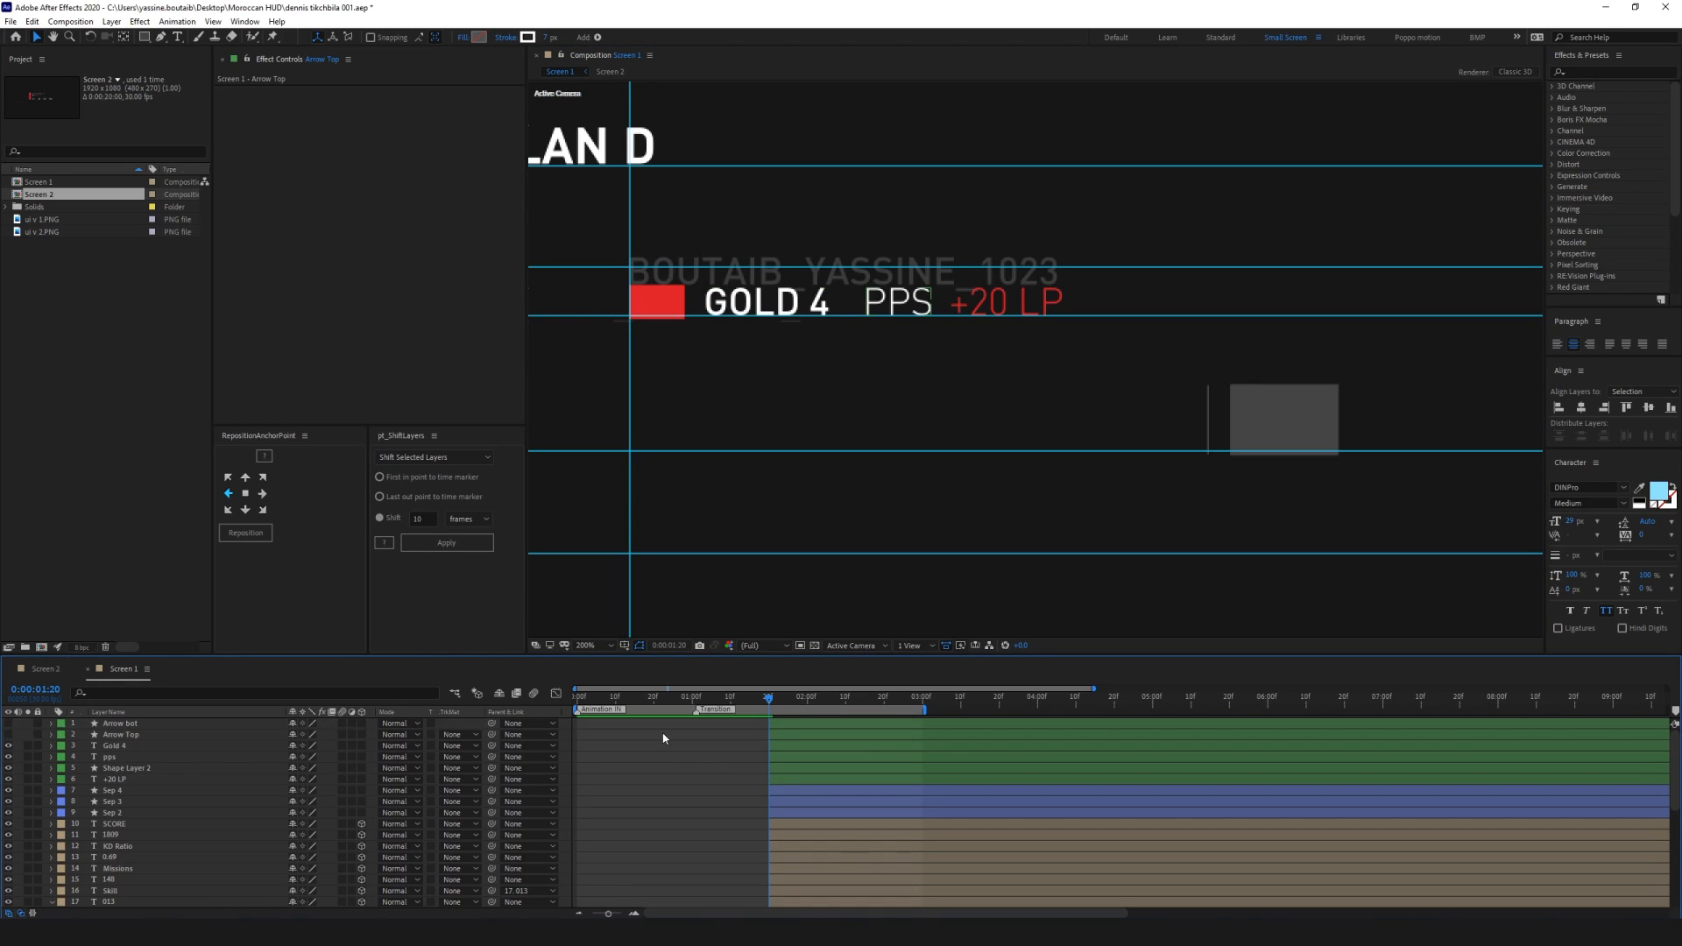
Hide the +20 LP text layer and move it to the top of the layer stack
{"action": "left_click", "coordinate": [758, 308]}
{"action": "left_click", "coordinate": [658, 303], "text": "shift"}
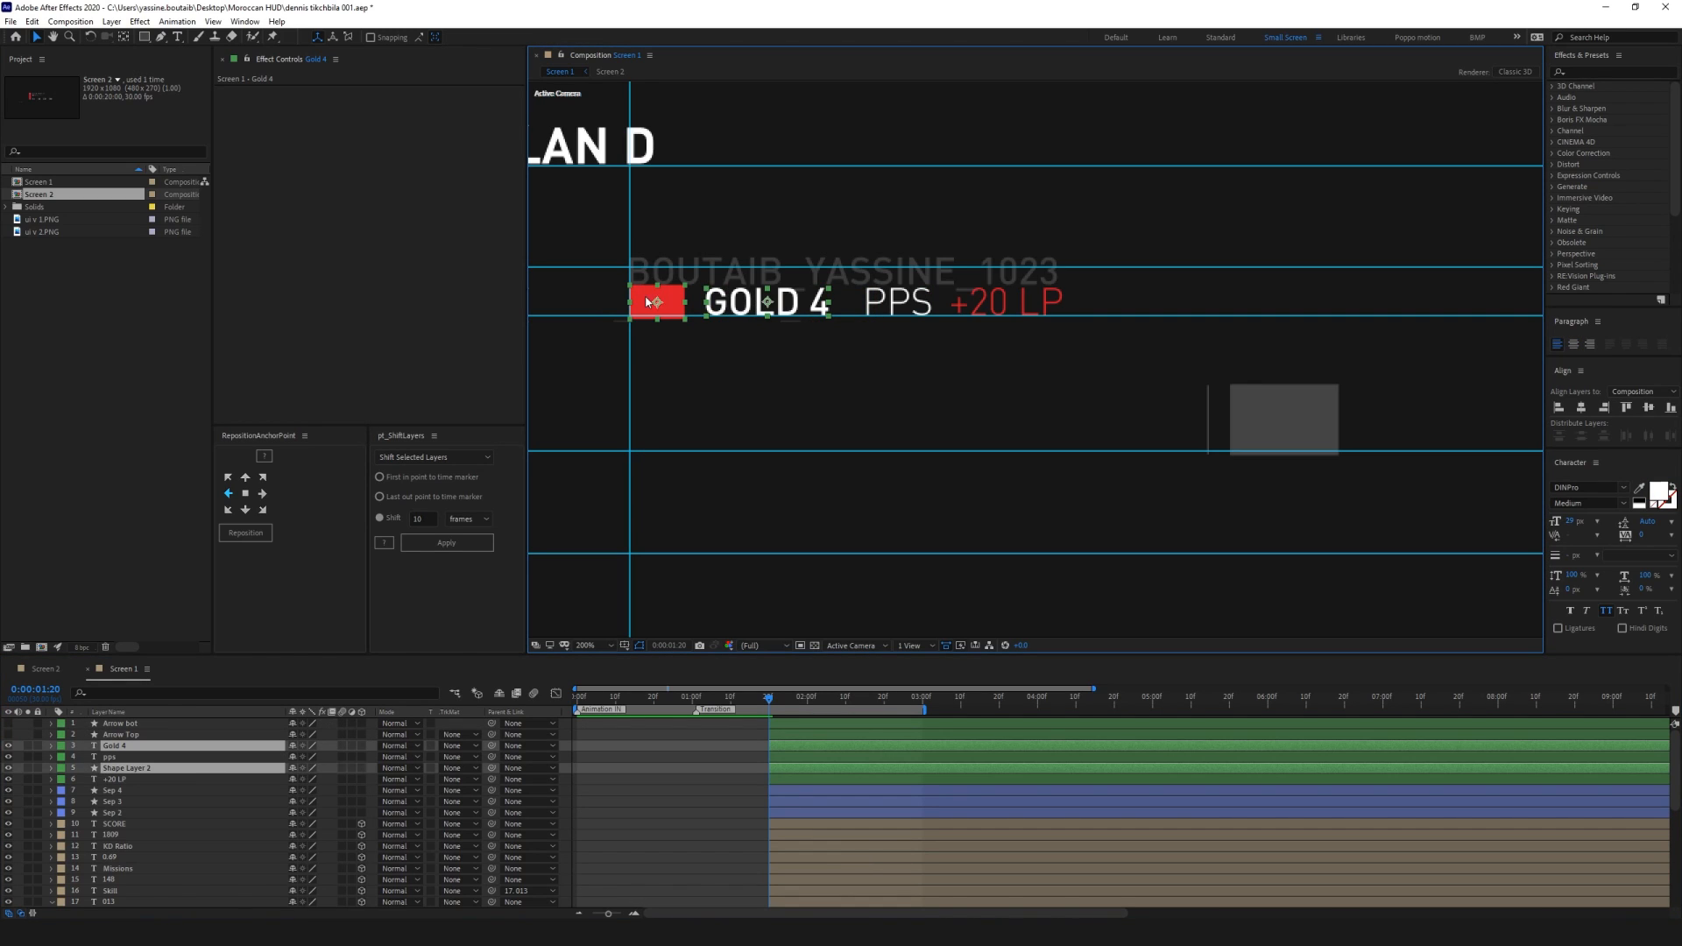
{"action": "left_click", "coordinate": [880, 305], "text": "shift"}
{"action": "left_click", "coordinate": [1007, 302]}
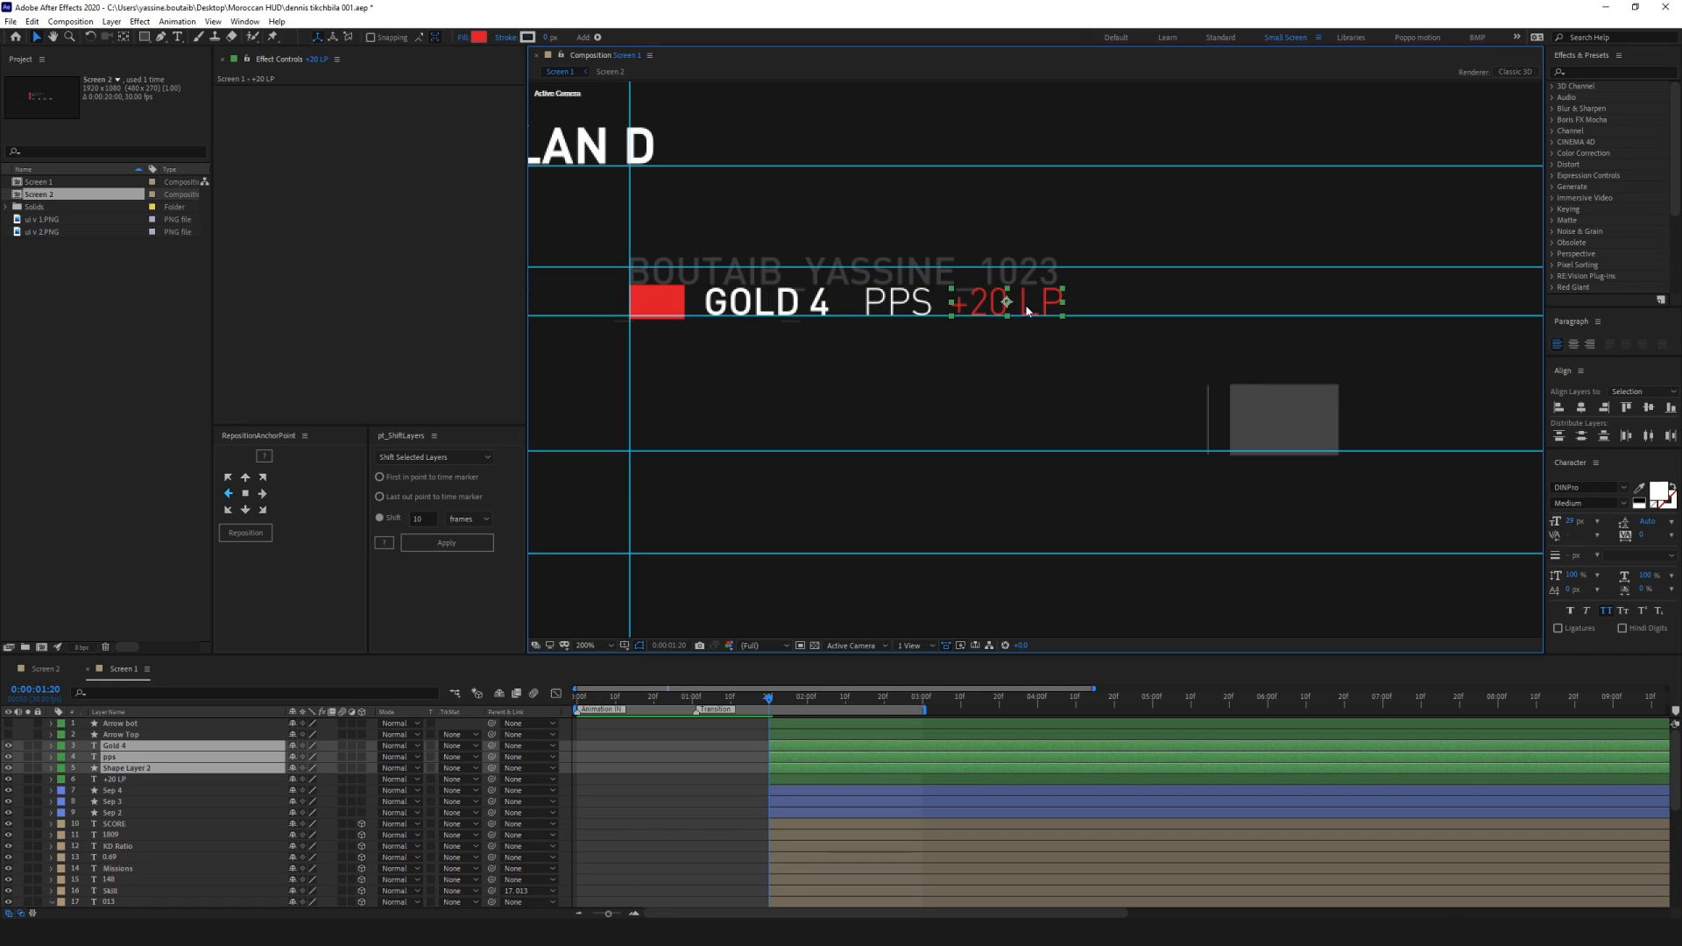
{"action": "left_click", "coordinate": [7, 780]}
{"action": "left_click_drag", "start_coordinate": [128, 782], "coordinate": [133, 722]}
{"action": "left_click", "coordinate": [690, 763]}
Select the Gold 4, pps and Shape Layer 2 layers and reveal their Position and Opacity properties
{"action": "left_click", "coordinate": [754, 307]}
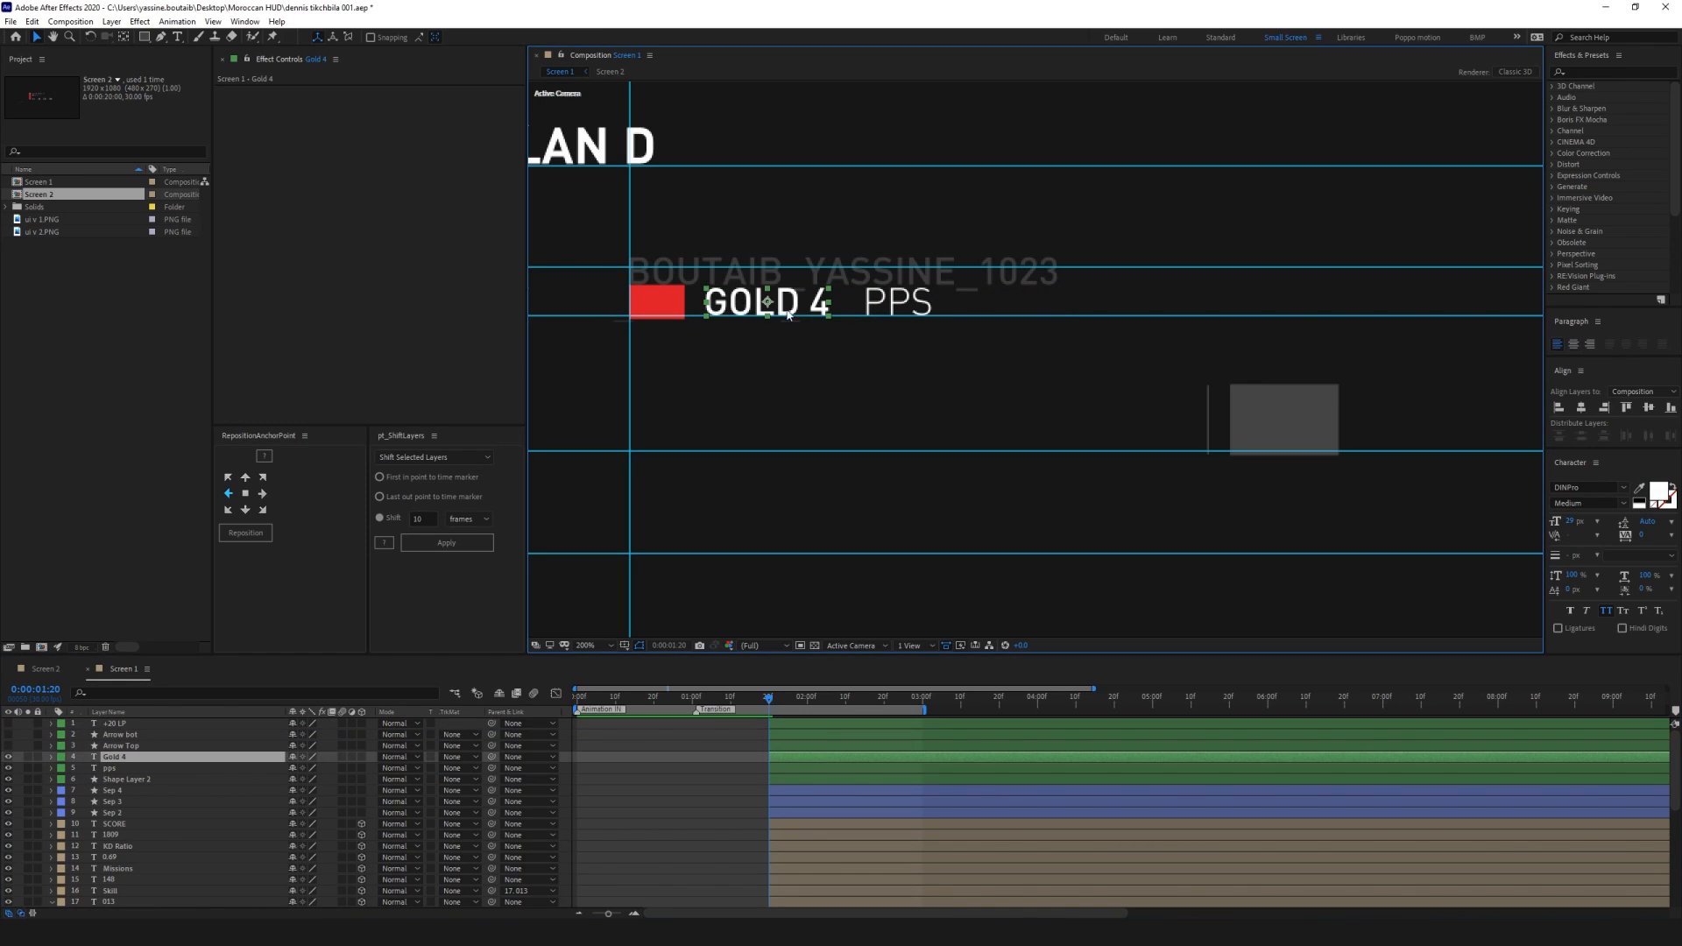
{"action": "left_click", "coordinate": [898, 302], "text": "shift"}
{"action": "left_click", "coordinate": [657, 313], "text": "shift"}
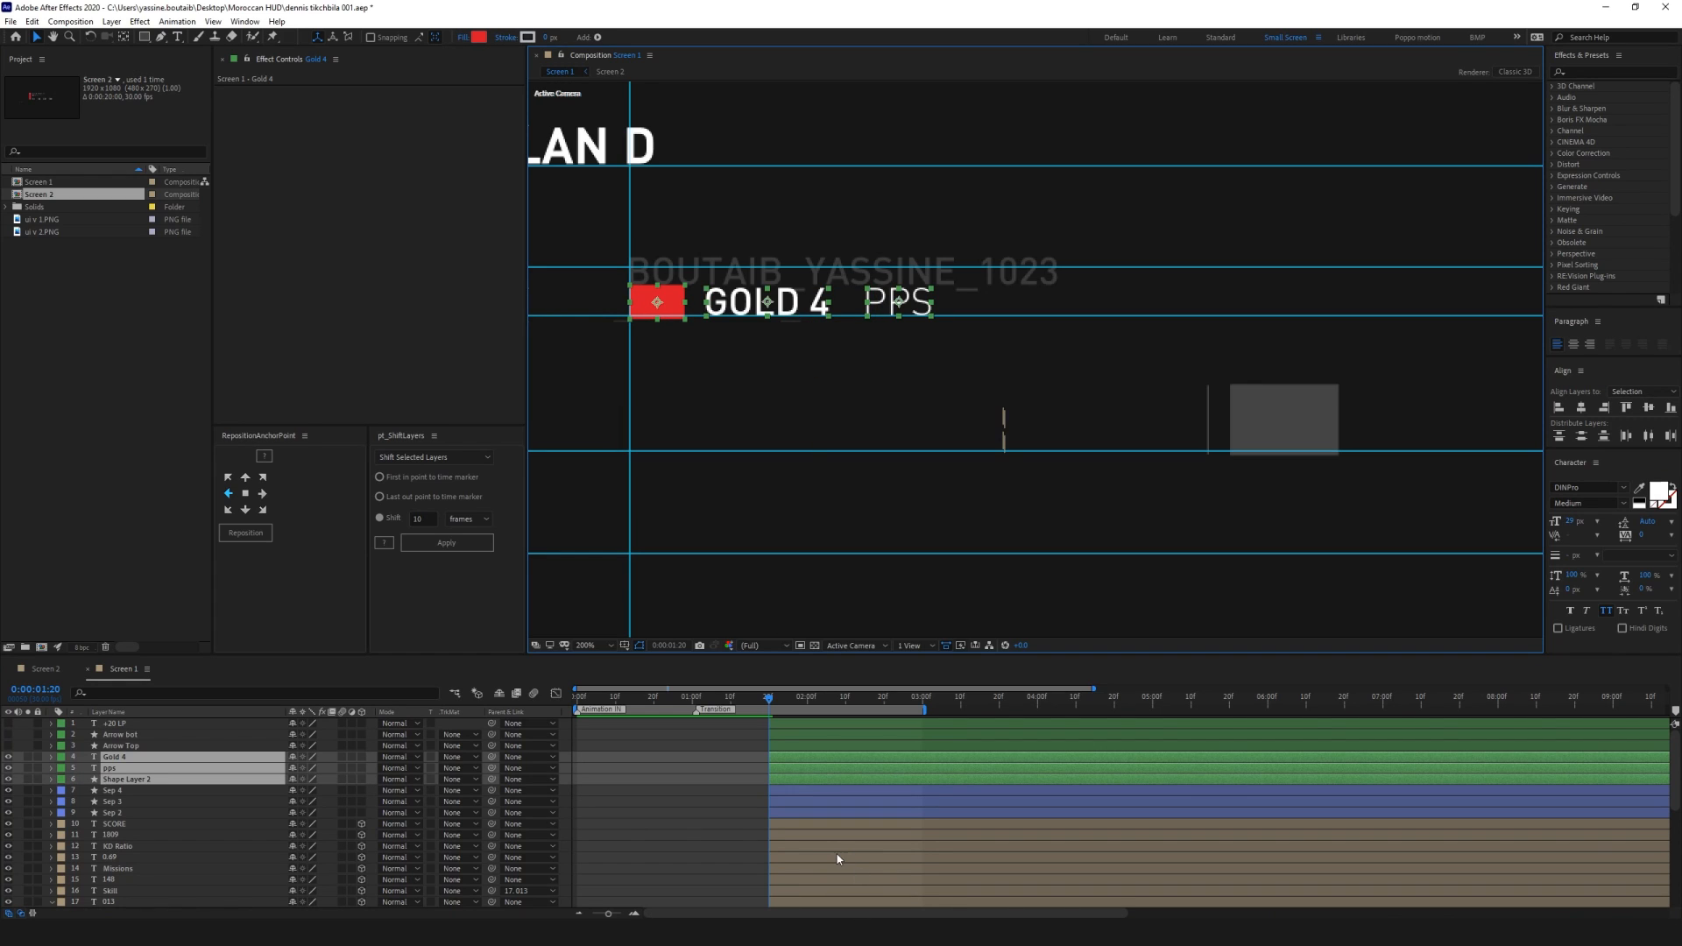
{"action": "key", "text": "p"}
{"action": "key", "text": "shift+t"}
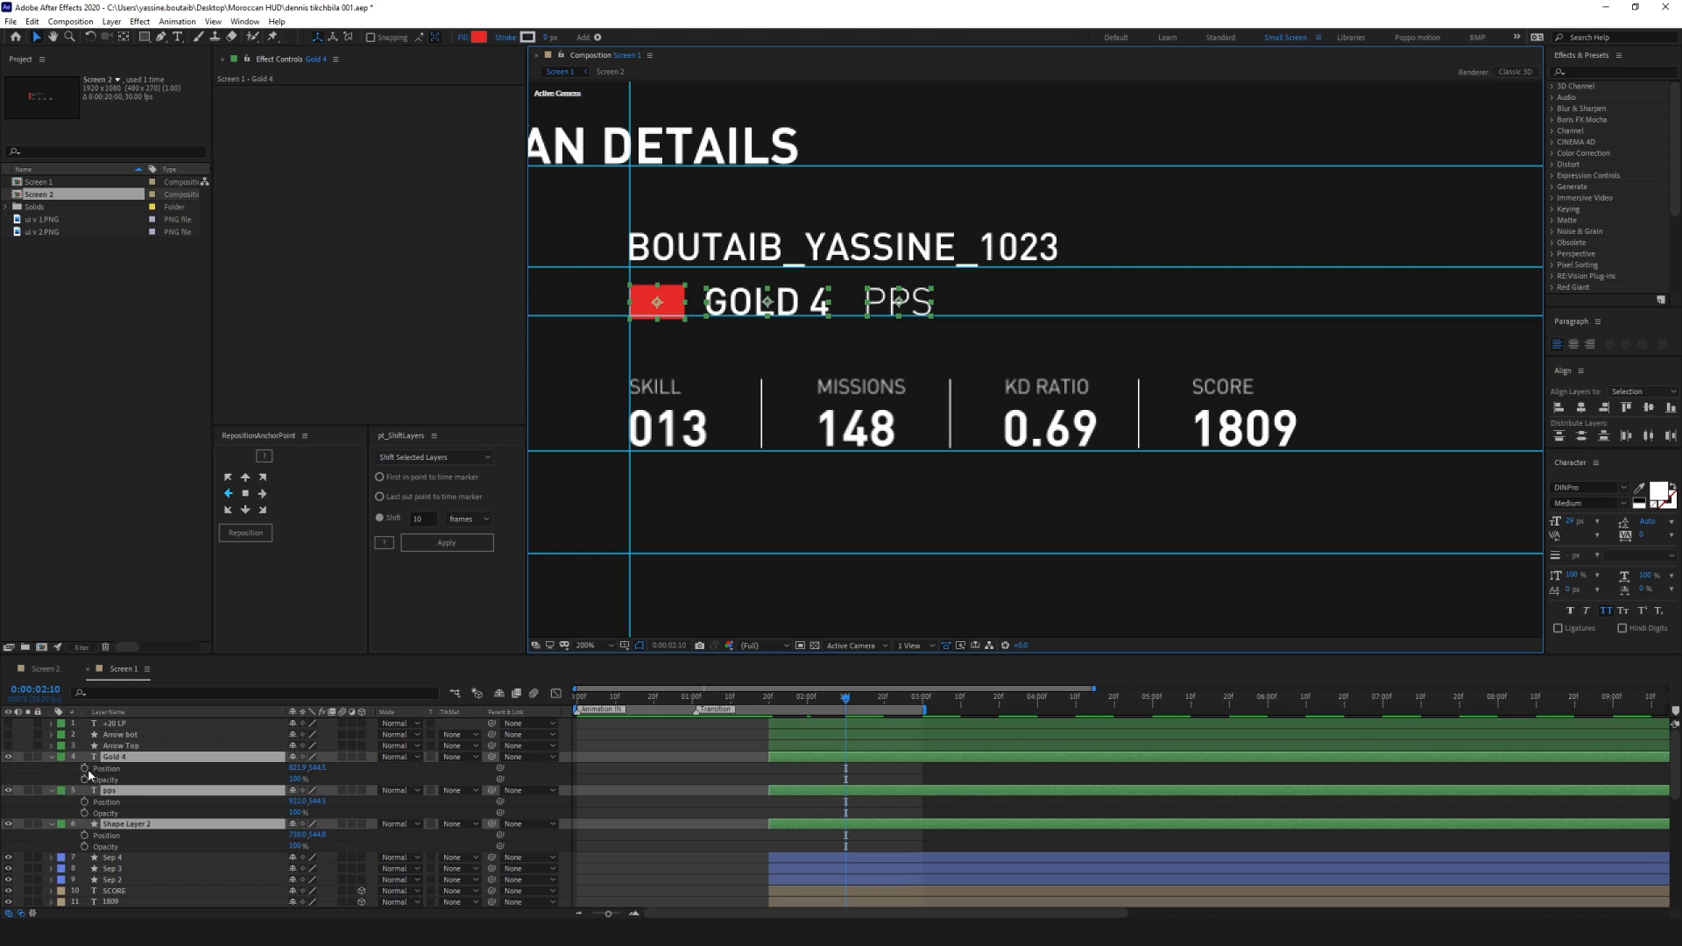
Keyframe position and opacity on Gold 4, pps and Shape Layer 2, from about 25 px lower at 0% opacity at 0:00:01:20 to current values at 0:00:02:10
{"action": "left_click_drag", "start_coordinate": [85, 768], "coordinate": [86, 847]}
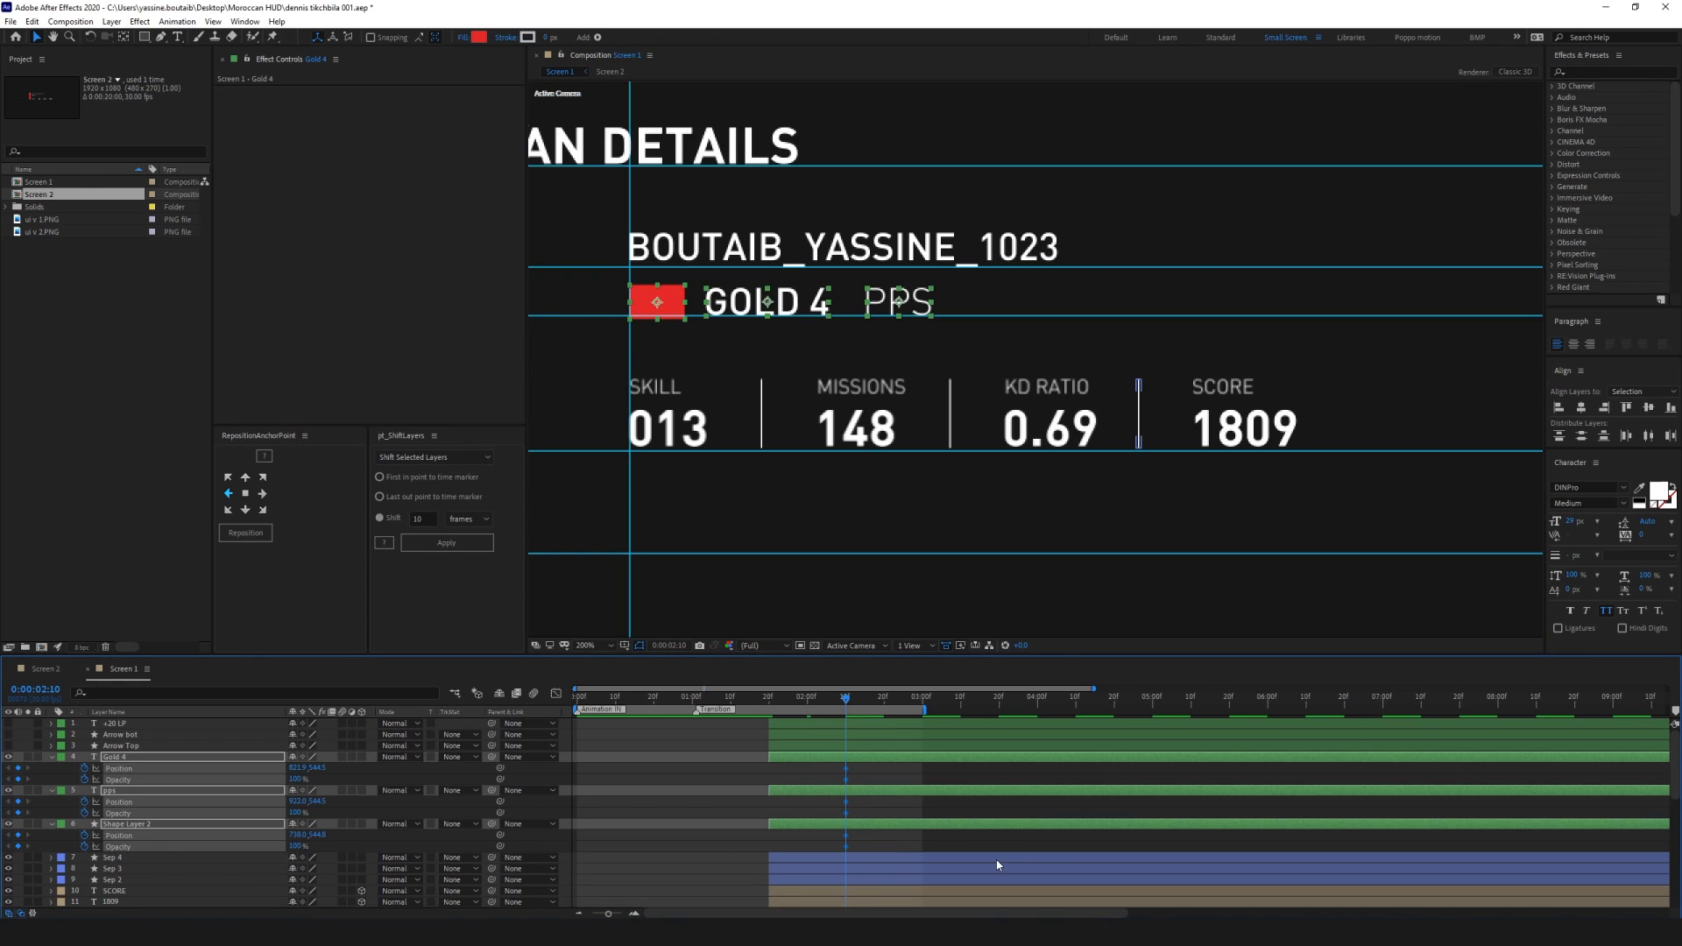
{"action": "key", "text": "i"}
{"action": "key", "text": "shift+Down"}
{"action": "key", "text": "shift+Down"}
{"action": "key", "text": "shift+Down"}
{"action": "key", "text": "shift+Down"}
{"action": "key", "text": "shift+Down"}
{"action": "key", "text": "shift+Down"}
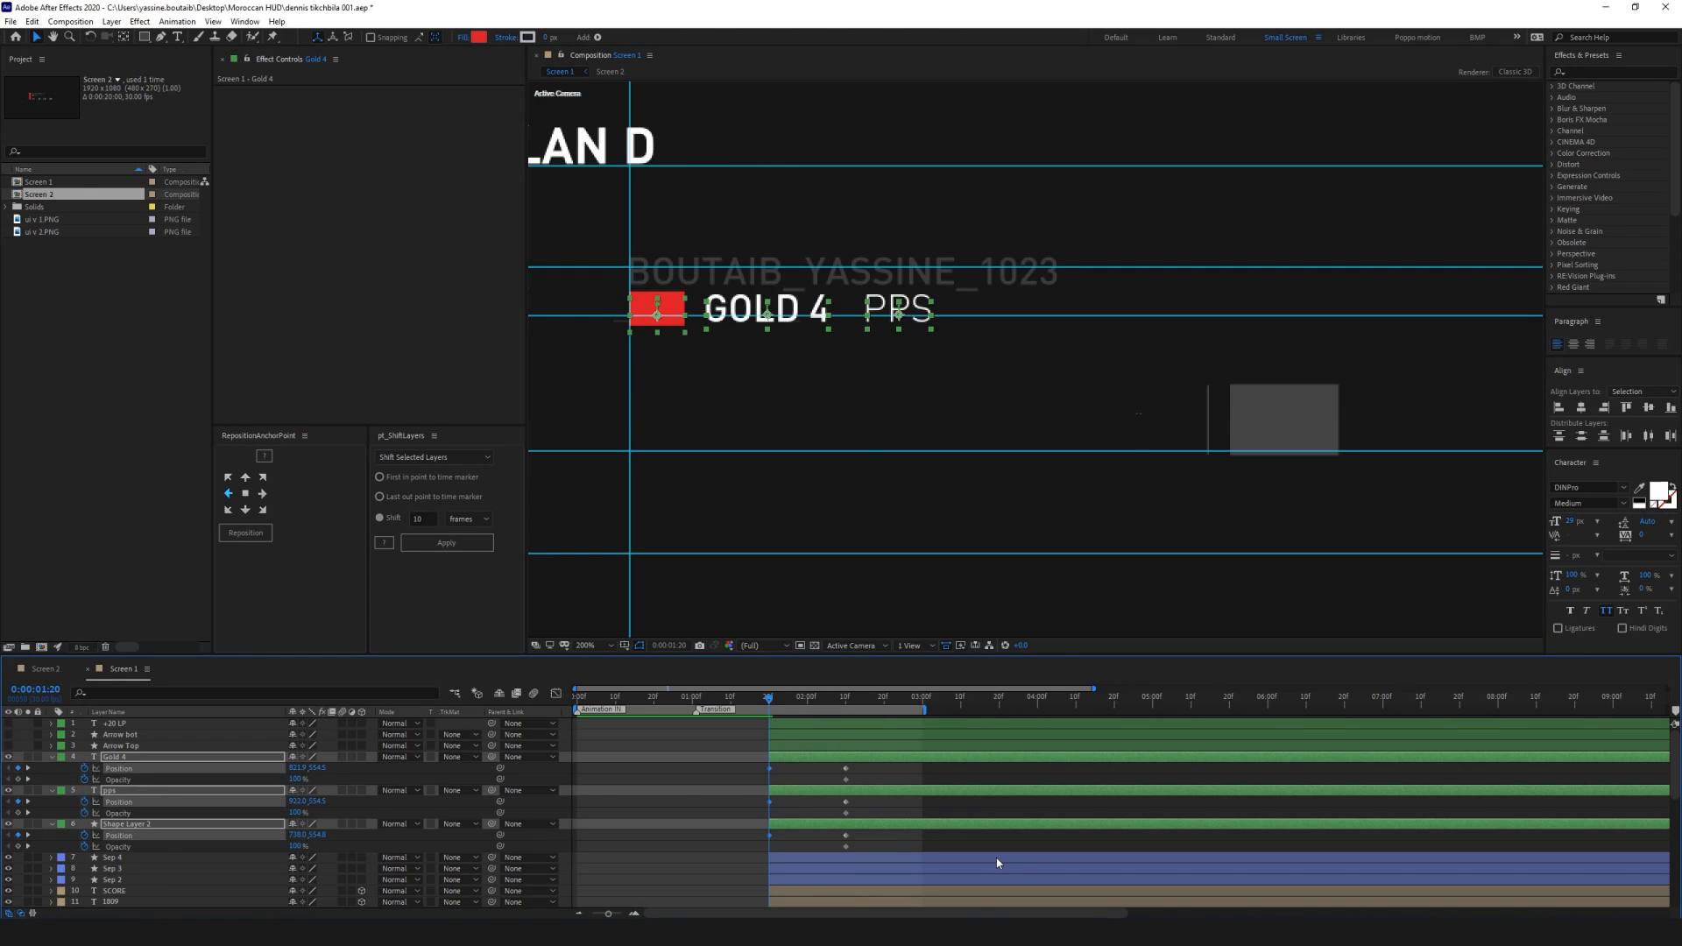
{"action": "key", "text": "shift+Up"}
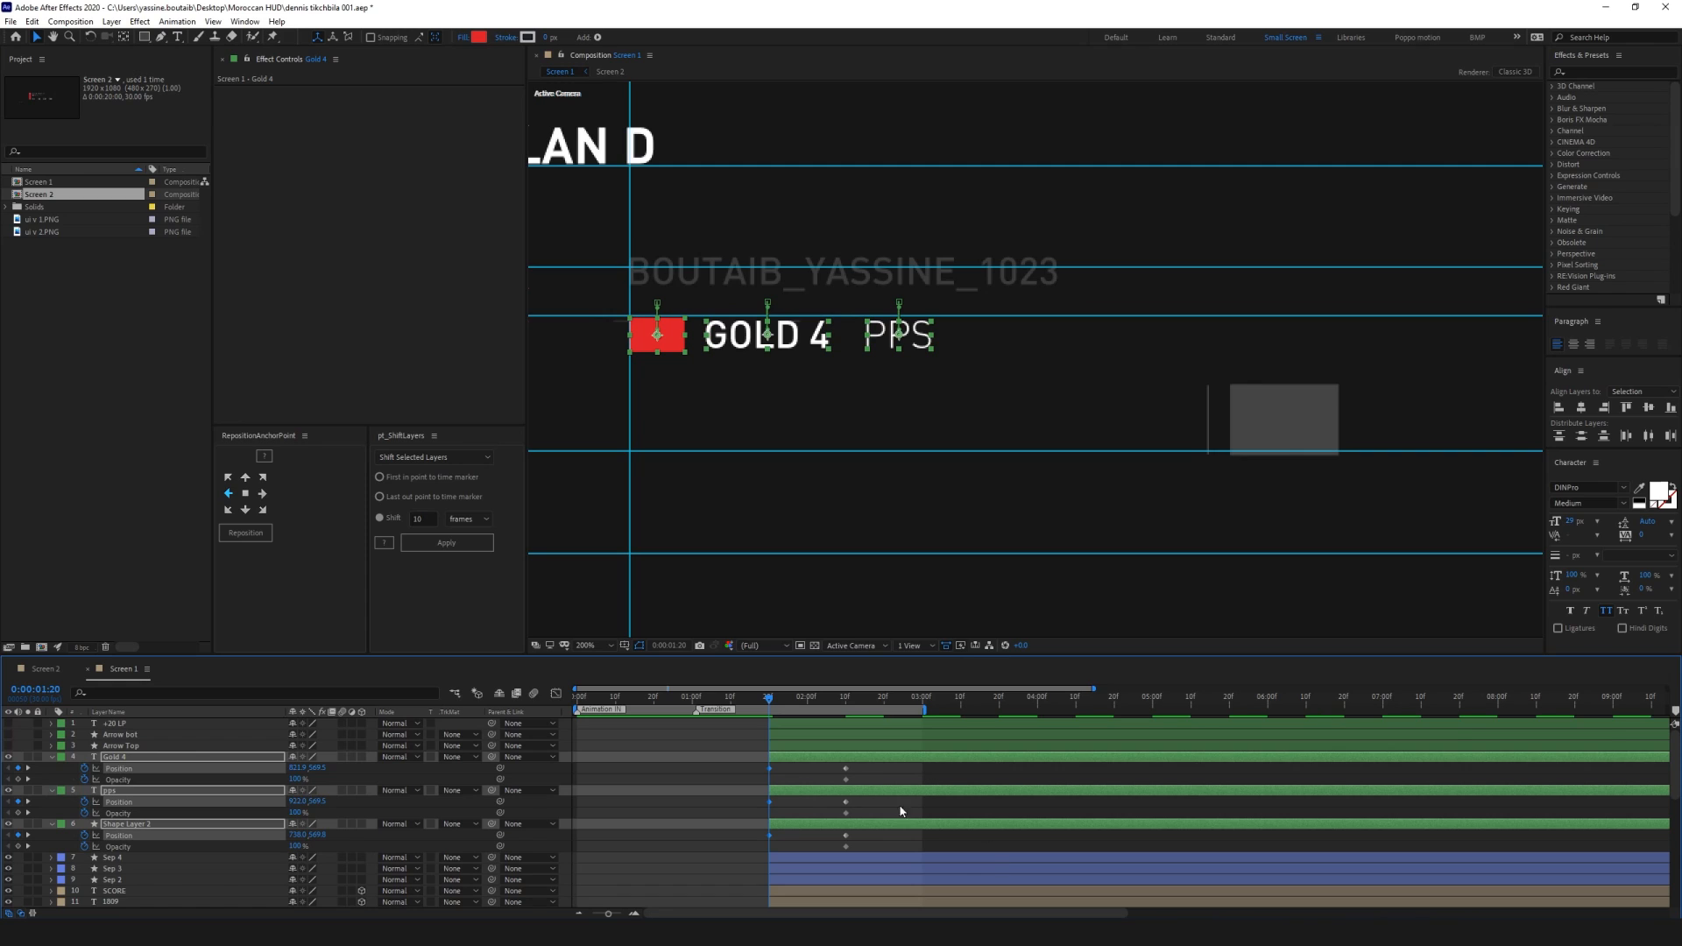
{"action": "left_click_drag", "start_coordinate": [294, 812], "coordinate": [198, 812]}
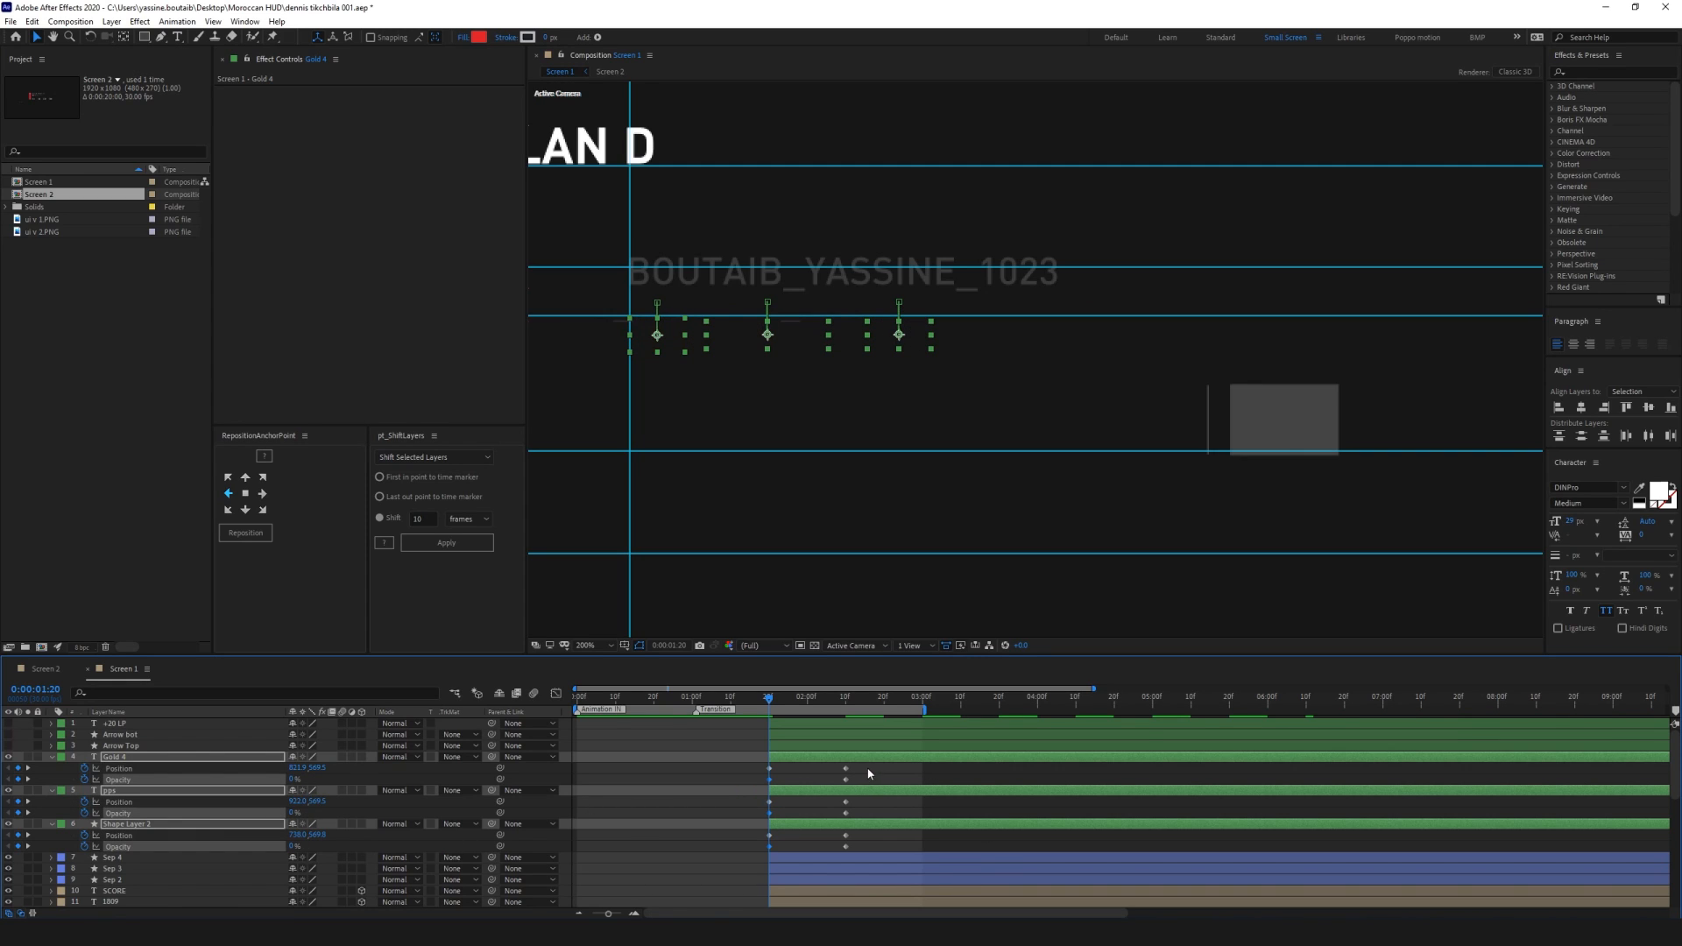
Easy-ease the keyframes of these three layers, reshape their position speed curve to peak early with a long slowdown, and preview the animation
{"action": "left_click_drag", "start_coordinate": [867, 768], "coordinate": [679, 867]}
{"action": "key", "text": "F9"}
{"action": "key", "text": "p"}
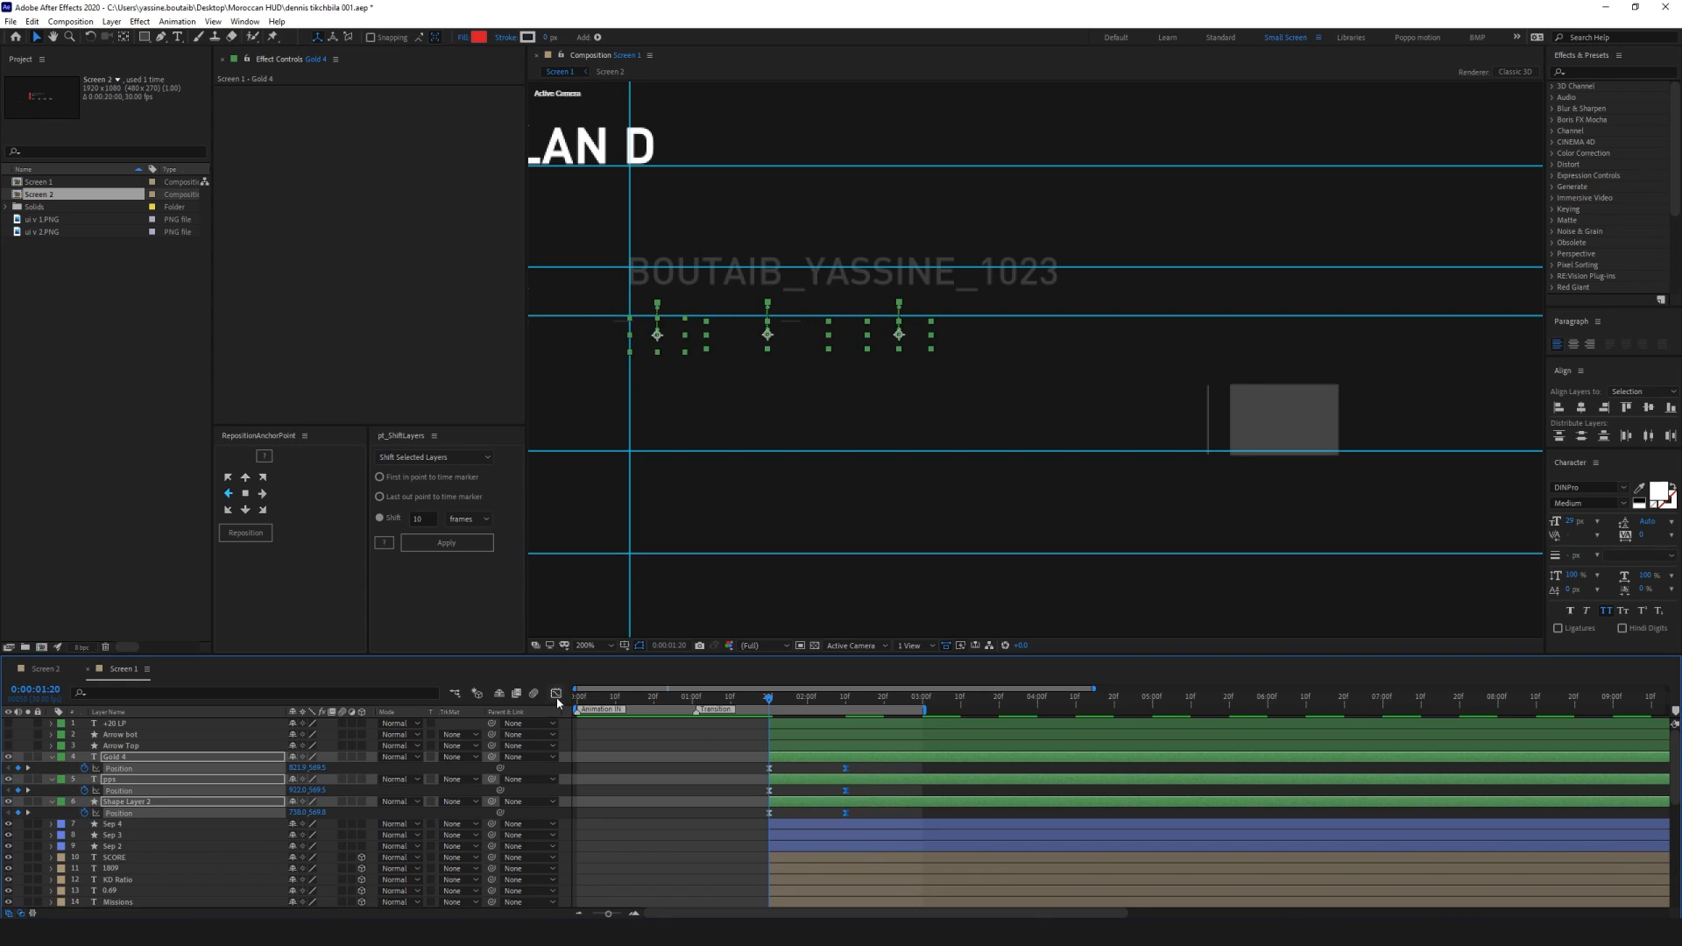
{"action": "key", "text": "shift+F3"}
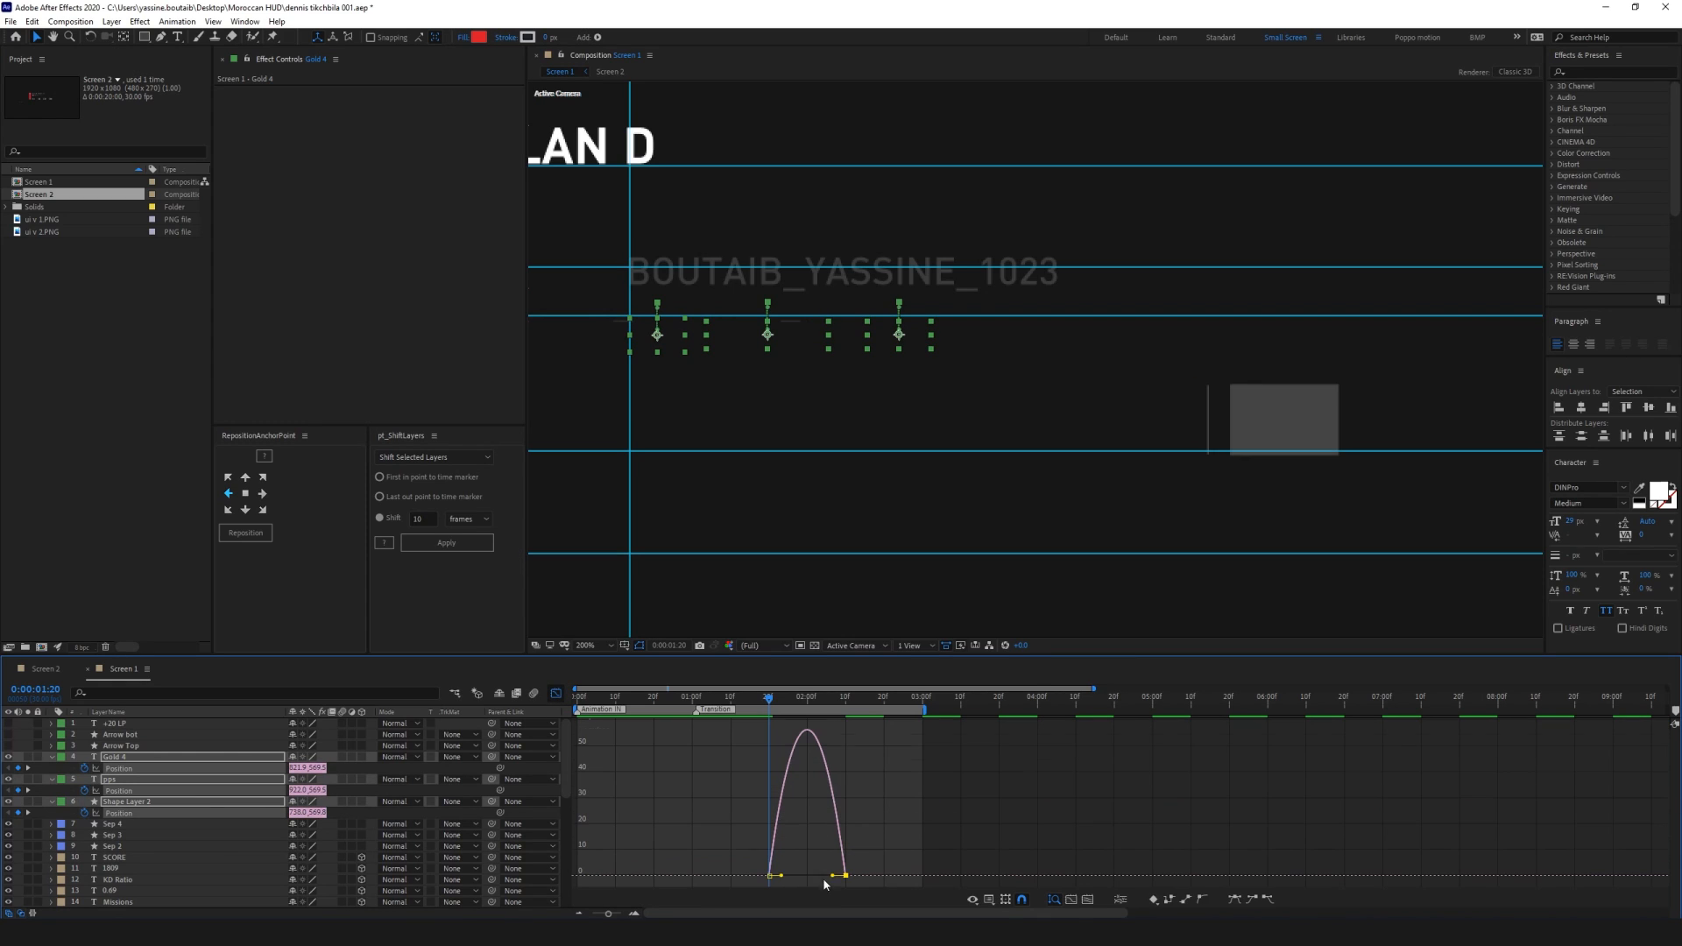
{"action": "left_click_drag", "start_coordinate": [833, 877], "coordinate": [784, 875]}
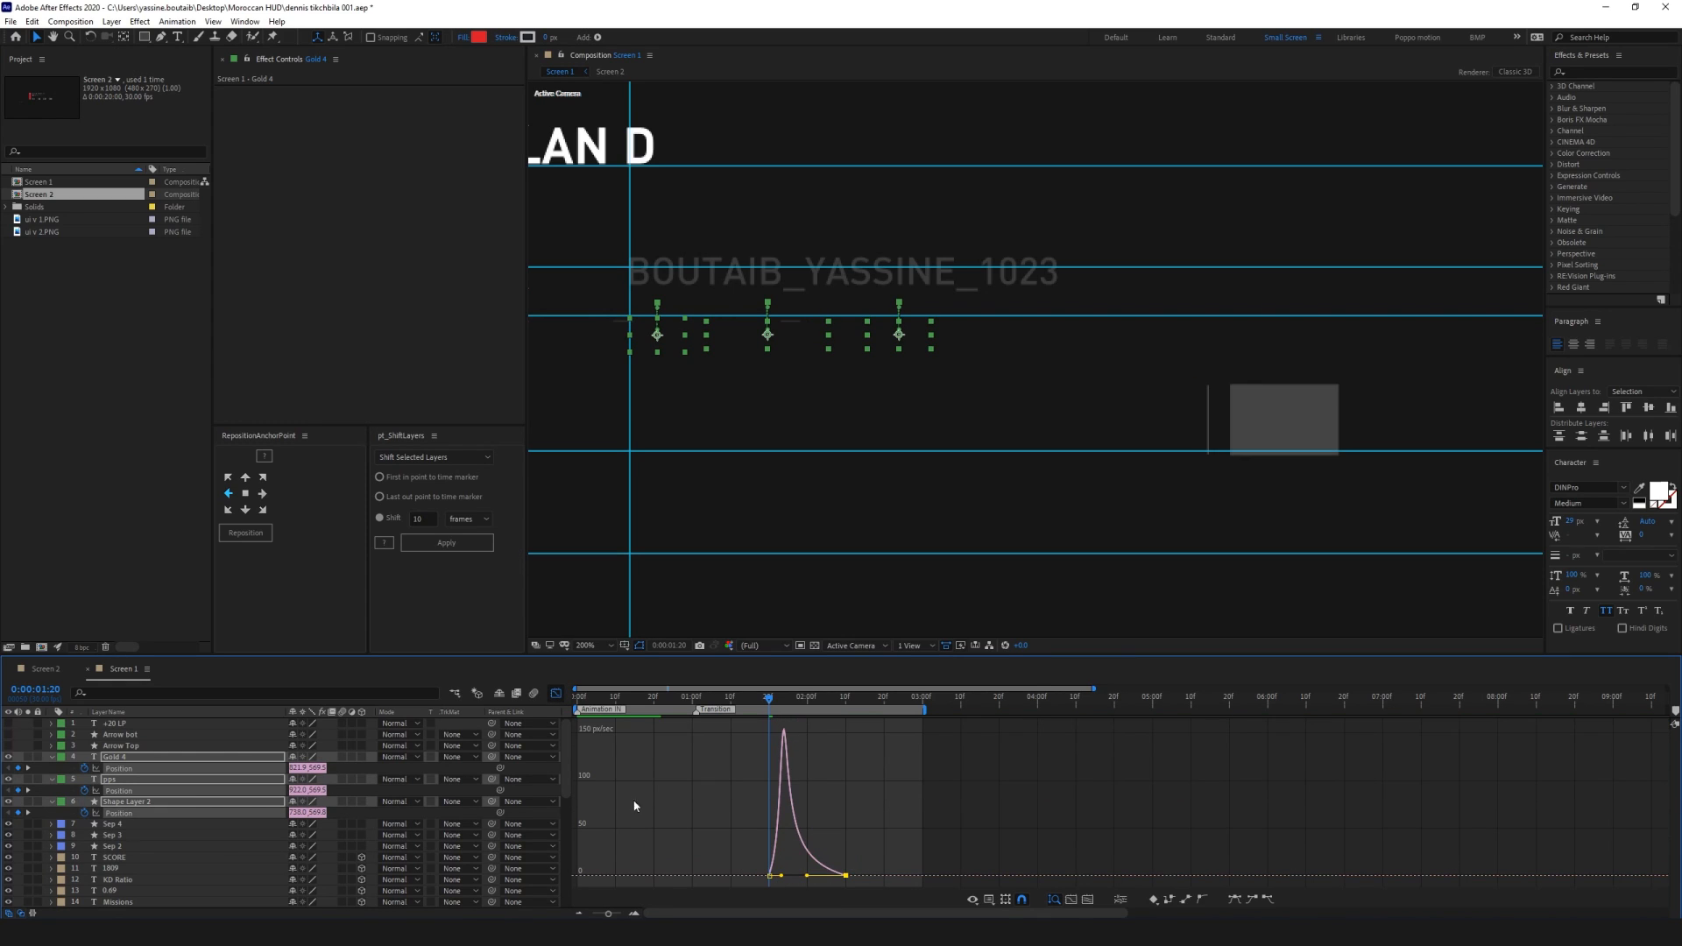
{"action": "left_click", "coordinate": [555, 693]}
{"action": "left_click", "coordinate": [743, 785]}
{"action": "key", "text": "space"}
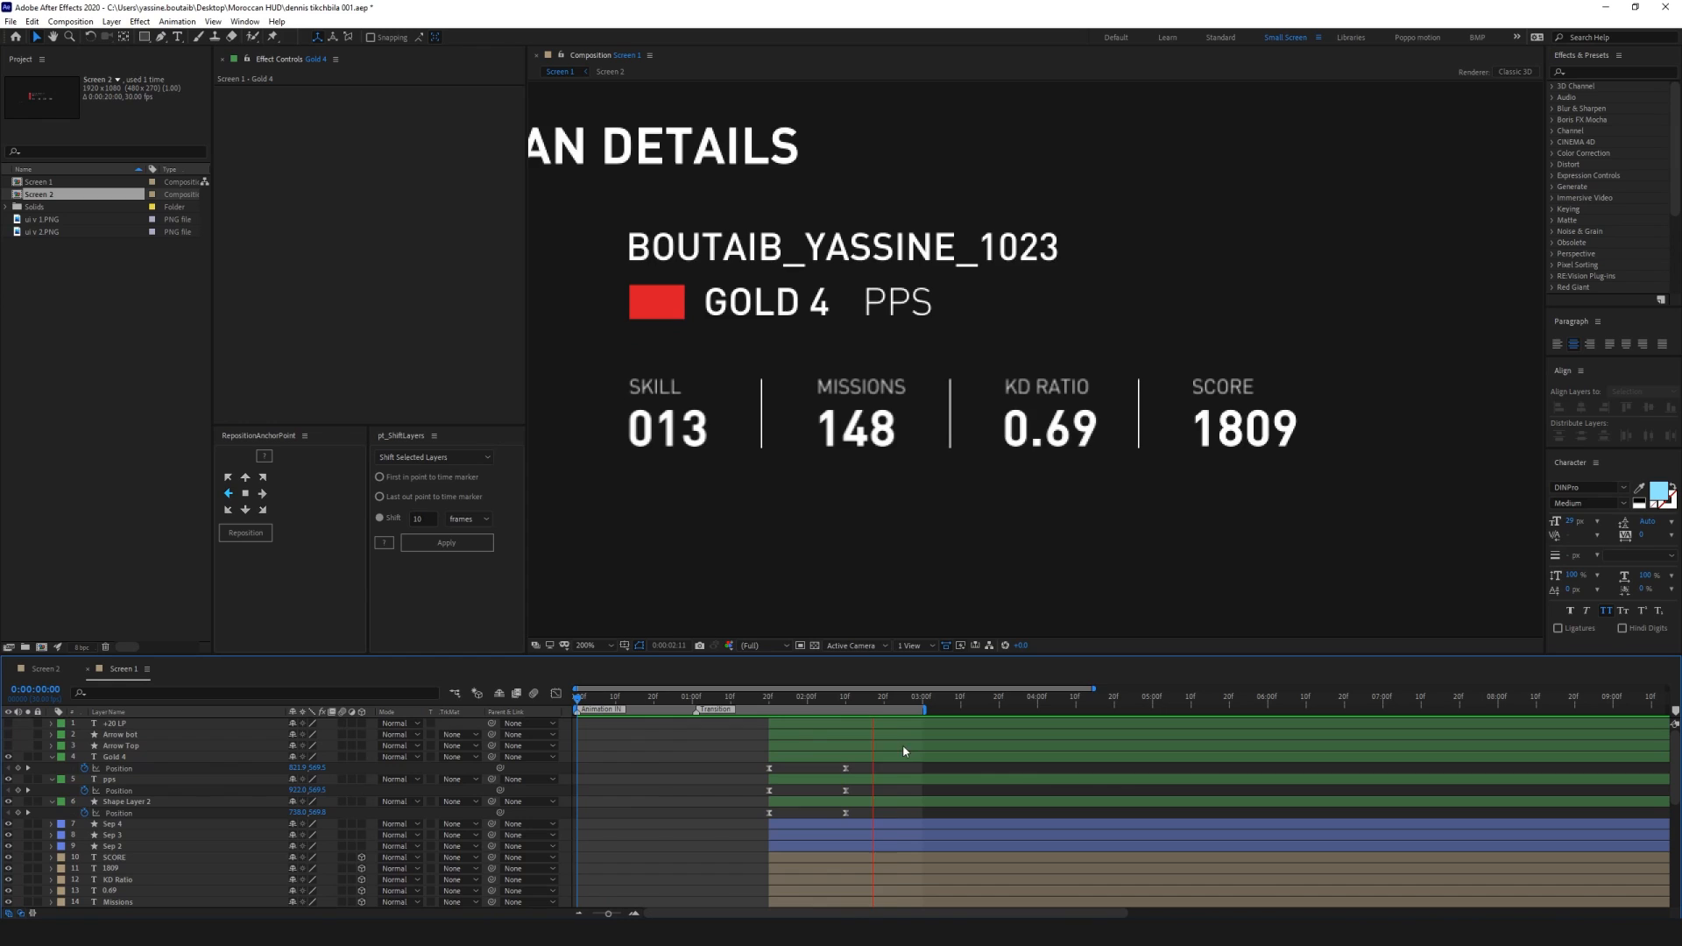
Collapse the Gold 4, pps and Shape Layer 2 properties, and make Arrow bot and Arrow Top visible at 0:00:02:10
{"action": "left_click", "coordinate": [846, 698]}
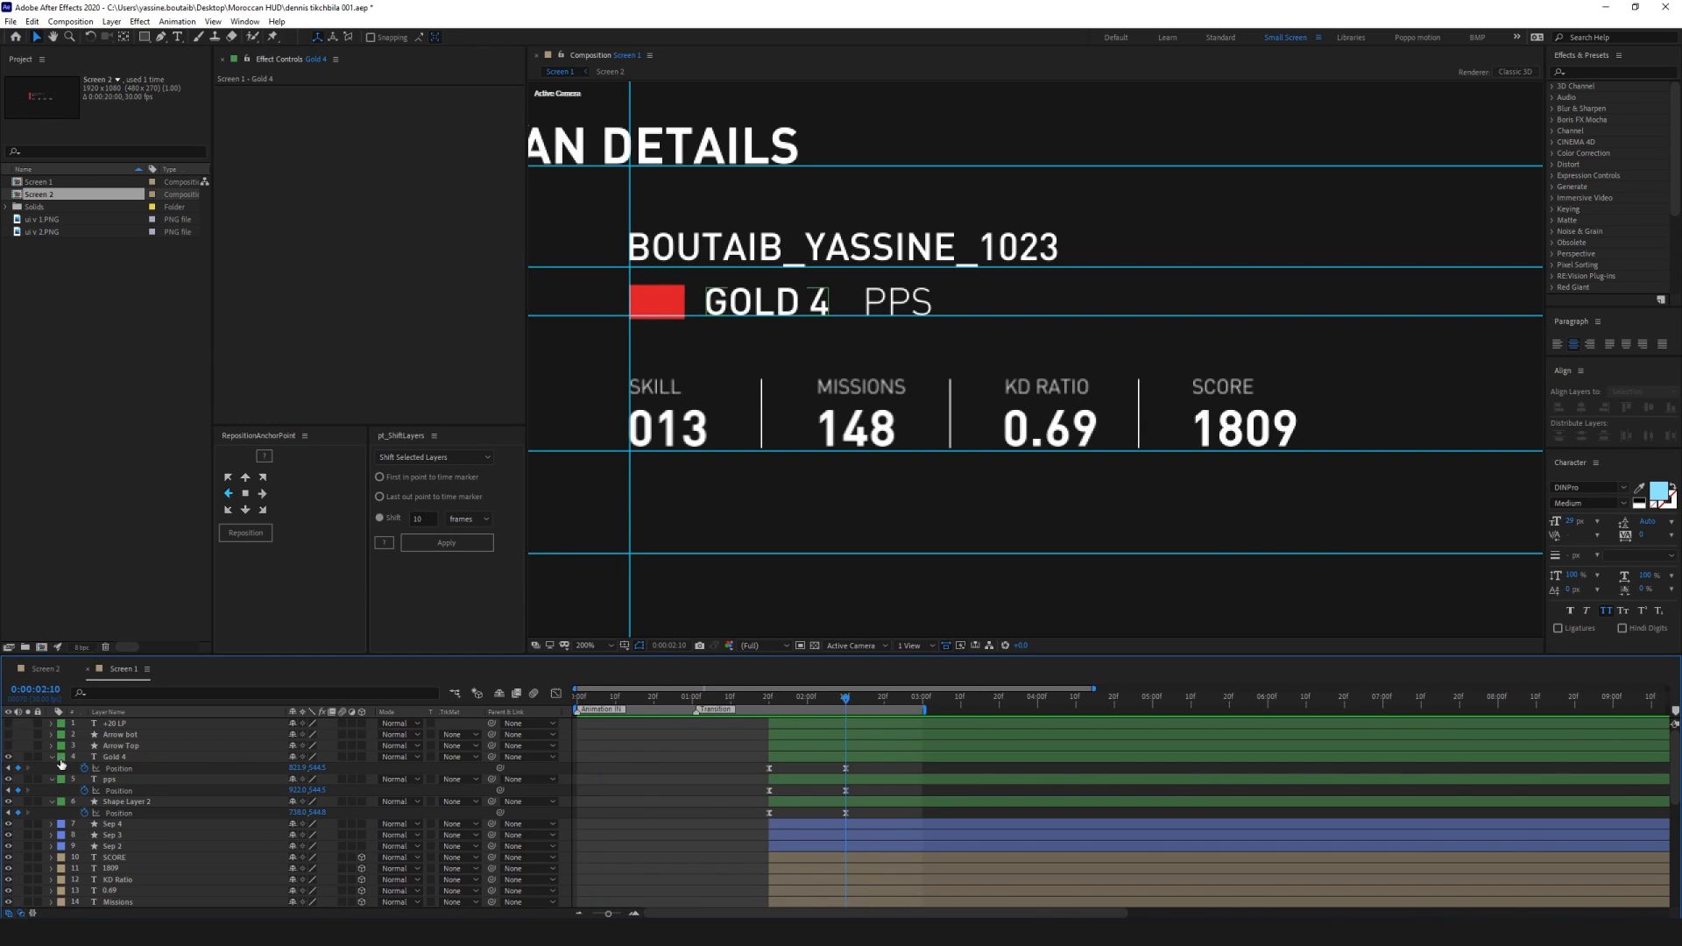
{"action": "left_click", "coordinate": [53, 757]}
{"action": "left_click", "coordinate": [52, 769]}
{"action": "left_click", "coordinate": [50, 779]}
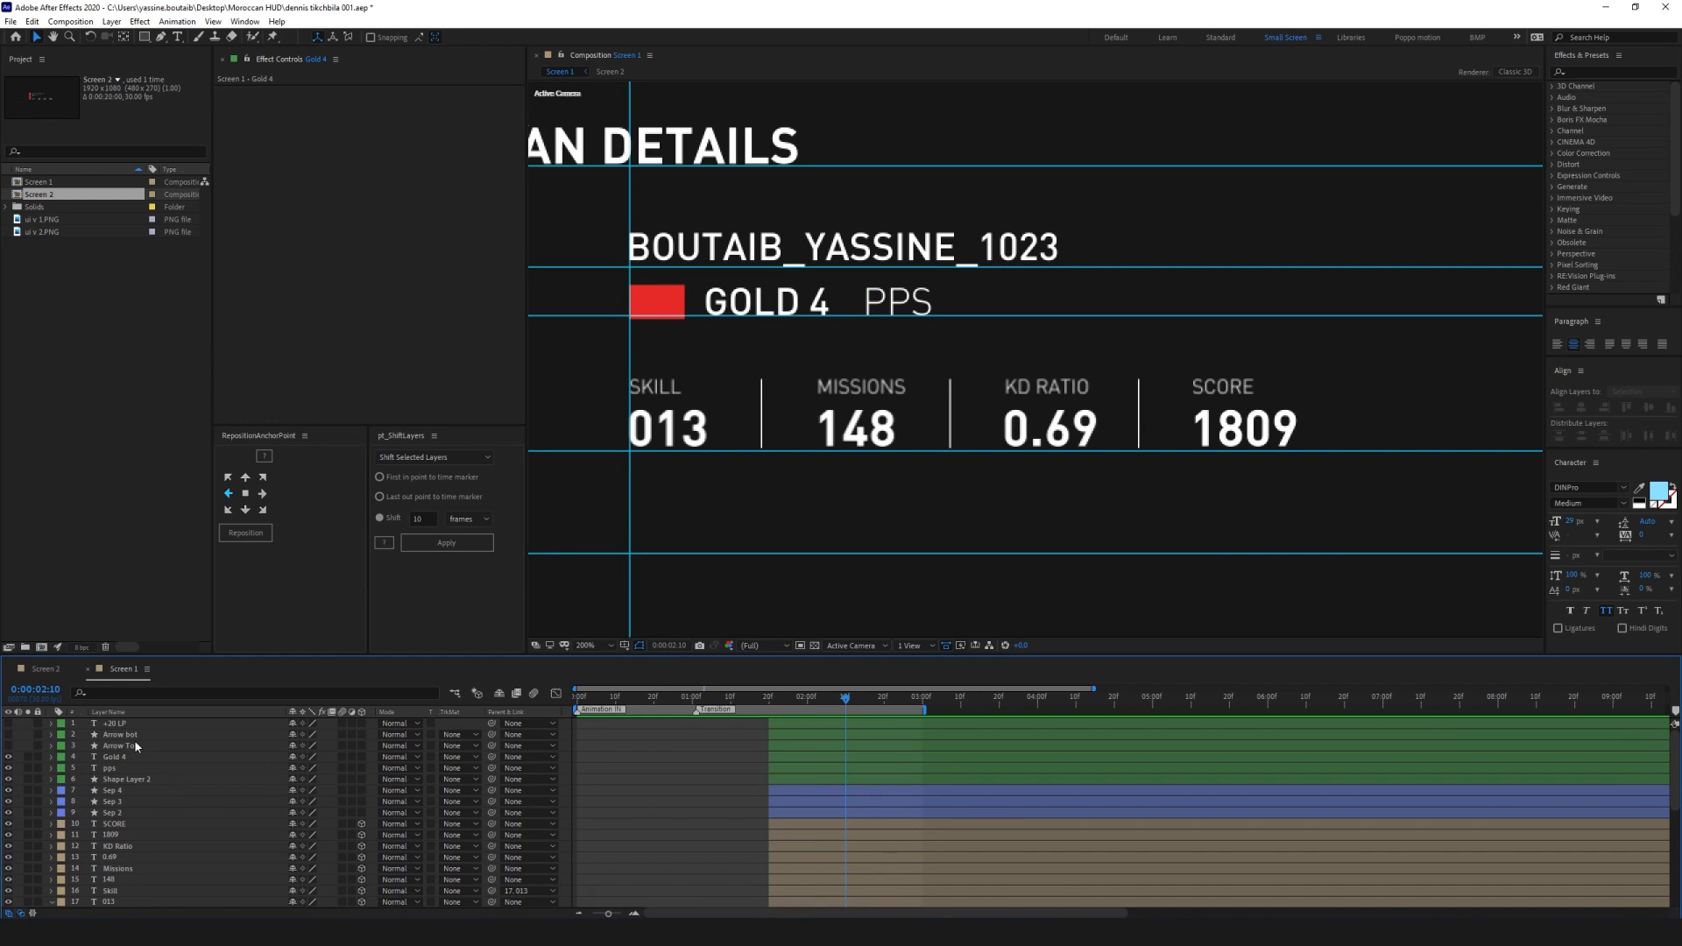
{"action": "left_click", "coordinate": [134, 741]}
{"action": "left_click", "coordinate": [124, 733], "text": "shift"}
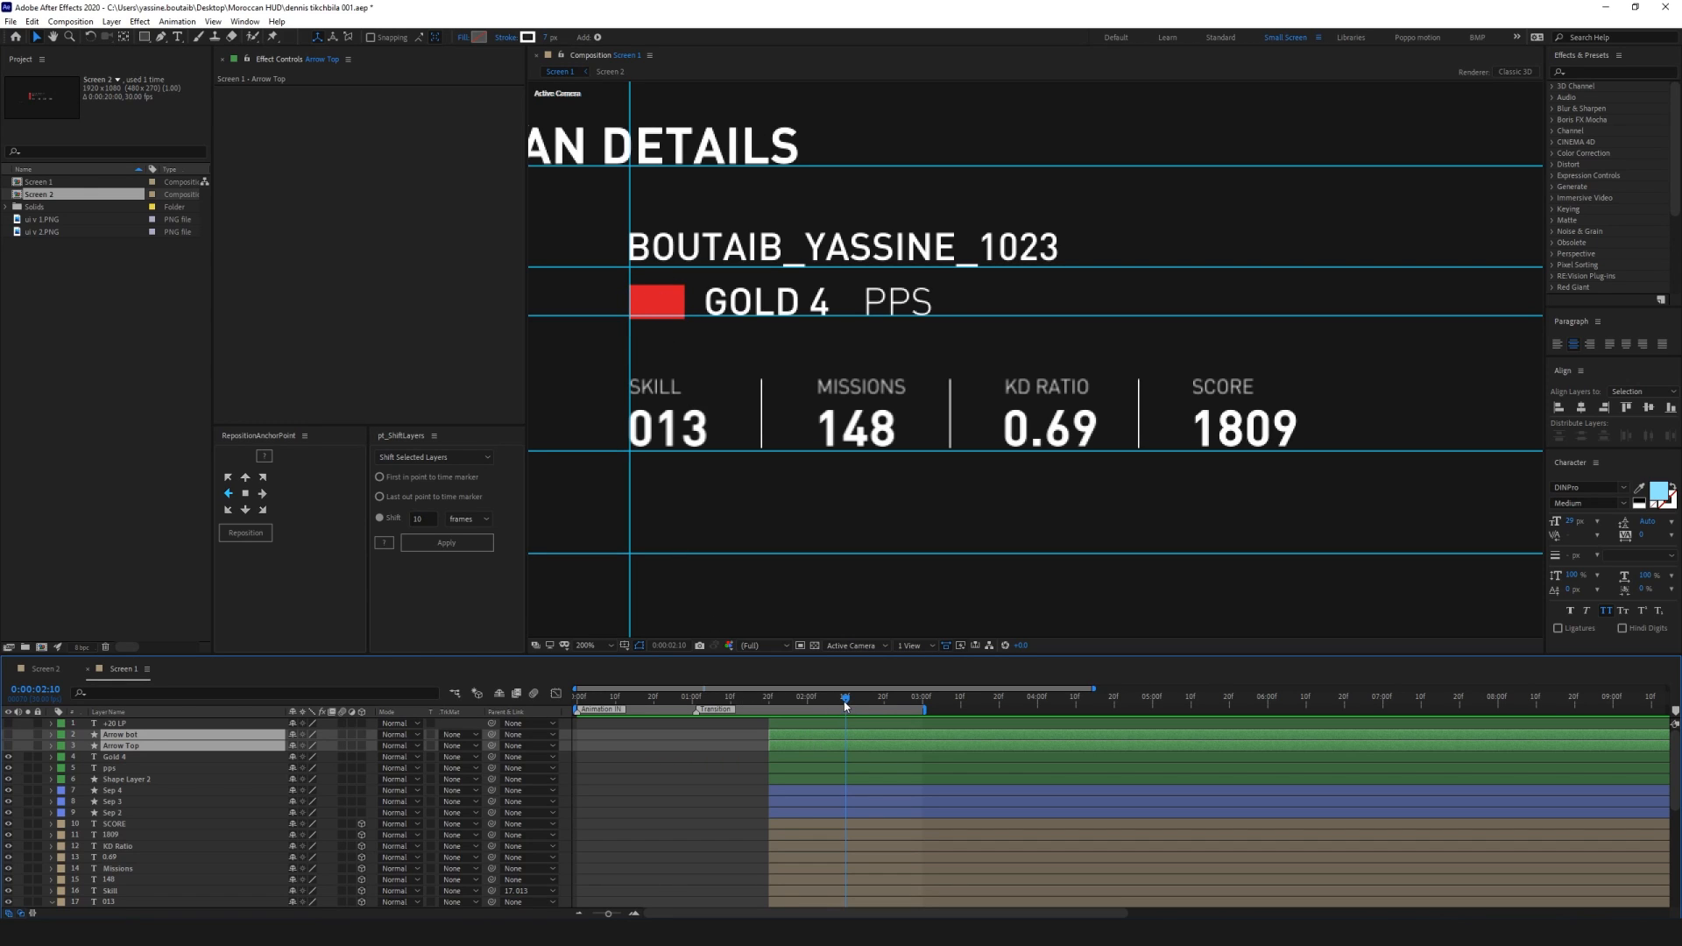
{"action": "mouse_move", "coordinate": [845, 701]}
{"action": "left_mouse_down"}
{"action": "mouse_move", "coordinate": [797, 701]}
{"action": "mouse_move", "coordinate": [844, 701]}
{"action": "left_mouse_up"}
{"action": "left_click", "coordinate": [12, 747]}
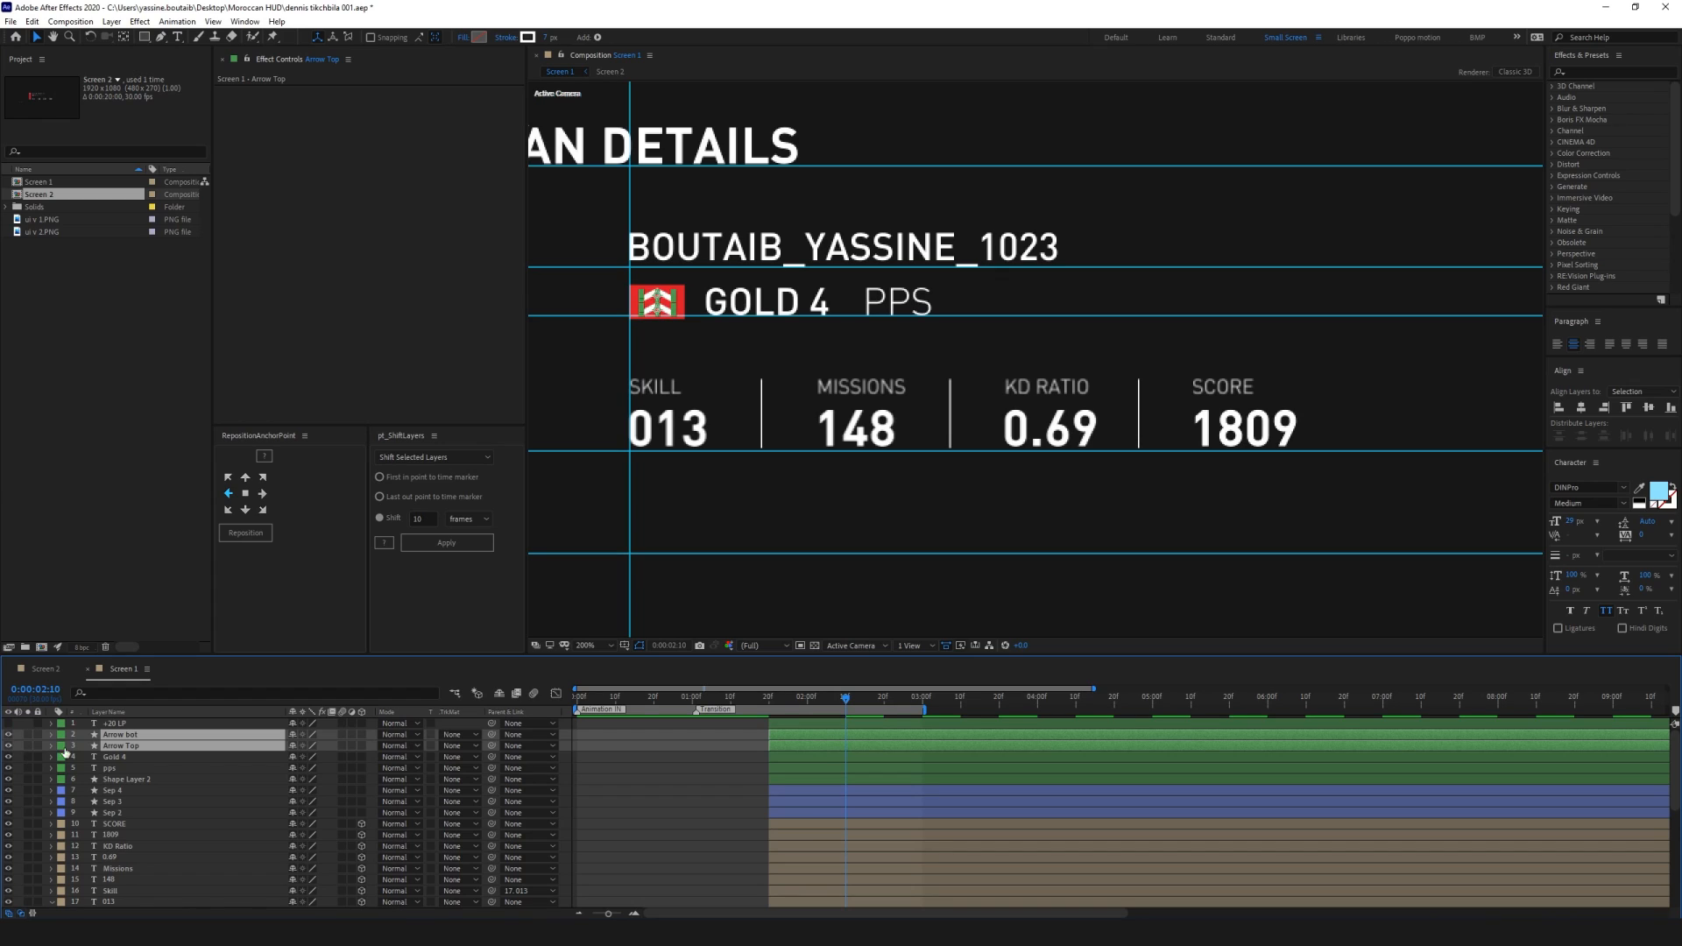
Keyframe the position of Arrow bot and Arrow Top to rise from about 25 px lower at 0:00:01:20 to their current spot at 0:00:02:10
{"action": "key", "text": "p"}
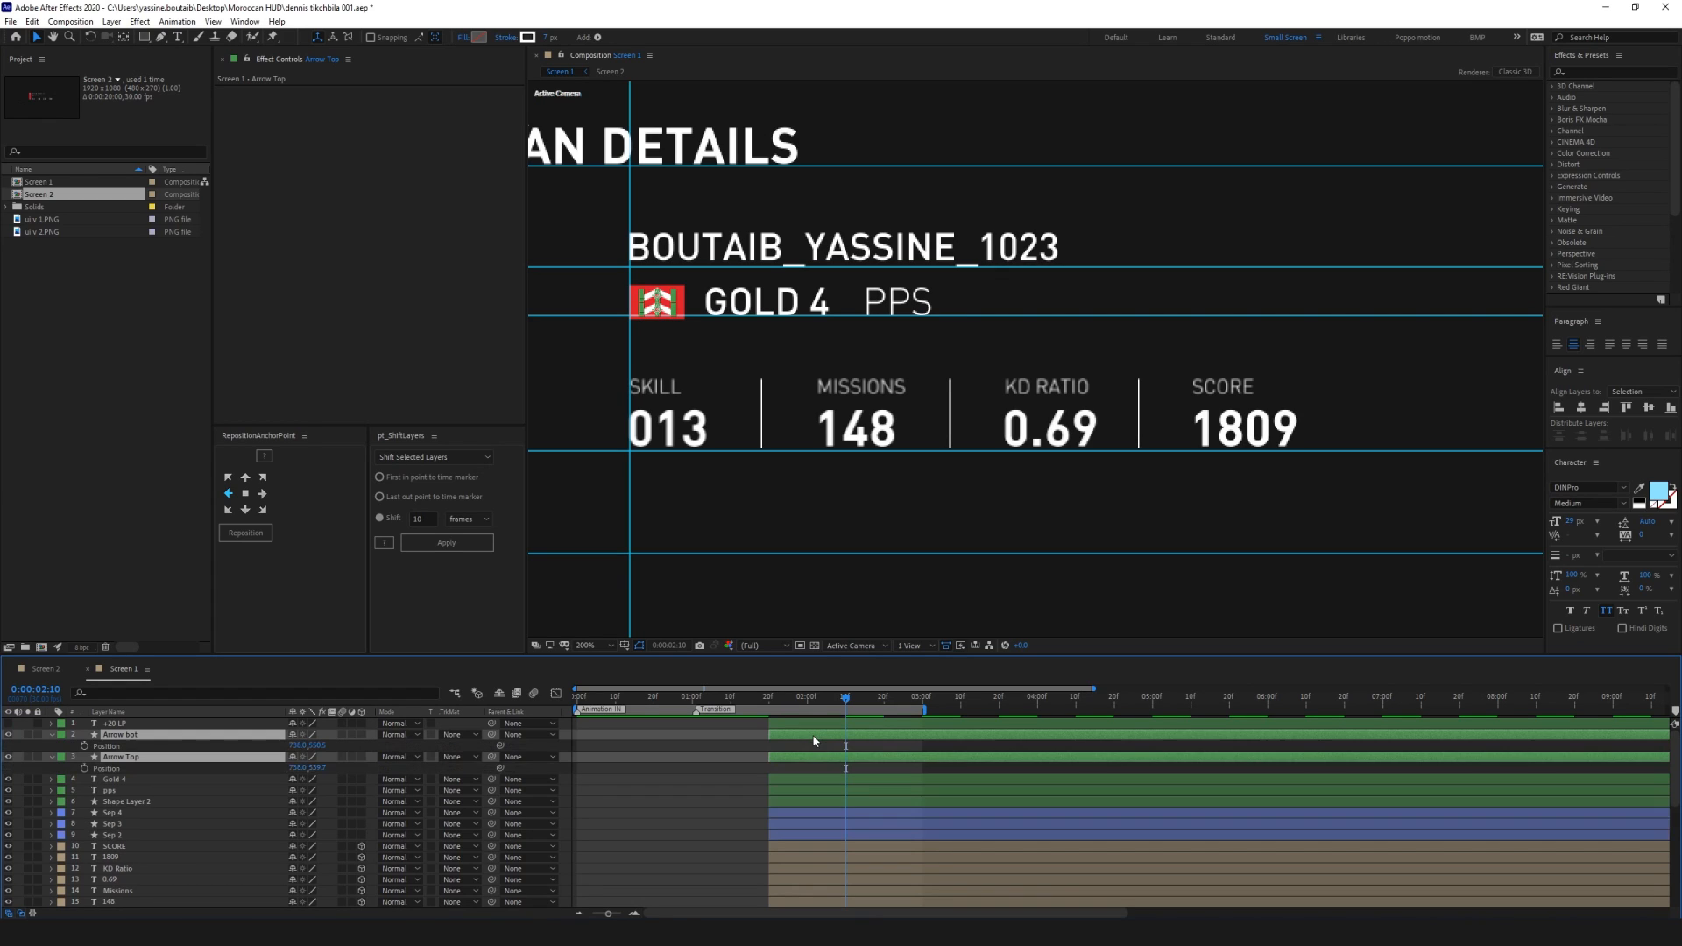
{"action": "left_click", "coordinate": [85, 745]}
{"action": "key", "text": "i"}
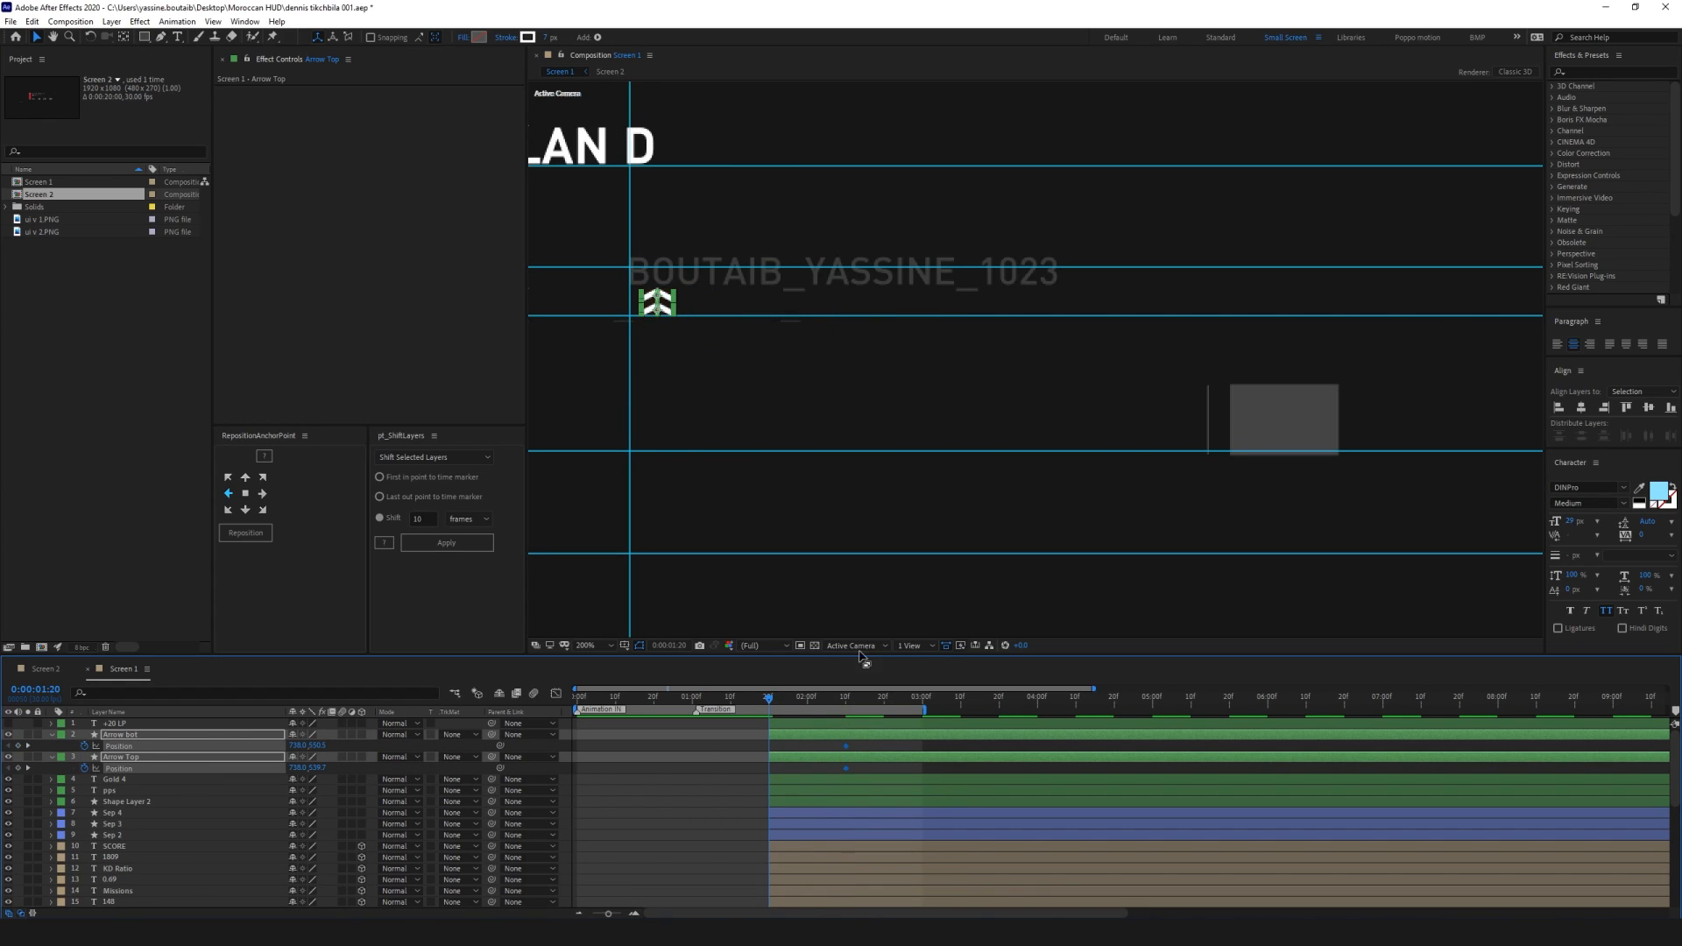
{"action": "key", "text": "Down"}
{"action": "key", "text": "Down"}
{"action": "key", "text": "Down"}
{"action": "key", "text": "Down"}
{"action": "key", "text": "Down"}
{"action": "key", "text": "Down"}
{"action": "key", "text": "Down"}
{"action": "key", "text": "Down"}
{"action": "key", "text": "Down"}
{"action": "key", "text": "Down"}
{"action": "key", "text": "Down"}
{"action": "key", "text": "Down"}
{"action": "key", "text": "Down"}
{"action": "key", "text": "Down"}
{"action": "key", "text": "Down"}
{"action": "key", "text": "Down"}
{"action": "key", "text": "Down"}
{"action": "key", "text": "Down"}
{"action": "key", "text": "Down"}
{"action": "key", "text": "Down"}
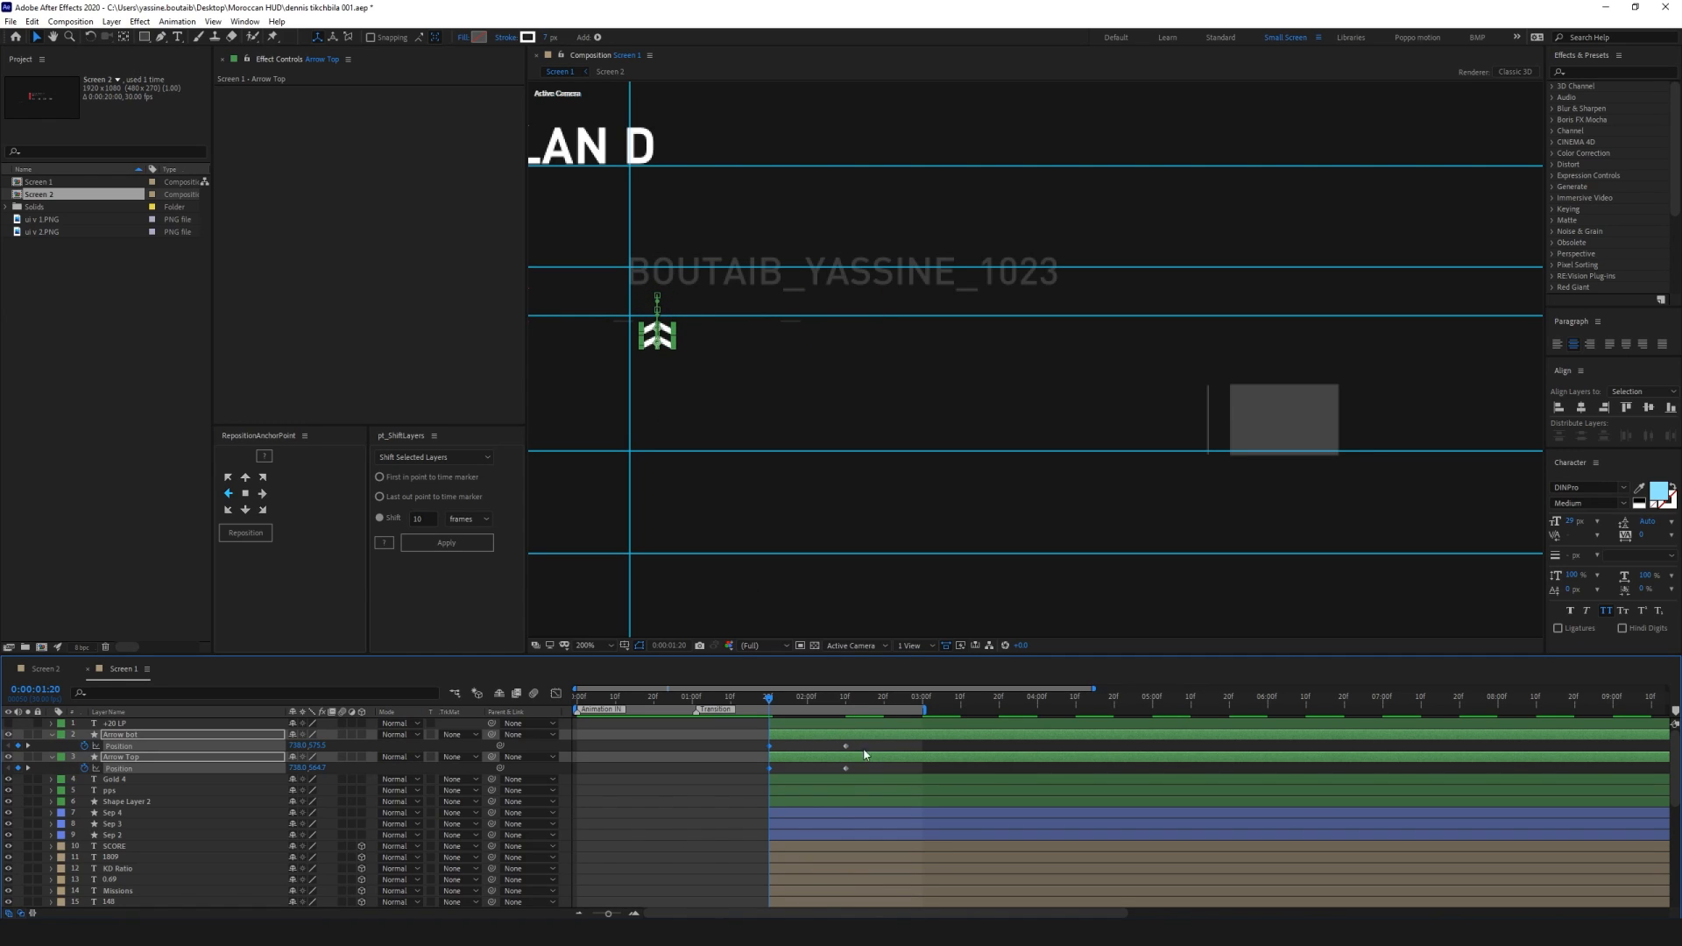
Easy-ease the arrows' position keyframes, reshape their speed curve to peak early with a long slowdown, and preview the animation
{"action": "left_click_drag", "start_coordinate": [868, 740], "coordinate": [732, 771]}
{"action": "left_click", "coordinate": [555, 693]}
{"action": "left_click_drag", "start_coordinate": [875, 831], "coordinate": [634, 782]}
{"action": "left_click", "coordinate": [558, 693]}
{"action": "key", "text": "space"}
{"action": "left_click", "coordinate": [725, 807]}
{"action": "key", "text": "space"}
Shift Arrow bot and Arrow Top to start at 0:00:01:23, review the timing, and collapse their properties
{"action": "left_click_drag", "start_coordinate": [859, 702], "coordinate": [793, 735]}
{"action": "left_click", "coordinate": [785, 758]}
{"action": "left_click", "coordinate": [790, 736], "text": "ctrl"}
{"action": "key", "text": "space"}
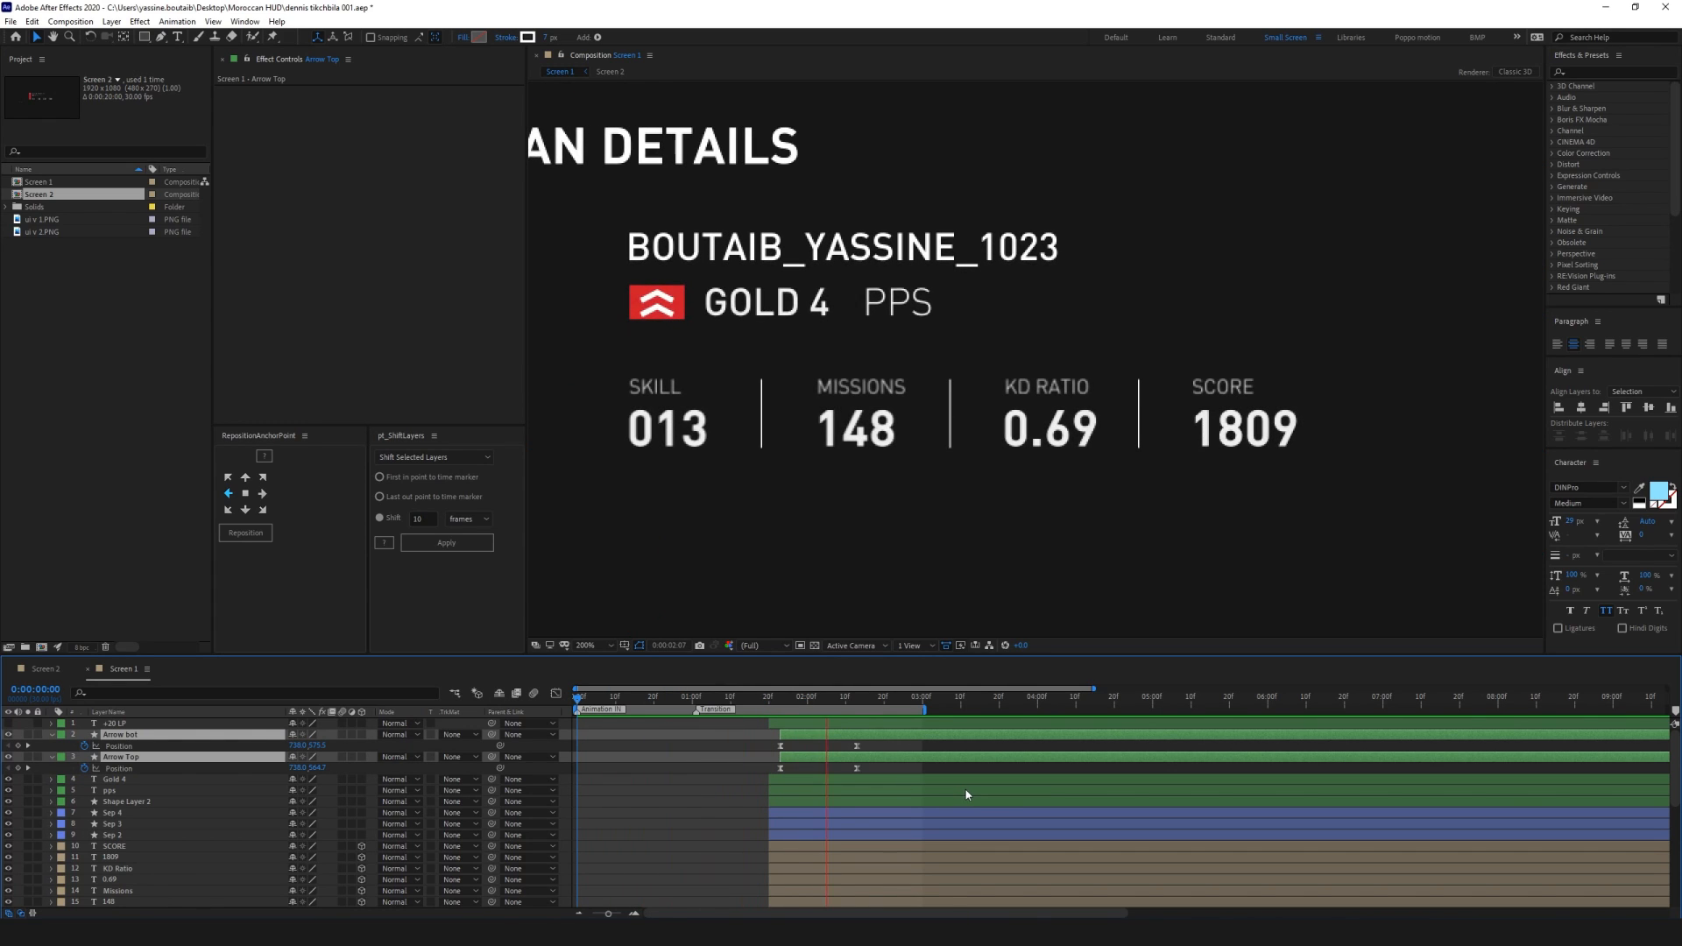
{"action": "left_click", "coordinate": [858, 705]}
{"action": "left_click_drag", "start_coordinate": [857, 705], "coordinate": [780, 701]}
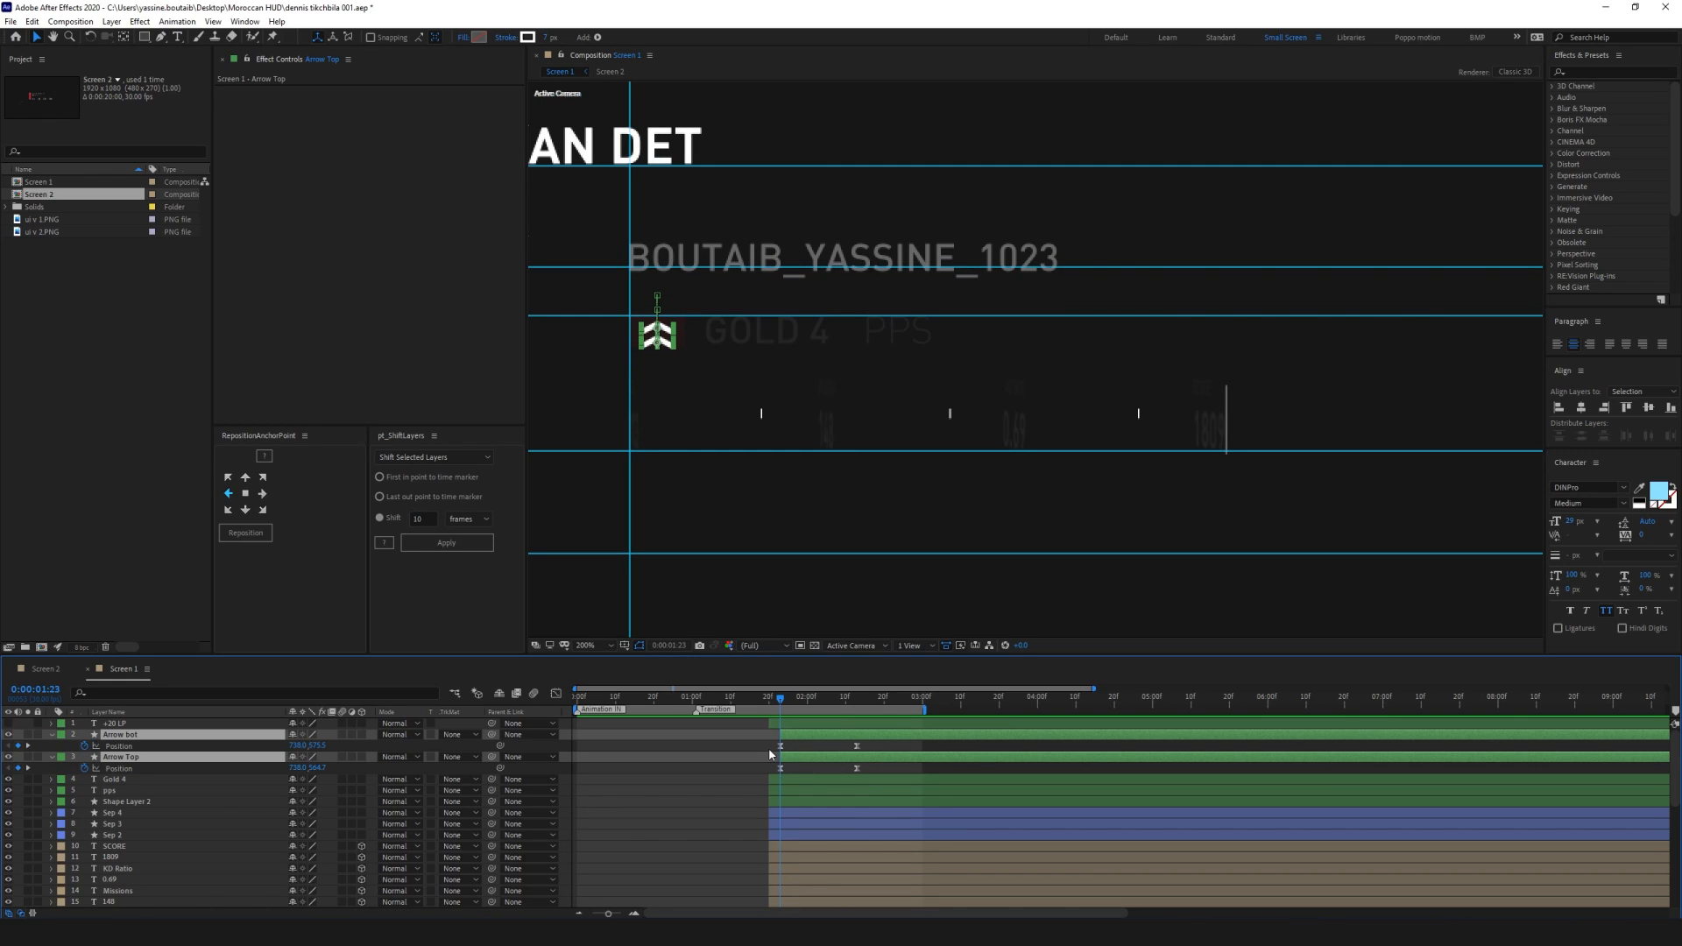
{"action": "left_click", "coordinate": [50, 735]}
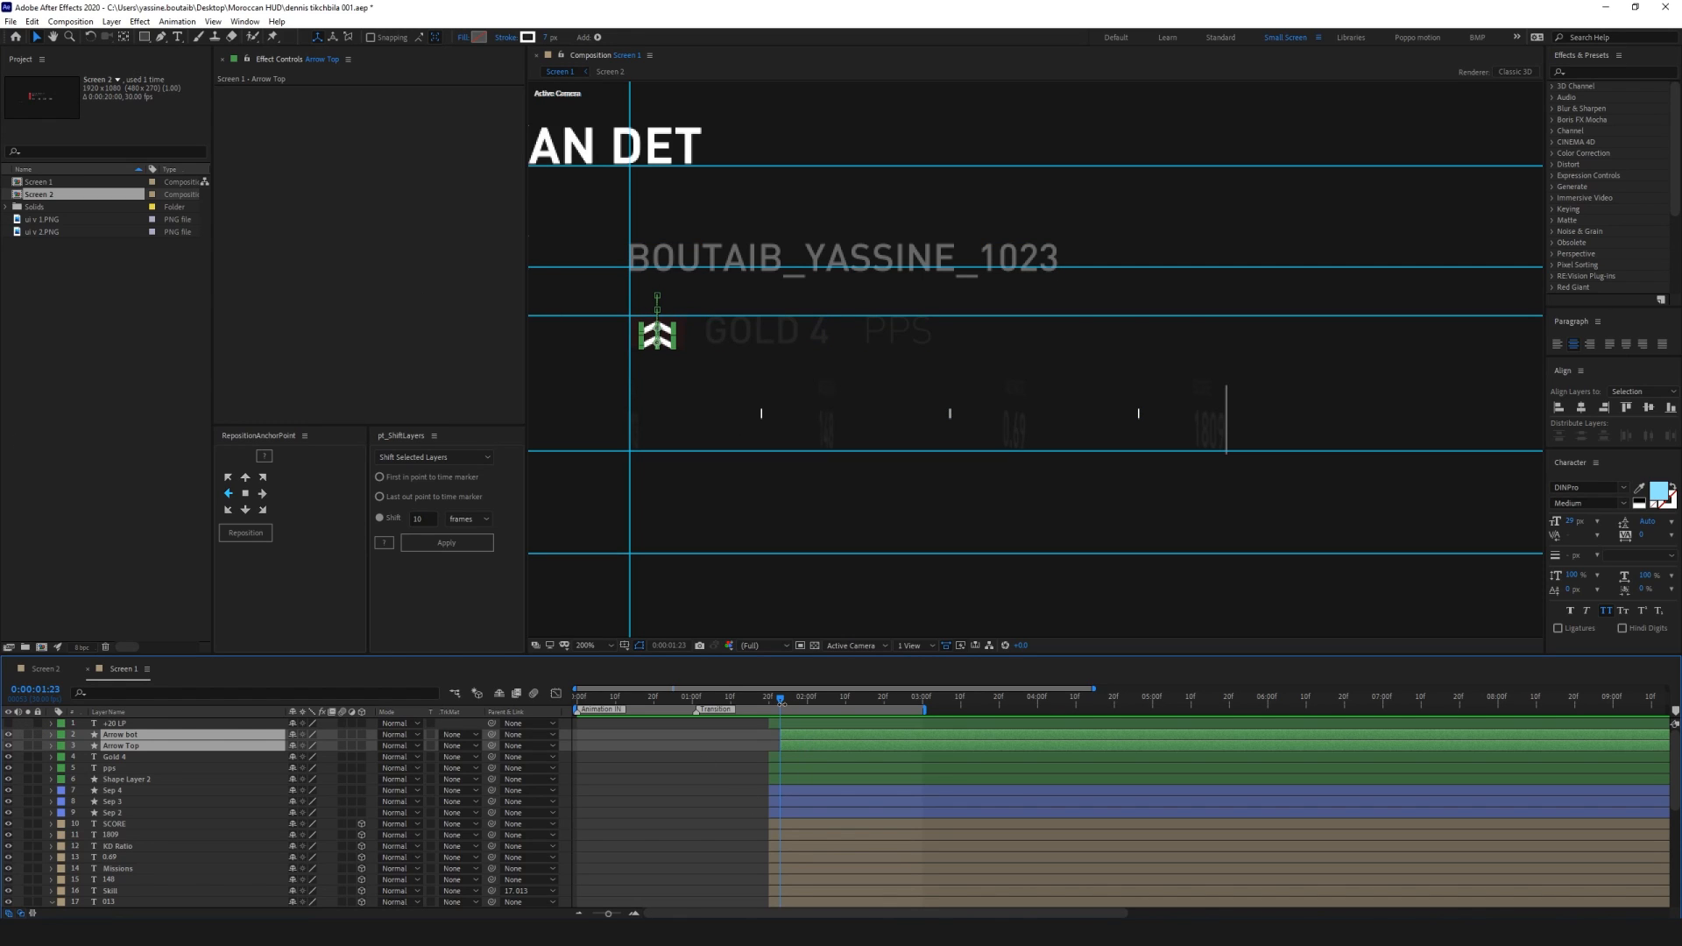
Duplicate the red rectangle Shape Layer 2, place the copy directly above Arrow Top, and use it as Arrow Top's alpha matte
{"action": "left_click_drag", "start_coordinate": [782, 703], "coordinate": [903, 704]}
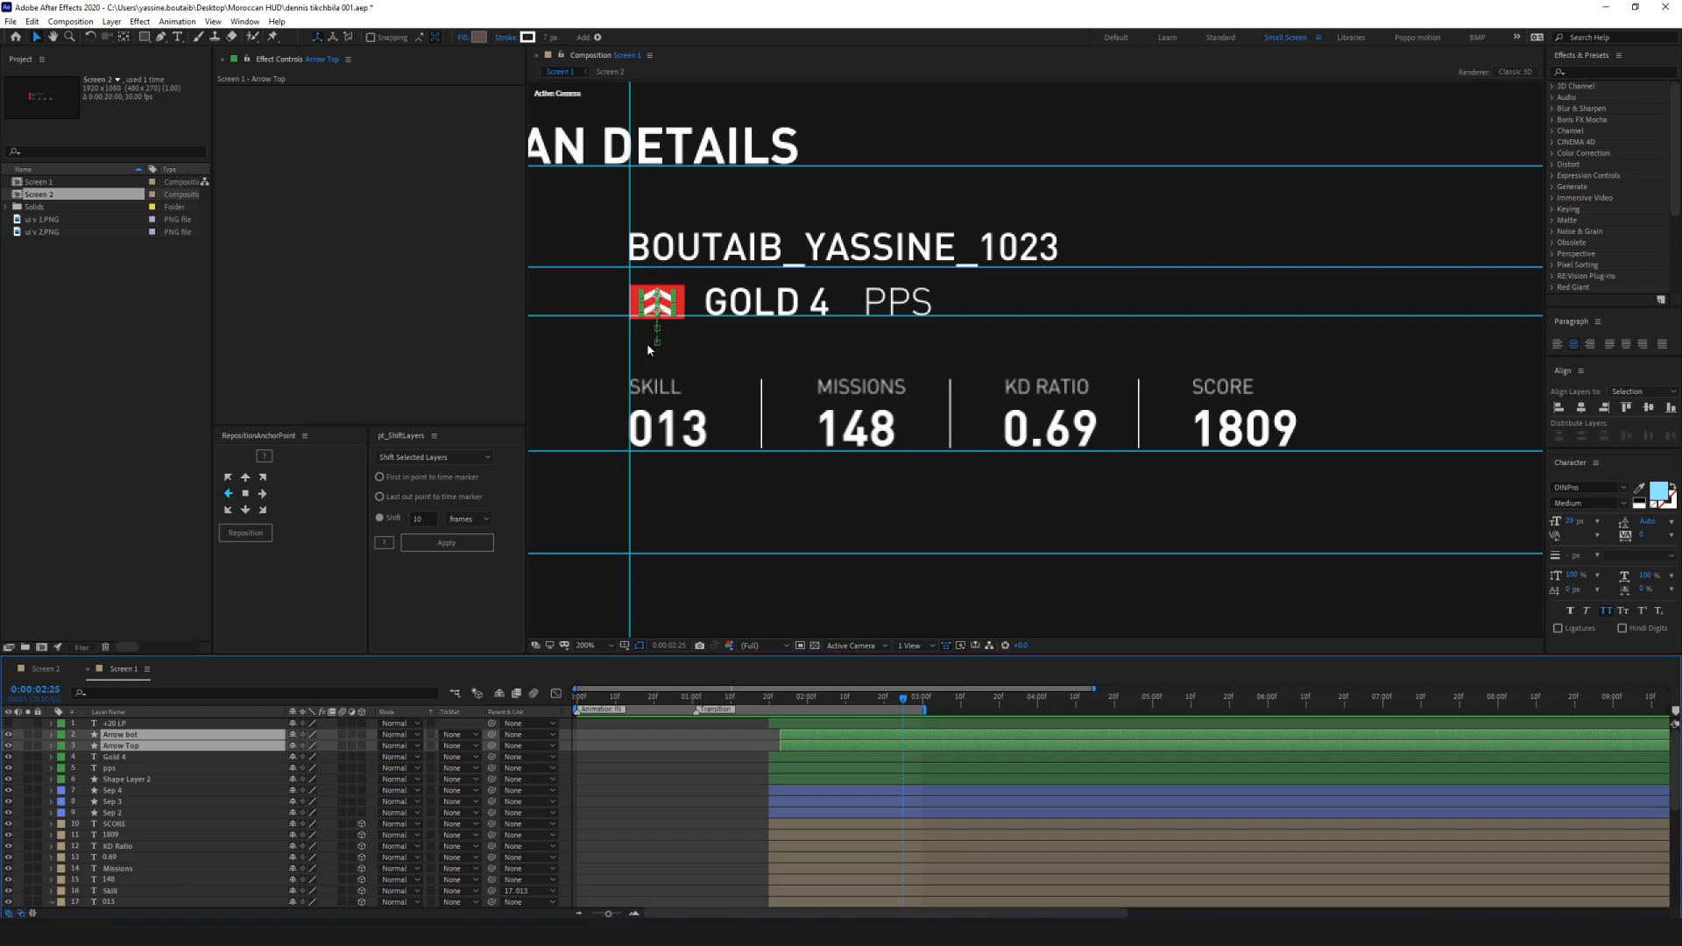
{"action": "left_click", "coordinate": [682, 306]}
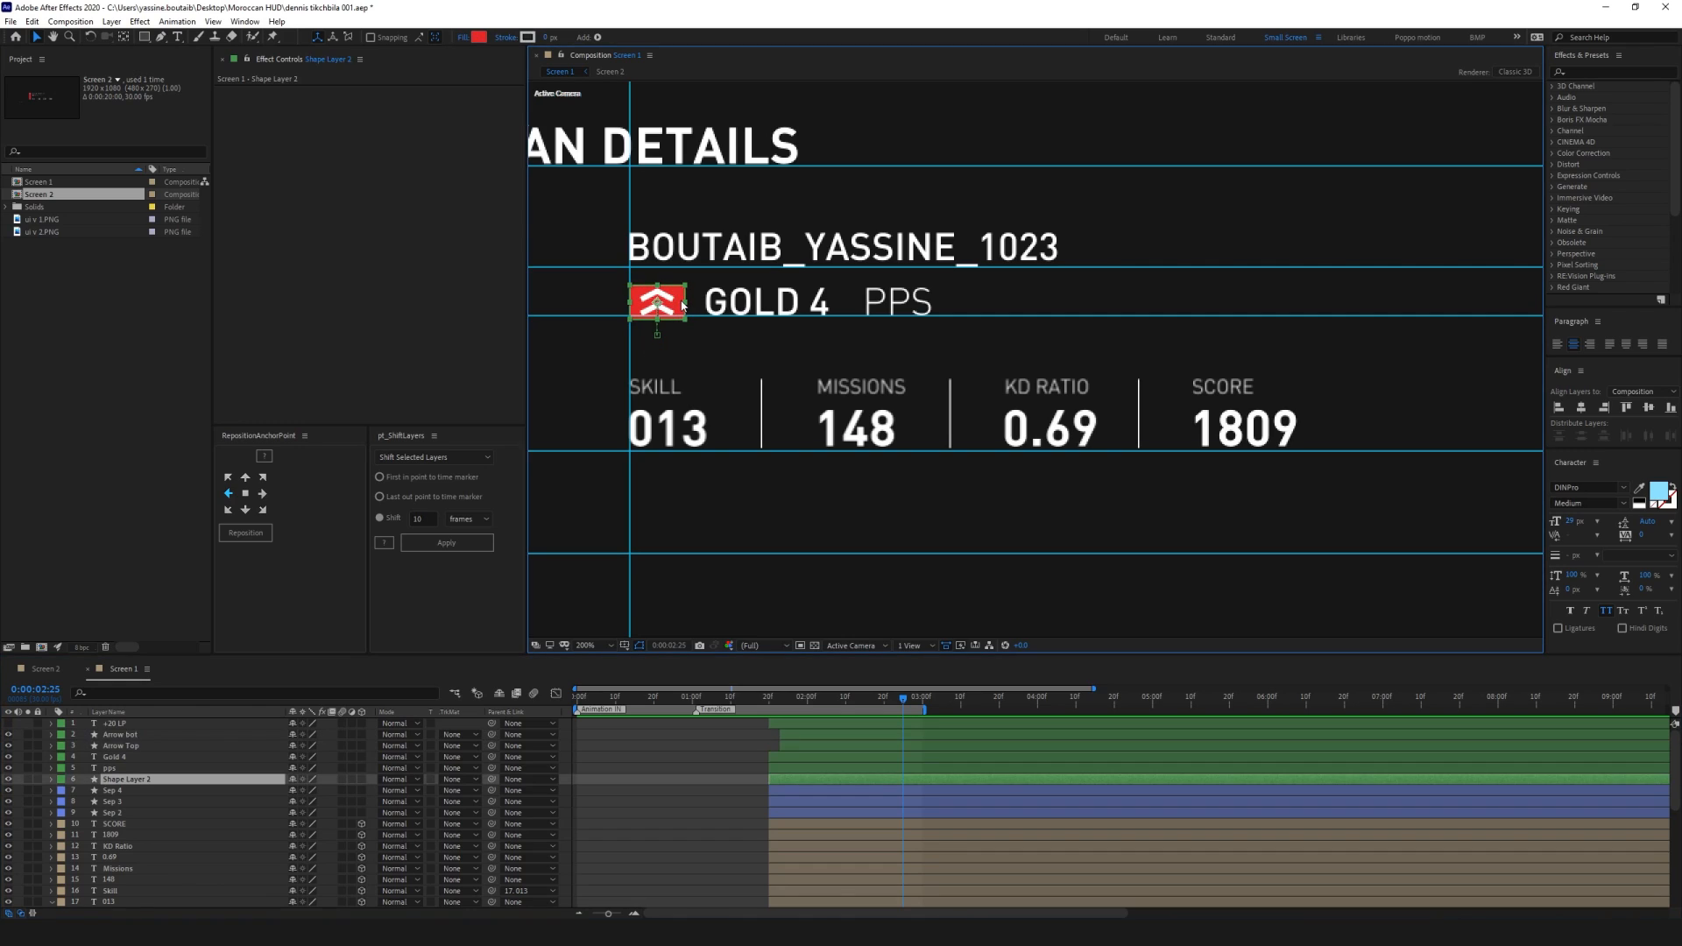
{"action": "left_click", "coordinate": [725, 764]}
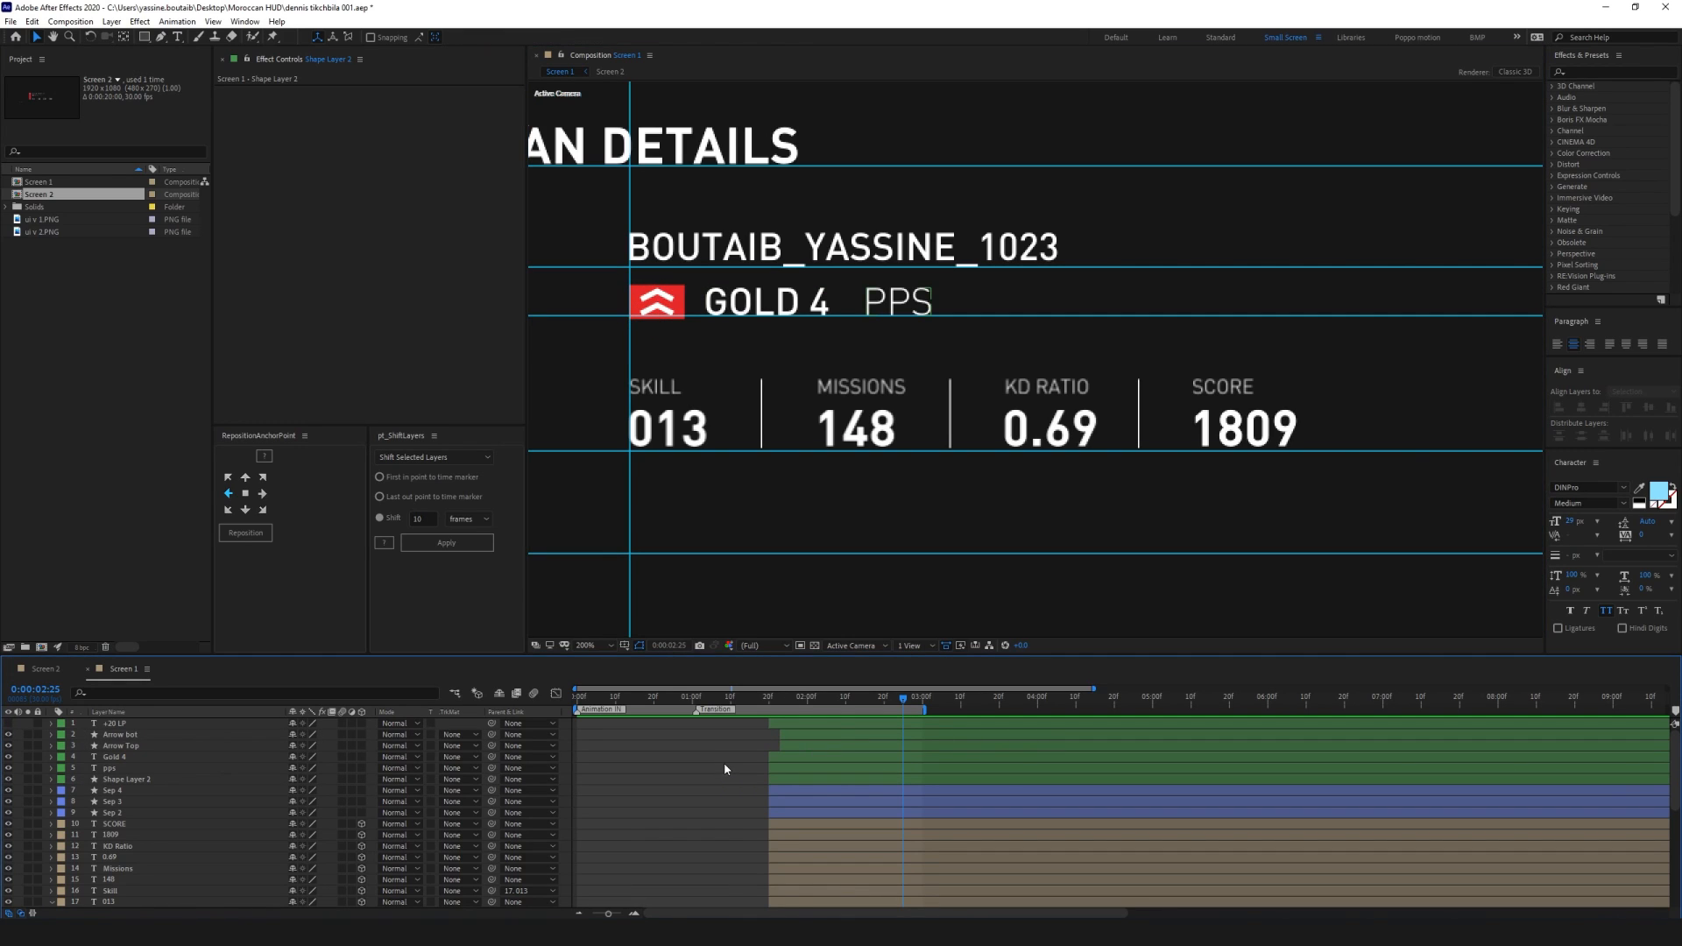
{"action": "left_click", "coordinate": [800, 782]}
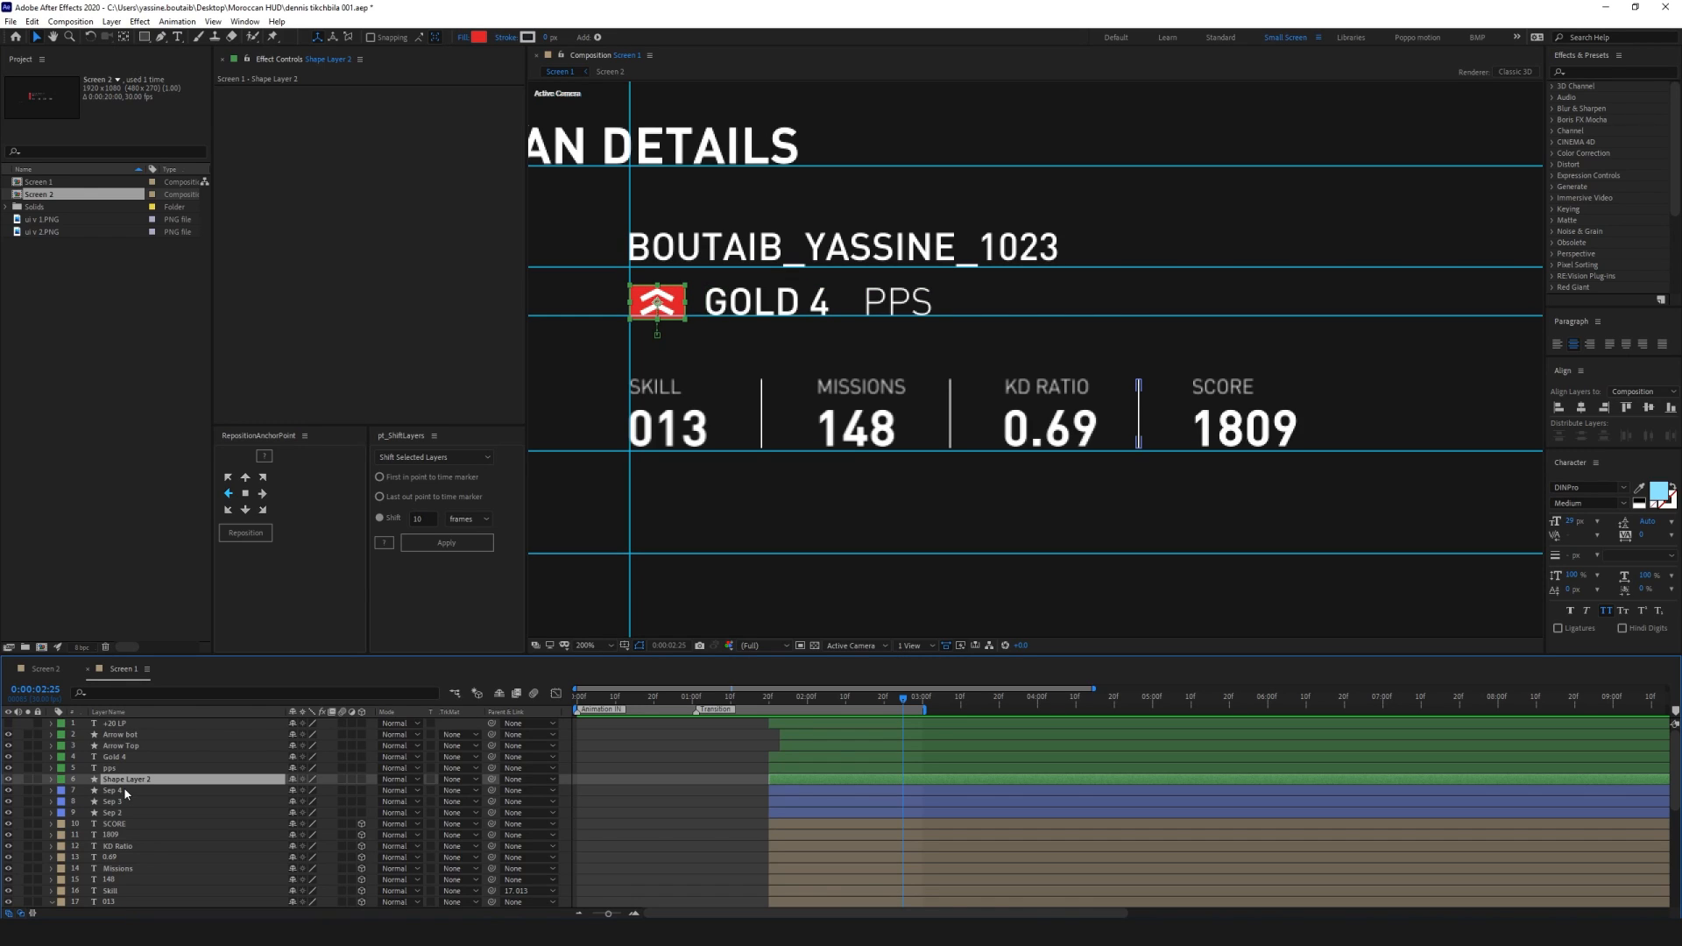
{"action": "key", "text": "ctrl+d"}
{"action": "left_click_drag", "start_coordinate": [123, 779], "coordinate": [139, 755]}
{"action": "left_click", "coordinate": [101, 759]}
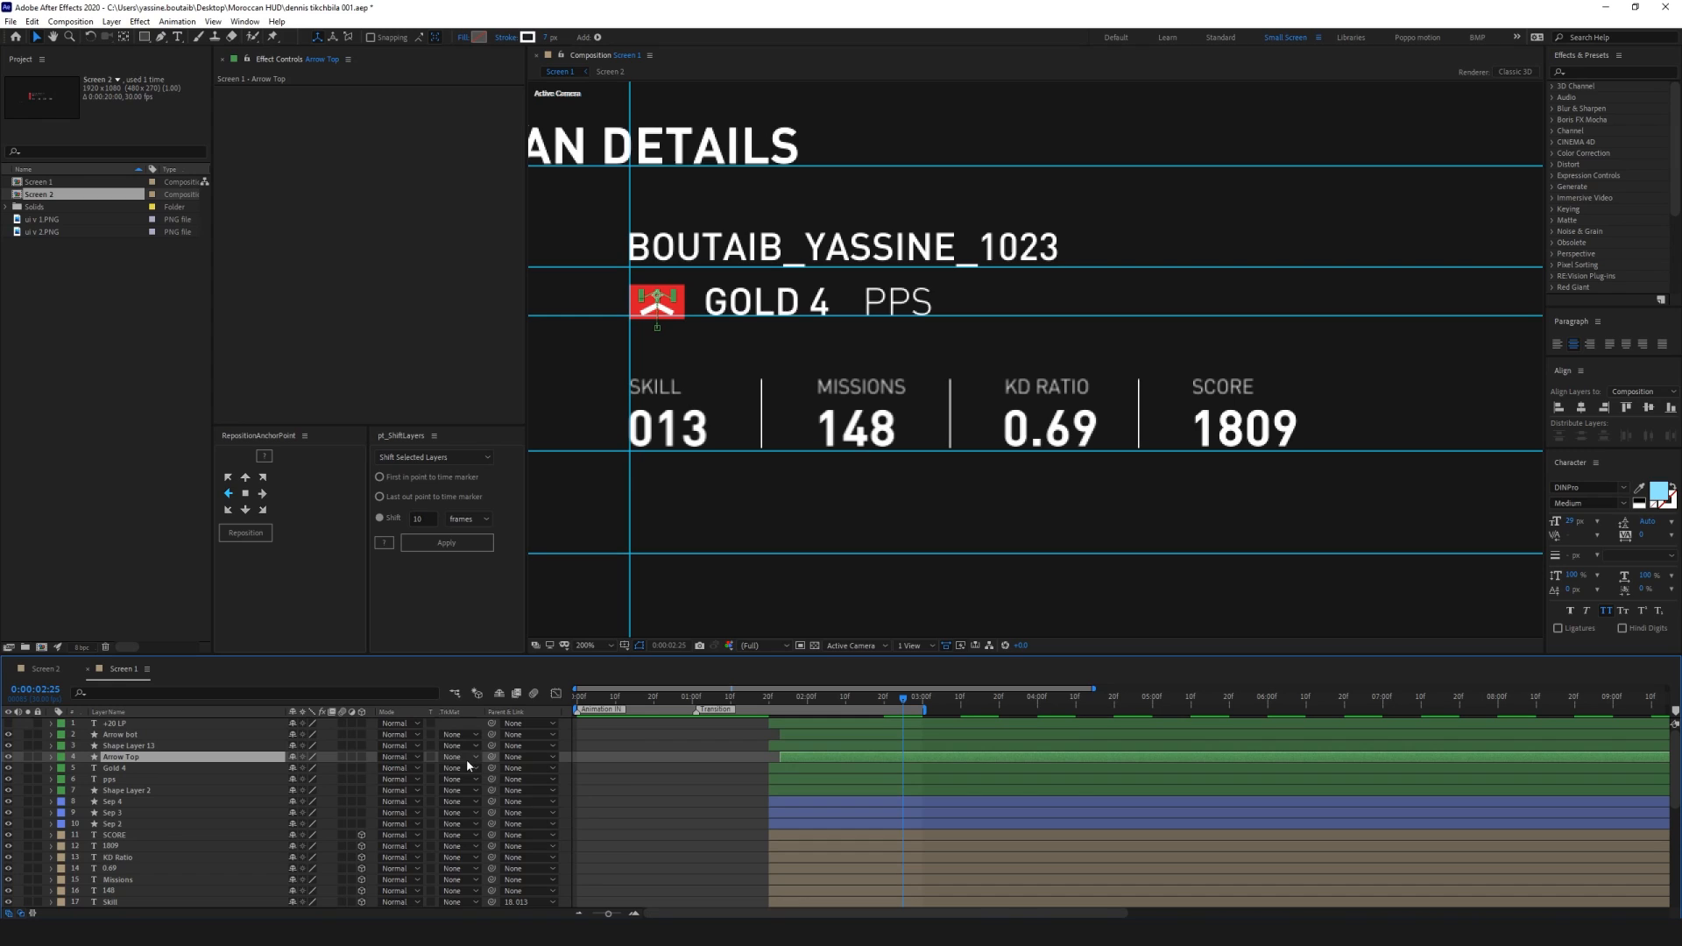
{"action": "left_click", "coordinate": [464, 757]}
{"action": "left_click", "coordinate": [465, 790]}
Duplicate Shape Layer 13 above Arrow bot, set Arrow bot to use the copy as an alpha matte, and preview the masked arrows
{"action": "left_click", "coordinate": [133, 748]}
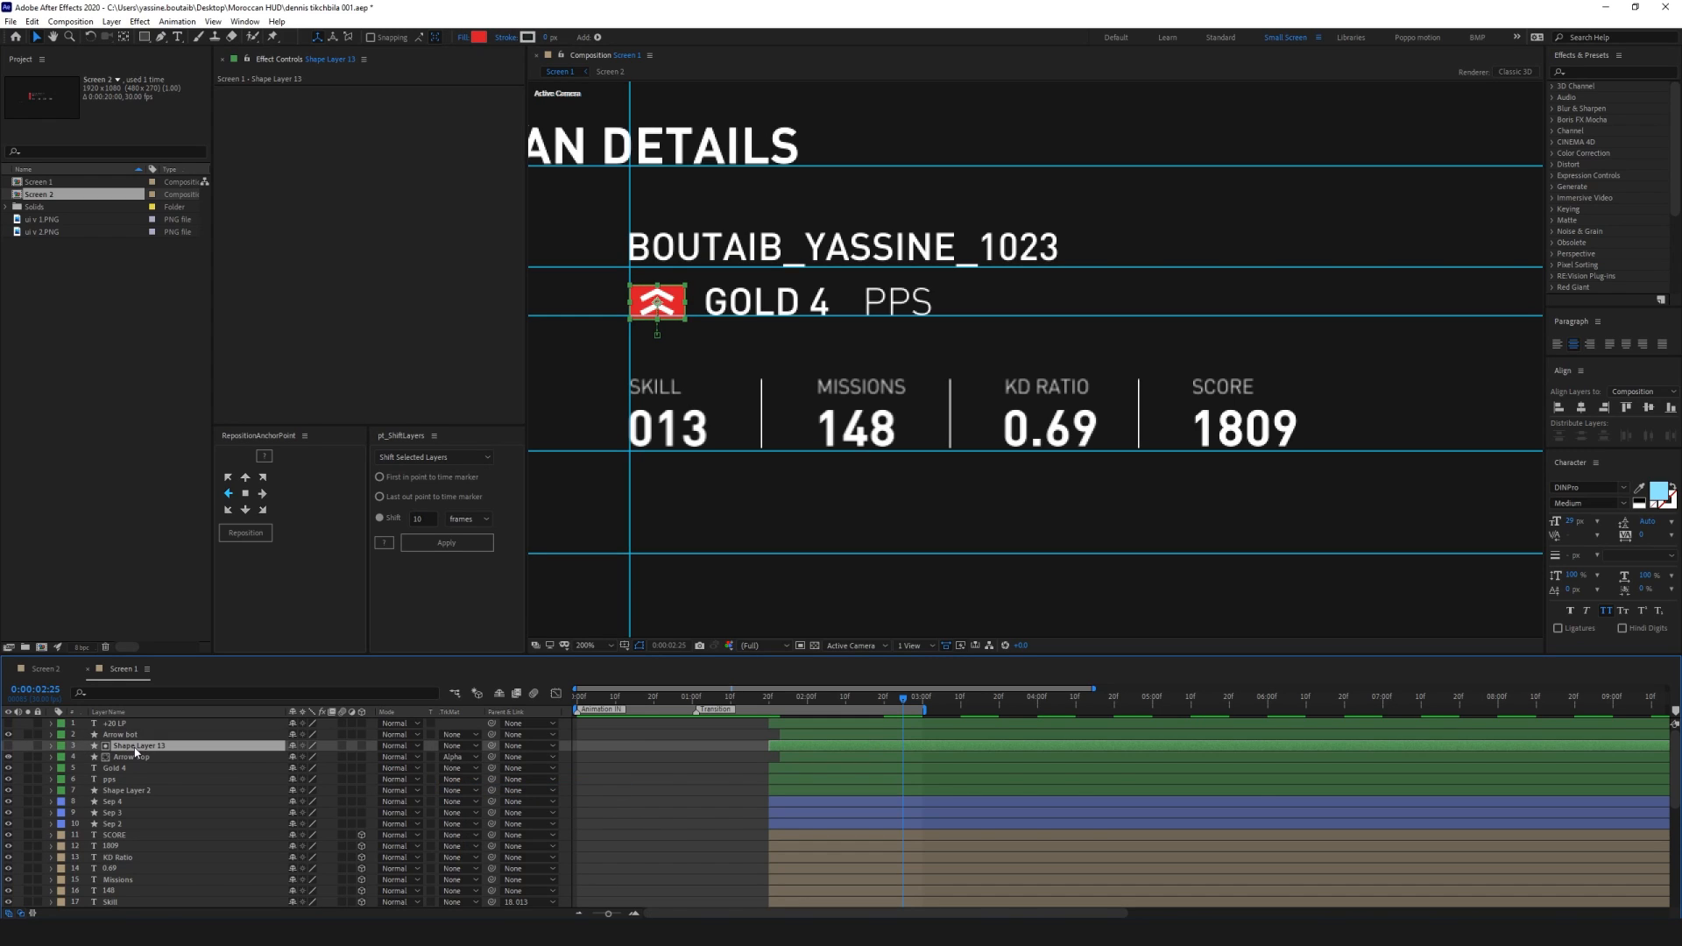
{"action": "key", "text": "ctrl+d"}
{"action": "left_click_drag", "start_coordinate": [134, 746], "coordinate": [131, 734]}
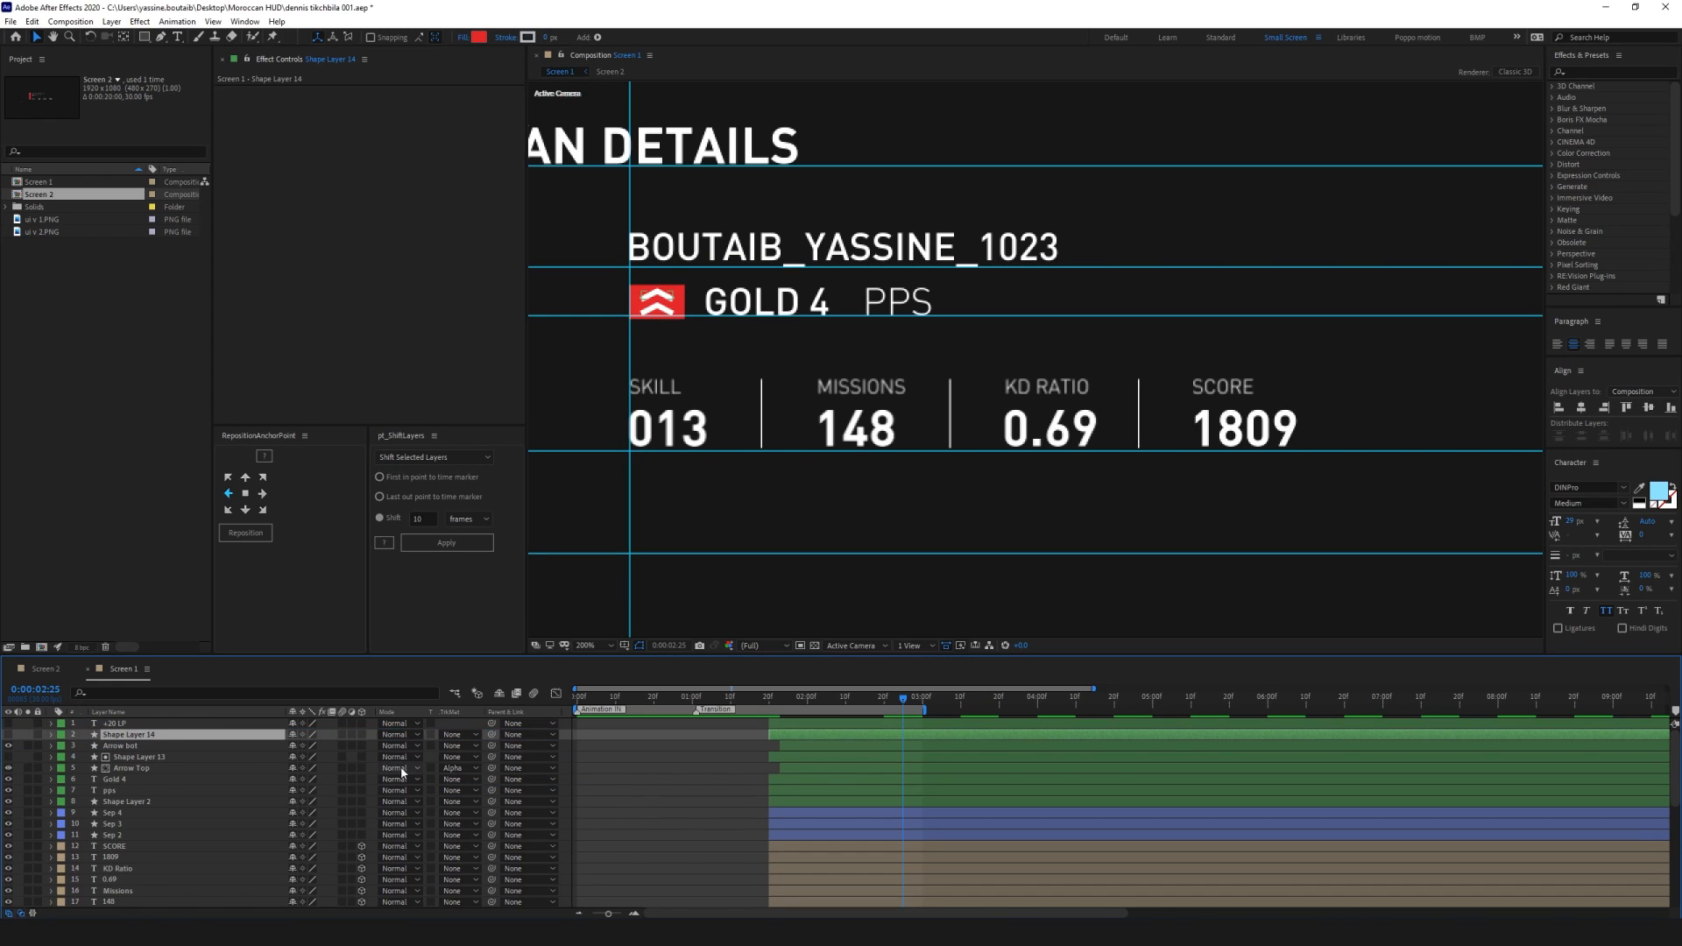
{"action": "left_click", "coordinate": [462, 750]}
{"action": "left_click", "coordinate": [490, 770]}
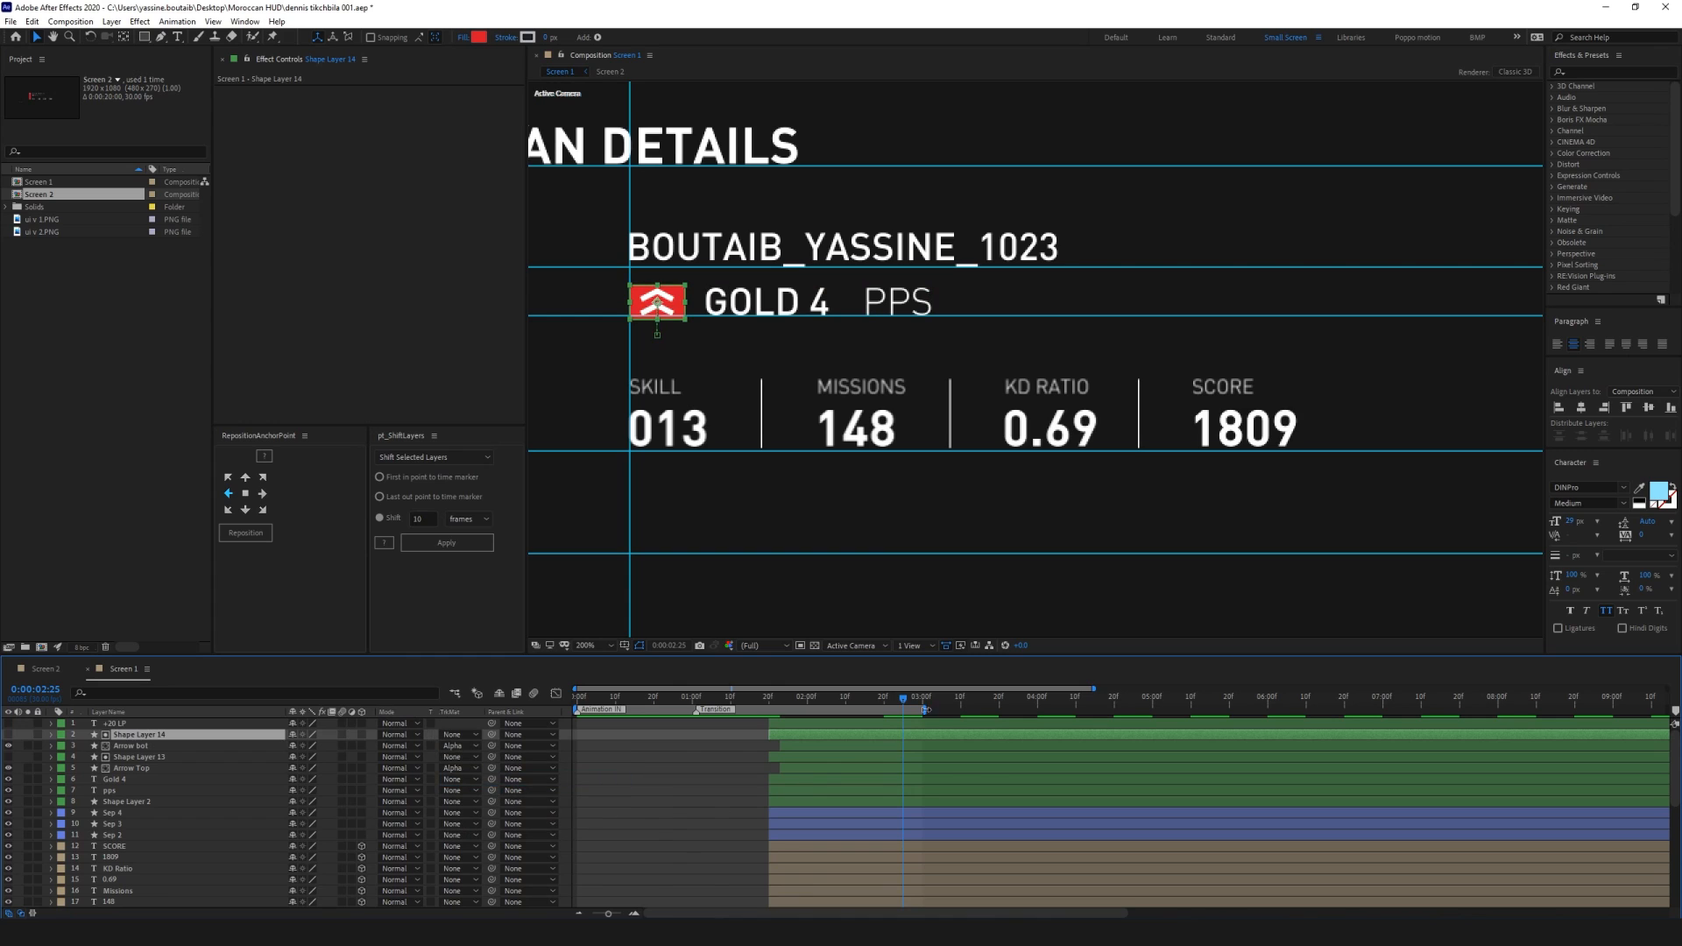
{"action": "left_click_drag", "start_coordinate": [902, 703], "coordinate": [755, 702]}
{"action": "key", "text": "space"}
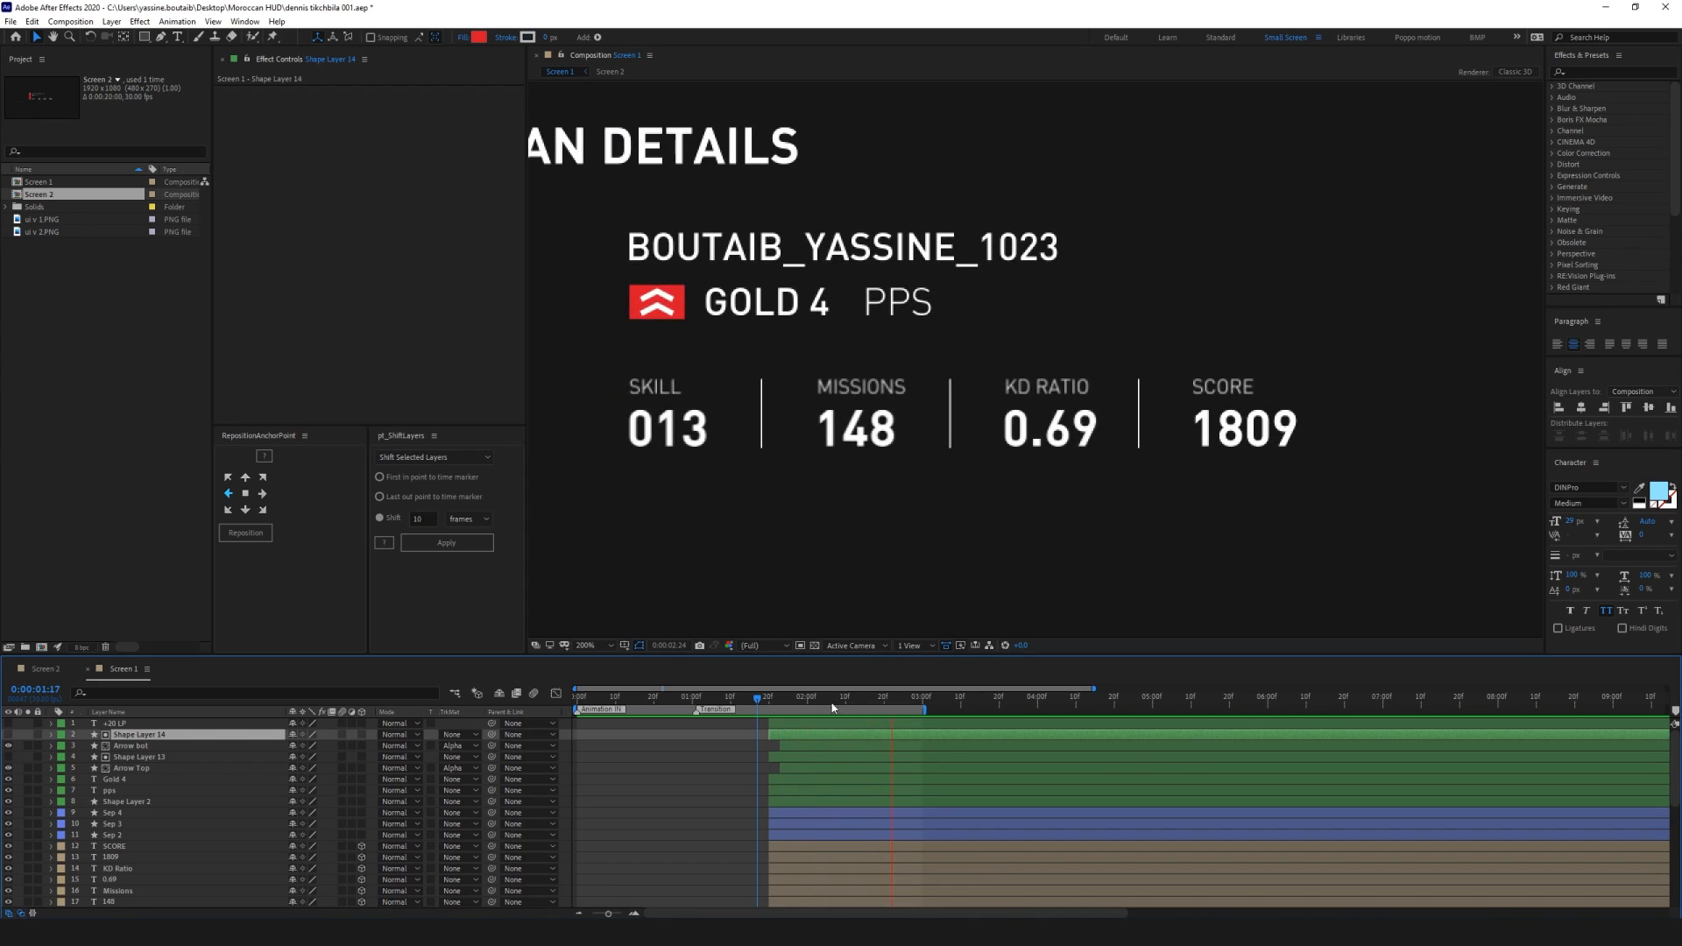
{"action": "key", "text": "space"}
Delay both arrow layers together to start at about 0:00:01:28 and preview the new timing
{"action": "left_click", "coordinate": [789, 746]}
{"action": "left_click", "coordinate": [789, 769], "text": "ctrl"}
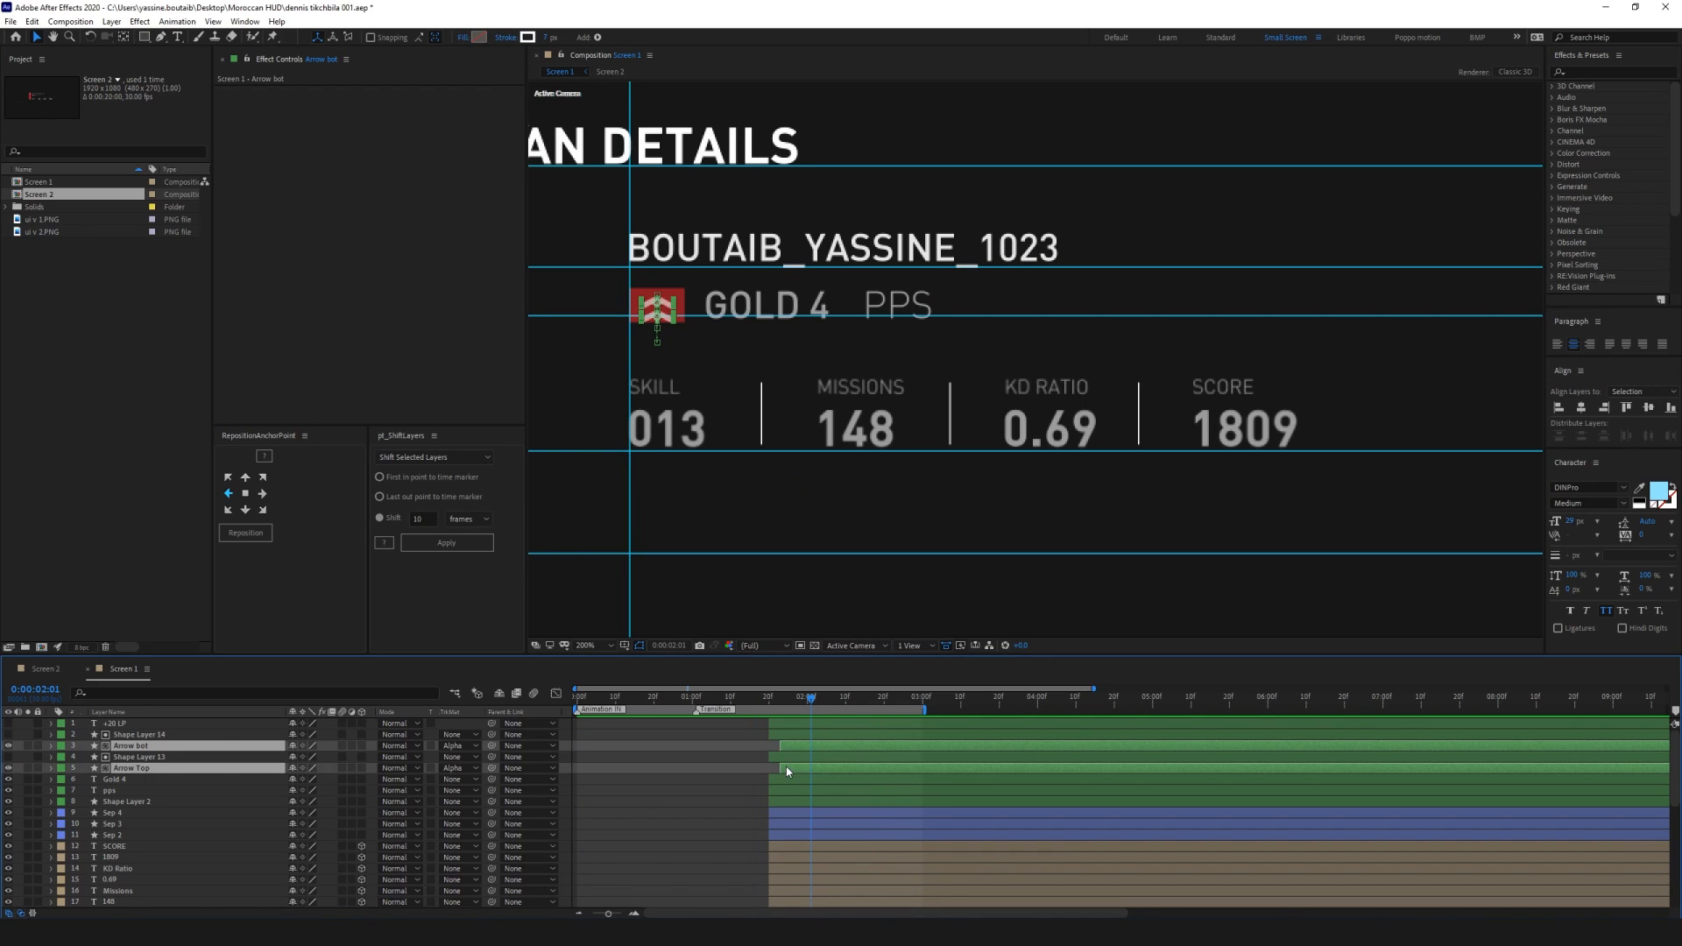
{"action": "left_click_drag", "start_coordinate": [785, 767], "coordinate": [802, 766]}
{"action": "left_click_drag", "start_coordinate": [807, 699], "coordinate": [734, 698]}
{"action": "key", "text": "space"}
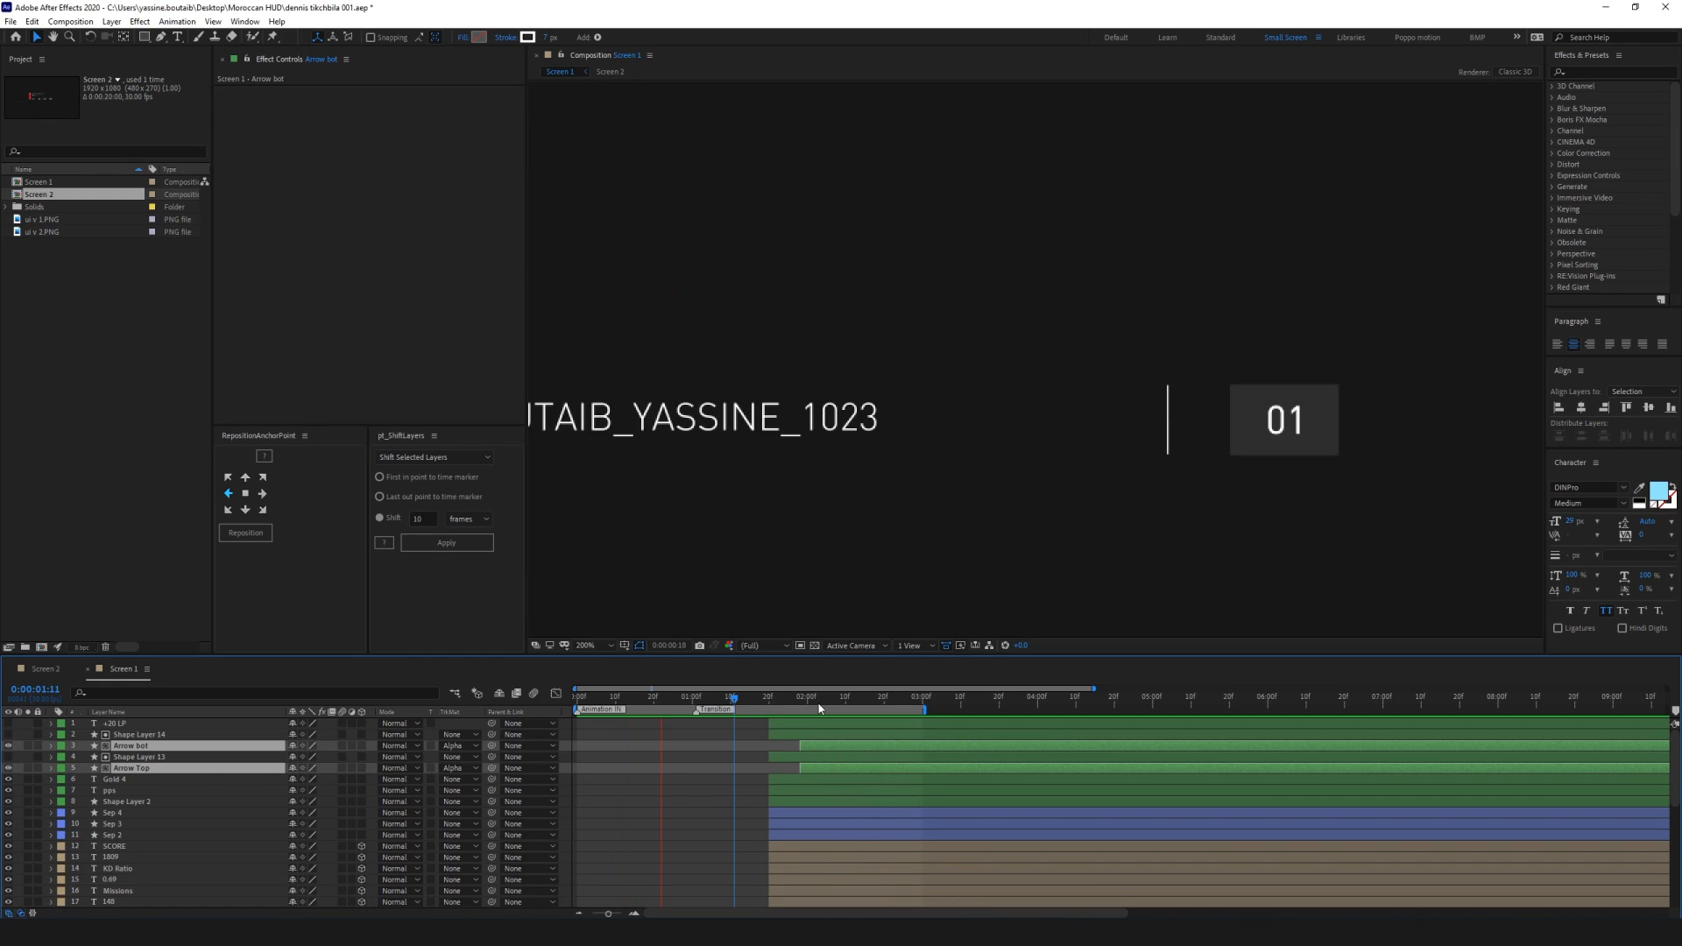
{"action": "key", "text": "space"}
Delay only Arrow bot to start at about 0:00:02:01, staggering it after Arrow Top, and preview the animation
{"action": "left_click", "coordinate": [764, 776]}
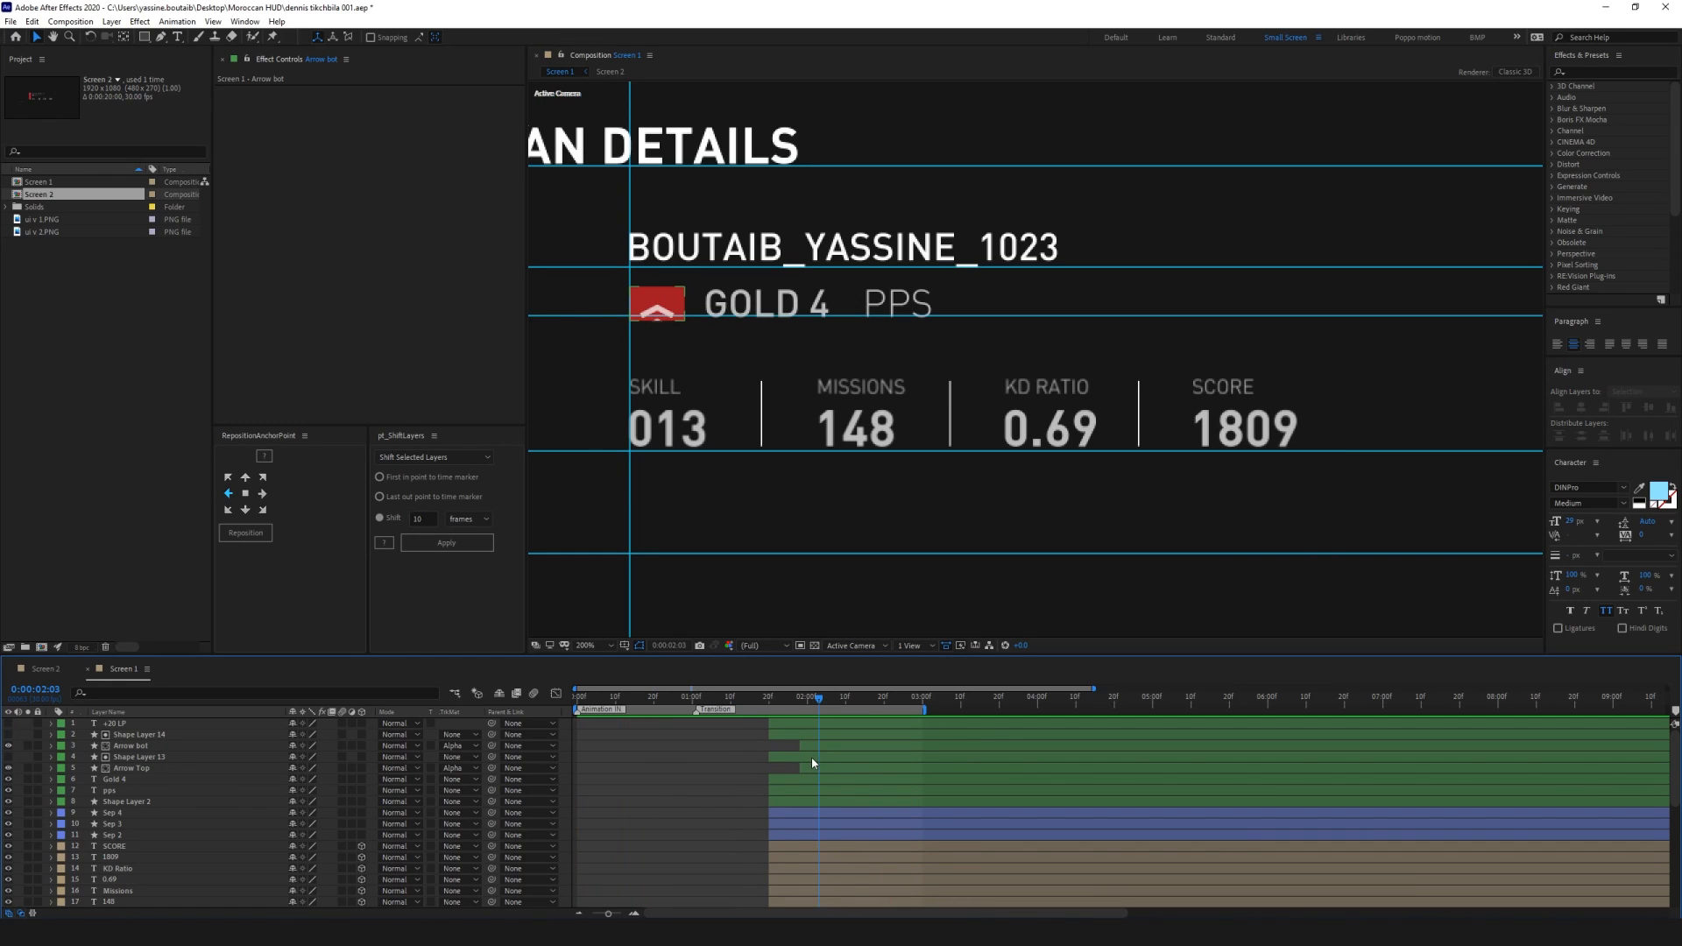
{"action": "left_click_drag", "start_coordinate": [807, 750], "coordinate": [784, 704]}
{"action": "key", "text": "space"}
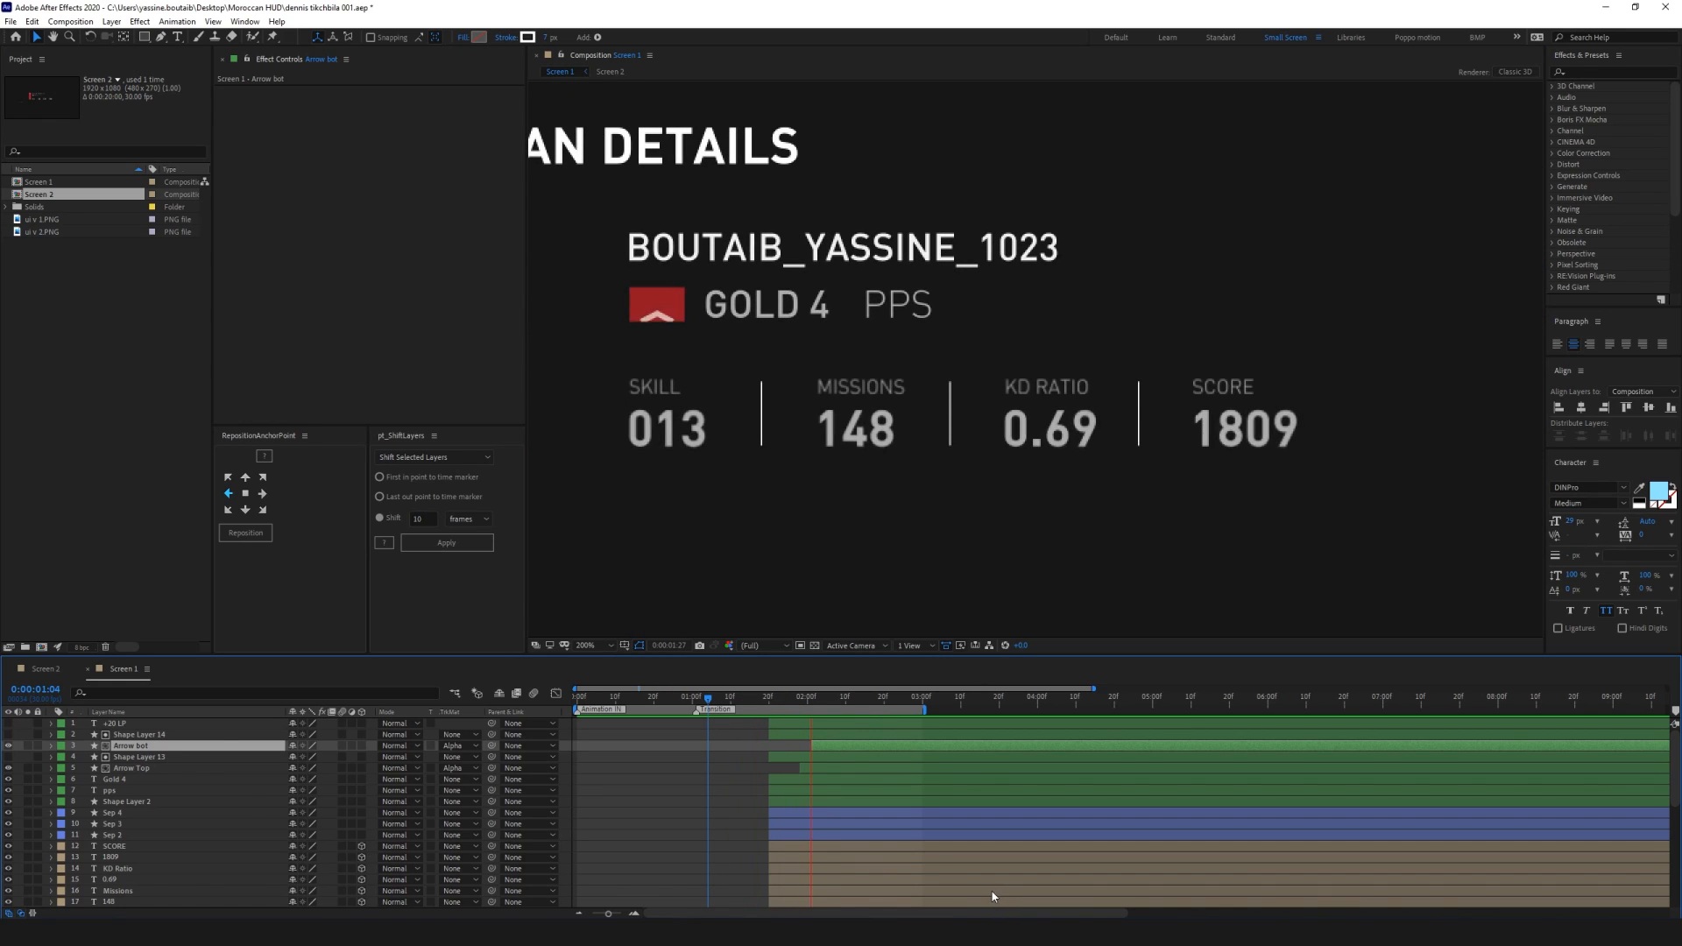
{"action": "left_click", "coordinate": [890, 697]}
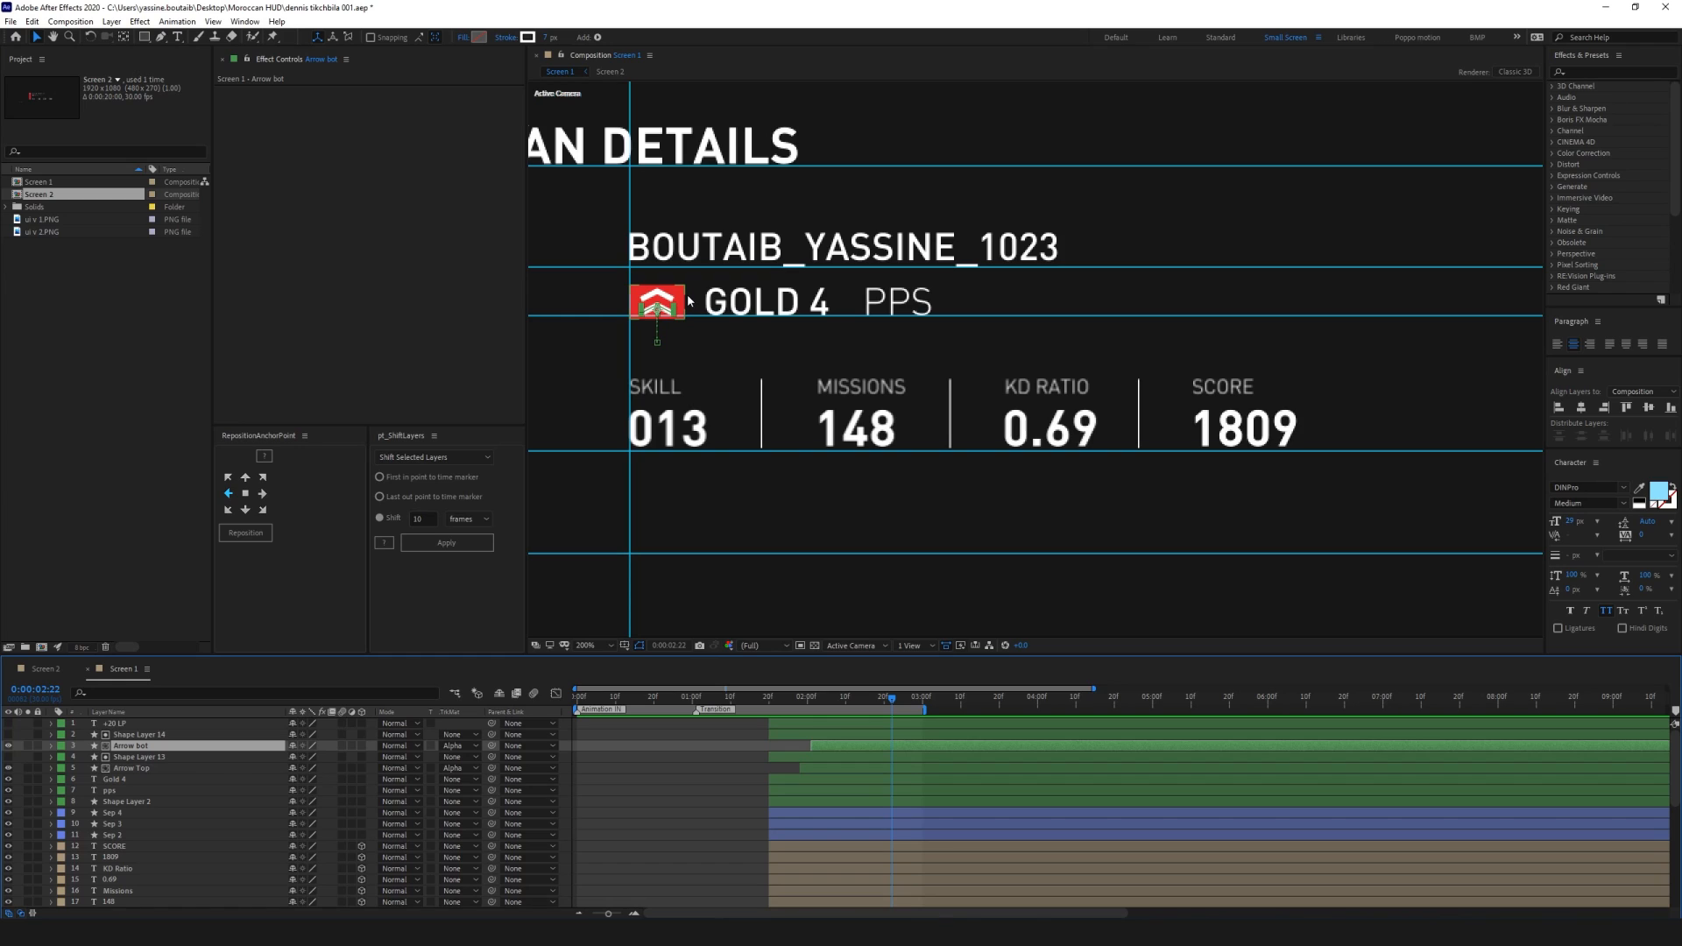
Try deleting the matte layers Shape Layer 13 and Shape Layer 14, and undo the deletion
{"action": "left_click", "coordinate": [131, 735]}
{"action": "left_click", "coordinate": [130, 757], "text": "ctrl"}
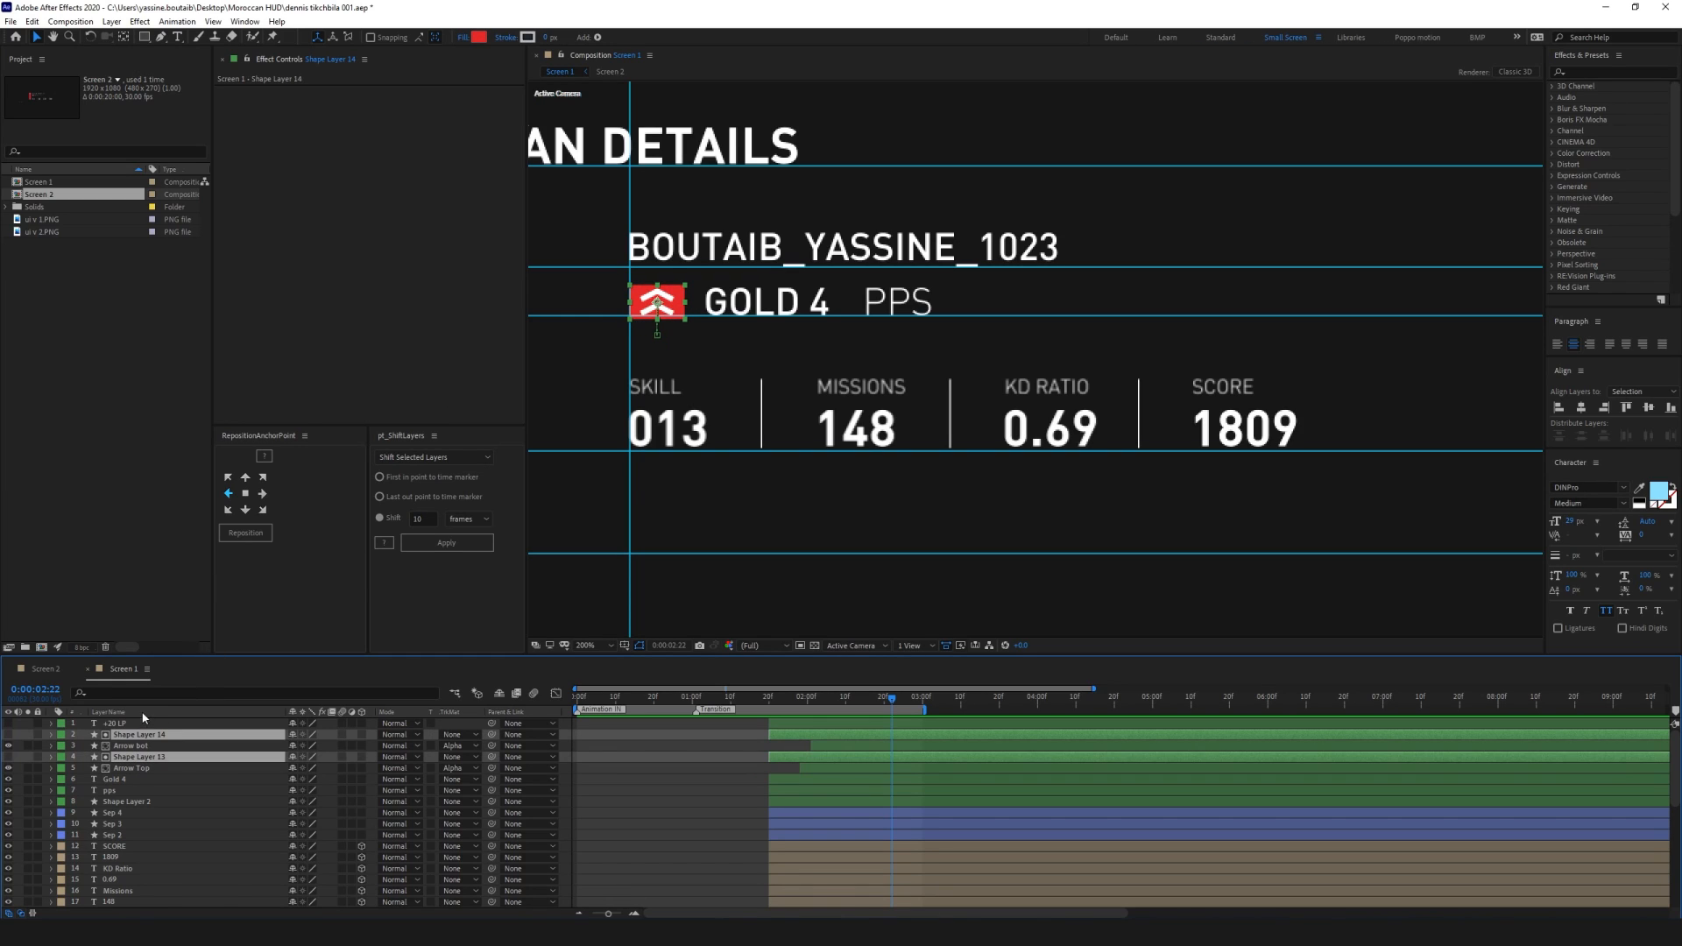
{"action": "key", "text": "Delete"}
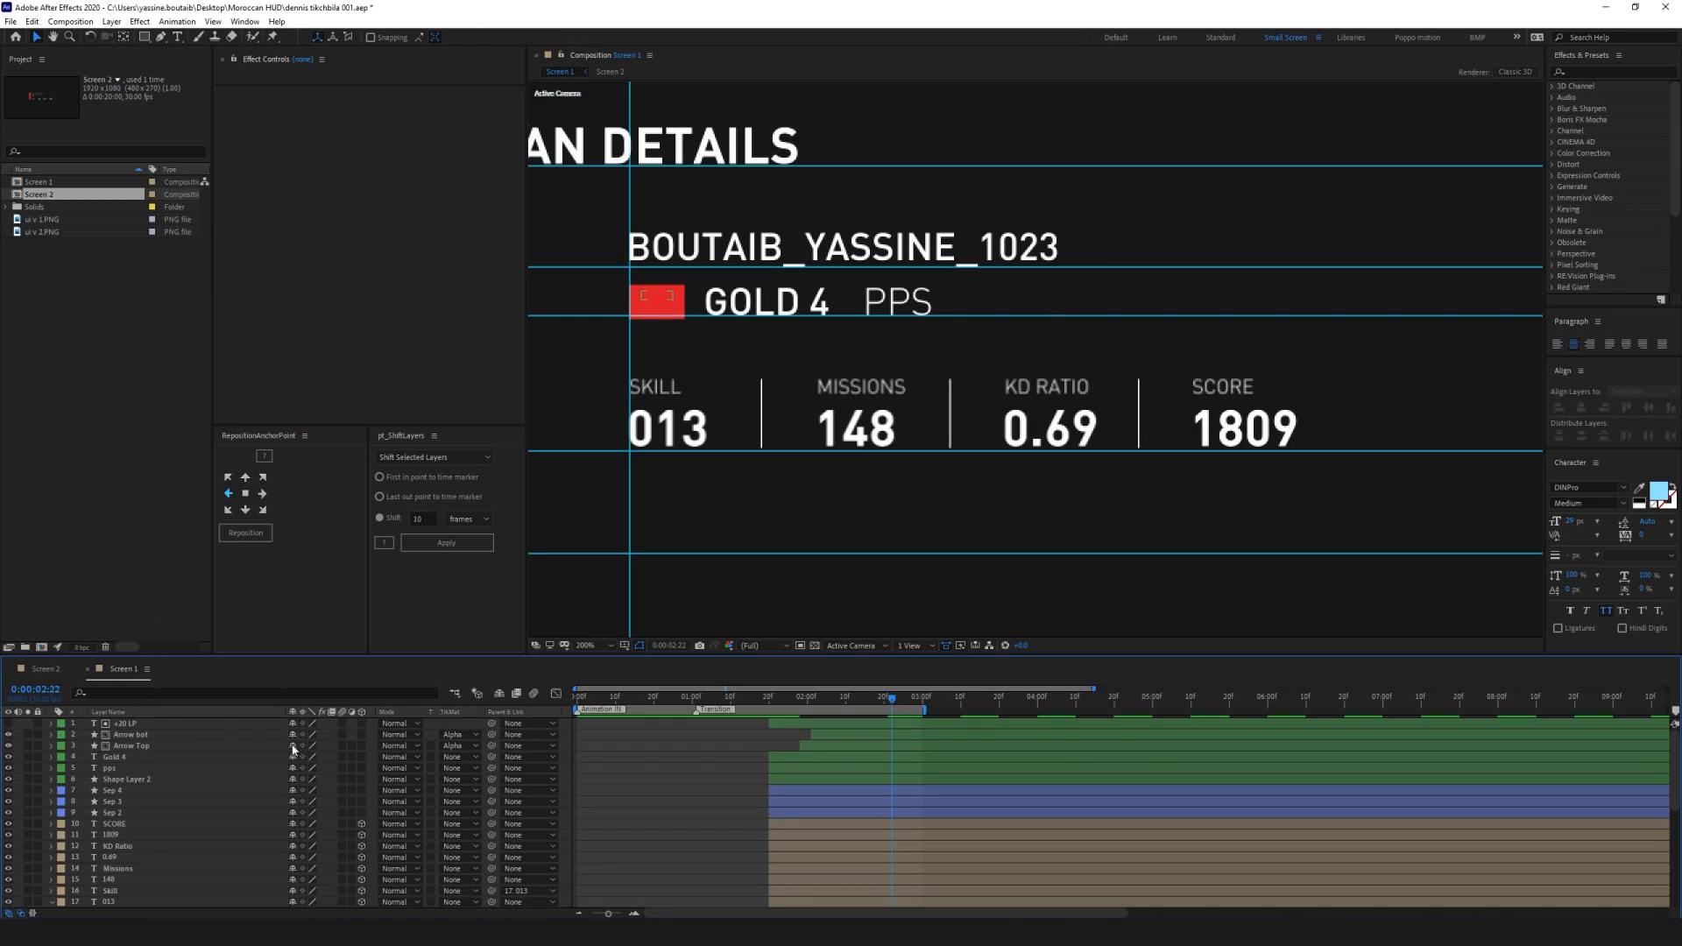
{"action": "key", "text": "ctrl+z"}
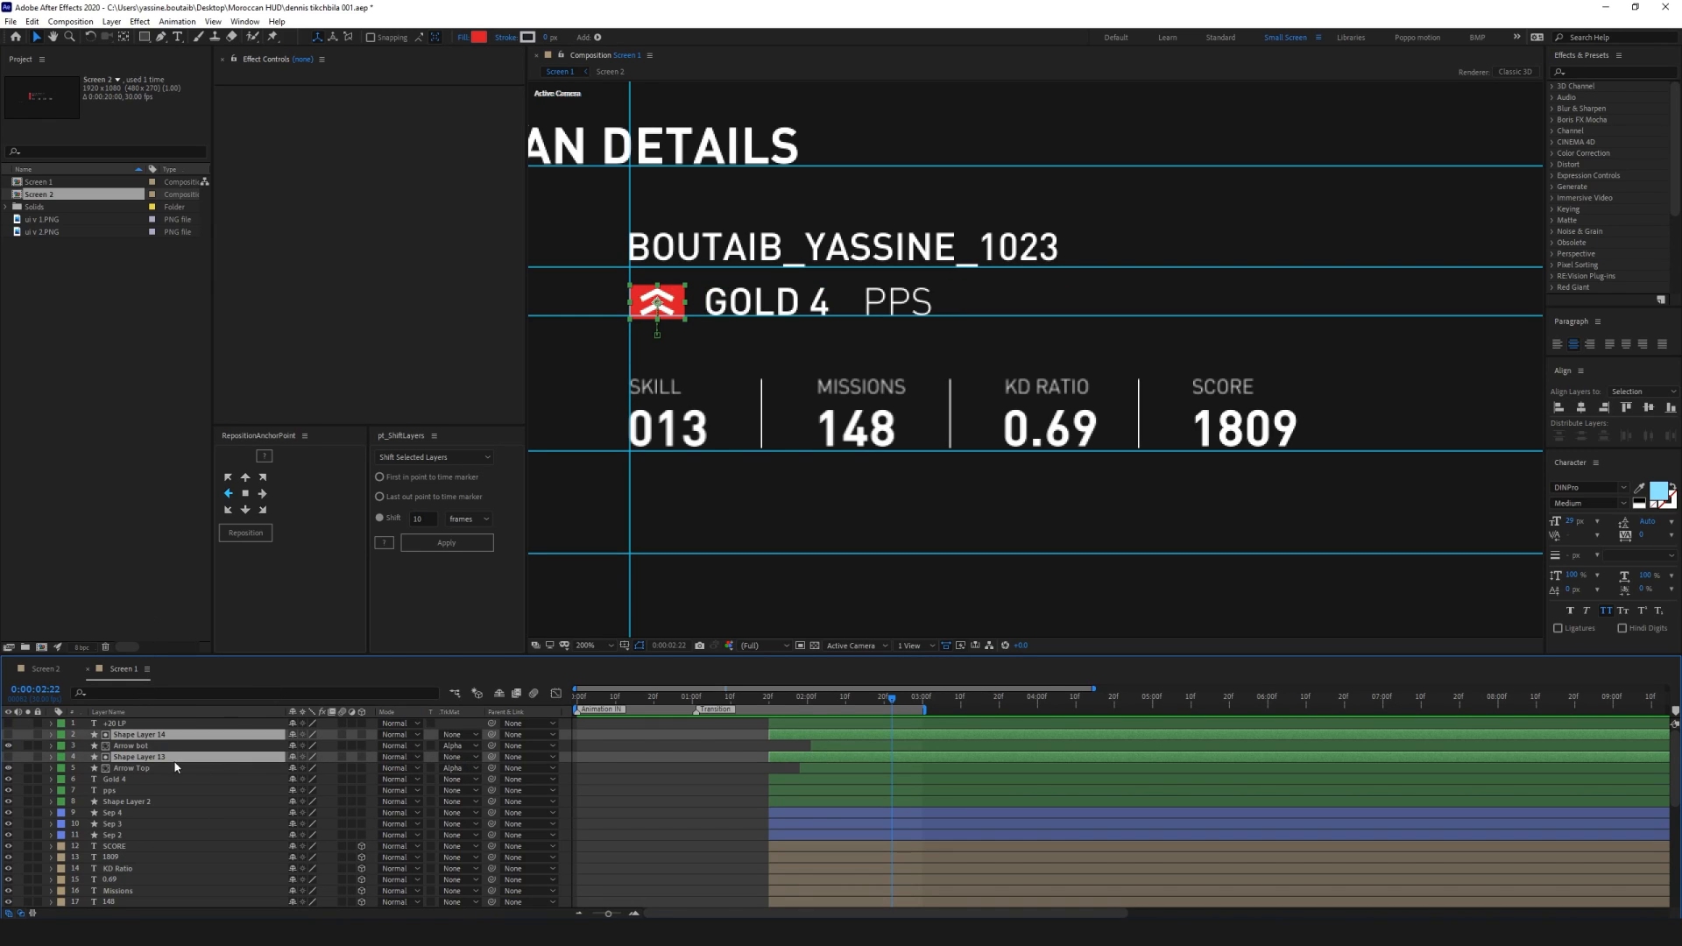
Remove the track mattes from Arrow bot and Arrow Top and delete the matte layers Shape Layer 13 and Shape Layer 14
{"action": "left_click", "coordinate": [163, 769]}
{"action": "left_click", "coordinate": [160, 744], "text": "ctrl"}
{"action": "left_click", "coordinate": [460, 745]}
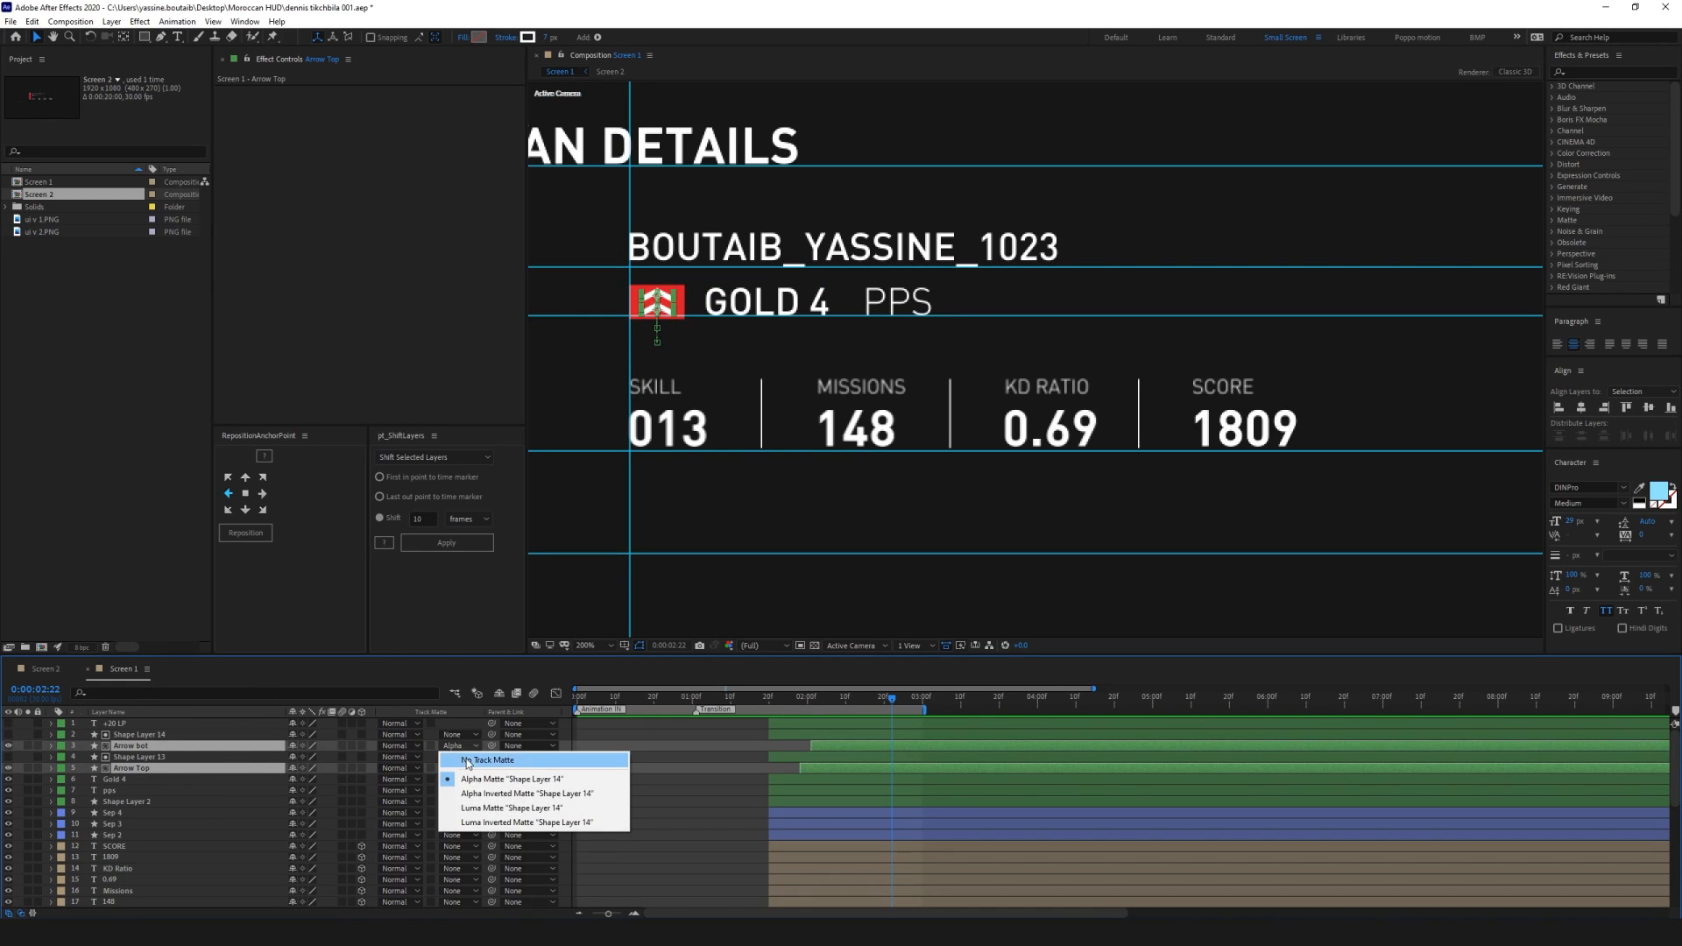
{"action": "left_click", "coordinate": [471, 759]}
{"action": "left_click", "coordinate": [164, 736]}
{"action": "left_click", "coordinate": [139, 758], "text": "ctrl"}
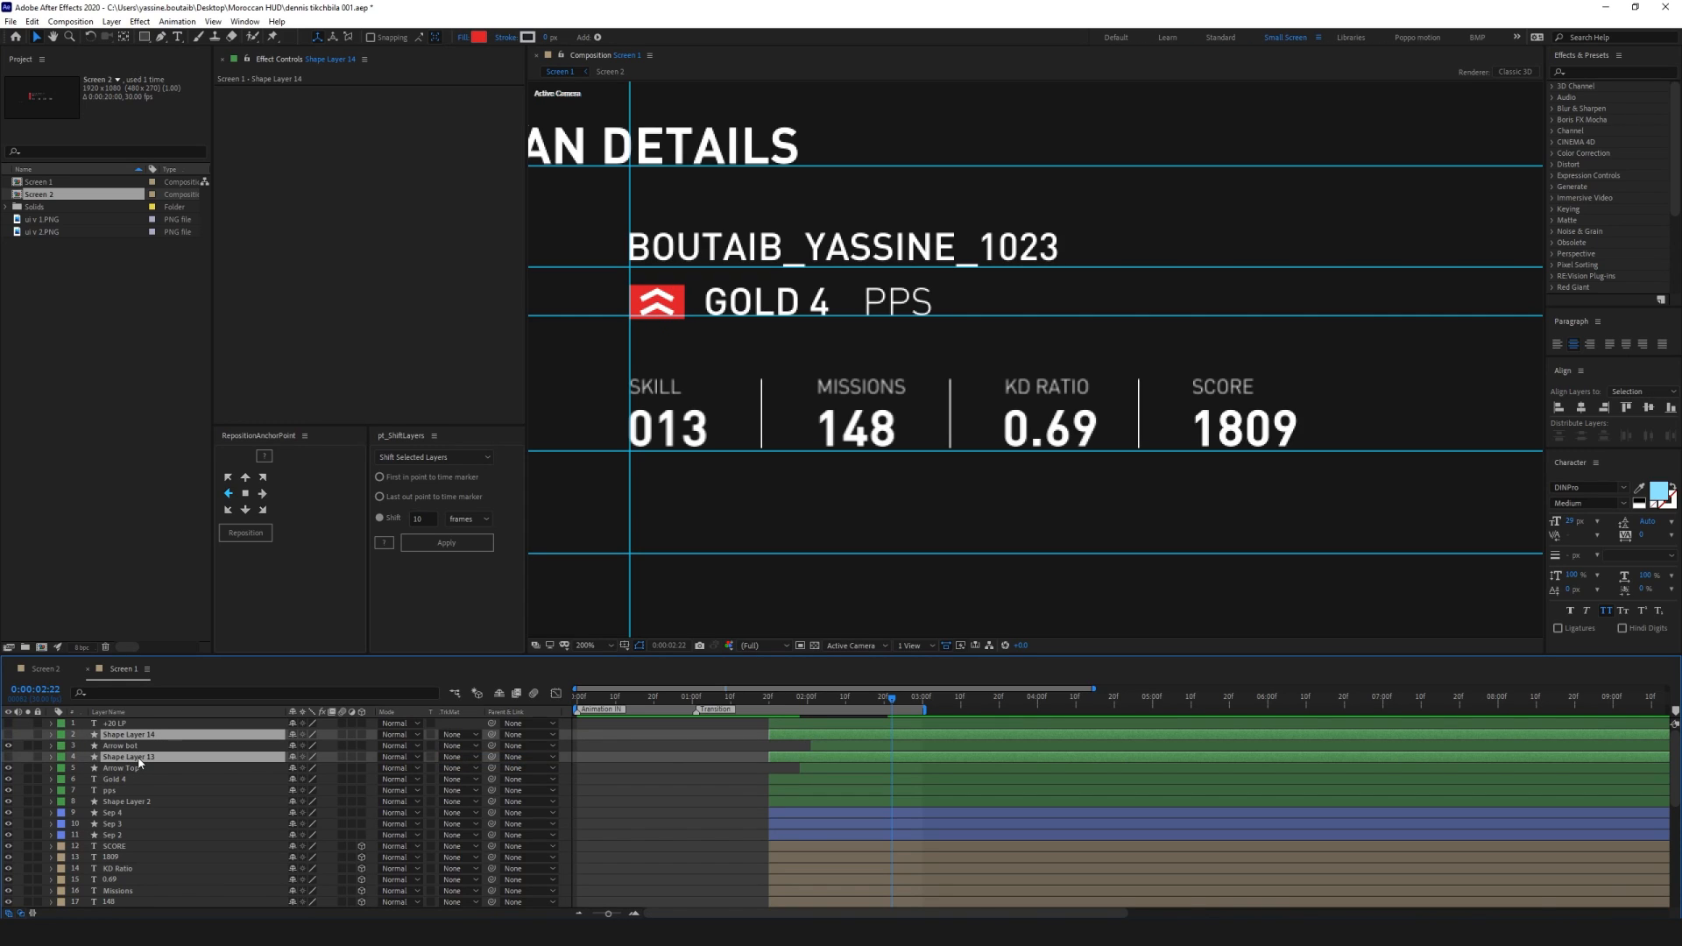
{"action": "key", "text": "Delete"}
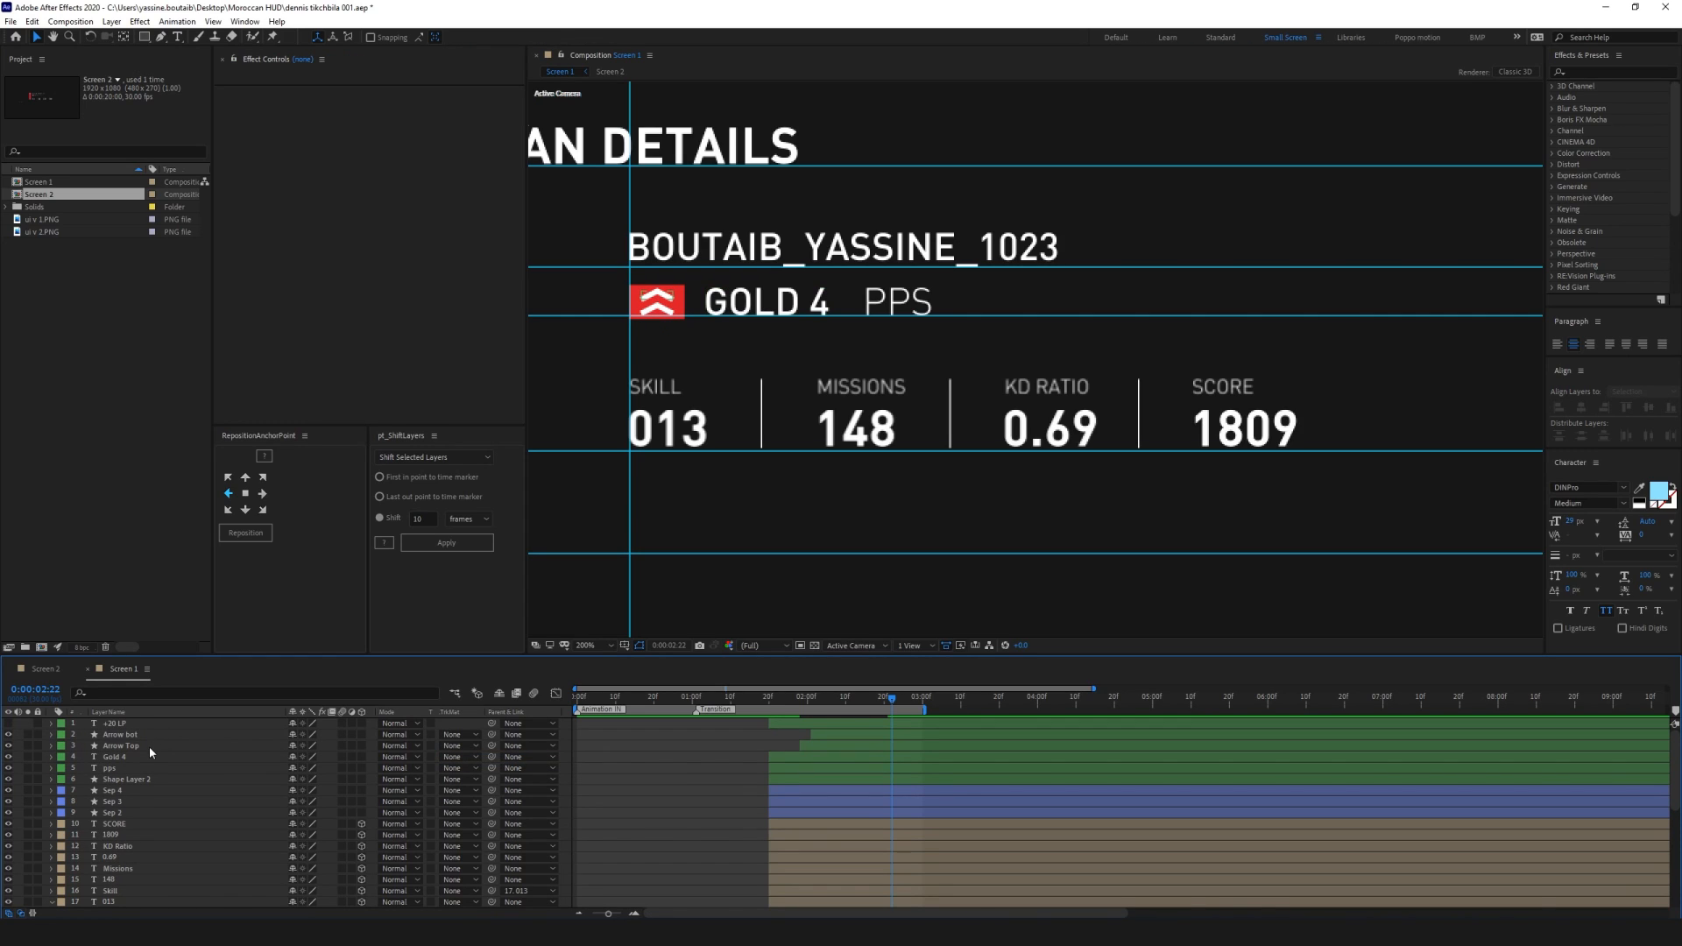
Search the effects for Set Matte and apply it to the Arrow Top layer
{"action": "left_click", "coordinate": [147, 747]}
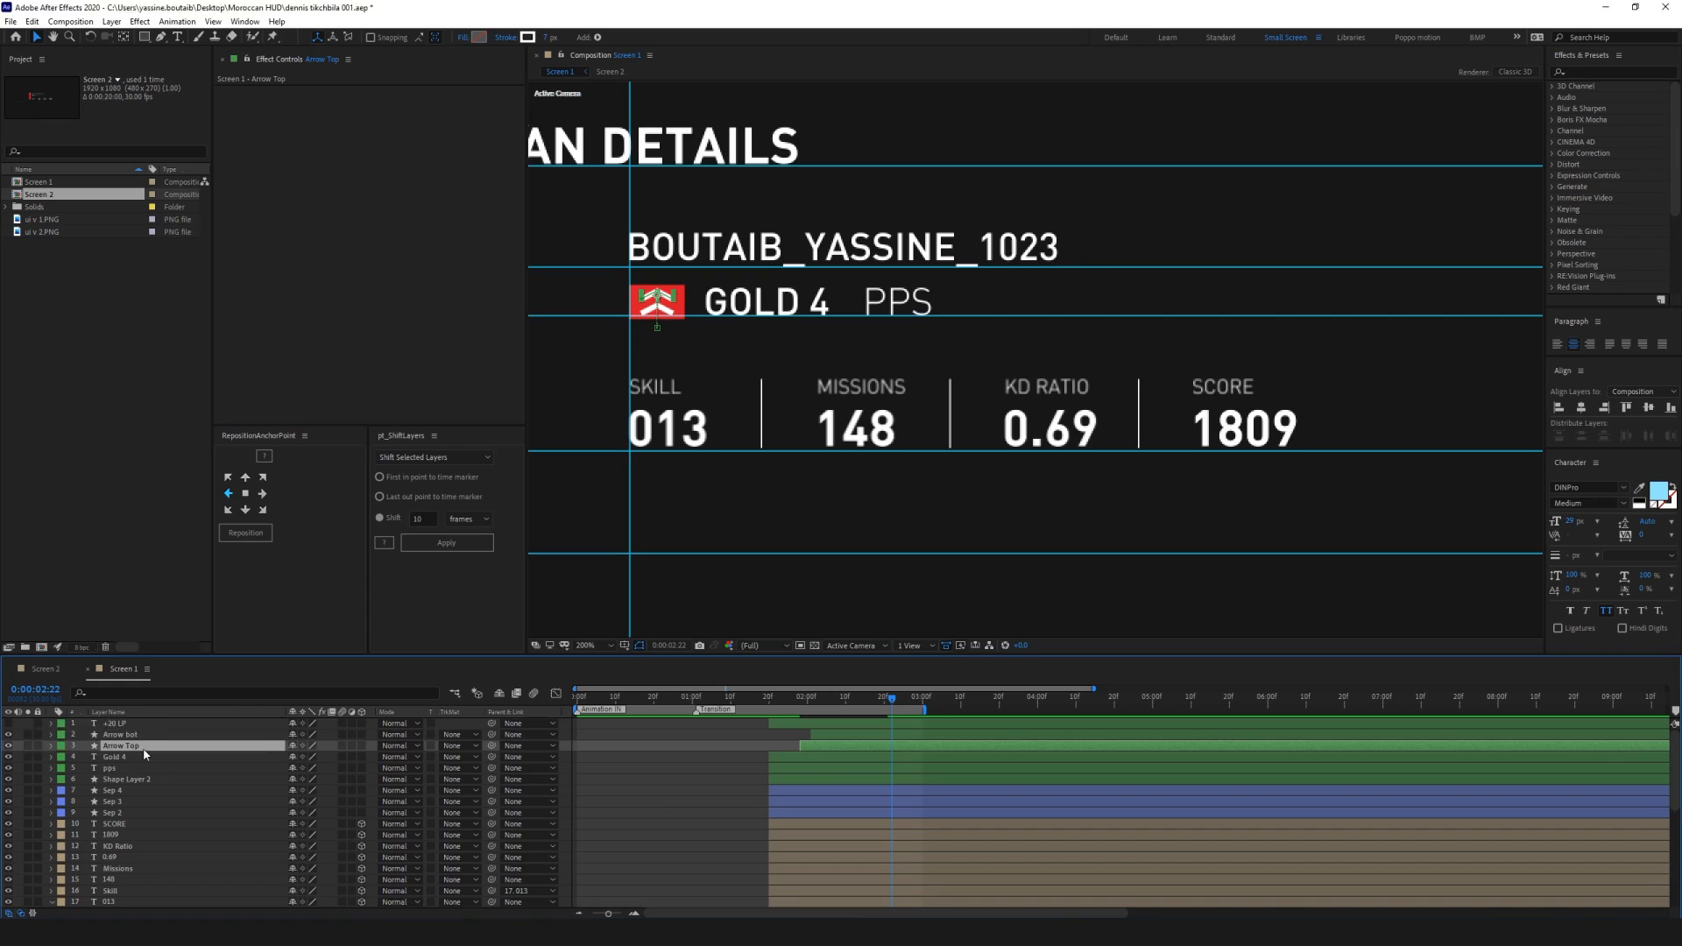
{"action": "key", "text": "ctrl+space"}
{"action": "key", "text": "Escape"}
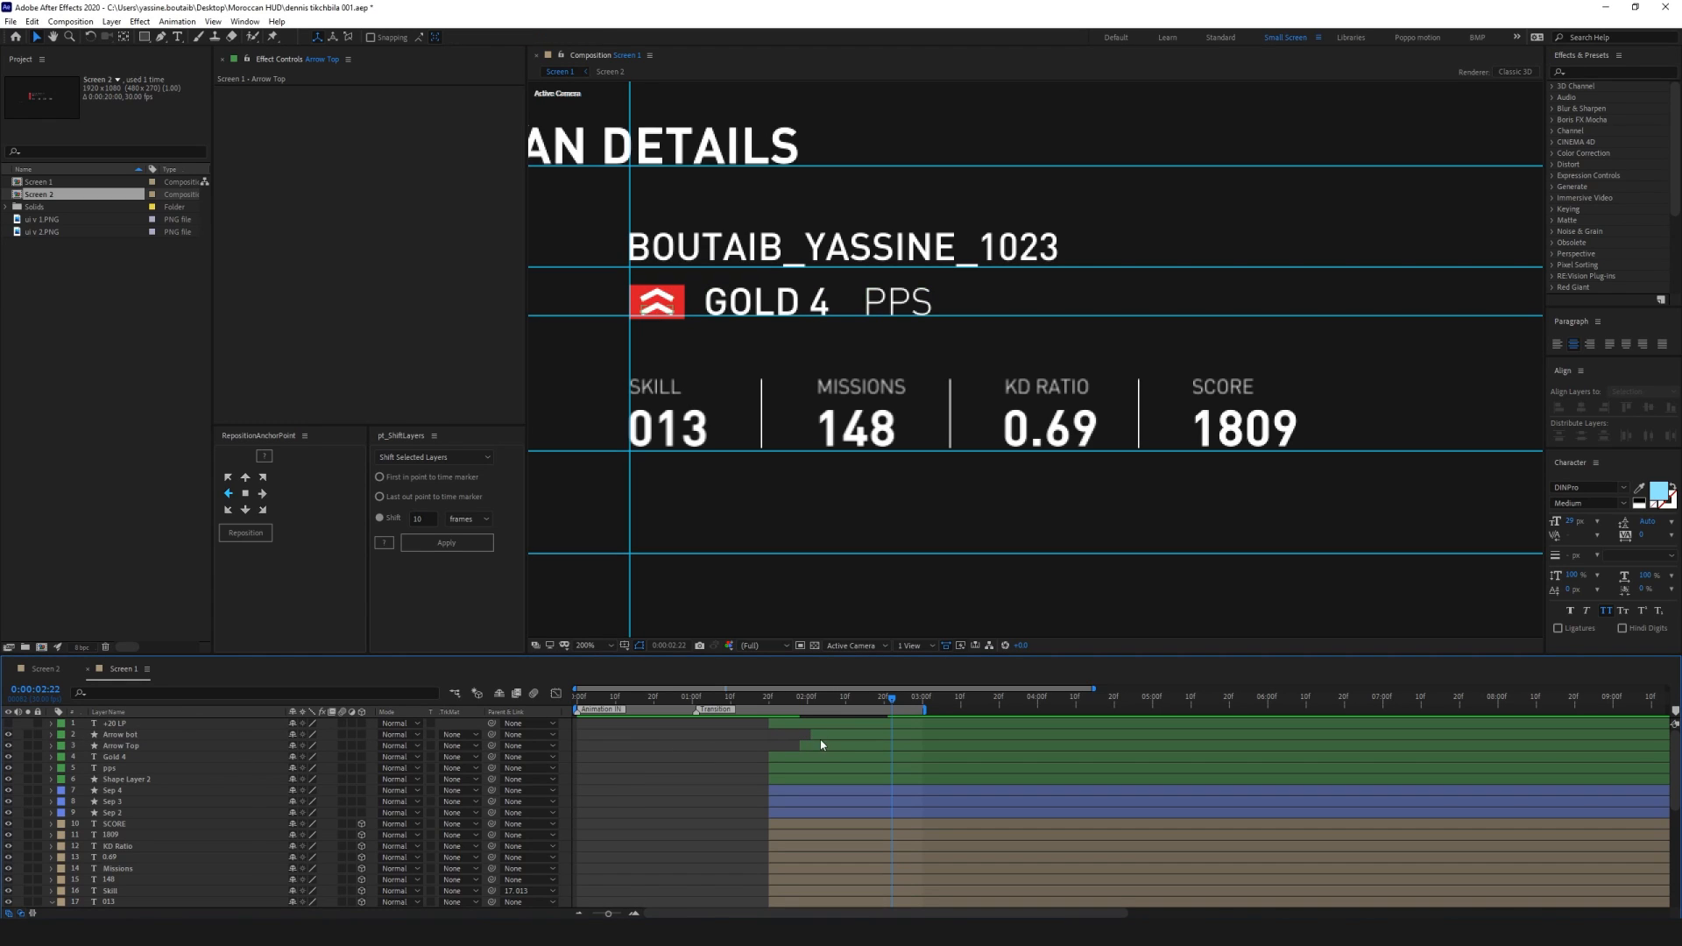
{"action": "left_click", "coordinate": [1602, 72]}
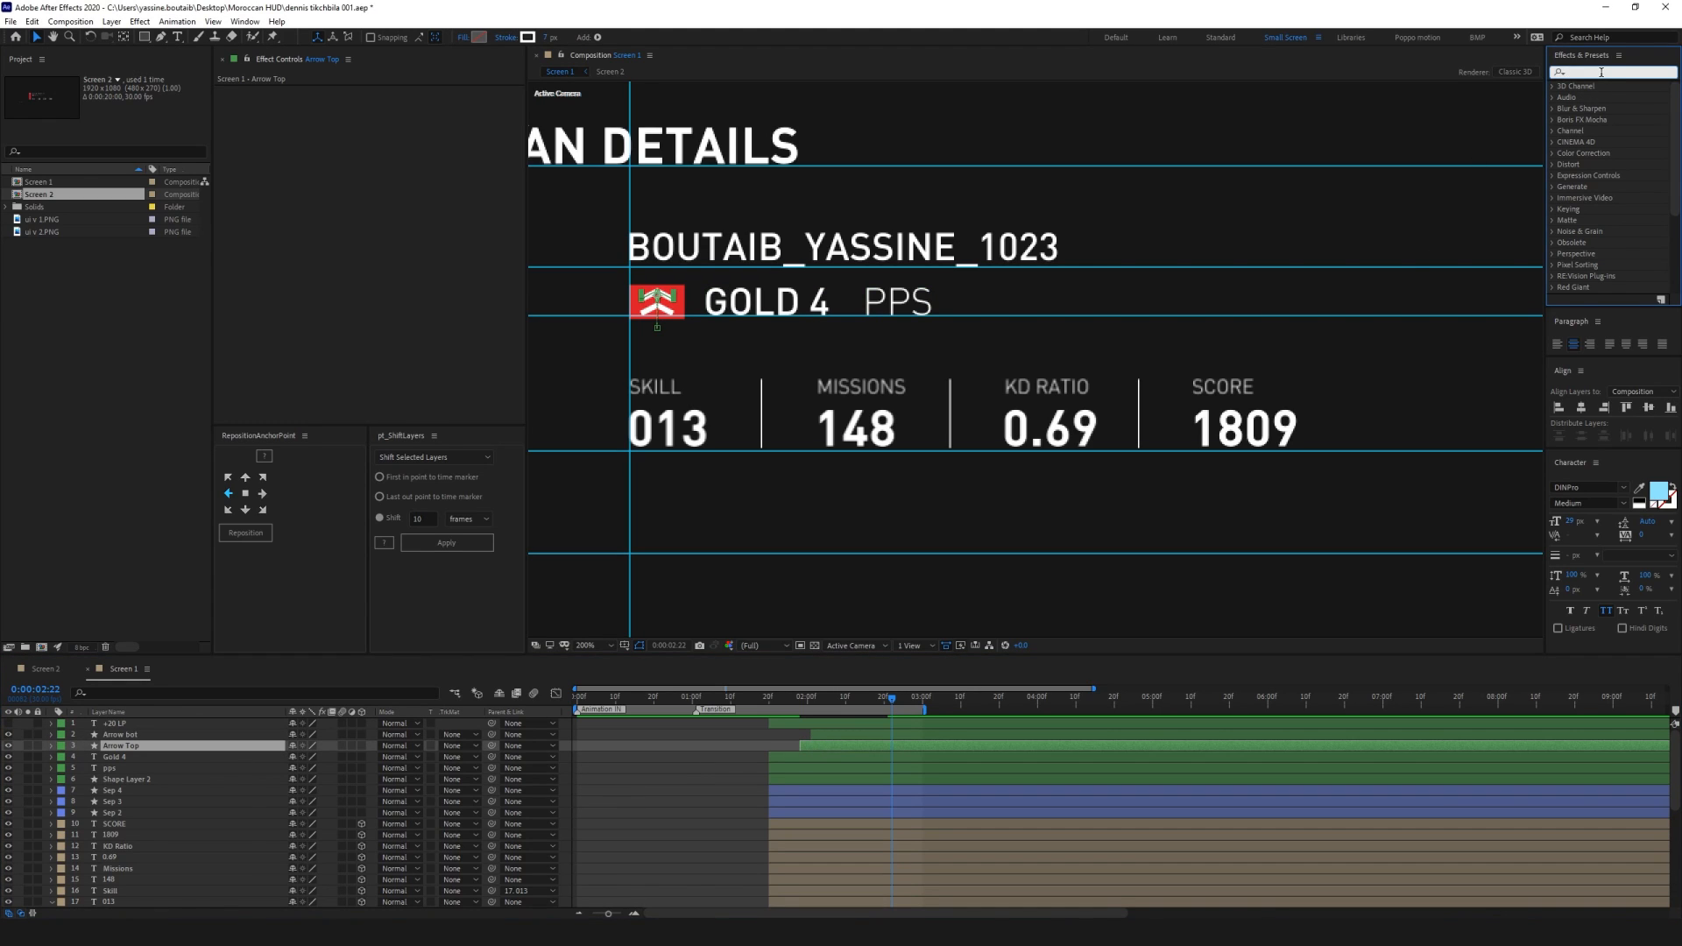
{"action": "type", "text": "set"}
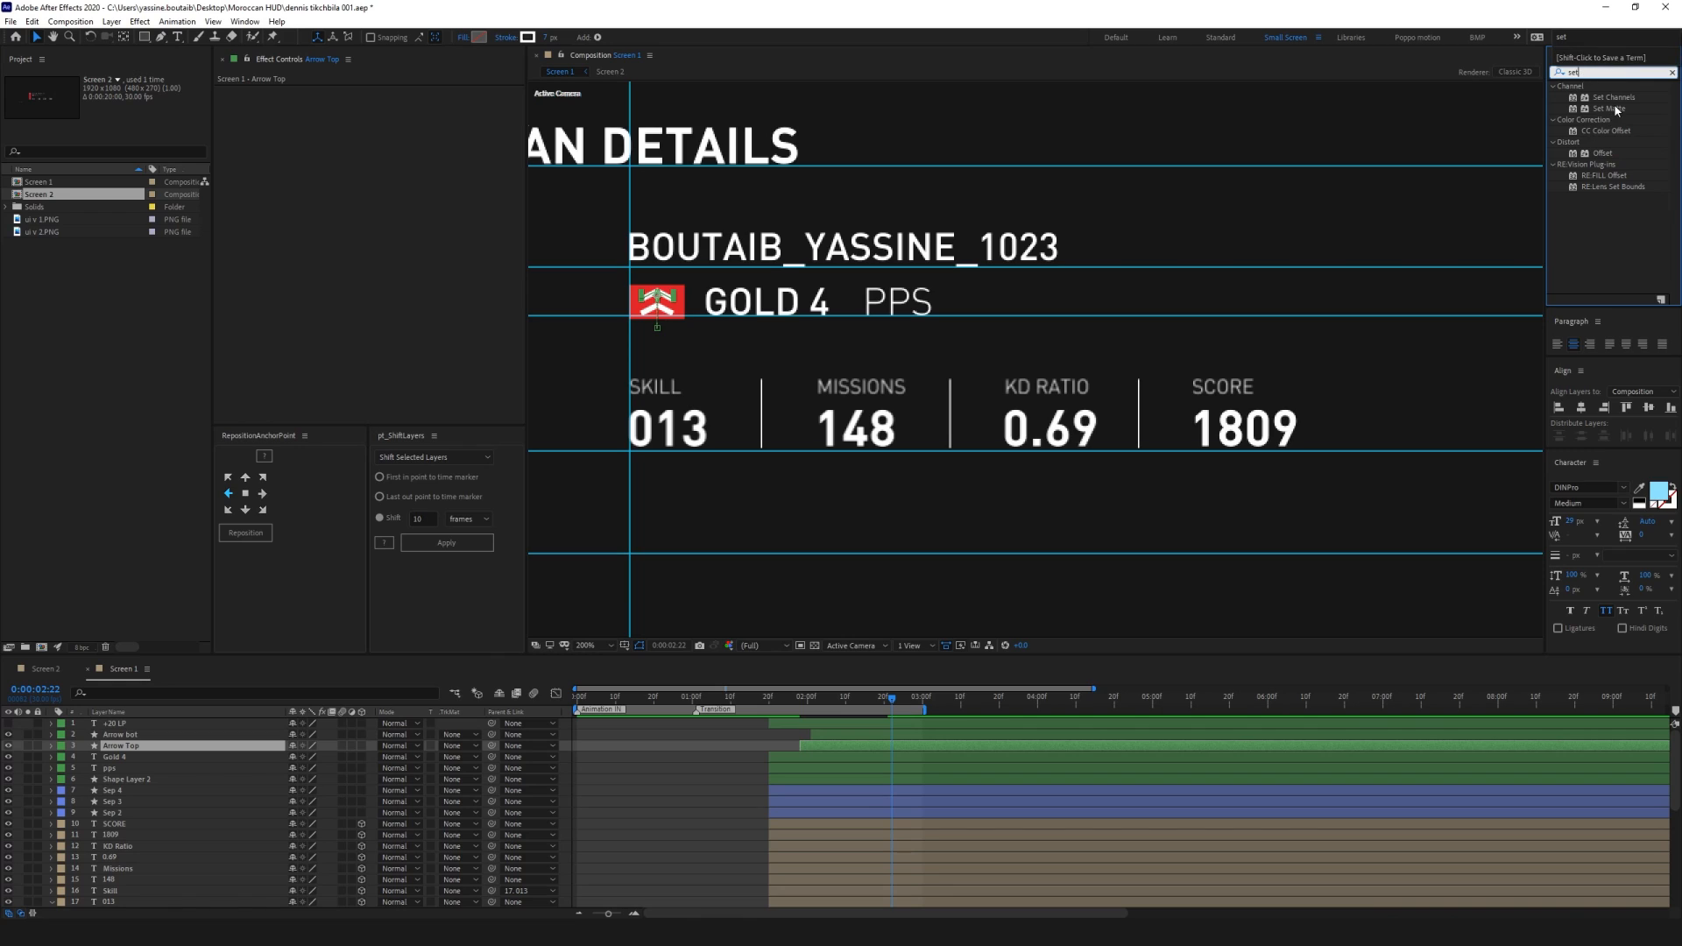
{"action": "left_click_drag", "start_coordinate": [1617, 110], "coordinate": [405, 66]}
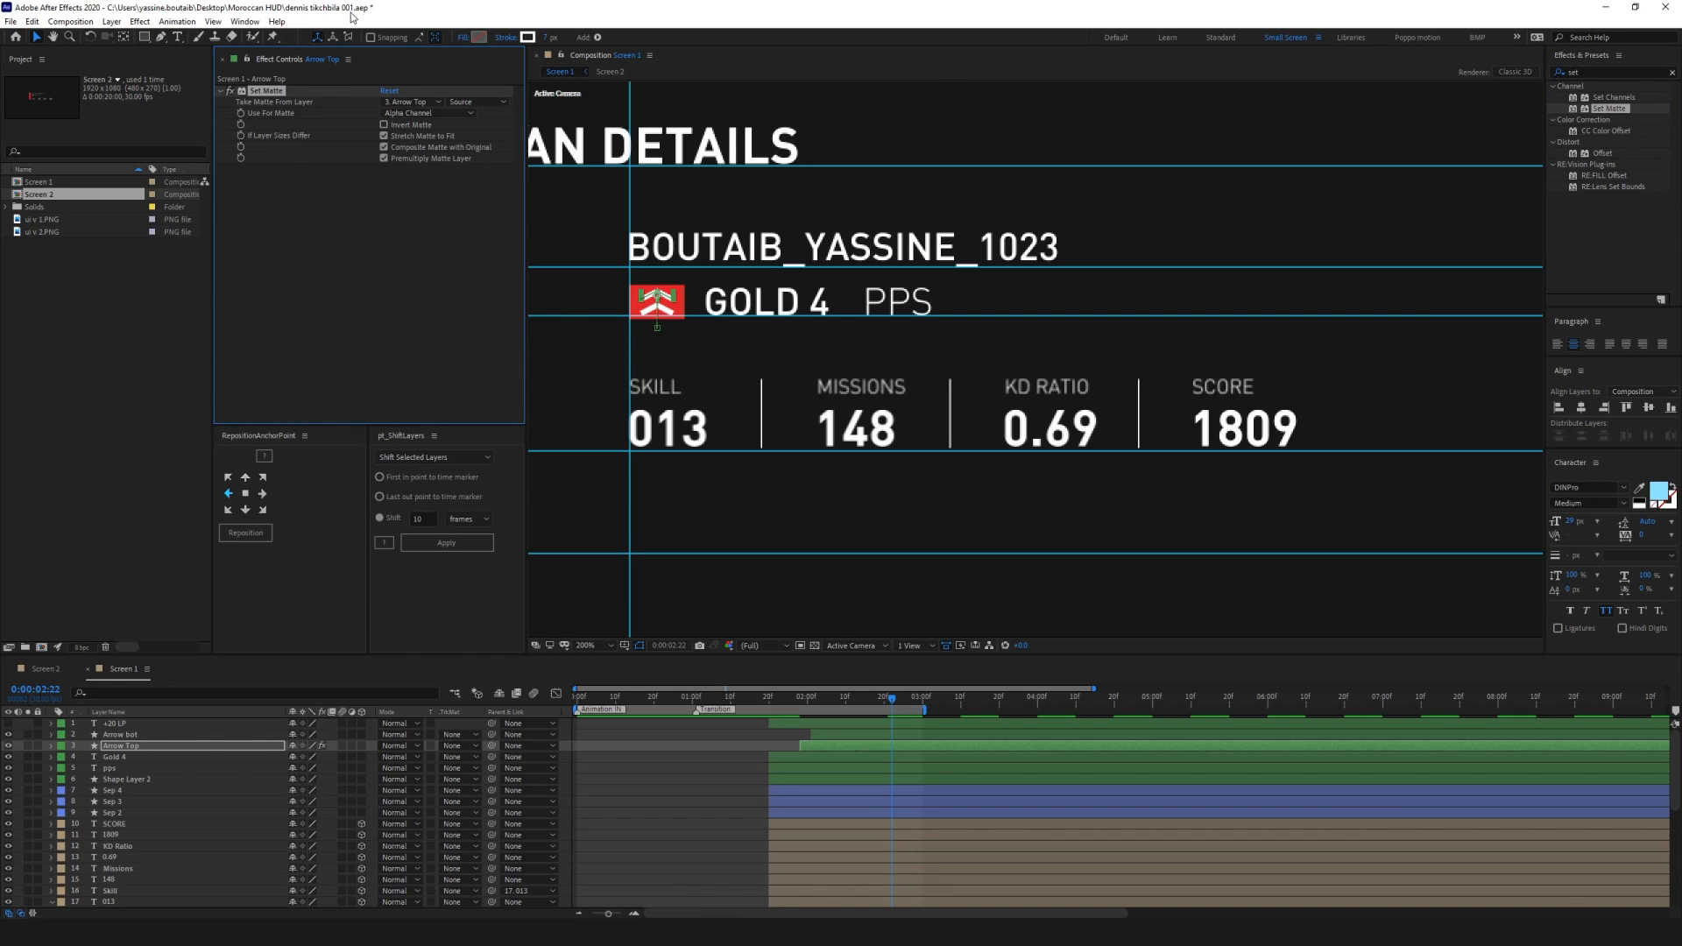
{"action": "key", "text": "ctrl+z"}
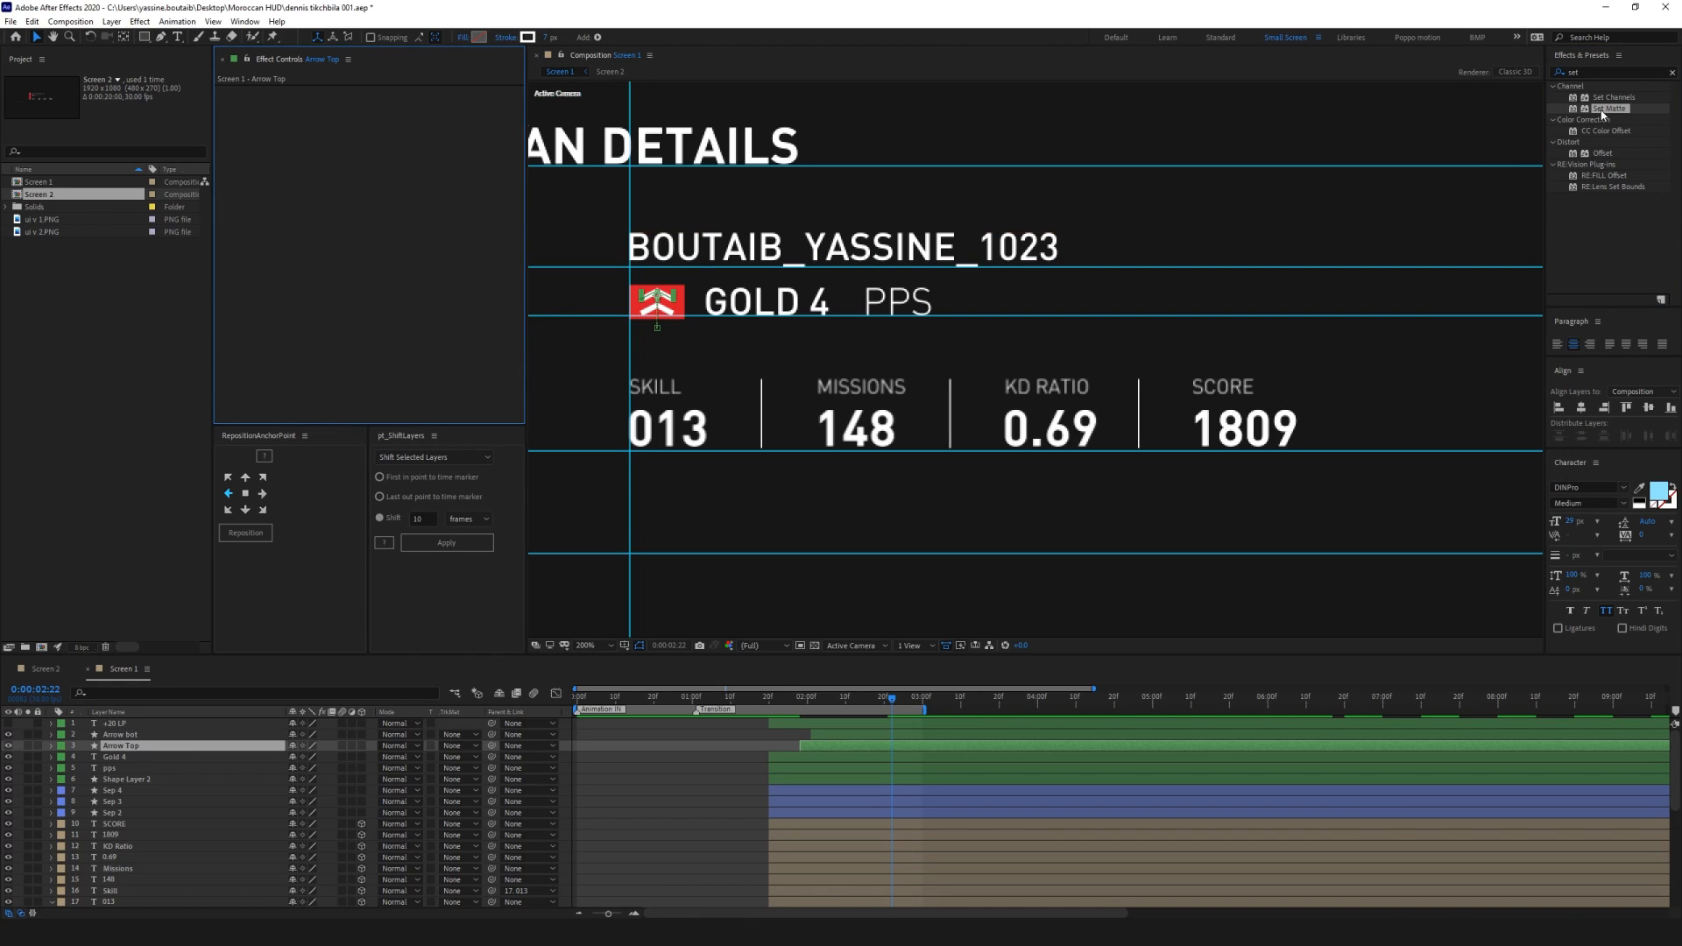
{"action": "left_click_drag", "start_coordinate": [1601, 110], "coordinate": [72, 716]}
{"action": "left_click_drag", "start_coordinate": [120, 745], "coordinate": [120, 747]}
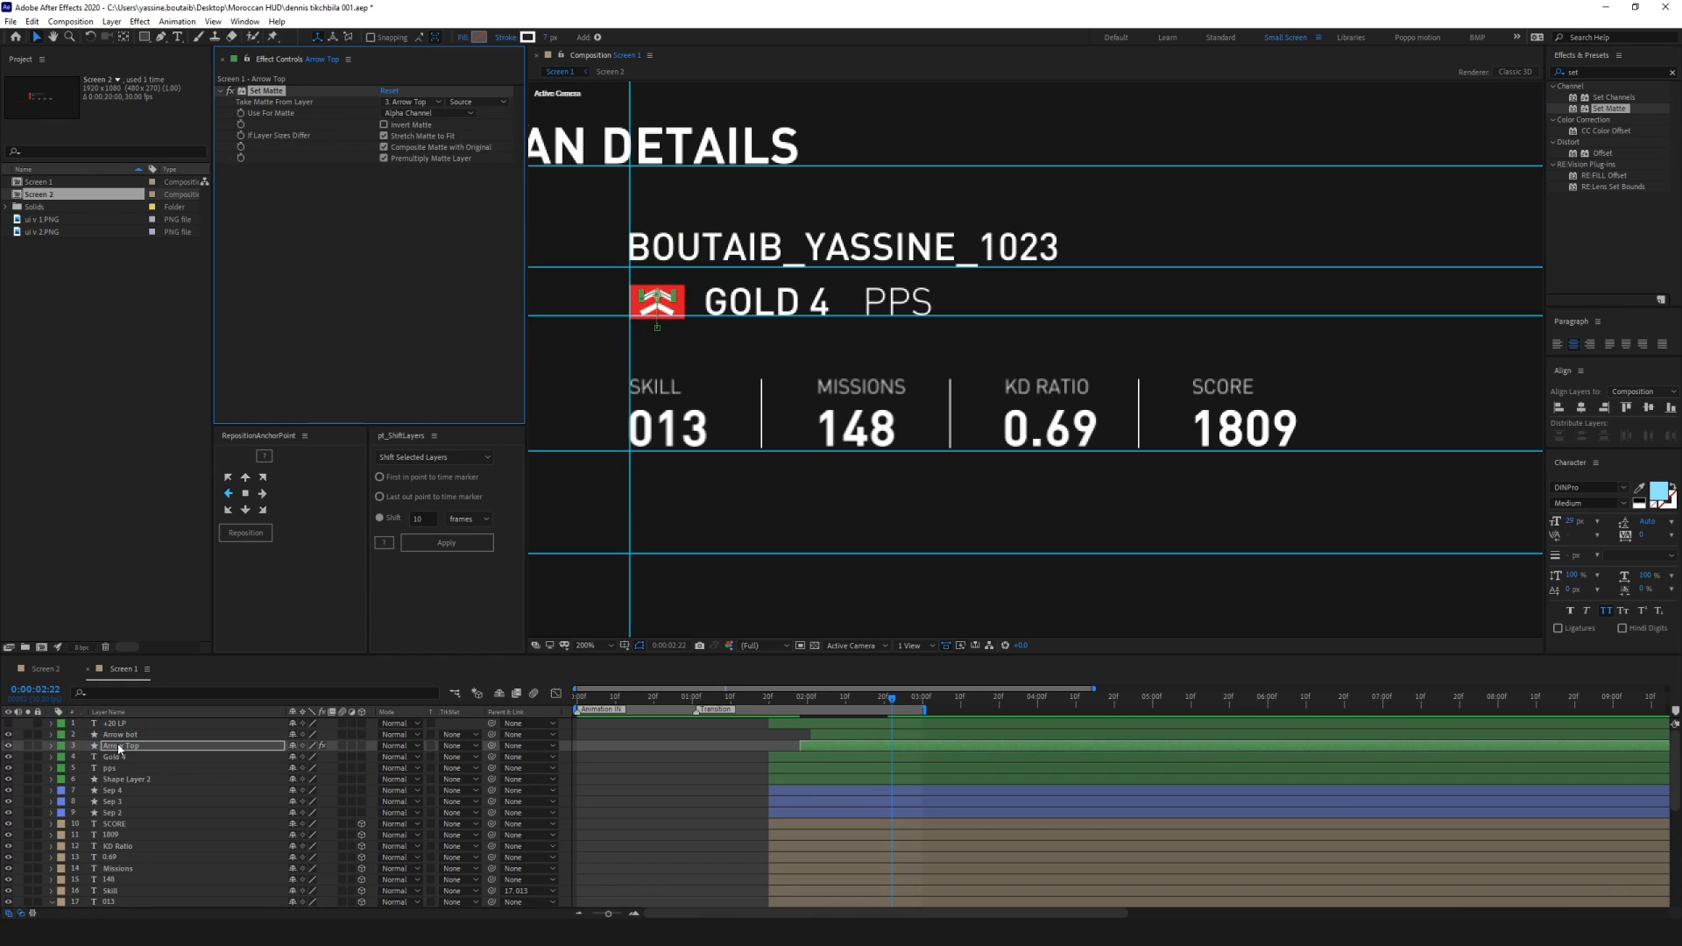
Solo Arrow Top at 0:00:02:00 and look through the source layers available to its Set Matte effect
{"action": "left_click", "coordinate": [28, 745]}
{"action": "left_click_drag", "start_coordinate": [891, 698], "coordinate": [804, 697]}
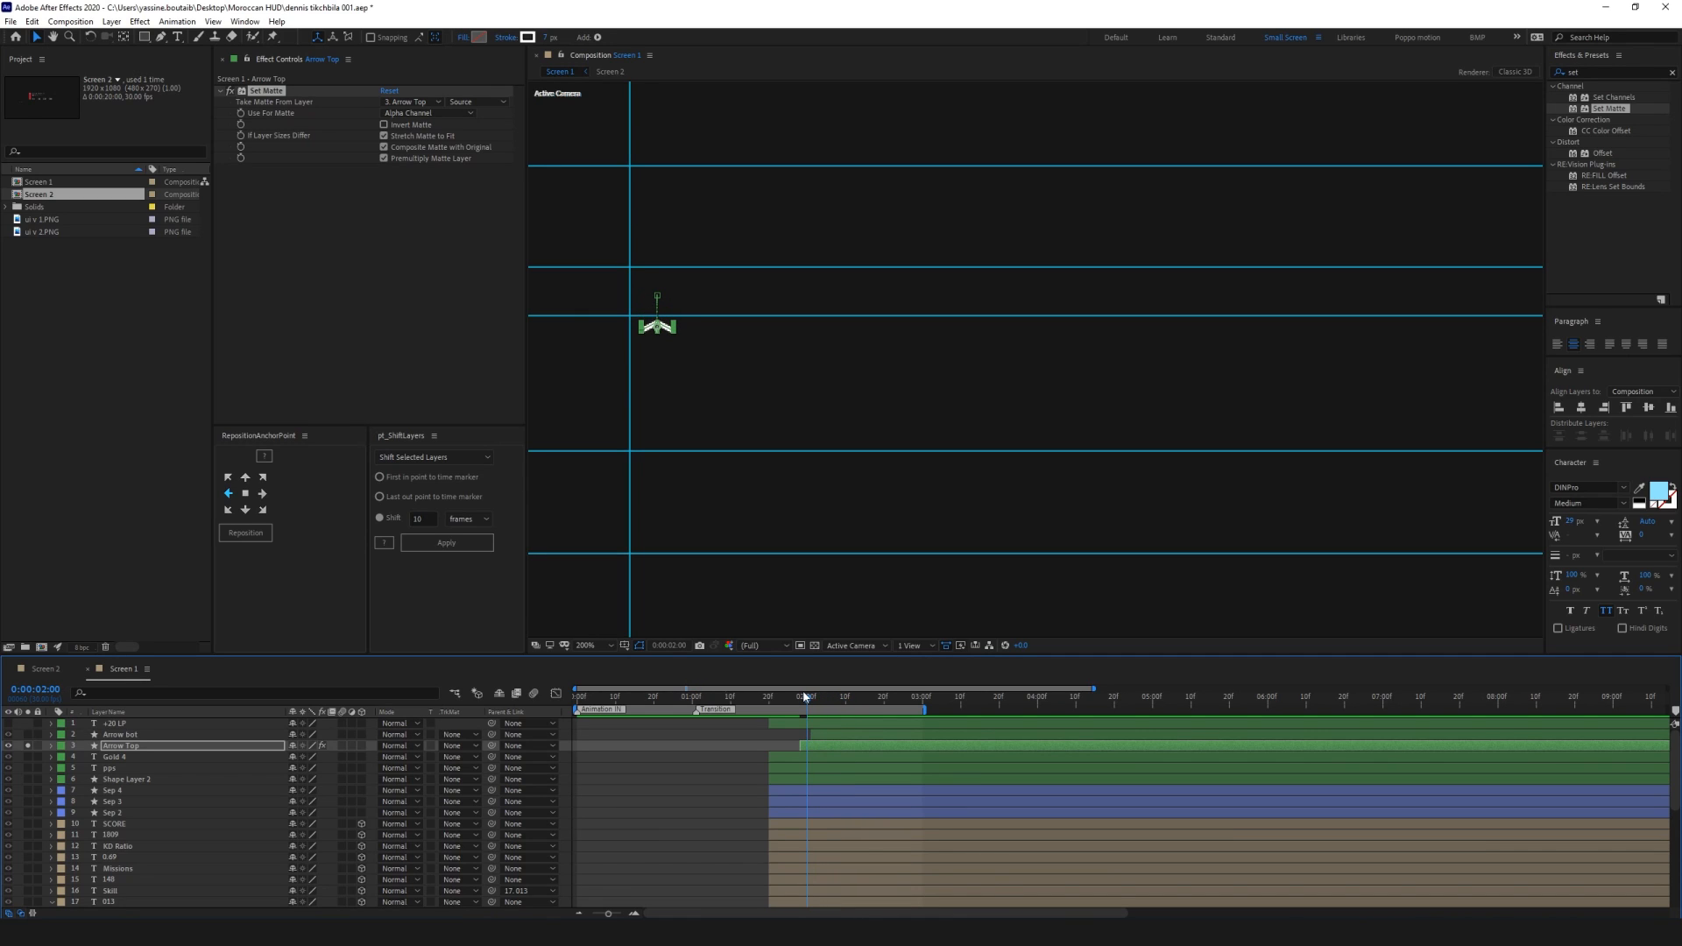
{"action": "left_click", "coordinate": [412, 102]}
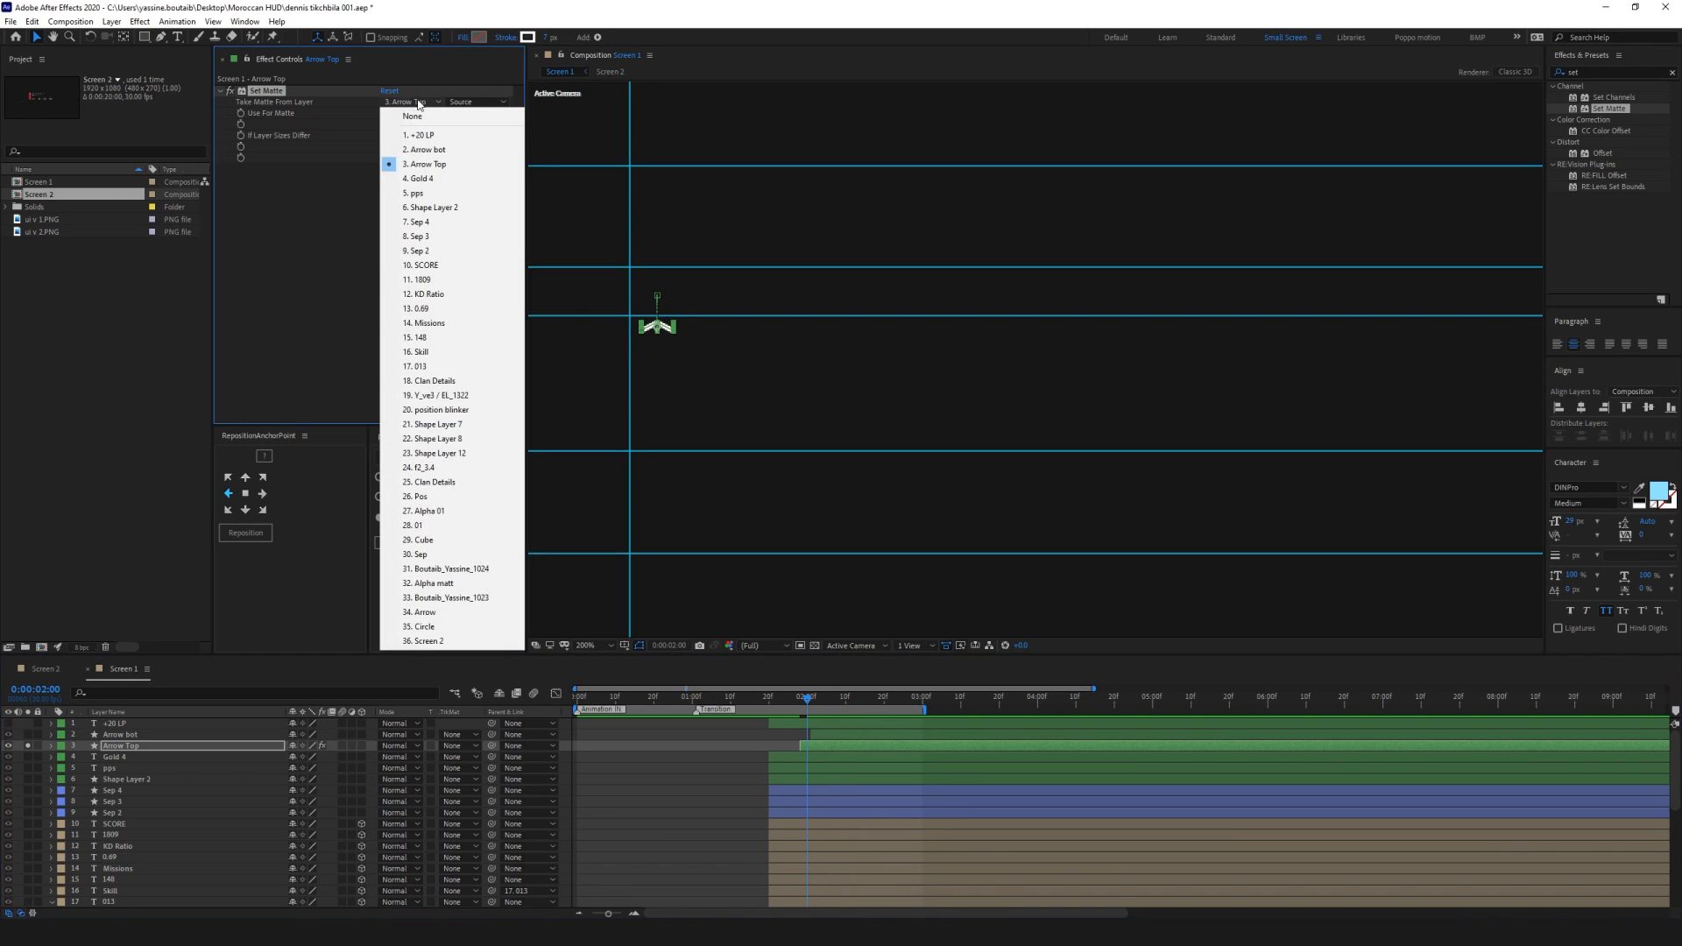
{"action": "left_click", "coordinate": [243, 234]}
{"action": "left_click", "coordinate": [264, 95]}
{"action": "left_click", "coordinate": [417, 103]}
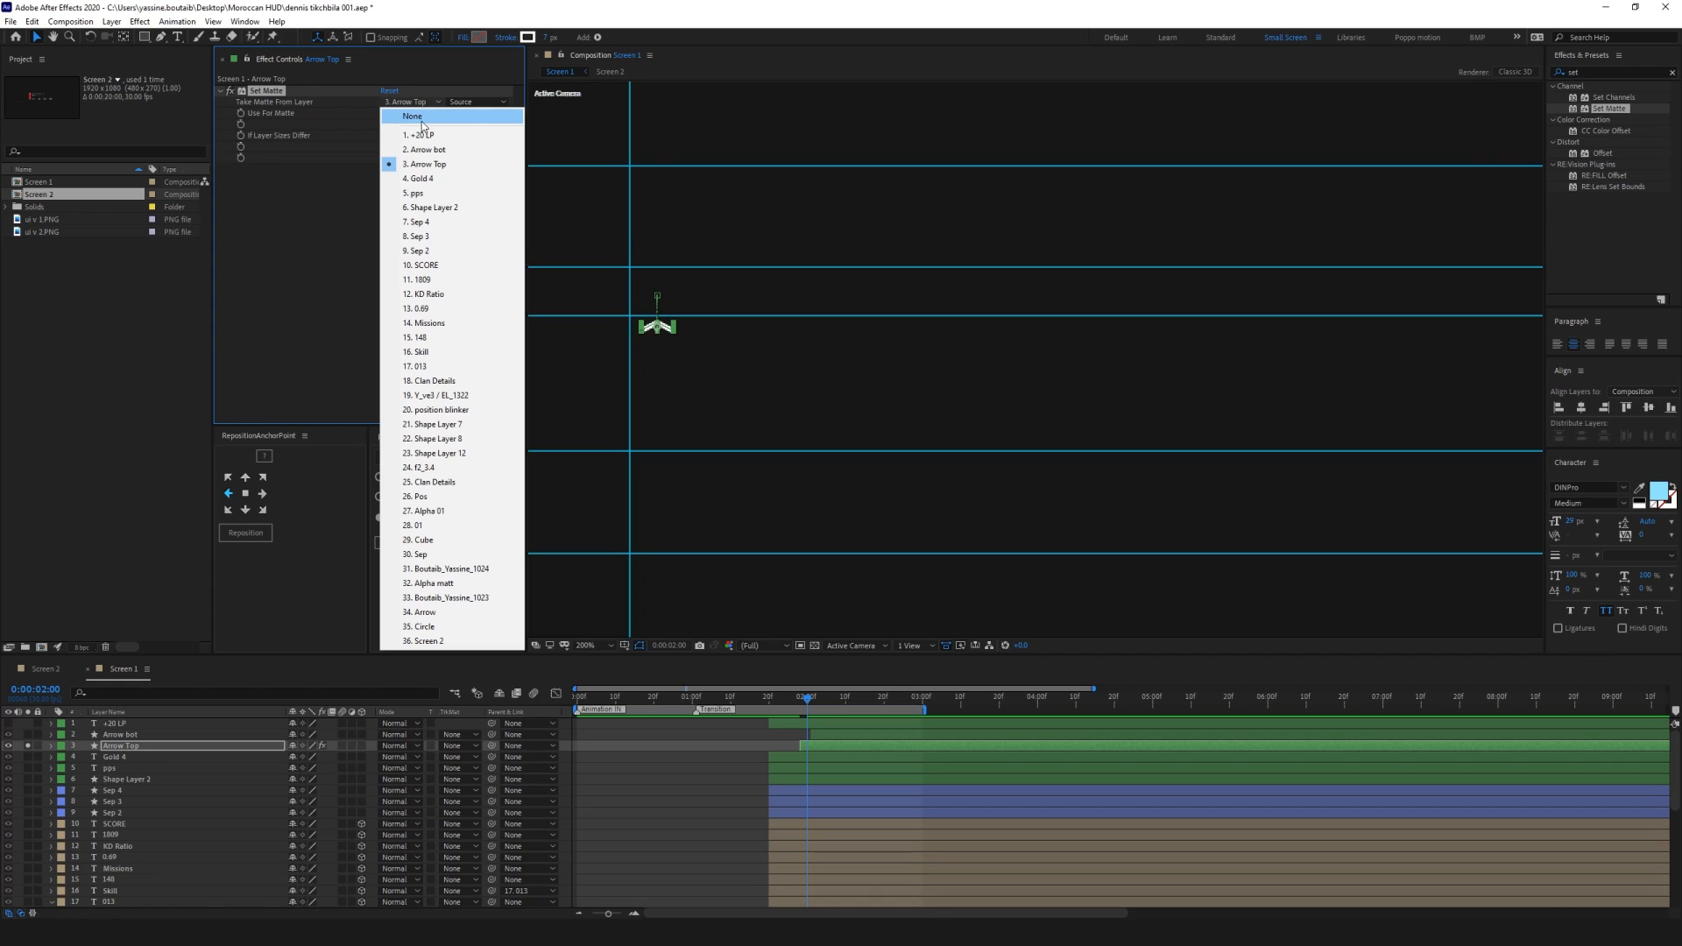
Rename Shape Layer 2 as red cube small
{"action": "left_click", "coordinate": [122, 779]}
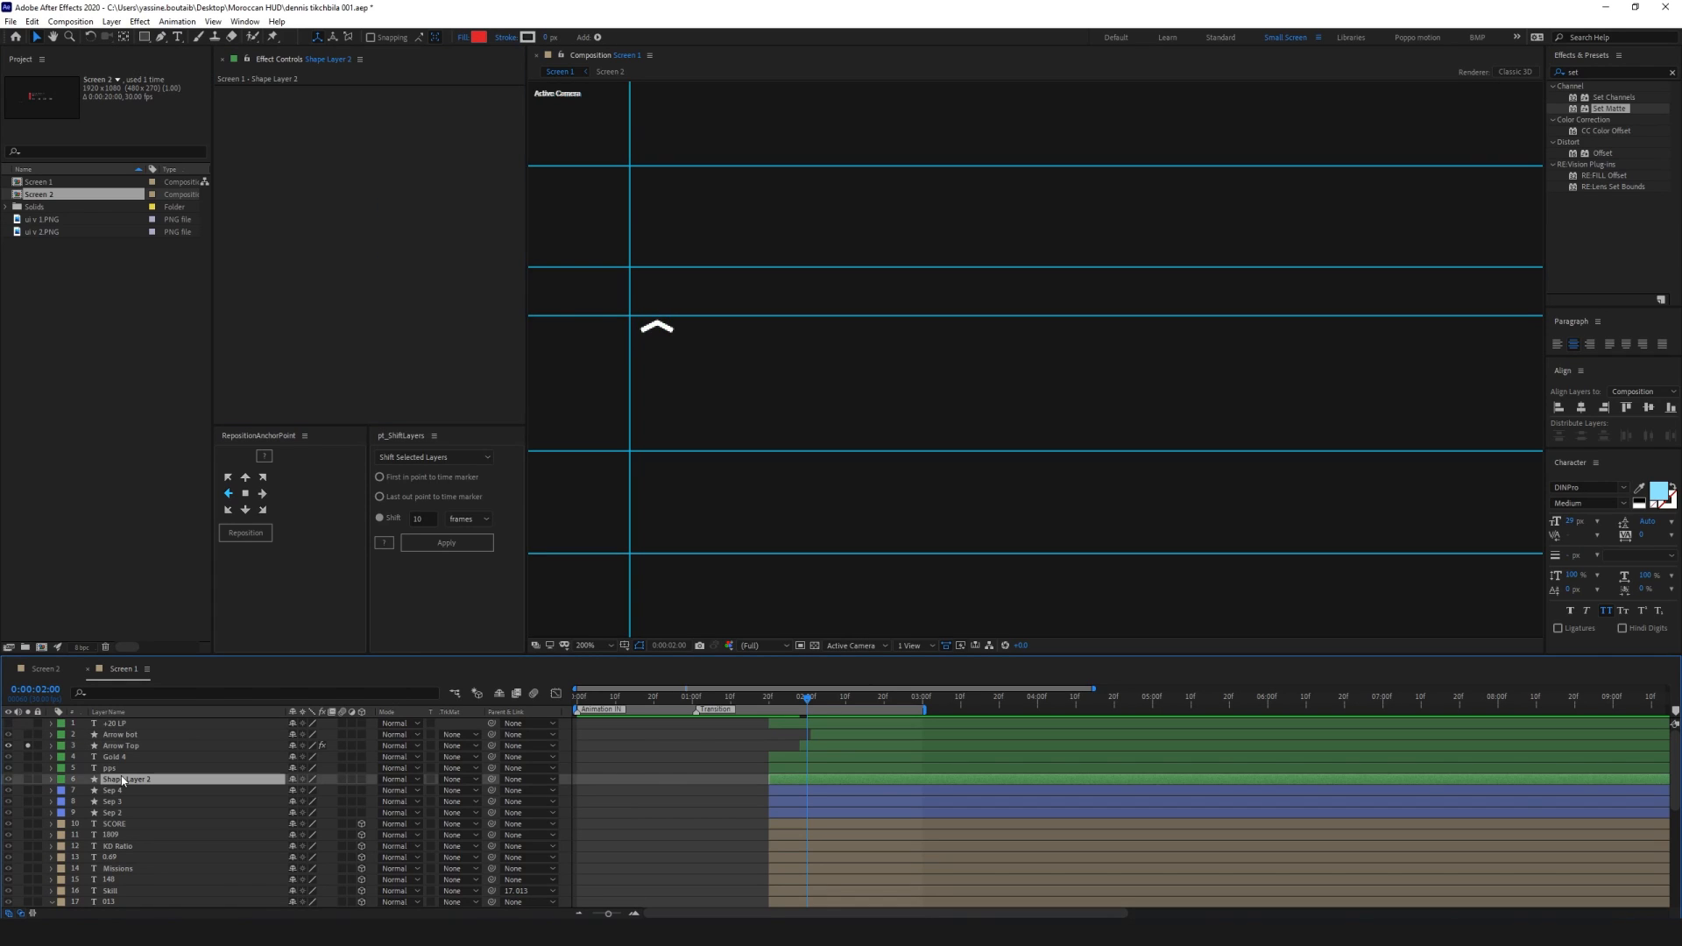
{"action": "key", "text": "Return"}
{"action": "type", "text": "red cub"}
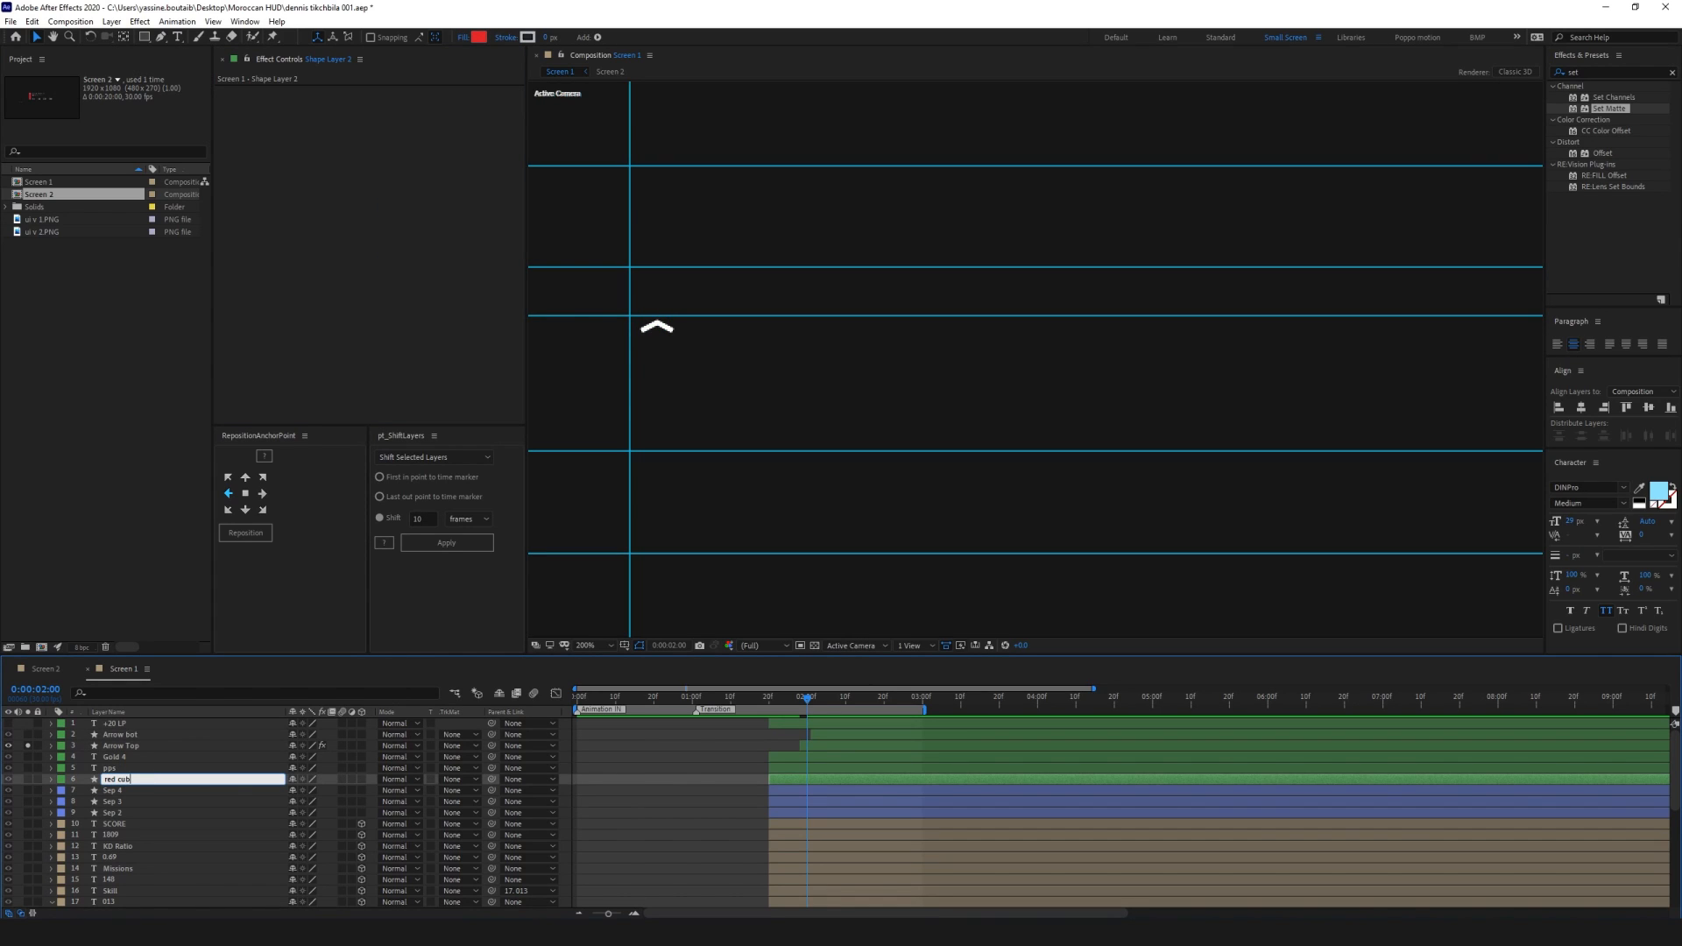
{"action": "type", "text": "e small"}
{"action": "key", "text": "Return"}
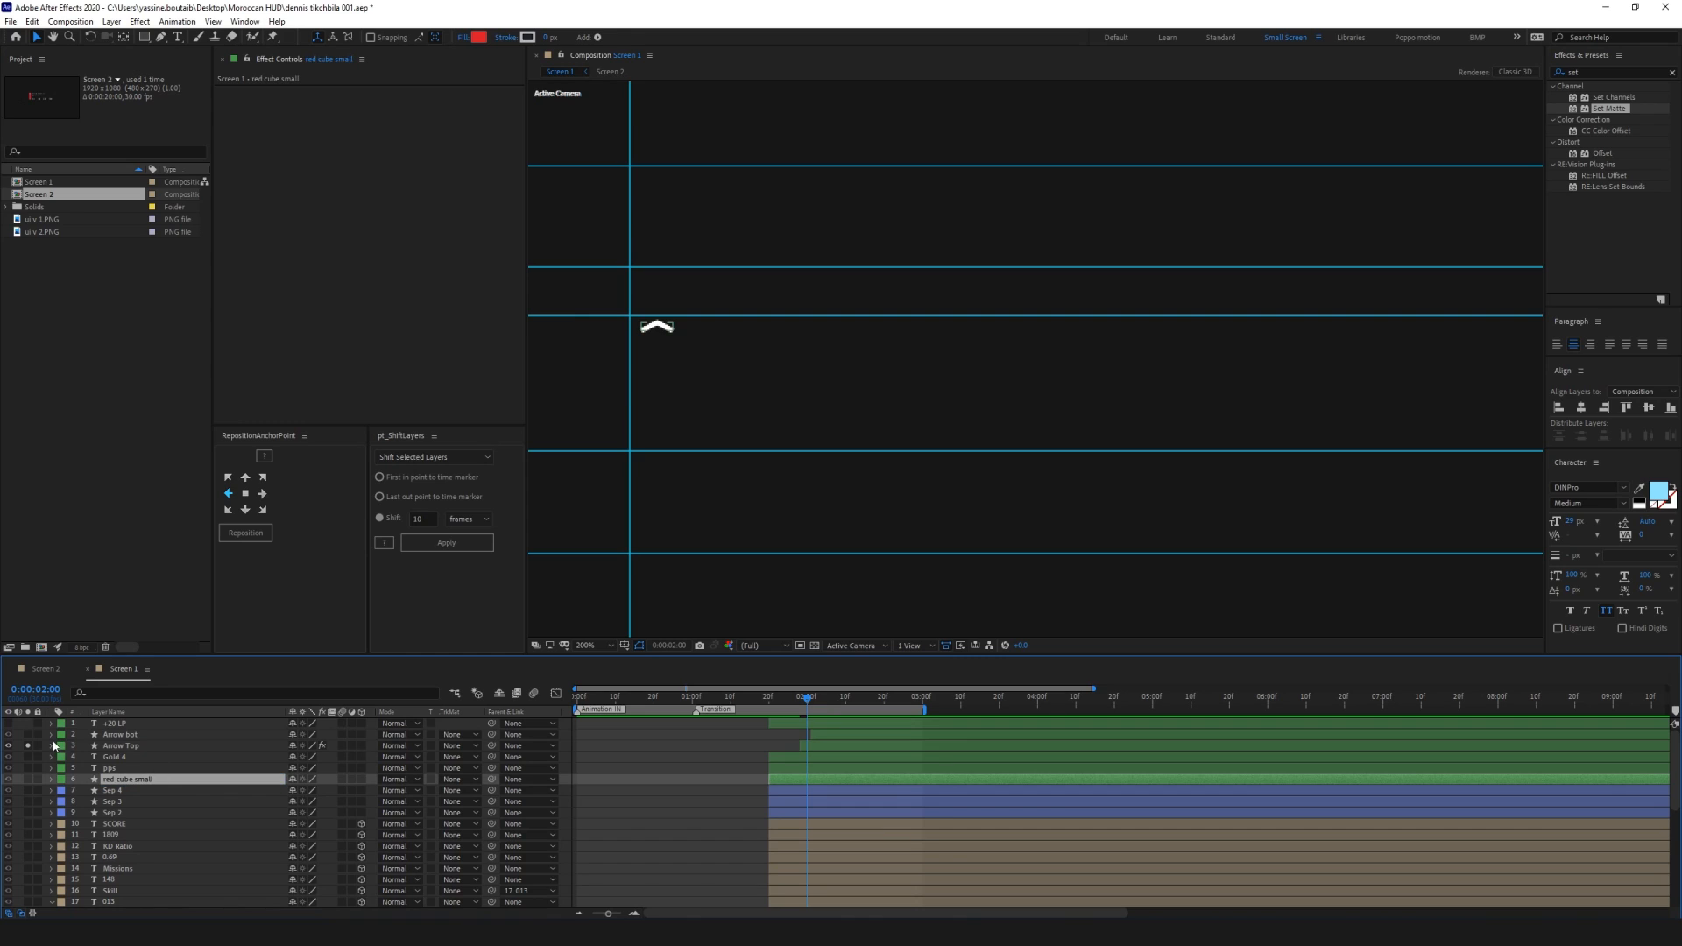
Set Arrow Top's Set Matte source to the red cube small layer and scrub to 0:00:02:18 to check the masking
{"action": "left_click", "coordinate": [135, 746]}
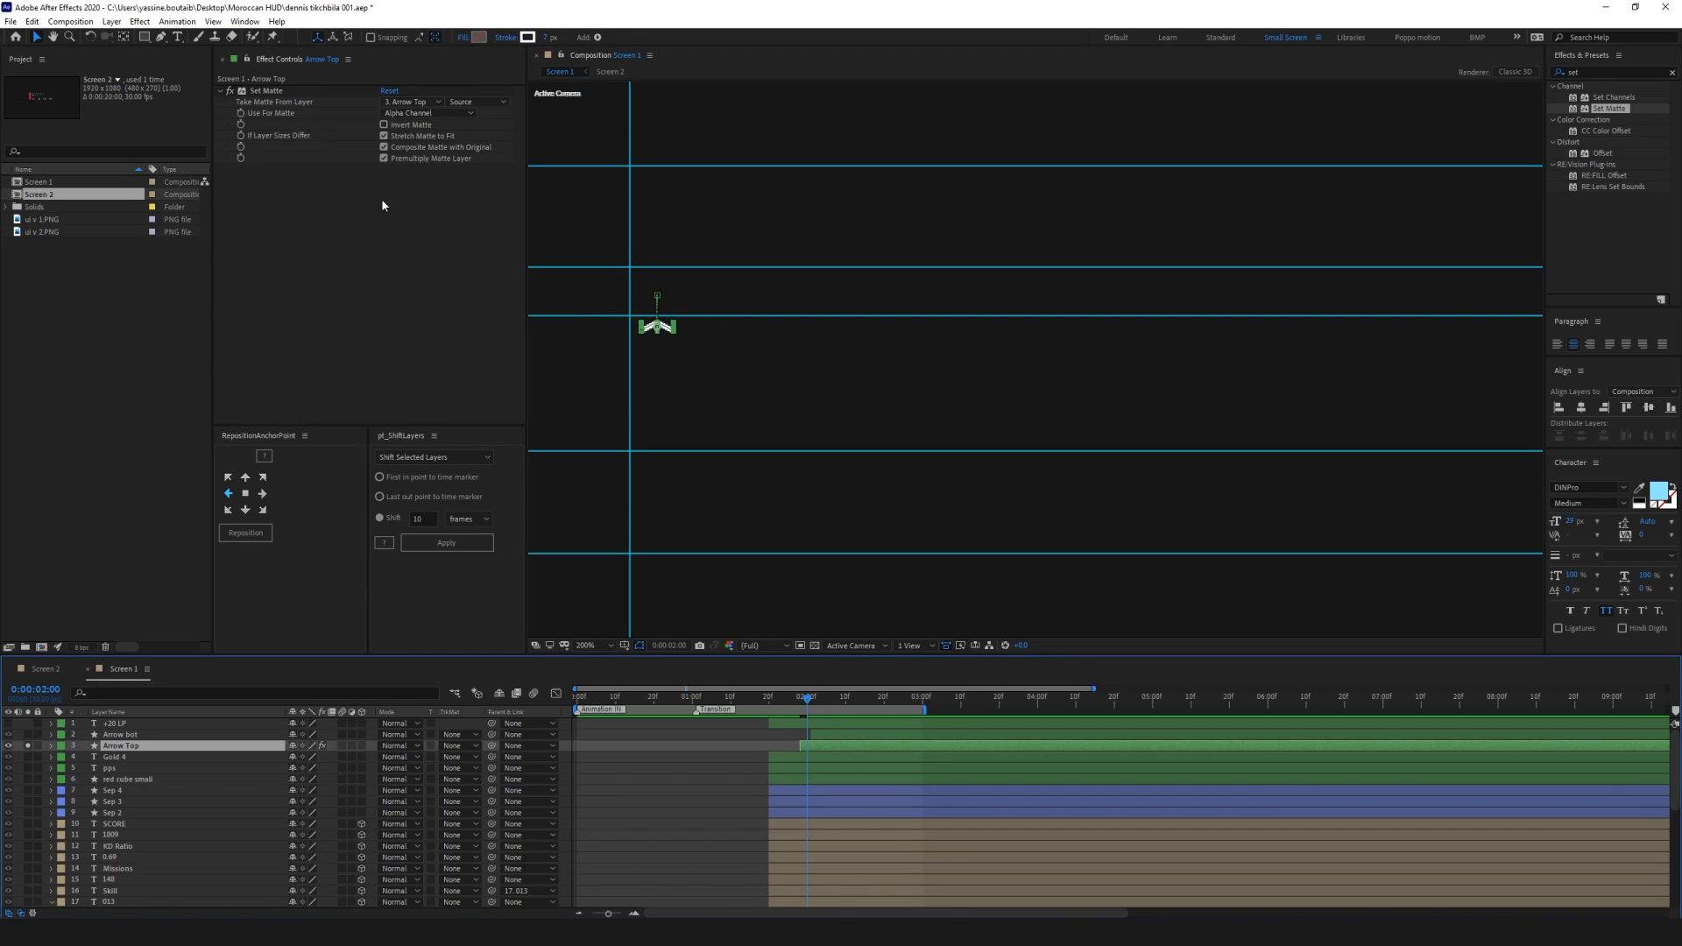
{"action": "left_click", "coordinate": [412, 101]}
{"action": "left_click", "coordinate": [434, 206]}
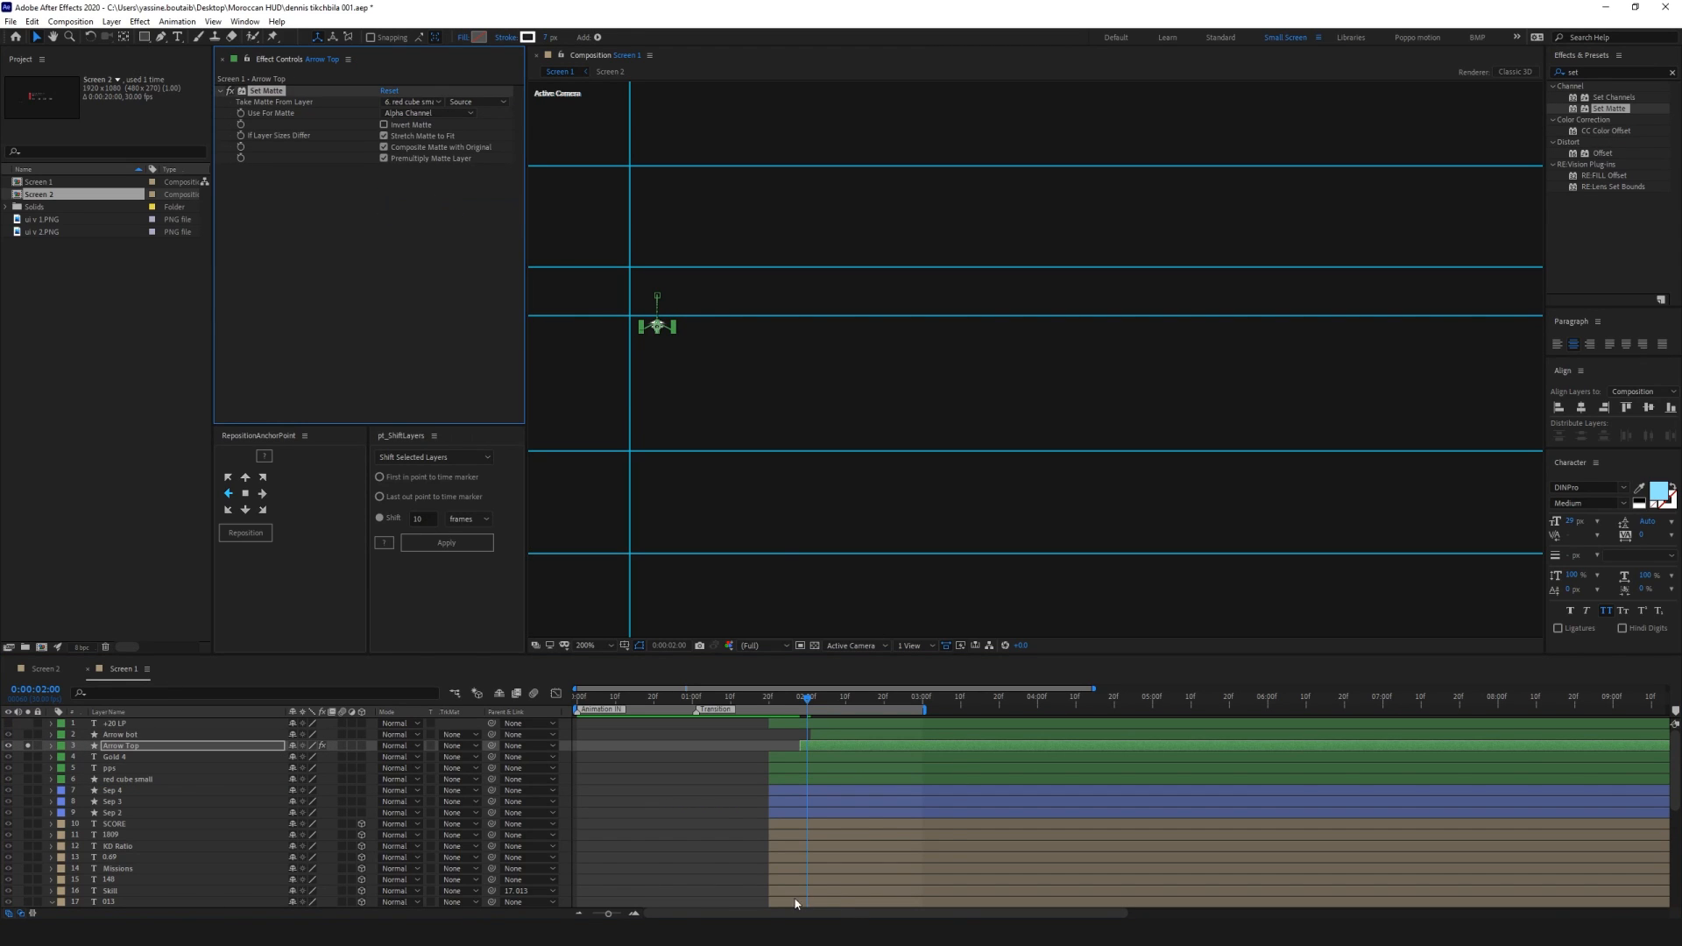
{"action": "left_click", "coordinate": [808, 698]}
{"action": "left_click_drag", "start_coordinate": [808, 698], "coordinate": [876, 699]}
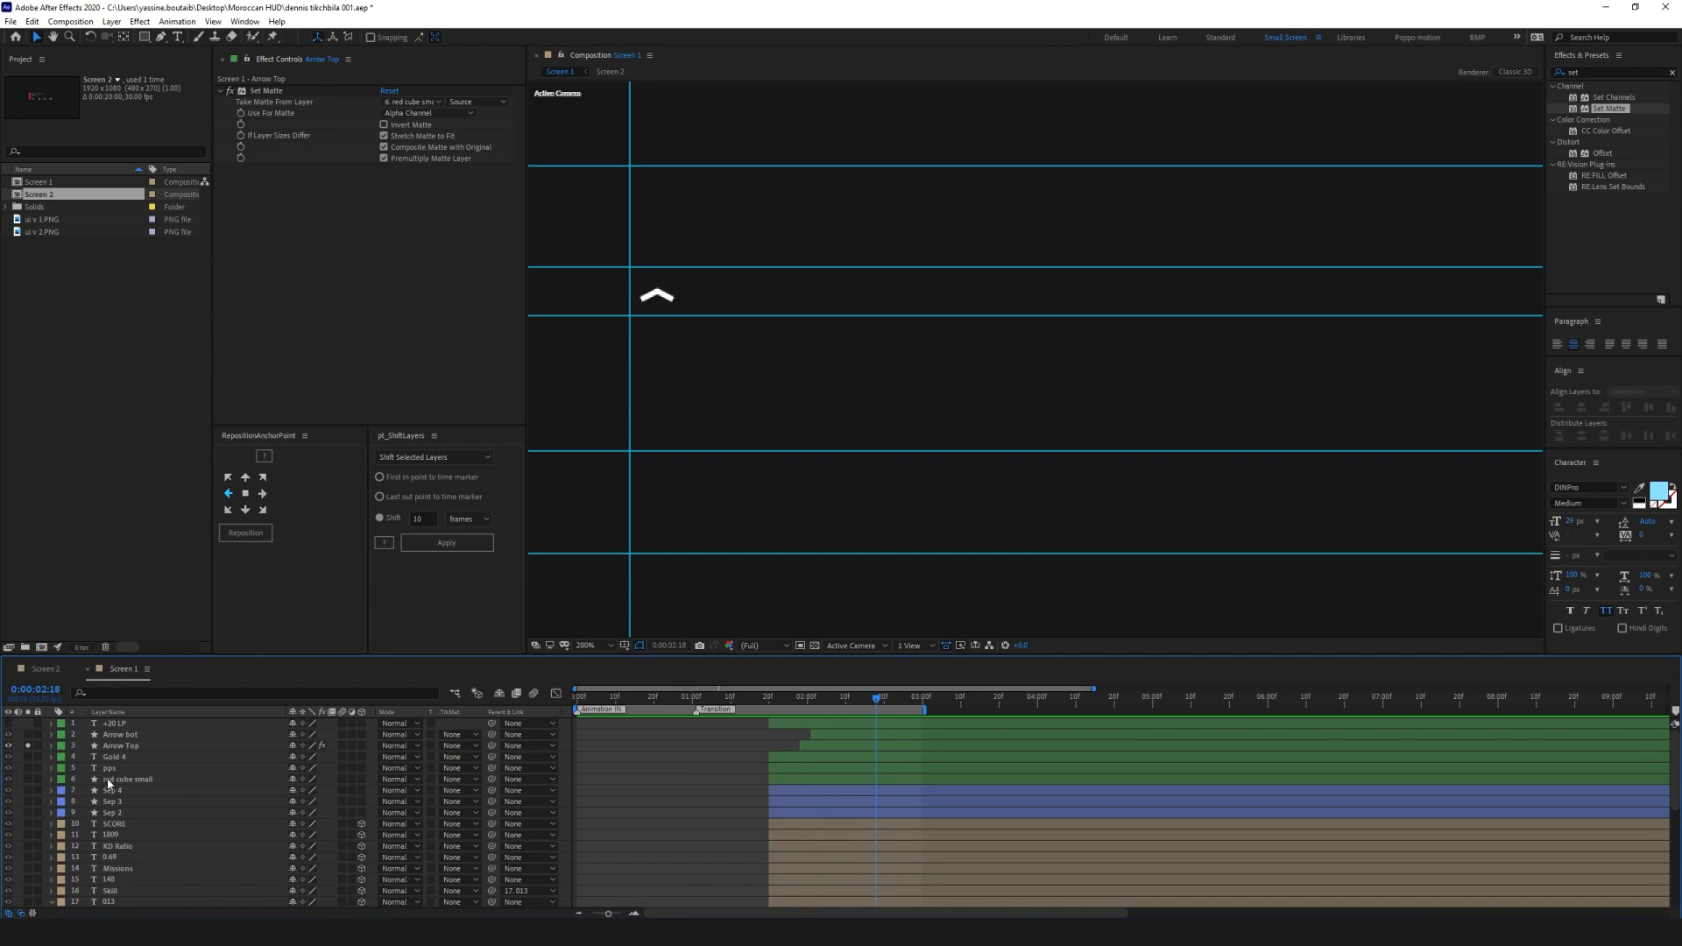
Copy Arrow Top's Set Matte effect to Arrow bot with all layers unsoloed, and preview the masked arrows
{"action": "left_click", "coordinate": [257, 92]}
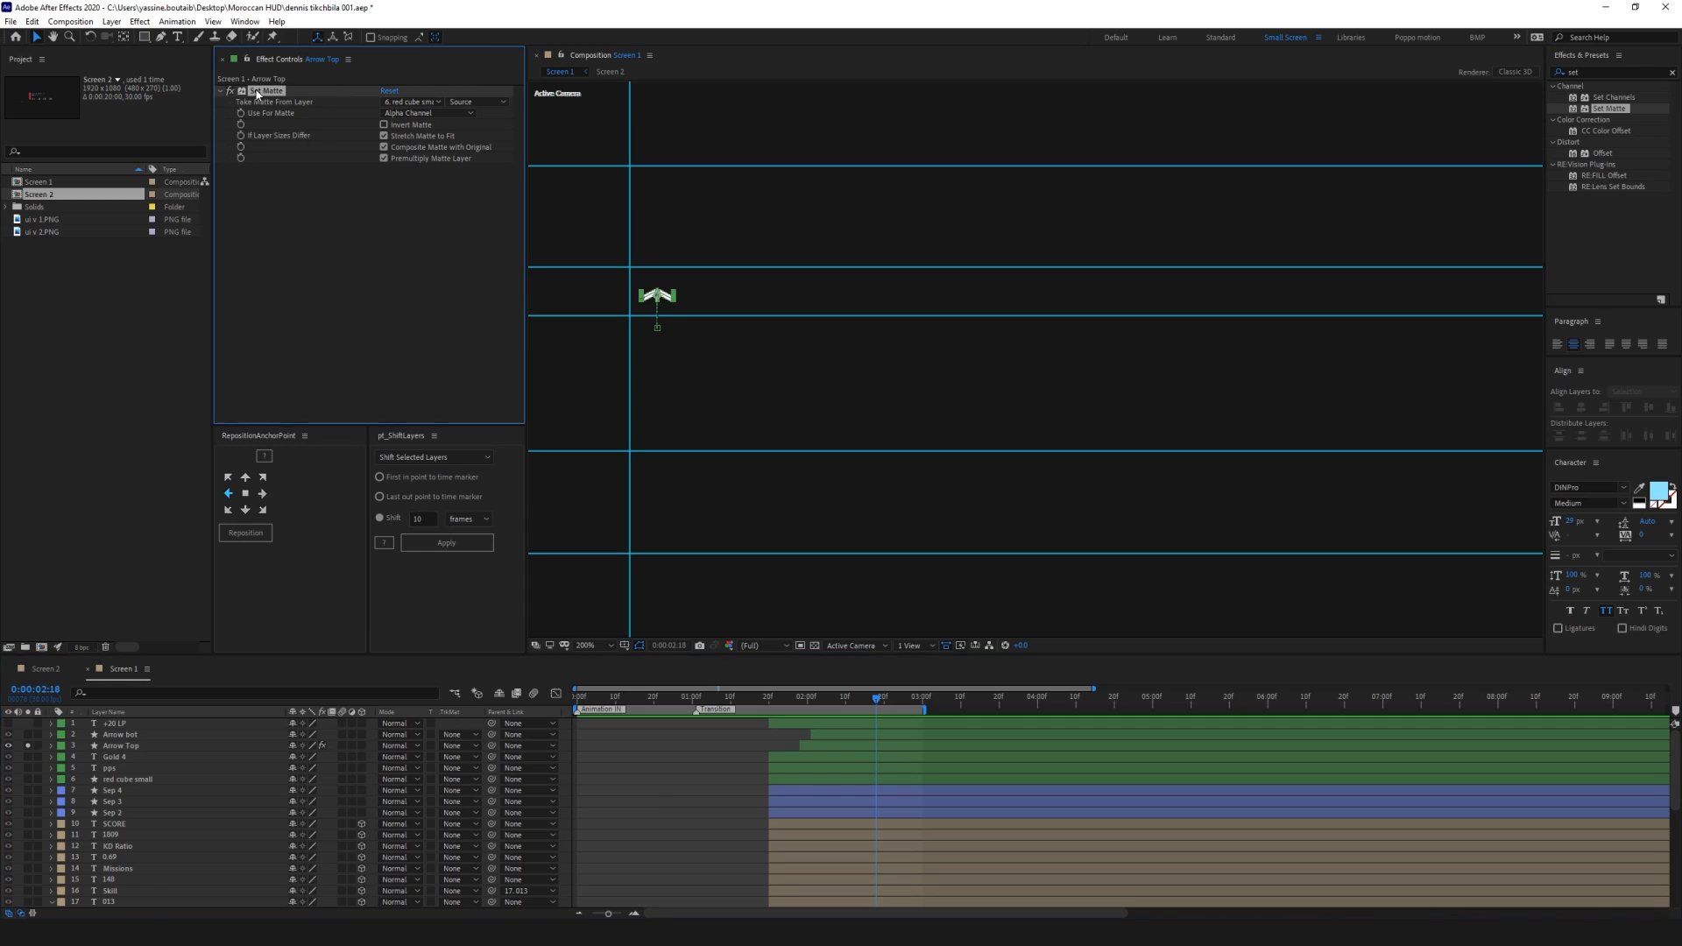
{"action": "left_click", "coordinate": [27, 745]}
{"action": "key", "text": "ctrl+Up"}
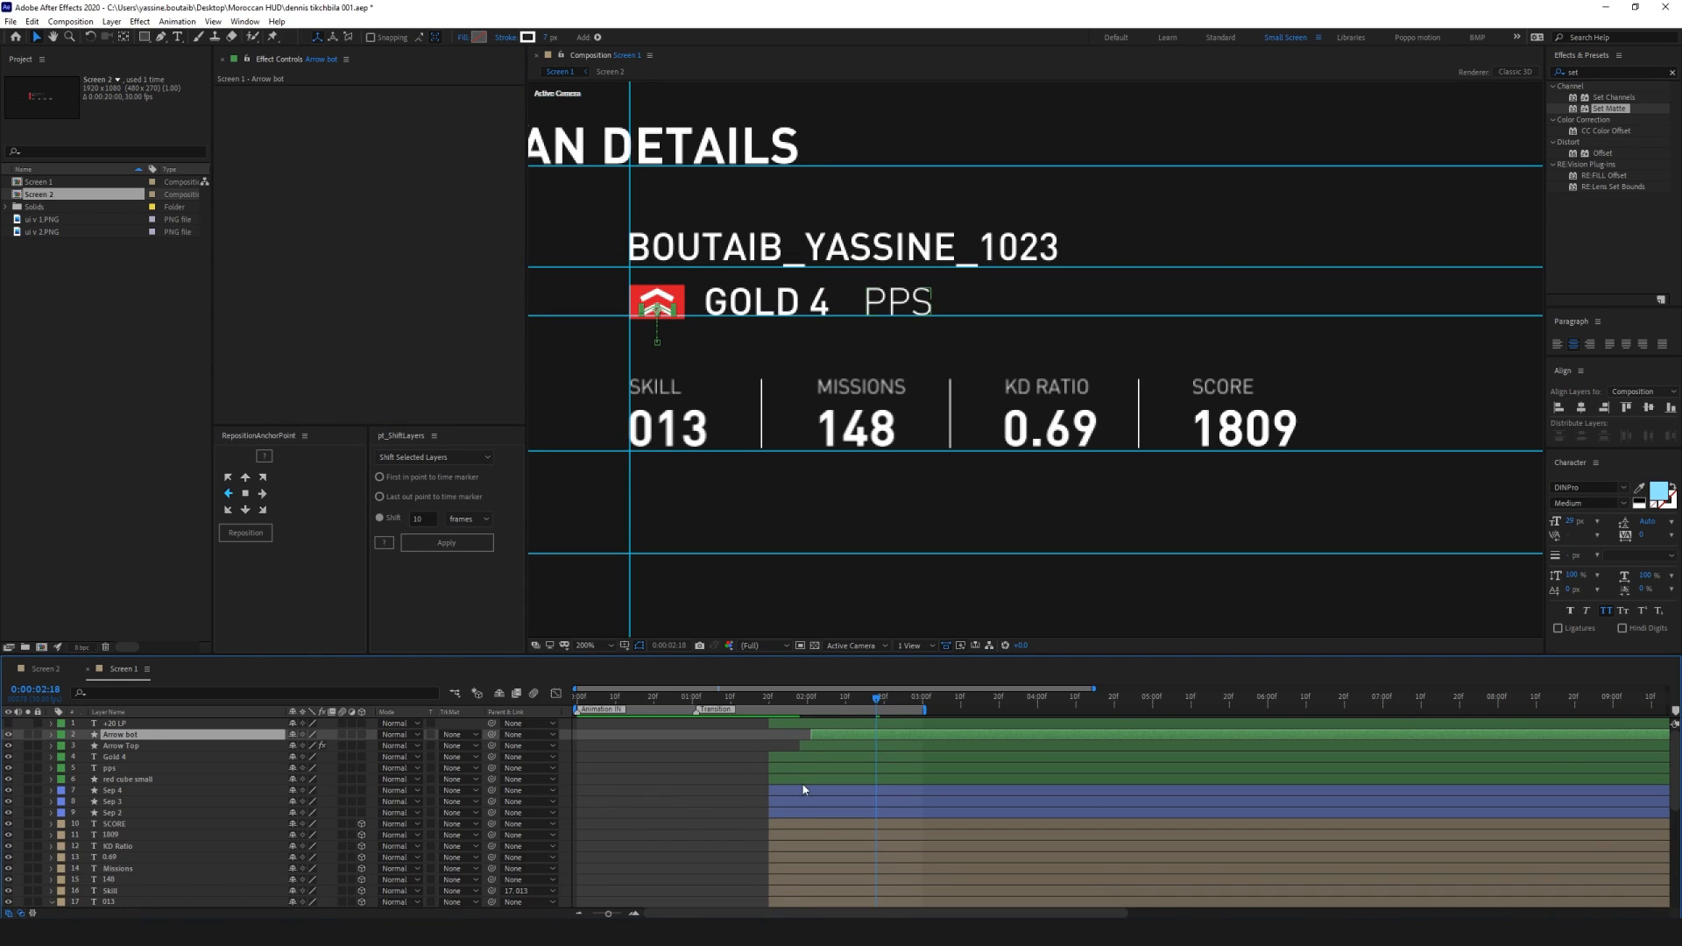
{"action": "key", "text": "ctrl+v"}
{"action": "left_click_drag", "start_coordinate": [876, 706], "coordinate": [762, 740]}
{"action": "key", "text": "space"}
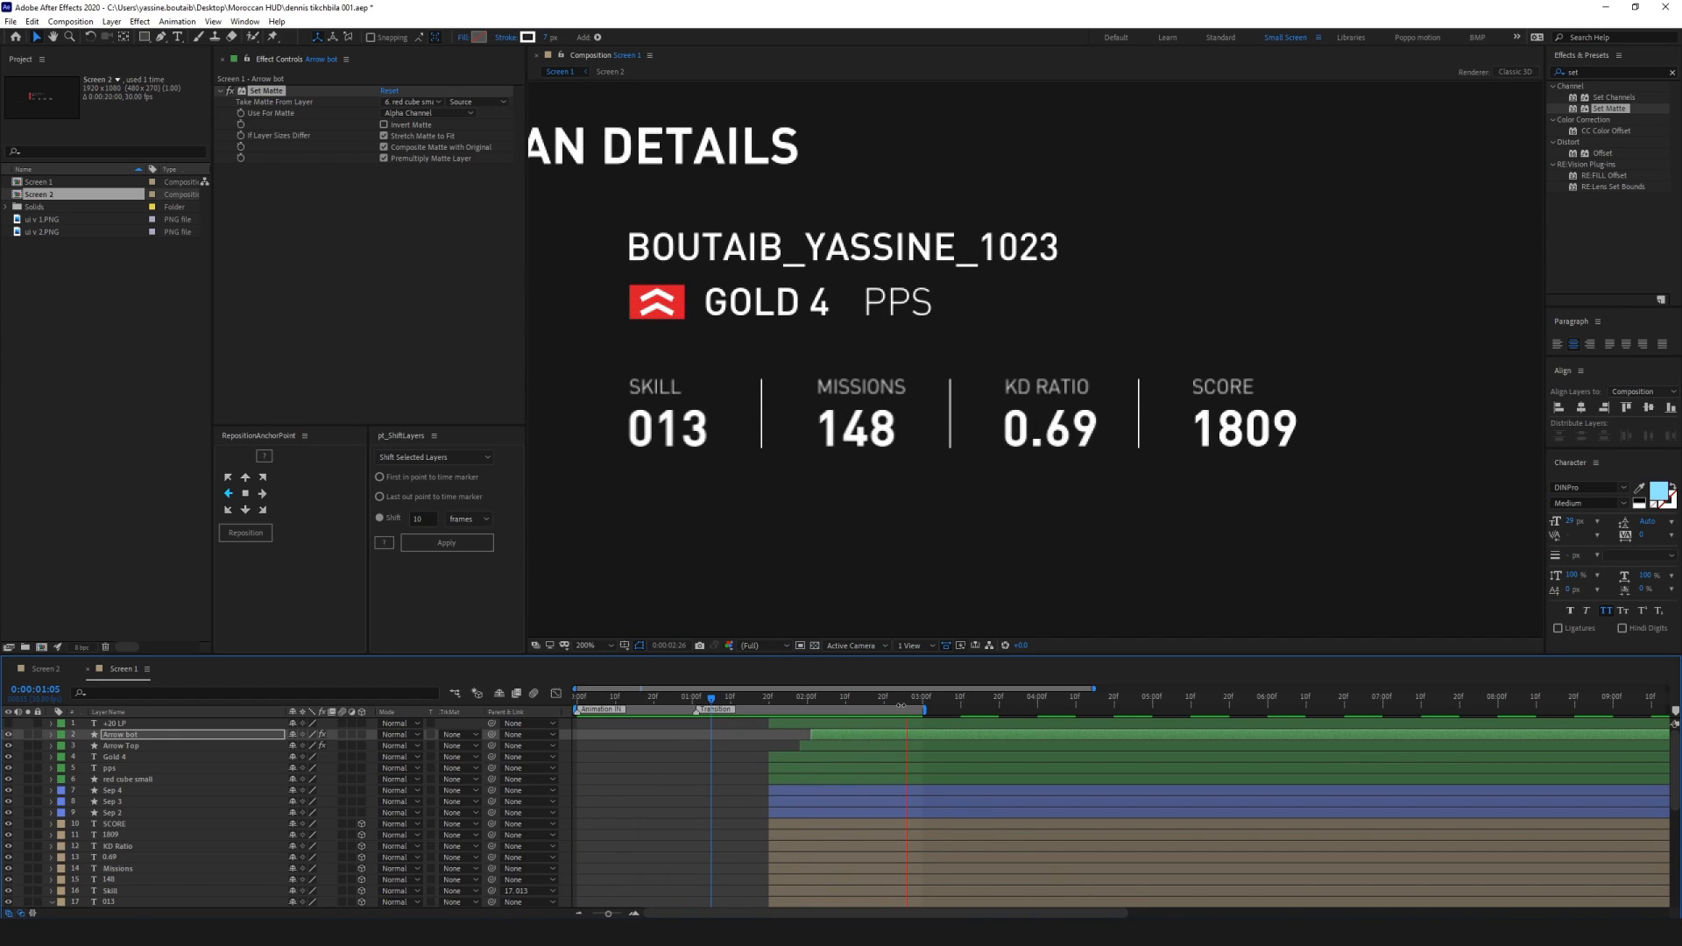
{"action": "key", "text": "space"}
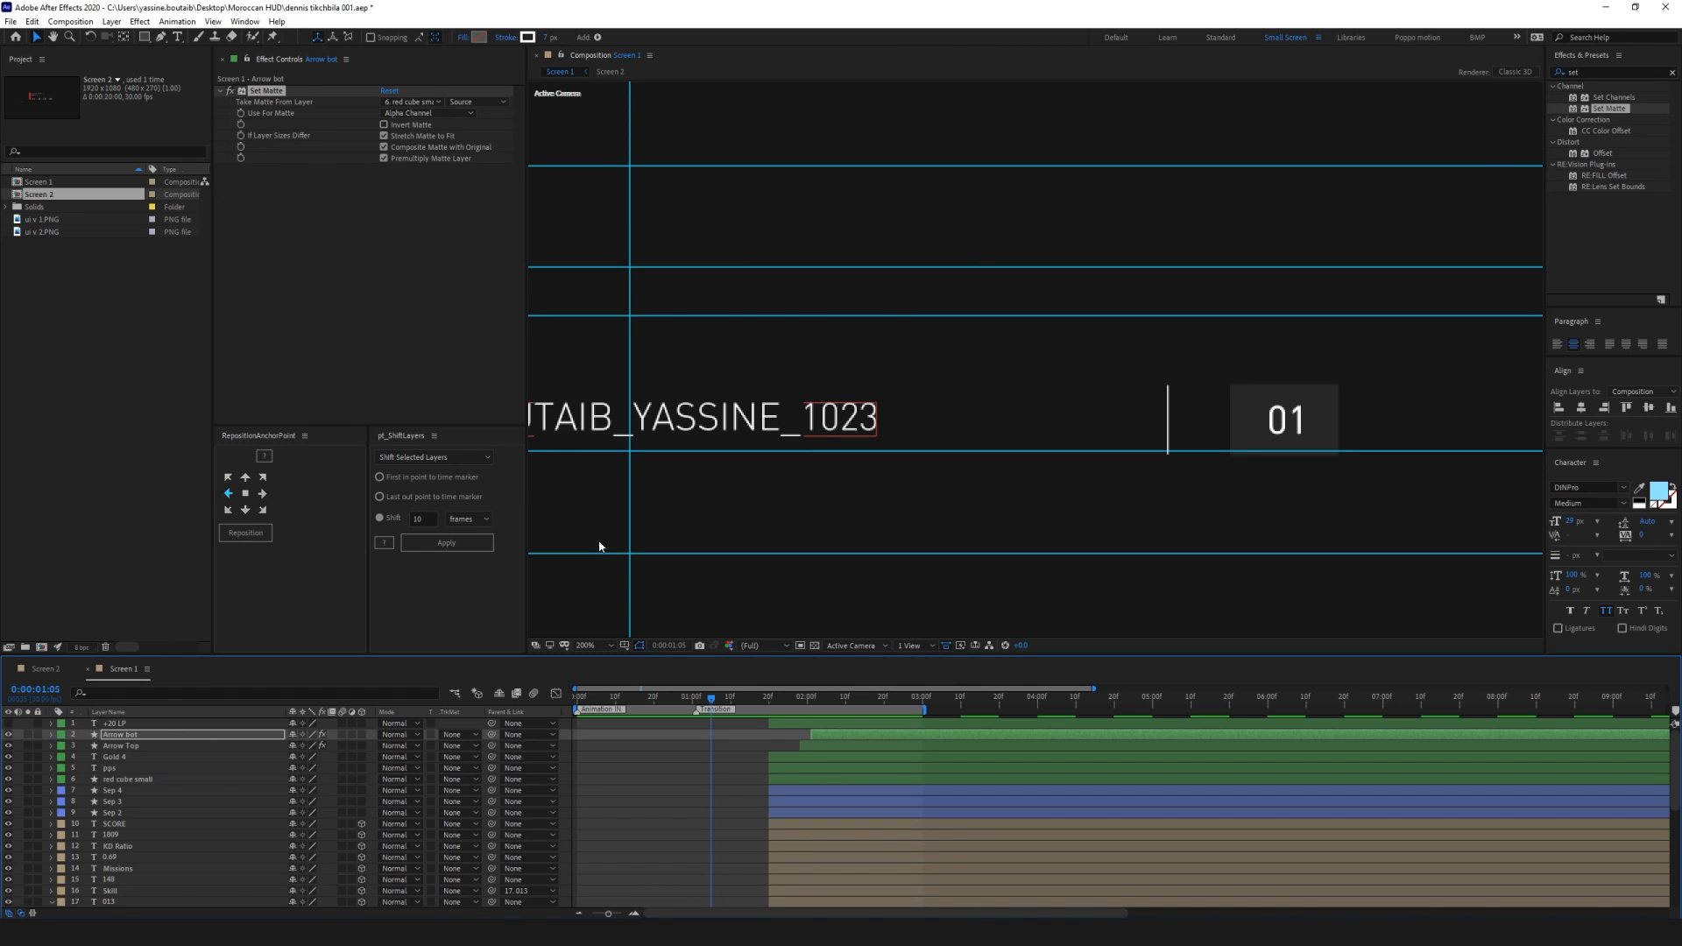
{"action": "scroll", "coordinate": [147, 832], "scroll_direction": "down", "scroll_amount": 3}
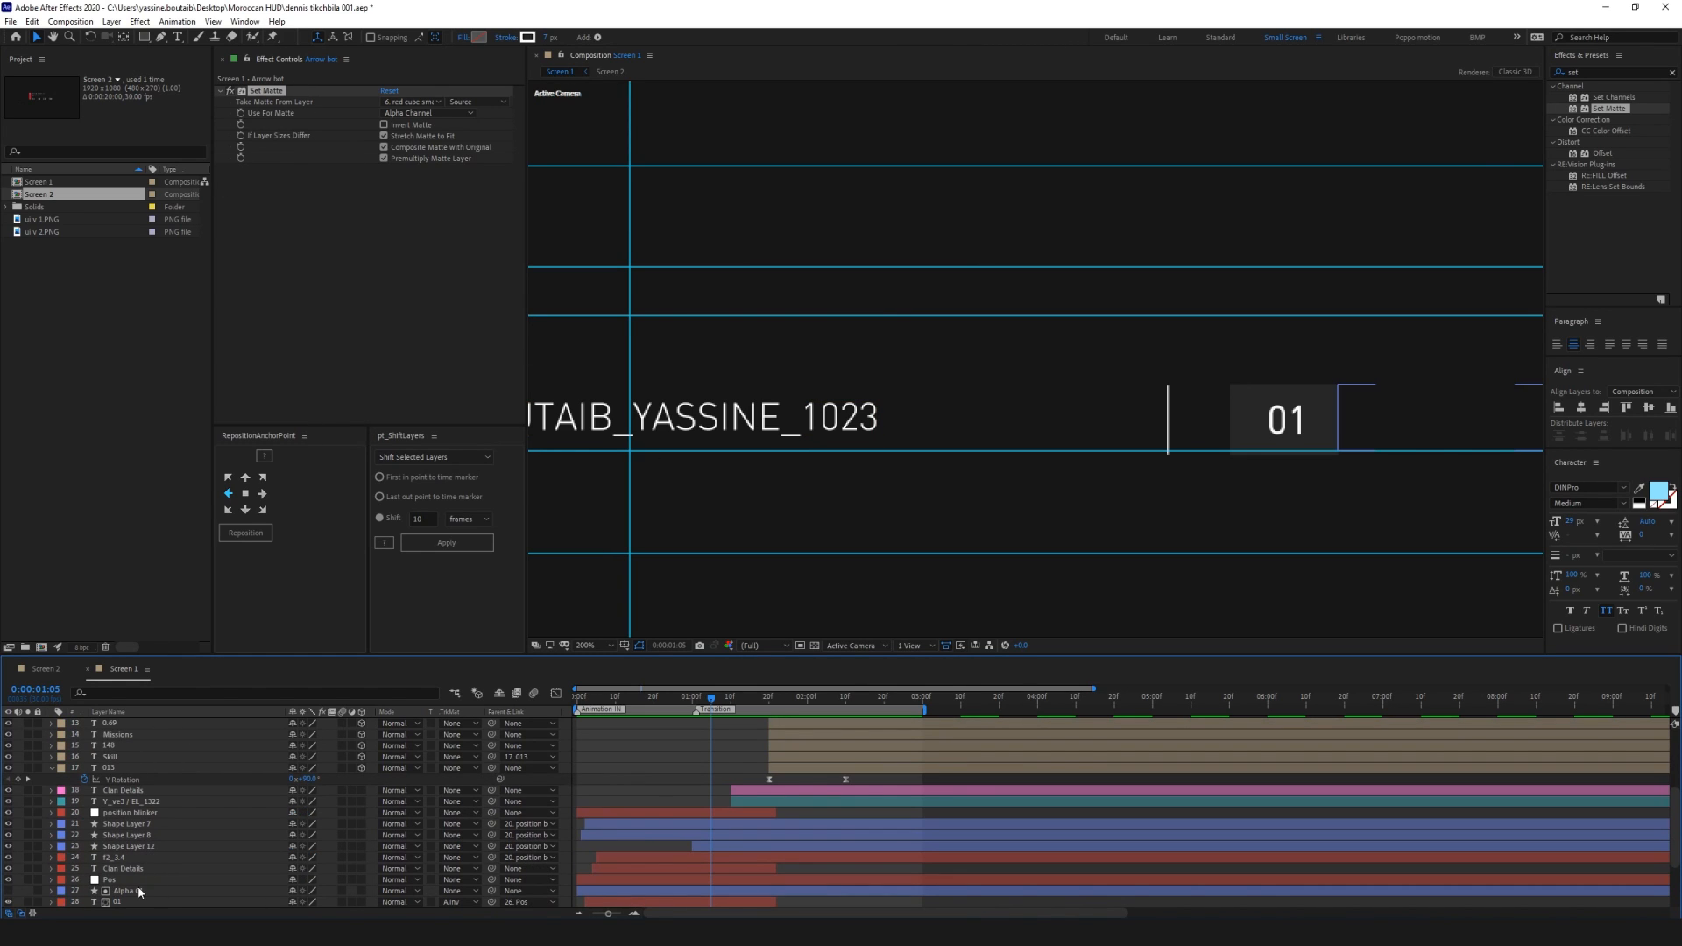
{"action": "scroll", "coordinate": [141, 878], "scroll_direction": "down", "scroll_amount": 3}
{"action": "scroll", "coordinate": [120, 848], "scroll_direction": "up", "scroll_amount": 1}
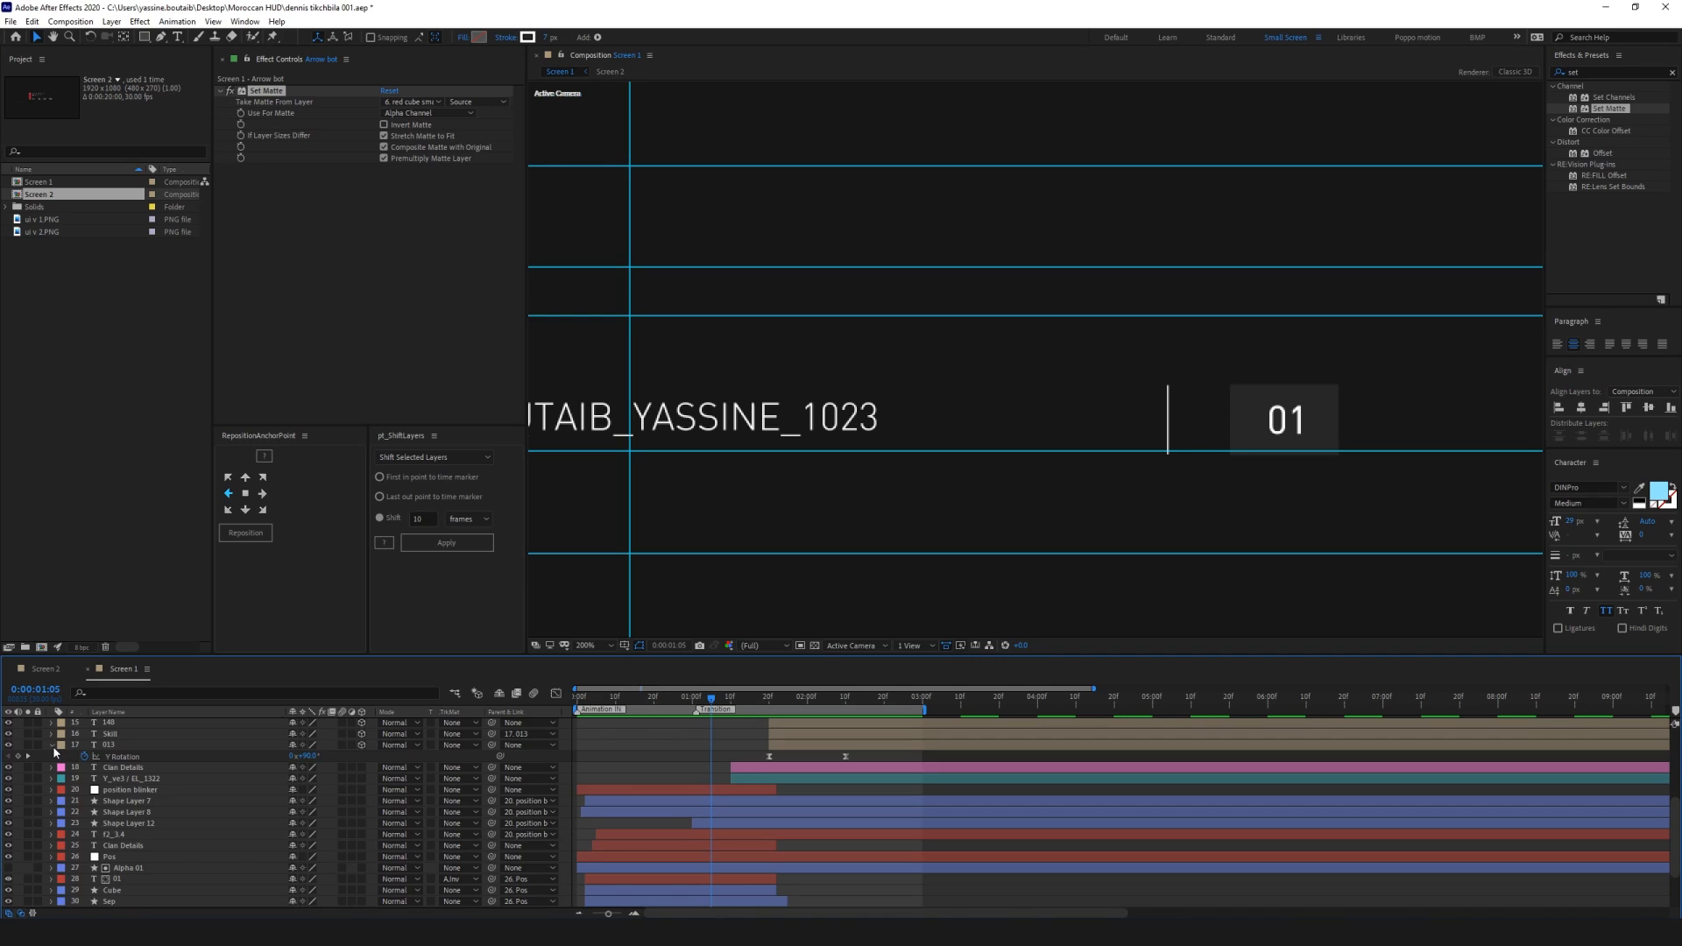
{"action": "scroll", "coordinate": [54, 750], "scroll_direction": "up", "scroll_amount": 1}
{"action": "scroll", "coordinate": [652, 753], "scroll_direction": "up", "scroll_amount": 5}
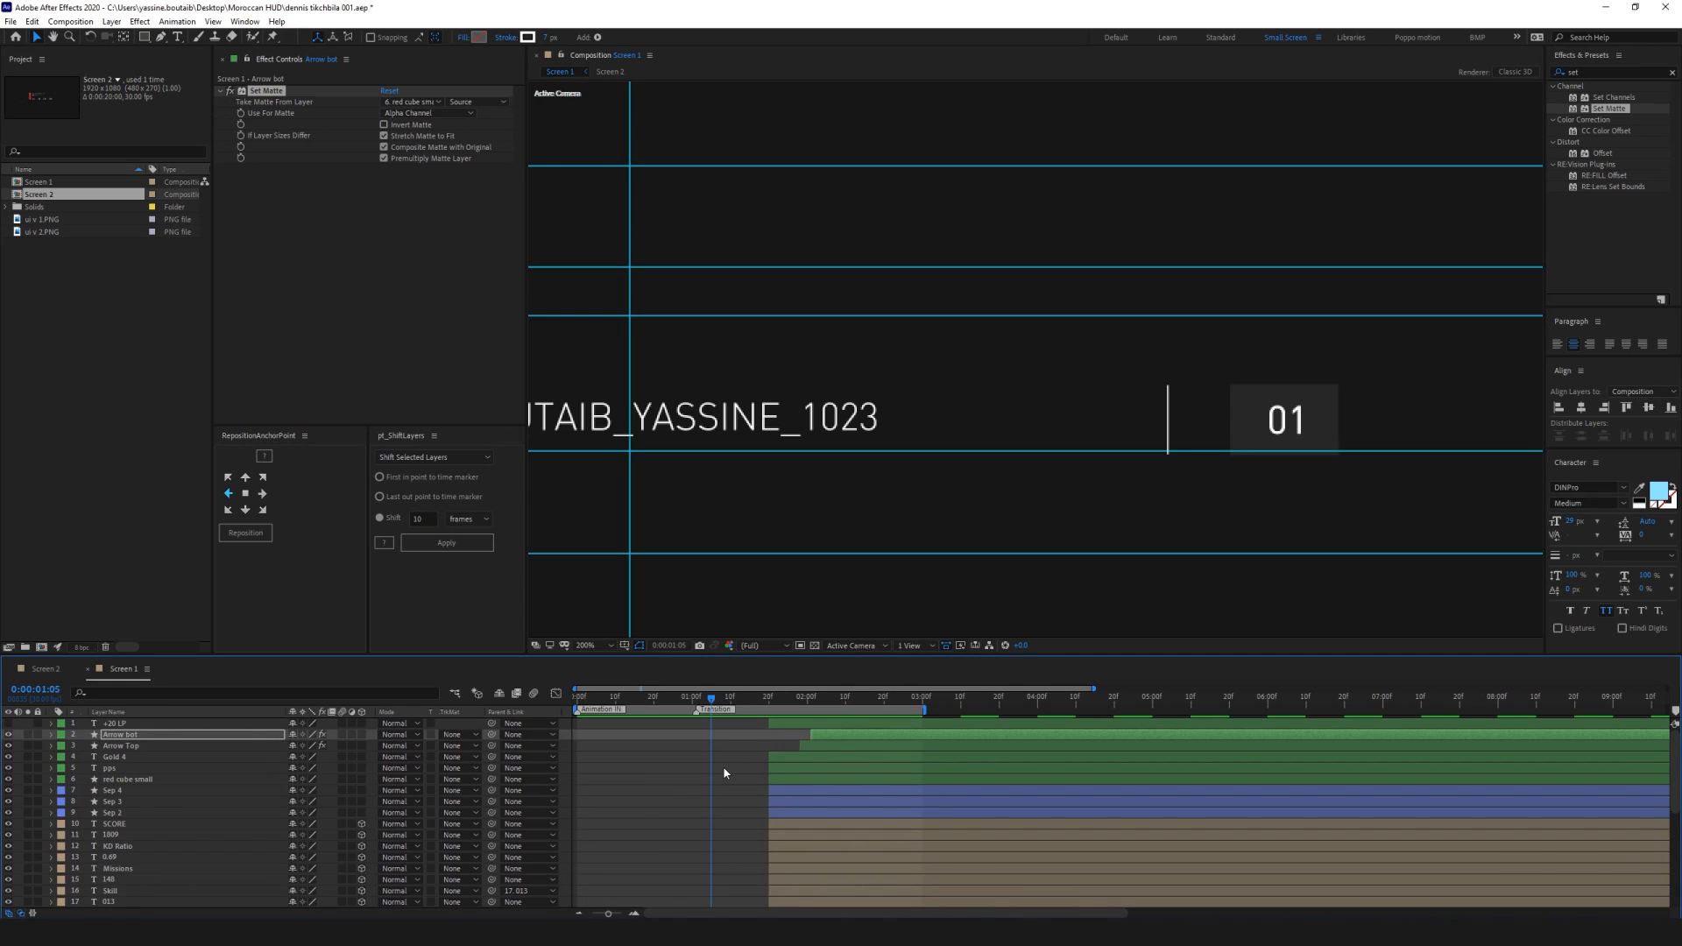
{"action": "left_click", "coordinate": [614, 768]}
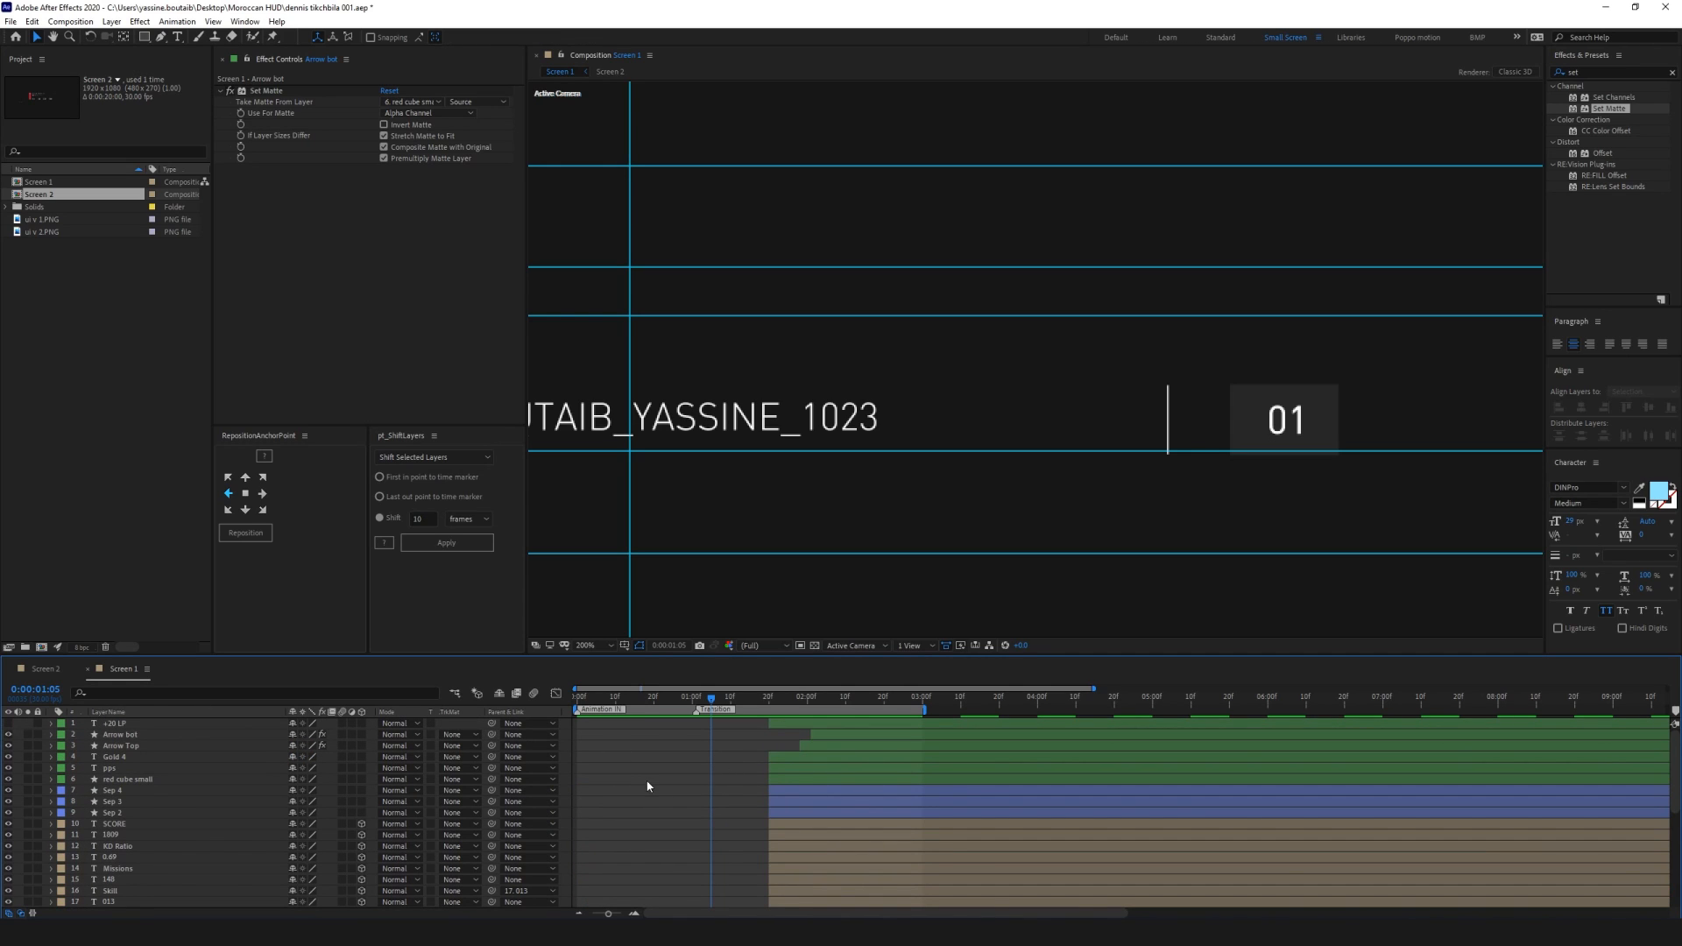
Preview the whole Screen 1 animation at 100% view and park the time at 0:00:02:29
{"action": "key", "text": "h"}
{"action": "left_click_drag", "start_coordinate": [845, 499], "coordinate": [1081, 537]}
{"action": "key", "text": "v"}
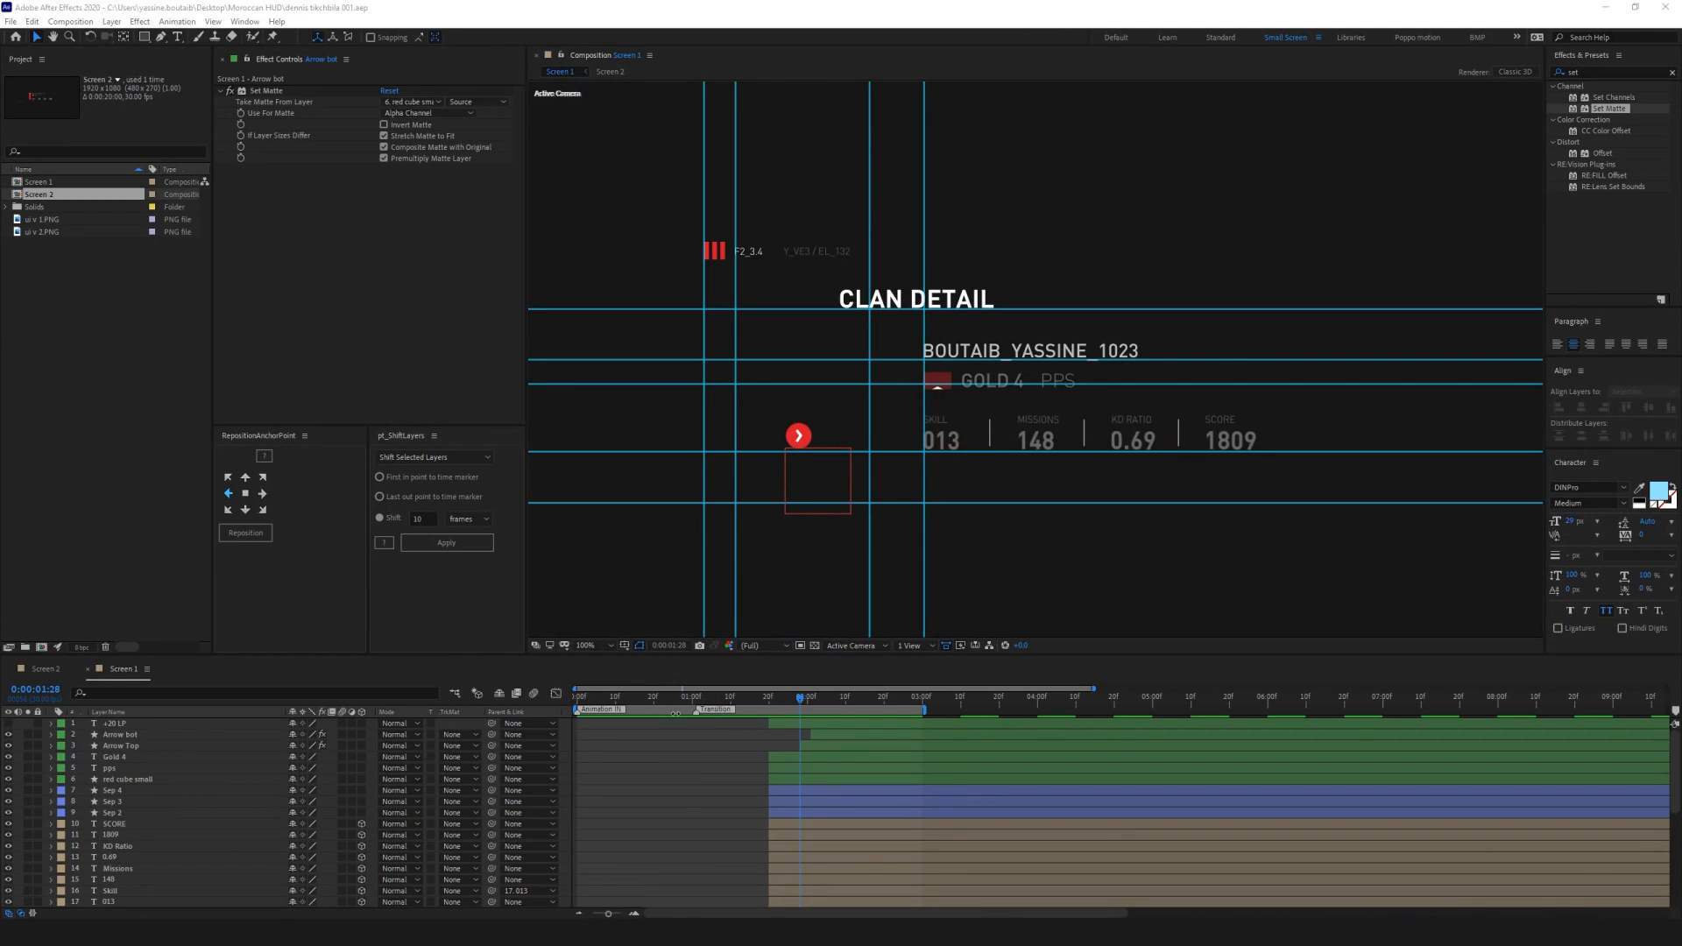
{"action": "left_click", "coordinate": [735, 803]}
{"action": "key", "text": "space"}
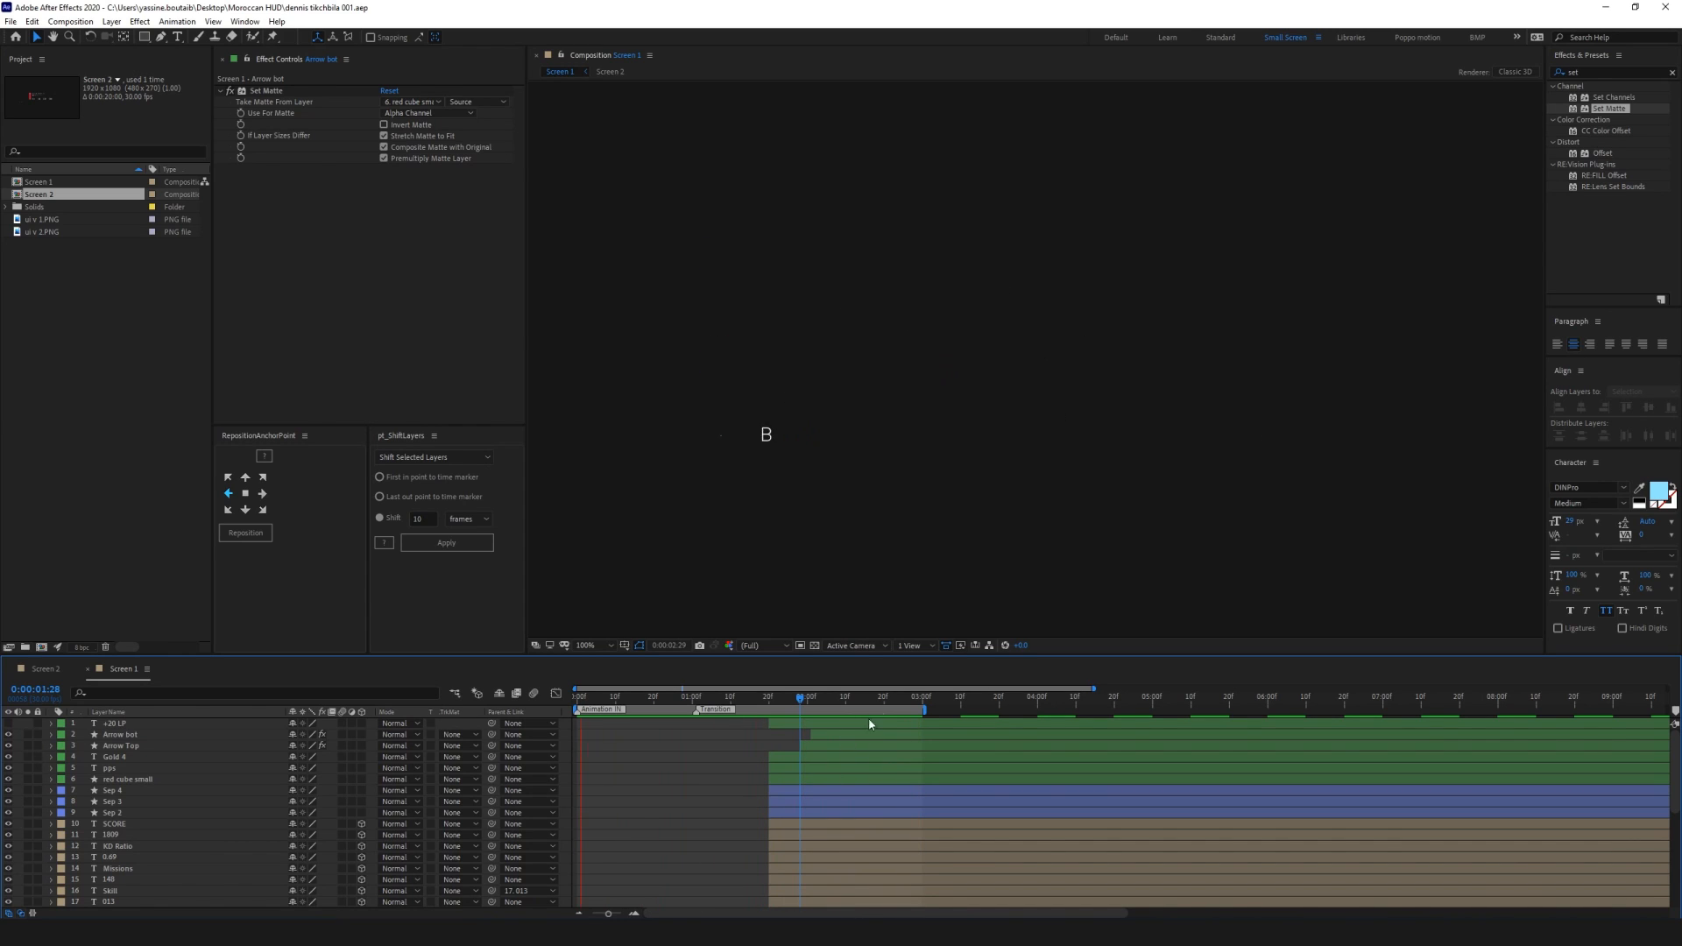
{"action": "left_click", "coordinate": [918, 704]}
{"action": "left_click_drag", "start_coordinate": [918, 703], "coordinate": [920, 706]}
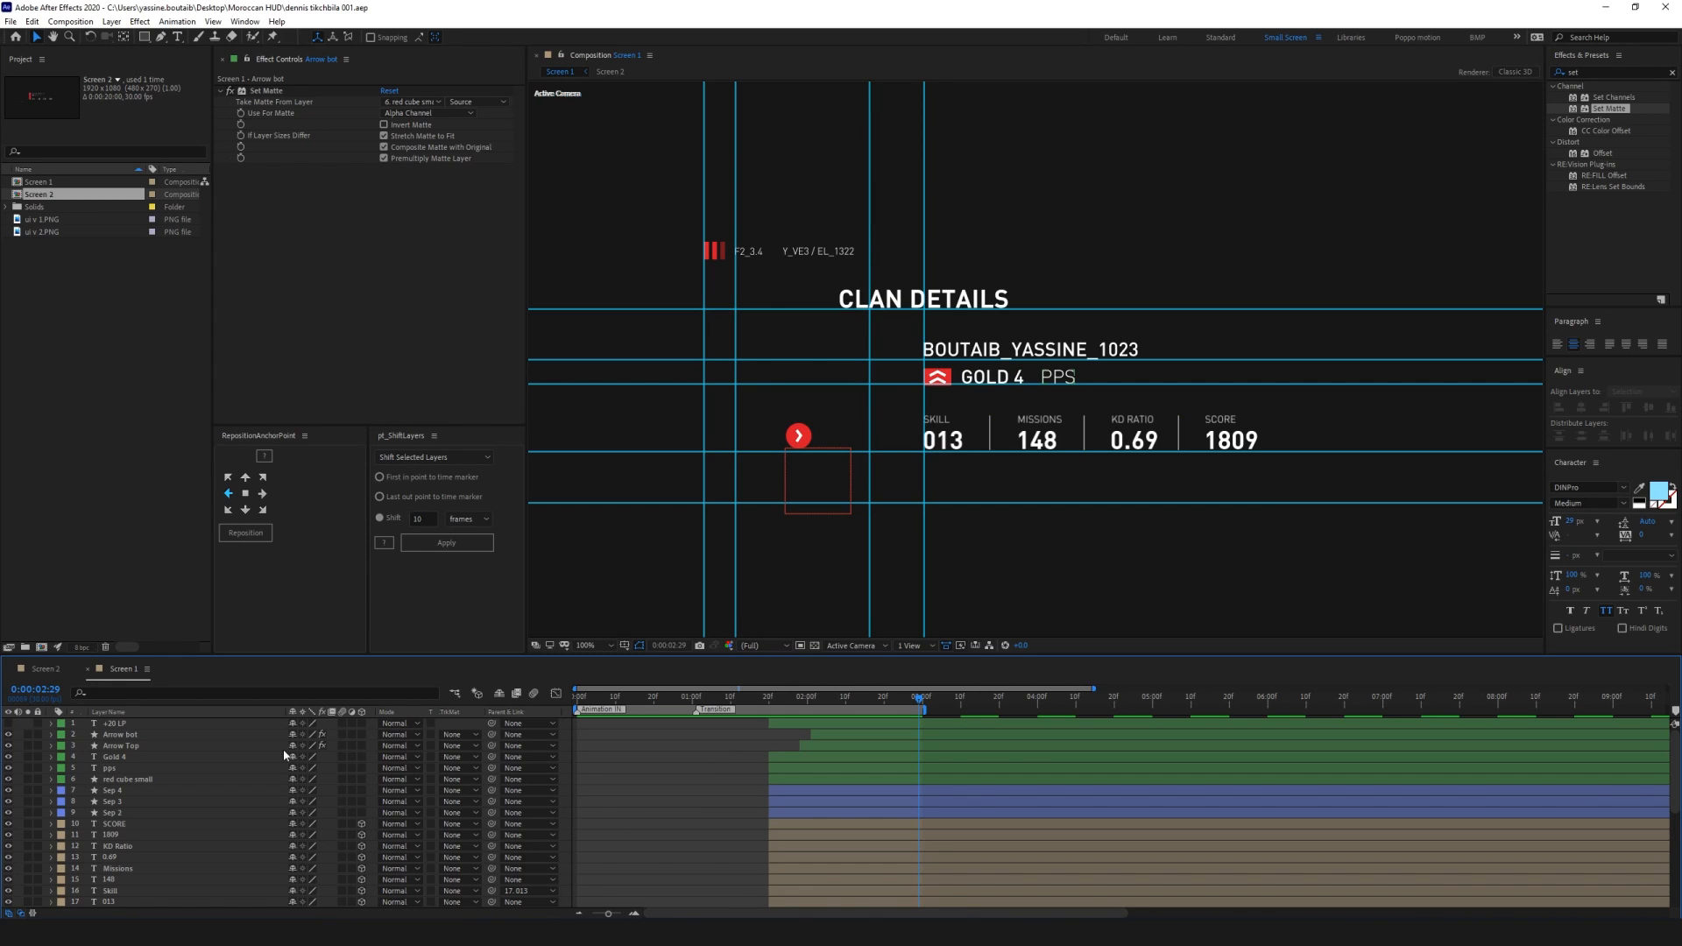
{"action": "scroll", "coordinate": [96, 841], "scroll_direction": "down", "scroll_amount": 5}
{"action": "scroll", "coordinate": [112, 814], "scroll_direction": "up", "scroll_amount": 5}
{"action": "left_click", "coordinate": [115, 723]}
{"action": "left_click", "coordinate": [683, 803]}
{"action": "scroll", "coordinate": [222, 815], "scroll_direction": "down", "scroll_amount": 5}
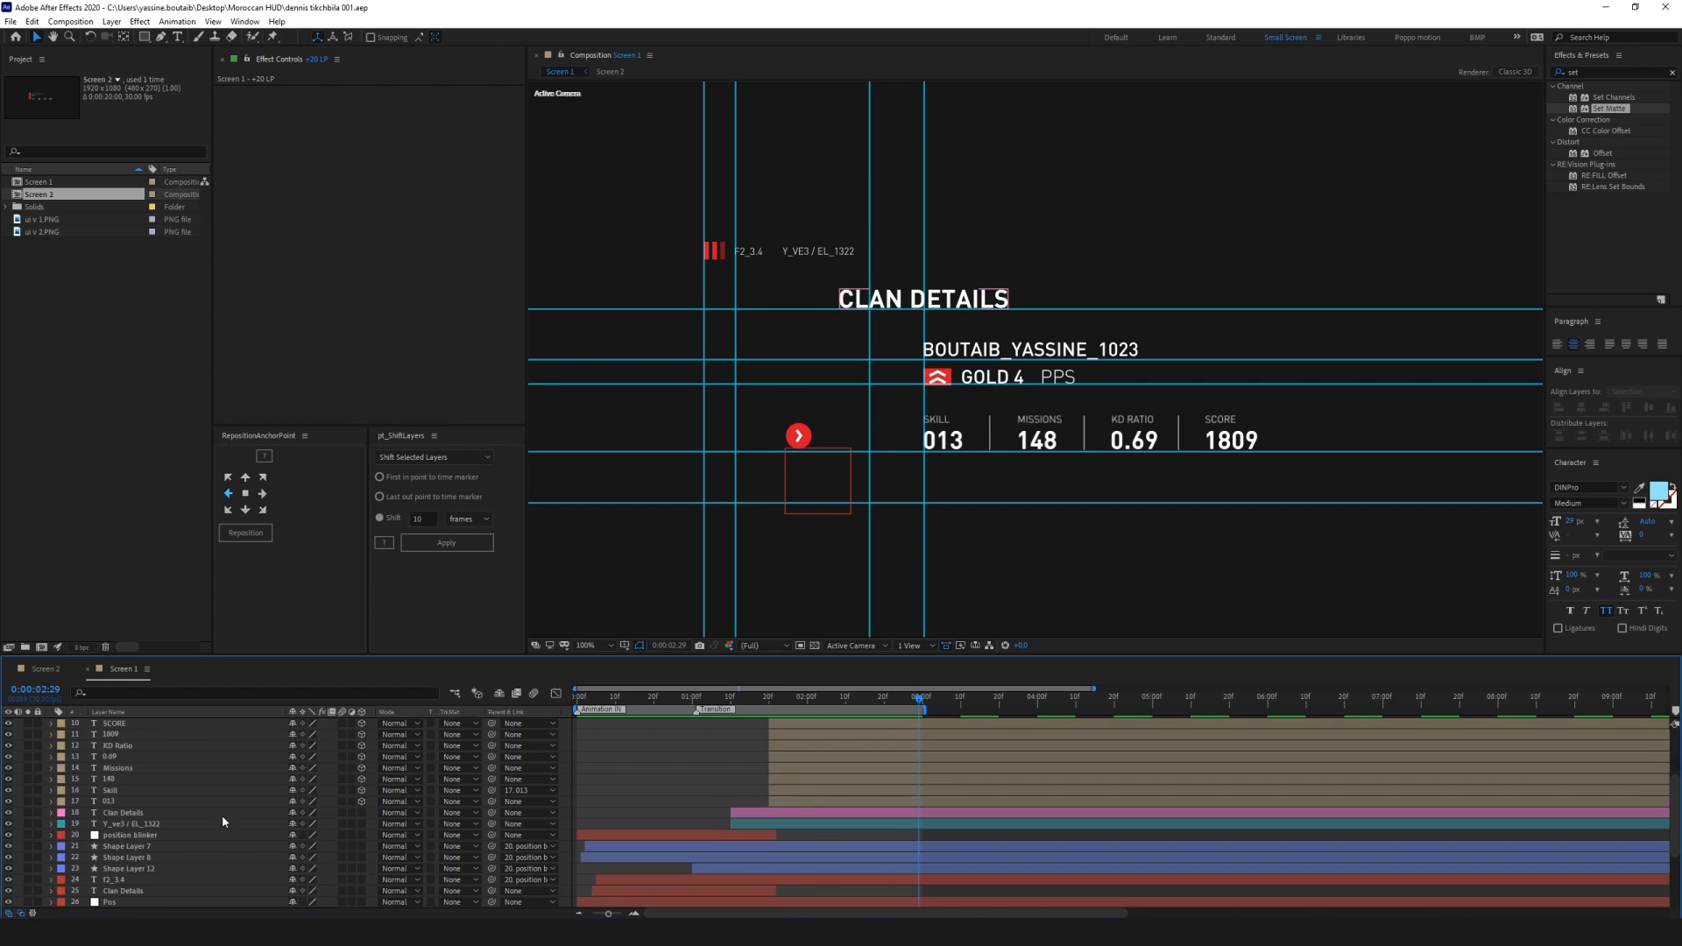
Switch to the Screen 2 composition and delete the Arrow Bar layer from the red bar
{"action": "left_click", "coordinate": [43, 670]}
{"action": "left_click", "coordinate": [672, 369]}
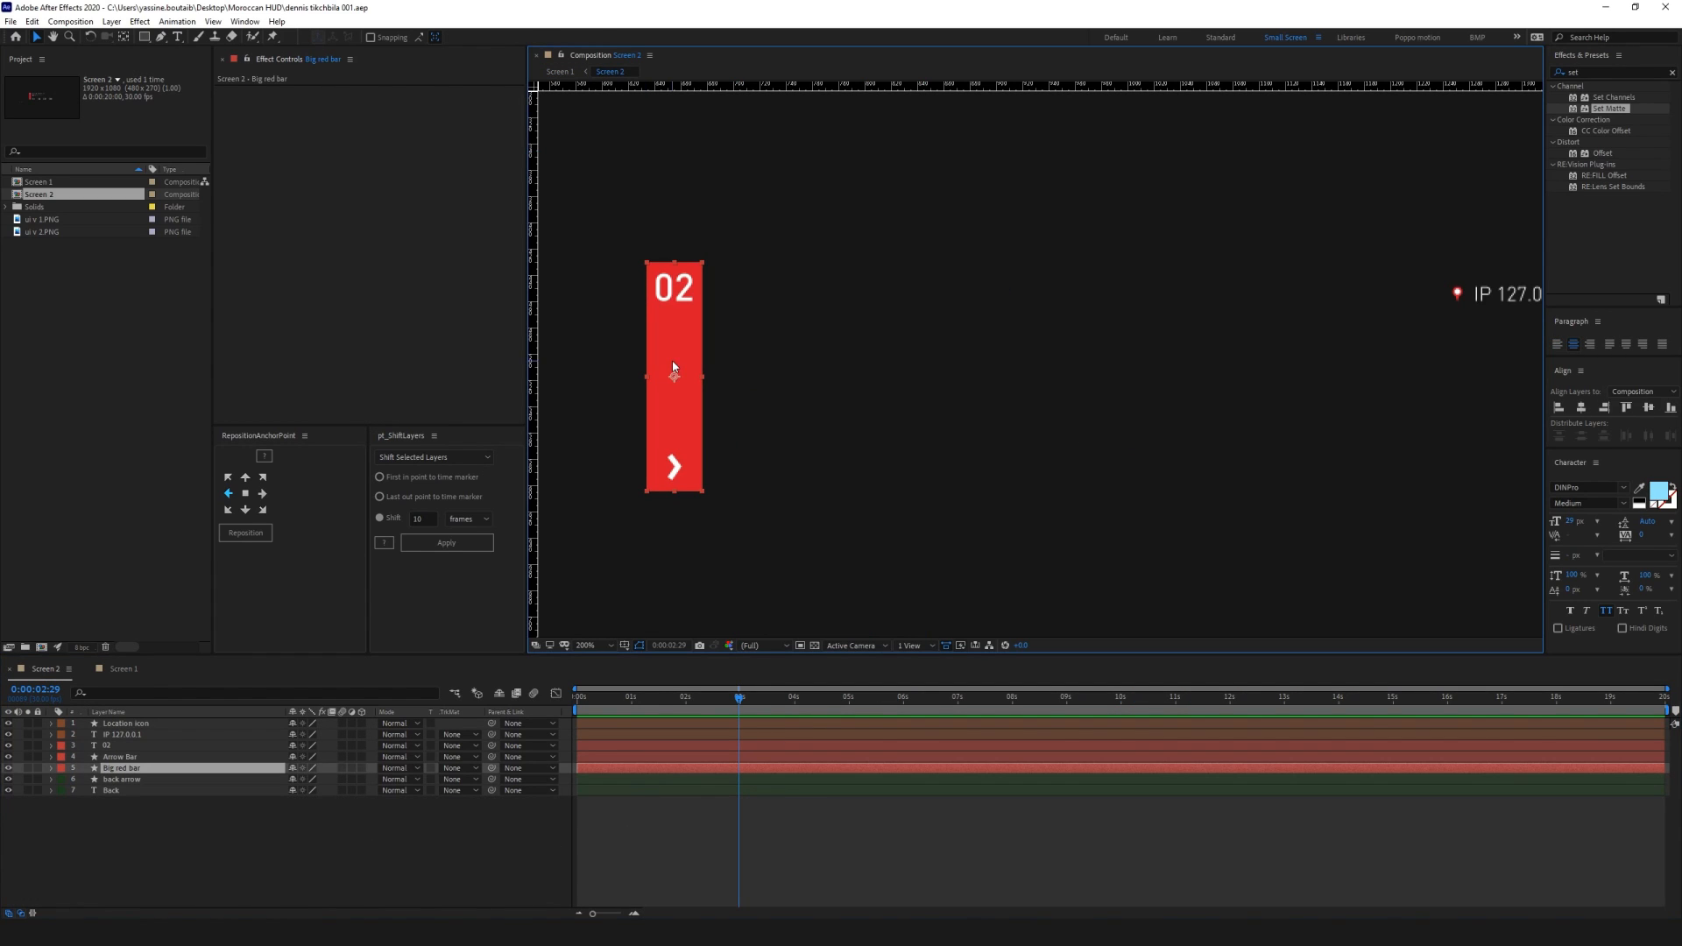
{"action": "left_click", "coordinate": [108, 747], "text": "ctrl"}
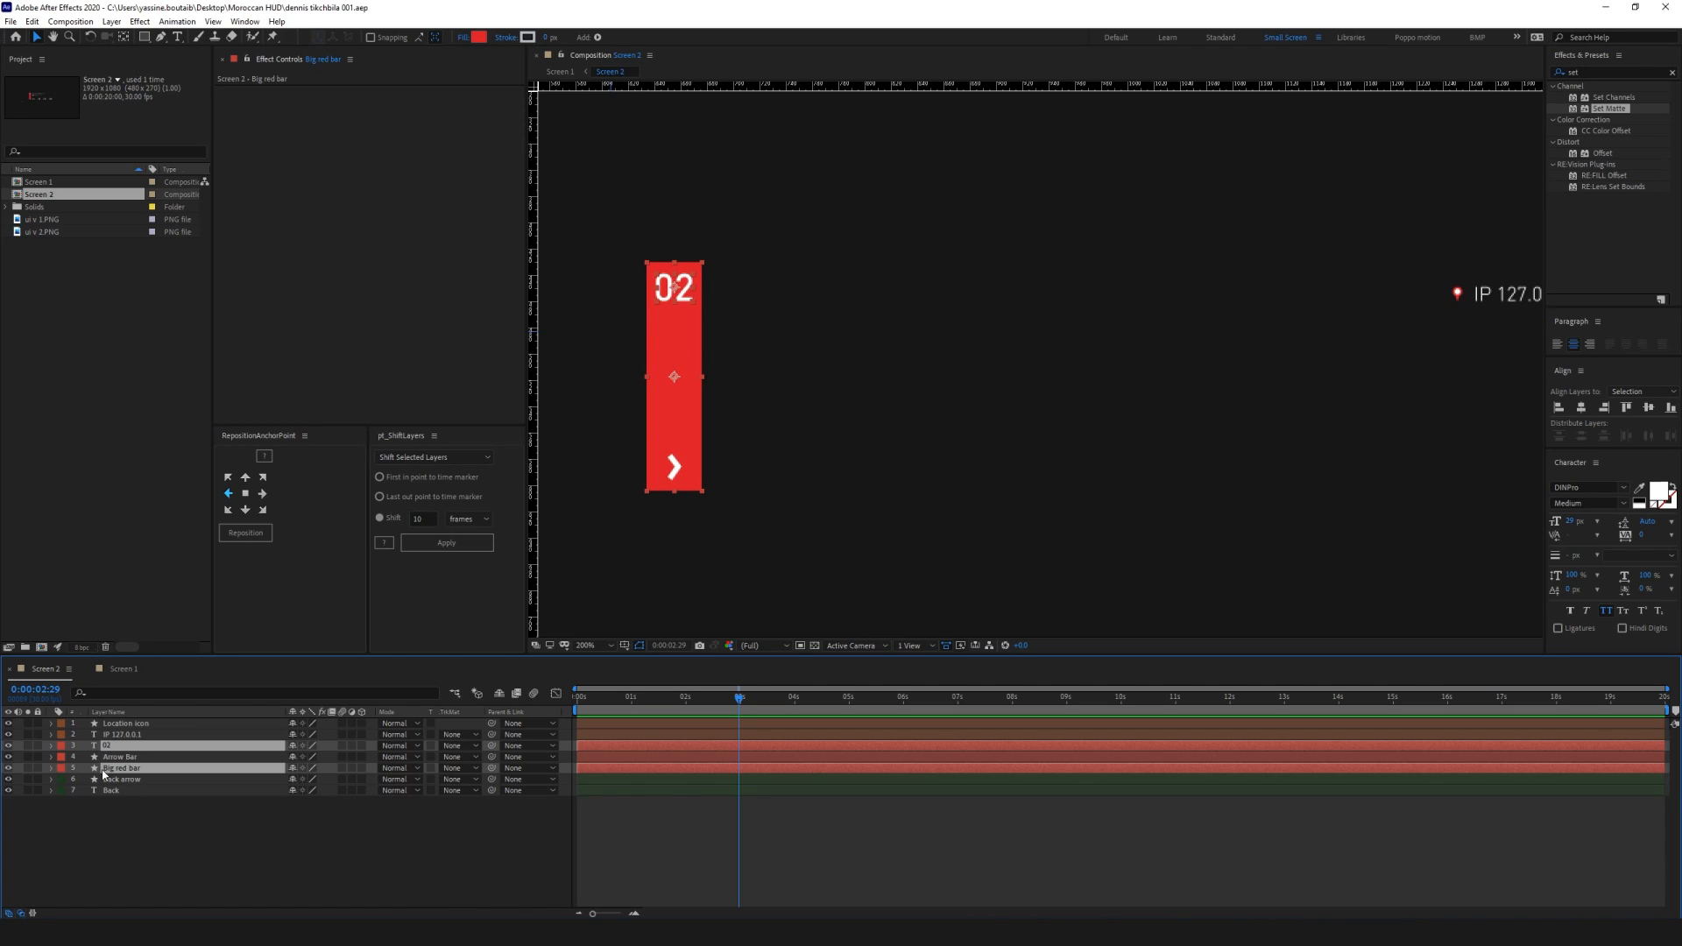
{"action": "left_click", "coordinate": [673, 465]}
{"action": "left_click", "coordinate": [123, 757]}
{"action": "key", "text": "Delete"}
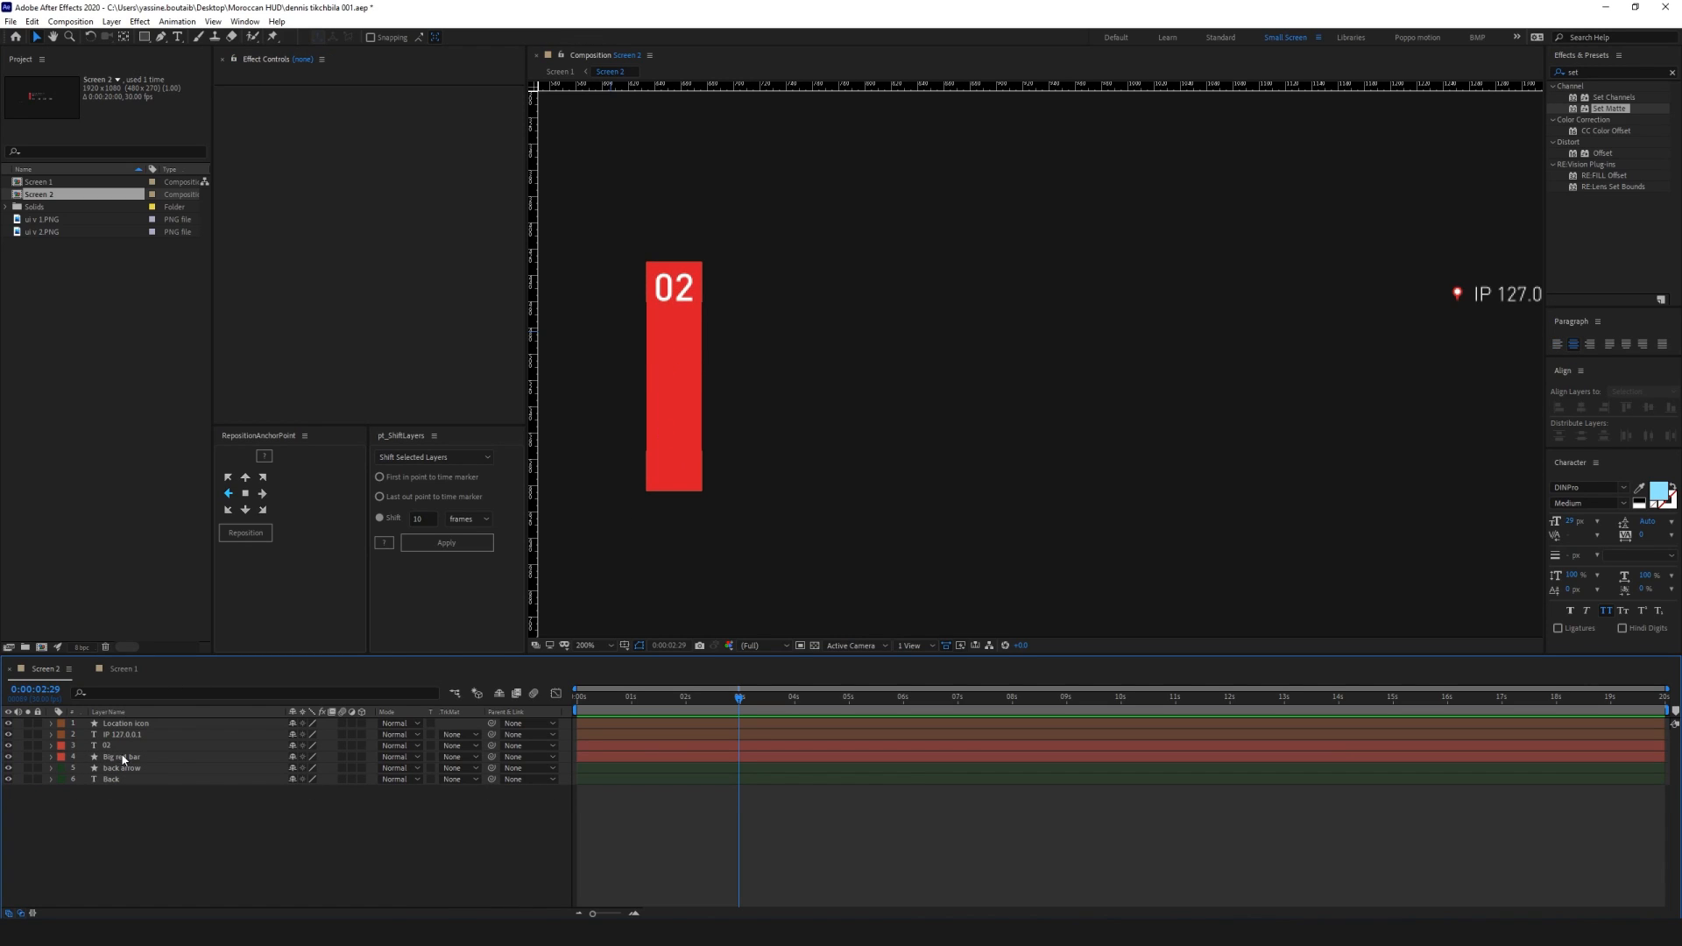
Move the Big red bar and 02 layers from Screen 2 into Screen 1, placing them just above the Screen 2 layer
{"action": "left_click", "coordinate": [126, 756]}
{"action": "left_click", "coordinate": [124, 747], "text": "ctrl"}
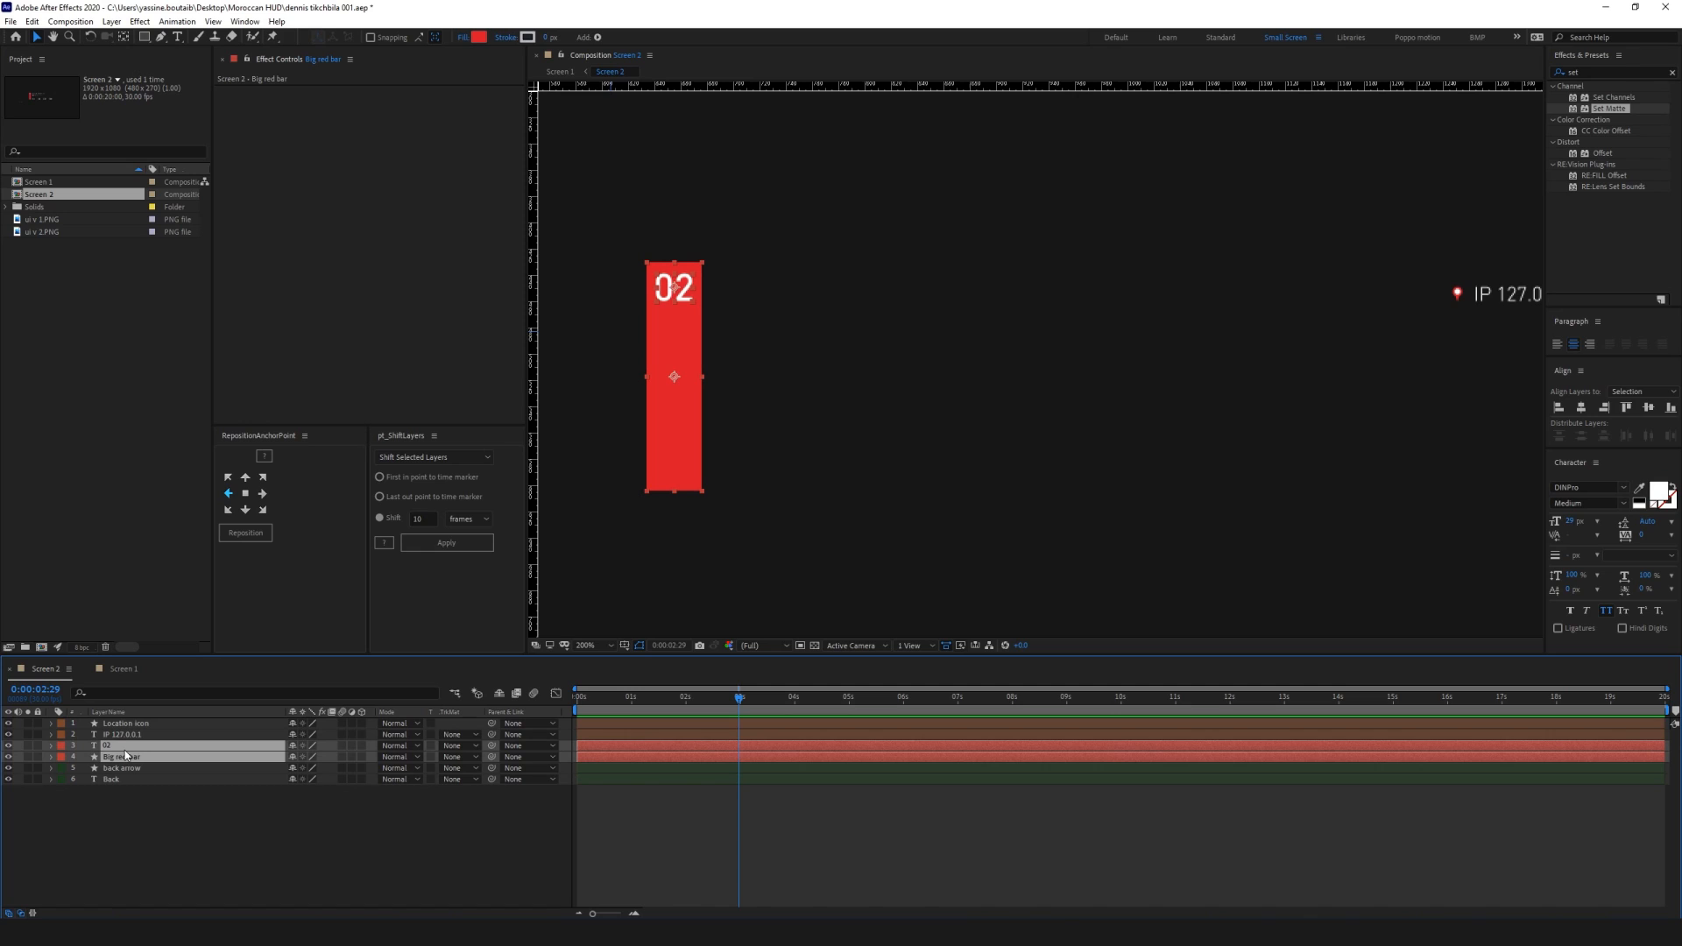
{"action": "key", "text": "Delete"}
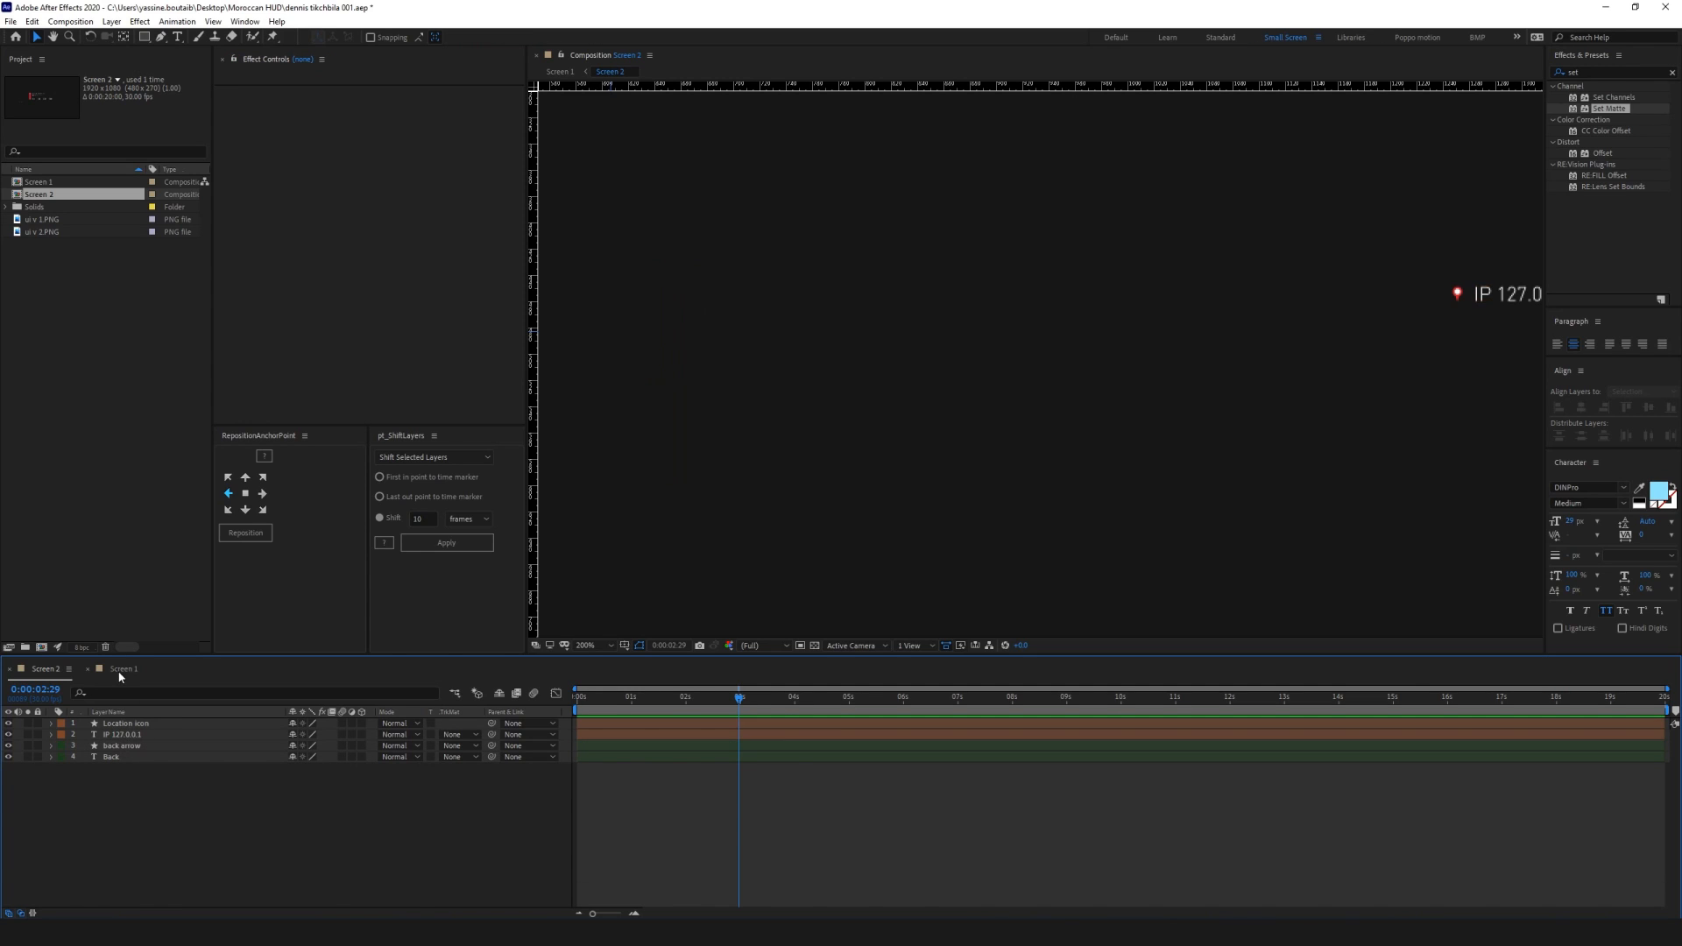
{"action": "left_click", "coordinate": [122, 671]}
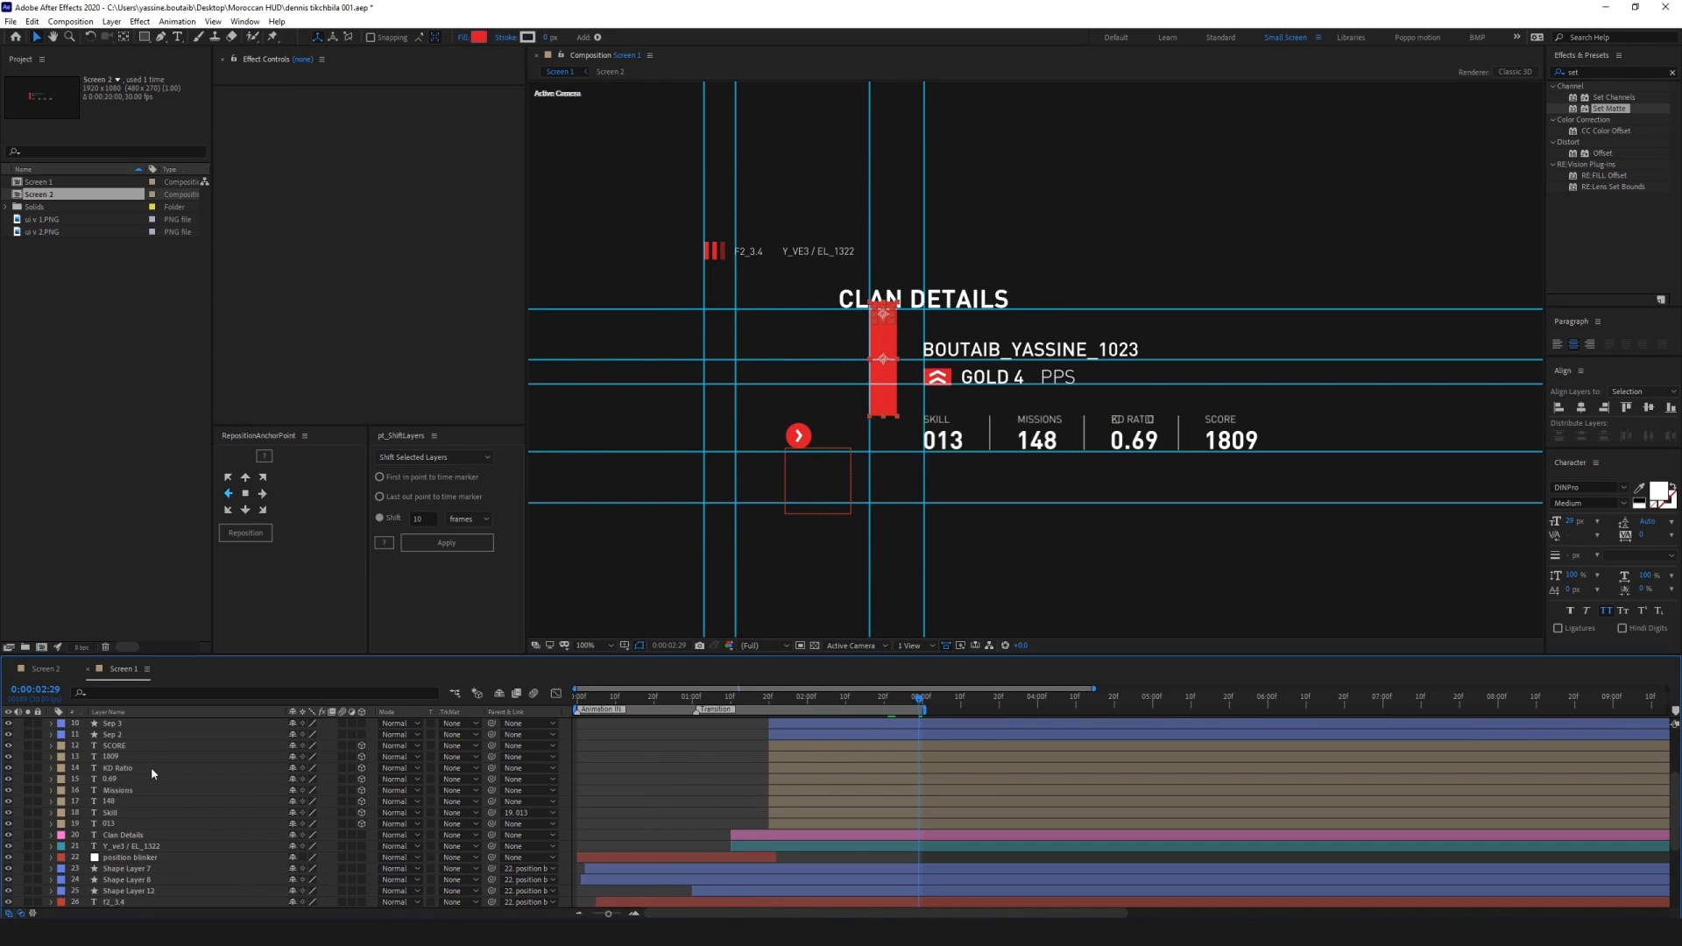
{"action": "key", "text": "ctrl+v"}
{"action": "left_click_drag", "start_coordinate": [138, 740], "coordinate": [112, 902]}
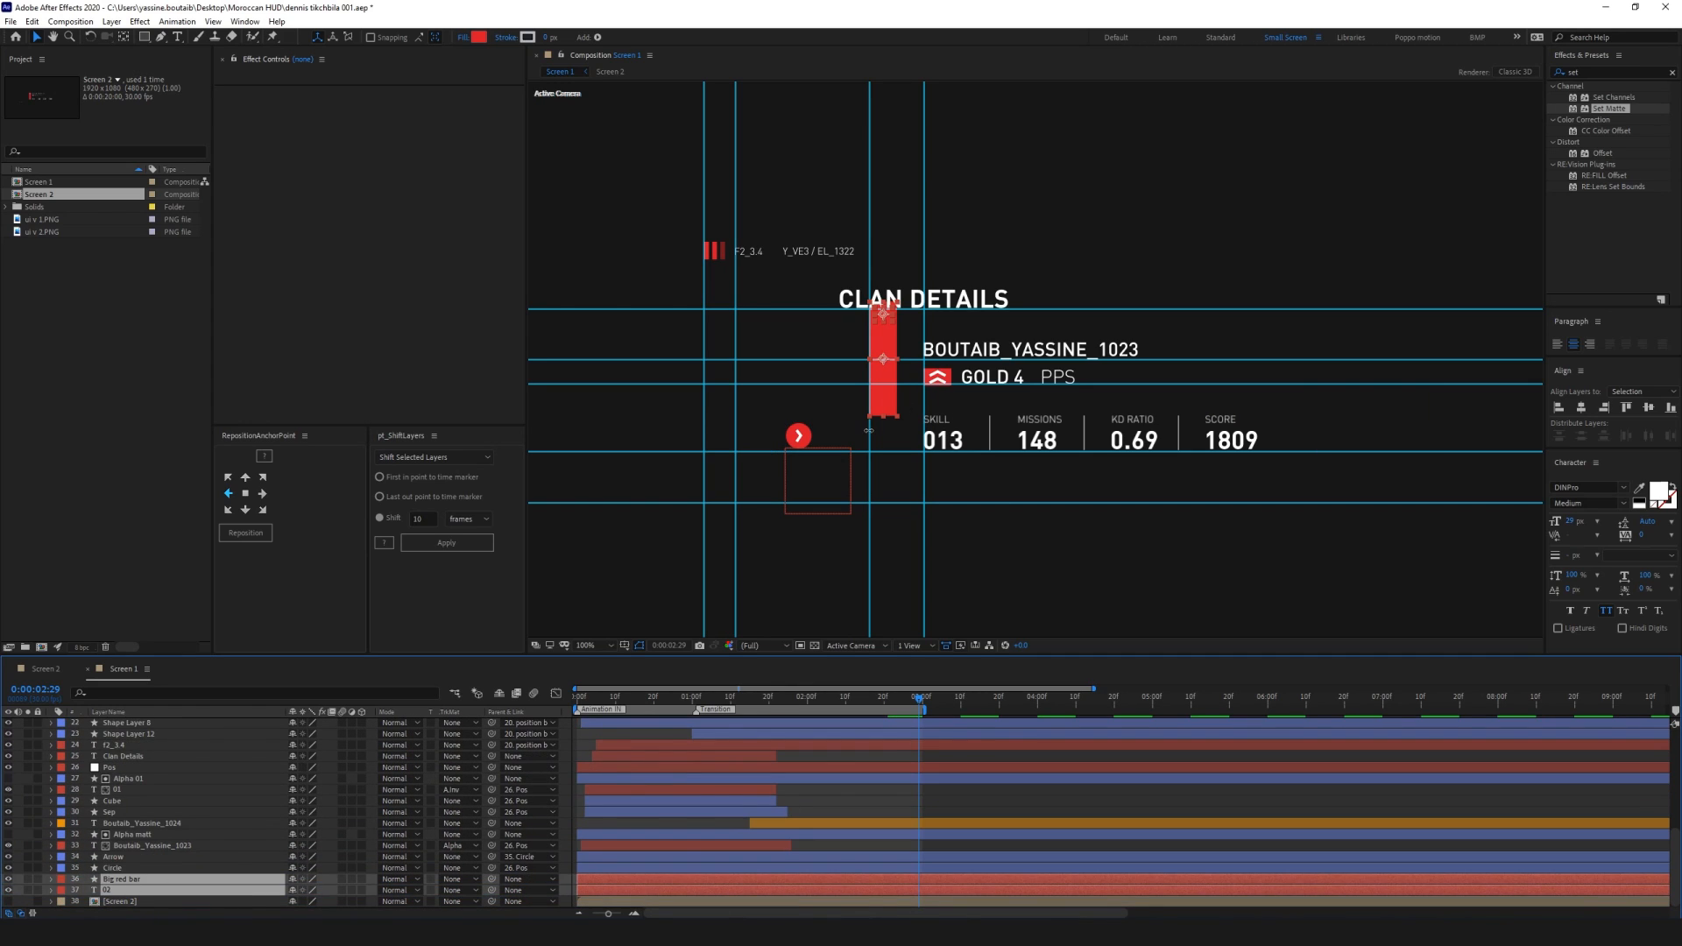
Shift the red bar and 02 number down together until the bar's bottom edge meets the guide below the stats
{"action": "key", "text": "shift+Down"}
{"action": "key", "text": "shift+Down"}
{"action": "key", "text": "shift+Down"}
{"action": "key", "text": "shift+Down"}
{"action": "key", "text": "shift+Down"}
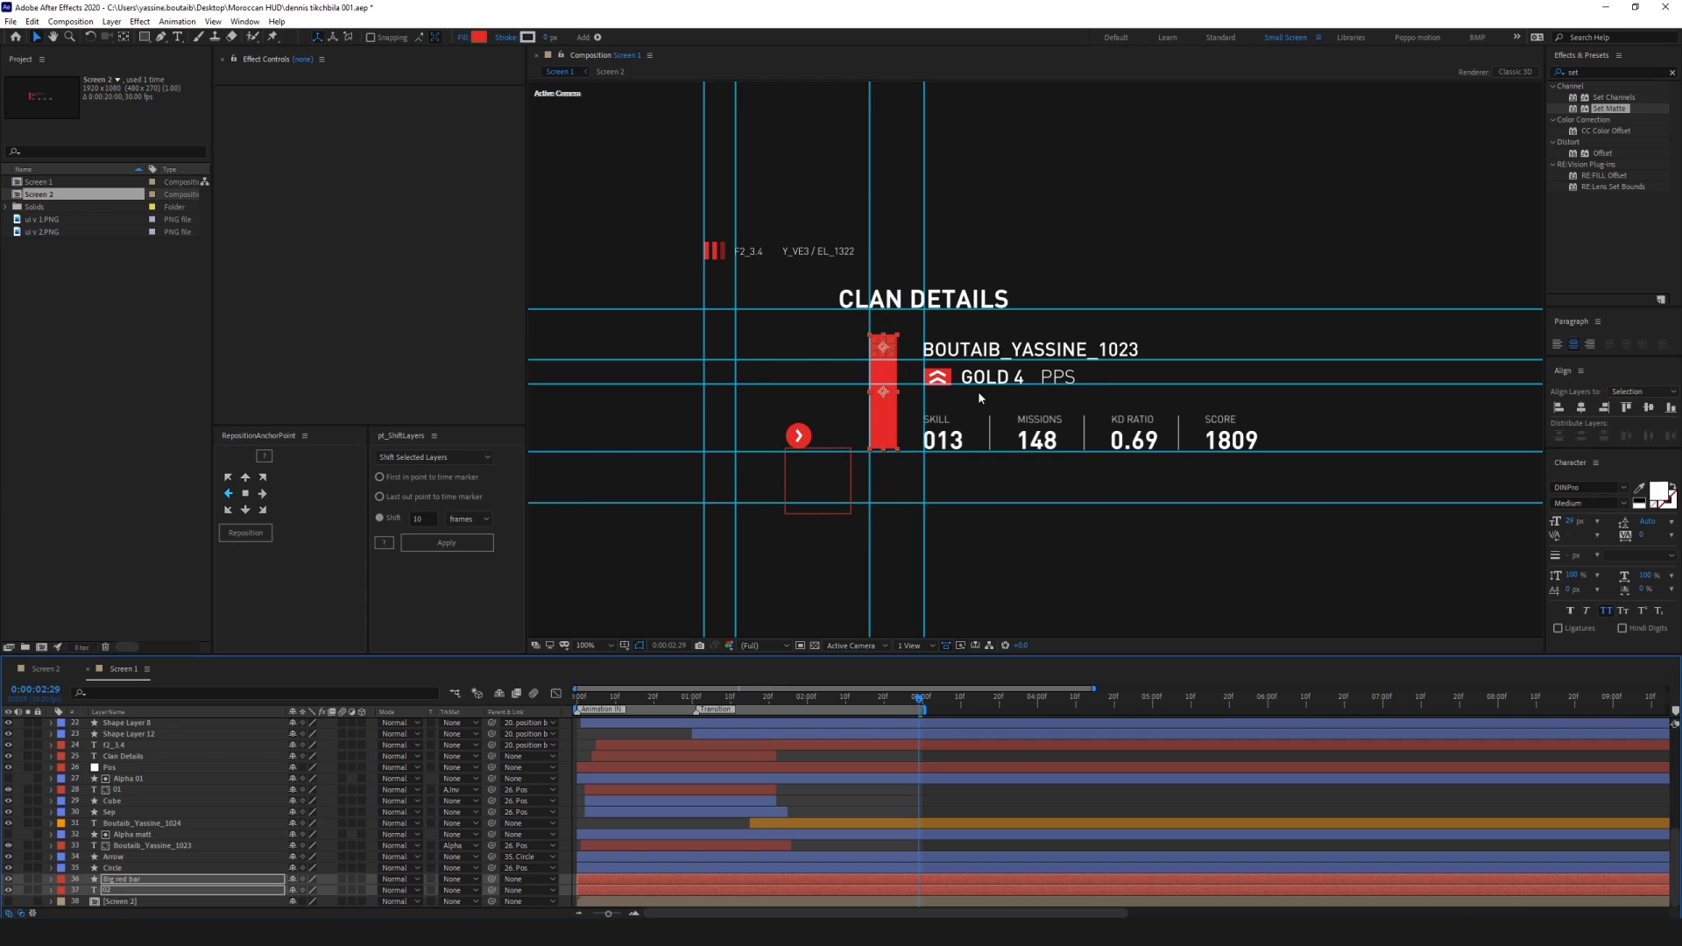
{"action": "key", "text": "Down"}
{"action": "key", "text": "Down"}
{"action": "key", "text": "Down"}
{"action": "key", "text": "Down"}
{"action": "key", "text": "Down"}
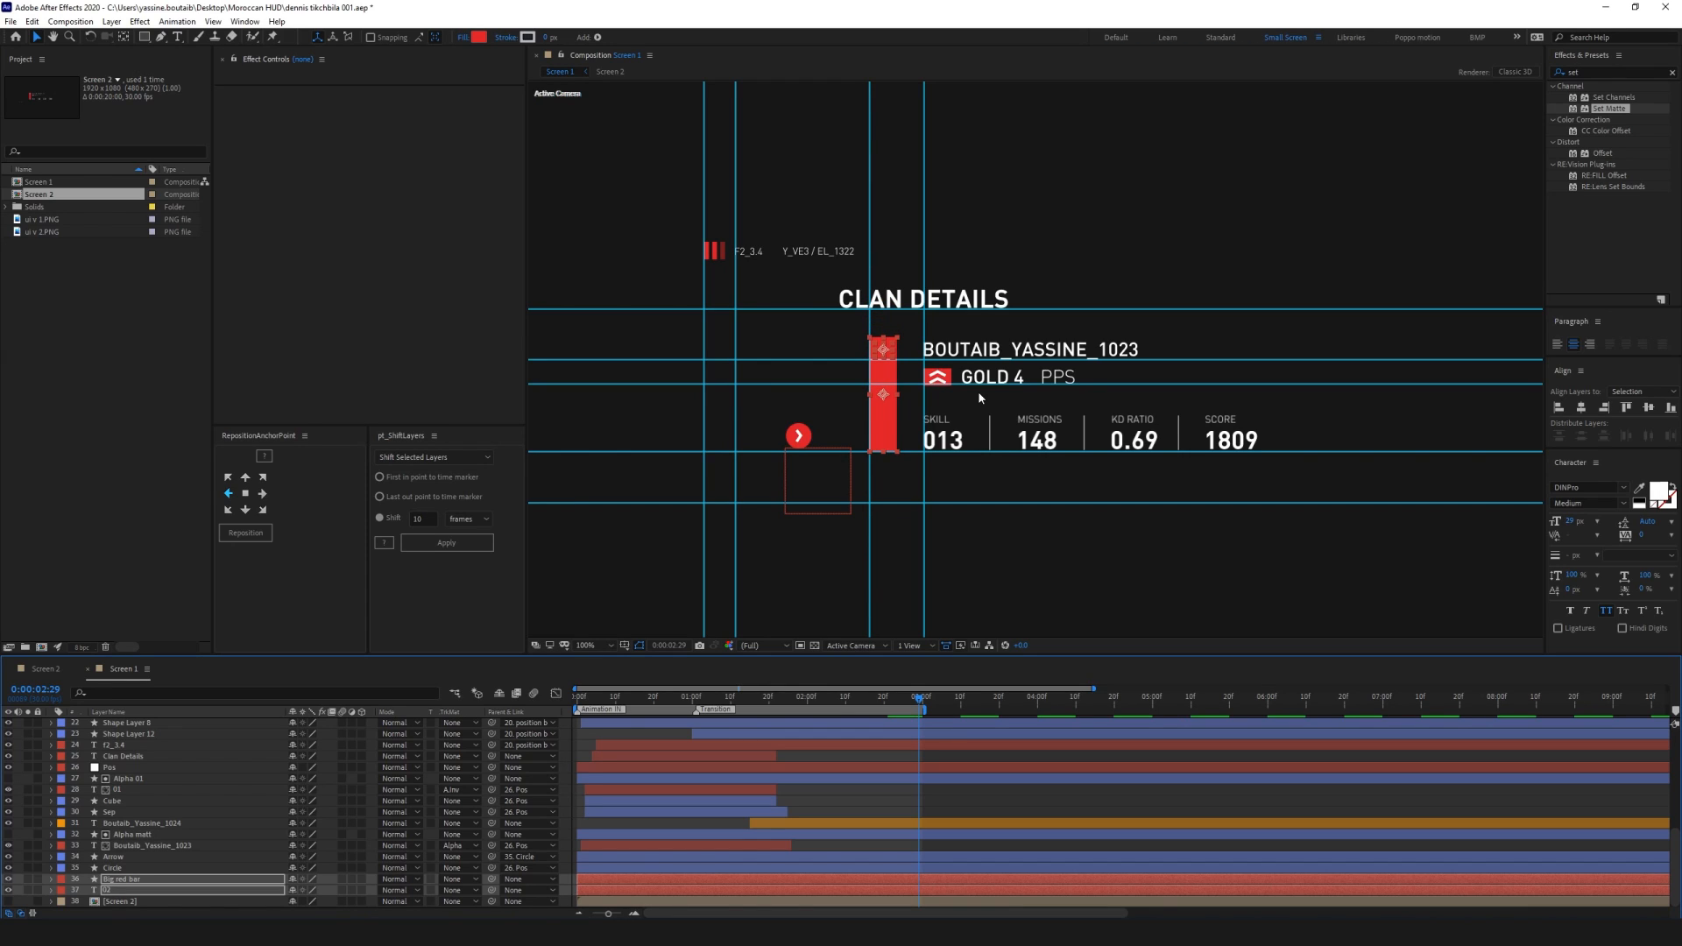
{"action": "key", "text": "period"}
{"action": "key", "text": "period"}
{"action": "left_click_drag", "start_coordinate": [566, 539], "coordinate": [1179, 431]}
{"action": "left_click_drag", "start_coordinate": [958, 553], "coordinate": [1006, 379]}
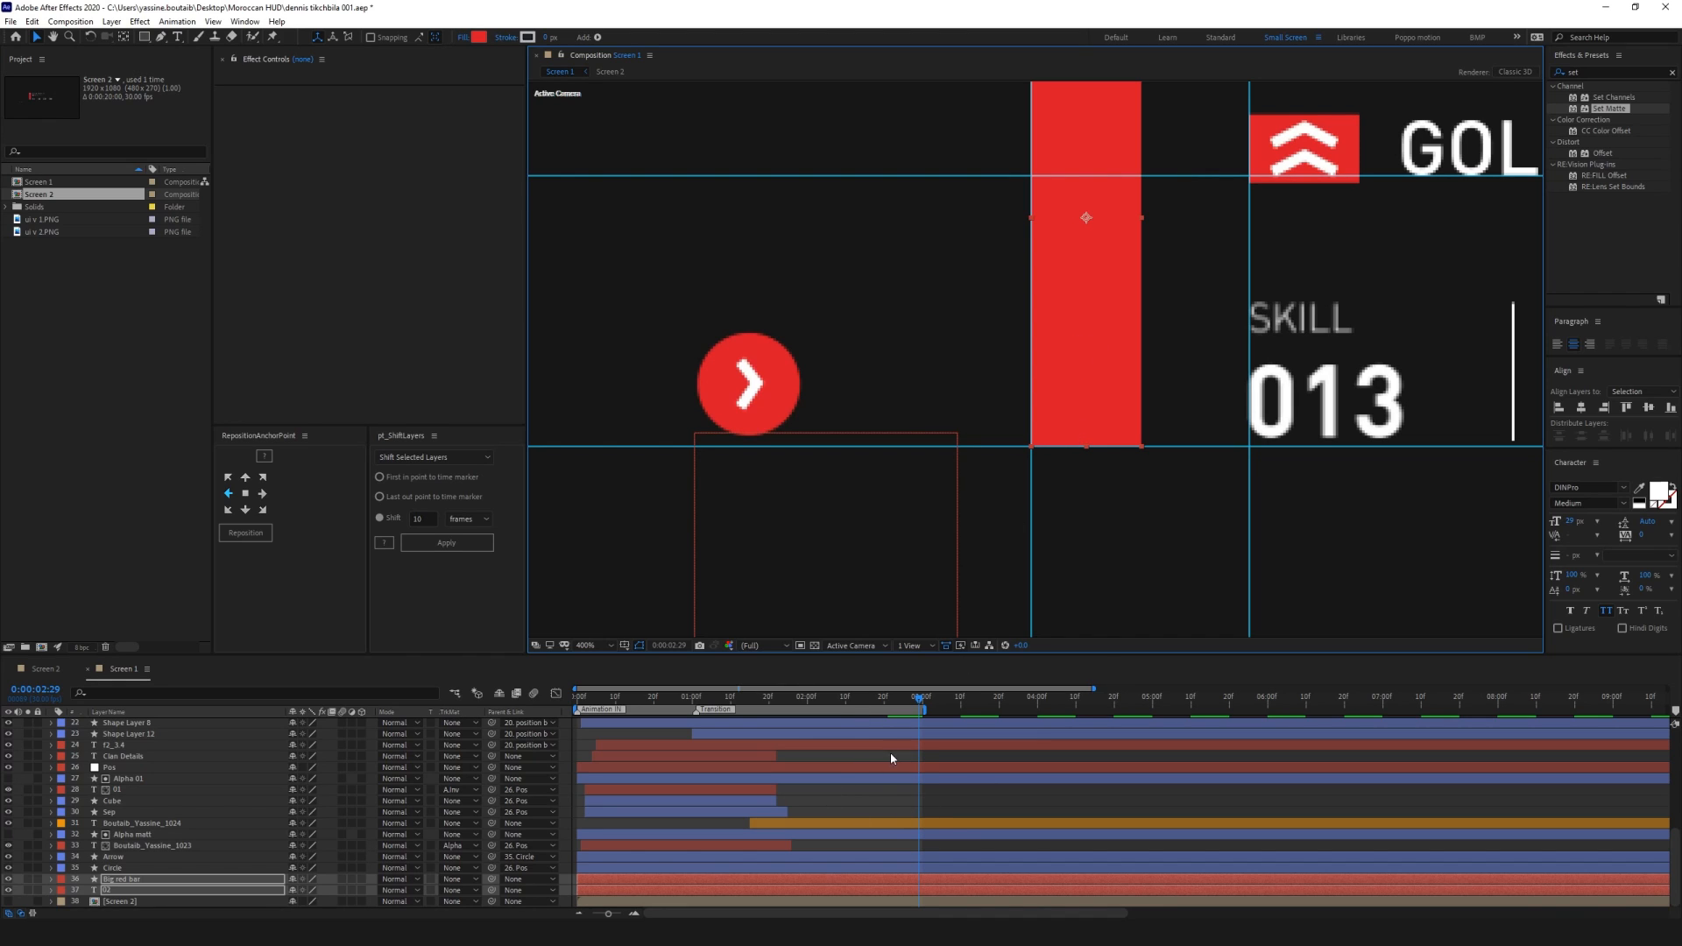
{"action": "left_click", "coordinate": [870, 791]}
{"action": "key", "text": "comma"}
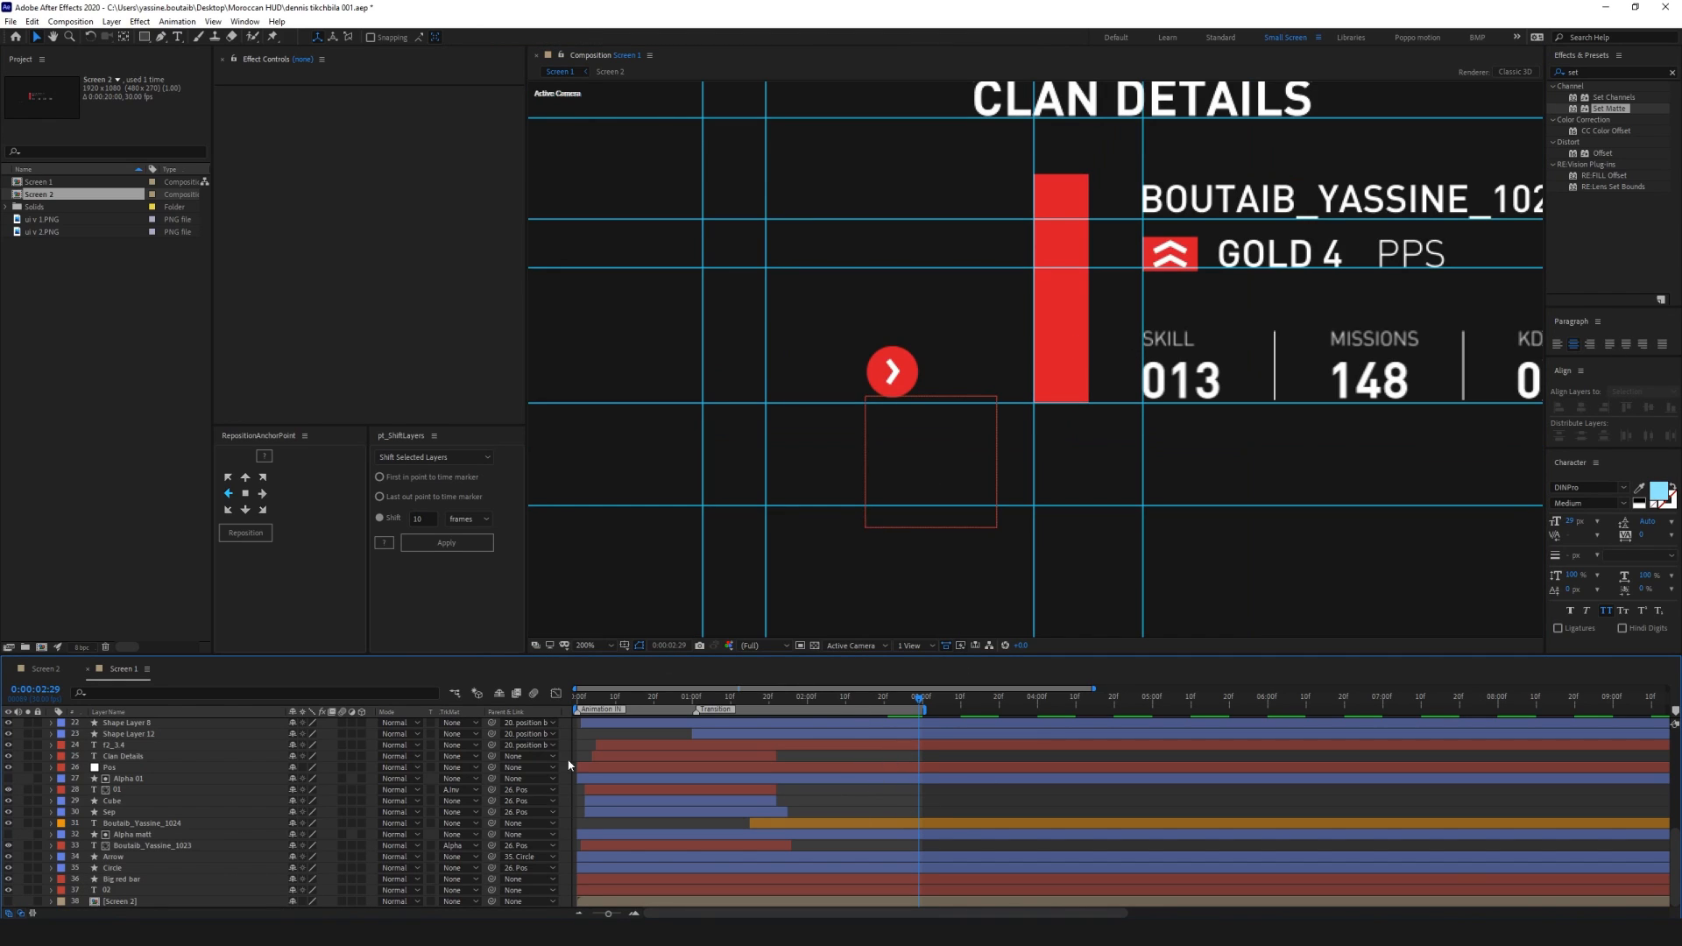
Place Big red bar below the 02 layer, solo Big red bar, 02 and Circle, and save the project
{"action": "left_click", "coordinate": [127, 890]}
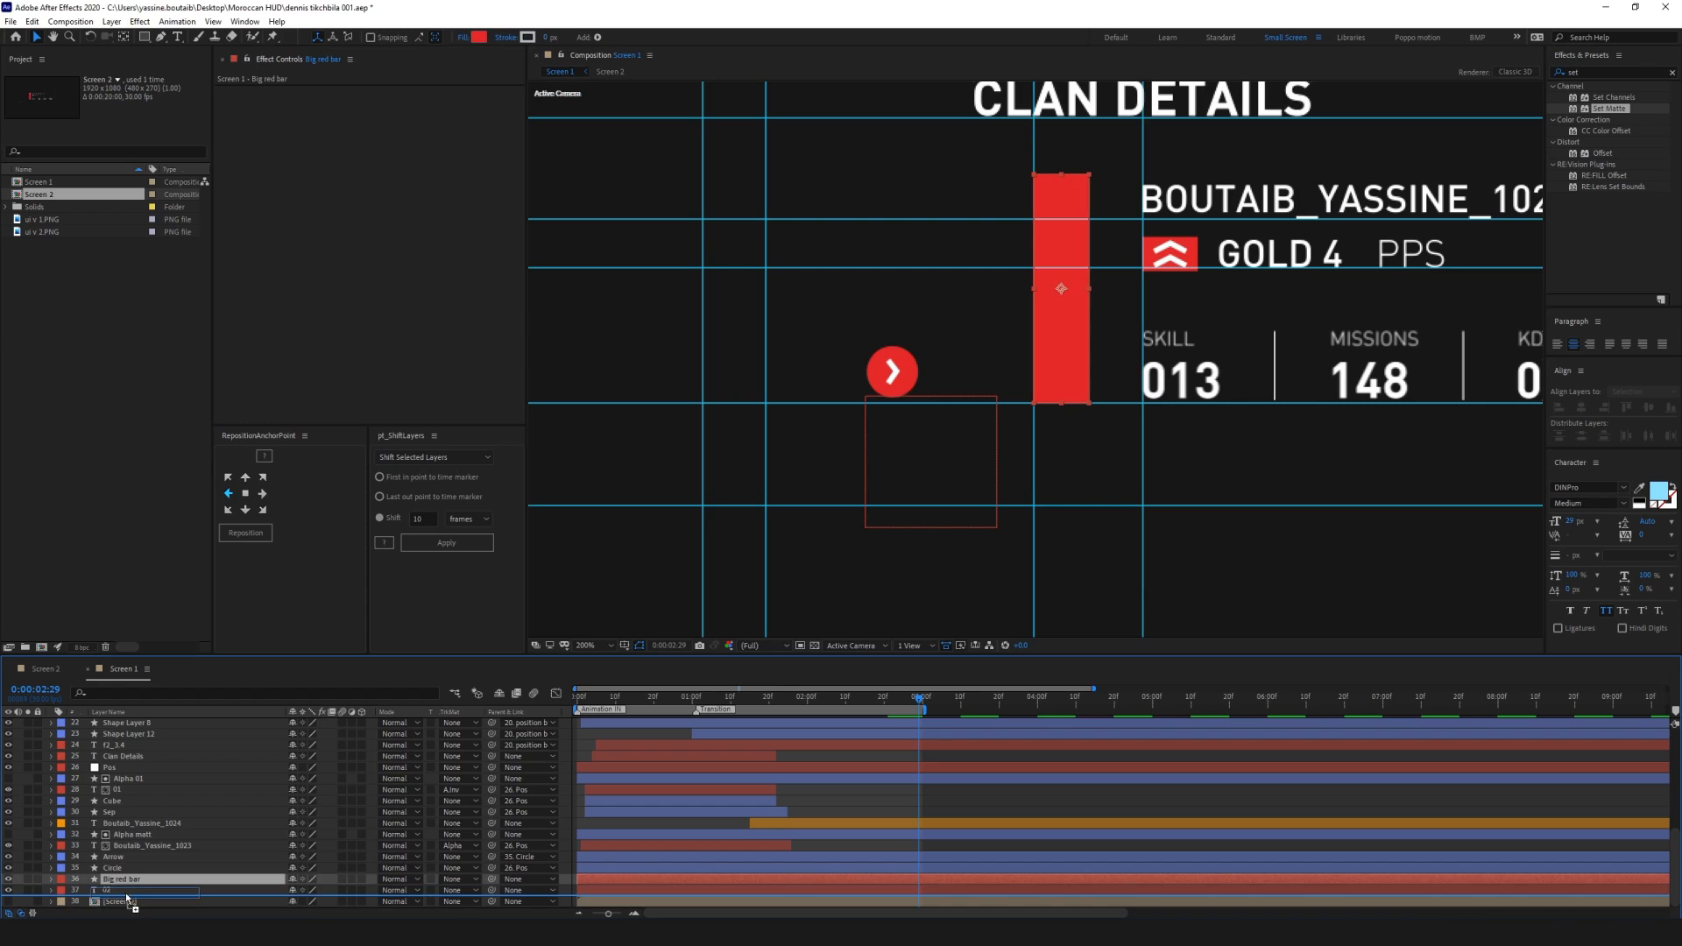
{"action": "left_click", "coordinate": [28, 890]}
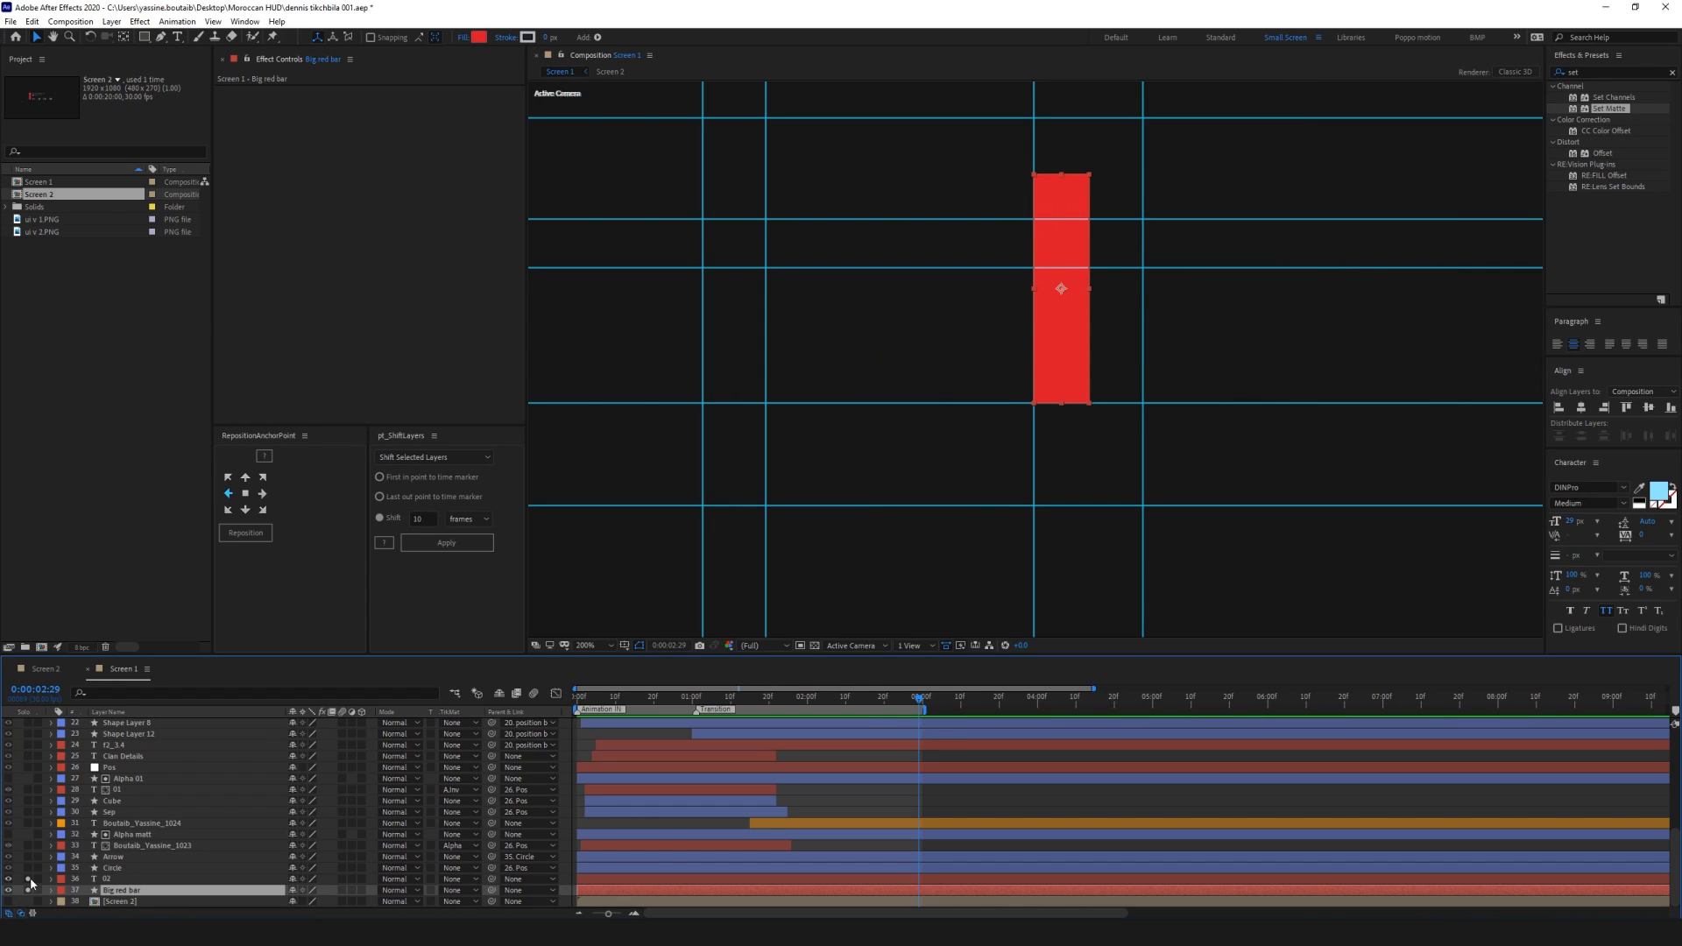
{"action": "left_click", "coordinate": [28, 878]}
{"action": "left_click", "coordinate": [28, 868]}
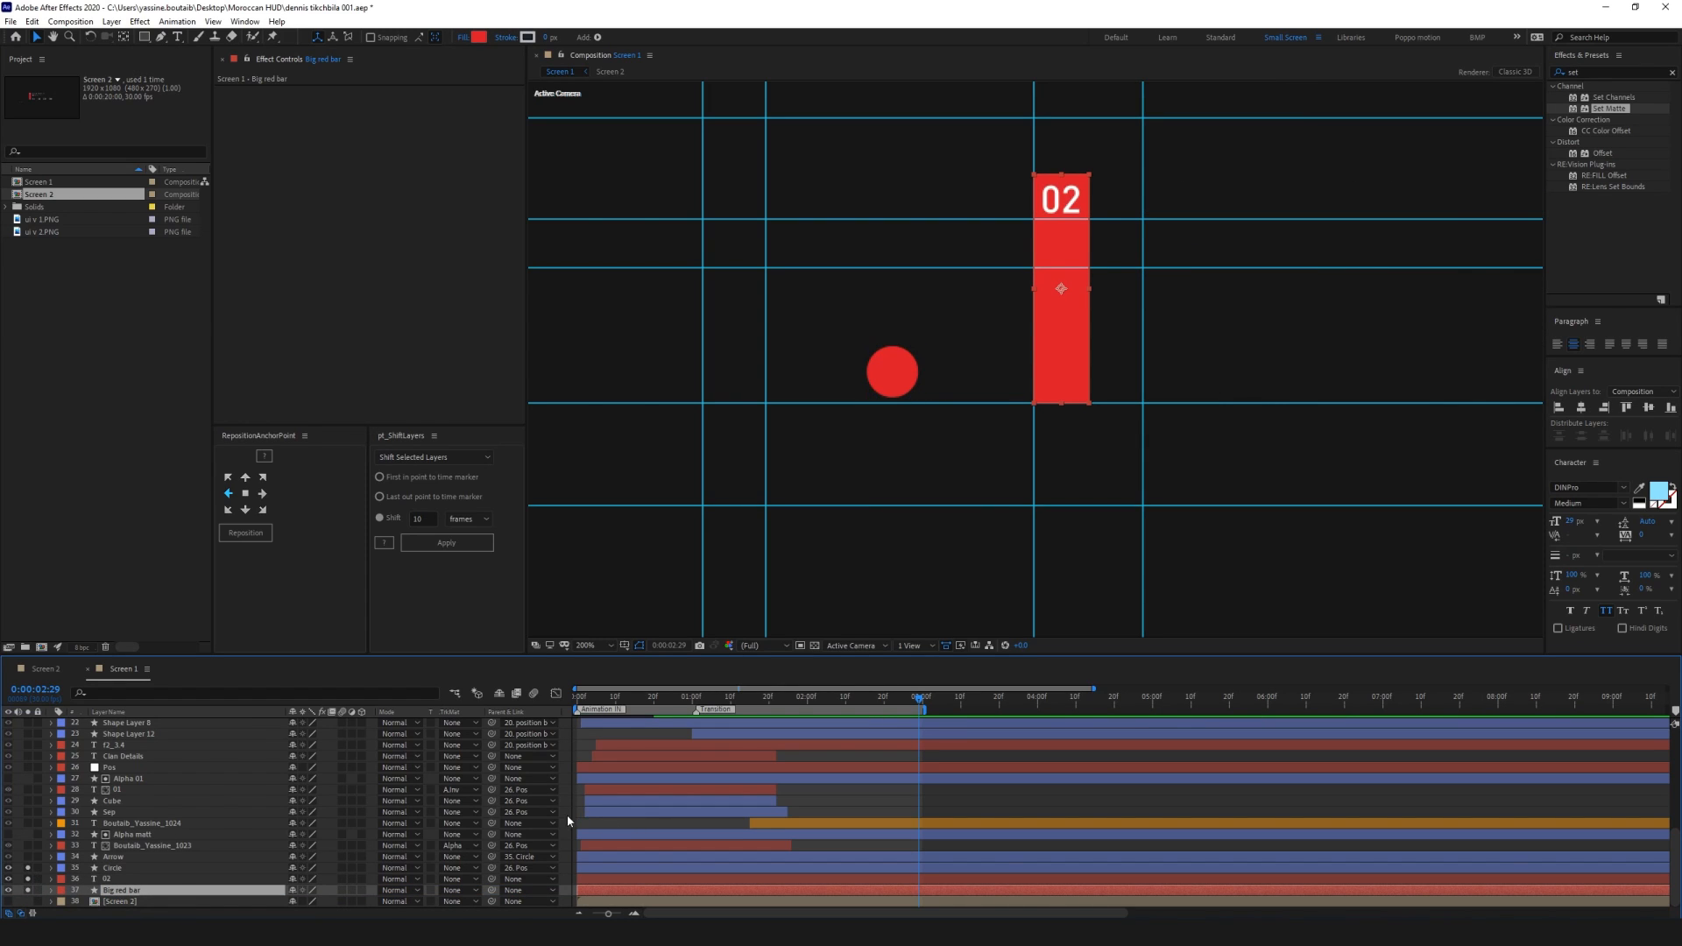
{"action": "left_click", "coordinate": [567, 821]}
{"action": "key", "text": "ctrl+s"}
Keyframe Circle's position from 0:00:01:01 to 0:00:01:21 so it travels horizontally onto the lower end of the red bar
{"action": "left_click", "coordinate": [906, 362]}
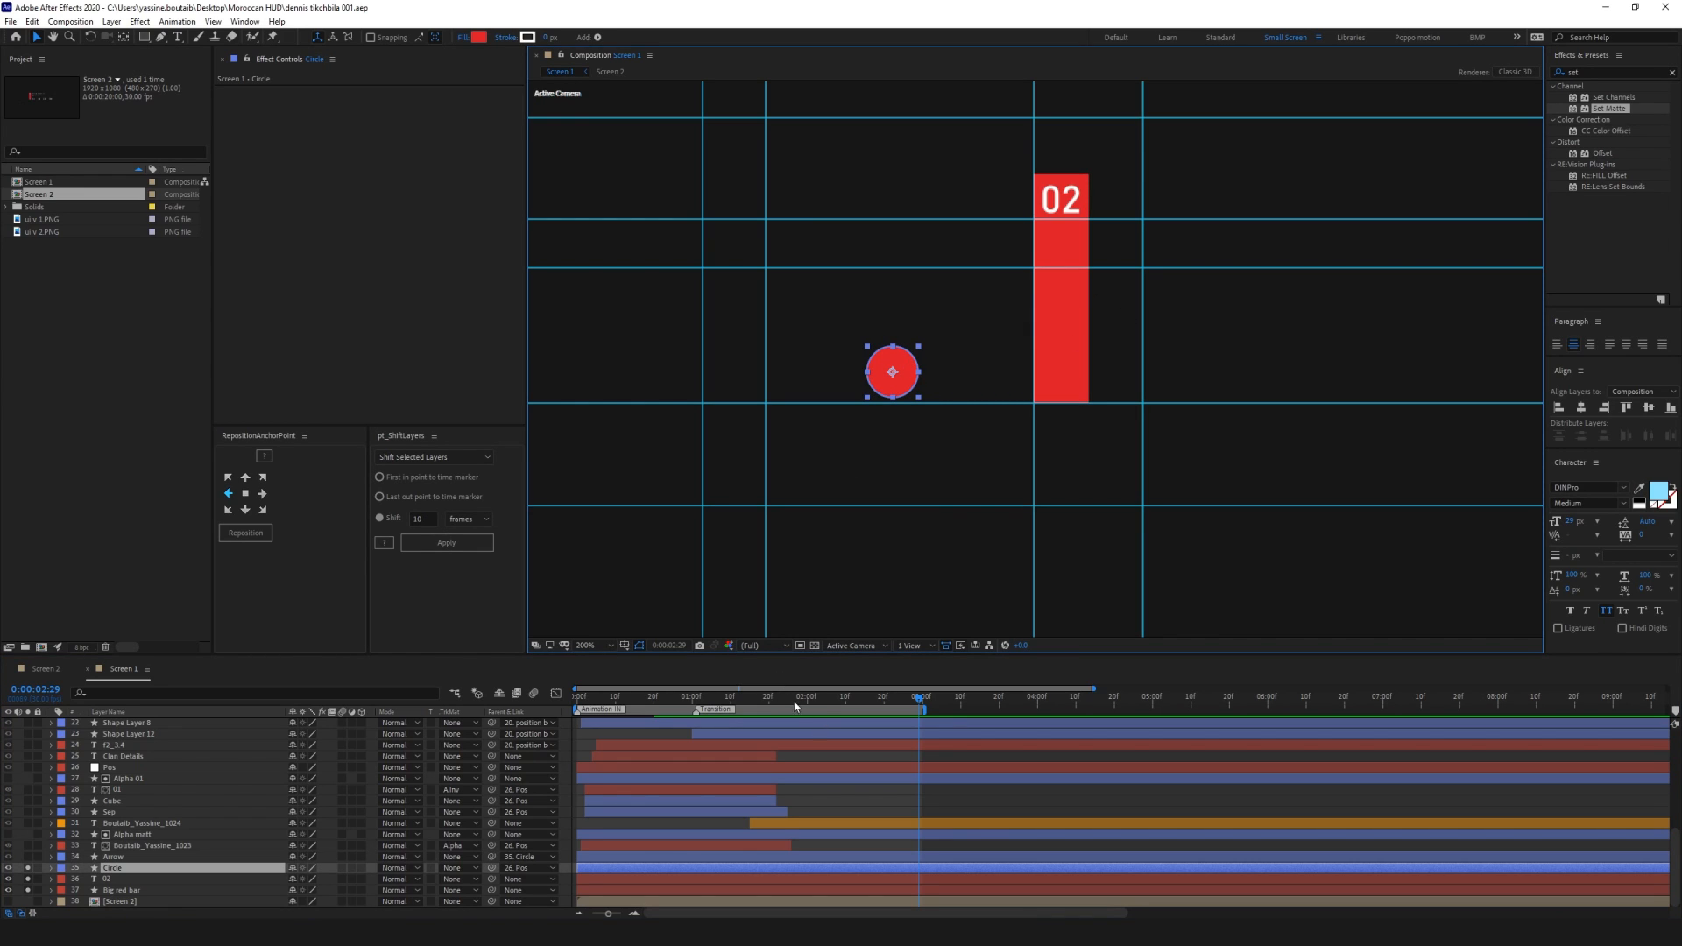
{"action": "left_click_drag", "start_coordinate": [735, 701], "coordinate": [696, 704]}
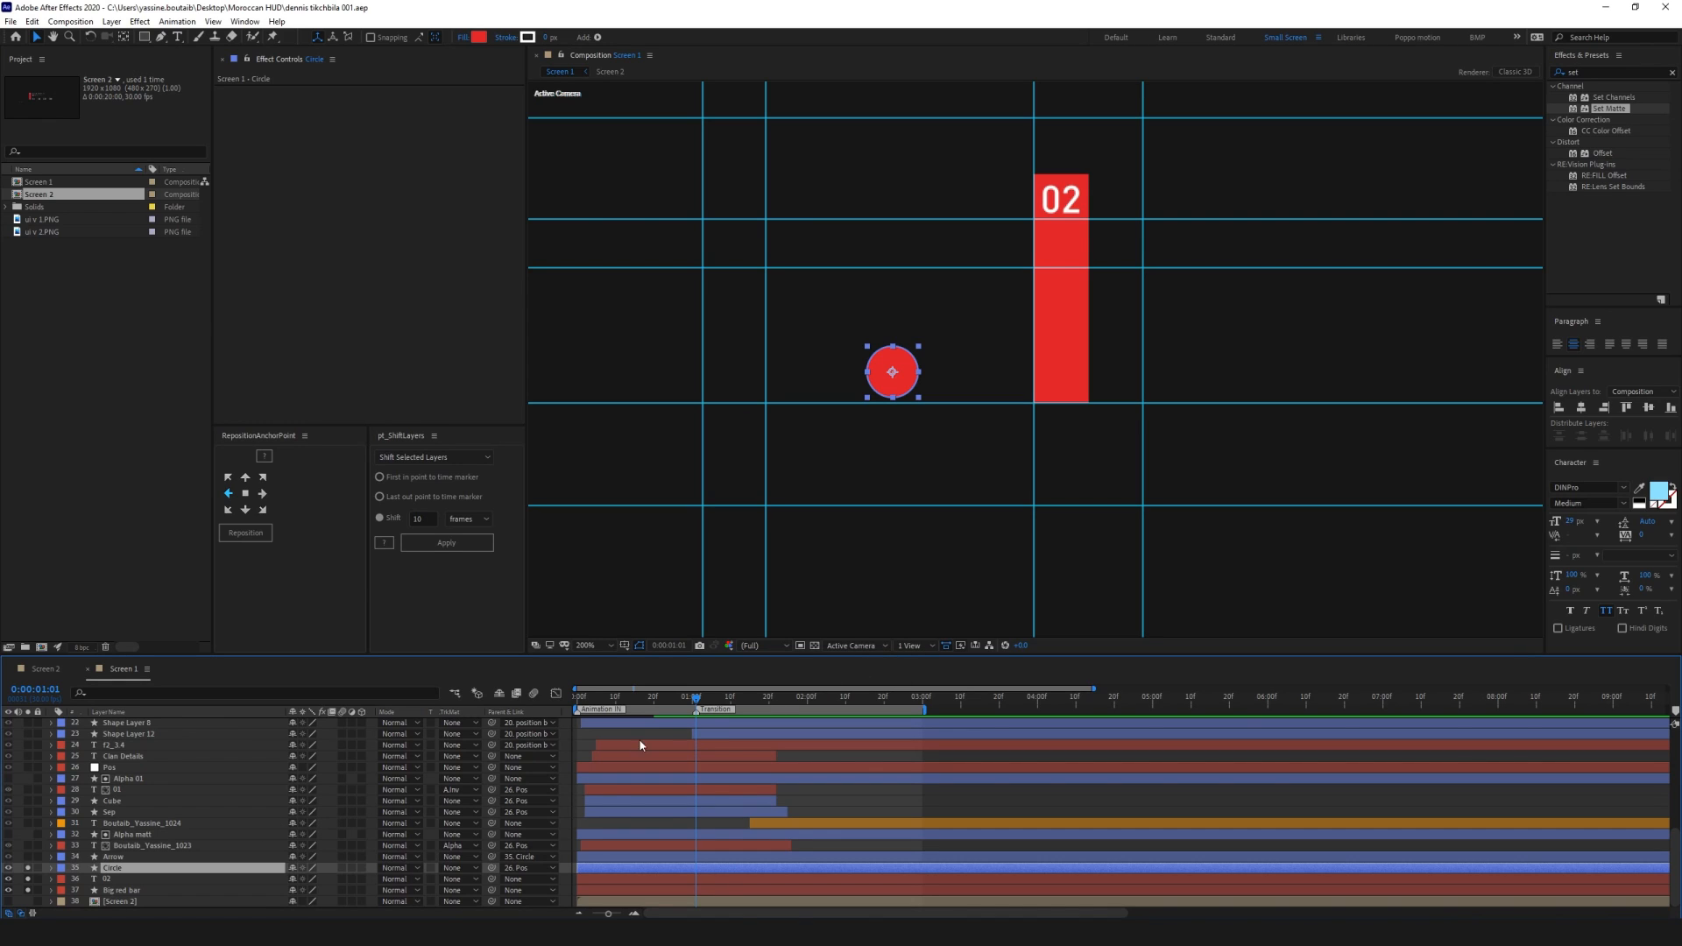
{"action": "key", "text": "alt+shift+p"}
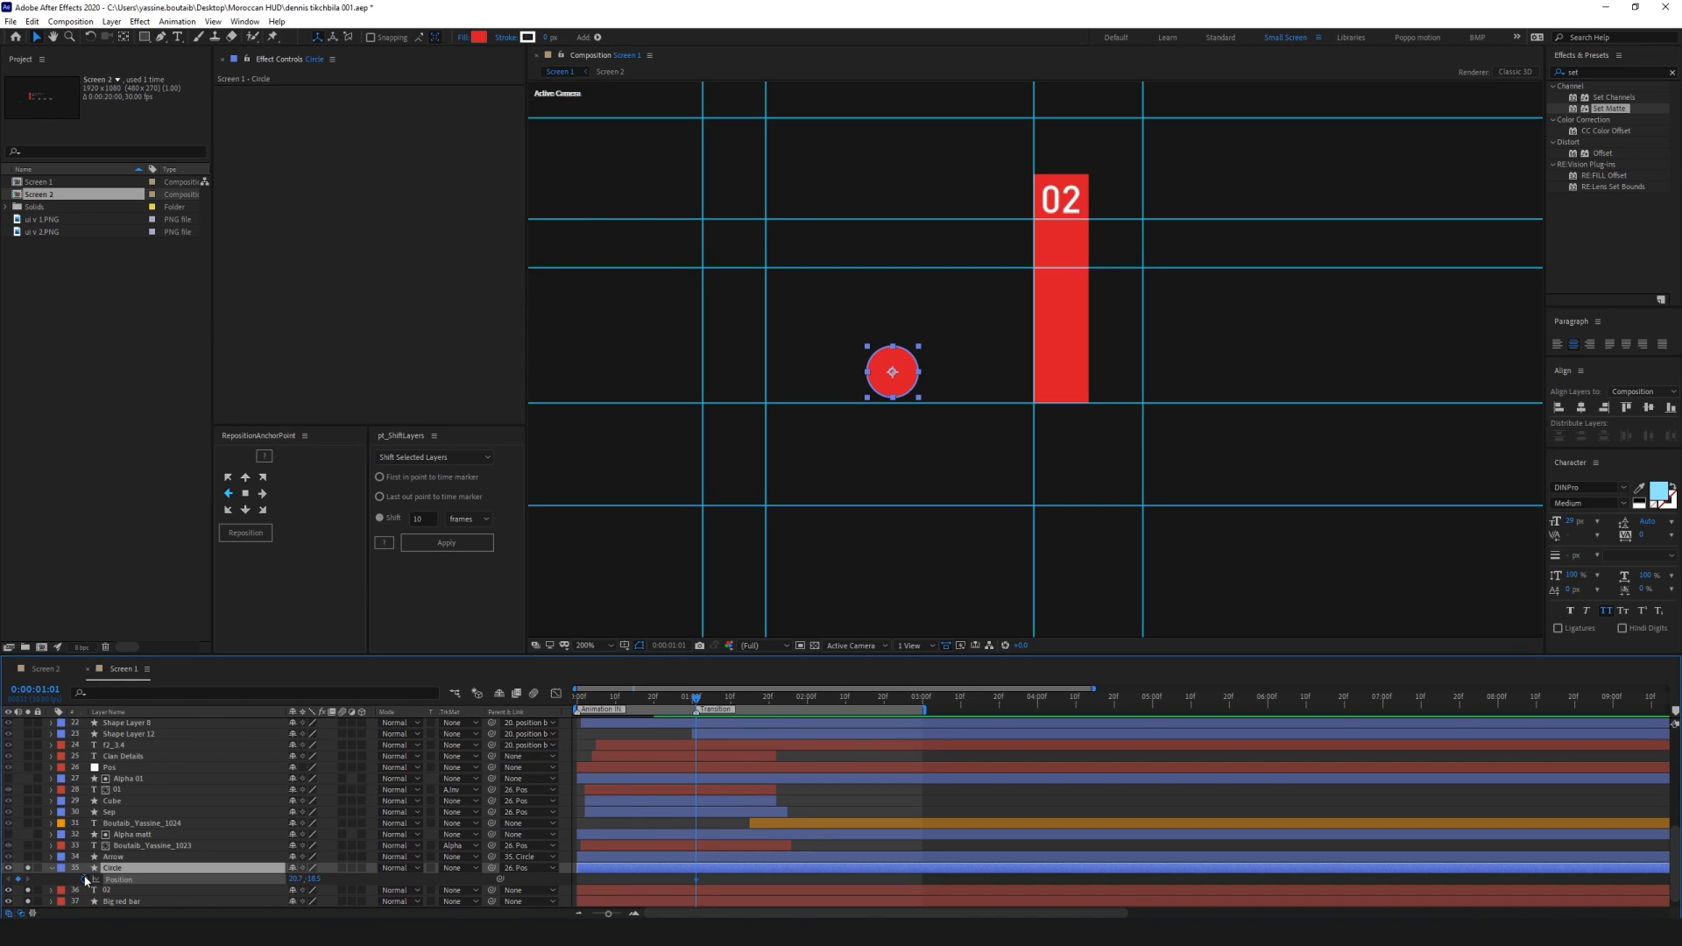
{"action": "key", "text": "shift+Page_Down"}
{"action": "key", "text": "shift+Page_Down"}
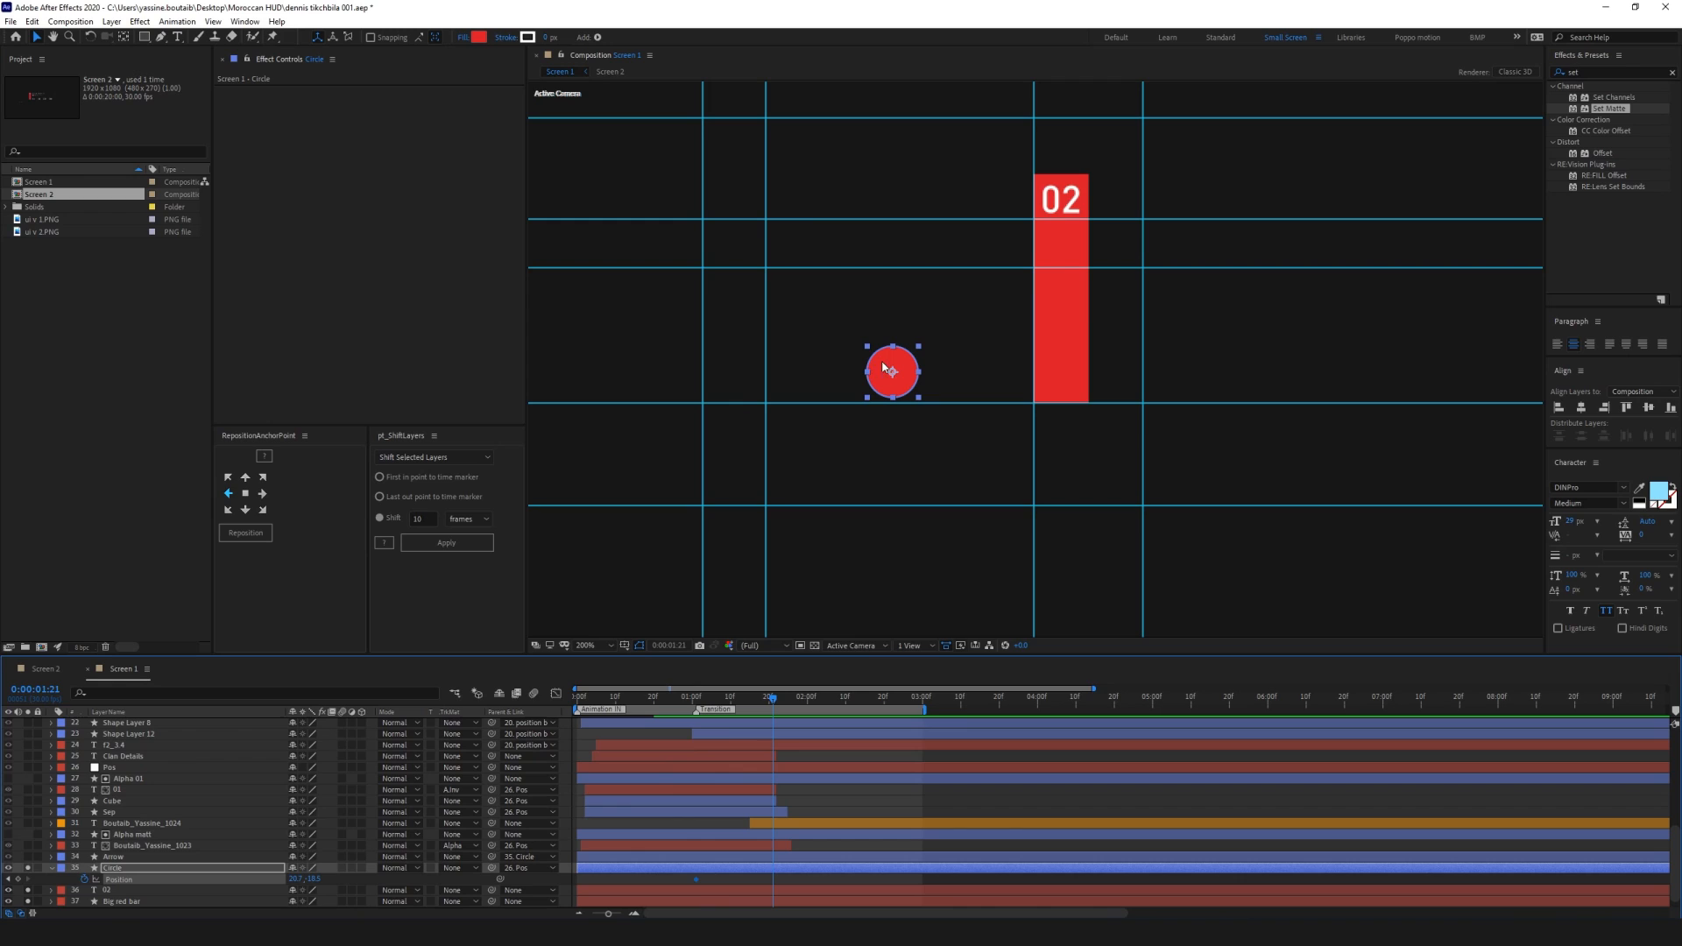
{"action": "left_click_drag", "start_coordinate": [888, 370], "coordinate": [1033, 379]}
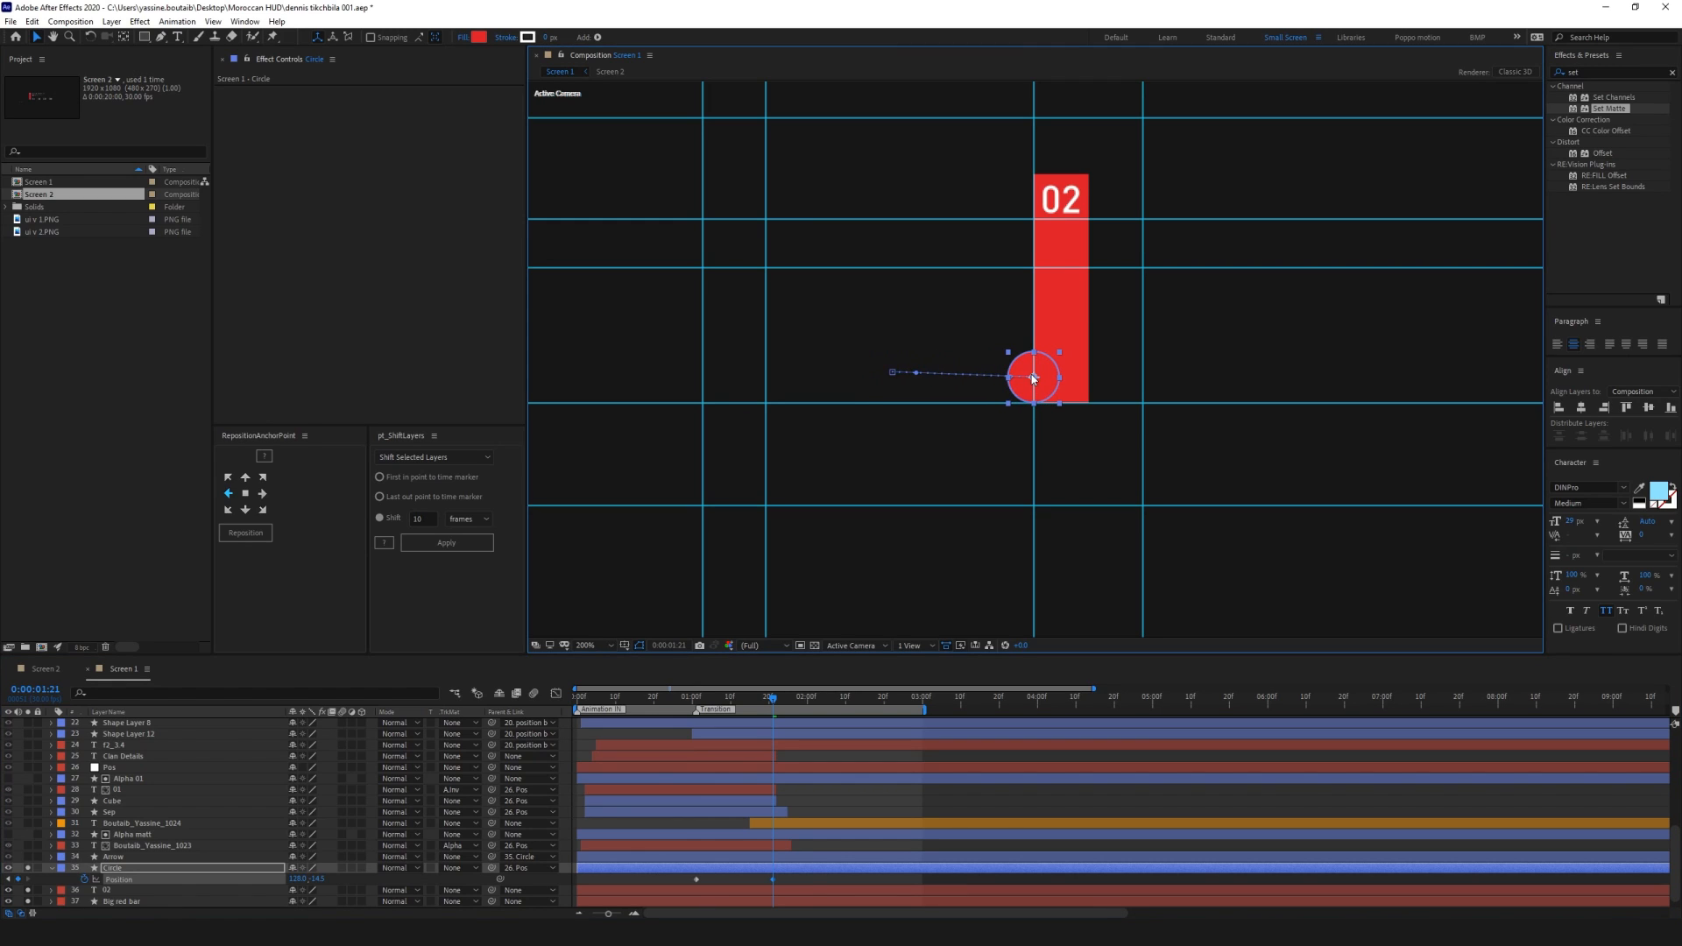
{"action": "key", "text": "space"}
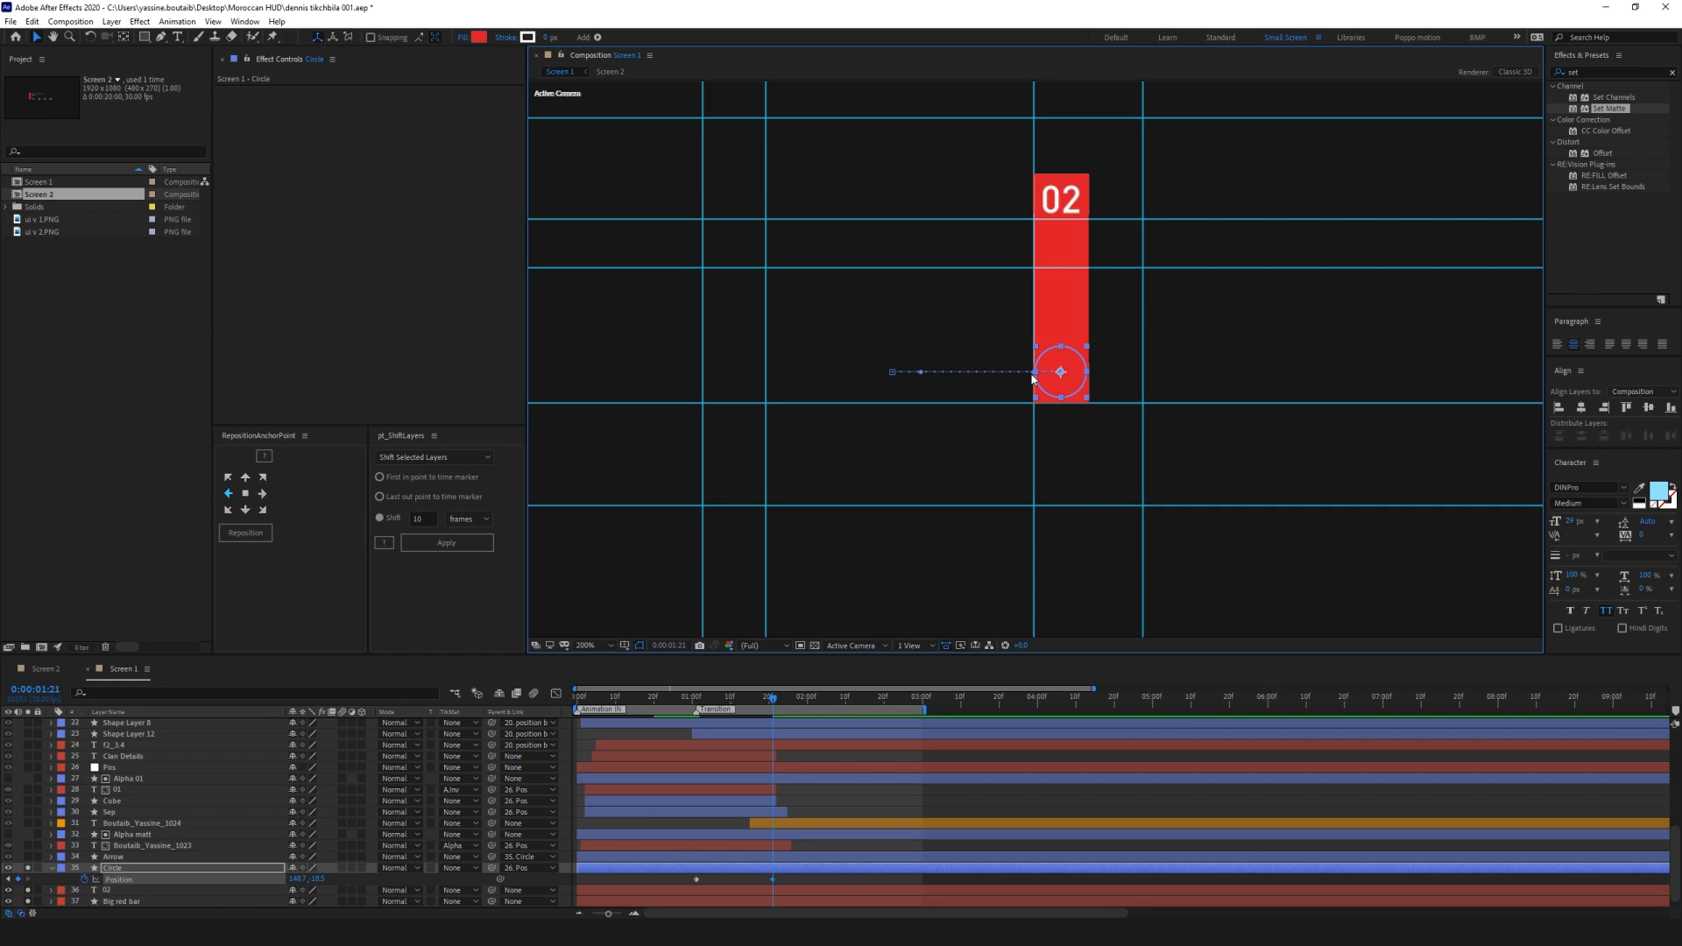
Show the rulers and add a vertical guide along the right edge of the circle at its end position
{"action": "left_click", "coordinate": [904, 798]}
{"action": "scroll", "coordinate": [1139, 351], "scroll_direction": "up", "scroll_amount": 1}
{"action": "left_click_drag", "start_coordinate": [1083, 390], "coordinate": [933, 429]}
{"action": "left_click", "coordinate": [114, 901]}
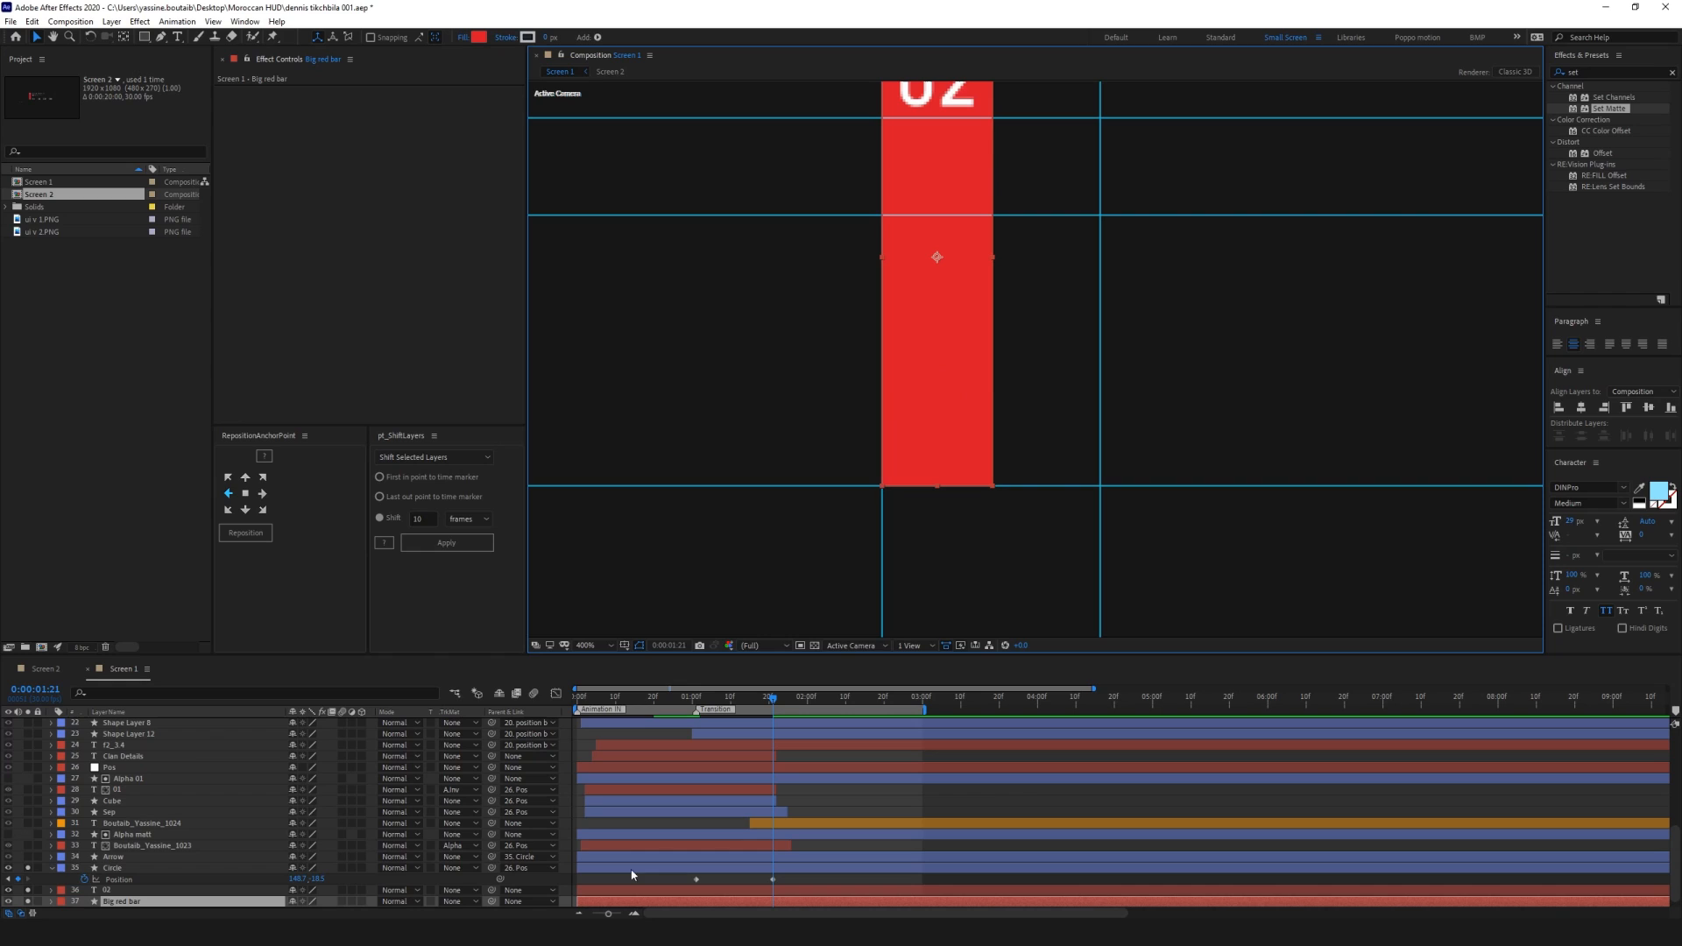
{"action": "left_click", "coordinate": [112, 870]}
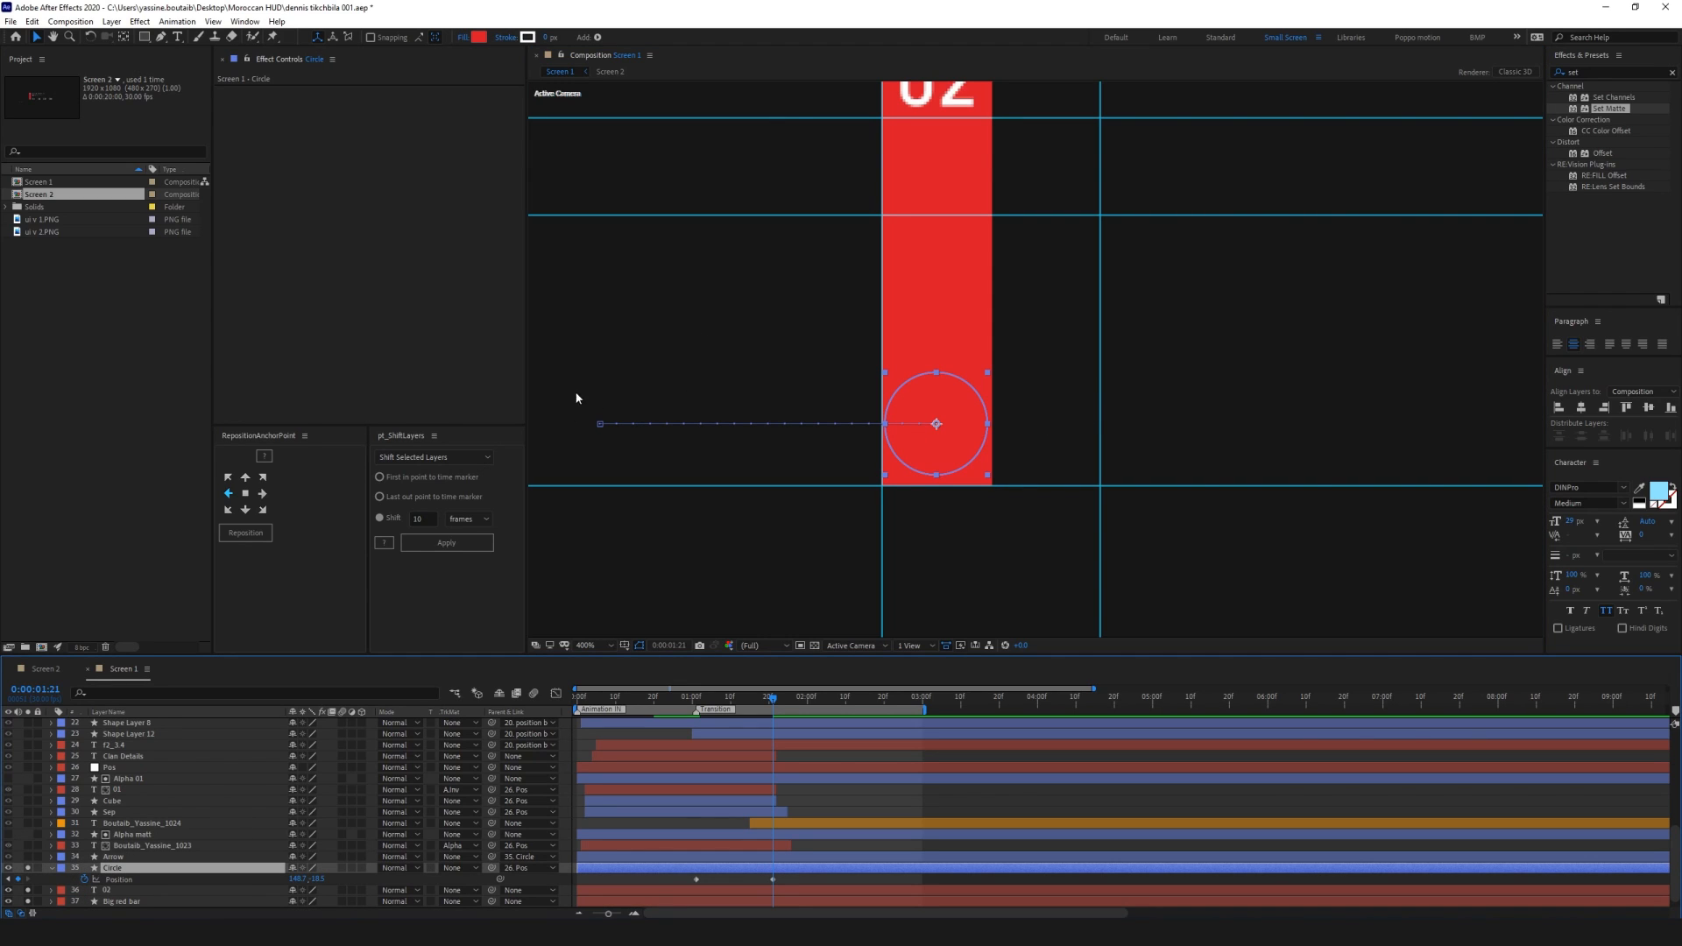
{"action": "key", "text": "ctrl+r"}
{"action": "left_click_drag", "start_coordinate": [534, 400], "coordinate": [991, 405]}
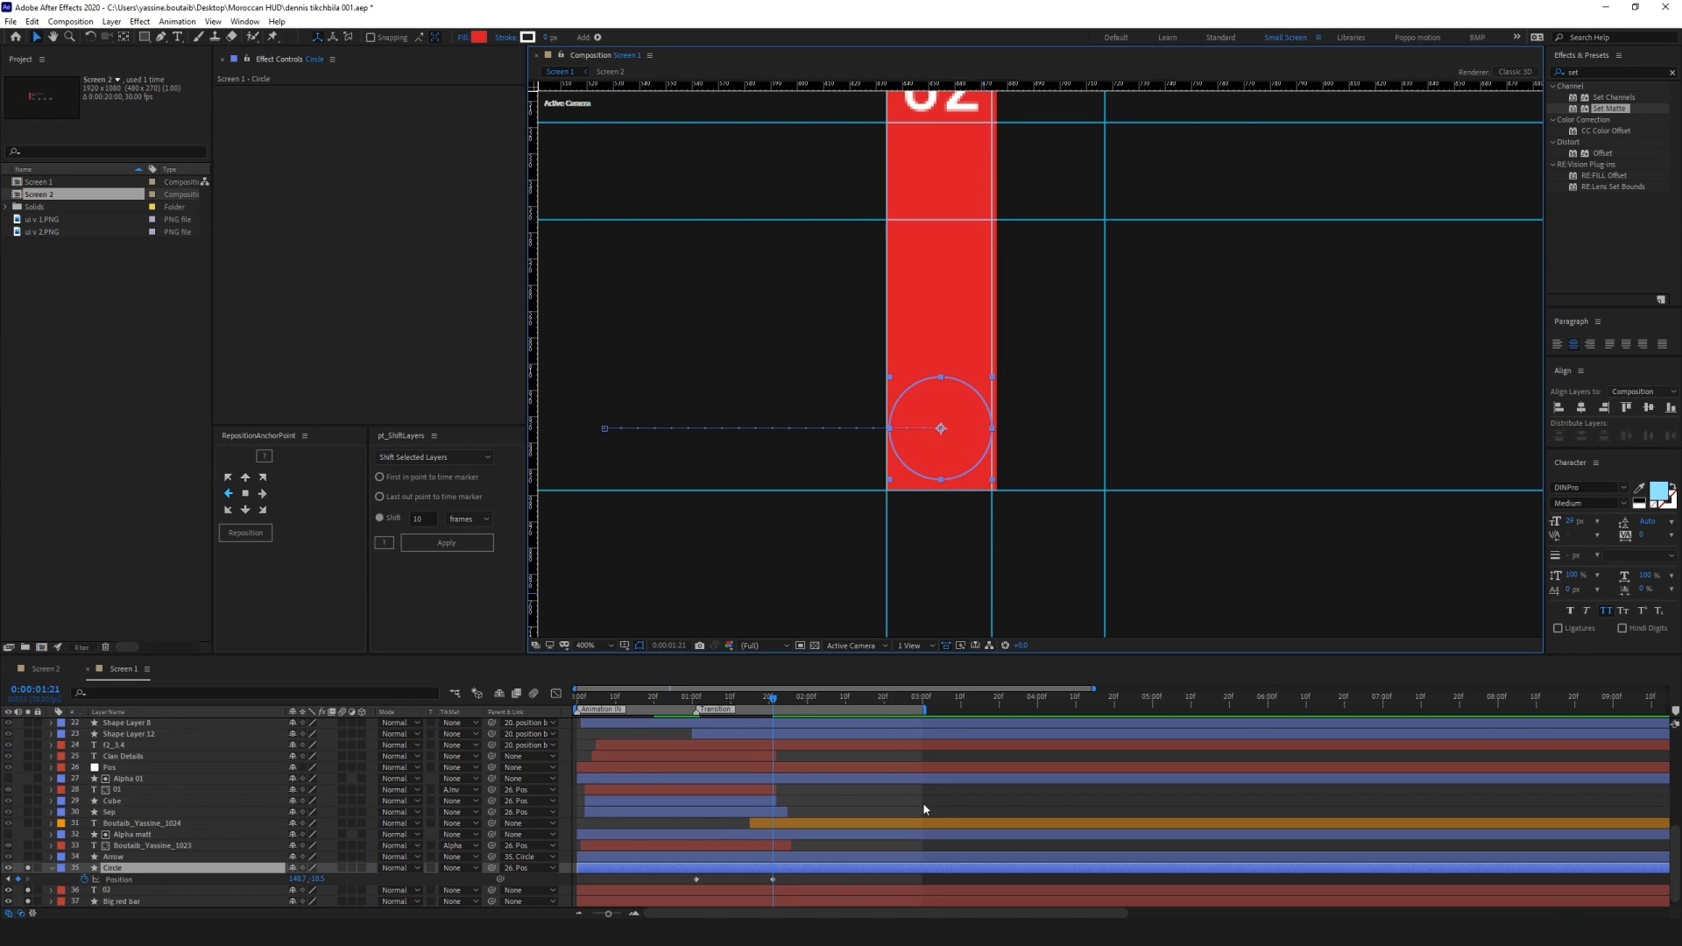
Set Big red bar's anchor point to its left edge, narrow the bar to the new guide, and collapse Circle's properties
{"action": "left_click", "coordinate": [938, 210]}
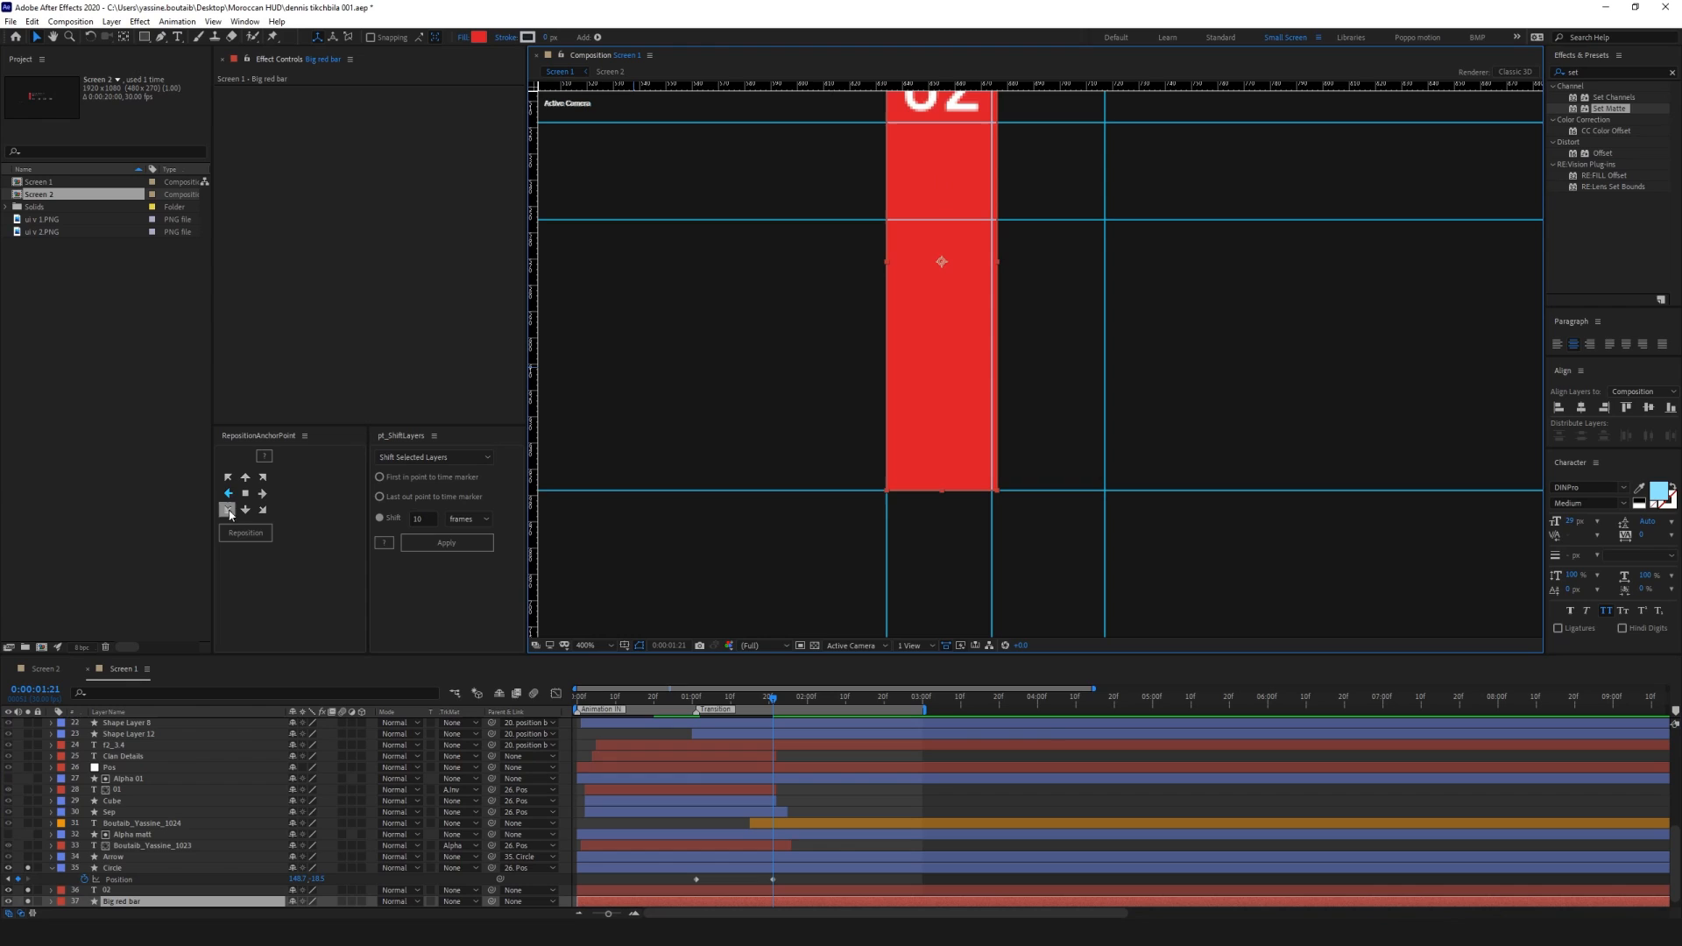
{"action": "left_click", "coordinate": [246, 533]}
{"action": "left_click_drag", "start_coordinate": [999, 269], "coordinate": [994, 268]}
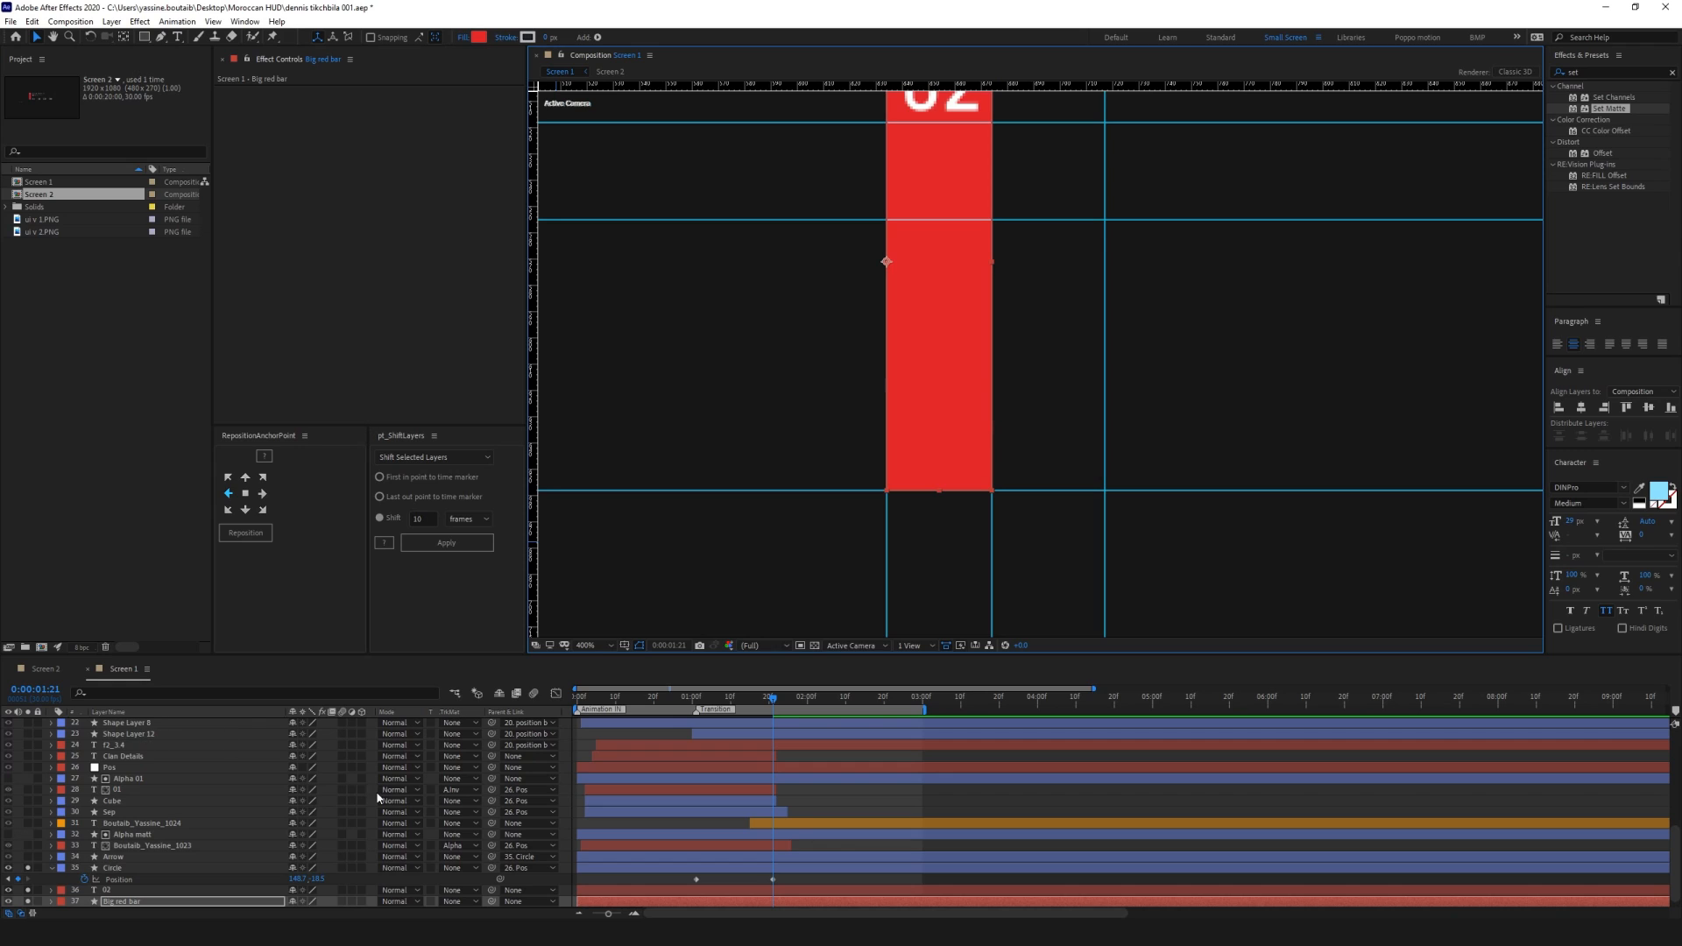
{"action": "left_click", "coordinate": [151, 868]}
{"action": "key", "text": "u"}
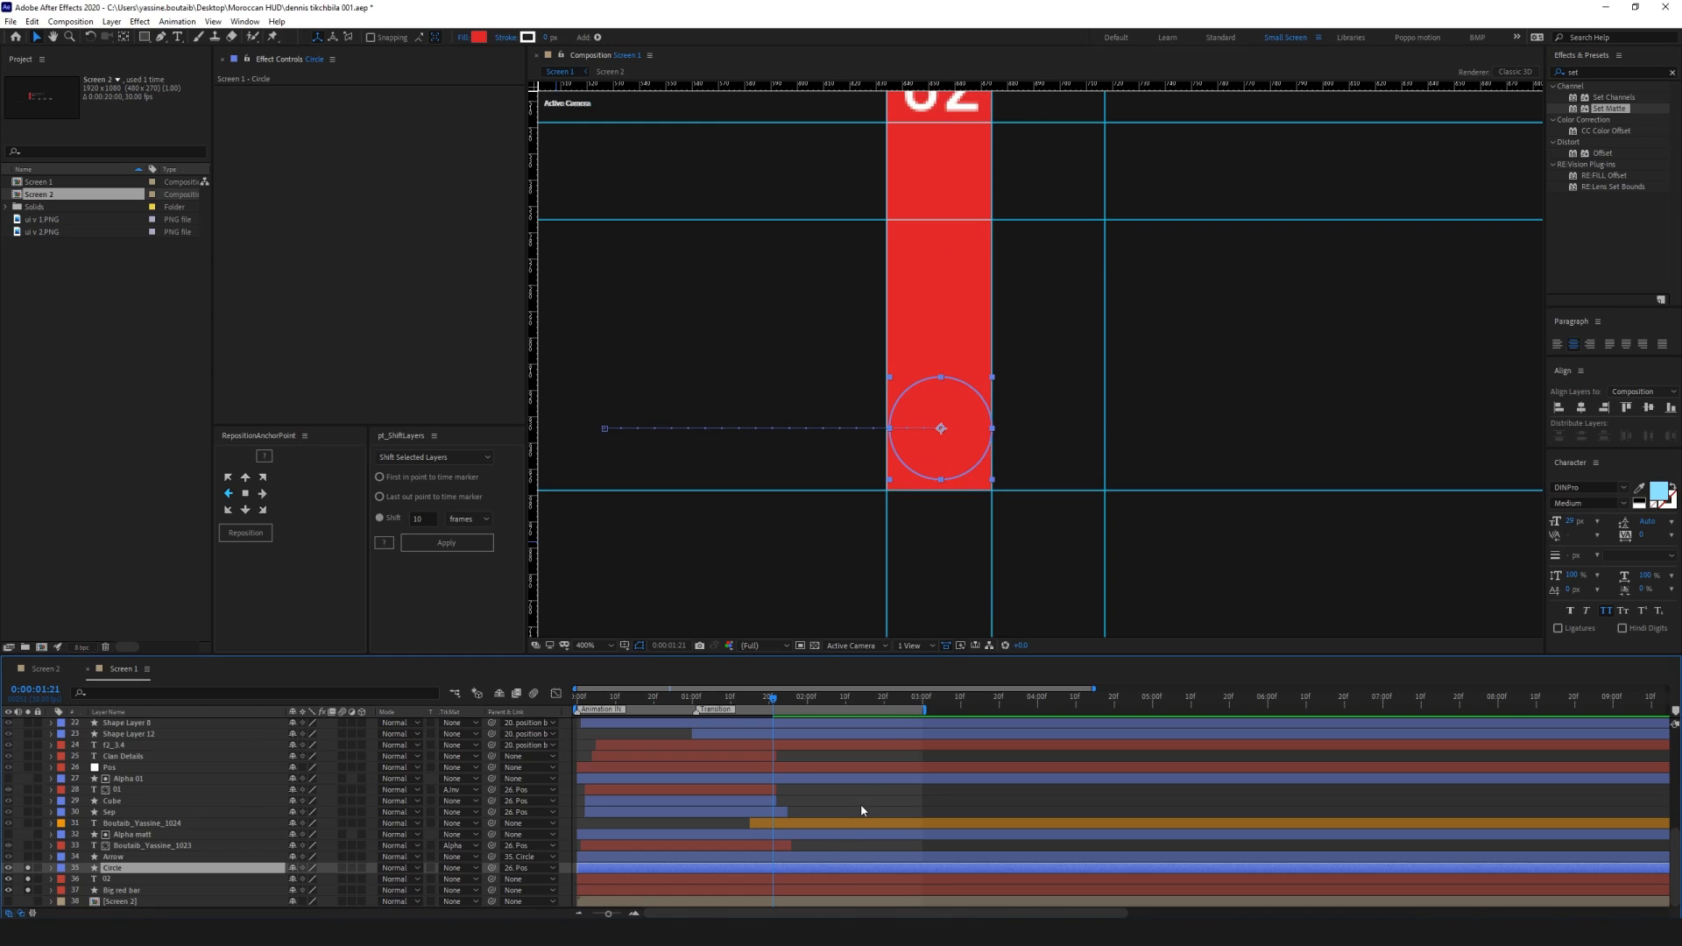
Unsolo the 02 layer and set Big red bar's opacity to 36%
{"action": "left_click", "coordinate": [29, 878]}
{"action": "left_click", "coordinate": [186, 890]}
{"action": "key", "text": "t"}
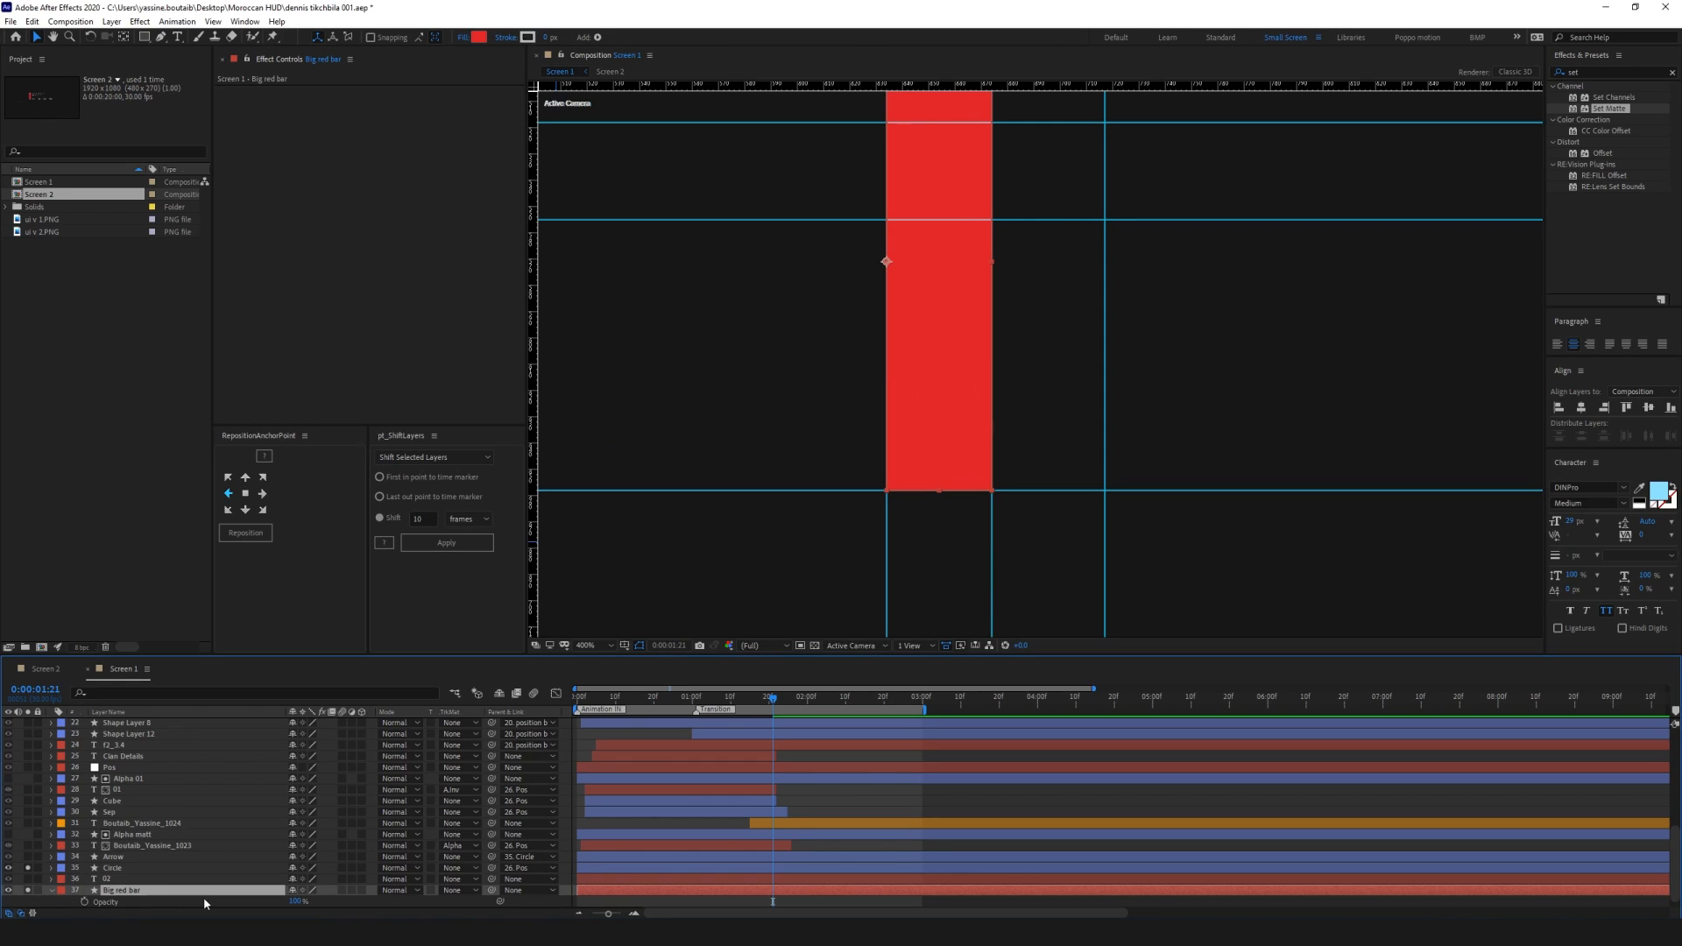
{"action": "left_click", "coordinate": [296, 901]}
{"action": "type", "text": "36"}
{"action": "key", "text": "Return"}
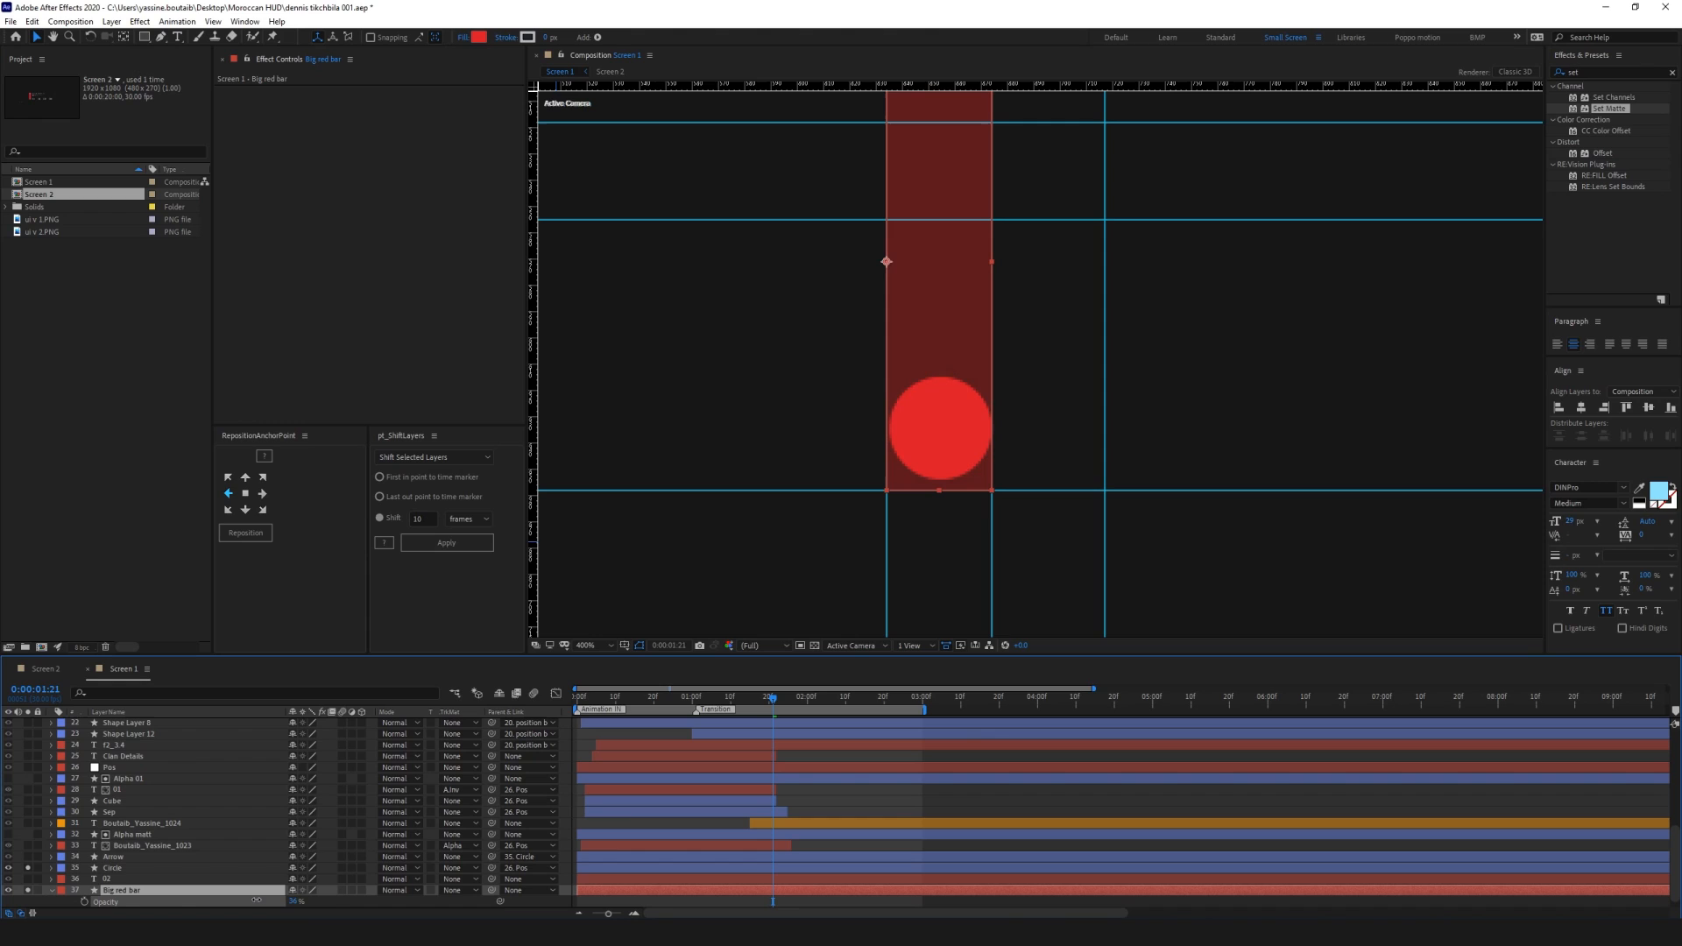
Apply Easy Ease to Circle's two position keyframes and shape the speed curve to peak early with a long slowdown
{"action": "left_click", "coordinate": [1044, 355]}
{"action": "scroll", "coordinate": [812, 820], "scroll_direction": "down", "scroll_amount": 1}
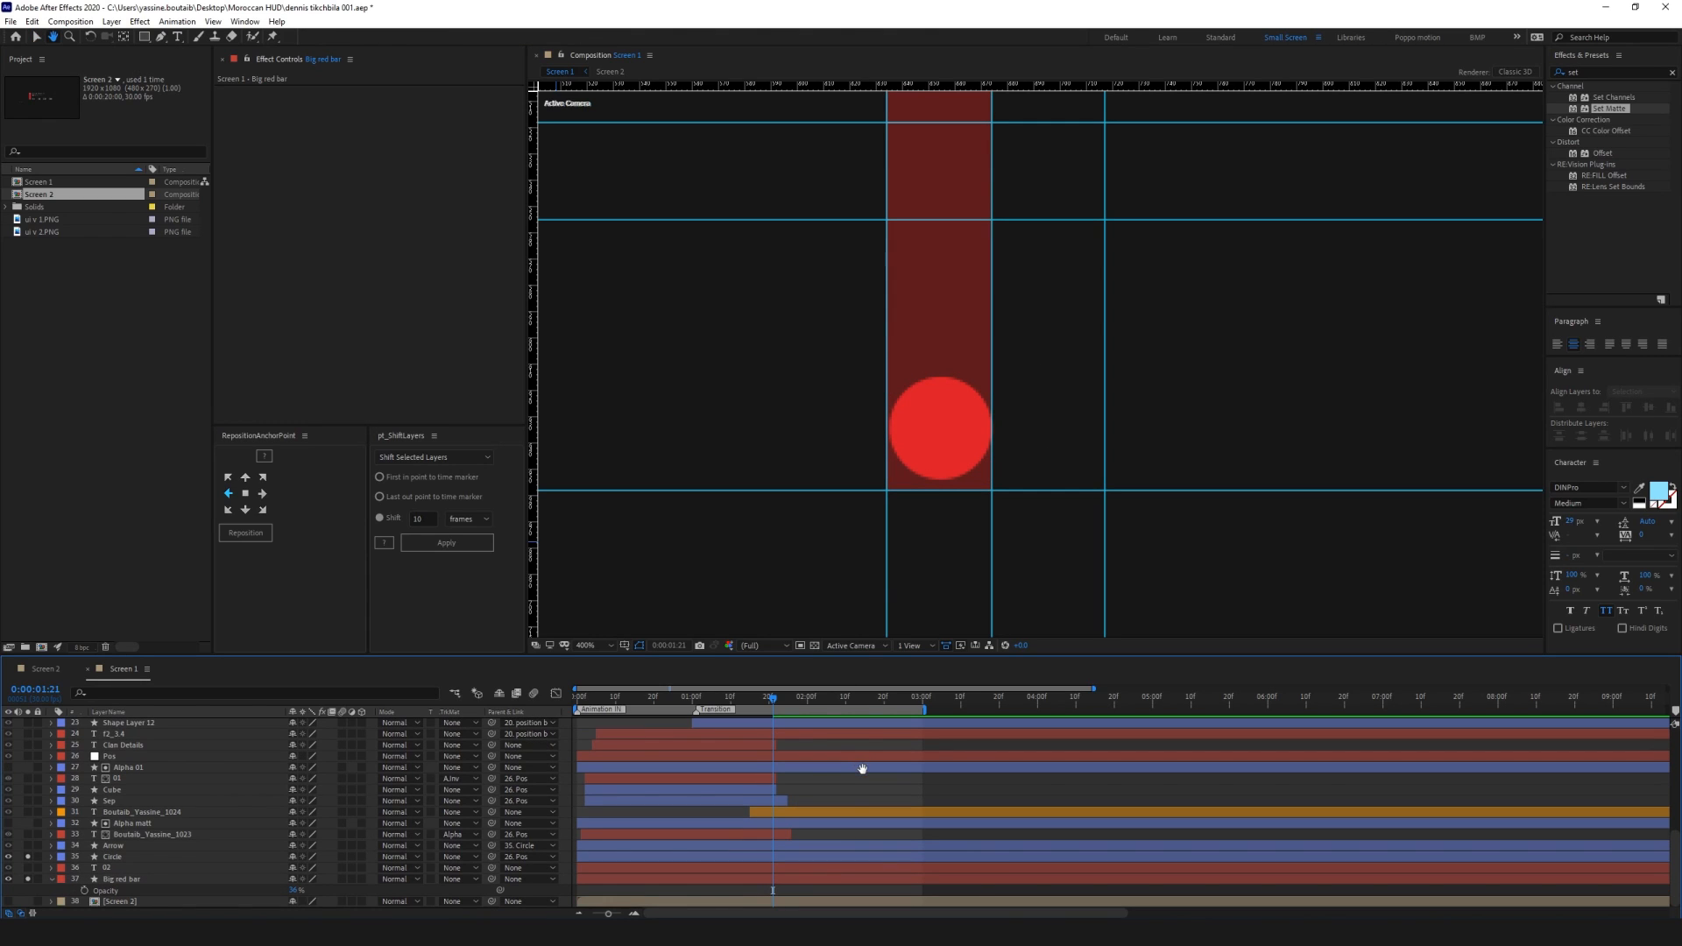
{"action": "mouse_move", "coordinate": [772, 698]}
{"action": "left_mouse_down"}
{"action": "mouse_move", "coordinate": [575, 701]}
{"action": "mouse_move", "coordinate": [776, 699]}
{"action": "left_mouse_up"}
{"action": "left_click", "coordinate": [128, 851]}
{"action": "left_click", "coordinate": [129, 856]}
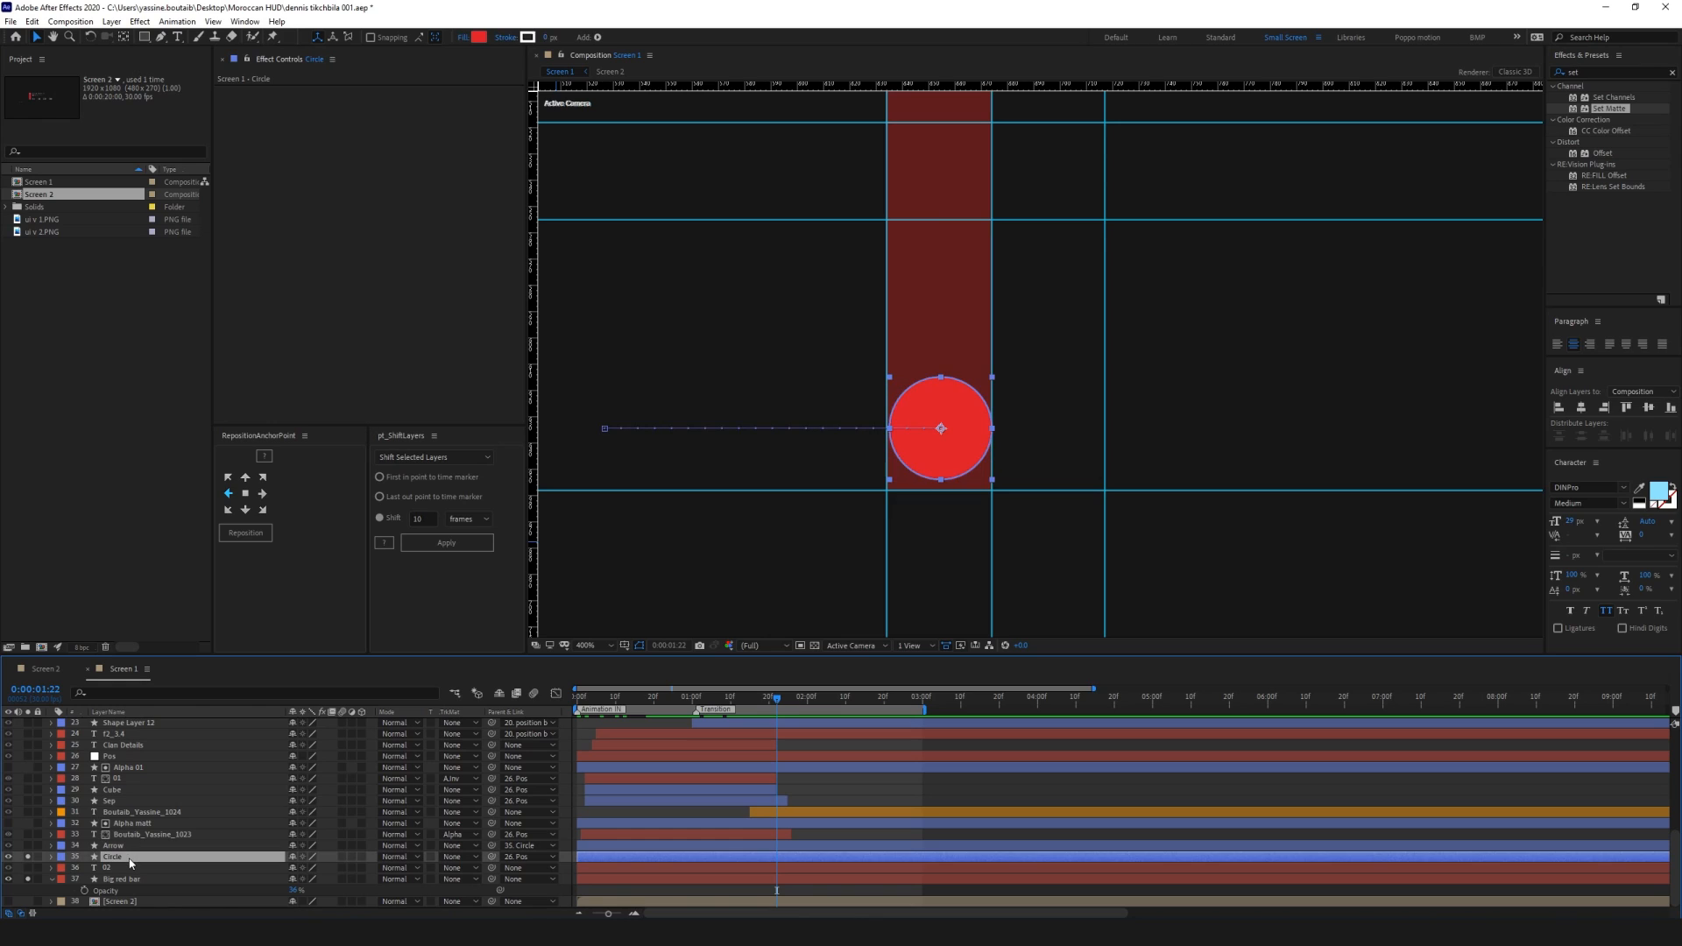
{"action": "key", "text": "u"}
{"action": "left_click_drag", "start_coordinate": [789, 867], "coordinate": [679, 878]}
{"action": "key", "text": "F9"}
{"action": "left_click", "coordinate": [556, 693]}
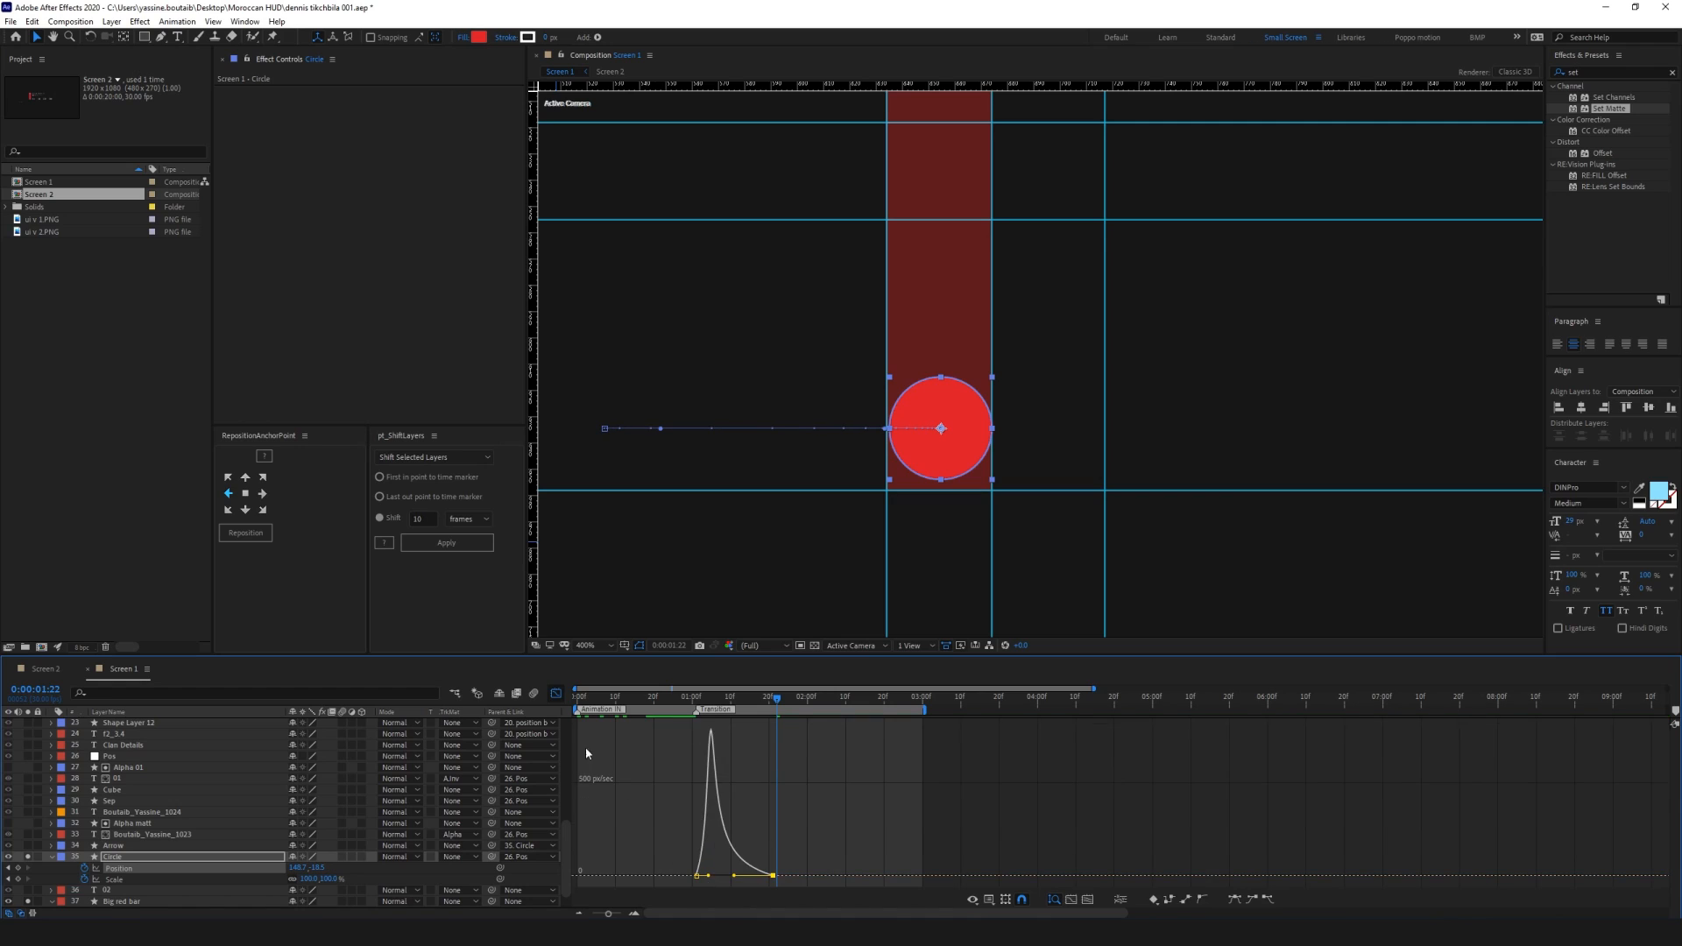
{"action": "left_click", "coordinate": [557, 692]}
Preview the circle's eased move and park the time at 0:00:01:21
{"action": "key", "text": "space"}
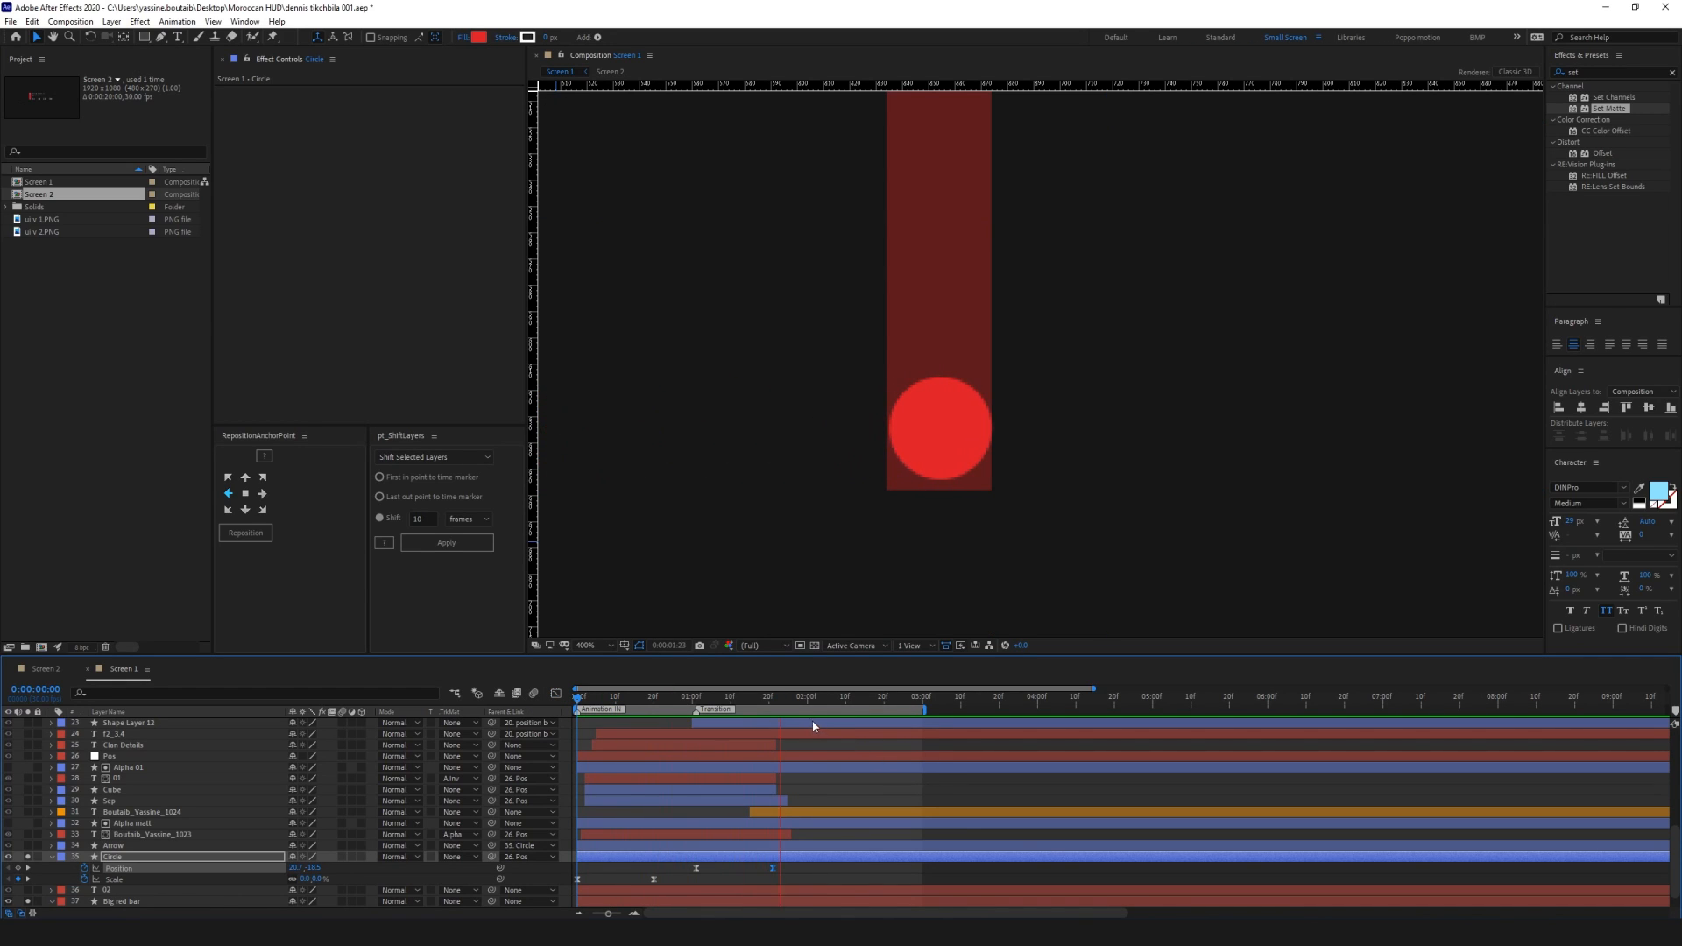
{"action": "left_click", "coordinate": [775, 701]}
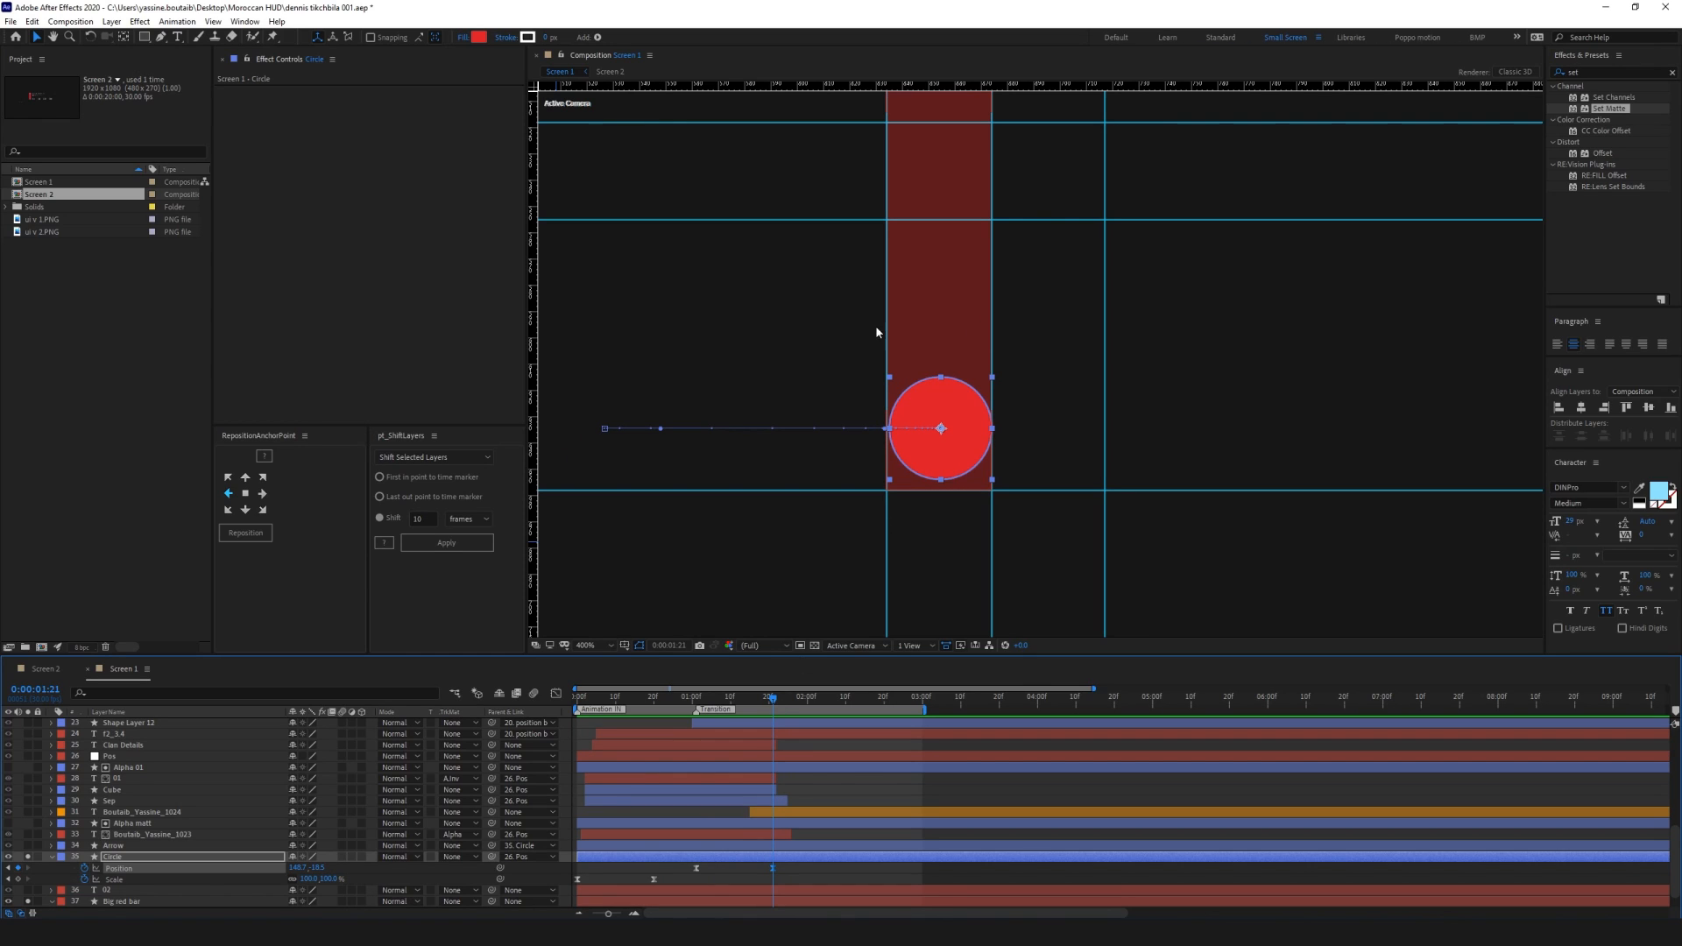
{"action": "left_click", "coordinate": [941, 790]}
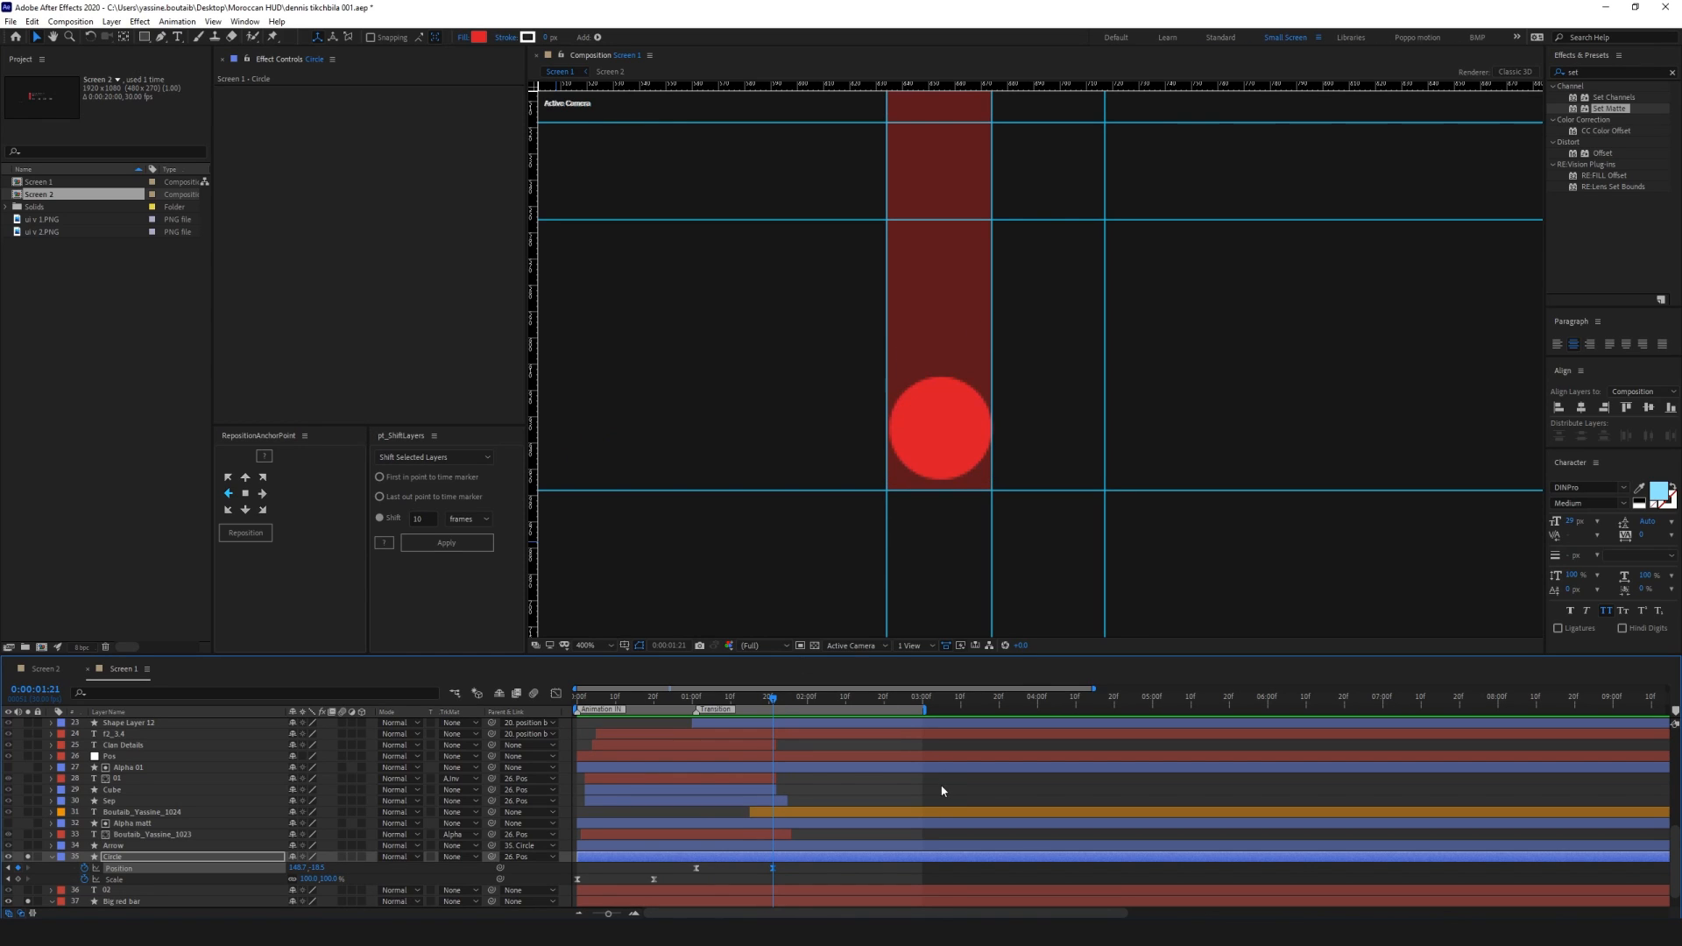
Activate the Rectangle tool, duplicate the Big red bar layer, and unsolo the original bar
{"action": "left_click", "coordinate": [144, 37]}
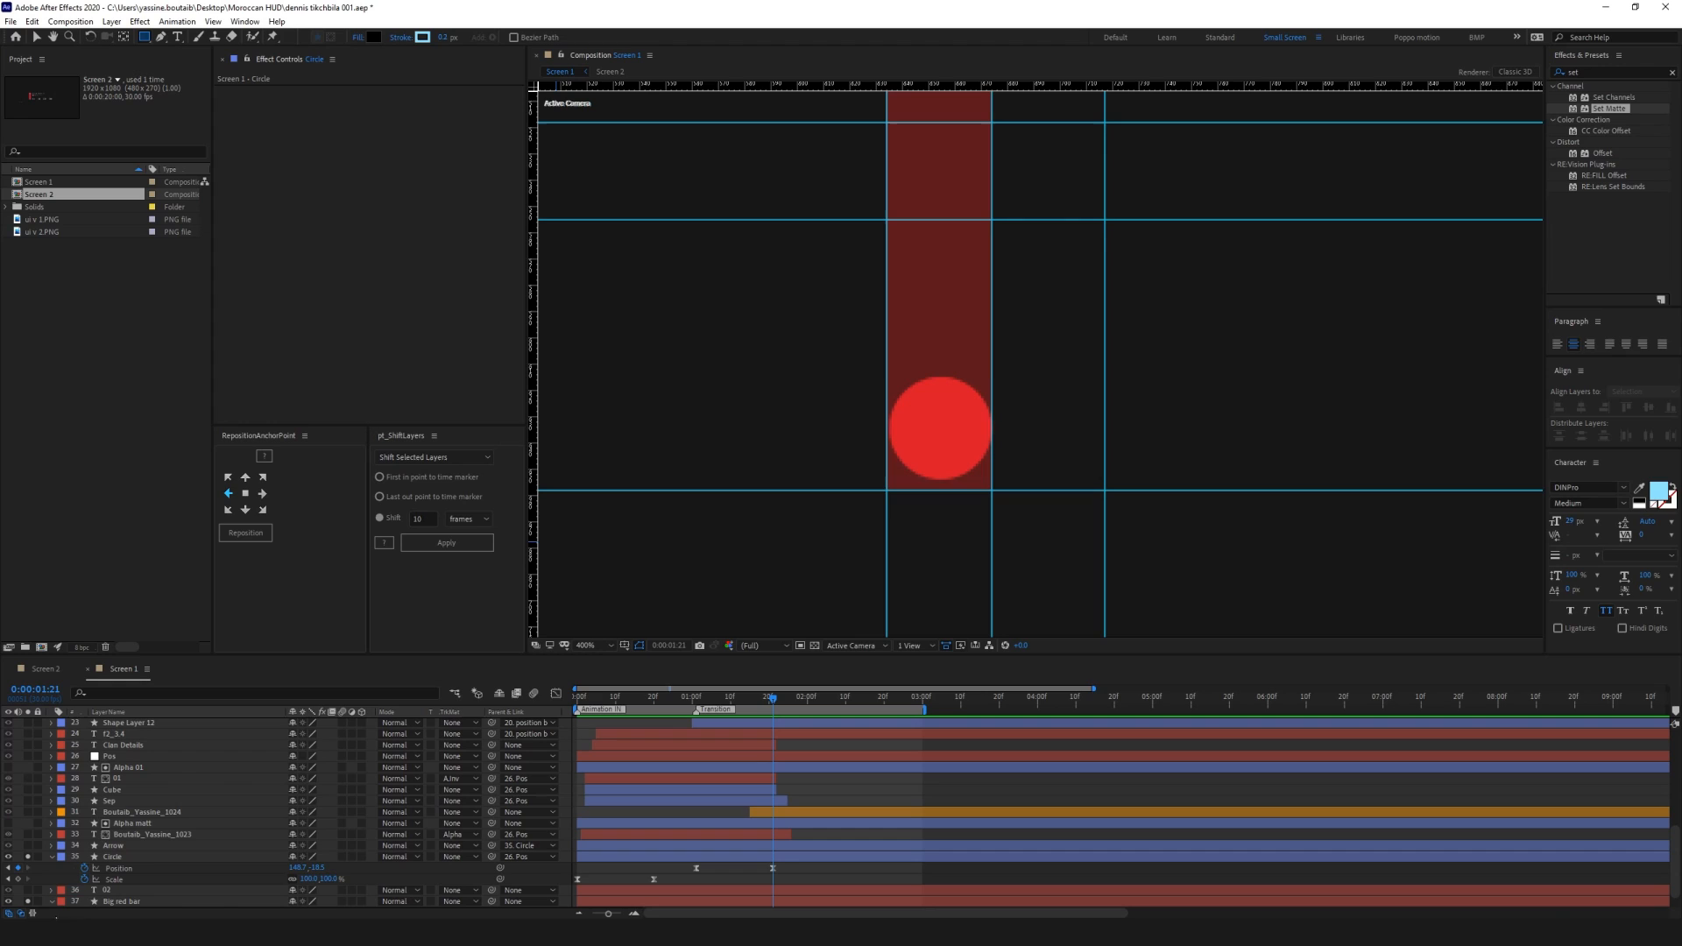
{"action": "left_click", "coordinate": [118, 901]}
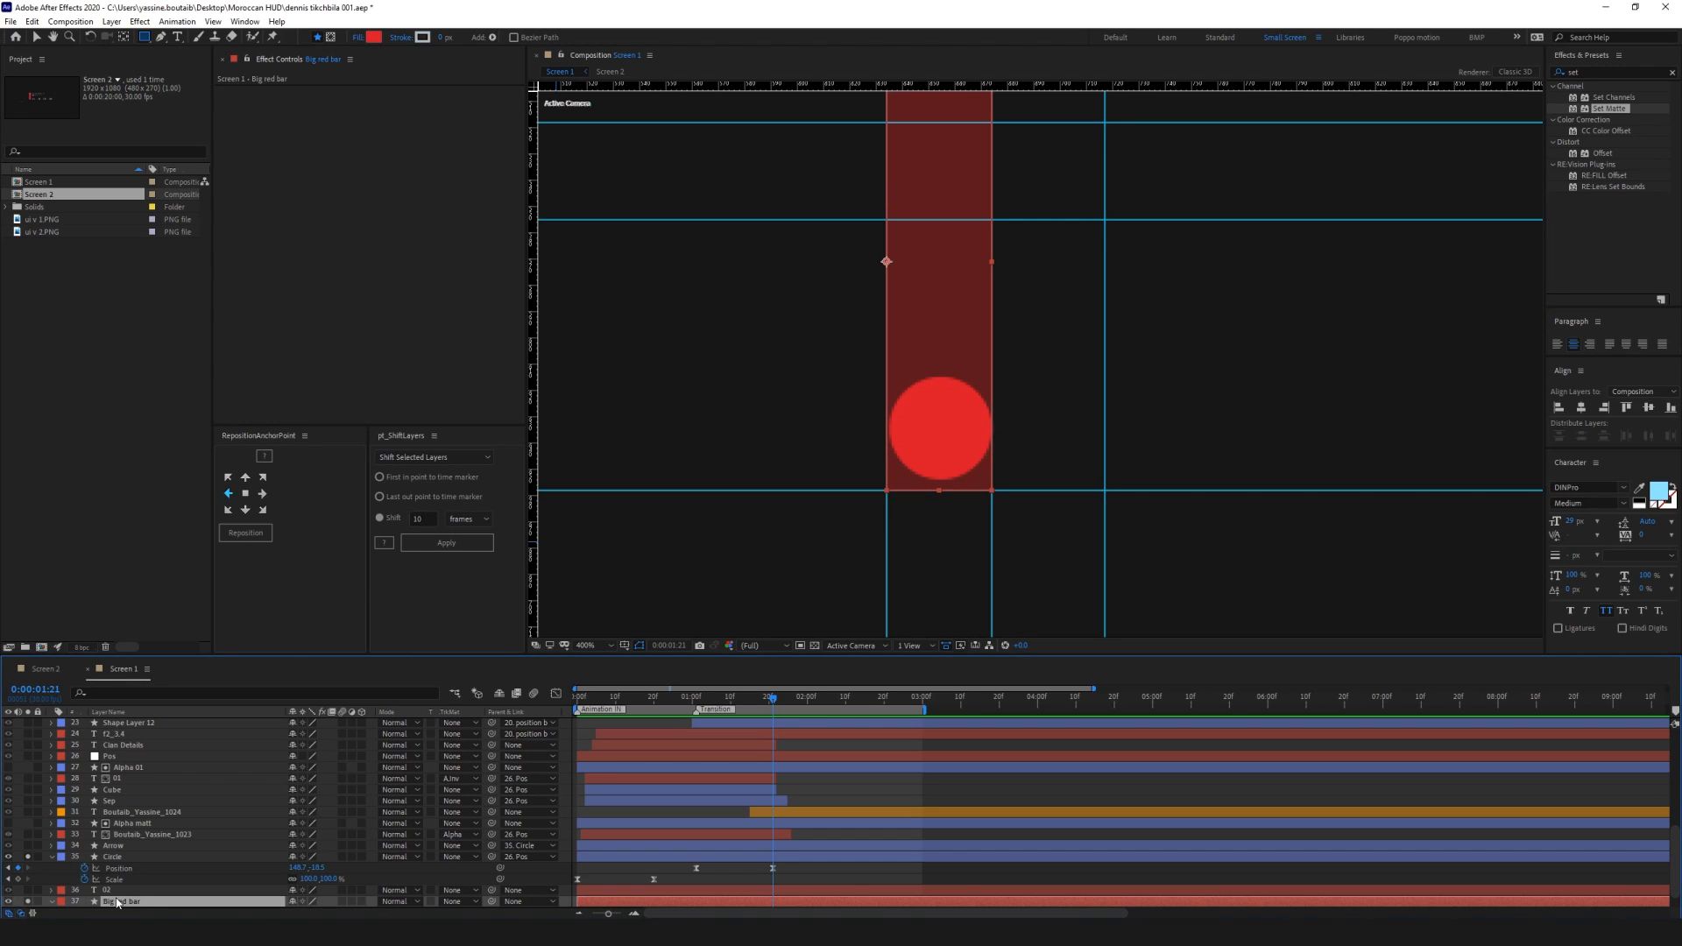
{"action": "key", "text": "ctrl+d"}
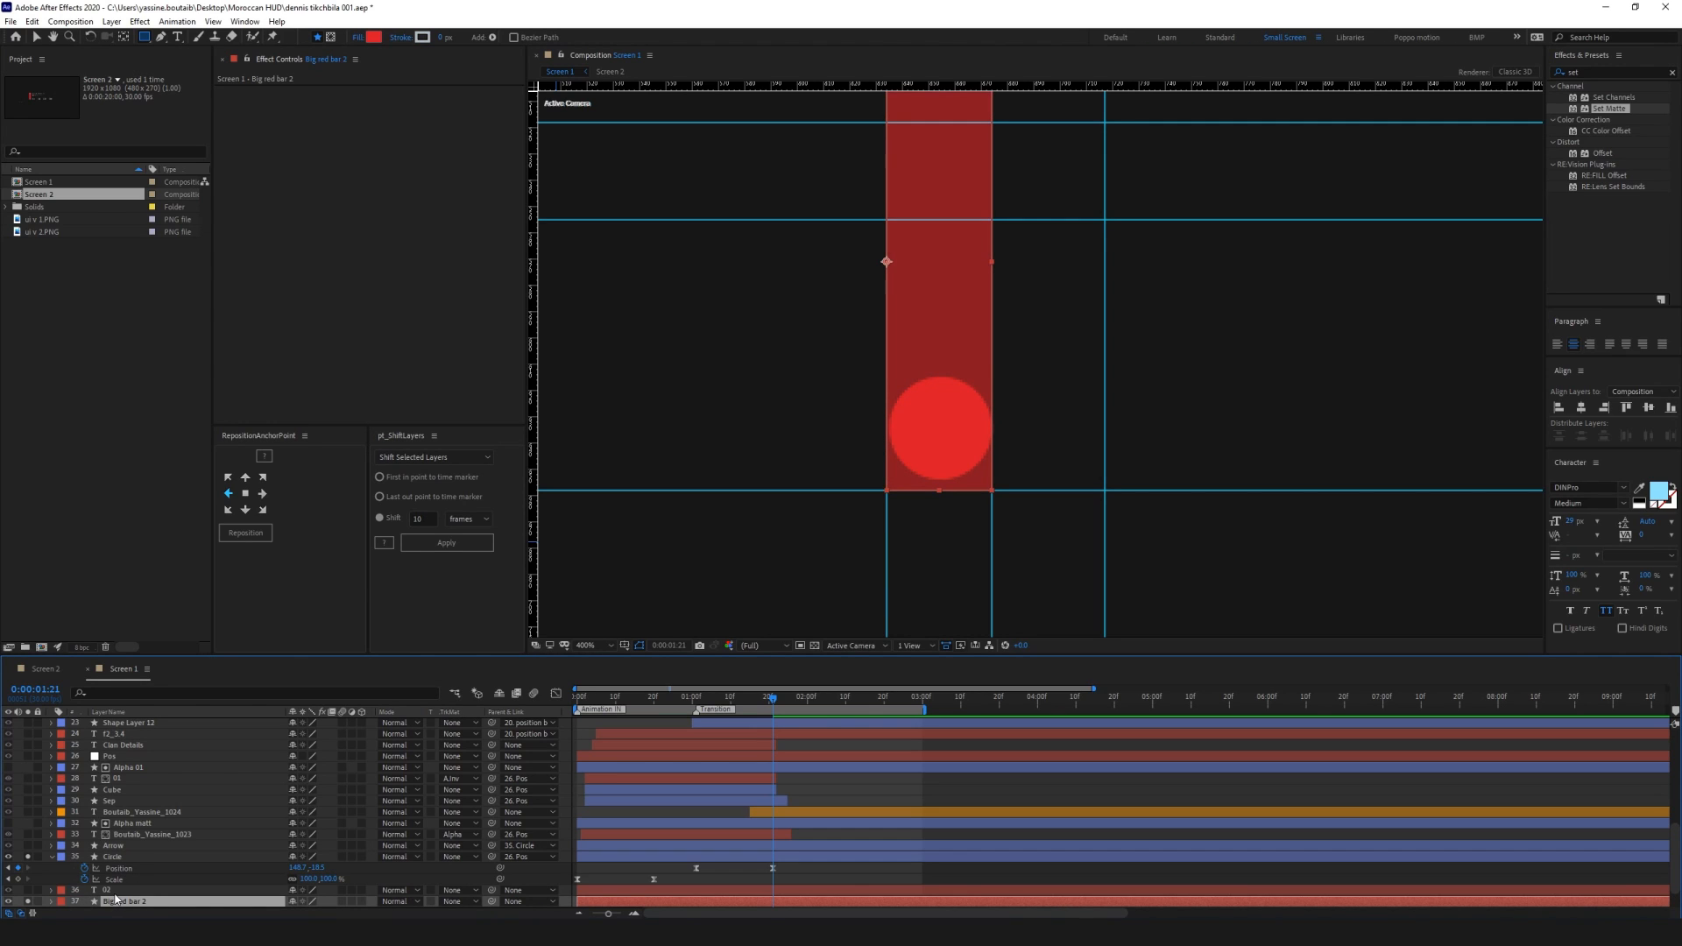
{"action": "scroll", "coordinate": [161, 887], "scroll_direction": "down", "scroll_amount": 2}
{"action": "left_click", "coordinate": [26, 882]}
{"action": "left_click", "coordinate": [28, 880]}
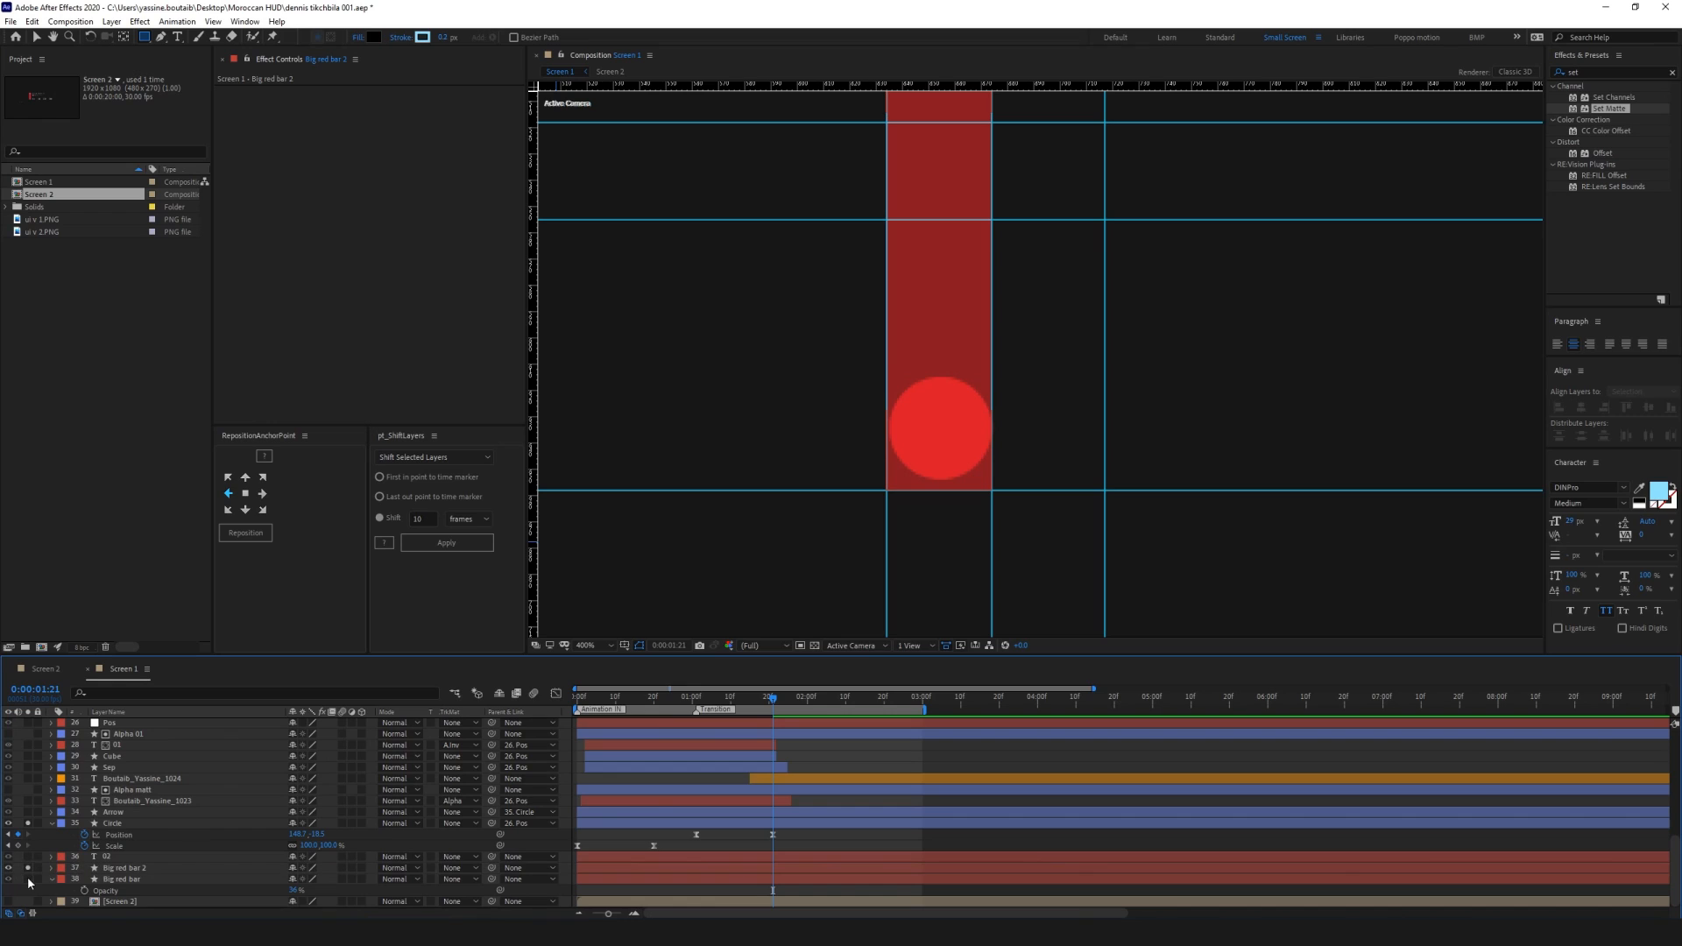
Move the anchor point of the Big red bar 2 layer to its bottom centre
{"action": "left_click", "coordinate": [119, 868]}
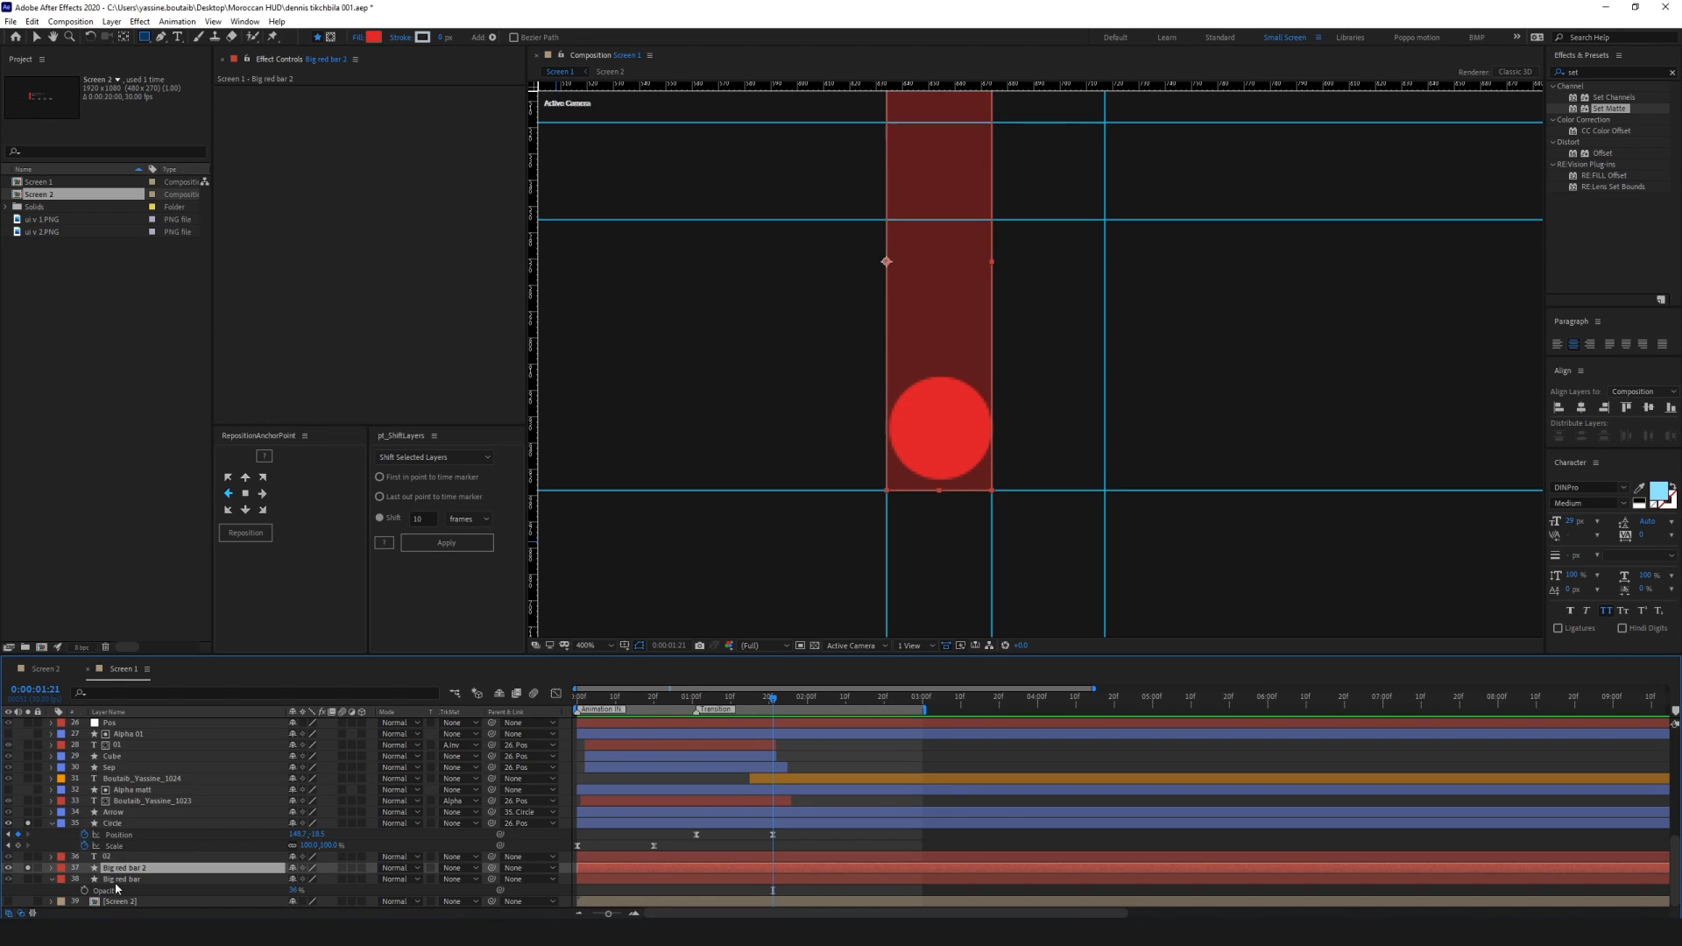
{"action": "left_click", "coordinate": [245, 509]}
{"action": "left_click", "coordinate": [246, 533]}
{"action": "key", "text": "comma"}
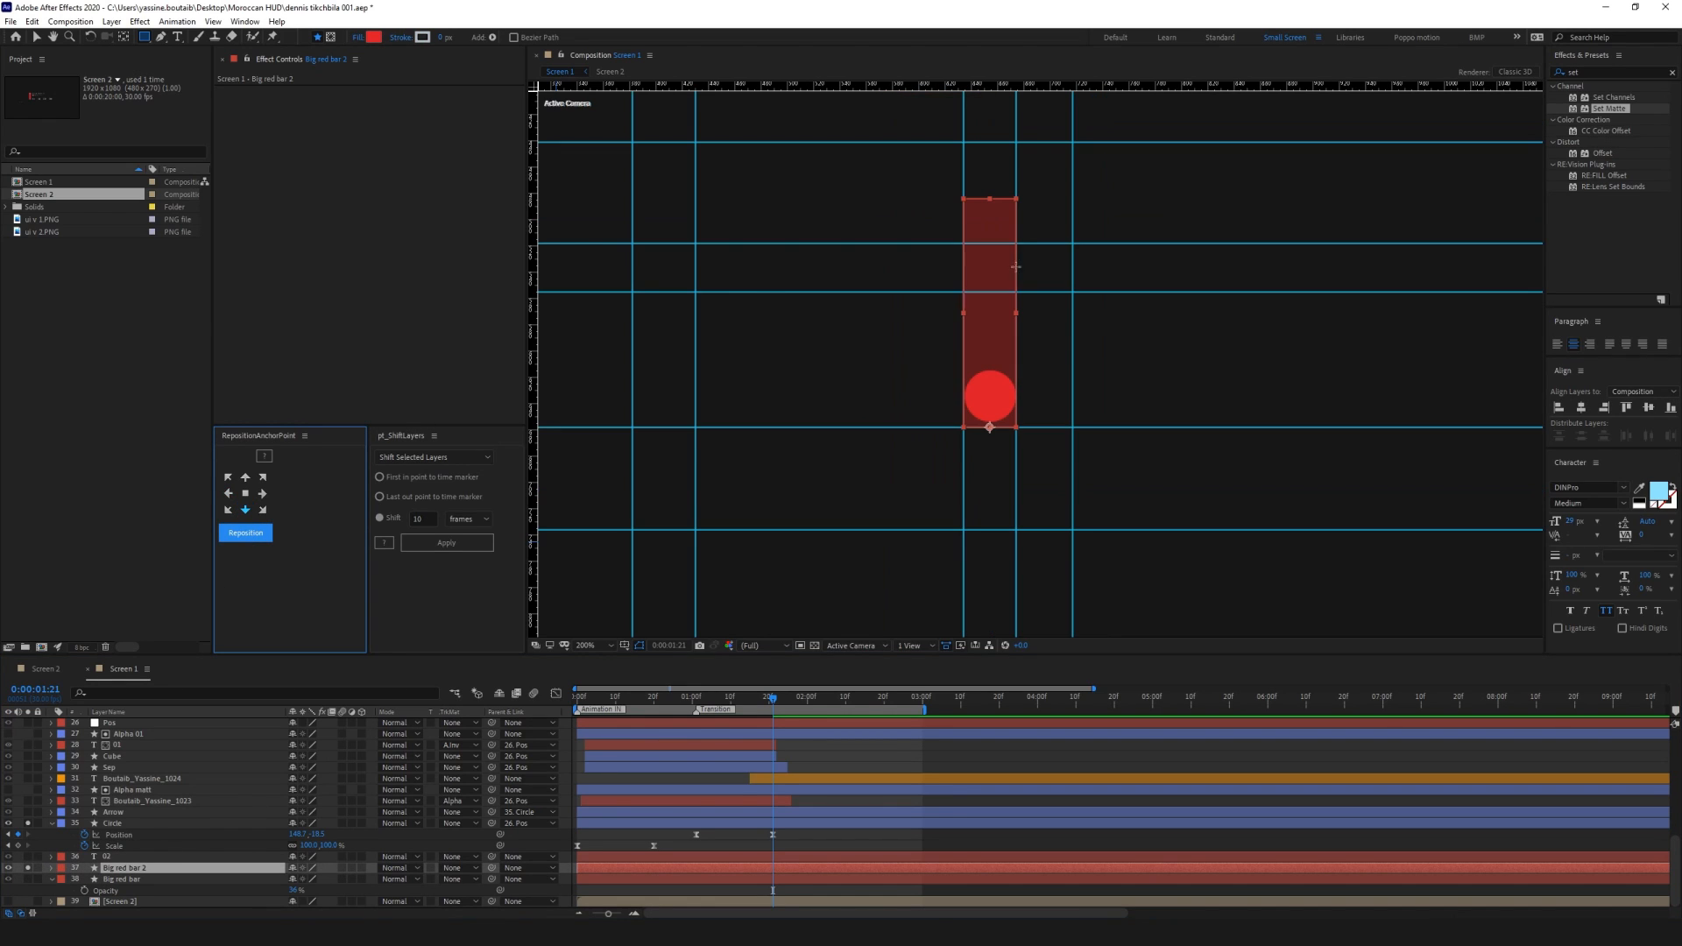
Shrink Big red bar 2 vertically from its top edge until it ends just above the red circle
{"action": "key", "text": "v"}
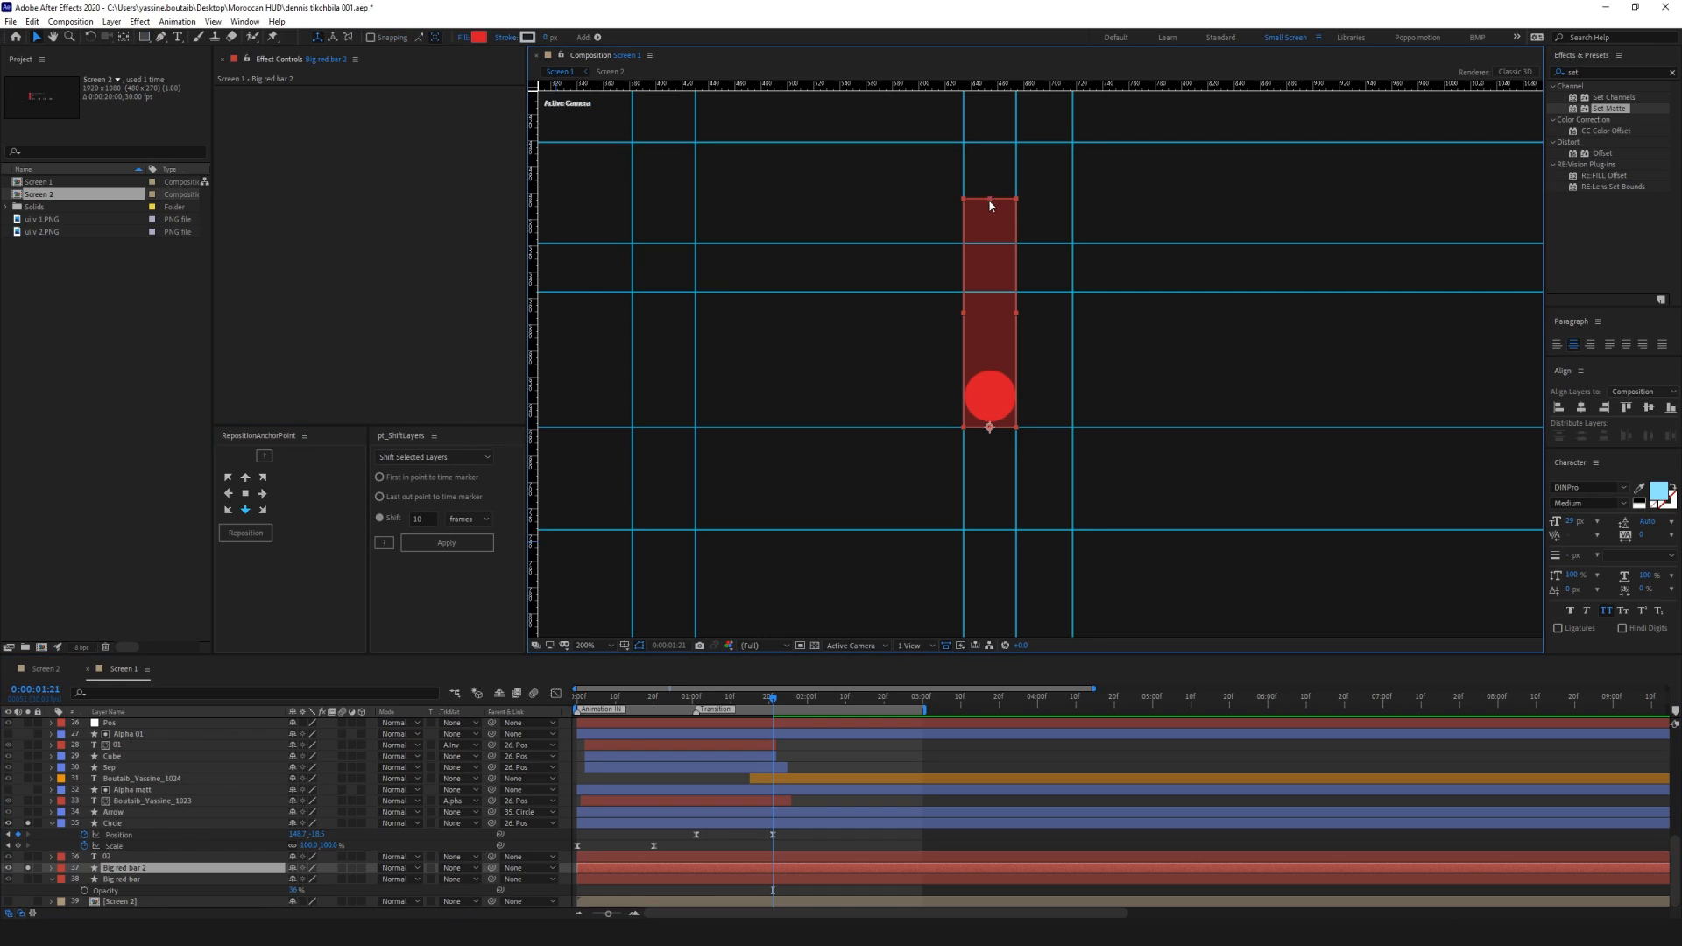
{"action": "left_click_drag", "start_coordinate": [990, 199], "coordinate": [986, 285]}
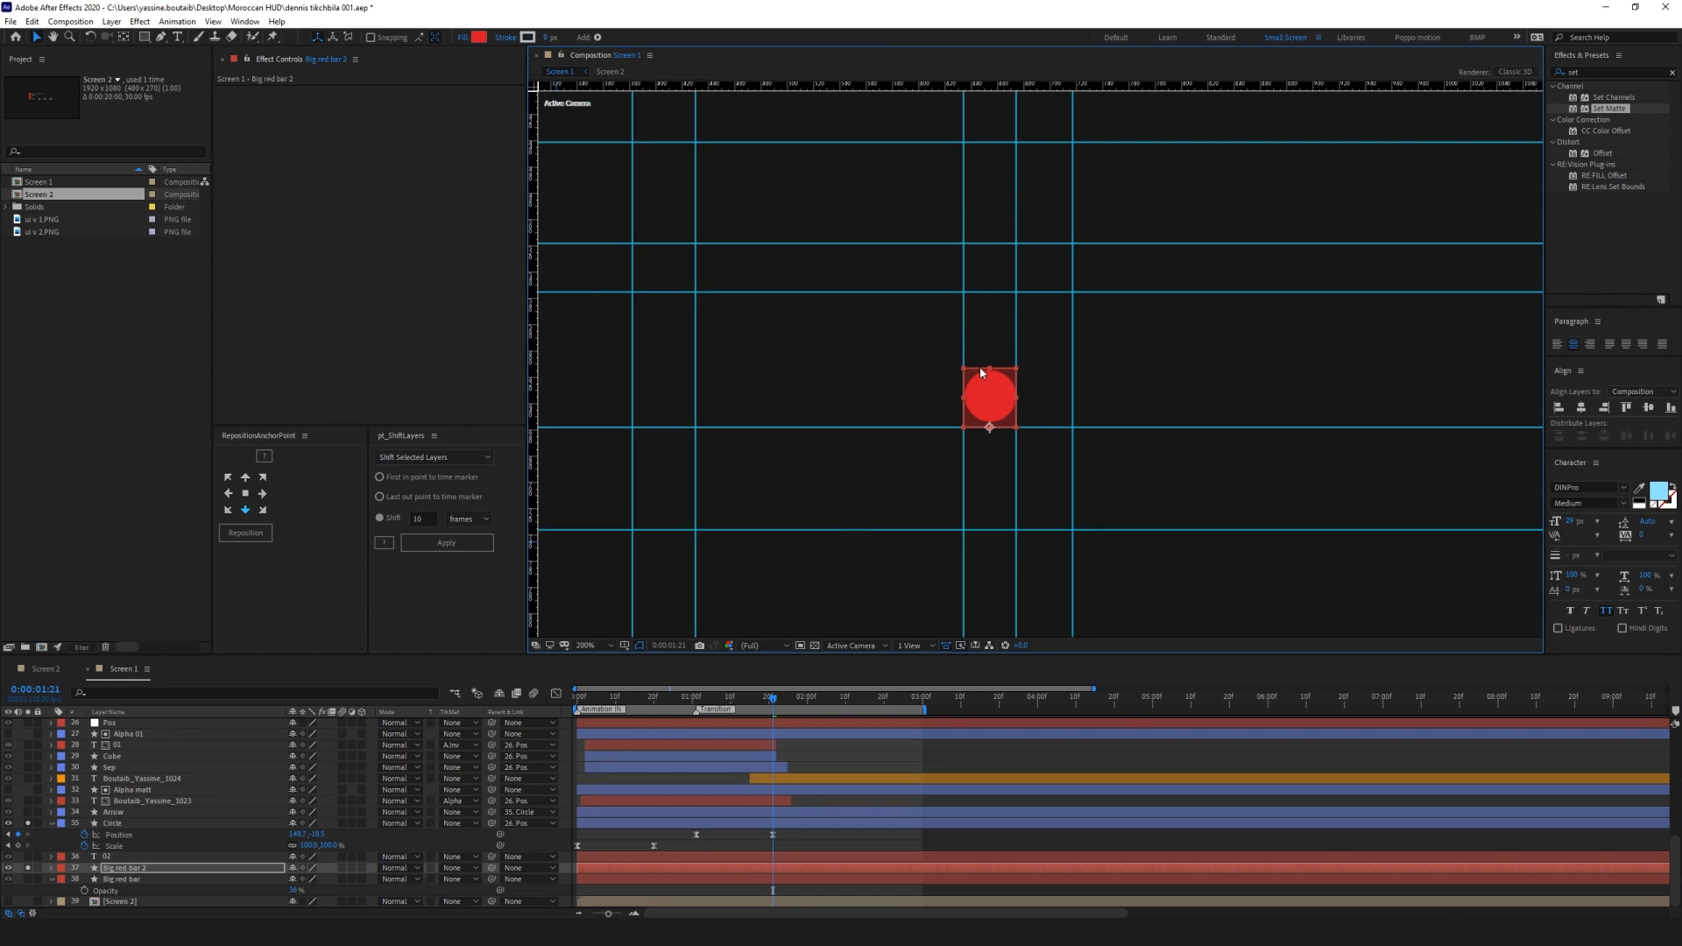
{"action": "key", "text": "period"}
{"action": "key", "text": "period"}
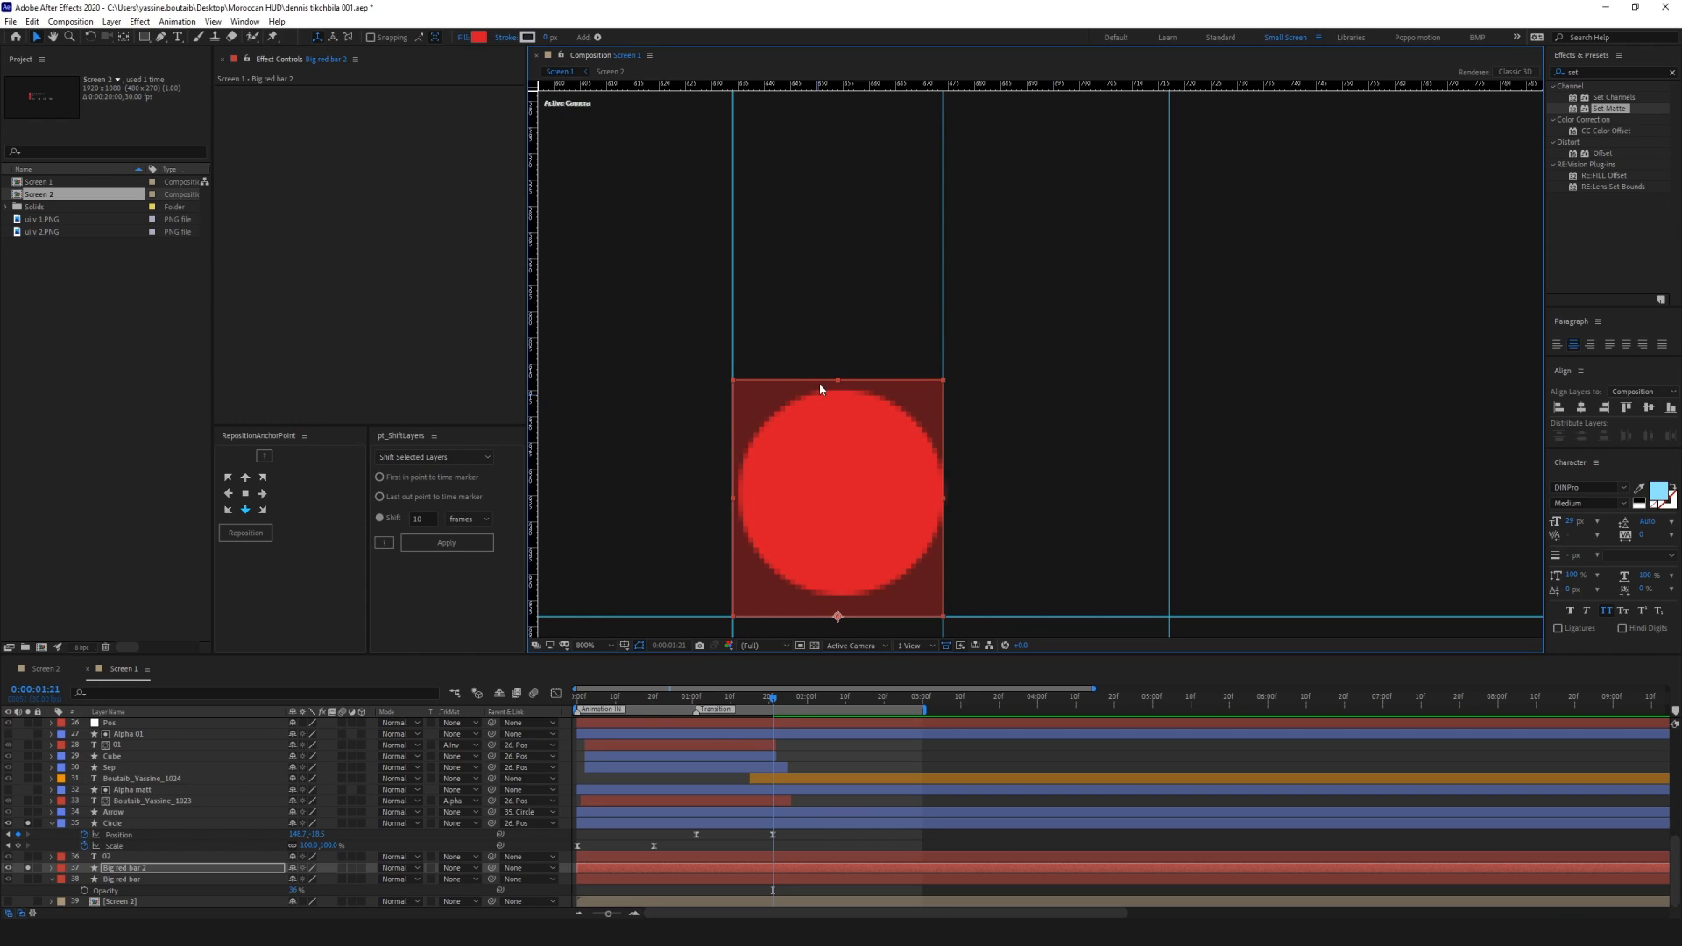
{"action": "left_click_drag", "start_coordinate": [838, 383], "coordinate": [840, 382]}
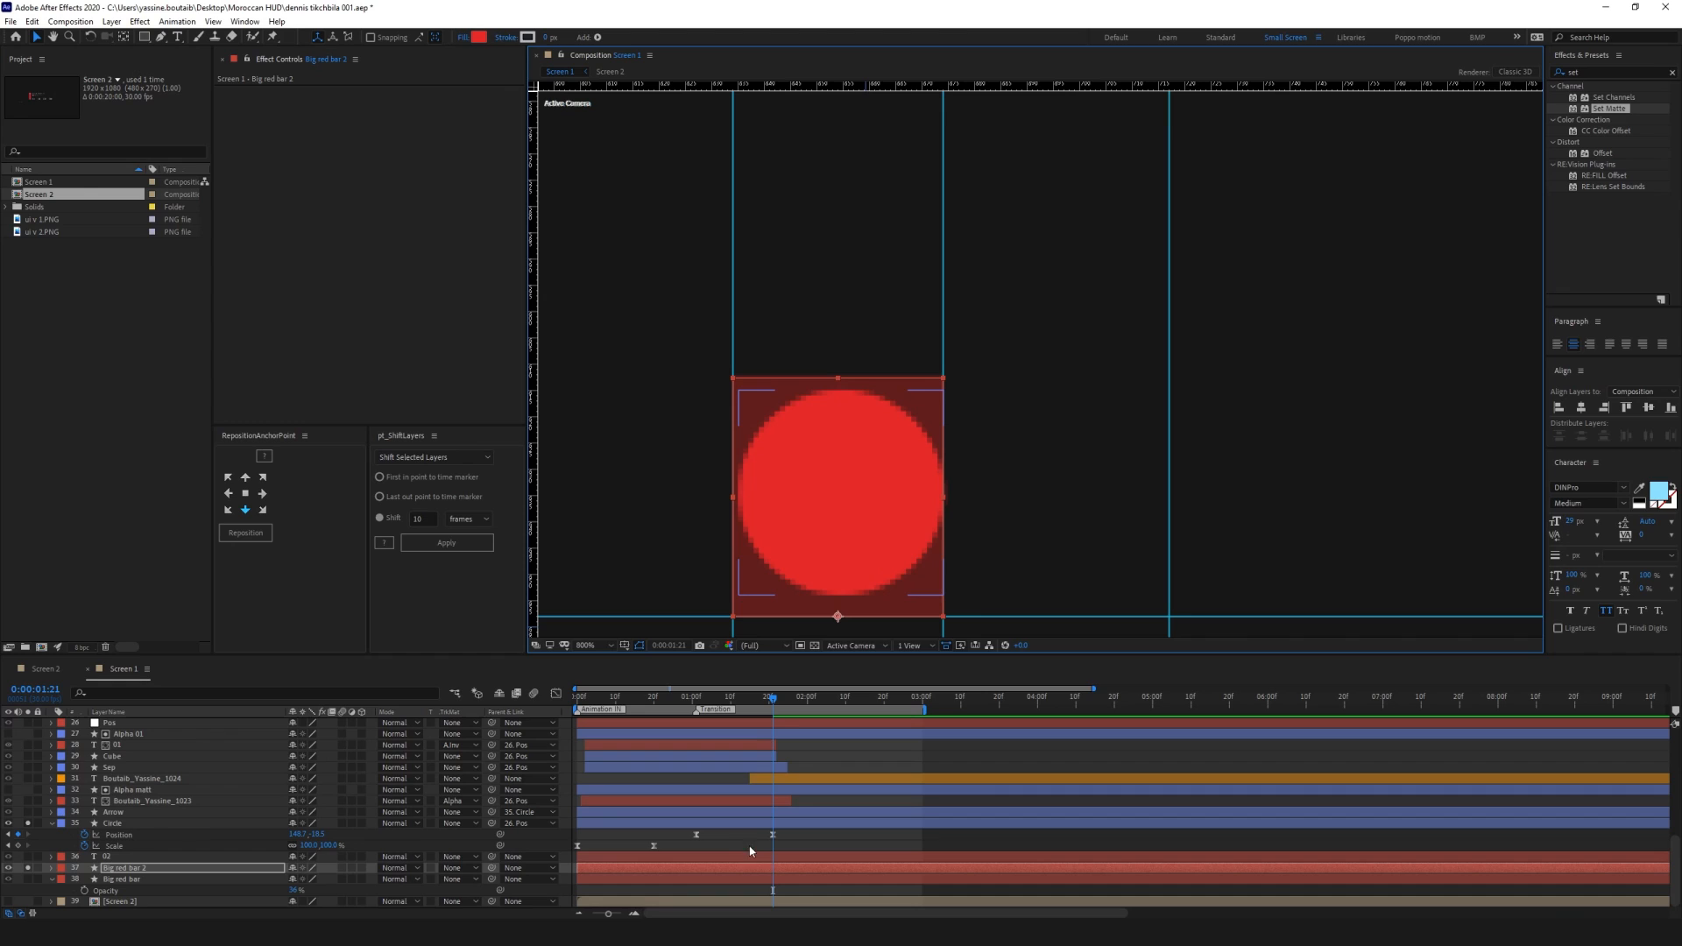
Convert Big red bar 2's Rectangle Path 1 to a Bezier path and reveal its Path property
{"action": "left_click", "coordinate": [130, 870]}
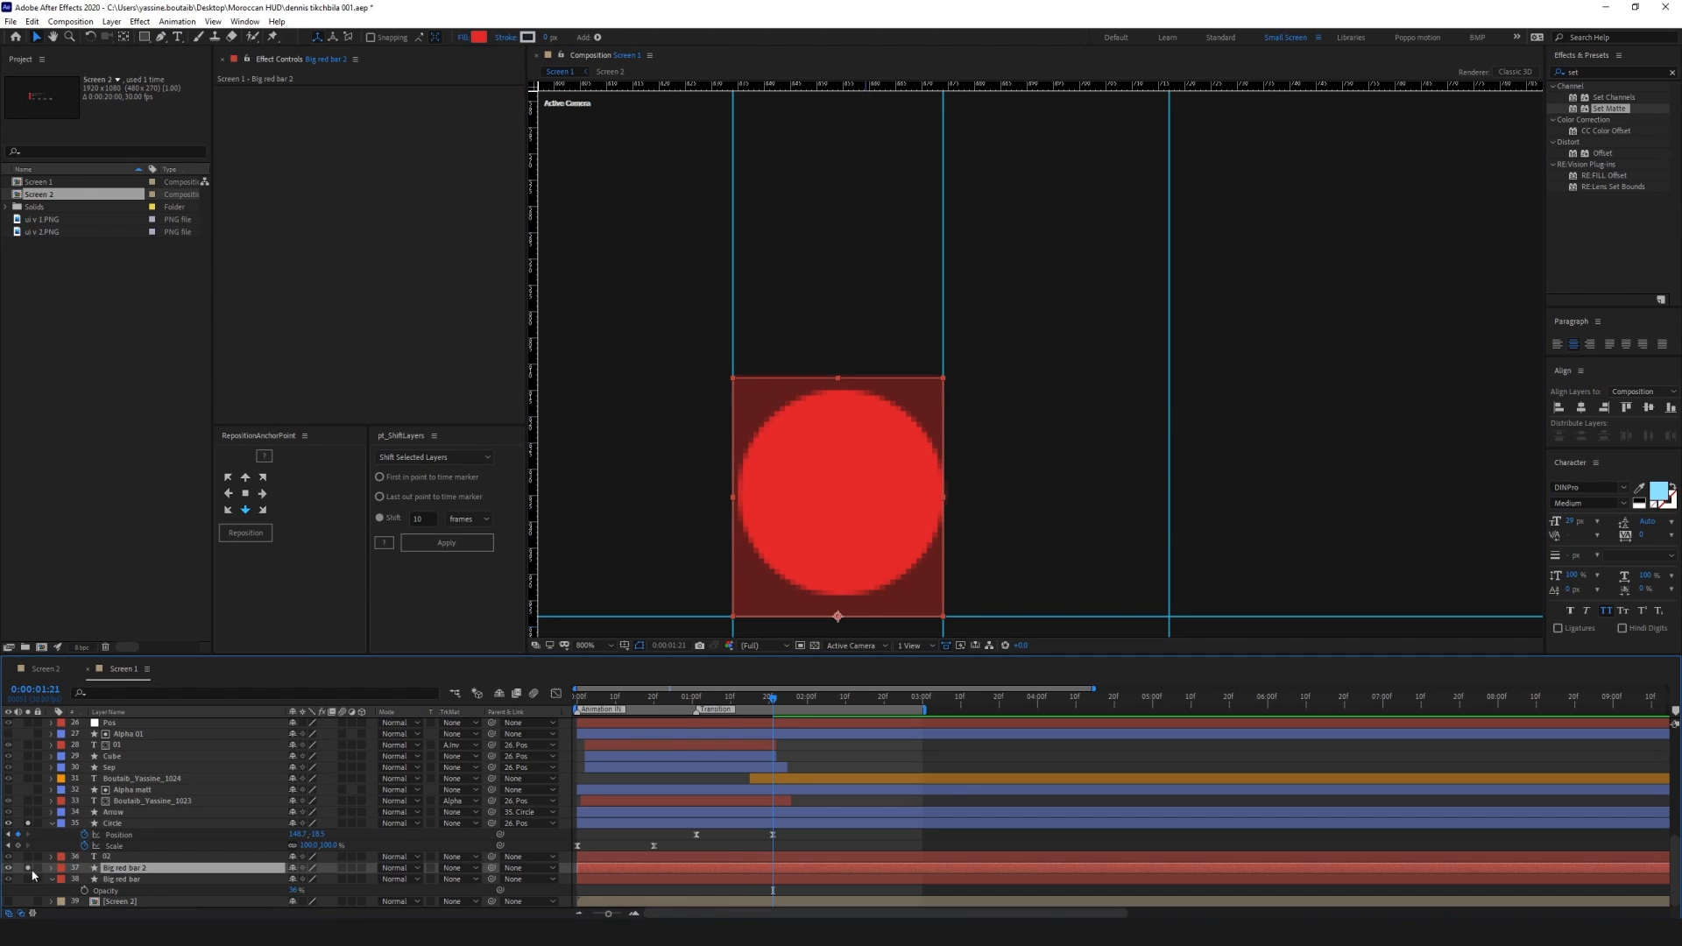
{"action": "left_click", "coordinate": [52, 869]}
{"action": "scroll", "coordinate": [99, 872], "scroll_direction": "down", "scroll_amount": 2}
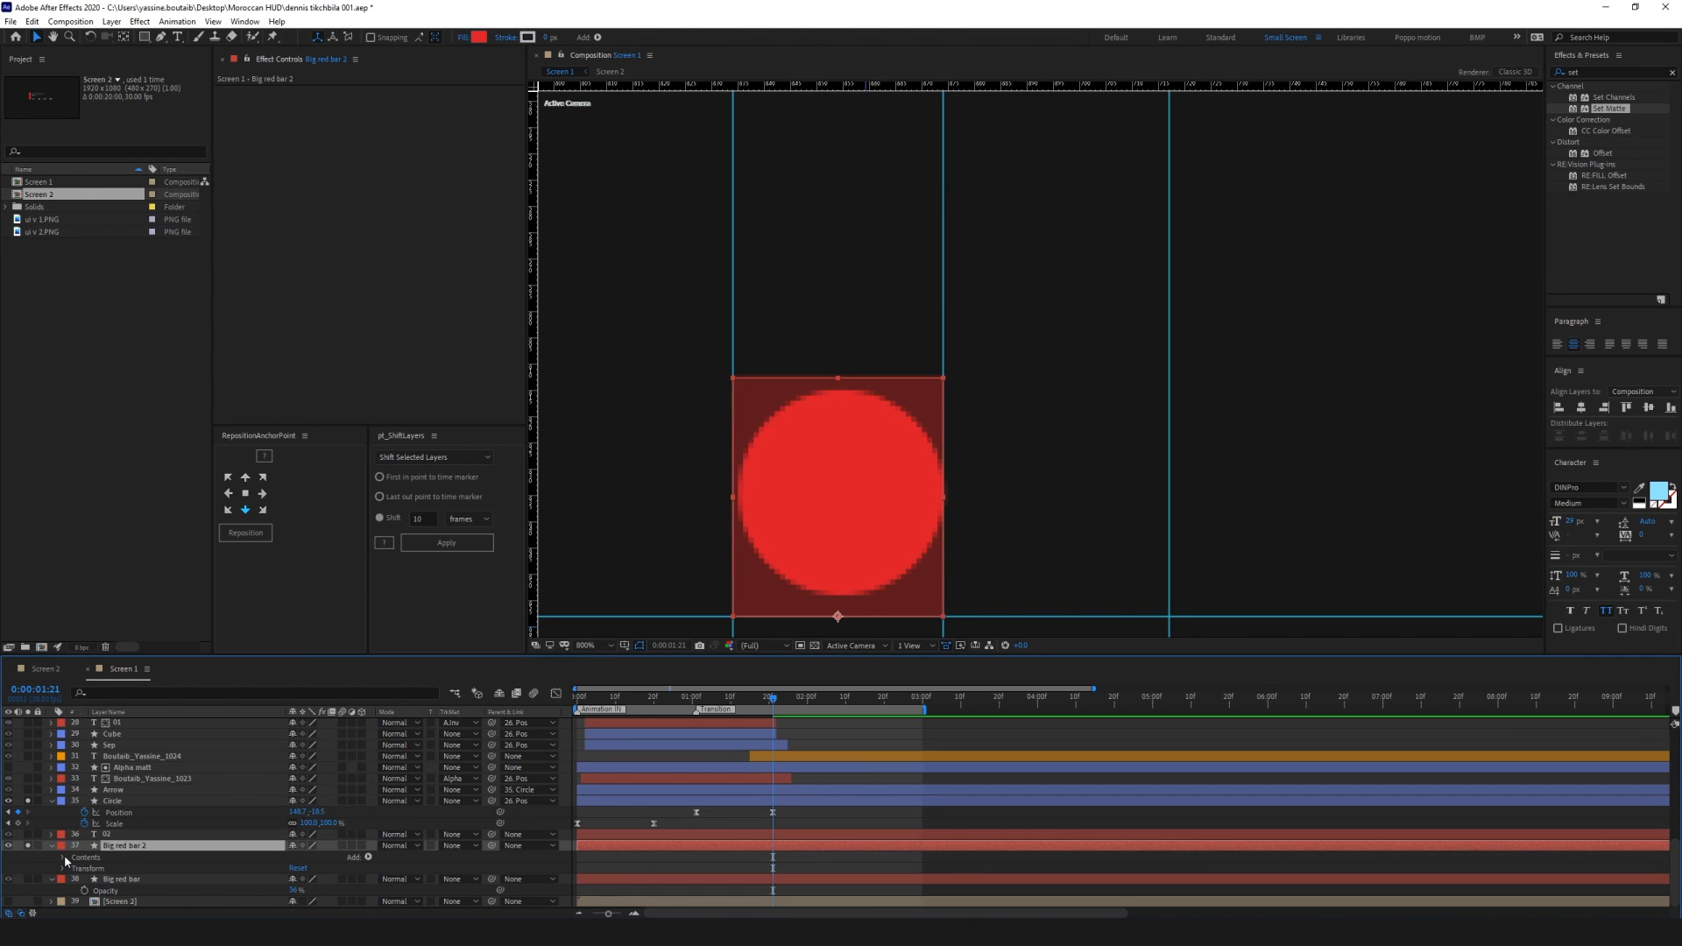
{"action": "left_click", "coordinate": [64, 858]}
{"action": "scroll", "coordinate": [95, 858], "scroll_direction": "down", "scroll_amount": 1}
{"action": "left_click", "coordinate": [93, 857]}
{"action": "right_click", "coordinate": [84, 860]}
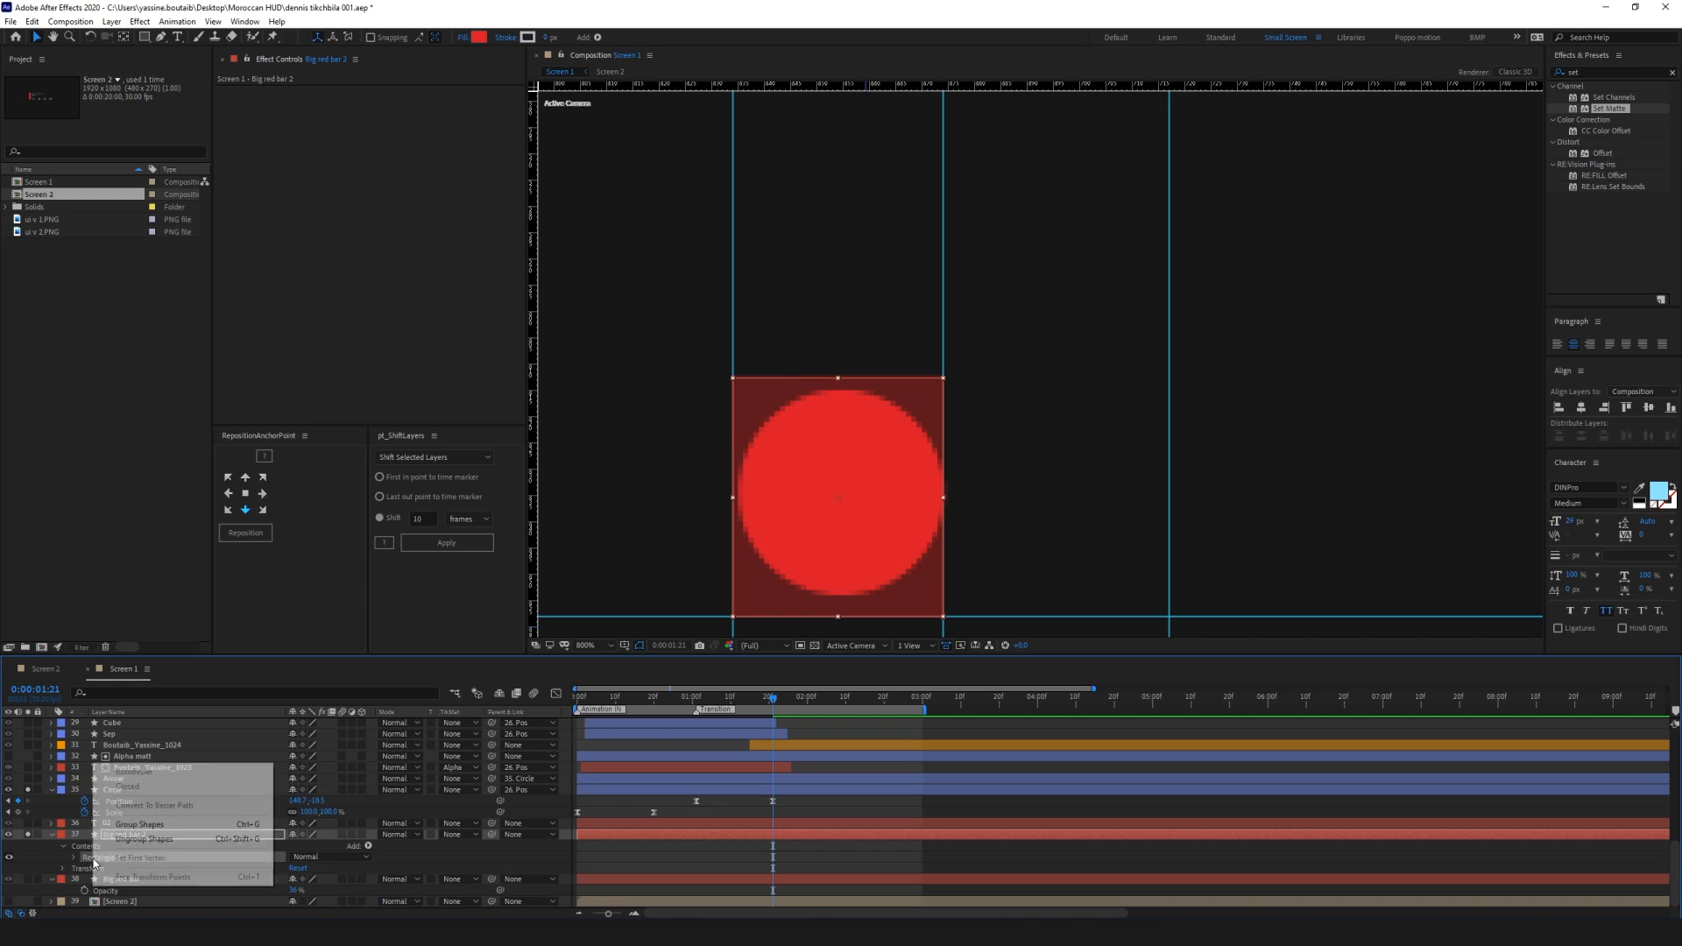
{"action": "left_click", "coordinate": [77, 861]}
{"action": "left_click", "coordinate": [74, 858]}
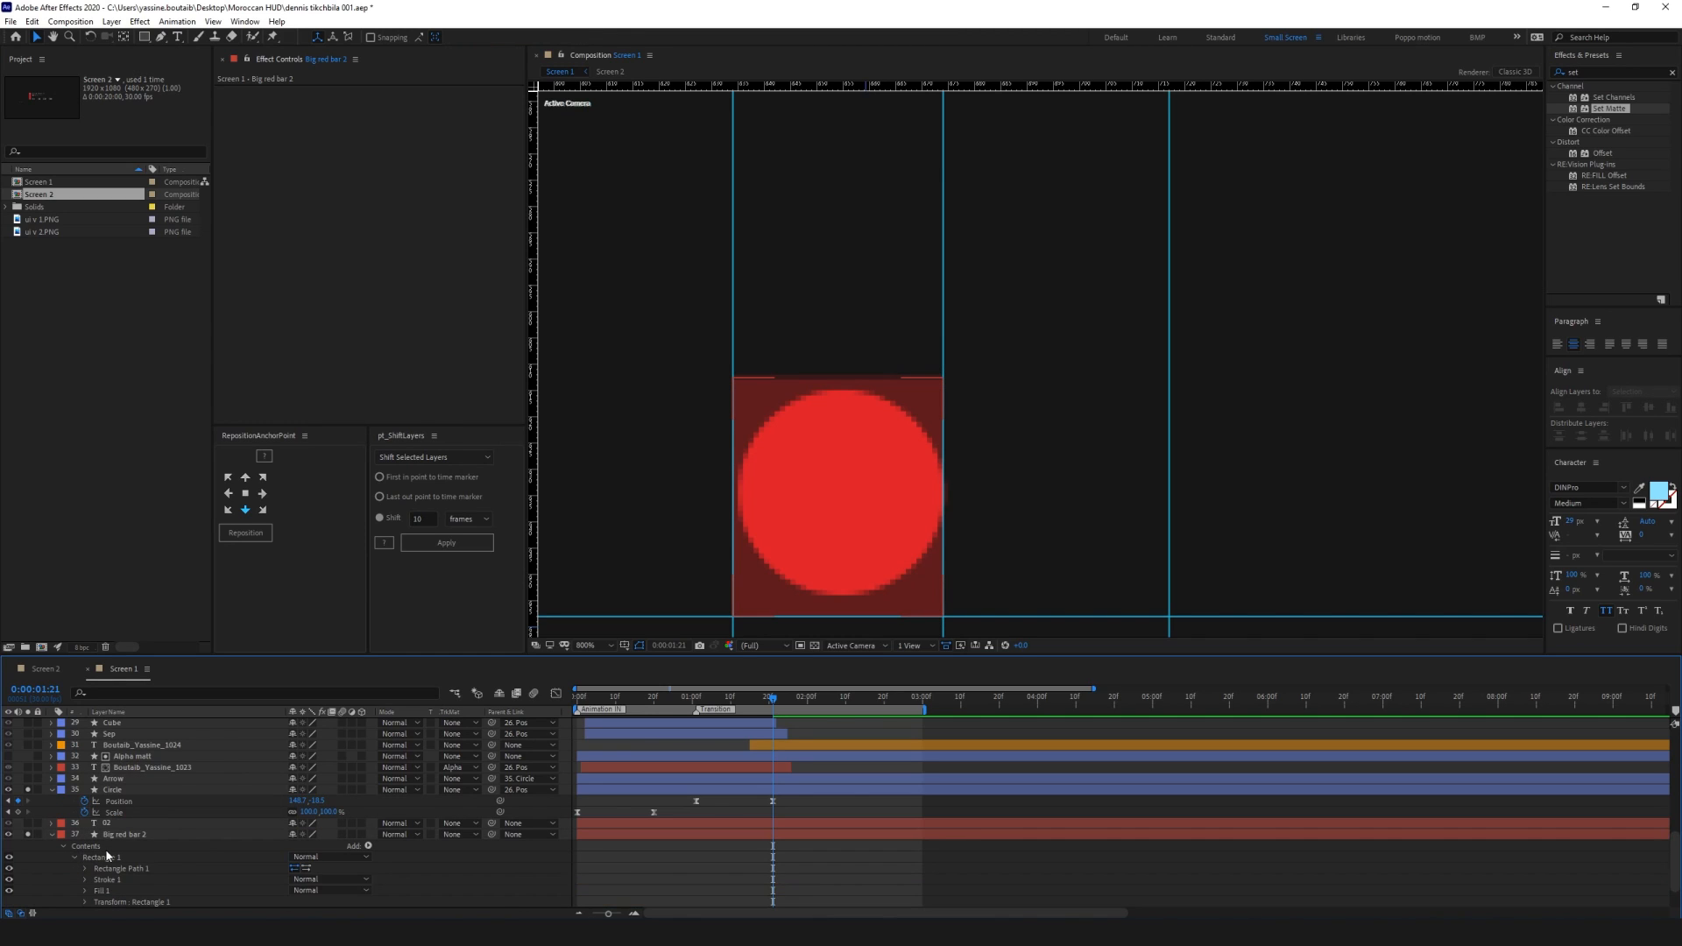
{"action": "scroll", "coordinate": [97, 849], "scroll_direction": "down", "scroll_amount": 2}
{"action": "left_click", "coordinate": [92, 825]}
{"action": "left_click", "coordinate": [85, 824]}
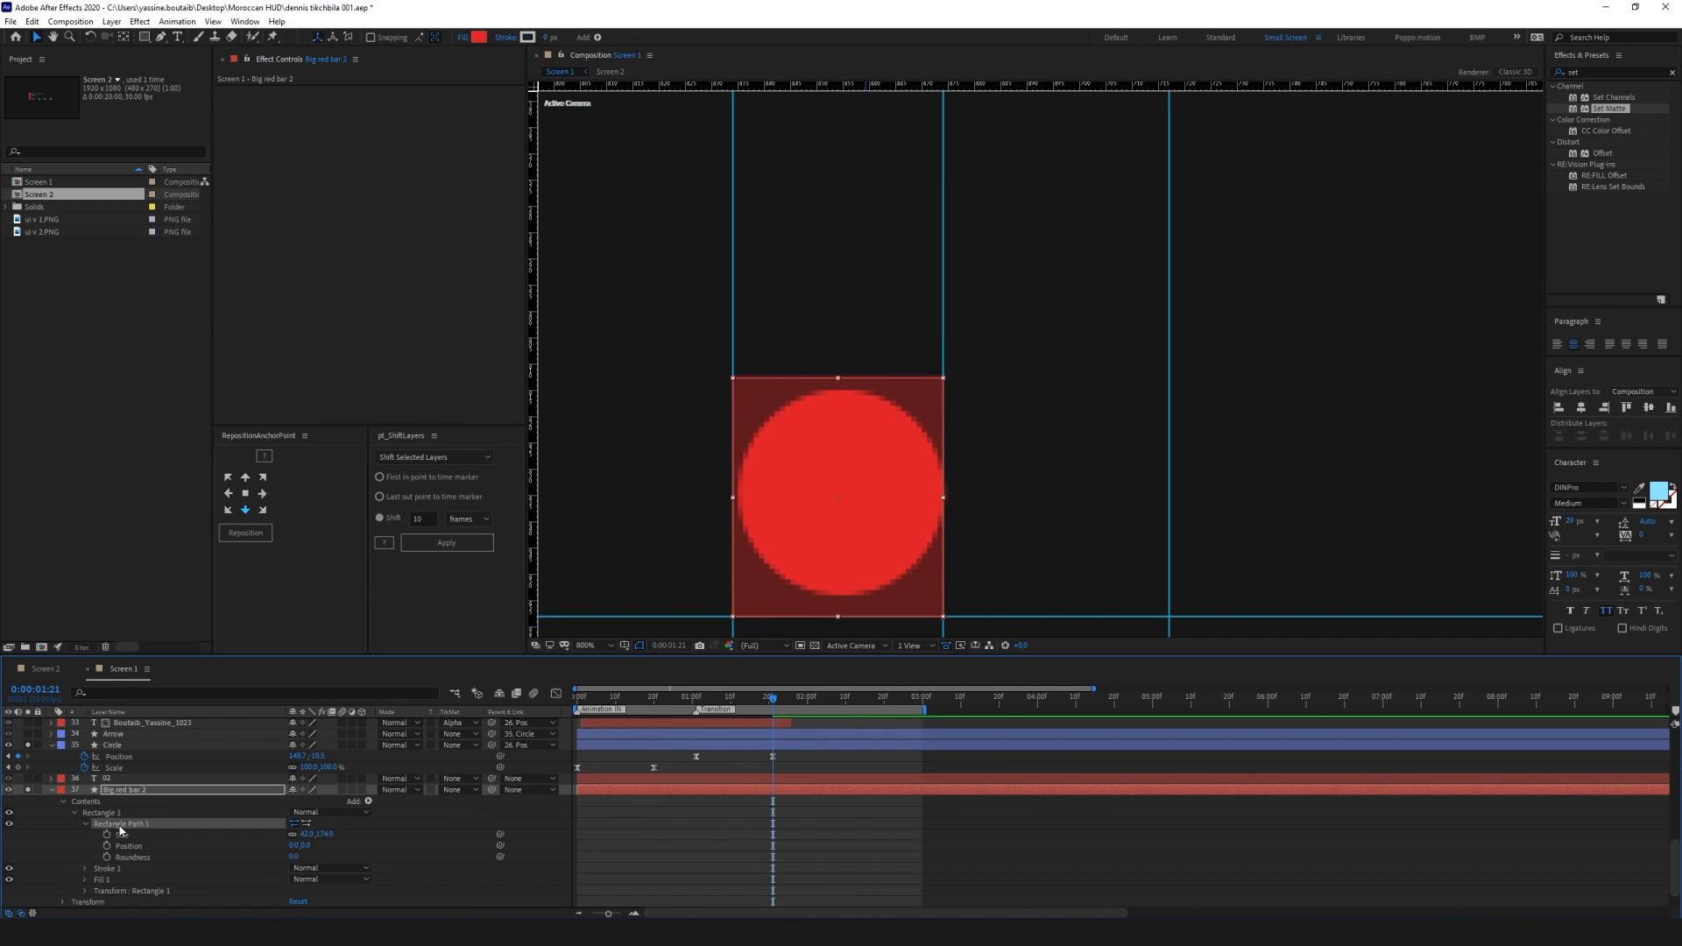
{"action": "right_click", "coordinate": [120, 830]}
{"action": "right_click", "coordinate": [107, 829]}
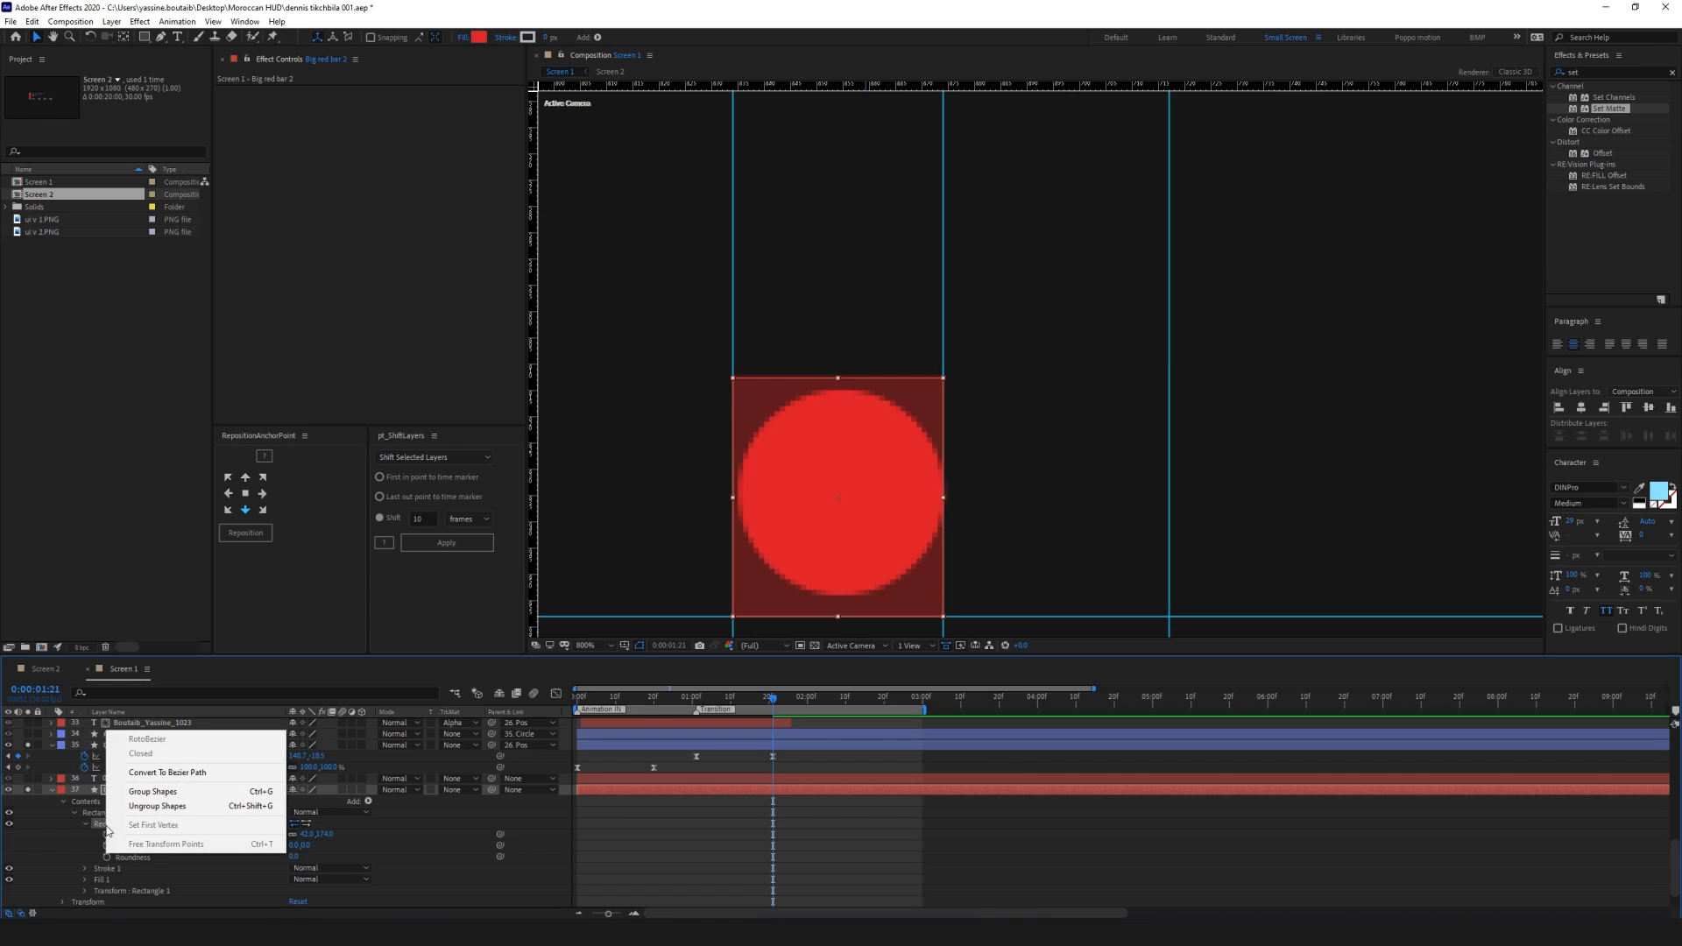
{"action": "left_click", "coordinate": [136, 773]}
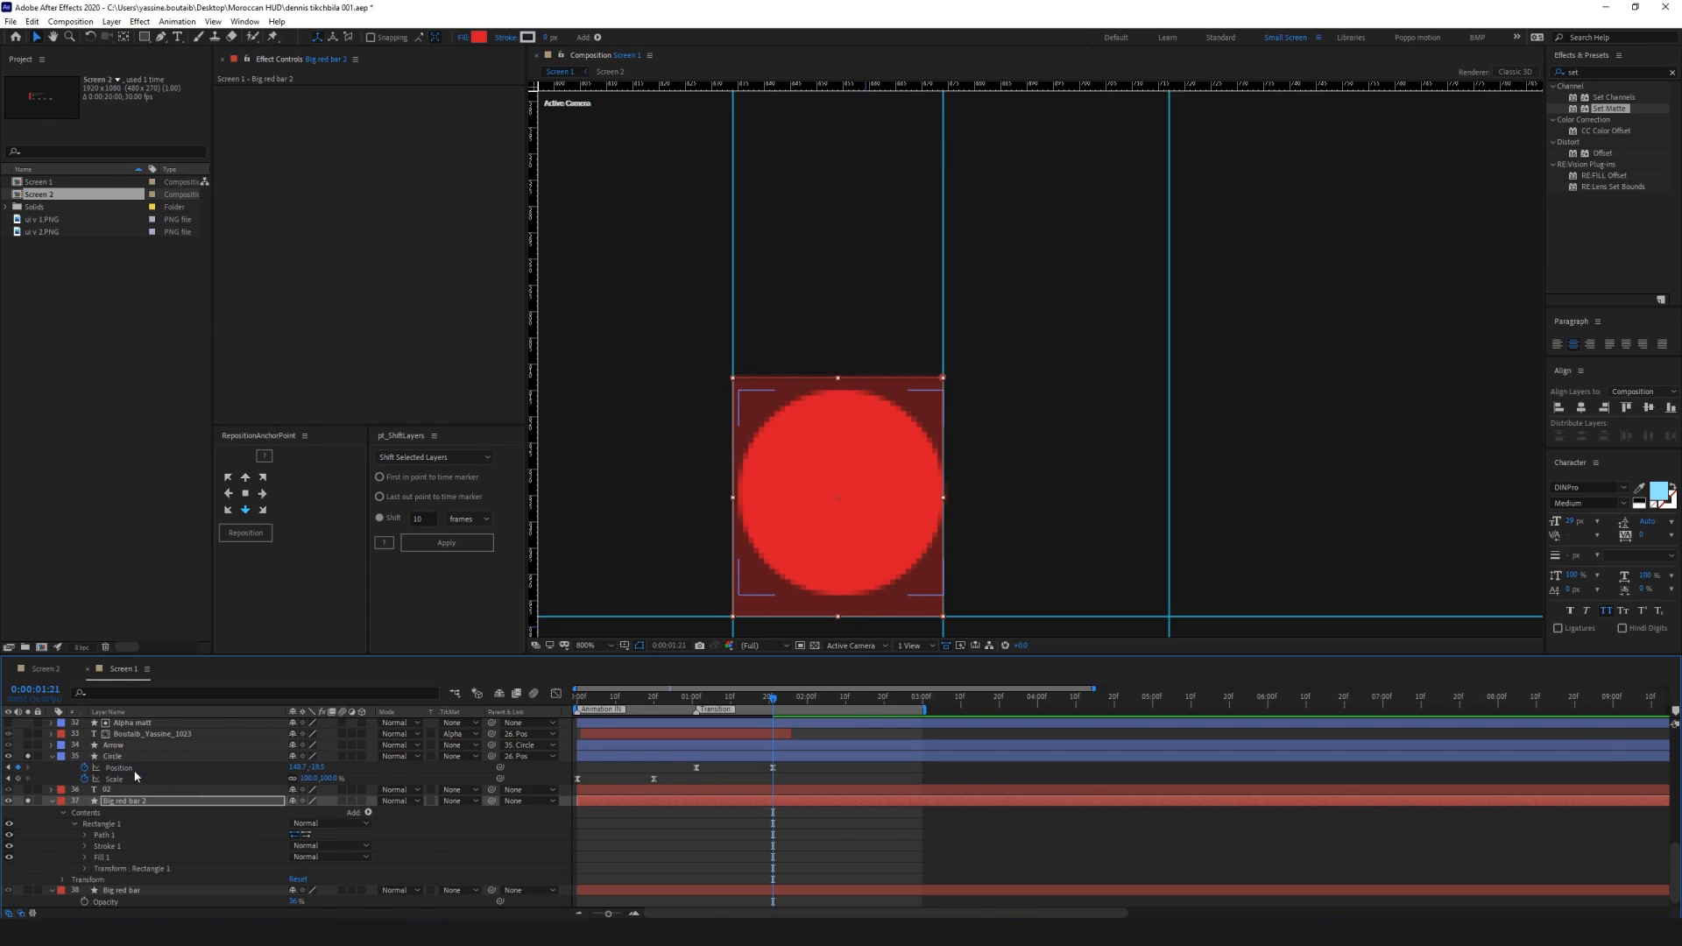
{"action": "left_click", "coordinate": [100, 838]}
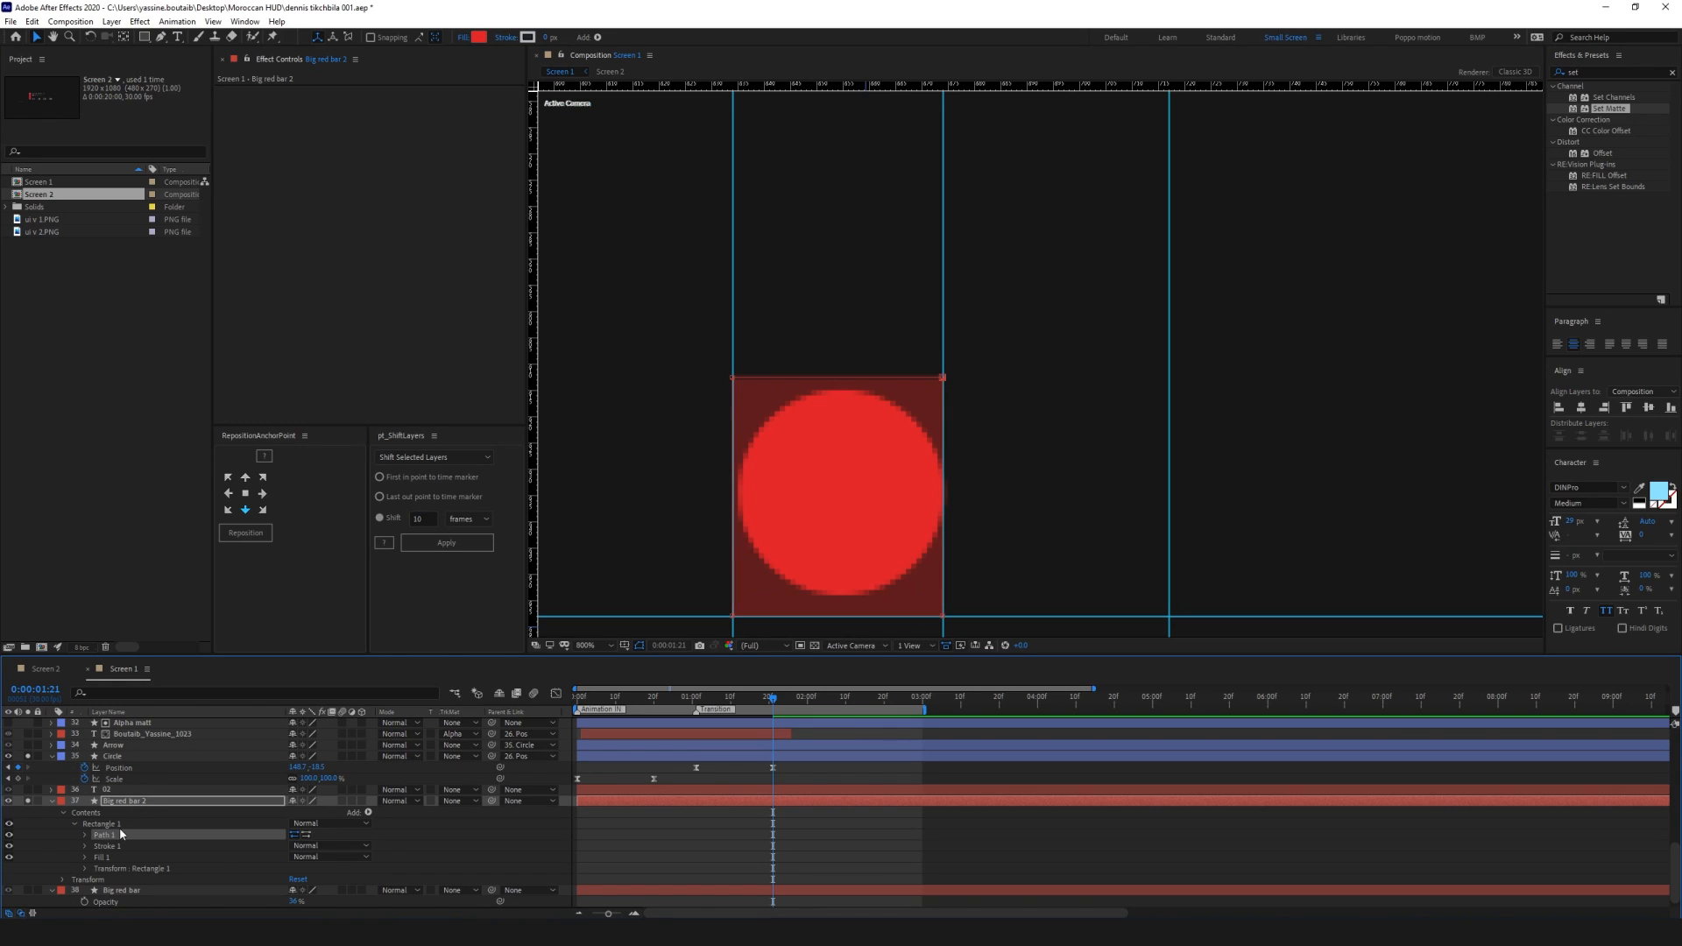
{"action": "left_click", "coordinate": [85, 834]}
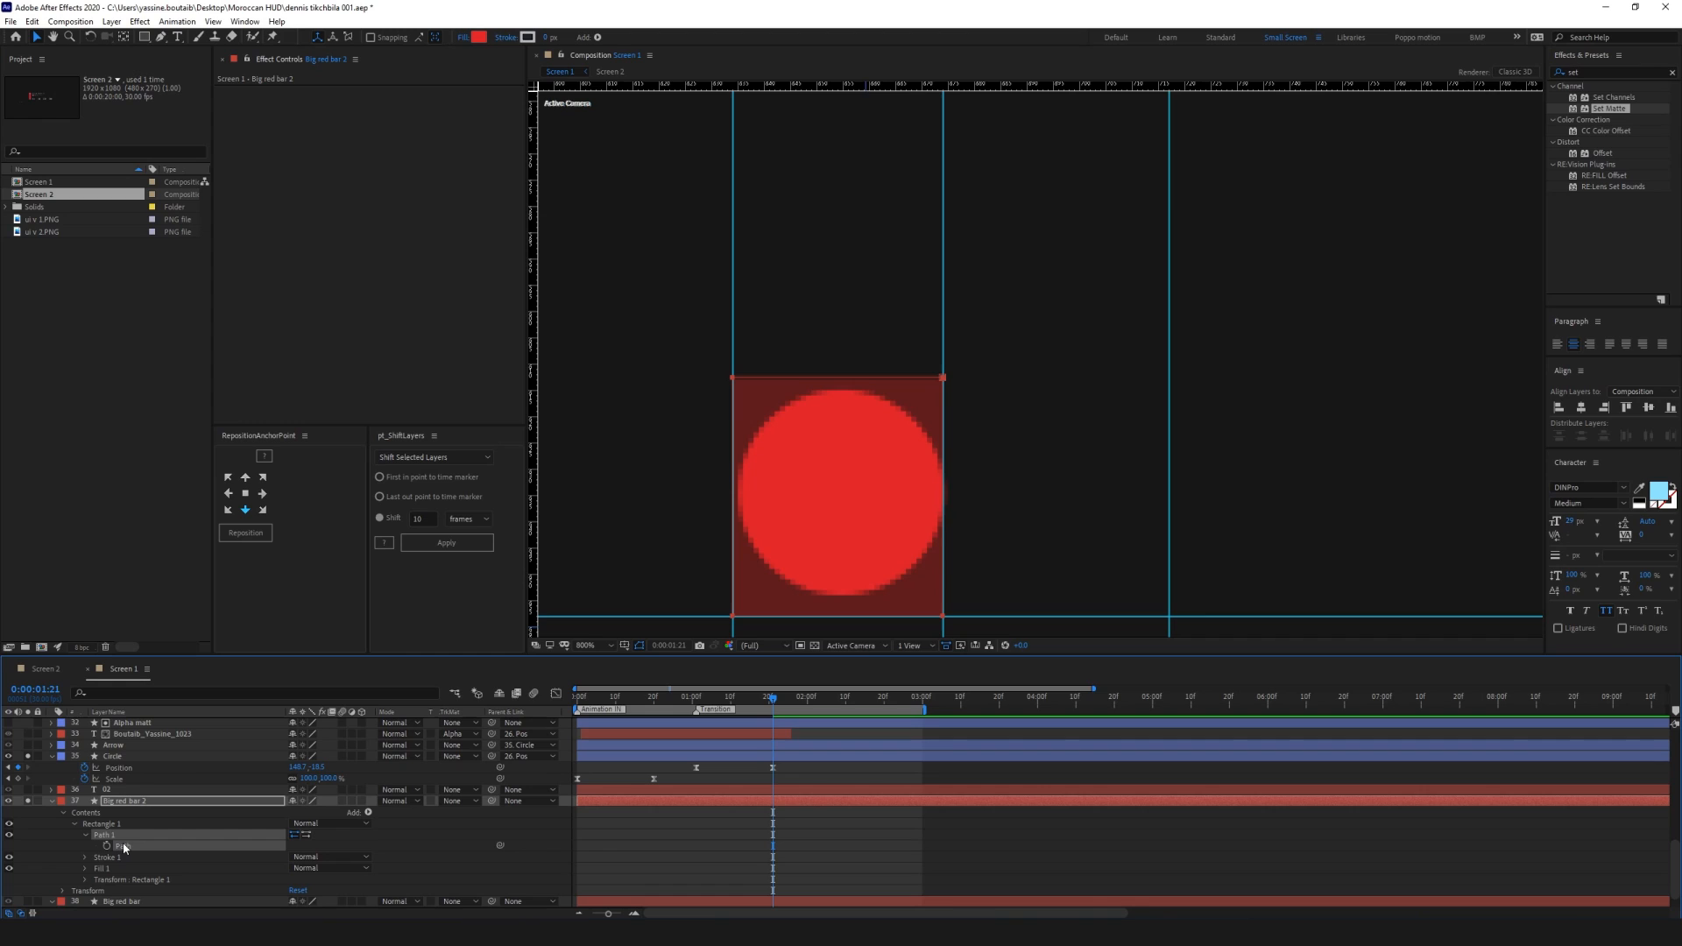
Collapse and lock the Big red bar 2 layer, and collapse the original Big red bar layer's properties
{"action": "left_click", "coordinate": [53, 802]}
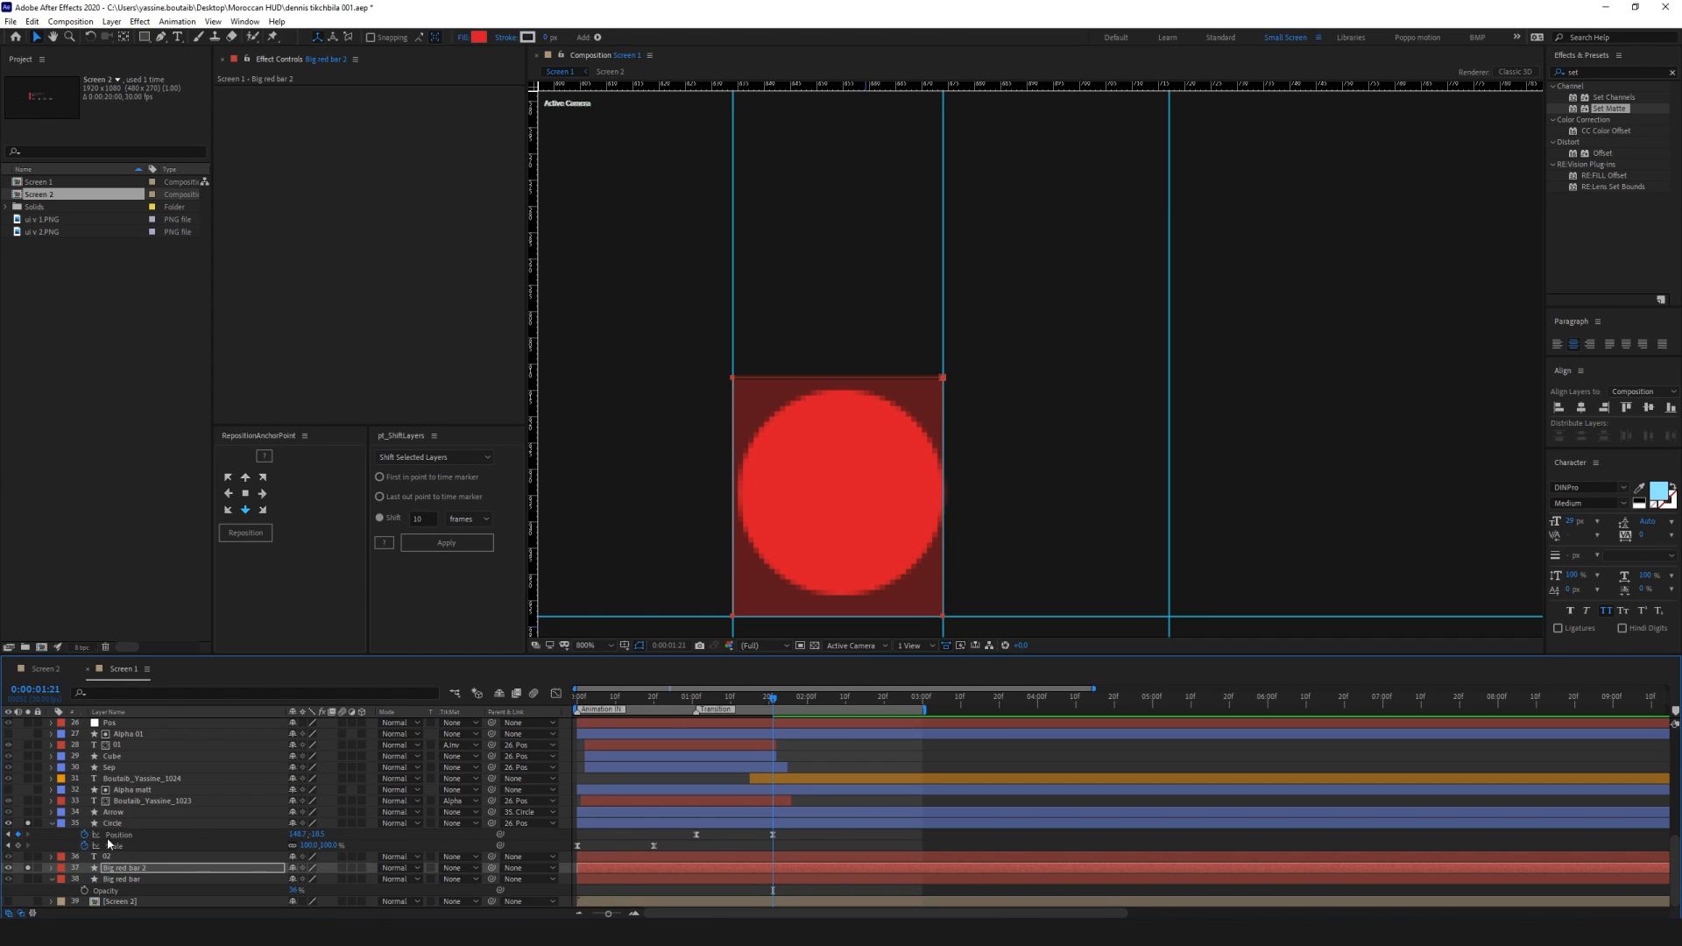
{"action": "left_click", "coordinate": [123, 869]}
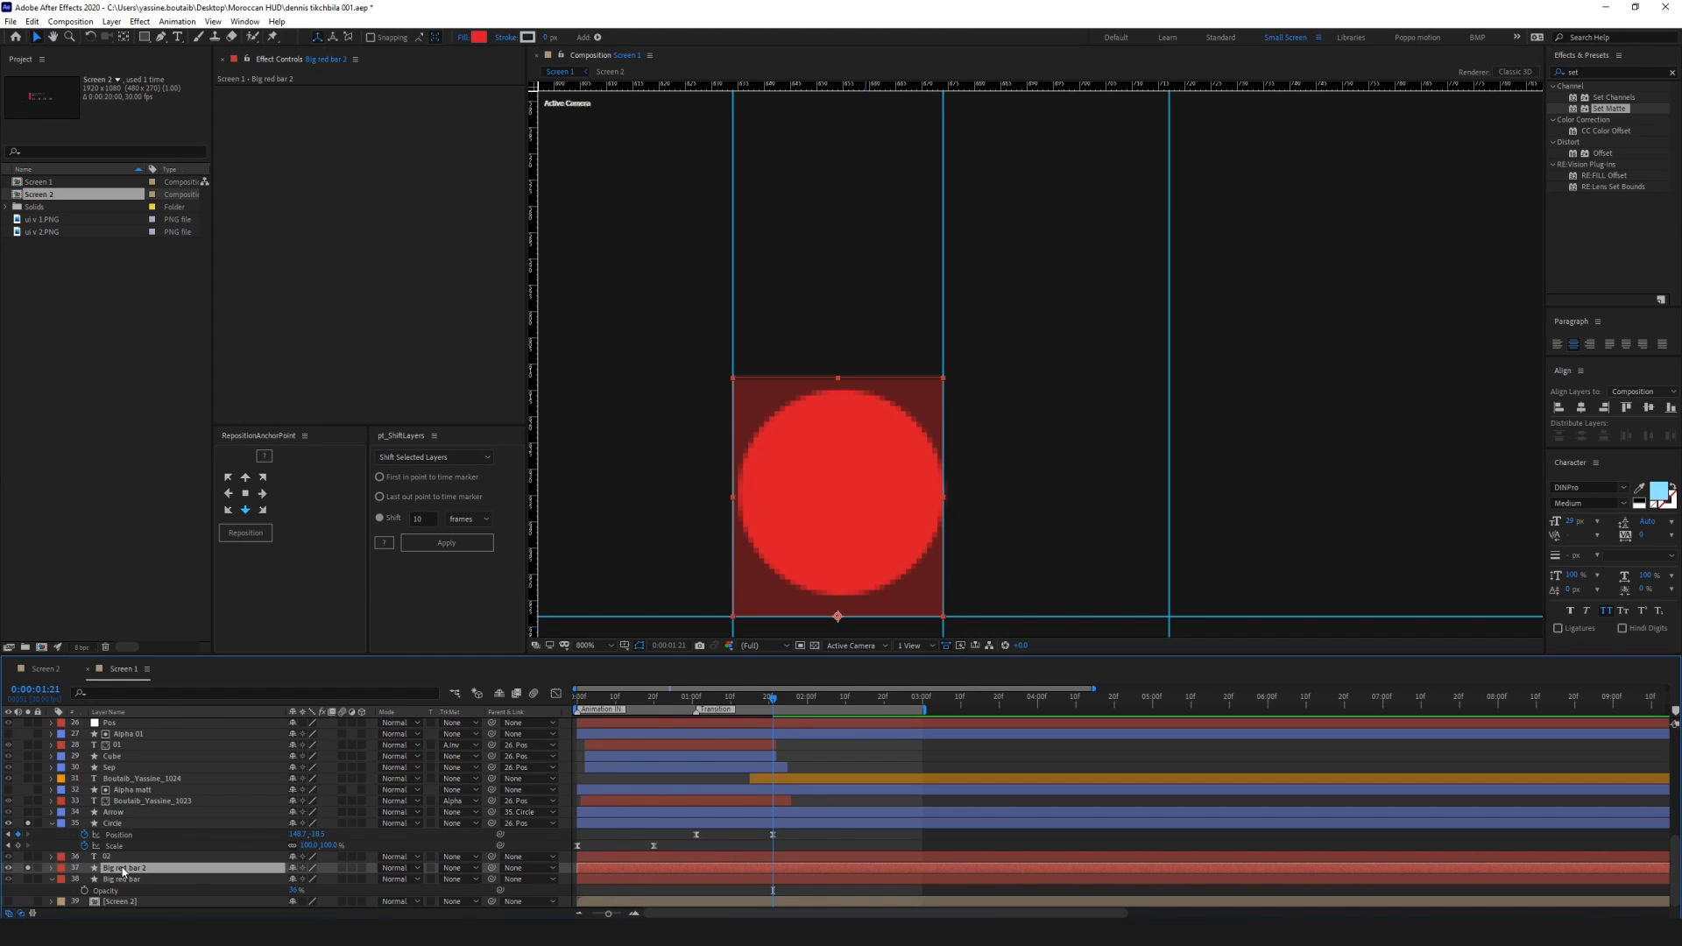
{"action": "left_click", "coordinate": [38, 868]}
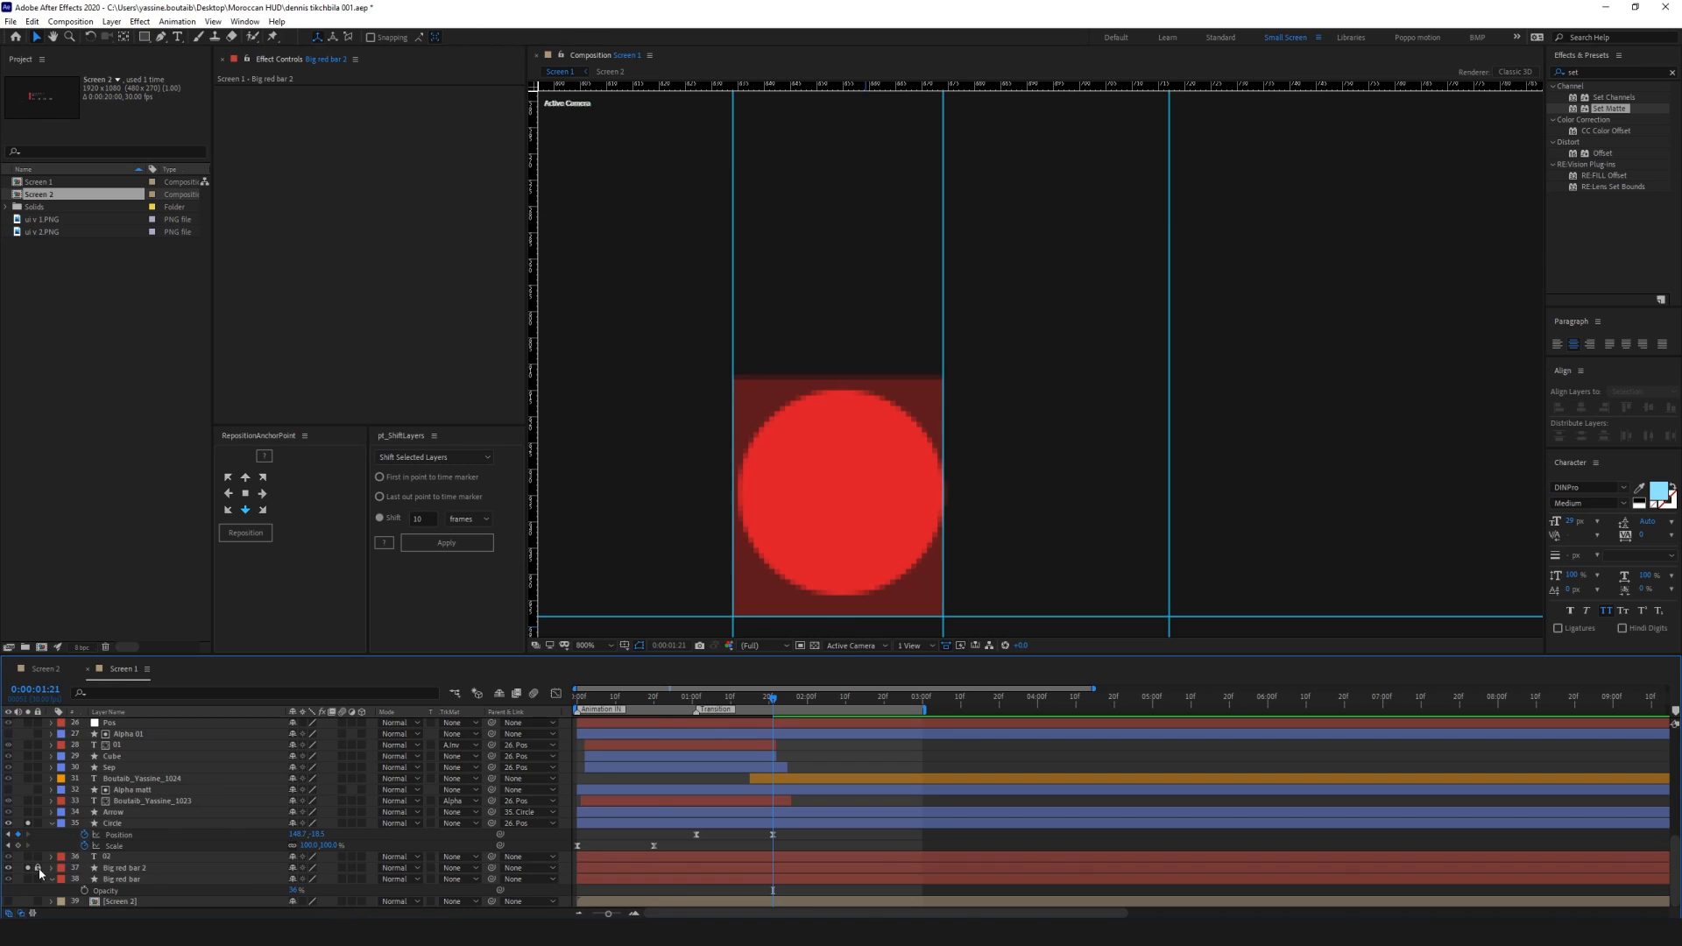
{"action": "right_click", "coordinate": [52, 883]}
{"action": "left_click", "coordinate": [50, 880]}
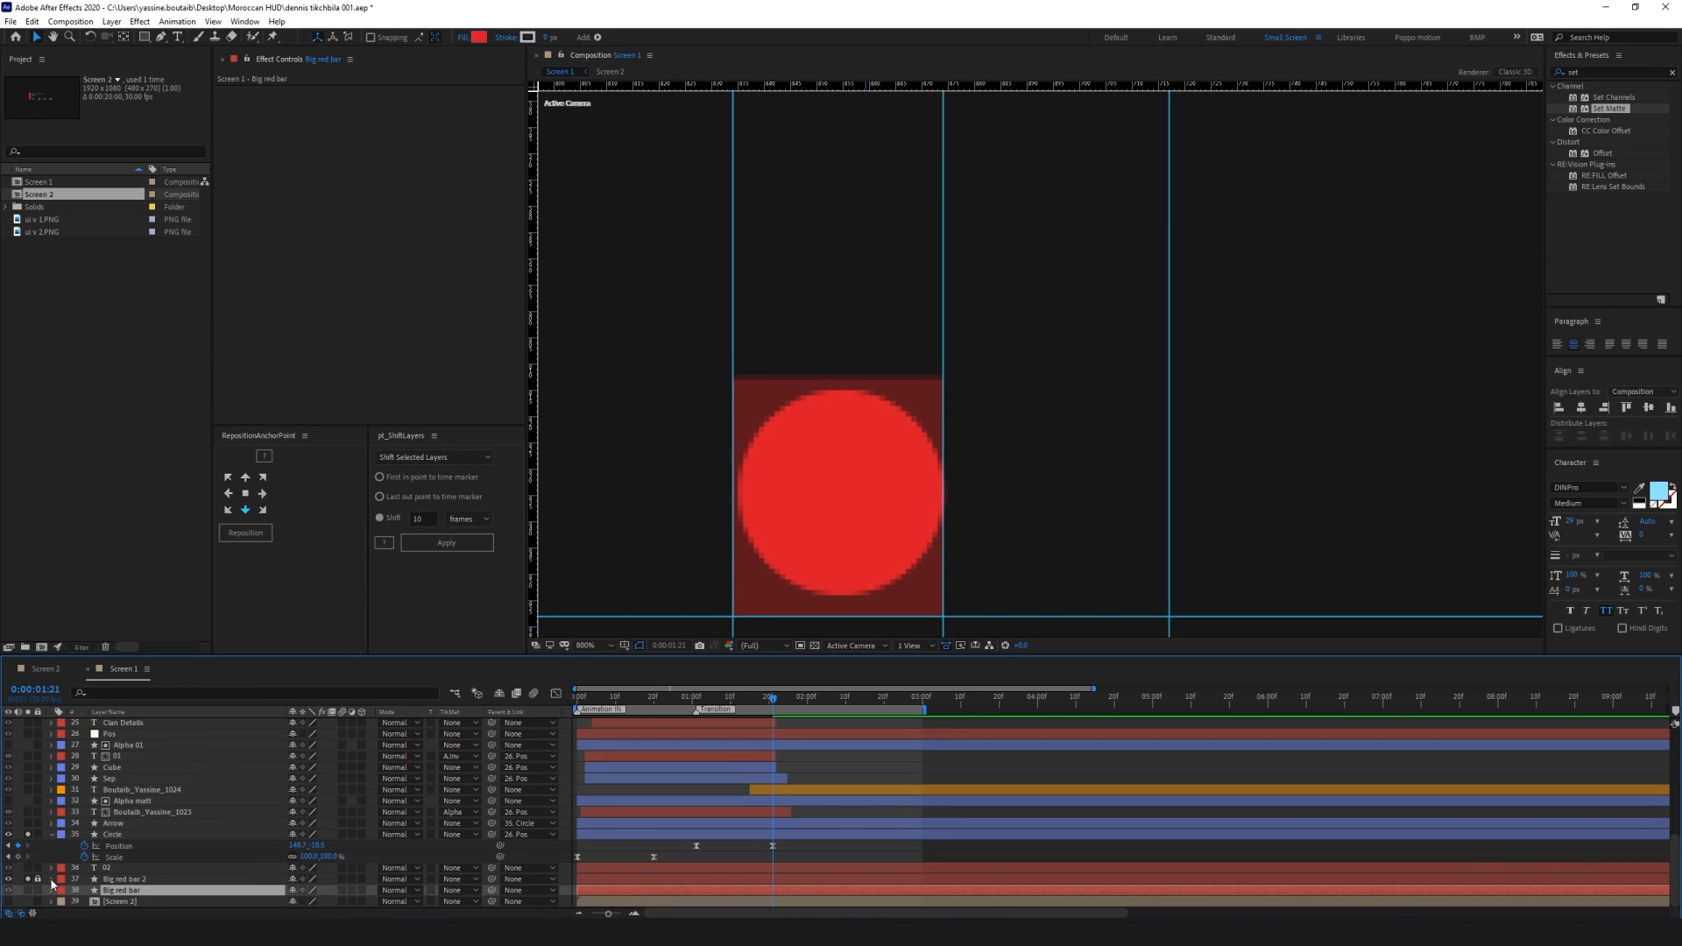
Split the Circle layer at 0:00:01:21 and remove the position and scale keyframes from the second part
{"action": "left_click", "coordinate": [145, 834]}
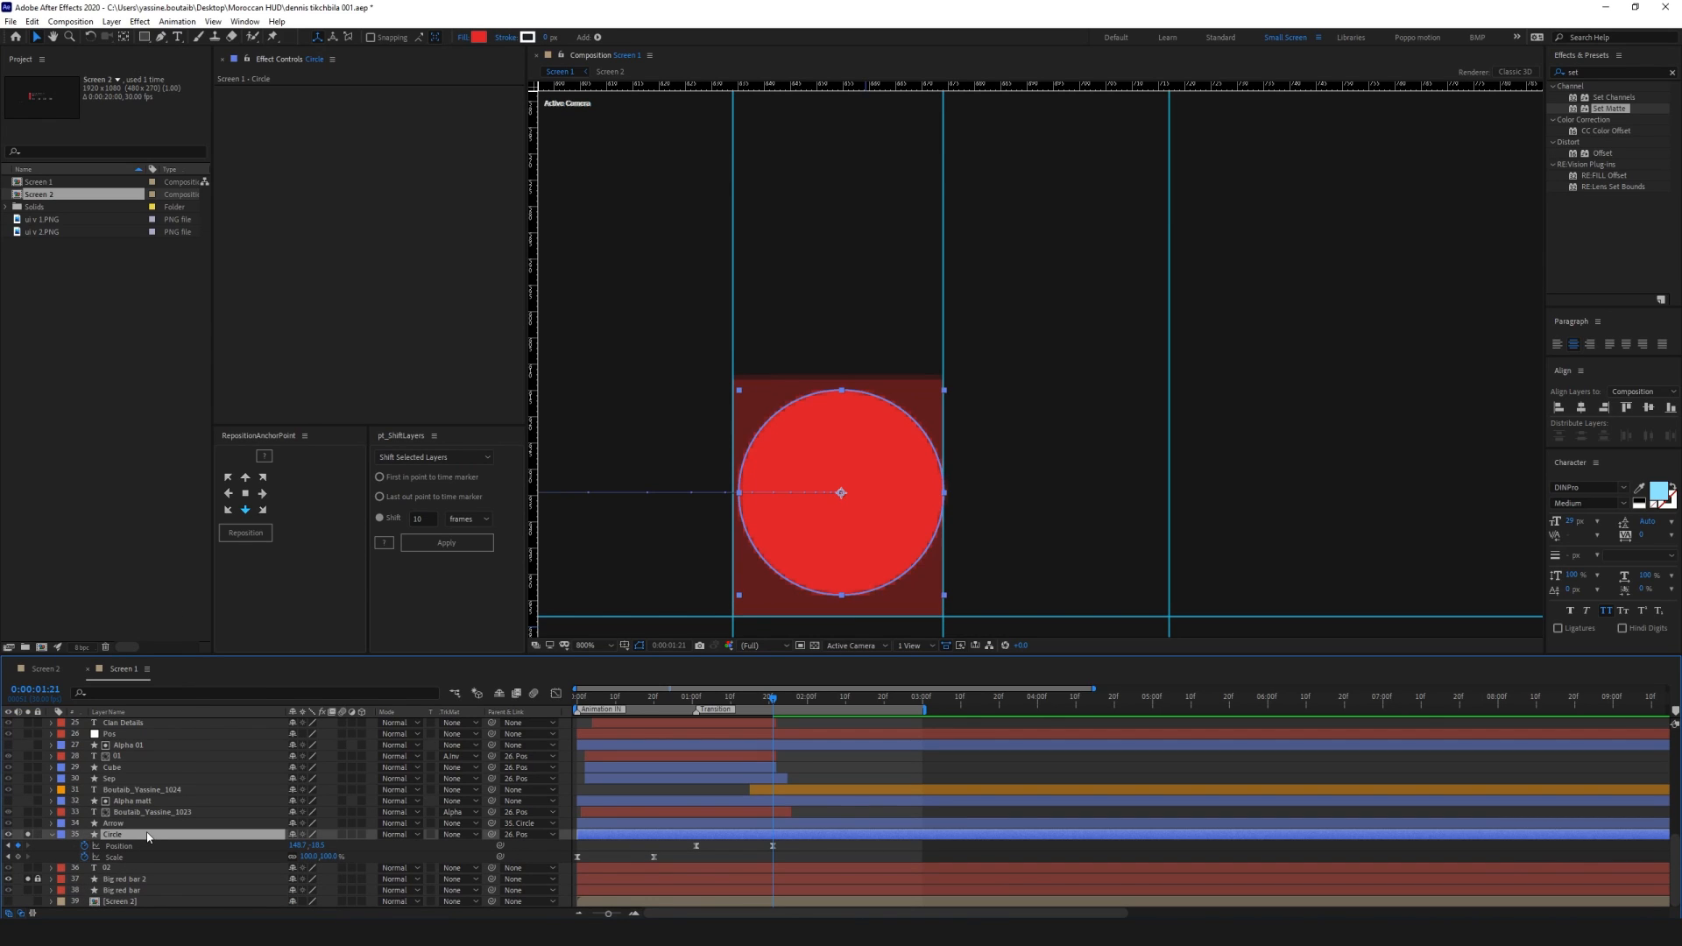
{"action": "key", "text": "ctrl+shift+d"}
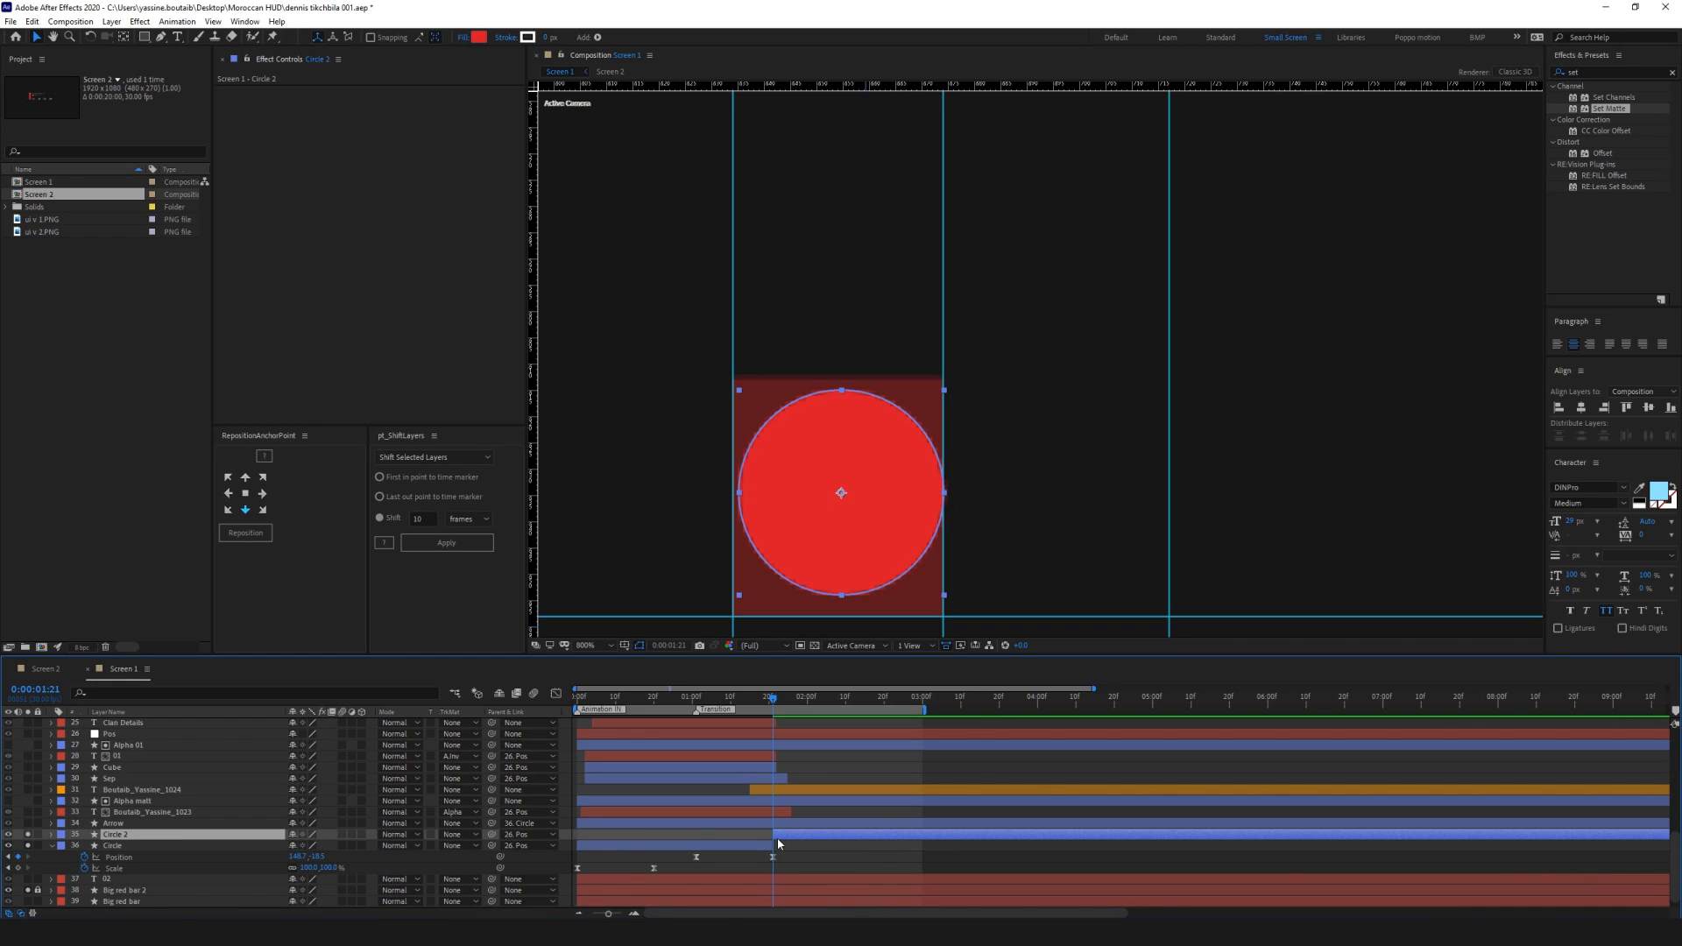
{"action": "key", "text": "u"}
{"action": "left_click_drag", "start_coordinate": [780, 843], "coordinate": [553, 872]}
{"action": "key", "text": "Delete"}
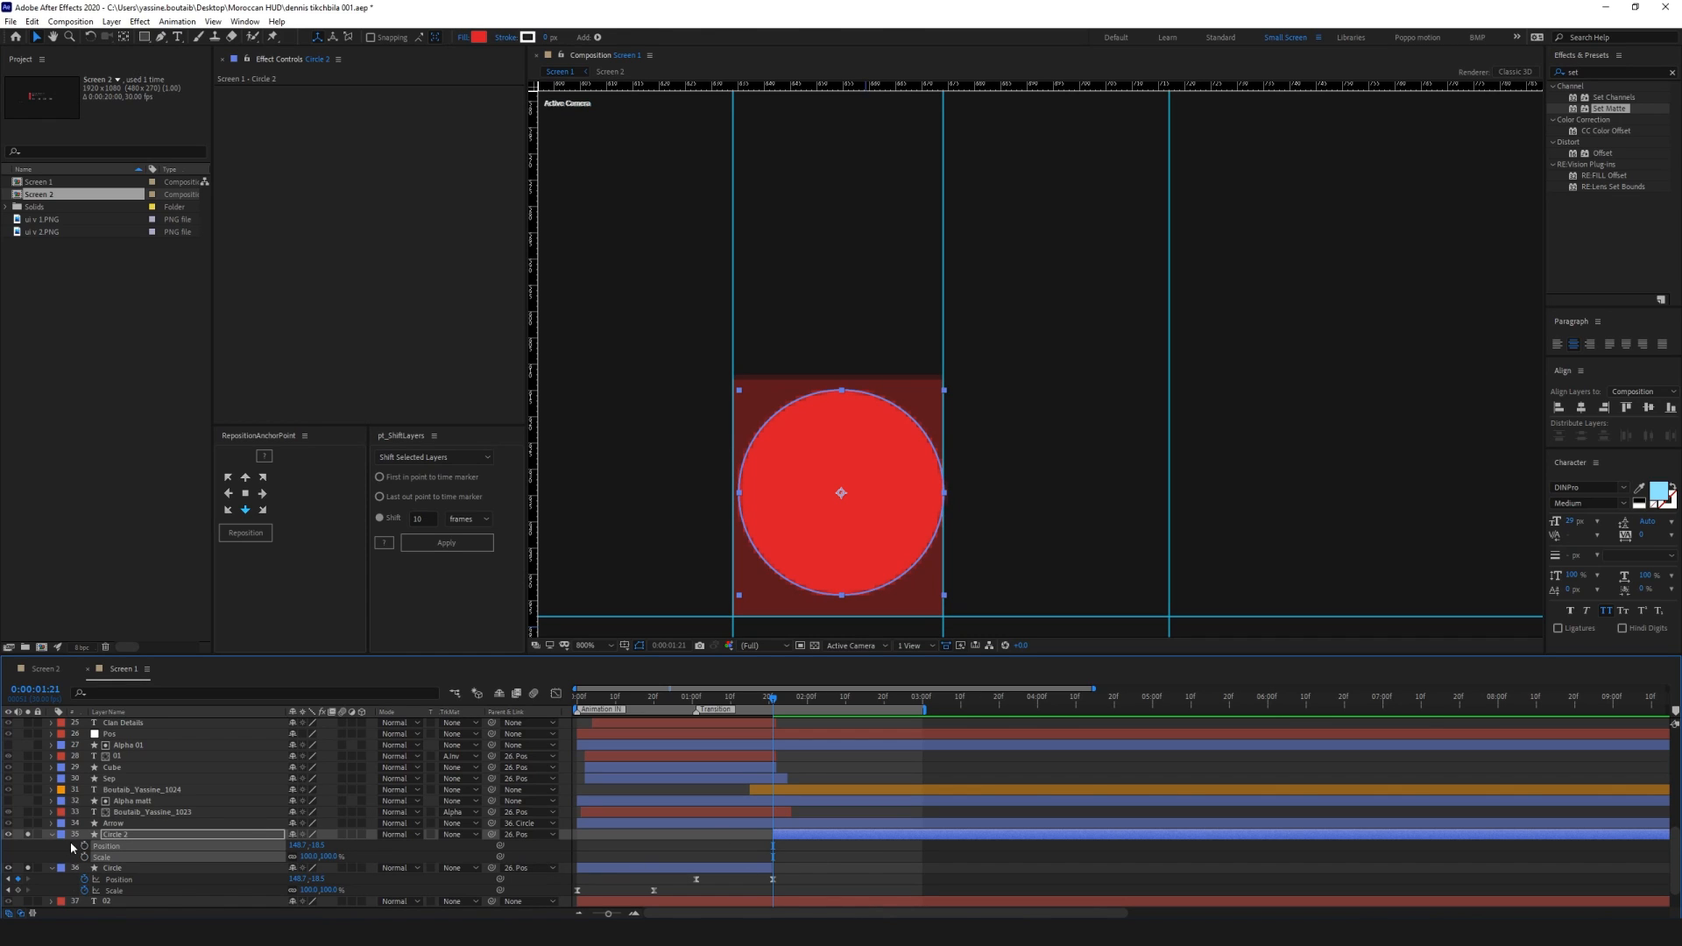
{"action": "left_click", "coordinate": [57, 835]}
{"action": "left_click", "coordinate": [53, 836]}
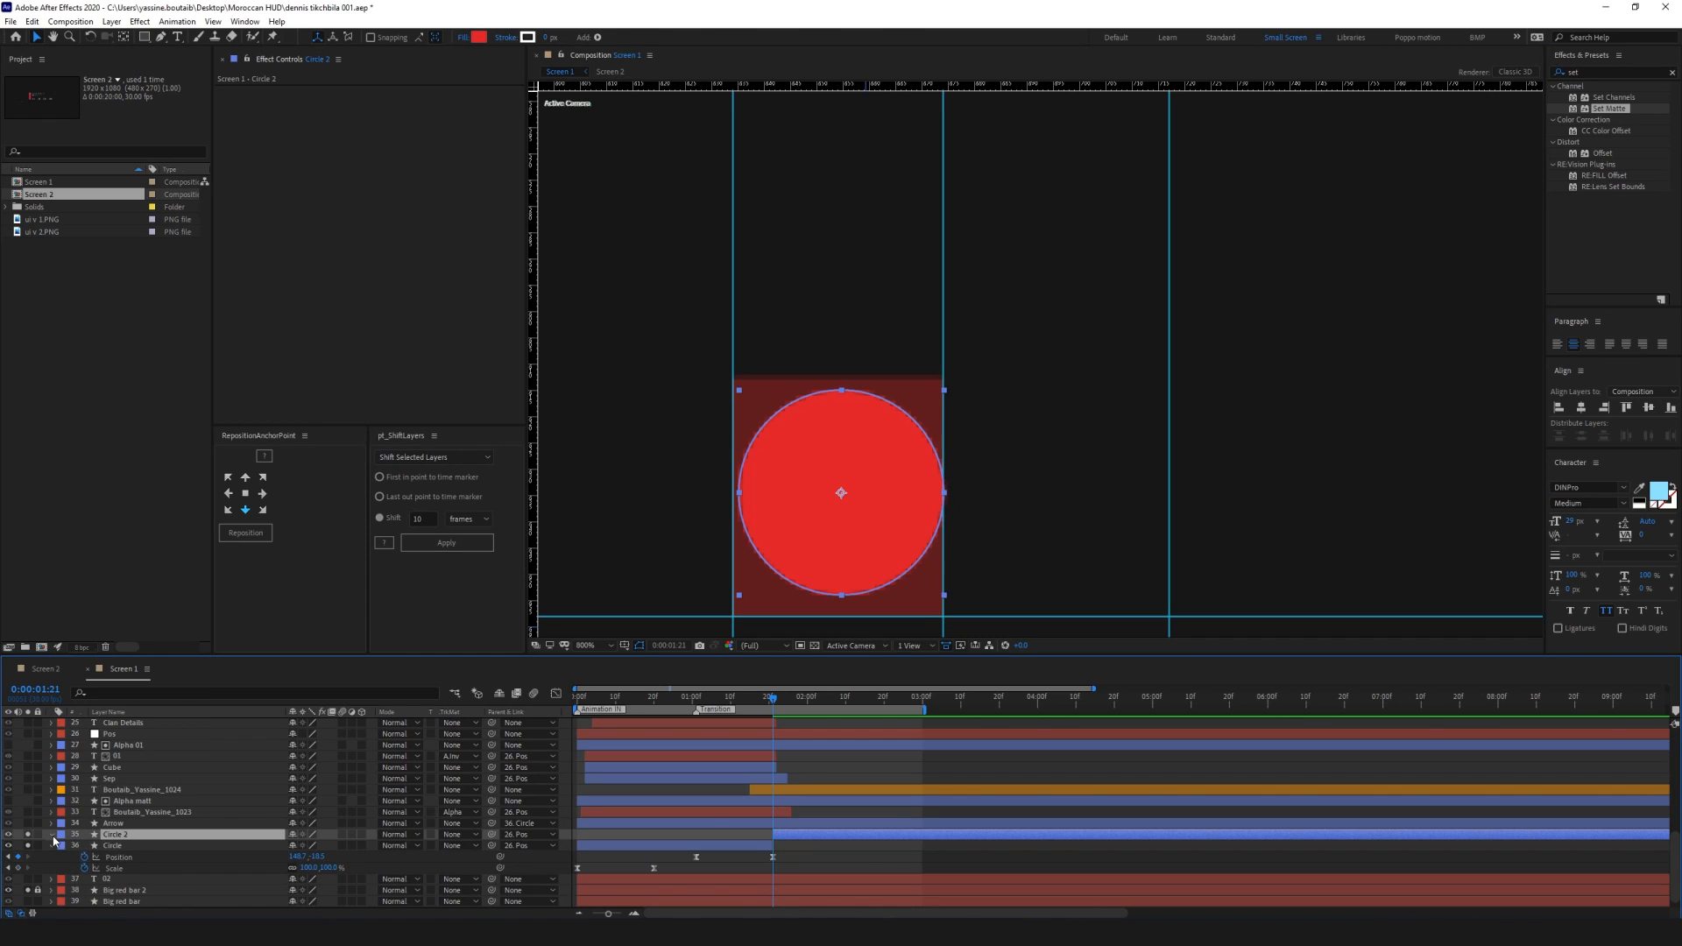
Convert Circle 2's Ellipse Path 1 to a Bezier path and set a Path keyframe at 0:00:01:21
{"action": "left_click", "coordinate": [51, 835]}
{"action": "left_click", "coordinate": [63, 847]}
{"action": "left_click", "coordinate": [64, 835]}
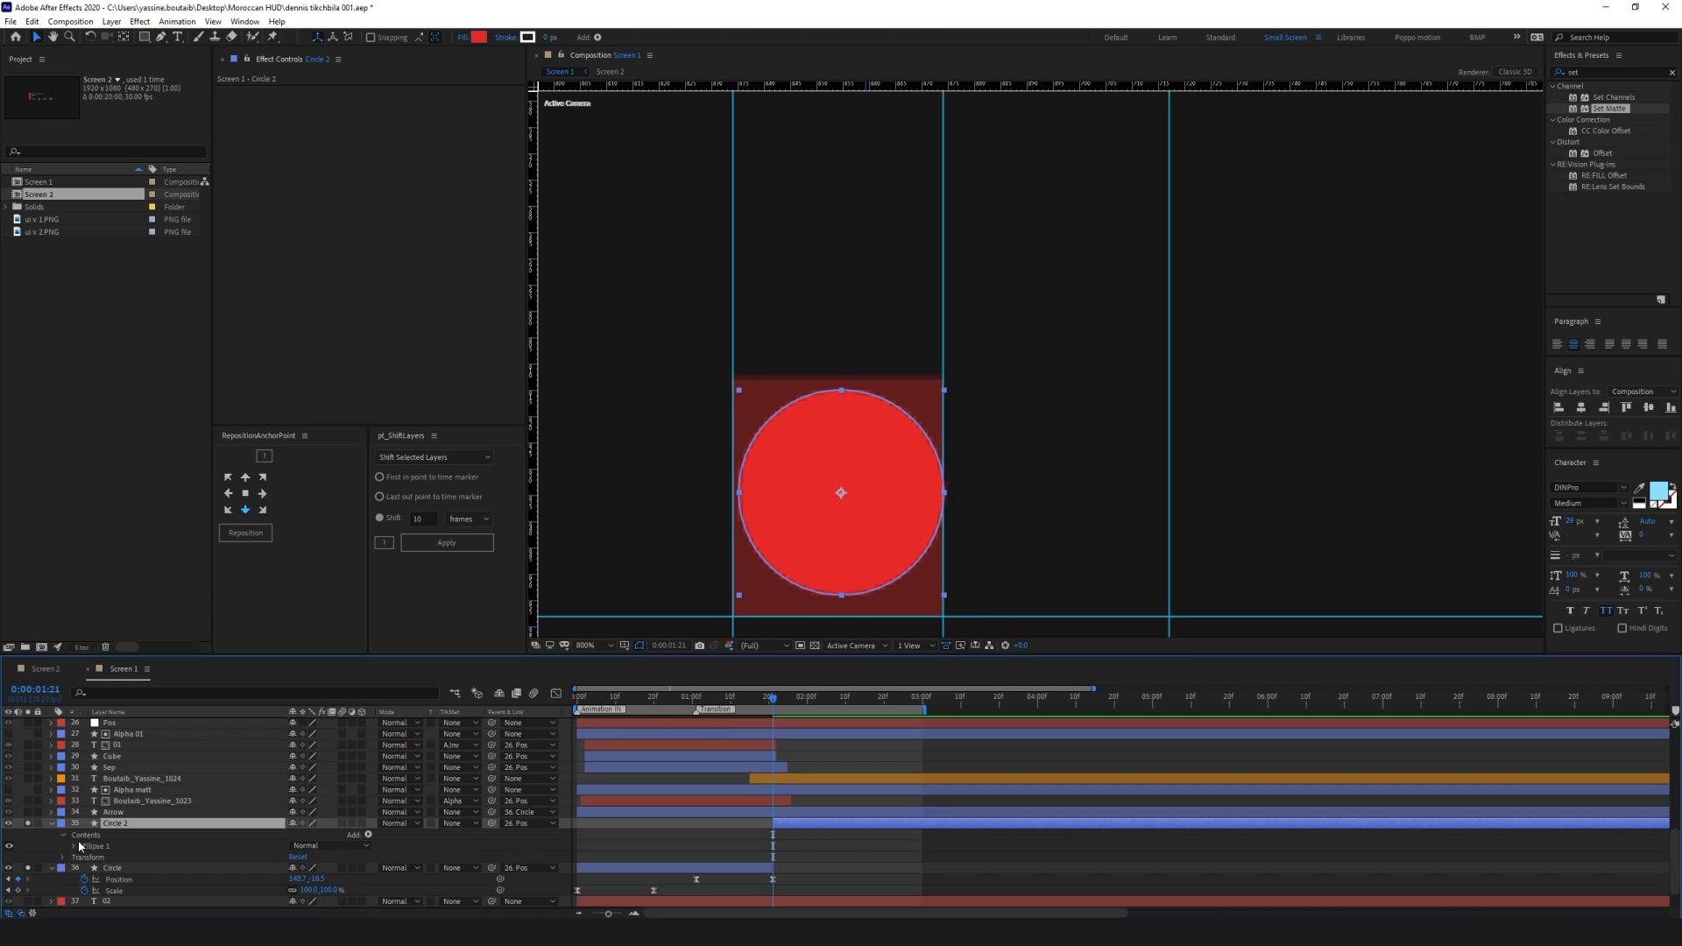
{"action": "left_click", "coordinate": [75, 846]}
{"action": "left_click", "coordinate": [103, 857]}
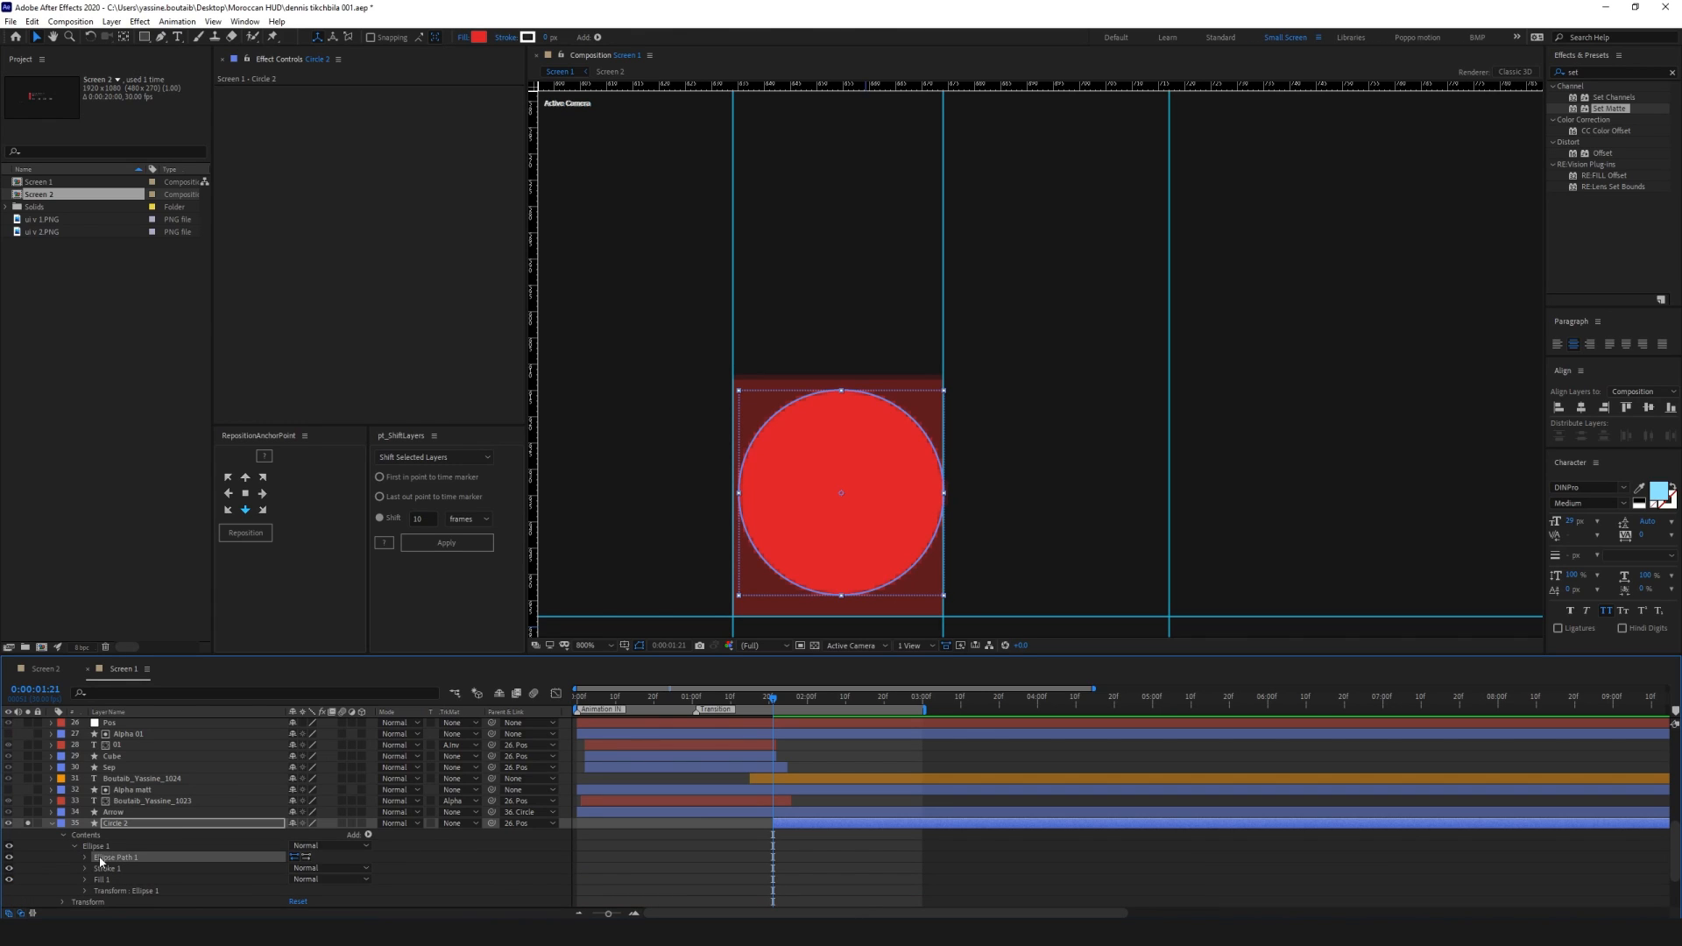
{"action": "right_click", "coordinate": [101, 862]}
{"action": "left_click", "coordinate": [144, 804]}
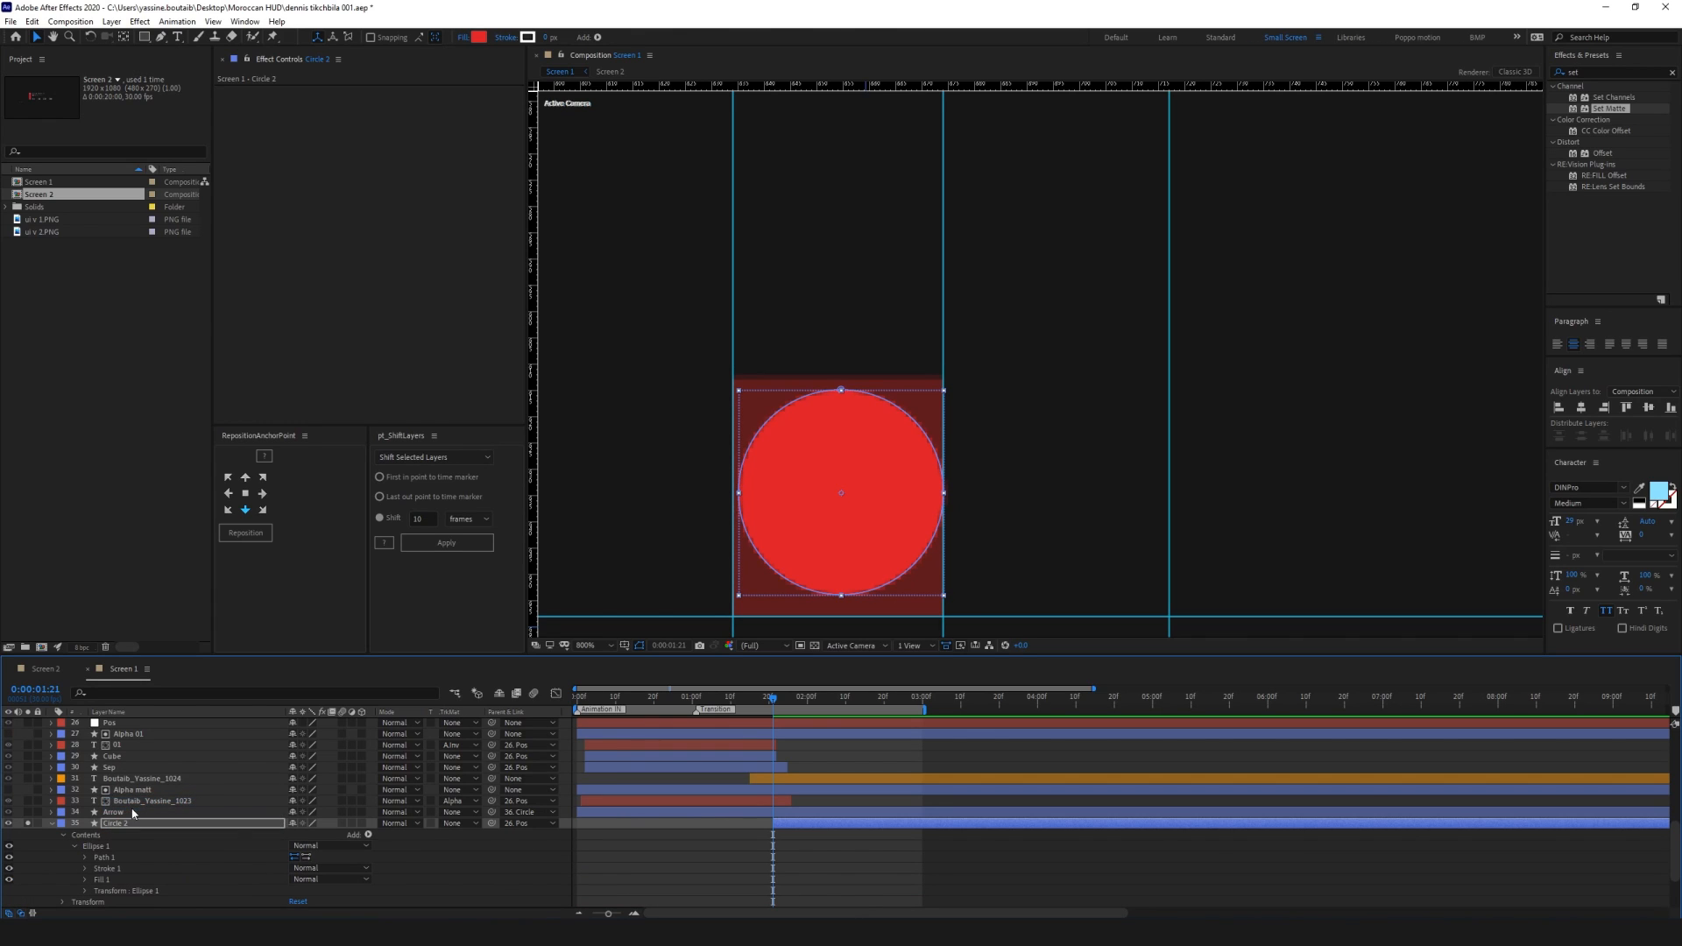
{"action": "left_click", "coordinate": [86, 857]}
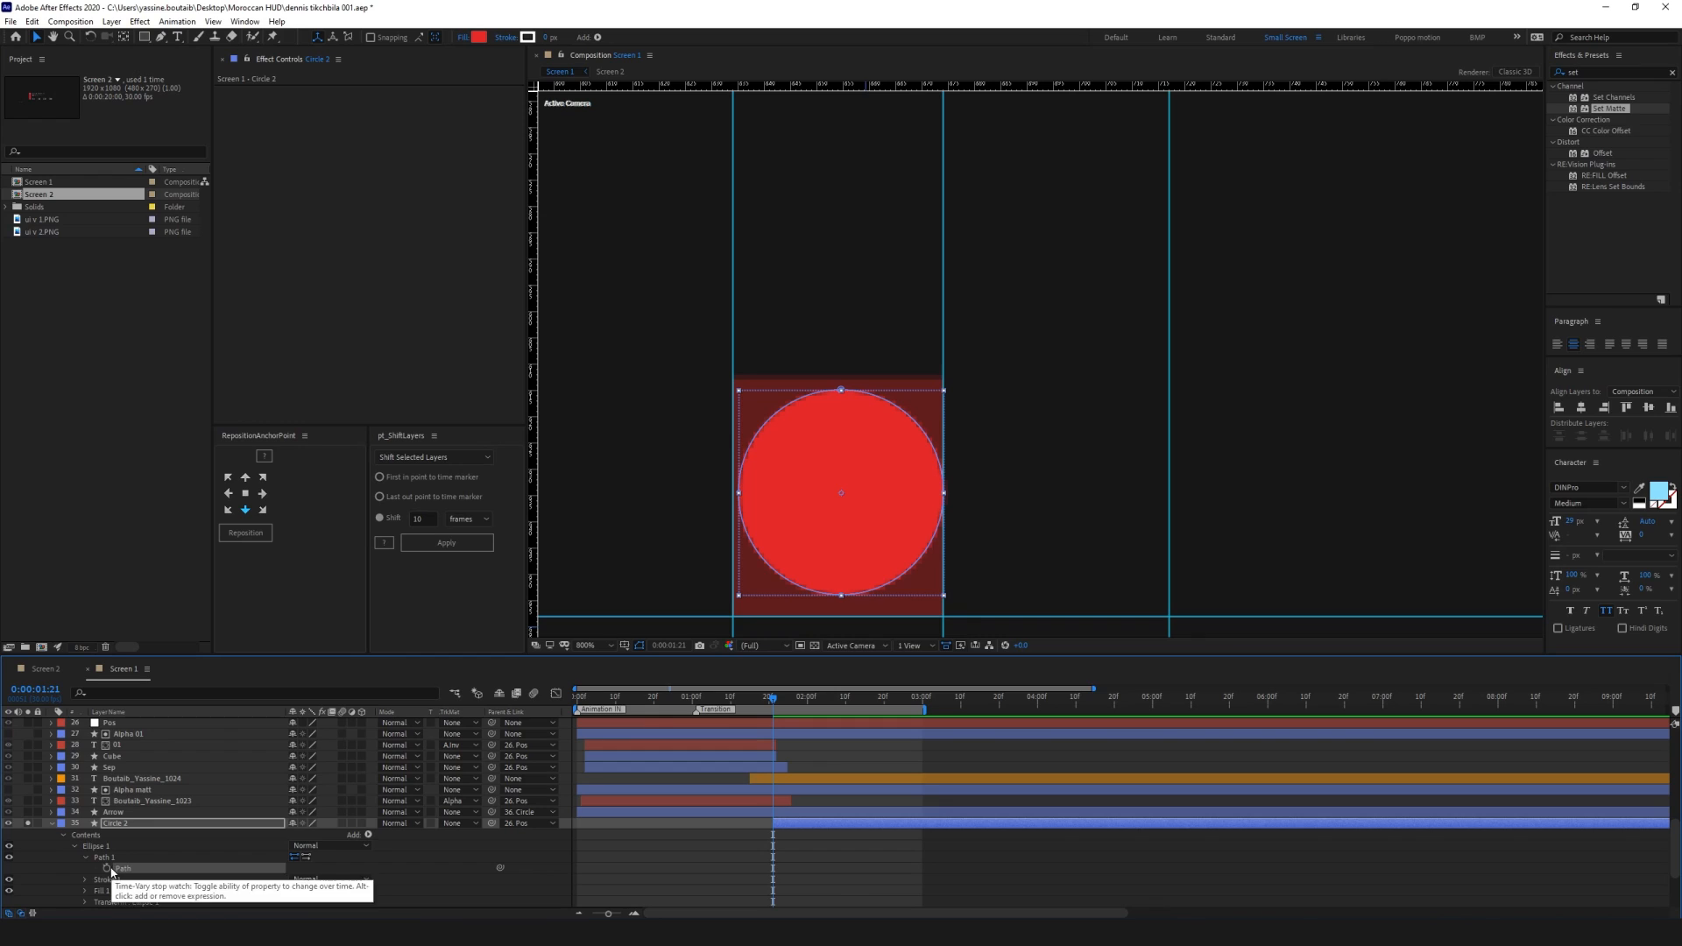
{"action": "left_click", "coordinate": [107, 869]}
Unlock Big red bar 2, set a keyframe on its rectangle Path at 0:00:02:11, and copy that keyframe
{"action": "key", "text": "shift+Page_Down"}
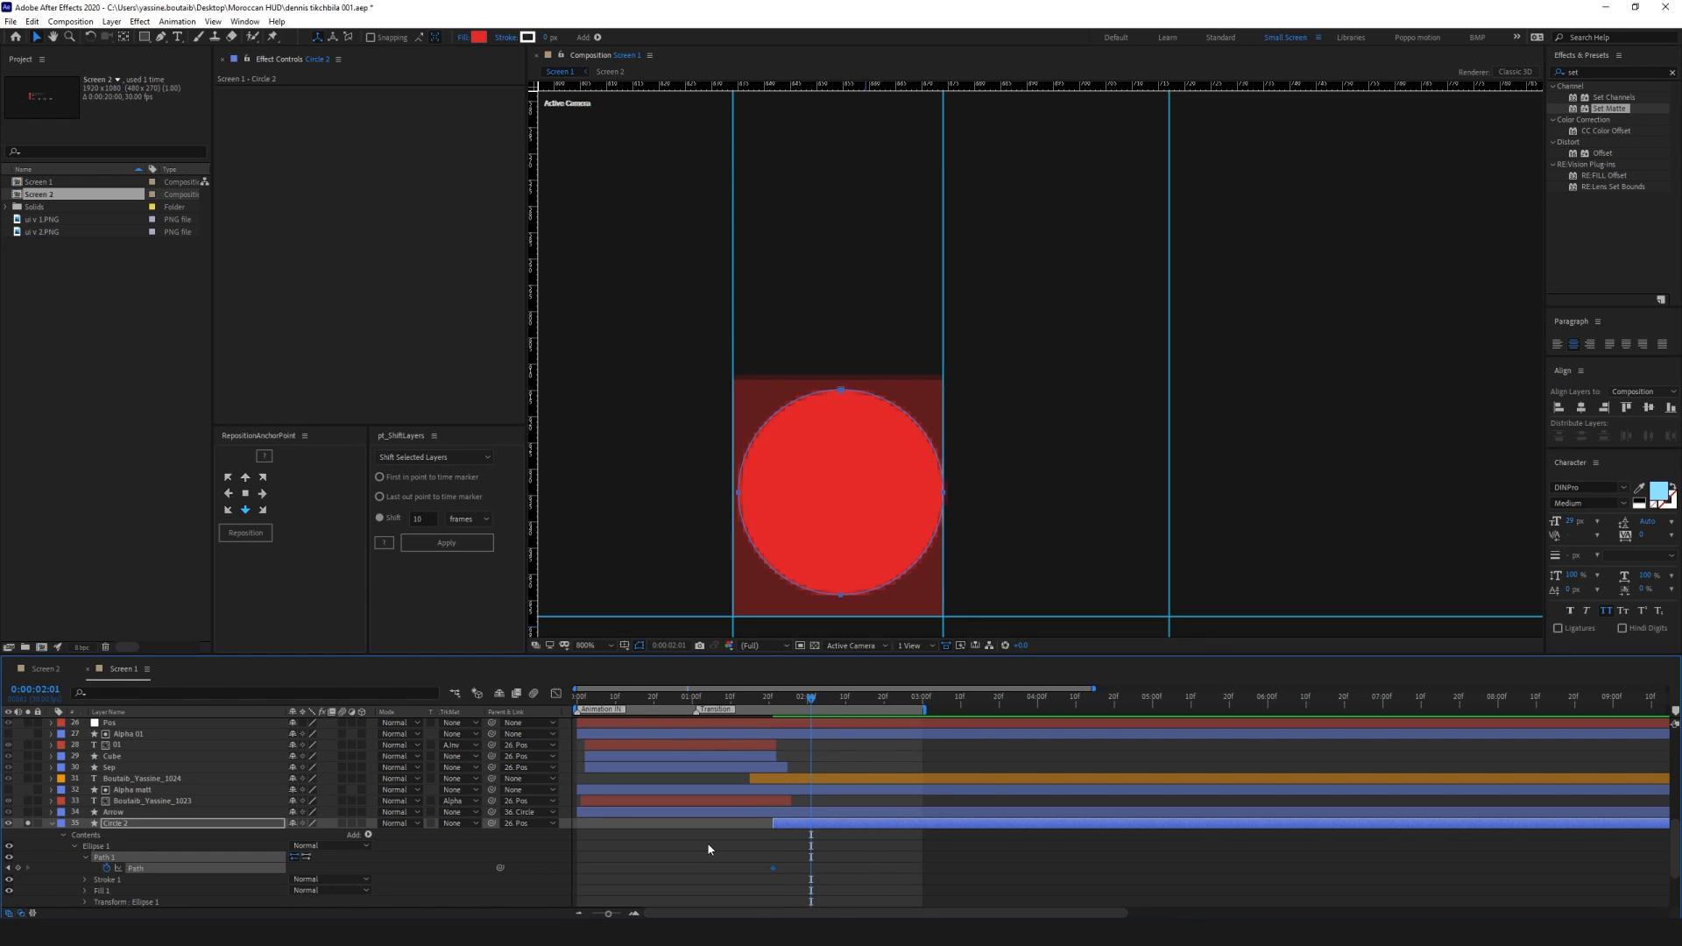
{"action": "key", "text": "shift+Page_Down"}
{"action": "scroll", "coordinate": [231, 845], "scroll_direction": "down", "scroll_amount": 3}
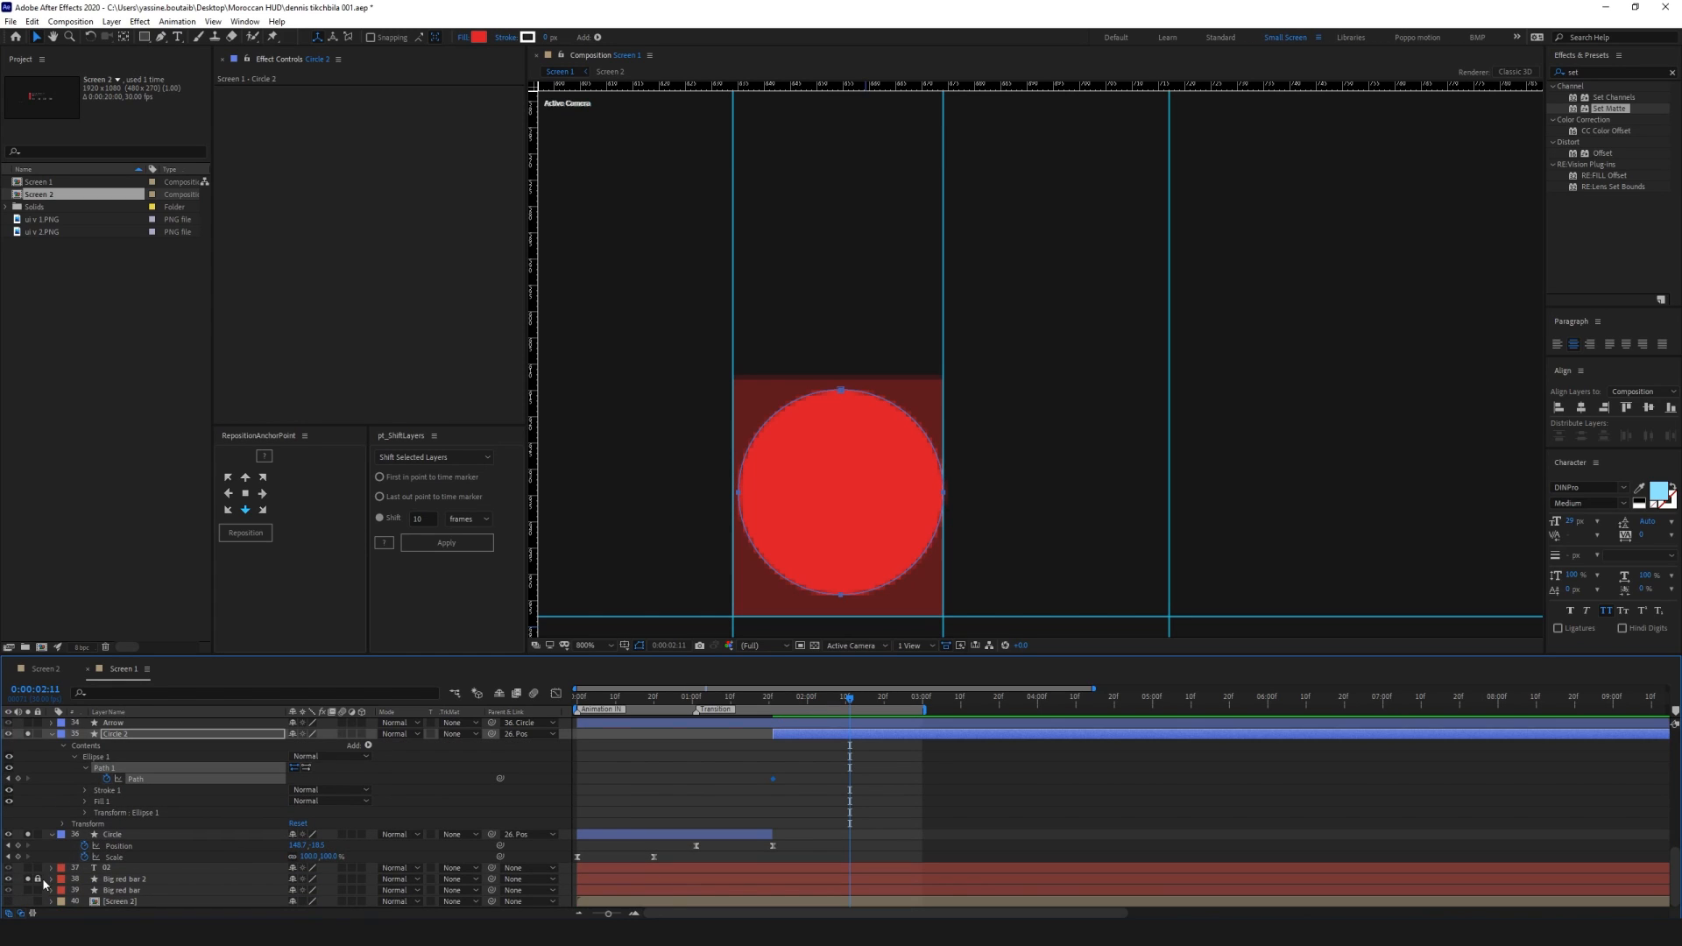
{"action": "left_click", "coordinate": [39, 879]}
{"action": "left_click", "coordinate": [52, 880]}
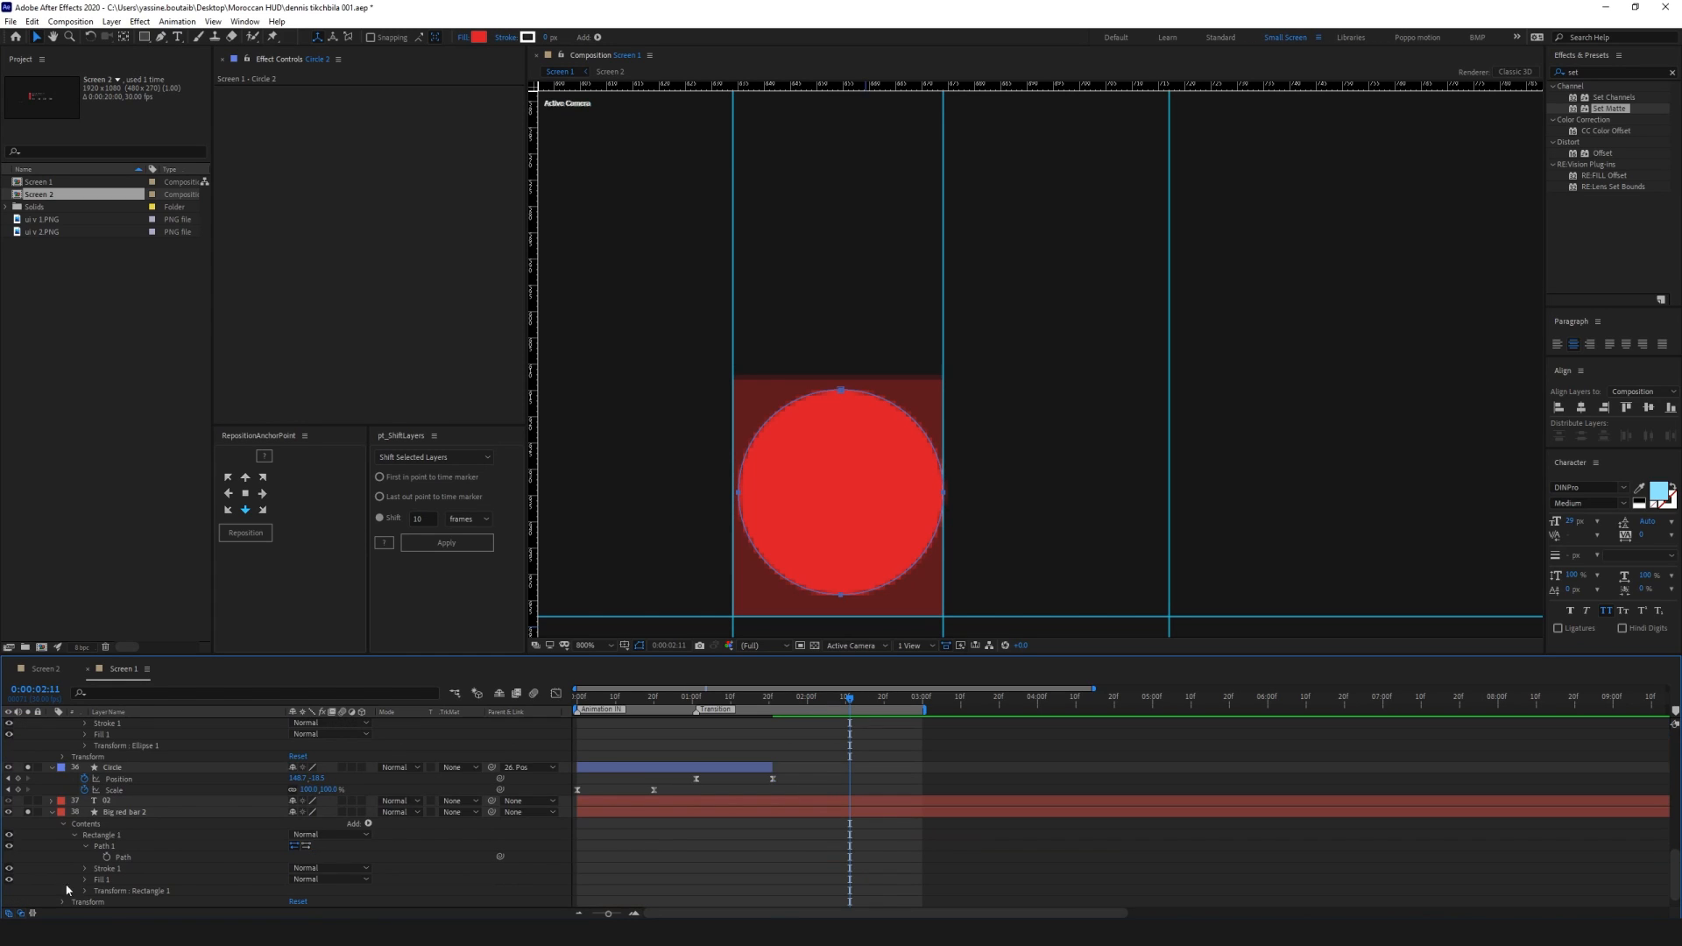
{"action": "left_click", "coordinate": [107, 857]}
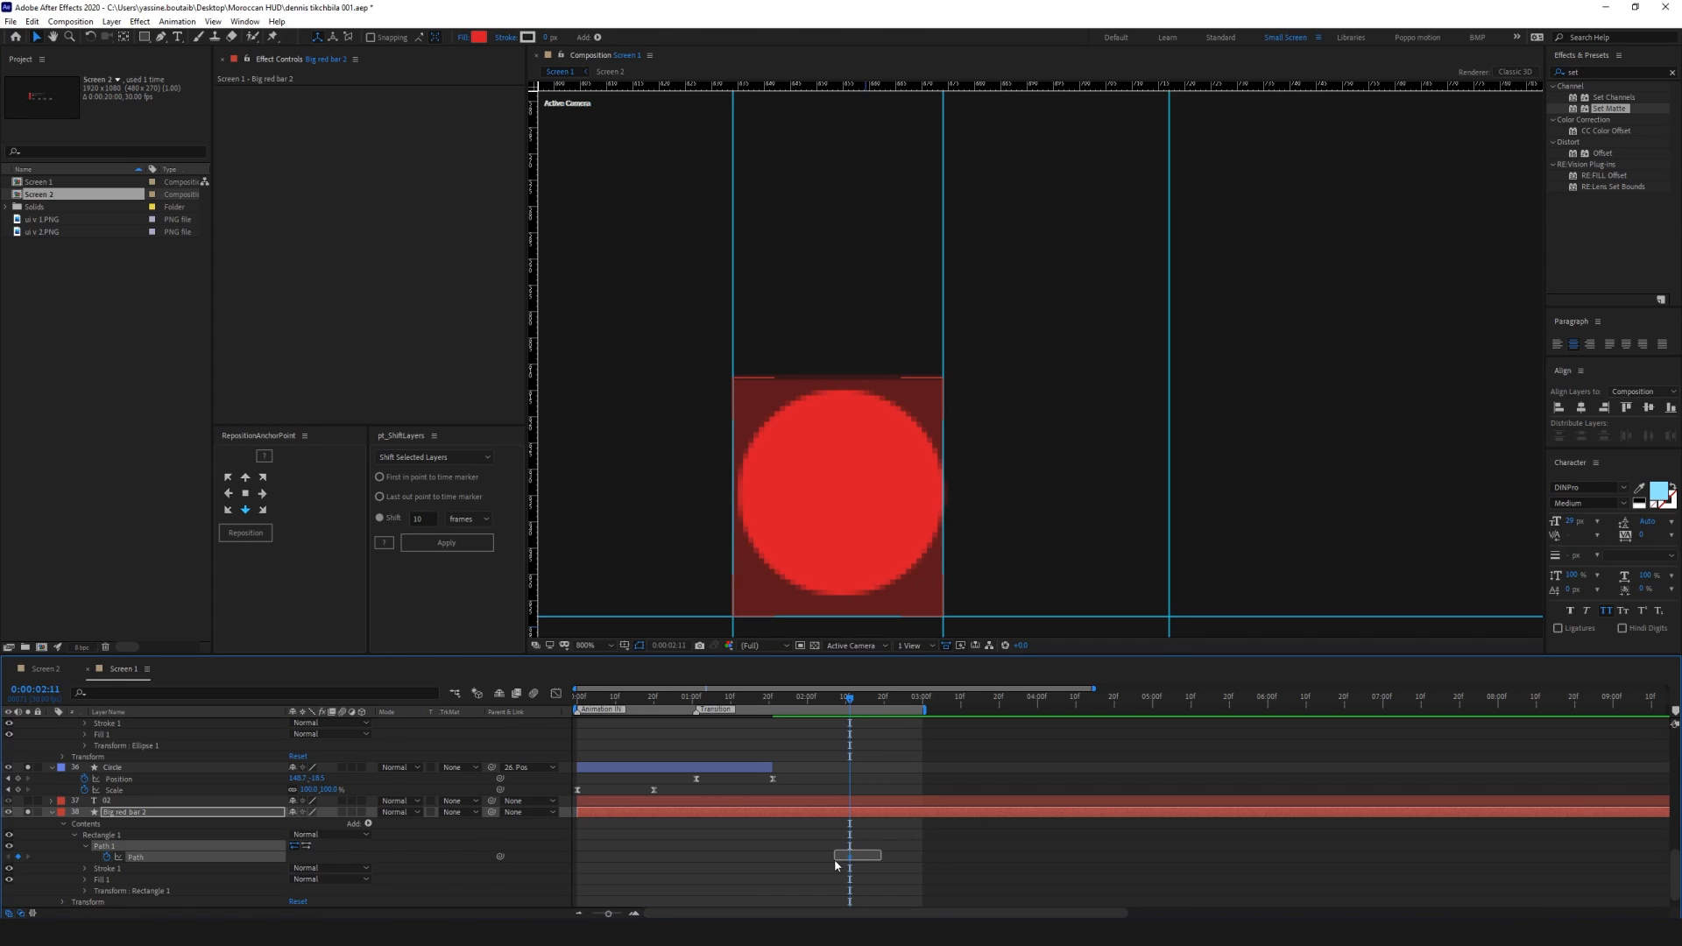
Delete the Big red bar 2 layer and paste the copied bar path into Circle 2's Path at 0:00:02:11
{"action": "left_click", "coordinate": [166, 814]}
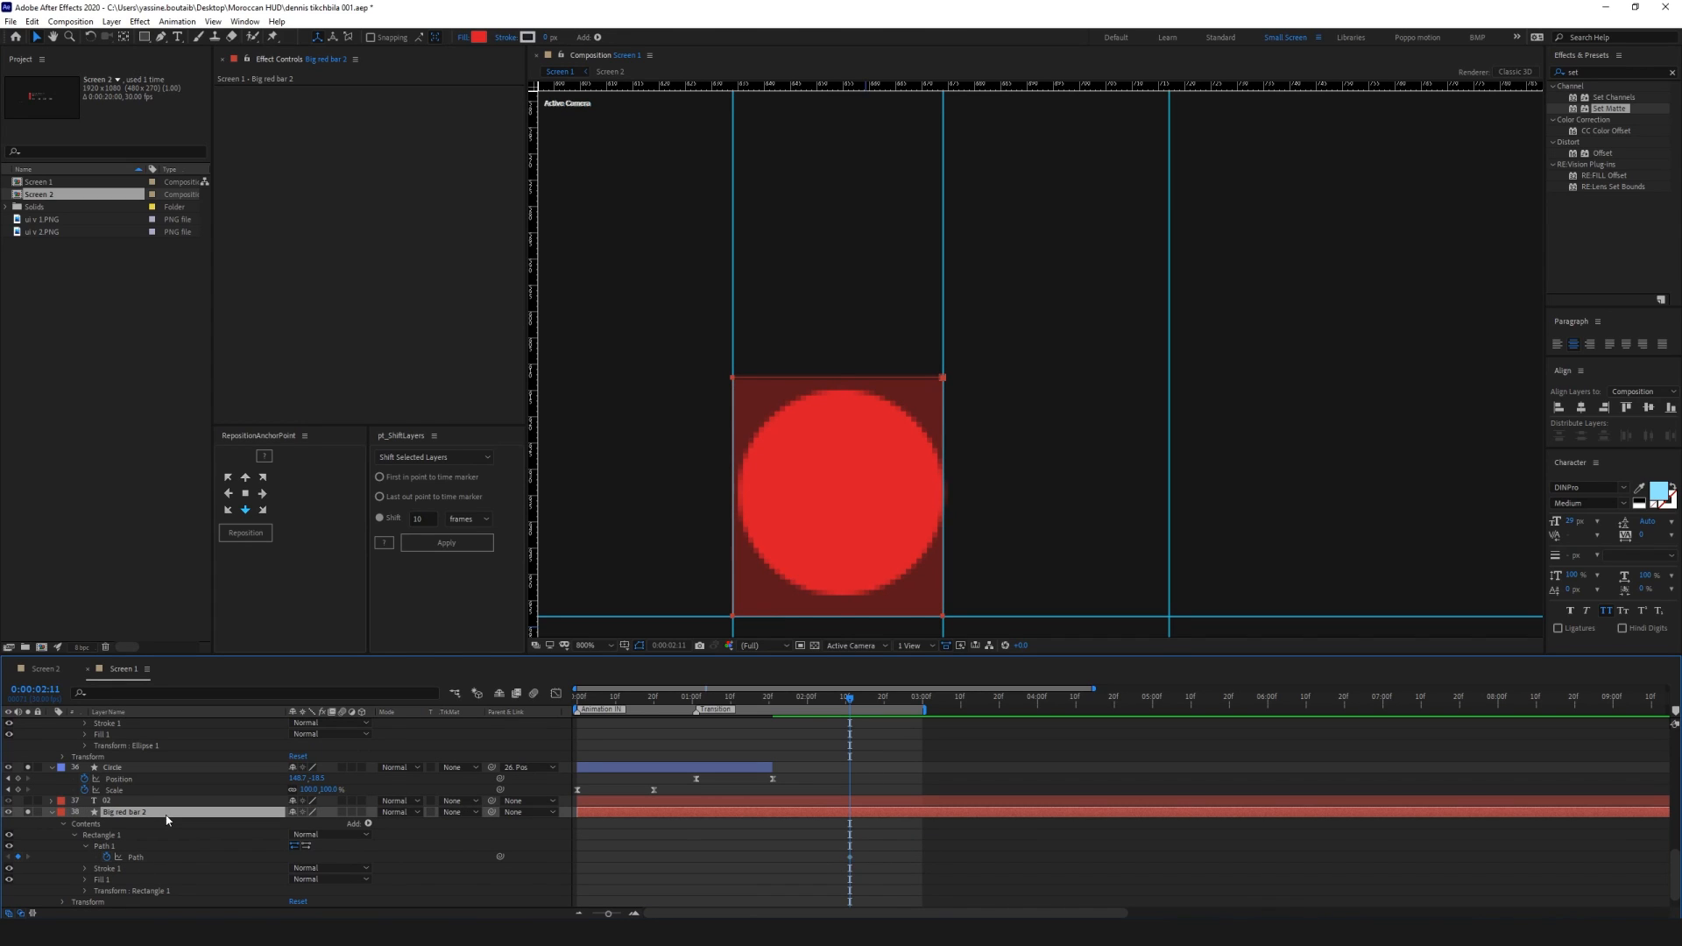
{"action": "key", "text": "Delete"}
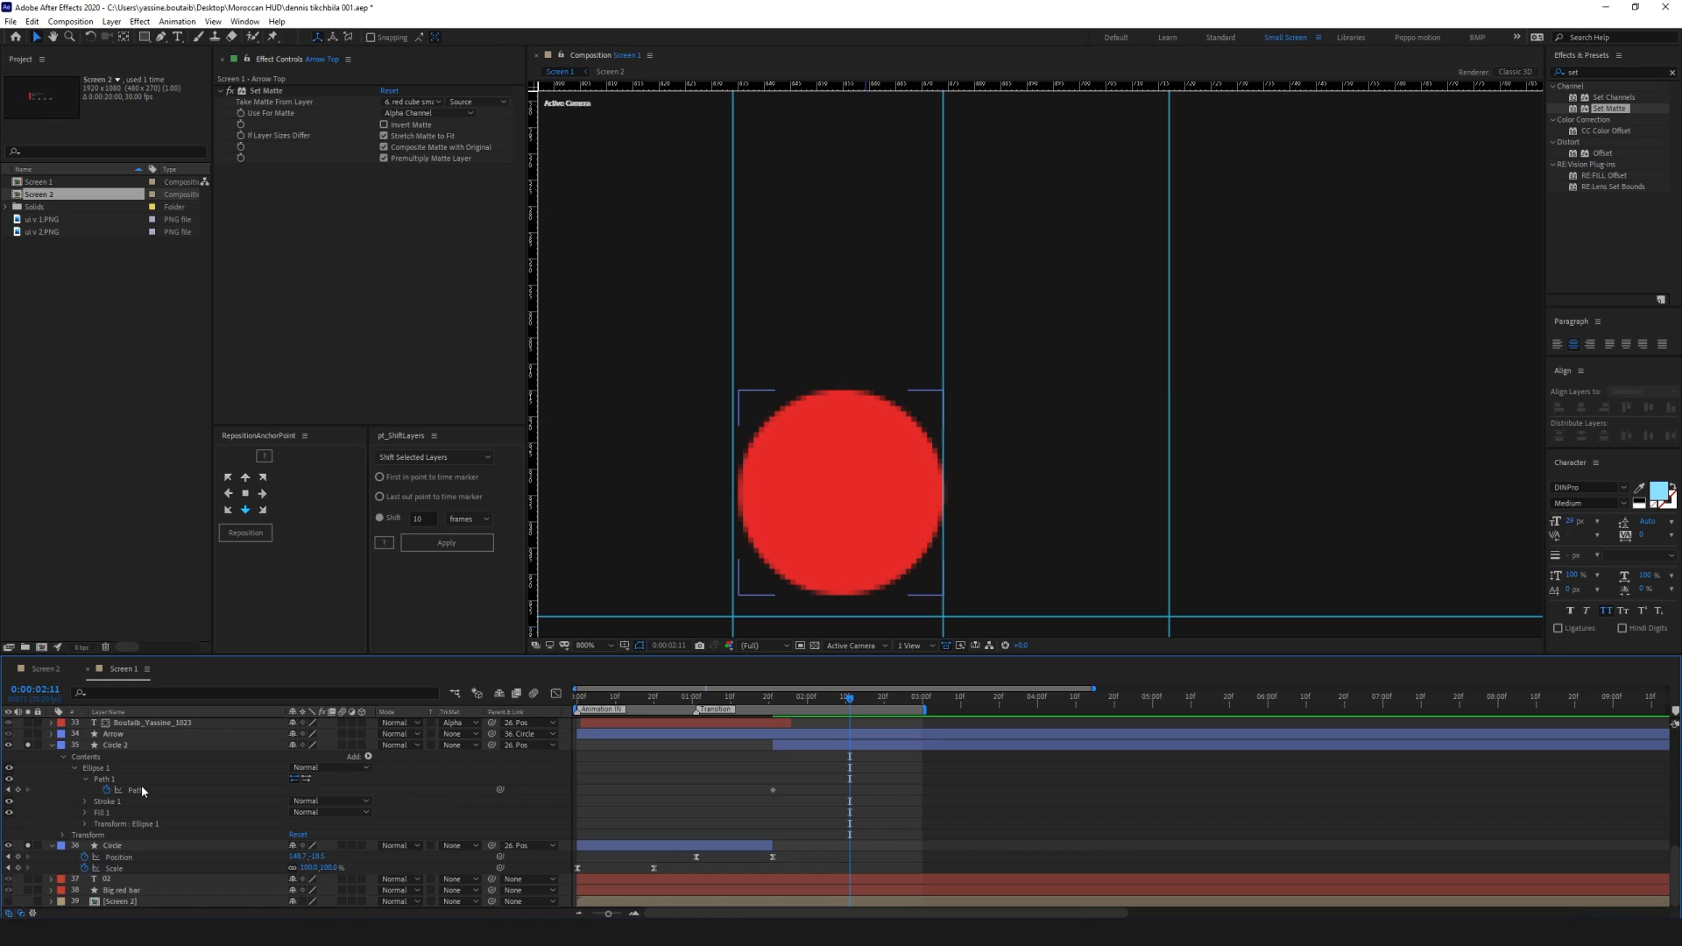
{"action": "left_click", "coordinate": [140, 790]}
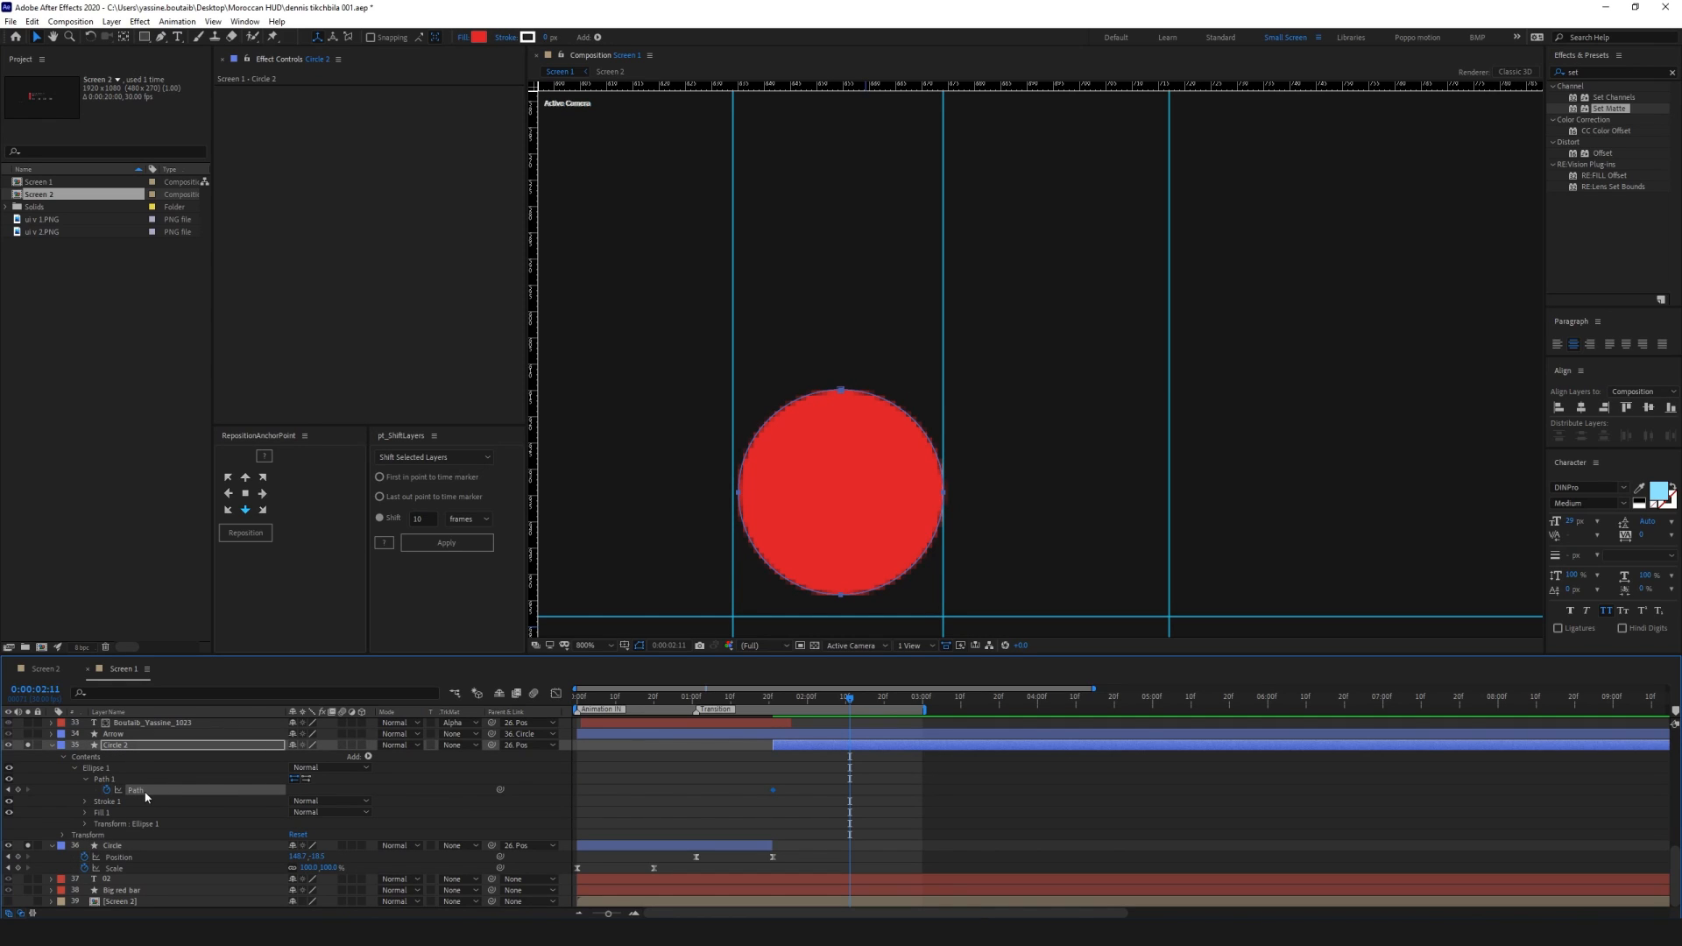
{"action": "key", "text": "ctrl+v"}
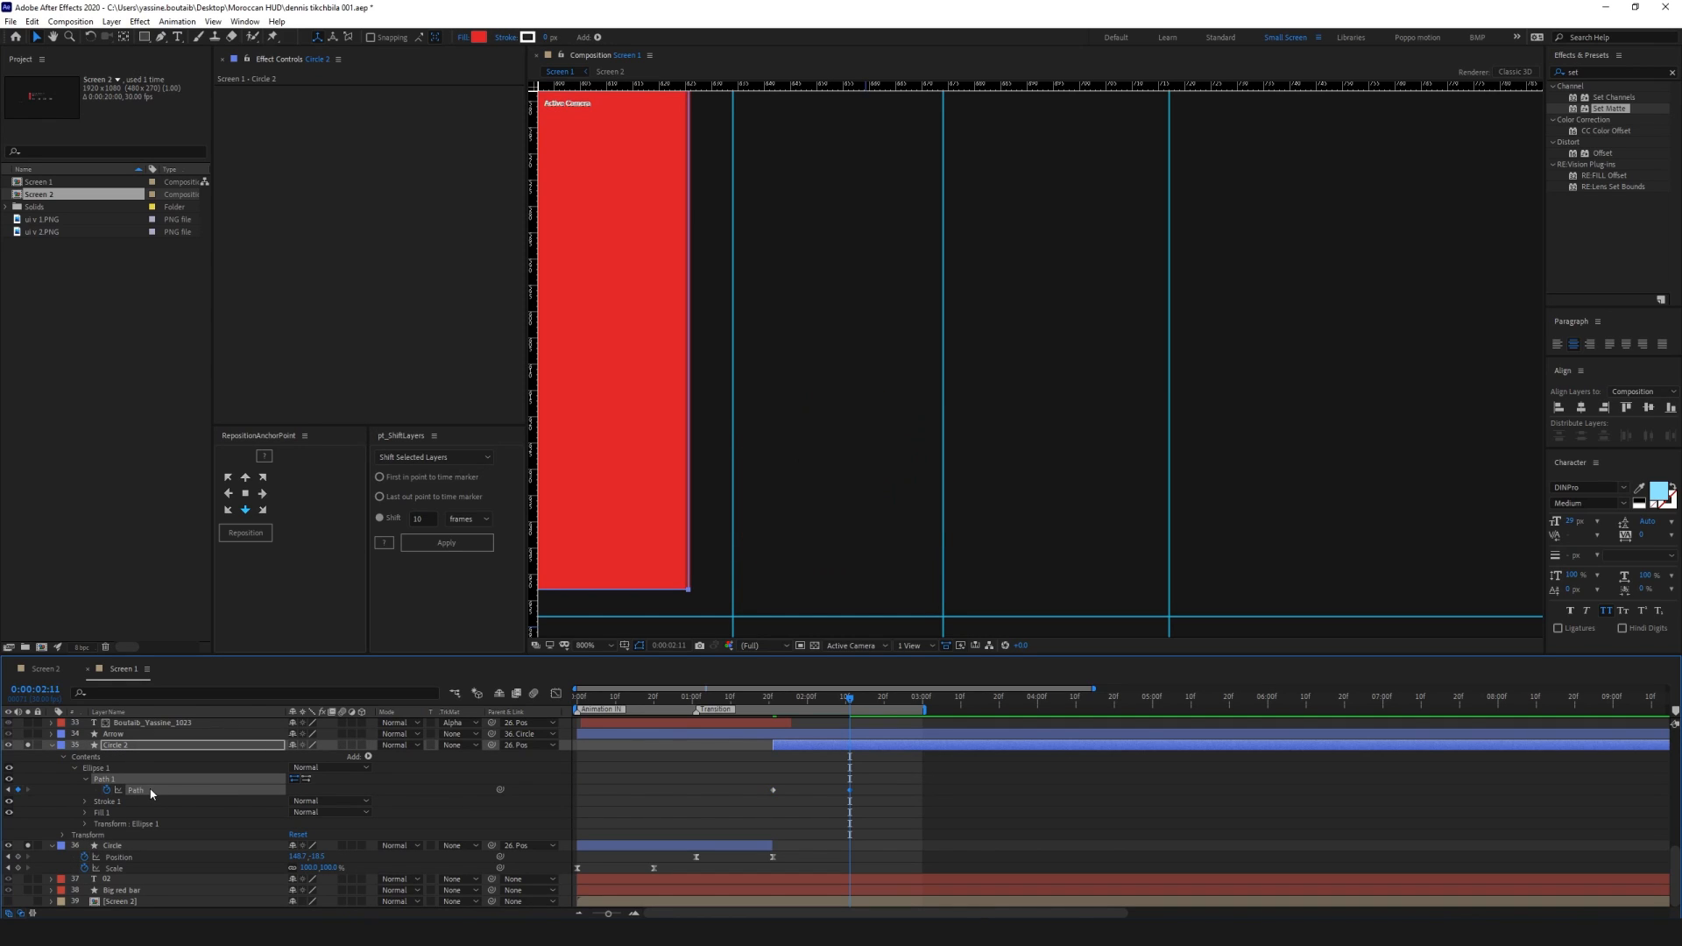
Undo the bar path paste on Circle 2 and duplicate the Big red bar layer
{"action": "key", "text": "comma"}
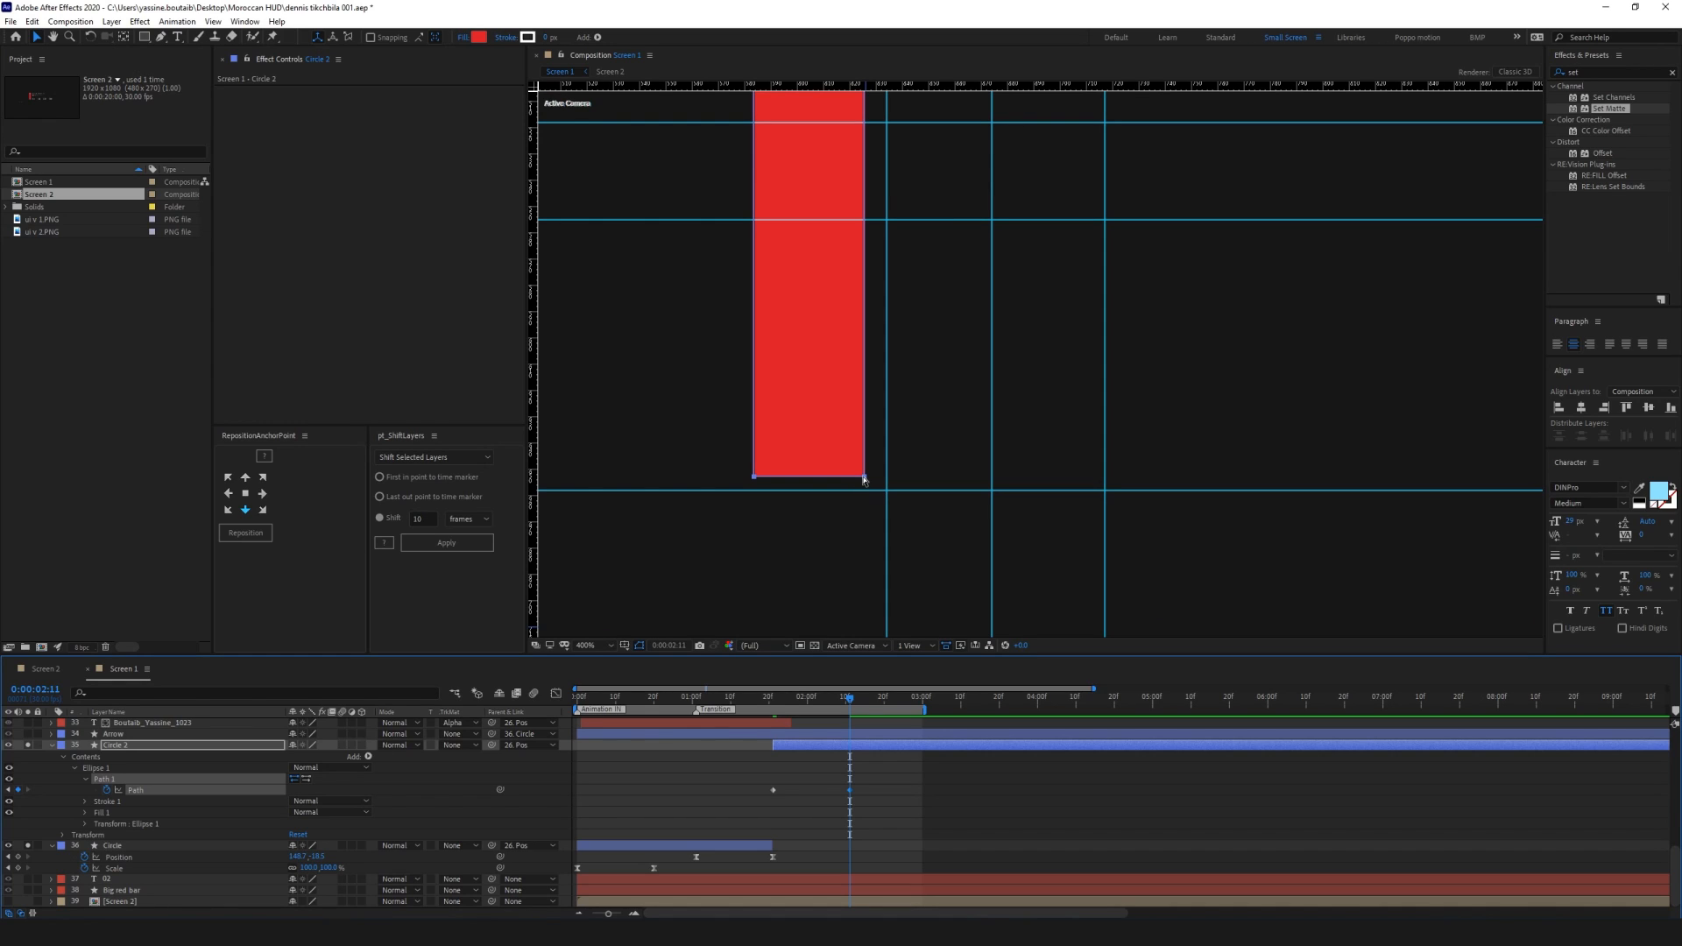
{"action": "key", "text": "ctrl+z"}
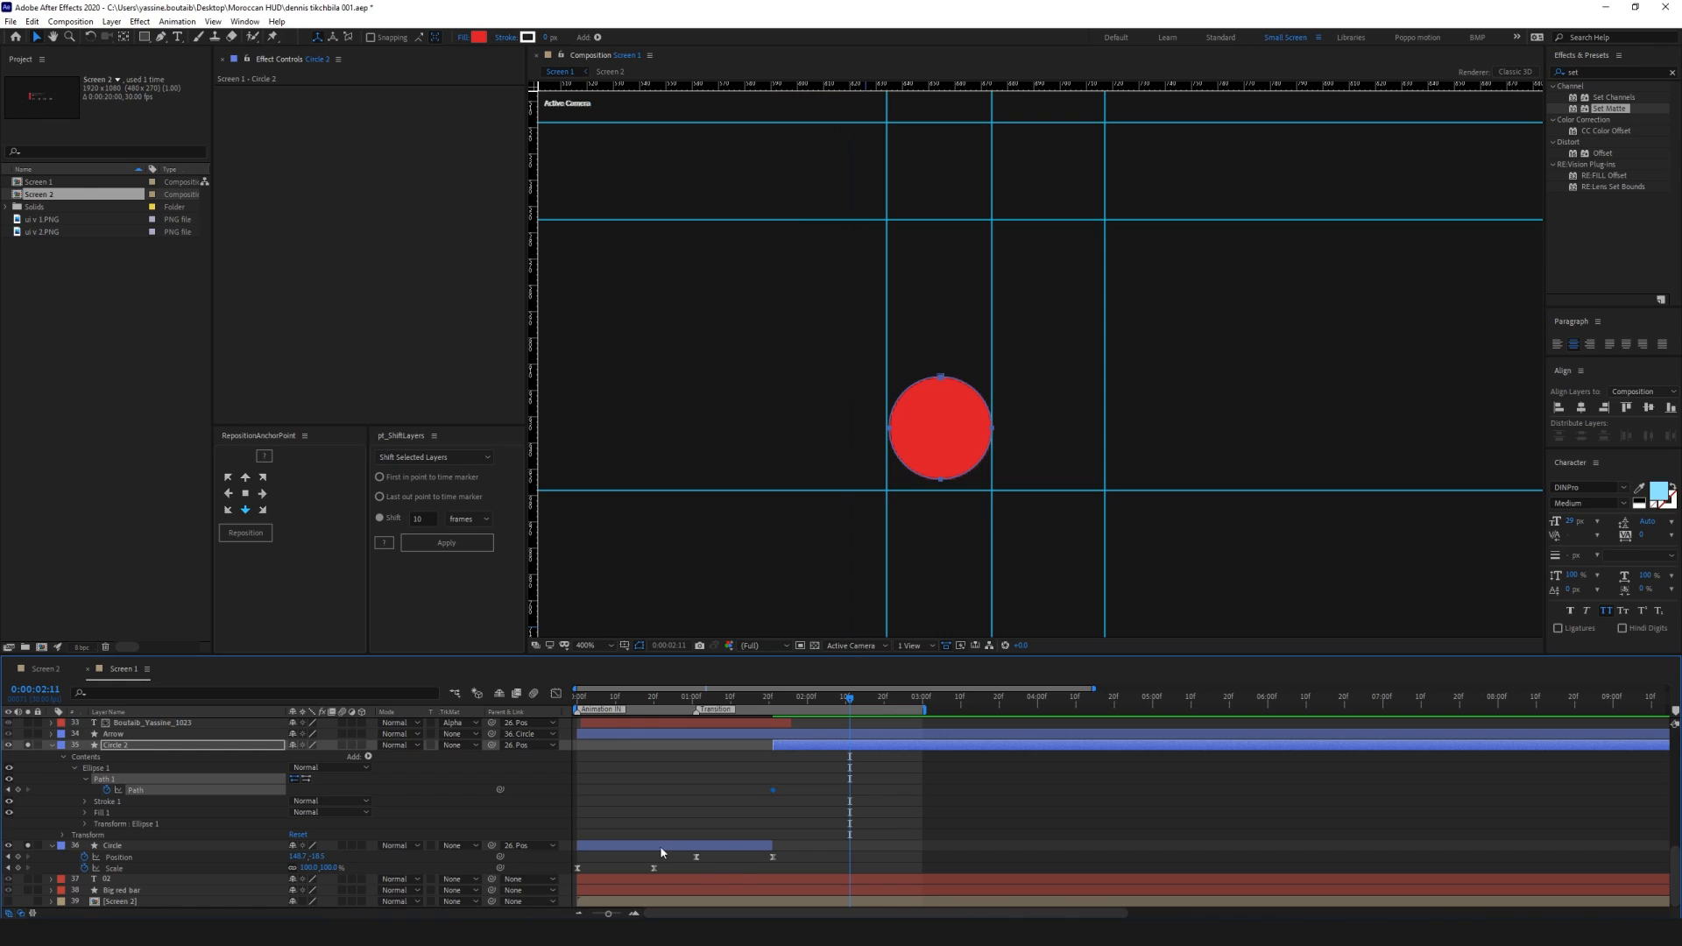
{"action": "left_click", "coordinate": [54, 891]}
{"action": "key", "text": "ctrl+d"}
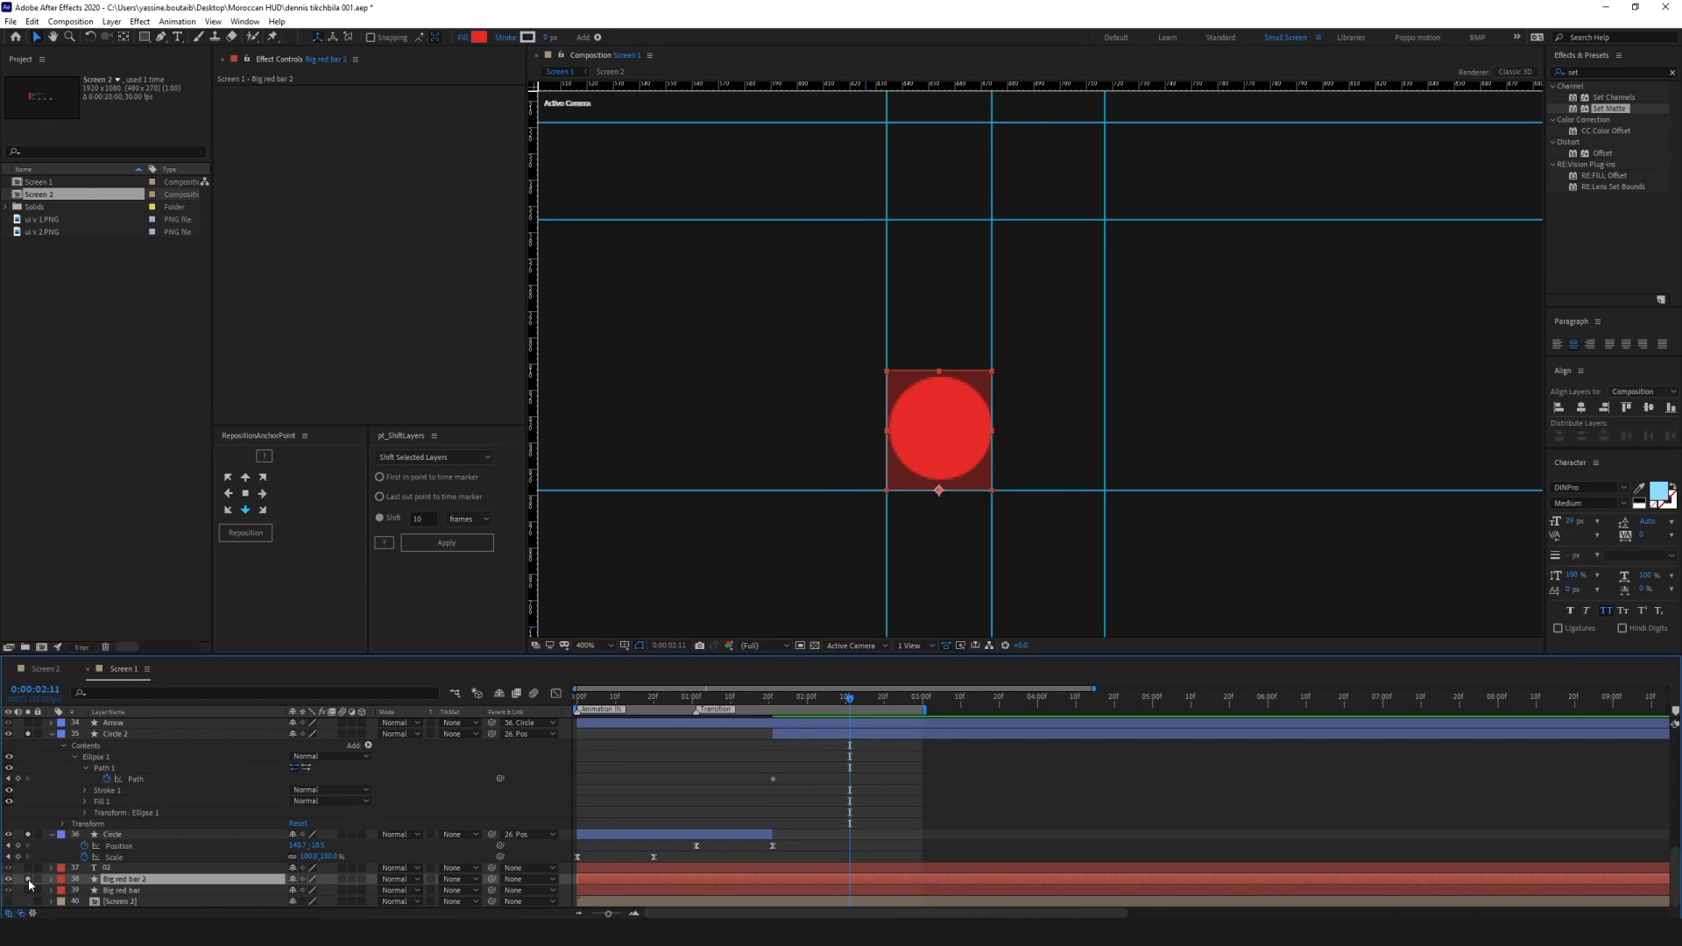
Set a Path keyframe on Big red bar 2's Rectangle 1 at 0:00:02:11 and copy it
{"action": "left_click", "coordinate": [51, 880]}
{"action": "scroll", "coordinate": [53, 881], "scroll_direction": "down", "scroll_amount": 1}
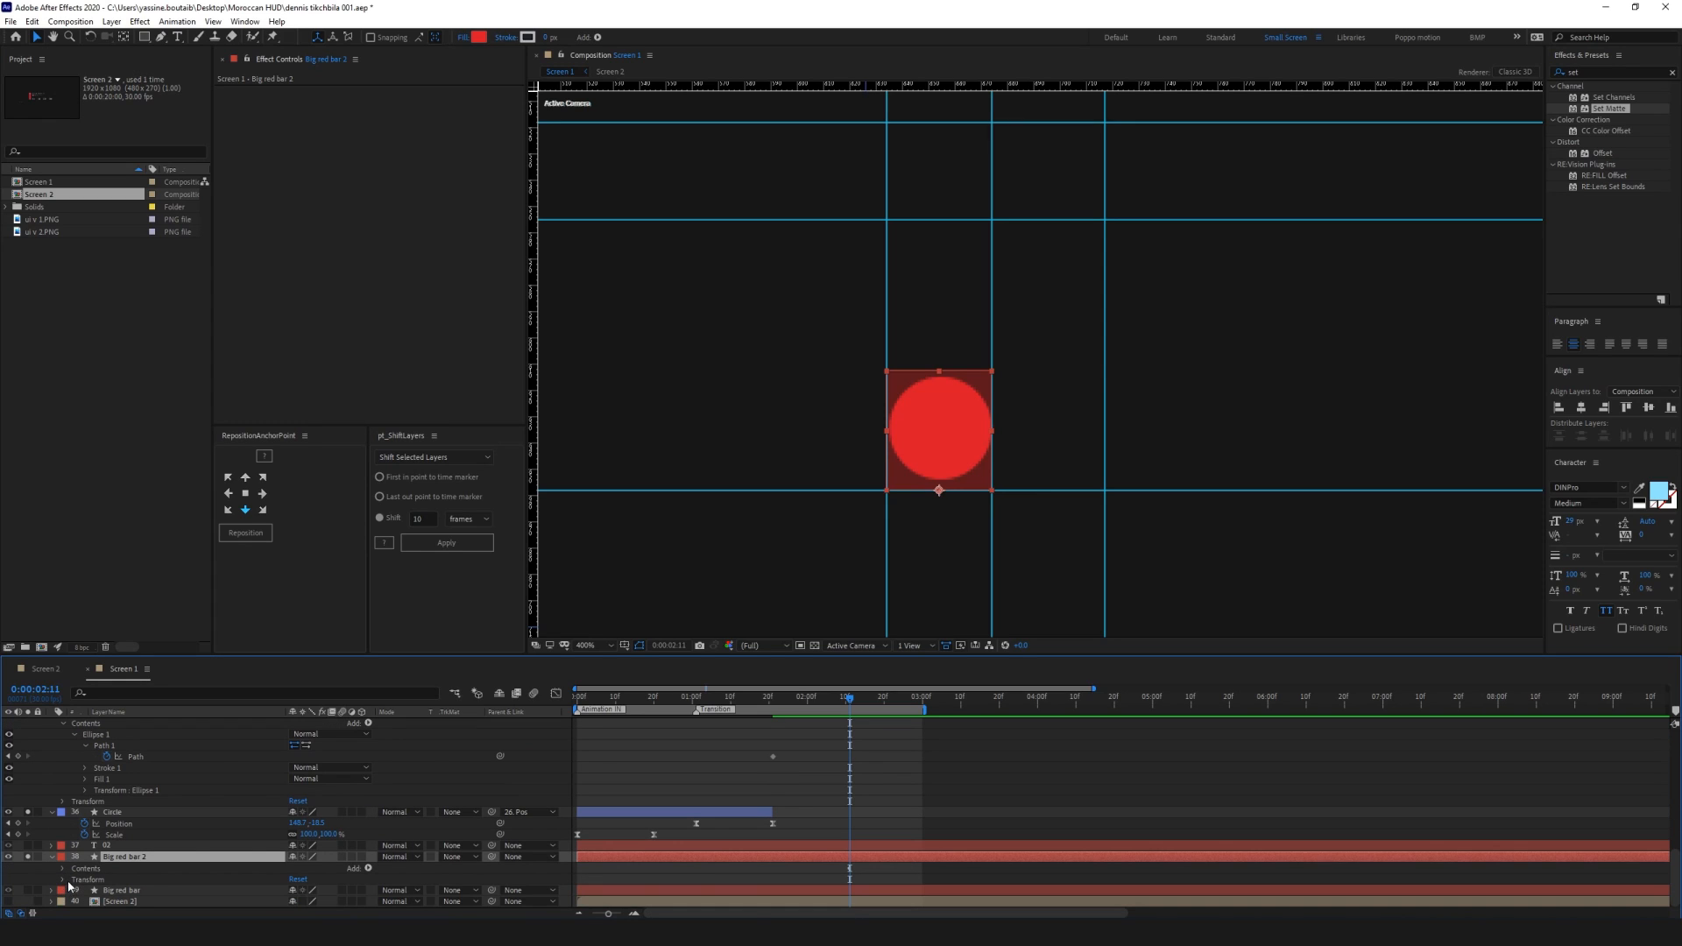
{"action": "left_click", "coordinate": [63, 868]}
{"action": "left_click", "coordinate": [54, 879]}
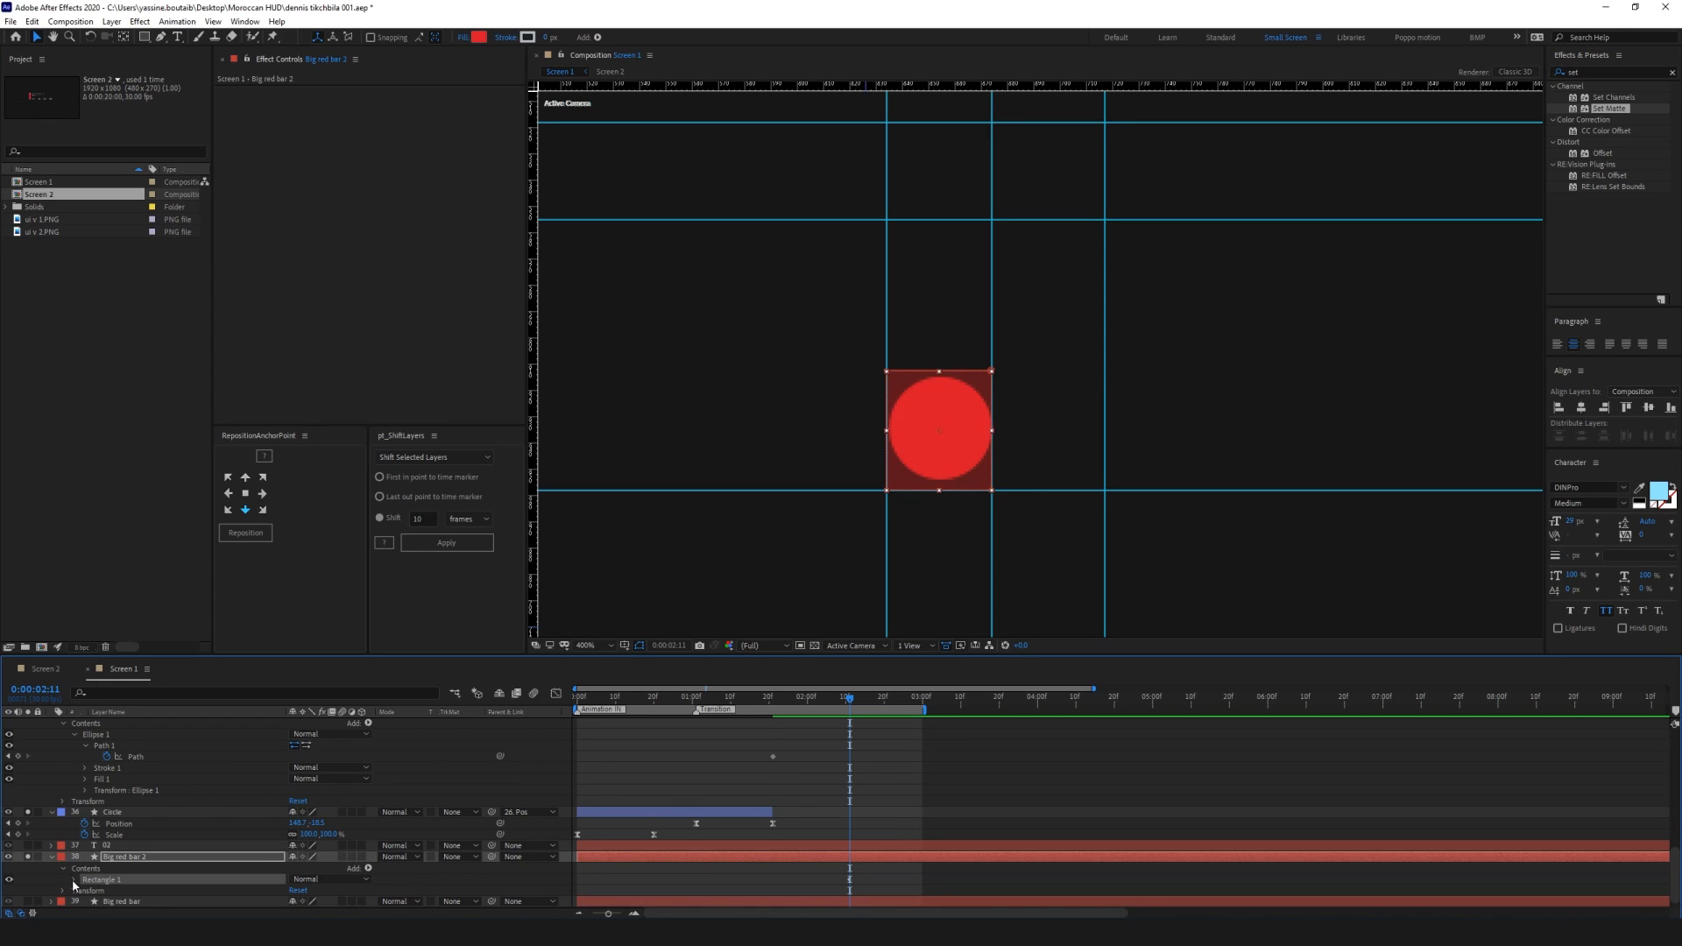
{"action": "left_click", "coordinate": [72, 880]}
{"action": "left_click", "coordinate": [103, 869]}
{"action": "left_click", "coordinate": [85, 868]}
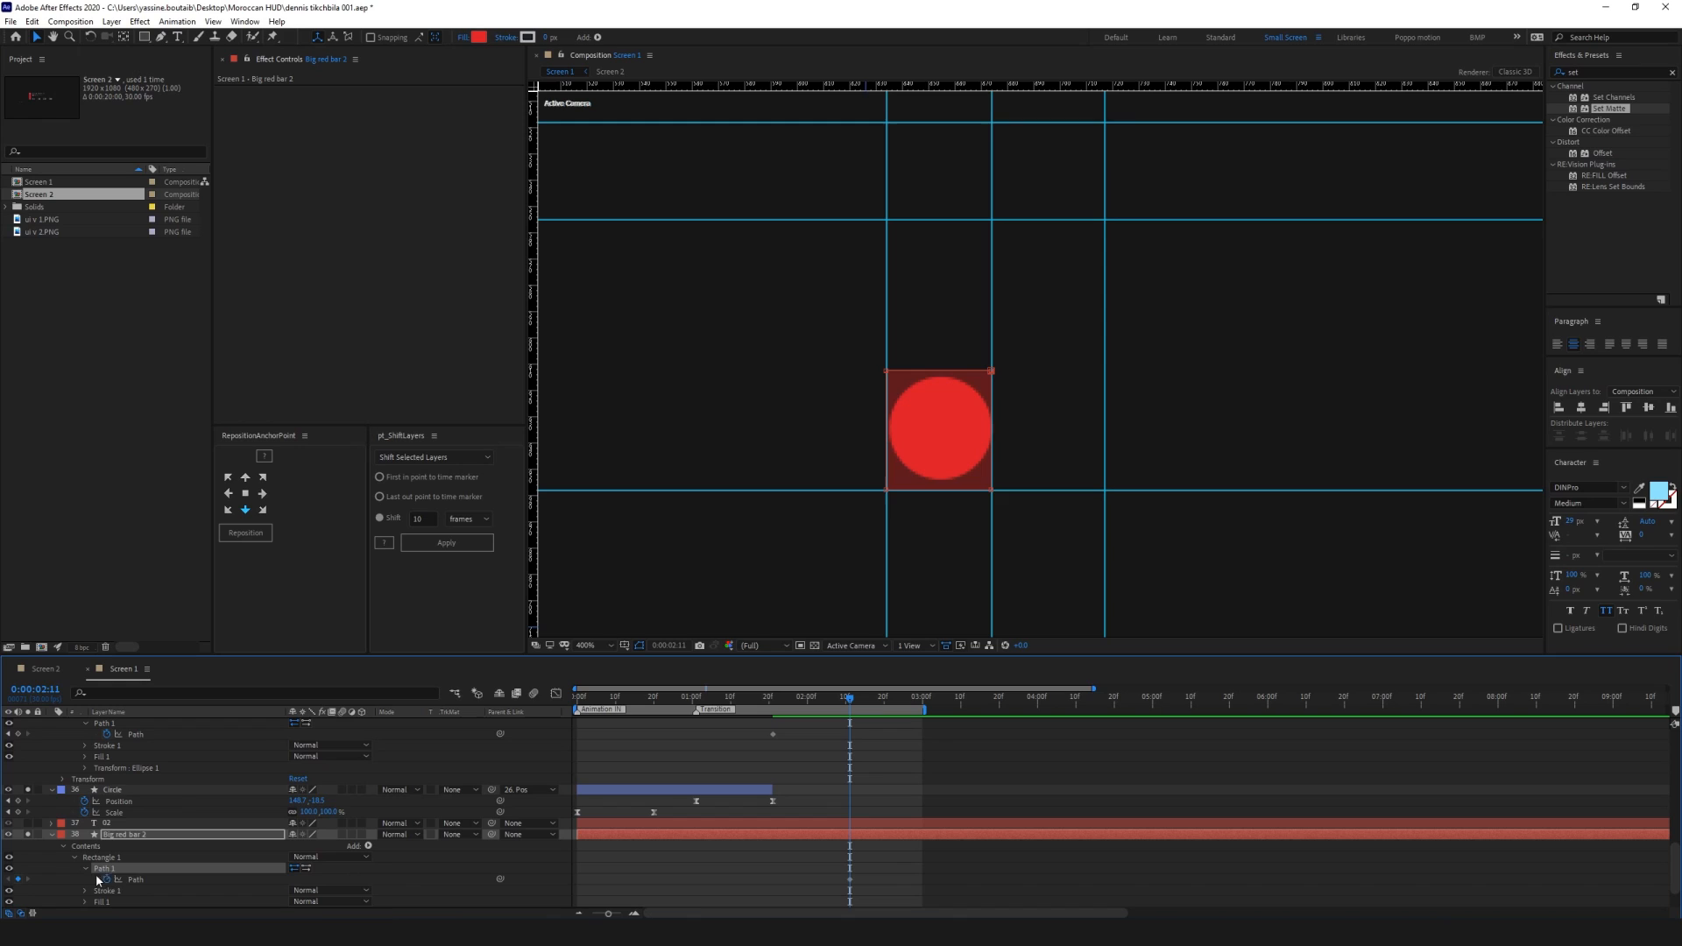
{"action": "left_click", "coordinate": [138, 880]}
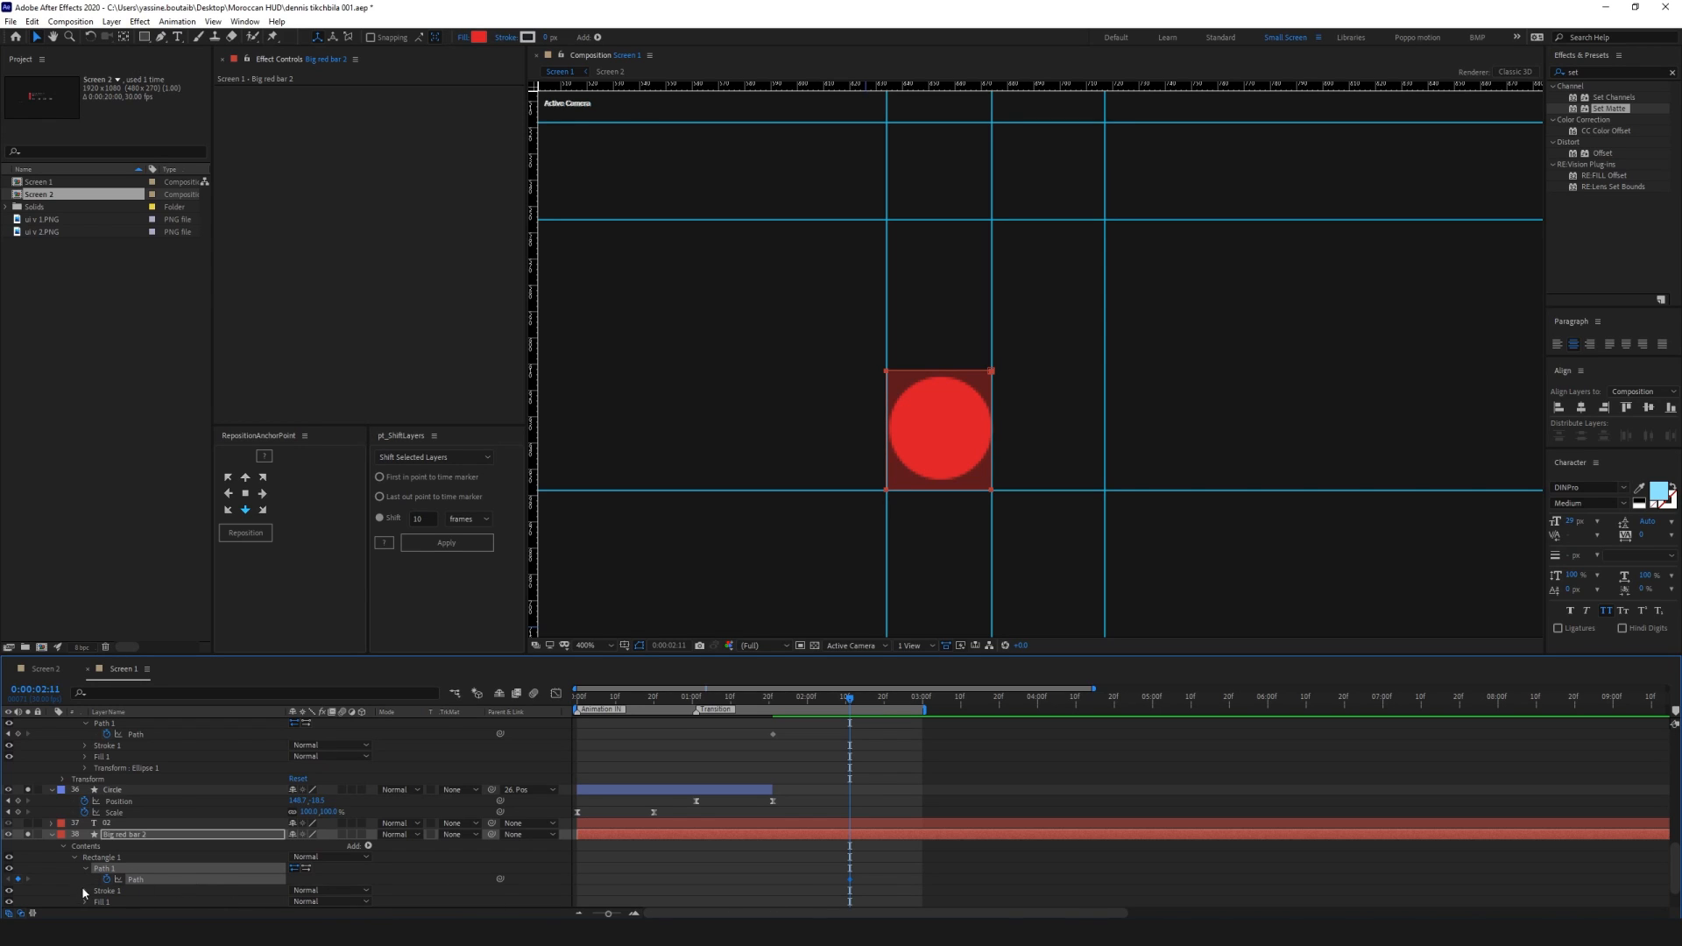
{"action": "left_click", "coordinate": [82, 881]}
{"action": "left_click", "coordinate": [149, 881]}
Paste the copied rectangle path into Circle 2's Path at 0:00:02:11
{"action": "scroll", "coordinate": [181, 776], "scroll_direction": "up", "scroll_amount": 2}
{"action": "left_click", "coordinate": [139, 801]}
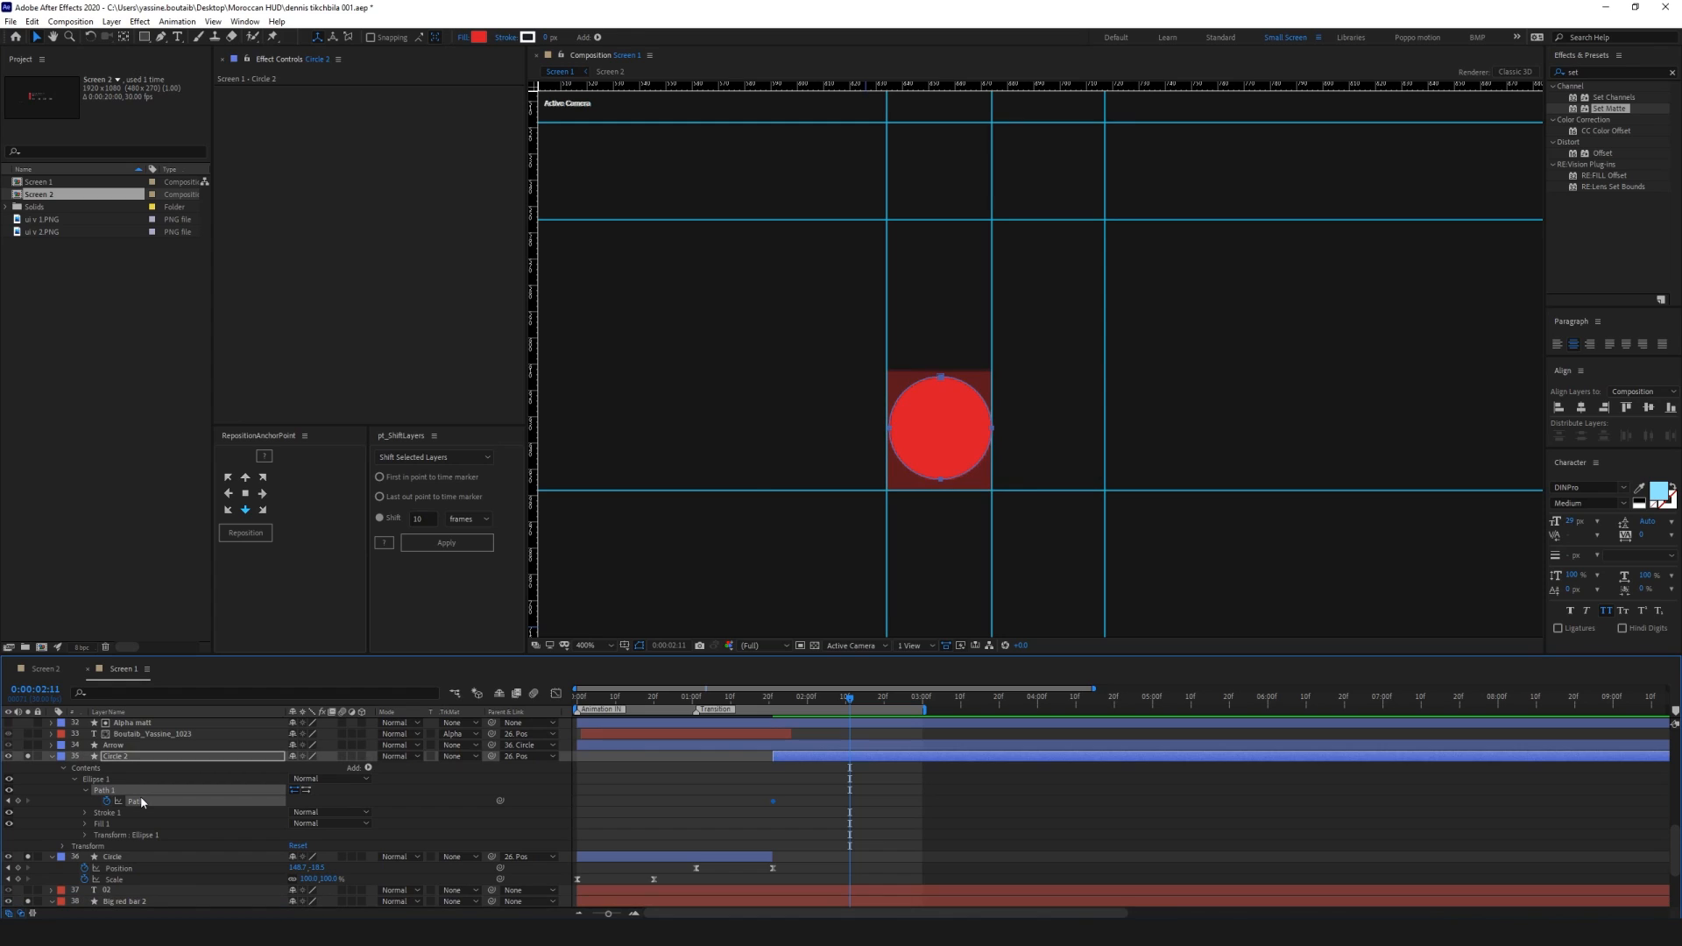
{"action": "key", "text": "ctrl+v"}
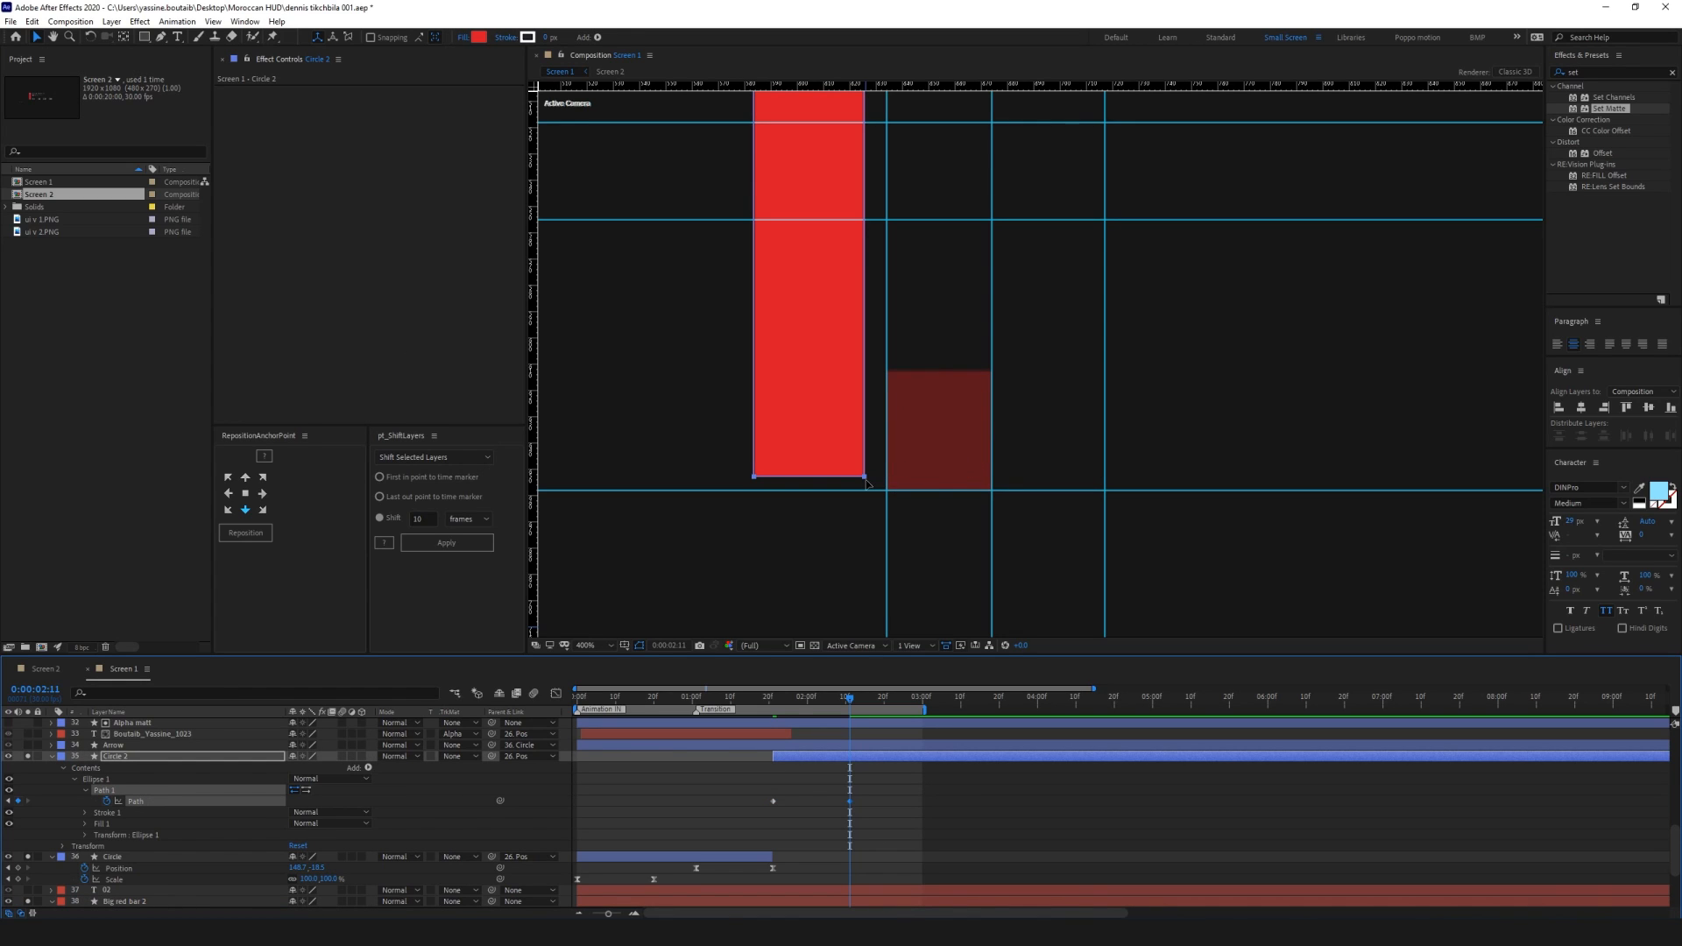
Shorten and move Circle 2's pasted path so it fits between the guides, exactly covering the shortened Big red bar 2
{"action": "double_click", "coordinate": [864, 476]}
{"action": "left_click_drag", "start_coordinate": [839, 430], "coordinate": [970, 435]}
{"action": "left_click_drag", "start_coordinate": [970, 362], "coordinate": [962, 427]}
{"action": "left_click_drag", "start_coordinate": [915, 310], "coordinate": [889, 518]}
{"action": "left_click_drag", "start_coordinate": [905, 295], "coordinate": [894, 434]}
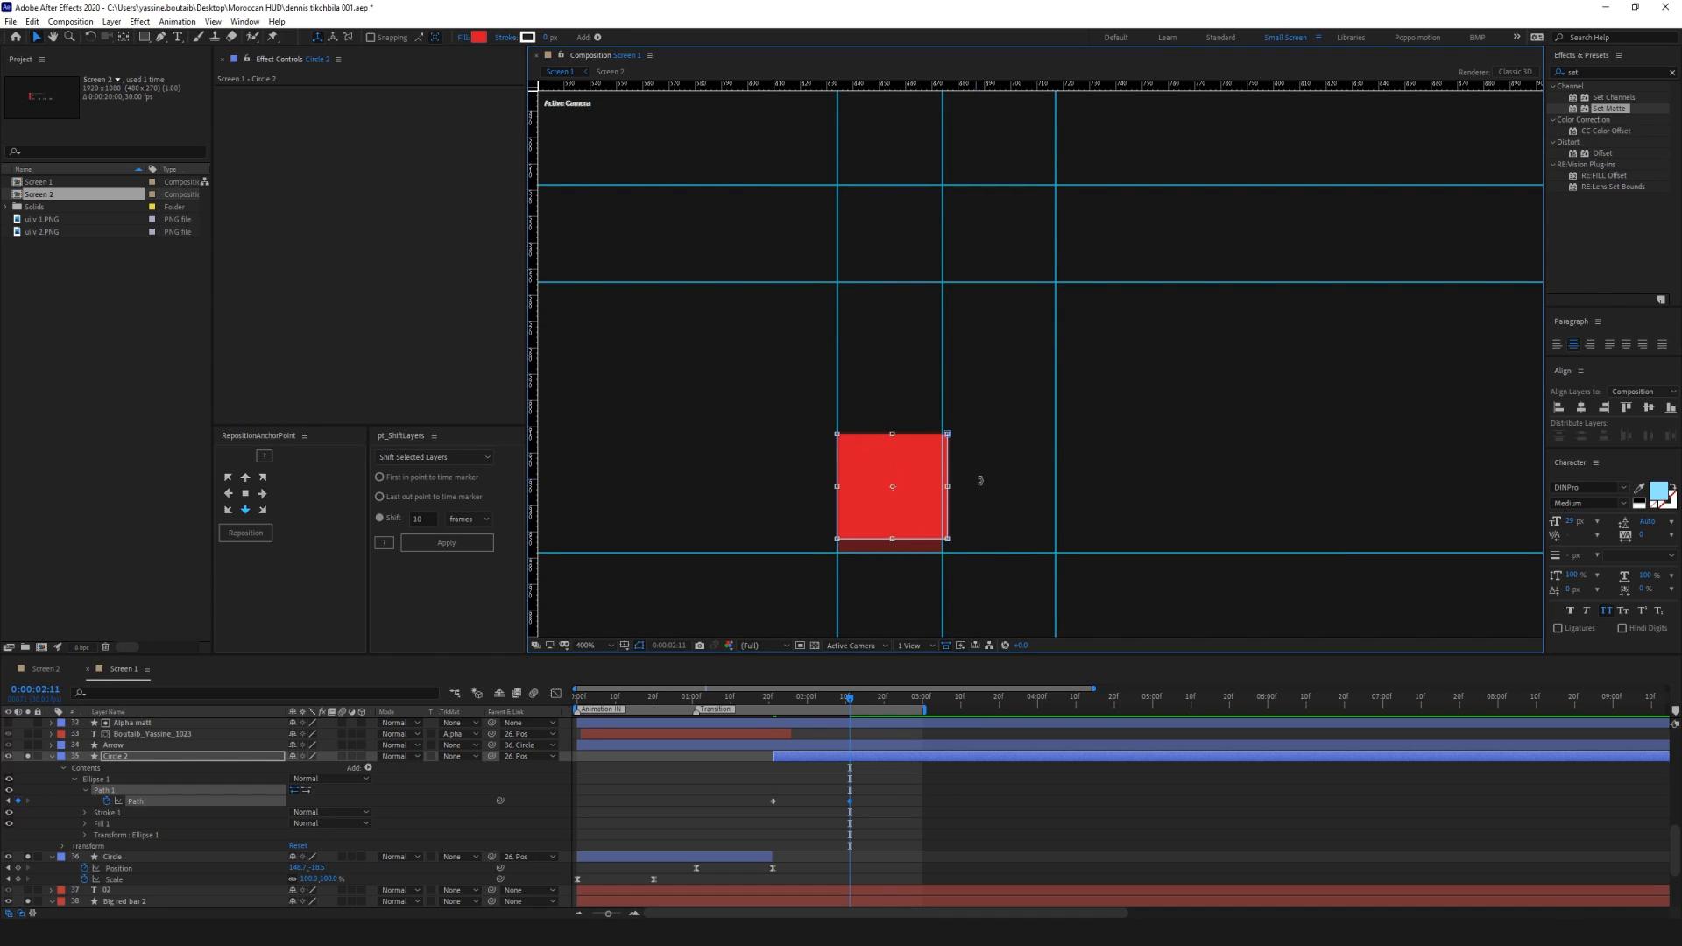
{"action": "left_click_drag", "start_coordinate": [948, 485], "coordinate": [942, 486]}
{"action": "left_click_drag", "start_coordinate": [889, 538], "coordinate": [889, 552]}
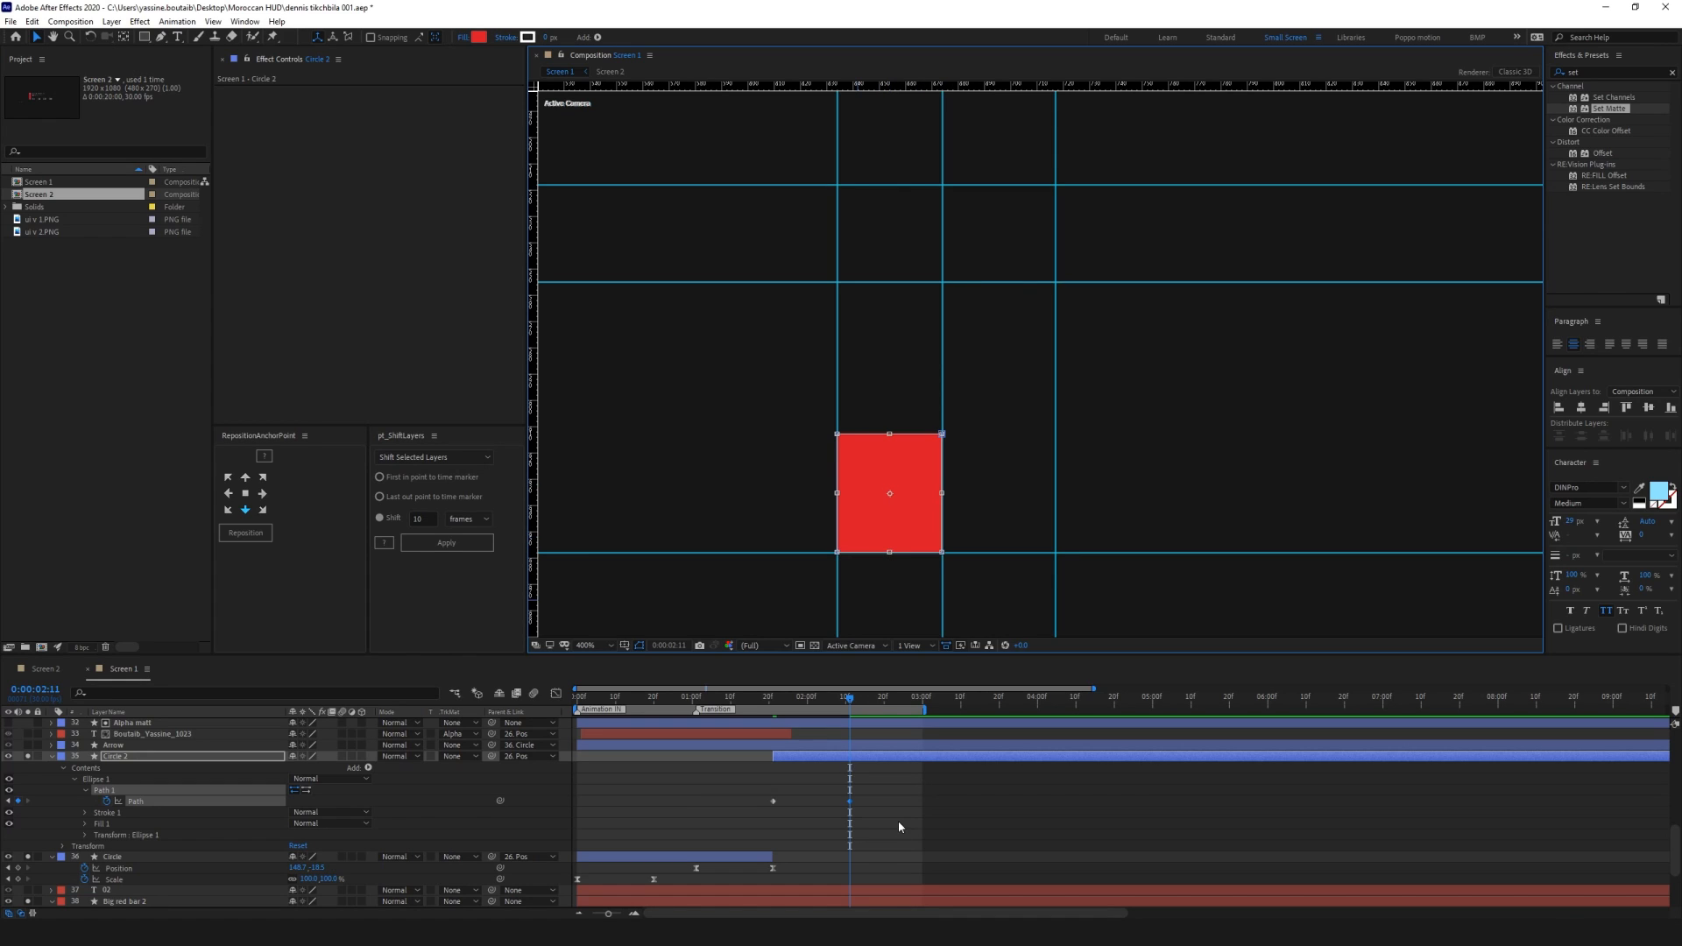
Ease Circle 2's two Path keyframes and shape their speed graph into a sharp early peak with a long slowdown
{"action": "left_click", "coordinate": [870, 770]}
{"action": "mouse_move", "coordinate": [849, 698]}
{"action": "left_mouse_down"}
{"action": "mouse_move", "coordinate": [769, 717]}
{"action": "mouse_move", "coordinate": [850, 712]}
{"action": "left_mouse_up"}
{"action": "left_click_drag", "start_coordinate": [881, 789], "coordinate": [716, 824]}
{"action": "left_click", "coordinate": [556, 693]}
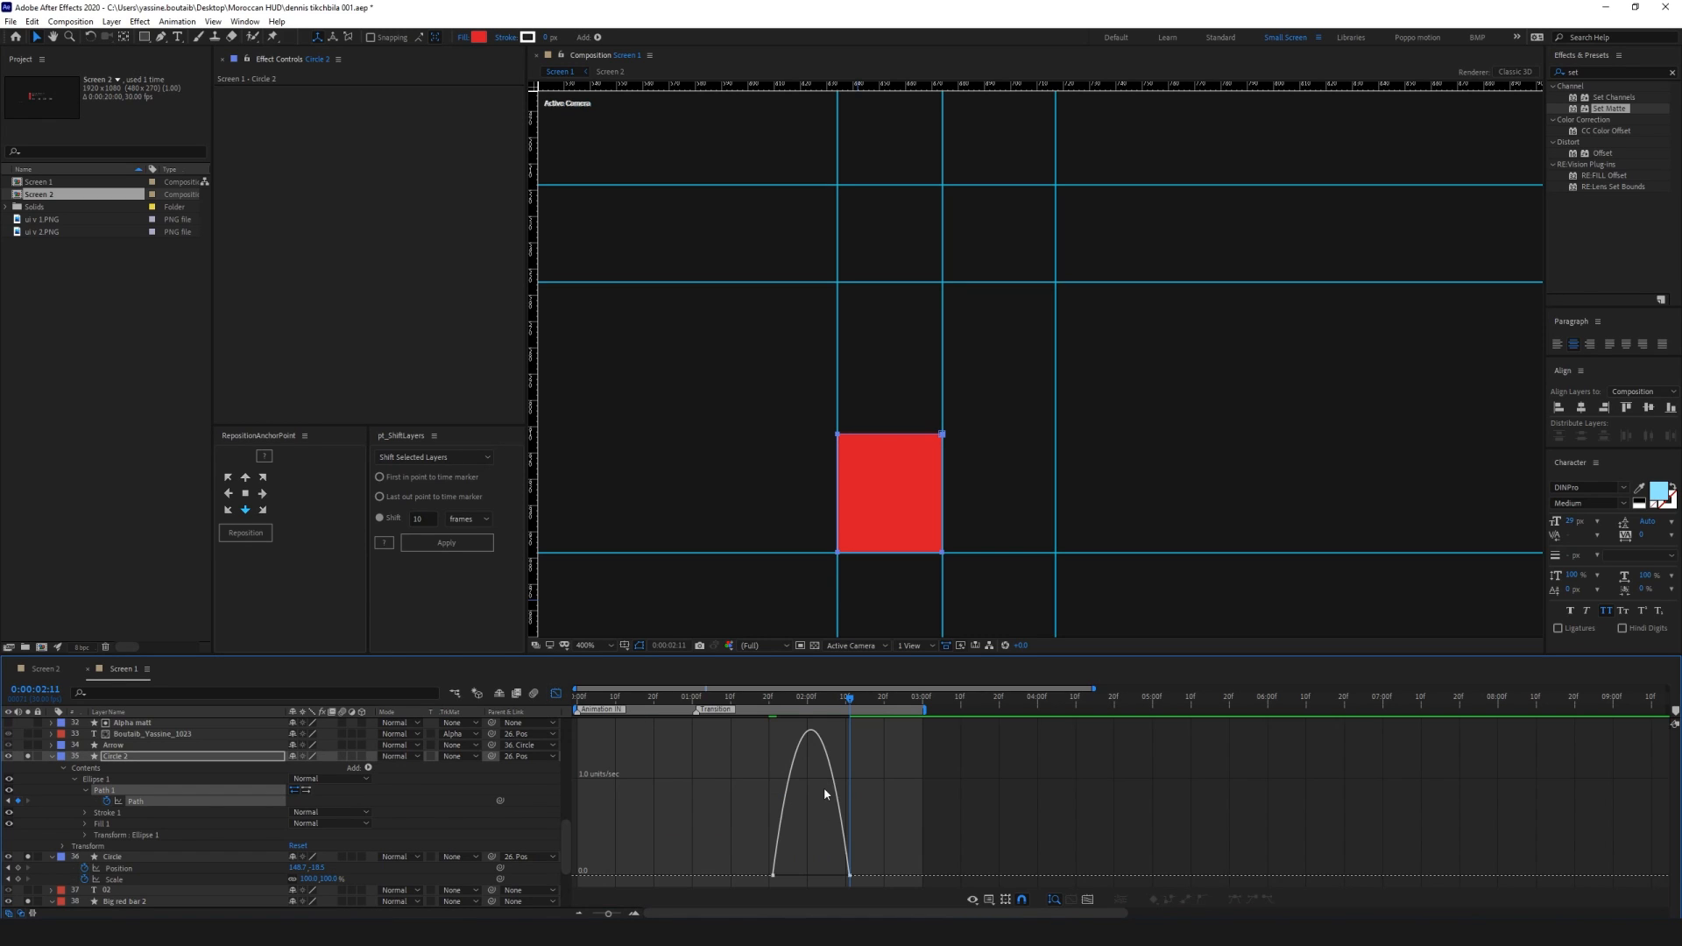
{"action": "left_click_drag", "start_coordinate": [901, 817], "coordinate": [791, 879]}
{"action": "key", "text": "shift+F3"}
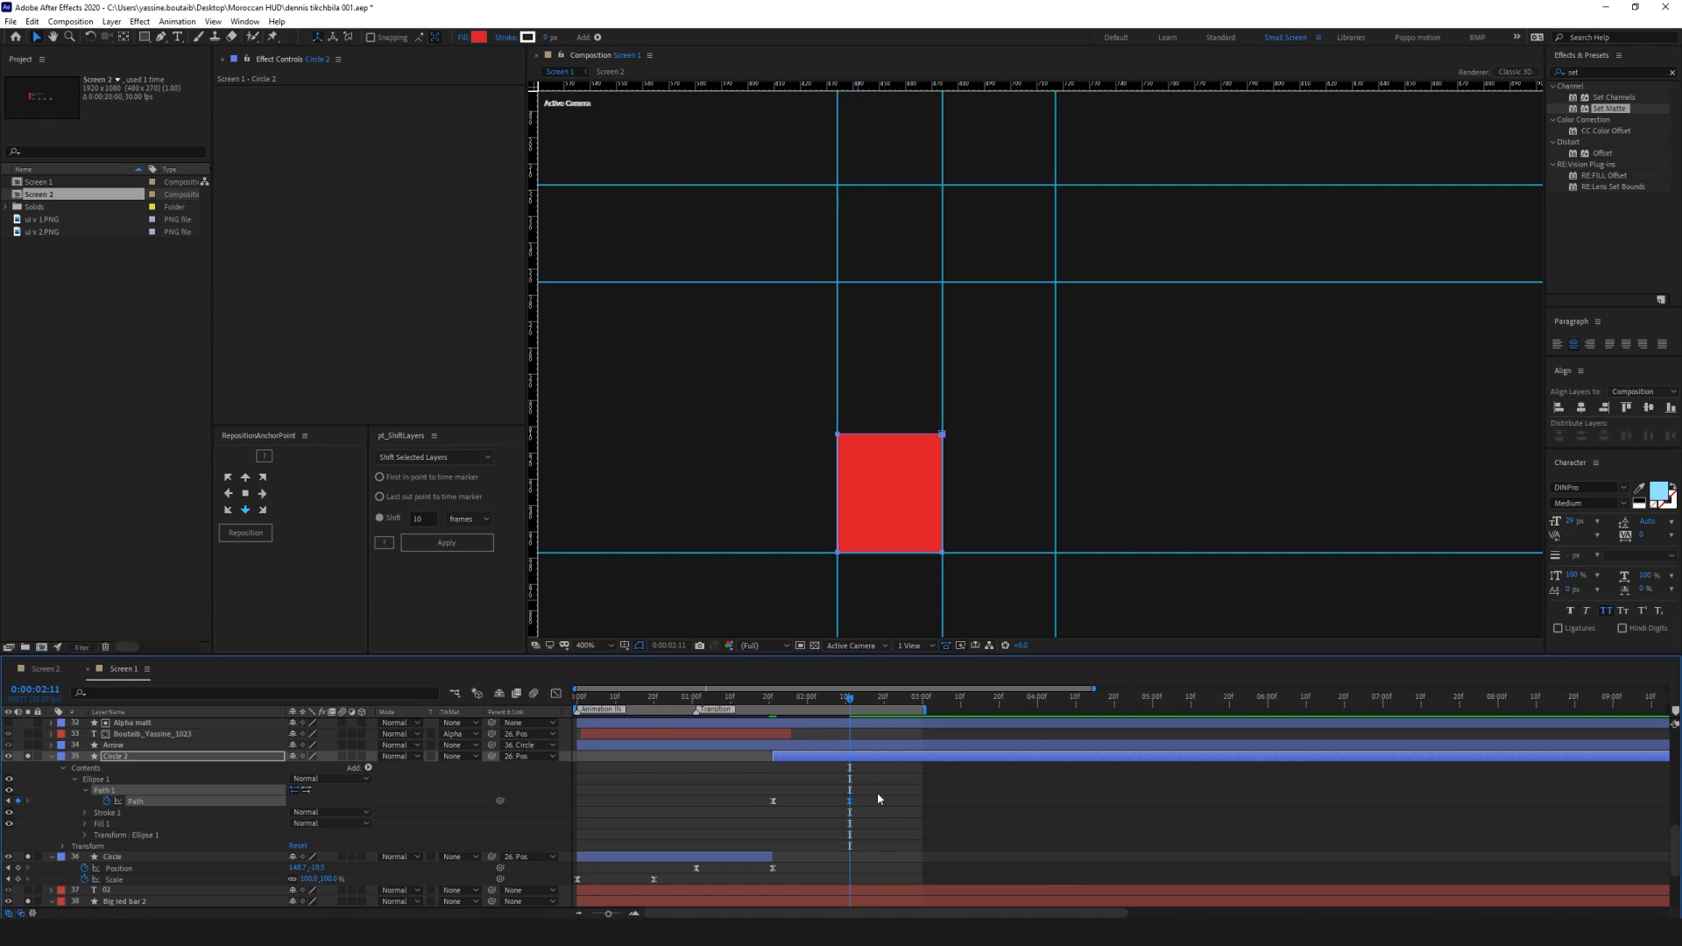
Delete the Big red bar 2 layer
{"action": "key", "text": "comma"}
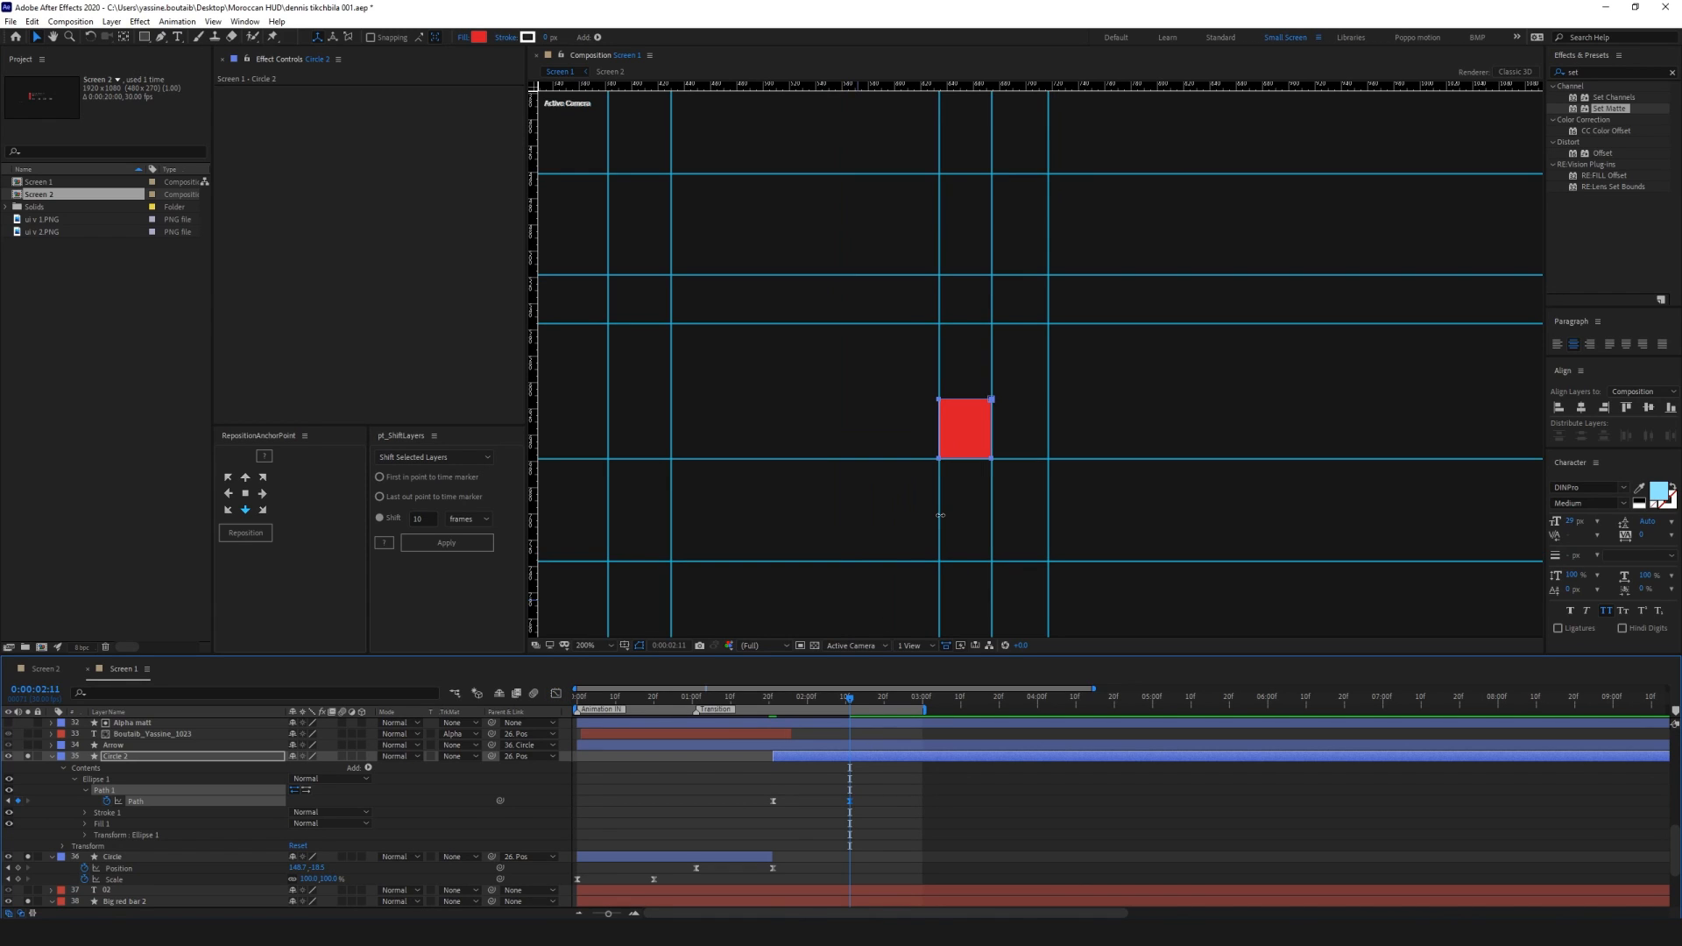
{"action": "scroll", "coordinate": [171, 822], "scroll_direction": "down", "scroll_amount": 3}
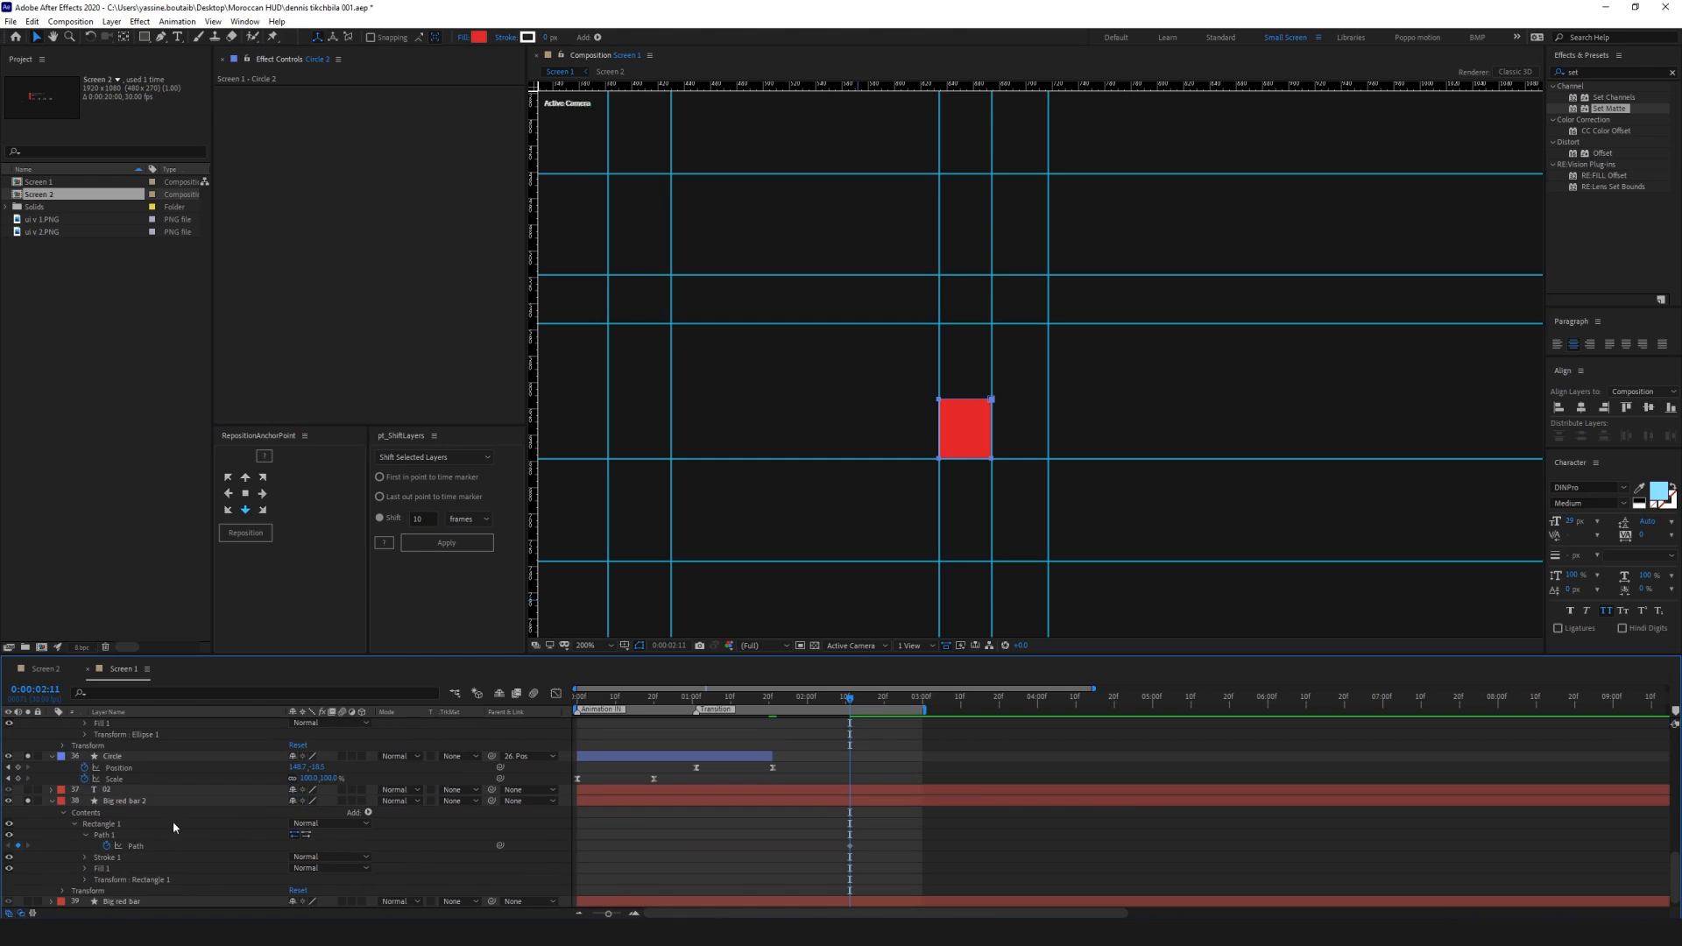
{"action": "left_click", "coordinate": [140, 802]}
{"action": "key", "text": "Delete"}
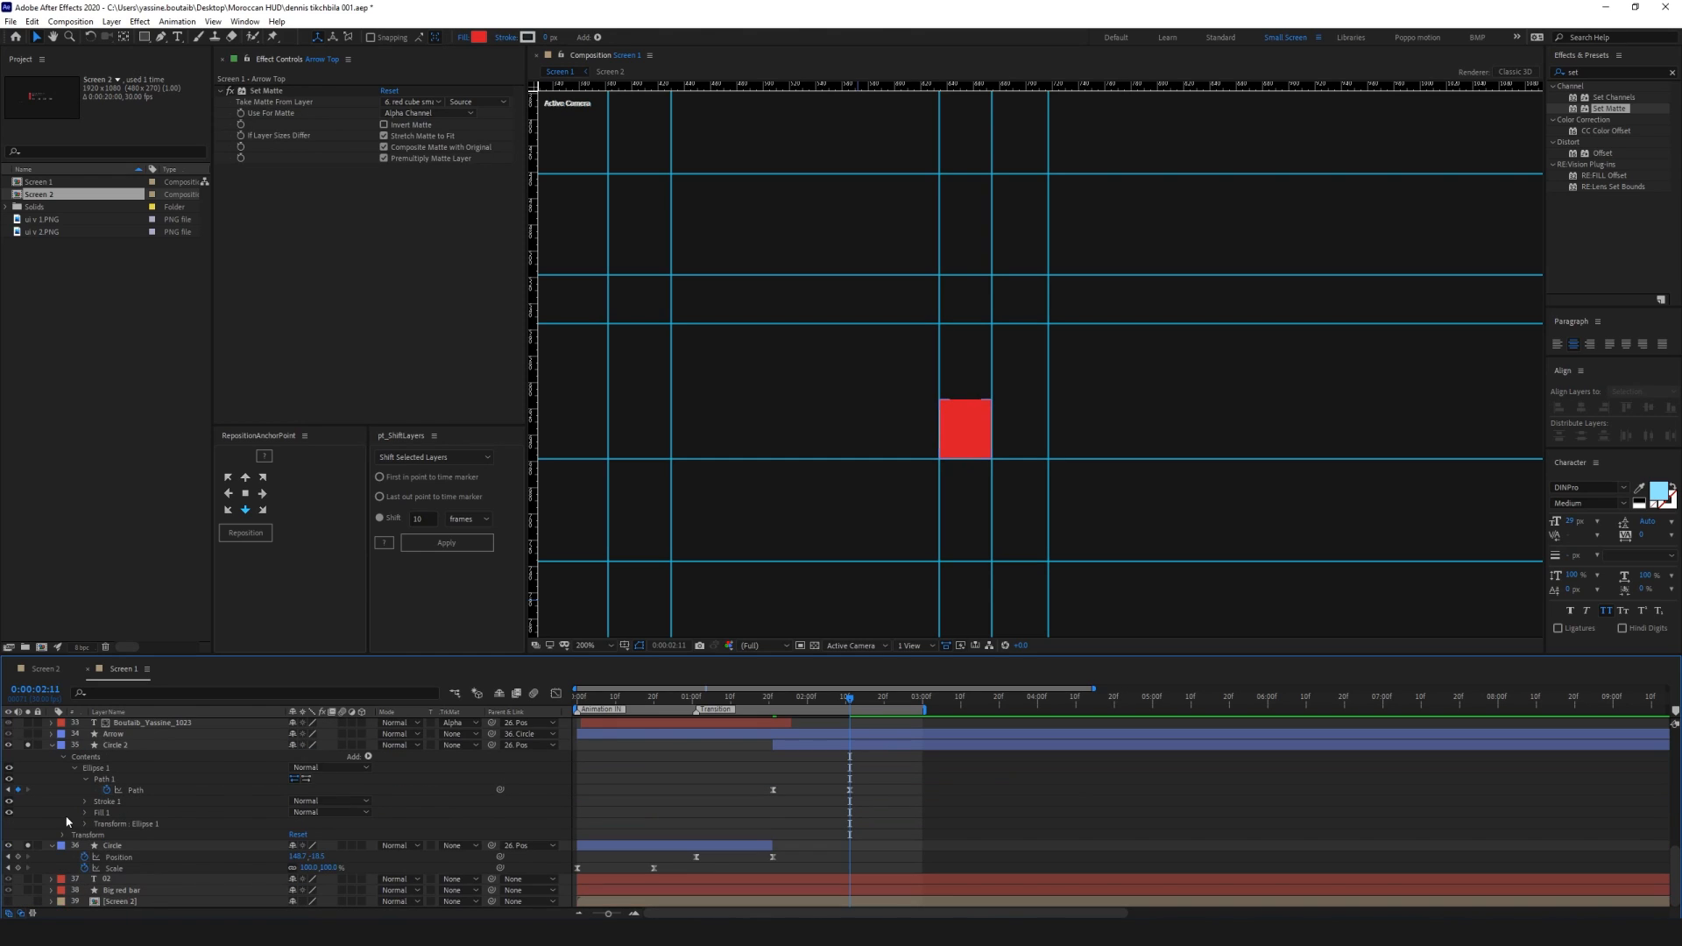
Solo Big red bar as reference and stretch Circle 2's path upward to its full height at 0:00:03:01
{"action": "left_click", "coordinate": [29, 890]}
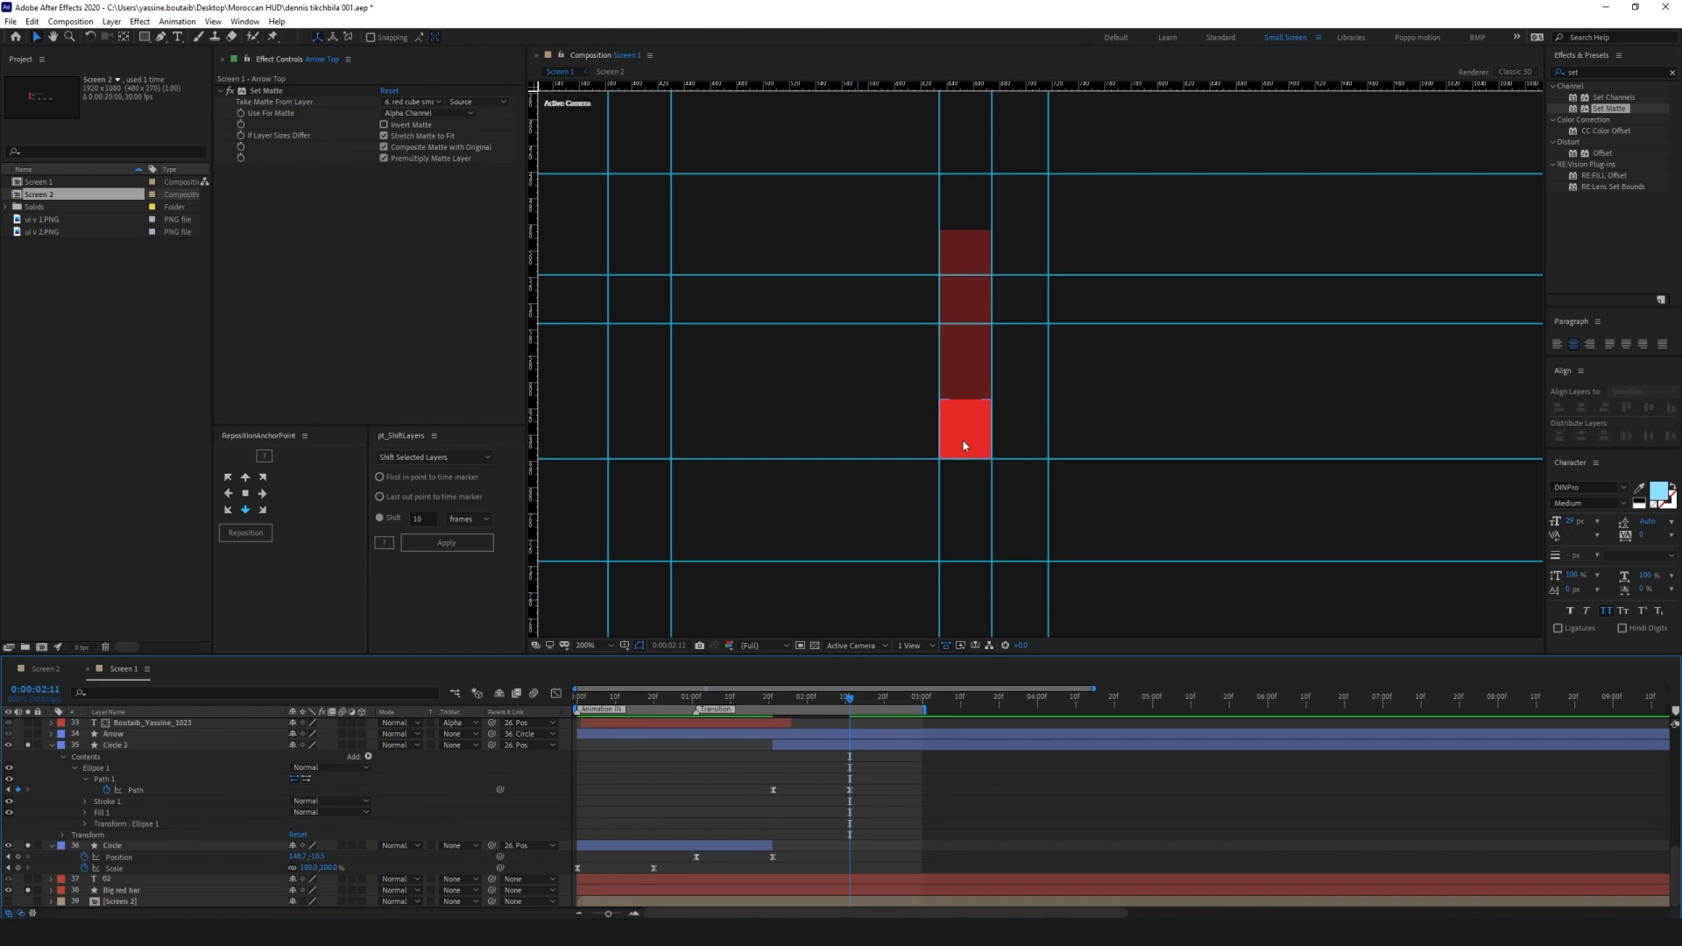
{"action": "left_click", "coordinate": [849, 792]}
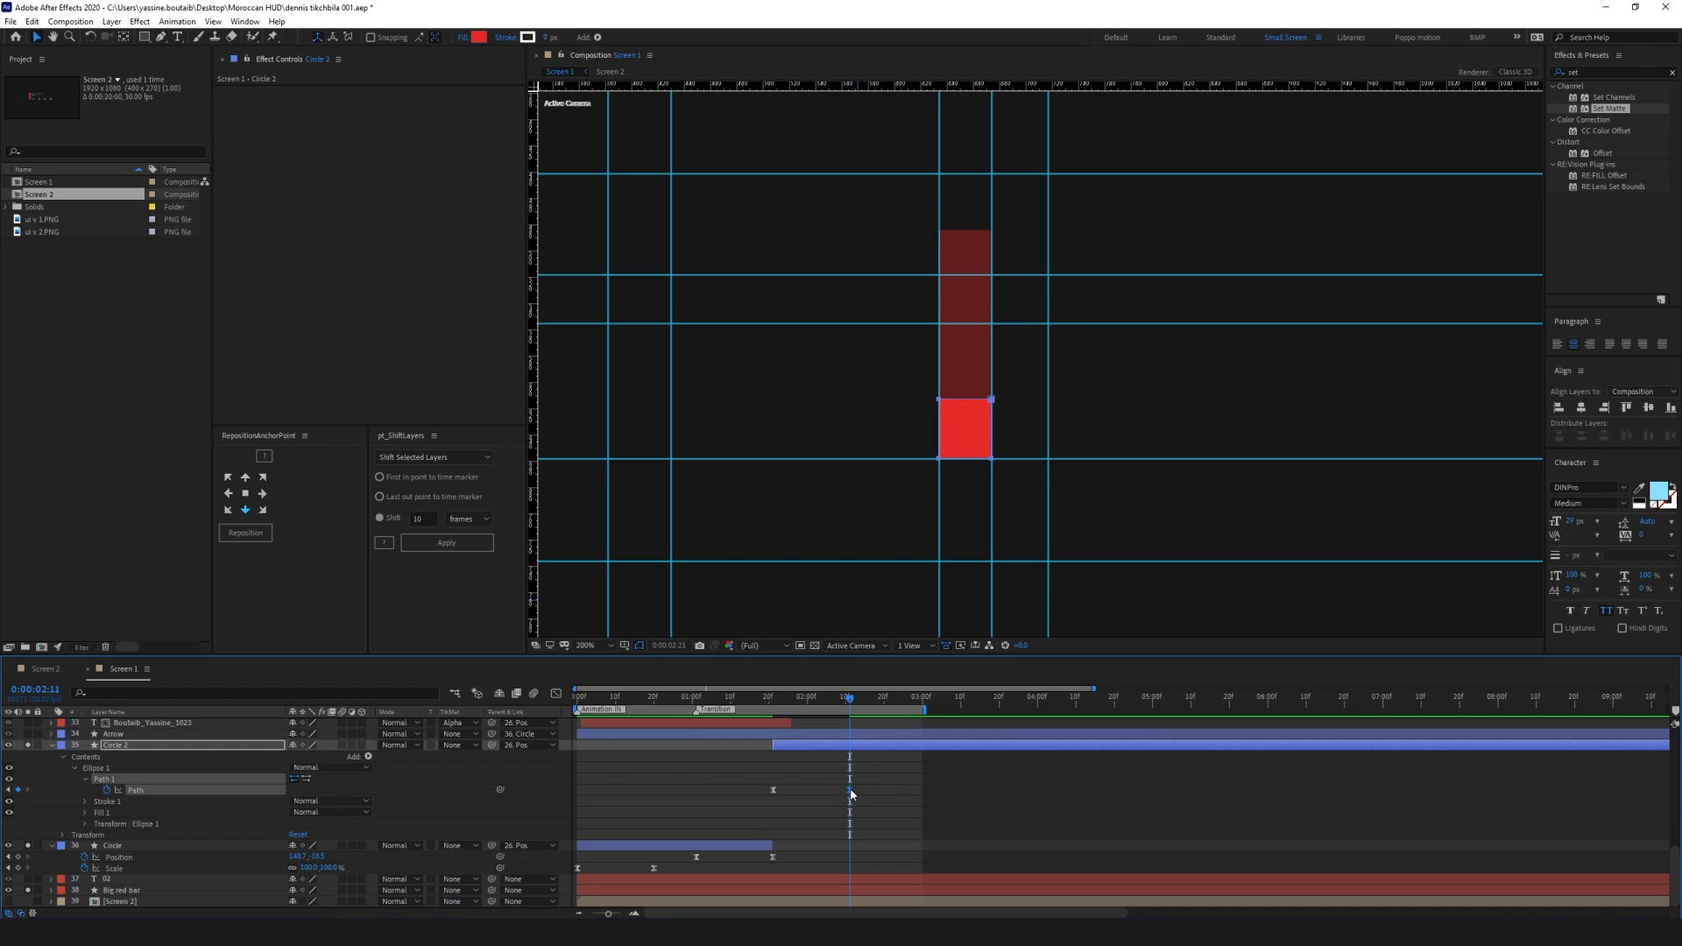
{"action": "key", "text": "shift+Page_Down"}
{"action": "key", "text": "shift+Page_Down"}
{"action": "left_click_drag", "start_coordinate": [1119, 317], "coordinate": [1013, 344]}
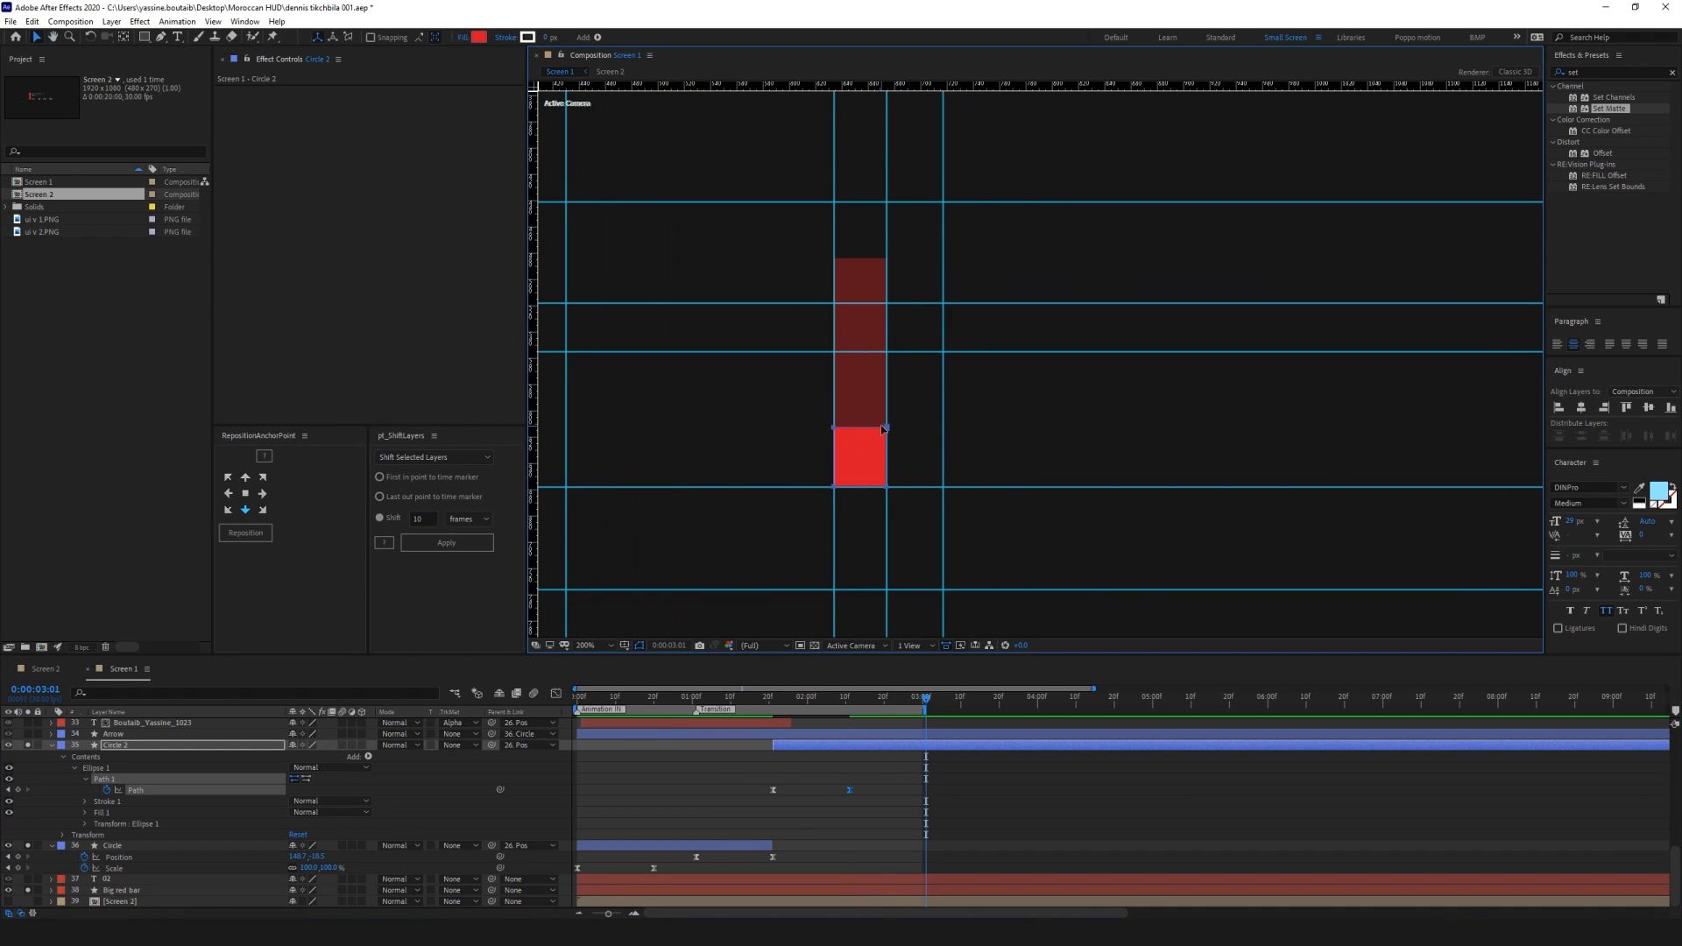
{"action": "double_click", "coordinate": [862, 429]}
{"action": "left_click_drag", "start_coordinate": [859, 428], "coordinate": [859, 259]}
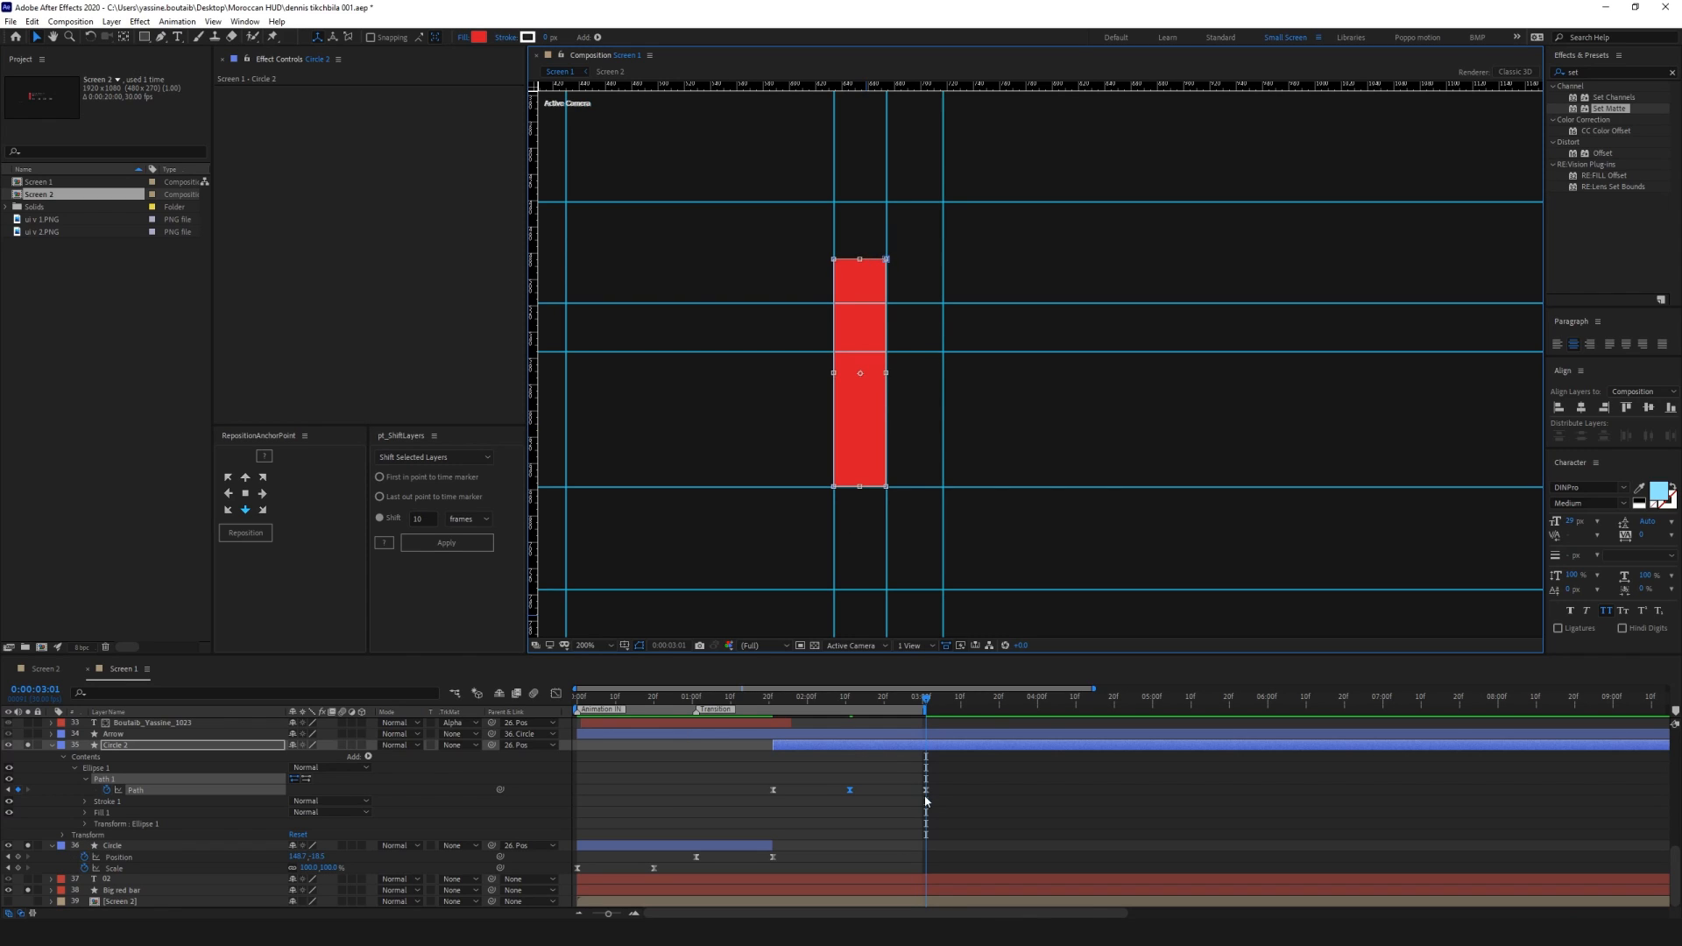
Shape the speed graph between Circle 2's last two Path keyframes to peak early like the first segment
{"action": "left_click", "coordinate": [556, 694]}
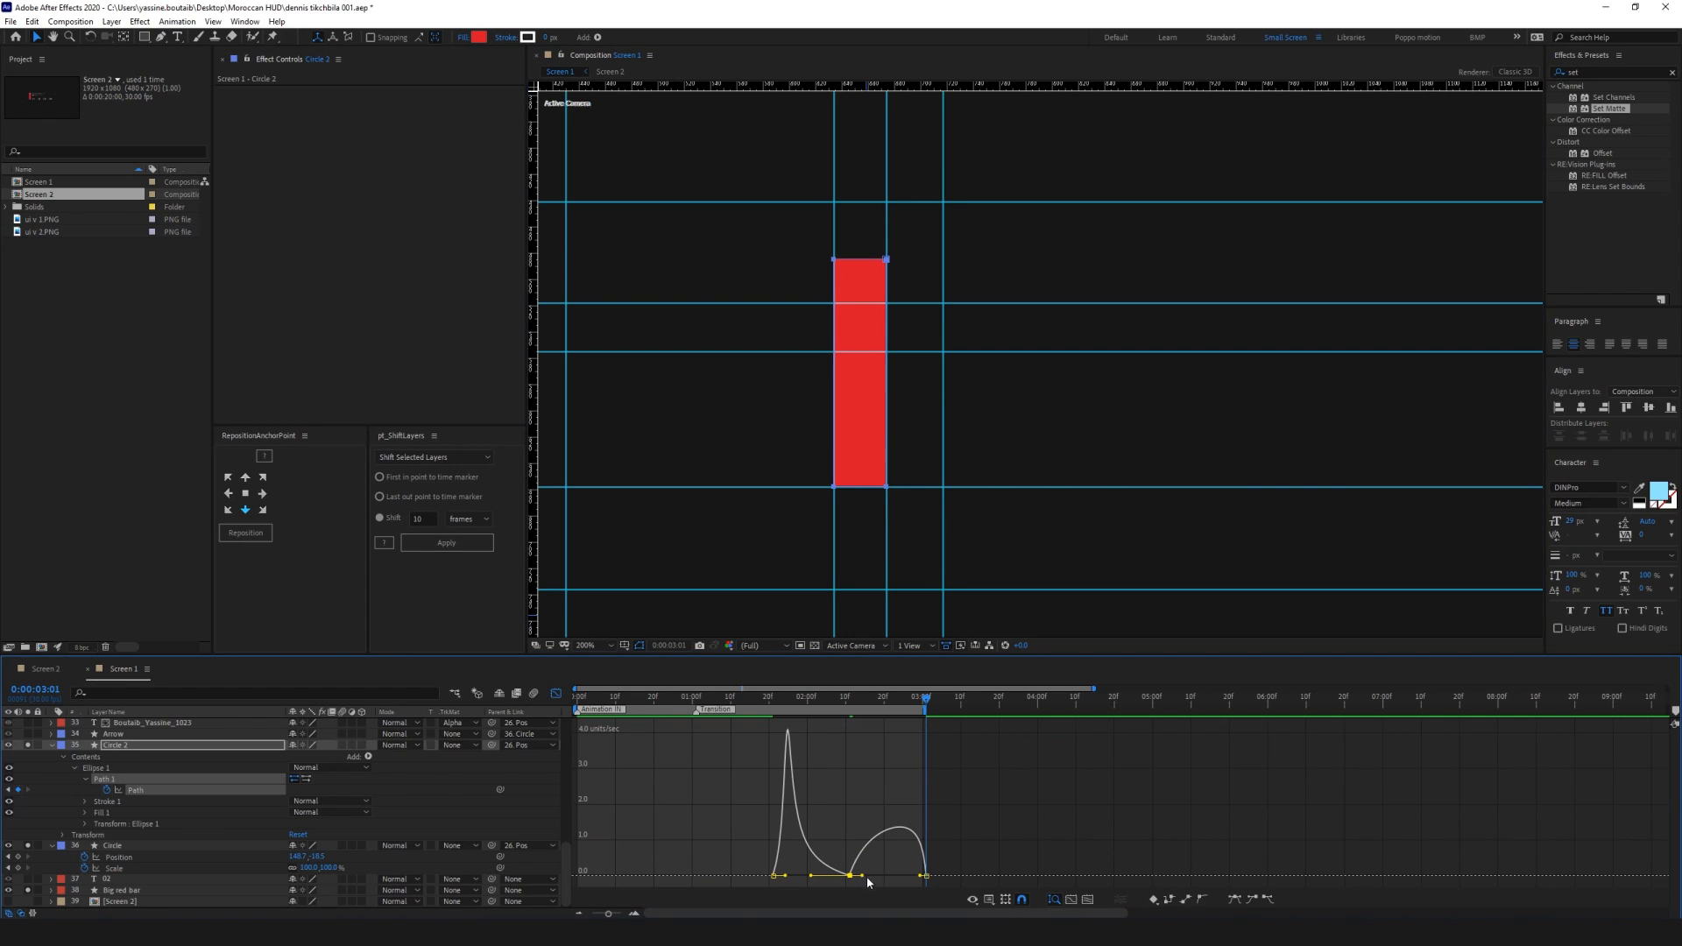
{"action": "mouse_move", "coordinate": [918, 875]}
{"action": "left_mouse_down"}
{"action": "mouse_move", "coordinate": [864, 880]}
{"action": "mouse_move", "coordinate": [887, 875]}
{"action": "left_mouse_up"}
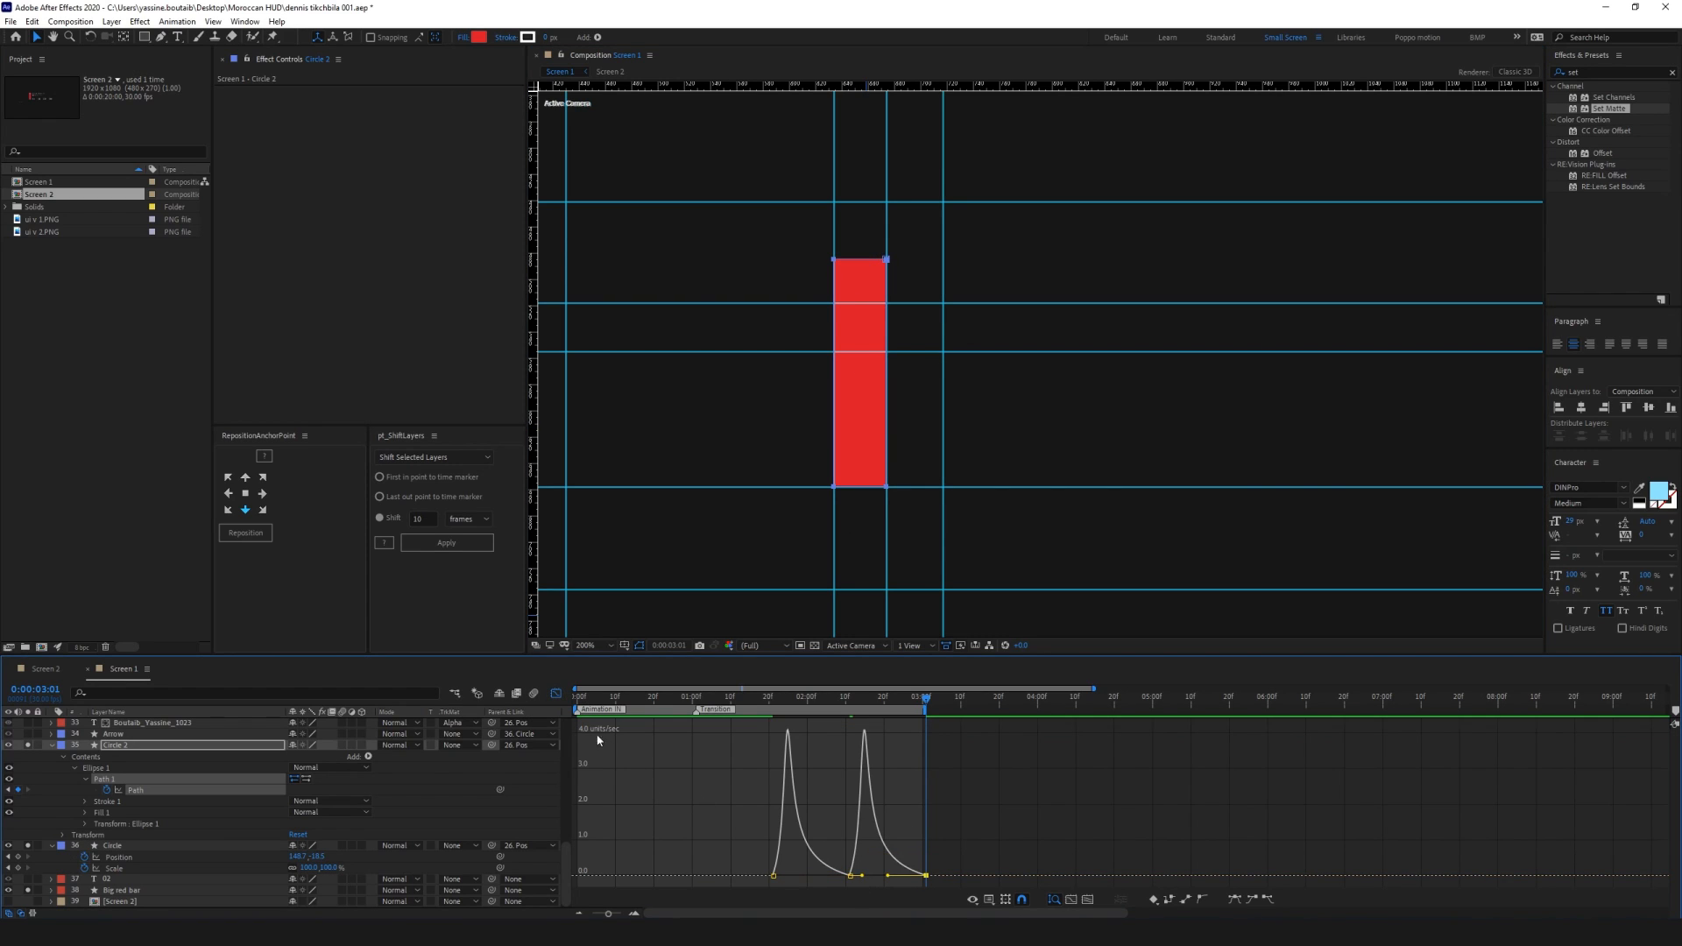
{"action": "left_click", "coordinate": [554, 695]}
Preview the circle-to-bar morph and delete the Big red bar reference layer
{"action": "left_click", "coordinate": [692, 743]}
{"action": "key", "text": "space"}
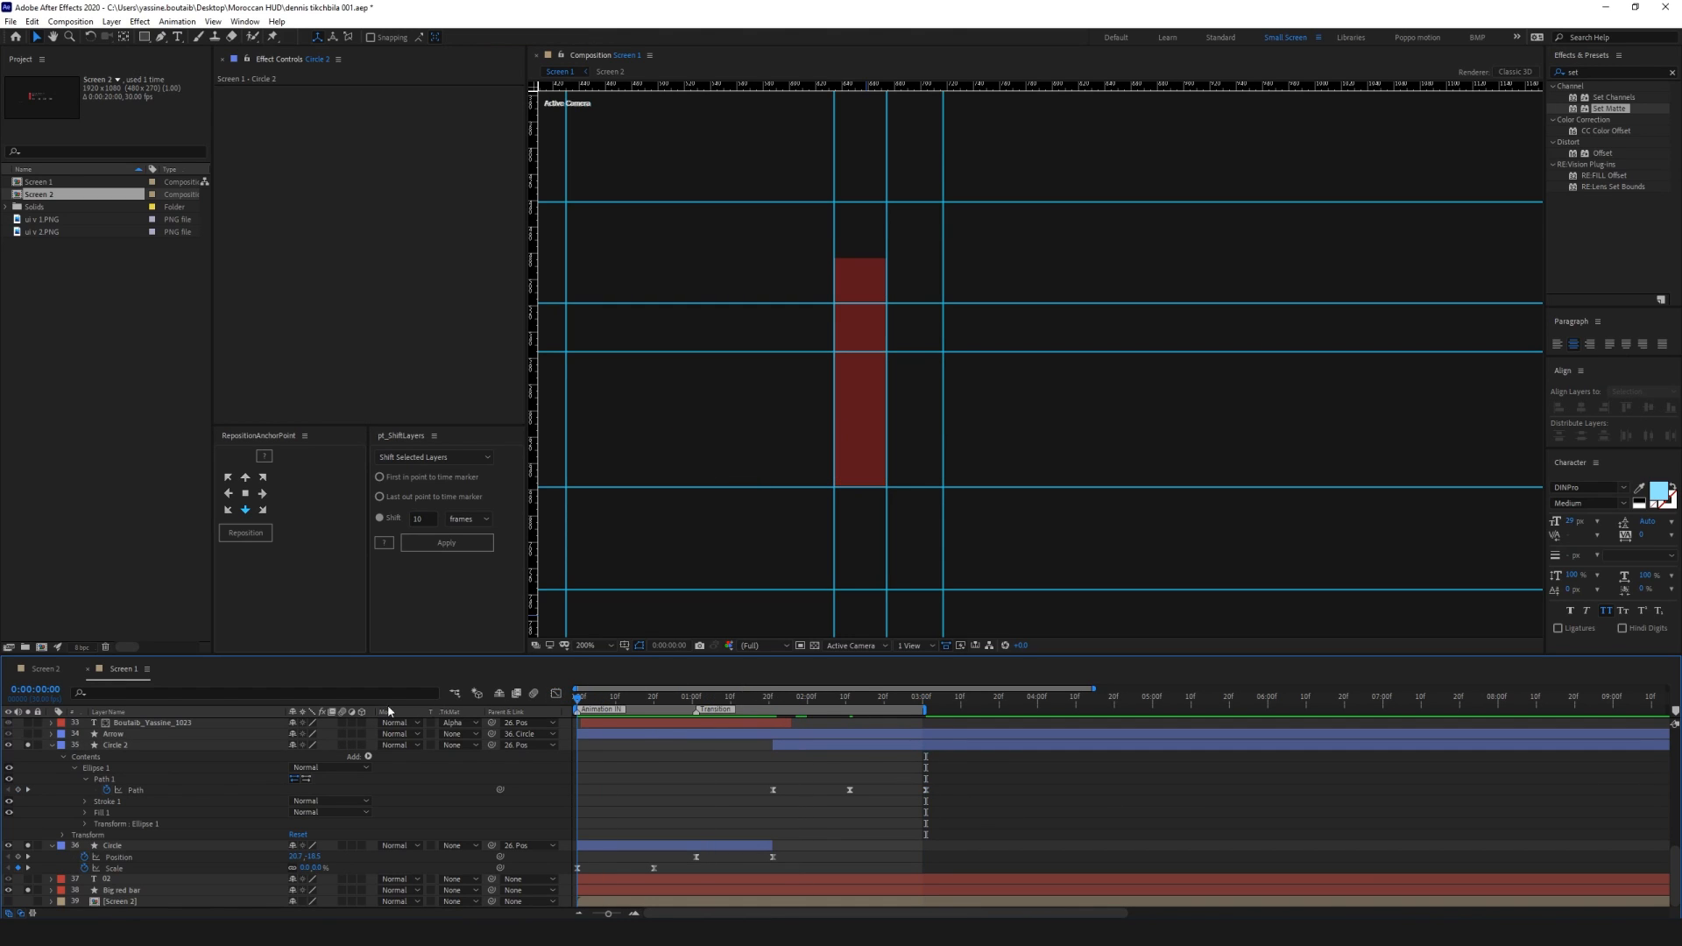
{"action": "left_click", "coordinate": [129, 894]}
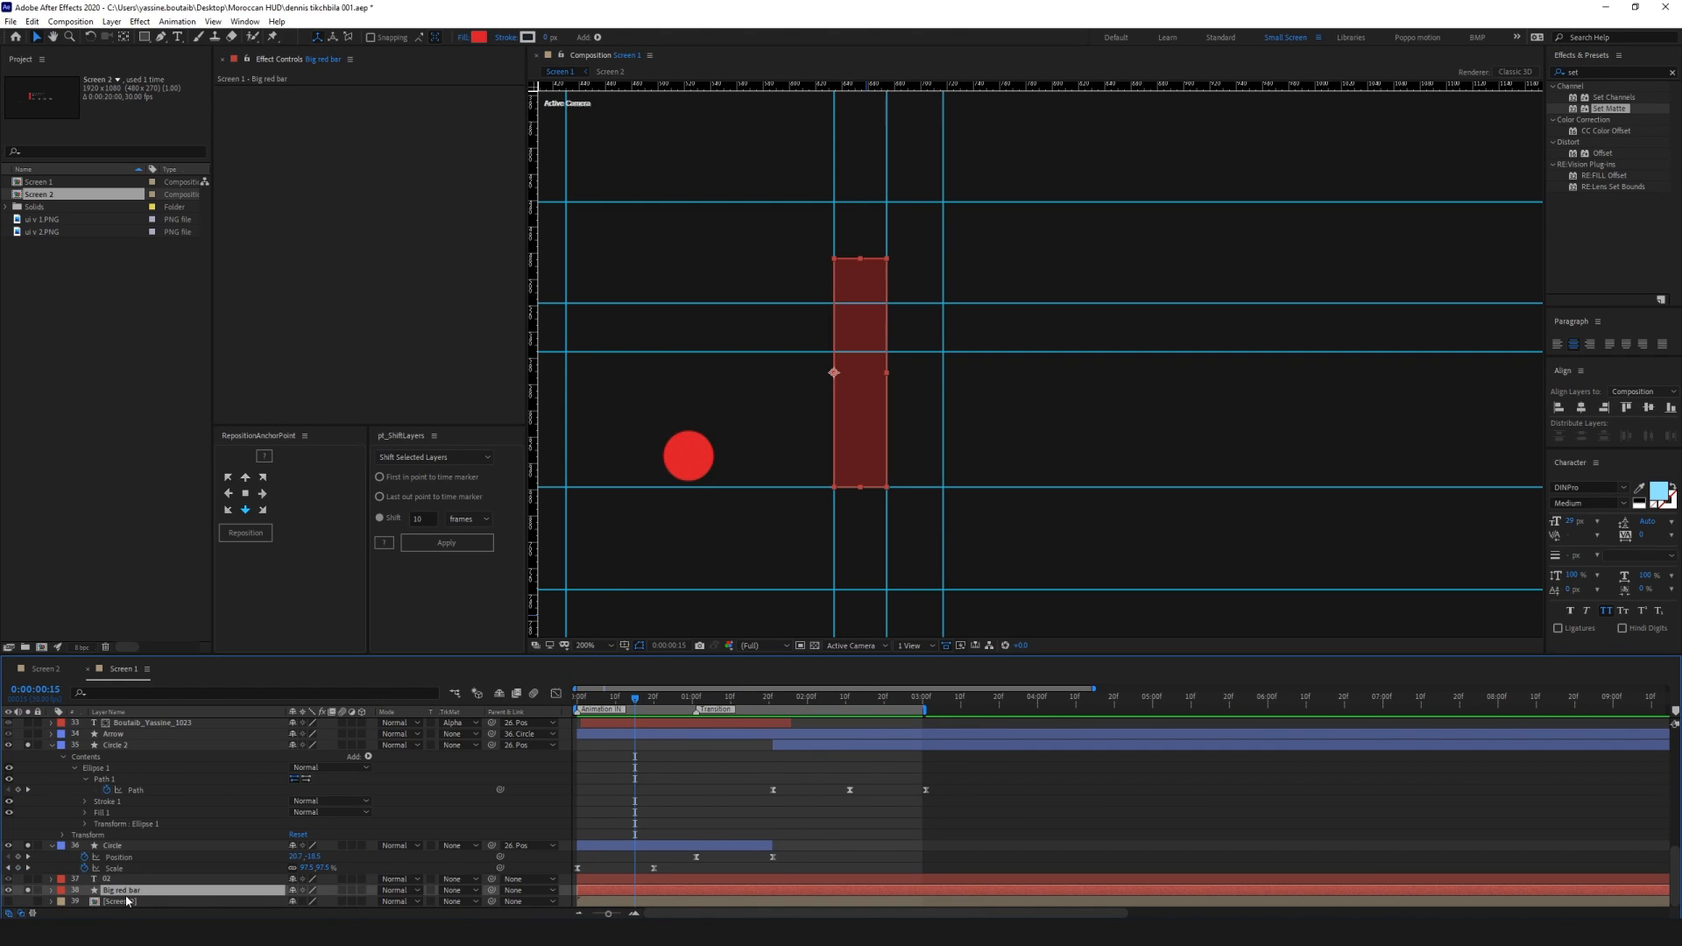
{"action": "key", "text": "Delete"}
{"action": "key", "text": "ctrl+semicolon"}
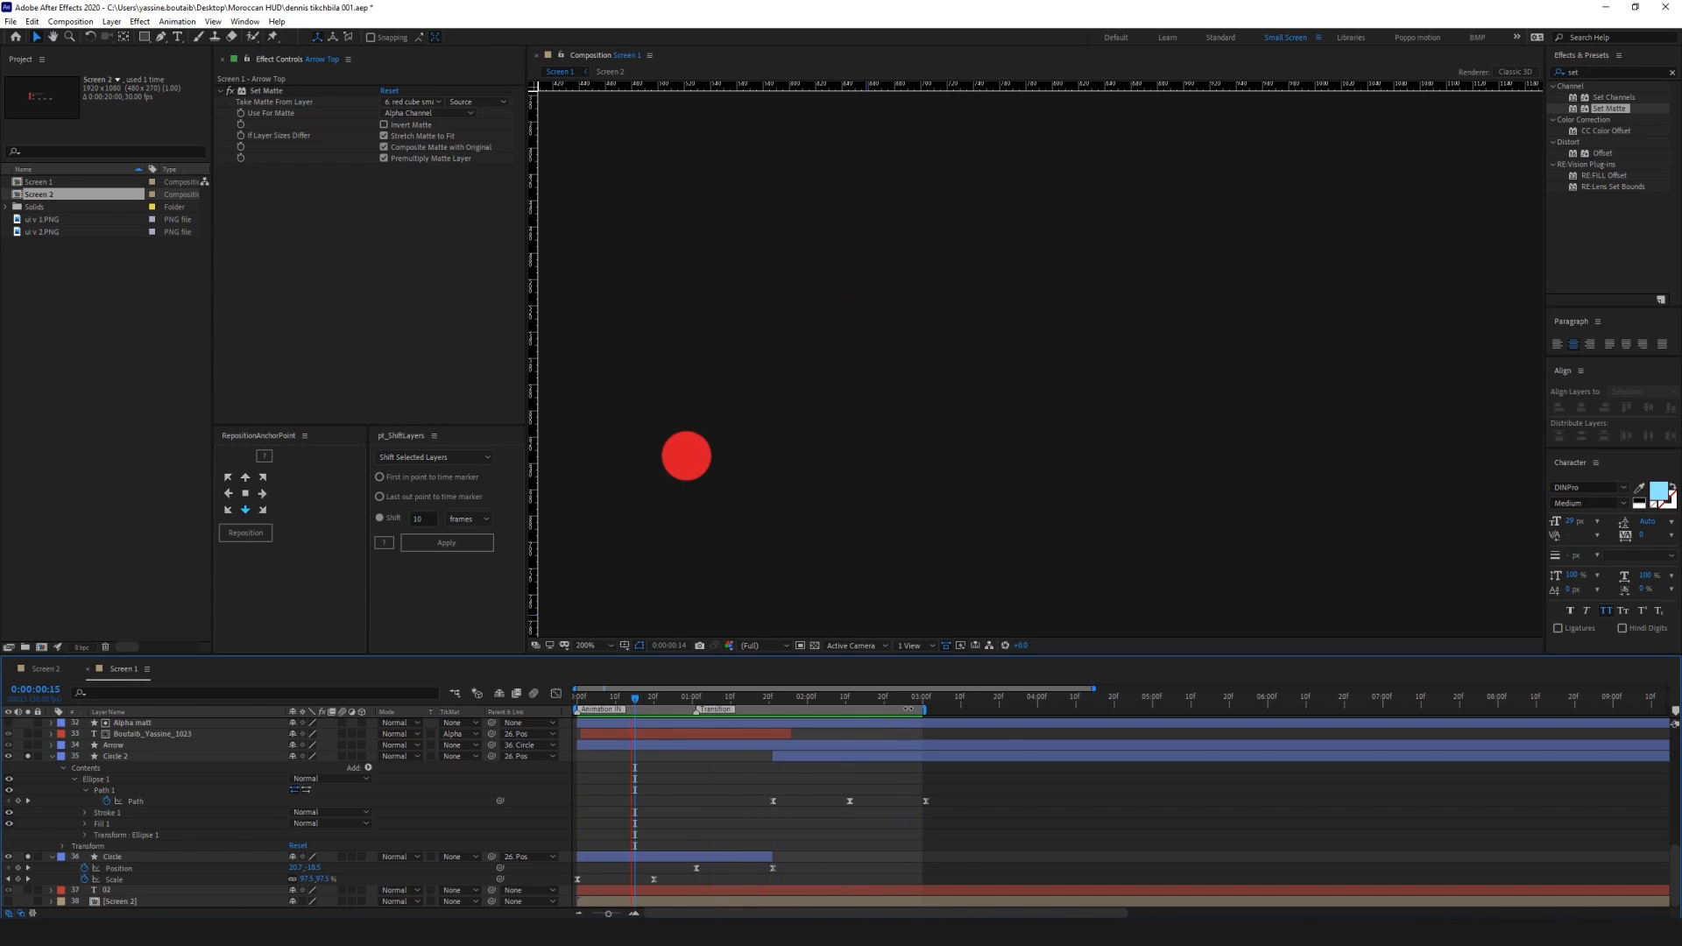
{"action": "key", "text": "ctrl+semicolon"}
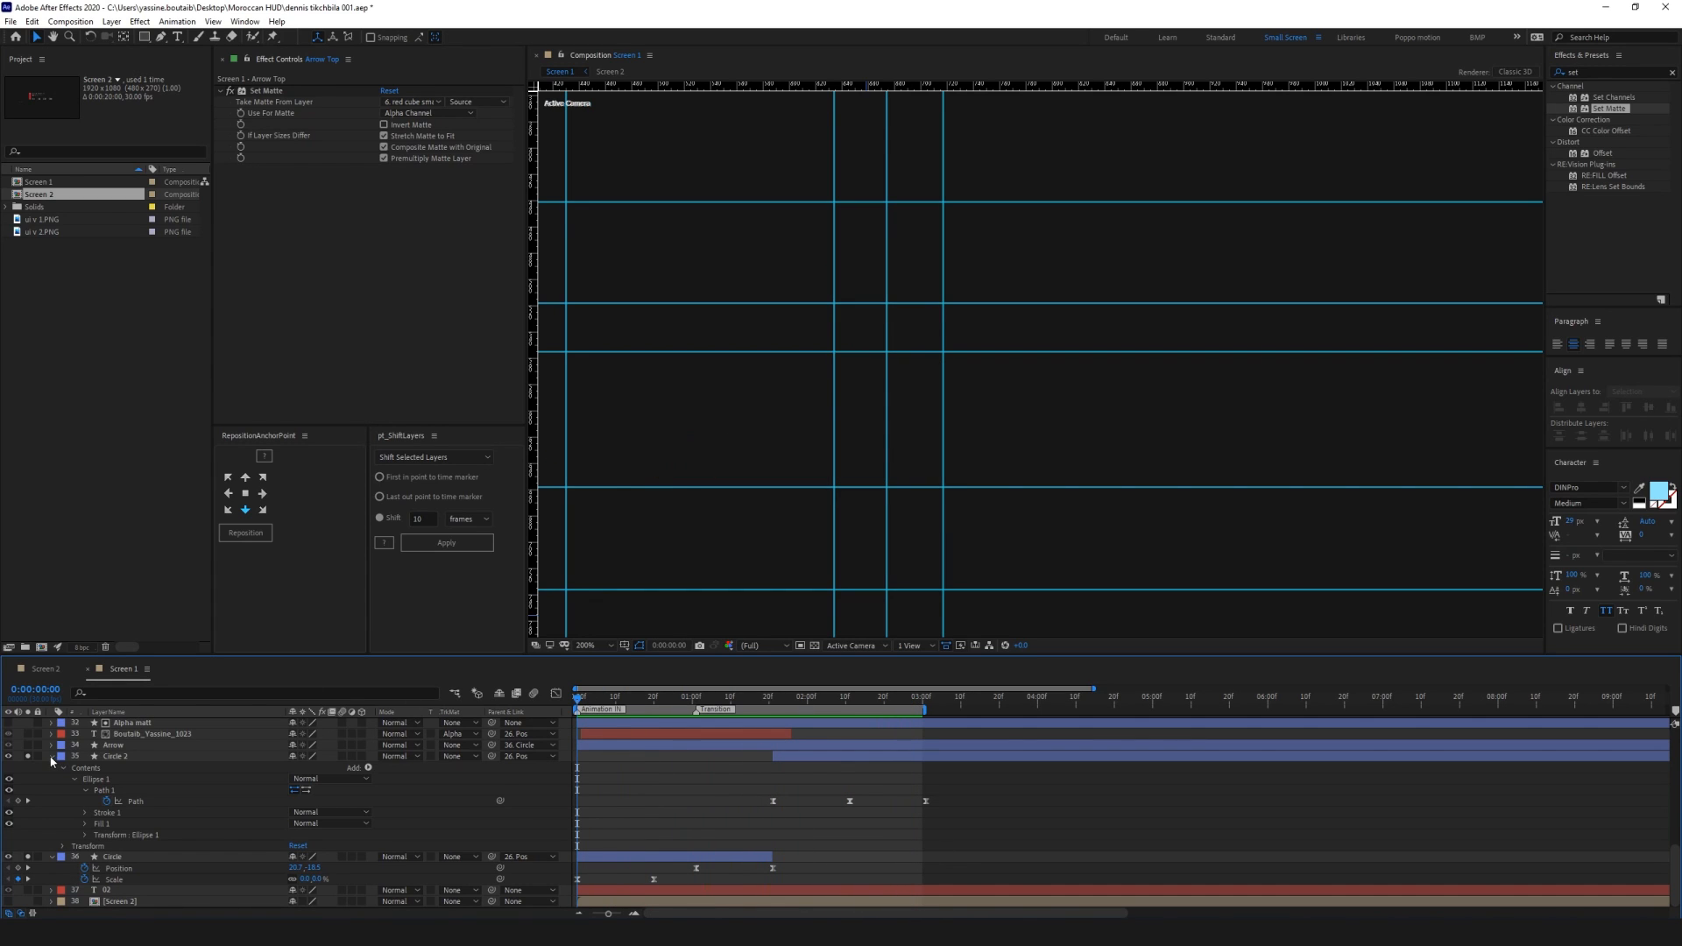
Rename the Circle 2 layer as Circle Morph Cube and turn off the solo on the circle layers
{"action": "left_click", "coordinate": [51, 757]}
{"action": "left_click", "coordinate": [50, 857]}
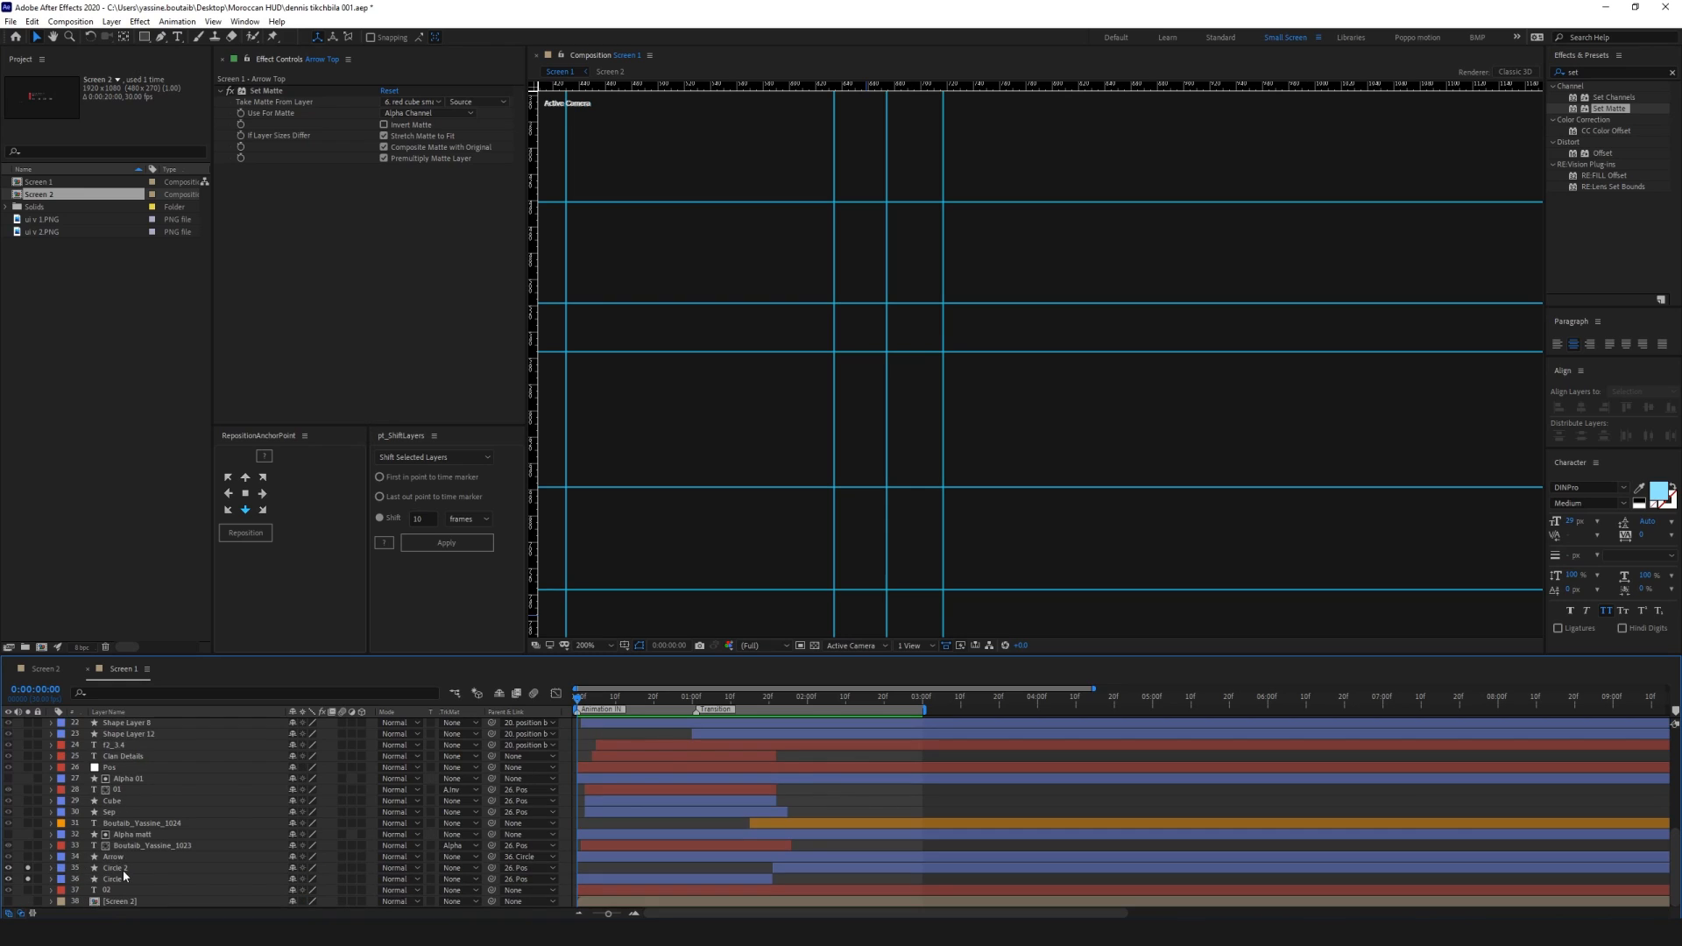
{"action": "left_click", "coordinate": [123, 867]}
{"action": "key", "text": "Return"}
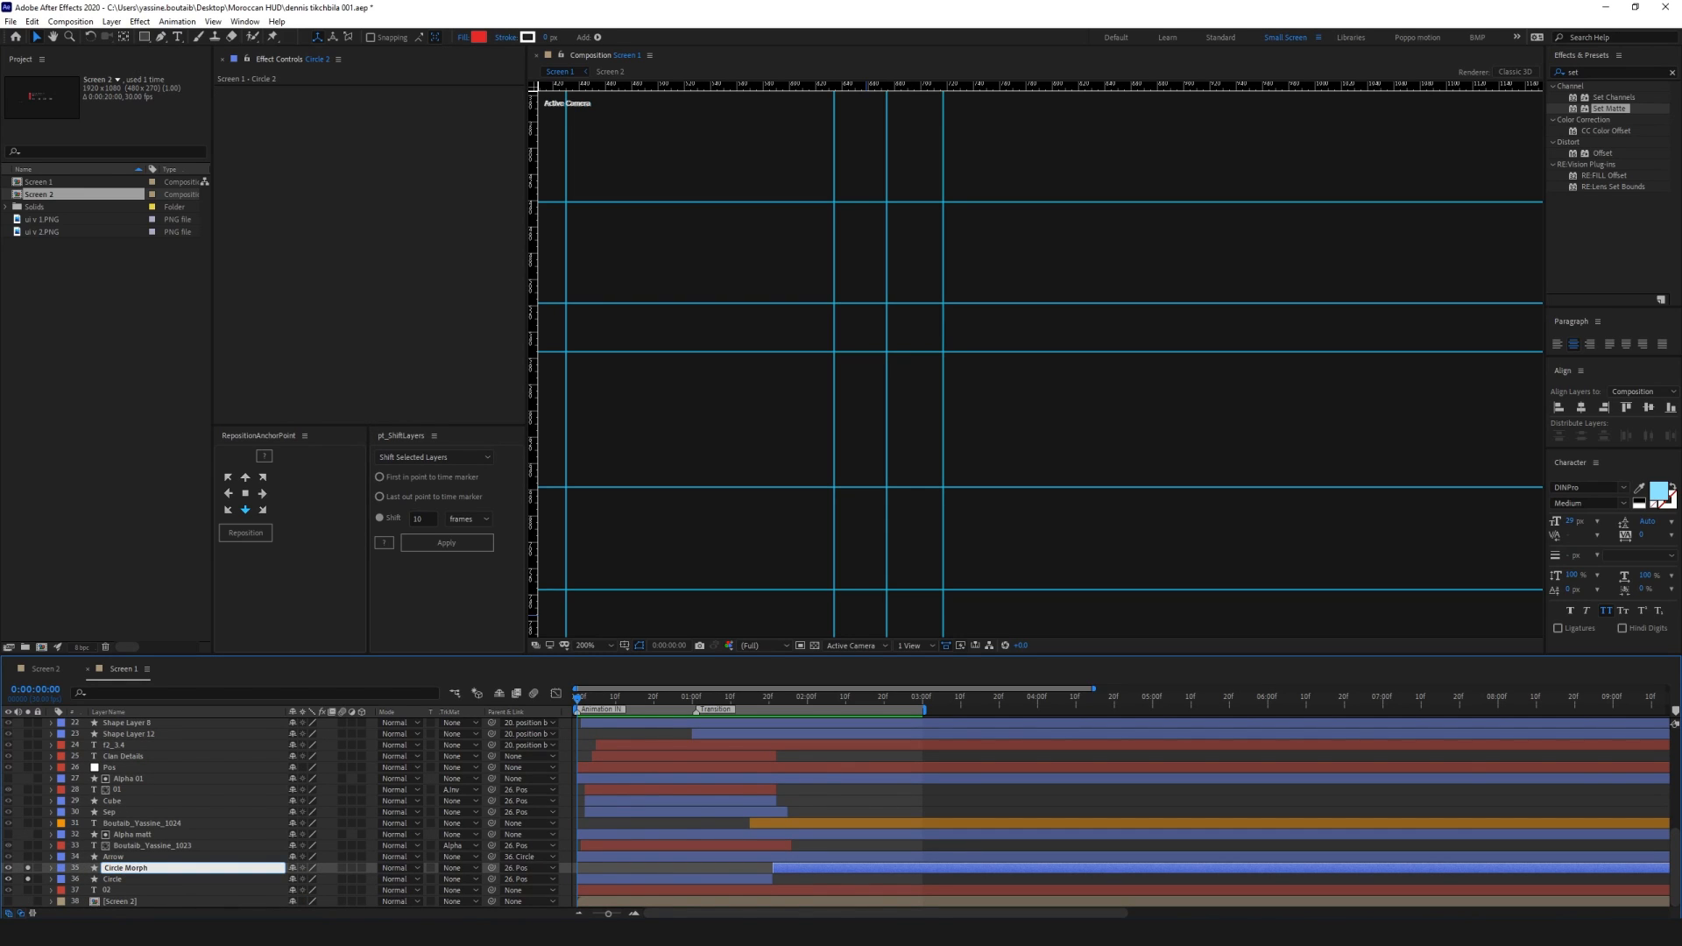
{"action": "type", "text": "Circle Morph Cube"}
{"action": "key", "text": "Return"}
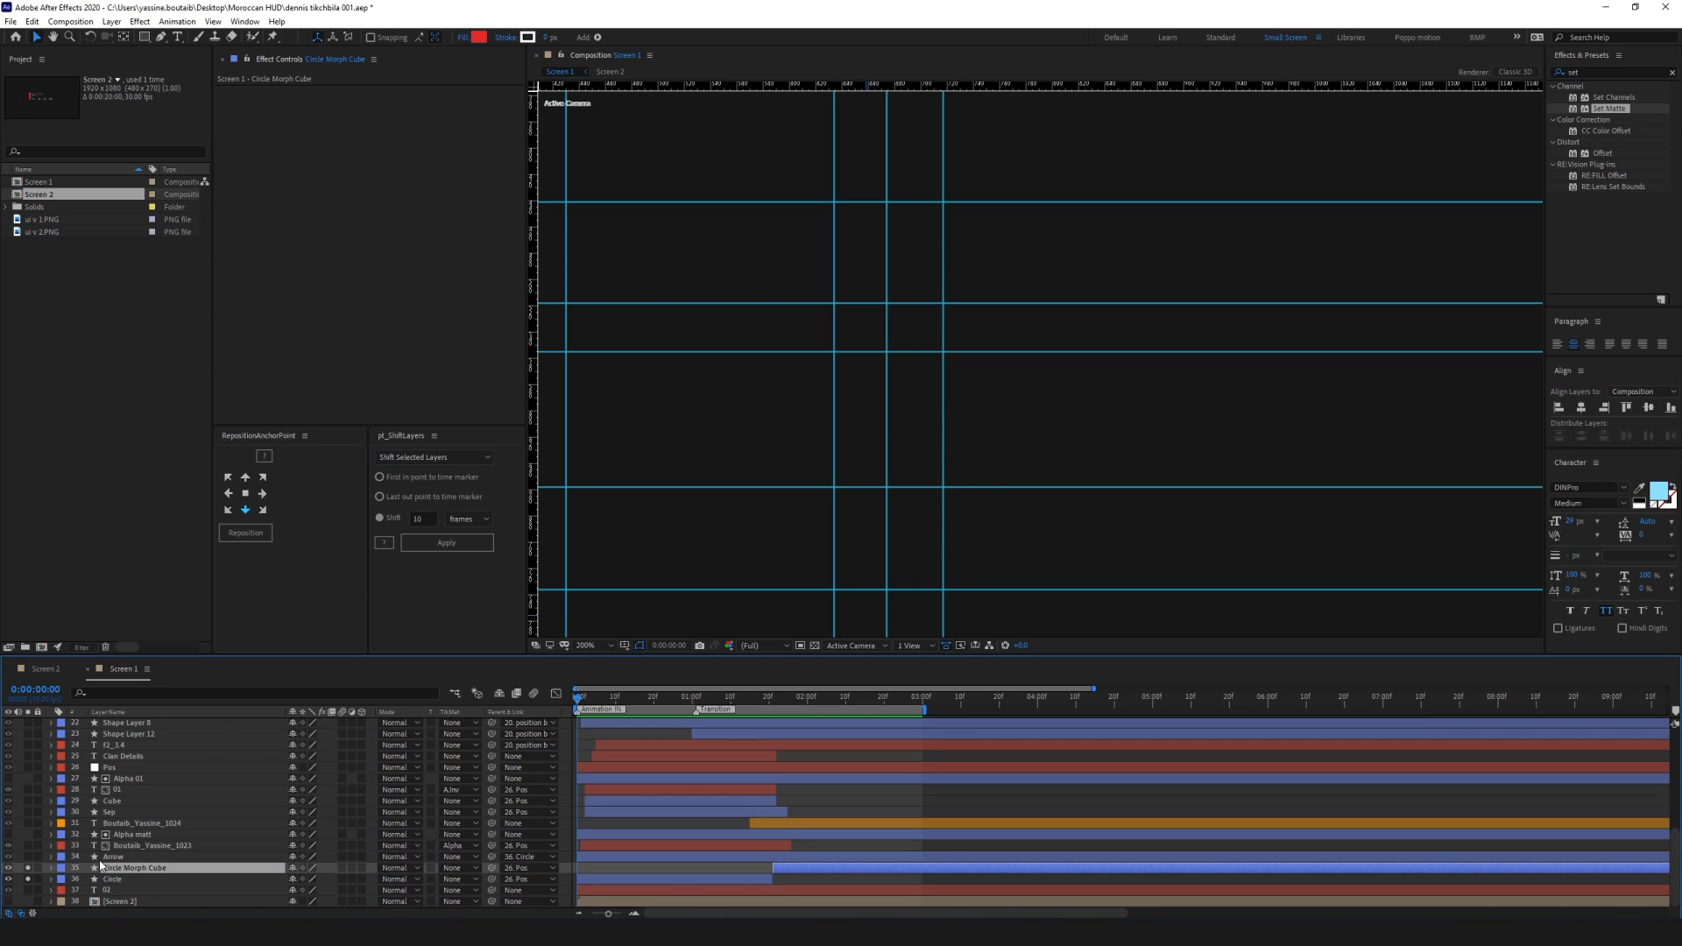
{"action": "left_click", "coordinate": [28, 868]}
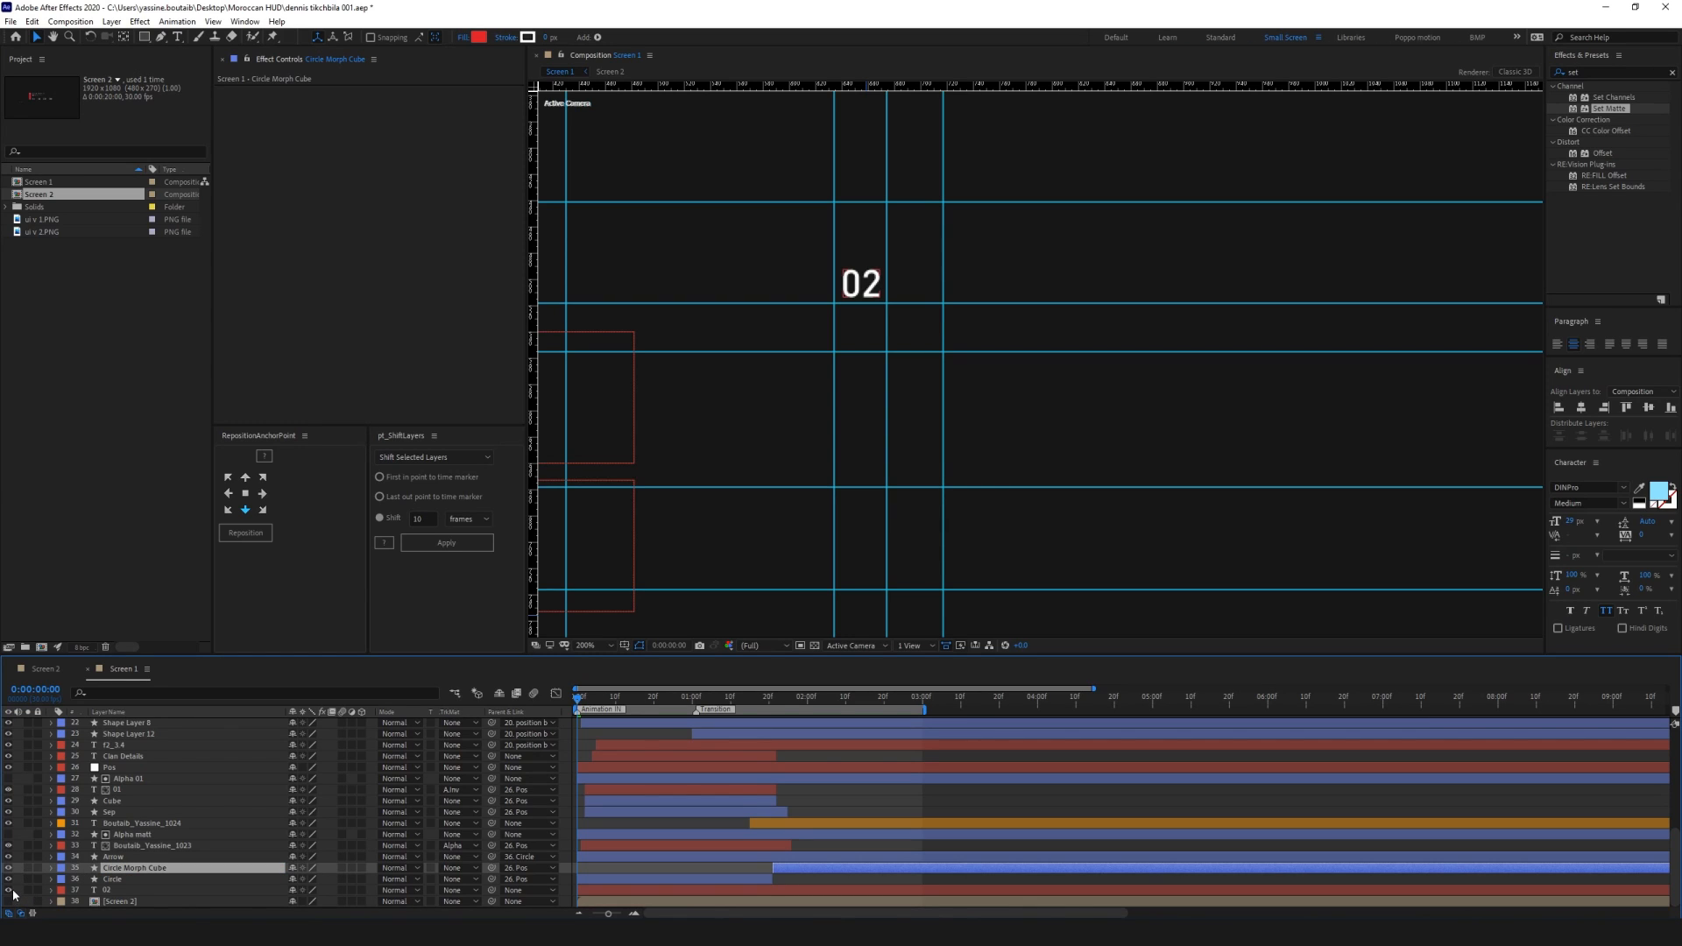
Hide the 02 text layer and move it above Circle Morph Cube in the layer stack
{"action": "left_click", "coordinate": [9, 890]}
{"action": "left_click", "coordinate": [25, 895]}
{"action": "left_click_drag", "start_coordinate": [119, 891], "coordinate": [119, 863]}
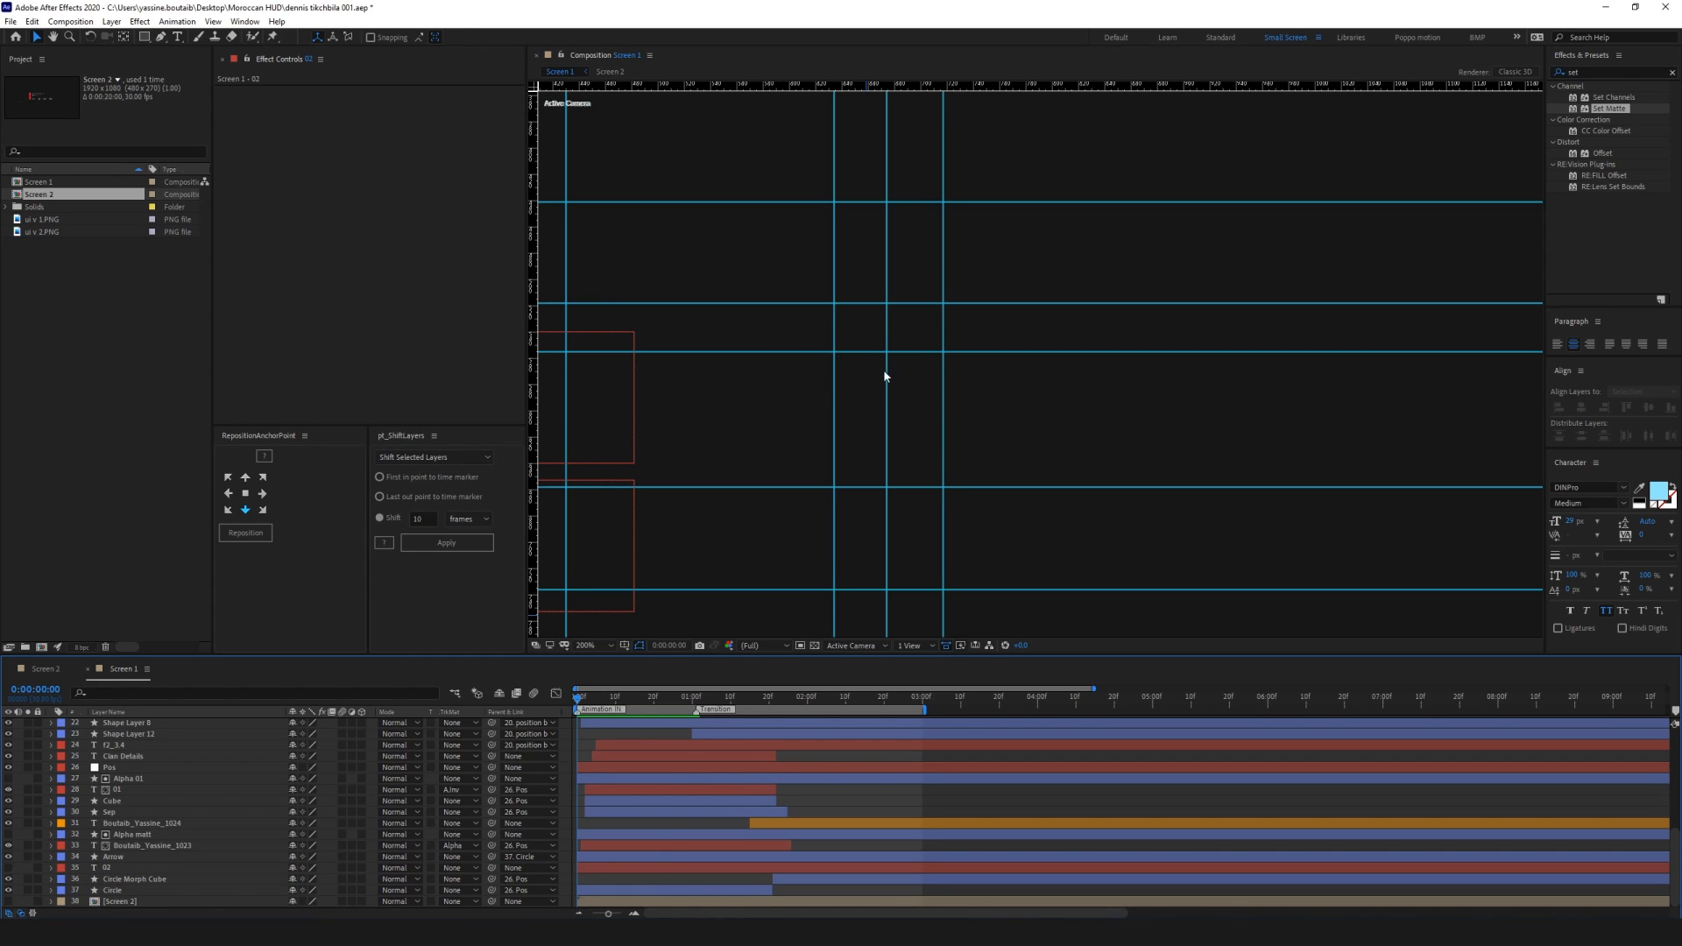
Preview the transition and reveal the keyframes of the Circle and Circle Morph Cube layers
{"action": "scroll", "coordinate": [885, 376], "scroll_direction": "down", "scroll_amount": 4}
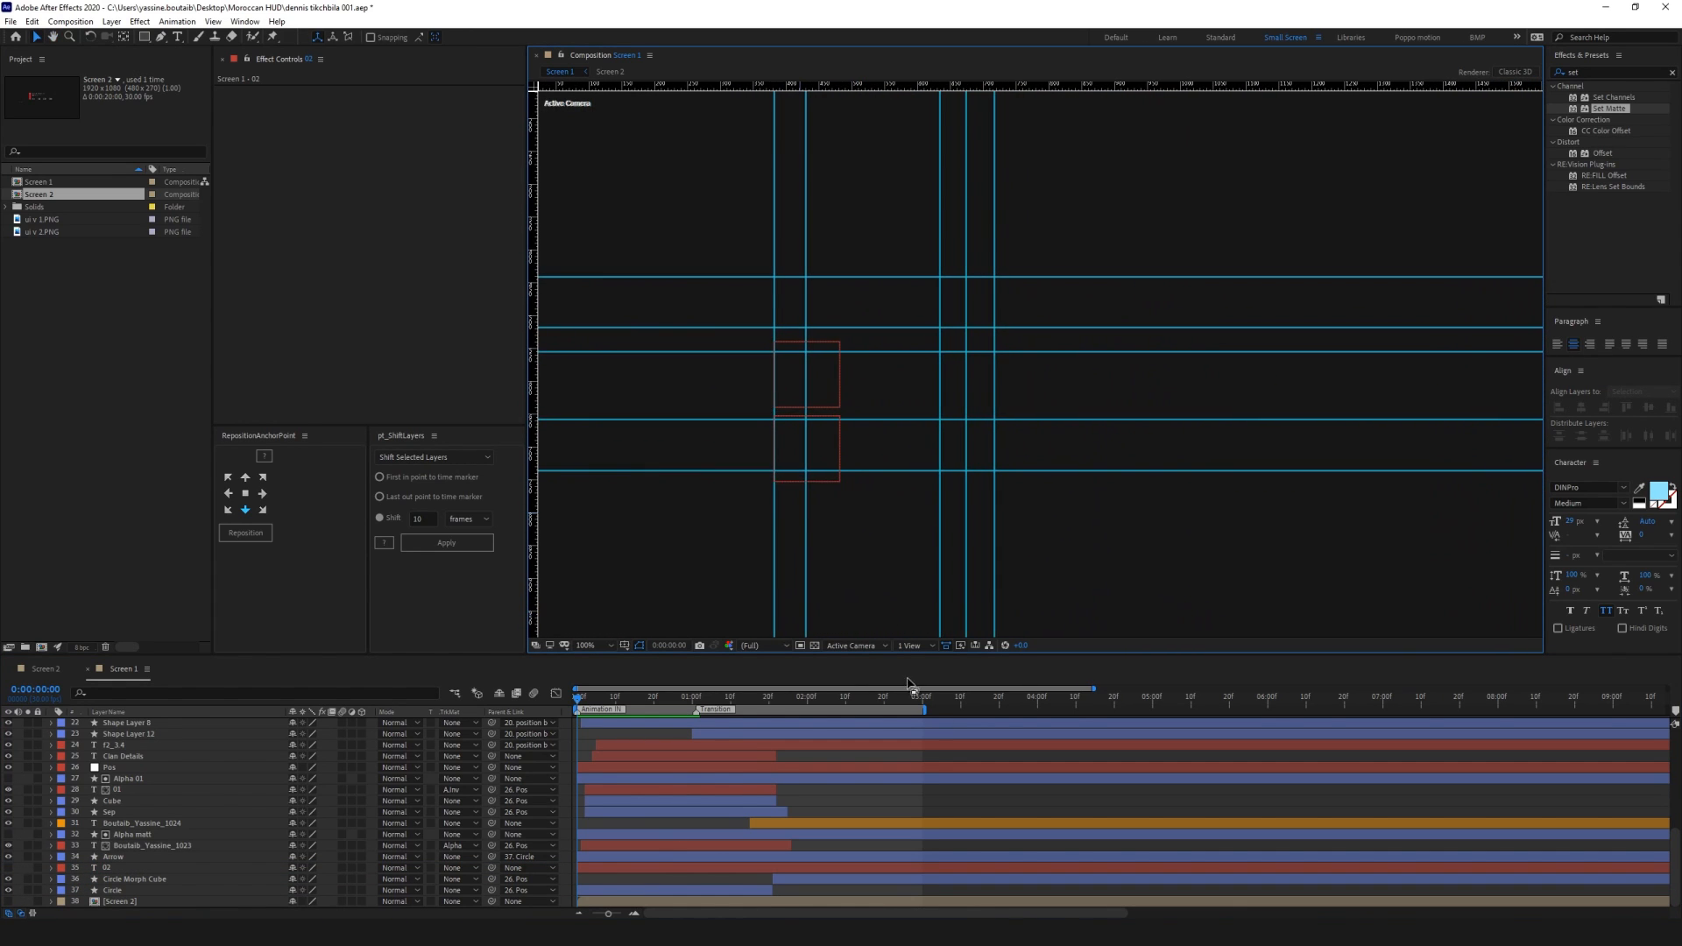
{"action": "key", "text": "space"}
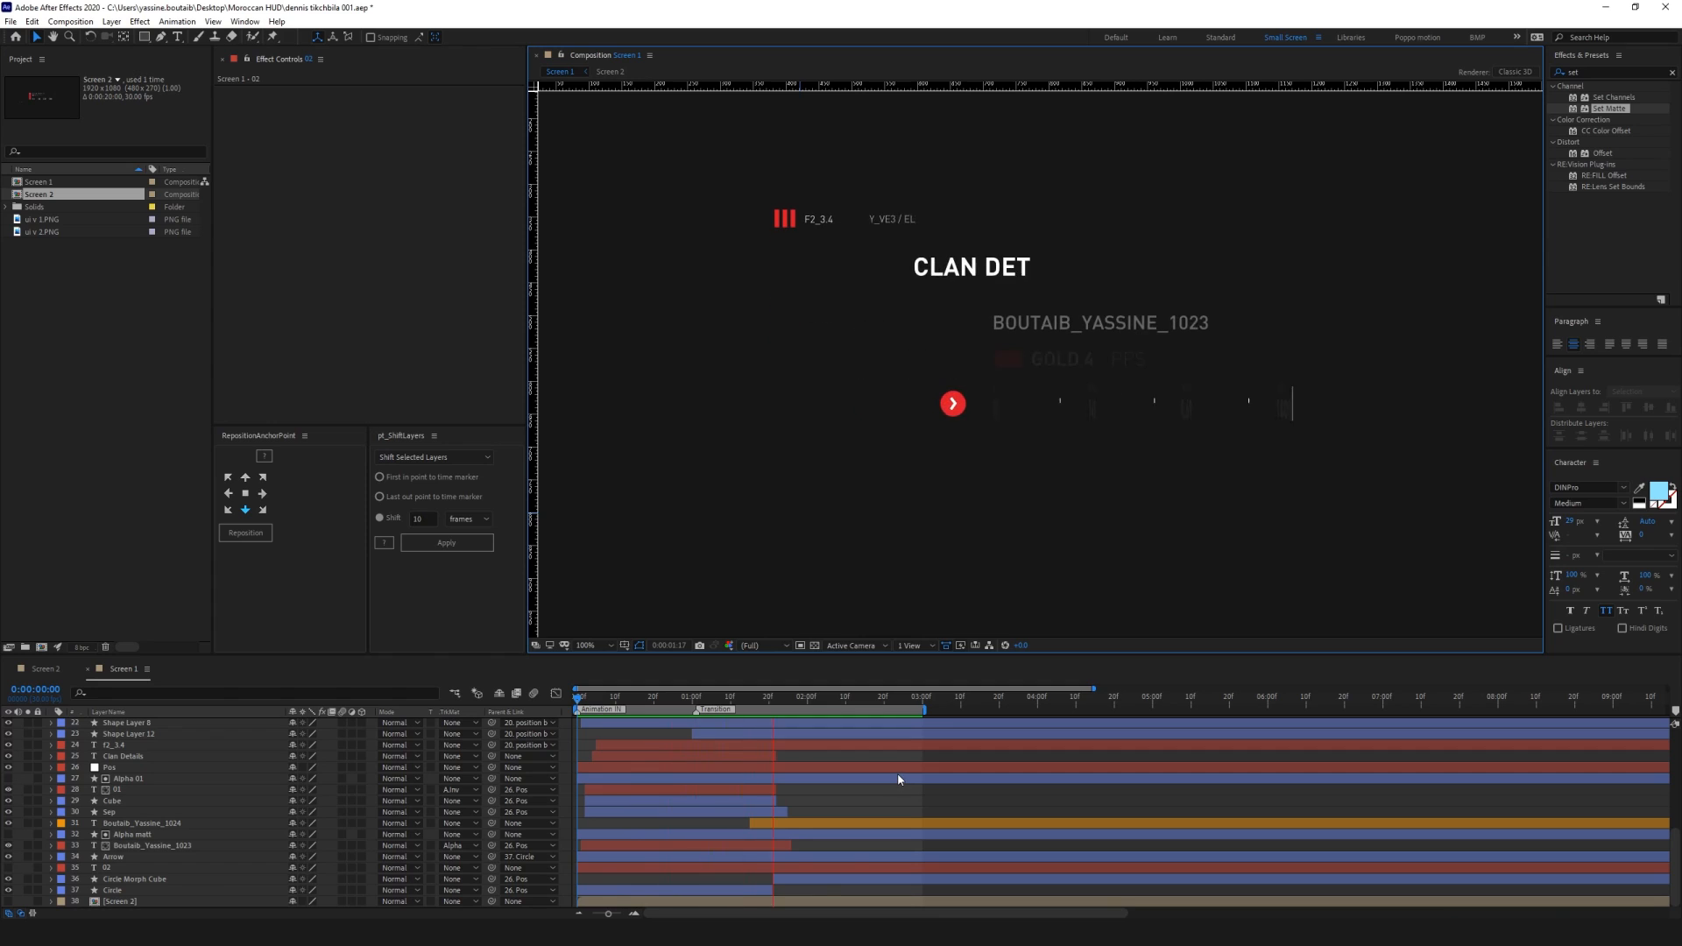
{"action": "left_click_drag", "start_coordinate": [831, 697], "coordinate": [696, 691]}
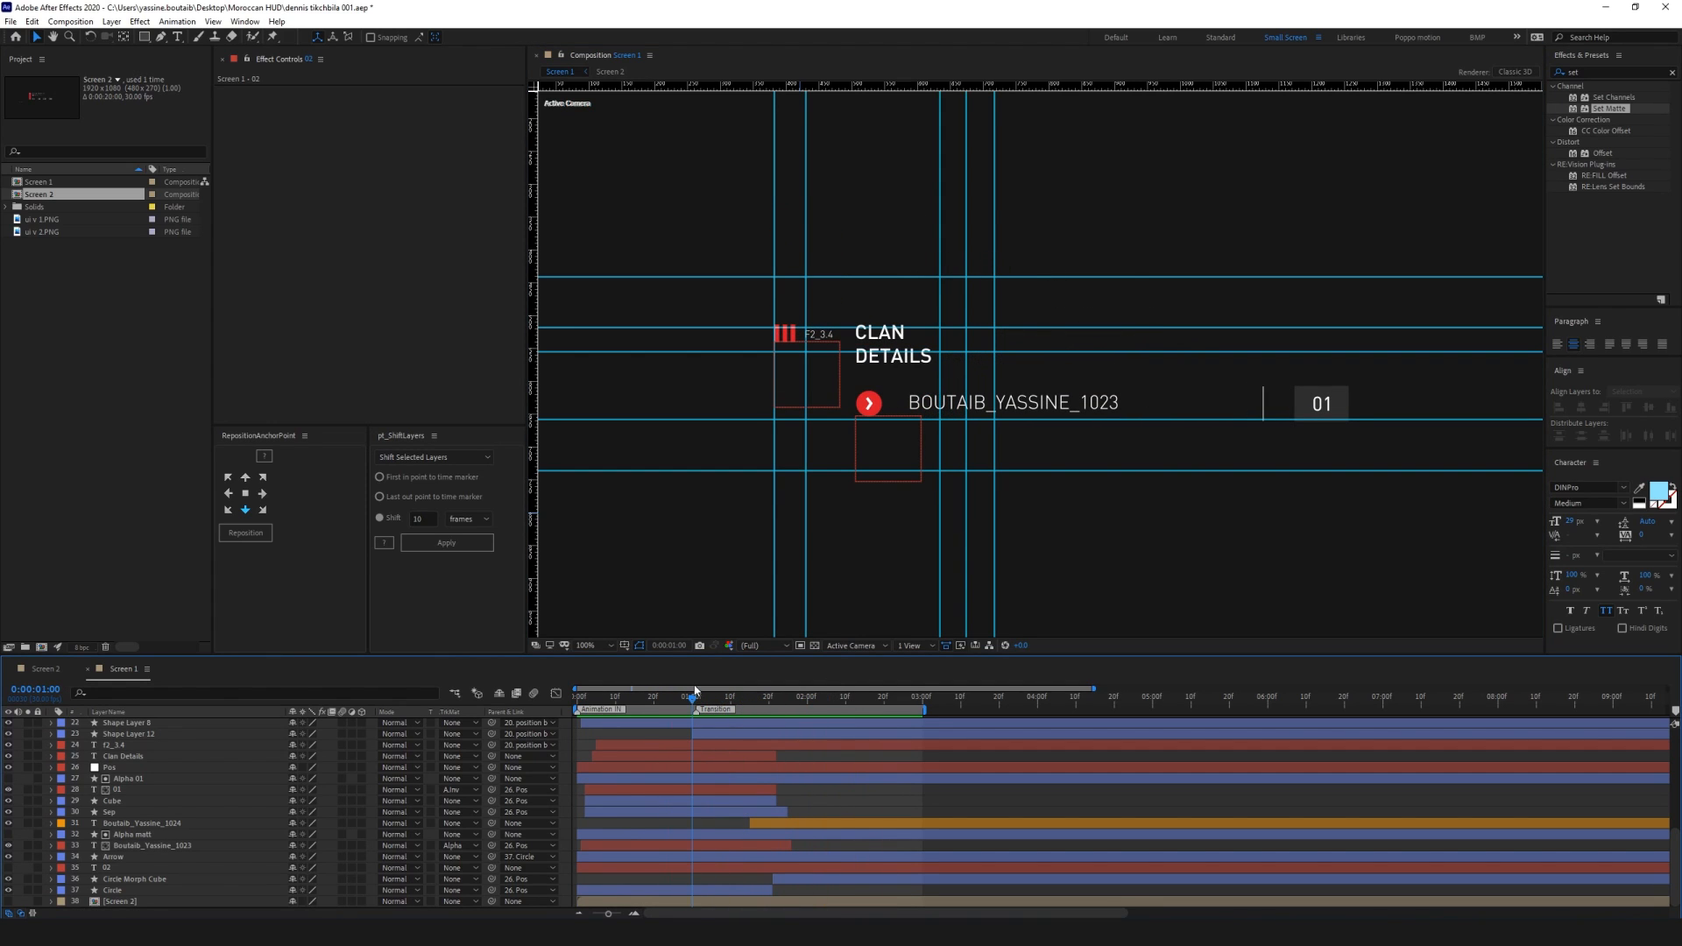
{"action": "left_click", "coordinate": [732, 891]}
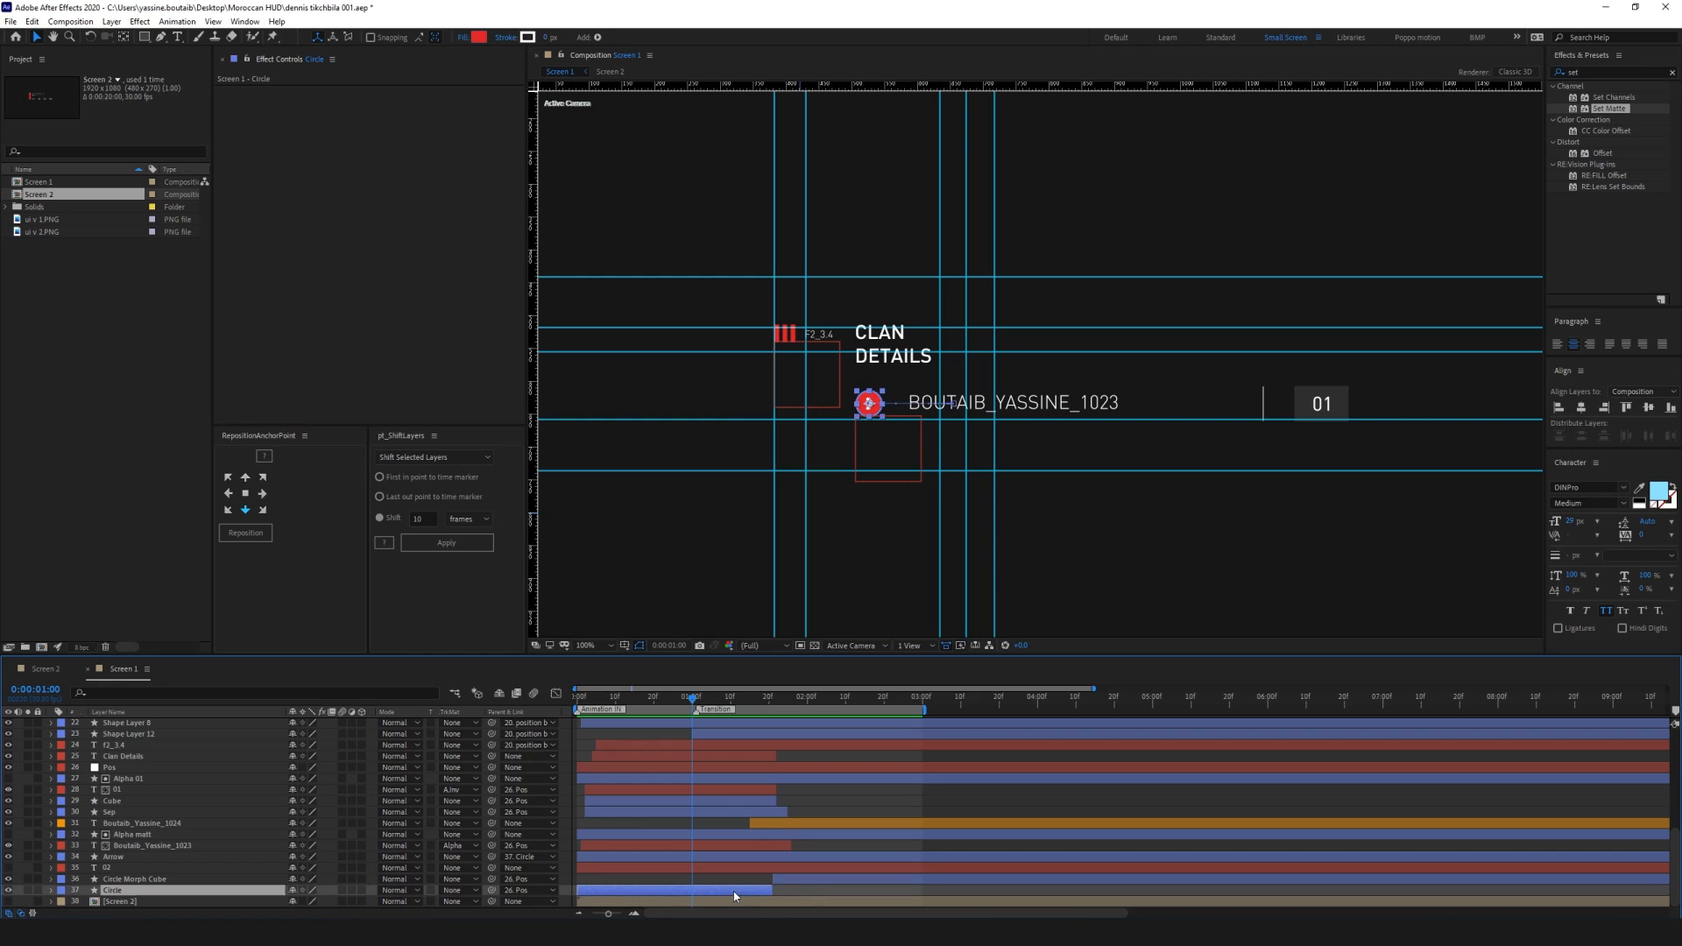
{"action": "left_click", "coordinate": [803, 879], "text": "shift"}
{"action": "key", "text": "u"}
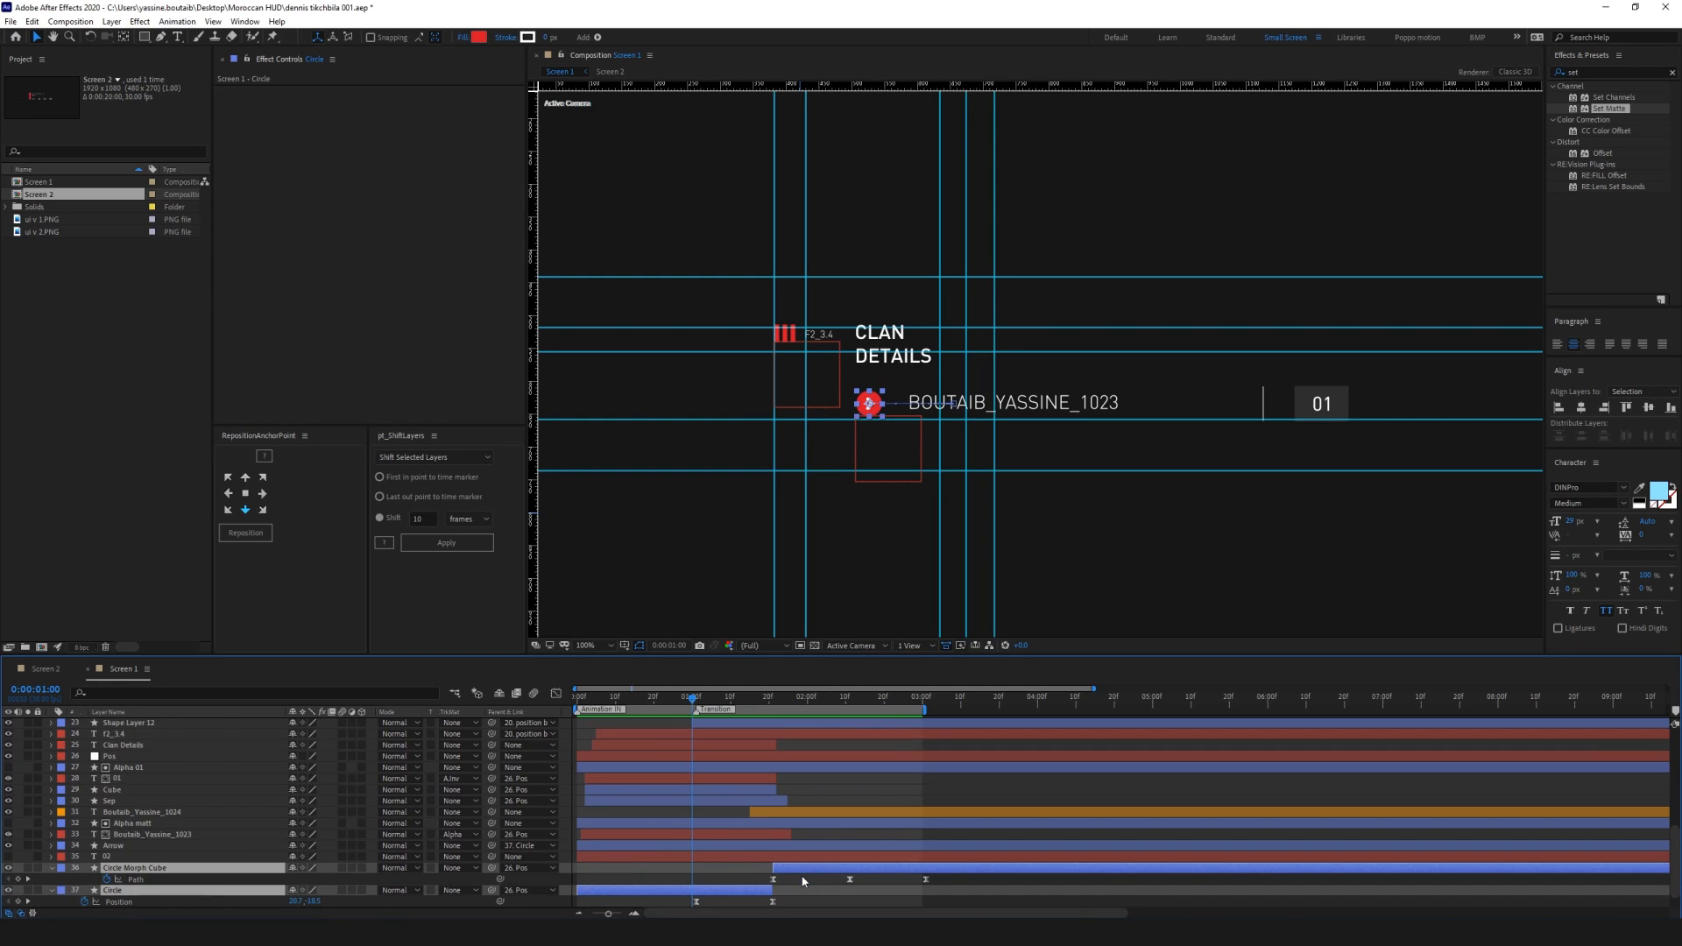
Delay Circle's Position keyframes to start at 0:00:01:14, extend the Circle layer past them, and start Circle Morph Cube where Circle ends
{"action": "left_click", "coordinate": [807, 859]}
{"action": "left_click", "coordinate": [808, 847]}
{"action": "left_click_drag", "start_coordinate": [808, 848], "coordinate": [885, 848]}
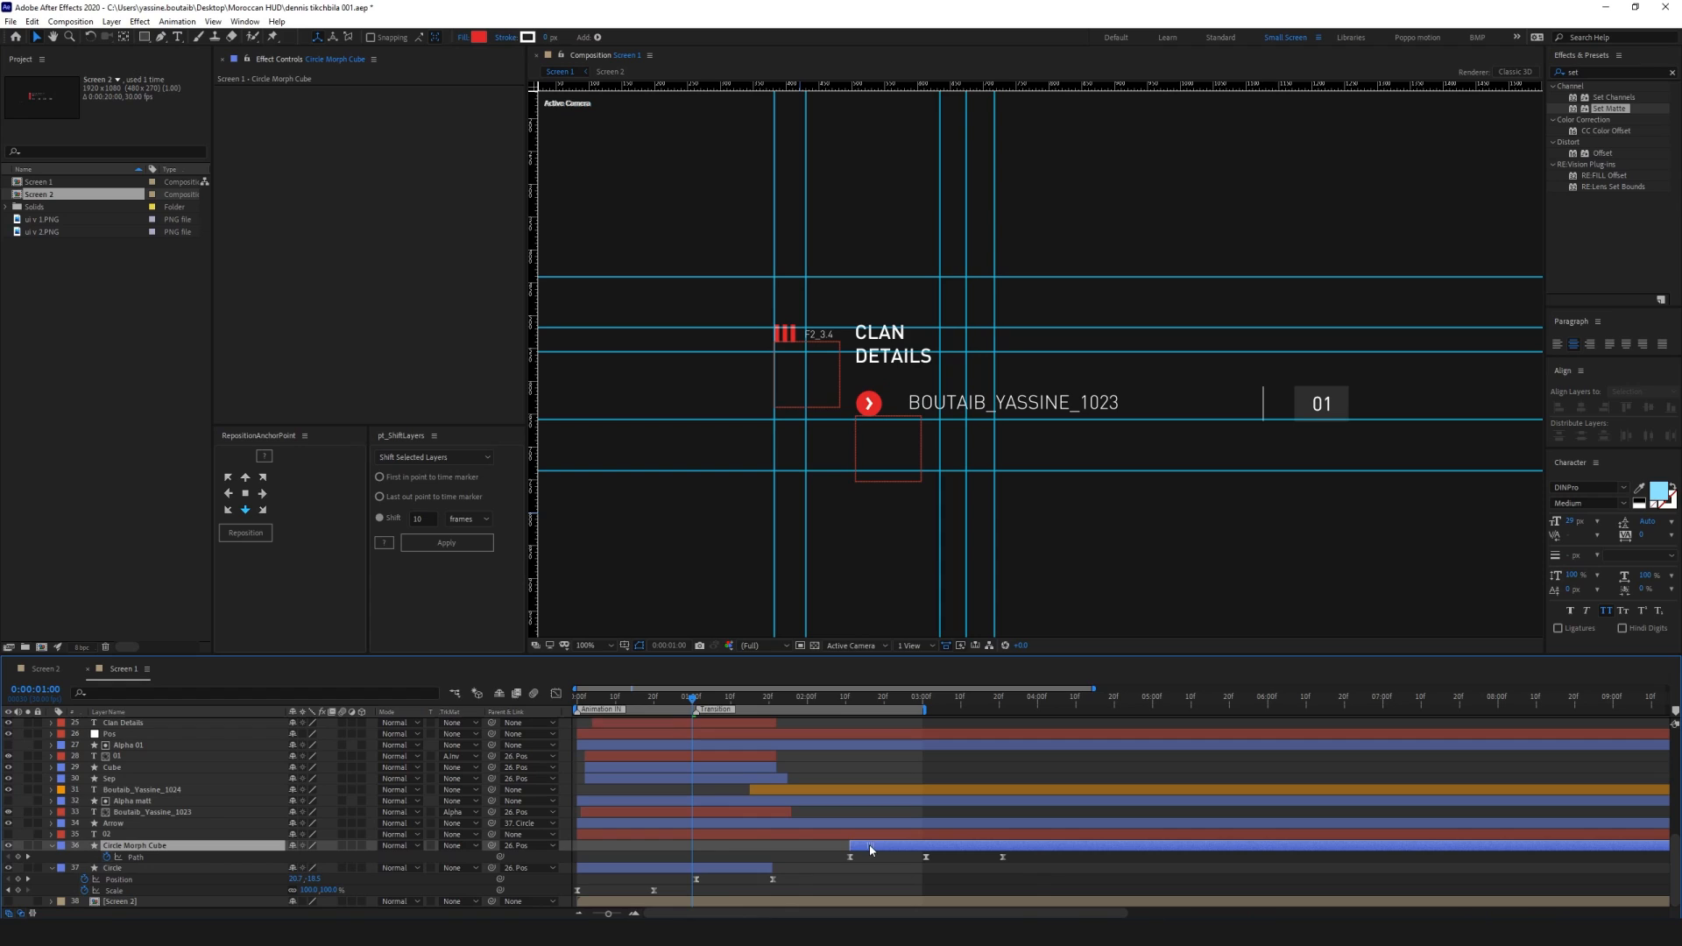
{"action": "left_click", "coordinate": [801, 869]}
{"action": "left_click_drag", "start_coordinate": [695, 880], "coordinate": [754, 881]}
{"action": "left_click_drag", "start_coordinate": [692, 698], "coordinate": [748, 707]}
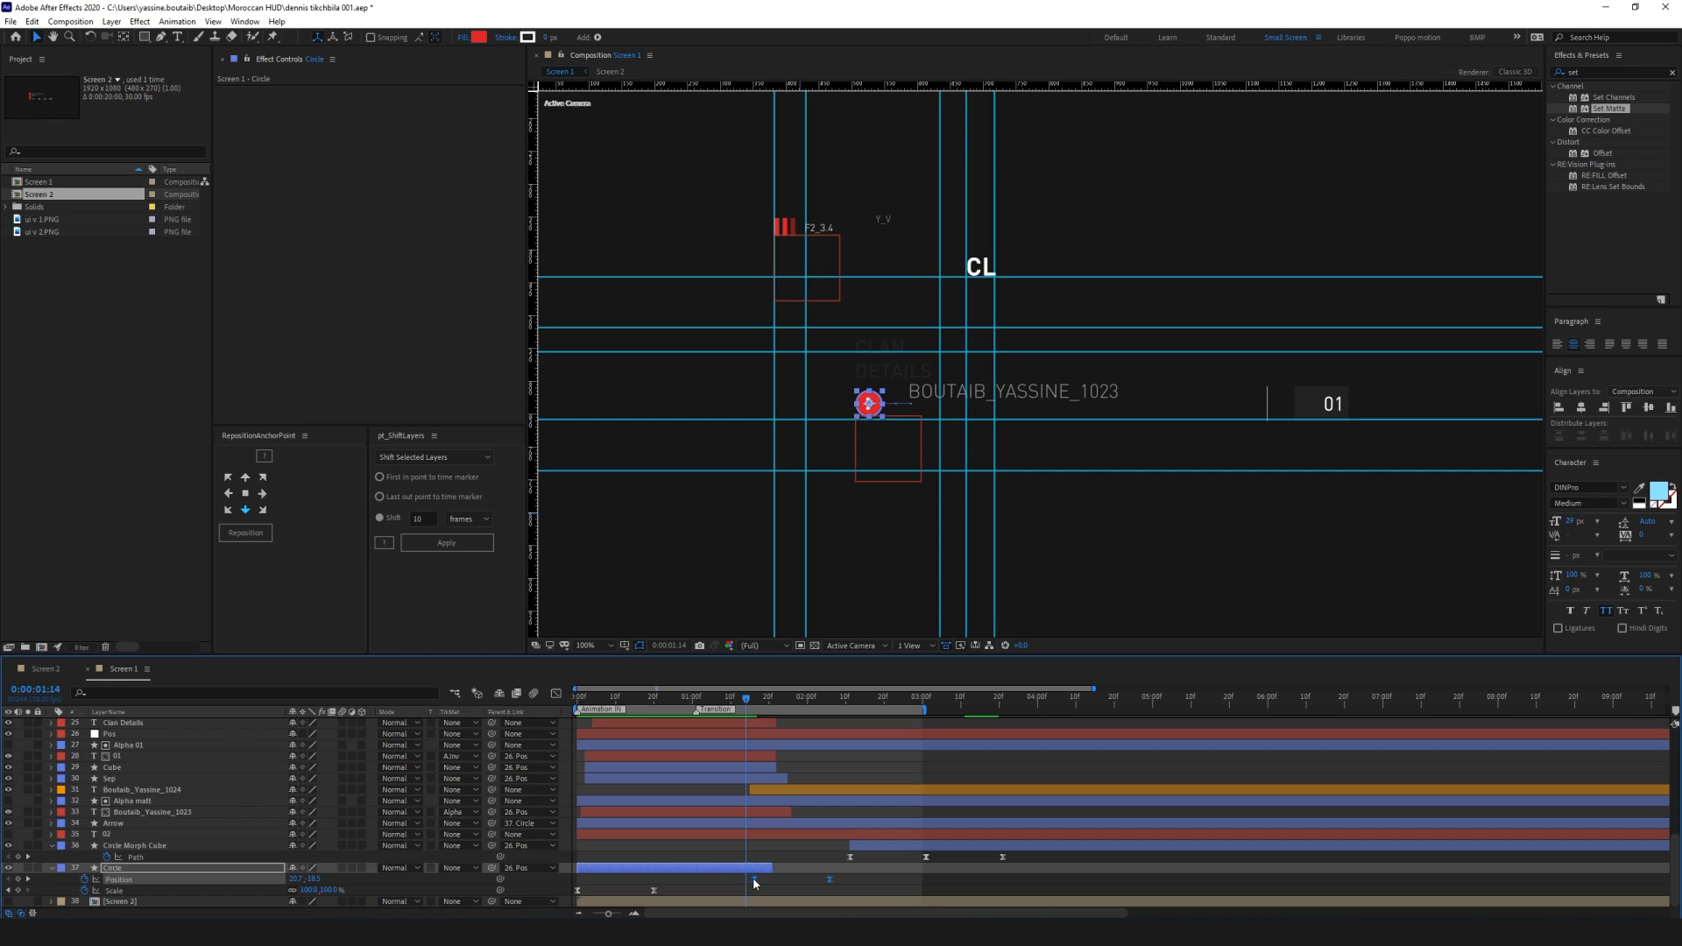
{"action": "left_click_drag", "start_coordinate": [773, 867], "coordinate": [850, 848]}
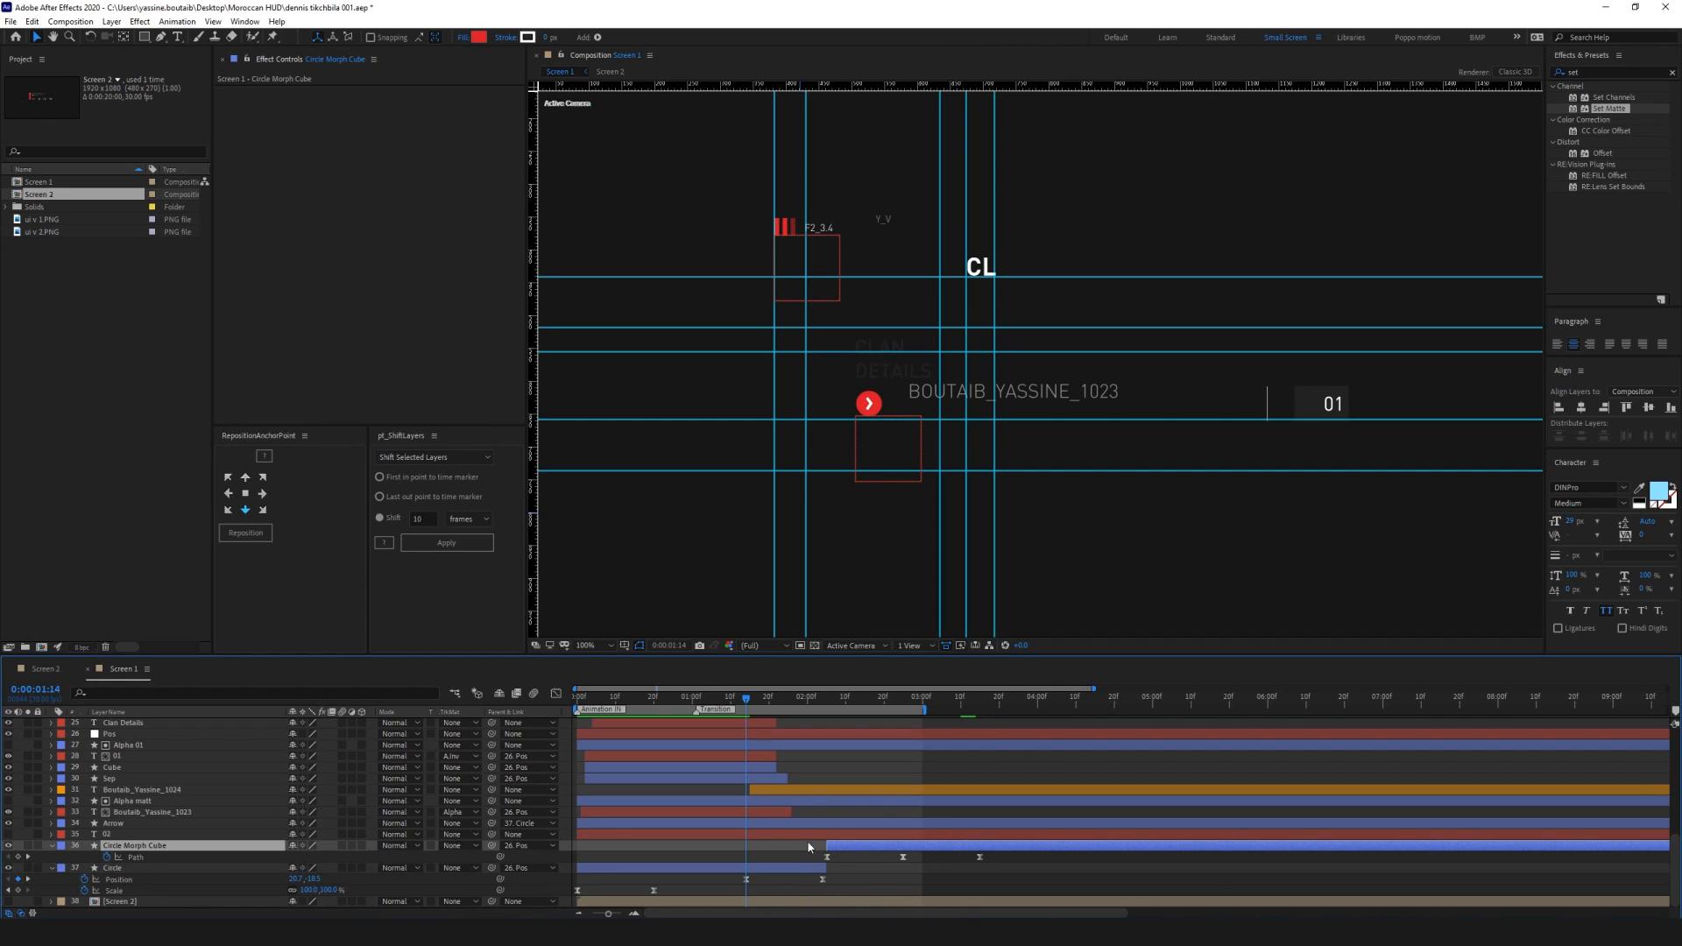
Extend the work area to 4 seconds and preview the retimed circle-to-bar morph
{"action": "key", "text": "space"}
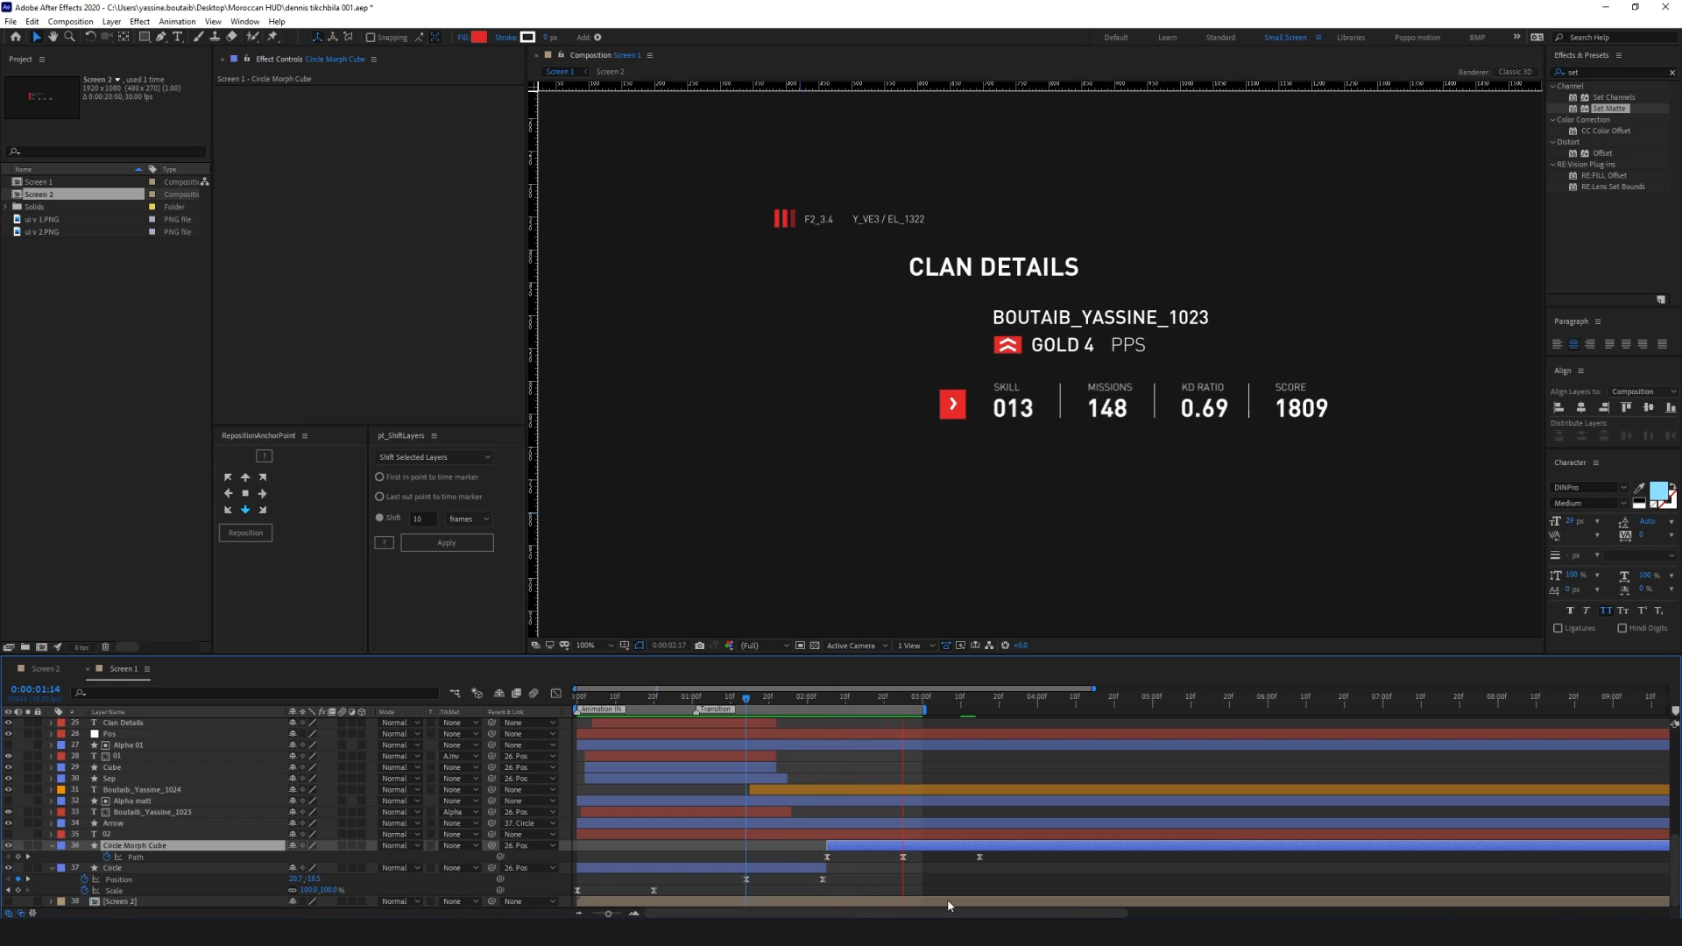
{"action": "left_click_drag", "start_coordinate": [924, 709], "coordinate": [1040, 710]}
{"action": "key", "text": "space"}
{"action": "key", "text": "space"}
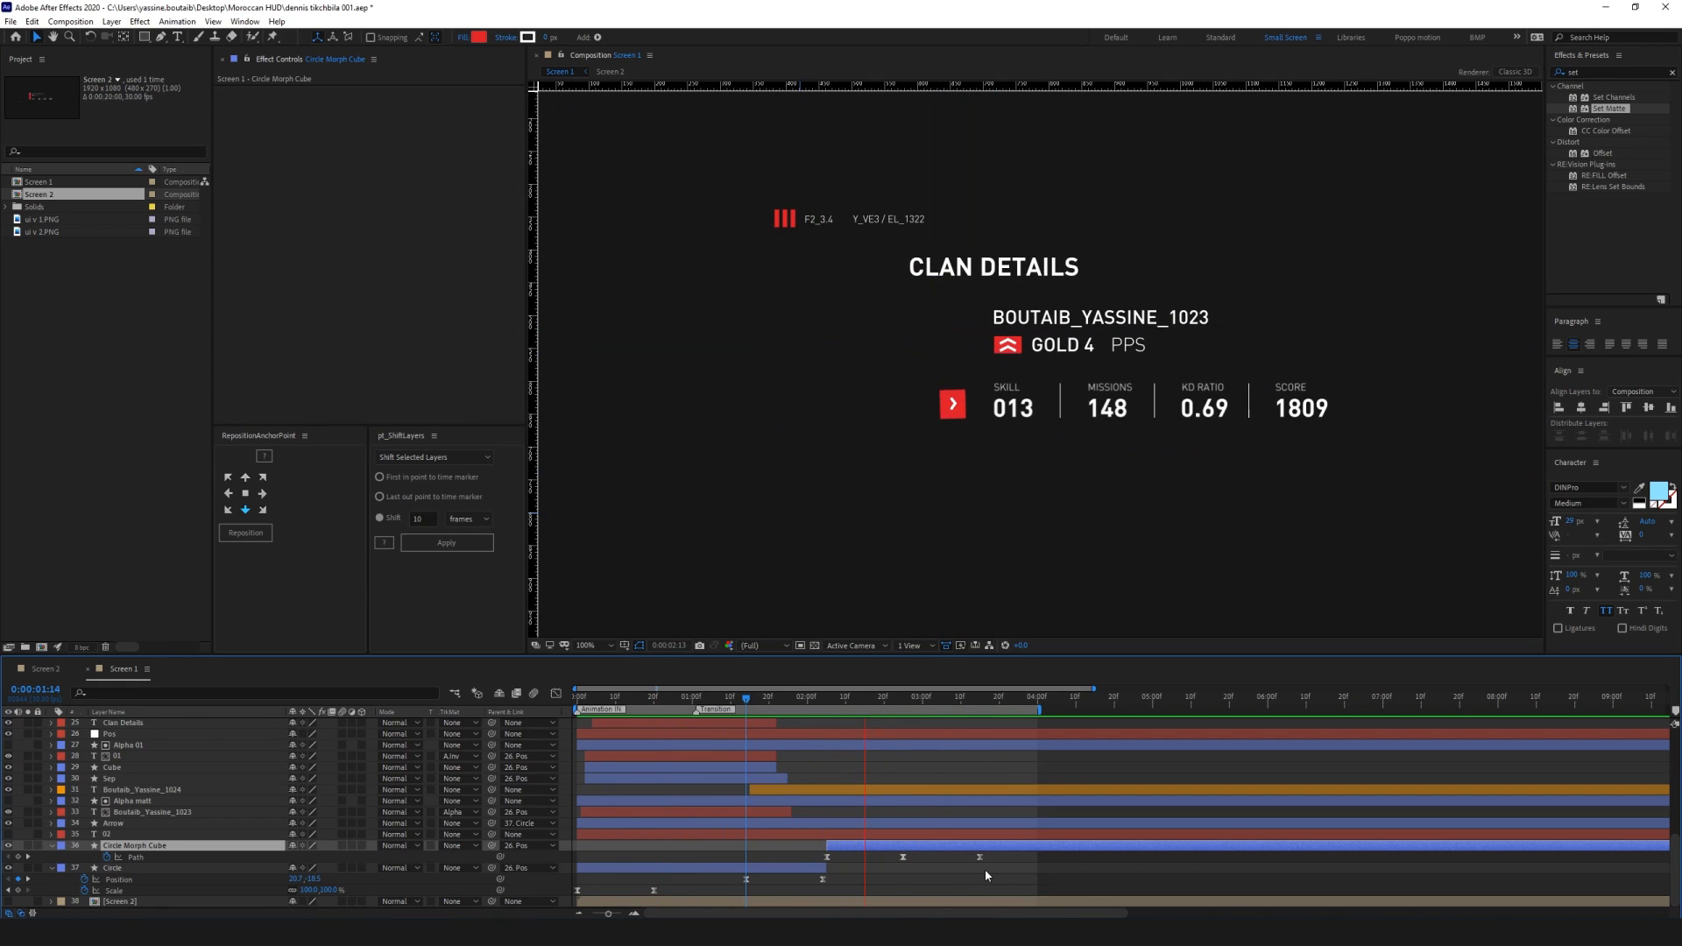
Make the 02 text layer visible and trim its start to 0:00:03:00
{"action": "left_click_drag", "start_coordinate": [969, 699], "coordinate": [903, 697]}
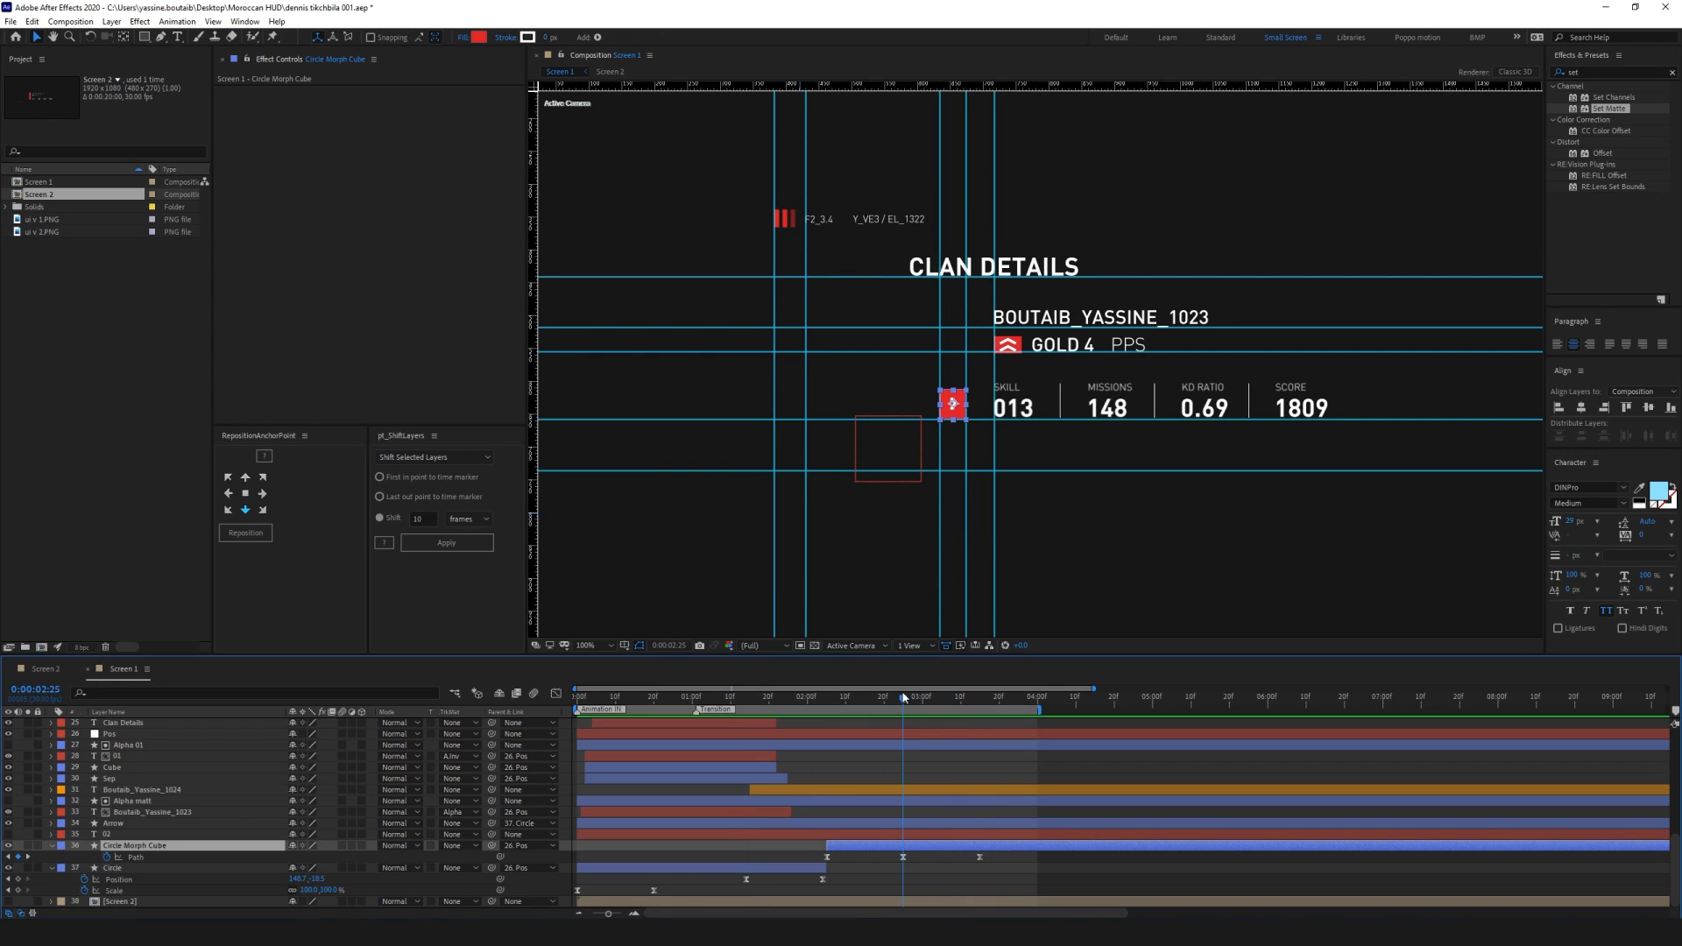
{"action": "left_click", "coordinate": [51, 847]}
{"action": "left_click", "coordinate": [51, 868]}
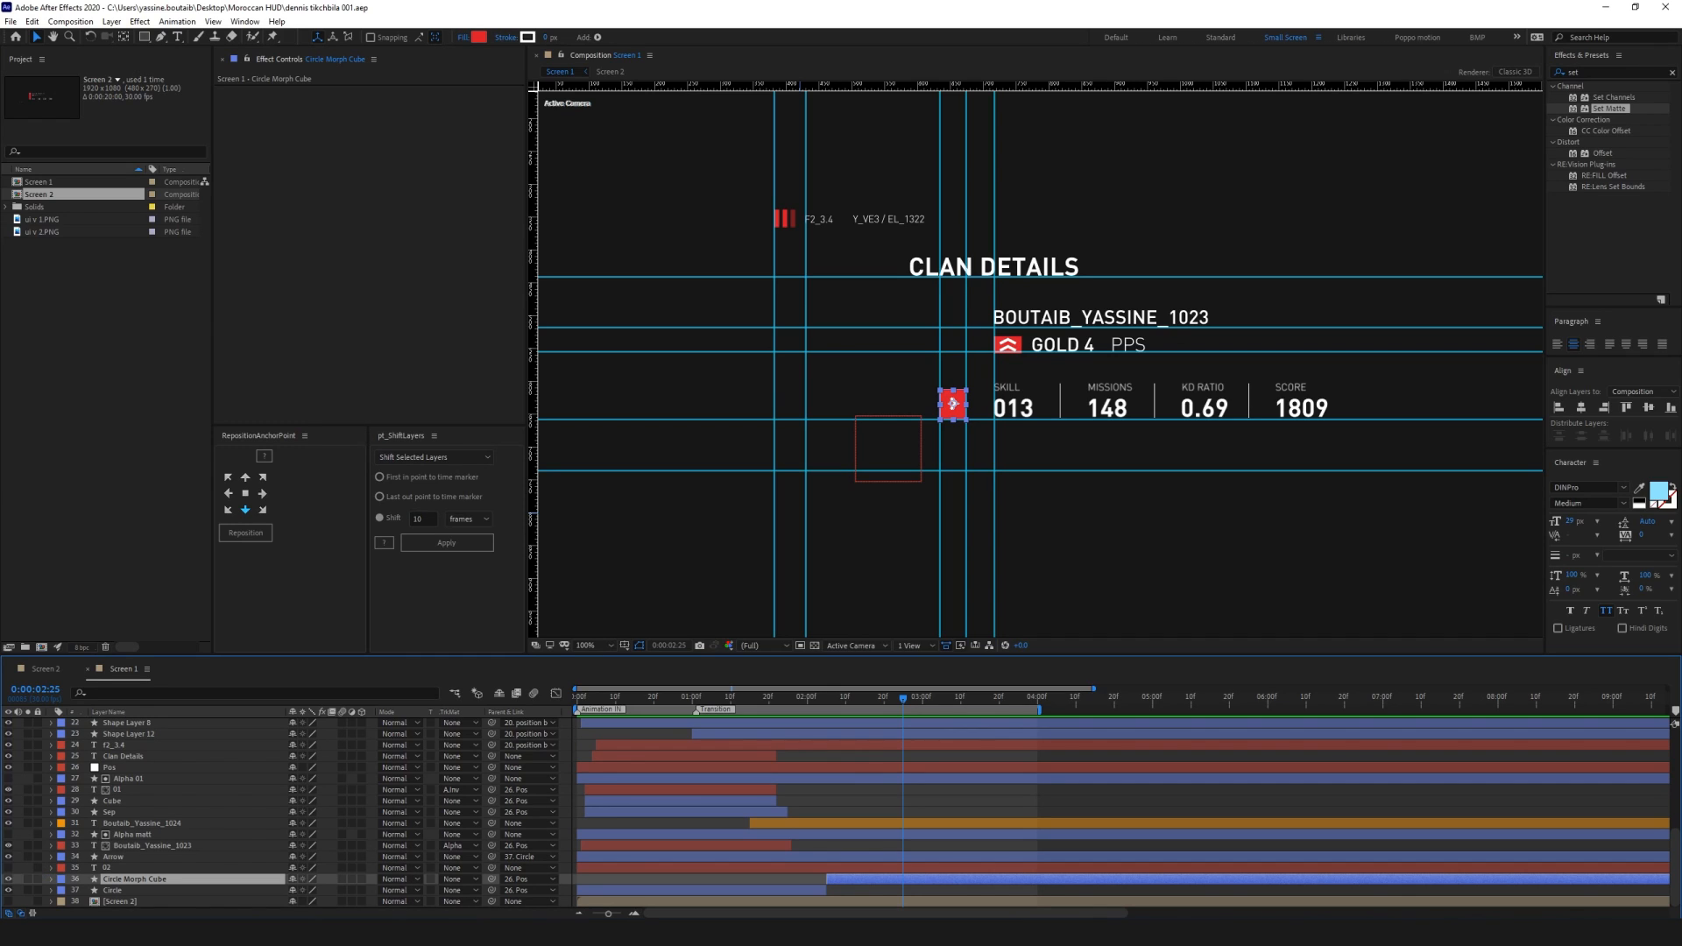
{"action": "left_click", "coordinate": [108, 868]}
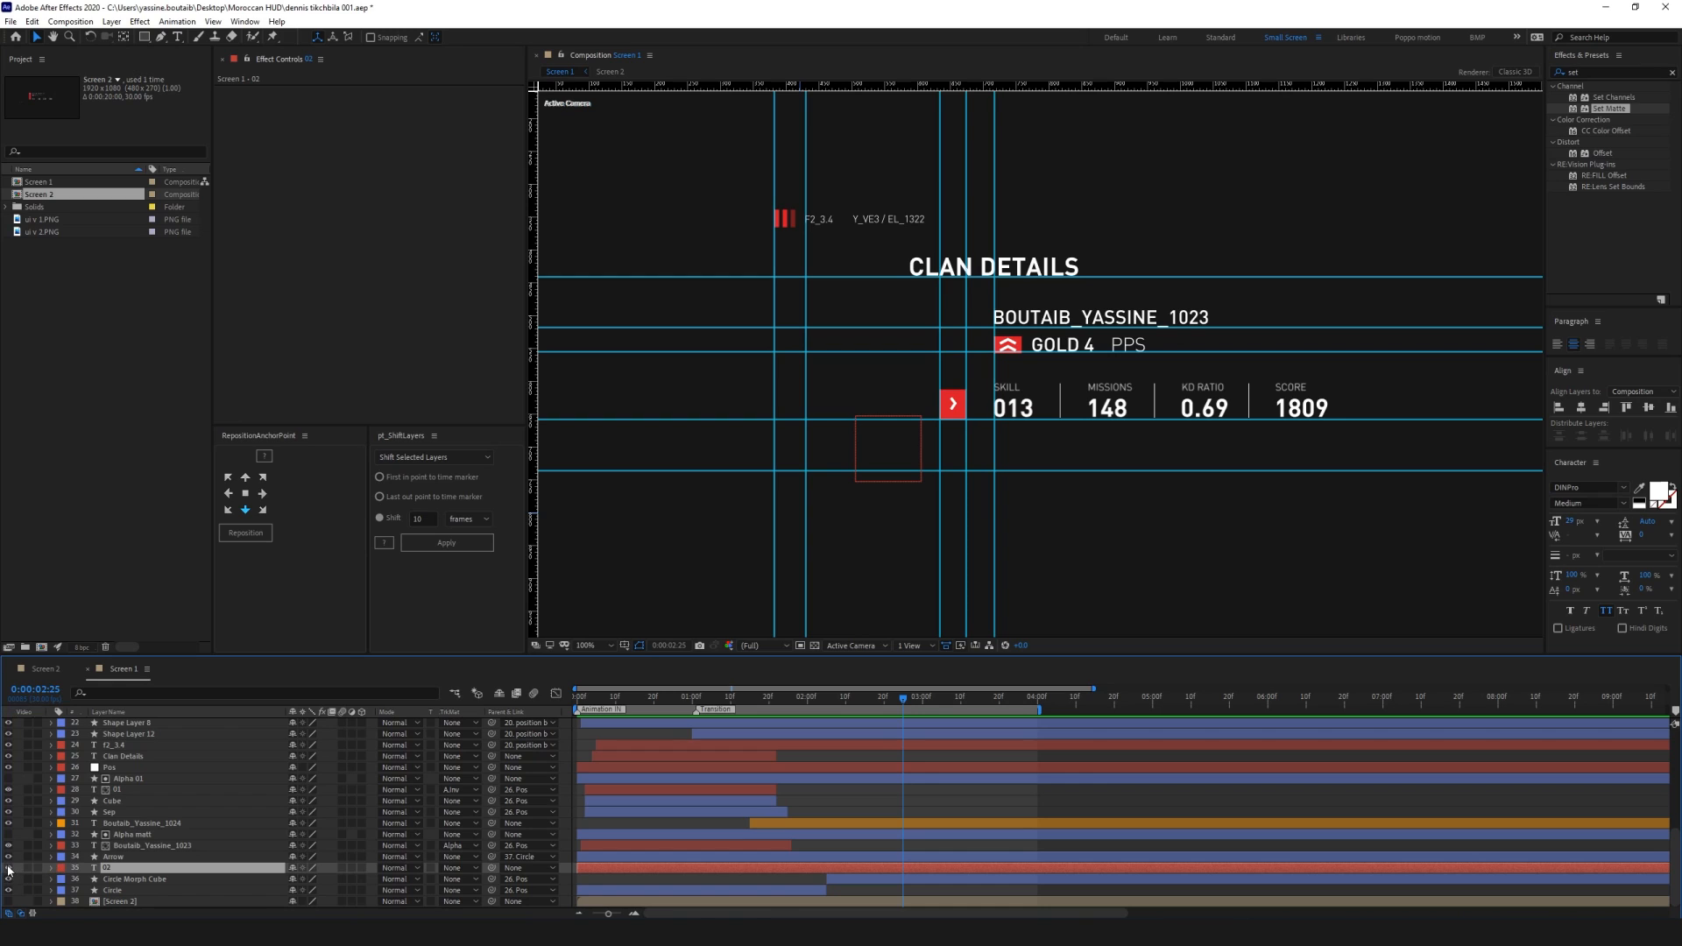
{"action": "scroll", "coordinate": [1025, 407], "scroll_direction": "up", "scroll_amount": 4}
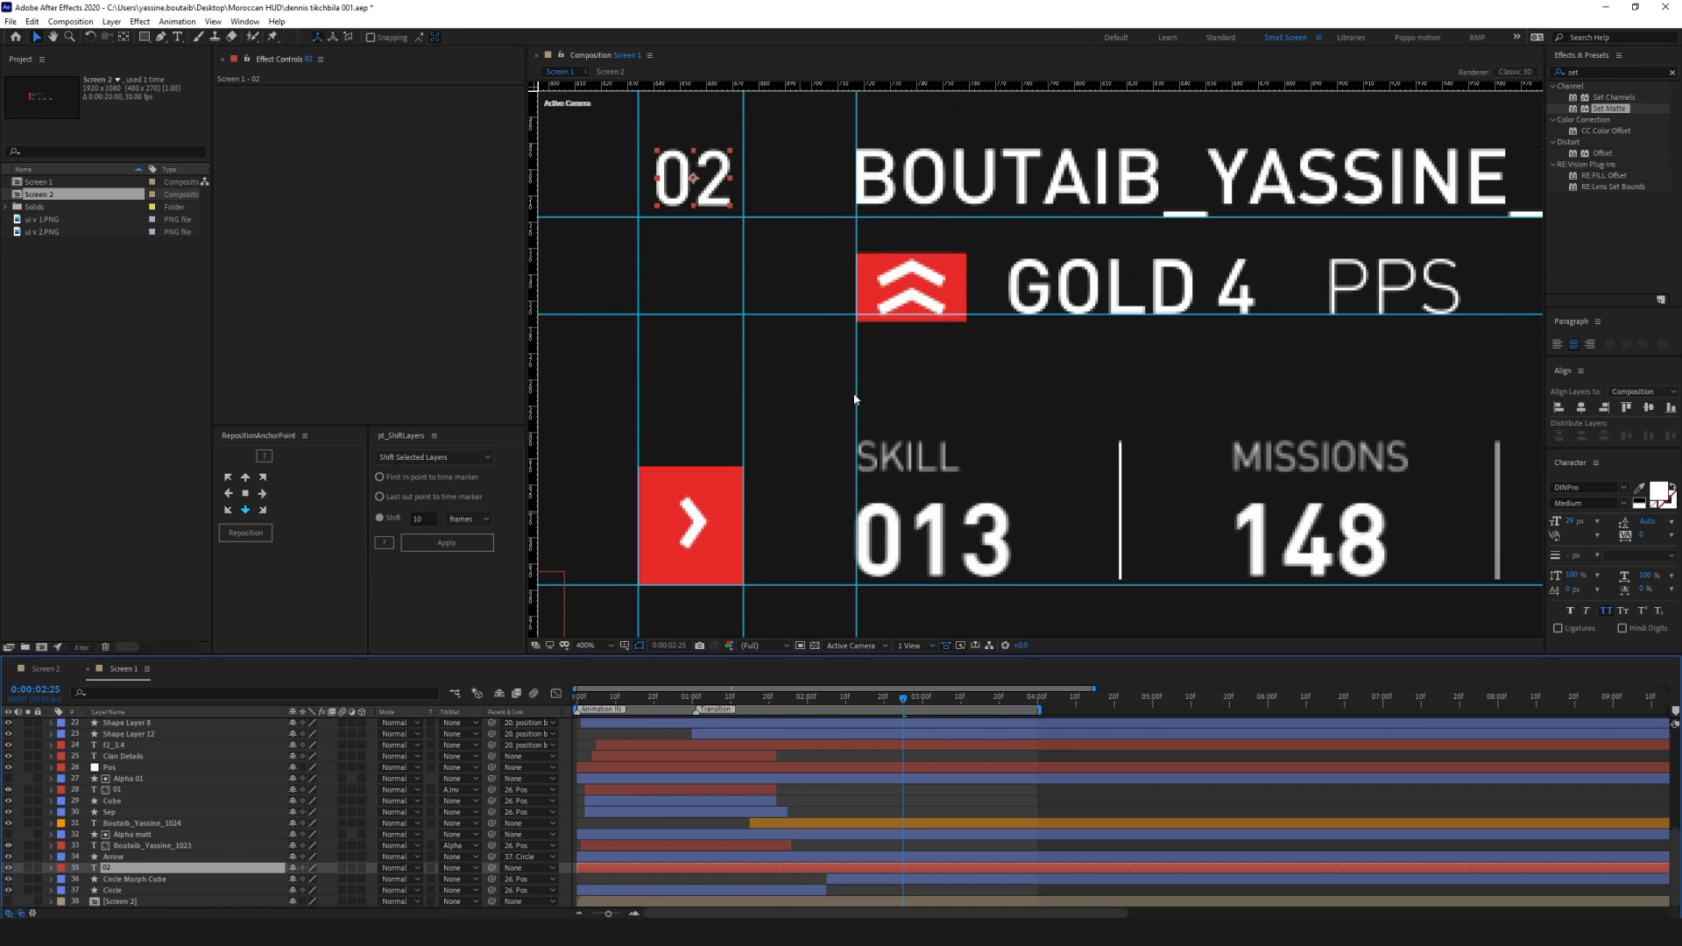
{"action": "key", "text": "comma"}
{"action": "key", "text": "comma"}
{"action": "key", "text": "alt+bracketleft"}
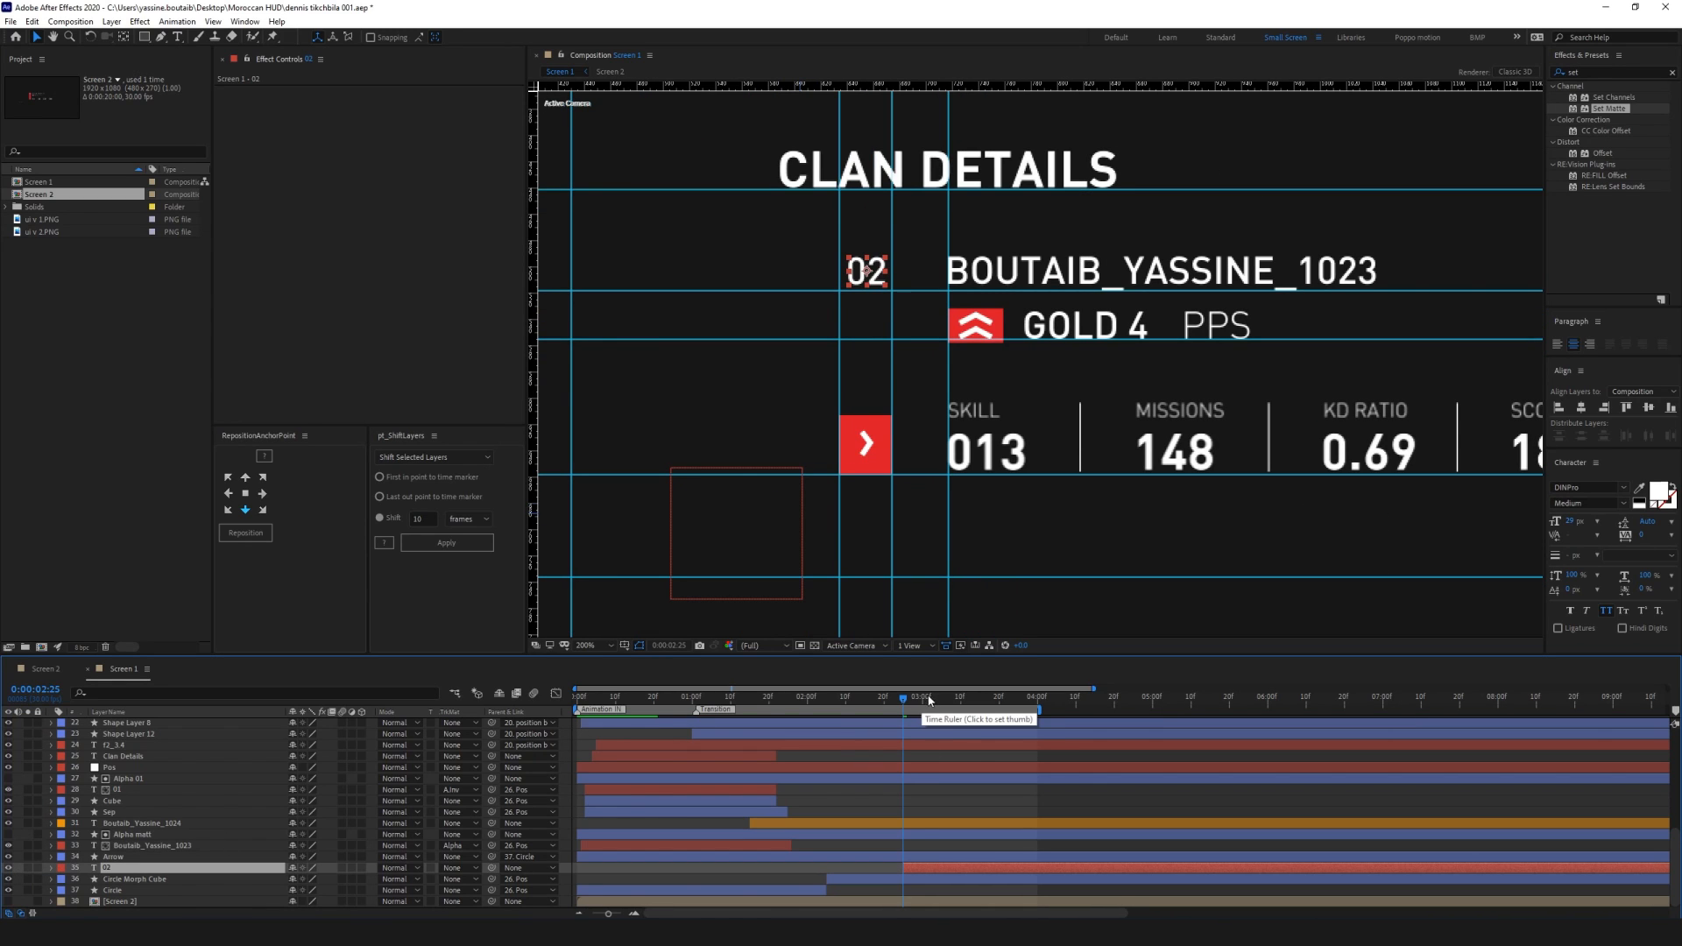
{"action": "left_click_drag", "start_coordinate": [933, 701], "coordinate": [923, 702]}
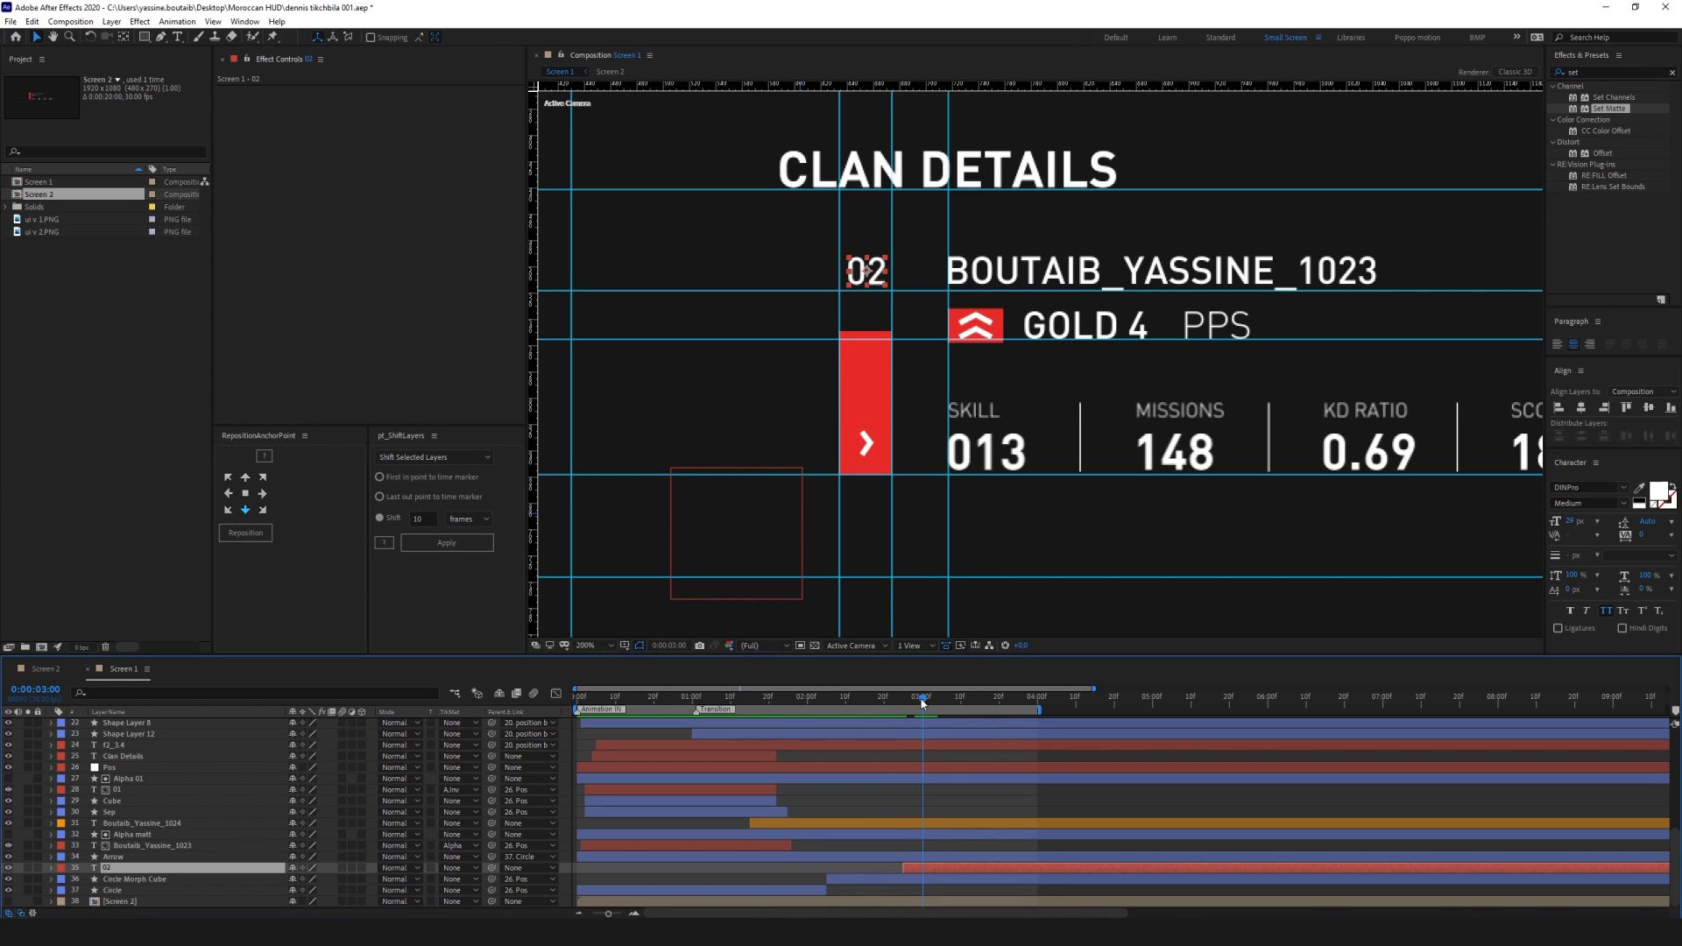
{"action": "key", "text": "alt+bracketleft"}
Add Position and Opacity keyframes to the 02 layer at 0:00:03:00 and 0:00:03:20
{"action": "key", "text": "alt+shift+p"}
{"action": "key", "text": "alt+shift+t"}
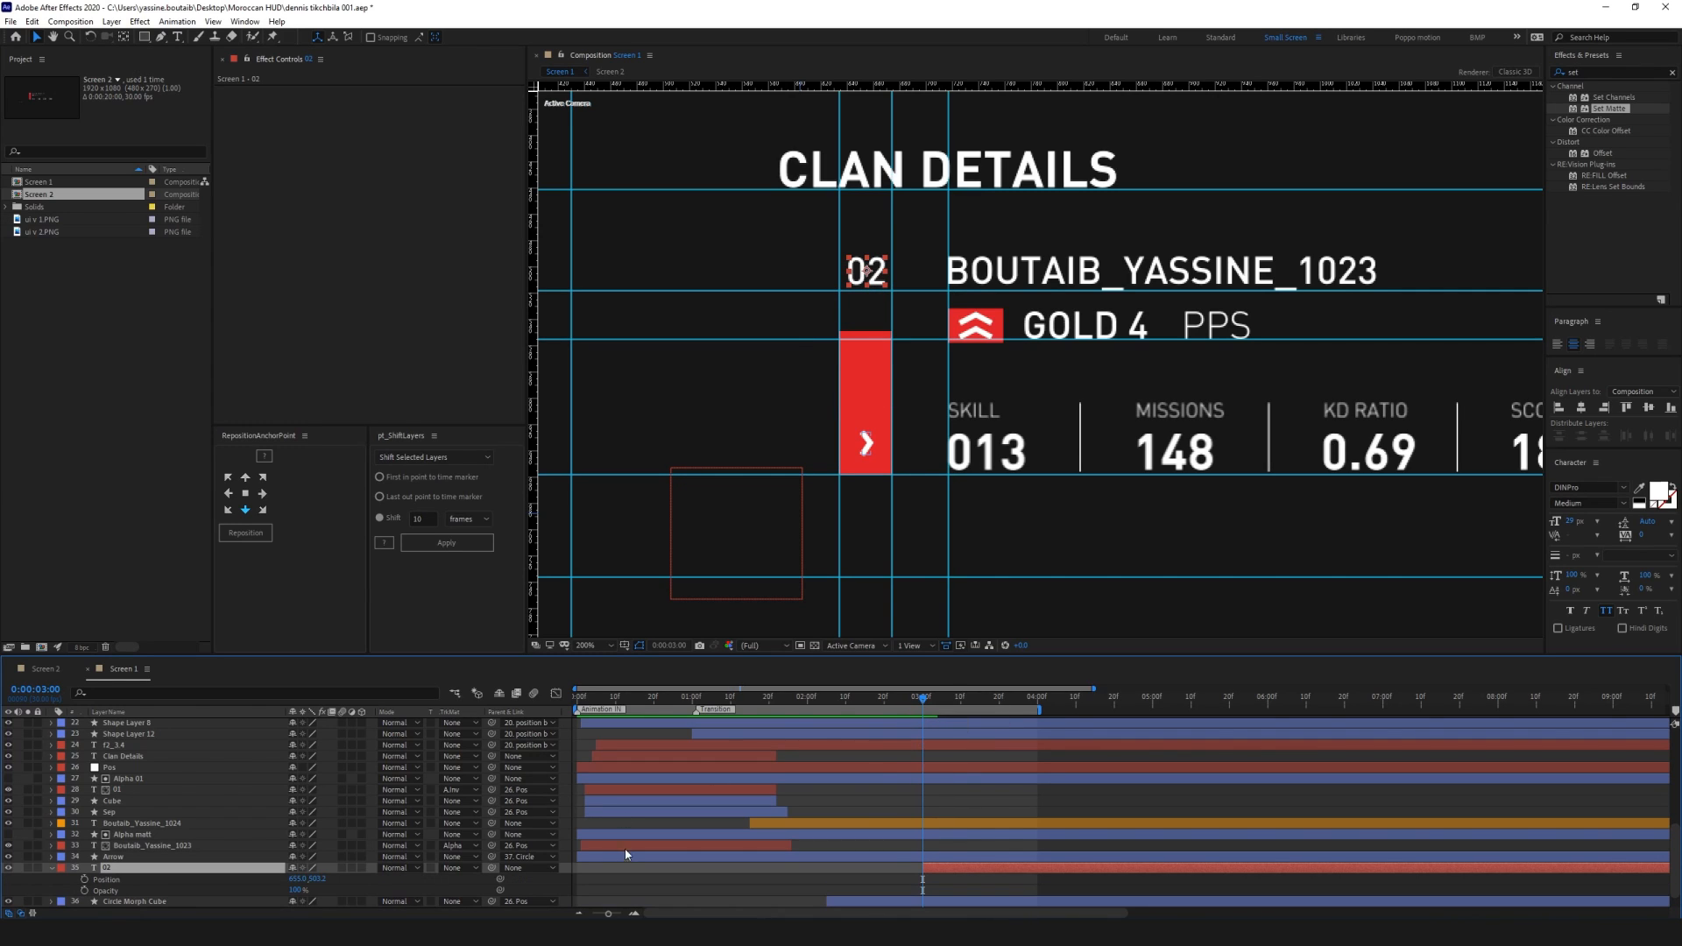
{"action": "left_click_drag", "start_coordinate": [84, 881], "coordinate": [84, 892]}
{"action": "key", "text": "shift+Page_Down"}
{"action": "key", "text": "shift+Page_Down"}
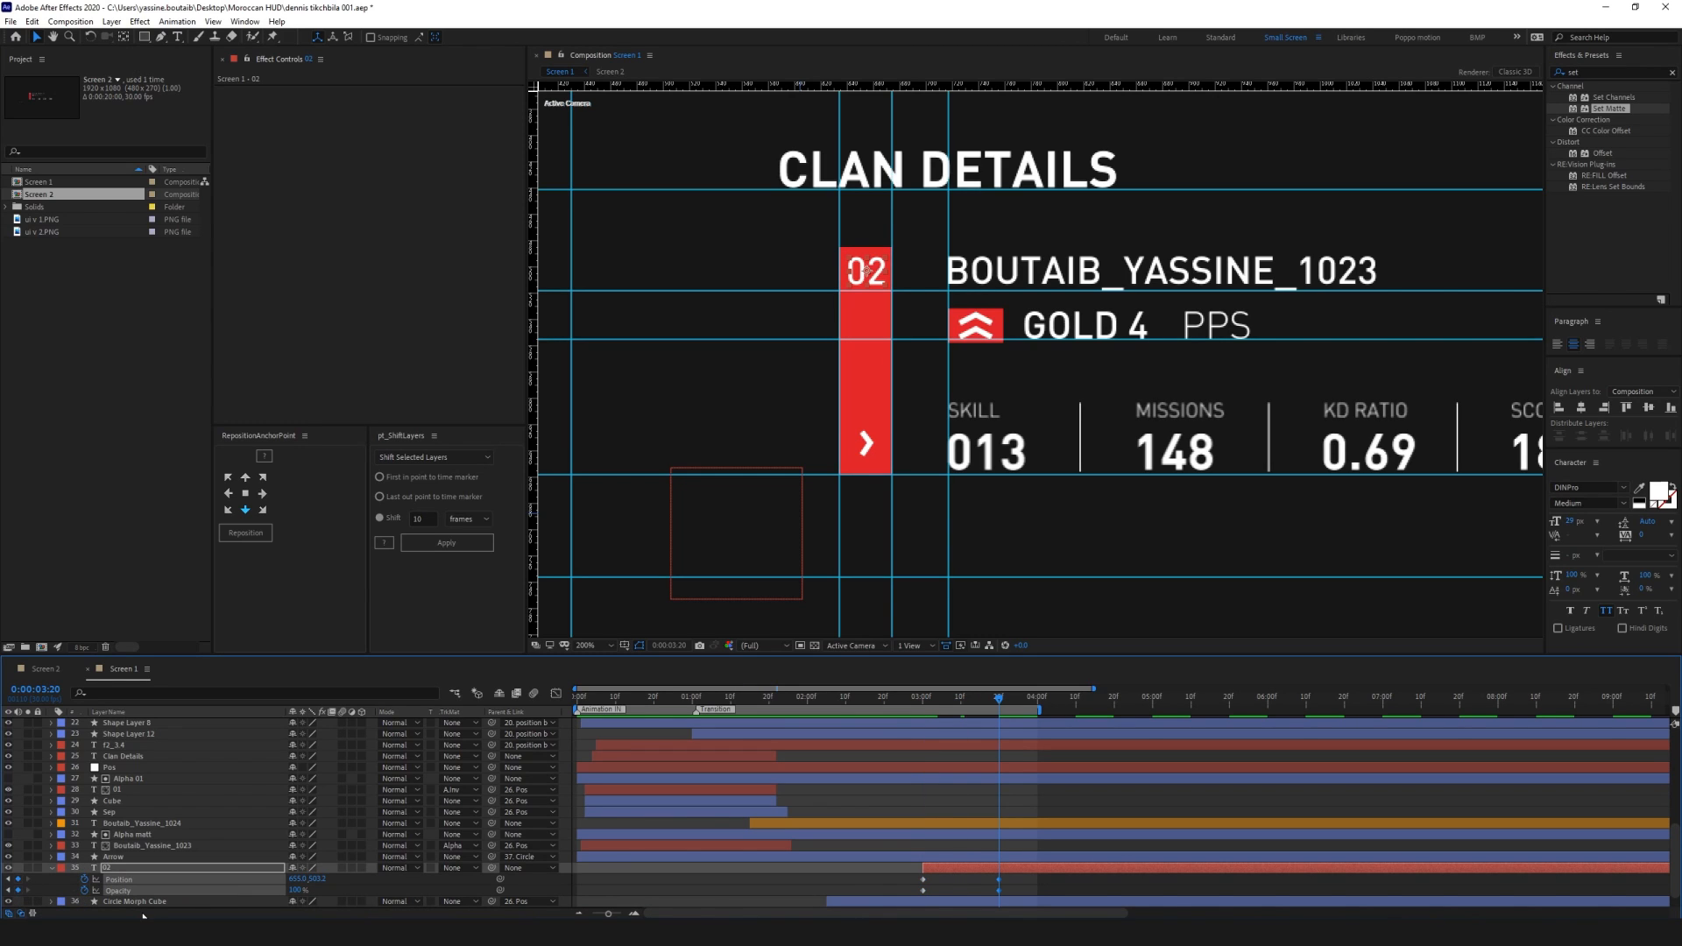
At the 0:00:03:00 keyframes, shift the 02 text down toward the top of the growing red bar and set its opacity to 0%
{"action": "key", "text": "j"}
{"action": "key", "text": "shift+Down"}
{"action": "key", "text": "shift+Down"}
{"action": "key", "text": "shift+Down"}
{"action": "key", "text": "shift+Down"}
{"action": "key", "text": "shift+Down"}
{"action": "key", "text": "shift+Down"}
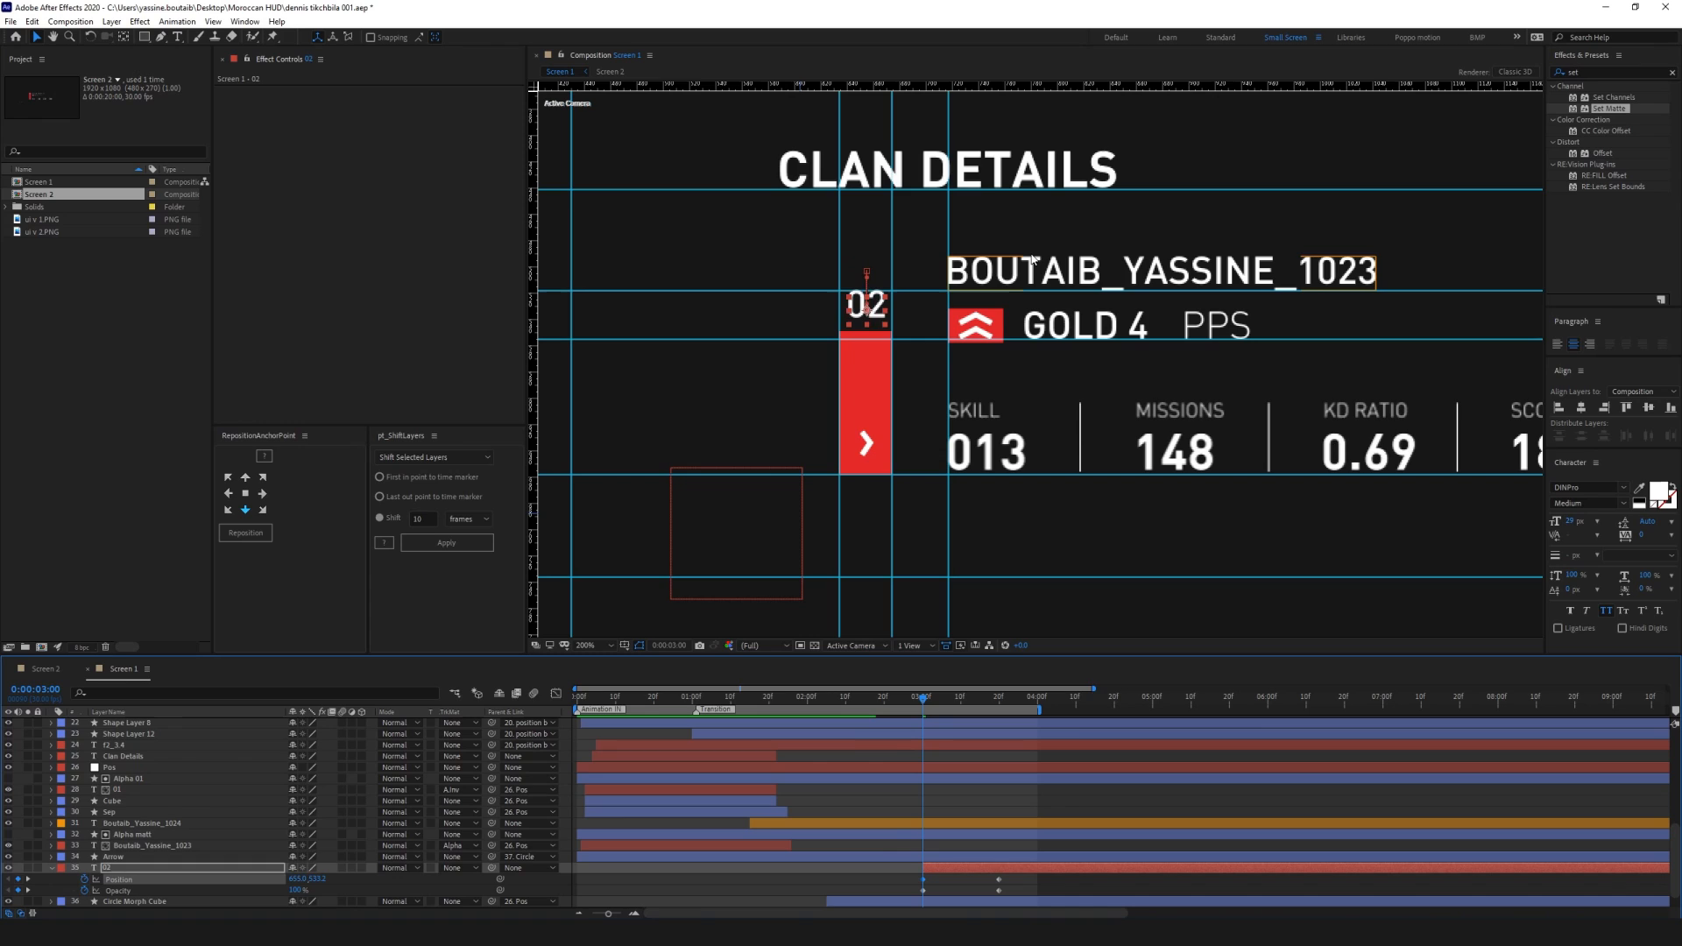
{"action": "left_click_drag", "start_coordinate": [295, 890], "coordinate": [147, 882]}
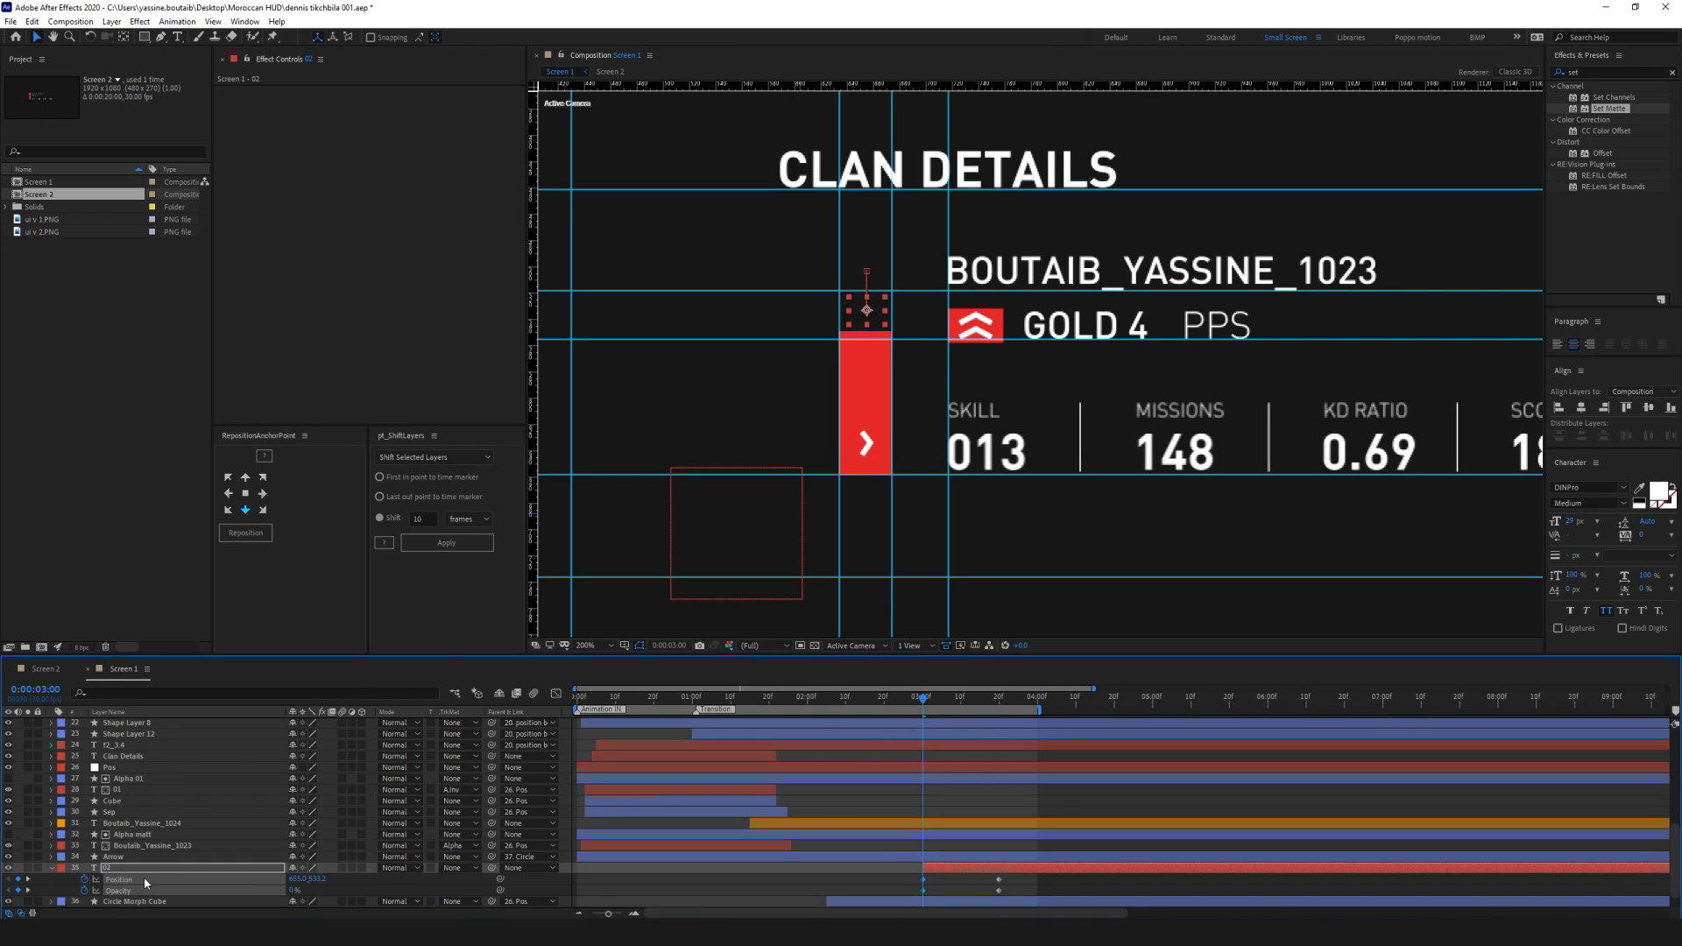
Easy ease the 02 layer's Position and Opacity keyframes, shape the Position speed graph to peak early, and preview the animation
{"action": "left_click", "coordinate": [144, 881], "text": "ctrl"}
{"action": "left_click_drag", "start_coordinate": [1020, 878], "coordinate": [830, 899]}
{"action": "key", "text": "F9"}
{"action": "left_click", "coordinate": [999, 878]}
{"action": "key", "text": "shift+F3"}
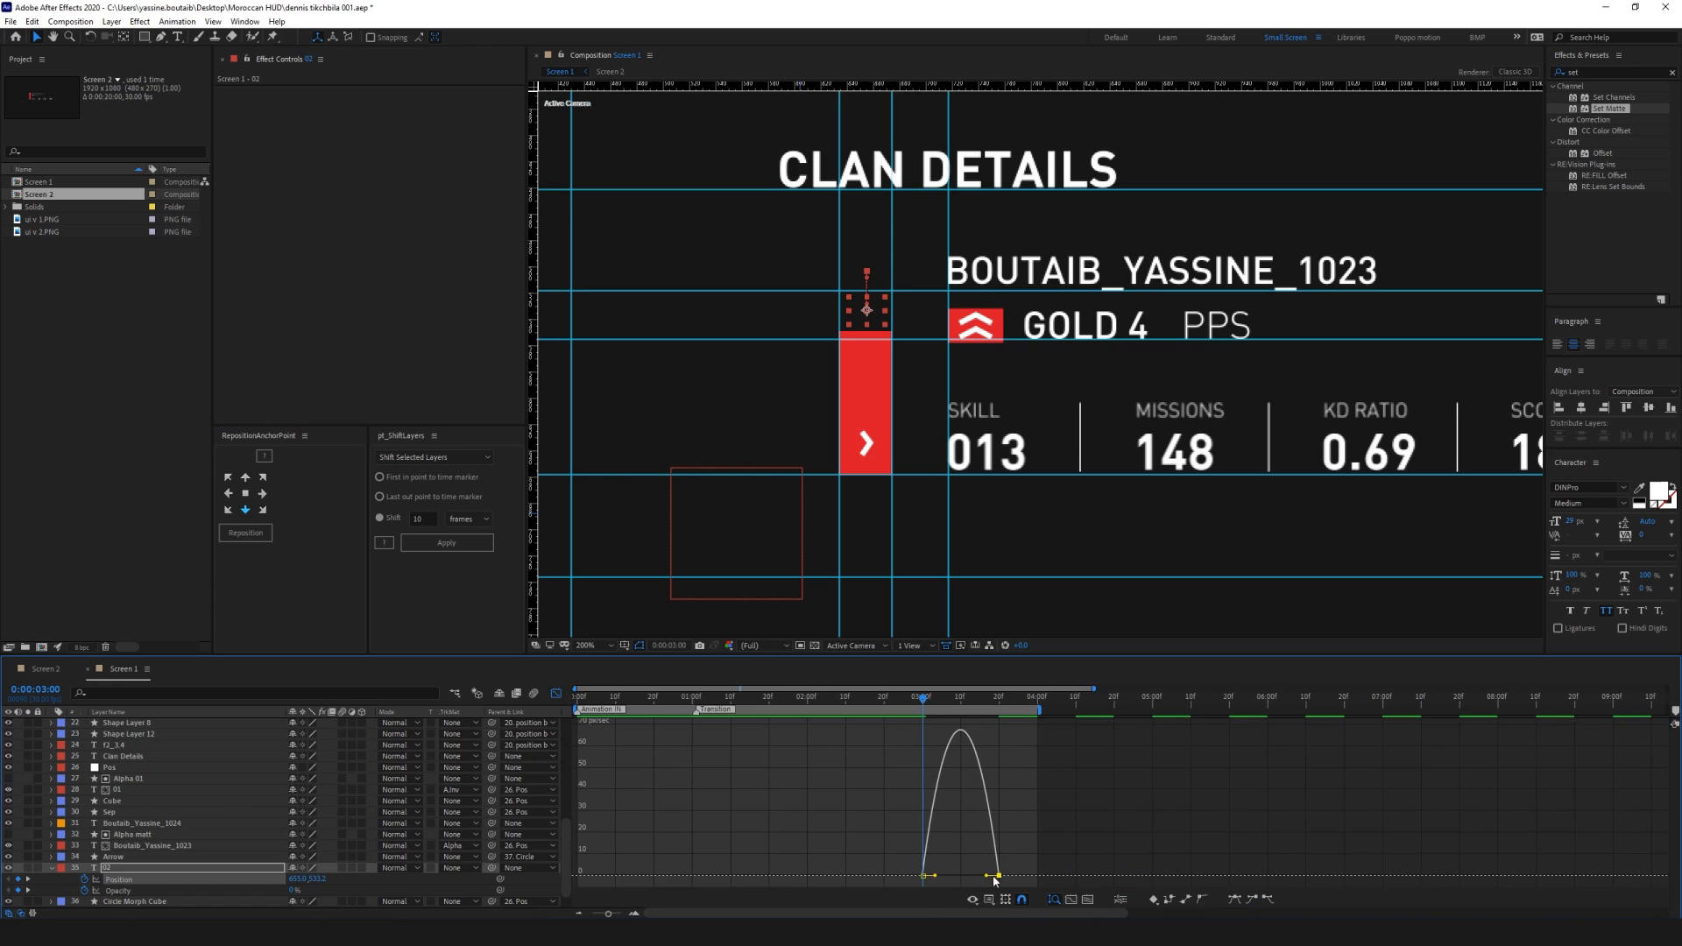
{"action": "left_click_drag", "start_coordinate": [985, 876], "coordinate": [932, 877]}
{"action": "left_click", "coordinate": [555, 693]}
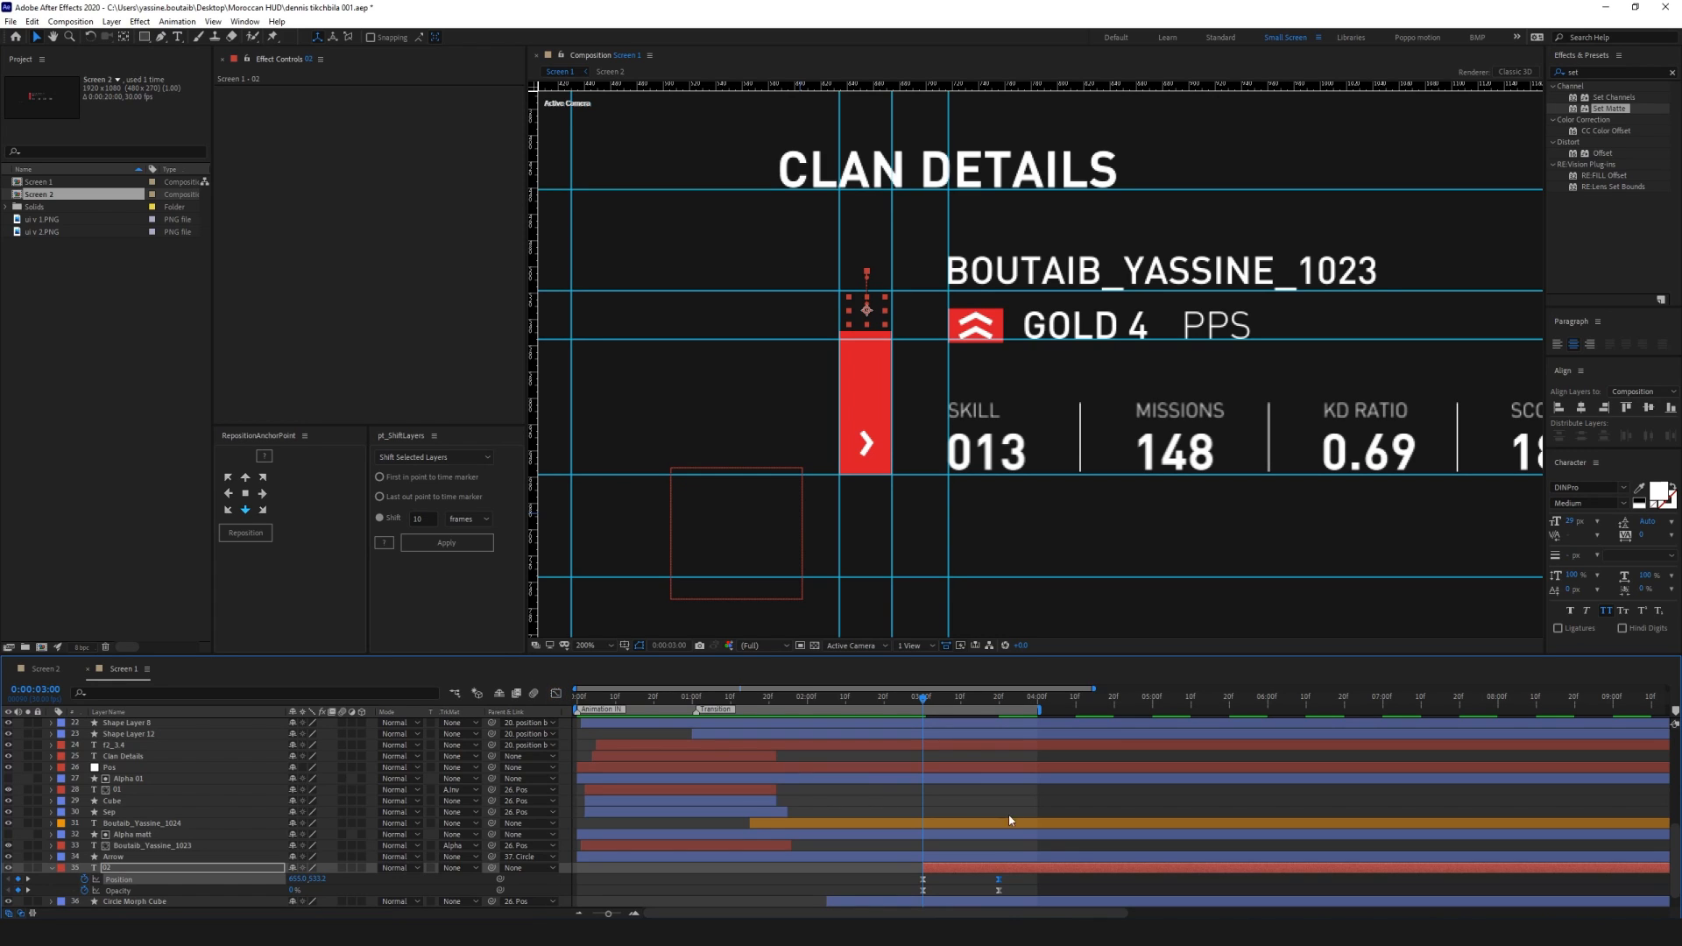
{"action": "left_click", "coordinate": [1028, 894]}
{"action": "key", "text": "space"}
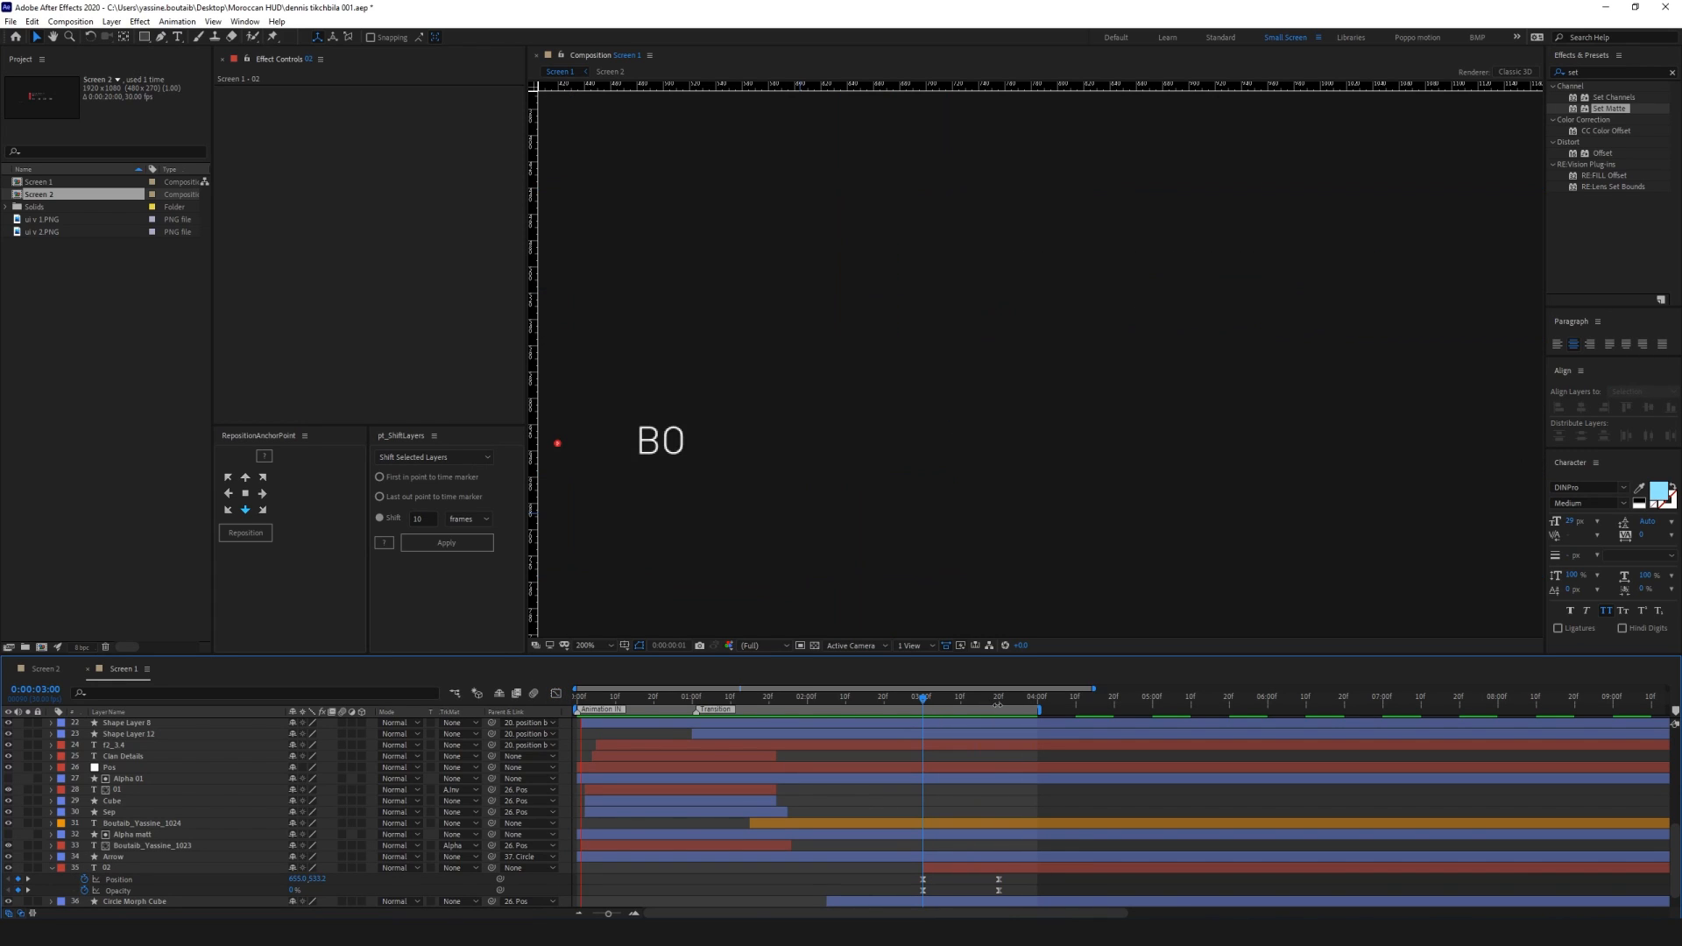
{"action": "key", "text": "space"}
Apply the Set Matte effect to the 02 layer, taking the matte from Circle Morph Cube
{"action": "left_click_drag", "start_coordinate": [999, 704], "coordinate": [947, 708]}
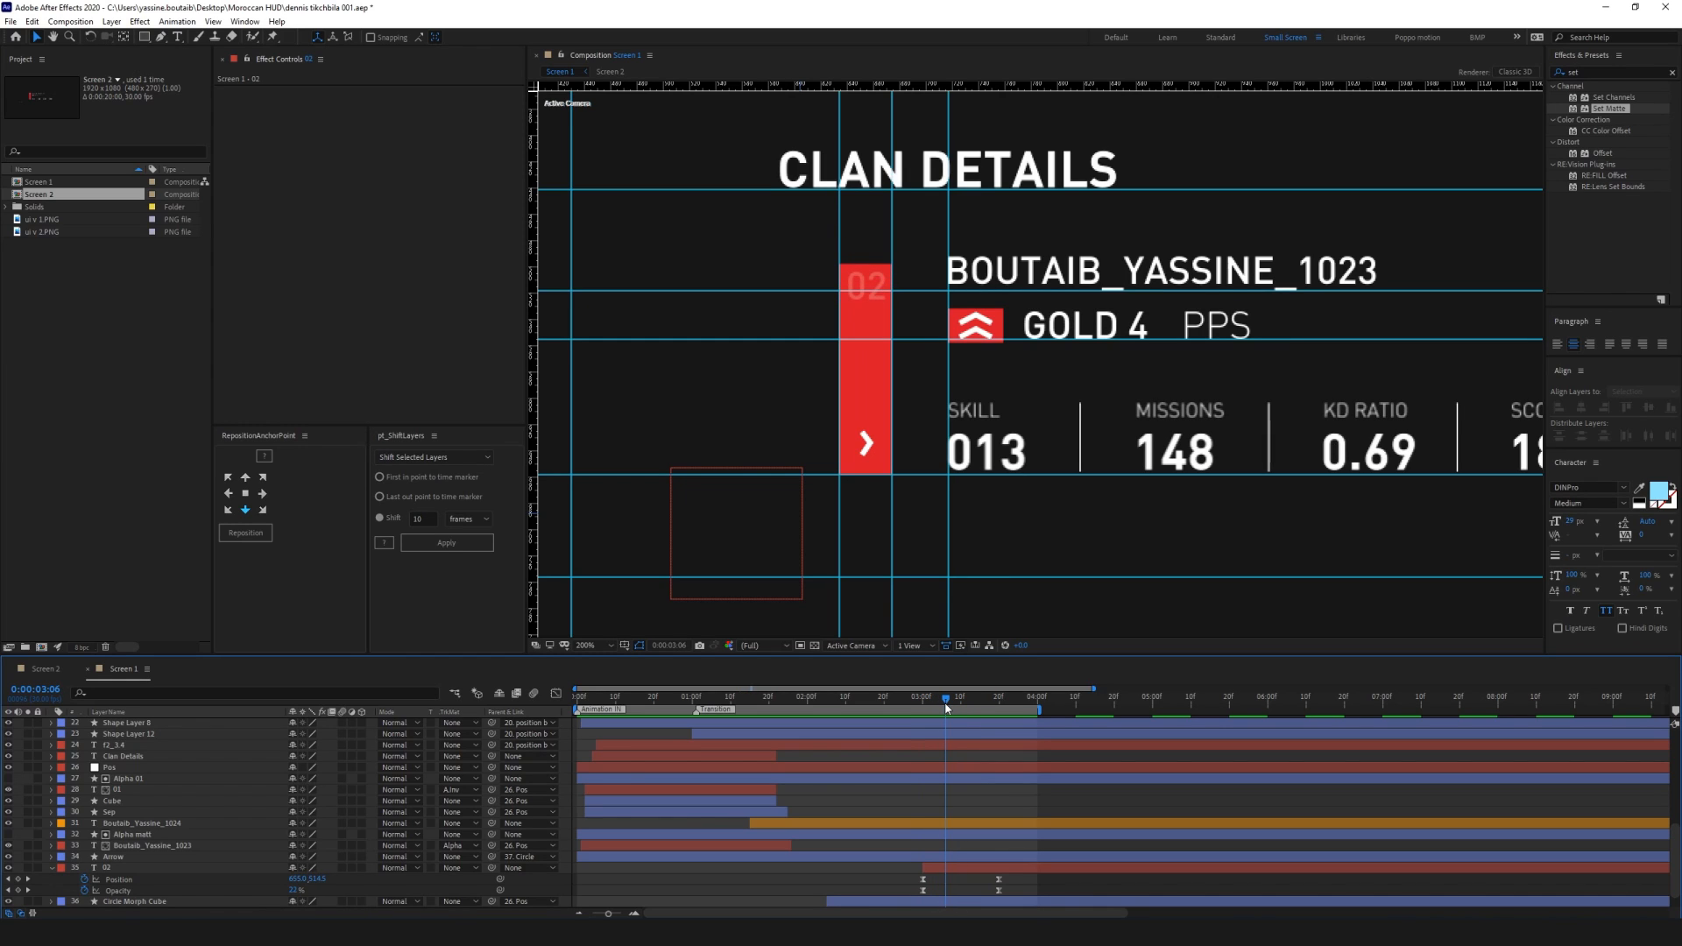
{"action": "left_click", "coordinate": [966, 872]}
{"action": "key", "text": "ctrl+space"}
{"action": "type", "text": "set"}
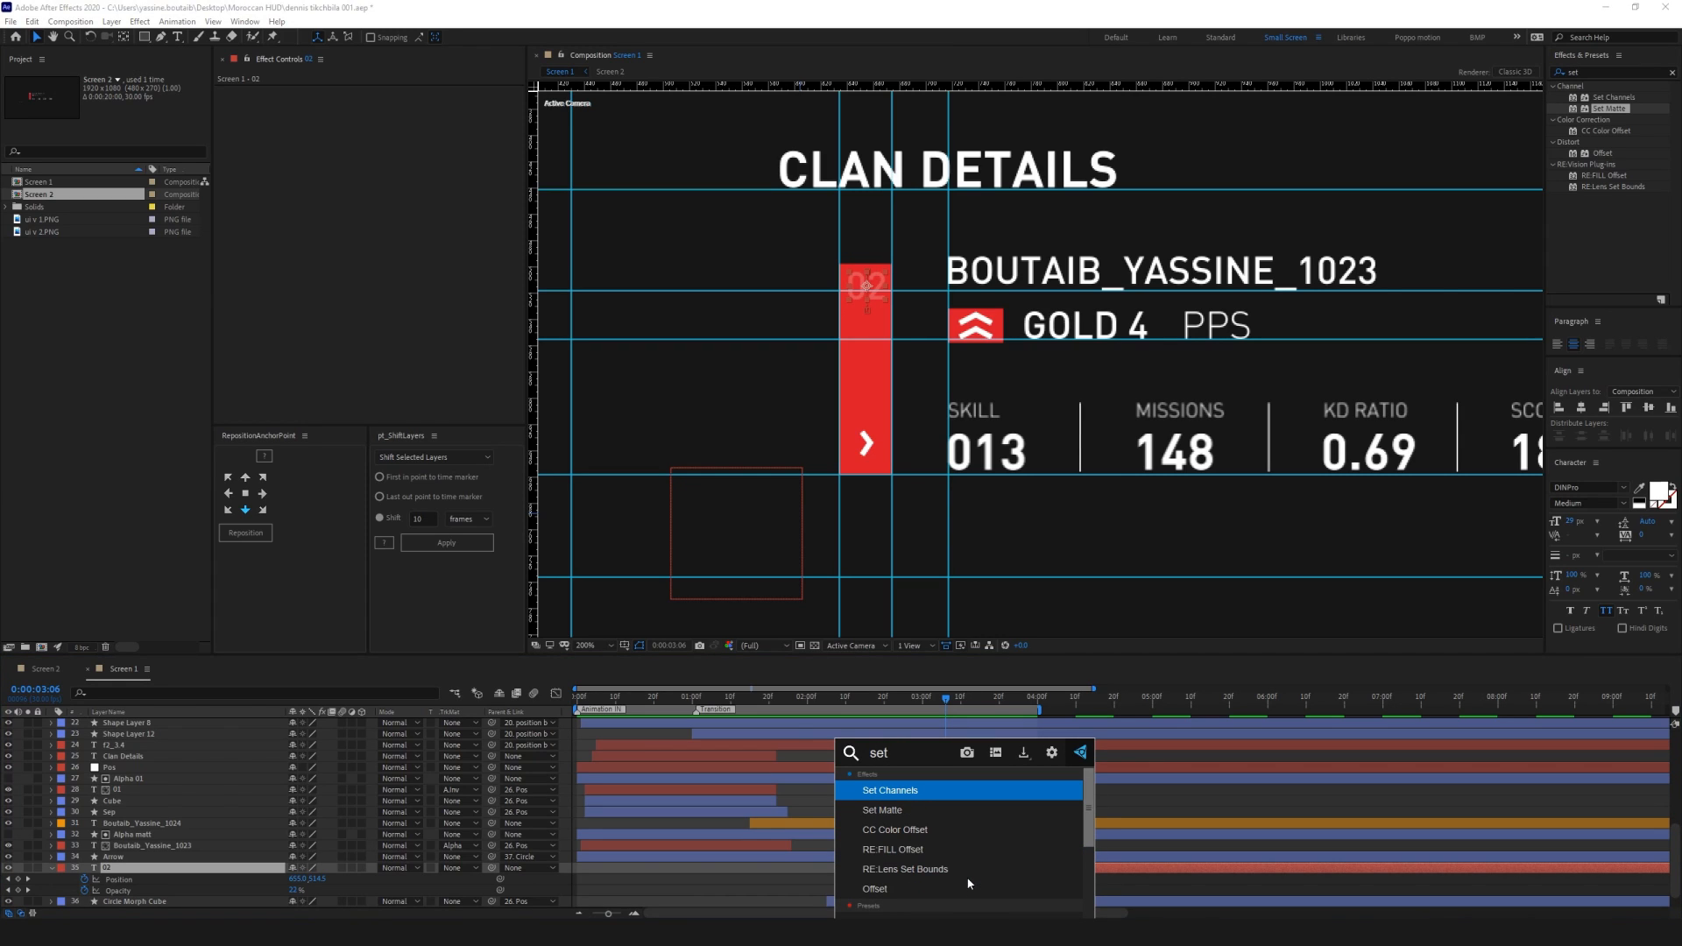
{"action": "key", "text": "Down"}
{"action": "key", "text": "Return"}
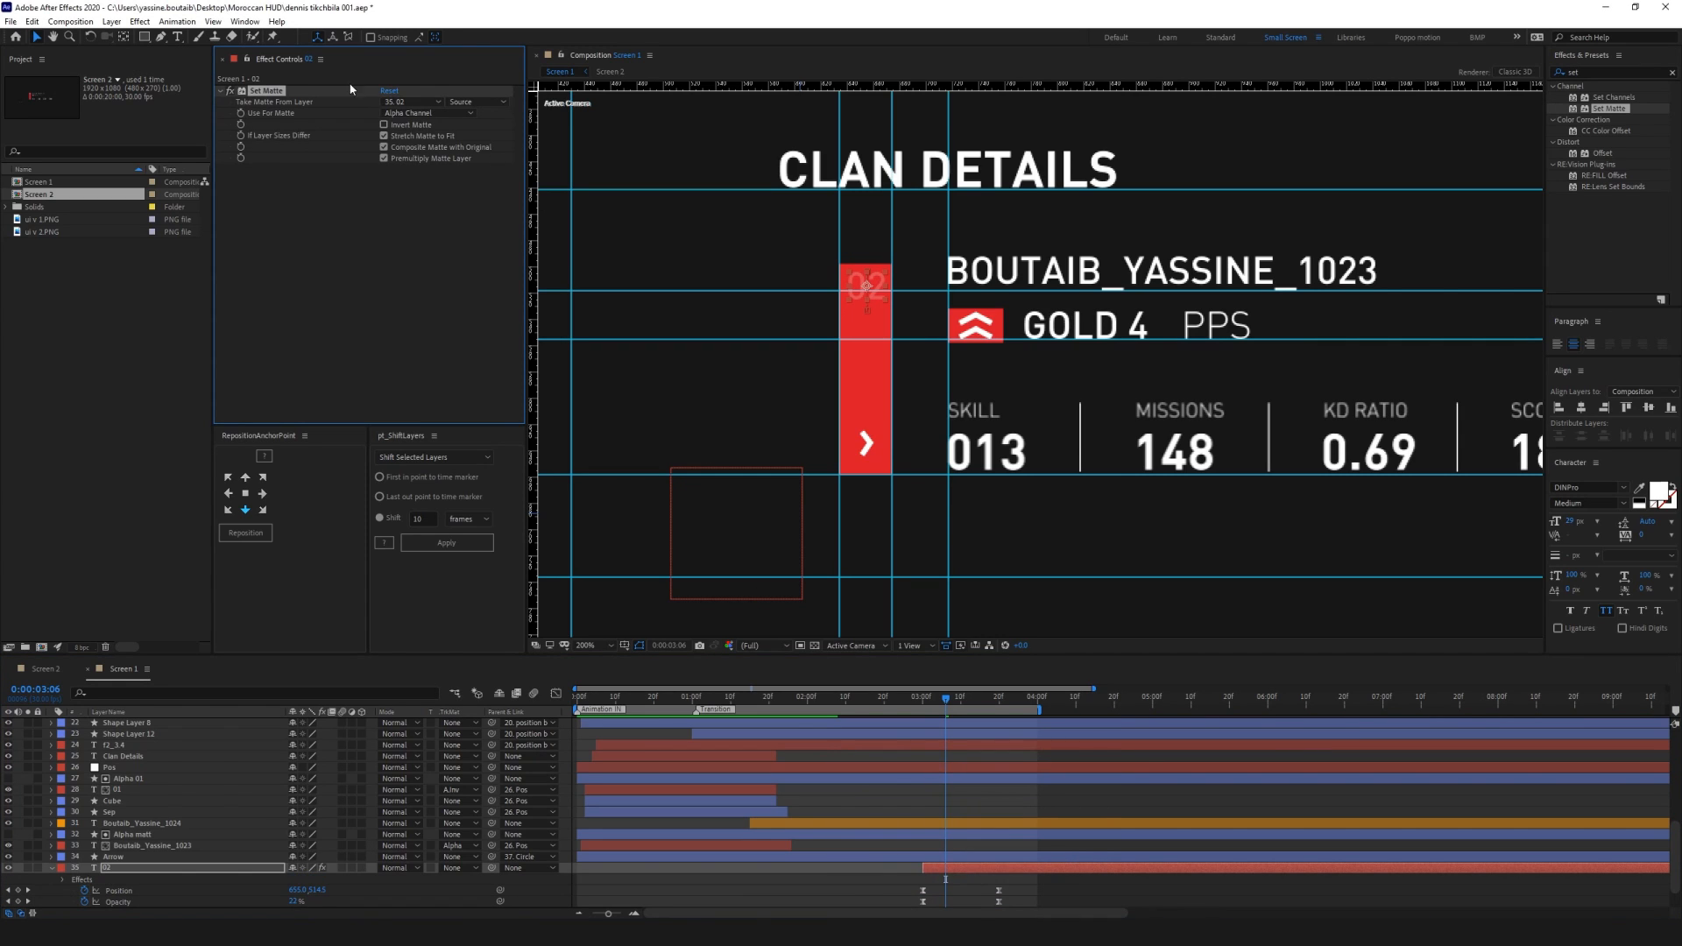
{"action": "left_click", "coordinate": [412, 102]}
{"action": "left_click", "coordinate": [429, 641]}
{"action": "left_click", "coordinate": [998, 805]}
Try starting the 02 layer a few frames earlier and compare its appearance with Set Matte switched off
{"action": "left_click_drag", "start_coordinate": [951, 705], "coordinate": [926, 701]}
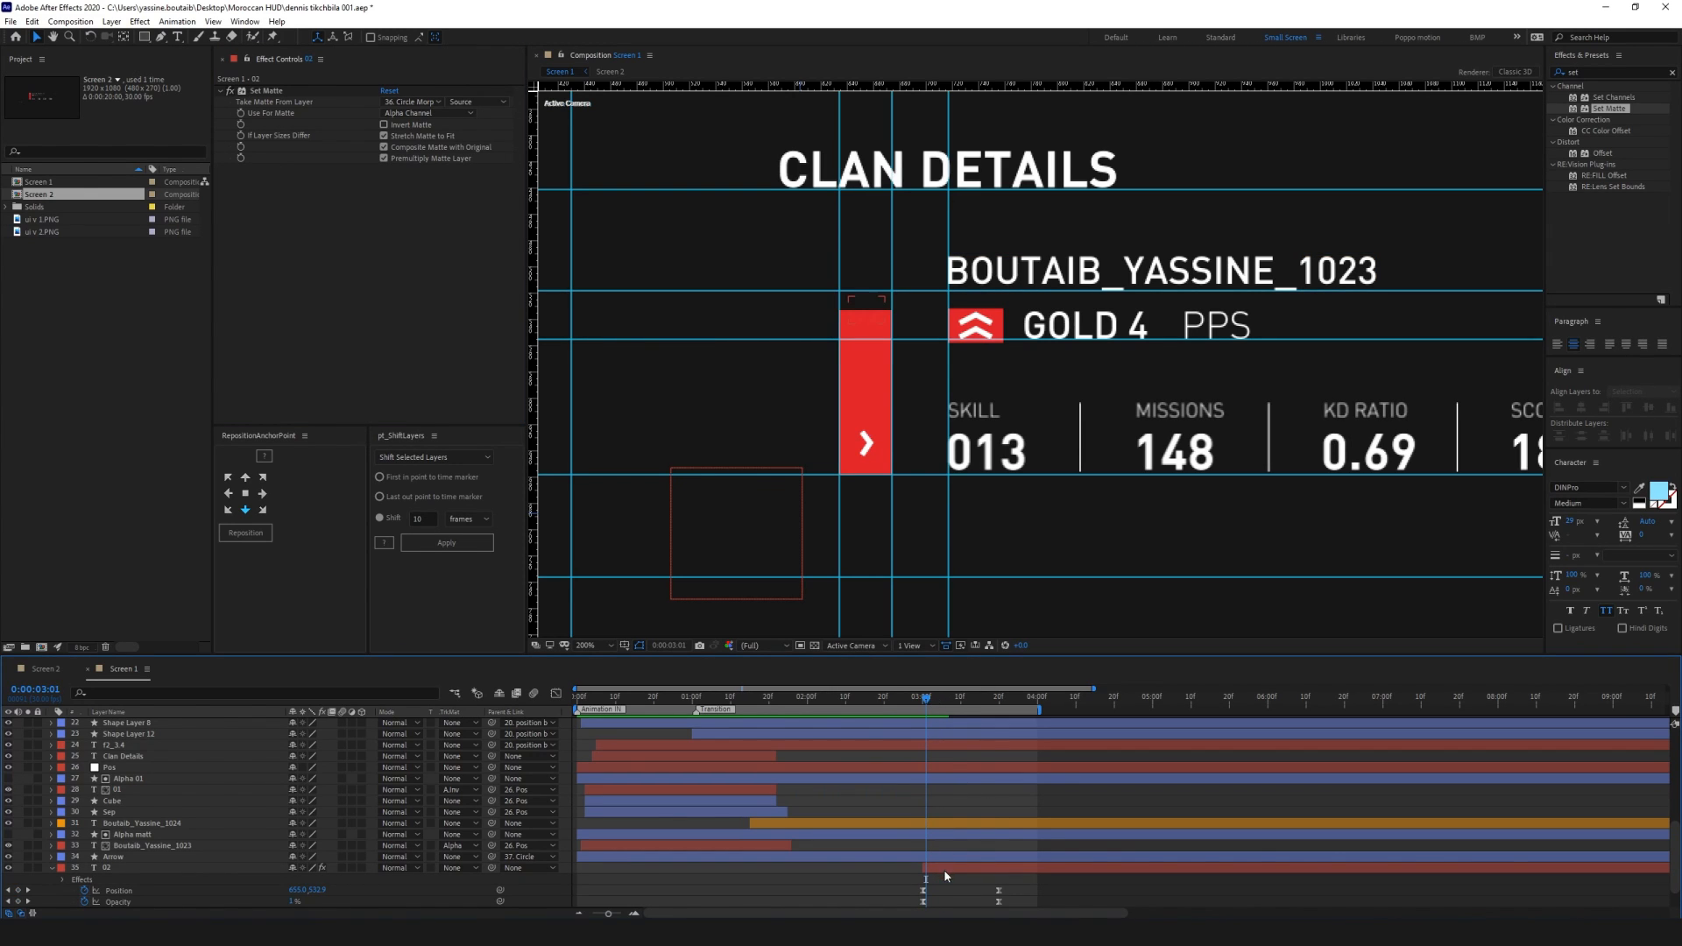
{"action": "left_click_drag", "start_coordinate": [944, 869], "coordinate": [932, 869]}
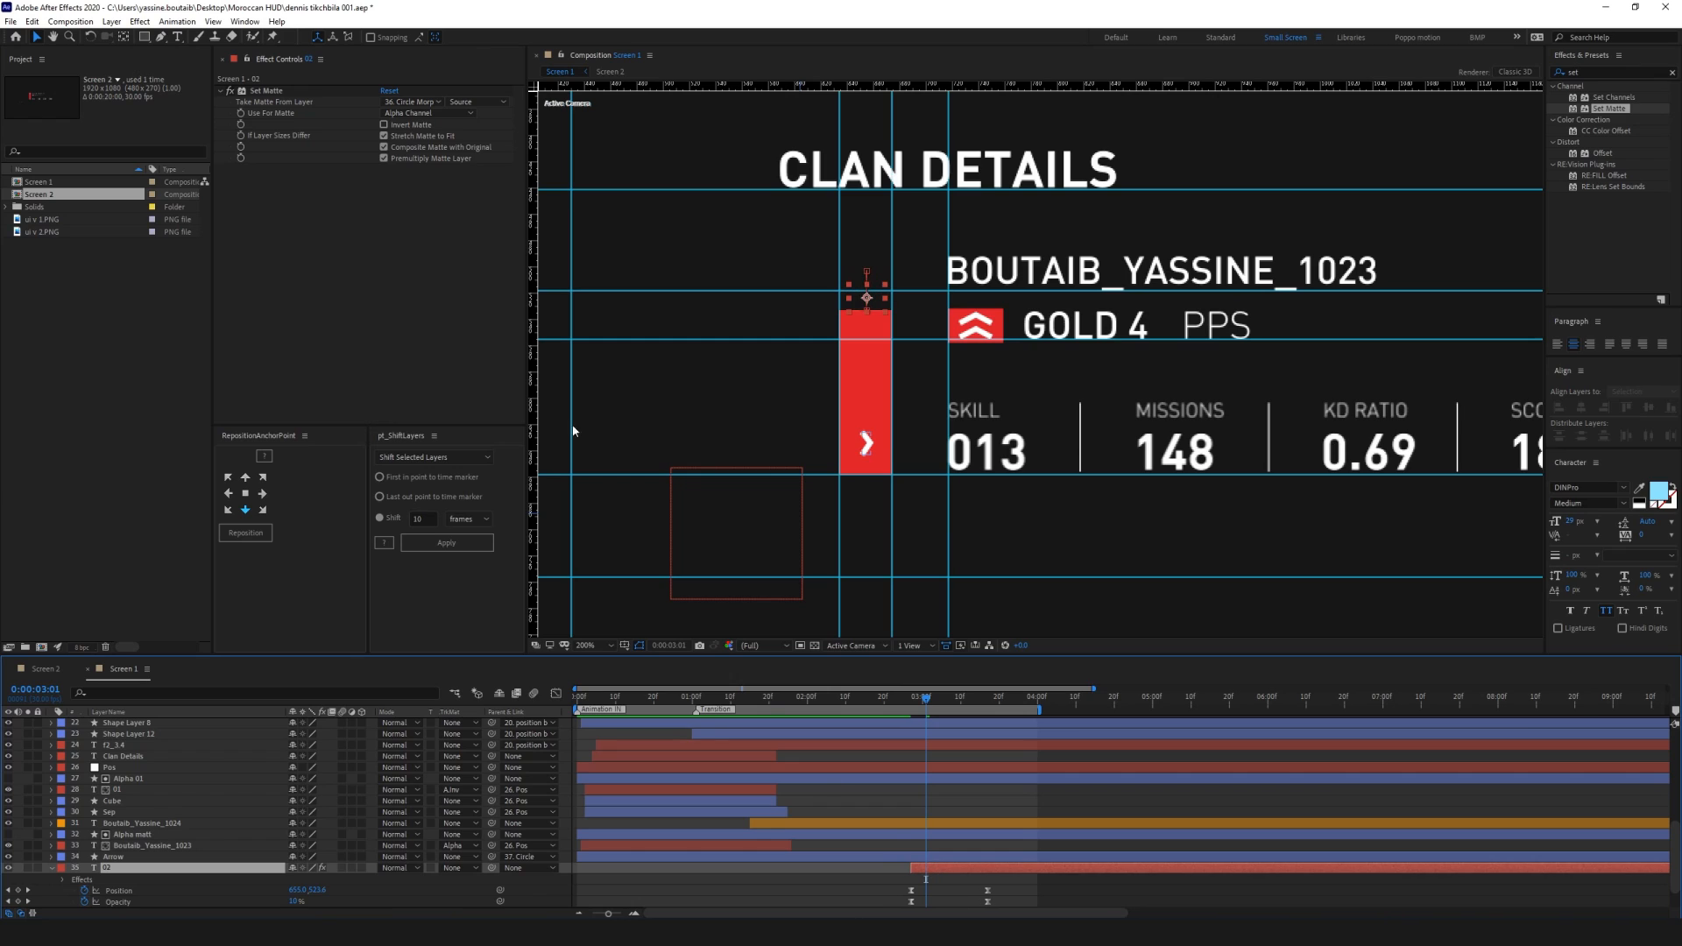
{"action": "left_click", "coordinate": [232, 94]}
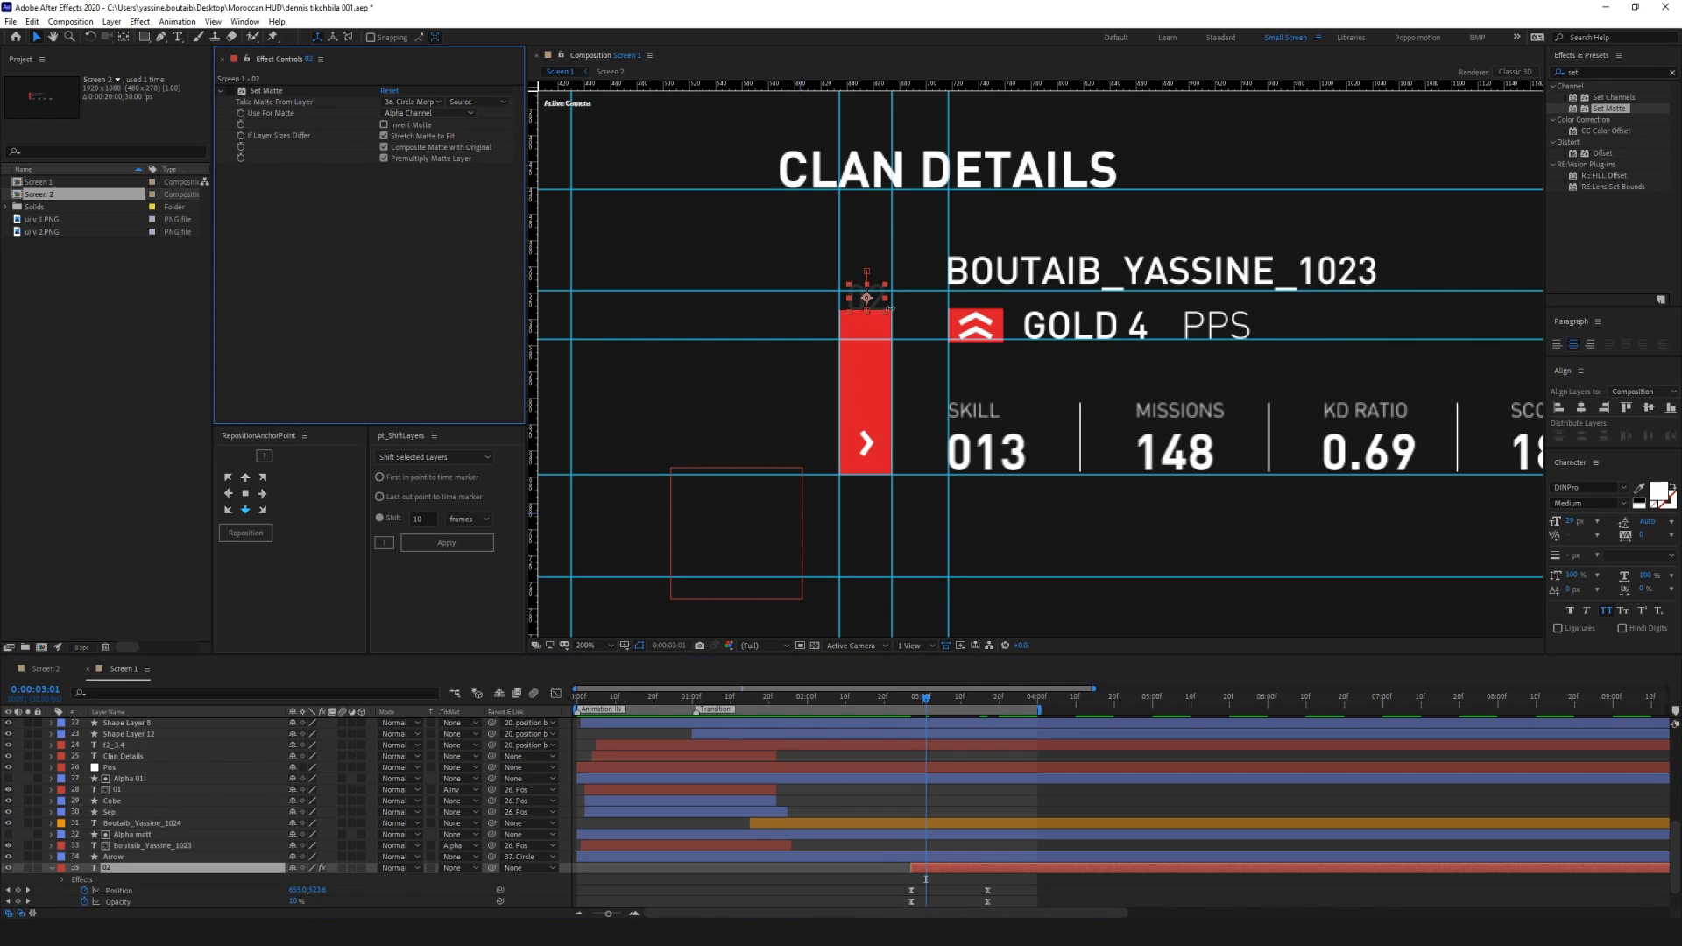
{"action": "left_click_drag", "start_coordinate": [917, 869], "coordinate": [929, 870]}
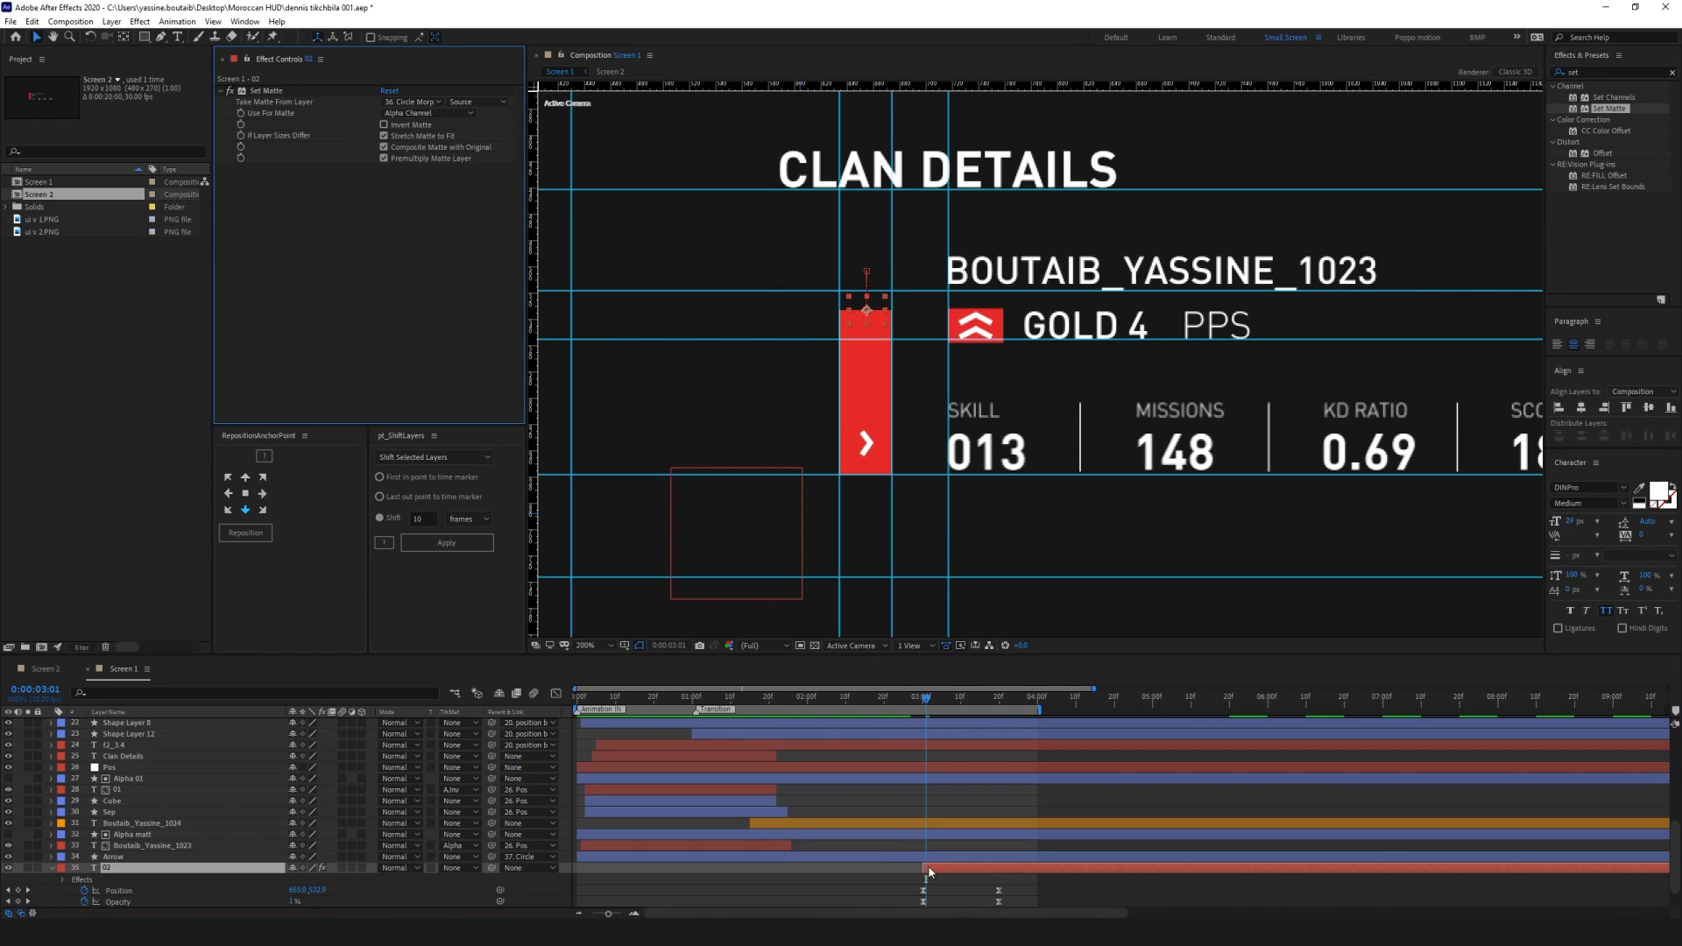
Preview the full transition with the matted 02 text and collapse the 02 layer's properties
{"action": "left_click", "coordinate": [880, 874]}
{"action": "key", "text": "space"}
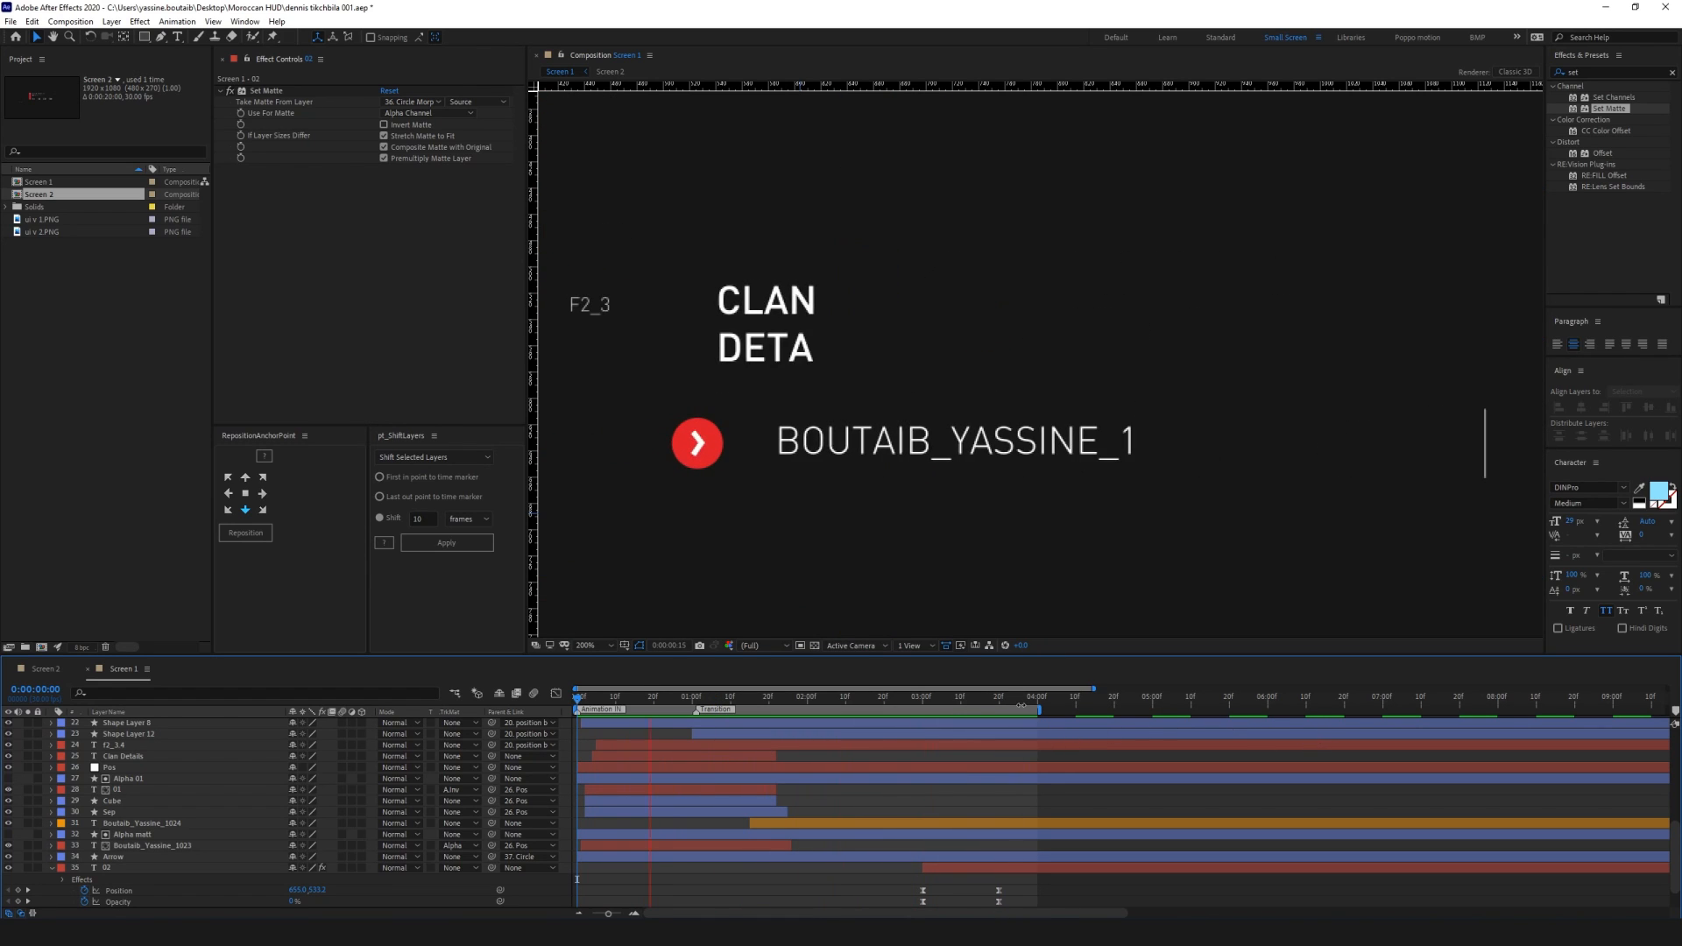
{"action": "key", "text": "space"}
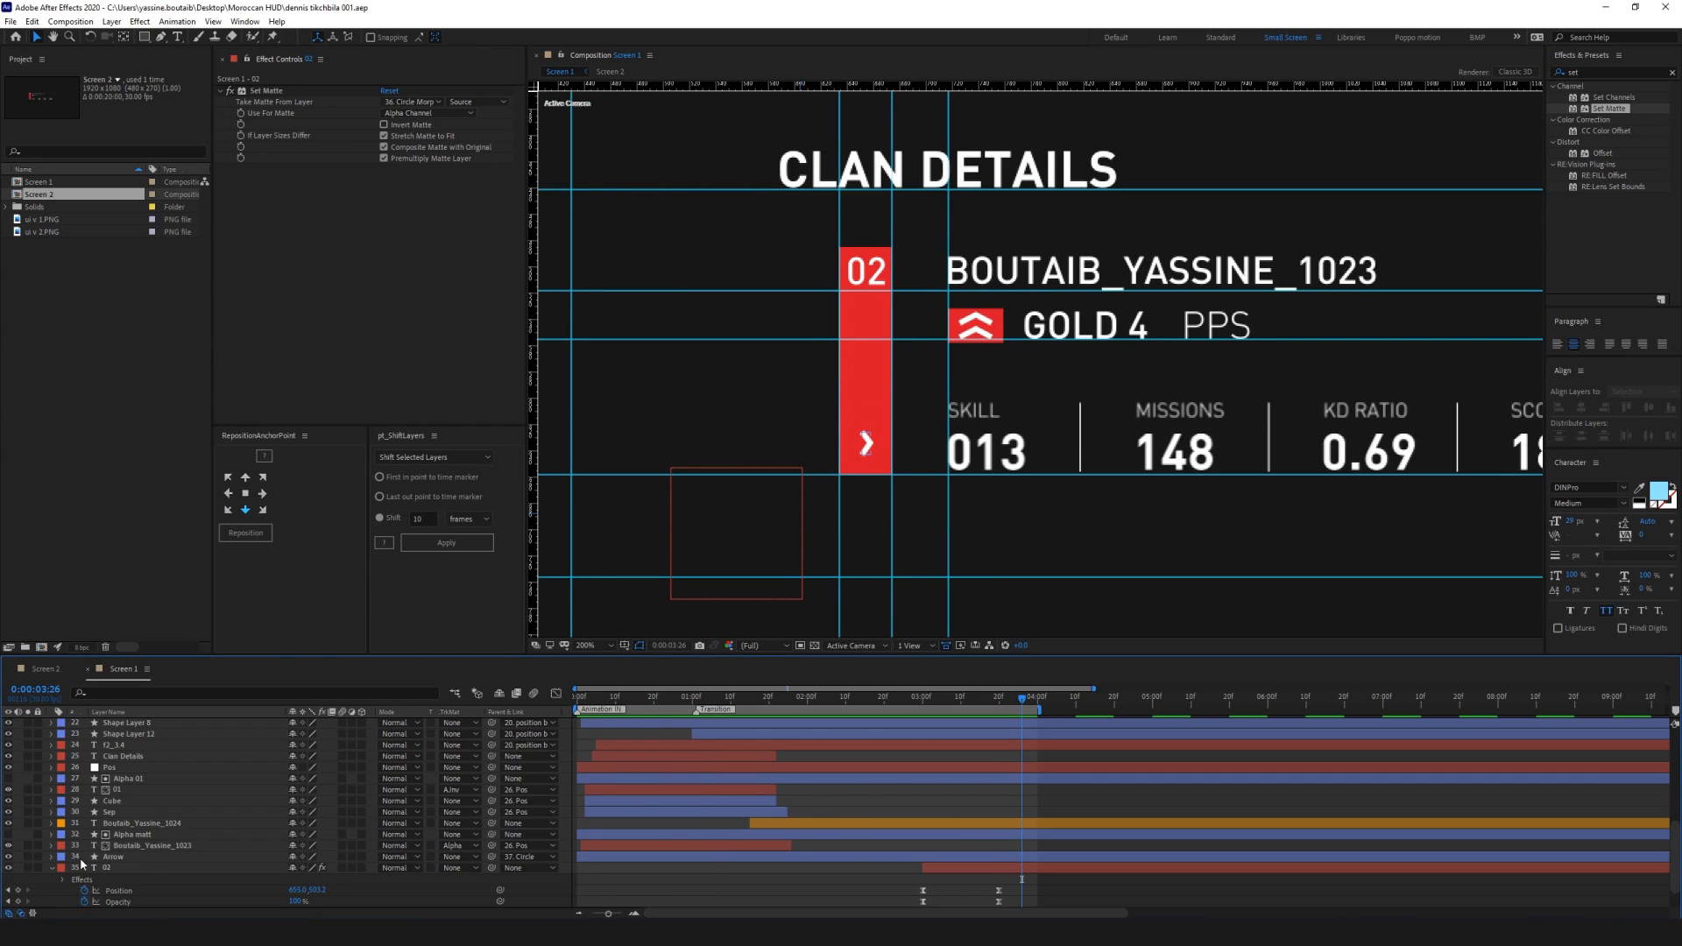
{"action": "left_click", "coordinate": [51, 870]}
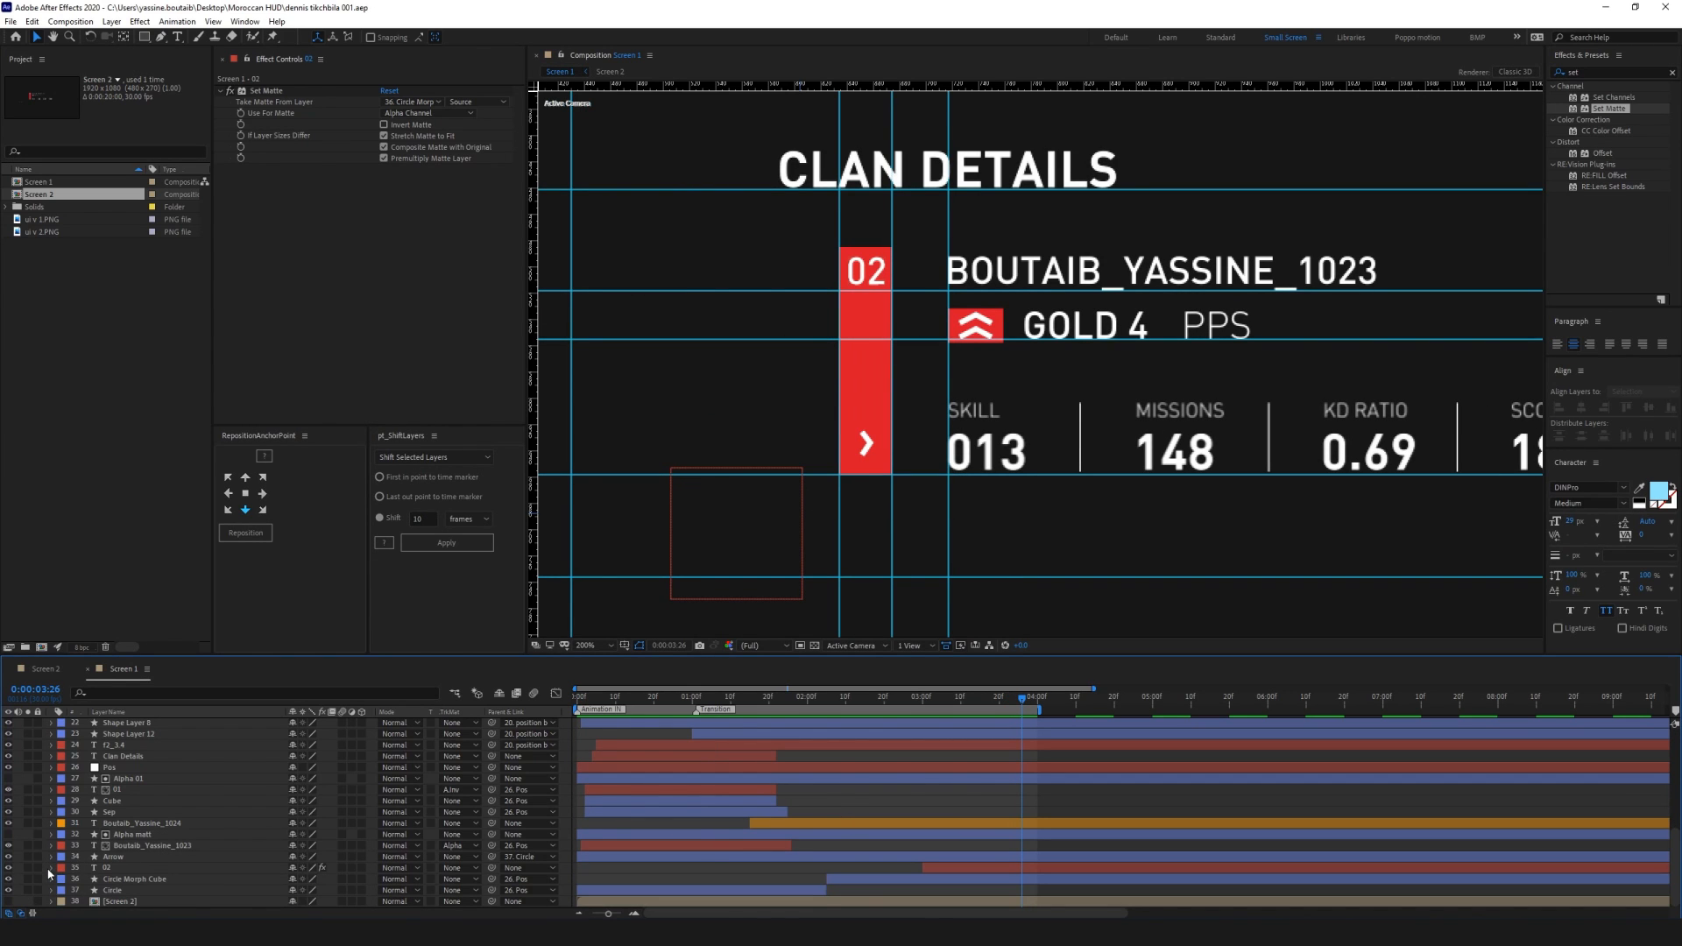
Make the +20 LP layer visible and trim its start to 0:00:03:00
{"action": "left_click_drag", "start_coordinate": [1139, 537], "coordinate": [749, 597]}
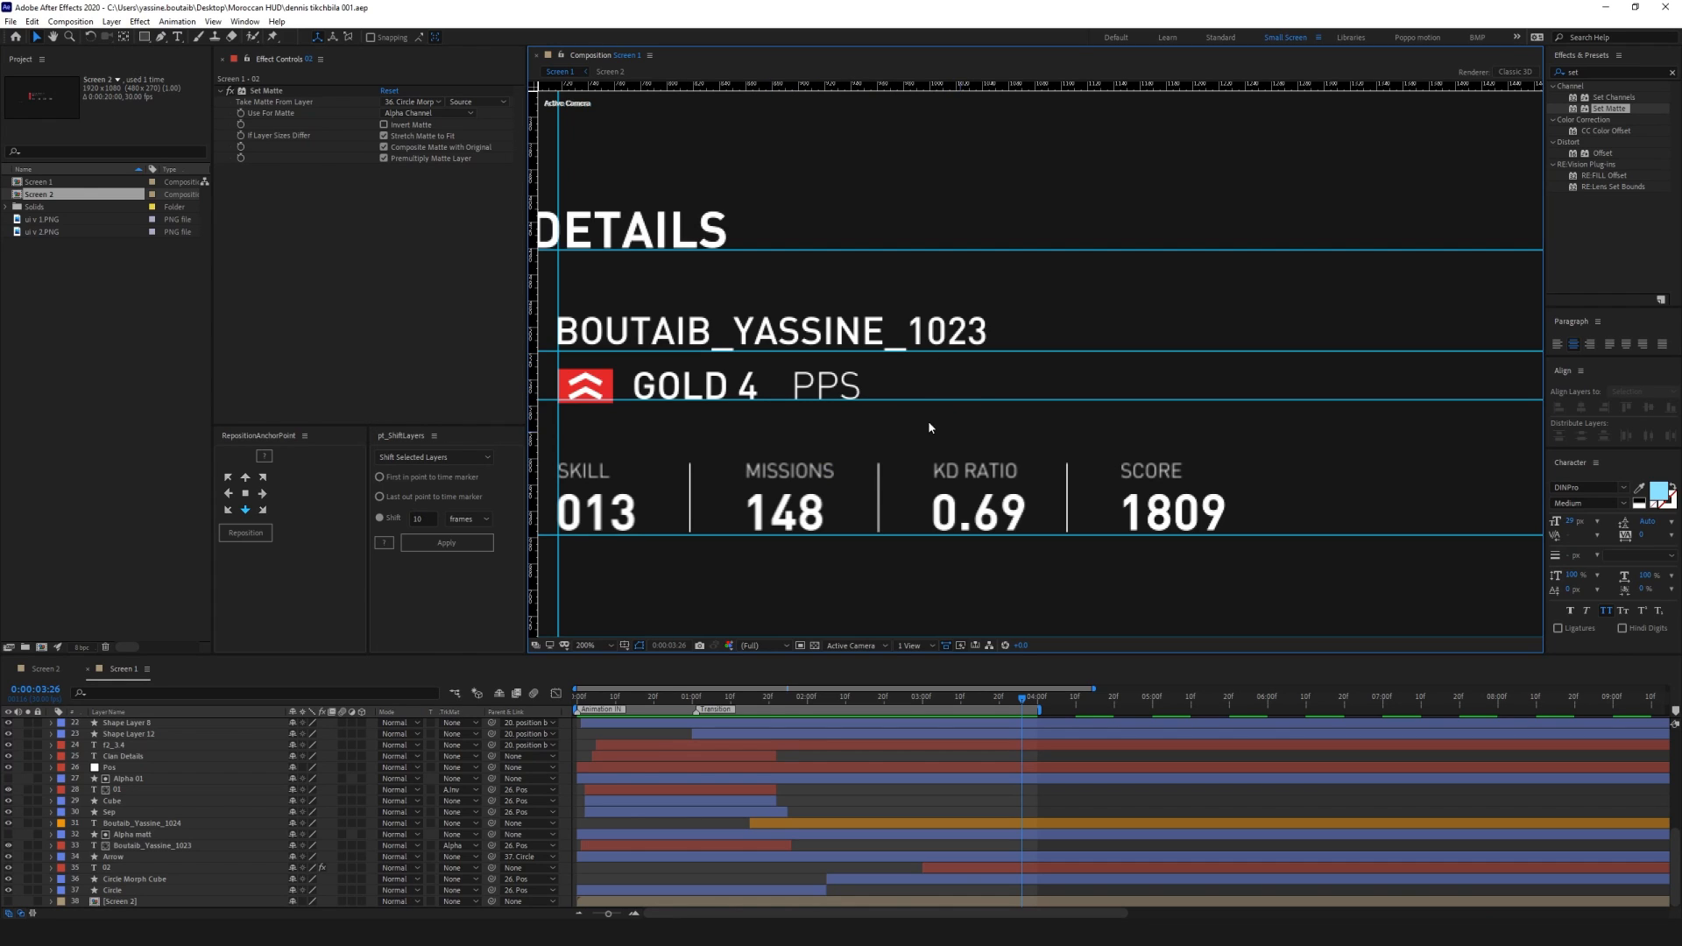
{"action": "scroll", "coordinate": [165, 854], "scroll_direction": "up", "scroll_amount": 7}
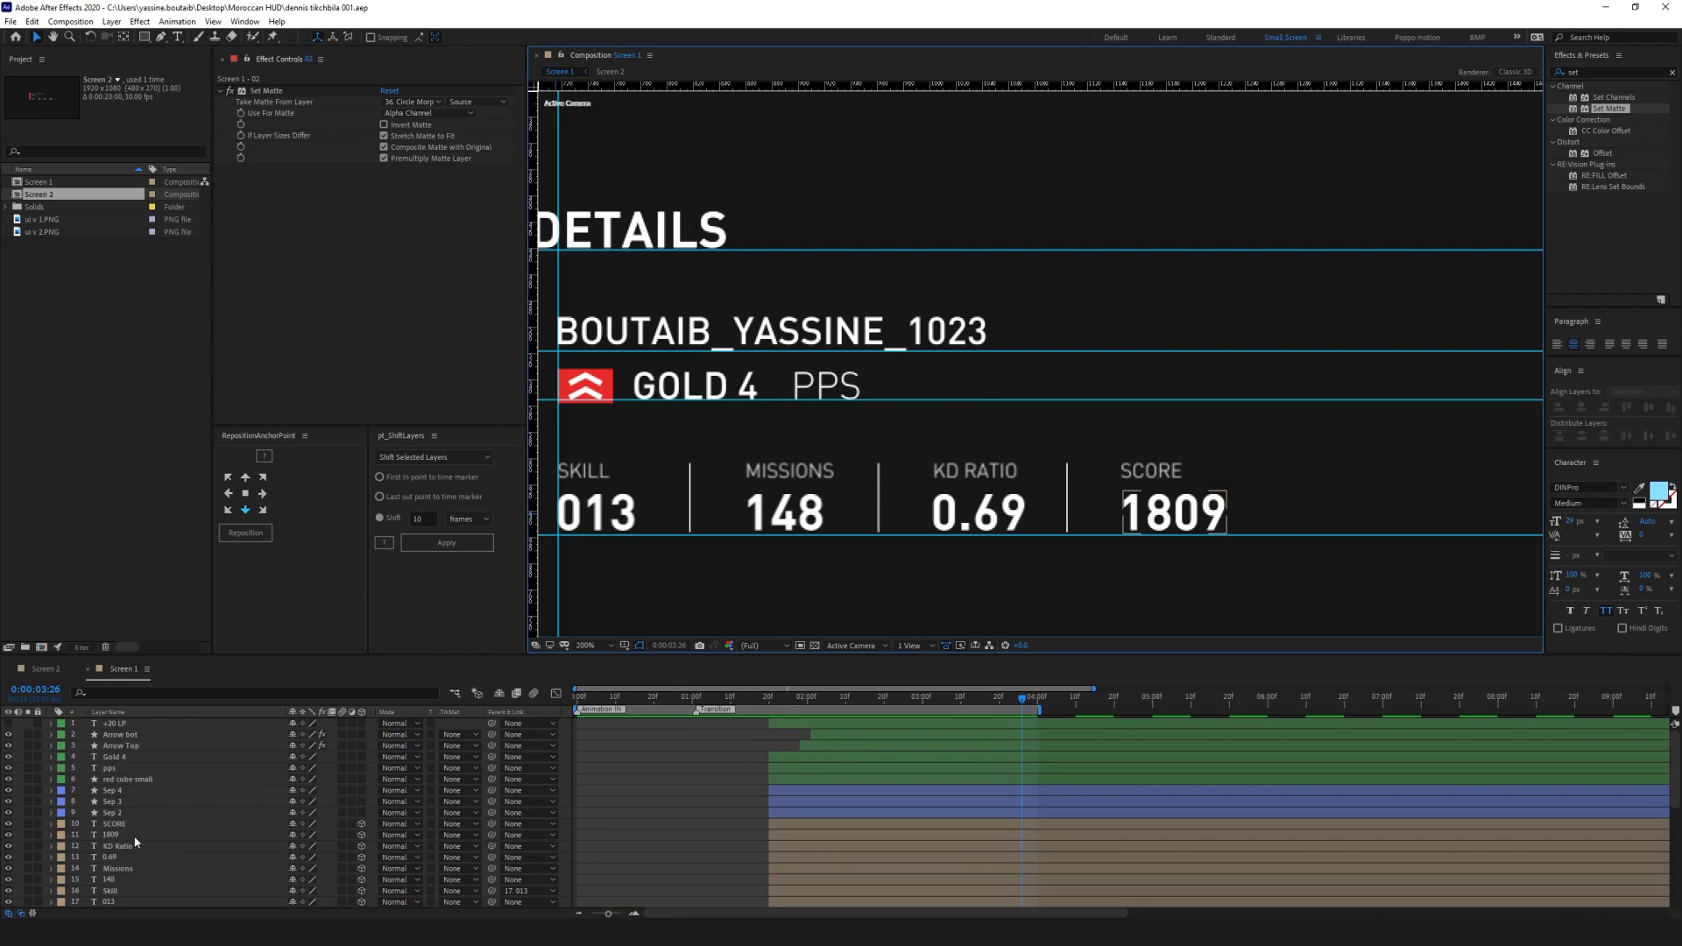
{"action": "left_click", "coordinate": [8, 724]}
{"action": "left_click", "coordinate": [157, 724]}
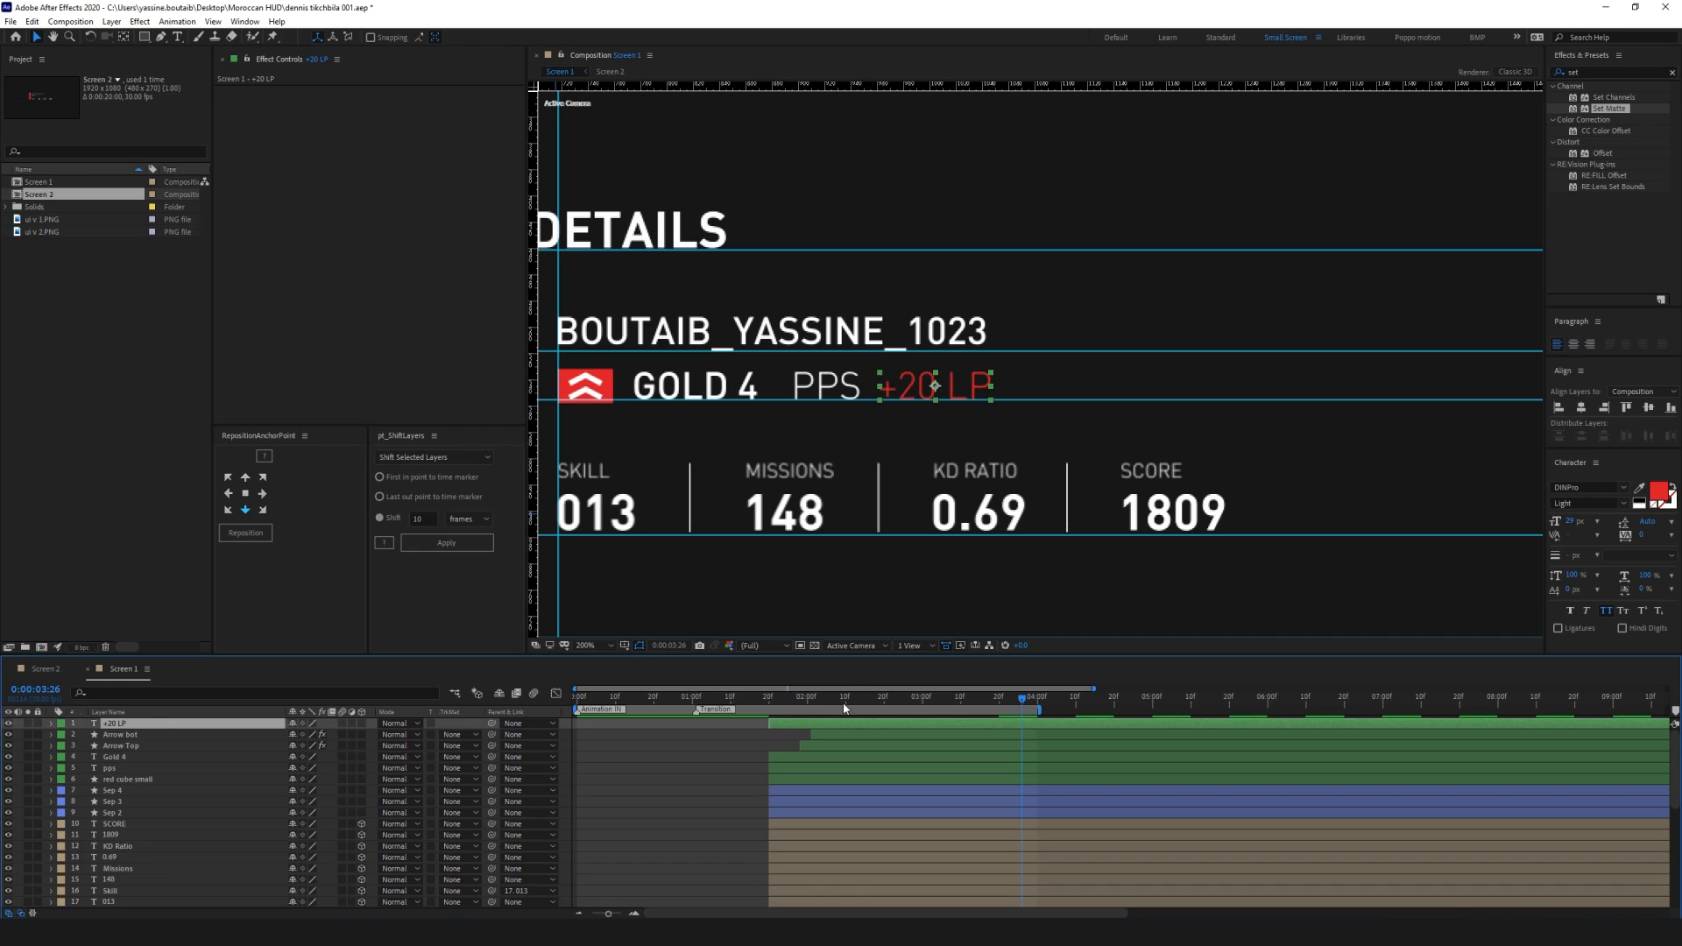
{"action": "left_click_drag", "start_coordinate": [843, 702], "coordinate": [879, 705]}
{"action": "key", "text": "p"}
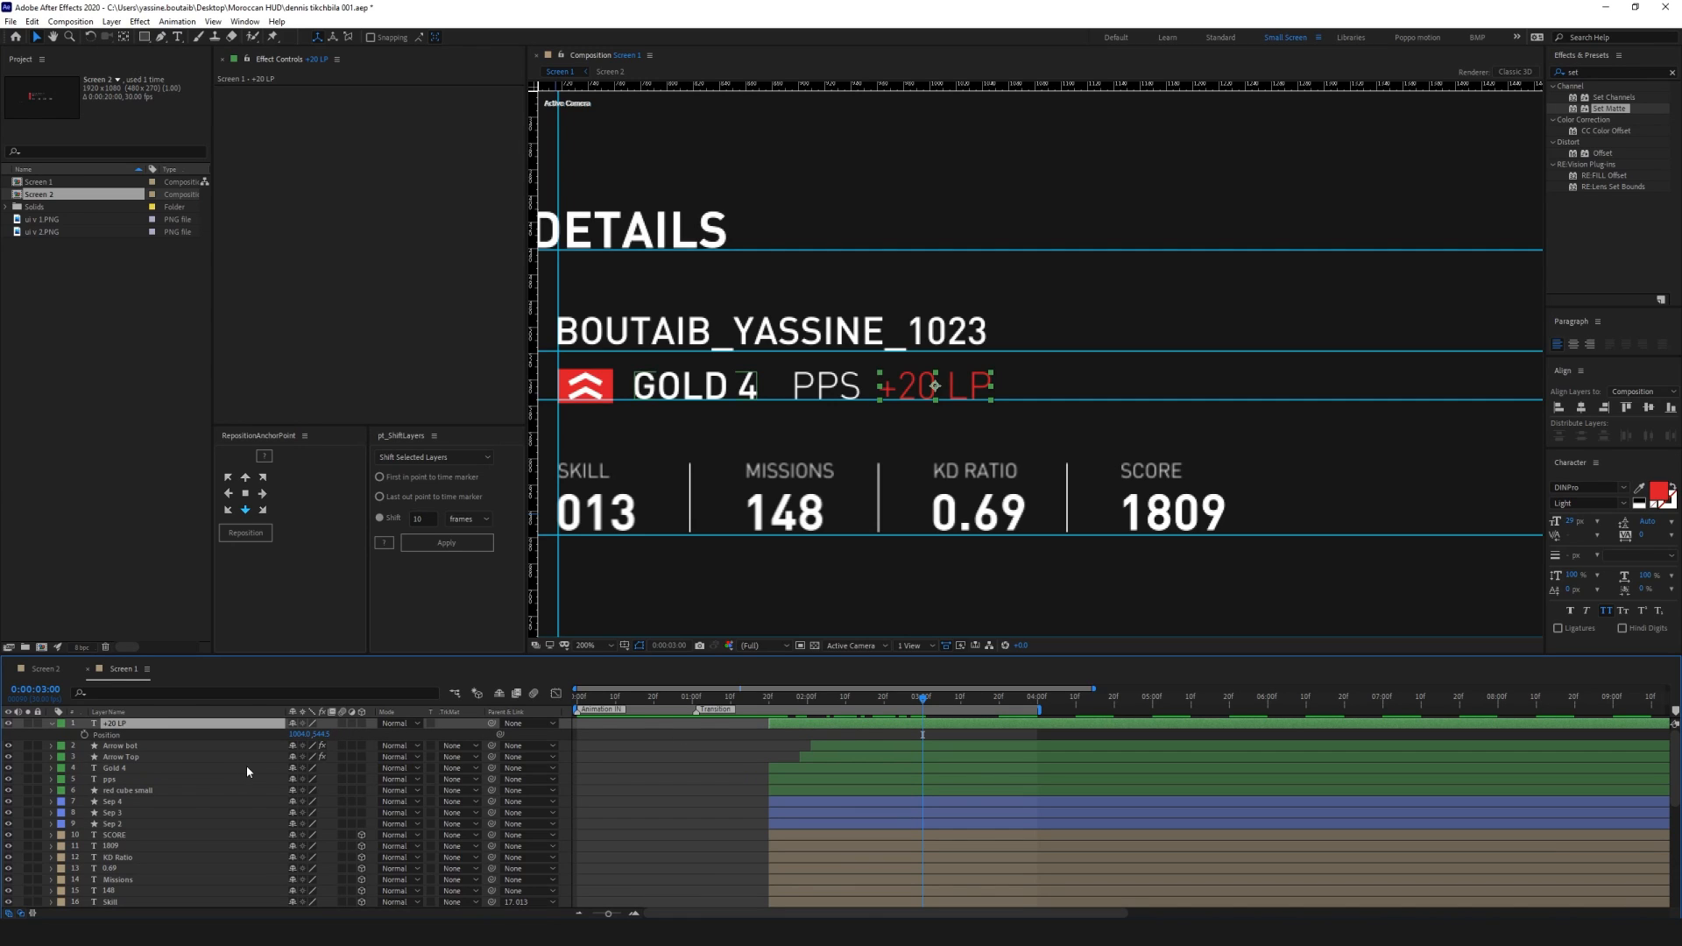
{"action": "key", "text": "alt+bracketleft"}
Add Position and Opacity keyframes to the +20 LP layer at 0:00:03:00, 0:00:03:10 and 0:00:03:20
{"action": "left_click", "coordinate": [84, 735]}
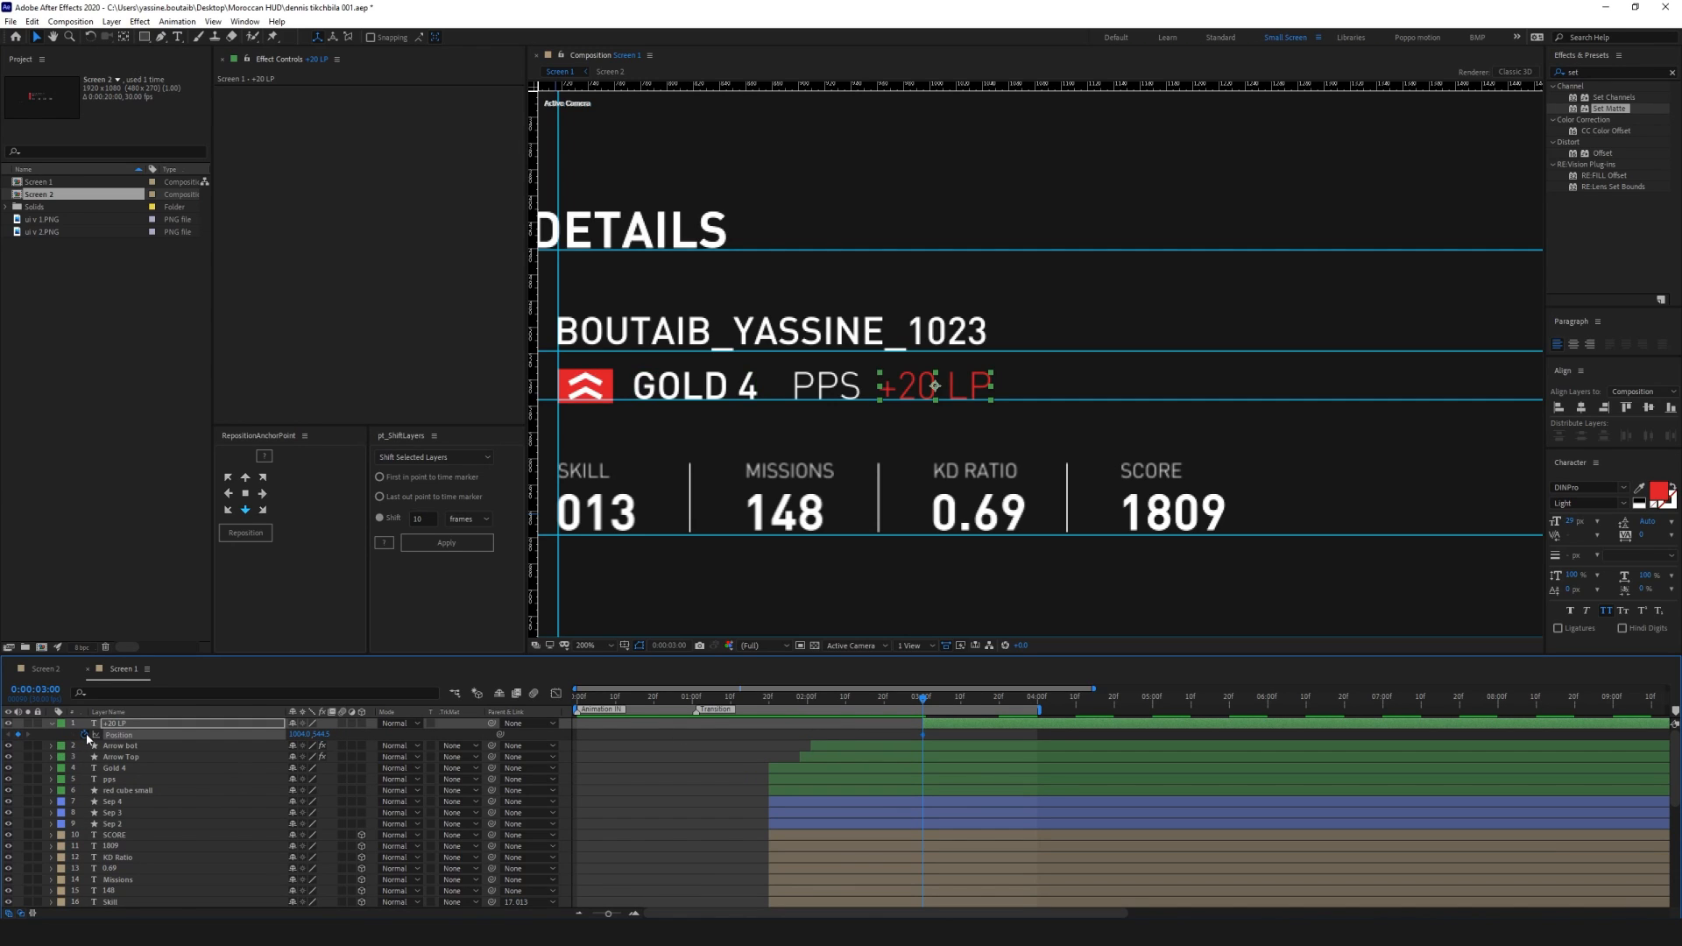
{"action": "key", "text": "shift+t"}
{"action": "left_click", "coordinate": [84, 746]}
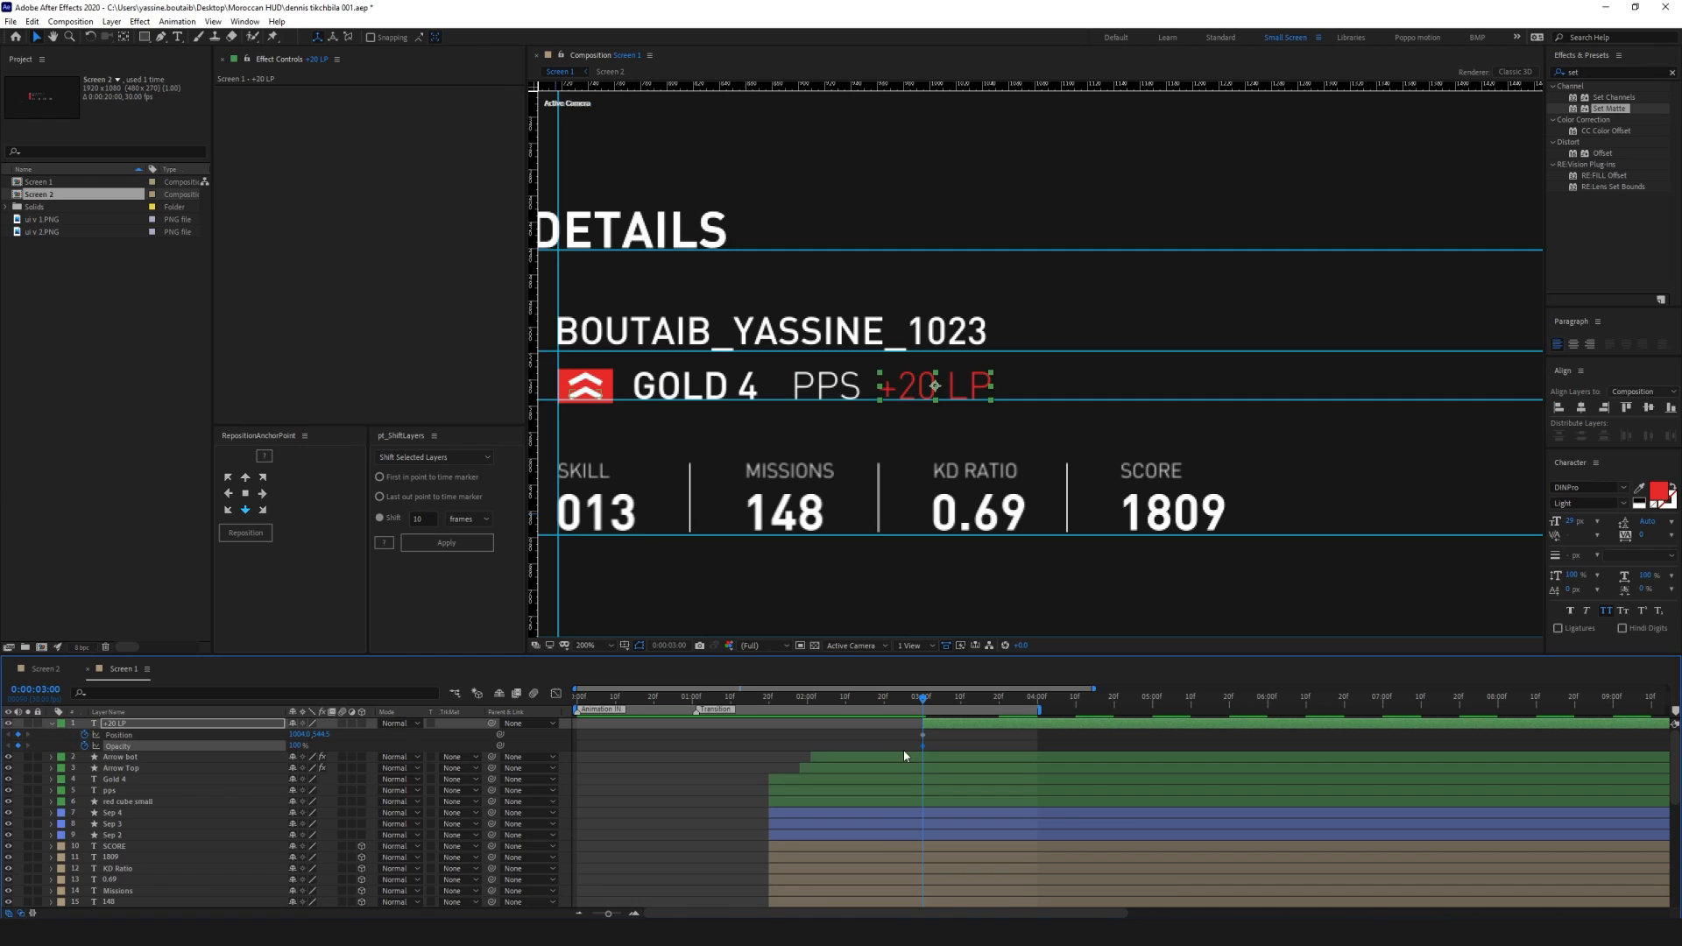
{"action": "left_click", "coordinate": [831, 744]}
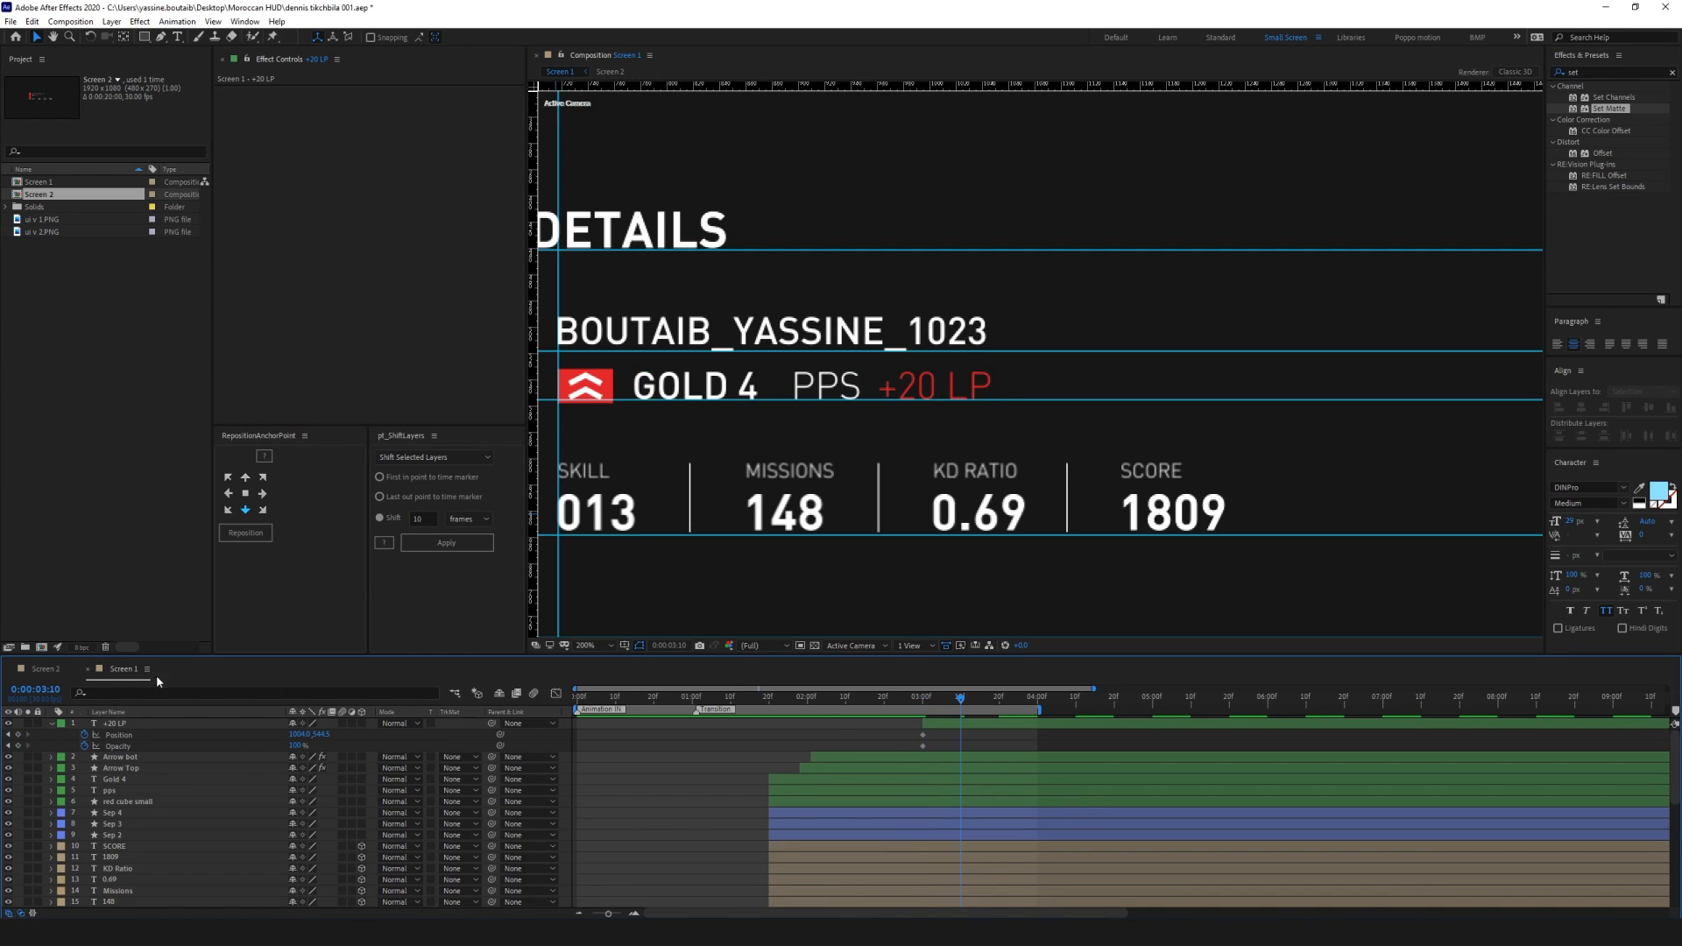
{"action": "left_click_drag", "start_coordinate": [17, 735], "coordinate": [17, 746]}
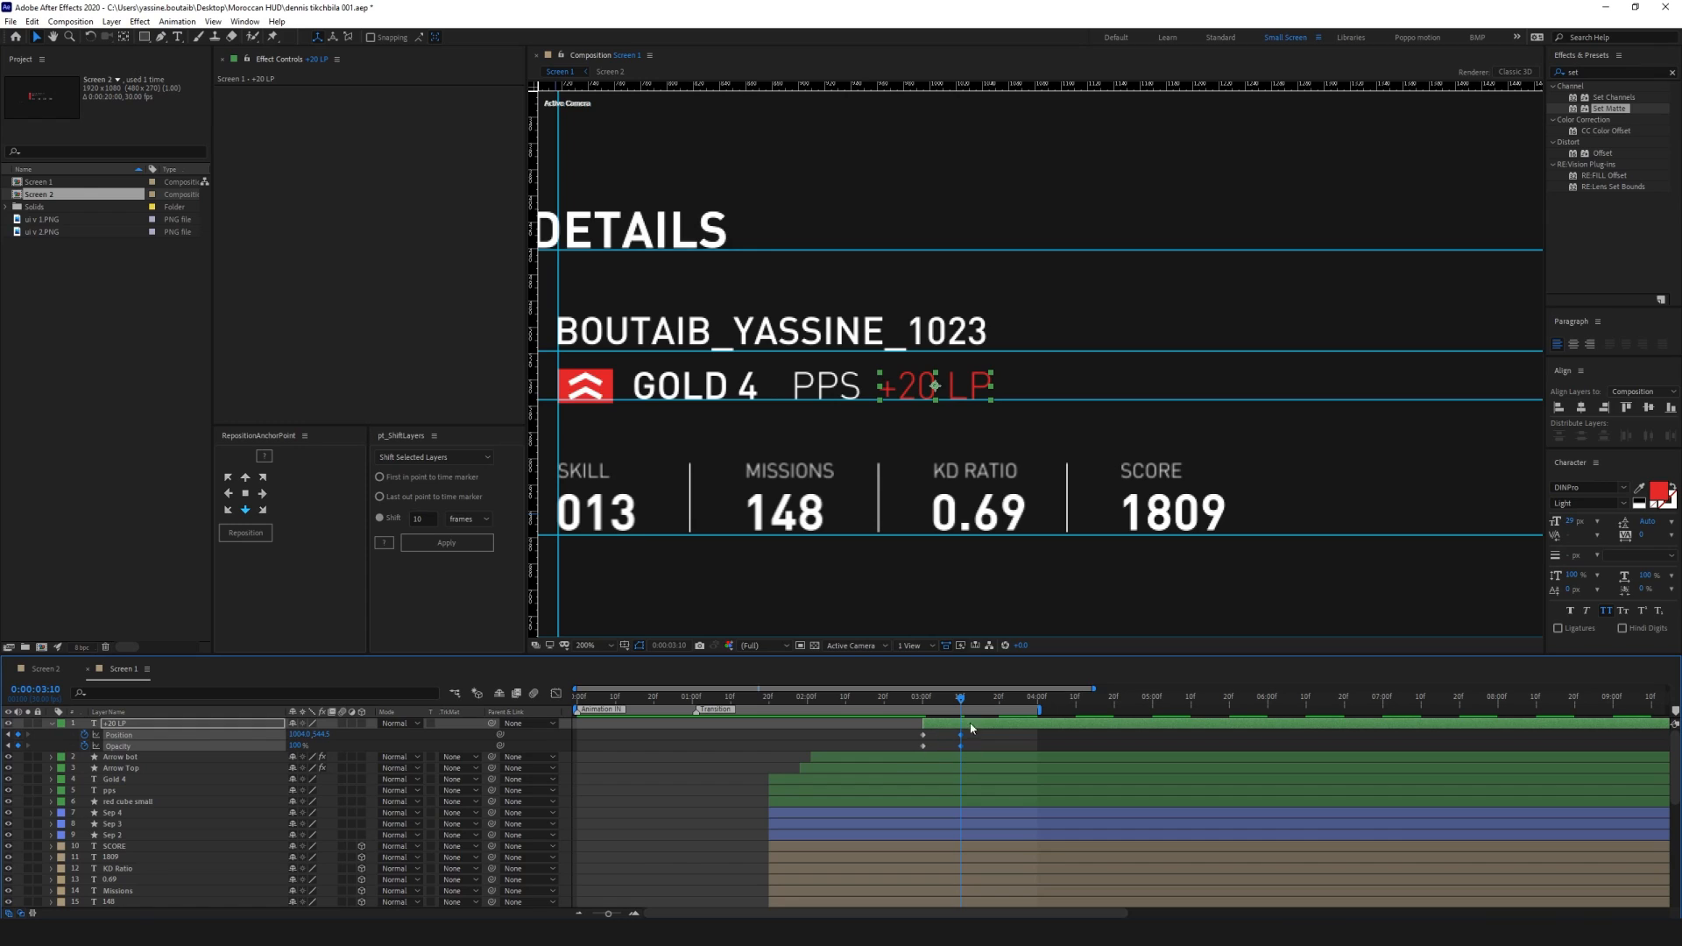
{"action": "mouse_move", "coordinate": [961, 747]}
{"action": "key", "text": "shift+Page_Down"}
{"action": "key", "text": "shift+Page_Down"}
{"action": "left_click", "coordinate": [898, 737]}
At 0:00:04:00, shift the +20 LP text slightly right, set its opacity to 0%, and trim the layer's end there
{"action": "left_click", "coordinate": [1031, 725]}
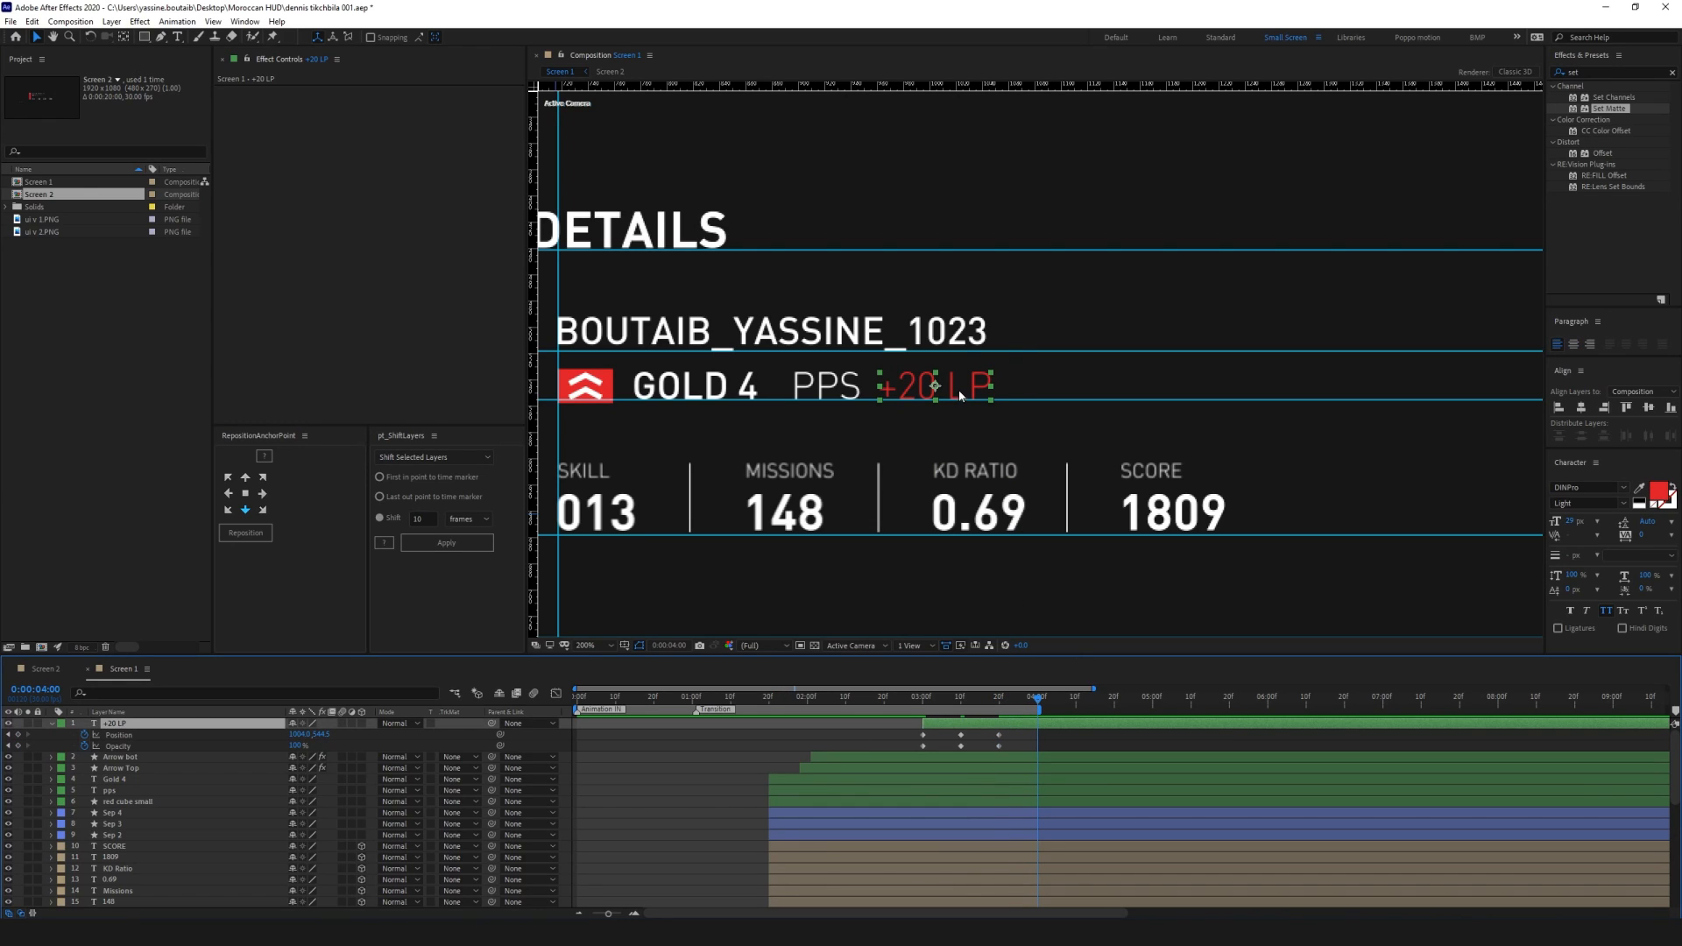
{"action": "left_click_drag", "start_coordinate": [966, 386], "coordinate": [1025, 386]}
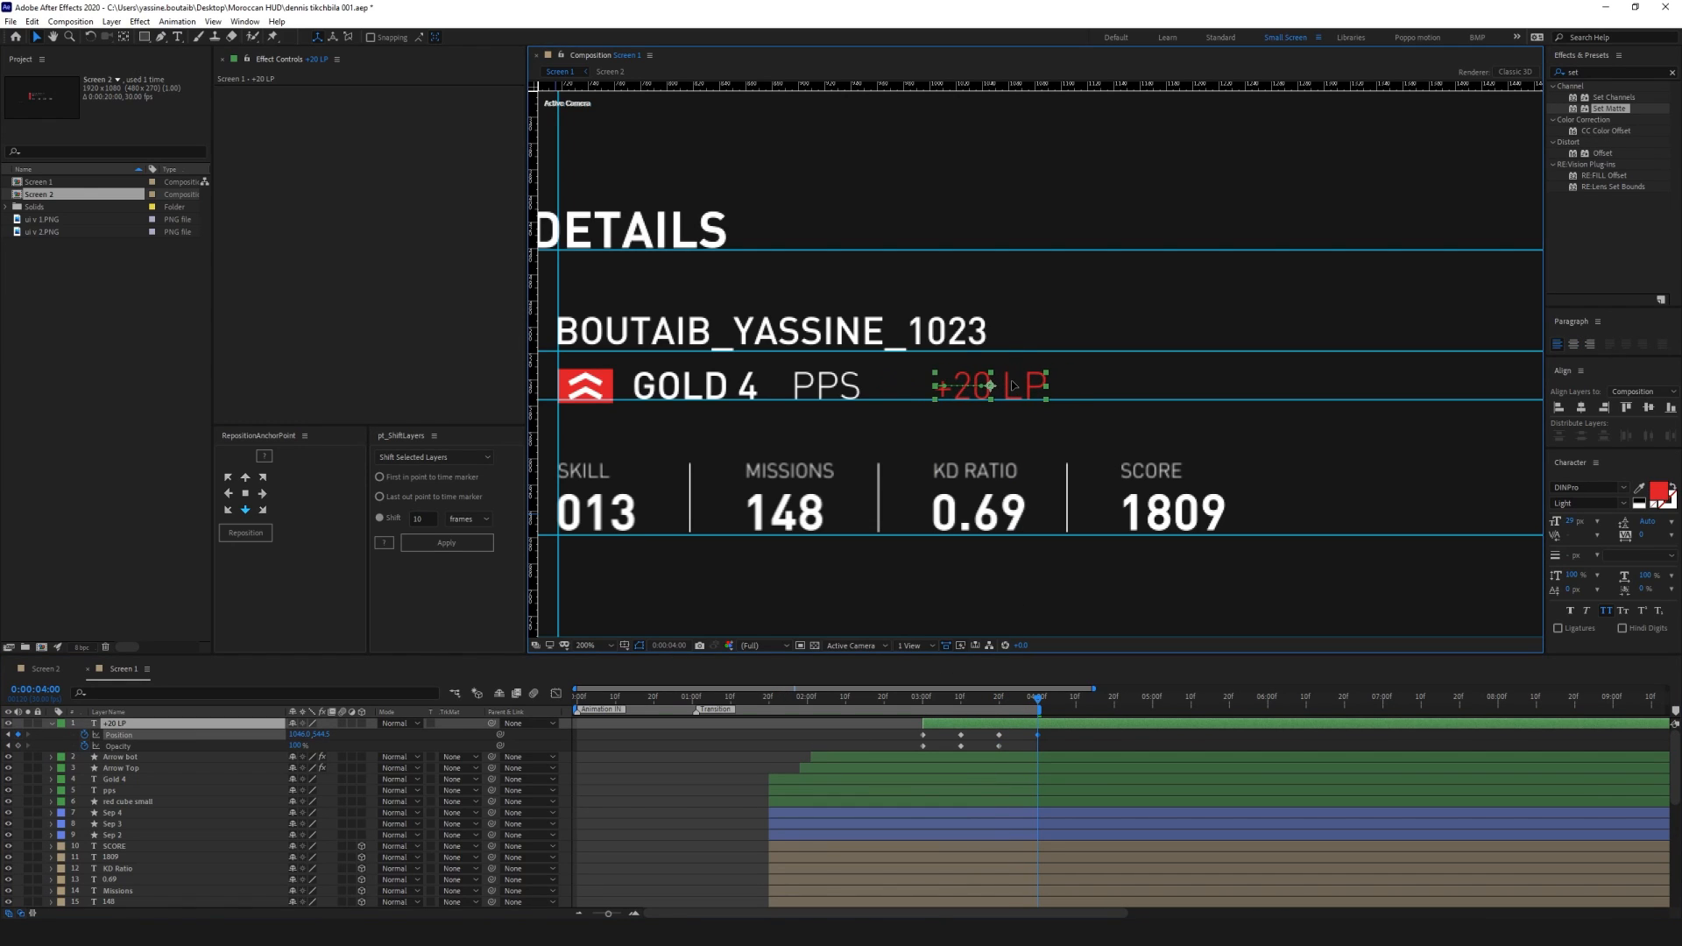
{"action": "left_click_drag", "start_coordinate": [295, 745], "coordinate": [69, 751]}
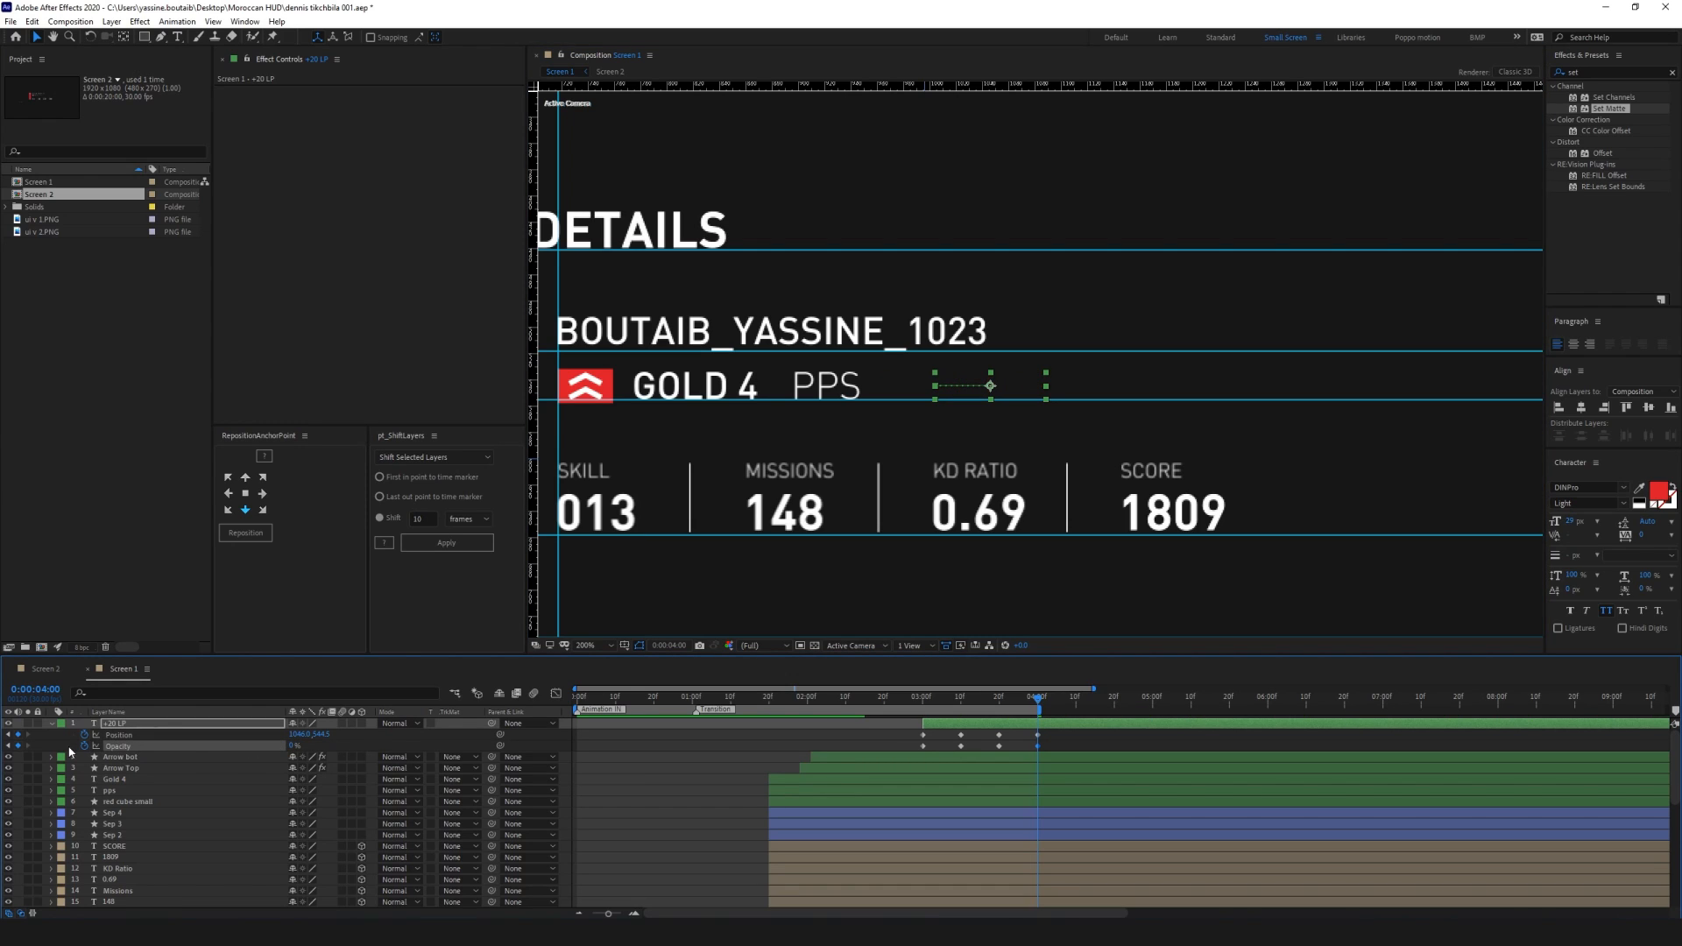
{"action": "key", "text": "alt+bracketright"}
{"action": "key", "text": "n"}
At 0:00:03:00, shift the +20 LP text left so it overlaps PPS and set its opacity to 0%
{"action": "key", "text": "i"}
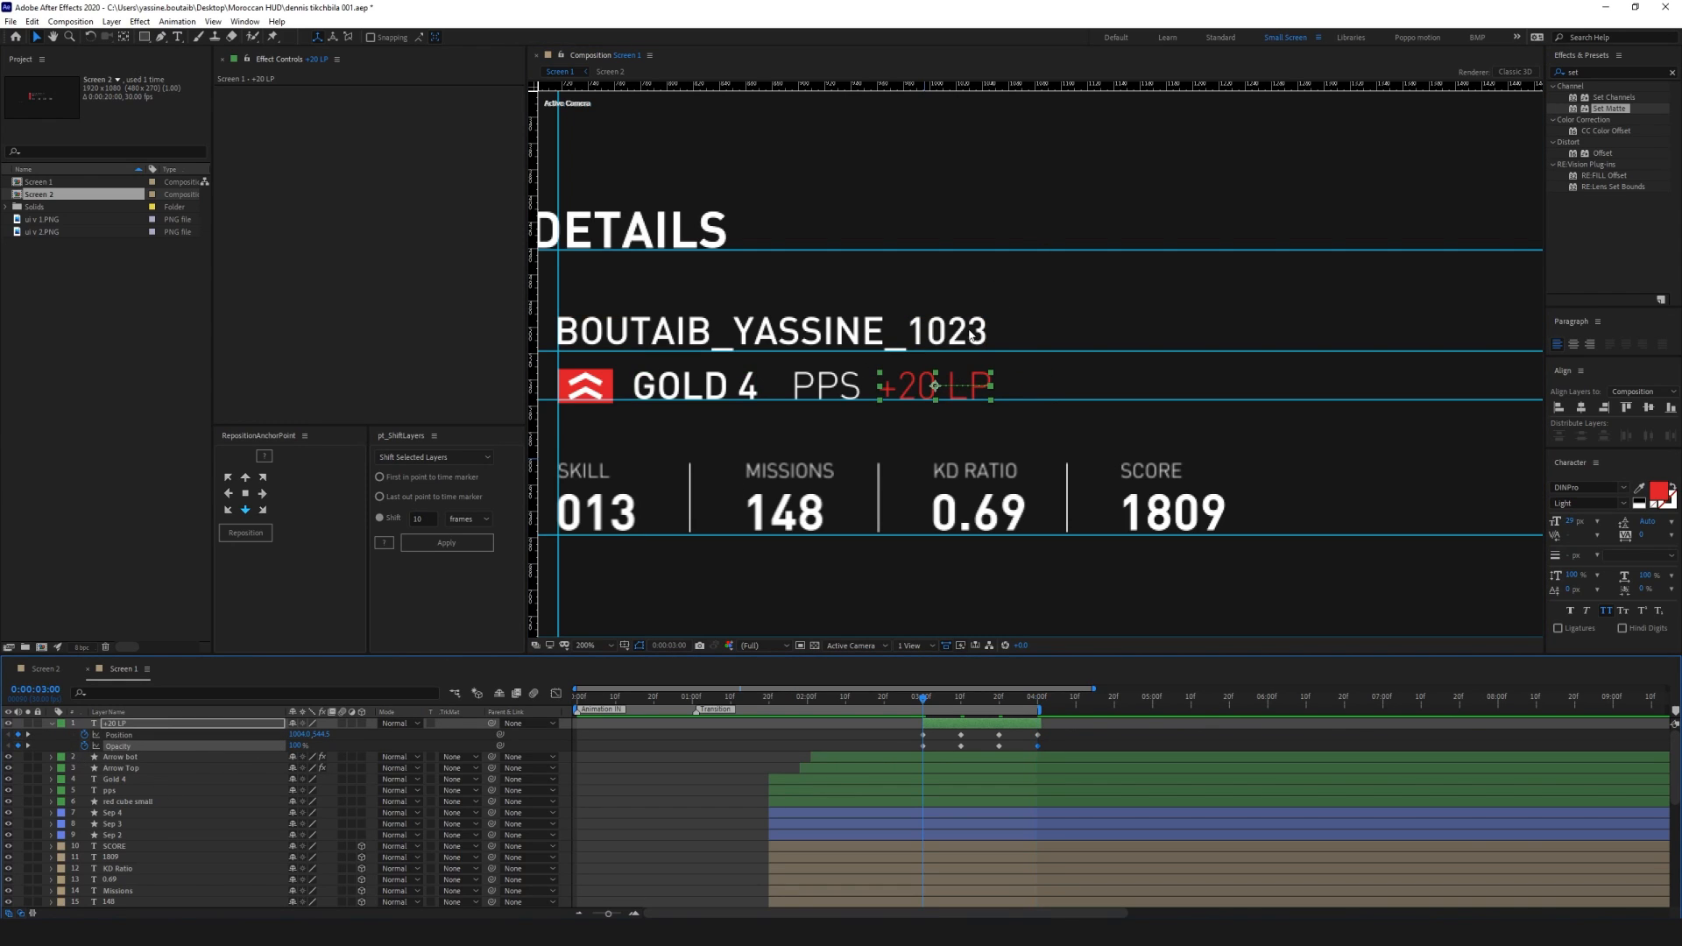
{"action": "left_click_drag", "start_coordinate": [959, 390], "coordinate": [884, 375]}
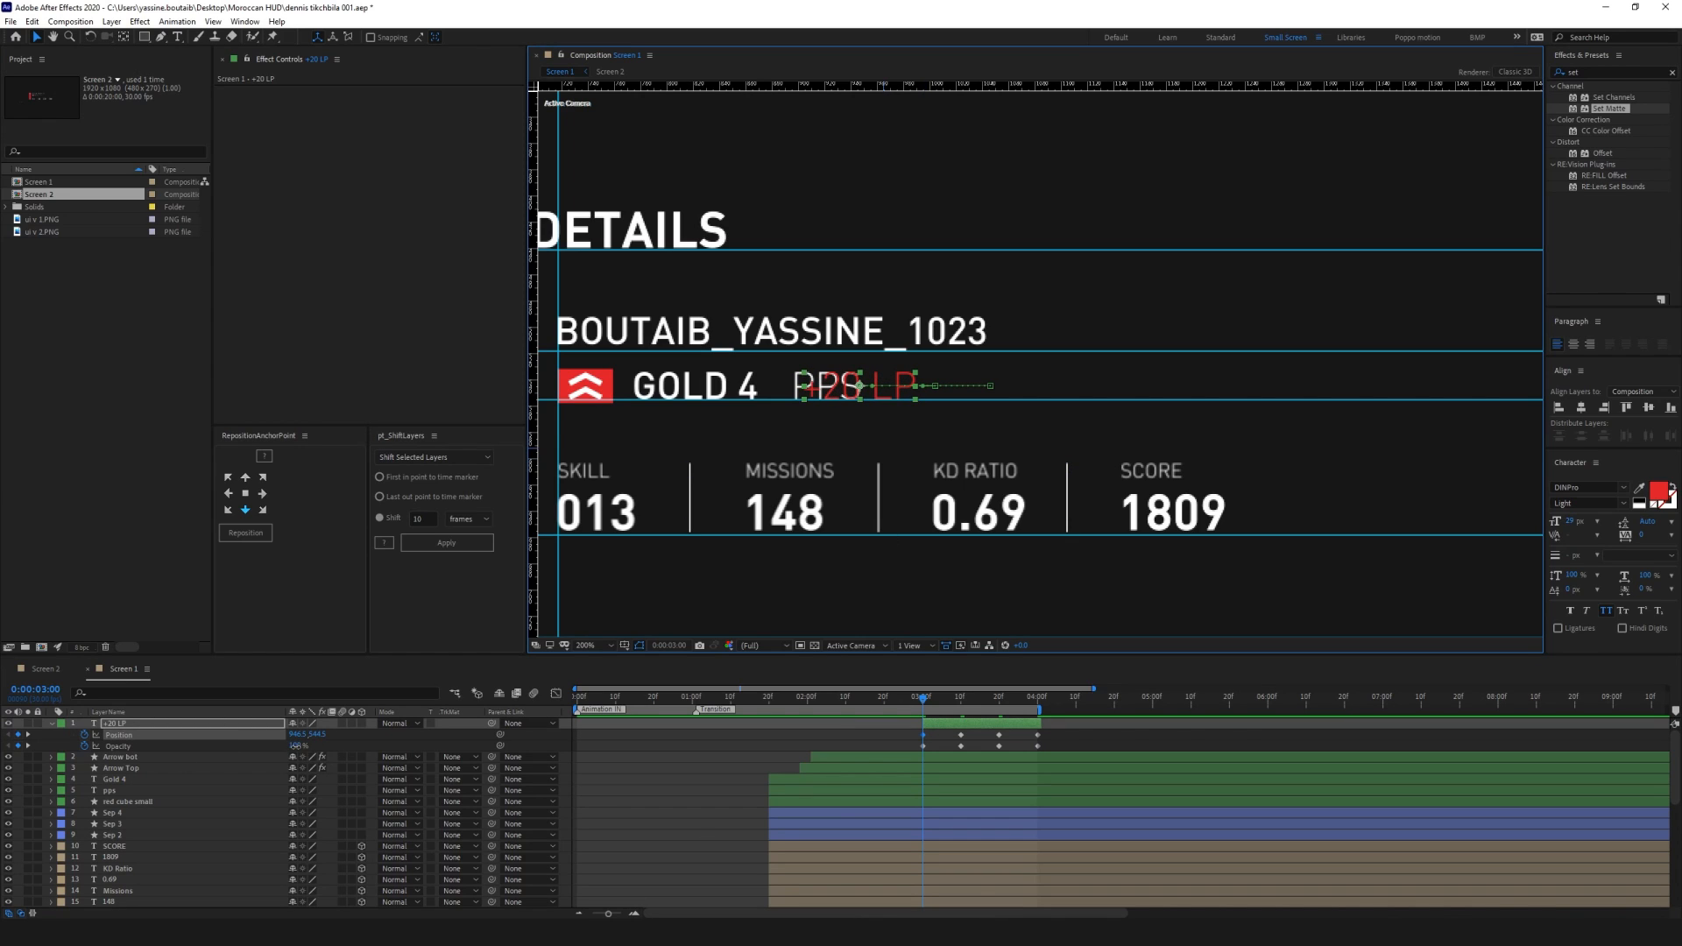
{"action": "left_click_drag", "start_coordinate": [295, 745], "coordinate": [26, 747]}
Easy ease the +20 LP layer's keyframes and shape the Position speed graph so the entrance peaks early
{"action": "mouse_move", "coordinate": [1062, 735]}
{"action": "left_mouse_down"}
{"action": "mouse_move", "coordinate": [855, 771]}
{"action": "mouse_move", "coordinate": [1081, 738]}
{"action": "left_mouse_up"}
{"action": "key", "text": "F9"}
{"action": "left_click", "coordinate": [556, 693]}
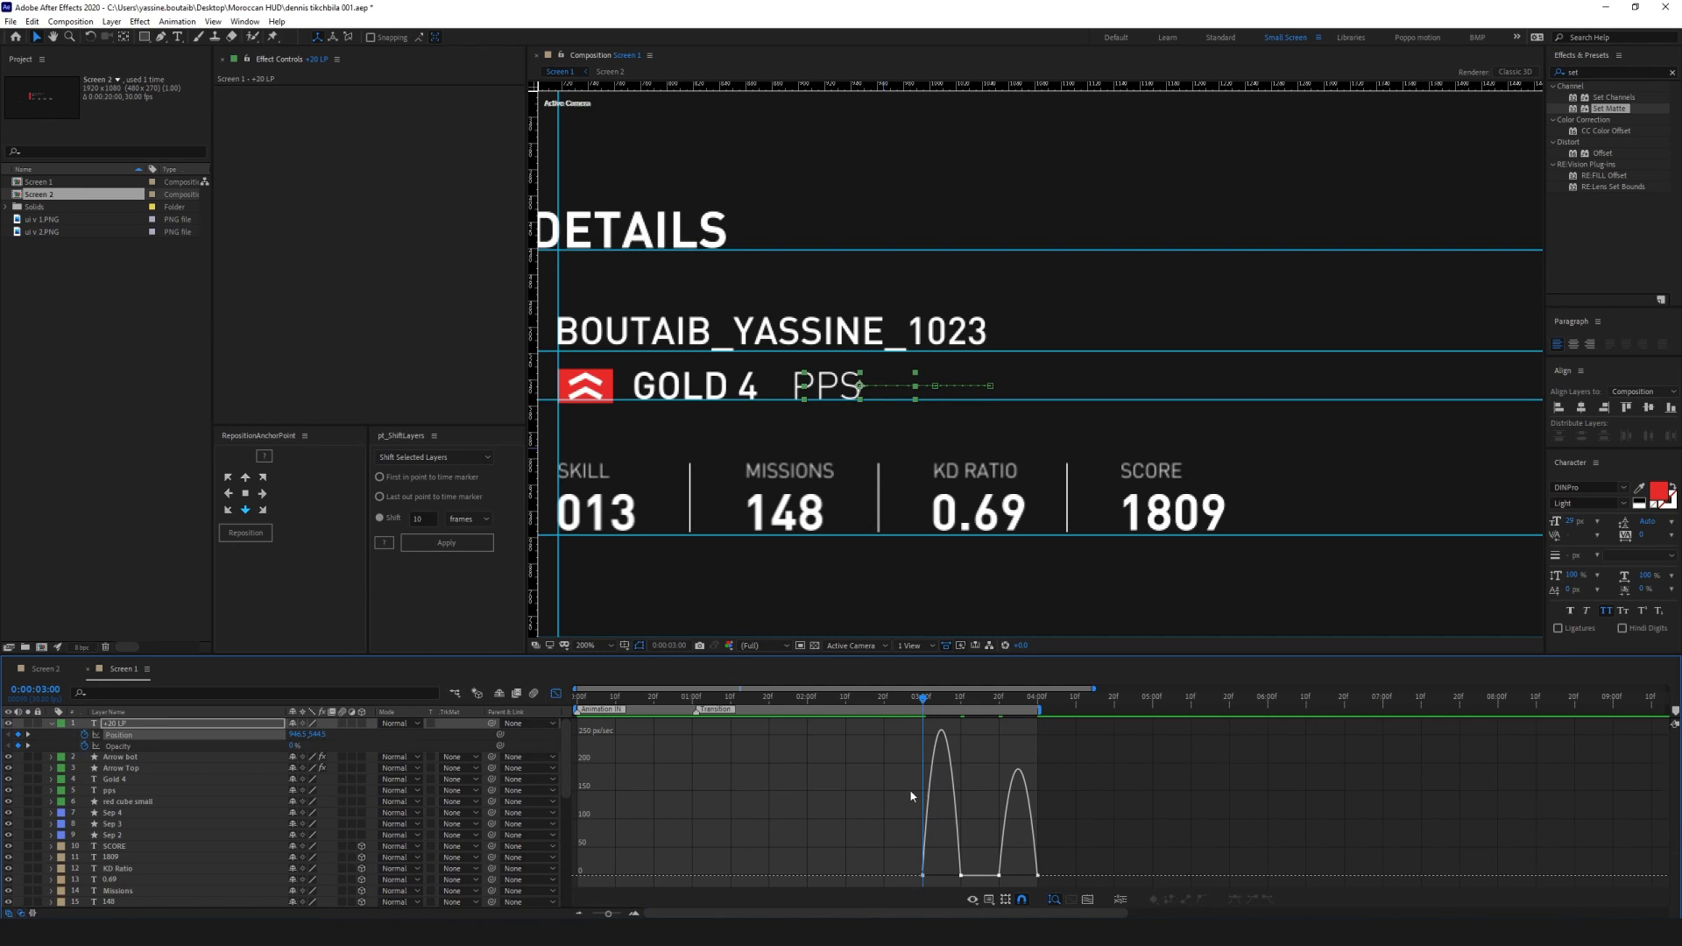
{"action": "left_click", "coordinate": [959, 876]}
{"action": "left_click_drag", "start_coordinate": [955, 876], "coordinate": [912, 877]}
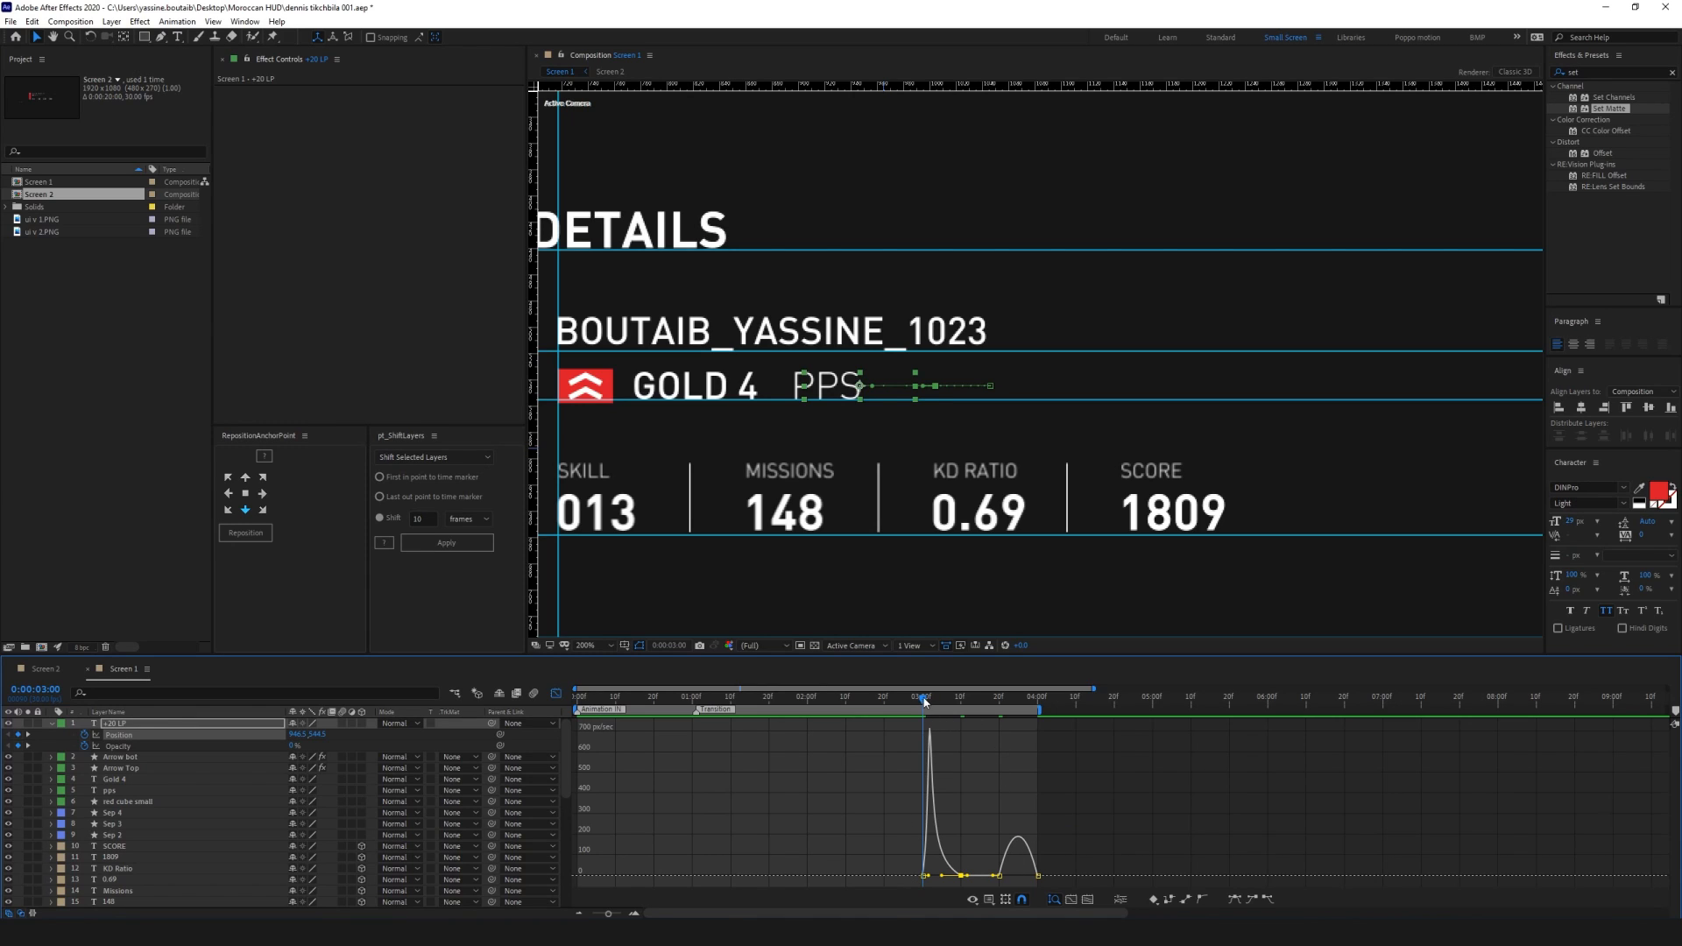
Shape the exit section of the +20 LP Position speed graph to peak late, and preview the animation
{"action": "left_click_drag", "start_coordinate": [925, 701], "coordinate": [976, 715]}
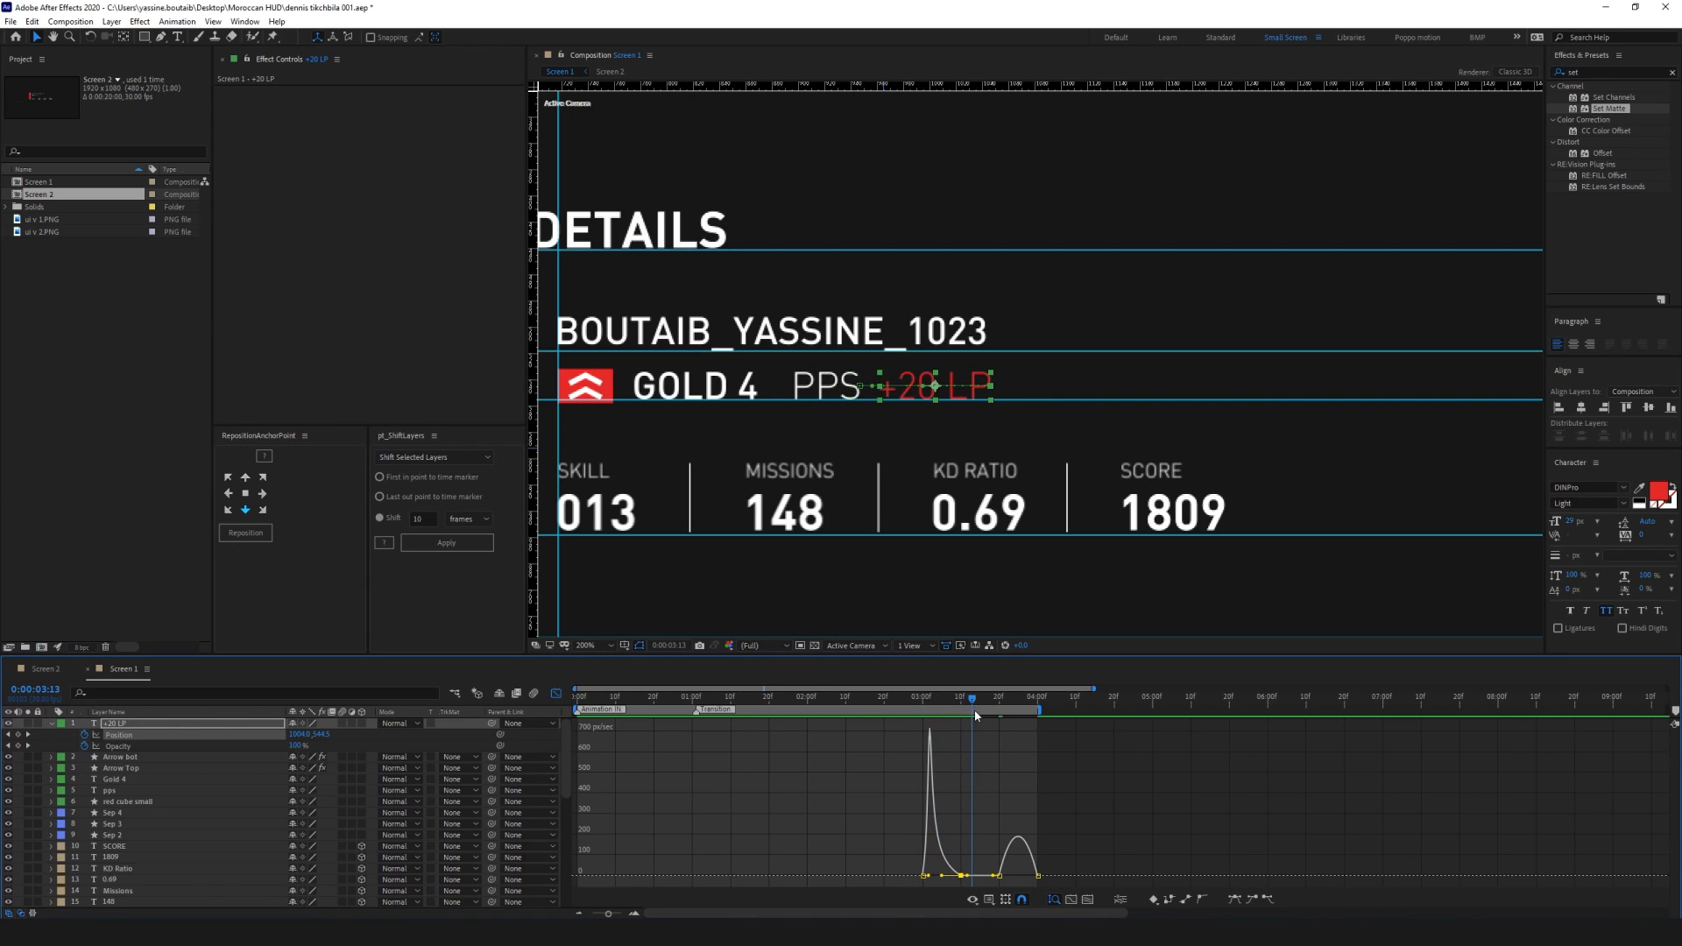
{"action": "key", "text": "space"}
{"action": "left_click", "coordinate": [1000, 876]}
{"action": "left_click_drag", "start_coordinate": [1008, 876], "coordinate": [1019, 875]}
{"action": "key", "text": "space"}
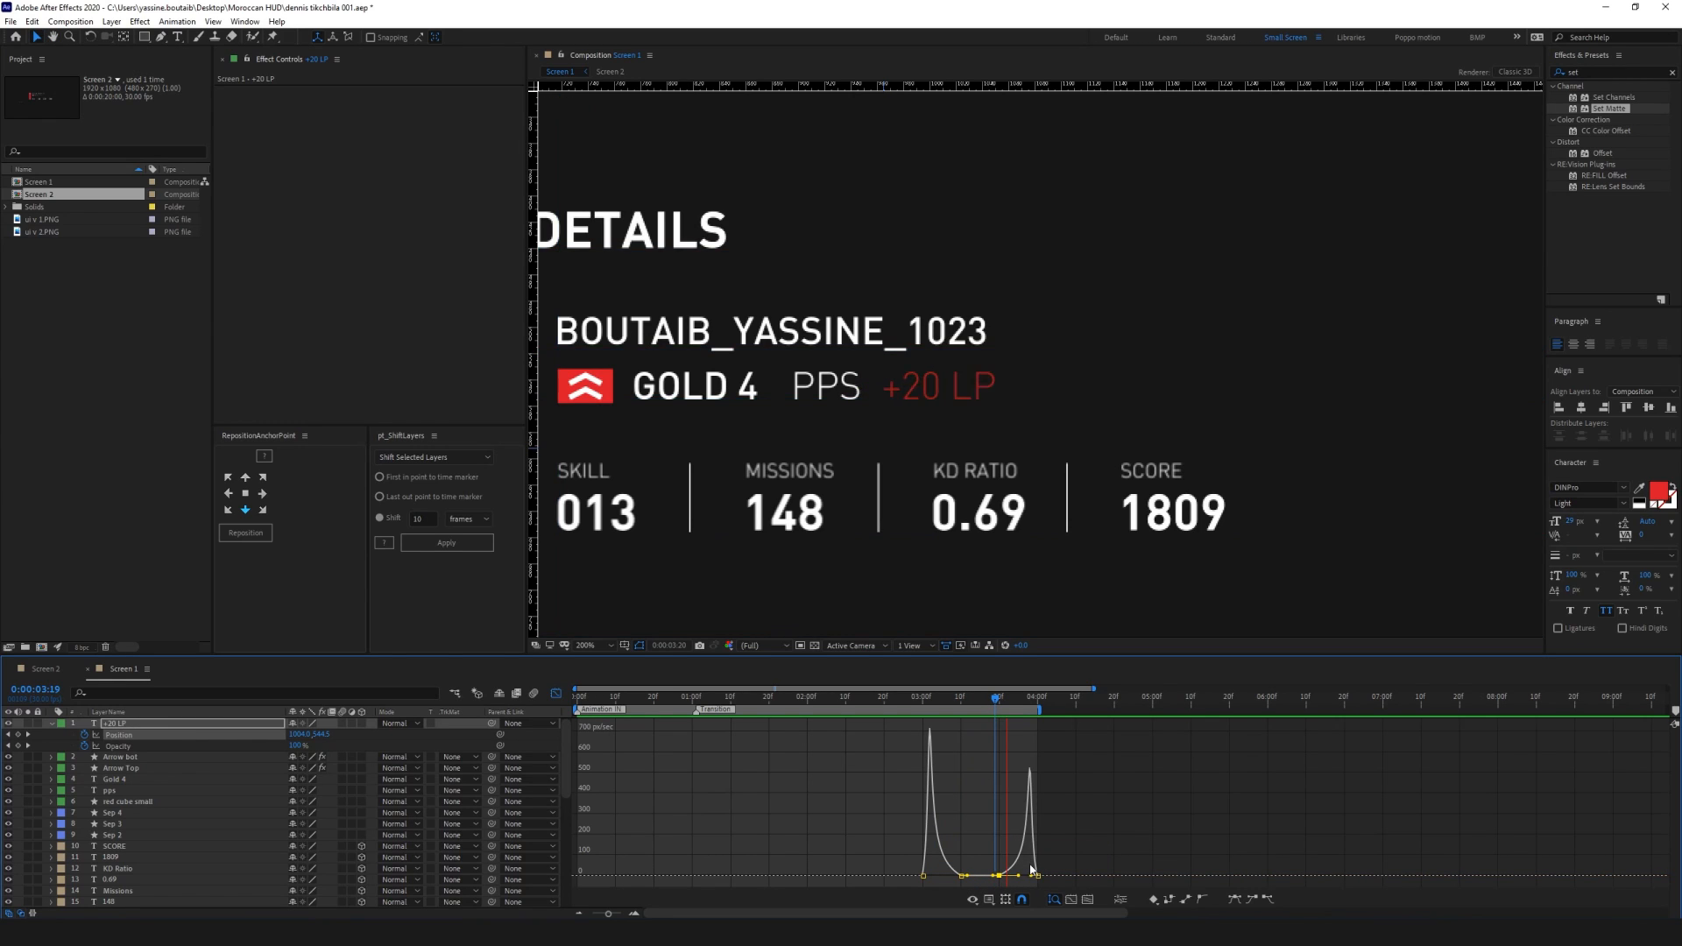
{"action": "left_click", "coordinate": [908, 701]}
{"action": "key", "text": "space"}
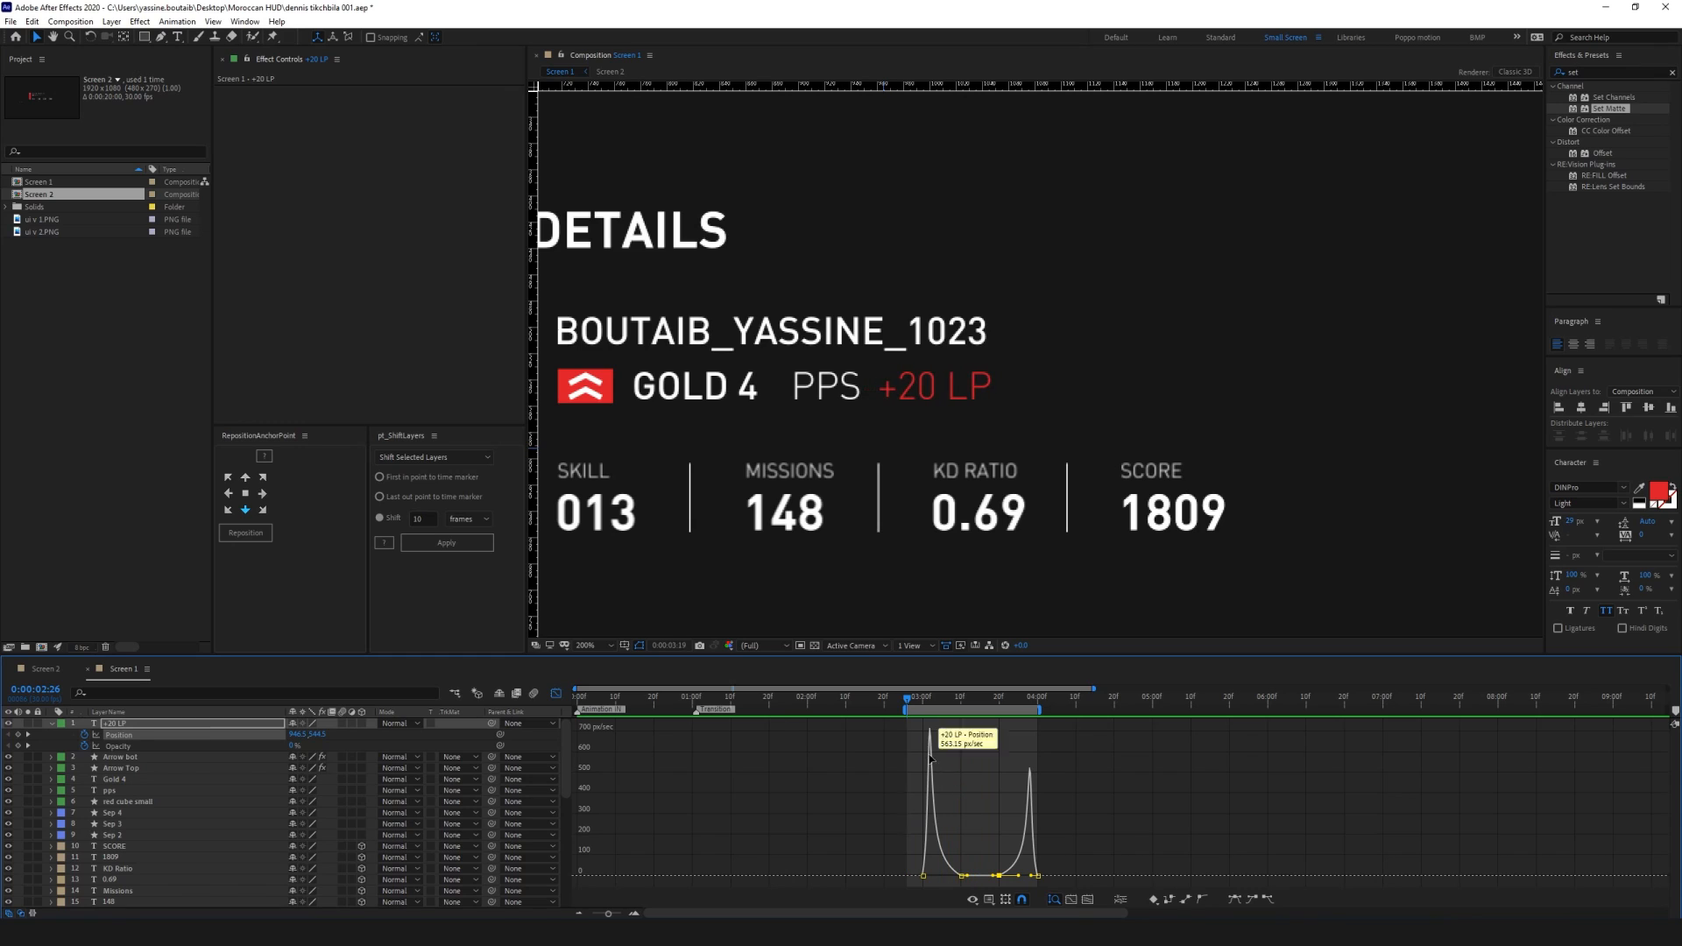
{"action": "key", "text": "space"}
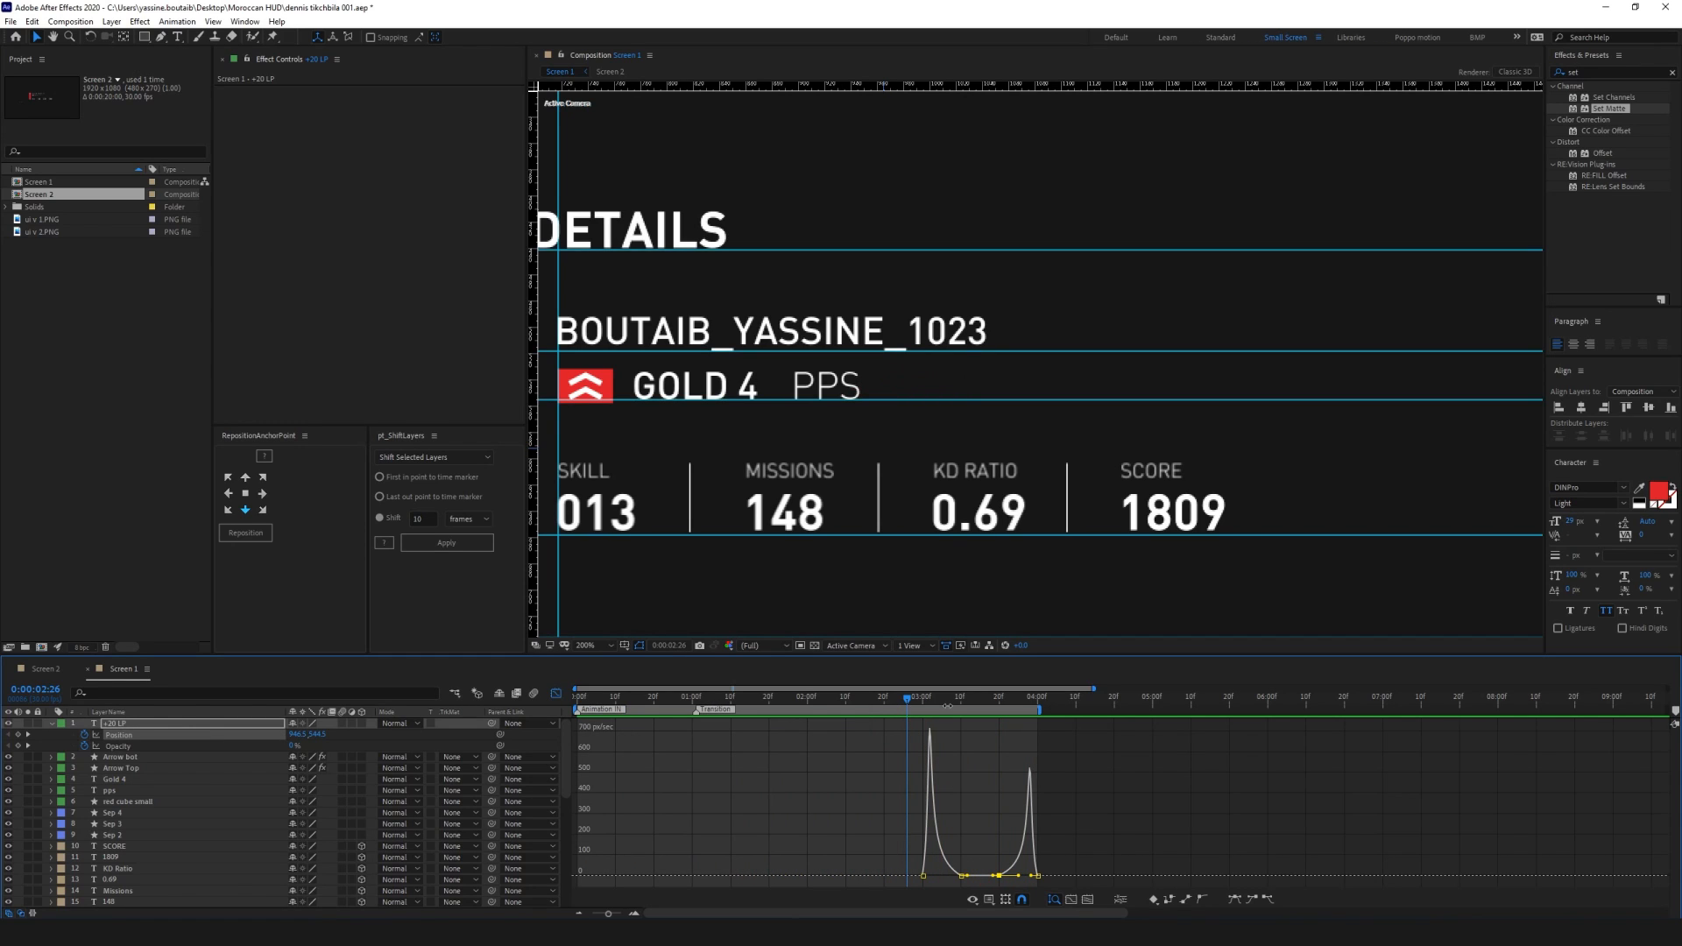
Draw a rectangular mask around the word GOLD on the Gold 4 layer and duplicate the masked layer
{"action": "left_click_drag", "start_coordinate": [938, 703], "coordinate": [925, 699]}
{"action": "left_click", "coordinate": [50, 724]}
{"action": "left_click", "coordinate": [138, 756]}
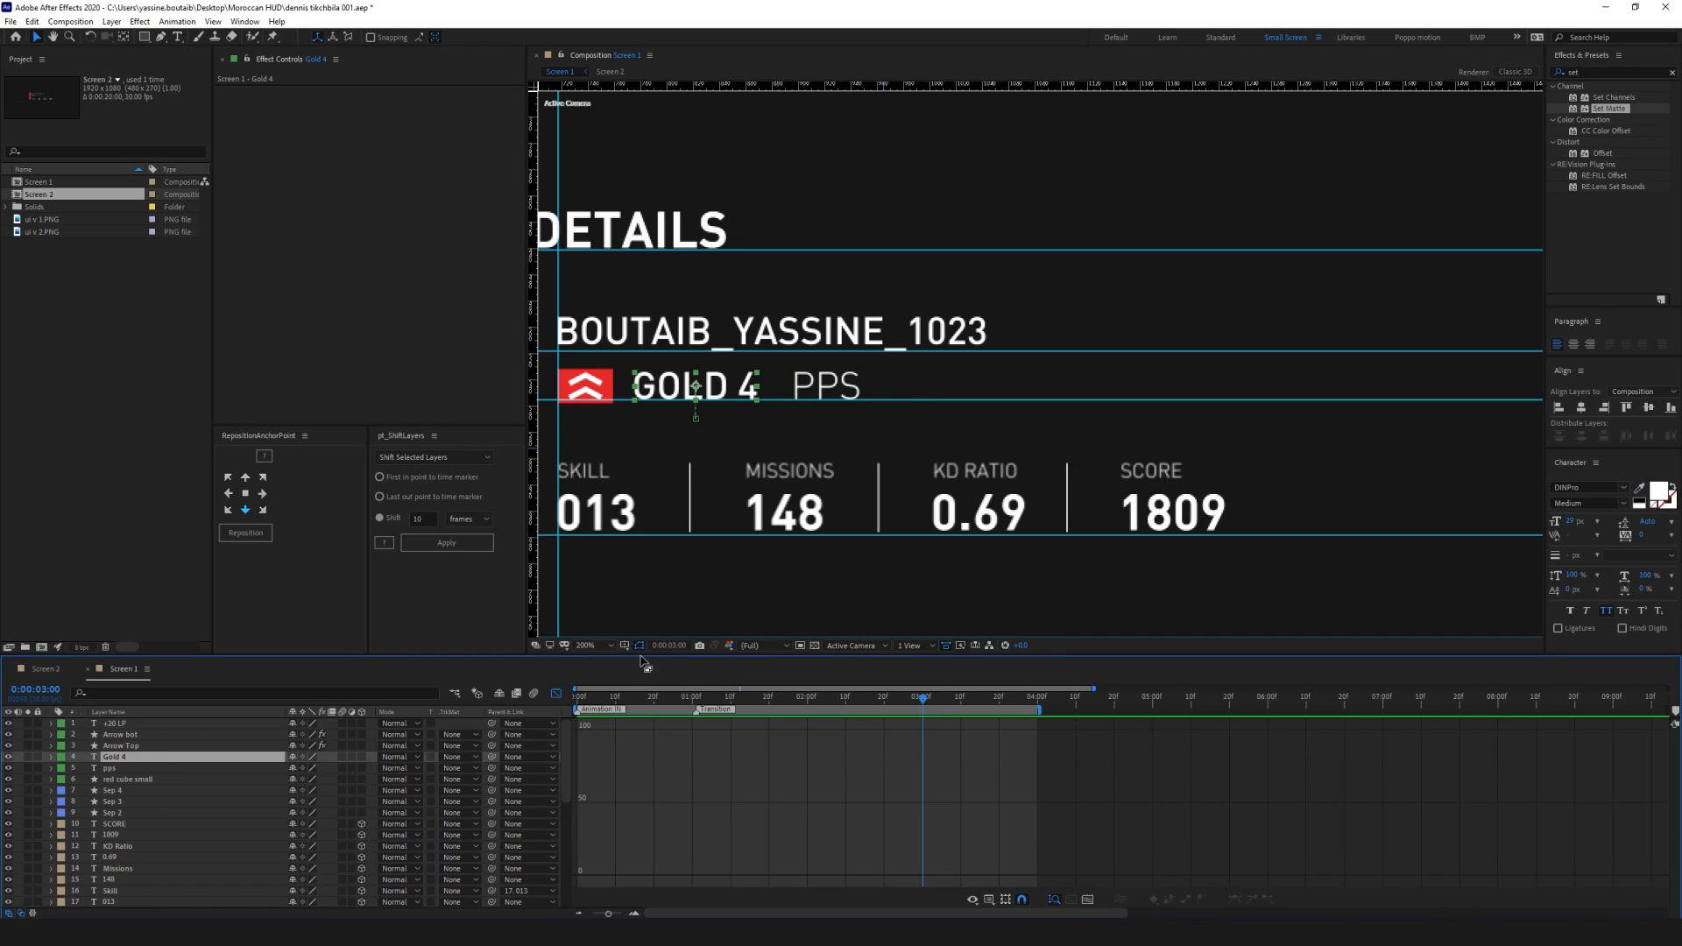
{"action": "left_click", "coordinate": [555, 693]}
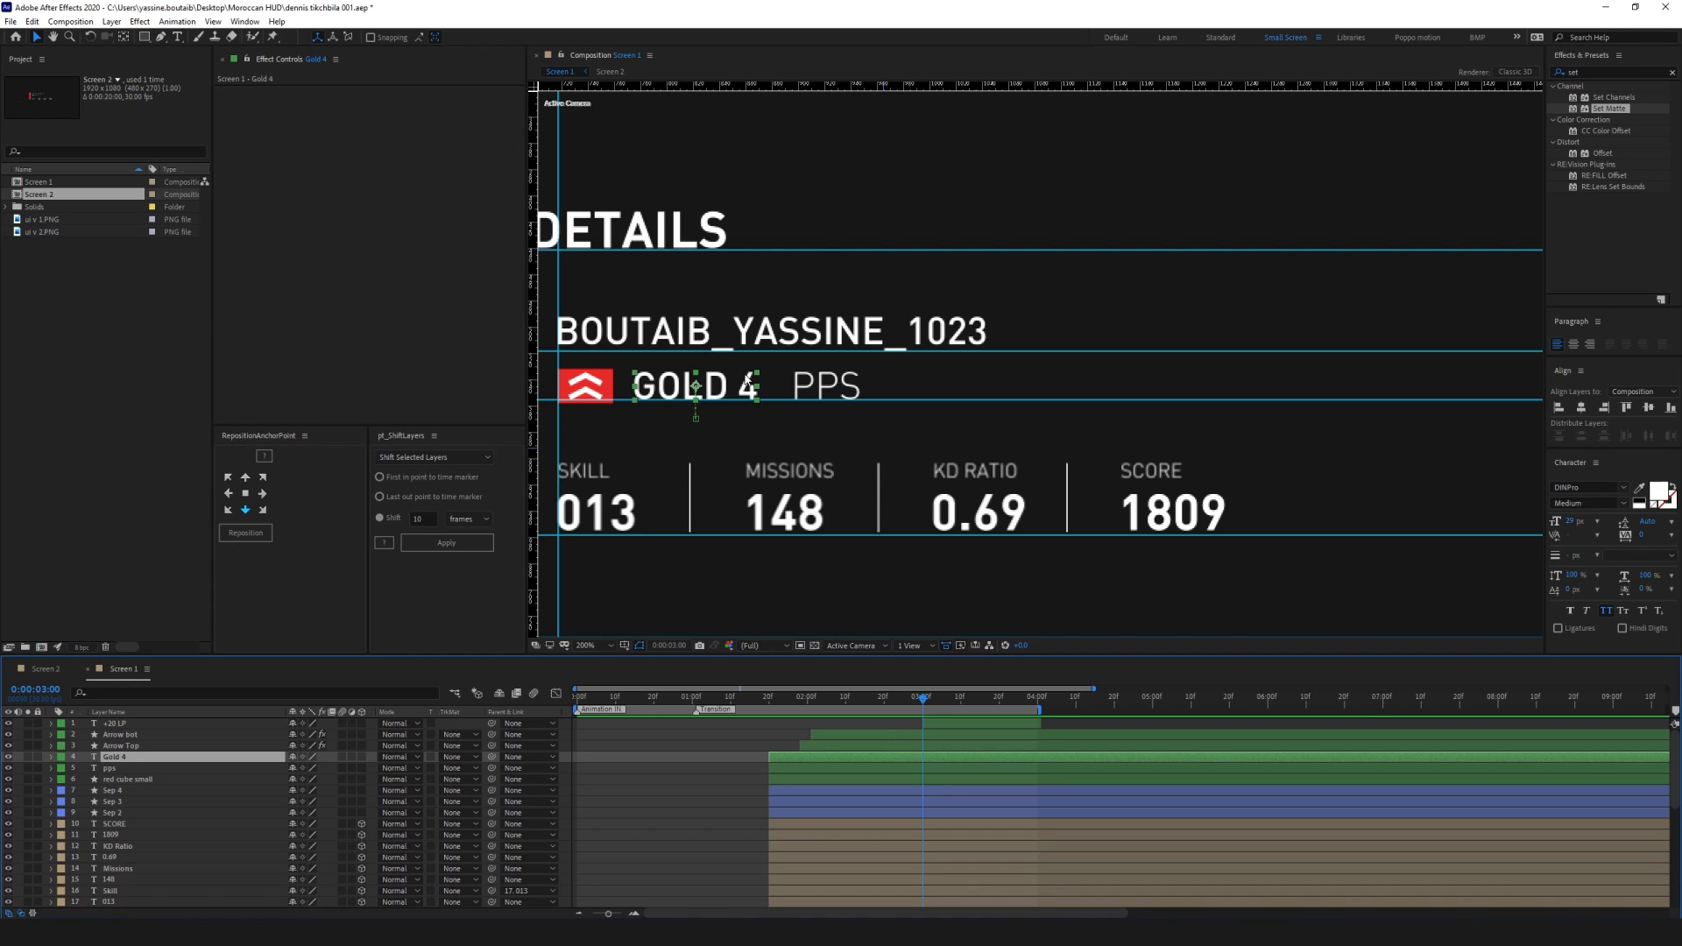
{"action": "left_click", "coordinate": [145, 37]}
{"action": "left_click_drag", "start_coordinate": [624, 364], "coordinate": [730, 422]}
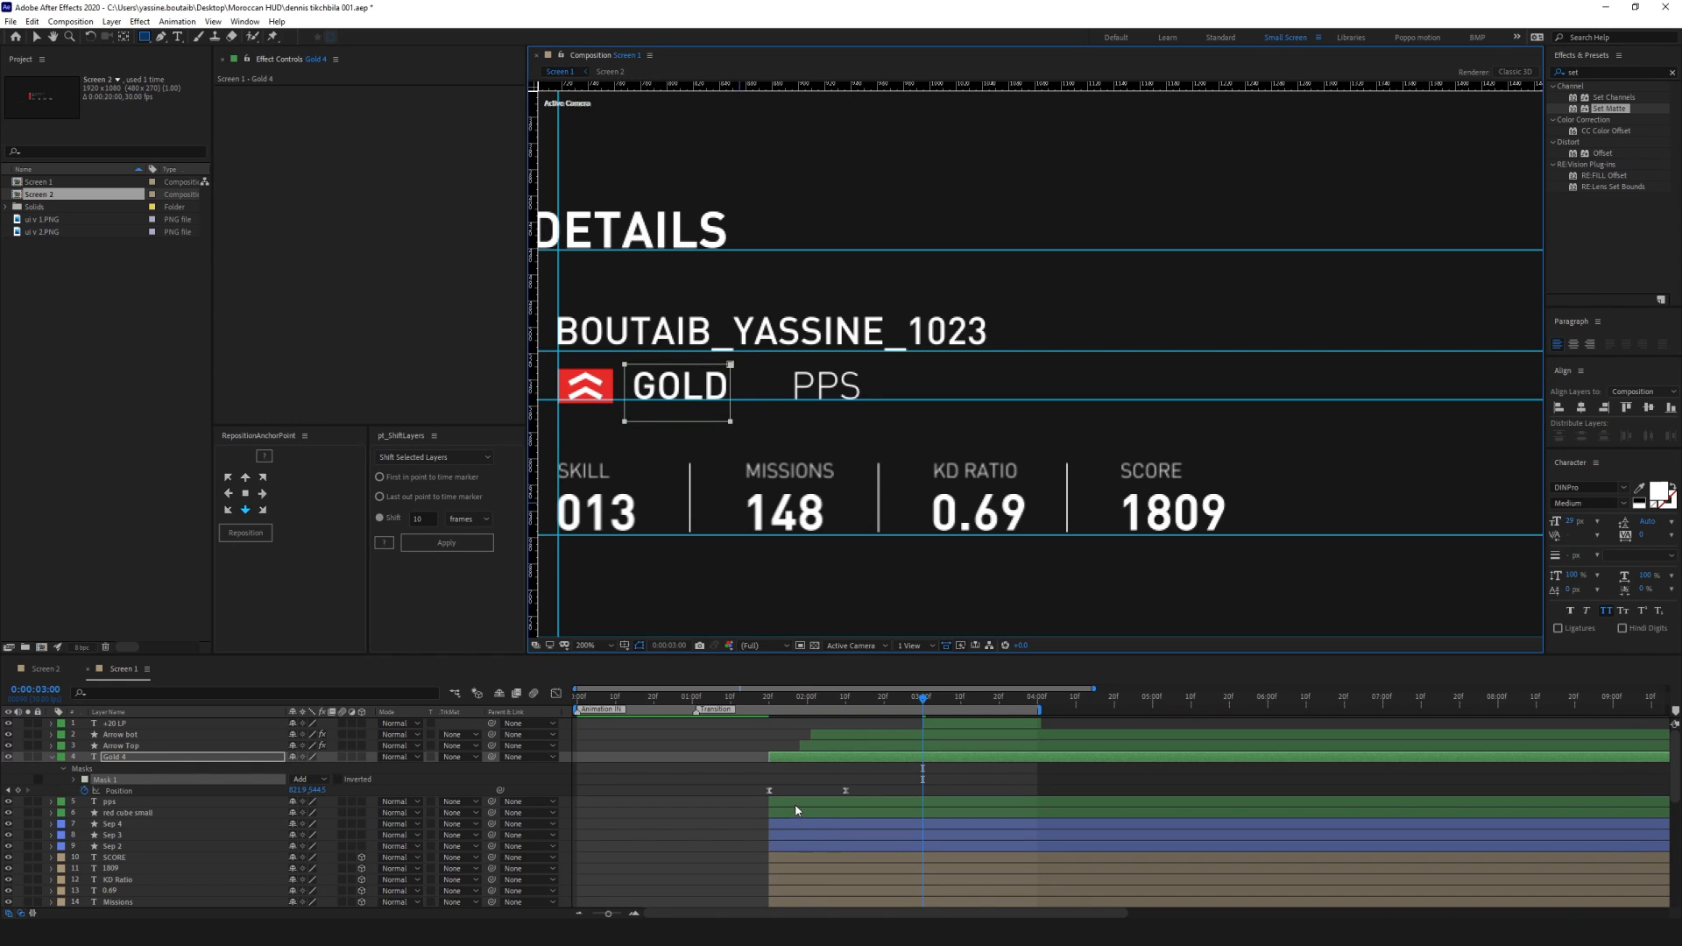
{"action": "left_click", "coordinate": [825, 760]}
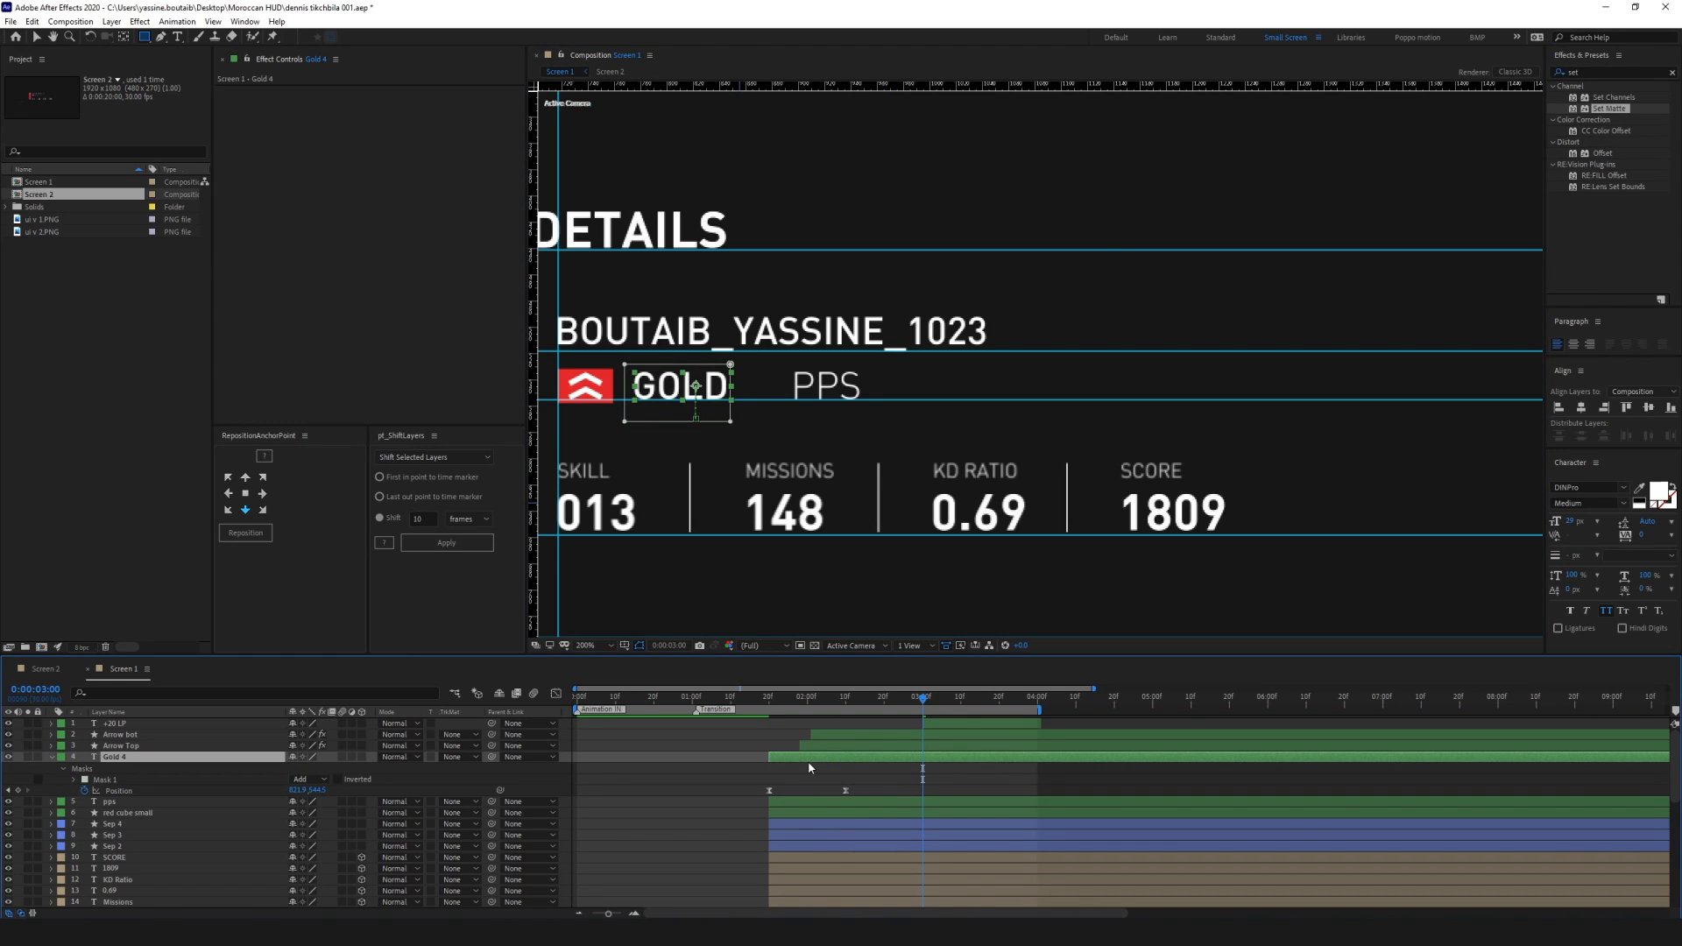
{"action": "key", "text": "ctrl+d"}
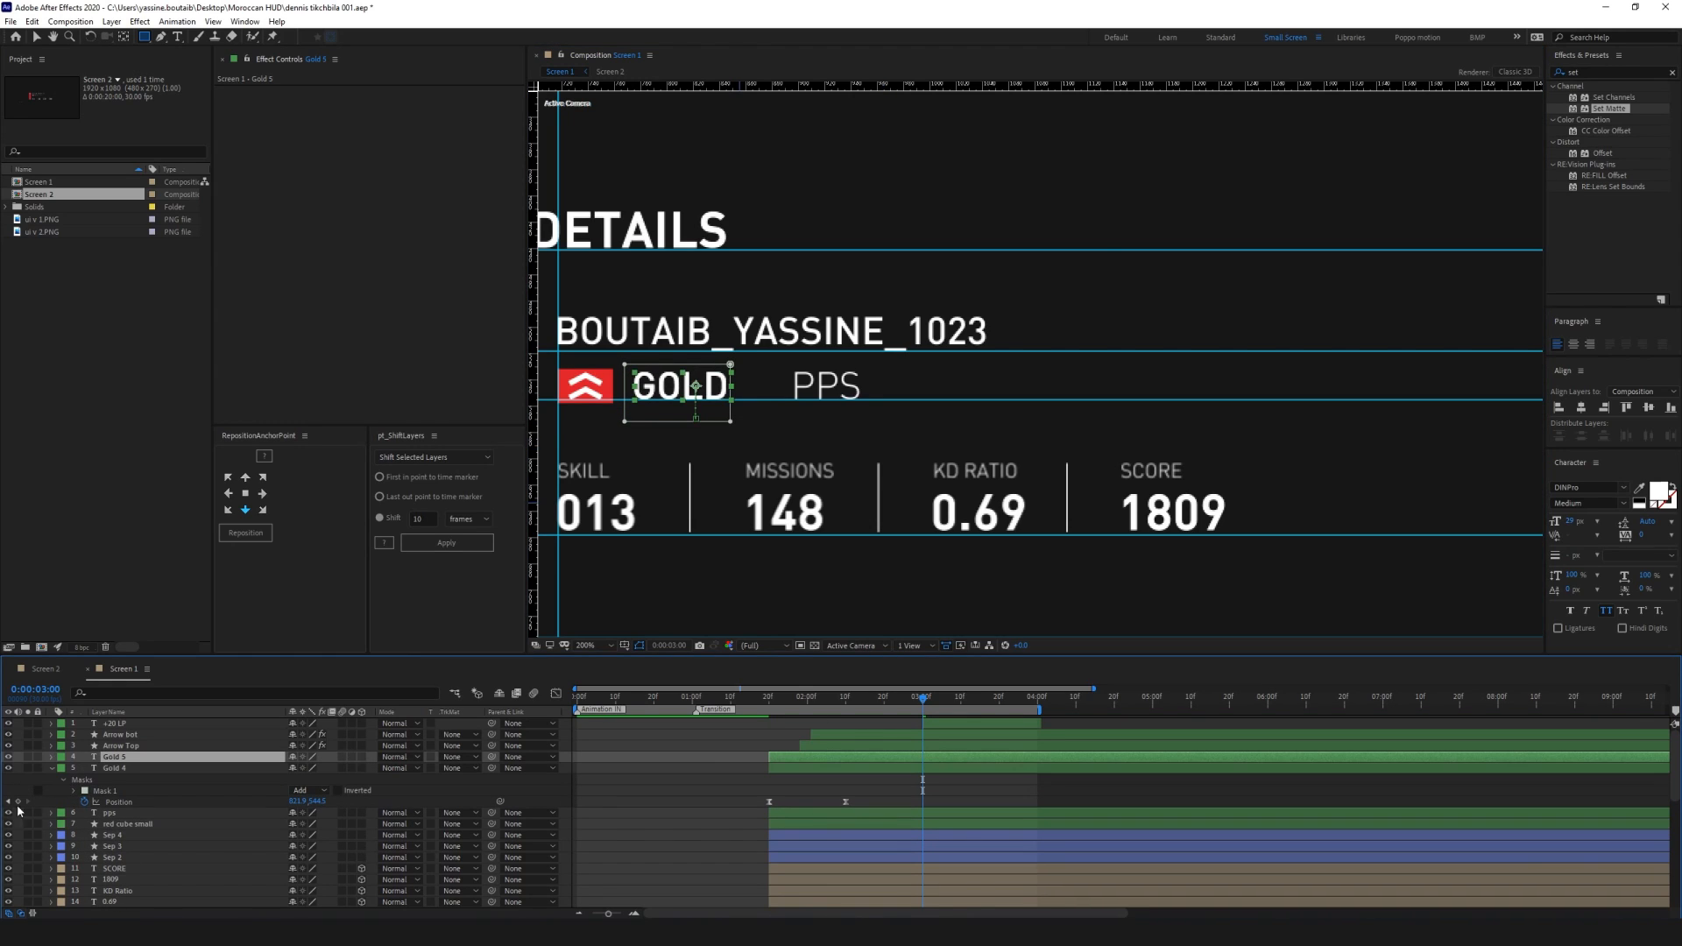
Rename the duplicated layer 4 and the original layer Gold
{"action": "left_click", "coordinate": [52, 768]}
{"action": "key", "text": "Return"}
{"action": "type", "text": "4"}
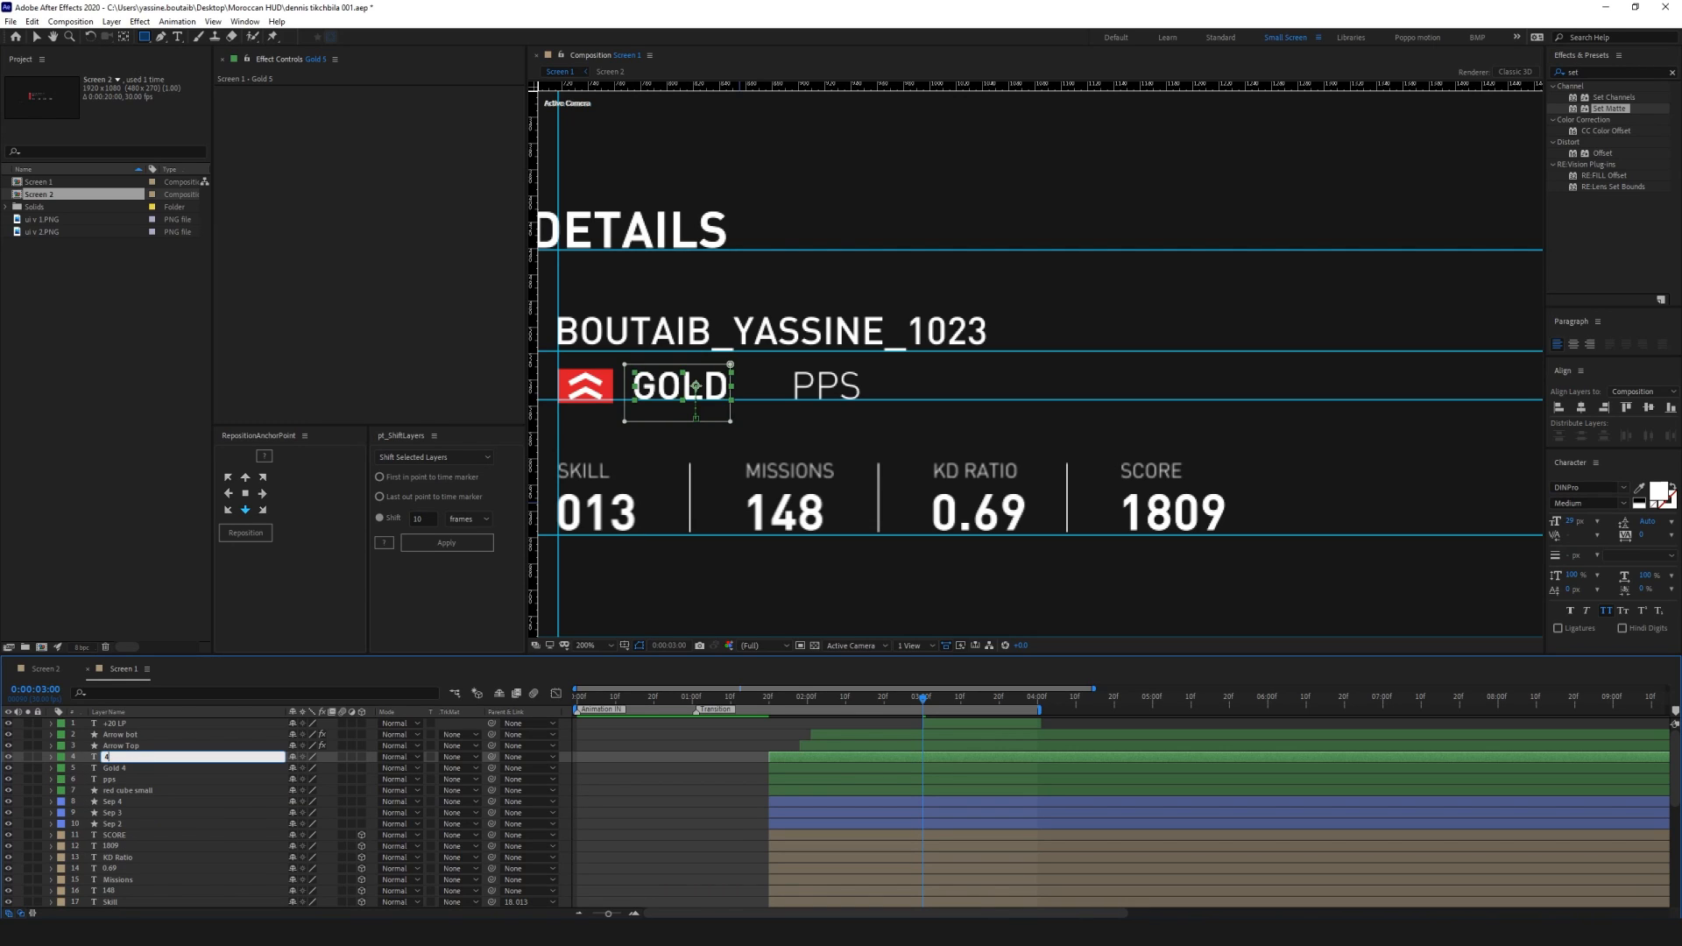
{"action": "key", "text": "Return"}
{"action": "left_click", "coordinate": [196, 769]}
{"action": "key", "text": "Return"}
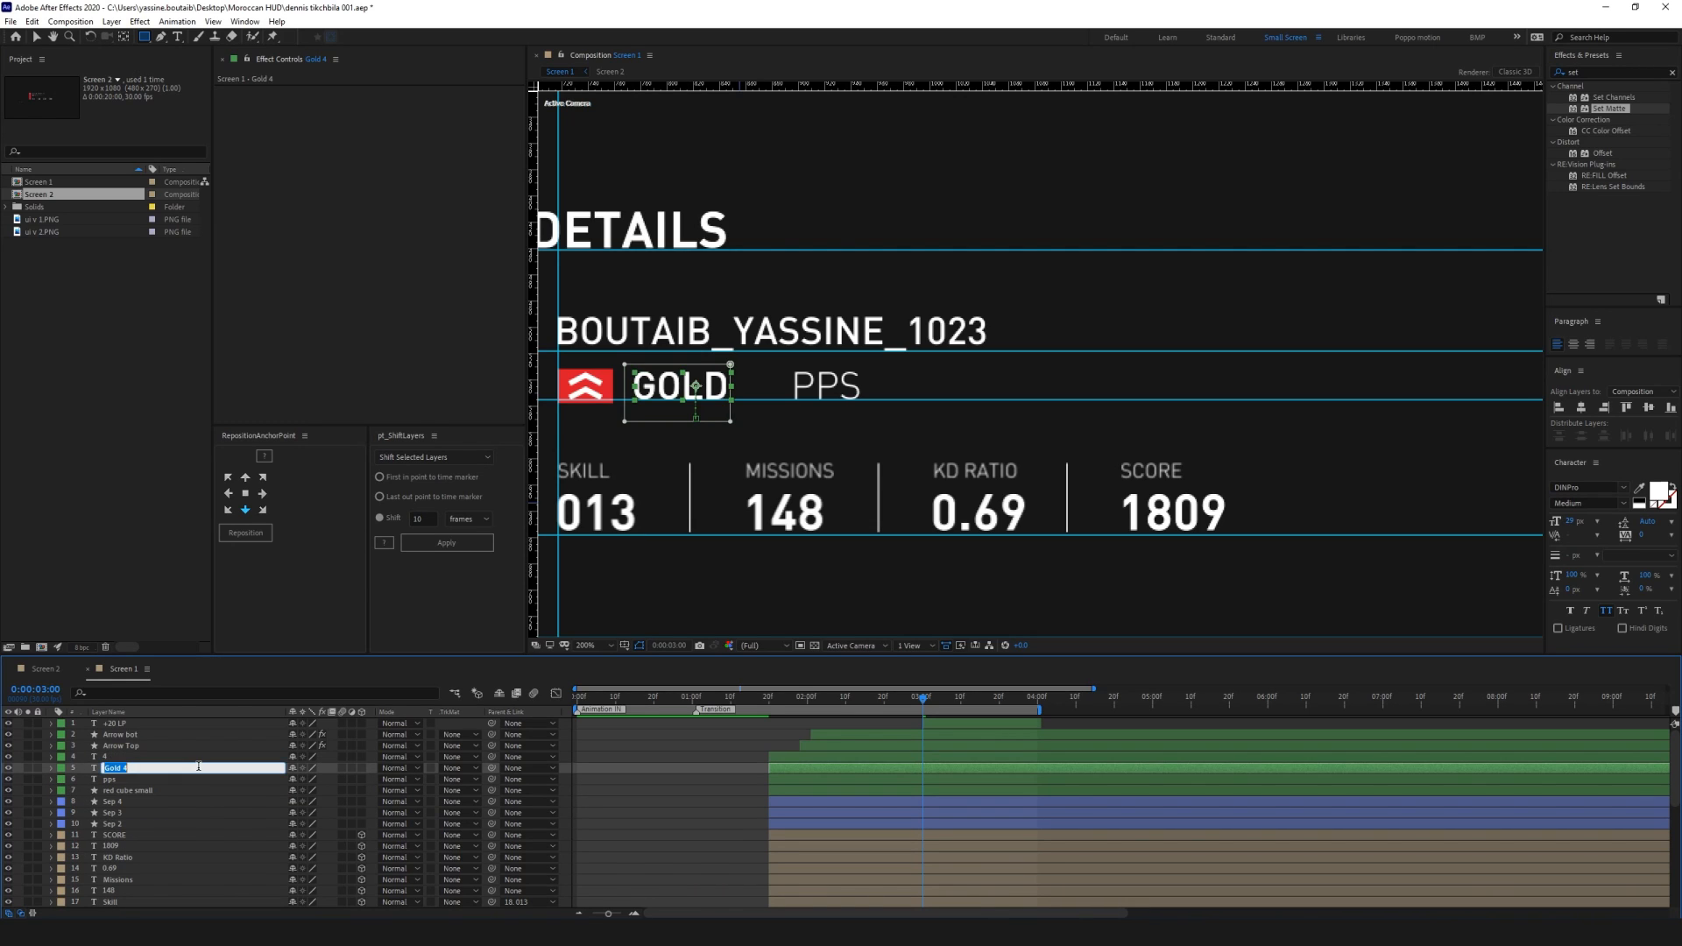
{"action": "type", "text": "Gold"}
{"action": "key", "text": "Return"}
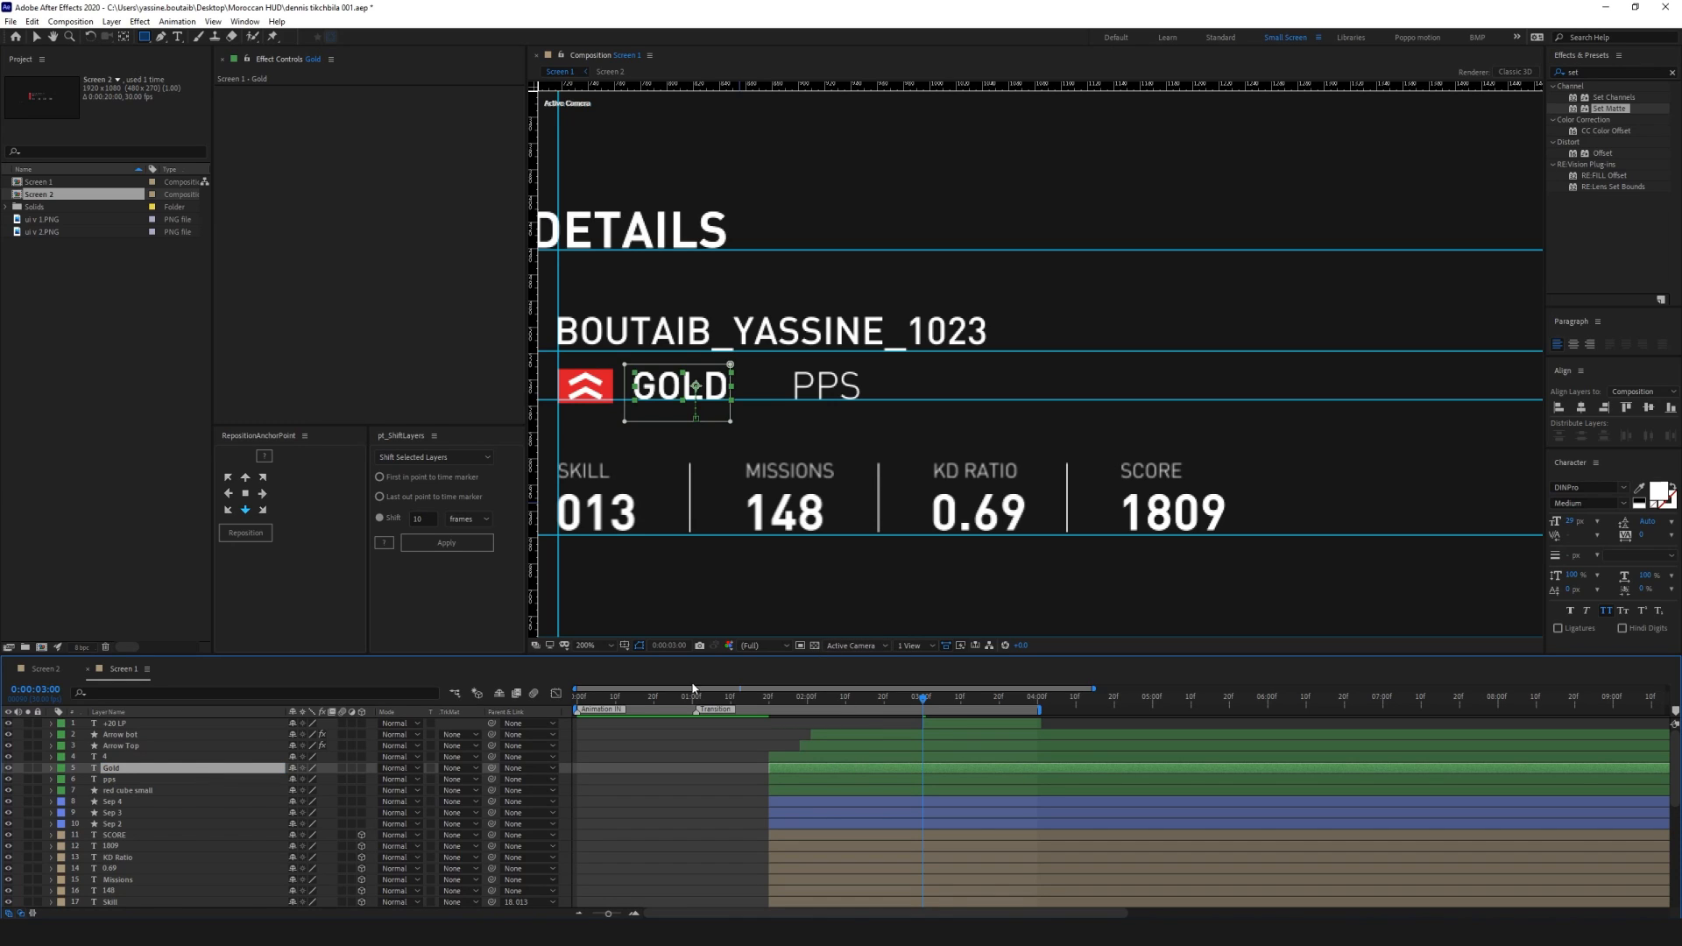
Reshape Mask 1 on the 4 layer so it encloses only the digit 4
{"action": "left_click", "coordinate": [125, 758]}
{"action": "key", "text": "m"}
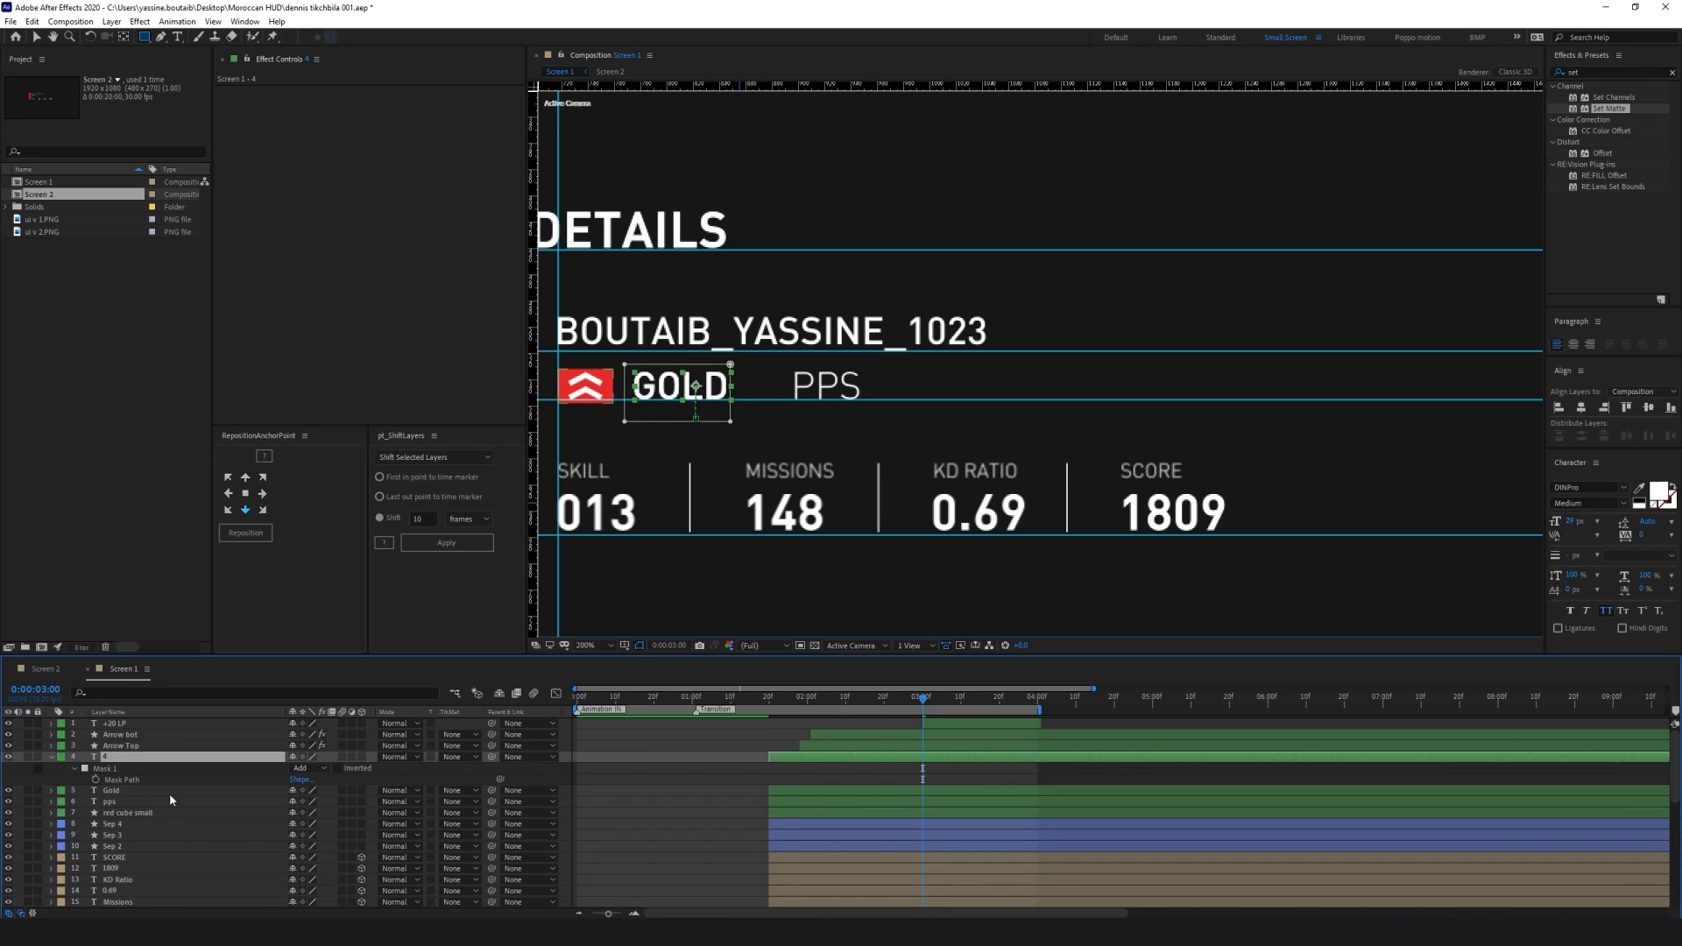
{"action": "left_click", "coordinate": [105, 769]}
{"action": "key", "text": "v"}
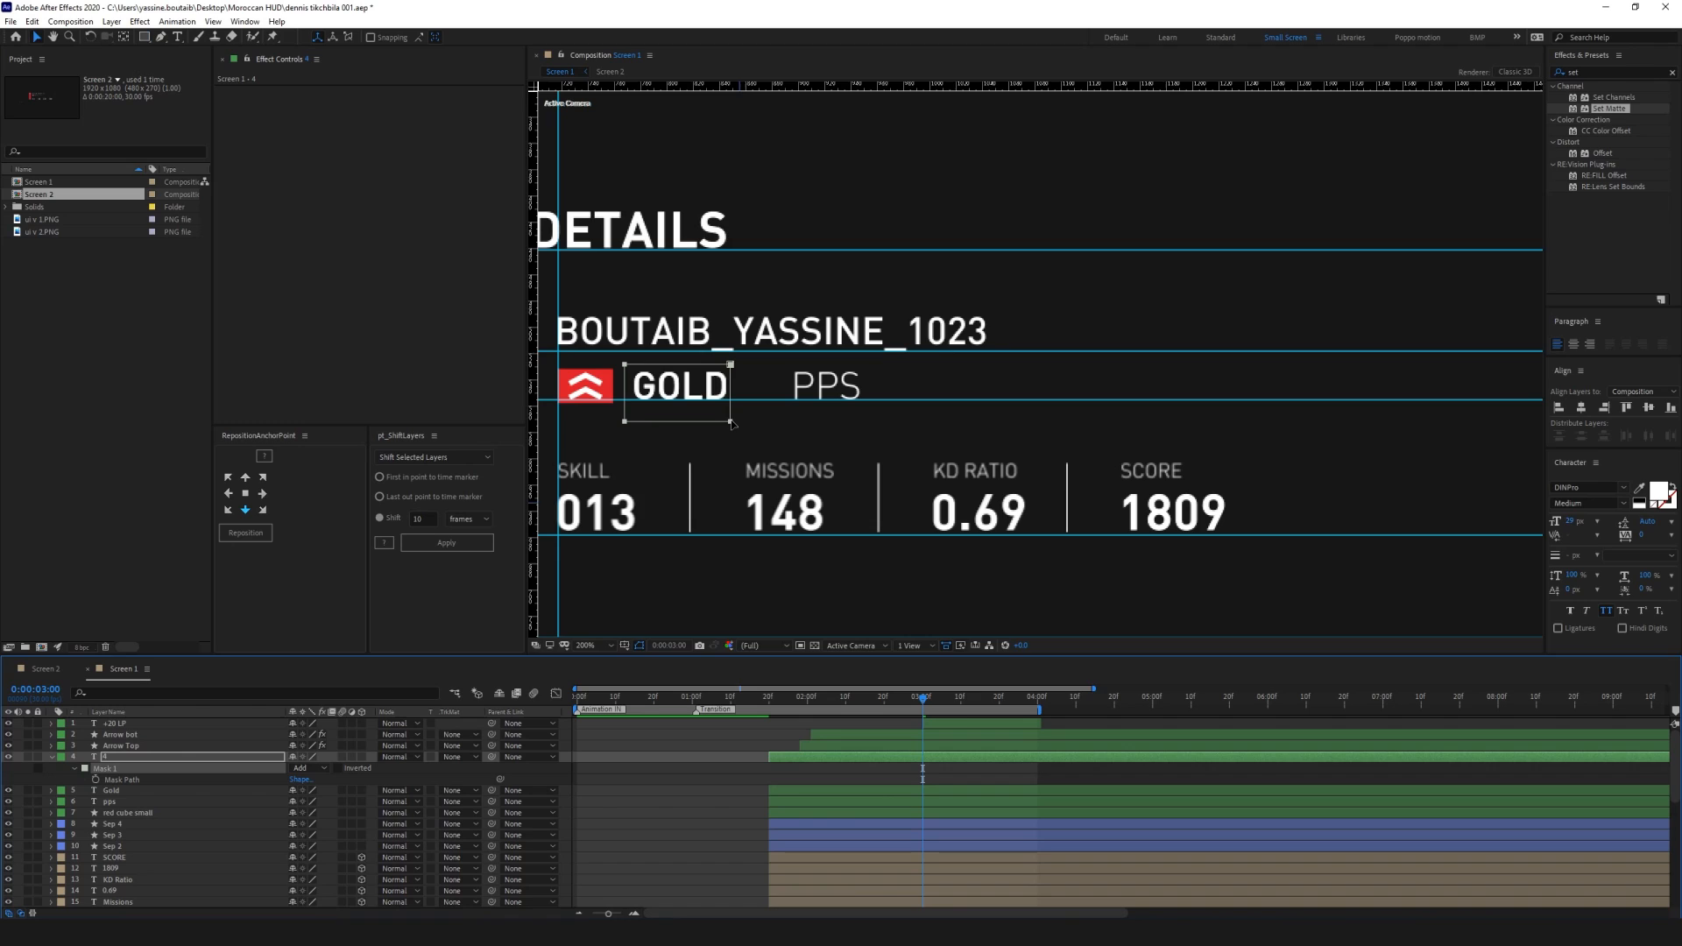
{"action": "left_click_drag", "start_coordinate": [629, 394], "coordinate": [738, 396]}
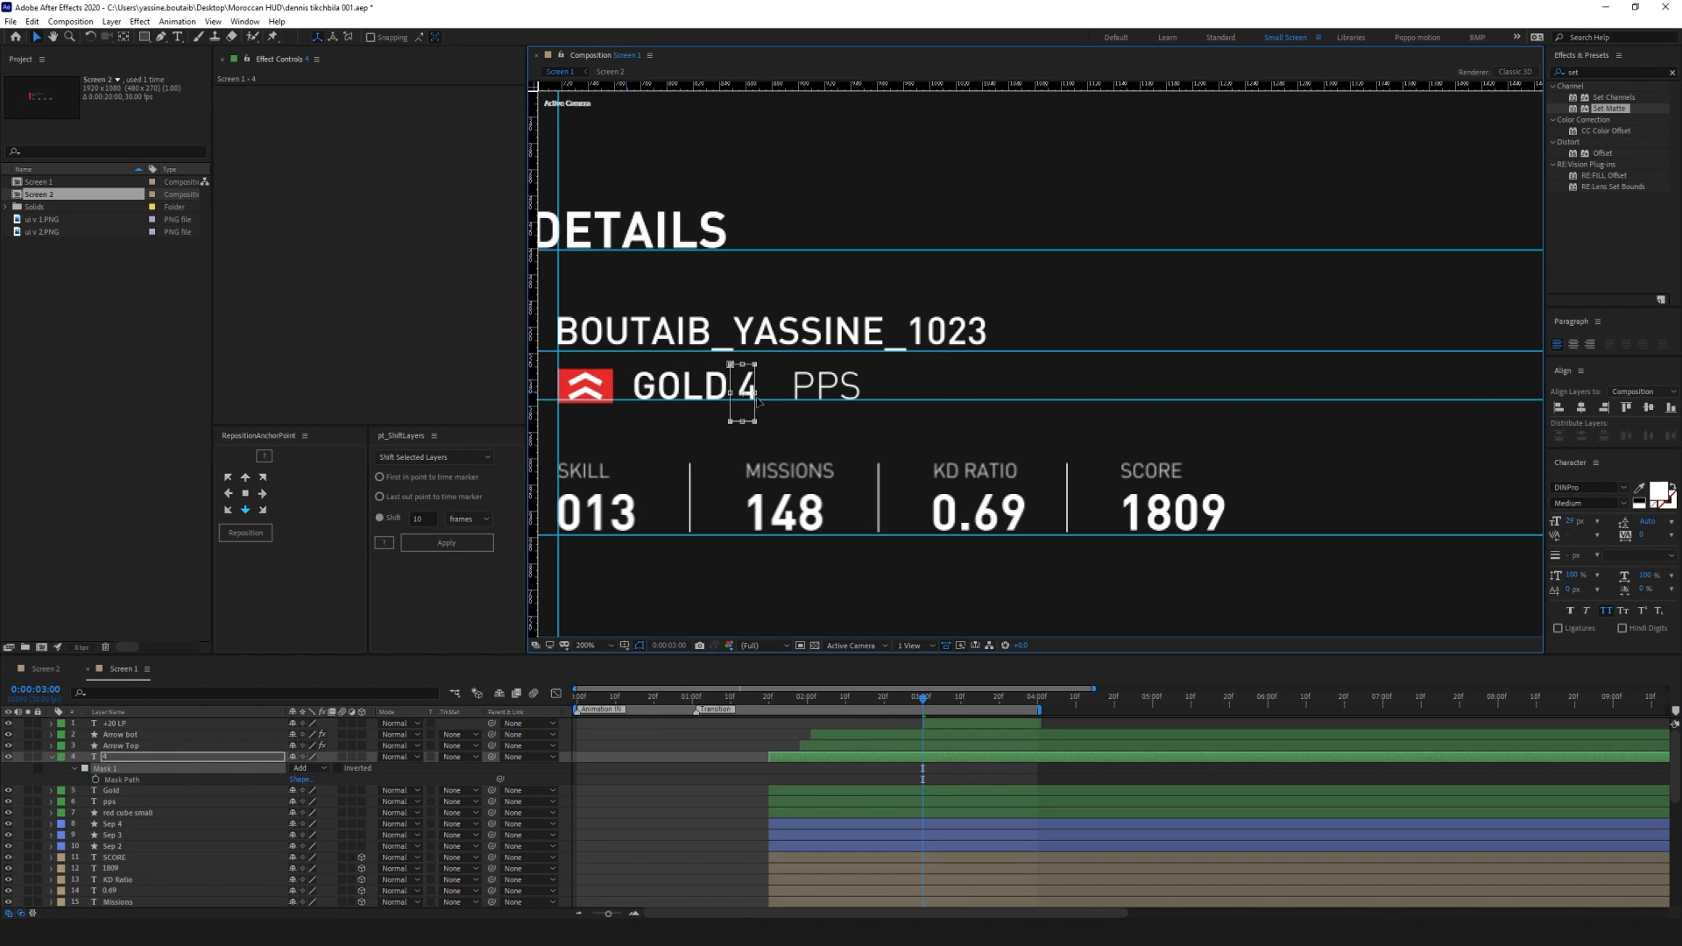
{"action": "left_click", "coordinate": [729, 768]}
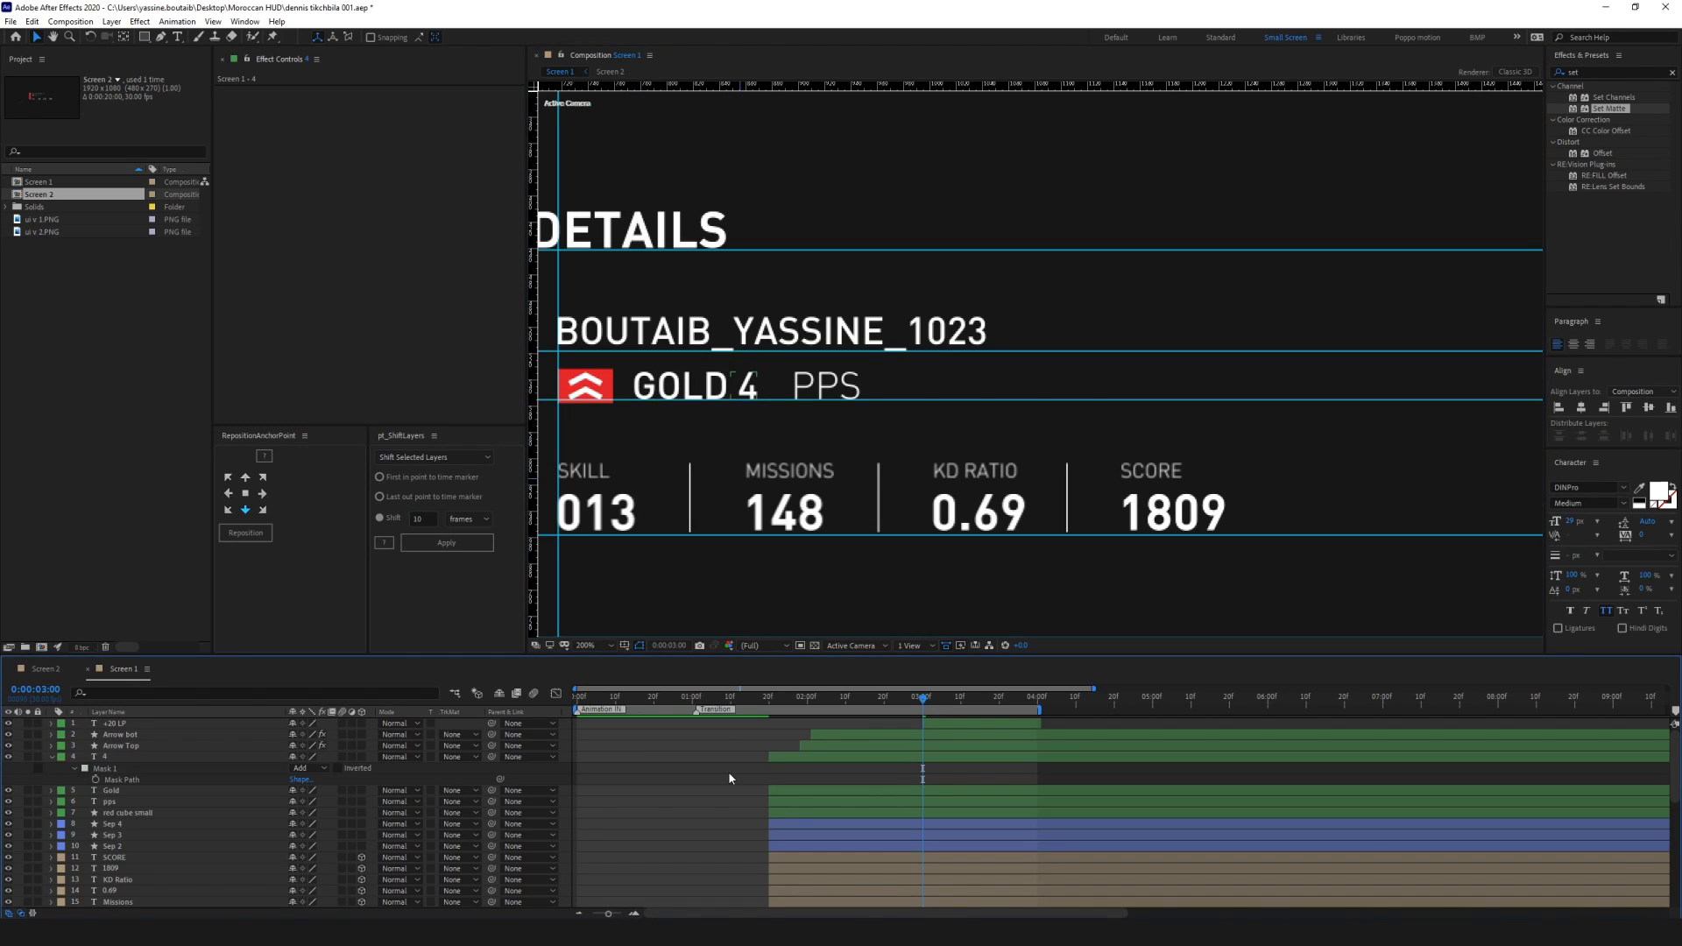
Add a Position keyframe to the 4 layer at 0:00:03:00
{"action": "mouse_move", "coordinate": [922, 701]}
{"action": "left_mouse_down"}
{"action": "mouse_move", "coordinate": [771, 701]}
{"action": "mouse_move", "coordinate": [922, 701]}
{"action": "left_mouse_up"}
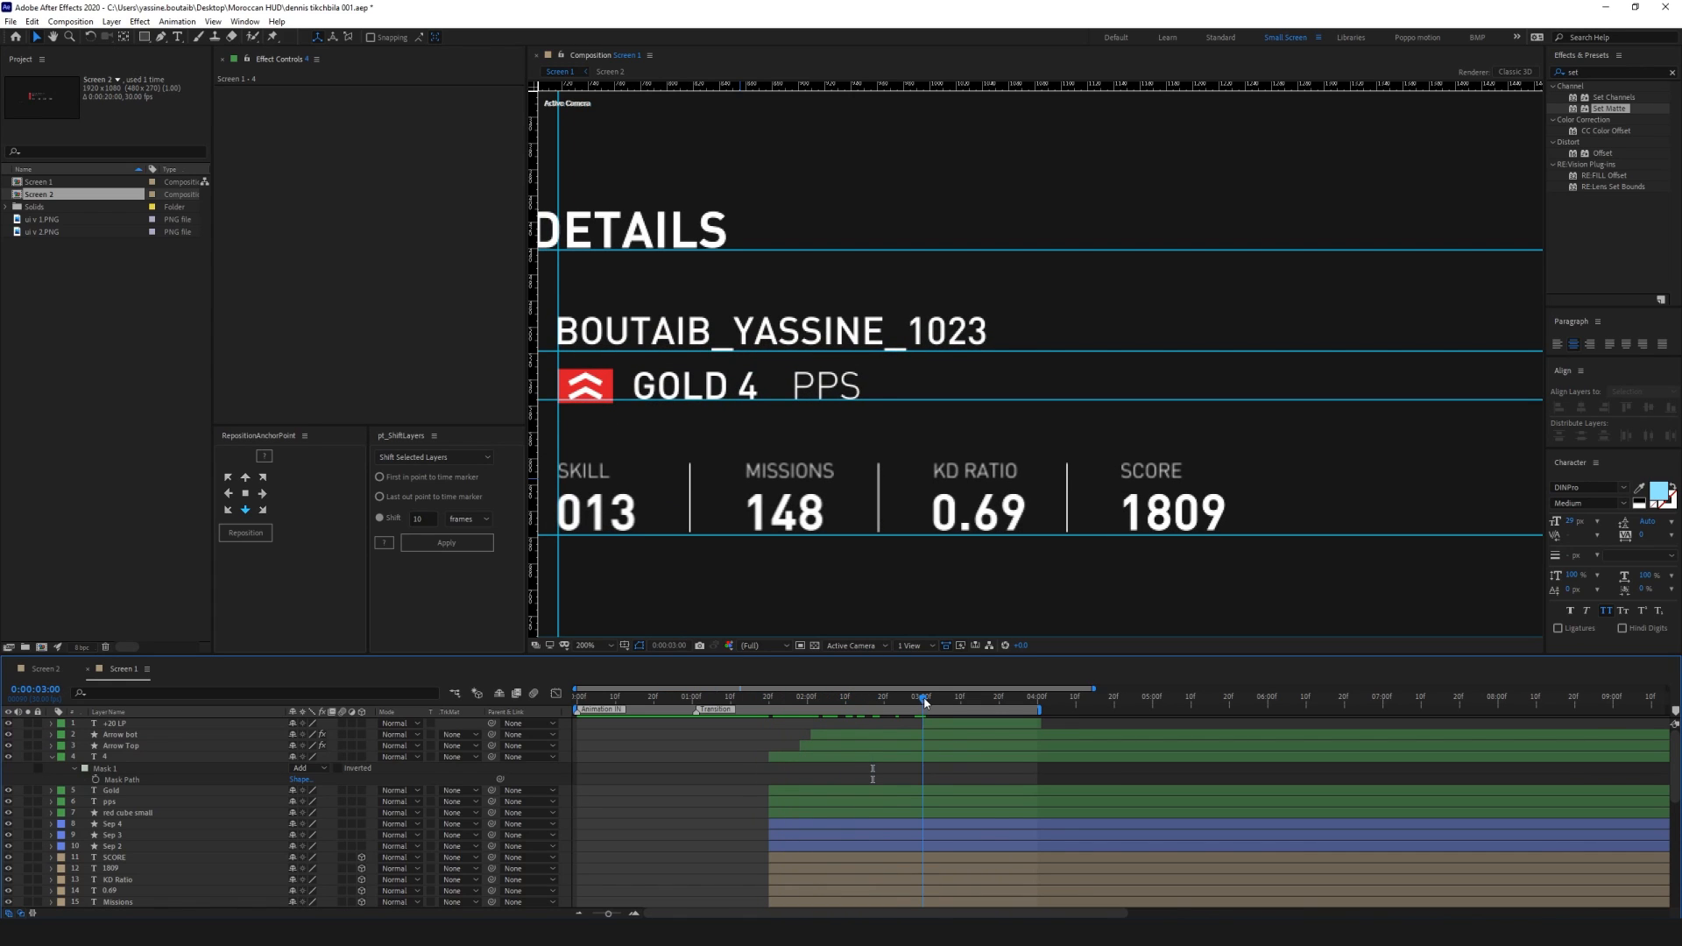
{"action": "left_click", "coordinate": [923, 756]}
{"action": "key", "text": "p"}
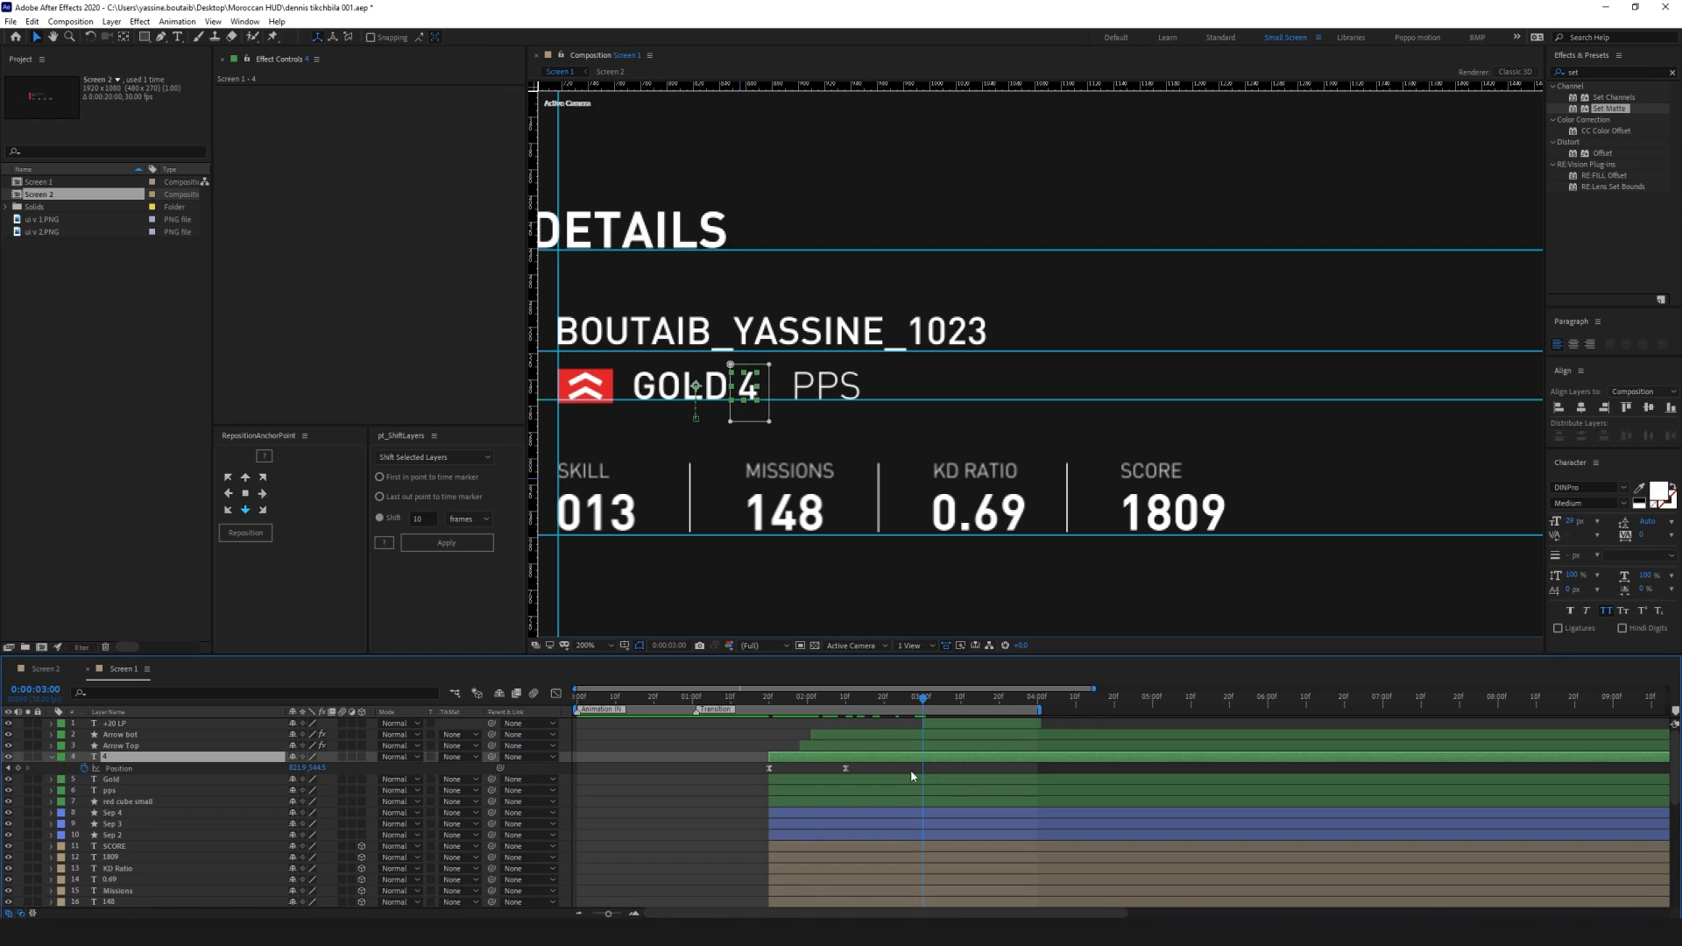
{"action": "left_click", "coordinate": [19, 768]}
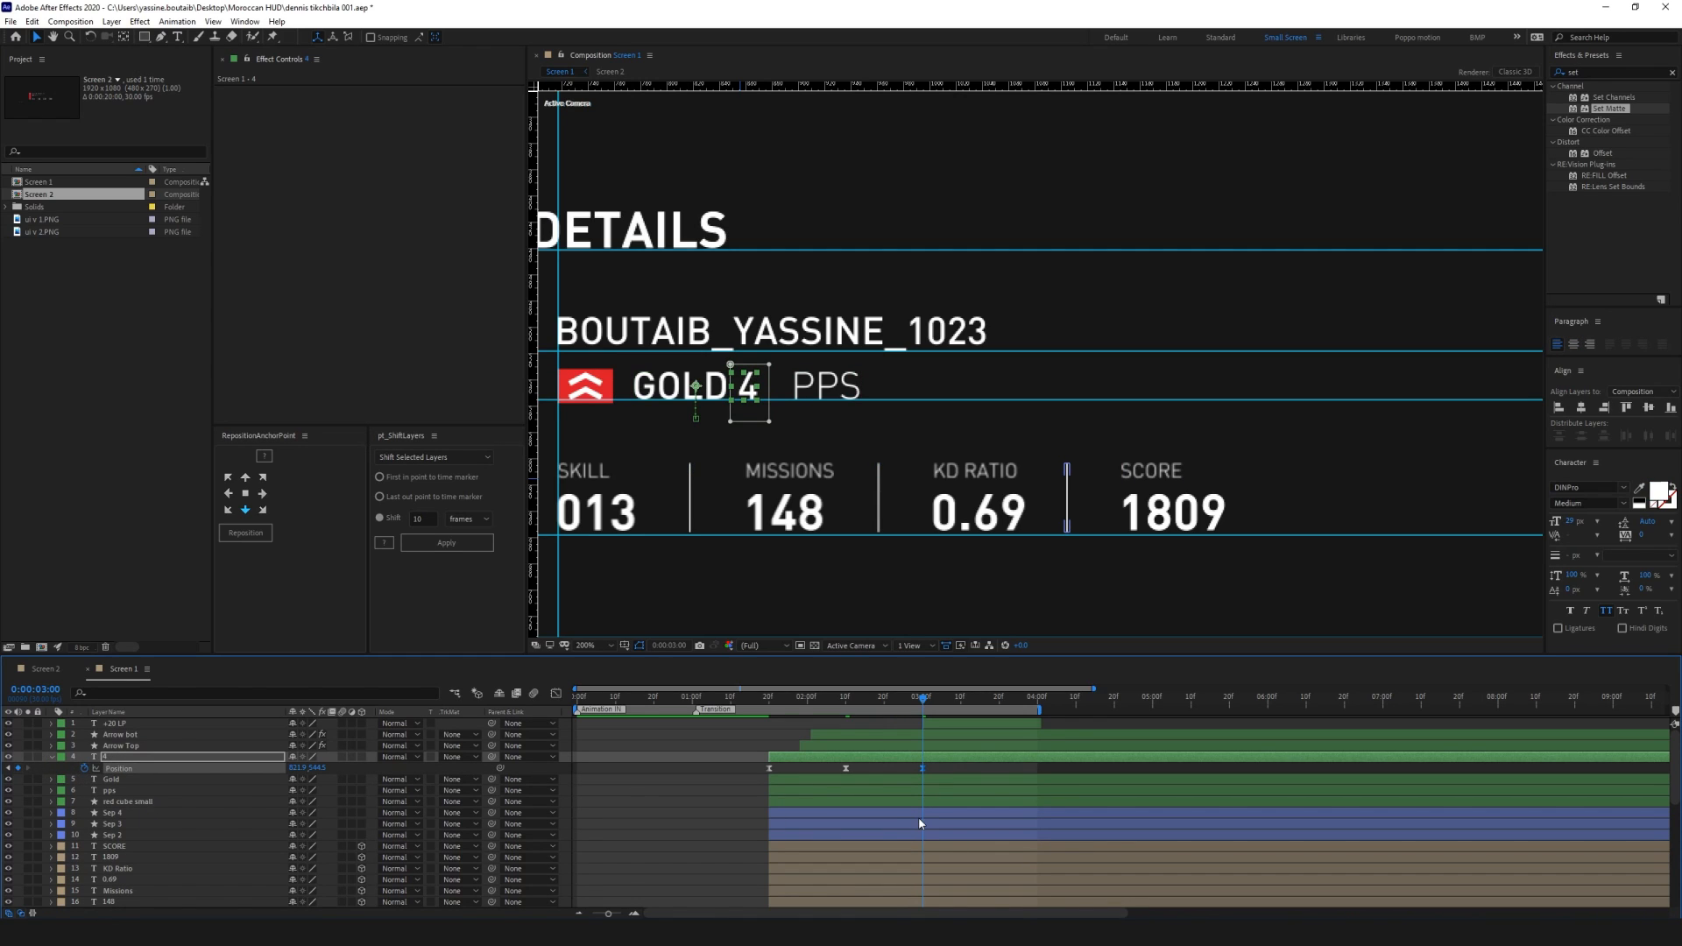
At 0:00:03:20, nudge the 4 layer straight up until the digit sits above the GOLD line
{"action": "key", "text": "space"}
{"action": "key", "text": "shift+Page_Down"}
{"action": "key", "text": "Up"}
{"action": "key", "text": "Up"}
{"action": "key", "text": "Up"}
{"action": "key", "text": "Up"}
{"action": "key", "text": "Up"}
{"action": "key", "text": "Up"}
{"action": "key", "text": "Up"}
{"action": "key", "text": "Up"}
{"action": "key", "text": "Up"}
{"action": "key", "text": "Up"}
{"action": "key", "text": "Up"}
{"action": "key", "text": "Up"}
{"action": "key", "text": "Up"}
{"action": "key", "text": "Up"}
{"action": "key", "text": "Up"}
{"action": "key", "text": "Up"}
{"action": "key", "text": "Up"}
{"action": "key", "text": "Up"}
{"action": "key", "text": "Up"}
{"action": "key", "text": "Up"}
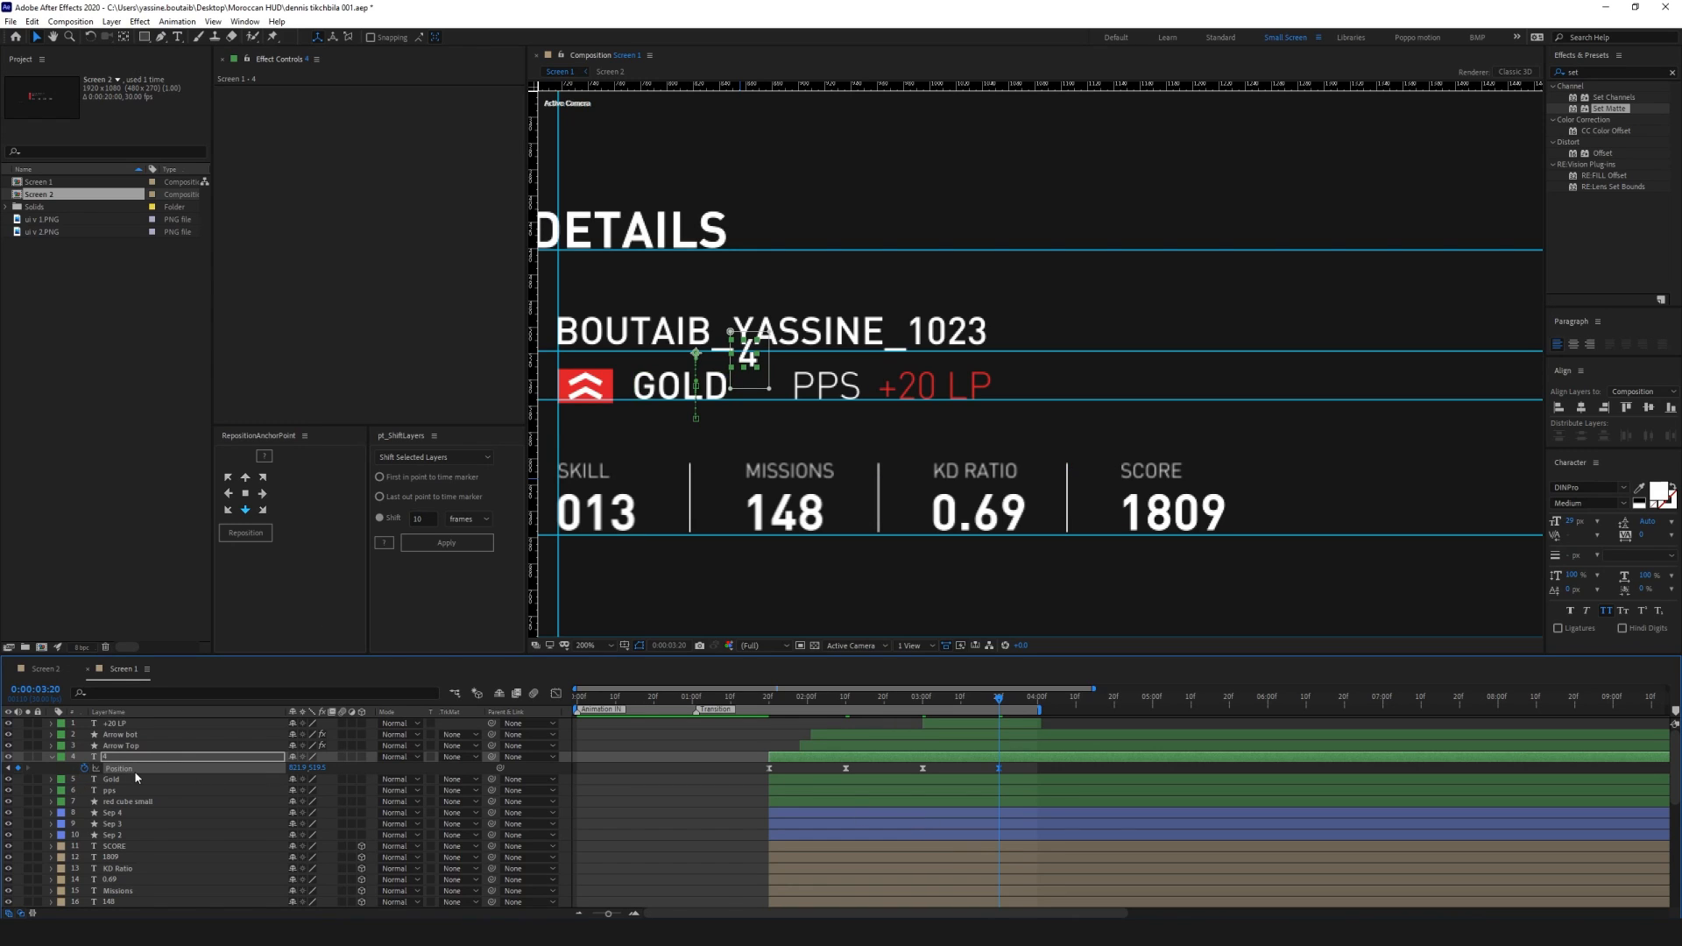
End the 4 layer at 0:00:03:20 and keyframe its Opacity from 100% at 0:00:03:00 to 0% at 0:00:03:20
{"action": "key", "text": "alt+bracketright"}
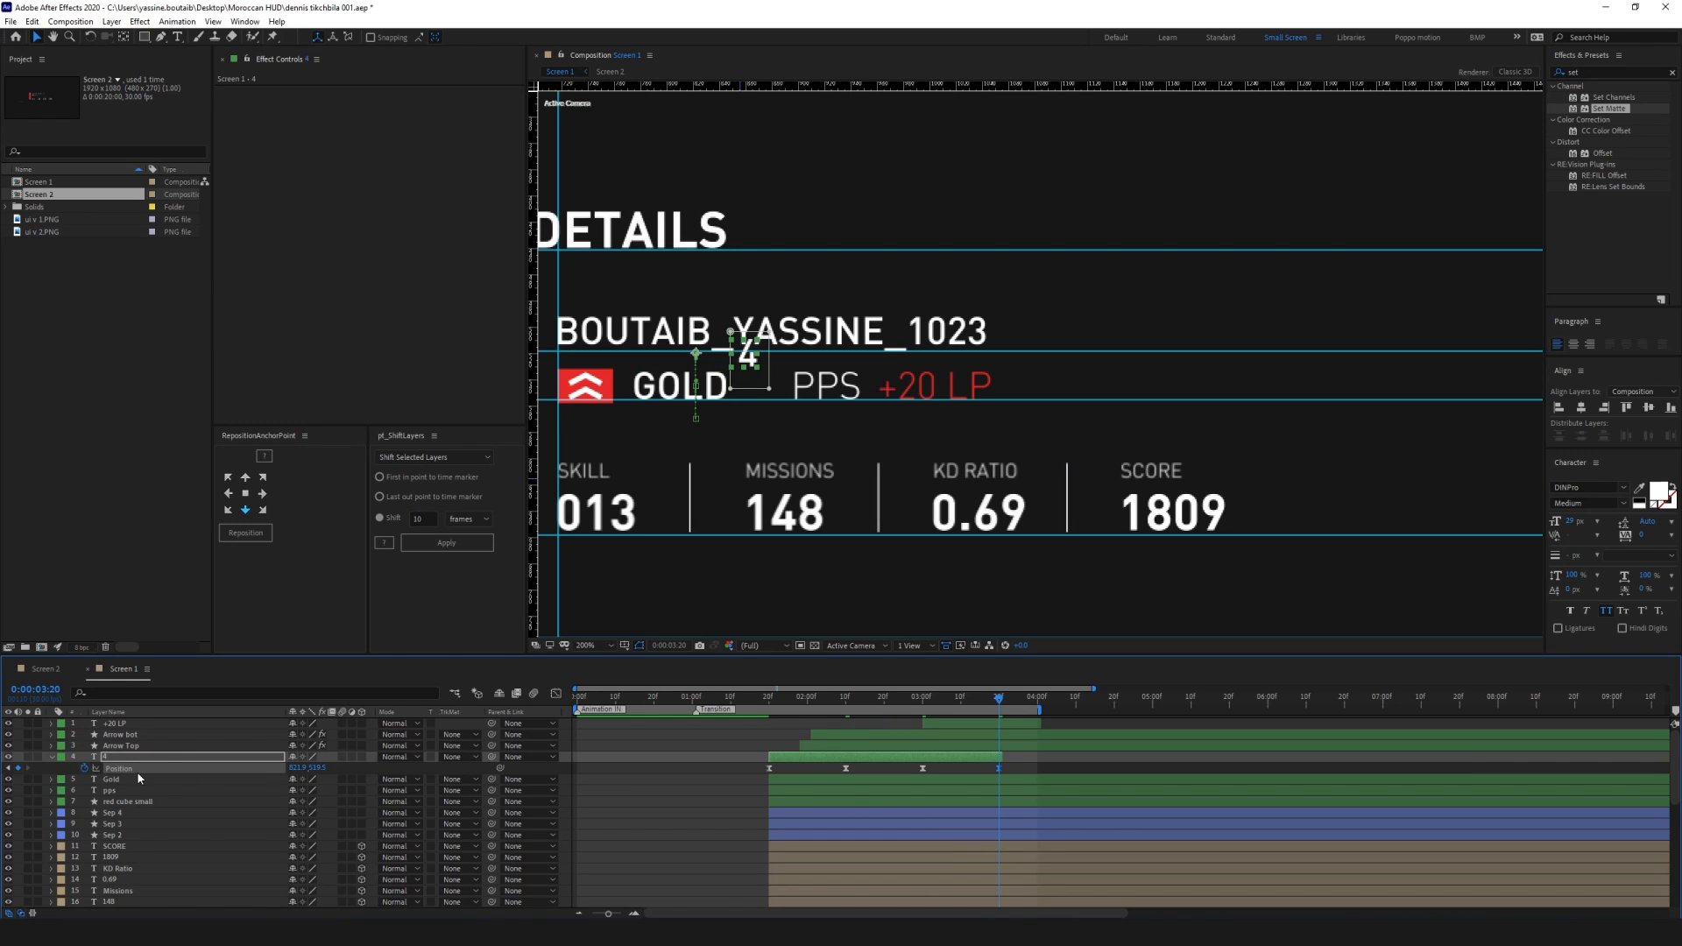
{"action": "key", "text": "shift+t"}
{"action": "key", "text": "j"}
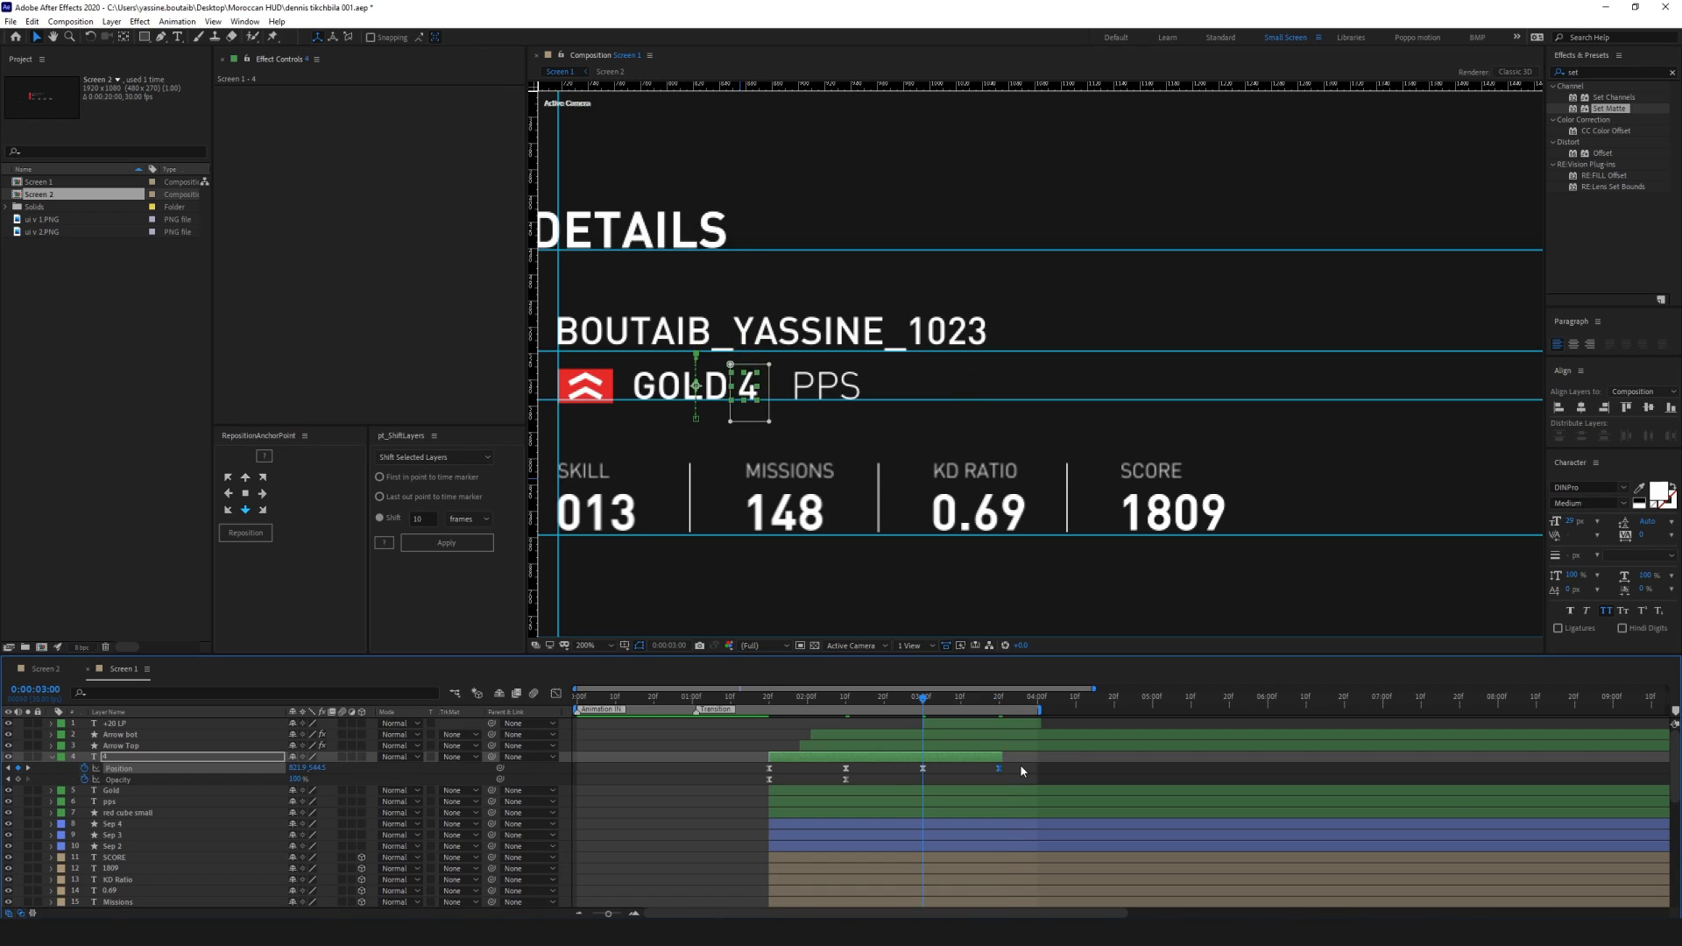
{"action": "left_click", "coordinate": [17, 778]}
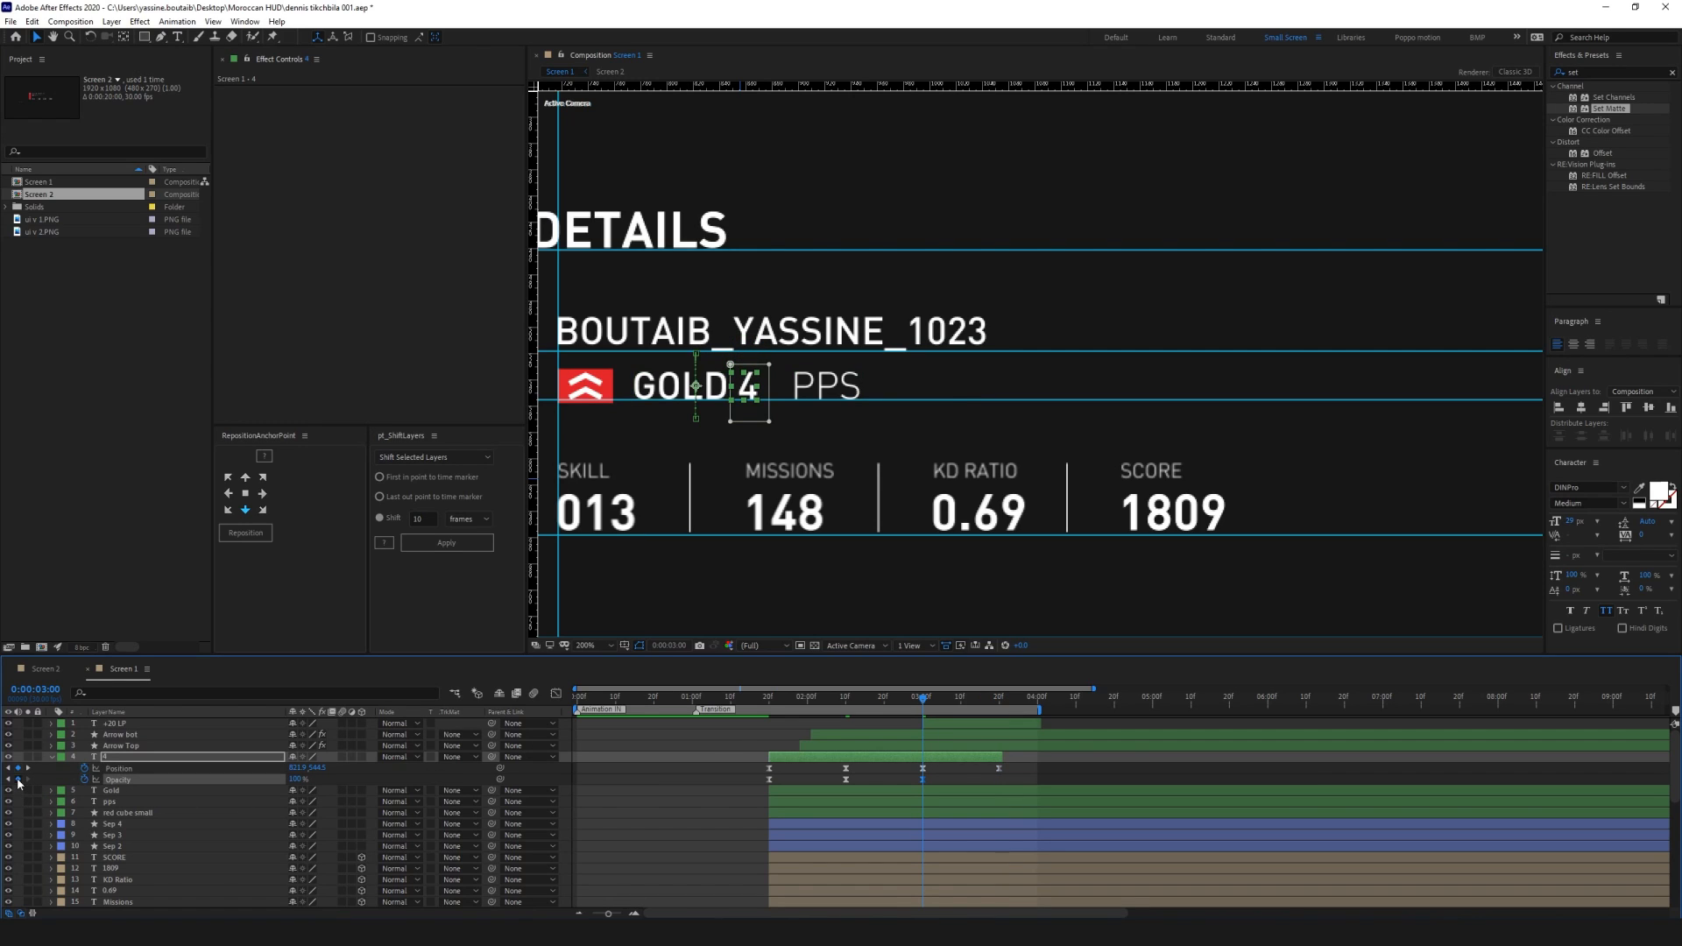
{"action": "key", "text": "k"}
{"action": "left_click_drag", "start_coordinate": [293, 779], "coordinate": [199, 780]}
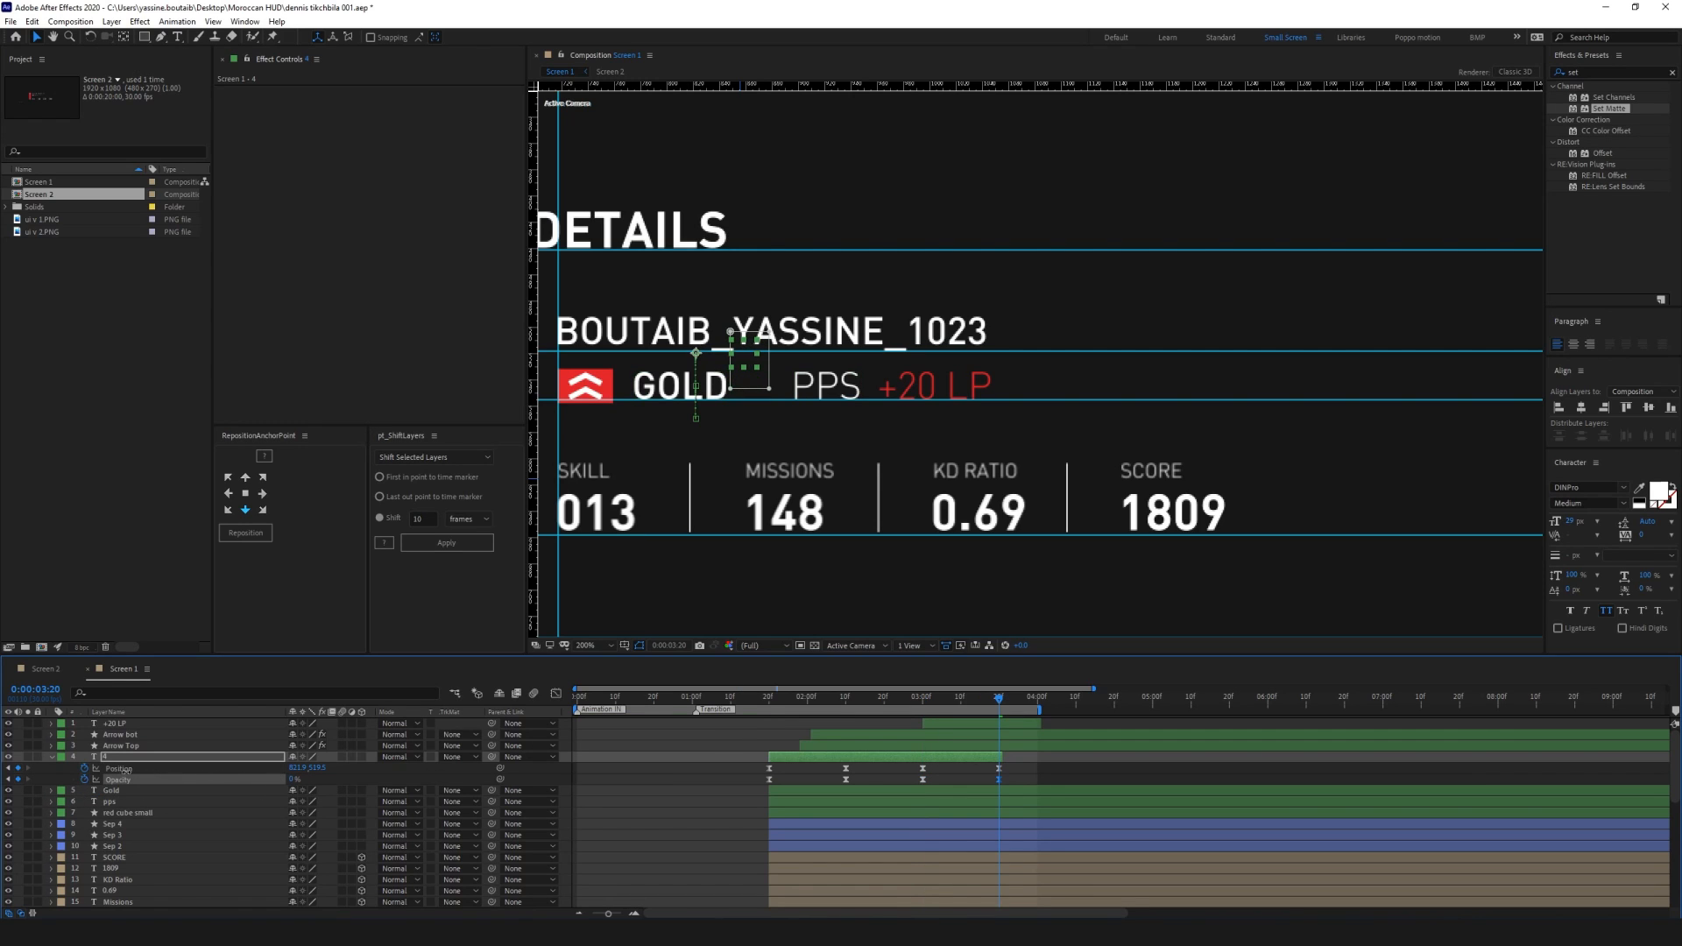
Reshape the speed curve of the 4 layer's exit Position keyframes so the digit starts slowly and speeds up near 0:00:03:20
{"action": "left_click_drag", "start_coordinate": [1029, 766], "coordinate": [991, 774]}
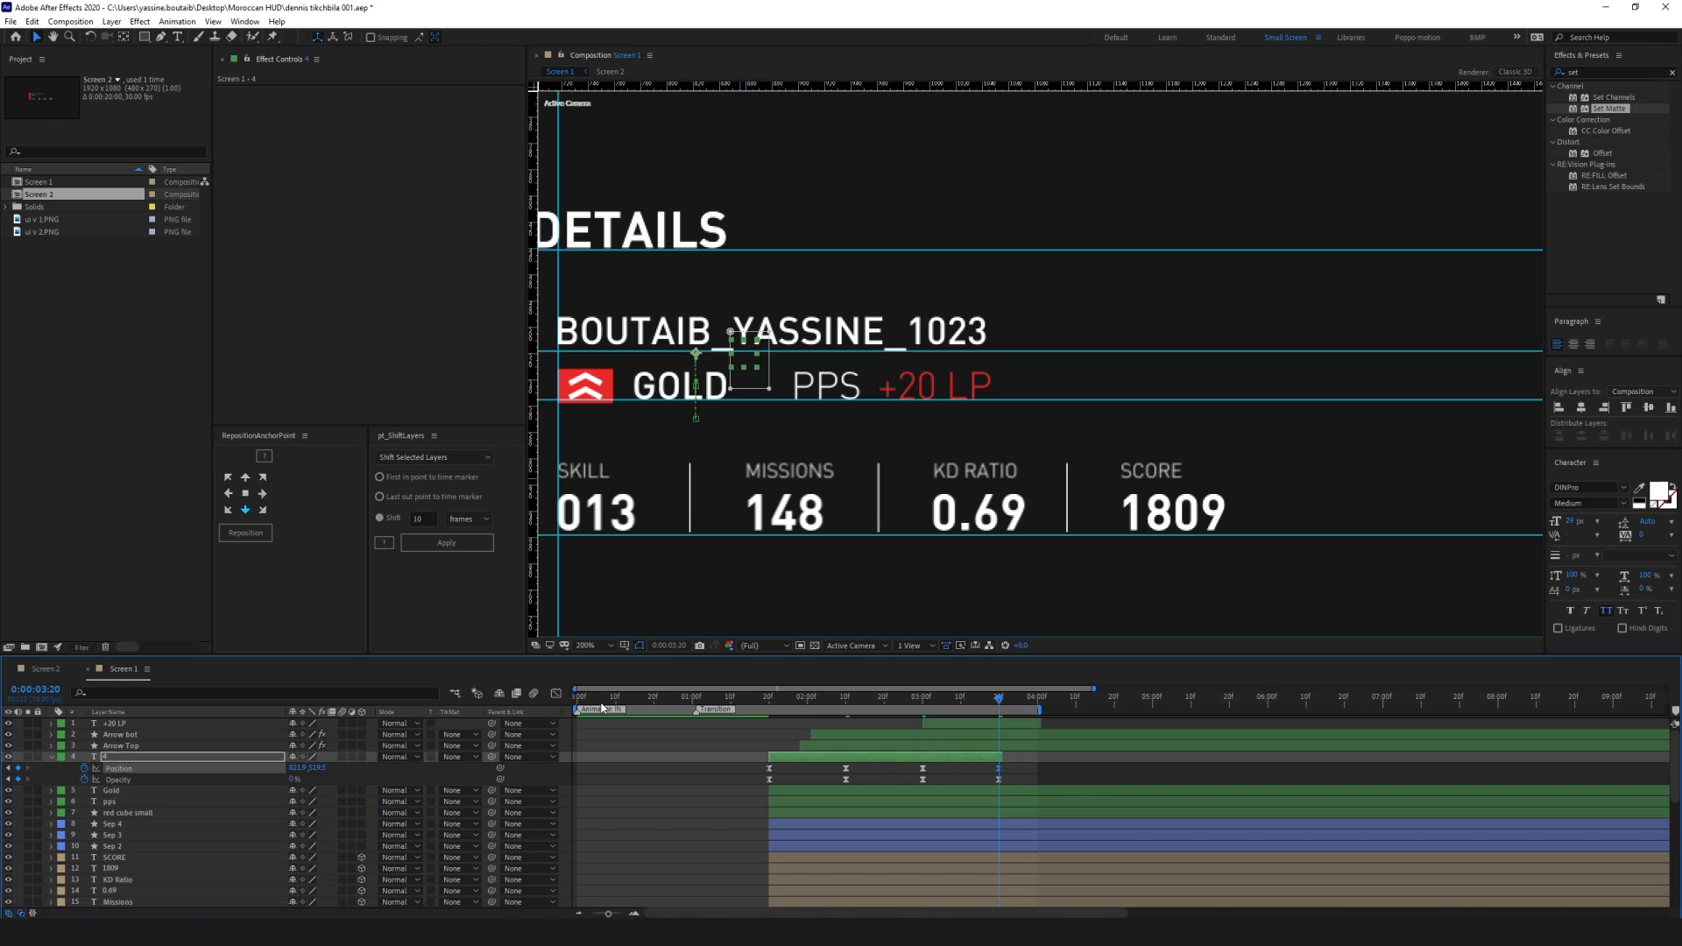
{"action": "left_click", "coordinate": [556, 694]}
{"action": "mouse_move", "coordinate": [1032, 848]}
{"action": "left_mouse_down"}
{"action": "mouse_move", "coordinate": [960, 889]}
{"action": "mouse_move", "coordinate": [1021, 876]}
{"action": "left_mouse_up"}
{"action": "key", "text": "F9"}
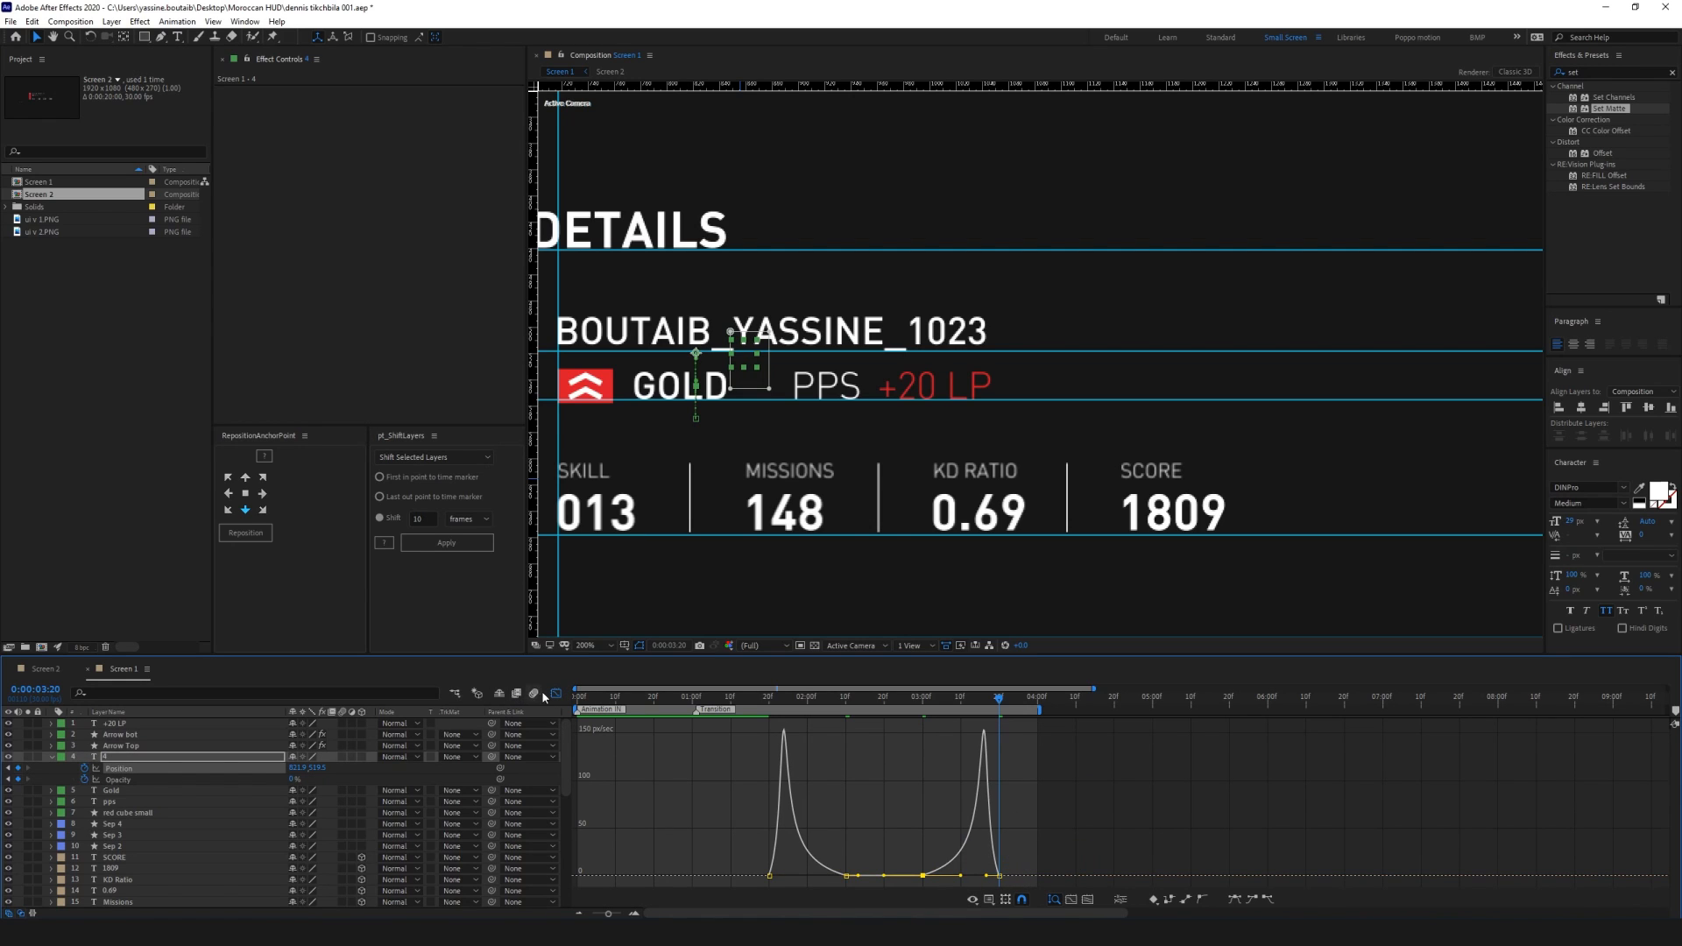
{"action": "left_click", "coordinate": [556, 694]}
Preview the 4 layer's exit and move its final Opacity keyframe to 0:00:03:17
{"action": "left_click", "coordinate": [896, 700]}
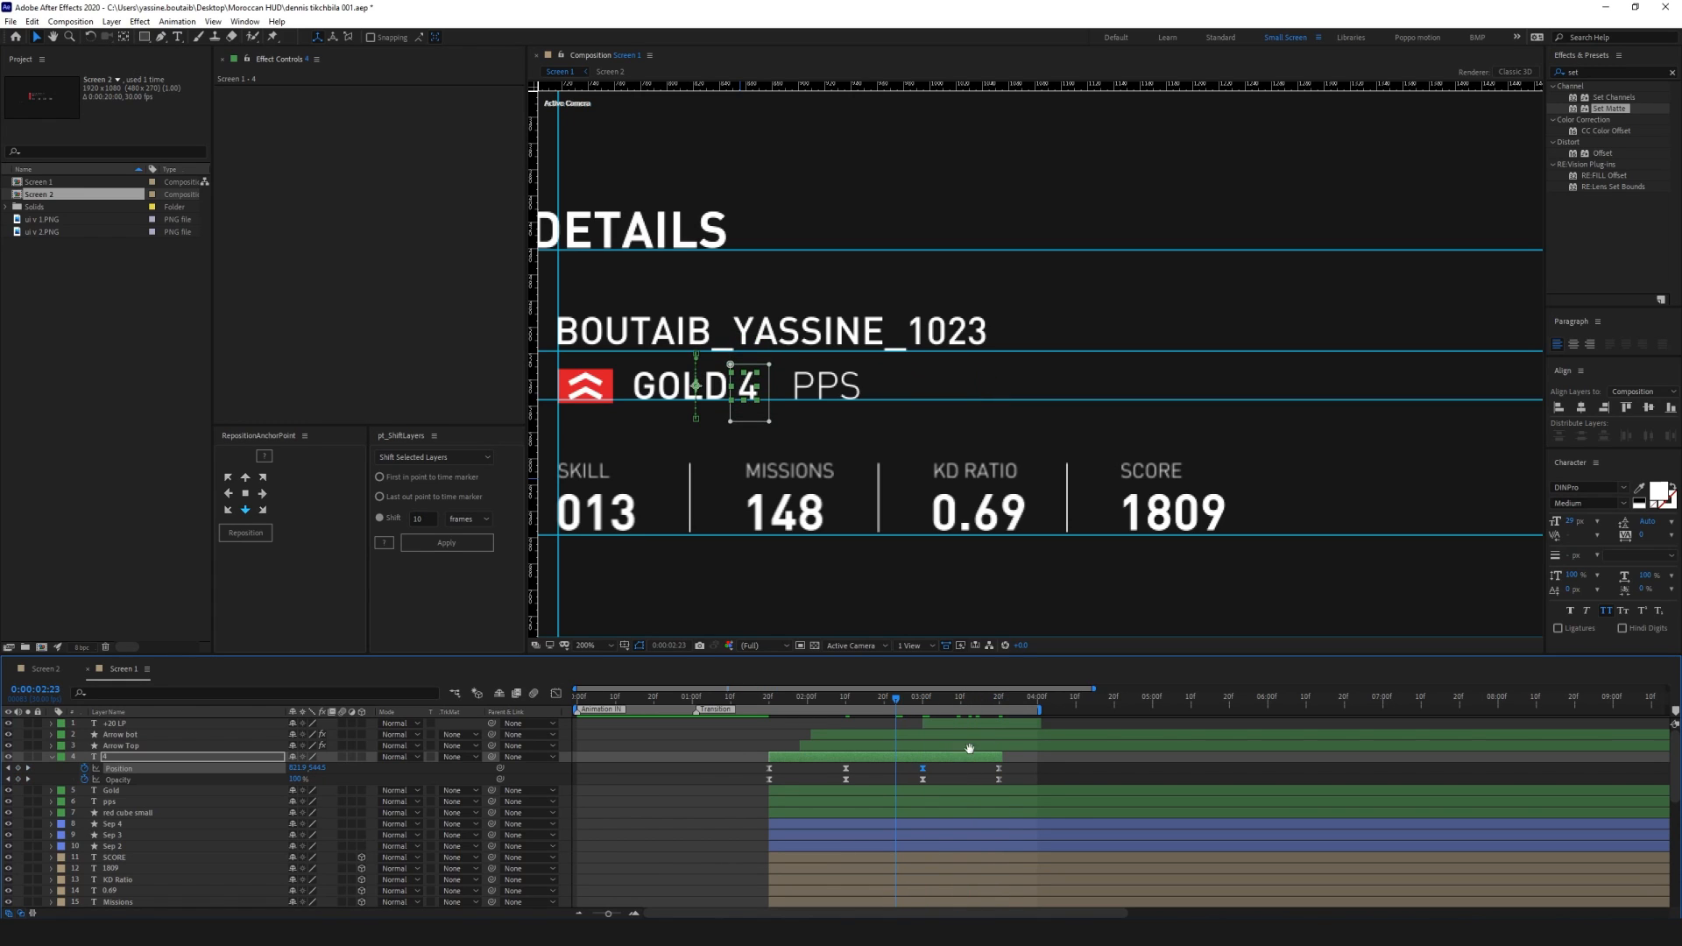
{"action": "key", "text": "space"}
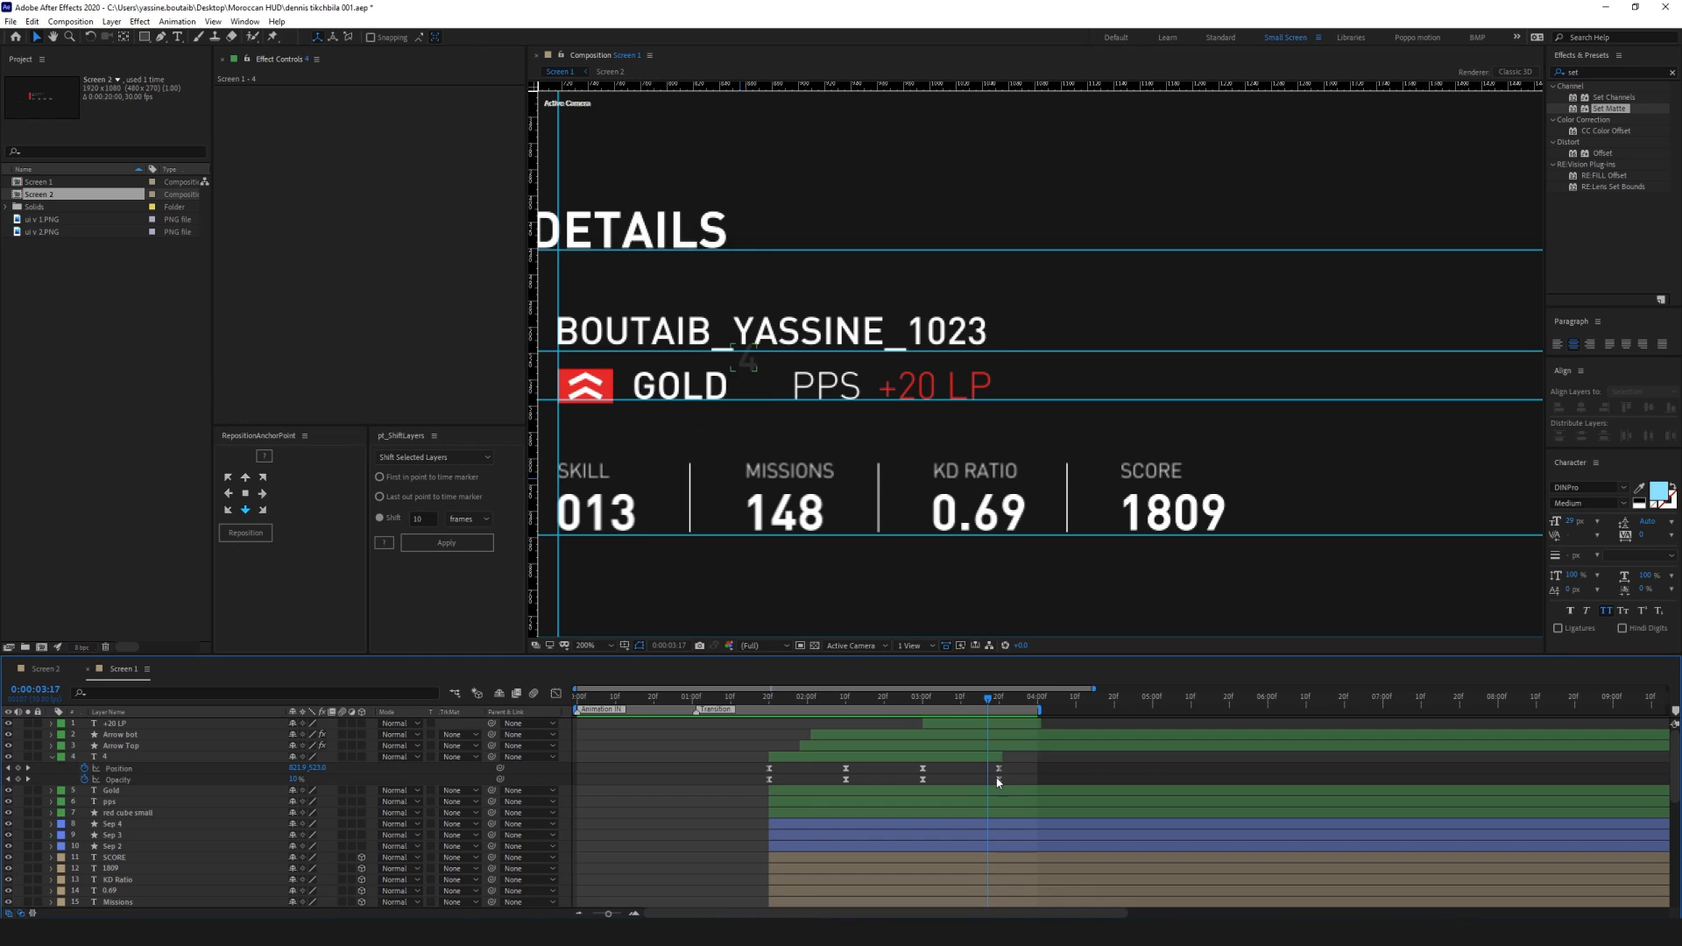
{"action": "left_click_drag", "start_coordinate": [1000, 779], "coordinate": [997, 784]}
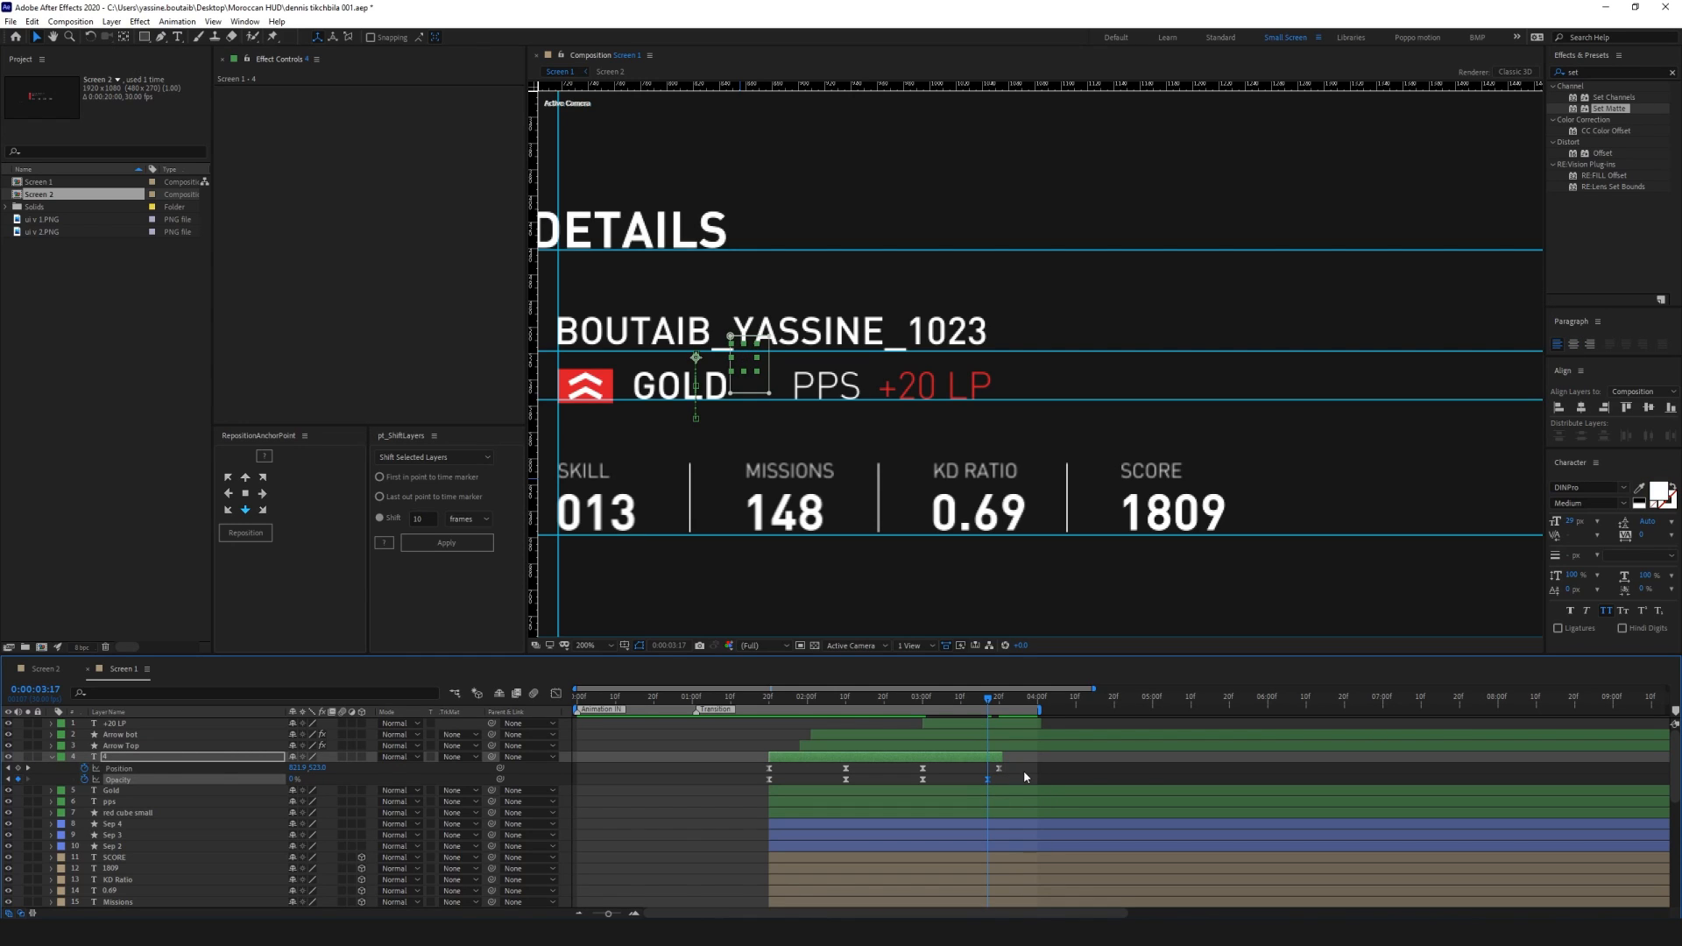
{"action": "left_click", "coordinate": [1008, 759]}
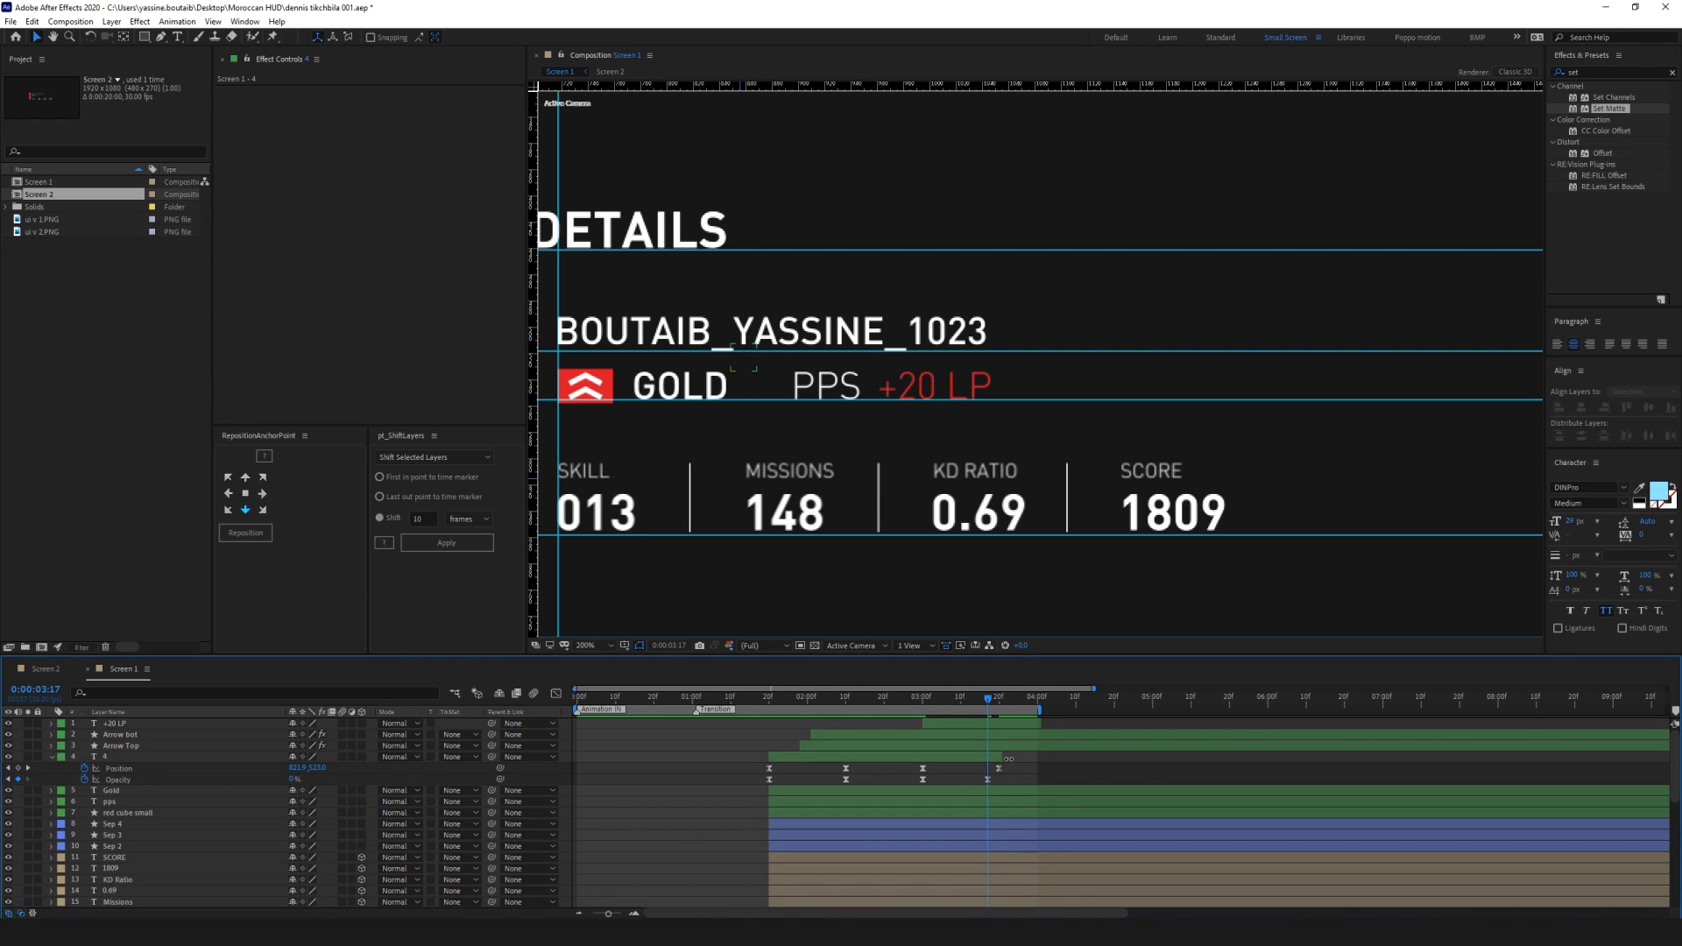
{"action": "left_click", "coordinate": [52, 757]}
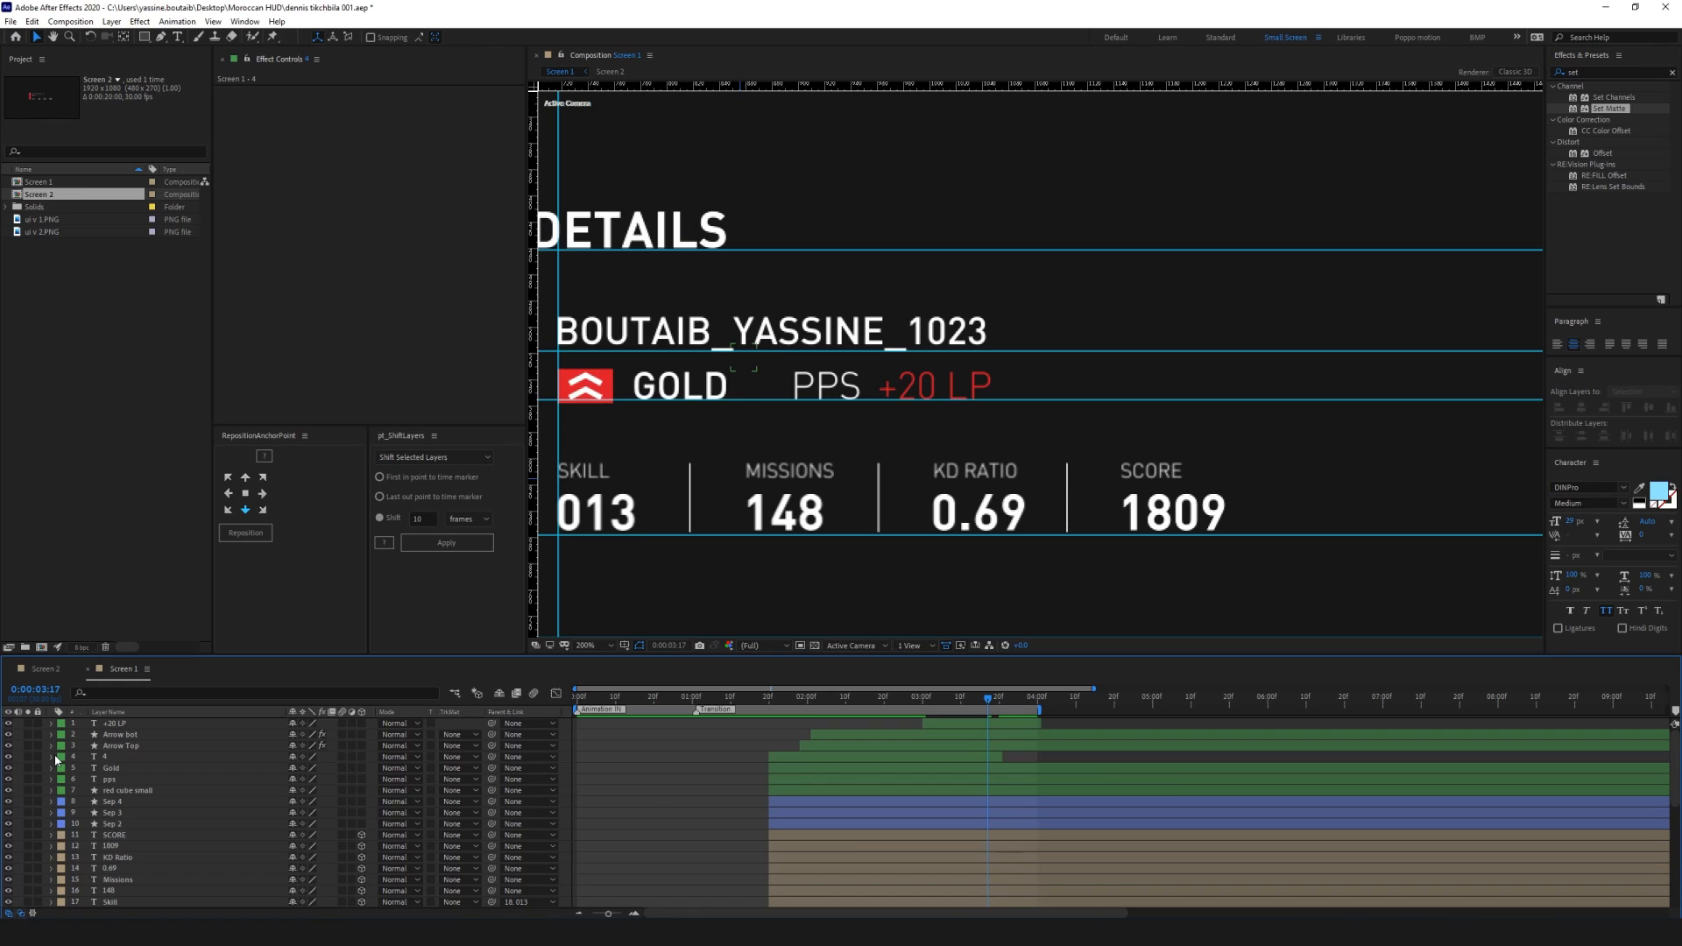
Duplicate the 4 layer and change the digit in the copy's text to 3 at 0:00:03:00
{"action": "left_click", "coordinate": [121, 758]}
{"action": "key", "text": "ctrl+d"}
{"action": "key", "text": "u"}
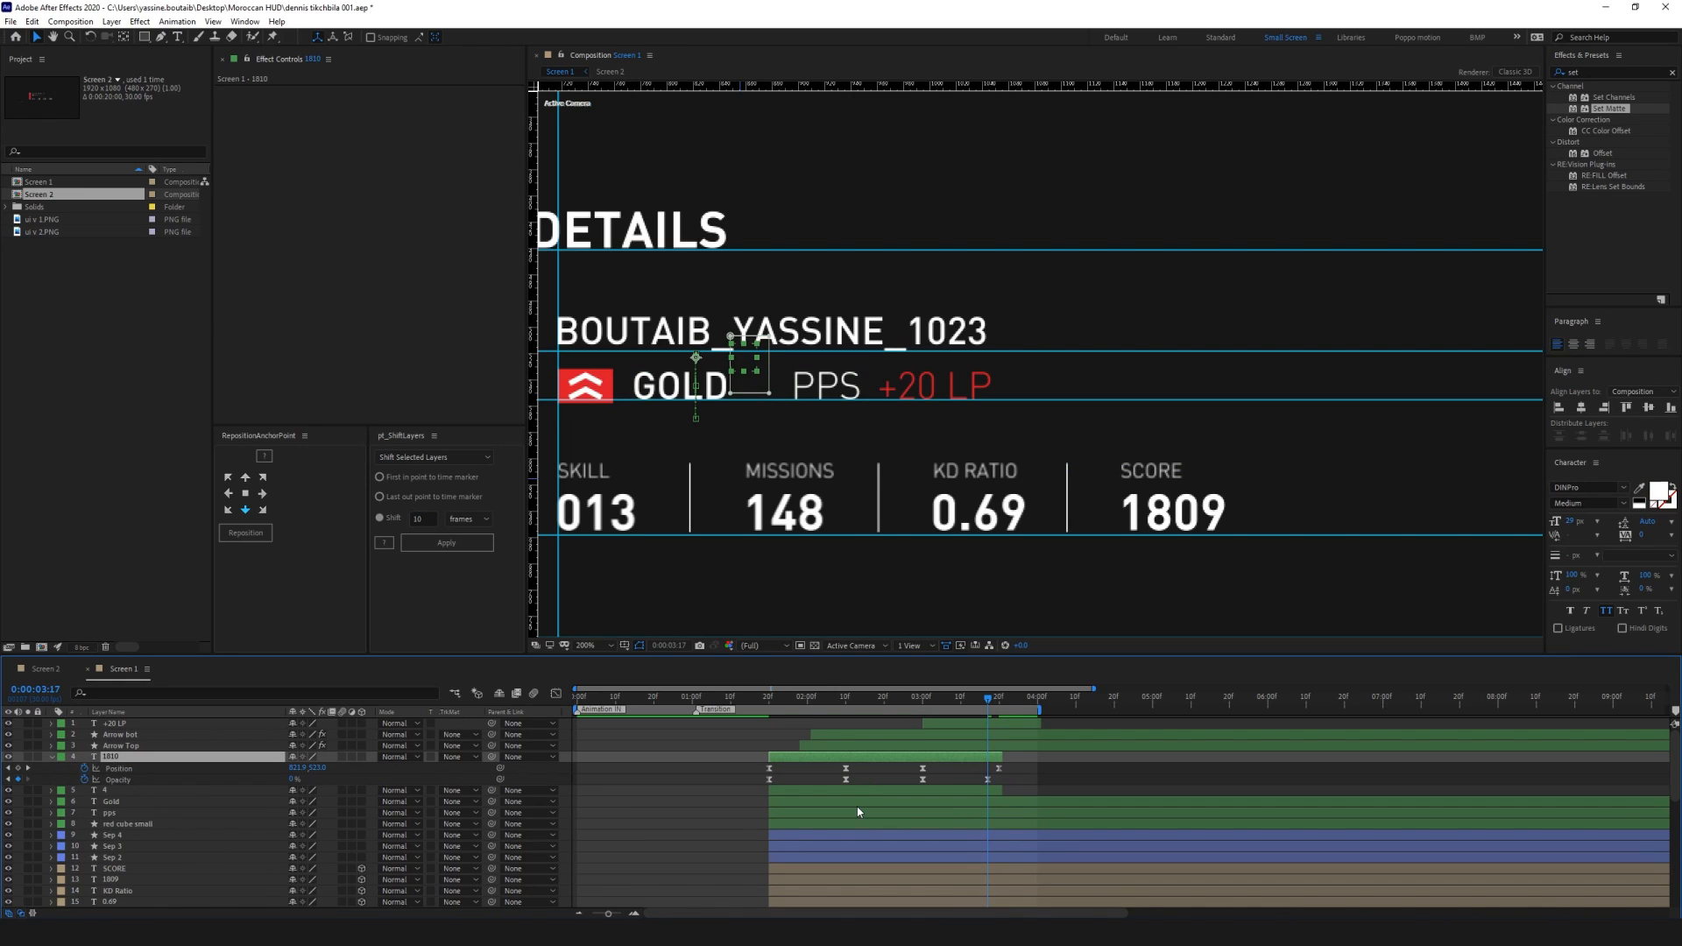
{"action": "left_click_drag", "start_coordinate": [905, 703], "coordinate": [925, 701]}
{"action": "double_click", "coordinate": [880, 758]}
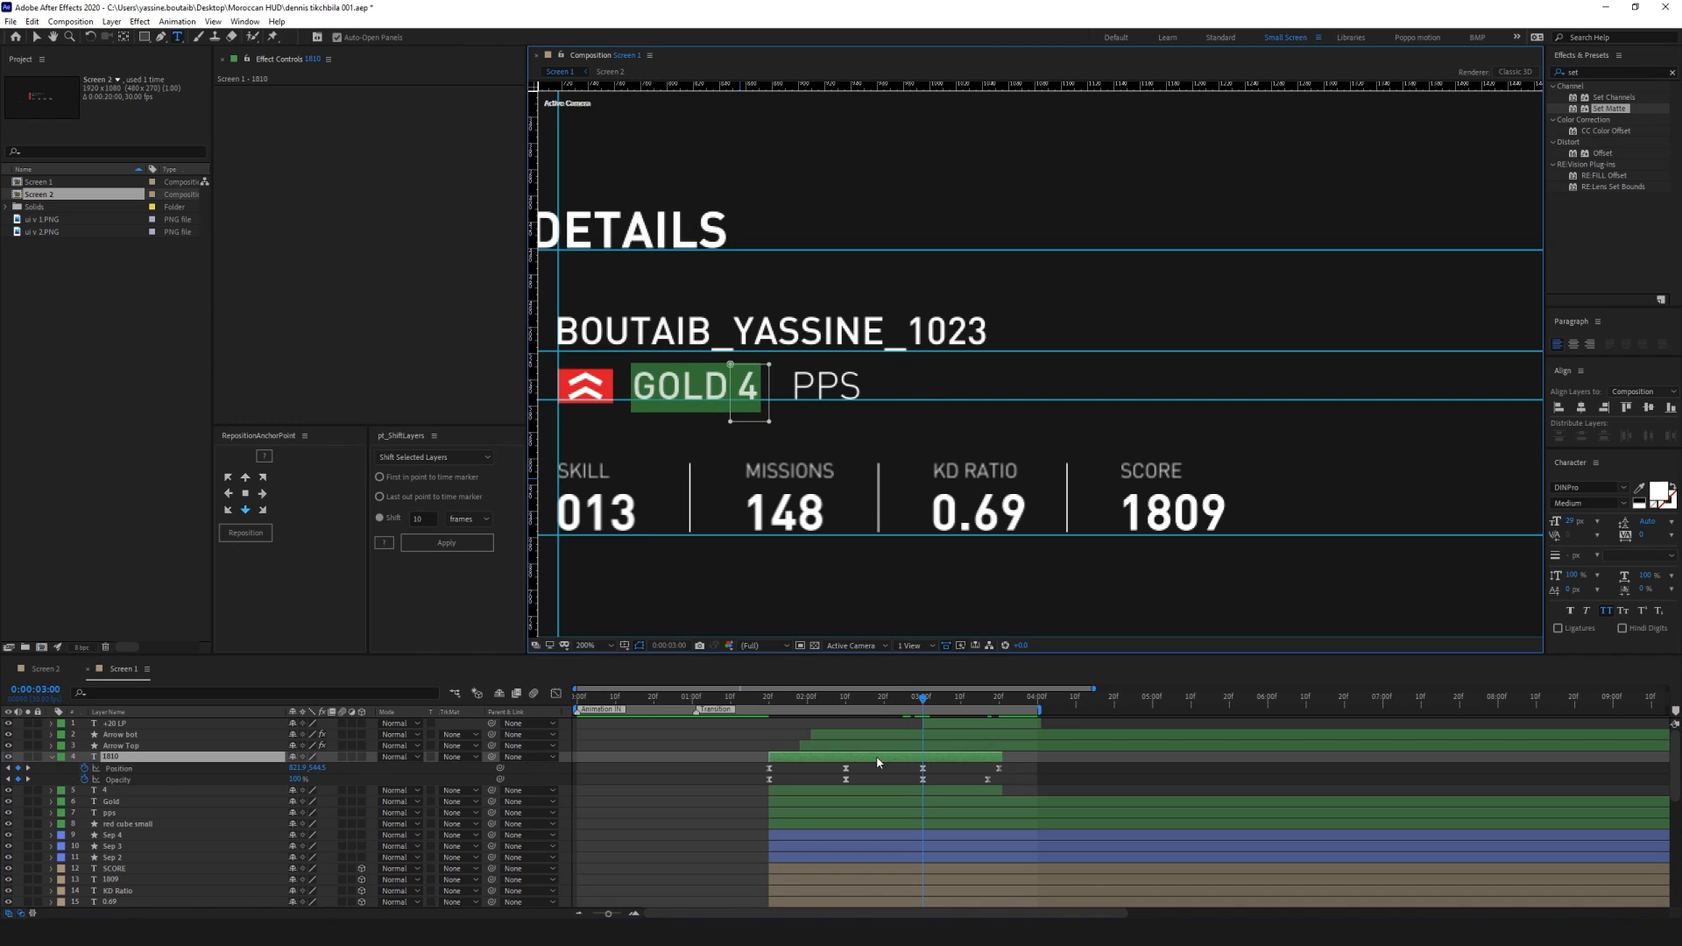
{"action": "left_click_drag", "start_coordinate": [736, 391], "coordinate": [783, 401]}
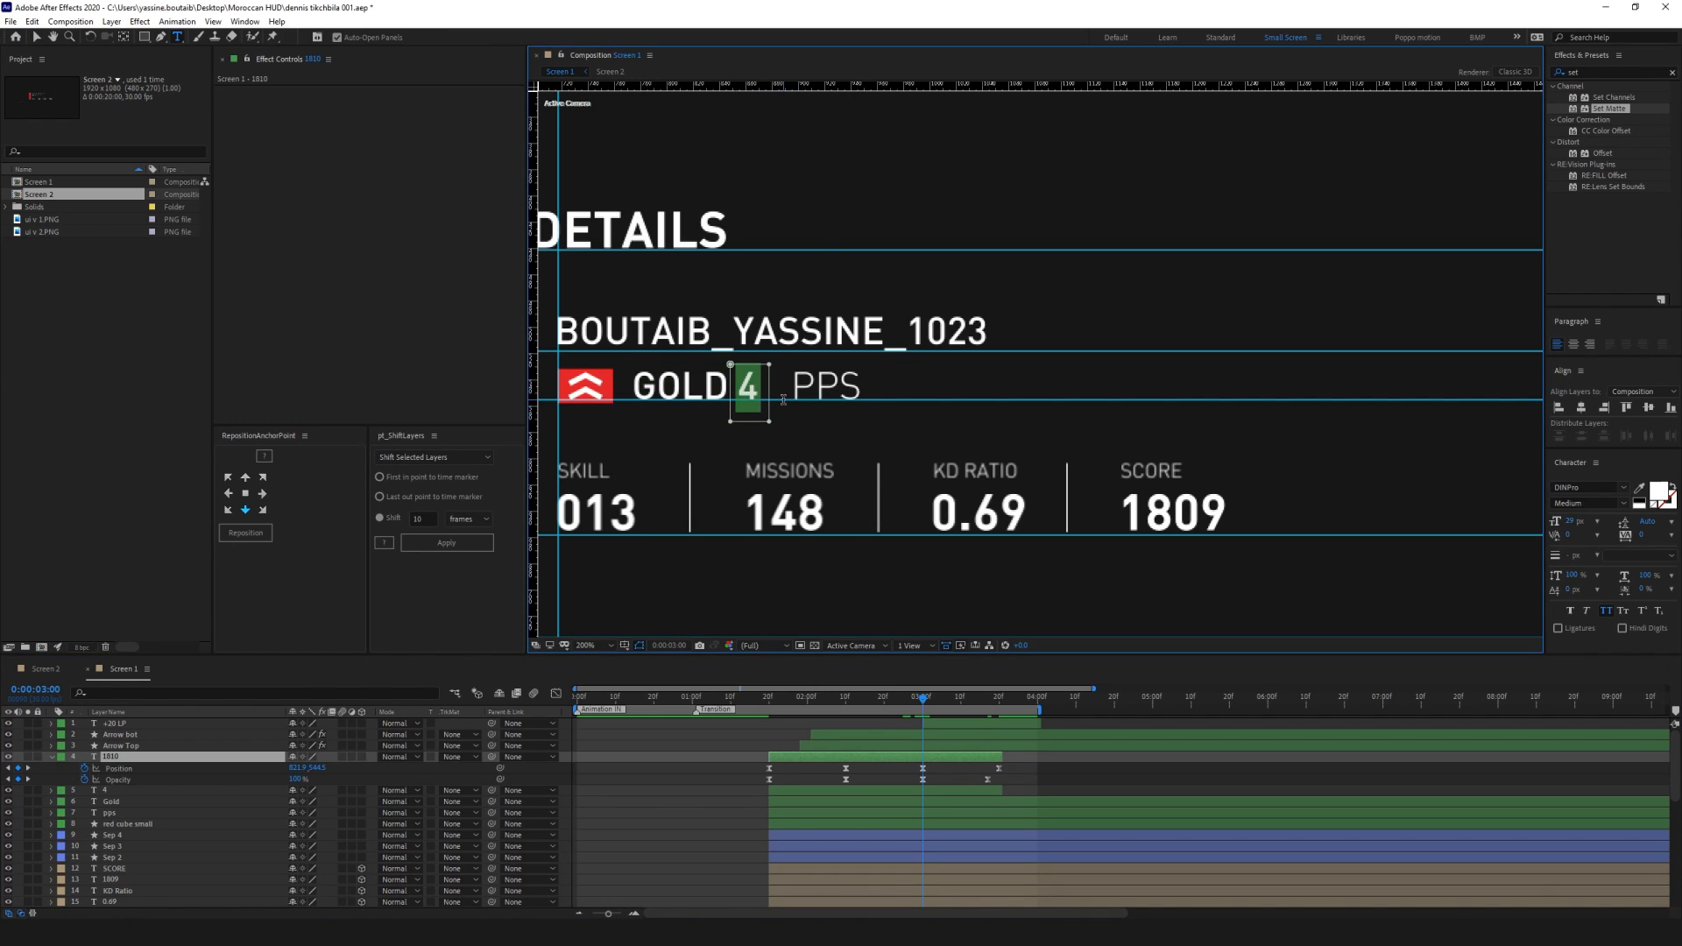
{"action": "type", "text": "3"}
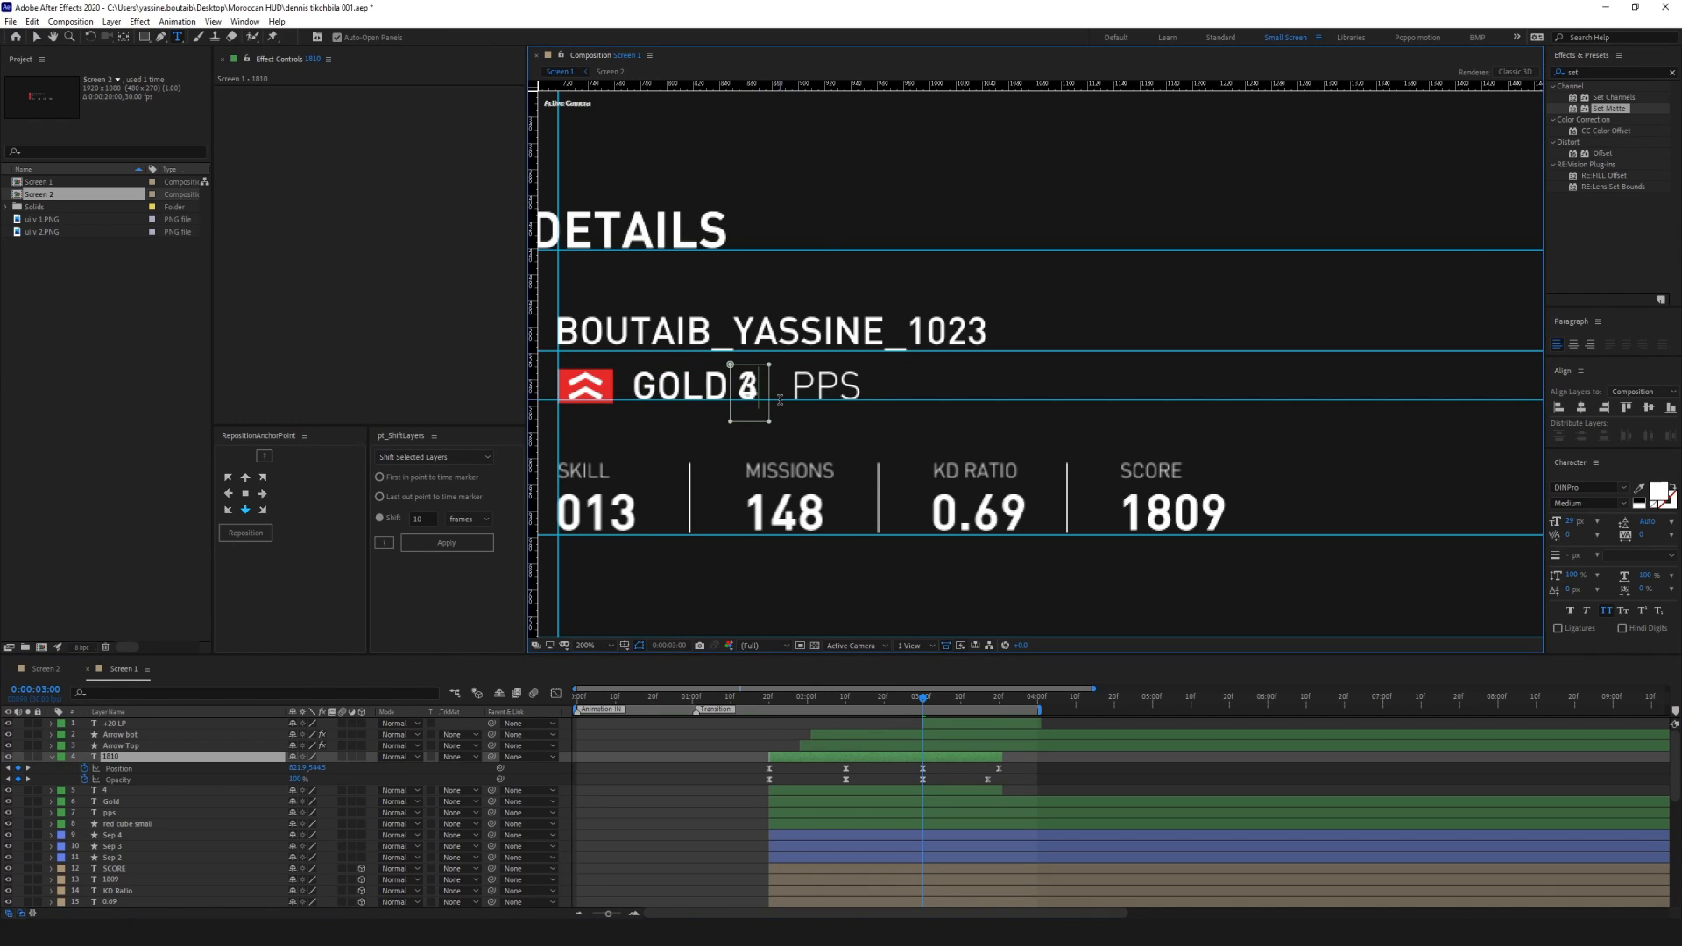
Delete the duplicate's entrance and exit keyframes and move the remaining Position and Opacity keyframes to the end of the layer
{"action": "left_click", "coordinate": [884, 782]}
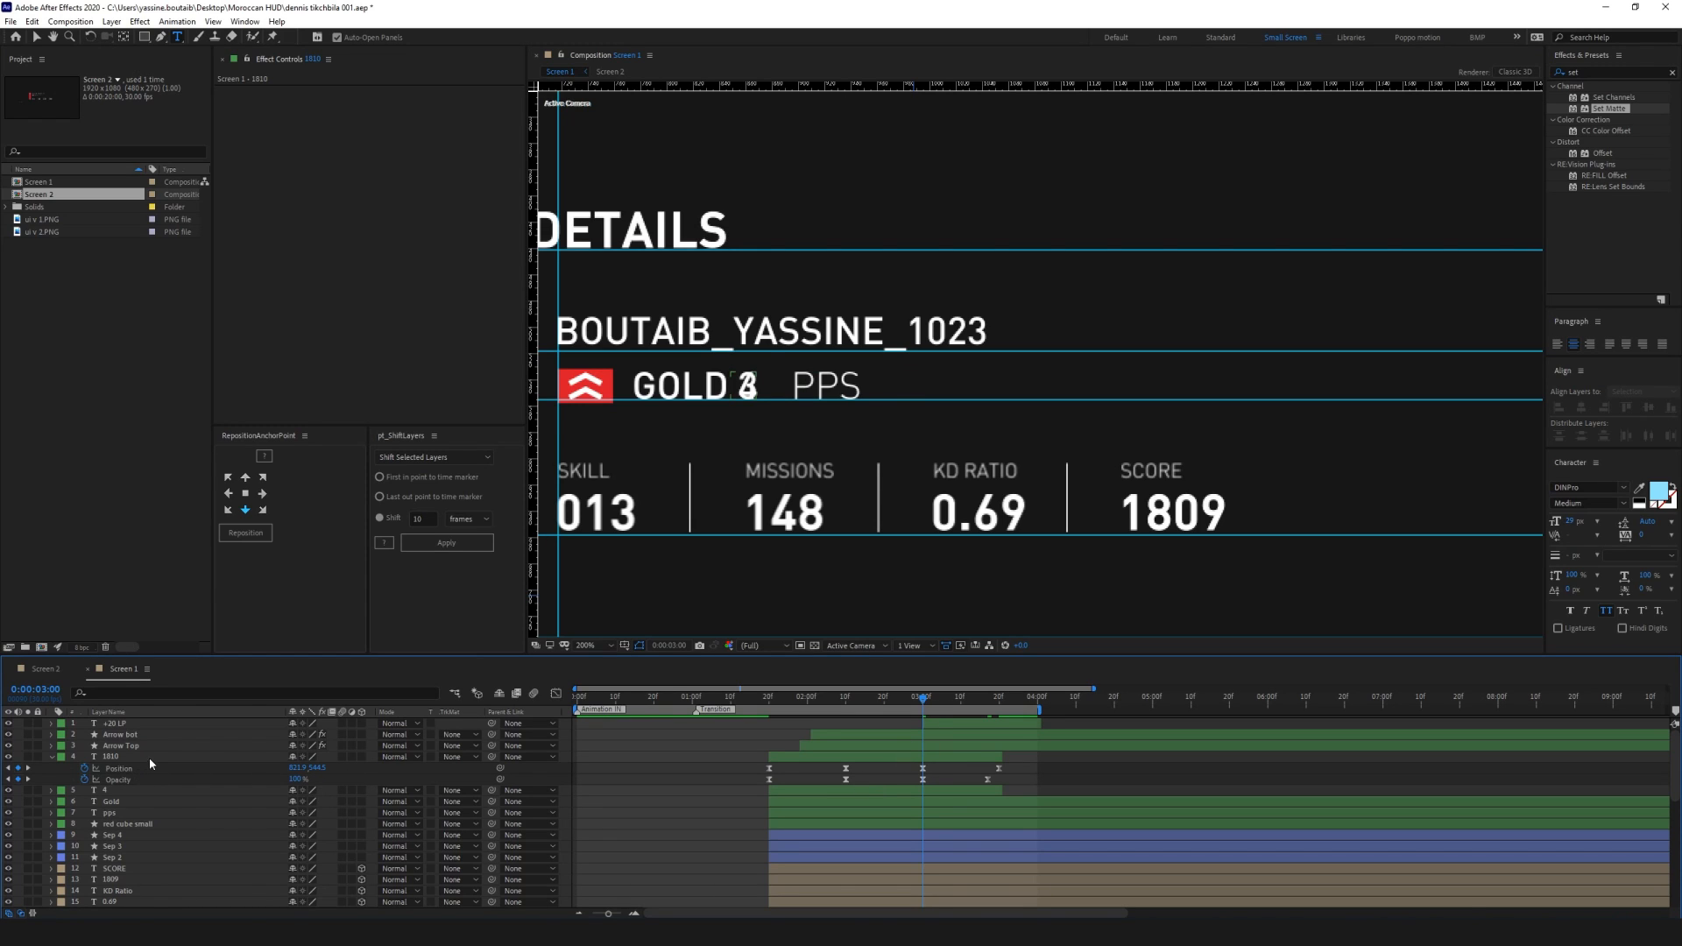
{"action": "left_click", "coordinate": [922, 769]}
{"action": "left_click_drag", "start_coordinate": [876, 764], "coordinate": [700, 794]}
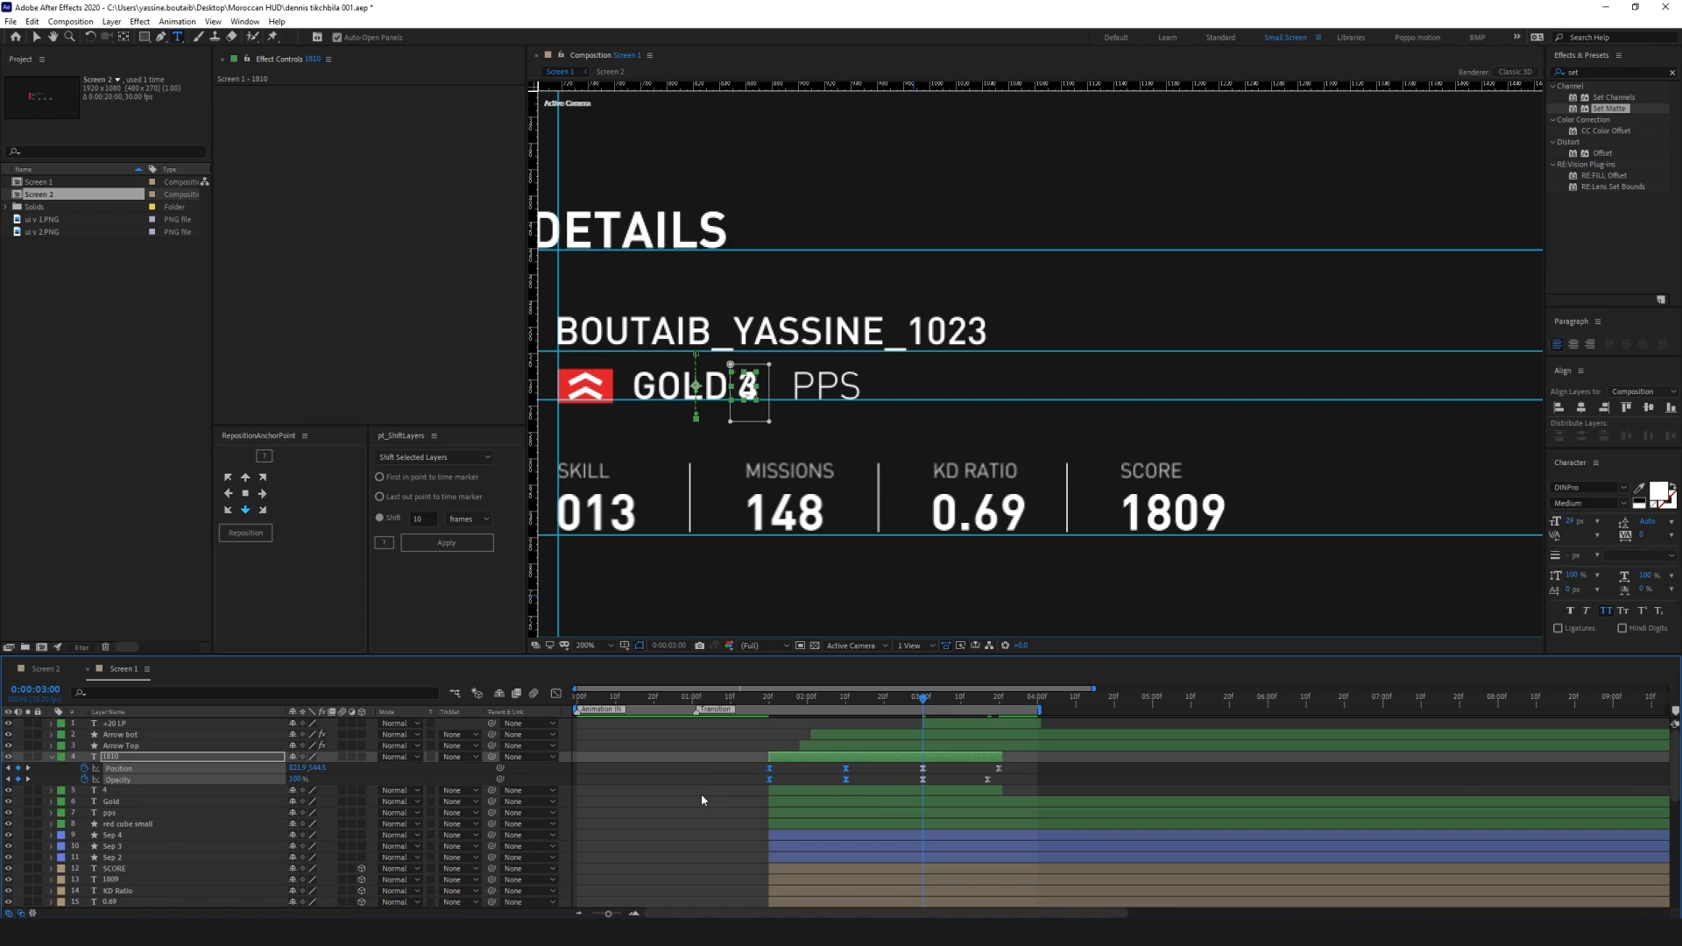
{"action": "key", "text": "Delete"}
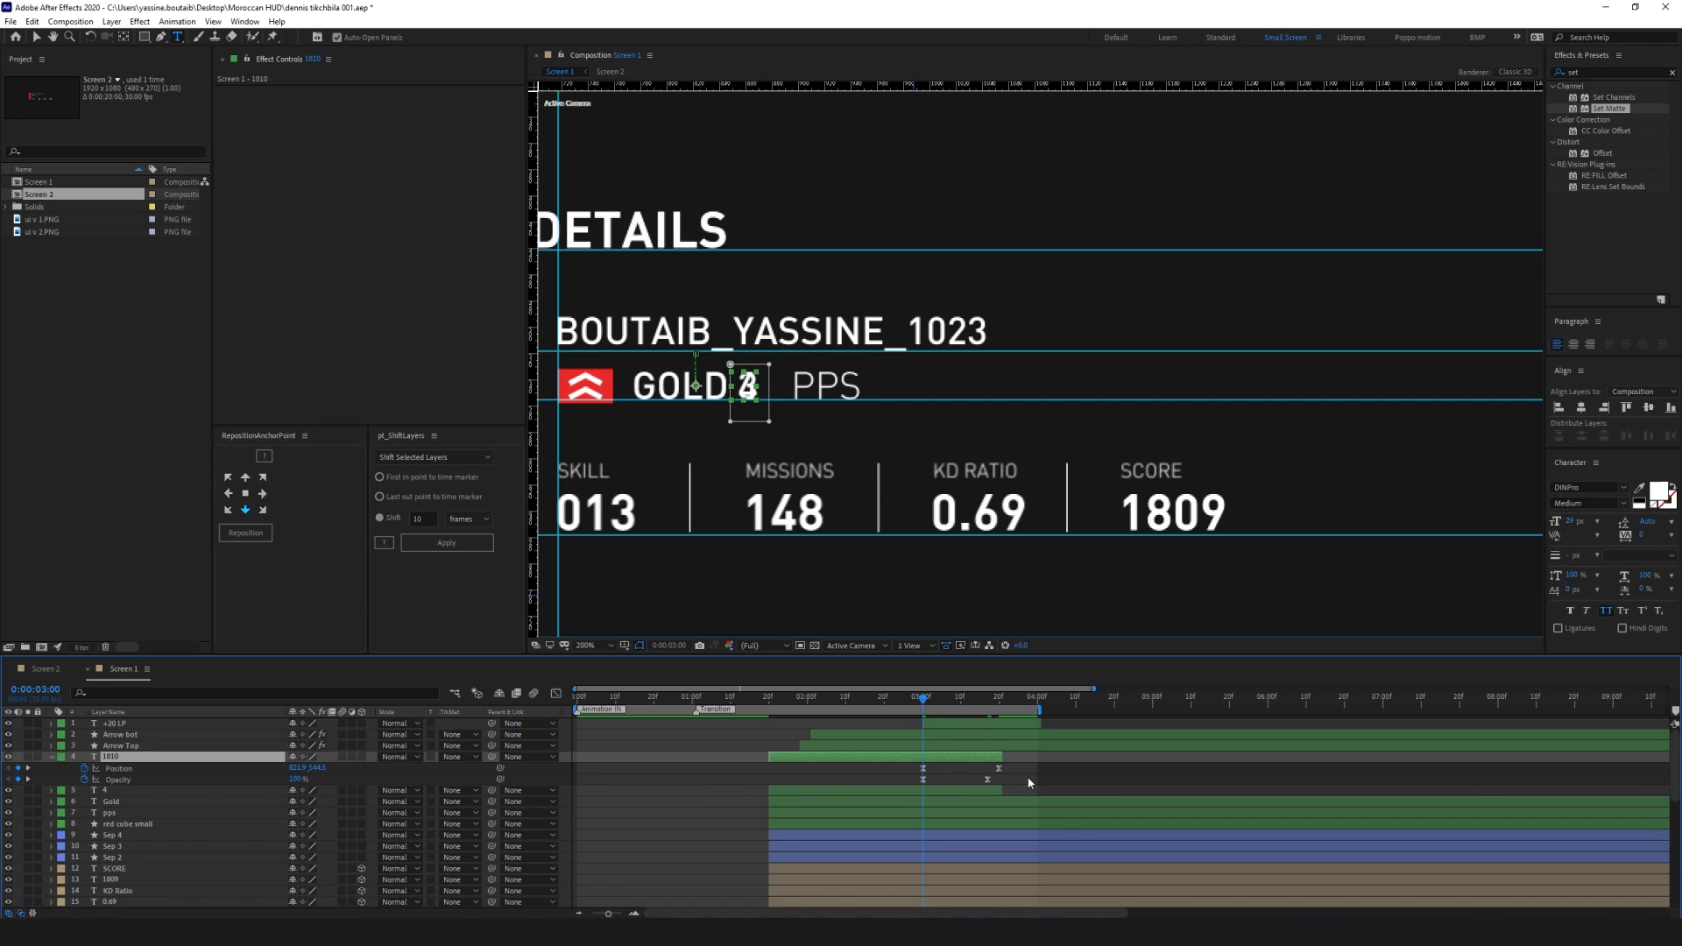
{"action": "mouse_move", "coordinate": [1030, 782]}
{"action": "left_mouse_down"}
{"action": "mouse_move", "coordinate": [922, 775]}
{"action": "mouse_move", "coordinate": [968, 796]}
{"action": "mouse_move", "coordinate": [915, 781]}
{"action": "mouse_move", "coordinate": [1004, 779]}
{"action": "left_mouse_up"}
{"action": "key", "text": "Delete"}
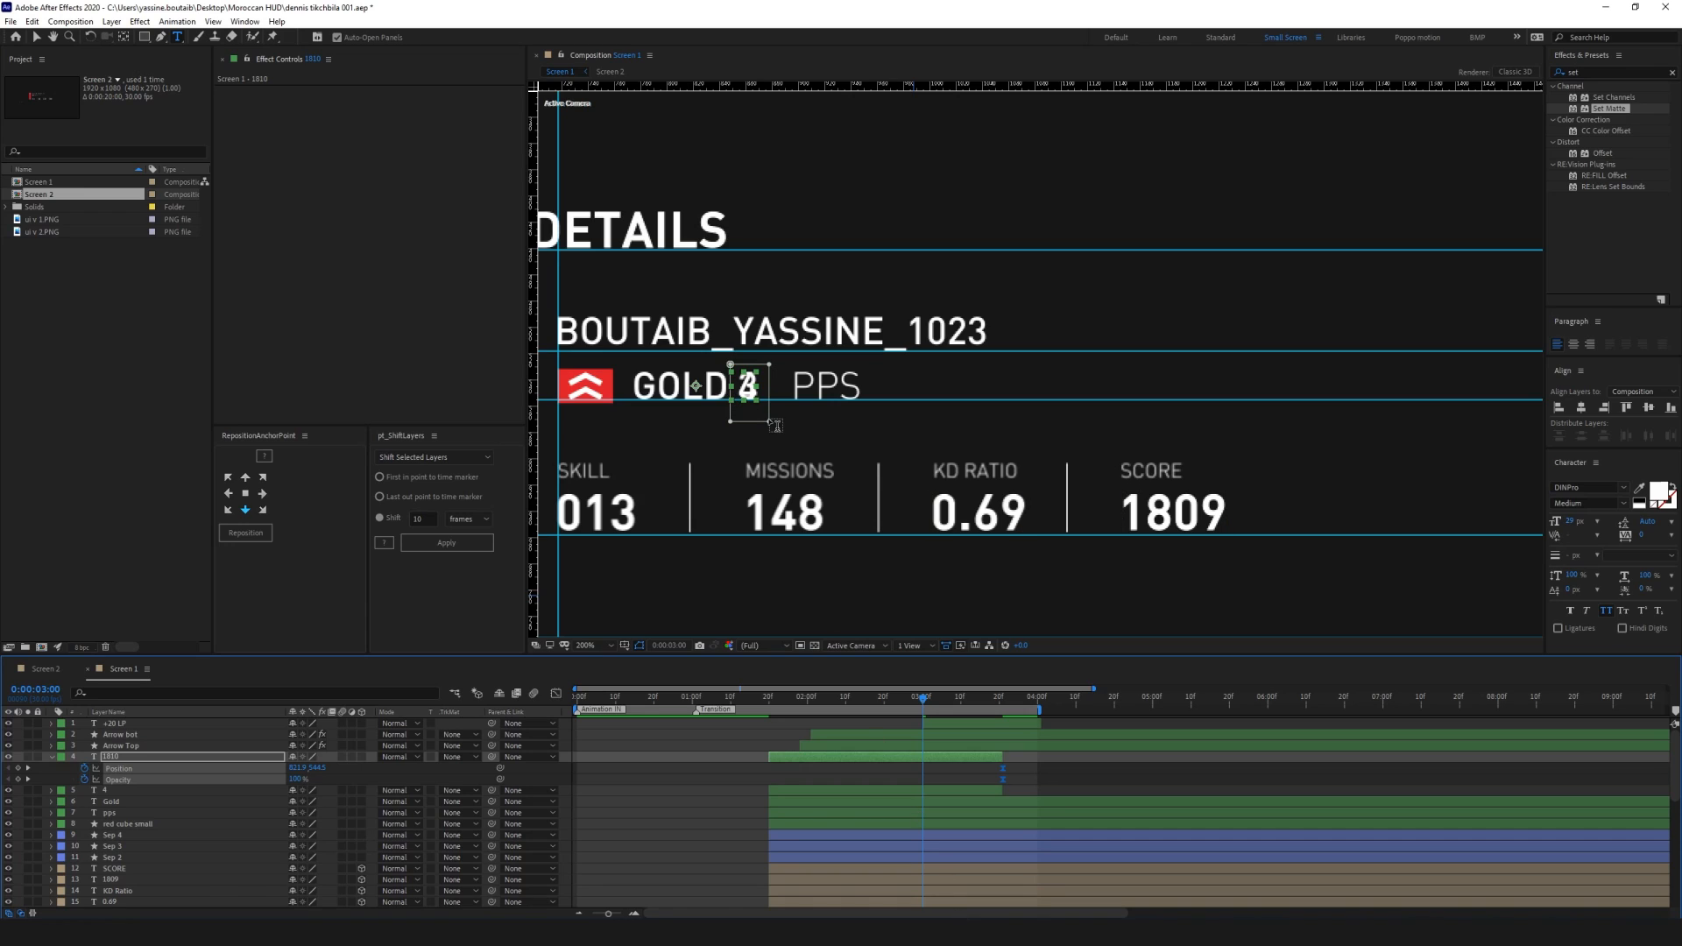
At 0:00:03:00, nudge the digit 3 straight down below the GOLD line and set its Opacity to 0%
{"action": "key", "text": "v"}
{"action": "key", "text": "shift+Down"}
{"action": "key", "text": "shift+Down"}
{"action": "key", "text": "shift+Down"}
{"action": "key", "text": "shift+Down"}
{"action": "key", "text": "shift+Down"}
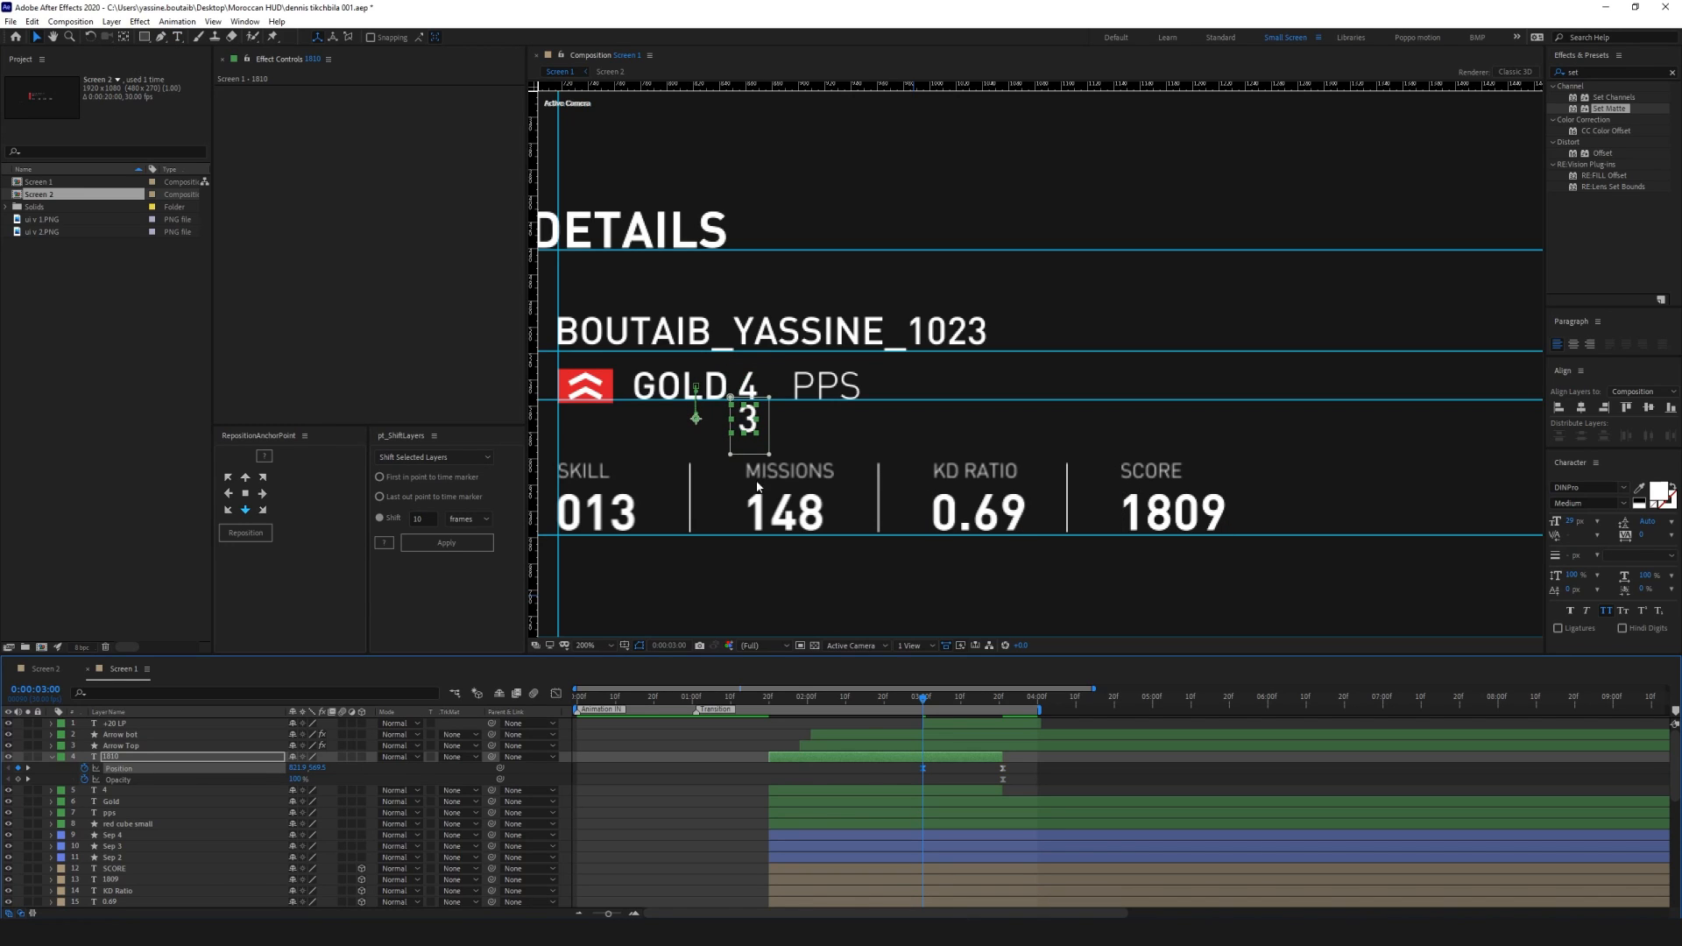
{"action": "left_click", "coordinate": [297, 779]}
{"action": "type", "text": "0"}
{"action": "key", "text": "Return"}
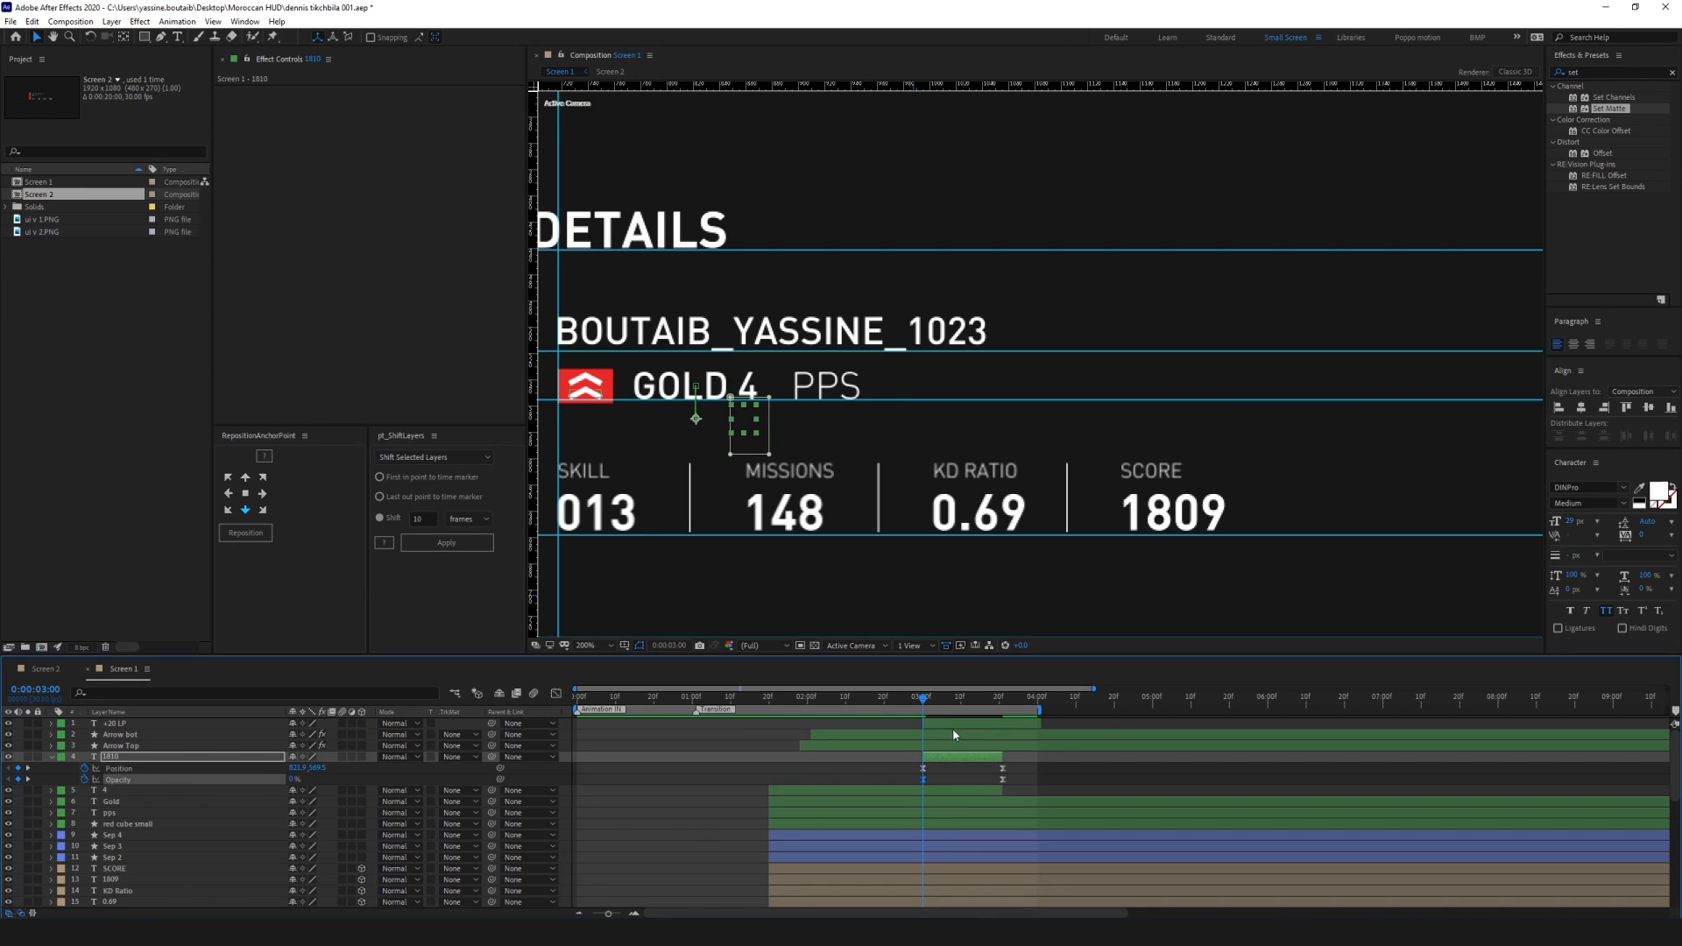
Make the digit 3 layer run from 0:00:03:00 to about 0:00:07:15 and preview the number swap
{"action": "left_click_drag", "start_coordinate": [1008, 755], "coordinate": [1439, 755]}
{"action": "left_click", "coordinate": [1139, 801]}
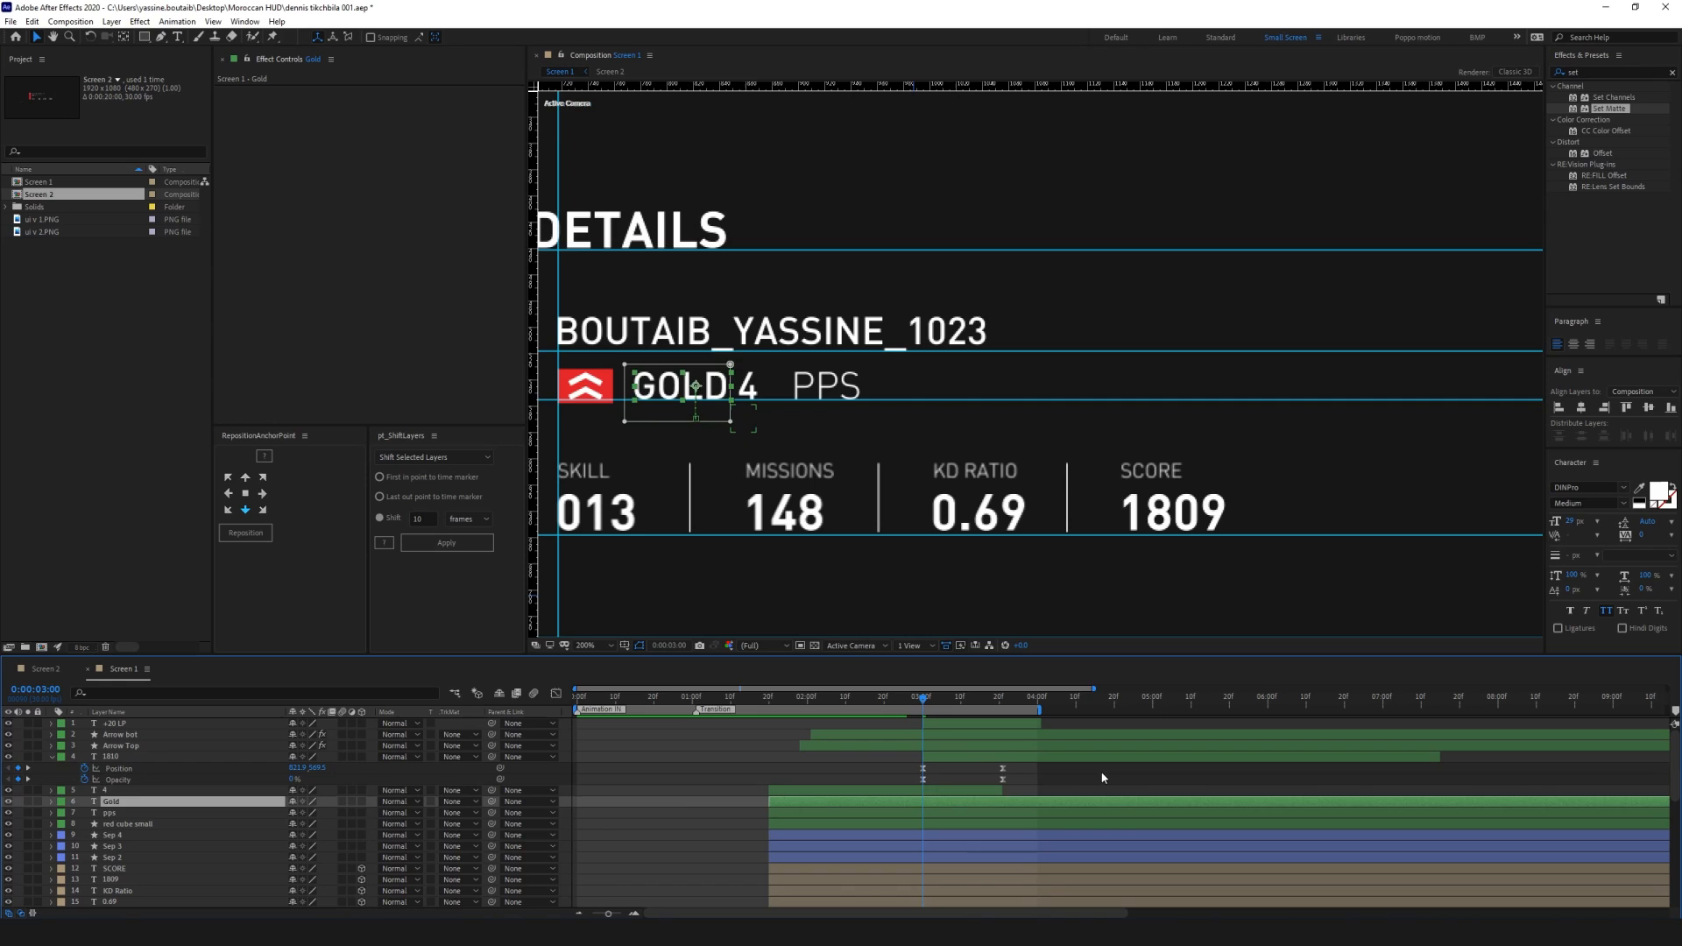
{"action": "left_click", "coordinate": [1076, 767]}
{"action": "key", "text": "space"}
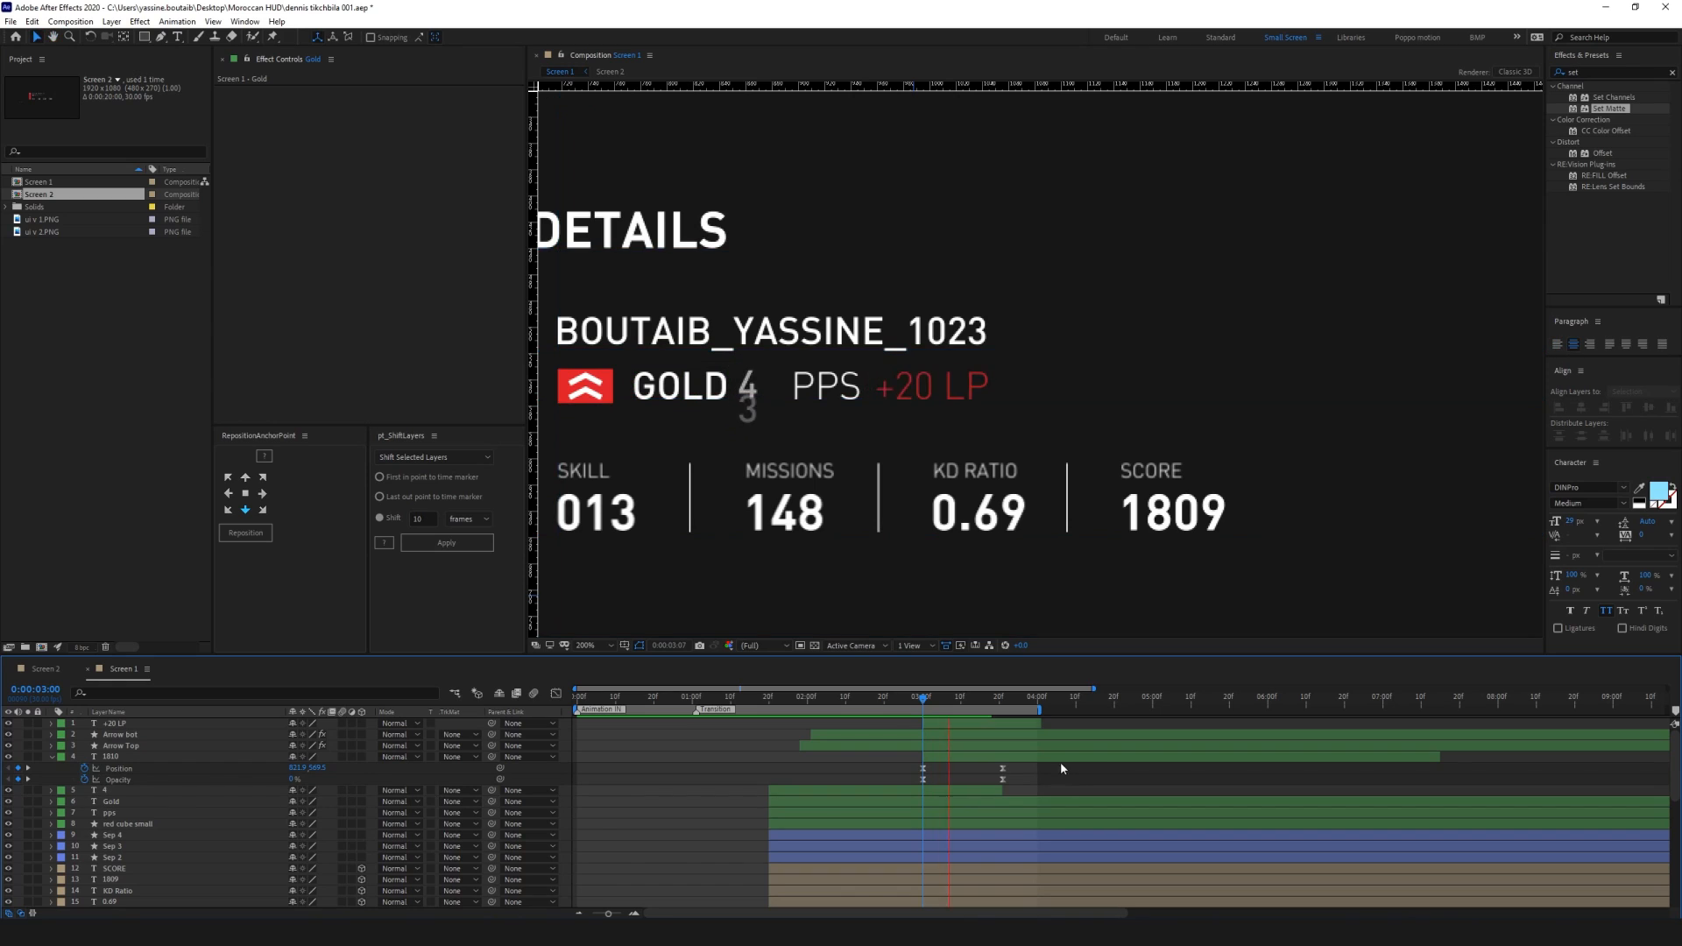
Reshape the digit 3's Position speed curve so it moves fast at the start and eases slowly into its resting keyframe
{"action": "left_click", "coordinate": [1000, 700]}
{"action": "left_click_drag", "start_coordinate": [1021, 765], "coordinate": [996, 772]}
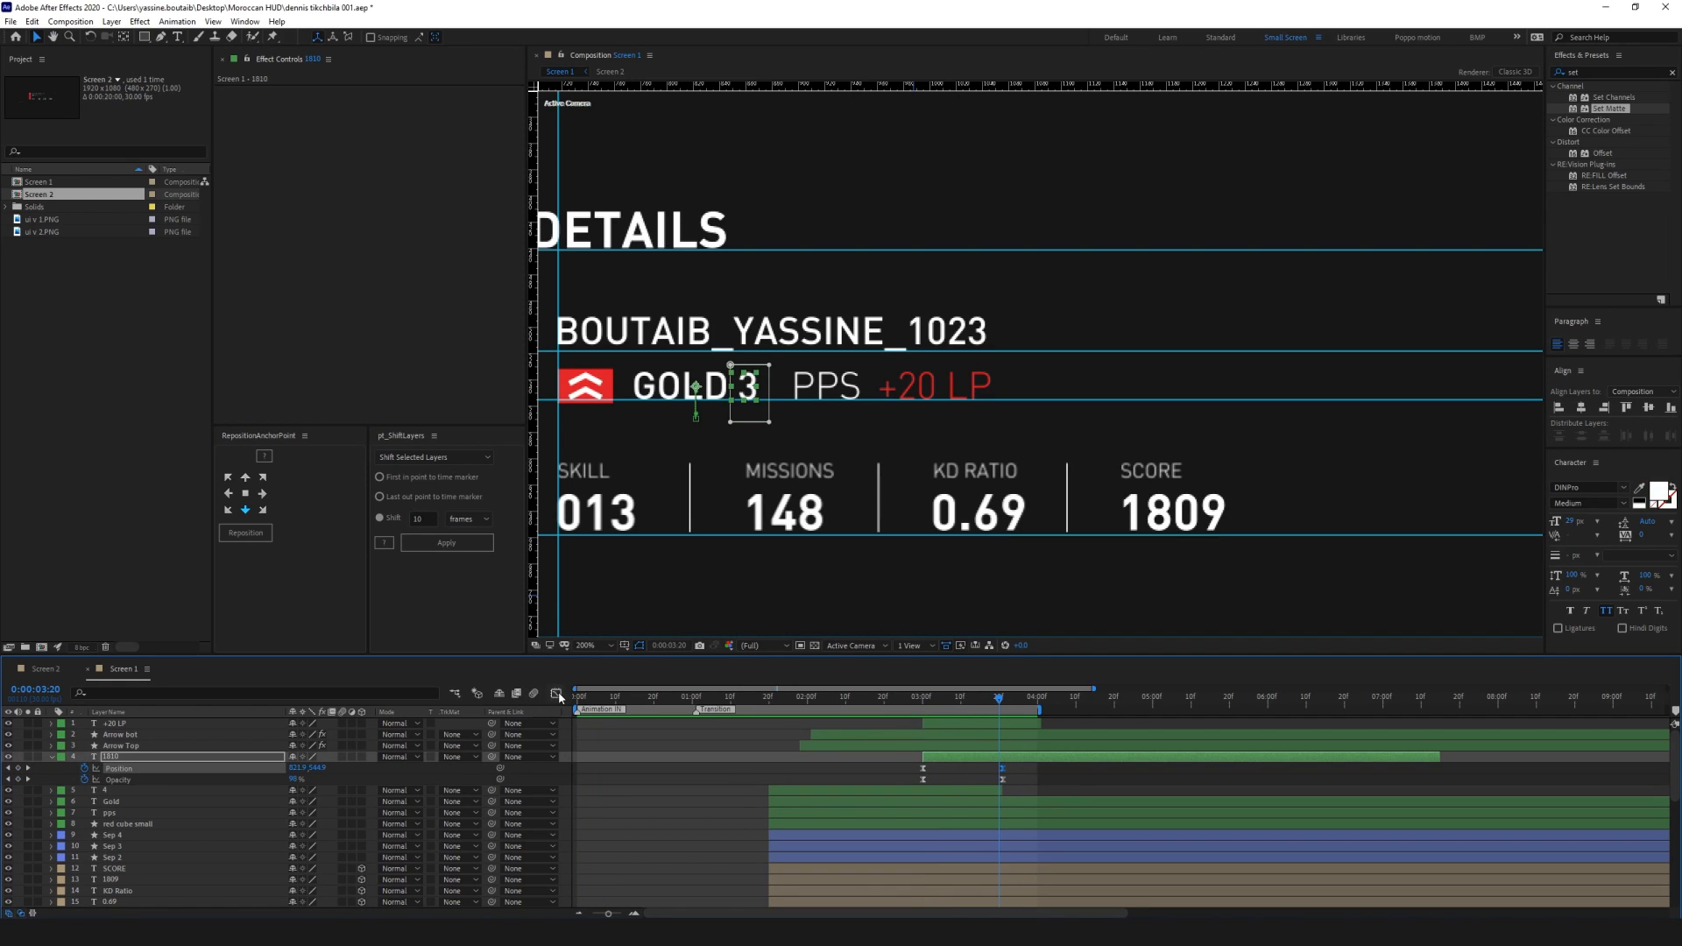
{"action": "left_click", "coordinate": [557, 693]}
{"action": "left_click_drag", "start_coordinate": [1037, 849], "coordinate": [804, 717]}
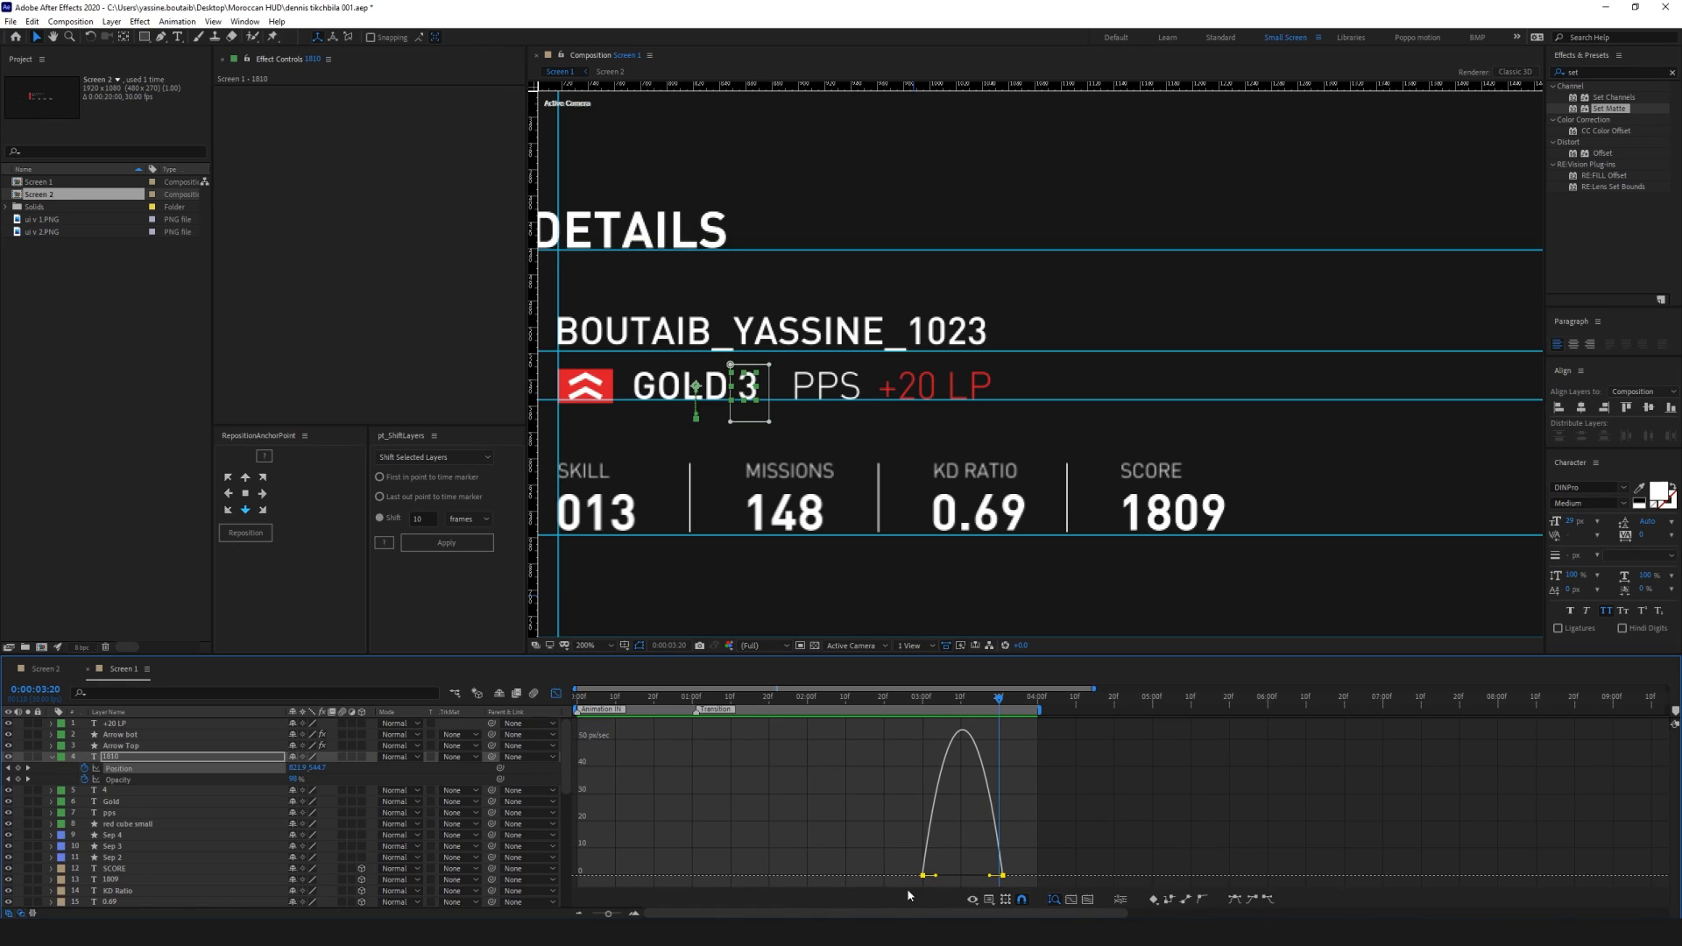
{"action": "left_click", "coordinate": [999, 876]}
{"action": "left_click_drag", "start_coordinate": [986, 877], "coordinate": [929, 876]}
{"action": "left_click", "coordinate": [557, 693]}
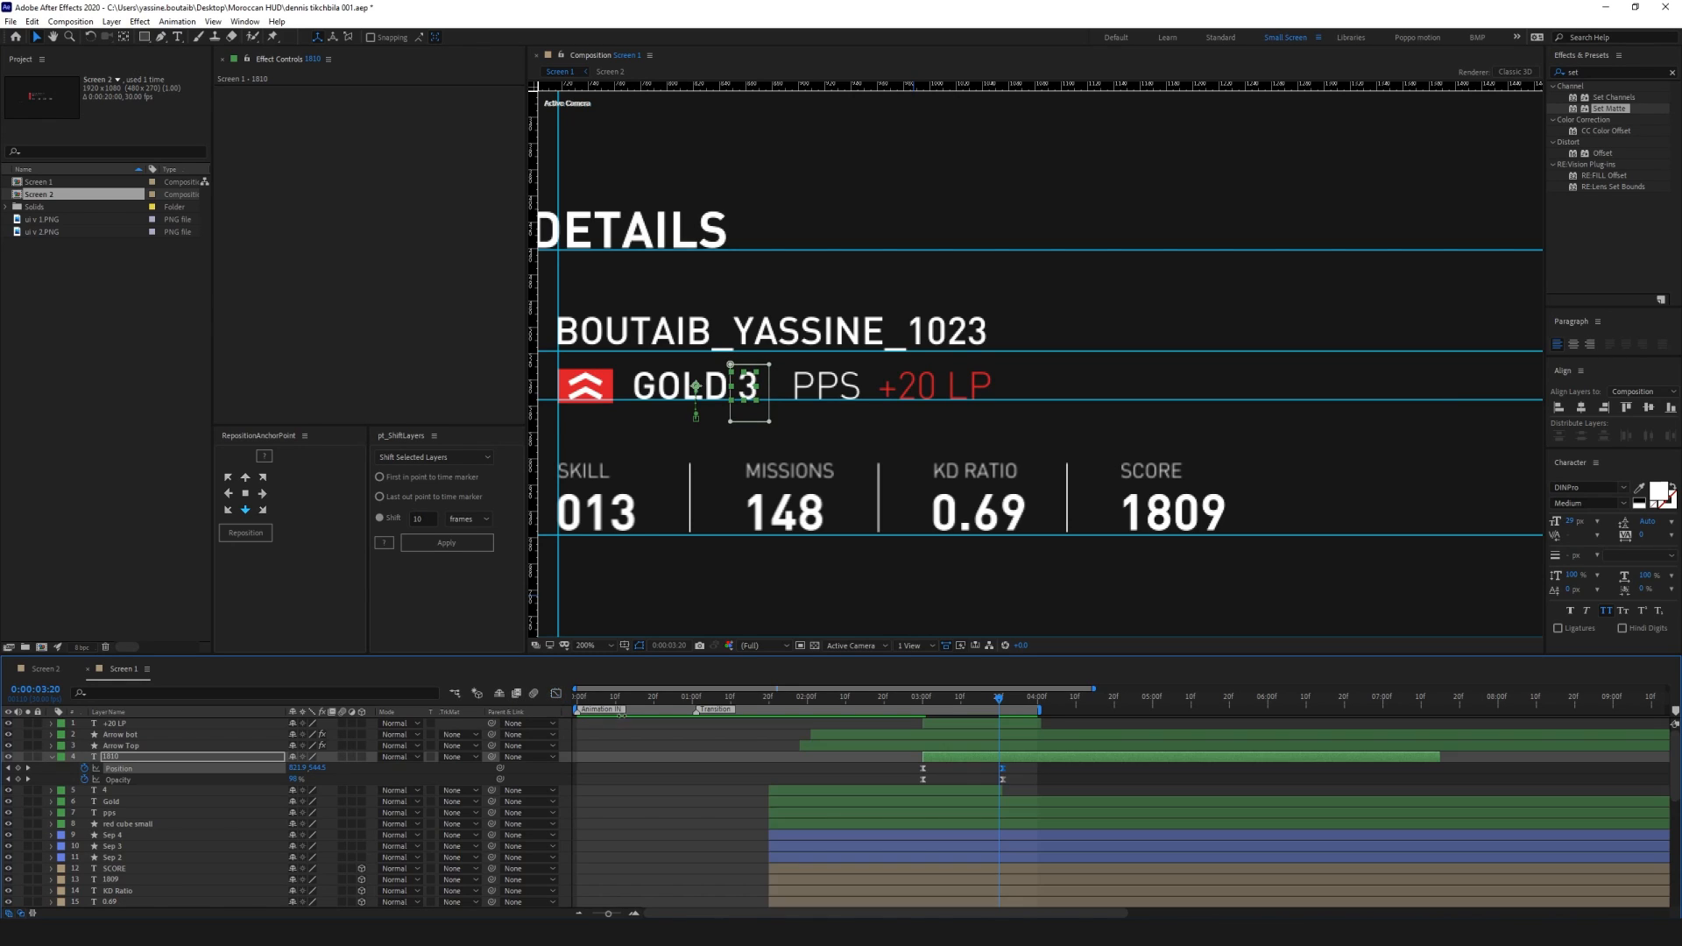
Shift the digit 3 layer with its keyframes to start at about 0:00:03:08 and preview the swap again
{"action": "left_click", "coordinate": [1051, 786]}
{"action": "left_click_drag", "start_coordinate": [903, 701], "coordinate": [970, 759]}
{"action": "left_click", "coordinate": [896, 762]}
{"action": "key", "text": "space"}
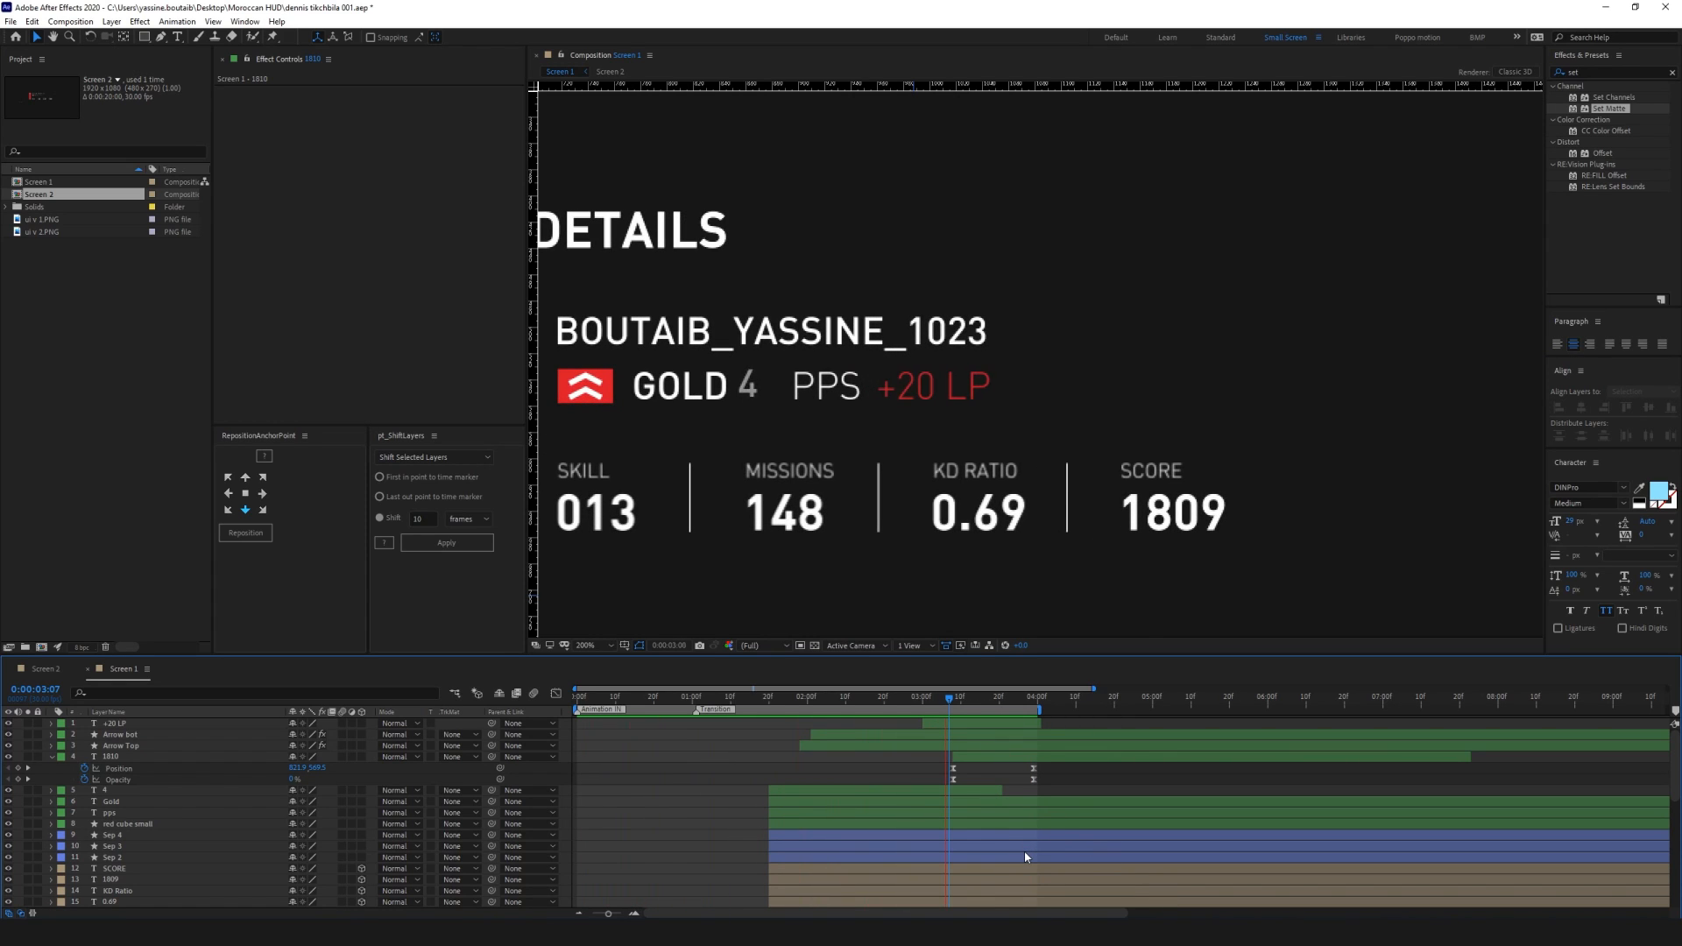
Collapse the digit 3 layer's properties and rename the layer 3
{"action": "left_click", "coordinate": [1033, 702]}
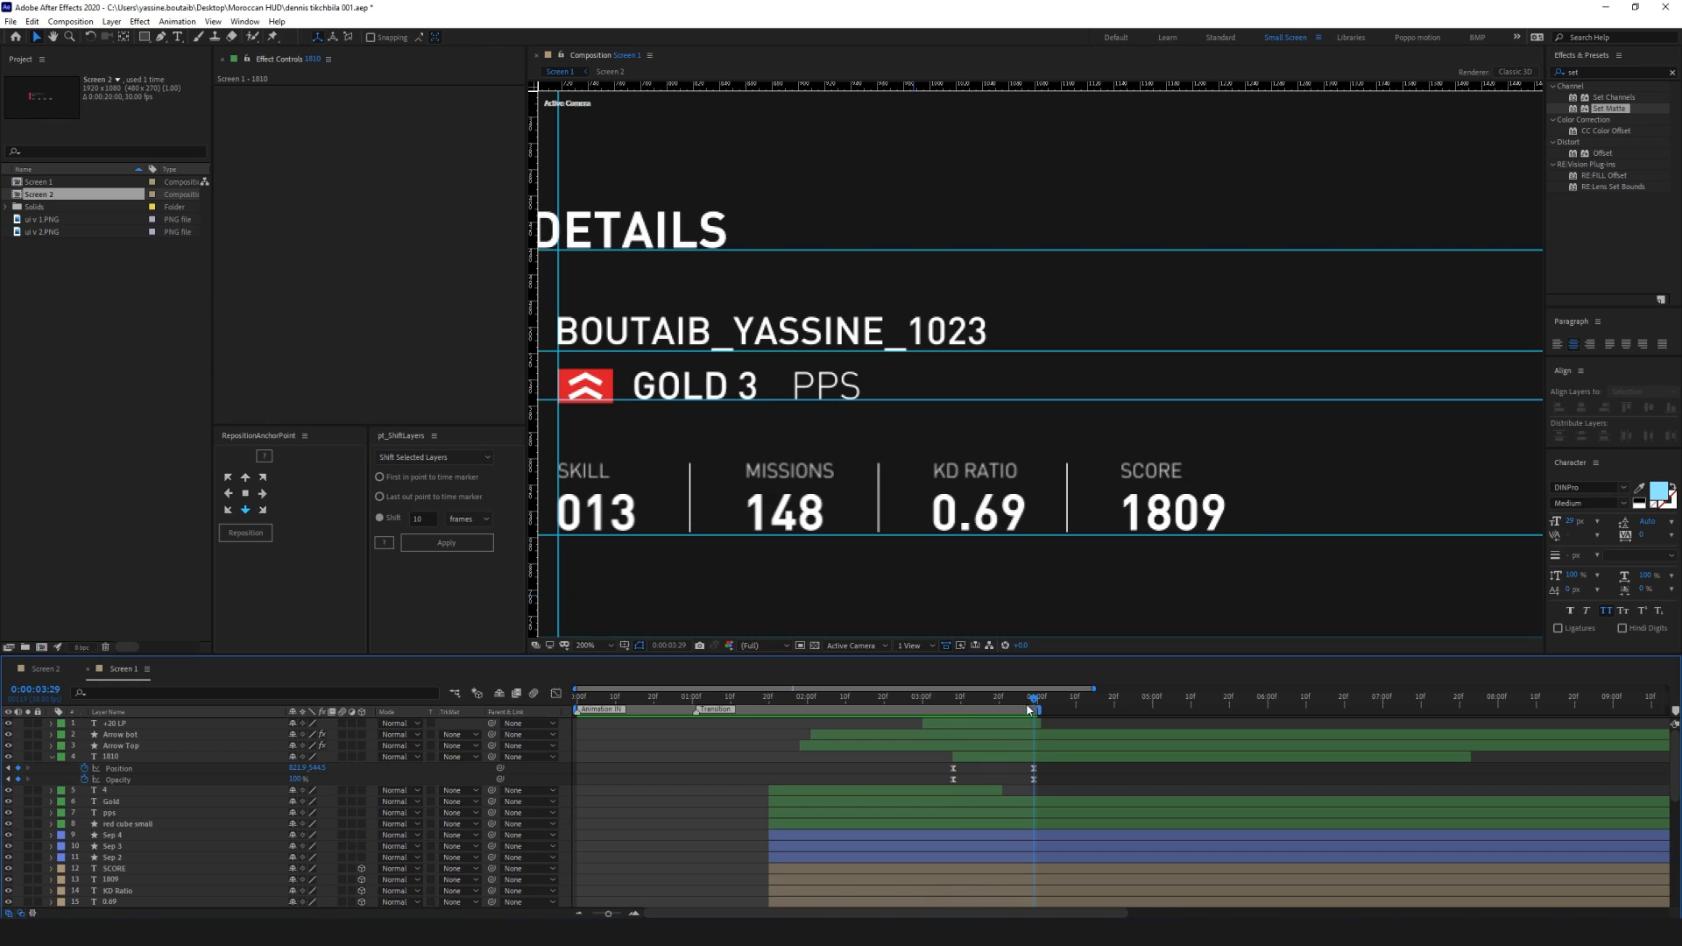
{"action": "left_click", "coordinate": [51, 756]}
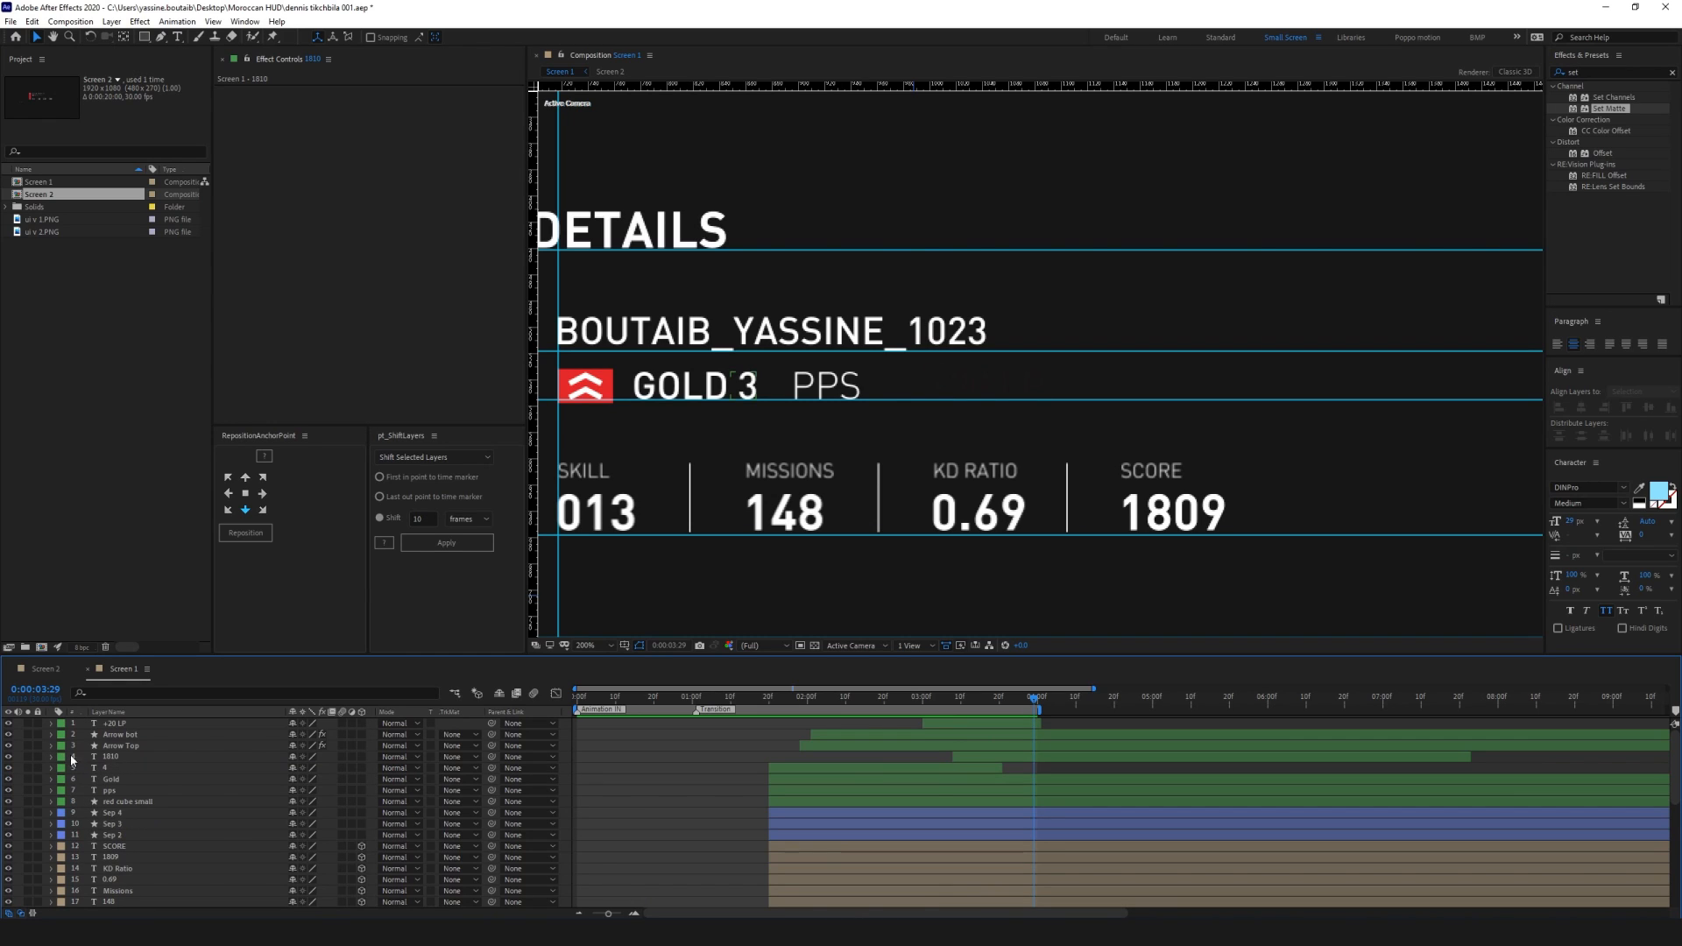
{"action": "left_click", "coordinate": [124, 757]}
{"action": "key", "text": "Return"}
{"action": "type", "text": "3"}
{"action": "key", "text": "Return"}
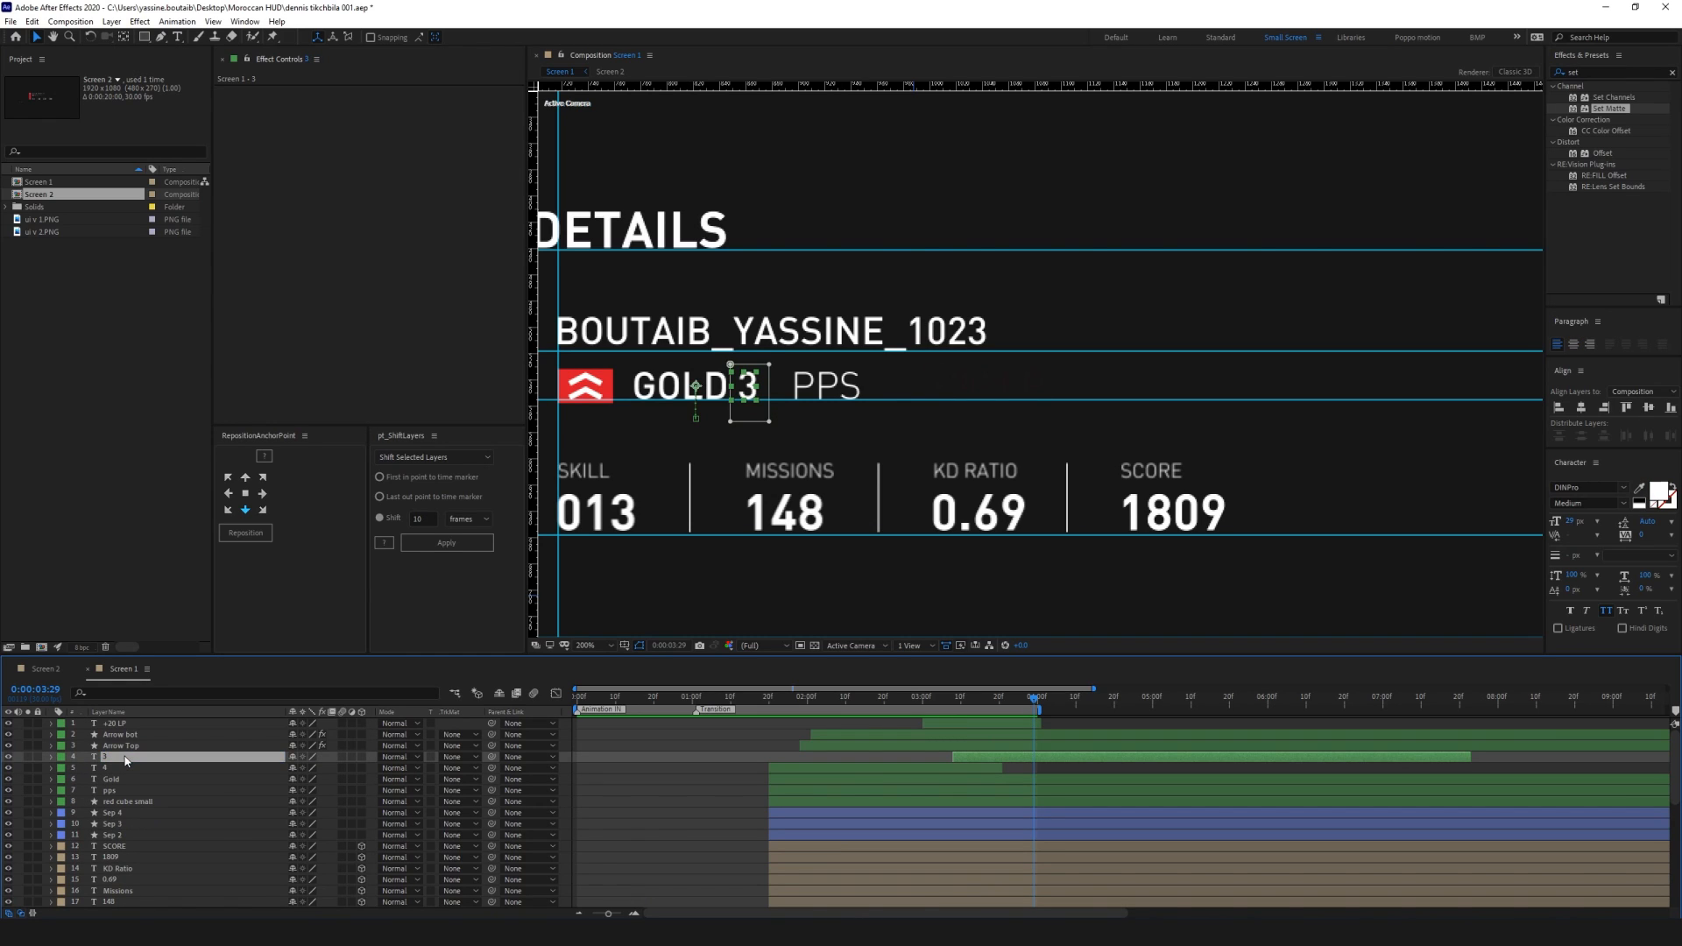
Save the project and play back the Screen 1 animation with the whole clan details layout in view
{"action": "left_click", "coordinate": [731, 787]}
{"action": "key", "text": "comma"}
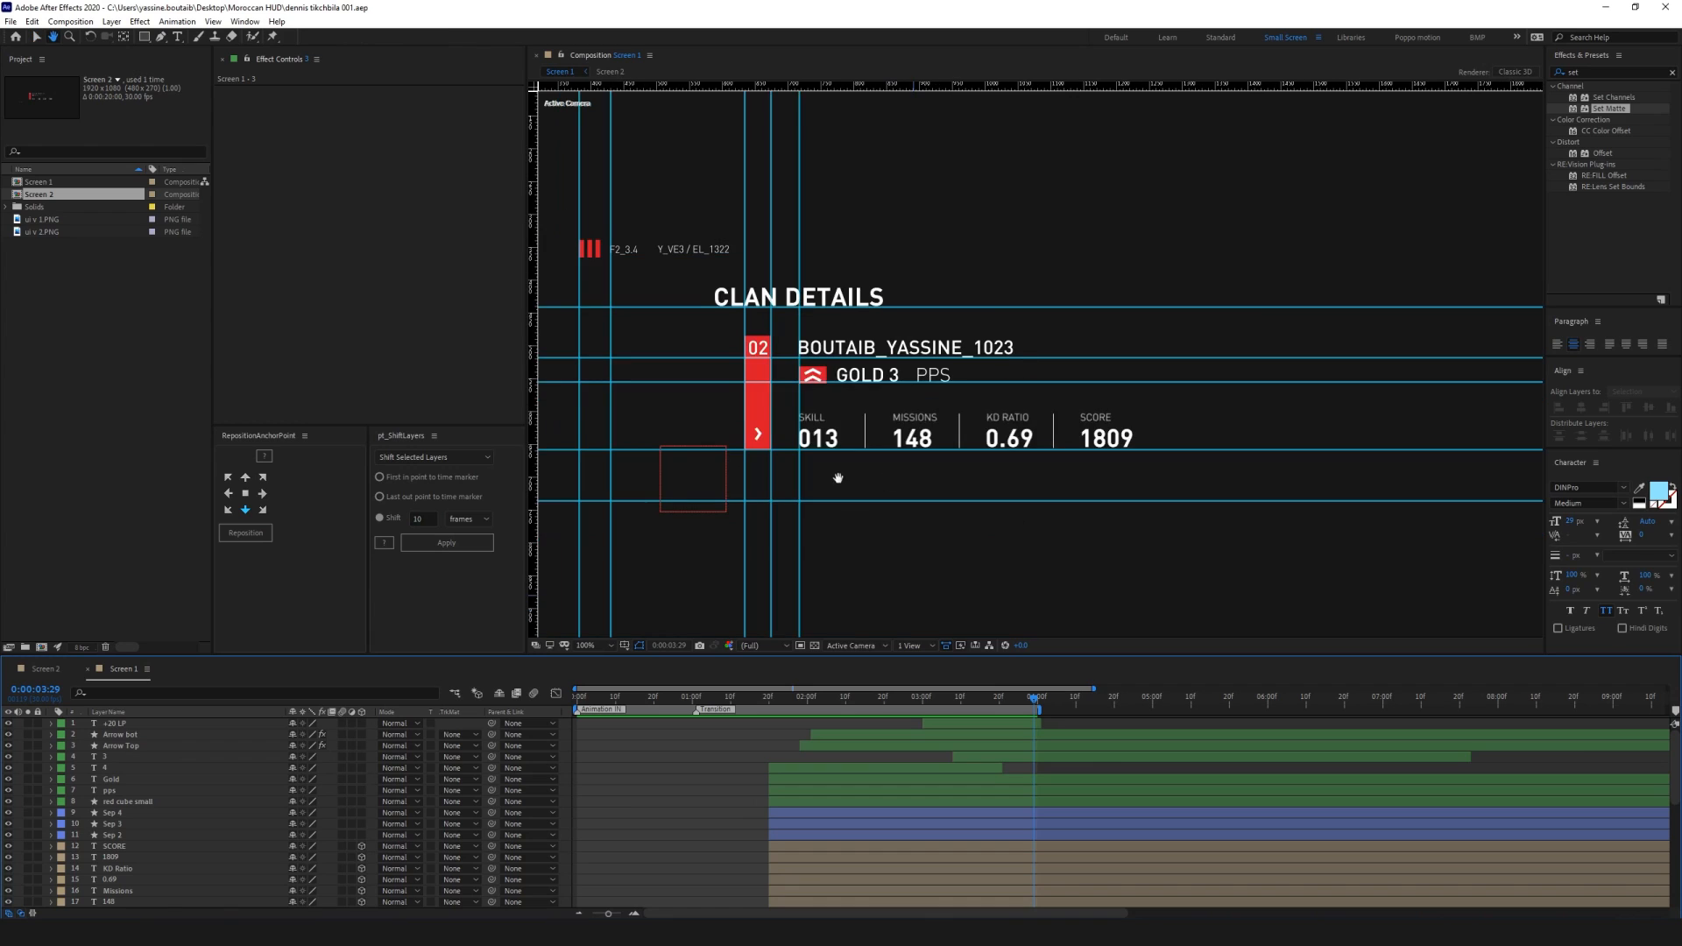
{"action": "left_click_drag", "start_coordinate": [833, 476], "coordinate": [976, 466]}
{"action": "left_click", "coordinate": [978, 471]}
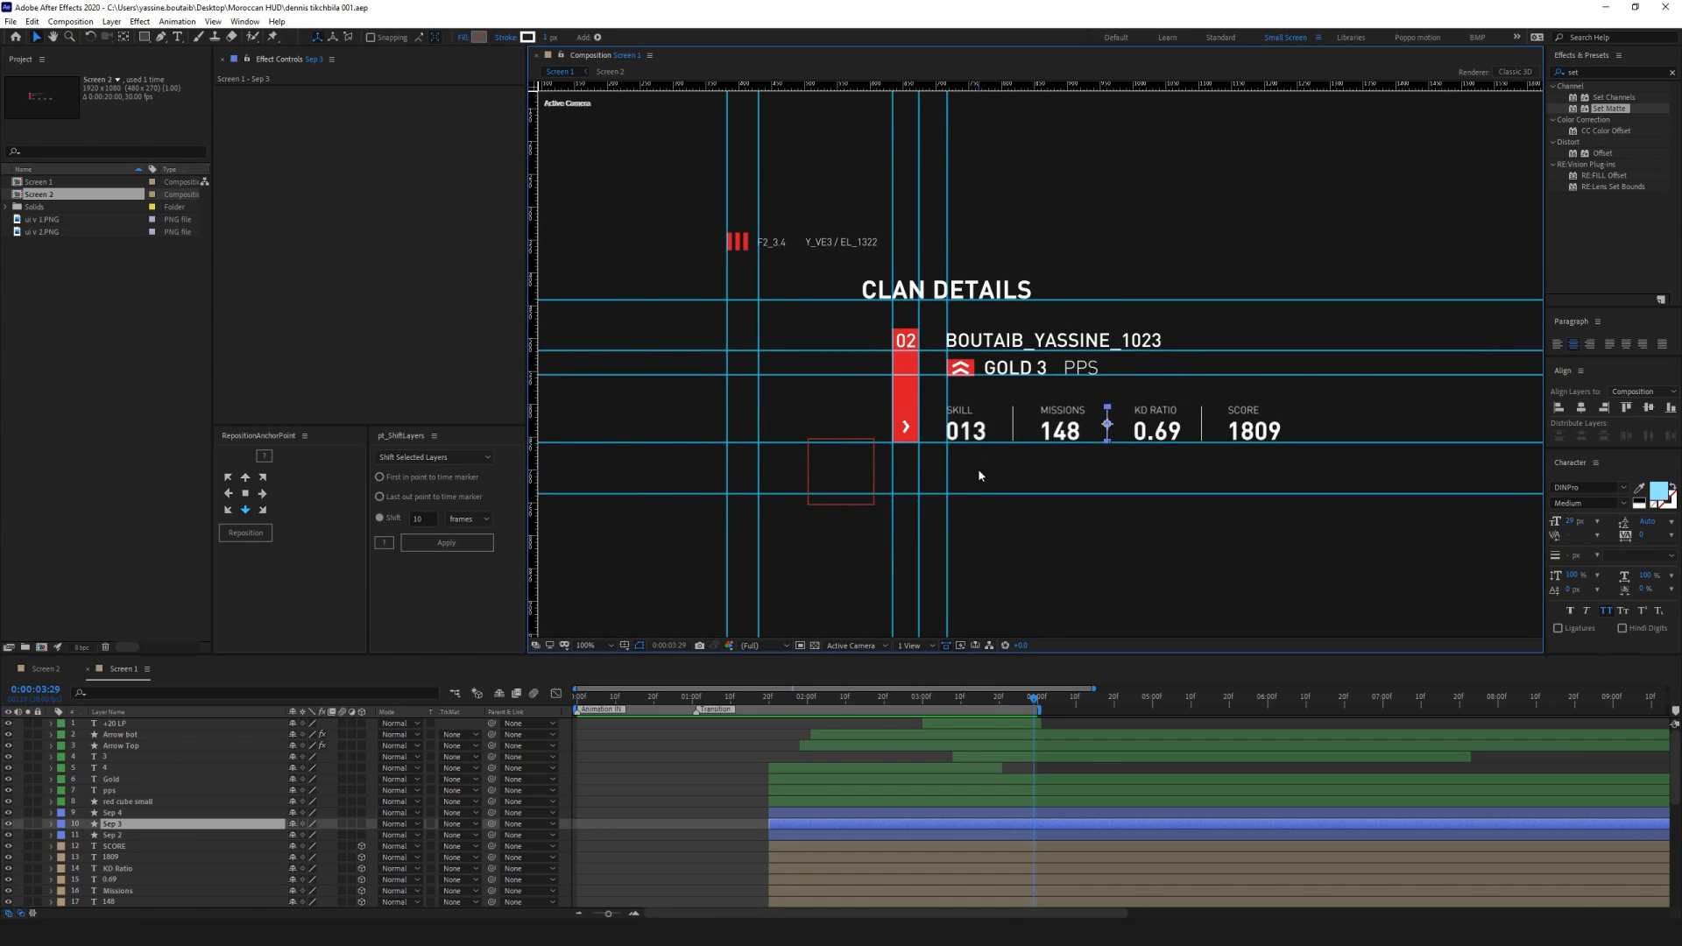
{"action": "key", "text": "space"}
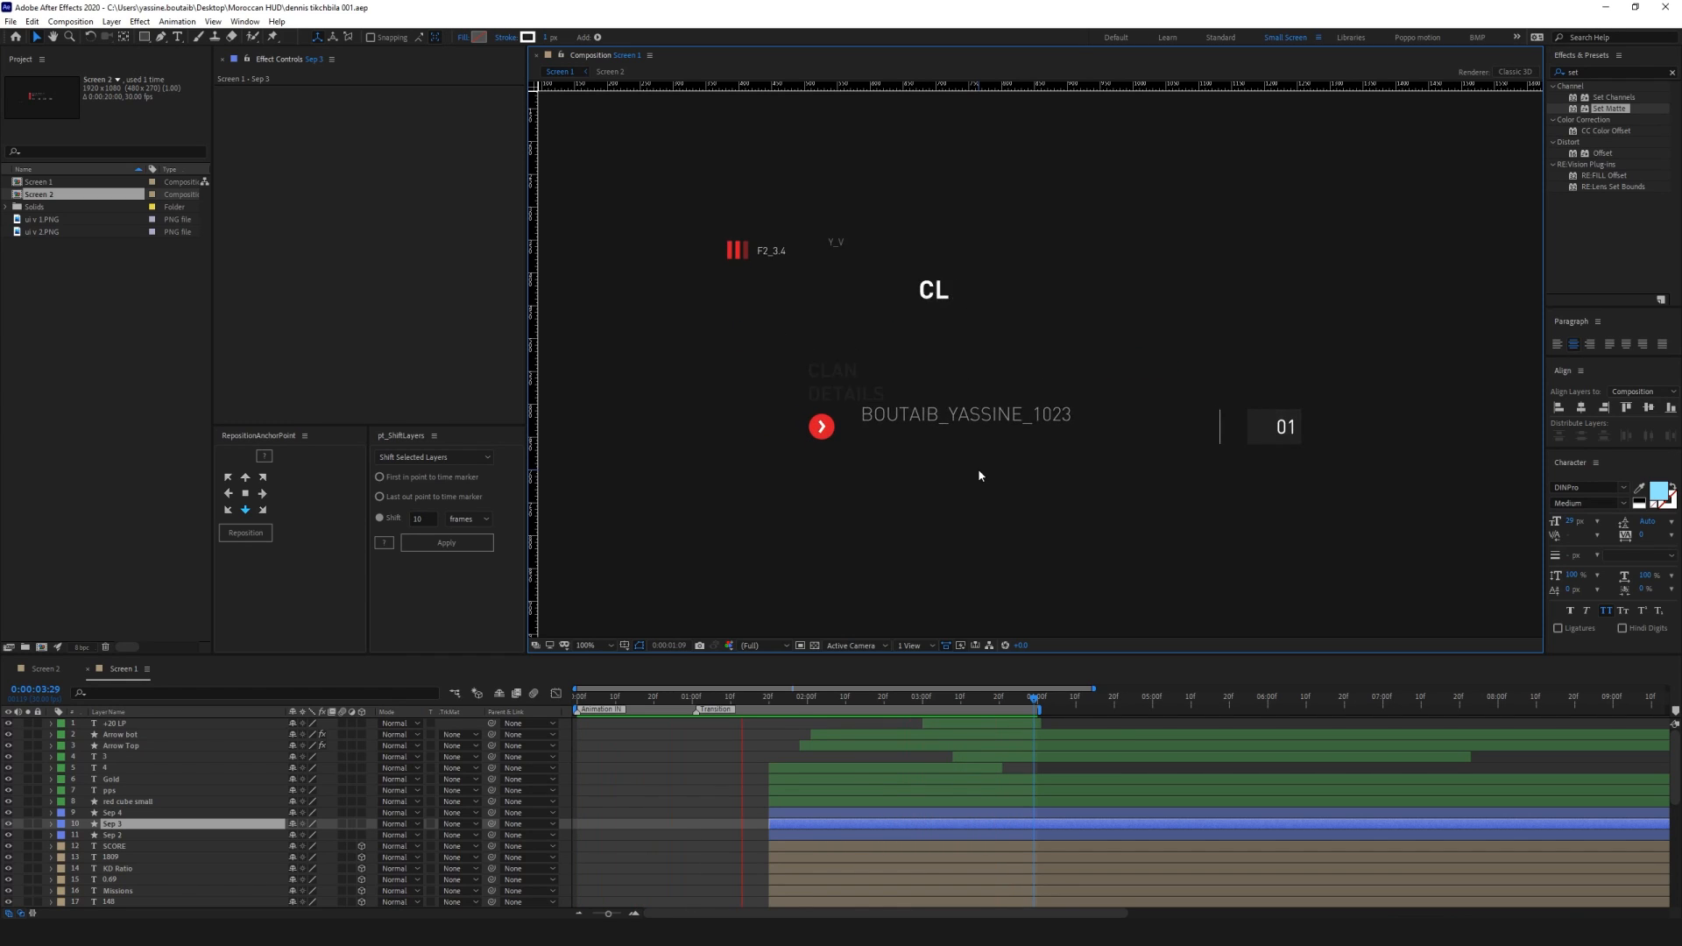
{"action": "key", "text": "space"}
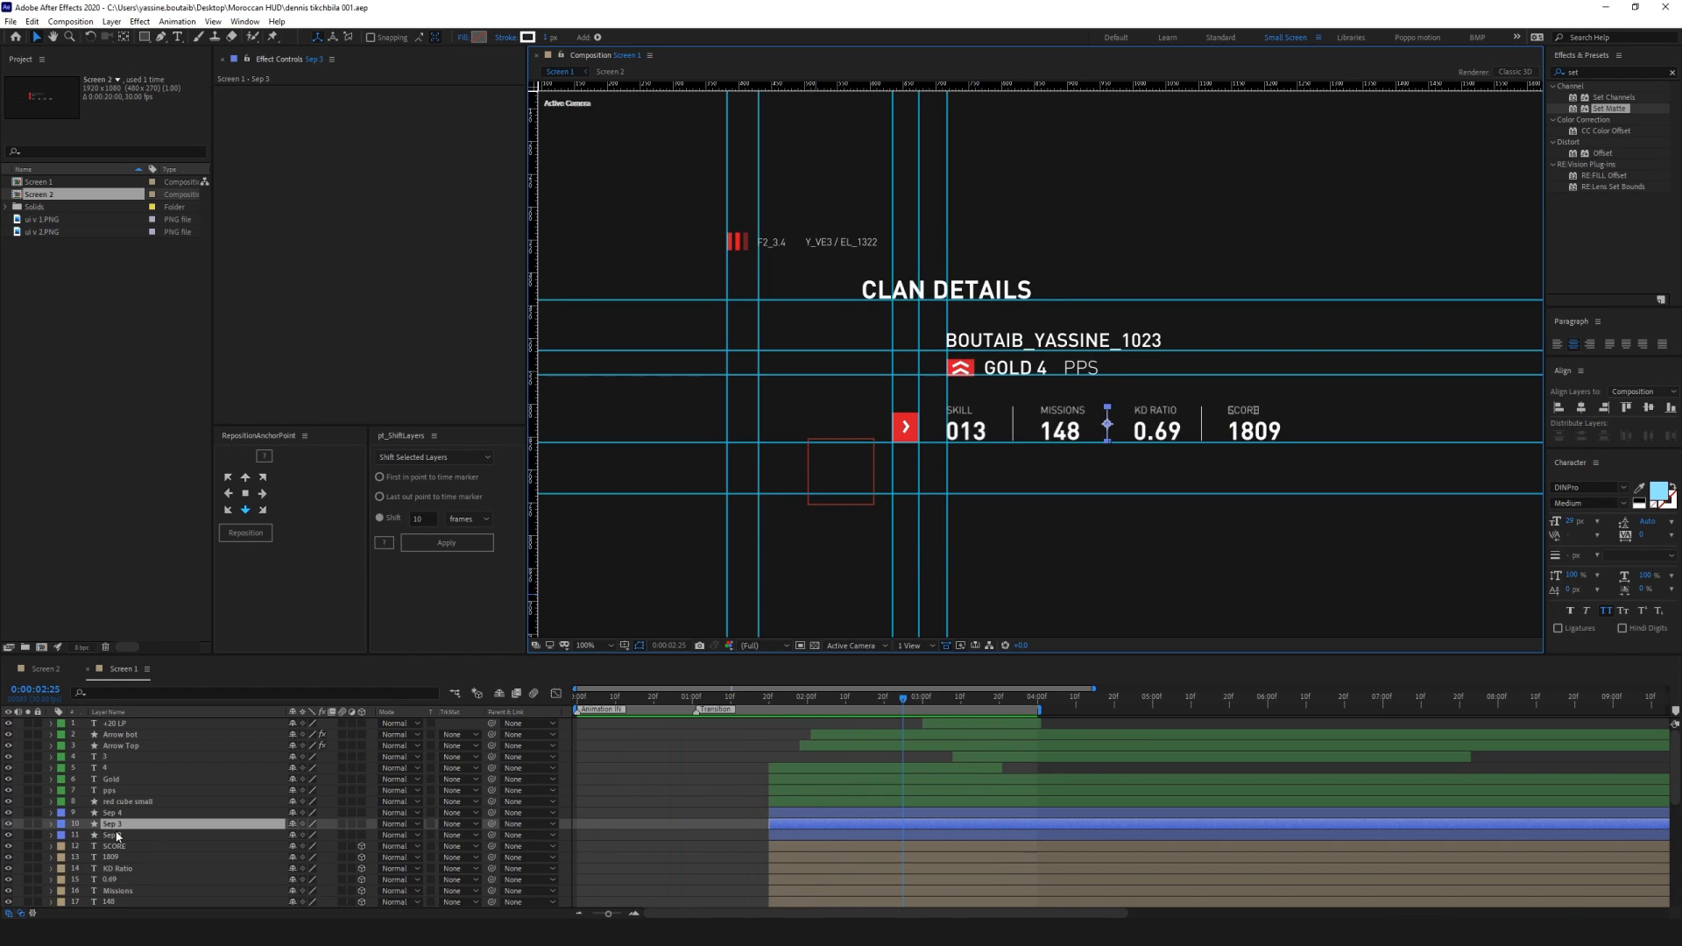
{"action": "scroll", "coordinate": [101, 800], "scroll_direction": "down", "scroll_amount": 6}
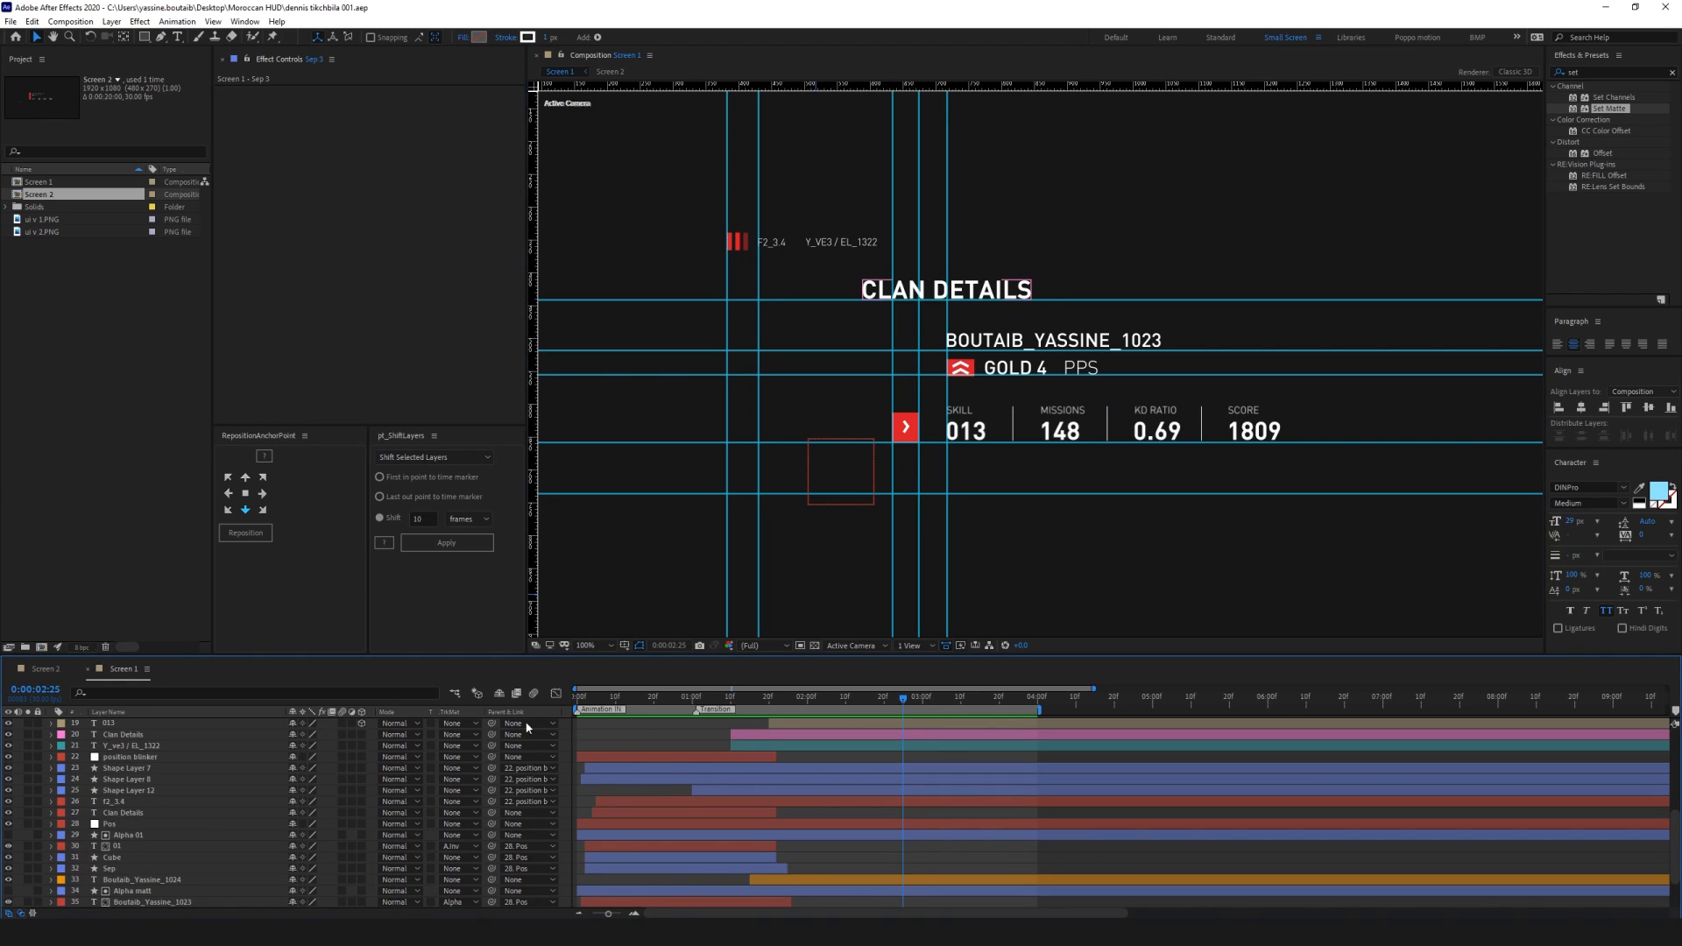
Select all Opacity keyframes of Shape Layer 8, then collapse the layer's properties
{"action": "left_click", "coordinate": [143, 779]}
{"action": "key", "text": "t"}
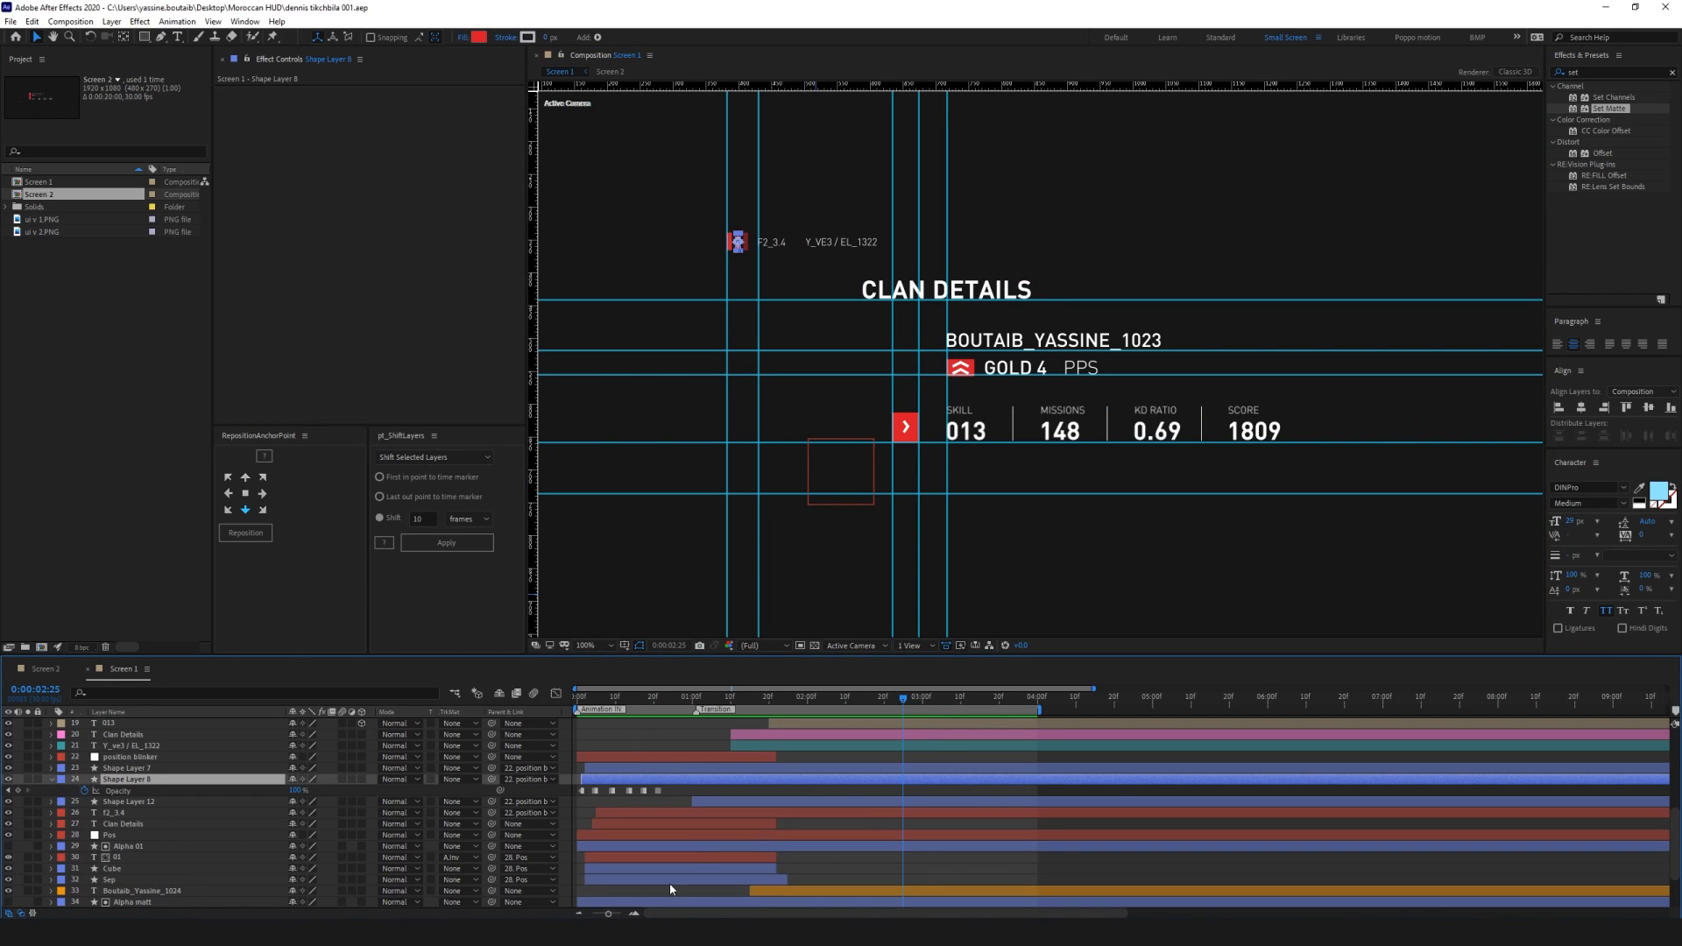
{"action": "left_click_drag", "start_coordinate": [688, 792], "coordinate": [555, 806]}
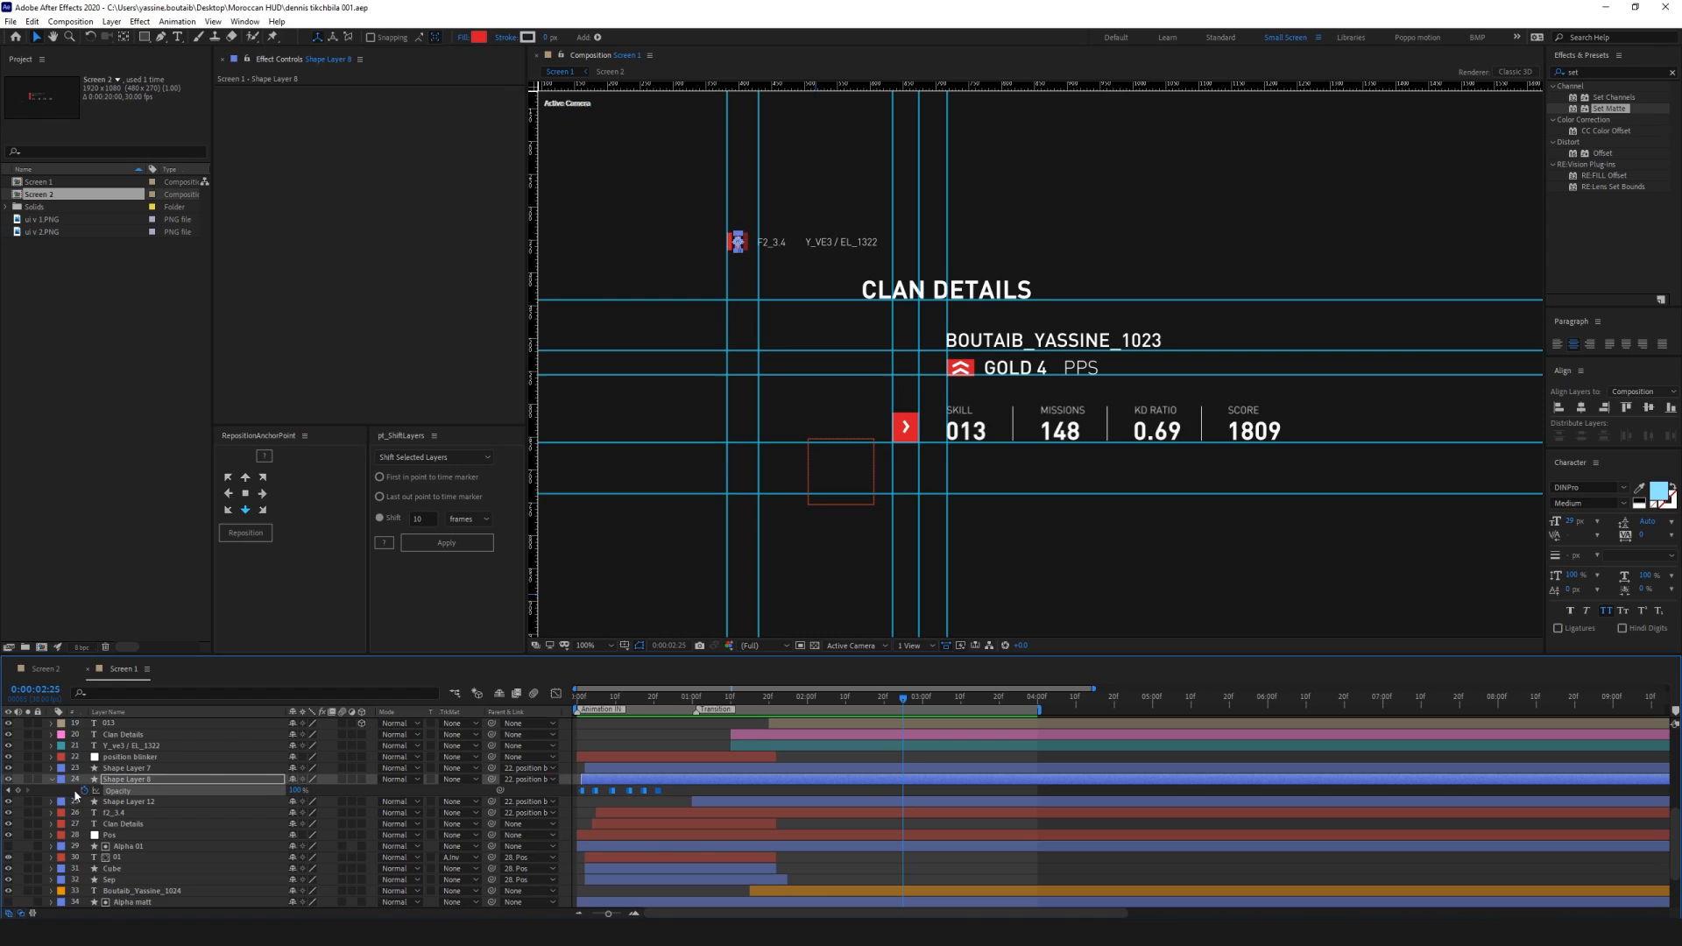
{"action": "left_click", "coordinate": [51, 779]}
{"action": "scroll", "coordinate": [347, 824], "scroll_direction": "up", "scroll_amount": 1}
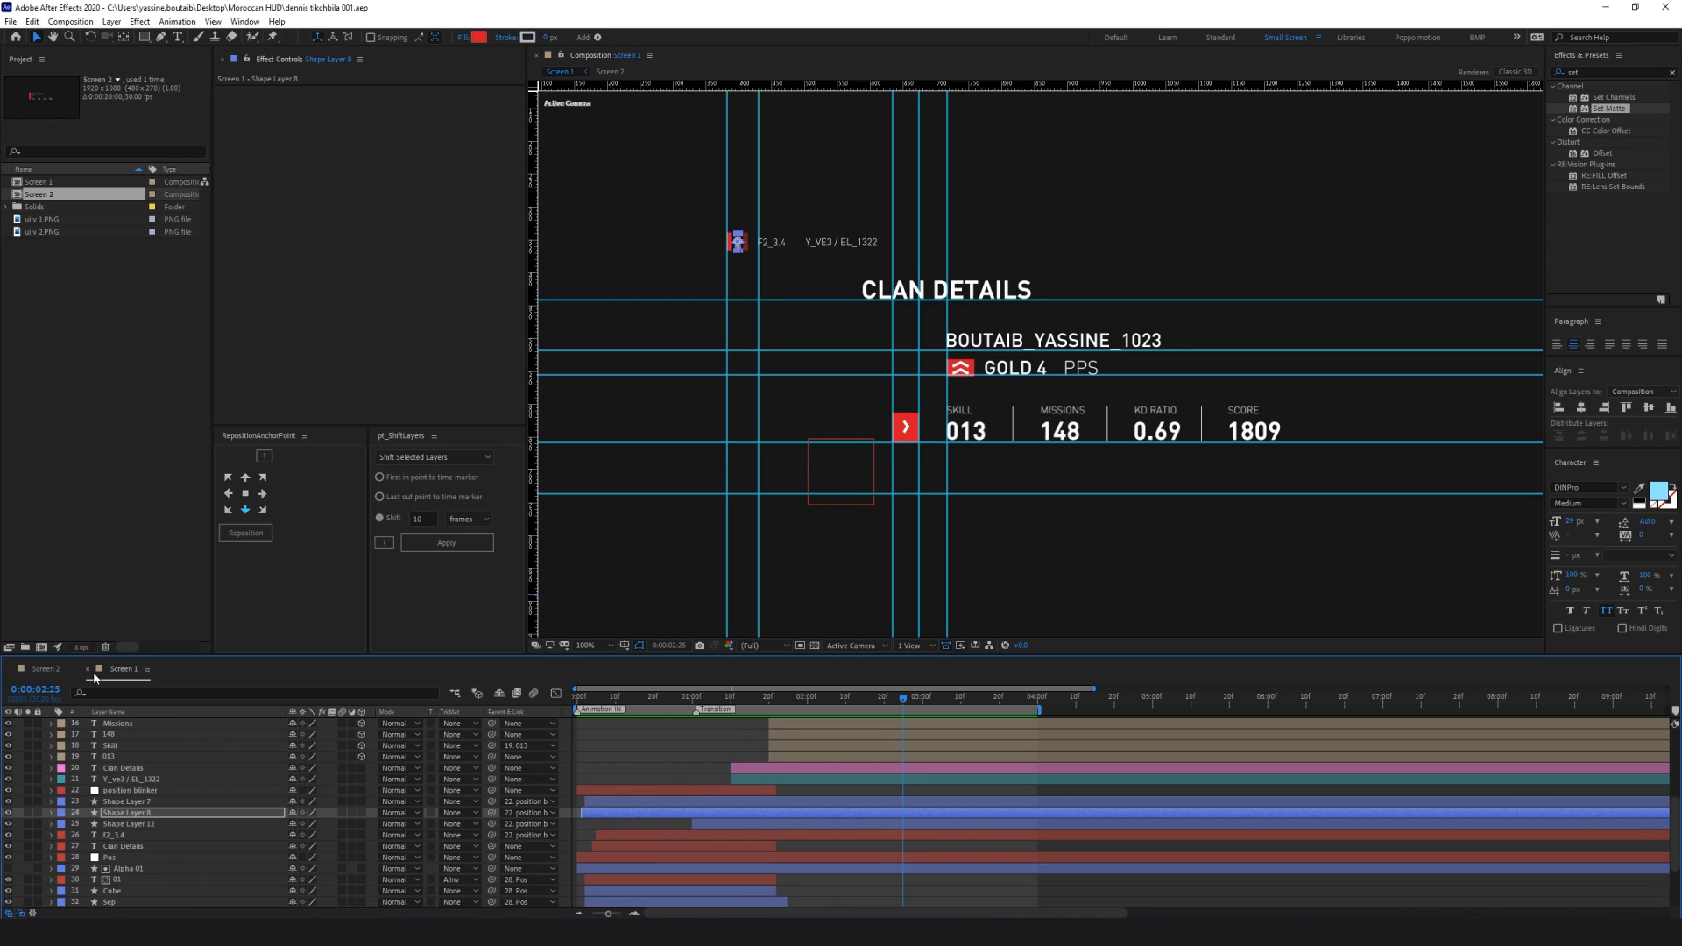
Transfer the Location icon, IP 127.0.0.1, back arrow and Back layers from Screen 2 to the top of Screen 1's layer stack
{"action": "left_click", "coordinate": [58, 671]}
{"action": "left_click", "coordinate": [123, 745]}
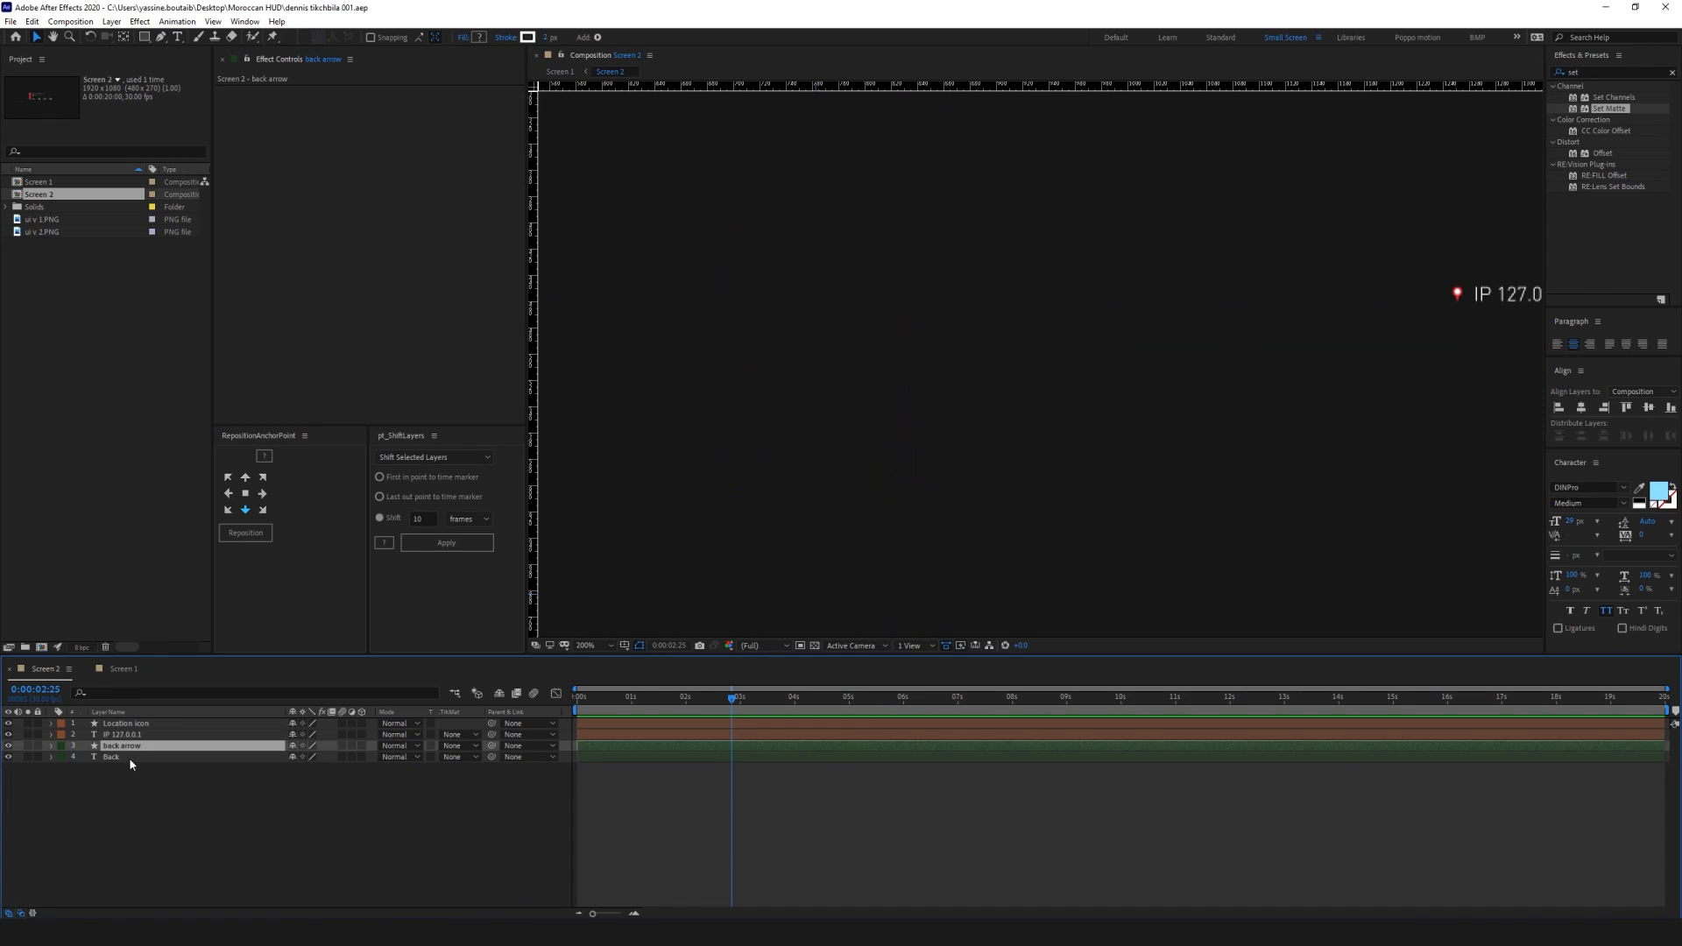
{"action": "left_click", "coordinate": [129, 757], "text": "shift"}
{"action": "left_click", "coordinate": [112, 781]}
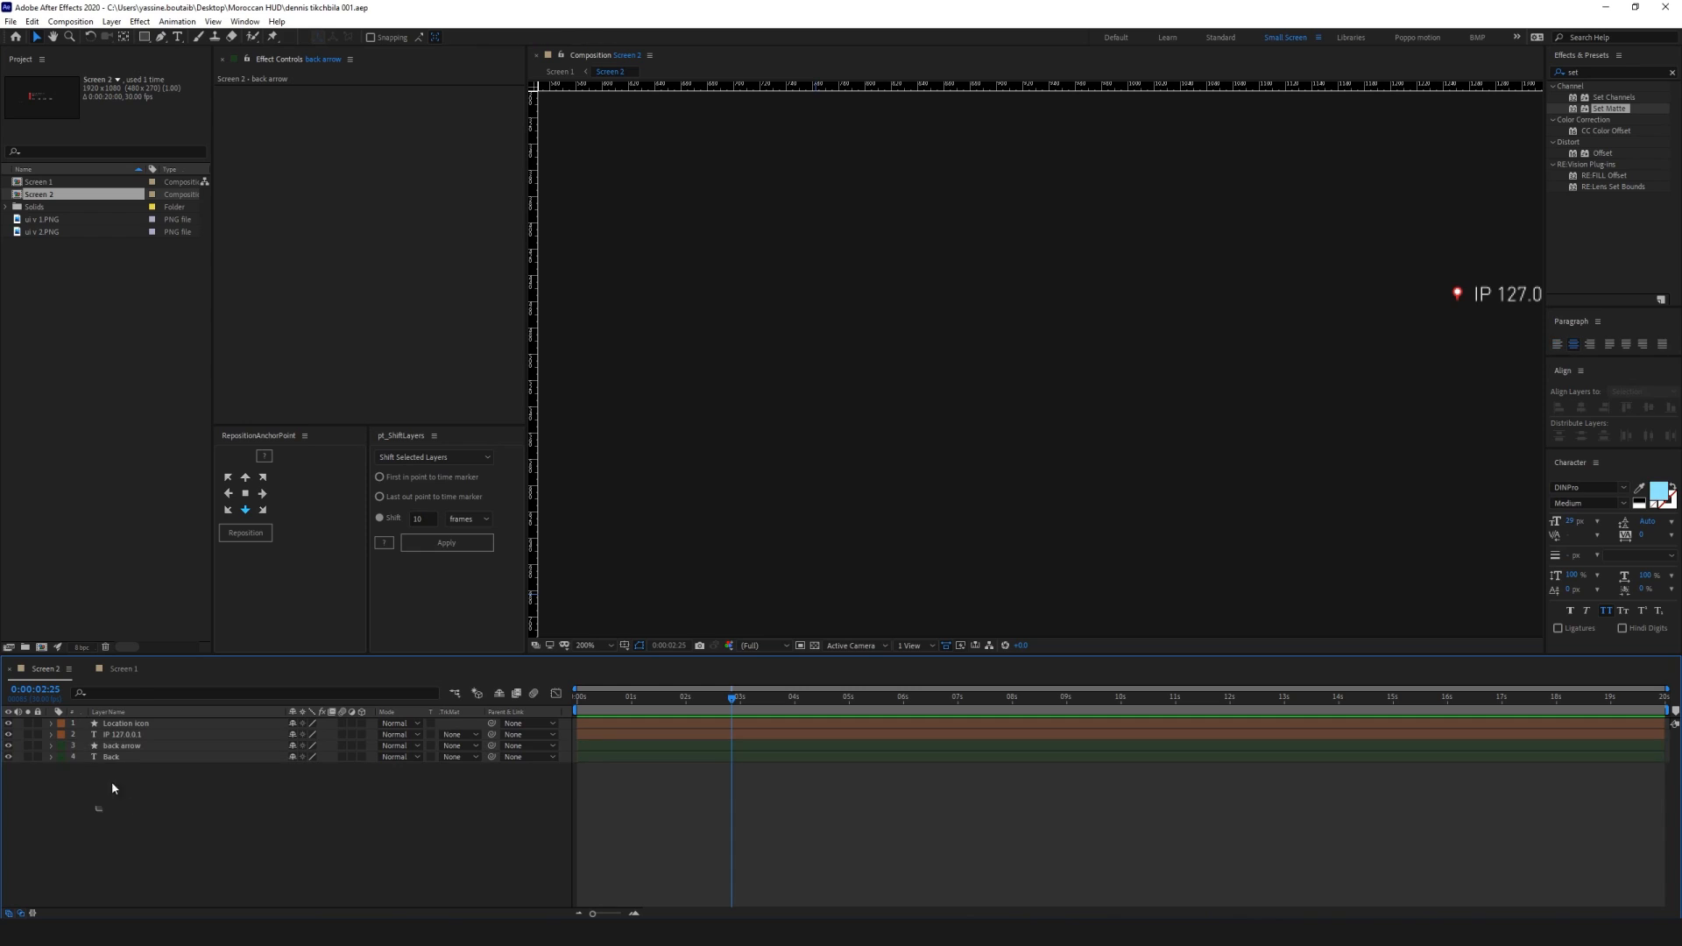
{"action": "key", "text": "ctrl+a"}
{"action": "key", "text": "Delete"}
{"action": "left_click", "coordinate": [121, 670]}
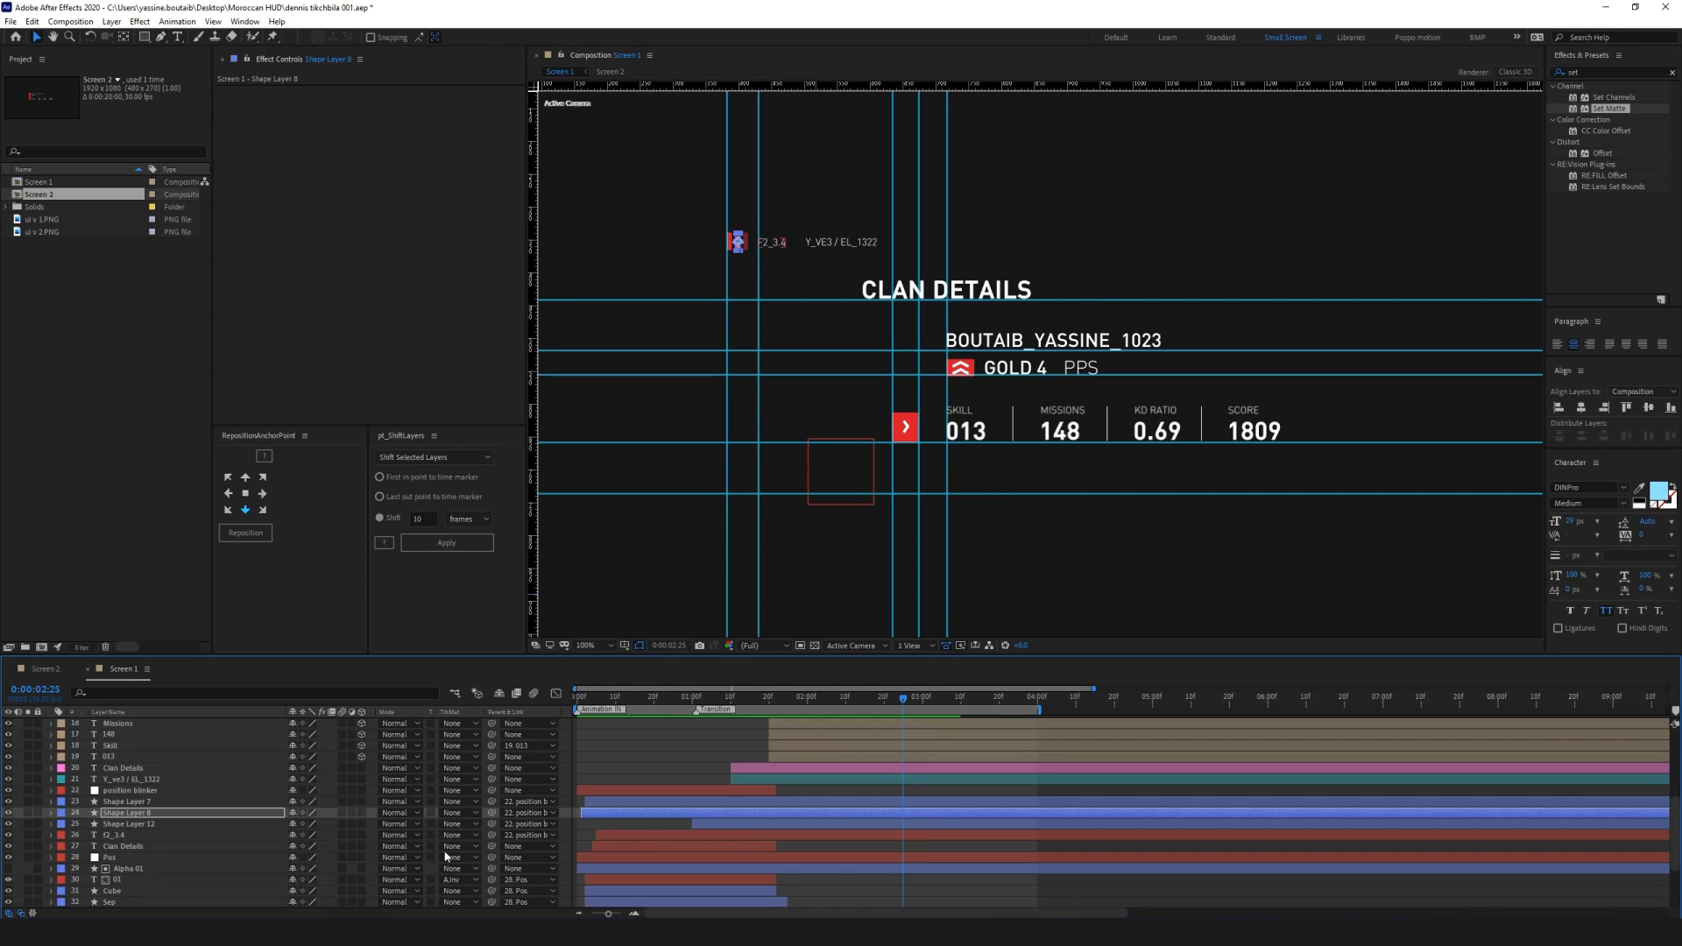
{"action": "scroll", "coordinate": [483, 826], "scroll_direction": "down", "scroll_amount": 3}
{"action": "scroll", "coordinate": [601, 879], "scroll_direction": "up", "scroll_amount": 8}
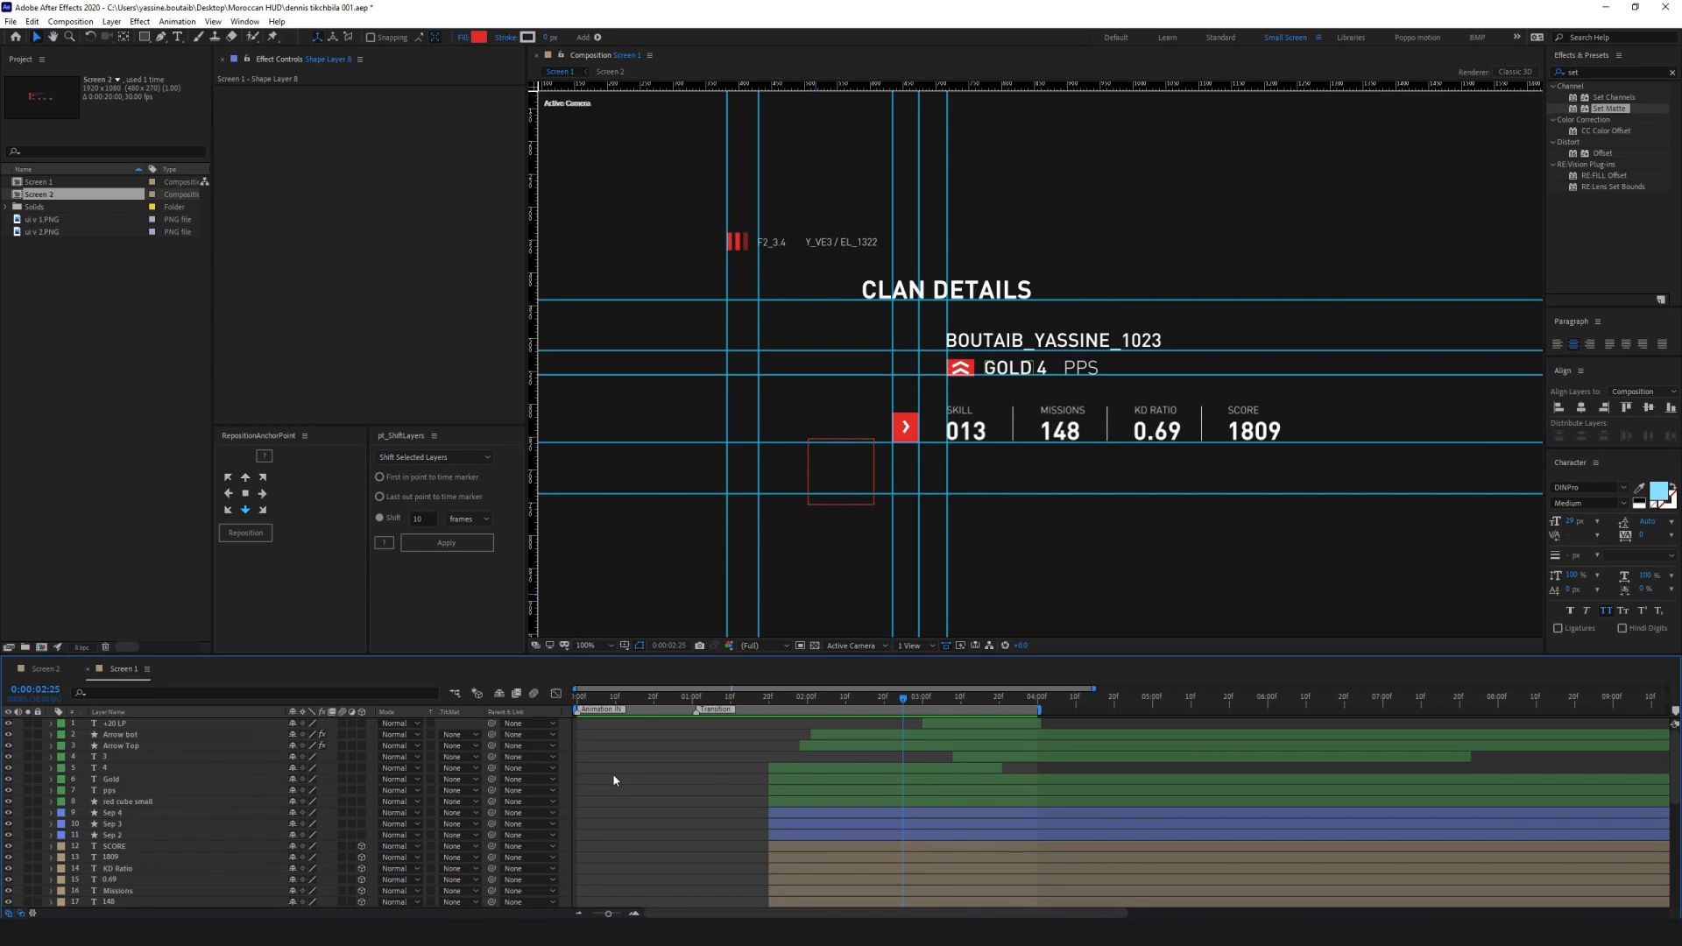
{"action": "key", "text": "ctrl+v"}
{"action": "left_click", "coordinate": [720, 552]}
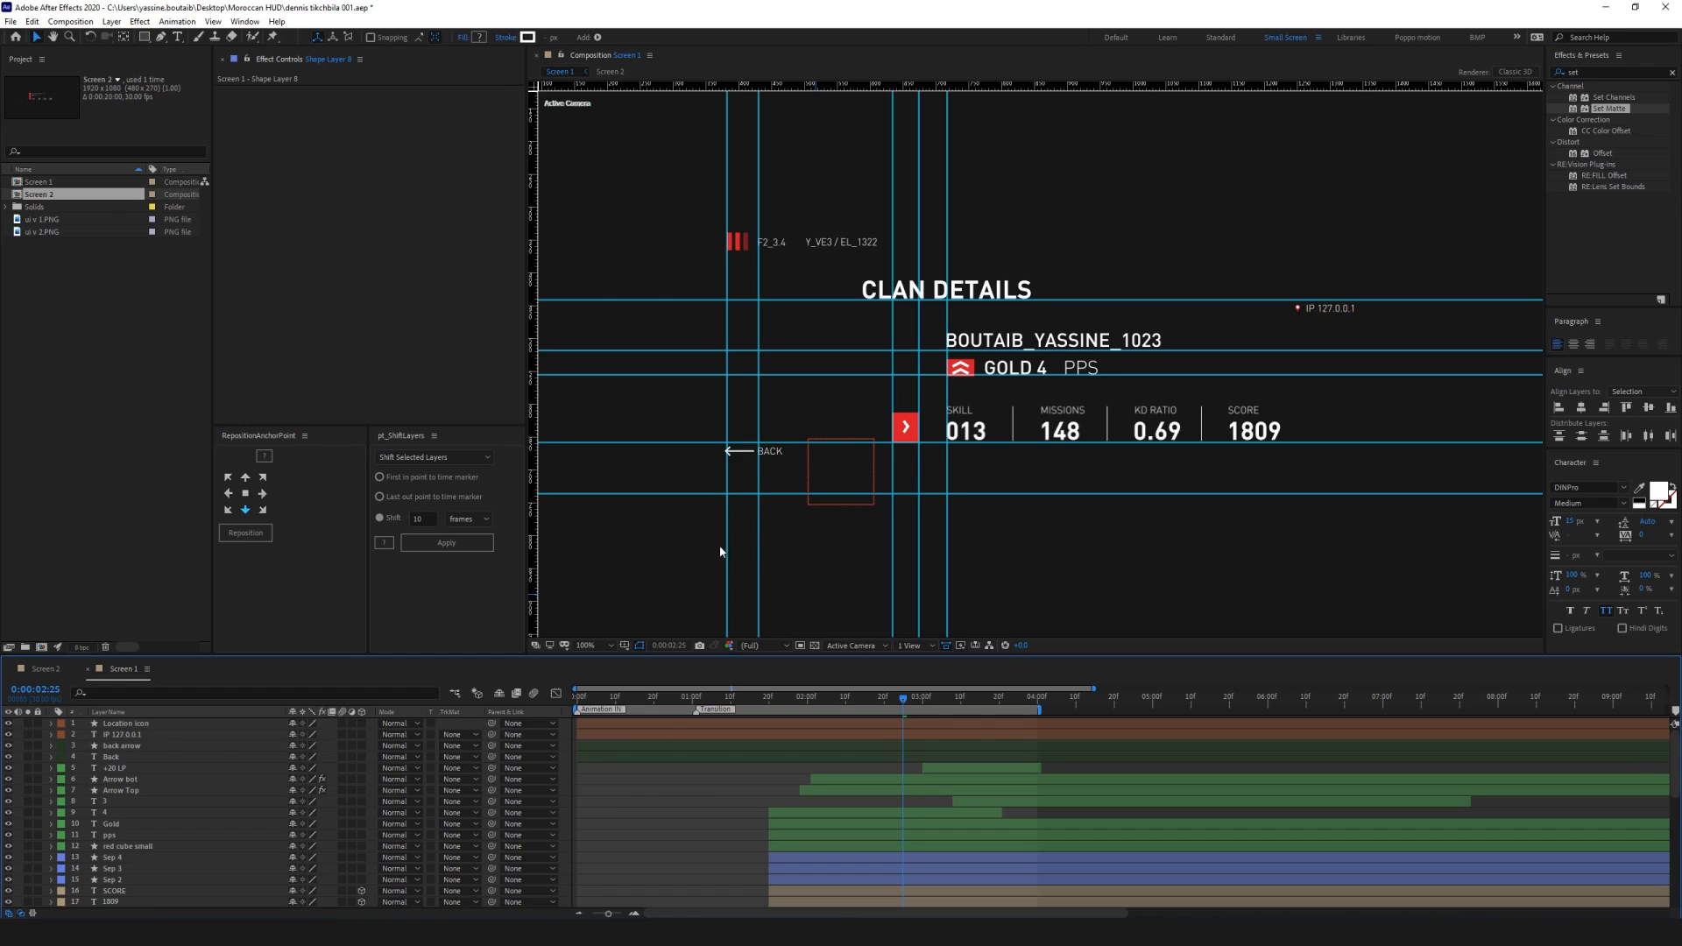
Move the BACK text, its arrow, the IP text and the location icon down together until BACK meets the lowest horizontal guide
{"action": "left_click", "coordinate": [769, 452]}
{"action": "left_click", "coordinate": [741, 452], "text": "shift"}
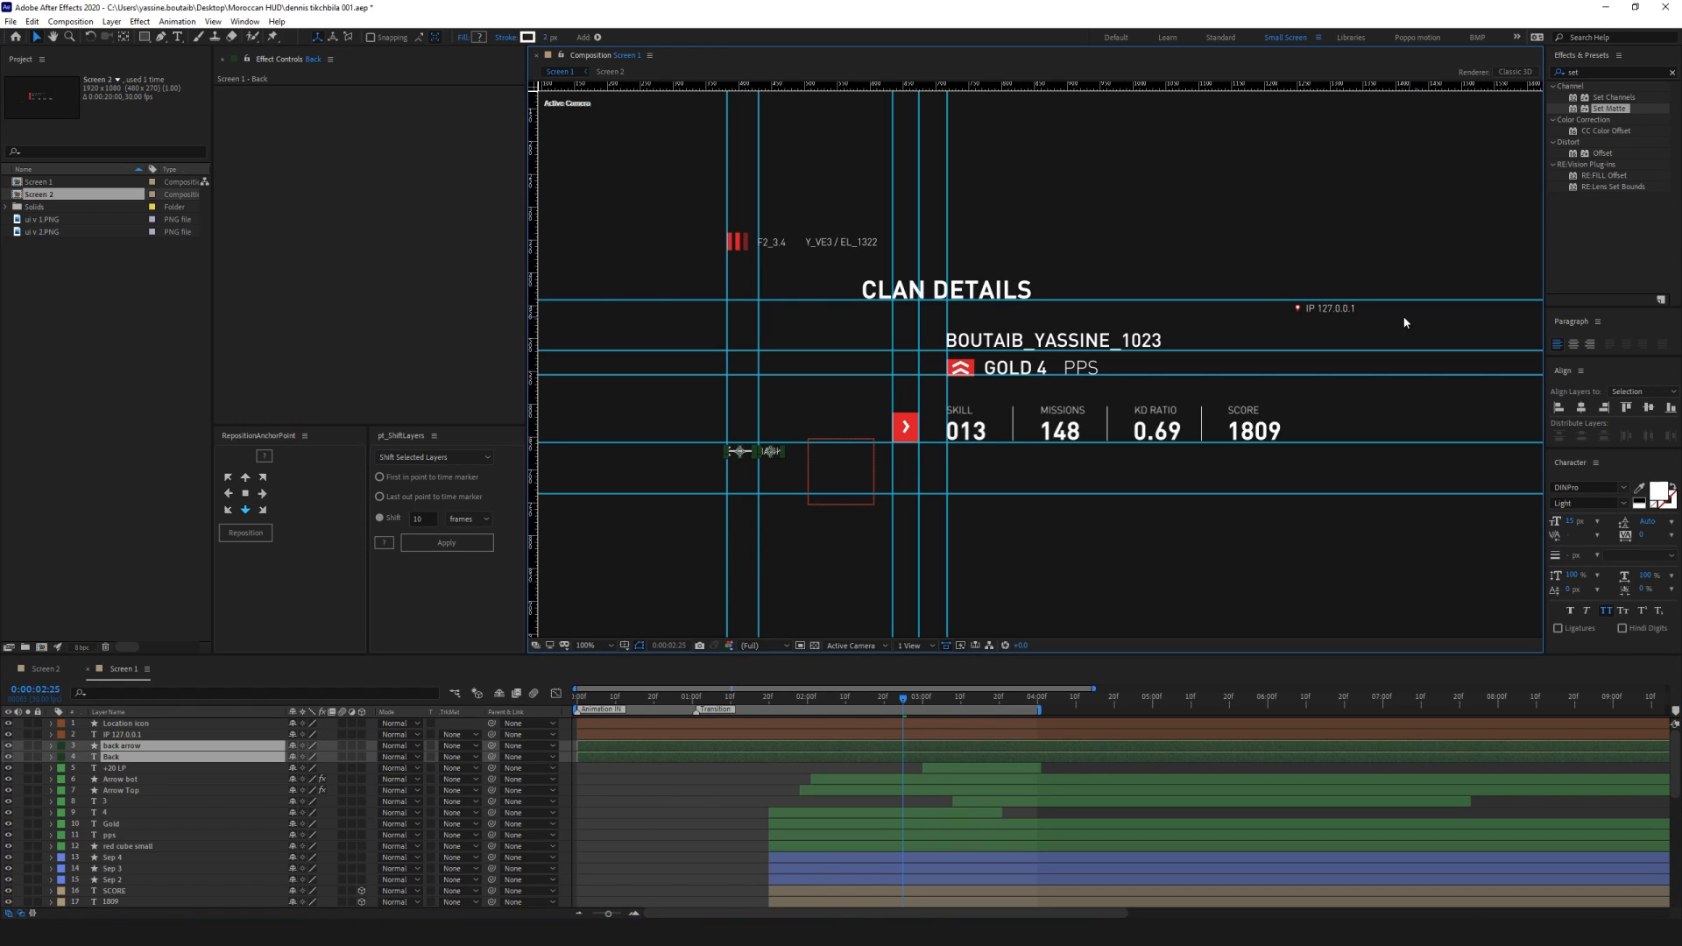
{"action": "left_click", "coordinate": [1329, 308], "text": "shift"}
{"action": "left_click", "coordinate": [1298, 310], "text": "shift"}
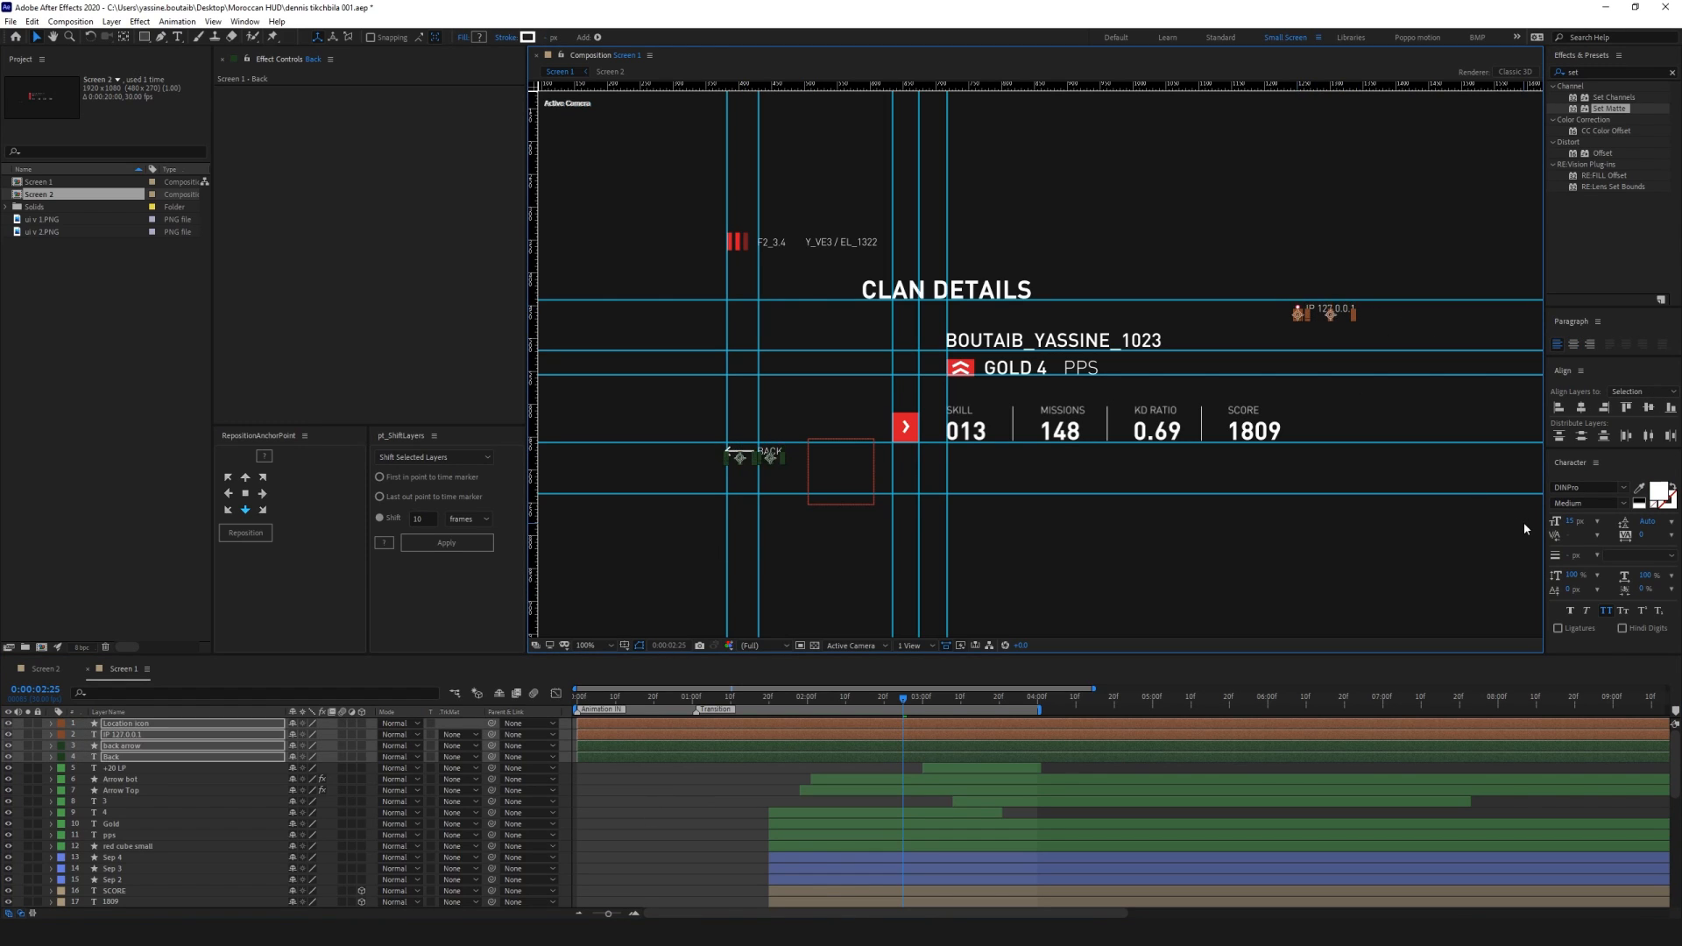
{"action": "key", "text": "shift+Down"}
{"action": "key", "text": "shift+Down"}
{"action": "key", "text": "shift+Down"}
{"action": "key", "text": "shift+Down"}
{"action": "key", "text": "shift+Down"}
{"action": "key", "text": "shift+Down"}
{"action": "key", "text": "Up"}
{"action": "key", "text": "Up"}
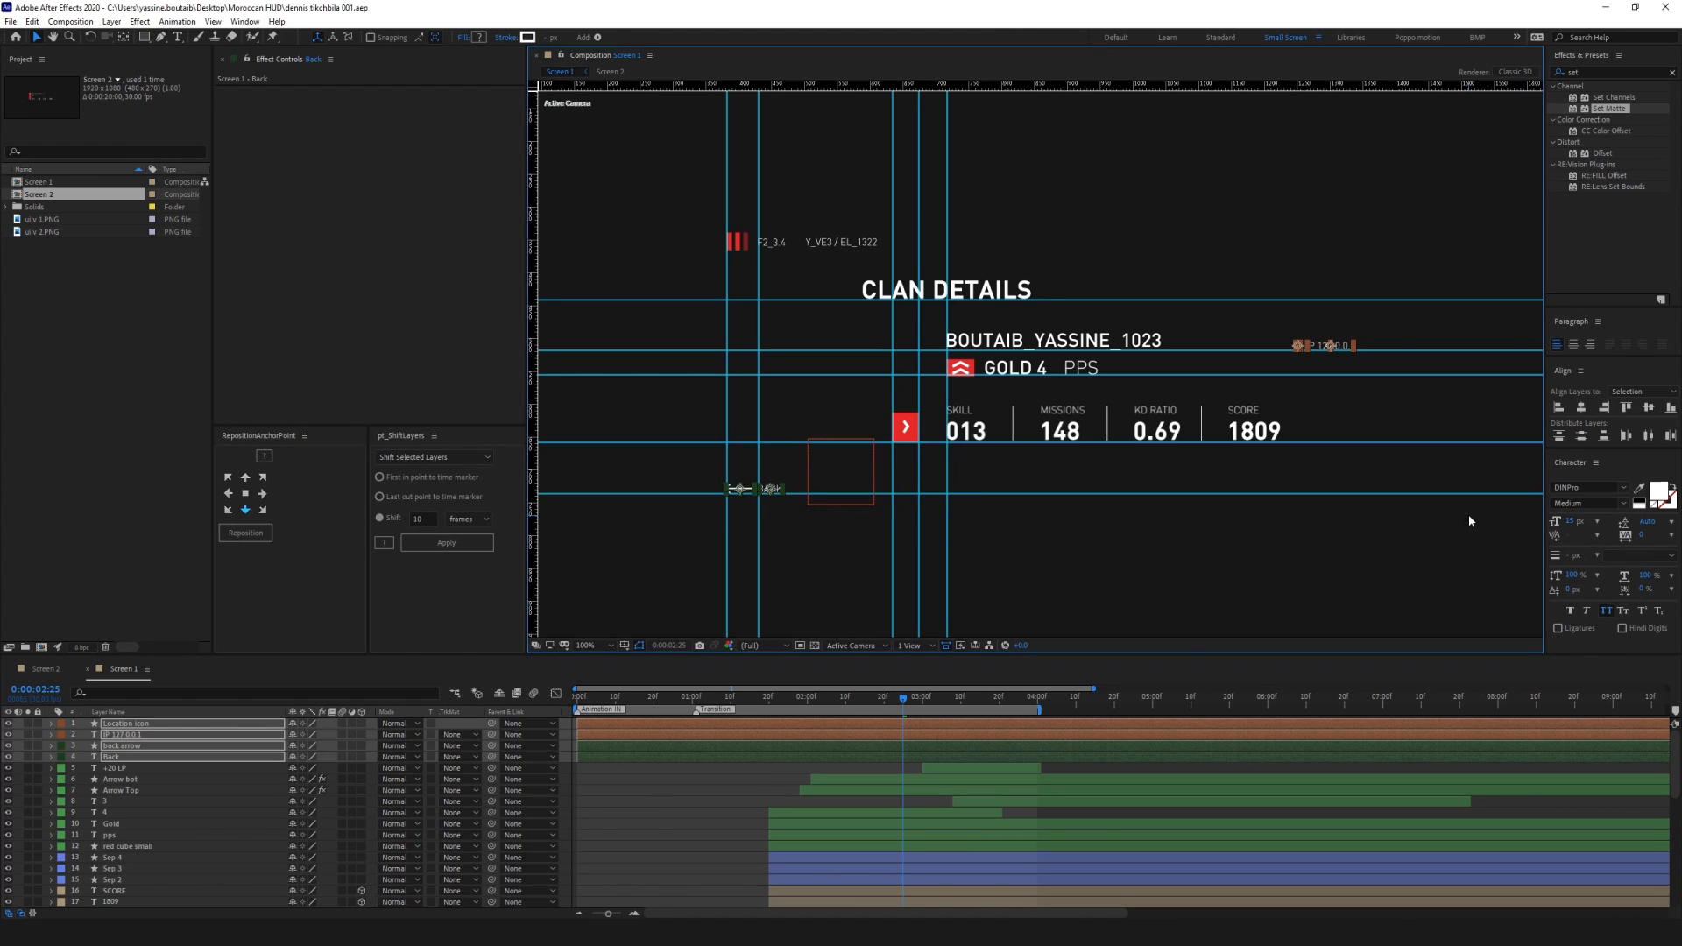
{"action": "left_click", "coordinate": [671, 844]}
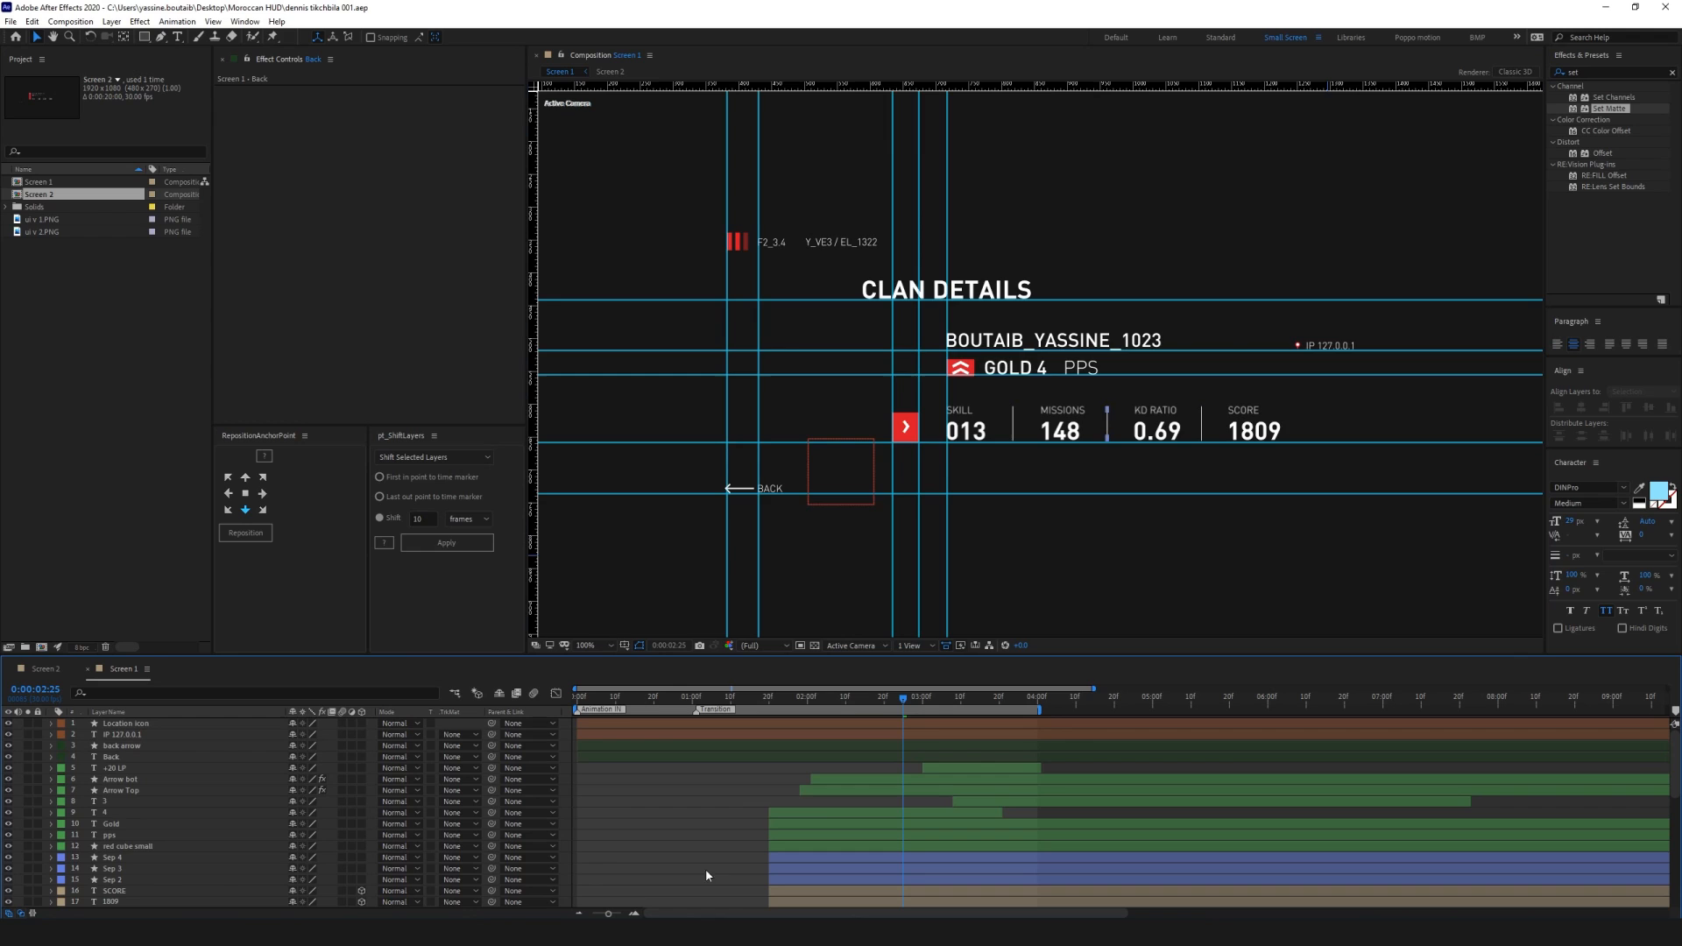
Copy the blinking Opacity keyframes of Shape Layer 7 for reuse on the back arrow
{"action": "scroll", "coordinate": [827, 506], "scroll_direction": "up", "scroll_amount": 2}
{"action": "left_click_drag", "start_coordinate": [607, 615], "coordinate": [1468, 164]}
{"action": "left_click_drag", "start_coordinate": [798, 465], "coordinate": [947, 443]}
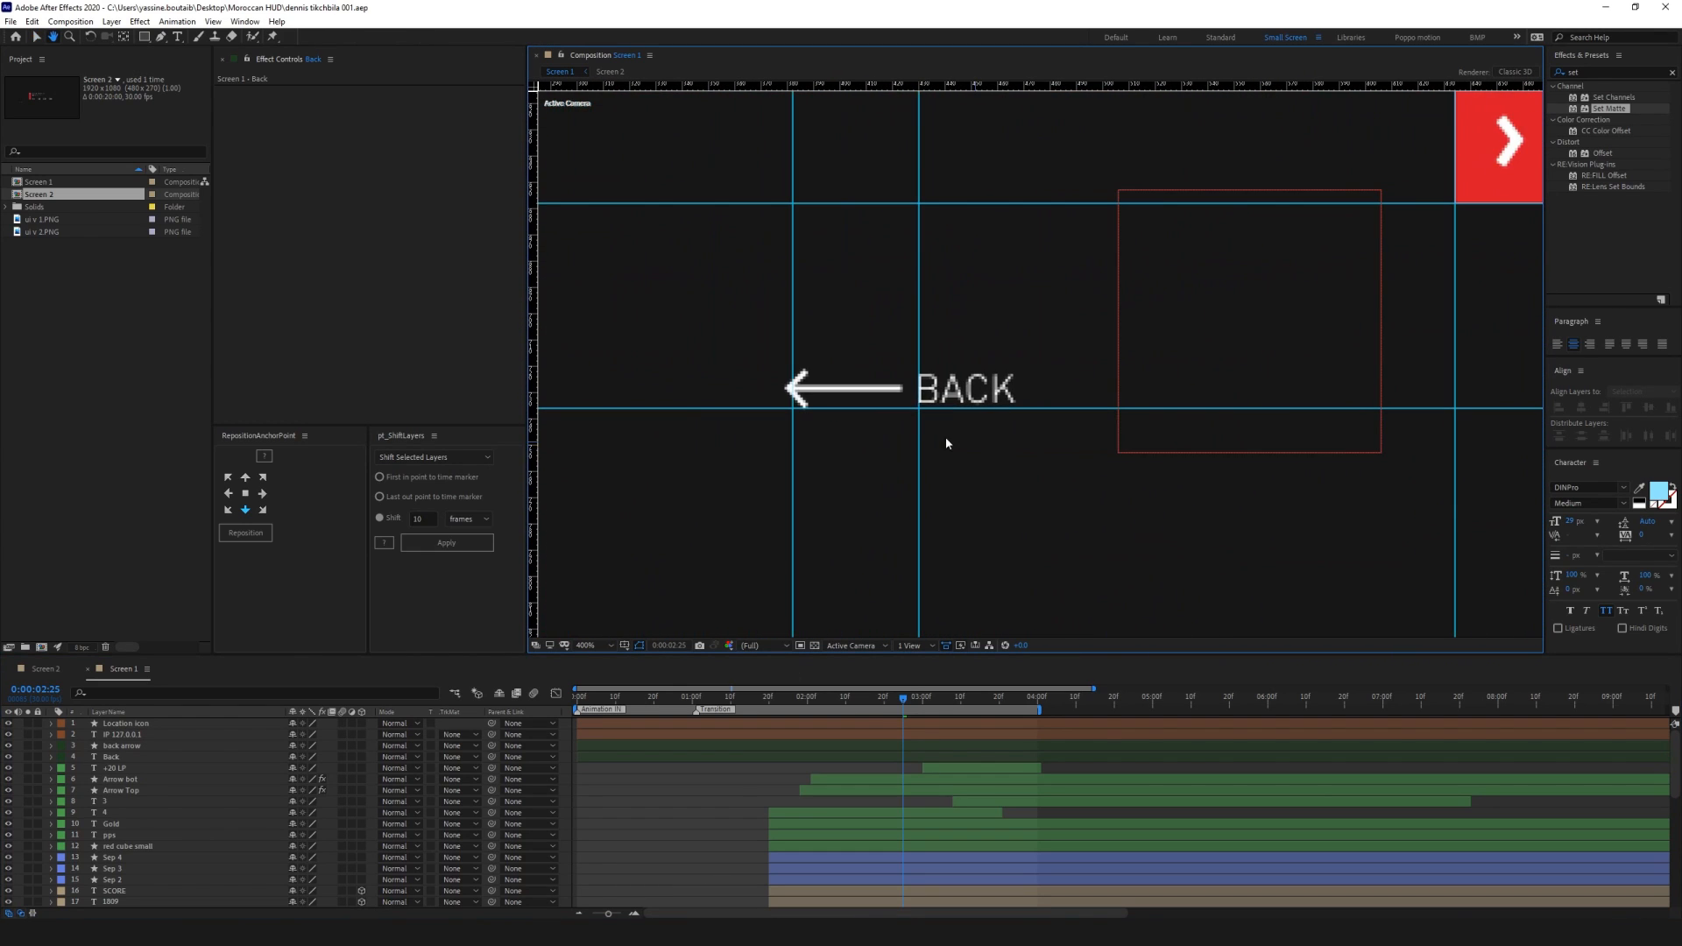
{"action": "left_click", "coordinate": [830, 386]}
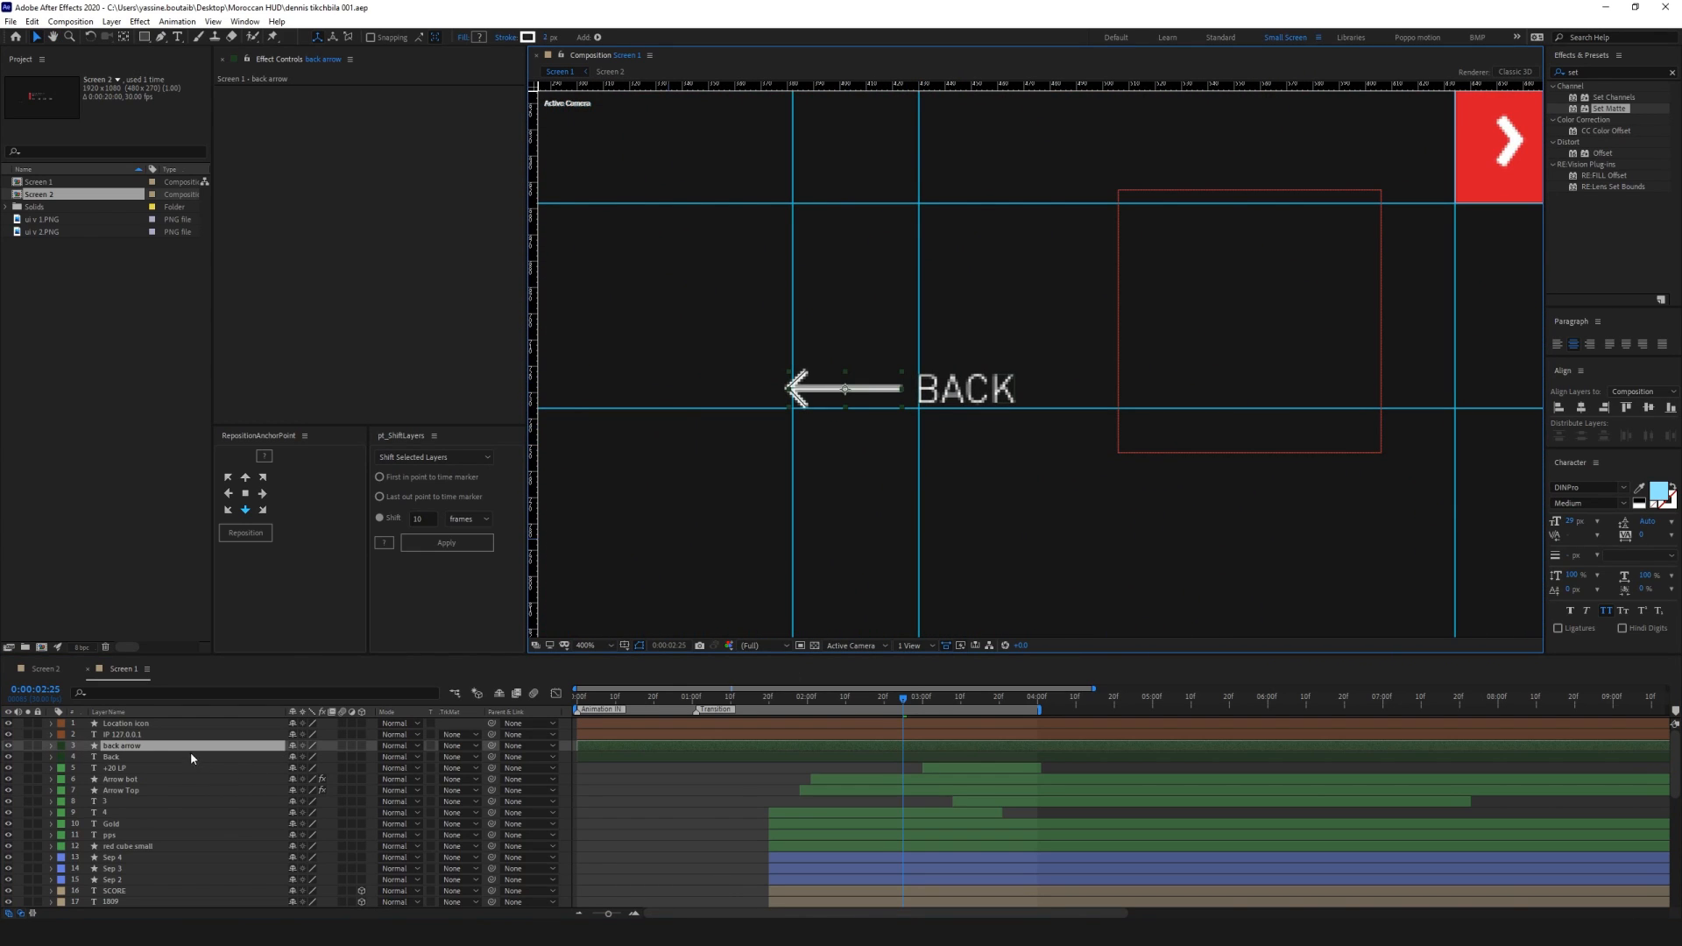
{"action": "scroll", "coordinate": [124, 874], "scroll_direction": "down", "scroll_amount": 6}
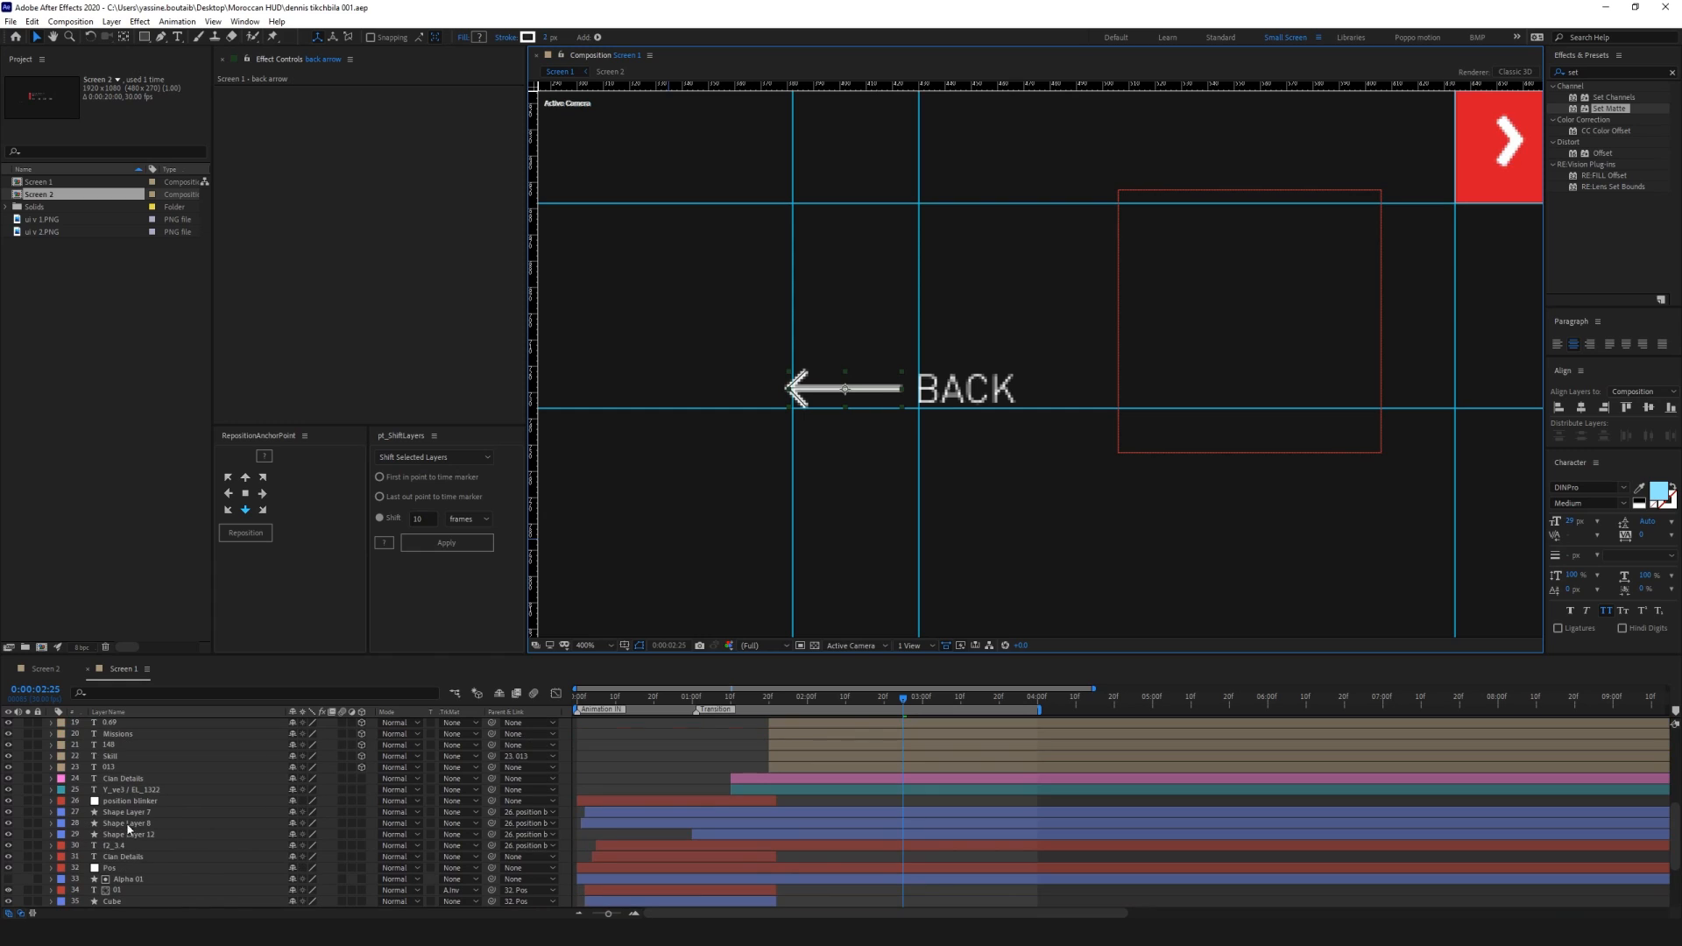
{"action": "left_click", "coordinate": [132, 813]}
{"action": "key", "text": "u"}
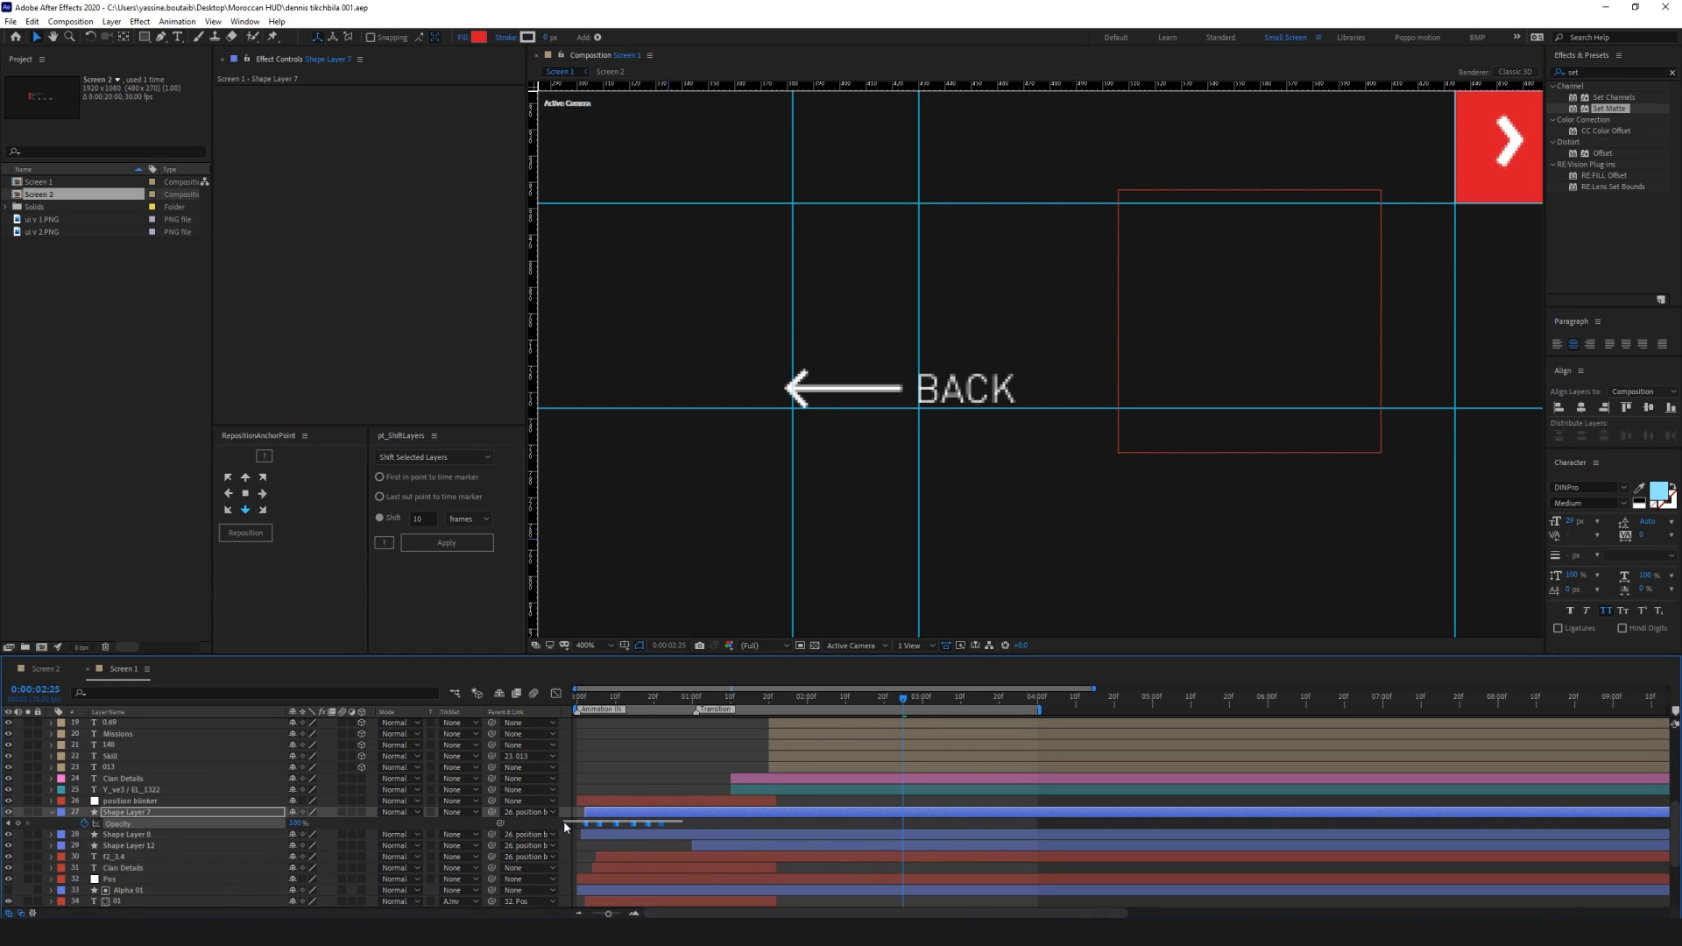
{"action": "scroll", "coordinate": [125, 818], "scroll_direction": "up", "scroll_amount": 6}
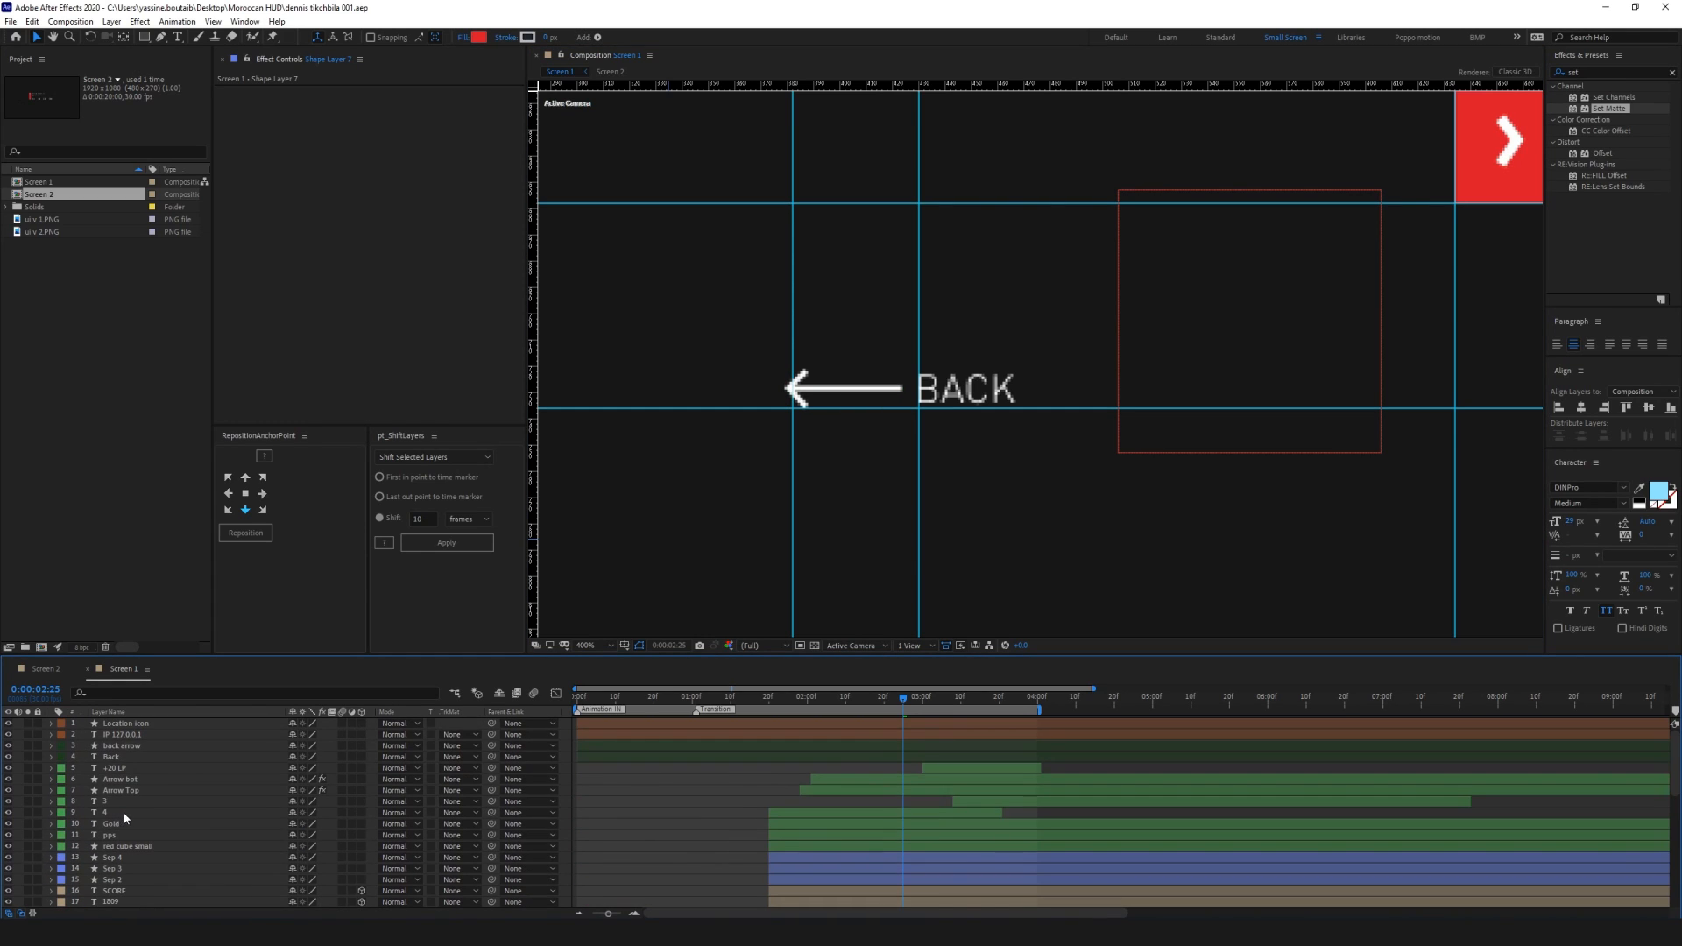
Trim the starts of the back arrow, Back, IP 127.0.0.1 and Location icon layers to 0:00:01:18
{"action": "left_click", "coordinate": [834, 389]}
{"action": "left_click", "coordinate": [881, 757], "text": "shift"}
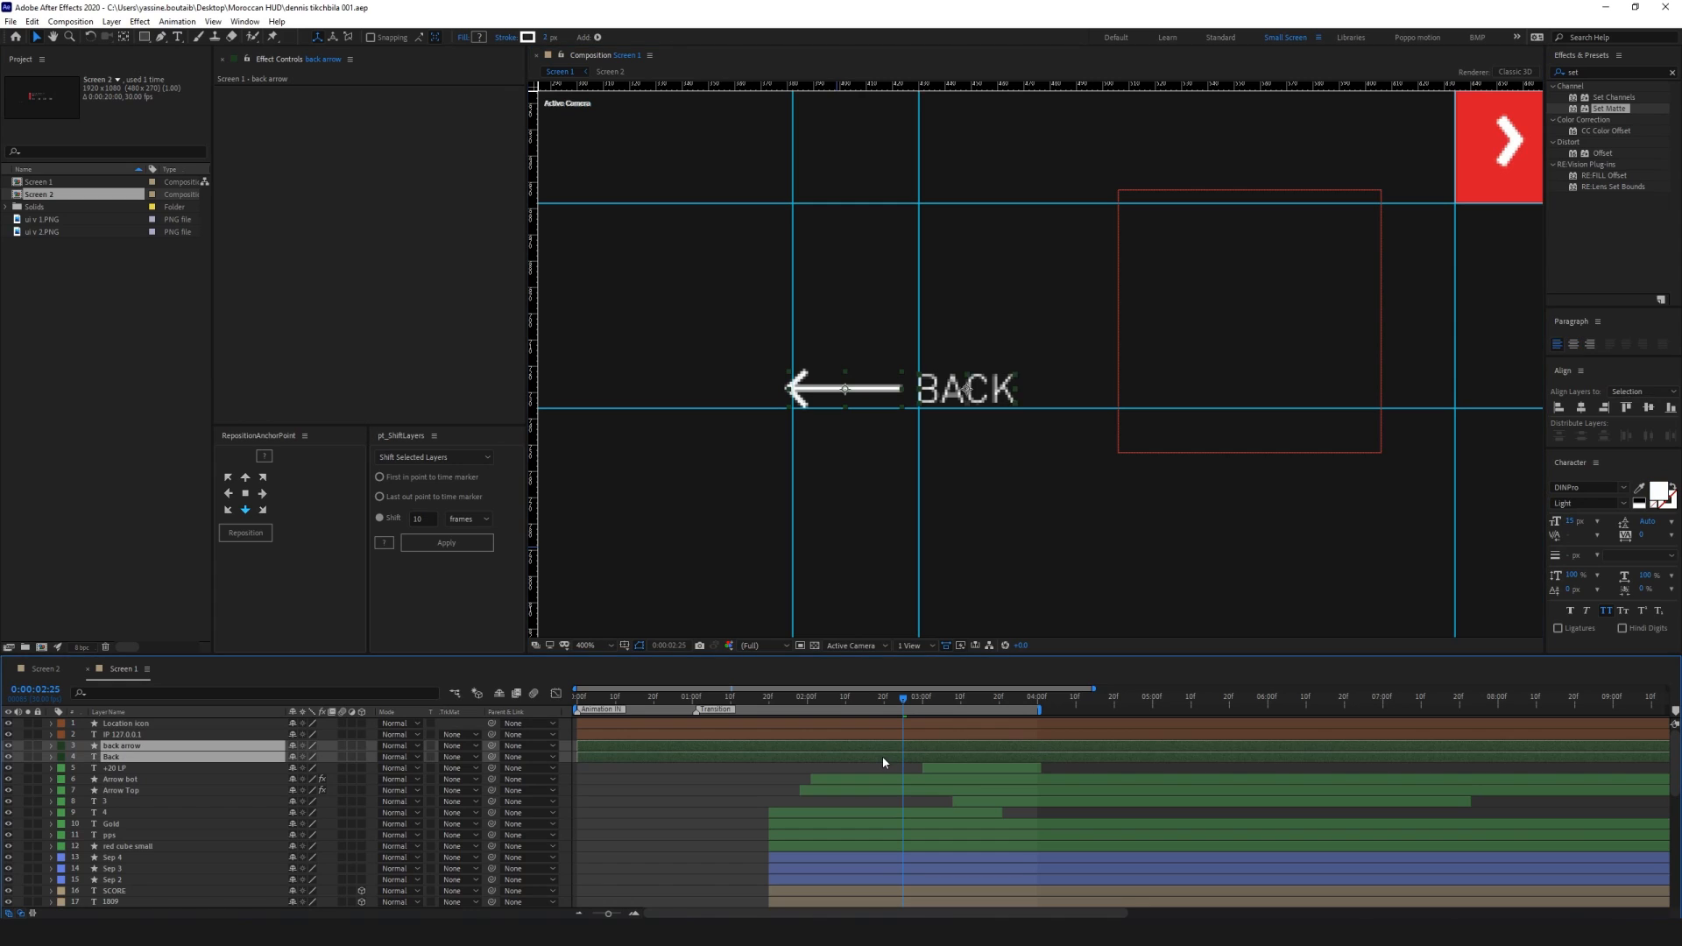
{"action": "left_click", "coordinate": [842, 701]}
{"action": "mouse_move", "coordinate": [781, 704]}
{"action": "left_mouse_down"}
{"action": "mouse_move", "coordinate": [715, 706]}
{"action": "mouse_move", "coordinate": [760, 707]}
{"action": "left_mouse_up"}
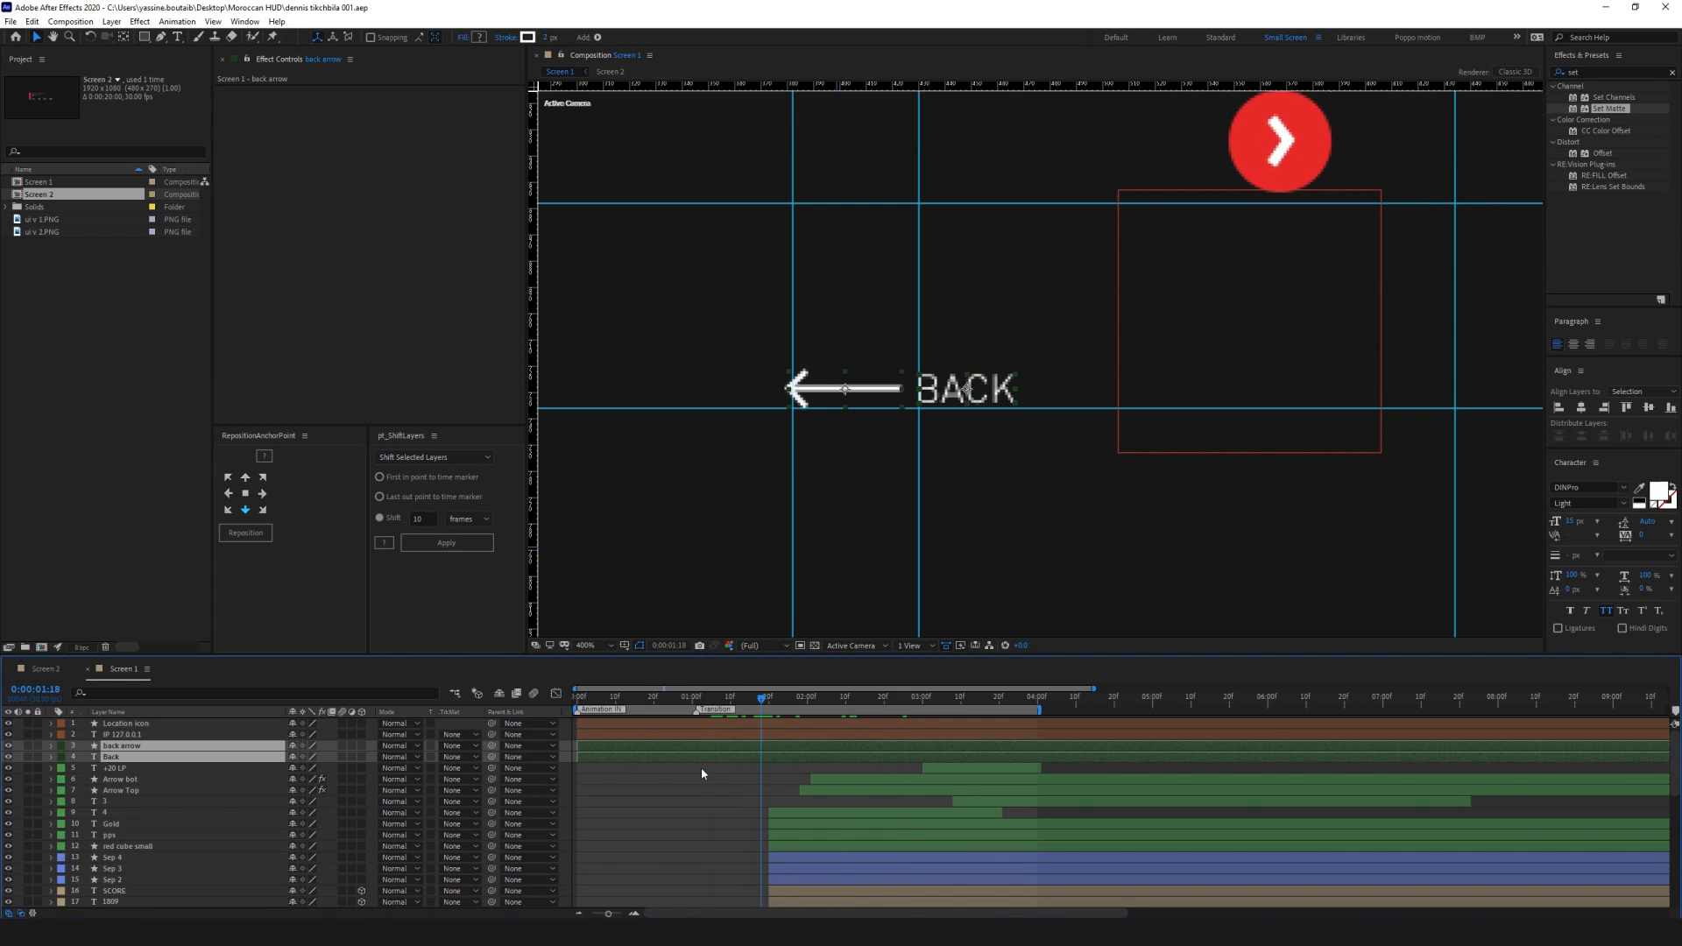
{"action": "key", "text": "alt+bracketleft"}
{"action": "left_click", "coordinate": [755, 735]}
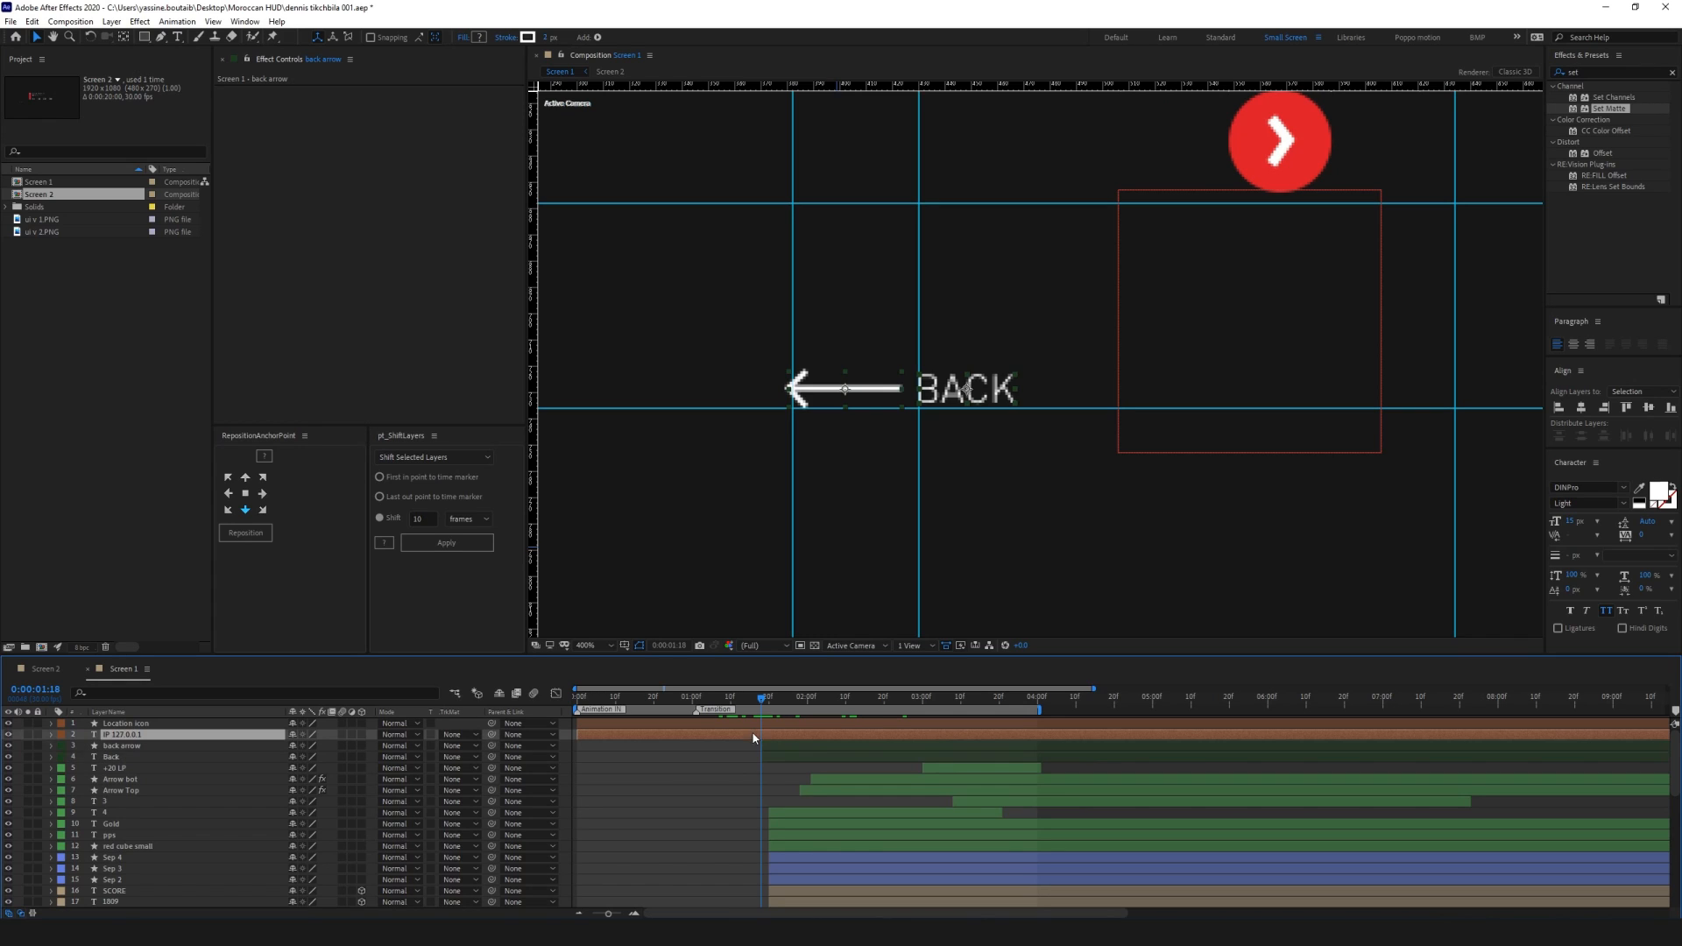
{"action": "left_click", "coordinate": [755, 725], "text": "shift"}
{"action": "key", "text": "alt+bracketleft"}
{"action": "left_click", "coordinate": [766, 768]}
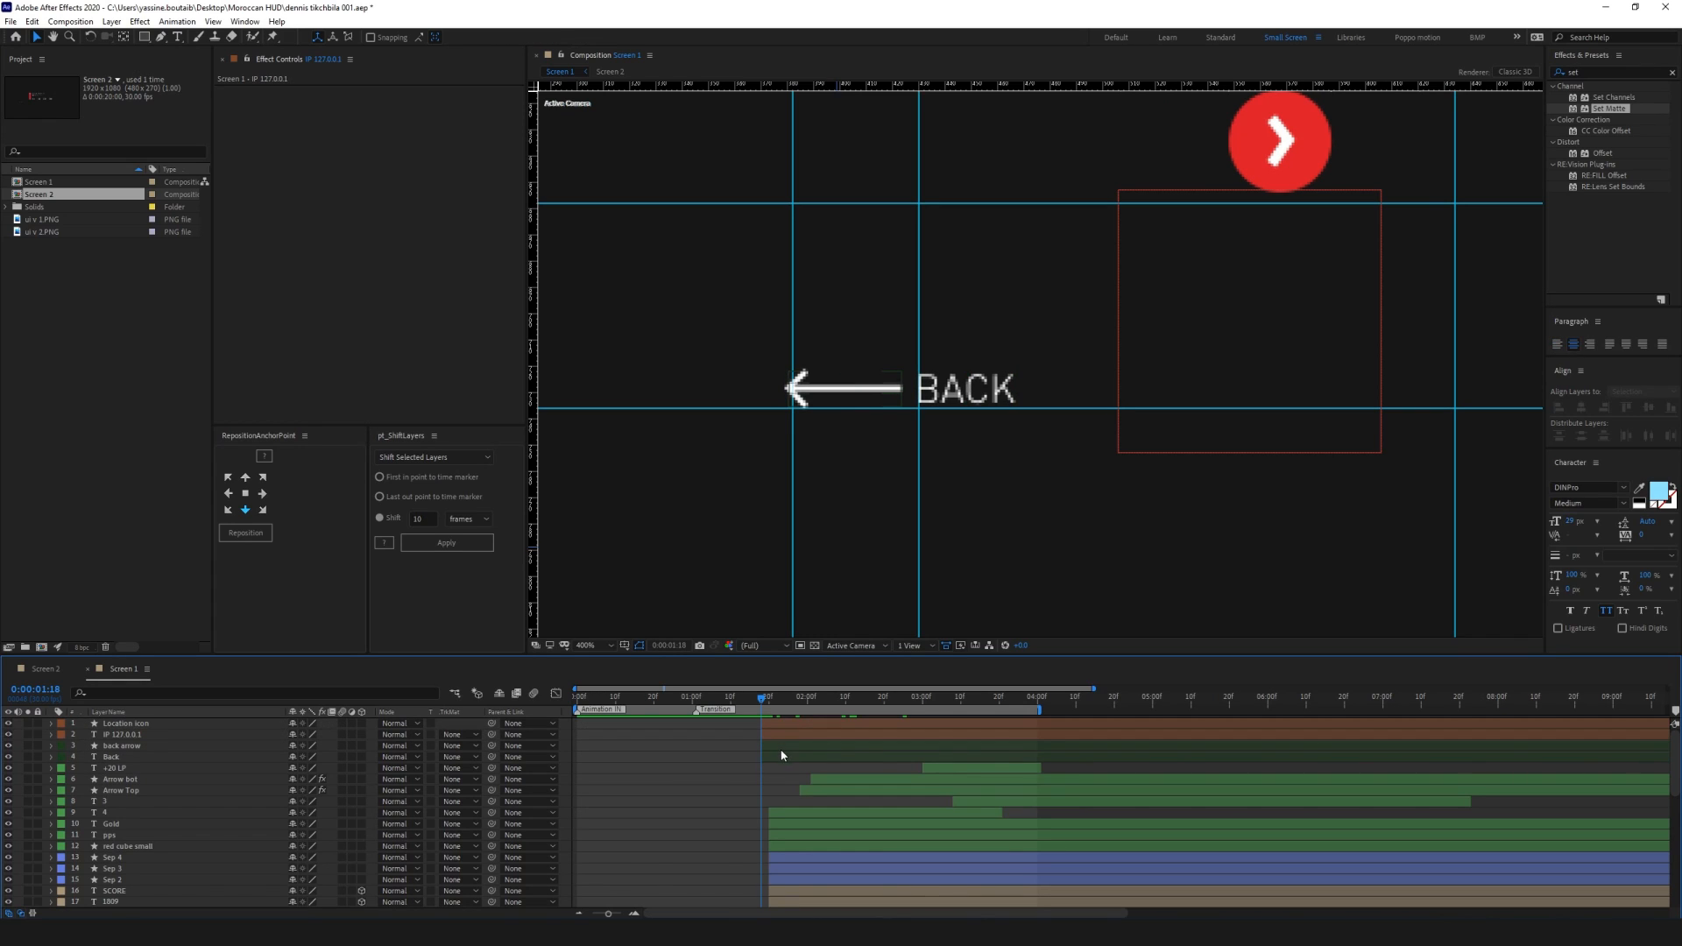
Paste the blinking Opacity keyframes onto the back arrow layer at 0:00:01:18
{"action": "left_click", "coordinate": [777, 746]}
{"action": "left_click", "coordinate": [771, 748]}
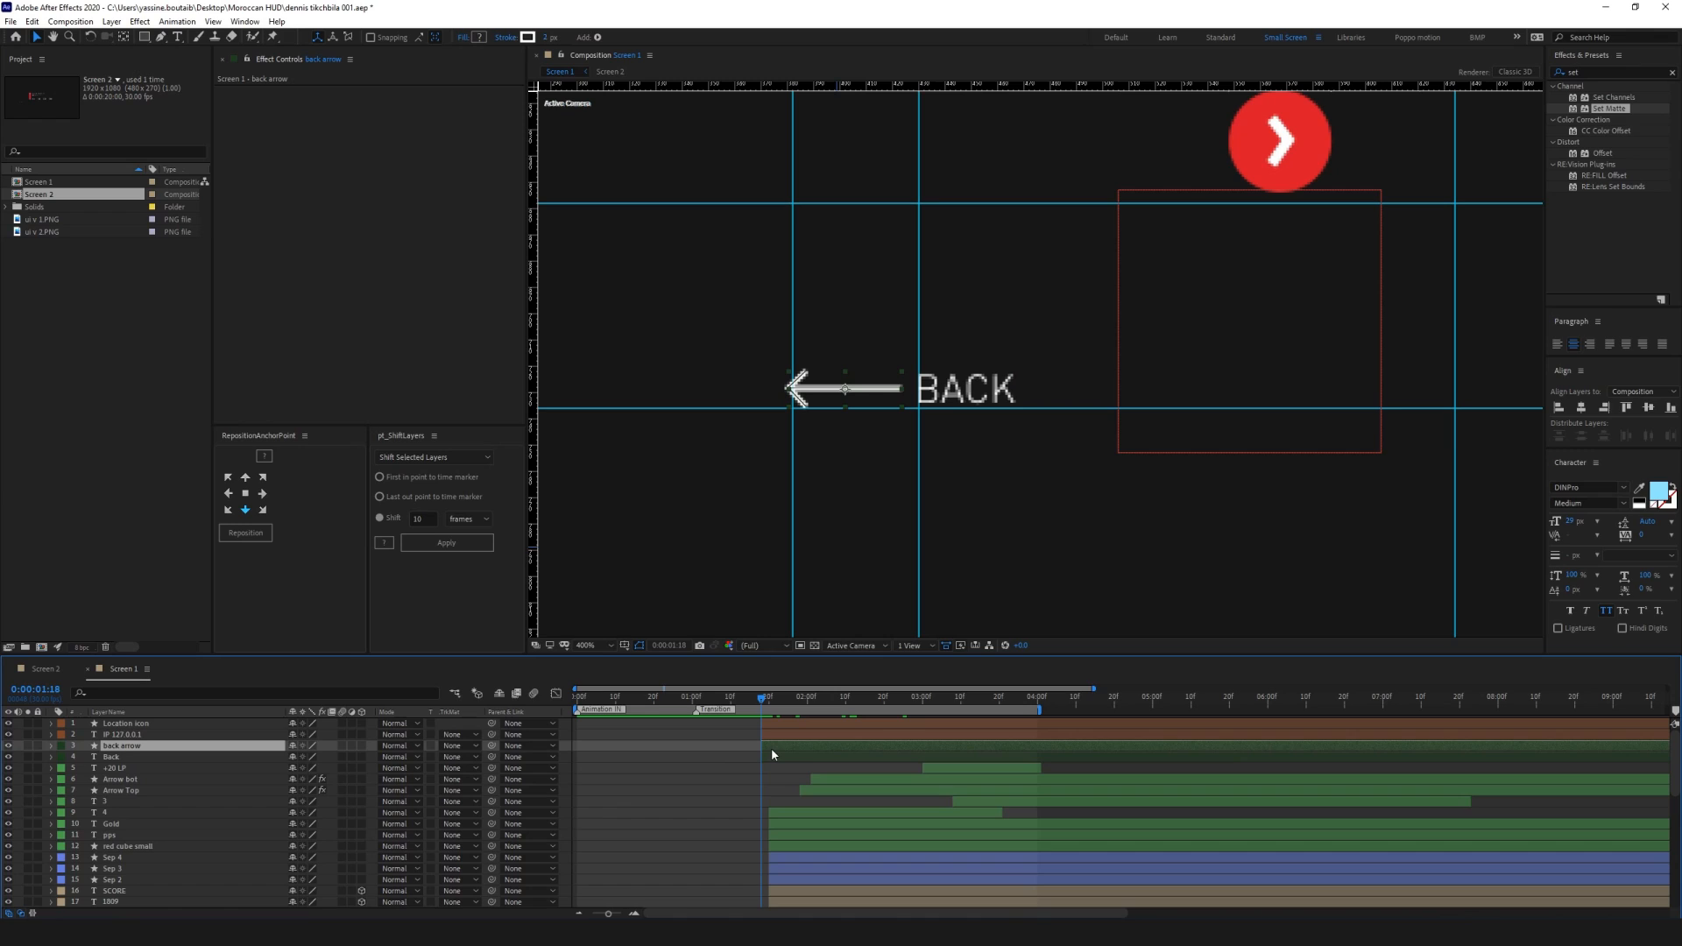
{"action": "key", "text": "ctrl+v"}
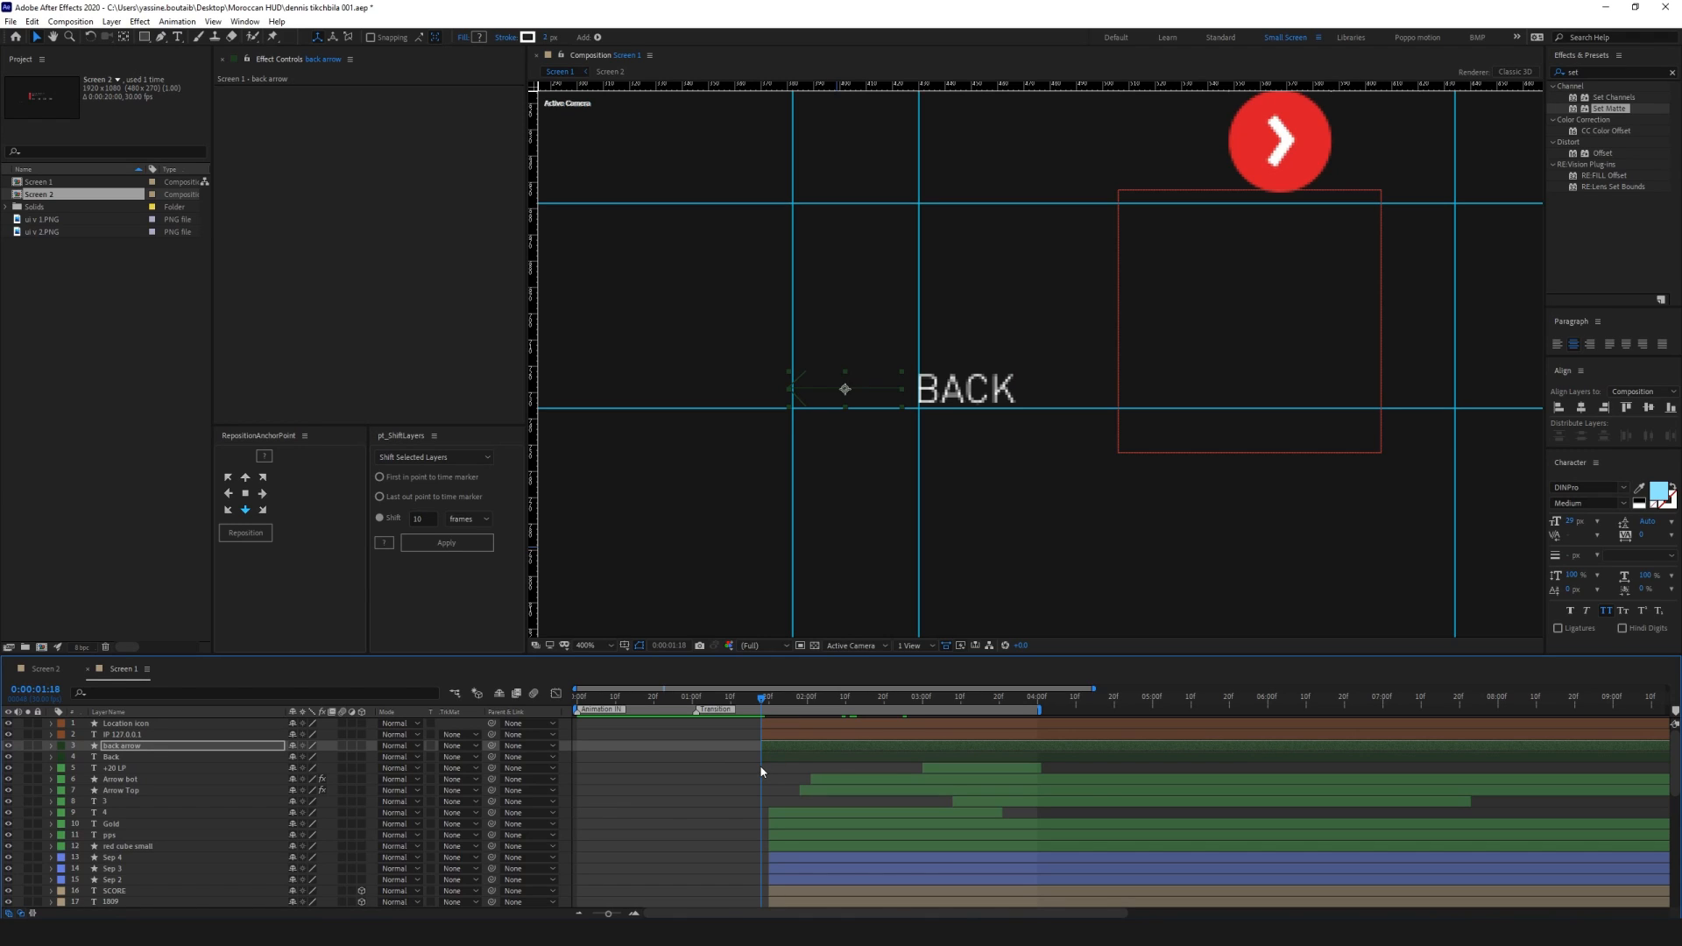
Set a Position keyframe on the Back text layer at 0:00:01:18 and show its Opacity property too
{"action": "left_click", "coordinate": [720, 757]}
{"action": "left_click", "coordinate": [786, 756]}
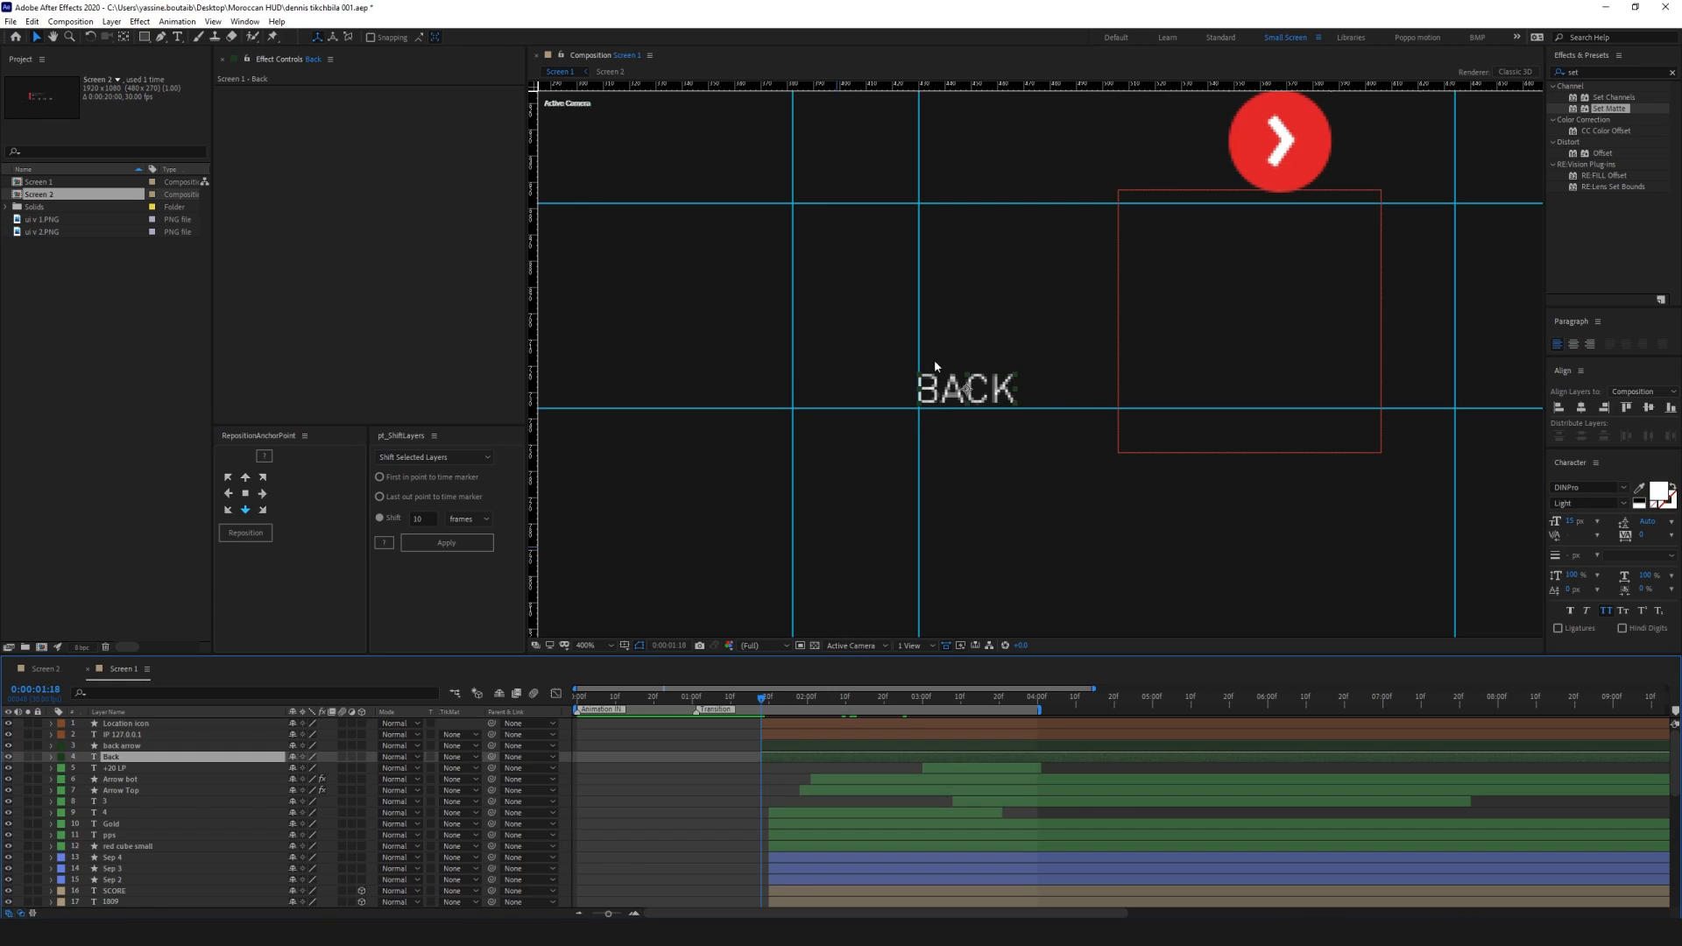
{"action": "key", "text": "p"}
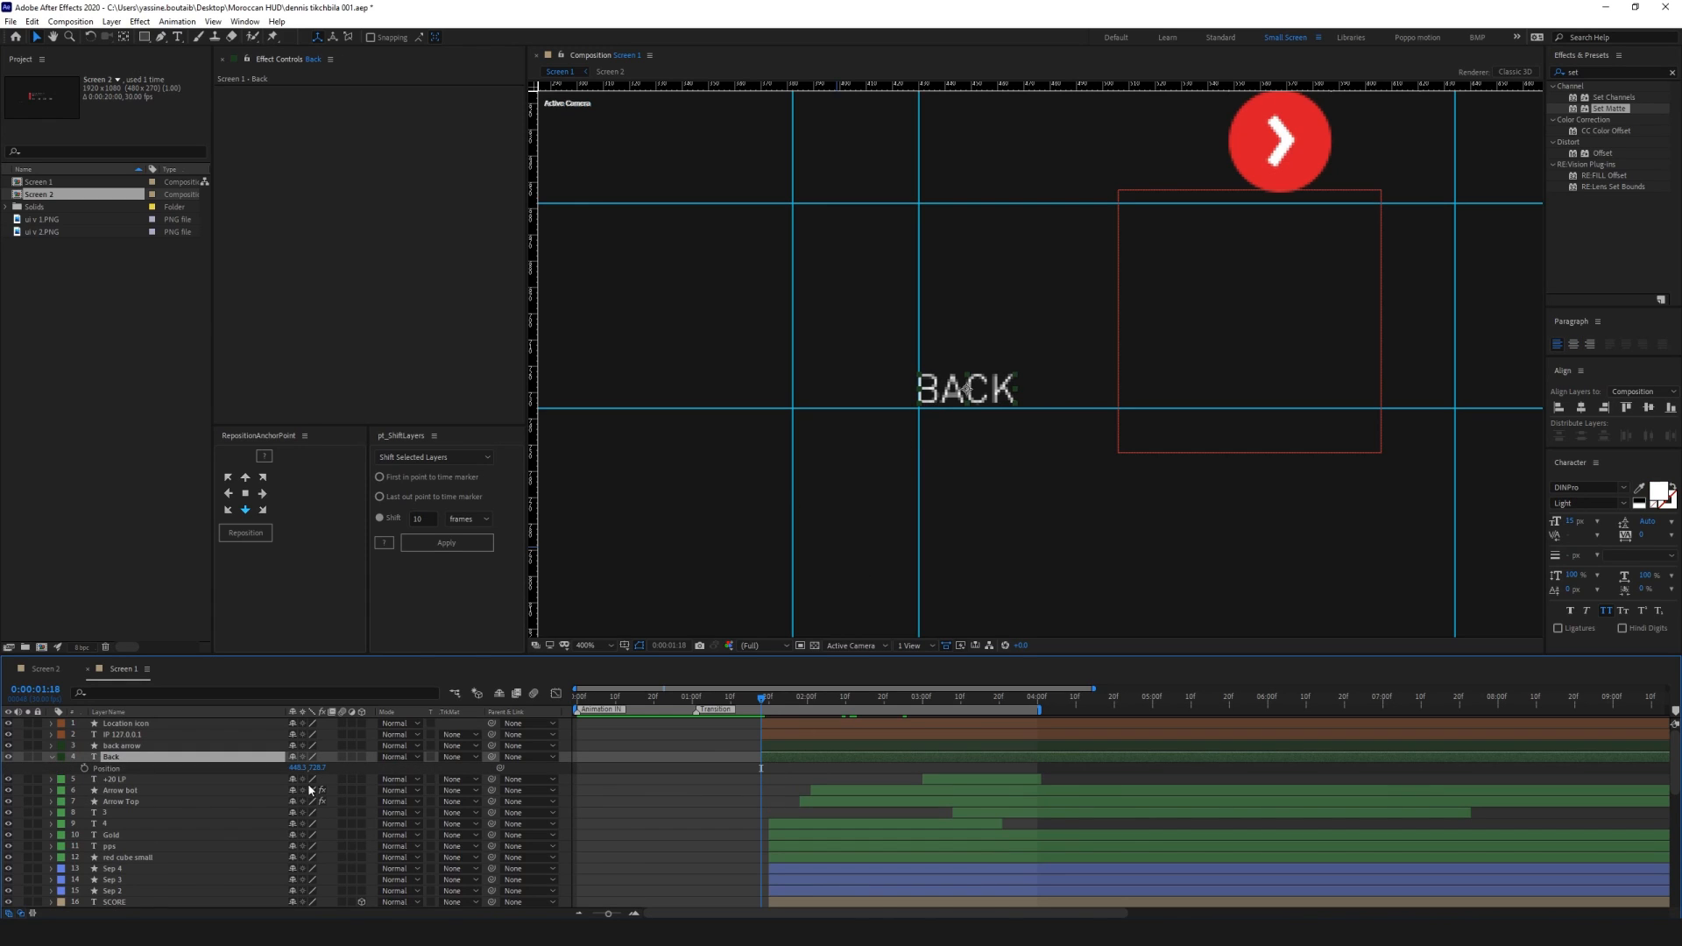
{"action": "left_click", "coordinate": [81, 768]}
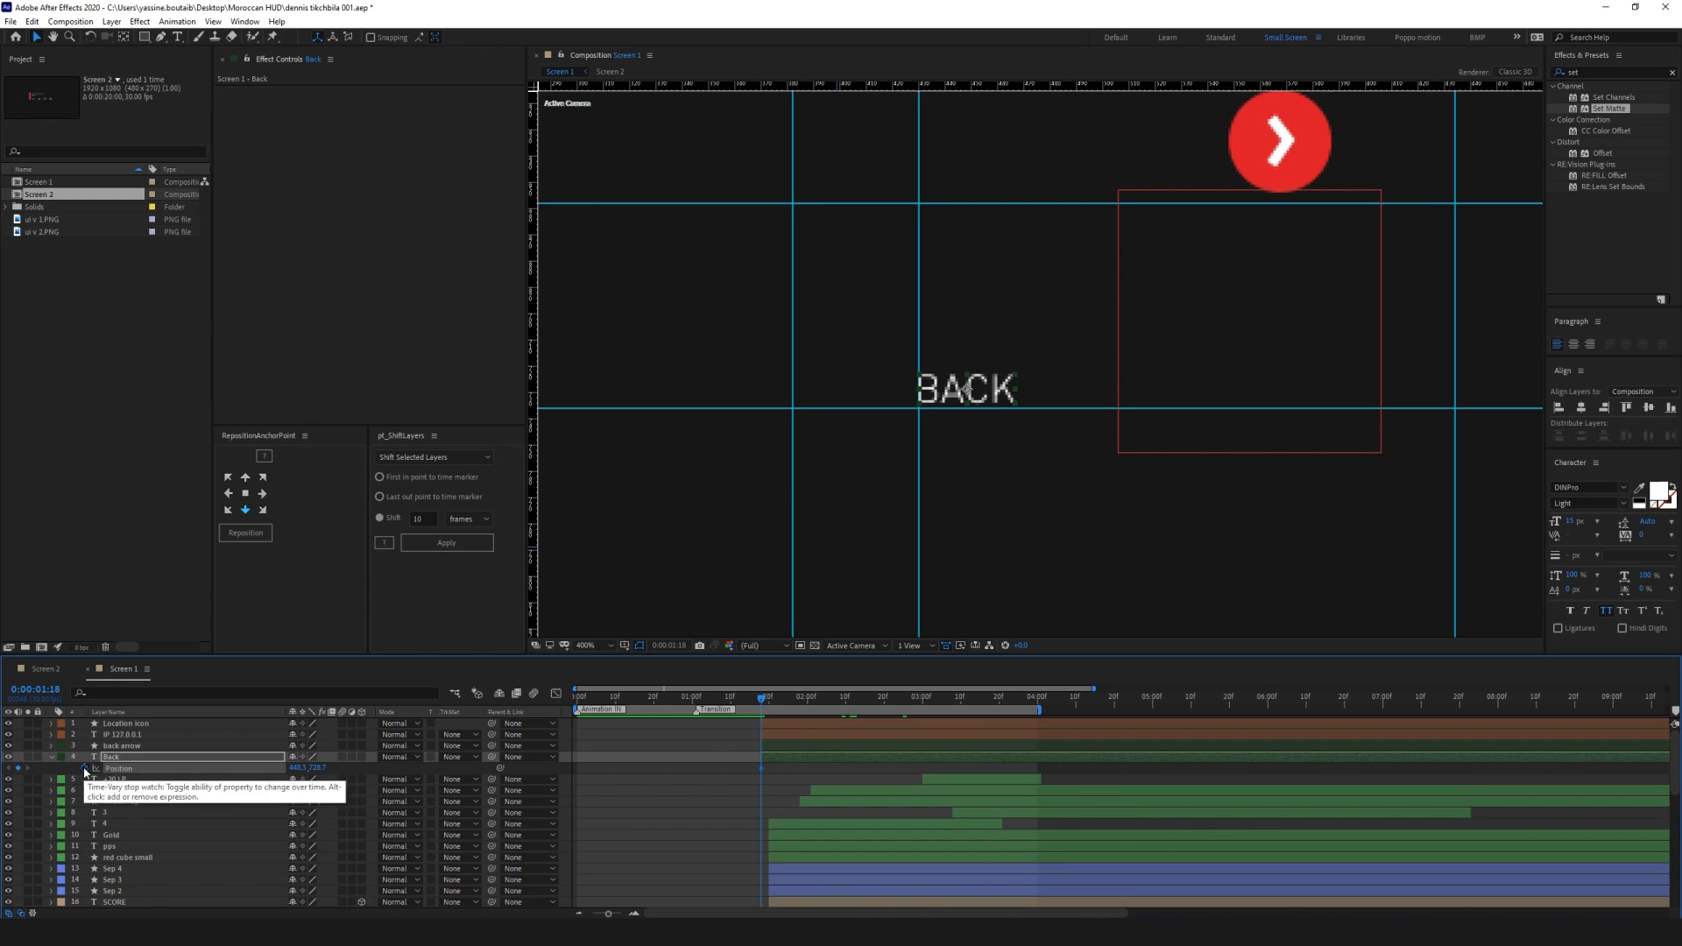
{"action": "left_click", "coordinate": [84, 768]}
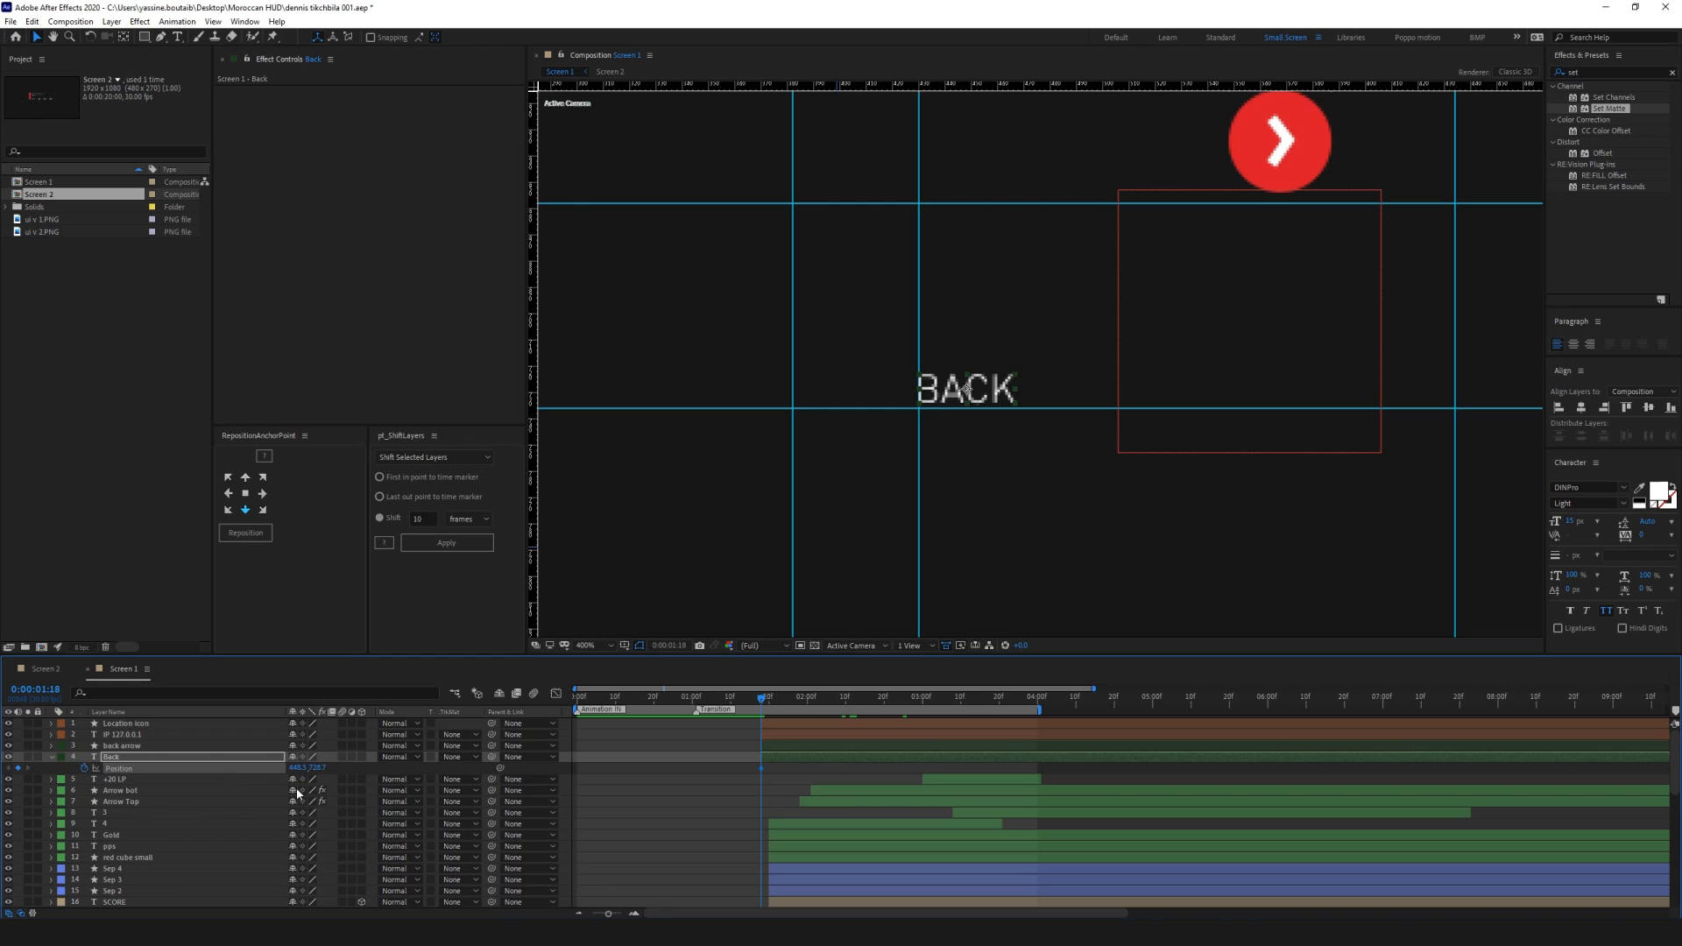
{"action": "key", "text": "shift+t"}
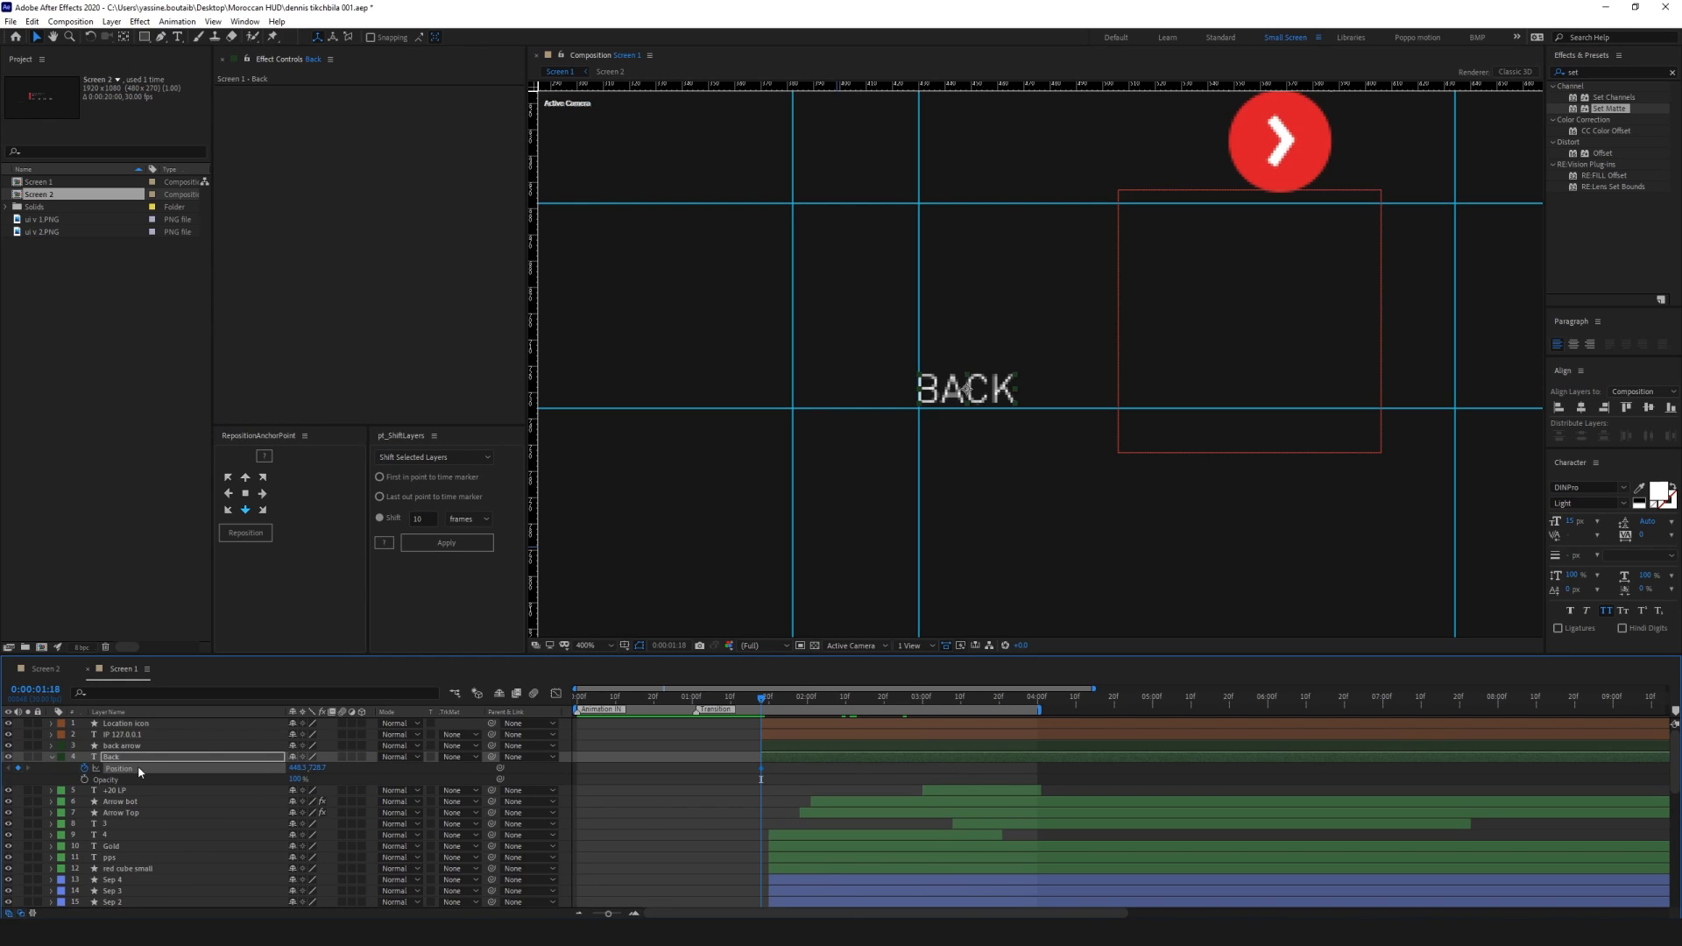
Add a second Position keyframe to the Back text layer at 0:00:02:08, keeping its resting position
{"action": "key", "text": "shift+Right"}
{"action": "key", "text": "shift+Left"}
{"action": "key", "text": "shift+KP_7"}
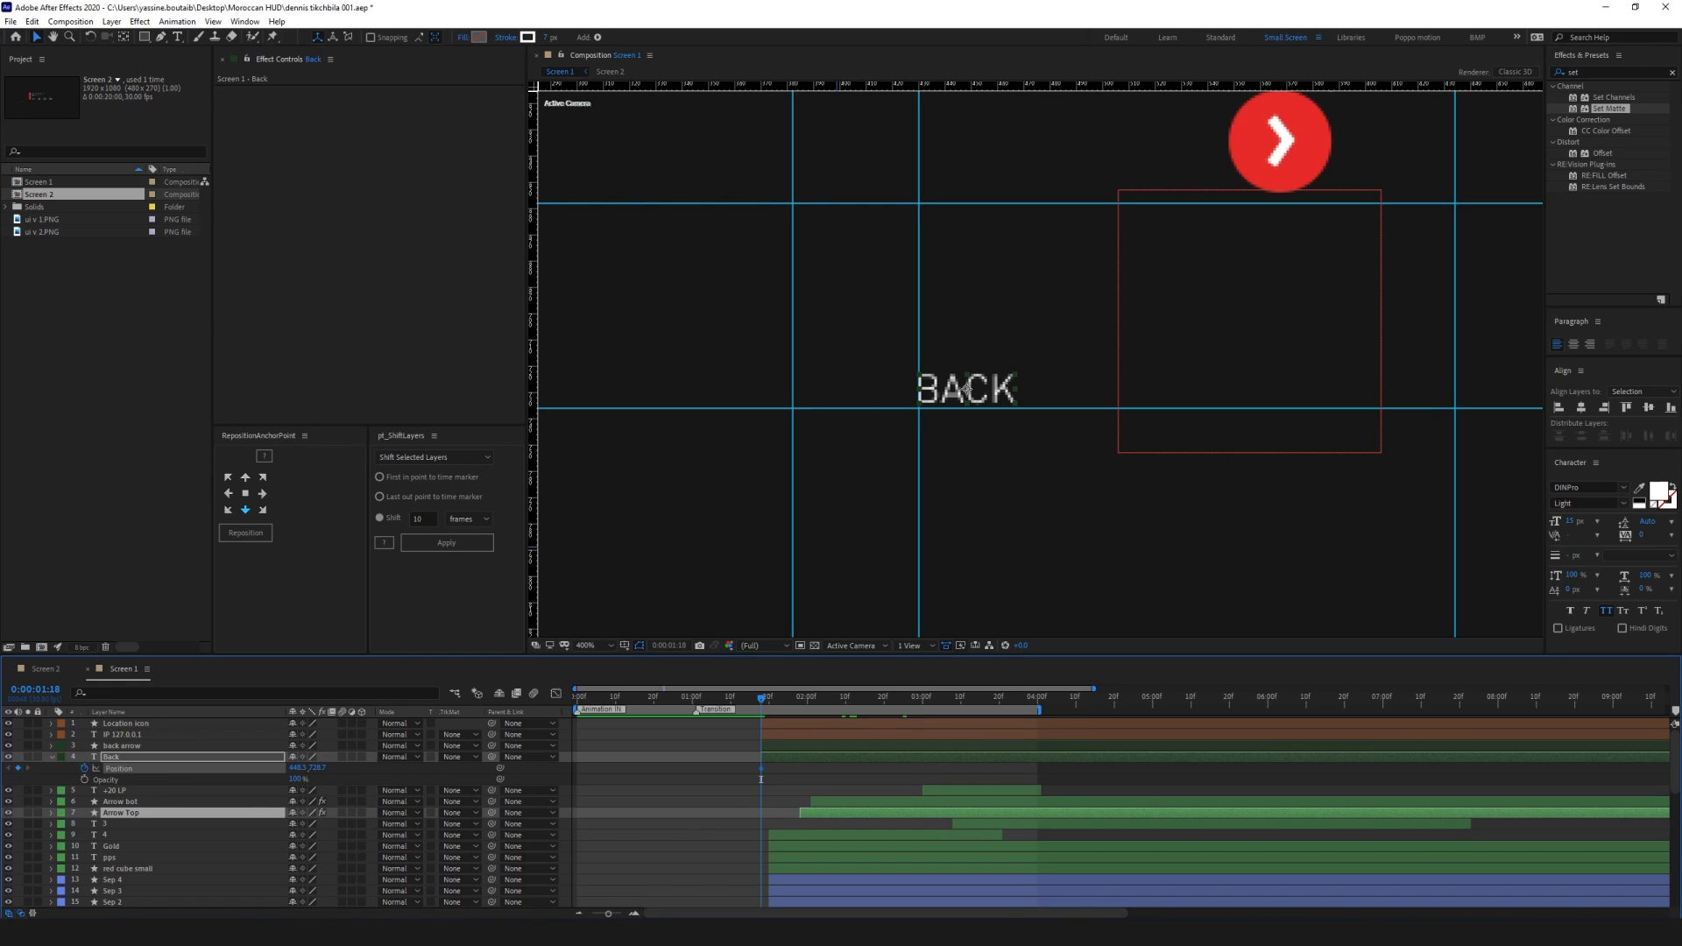
{"action": "left_click", "coordinate": [723, 757]}
{"action": "left_click", "coordinate": [775, 755]}
{"action": "key", "text": "shift+Page_Down"}
{"action": "key", "text": "shift+Page_Down"}
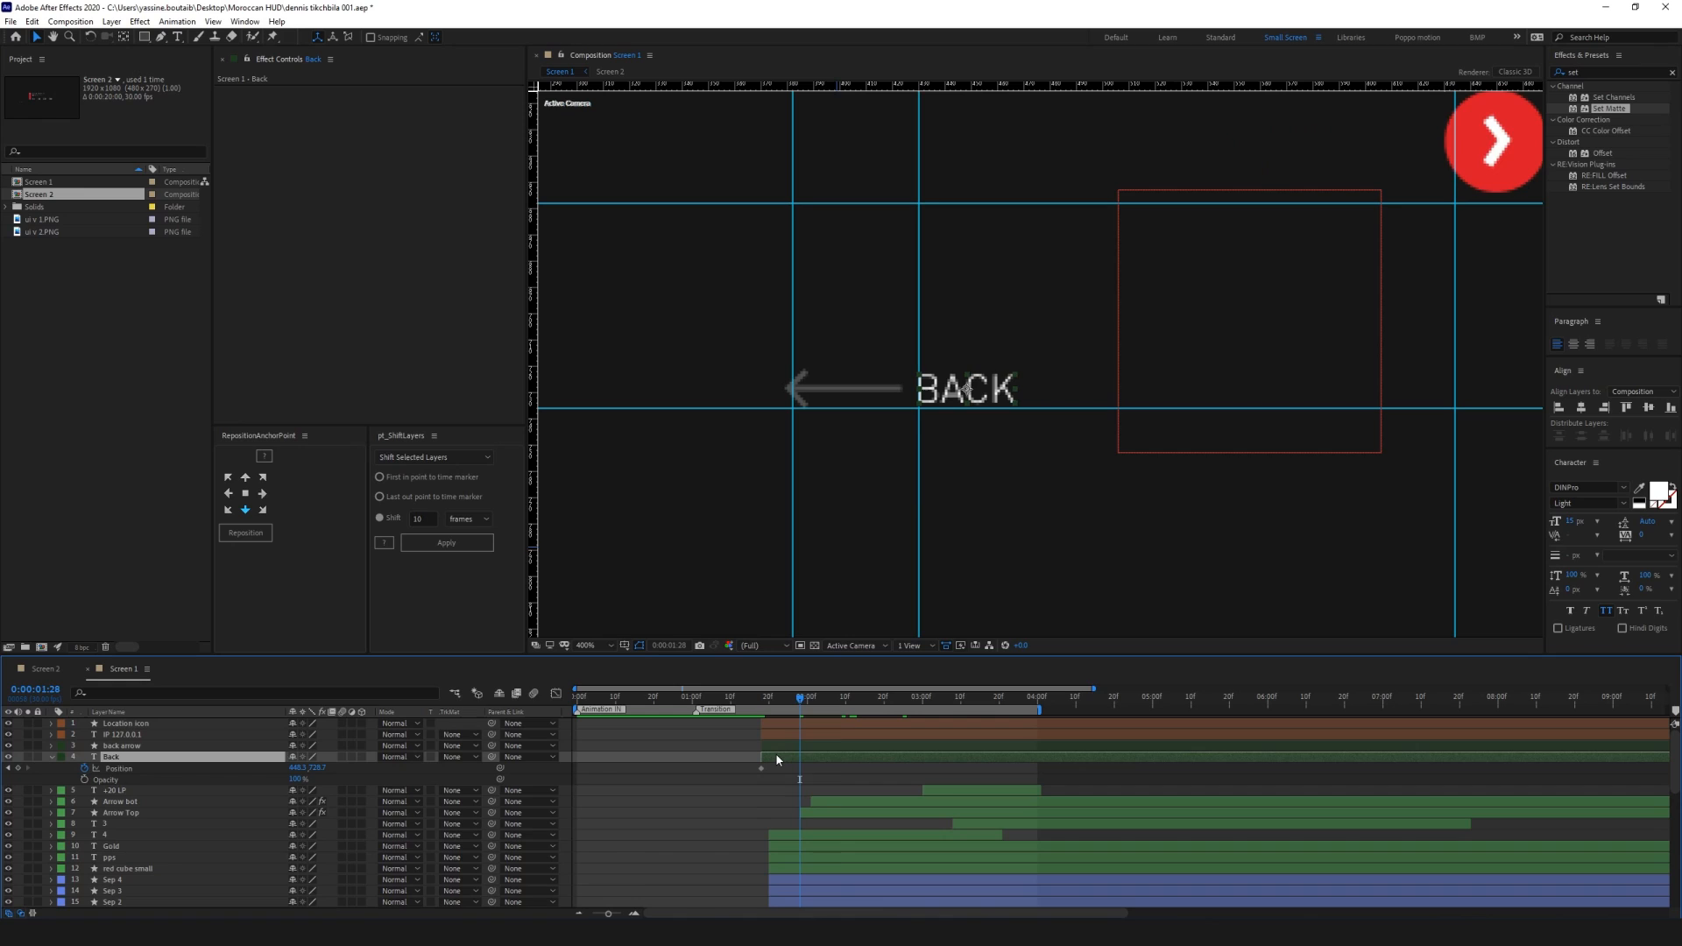
{"action": "left_click", "coordinate": [19, 769]}
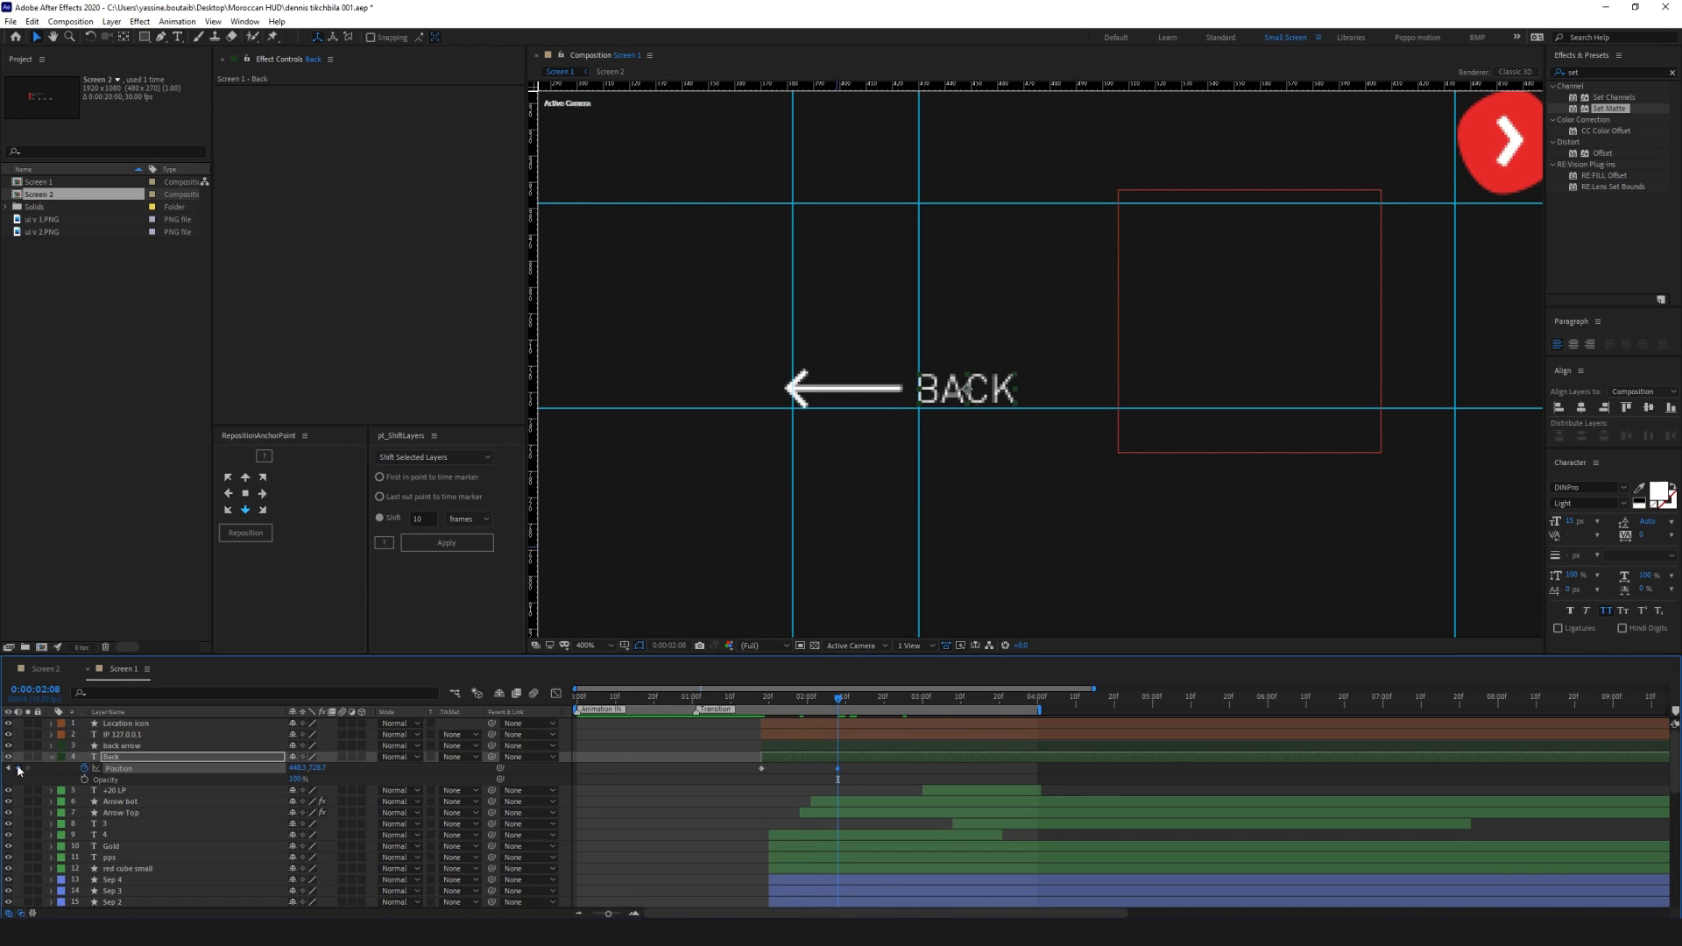
Shift the BACK text to the right of its resting place at its first Position keyframe, 0:00:01:18
{"action": "key", "text": "shift+Page_Up"}
{"action": "key", "text": "shift+Page_Up"}
{"action": "key", "text": "Right"}
{"action": "key", "text": "Right"}
{"action": "key", "text": "Right"}
{"action": "key", "text": "Right"}
{"action": "key", "text": "Right"}
{"action": "key", "text": "Right"}
{"action": "key", "text": "Right"}
{"action": "key", "text": "Right"}
{"action": "key", "text": "Right"}
{"action": "key", "text": "Right"}
{"action": "key", "text": "Right"}
{"action": "key", "text": "Right"}
{"action": "key", "text": "Right"}
{"action": "key", "text": "Right"}
{"action": "key", "text": "Right"}
{"action": "key", "text": "Right"}
{"action": "key", "text": "Right"}
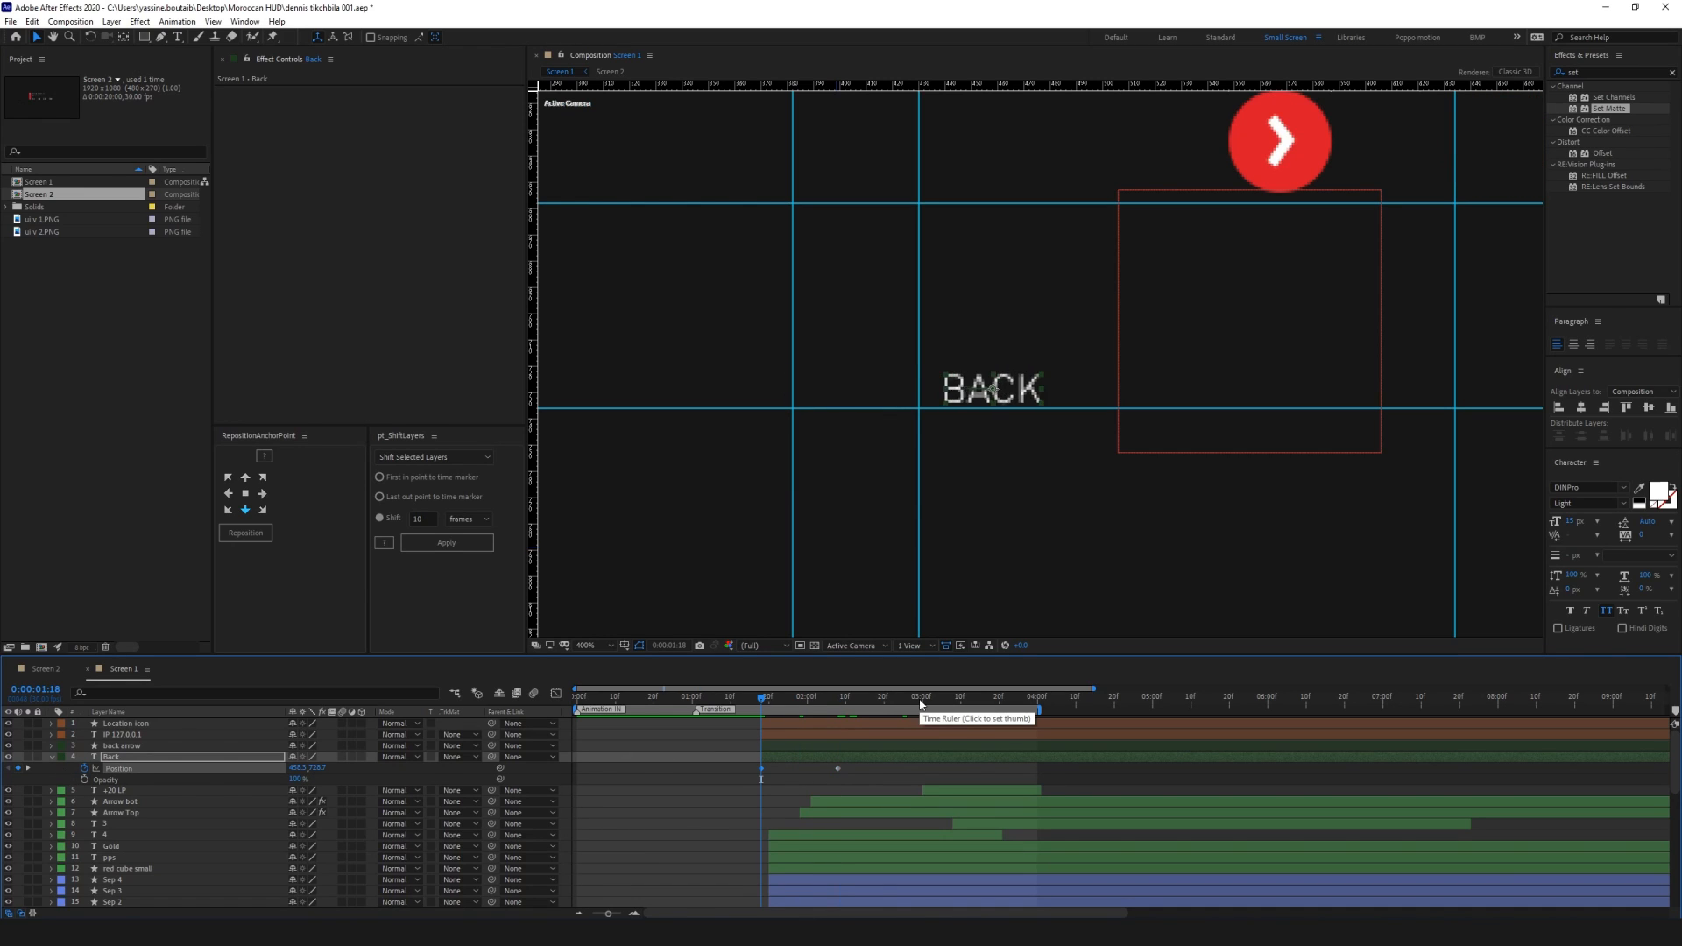
Easy-ease both Position keyframes of the Back text and reshape its speed curve to start slowly and peak late
{"action": "left_click", "coordinate": [782, 785]}
{"action": "left_click", "coordinate": [161, 760]}
{"action": "left_click_drag", "start_coordinate": [857, 780], "coordinate": [711, 759]}
{"action": "key", "text": "F9"}
{"action": "left_click", "coordinate": [555, 693]}
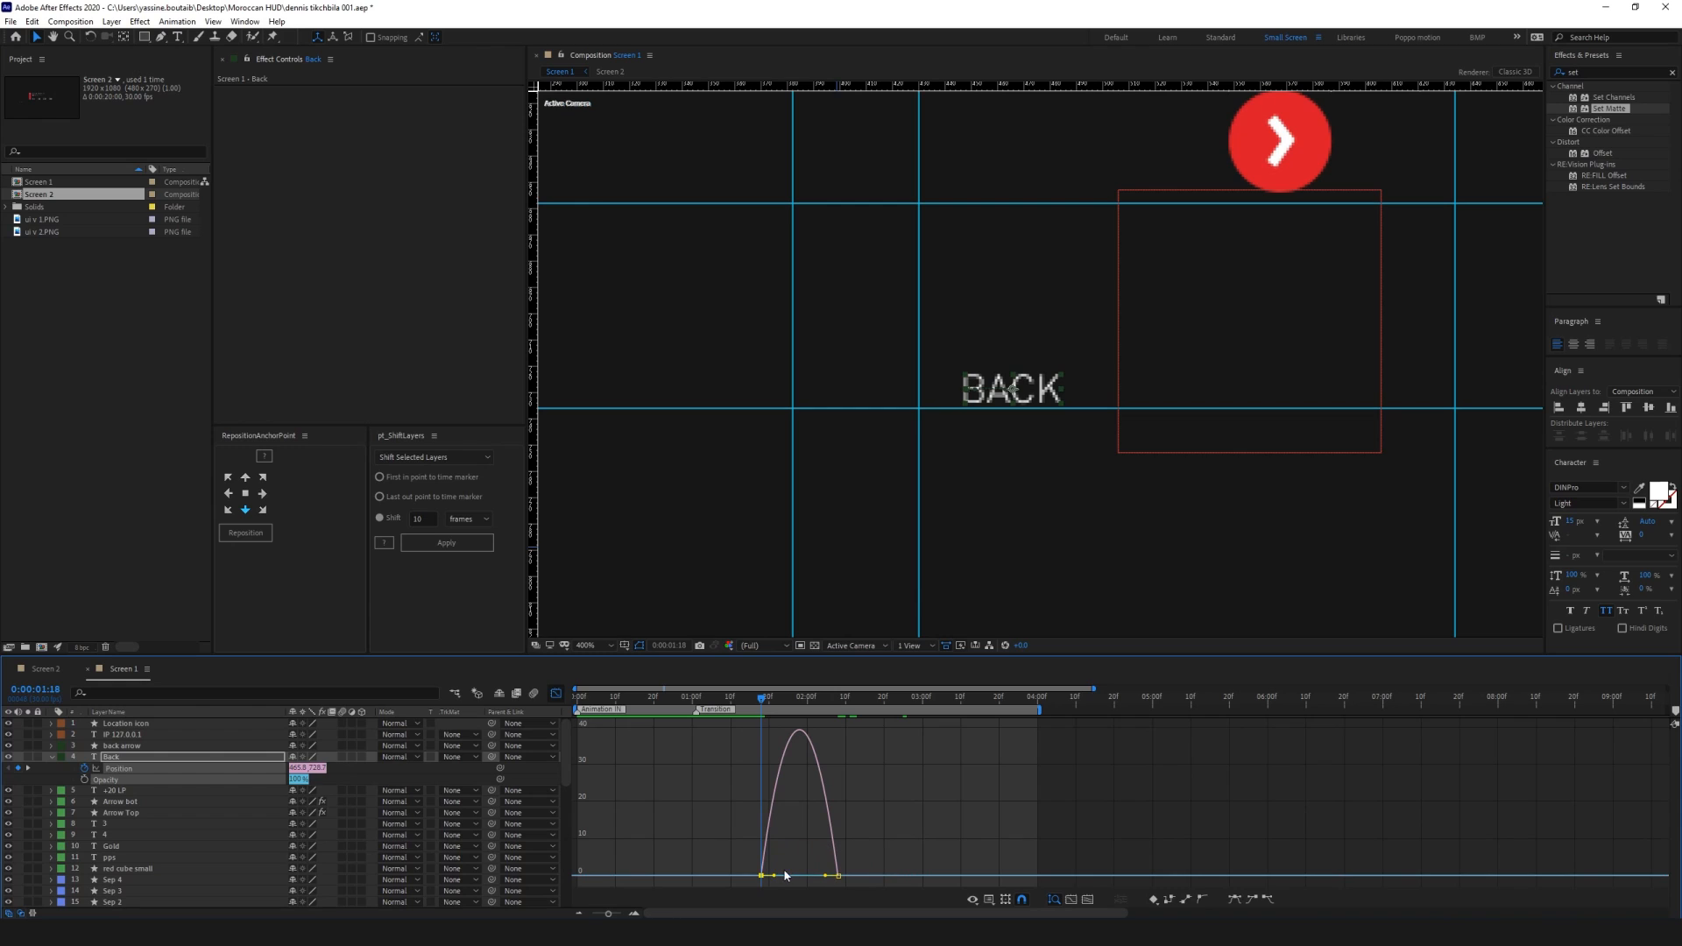
{"action": "left_click_drag", "start_coordinate": [774, 878], "coordinate": [876, 849]}
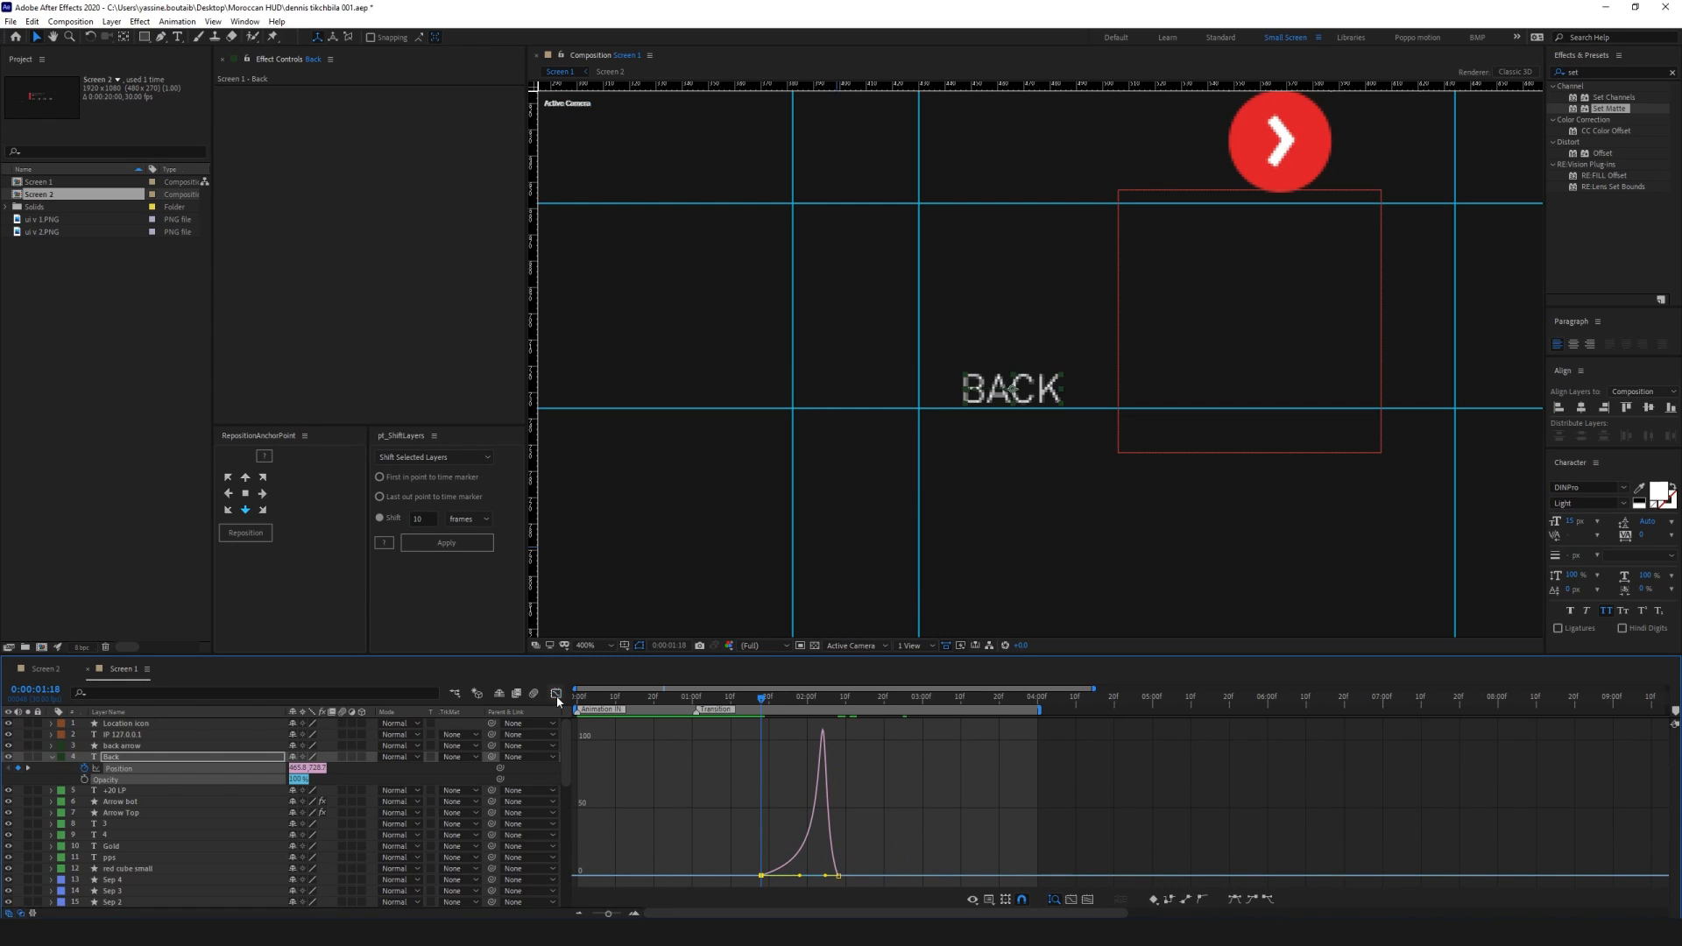
{"action": "left_click", "coordinate": [556, 694]}
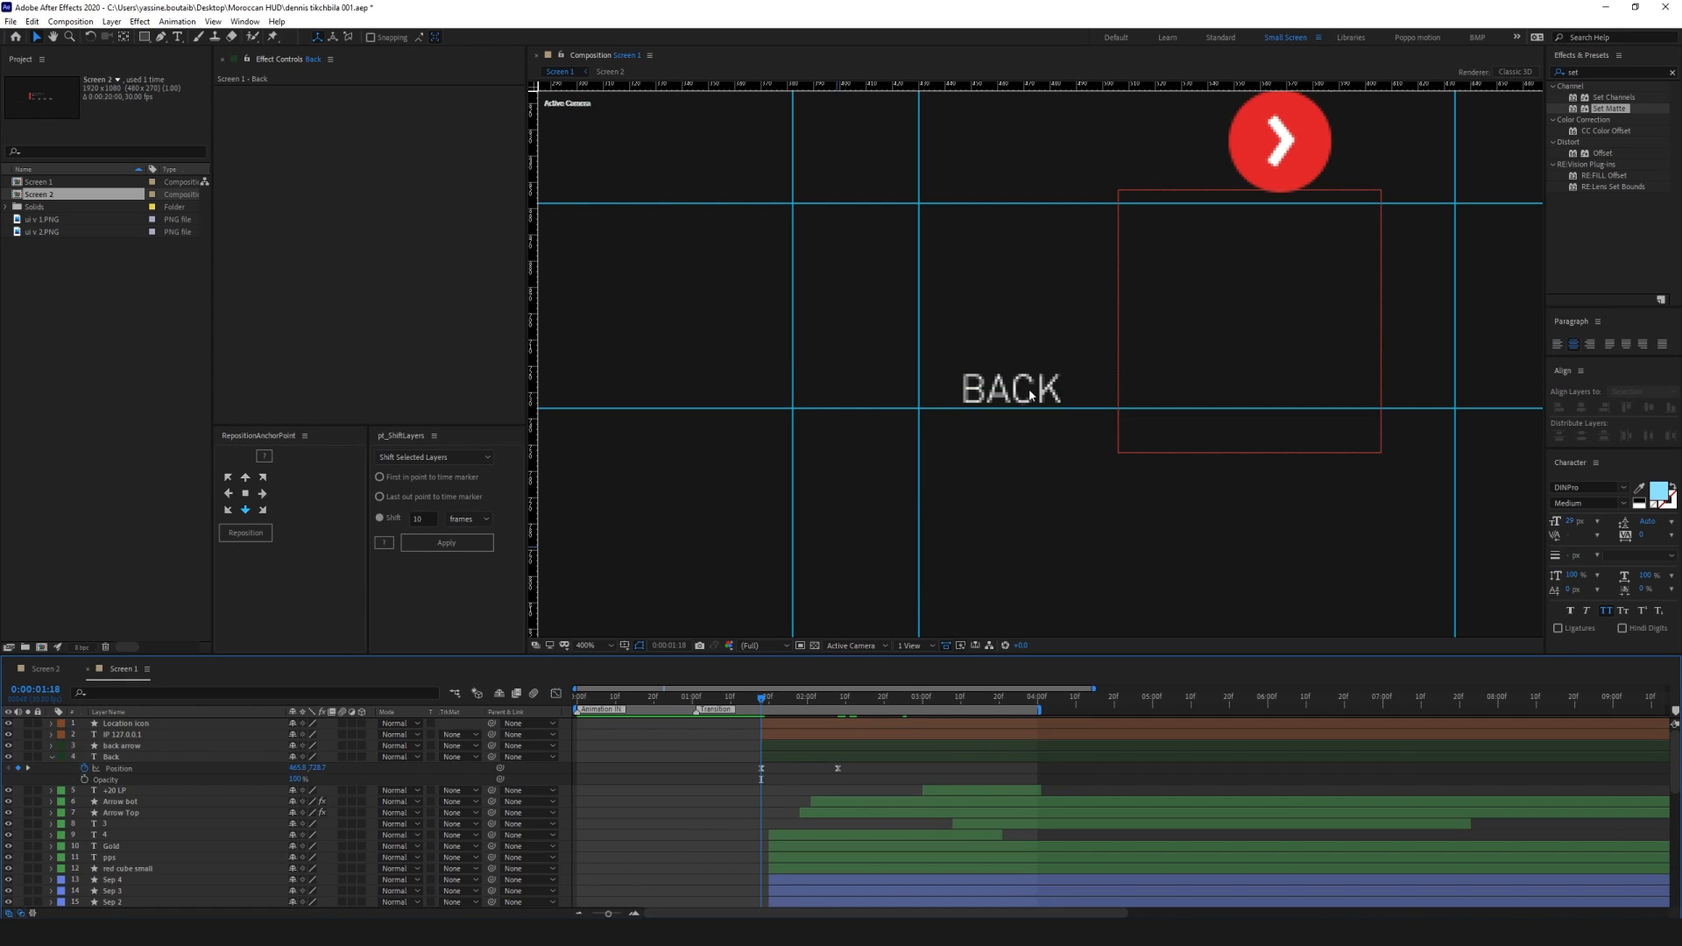
Collapse the Back layer's properties and preview the Screen 1 animation up to the finished clan details layout
{"action": "left_click", "coordinate": [255, 759]}
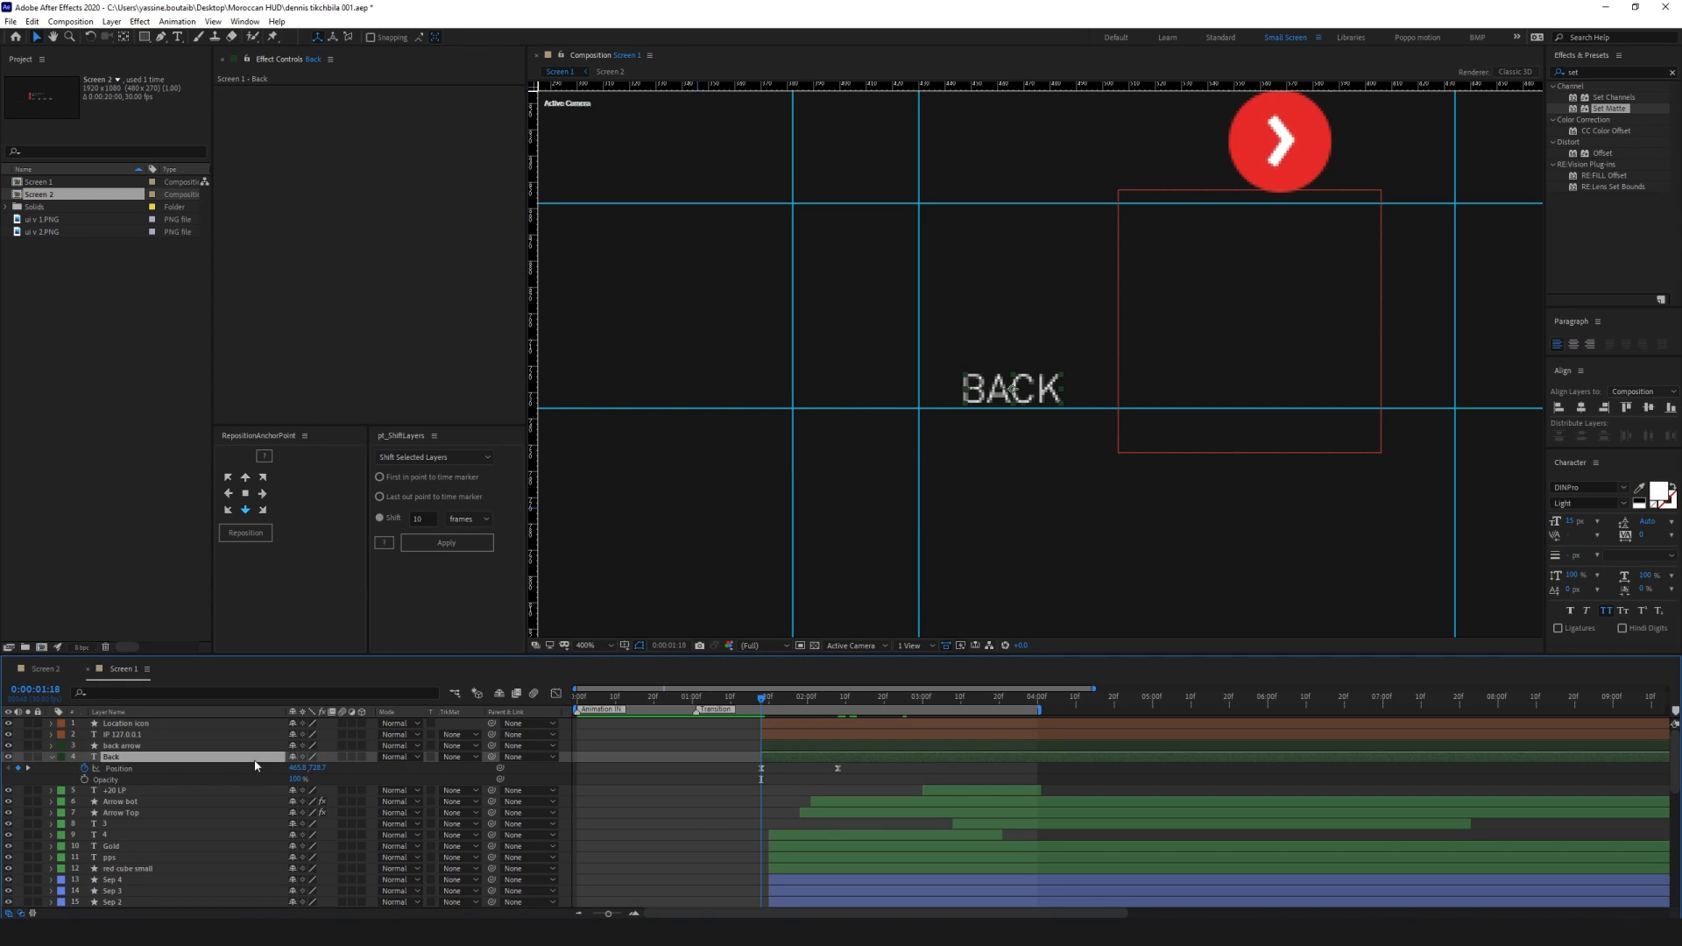
{"action": "left_click", "coordinate": [51, 756]}
{"action": "left_click", "coordinate": [50, 756]}
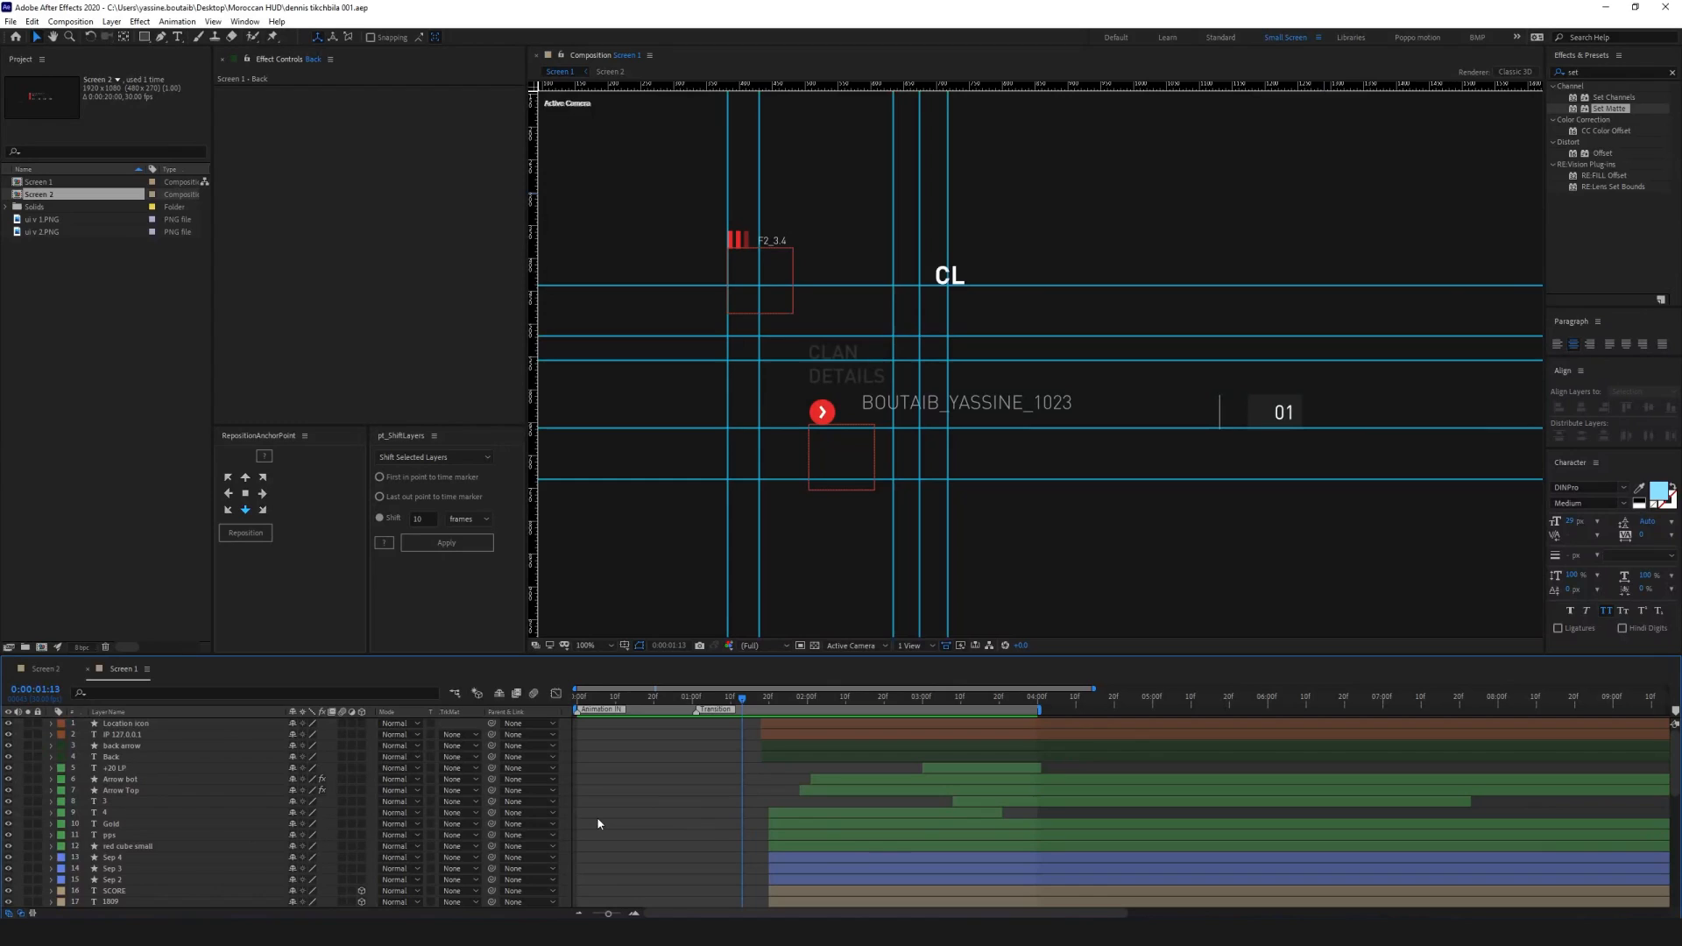
{"action": "key", "text": "space"}
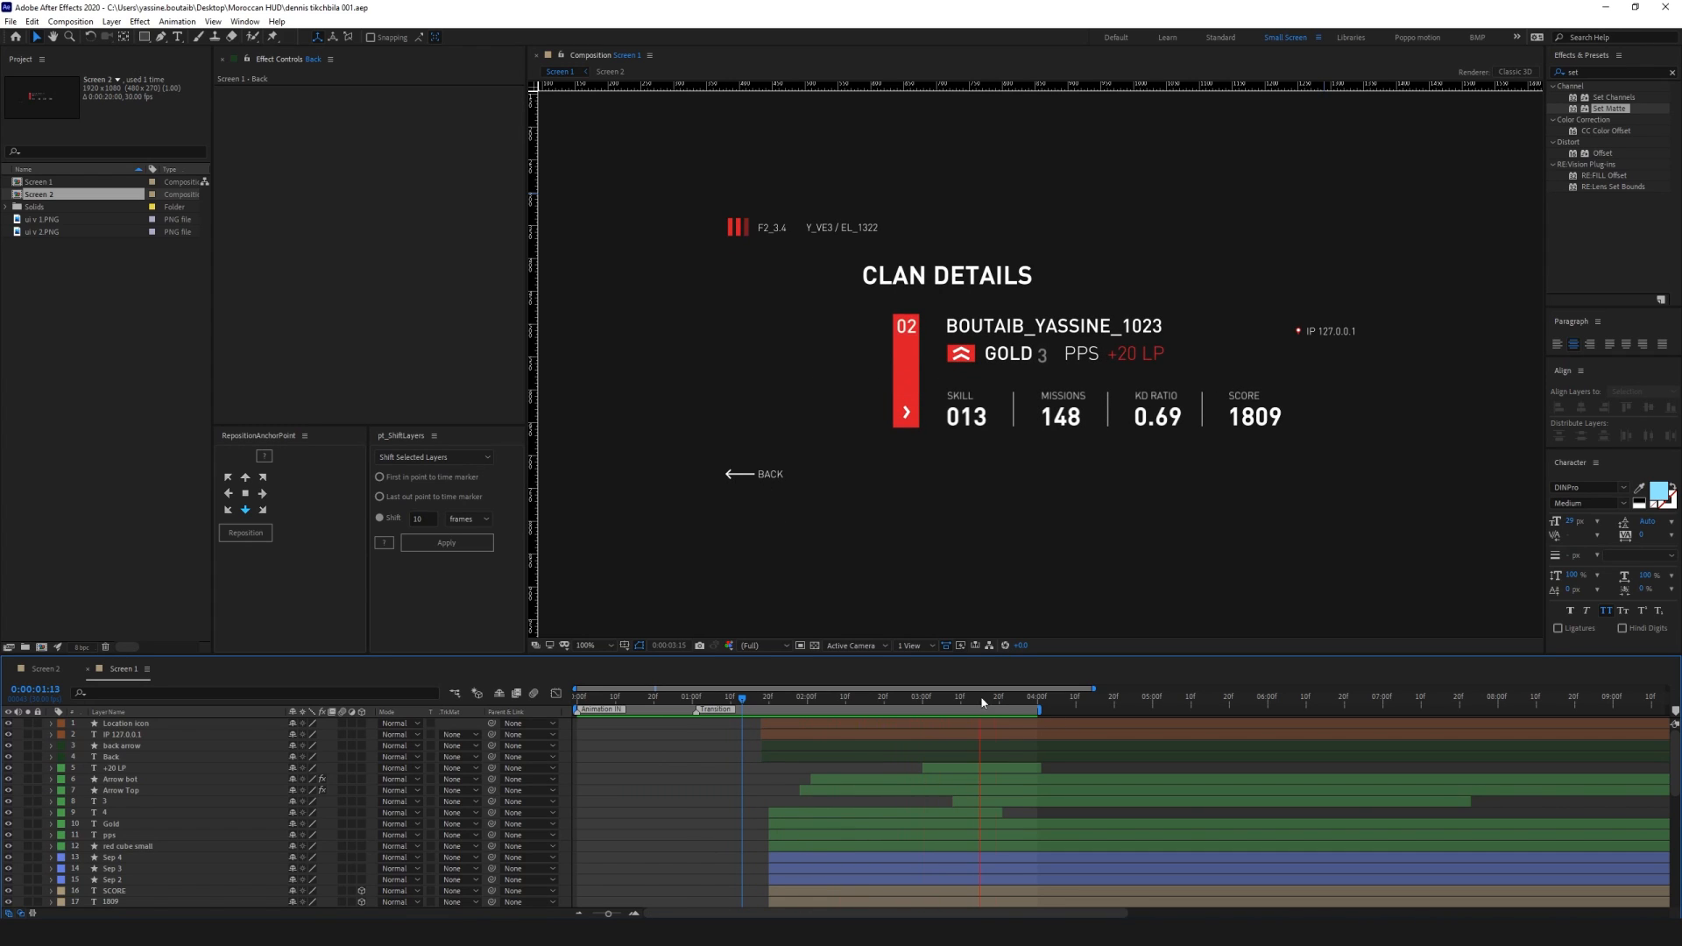
{"action": "left_click_drag", "start_coordinate": [994, 700], "coordinate": [945, 701]}
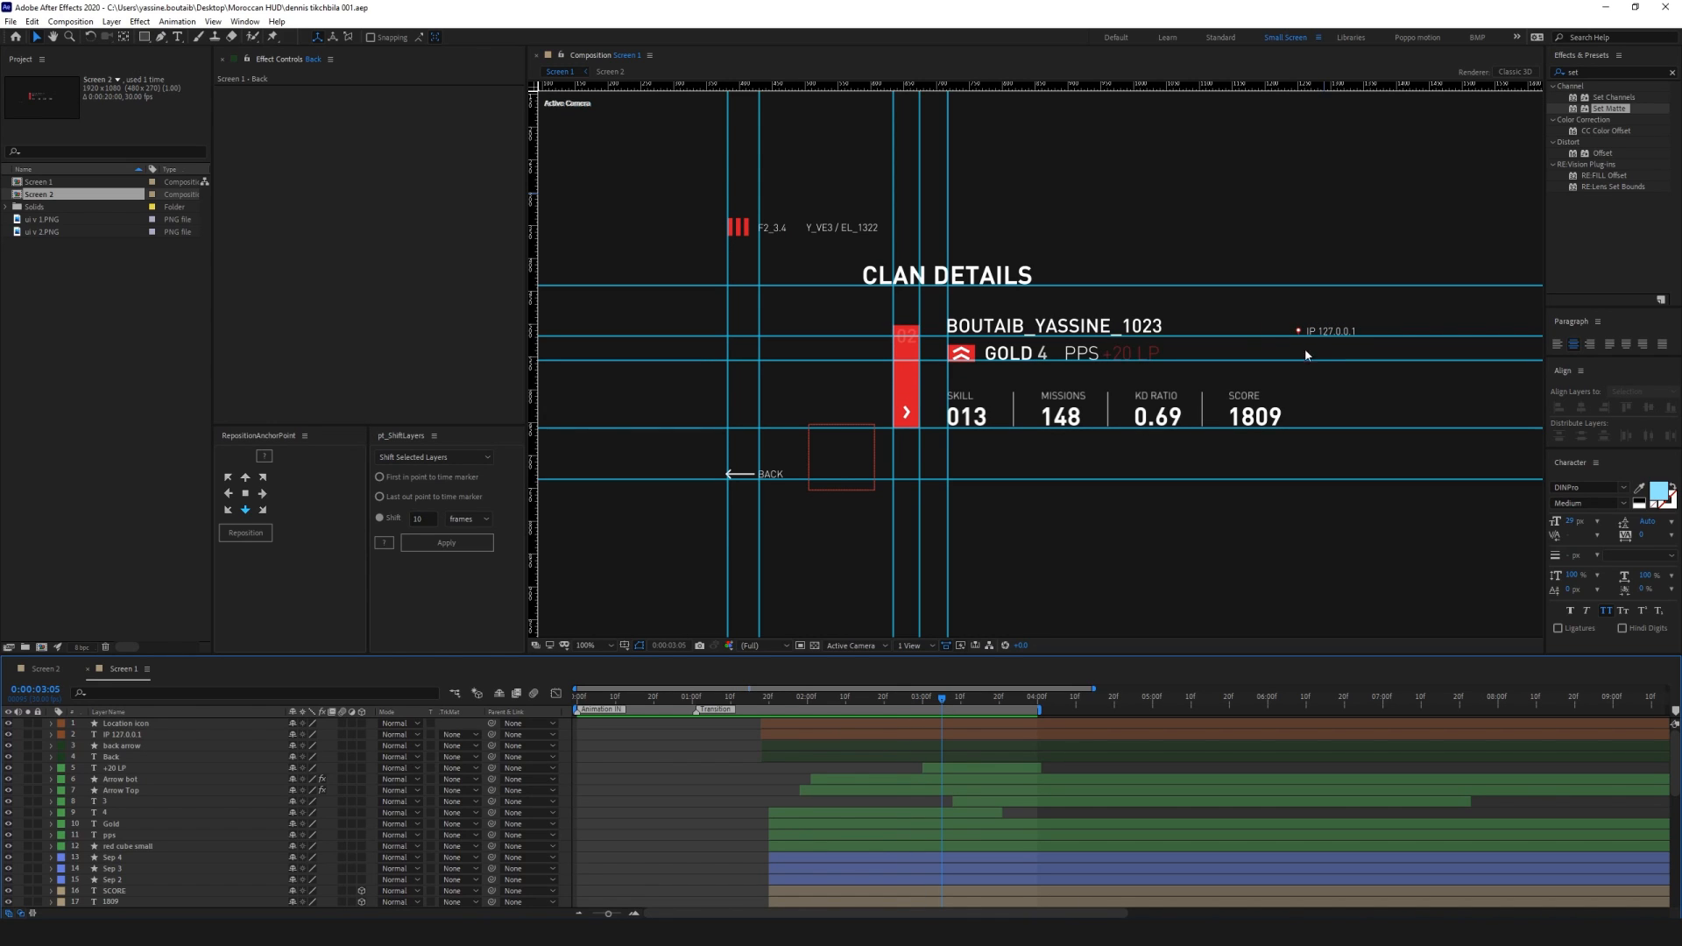
Inspect the IP 127.0.0.1 element up close, and check the Back text layer's keyframed properties and Opacity
{"action": "scroll", "coordinate": [1368, 341], "scroll_direction": "up", "scroll_amount": 2}
{"action": "left_click_drag", "start_coordinate": [1411, 324], "coordinate": [833, 422]}
{"action": "left_click_drag", "start_coordinate": [1528, 377], "coordinate": [906, 352]}
{"action": "key", "text": "v"}
{"action": "left_click", "coordinate": [992, 321]}
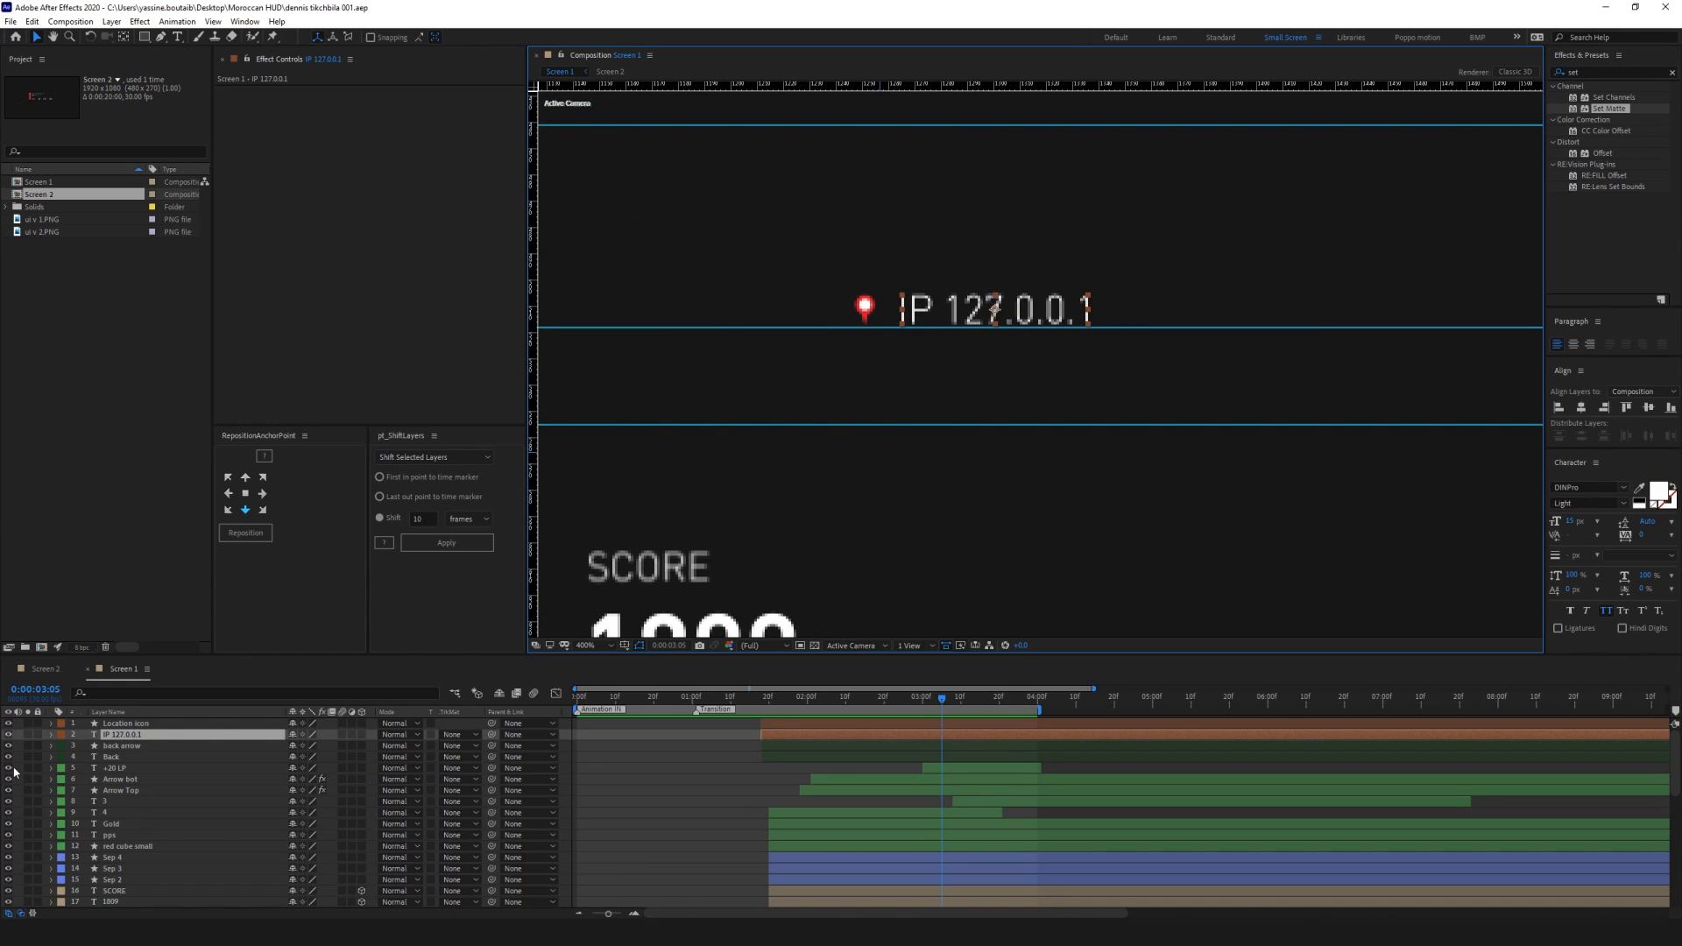
{"action": "left_click", "coordinate": [125, 746]}
{"action": "left_click", "coordinate": [127, 758]}
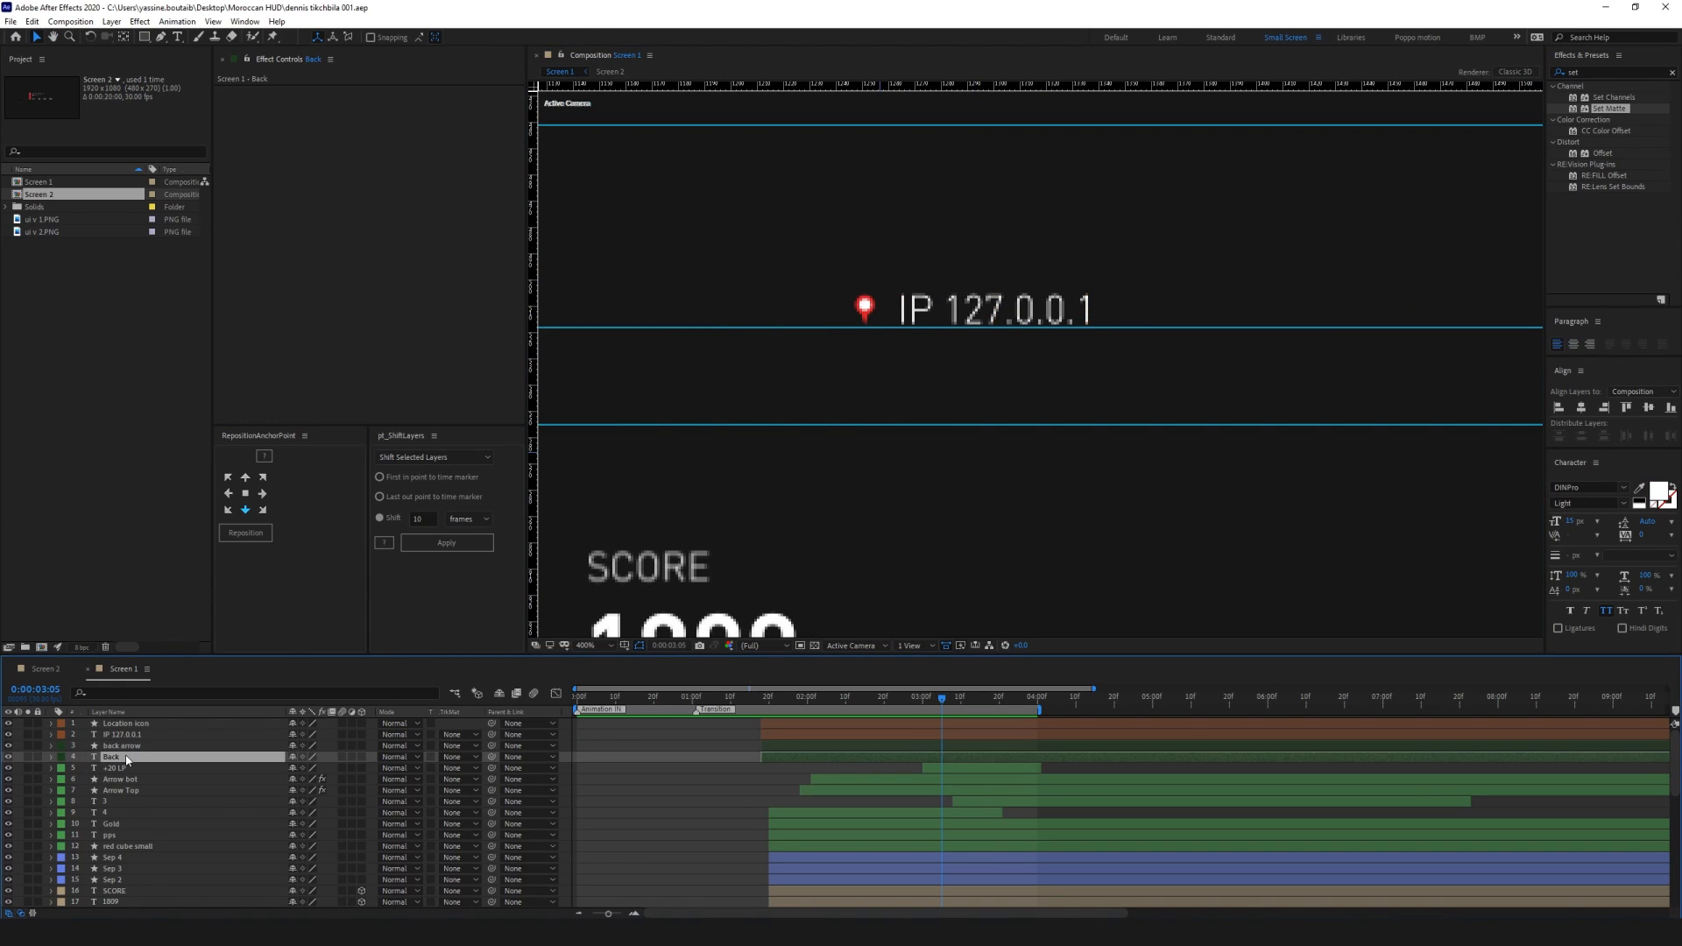
{"action": "key", "text": "u"}
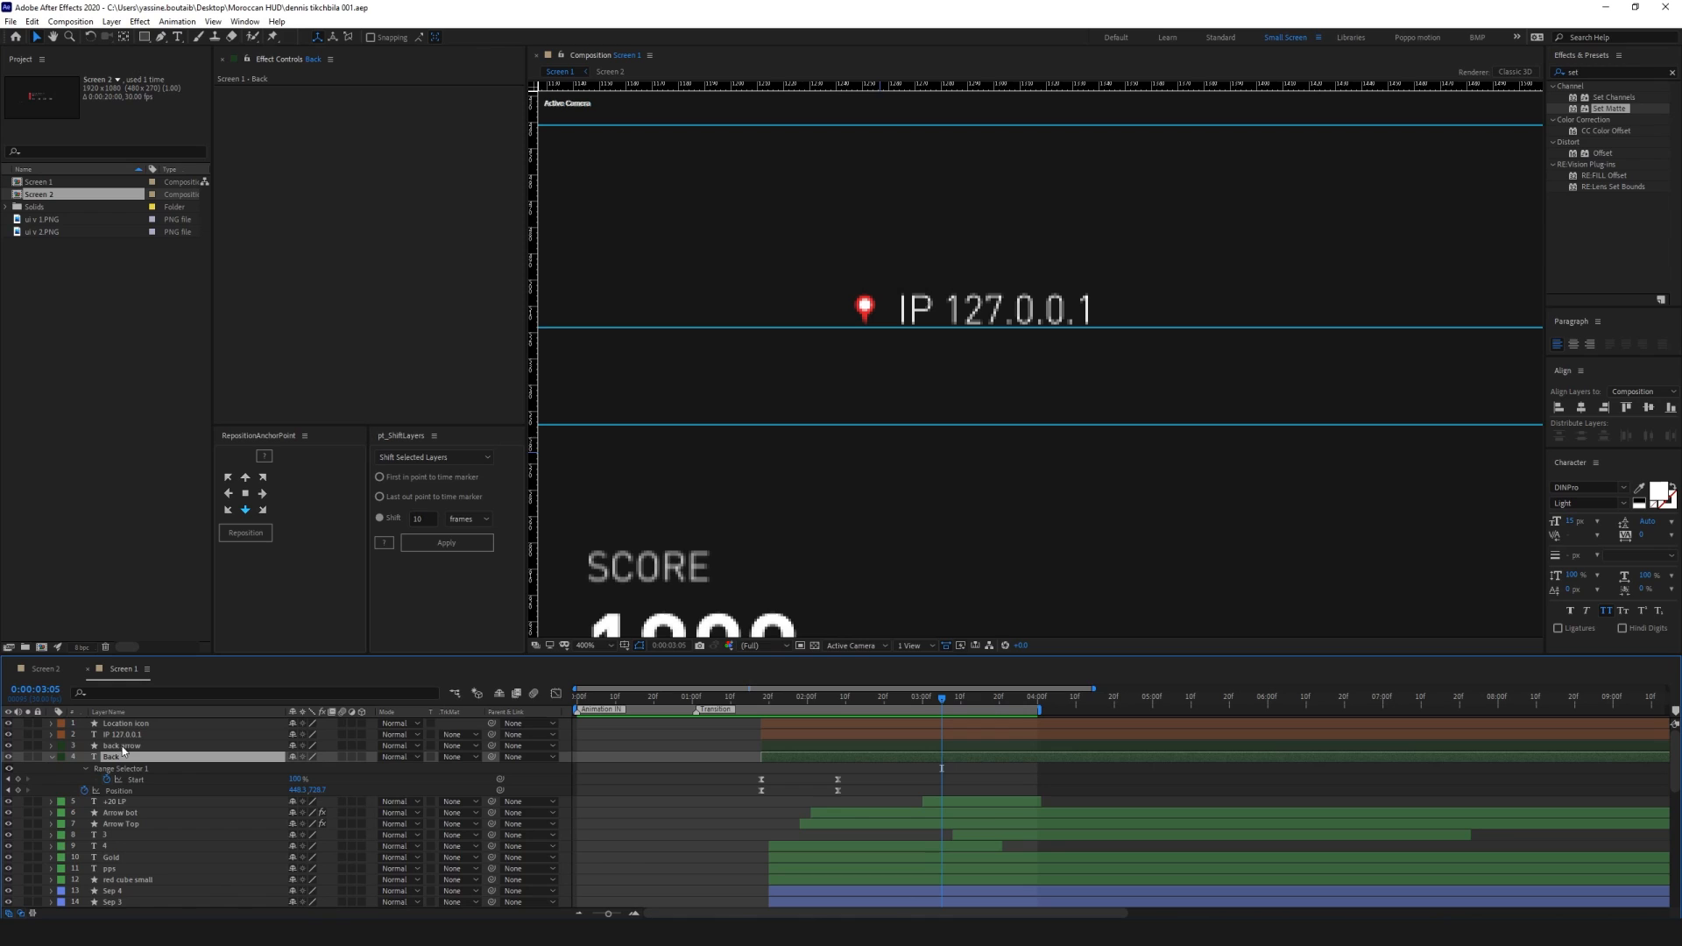
{"action": "key", "text": "t"}
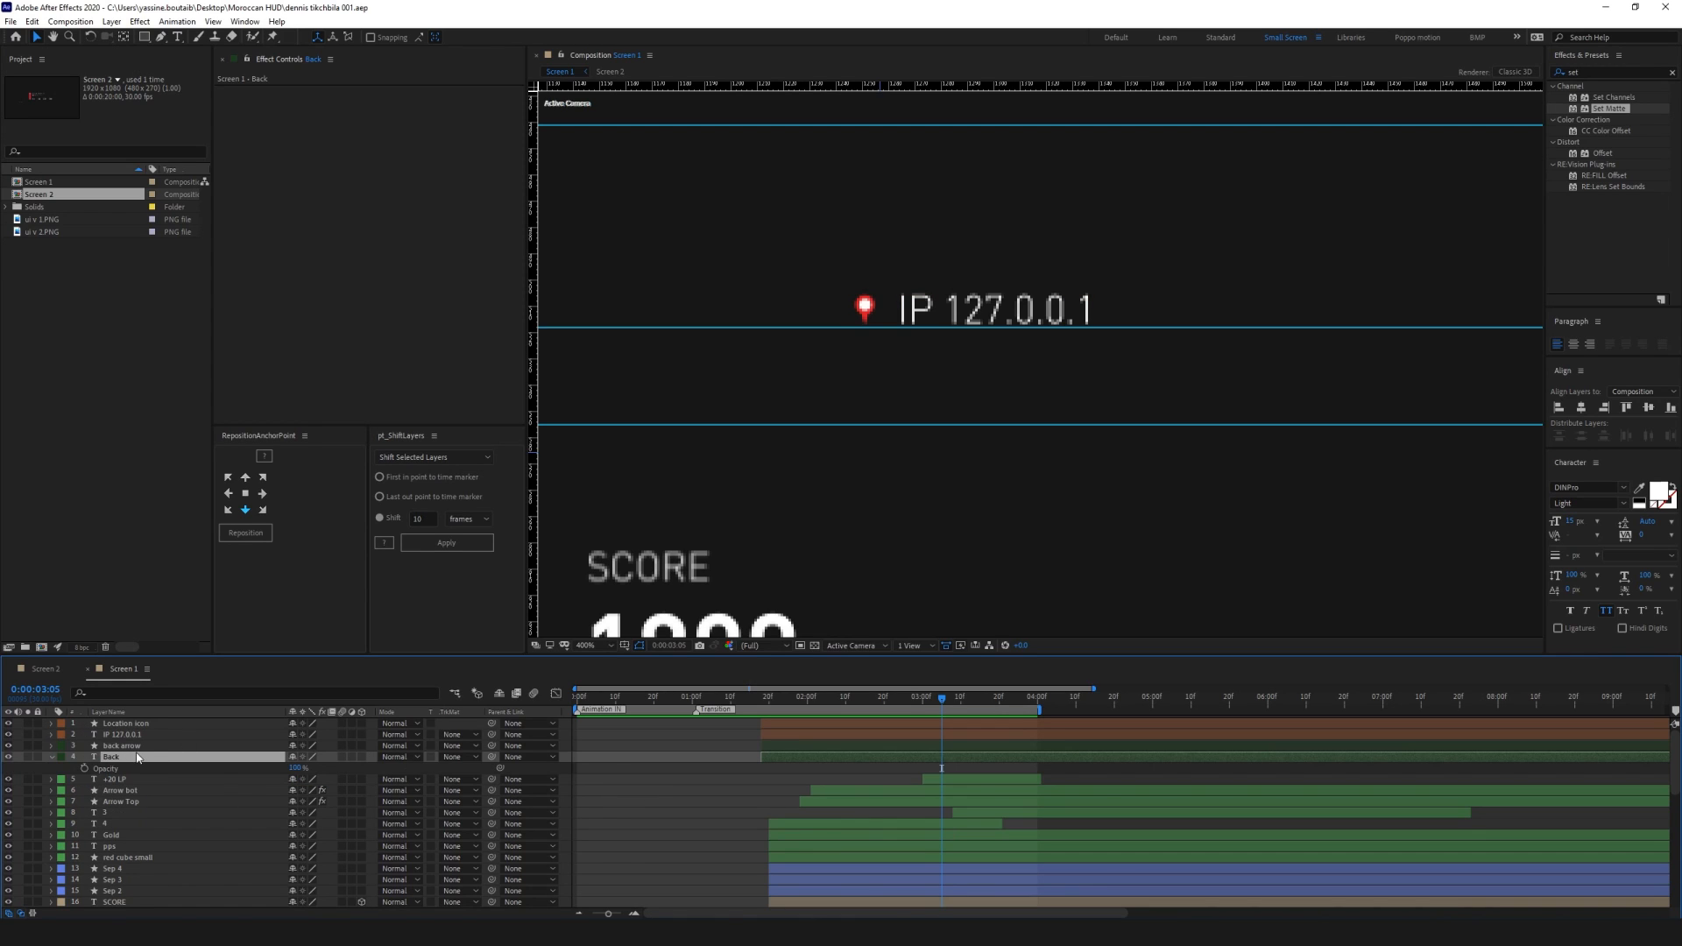
Apply the back arrow's flickering Opacity keyframes and a character-by-character Start reveal to the IP 127.0.0.1 text from 0:00:01:18
{"action": "left_click", "coordinate": [138, 745]}
{"action": "key", "text": "t"}
{"action": "left_click_drag", "start_coordinate": [860, 754], "coordinate": [726, 761]}
{"action": "left_click", "coordinate": [726, 761]}
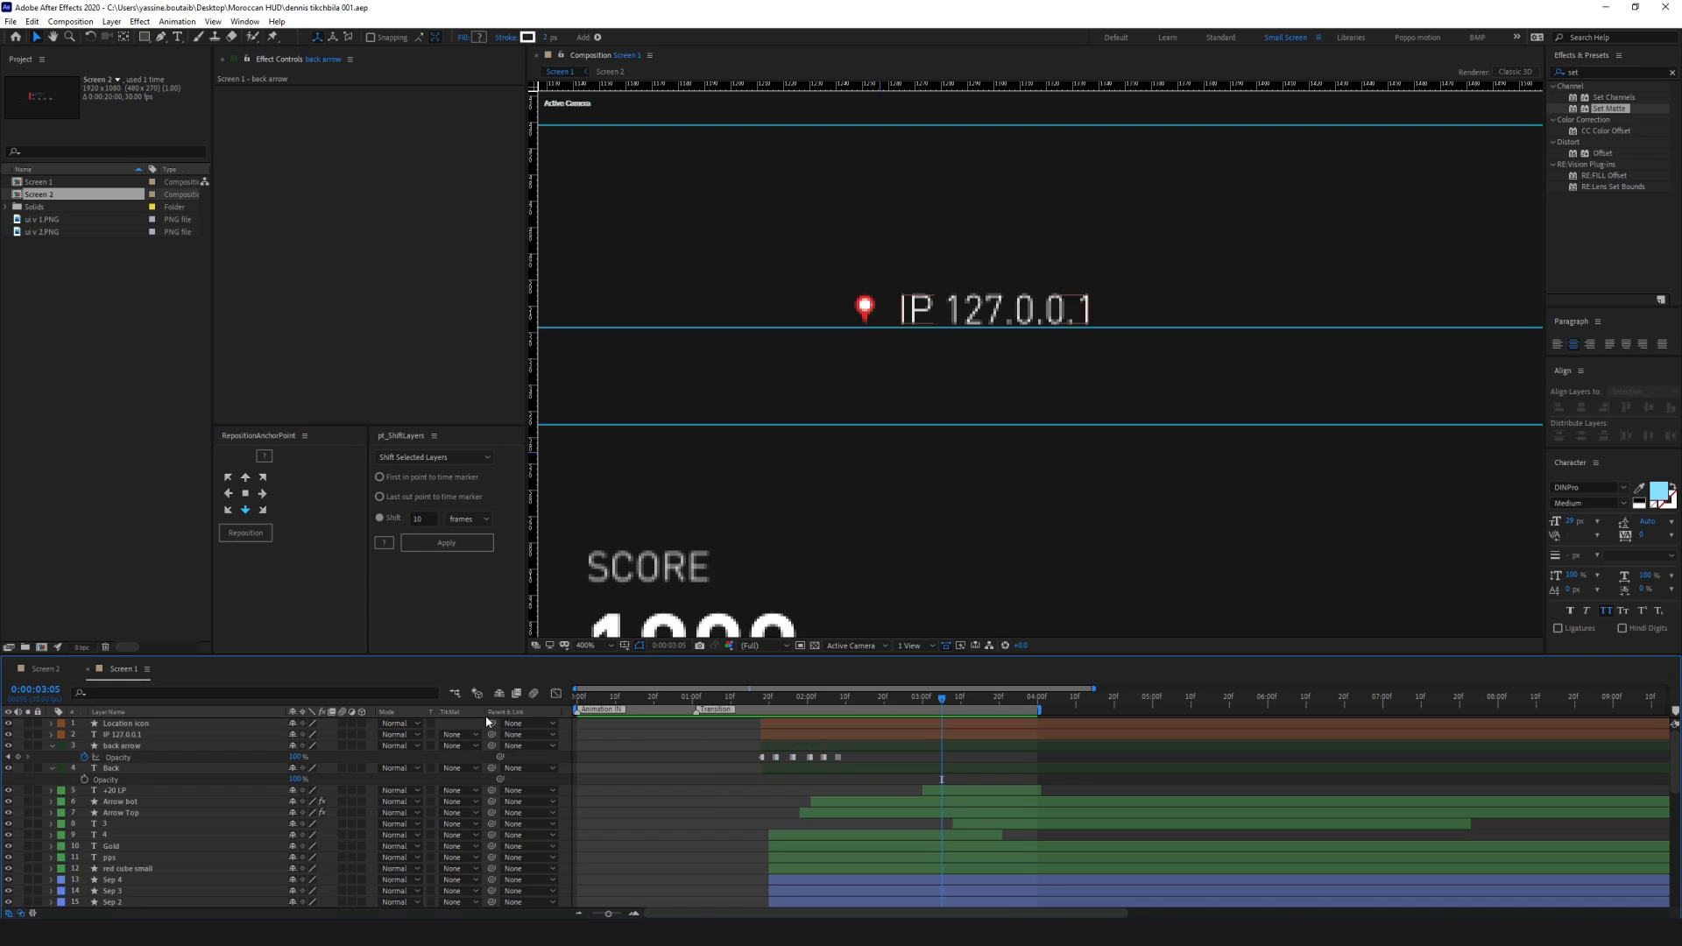
{"action": "left_click", "coordinate": [139, 725]}
{"action": "left_click", "coordinate": [811, 734]}
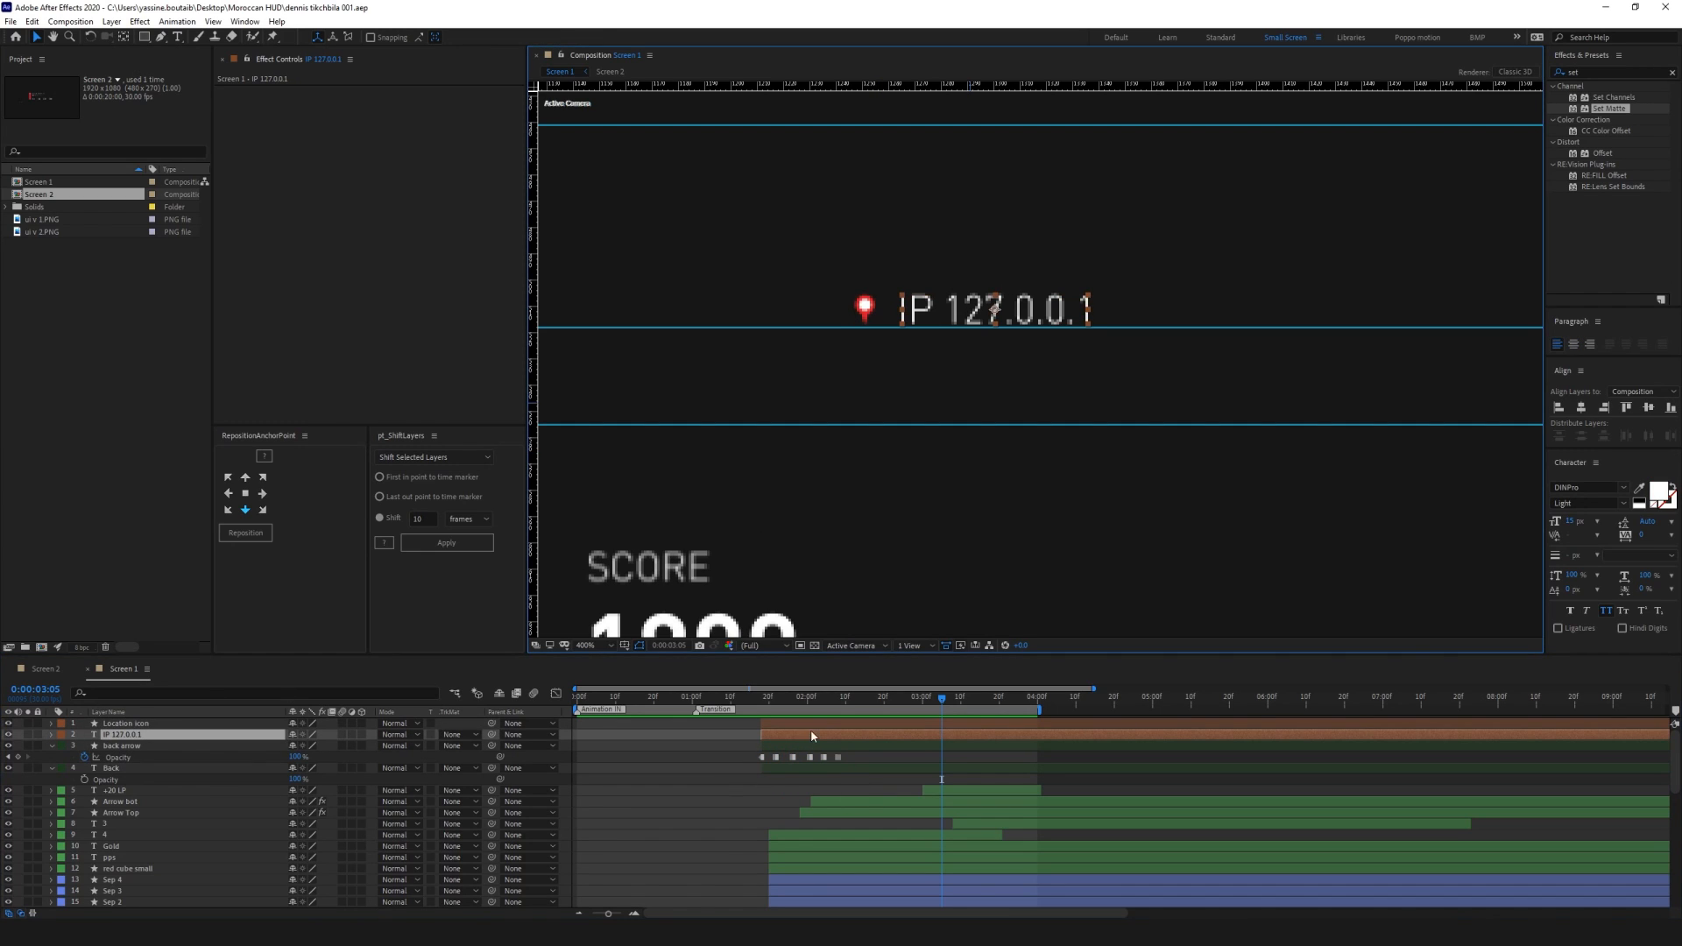
{"action": "left_click_drag", "start_coordinate": [767, 700], "coordinate": [760, 701]}
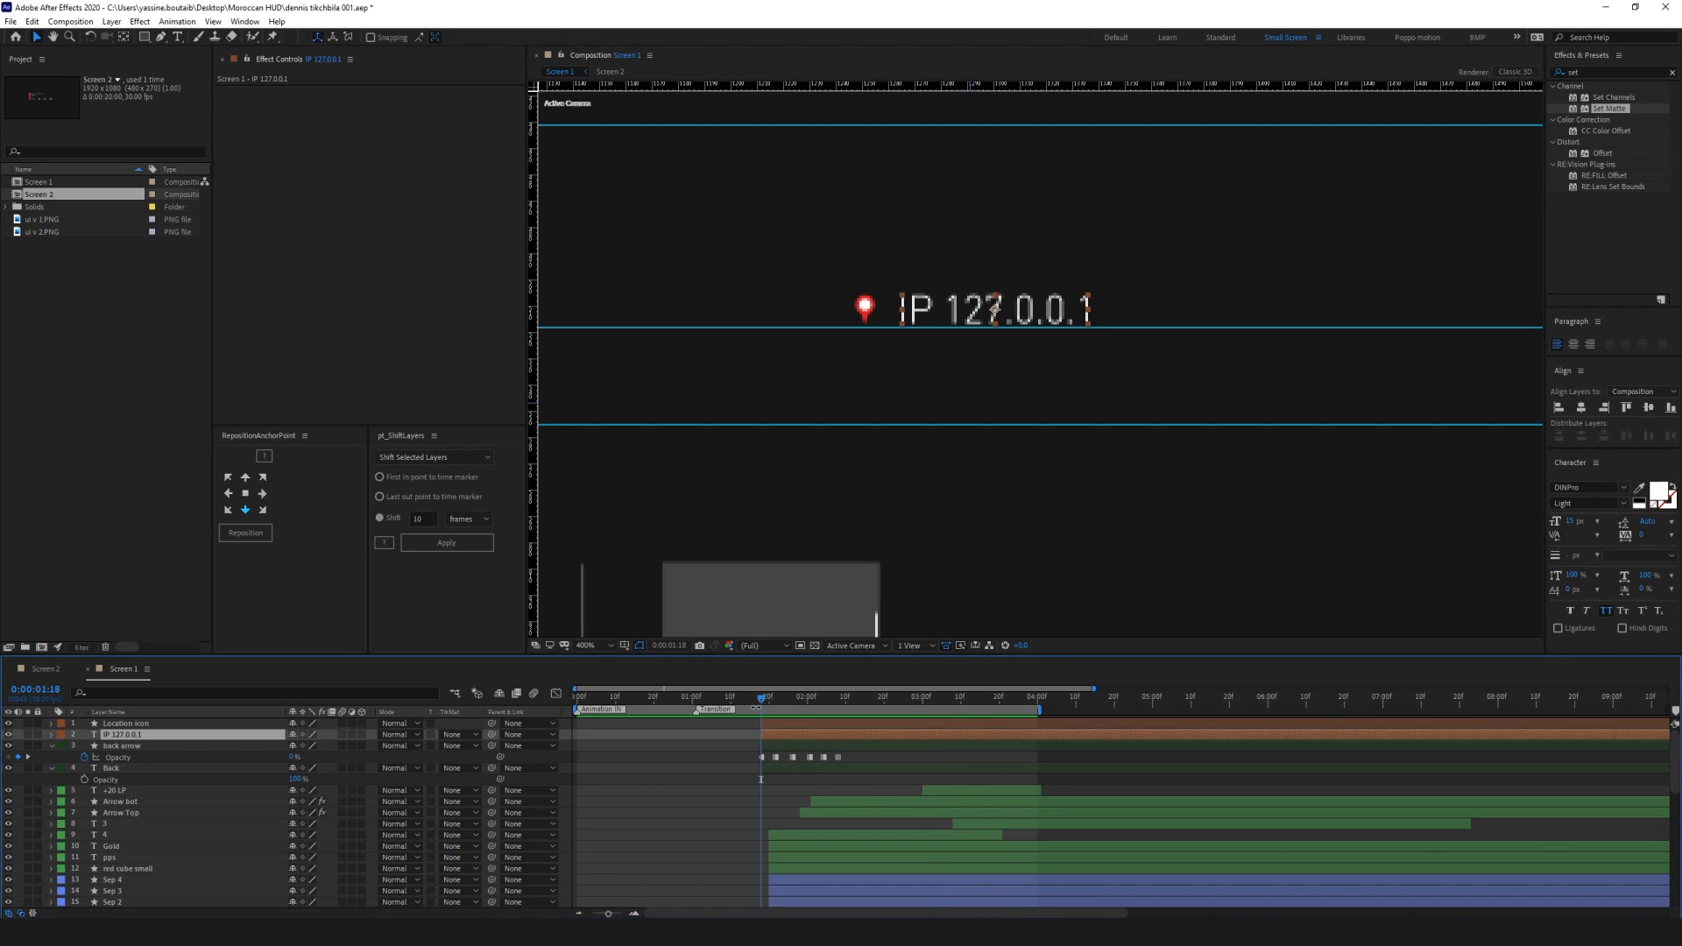
{"action": "key", "text": "ctrl+v"}
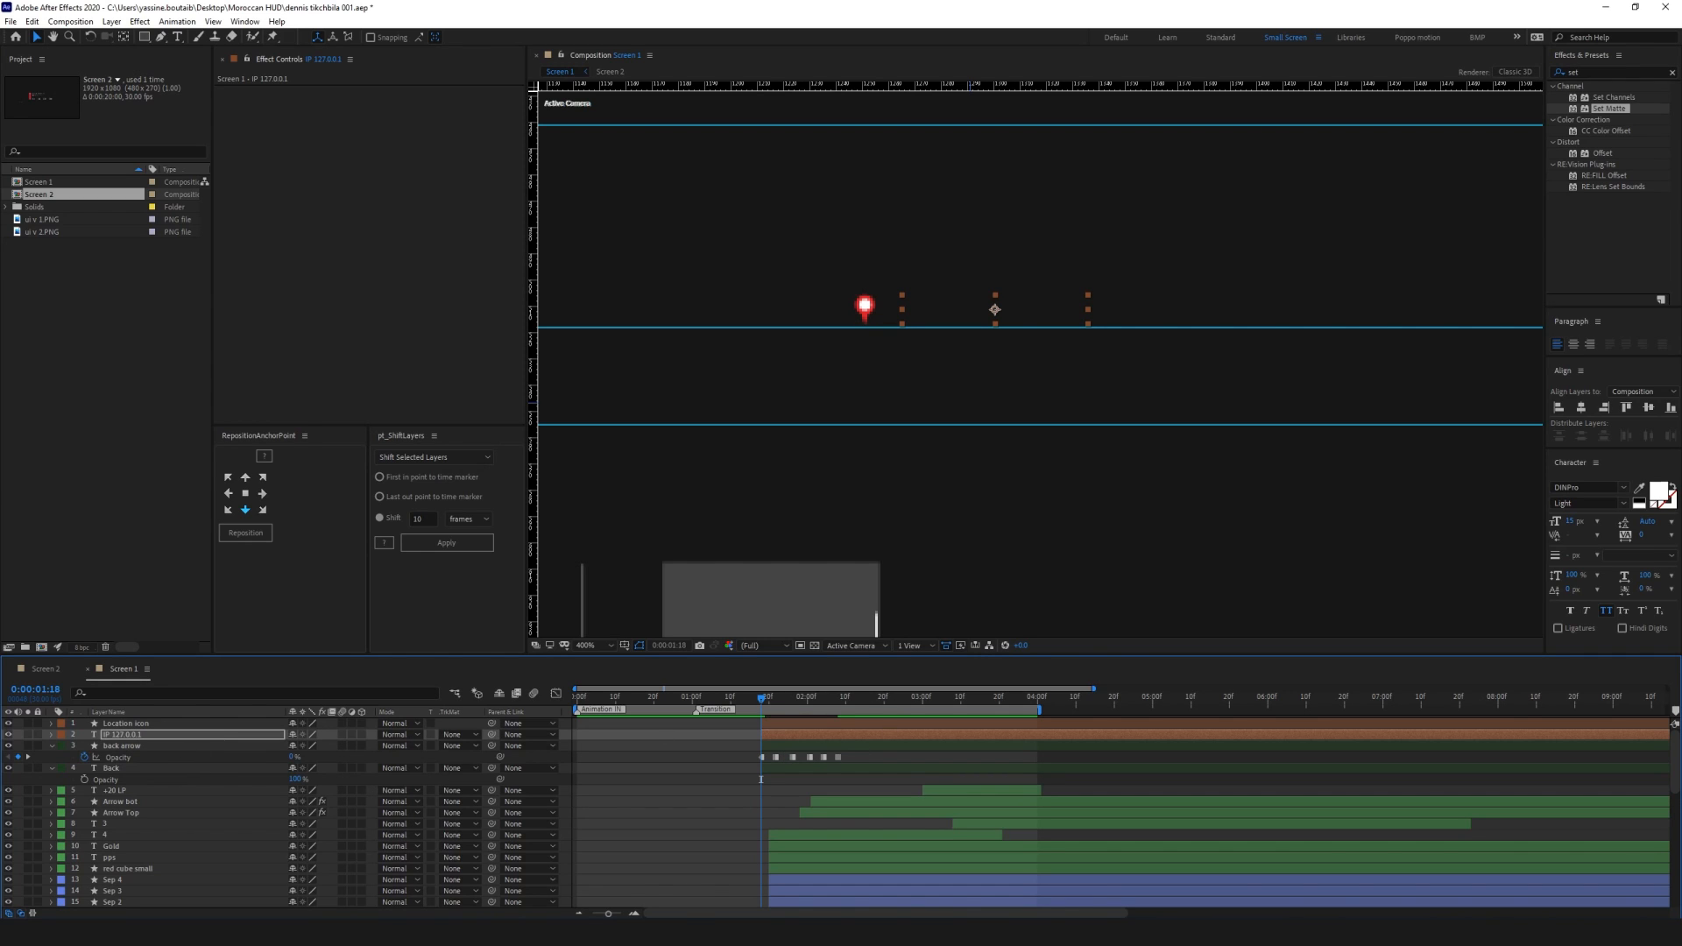
Show the IP 127.0.0.1 layer's keyframes, preview its reveal, and return the playhead to 0:00:01:18
{"action": "key", "text": "u"}
{"action": "left_click", "coordinate": [677, 774]}
{"action": "key", "text": "space"}
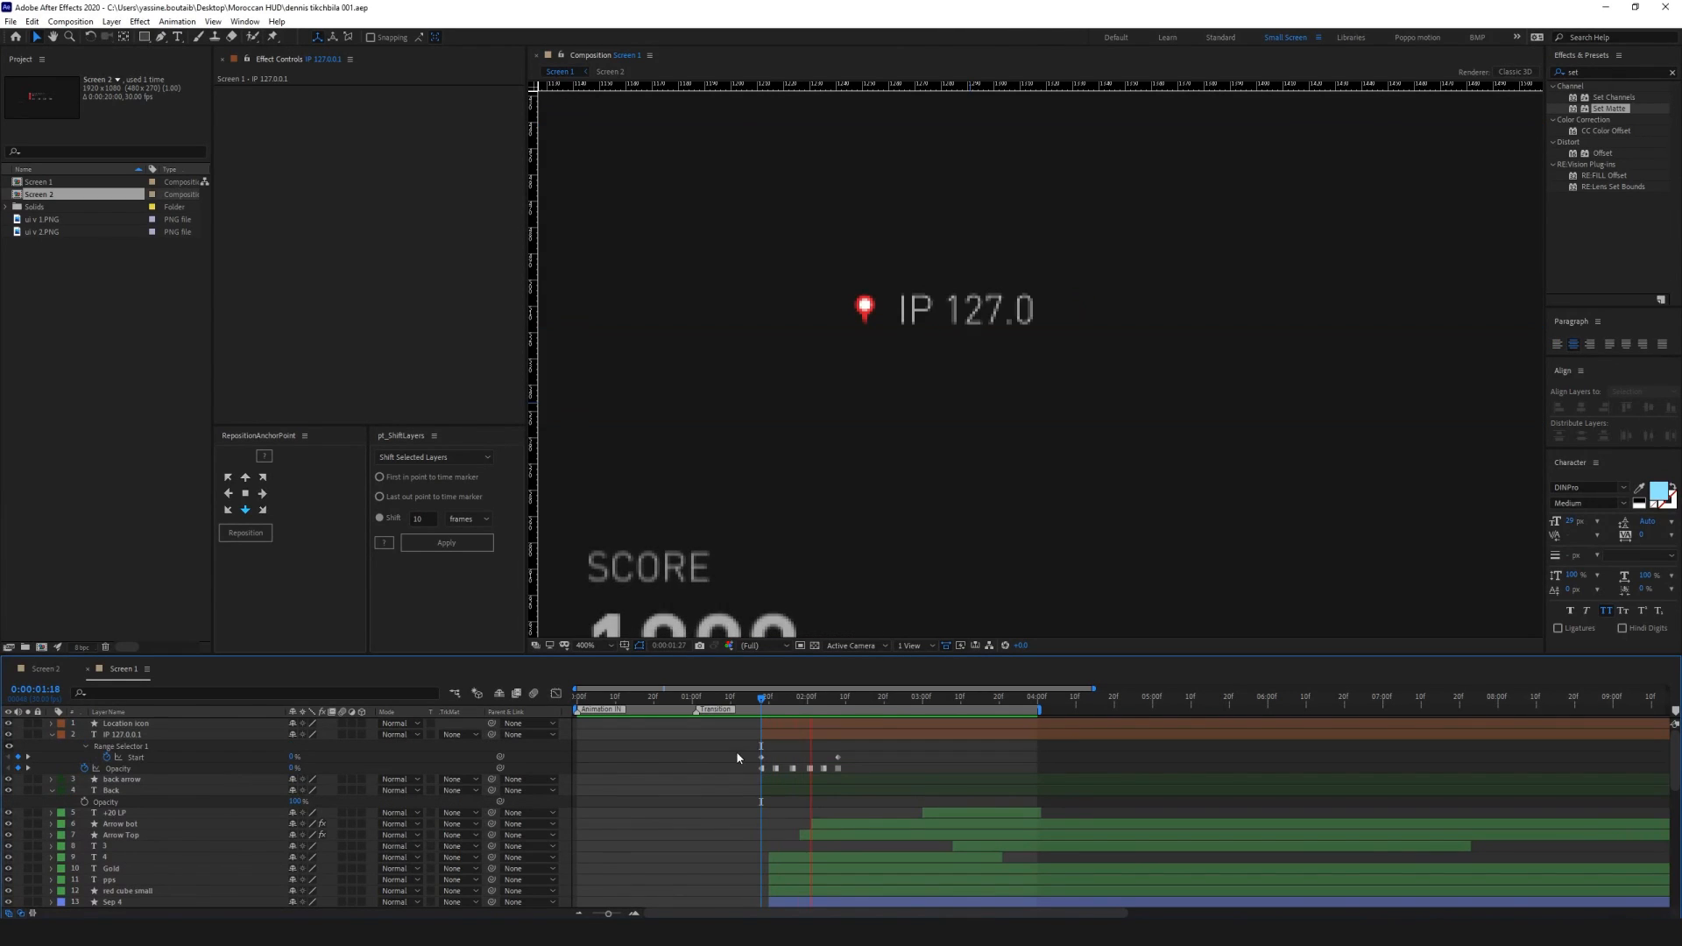
{"action": "key", "text": "space"}
{"action": "left_click_drag", "start_coordinate": [782, 704], "coordinate": [765, 704]}
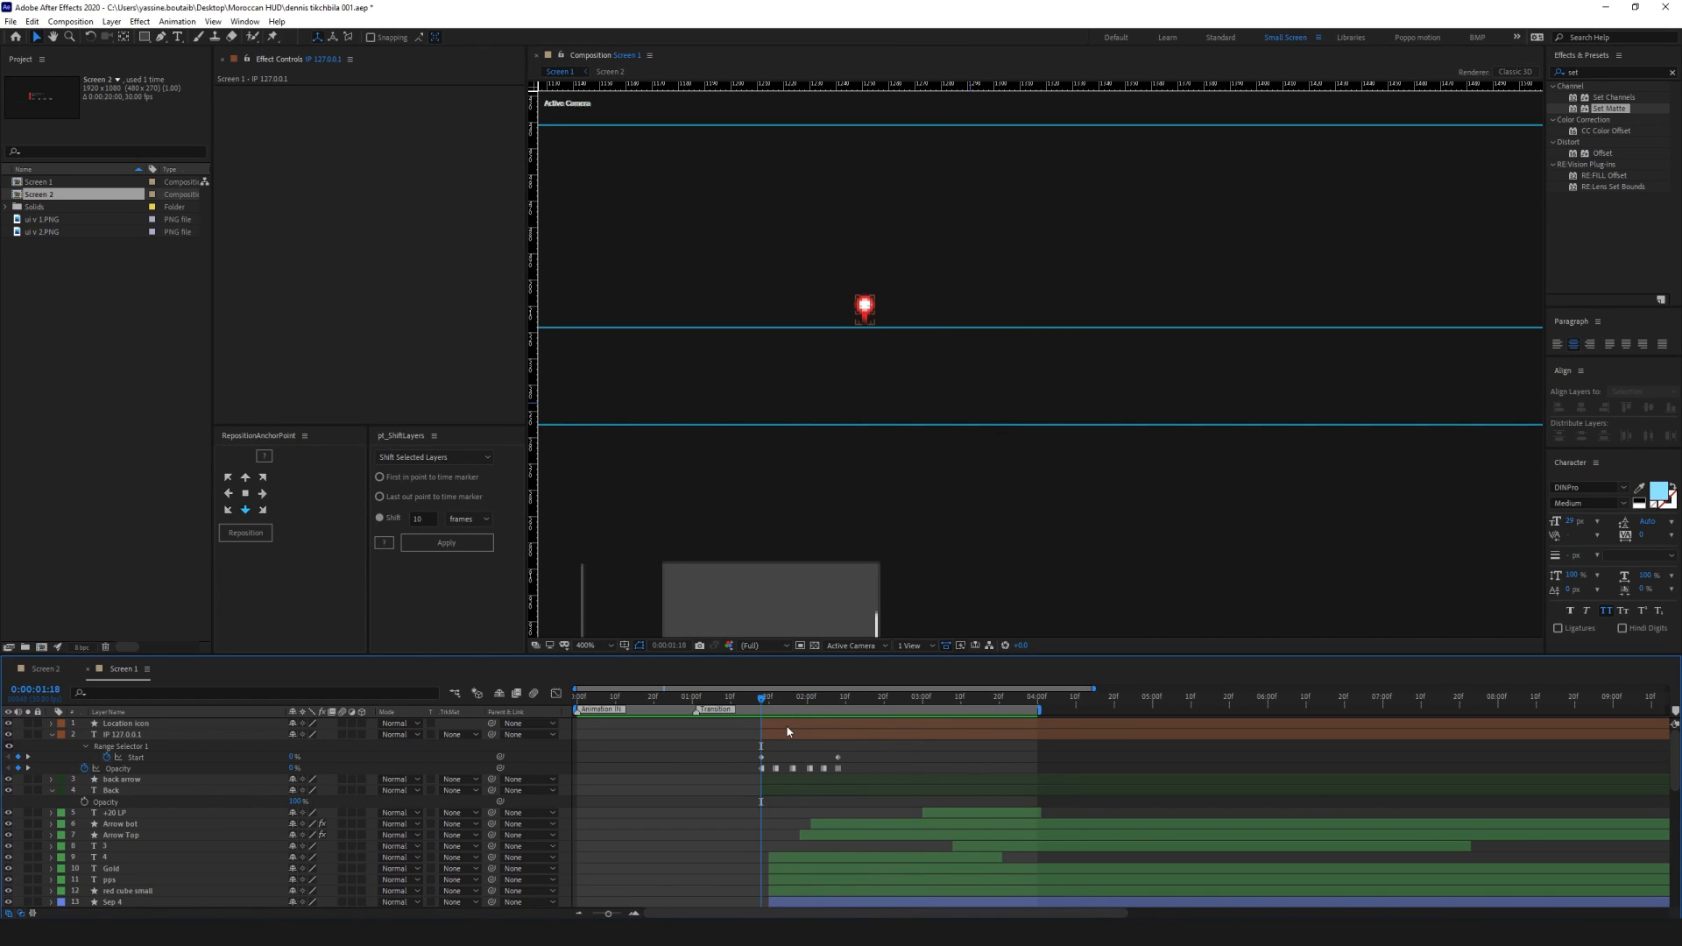
Move the Location icon's anchor point to the bottom tip of the pin
{"action": "left_click", "coordinate": [789, 731]}
{"action": "left_click", "coordinate": [245, 532]}
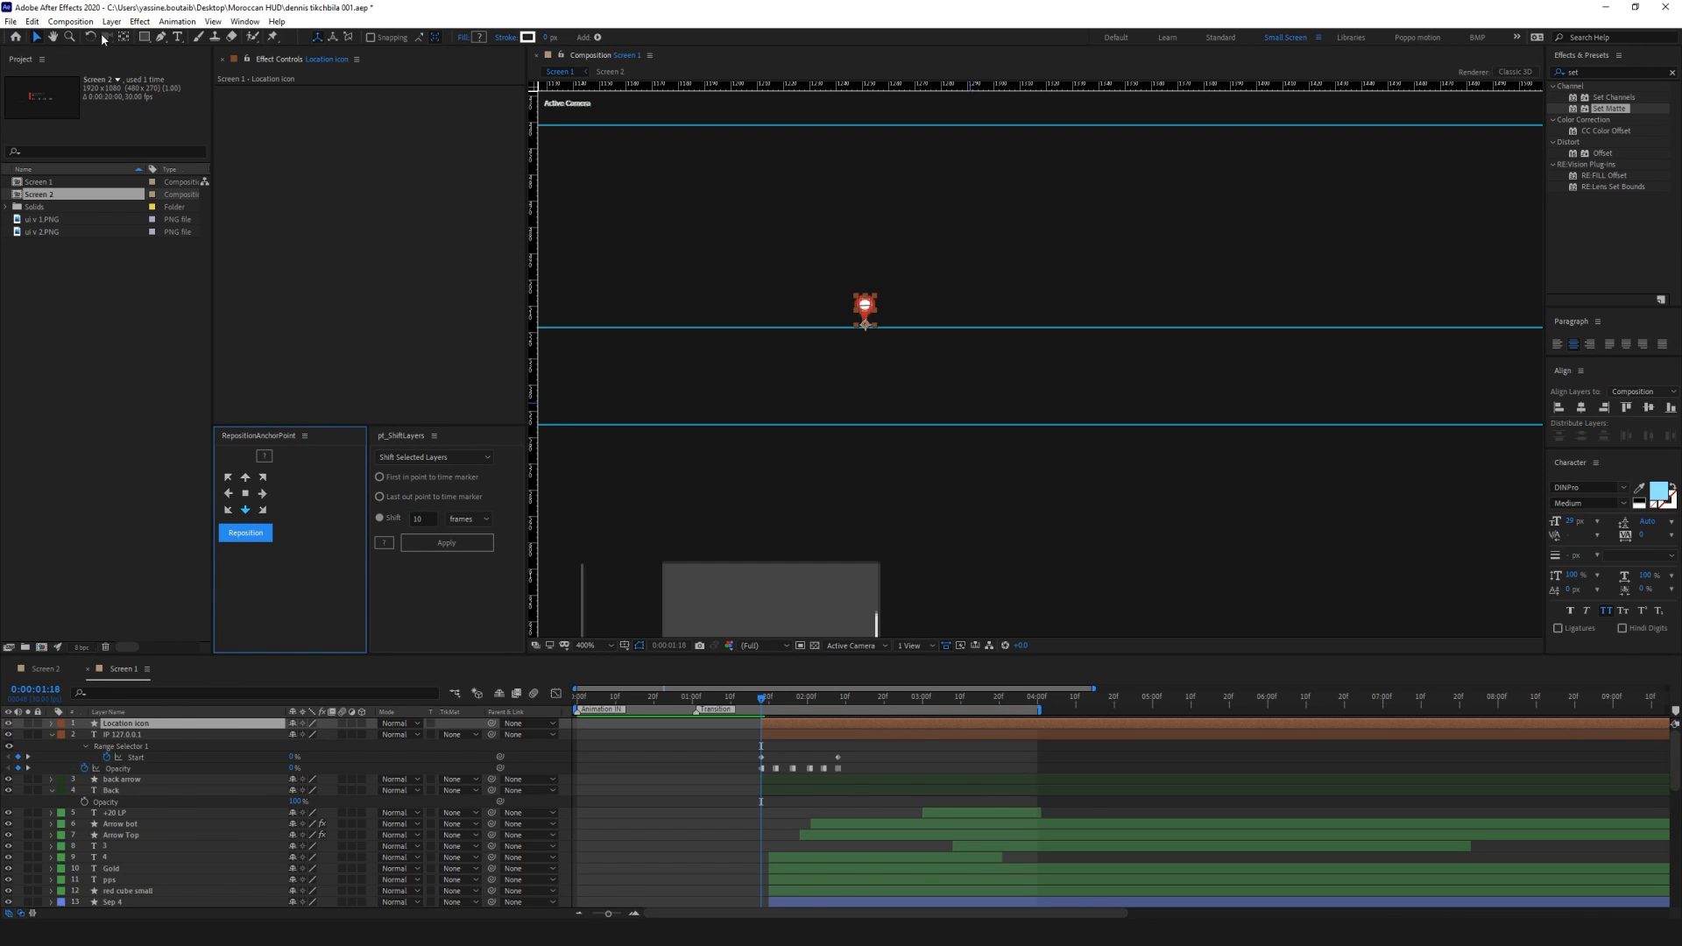
{"action": "left_click", "coordinate": [123, 36]}
{"action": "left_click", "coordinate": [864, 325]}
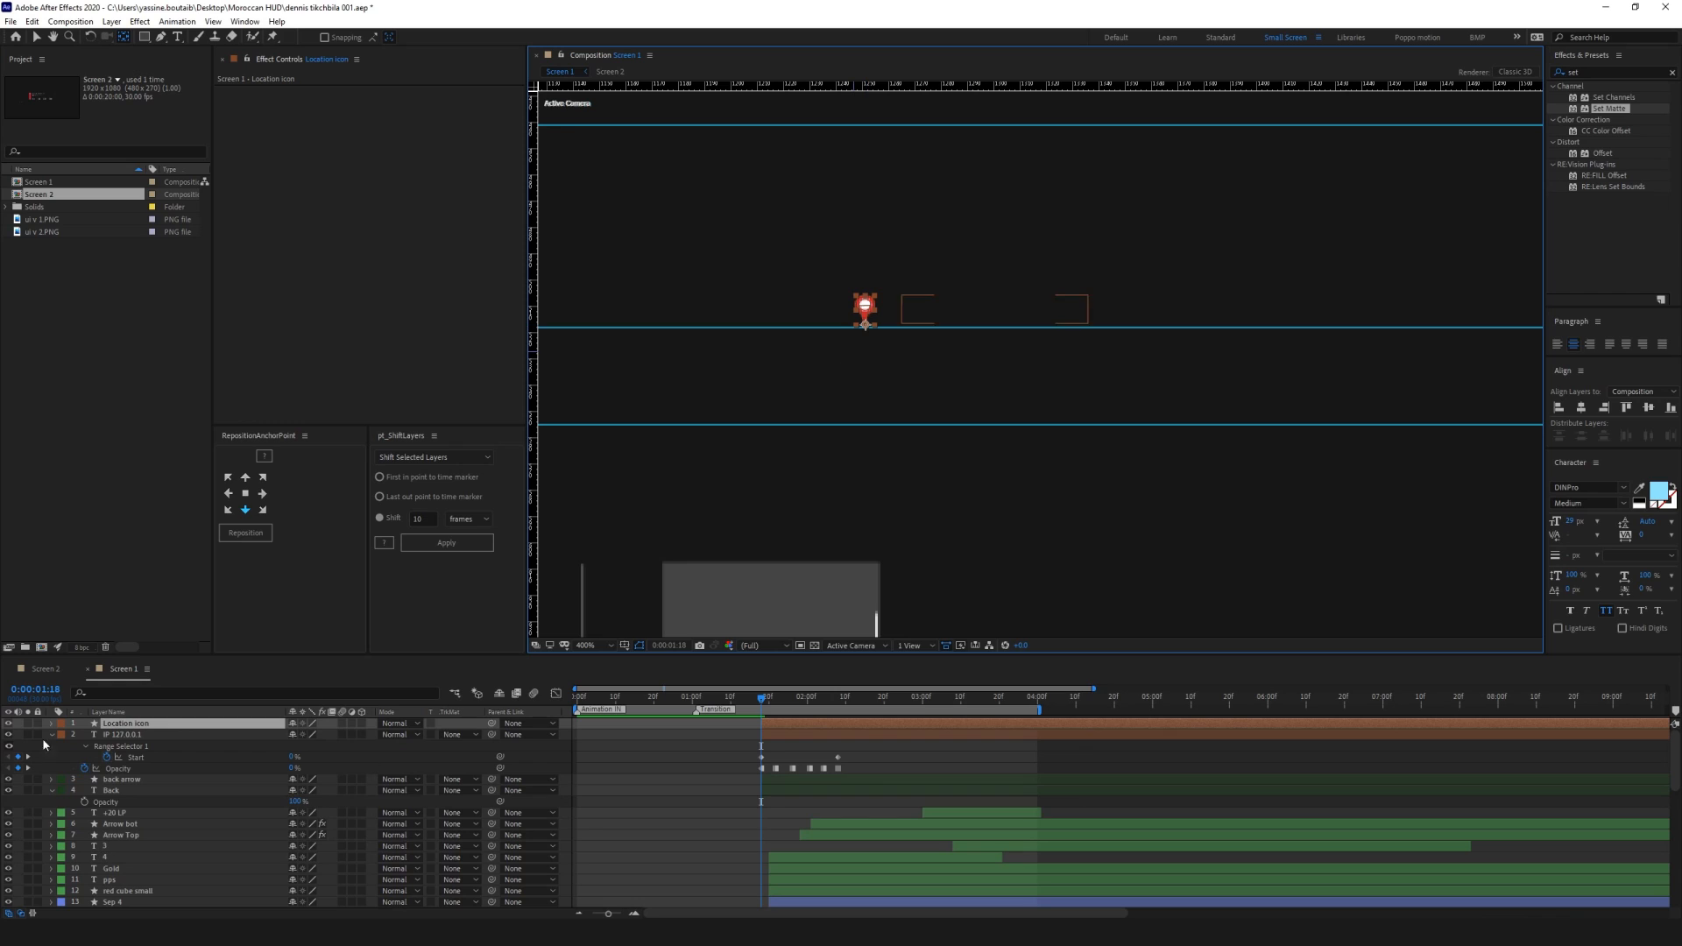
{"action": "key", "text": "v"}
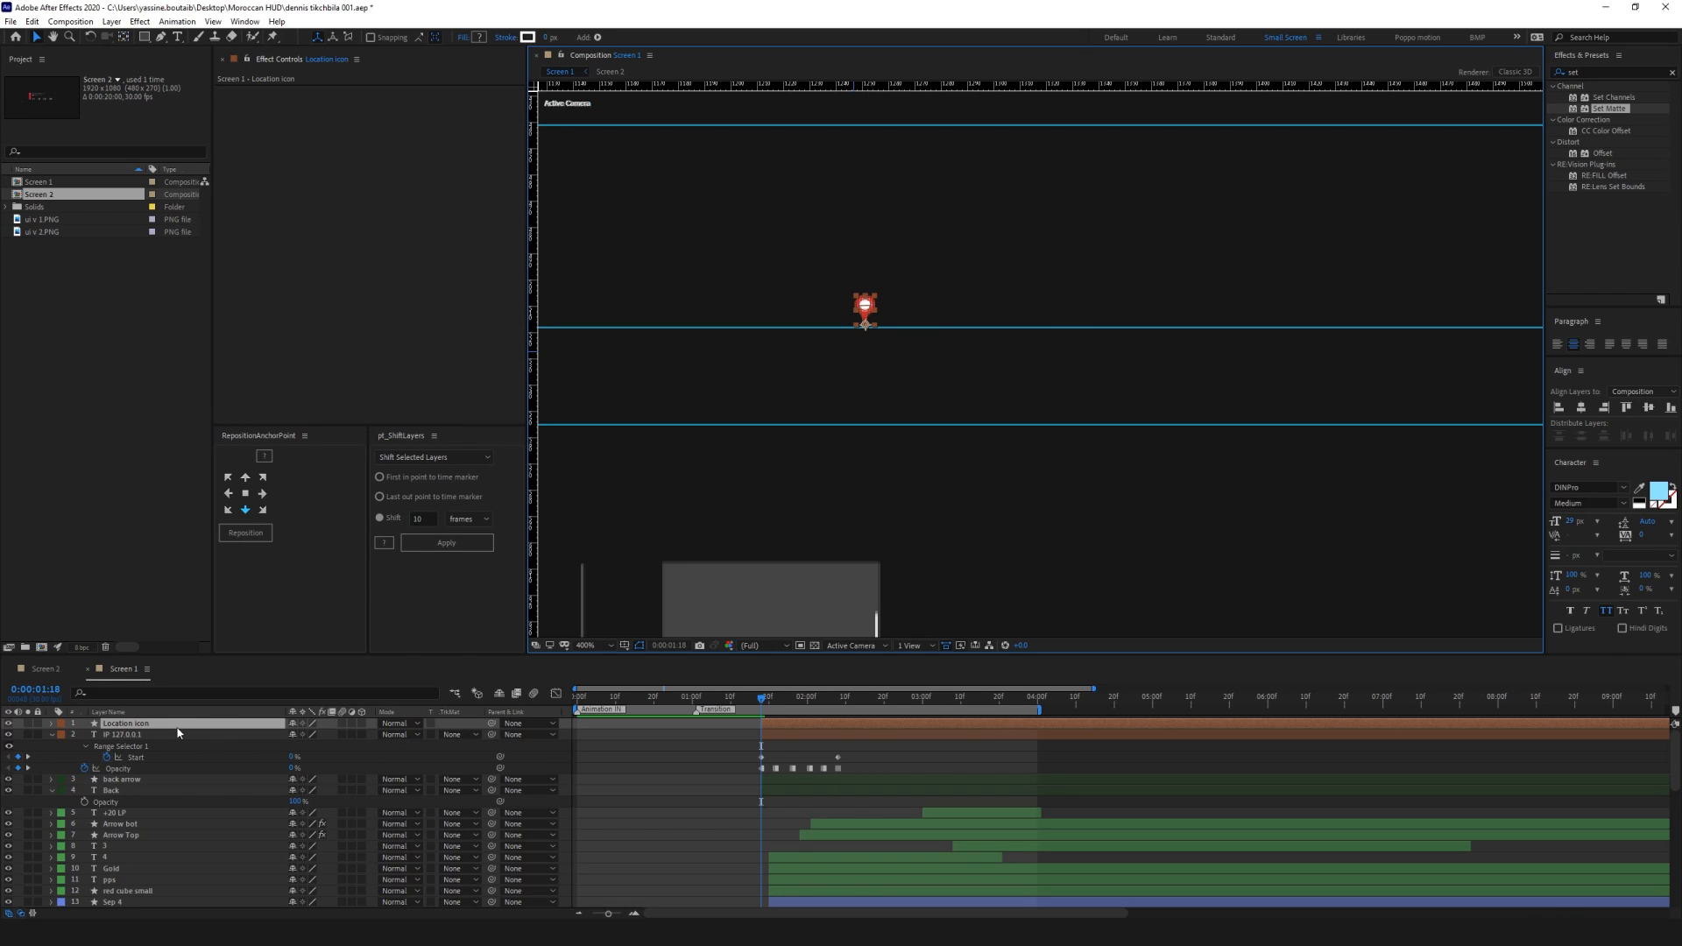
Keyframe the Location icon's Scale to grow from 0% at 0:00:01:18 to 100% at 0:00:02:08
{"action": "key", "text": "s"}
{"action": "left_click", "coordinate": [84, 735]}
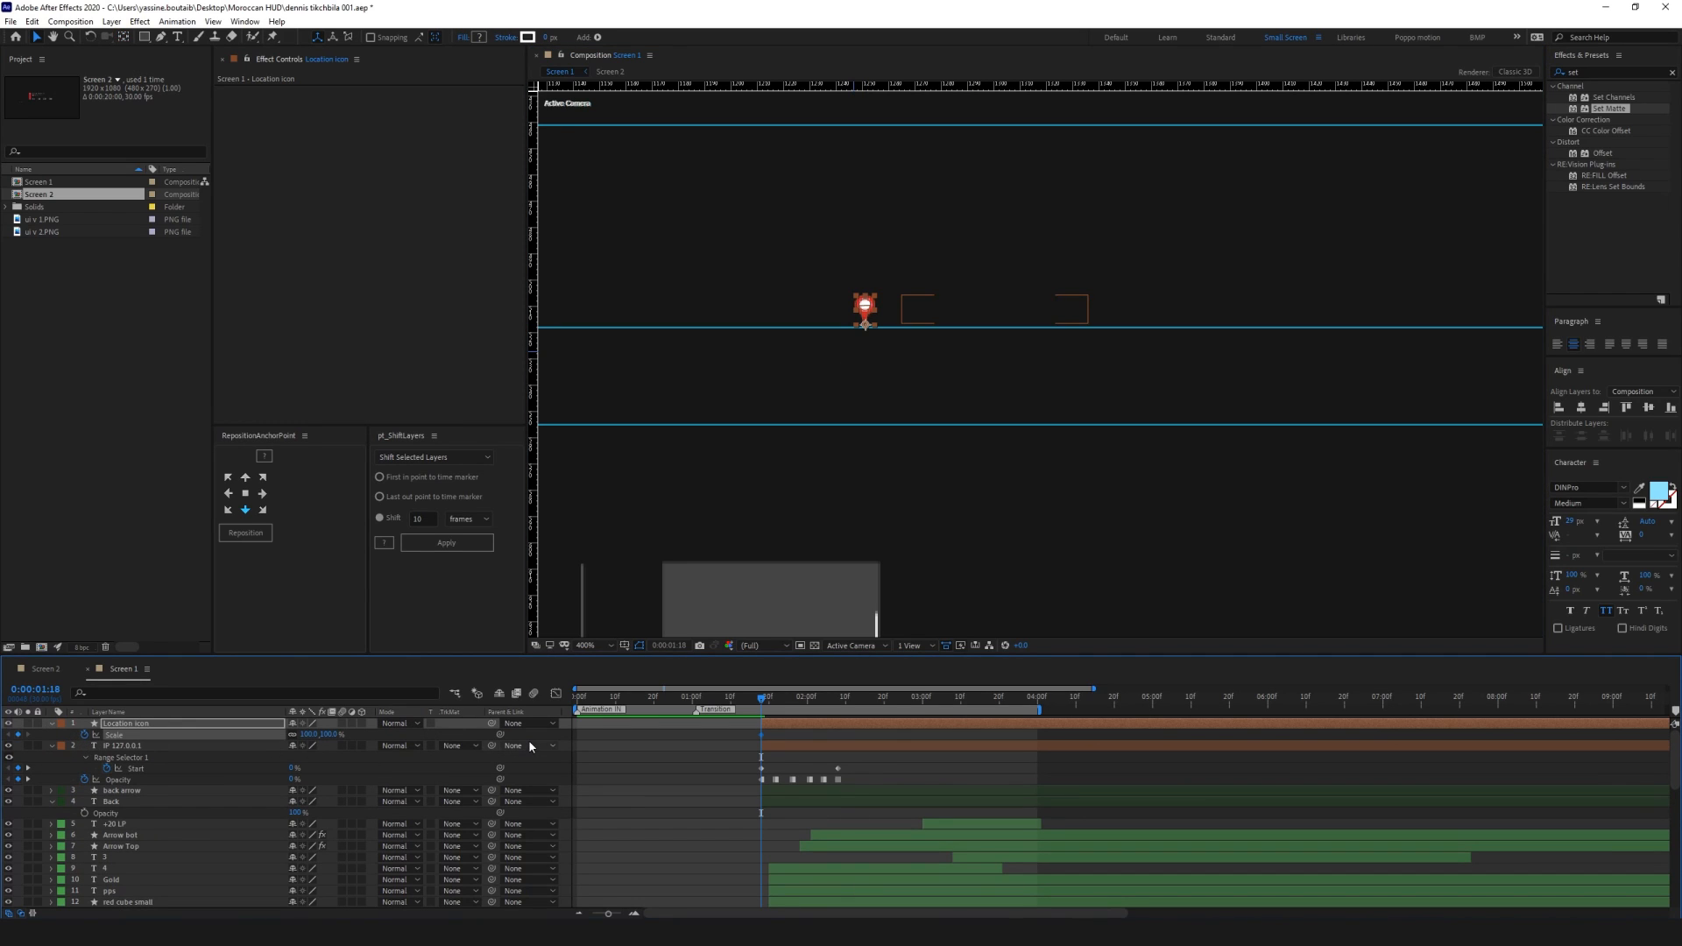
{"action": "key", "text": "k"}
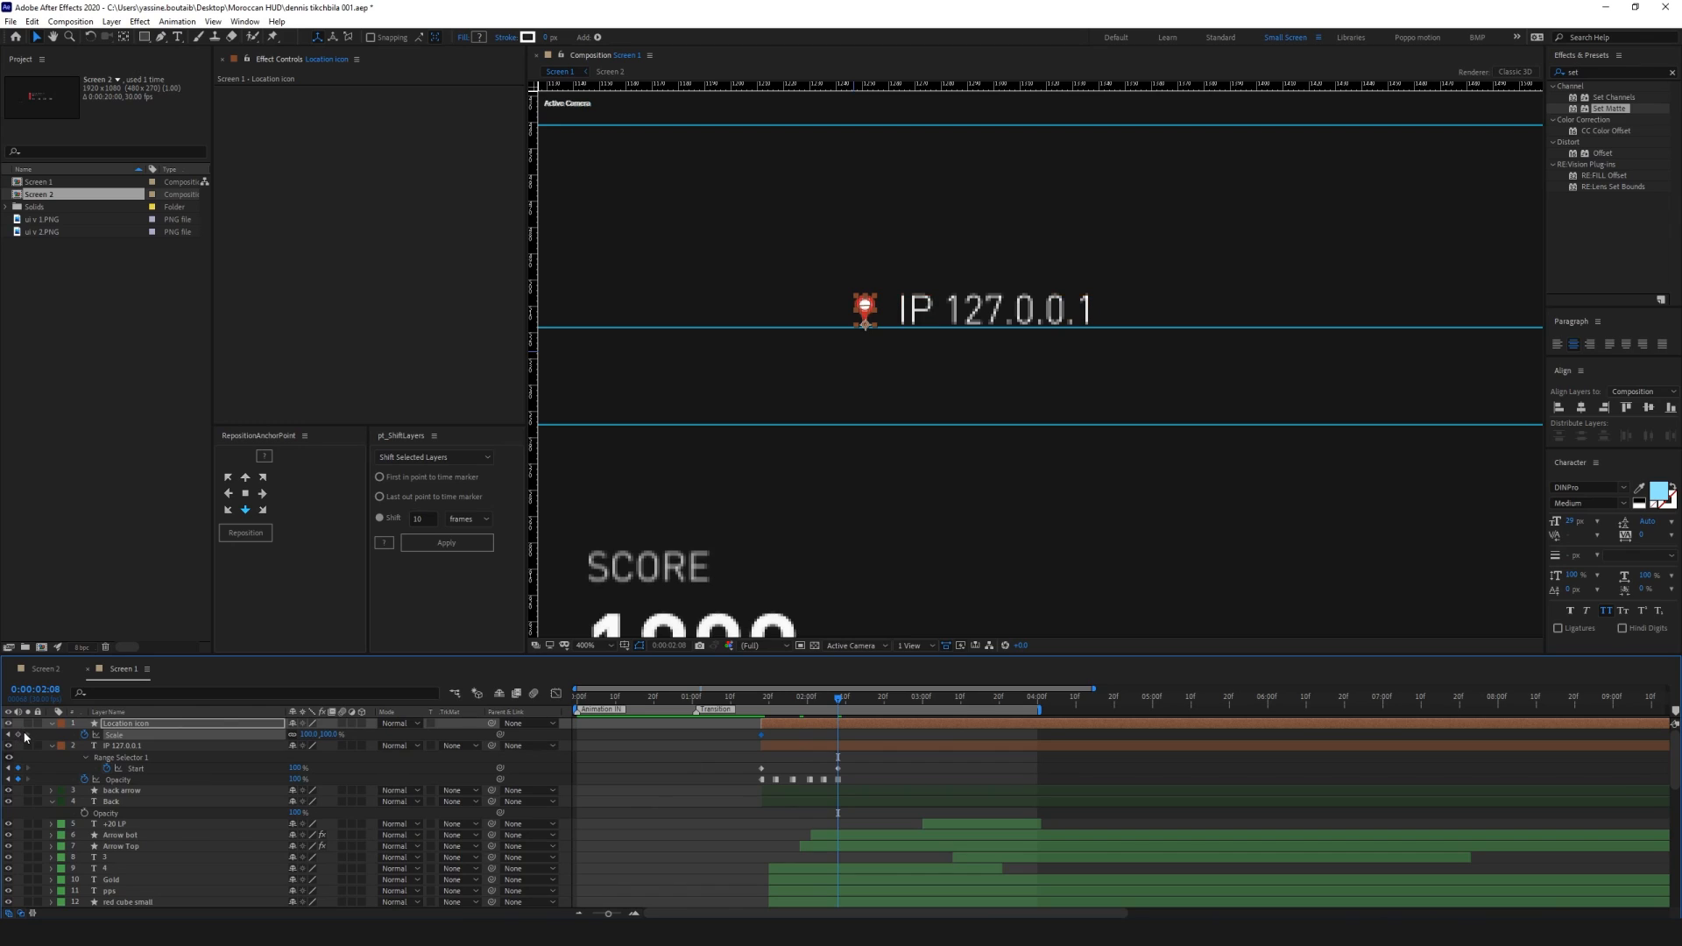
{"action": "left_click", "coordinate": [24, 736]}
{"action": "key", "text": "j"}
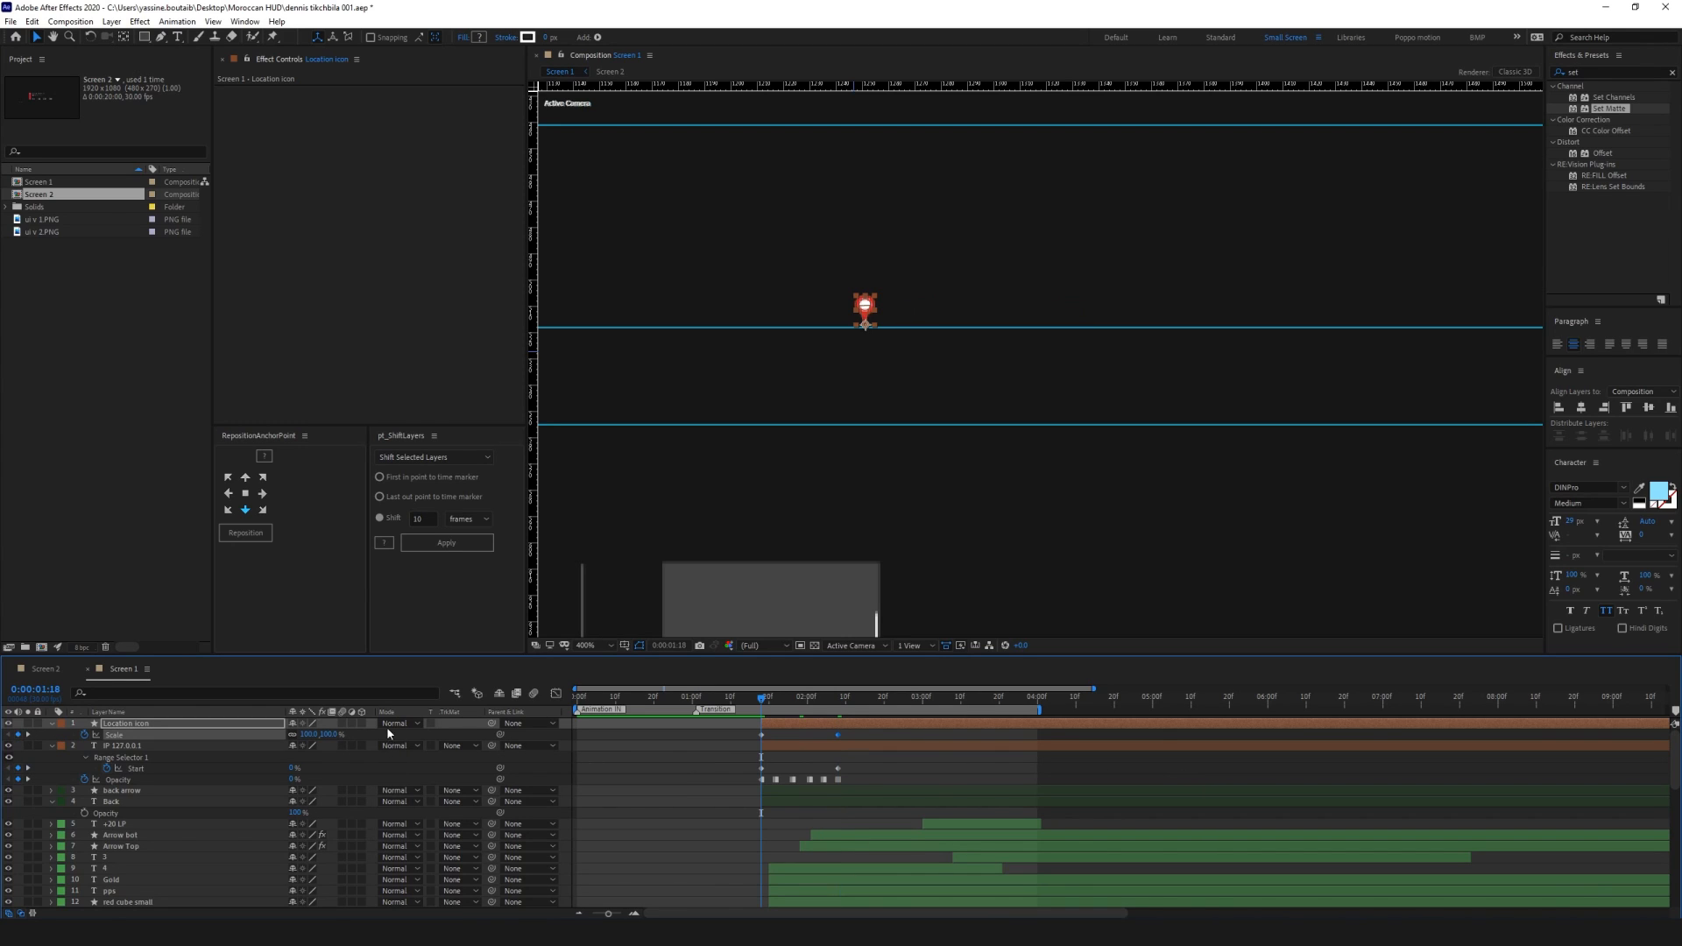
{"action": "left_click", "coordinate": [330, 735]}
{"action": "type", "text": "0"}
{"action": "key", "text": "Return"}
Easy-ease the Location icon's Scale keyframes, reshape the speed curve to peak early with a long slowdown, and preview it
{"action": "left_click_drag", "start_coordinate": [858, 731], "coordinate": [701, 738]}
{"action": "key", "text": "F9"}
{"action": "left_click", "coordinate": [559, 696]}
{"action": "left_click_drag", "start_coordinate": [832, 876], "coordinate": [791, 879]}
{"action": "key", "text": "space"}
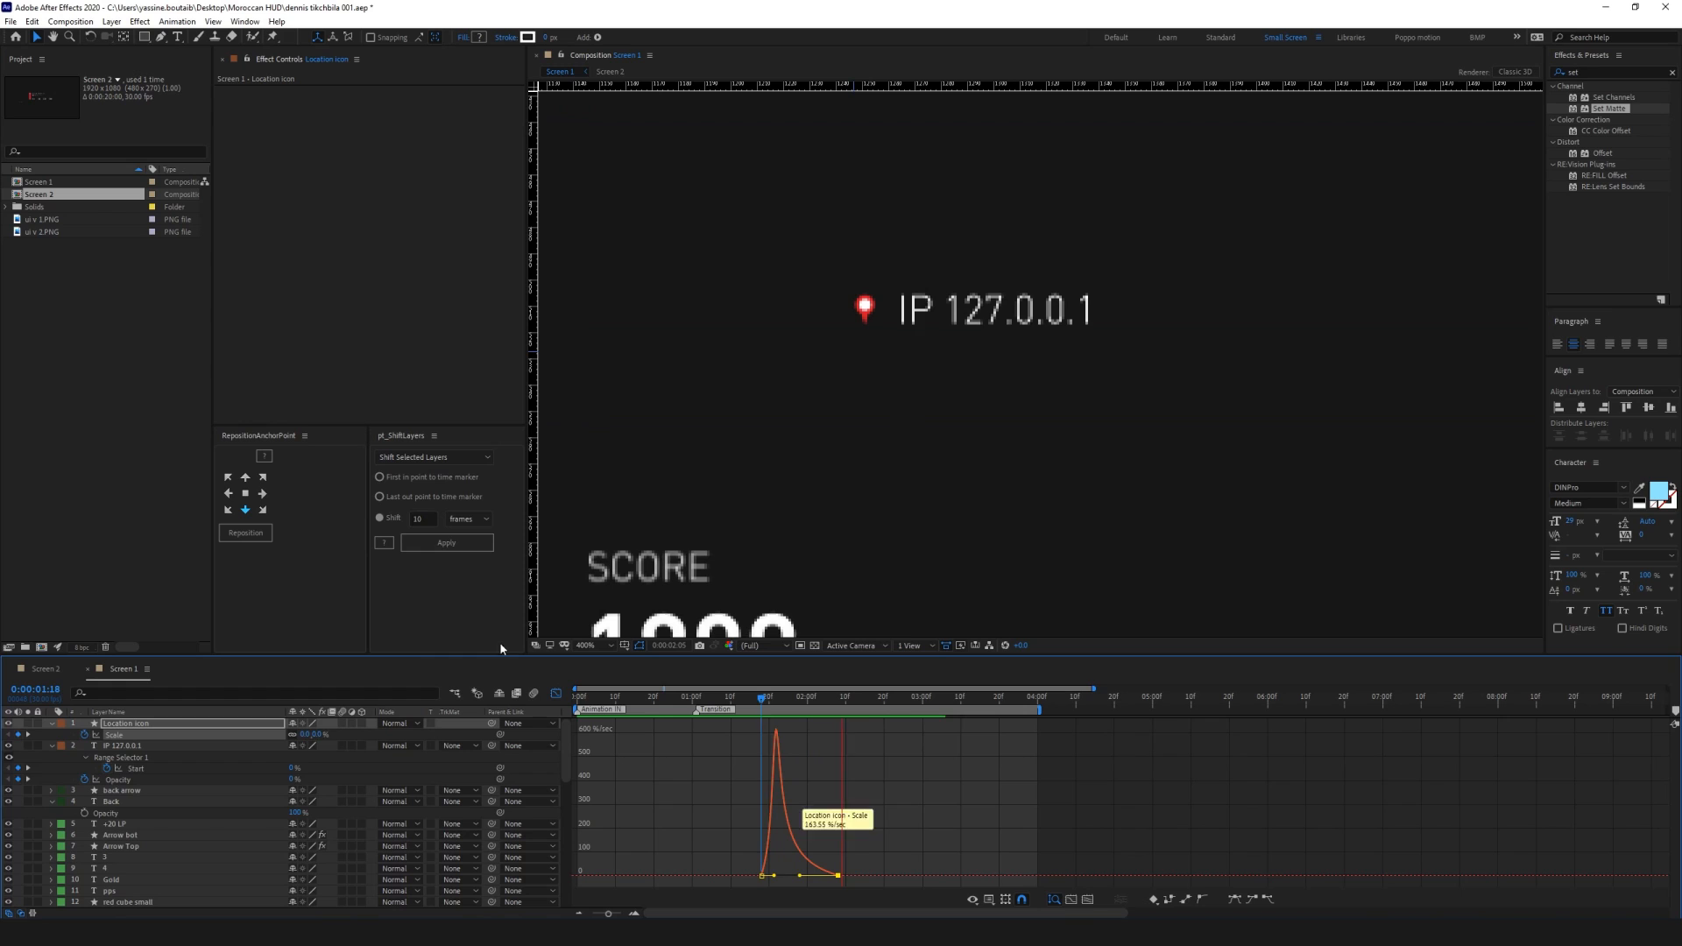
{"action": "left_click", "coordinate": [555, 693]}
Preview the full Screen 1 animation from the start and examine its final frame at 0:00:03:29
{"action": "key", "text": "comma"}
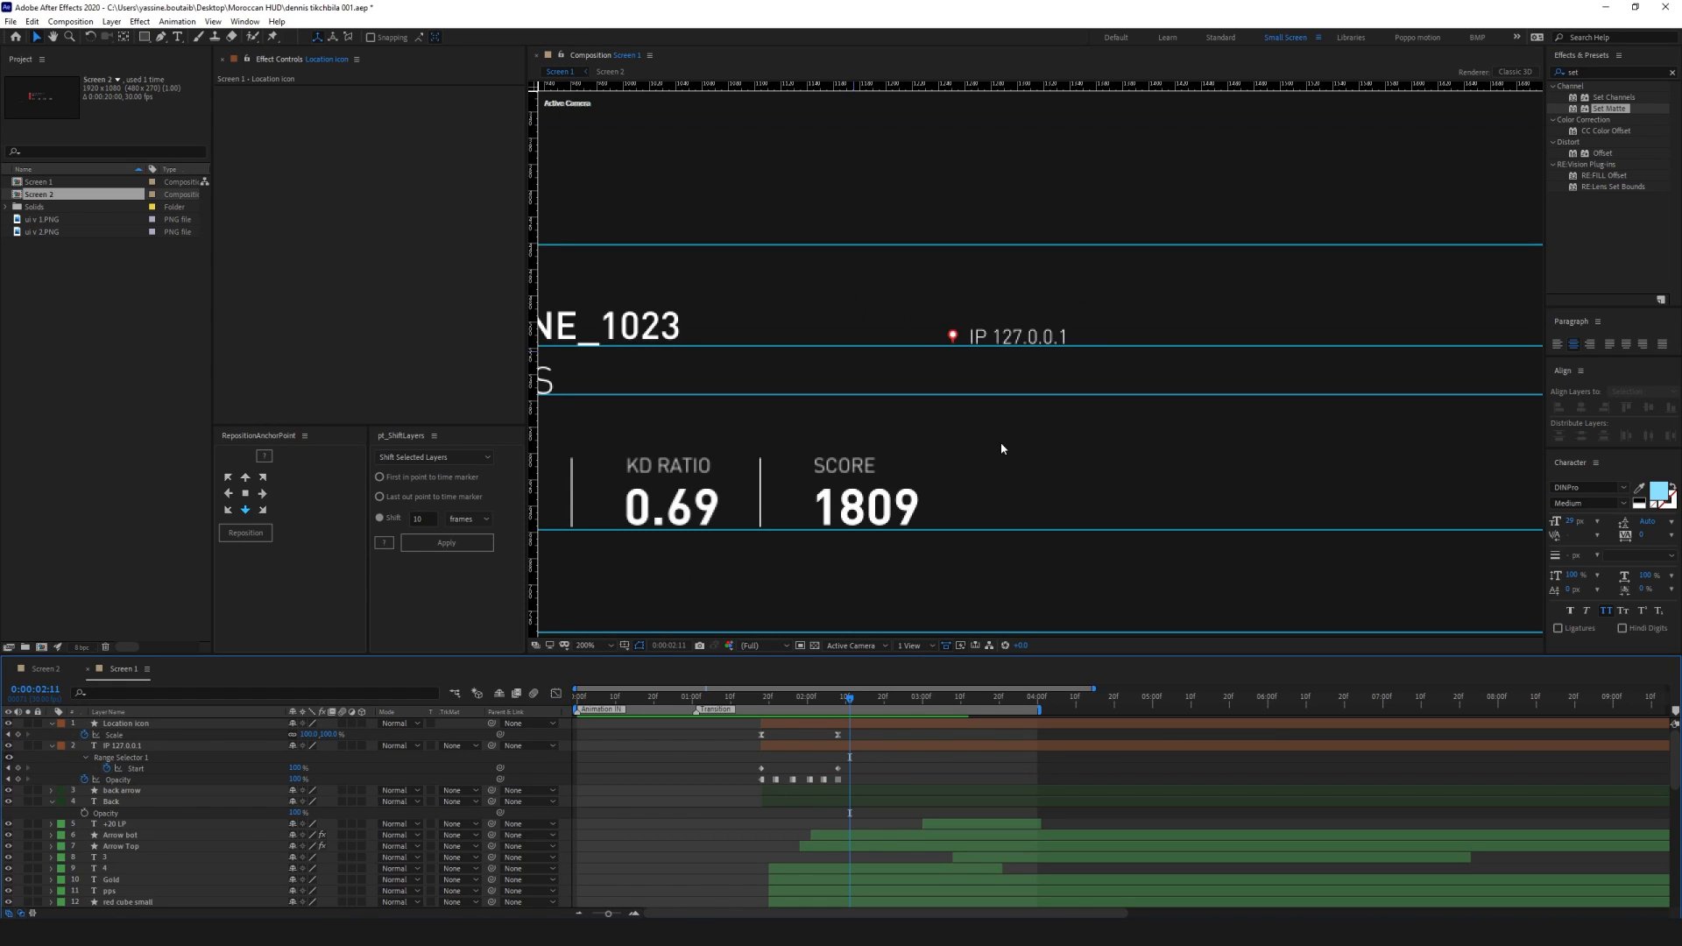
{"action": "scroll", "coordinate": [1001, 442], "scroll_direction": "down", "scroll_amount": 1}
{"action": "left_click_drag", "start_coordinate": [858, 419], "coordinate": [1275, 425]}
{"action": "scroll", "coordinate": [1033, 457], "scroll_direction": "up", "scroll_amount": 1}
{"action": "left_click_drag", "start_coordinate": [849, 698], "coordinate": [734, 695]}
{"action": "key", "text": "space"}
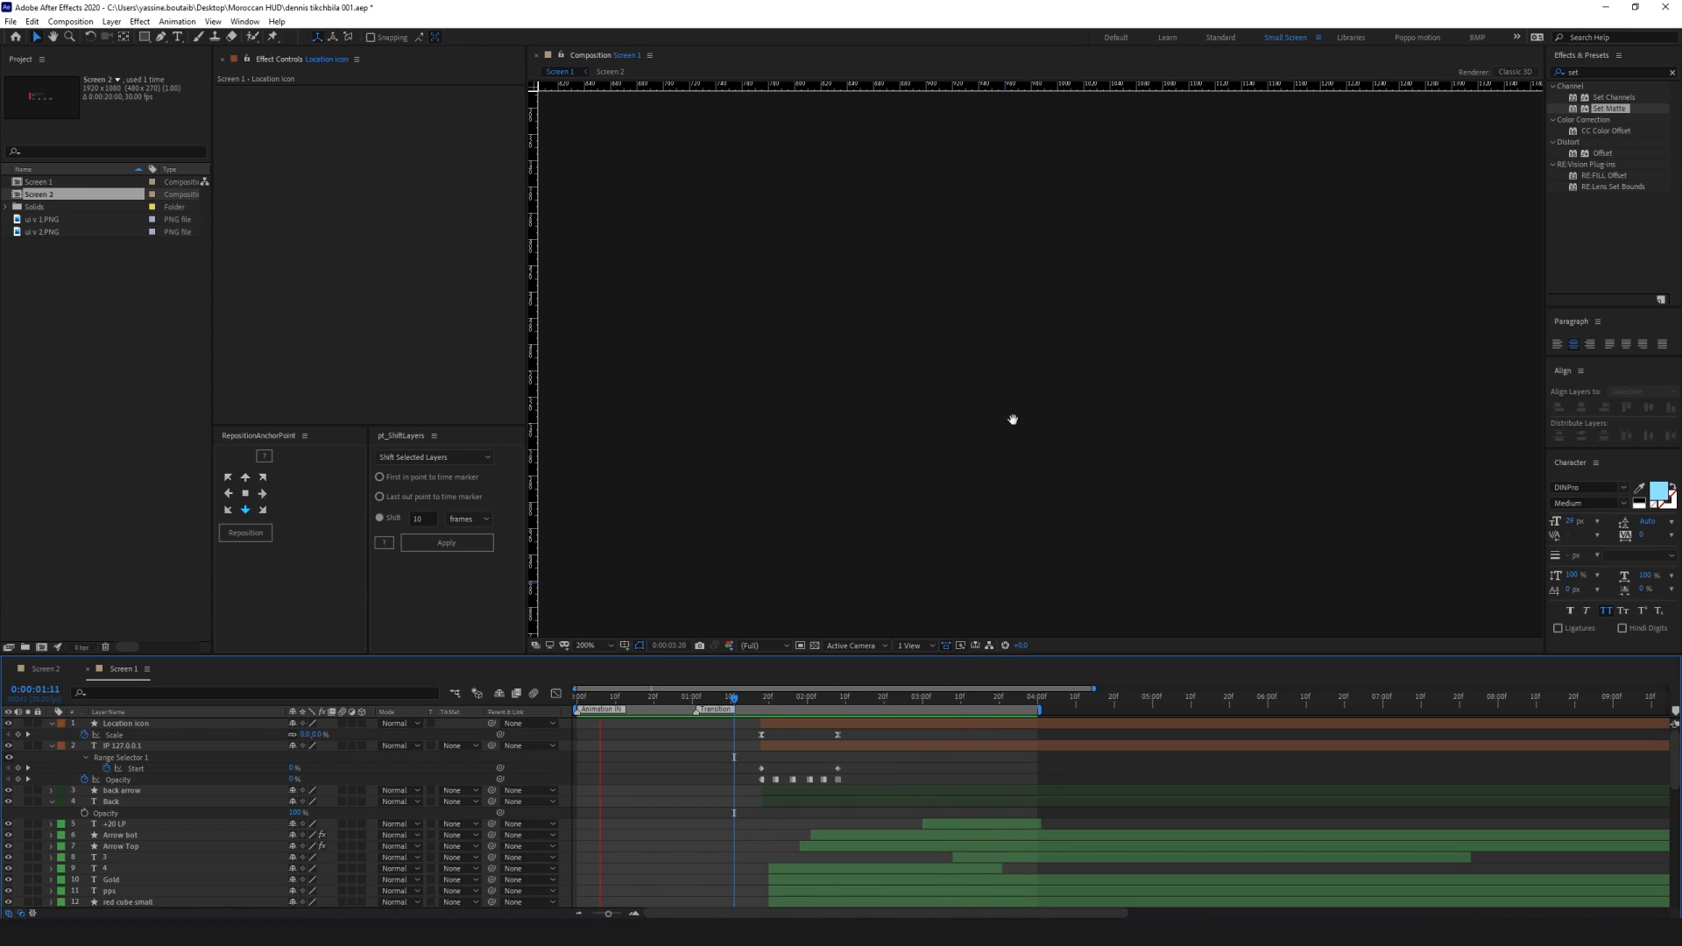
{"action": "key", "text": "space"}
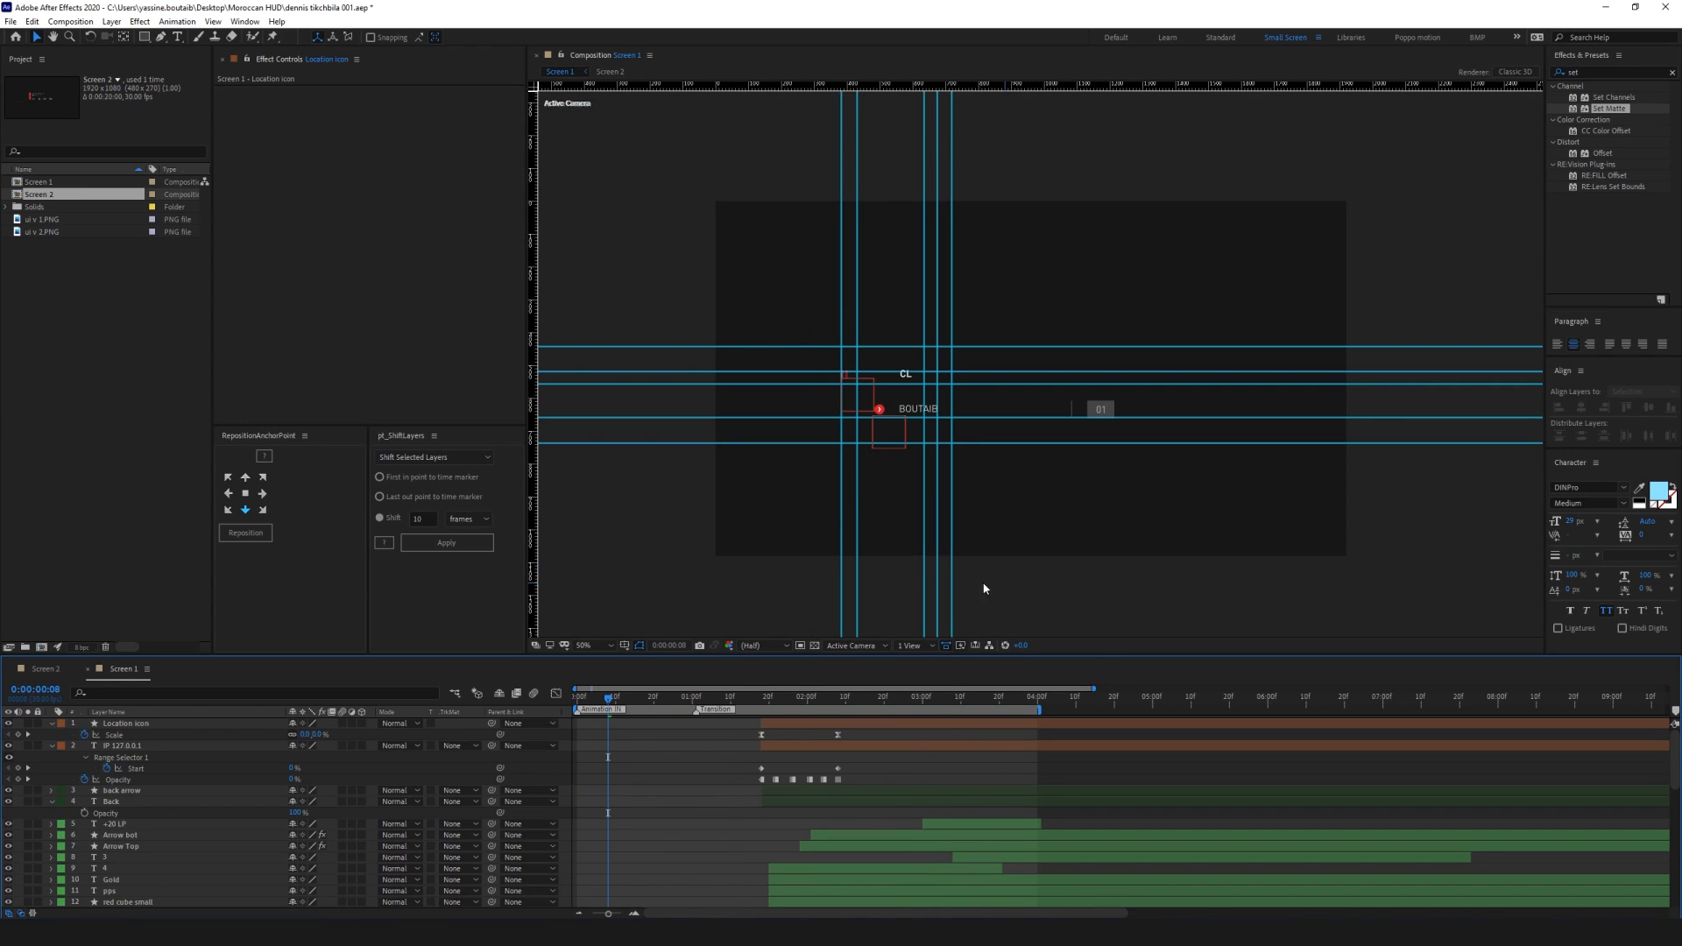
{"action": "key", "text": "space"}
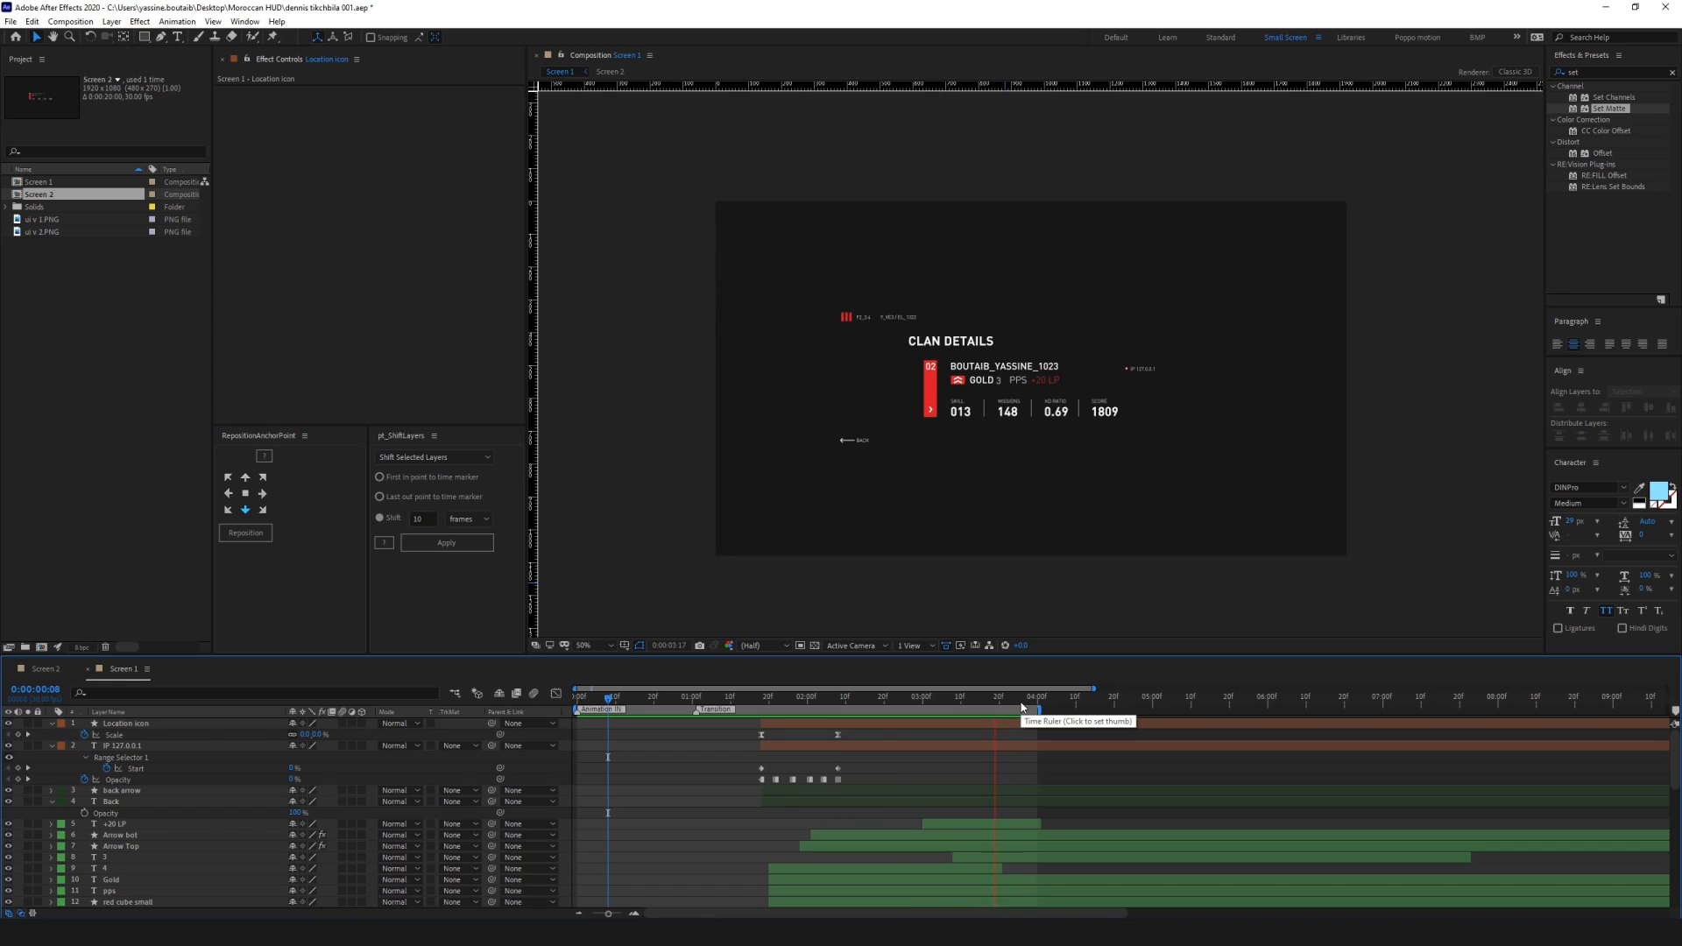
{"action": "mouse_move", "coordinate": [1020, 703]}
{"action": "left_mouse_down"}
{"action": "mouse_move", "coordinate": [765, 692]}
{"action": "mouse_move", "coordinate": [1035, 715]}
{"action": "left_mouse_up"}
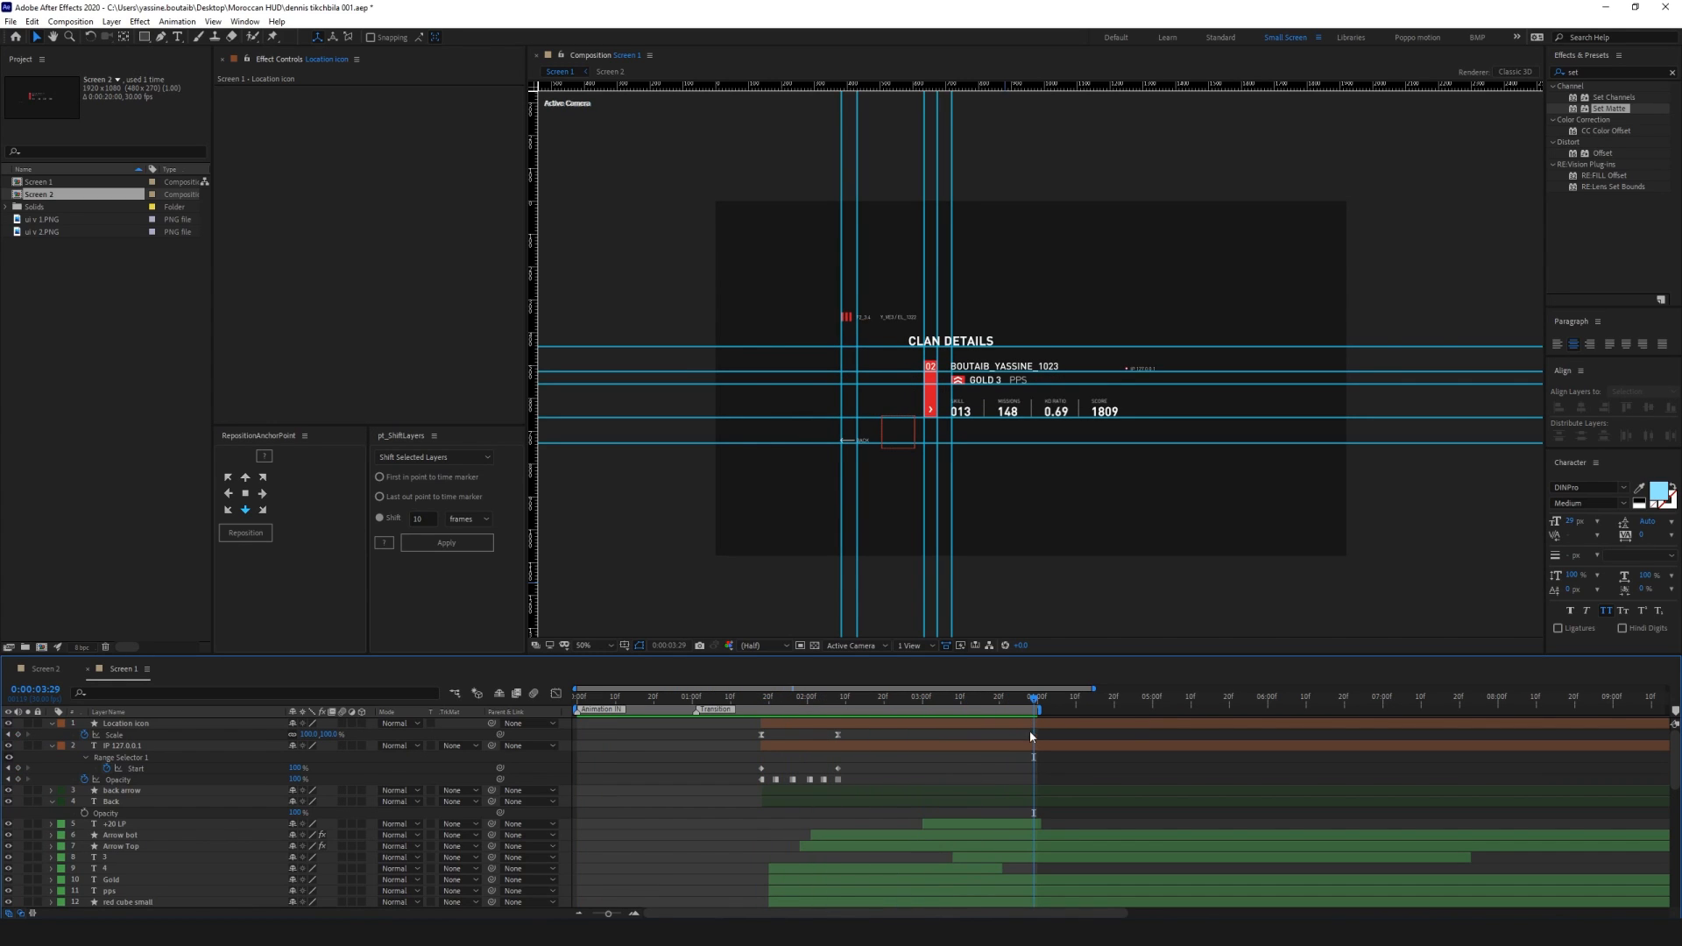
{"action": "scroll", "coordinate": [1134, 394], "scroll_direction": "up", "scroll_amount": 1}
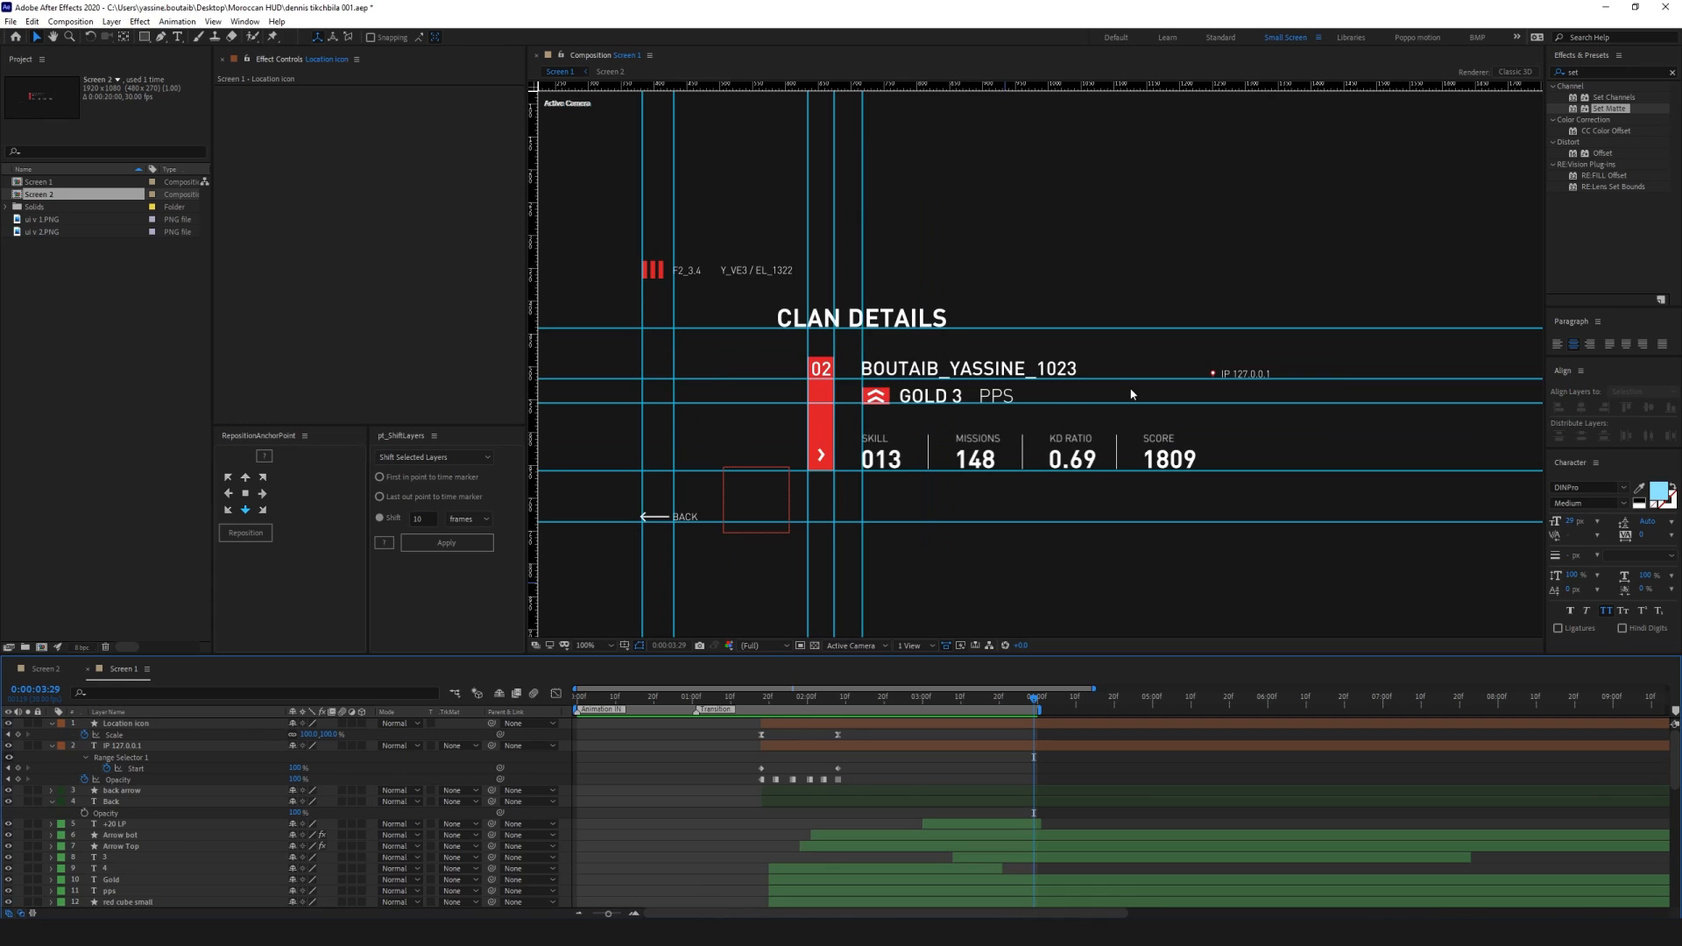
Collapse the expanded layers and add a null object named "Big position" to Screen 1
{"action": "left_click", "coordinate": [49, 726]}
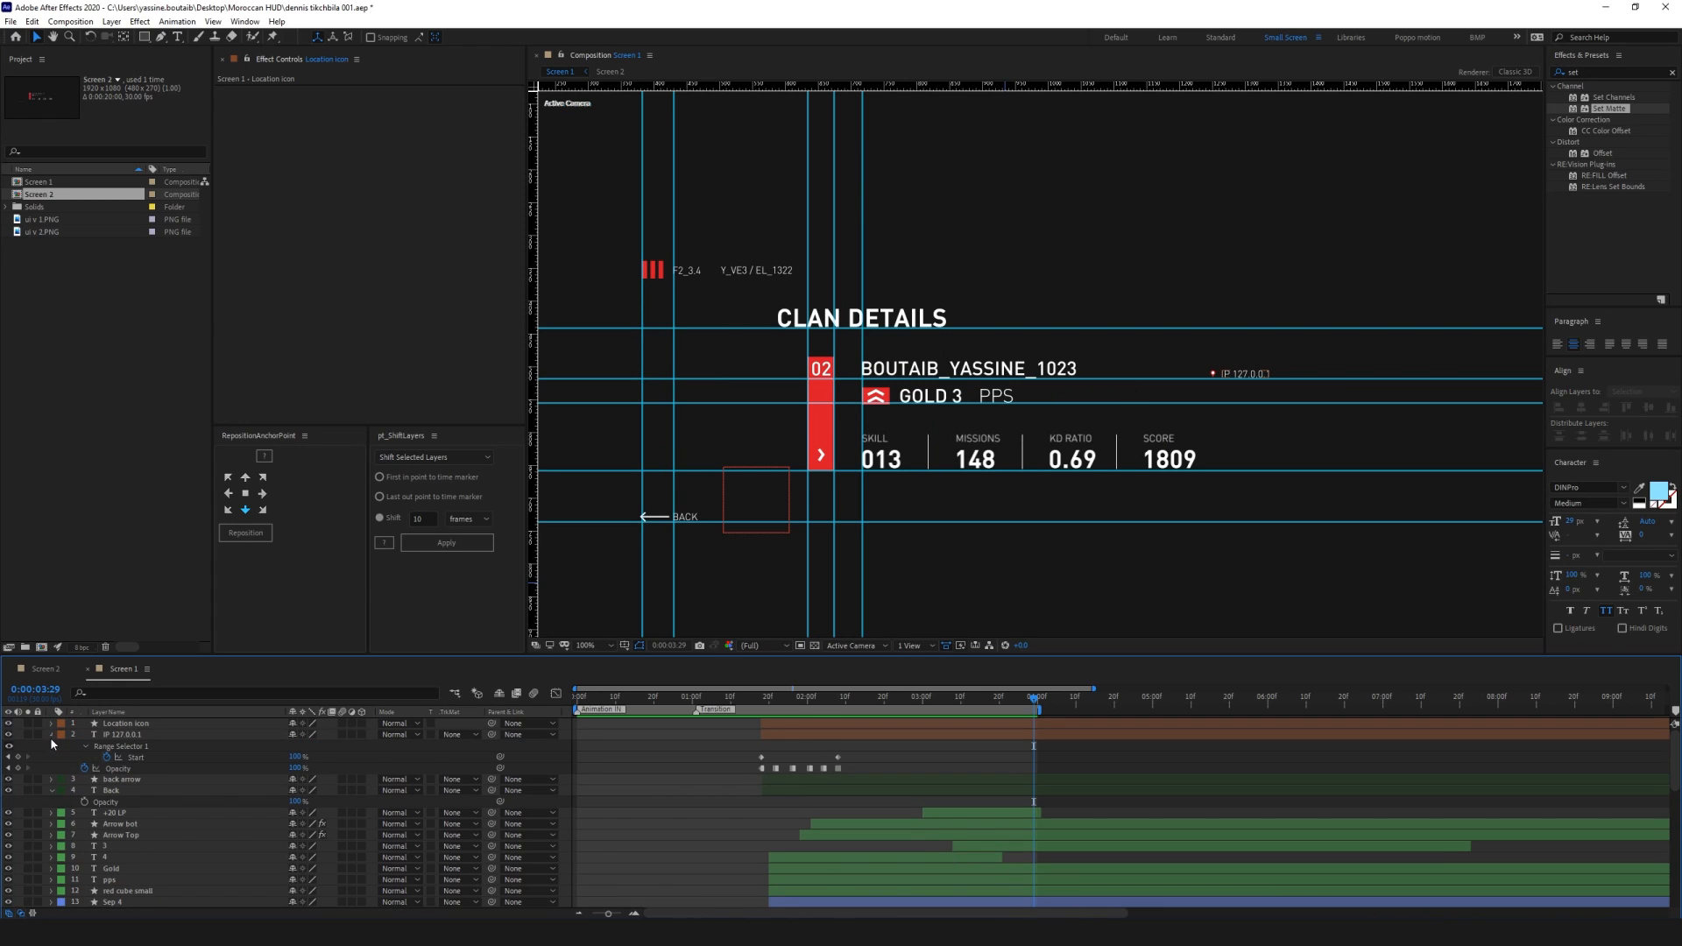
{"action": "left_click", "coordinate": [50, 736]}
{"action": "left_click", "coordinate": [47, 758]}
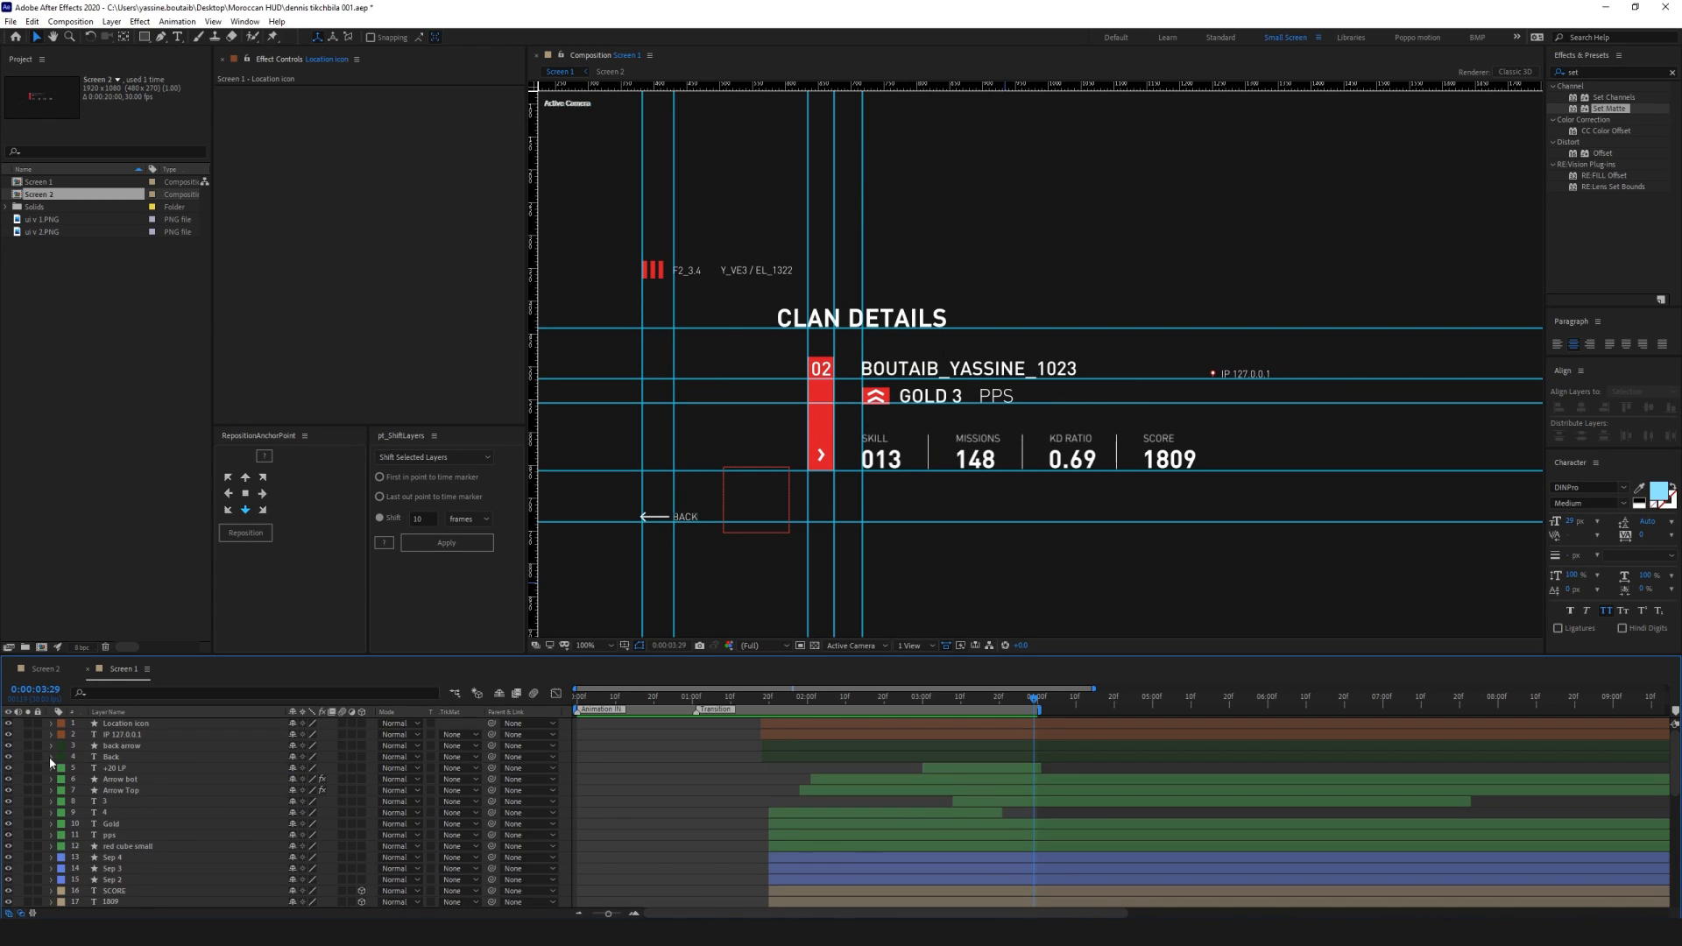
{"action": "right_click", "coordinate": [566, 734]}
{"action": "mouse_move", "coordinate": [616, 745]}
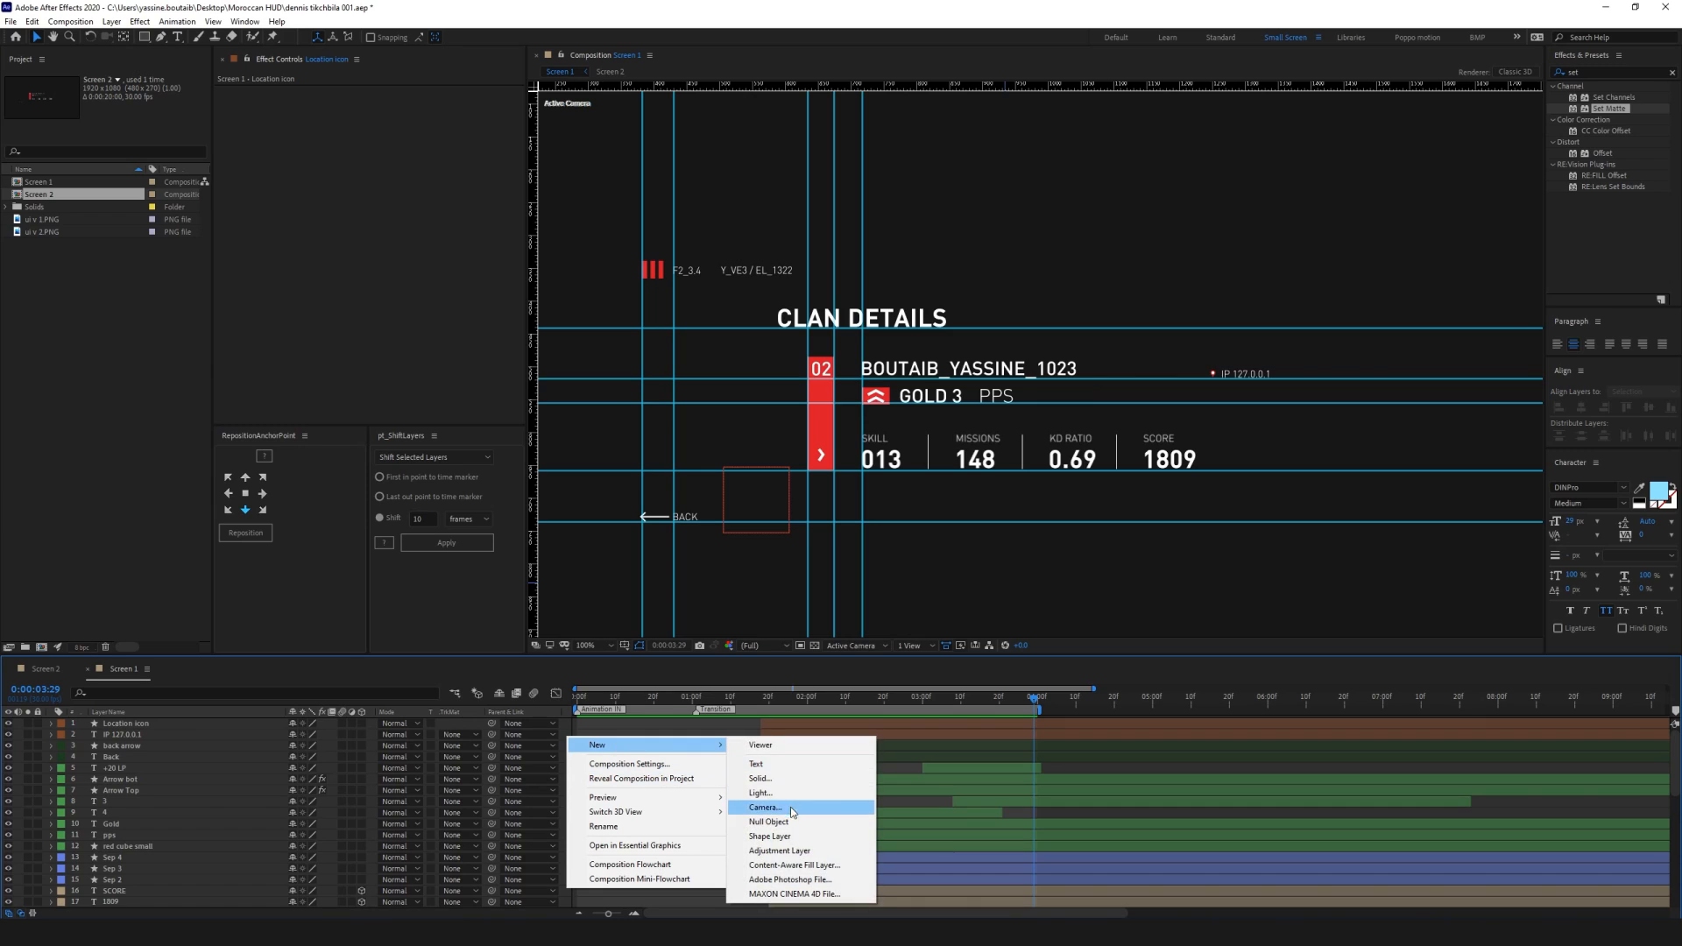
{"action": "left_click", "coordinate": [768, 822]}
{"action": "key", "text": "Return"}
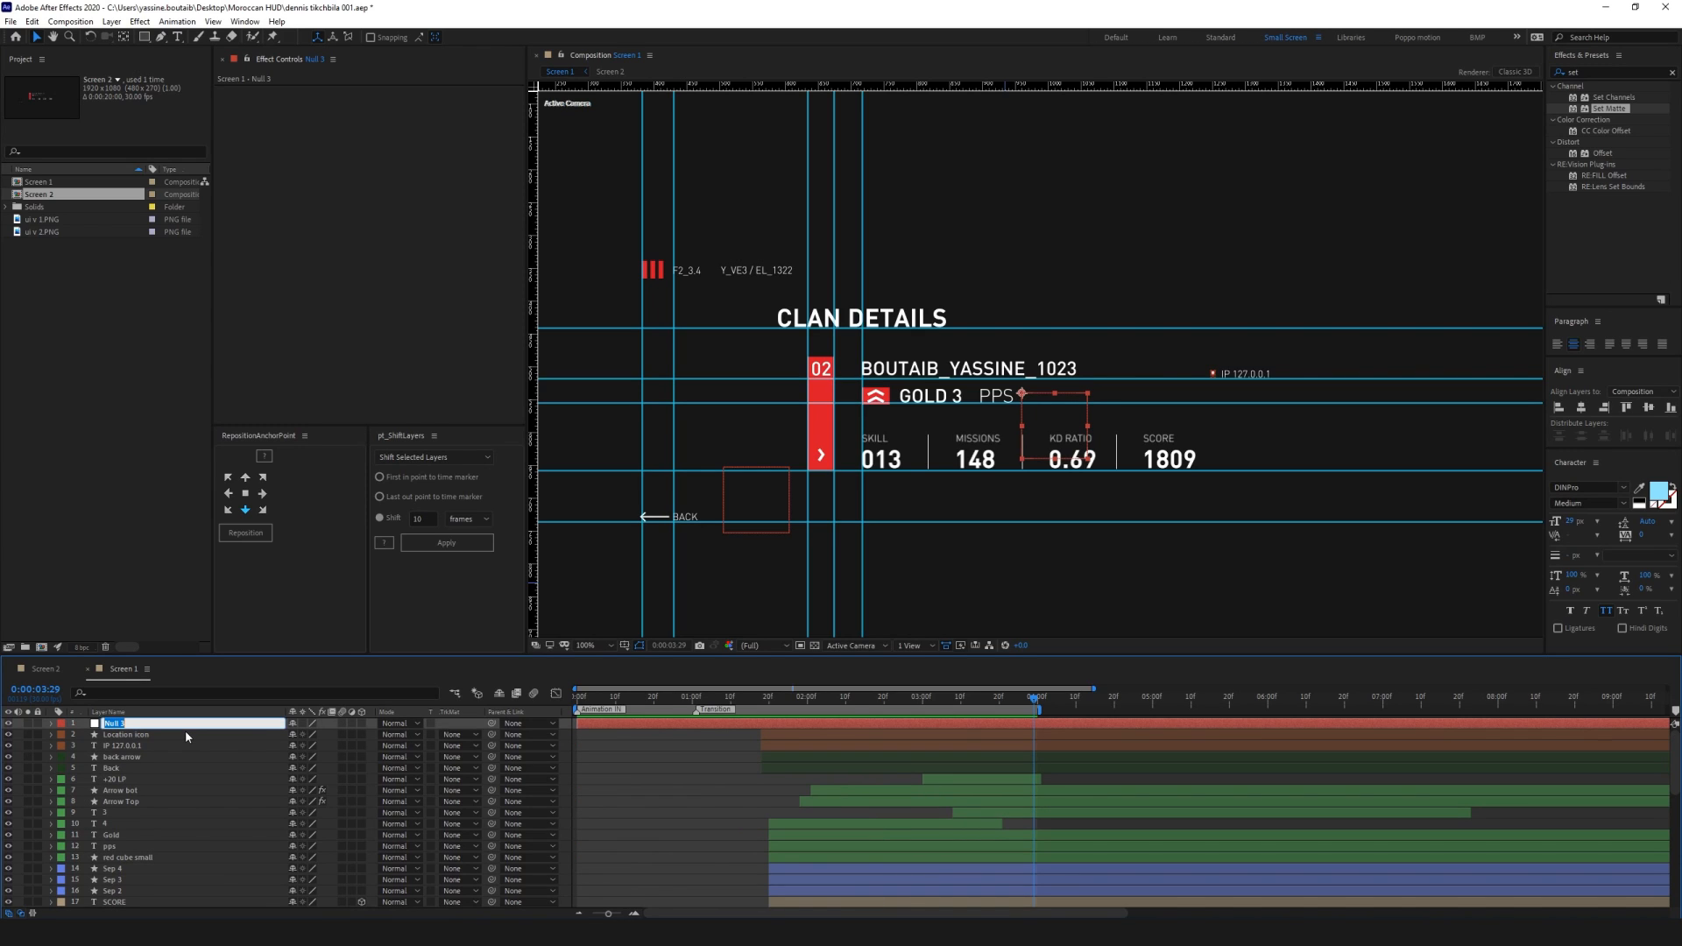
{"action": "type", "text": "Big position"}
{"action": "key", "text": "Return"}
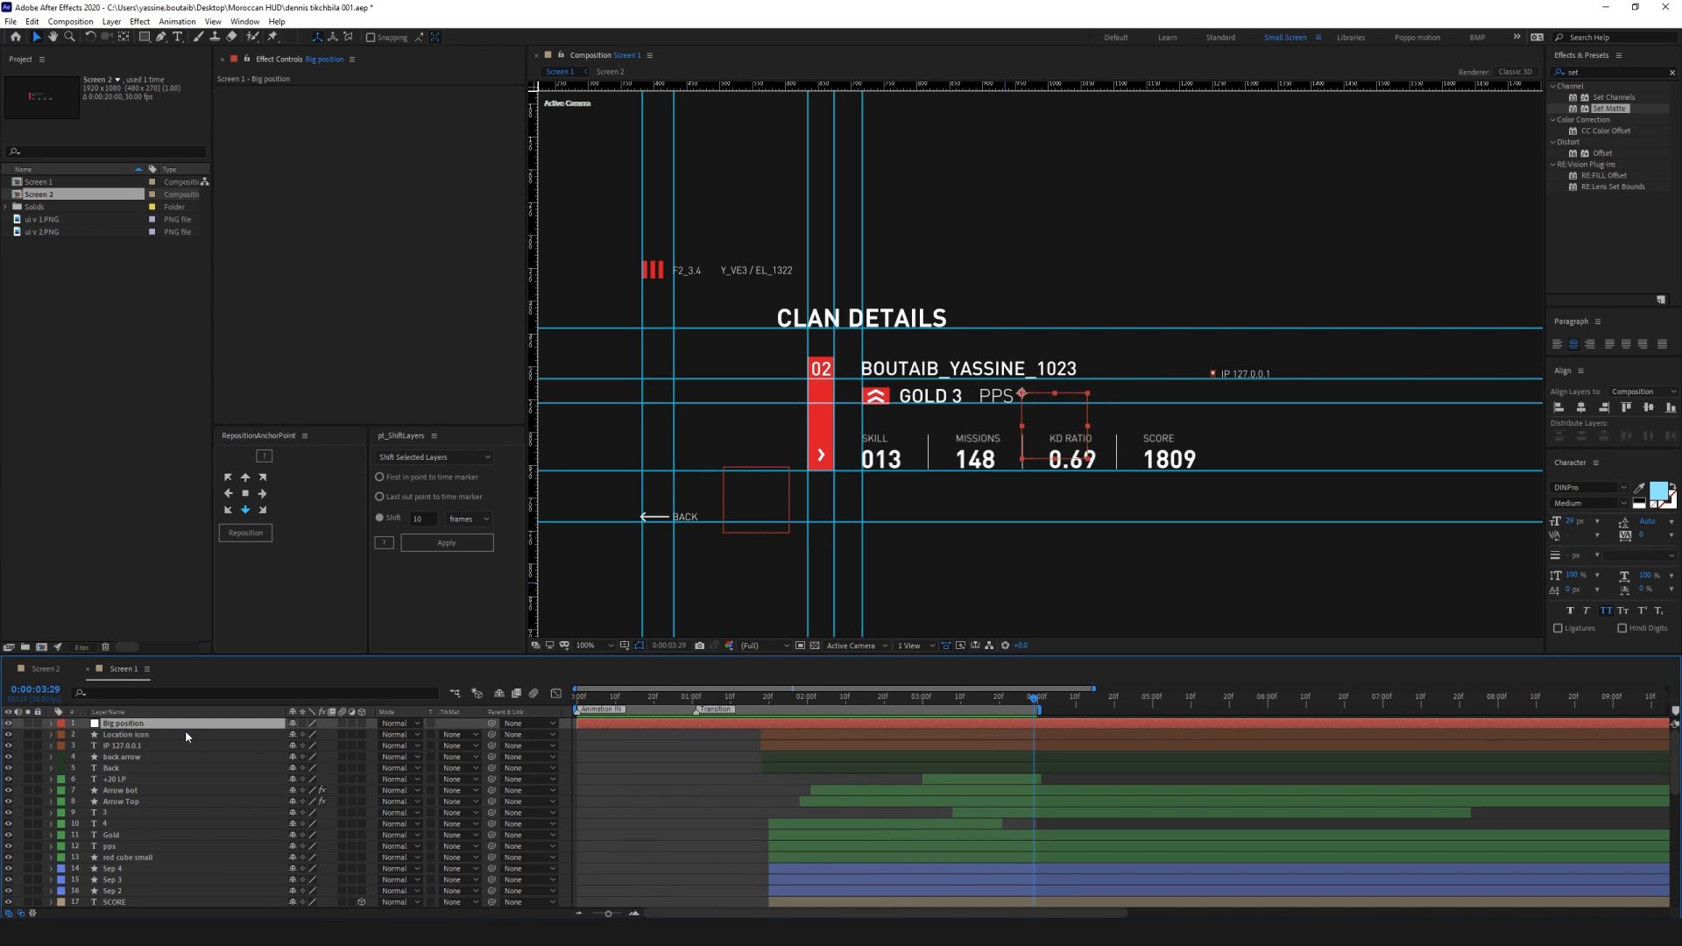
Parent the layers from Location icon through Clan Details, except back arrow and Back, plus 02 and Circle Morph Cube, to the Big position null
{"action": "left_click", "coordinate": [132, 737]}
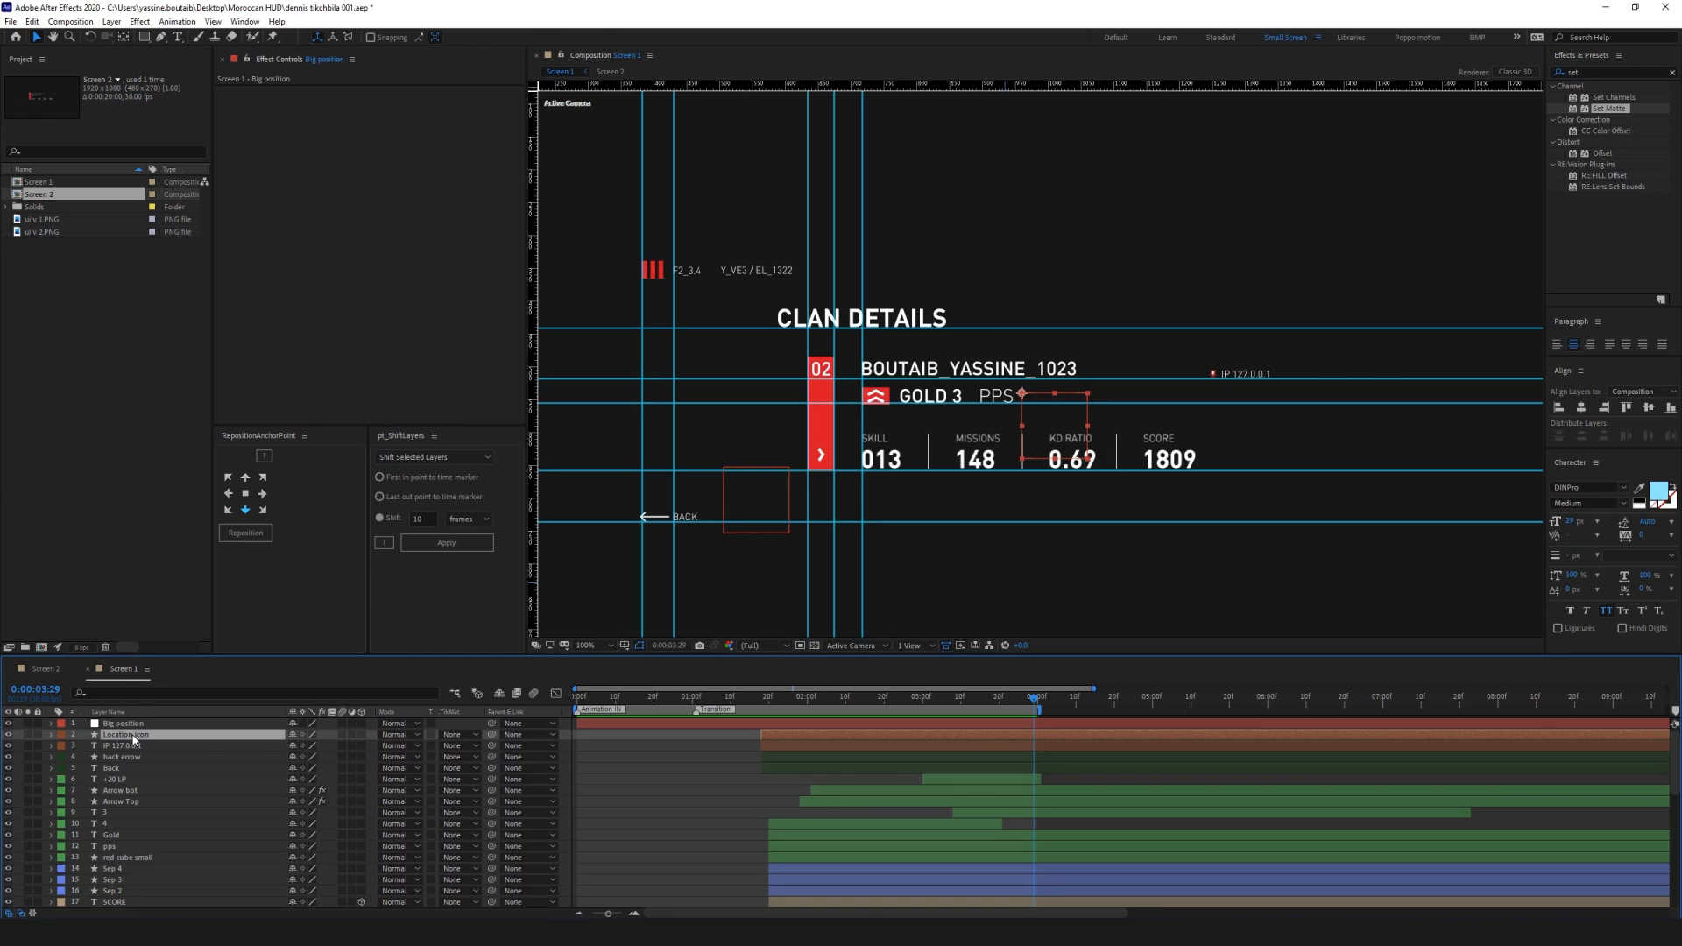
{"action": "left_click", "coordinate": [132, 861], "text": "shift"}
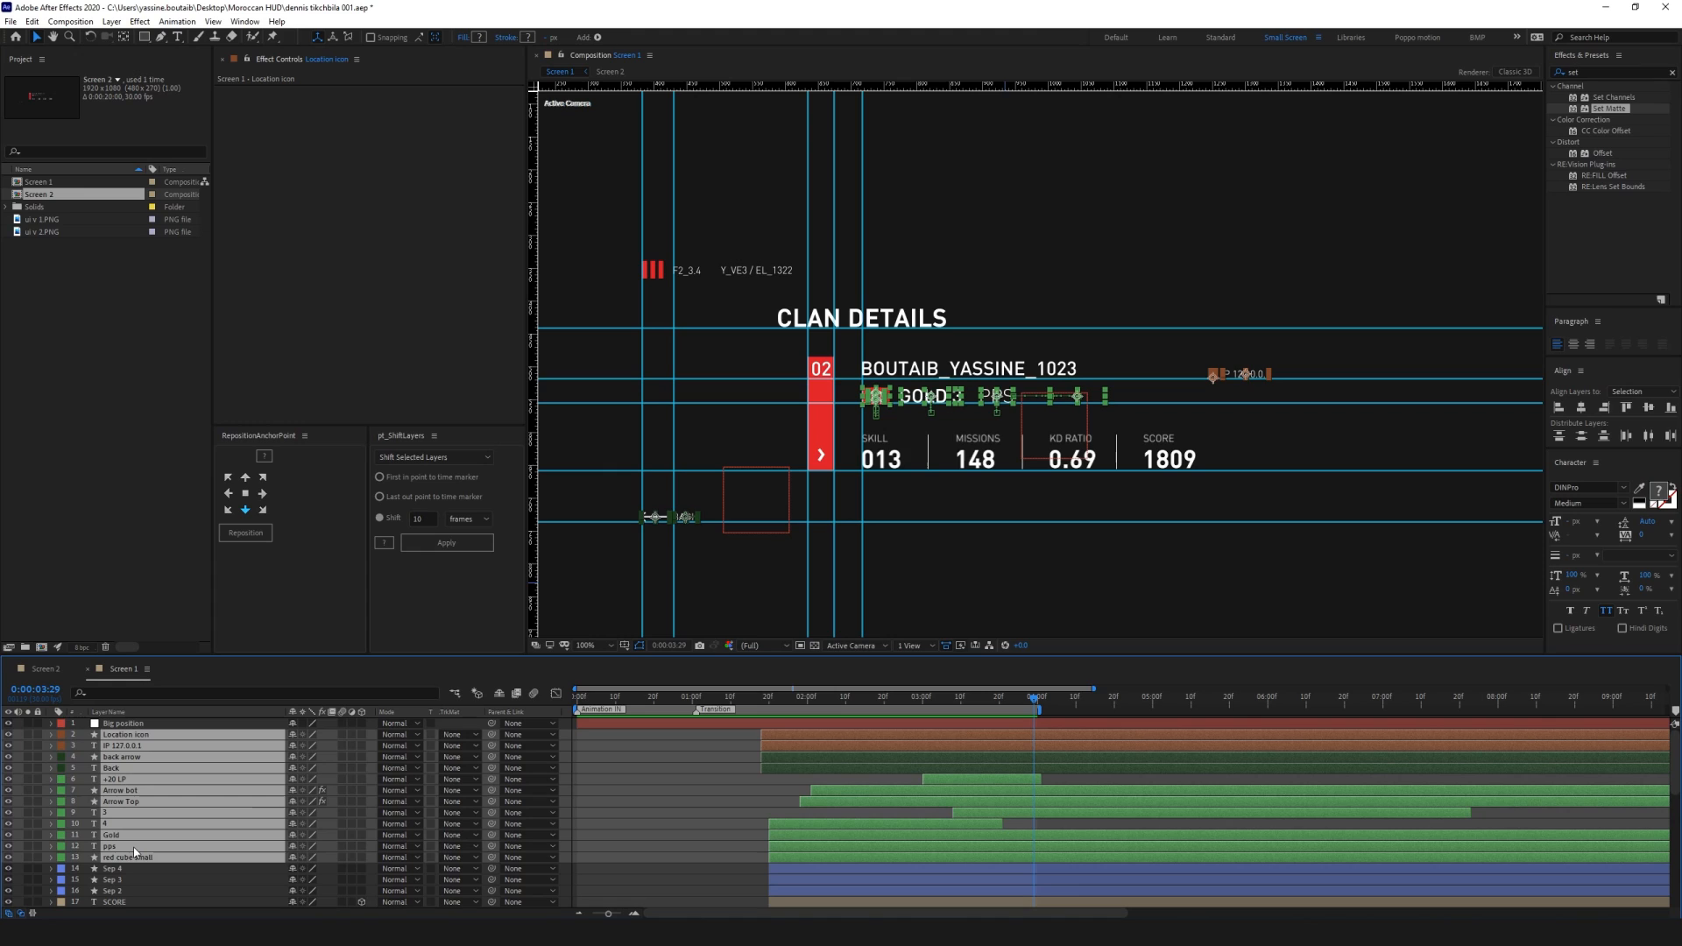
{"action": "scroll", "coordinate": [134, 843], "scroll_direction": "down", "scroll_amount": 2}
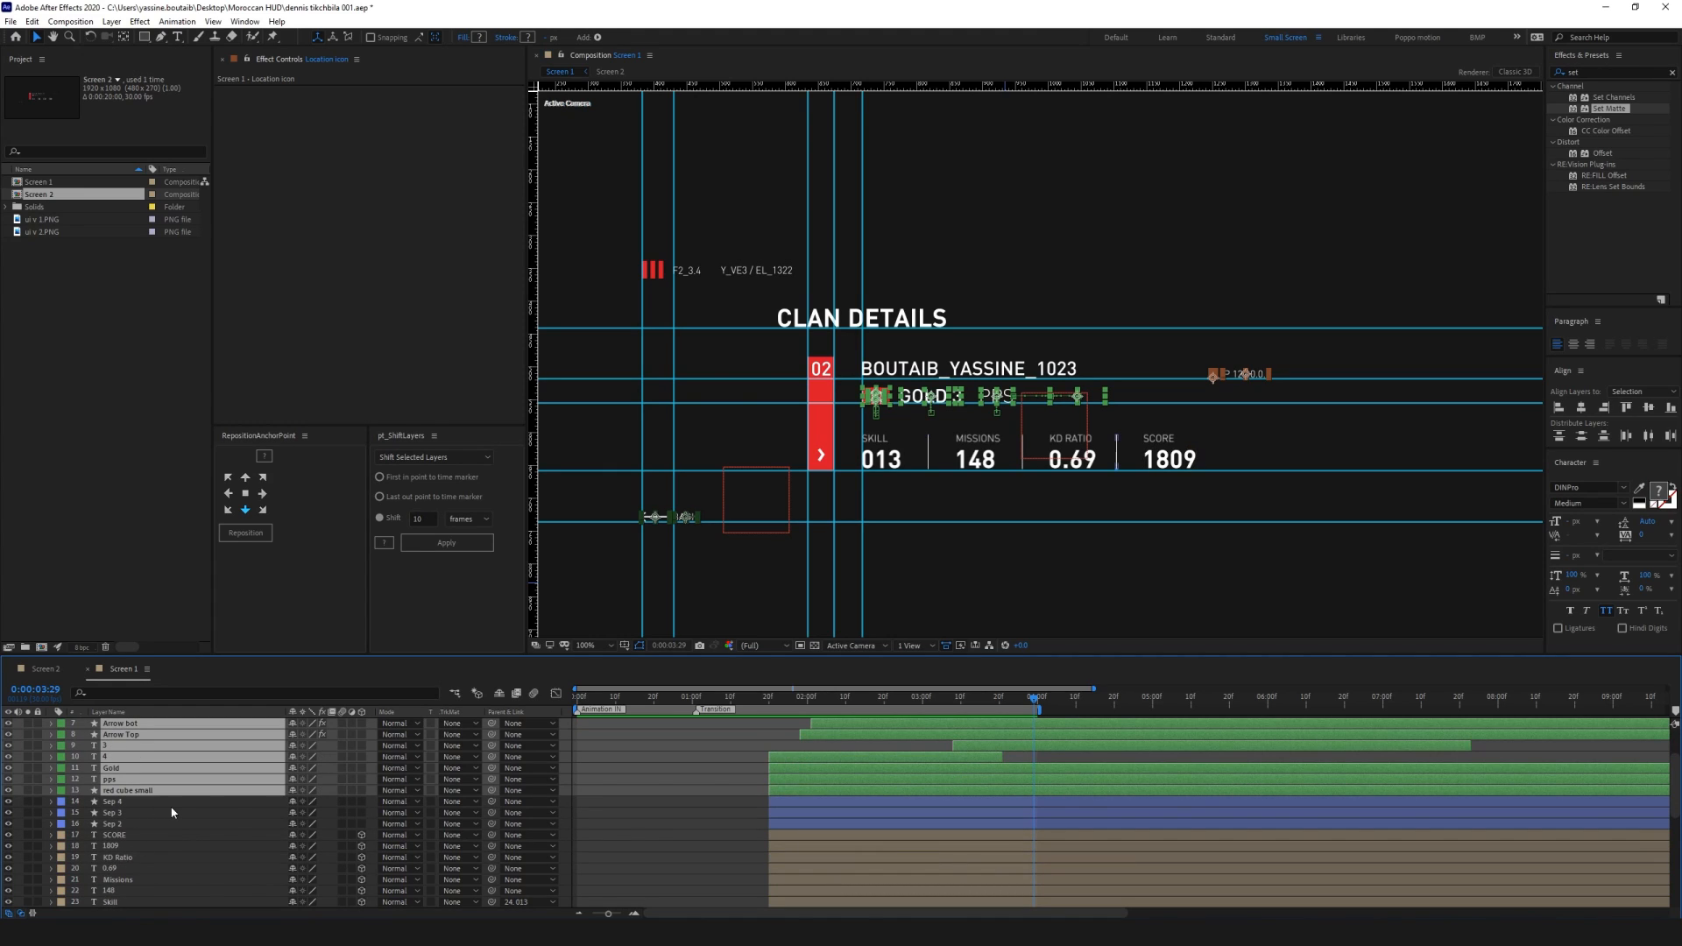
{"action": "scroll", "coordinate": [171, 812], "scroll_direction": "down", "scroll_amount": 2}
{"action": "scroll", "coordinate": [171, 812], "scroll_direction": "down", "scroll_amount": 1}
{"action": "left_click", "coordinate": [113, 815], "text": "shift"}
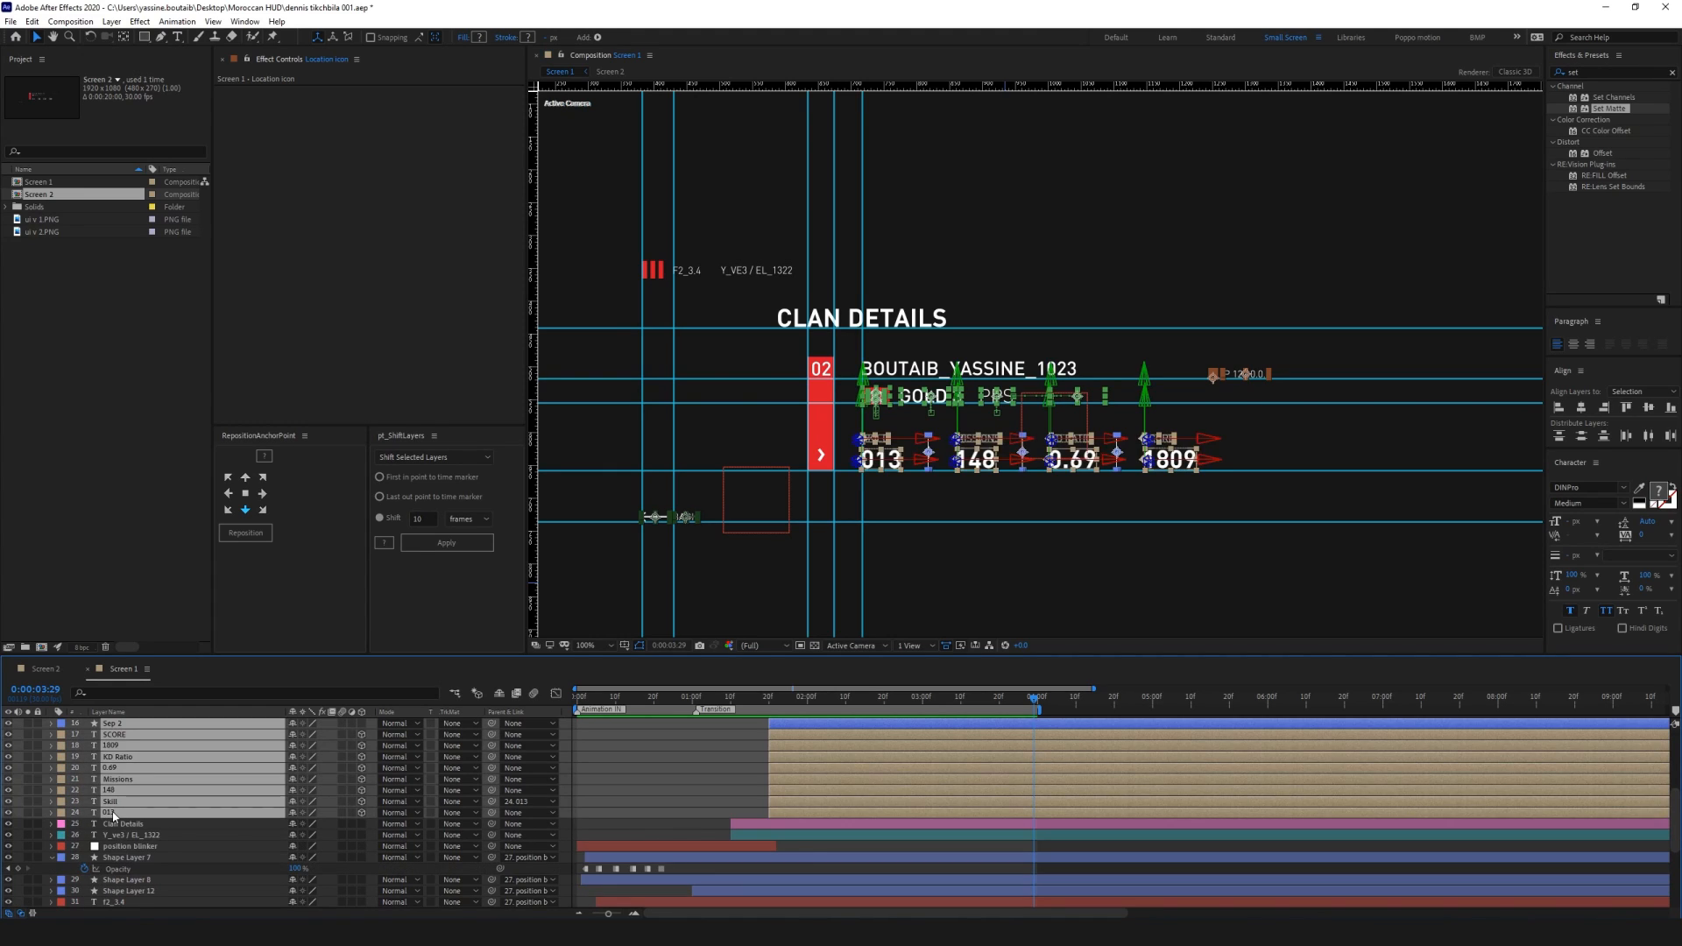
{"action": "scroll", "coordinate": [114, 816], "scroll_direction": "down", "scroll_amount": 2}
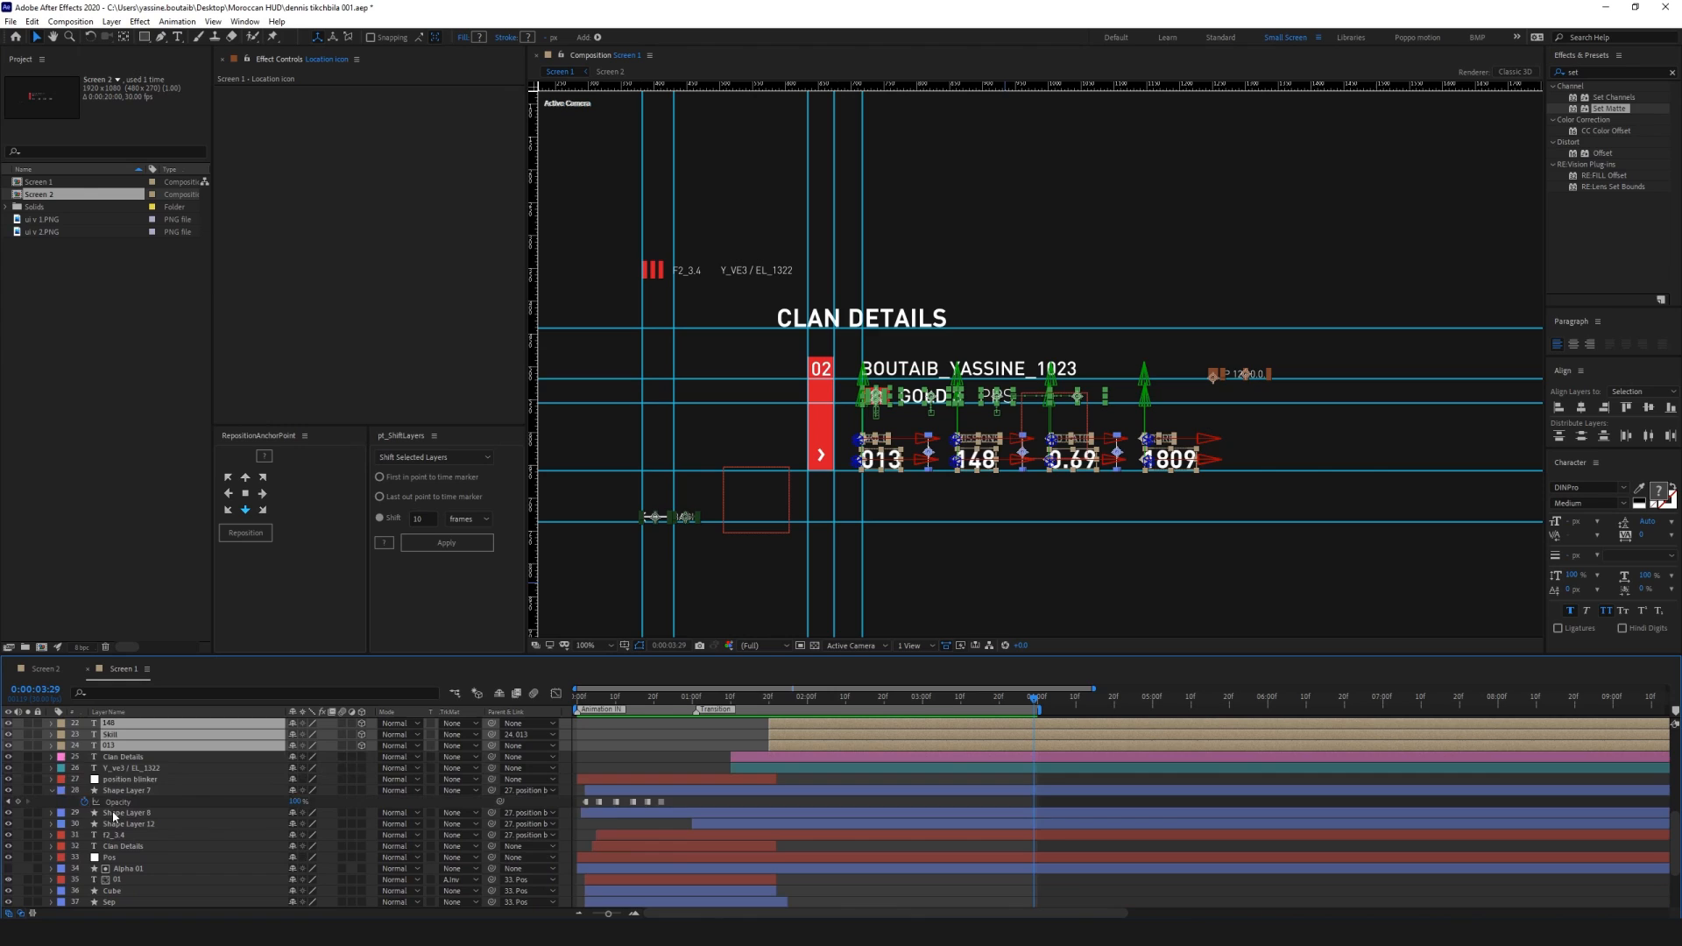
{"action": "left_click", "coordinate": [131, 758], "text": "shift"}
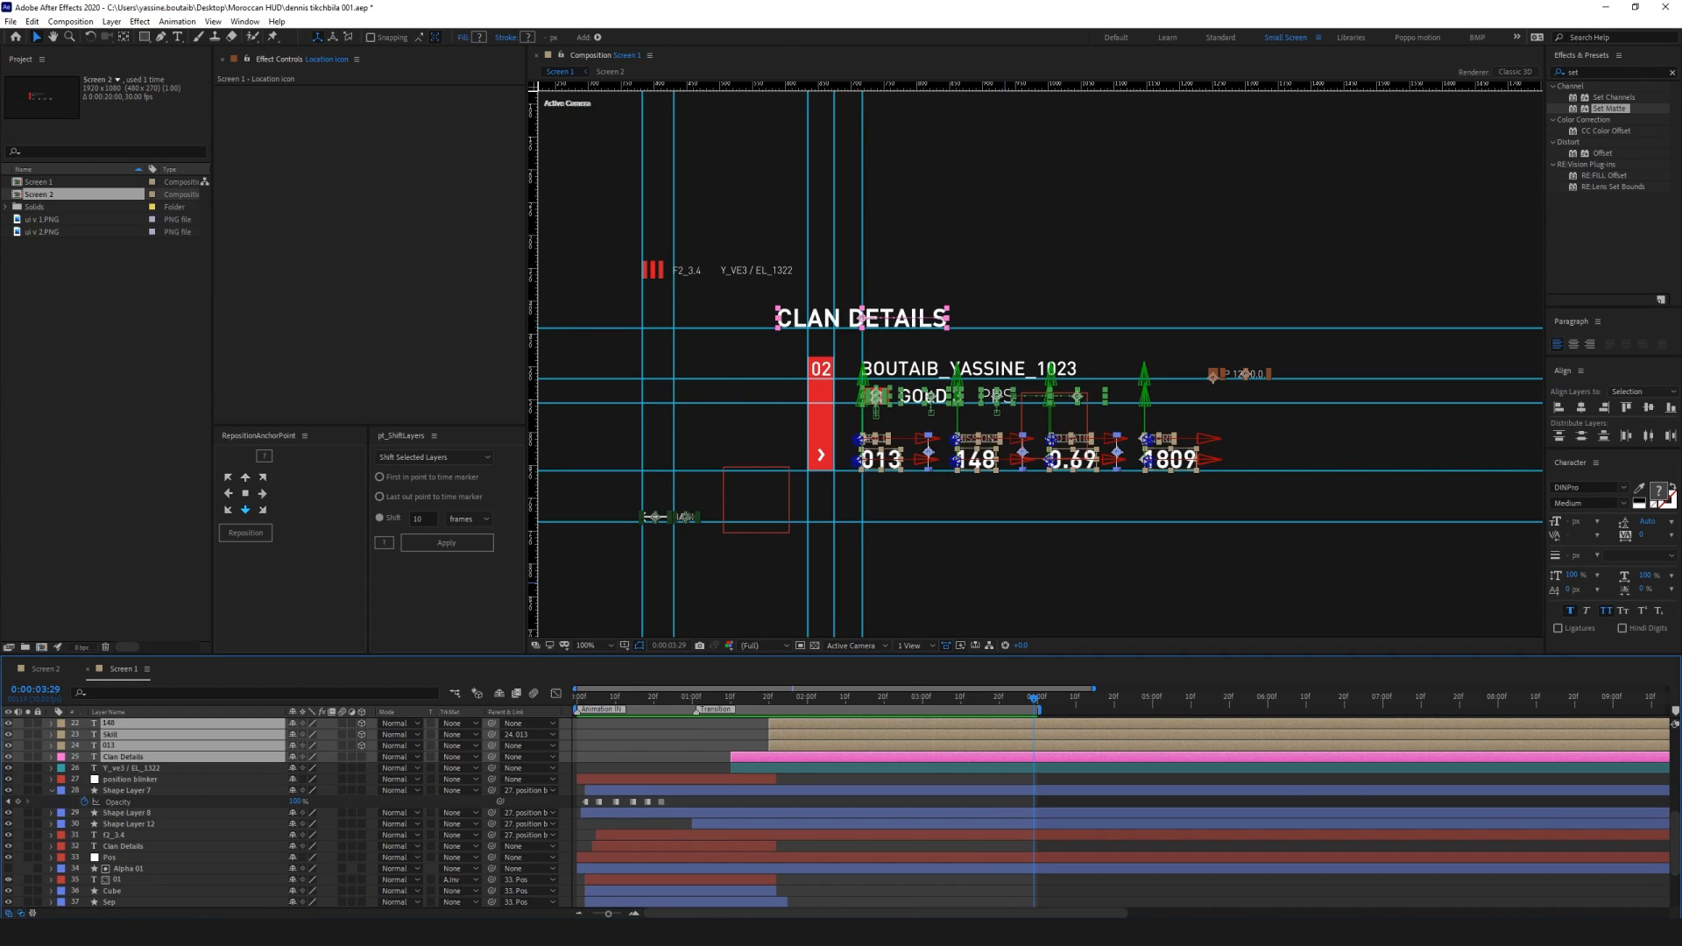
{"action": "scroll", "coordinate": [134, 808], "scroll_direction": "up", "scroll_amount": 7}
{"action": "left_click", "coordinate": [121, 768], "text": "ctrl"}
{"action": "left_click", "coordinate": [123, 758], "text": "ctrl"}
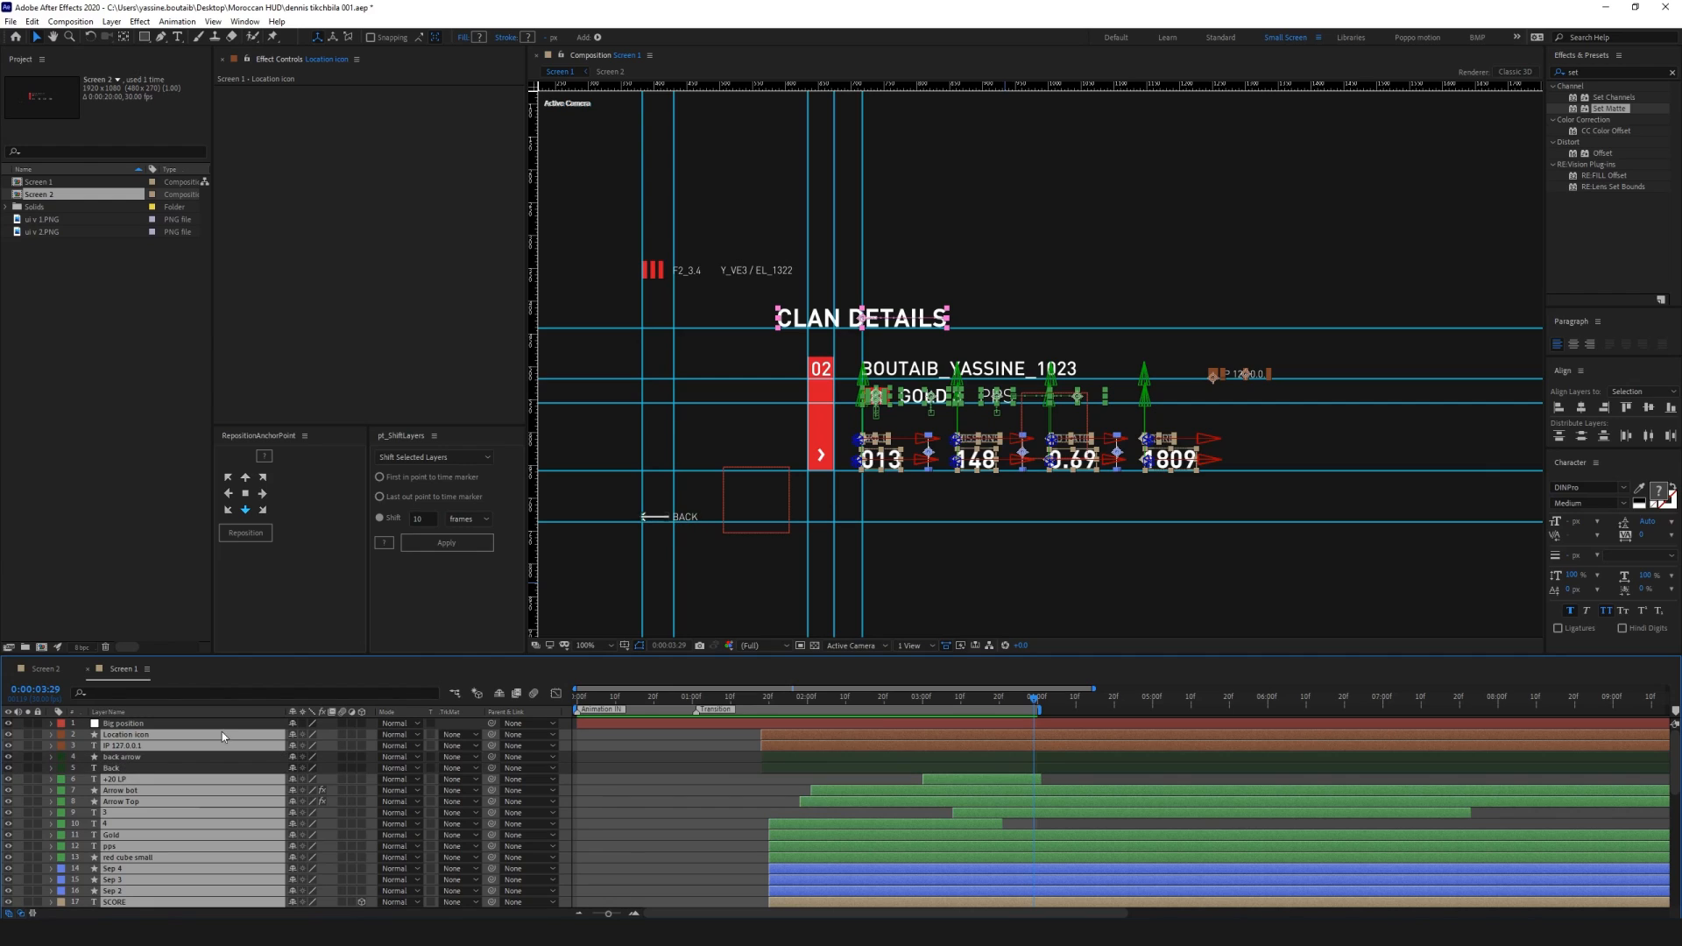
{"action": "scroll", "coordinate": [151, 774], "scroll_direction": "down", "scroll_amount": 10}
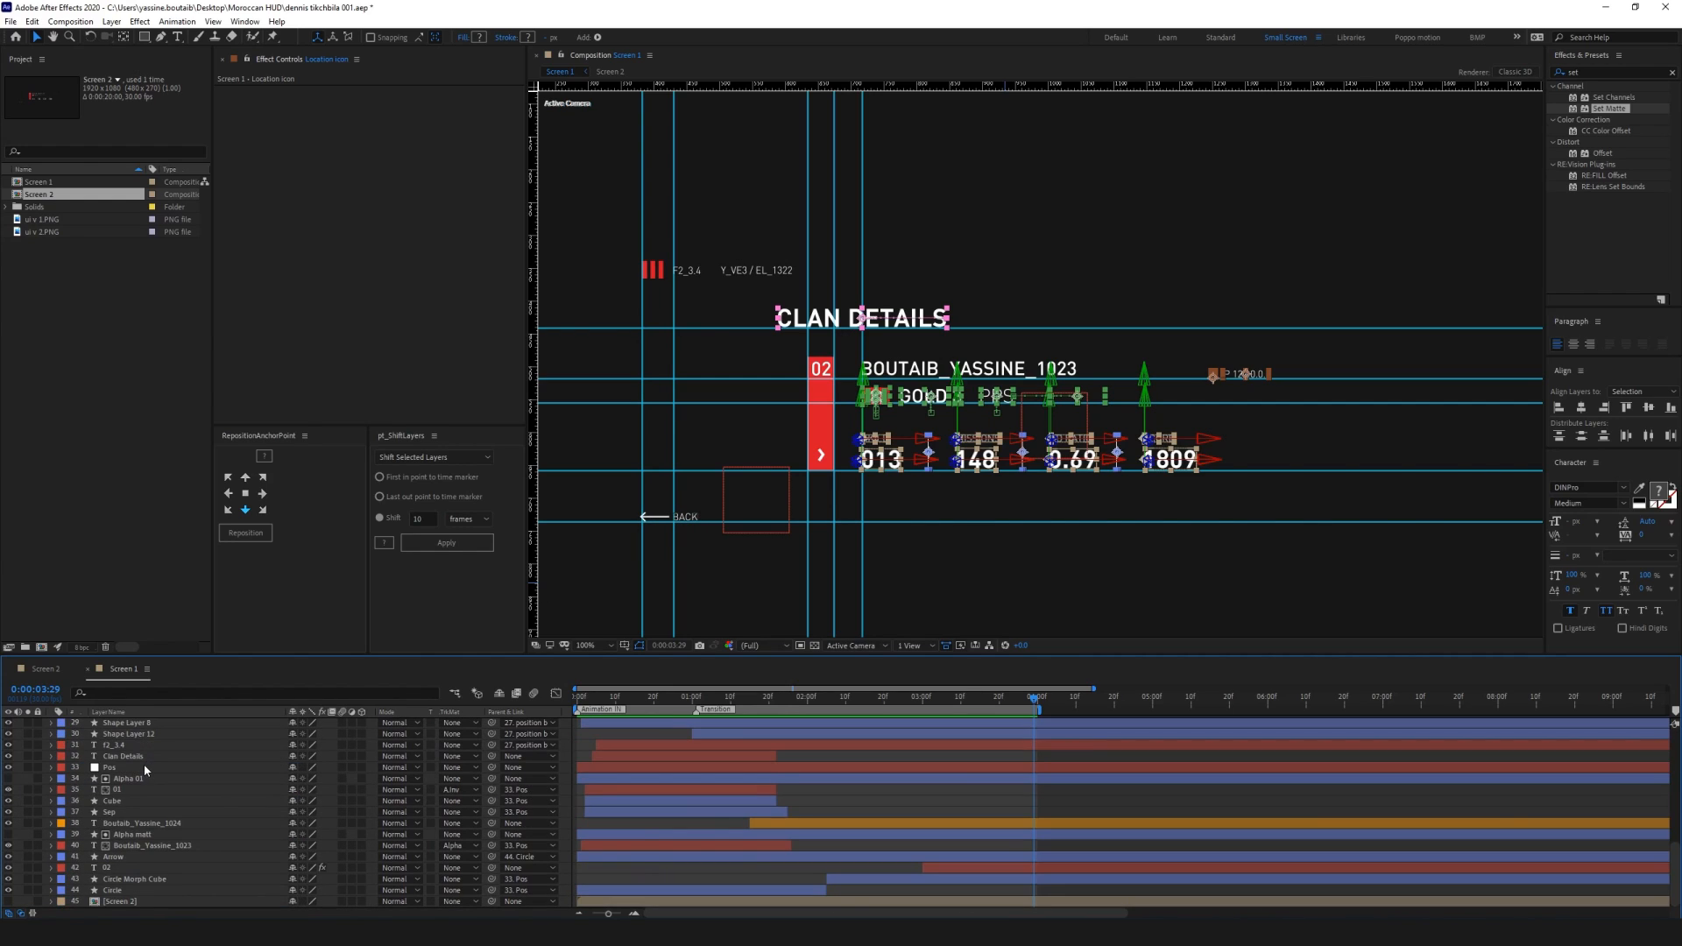
{"action": "left_click", "coordinate": [125, 868], "text": "ctrl"}
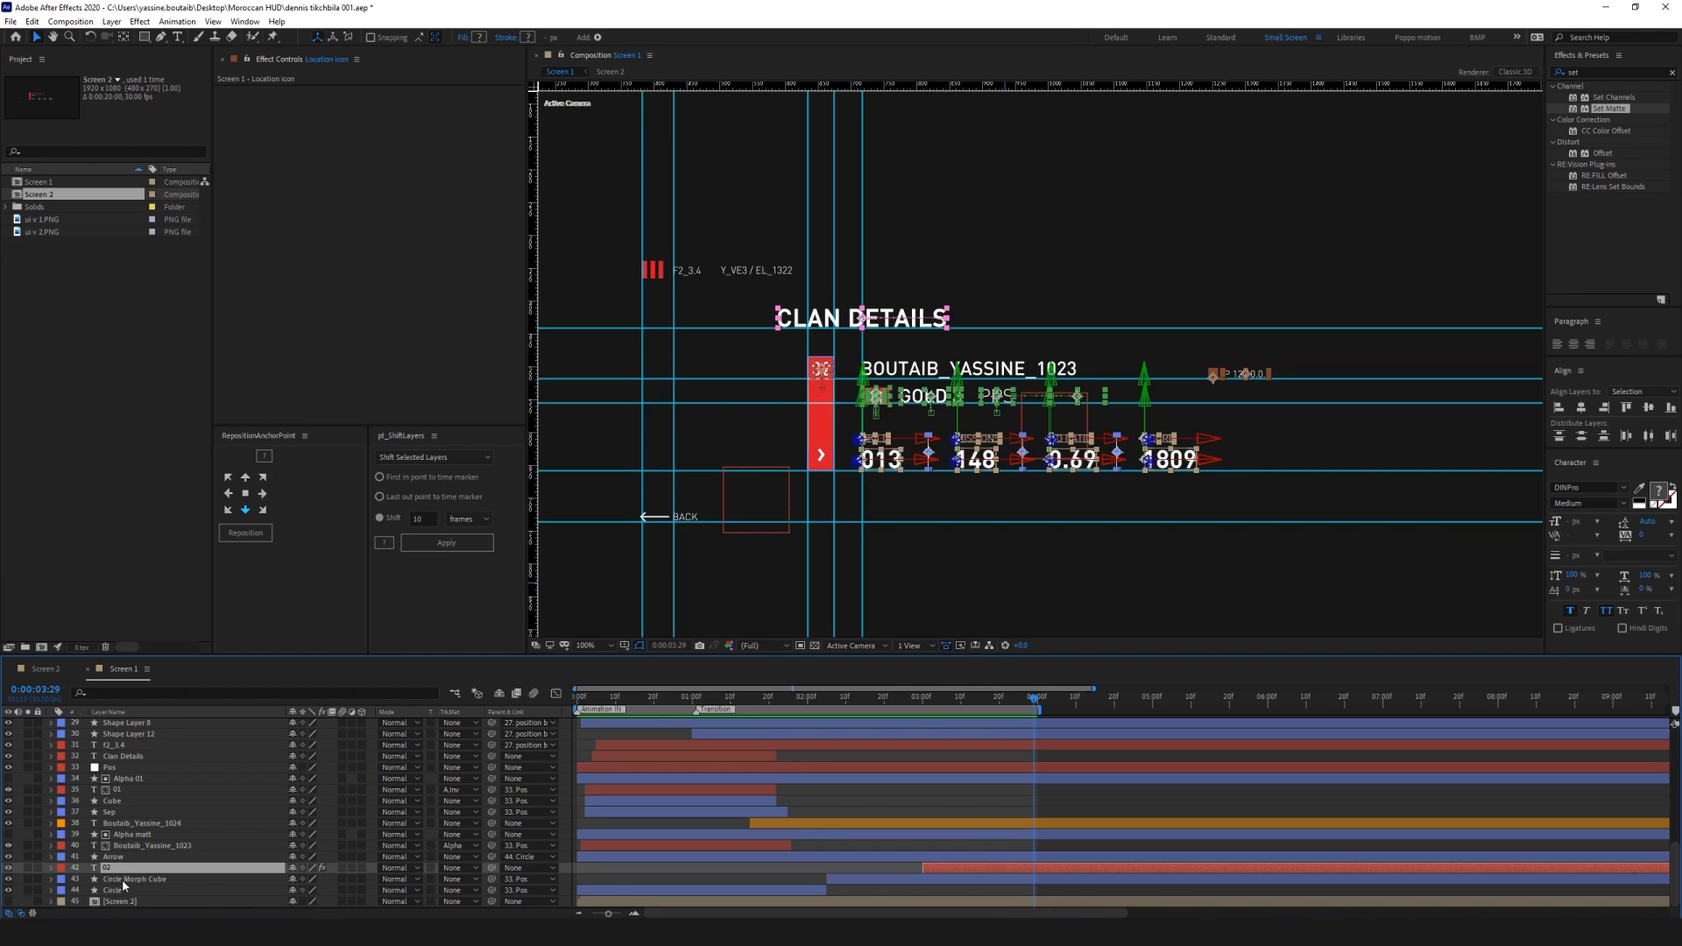
{"action": "left_click", "coordinate": [123, 879], "text": "ctrl"}
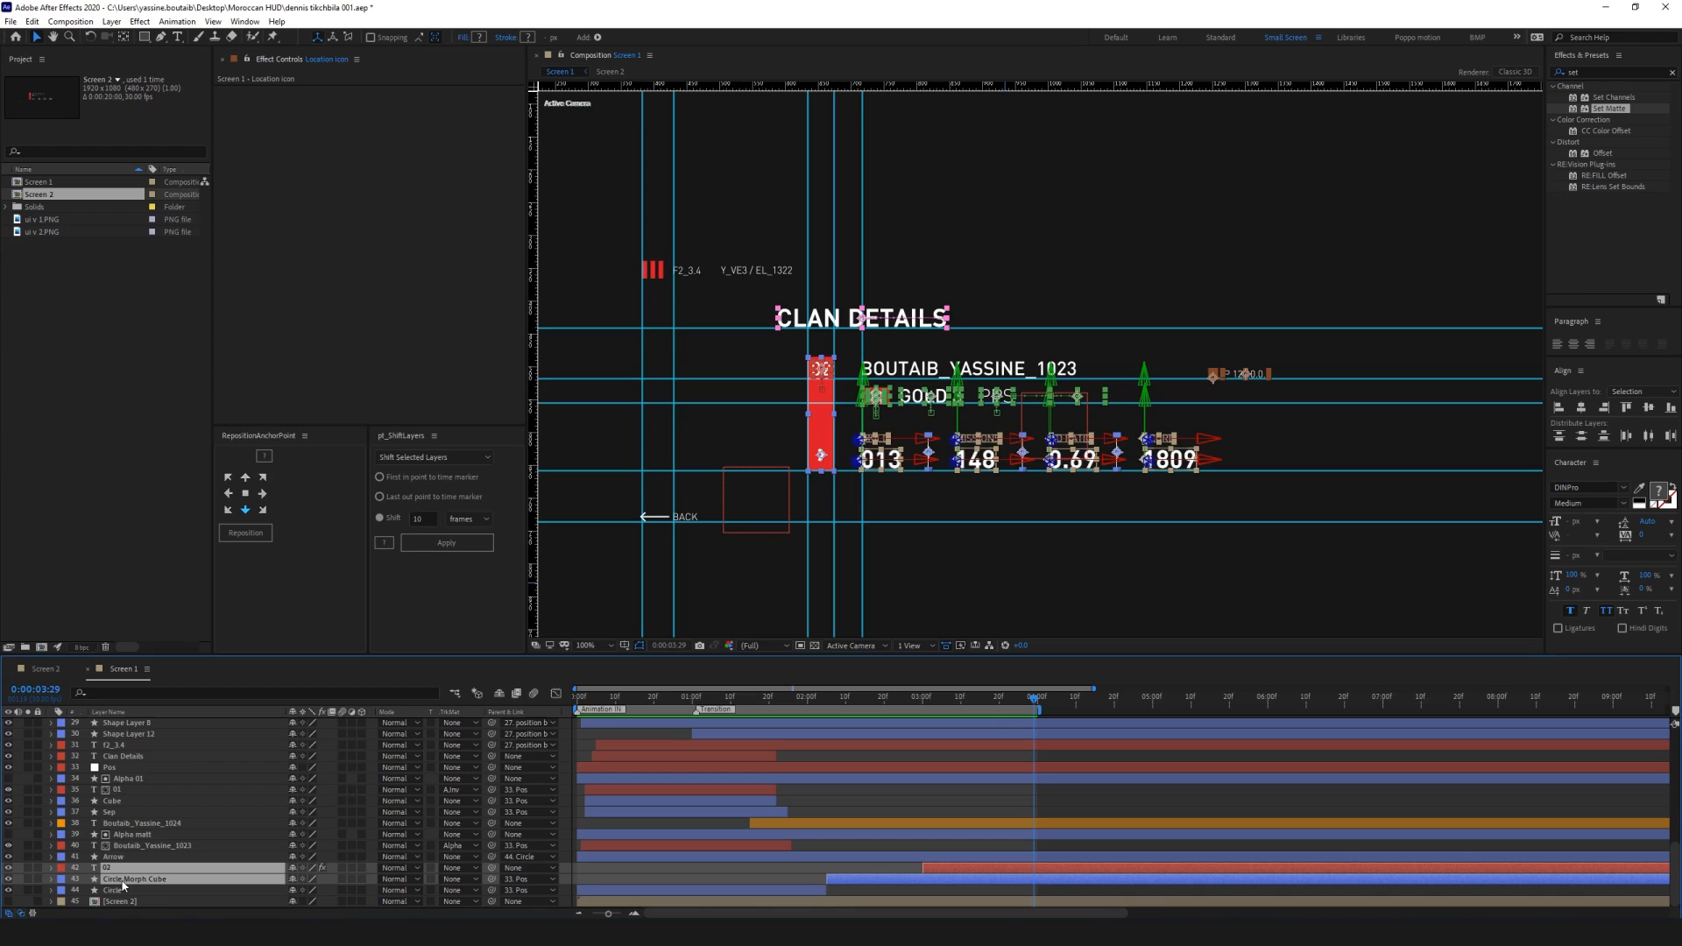
{"action": "left_click", "coordinate": [135, 857], "text": "ctrl"}
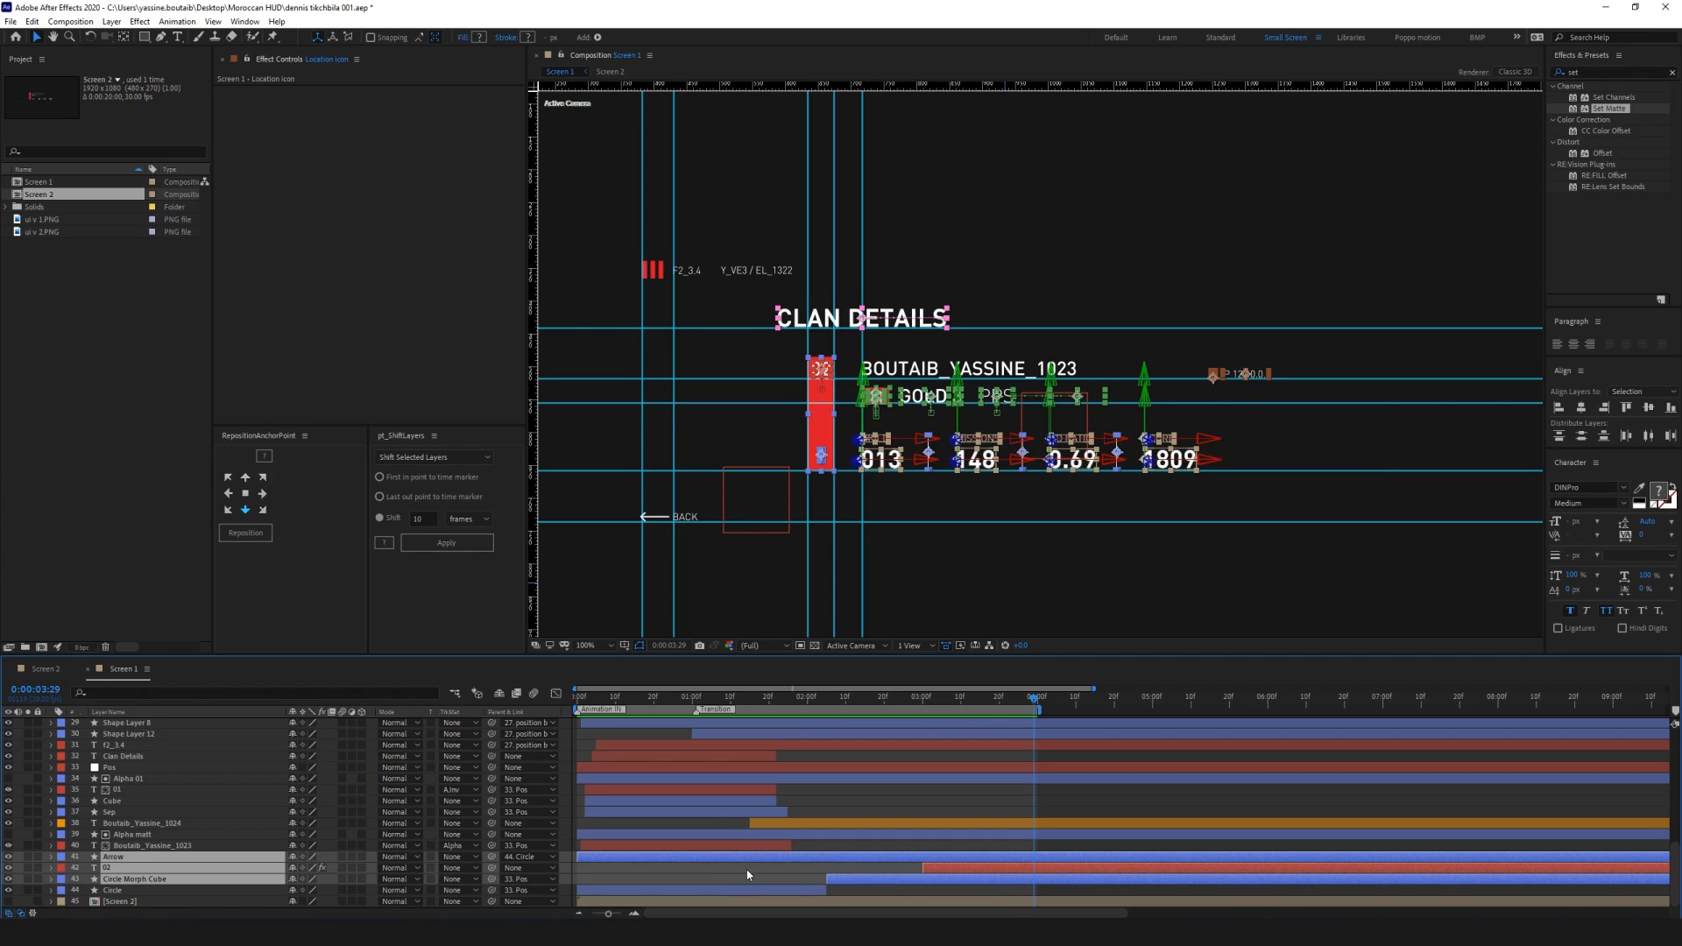
{"action": "left_click", "coordinate": [239, 860], "text": "ctrl"}
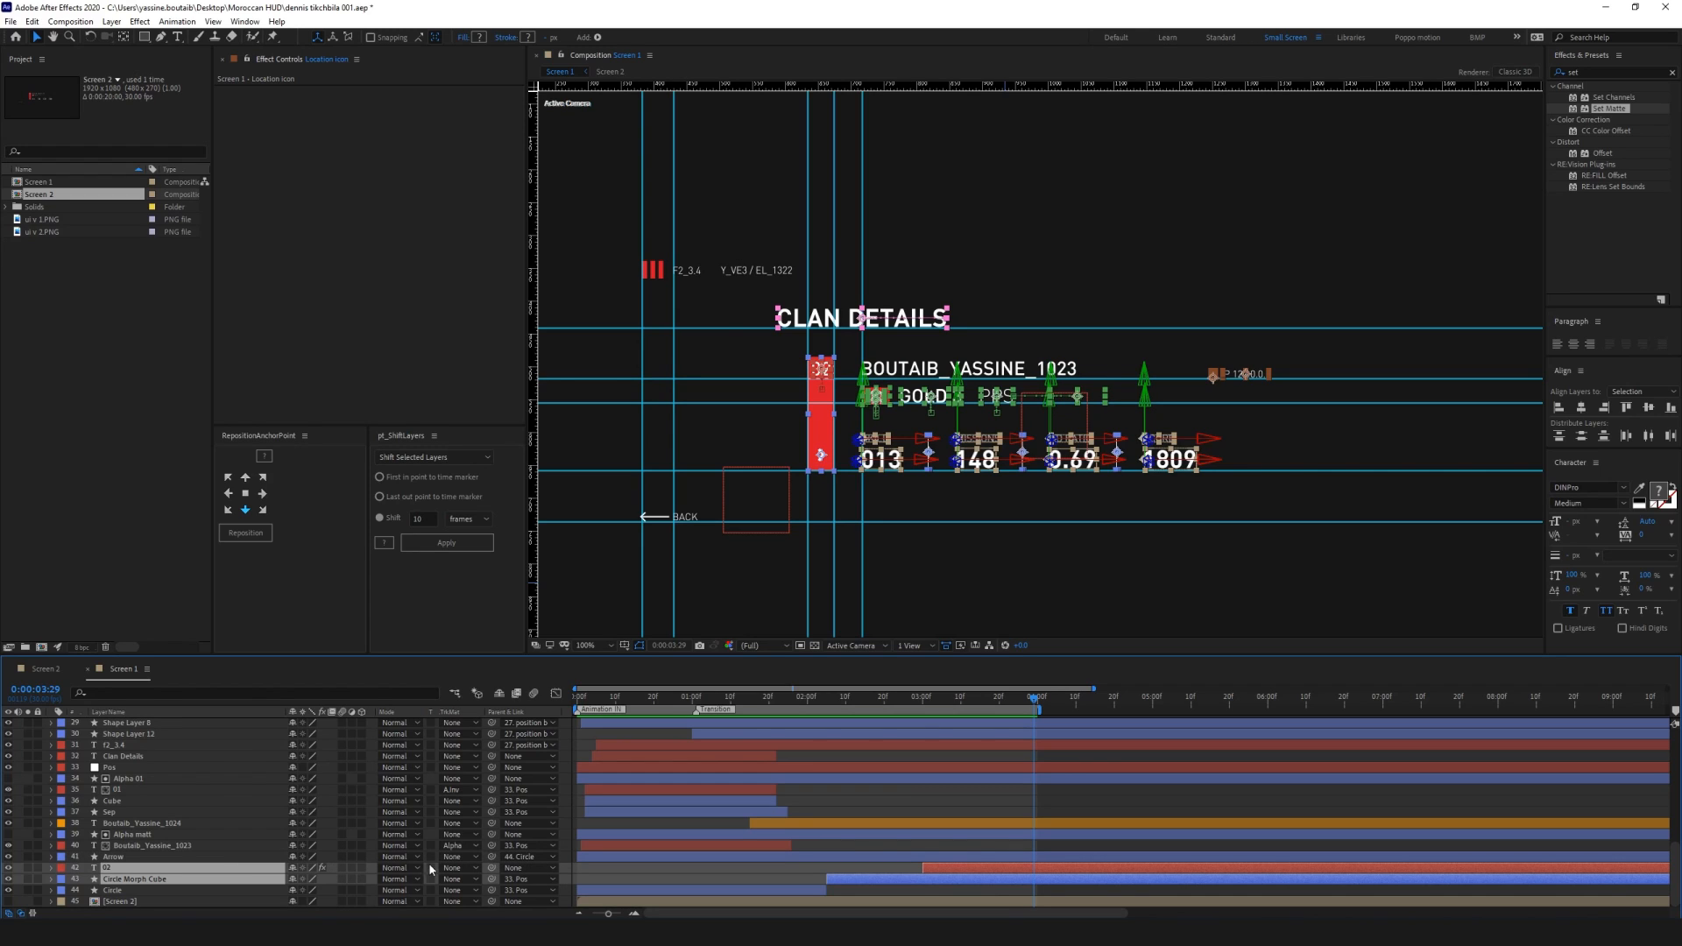
{"action": "scroll", "coordinate": [261, 871], "scroll_direction": "up", "scroll_amount": 10}
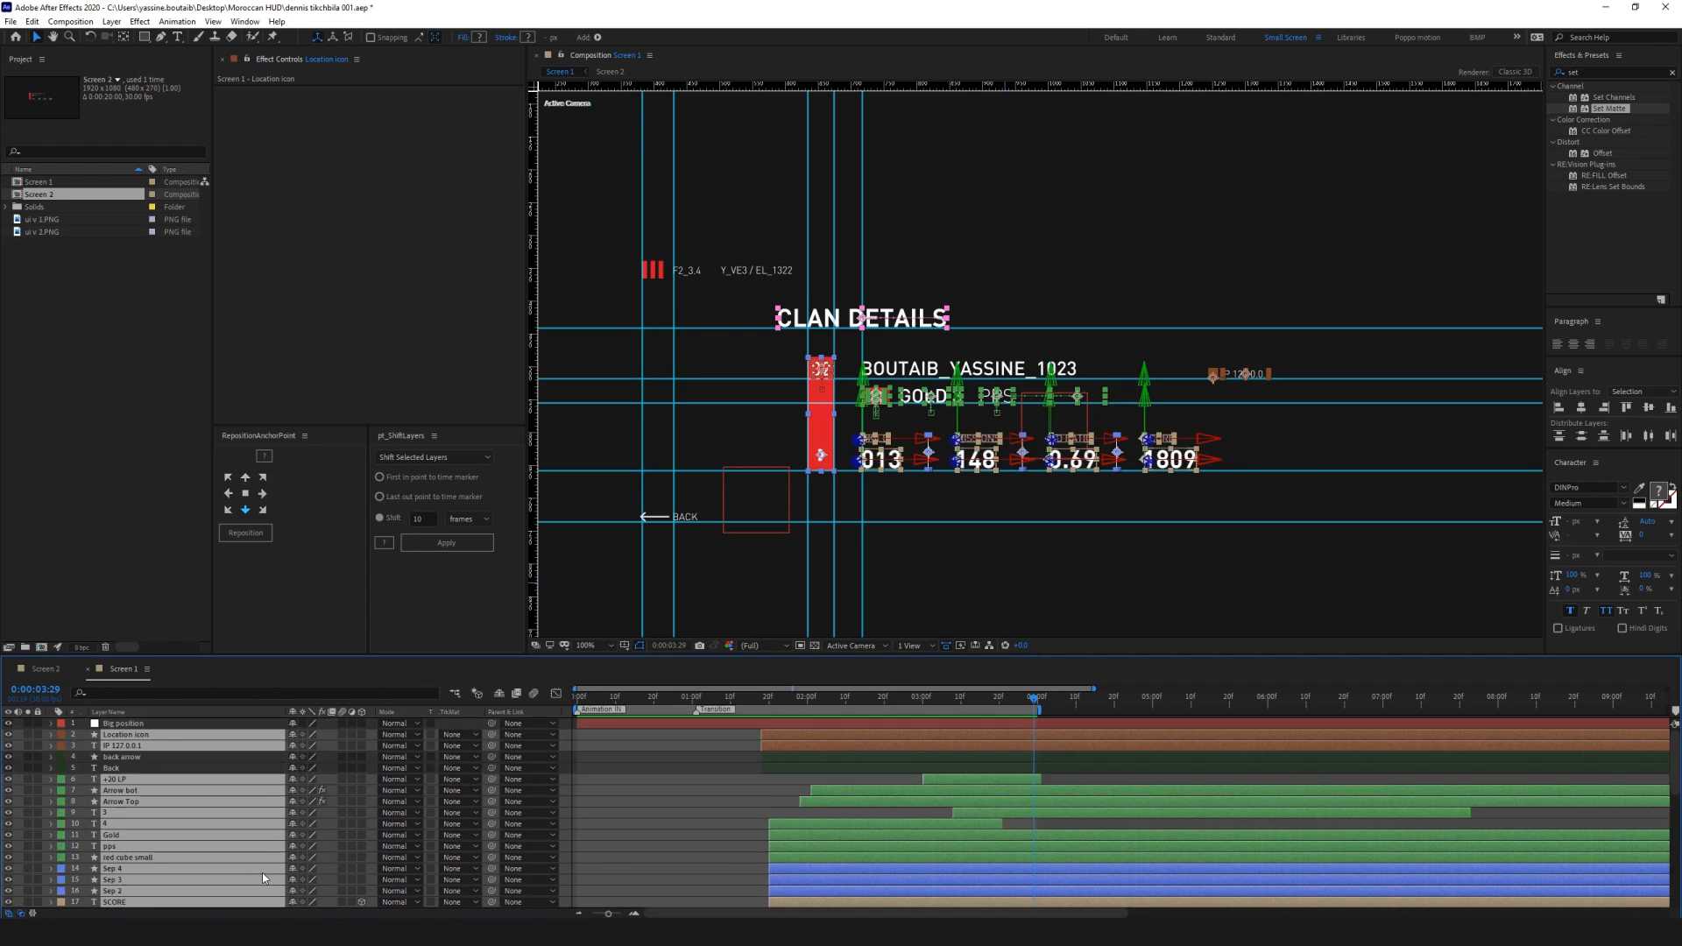
{"action": "left_click_drag", "start_coordinate": [490, 736], "coordinate": [161, 726]}
Set a starting Position keyframe on the Big position null at 0:00:02:18
{"action": "left_click", "coordinate": [970, 725]}
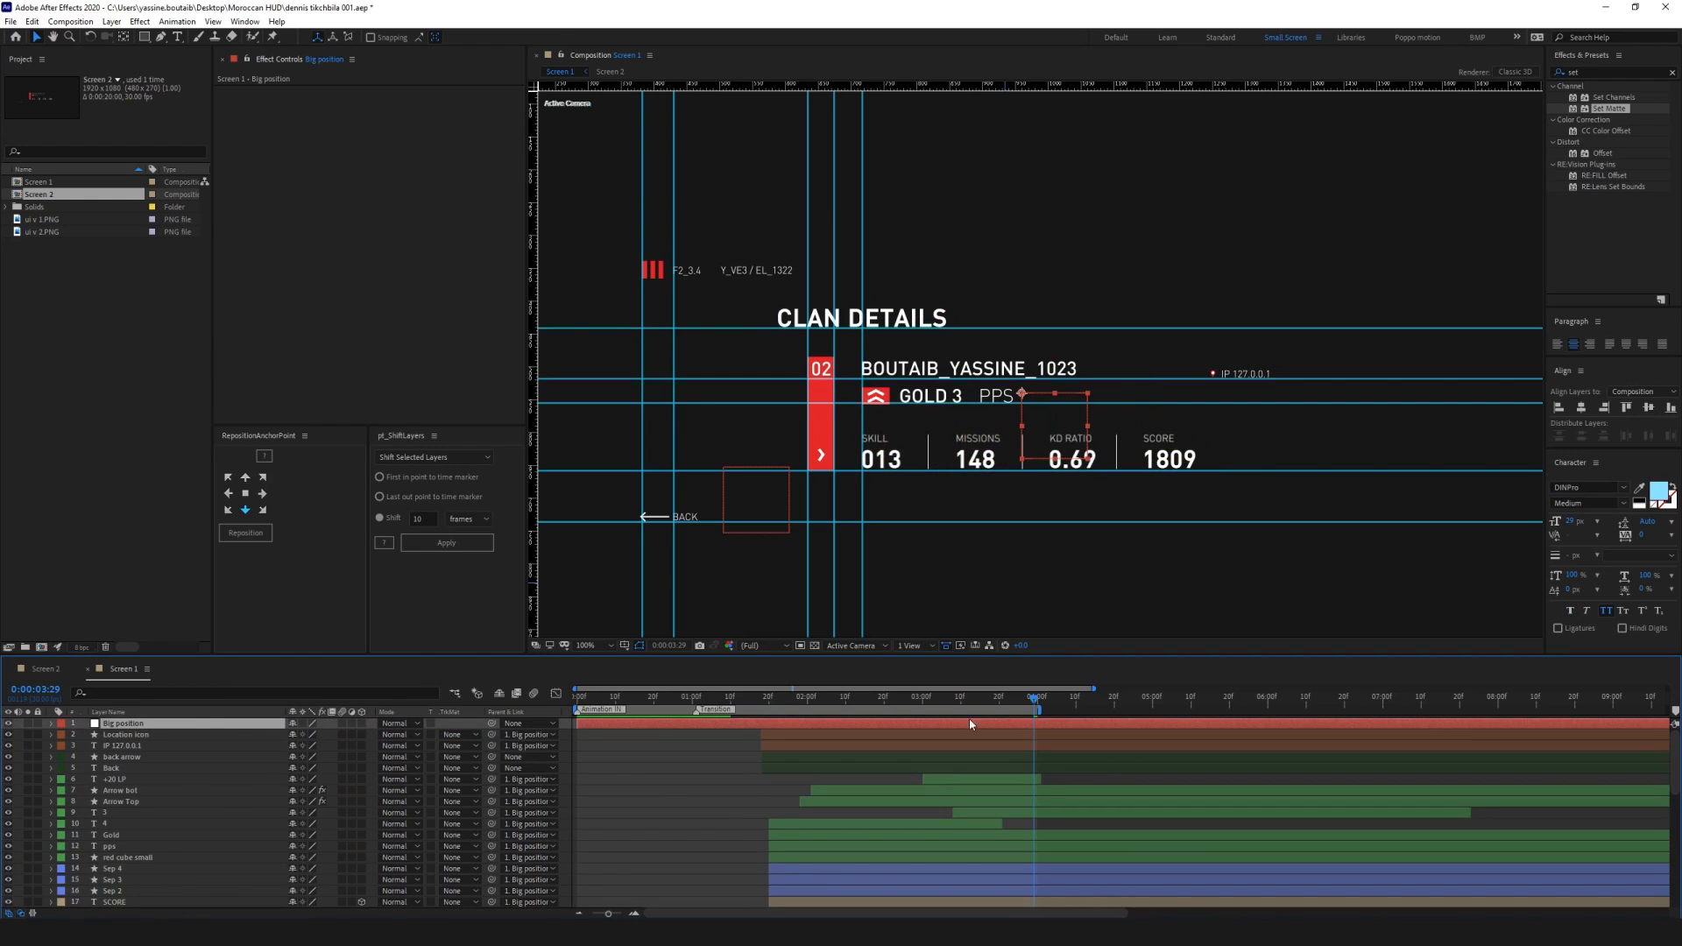
{"action": "left_click_drag", "start_coordinate": [1034, 698], "coordinate": [875, 701]}
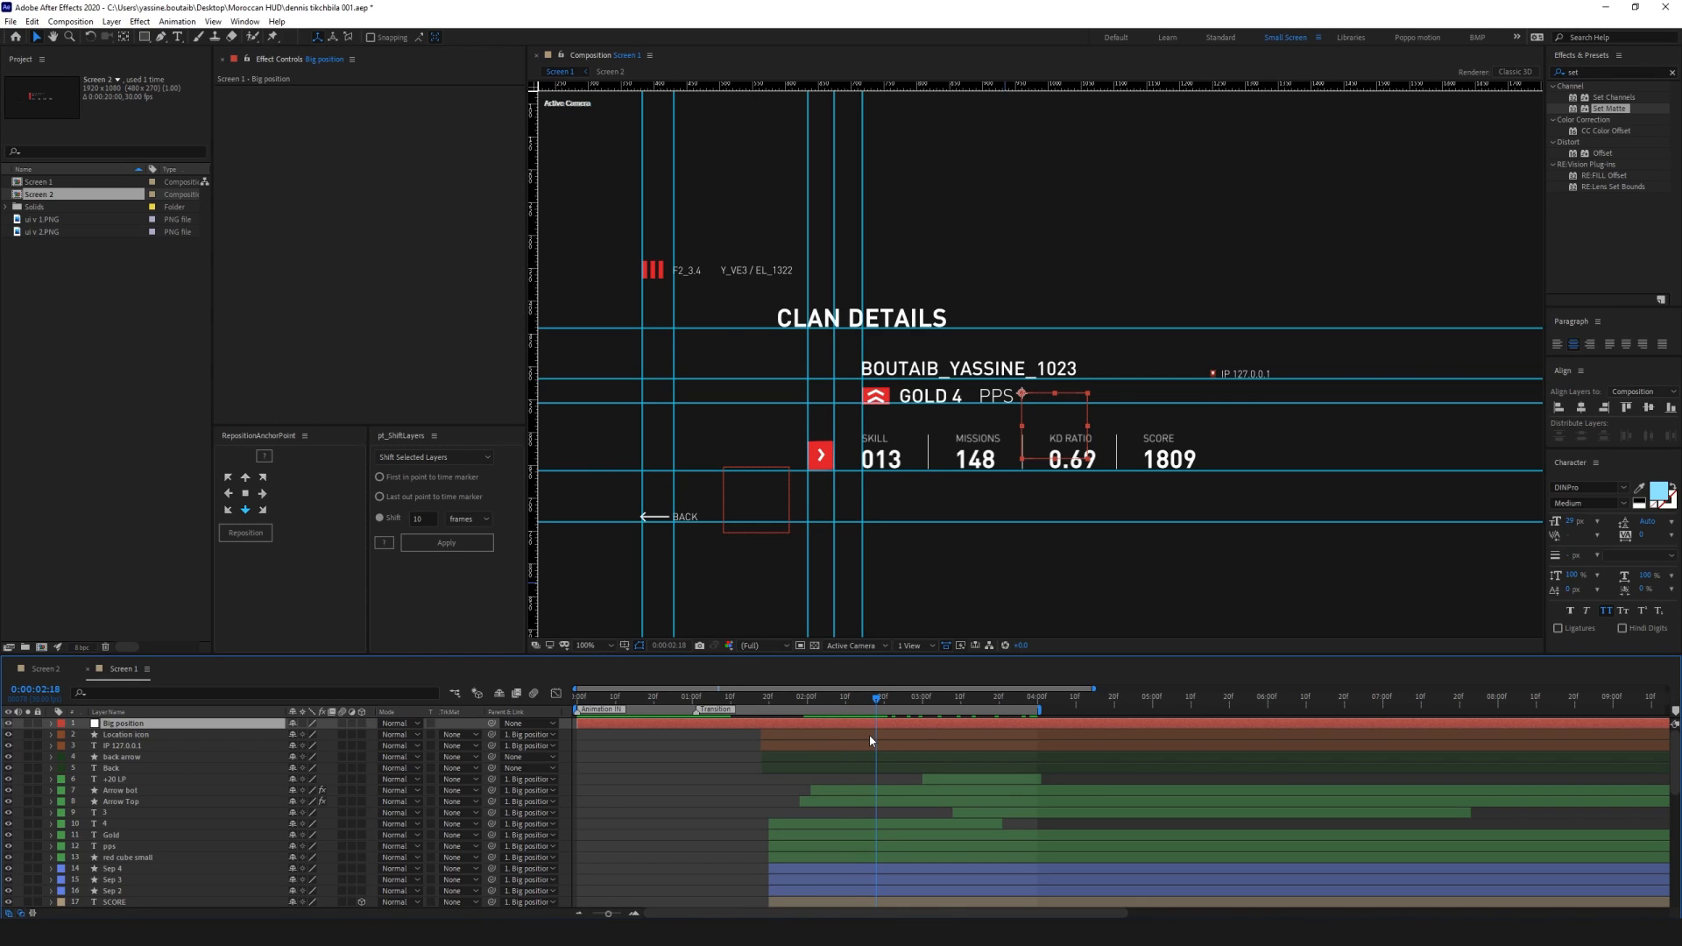
{"action": "key", "text": "p"}
{"action": "left_click", "coordinate": [84, 735]}
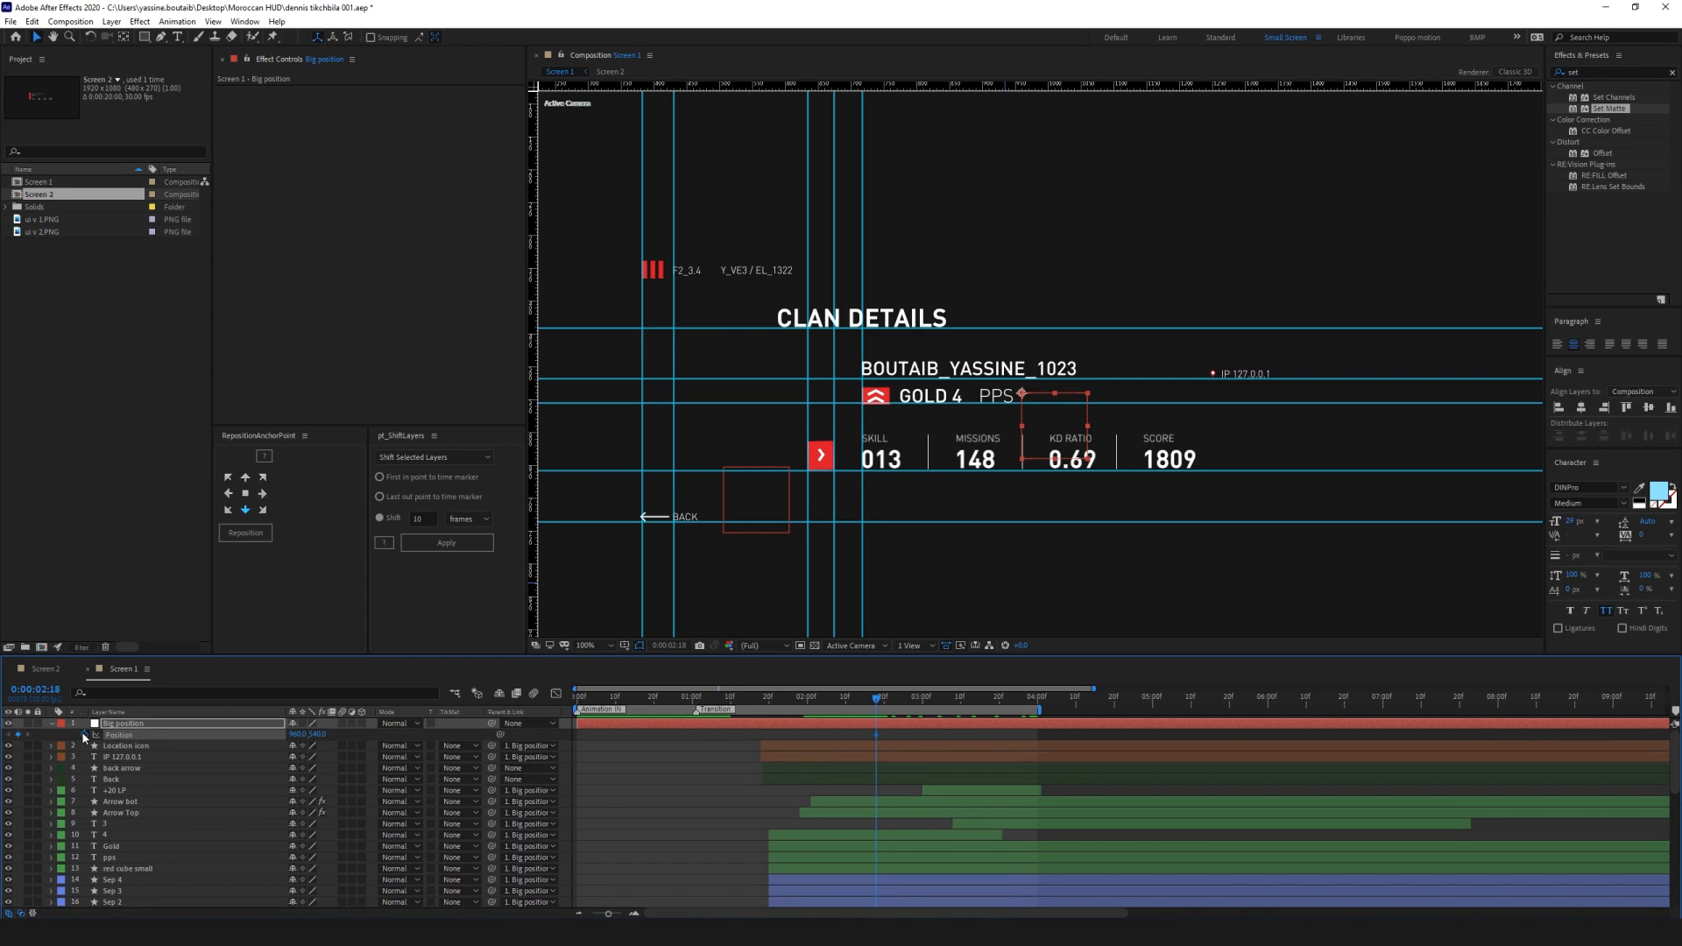
Shift the Big position null left to an X position of 800 at 0:00:03:08 to create its second Position keyframe
{"action": "key", "text": "shift+Page_Down"}
{"action": "key", "text": "shift+Page_Down"}
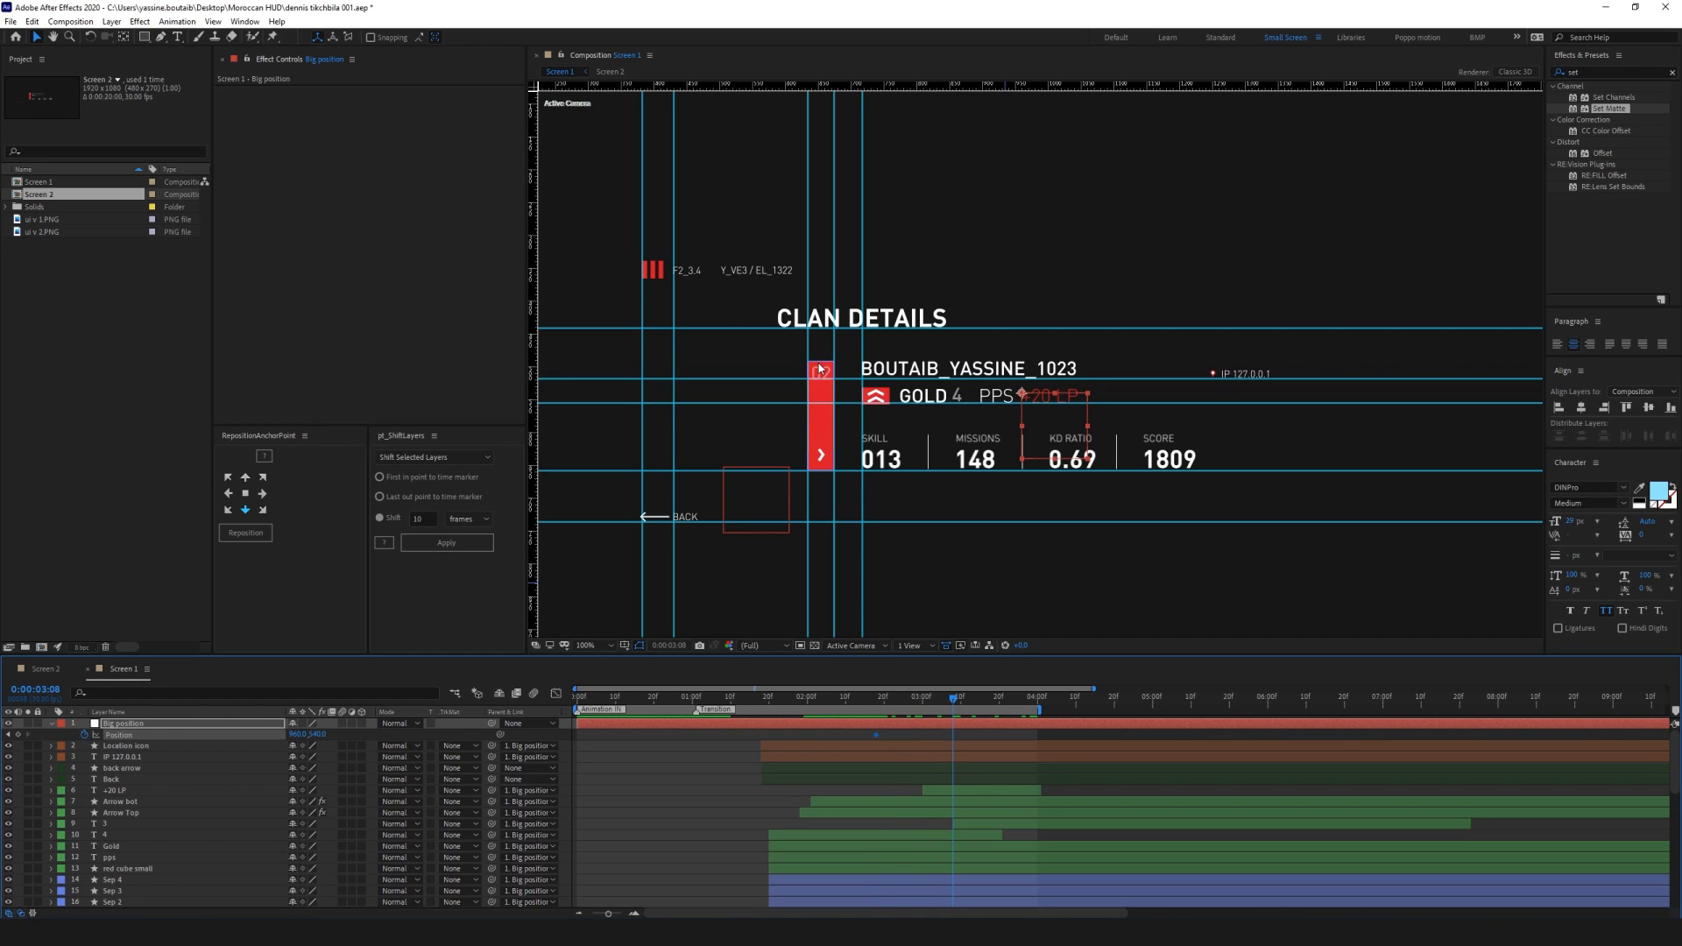
{"action": "key", "text": "shift+Left"}
{"action": "key", "text": "shift+Left"}
{"action": "key", "text": "shift+Left"}
{"action": "key", "text": "shift+Left"}
{"action": "key", "text": "shift+Left"}
{"action": "key", "text": "shift+Left"}
{"action": "key", "text": "shift+Left"}
{"action": "key", "text": "shift+Left"}
{"action": "key", "text": "shift+Left"}
{"action": "key", "text": "shift+Left"}
{"action": "key", "text": "shift+Left"}
{"action": "key", "text": "shift+Left"}
{"action": "key", "text": "shift+Left"}
{"action": "key", "text": "shift+Left"}
{"action": "key", "text": "shift+Left"}
{"action": "key", "text": "shift+Left"}
{"action": "key", "text": "shift+Left"}
{"action": "key", "text": "shift+Left"}
{"action": "key", "text": "shift+Left"}
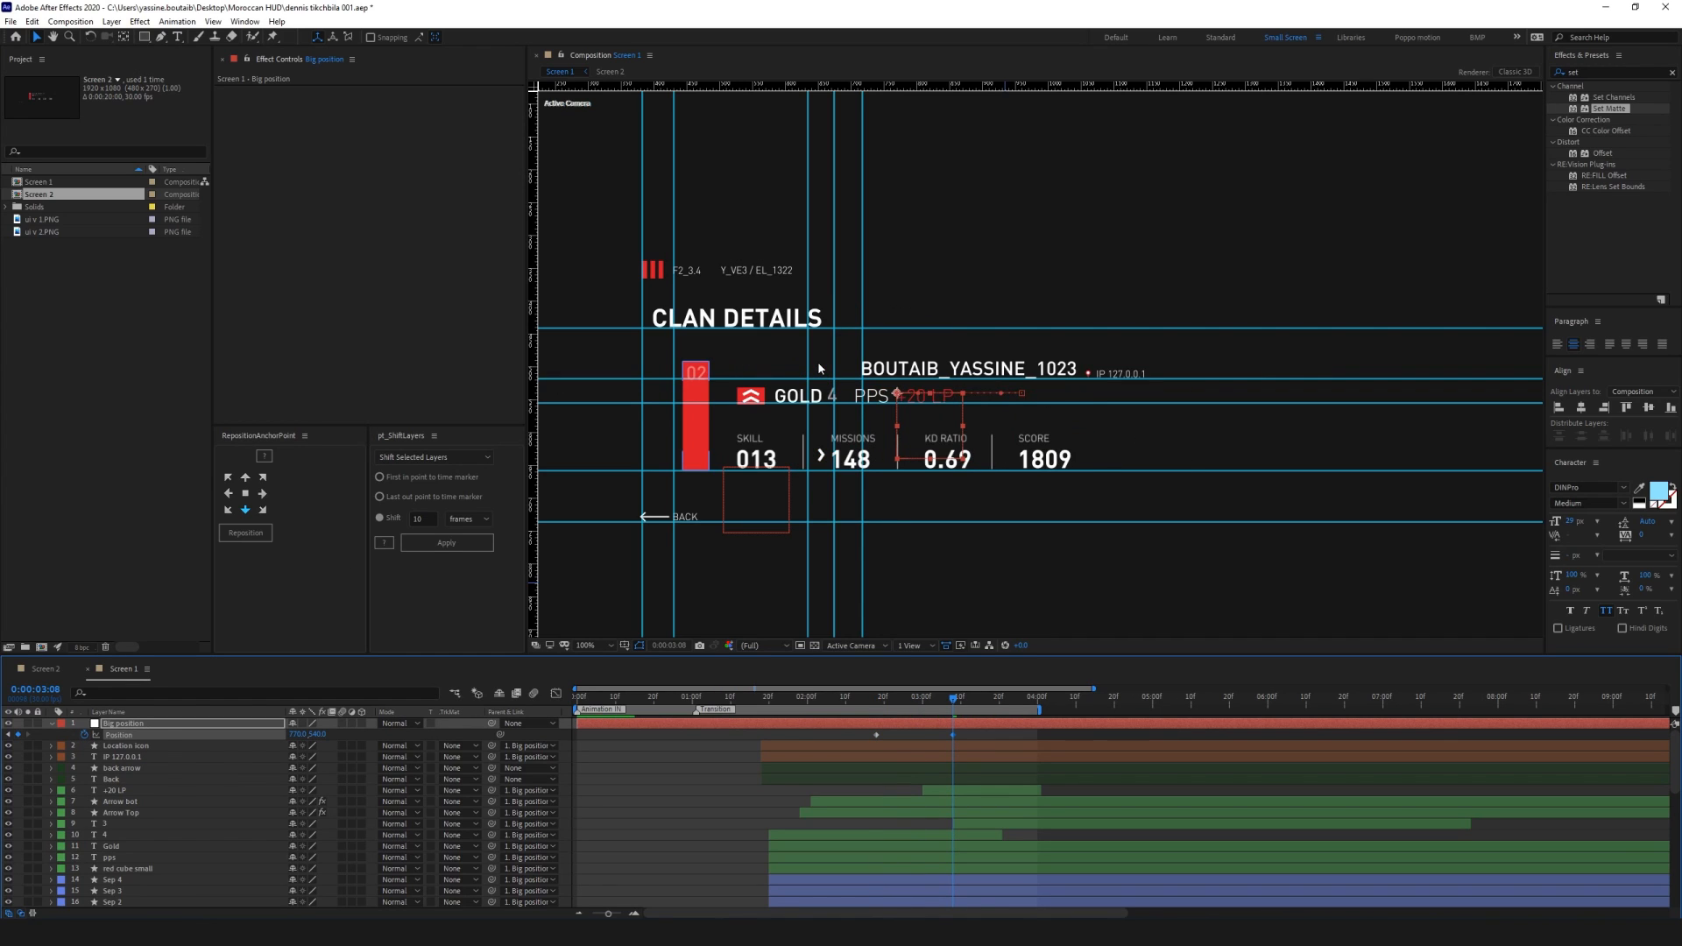
{"action": "key", "text": "shift+Right"}
{"action": "key", "text": "shift+Right"}
{"action": "key", "text": "shift+Right"}
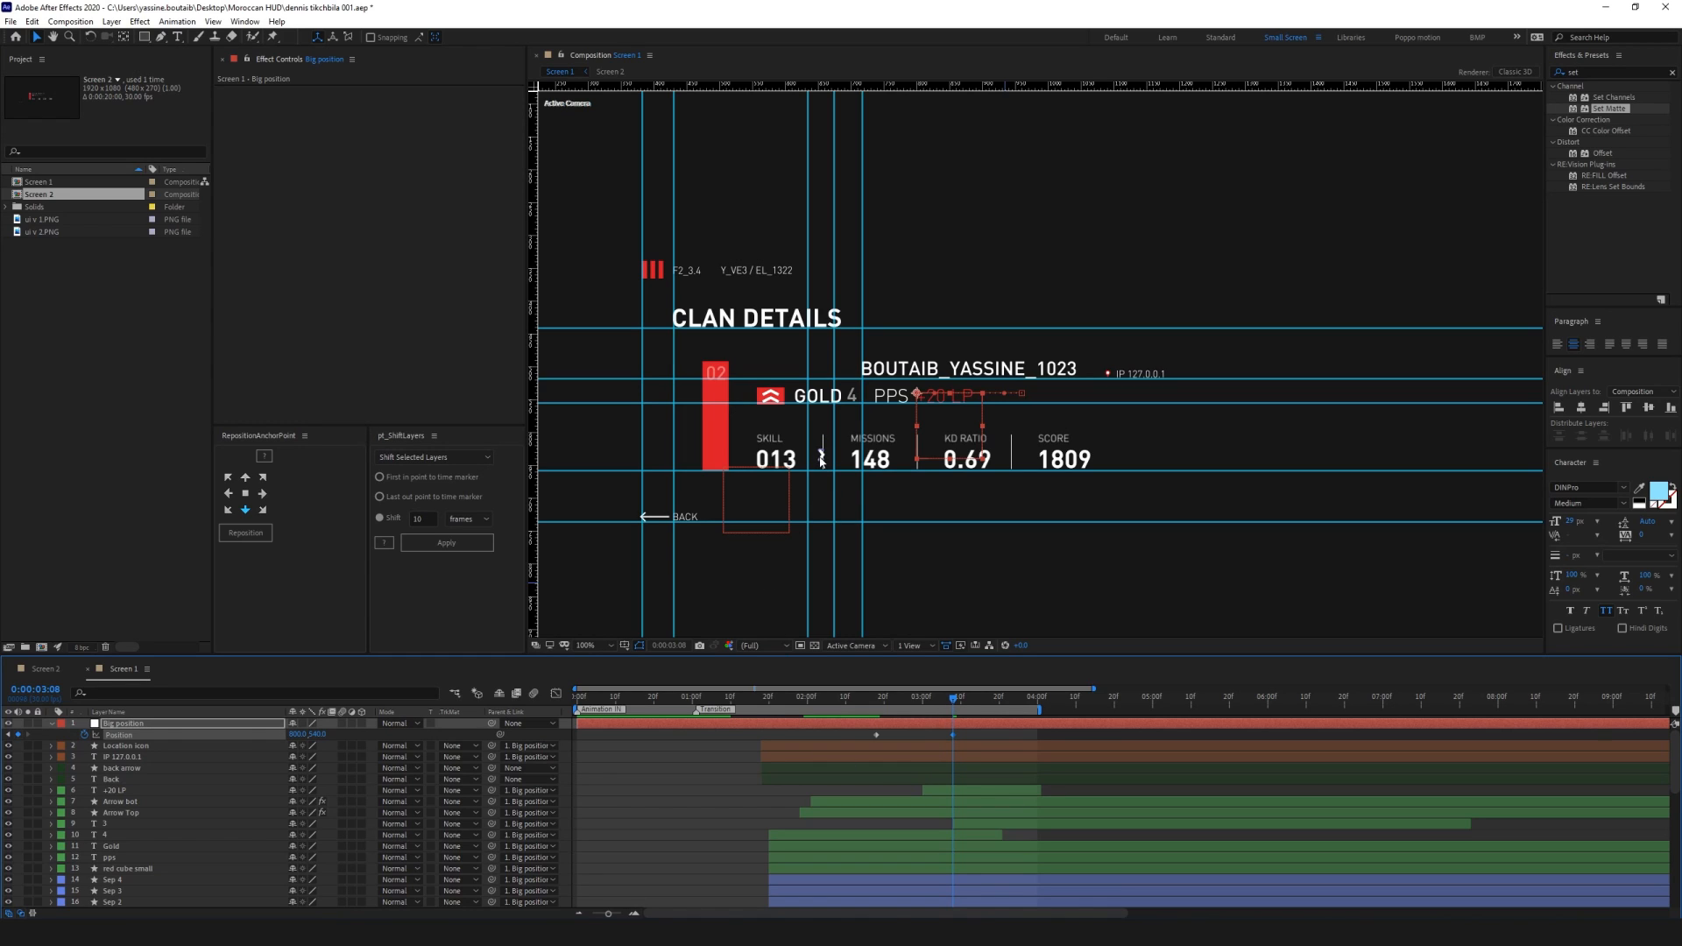
Split the Arrow layer at 0:00:02:05, where Circle Morph Cube starts, and parent its second part to the Big position null
{"action": "left_click_drag", "start_coordinate": [953, 697], "coordinate": [879, 692]}
{"action": "scroll", "coordinate": [943, 806], "scroll_direction": "down", "scroll_amount": 9}
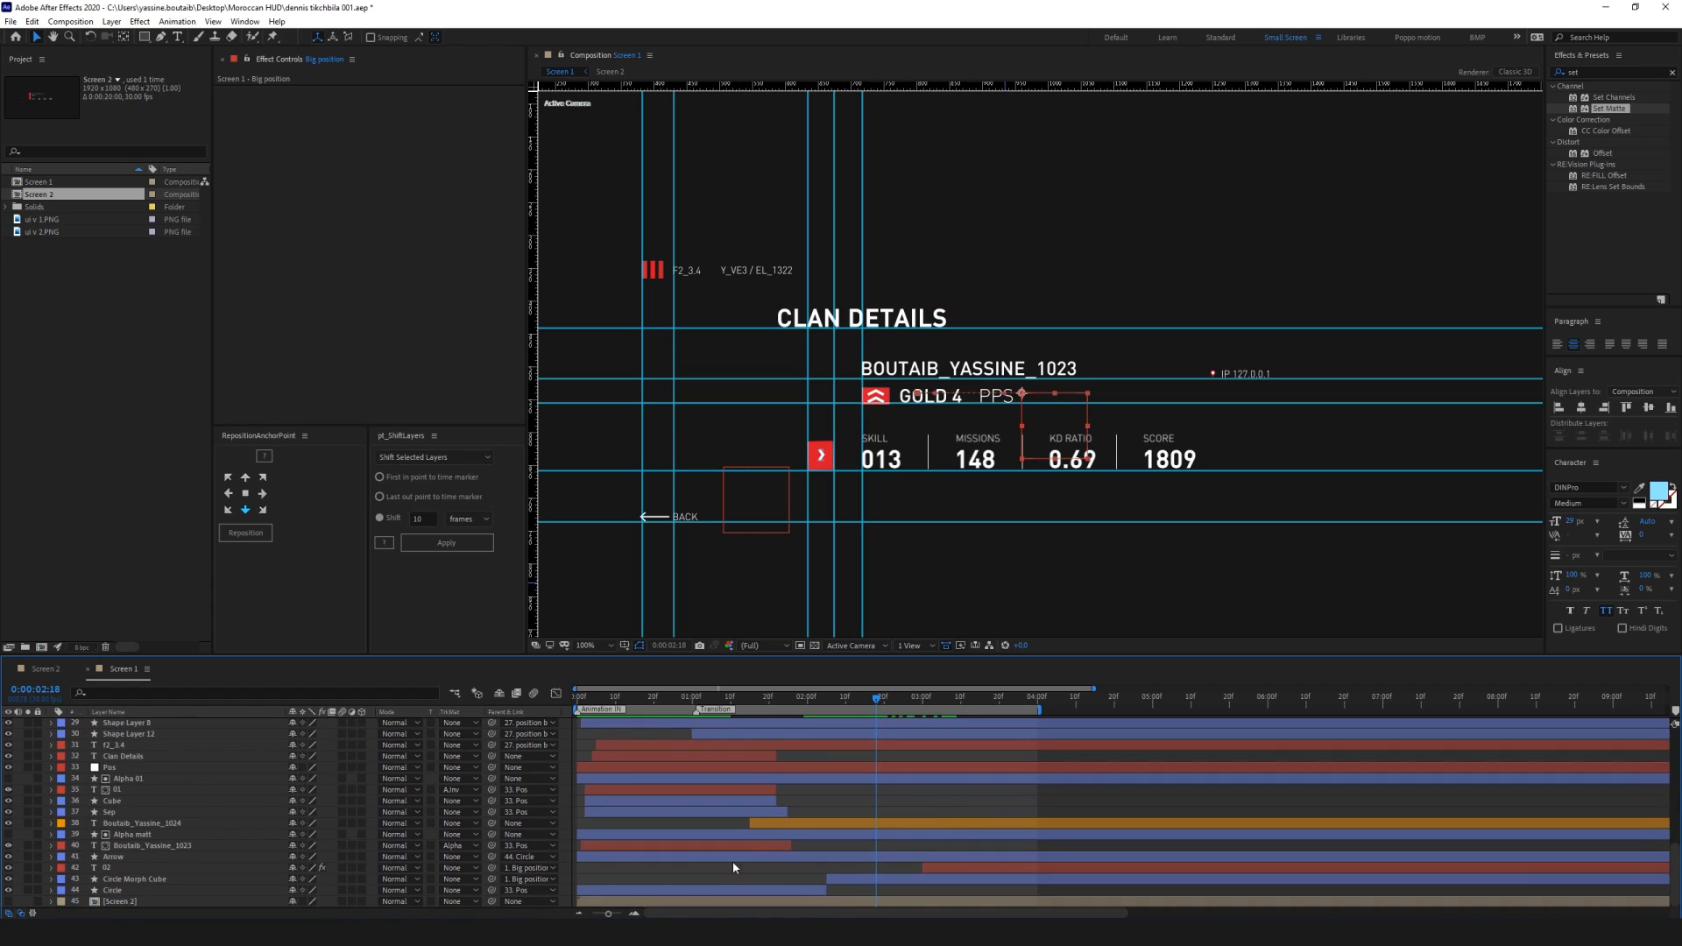
{"action": "left_click", "coordinate": [897, 860]}
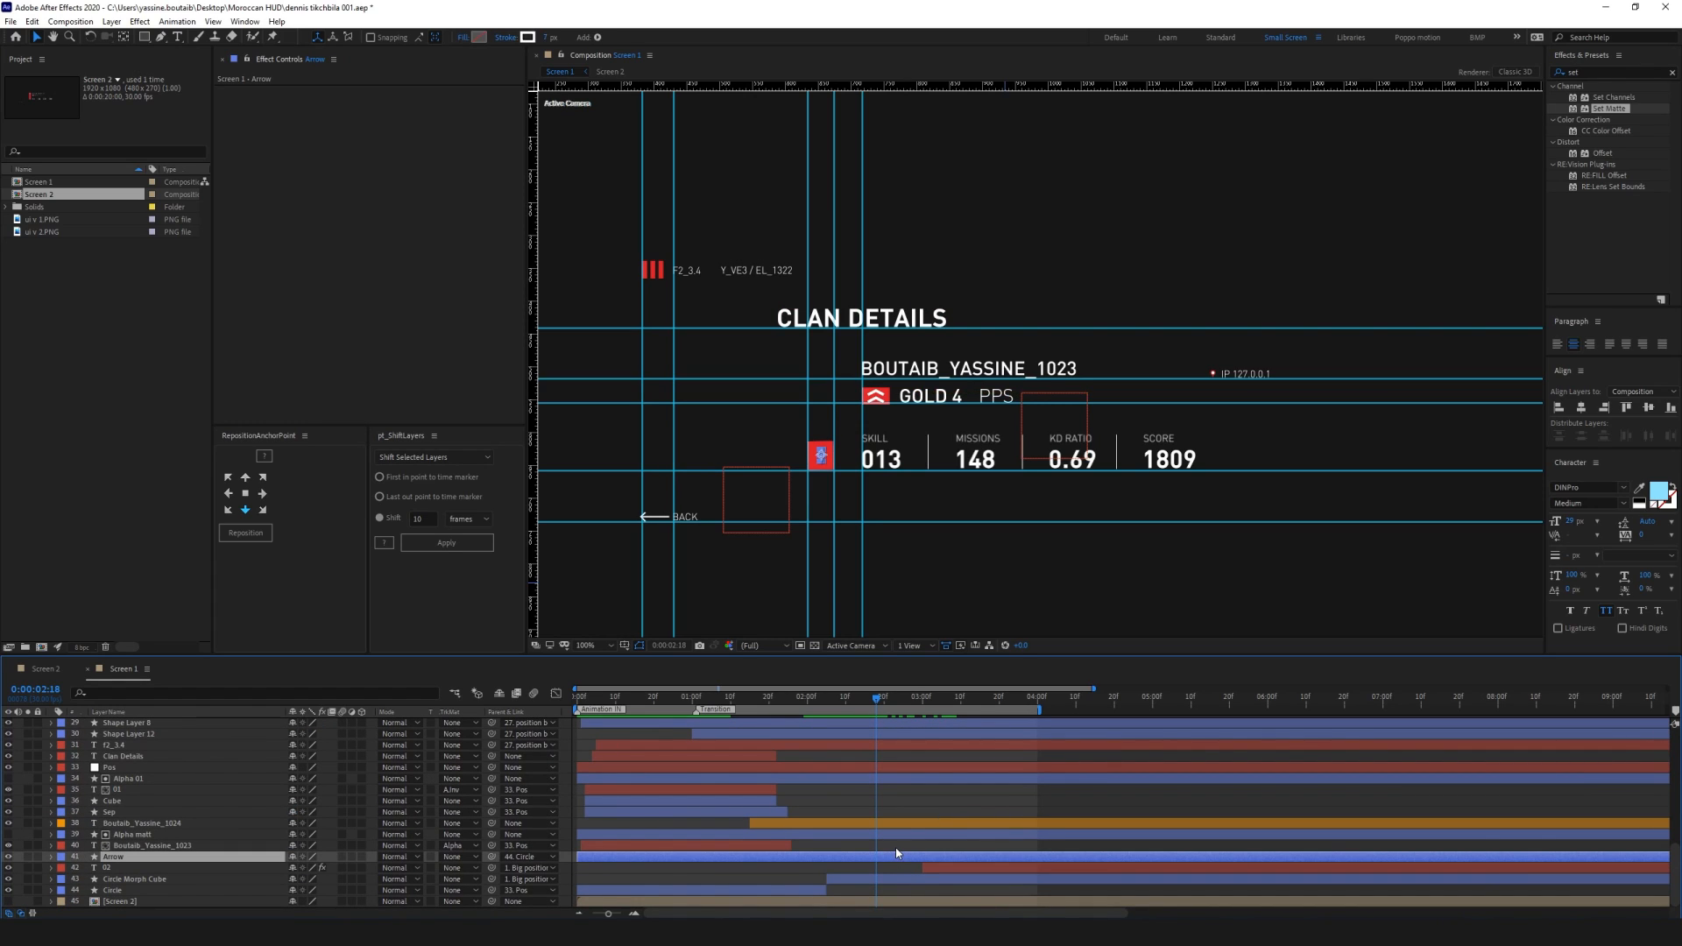
{"action": "key", "text": "ctrl+shift+d"}
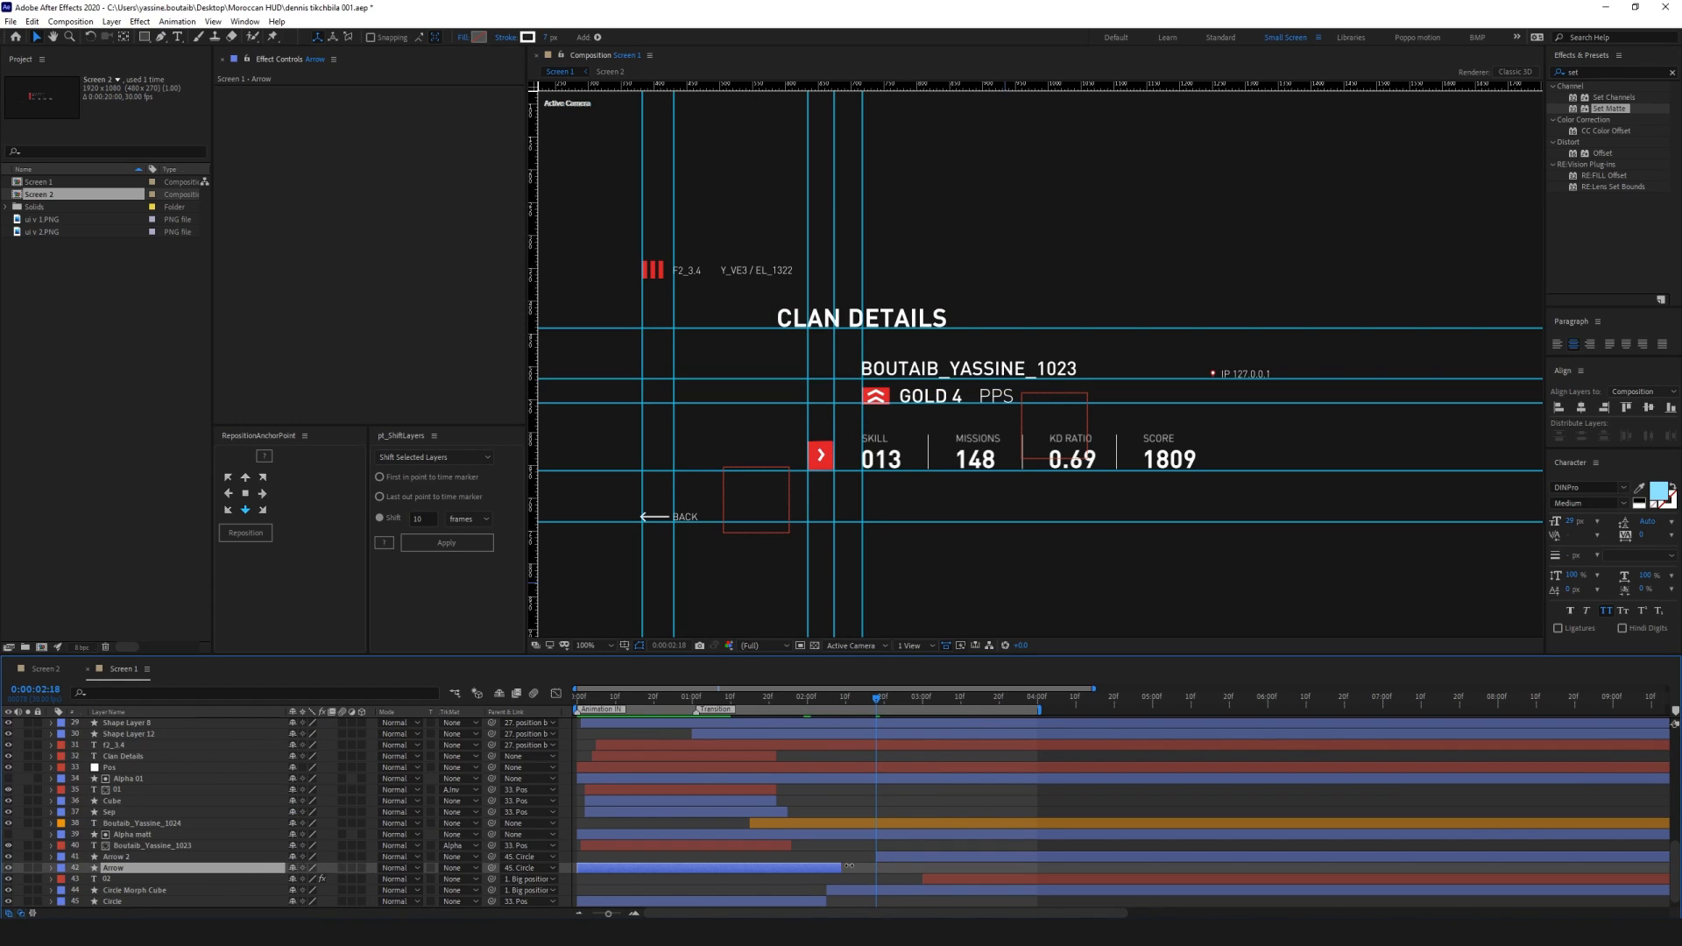
{"action": "key", "text": "ctrl+z"}
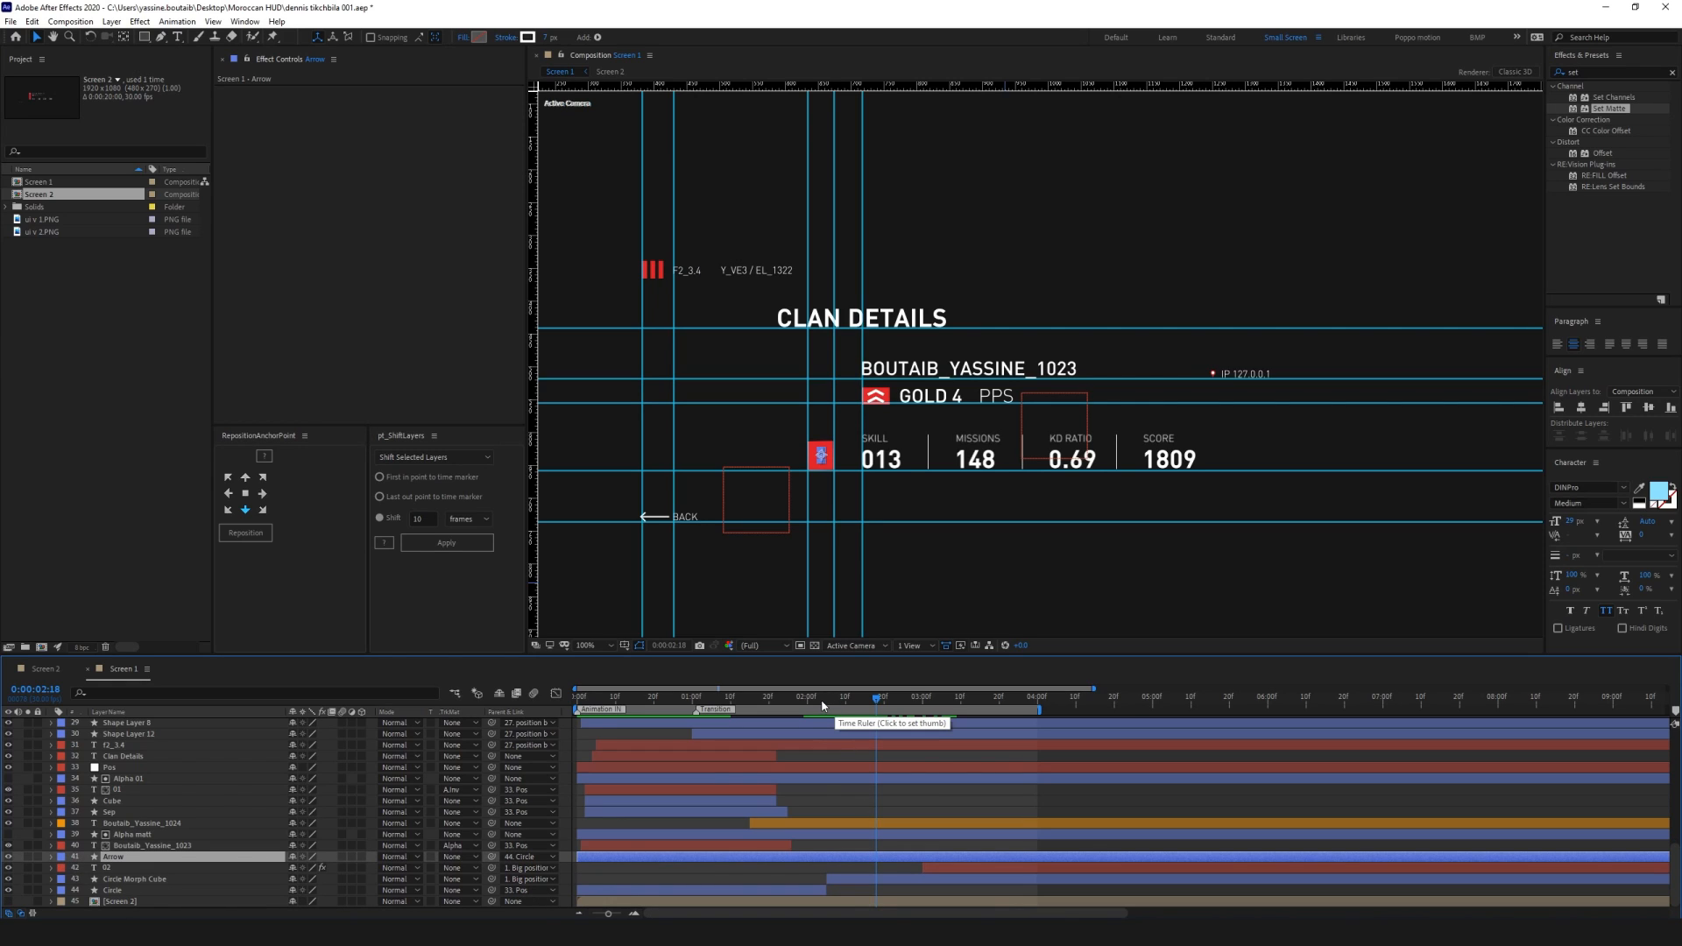
{"action": "left_click", "coordinate": [827, 701]}
{"action": "key", "text": "ctrl+shift+d"}
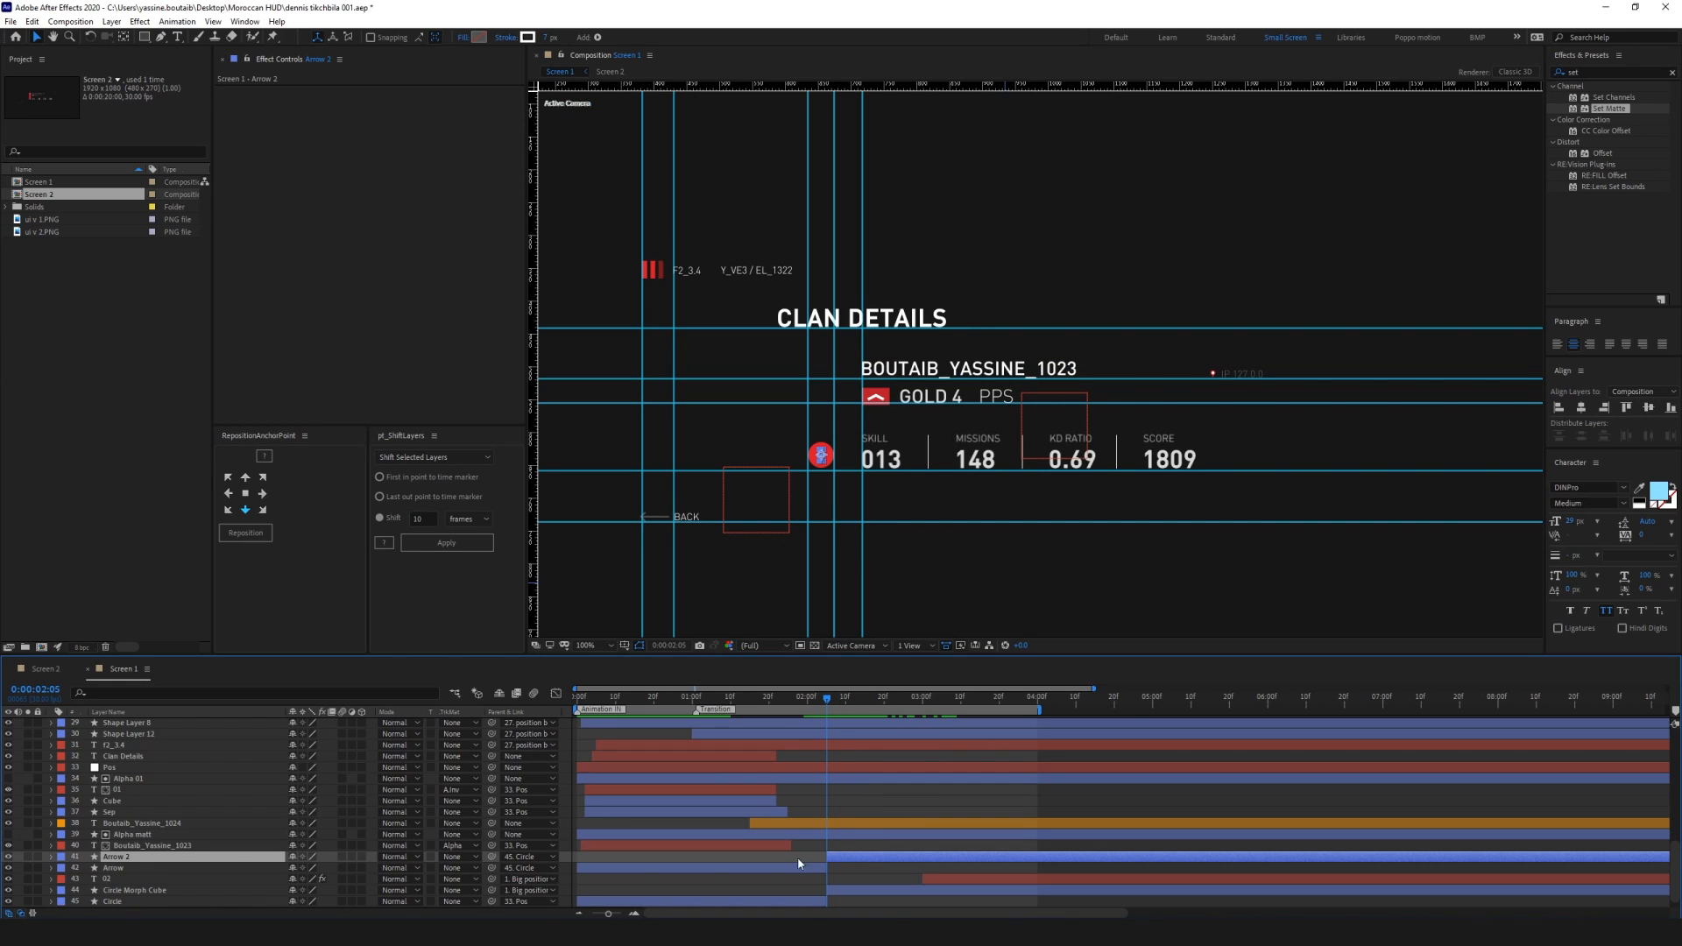
{"action": "left_click_drag", "start_coordinate": [492, 857], "coordinate": [127, 722]}
Easy-ease the Big position null's Position keyframes, reshape the speed curve to peak early with a long slowdown, and preview it
{"action": "scroll", "coordinate": [843, 759], "scroll_direction": "up", "scroll_amount": 6}
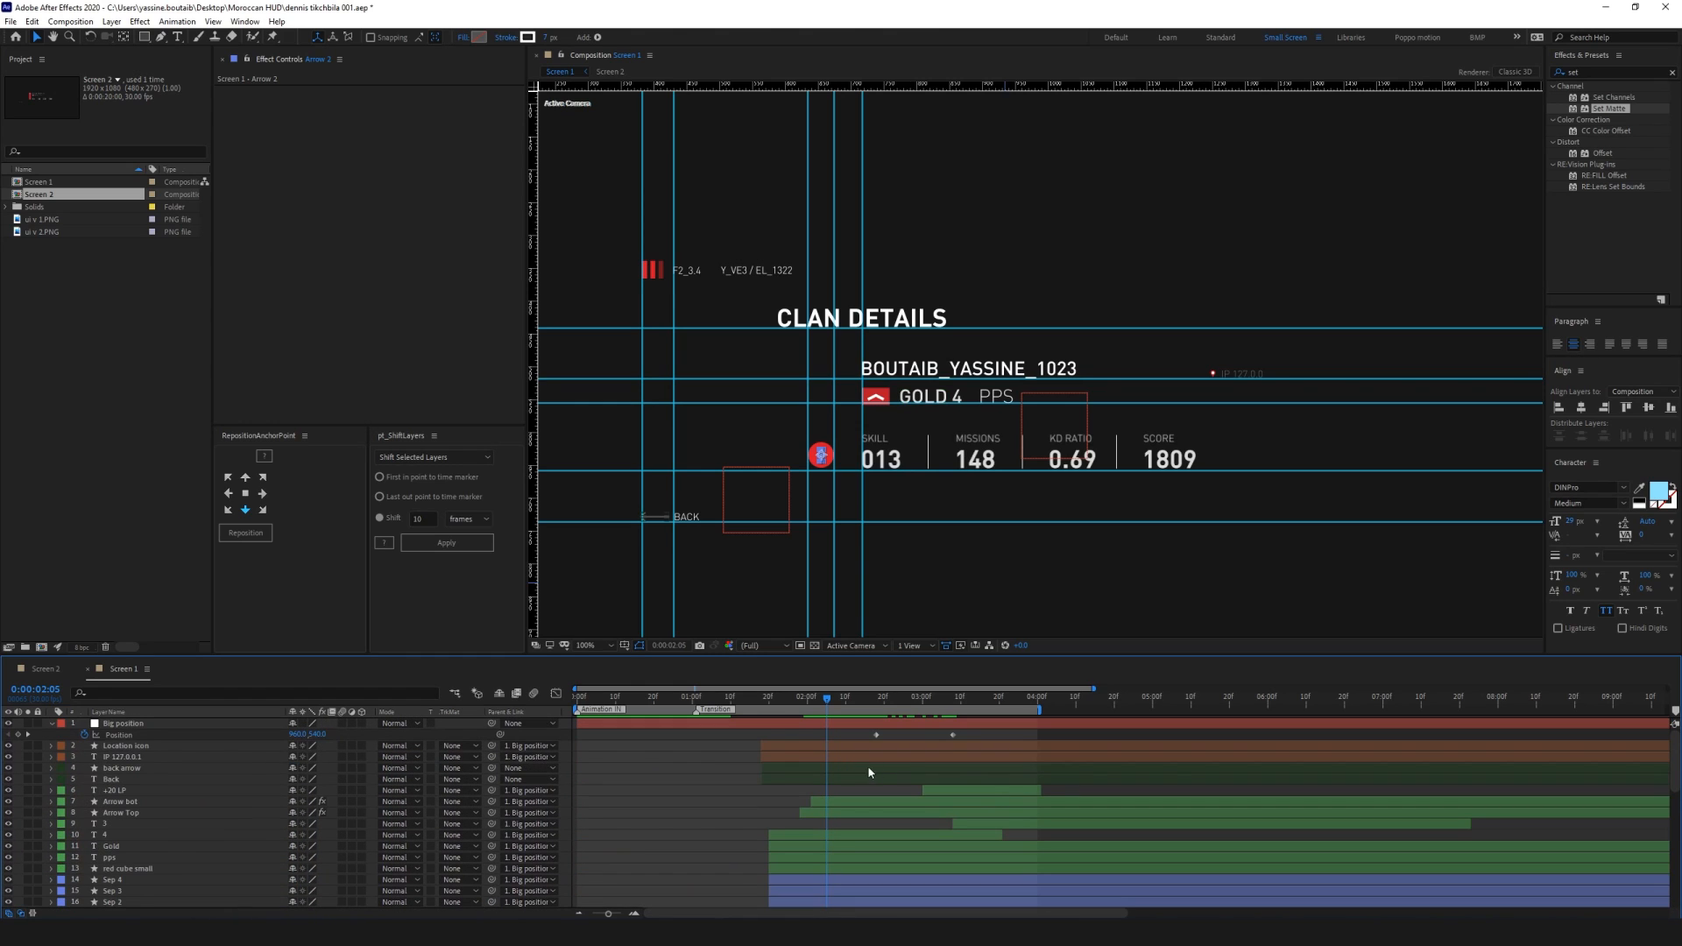
{"action": "left_click_drag", "start_coordinate": [969, 738], "coordinate": [851, 765]}
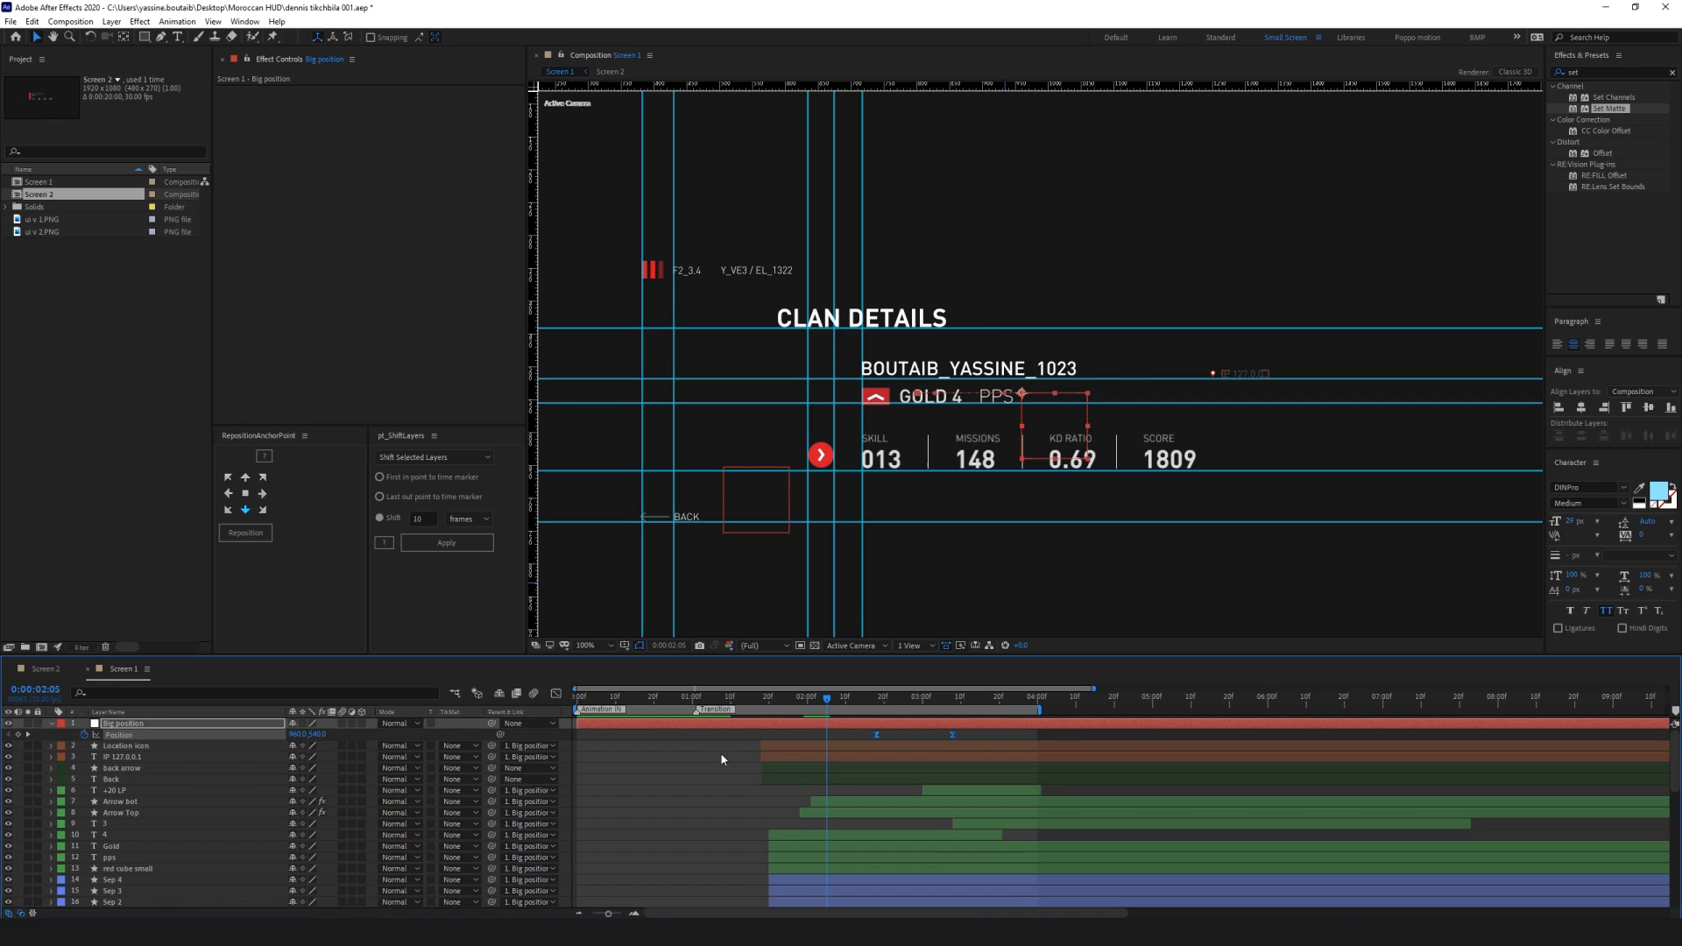
{"action": "left_click", "coordinate": [555, 693]}
{"action": "left_click_drag", "start_coordinate": [989, 885], "coordinate": [928, 816]}
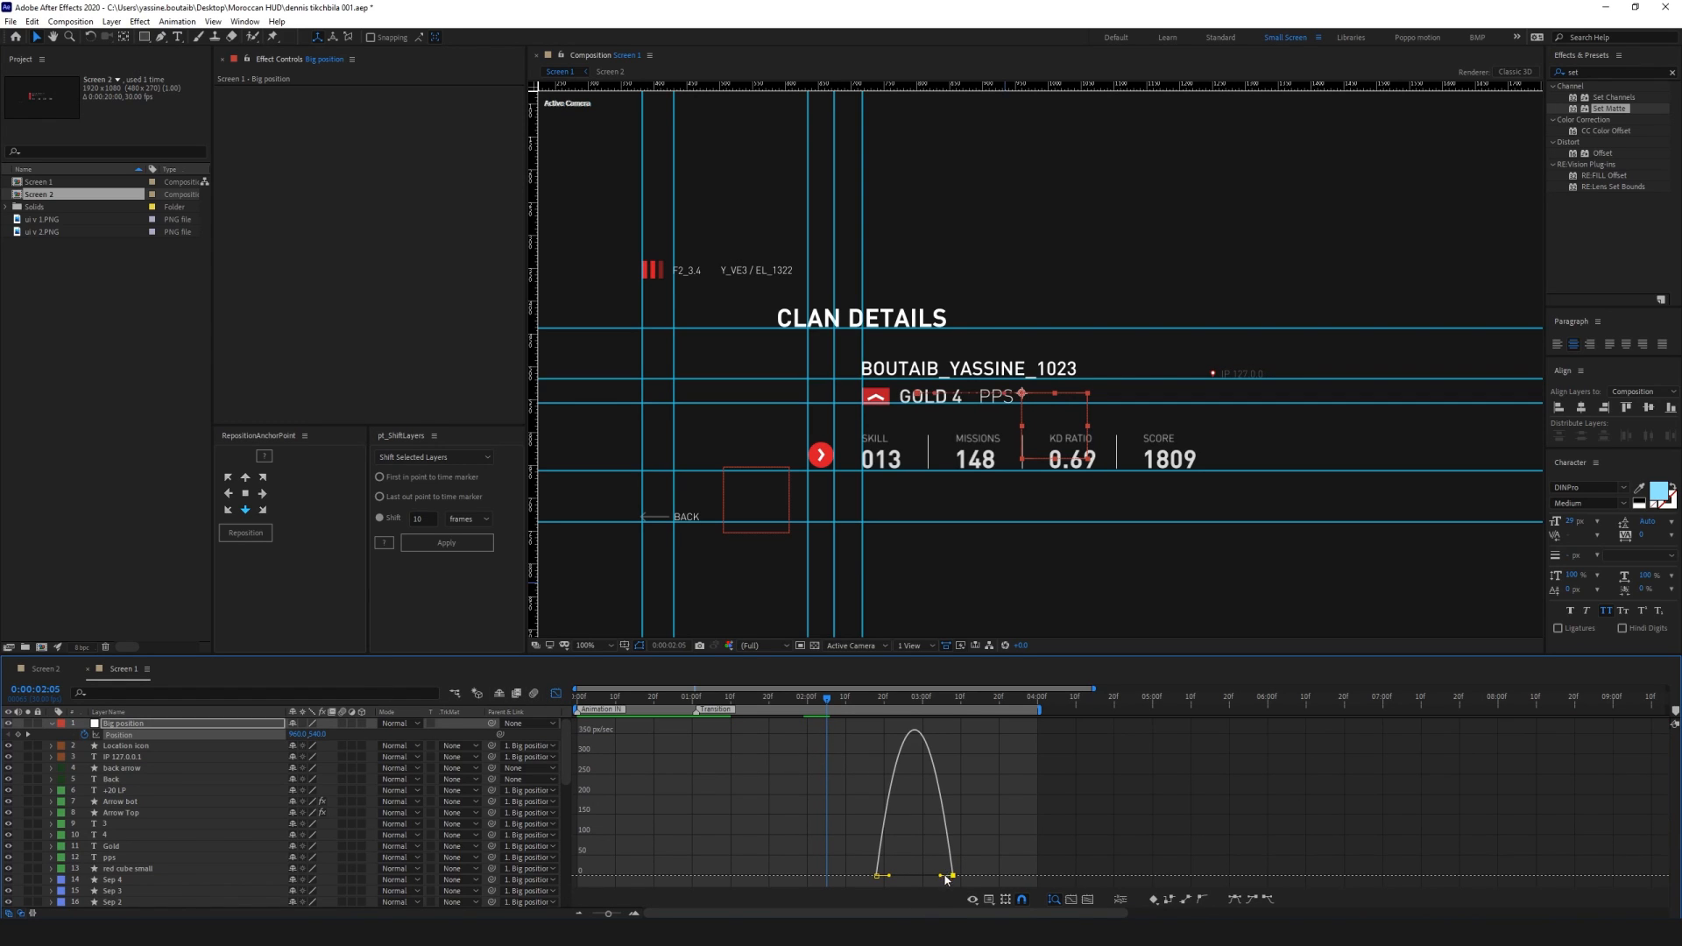
{"action": "left_click_drag", "start_coordinate": [940, 876], "coordinate": [884, 881]}
{"action": "left_click", "coordinate": [971, 812]}
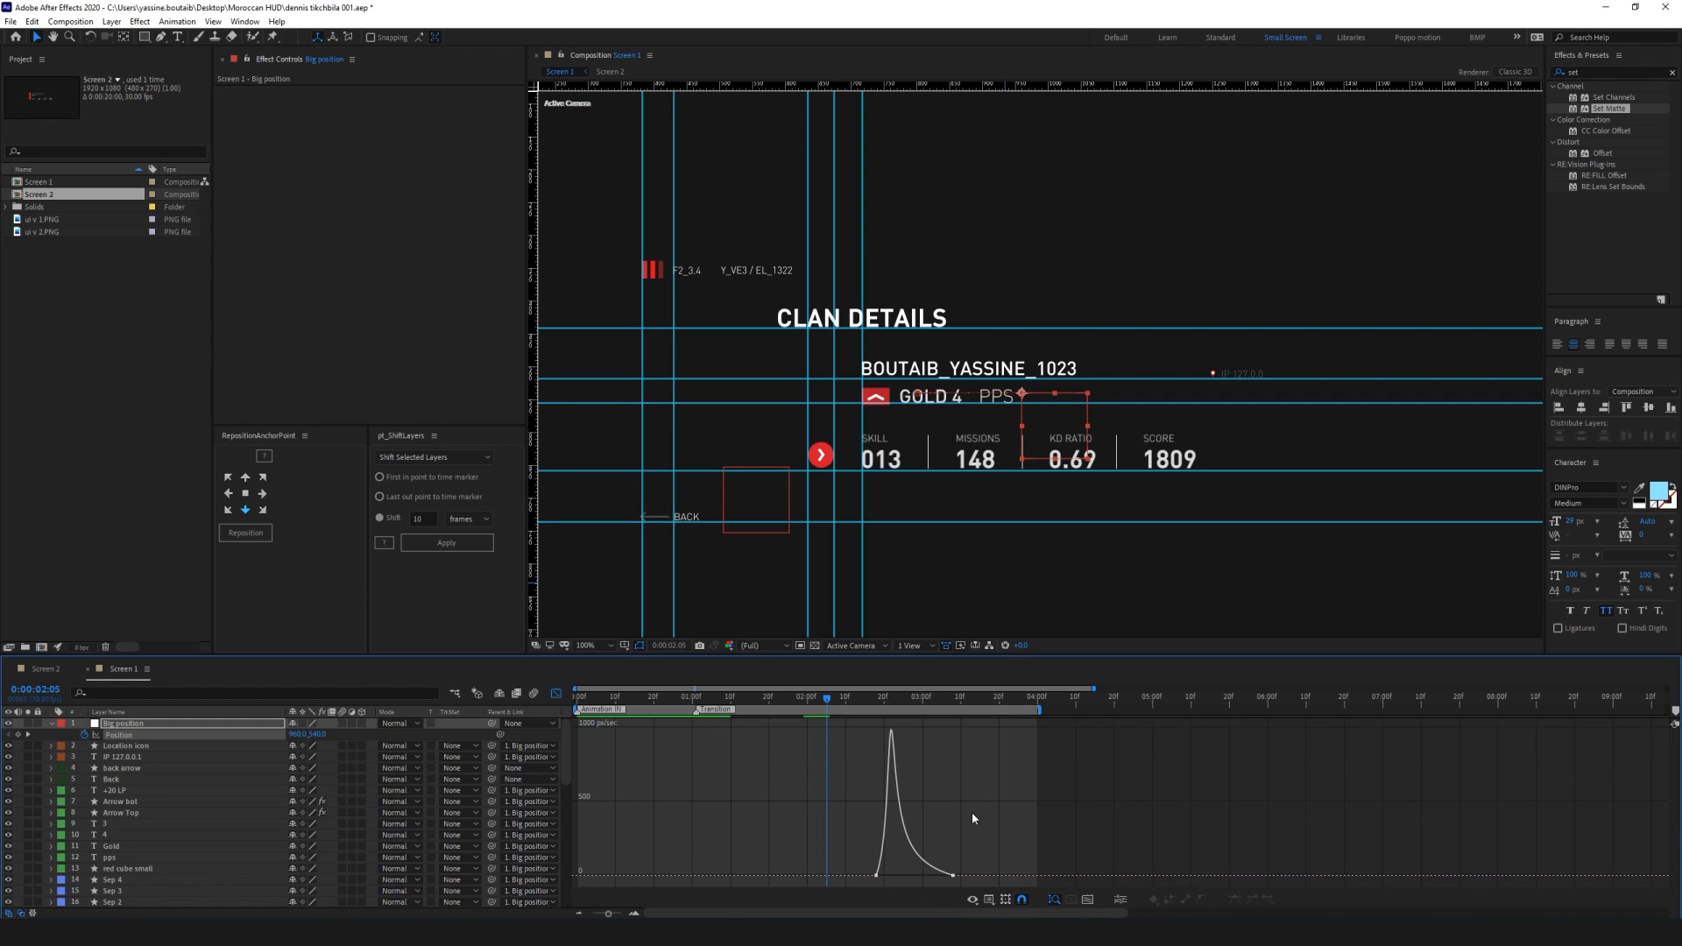
{"action": "key", "text": "space"}
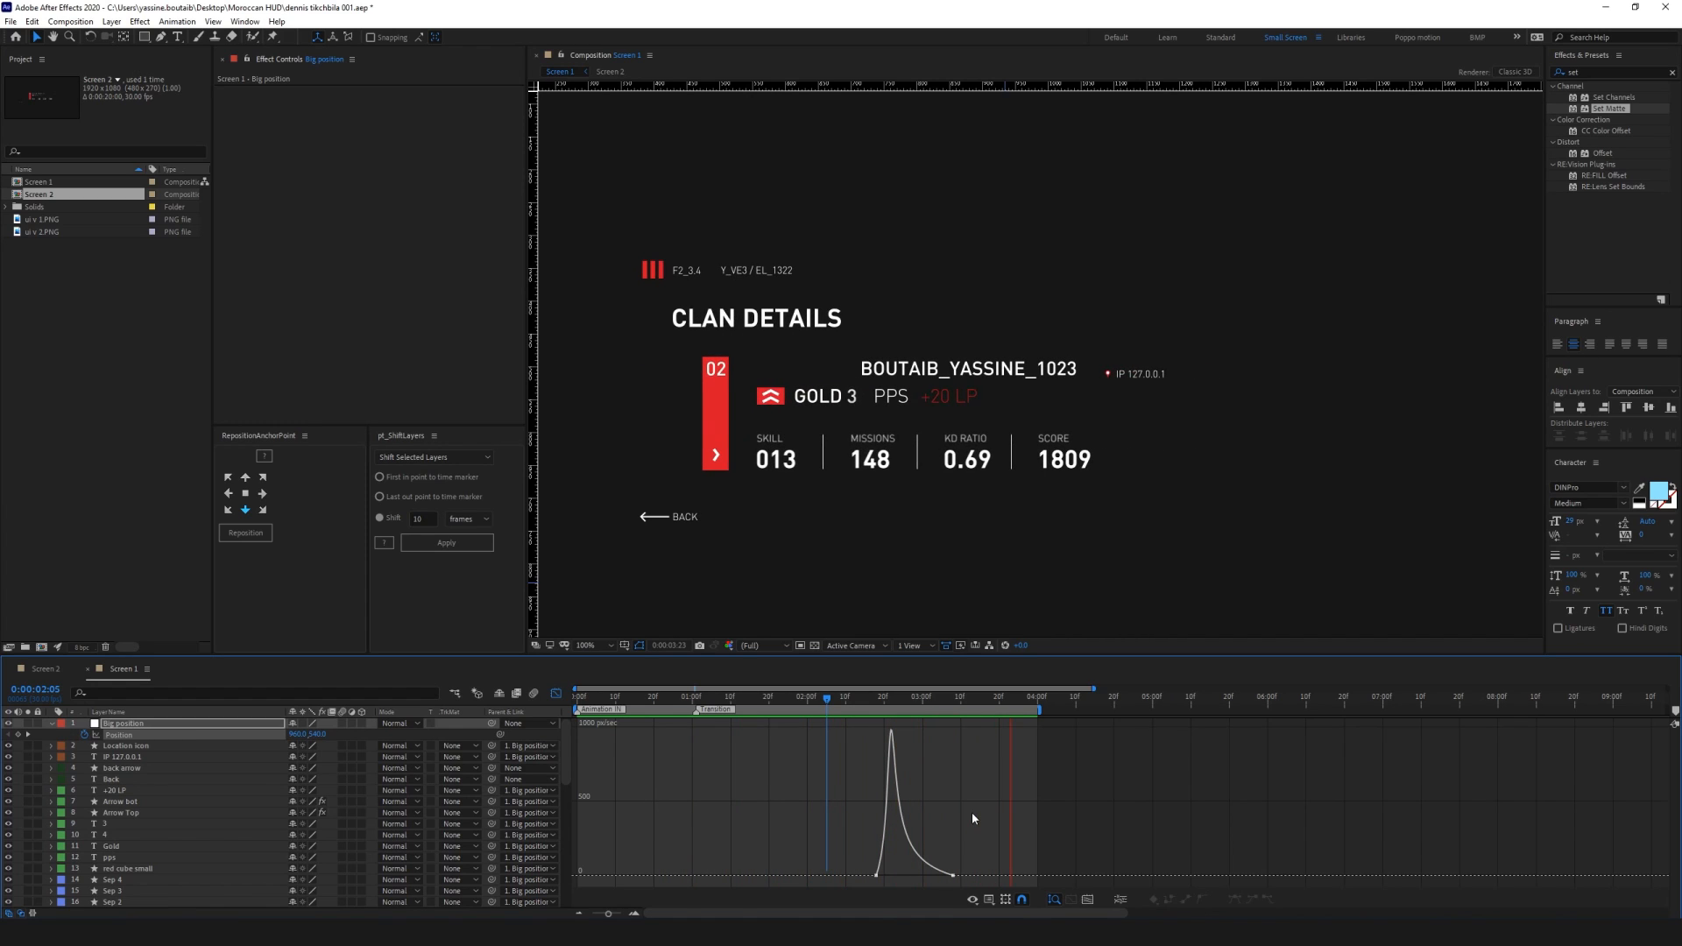
Parent the bold player-name text layer to the Big position null at 0:00:02:18
{"action": "mouse_move", "coordinate": [876, 699]}
{"action": "left_mouse_down"}
{"action": "mouse_move", "coordinate": [858, 699]}
{"action": "mouse_move", "coordinate": [877, 699]}
{"action": "left_mouse_up"}
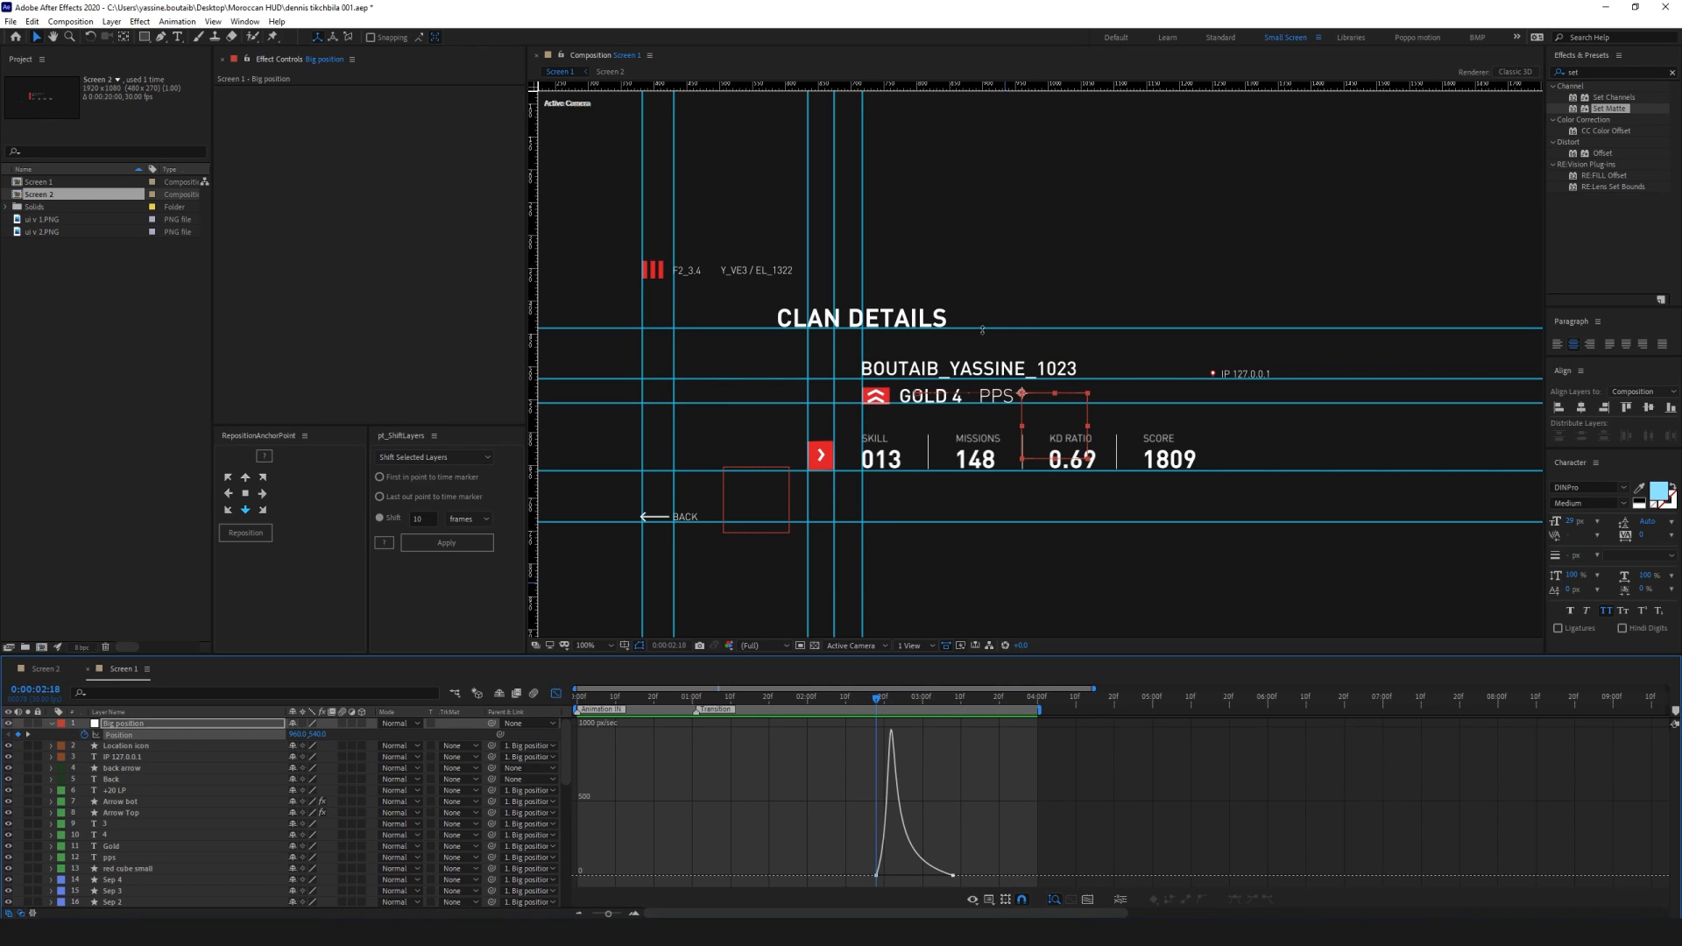
{"action": "left_click", "coordinate": [973, 367]}
{"action": "left_click", "coordinate": [555, 693]}
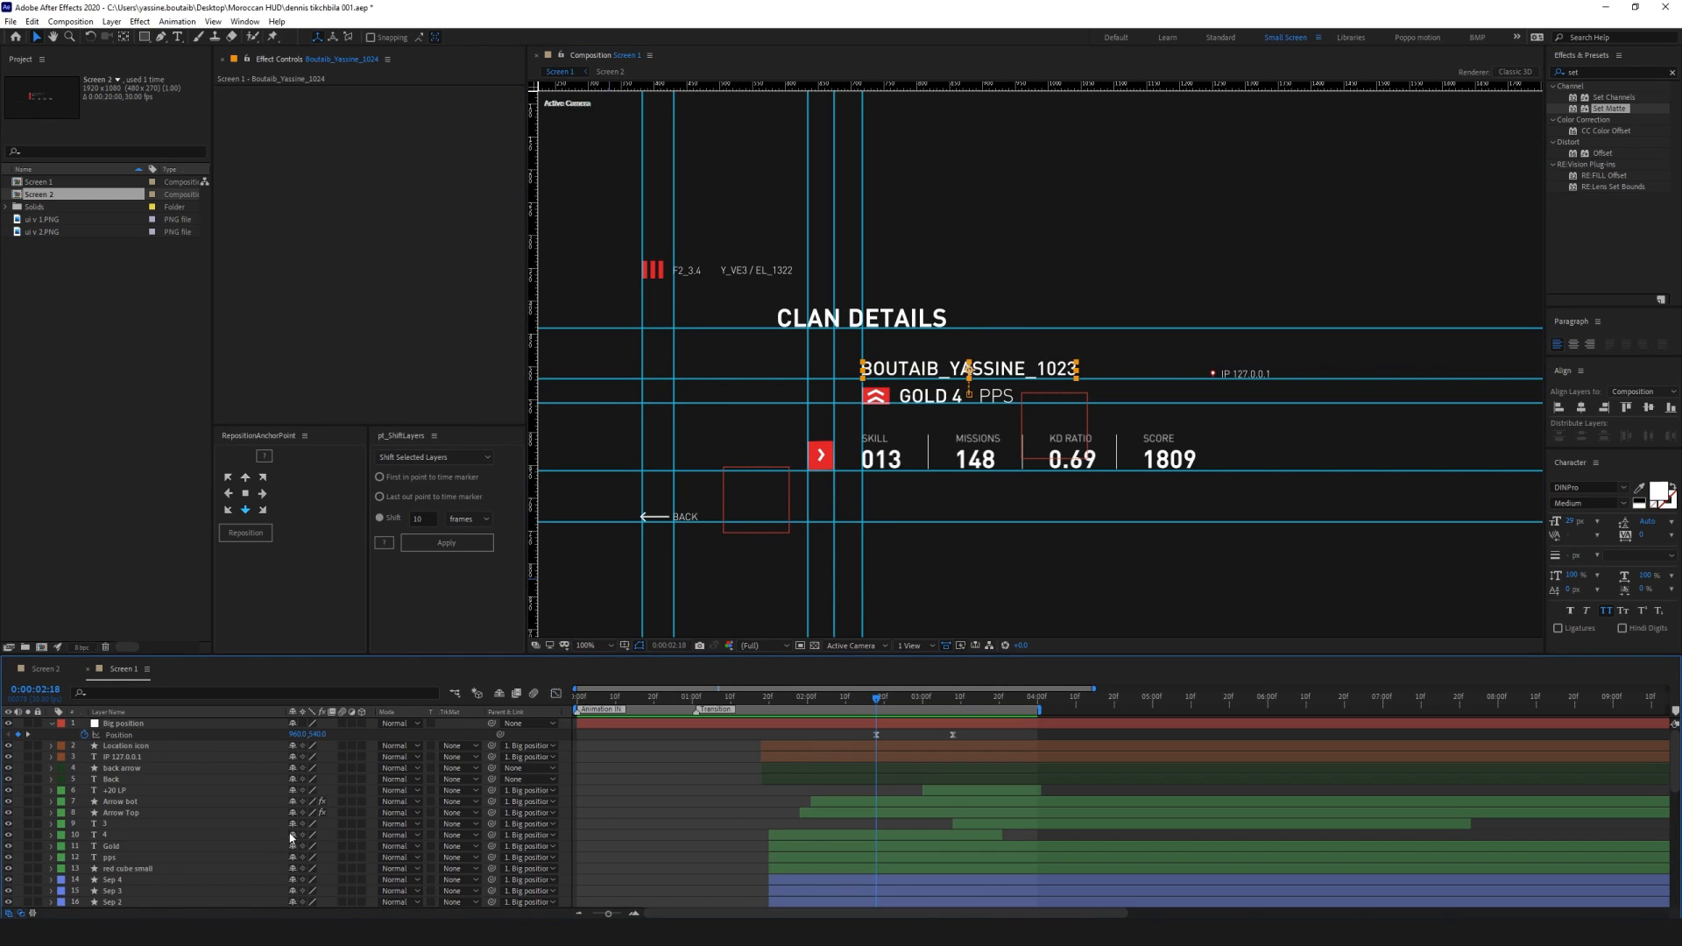
{"action": "scroll", "coordinate": [247, 812], "scroll_direction": "down", "scroll_amount": 6}
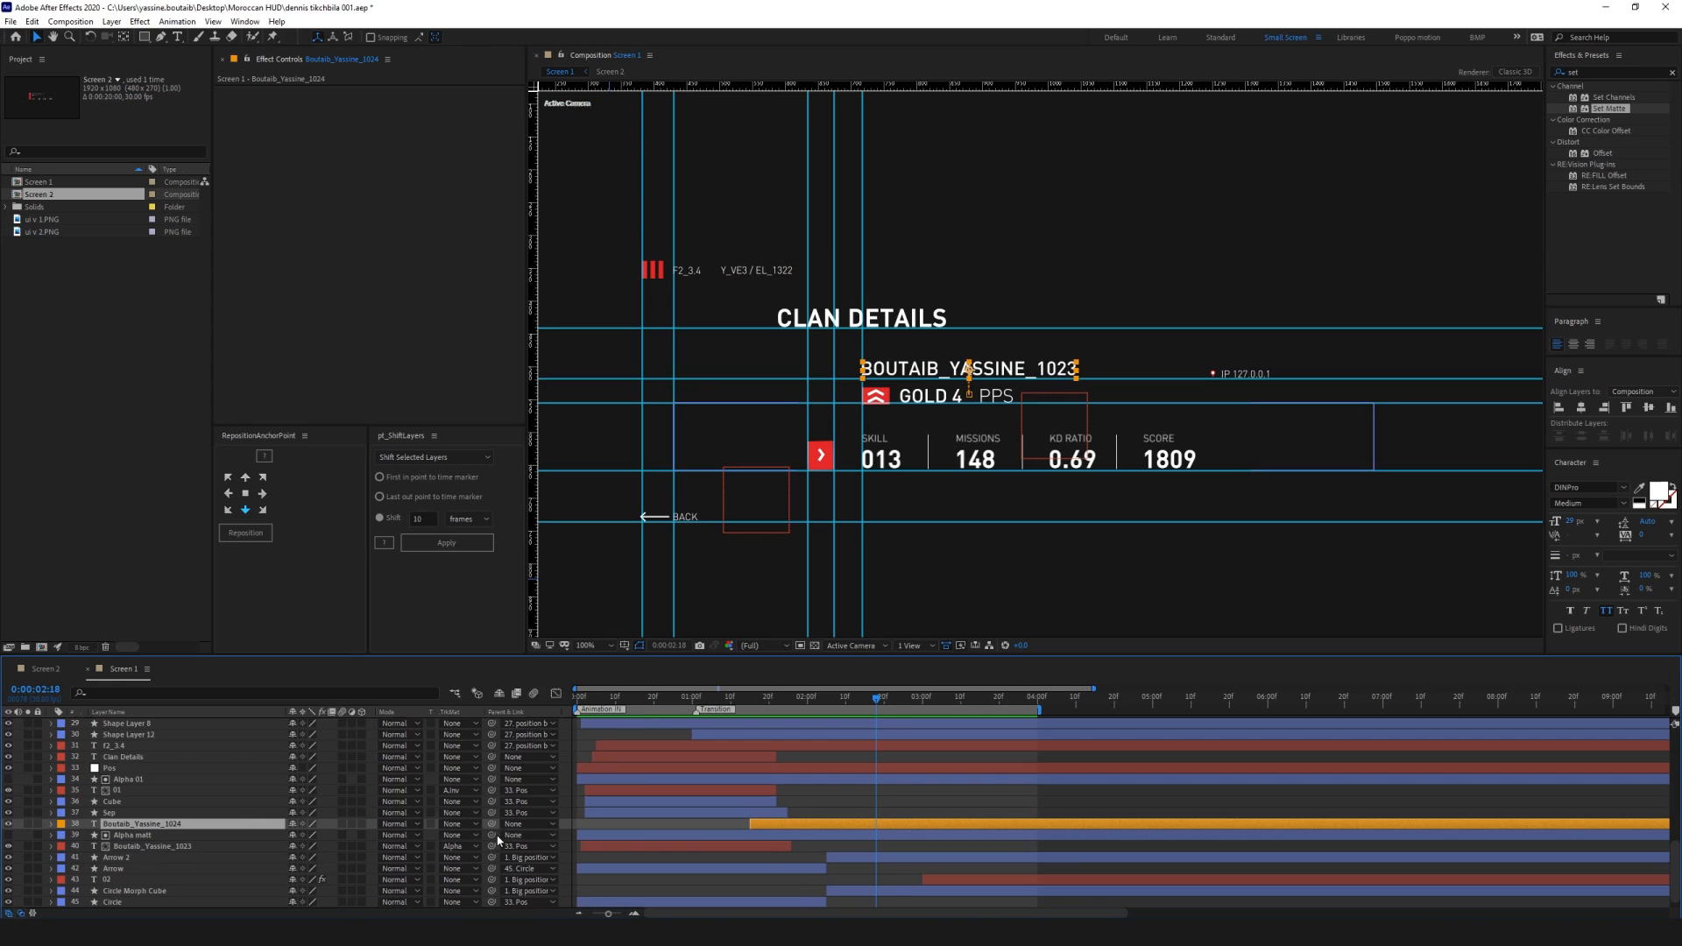
{"action": "left_click", "coordinate": [526, 824]}
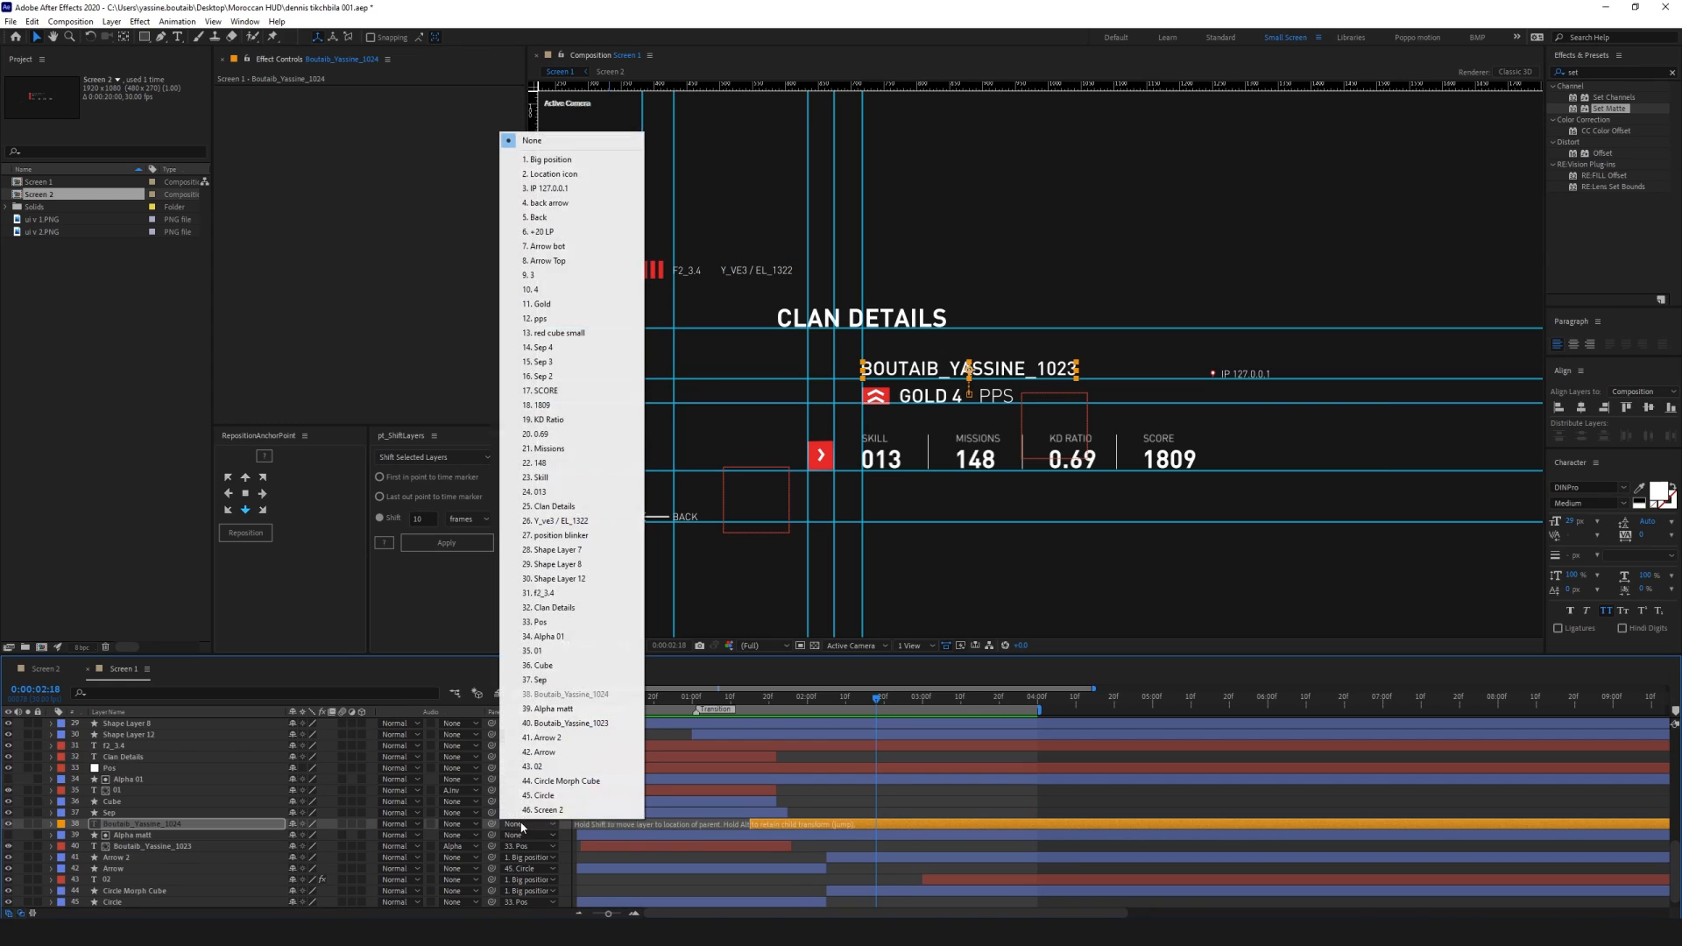
{"action": "left_click", "coordinate": [596, 160]}
Preview the Screen 1 animation, check the shifted layout at 0:00:03:28, and save the project
{"action": "left_click", "coordinate": [1121, 795]}
{"action": "key", "text": "space"}
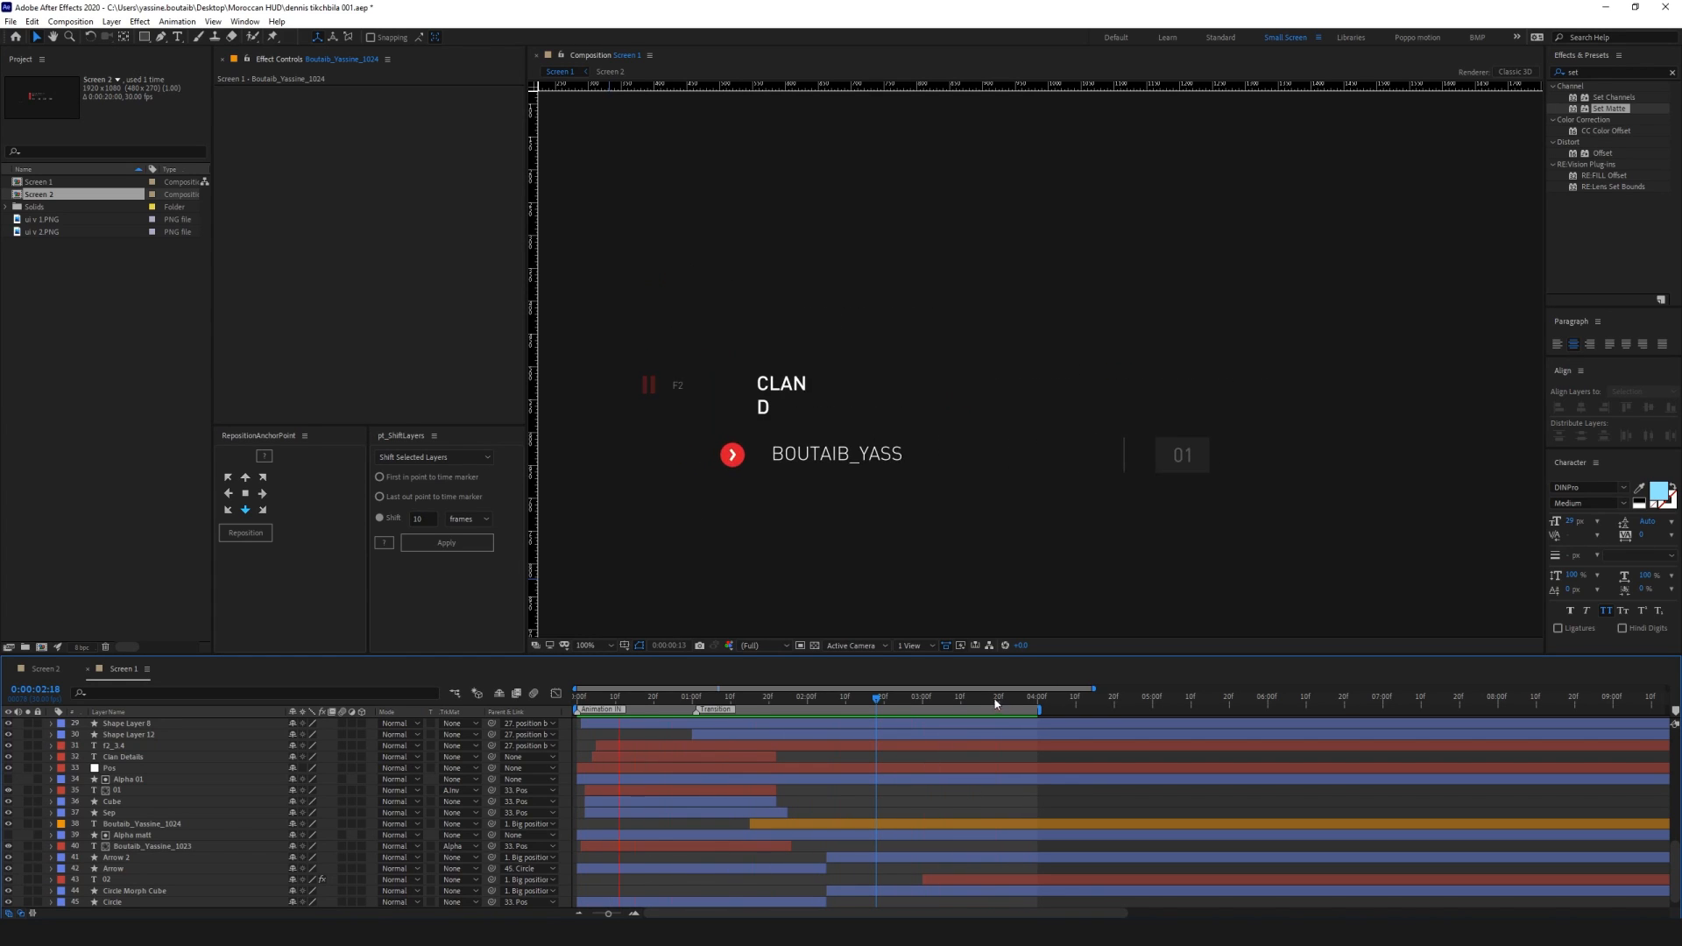
{"action": "left_click", "coordinate": [1027, 706]}
{"action": "key", "text": "ctrl+s"}
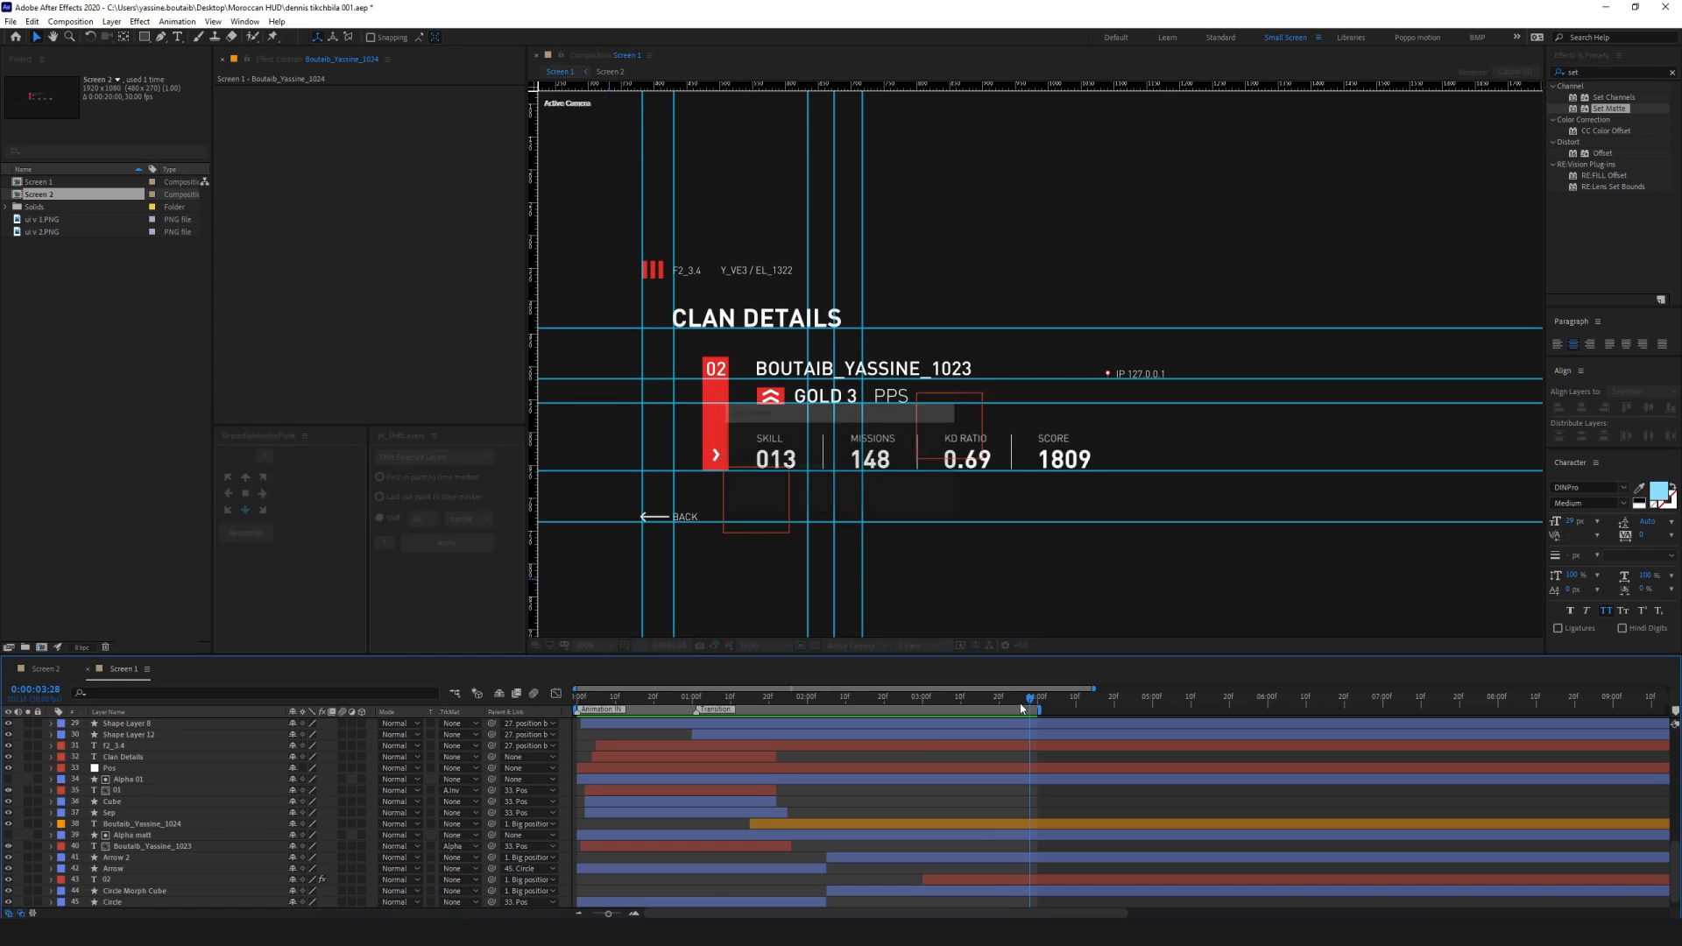